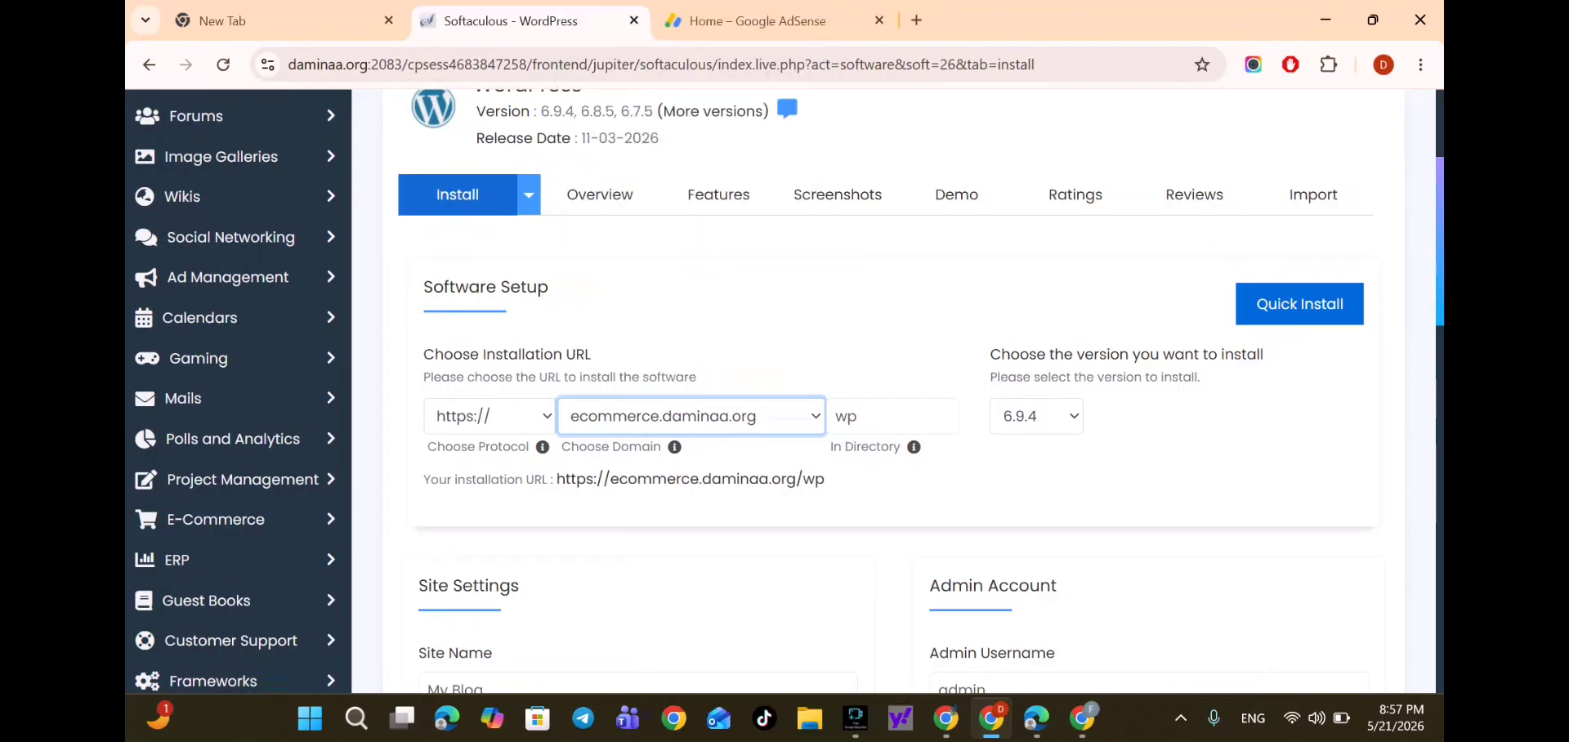
Pick neima.daminaa.org from the domain list, keeping the wp directory.
click(690, 416)
scroll(691, 411, up, 2)
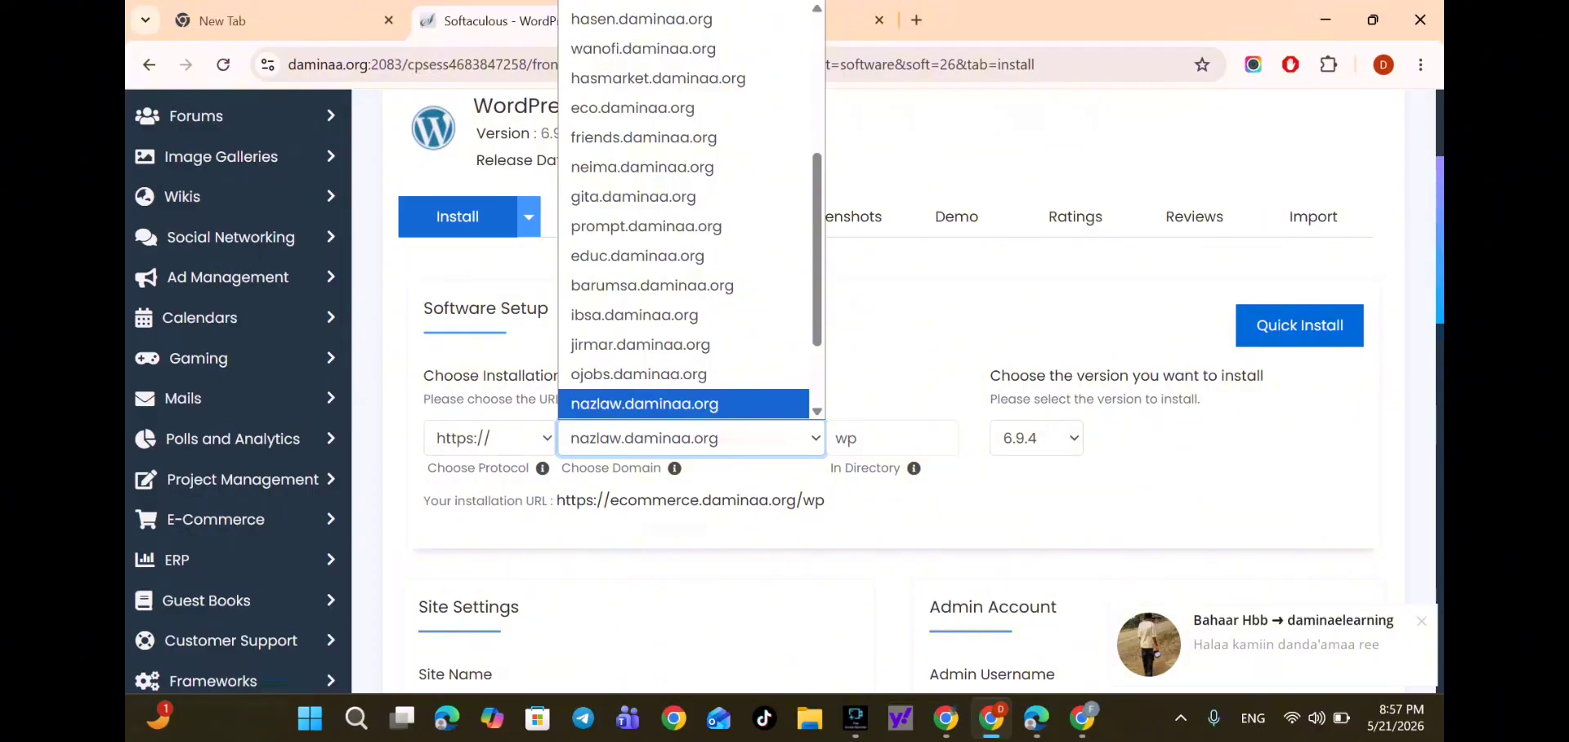
key(Return)
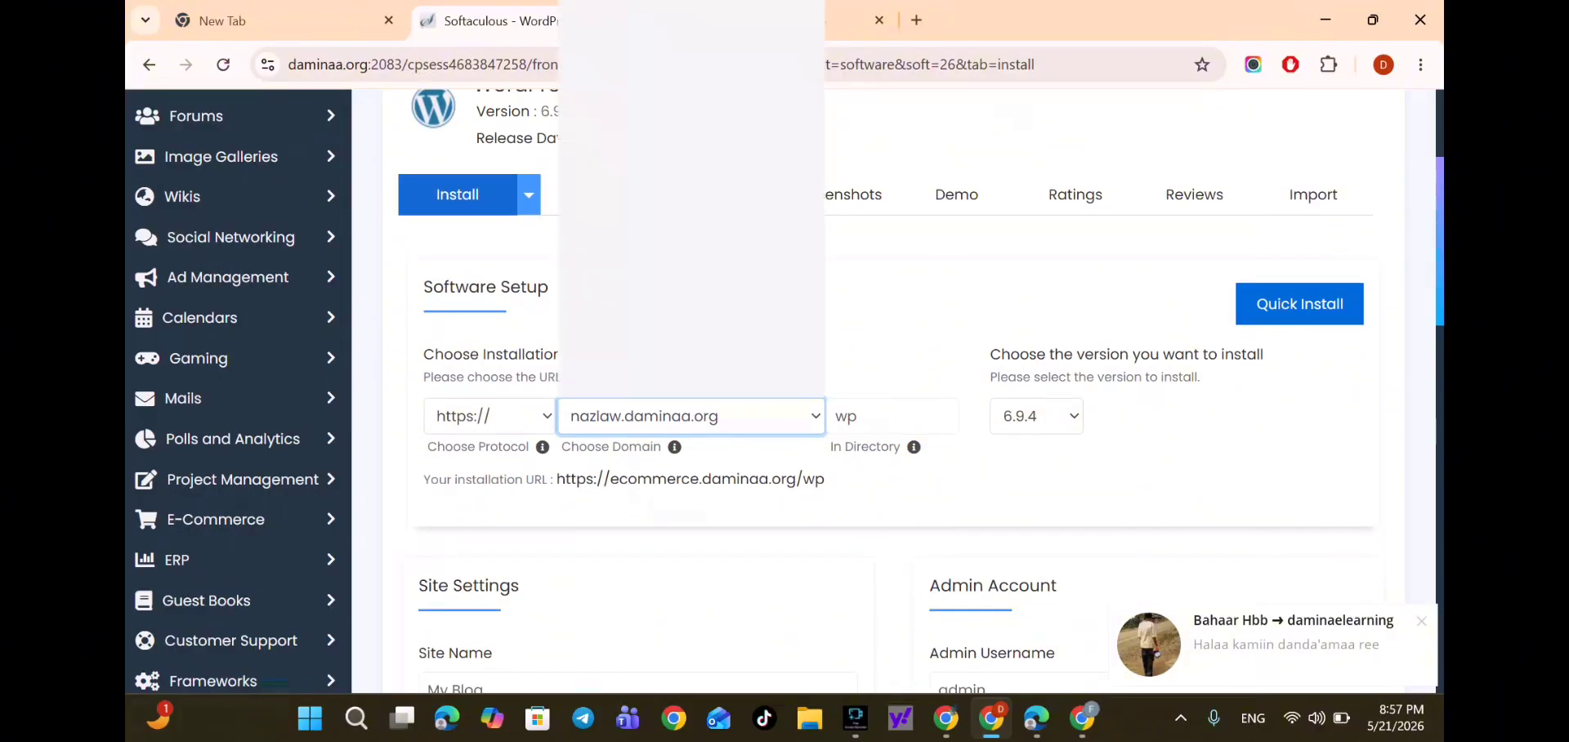
click(691, 416)
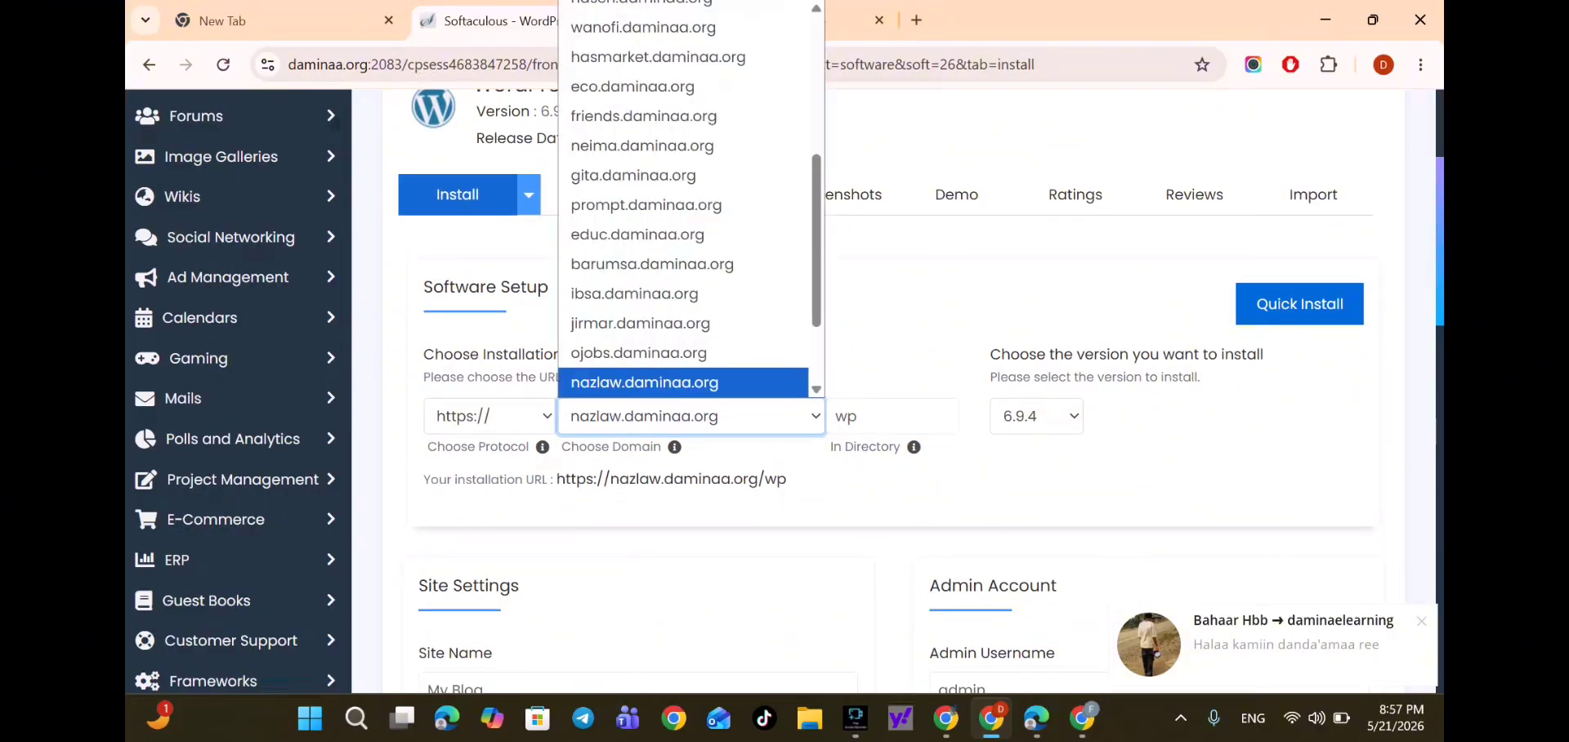
text(na)
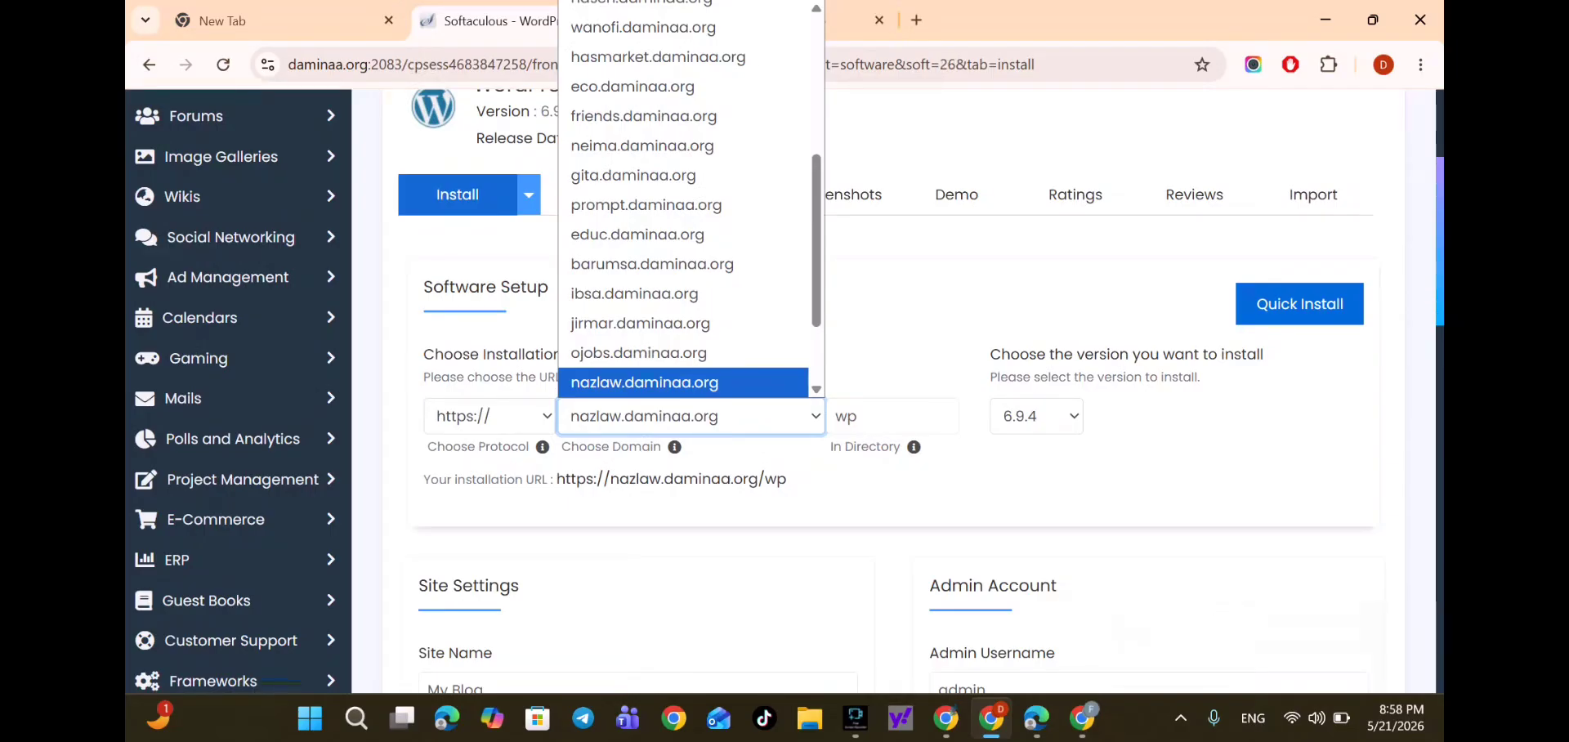
key(Return)
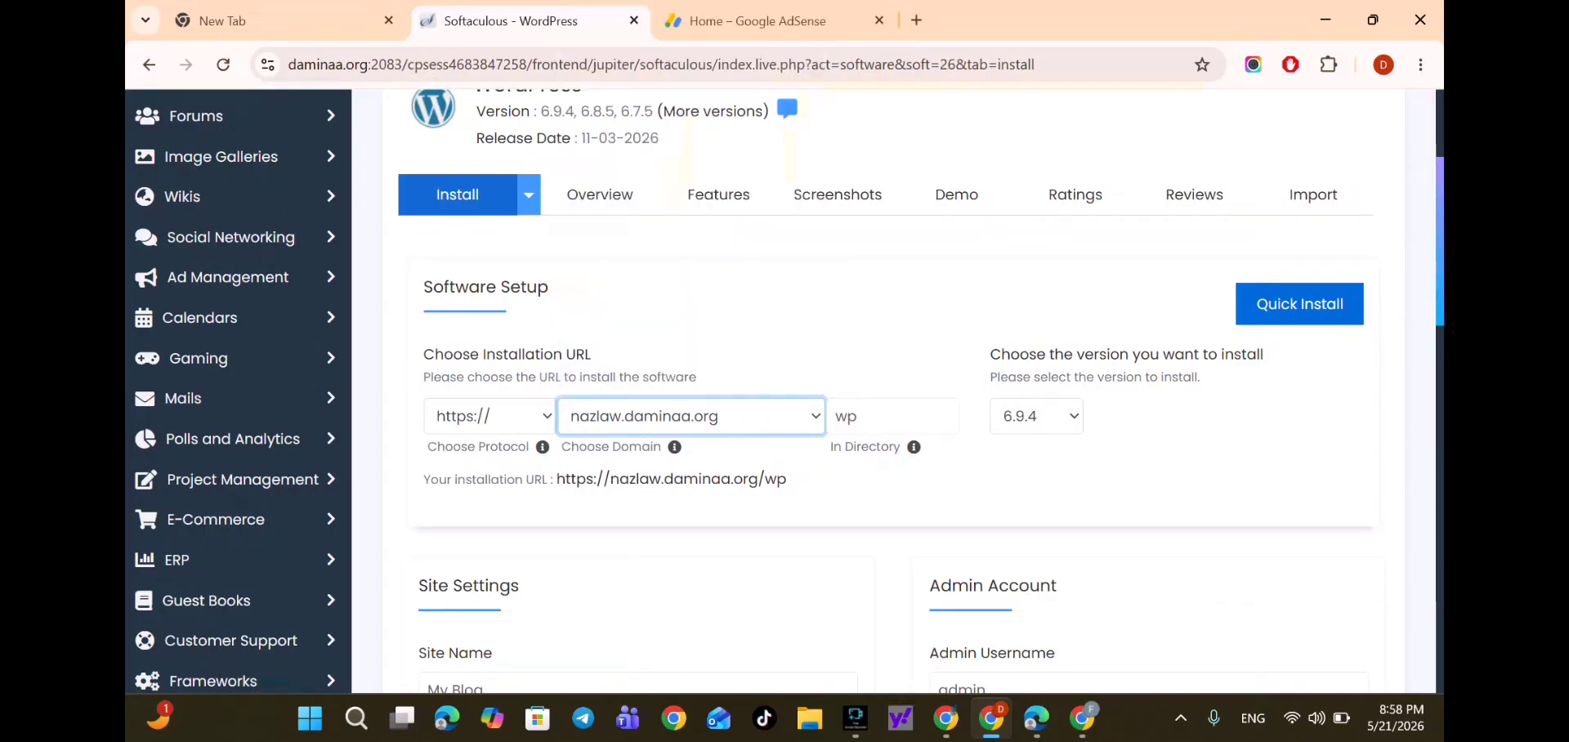
click(692, 416)
scroll(683, 245, down, 2)
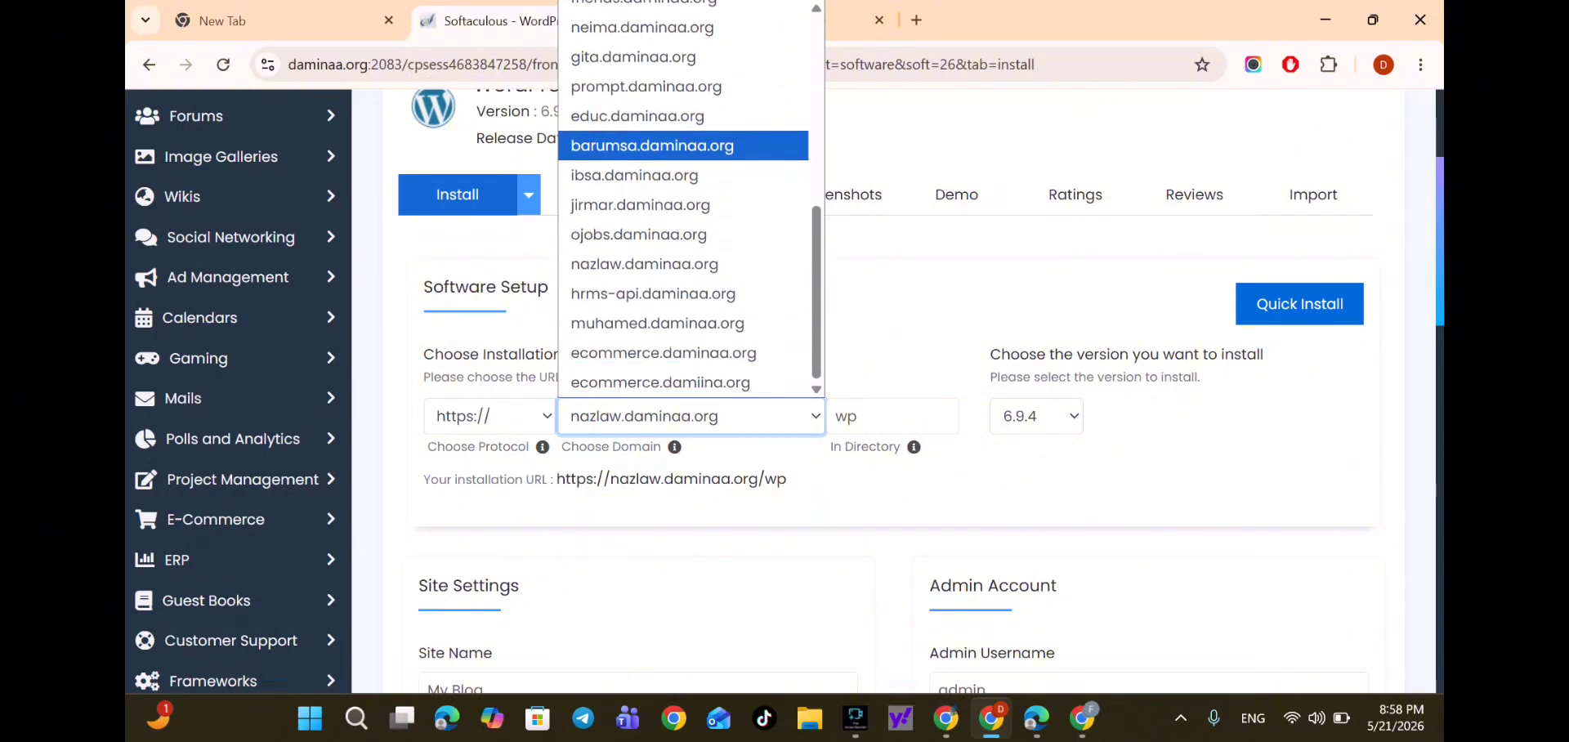
scroll(683, 245, up, 4)
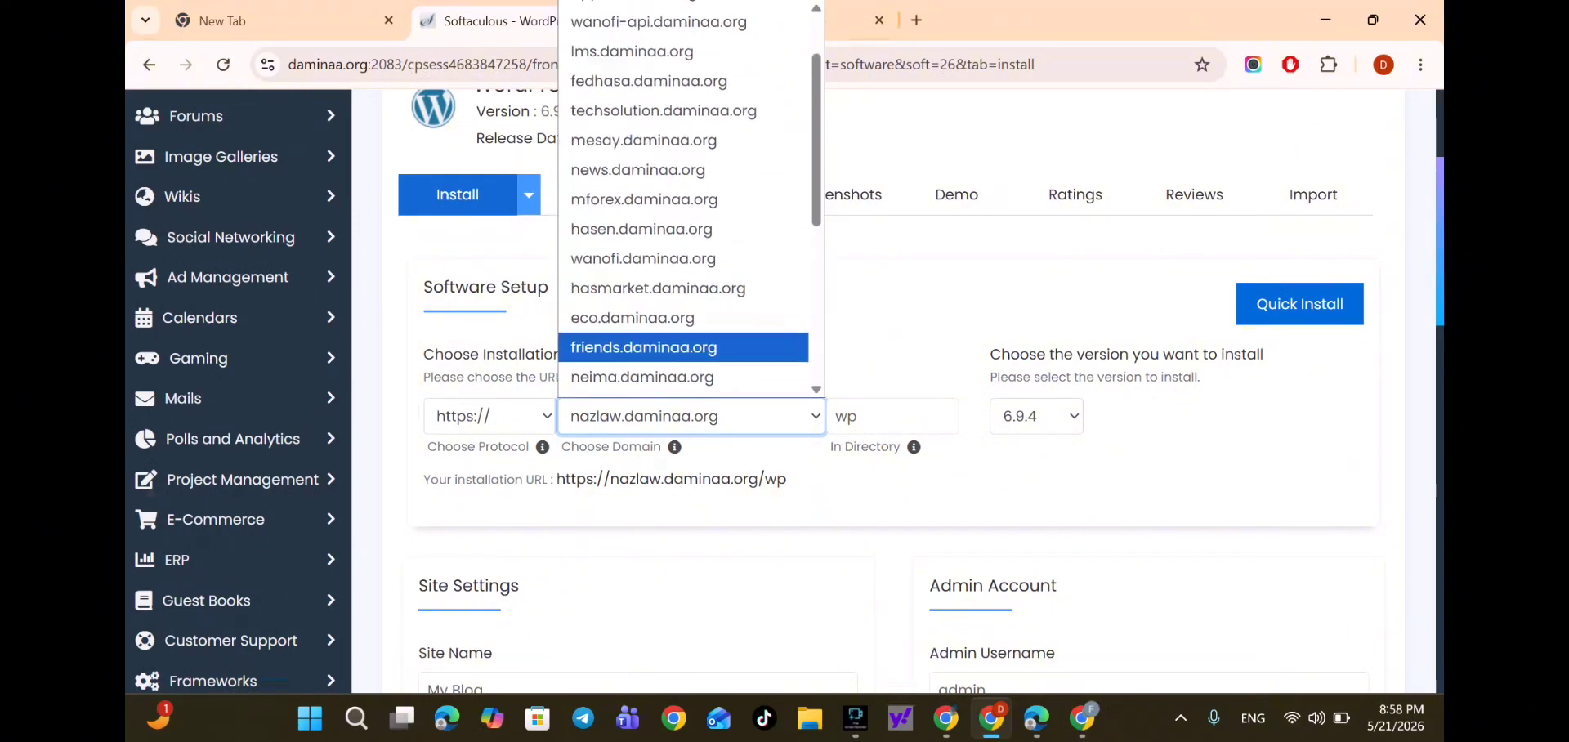
scroll(683, 245, down, 1)
key(Return)
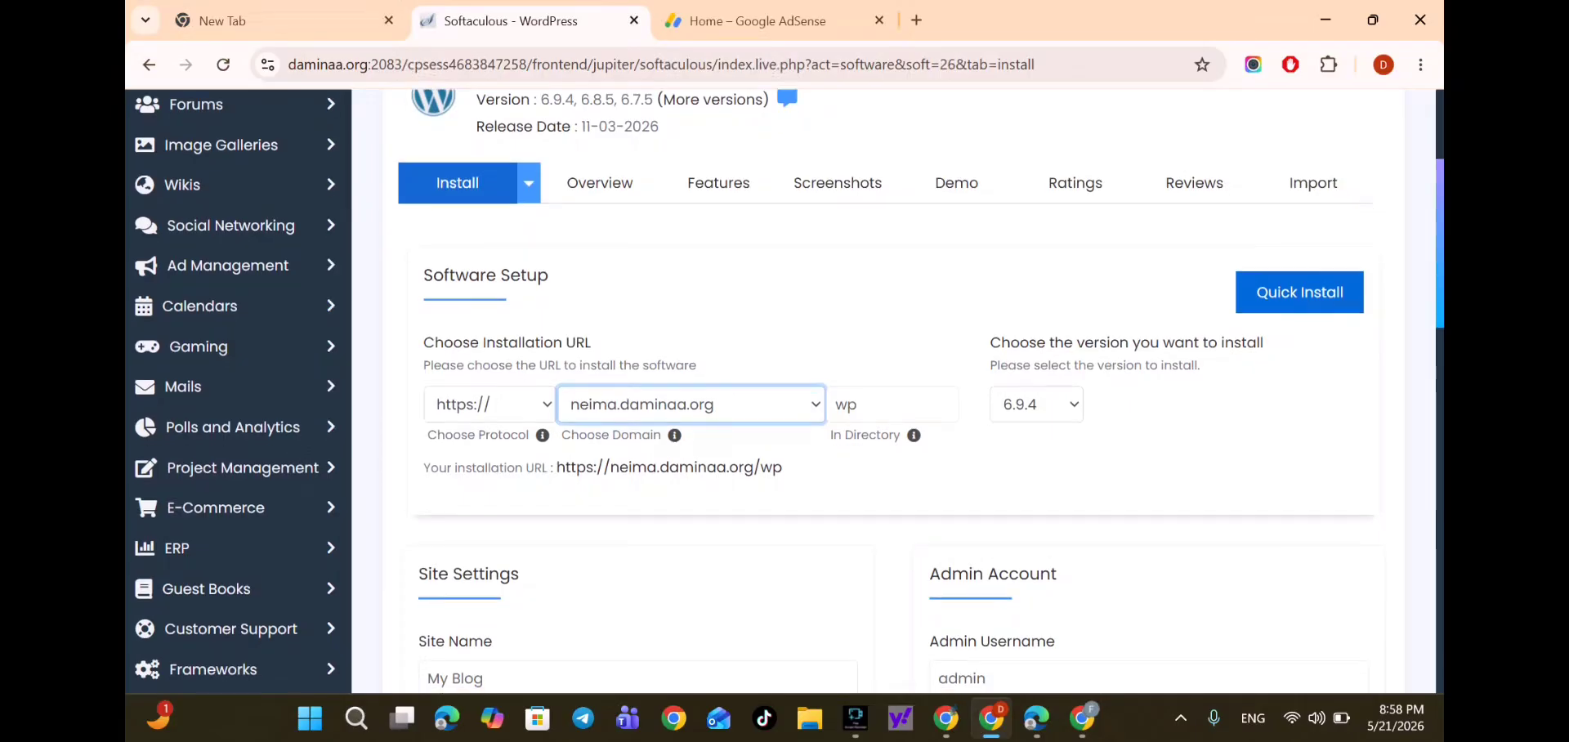
scroll(891, 393, down, 3)
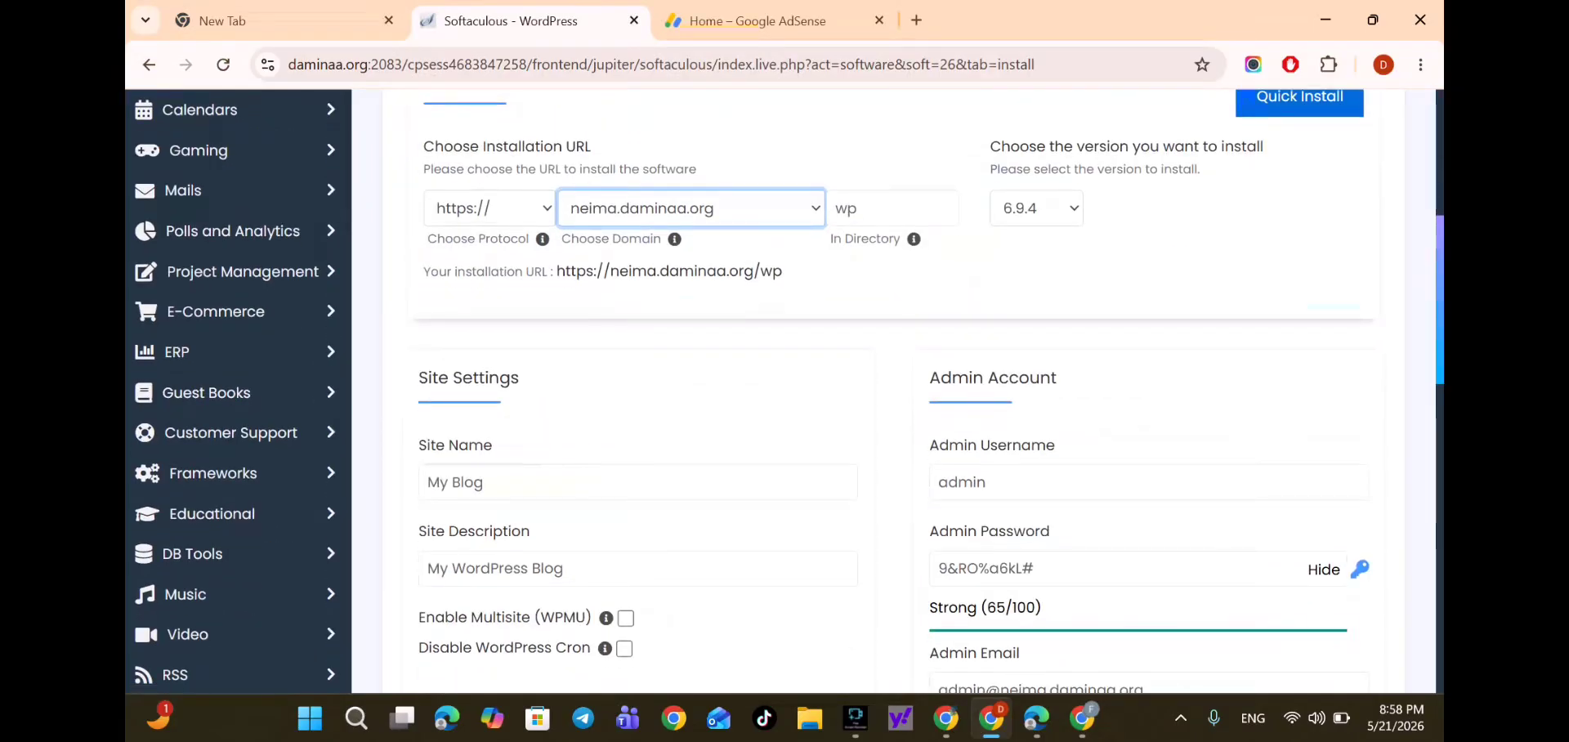
Replace the default site name with 'Naema E-commerce'.
click(572, 482)
key(BackSpace)
key(BackSpace)
key(BackSpace)
key(BackSpace)
key(BackSpace)
key(BackSpace)
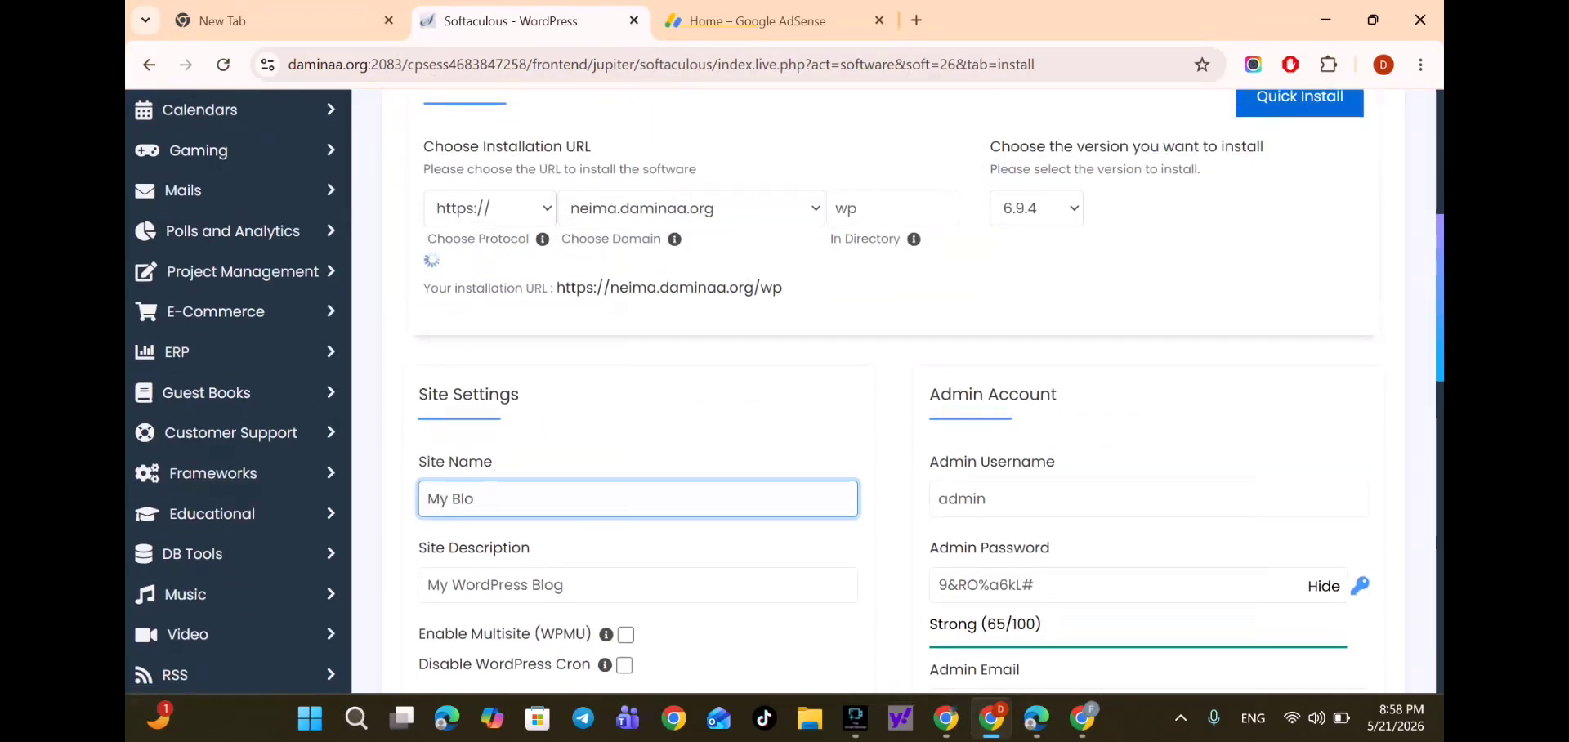
key(BackSpace)
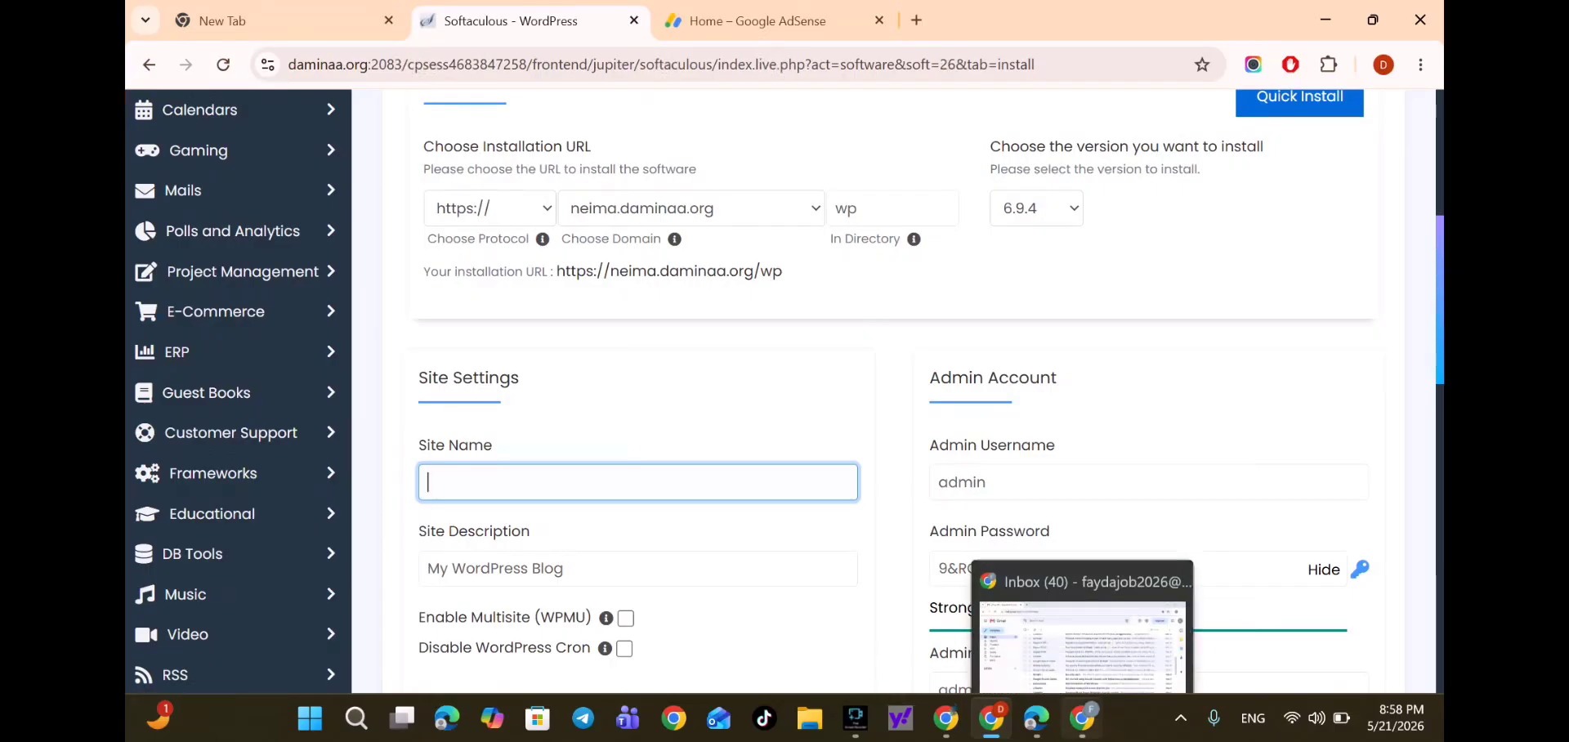
mouse_move(991, 718)
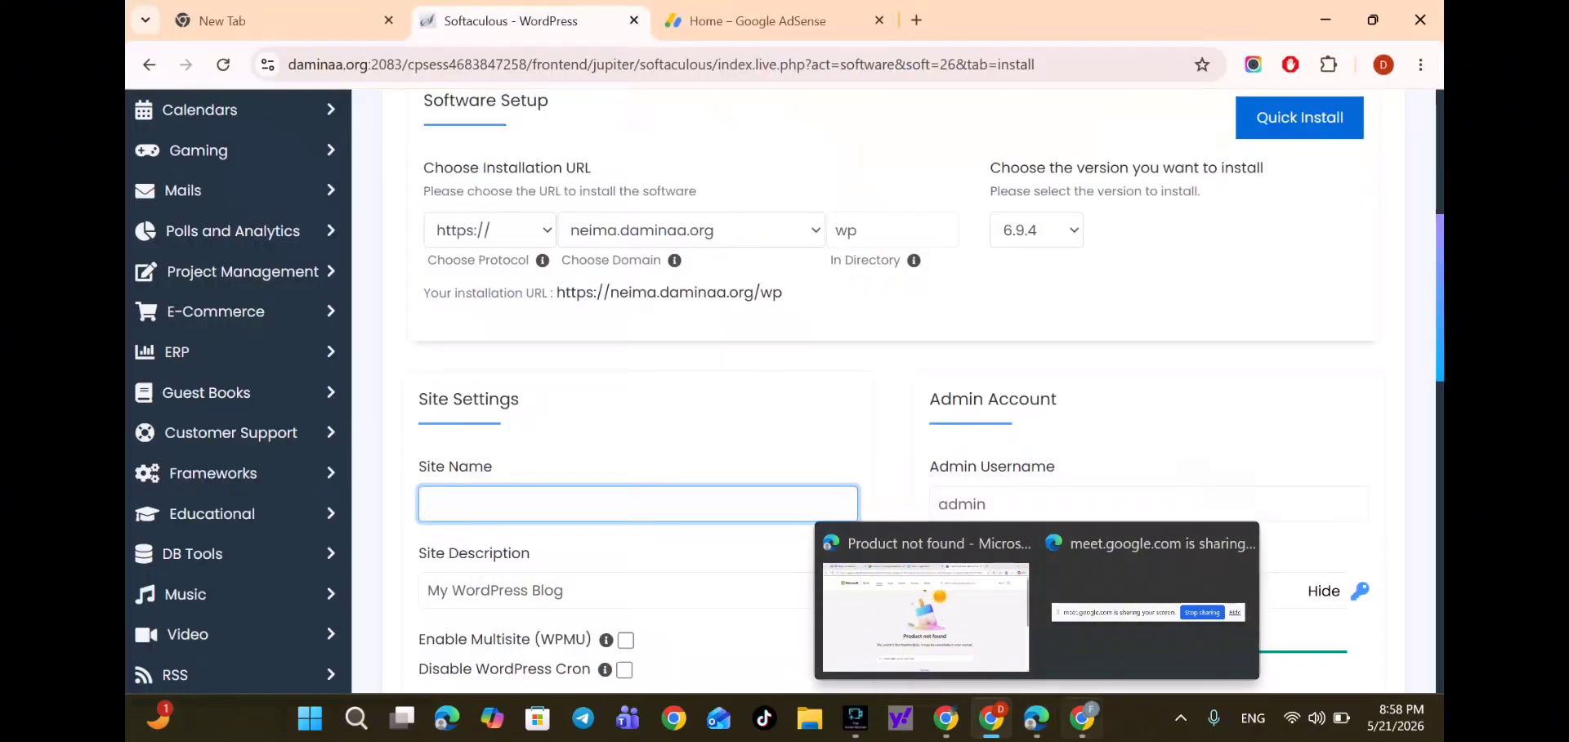
mouse_move(1082, 718)
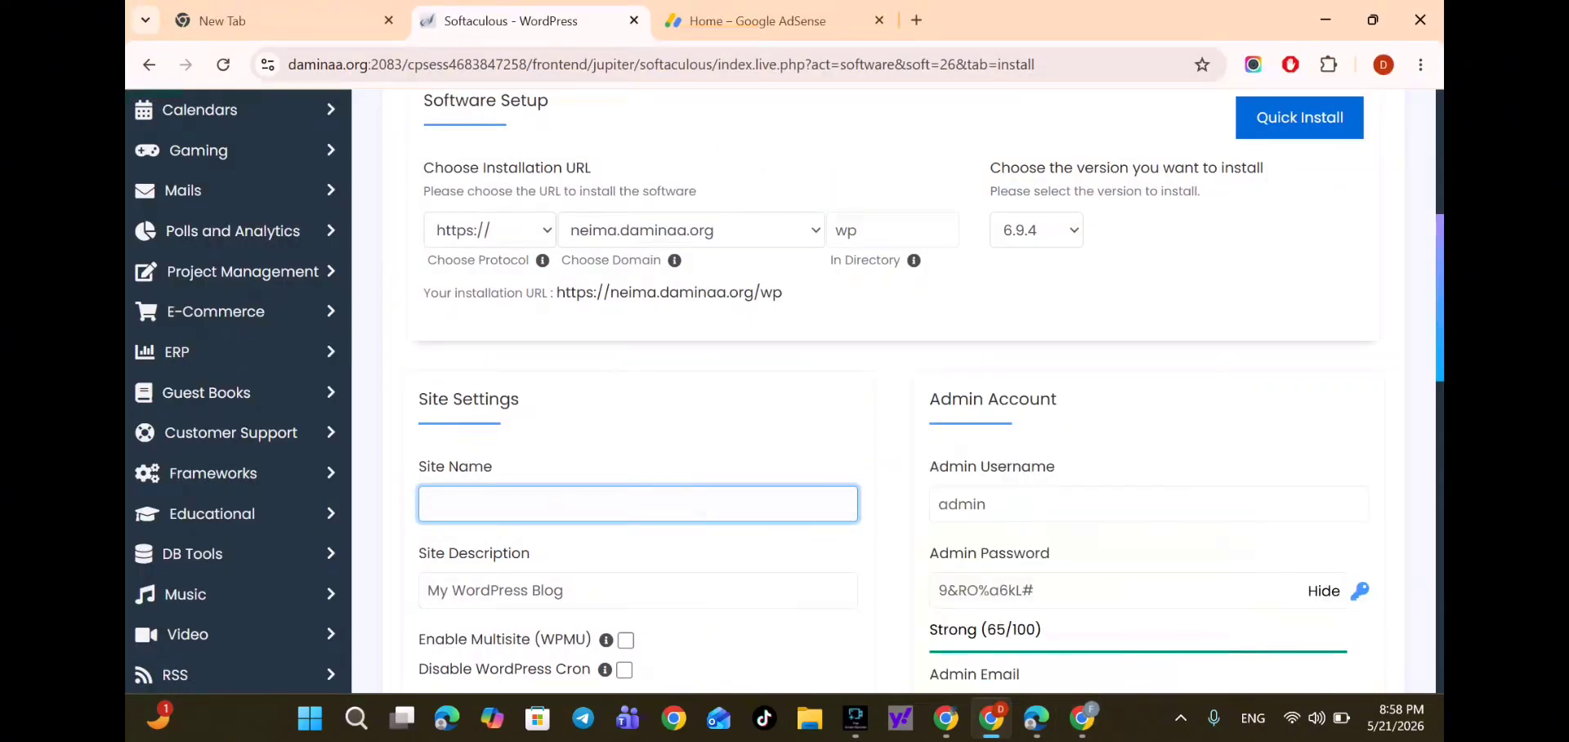
scroll(895, 390, down, 1)
text(Ne)
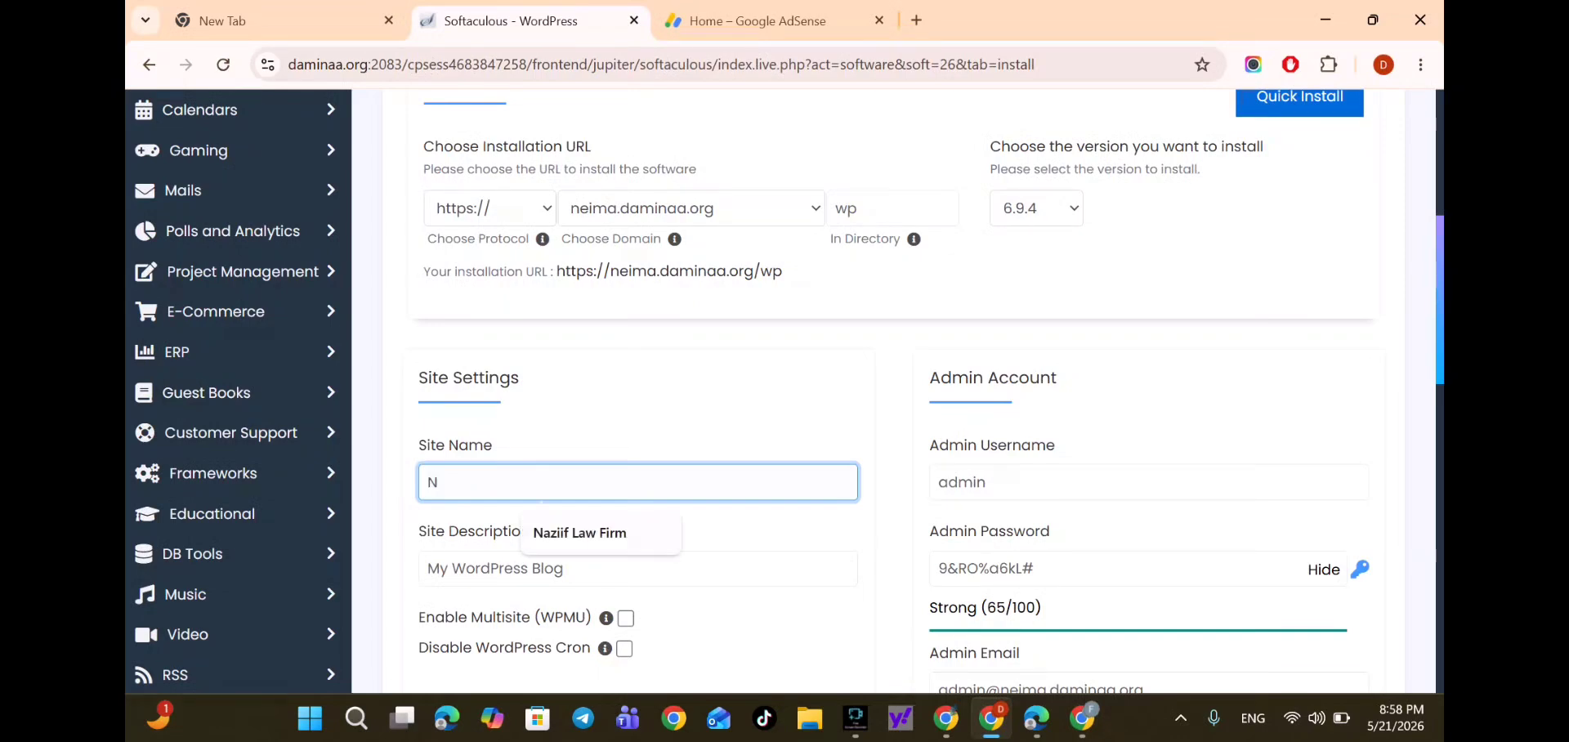
key(BackSpace)
text(aena)
key(BackSpace)
key(BackSpace)
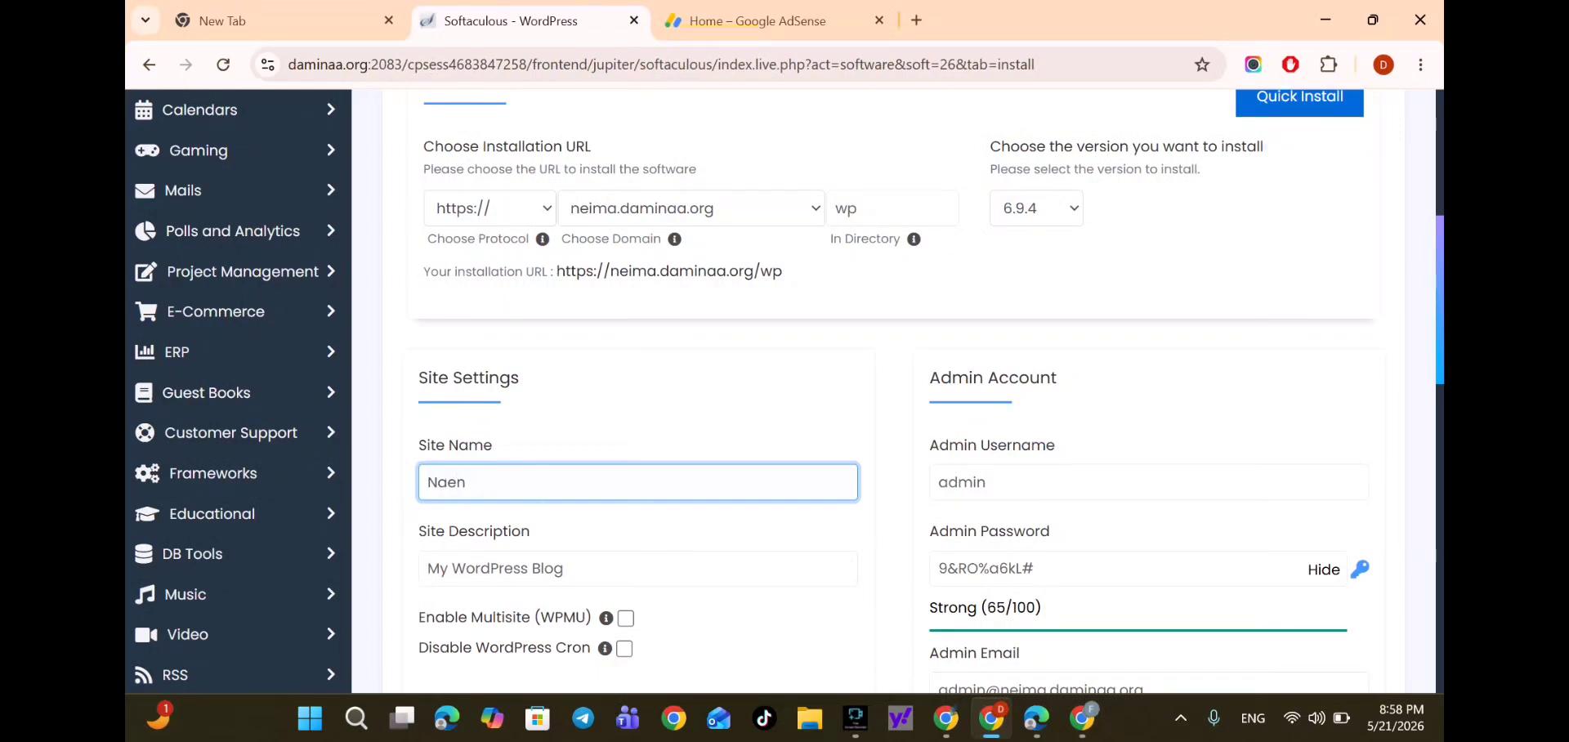
text(ma)
text(E)
text(c)
scroll(893, 391, up, 1)
key(BackSpace)
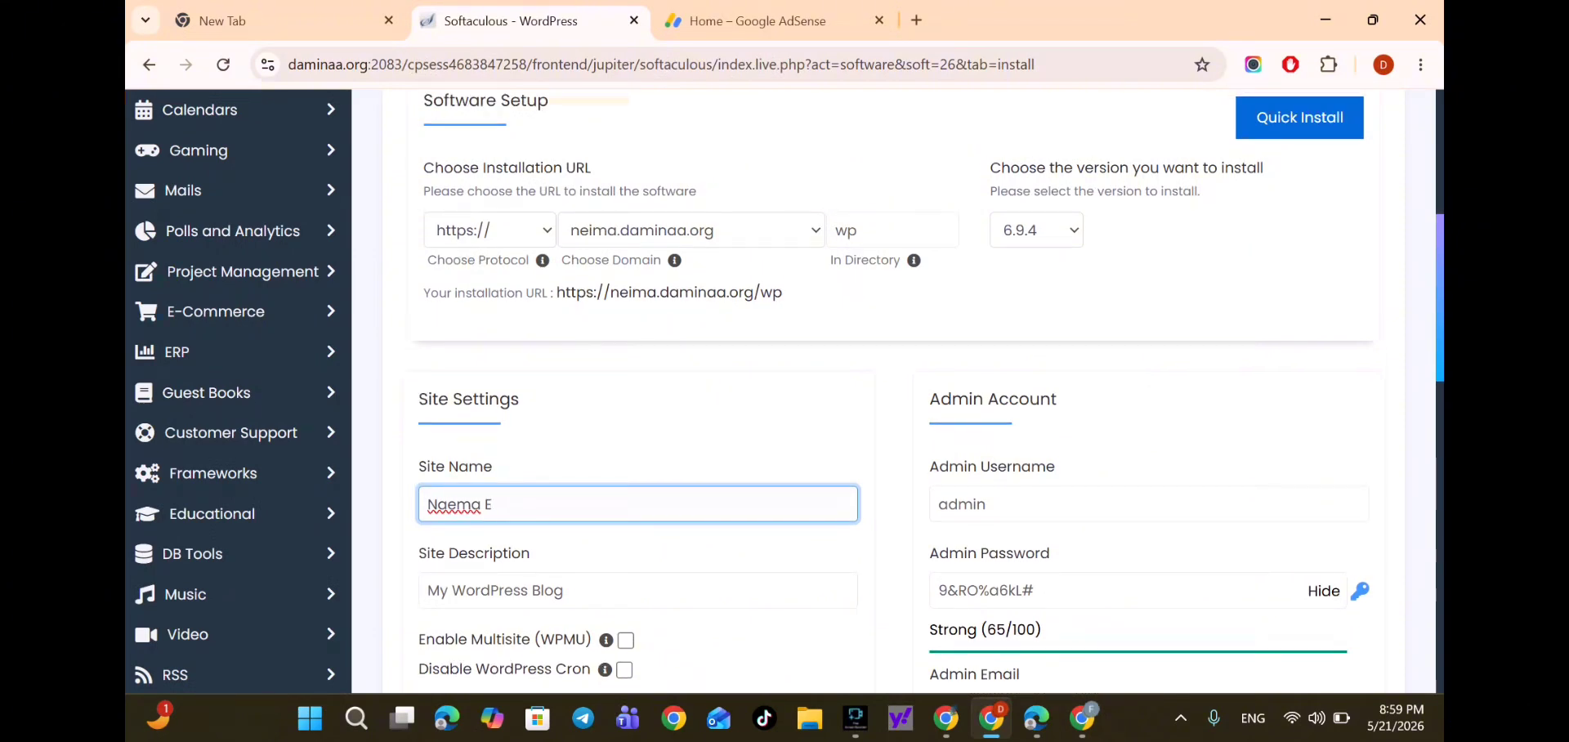
text(-commerce)
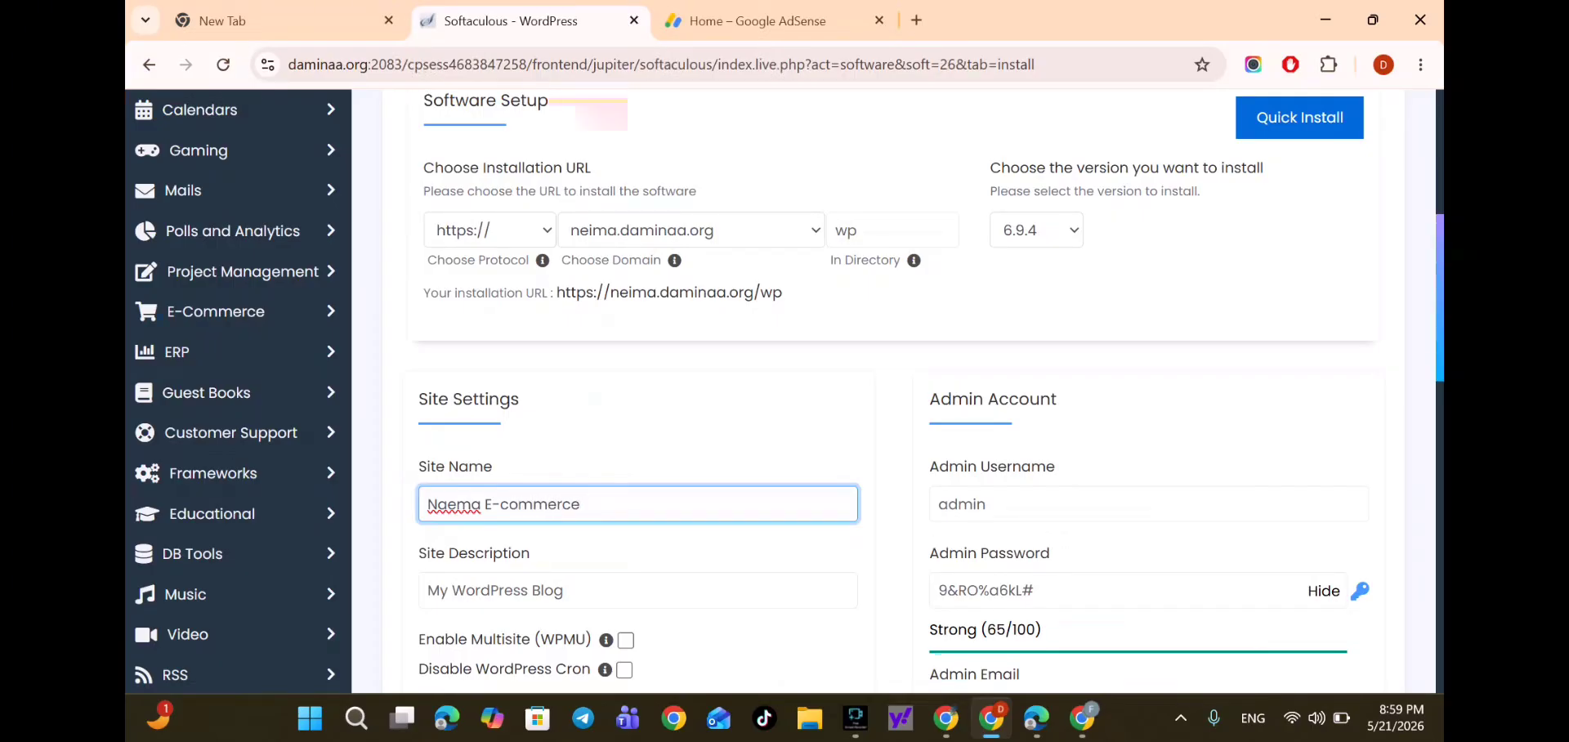
scroll(893, 391, down, 3)
Replace the site description with the autofill suggestion 'Under Demina tech'.
click(566, 374)
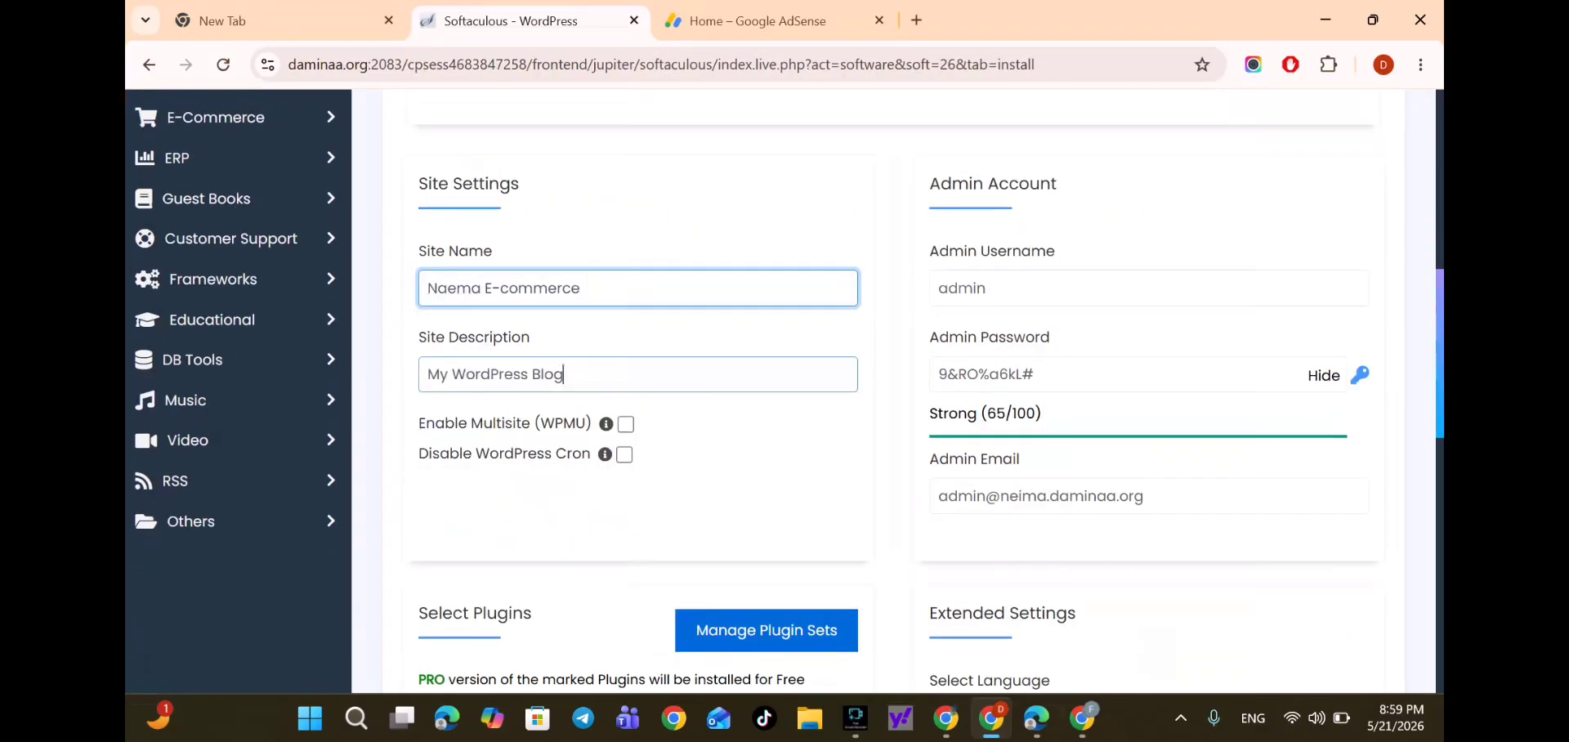
key(BackSpace)
key(BackSpace)
key(BackSpace)
key(BackSpace)
key(BackSpace)
key(BackSpace)
key(BackSpace)
key(BackSpace)
key(BackSpace)
key(BackSpace)
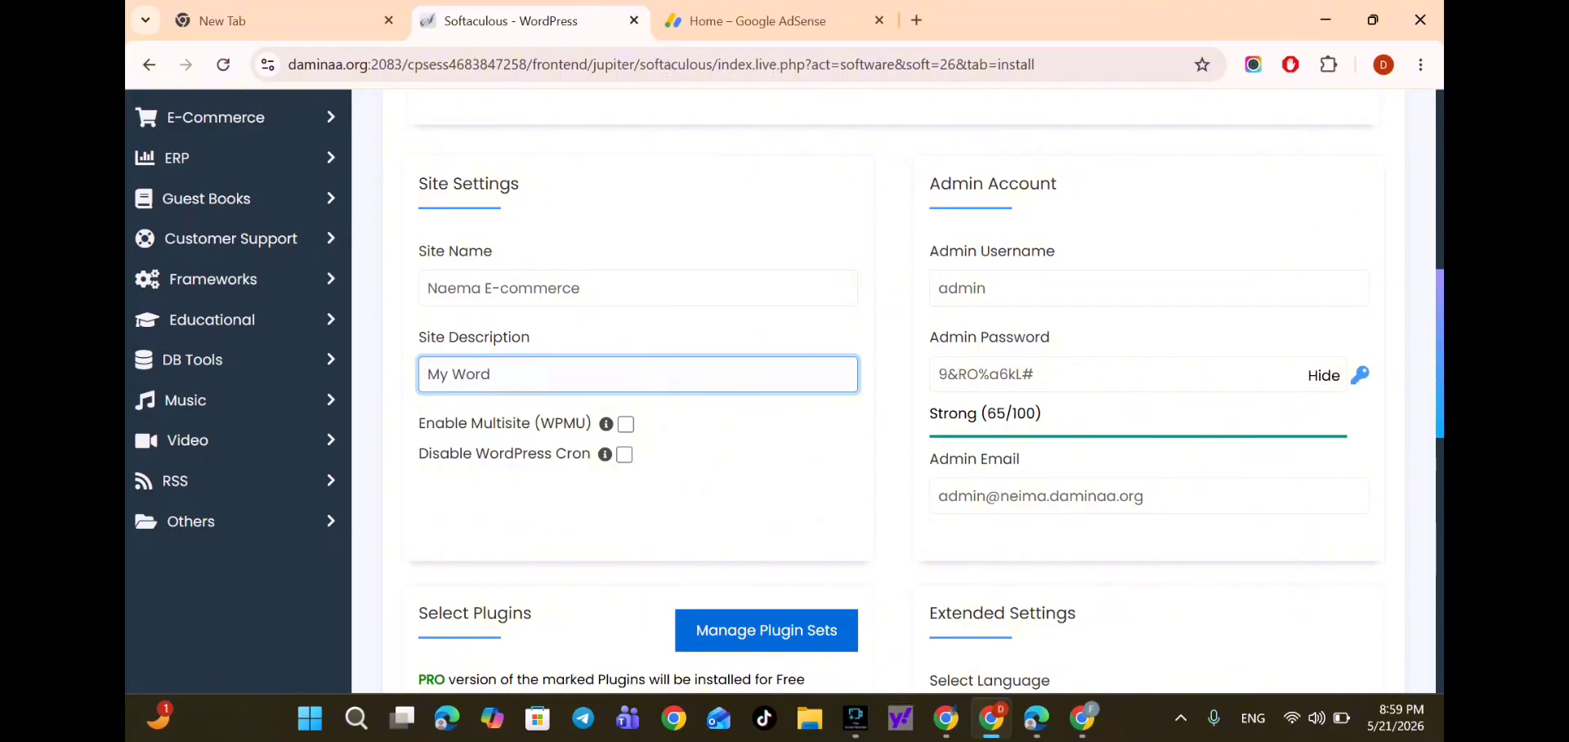
key(BackSpace)
key(BackSpace)
key(BackSpace)
key(BackSpace)
key(BackSpace)
key(BackSpace)
key(BackSpace)
text(U)
key(Down)
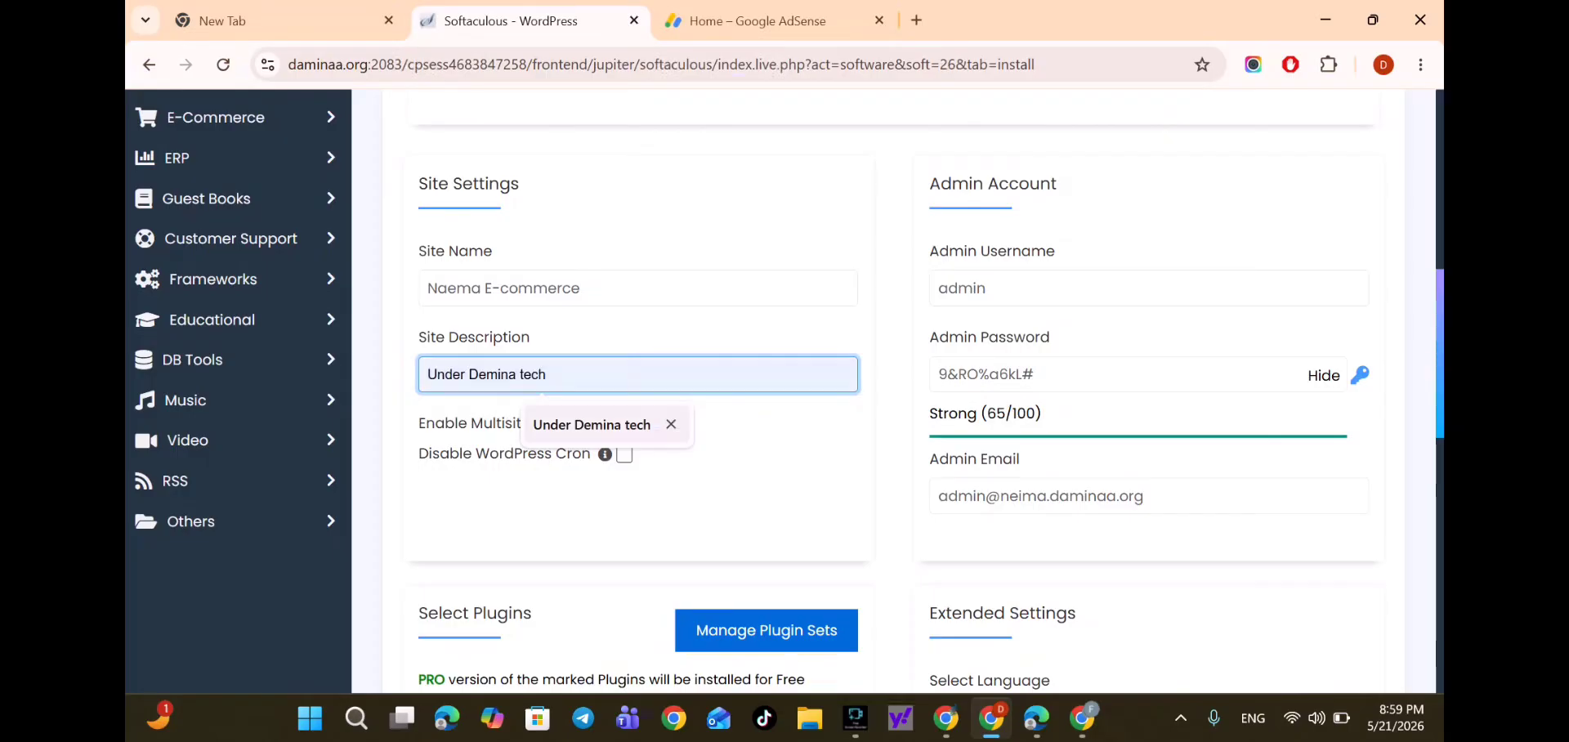
key(Return)
Enter a new admin username and copy it to the clipboard.
click(985, 288)
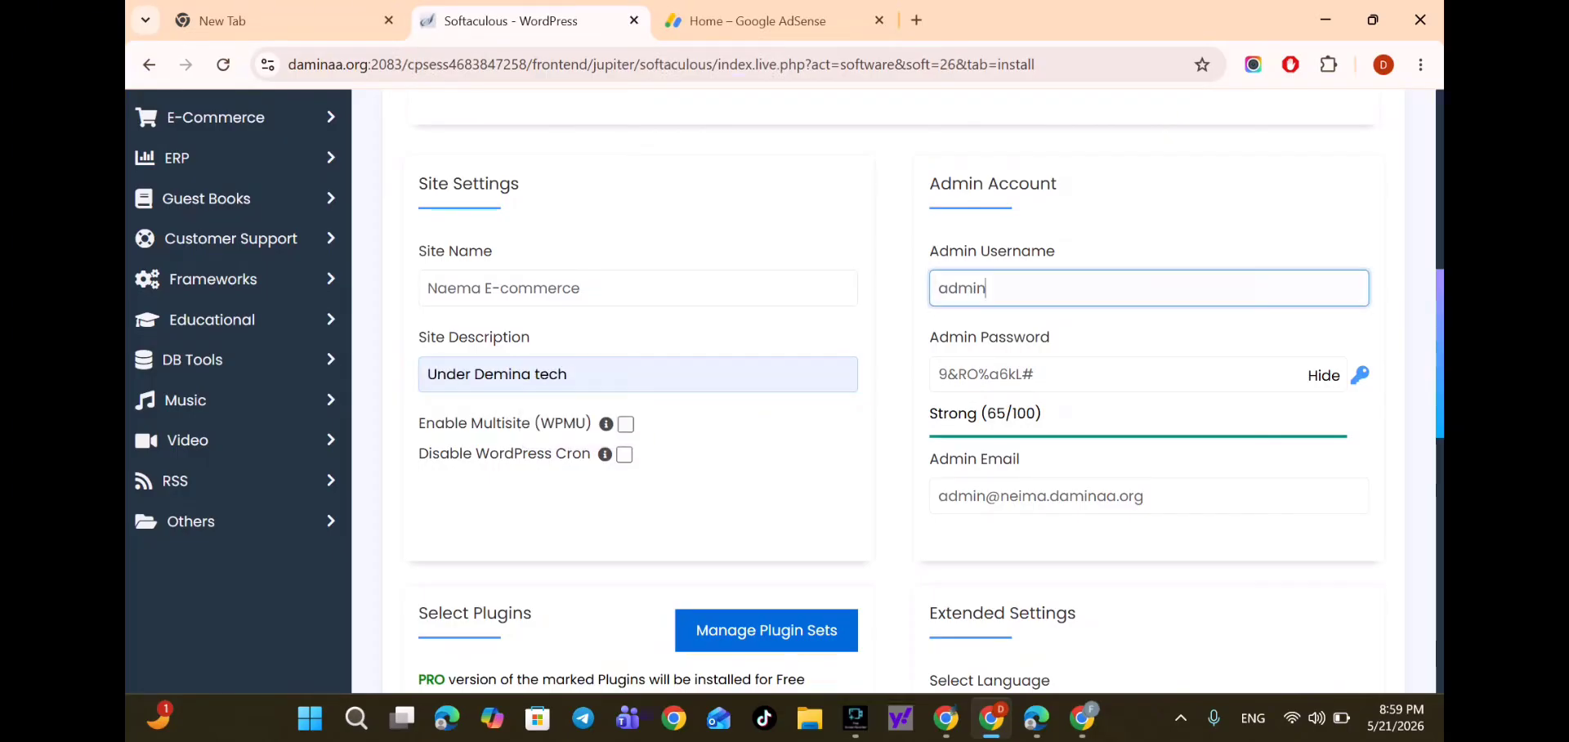
key(BackSpace)
key(BackSpace)
key(BackSpace)
key(BackSpace)
key(BackSpace)
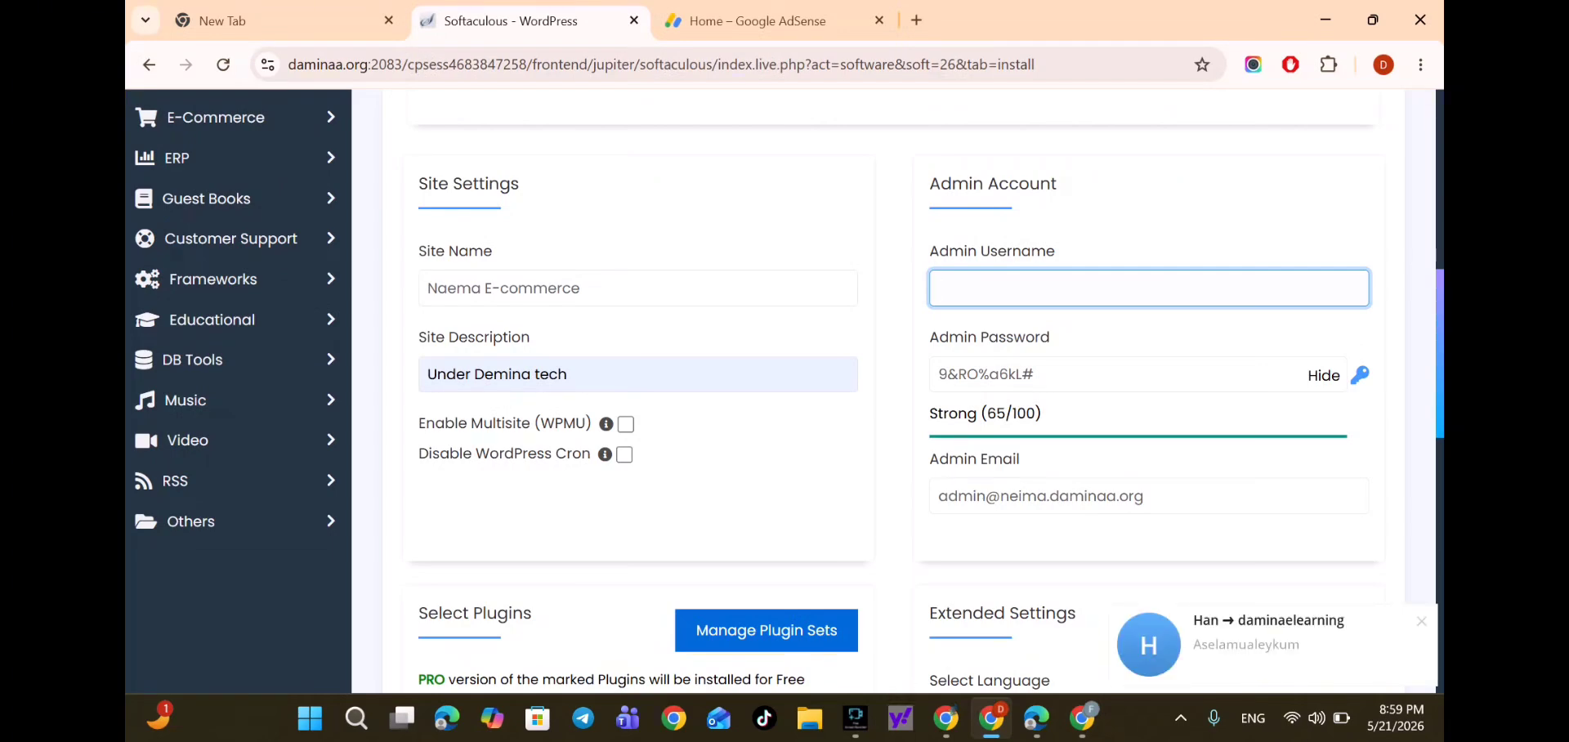
text(N)
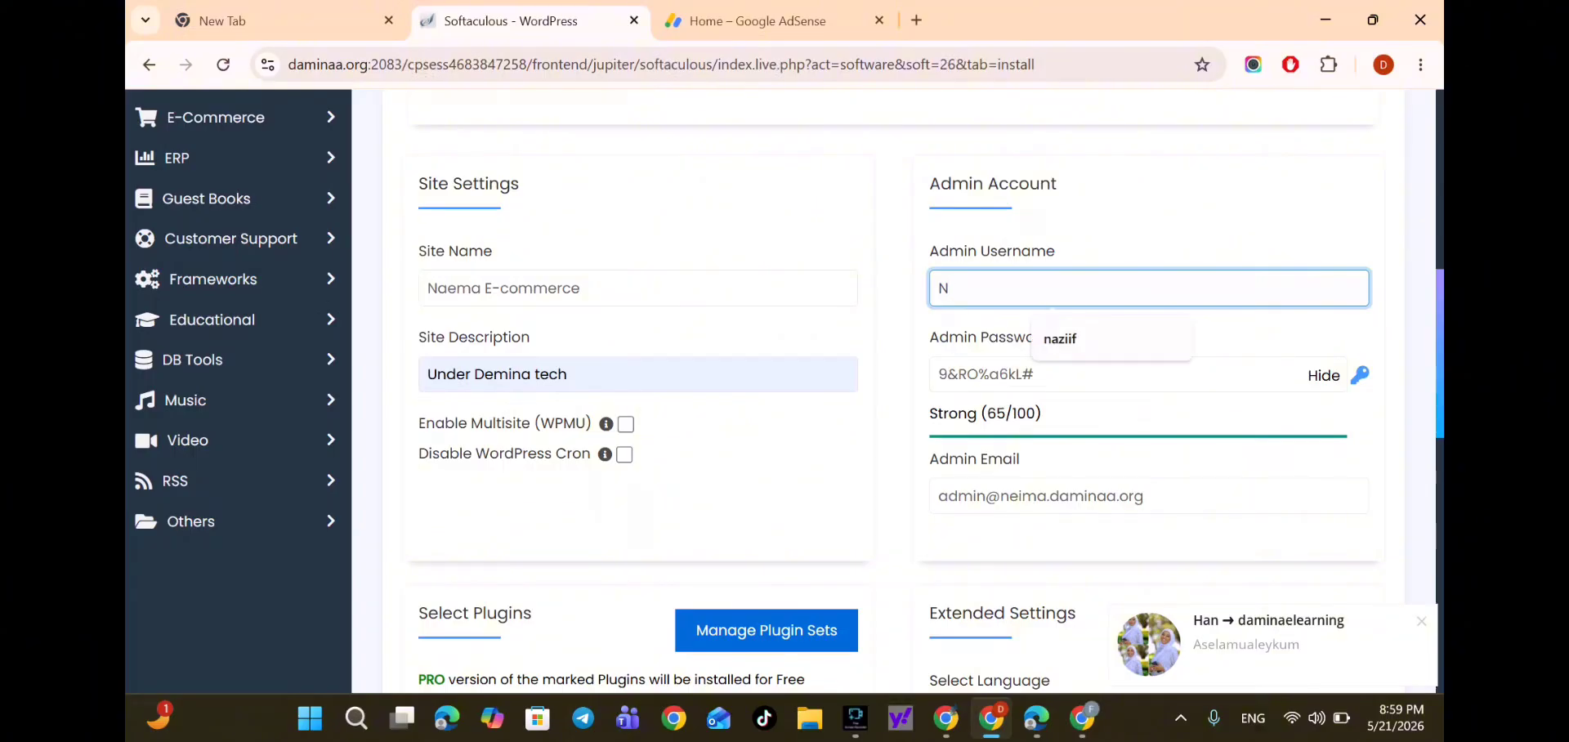
text(aema)
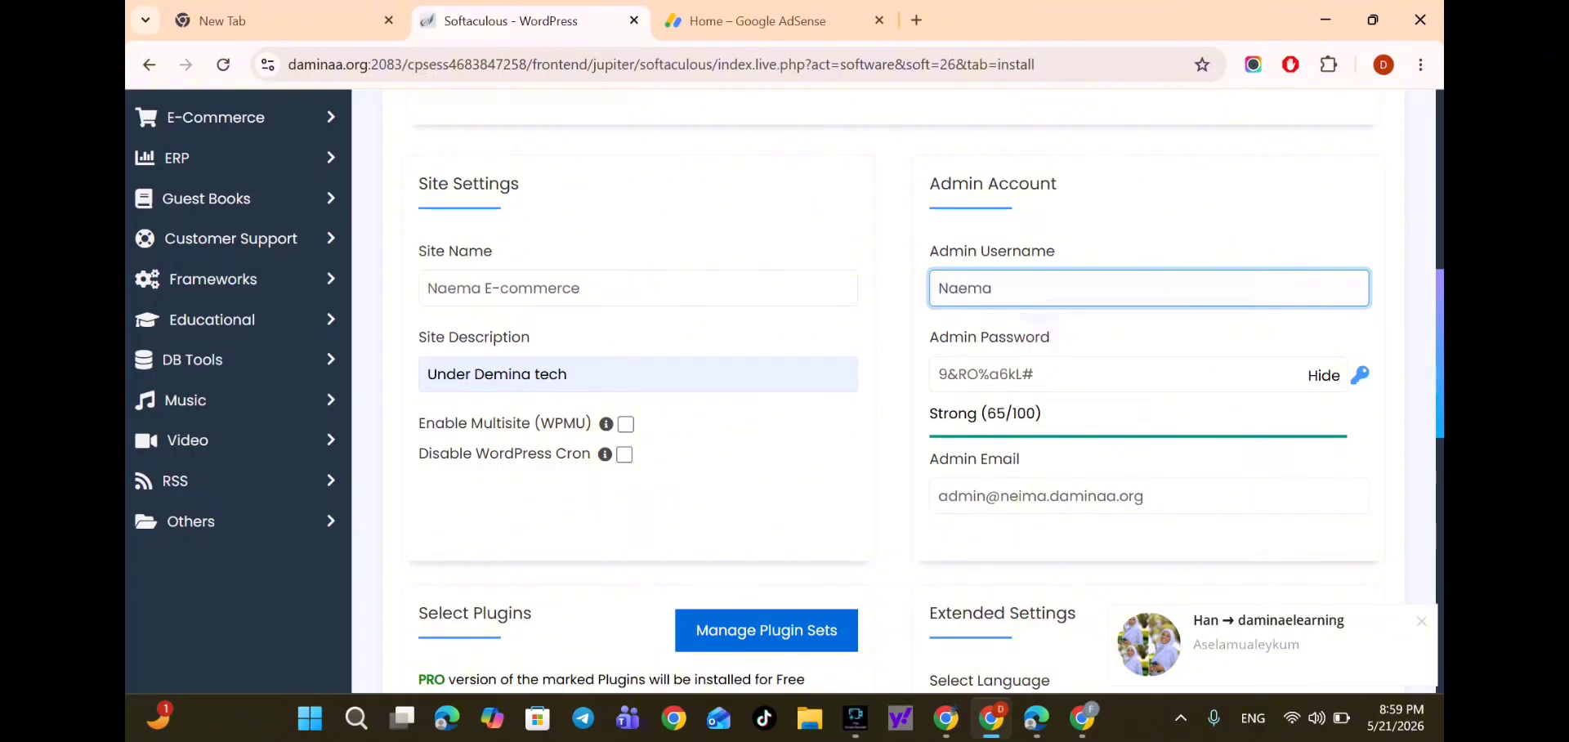
key(ctrl+a)
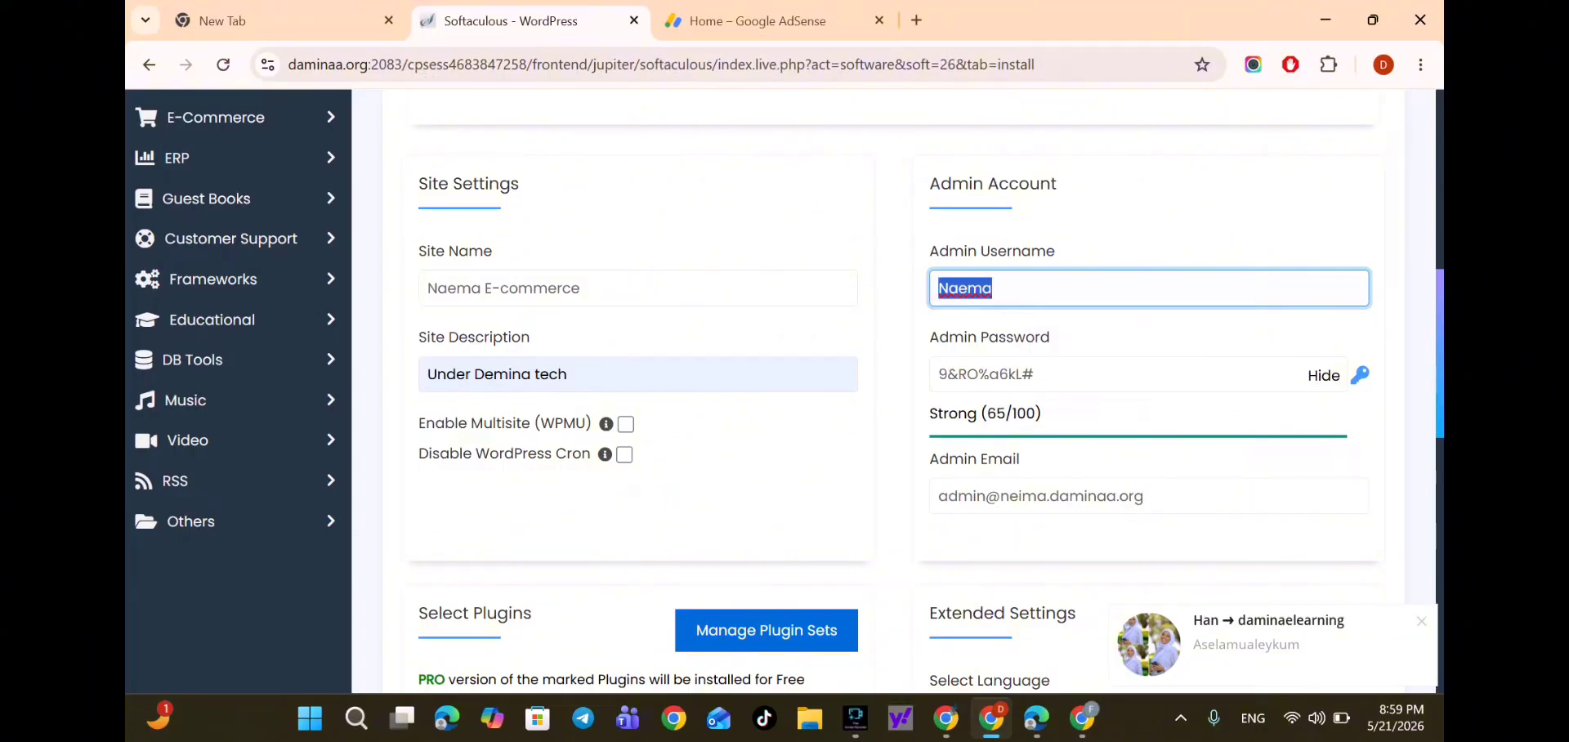
right_click(970, 290)
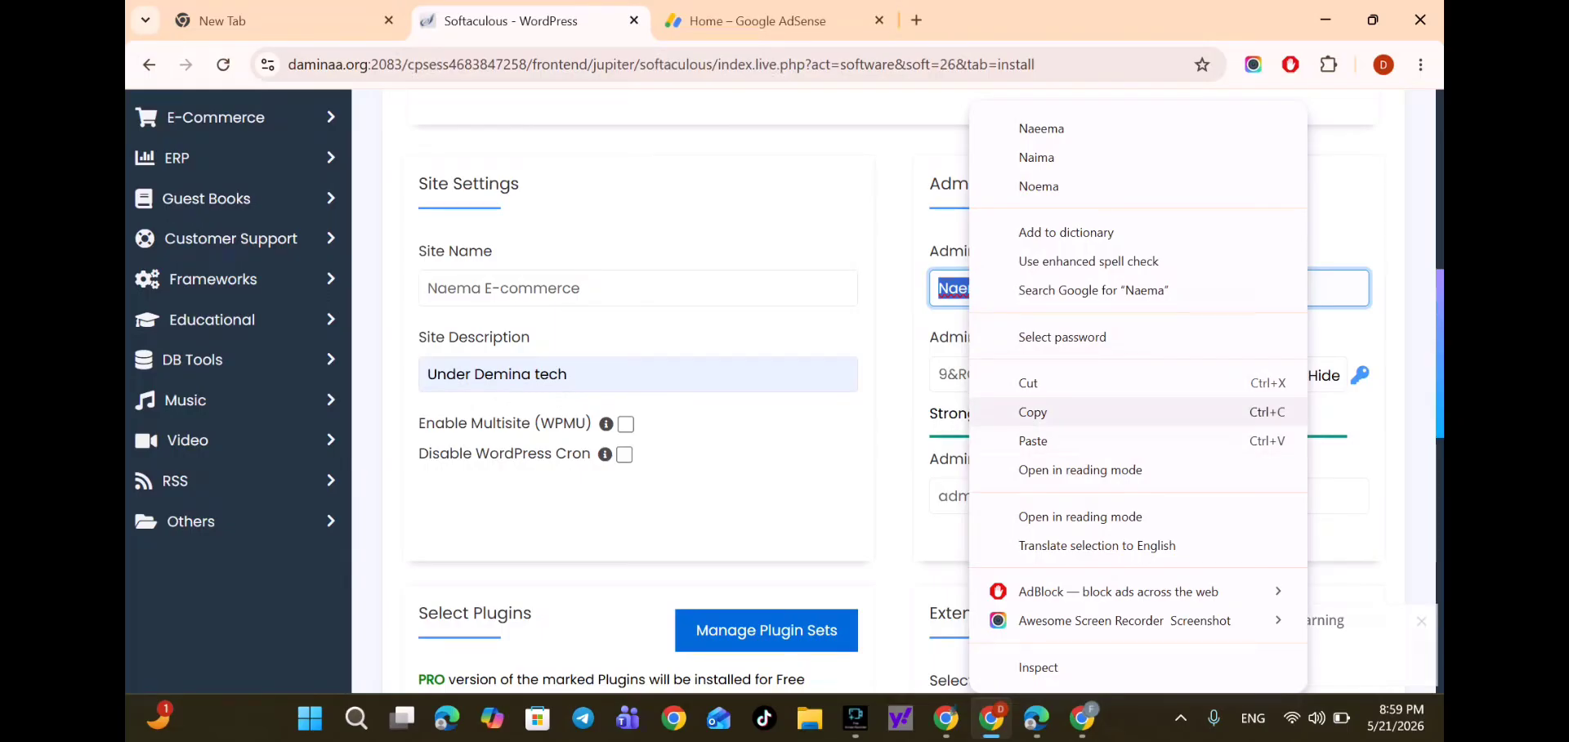
click(1033, 411)
Replace the generated admin password with a new strong password.
scroll(1062, 400, up, 1)
click(1062, 396)
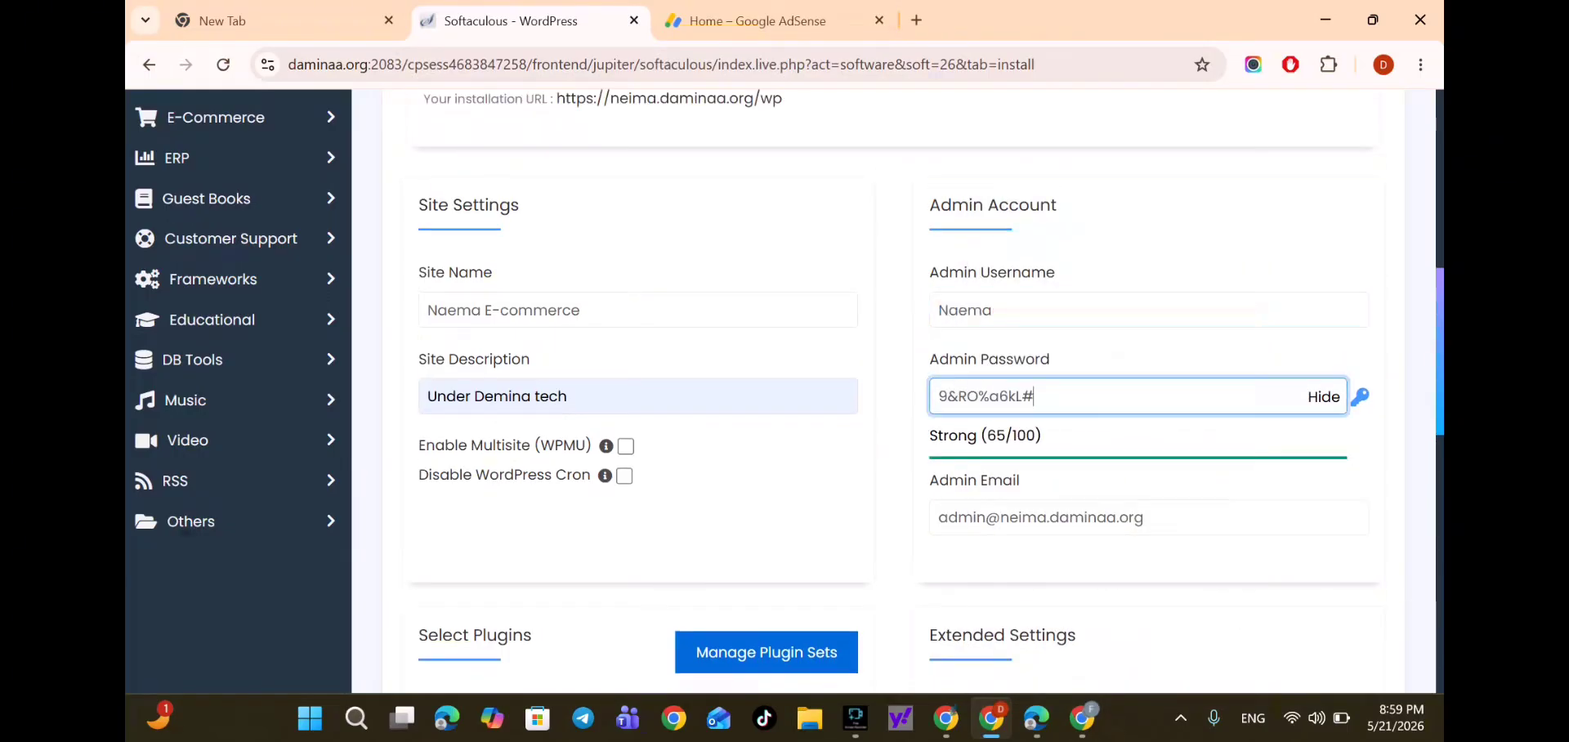
key(BackSpace)
key(BackSpace)
key(BackSpace)
key(BackSpace)
key(BackSpace)
key(BackSpace)
key(BackSpace)
key(BackSpace)
key(BackSpace)
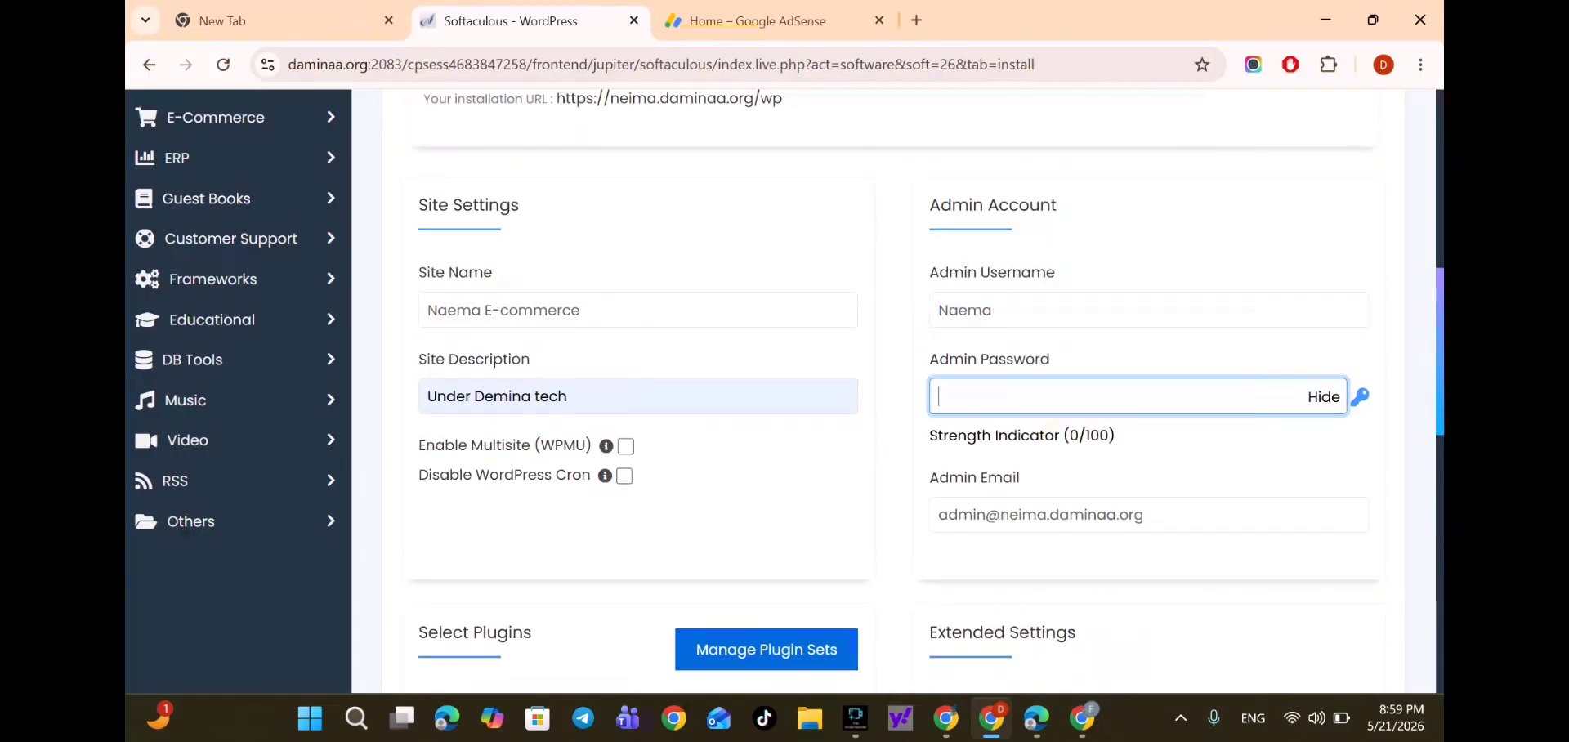
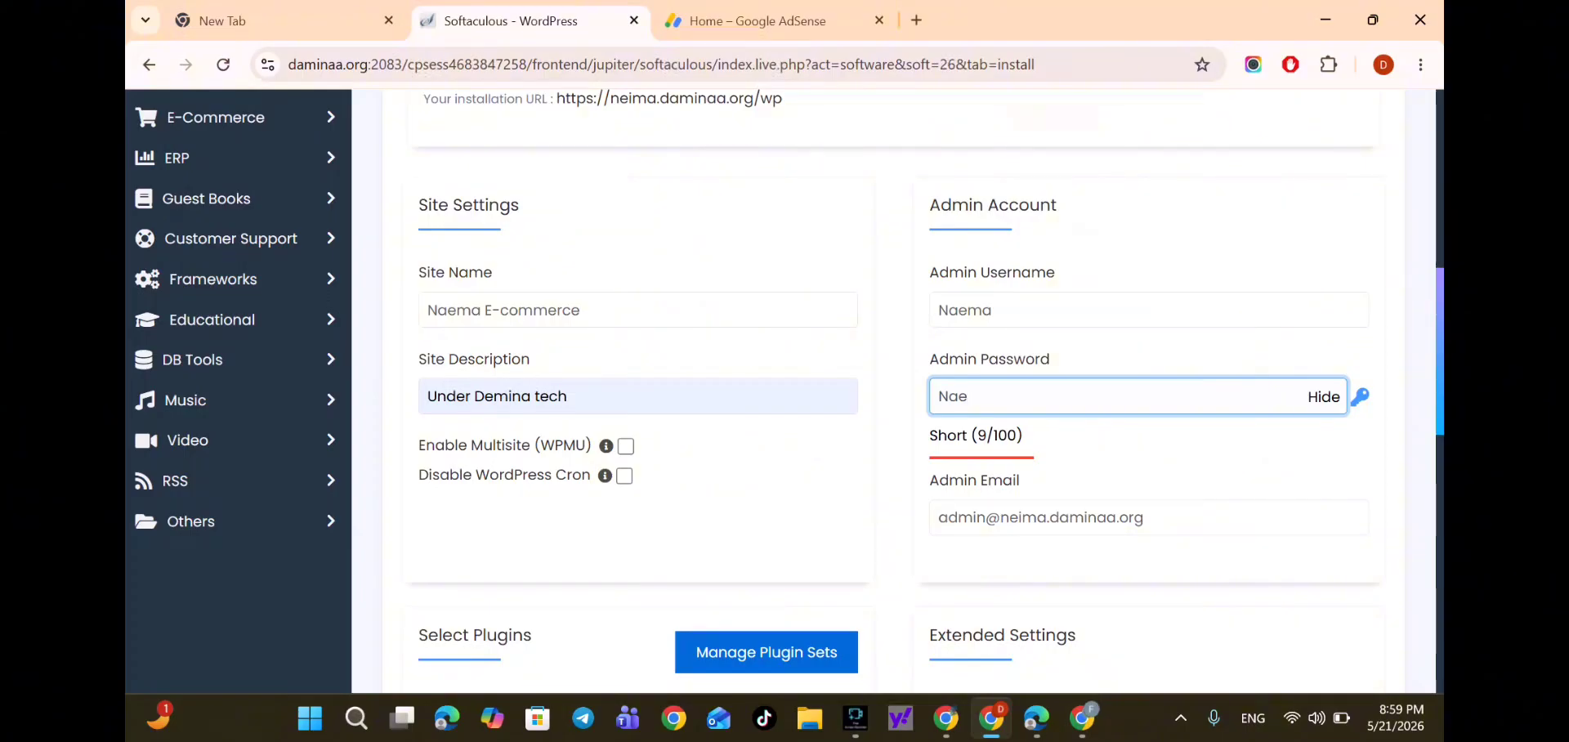
scroll(893, 390, down, 1)
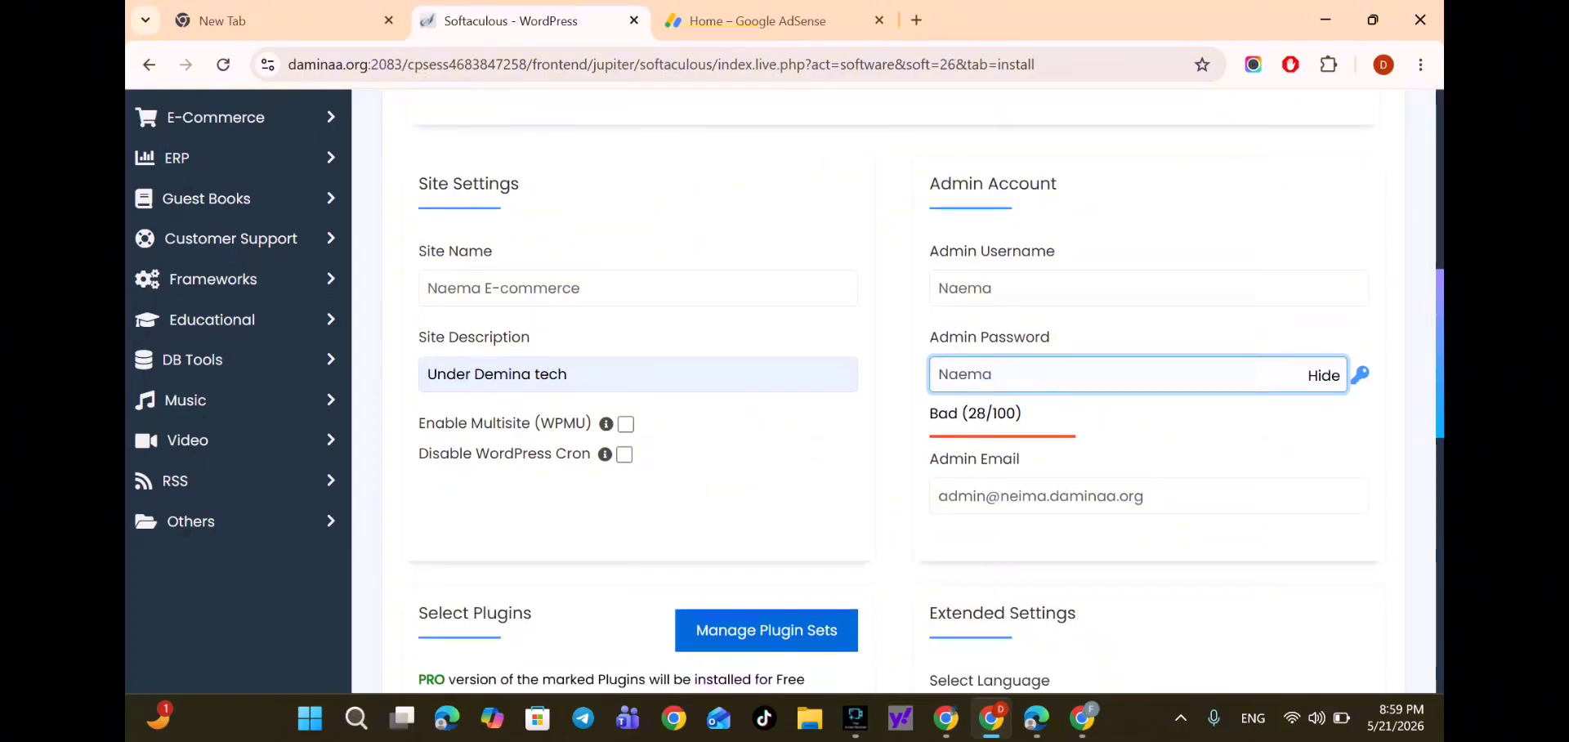
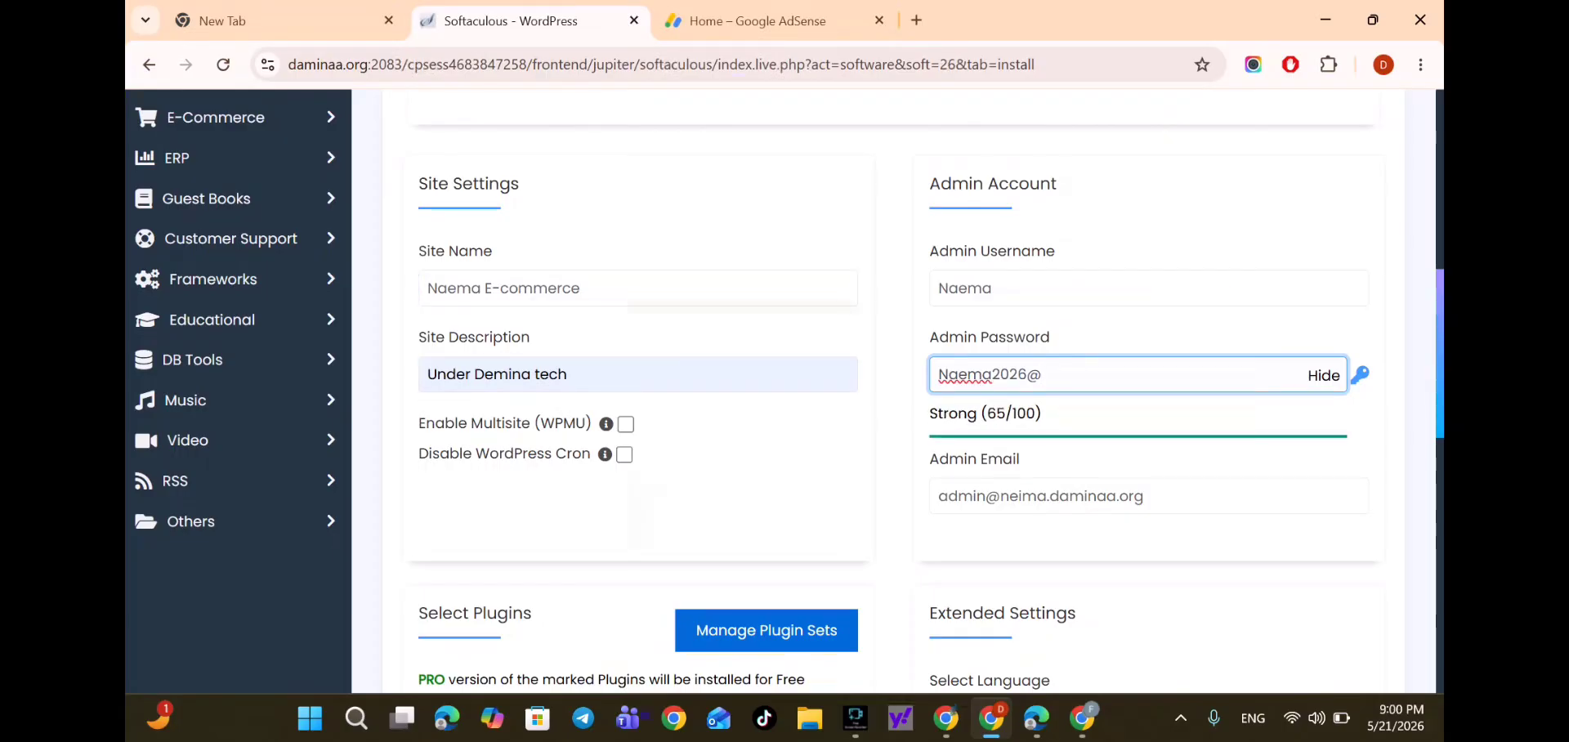
Append 'Shop' to the site name, then copy the admin username and password.
click(583, 288)
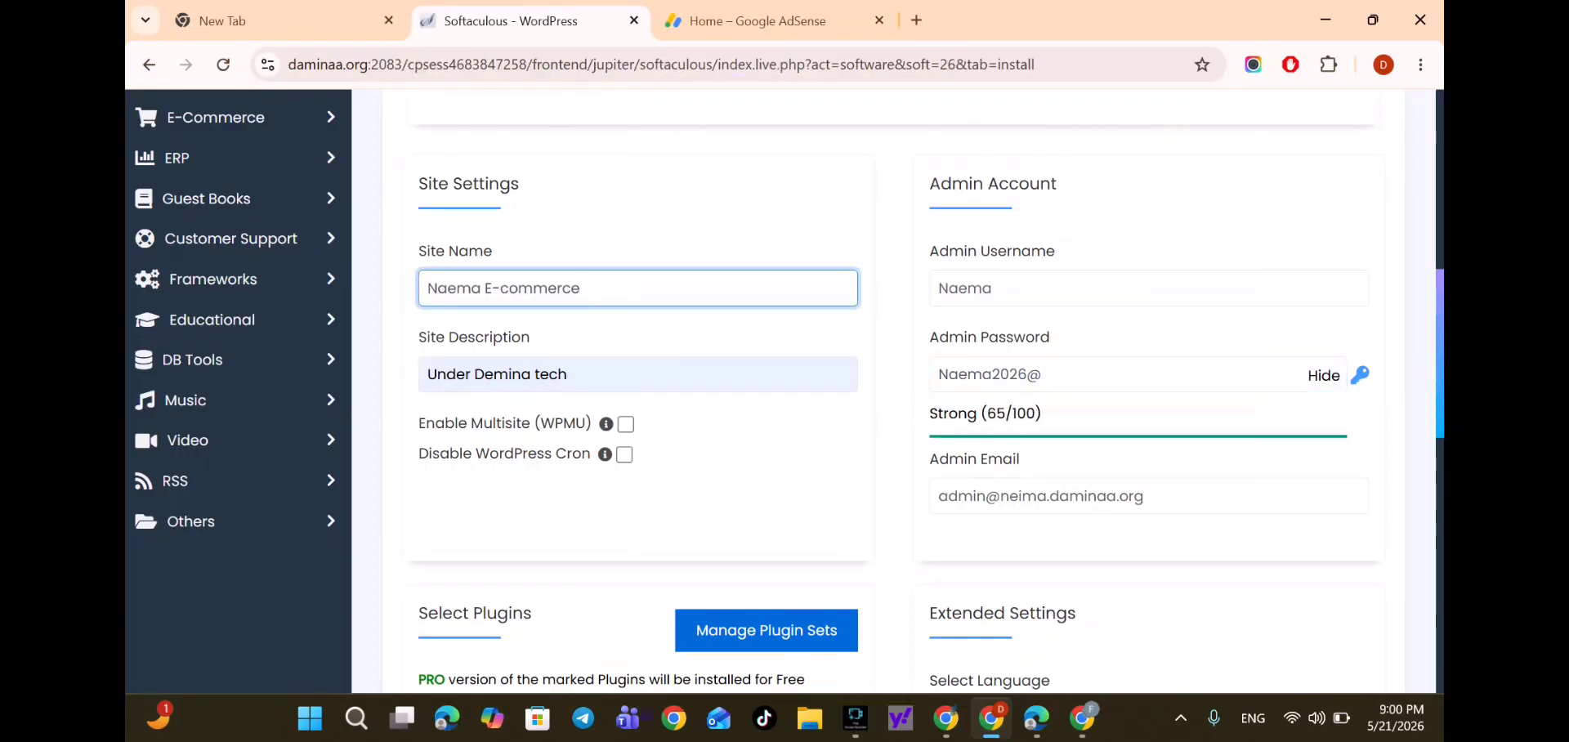
text(Shop)
double_click(991, 288)
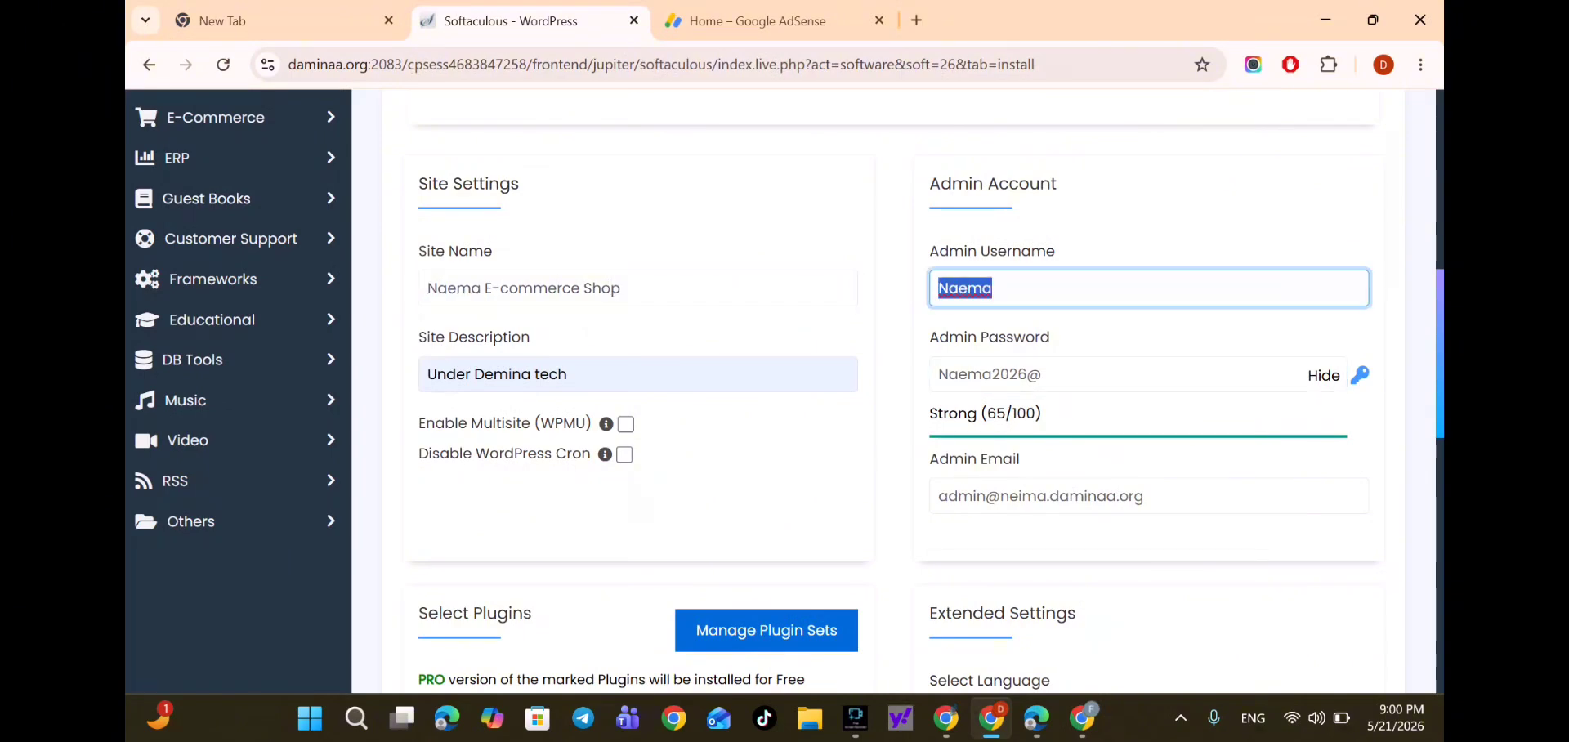
right_click(965, 288)
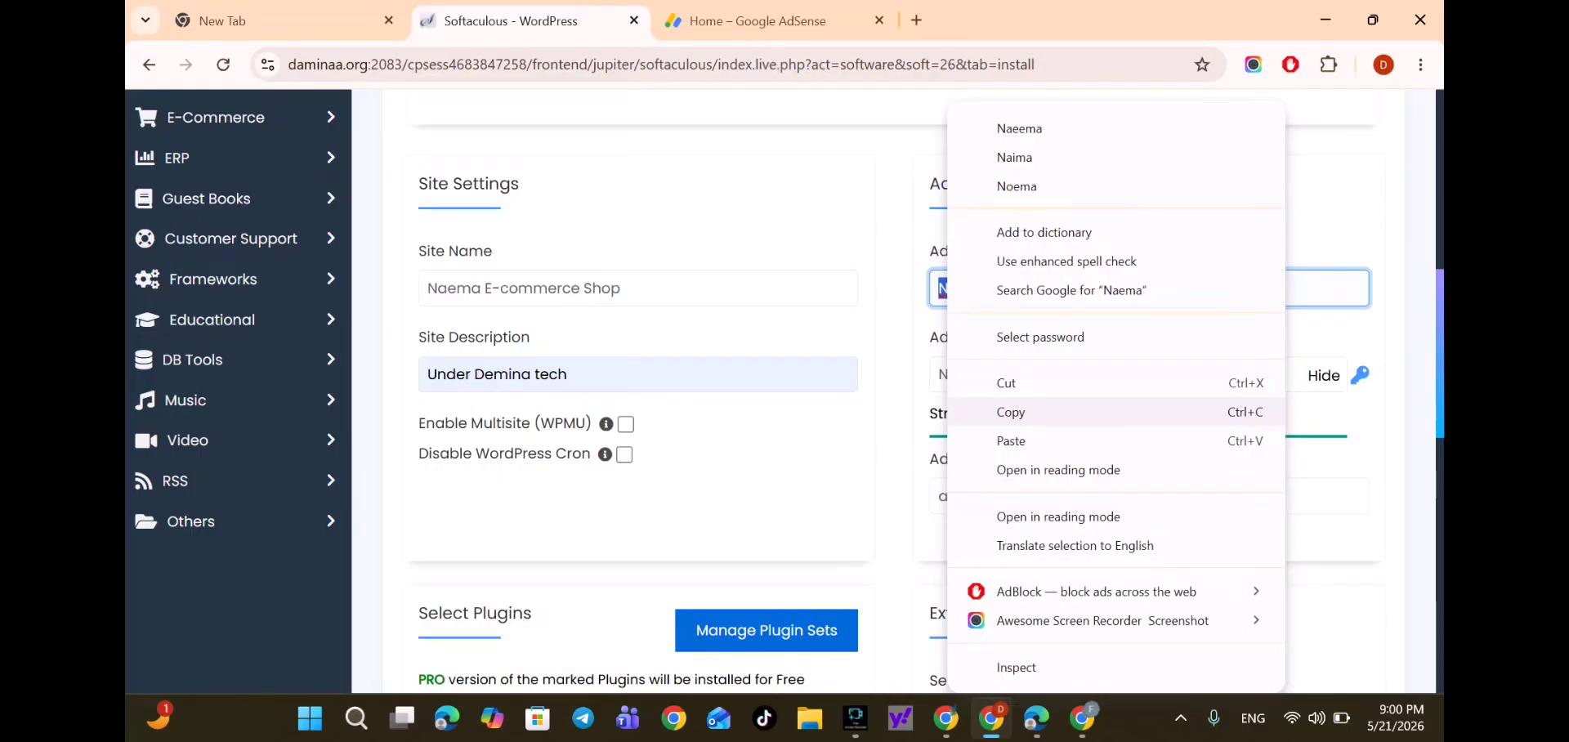
click(1022, 413)
drag(1046, 375, 937, 375)
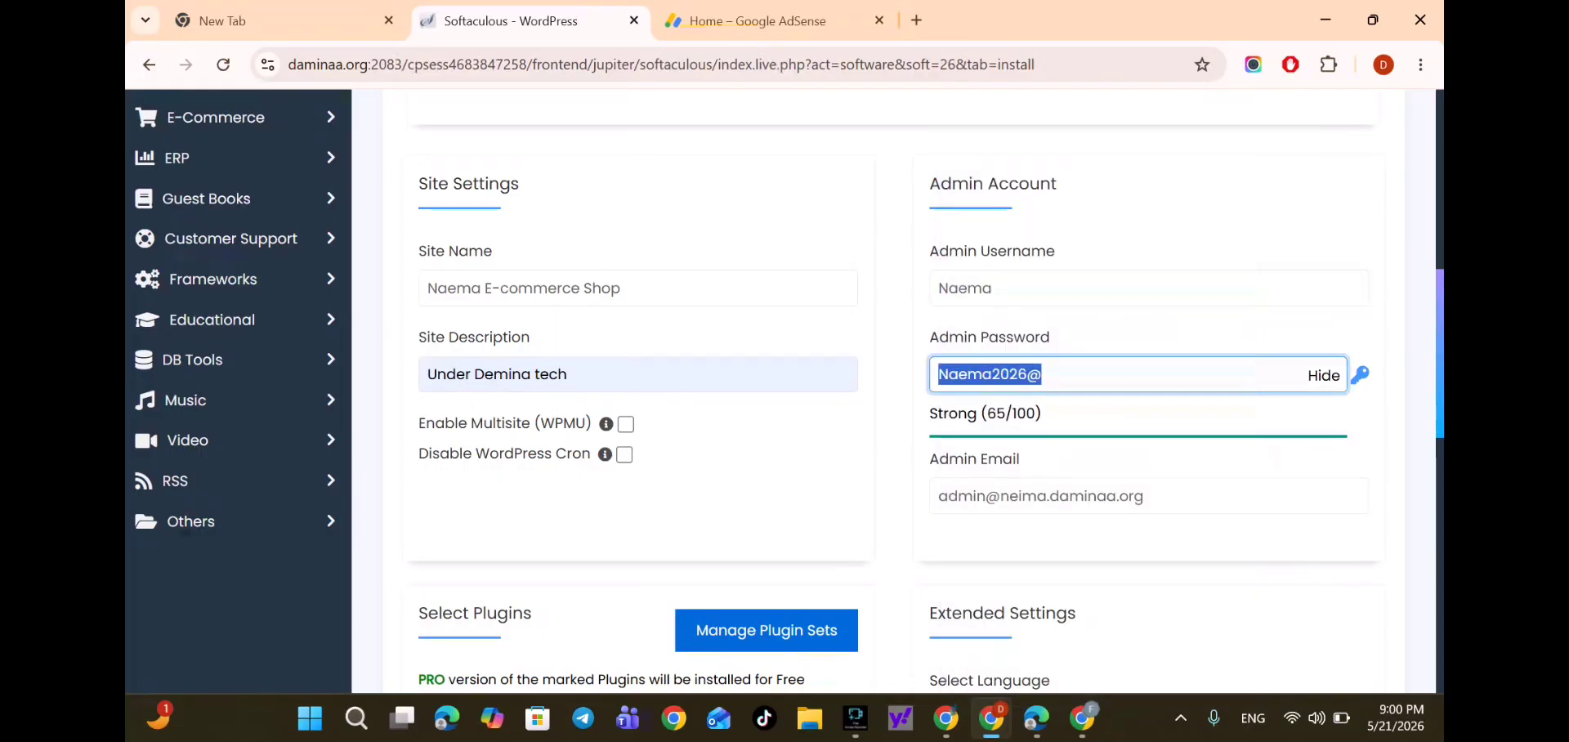
right_click(987, 375)
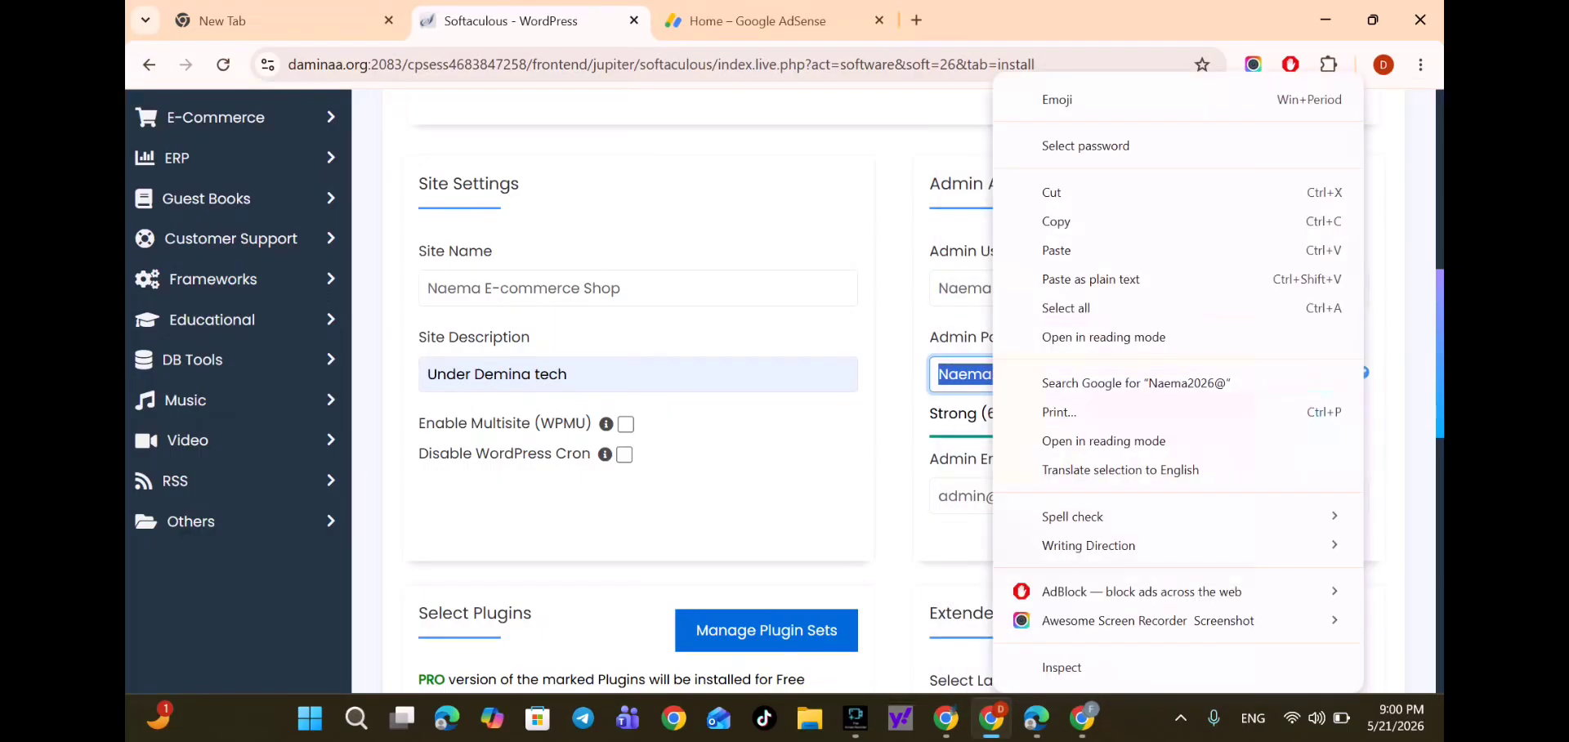
click(1029, 219)
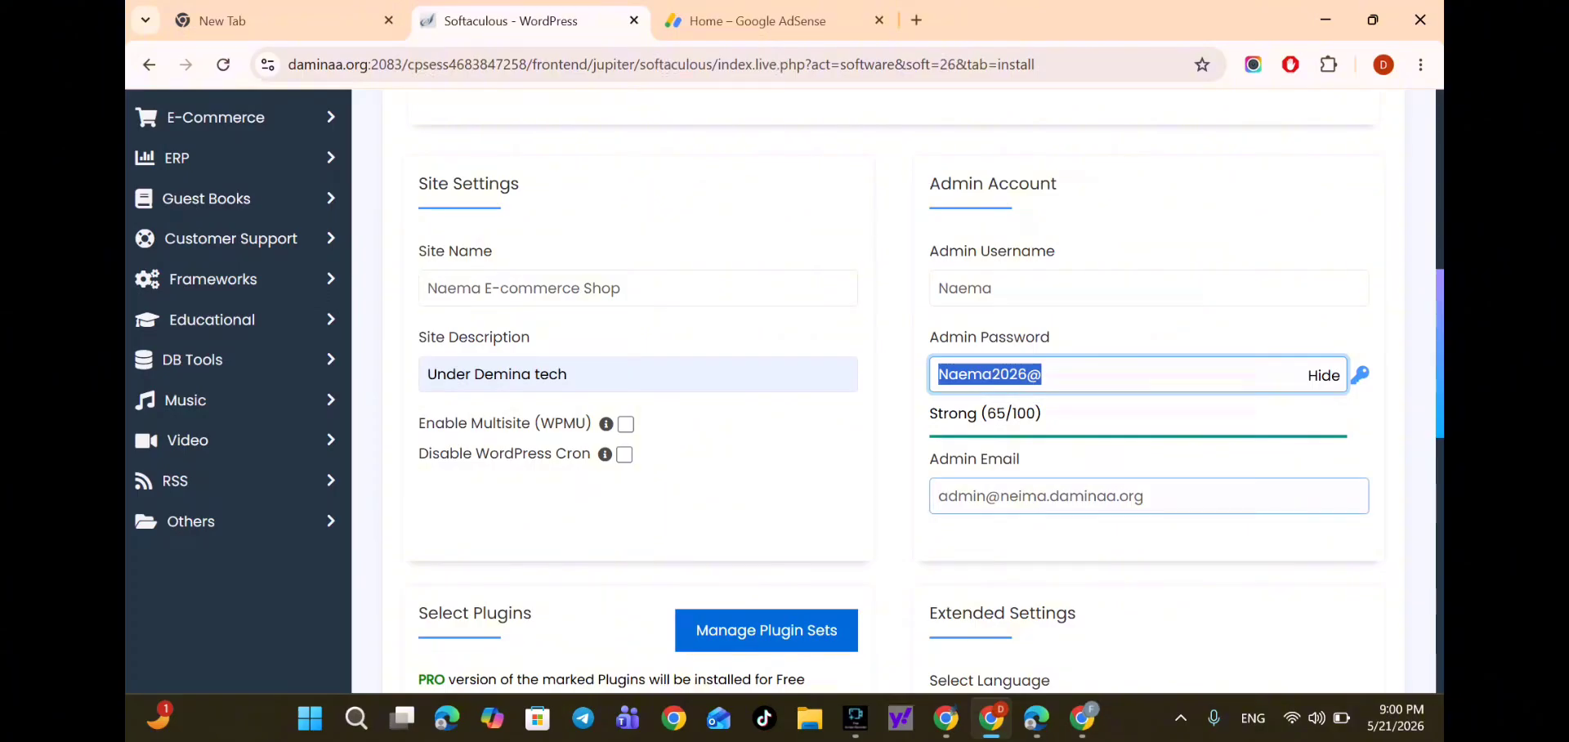
Clear the default admin email, start a new address, then bring the Edge window forward.
click(1147, 496)
key(BackSpace)
key(BackSpace)
key(BackSpace)
key(BackSpace)
key(BackSpace)
key(BackSpace)
key(BackSpace)
key(BackSpace)
key(BackSpace)
key(BackSpace)
key(BackSpace)
key(BackSpace)
key(BackSpace)
key(BackSpace)
key(BackSpace)
key(BackSpace)
key(BackSpace)
key(BackSpace)
key(BackSpace)
key(BackSpace)
key(BackSpace)
key(BackSpace)
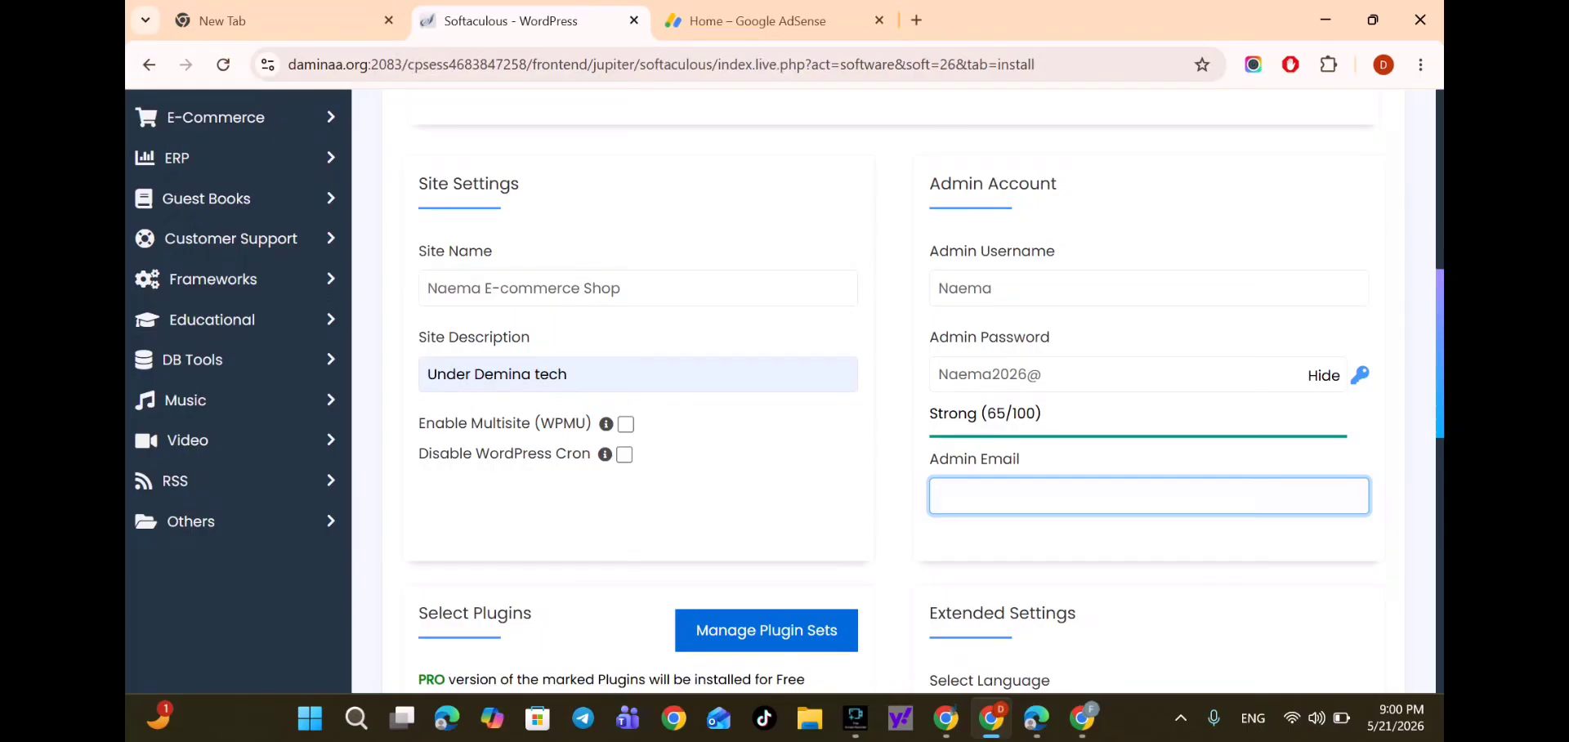
text(na)
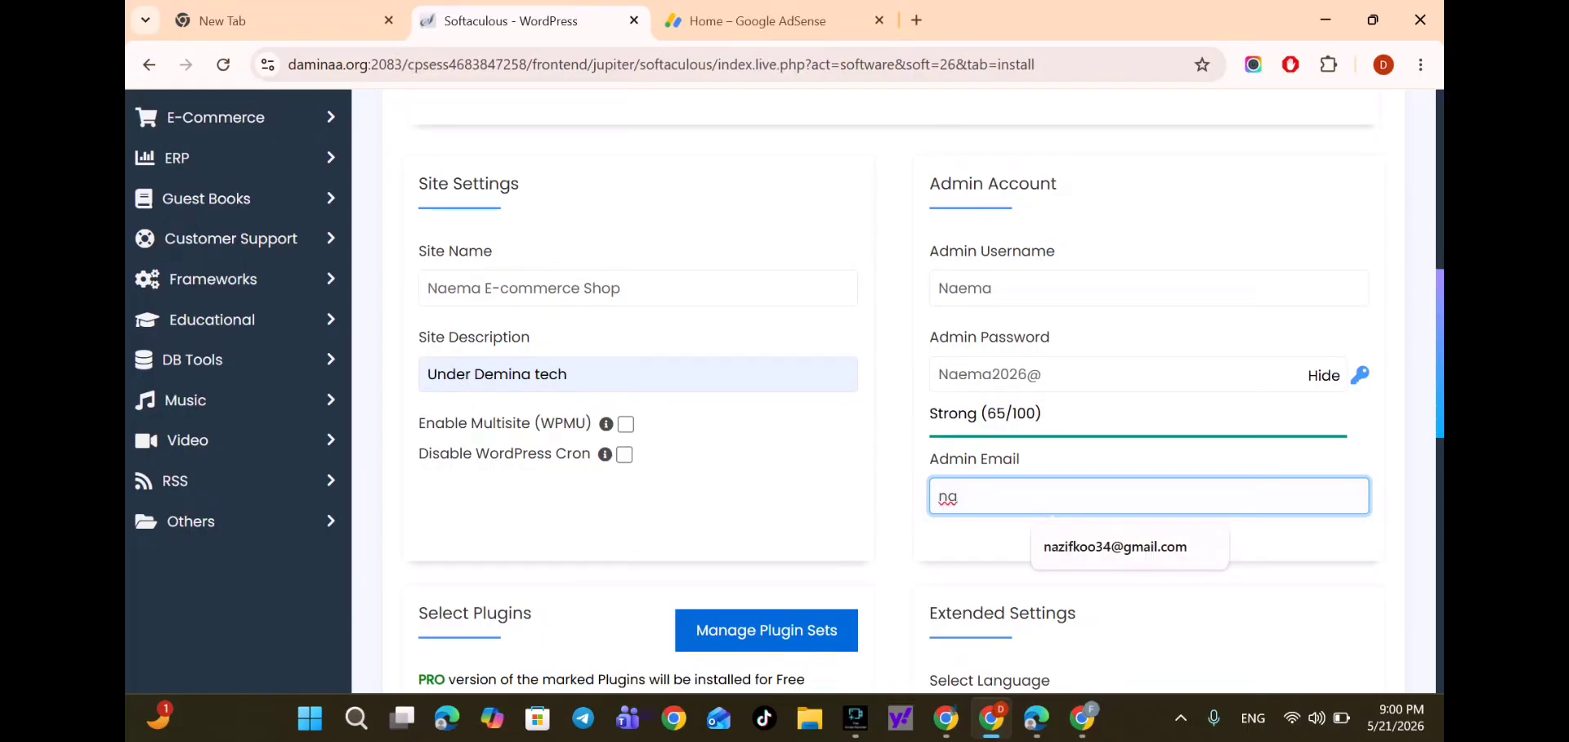
scroll(893, 390, up, 1)
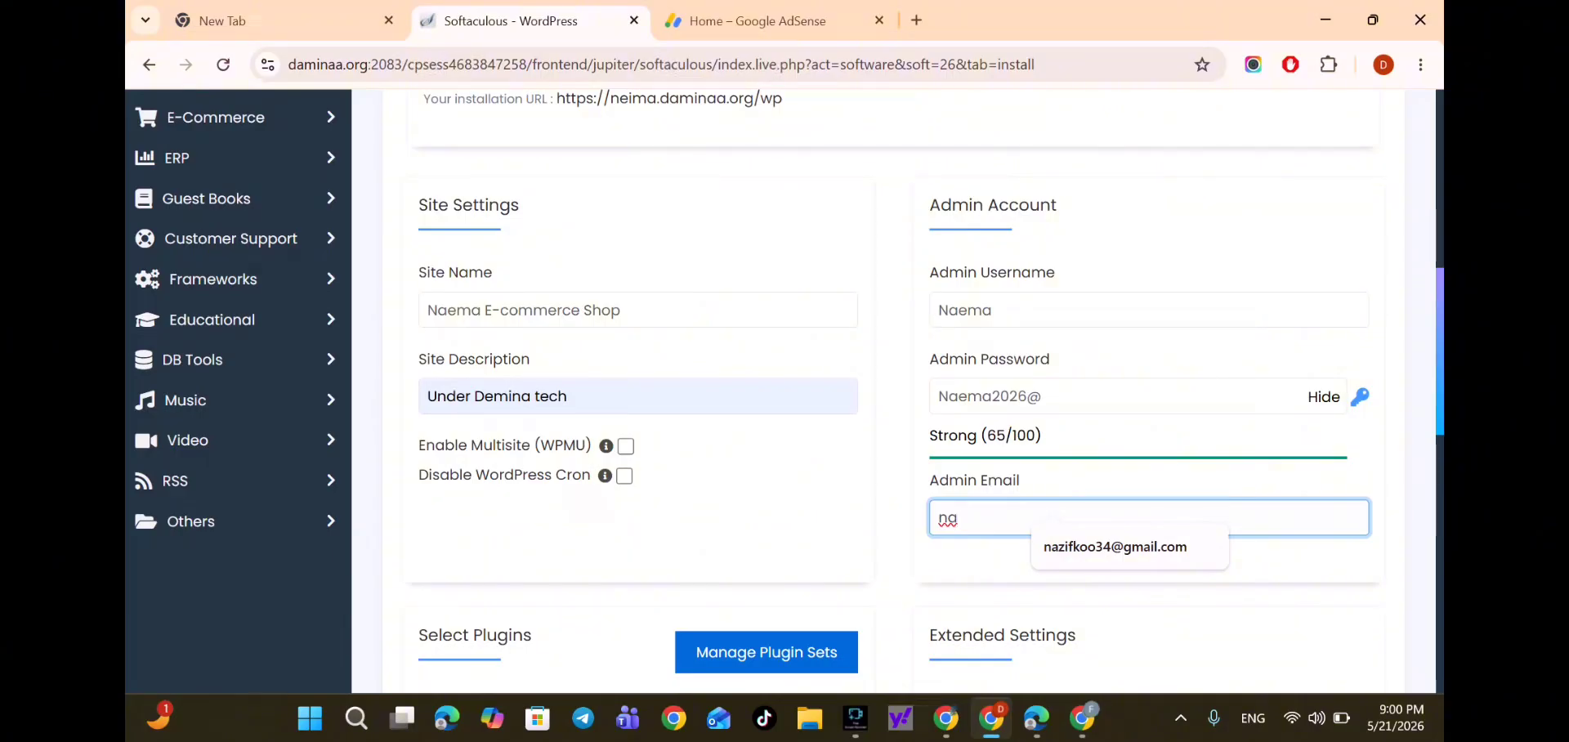
key(BackSpace)
text(ima)
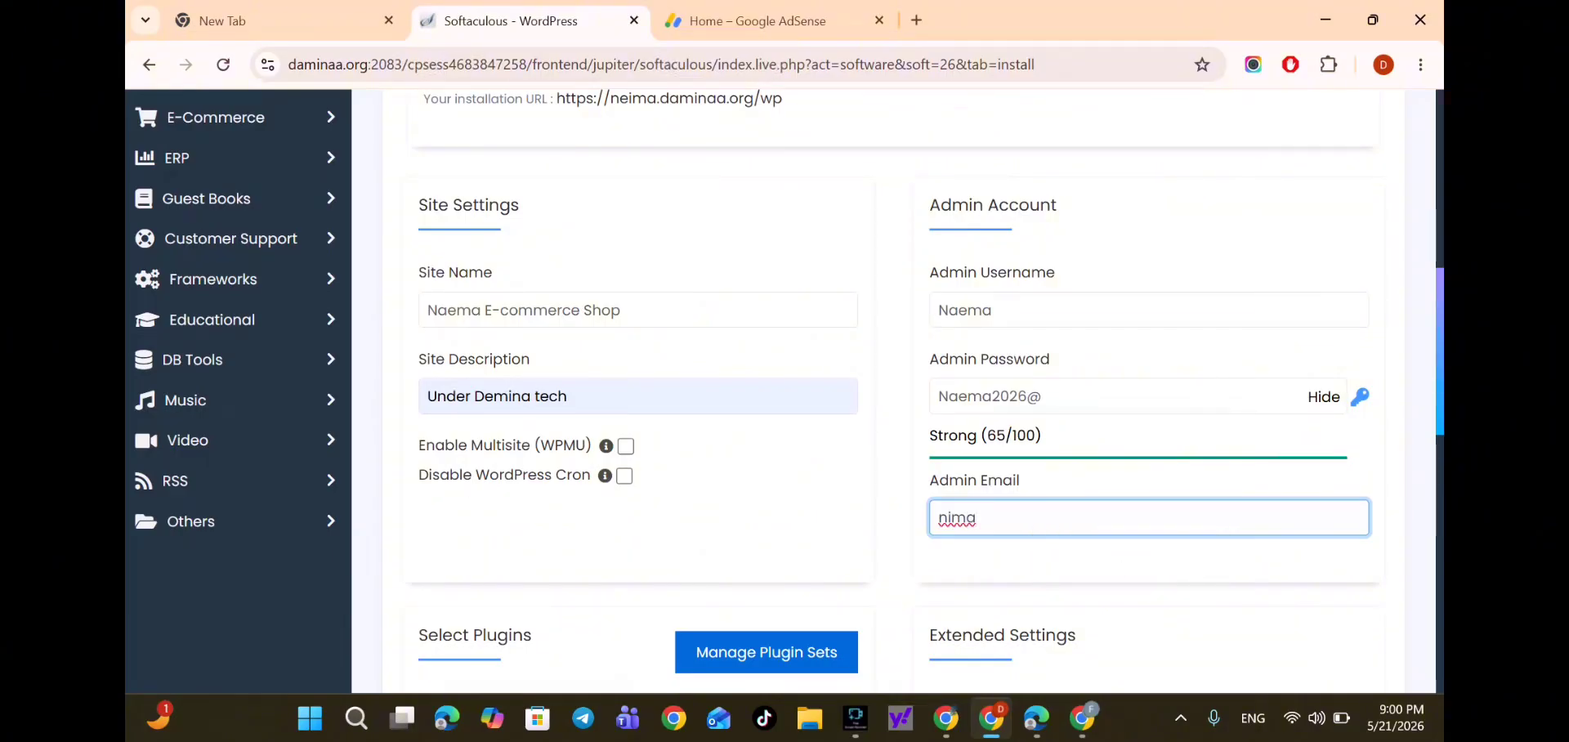
scroll(893, 390, down, 1)
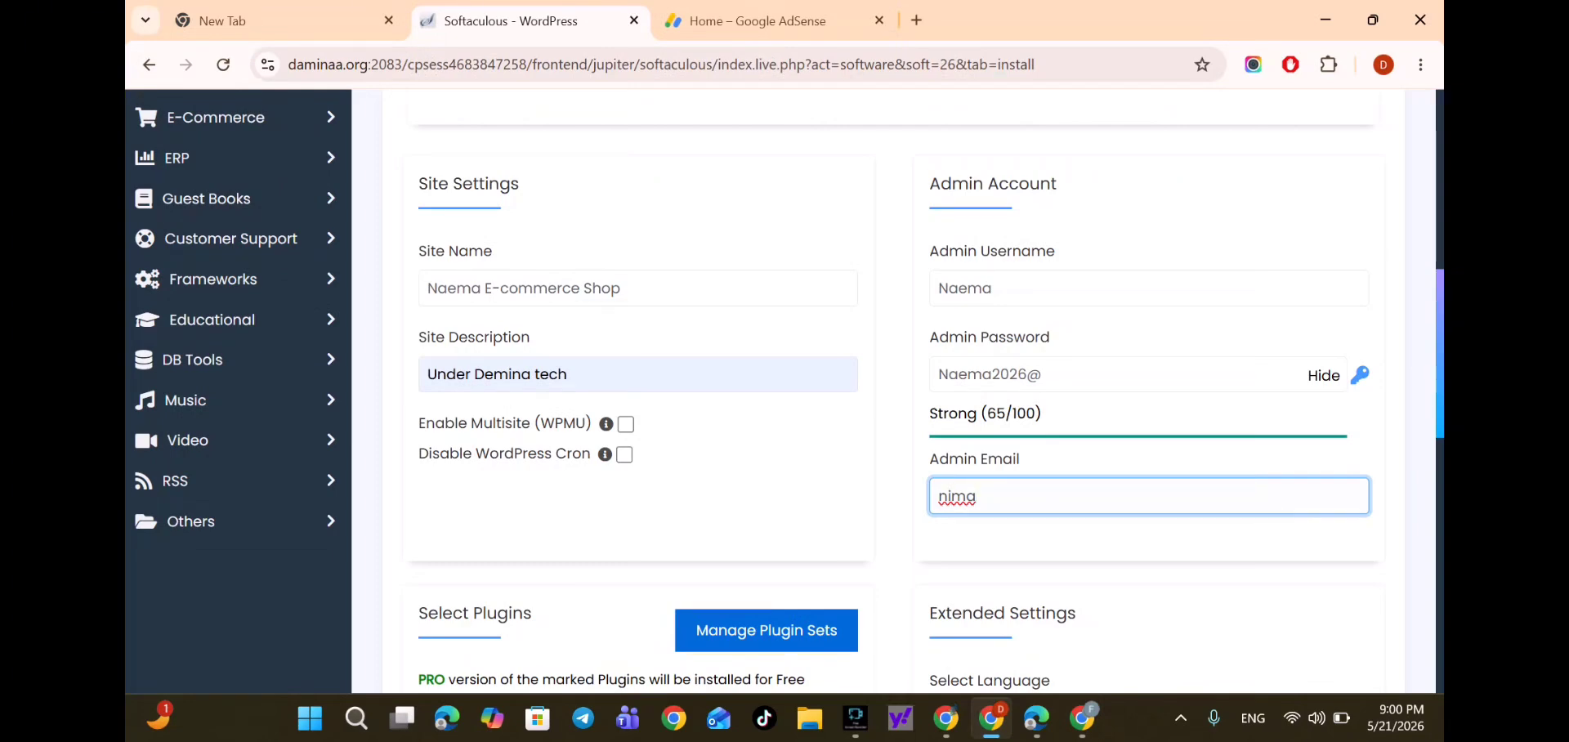
text(e)
mouse_move(1037, 718)
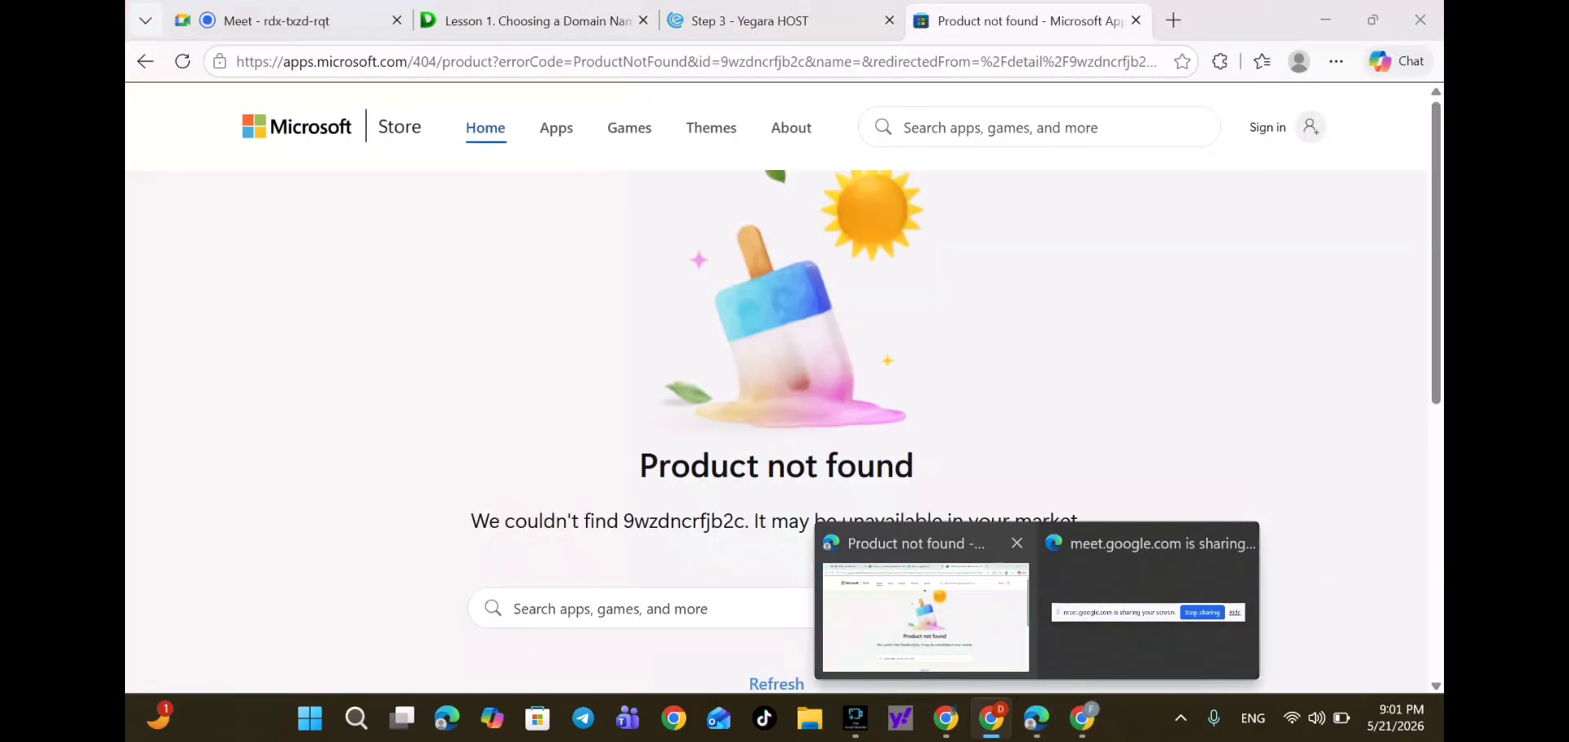
click(925, 633)
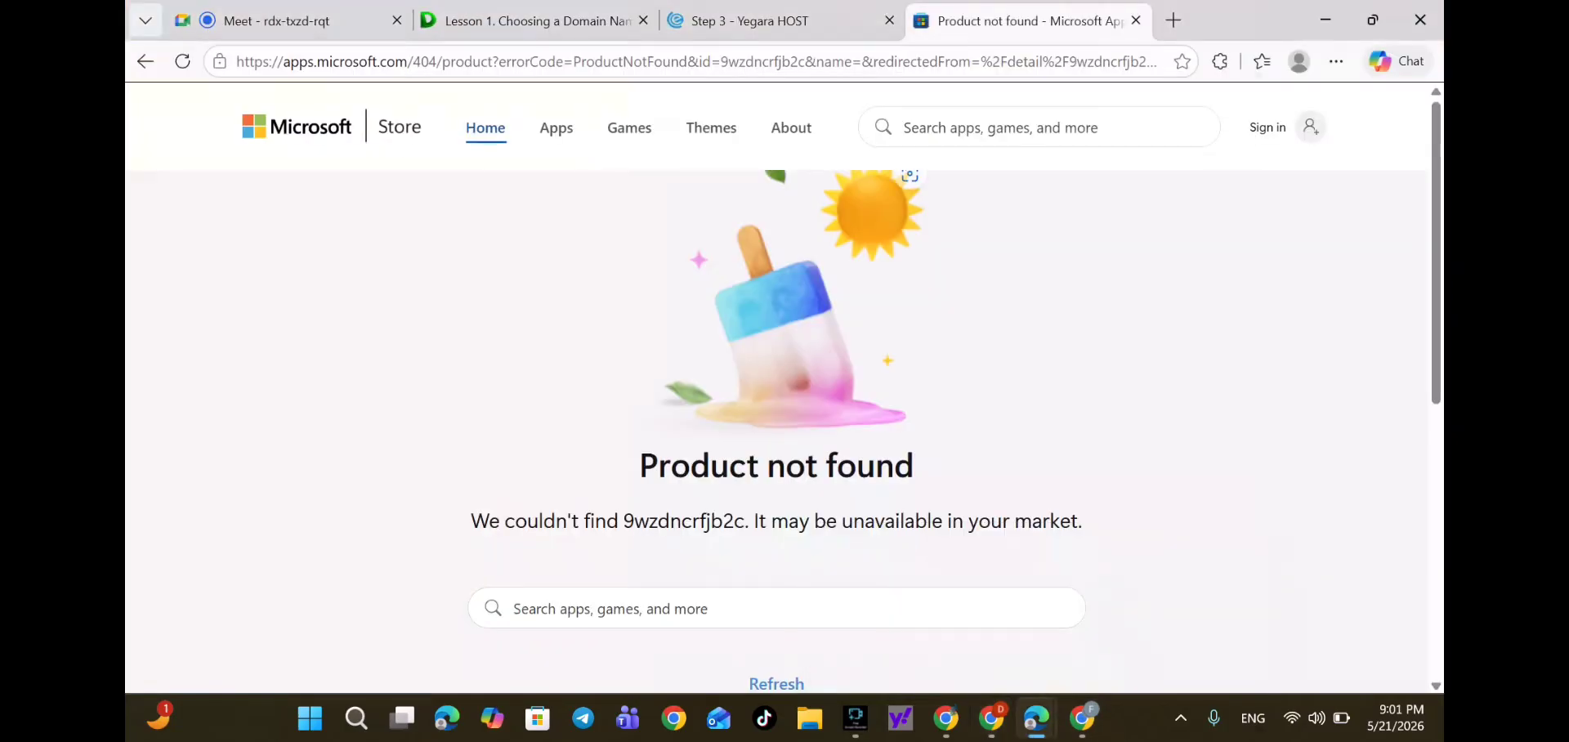
Copy the participant's e-mail address from the Google Meet in-call chat.
click(286, 21)
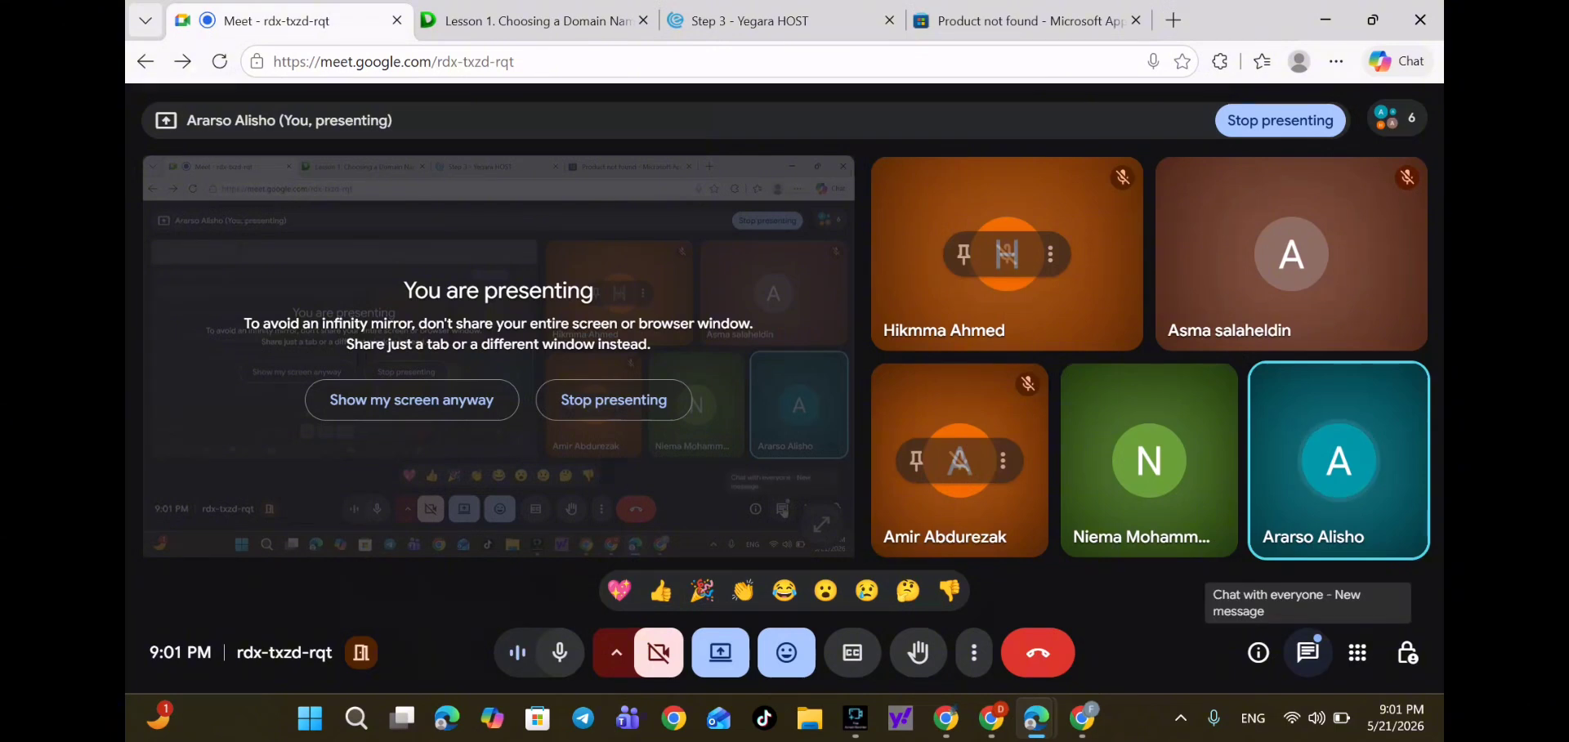
click(1307, 652)
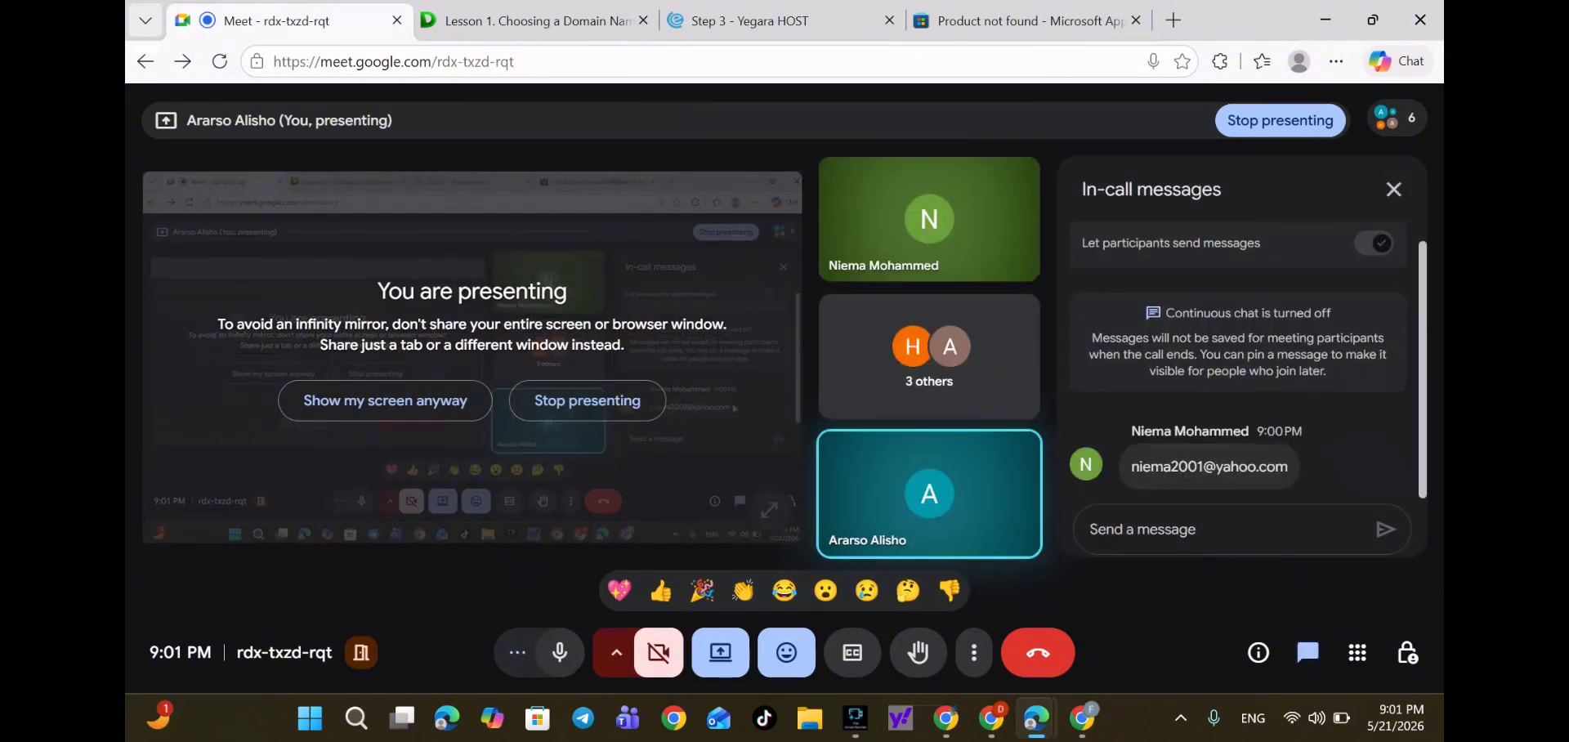
drag(1290, 467, 1132, 467)
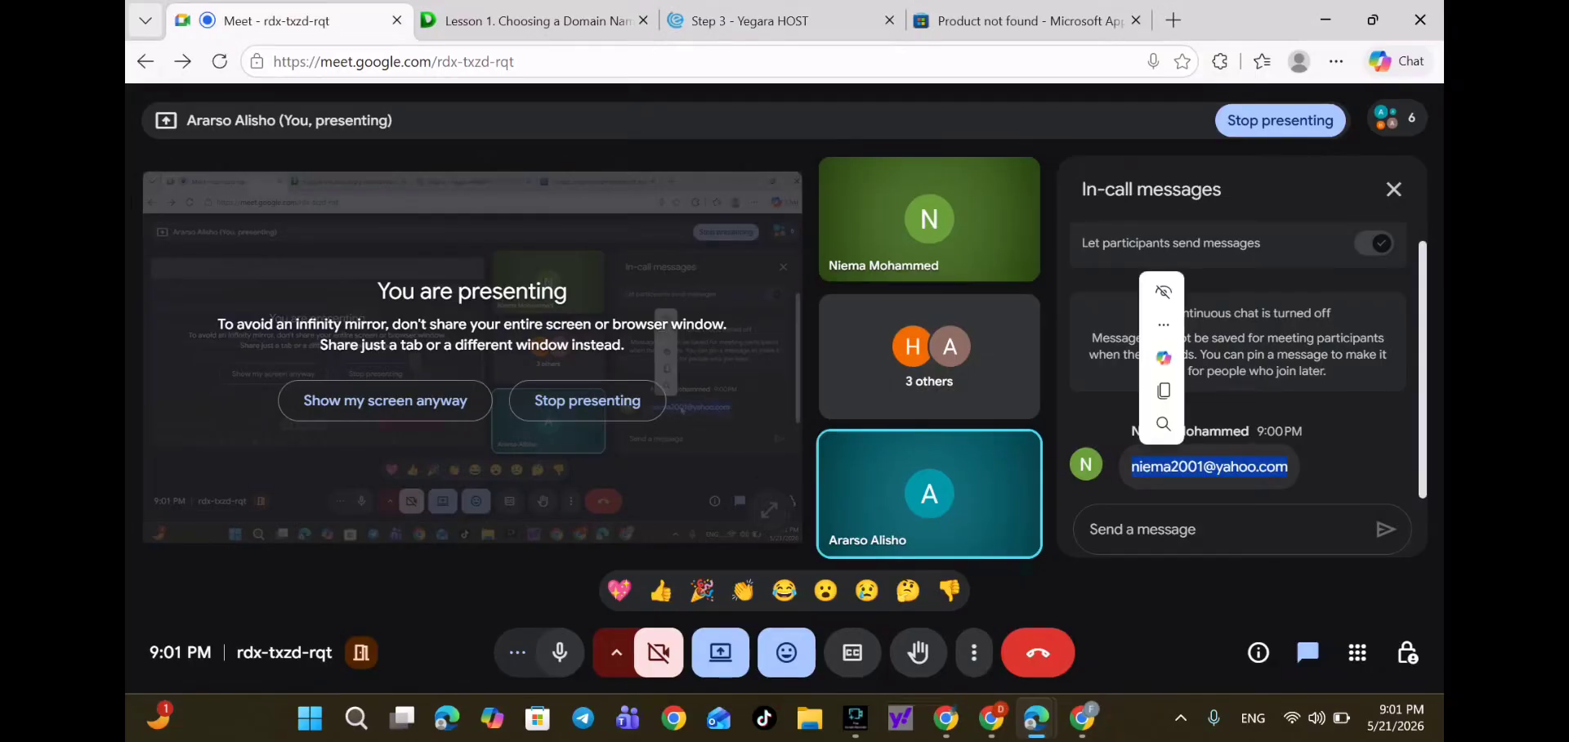
click(1196, 391)
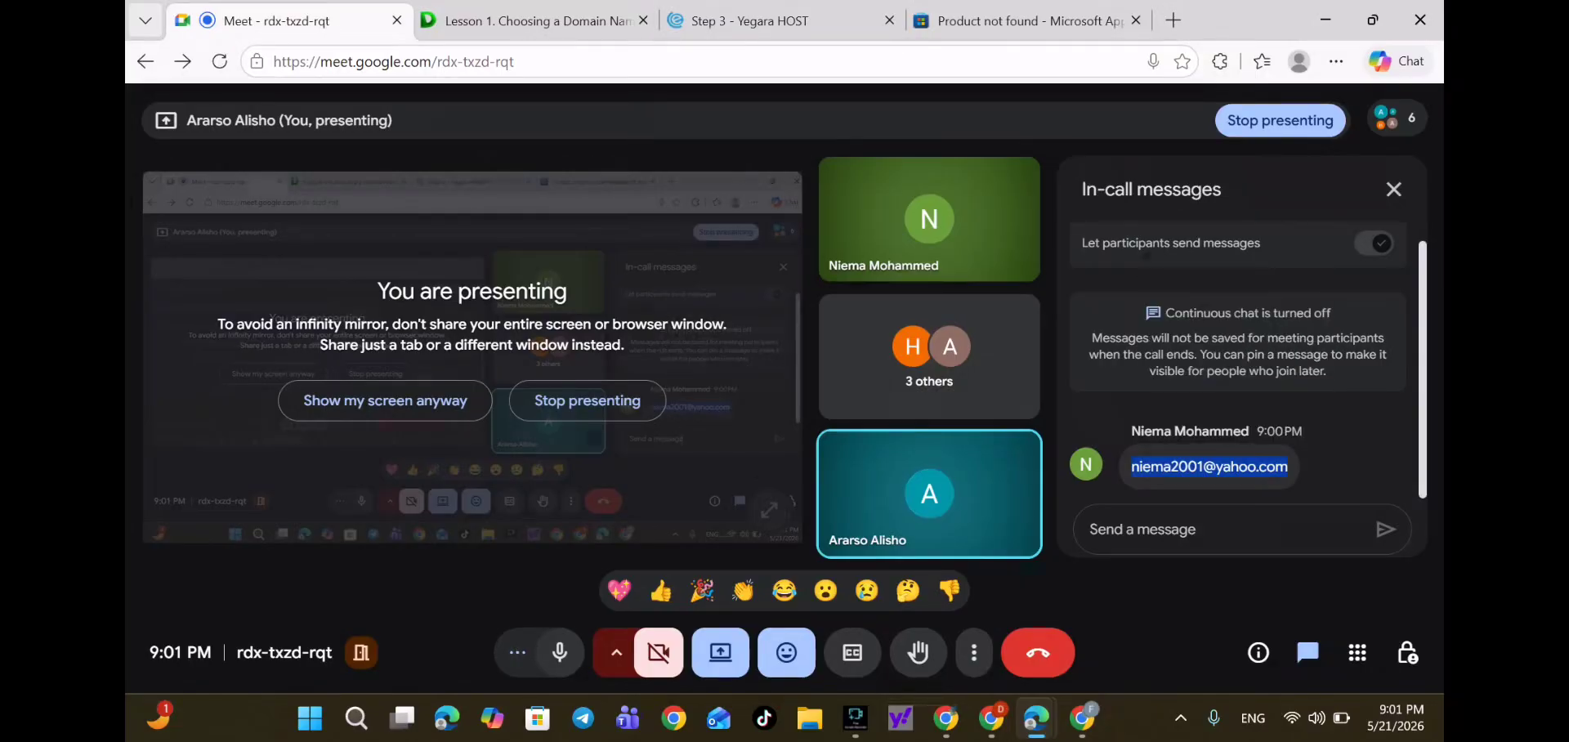
mouse_move(1082, 718)
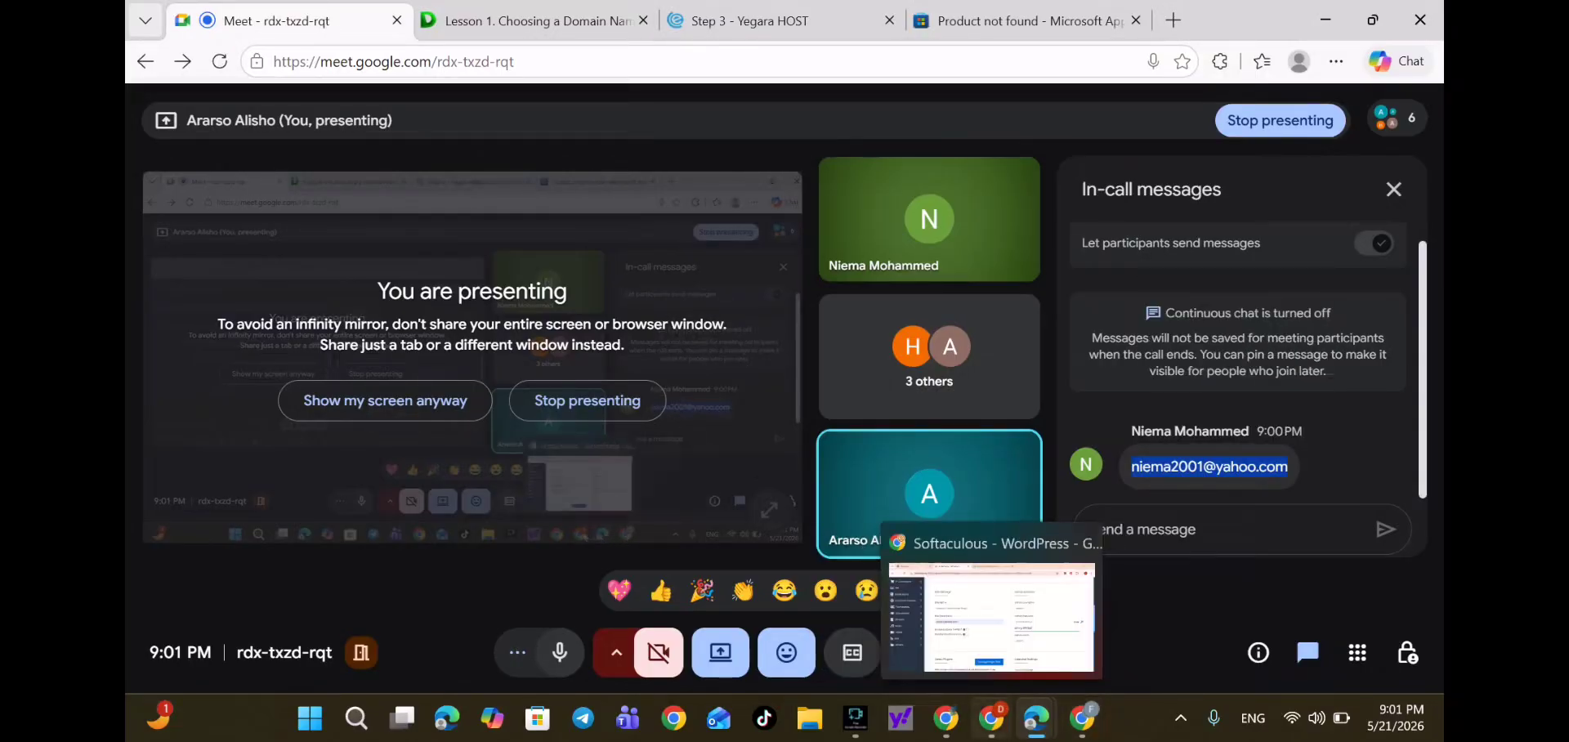
Replace the partial admin email with the address copied from the chat.
click(992, 717)
click(991, 617)
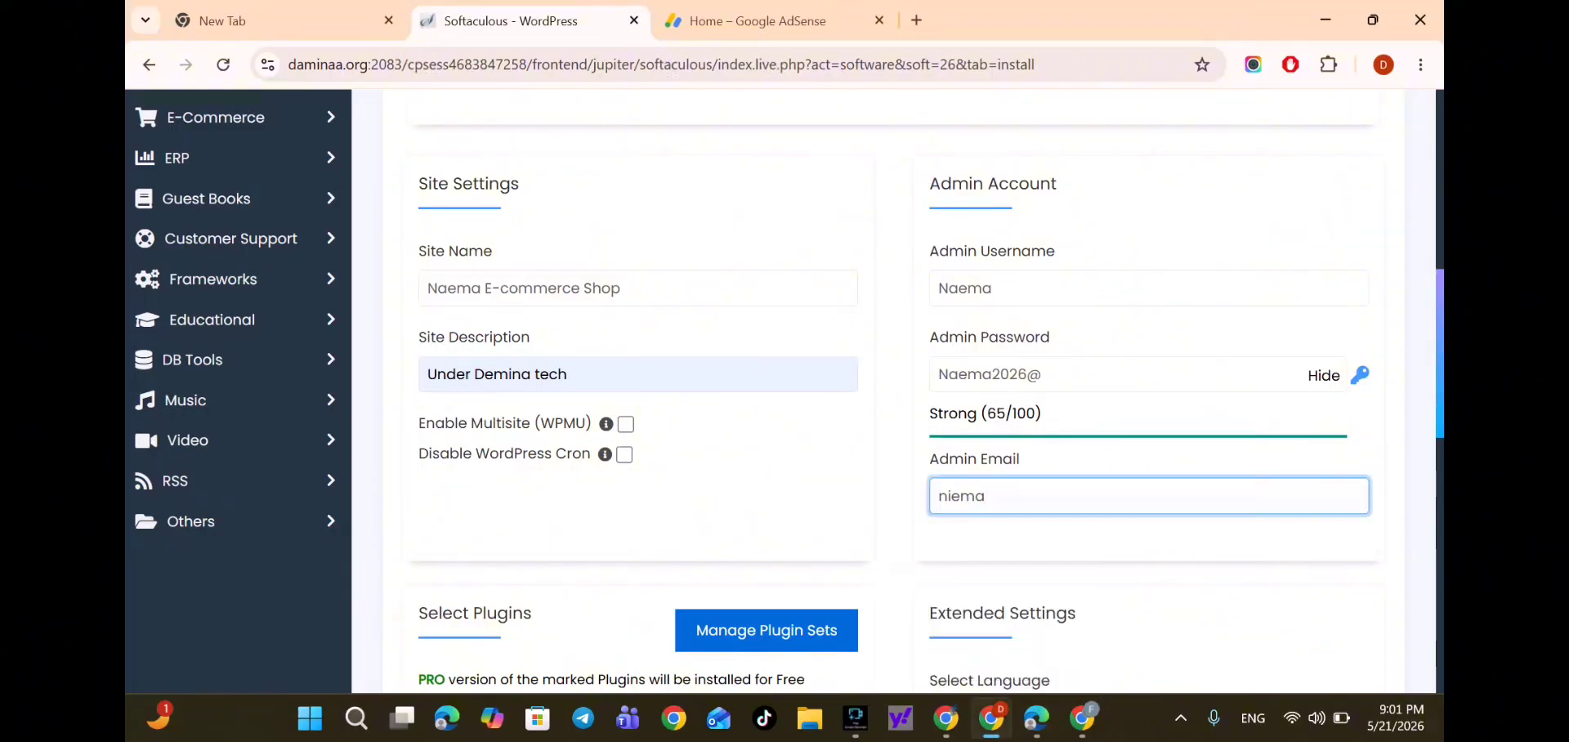
key(ctrl+a)
key(BackSpace)
key(ctrl+v)
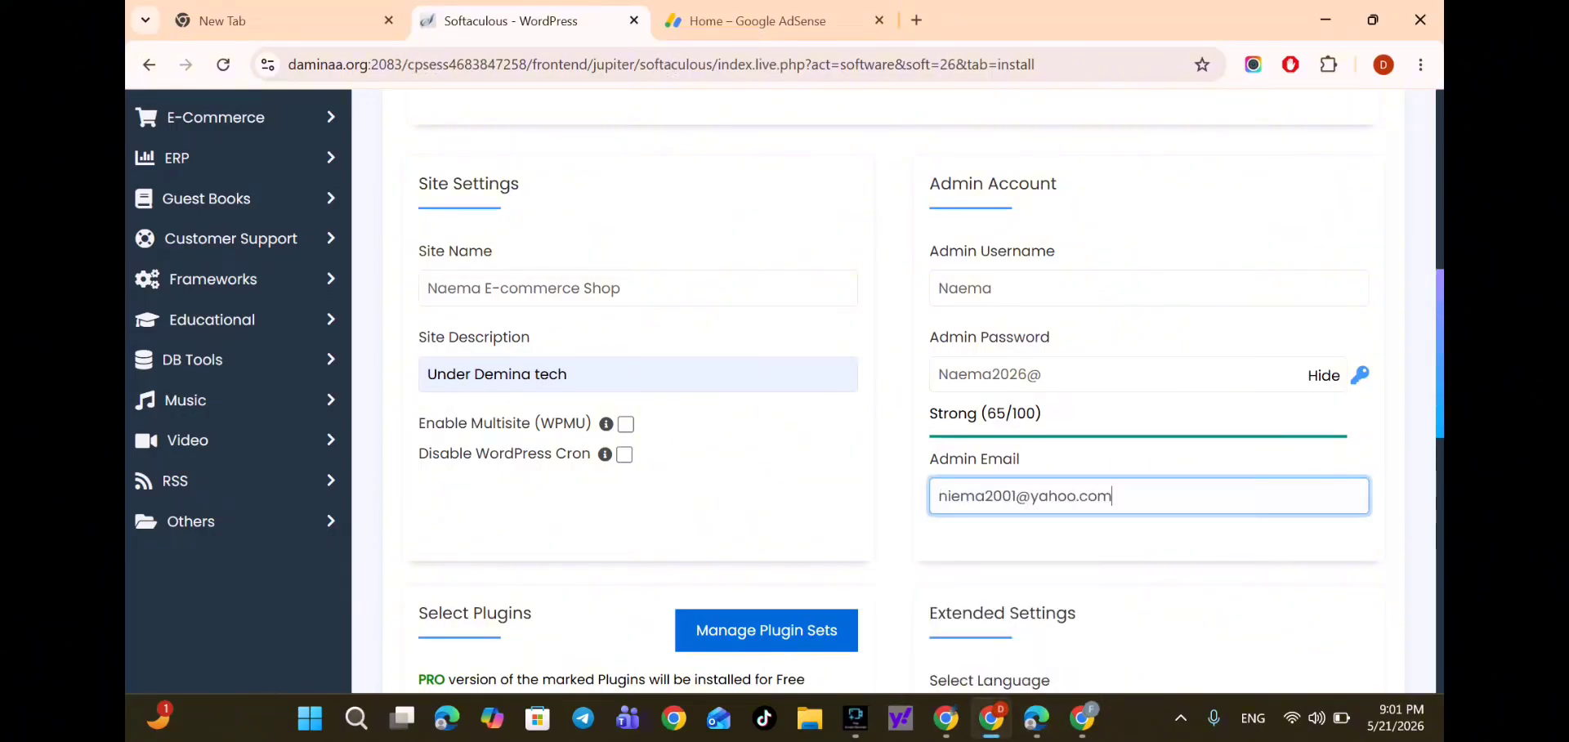
Tick the File Manager plugin to install with WordPress.
scroll(784, 392, down, 3)
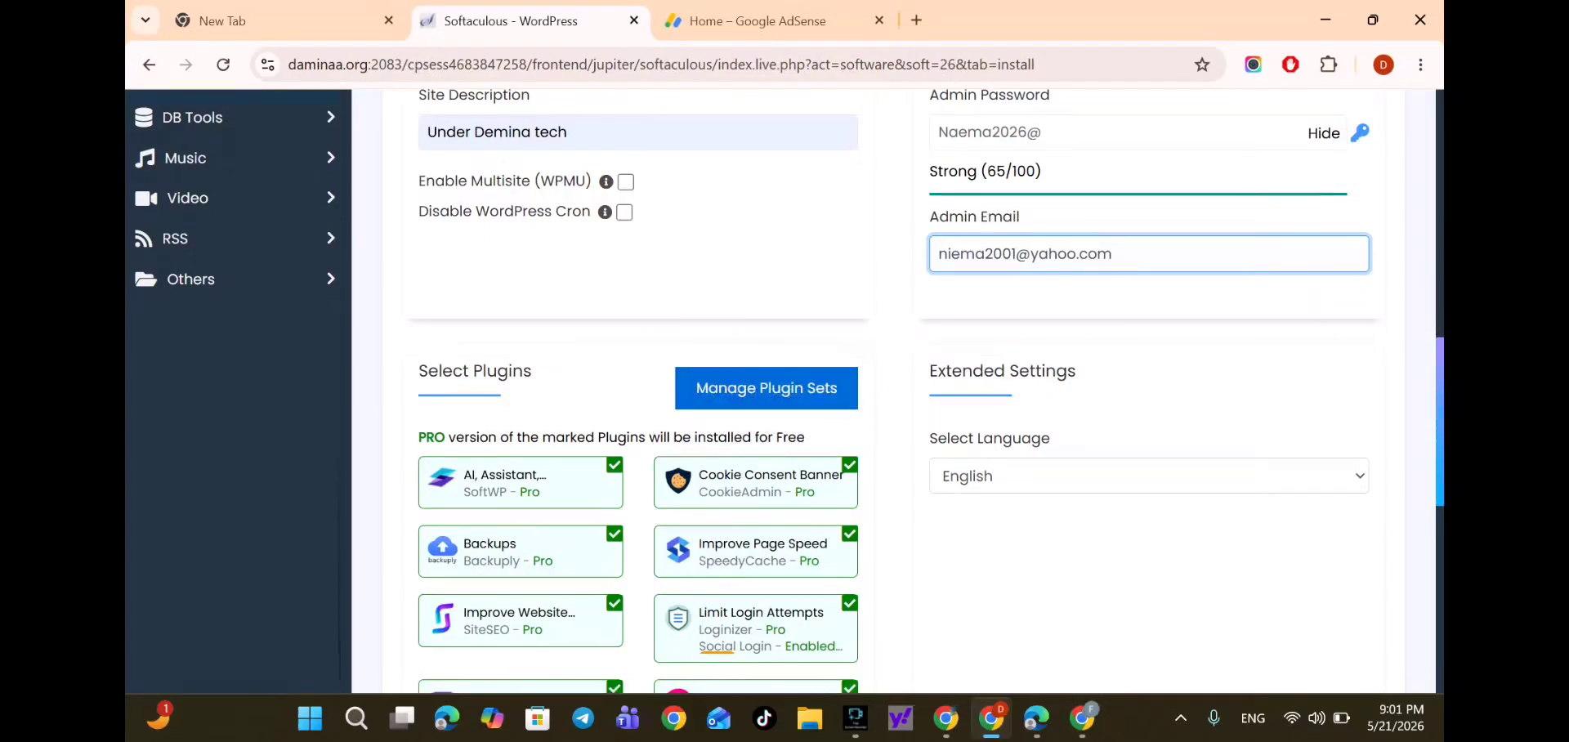
scroll(756, 400, down, 5)
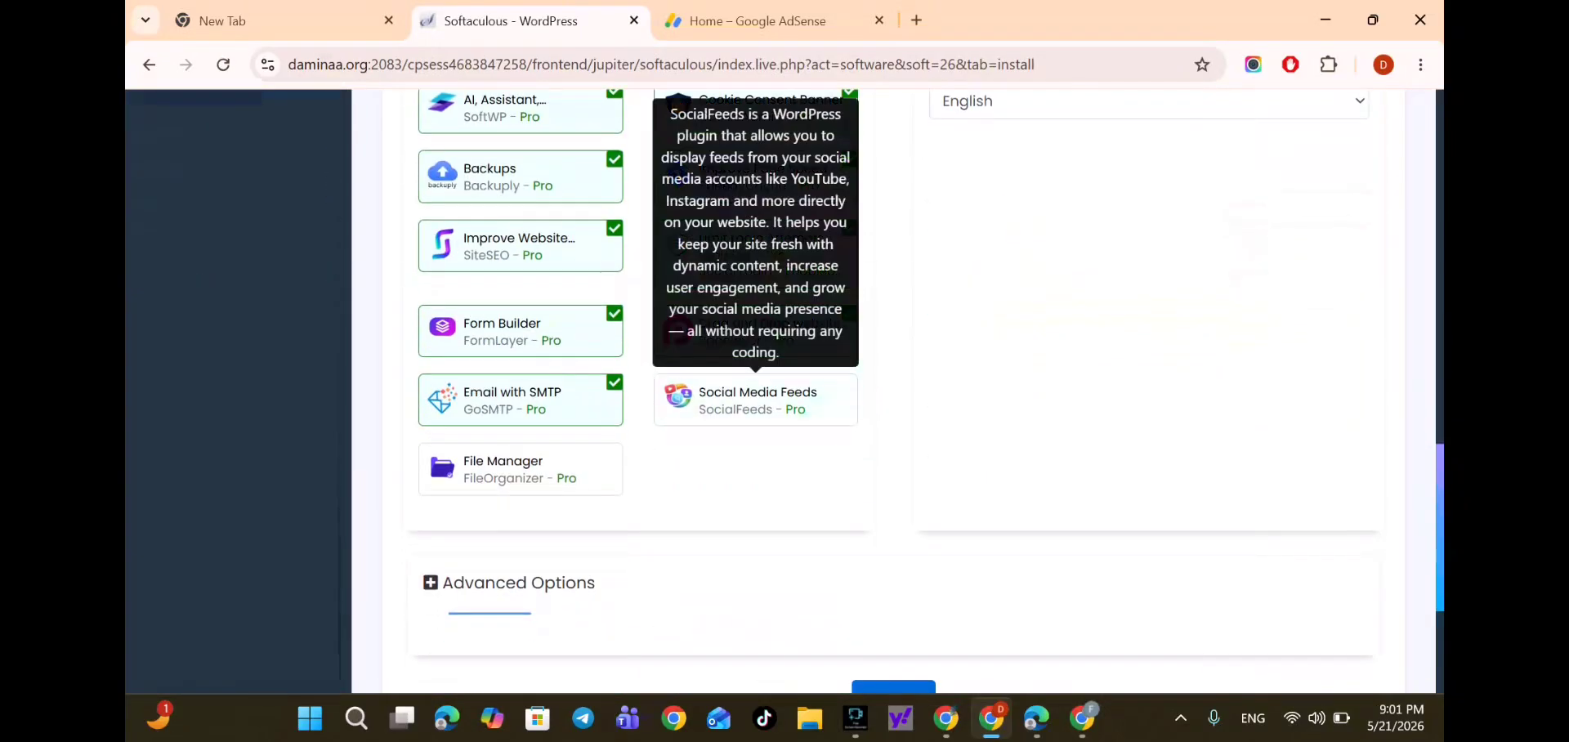
click(507, 469)
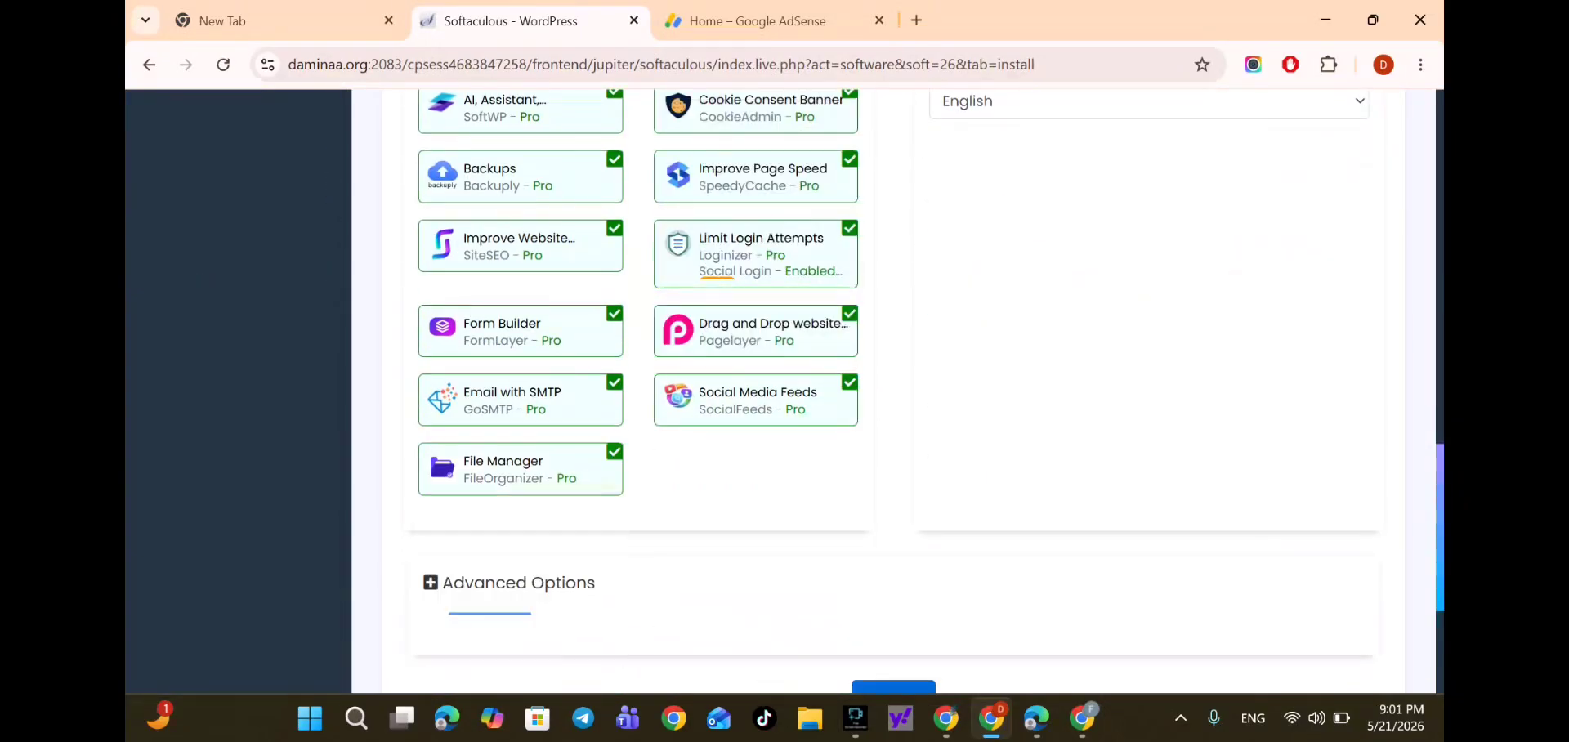
scroll(507, 469, up, 1)
scroll(755, 393, up, 3)
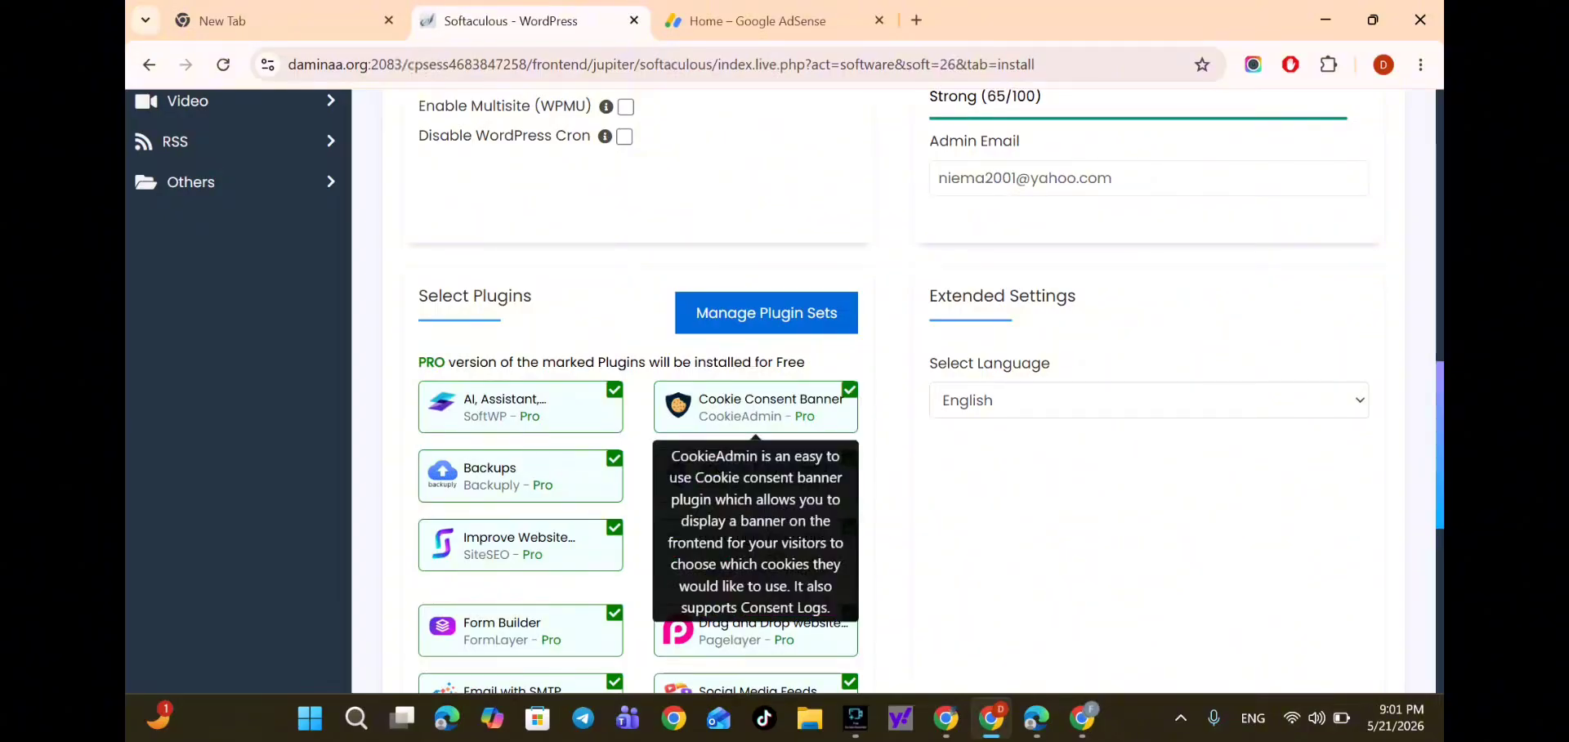
scroll(756, 393, down, 5)
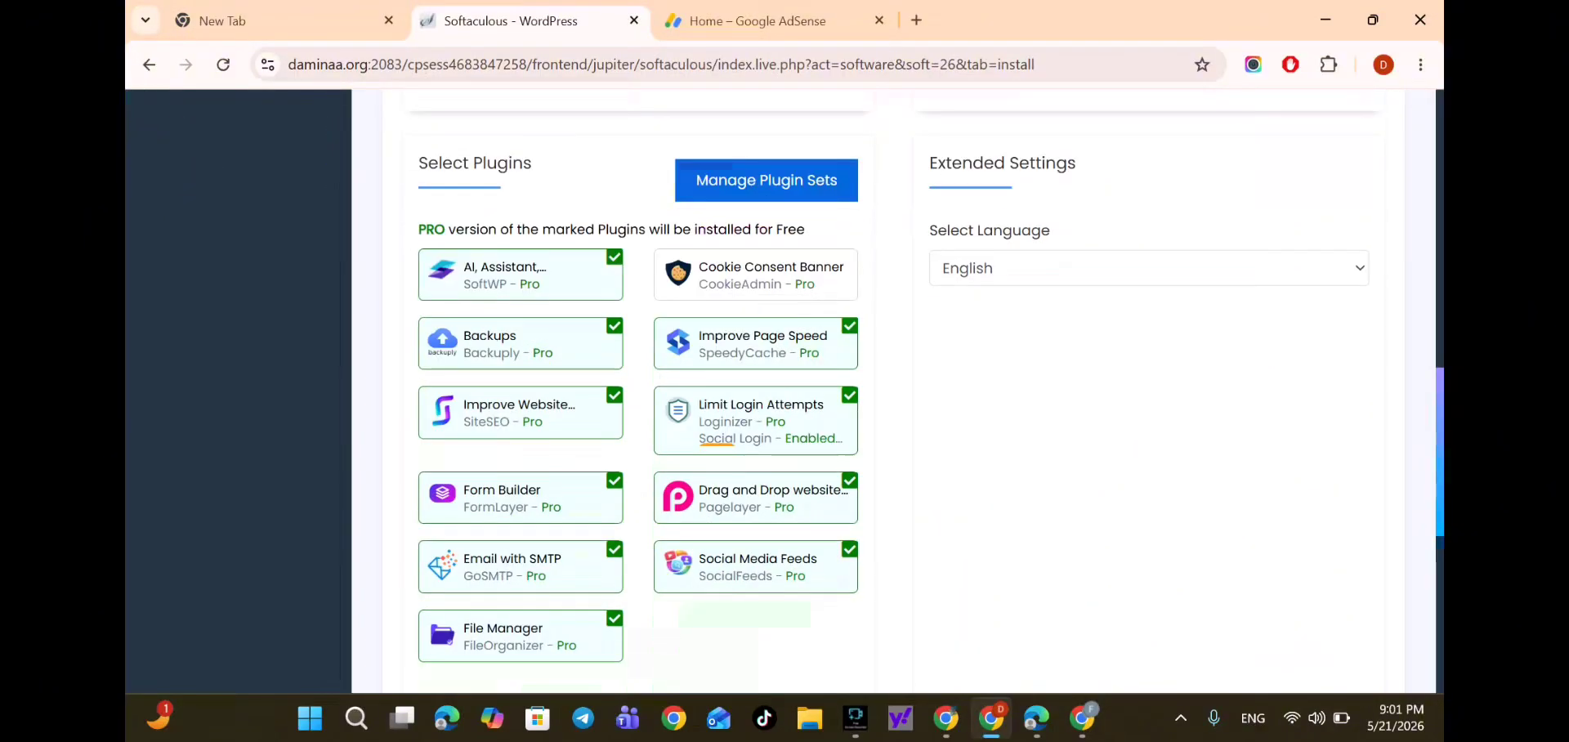
click(893, 533)
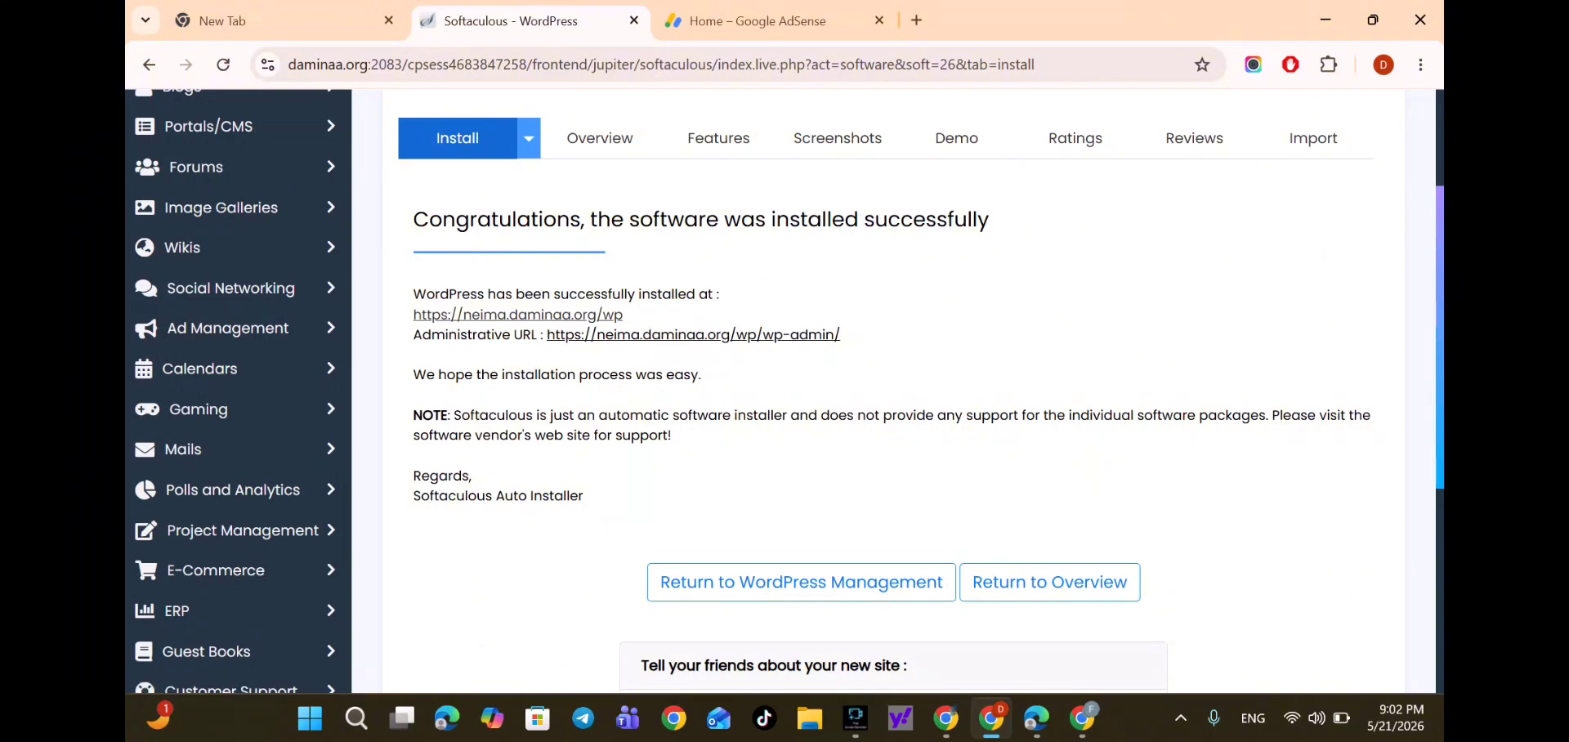
Open the new site's admin and set the site category to Ecommerce.
click(693, 335)
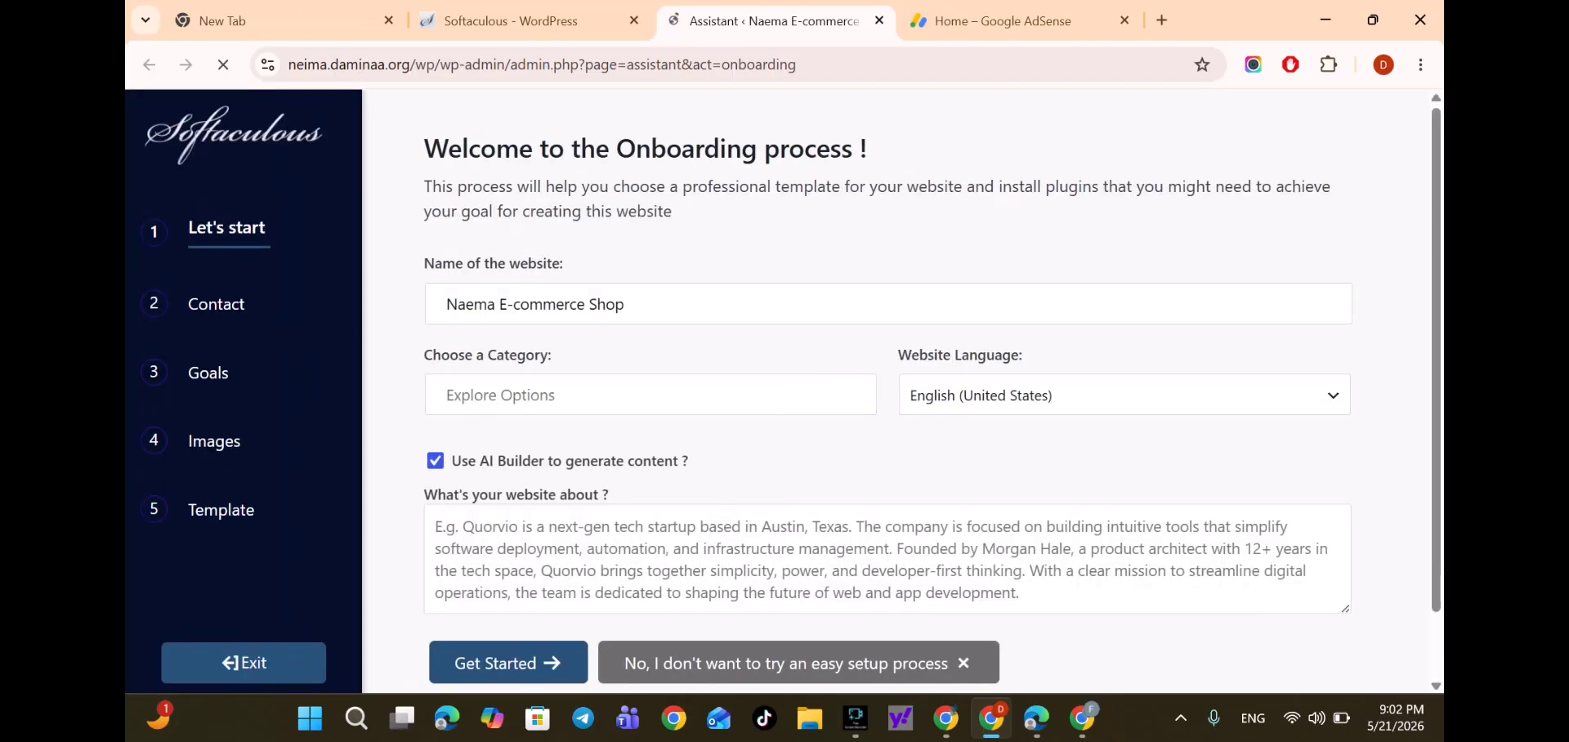
click(650, 396)
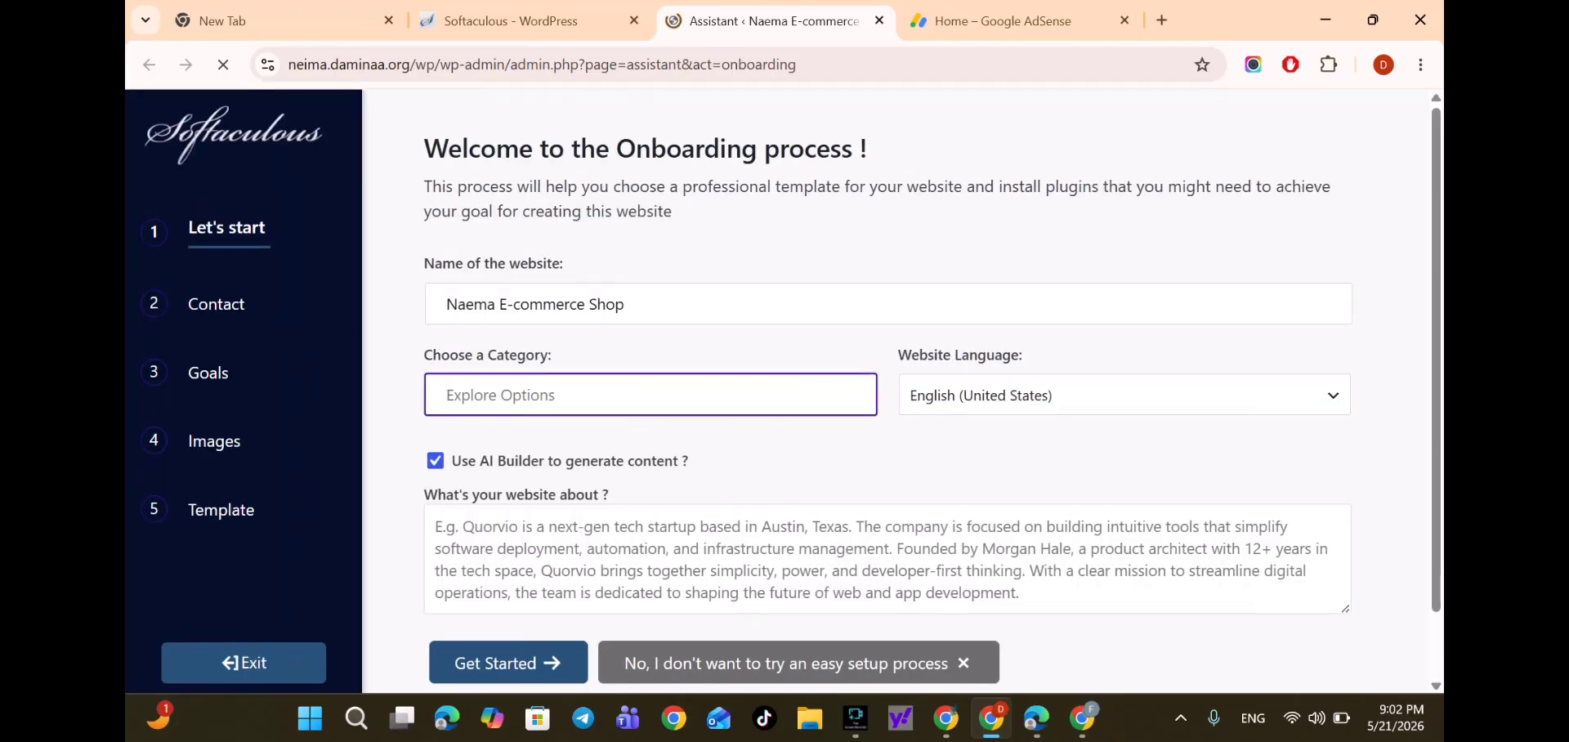
text(Ec)
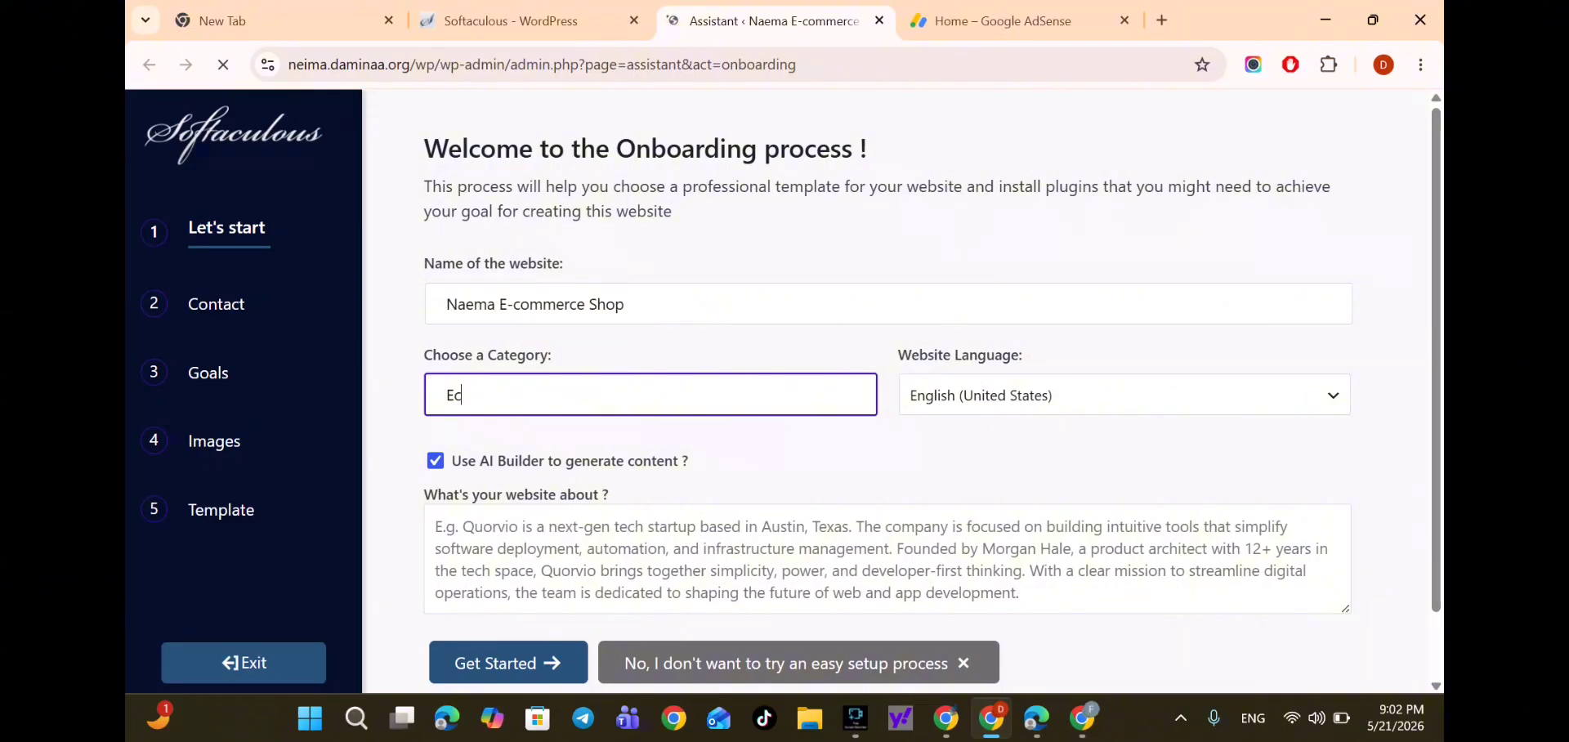
text(ommerce)
Generate an AI description of the shop twice, then start the guided setup.
scroll(888, 392, down, 1)
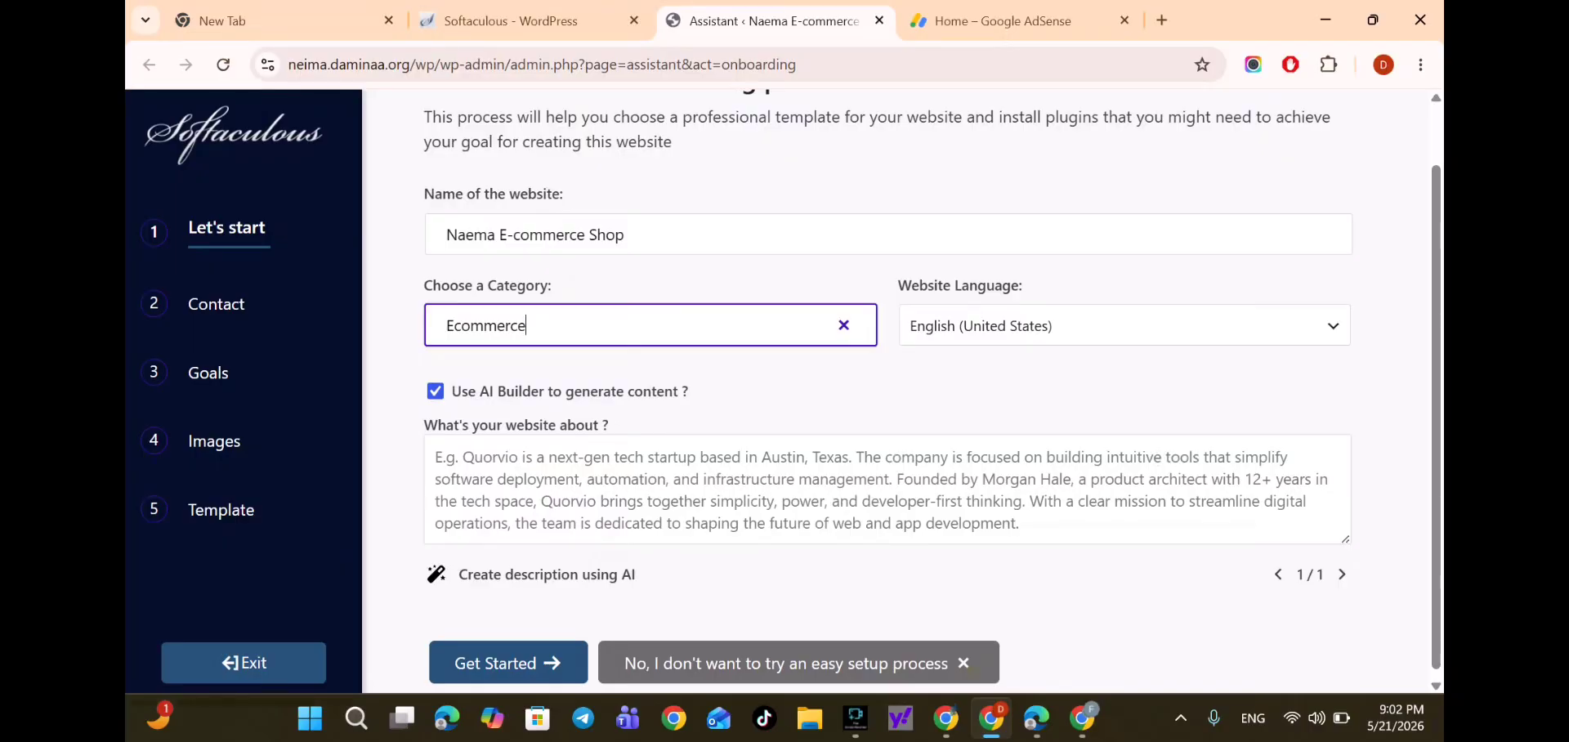
scroll(889, 393, down, 1)
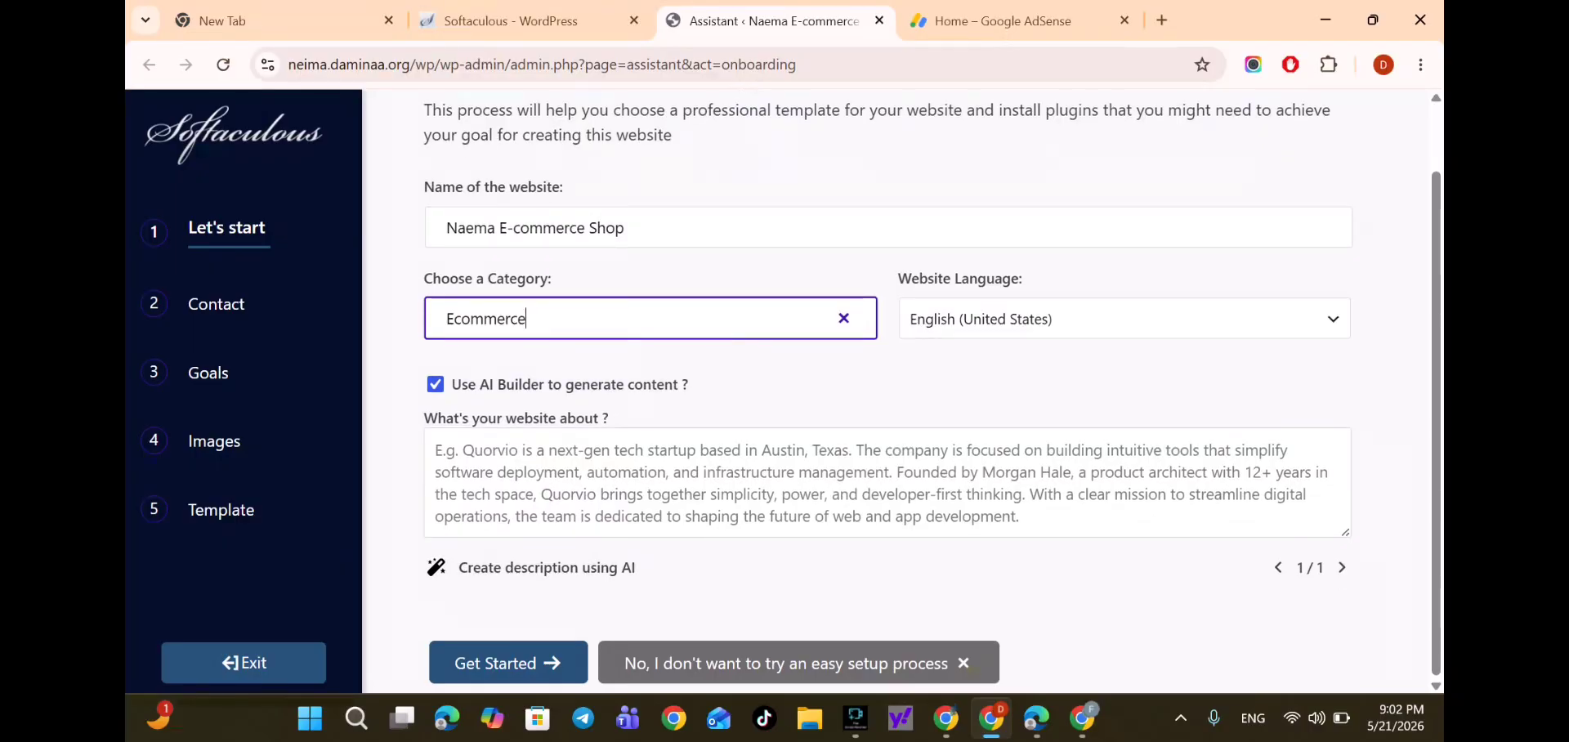
click(531, 567)
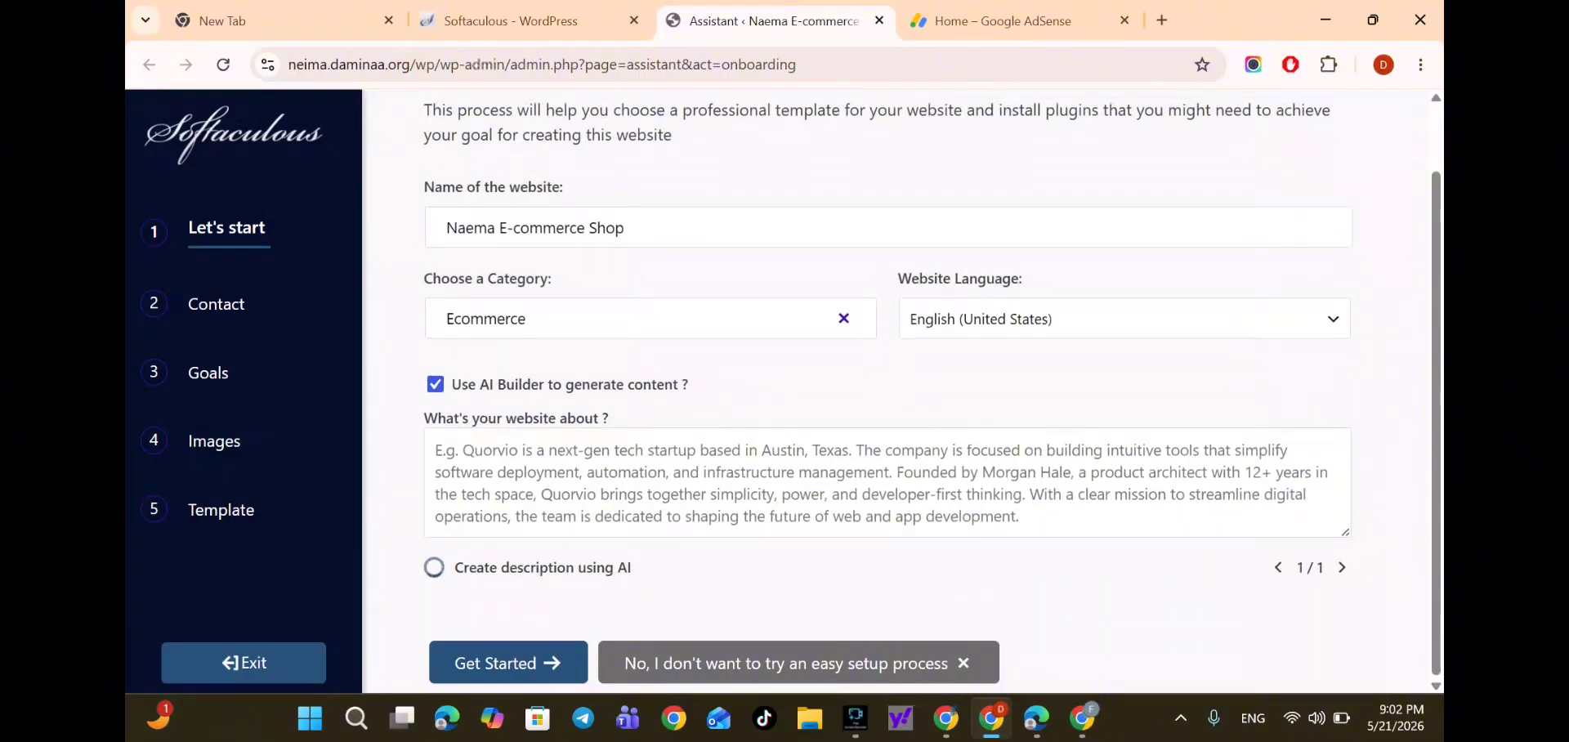
scroll(889, 392, down, 1)
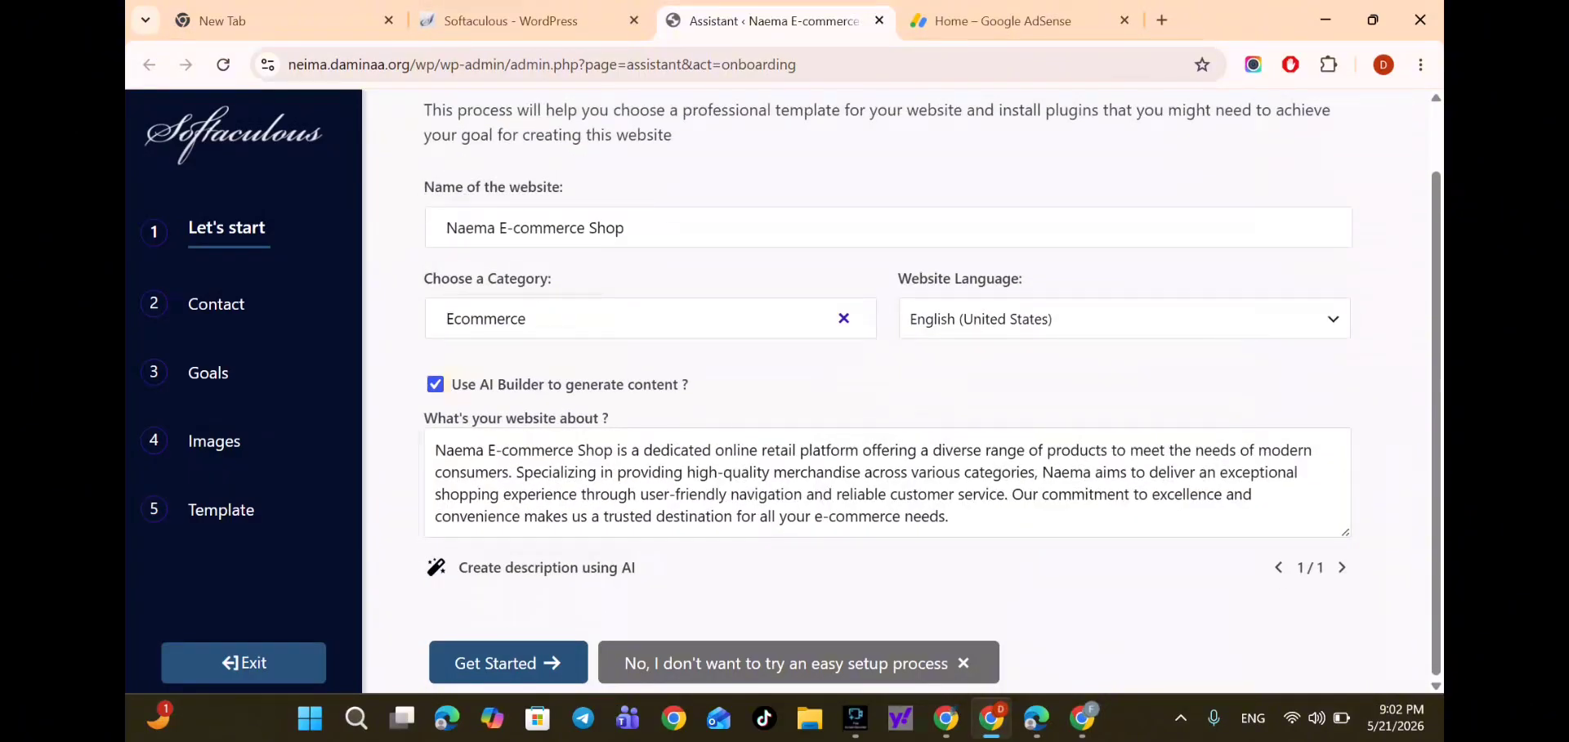
click(545, 567)
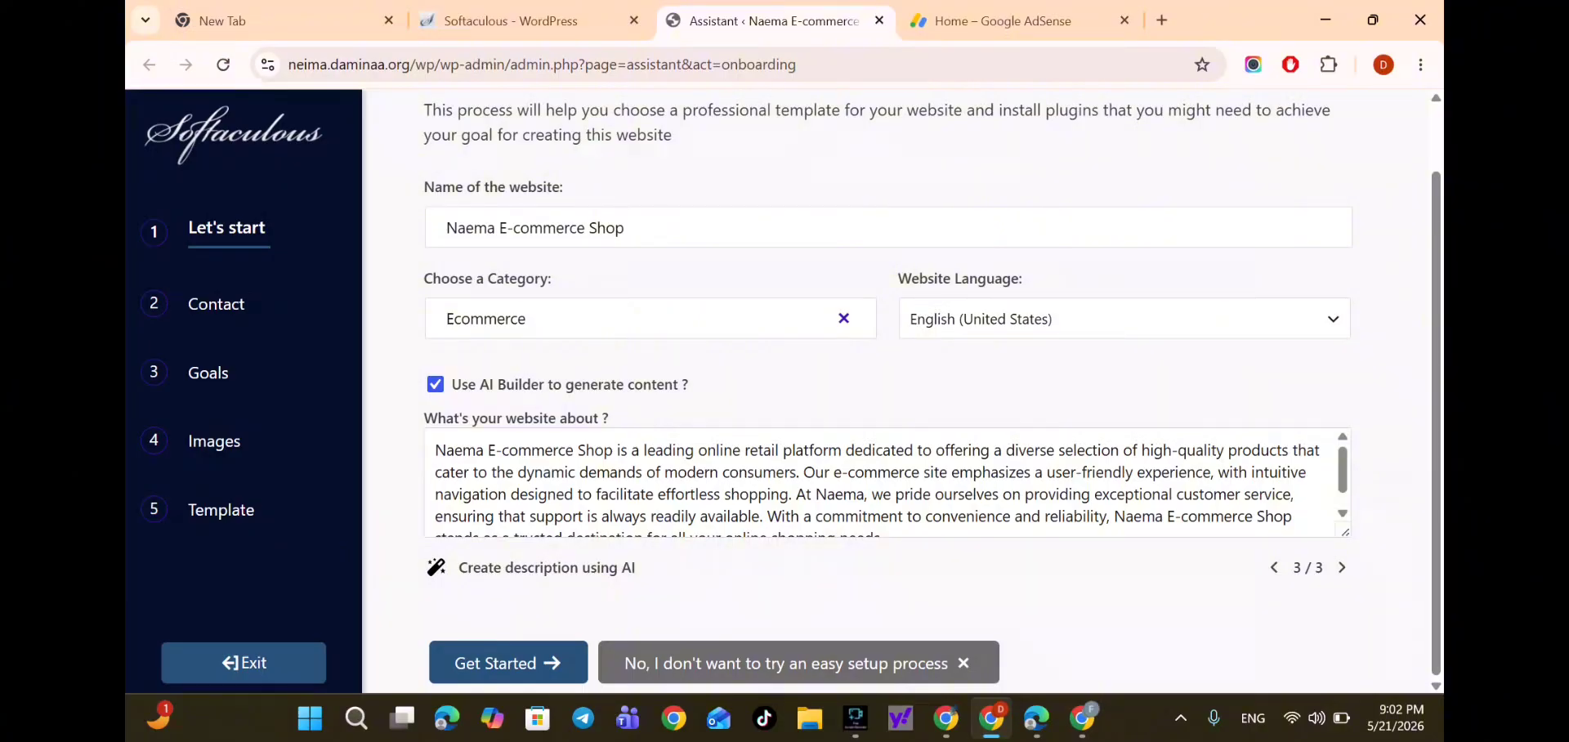
scroll(887, 483, down, 1)
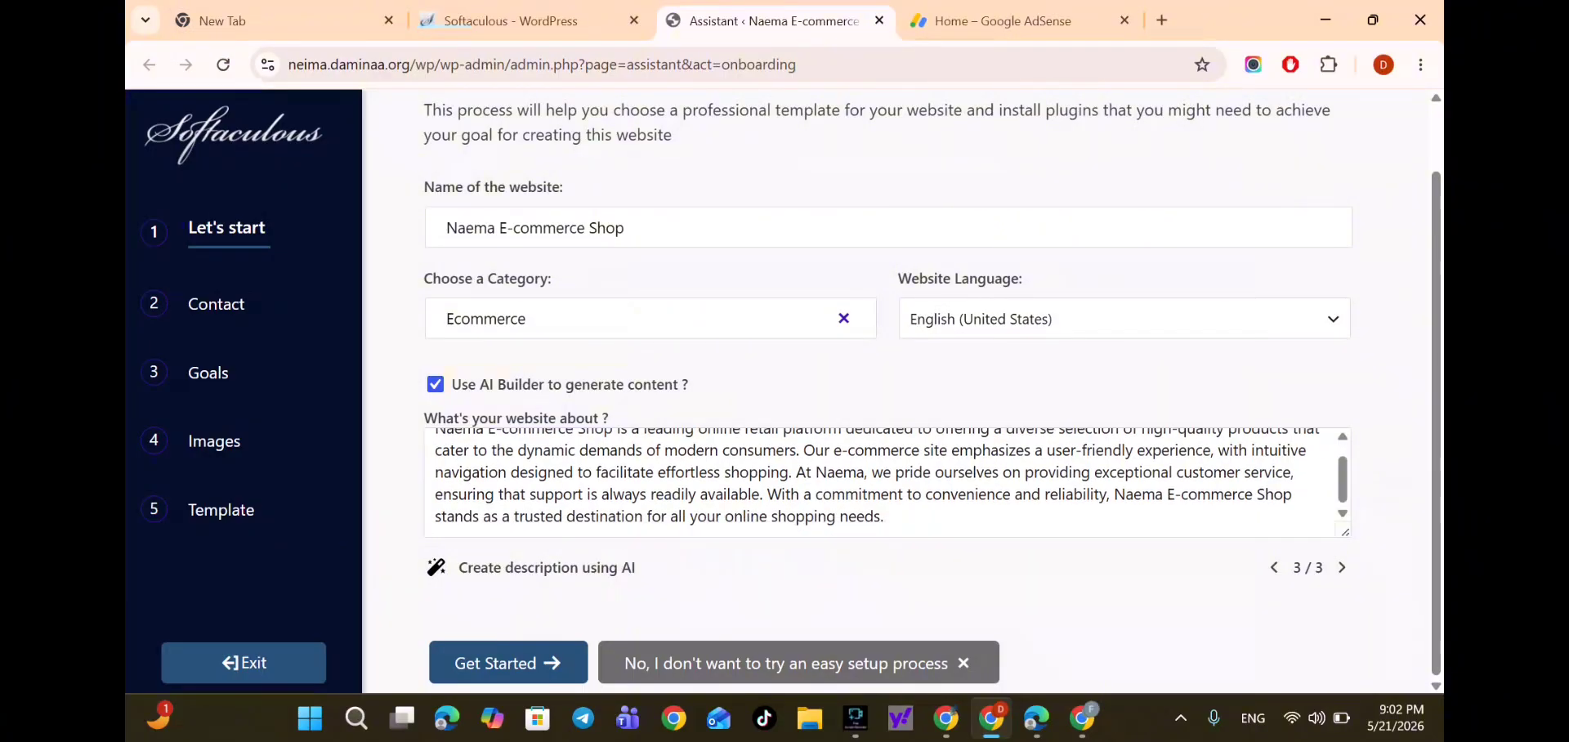
scroll(888, 483, up, 1)
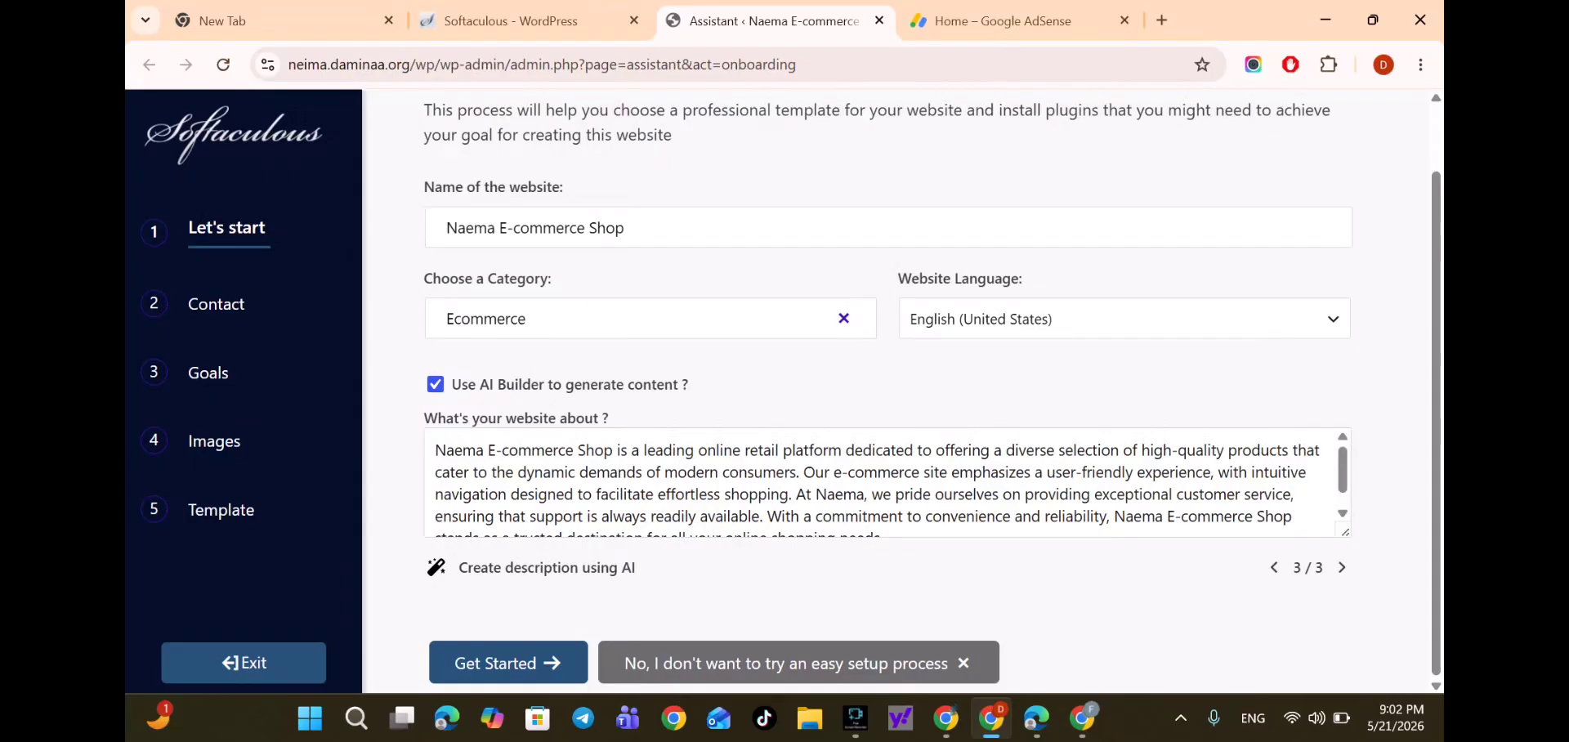
scroll(887, 483, down, 1)
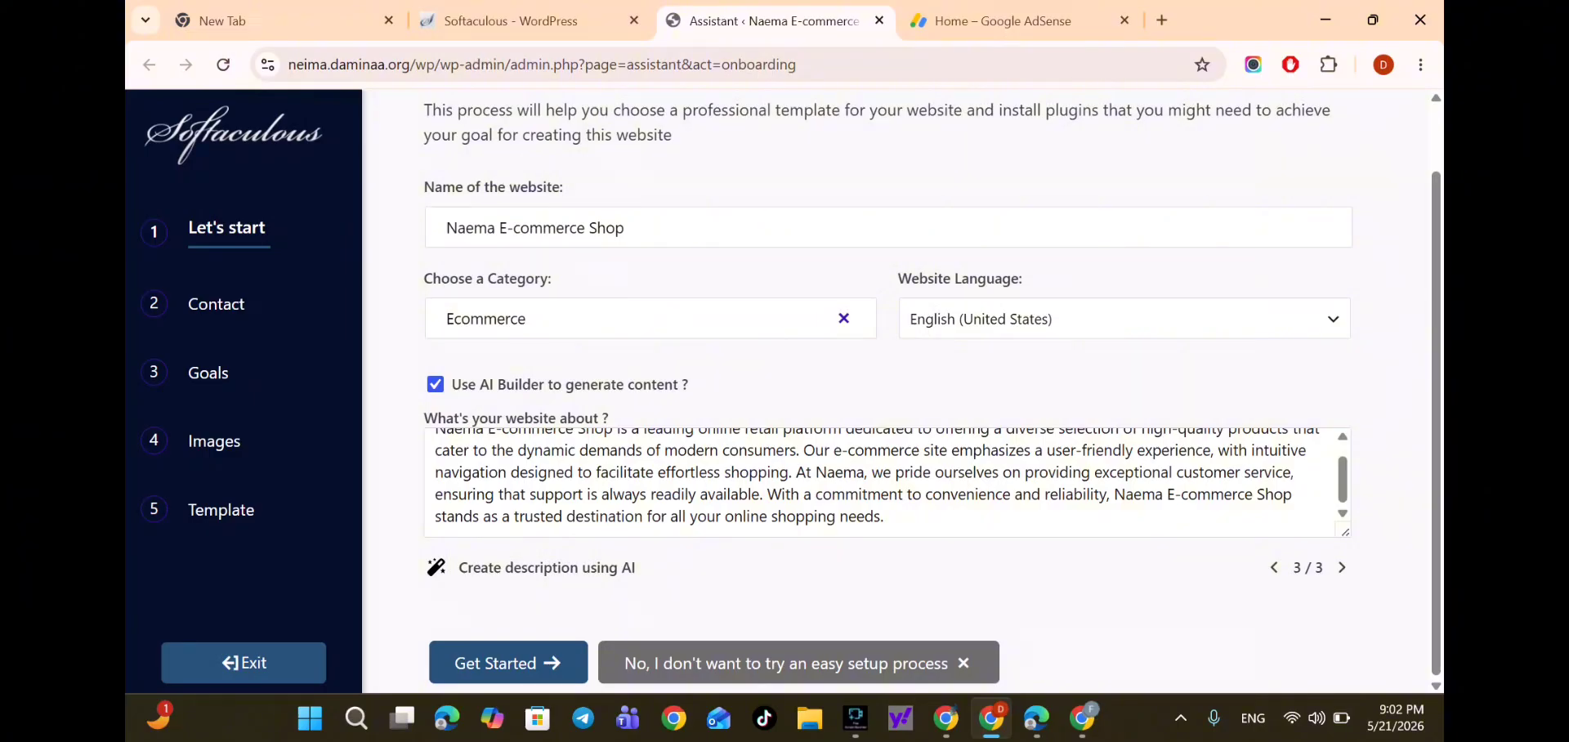
click(509, 663)
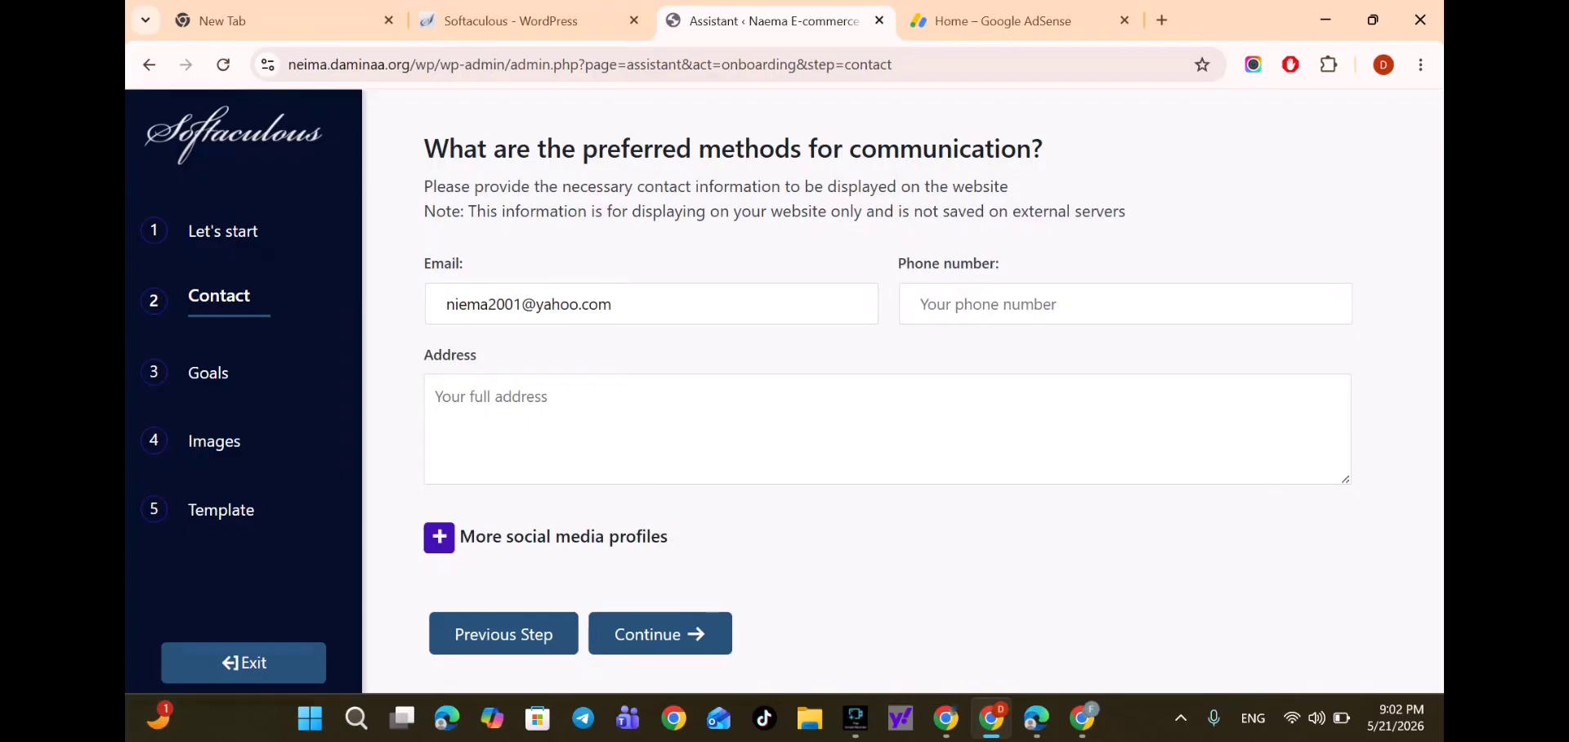
Enter the shop's phone number on the Contact step.
click(1021, 304)
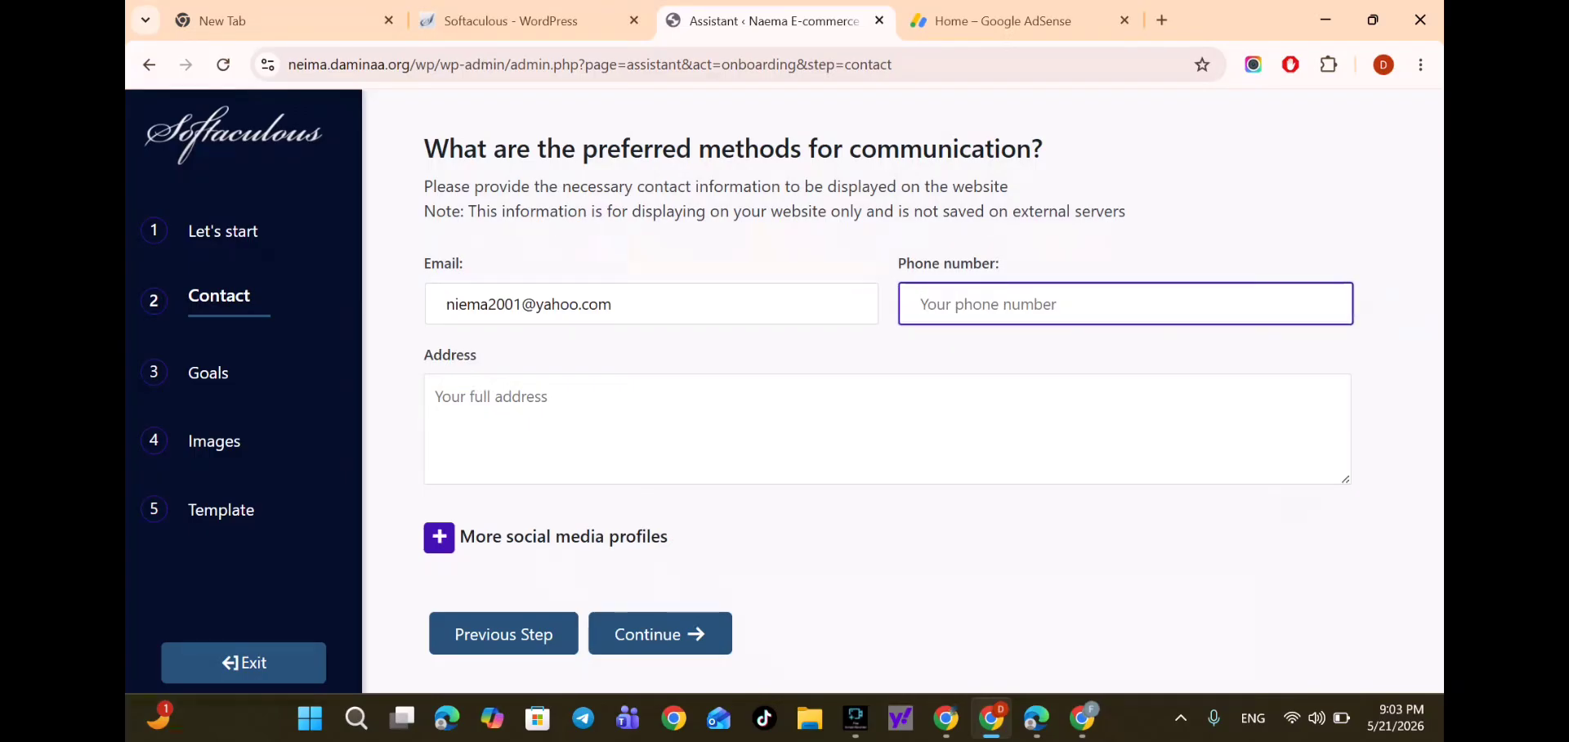
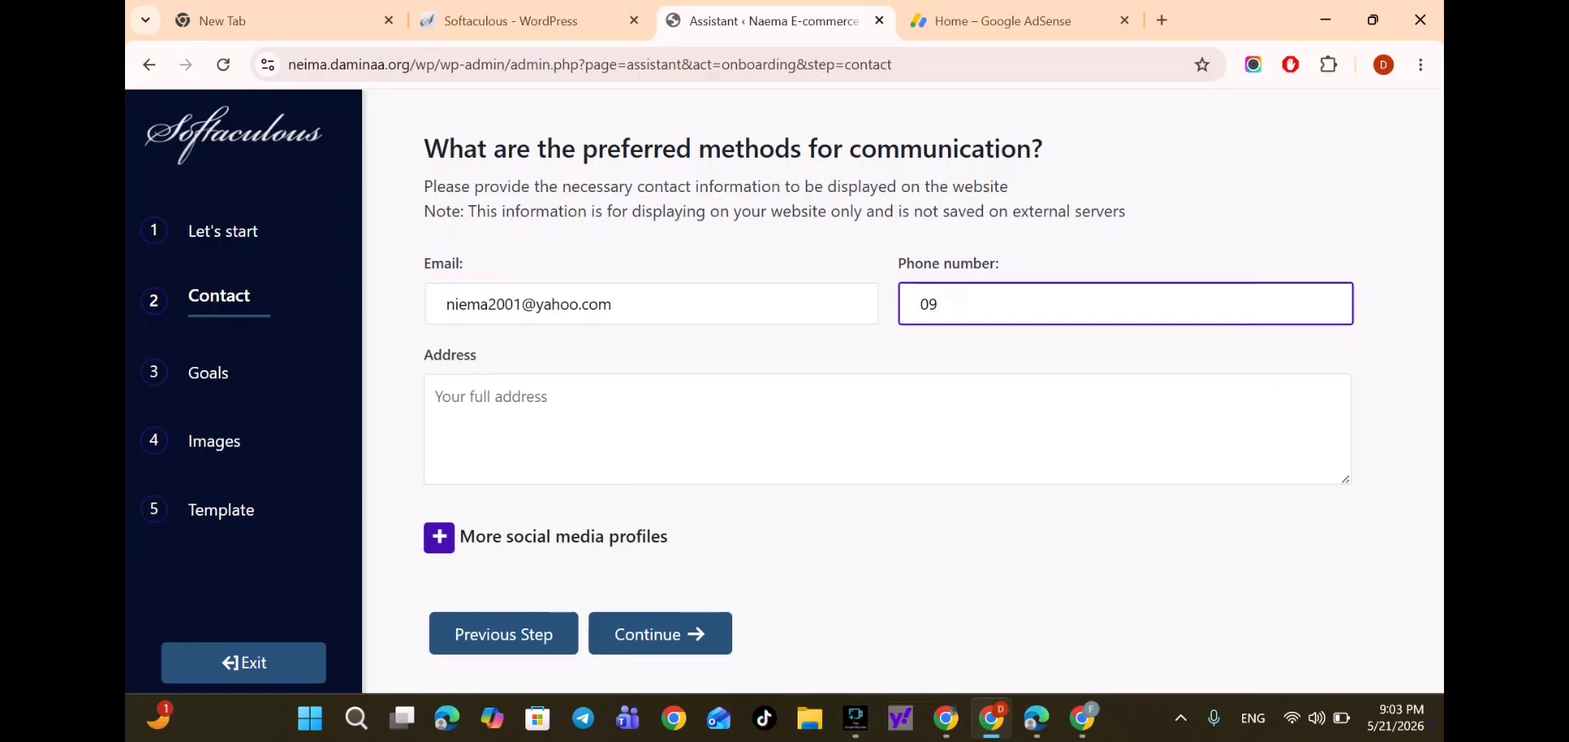
Set the address to the country Ethiopia, correcting the misspelling.
click(442, 397)
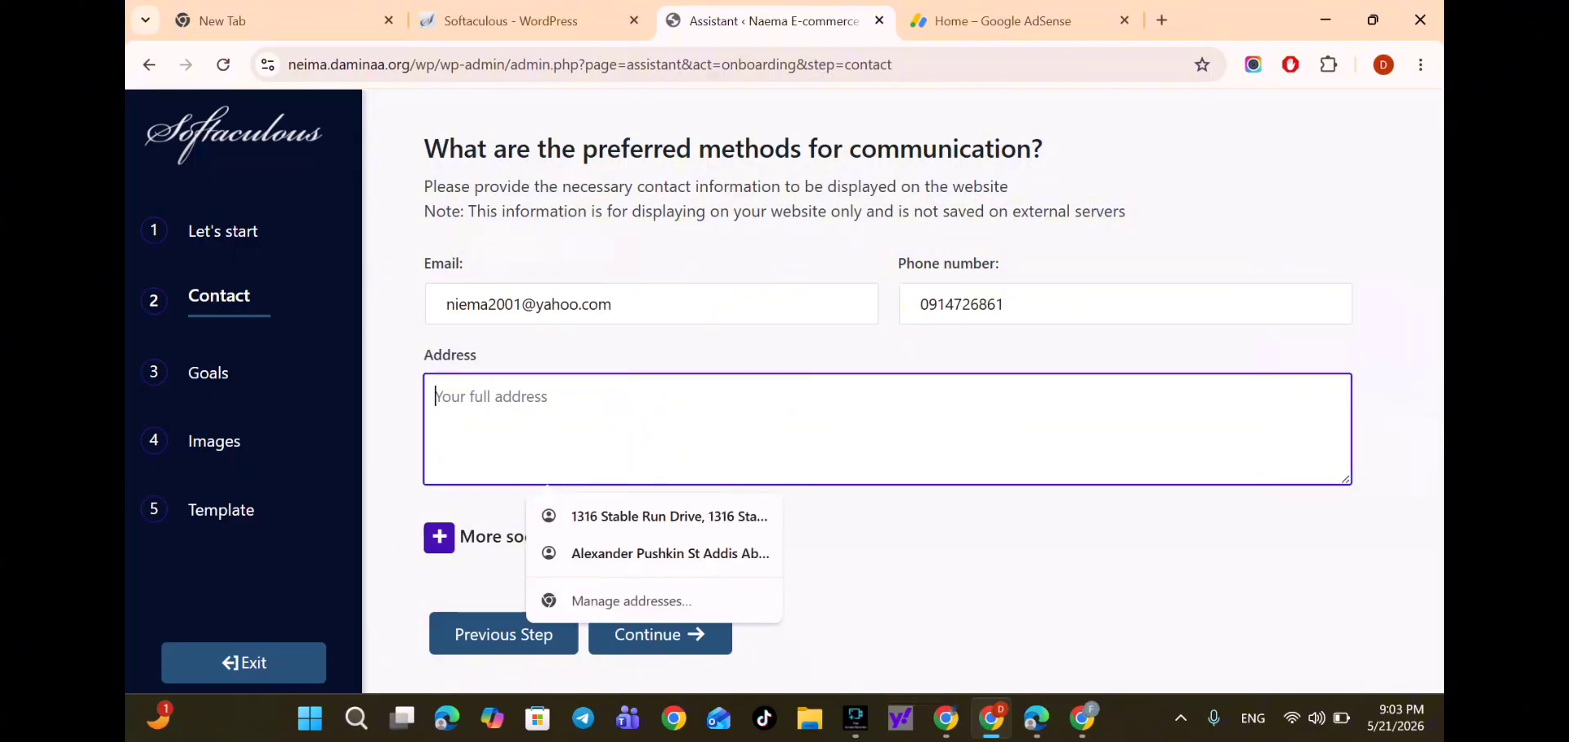
text(Ethi)
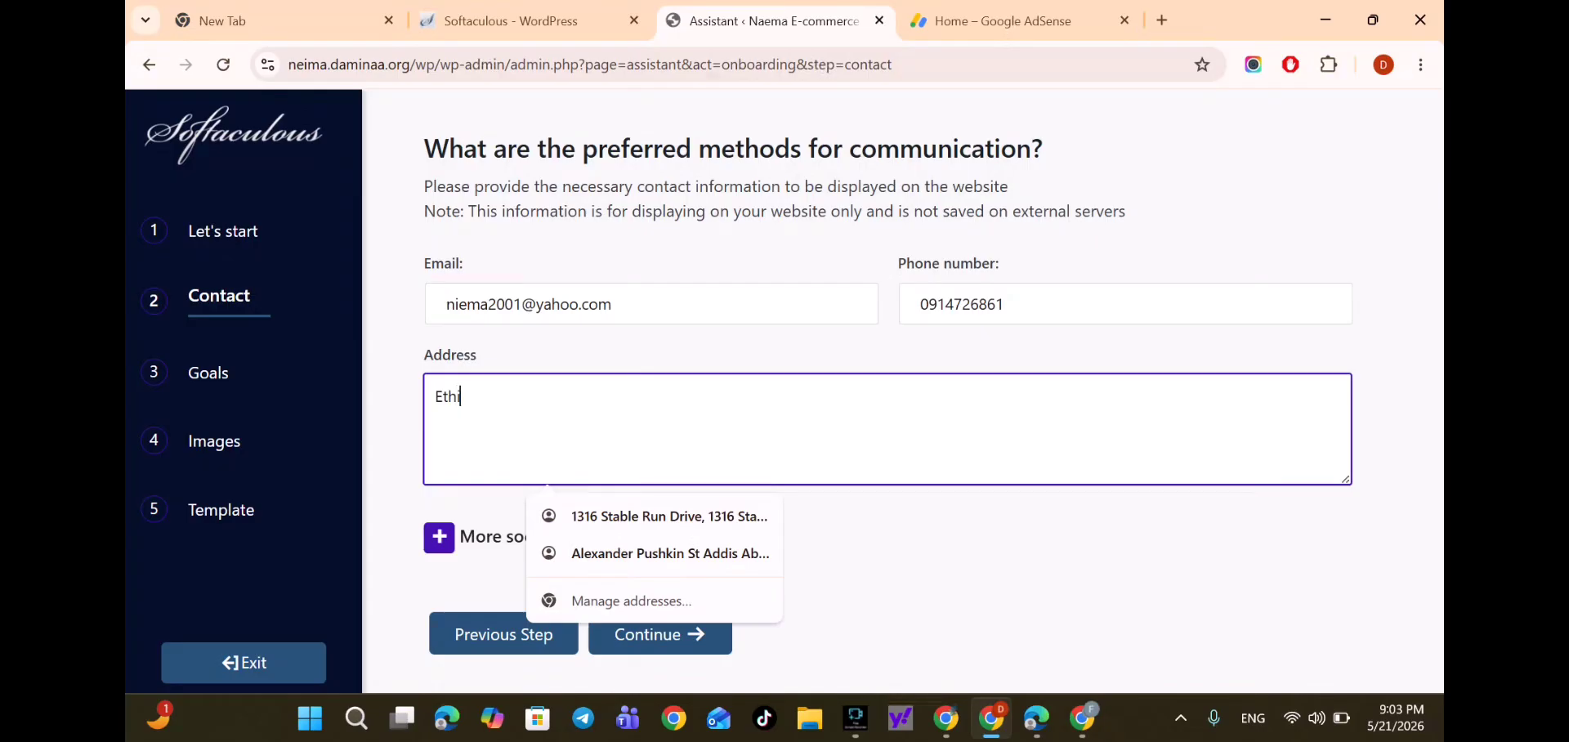
text(pia)
key(Left)
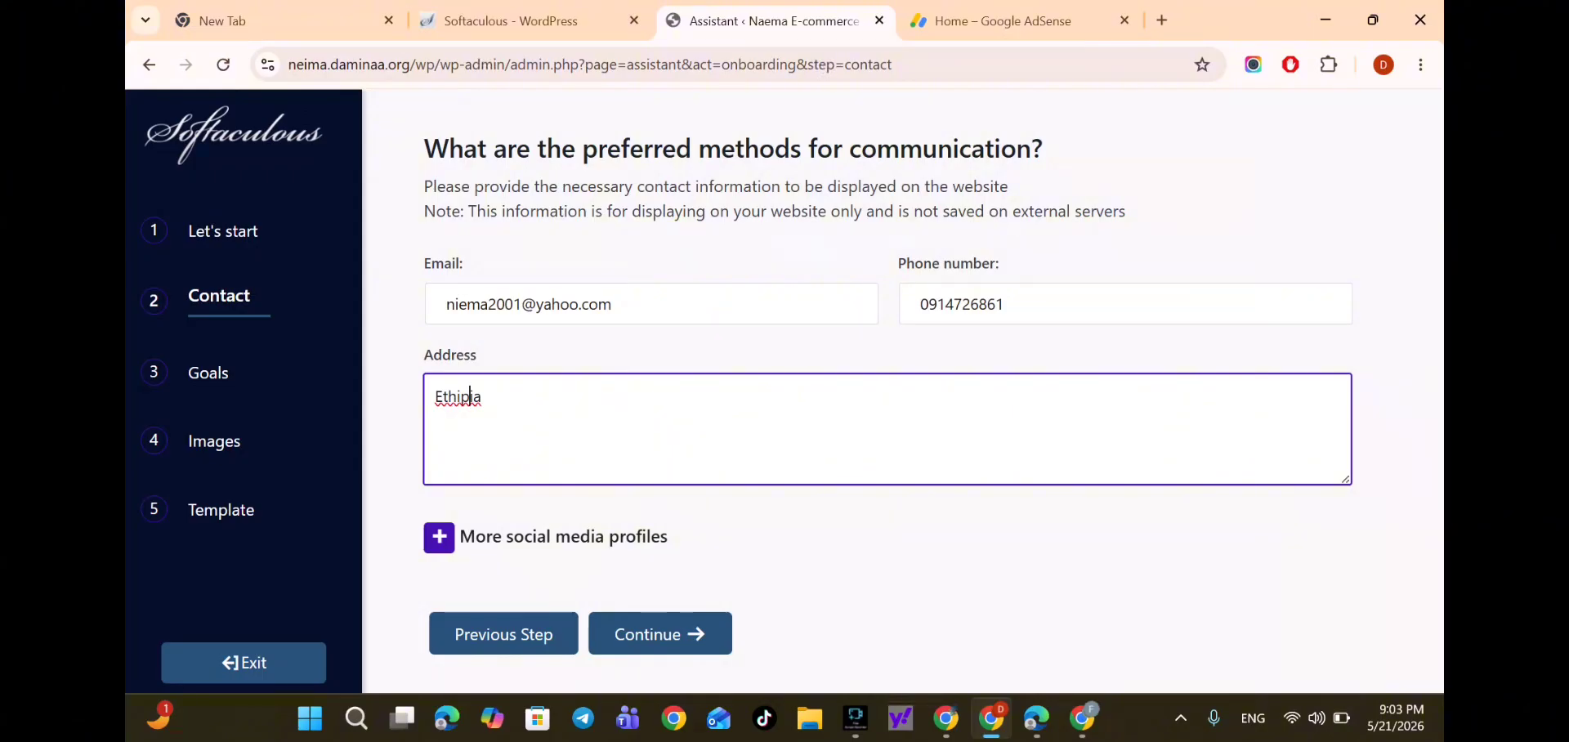
text(o)
click(491, 397)
Tick Sell Products on the Goals step and continue to the Images step.
click(659, 634)
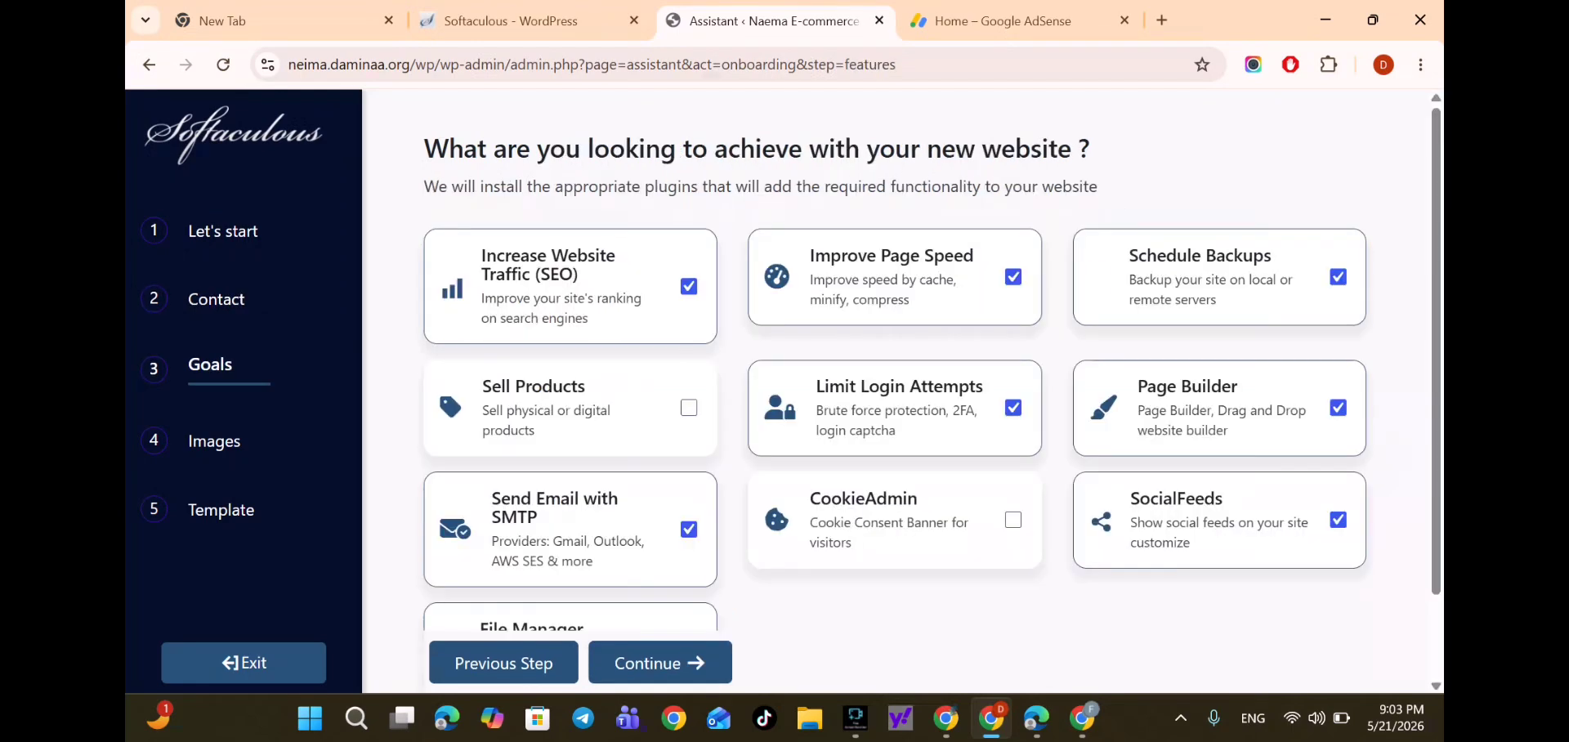
scroll(895, 368, down, 1)
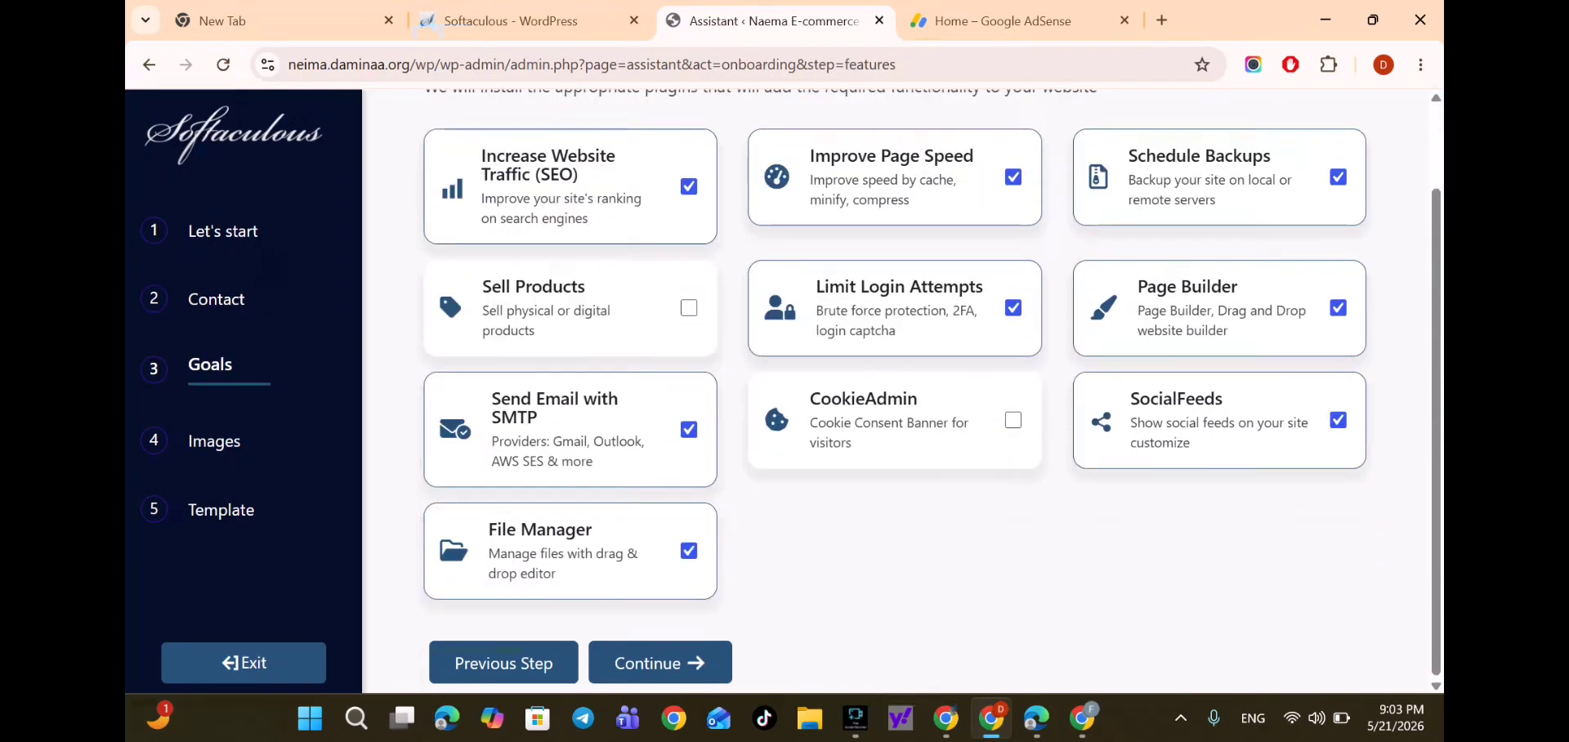
click(689, 308)
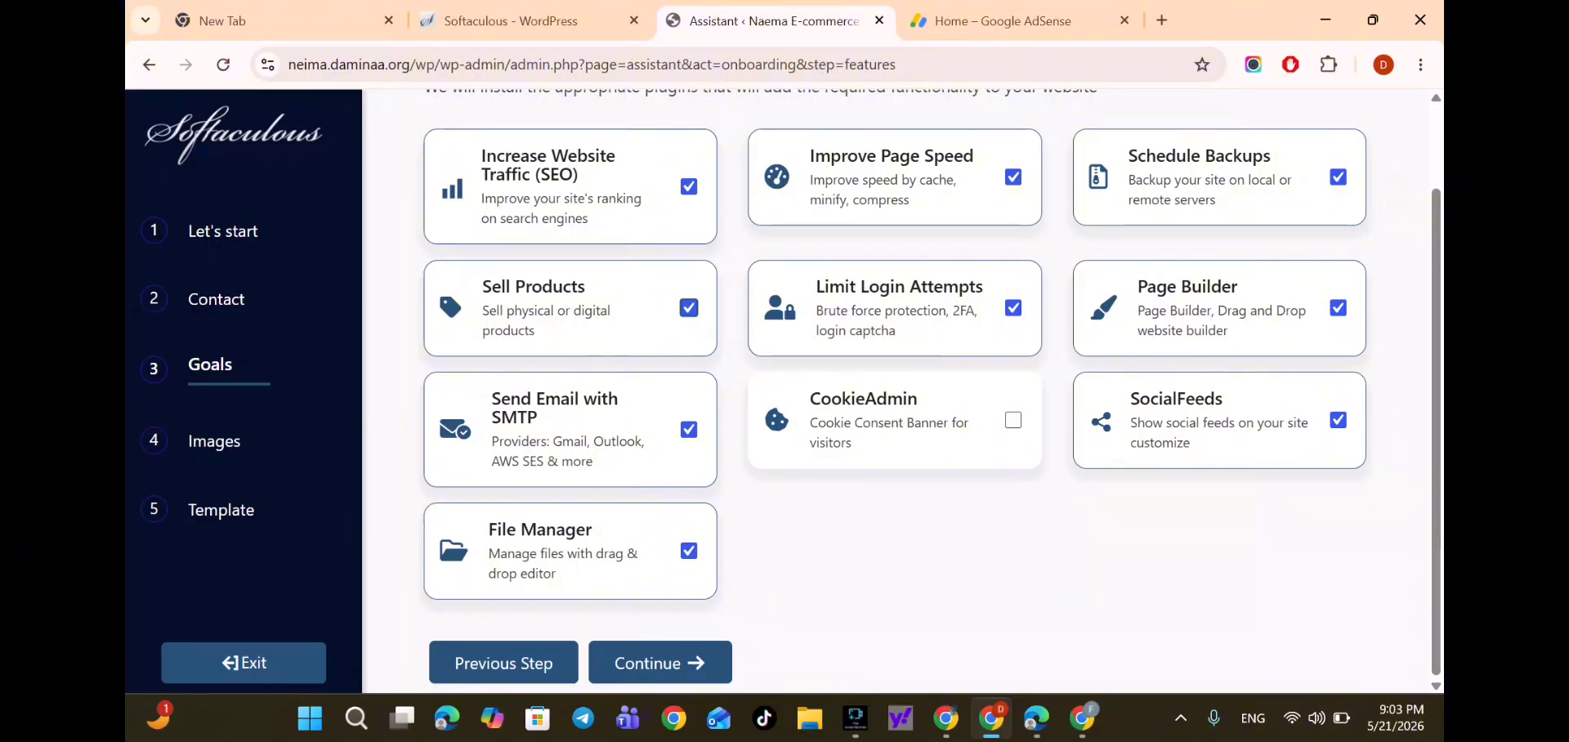
scroll(895, 367, up, 1)
scroll(895, 368, down, 1)
click(689, 308)
click(689, 308)
click(661, 663)
Select the E-COMMERCE chalkboard, laptop clothing shop, cart-on-keyboard, credit-card and similar shopping photos.
scroll(895, 392, down, 8)
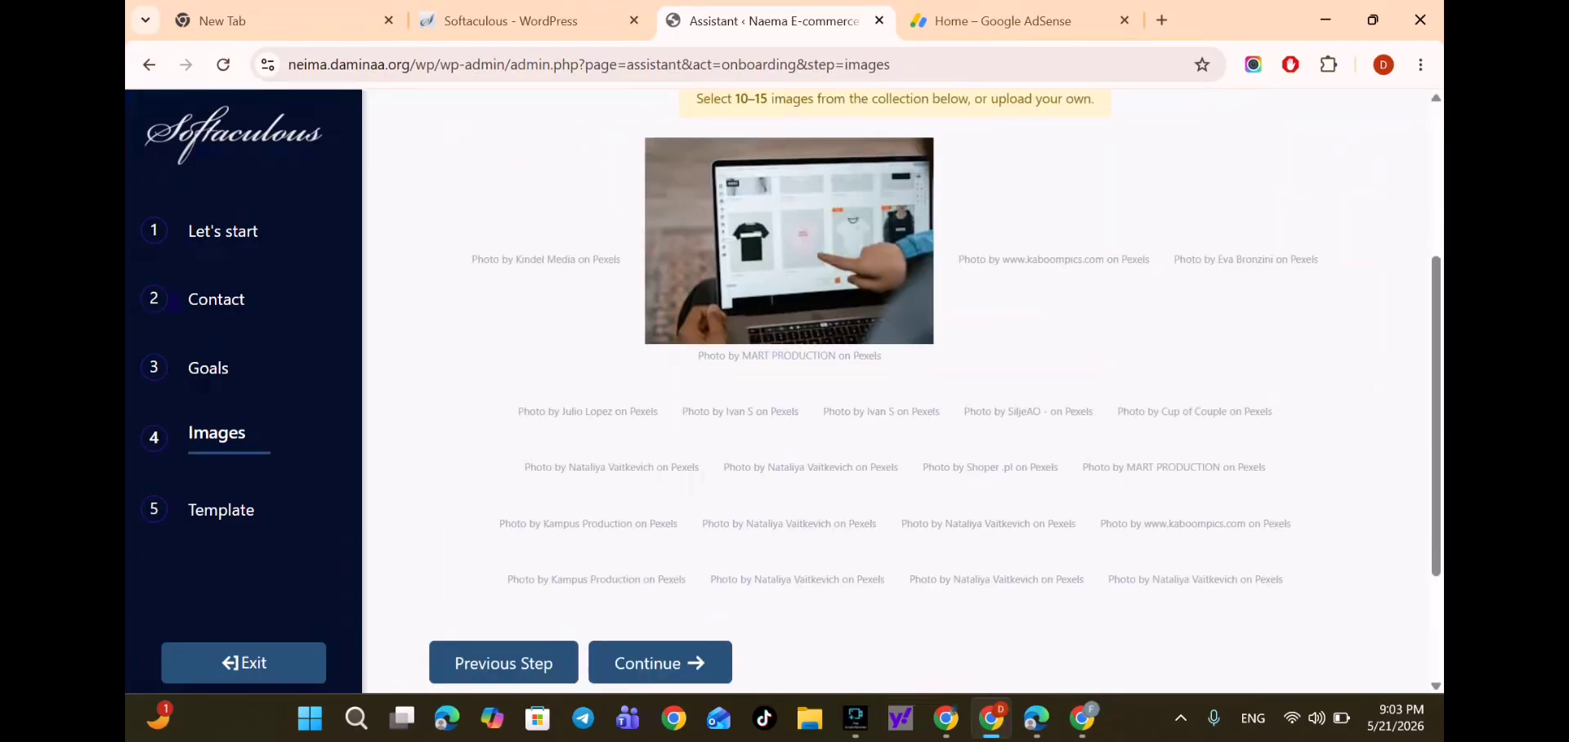
scroll(895, 360, up, 3)
scroll(894, 360, down, 1)
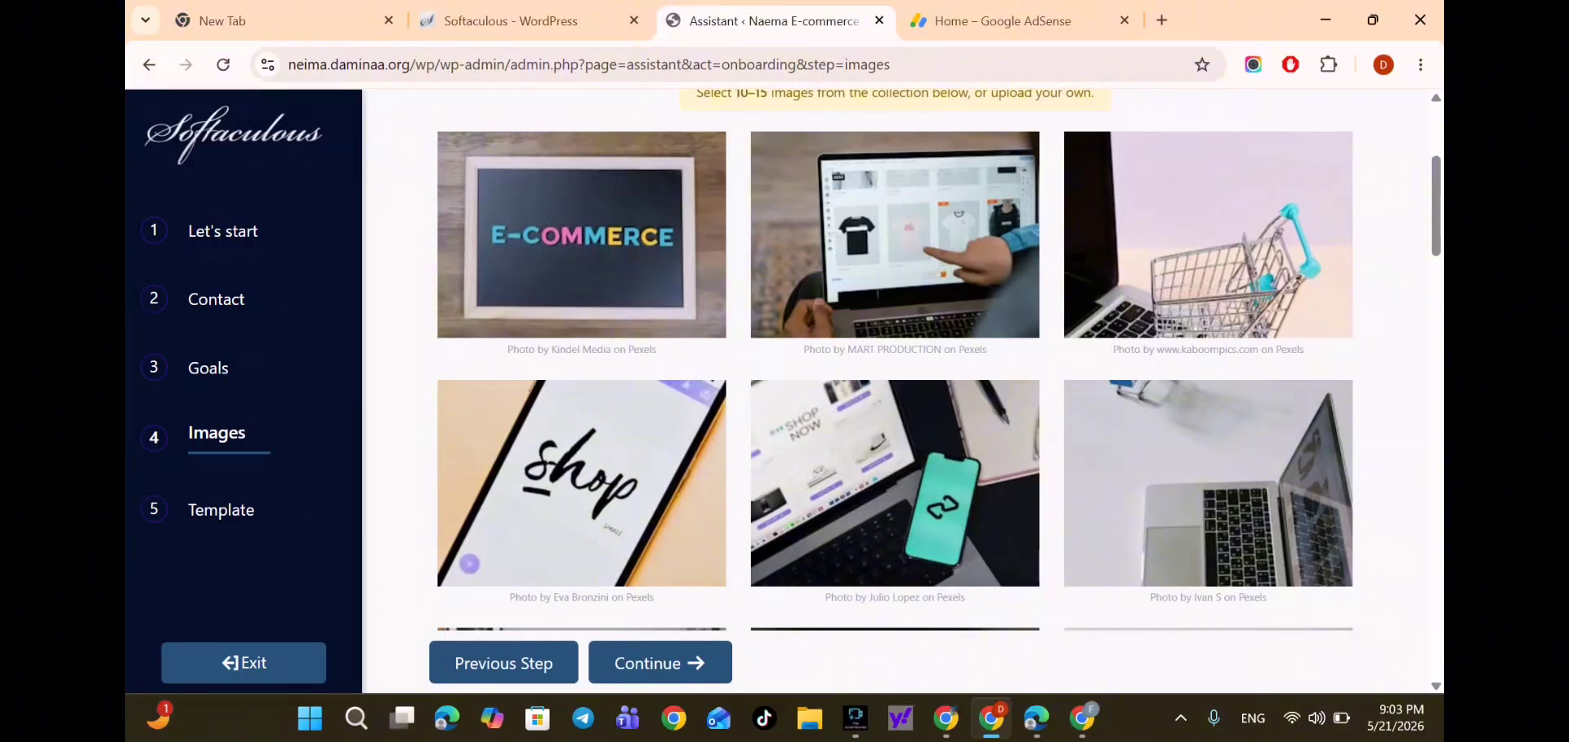
click(582, 236)
click(894, 246)
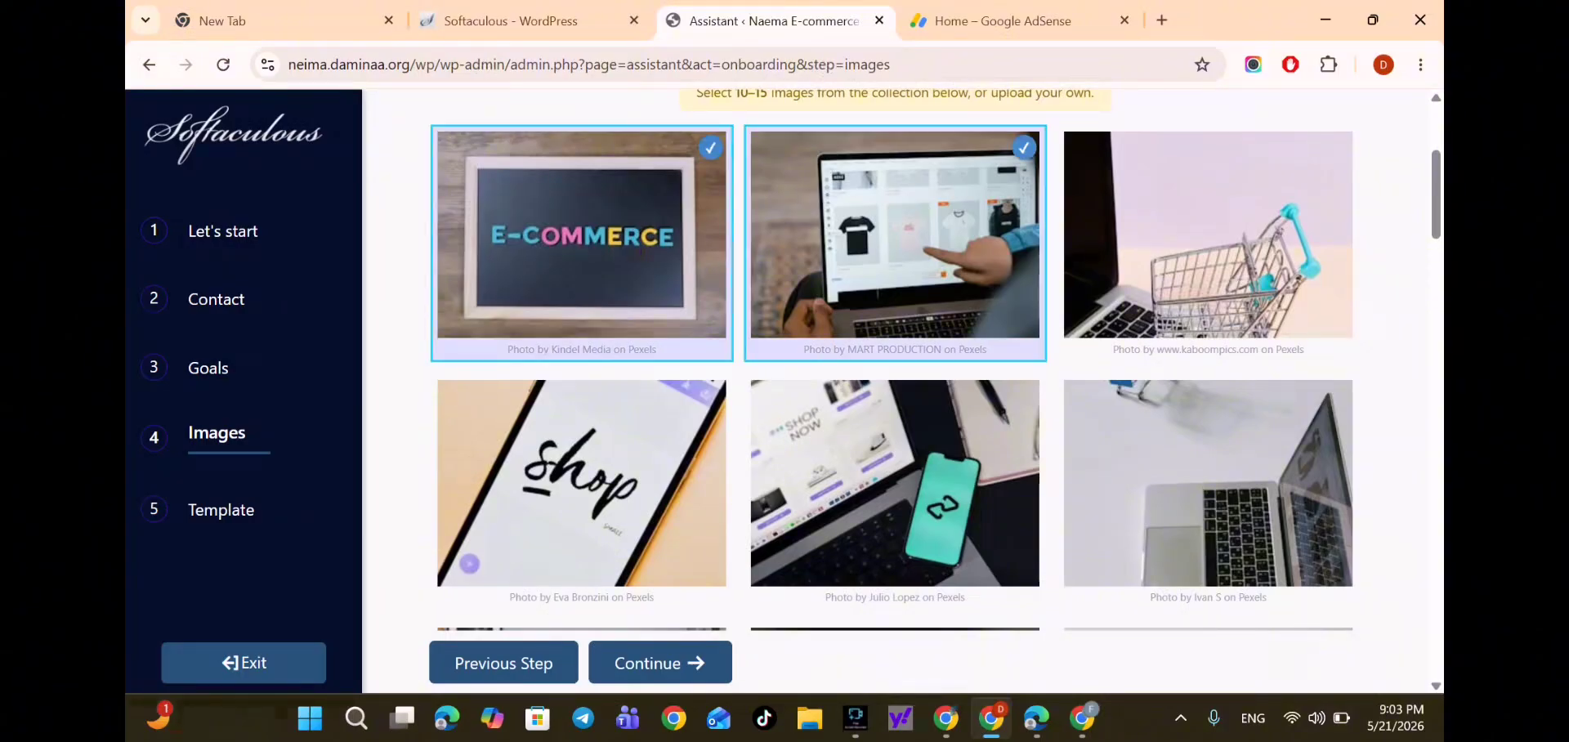
scroll(894, 253, down, 5)
click(894, 258)
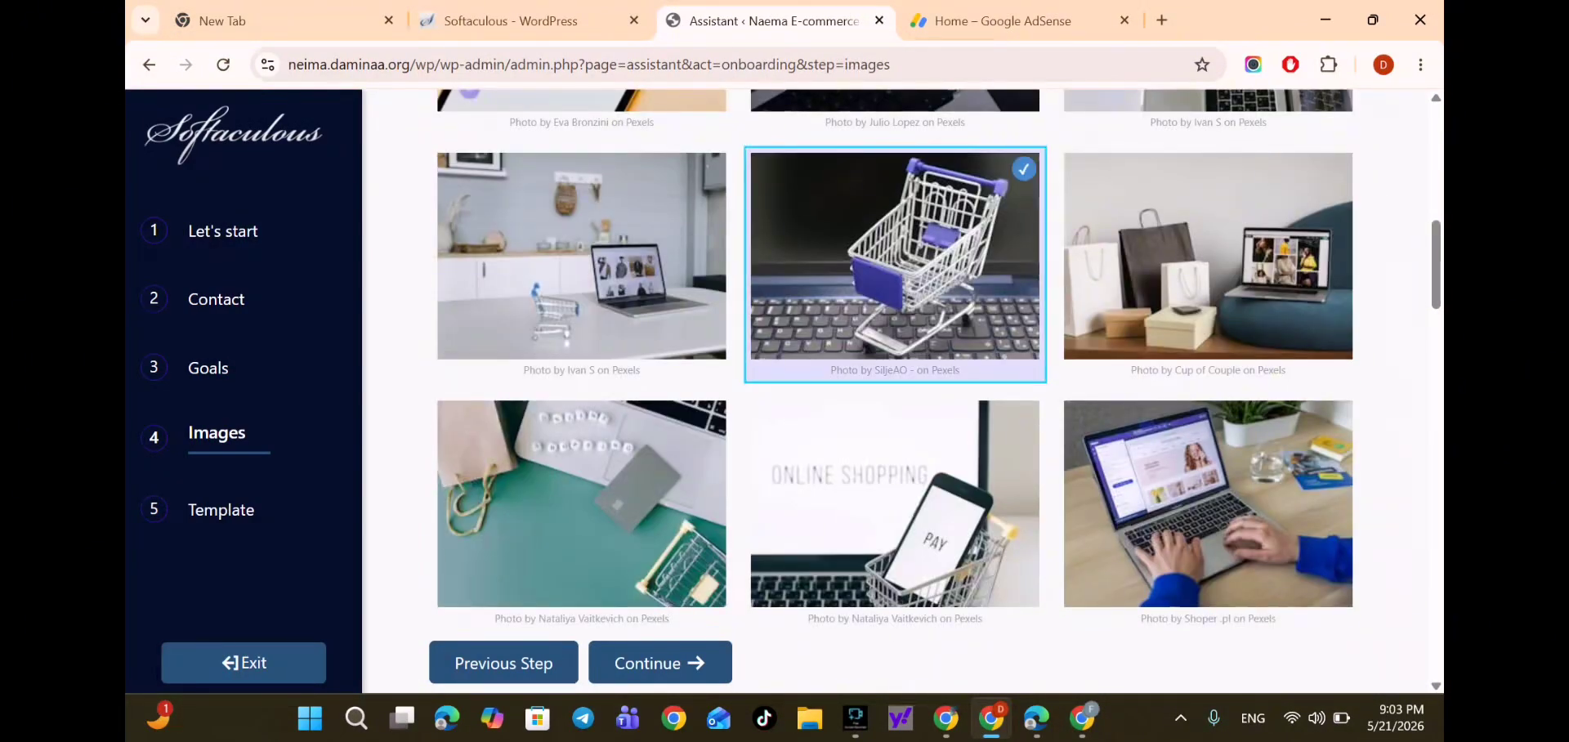
click(582, 257)
click(1208, 256)
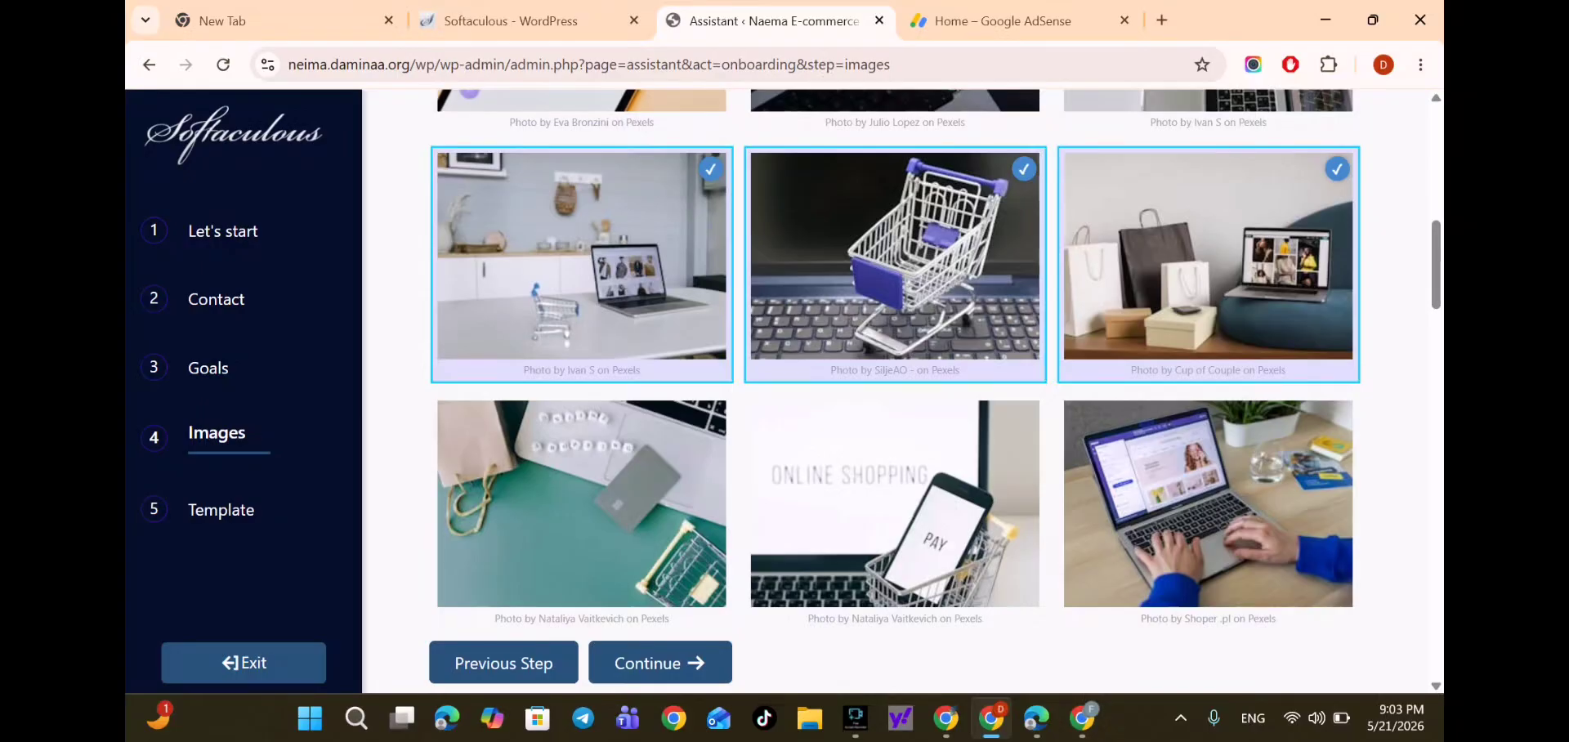
click(1208, 504)
click(582, 504)
Add the wooden-slats laptop, phone-in-cart, typing-laptop, cart-on-keyboard and shopping-bags photos.
scroll(582, 504, down, 1)
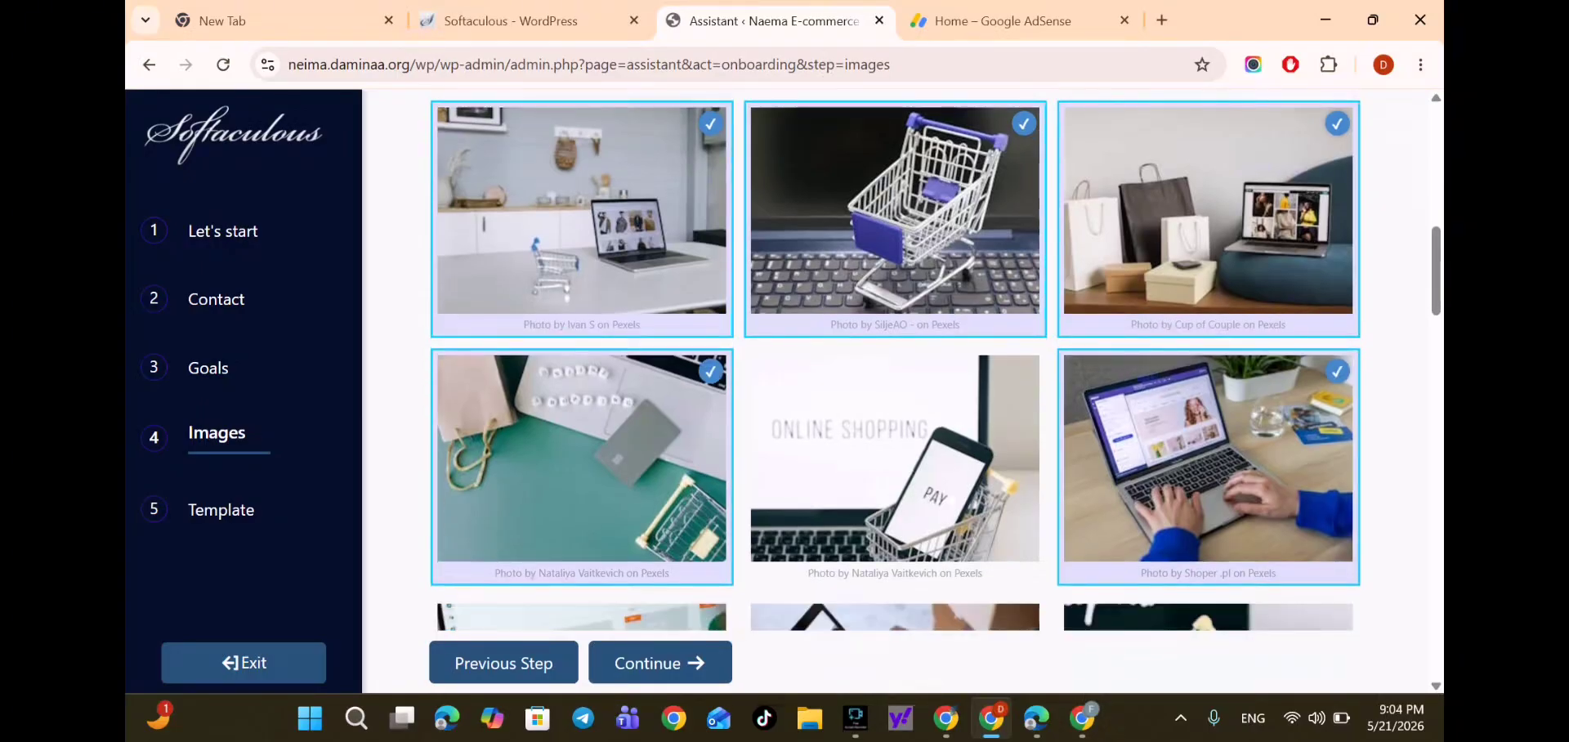
scroll(895, 360, down, 5)
click(895, 282)
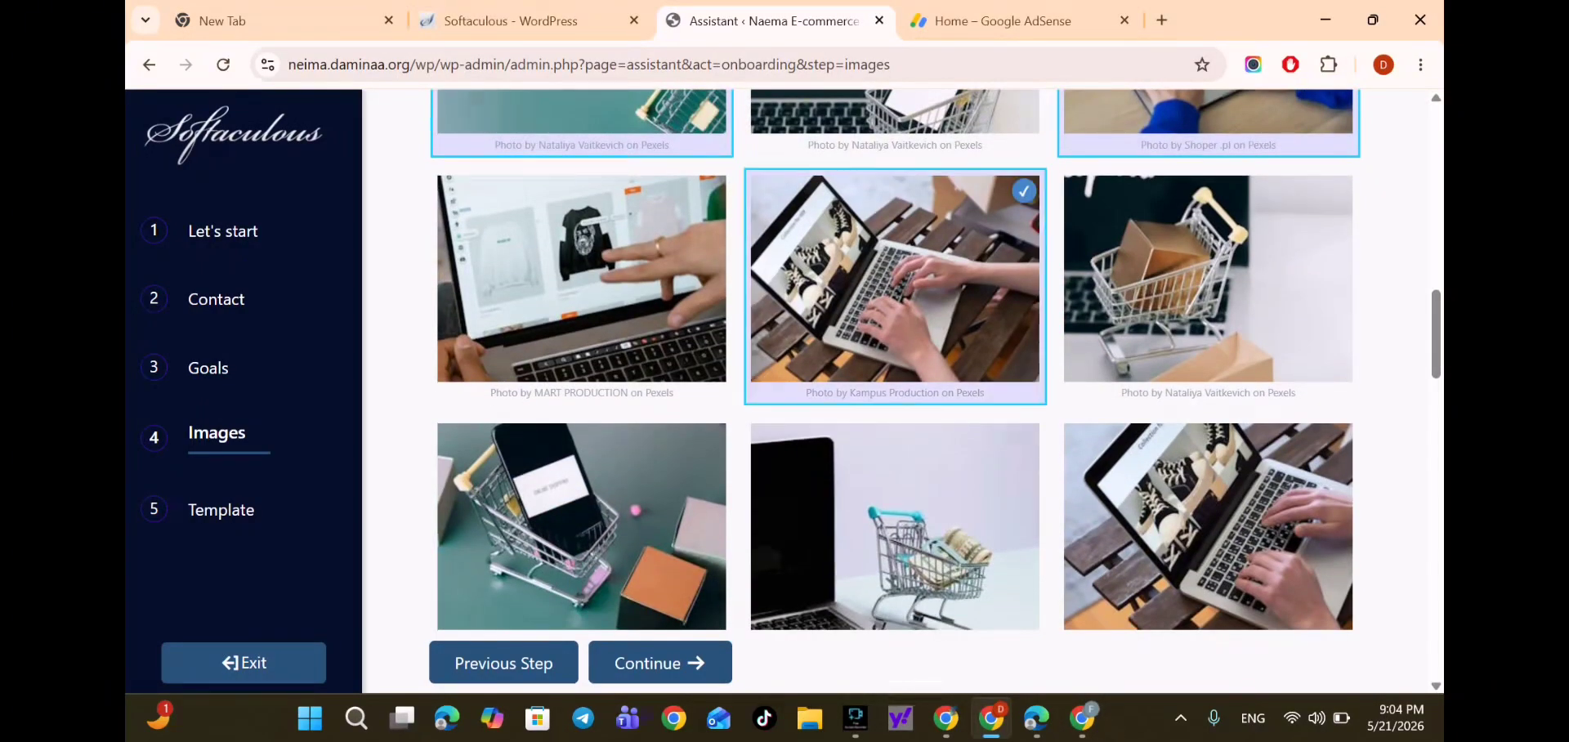
click(582, 527)
scroll(581, 526, down, 6)
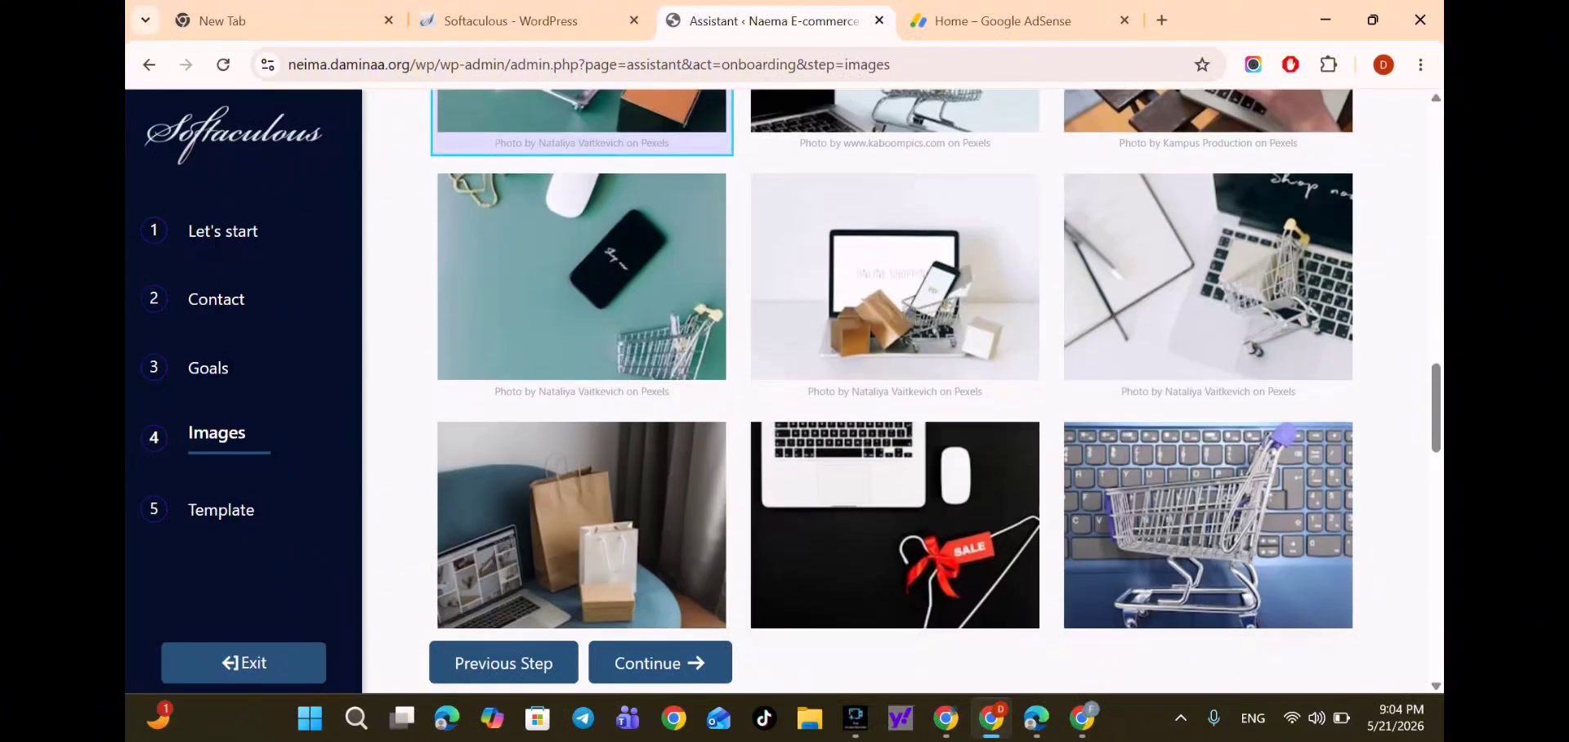
click(582, 276)
scroll(581, 276, up, 1)
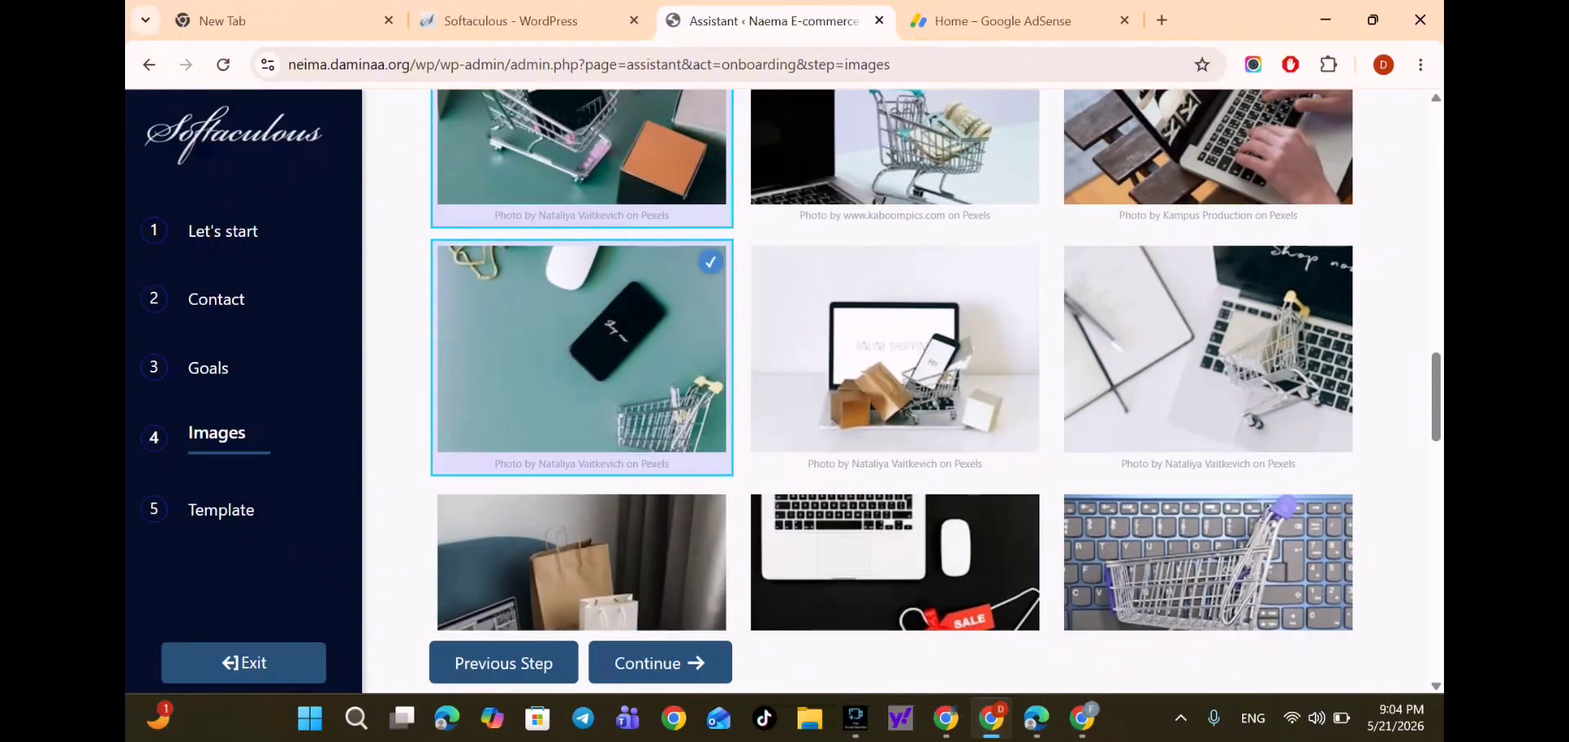
click(1208, 178)
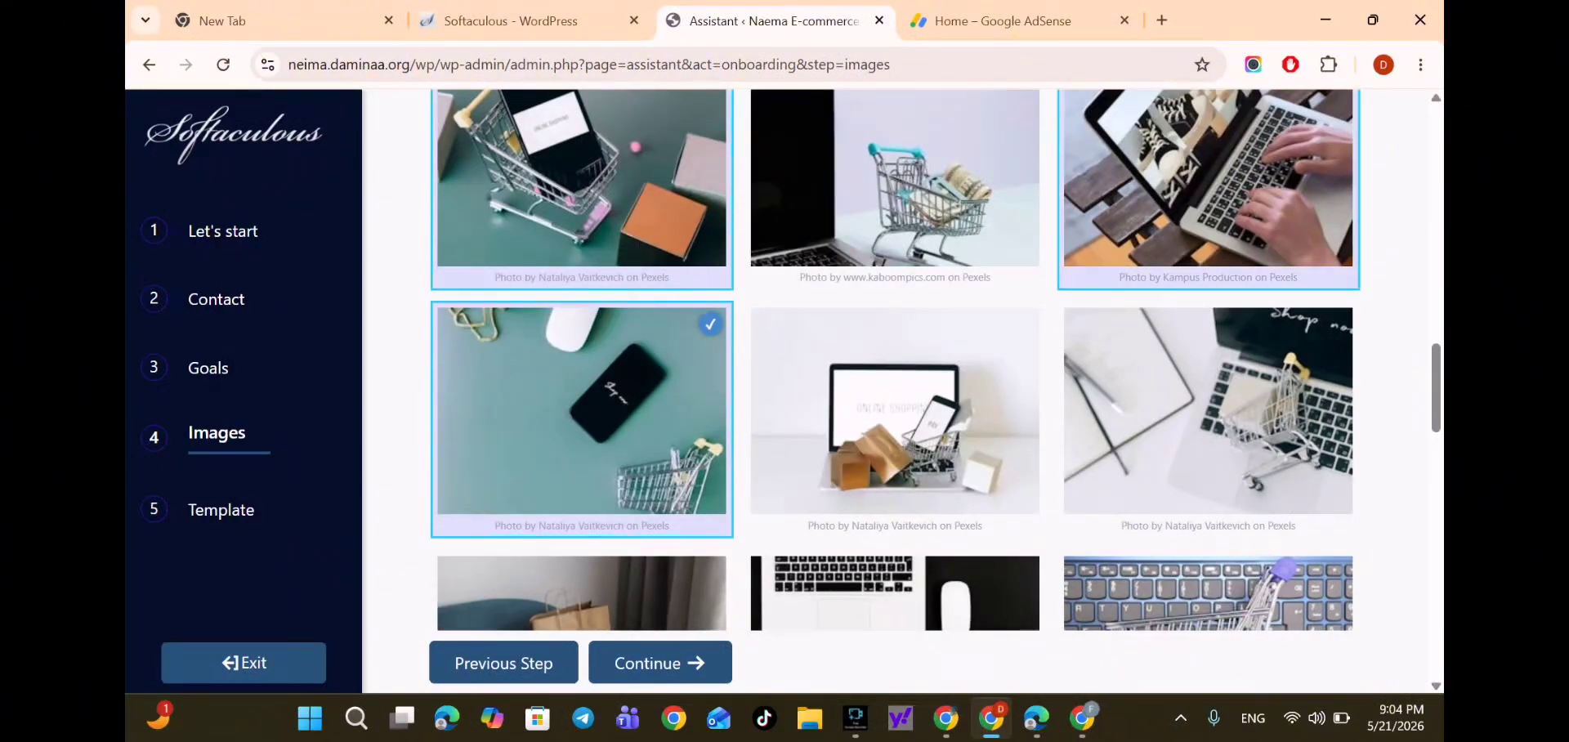
scroll(895, 360, down, 3)
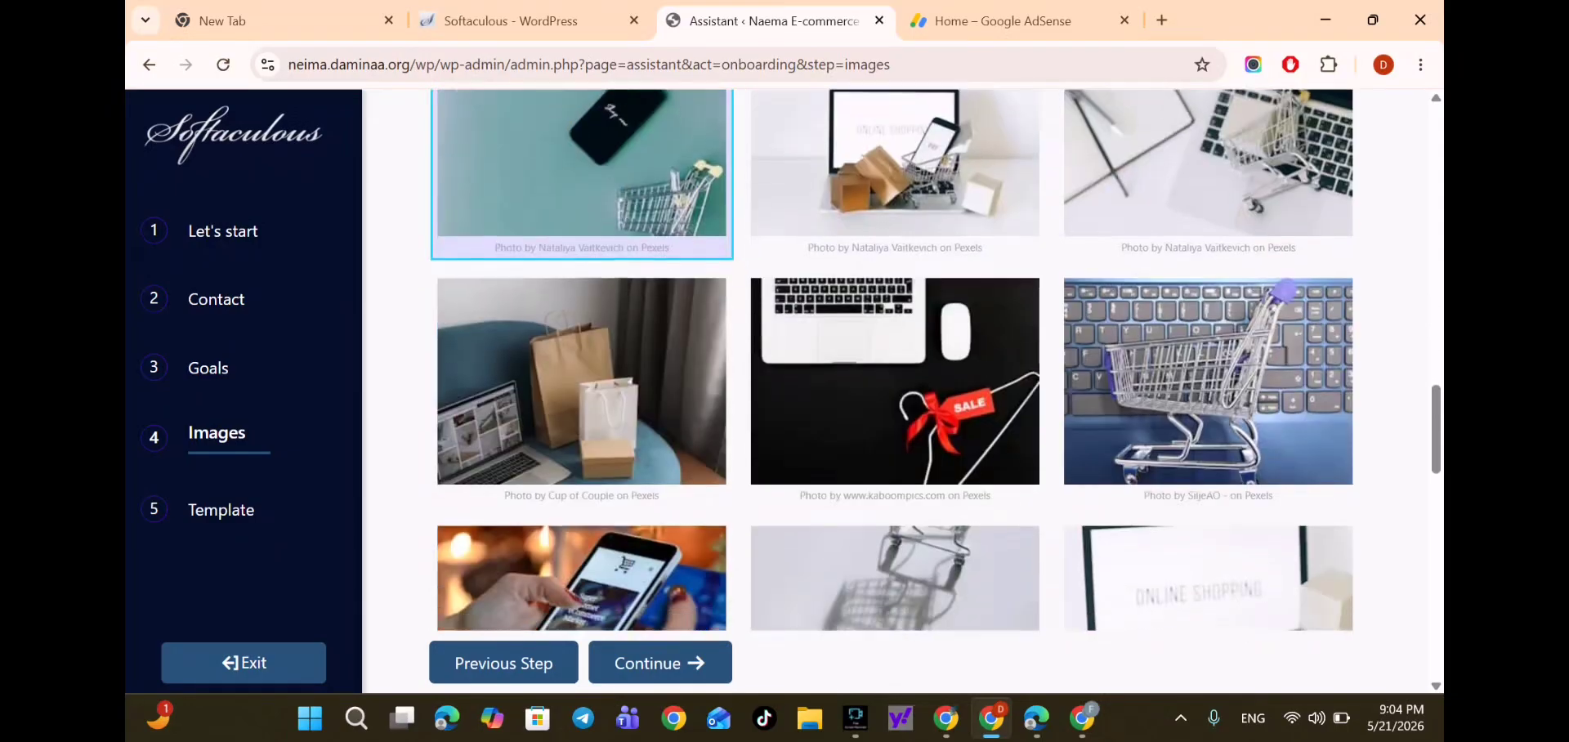
click(1208, 367)
scroll(1208, 368, down, 1)
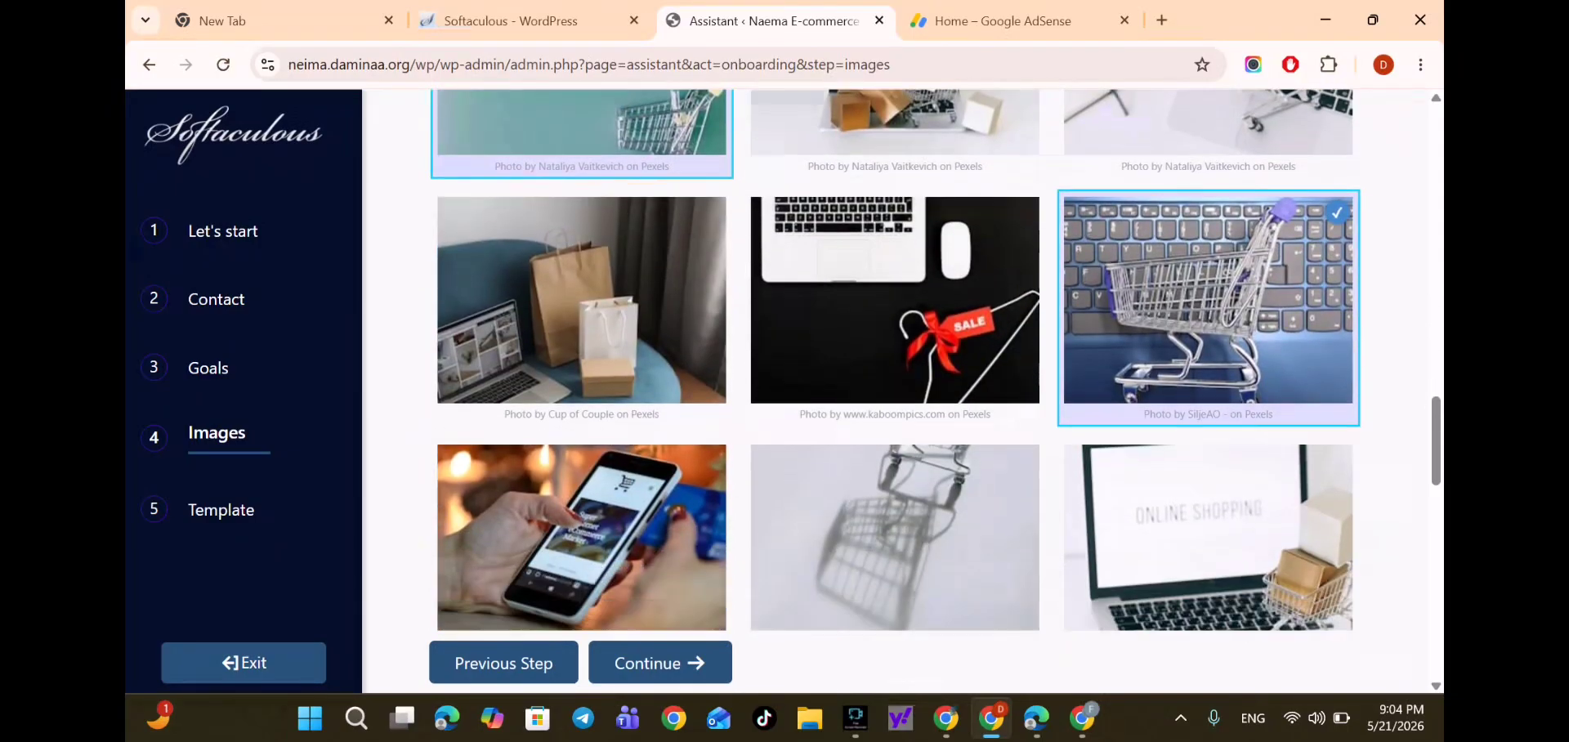
scroll(895, 359, up, 1)
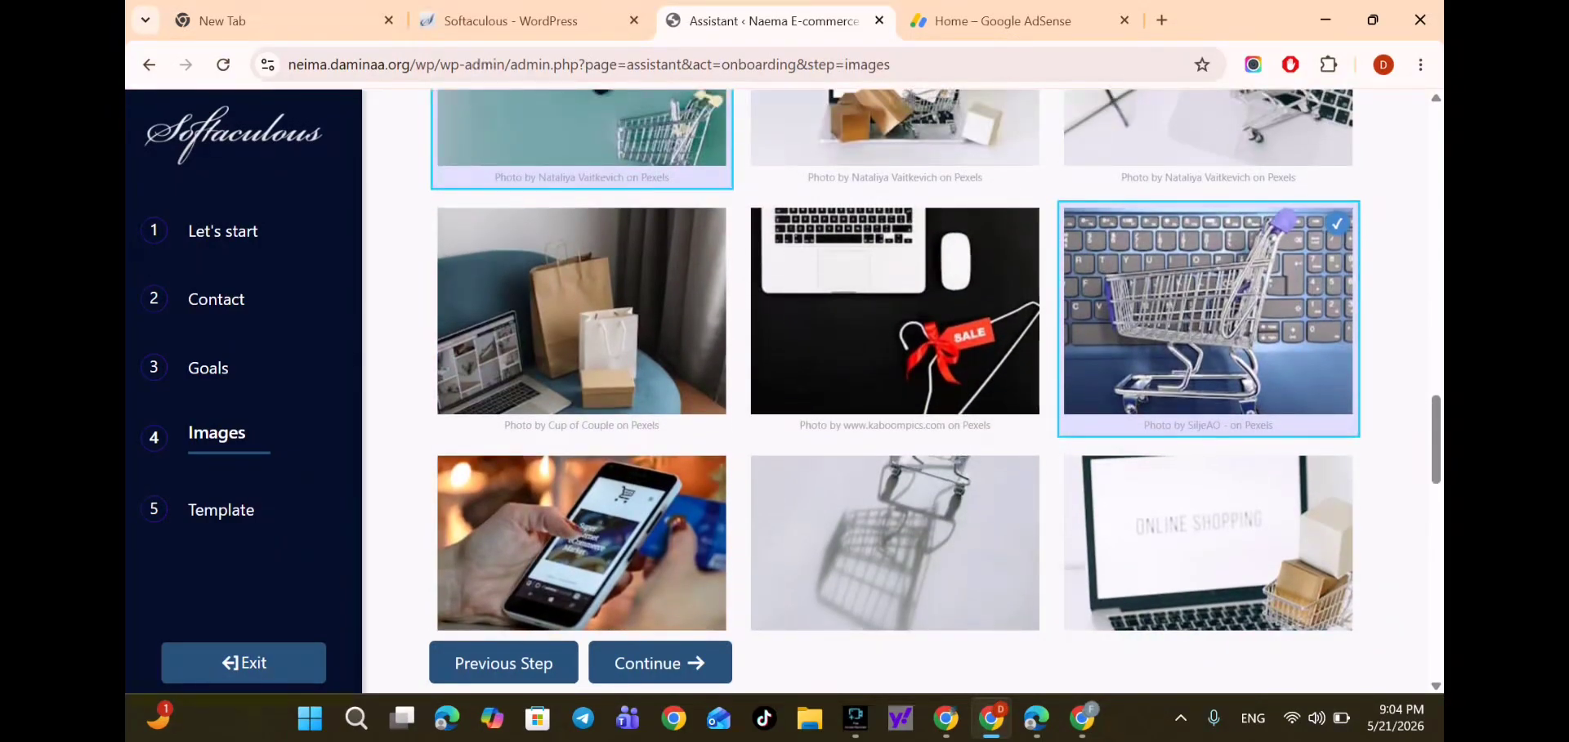
click(582, 311)
scroll(895, 359, up, 20)
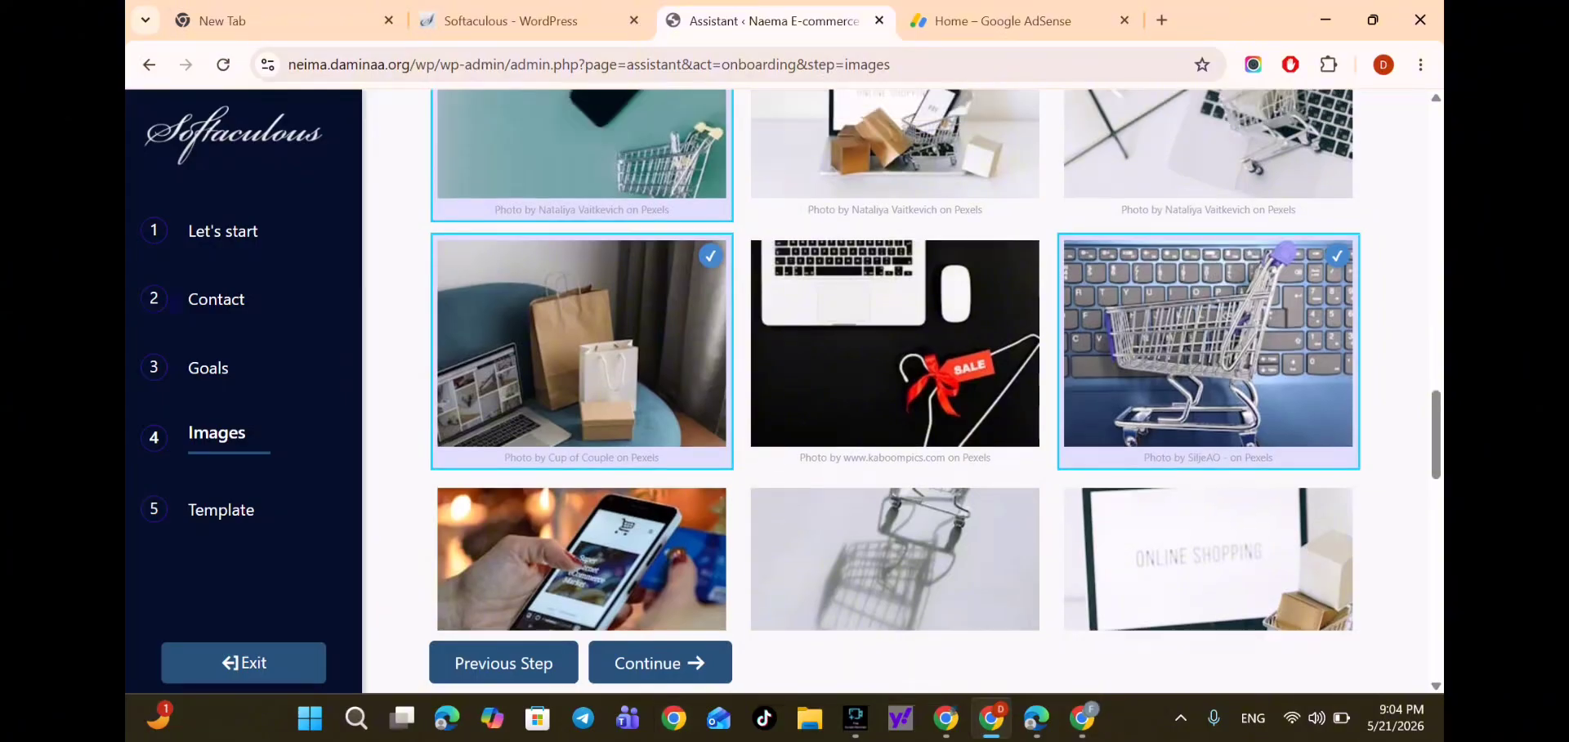
scroll(895, 359, down, 15)
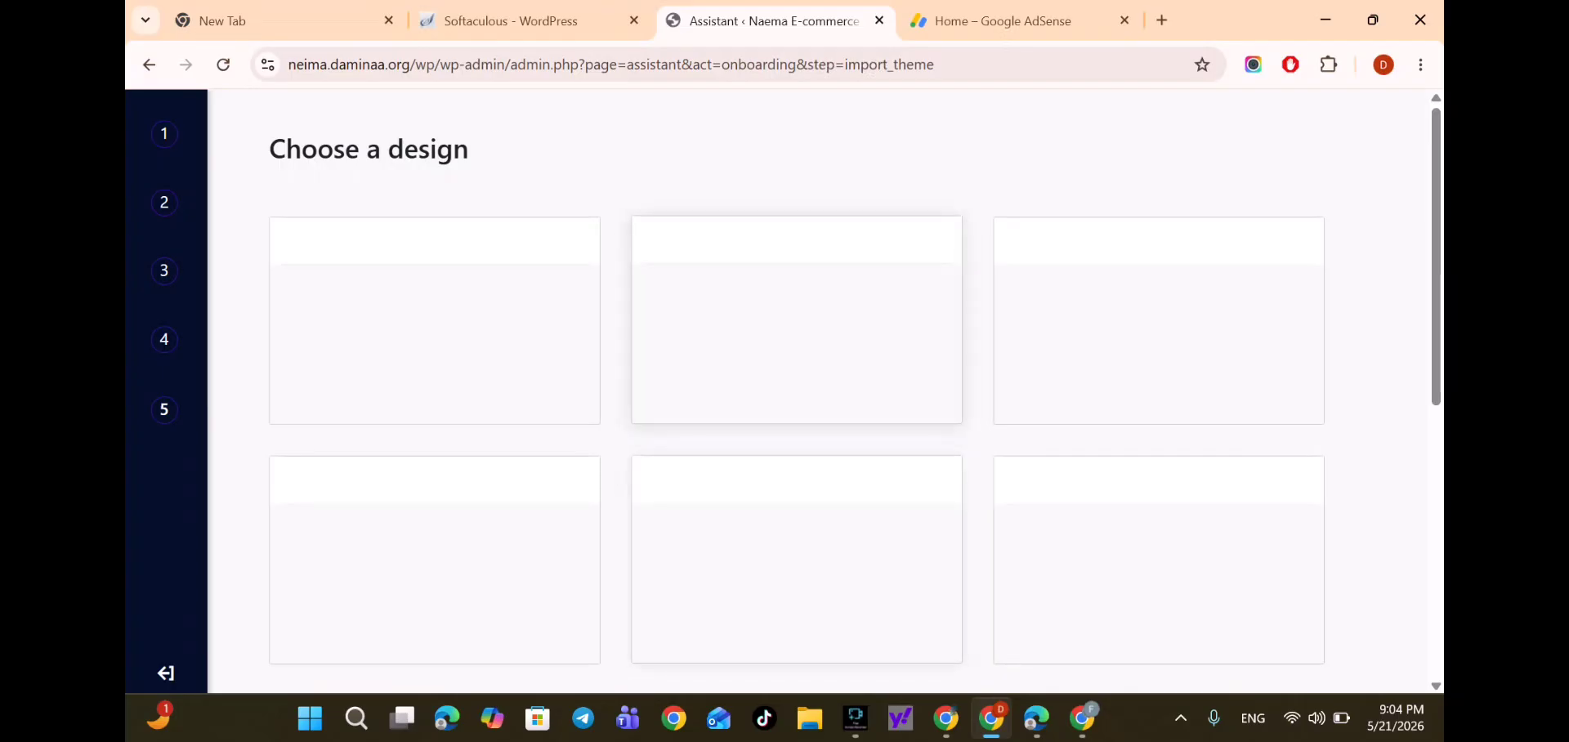
Scroll through the Naema E-commerce Shop design previews, Options 1–12, as they load.
scroll(796, 368, down, 3)
scroll(797, 360, down, 7)
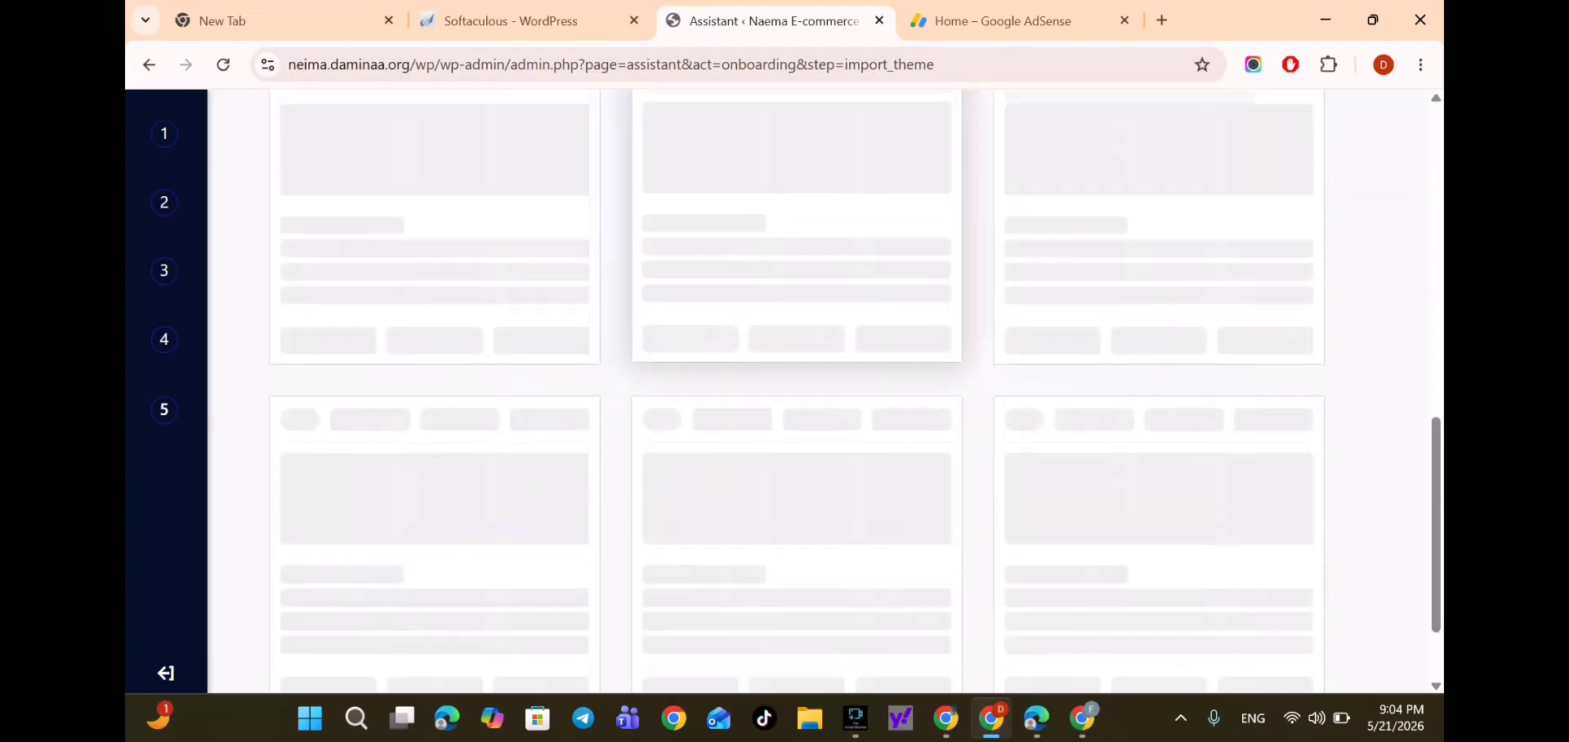
scroll(797, 359, up, 10)
scroll(796, 360, down, 4)
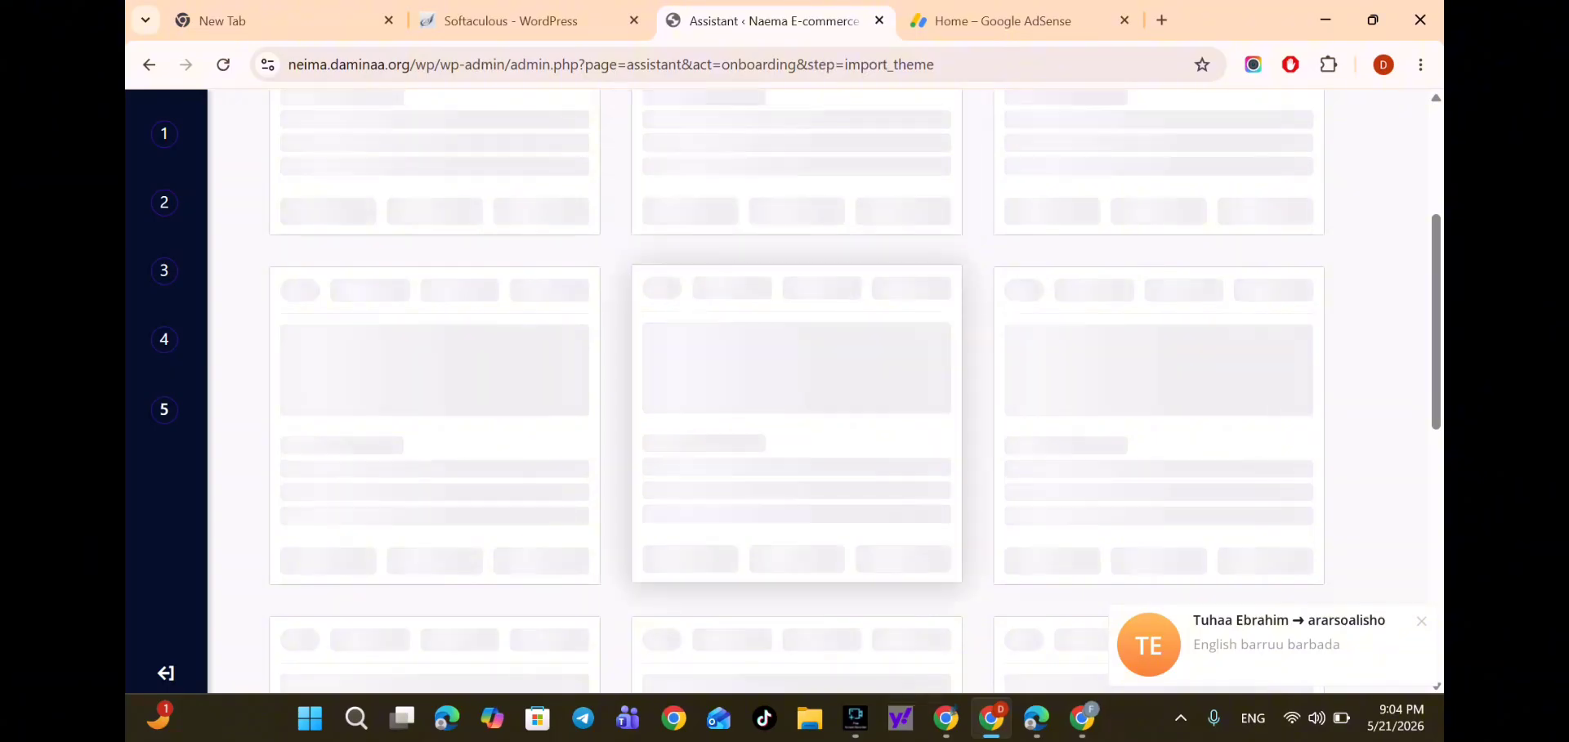
scroll(797, 409, up, 3)
scroll(797, 409, down, 6)
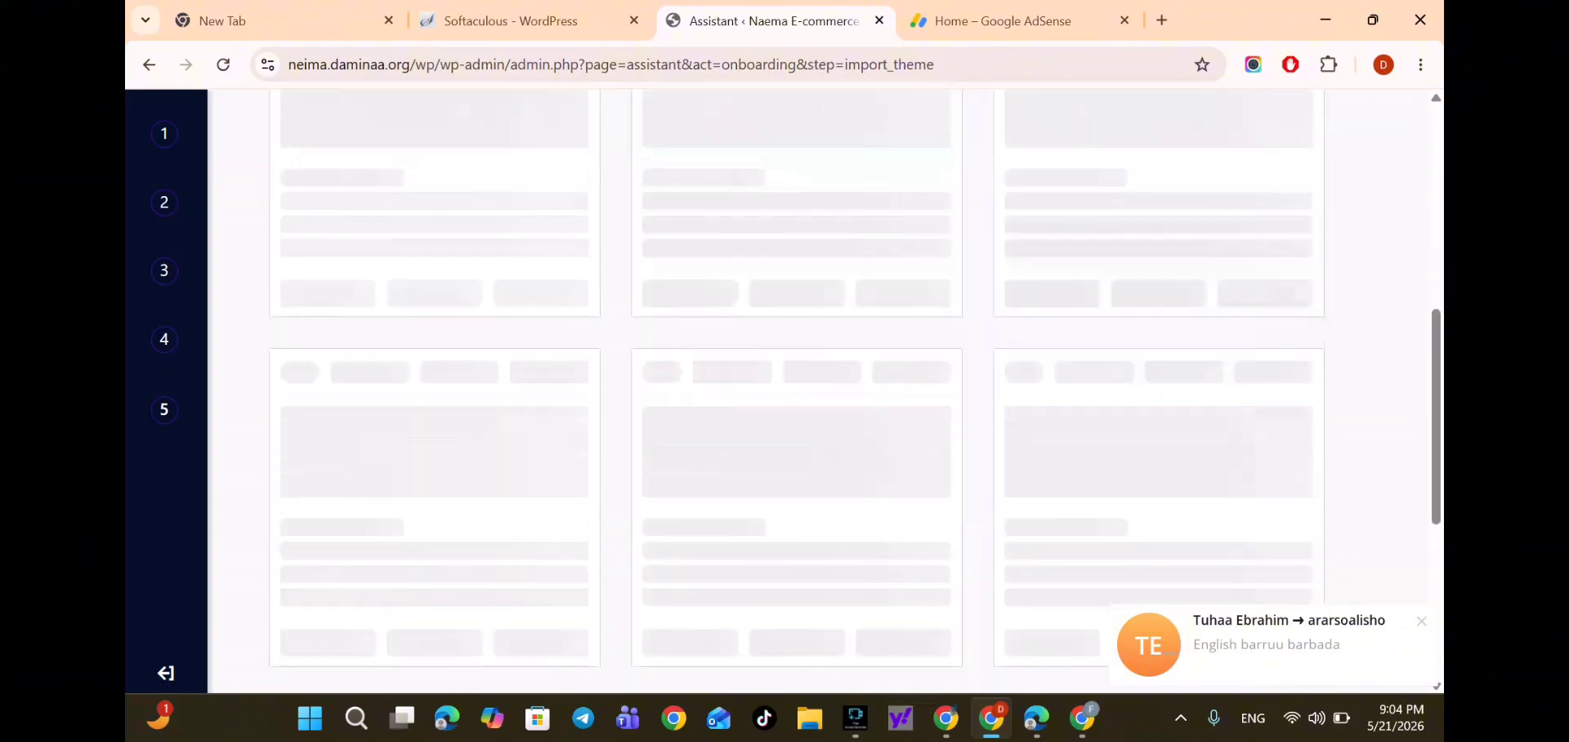
scroll(797, 393, down, 4)
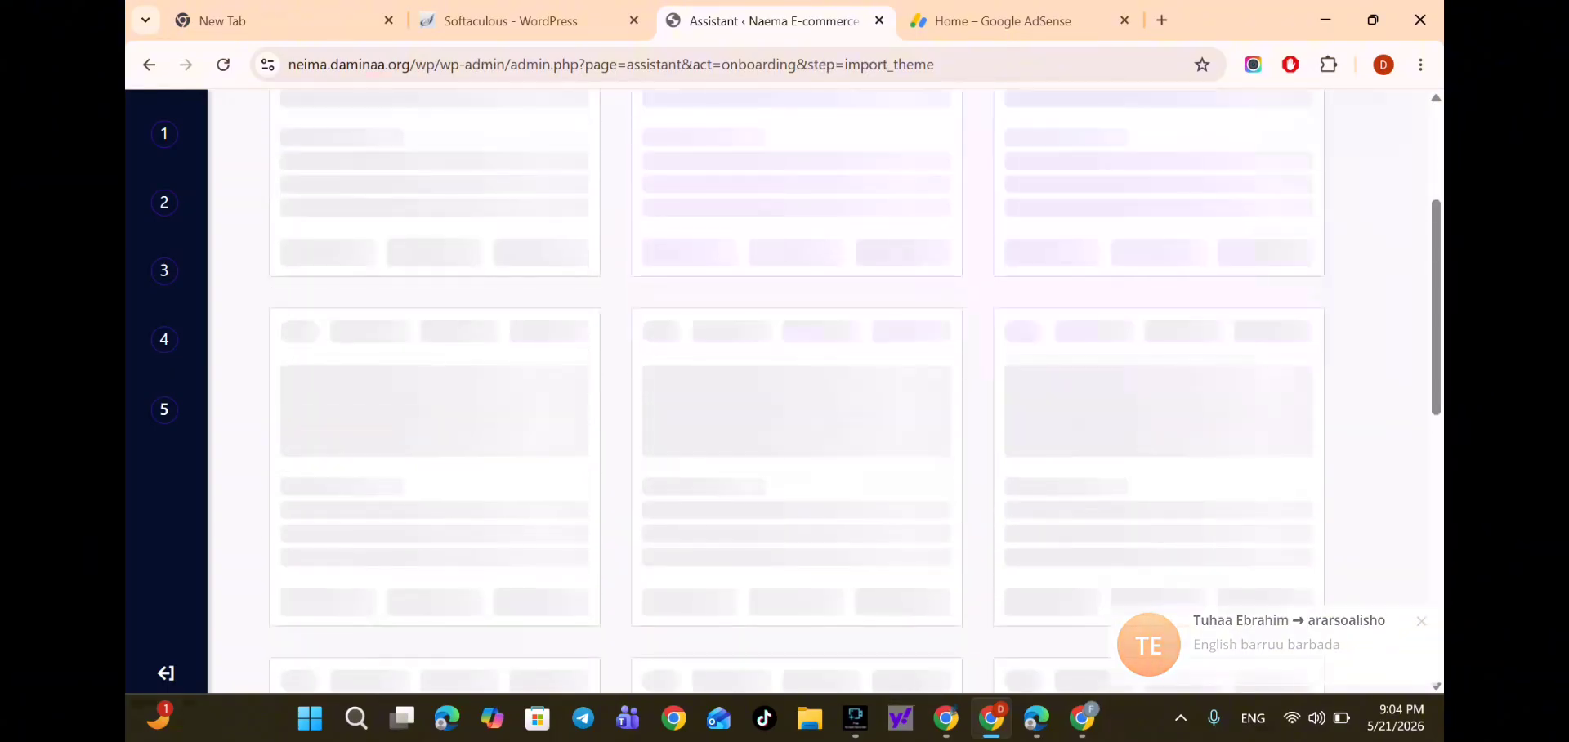
scroll(797, 392, up, 5)
scroll(797, 392, down, 4)
scroll(797, 229, down, 3)
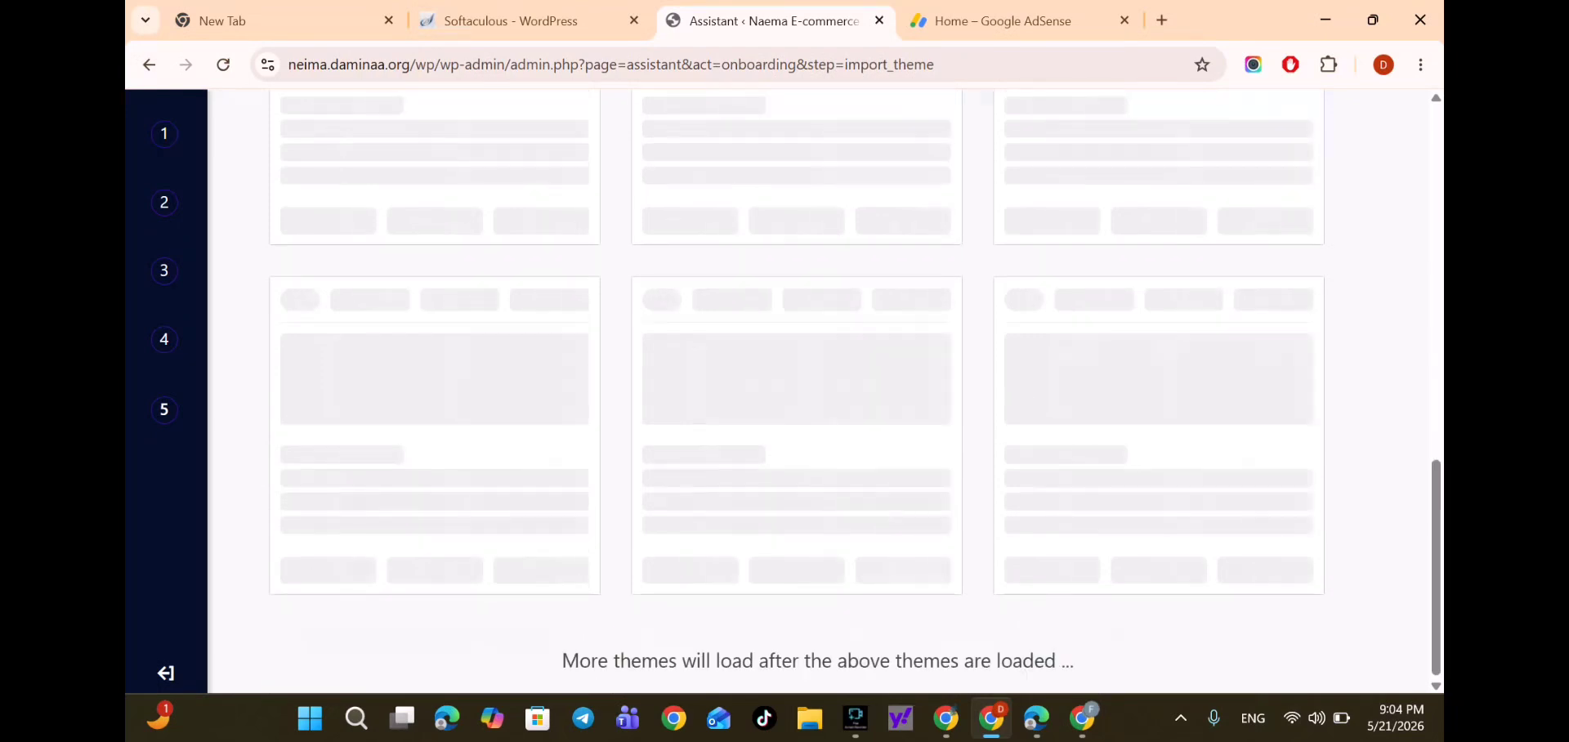
scroll(797, 229, up, 5)
scroll(797, 228, down, 3)
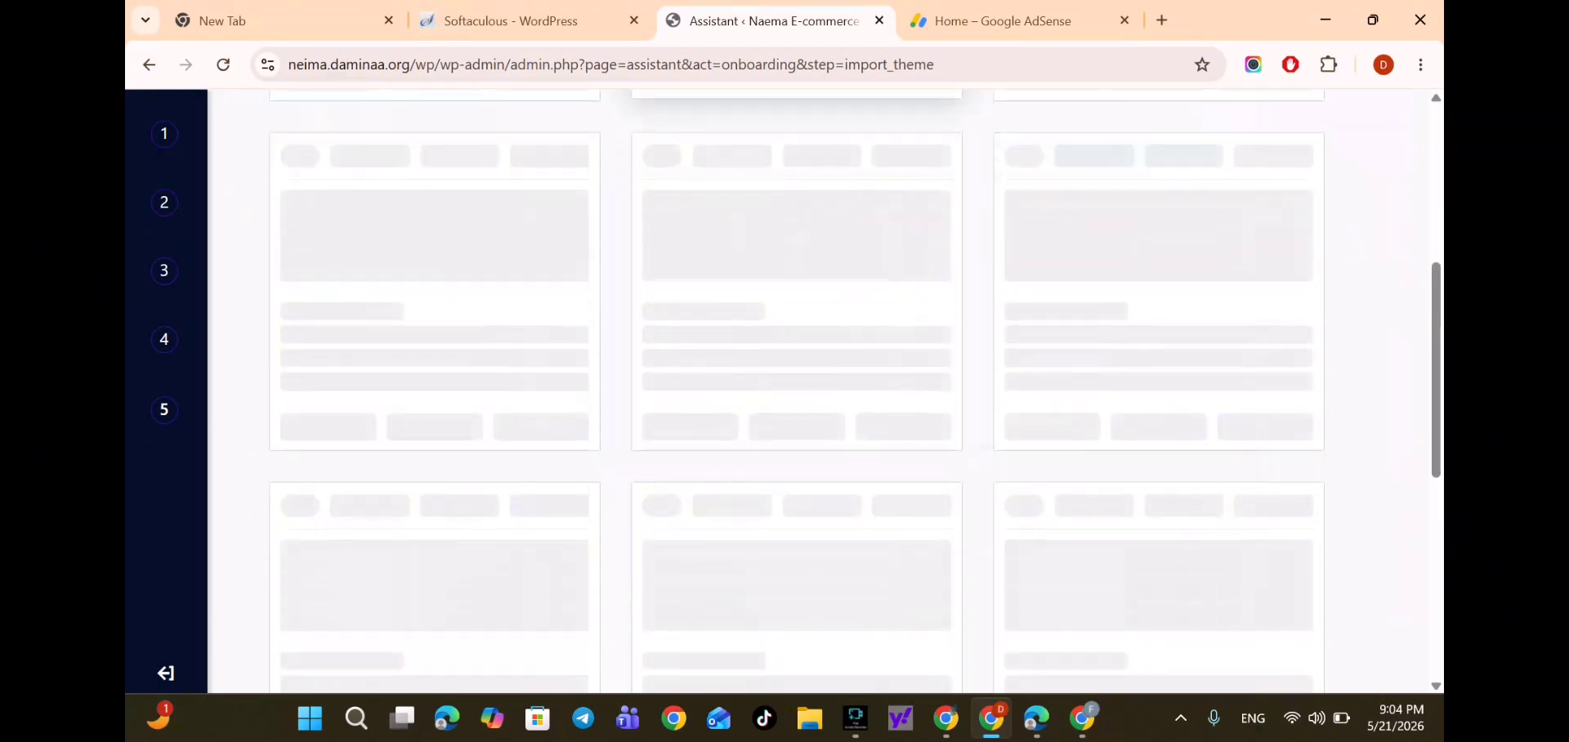
scroll(797, 229, up, 1)
scroll(797, 229, up, 3)
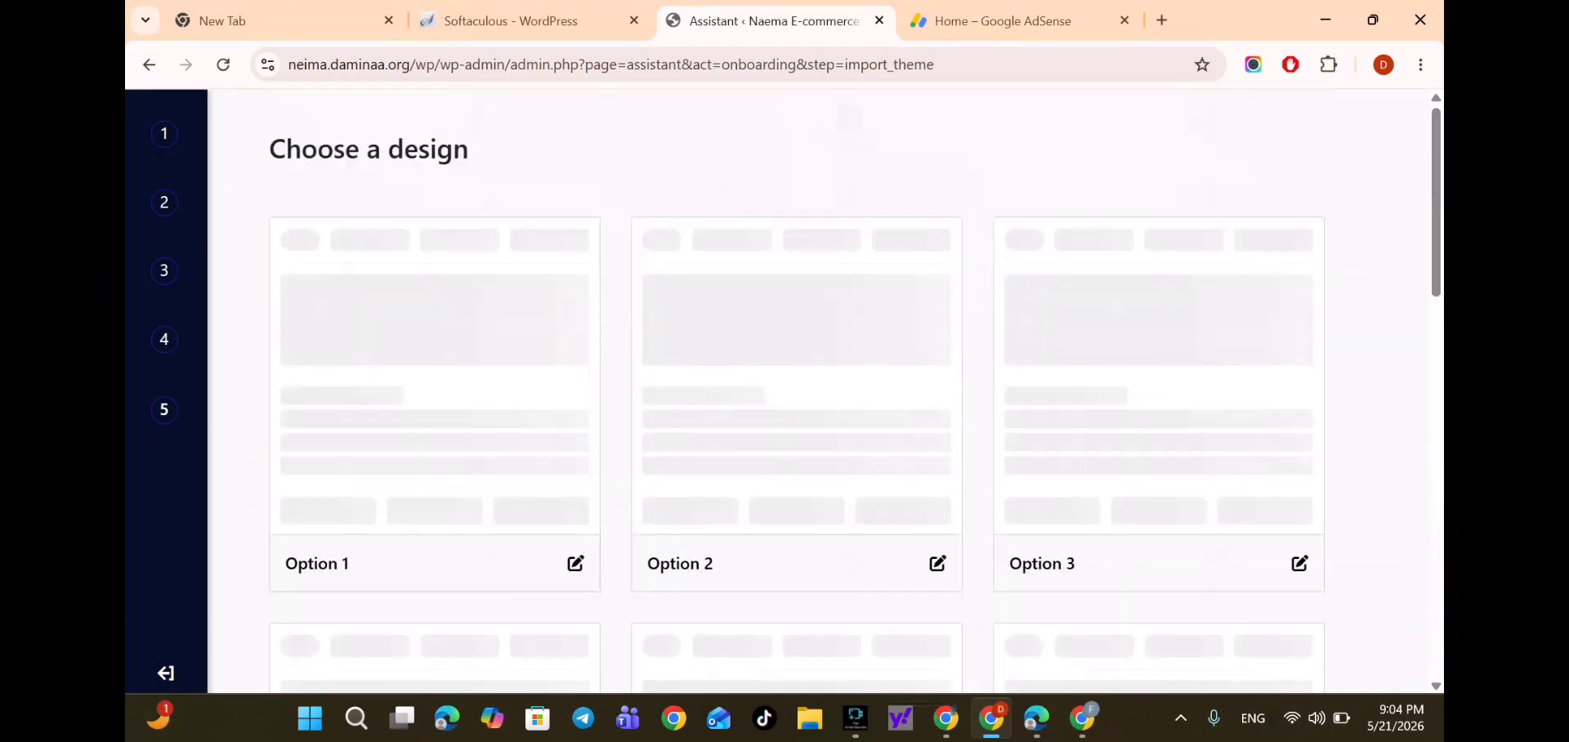
scroll(797, 229, down, 3)
scroll(797, 229, down, 4)
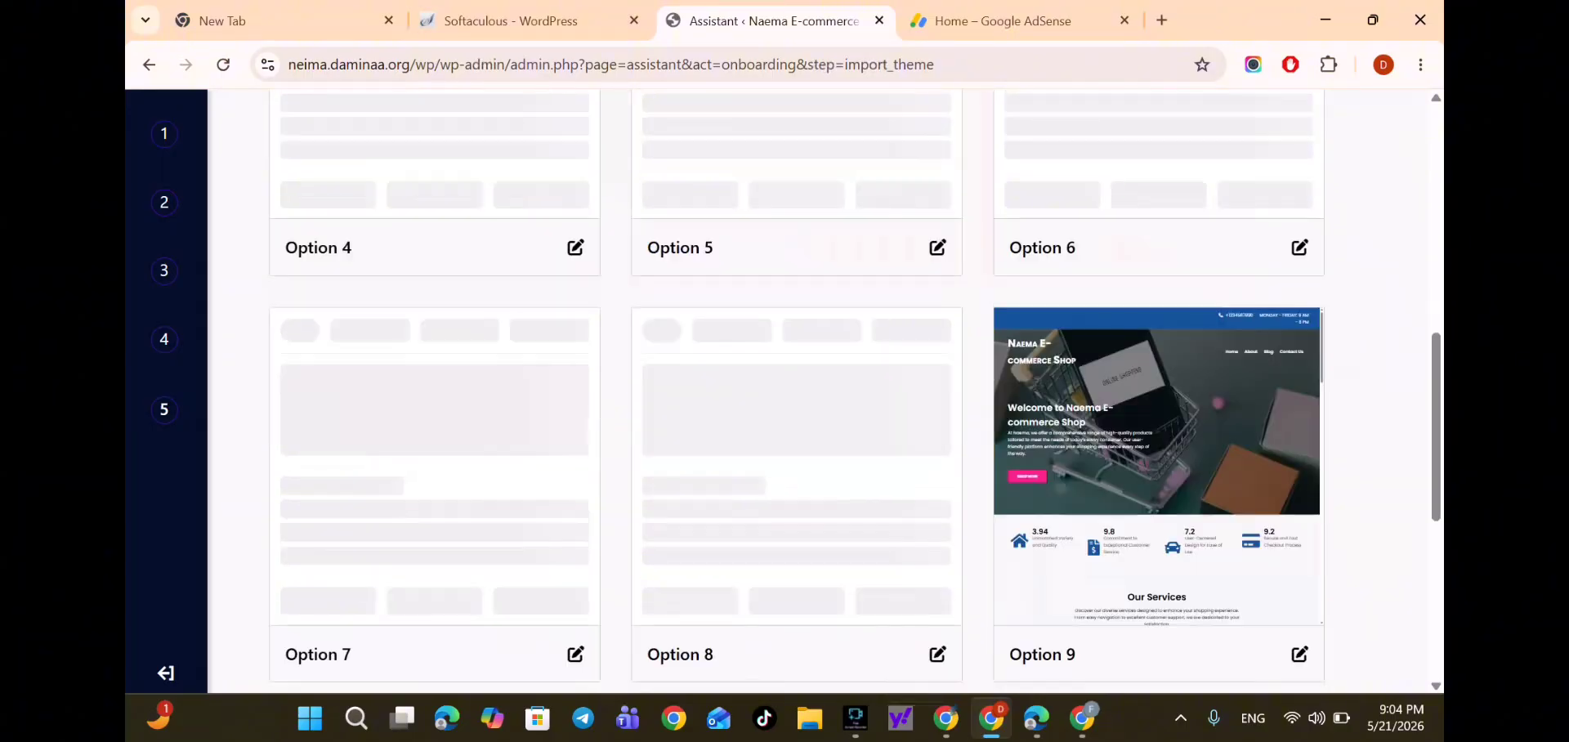
scroll(796, 229, up, 3)
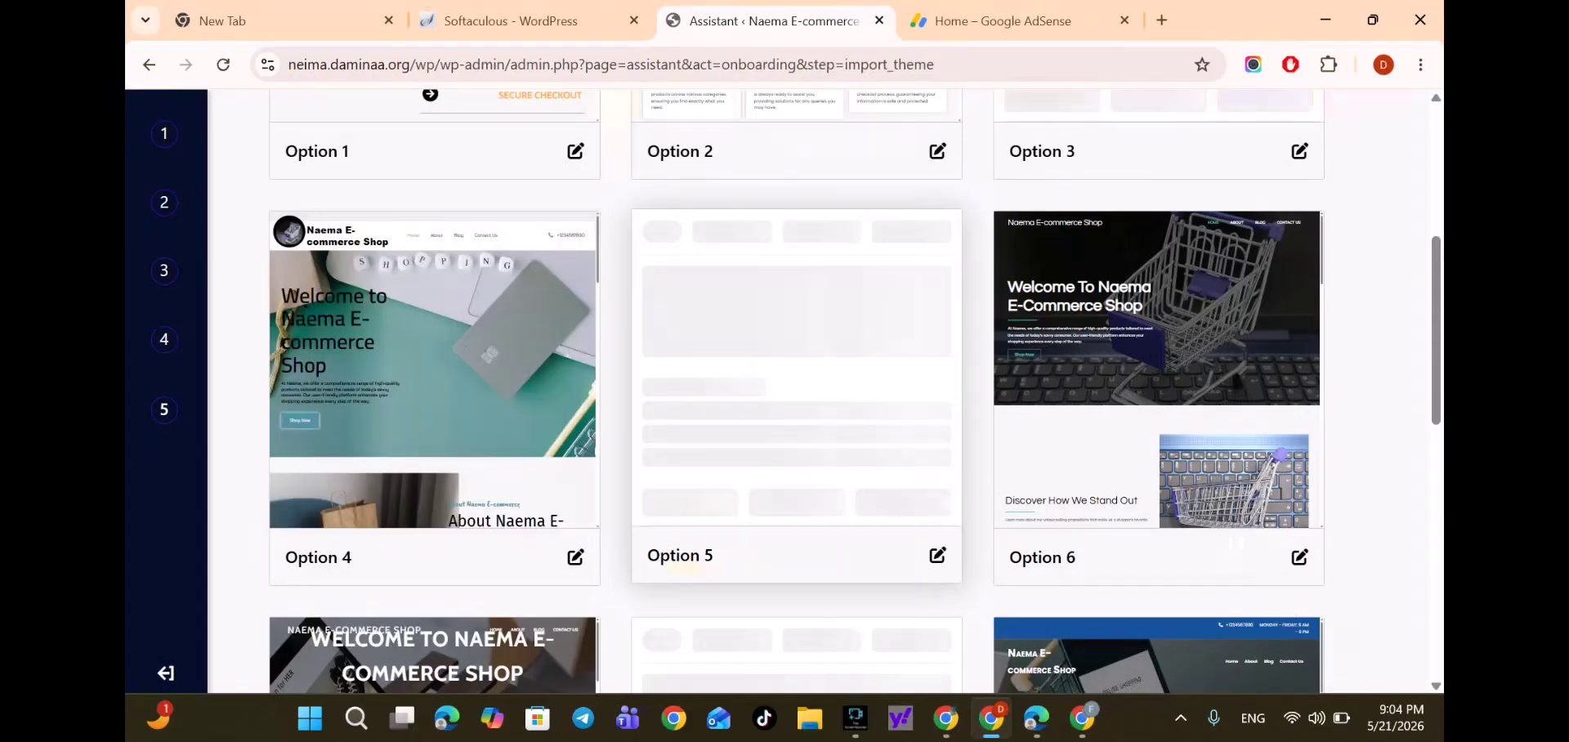
scroll(797, 393, down, 10)
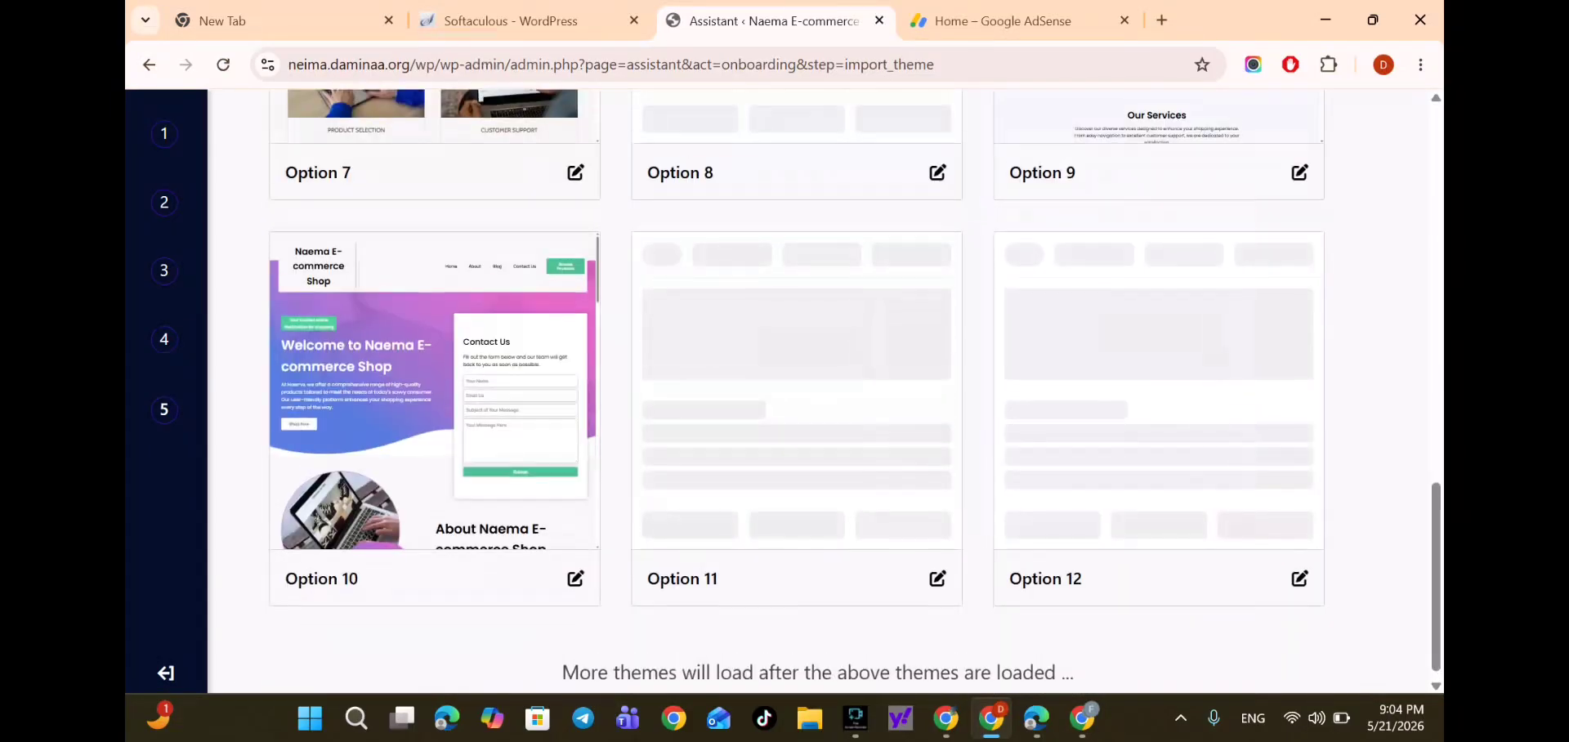
scroll(797, 392, up, 14)
scroll(797, 393, down, 5)
scroll(797, 393, up, 5)
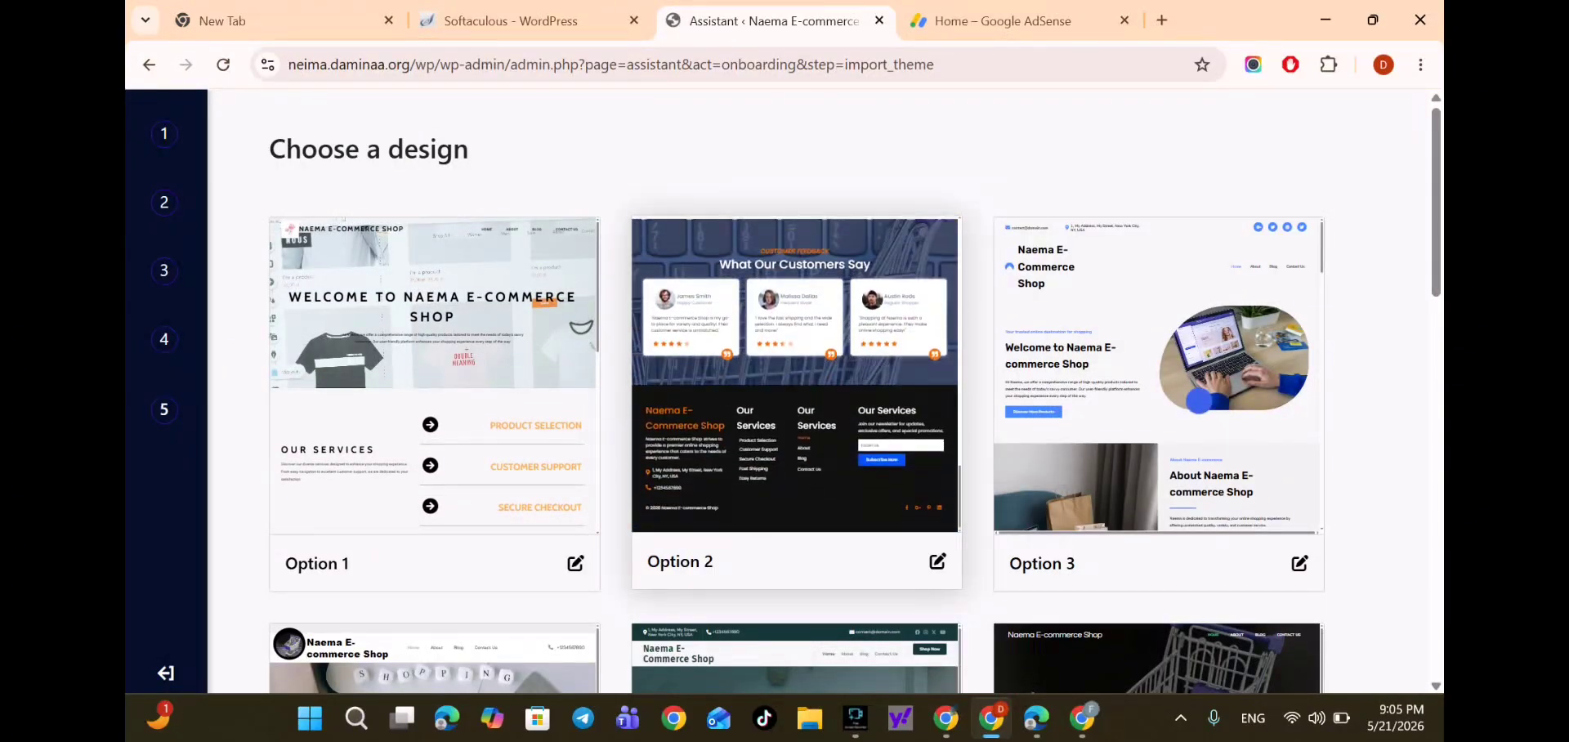
scroll(797, 393, down, 4)
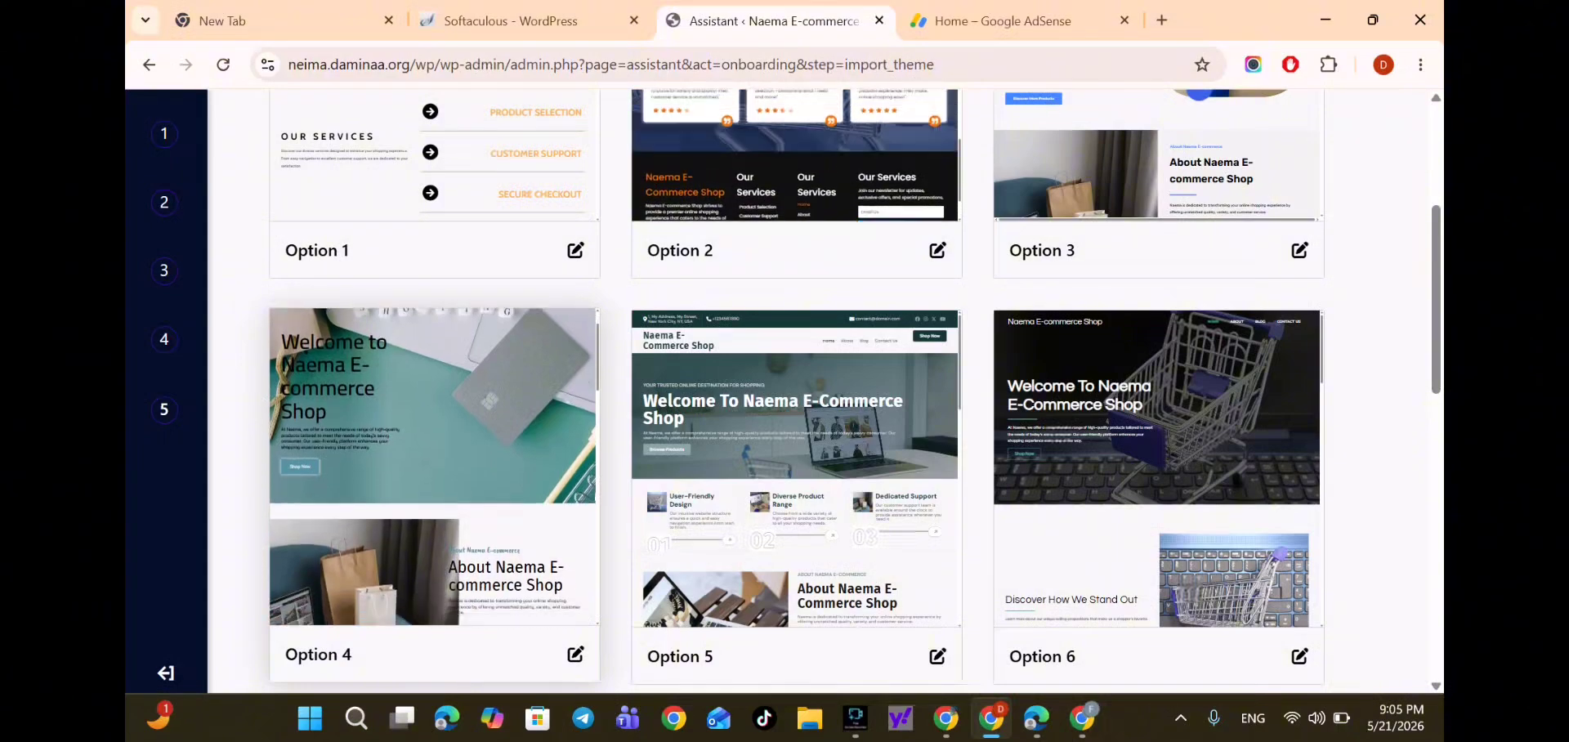
scroll(797, 393, down, 5)
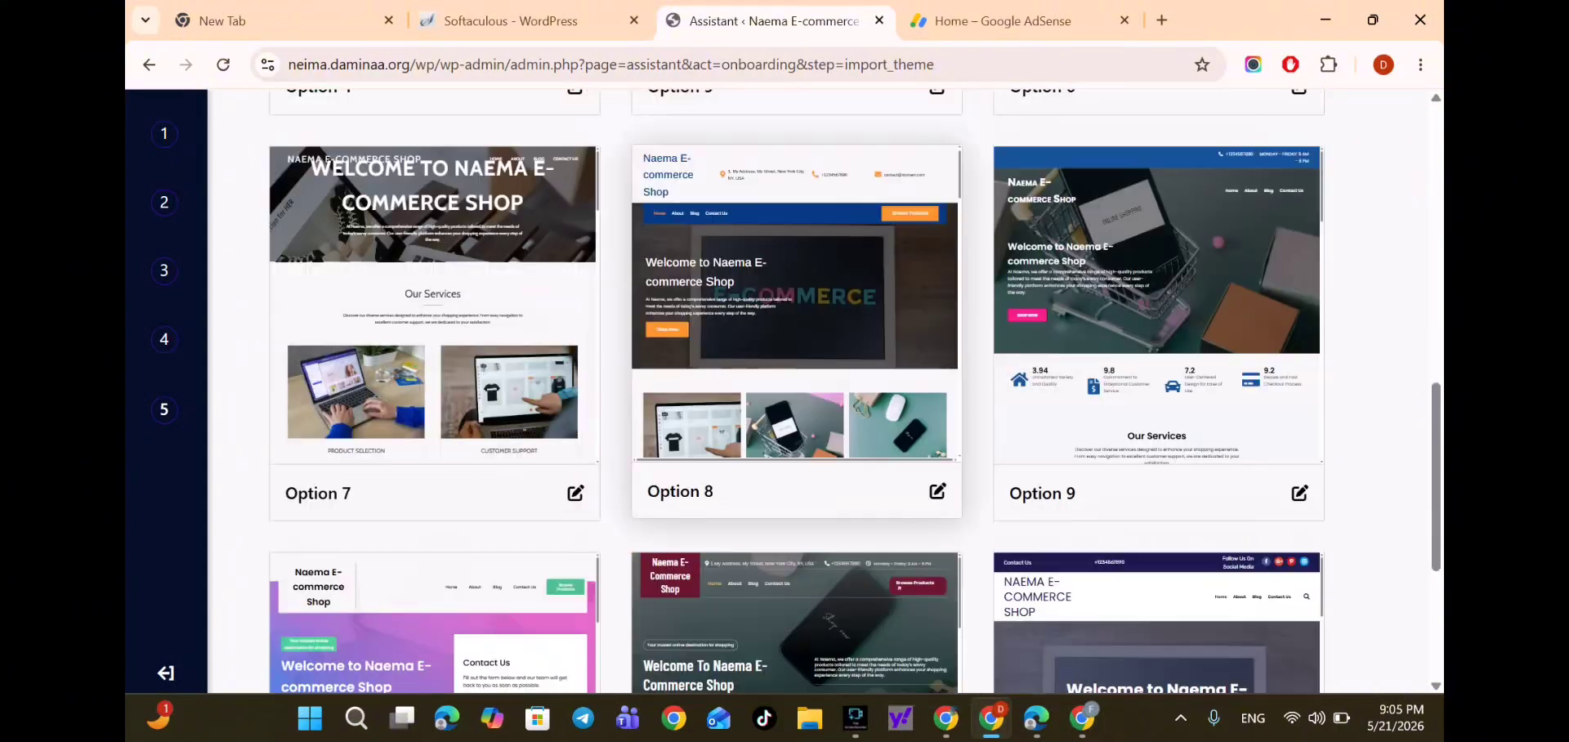
scroll(796, 392, down, 4)
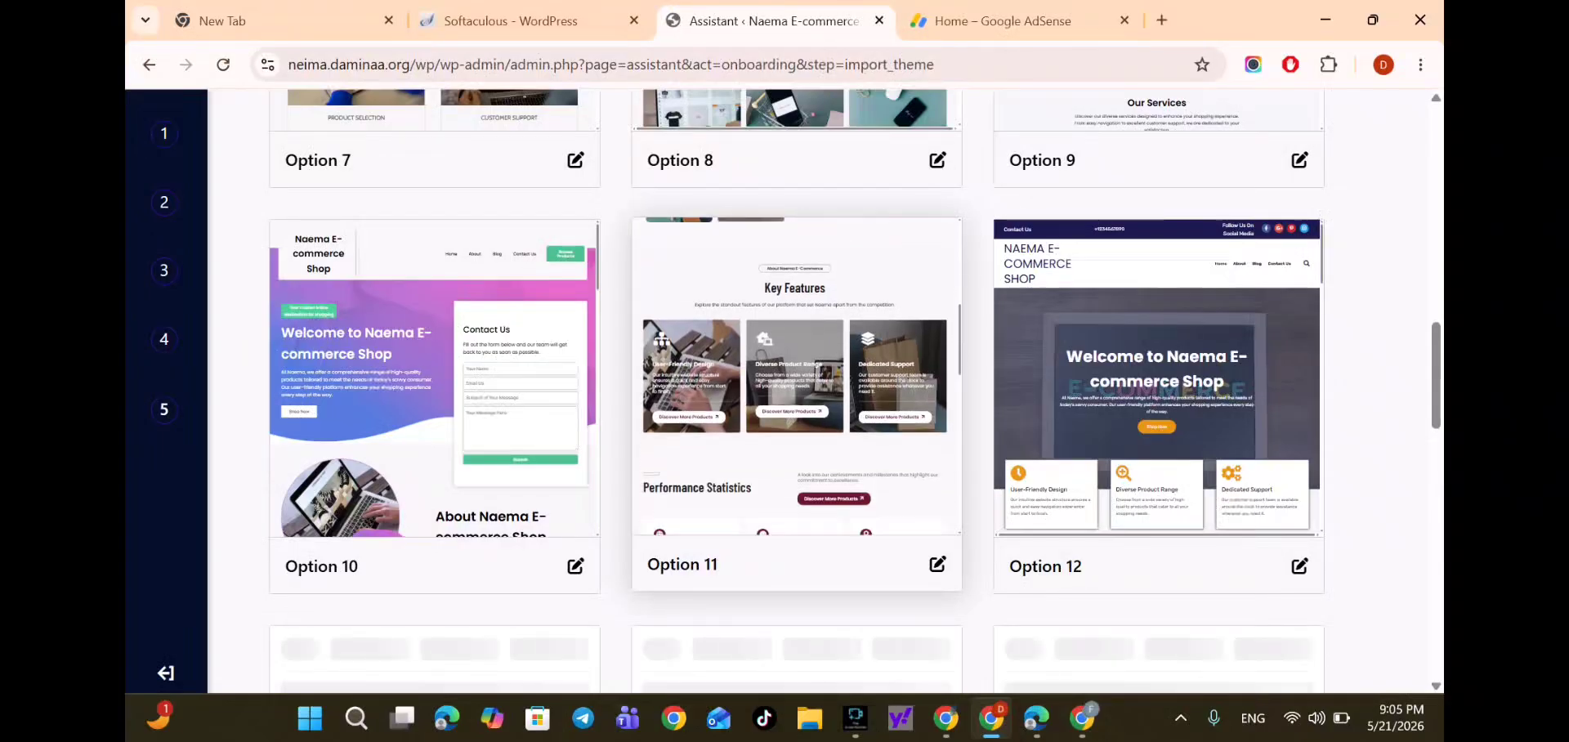
scroll(797, 393, down, 5)
scroll(796, 393, up, 5)
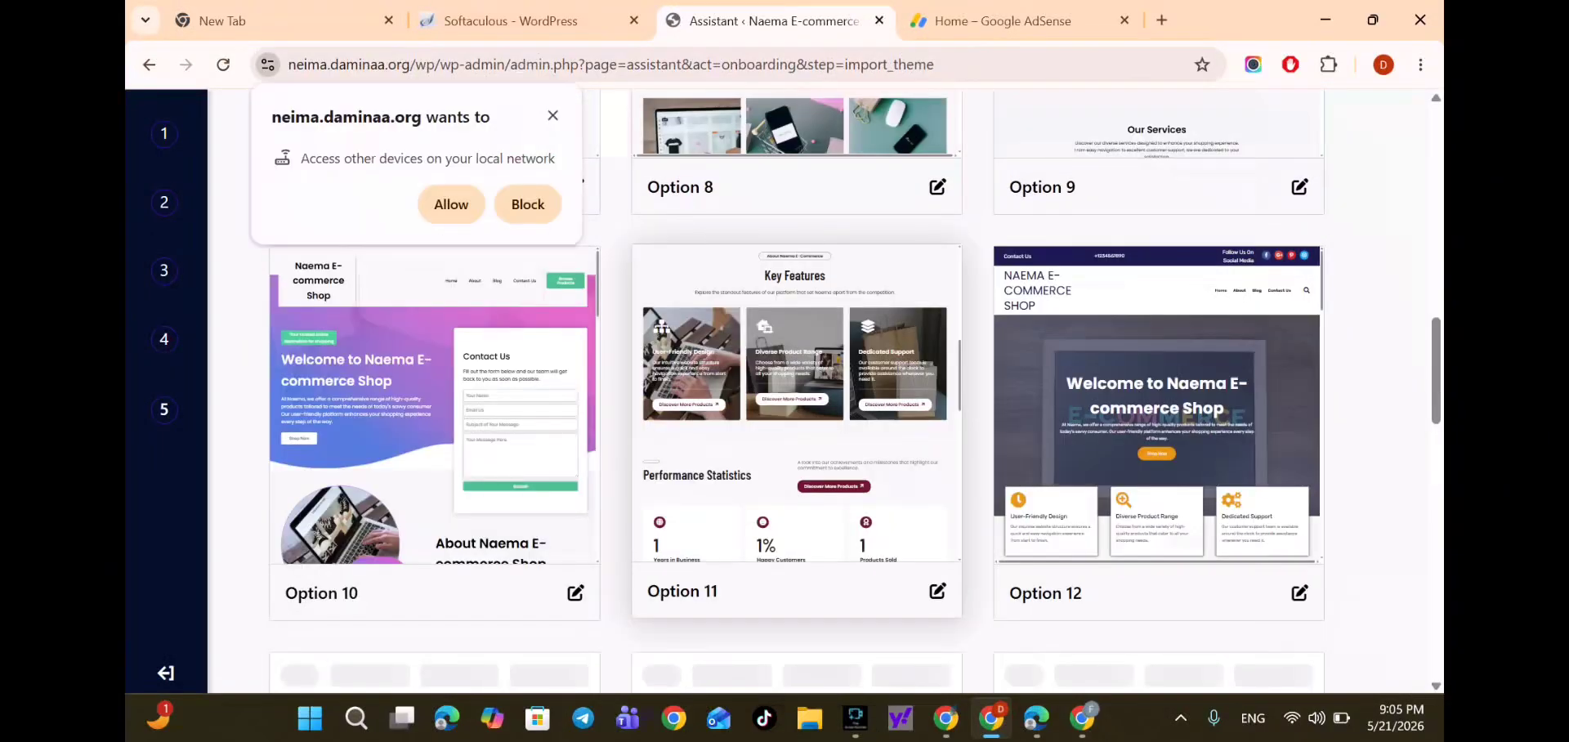
scroll(796, 392, up, 3)
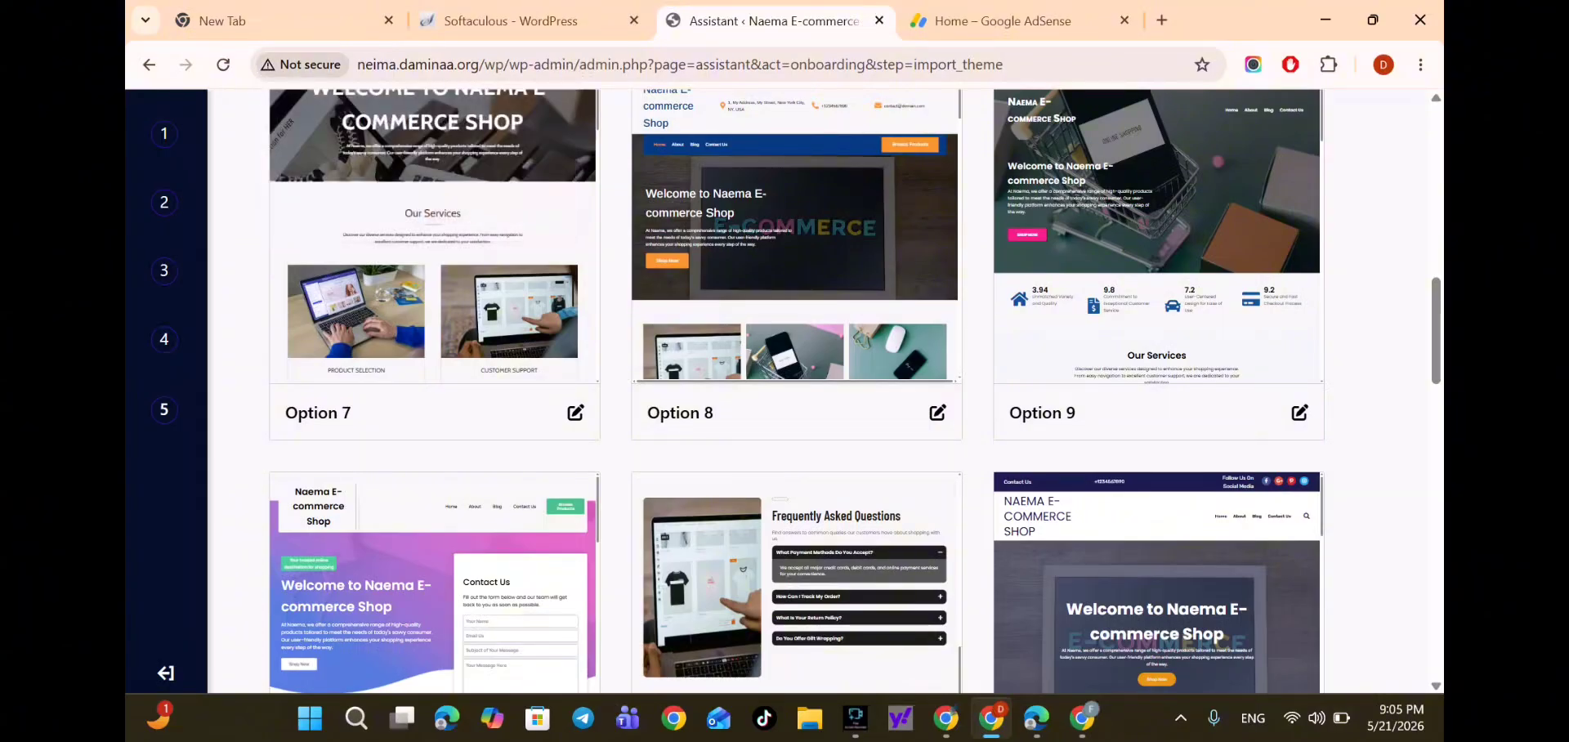
scroll(797, 393, down, 2)
scroll(797, 392, down, 13)
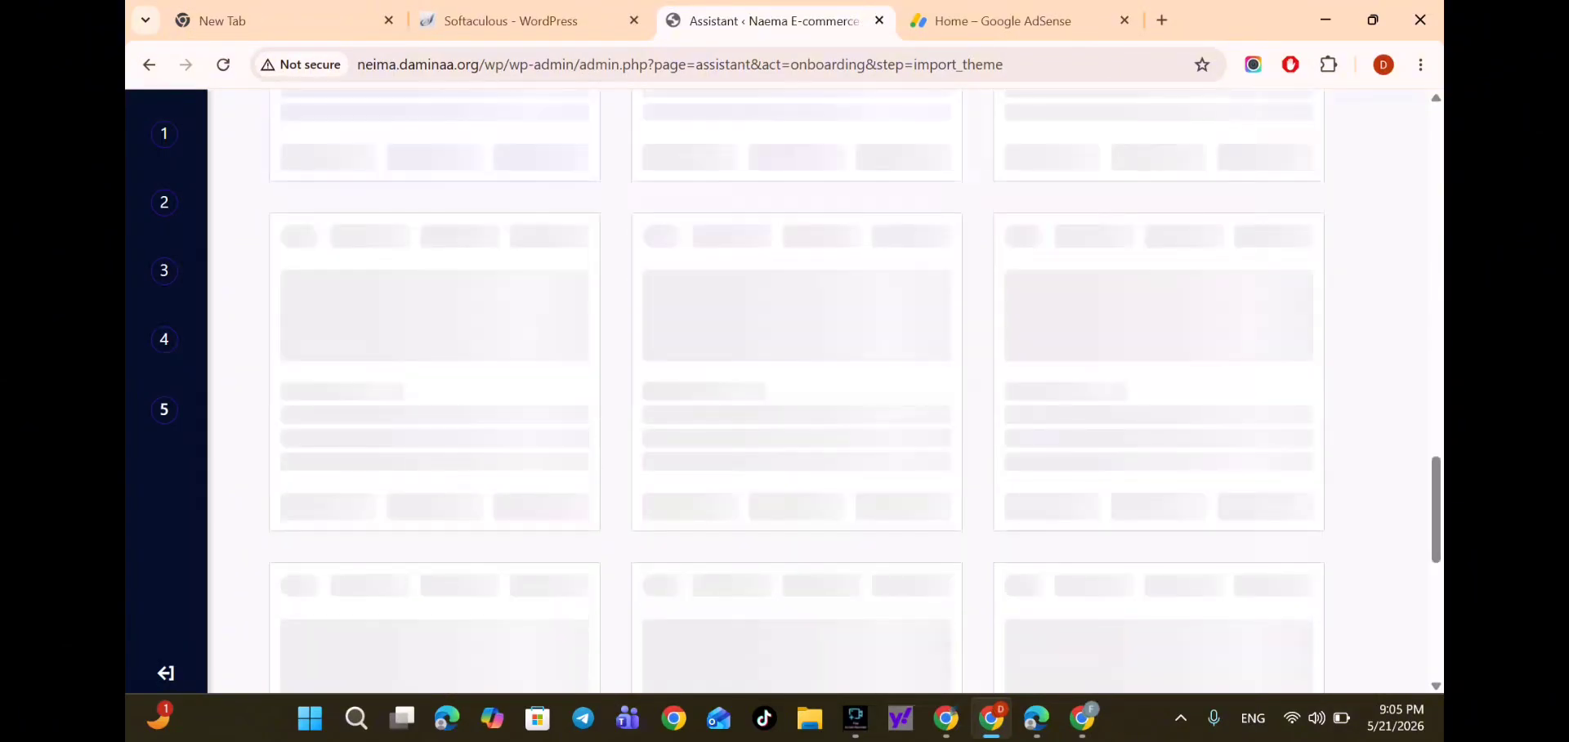
scroll(797, 392, up, 10)
scroll(797, 392, up, 2)
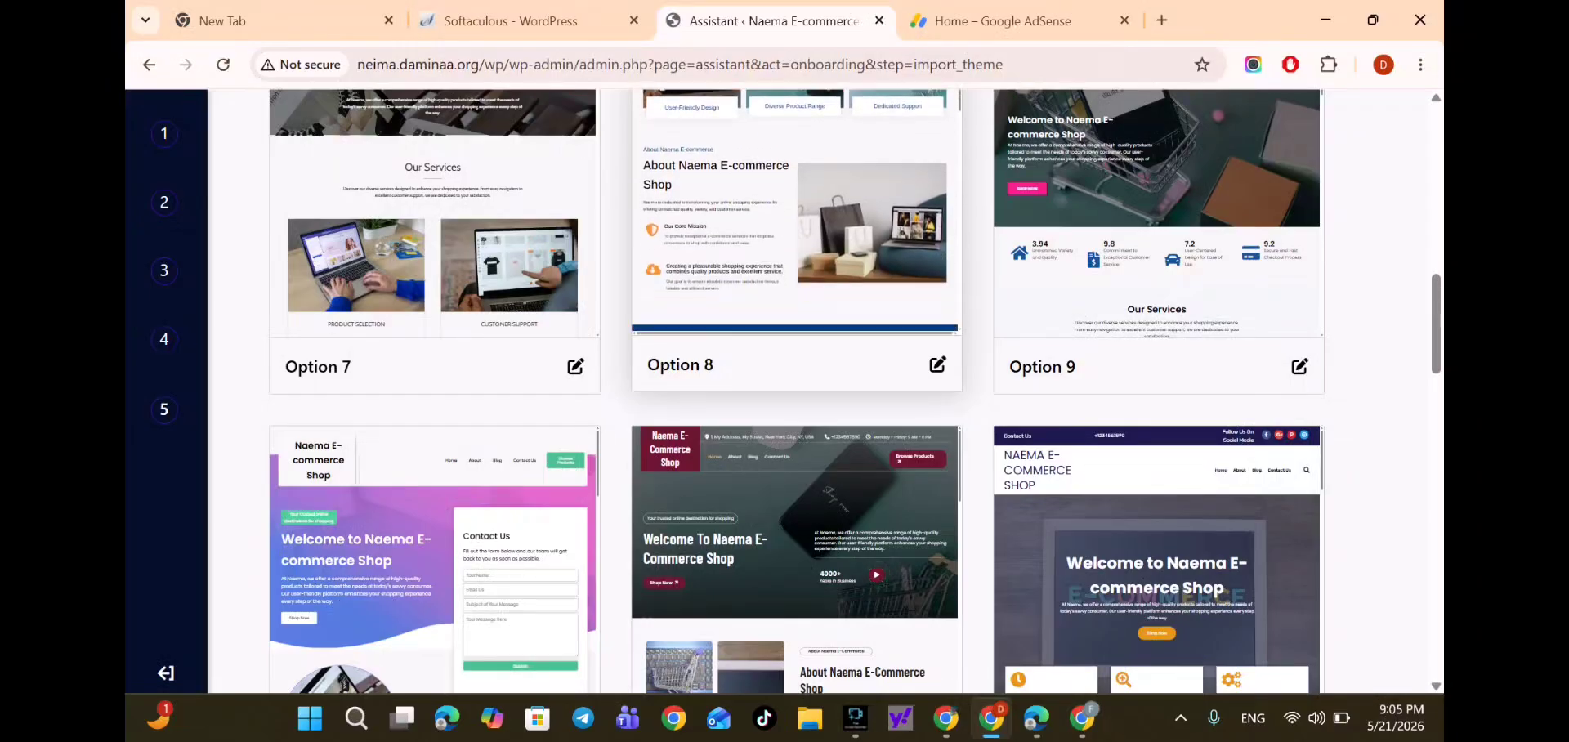
scroll(797, 393, down, 3)
scroll(797, 392, down, 3)
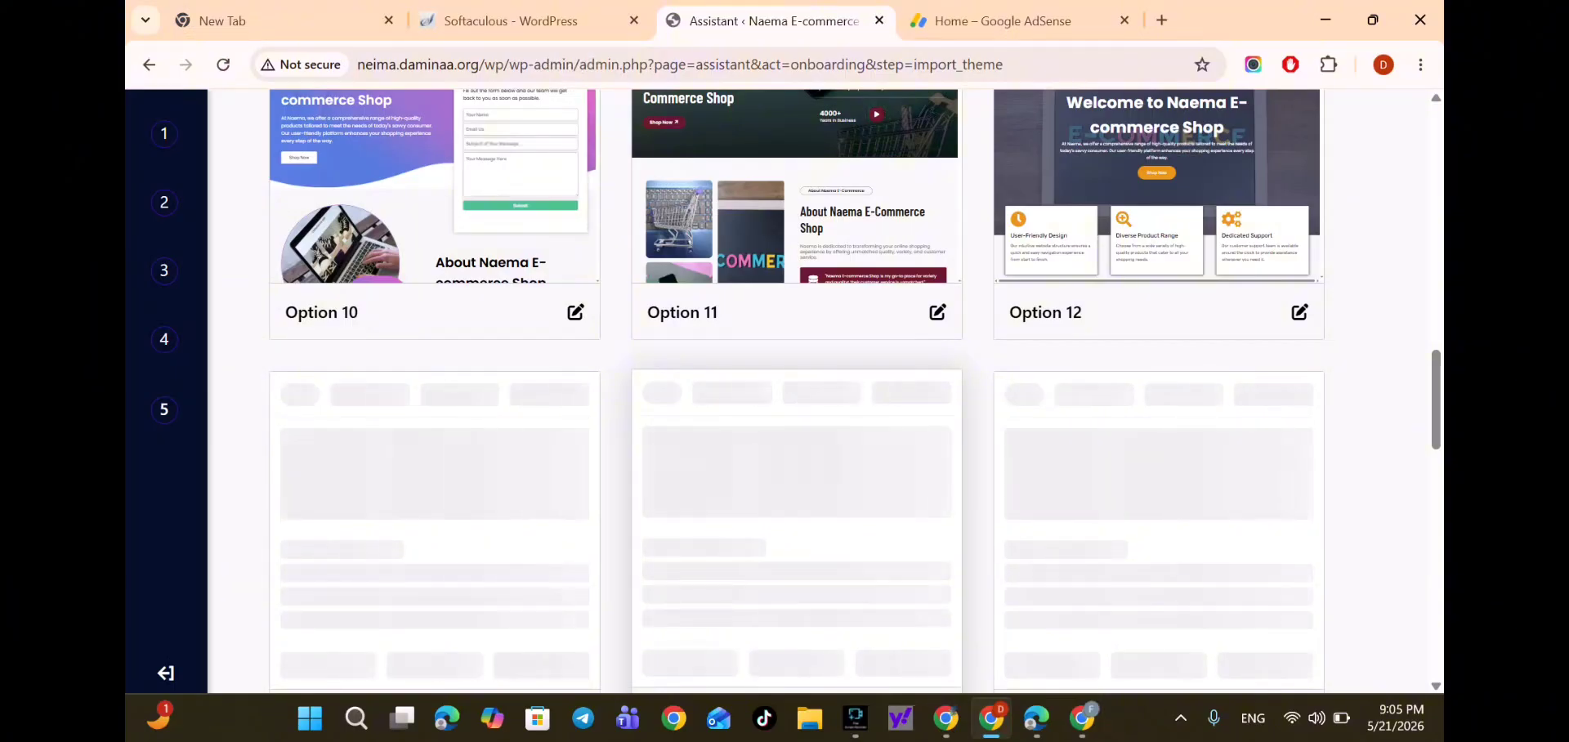
scroll(854, 393, up, 15)
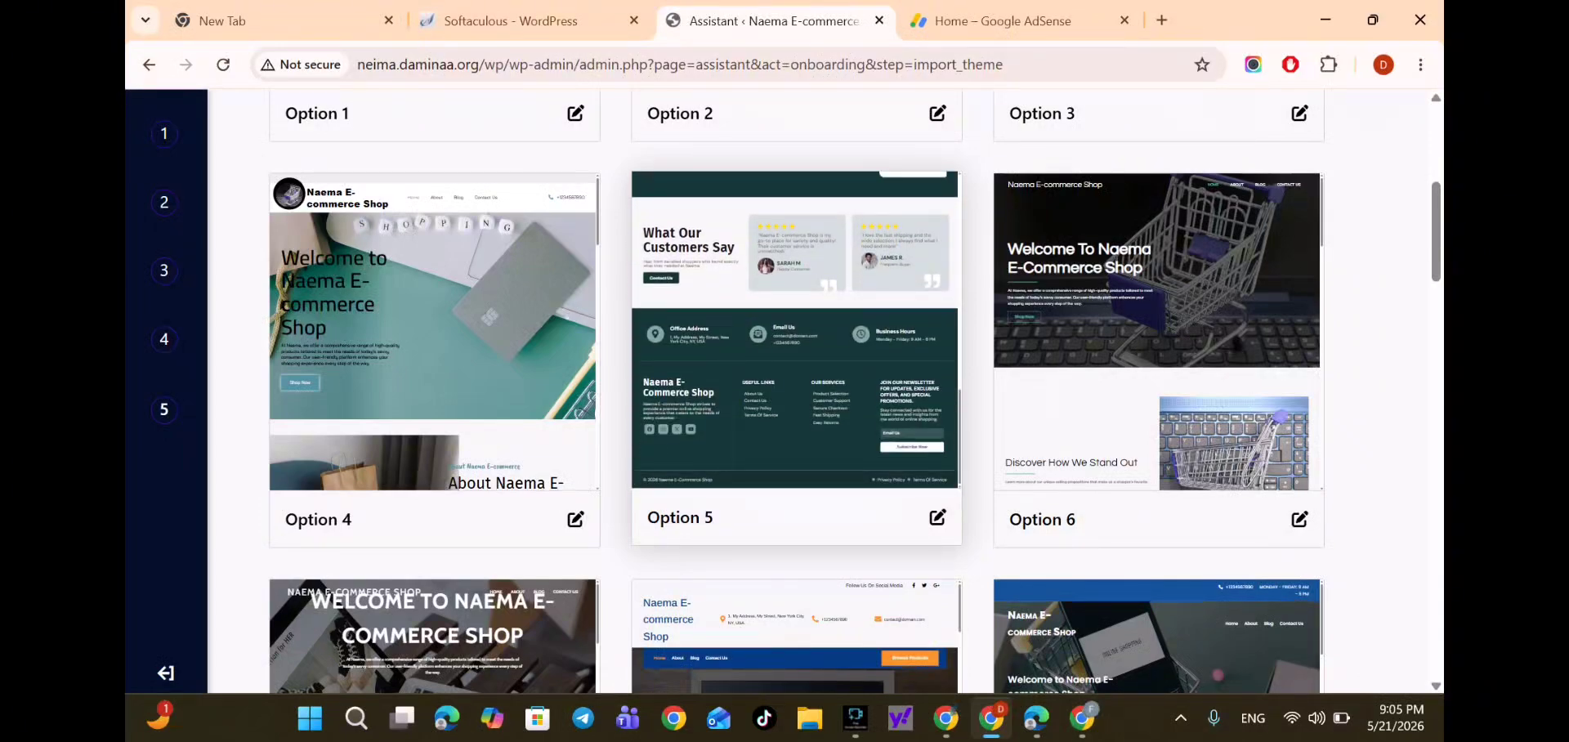
scroll(796, 392, down, 7)
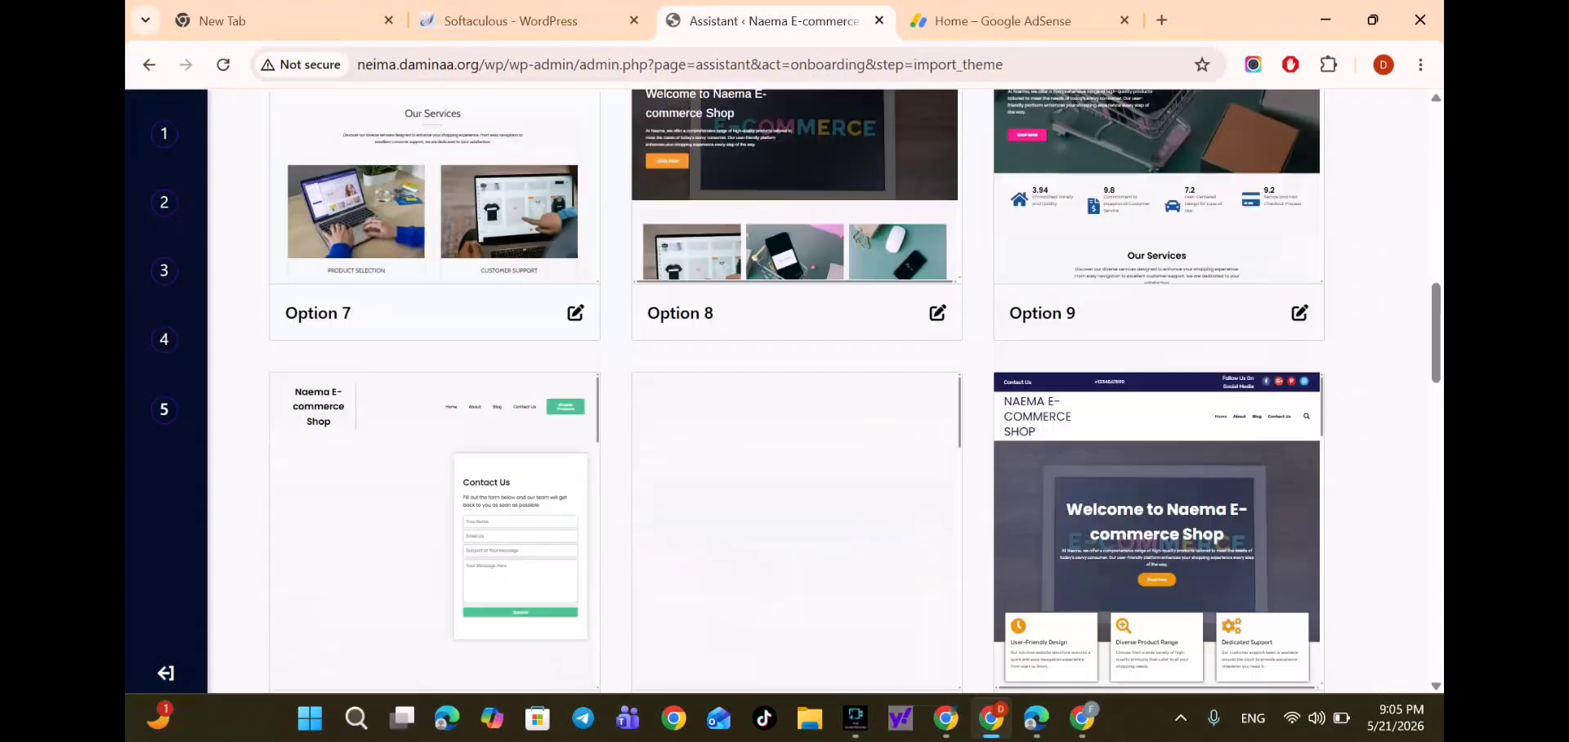
scroll(796, 392, down, 1)
scroll(797, 393, up, 15)
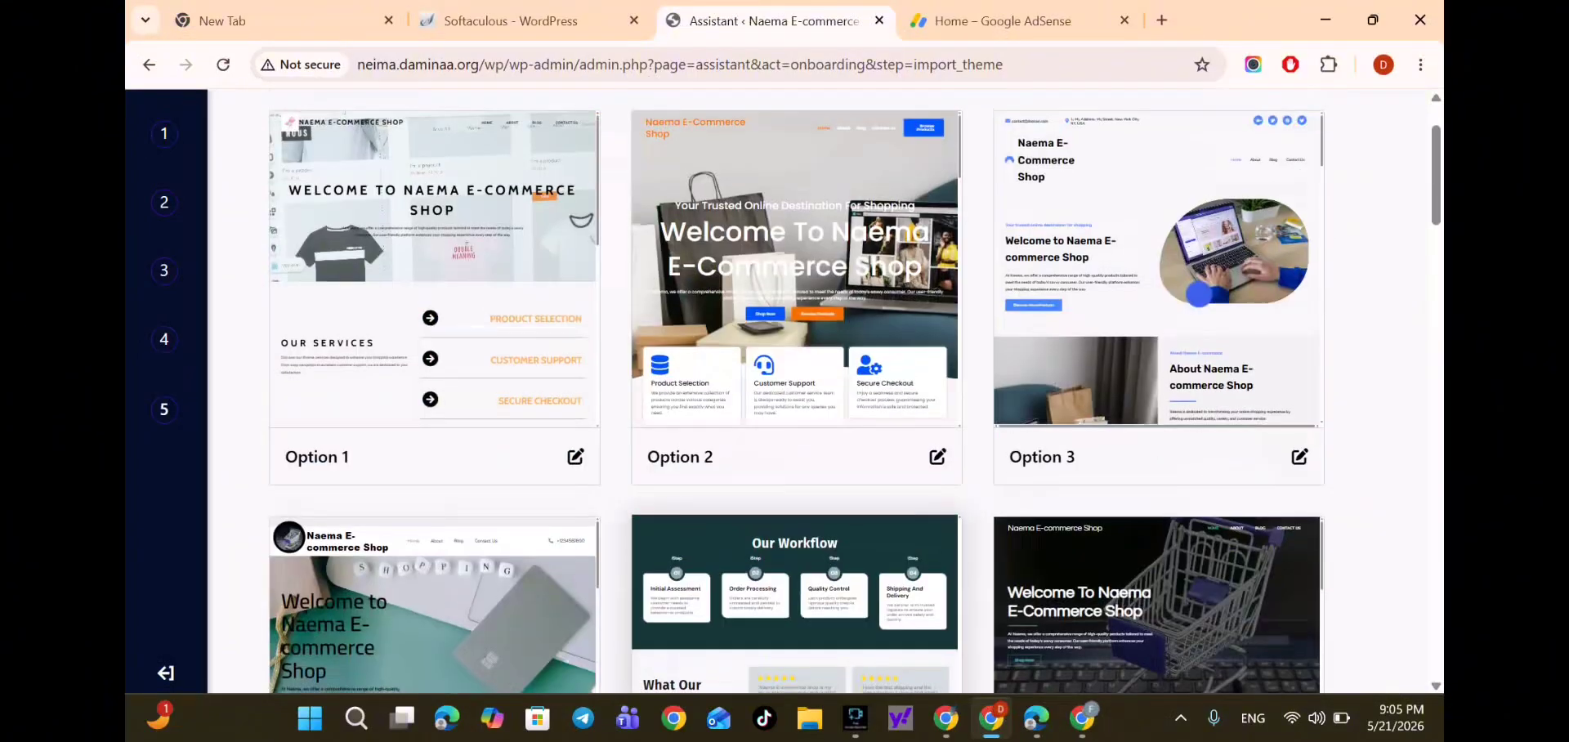
scroll(797, 392, down, 10)
scroll(797, 393, down, 3)
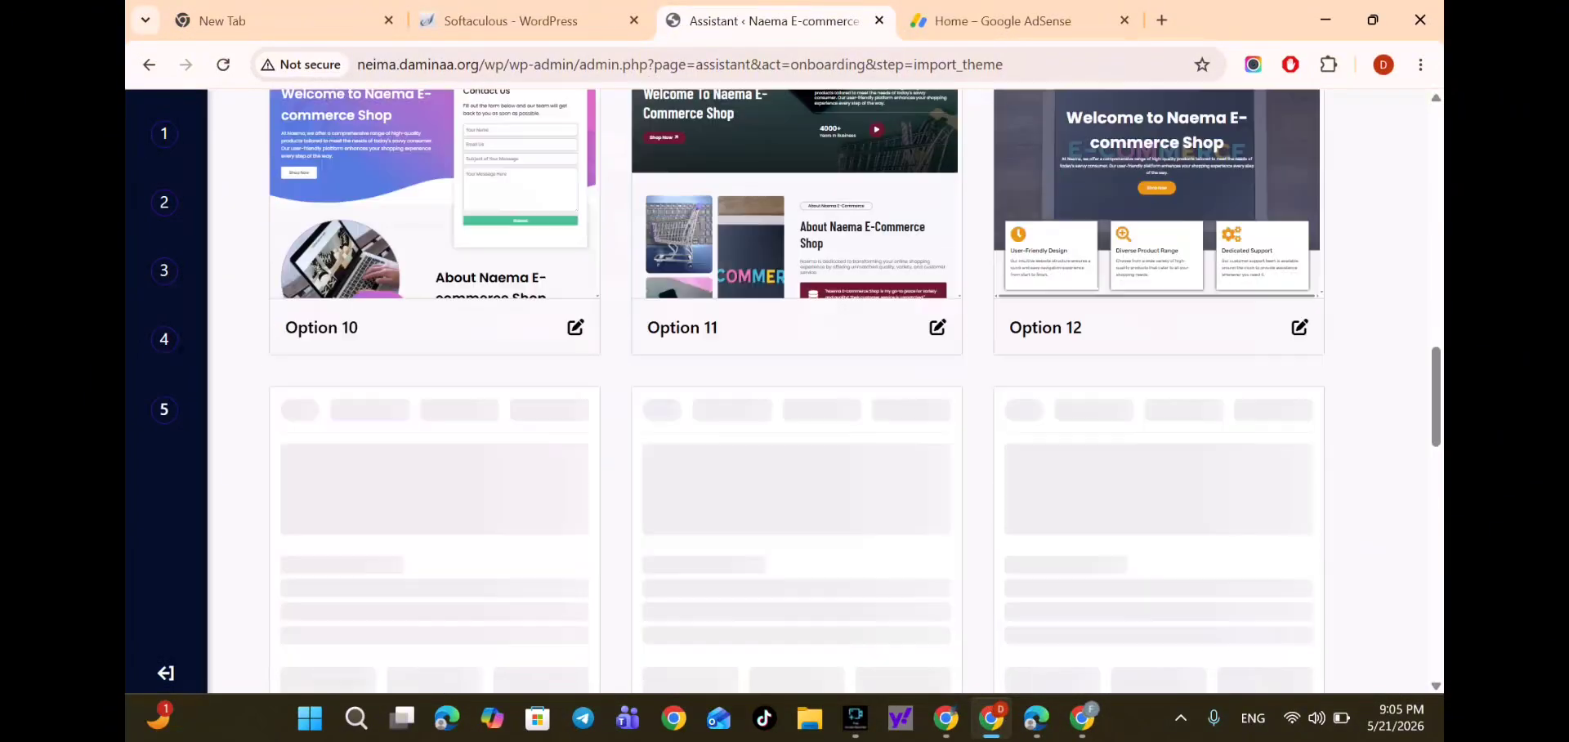
scroll(797, 392, up, 3)
scroll(796, 393, up, 10)
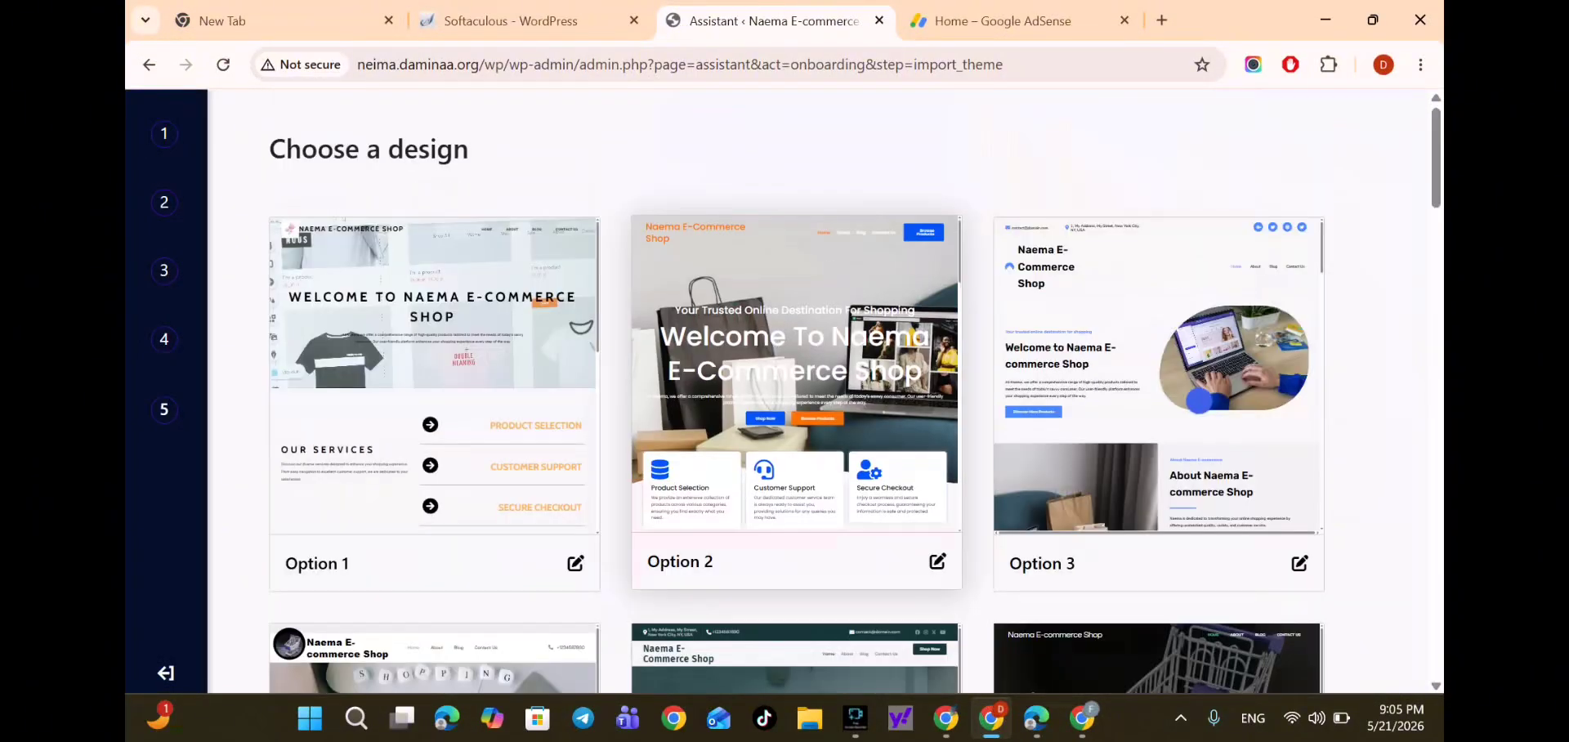
scroll(797, 392, down, 20)
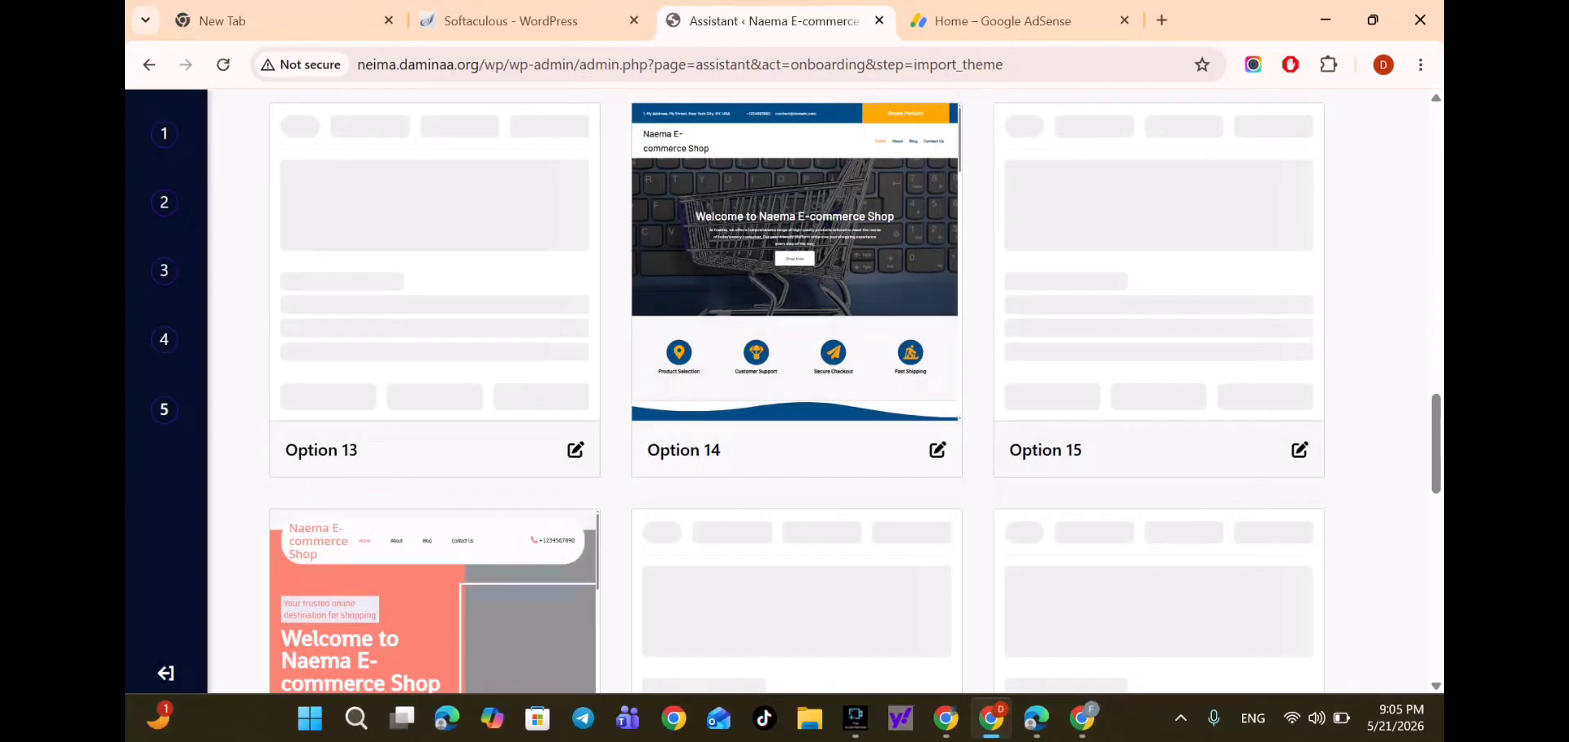
scroll(797, 392, down, 3)
scroll(797, 393, up, 15)
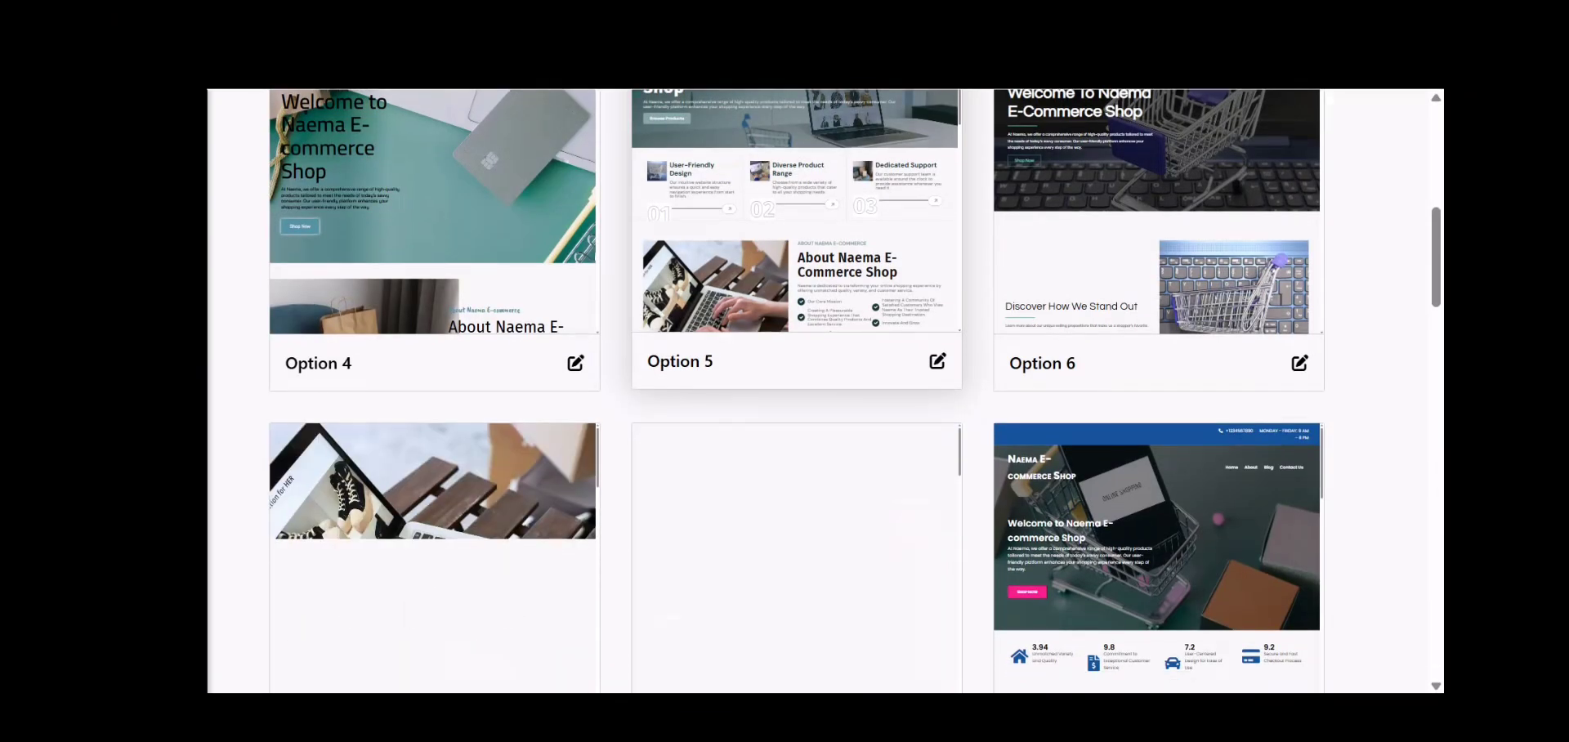
scroll(797, 392, down, 12)
scroll(796, 392, down, 5)
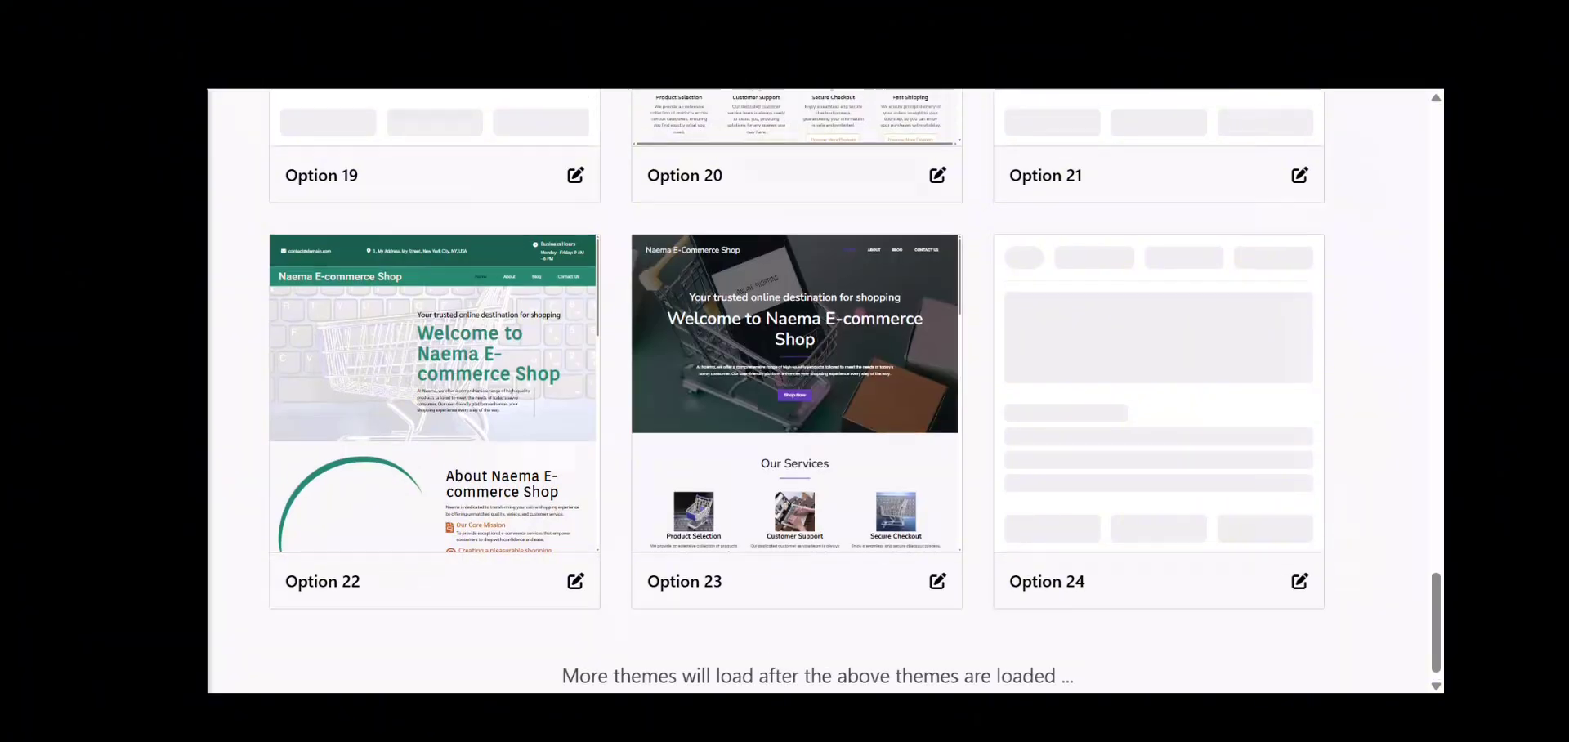
scroll(797, 392, up, 3)
scroll(797, 392, up, 15)
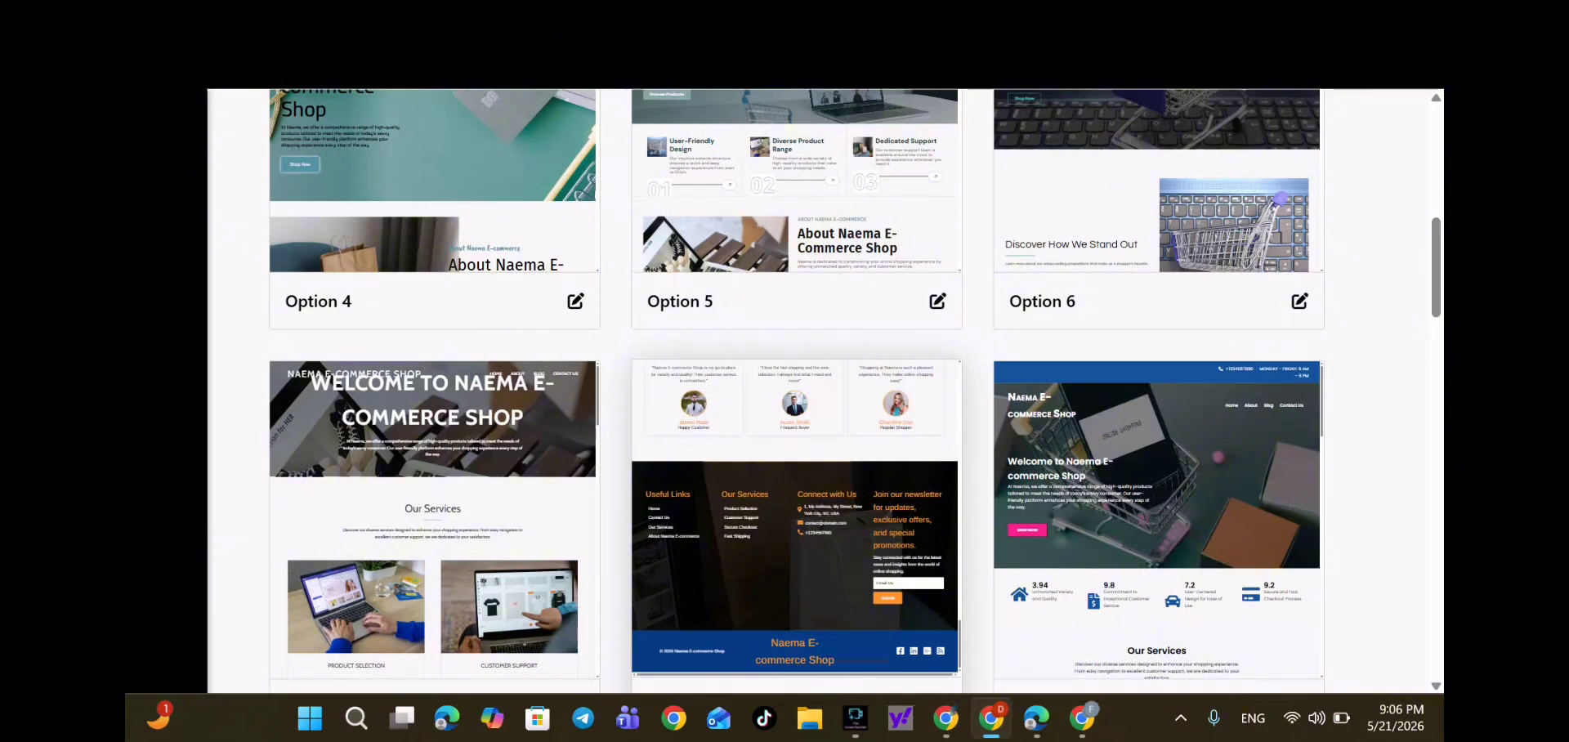
scroll(854, 391, down, 4)
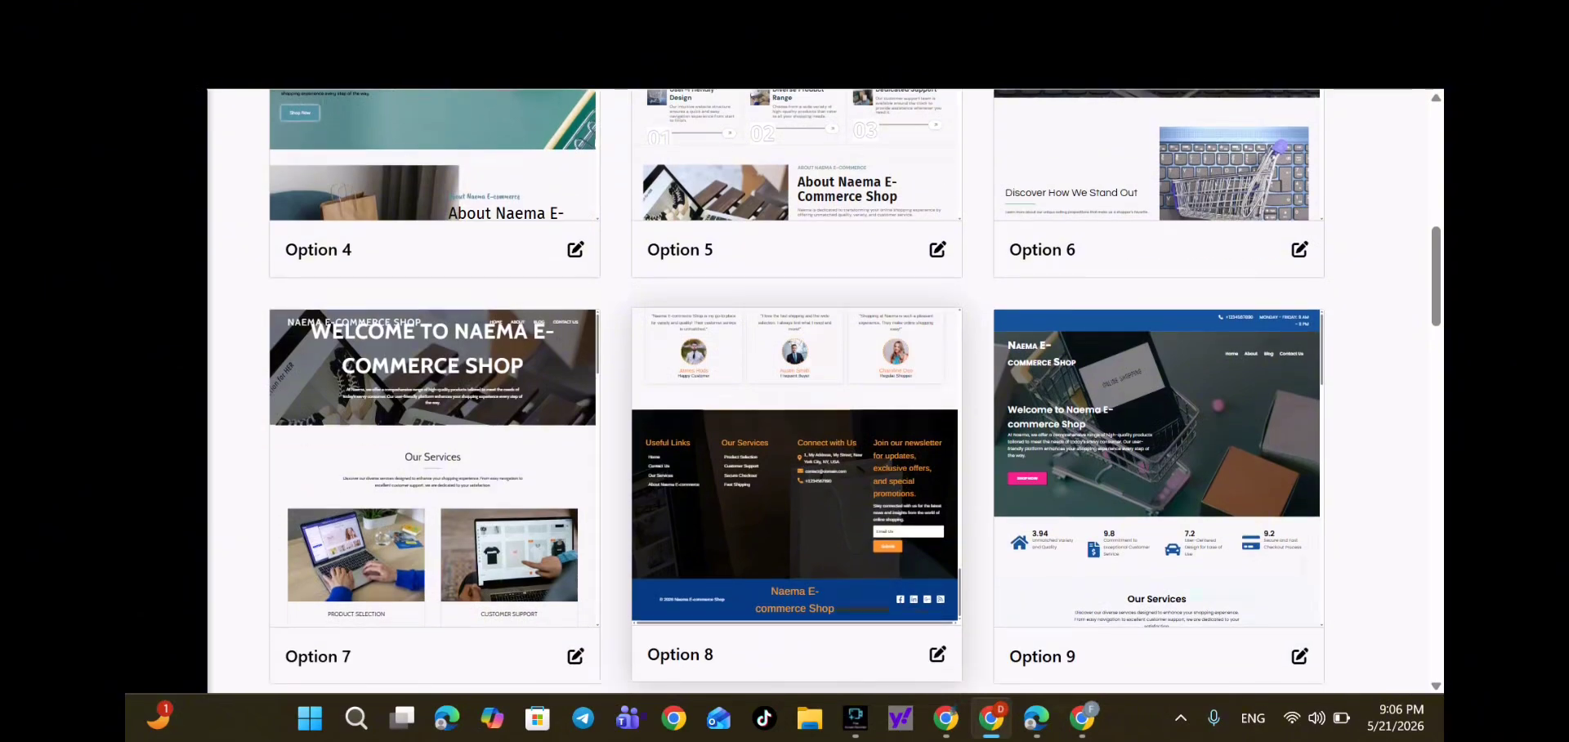
scroll(797, 391, down, 4)
scroll(796, 390, up, 5)
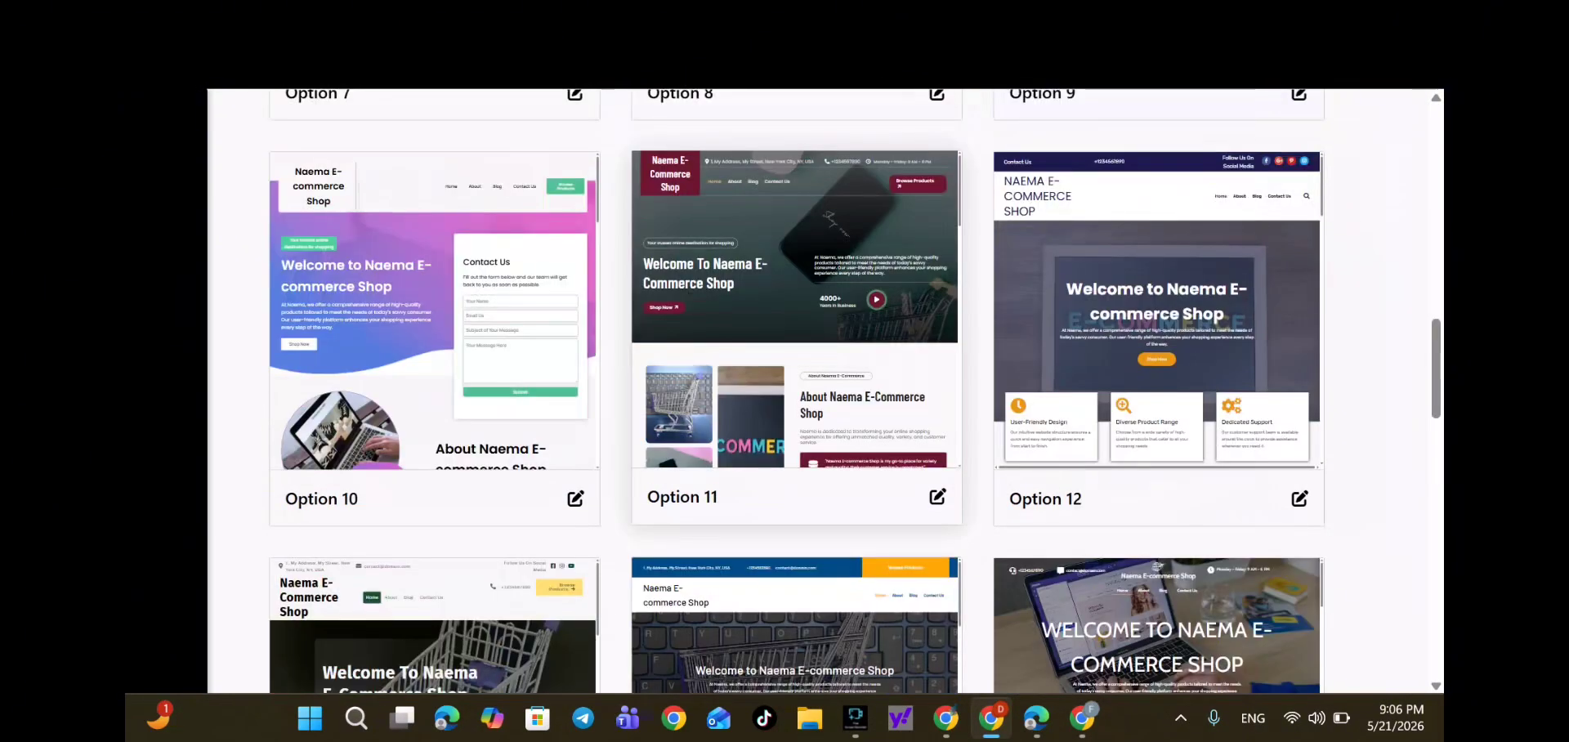
scroll(796, 391, down, 12)
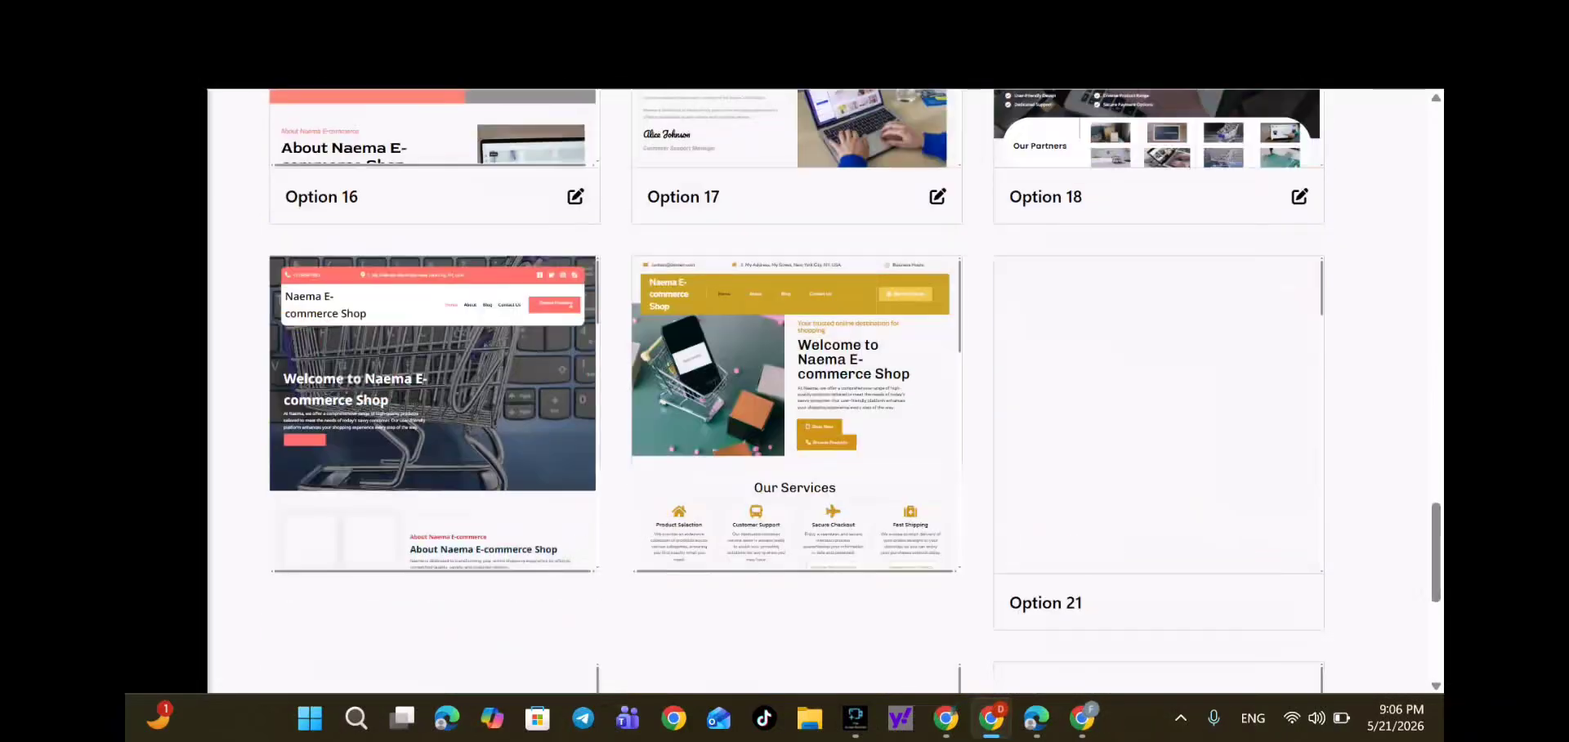
scroll(796, 390, down, 6)
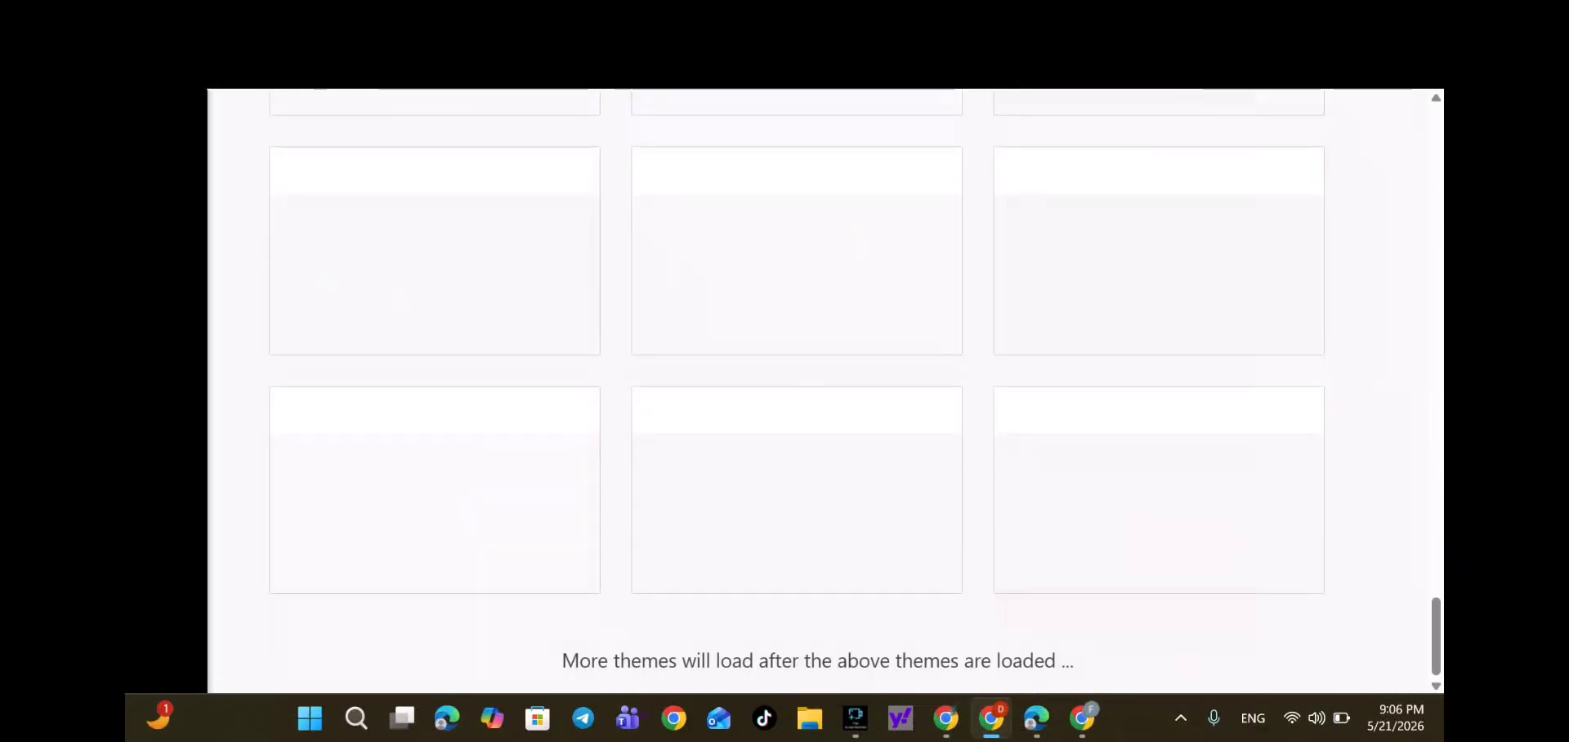
scroll(797, 390, up, 10)
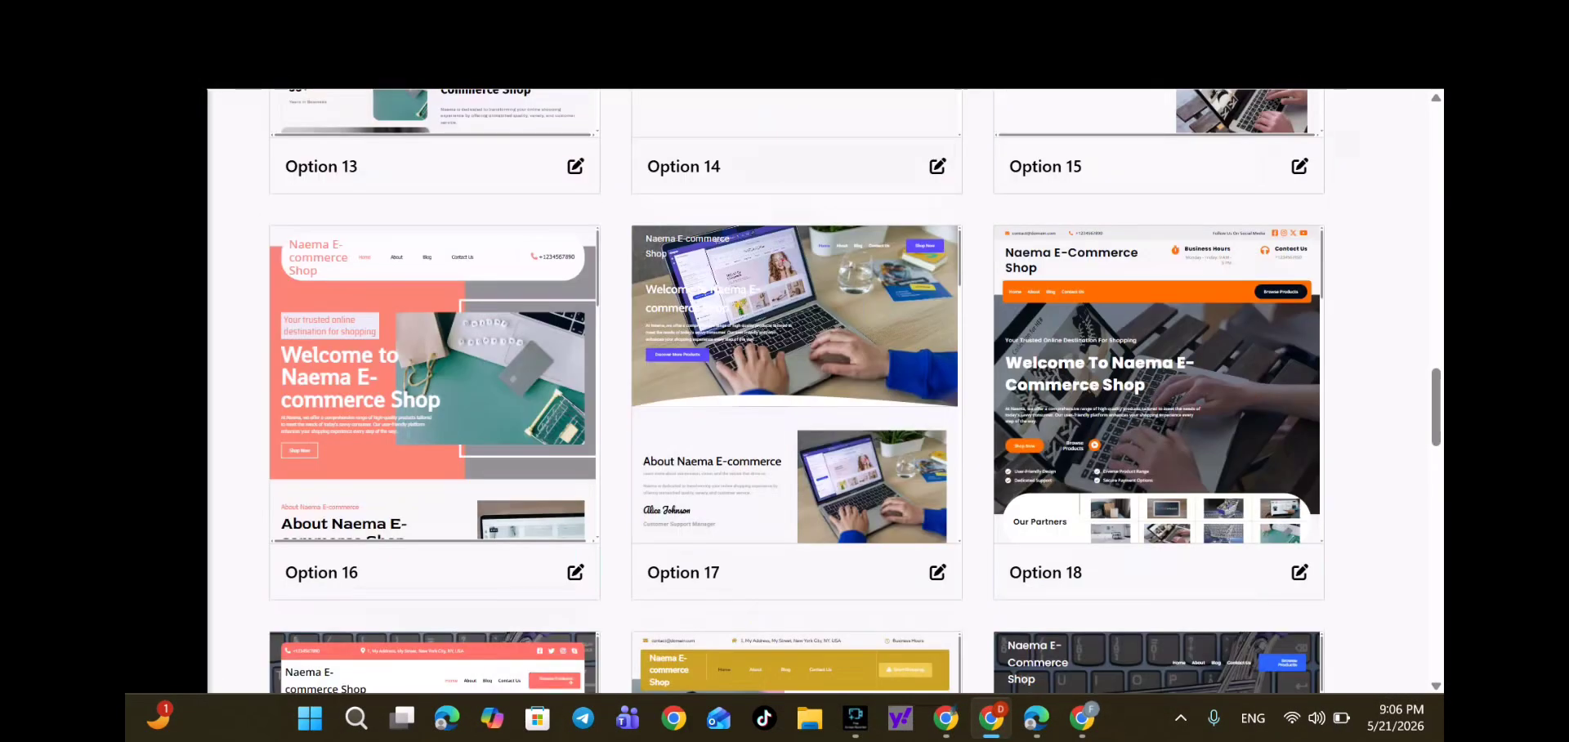
scroll(797, 390, up, 10)
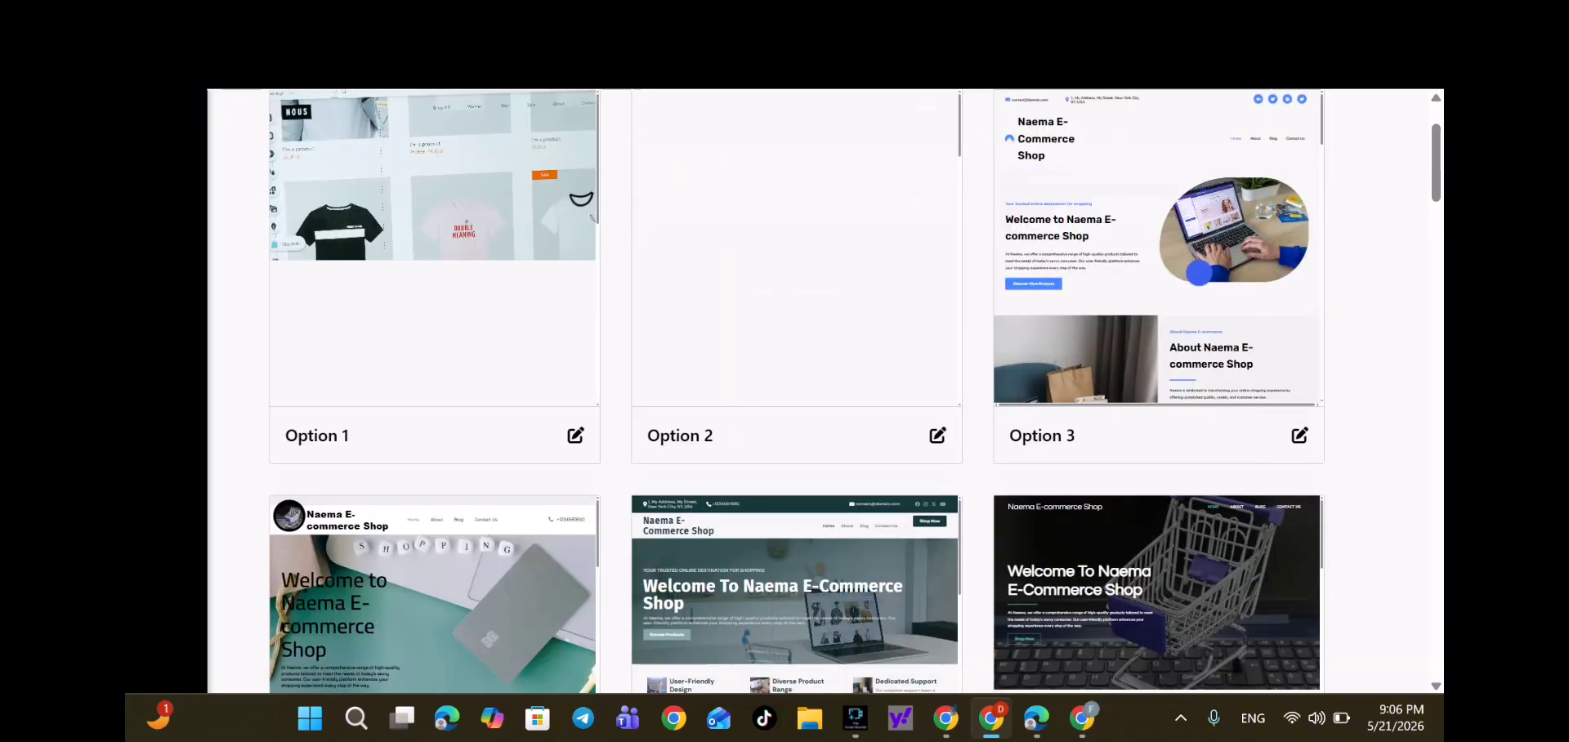
scroll(797, 390, down, 3)
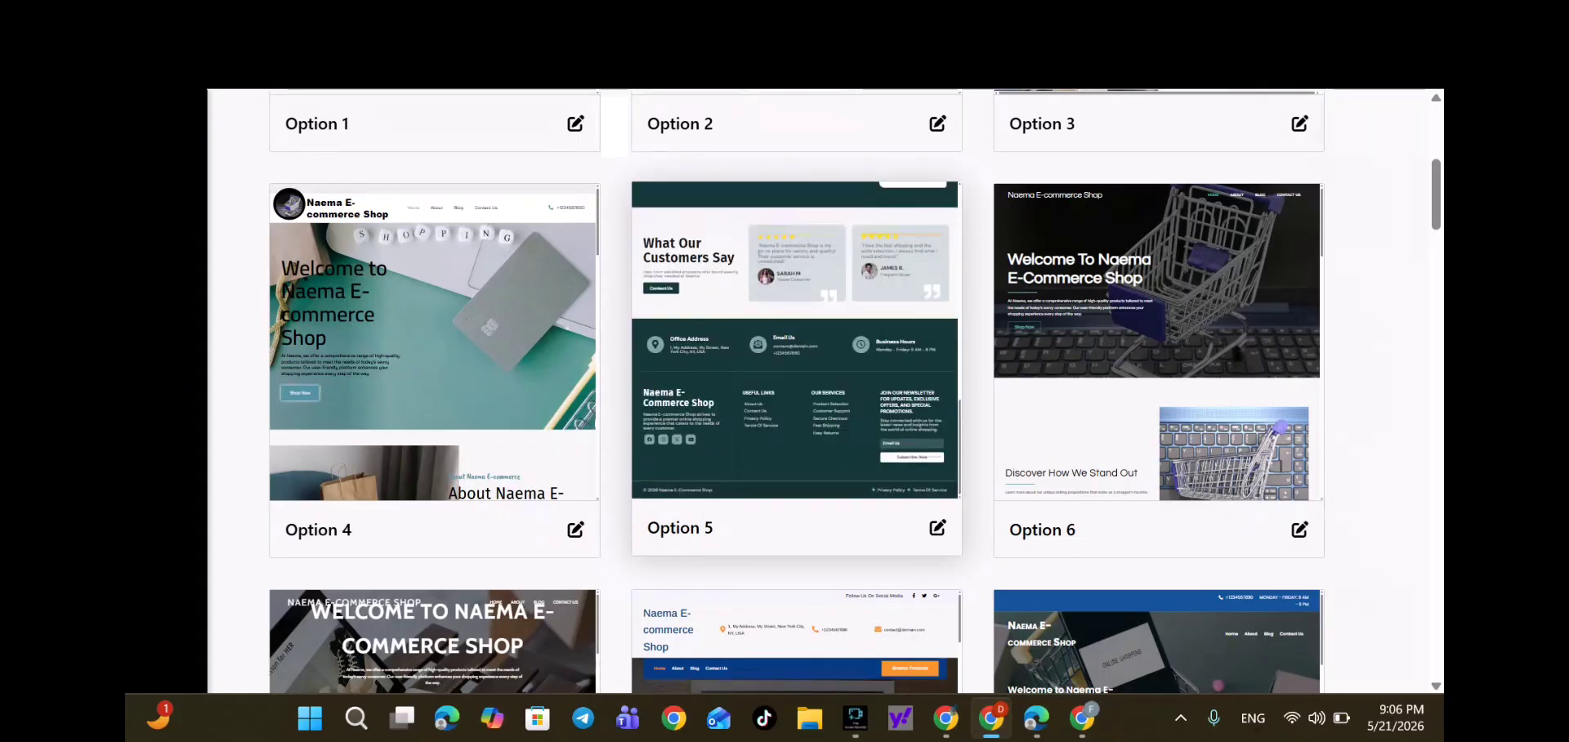
Preview the Option 5 theme's pages and start importing its content into the site.
click(937, 528)
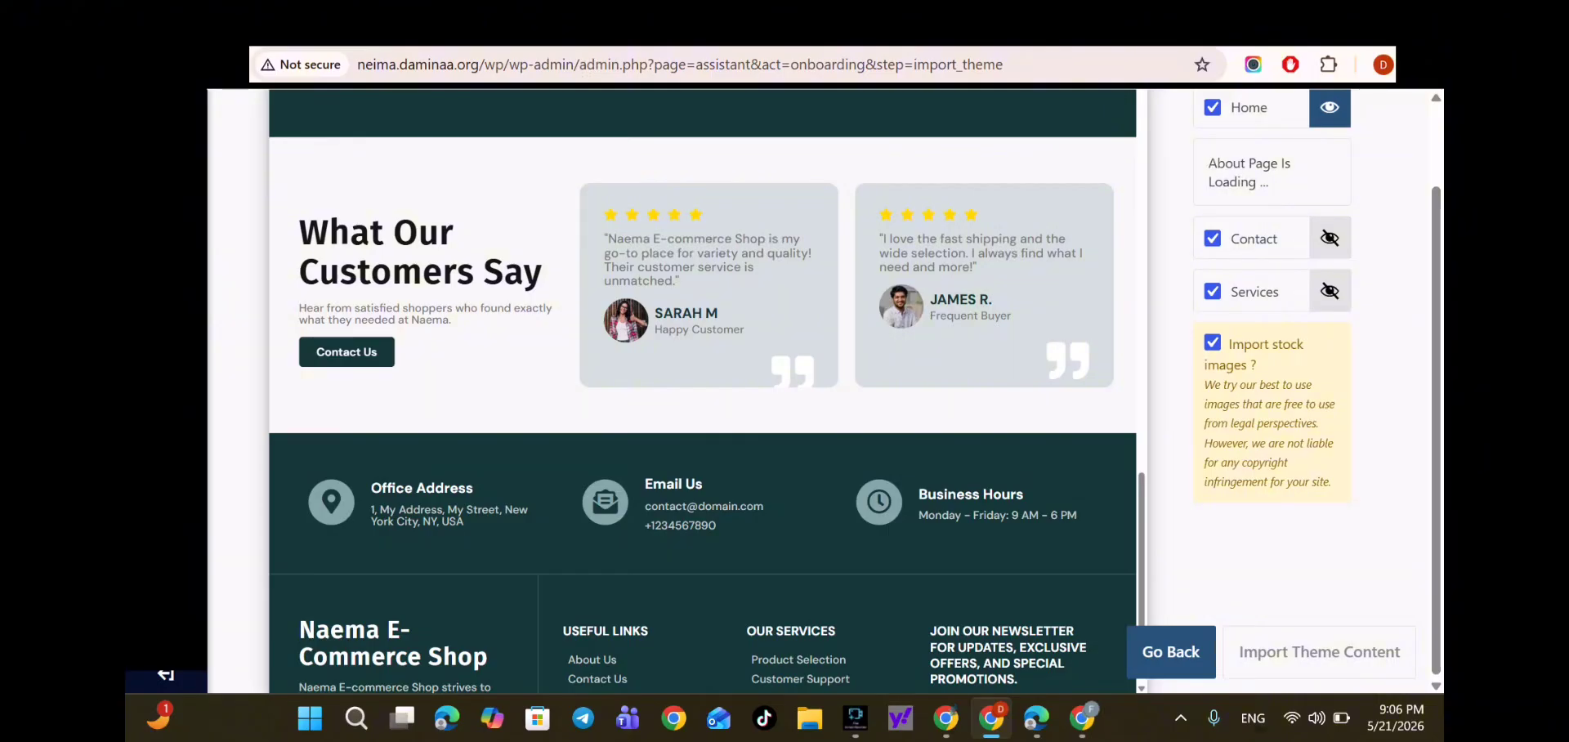
scroll(883, 517, down, 3)
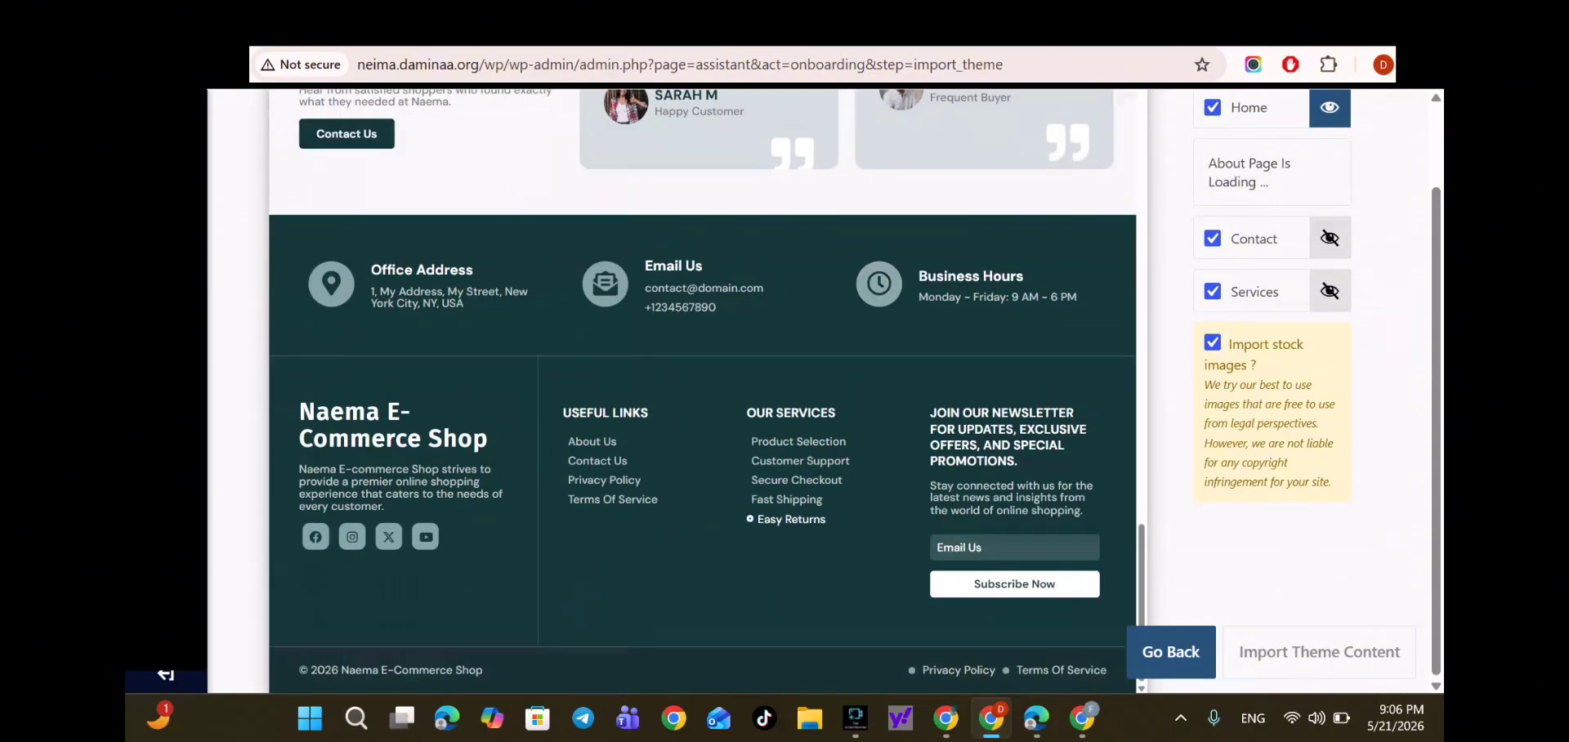
scroll(883, 520, up, 4)
scroll(706, 391, up, 4)
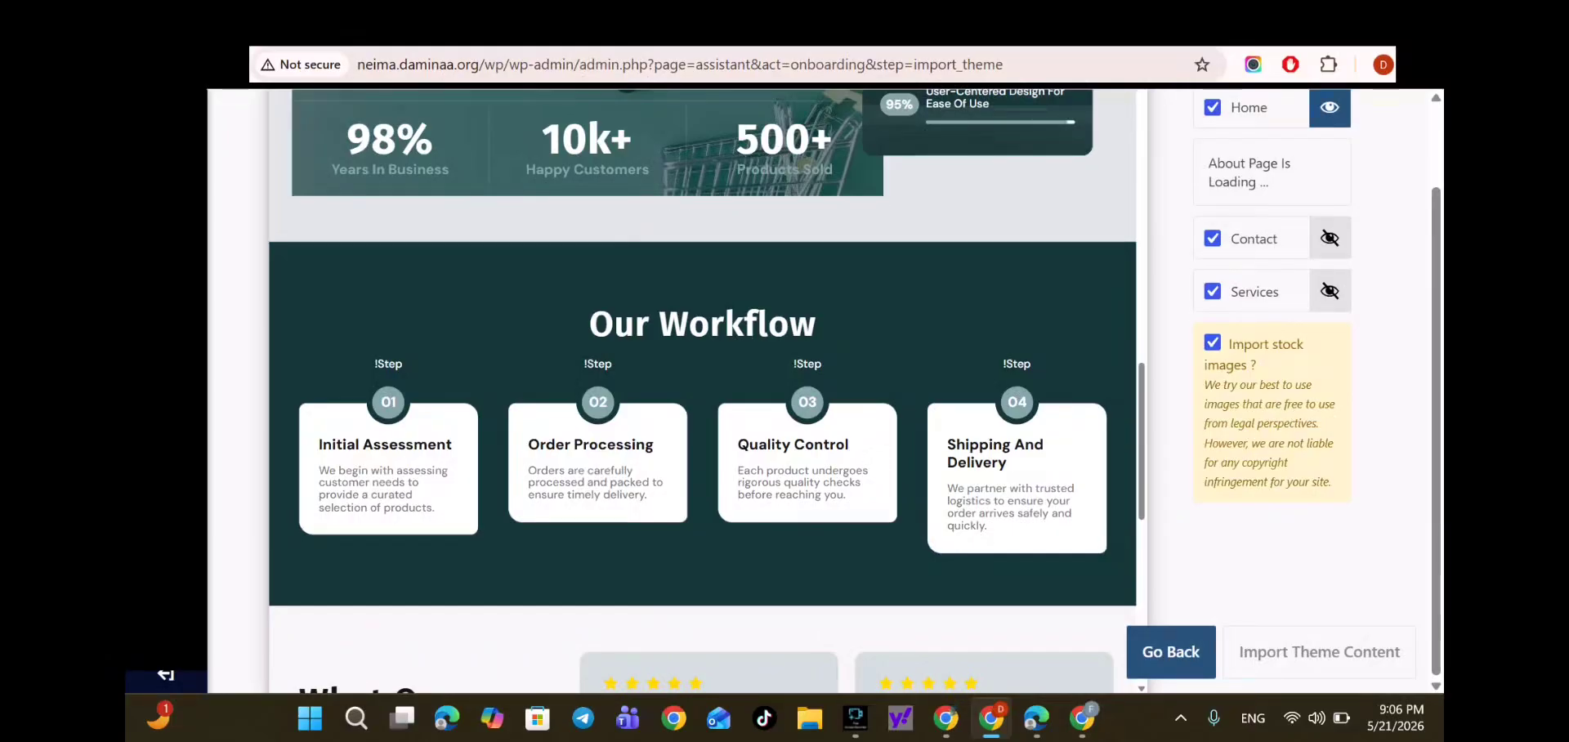
scroll(706, 392, up, 5)
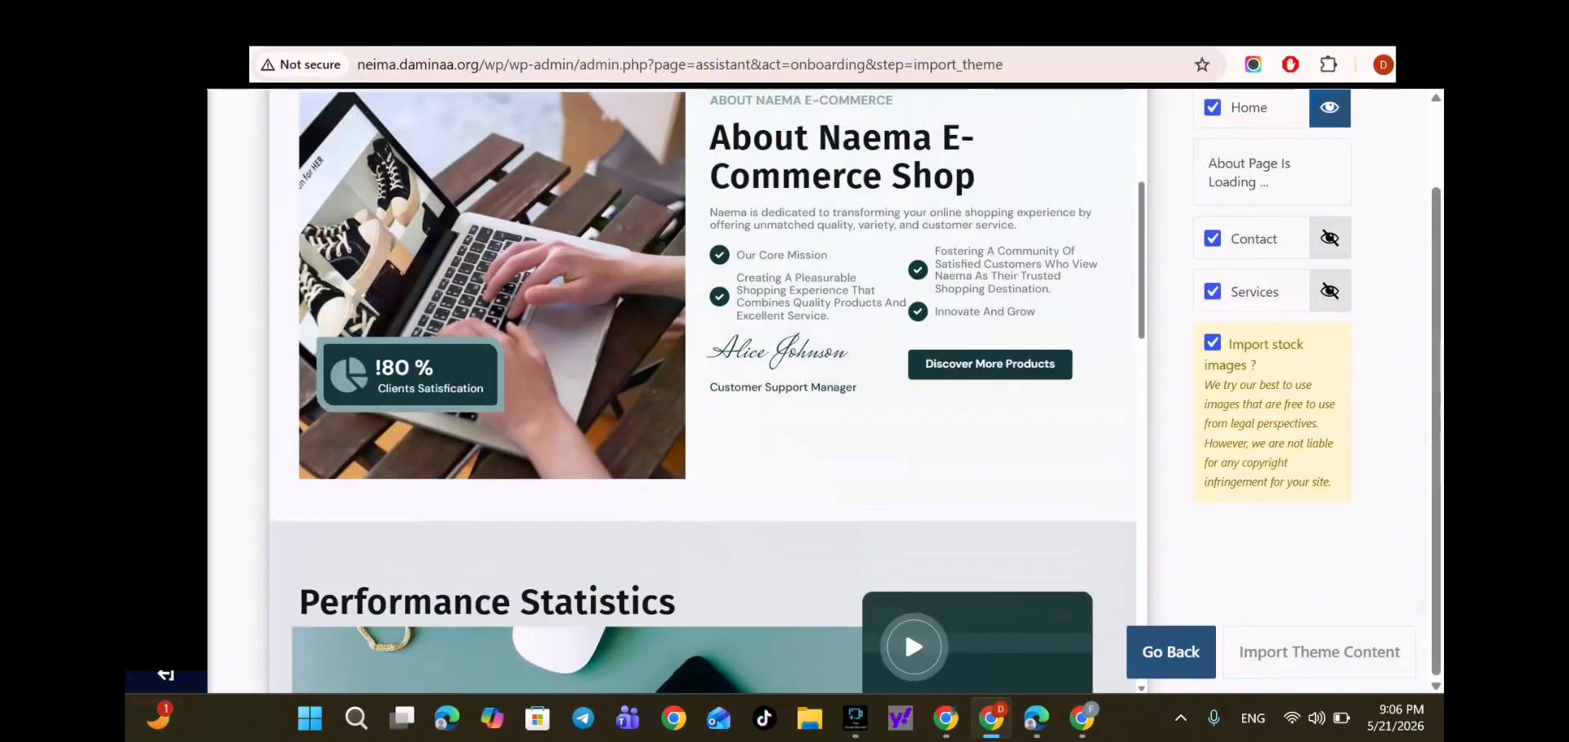
scroll(706, 392, down, 4)
scroll(706, 392, down, 10)
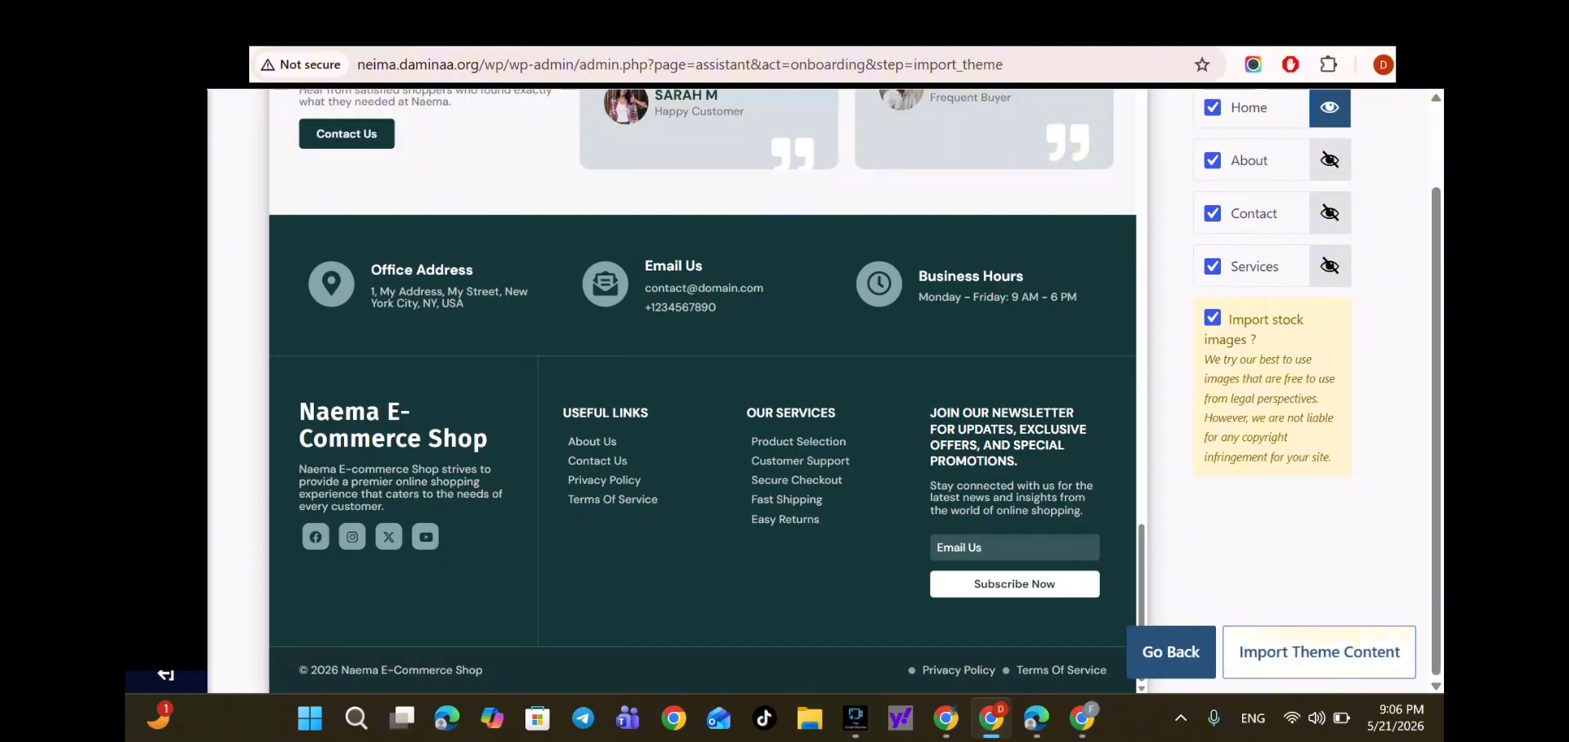
click(1319, 651)
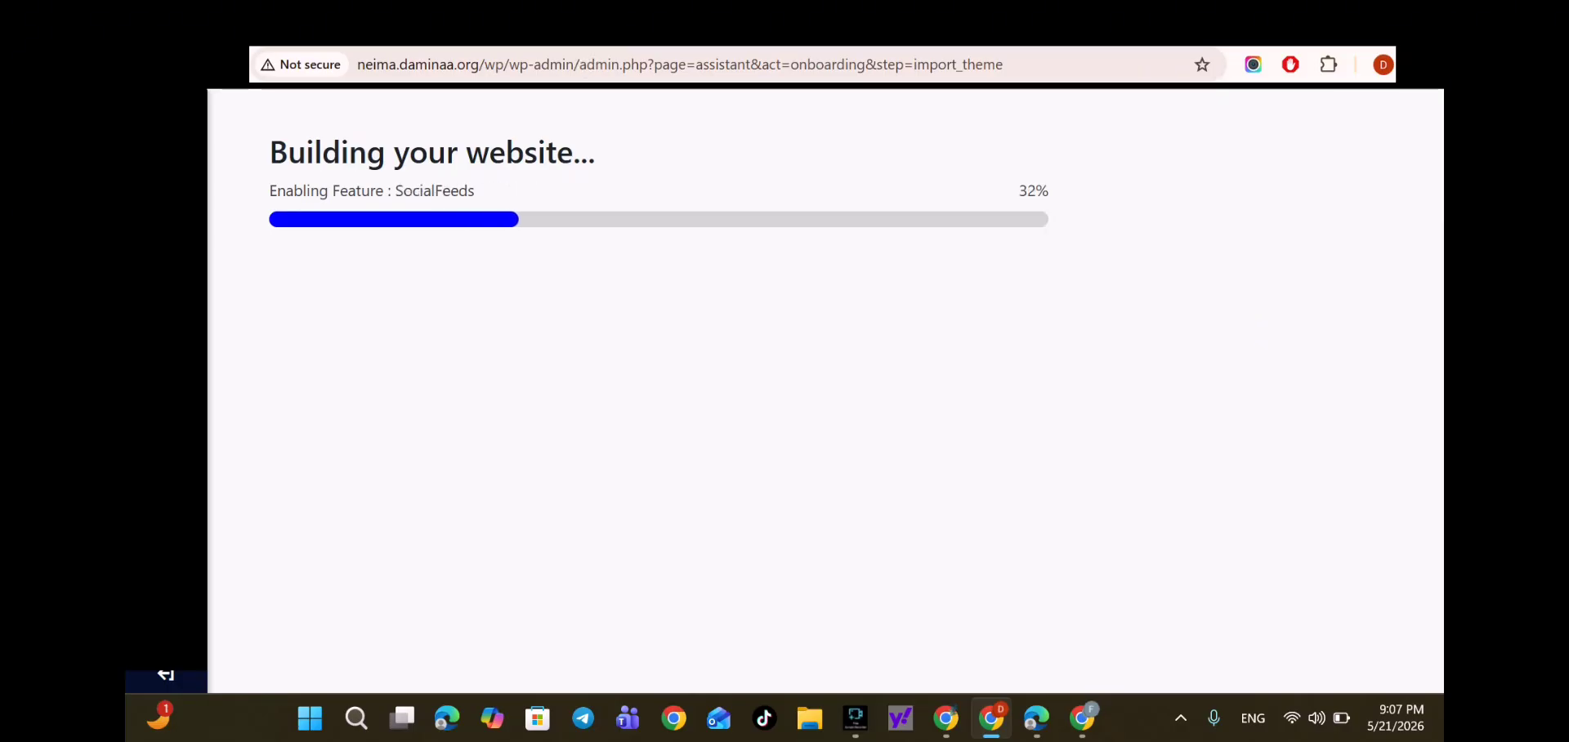
Switch back to the cPanel Softaculous tab with the WordPress installation success page.
click(531, 21)
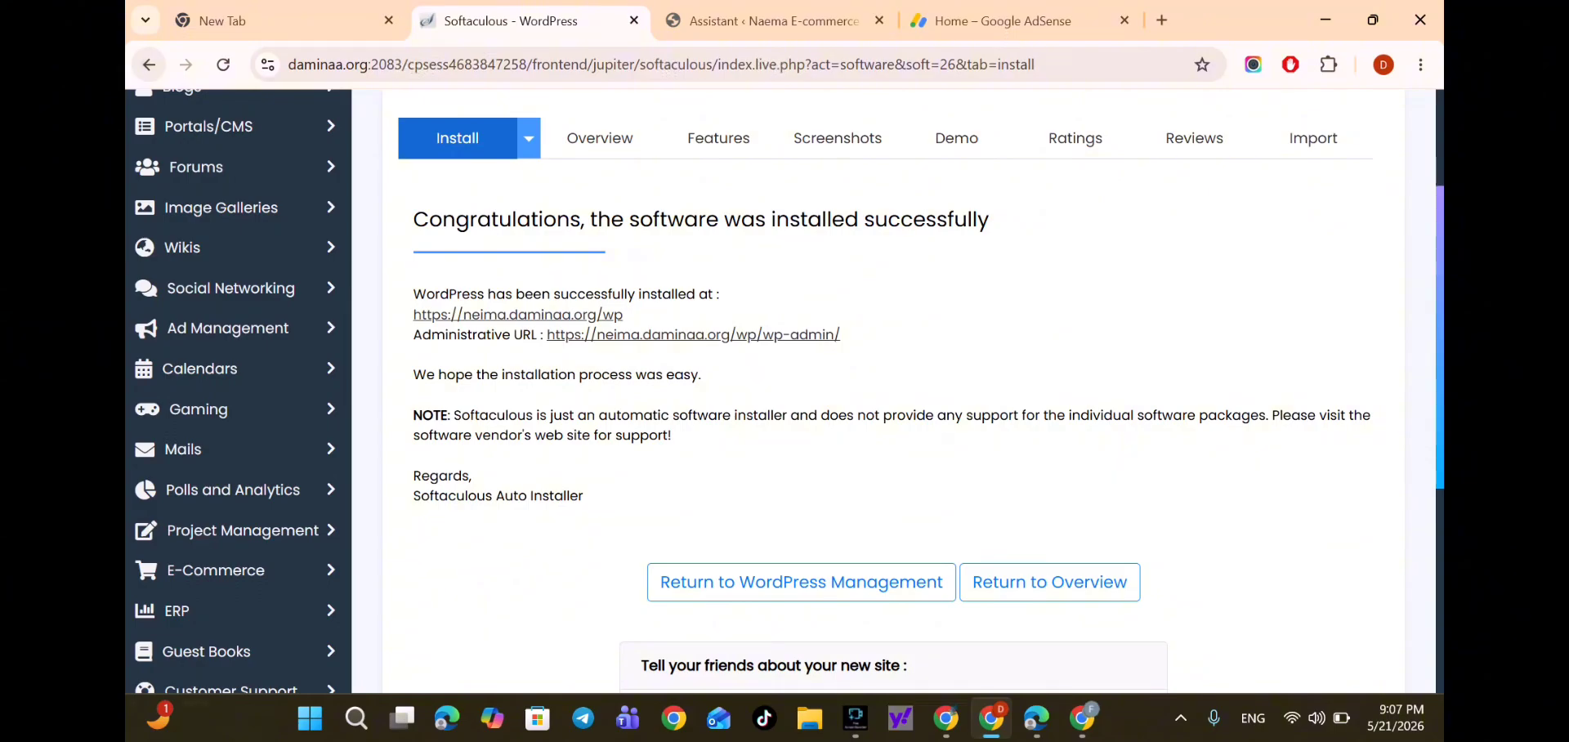
From the WordPress installations list, log into ecommerce.daminaa.org's admin in a new tab.
click(149, 65)
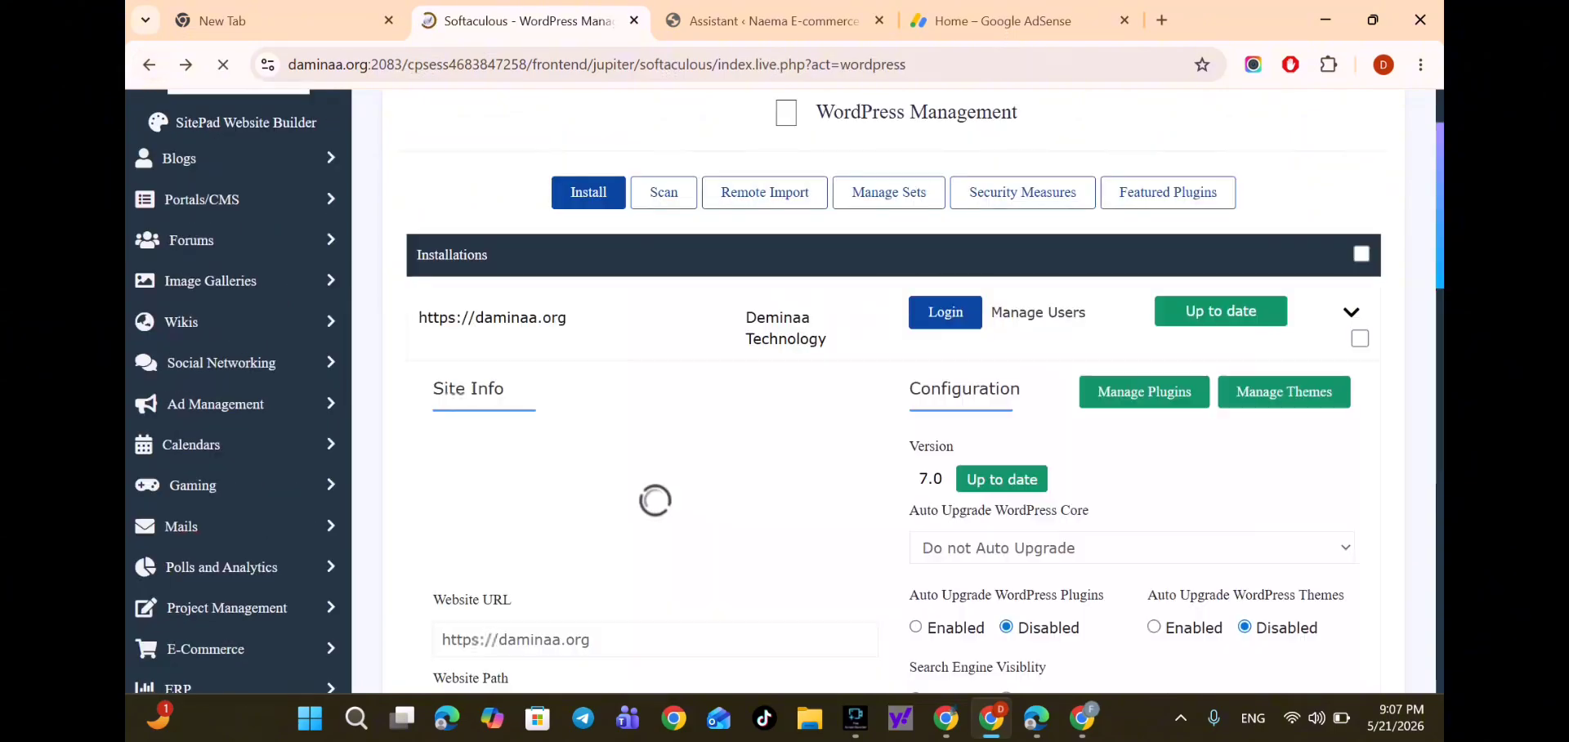
scroll(890, 393, down, 7)
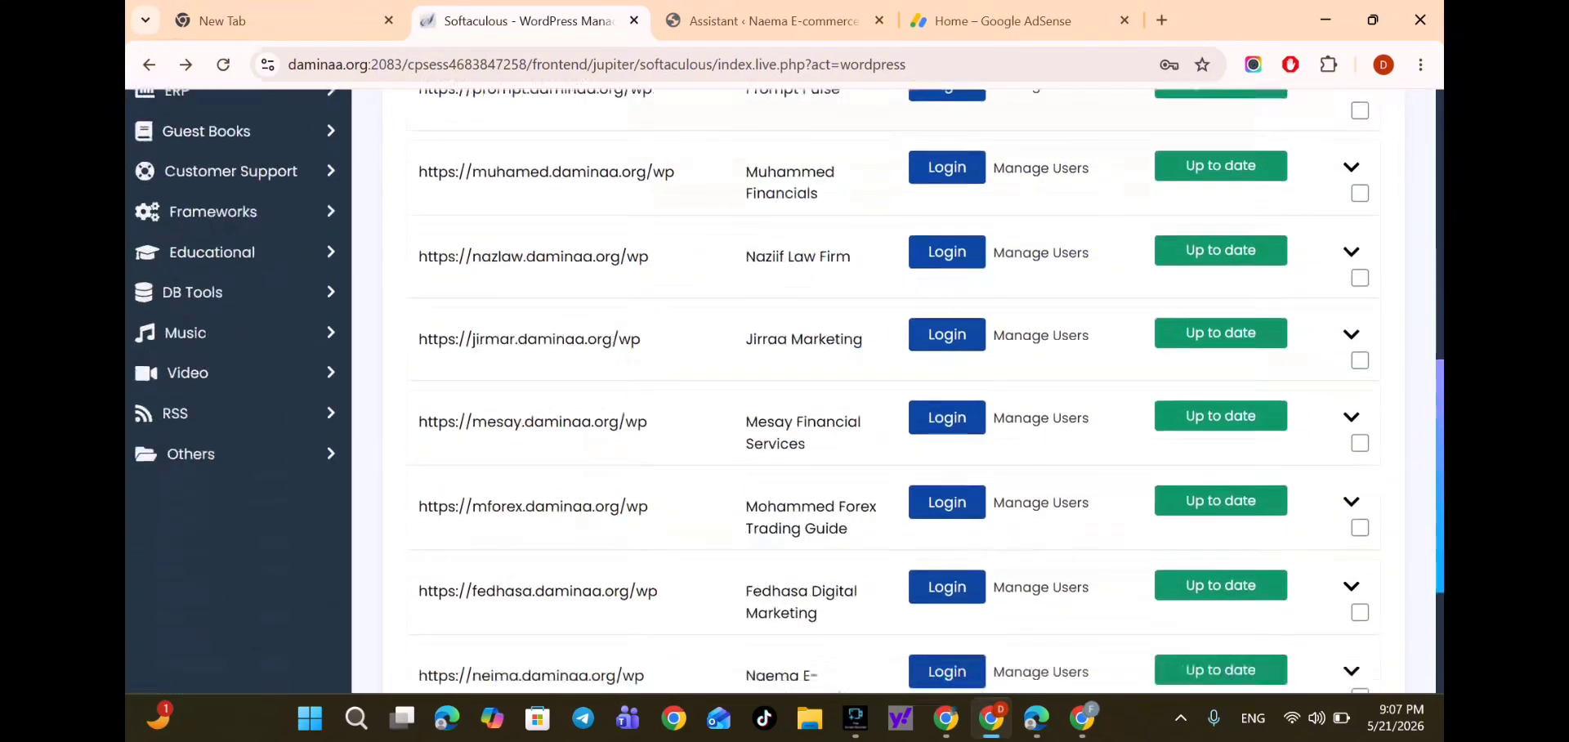
scroll(891, 392, up, 7)
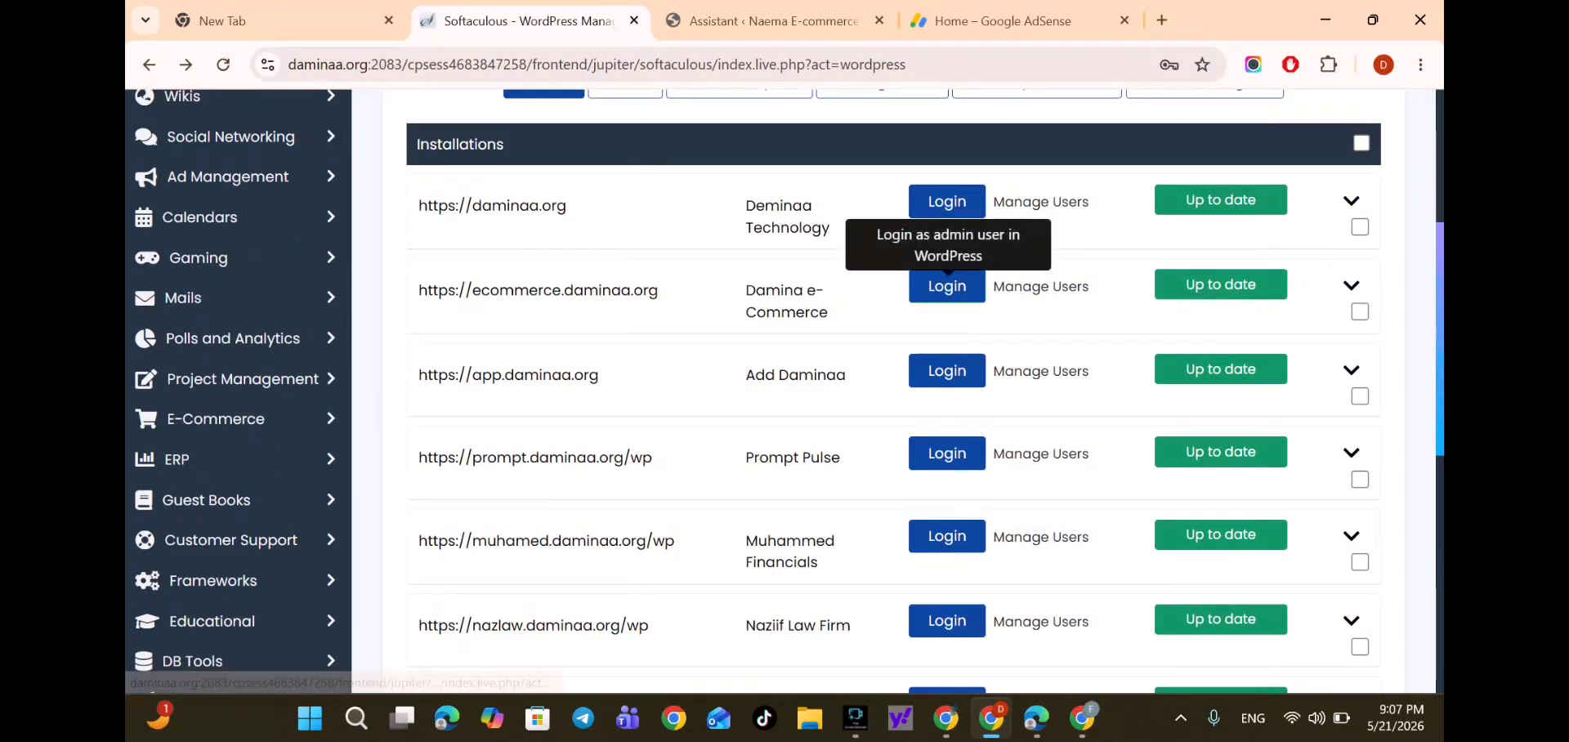
click(947, 286)
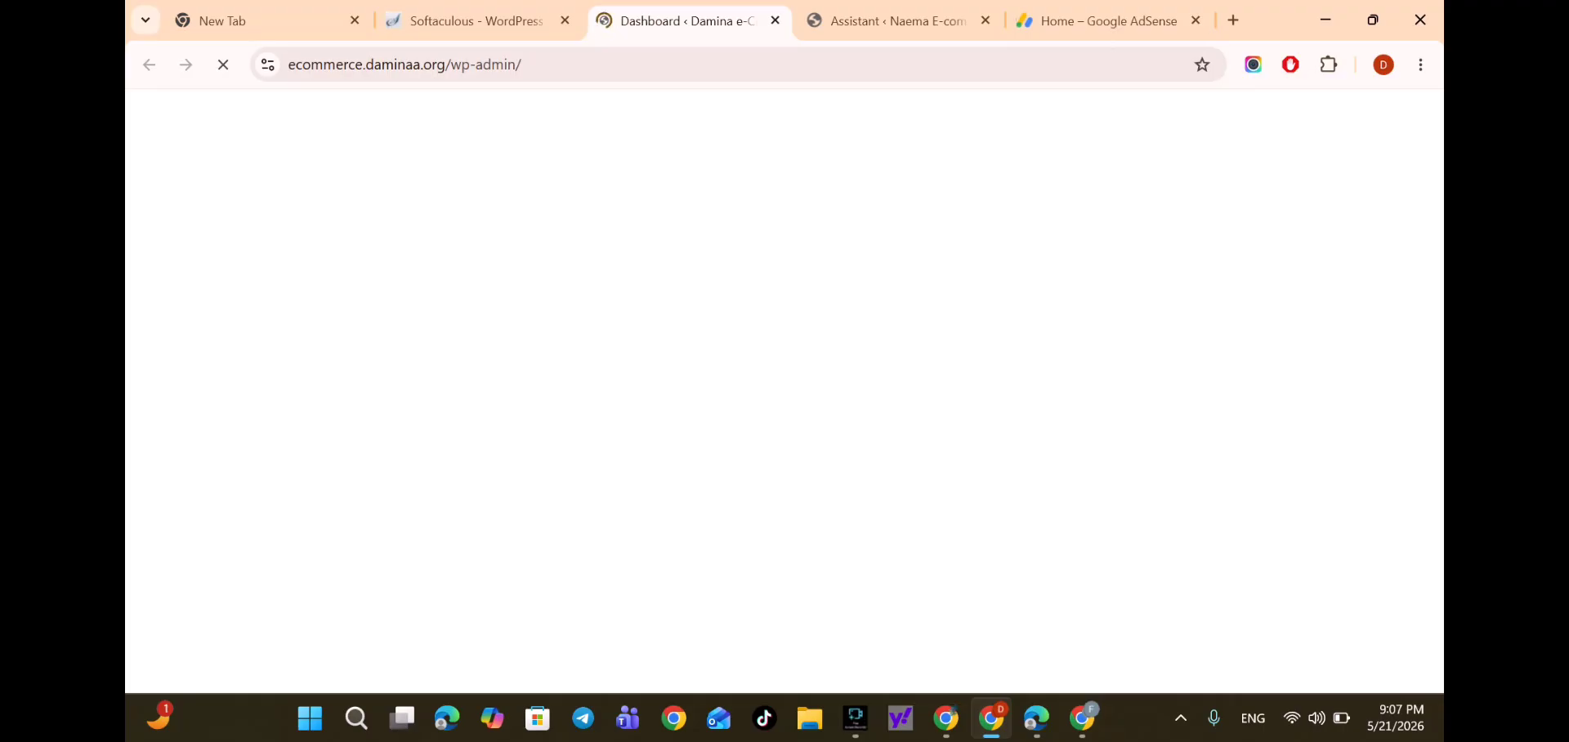
Dismiss the EnvoThemes sale notice on the Damina e-Commerce dashboard.
scroll(783, 409, down, 2)
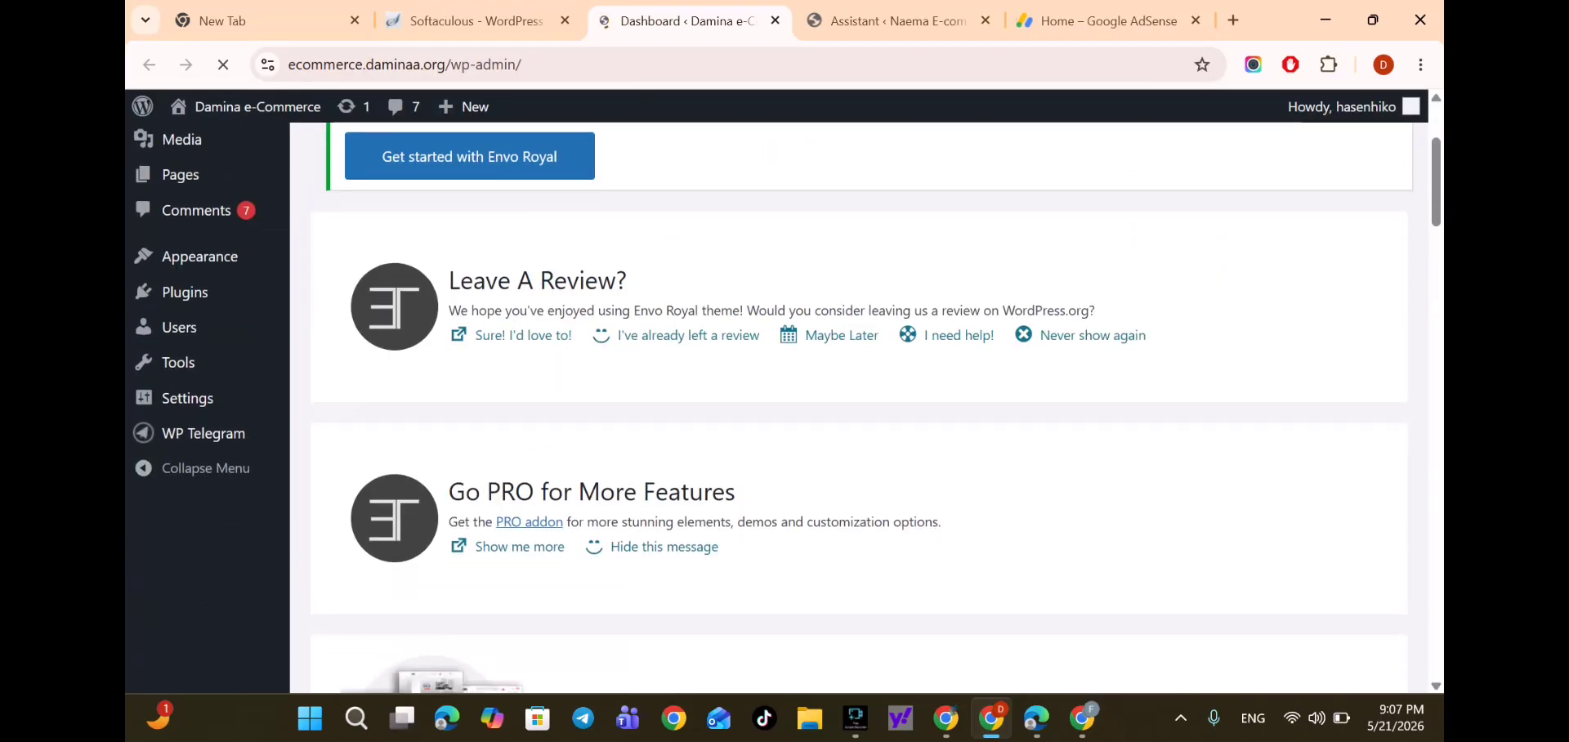
scroll(858, 409, up, 2)
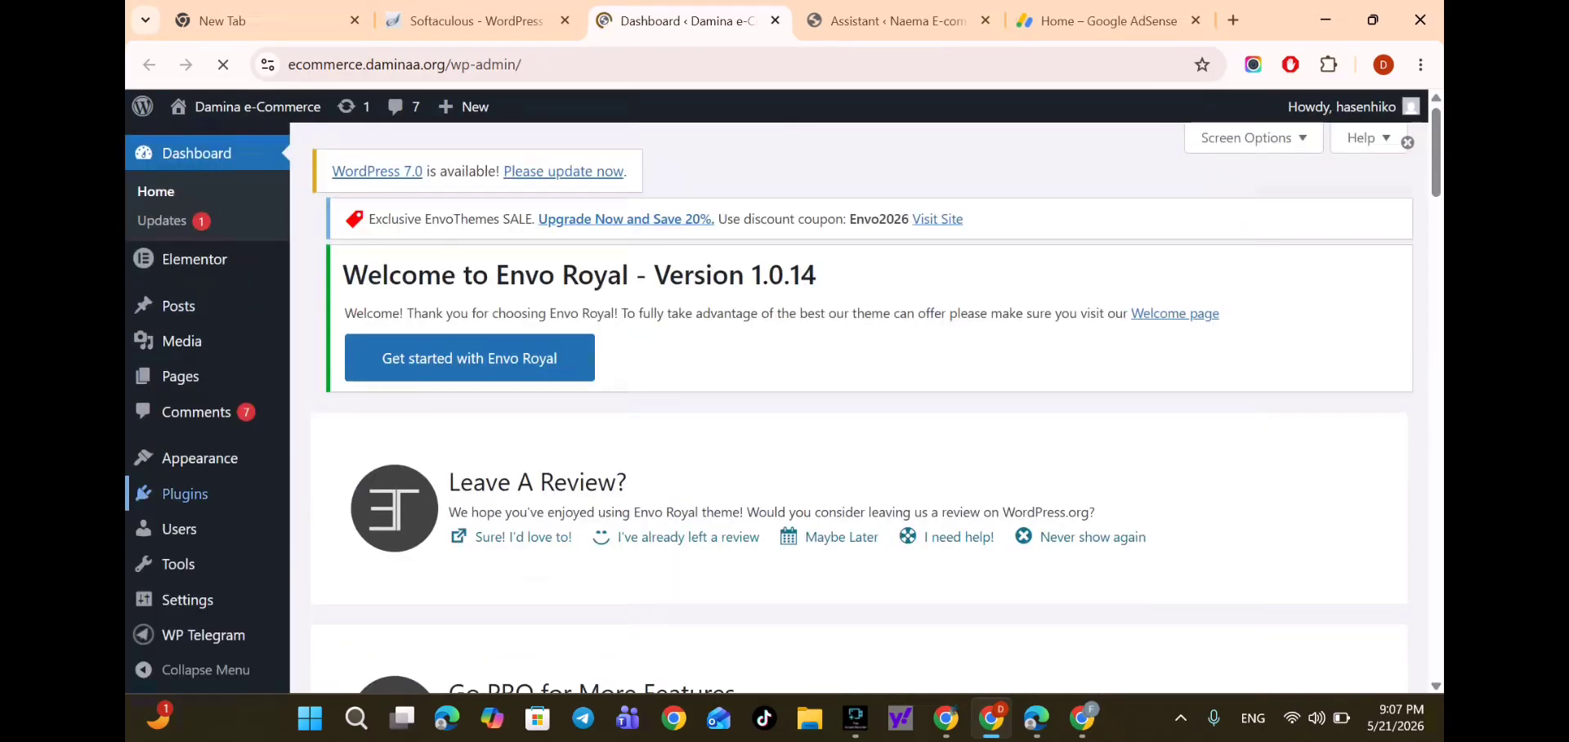
mouse_move(184, 493)
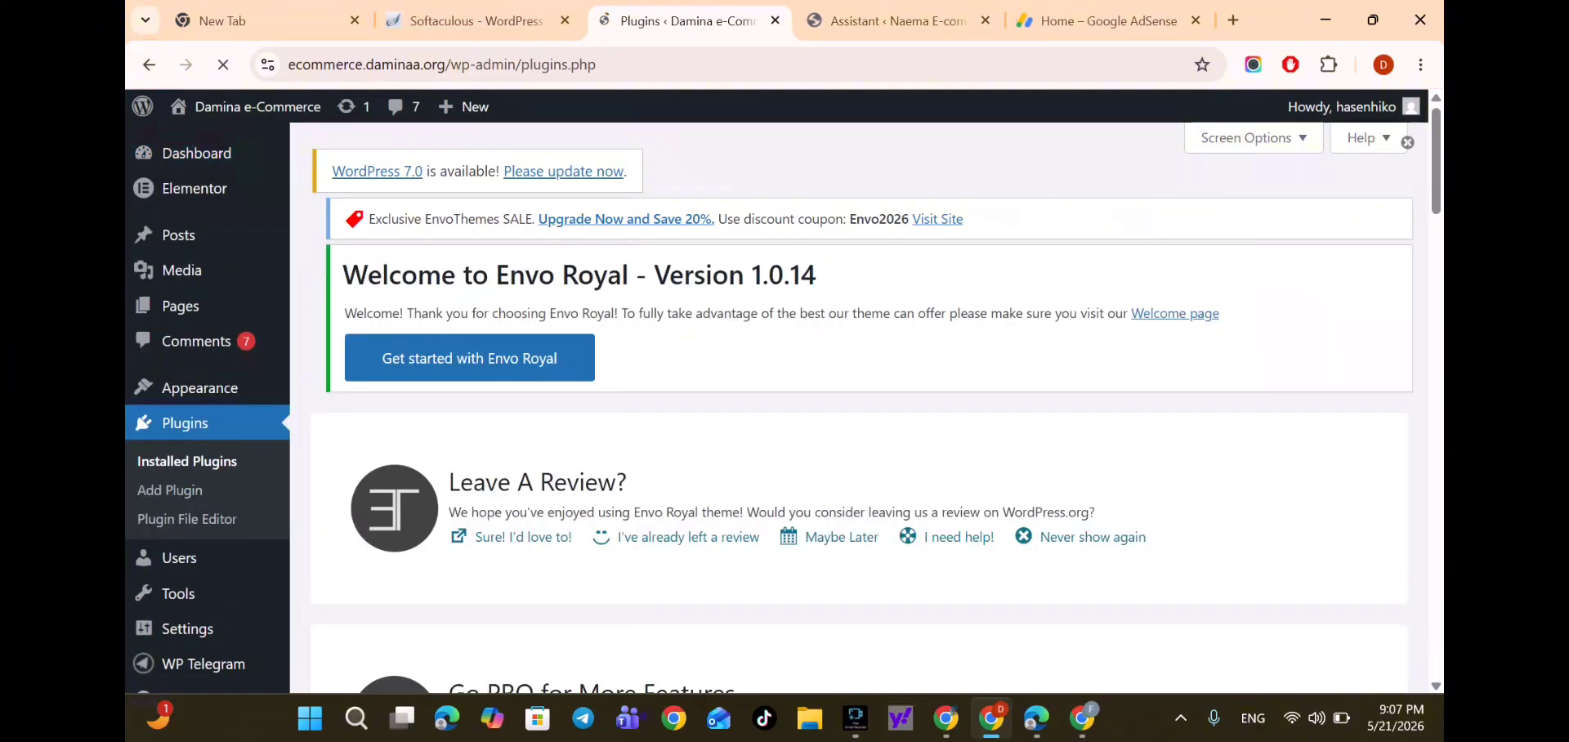
scroll(860, 408, down, 8)
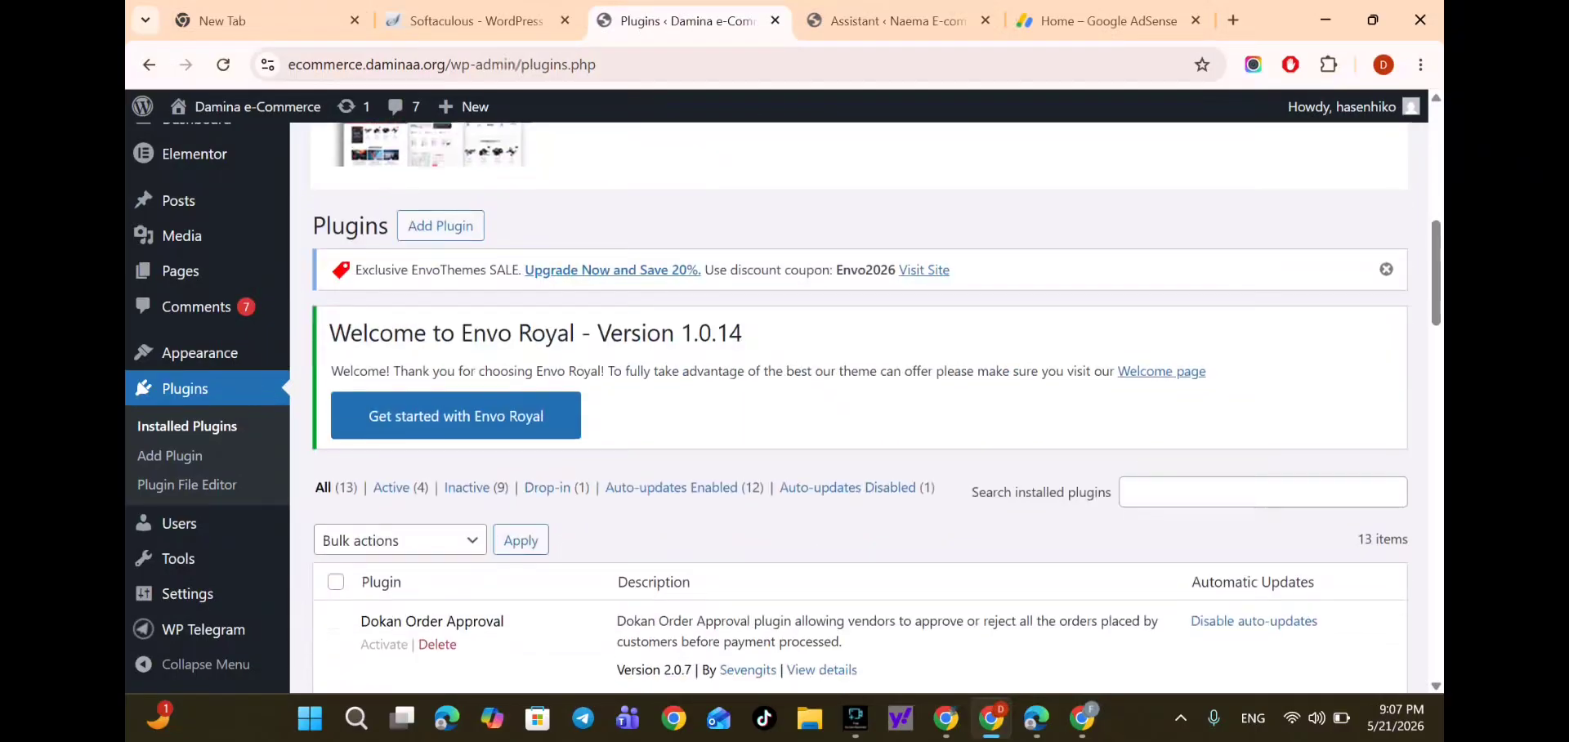
scroll(860, 409, up, 1)
scroll(685, 529, up, 1)
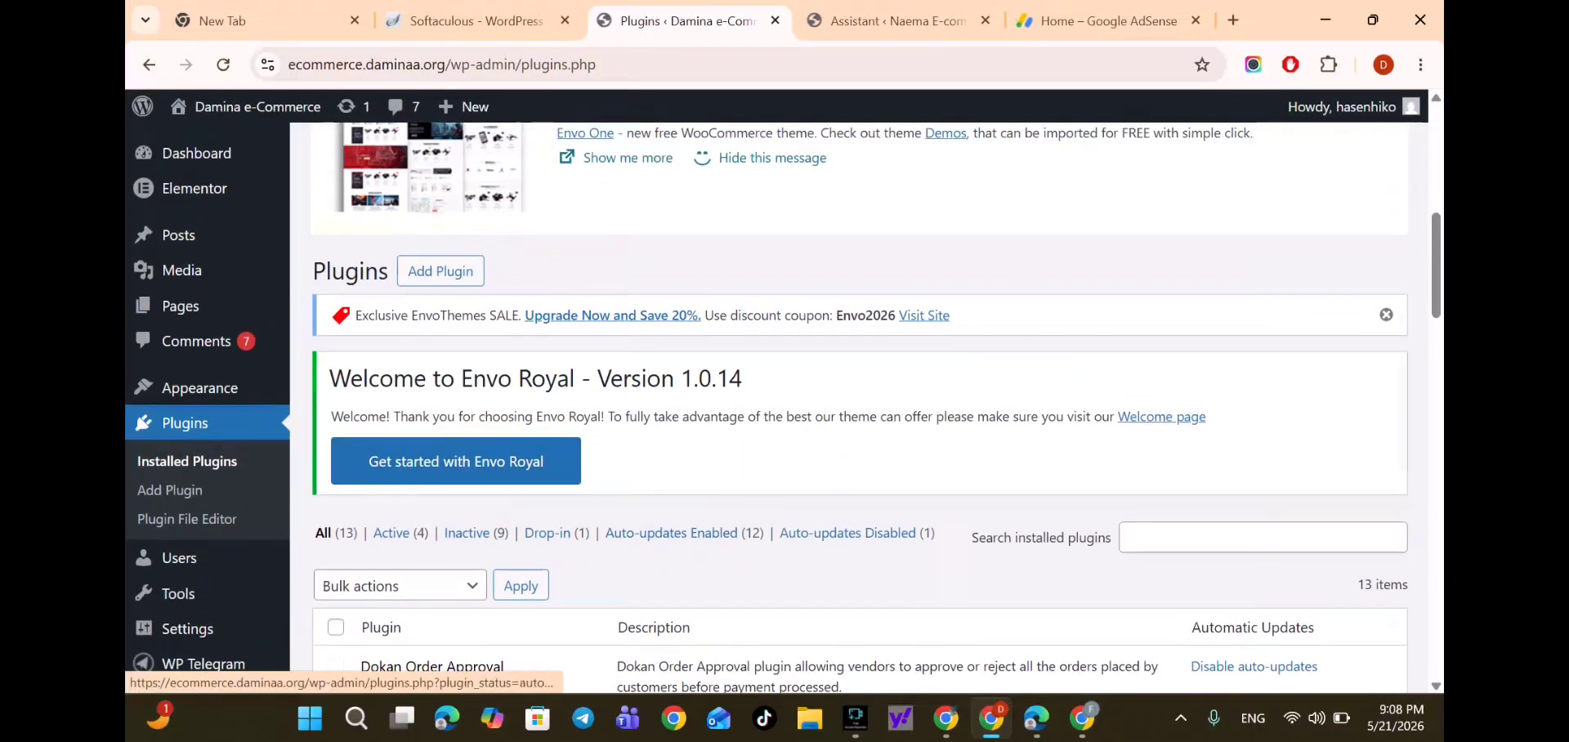
scroll(860, 409, down, 4)
scroll(860, 409, up, 7)
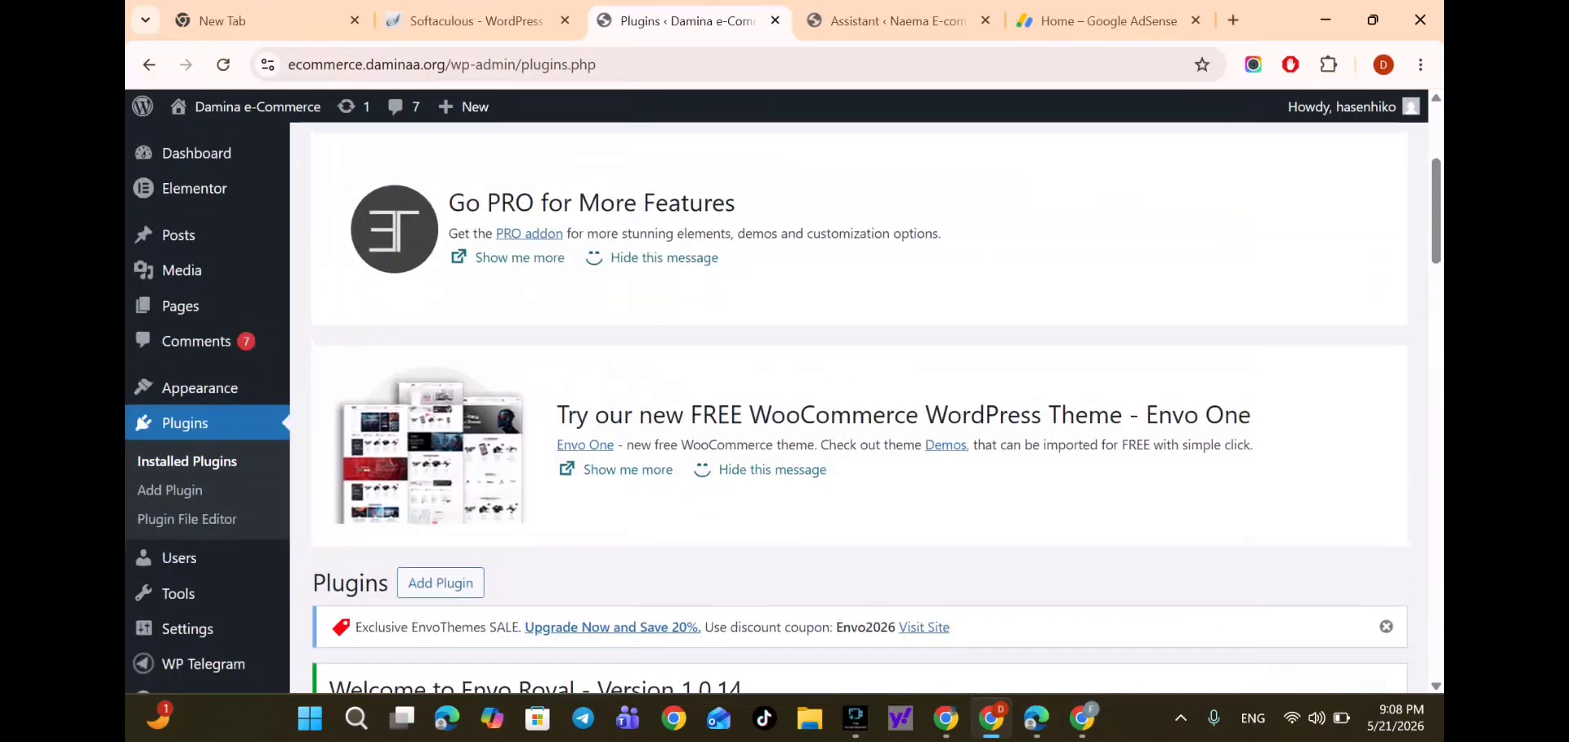
scroll(585, 351, up, 3)
scroll(585, 352, down, 4)
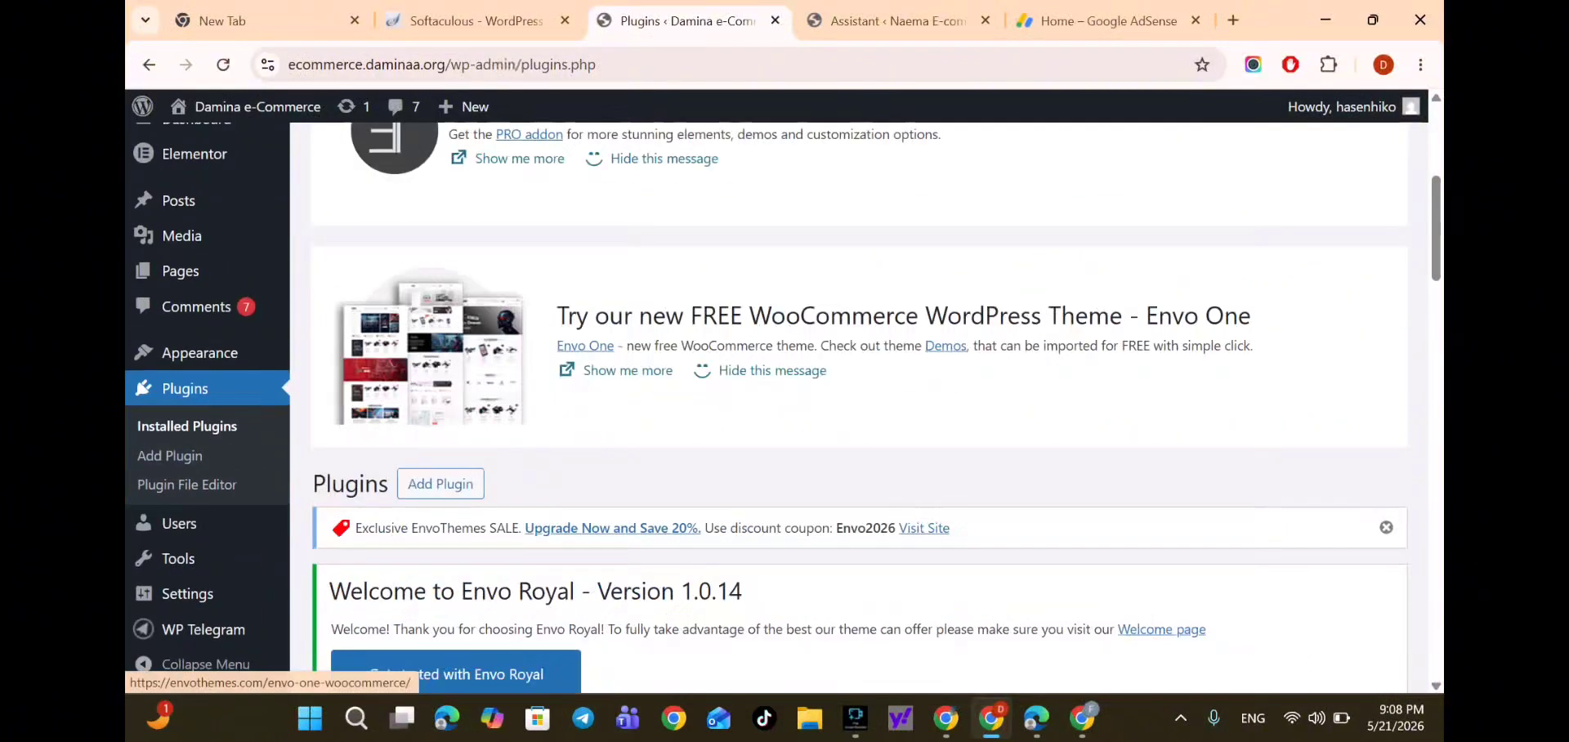
scroll(586, 351, down, 1)
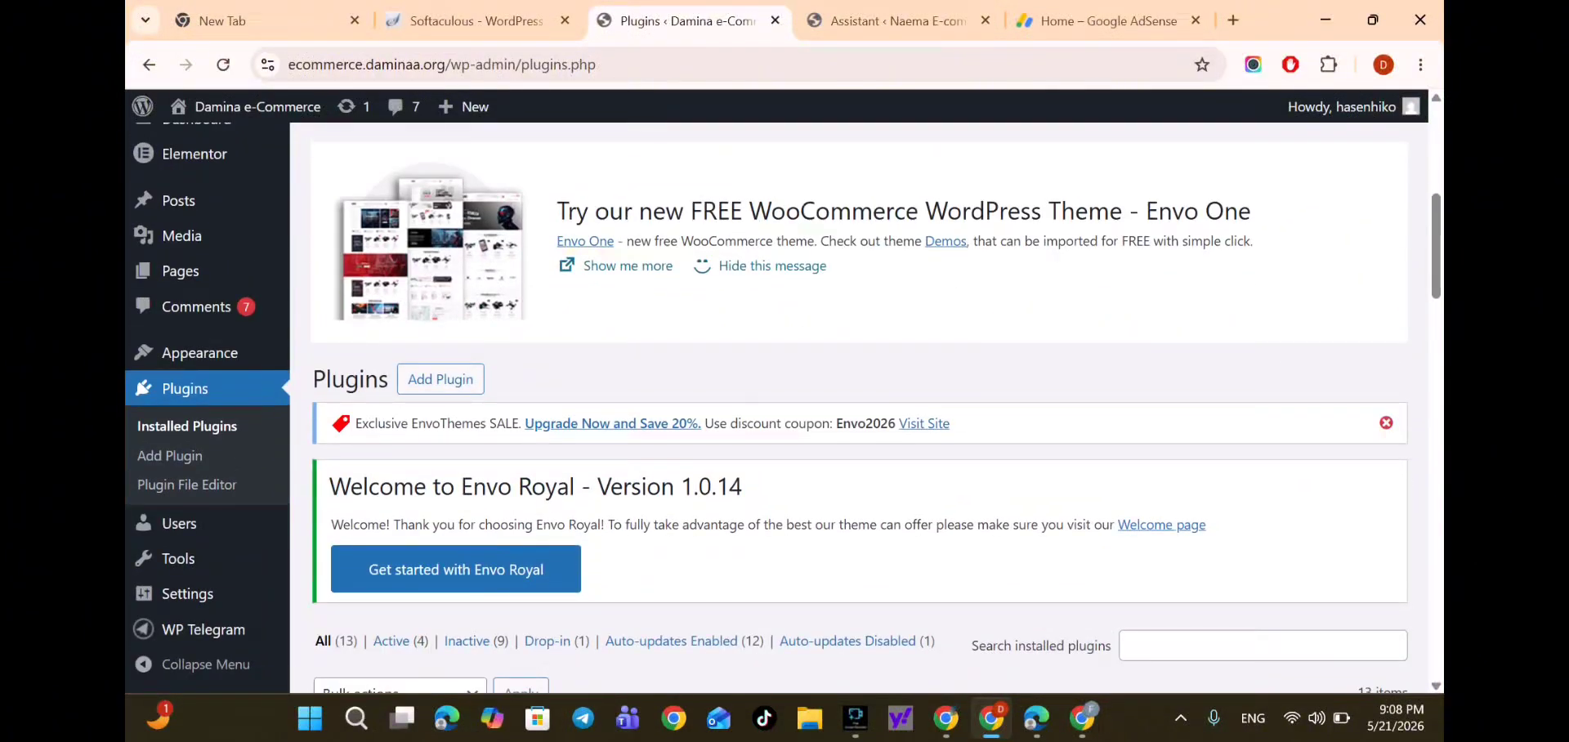
click(1386, 423)
scroll(858, 408, up, 5)
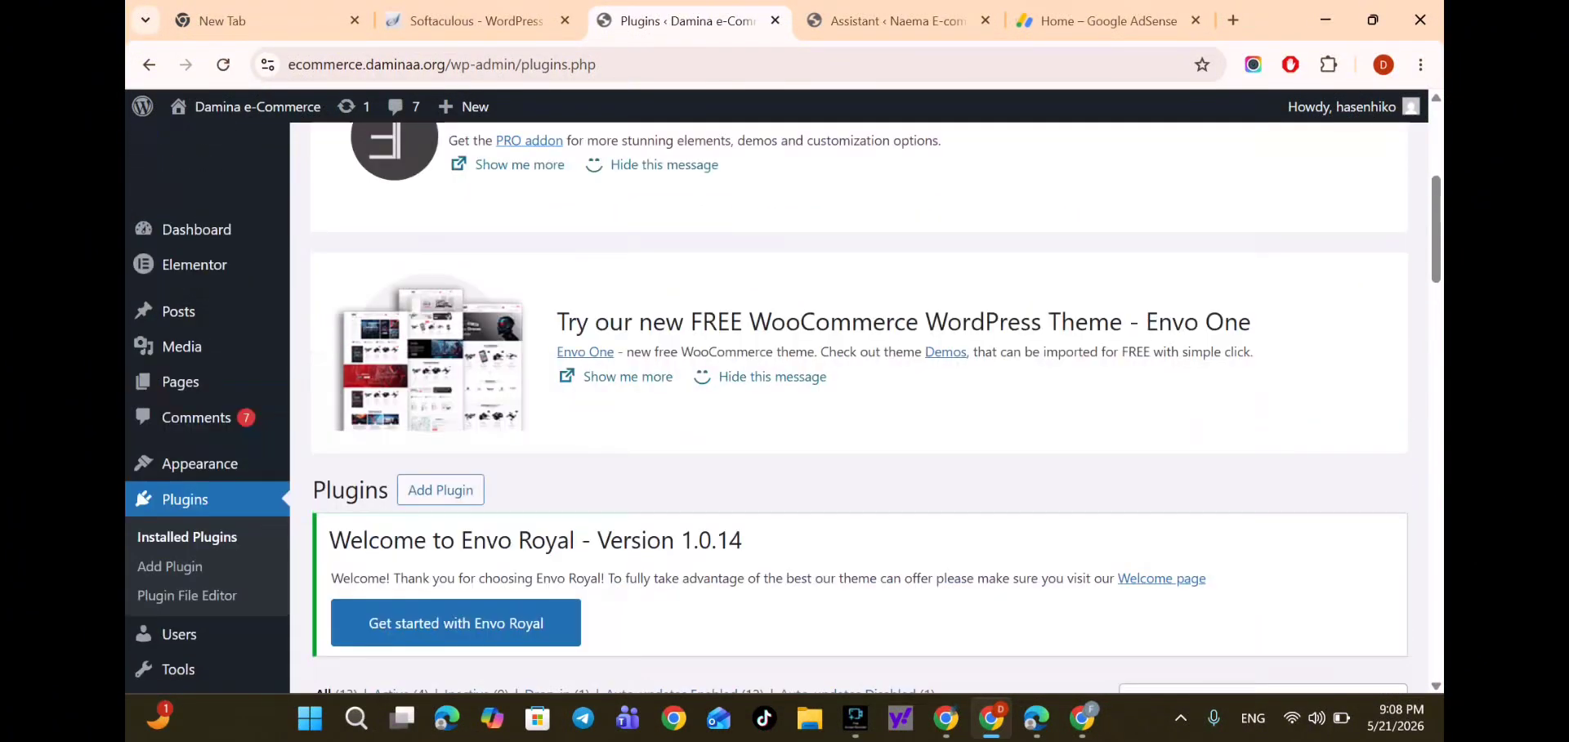
View the 'Aliquam erat volutpat' post on the site, then return to the installations list.
mouse_move(195, 188)
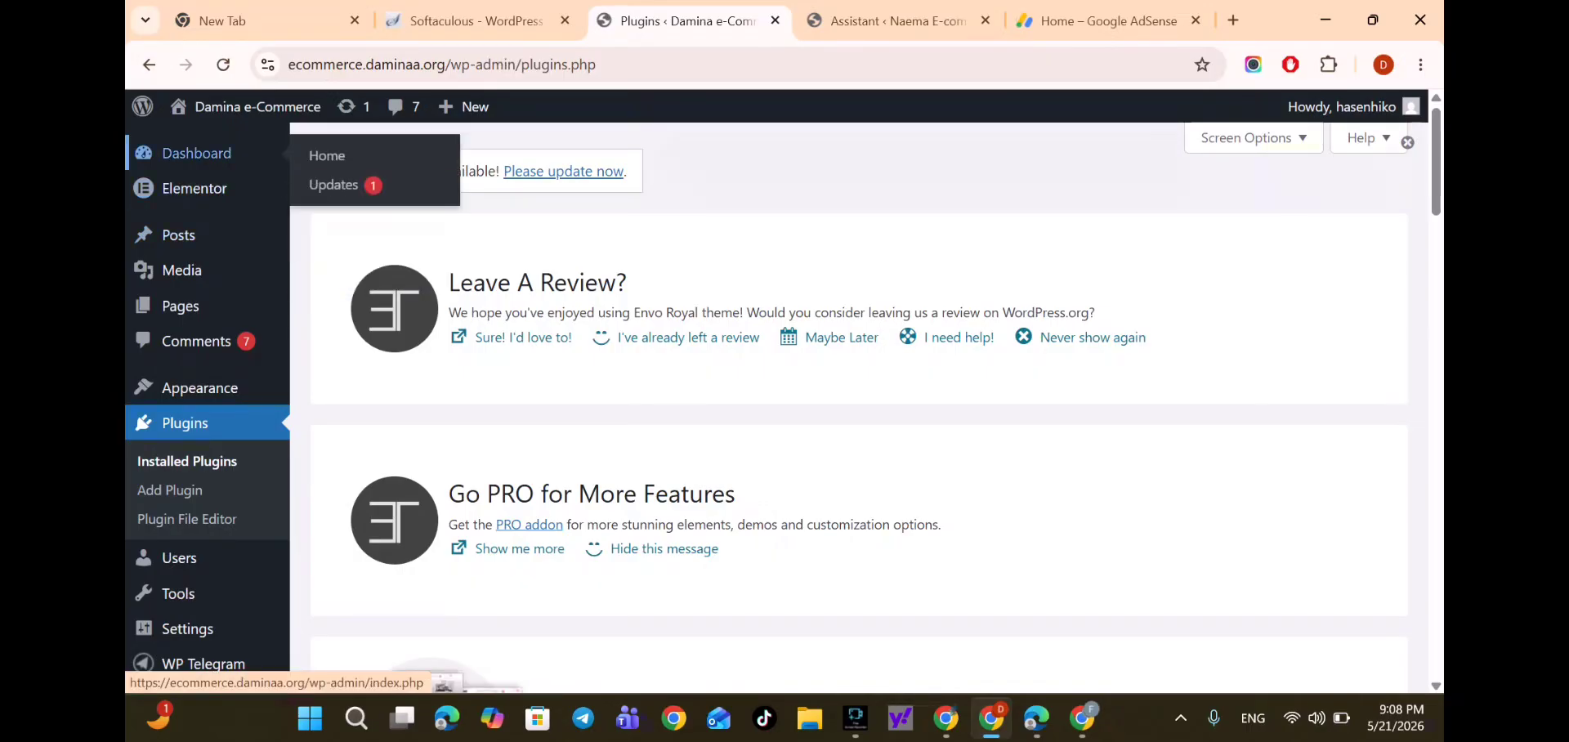
mouse_move(178, 234)
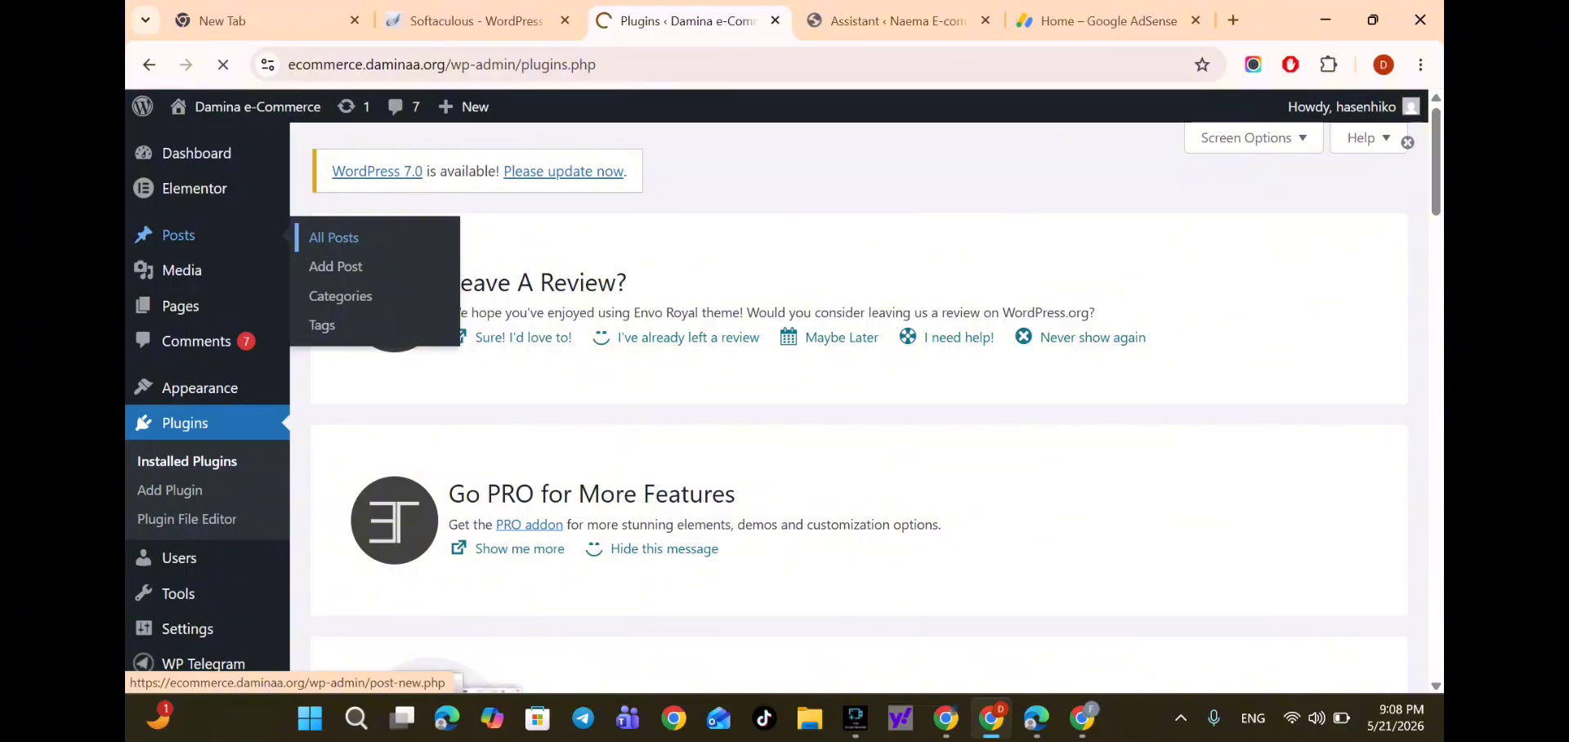
scroll(858, 408, down, 5)
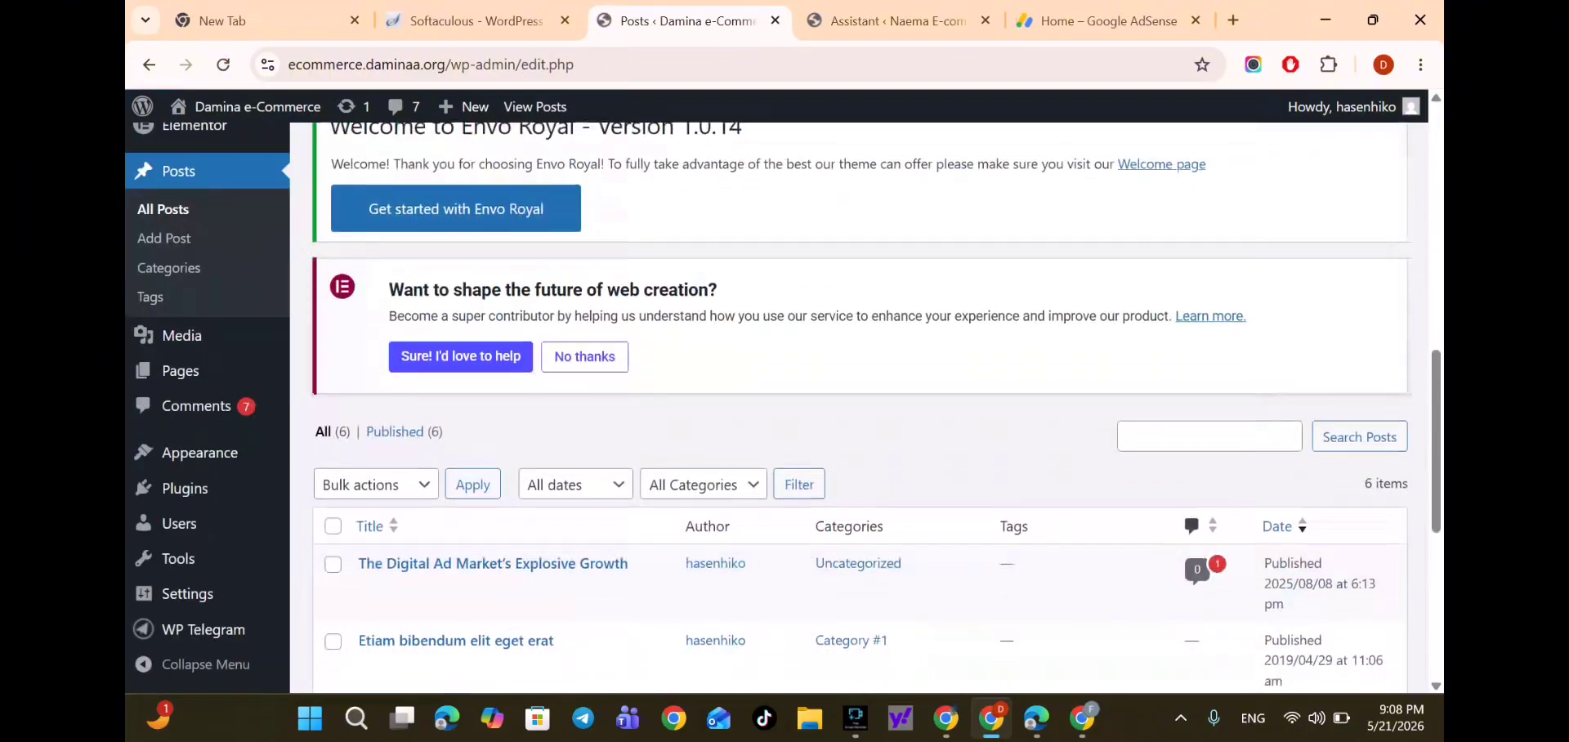
scroll(858, 408, down, 4)
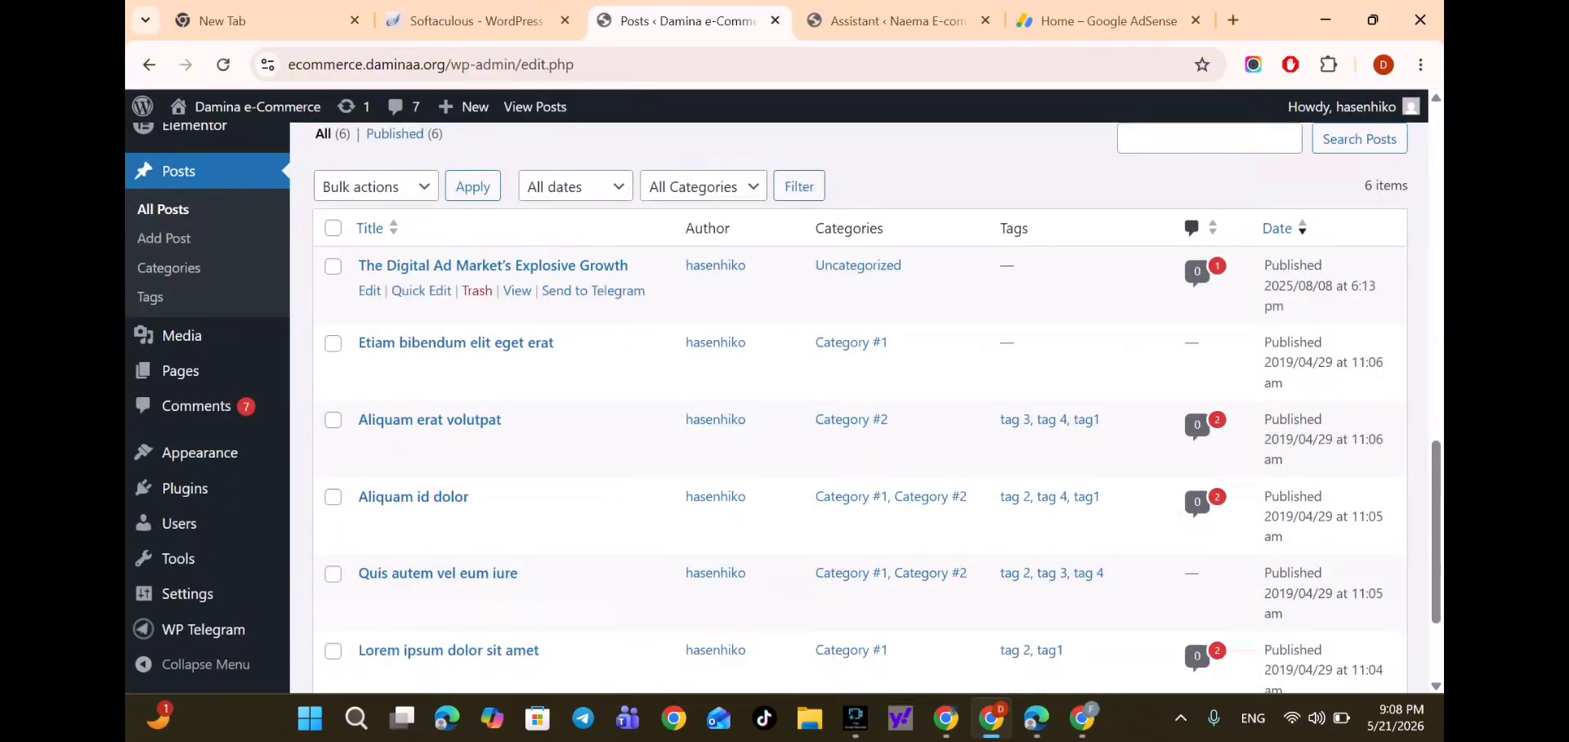
scroll(858, 409, down, 2)
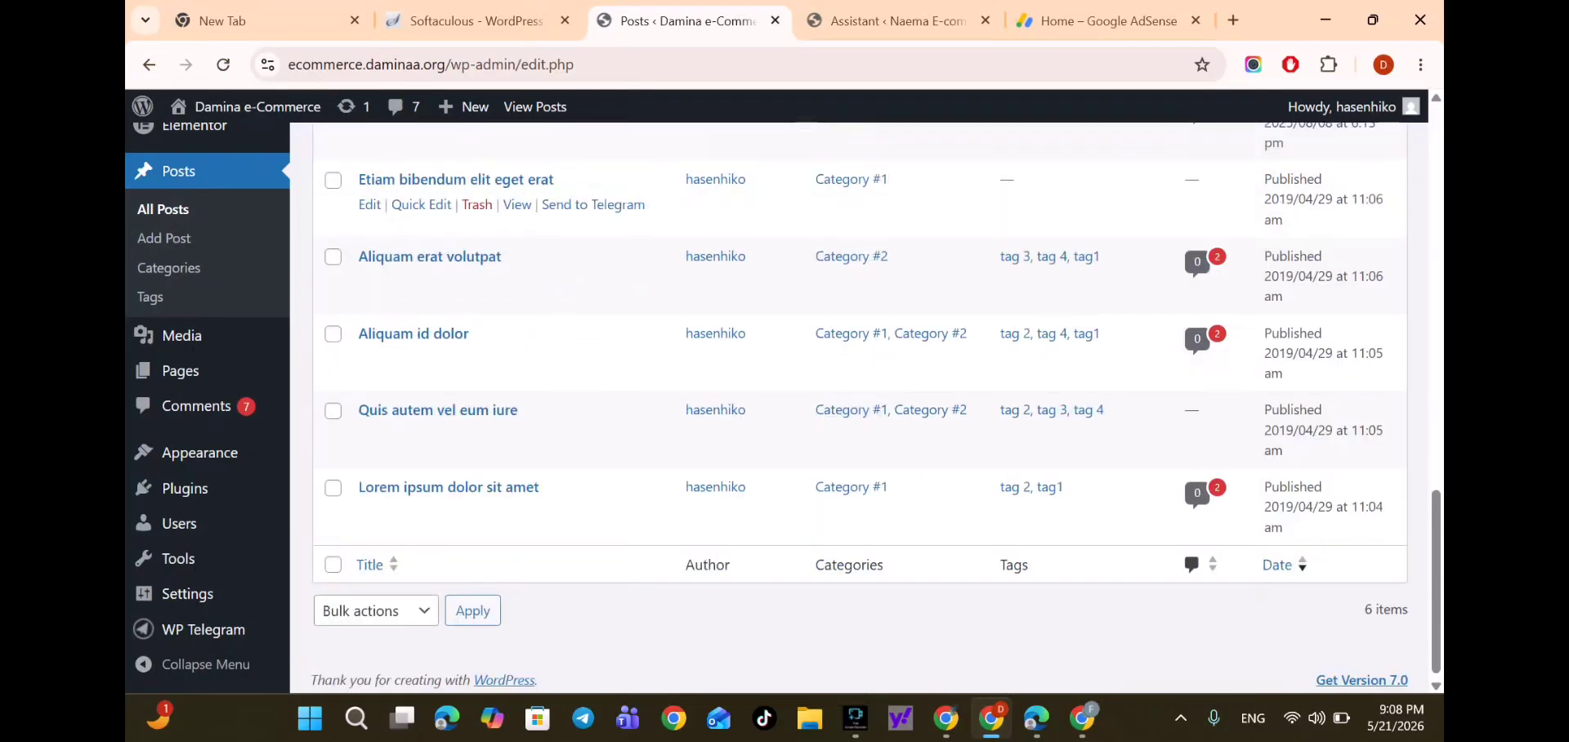
scroll(858, 327, up, 1)
click(517, 352)
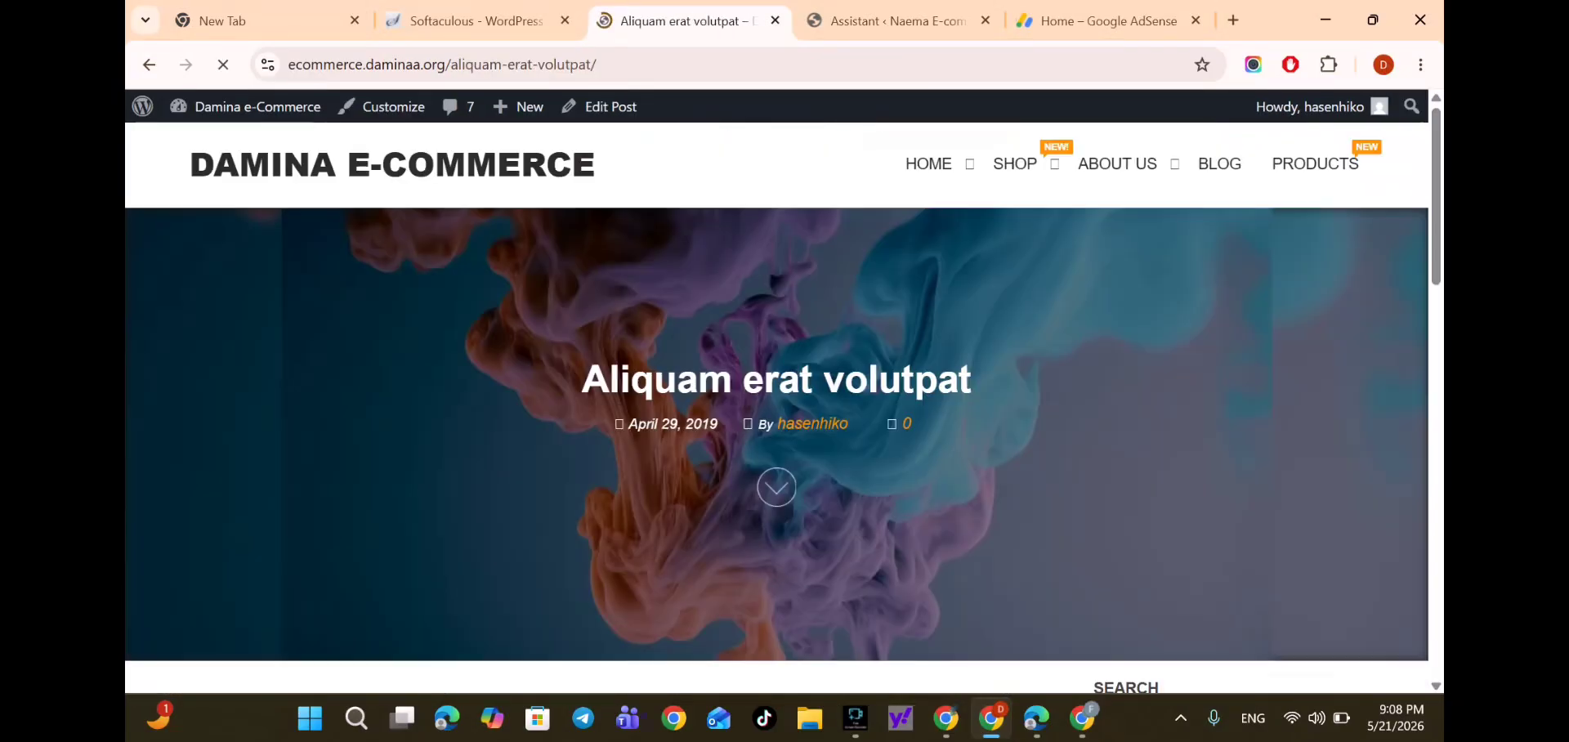
scroll(776, 408, down, 15)
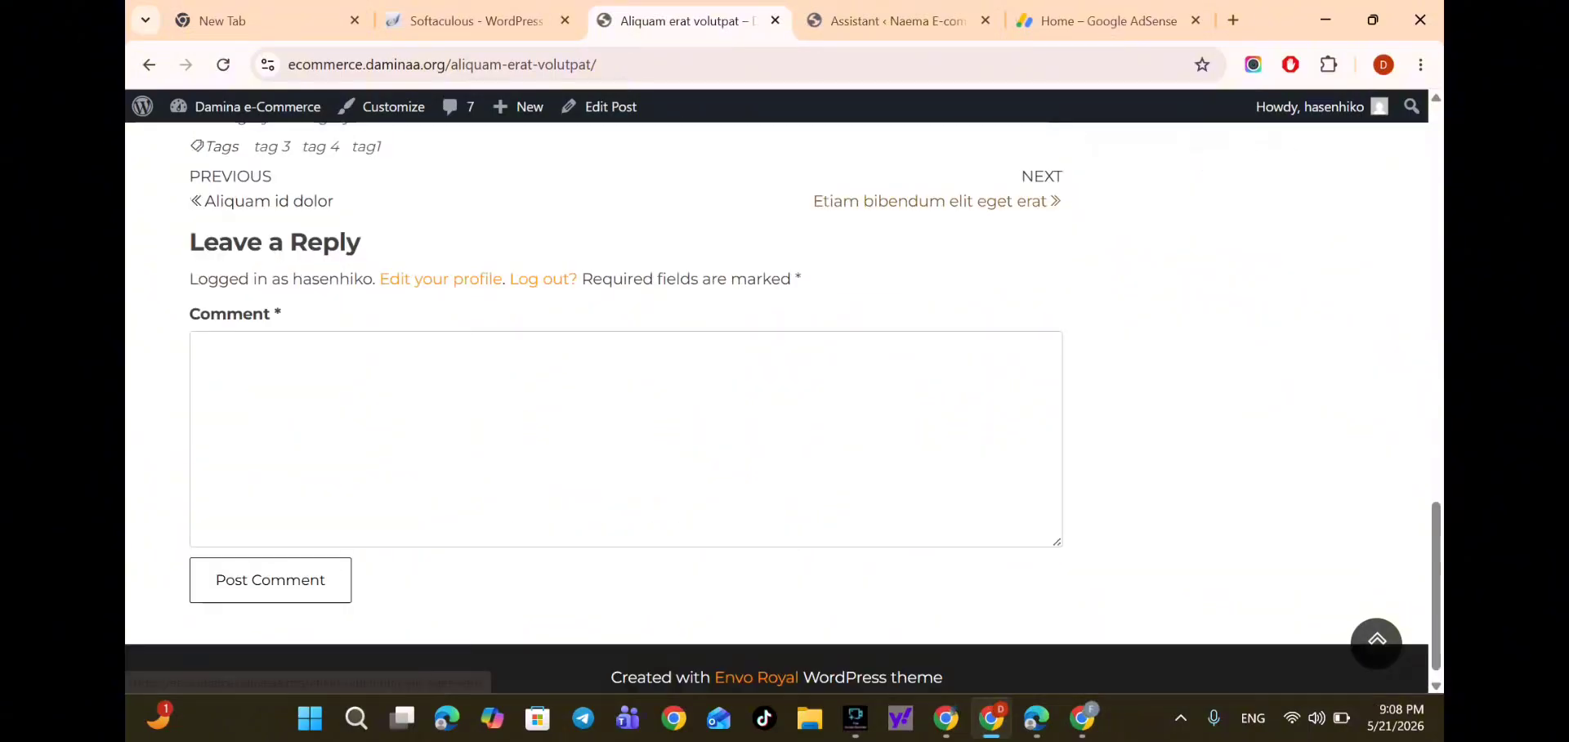
scroll(776, 409, up, 8)
scroll(777, 408, up, 10)
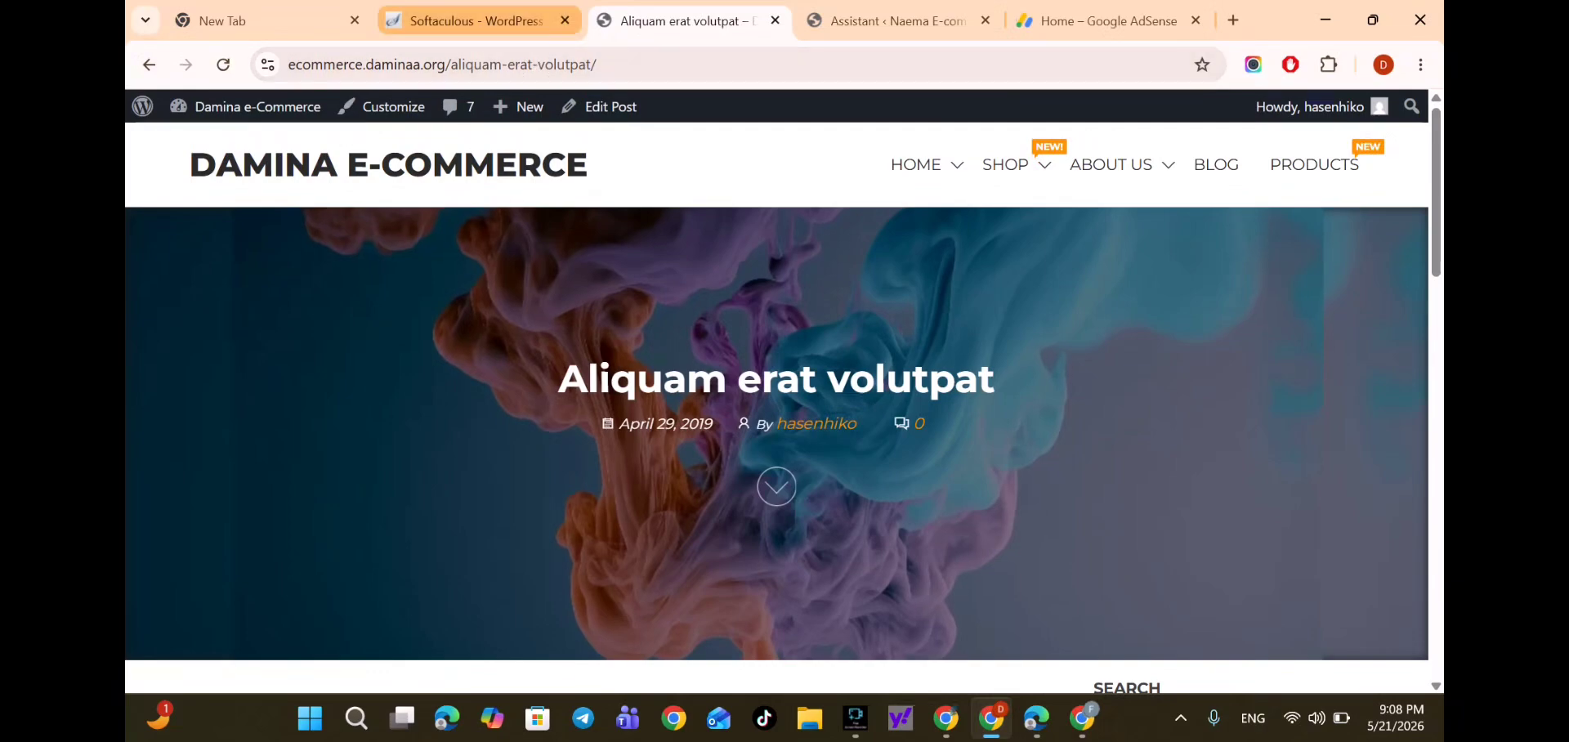
click(476, 20)
Check the Damina e-Commerce installation's usernames under Manage Users, then switch to the Naema assistant tab.
scroll(784, 393, down, 2)
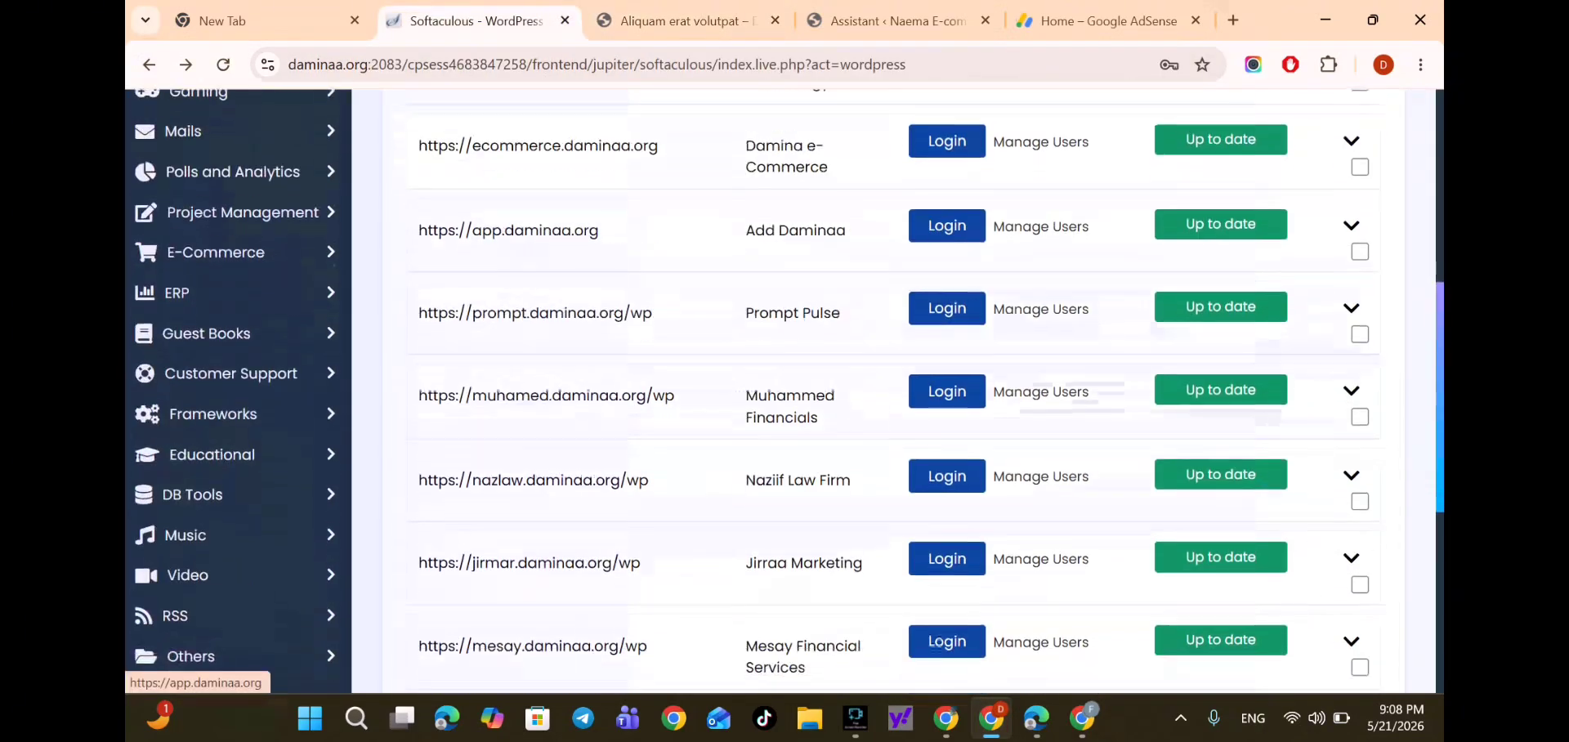
scroll(785, 392, up, 2)
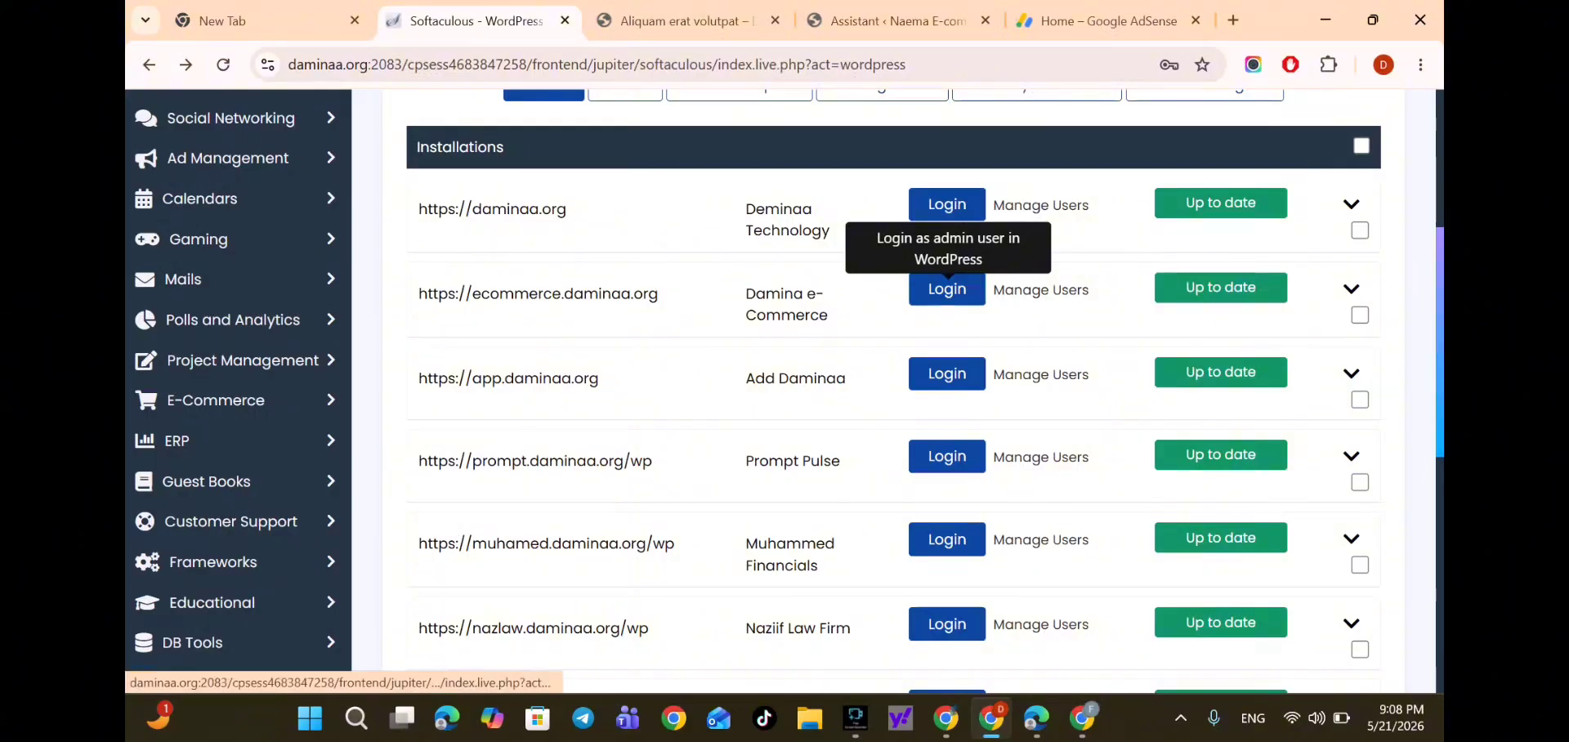
scroll(947, 286, down, 1)
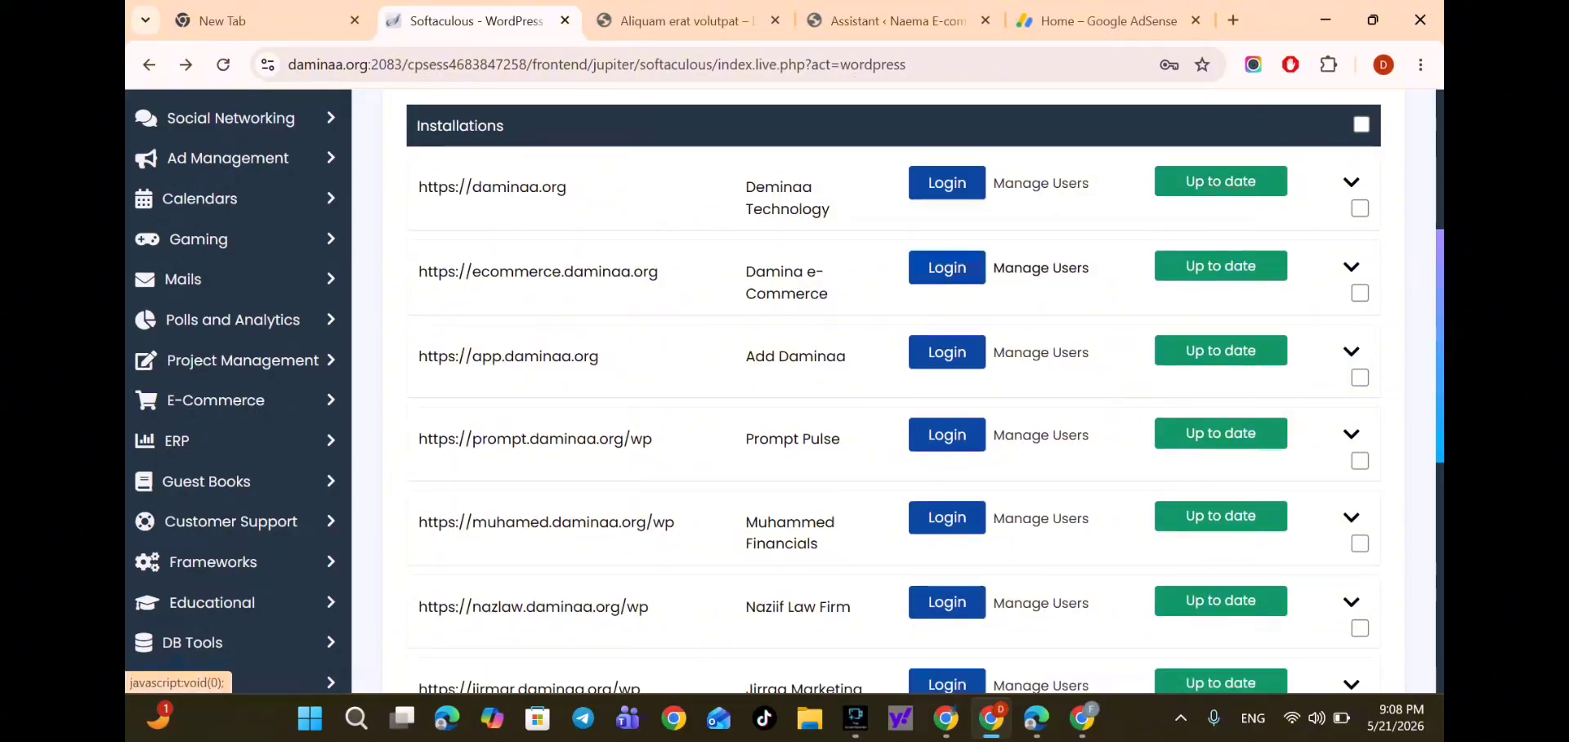
click(1040, 268)
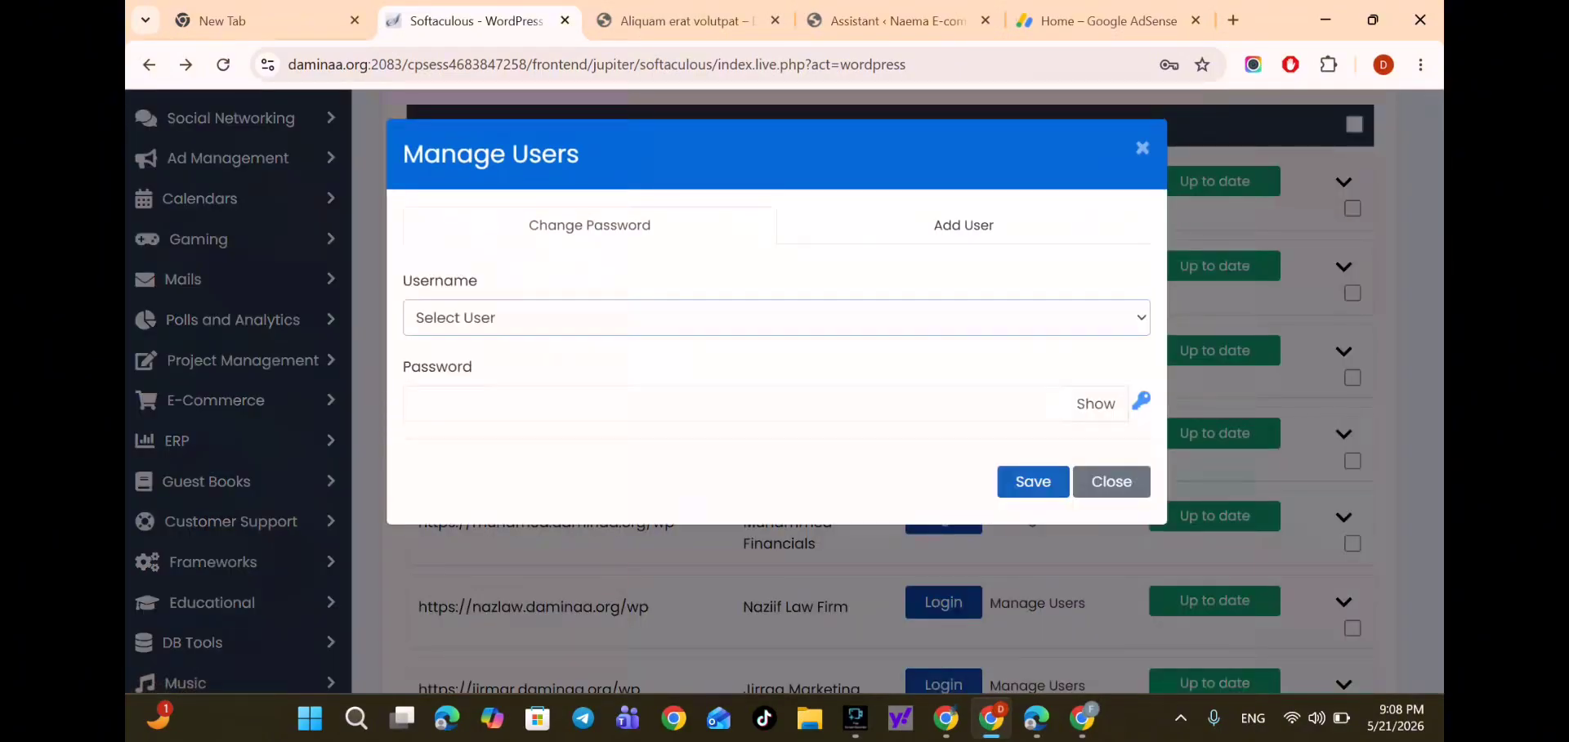
click(777, 318)
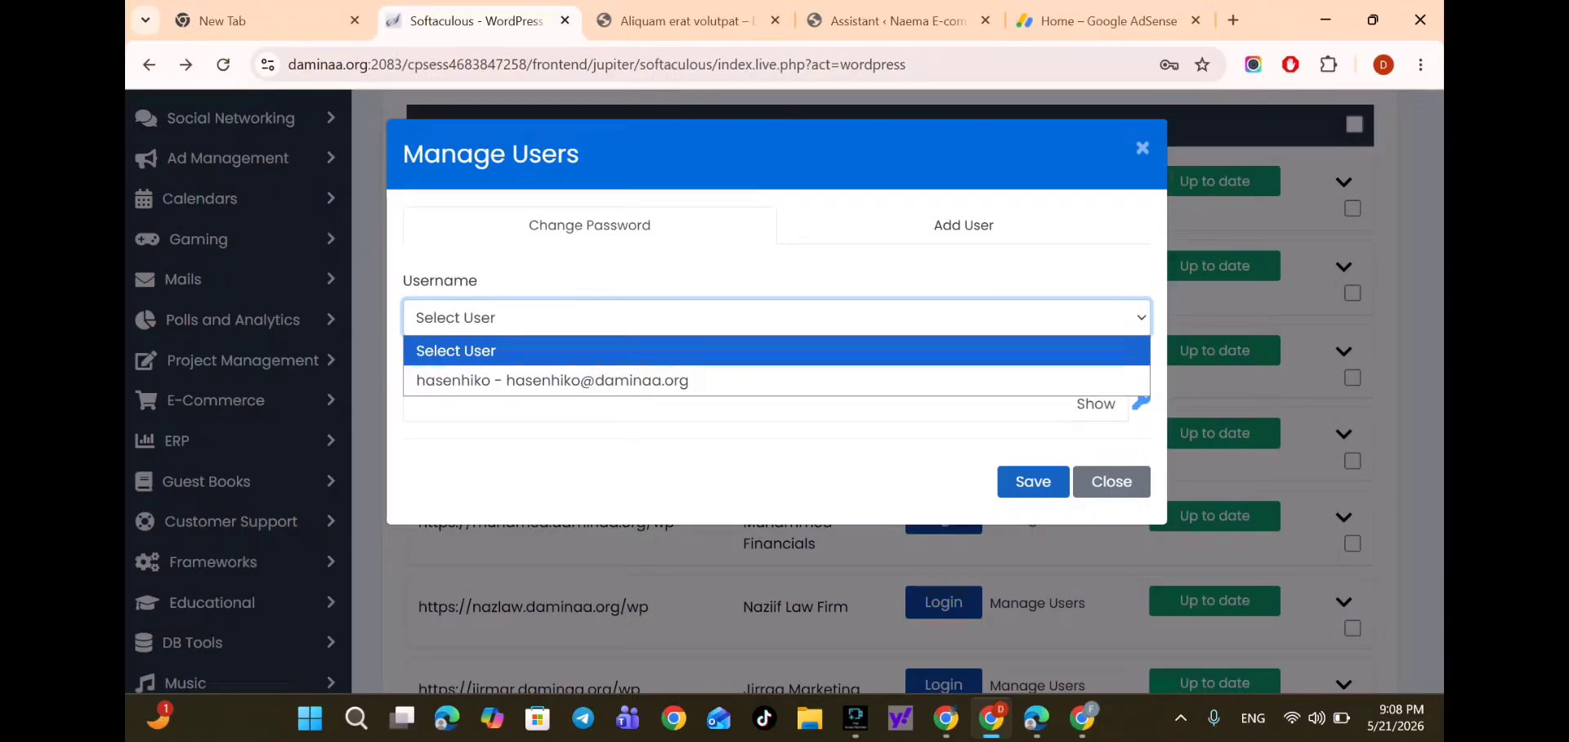
click(777, 318)
click(776, 317)
click(777, 318)
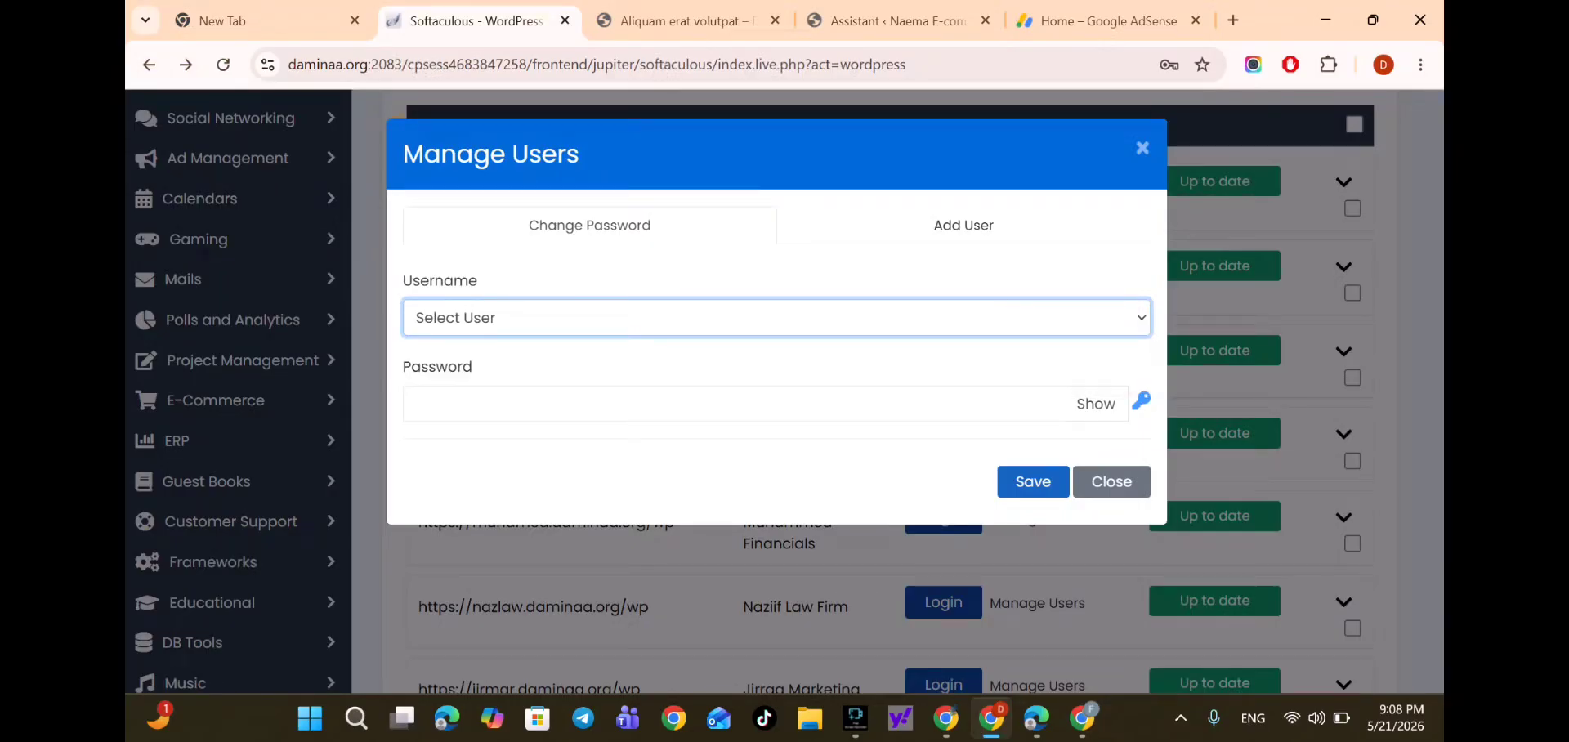
click(776, 317)
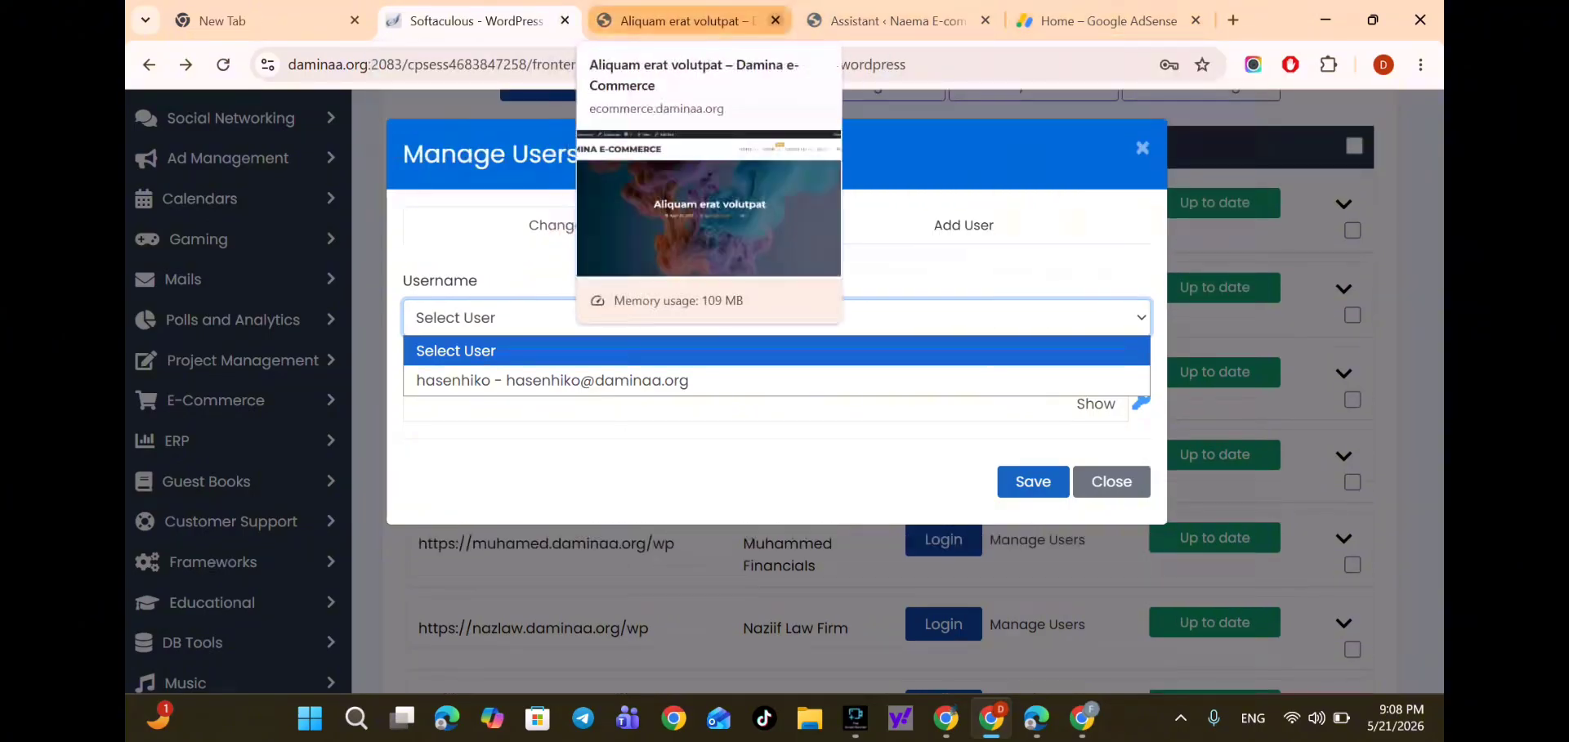
click(890, 20)
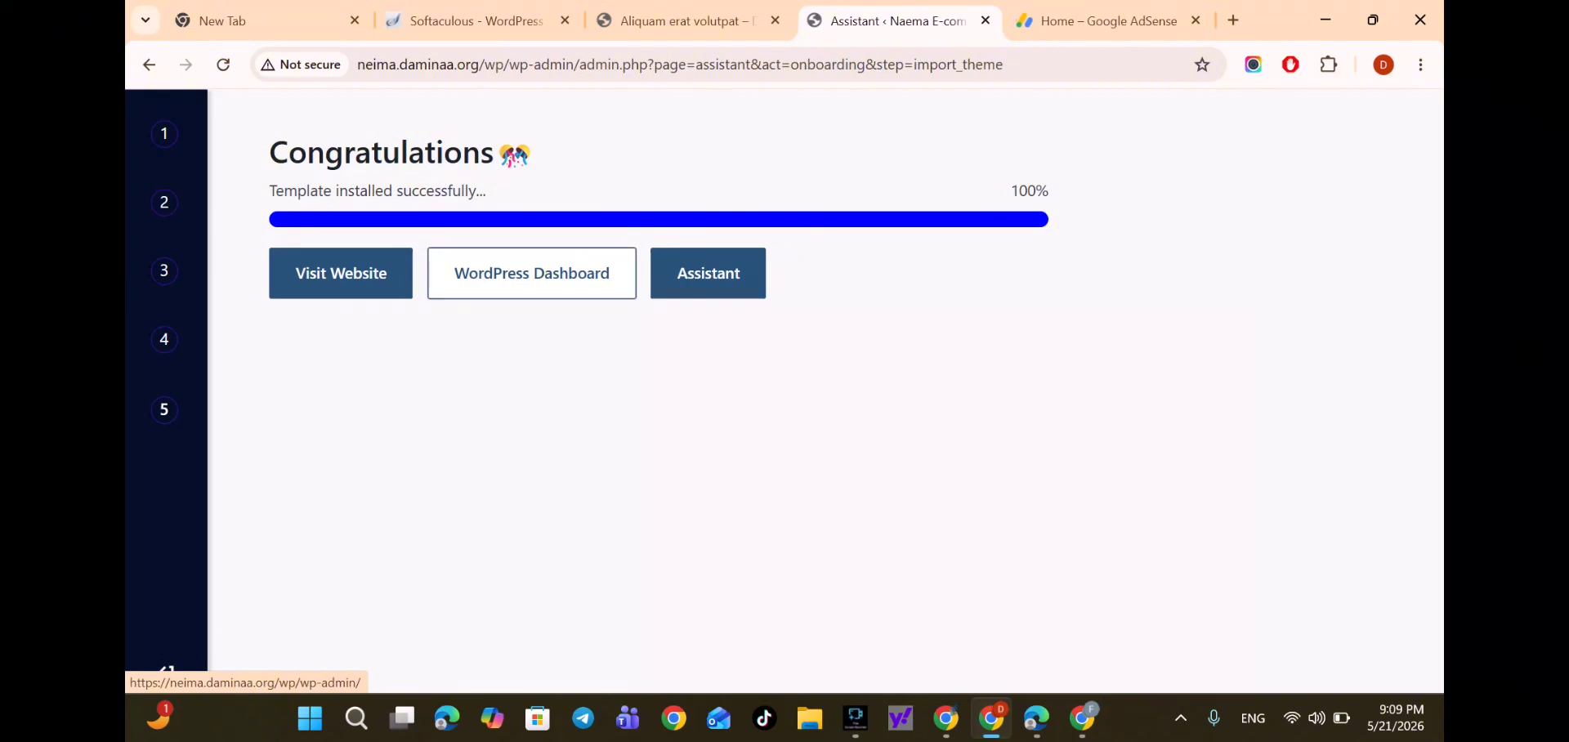
Open the Naema E-commerce Shop dashboard and go to the WooCommerce Payments settings.
click(532, 273)
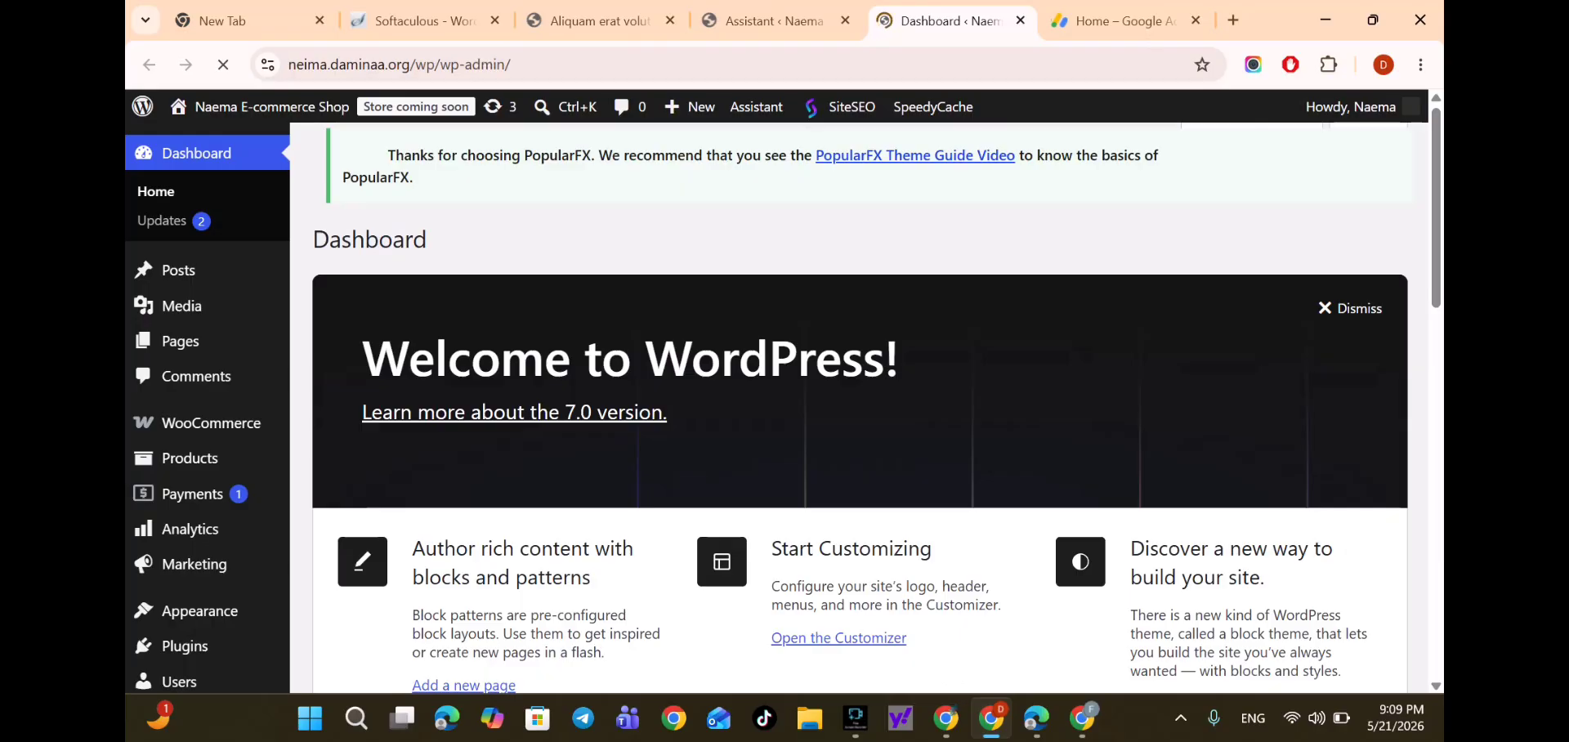
scroll(858, 409, down, 3)
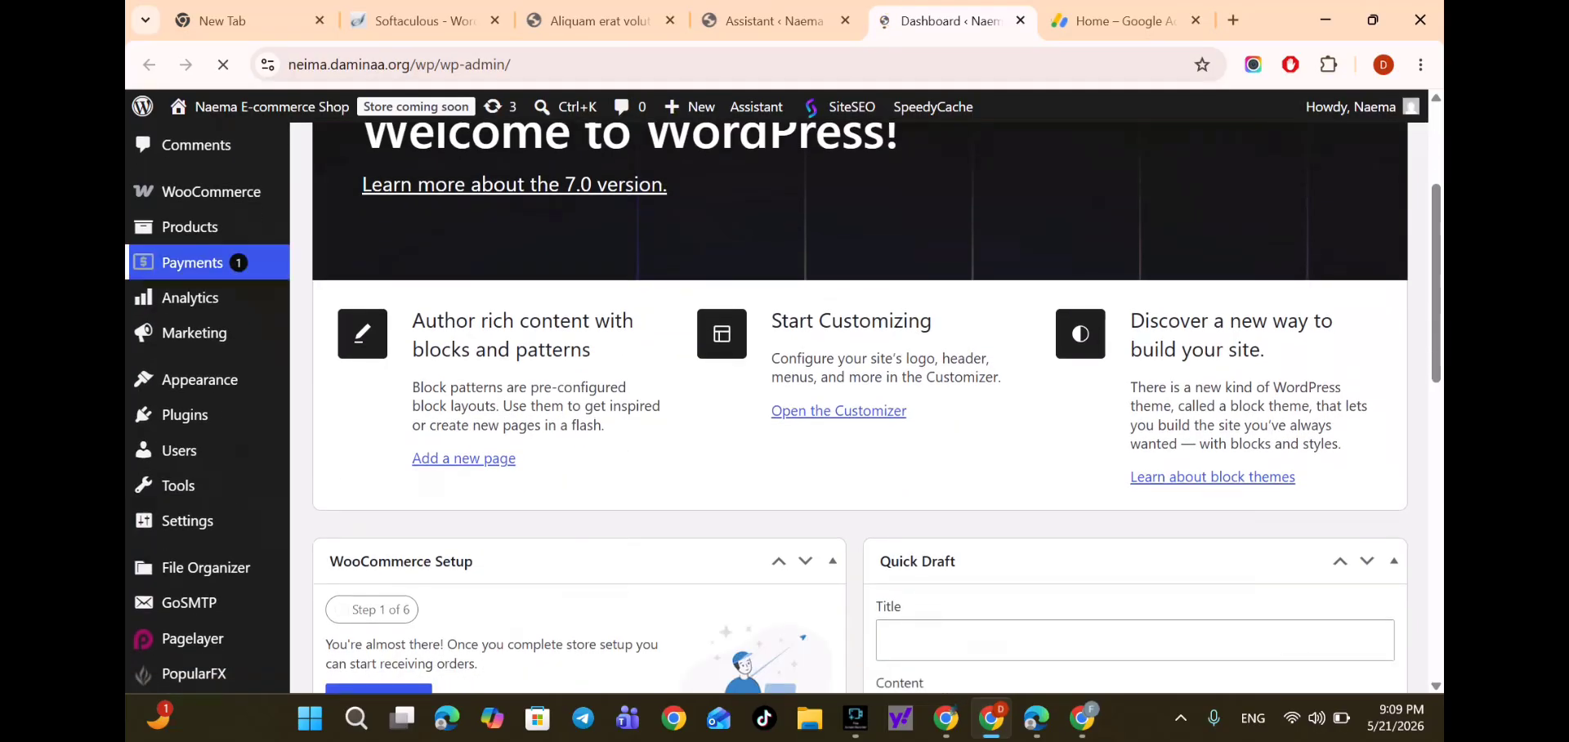
scroll(192, 262, up, 1)
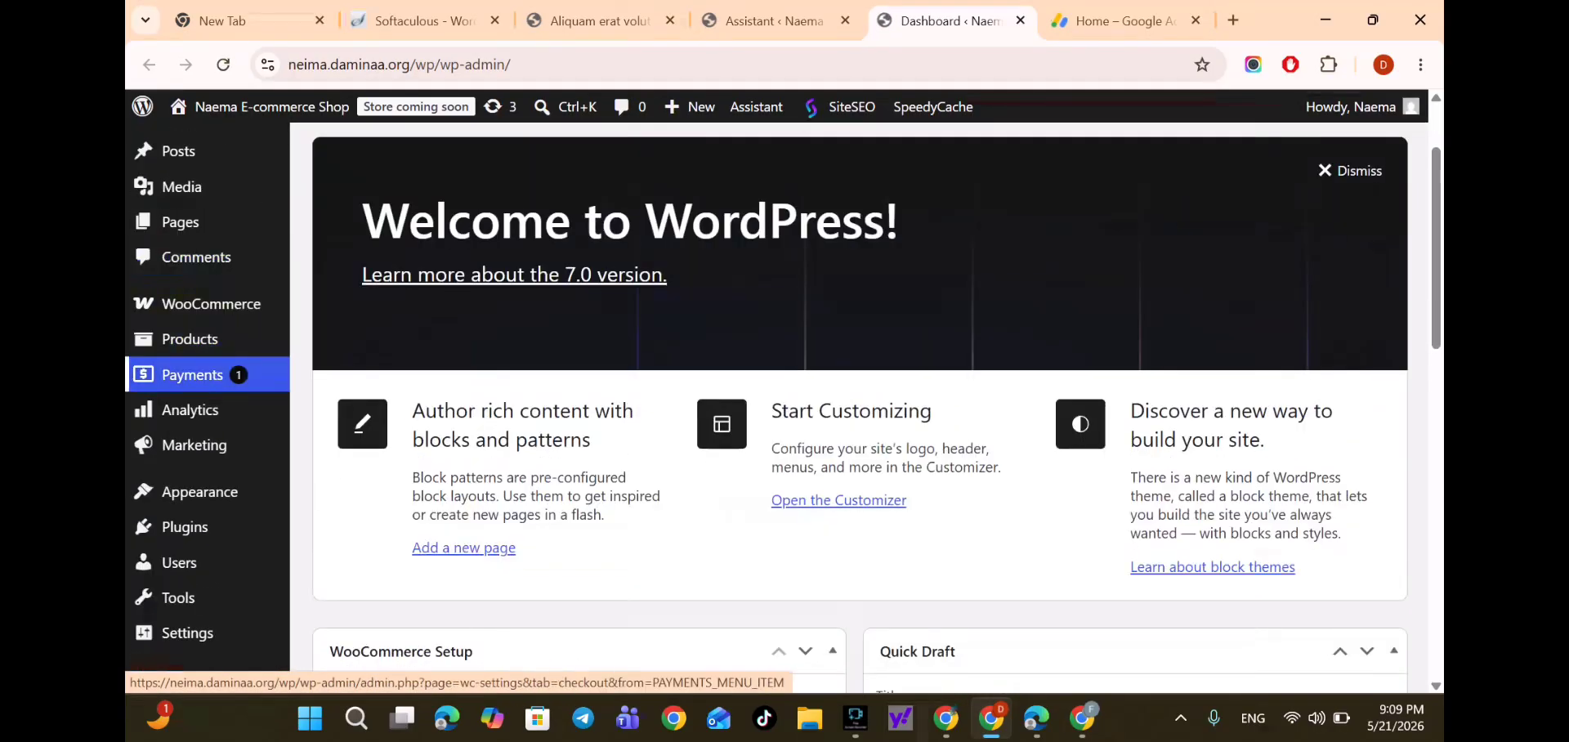
click(192, 374)
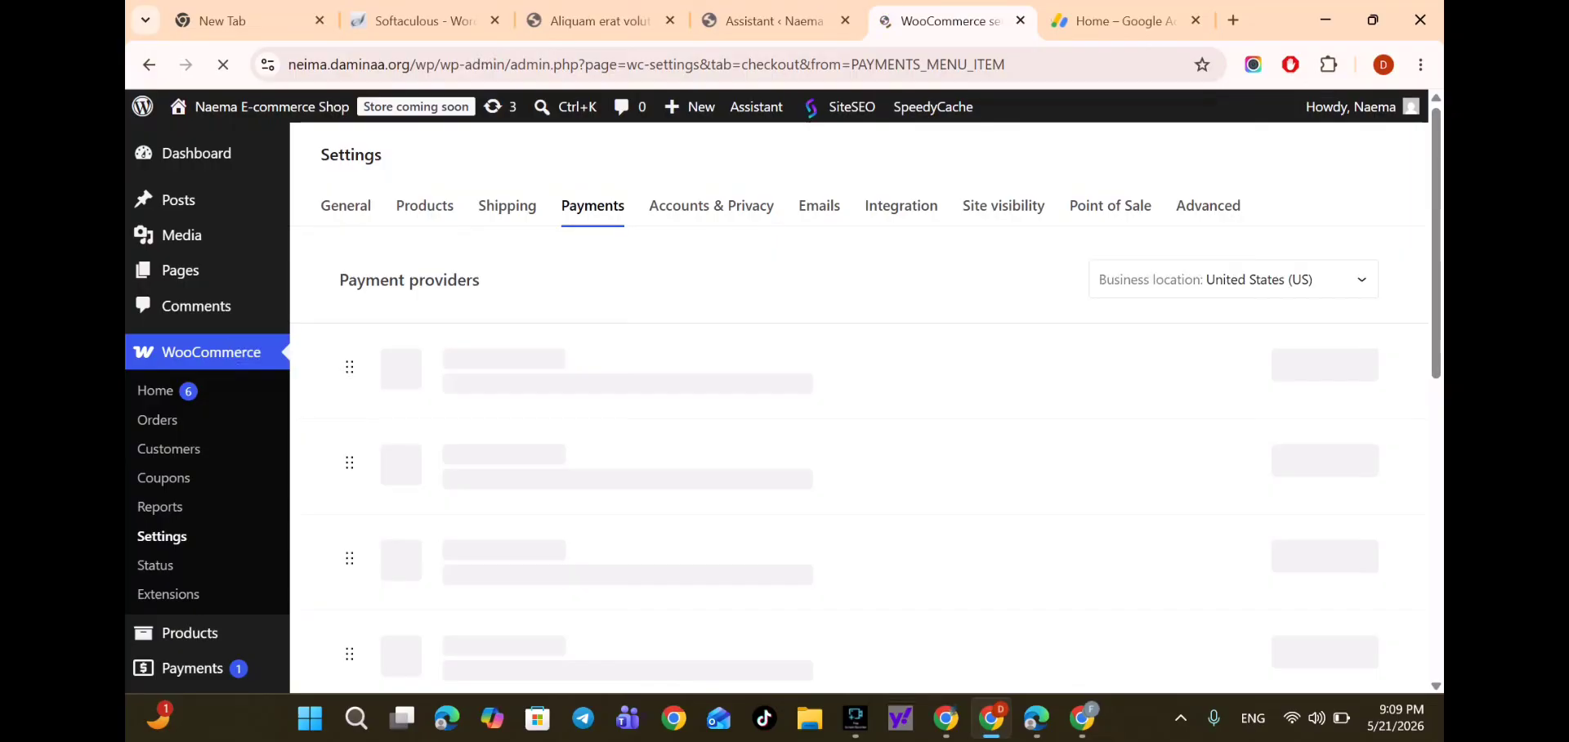
Review the Woo, PayPal and offline payment providers, then visit the Naema shop home page.
scroll(858, 433, down, 1)
scroll(859, 433, up, 1)
scroll(858, 433, down, 3)
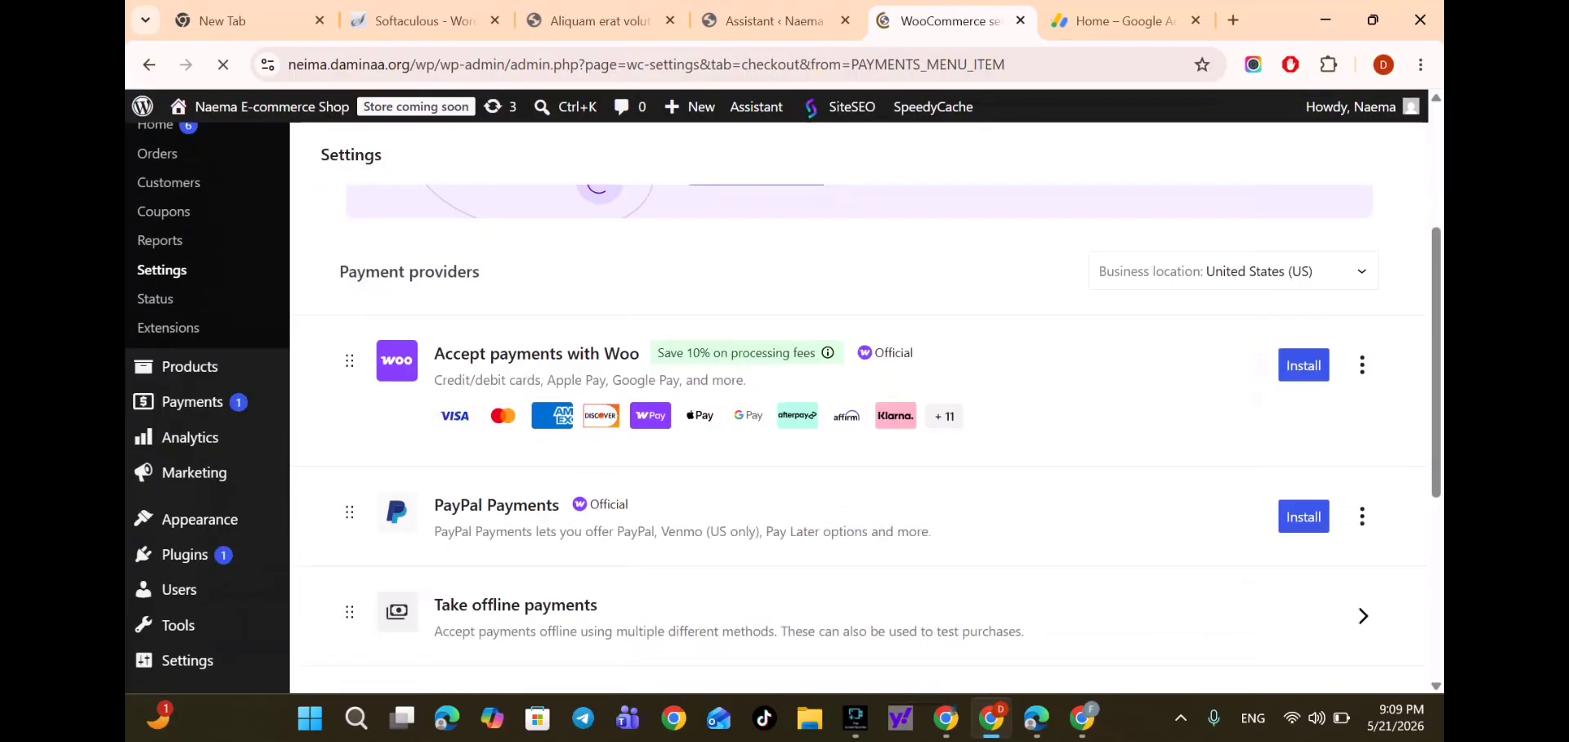
scroll(858, 433, down, 3)
scroll(858, 433, up, 4)
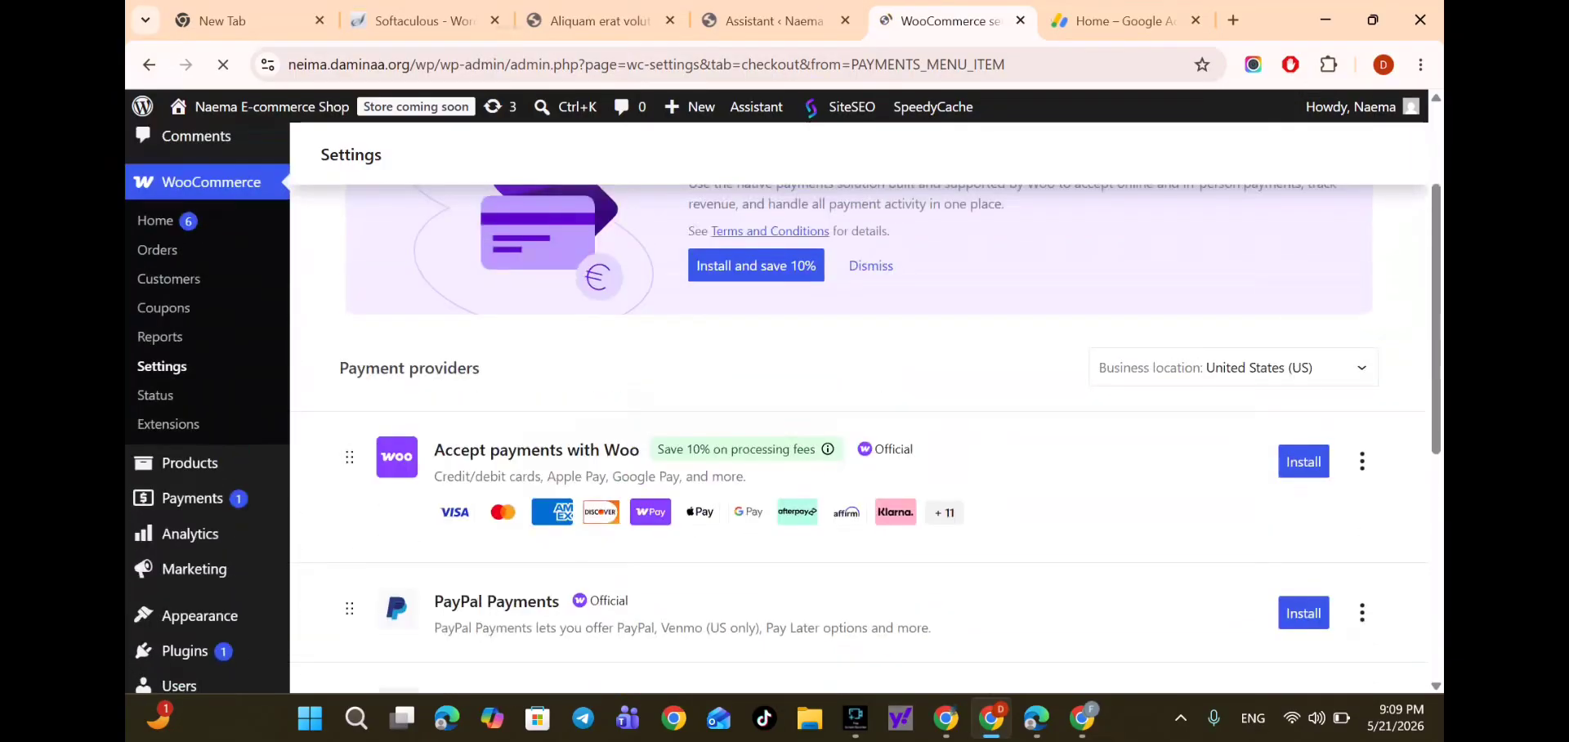
scroll(859, 434, up, 2)
scroll(858, 433, down, 5)
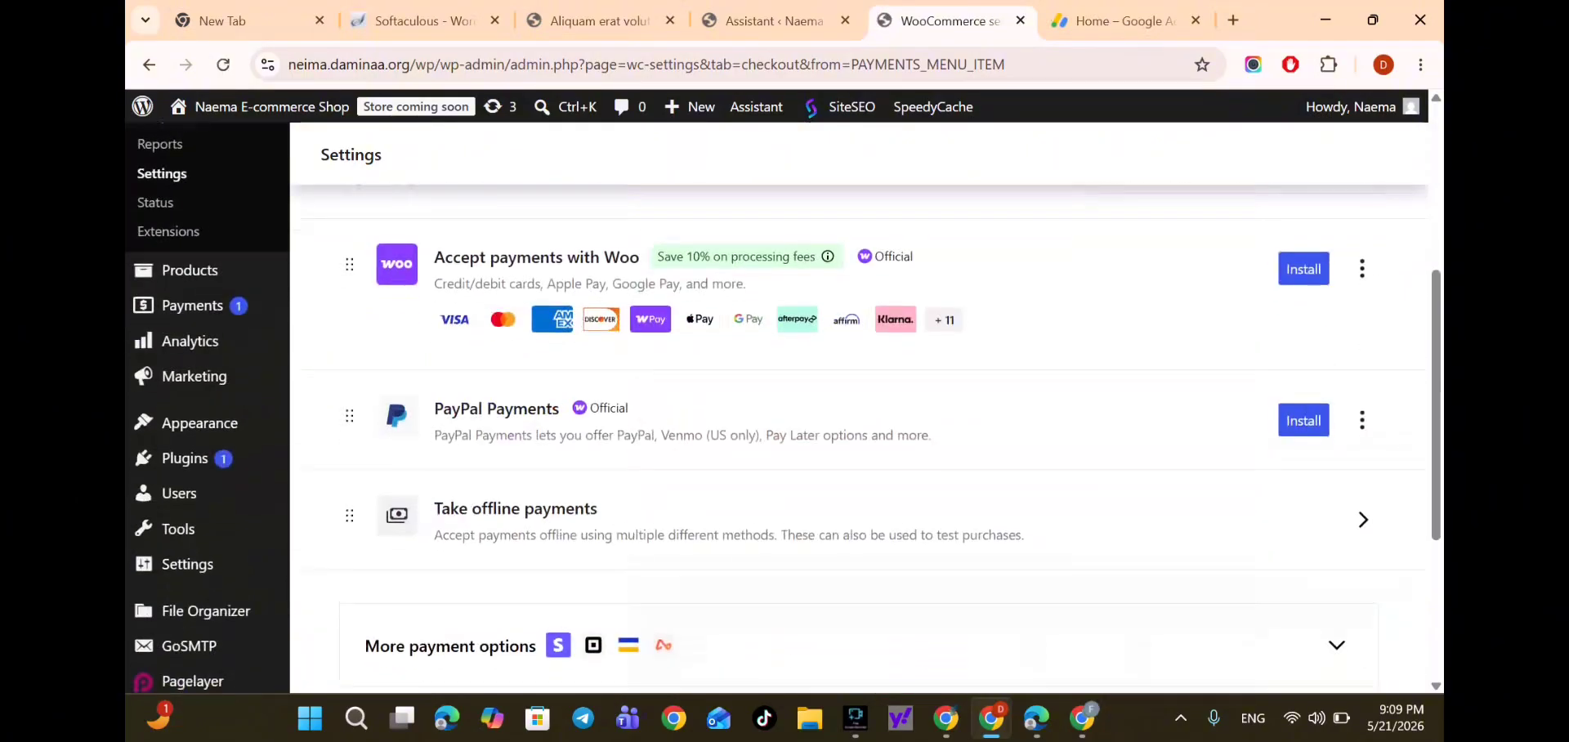
scroll(858, 433, up, 5)
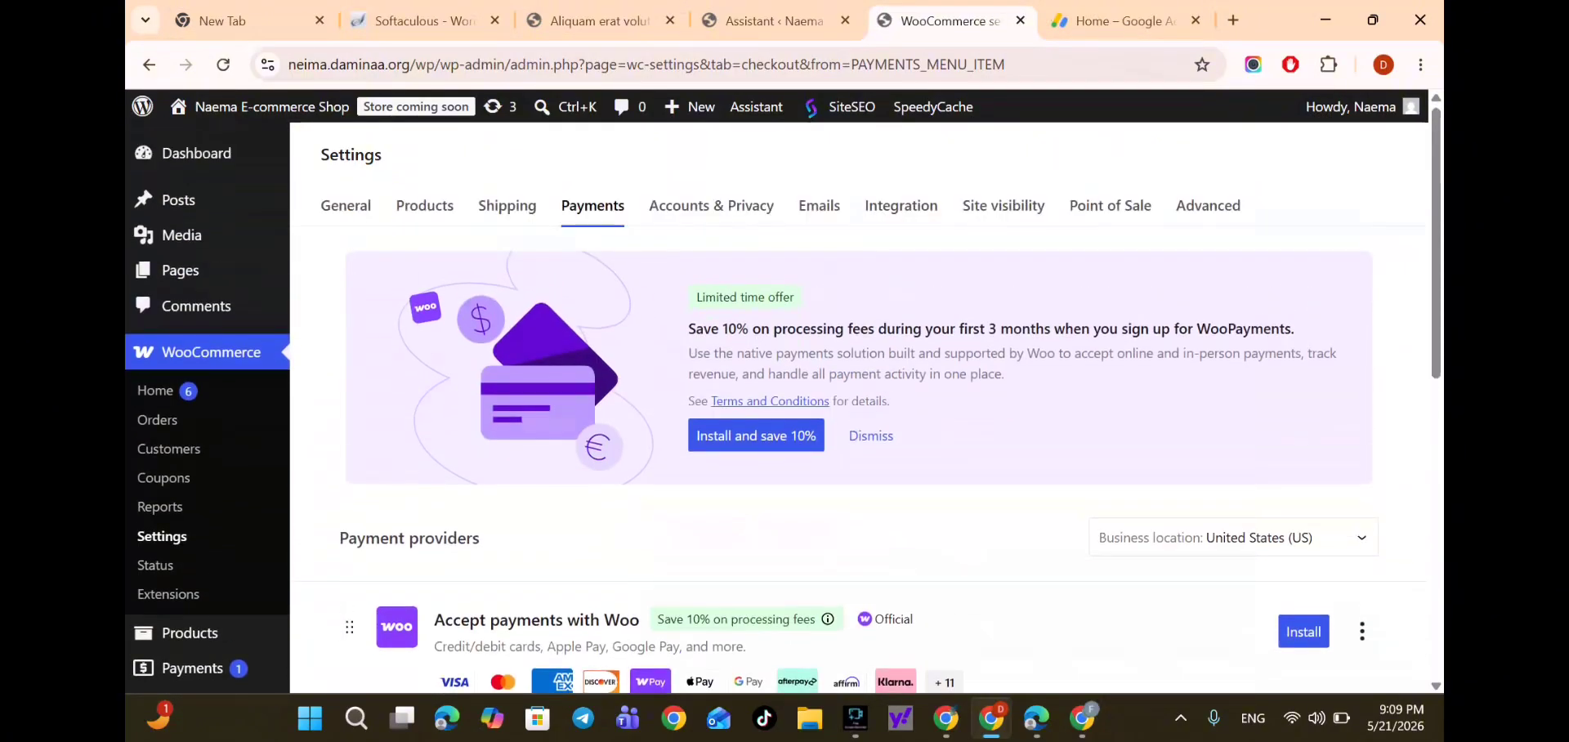
scroll(858, 433, up, 1)
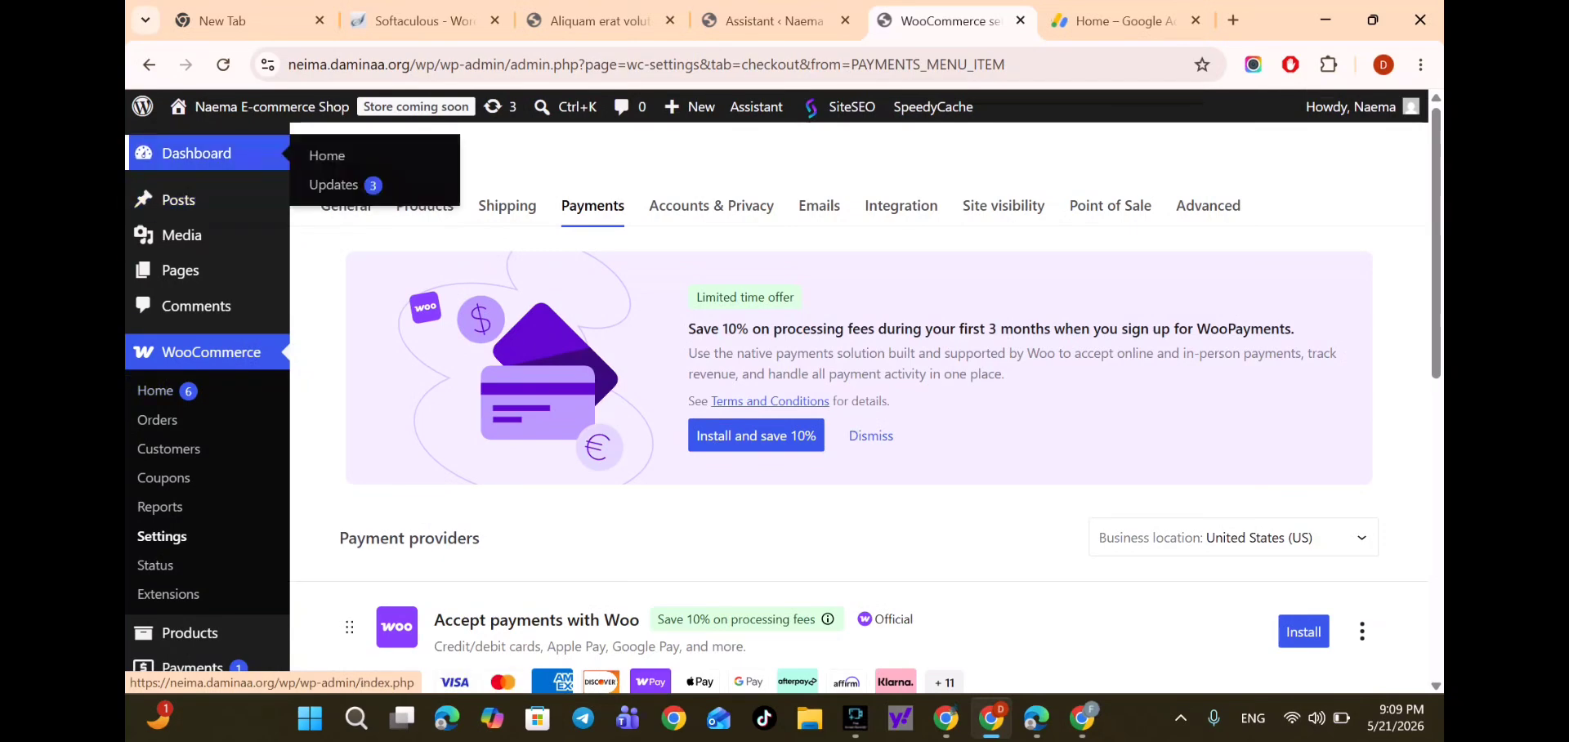
mouse_move(272, 107)
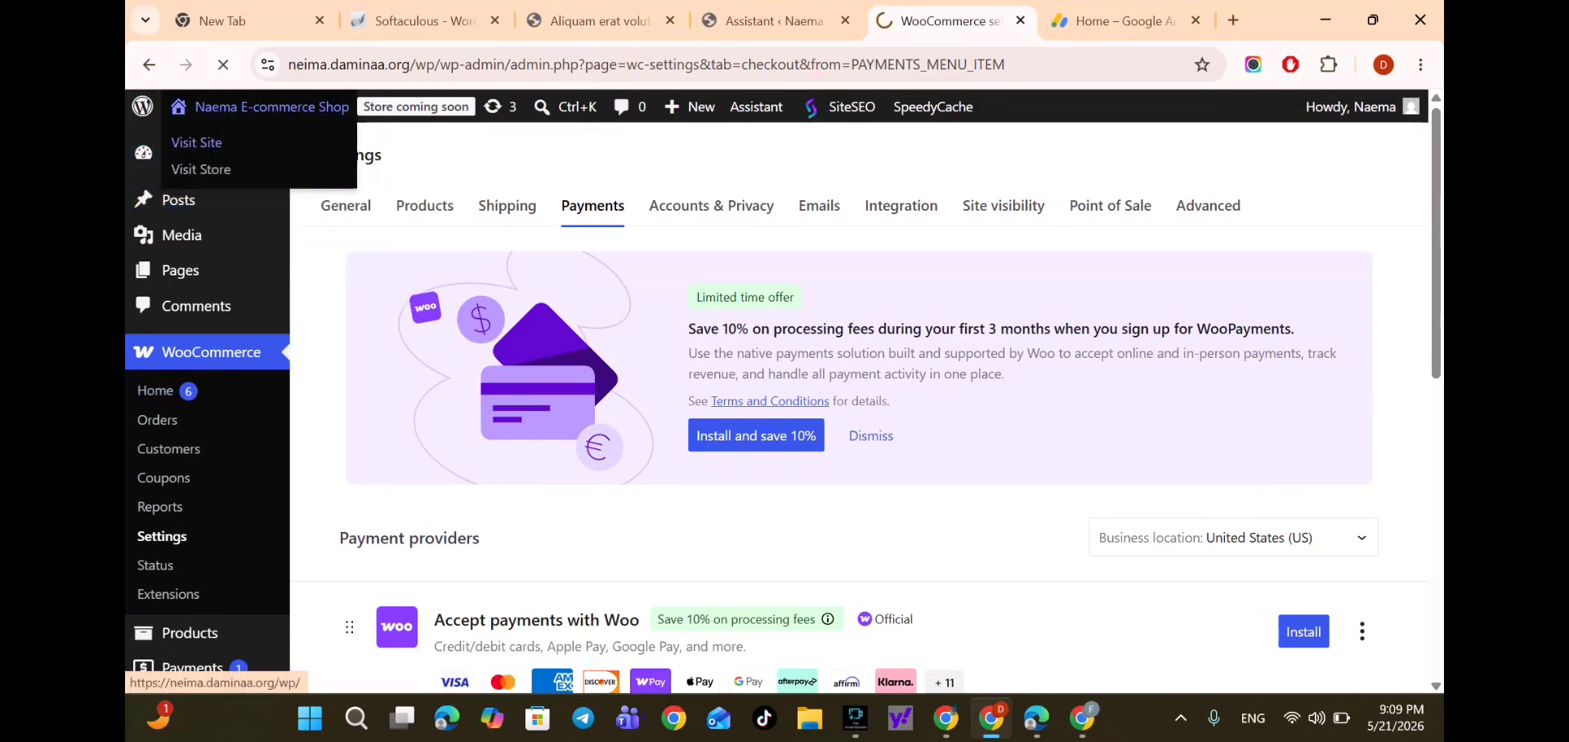
scroll(858, 408, down, 1)
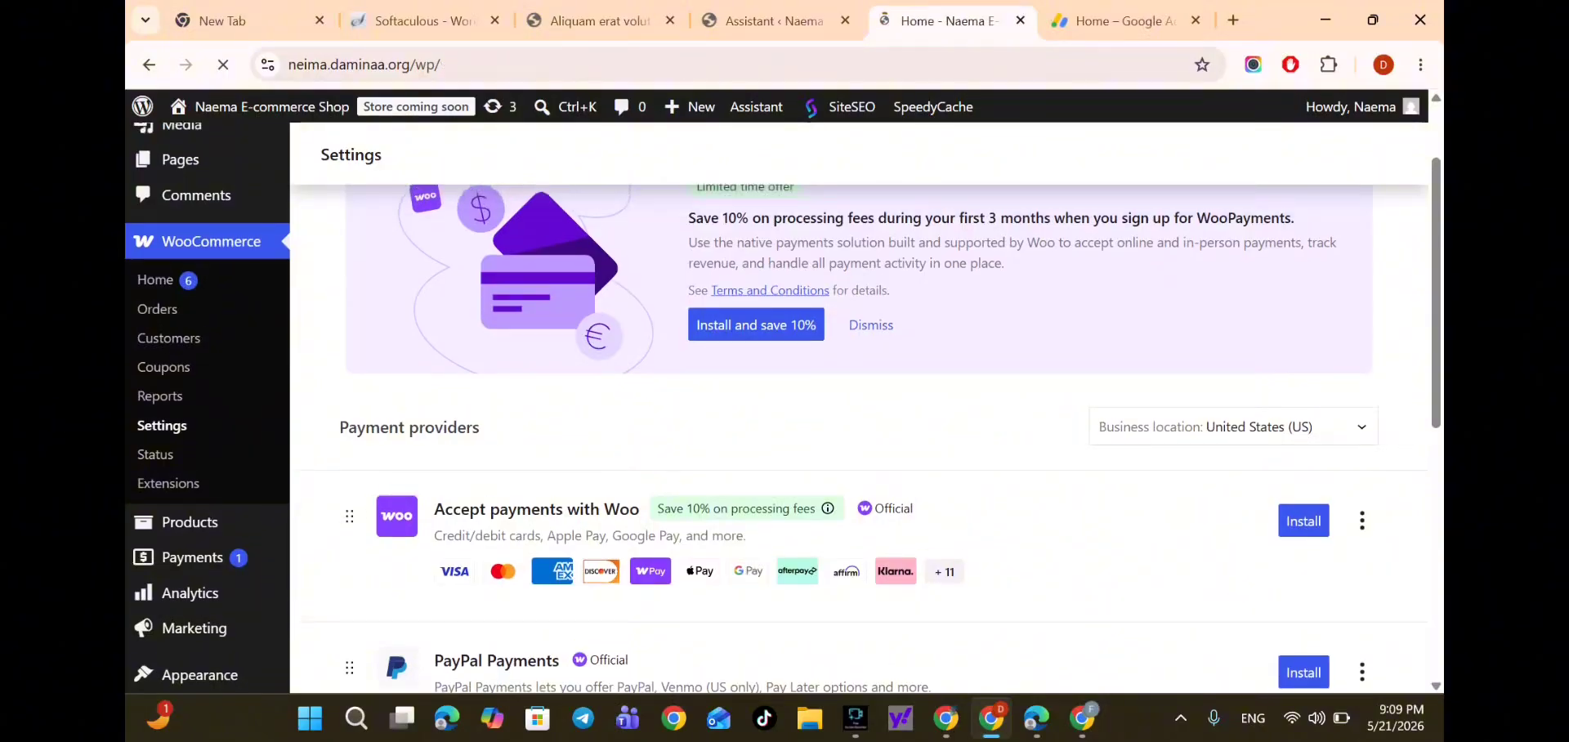
Scroll through the Option 5 shop home page sections, then go back to Payments settings.
scroll(777, 408, down, 3)
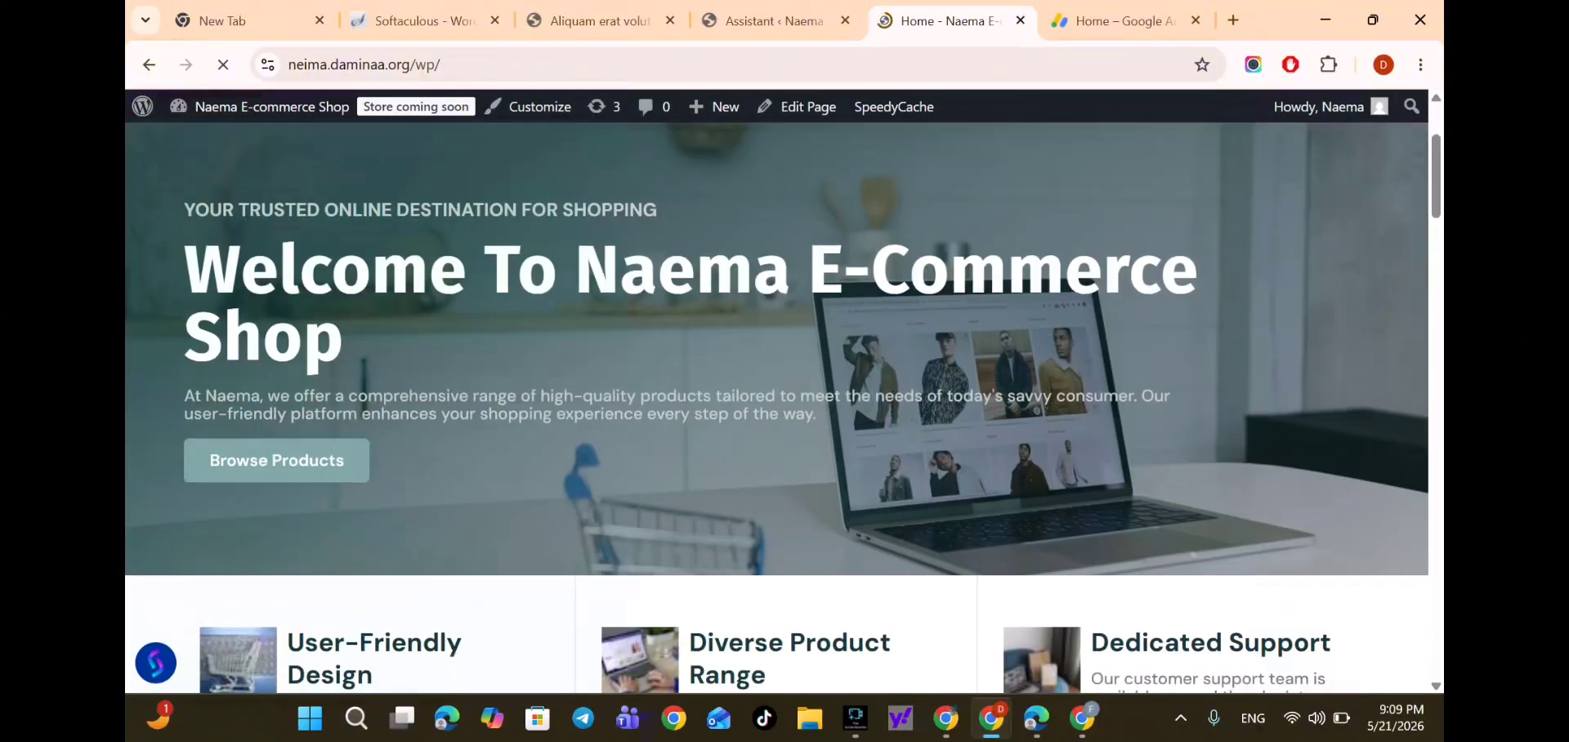
scroll(776, 408, down, 15)
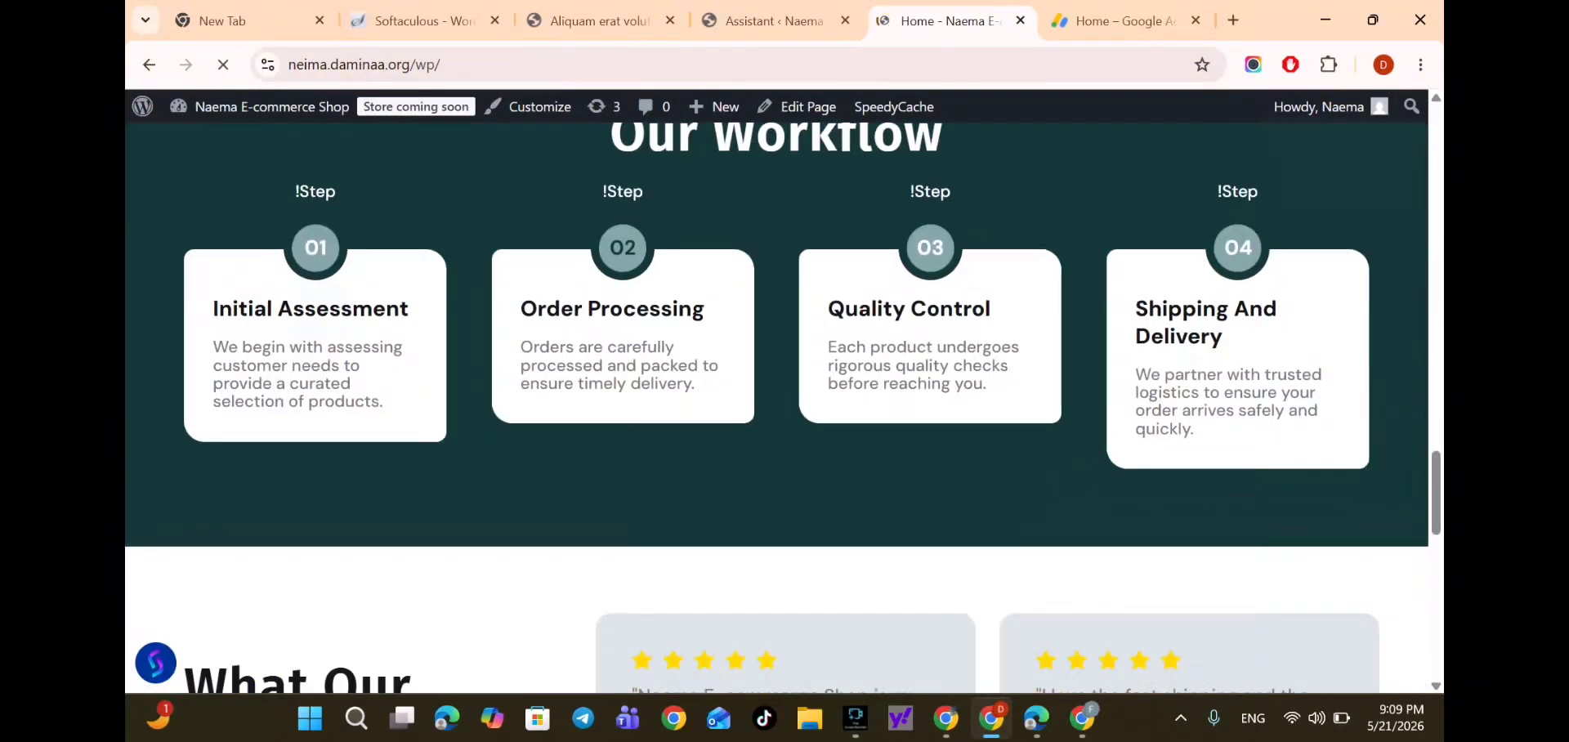
scroll(776, 408, down, 2)
scroll(776, 408, up, 15)
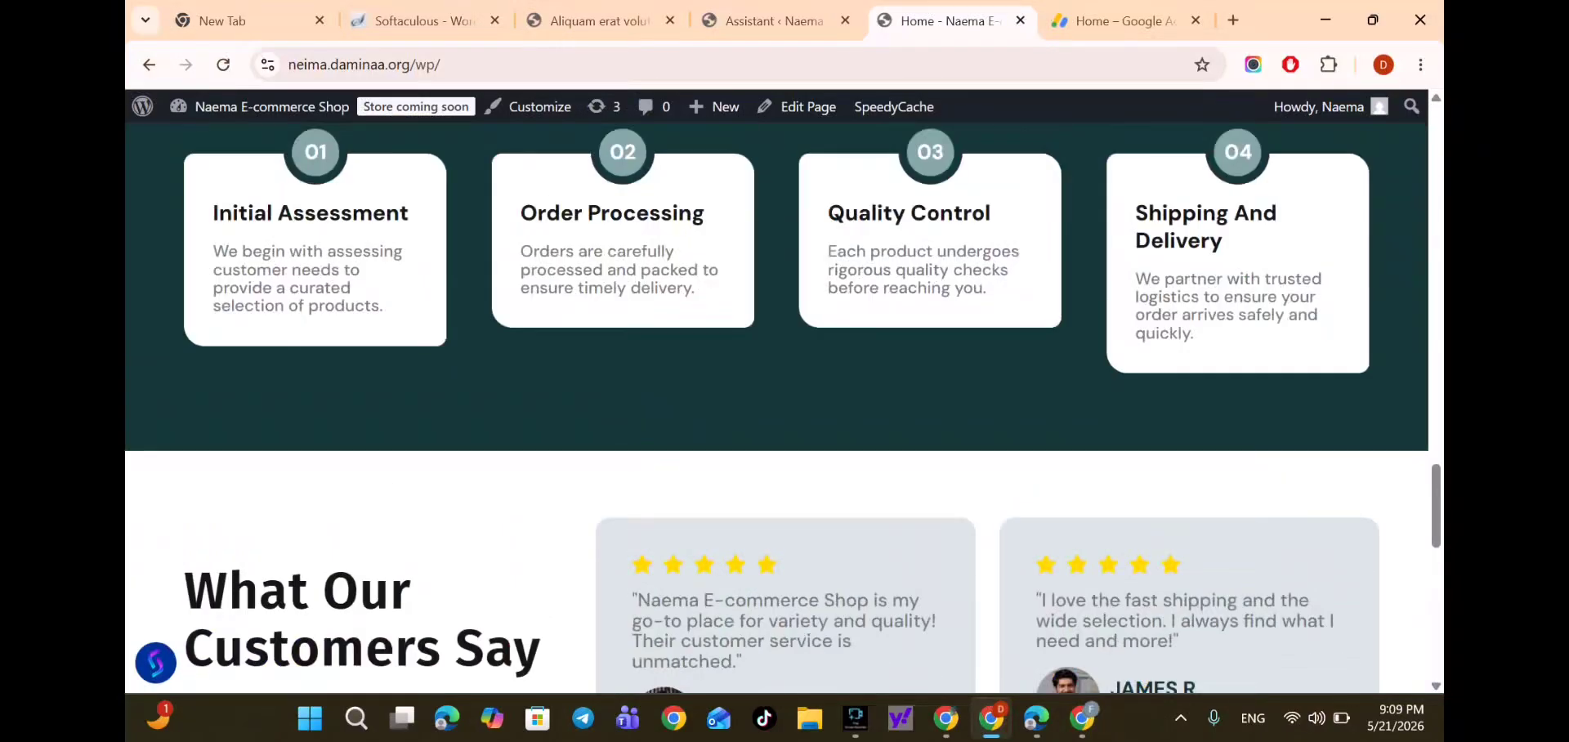
scroll(777, 408, up, 6)
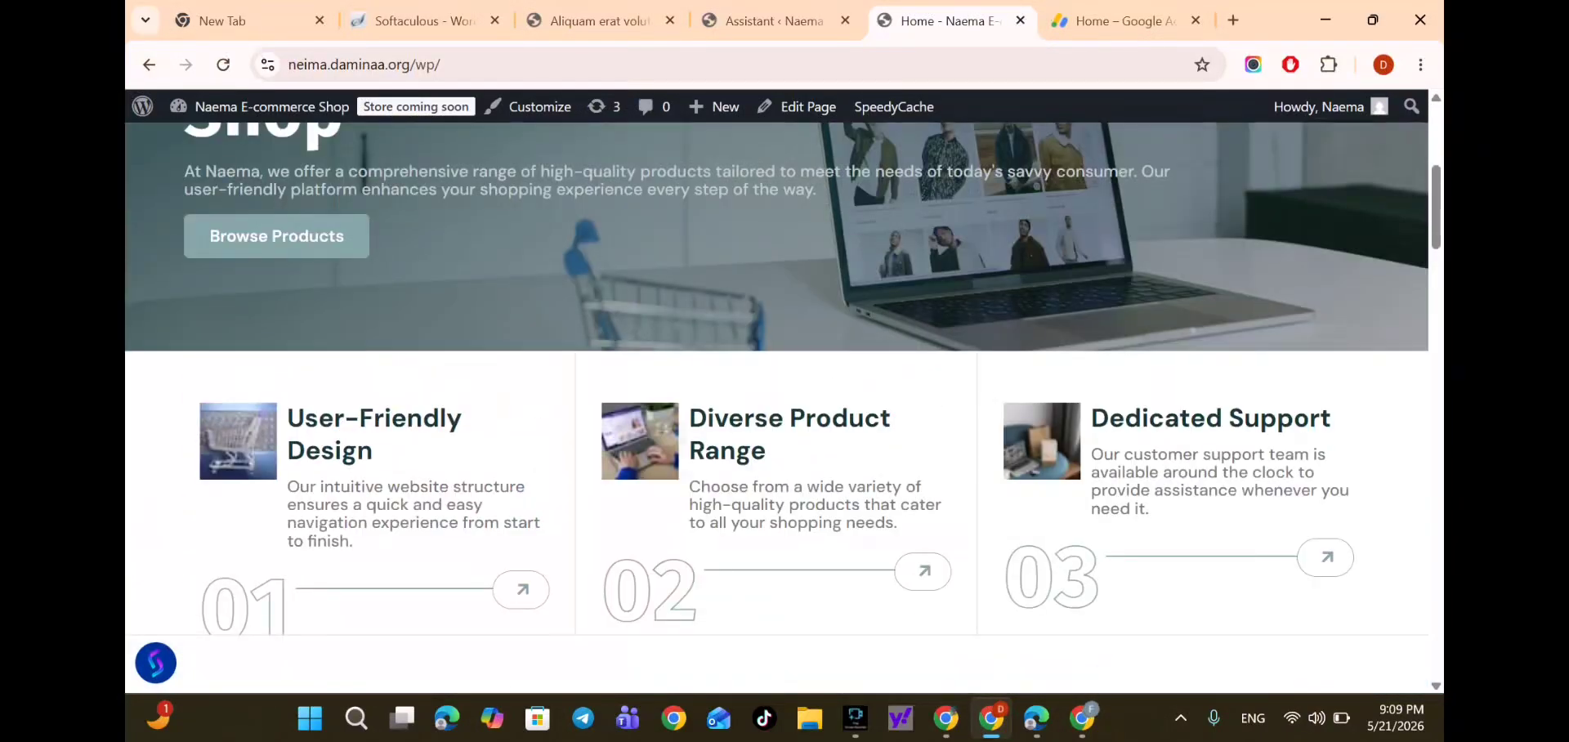
click(149, 65)
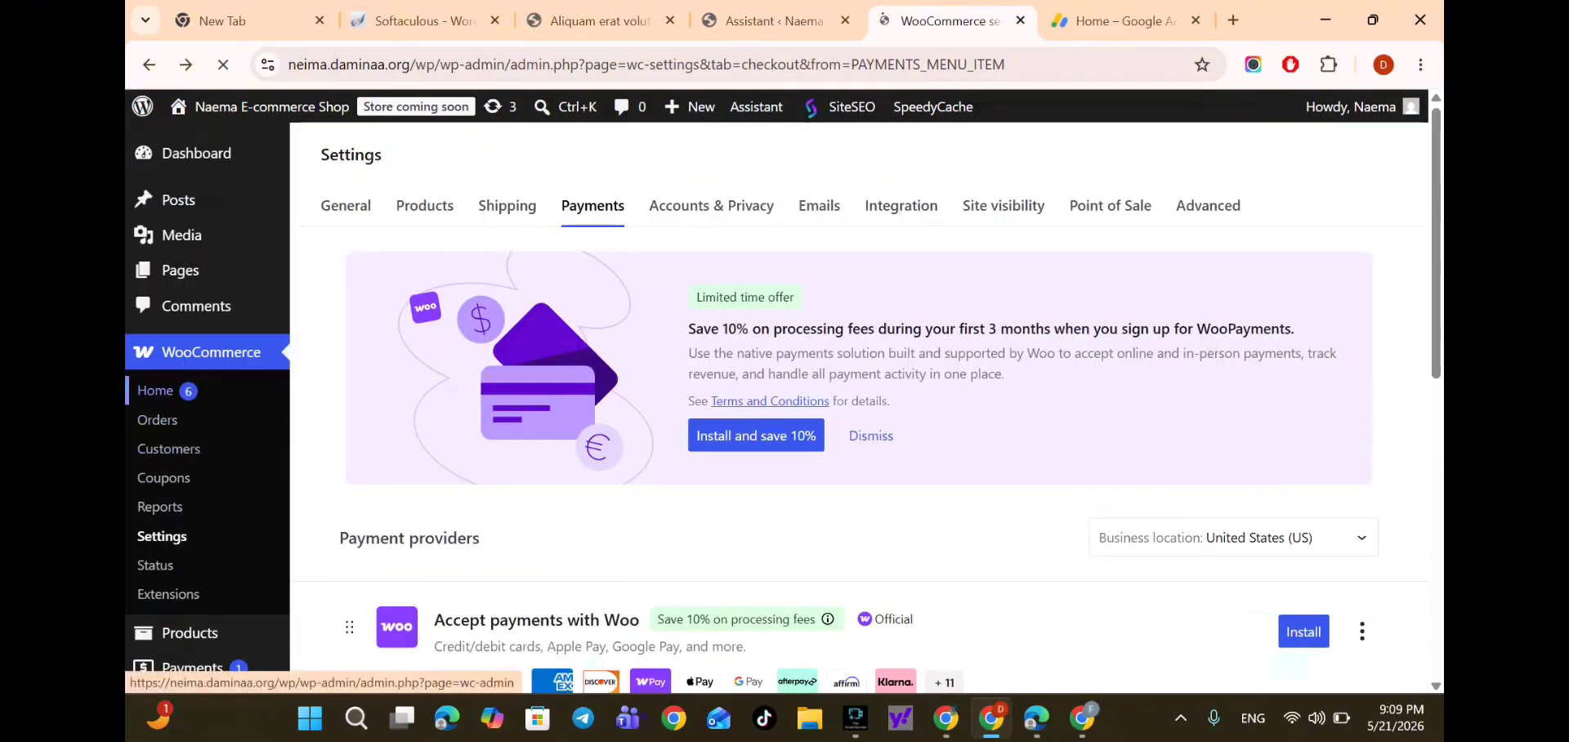
Update Akismet Anti-spam from version 5.6 to 5.7 on the Installed Plugins page.
scroll(193, 668, down, 2)
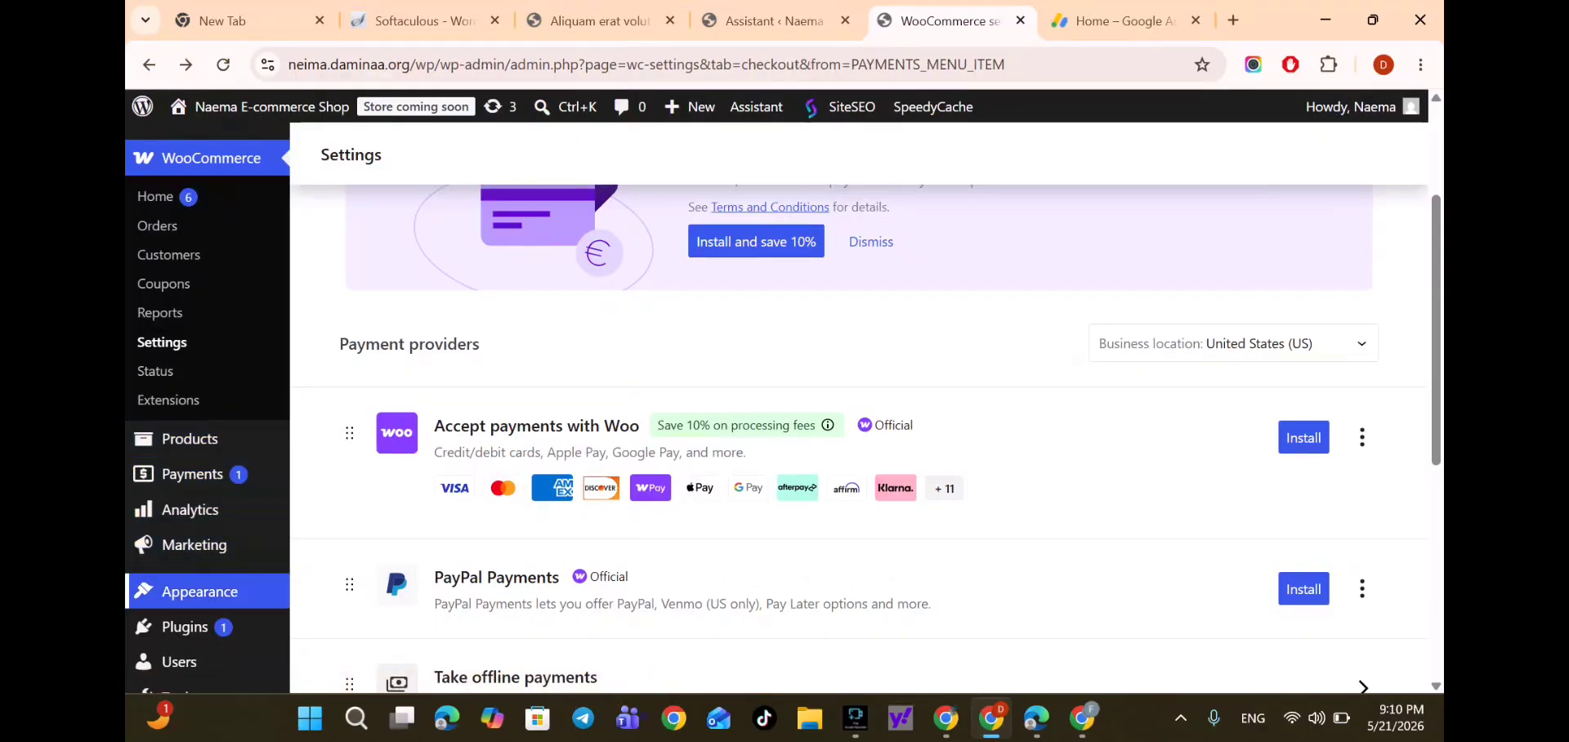
mouse_move(188, 627)
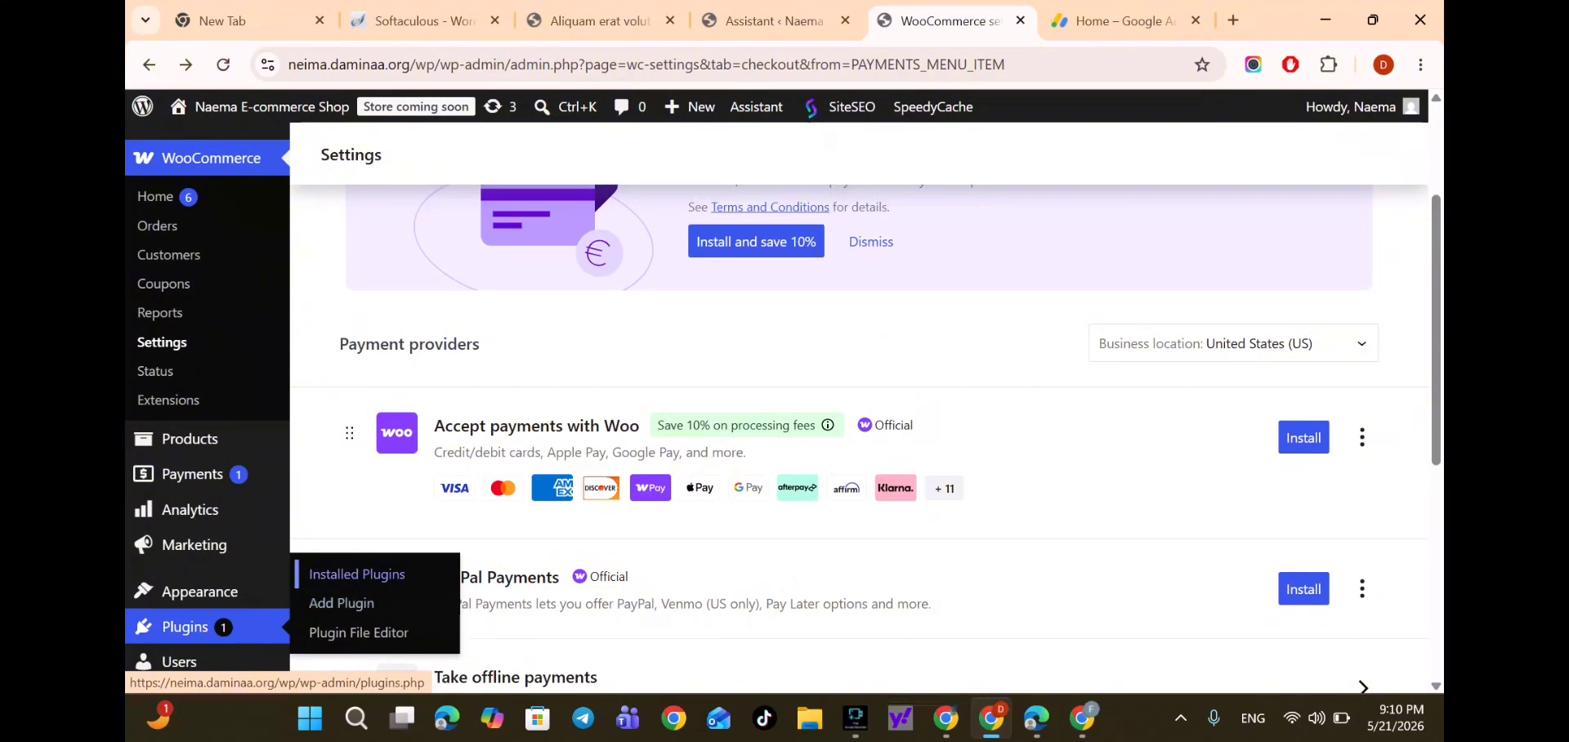
click(357, 574)
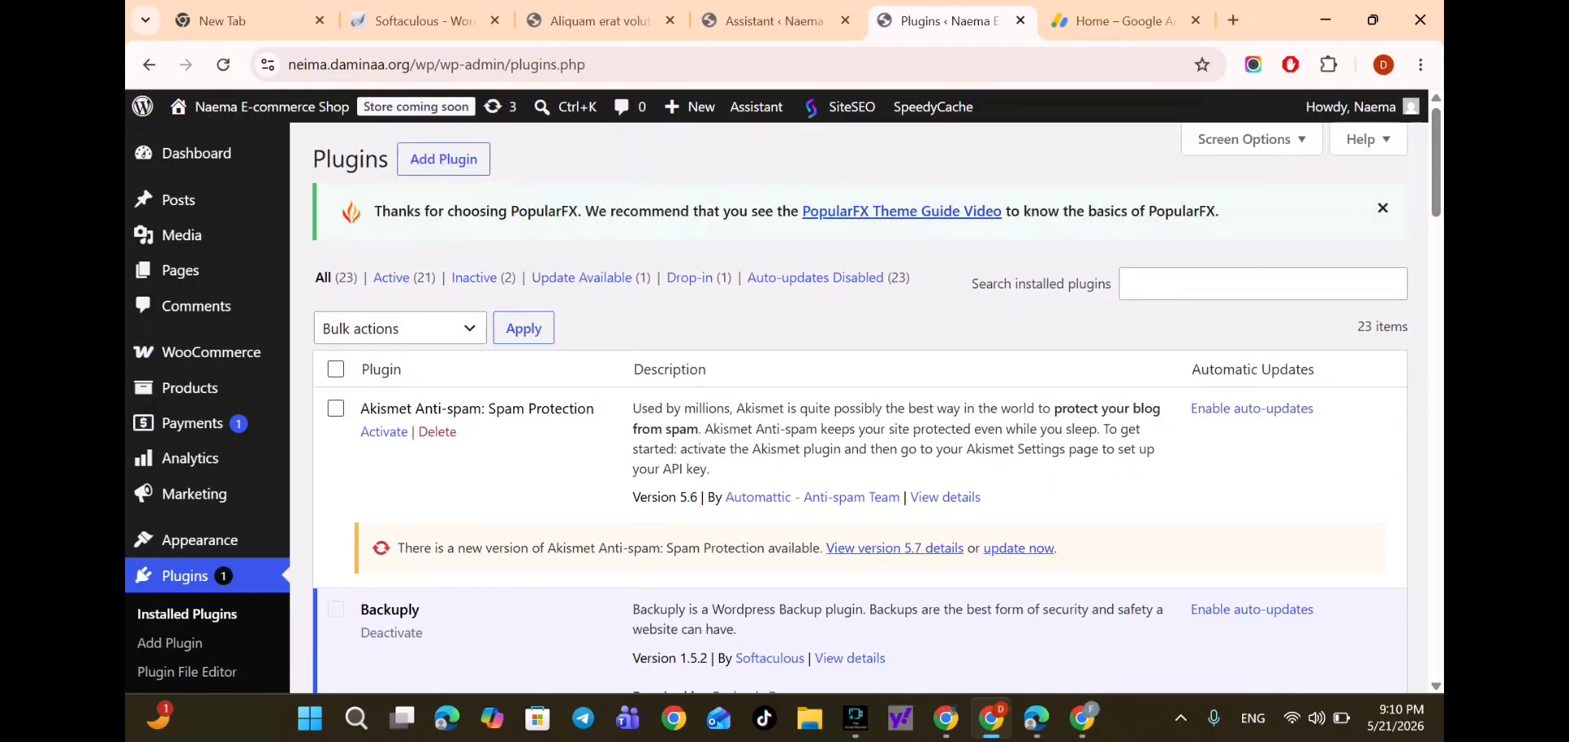
click(1019, 548)
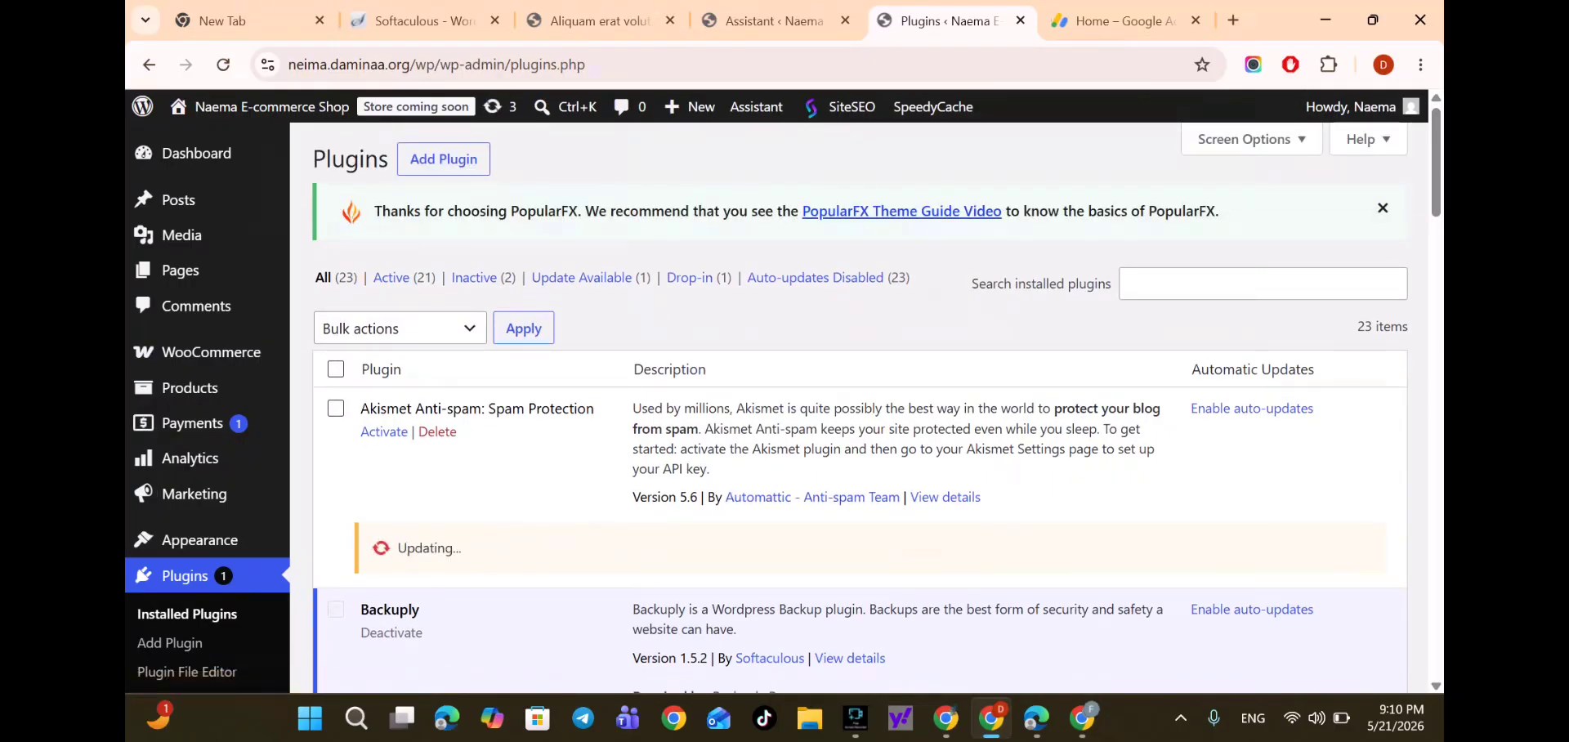
scroll(860, 409, down, 2)
scroll(860, 409, up, 2)
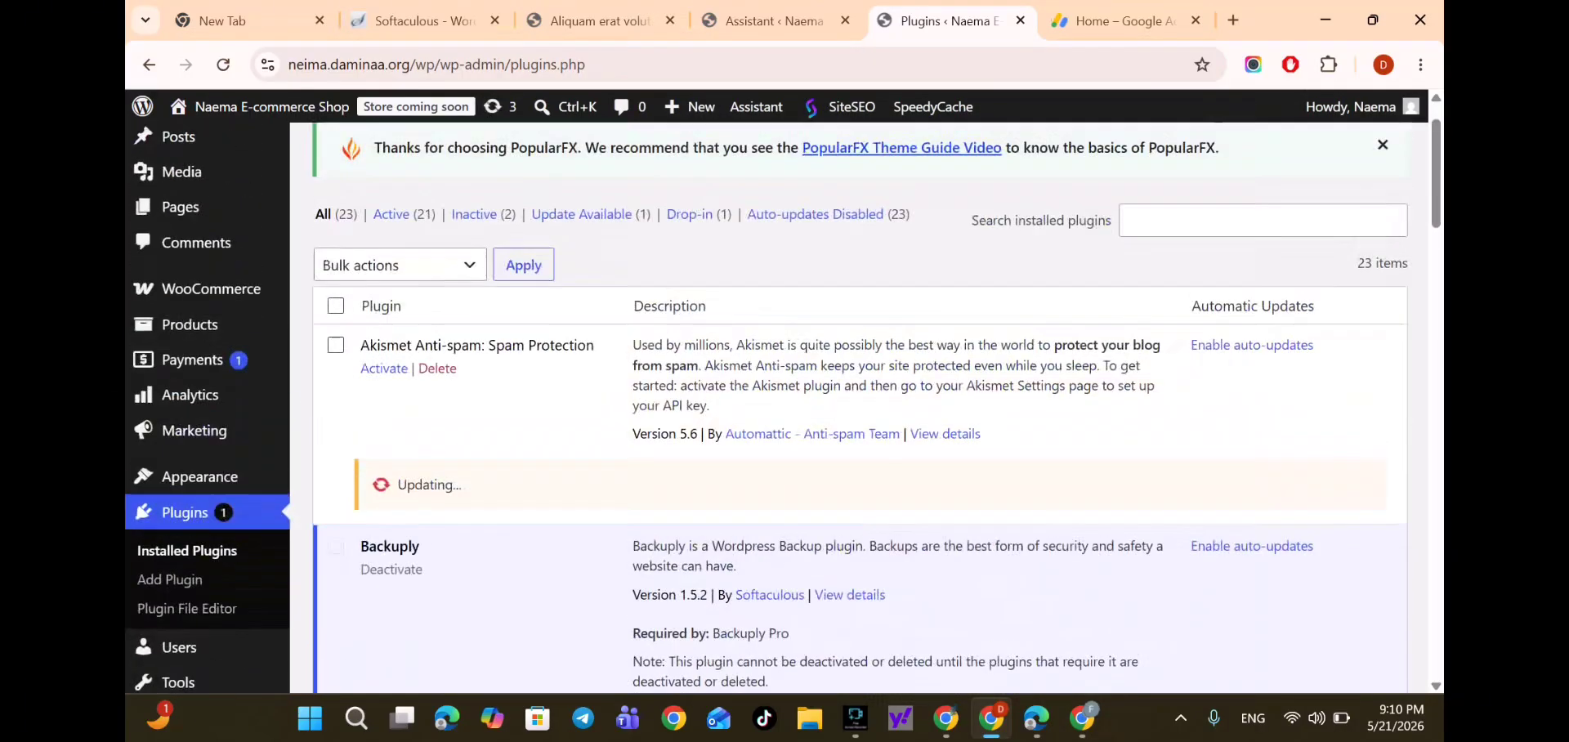
scroll(859, 409, up, 1)
scroll(860, 408, down, 2)
scroll(860, 408, up, 2)
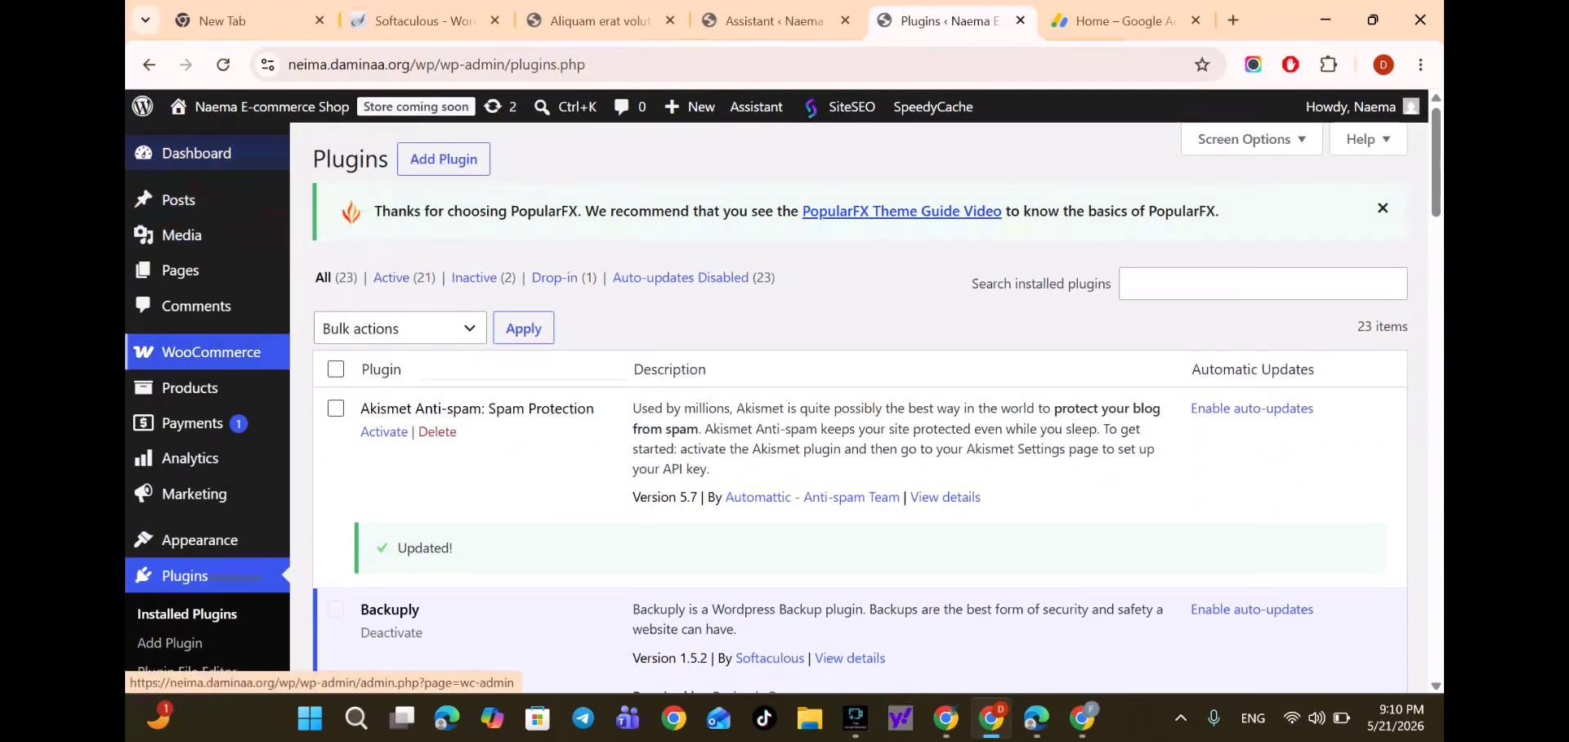
scroll(196, 493, down, 3)
mouse_move(188, 548)
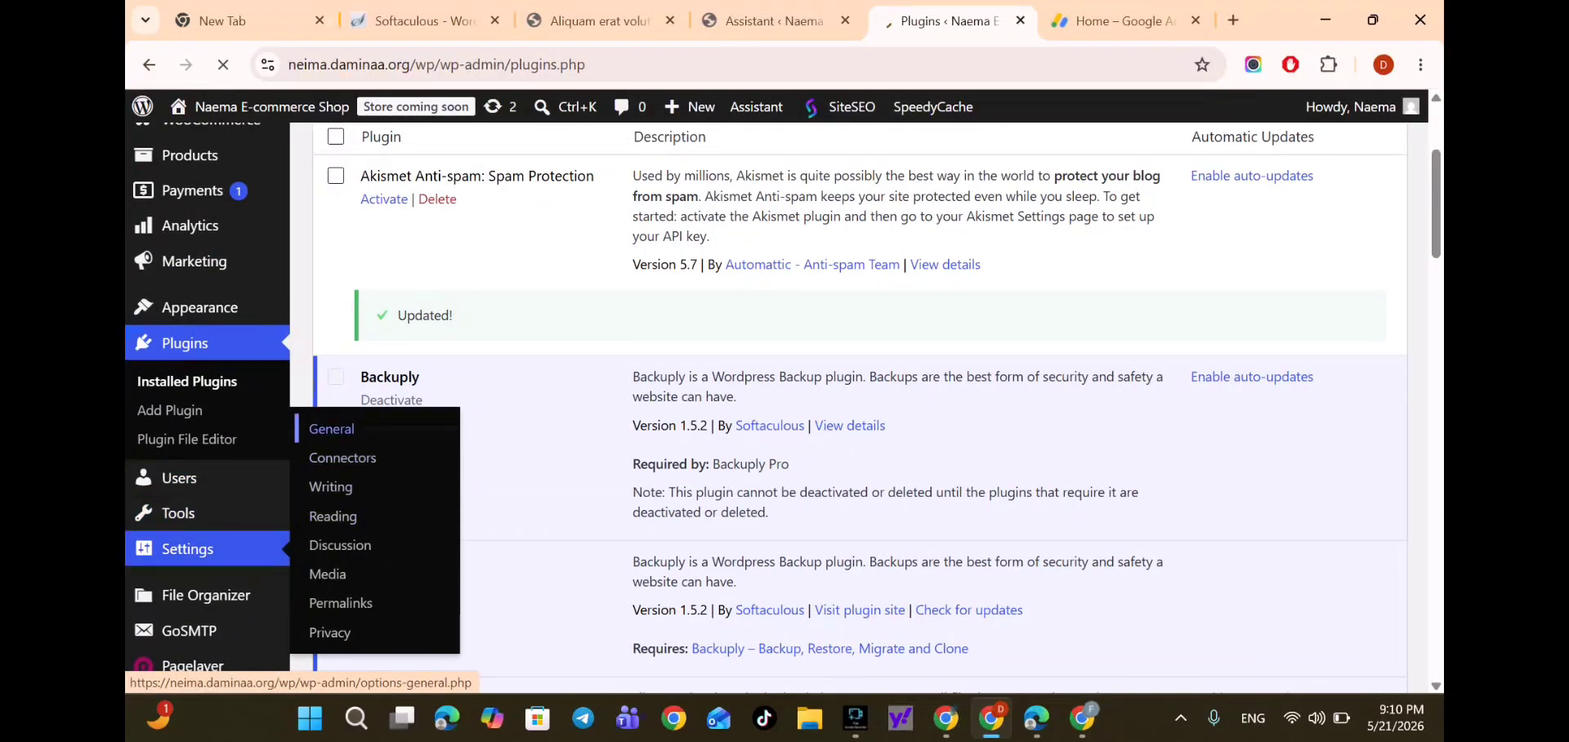
Review General Settings and the site icon chooser, leaving the site icon unset.
click(331, 429)
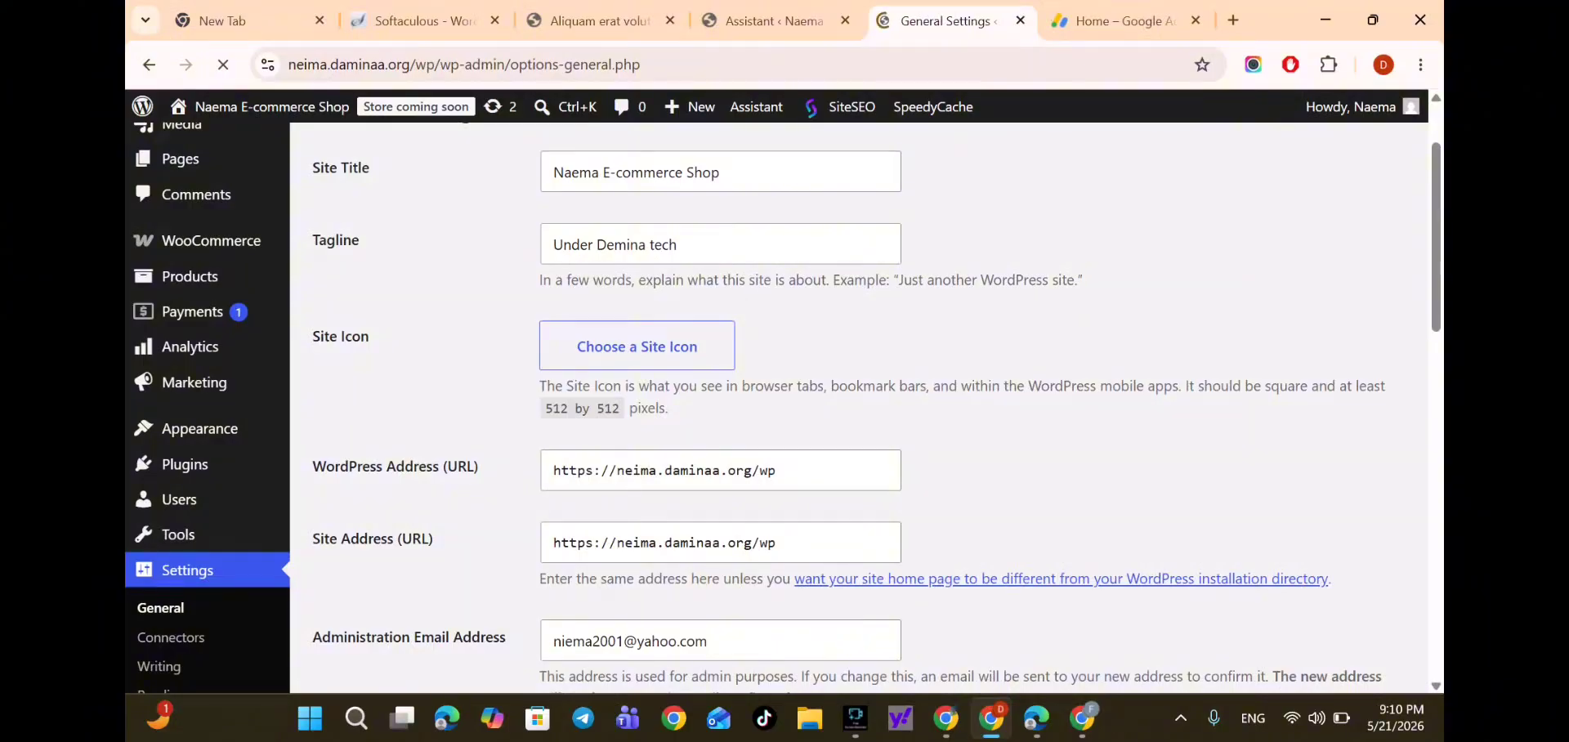
click(637, 345)
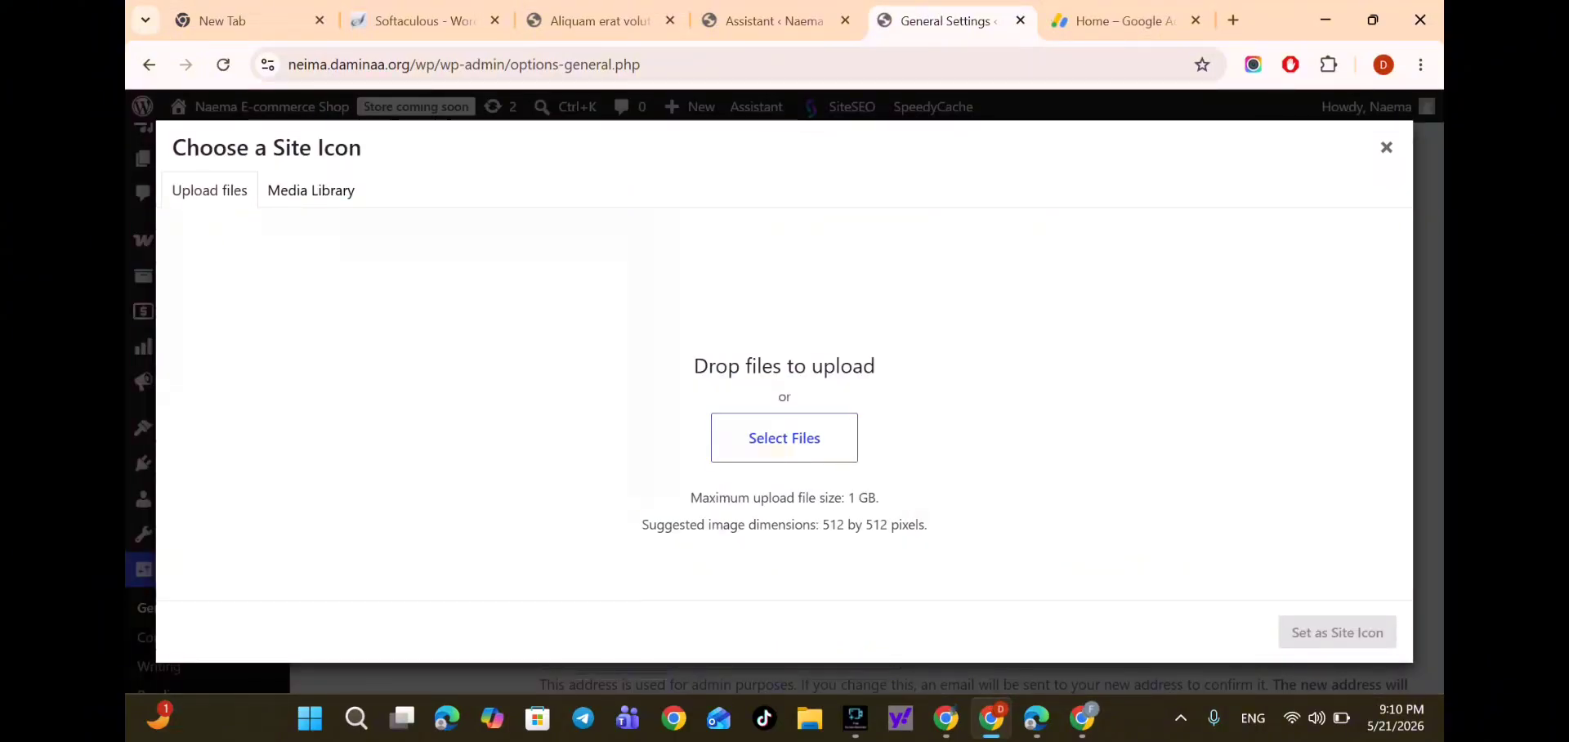
key(Escape)
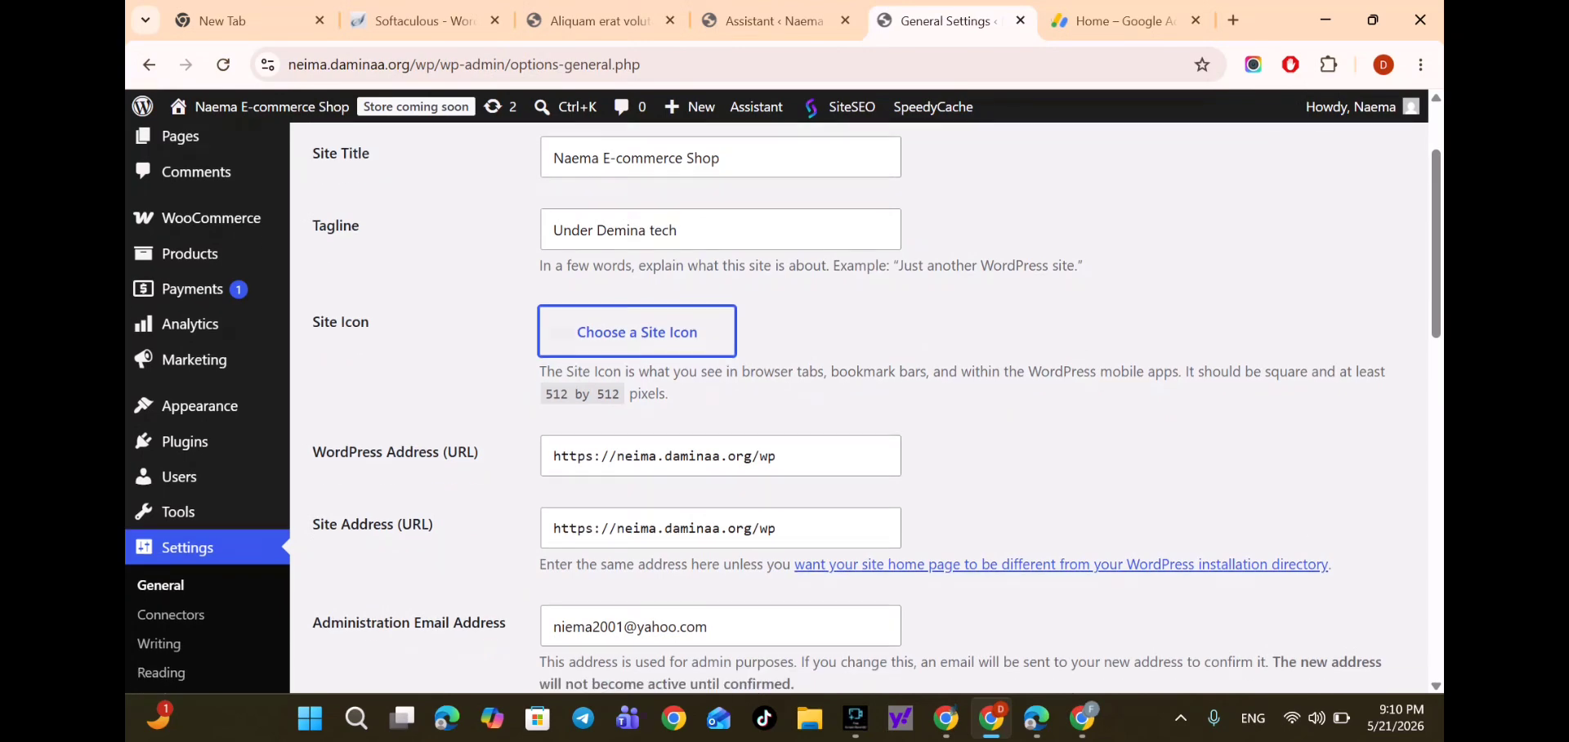
scroll(783, 409, down, 3)
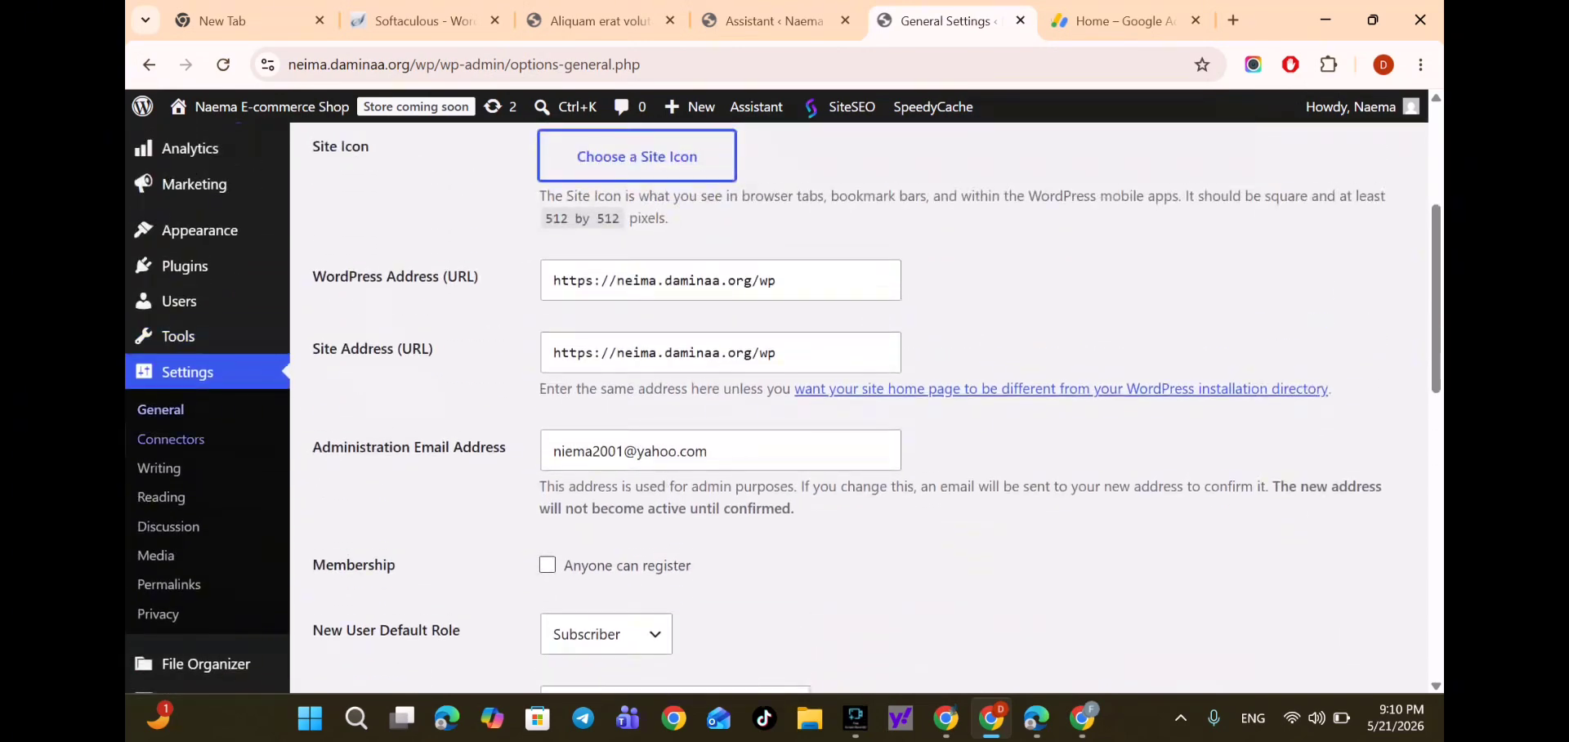
click(168, 583)
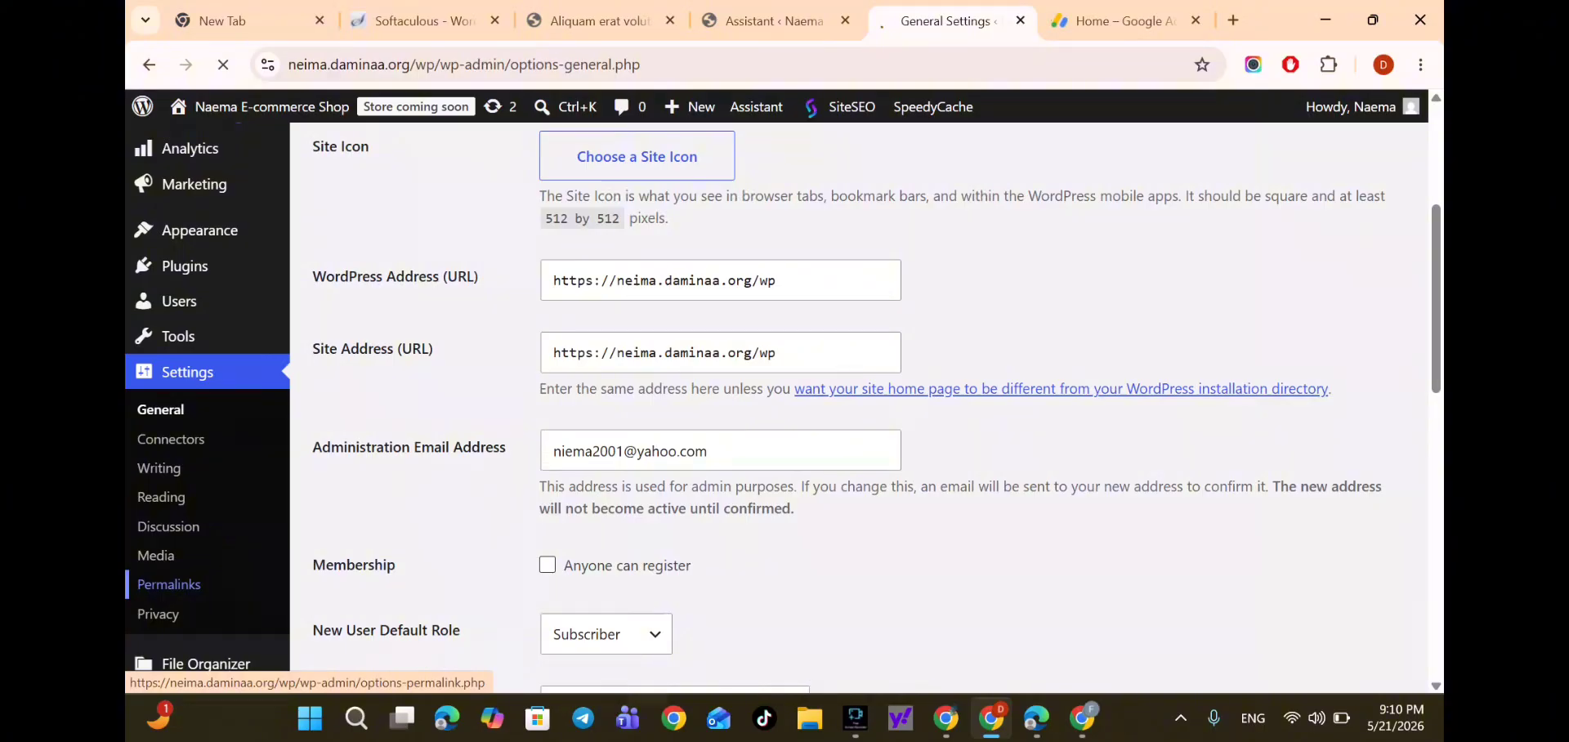
Switch the permalink structure to Post name and save the change.
scroll(783, 403, down, 3)
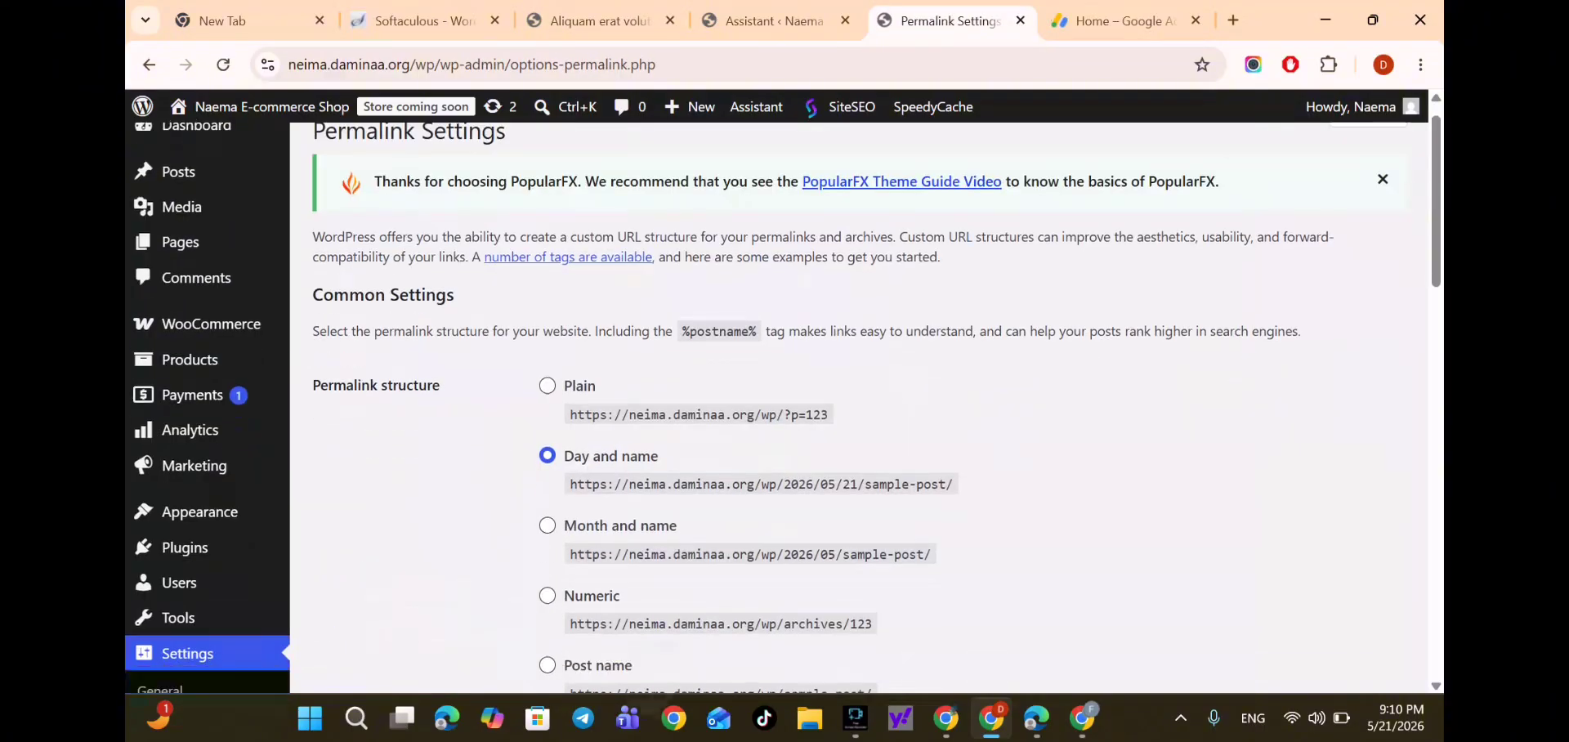
click(548, 456)
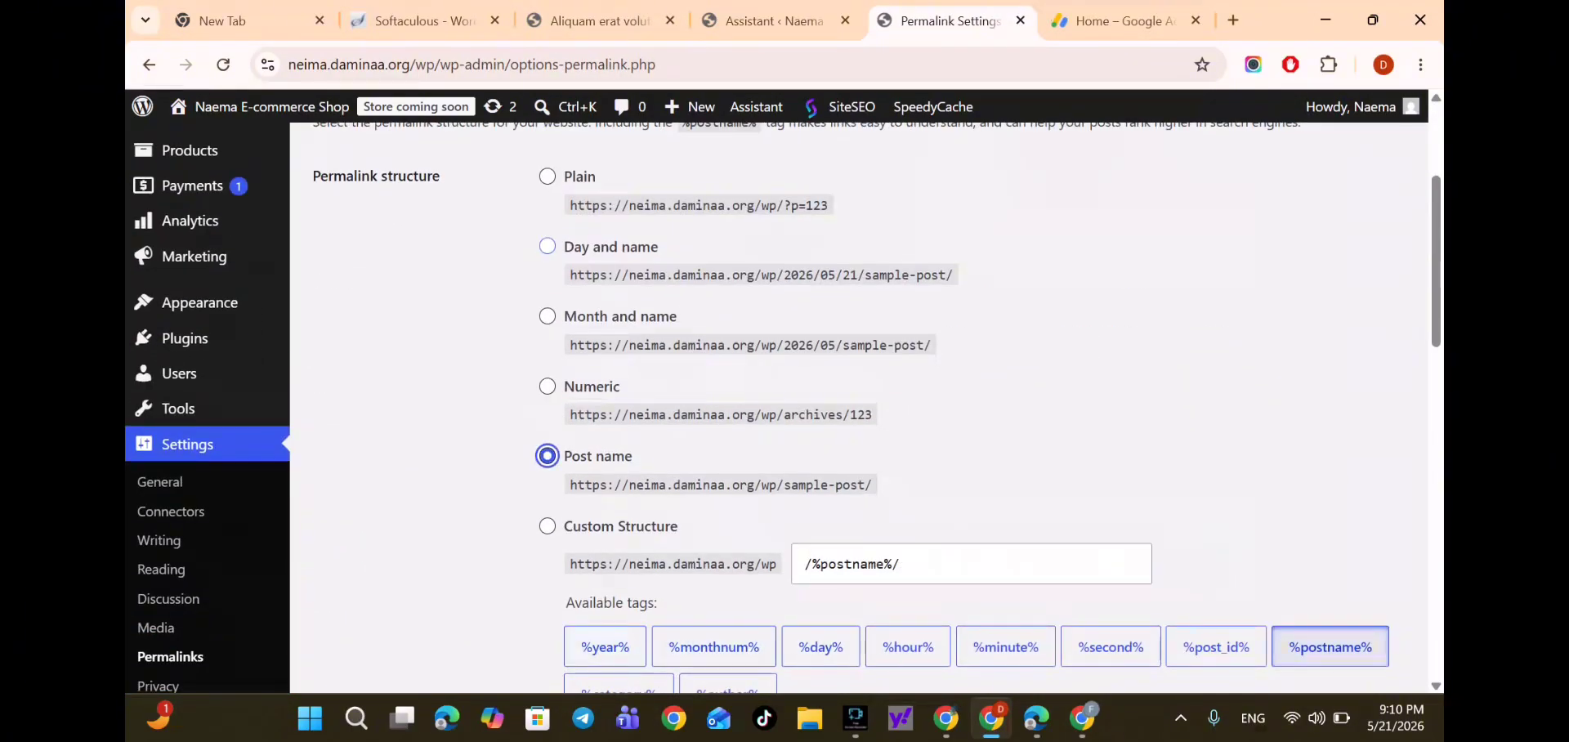
scroll(547, 456, down, 10)
scroll(727, 409, down, 3)
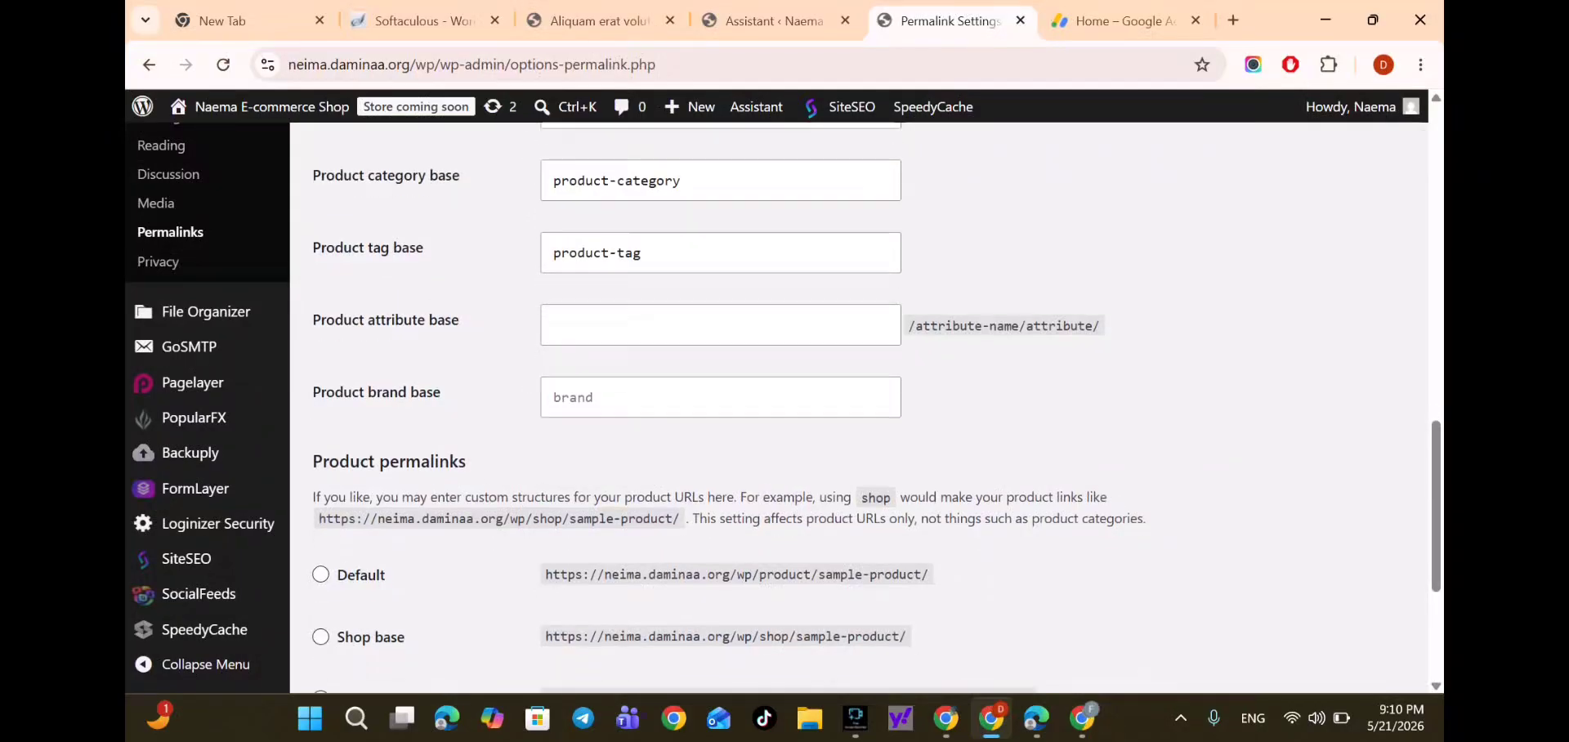
scroll(876, 407, up, 7)
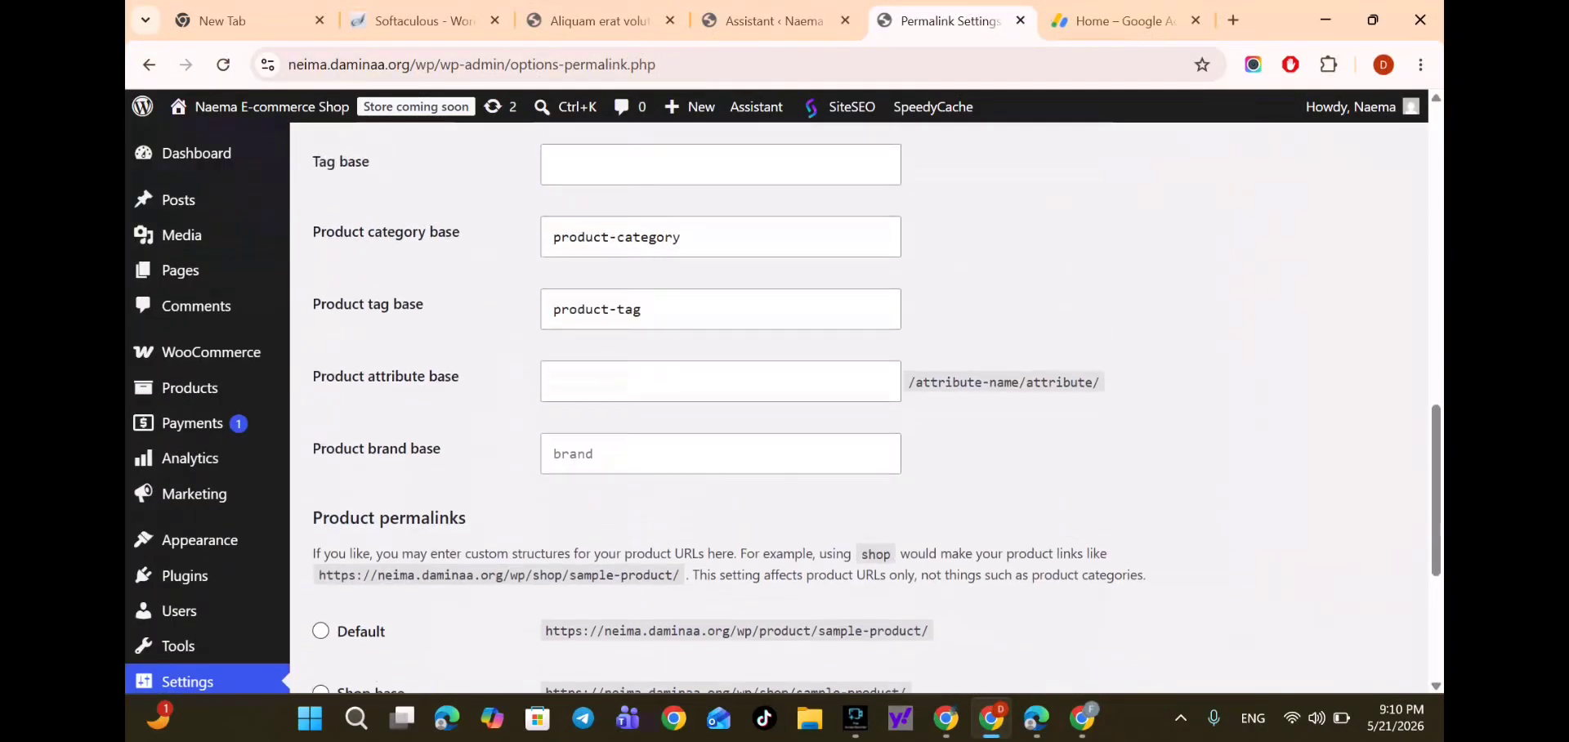
scroll(866, 409, down, 7)
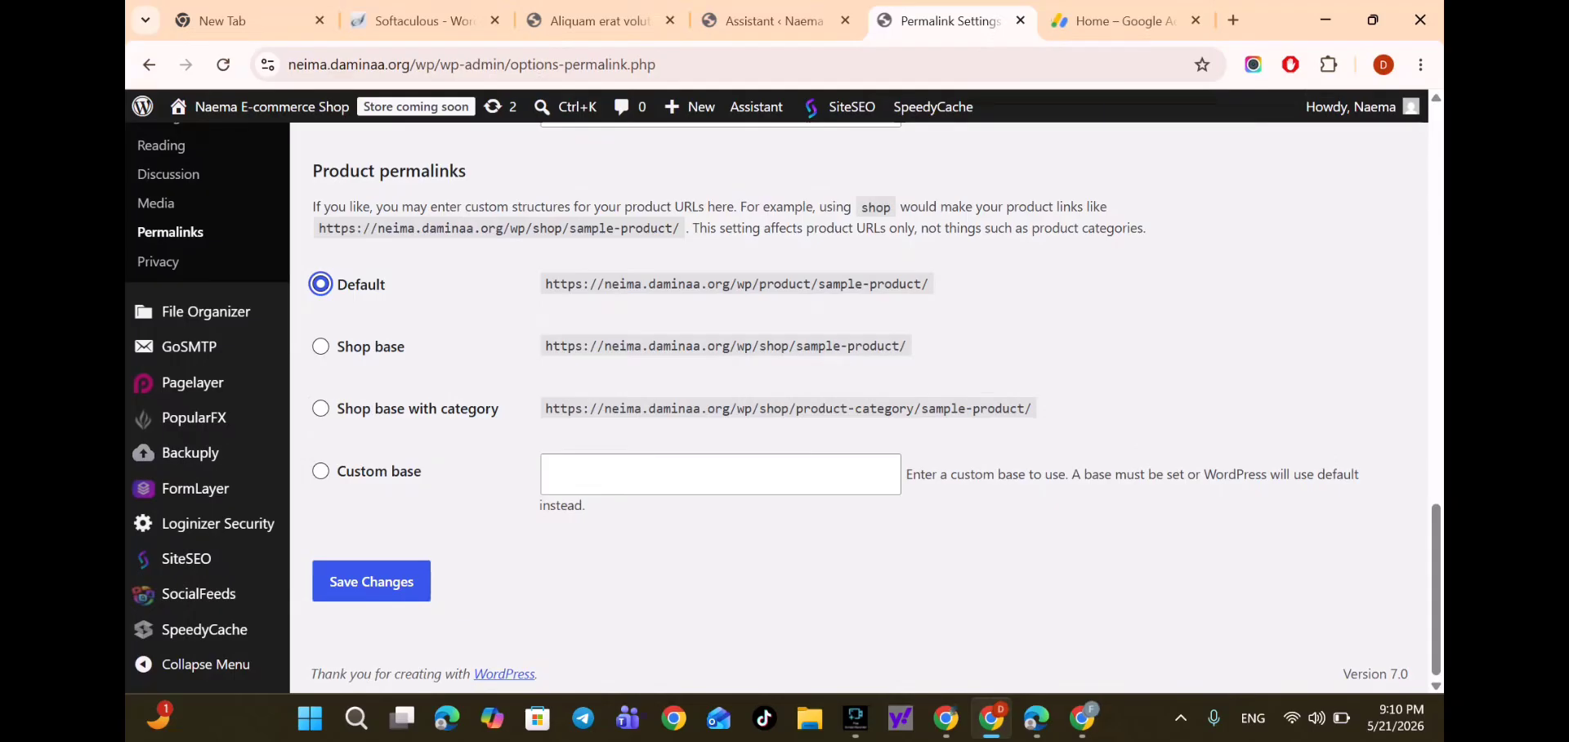
click(371, 581)
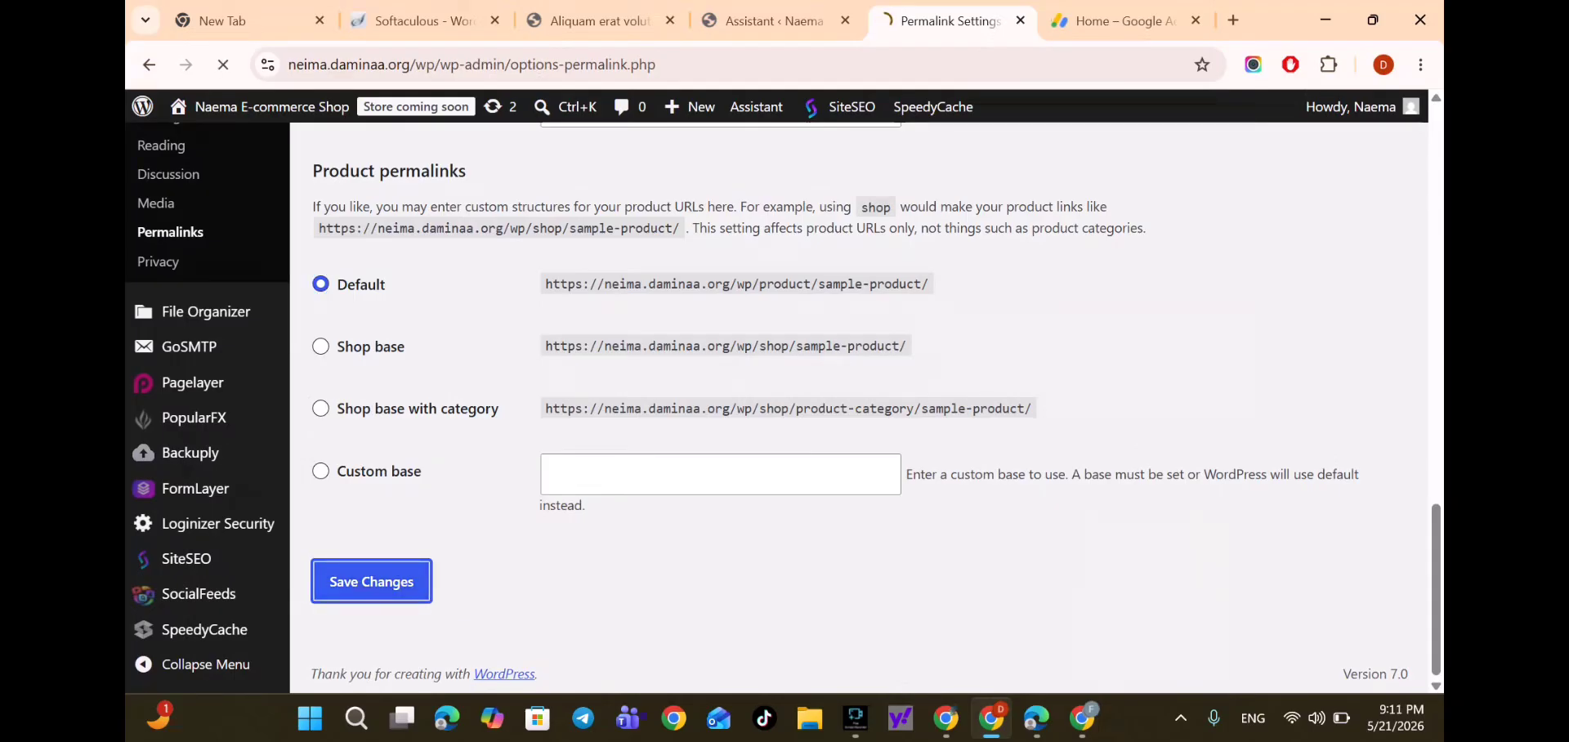
scroll(817, 409, up, 5)
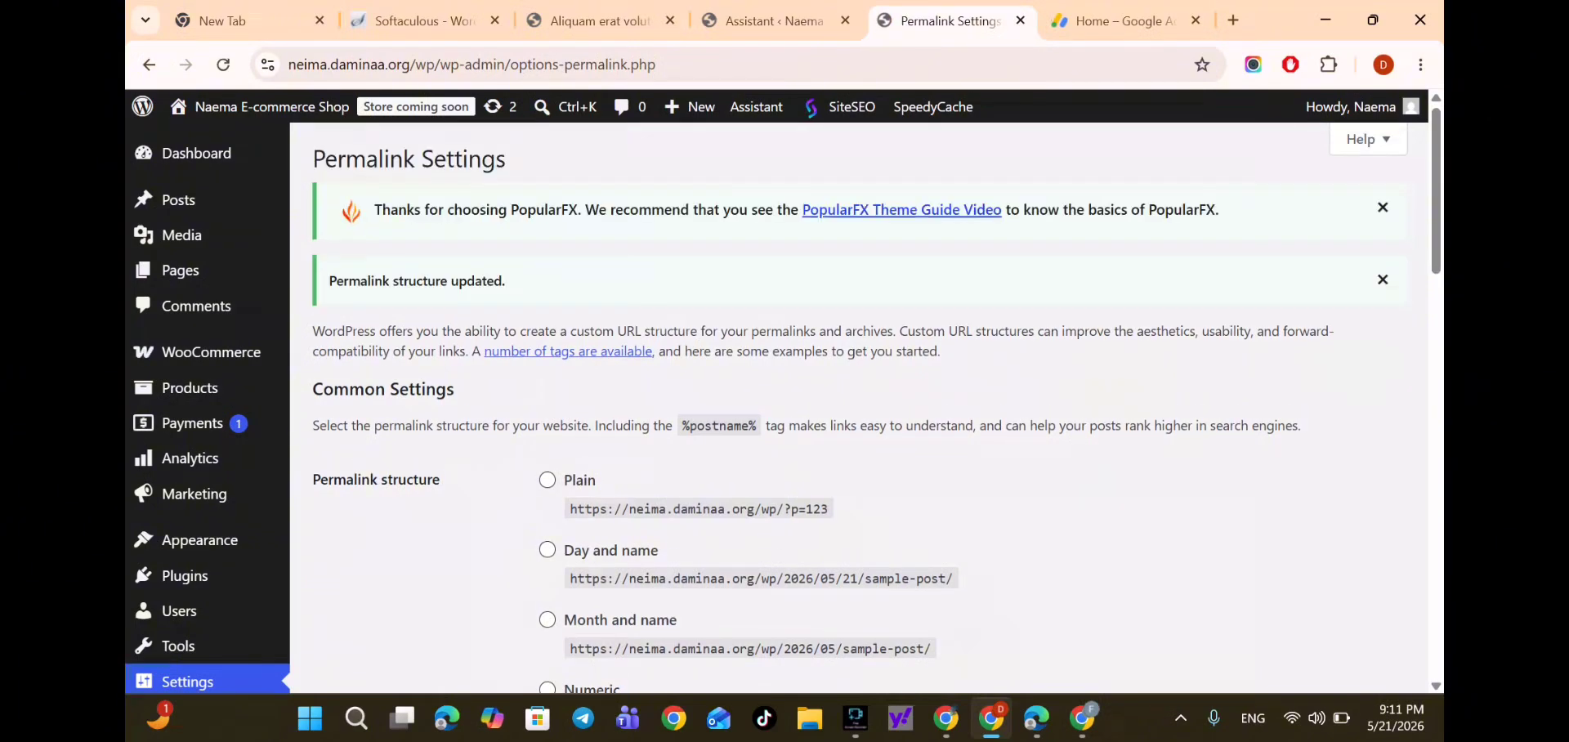
scroll(783, 408, down, 4)
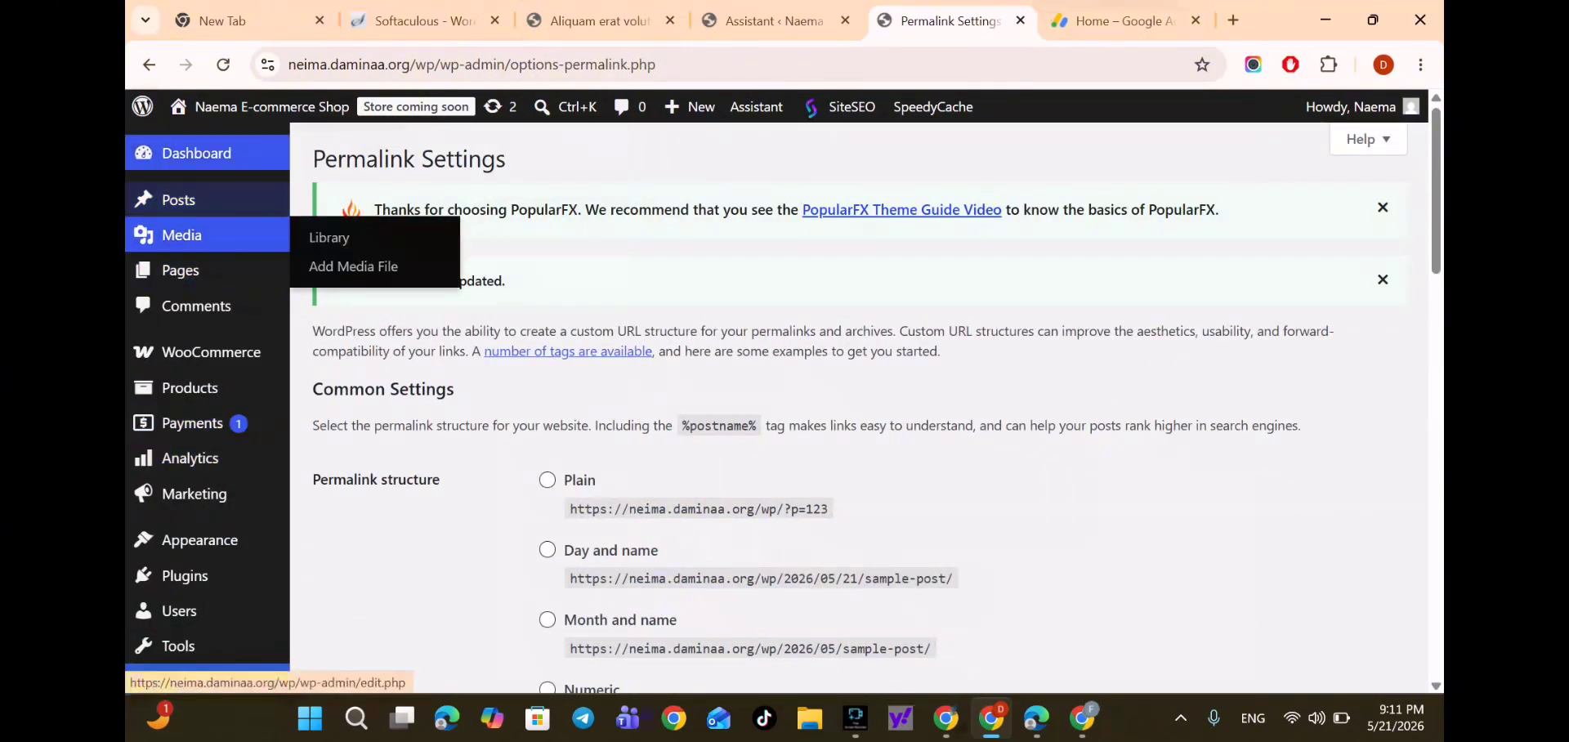
Go to the Add Plugins page and leave the Search Plugins box empty.
mouse_move(184, 575)
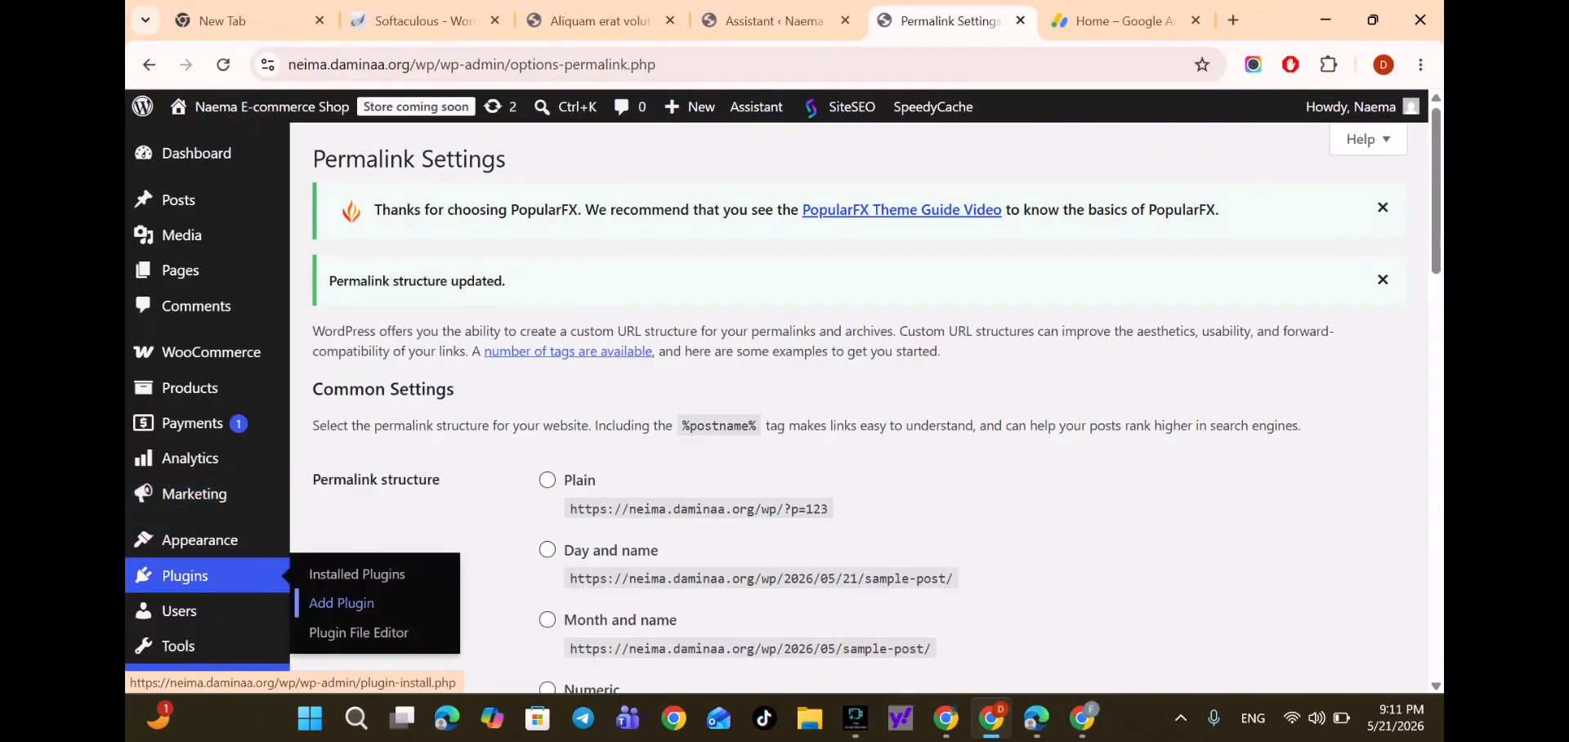
click(342, 602)
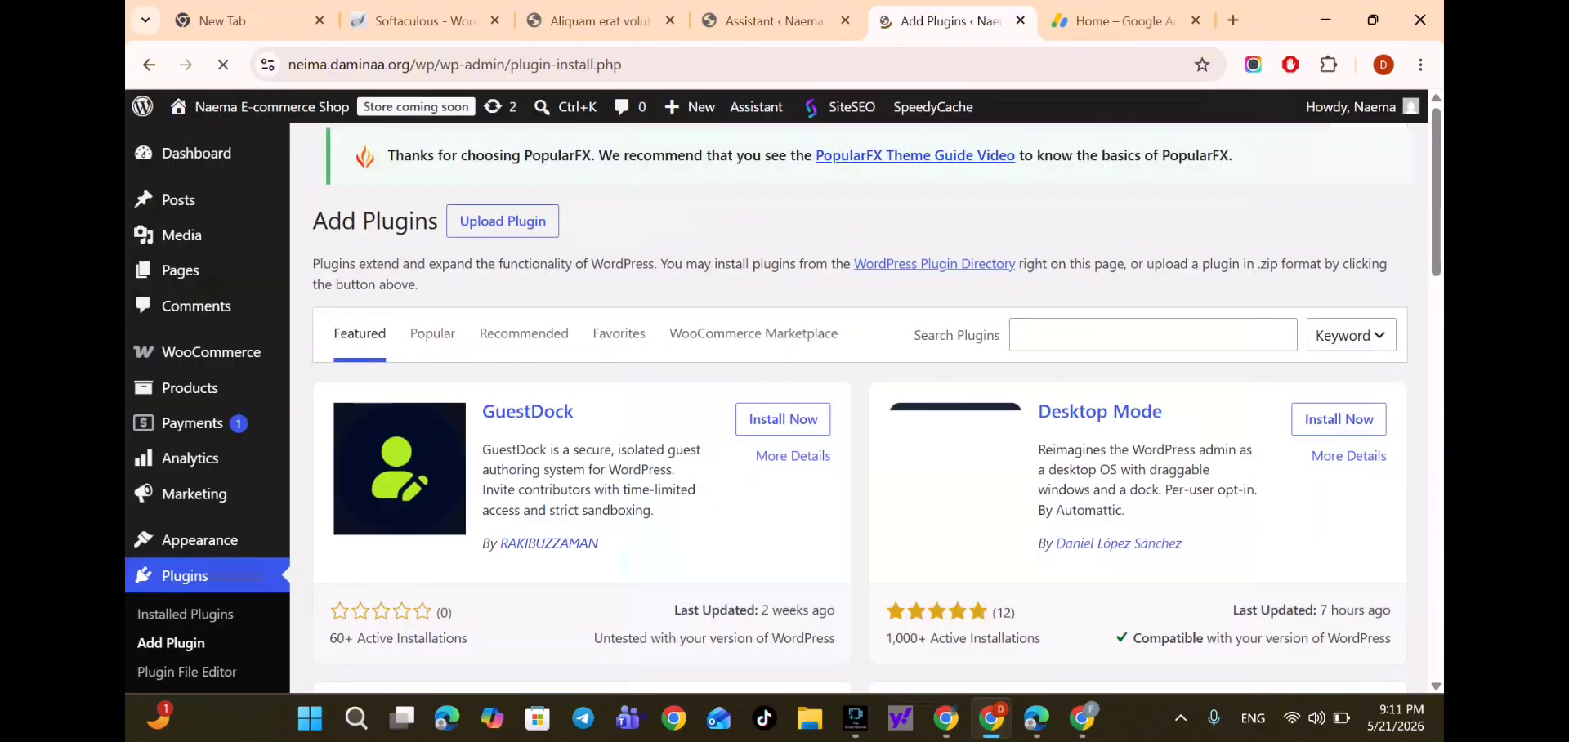
text(g)
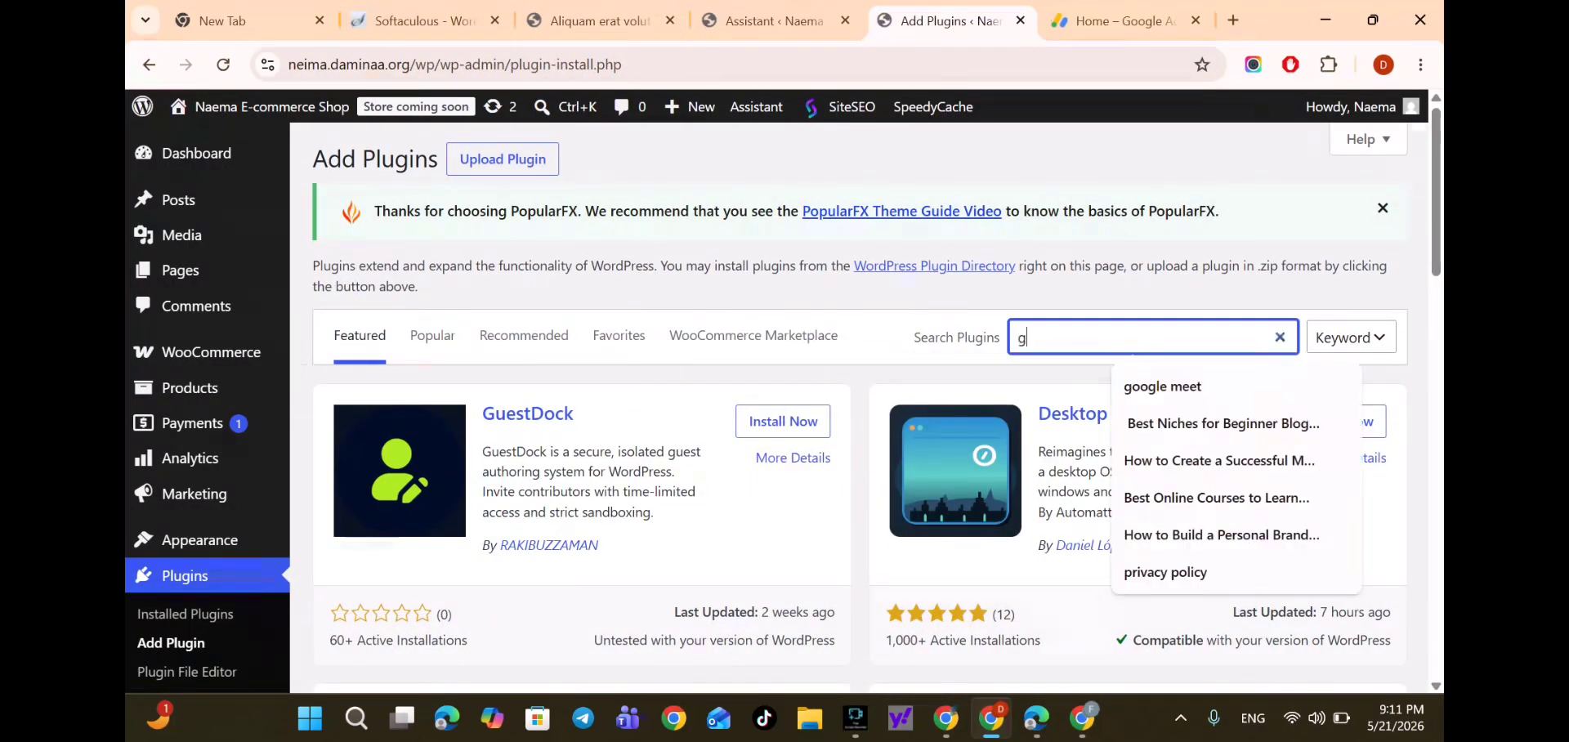
key(BackSpace)
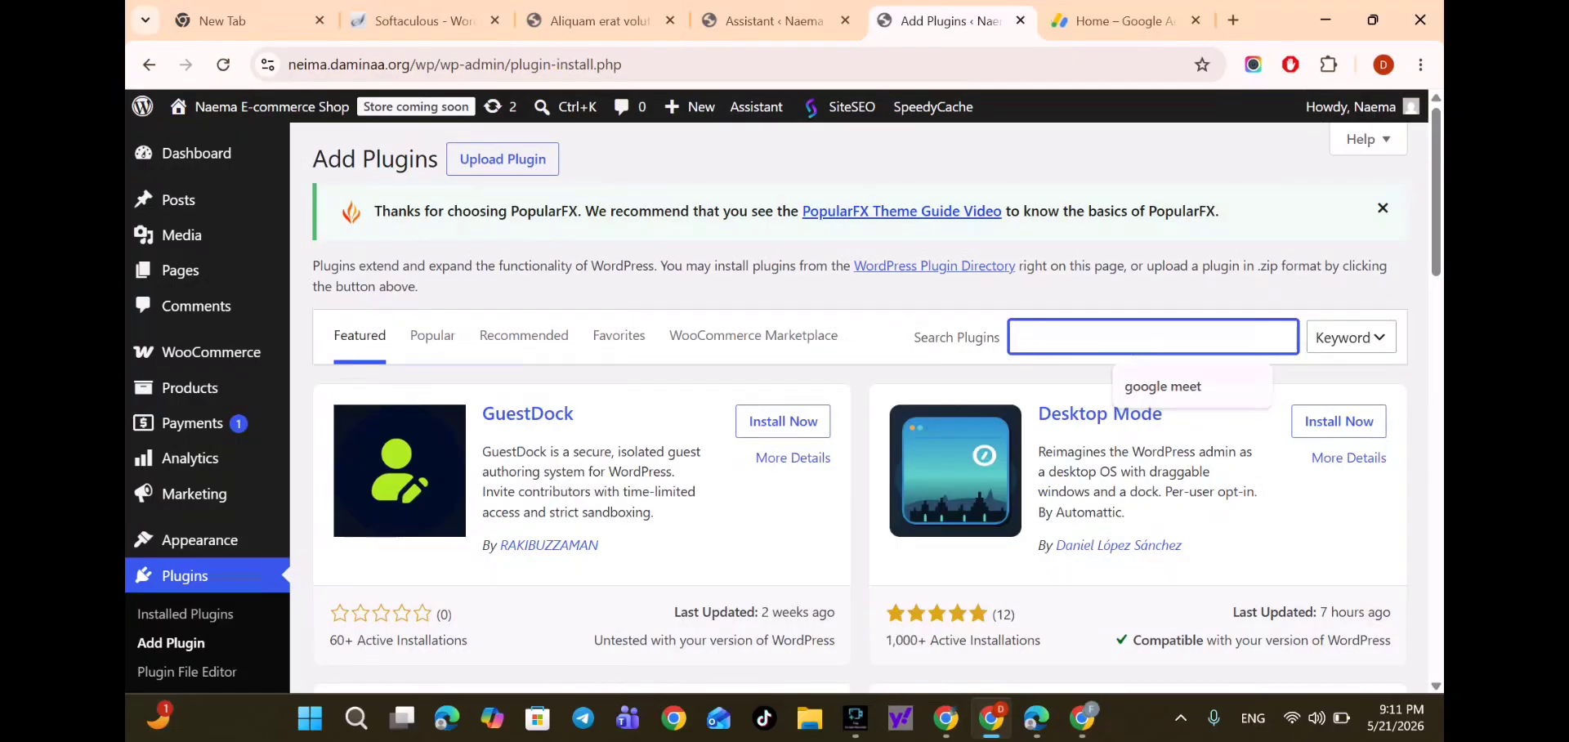
Select the wp-admin portion of the site address in the address bar.
mouse_move(691, 107)
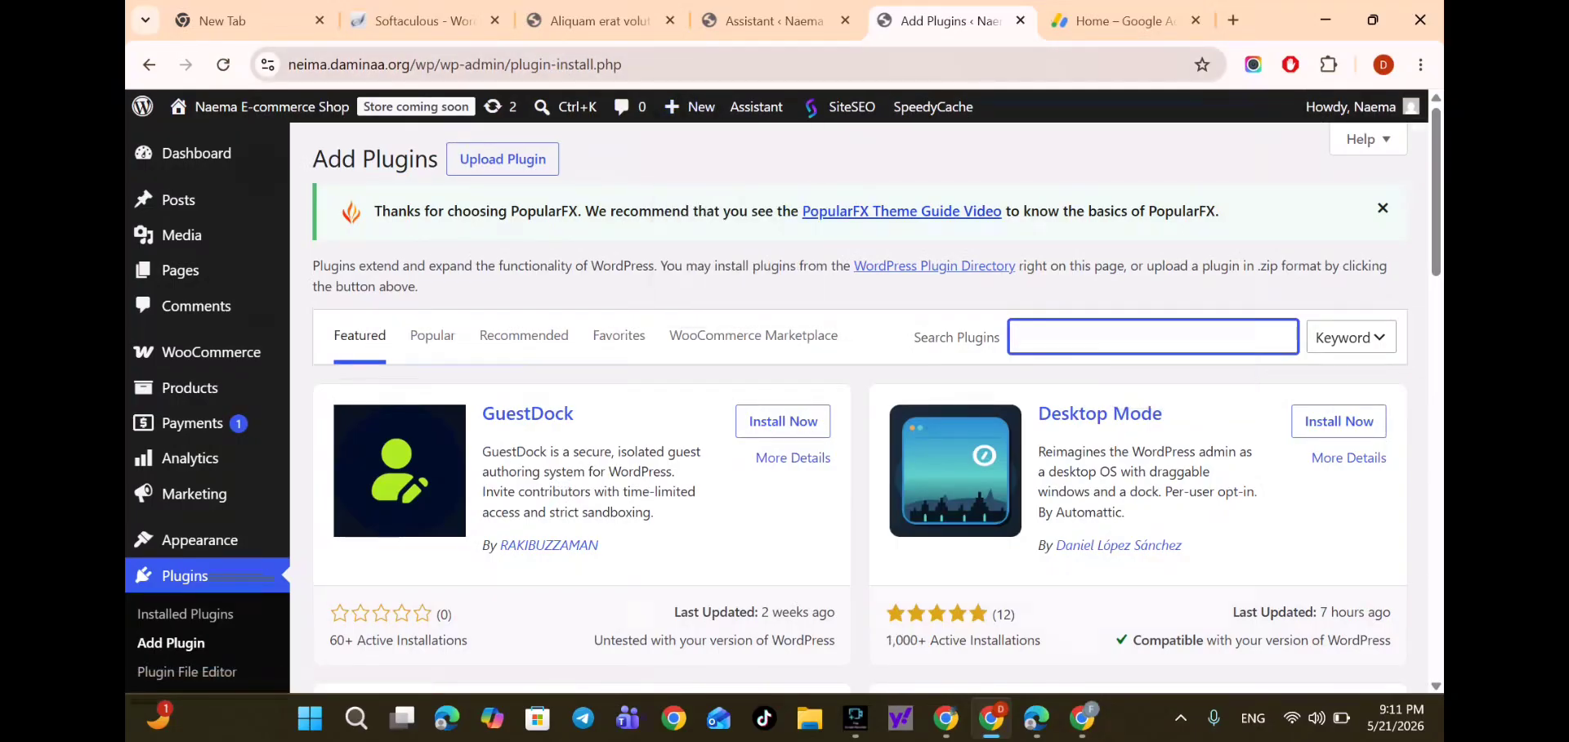
click(672, 65)
drag(505, 65, 286, 65)
Copy the wp-admin address and load it in a window of another Chrome profile.
right_click(464, 64)
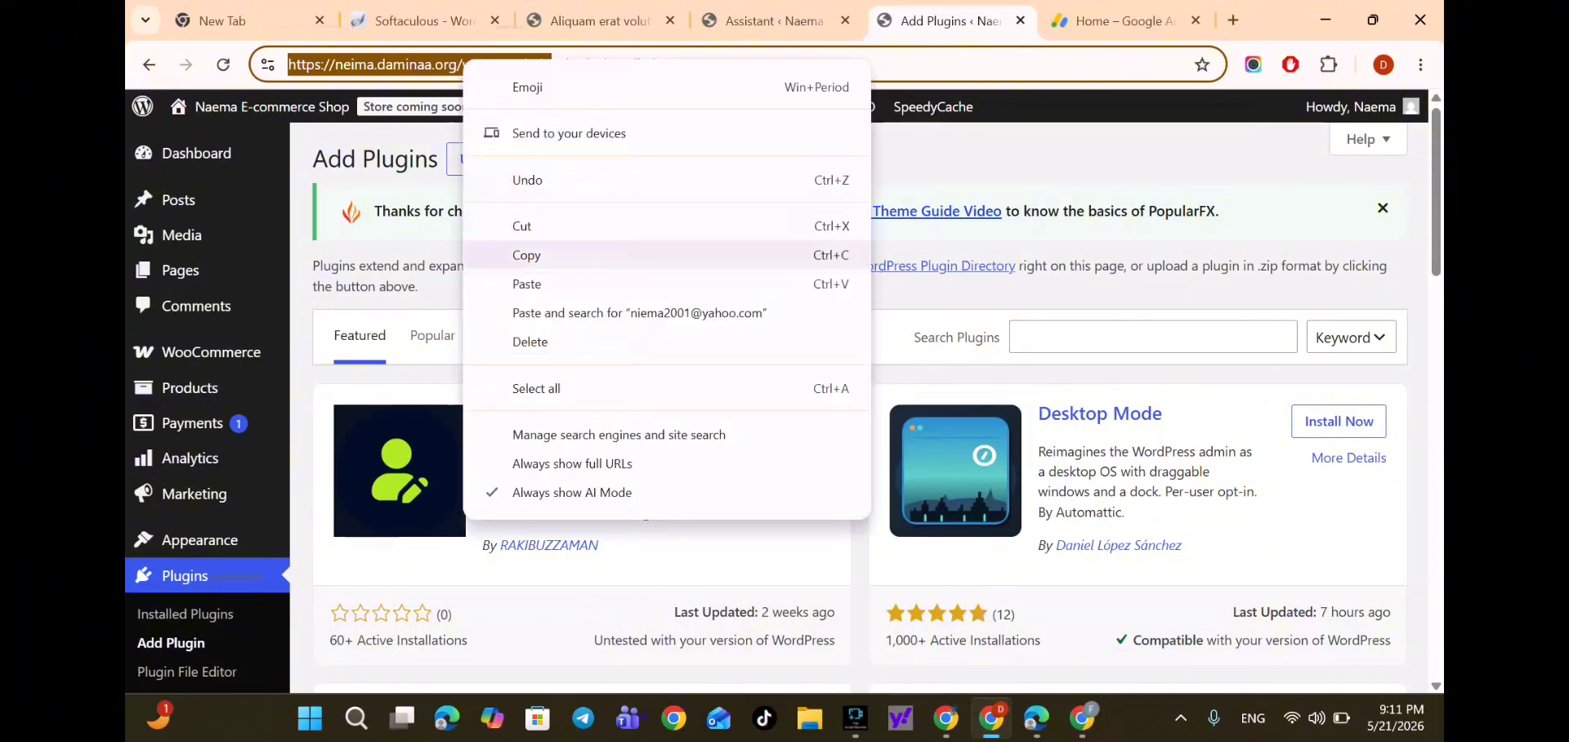
click(526, 255)
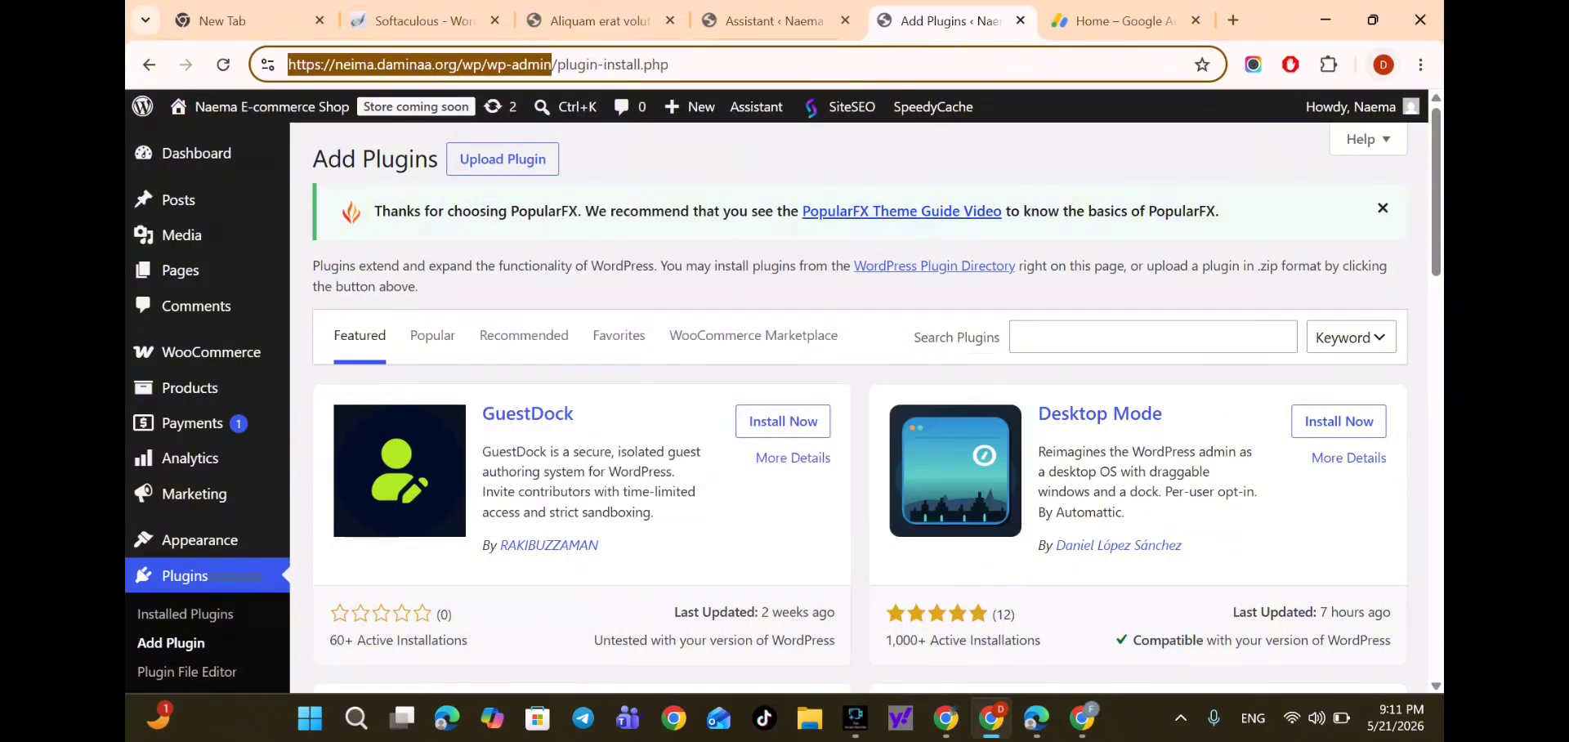
click(1382, 63)
scroll(1226, 396, down, 3)
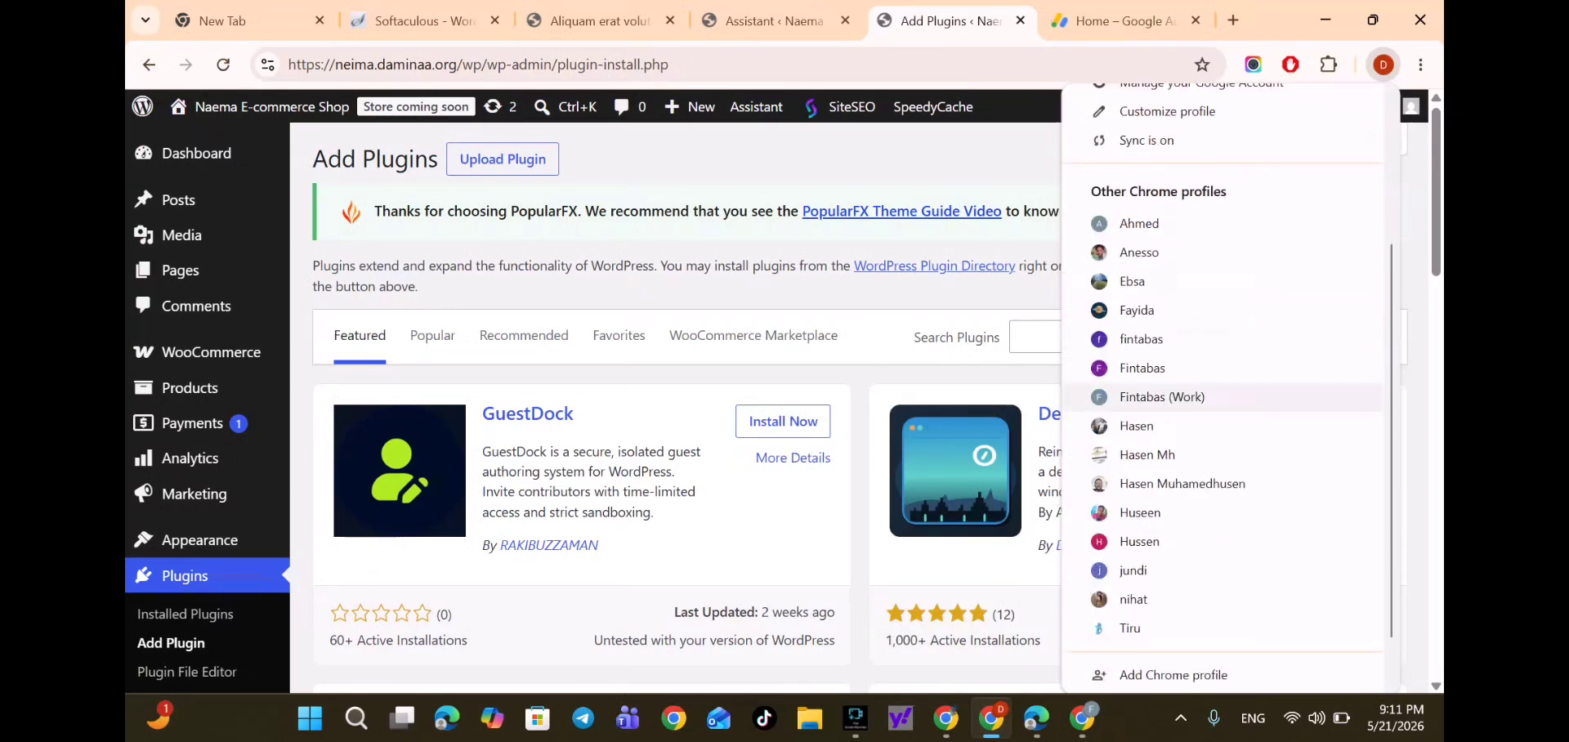
click(1132, 281)
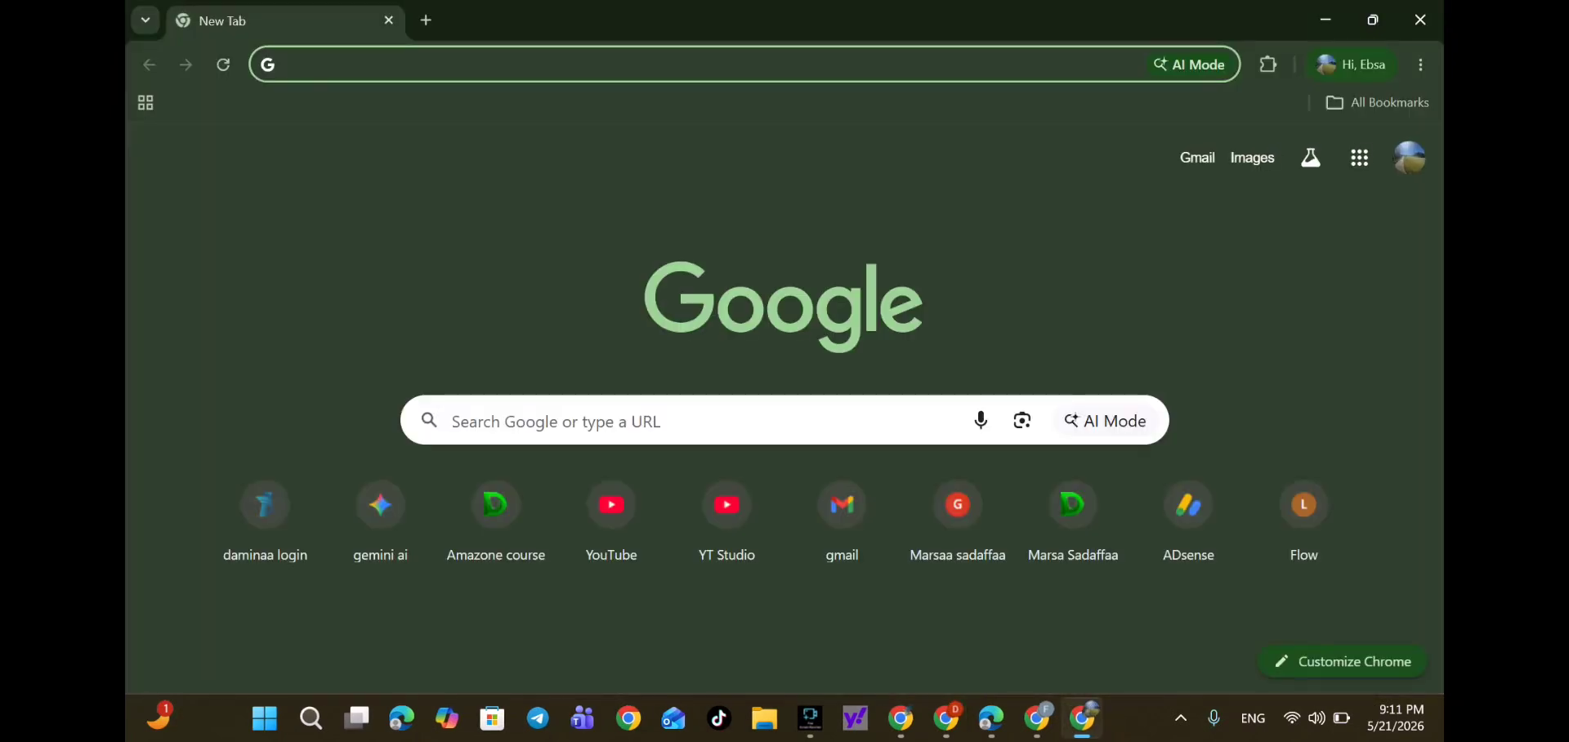
key(ctrl+v)
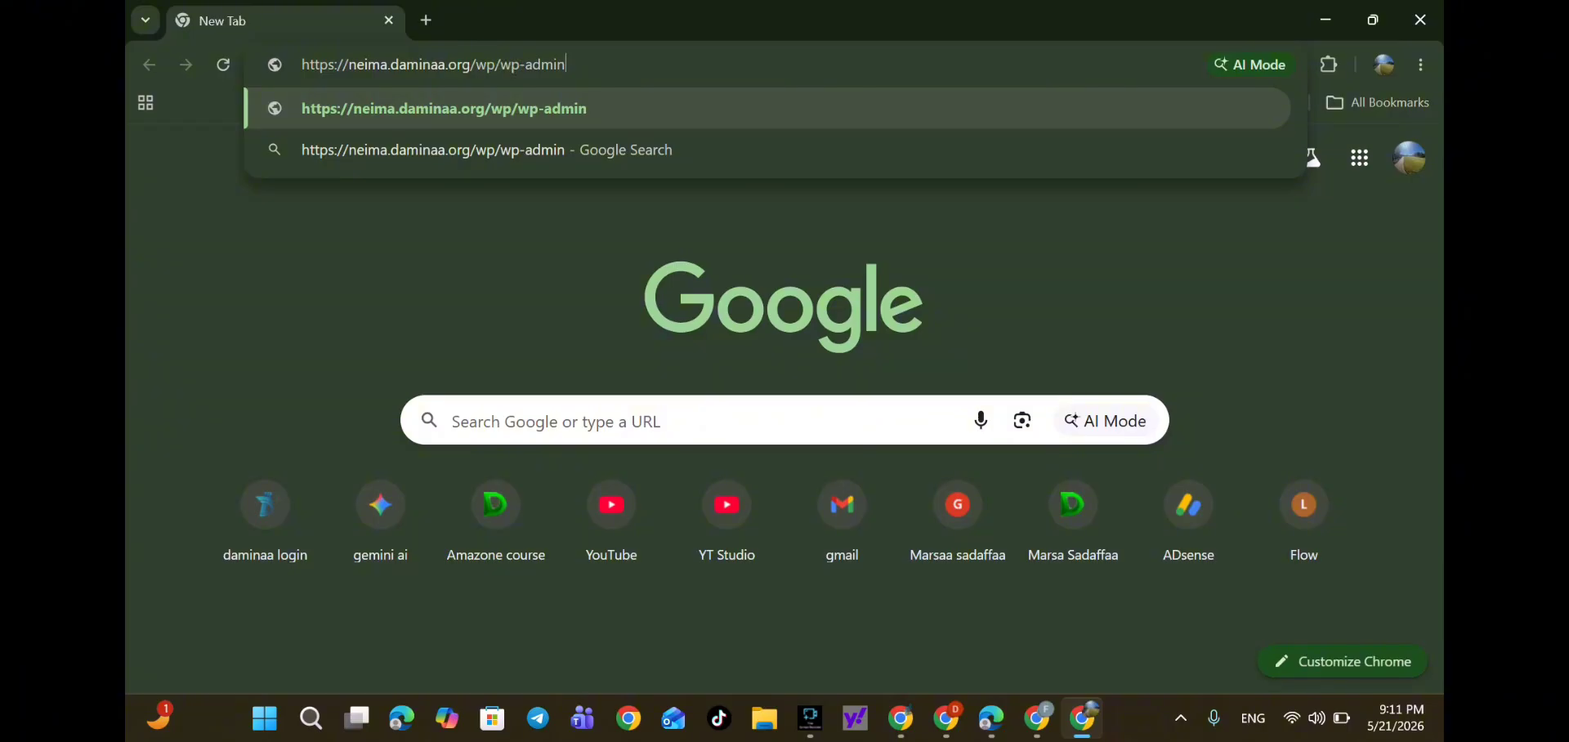
key(Return)
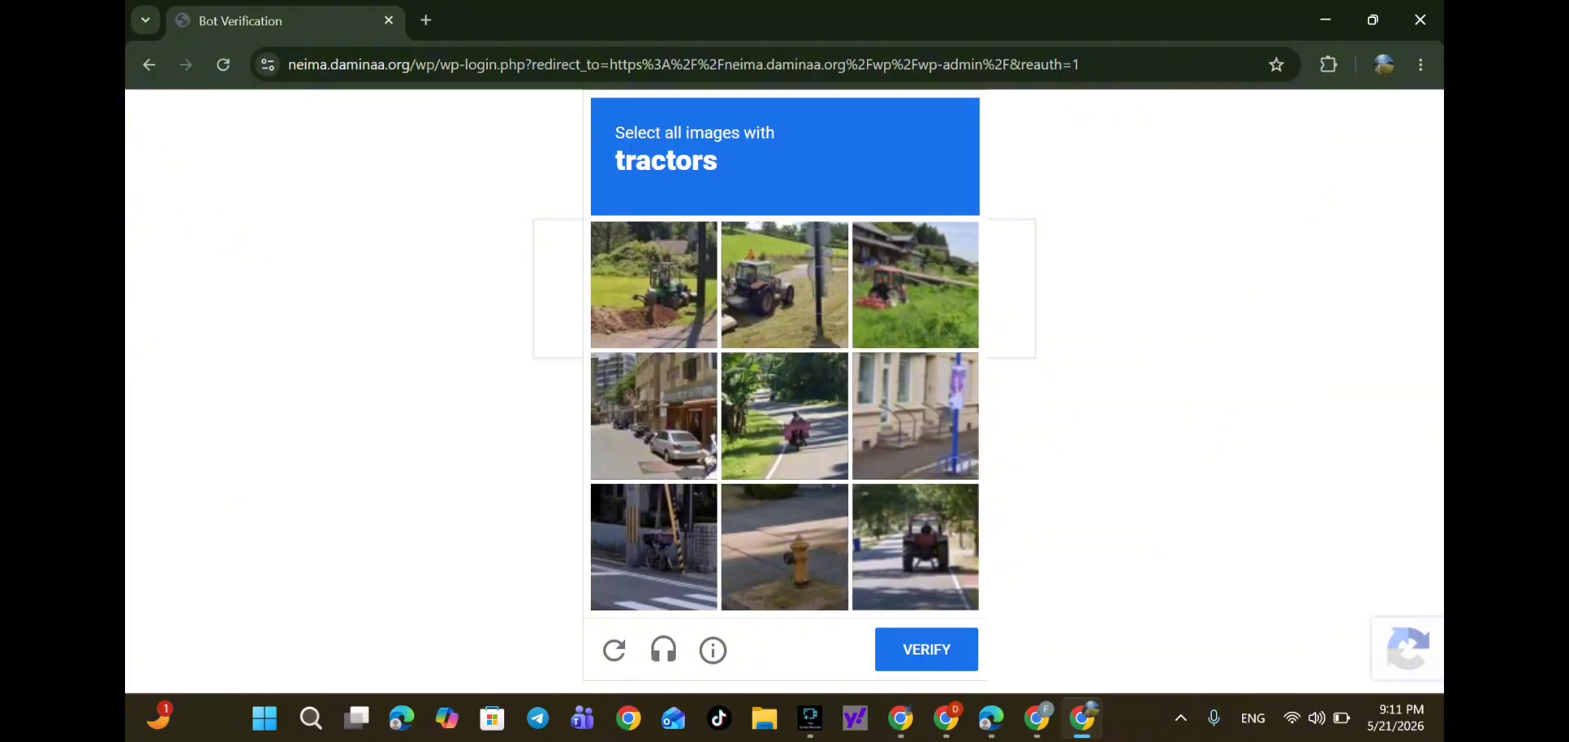
Pass the bot check by selecting the four tractor pictures and verifying.
click(784, 285)
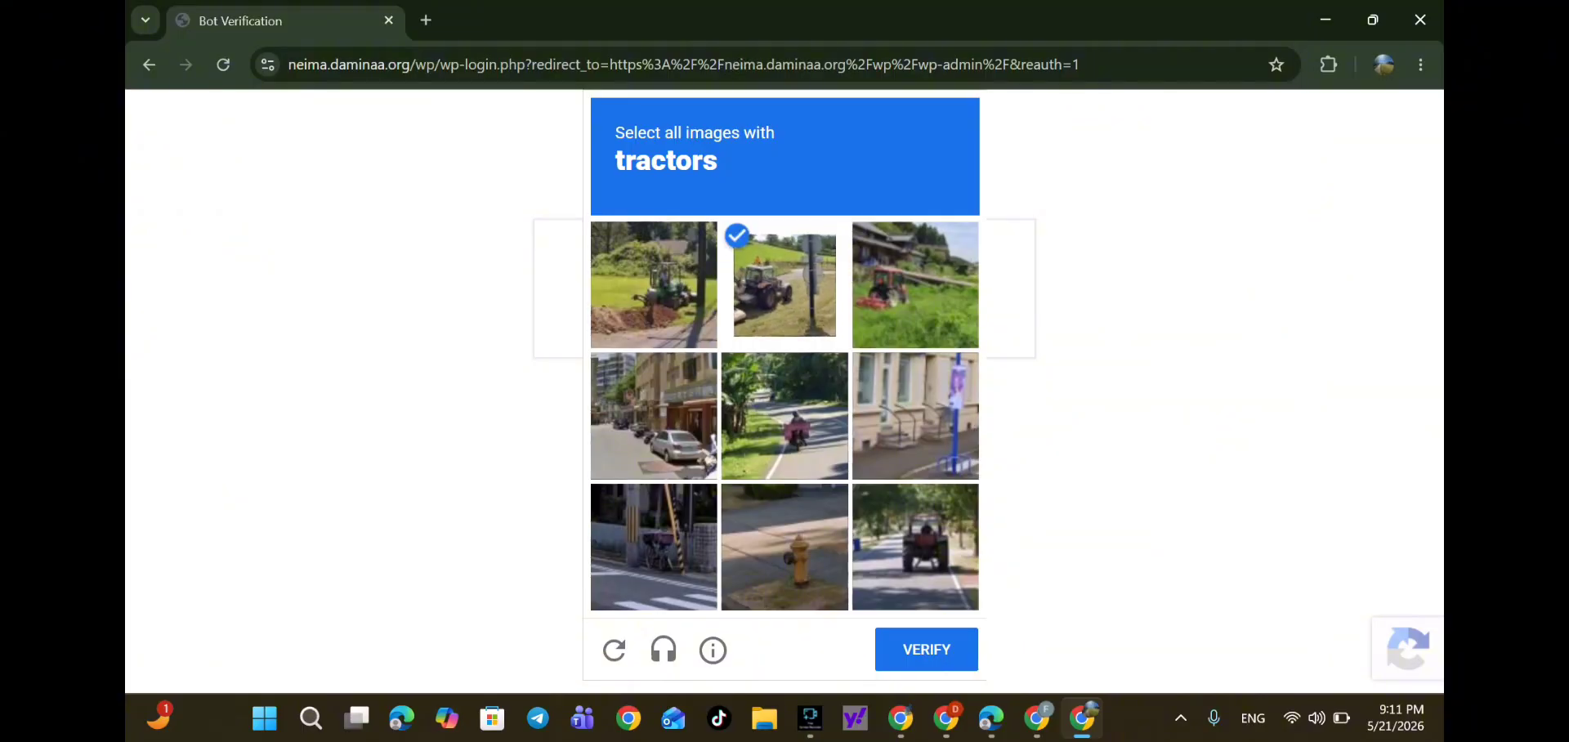
click(654, 285)
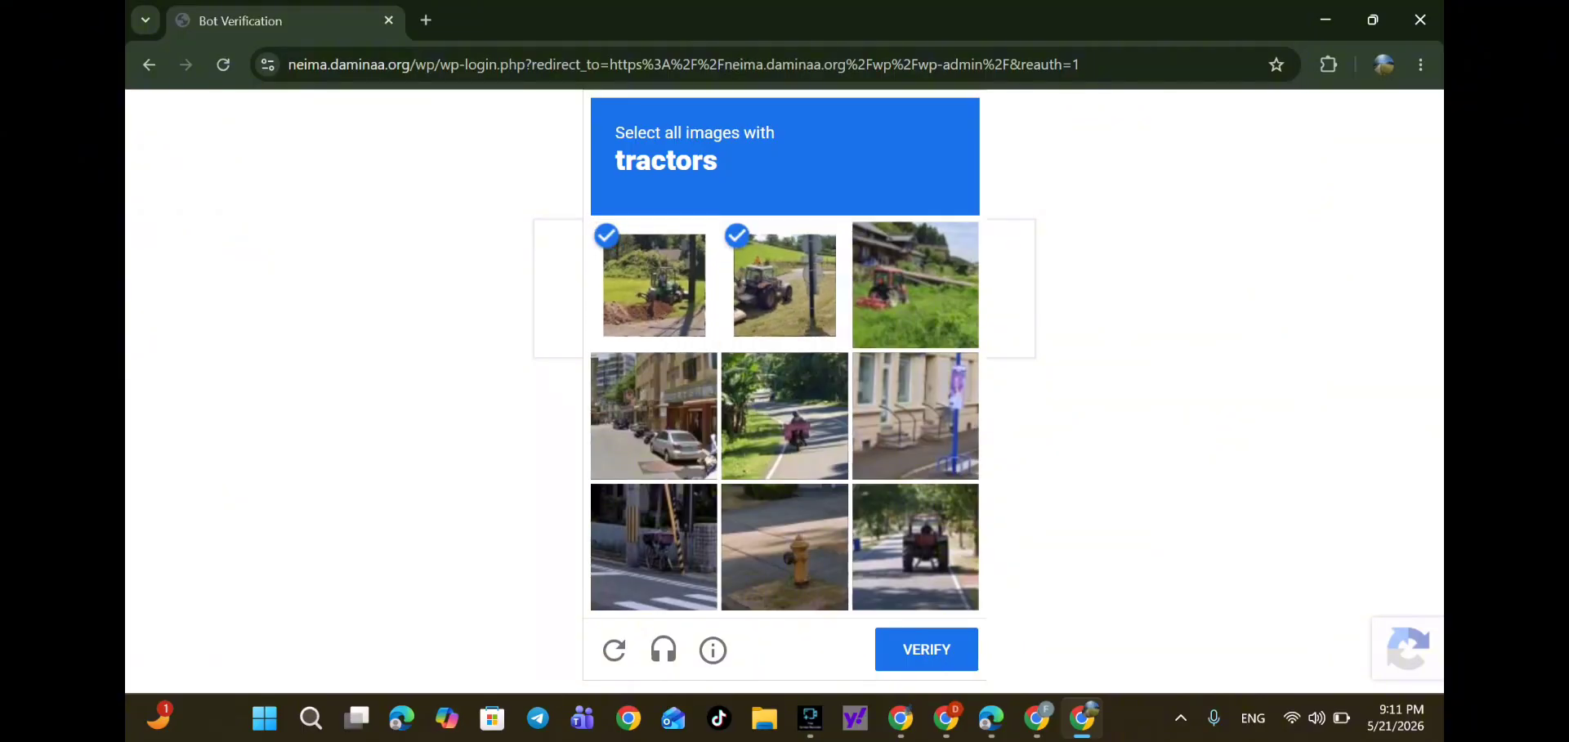
click(915, 286)
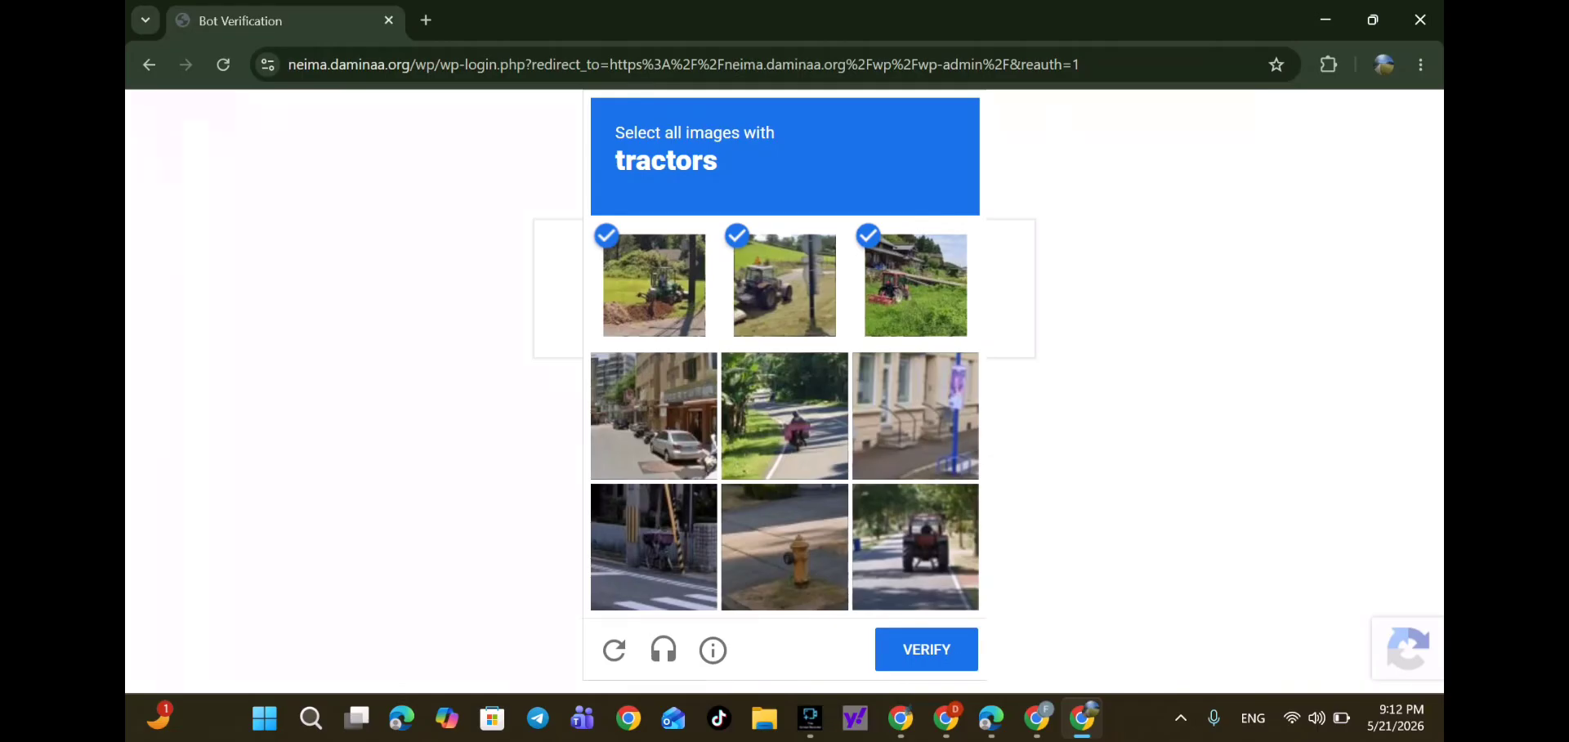
click(915, 547)
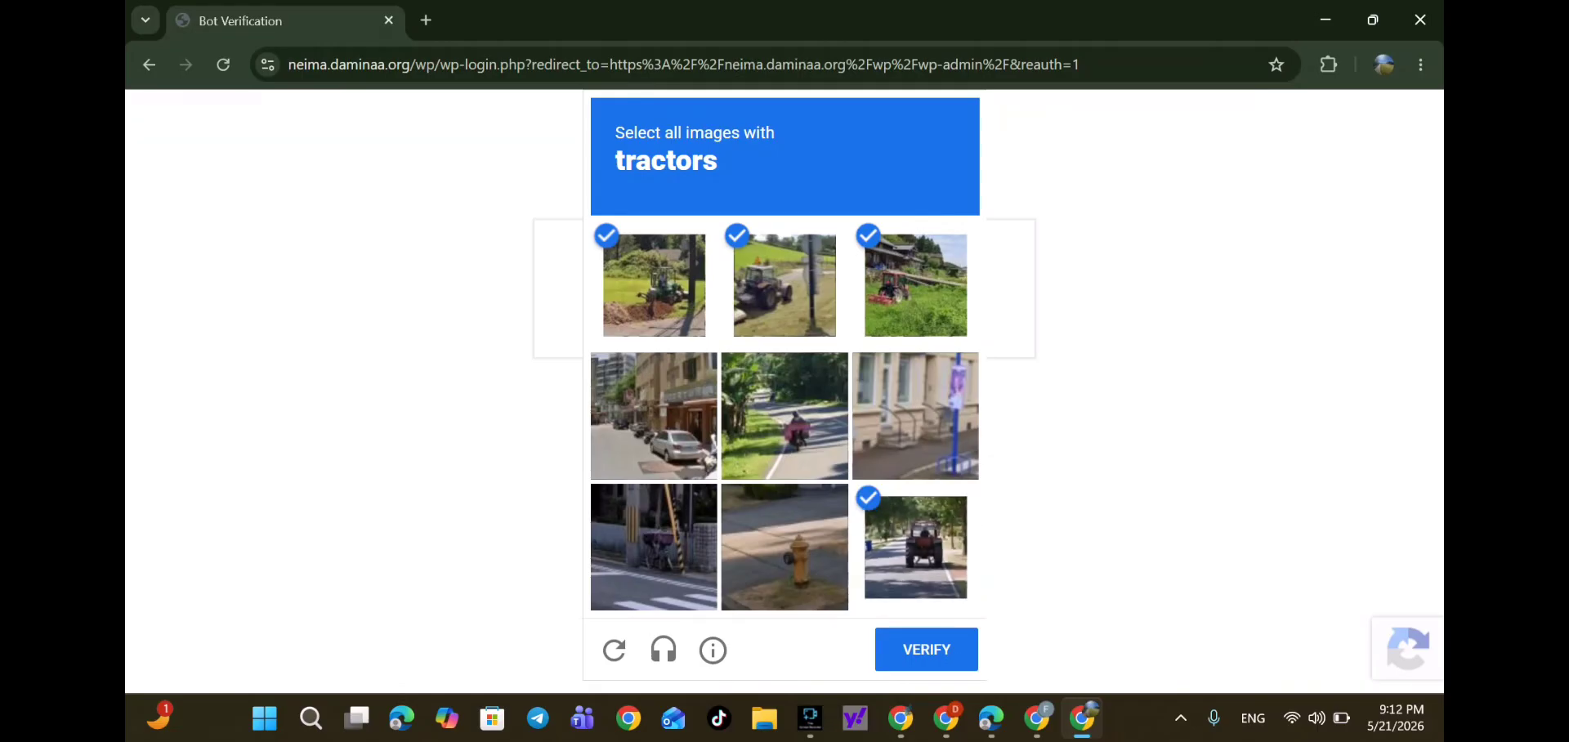
click(926, 649)
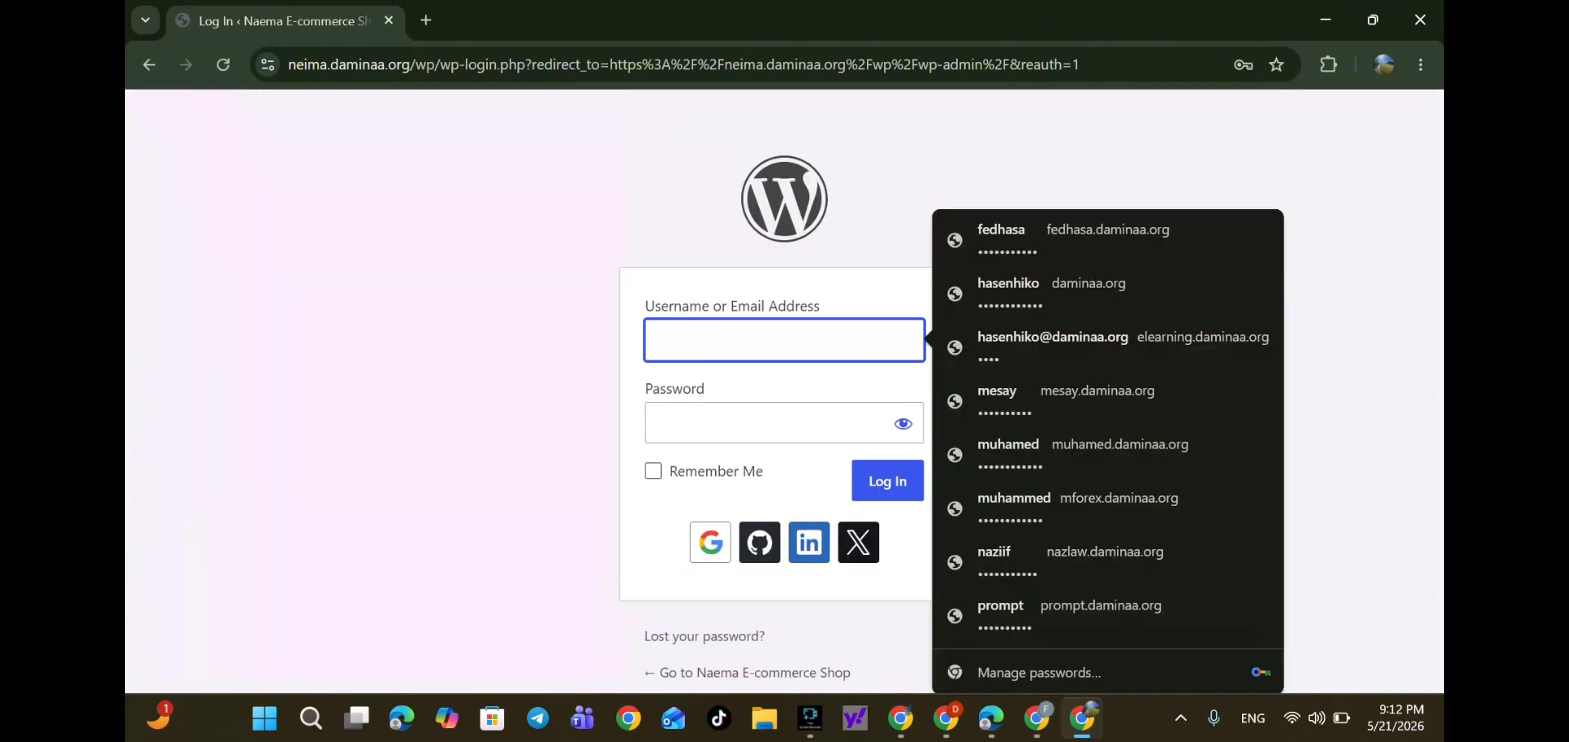
Fill the login form with the admin username and password from clipboard history.
key(super+v)
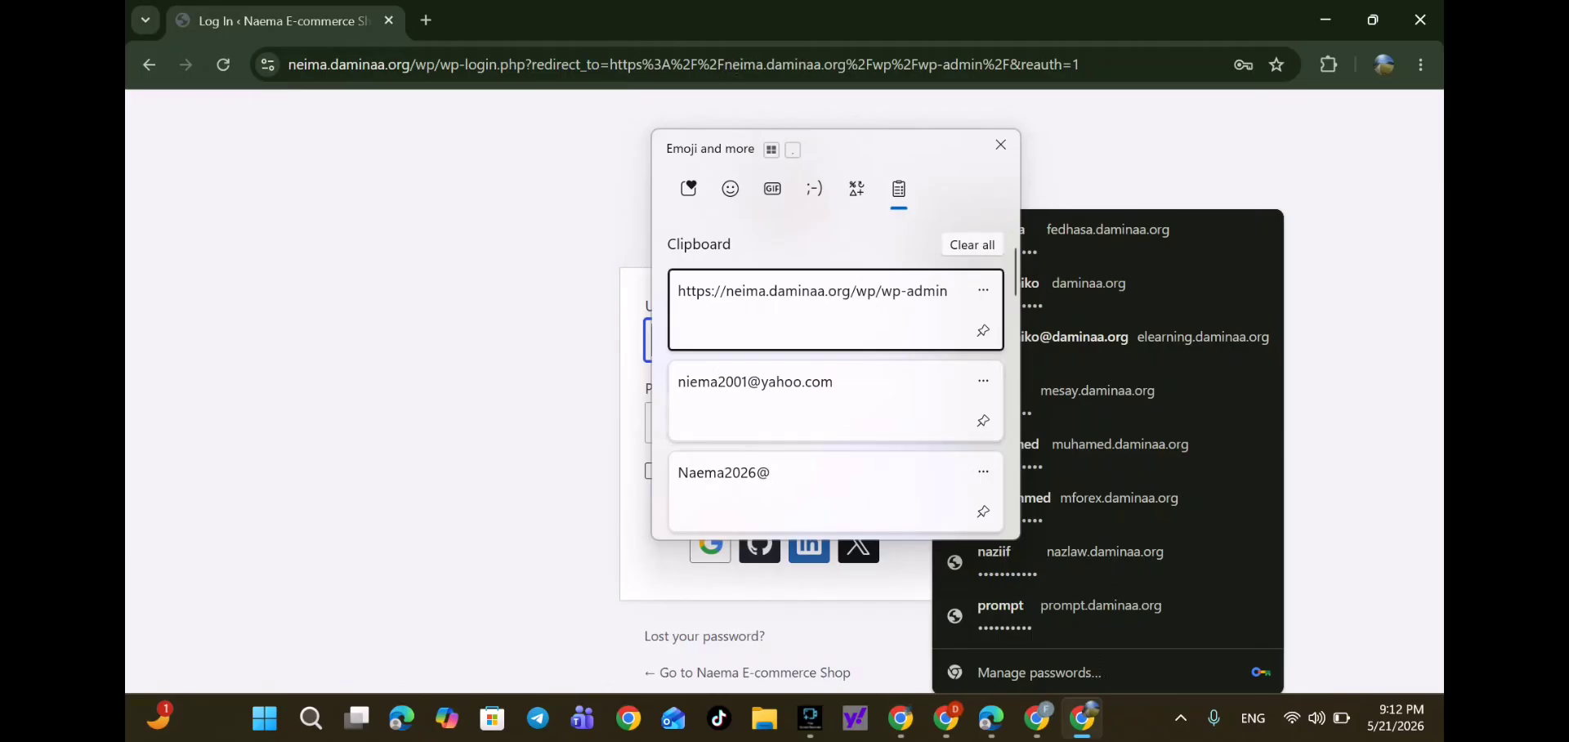
key(Down)
key(Down)
key(Down)
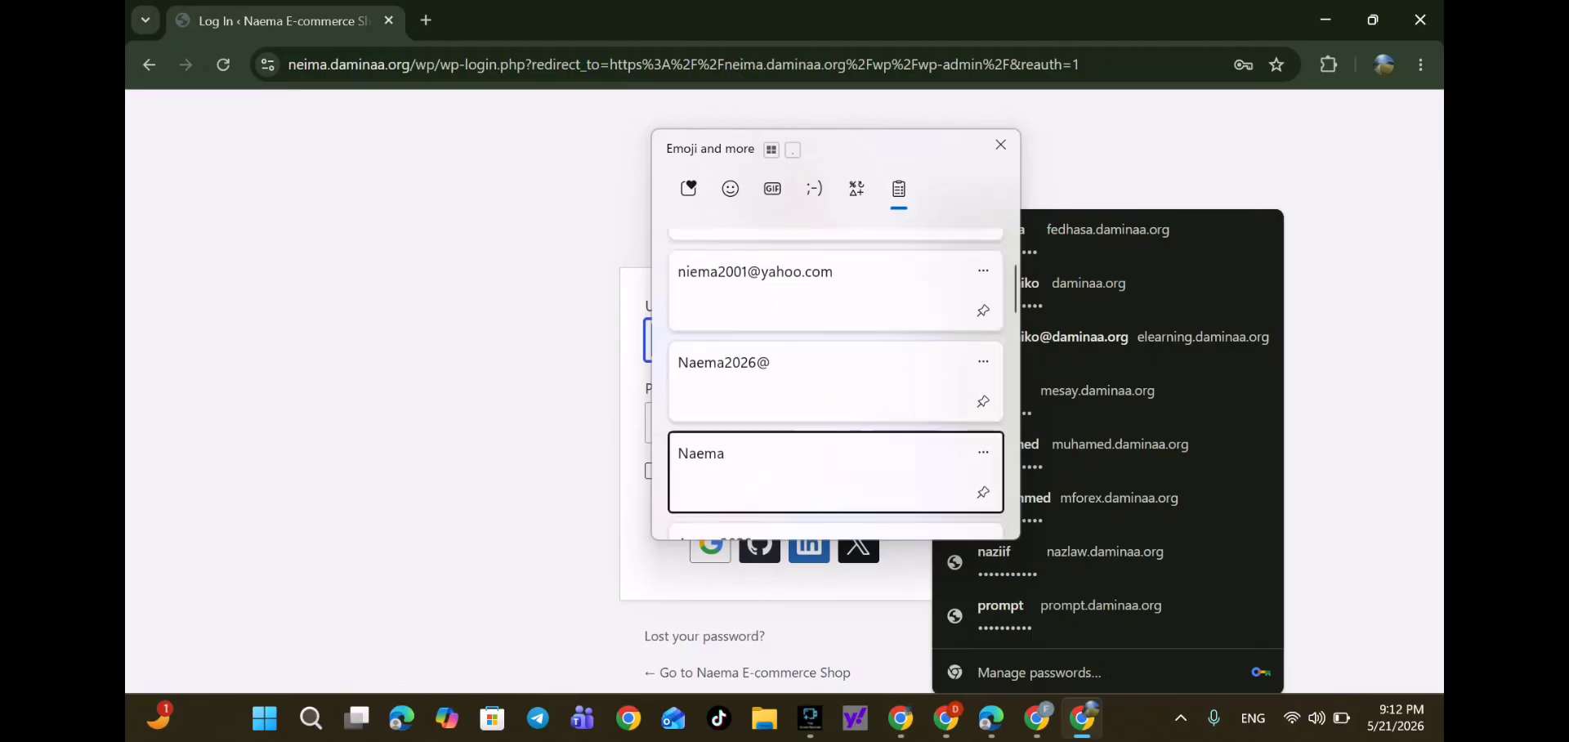
key(Return)
key(Tab)
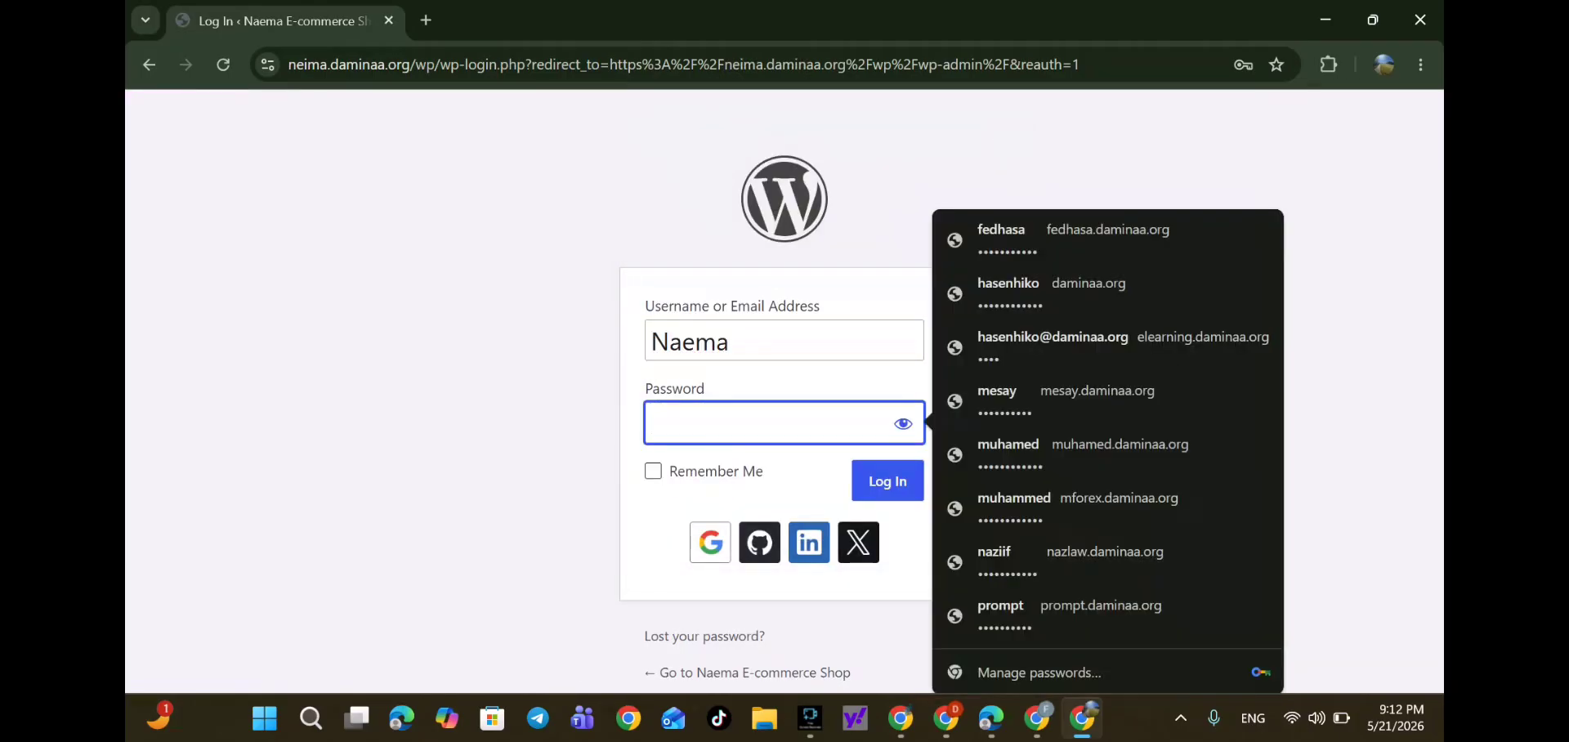
key(super+v)
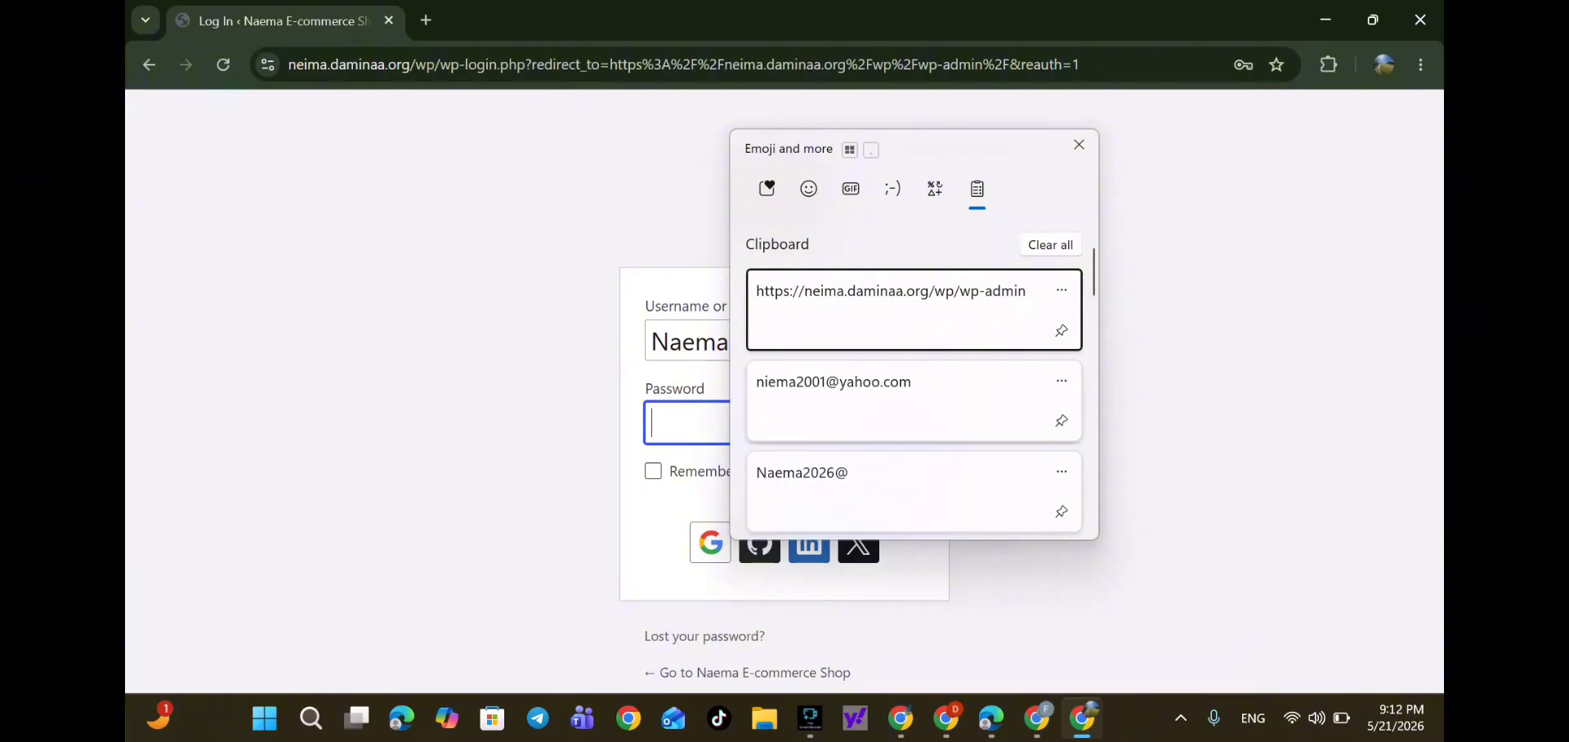
key(Down)
key(Down)
key(Return)
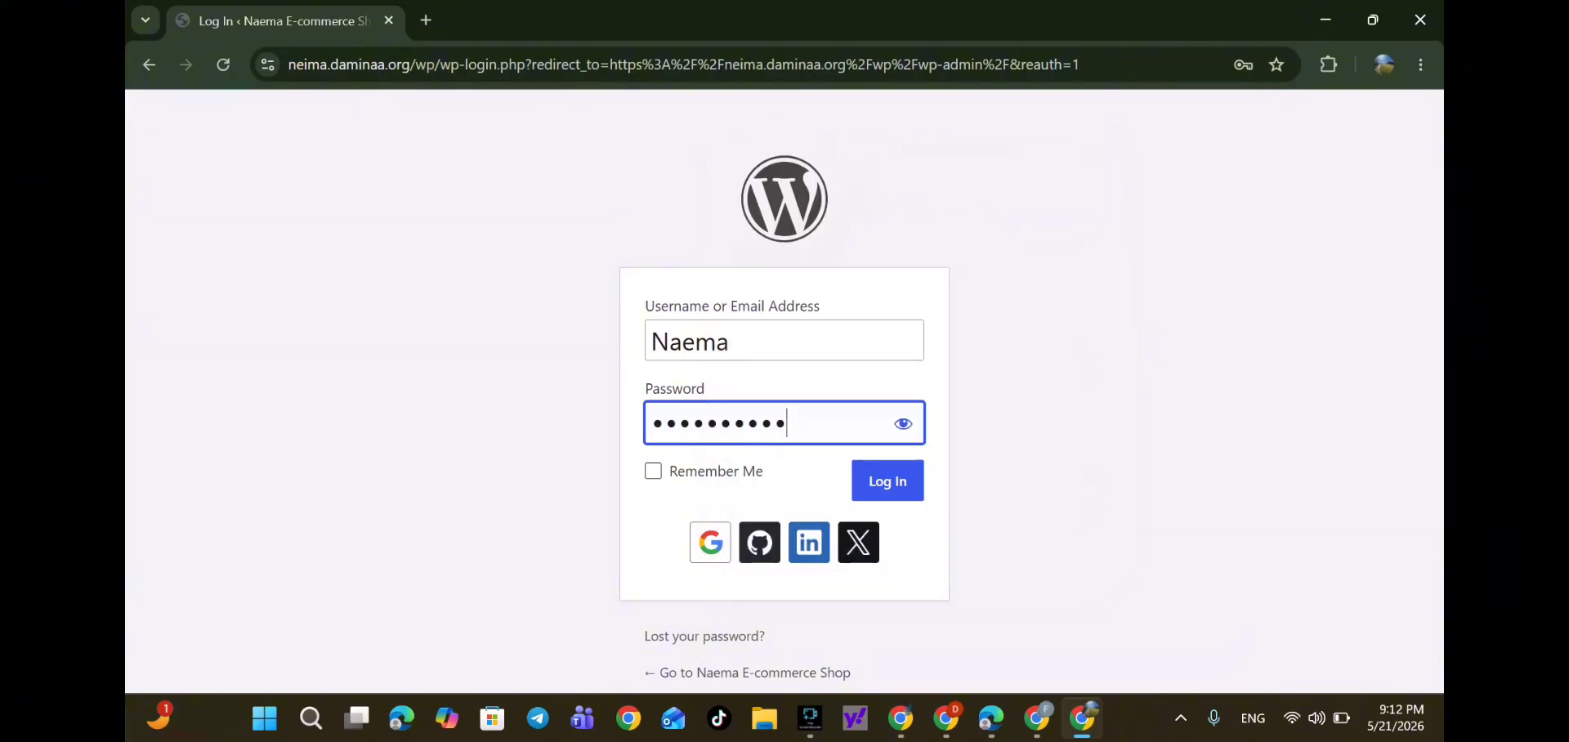
Reveal the password to check it, then log in.
key(Tab)
key(Return)
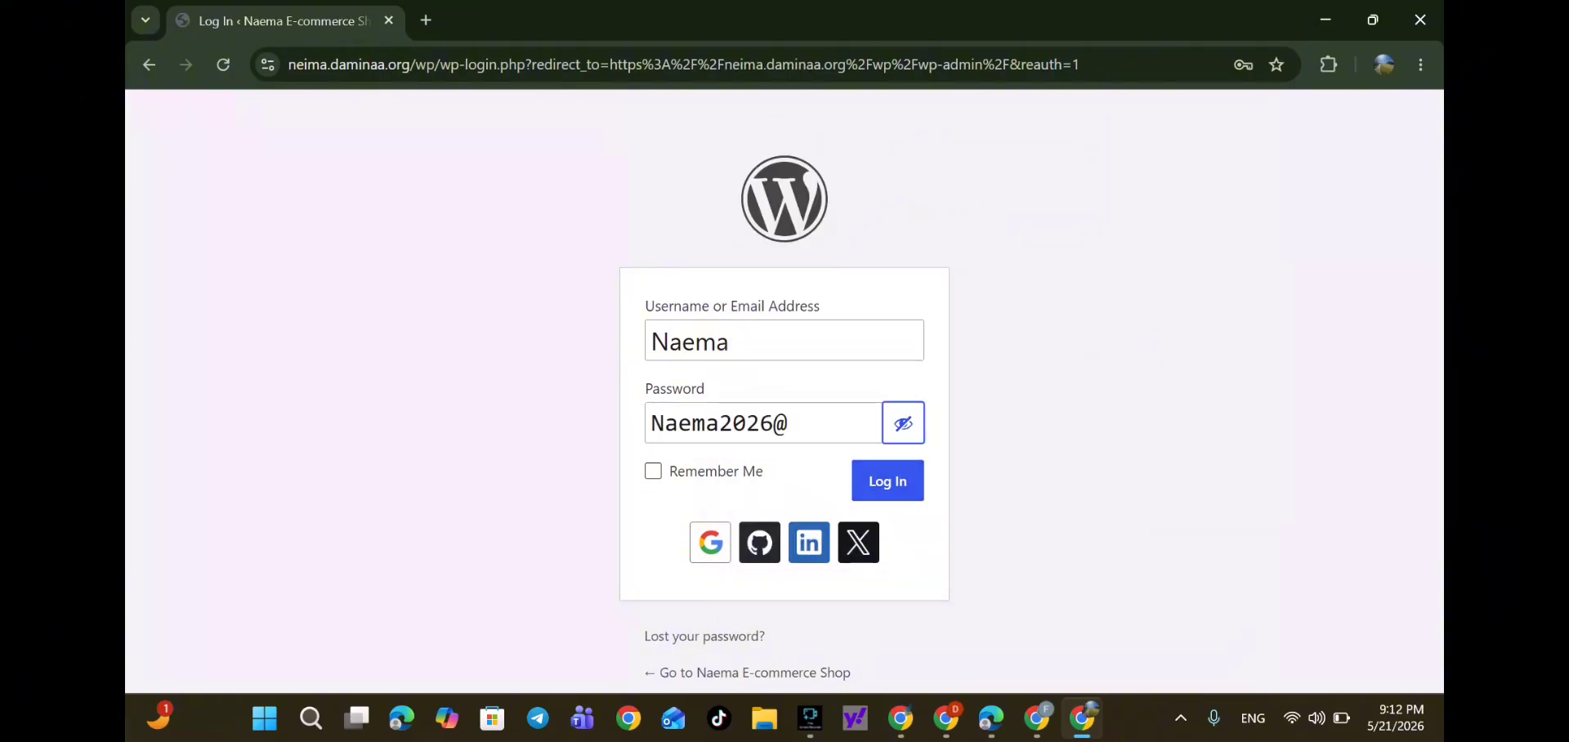
key(Tab)
key(Tab)
key(Return)
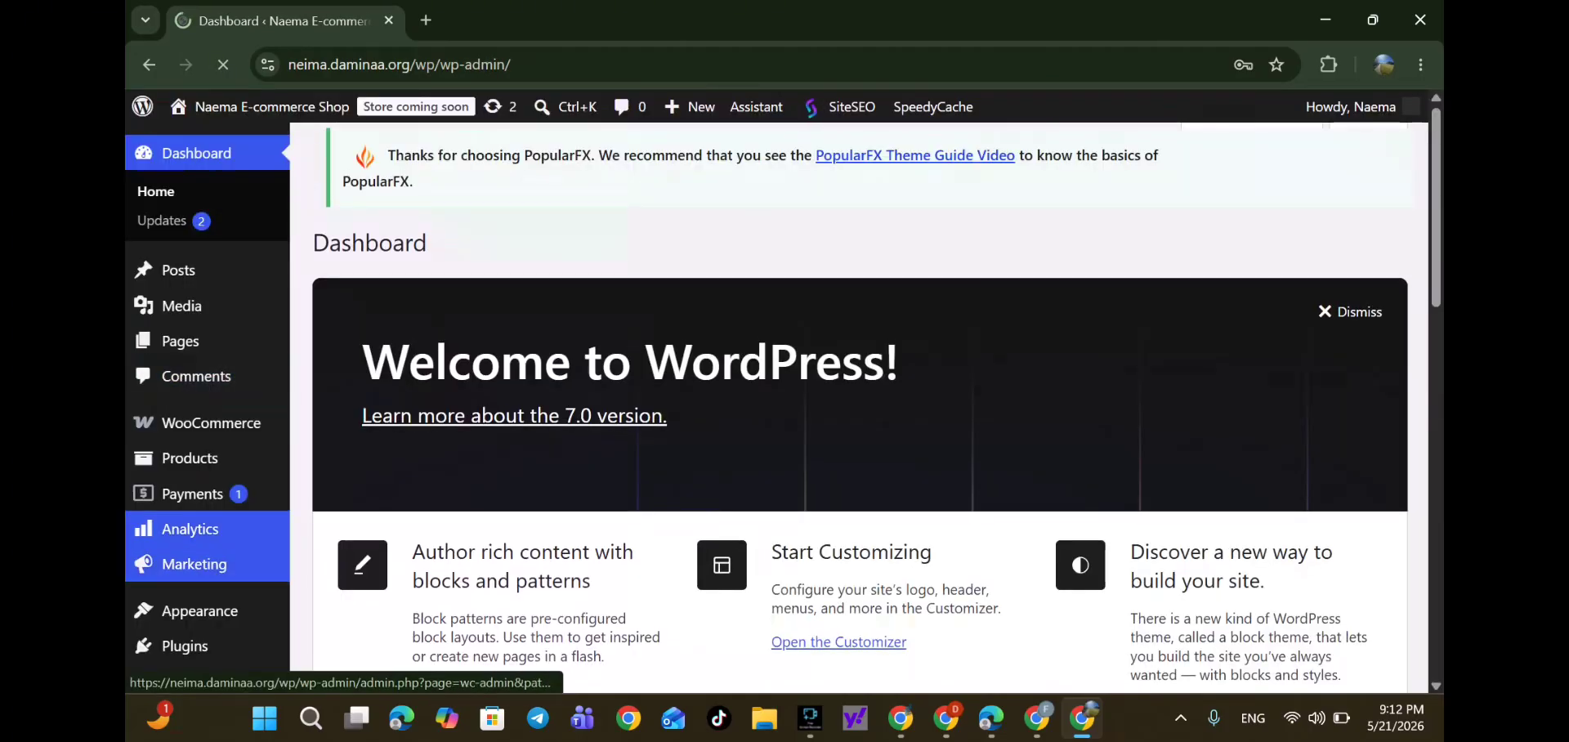
Decline saving the password, then search the plugin directory for 'google'.
scroll(196, 563, down, 3)
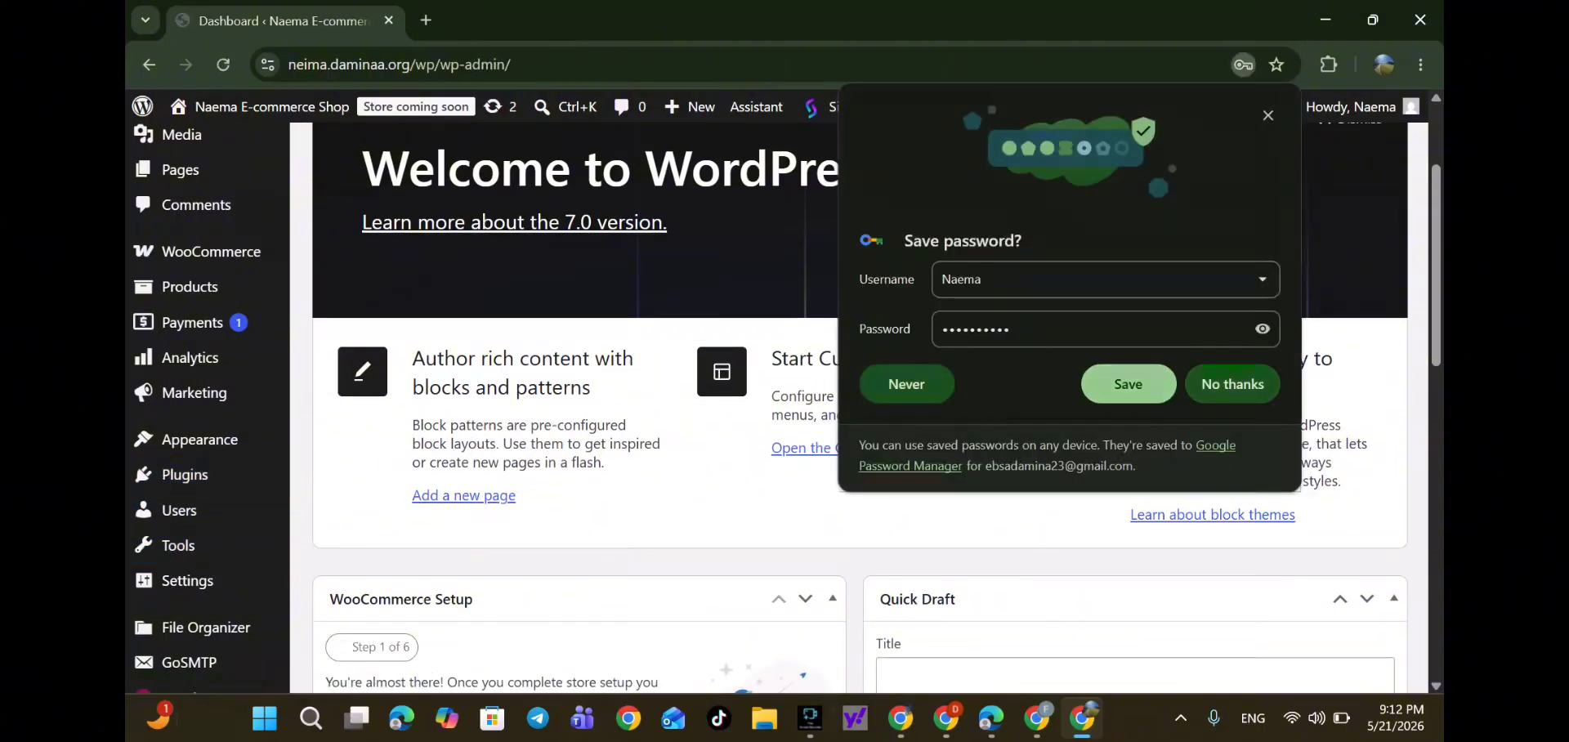
click(1232, 384)
mouse_move(184, 475)
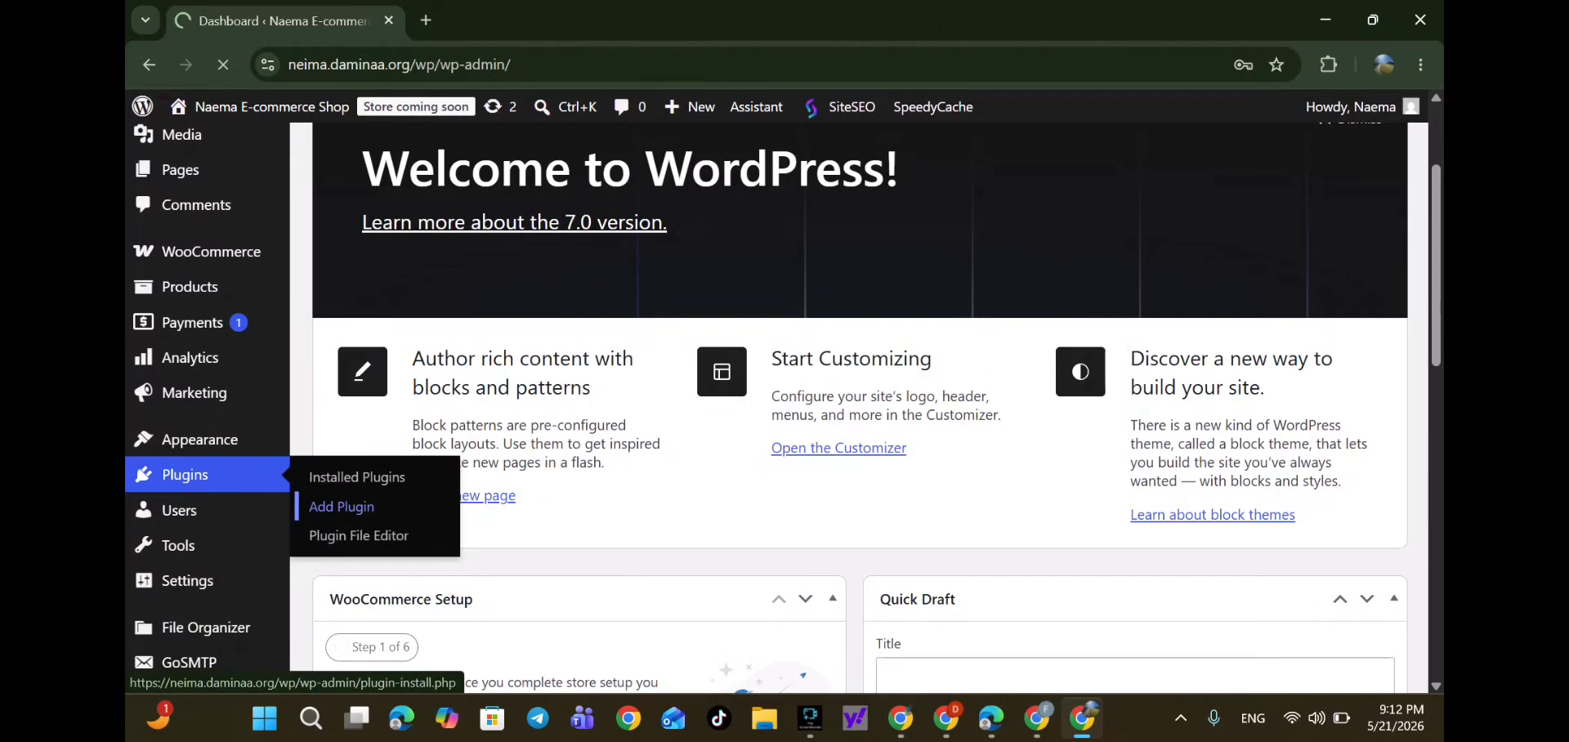
click(342, 506)
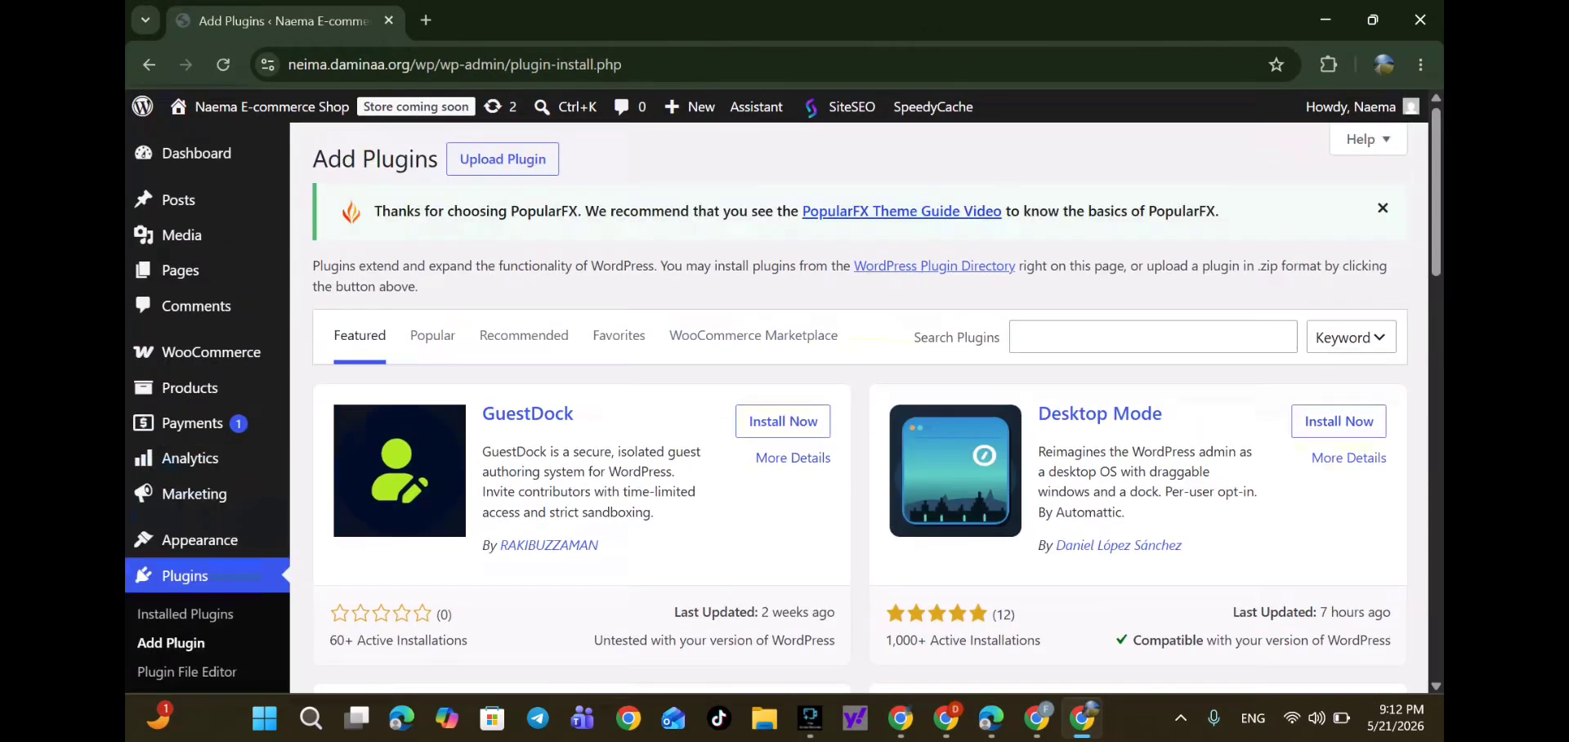
click(1153, 337)
text(goo)
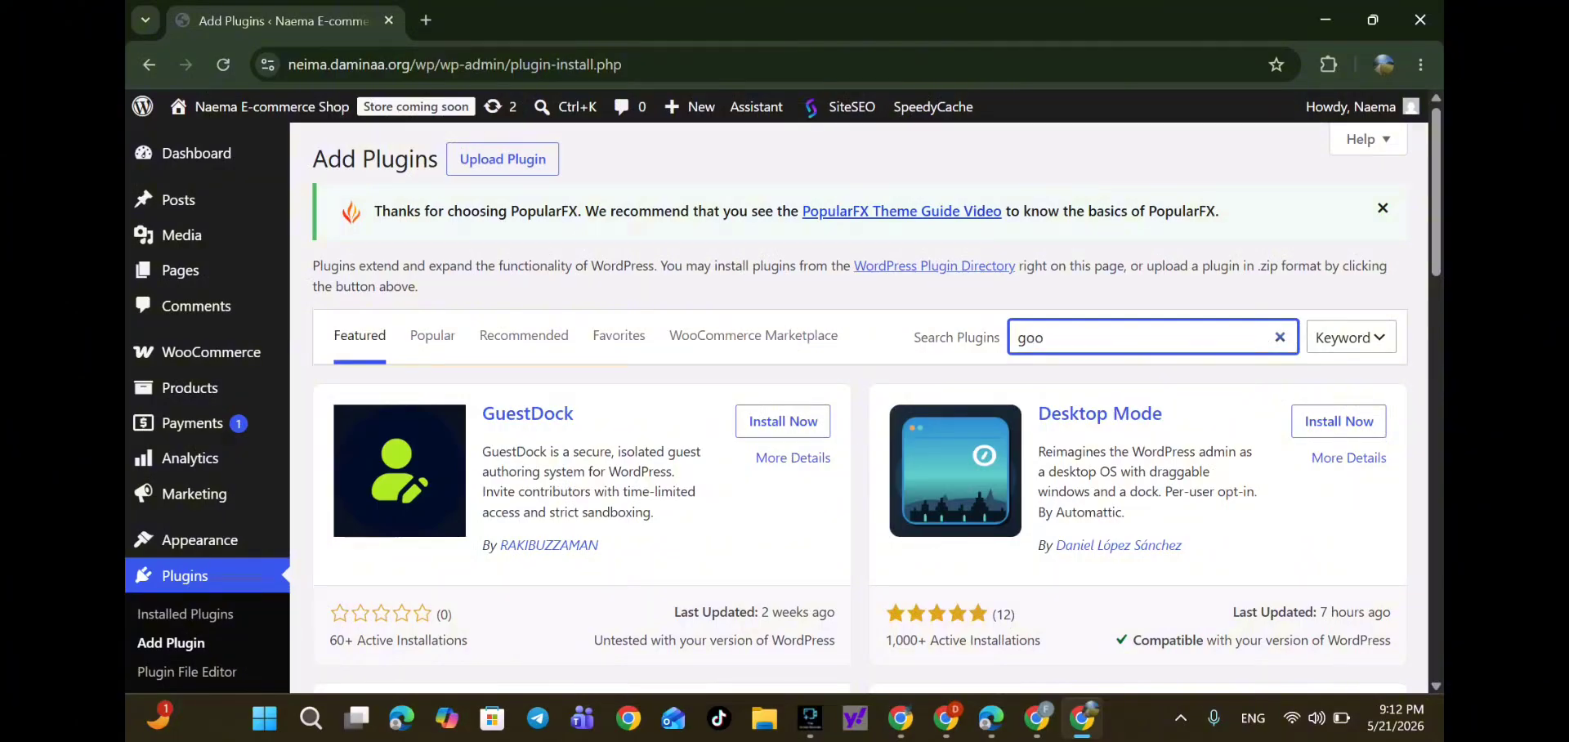
text(gl)
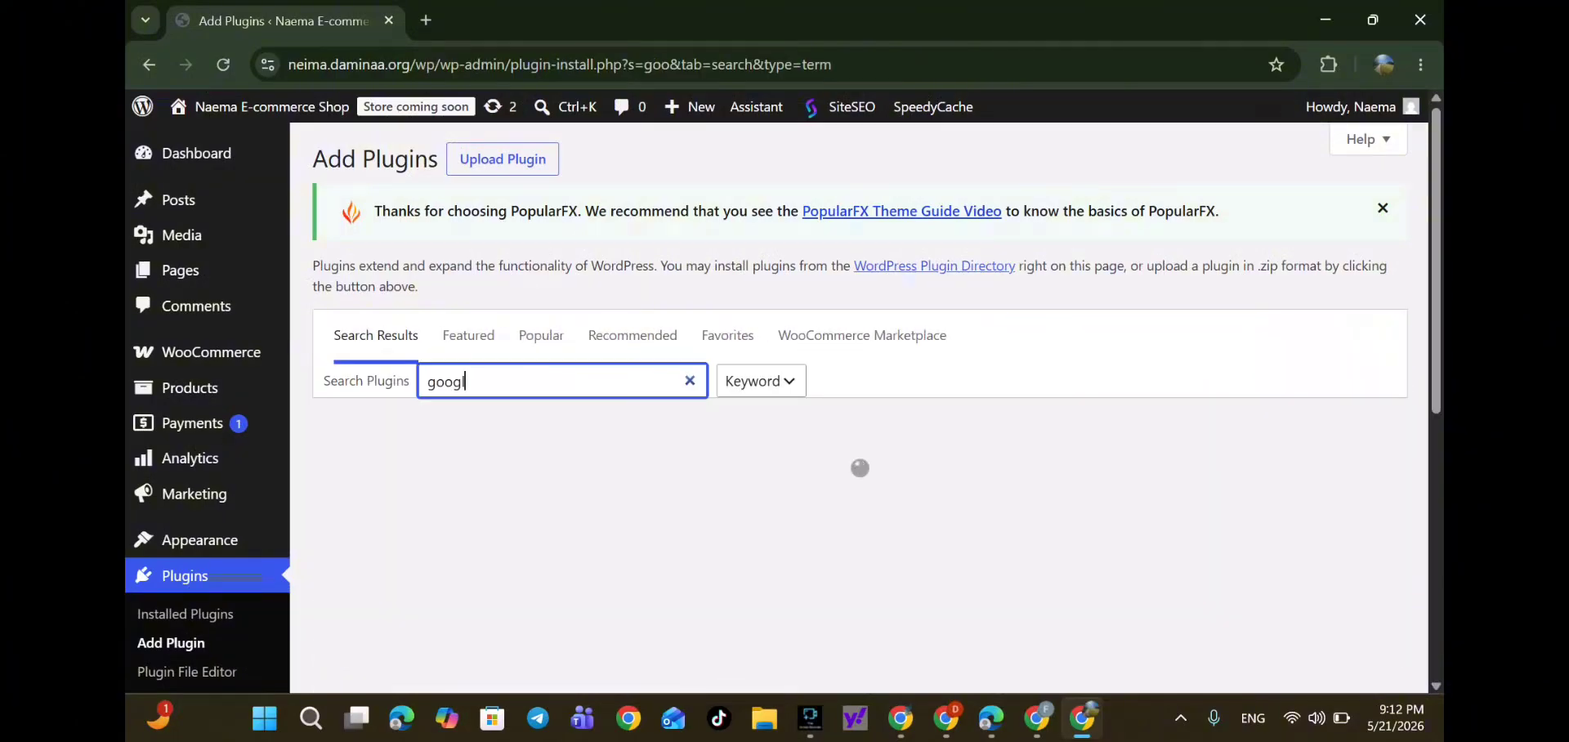
text(e)
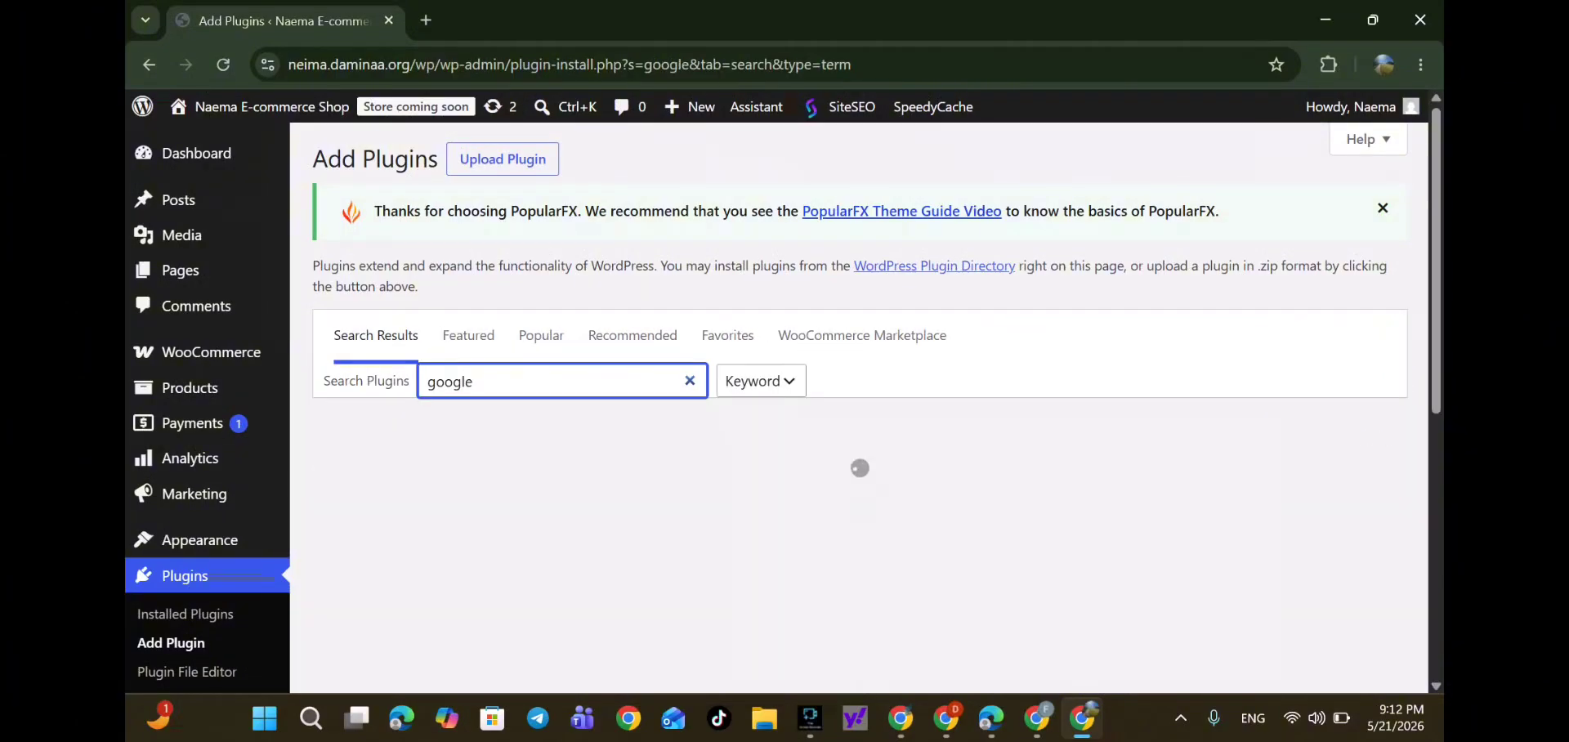
scroll(783, 402, down, 1)
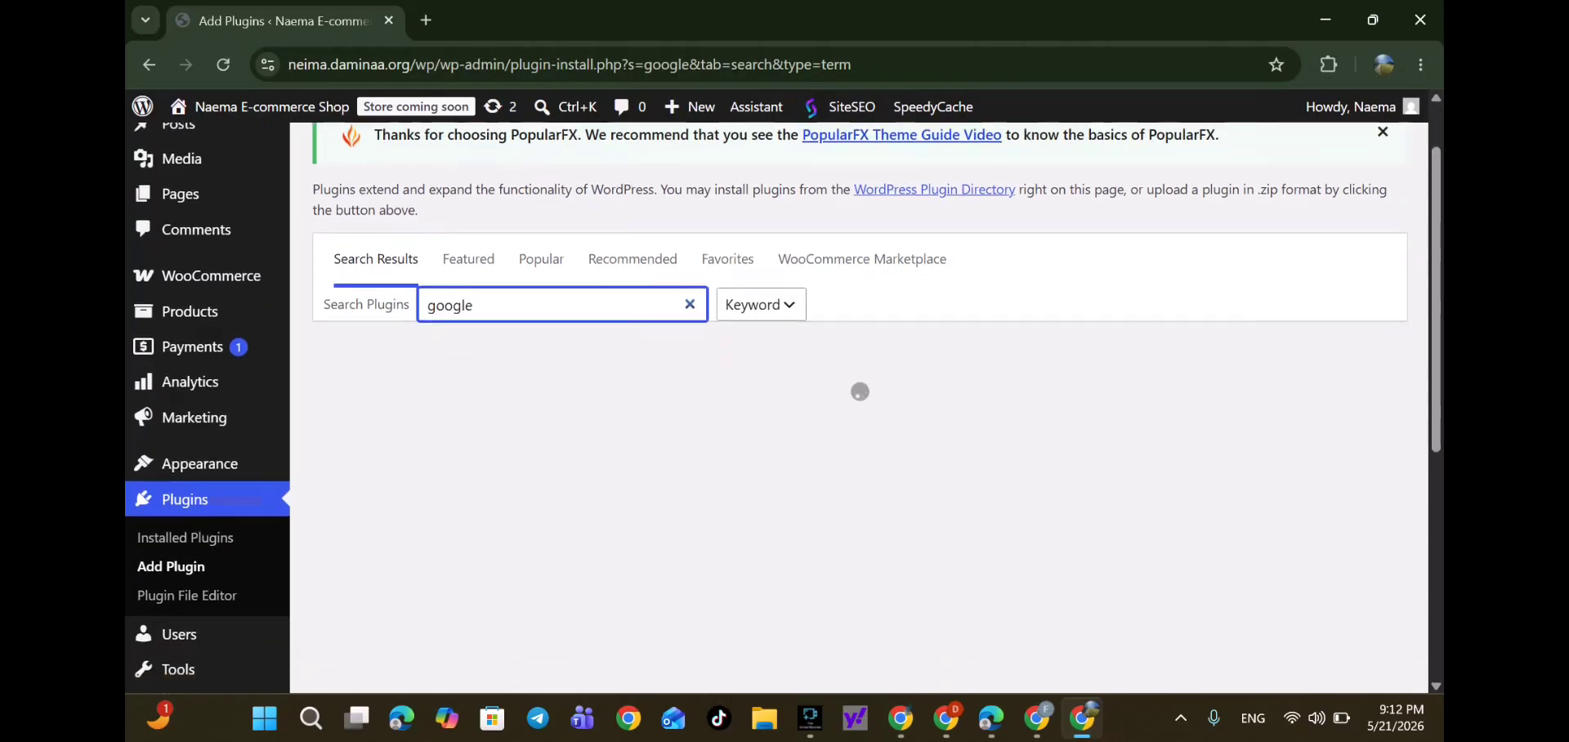
scroll(783, 401, down, 3)
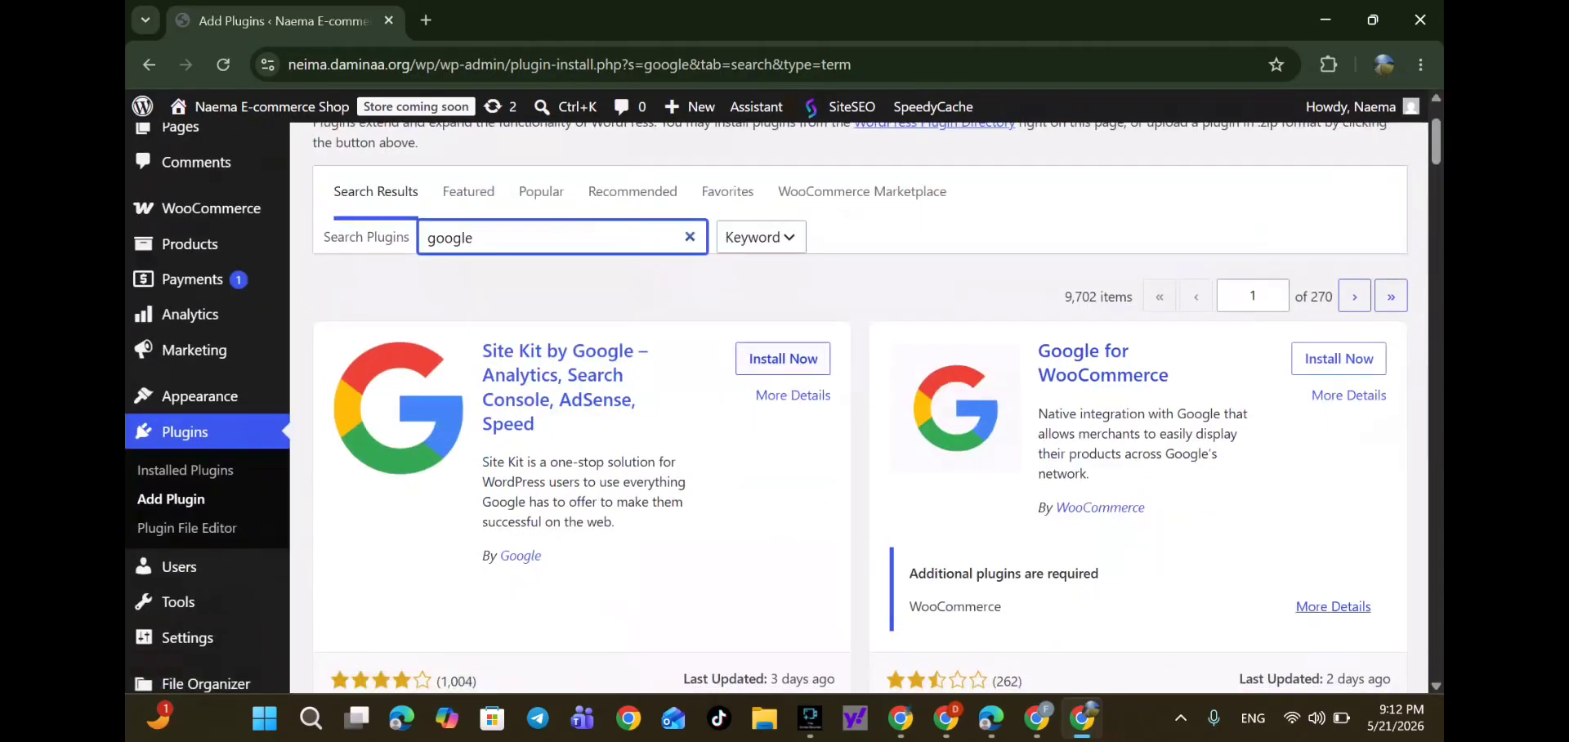
Install the Site Kit by Google plugin and activate it.
click(783, 358)
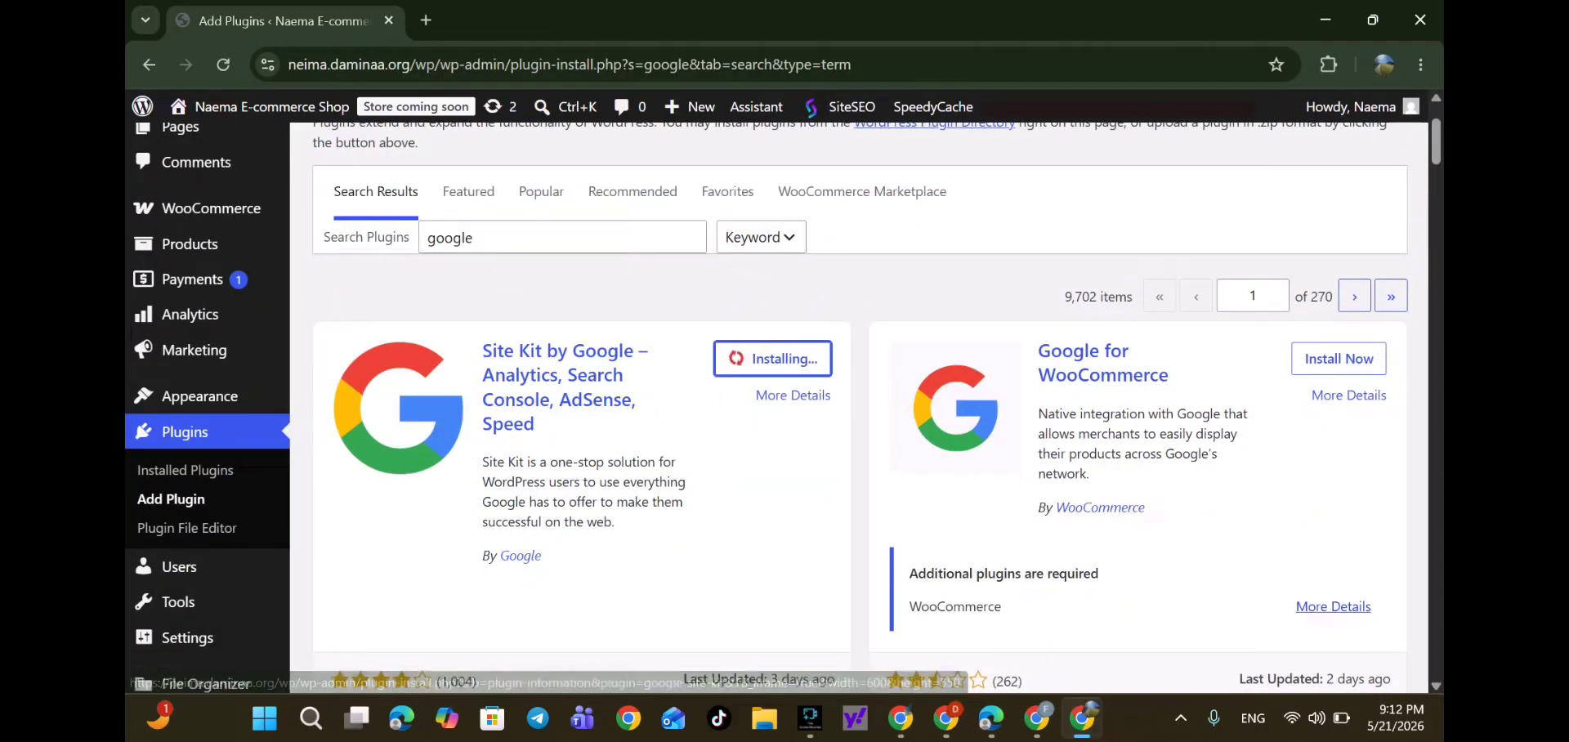
scroll(783, 400, down, 1)
scroll(783, 400, down, 1)
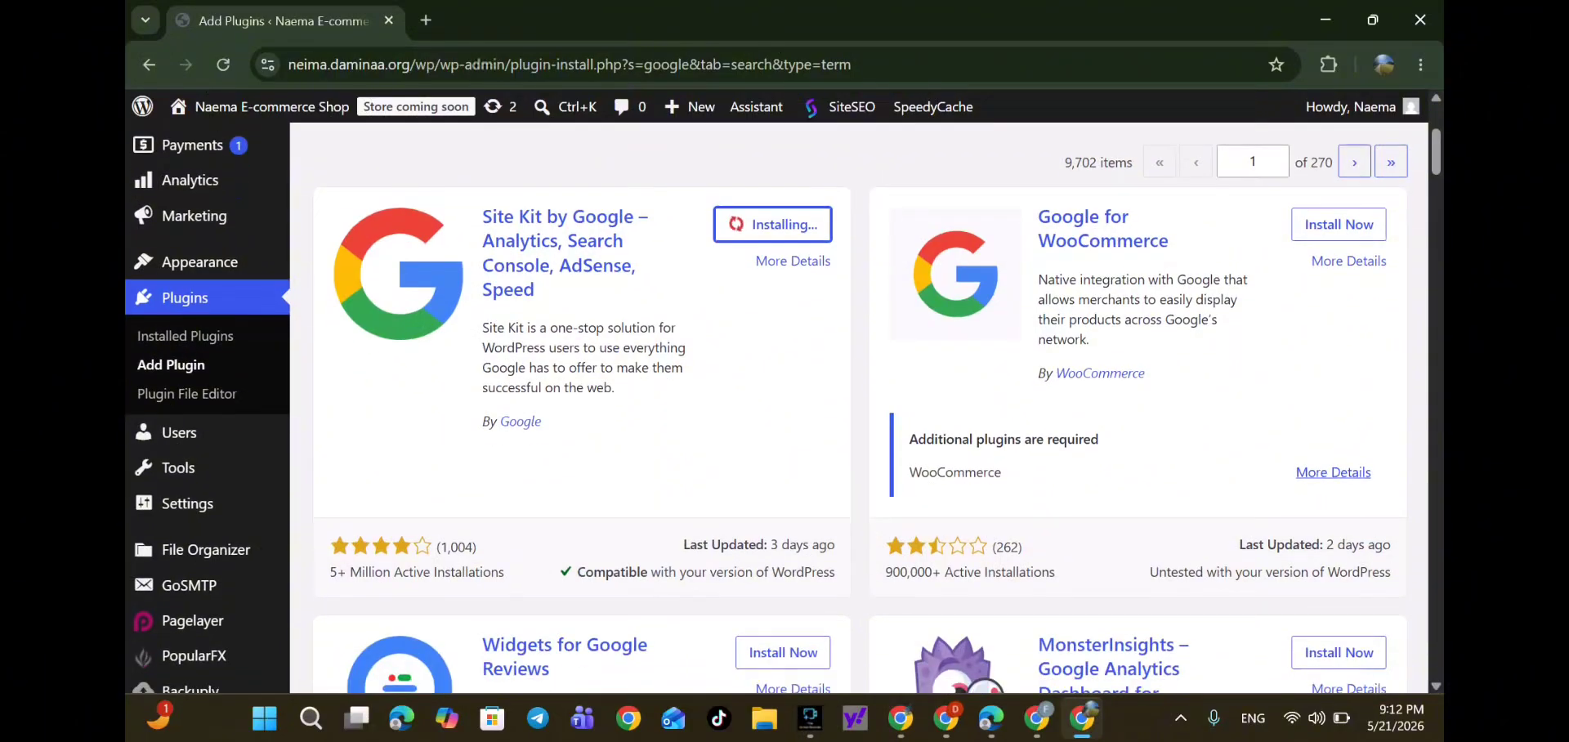
scroll(783, 401, up, 1)
scroll(783, 401, down, 1)
scroll(783, 401, up, 1)
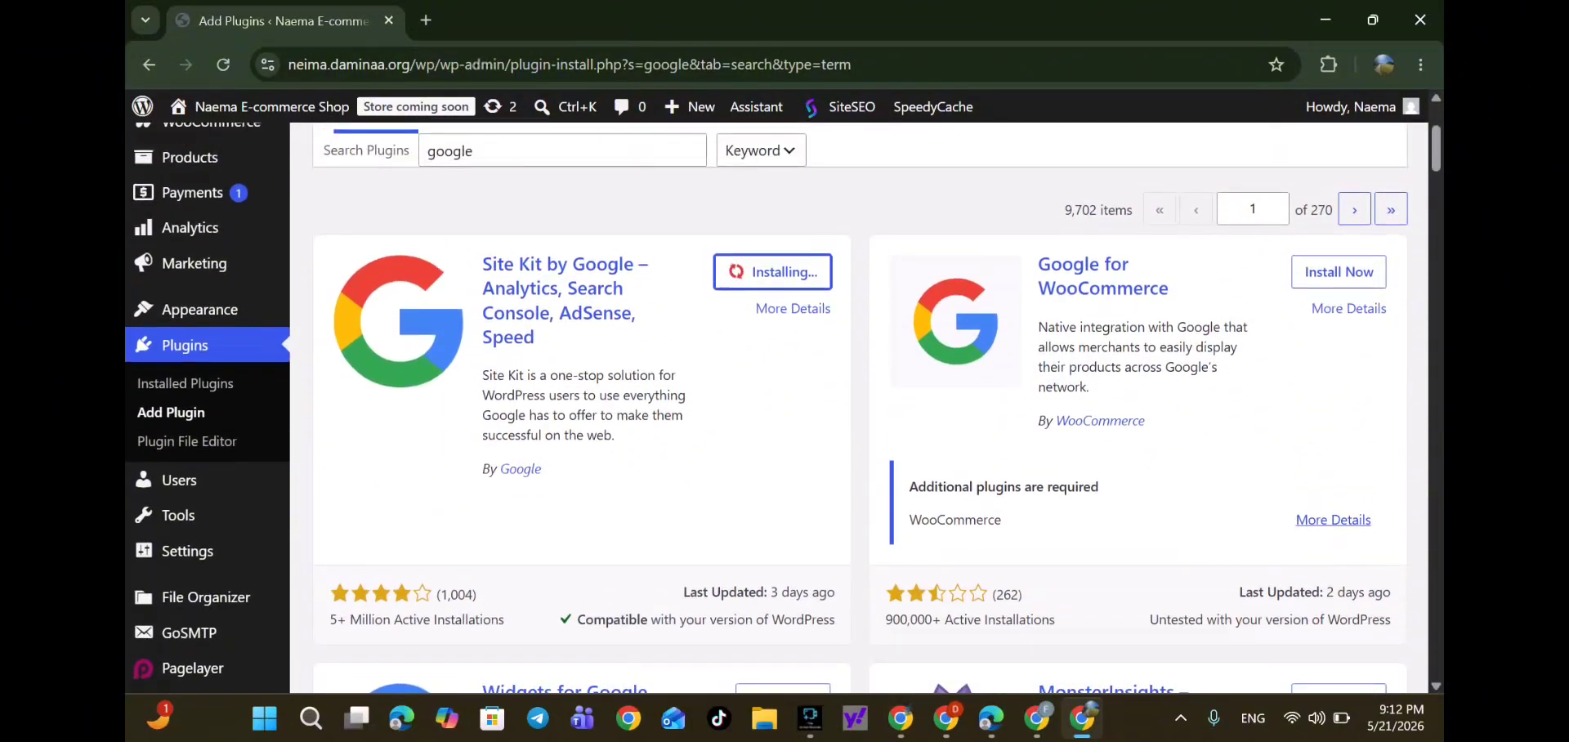
scroll(783, 401, up, 1)
scroll(783, 400, down, 1)
scroll(783, 400, up, 1)
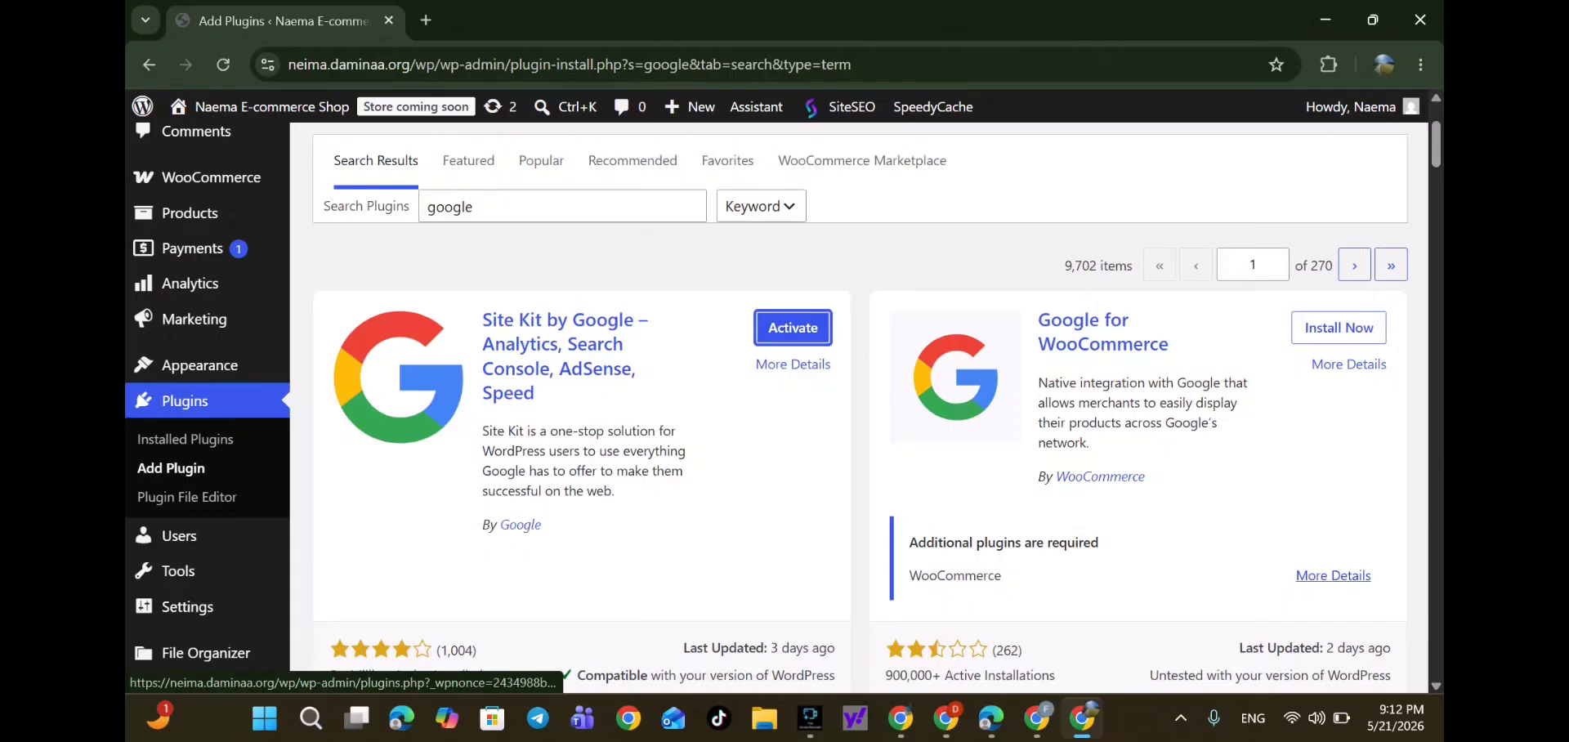
key(Return)
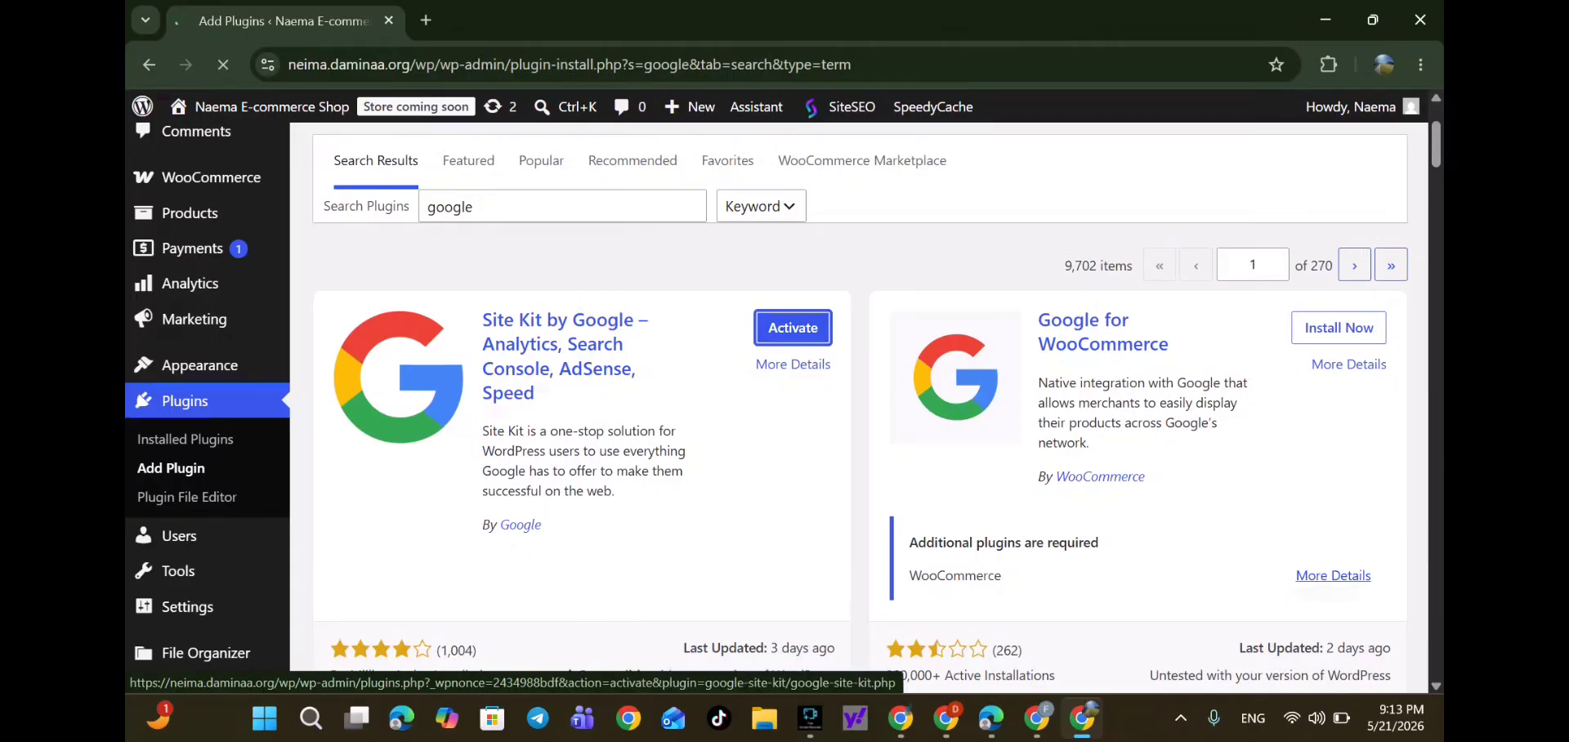
scroll(777, 409, down, 1)
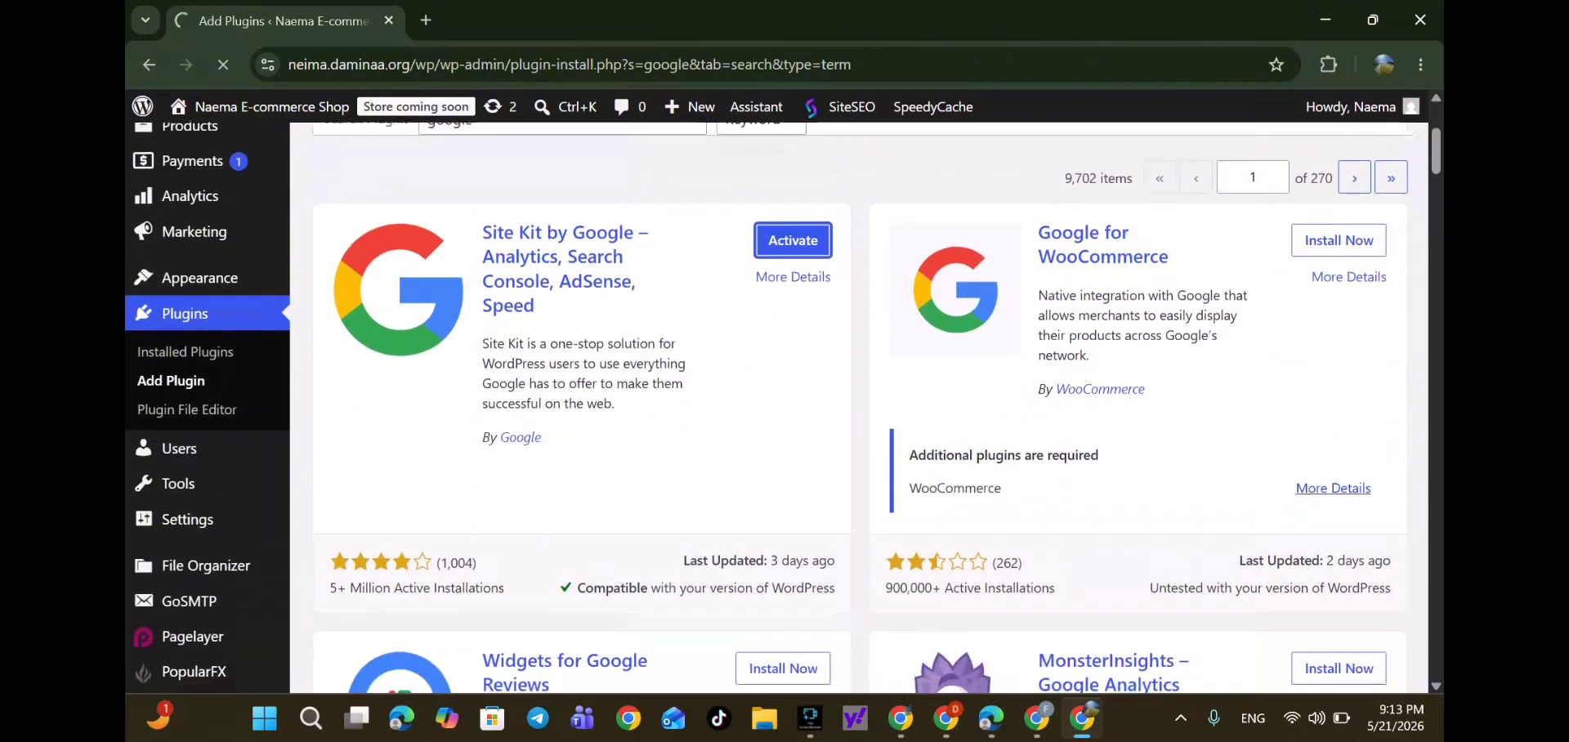
scroll(776, 409, up, 1)
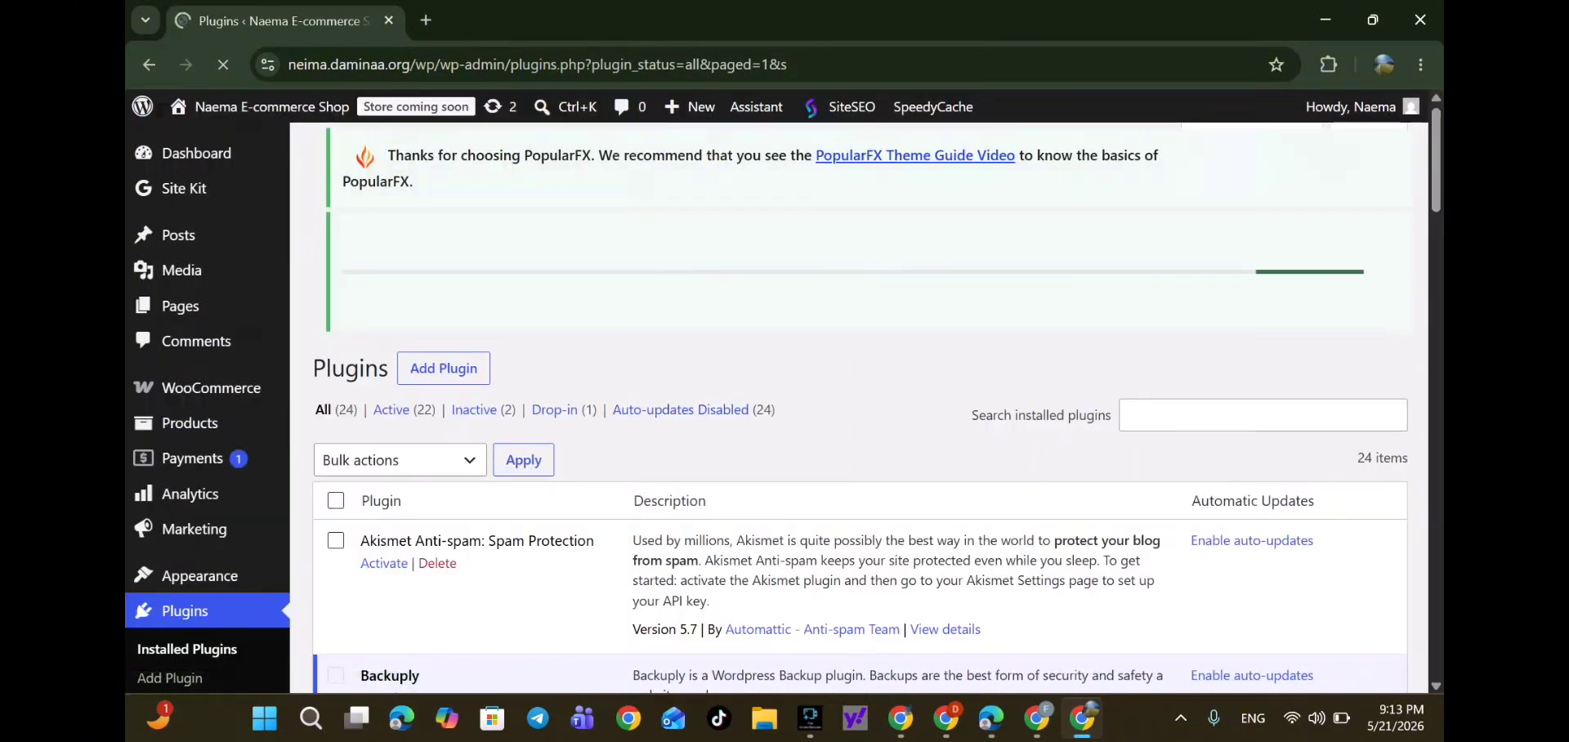
Begin the Site Kit setup and let its compatibility check finish.
scroll(703, 411, down, 2)
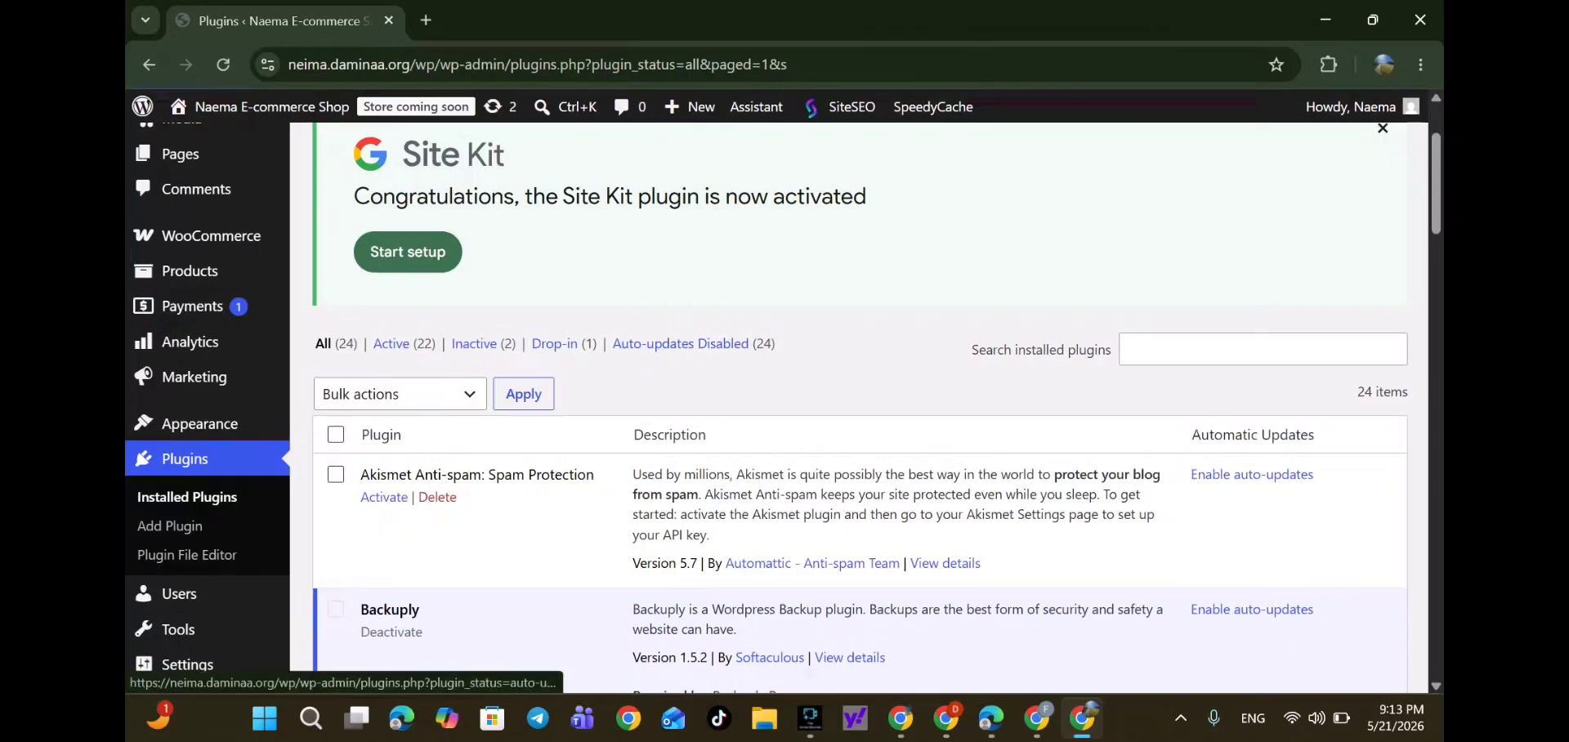
click(408, 251)
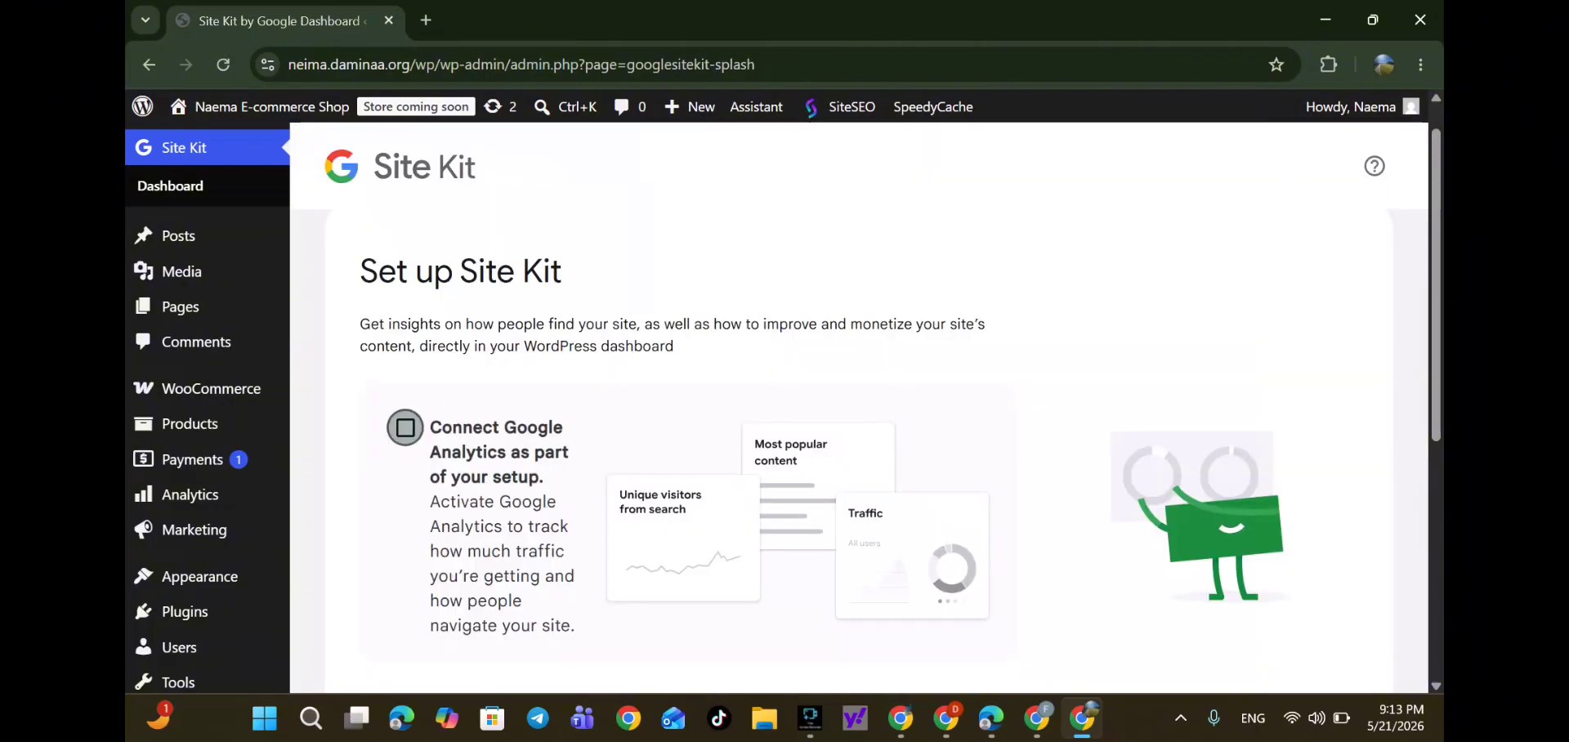
scroll(783, 408, down, 5)
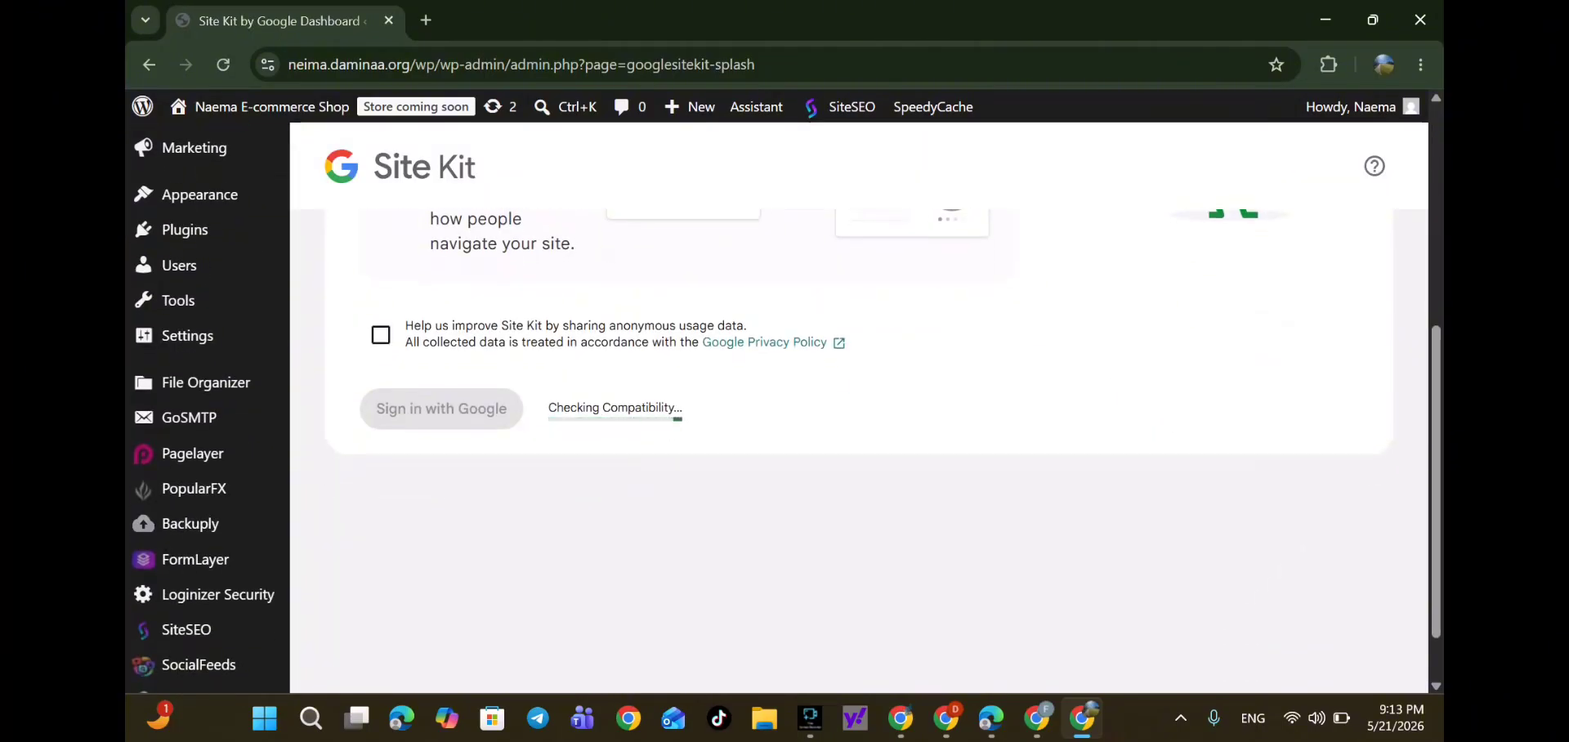
scroll(783, 409, up, 3)
scroll(783, 408, down, 3)
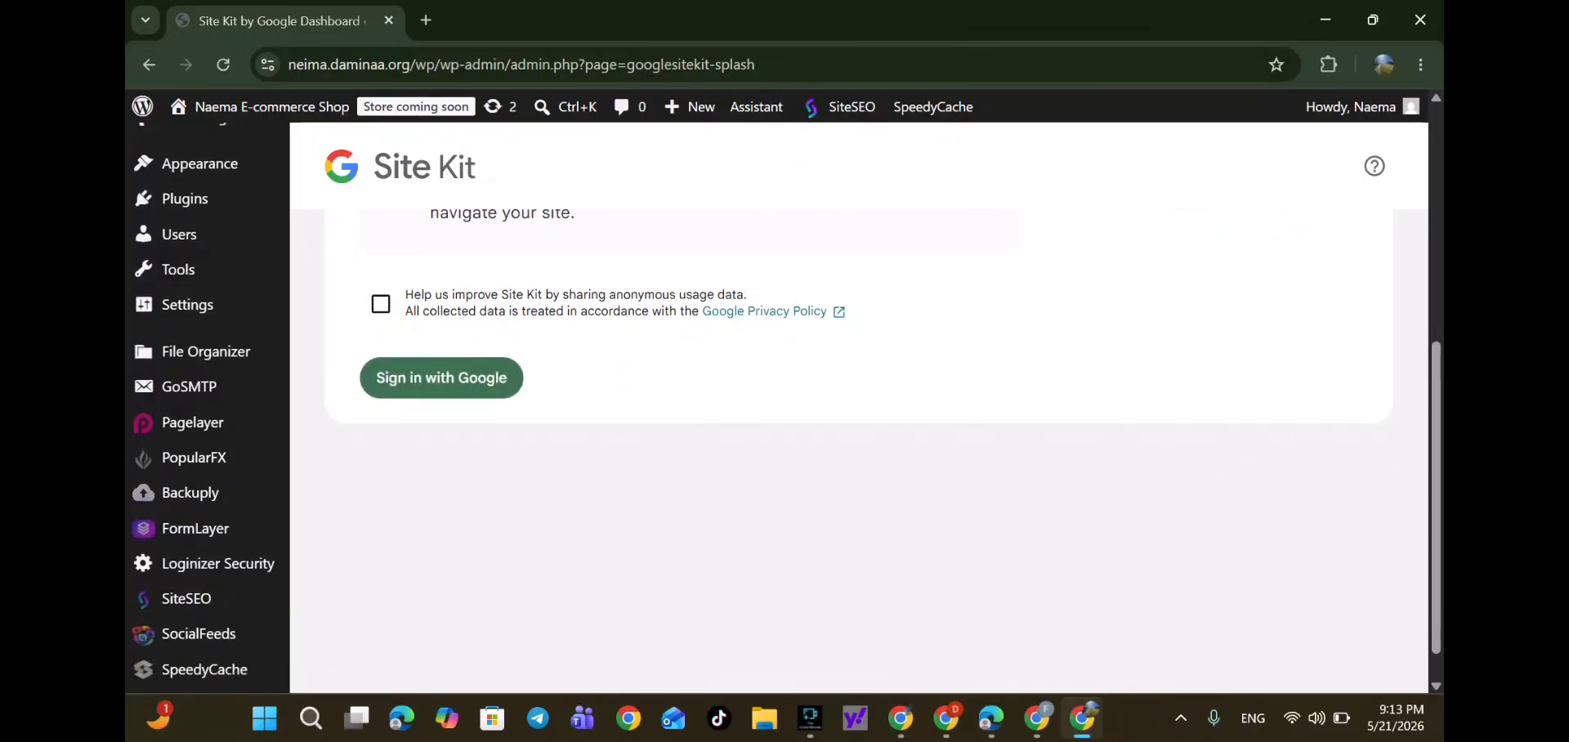
click(441, 379)
scroll(782, 409, up, 5)
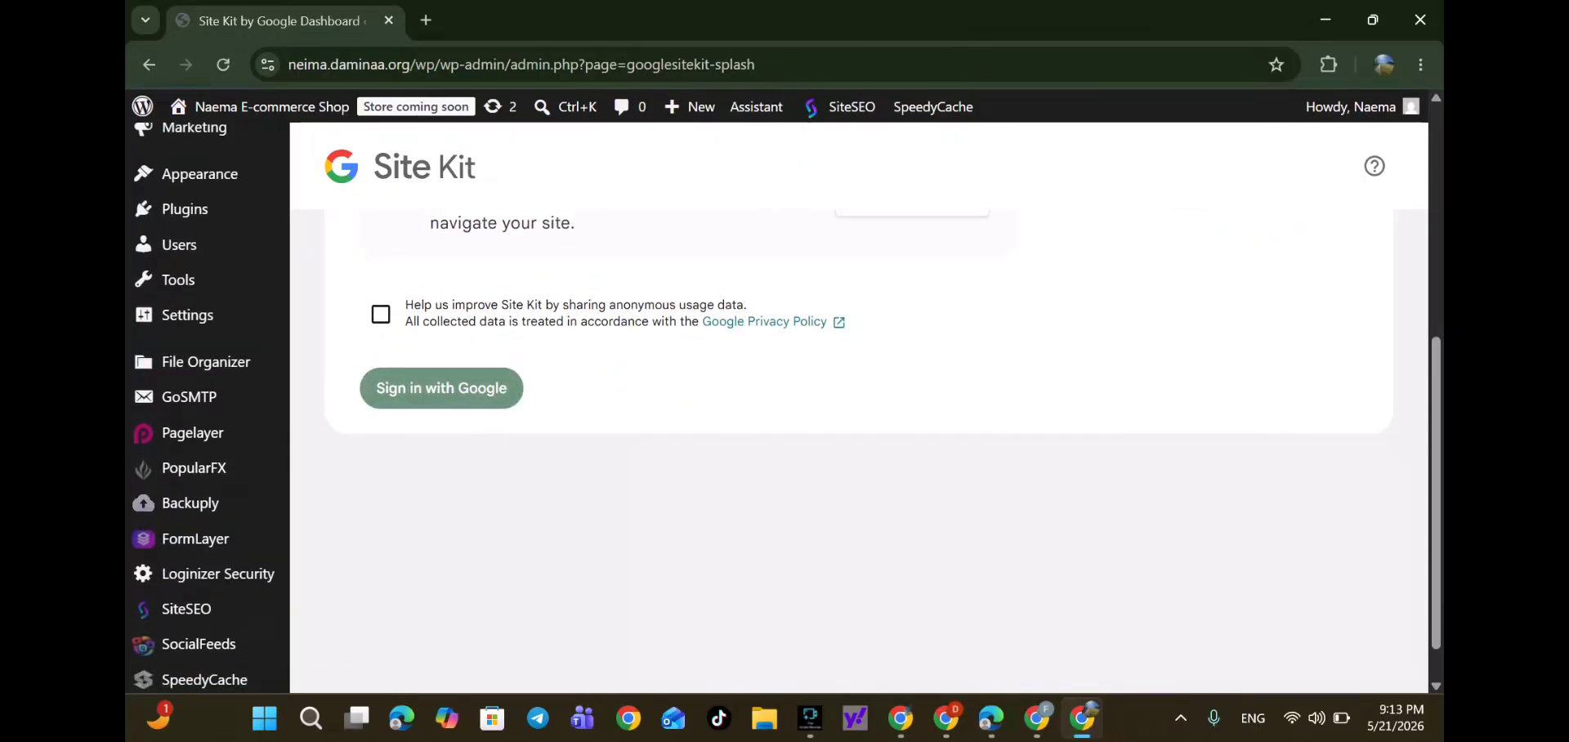
scroll(783, 408, down, 2)
scroll(783, 408, down, 2)
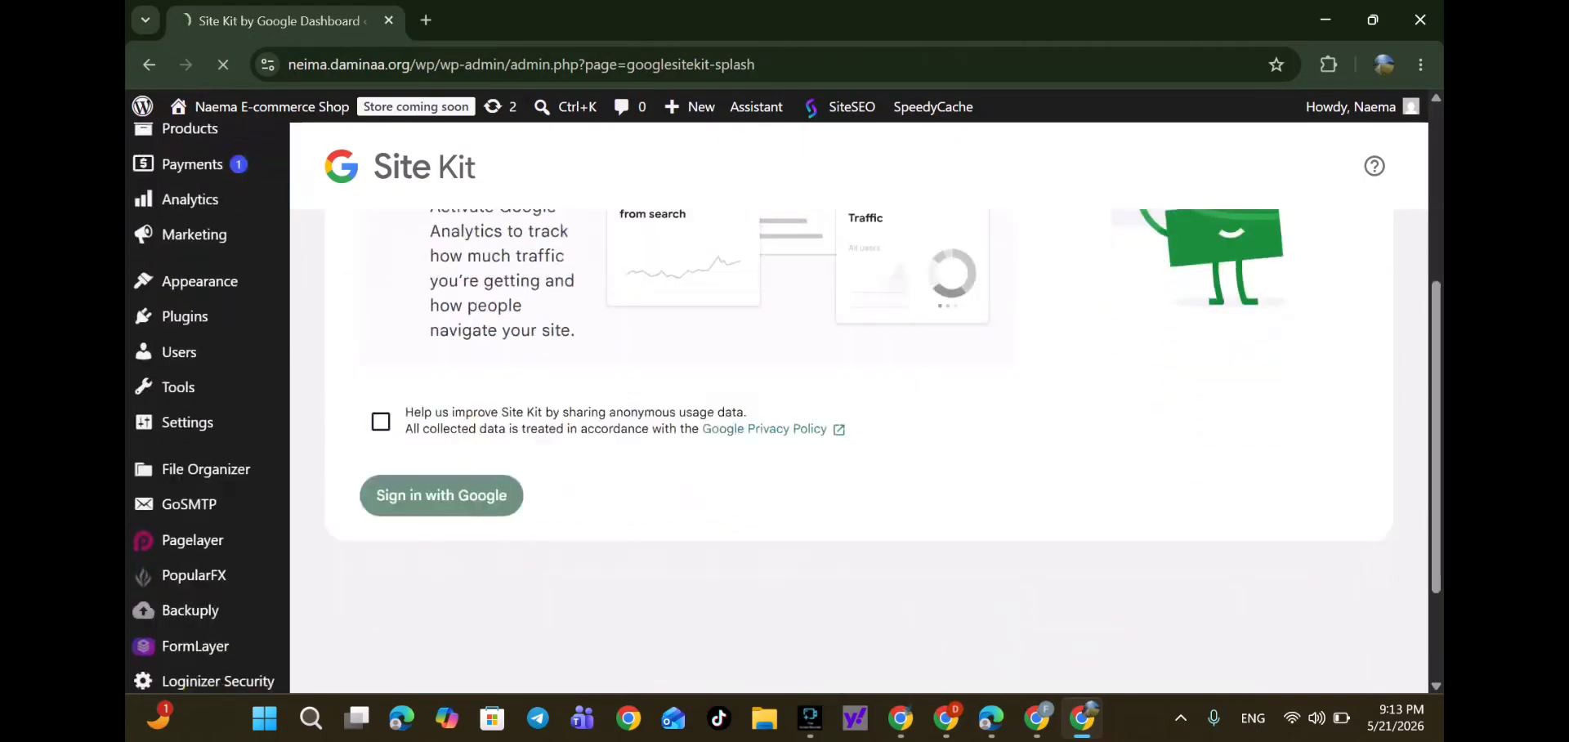
scroll(783, 408, up, 1)
scroll(783, 408, up, 1)
scroll(783, 409, down, 1)
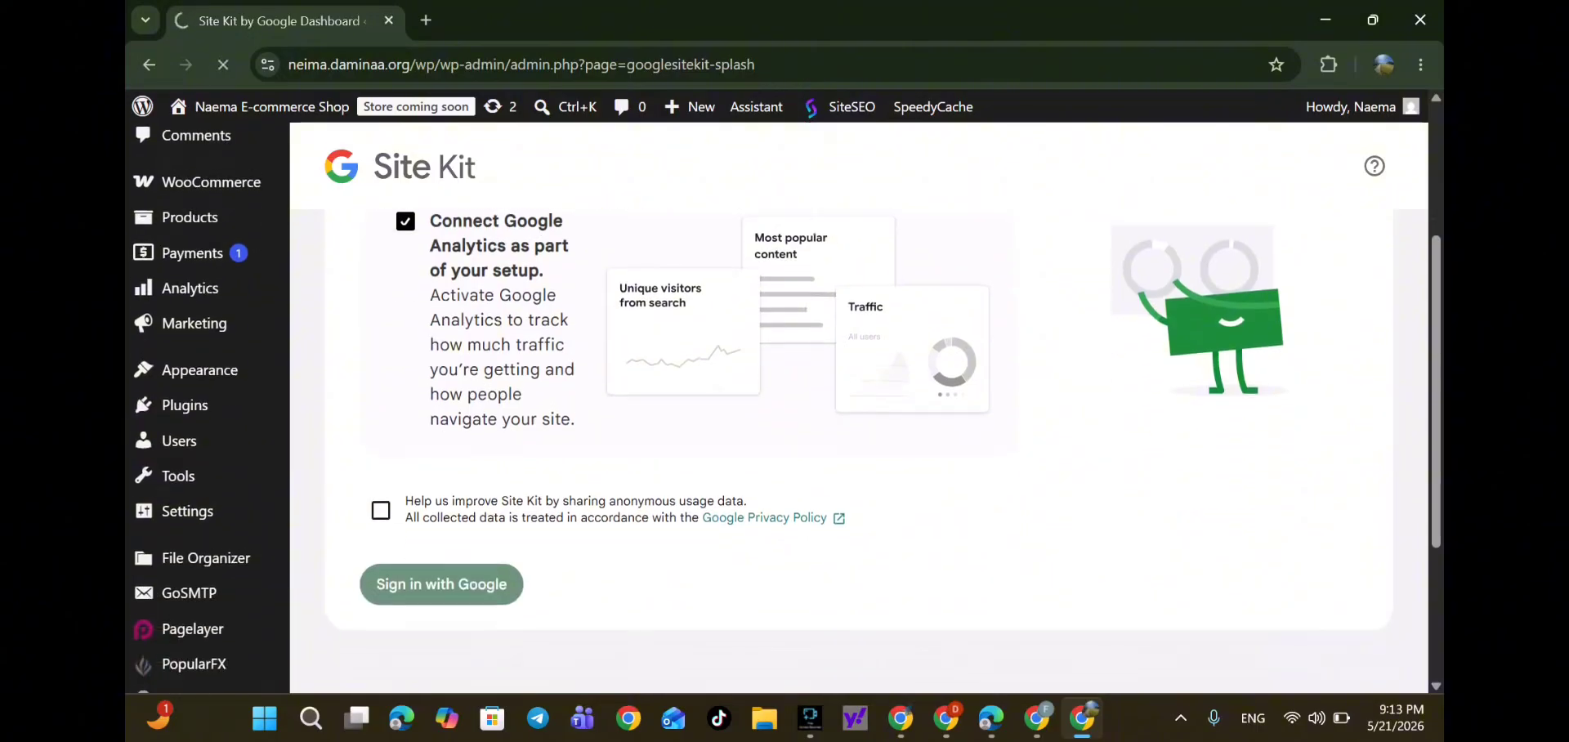
scroll(783, 409, up, 1)
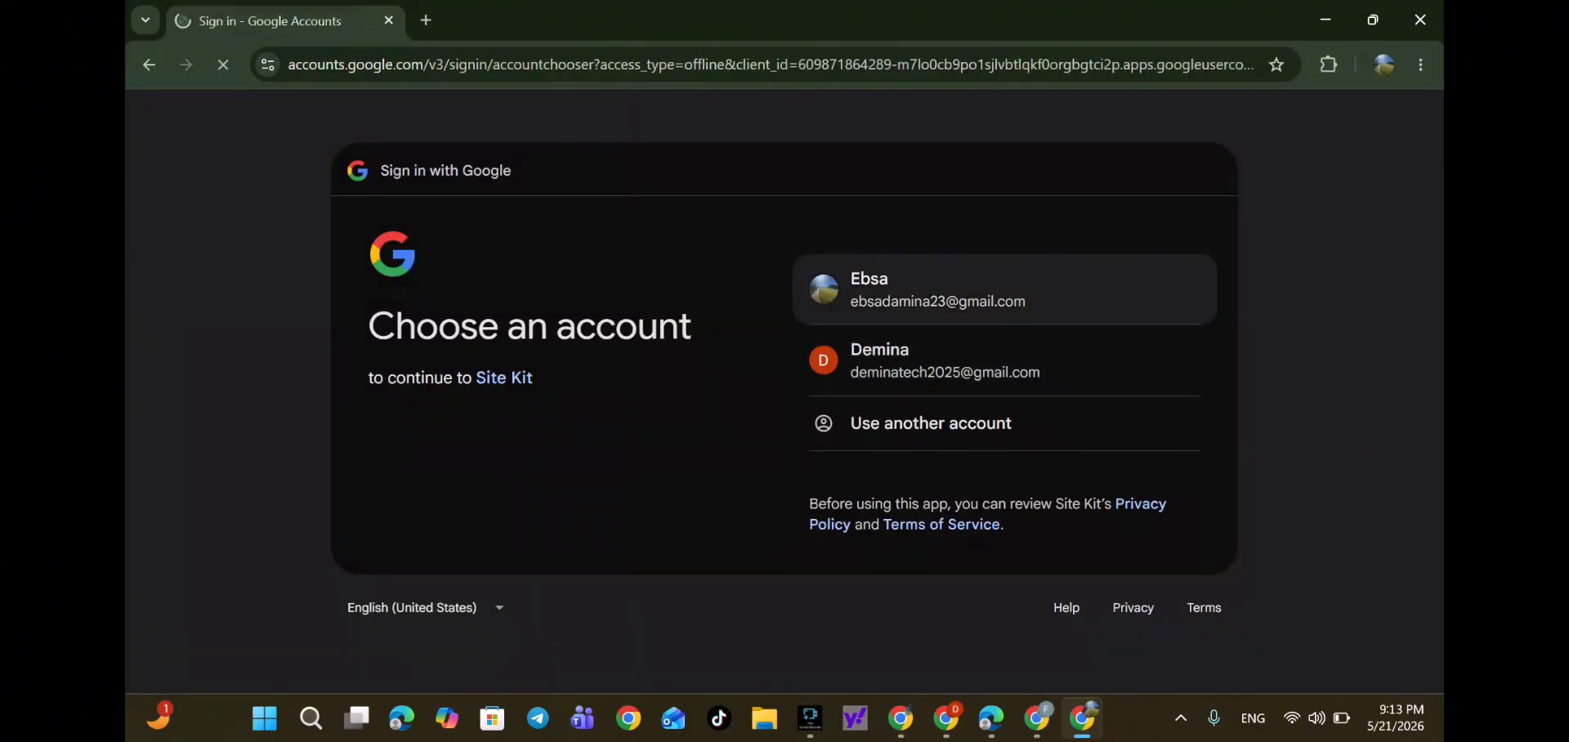
Choose the first Google account and grant Site Kit access.
click(937, 290)
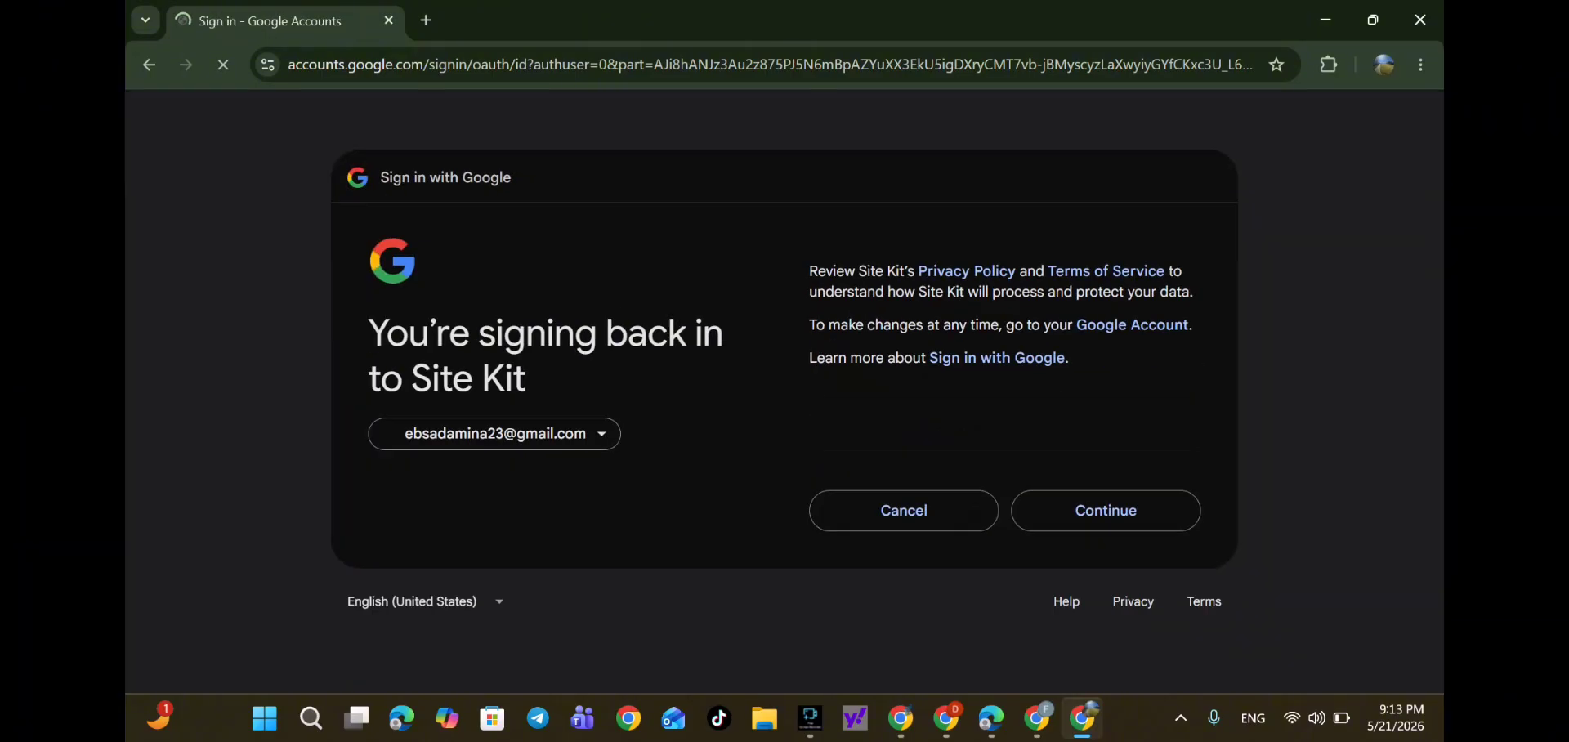
click(1105, 511)
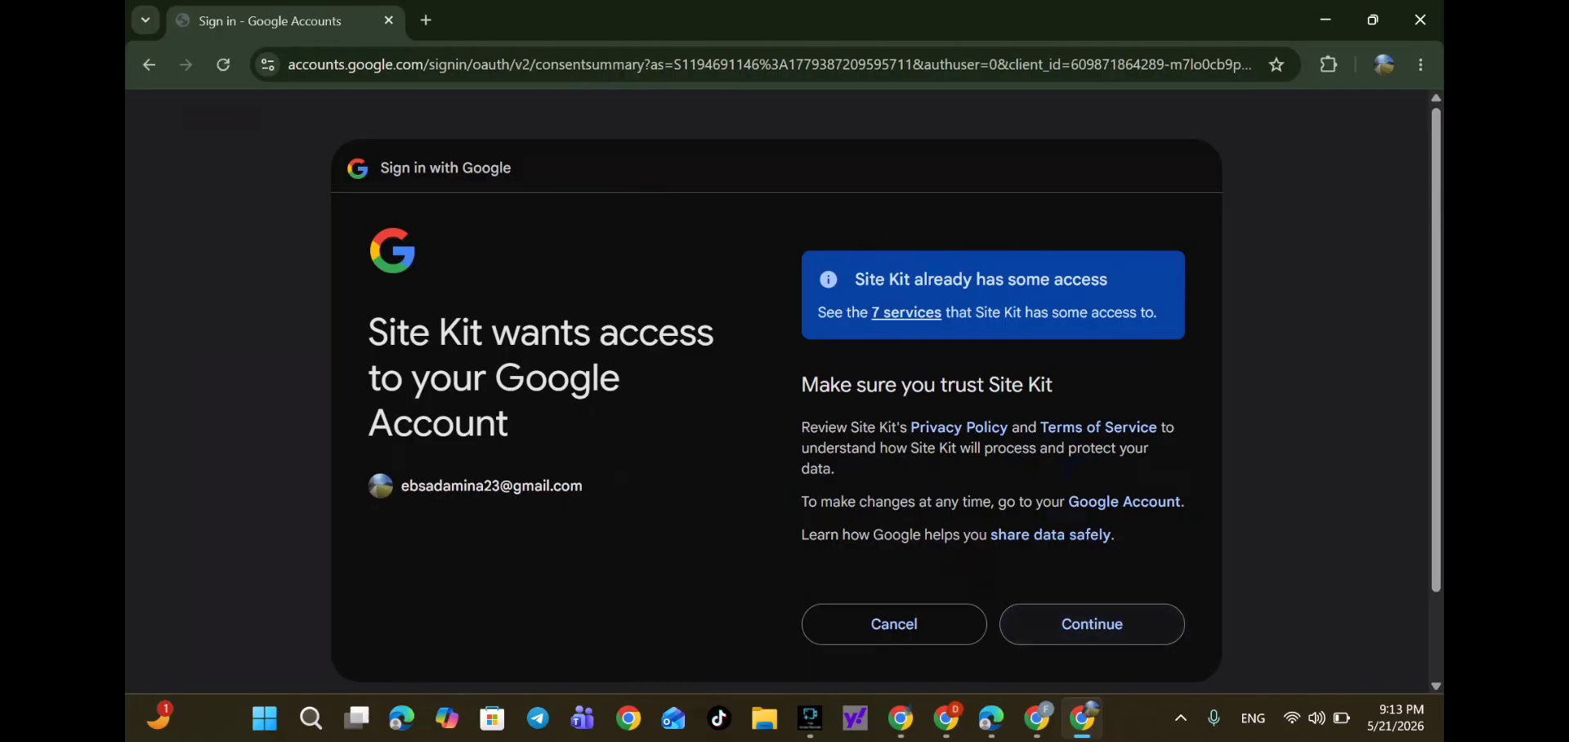
click(1092, 624)
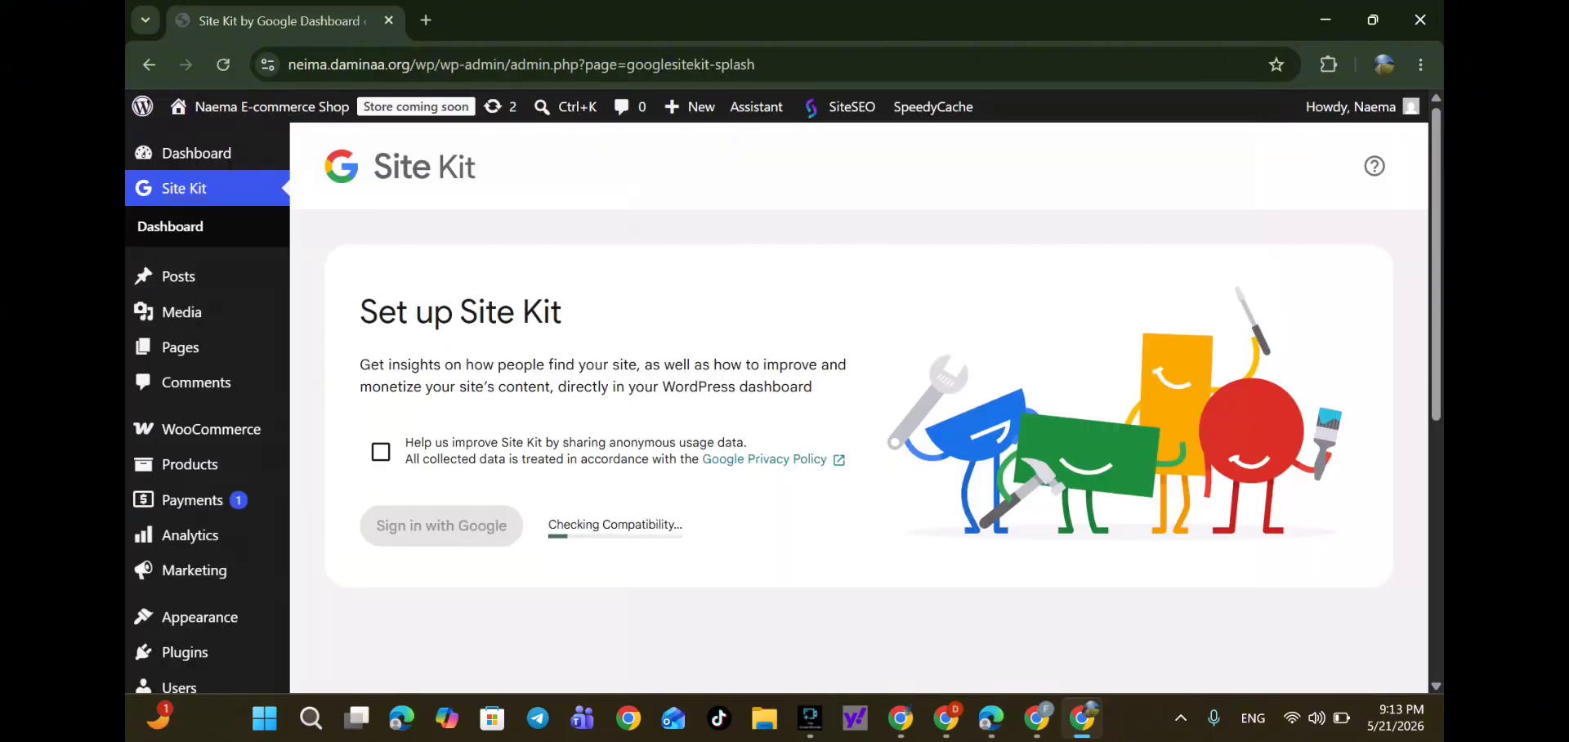
After the connection error, redo the setup and grant access again with the same account.
click(405, 343)
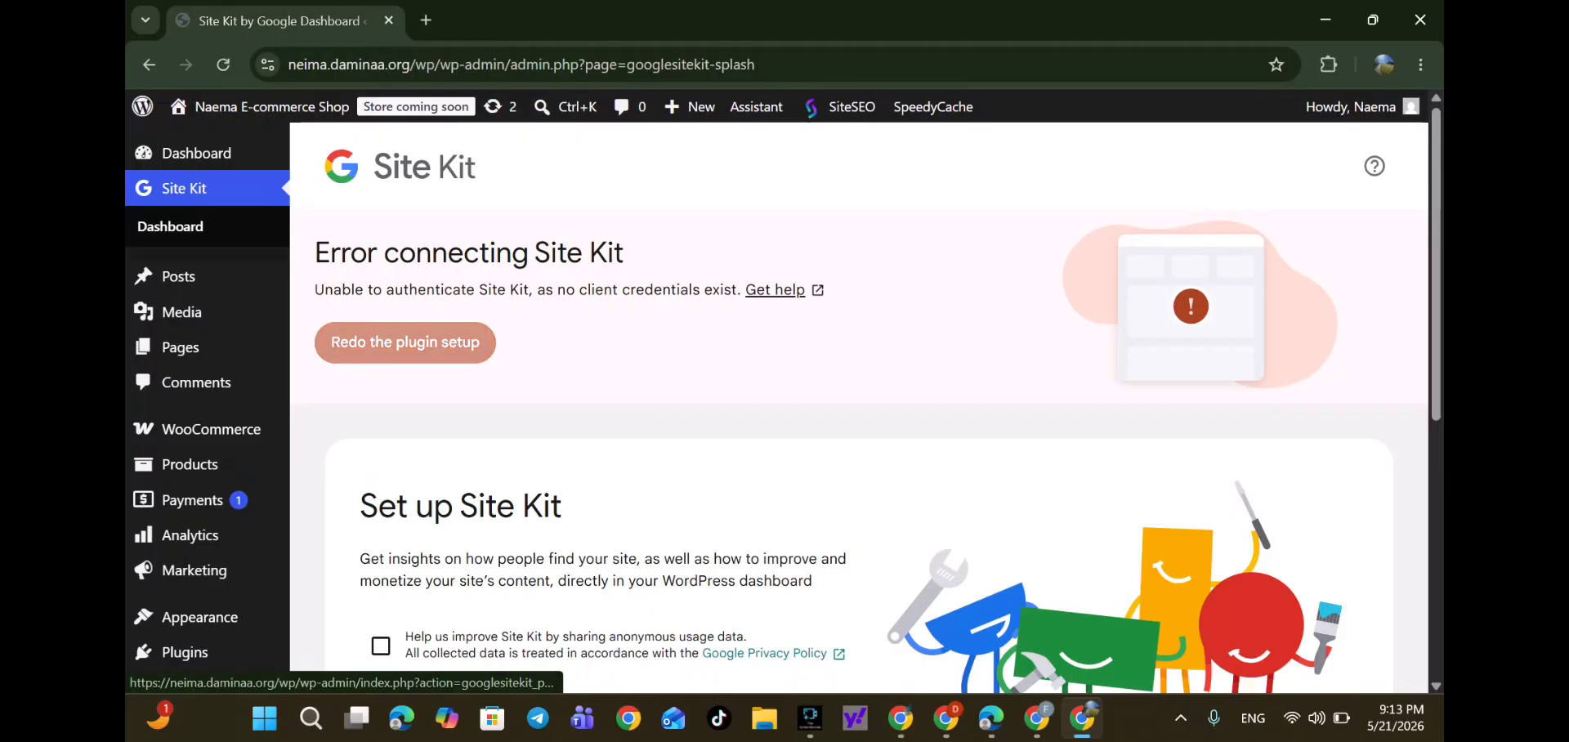
scroll(405, 342, down, 2)
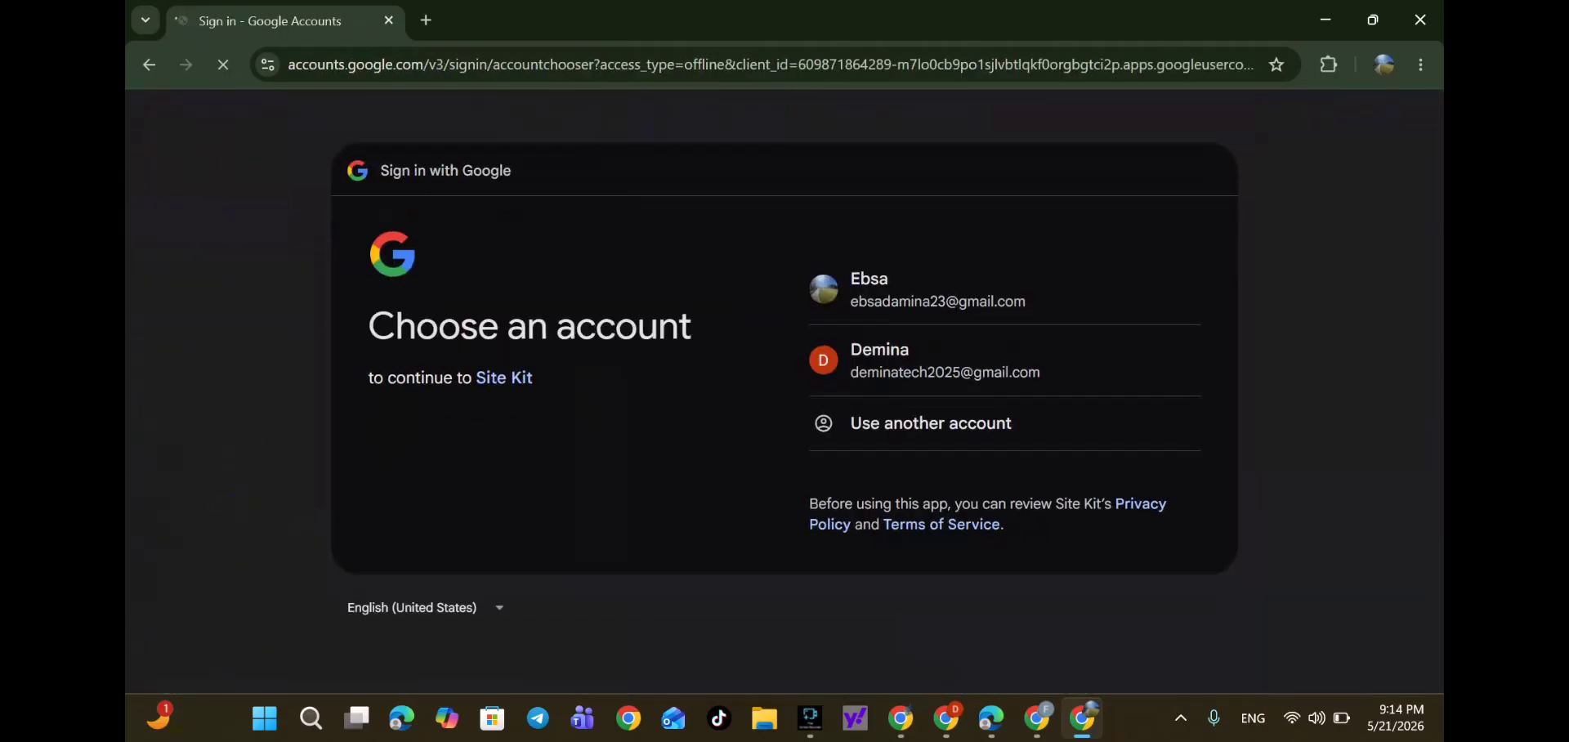
click(938, 291)
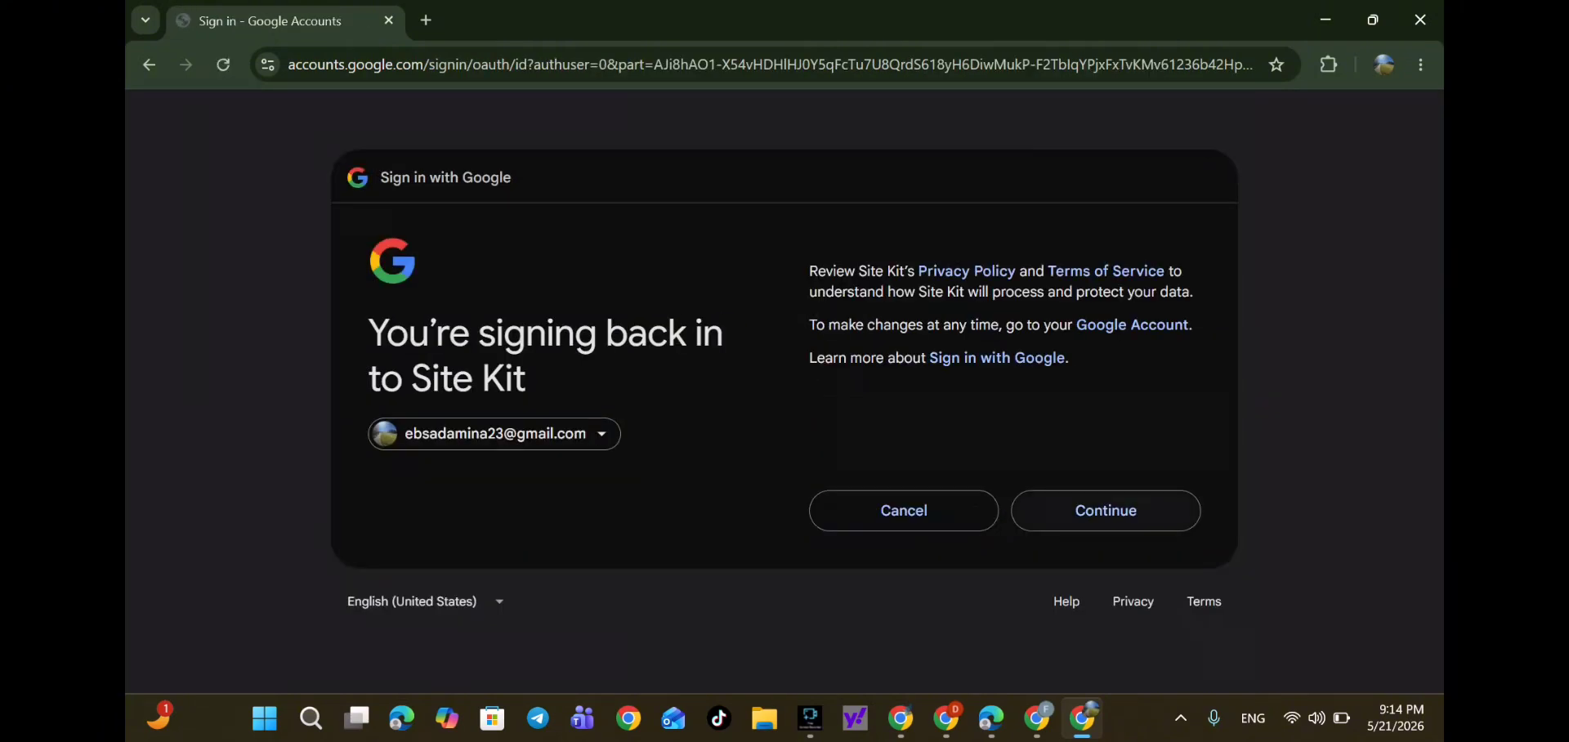
click(1106, 509)
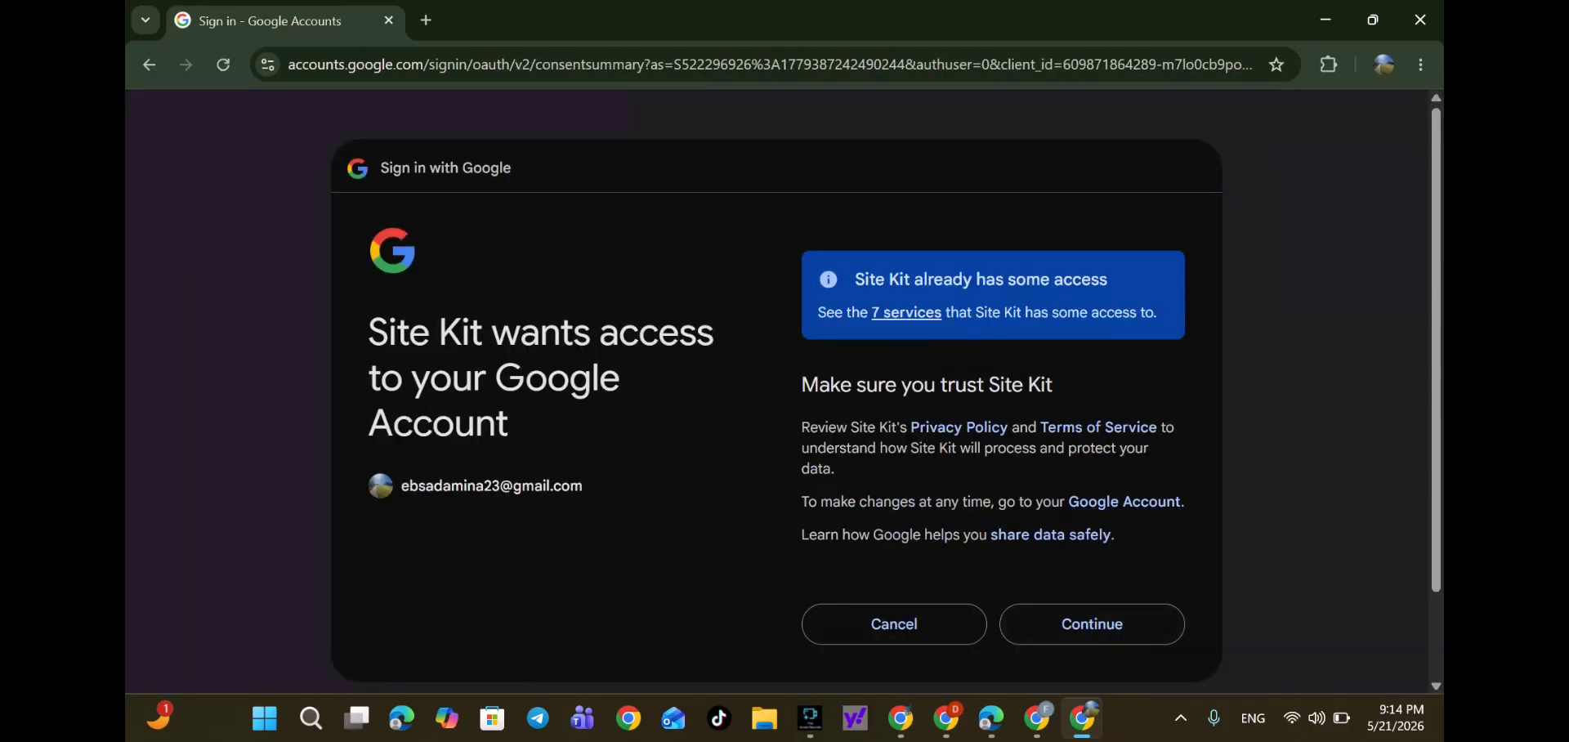
click(1092, 623)
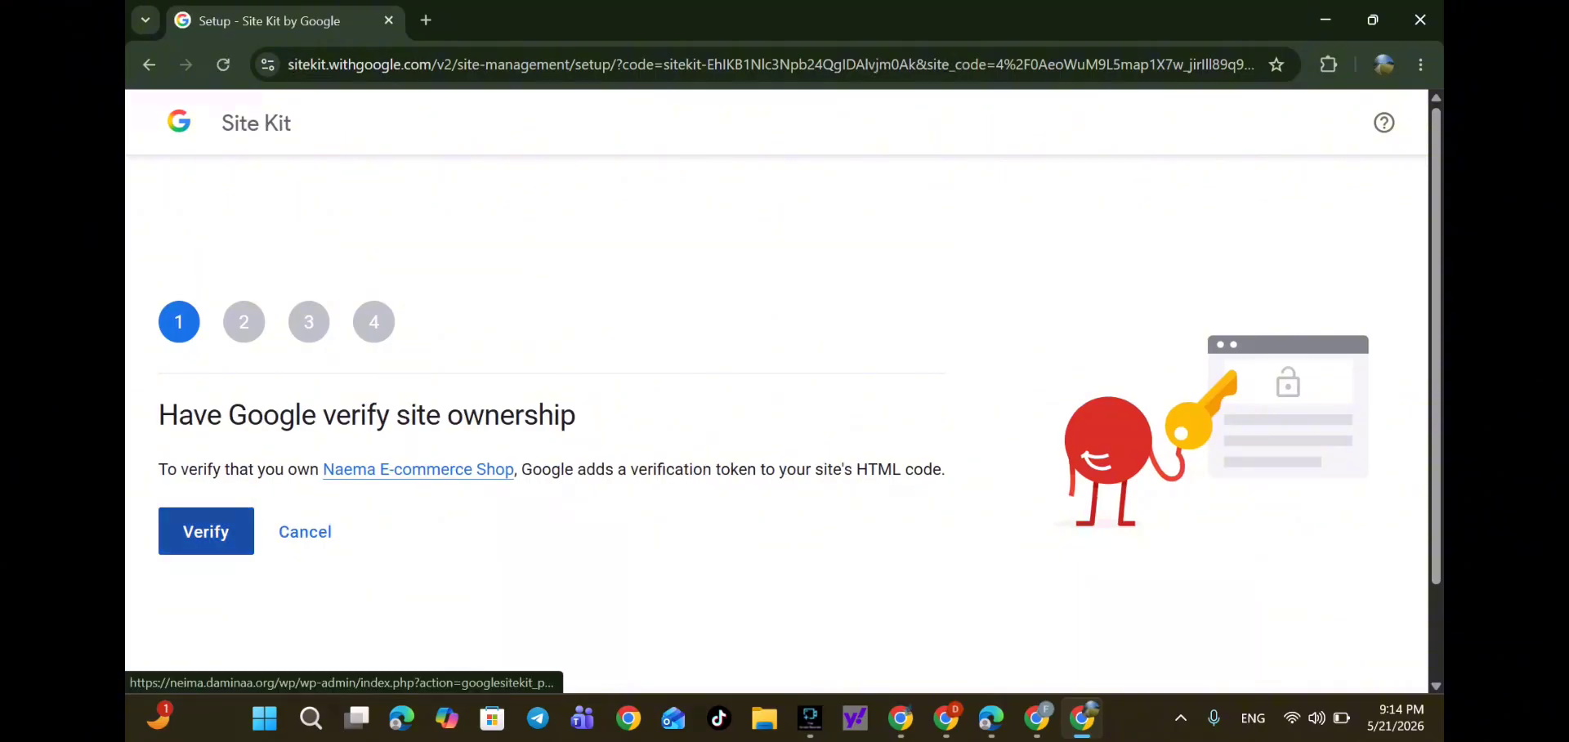
Have Google verify site ownership, then allow Site Kit metrics in the dashboard.
click(206, 531)
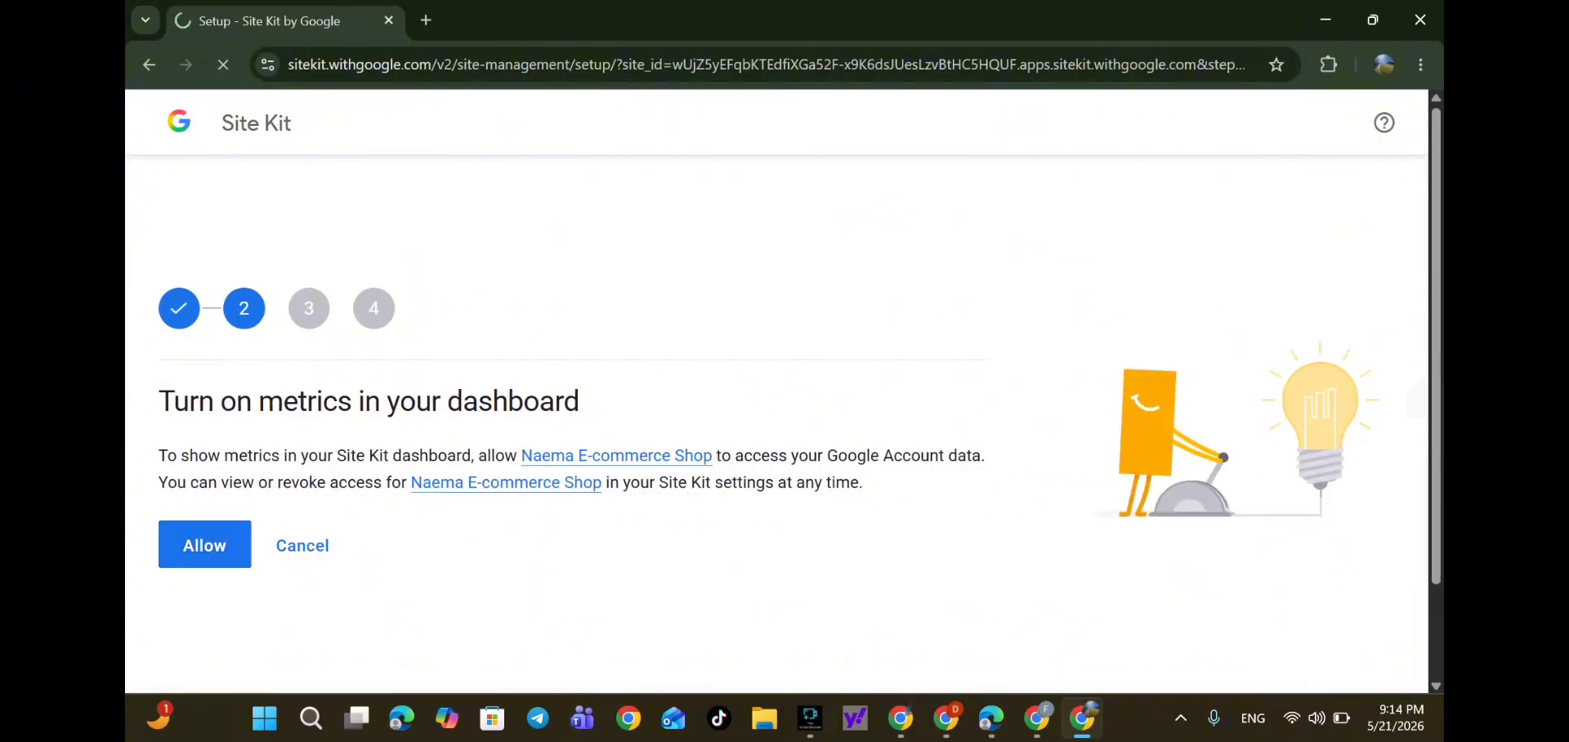
click(207, 545)
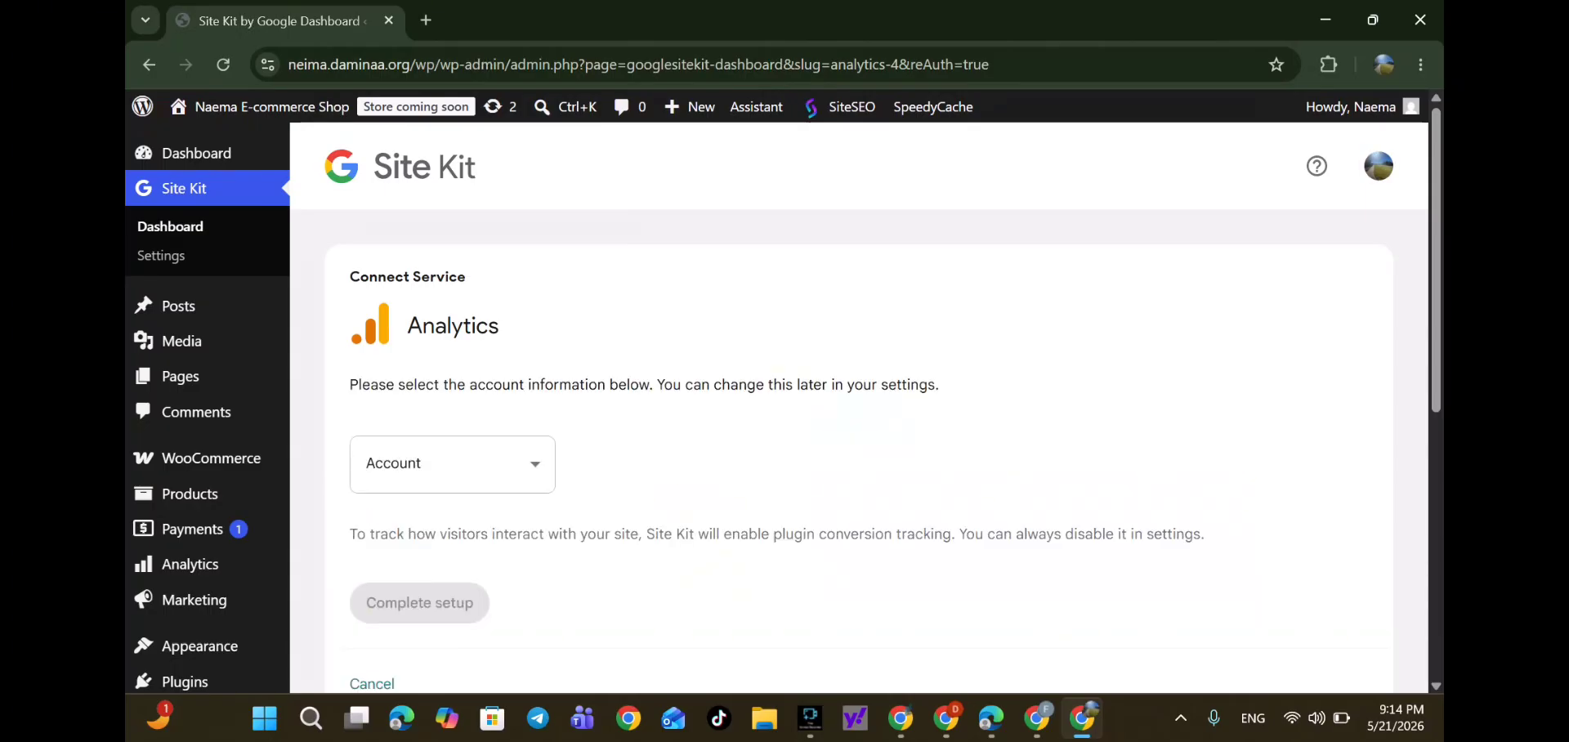
Choose to set up a new Analytics account instead of an existing one.
click(452, 464)
scroll(451, 382, down, 1)
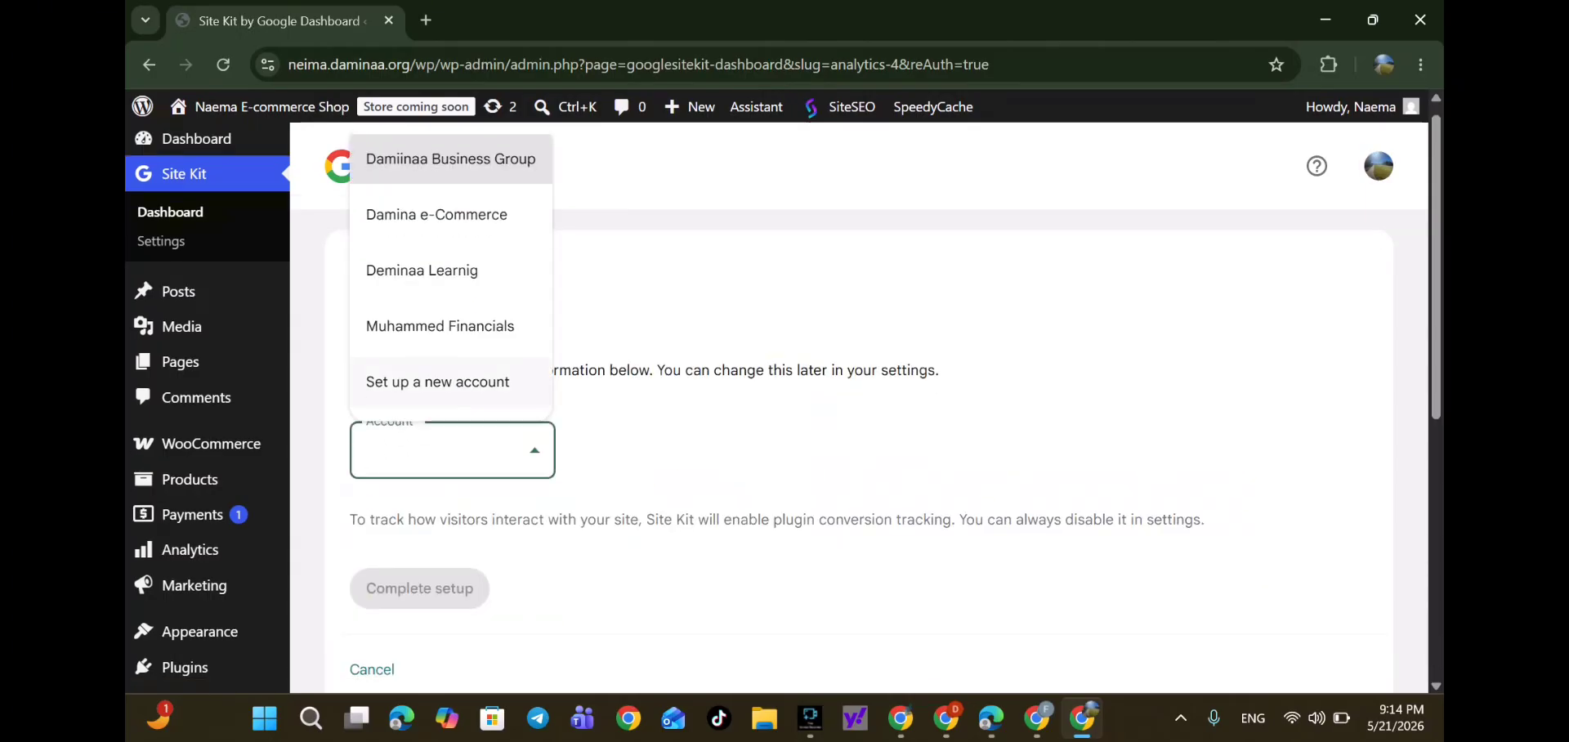
scroll(451, 383, down, 1)
click(437, 288)
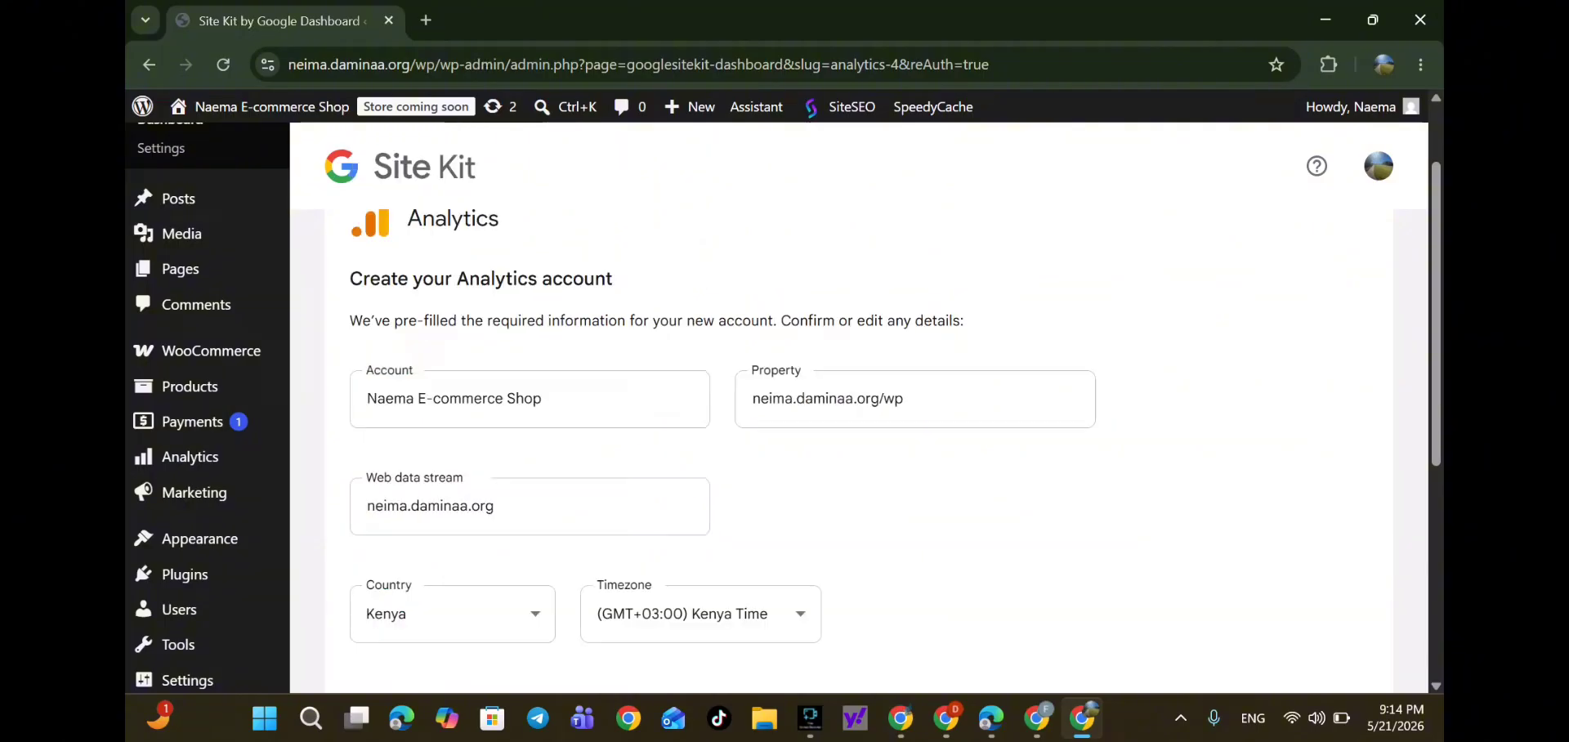
scroll(783, 405, down, 3)
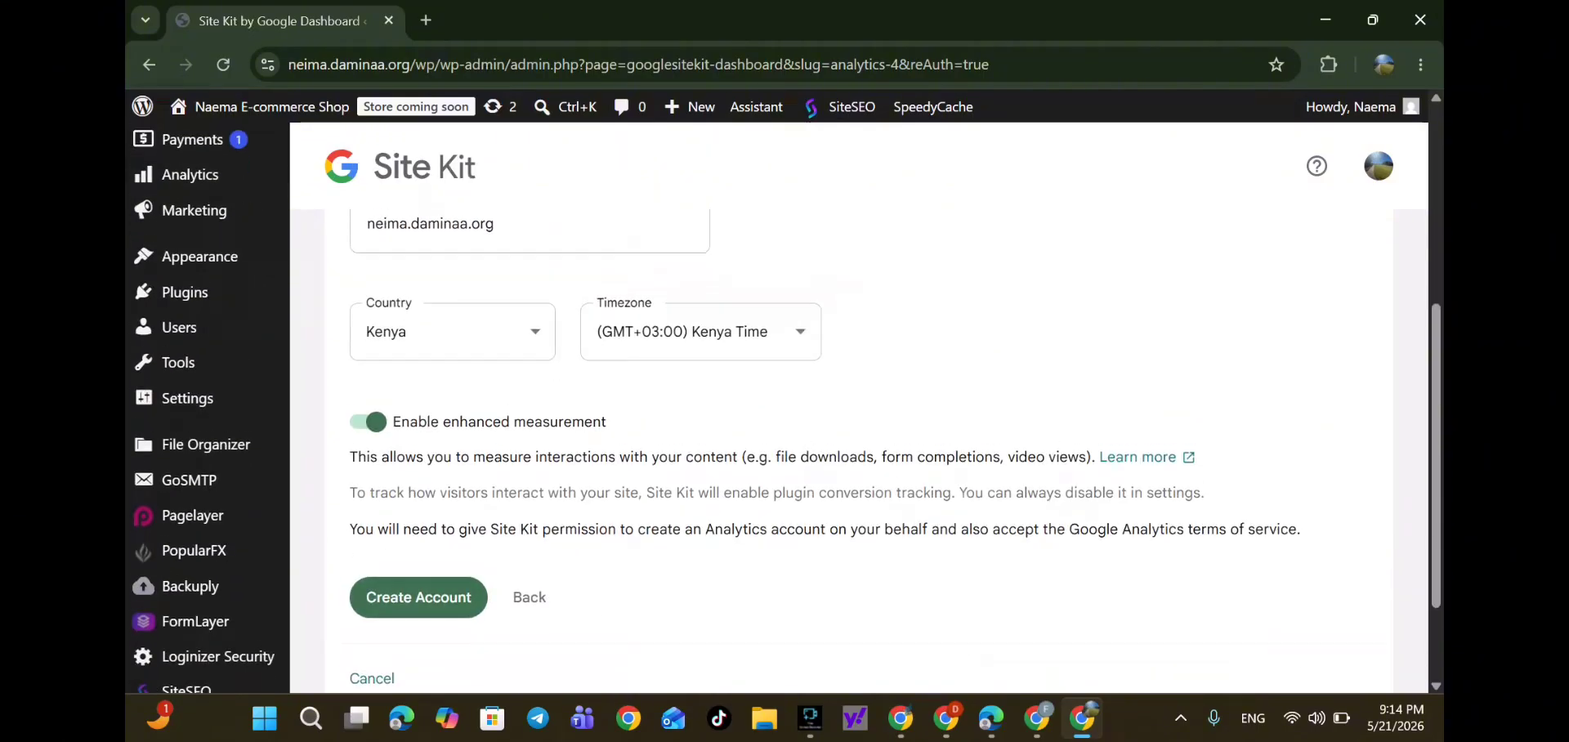
scroll(783, 405, up, 1)
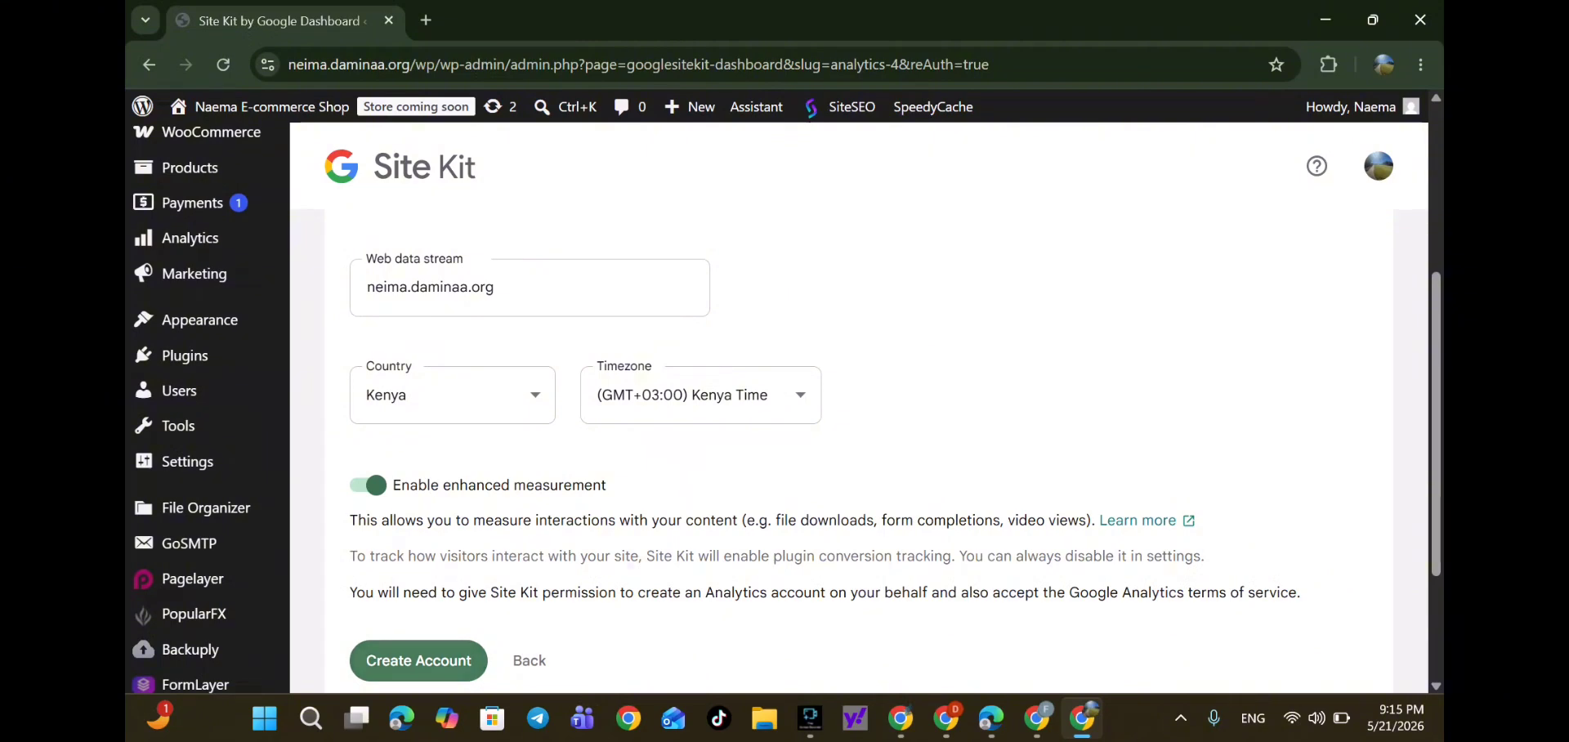
Create the 'Naema E-commerce Shop' account with Kenya settings and approve Google's permission request.
click(418, 660)
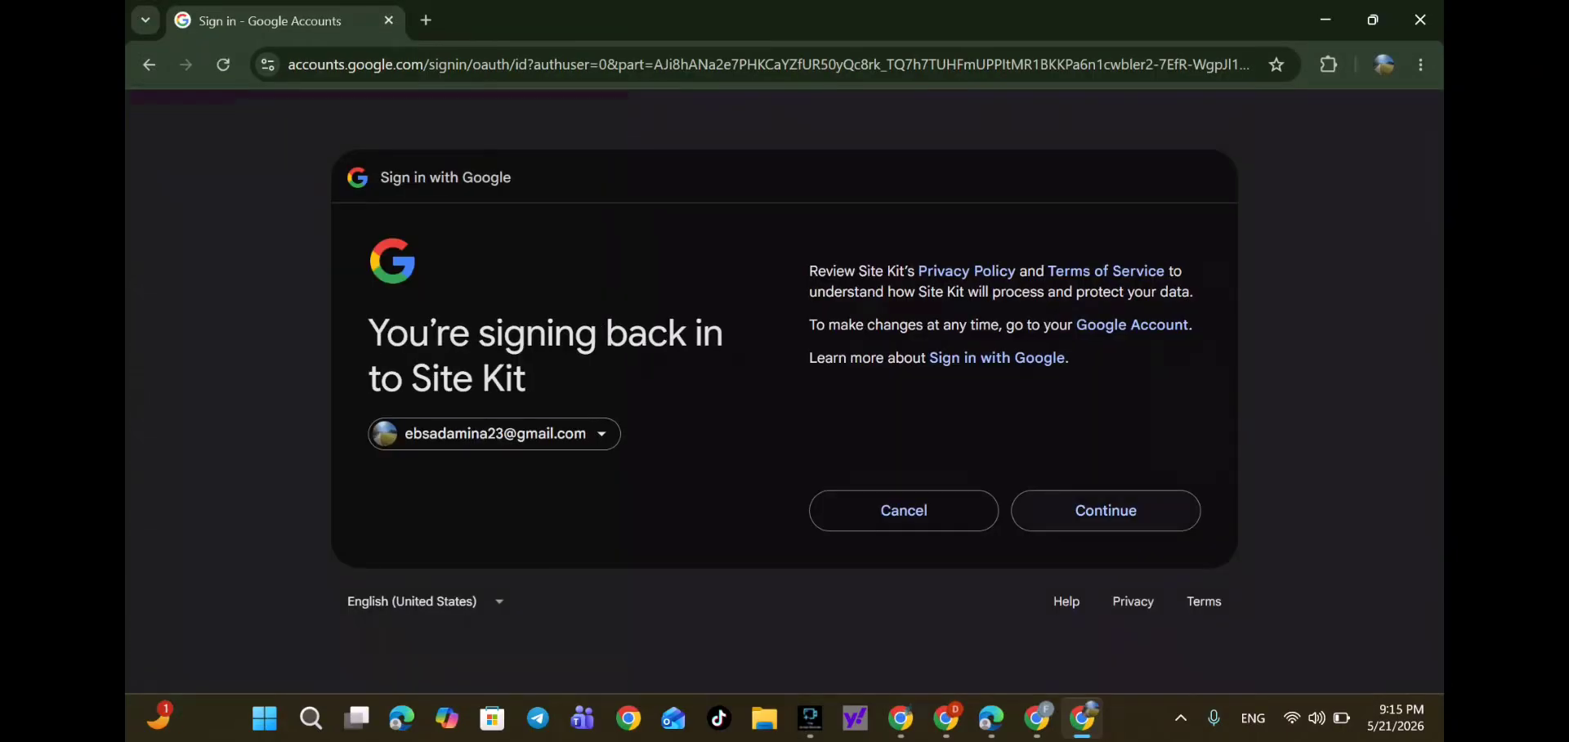
click(1106, 510)
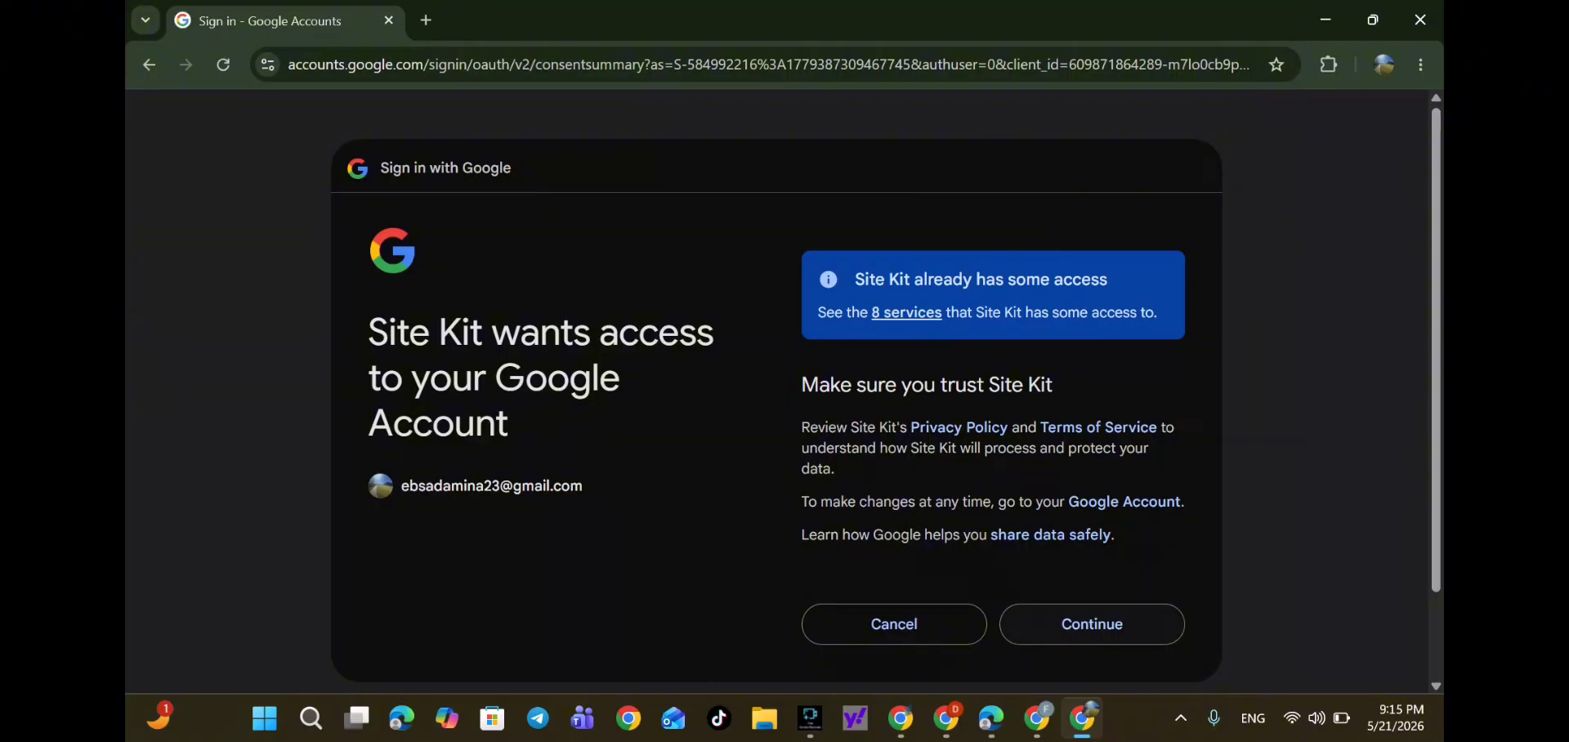
click(1092, 624)
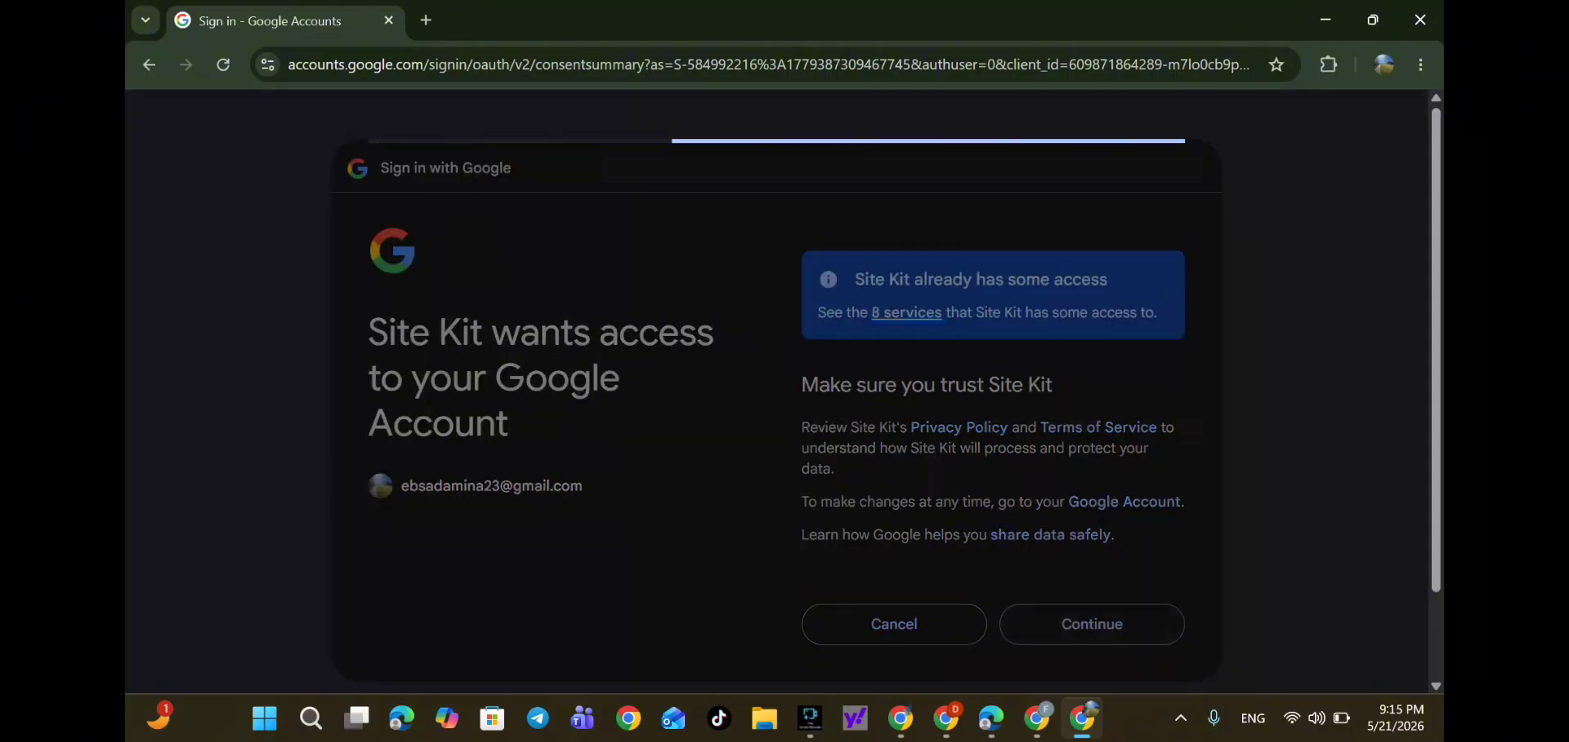
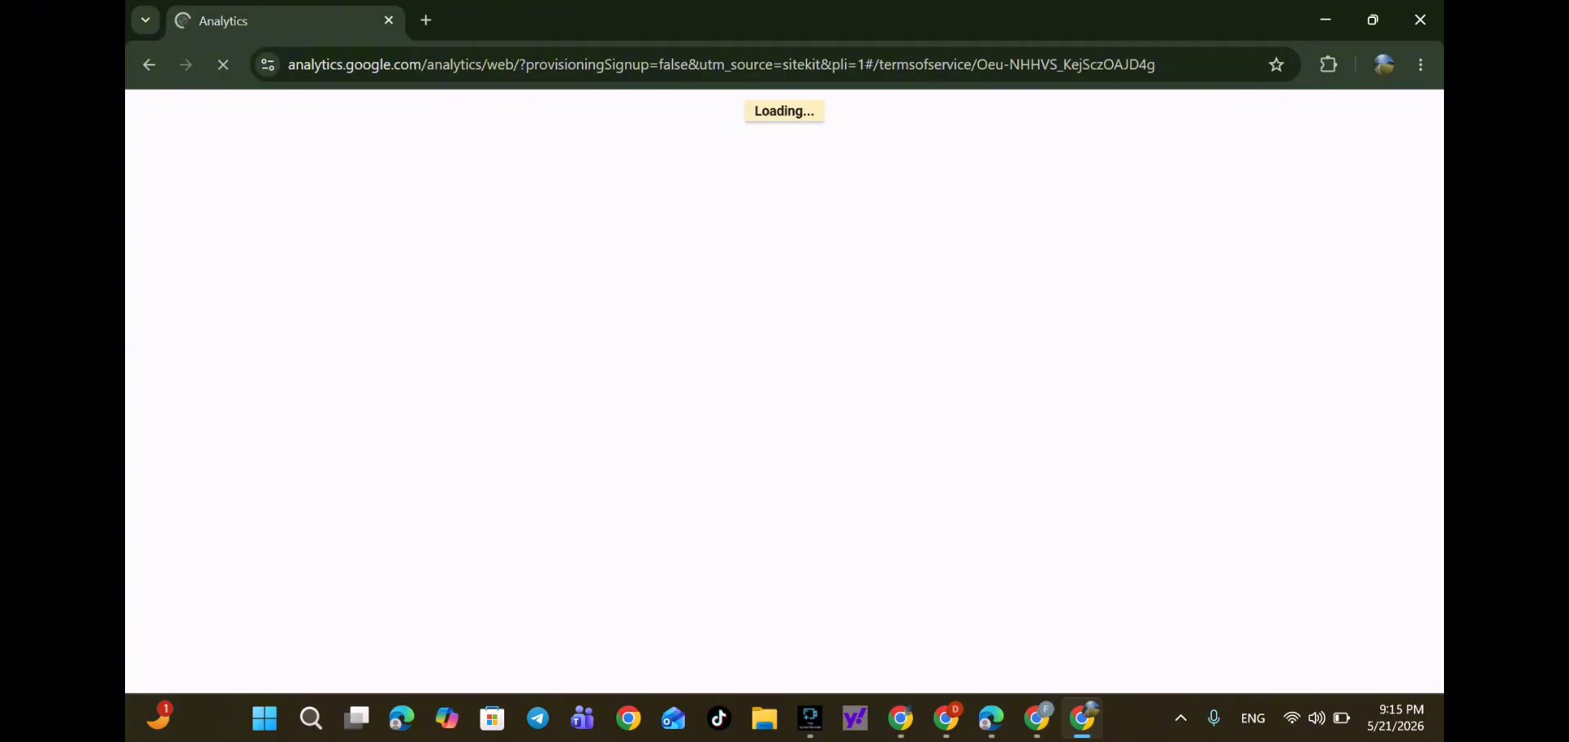
Tick the GDPR Data Processing Terms and the Controller-Controller data protection terms.
scroll(777, 404, down, 2)
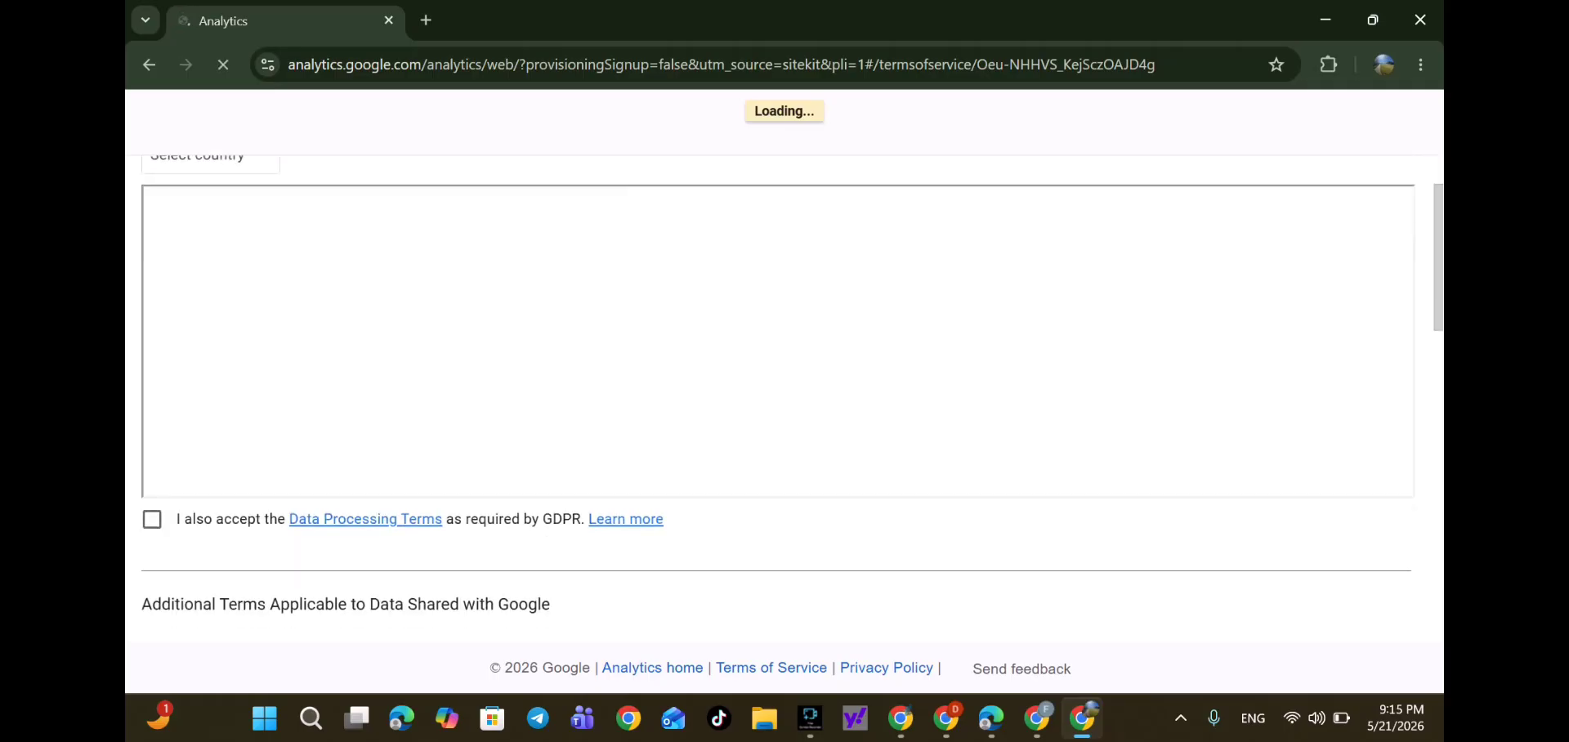
click(152, 519)
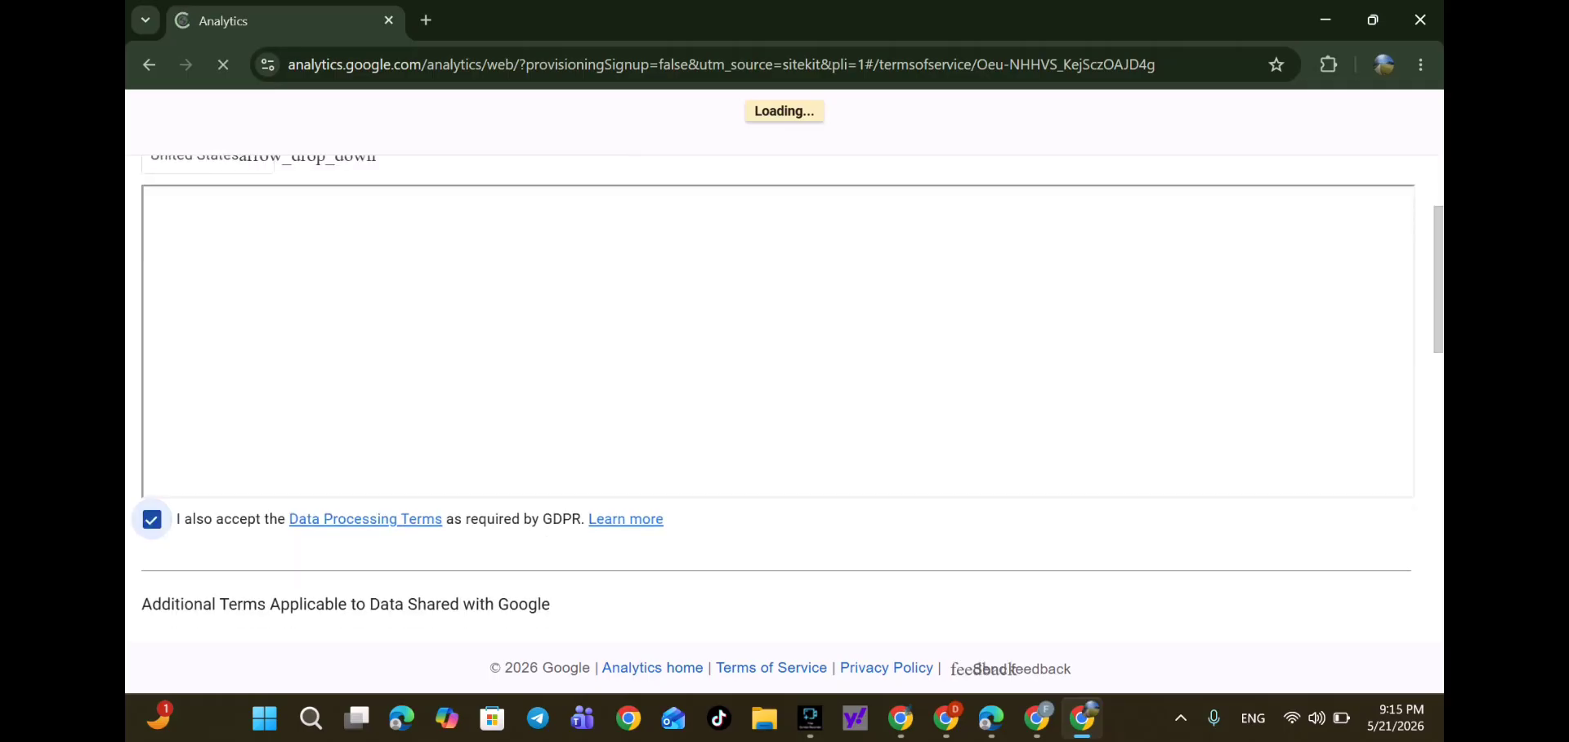
scroll(152, 518, up, 2)
scroll(785, 393, down, 6)
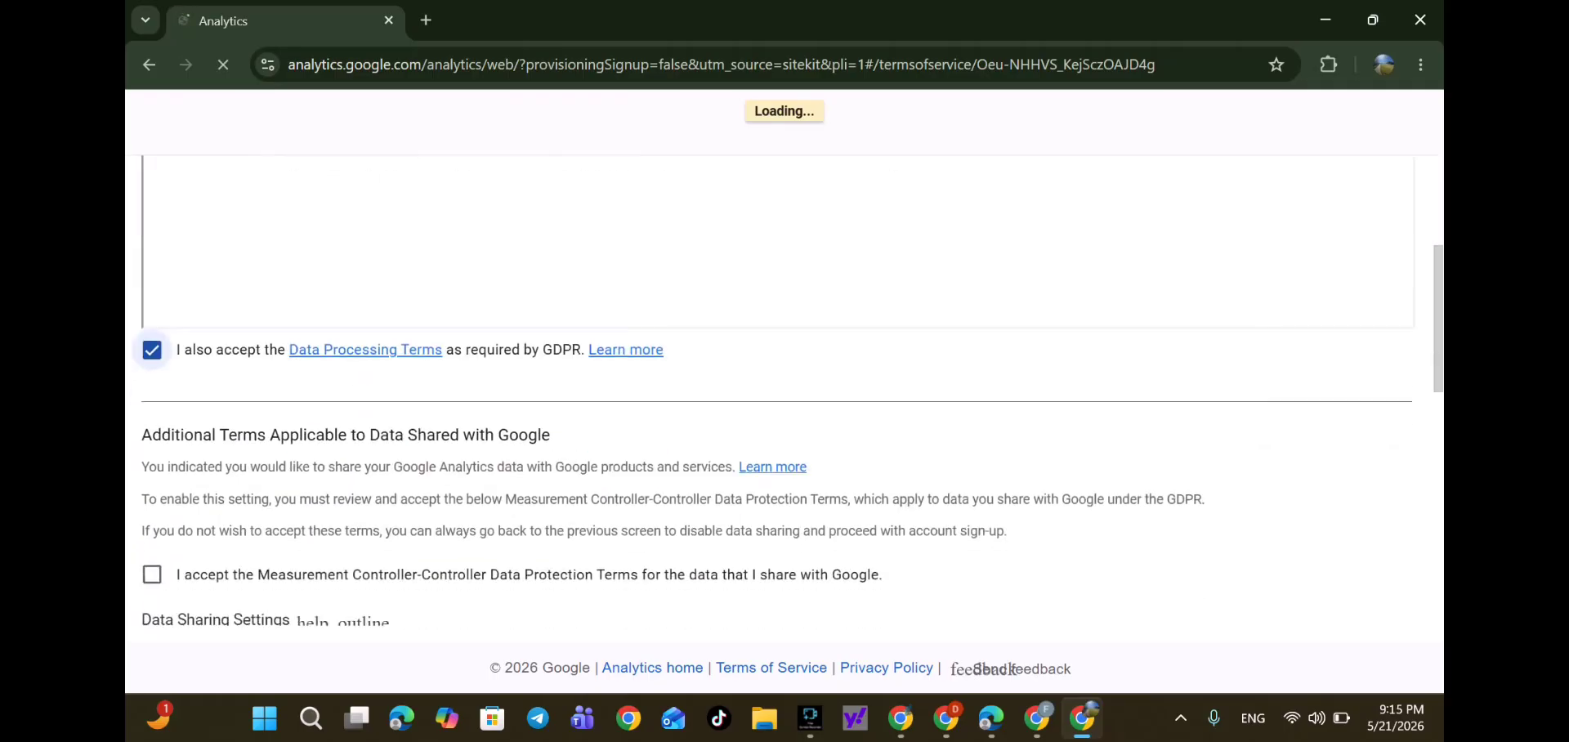
click(152, 439)
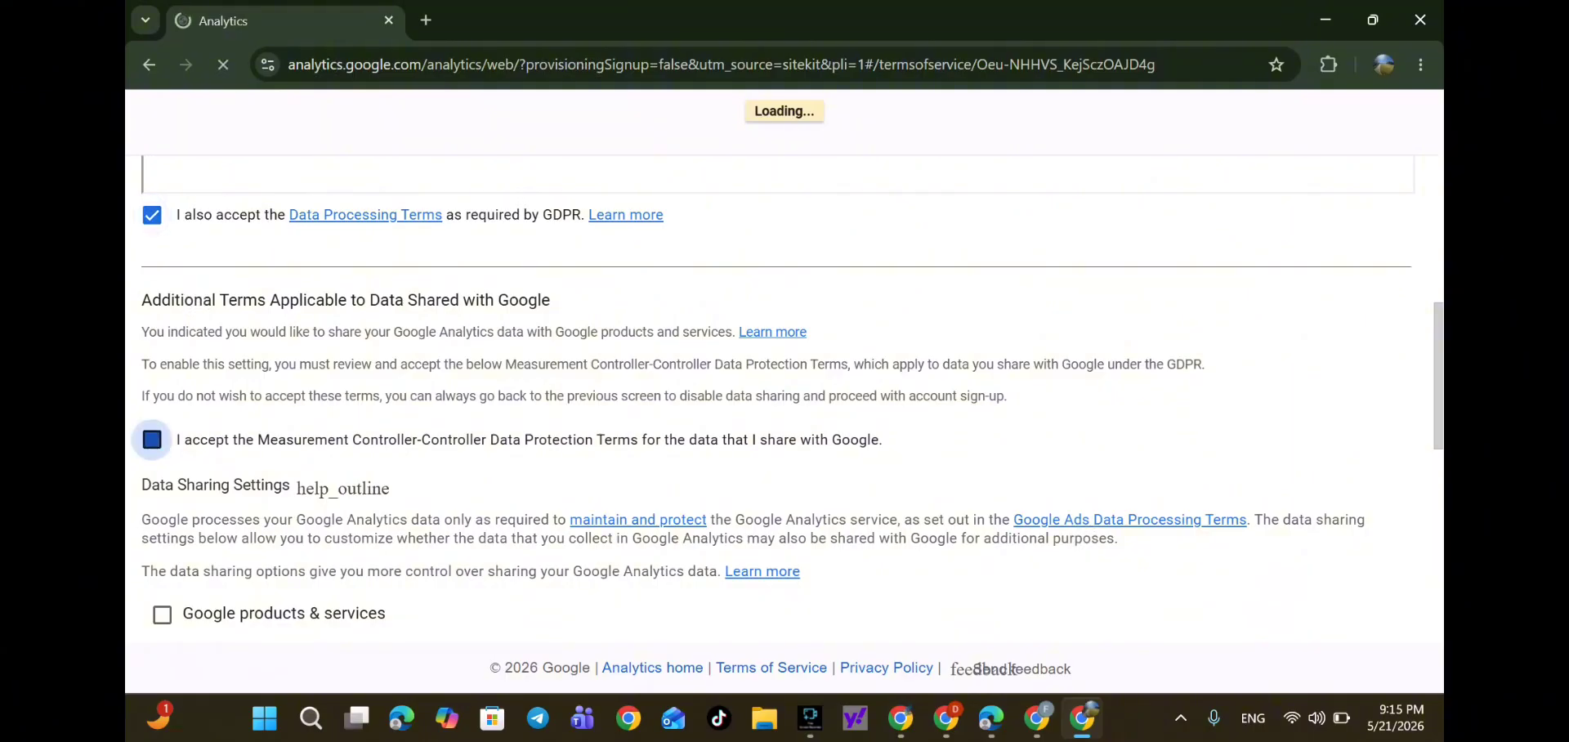
Enable all data-sharing options: Google products, modeling contributions, technical support and recommendations.
scroll(152, 440, down, 2)
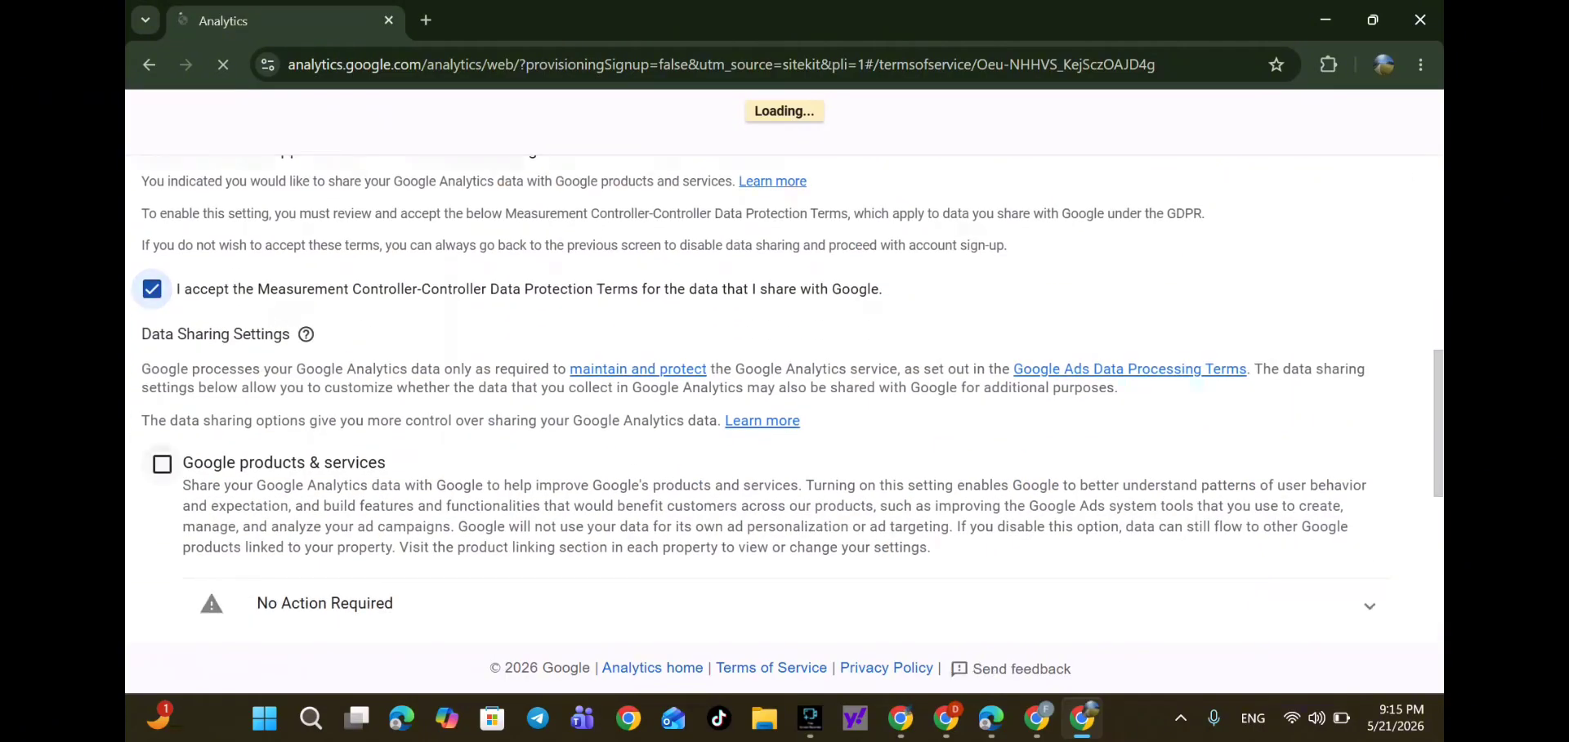
click(162, 464)
scroll(162, 465, down, 1)
scroll(162, 464, down, 2)
scroll(161, 464, up, 2)
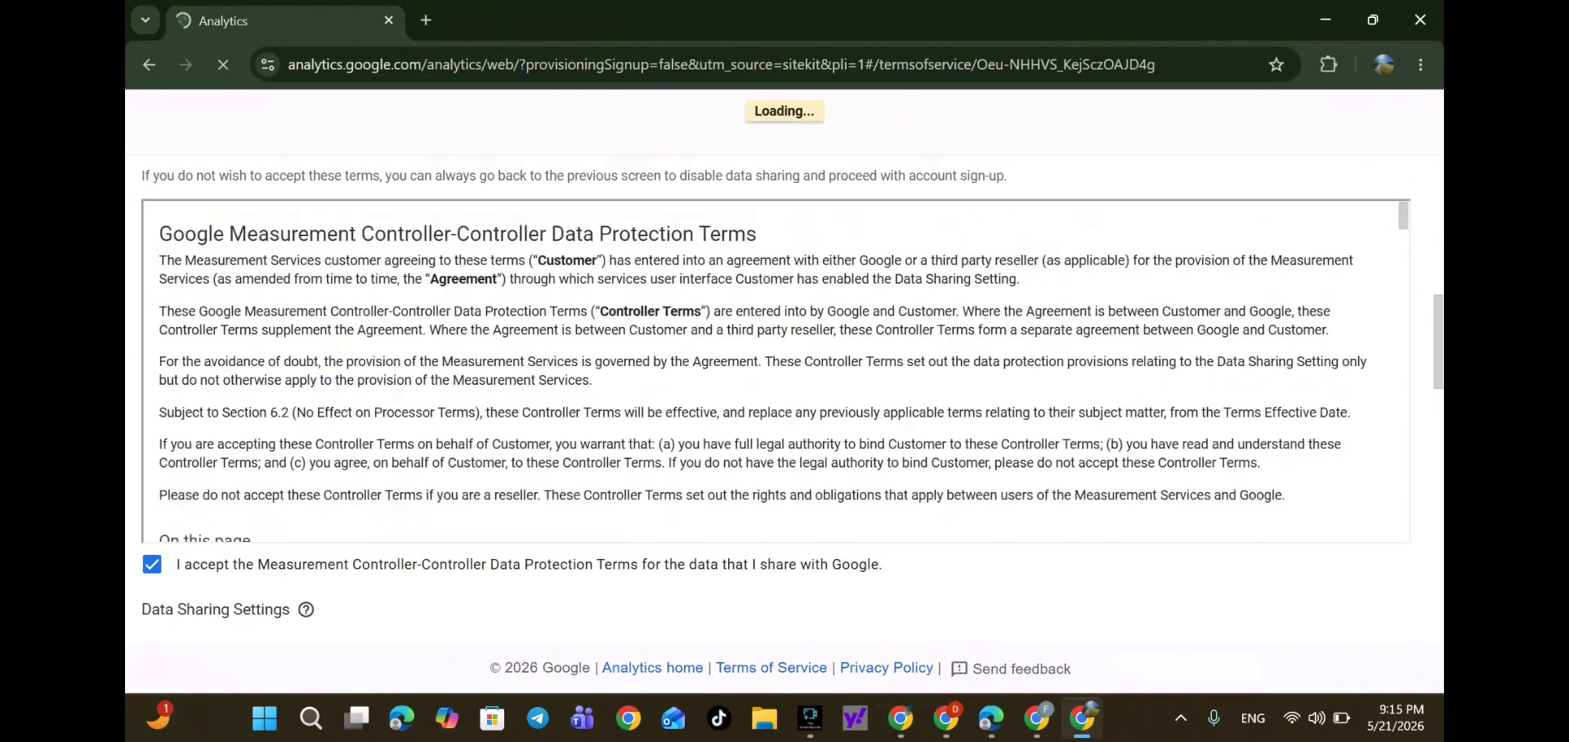
scroll(776, 372, down, 8)
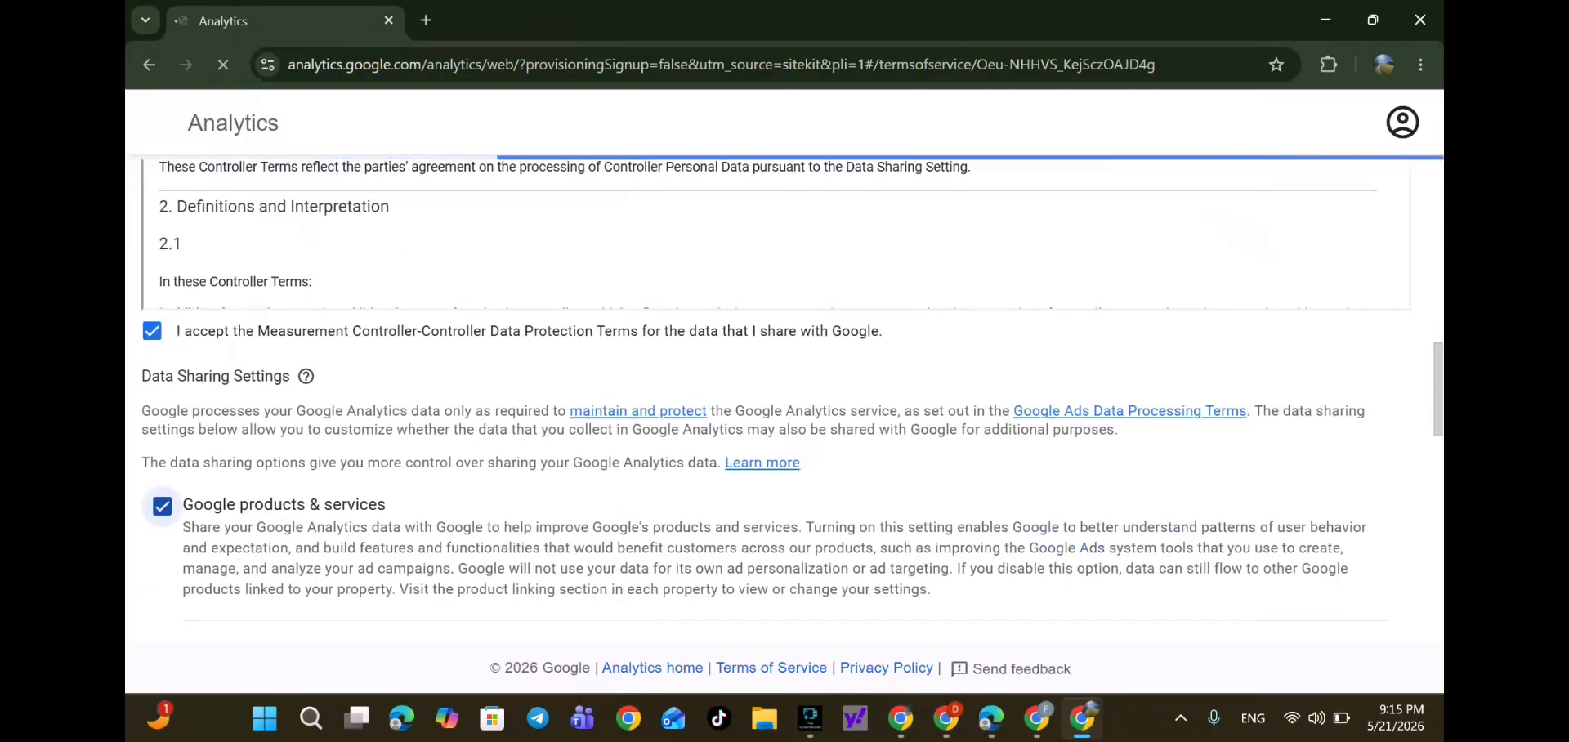
scroll(785, 393, down, 3)
scroll(784, 392, down, 3)
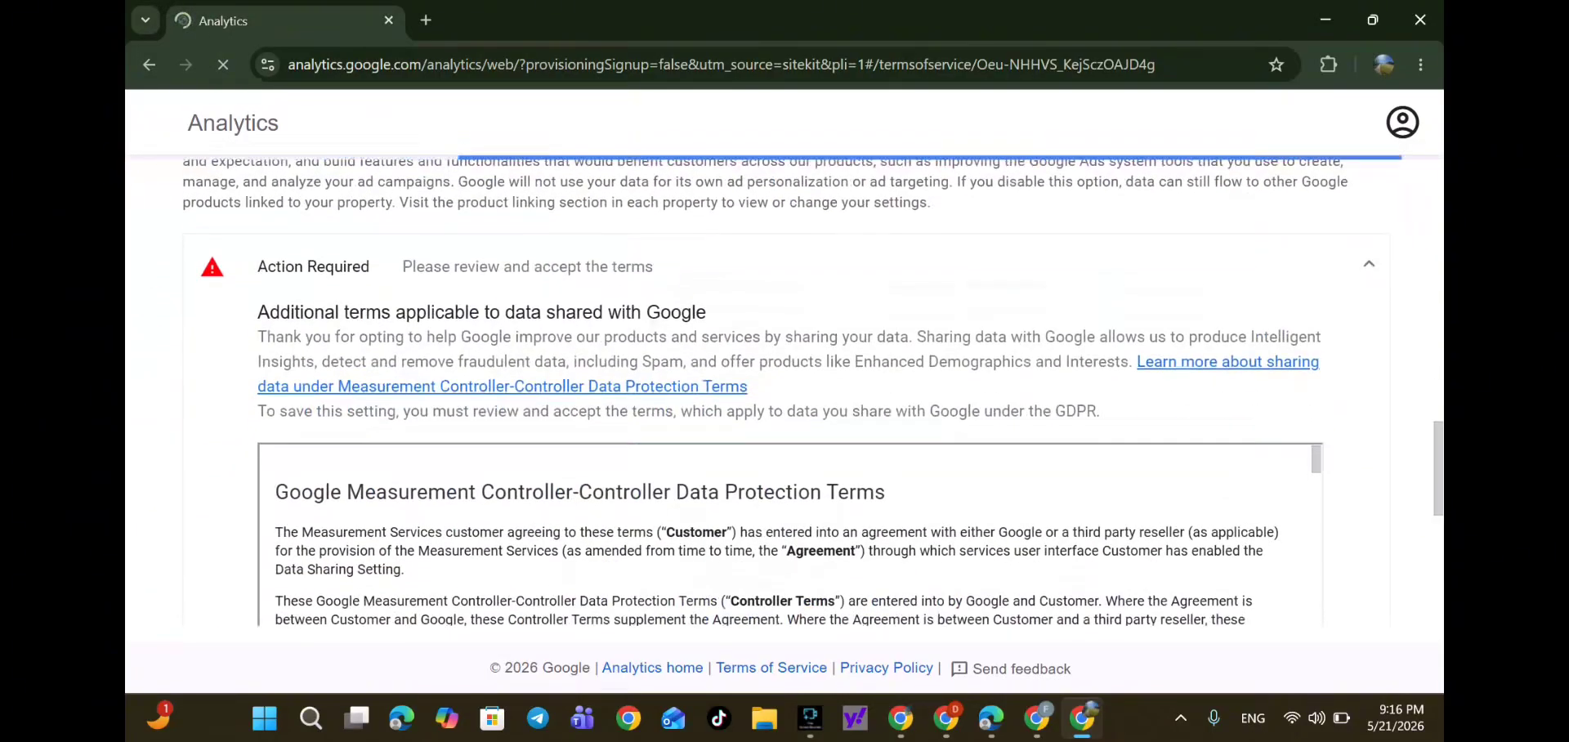
scroll(785, 392, down, 3)
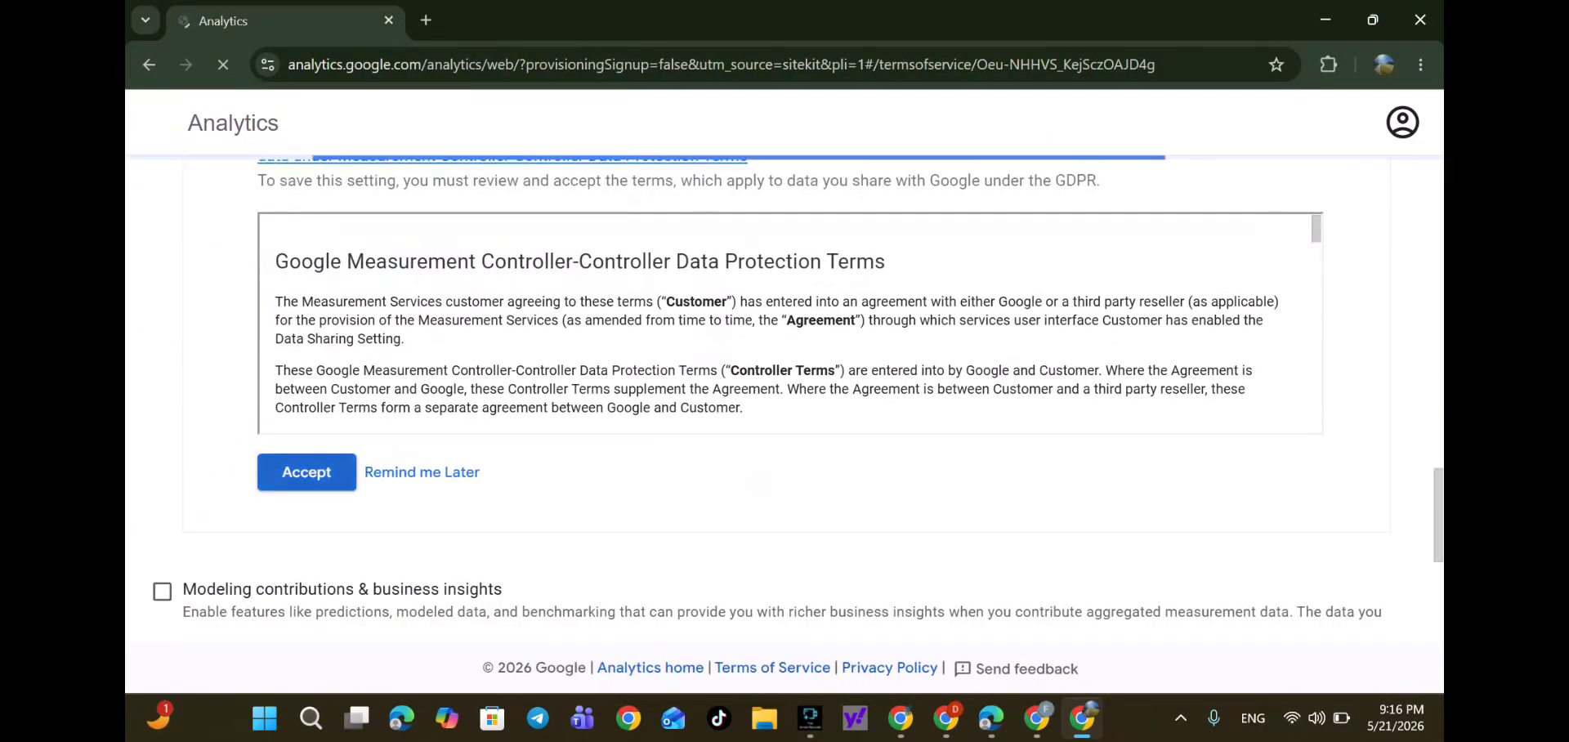
click(162, 591)
scroll(162, 591, down, 3)
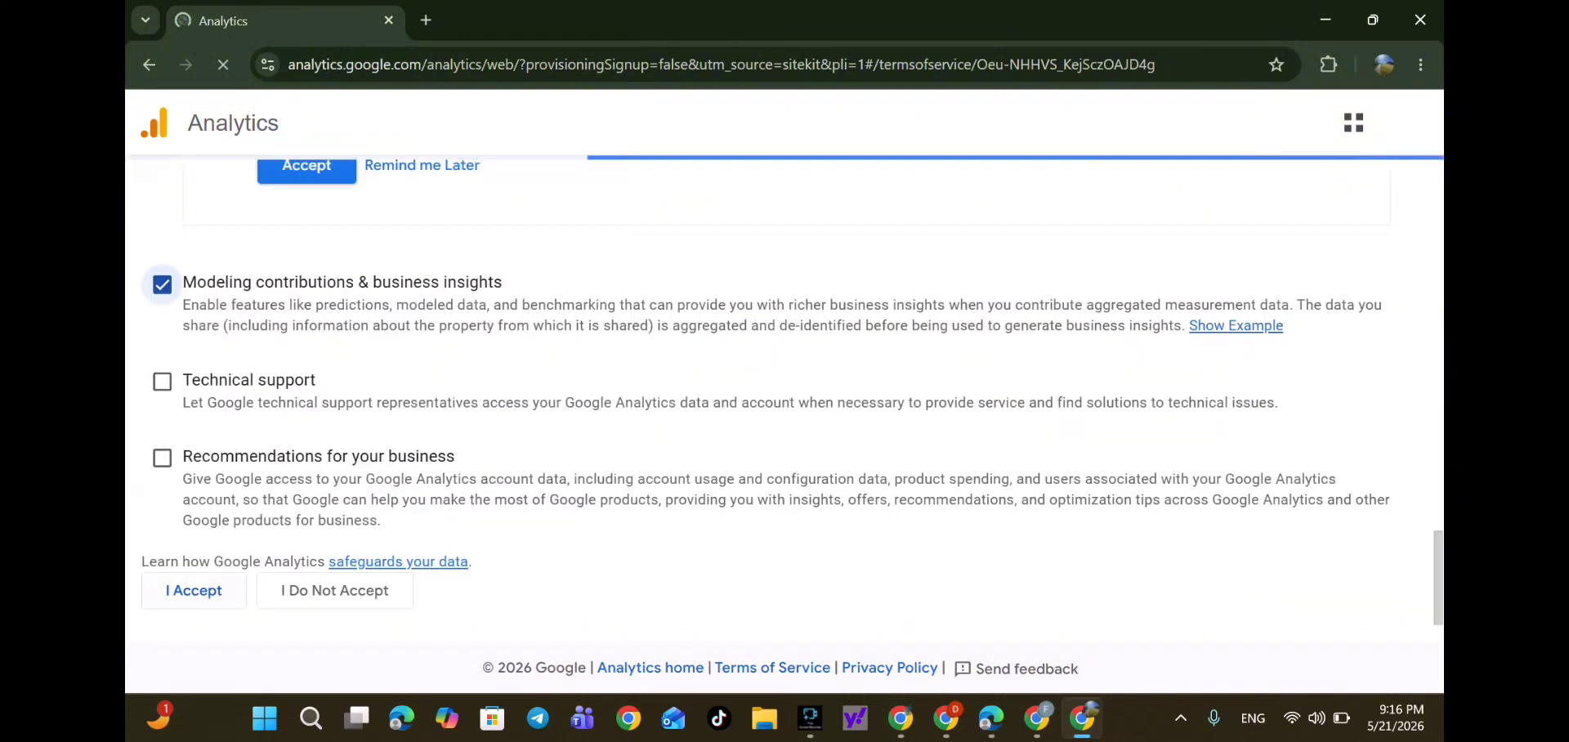
click(162, 381)
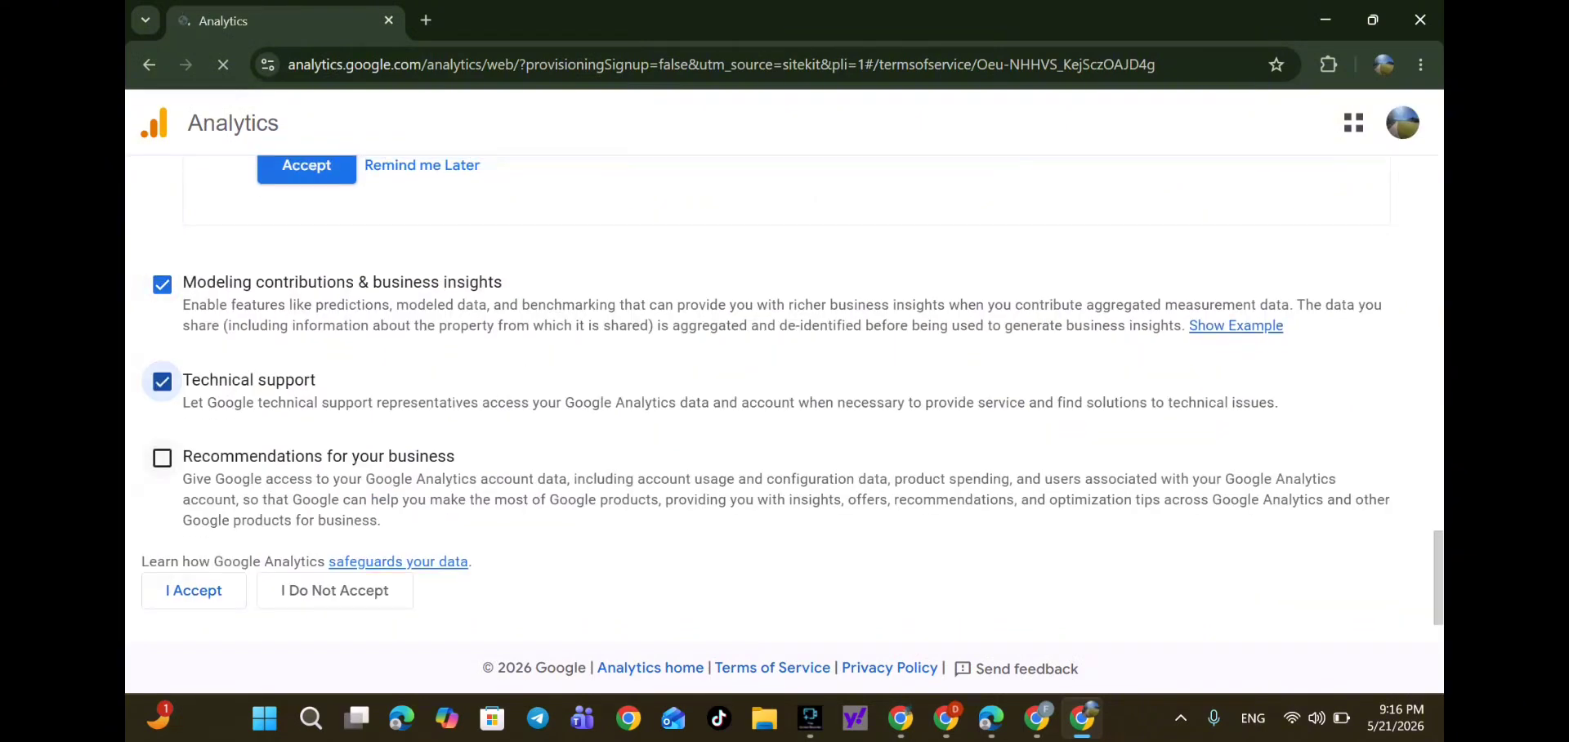
click(162, 458)
Accept the Analytics terms of service and the additional data-sharing terms.
click(194, 591)
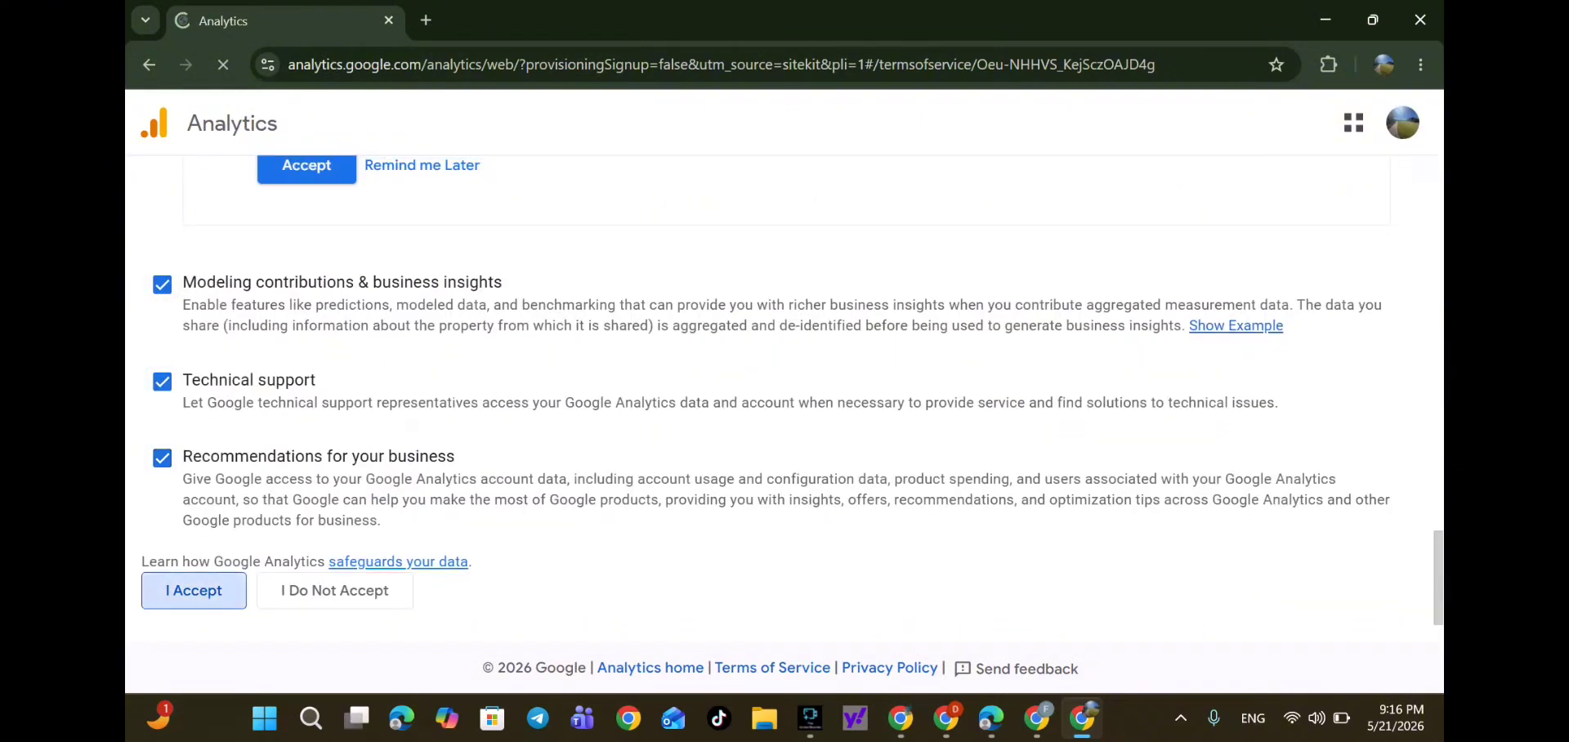
scroll(307, 310, up, 1)
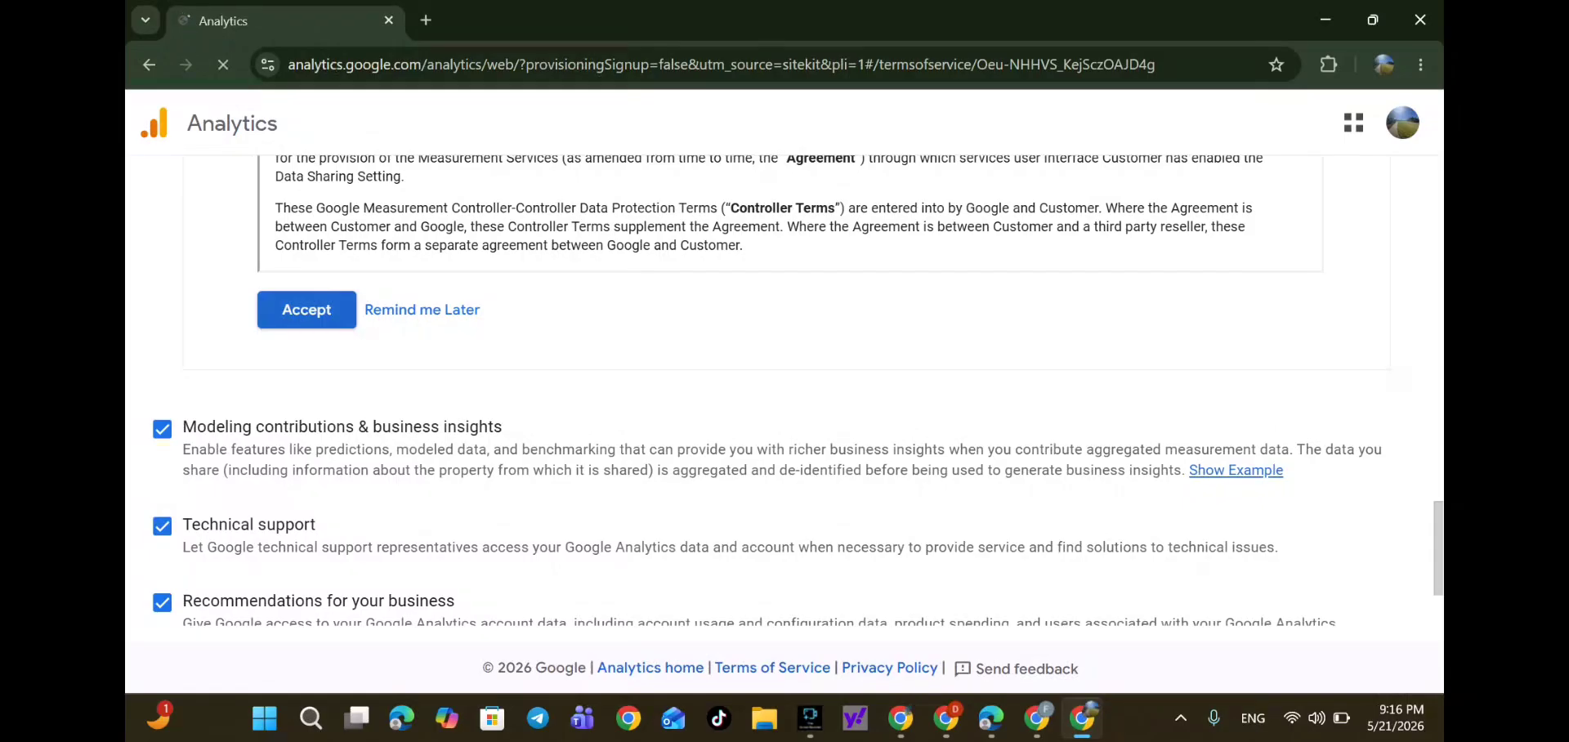
click(307, 310)
scroll(785, 390, up, 4)
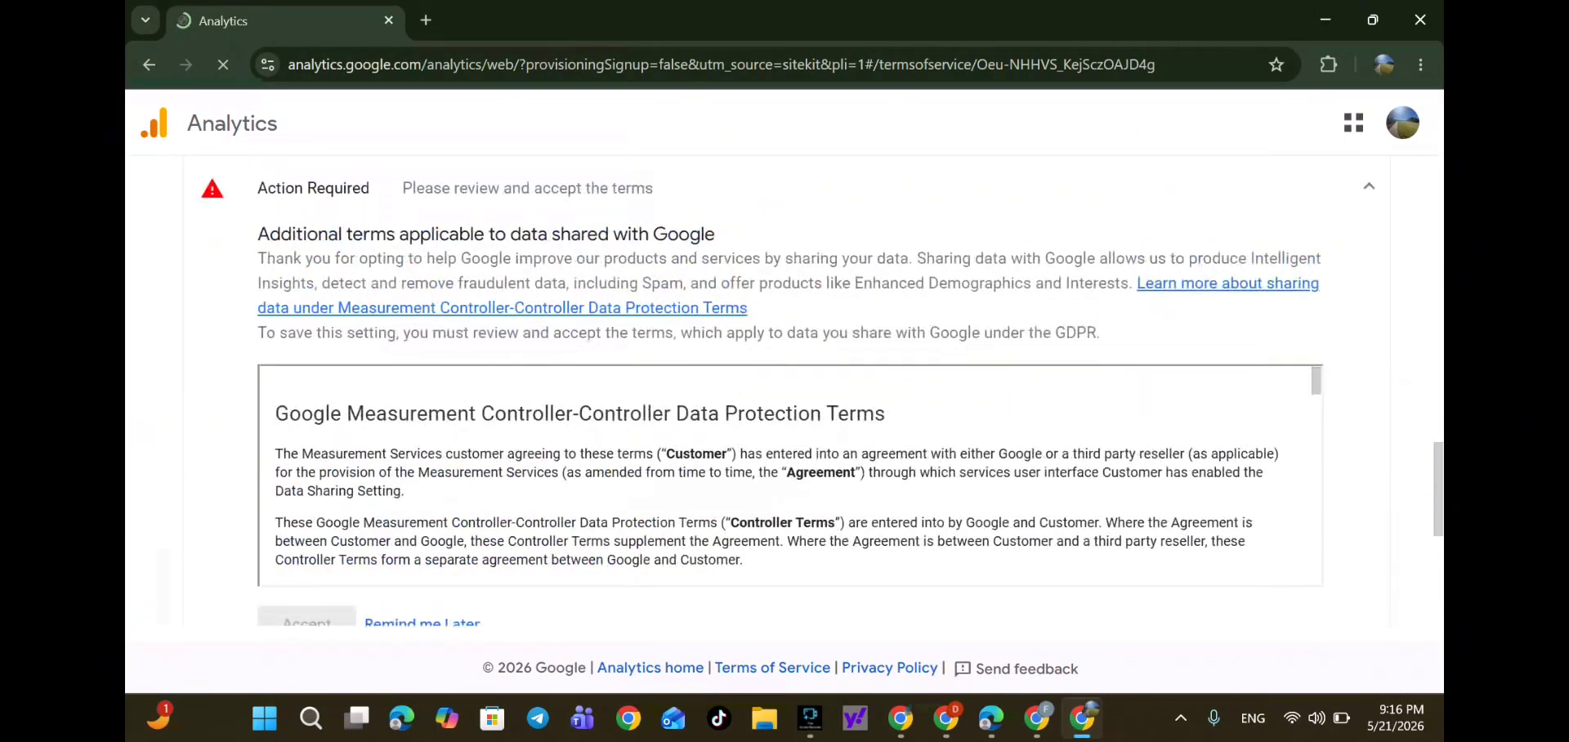
scroll(812, 391, down, 1)
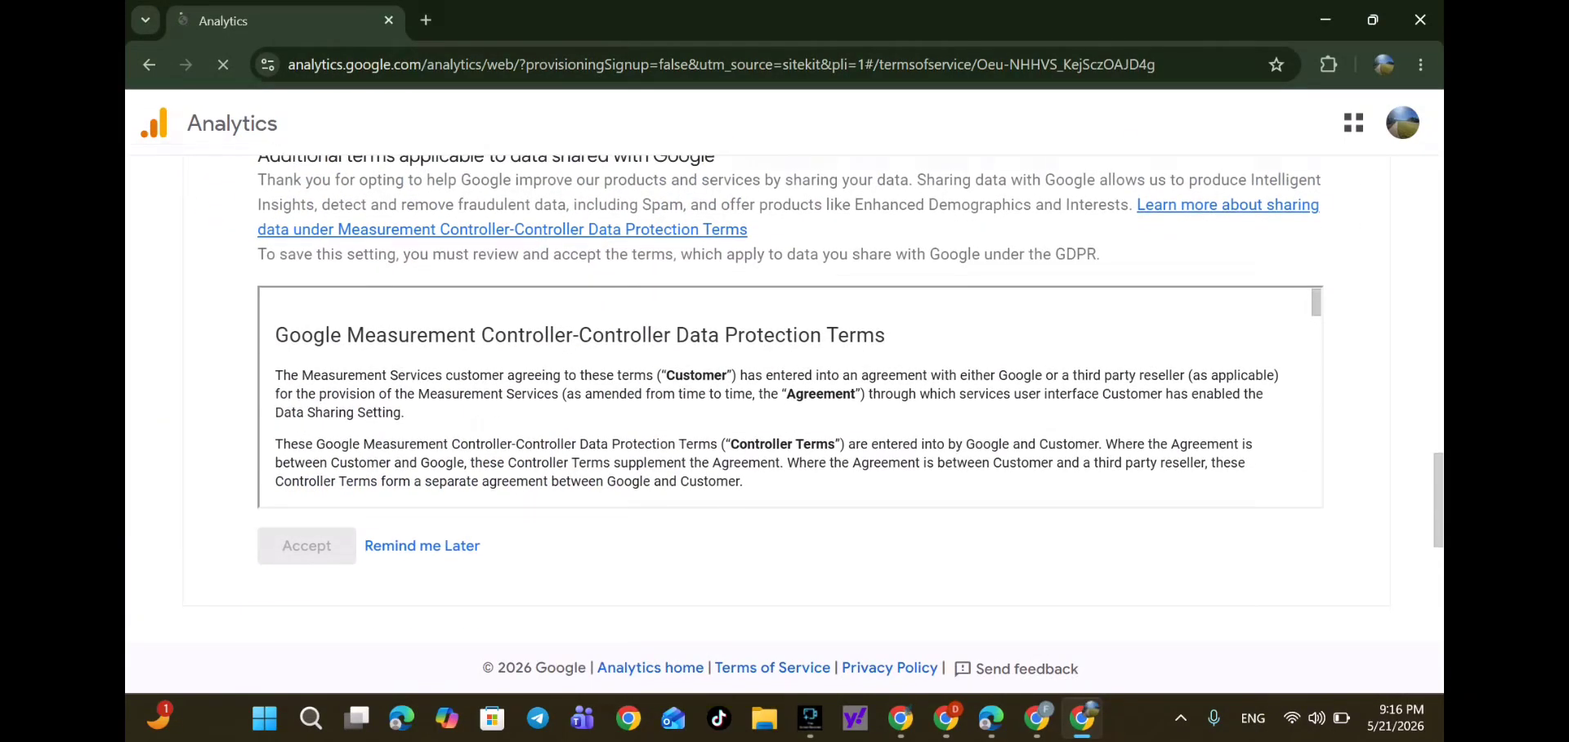
scroll(789, 392, down, 5)
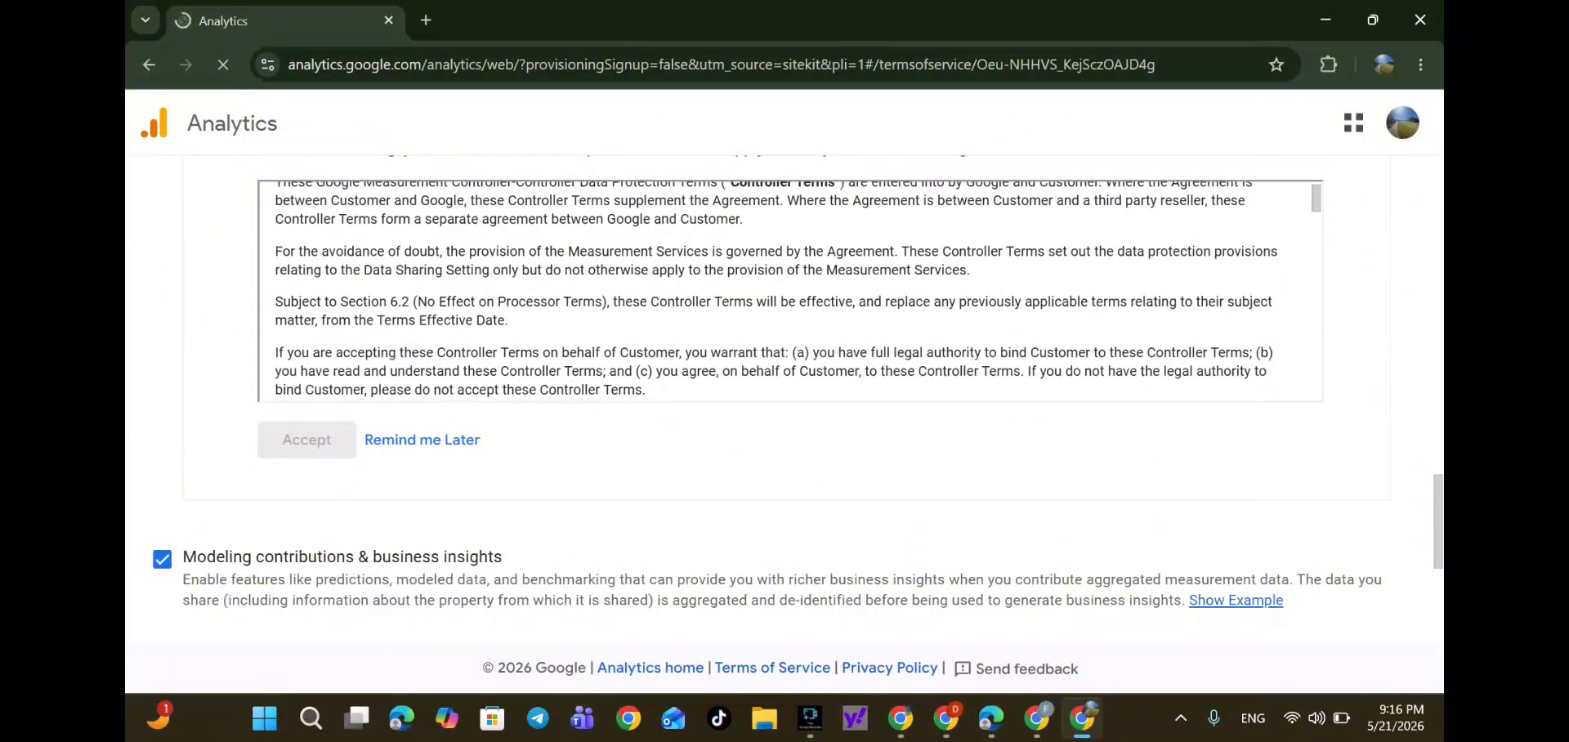
scroll(784, 391, down, 3)
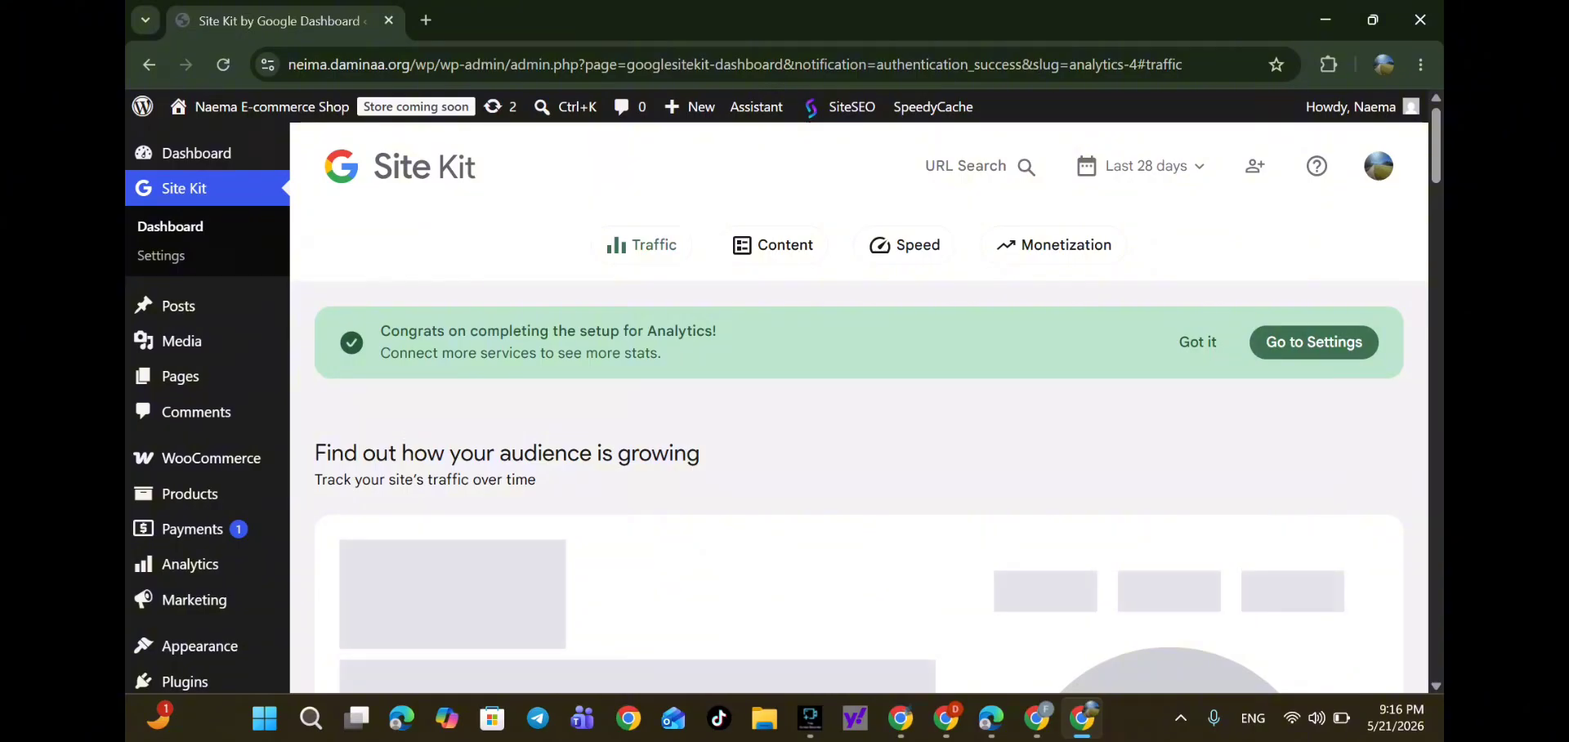
Disconnect the connected Google account from Site Kit, then choose Sign in with Google on the revoked-access page.
click(1379, 166)
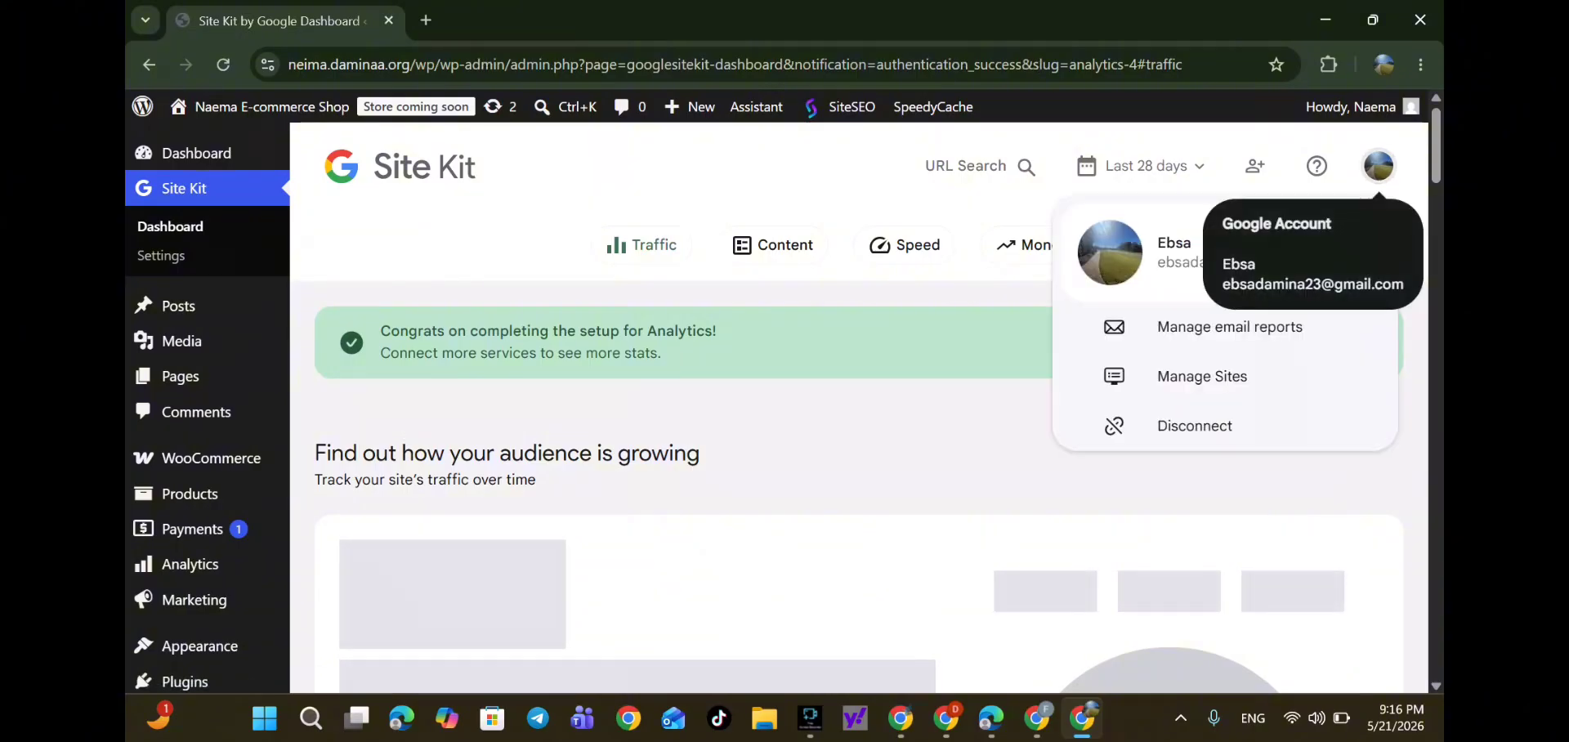
click(1195, 426)
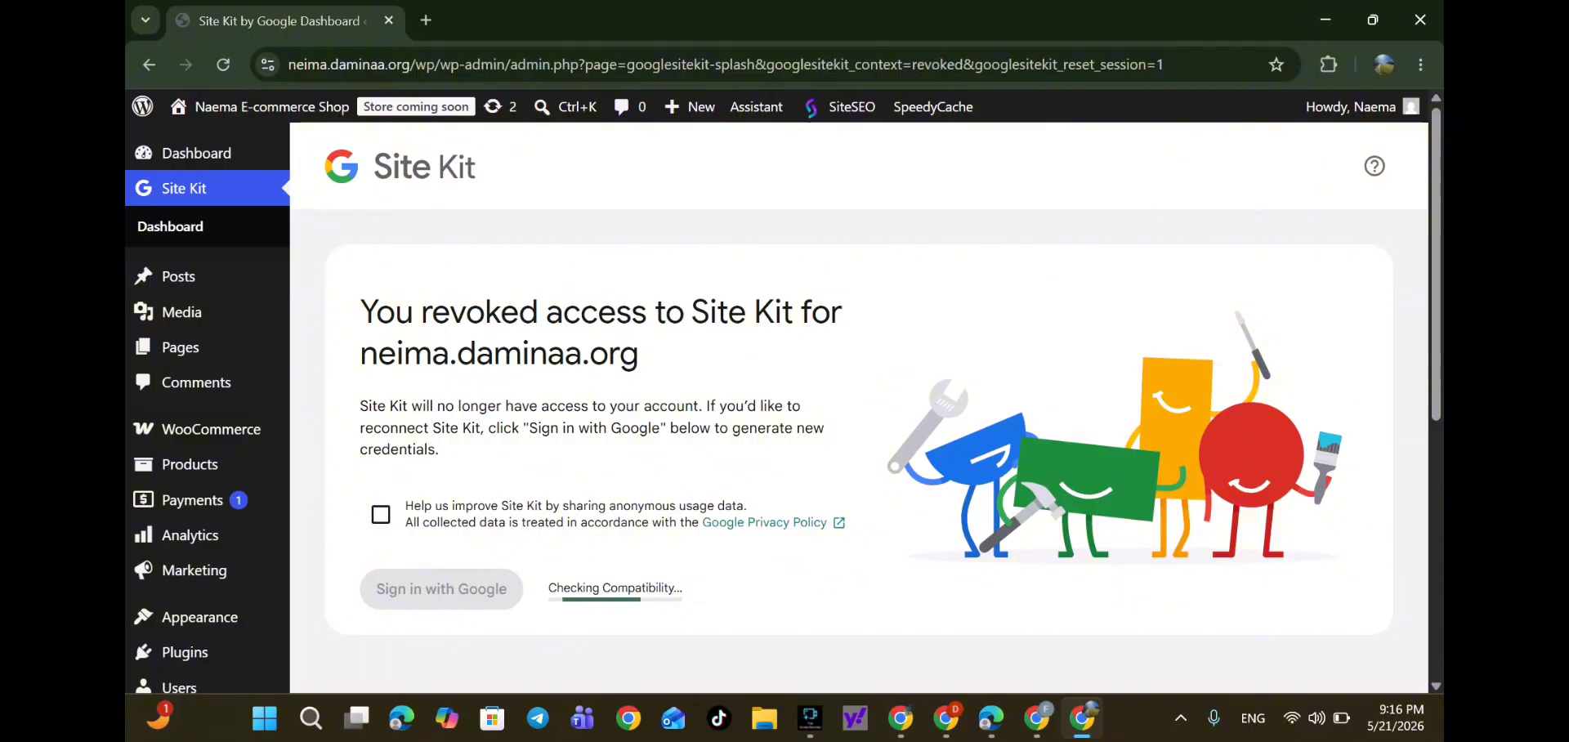
scroll(858, 409, down, 2)
scroll(858, 409, up, 1)
scroll(858, 409, down, 1)
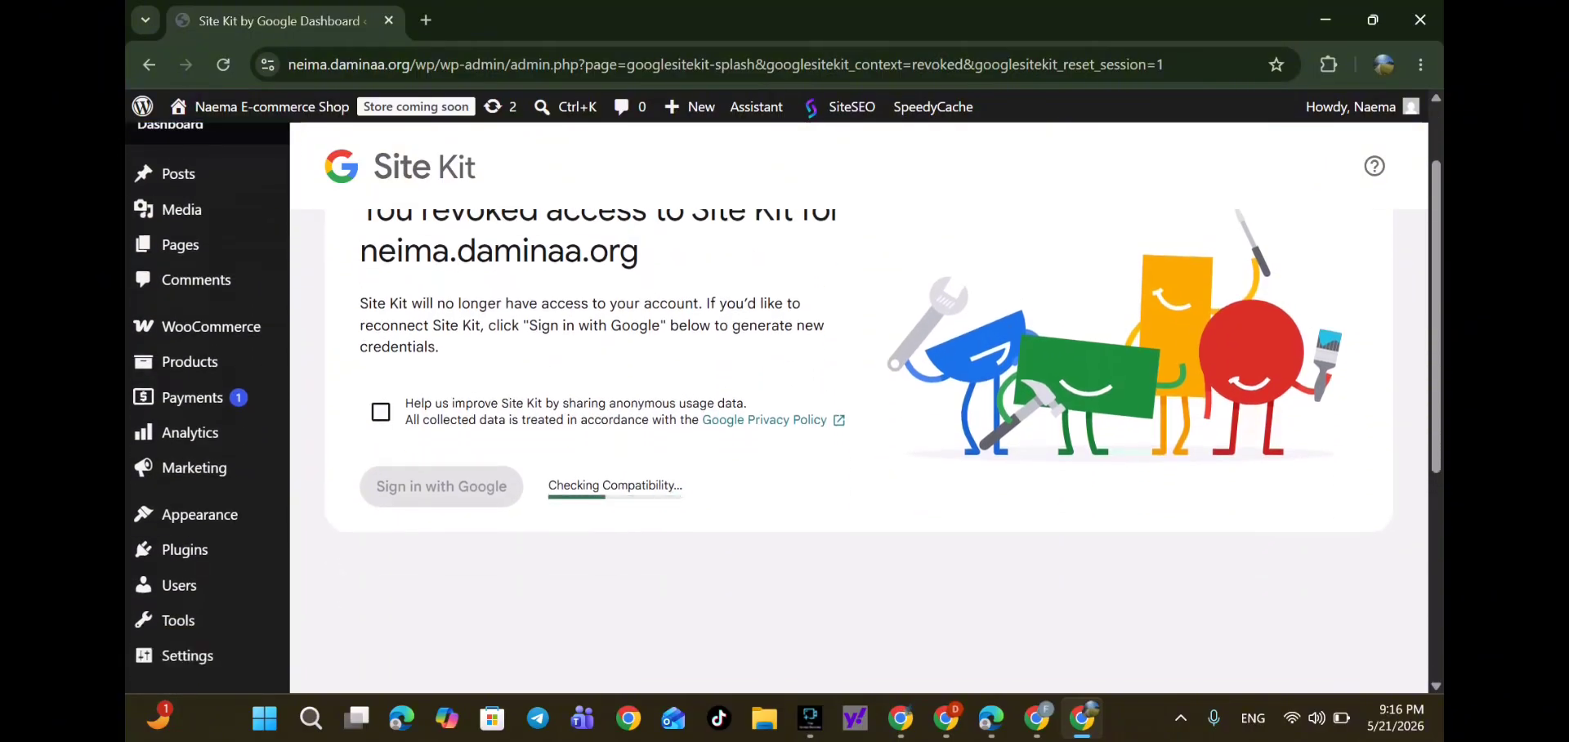
click(442, 486)
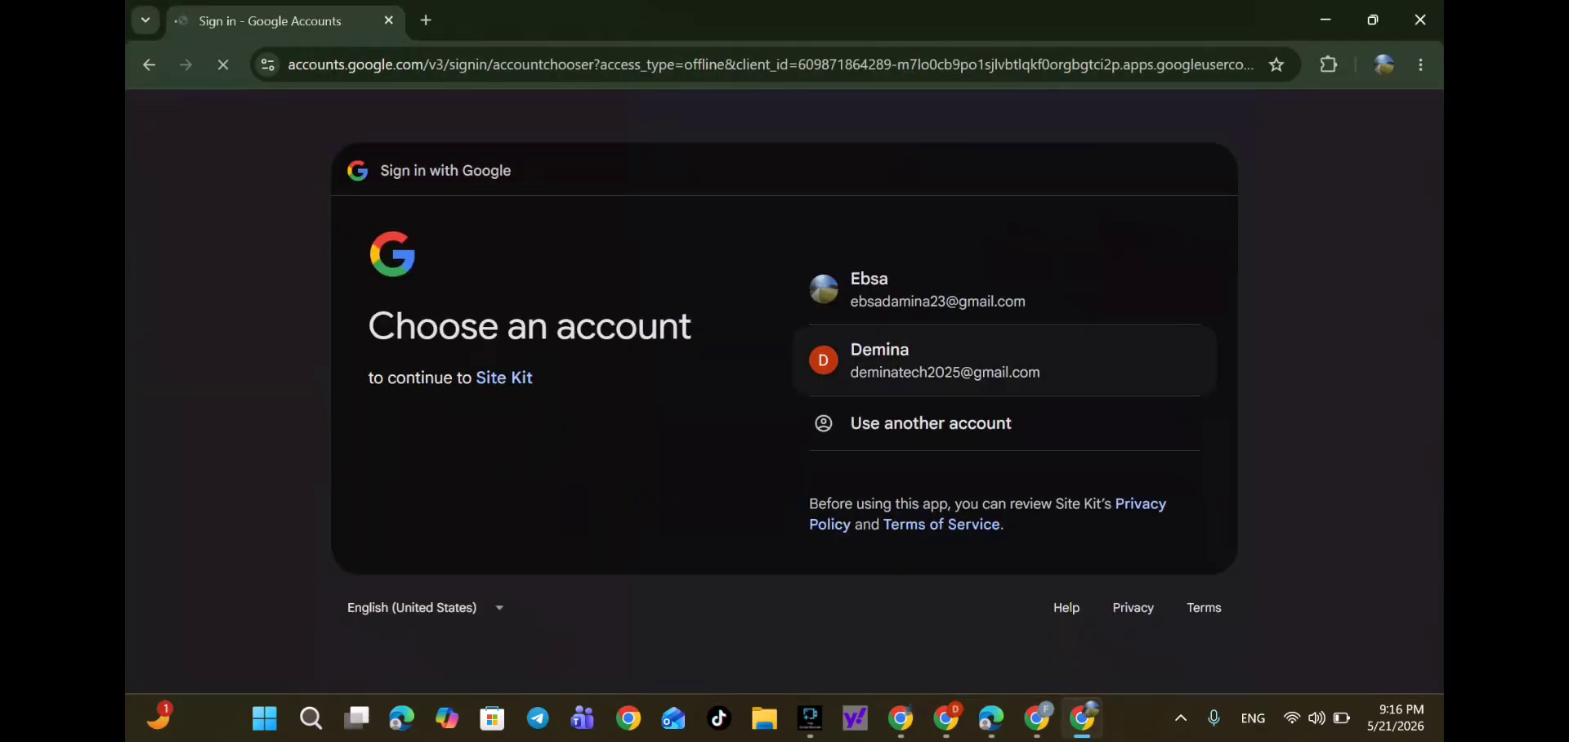
Sign back in with the second Google account and grant Site Kit access.
click(945, 361)
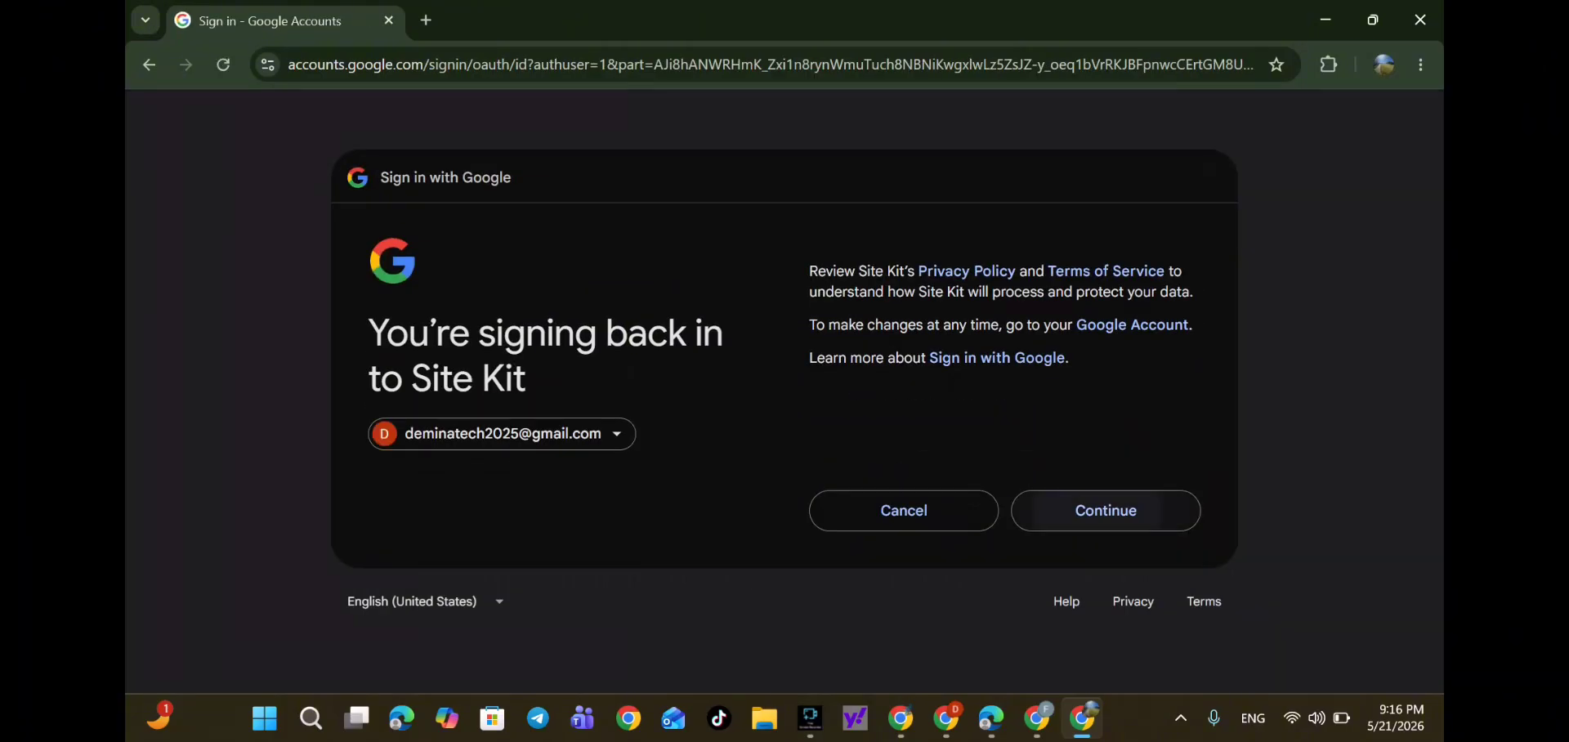
click(1106, 510)
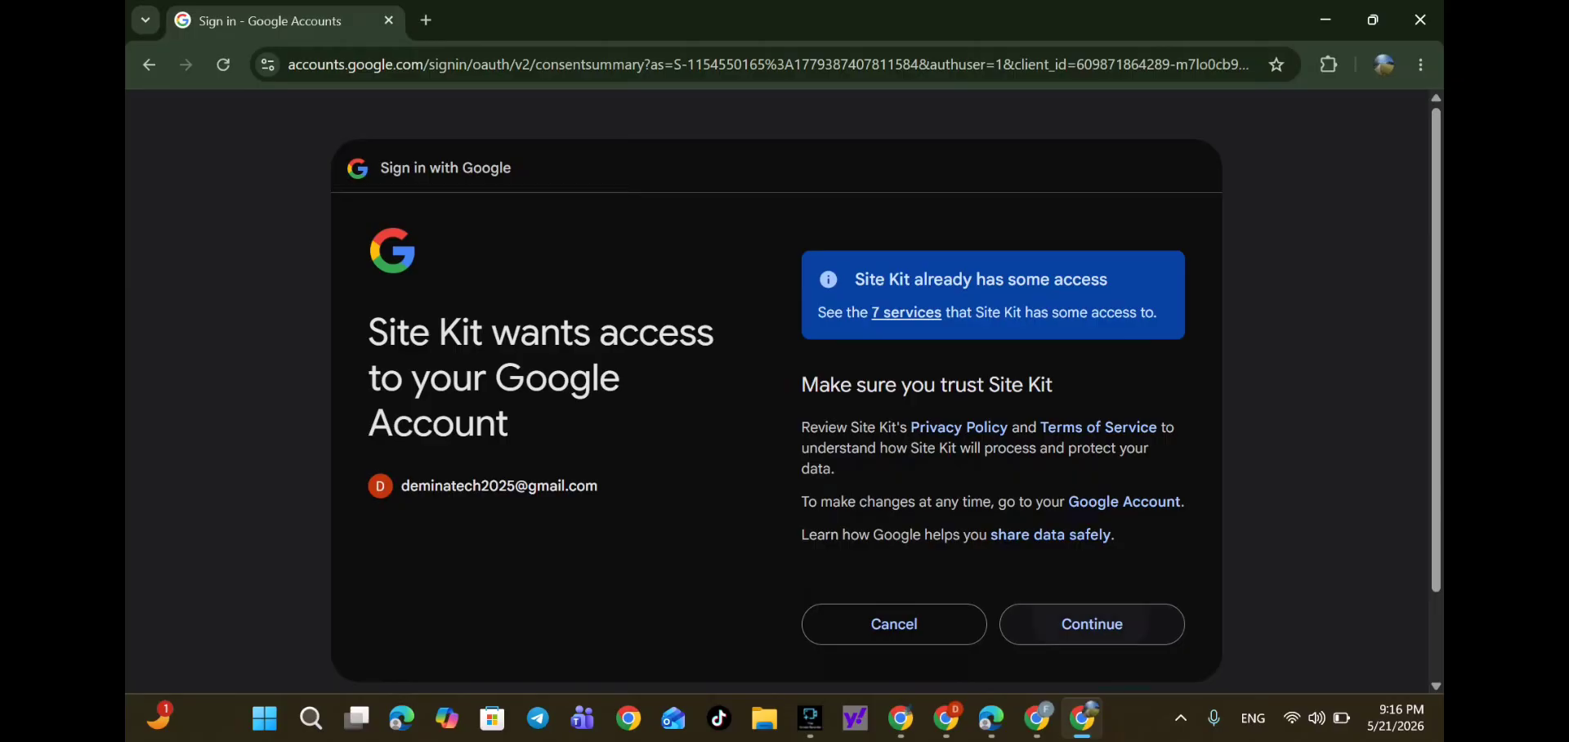
click(1091, 623)
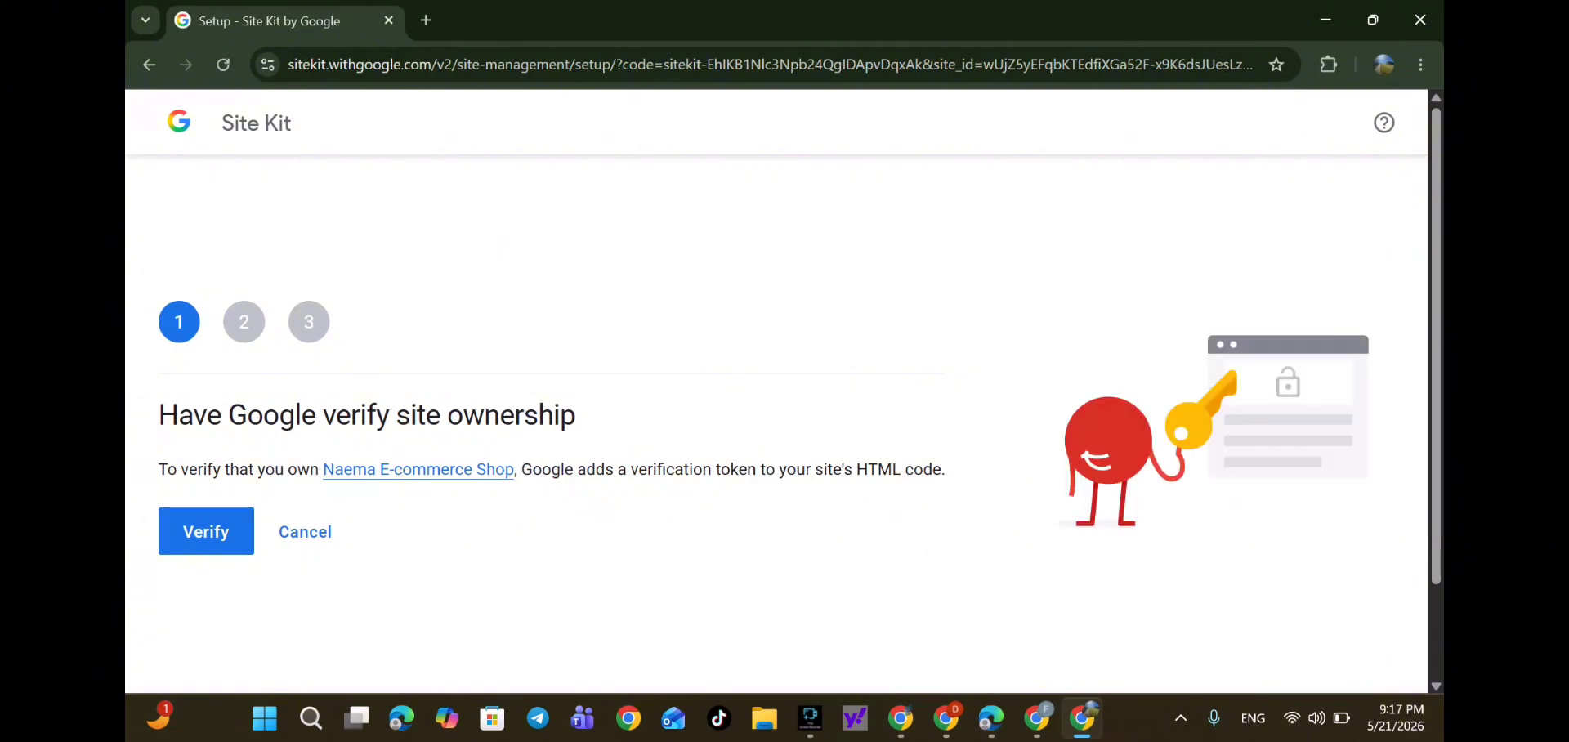
Verify site ownership, allow the requested permissions, and set up Search Console.
click(206, 531)
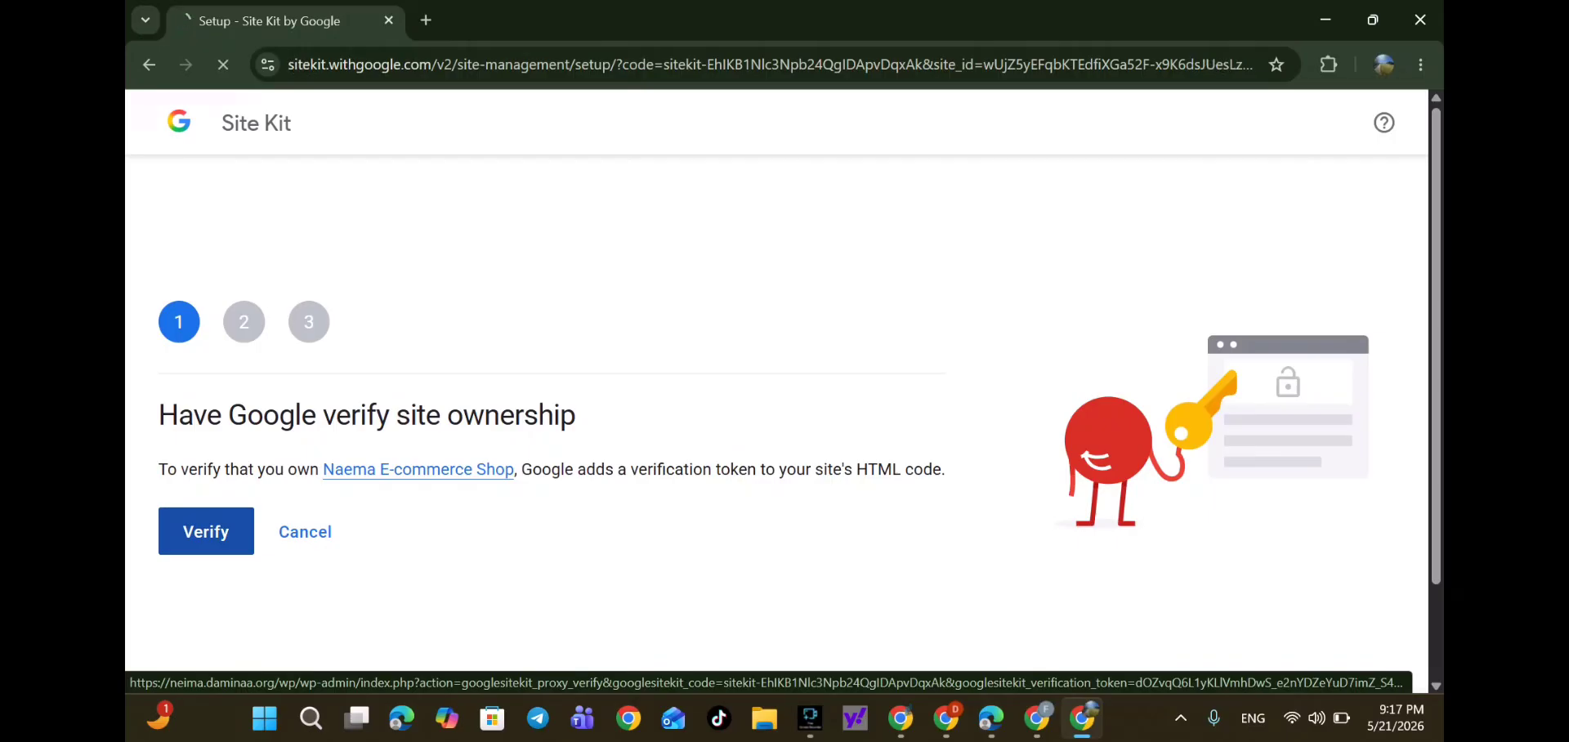
click(204, 545)
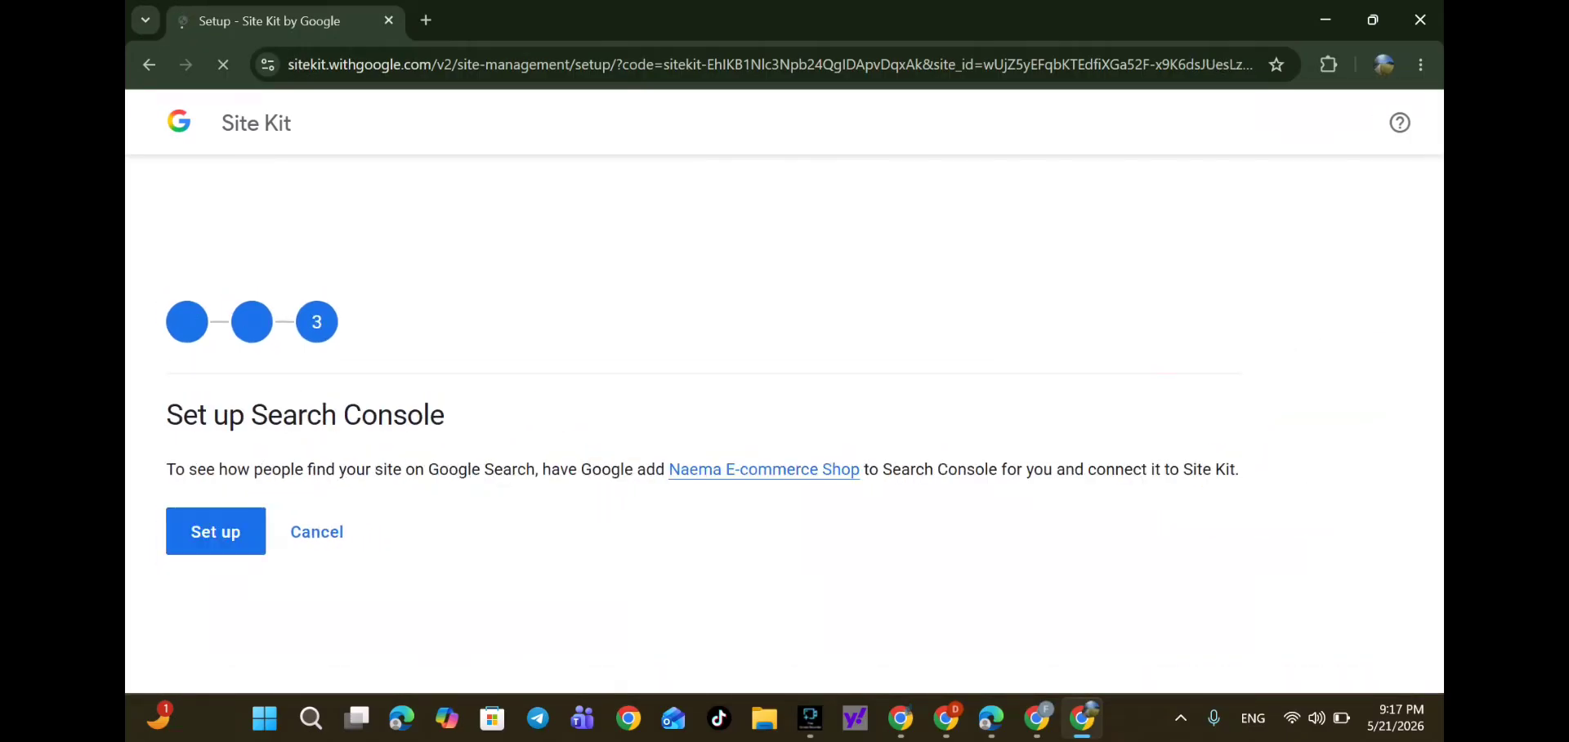
click(208, 545)
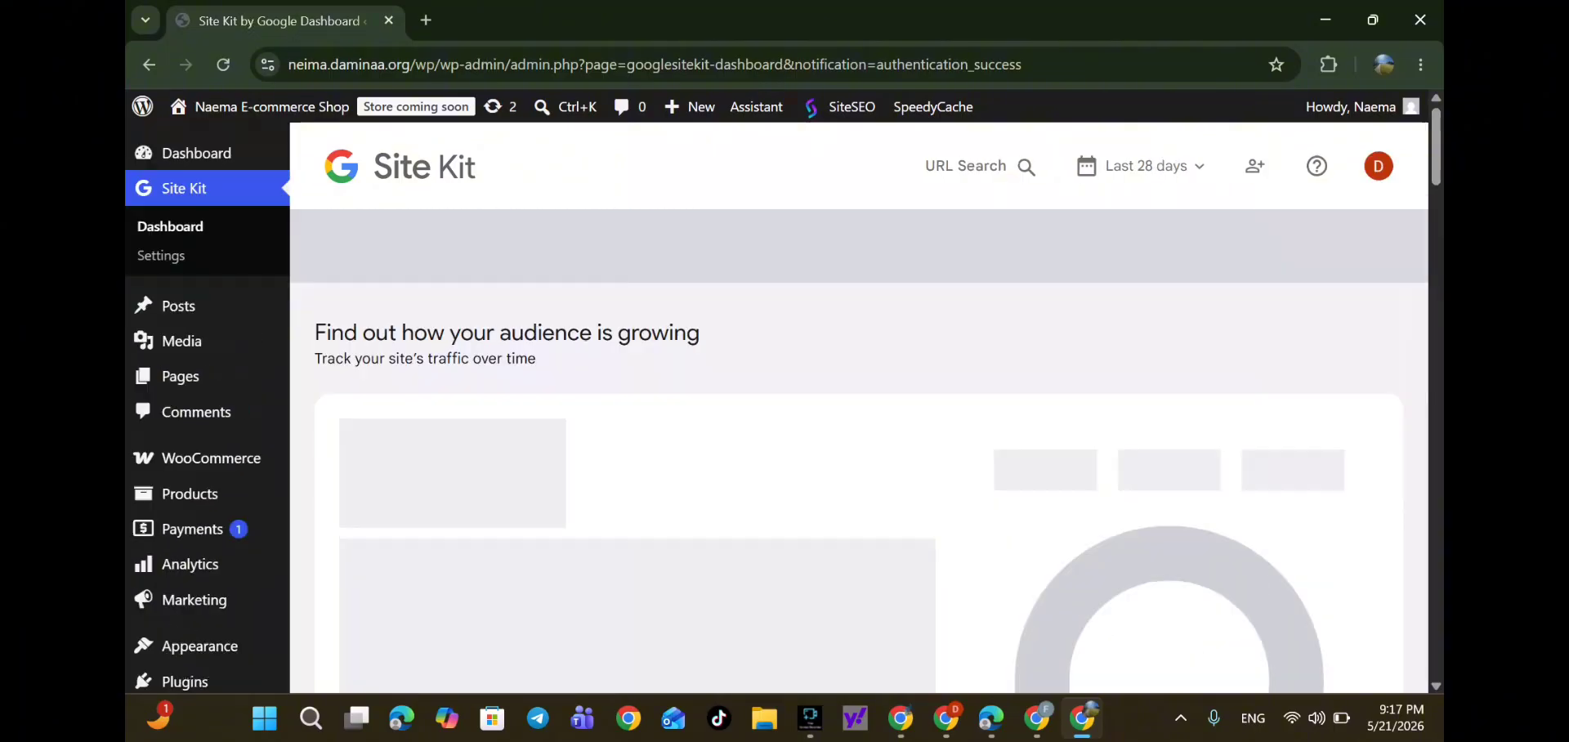
Open Site Kit Settings and expand the connected Analytics service to view its account and property details.
scroll(777, 409, down, 3)
scroll(777, 409, down, 5)
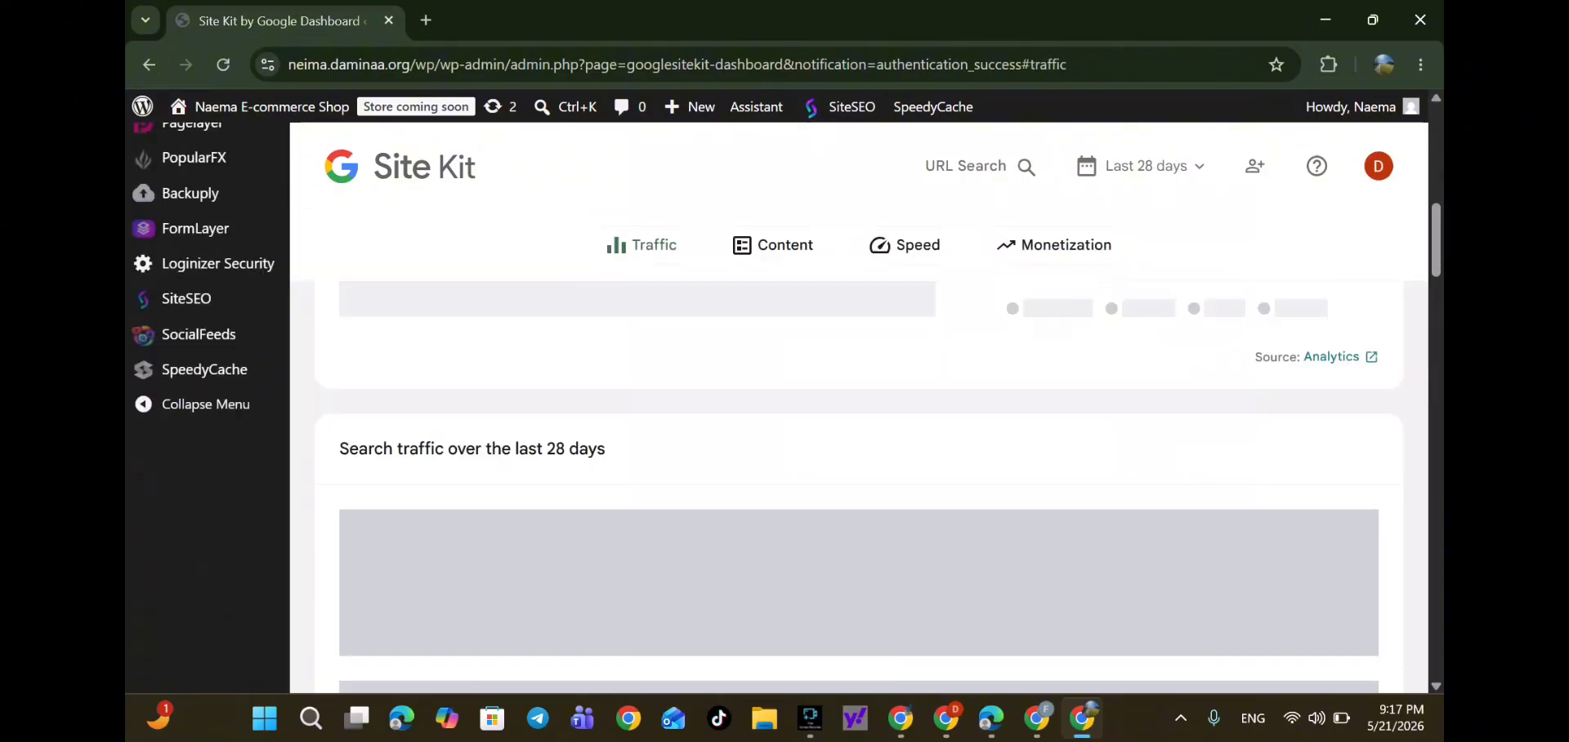
scroll(776, 409, up, 8)
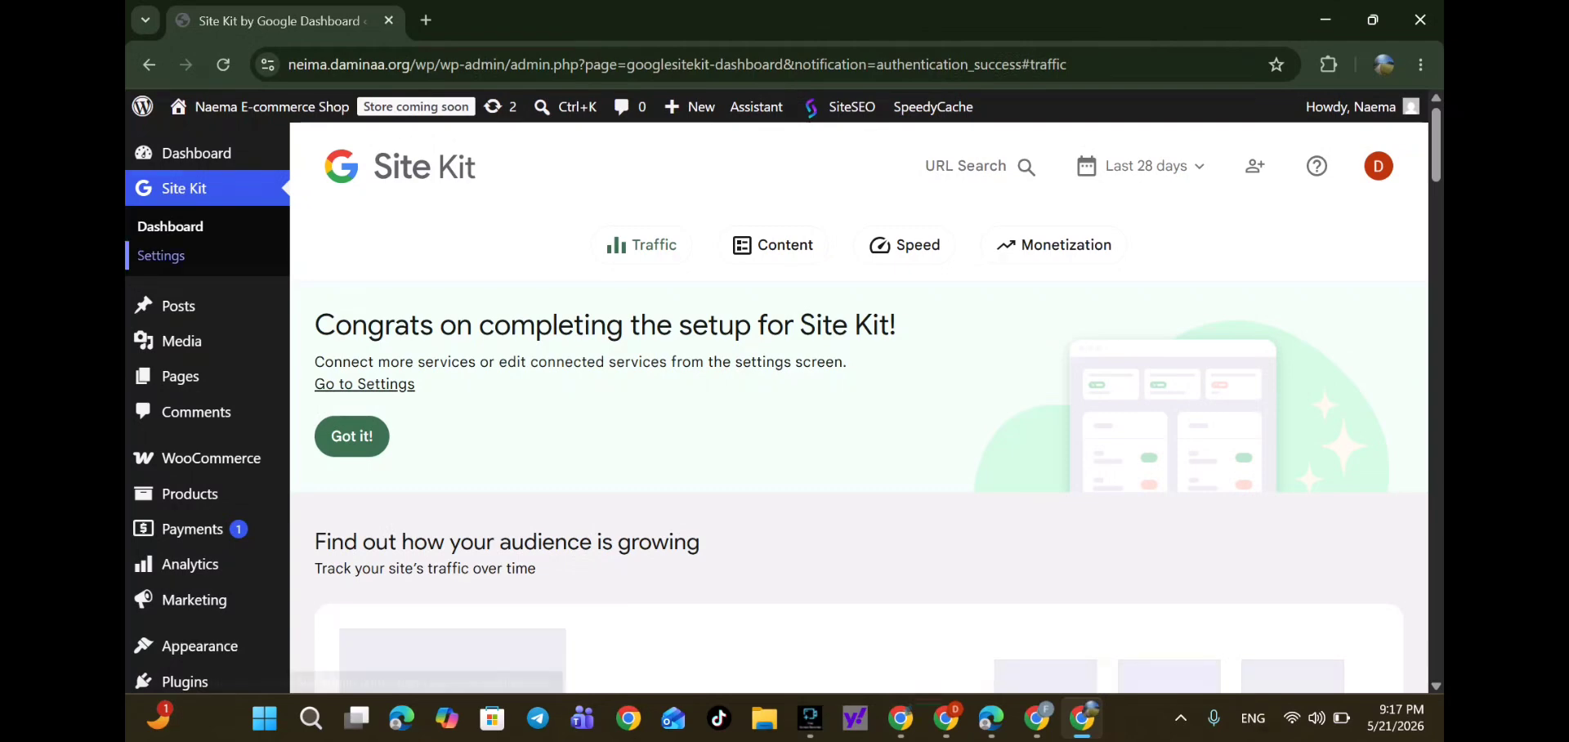
click(161, 255)
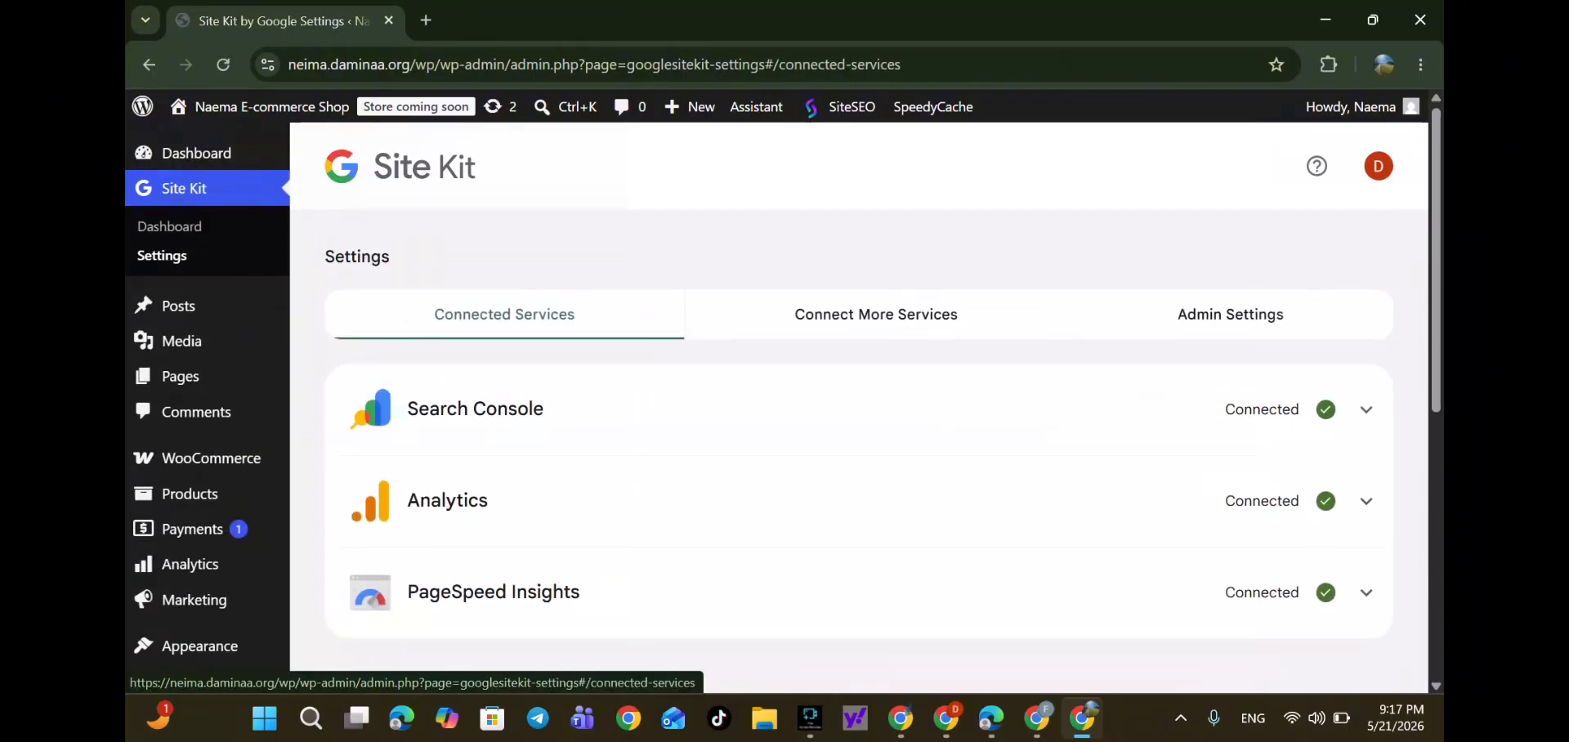
click(458, 501)
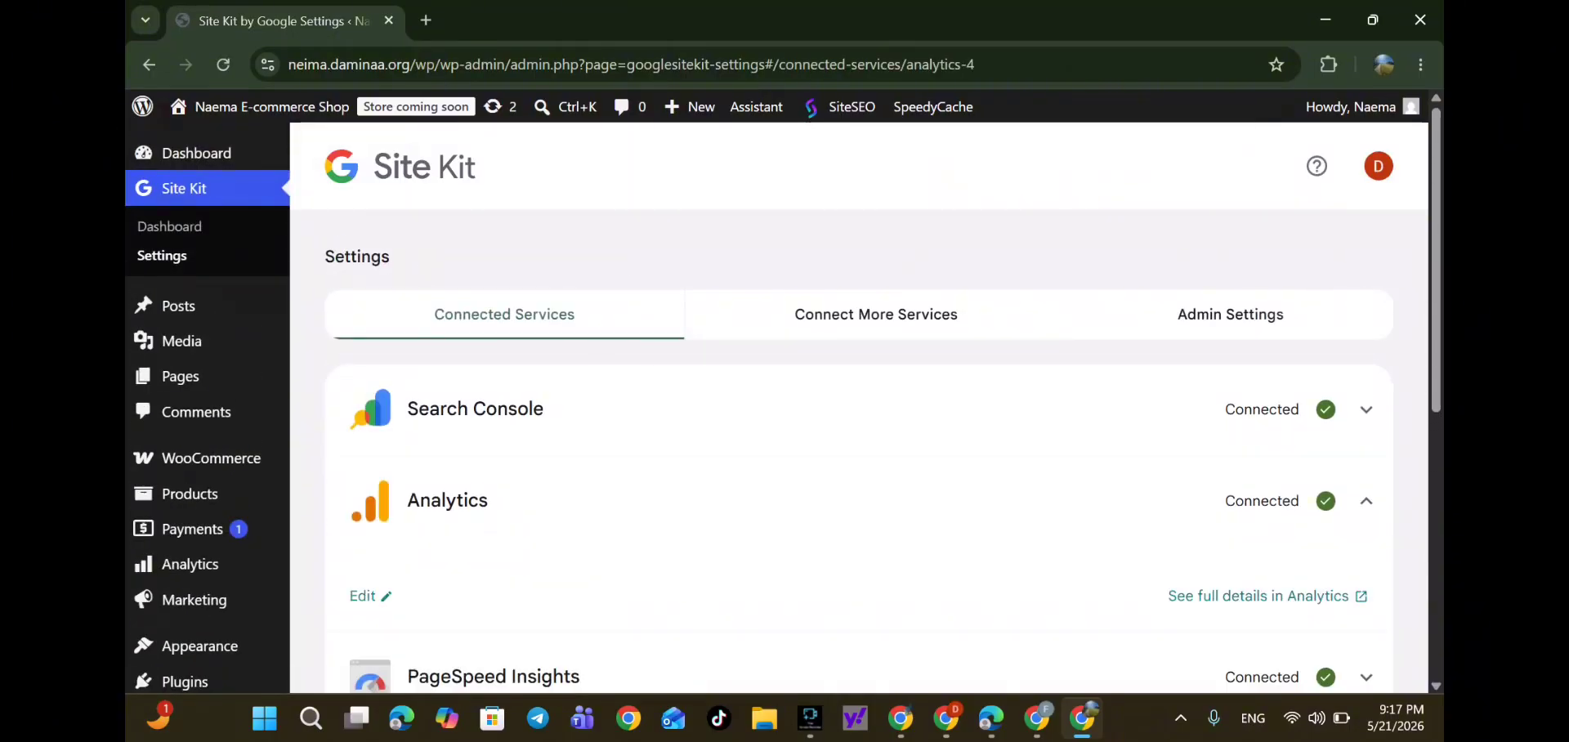
scroll(572, 490, down, 2)
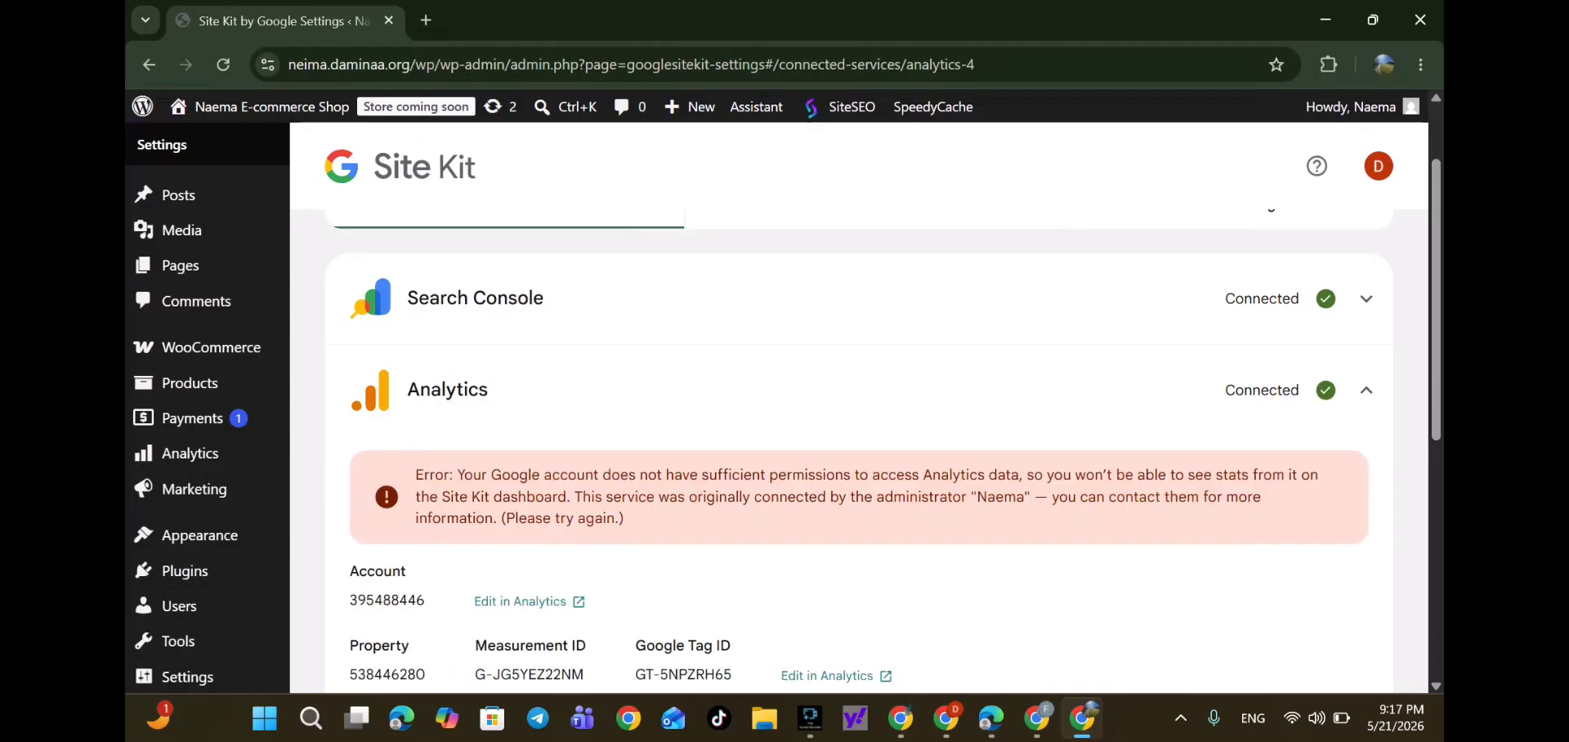
scroll(859, 452, down, 2)
scroll(858, 451, up, 1)
scroll(858, 452, down, 4)
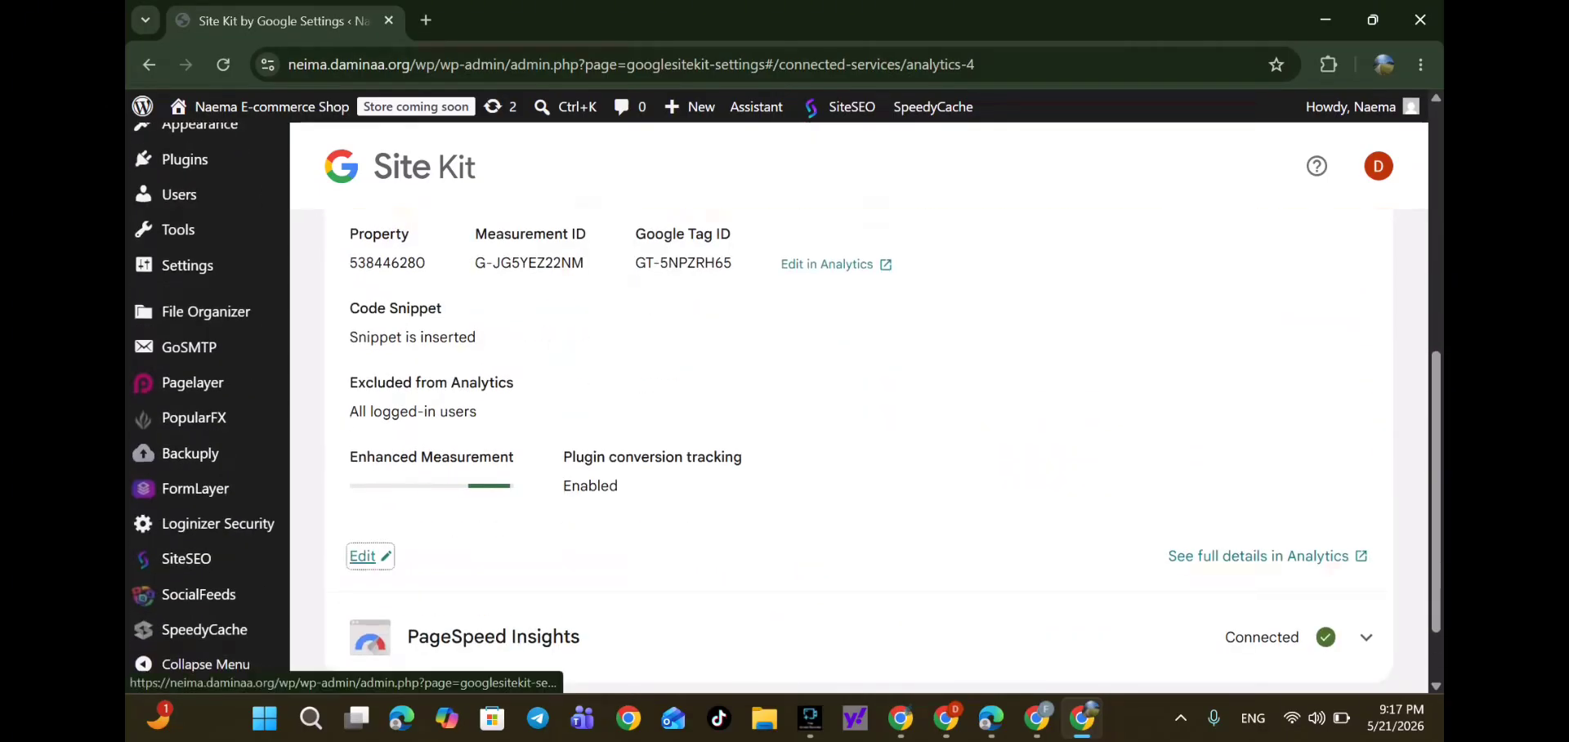
Edit the Analytics connection and create a new account for neima.daminaa.org/wp with Kenya country and timezone.
click(362, 556)
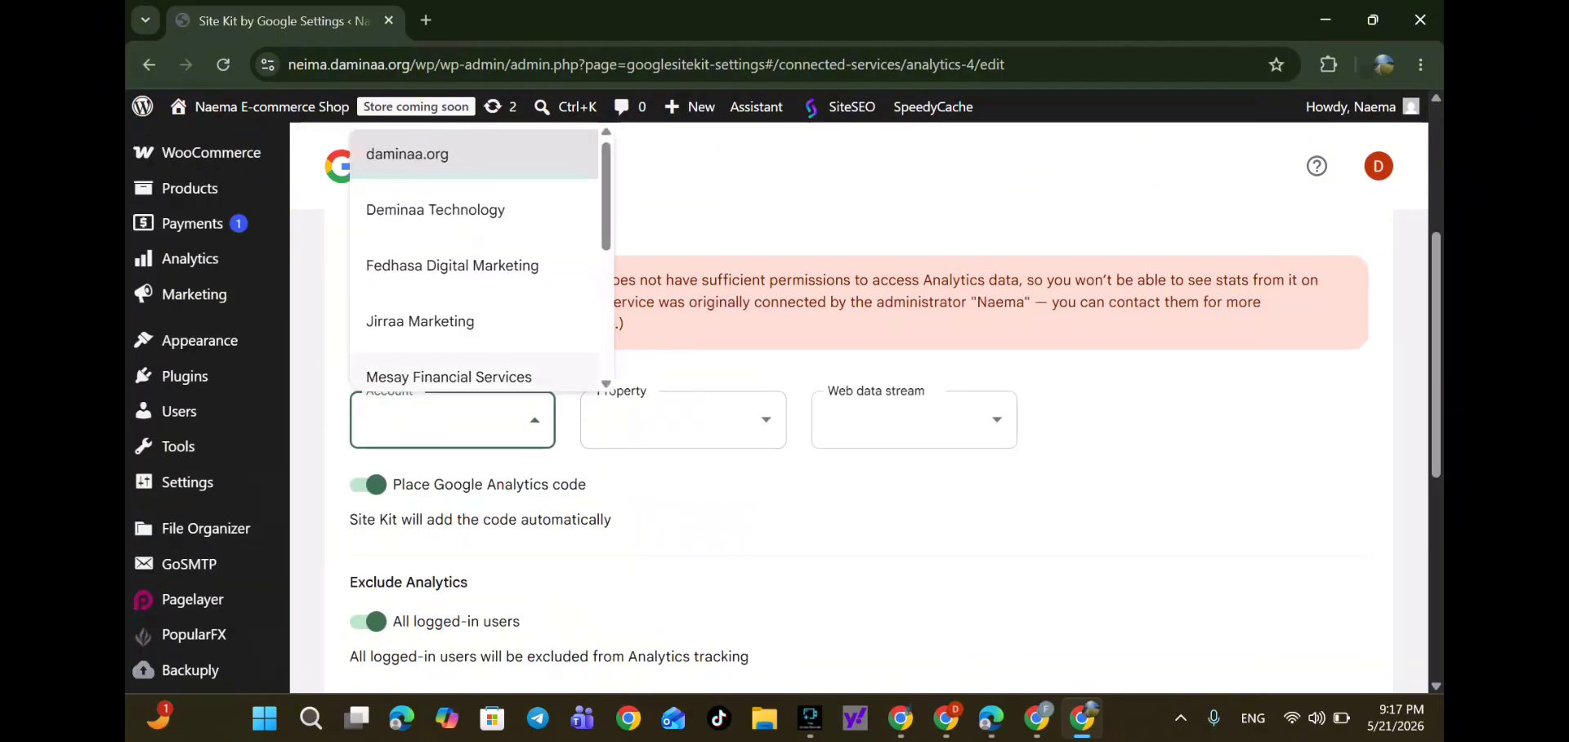
scroll(478, 300, down, 5)
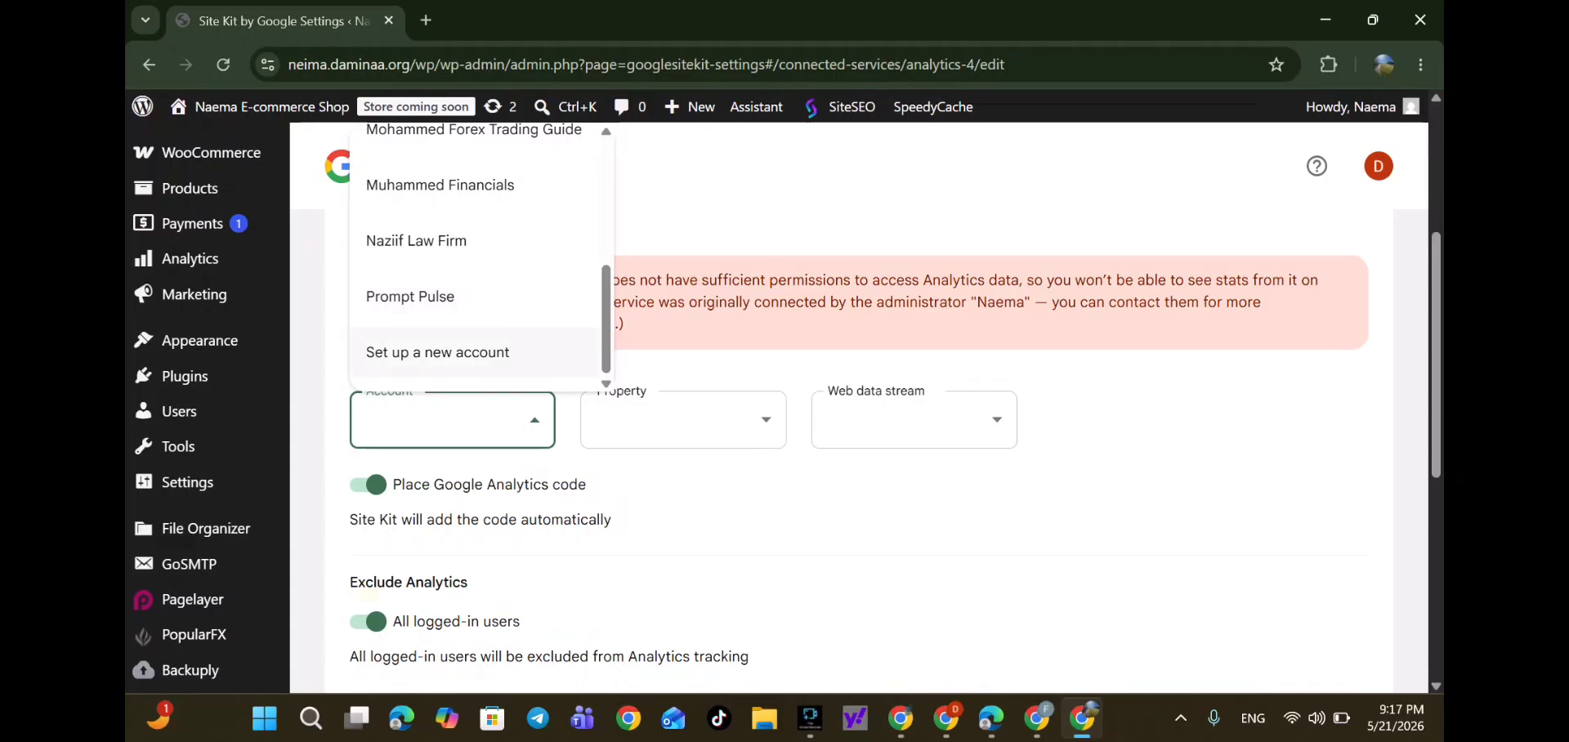
click(474, 352)
scroll(530, 482, down, 1)
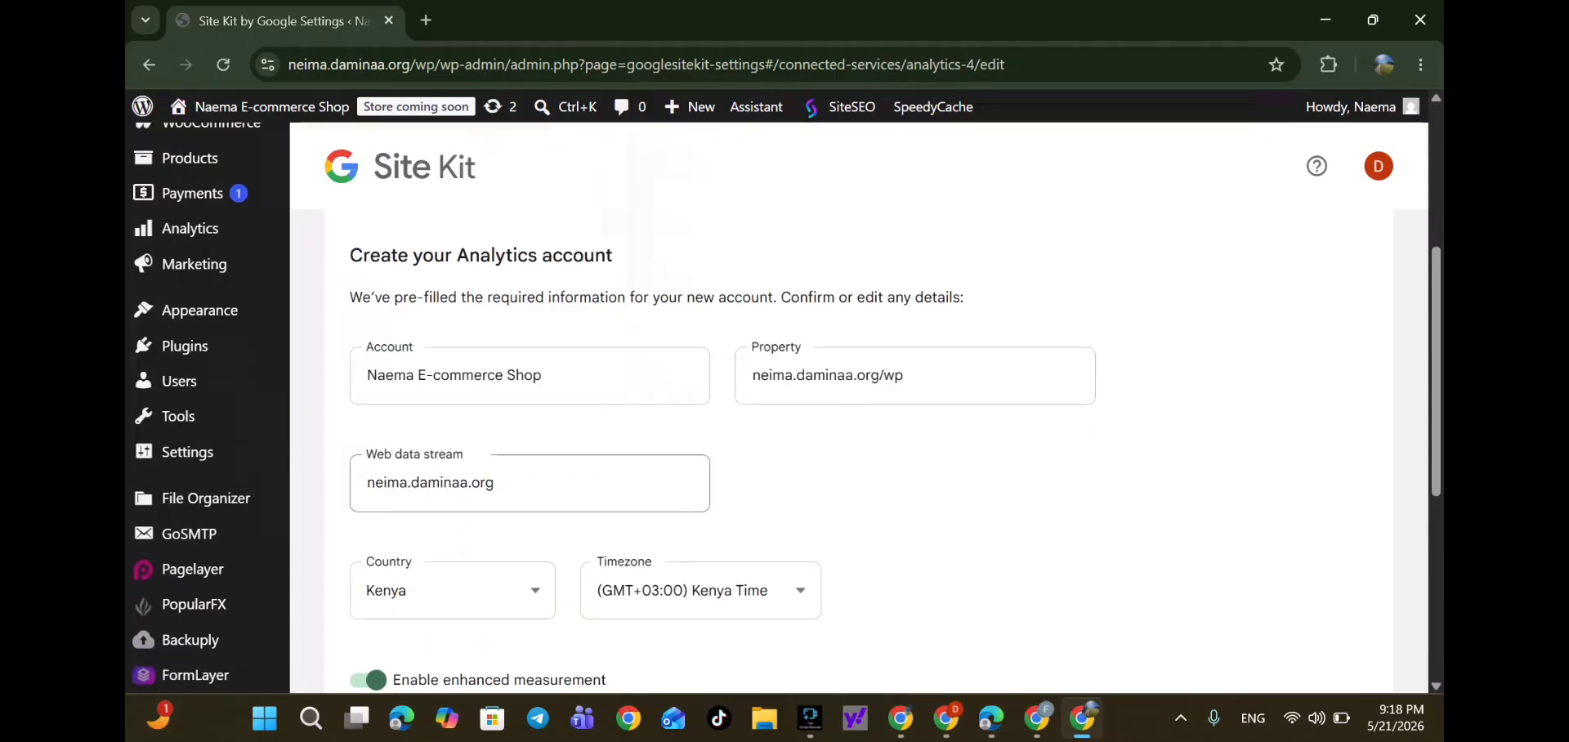
scroll(466, 490, down, 3)
click(419, 513)
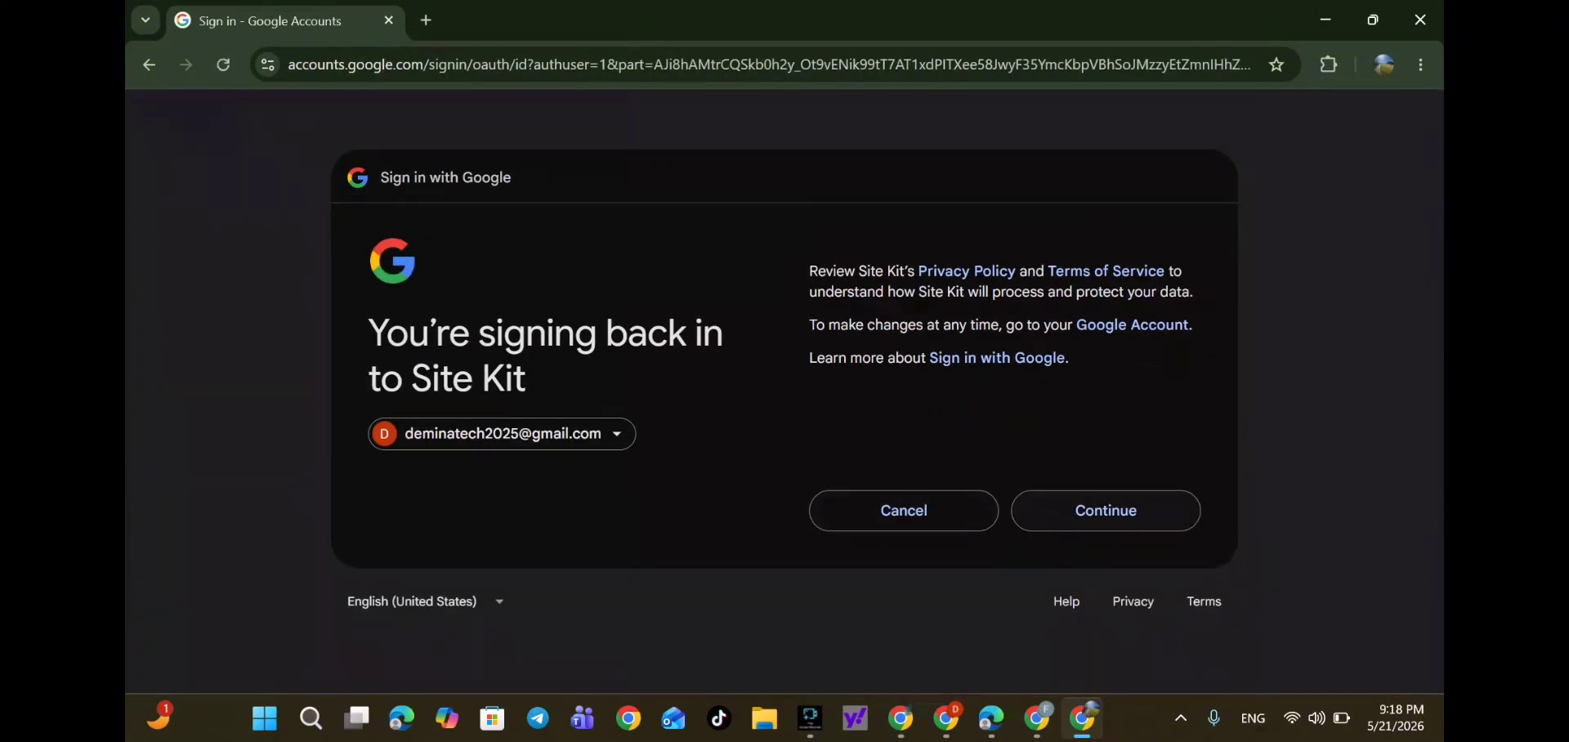
Continue signing back in and grant Site Kit access to the Google account.
click(1113, 511)
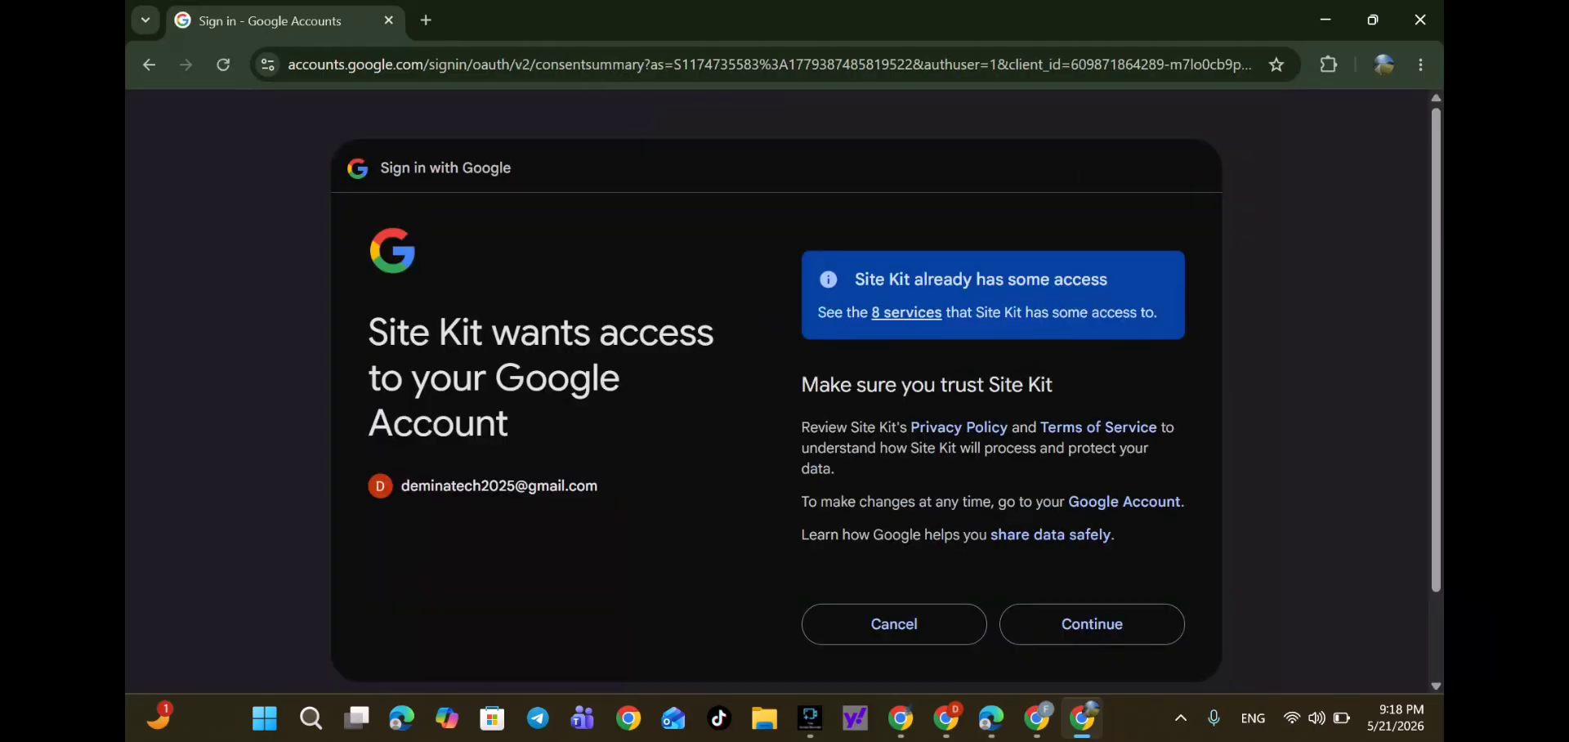
click(1098, 624)
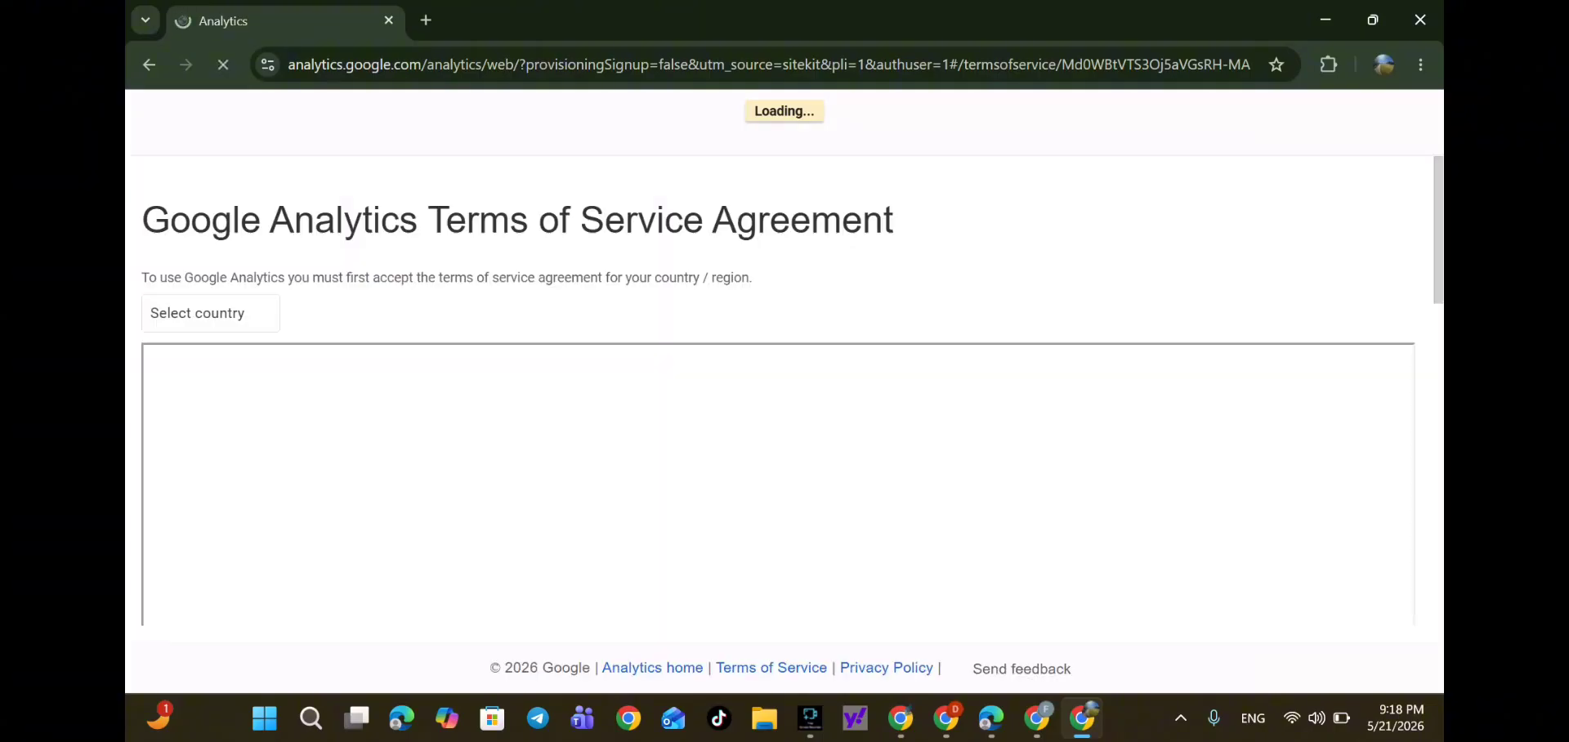
Tick the Measurement Controller-Controller Data Protection Terms.
scroll(785, 391, down, 5)
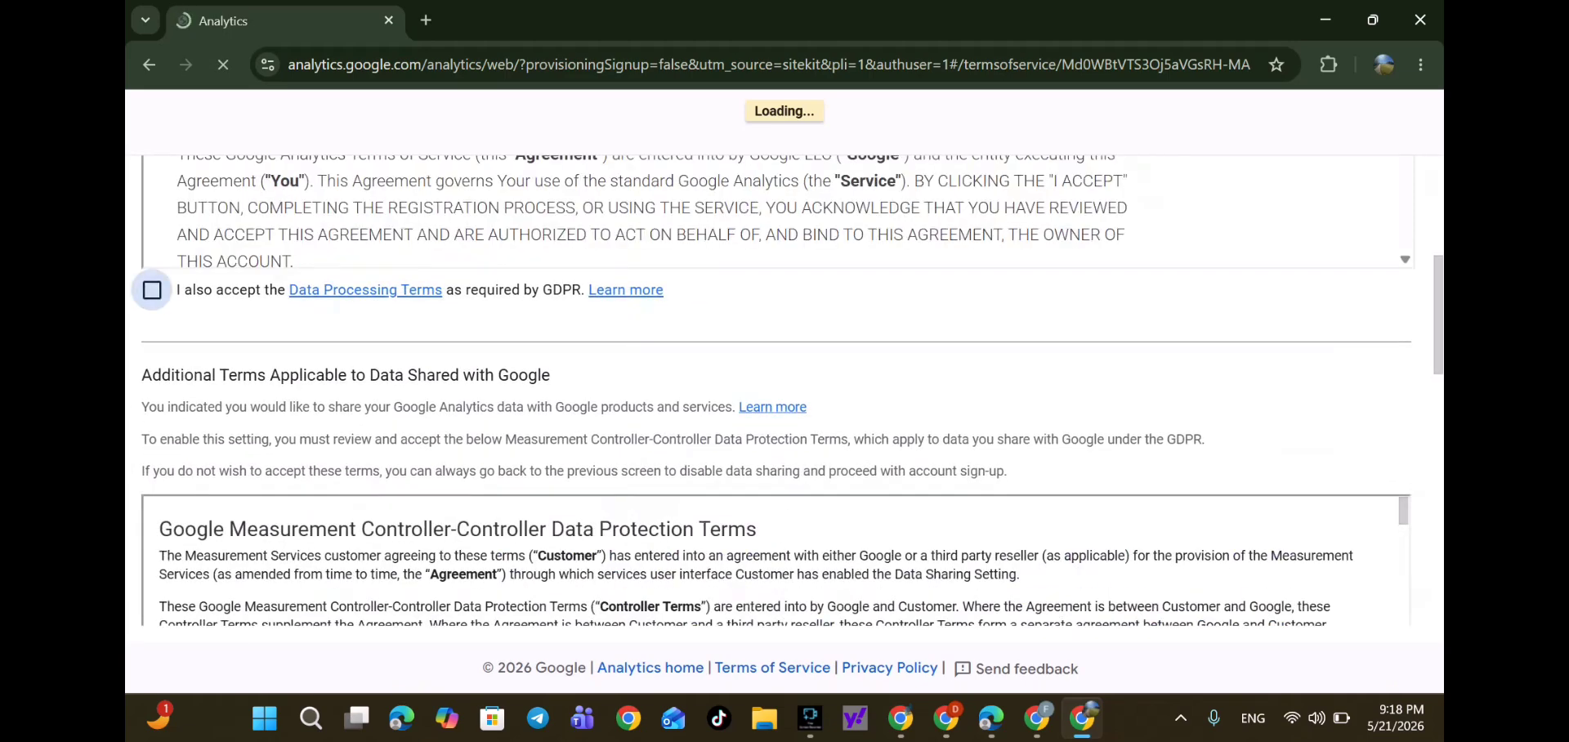
scroll(784, 390, down, 3)
scroll(776, 458, down, 6)
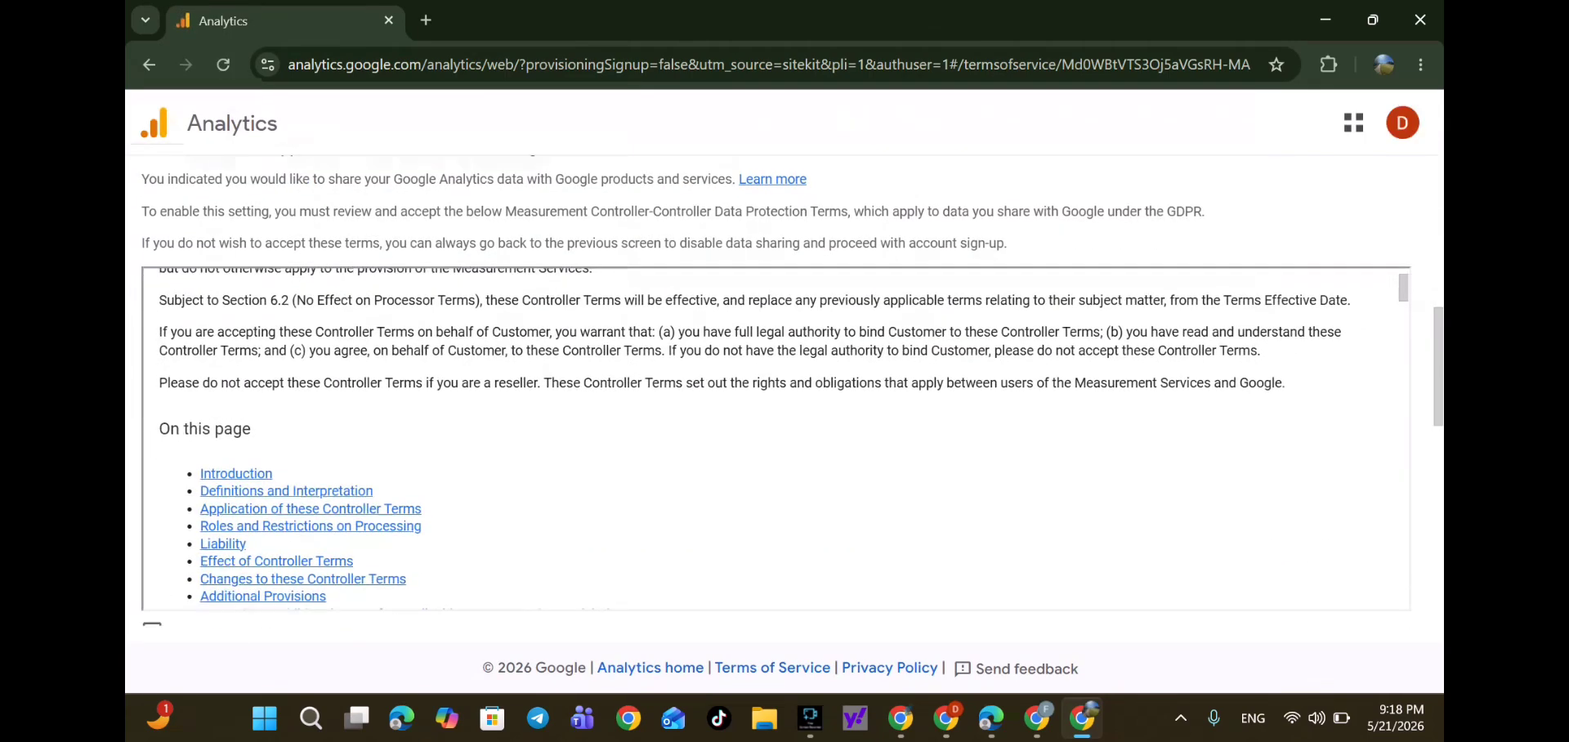
click(152, 445)
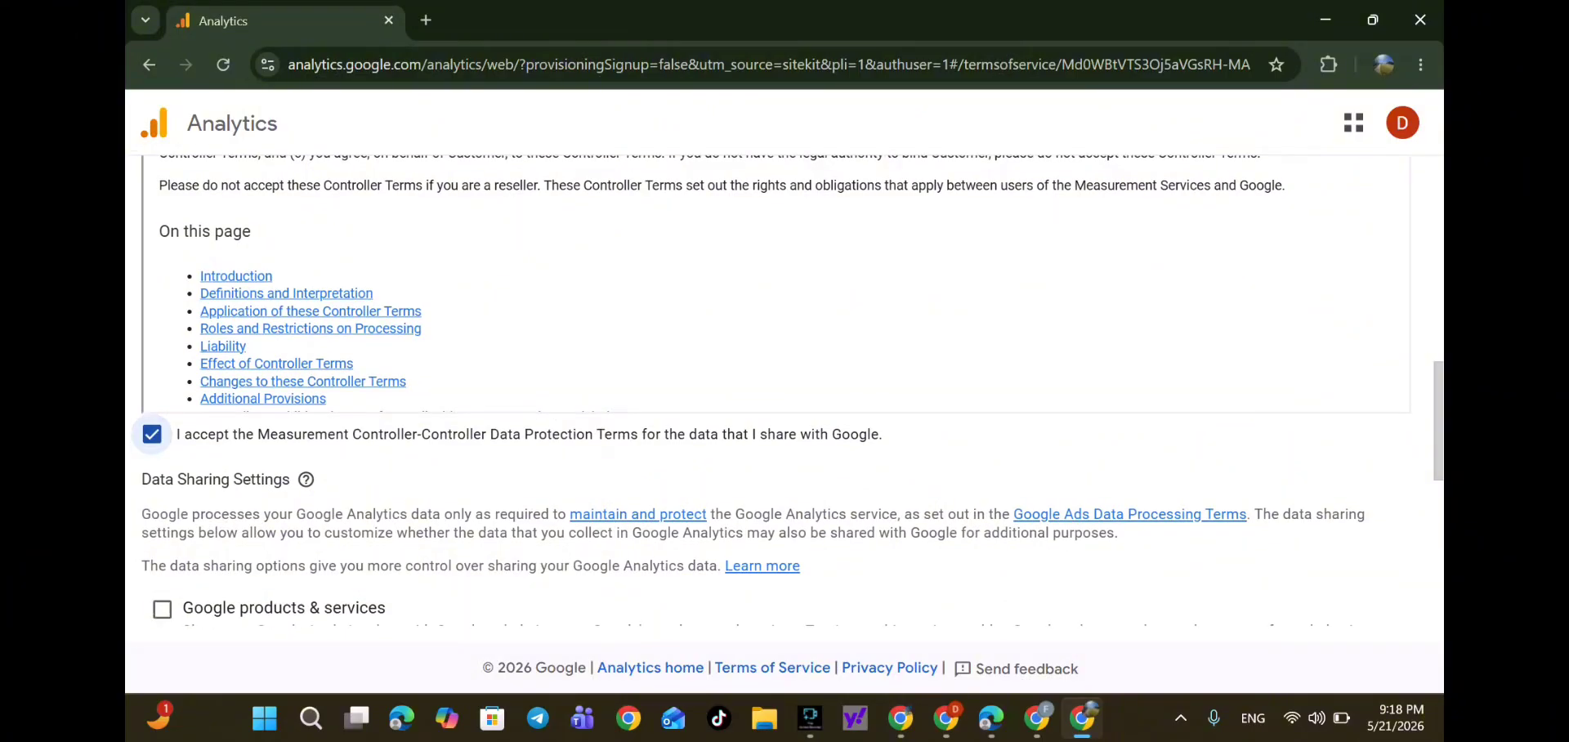
Enable all data-sharing options: Google products, modeling contributions, technical support and recommendations.
scroll(155, 409, down, 3)
click(162, 377)
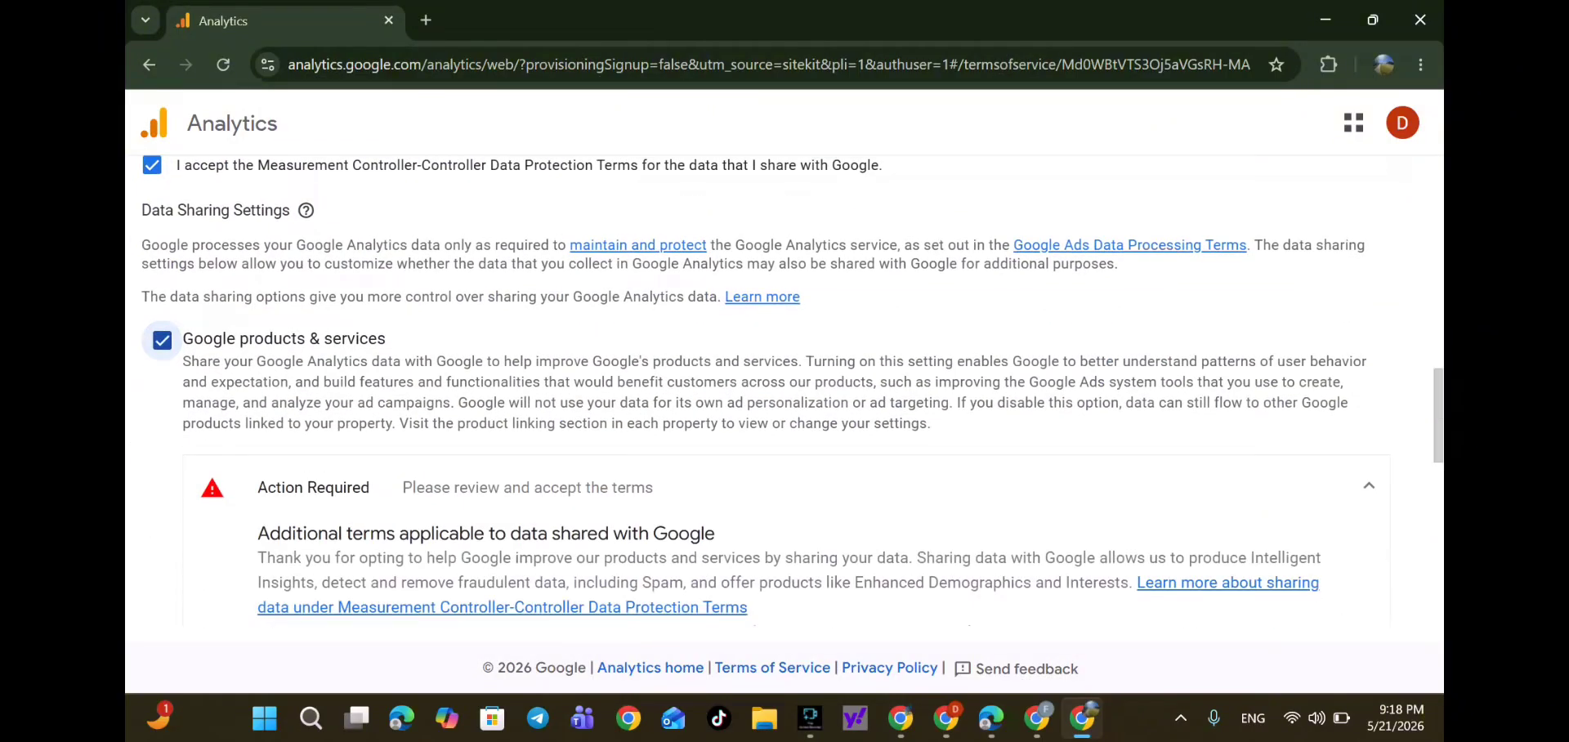
scroll(162, 377, down, 8)
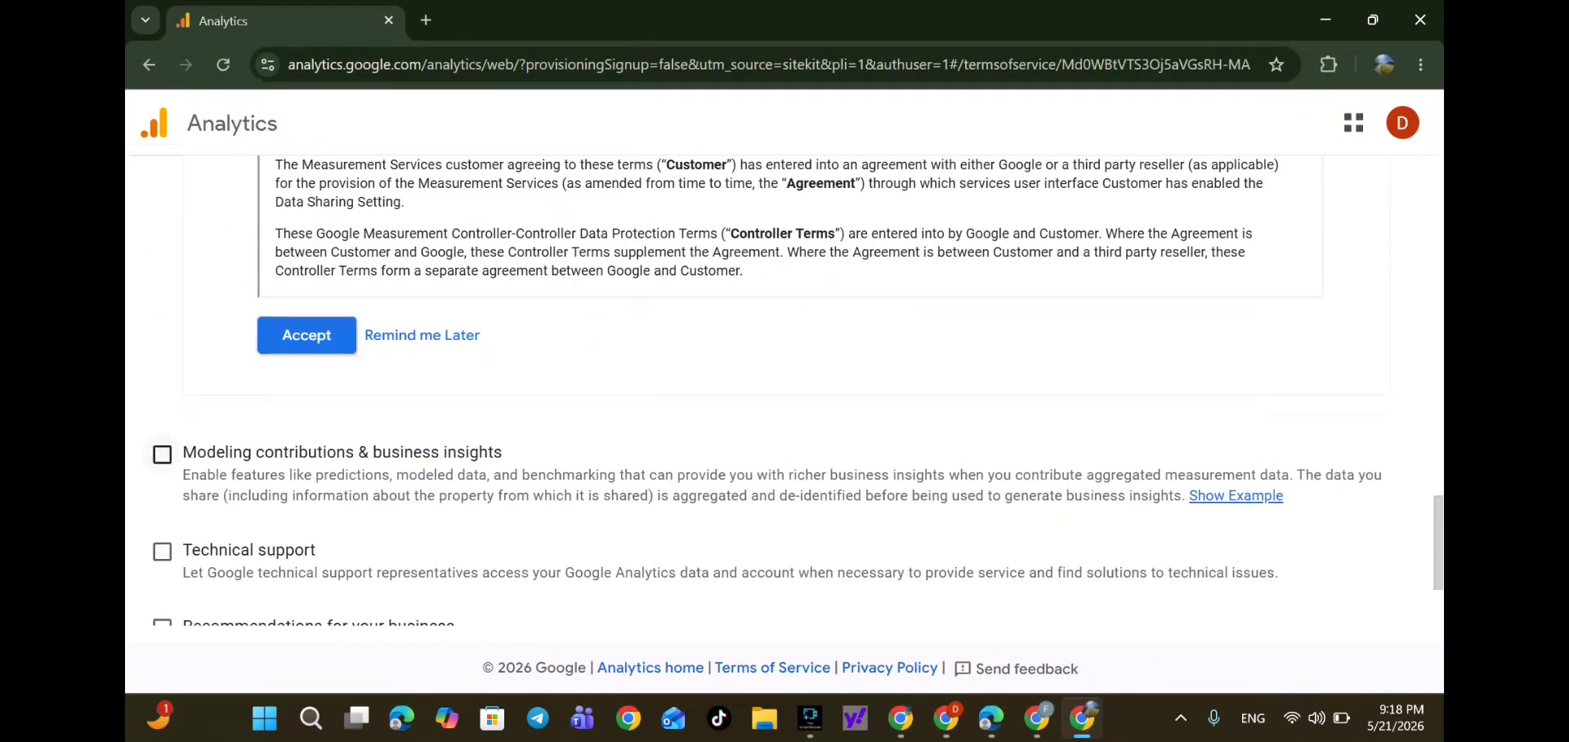
click(162, 454)
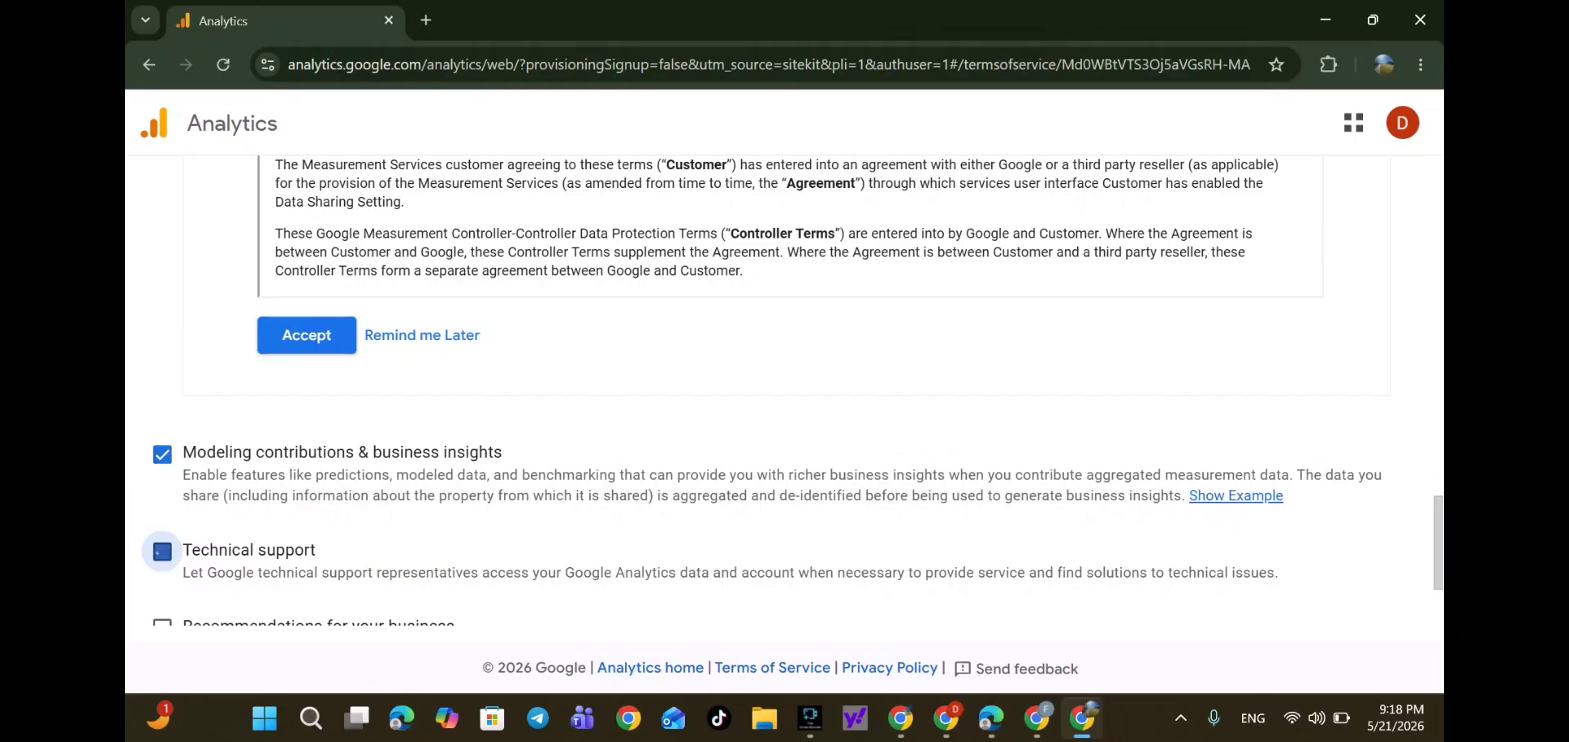
click(162, 551)
scroll(162, 552, down, 2)
click(162, 458)
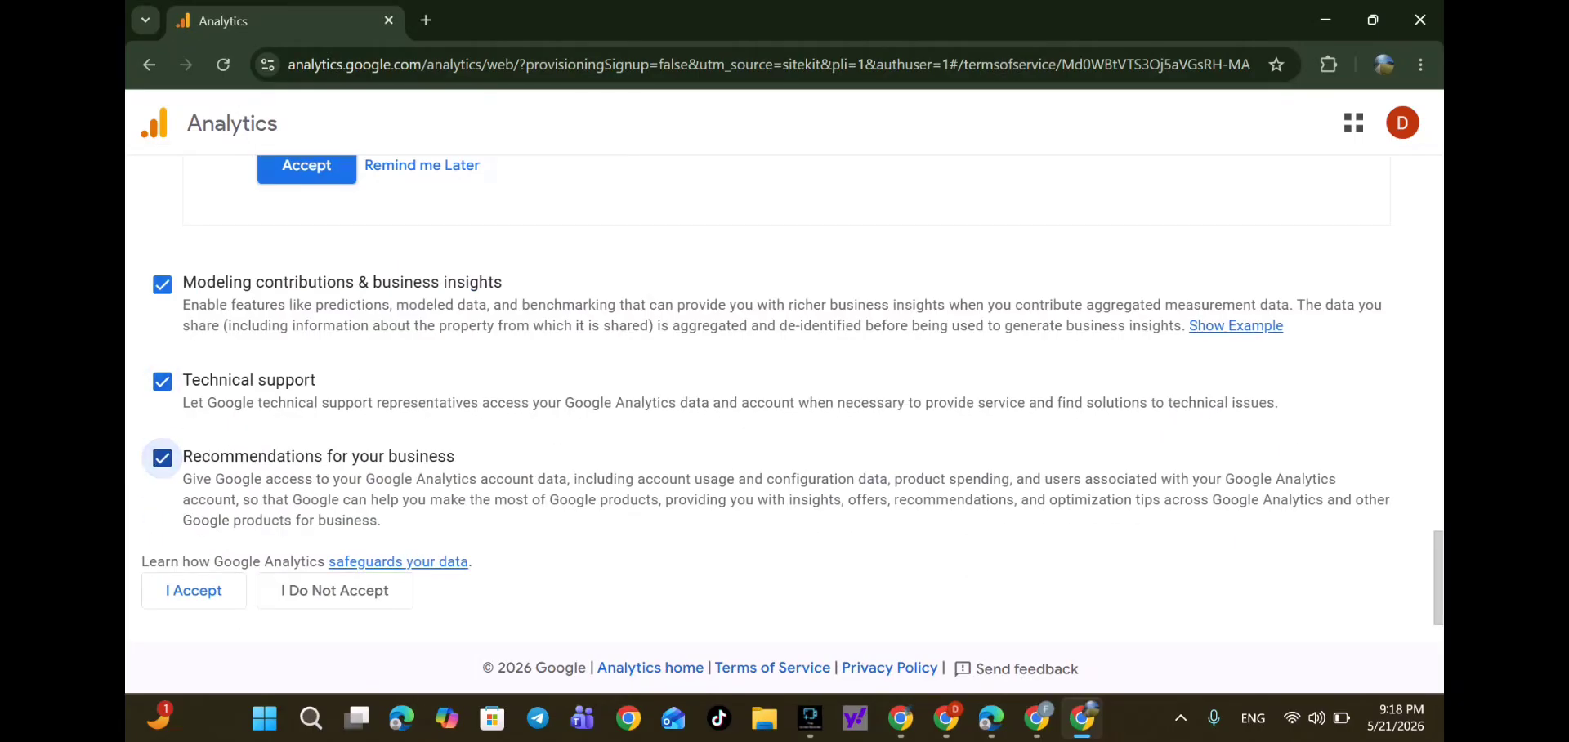
Accept the Google Analytics terms of service and the additional data-sharing terms.
click(194, 590)
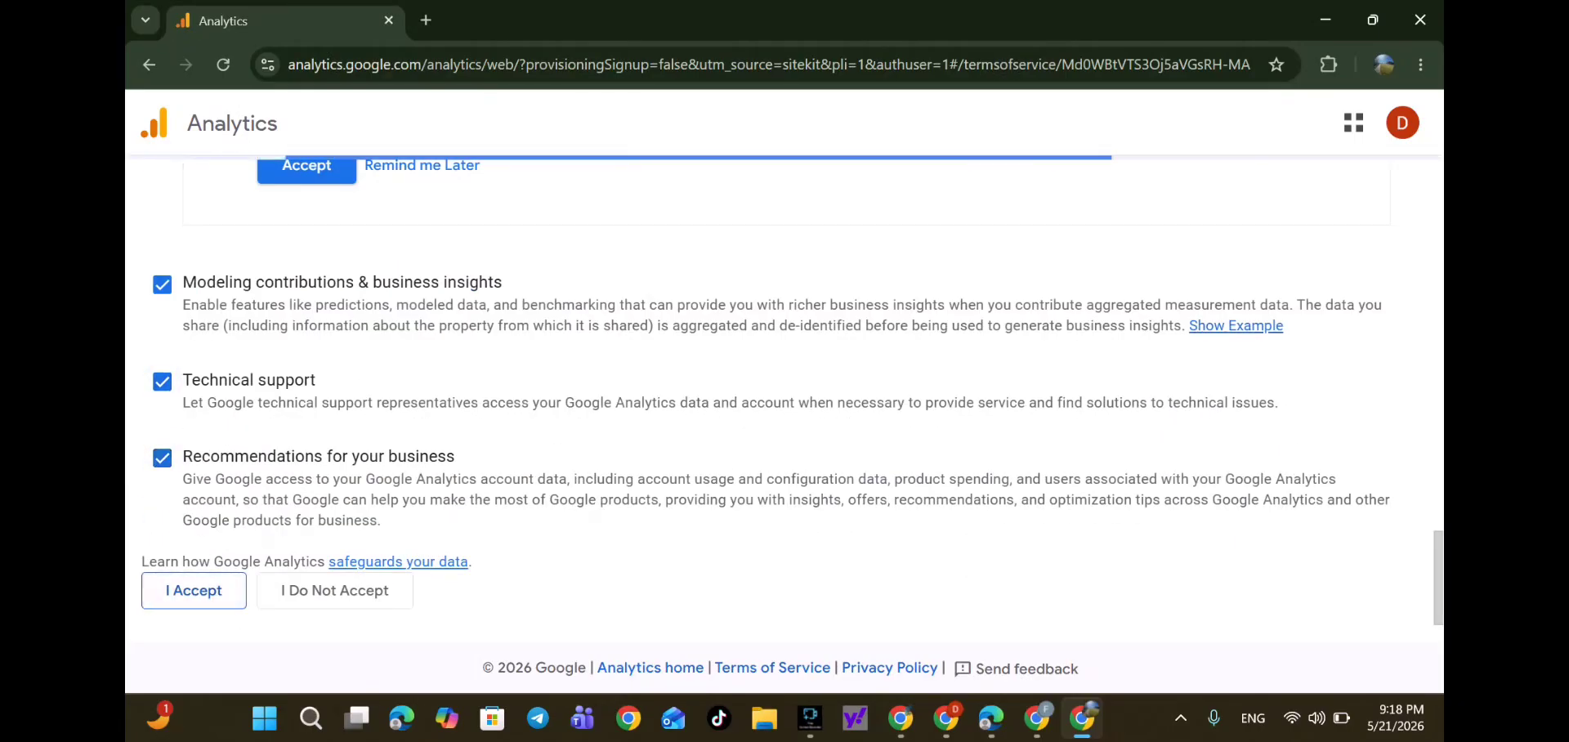
scroll(785, 391, up, 2)
click(307, 364)
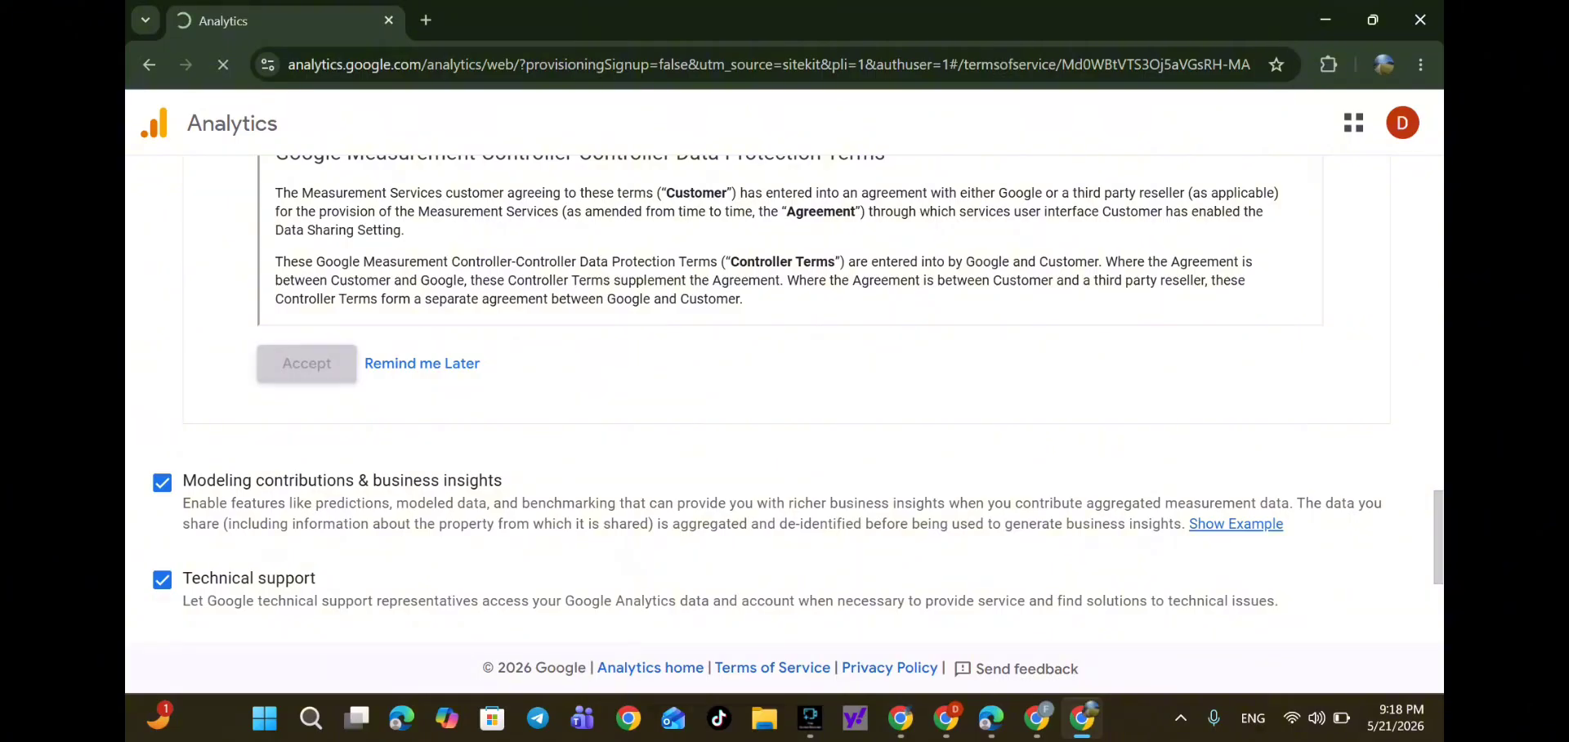
scroll(307, 364, up, 3)
scroll(306, 364, up, 8)
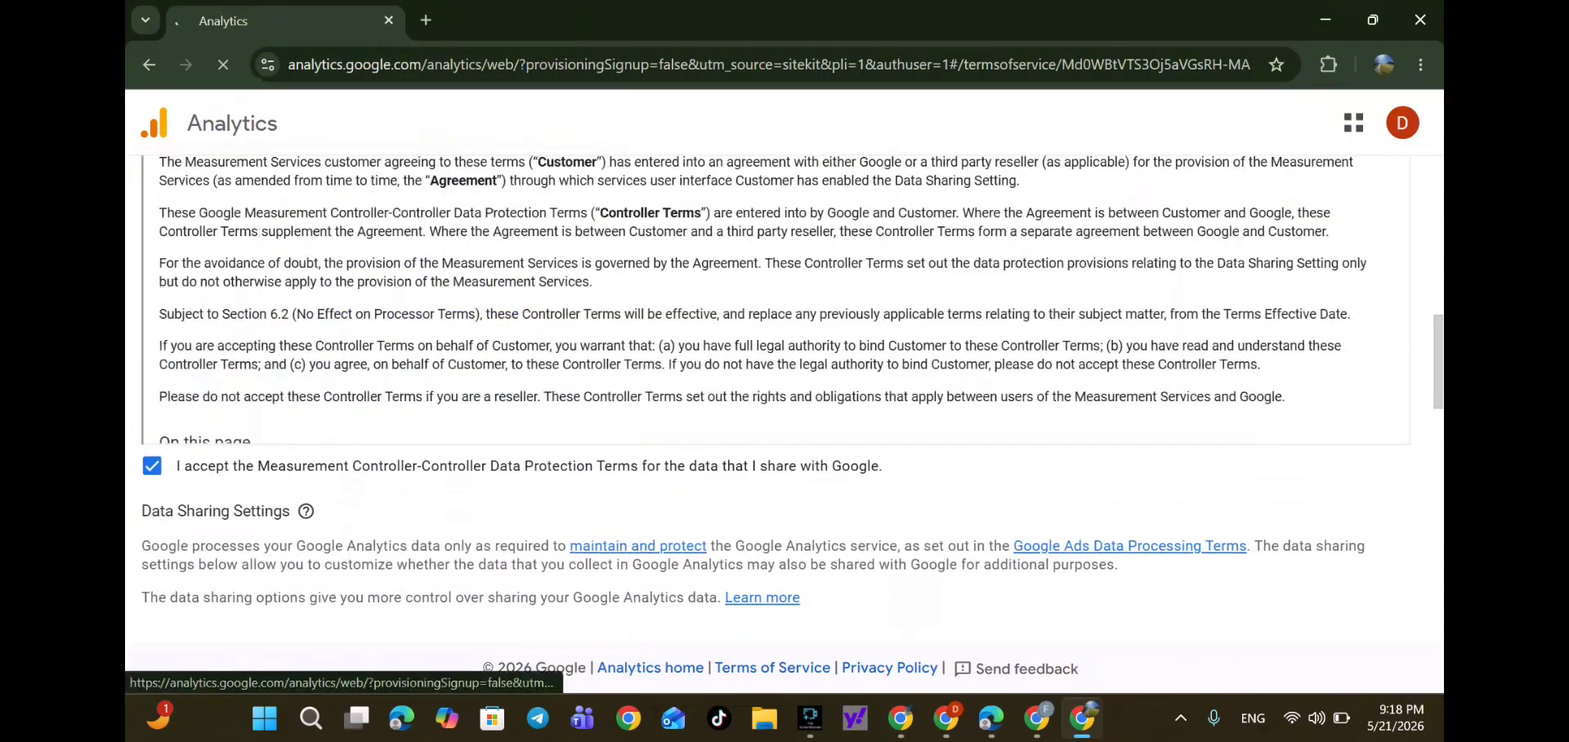
scroll(785, 390, up, 5)
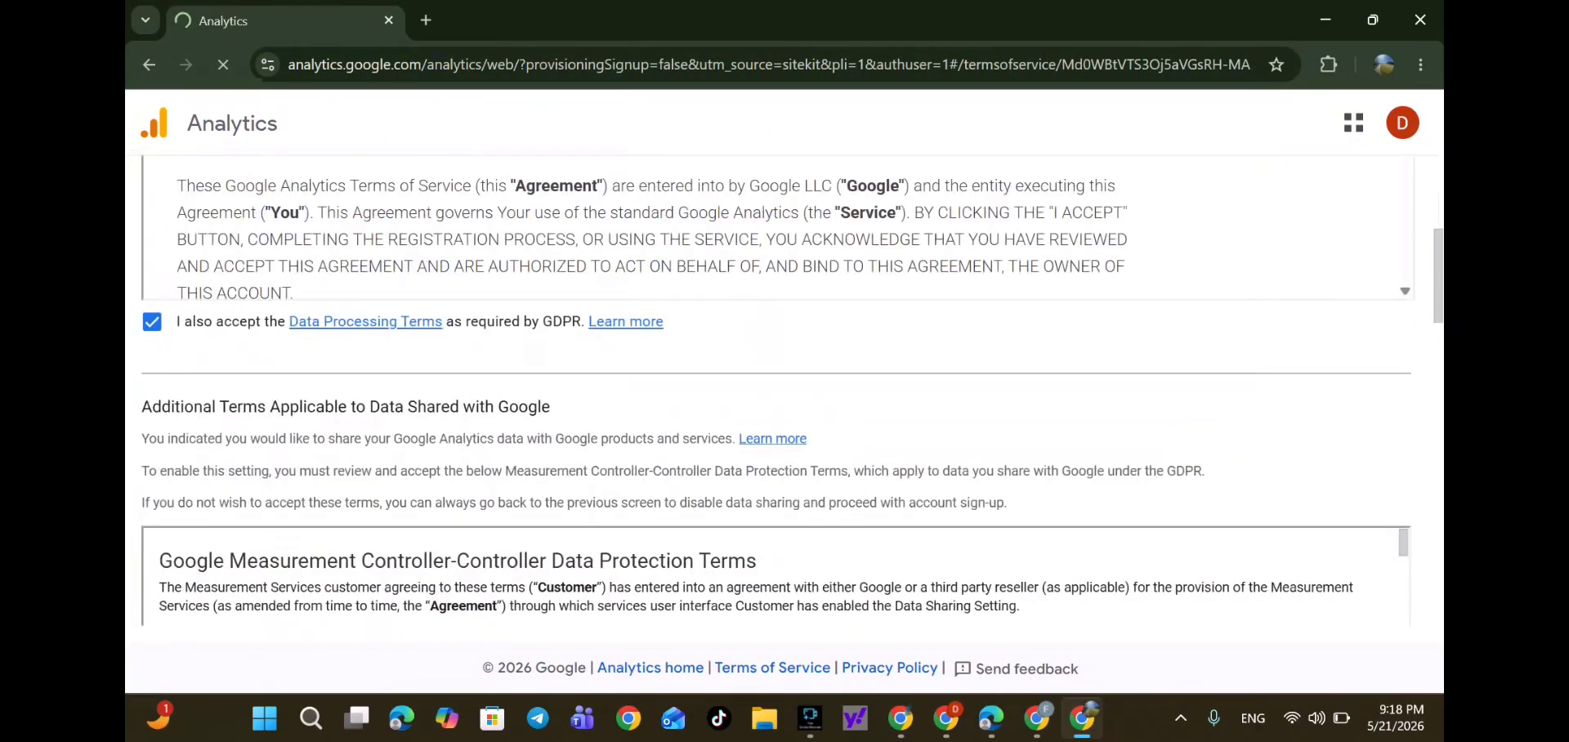
scroll(784, 391, up, 2)
scroll(784, 391, down, 2)
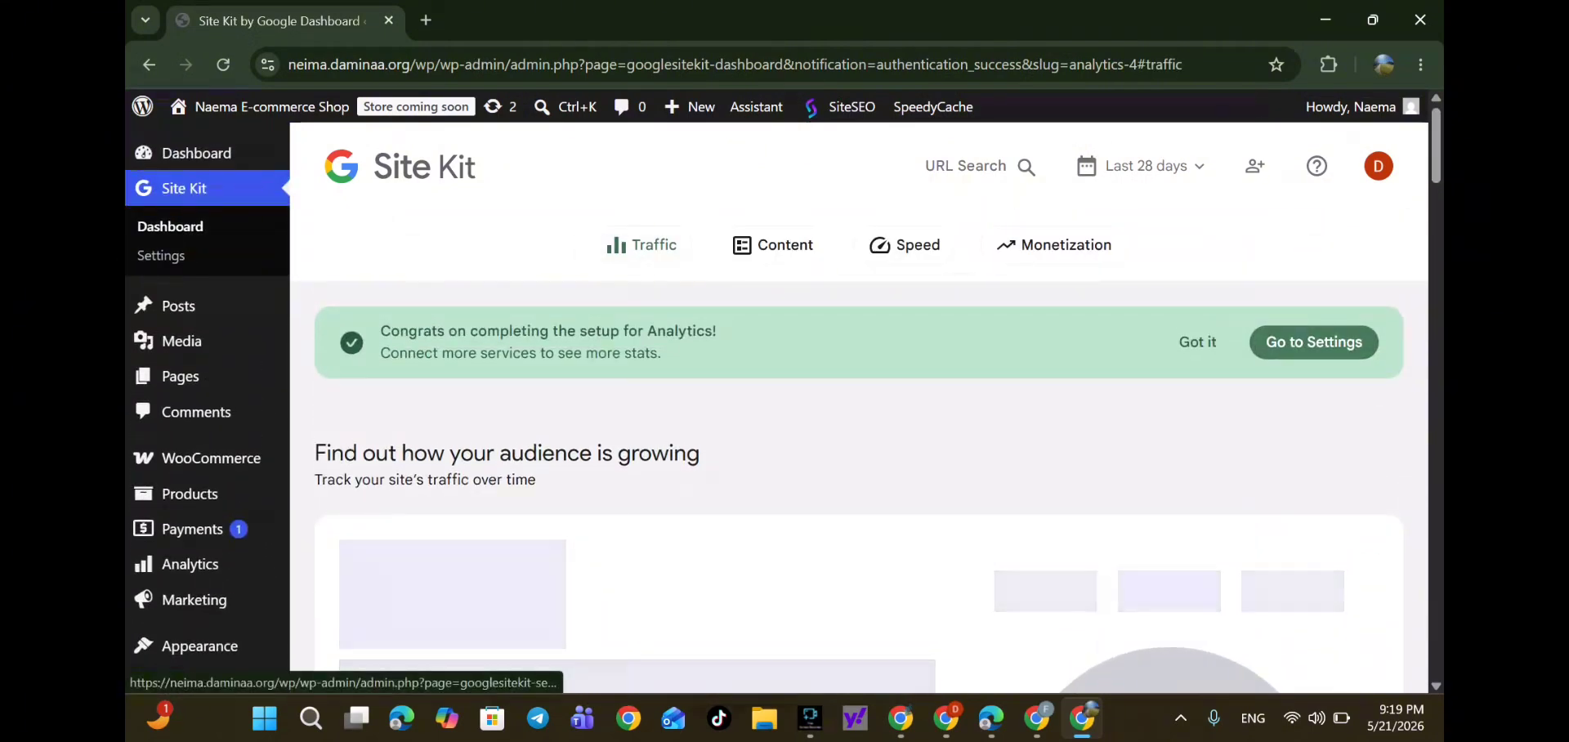
From the congratulations banner, go to Site Kit settings and start Set up AdSense under Connect More Services.
click(1314, 343)
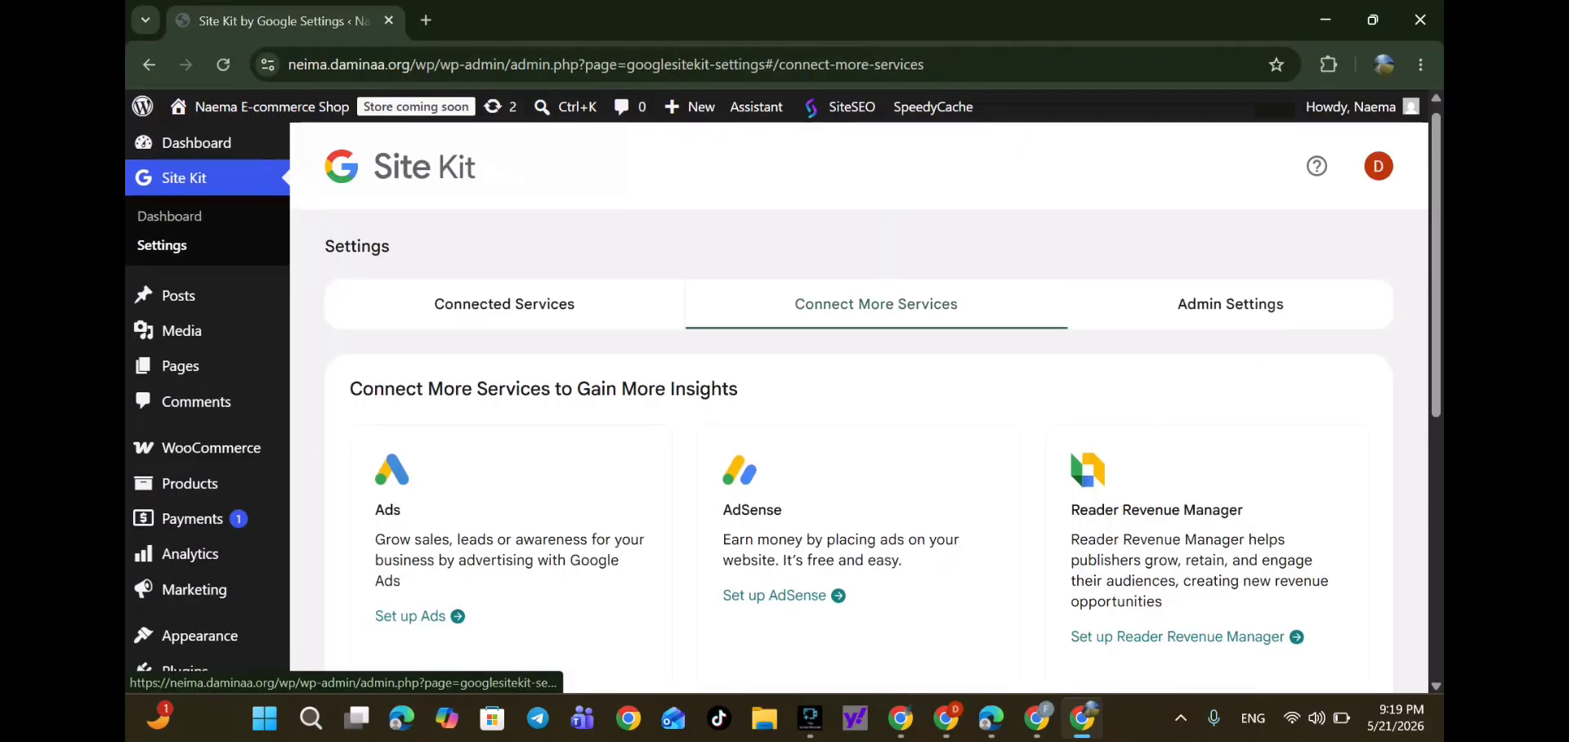
scroll(774, 422, down, 1)
click(774, 422)
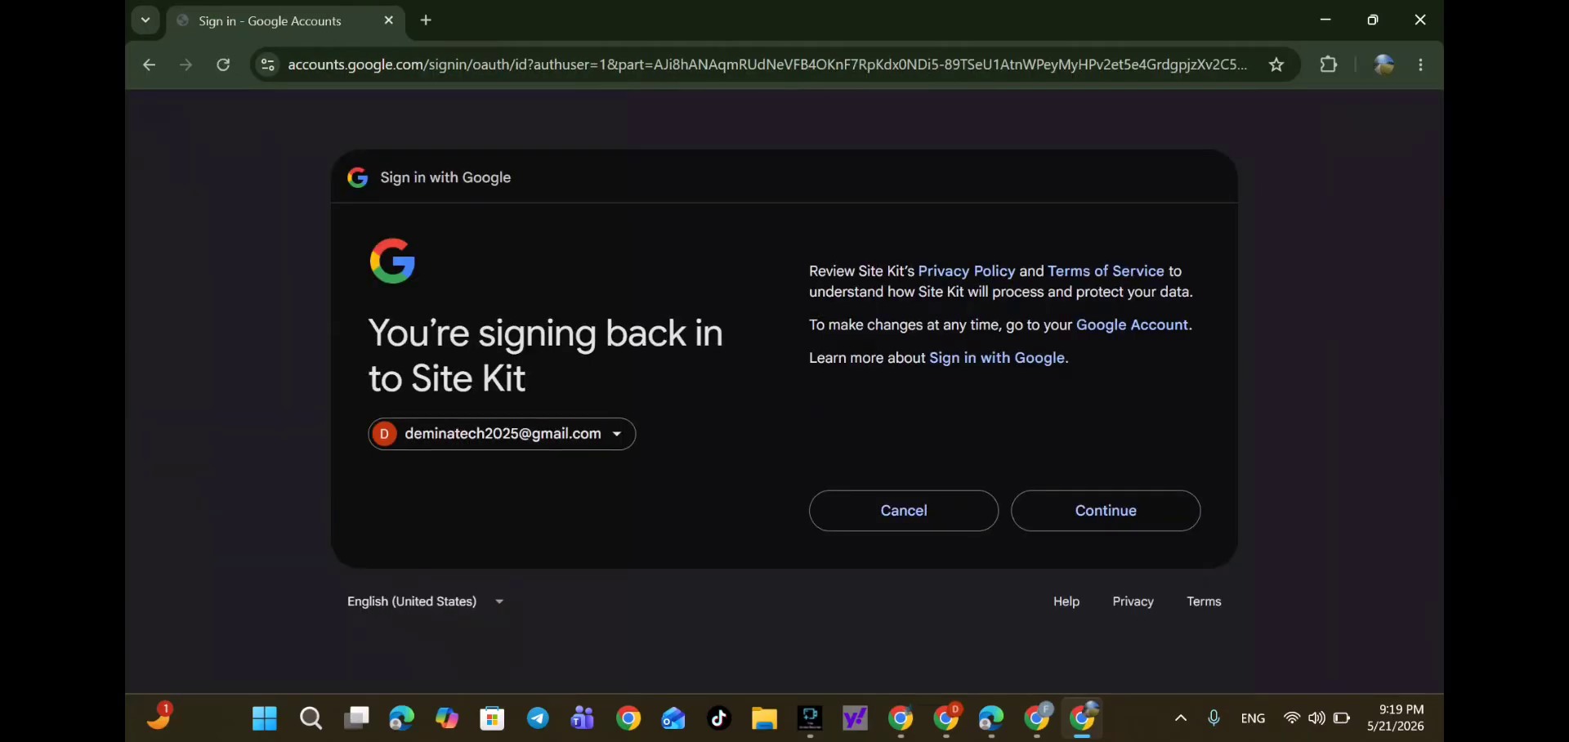
Sign back in to Site Kit and grant the Google account access again.
click(1106, 511)
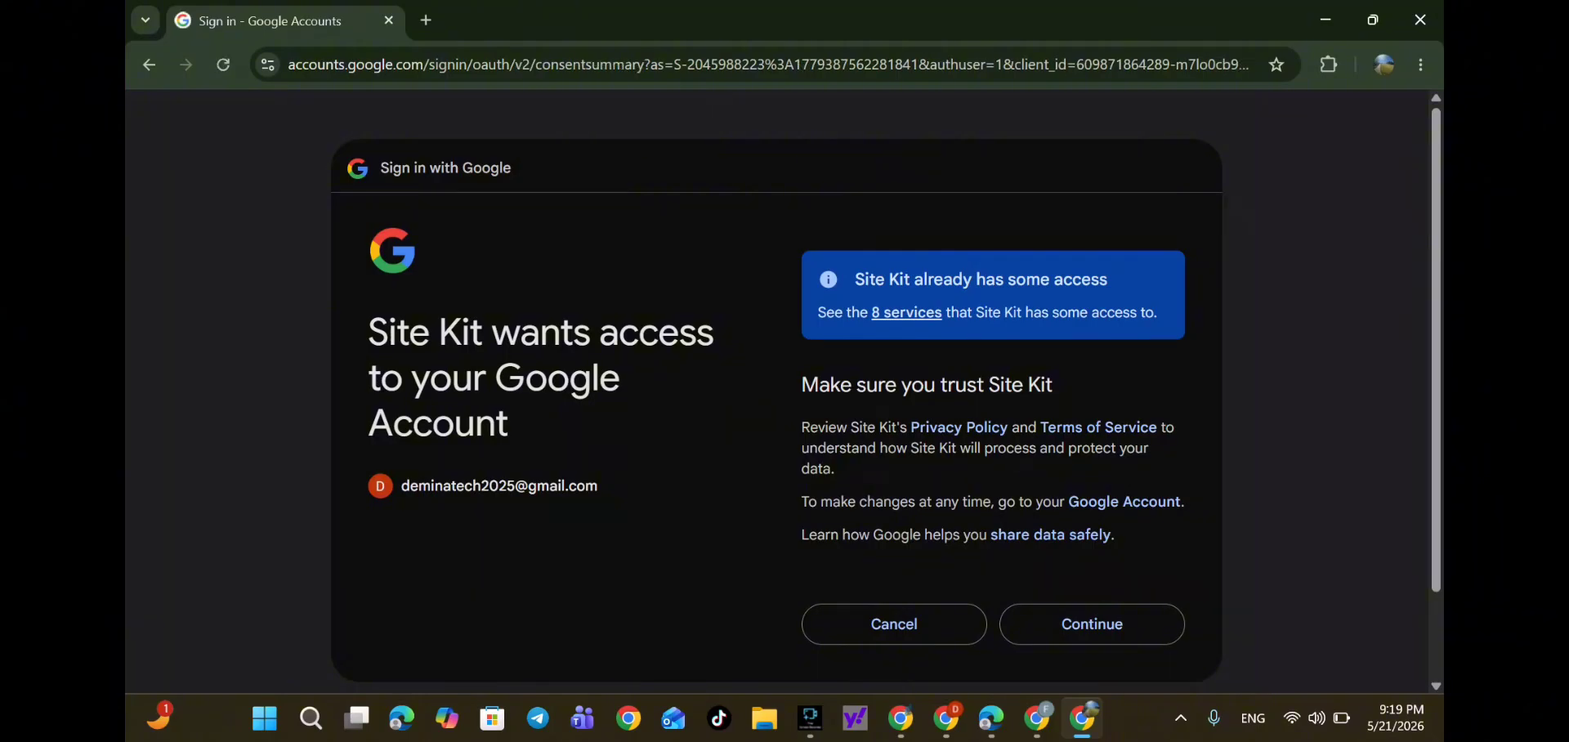
click(1091, 624)
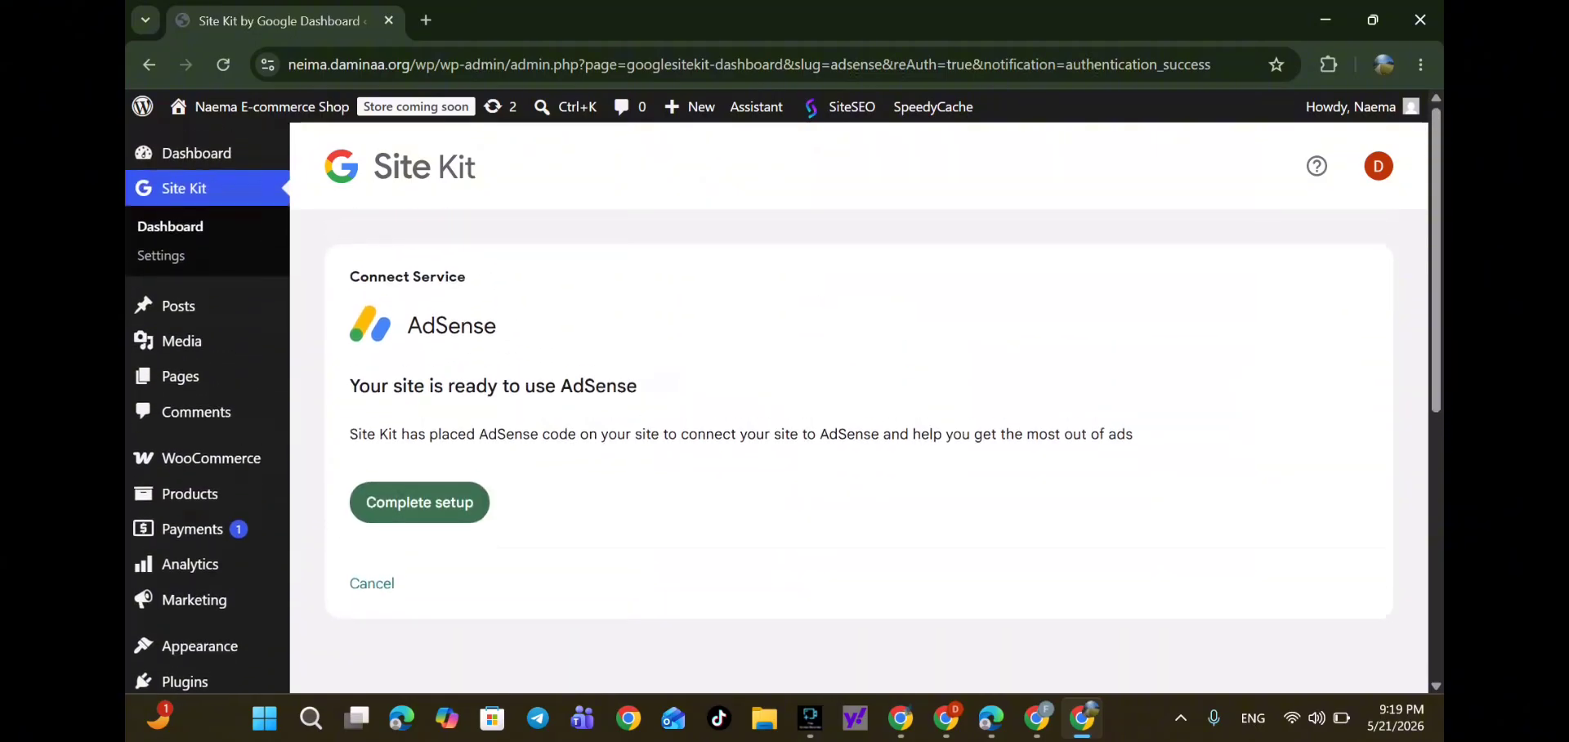
Complete the AdSense setup, then check Site Kit Settings to confirm AdSense is connected.
click(419, 503)
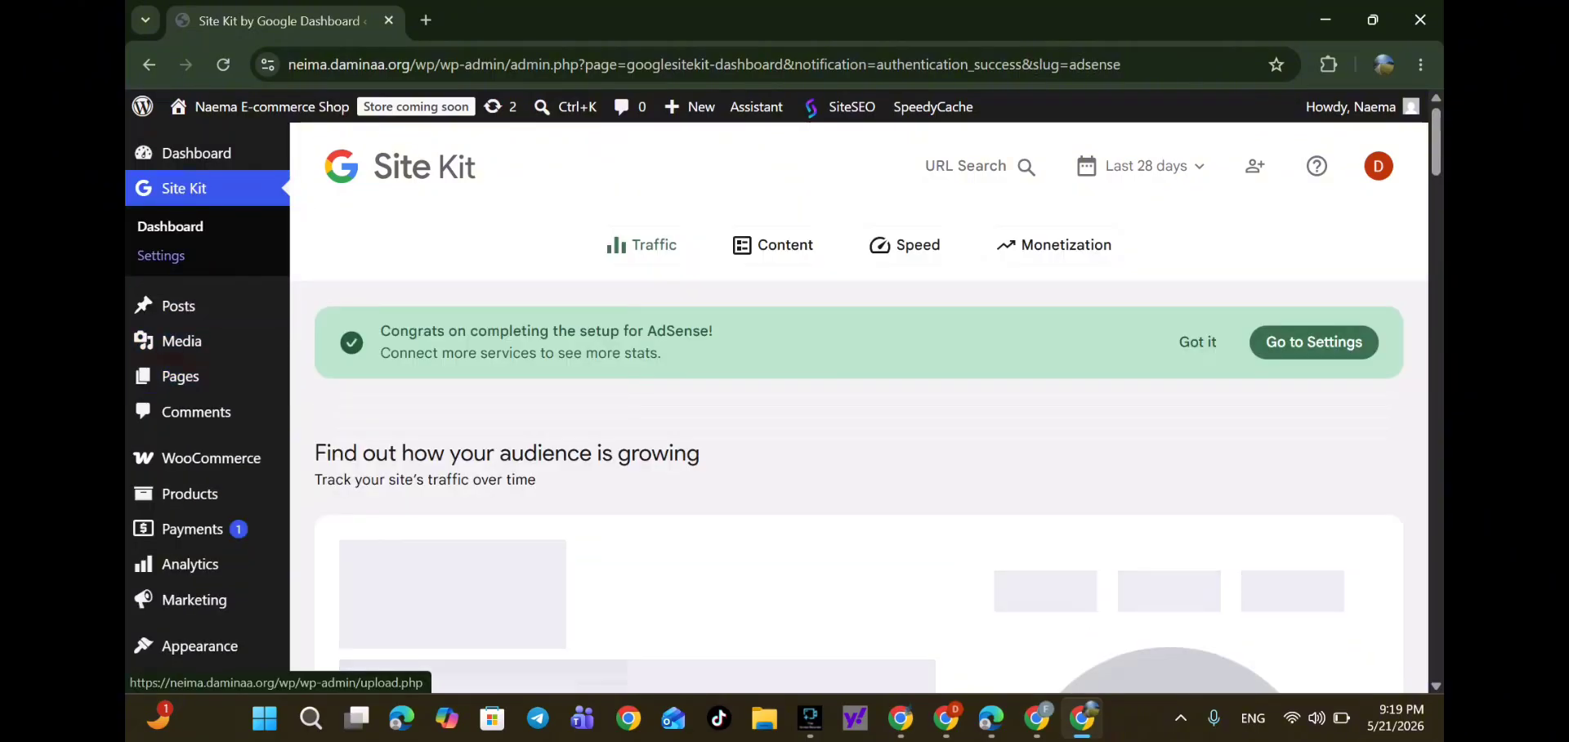
click(161, 255)
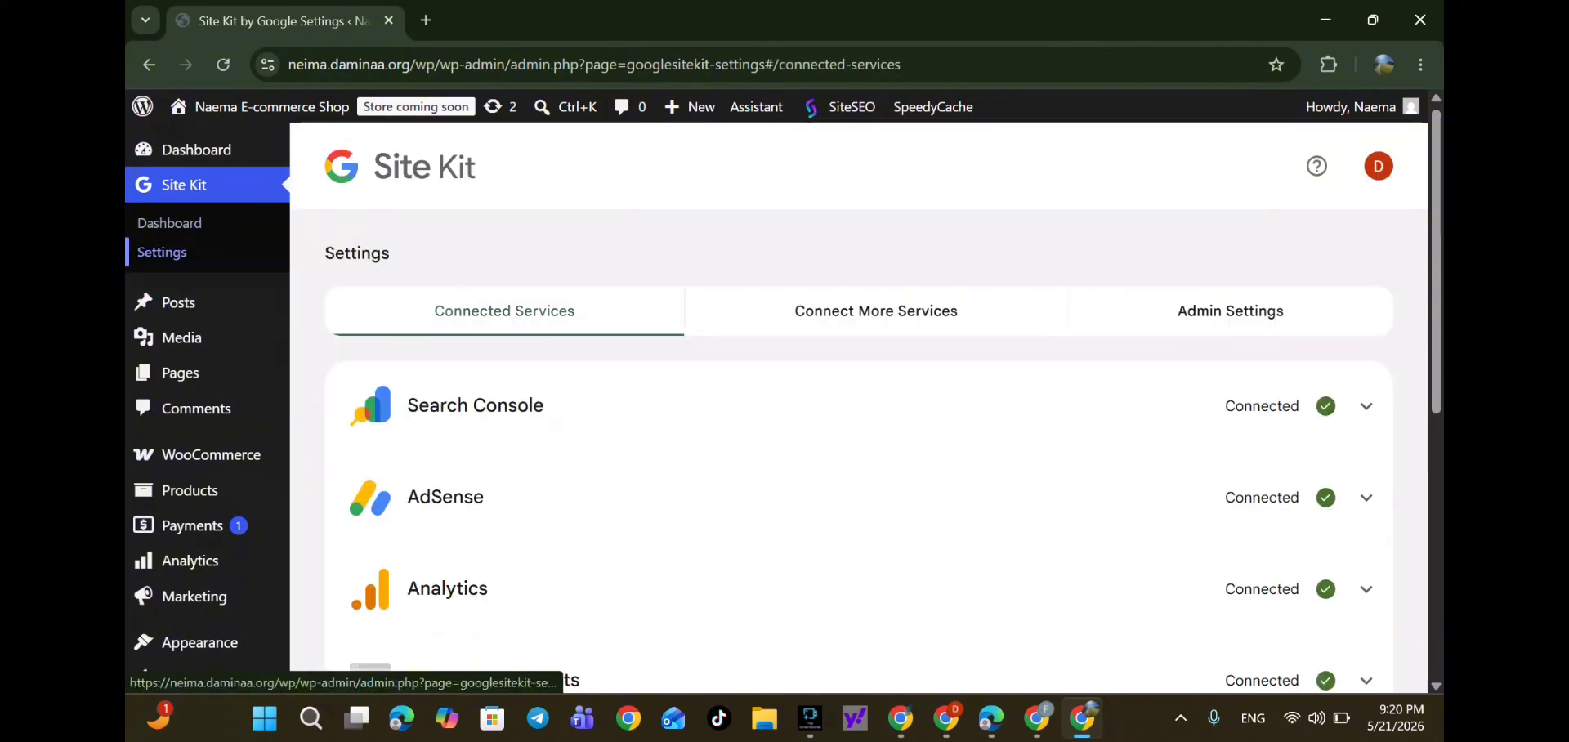
In AdSense settings, turn on 'All logged-in users' under Exclude from Ads and confirm the change.
scroll(858, 409, down, 1)
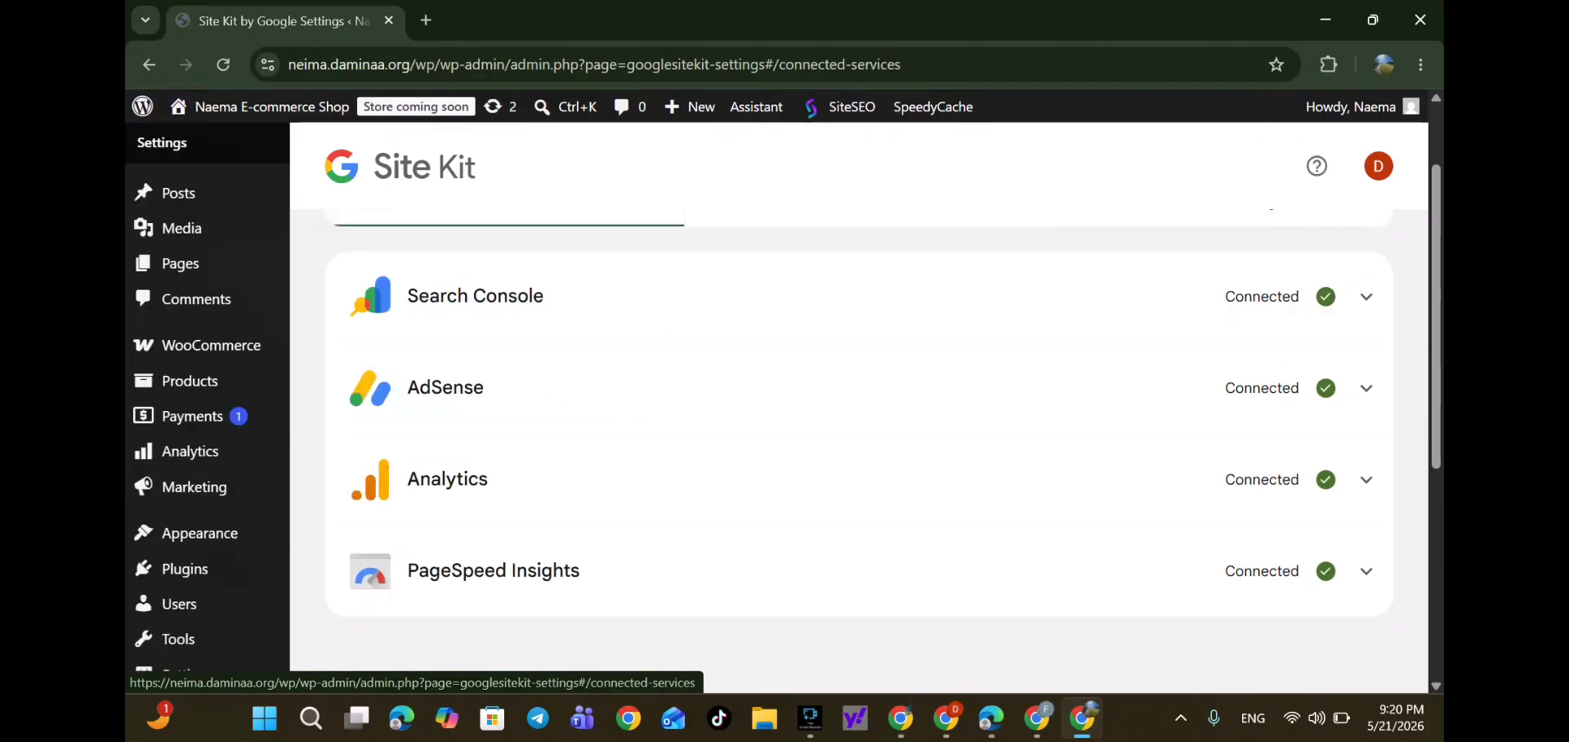
click(490, 388)
scroll(858, 408, down, 3)
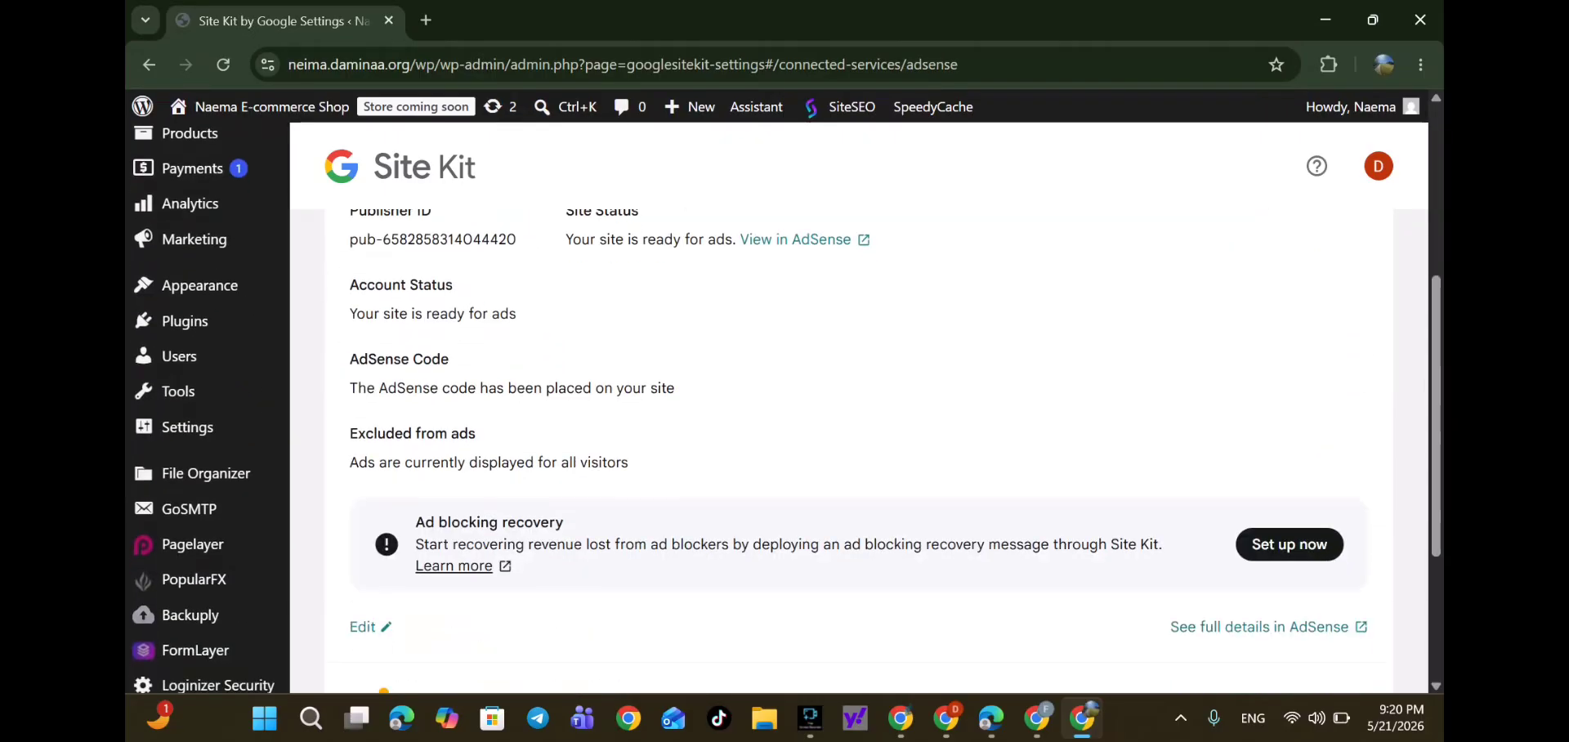
scroll(858, 409, down, 2)
click(362, 499)
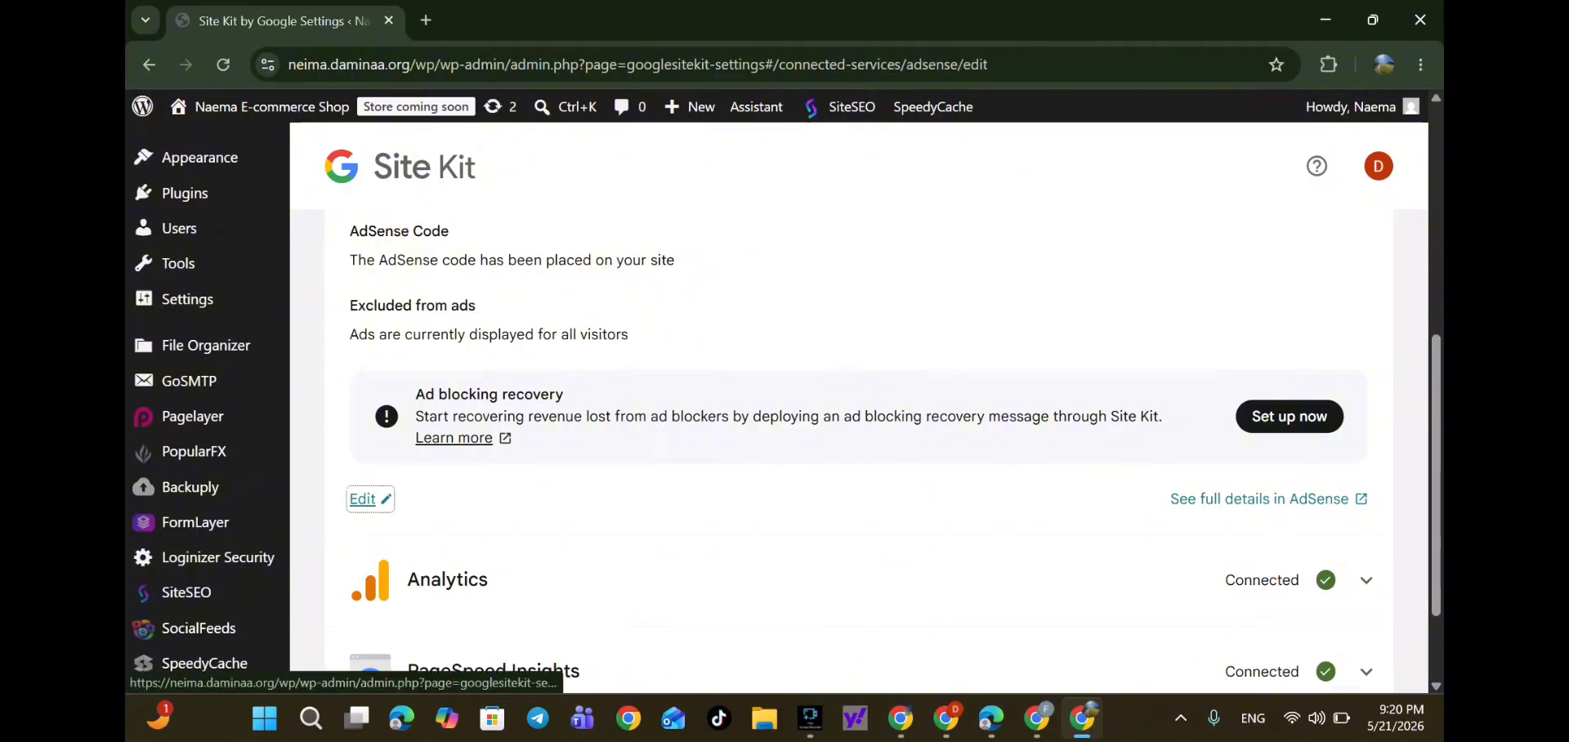
scroll(859, 408, up, 3)
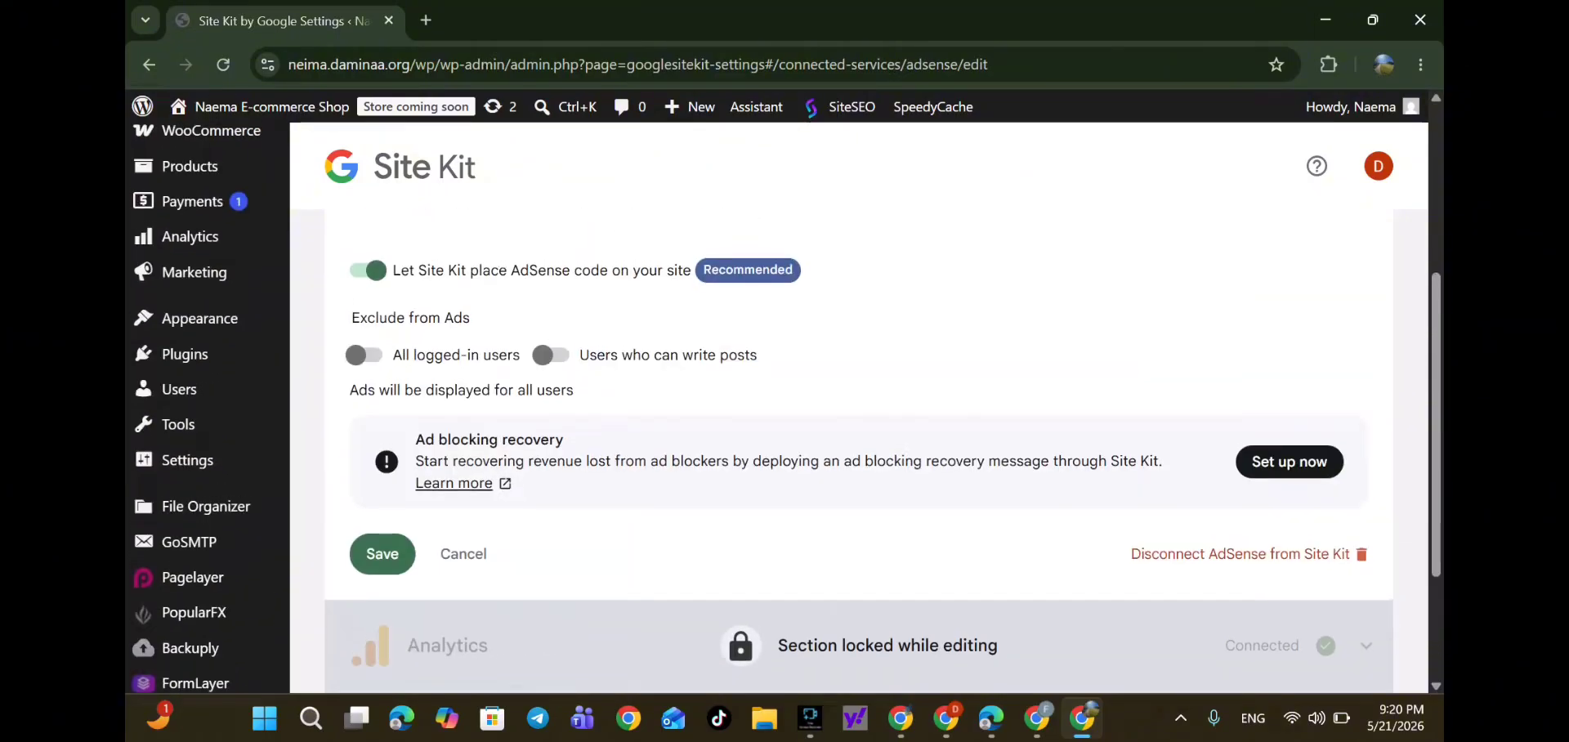
scroll(858, 409, up, 1)
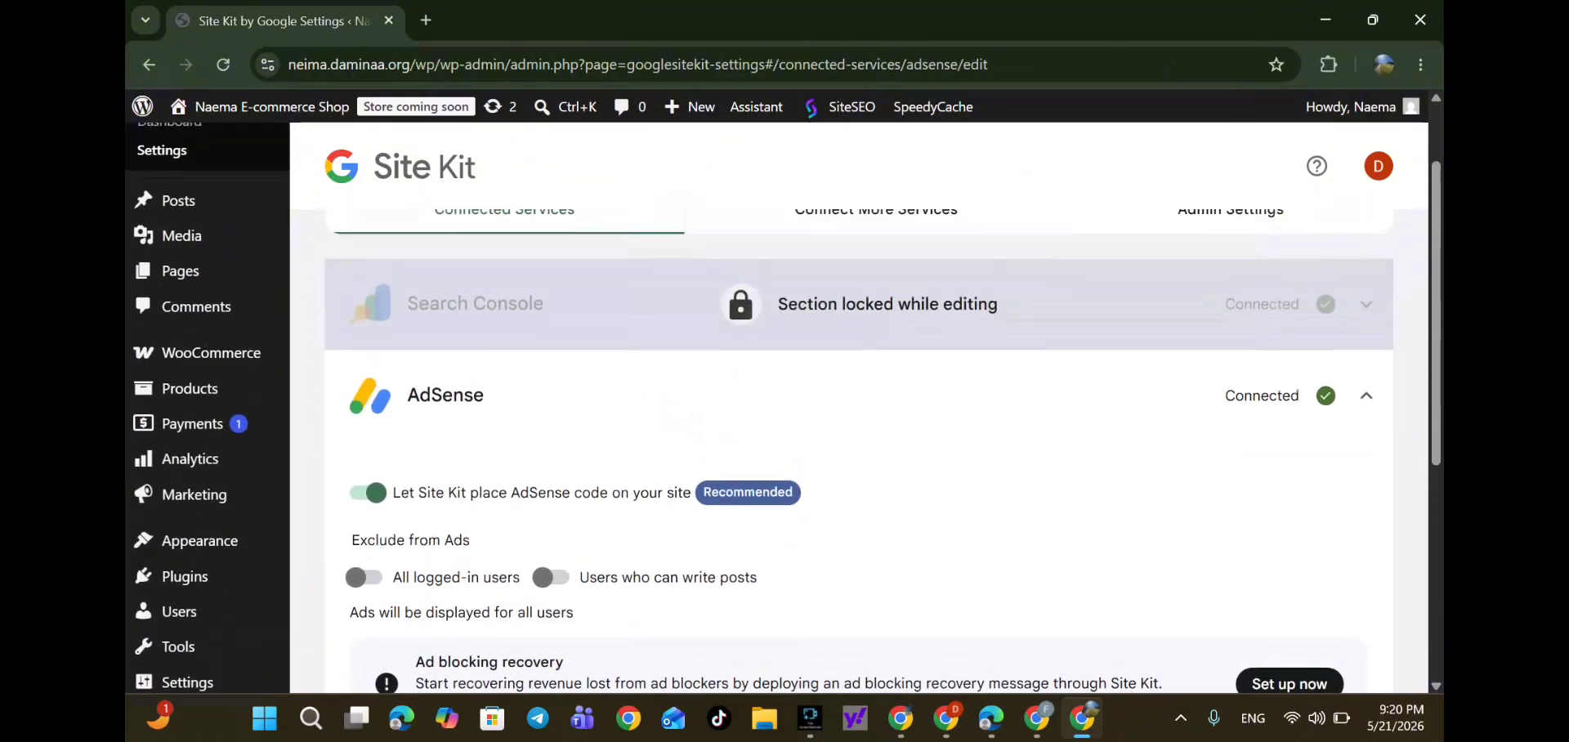
scroll(858, 408, down, 1)
scroll(858, 408, up, 1)
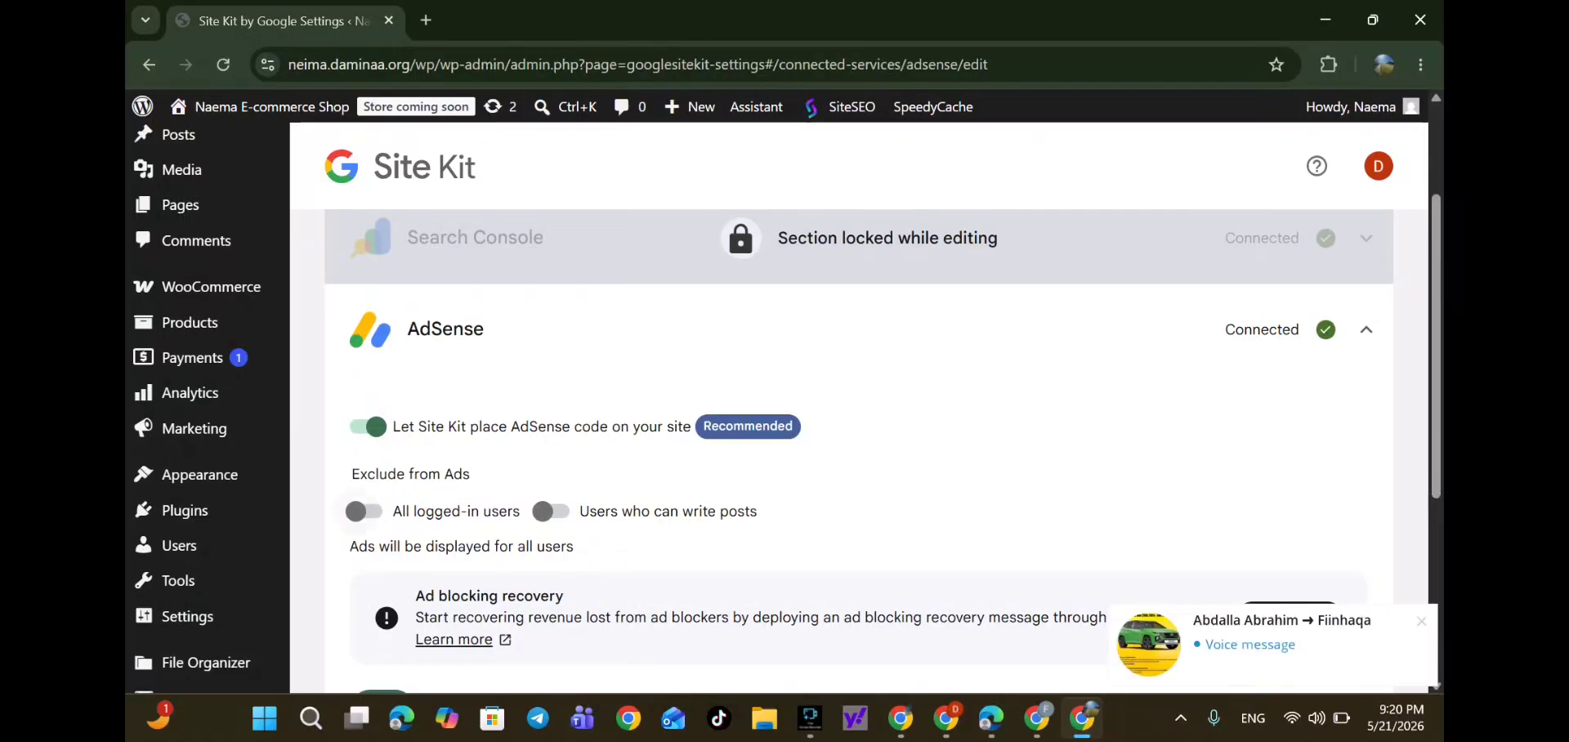
click(364, 511)
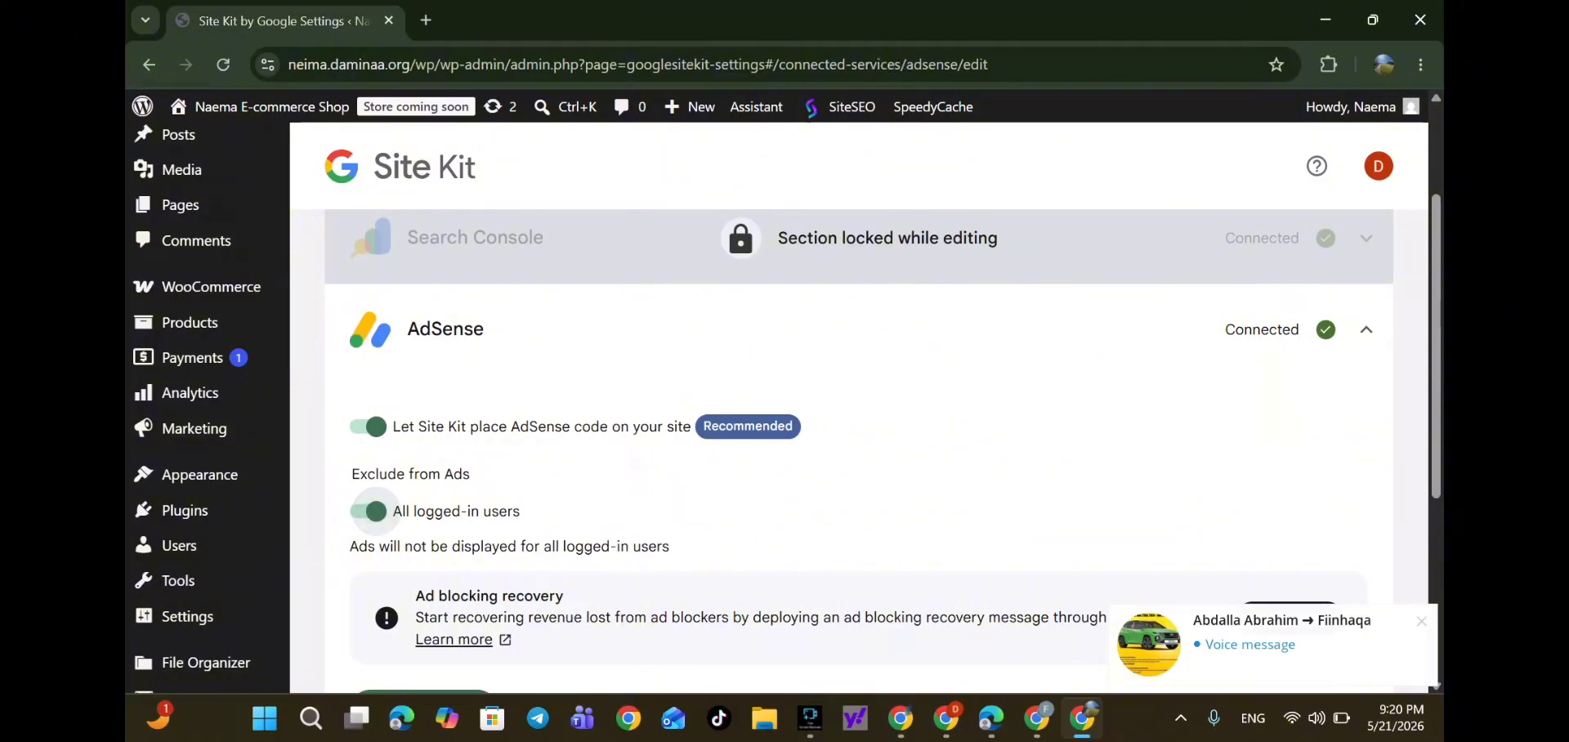
click(367, 510)
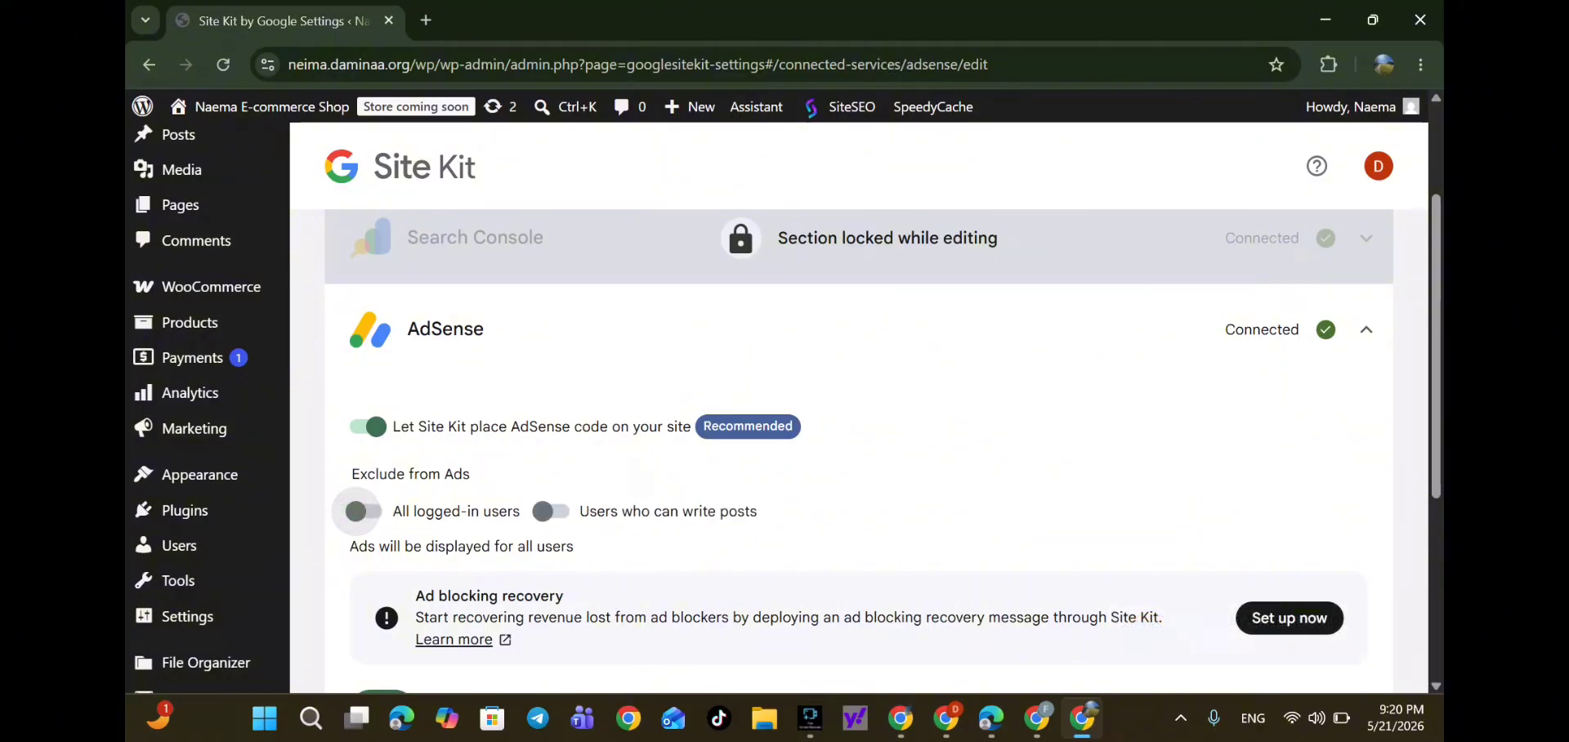
click(364, 511)
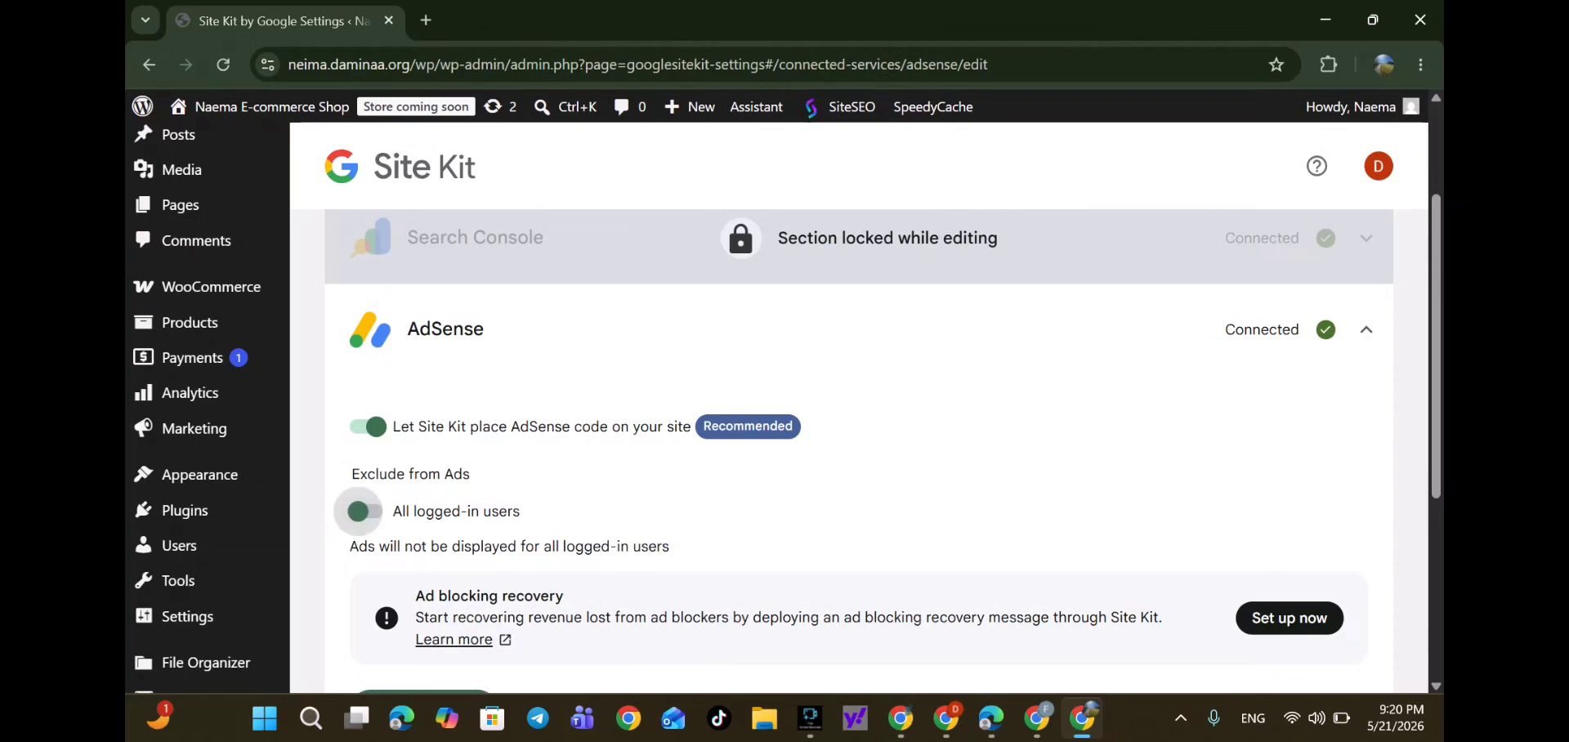
scroll(364, 511, down, 2)
scroll(363, 510, down, 1)
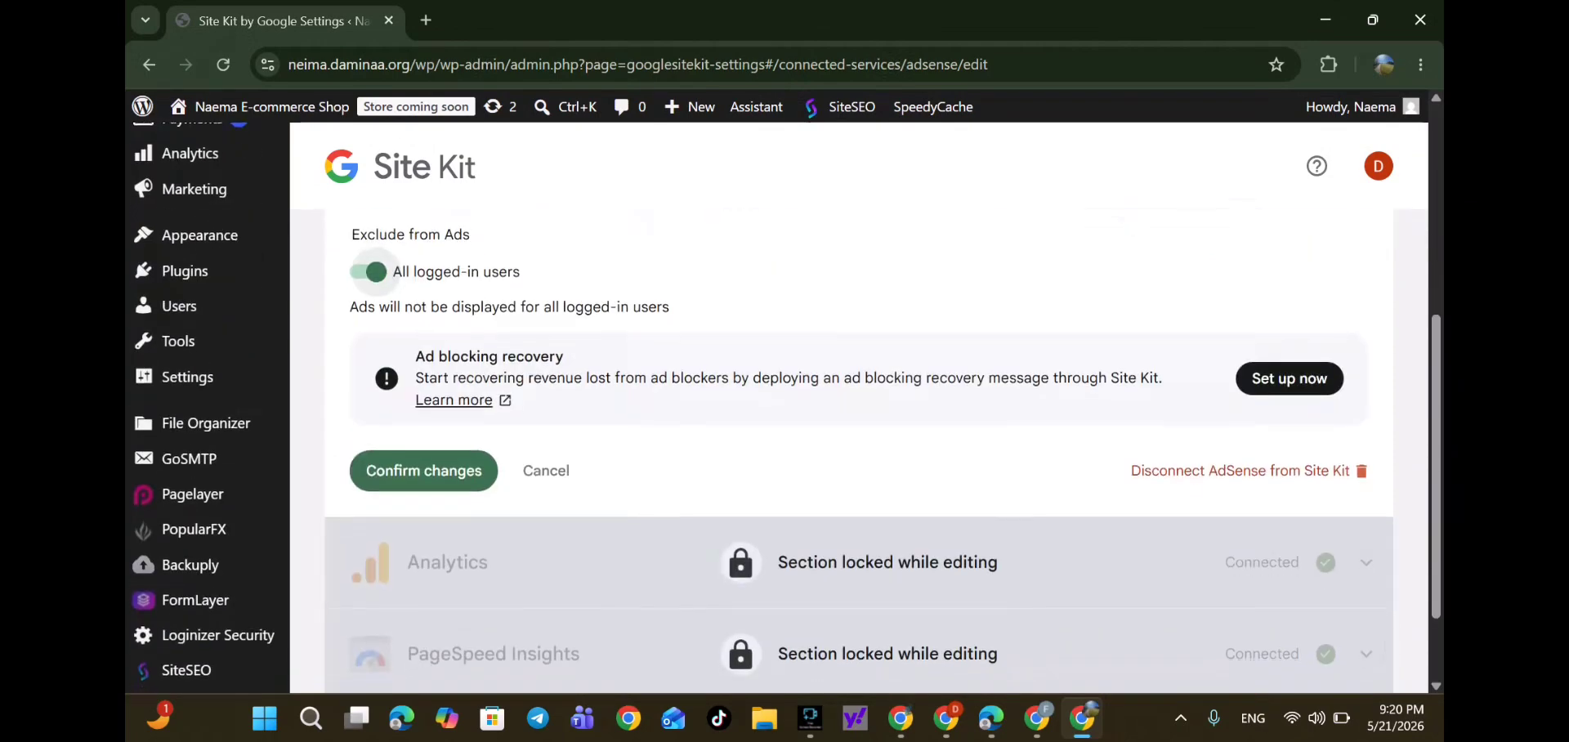
click(423, 471)
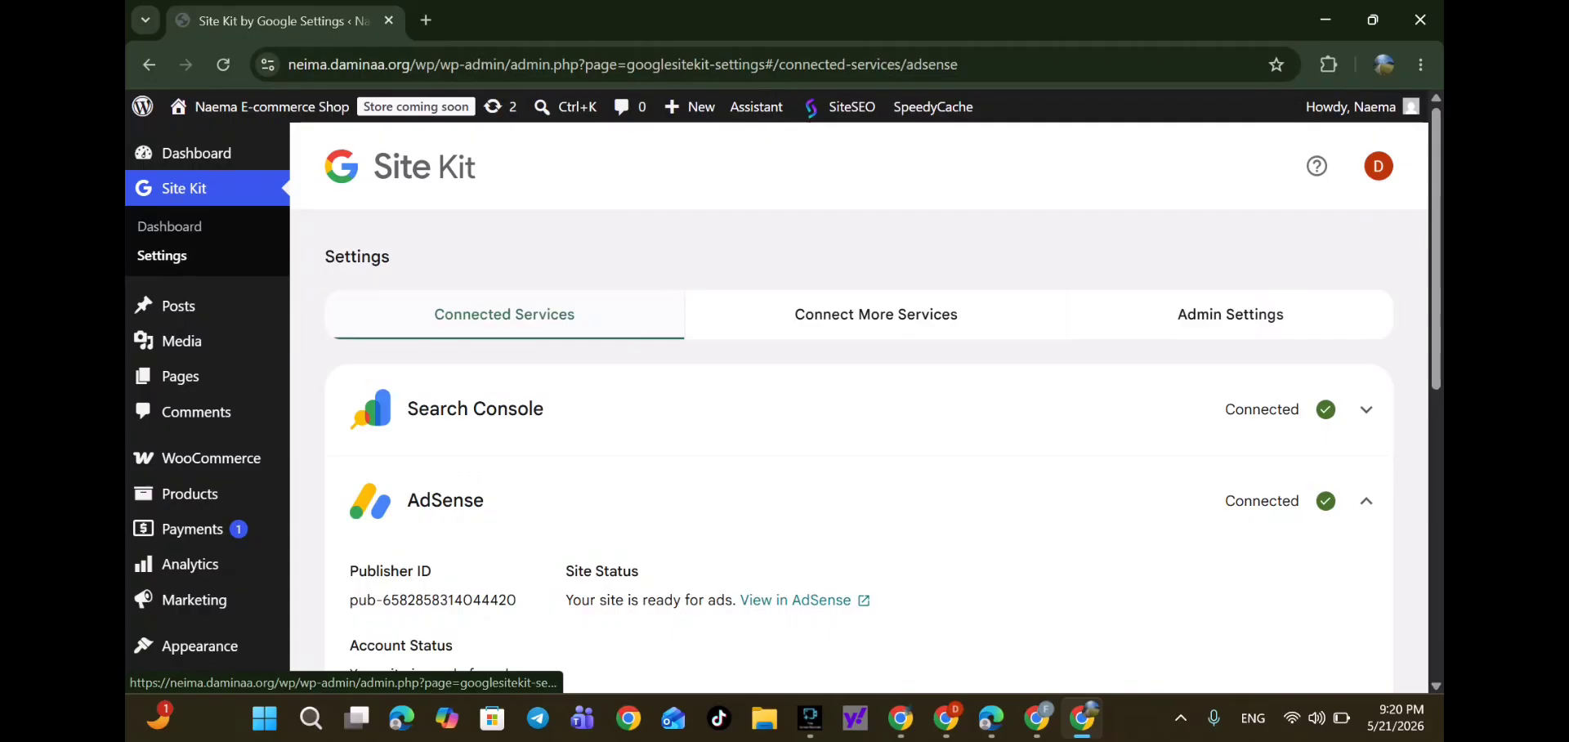
Check the services available to connect, then return to the Connected Services list.
scroll(858, 408, down, 2)
scroll(858, 408, up, 2)
scroll(858, 408, down, 1)
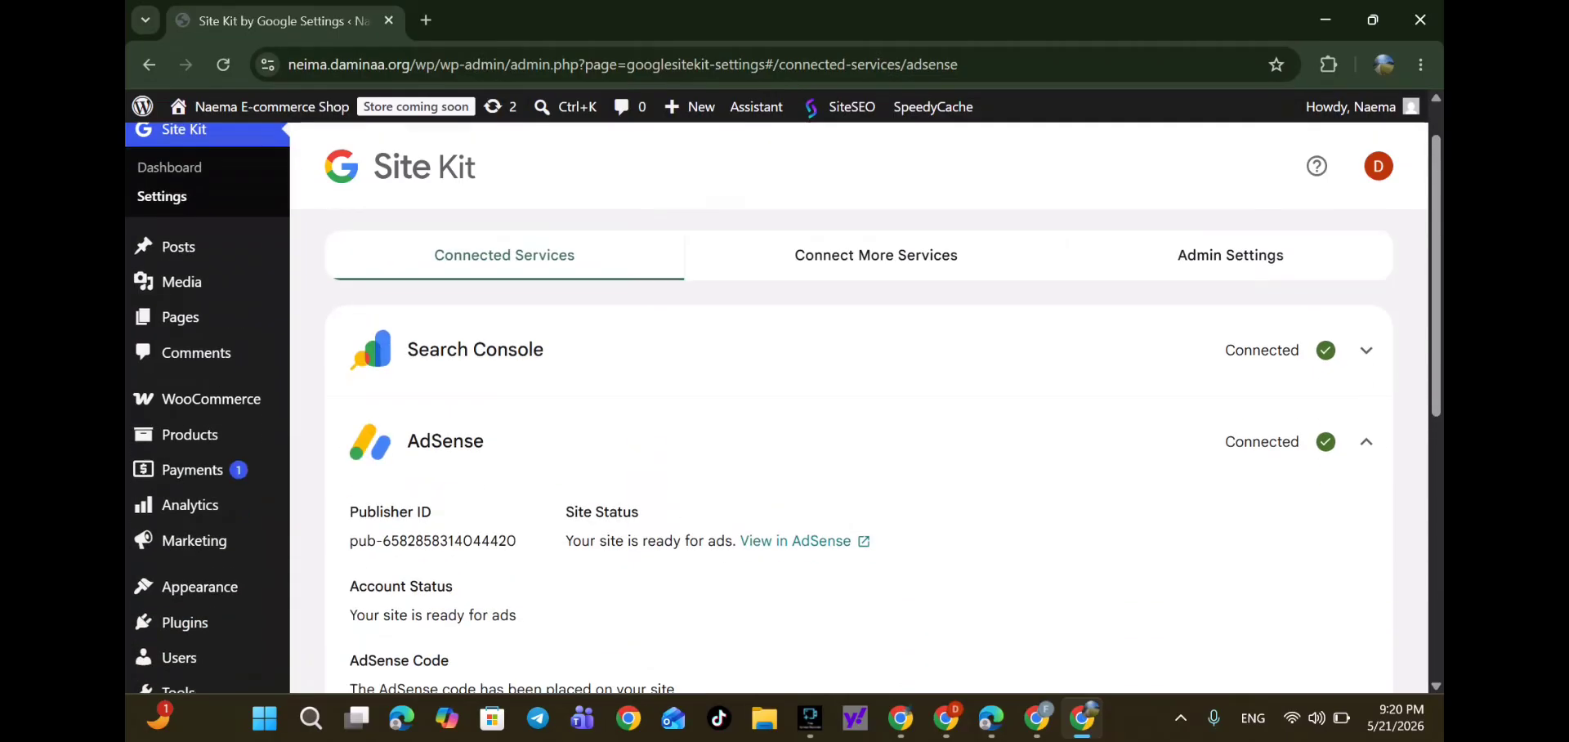
scroll(858, 408, up, 1)
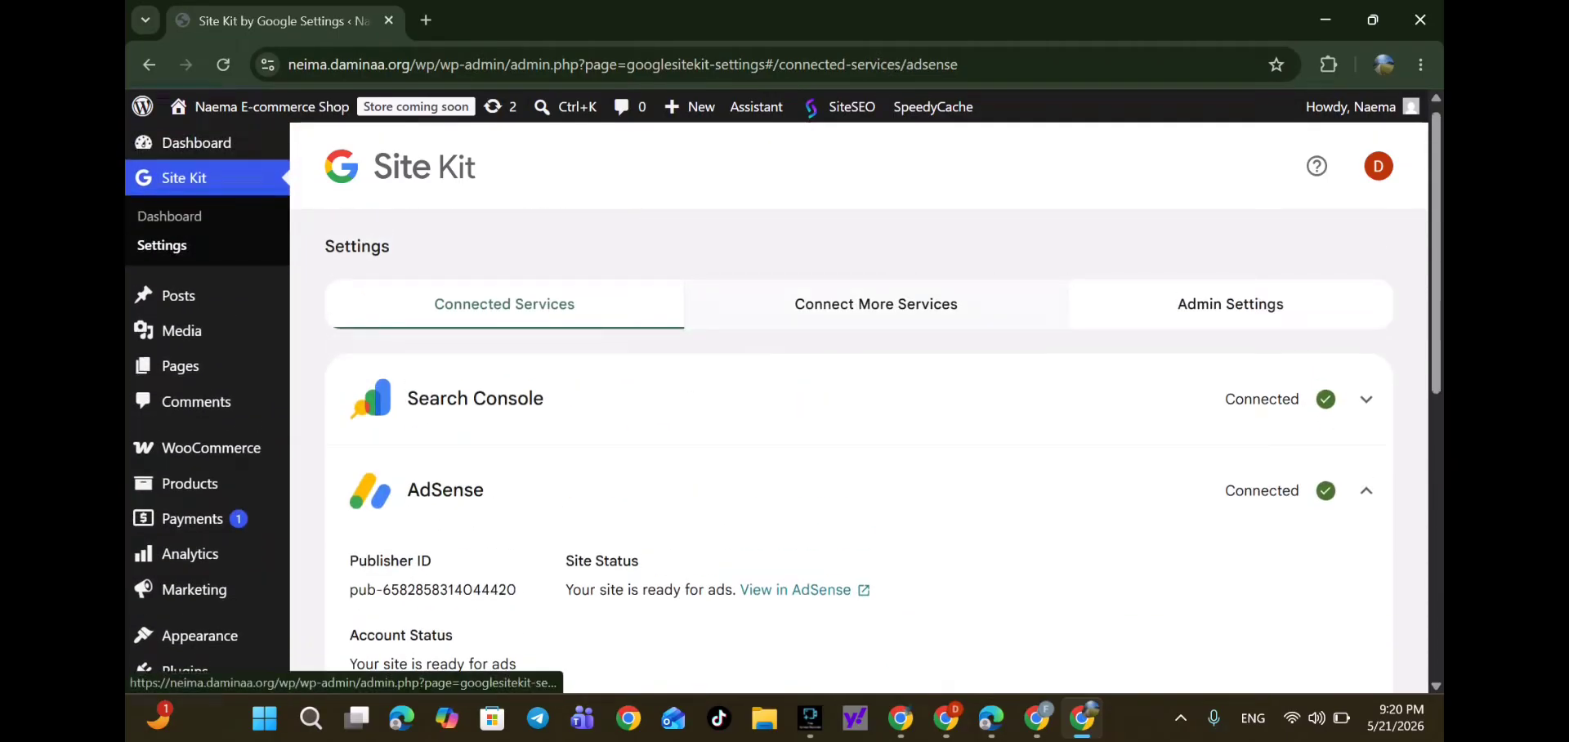
click(876, 304)
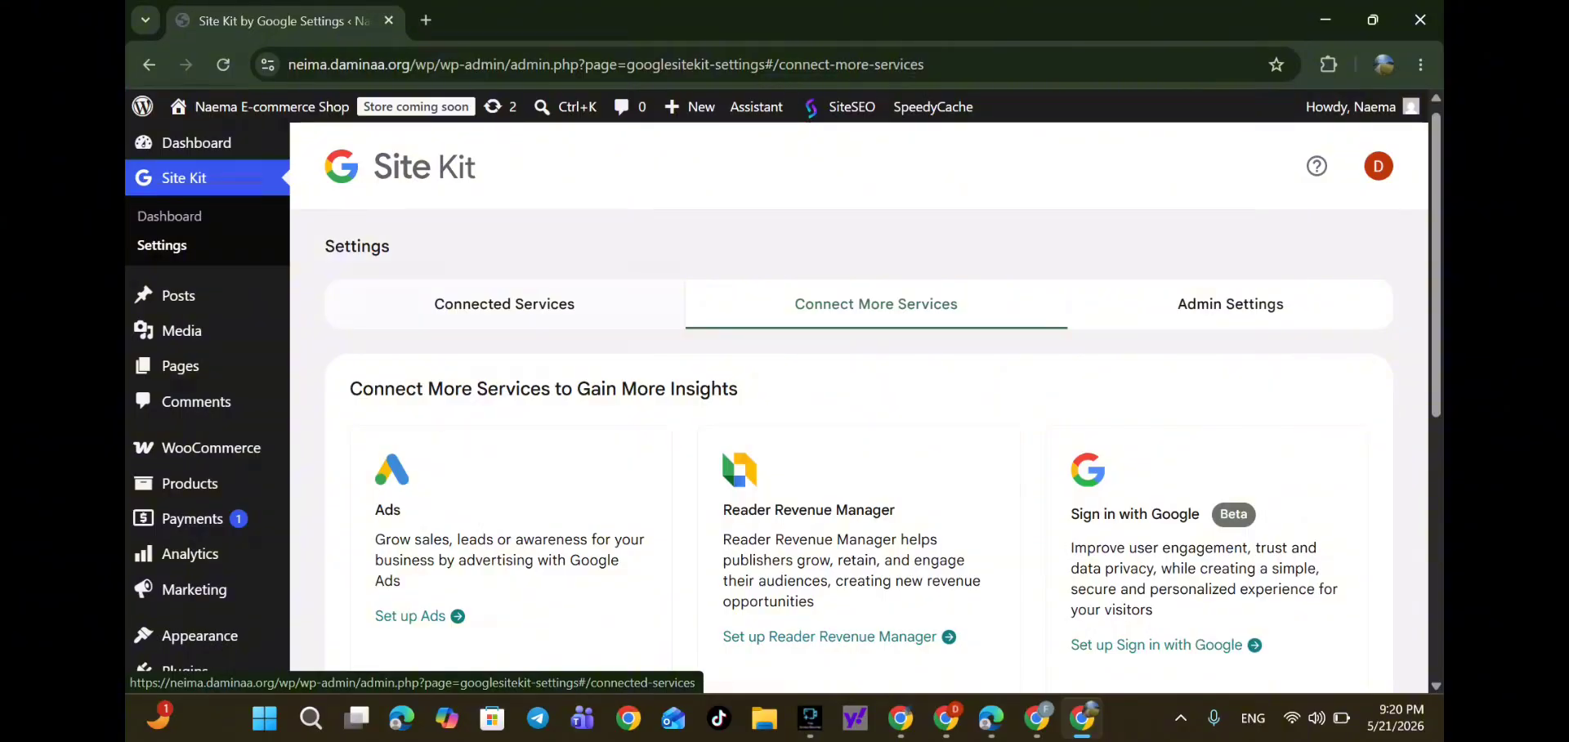
click(504, 304)
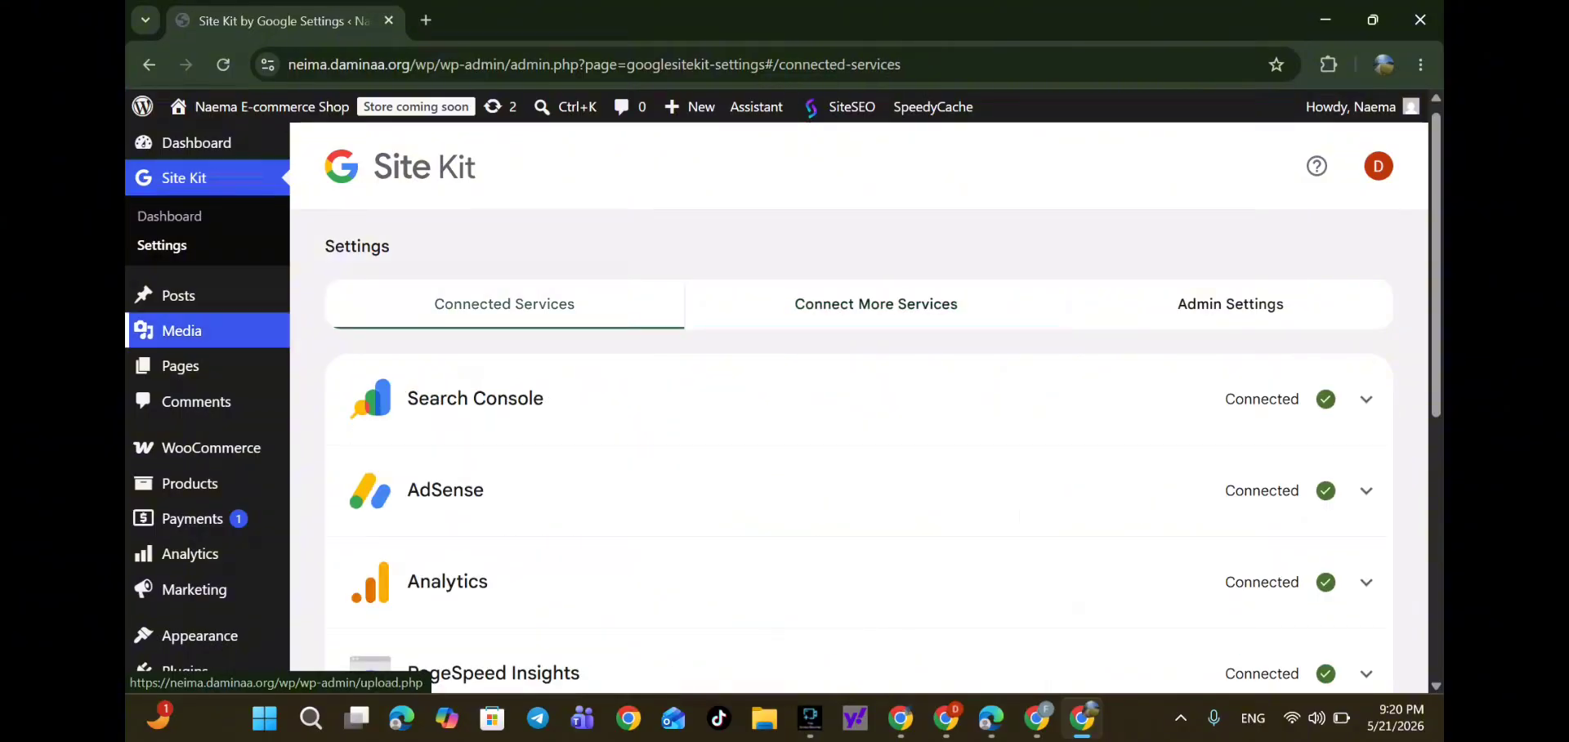
Visit the store from the admin bar and scroll through the Shop page.
mouse_move(261, 106)
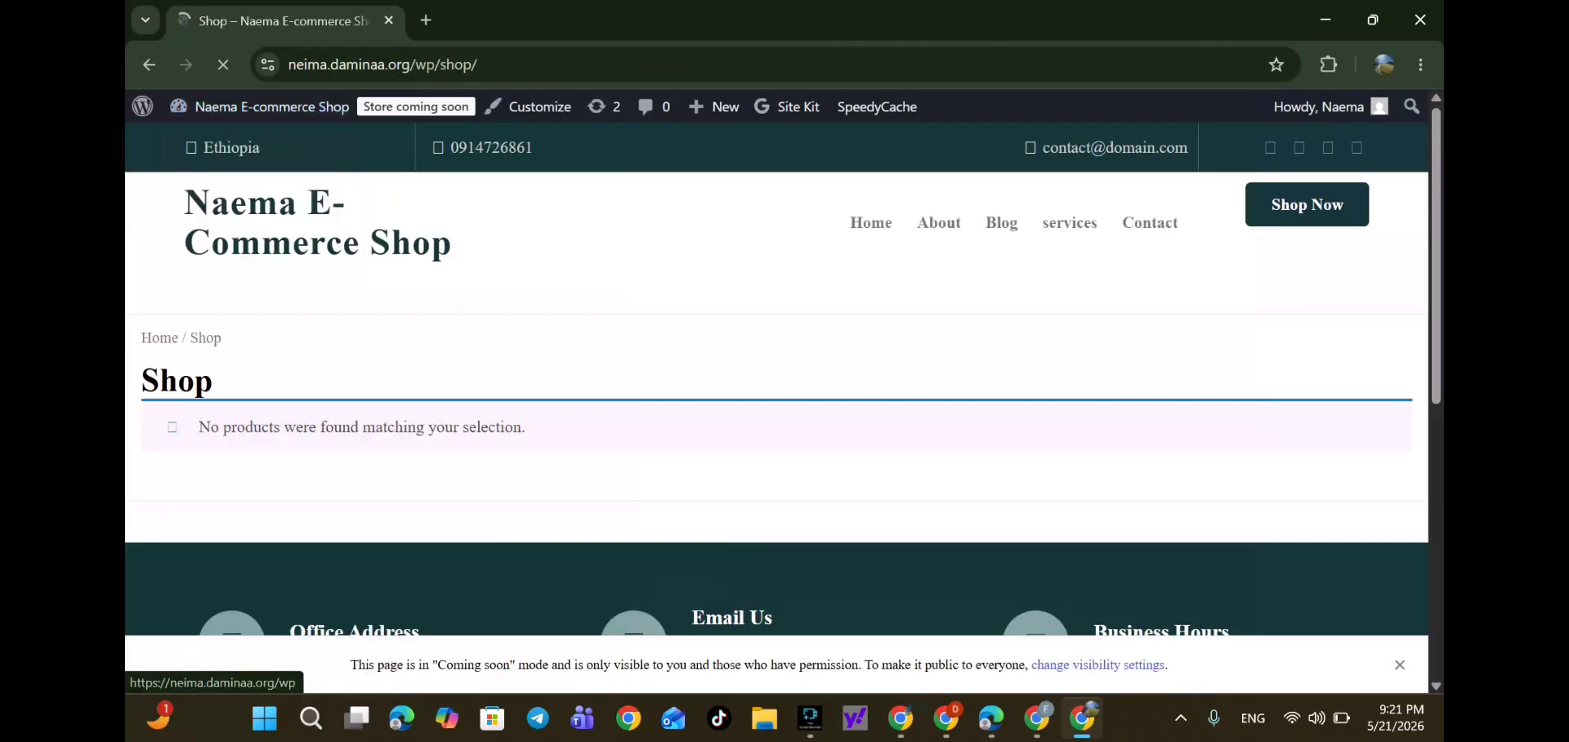
scroll(785, 393, down, 8)
scroll(662, 409, down, 1)
scroll(662, 408, up, 7)
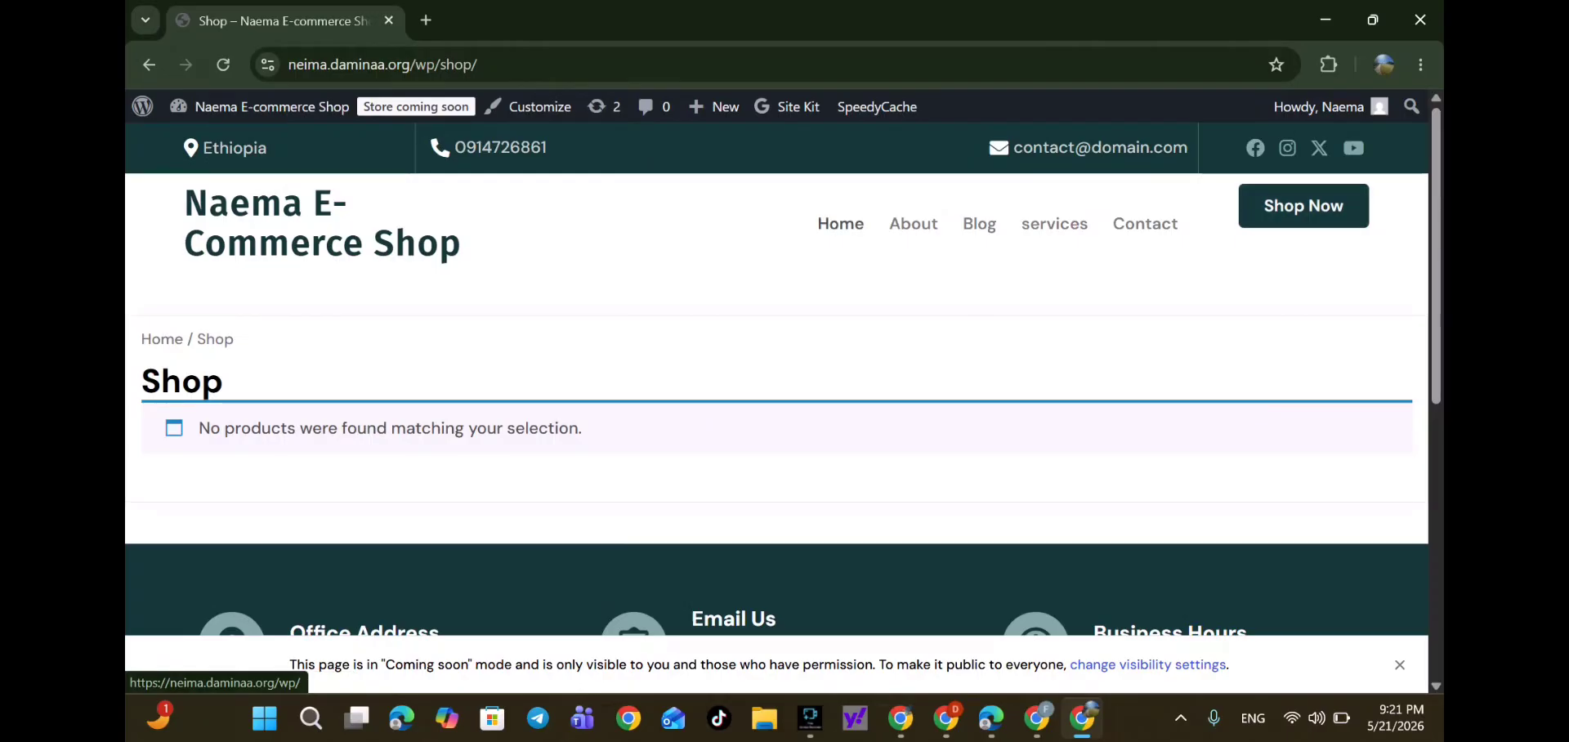
scroll(777, 392, down, 5)
scroll(776, 393, up, 5)
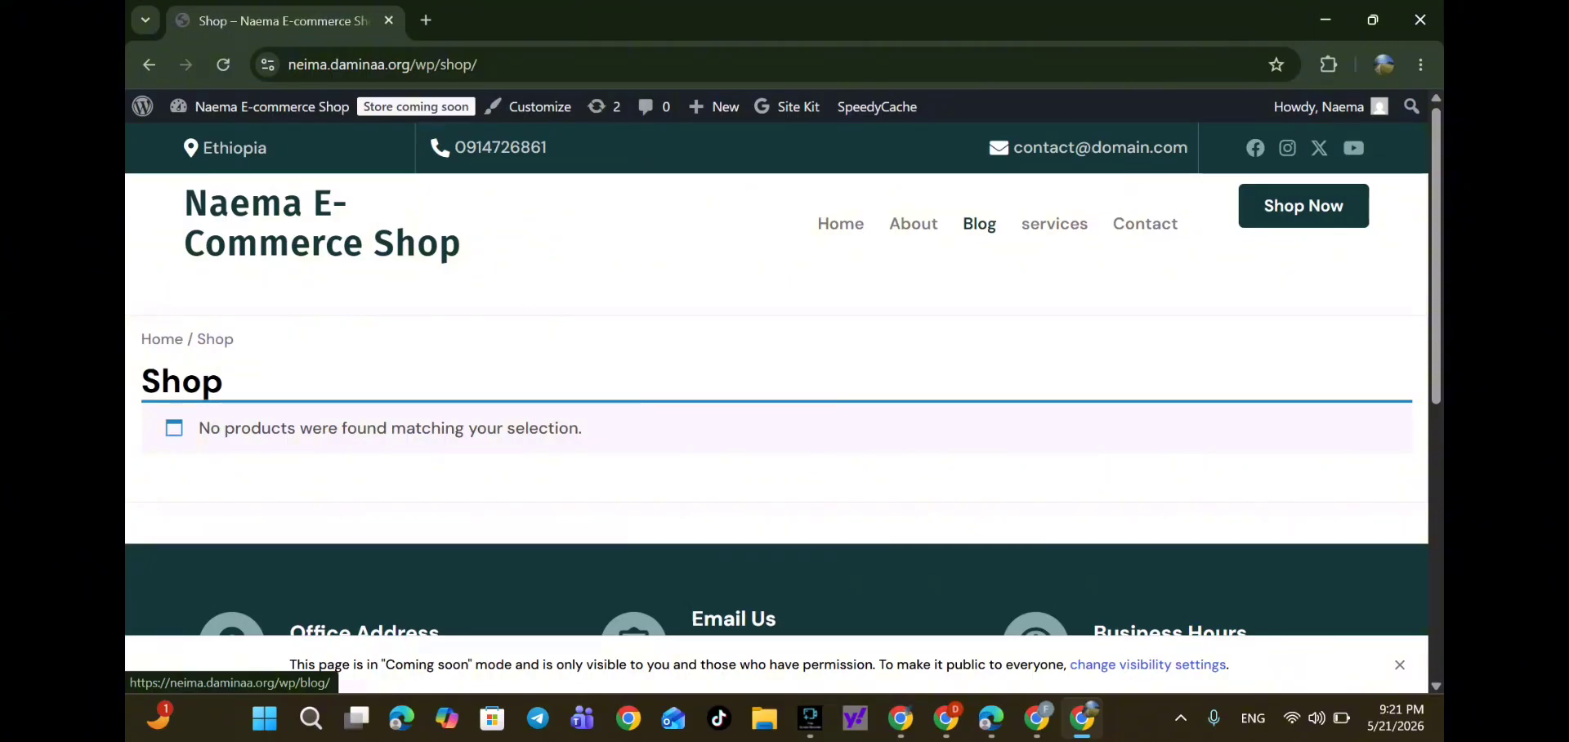
Open the Blog page from the site menu and scroll through its two posts.
click(979, 224)
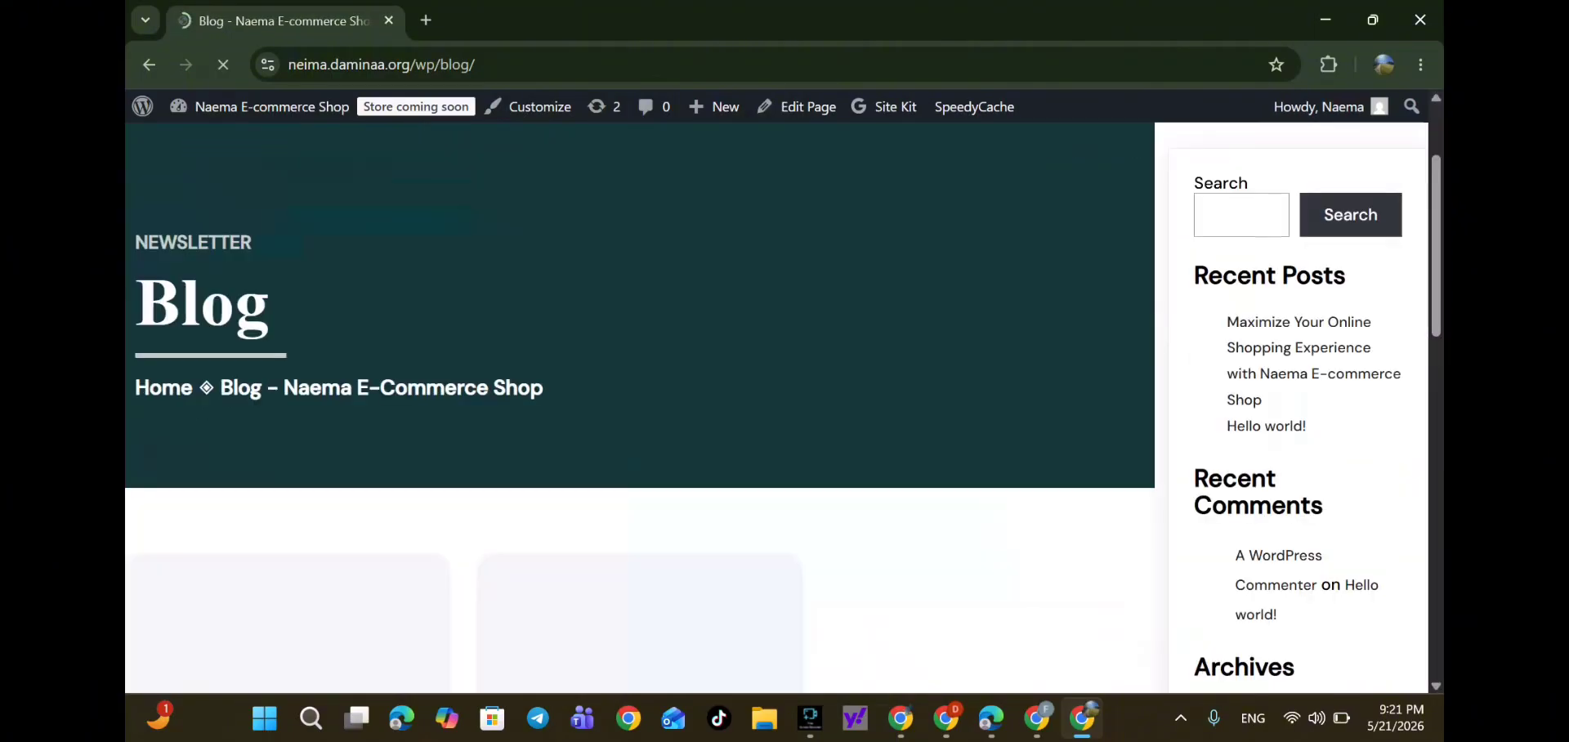
scroll(1003, 327, down, 8)
scroll(777, 409, up, 3)
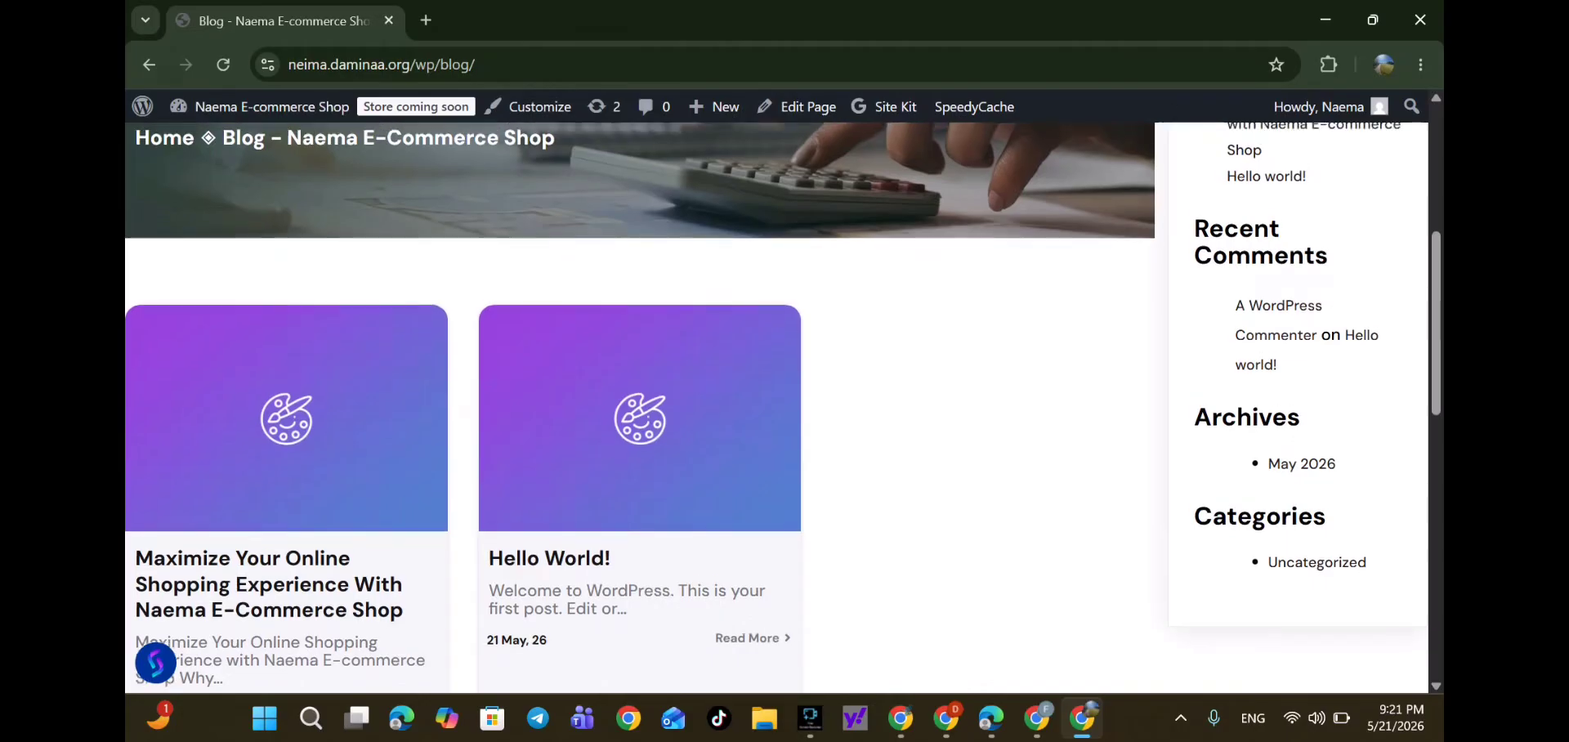
scroll(735, 408, up, 5)
scroll(735, 409, down, 4)
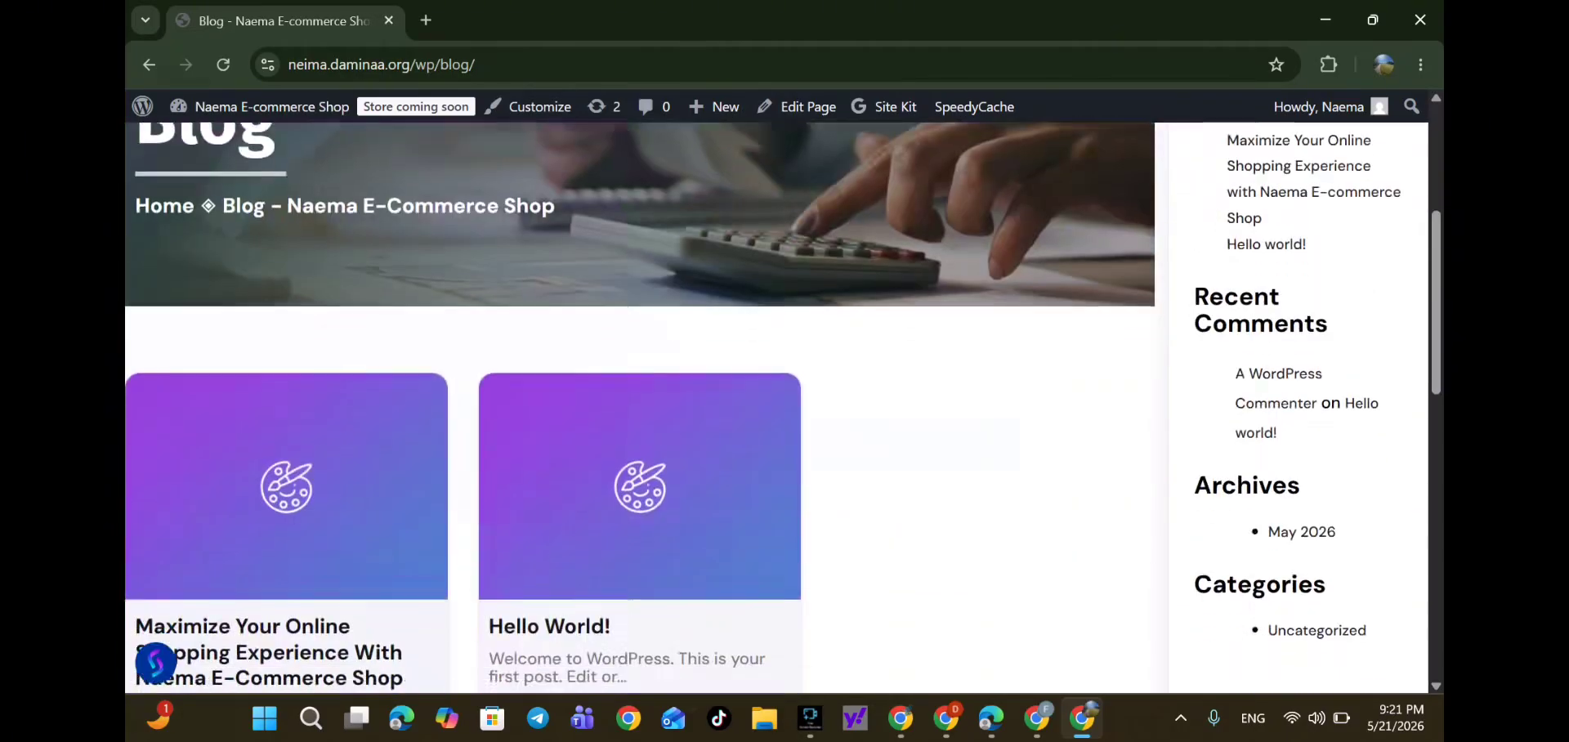
scroll(736, 408, up, 5)
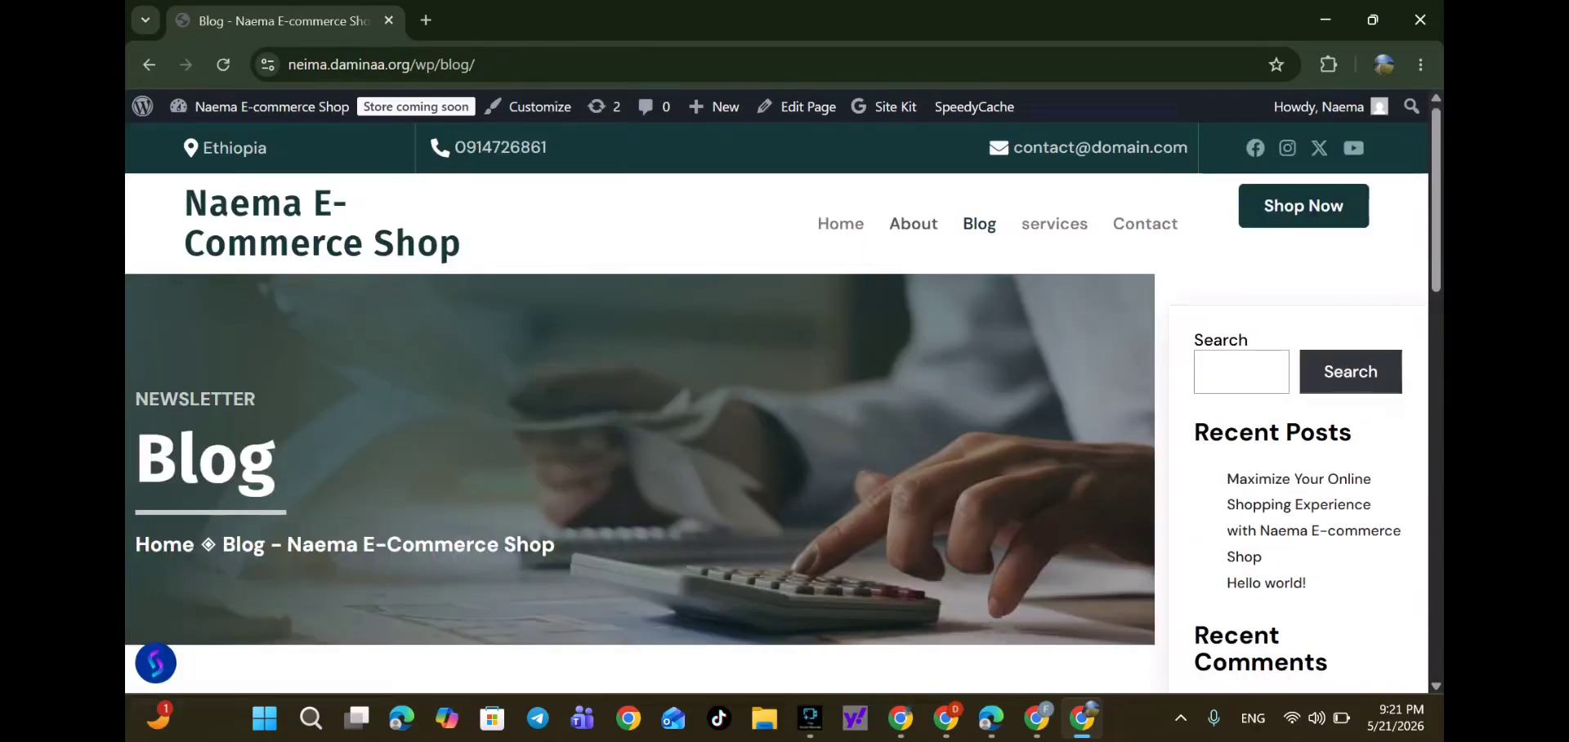
scroll(997, 126, down, 3)
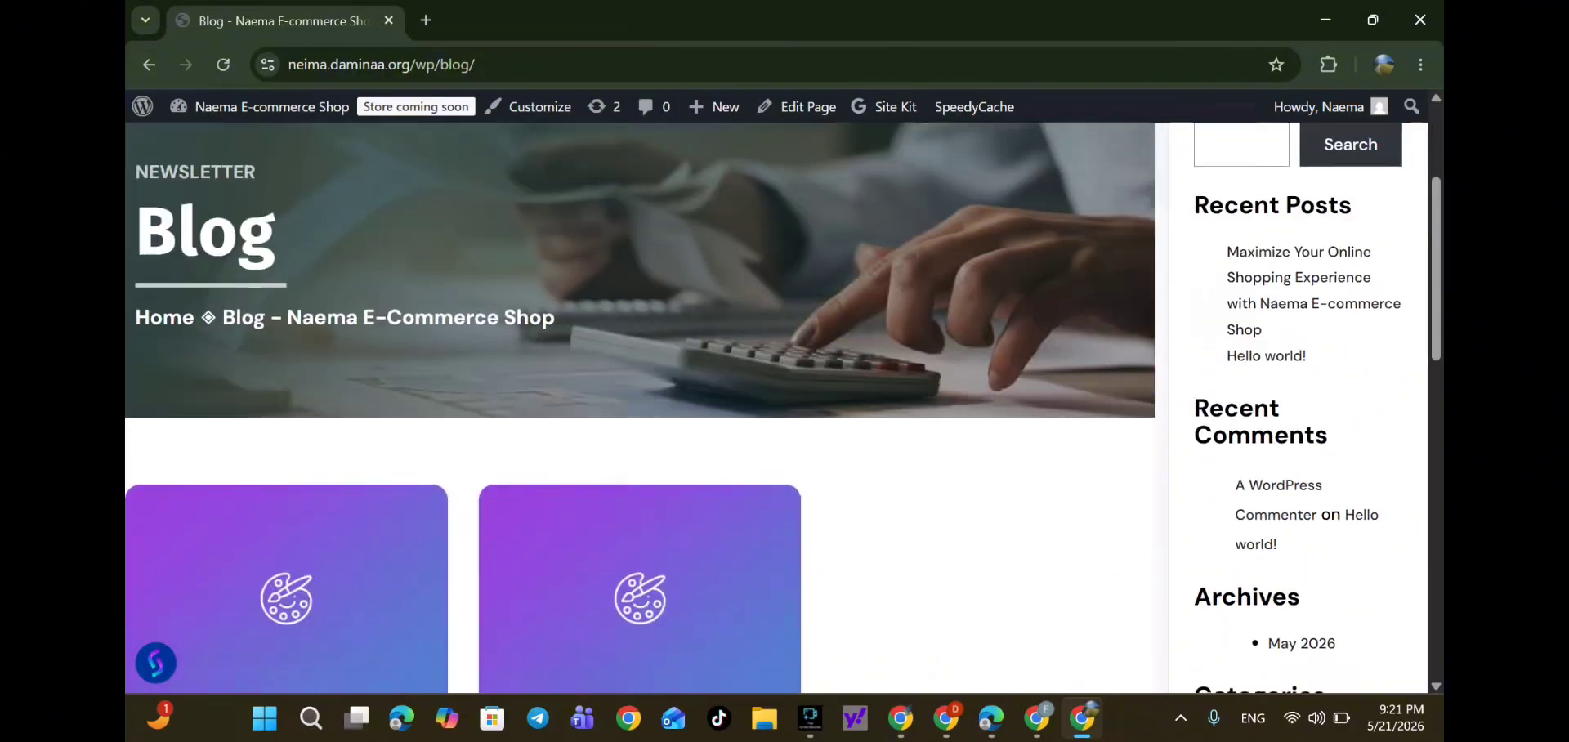
scroll(997, 126, up, 3)
Open the Contact page from the site menu and scroll through it.
click(1303, 205)
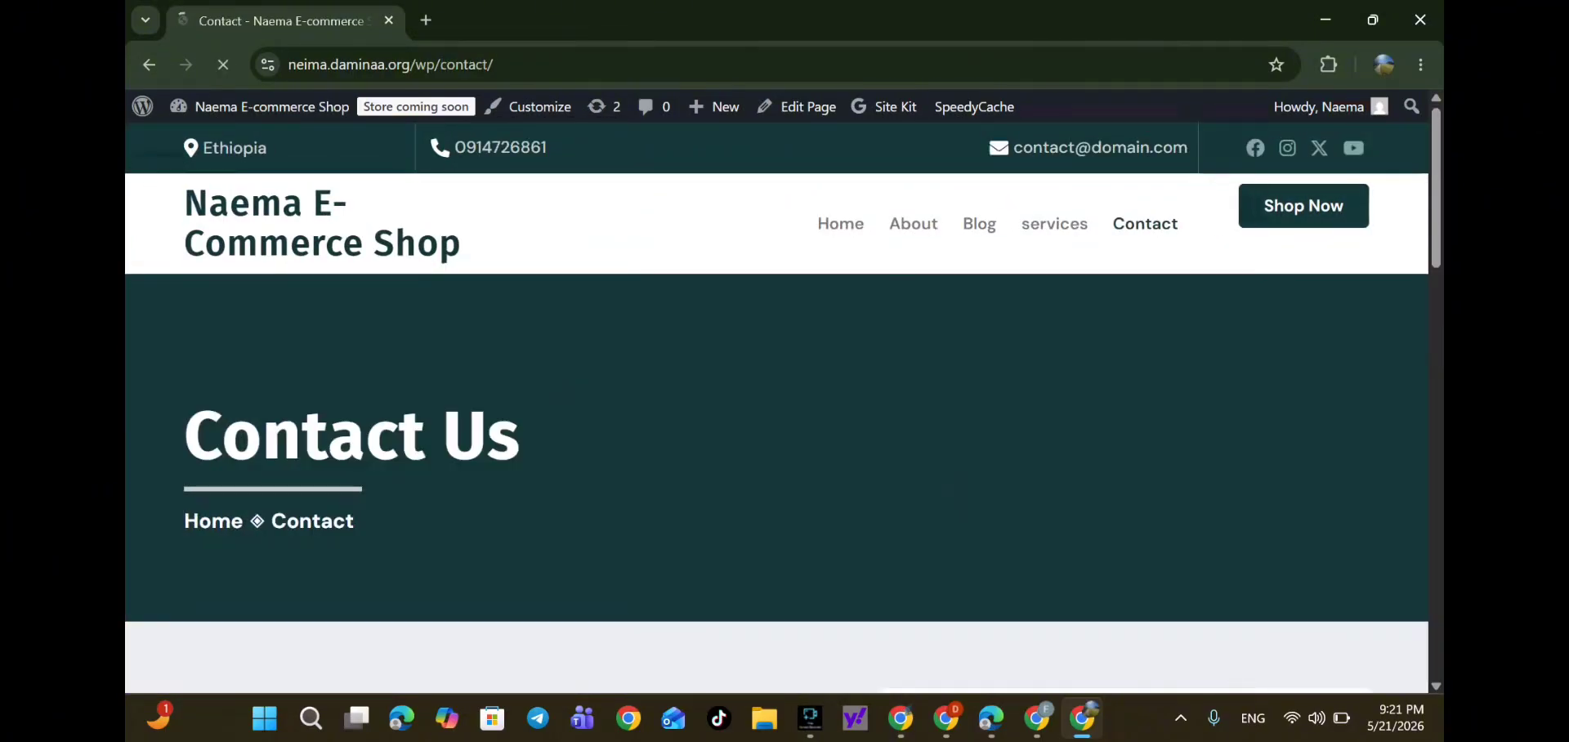
scroll(995, 126, down, 5)
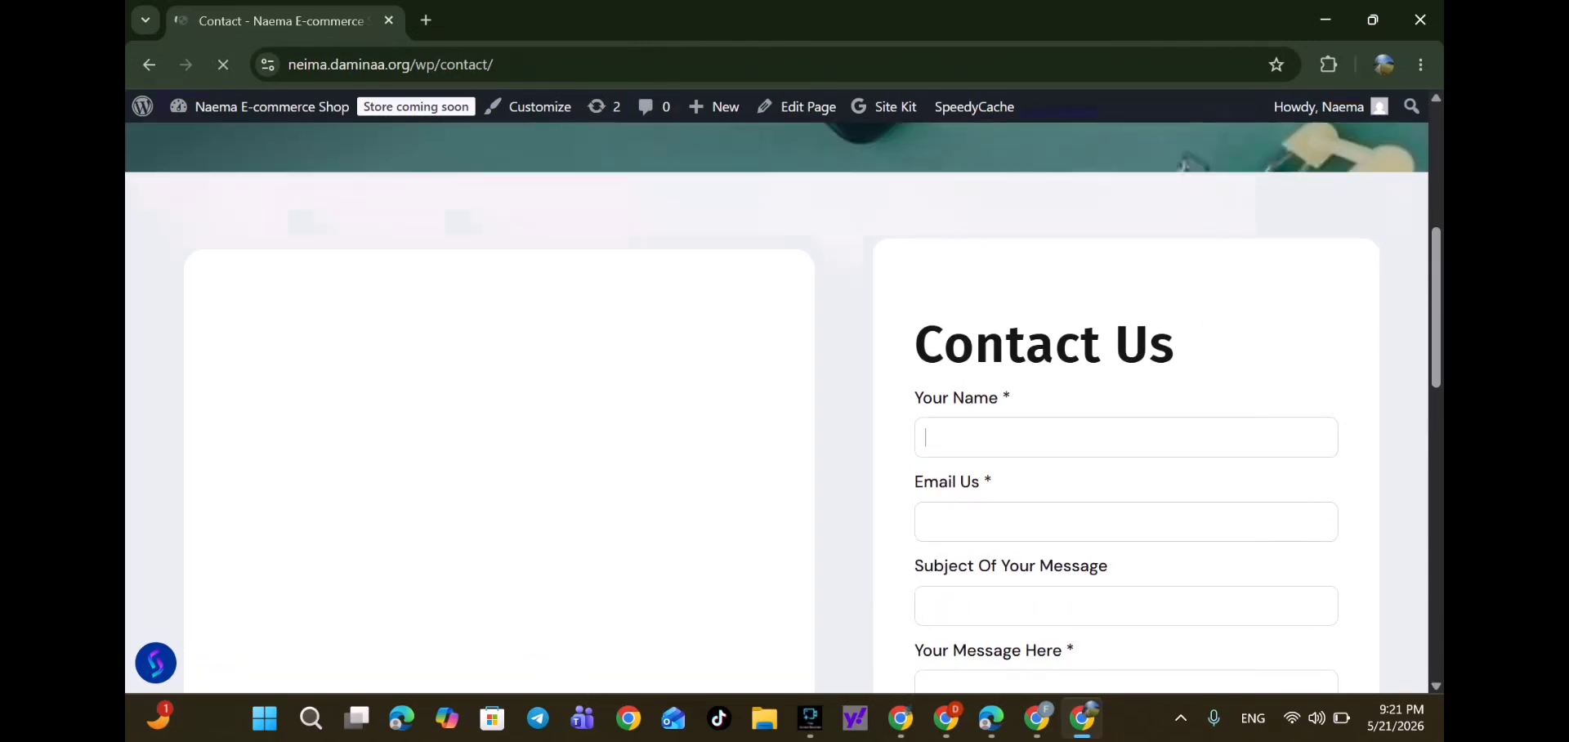
scroll(776, 409, down, 5)
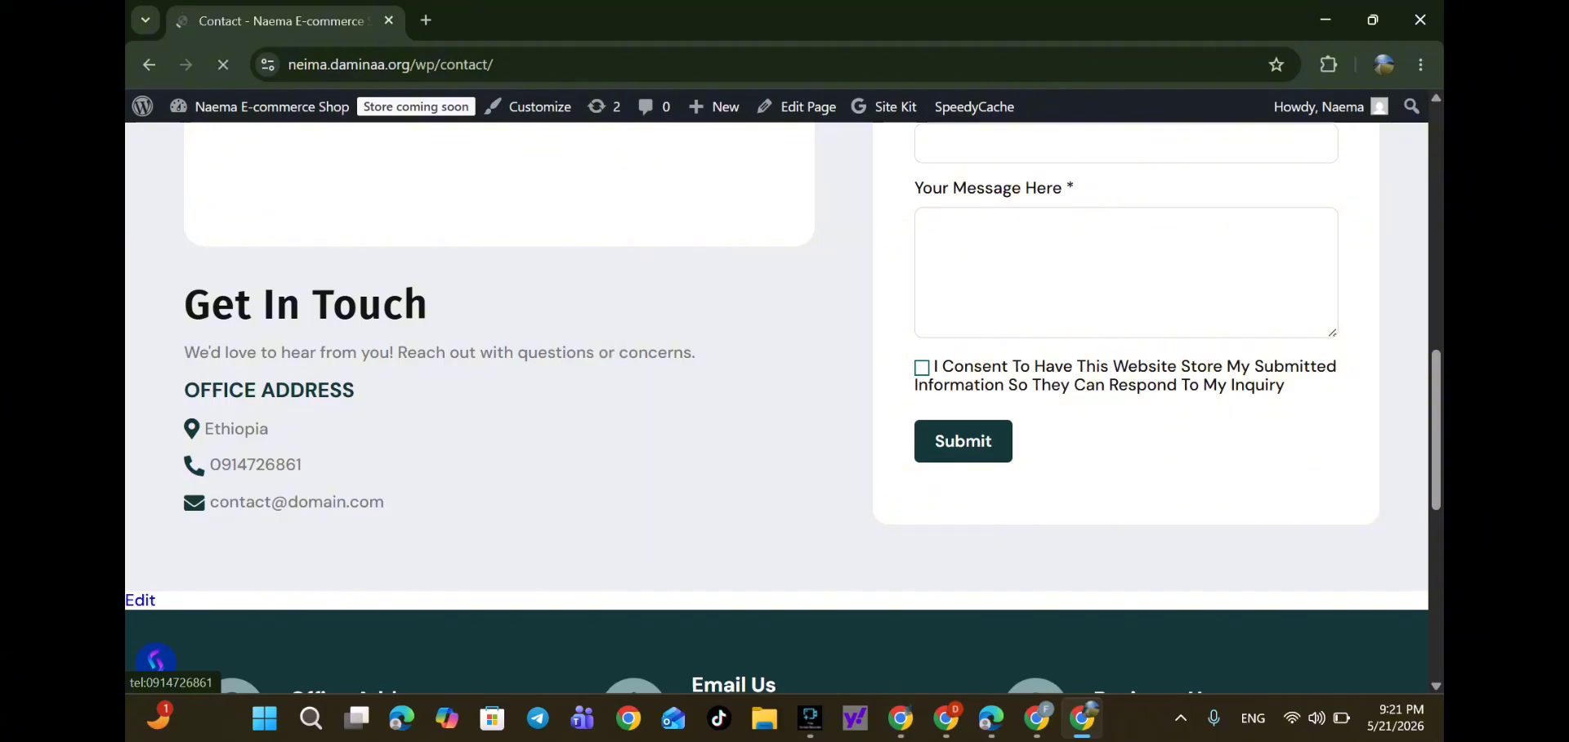
scroll(253, 464, up, 1)
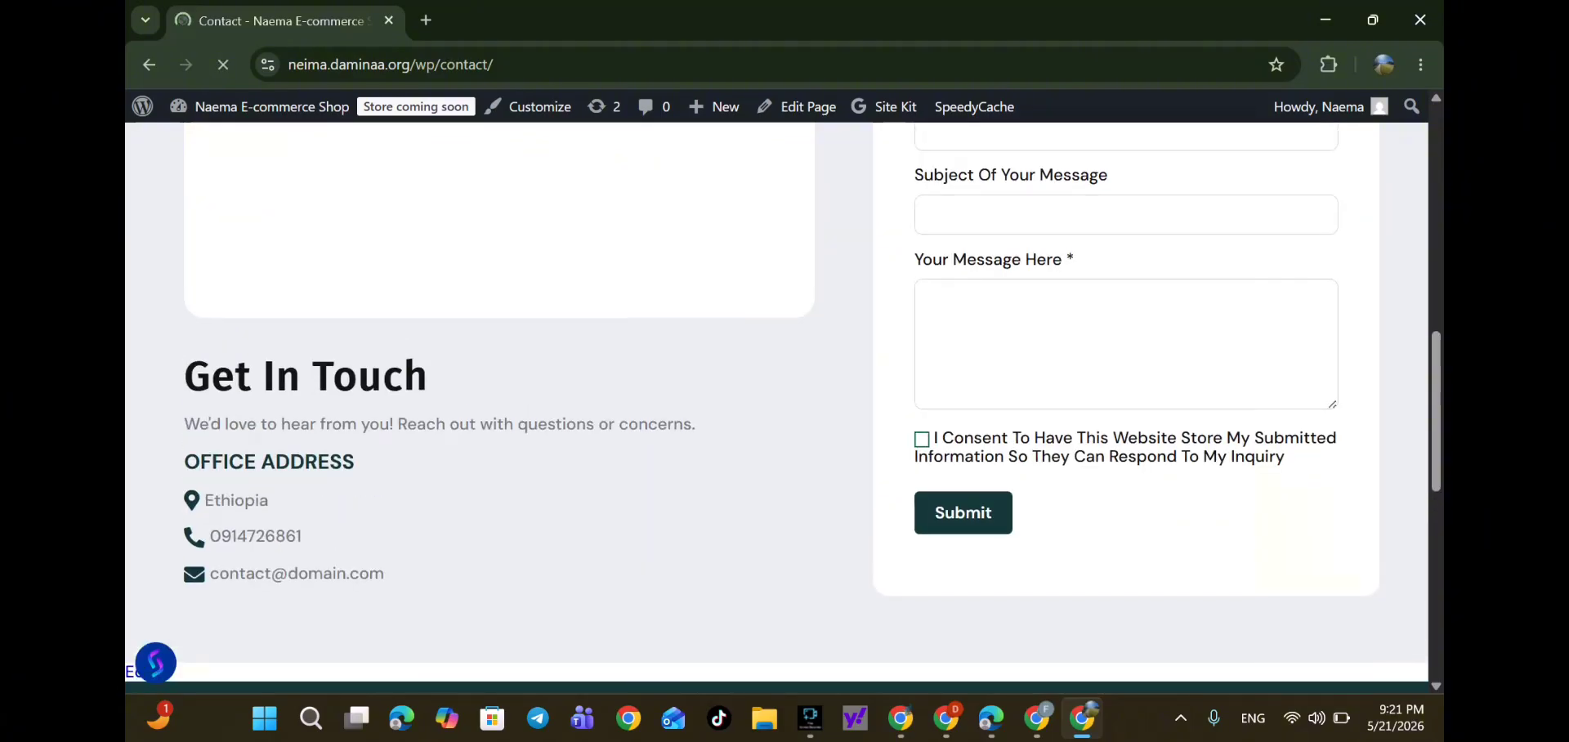
scroll(925, 234, up, 2)
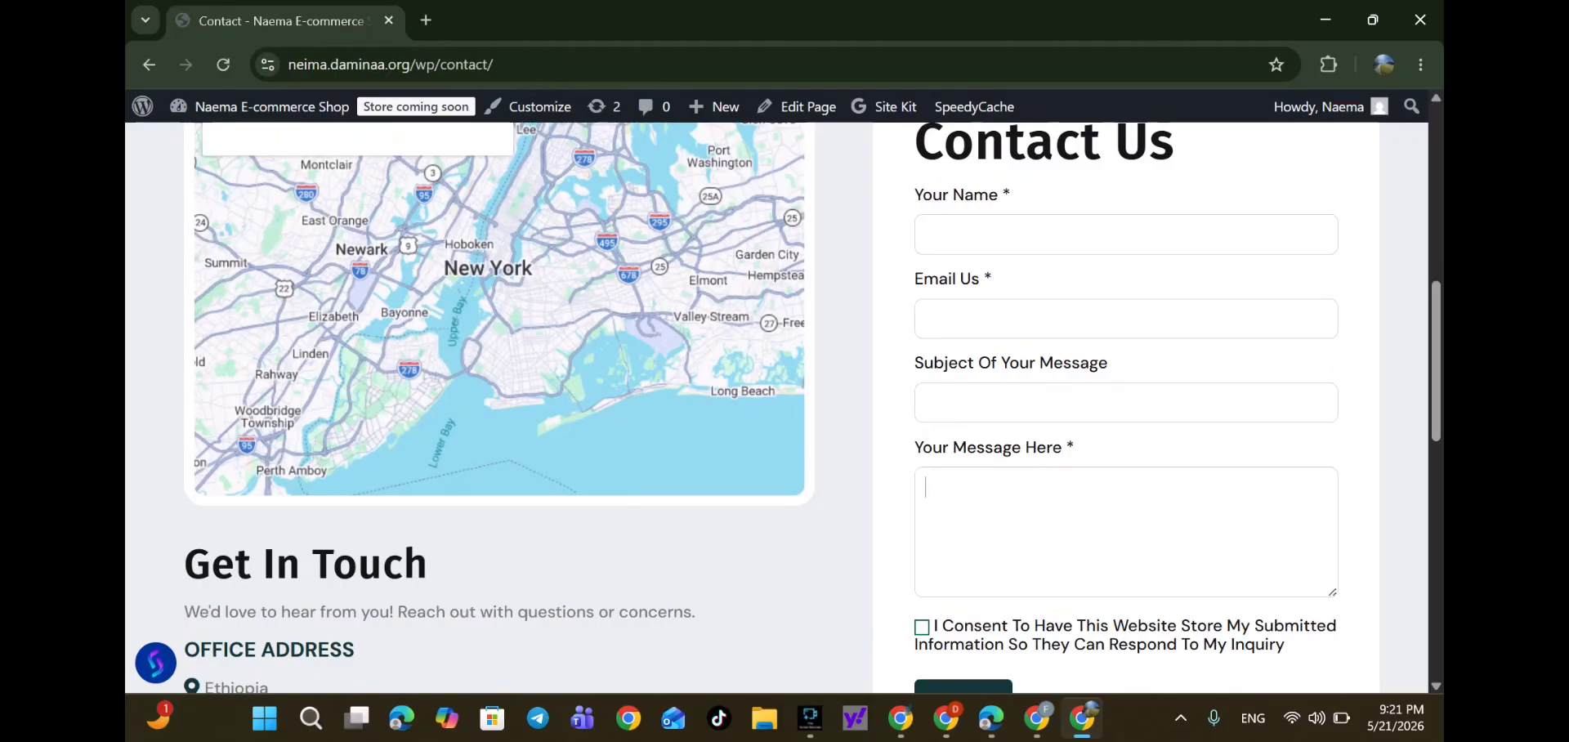
scroll(776, 409, up, 3)
scroll(996, 126, up, 5)
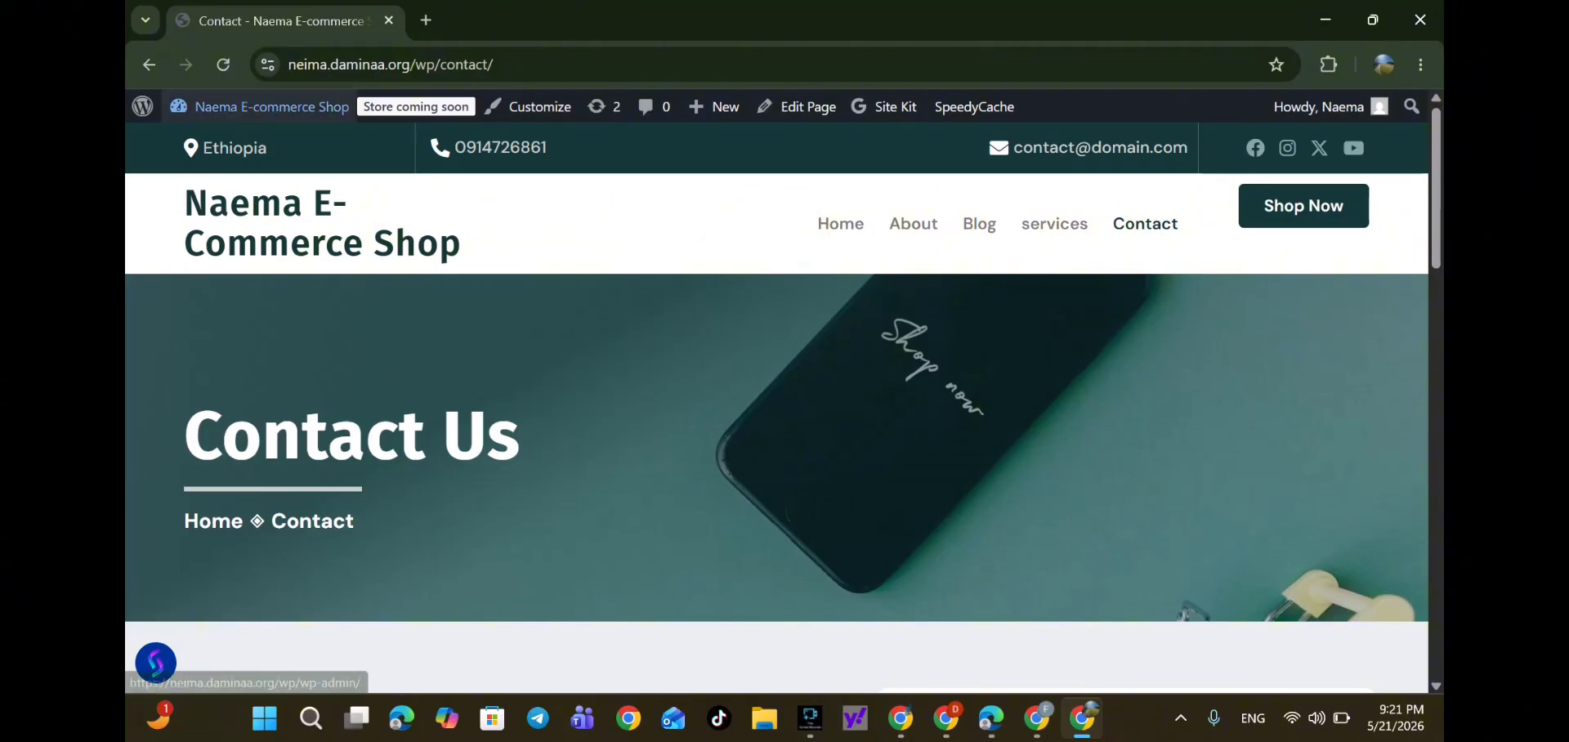
Go back through the browser history from Contact via Blog to the Shop page.
mouse_move(261, 107)
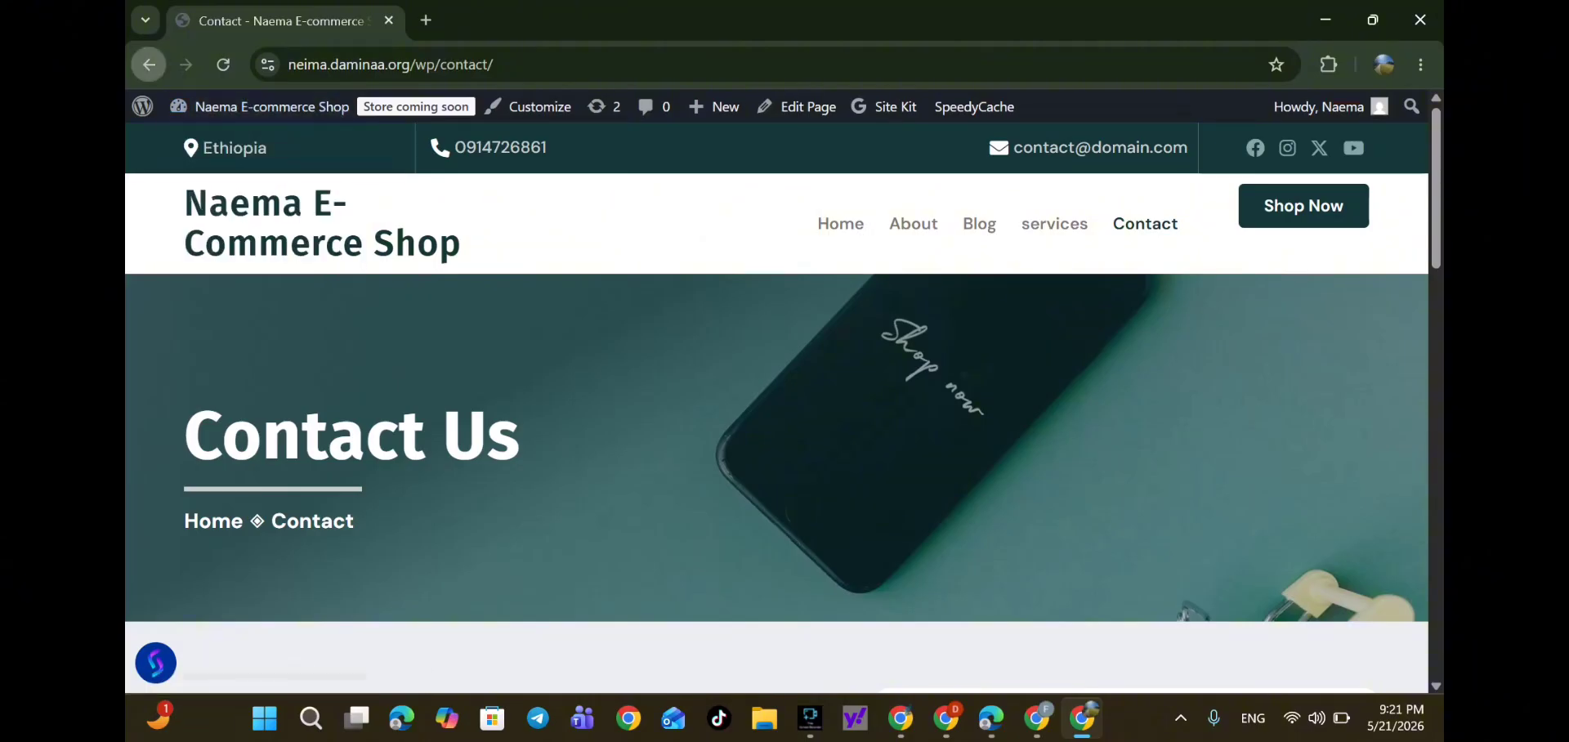
click(149, 64)
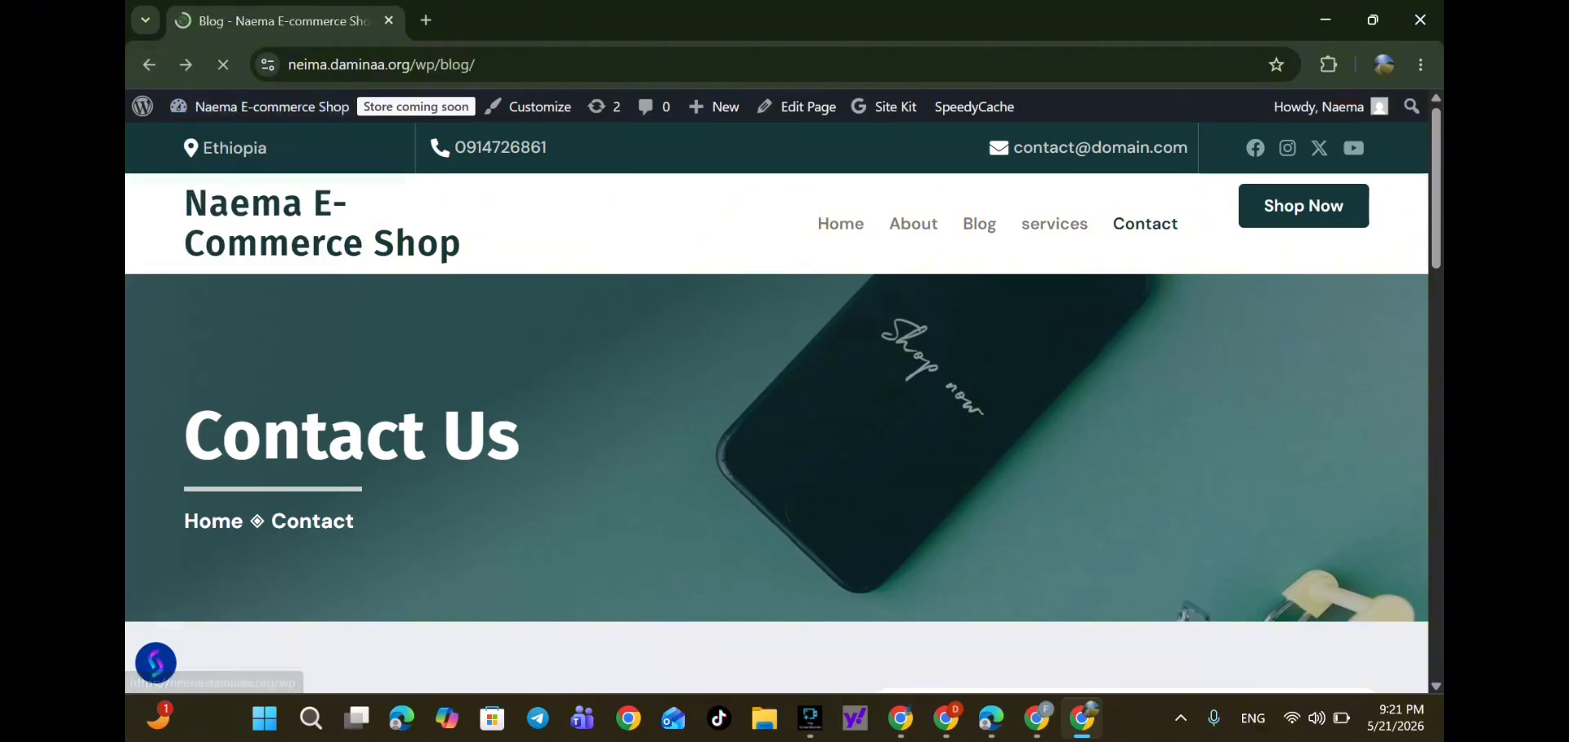
scroll(638, 409, down, 2)
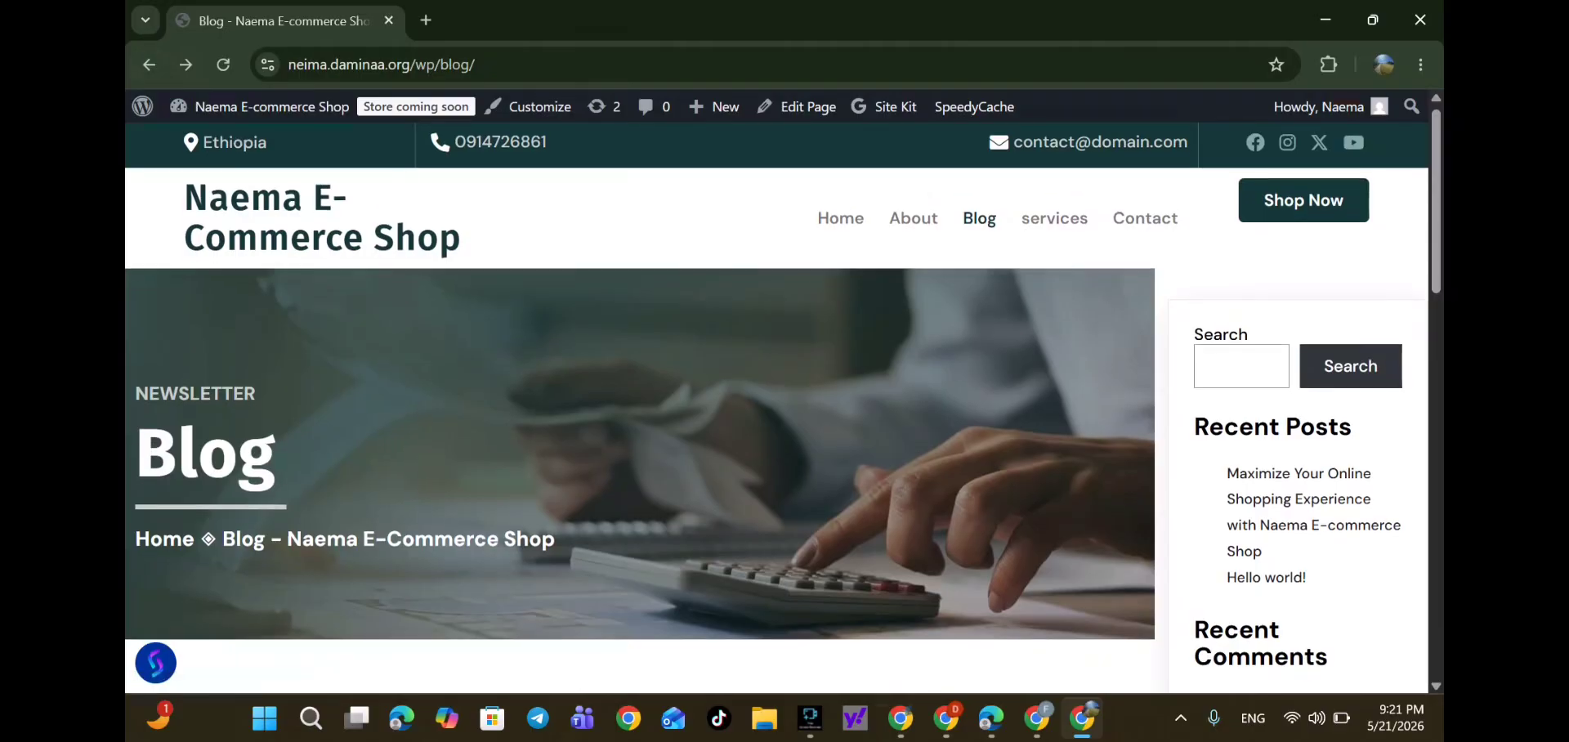
scroll(637, 409, up, 2)
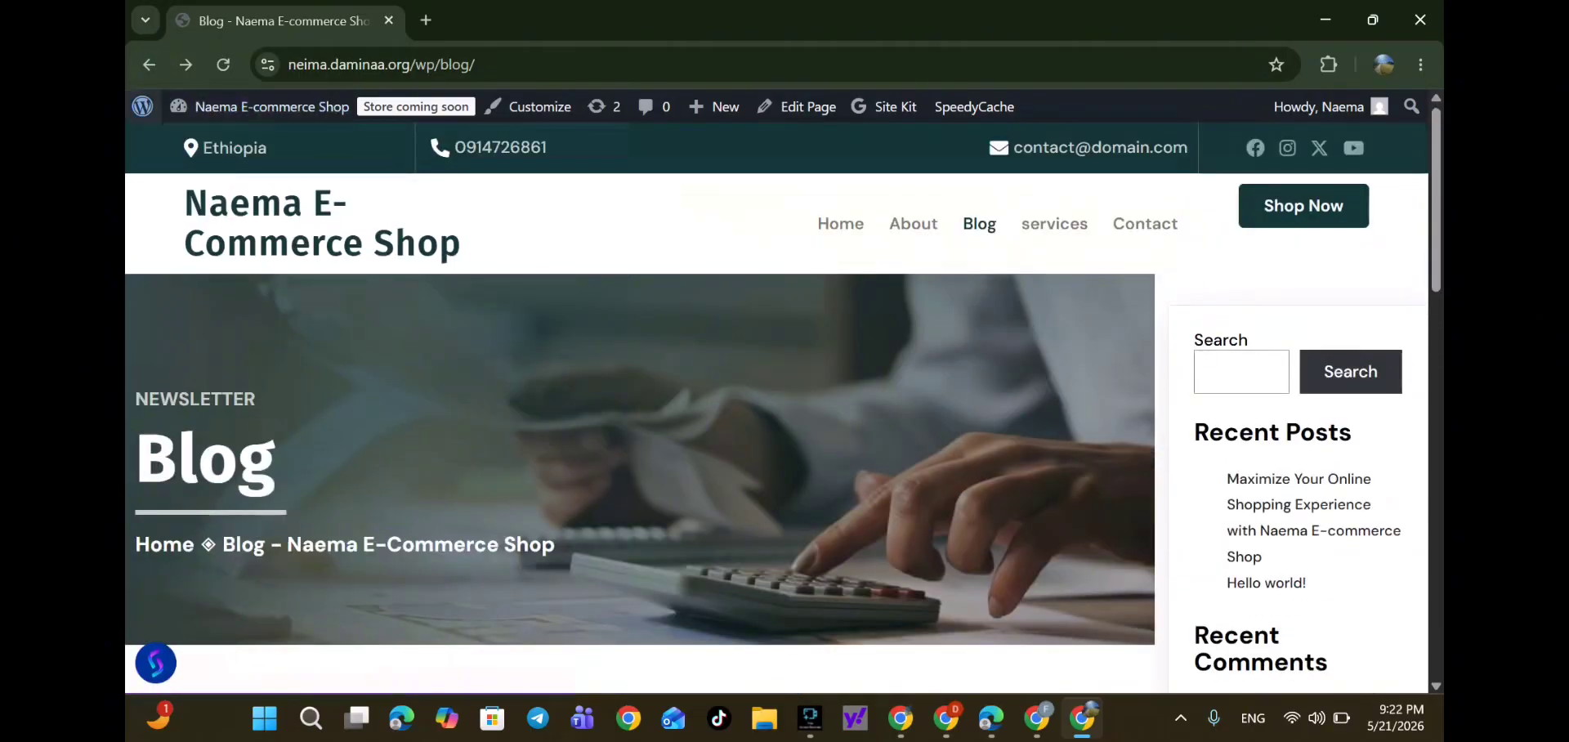
click(148, 65)
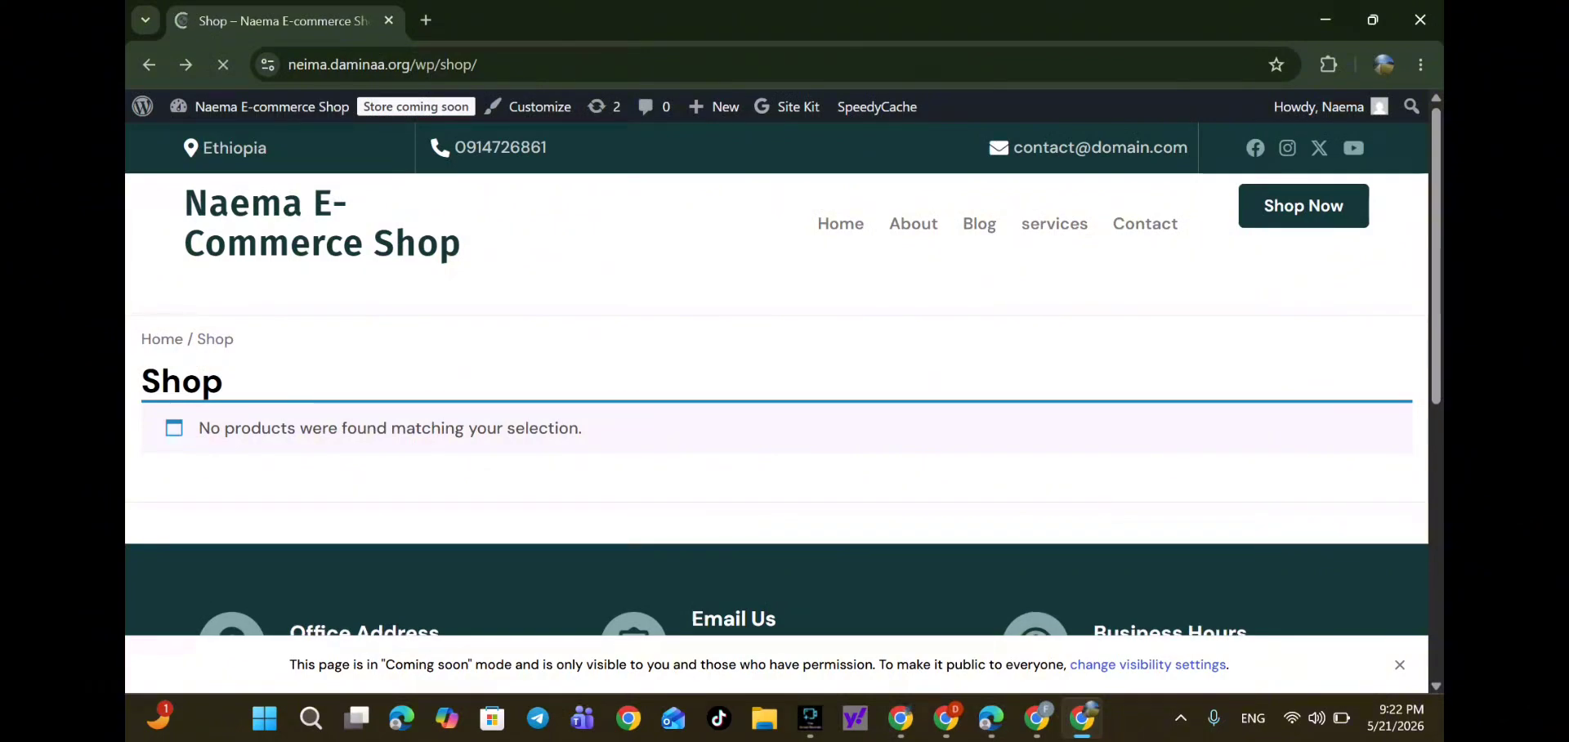
mouse_move(262, 107)
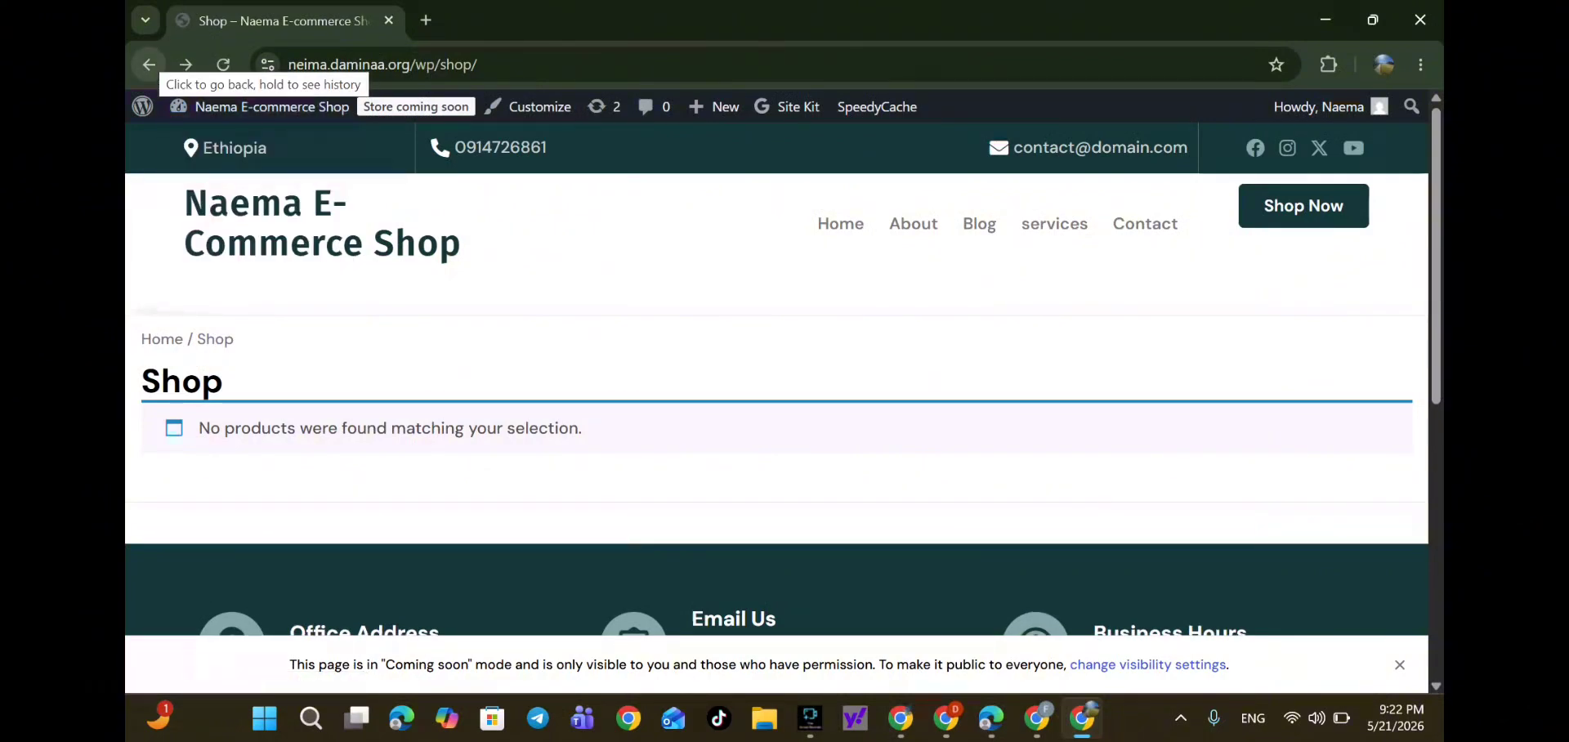
click(149, 64)
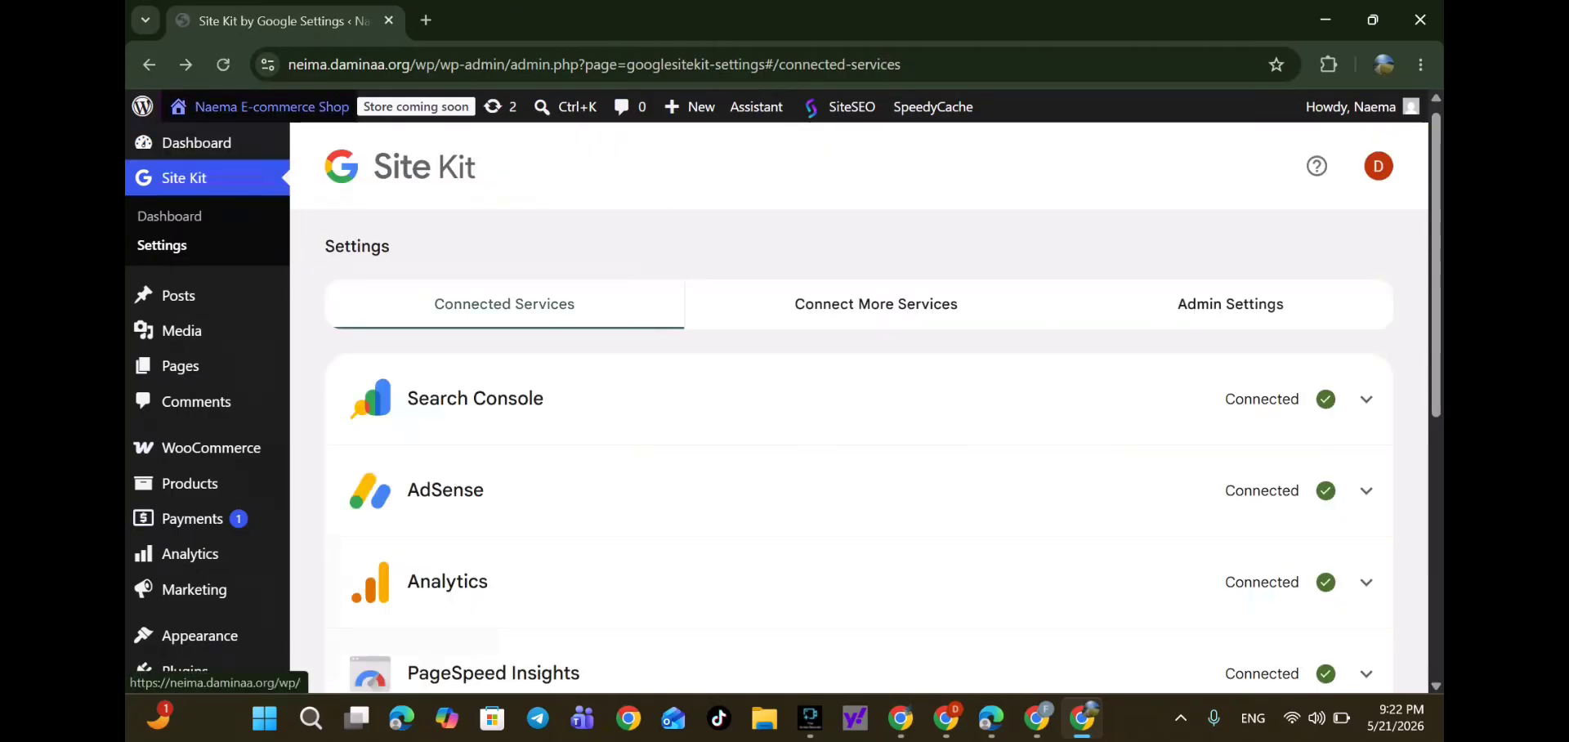
Choose Visit Site from the admin bar's site-name menu to load the public home page.
scroll(196, 190, down, 1)
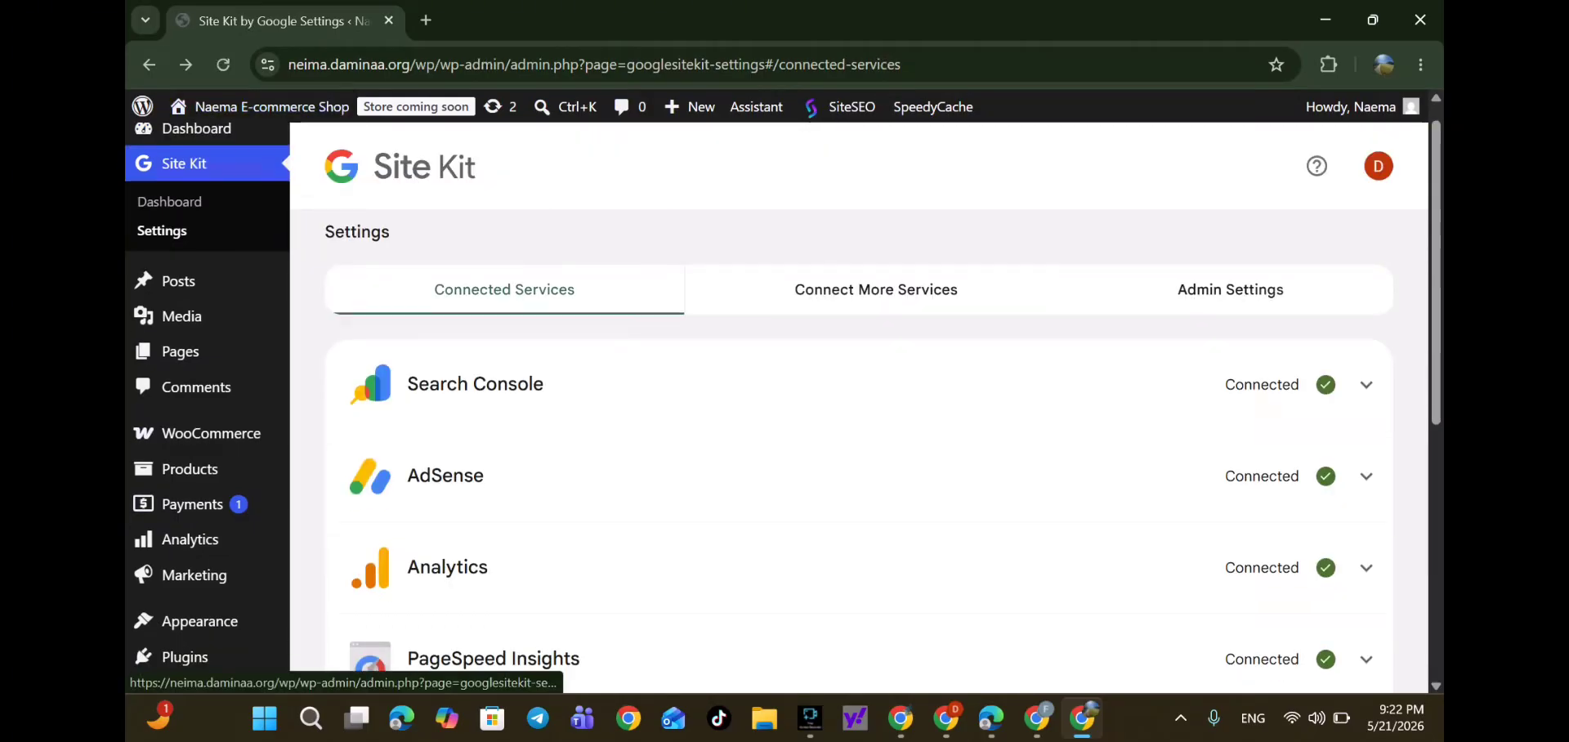
scroll(196, 190, up, 1)
mouse_move(260, 107)
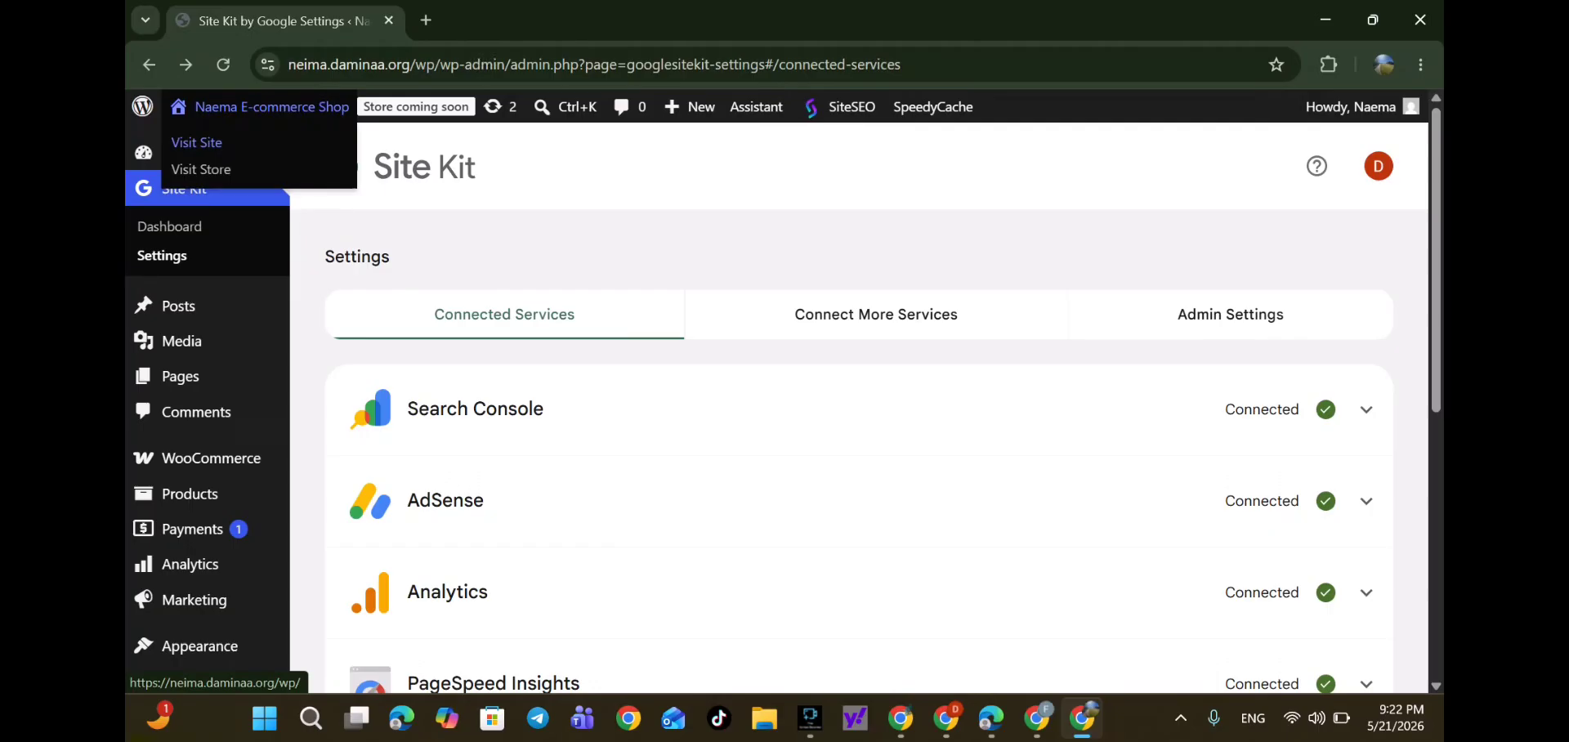
click(196, 142)
scroll(858, 457, down, 2)
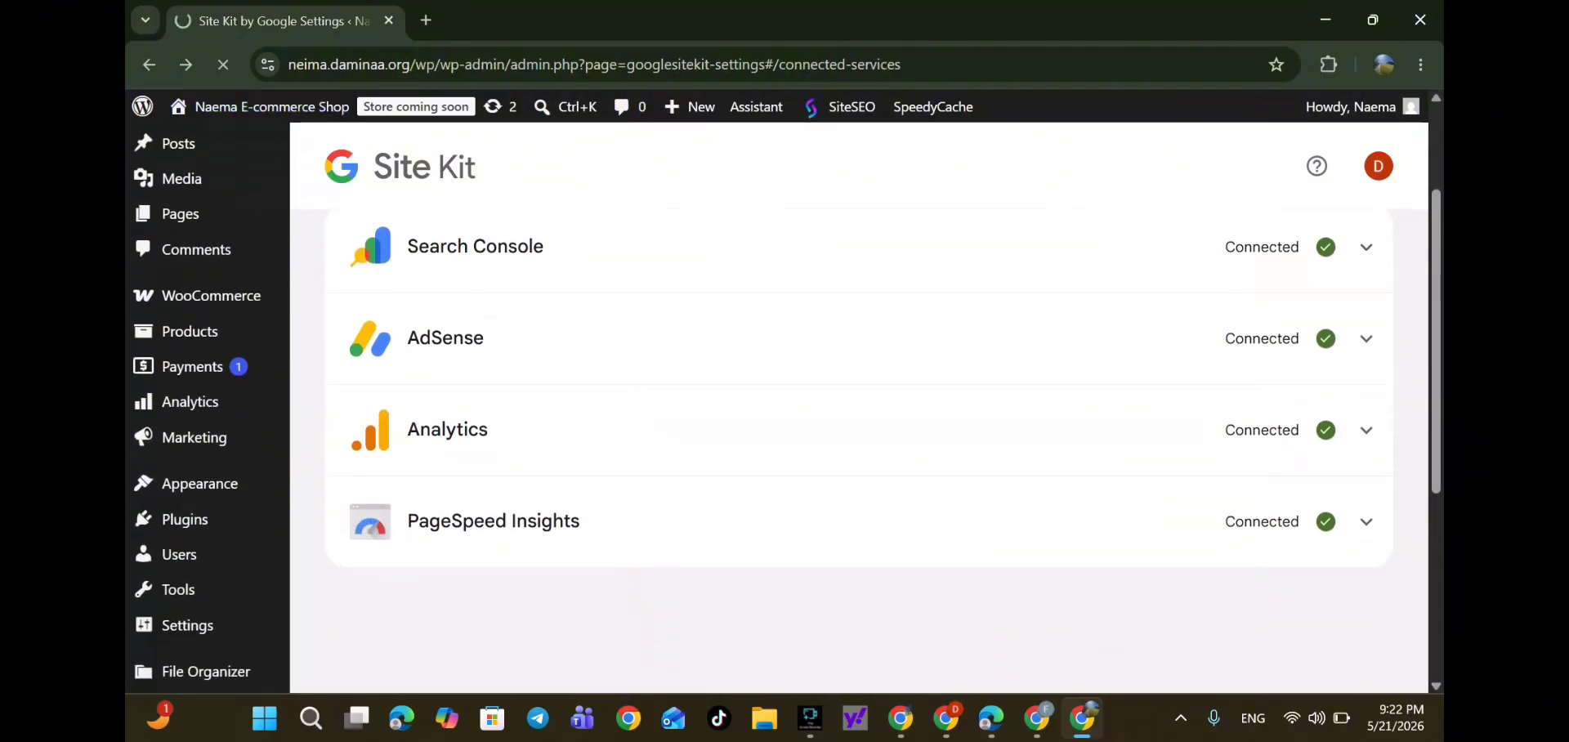
Scroll through the shop's home page, then go back to Site Kit's Connected Services settings.
scroll(776, 408, down, 8)
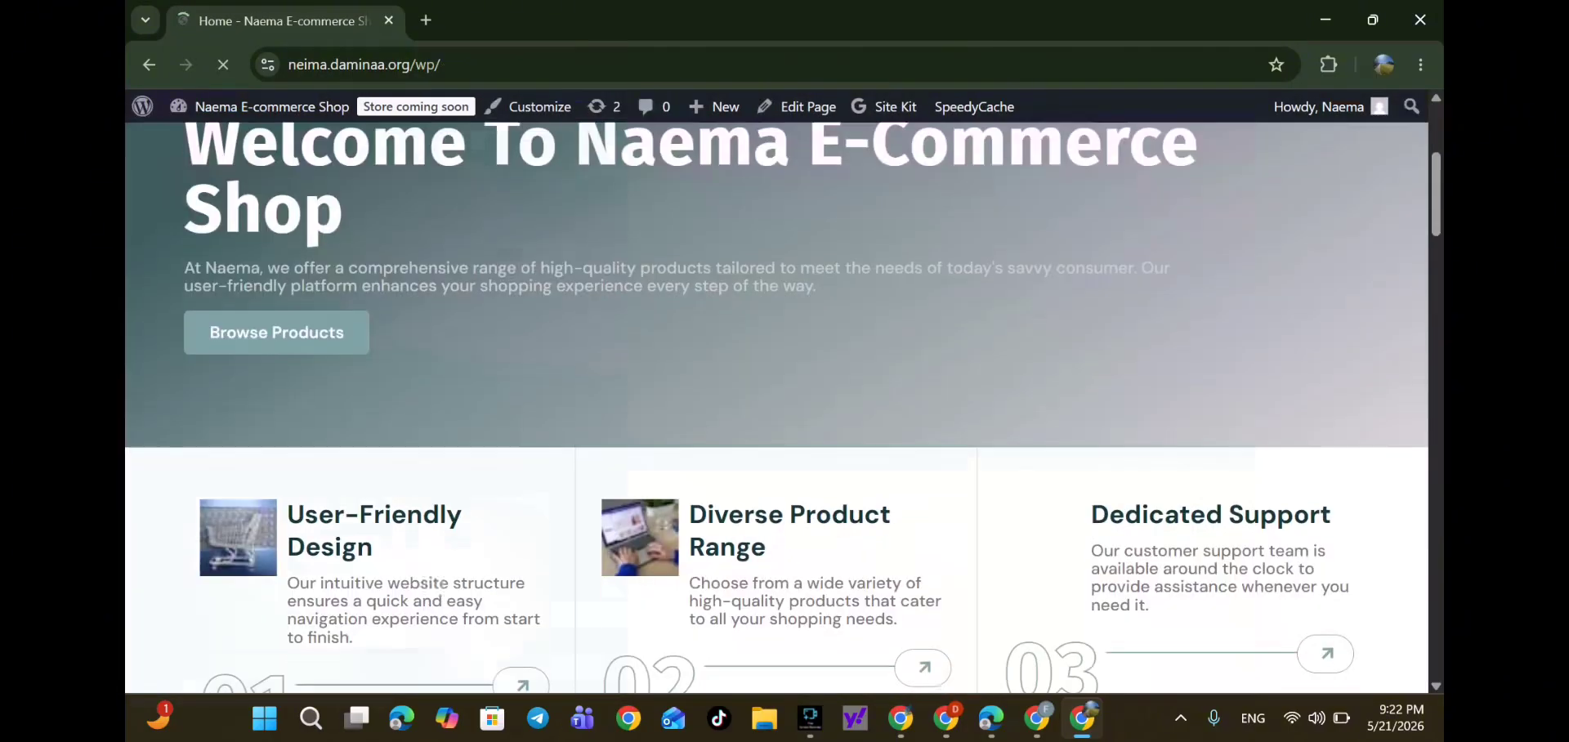
scroll(777, 408, down, 9)
scroll(776, 409, up, 17)
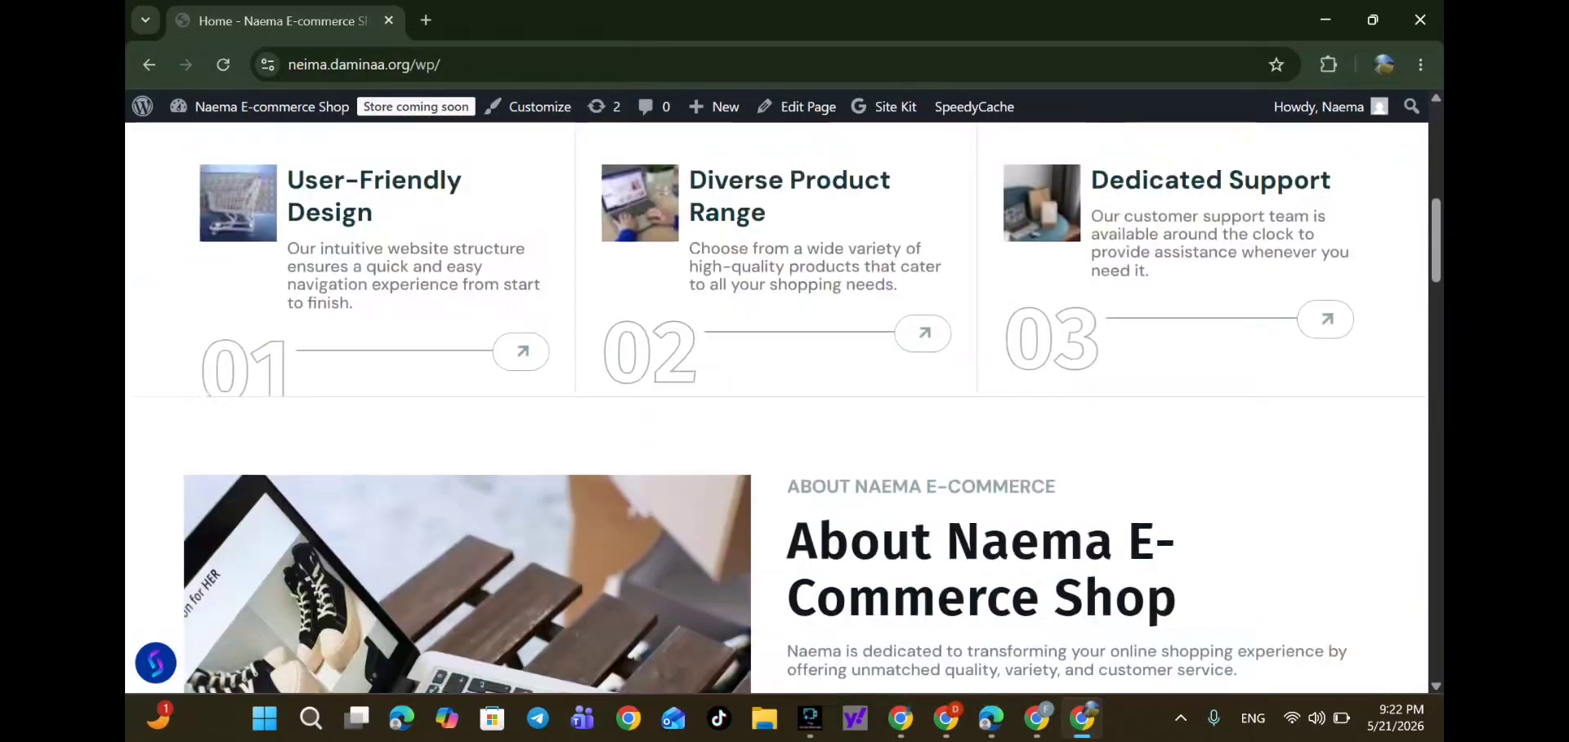
scroll(776, 408, down, 15)
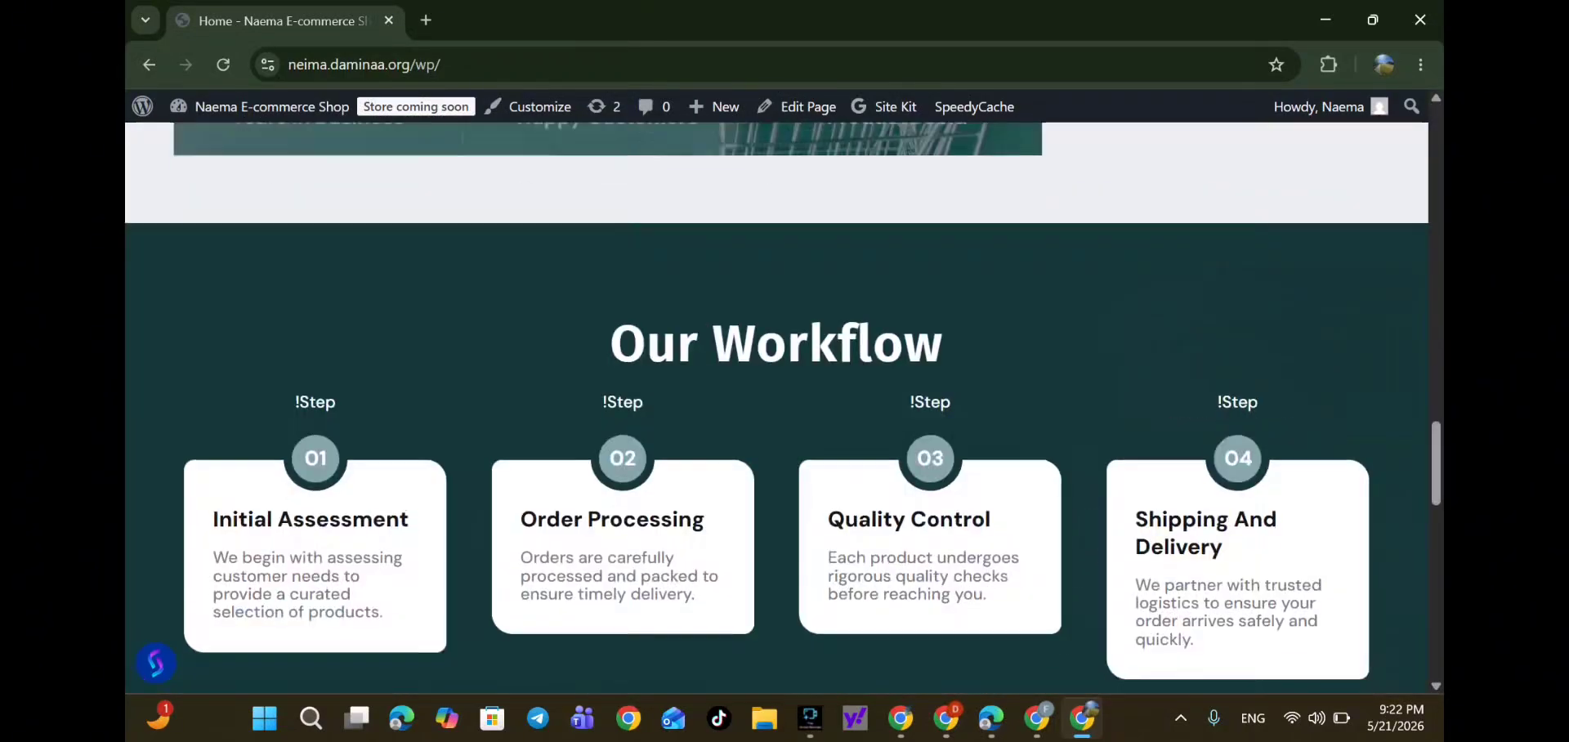
scroll(777, 408, down, 3)
scroll(776, 408, up, 10)
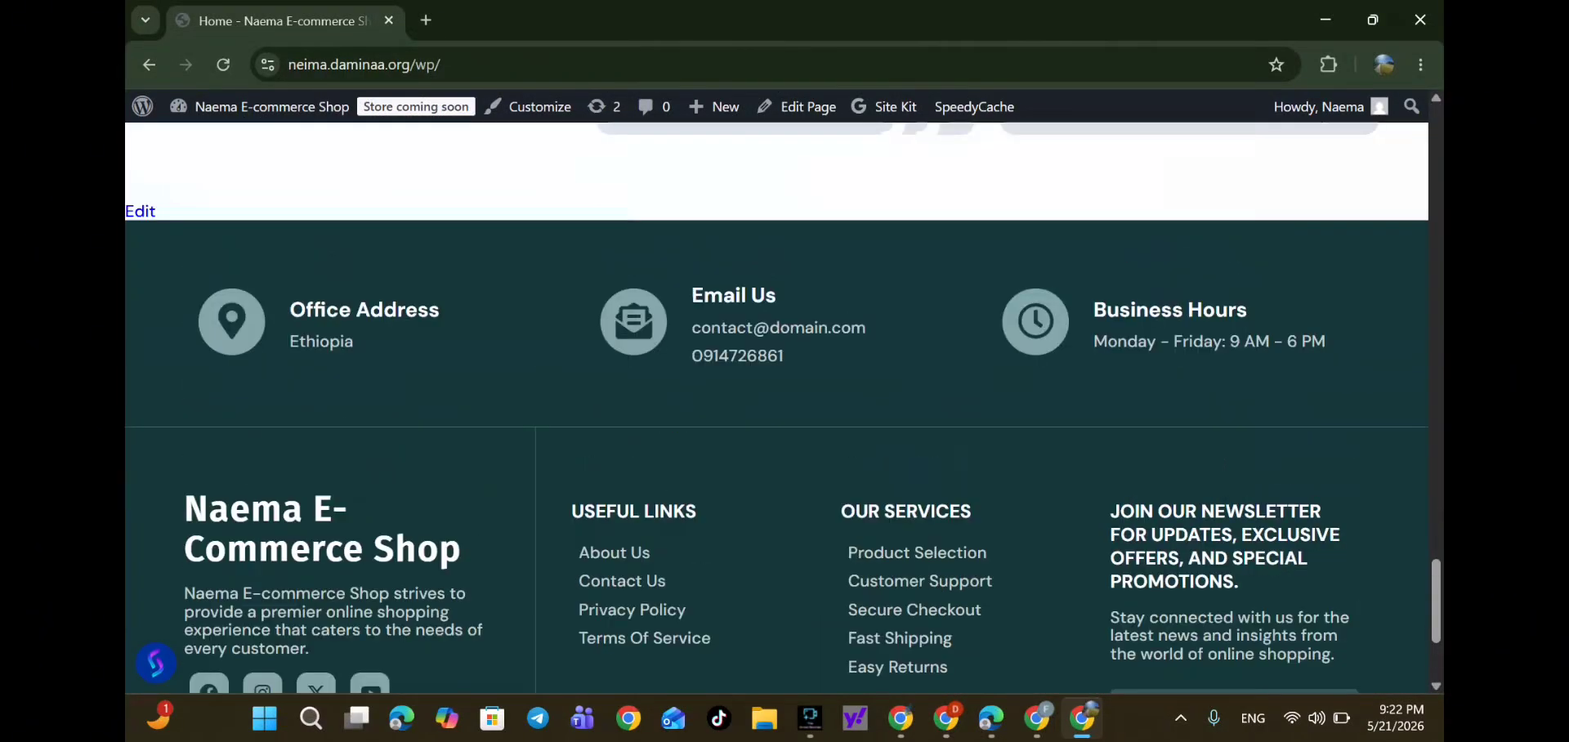
scroll(776, 409, up, 8)
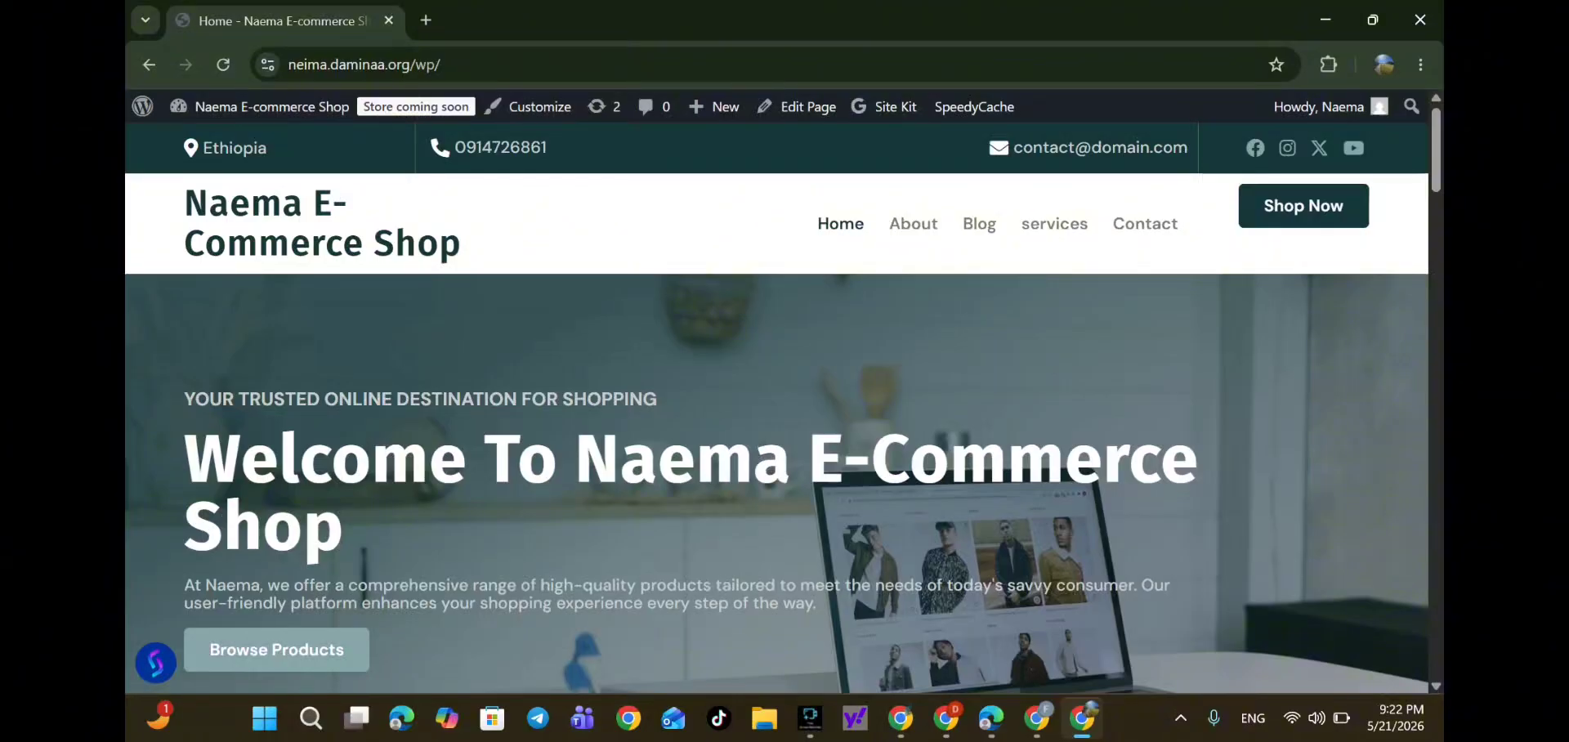
click(148, 65)
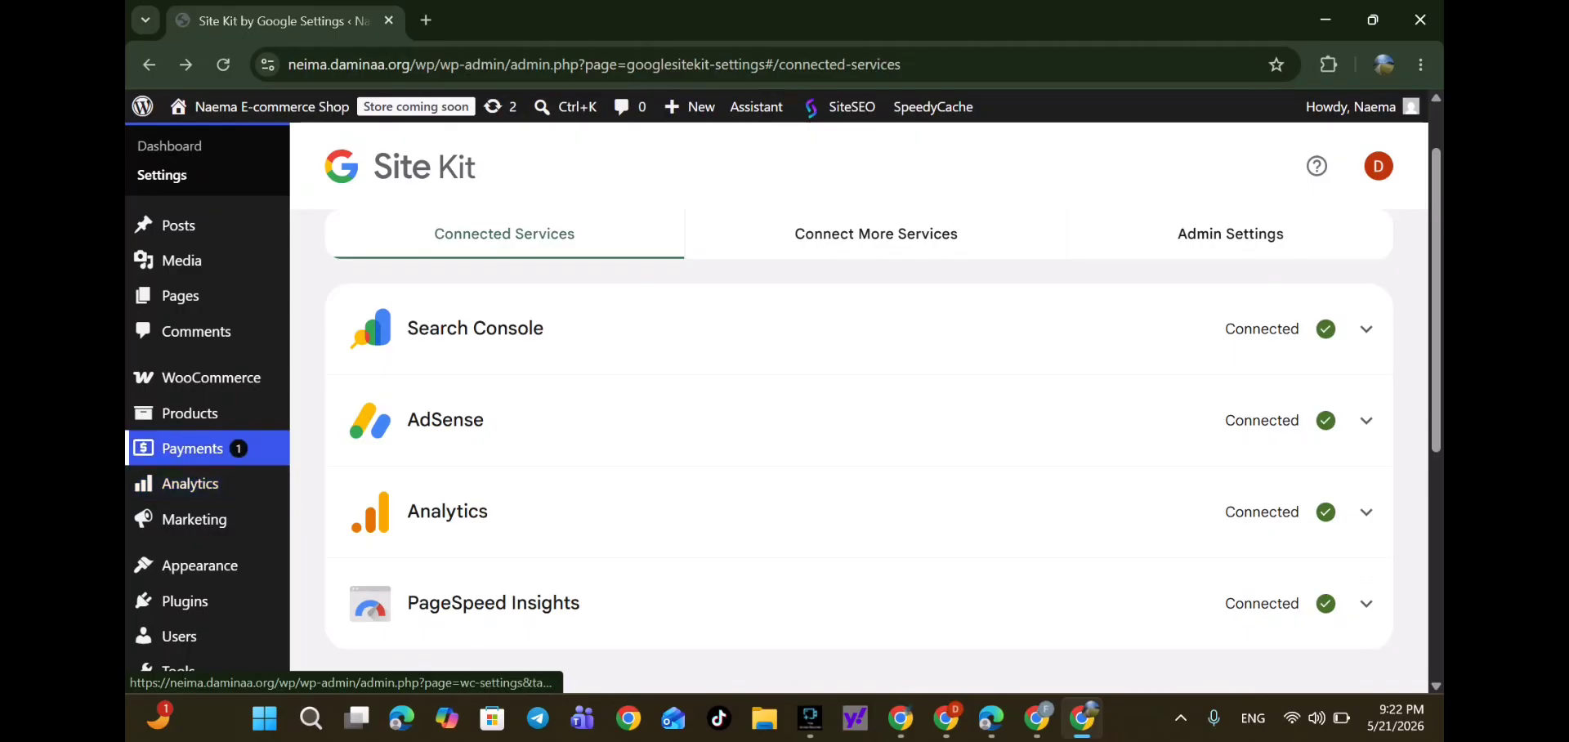
Open WooCommerce settings and look through the Products tab.
click(189, 447)
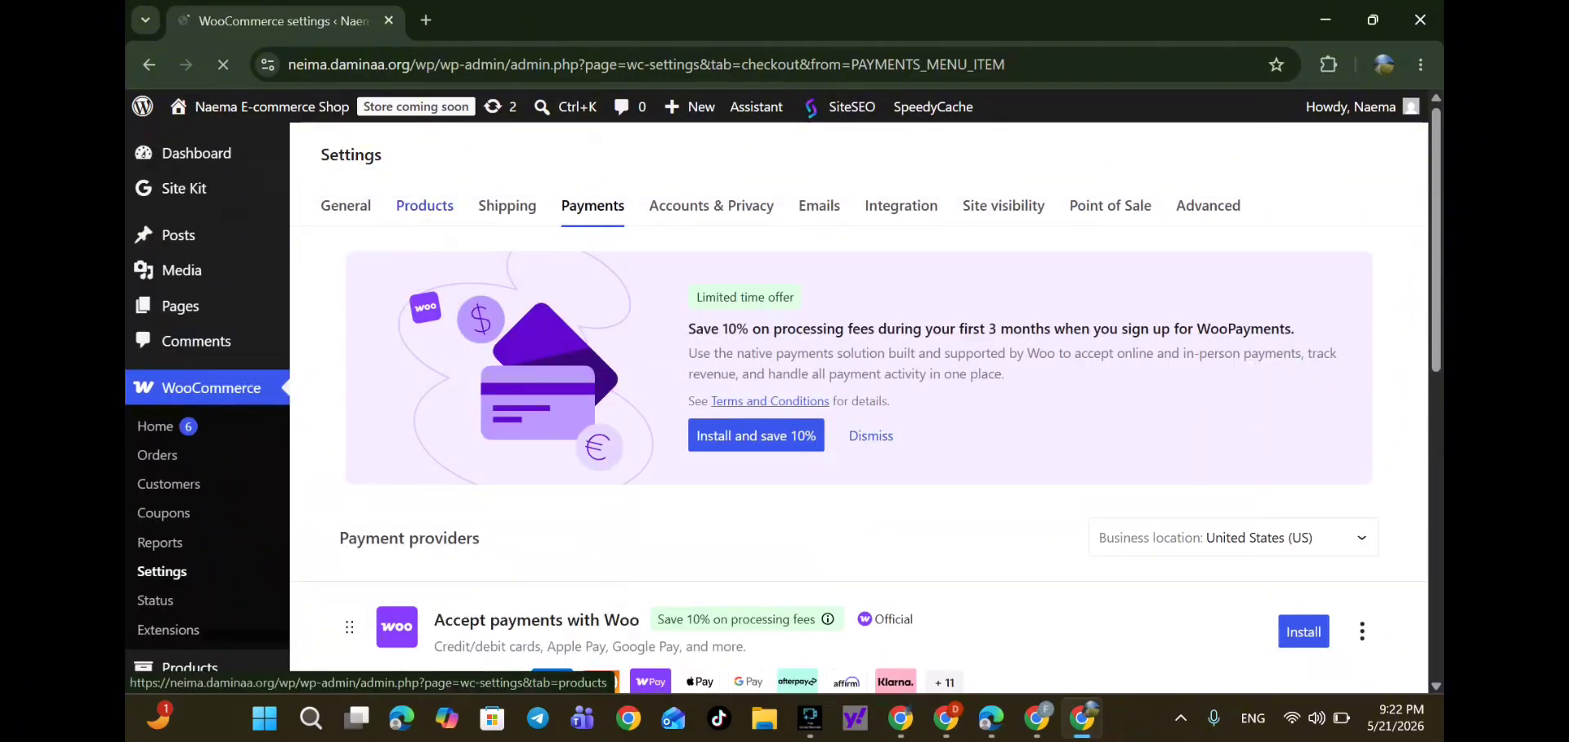
click(425, 205)
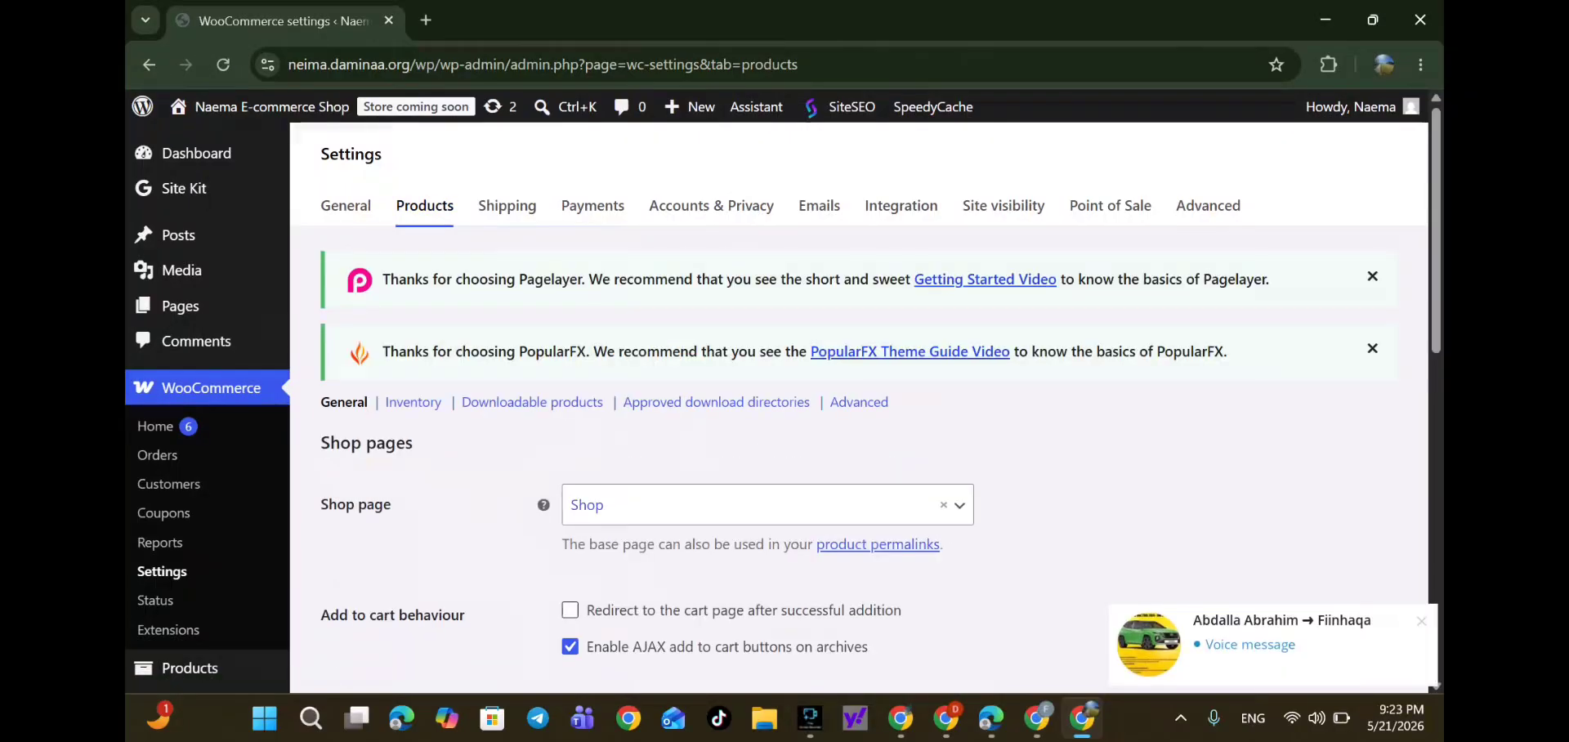
scroll(783, 402, down, 2)
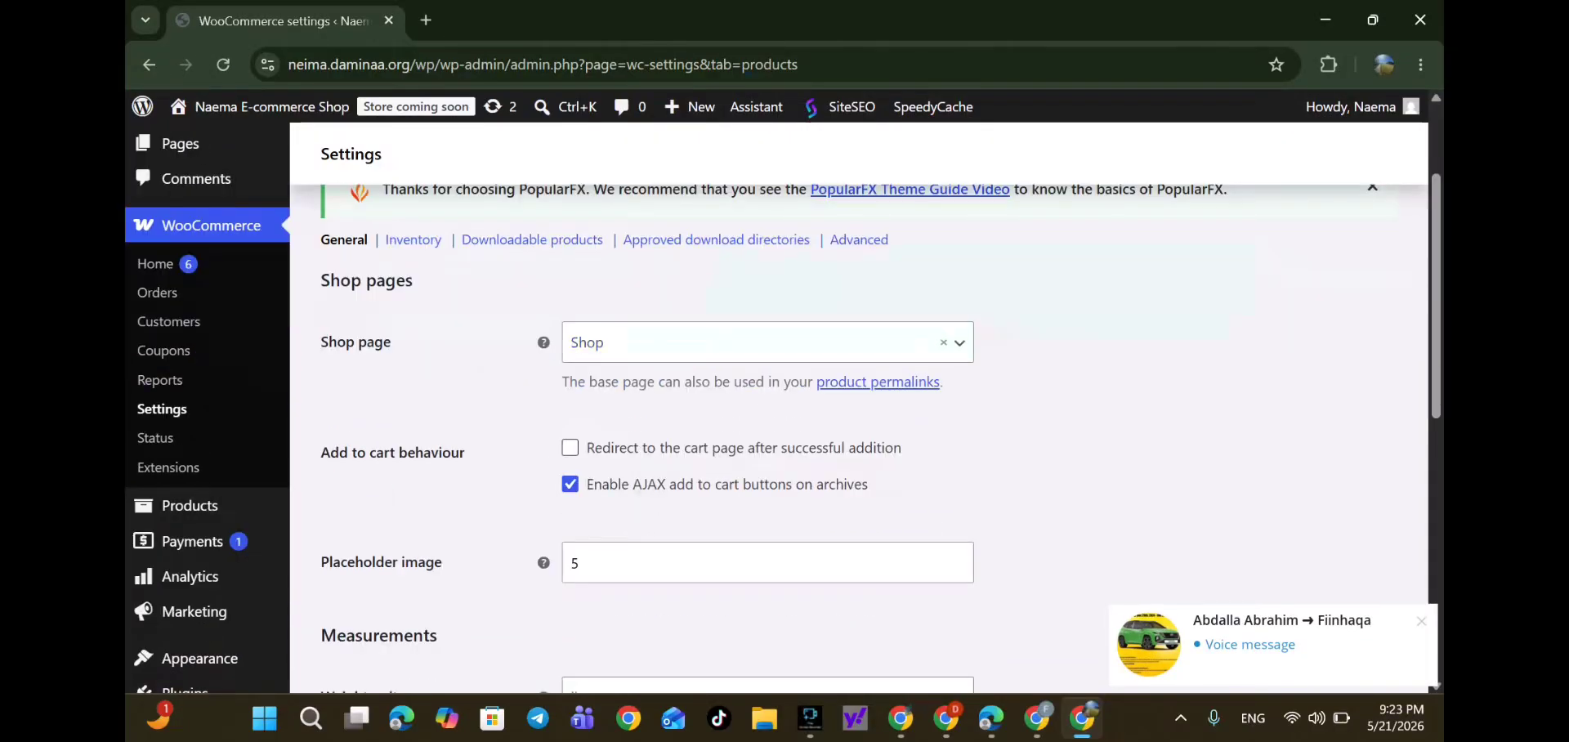
scroll(783, 410, down, 1)
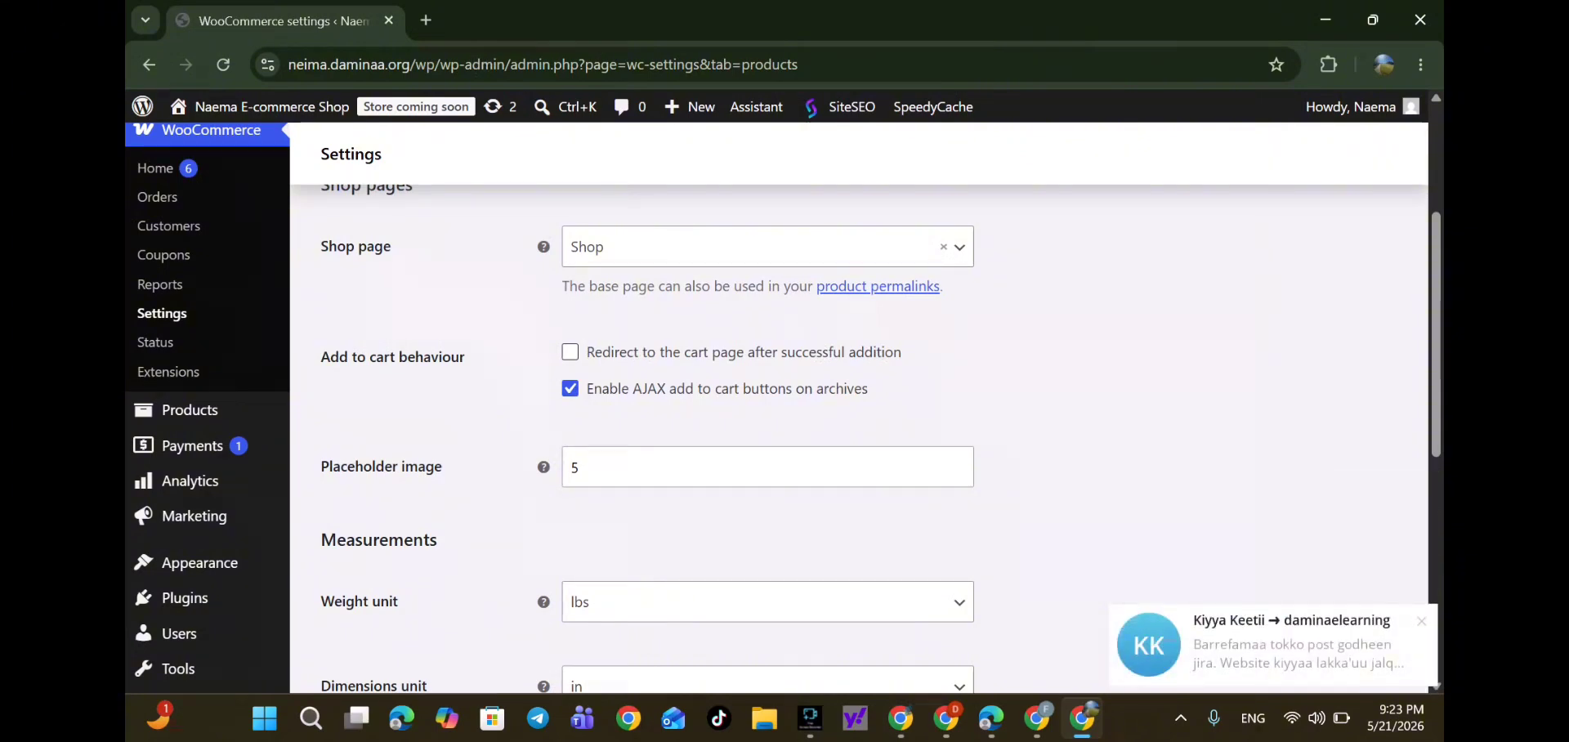
scroll(783, 409, down, 2)
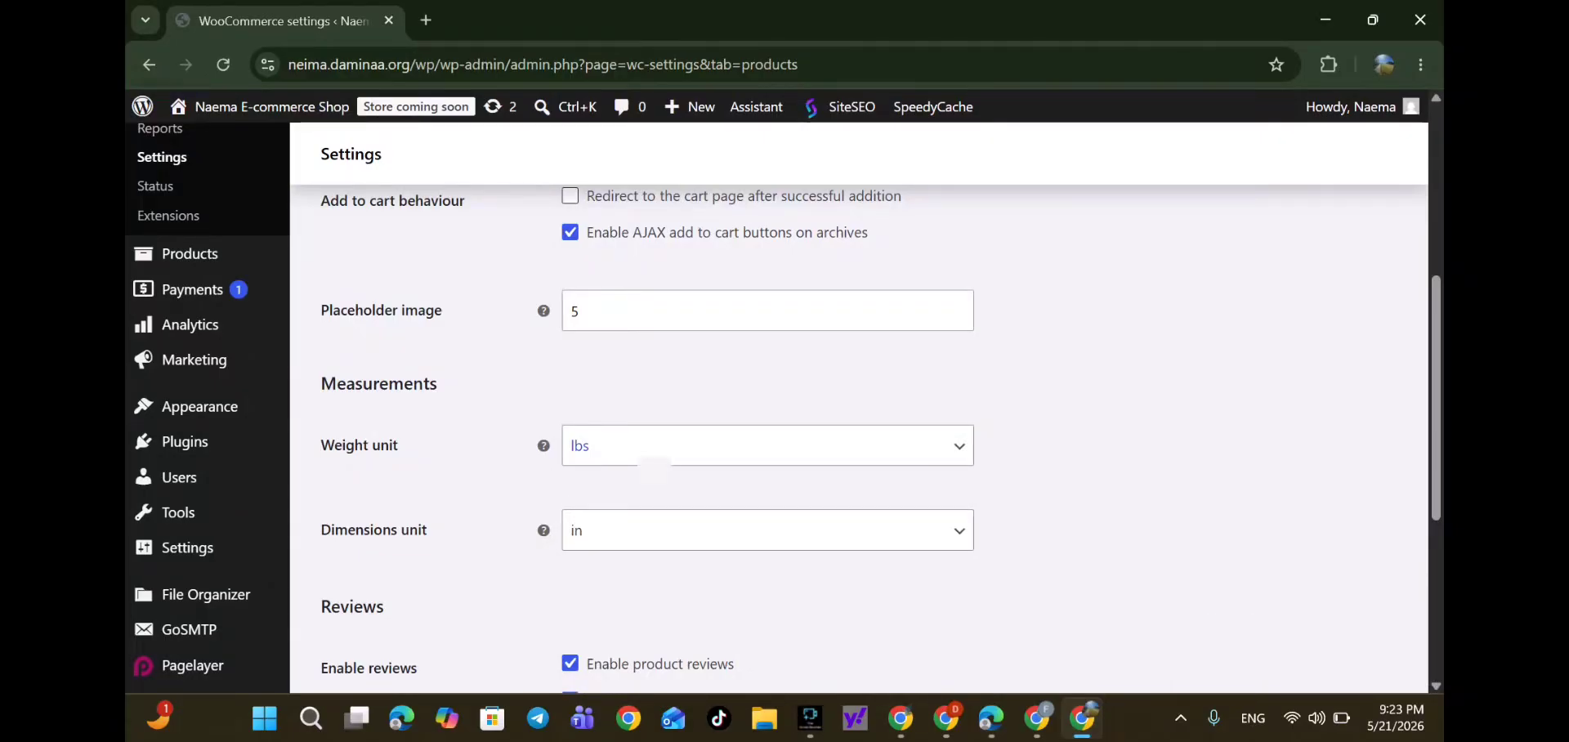
scroll(783, 409, down, 4)
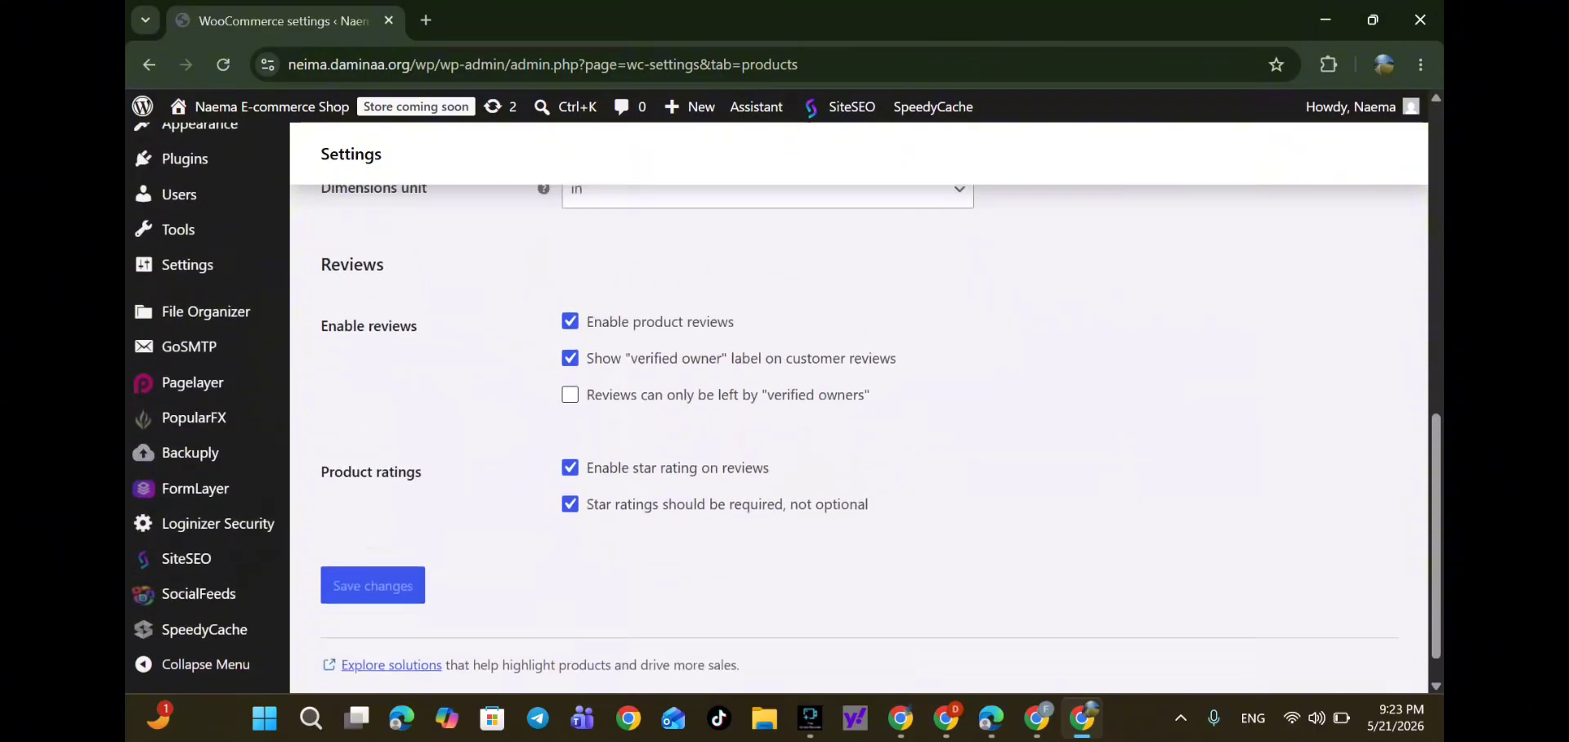
scroll(783, 408, up, 10)
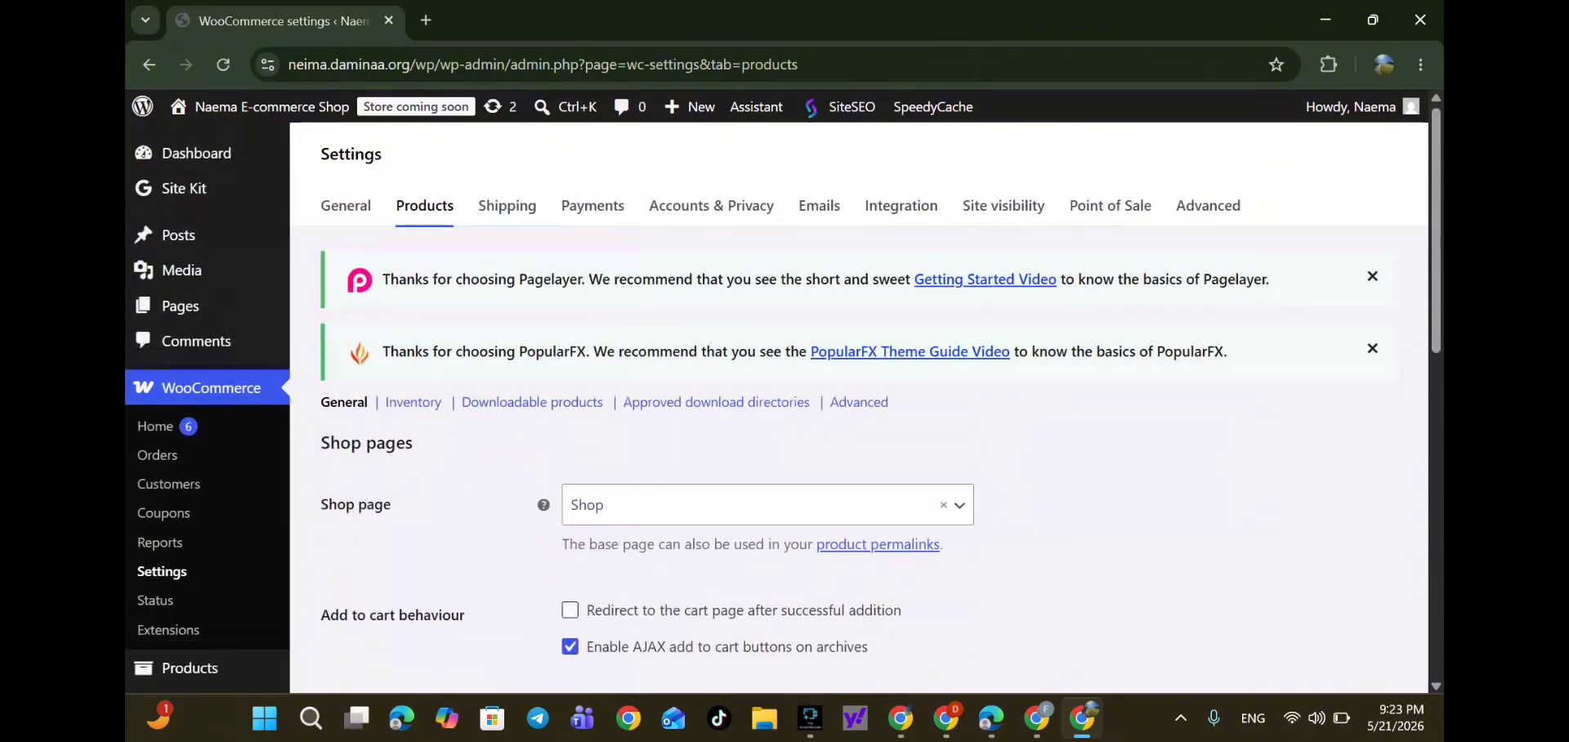
Dismiss the PopularFX and Pagelayer notices and return to the Payments tab.
click(1373, 349)
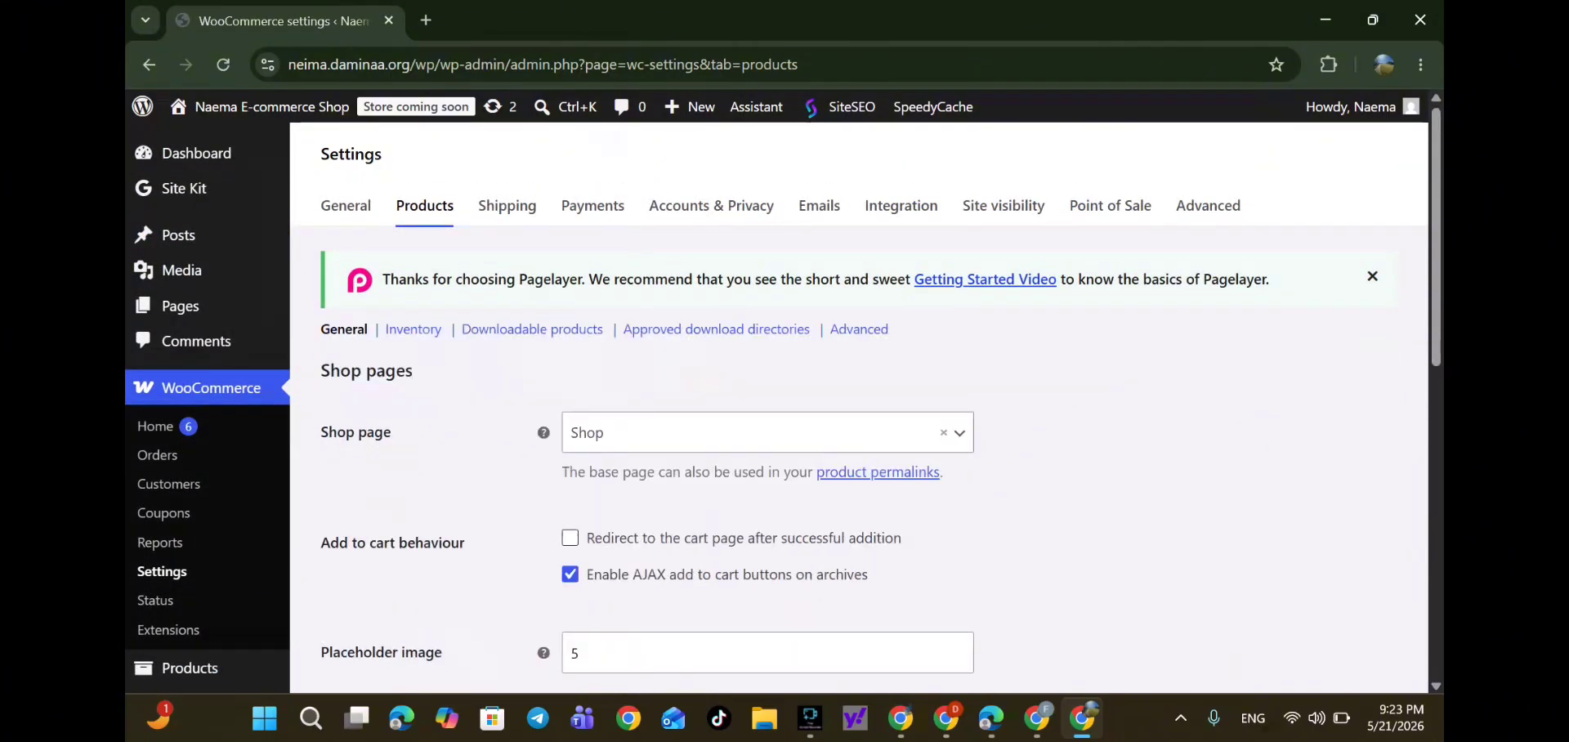
click(1372, 276)
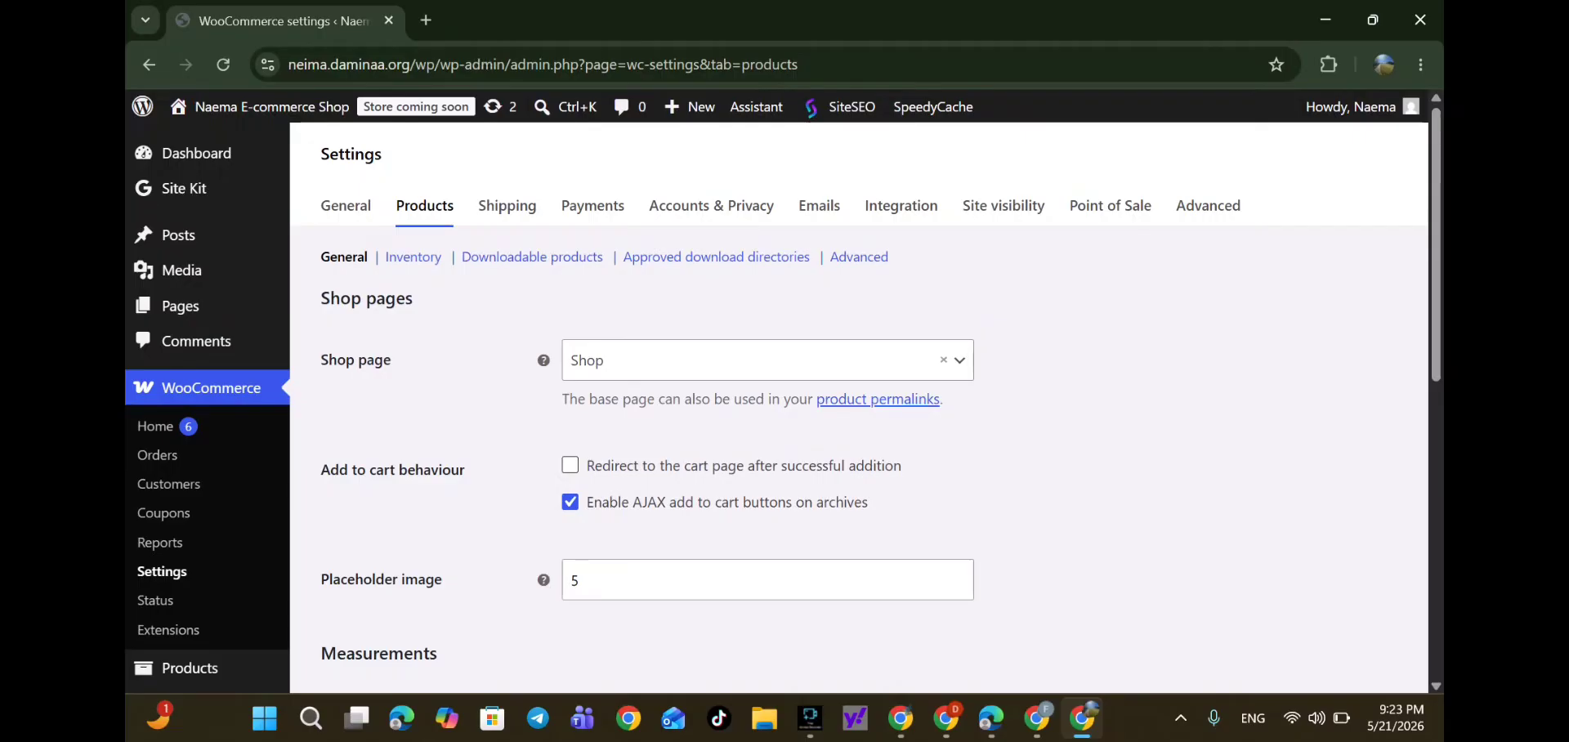
click(593, 206)
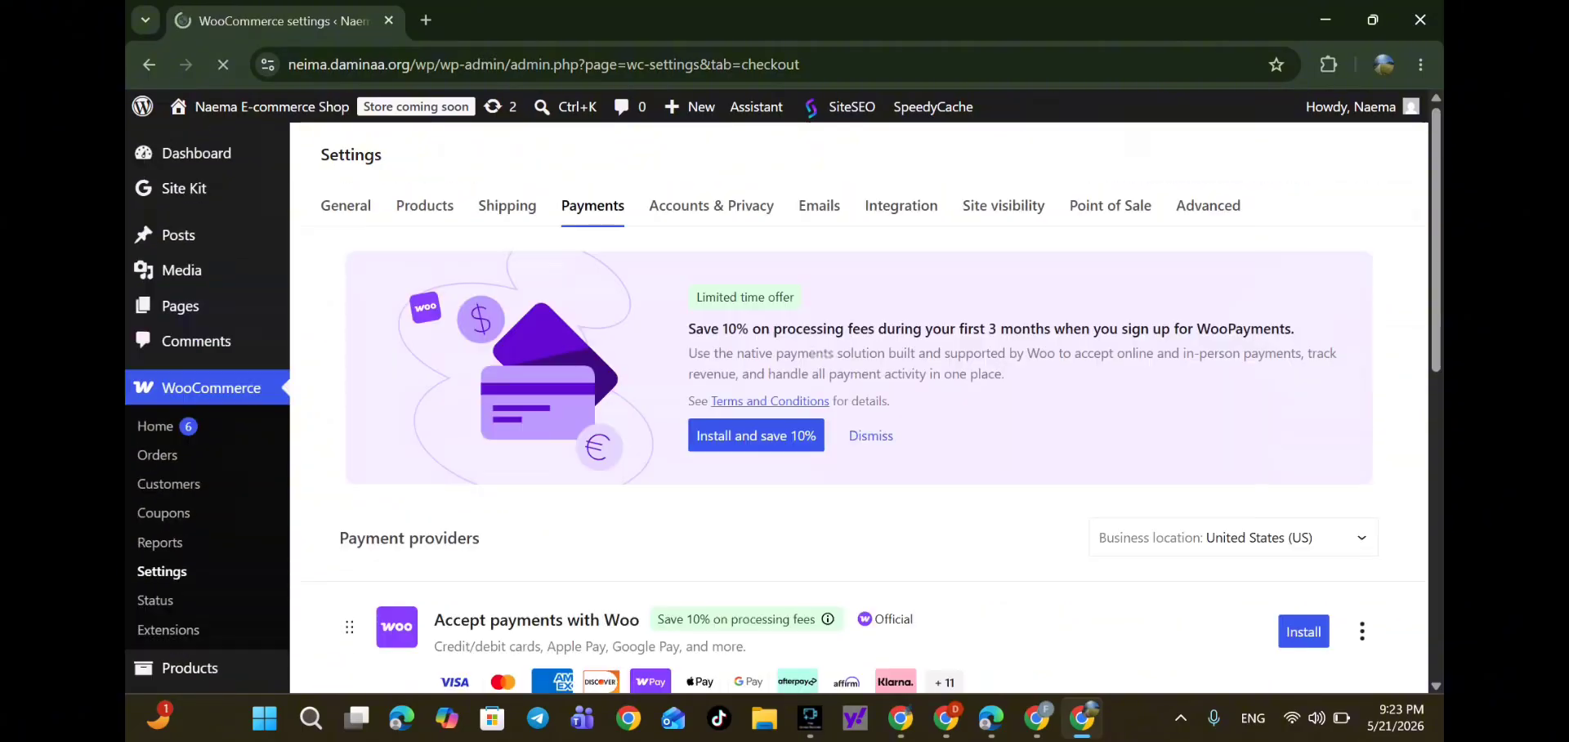
Under Take offline payments, enable Direct bank transfer and open its Manage settings.
scroll(858, 408, down, 3)
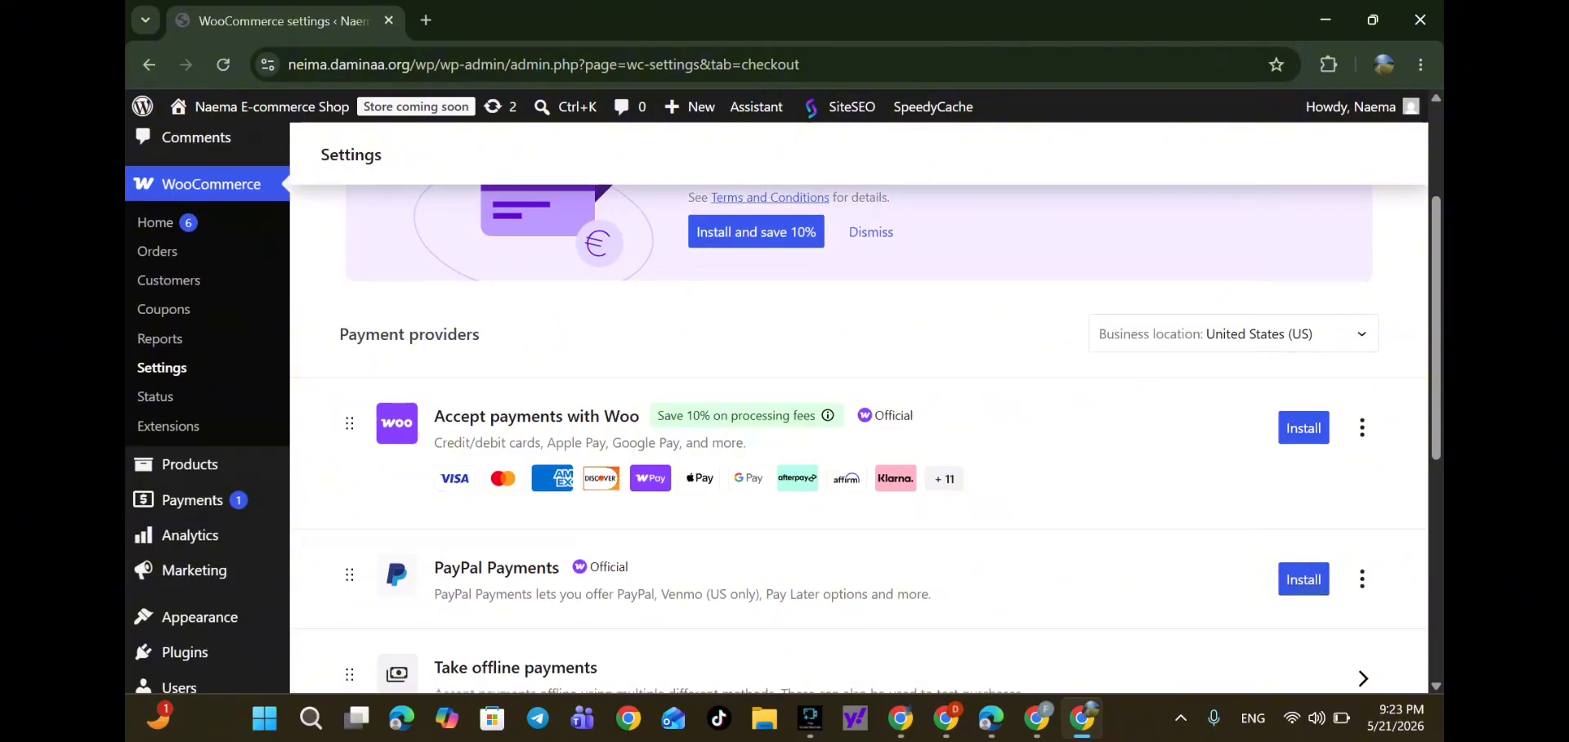
scroll(858, 409, down, 3)
scroll(858, 449, down, 1)
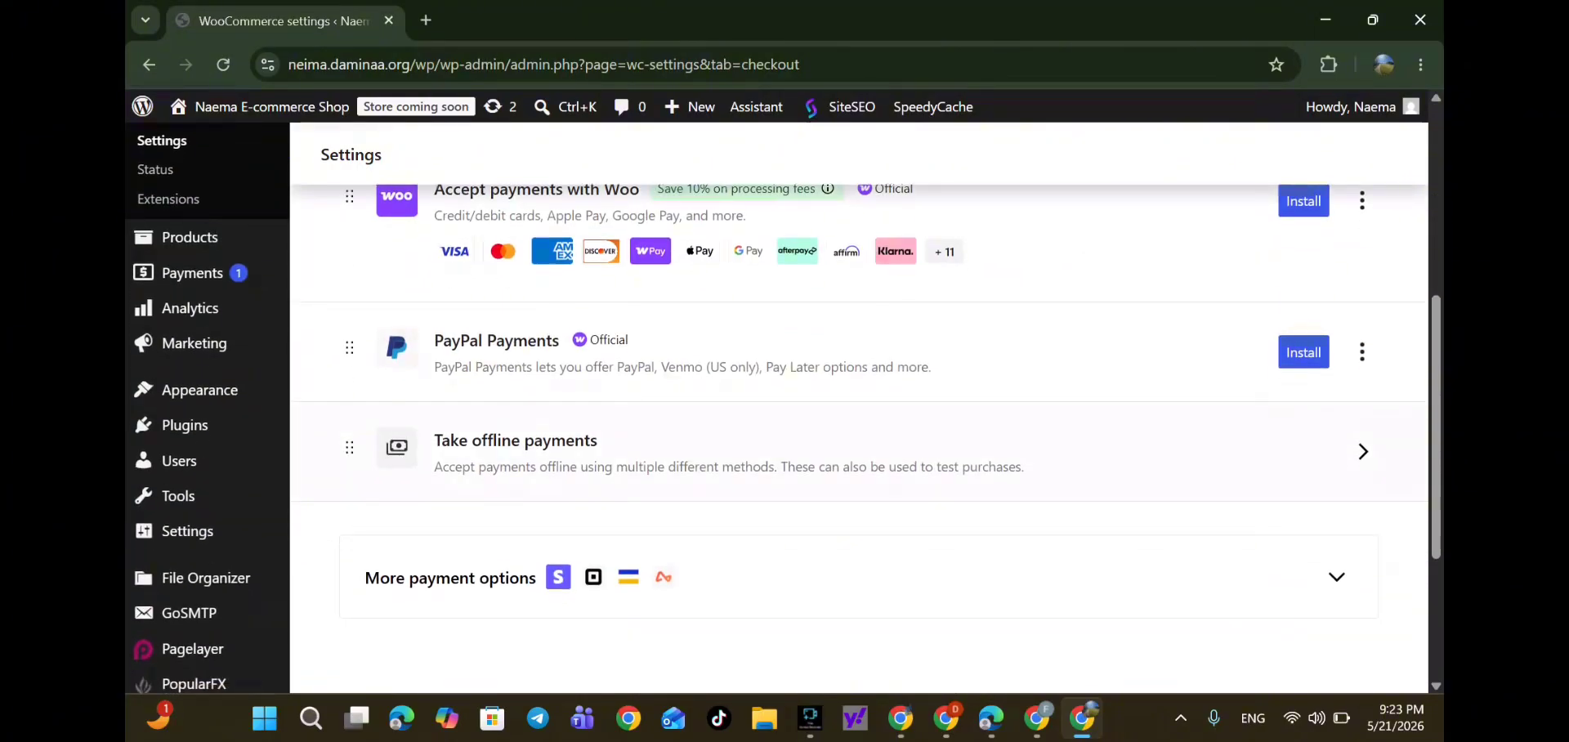
click(817, 451)
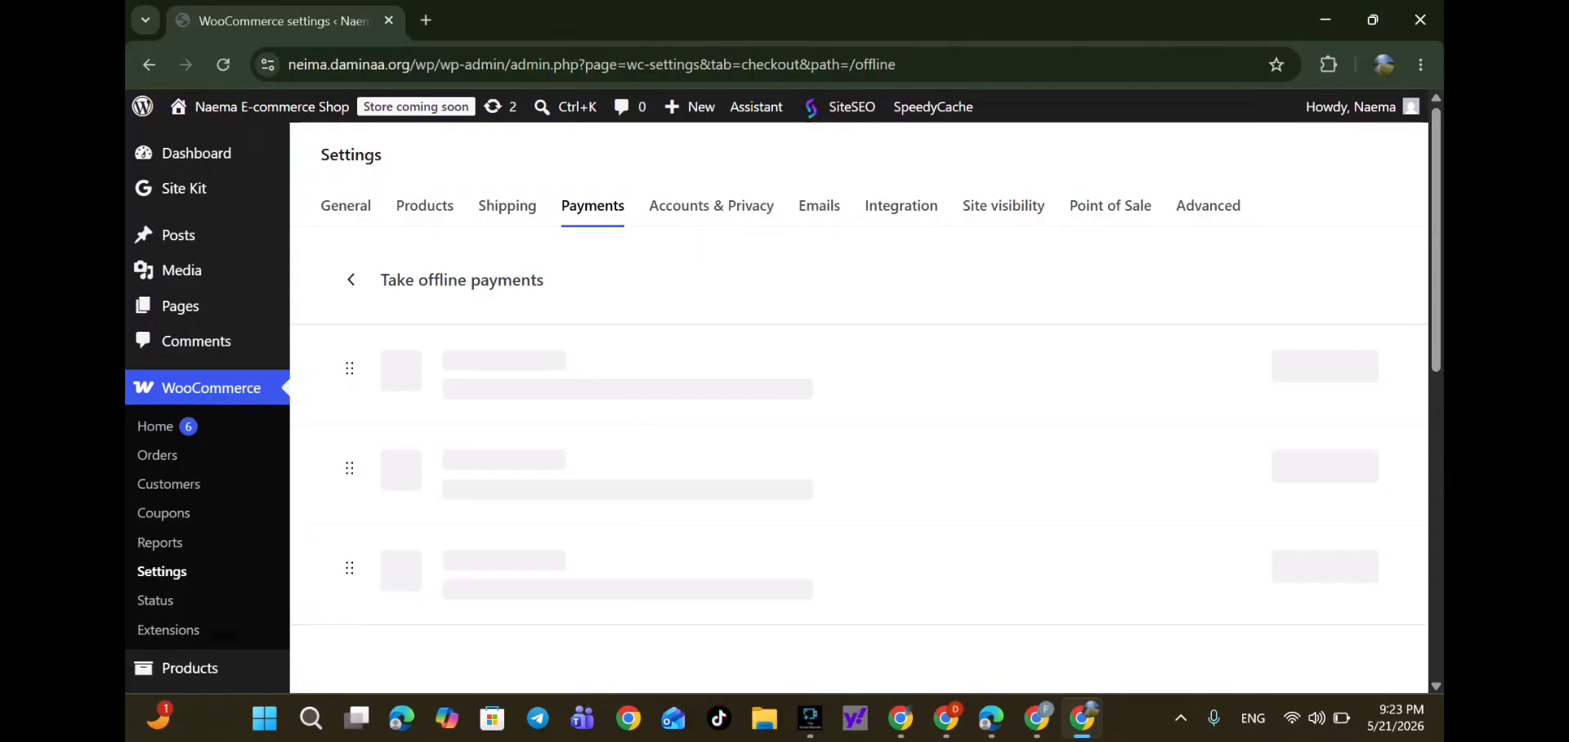
scroll(858, 408, down, 1)
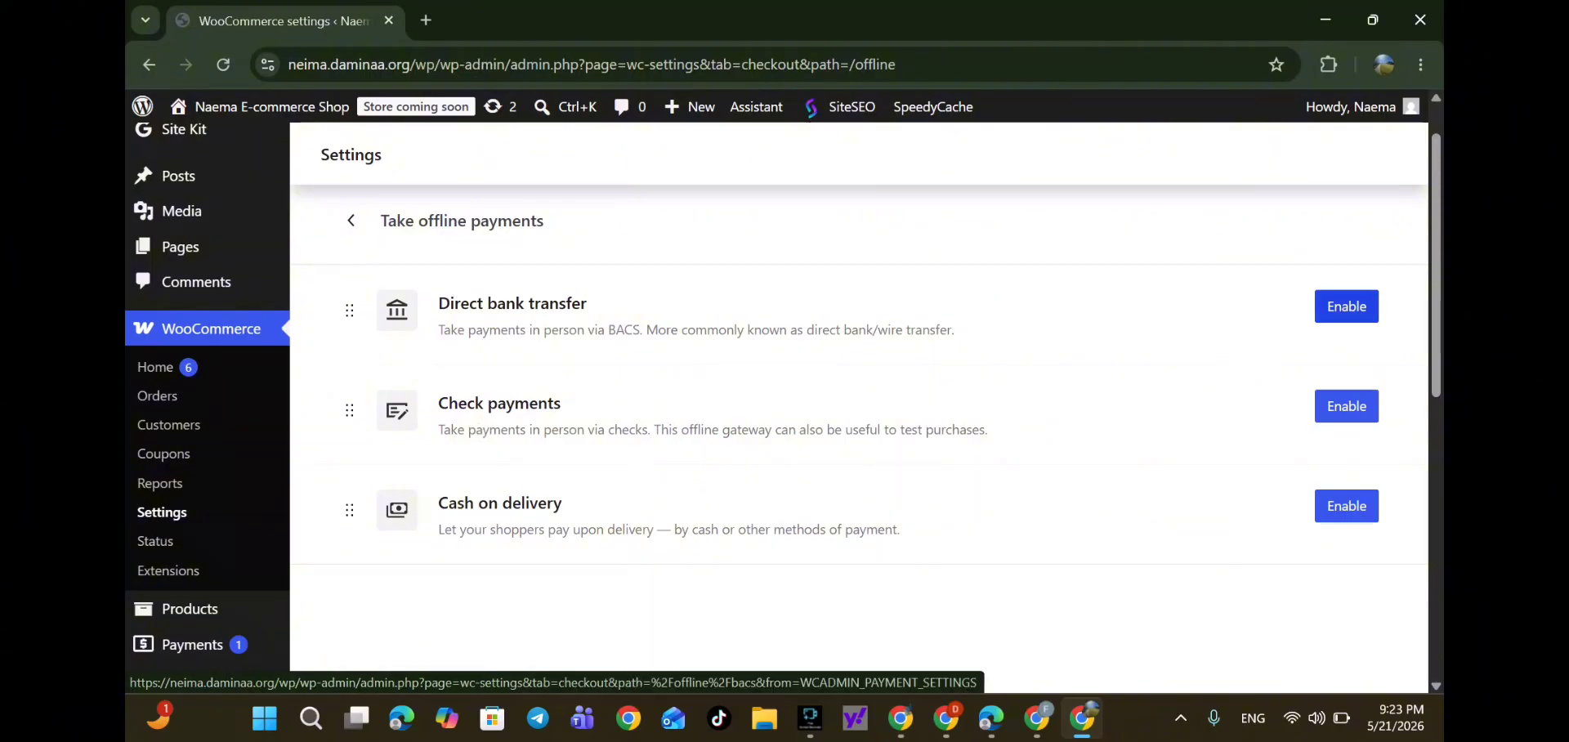
click(1347, 307)
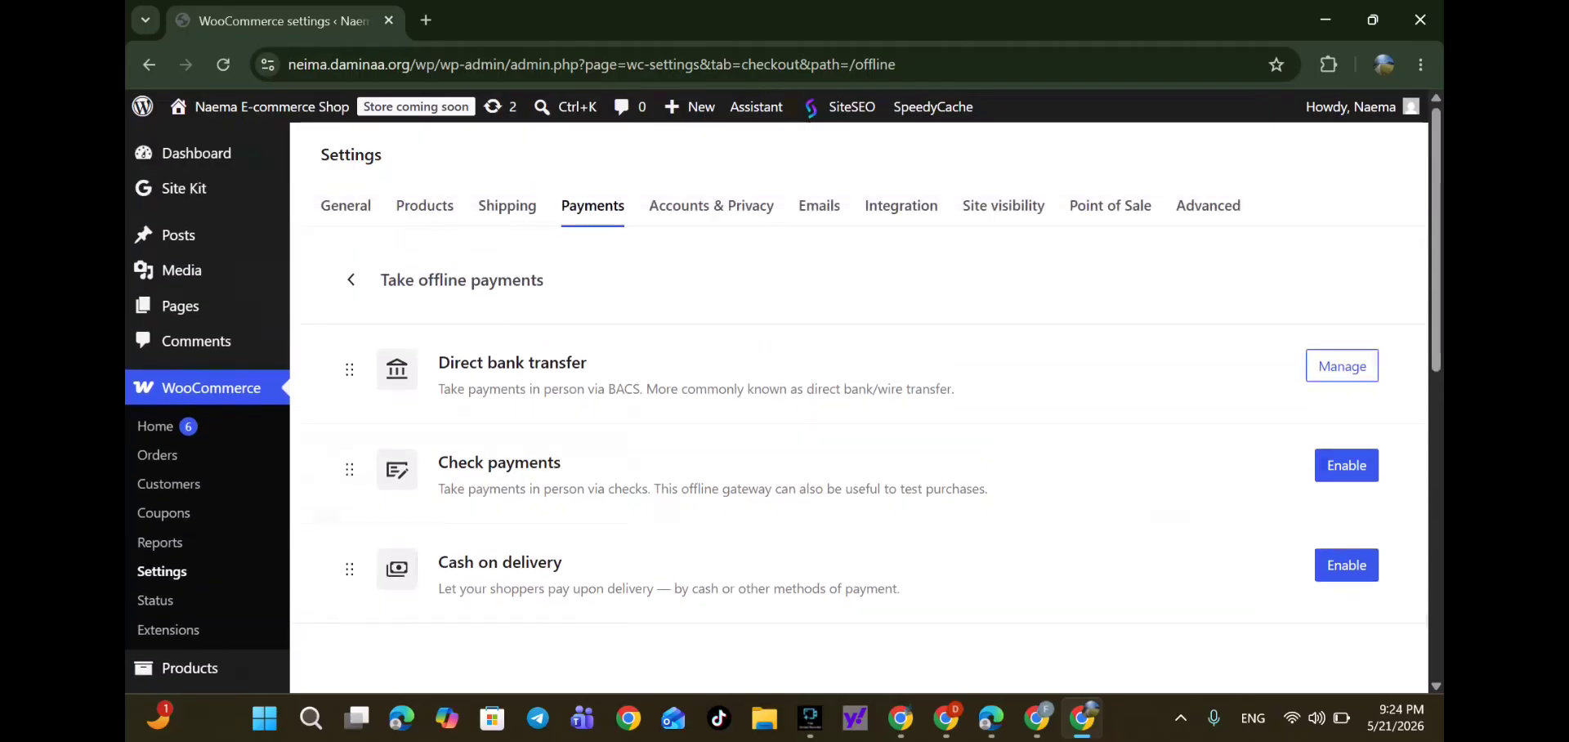
click(1342, 365)
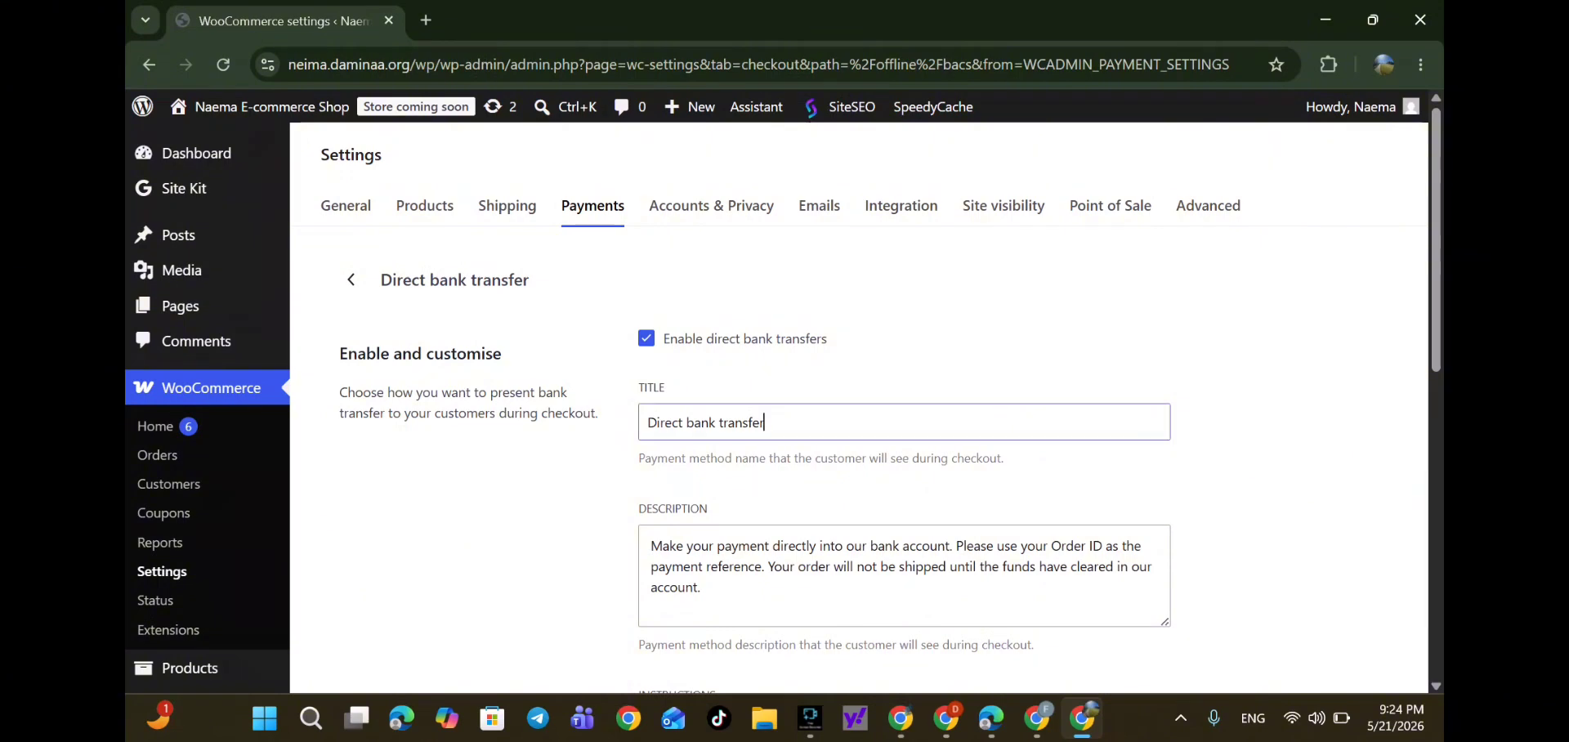
Scroll from the Title field down to Account details and start a new bank account entry.
click(777, 422)
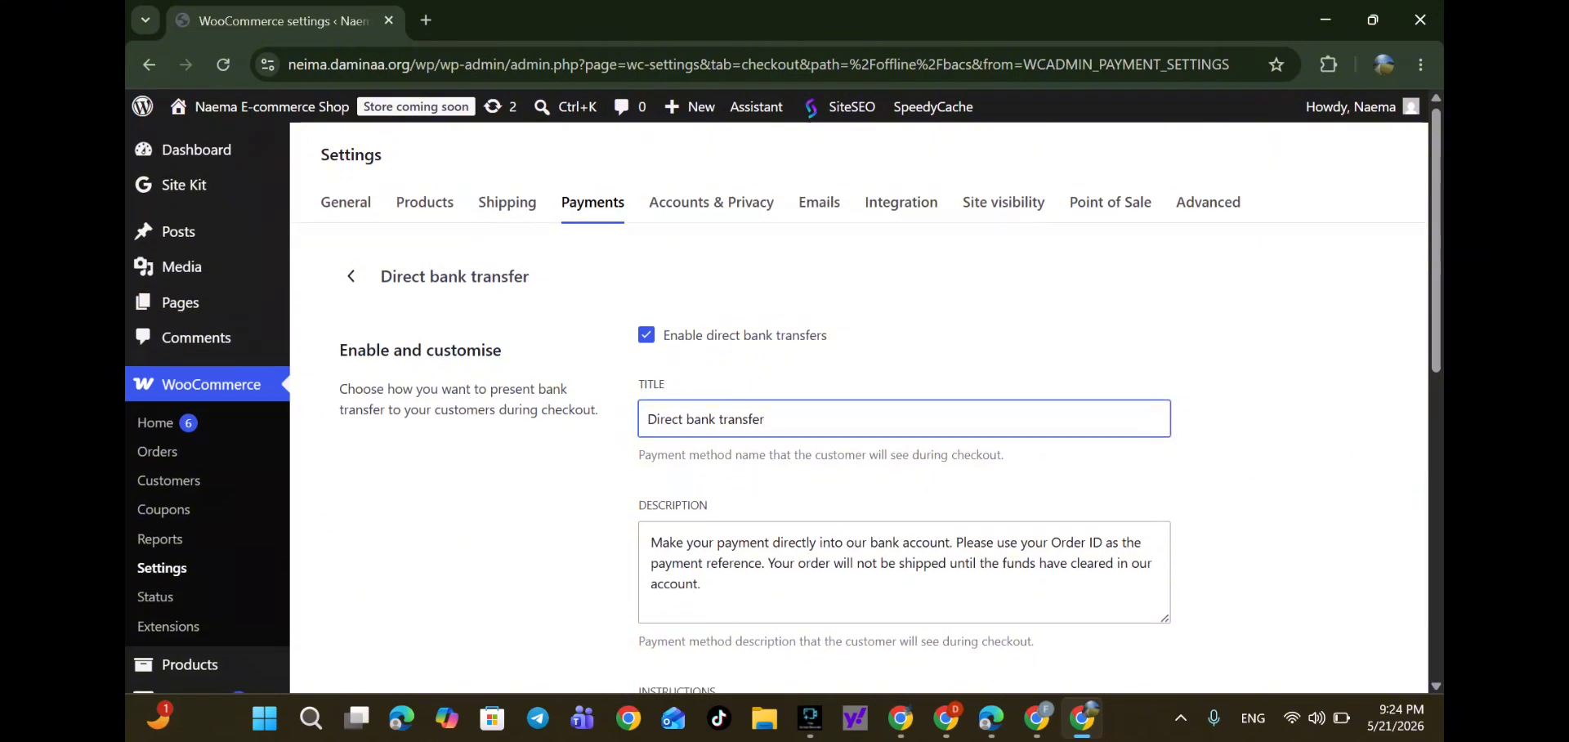
scroll(858, 409, down, 2)
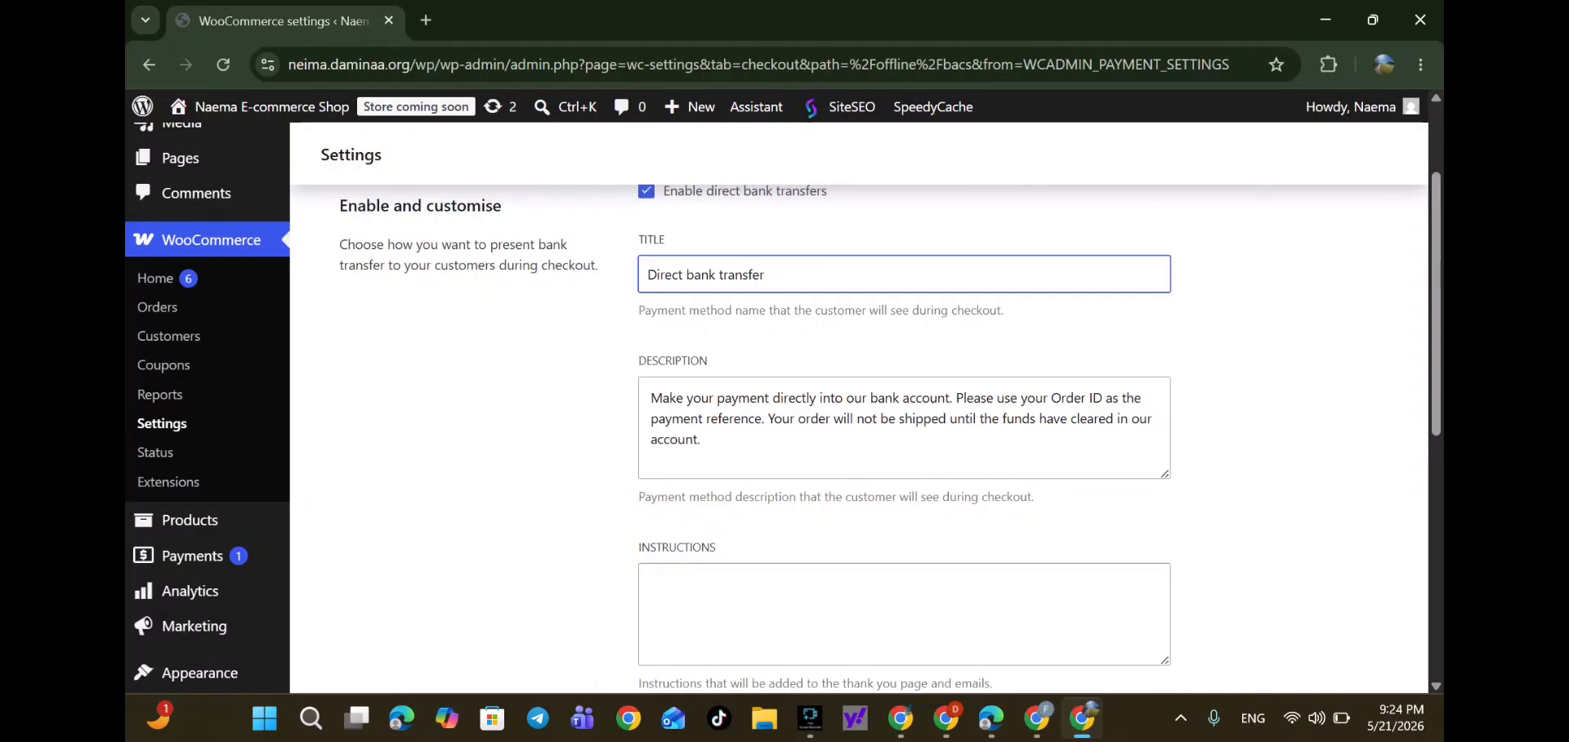
scroll(858, 408, down, 1)
scroll(858, 408, up, 1)
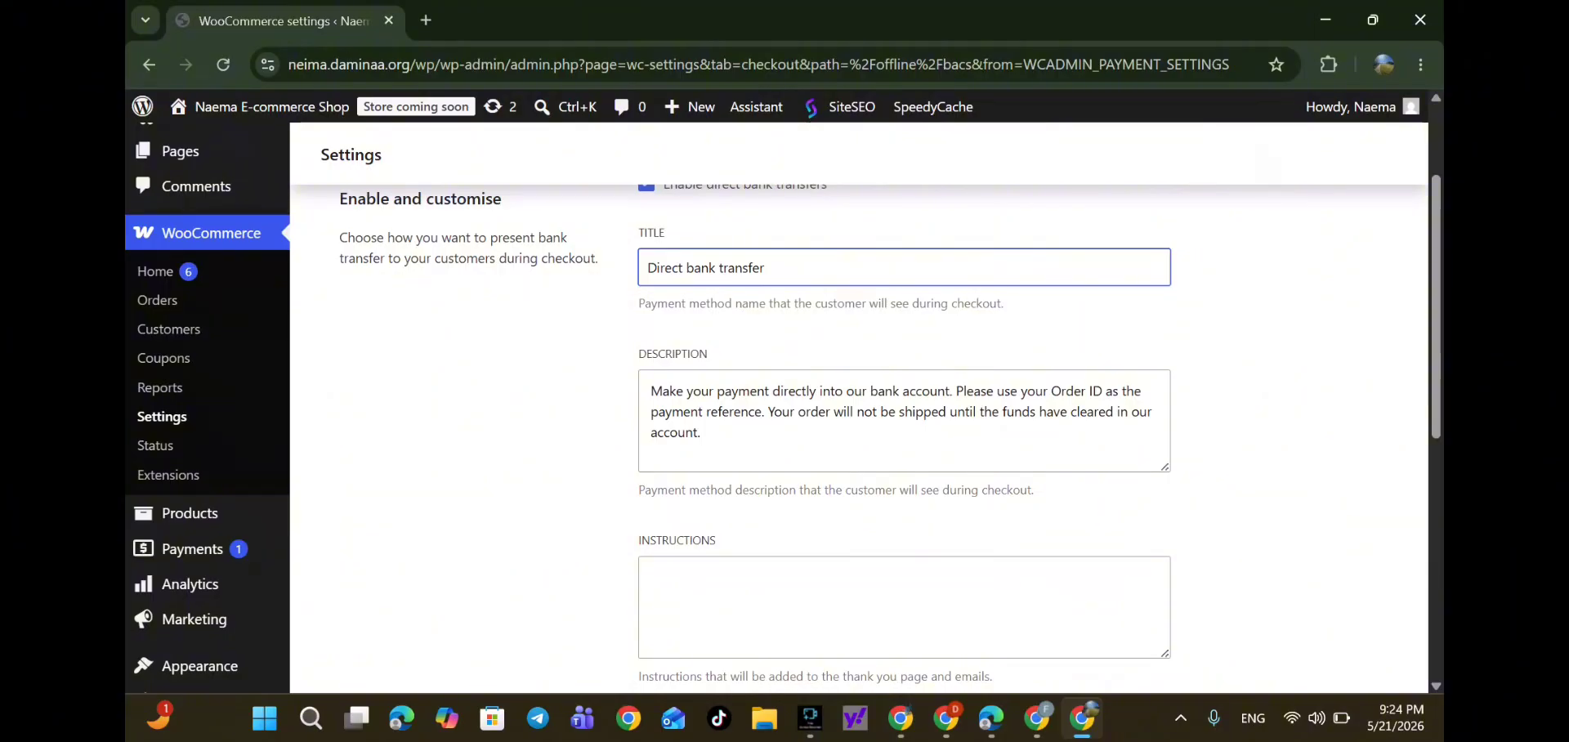
scroll(858, 408, down, 3)
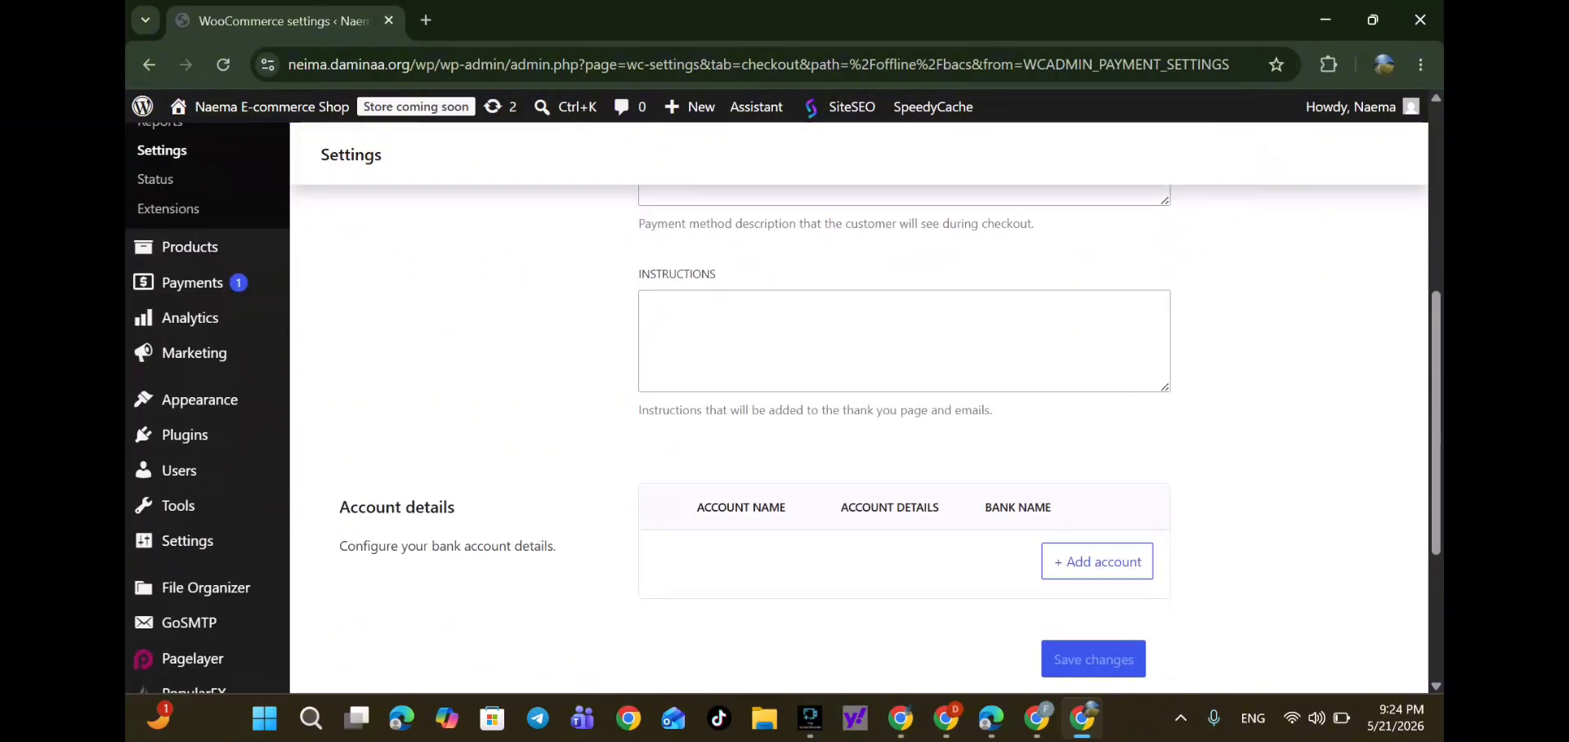
scroll(858, 409, down, 1)
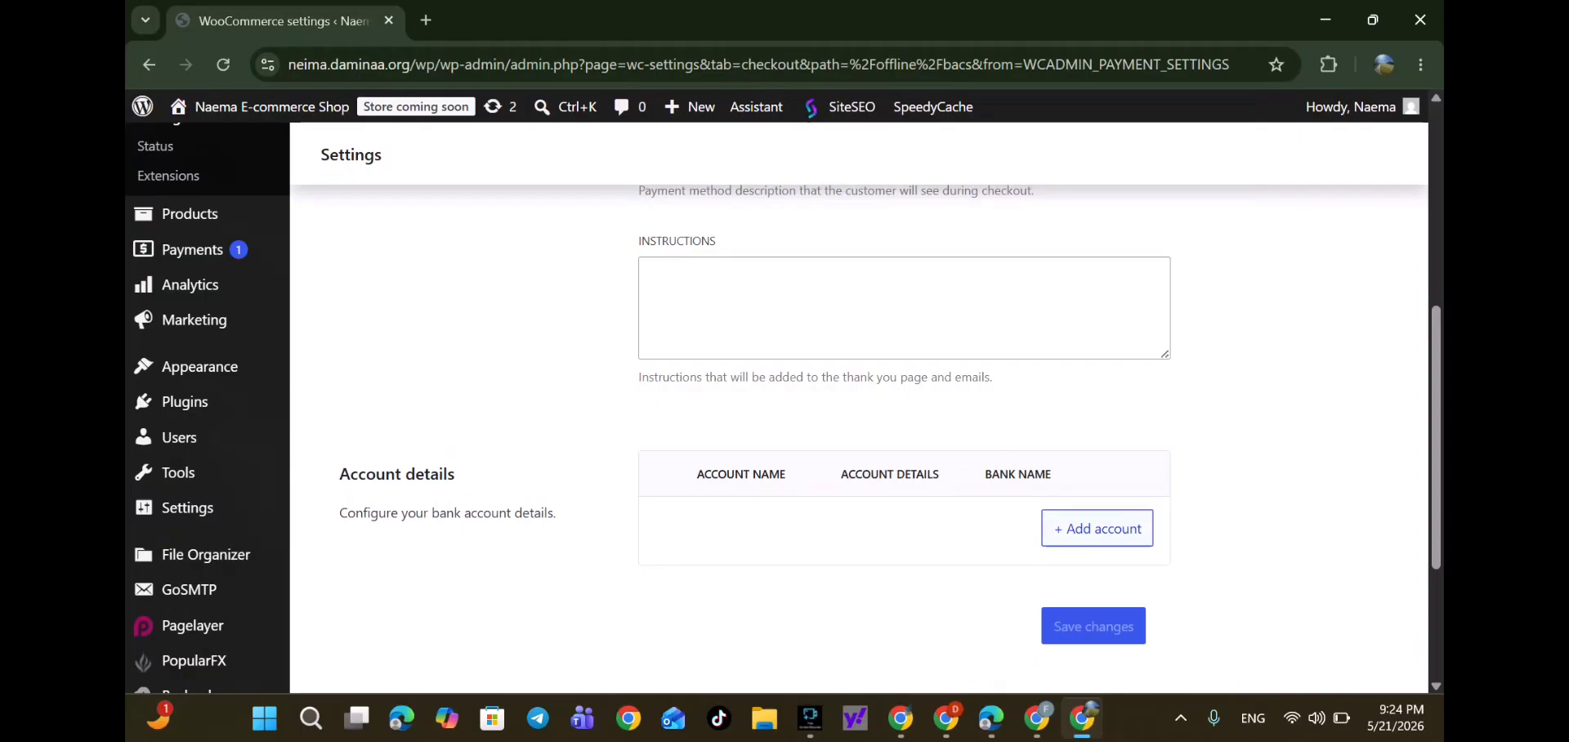
scroll(858, 408, down, 1)
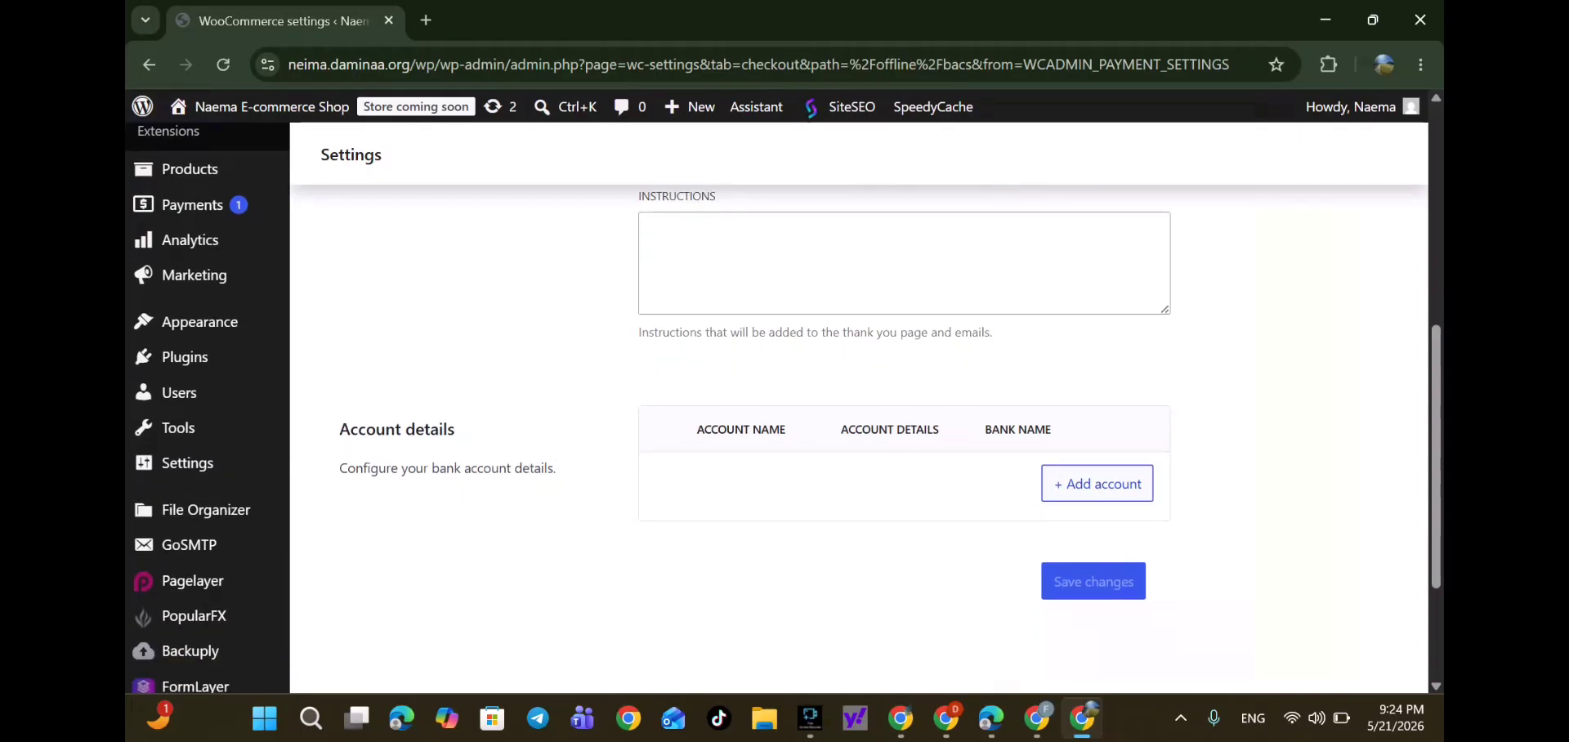
click(1097, 484)
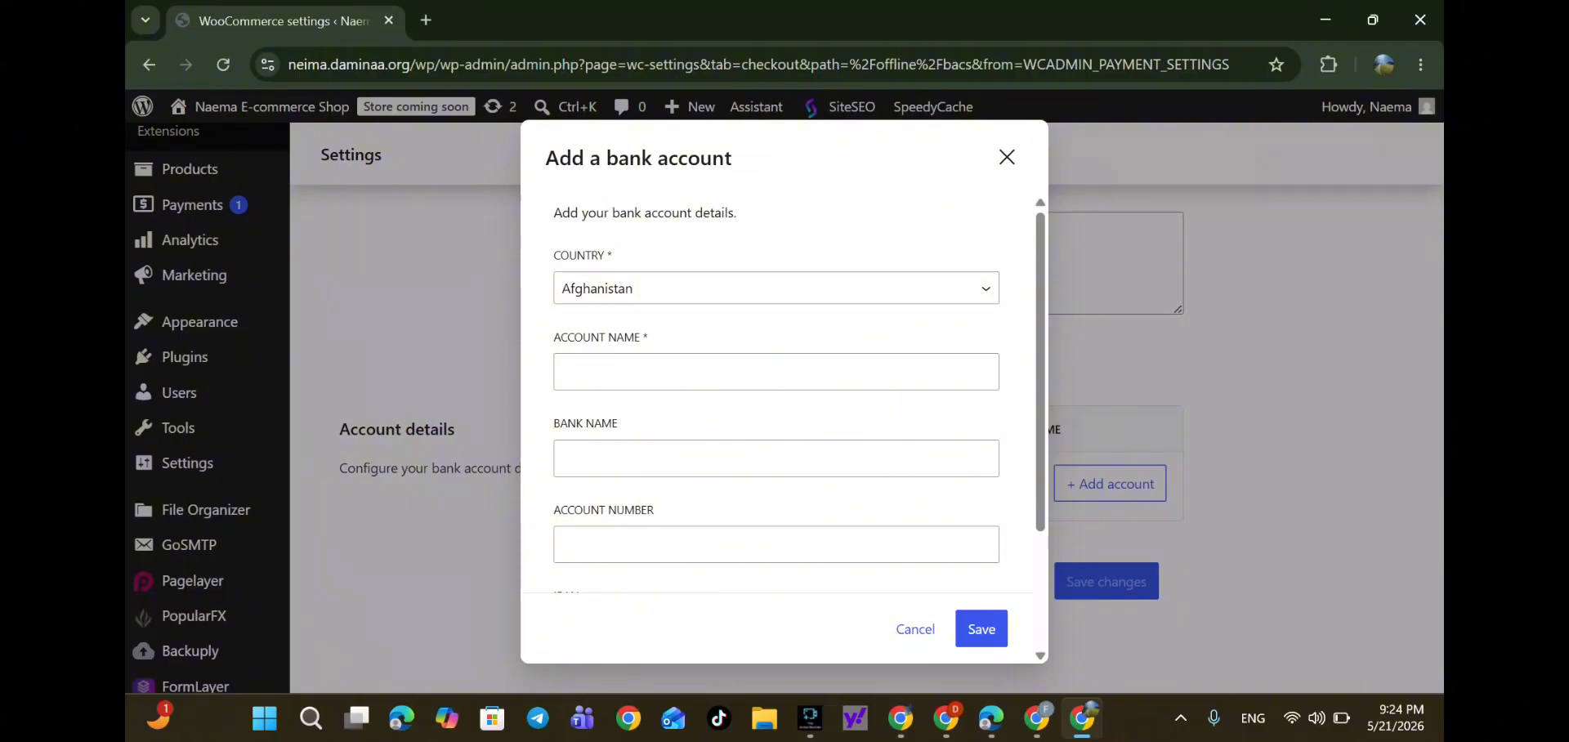
Set the bank account's country to Ethiopia.
click(776, 289)
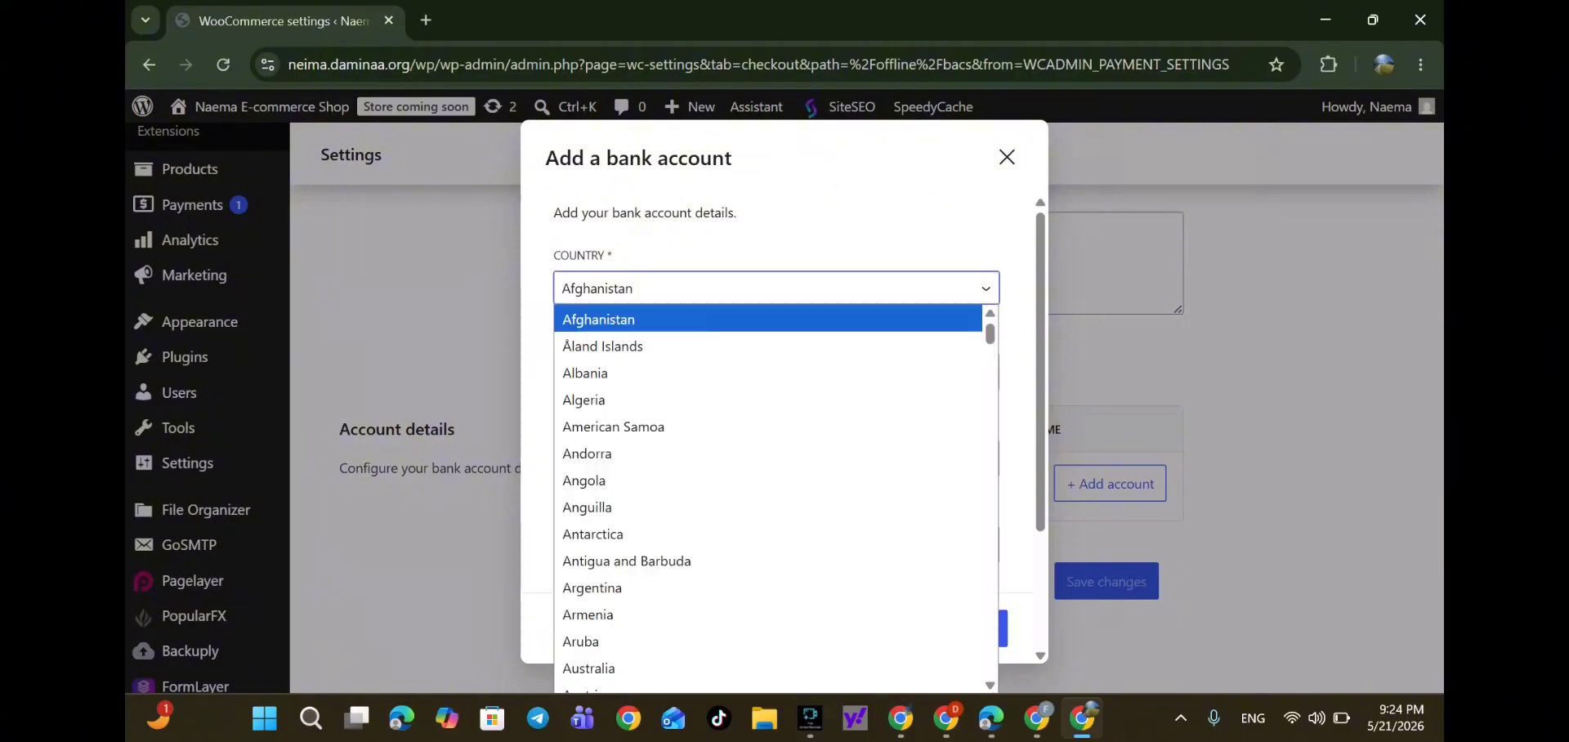
scroll(768, 498, down, 5)
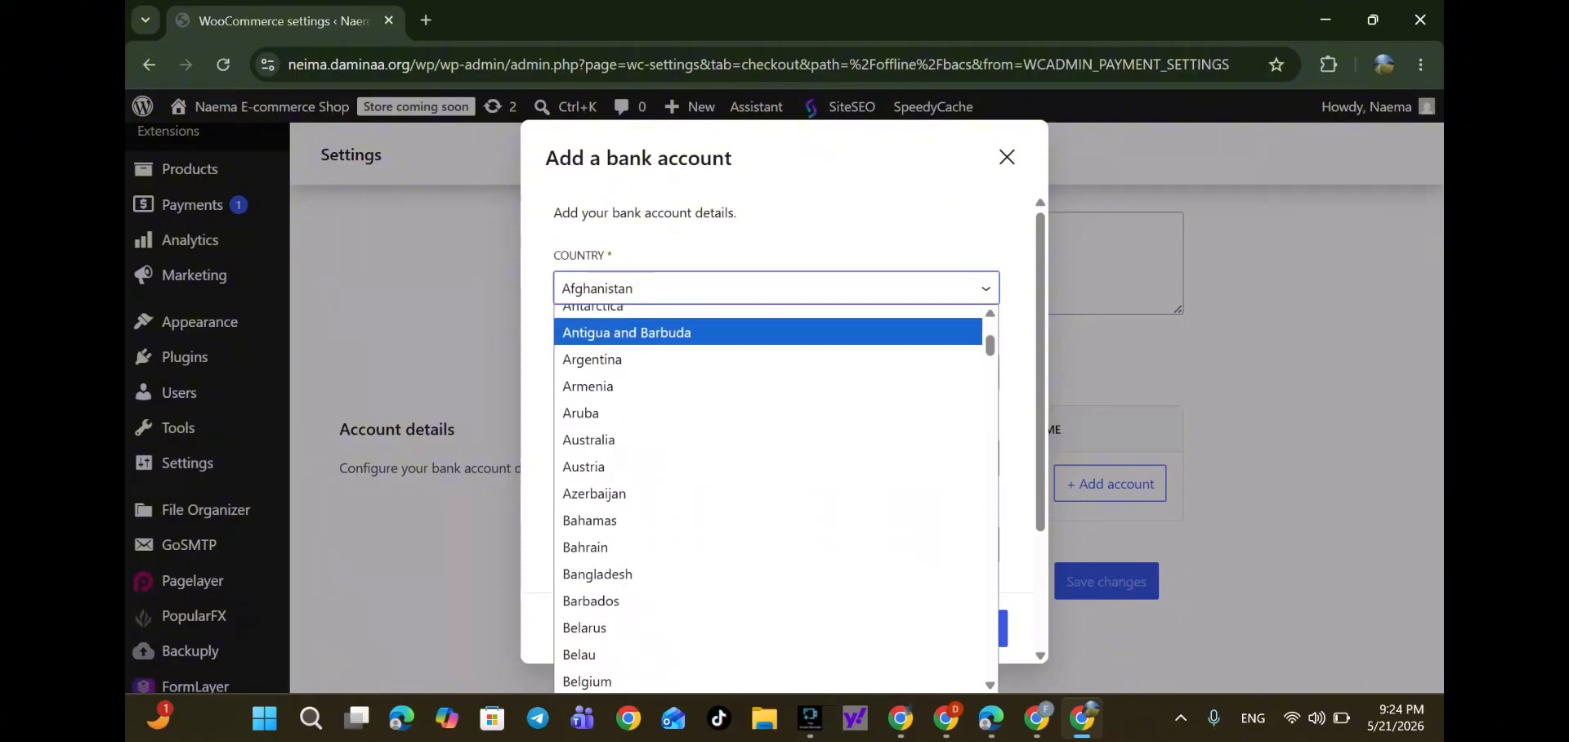
scroll(768, 498, down, 8)
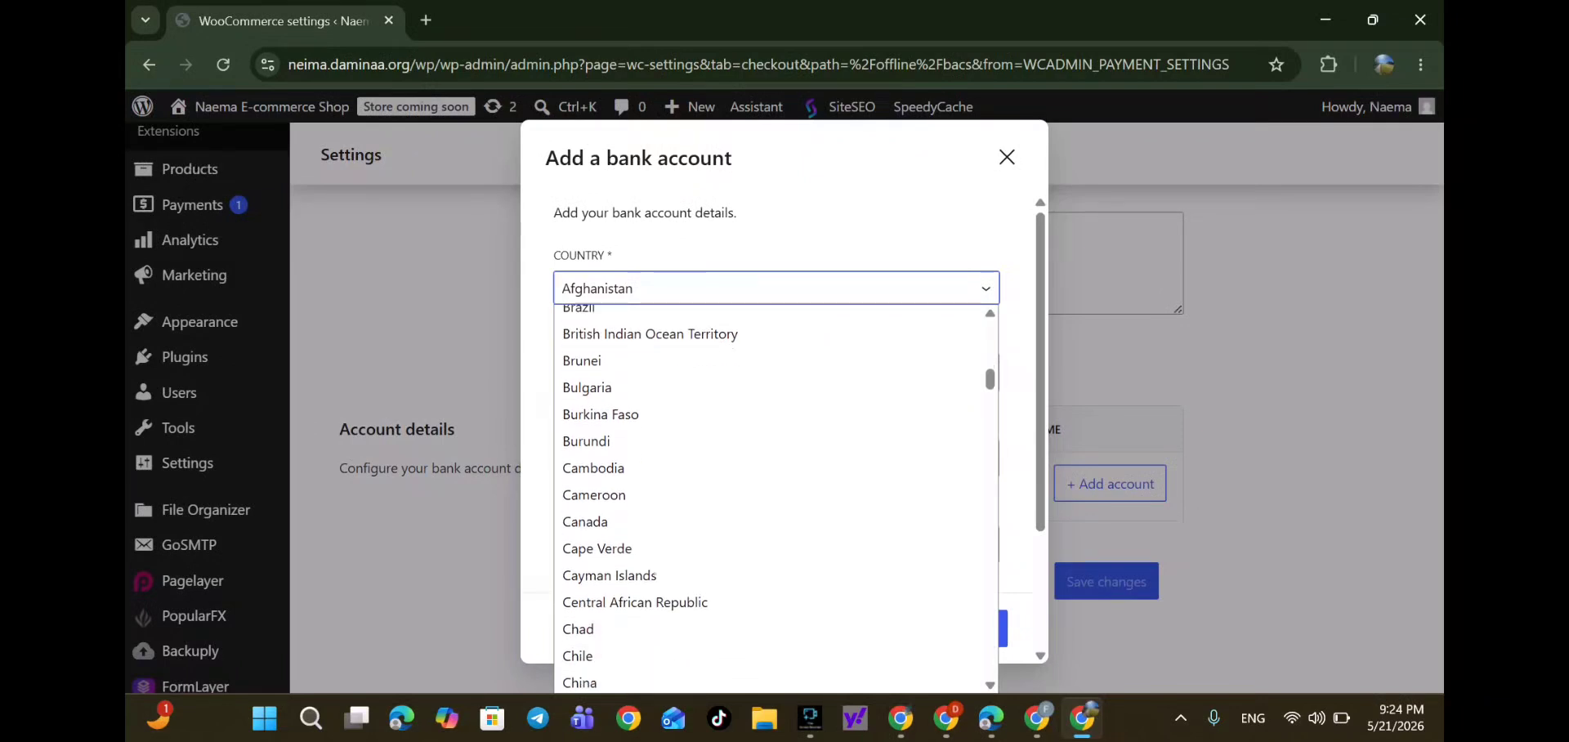
scroll(769, 499, down, 7)
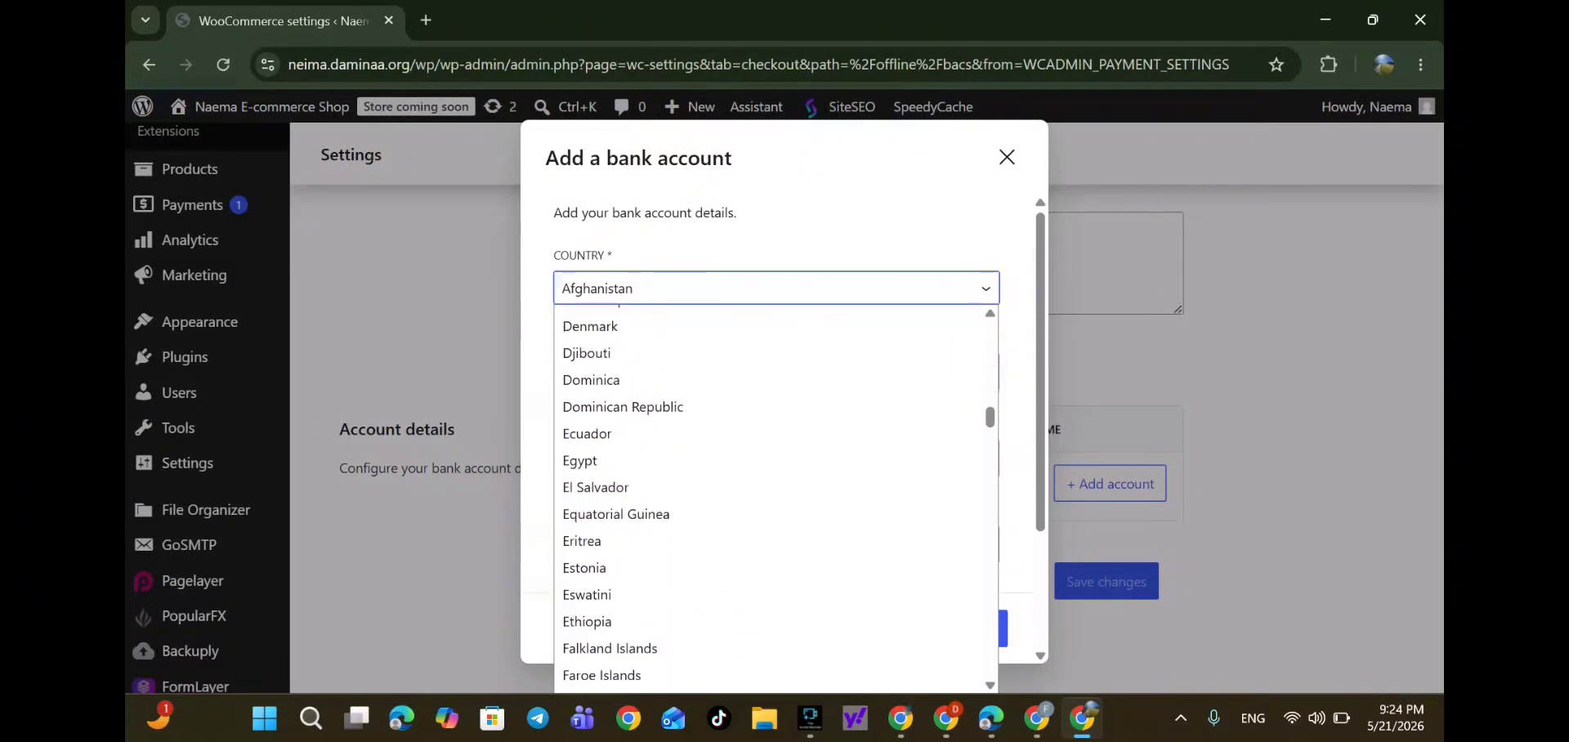
scroll(768, 499, up, 1)
scroll(768, 498, down, 1)
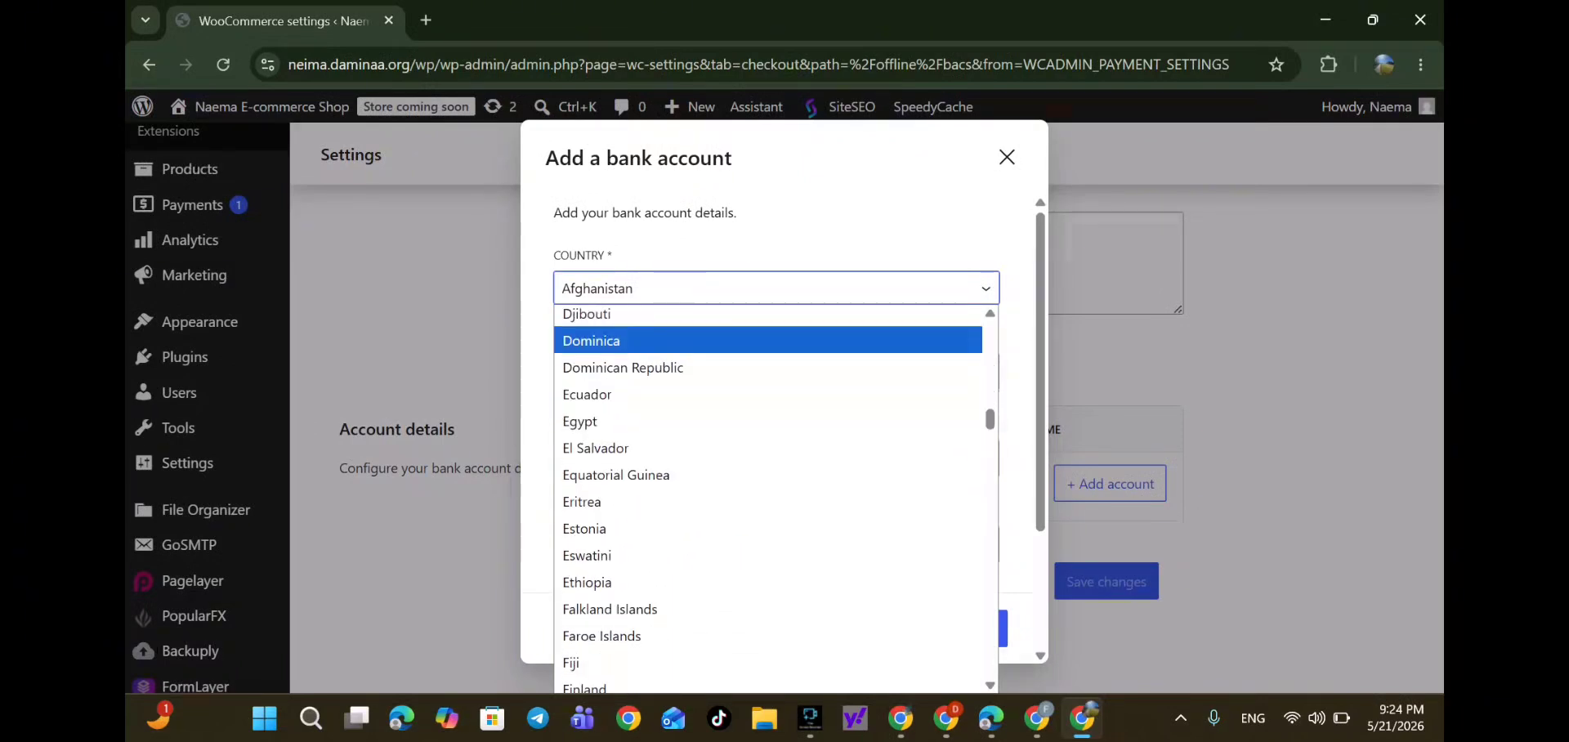
click(586, 583)
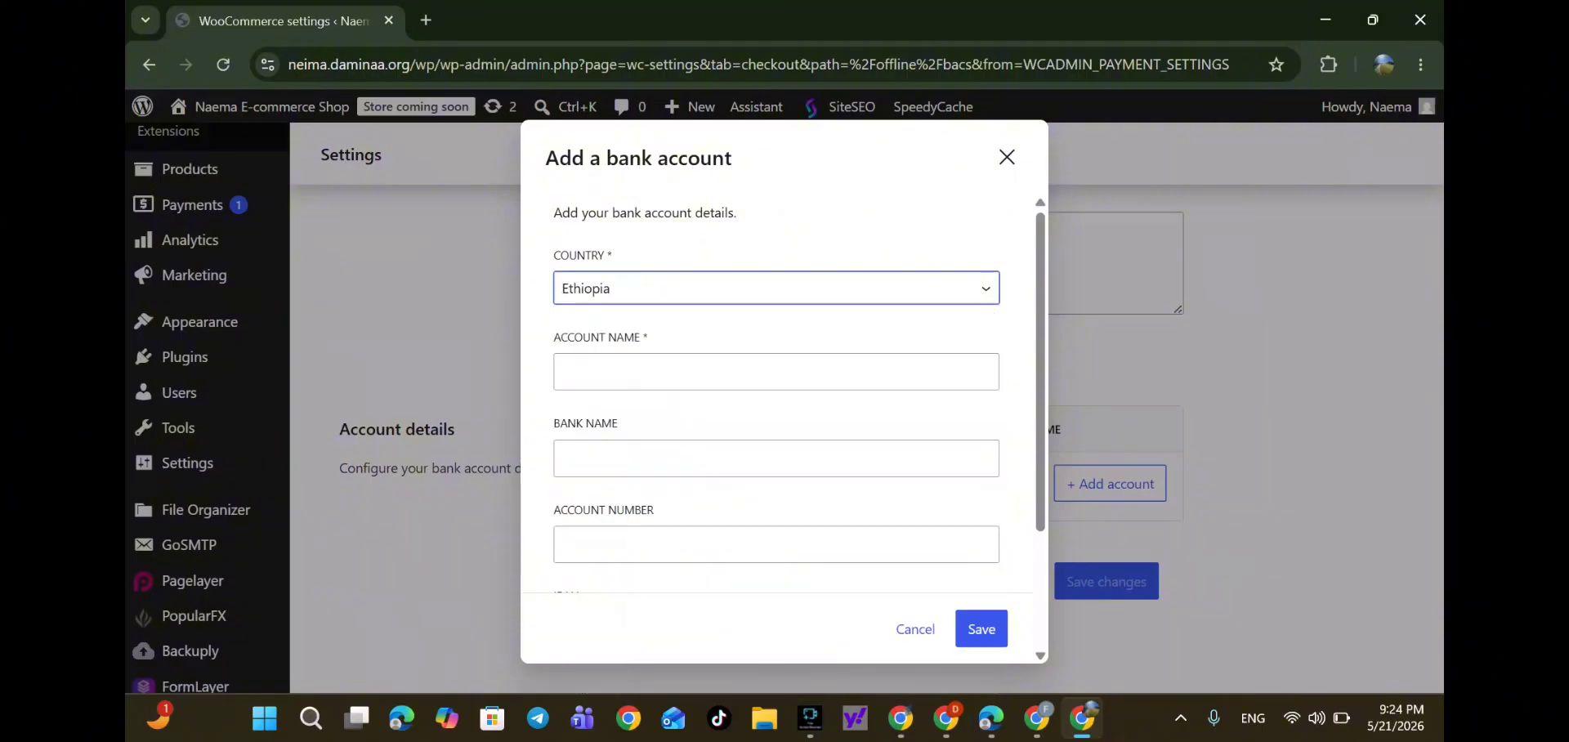
Enter the account holder's name, then close the bank account form without saving.
click(777, 372)
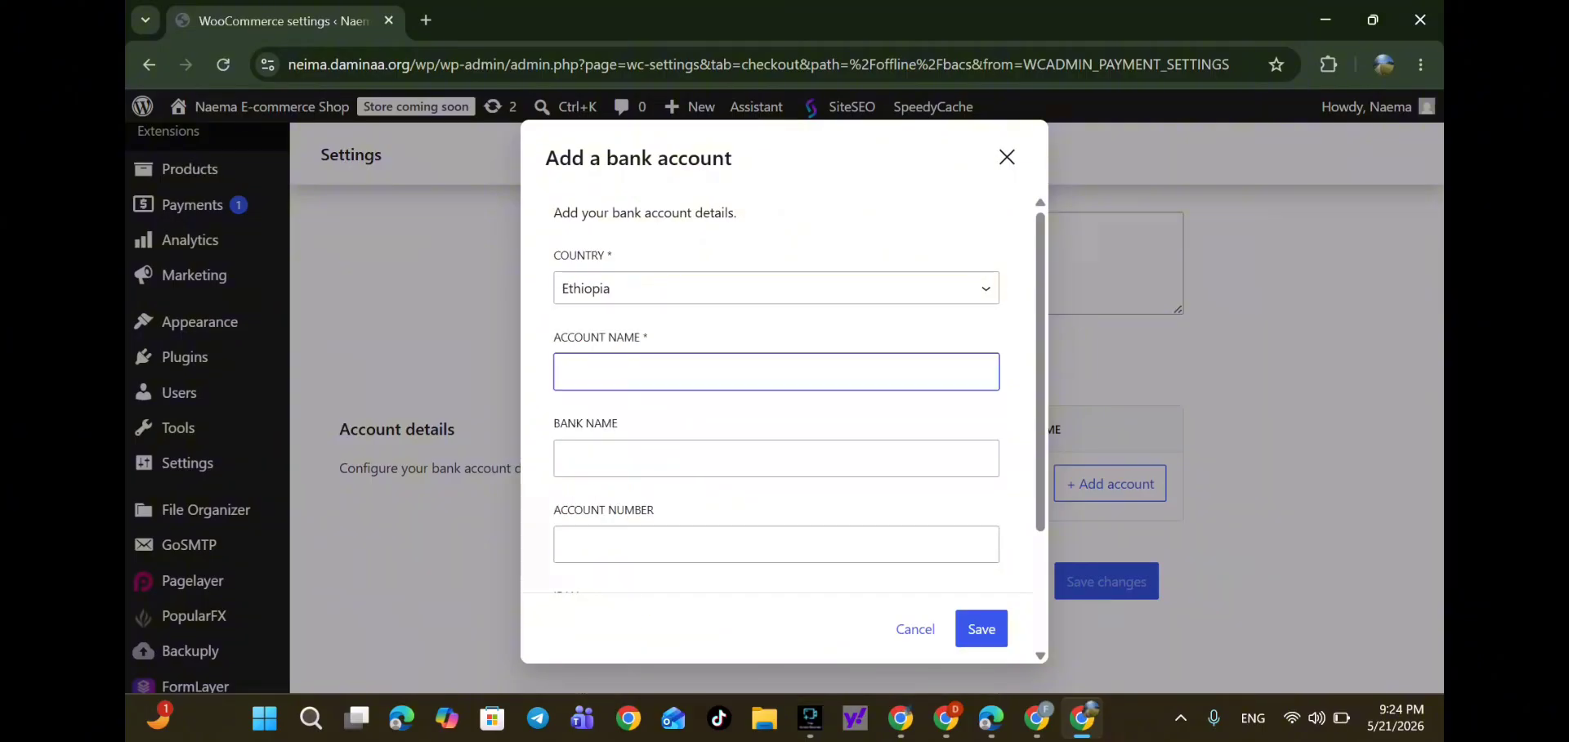
text(Ne)
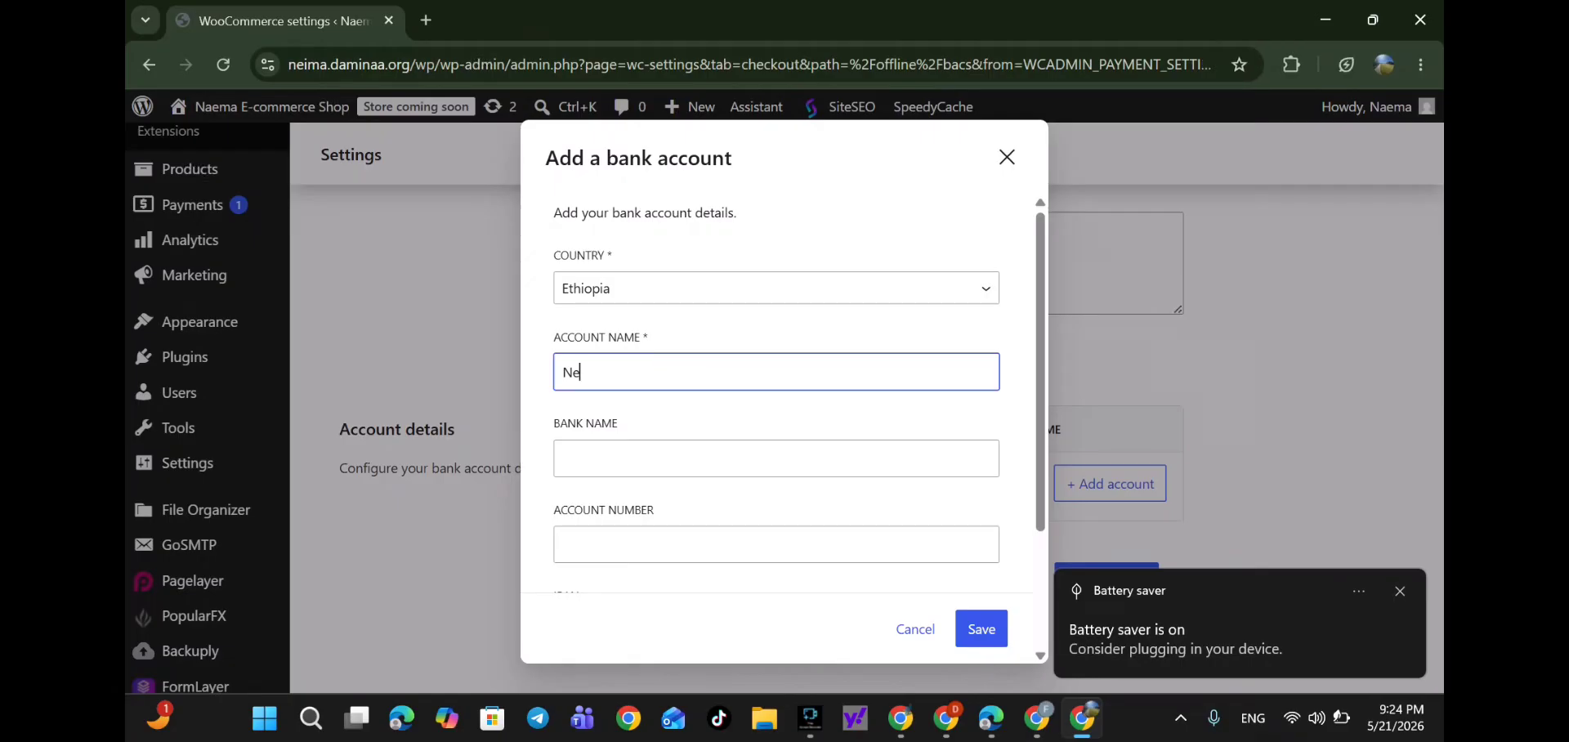
key(BackSpace)
text(aema)
mouse_move(991, 718)
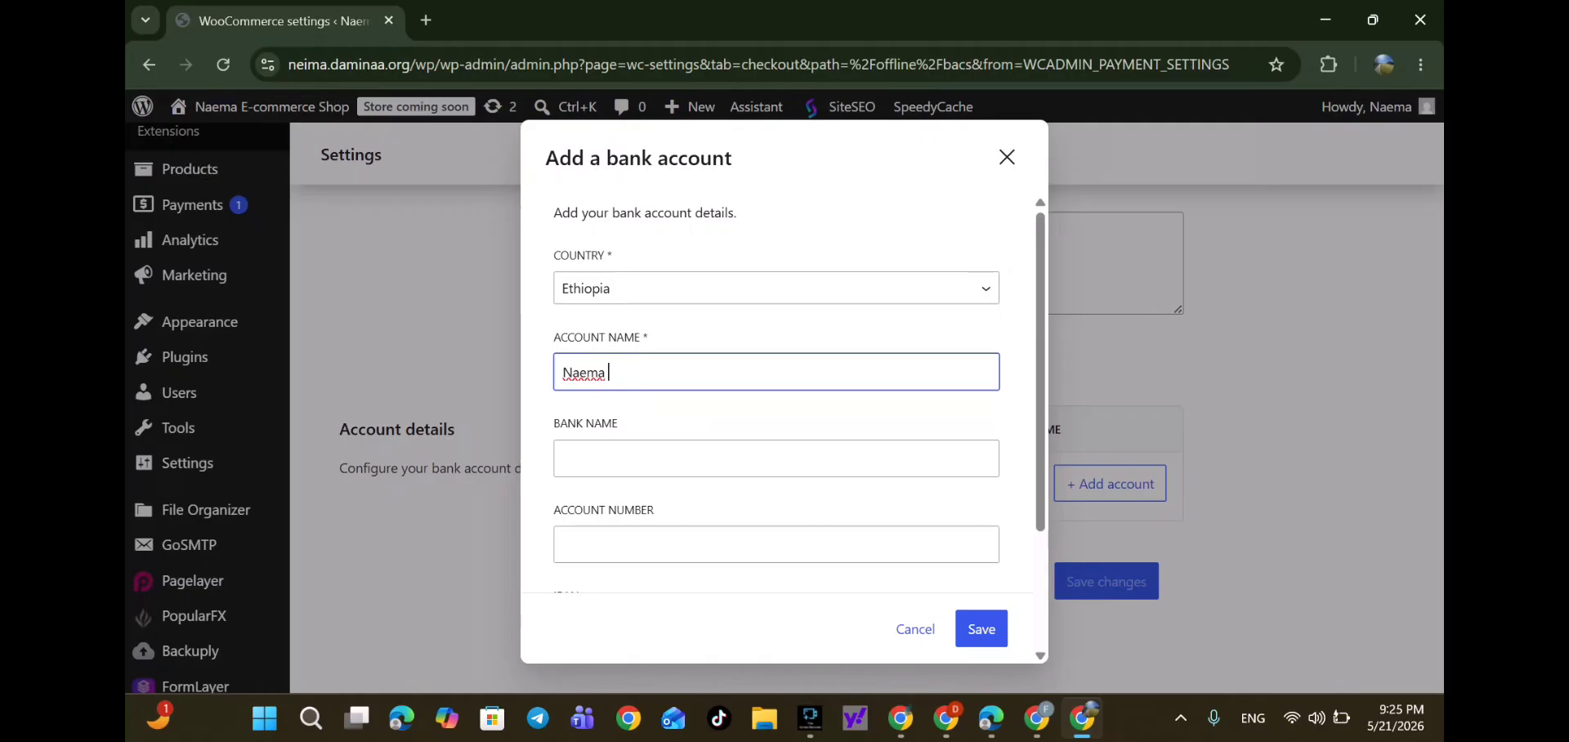
scroll(785, 400, down, 2)
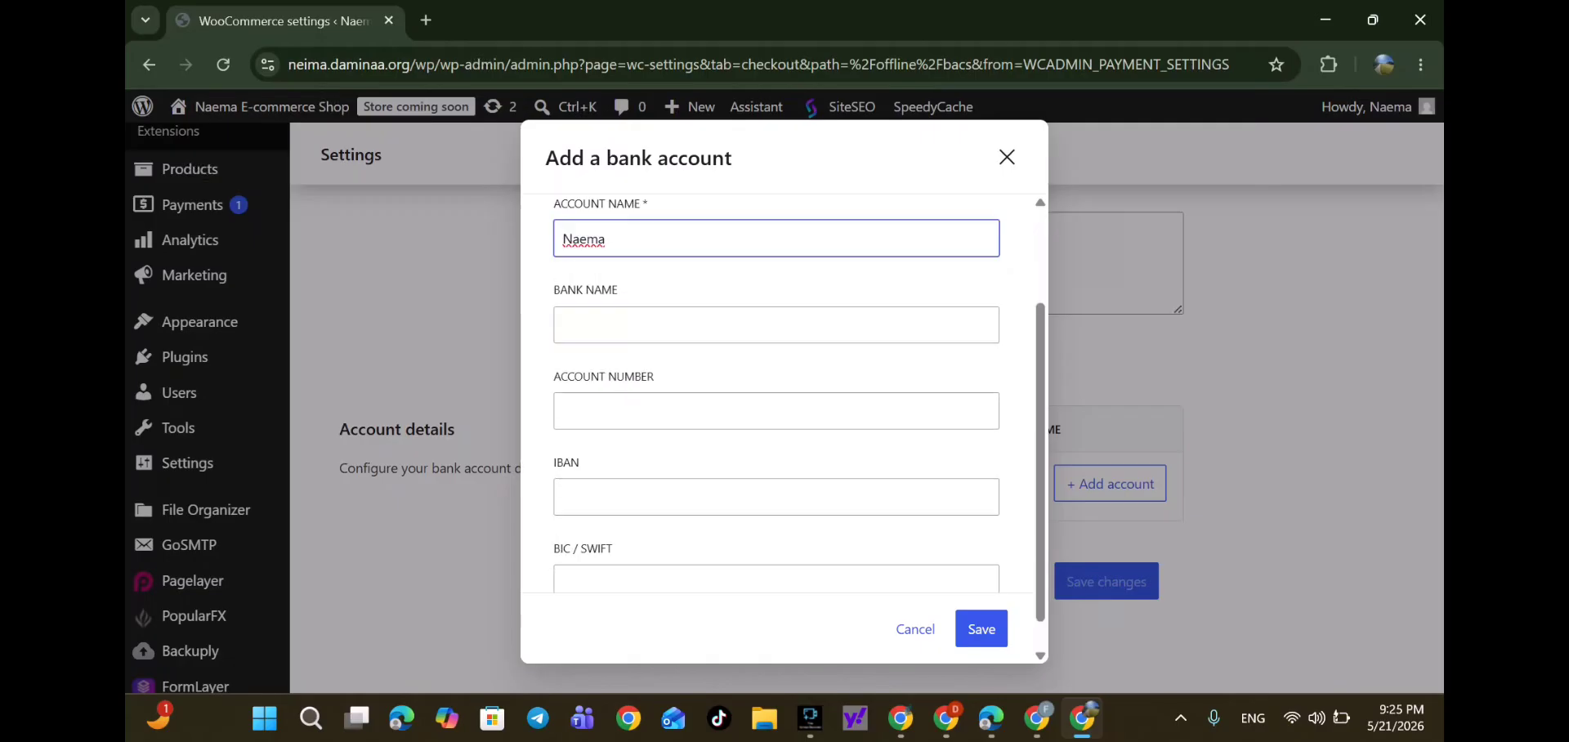
scroll(776, 392, down, 1)
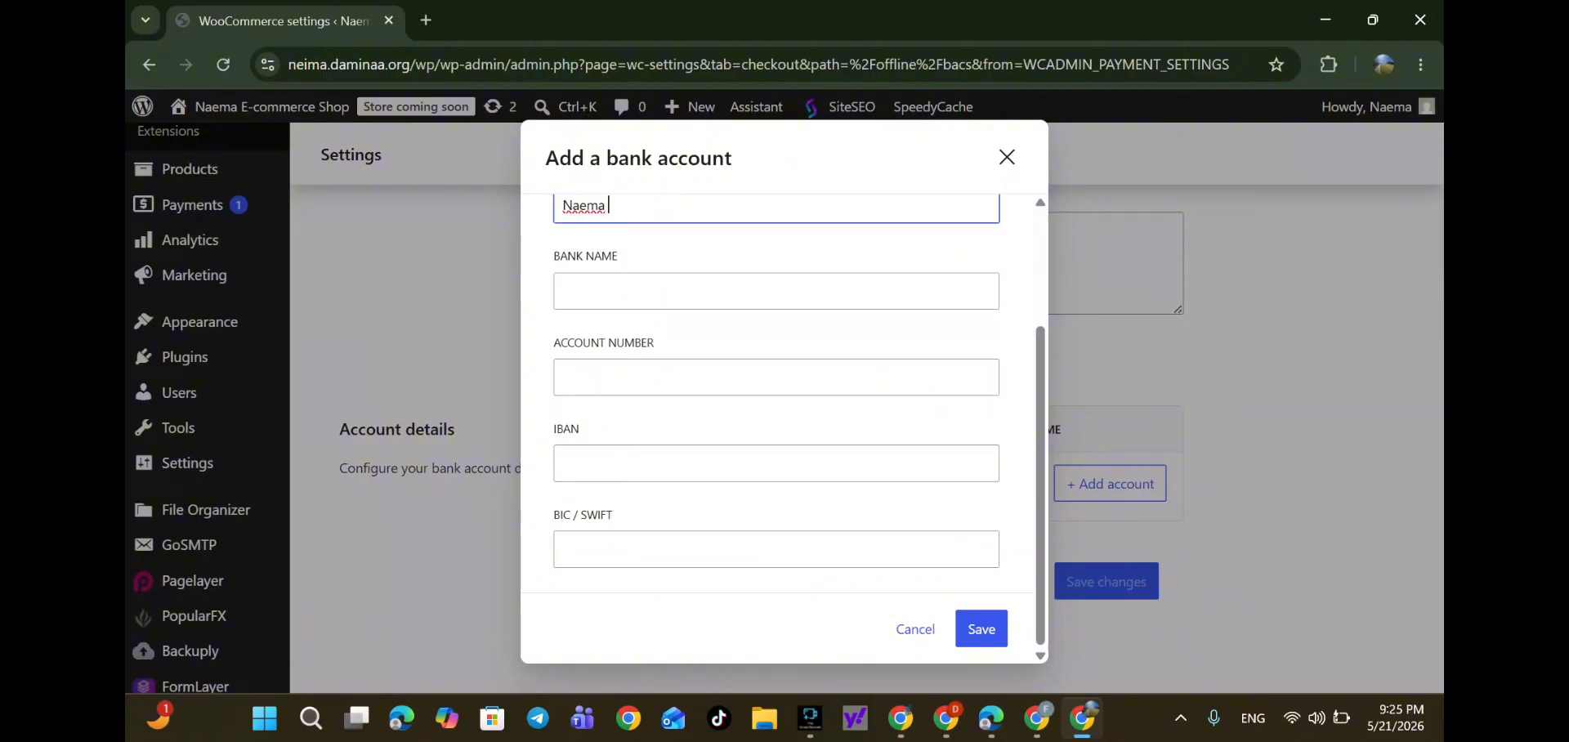
scroll(777, 408, up, 3)
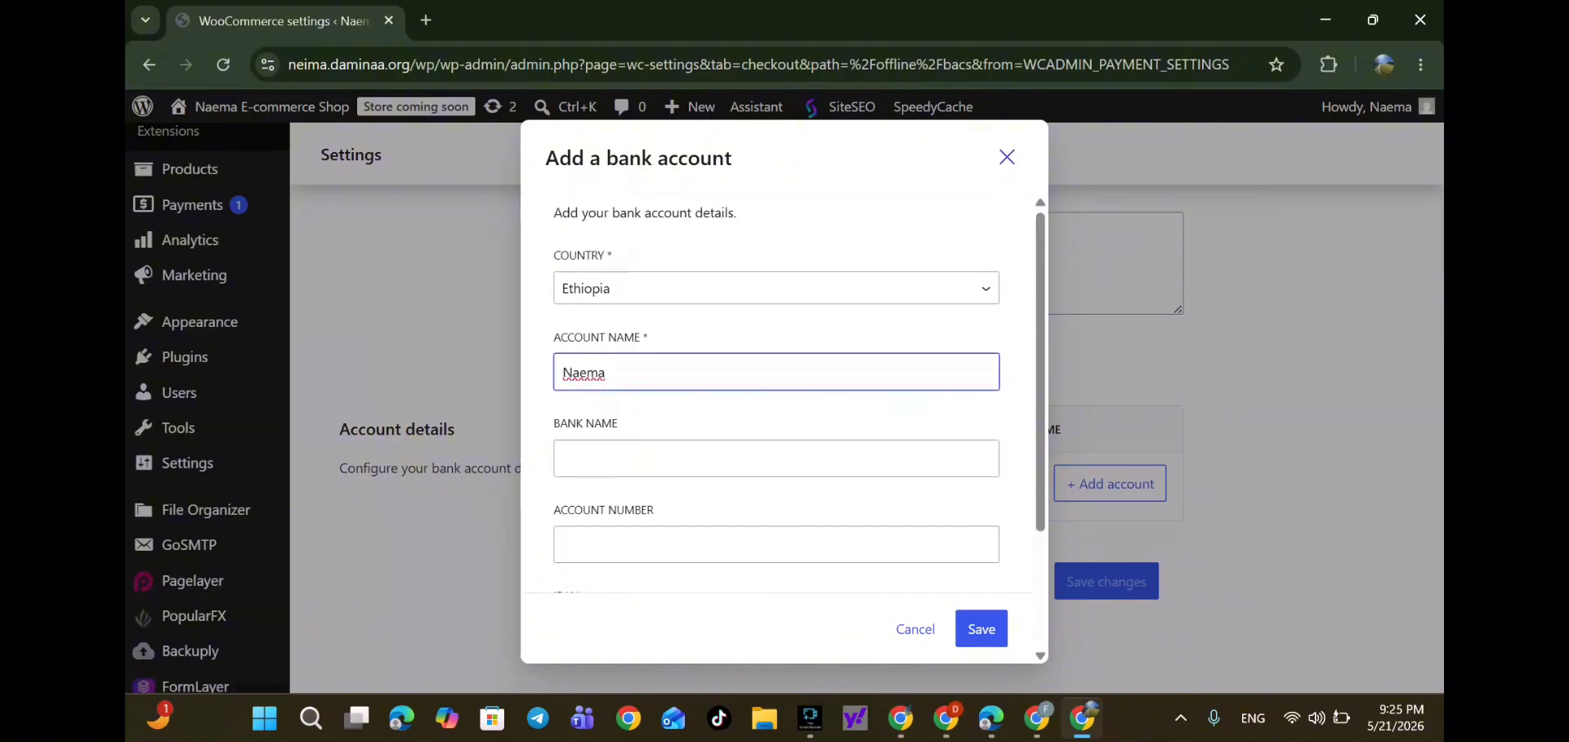
click(1007, 157)
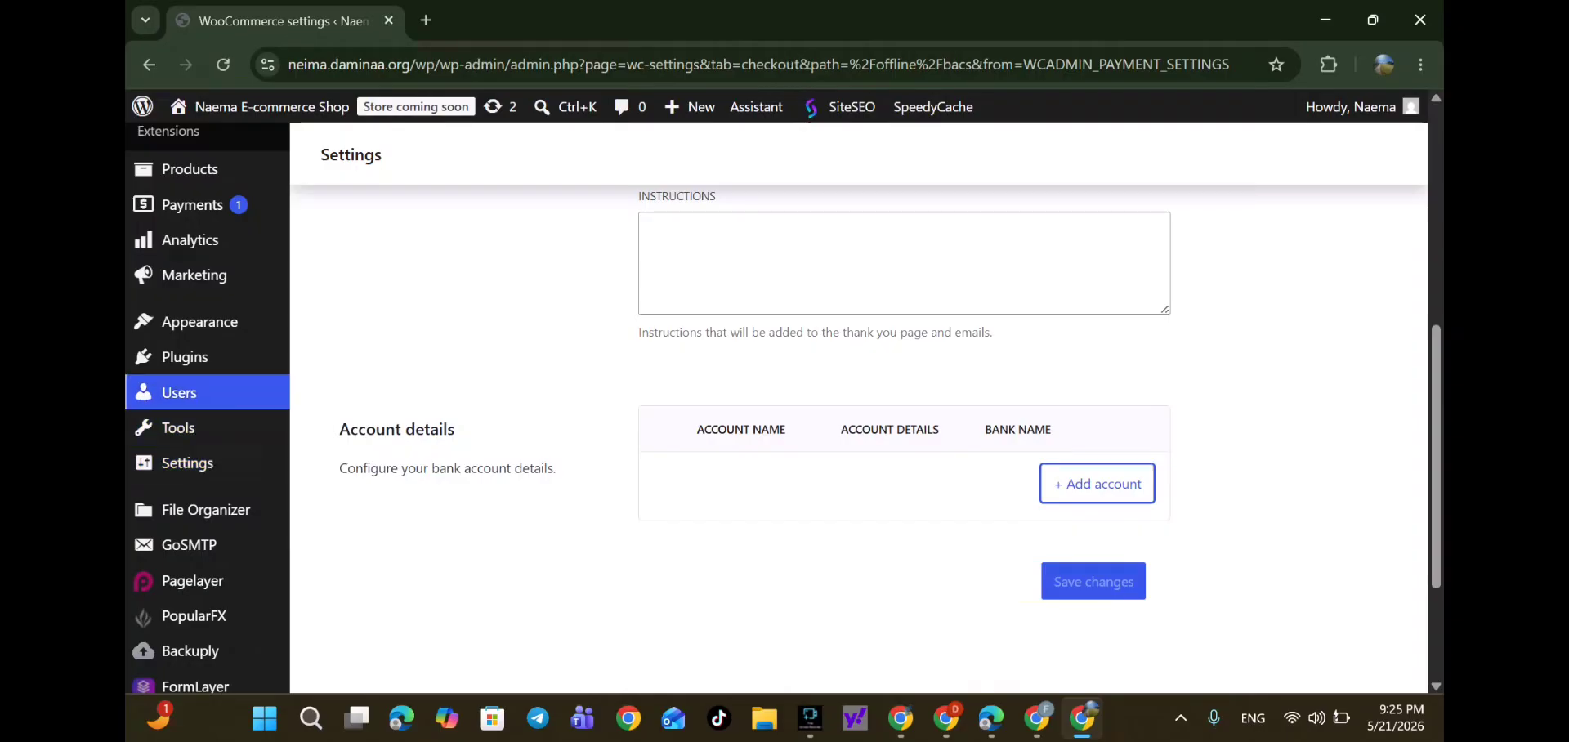
Scroll to the top of the bank transfer settings and go to WooCommerce > Orders.
mouse_move(204, 509)
scroll(204, 509, down, 2)
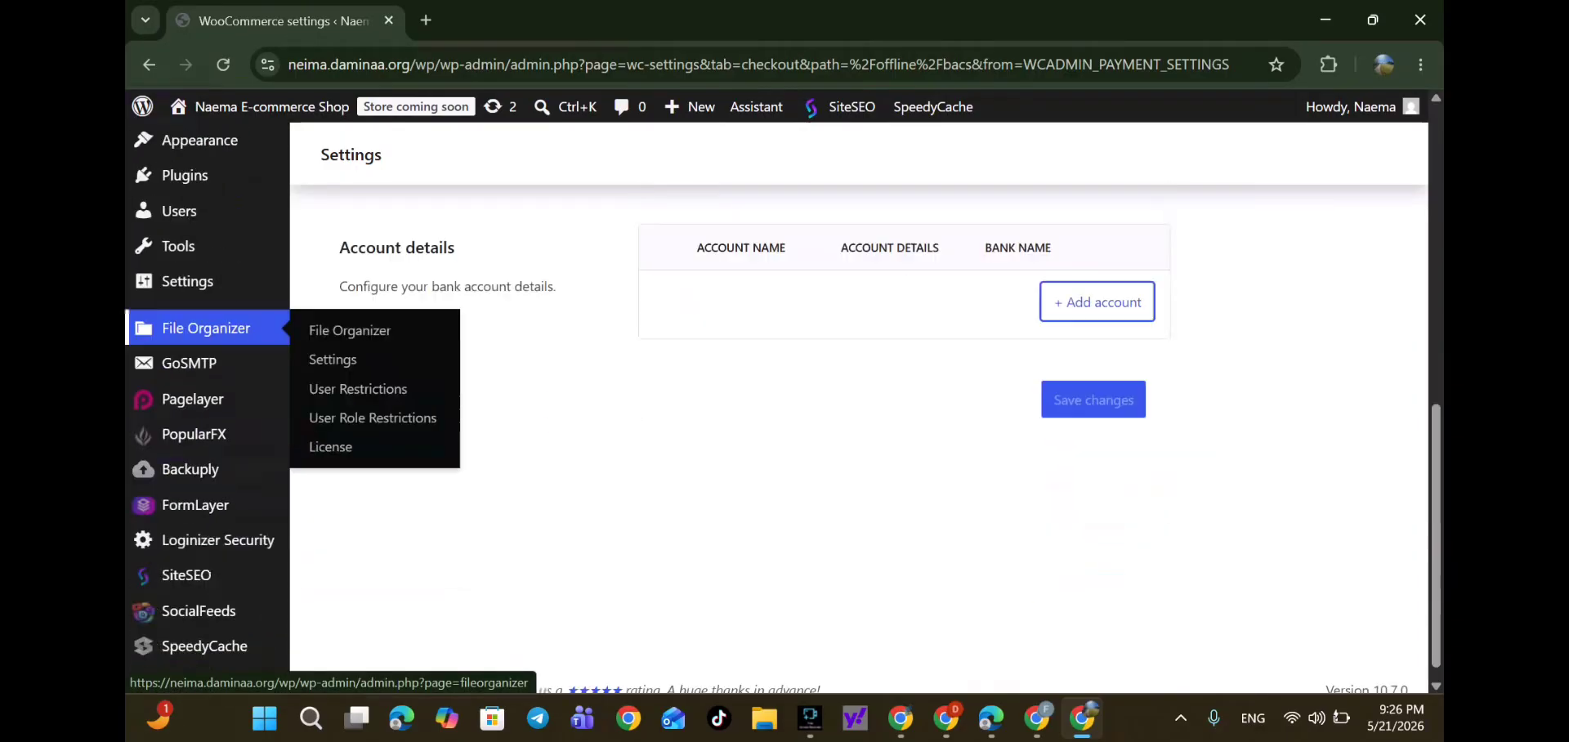
scroll(175, 598, up, 4)
scroll(783, 409, up, 5)
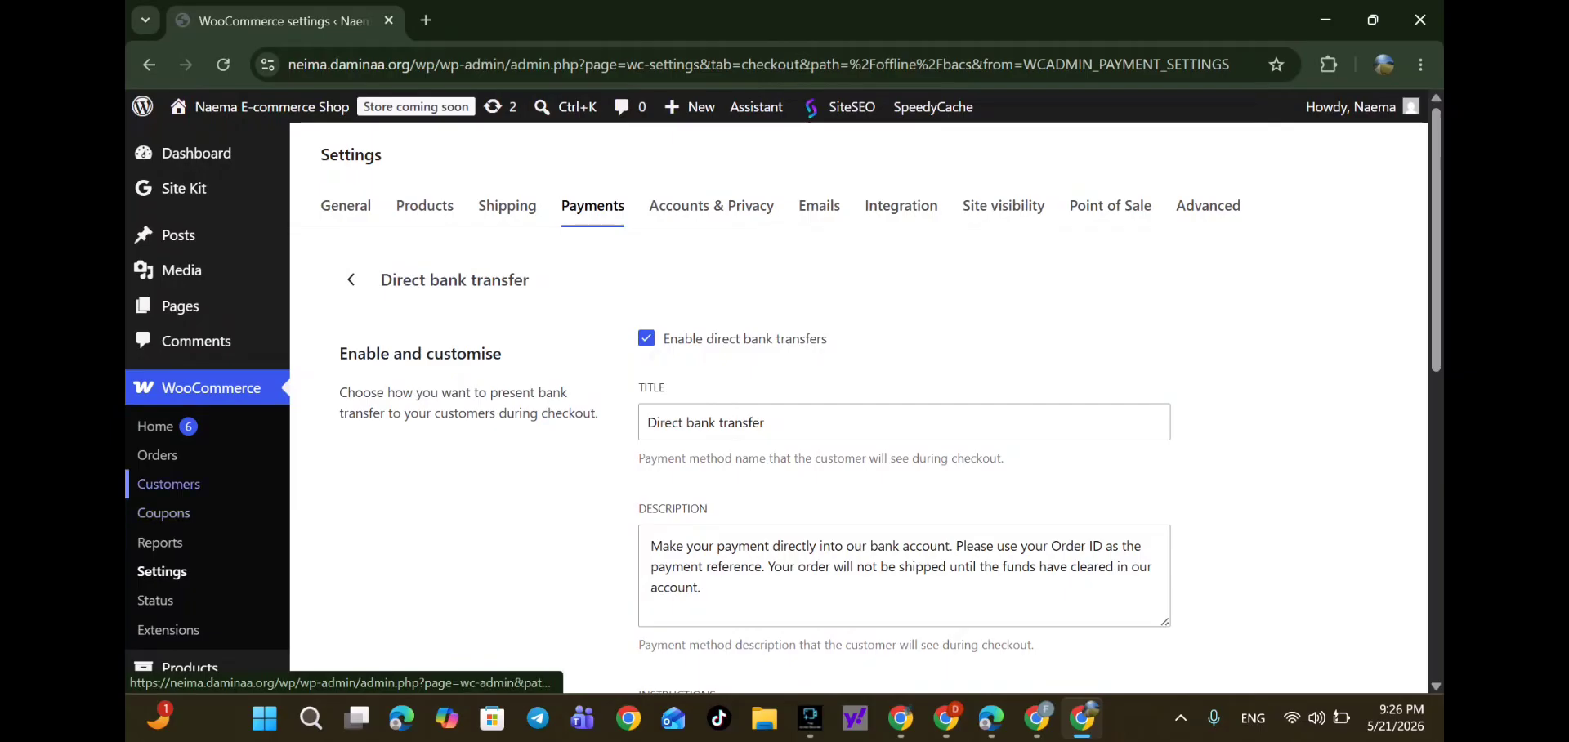
click(157, 454)
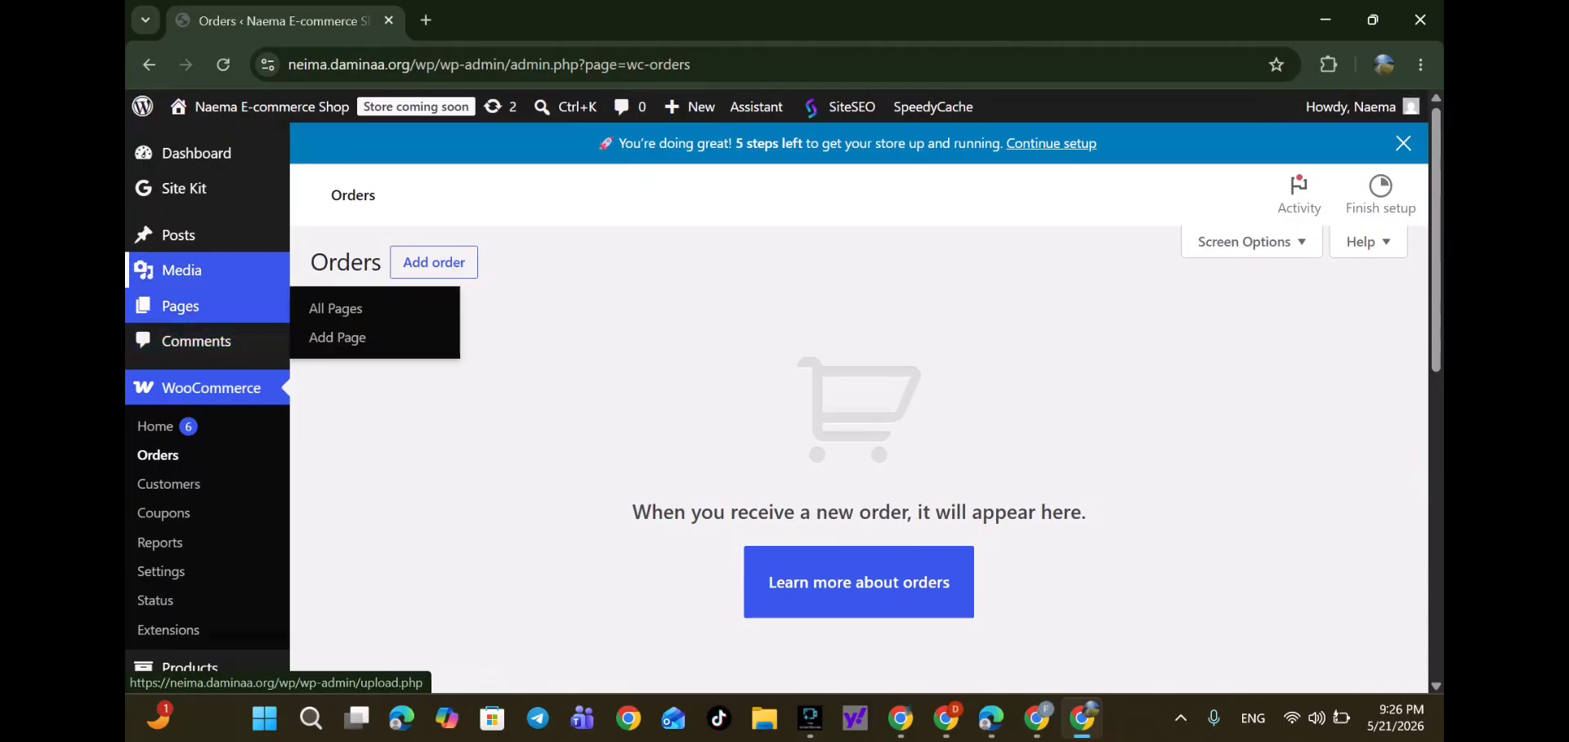
Open Site Kit's dashboard and review its Monetization (€0.00 AdSense), Content and Traffic sections.
mouse_move(178, 236)
mouse_move(182, 188)
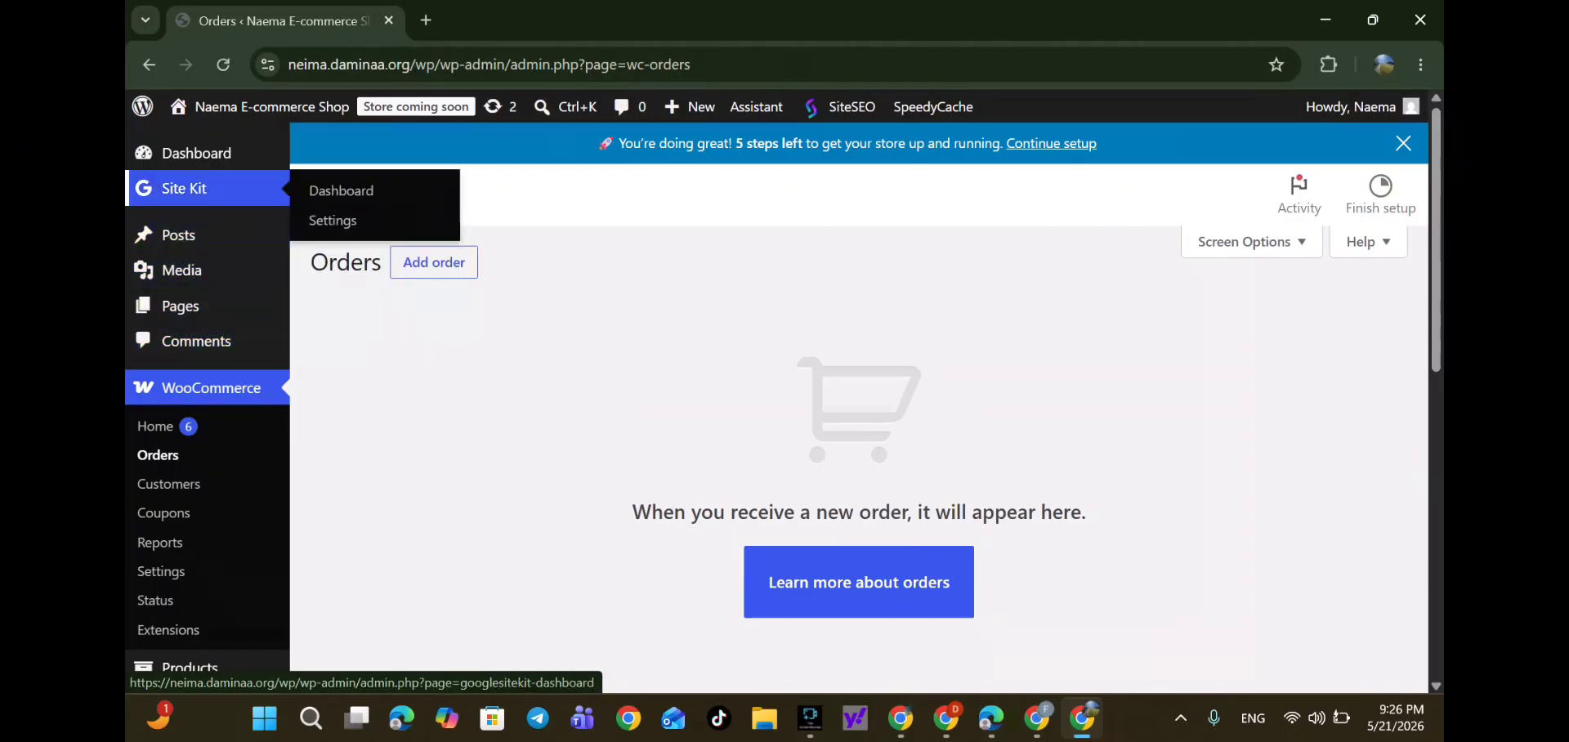
click(341, 191)
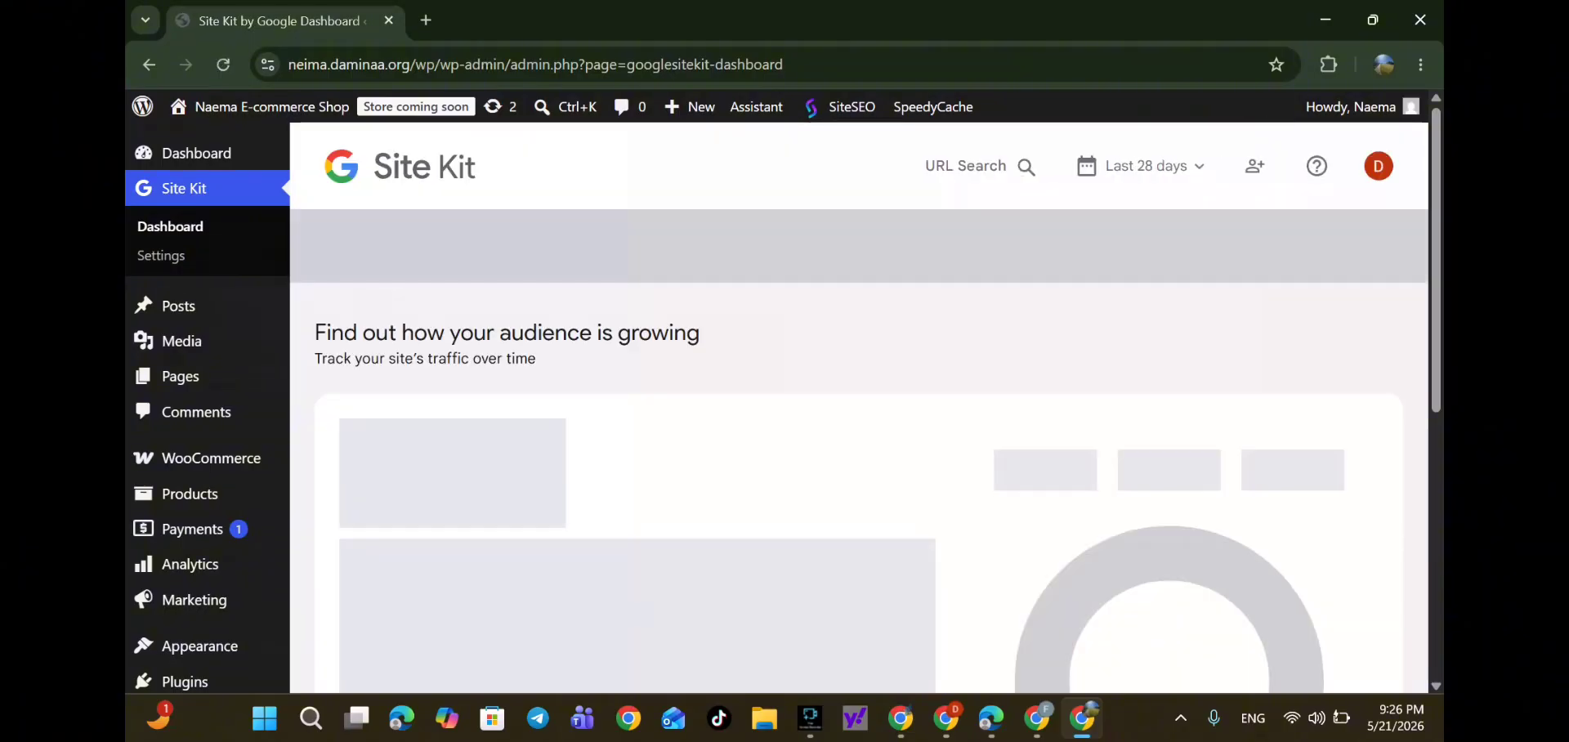
scroll(858, 450, down, 4)
scroll(858, 450, up, 4)
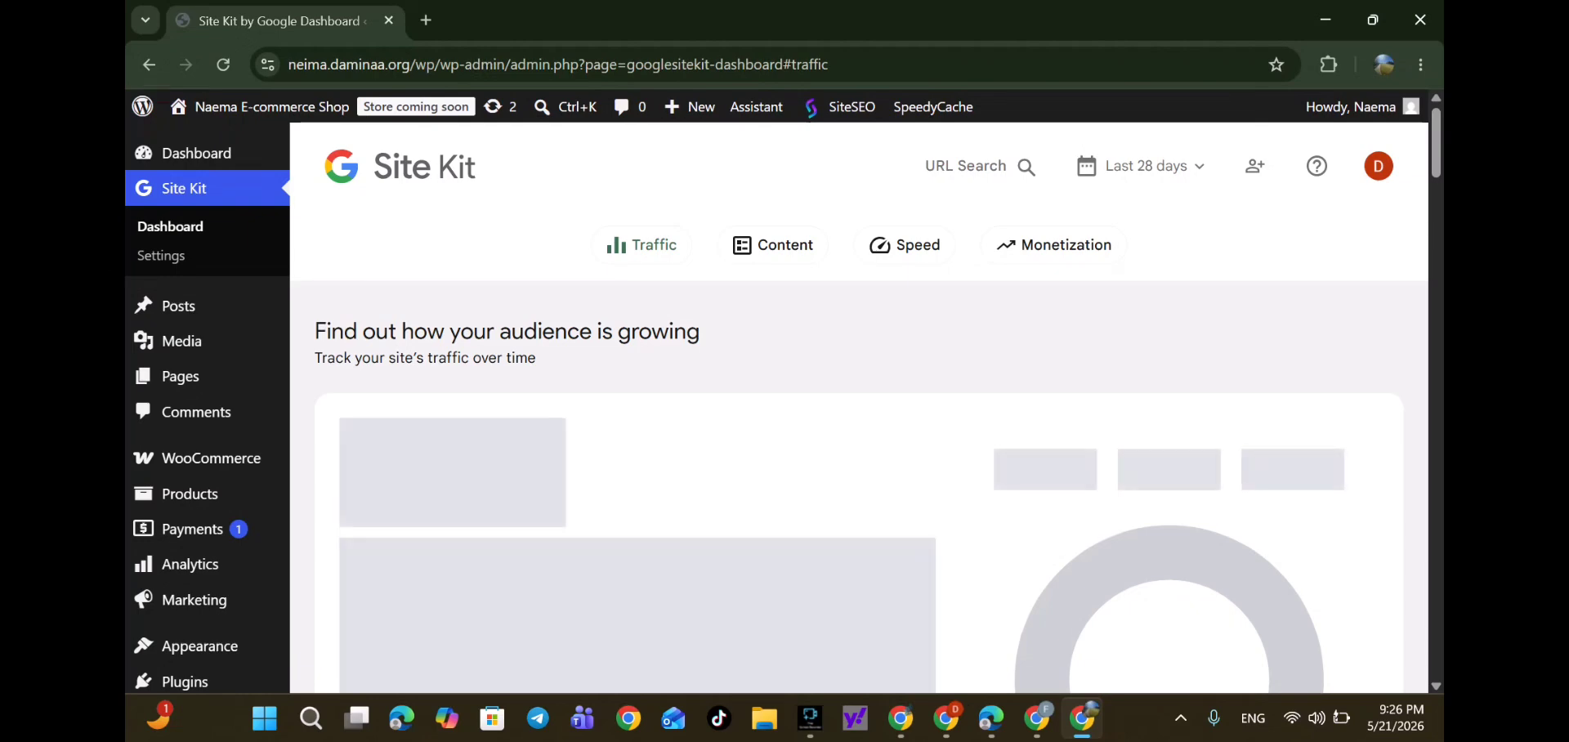
click(1054, 245)
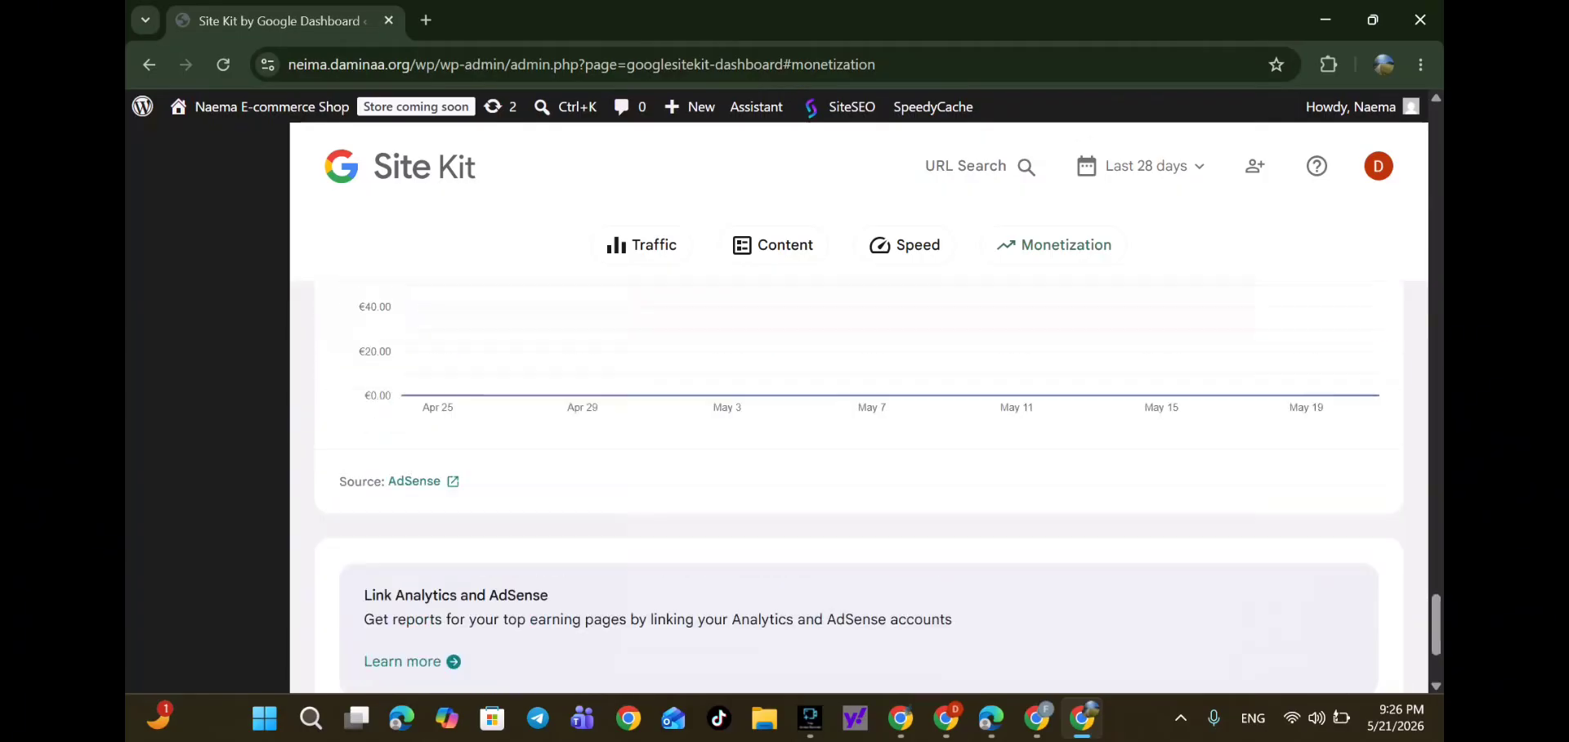
scroll(858, 487, up, 20)
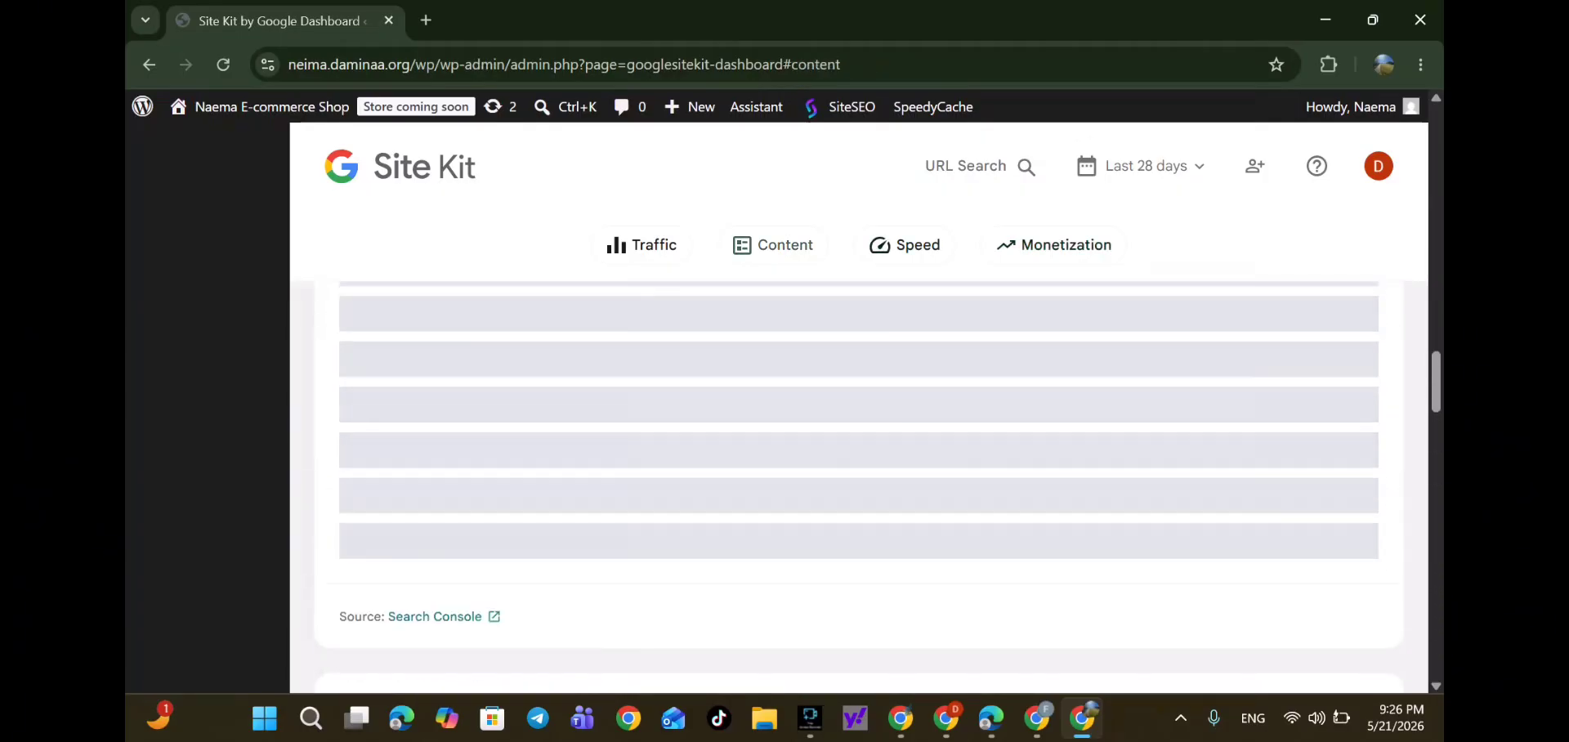
scroll(858, 487, up, 8)
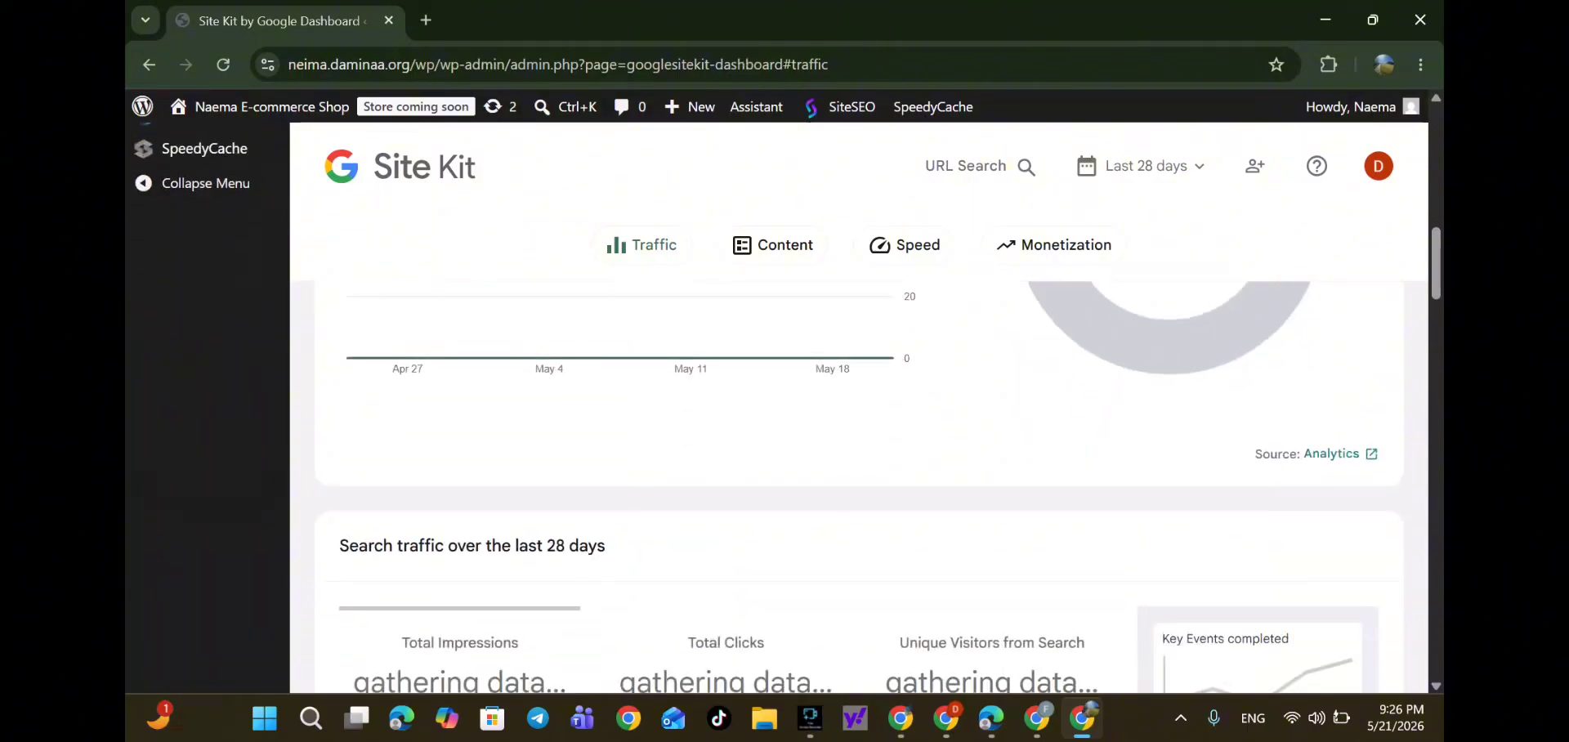
Bring up the Add Plugins window, switch to the Softaculous tab and close Manage Users.
mouse_move(946, 718)
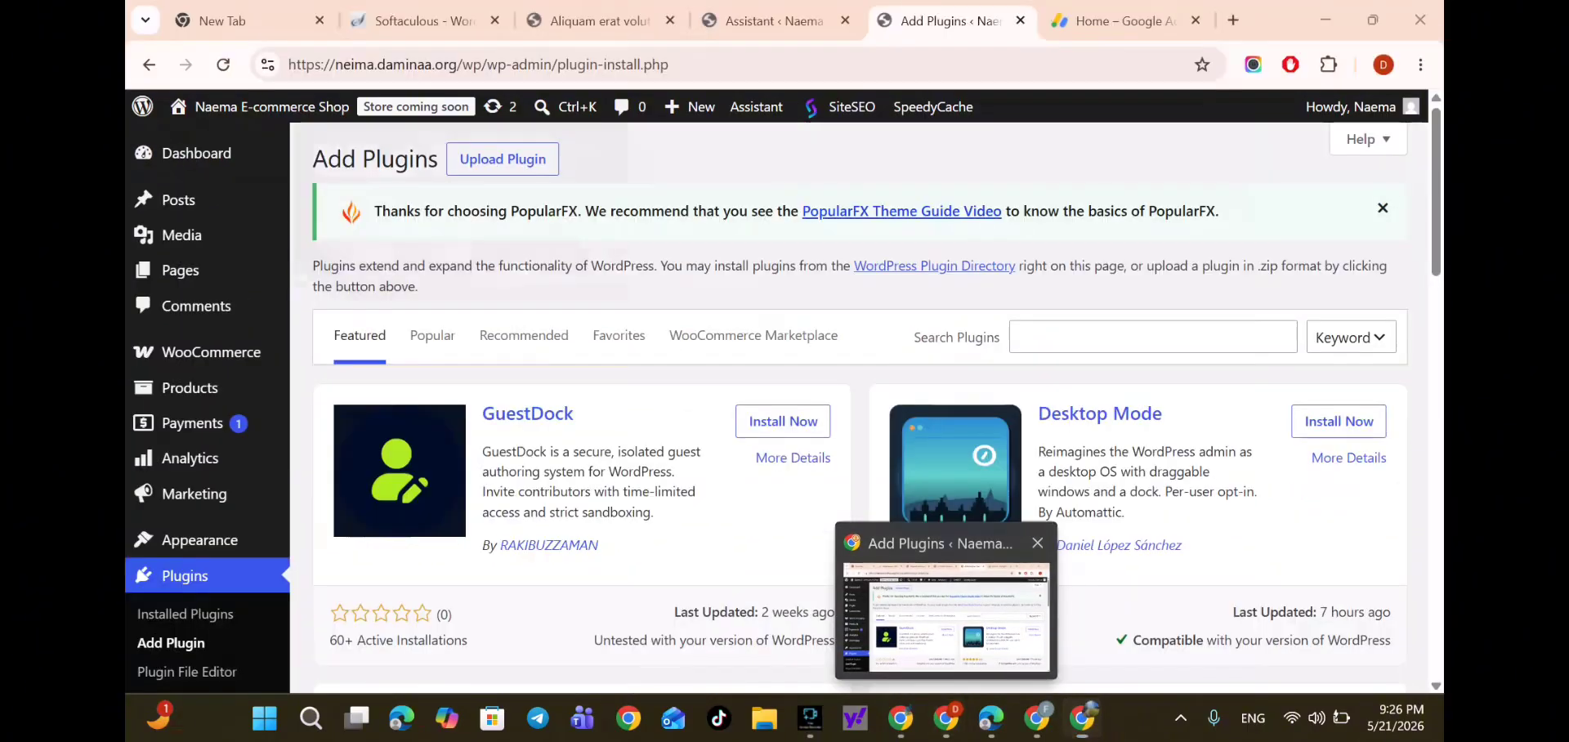
click(946, 617)
click(425, 21)
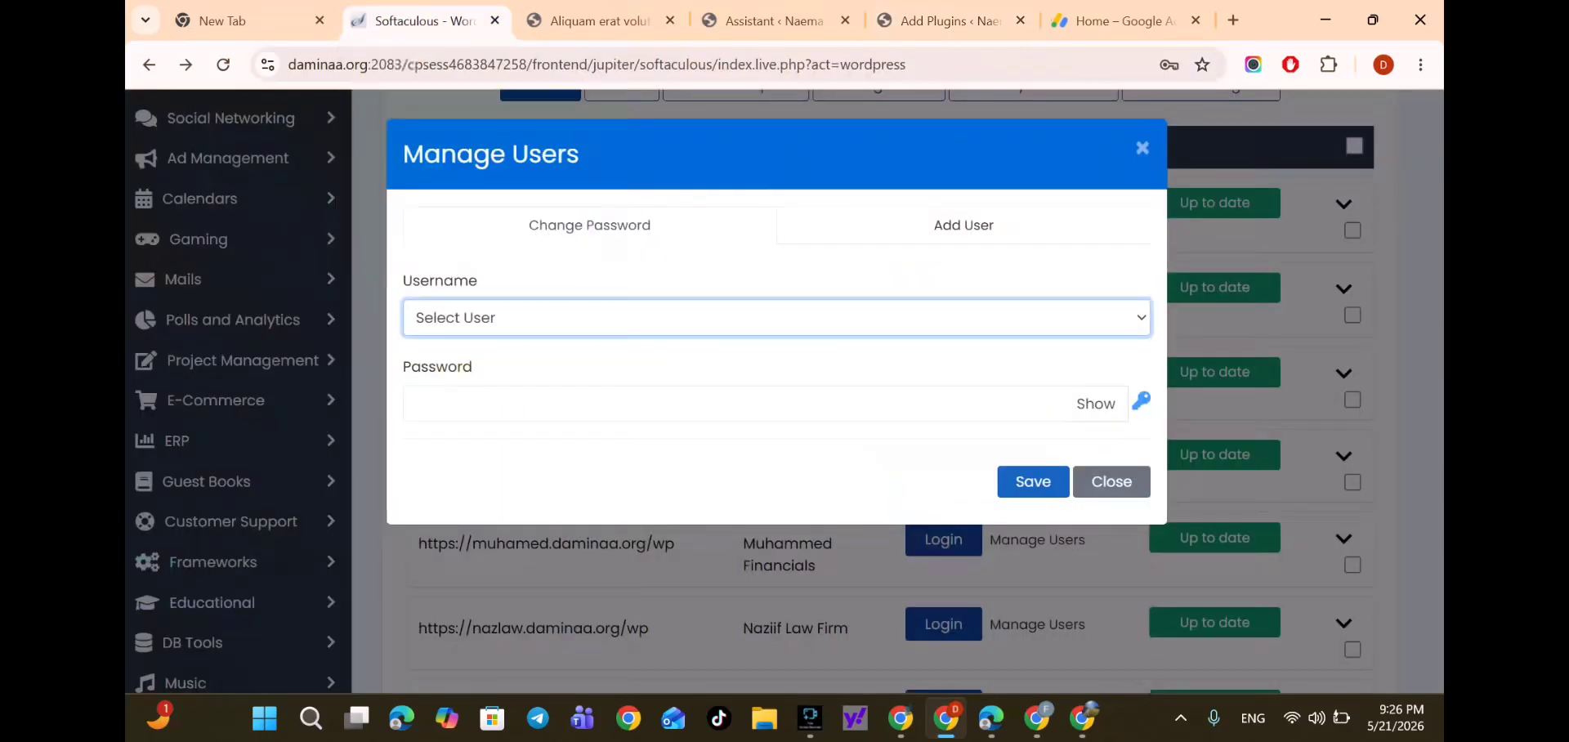
click(1142, 148)
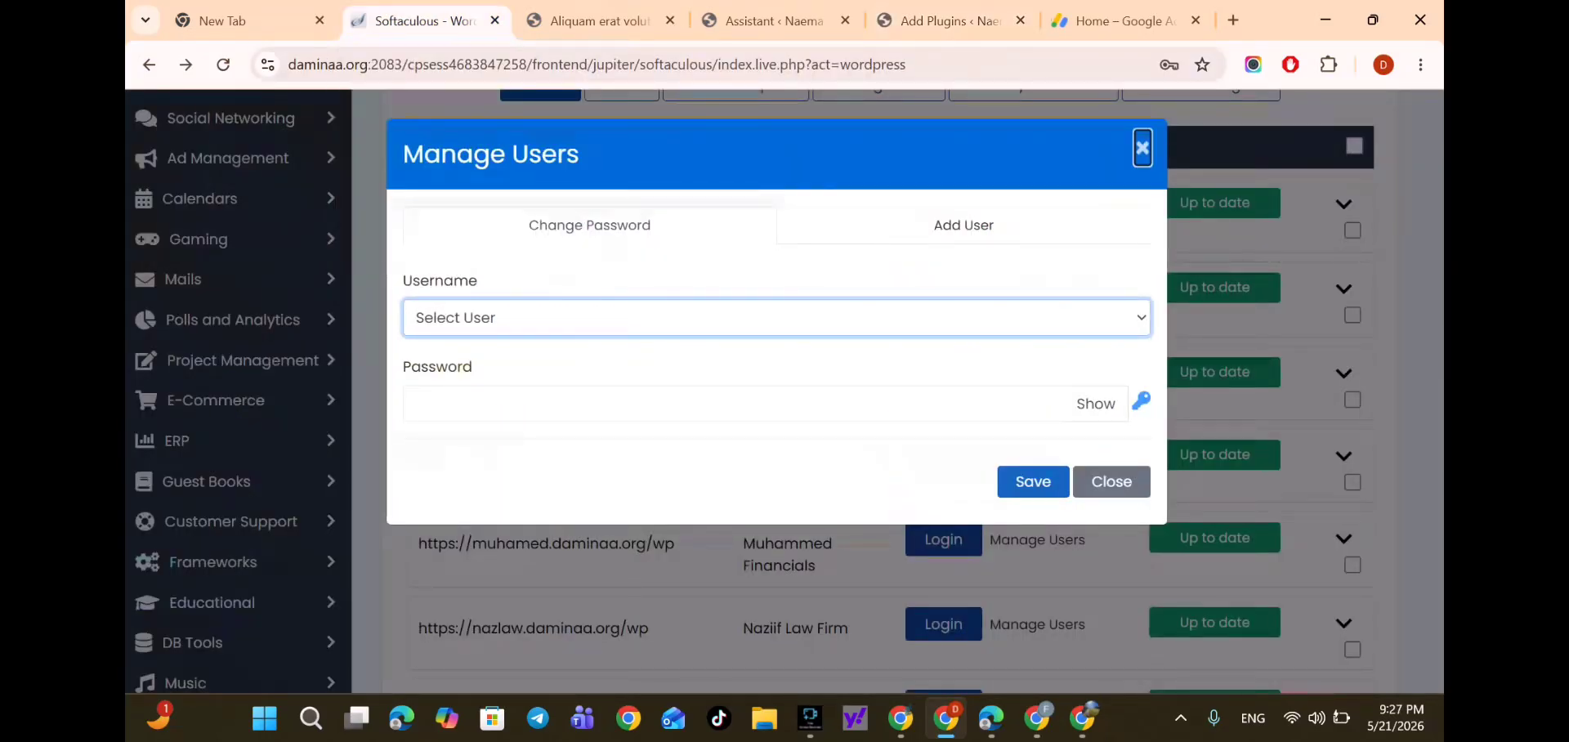
Find the prompt.daminaa.org/wp installation and log in to its WordPress admin.
scroll(893, 393, down, 1)
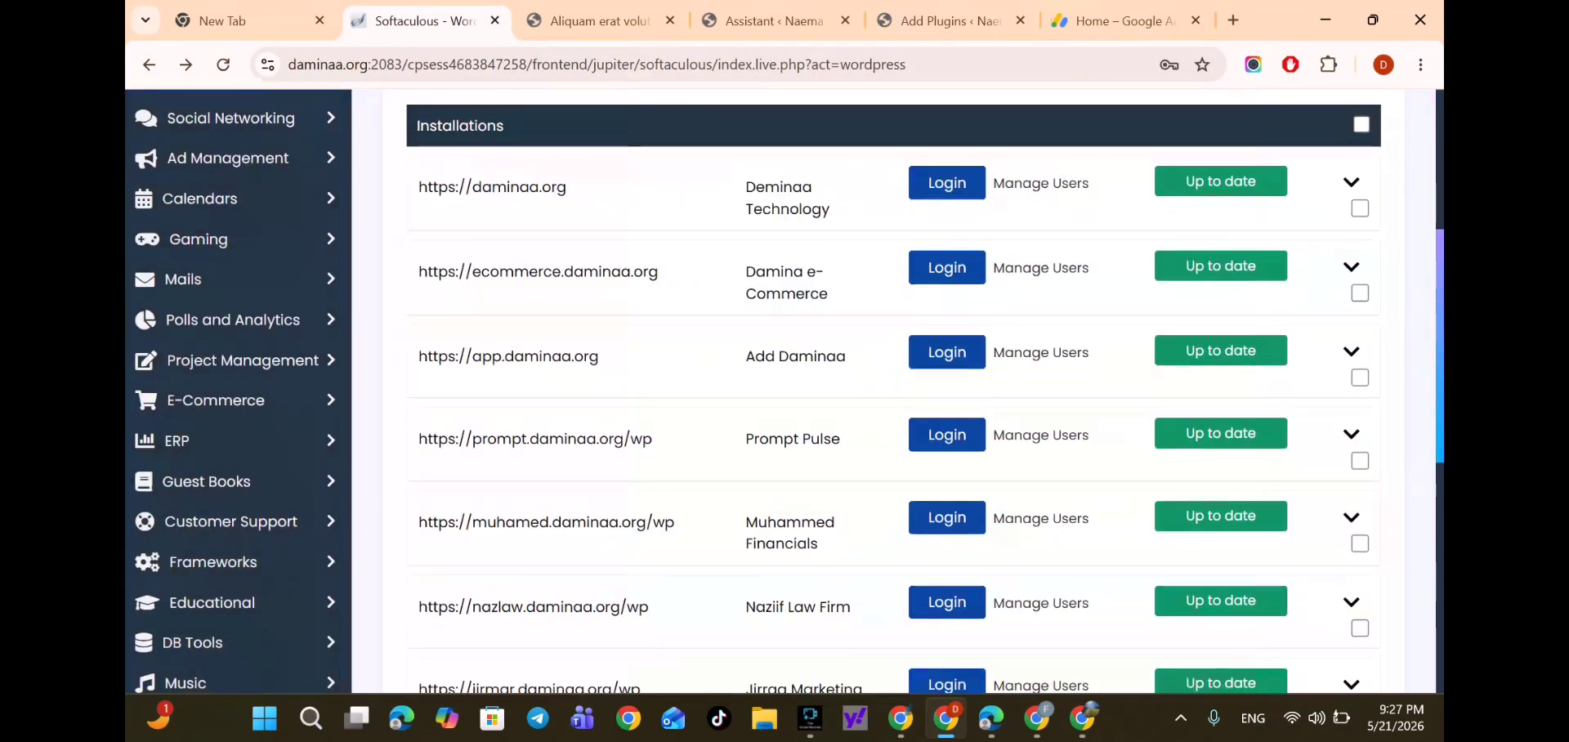
scroll(893, 392, down, 2)
scroll(893, 392, up, 1)
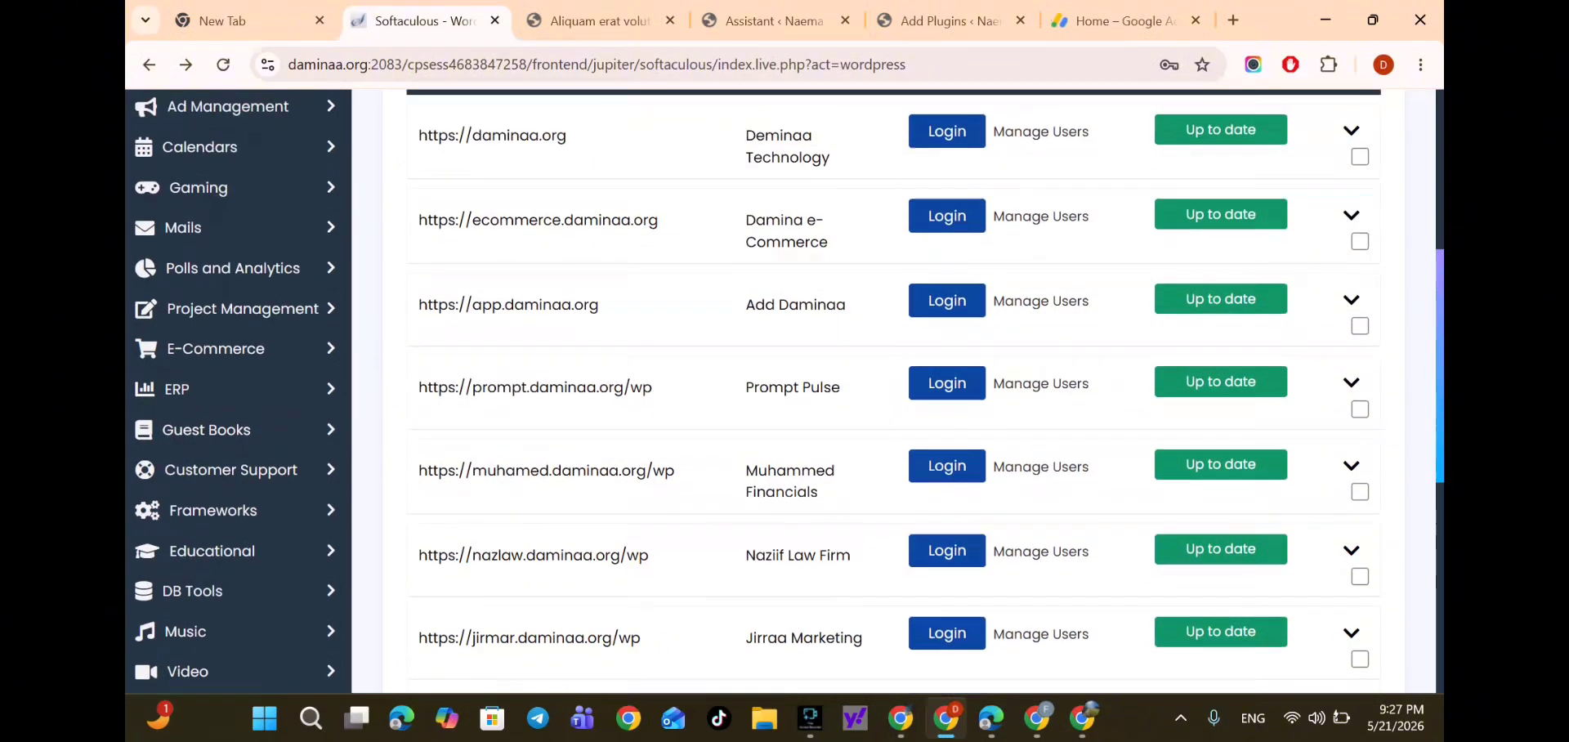
scroll(893, 393, down, 5)
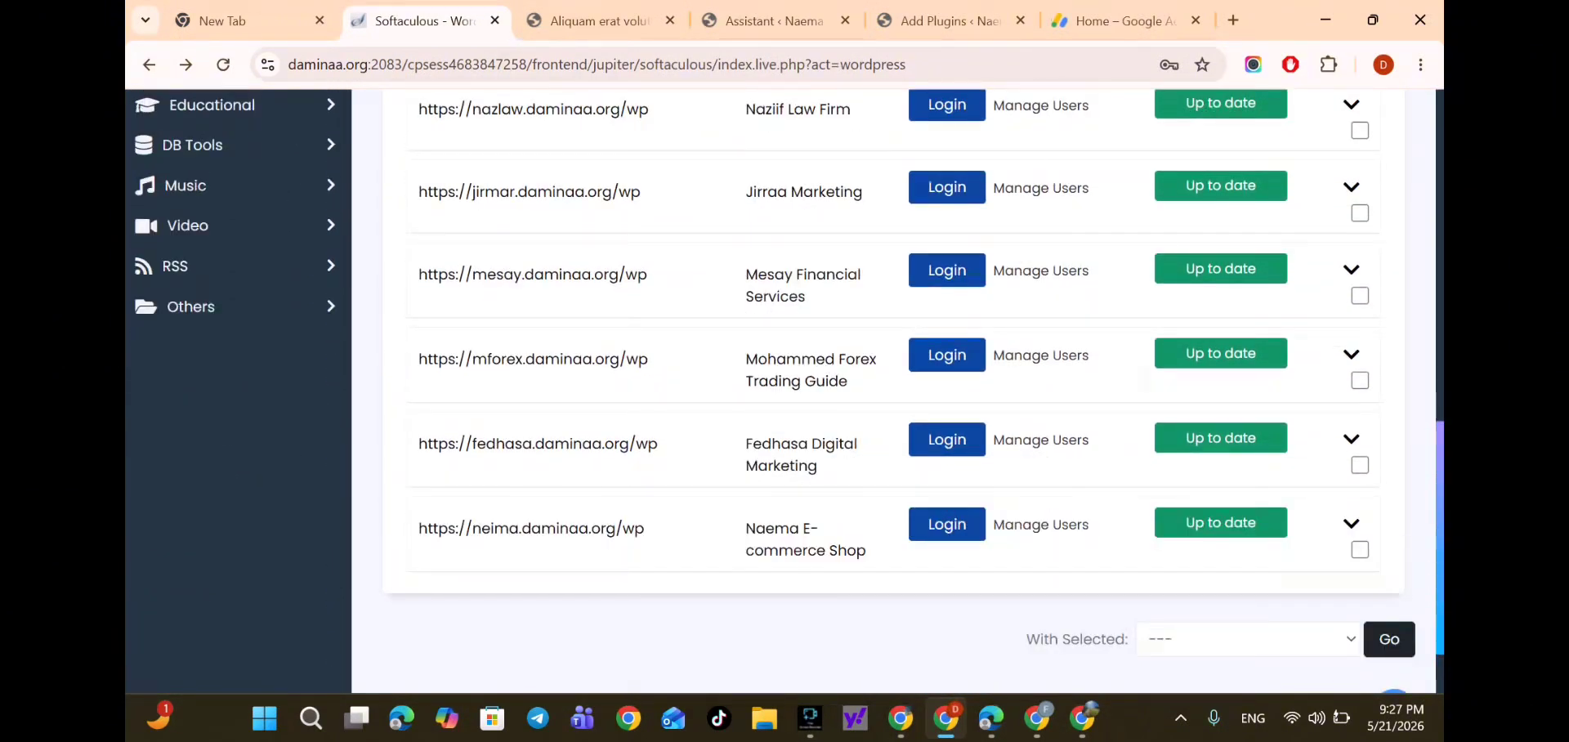
scroll(893, 392, up, 1)
scroll(947, 261, up, 3)
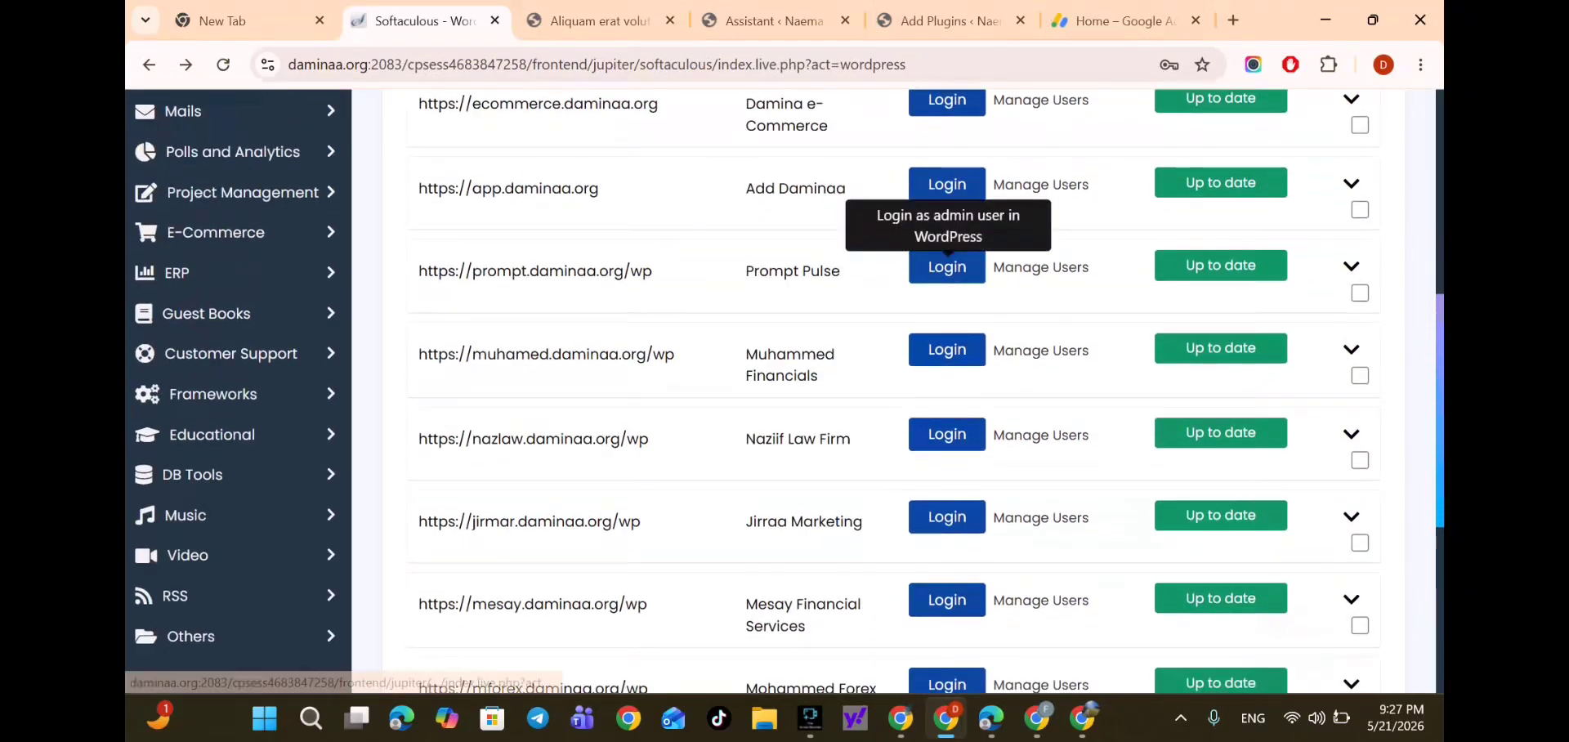
click(947, 267)
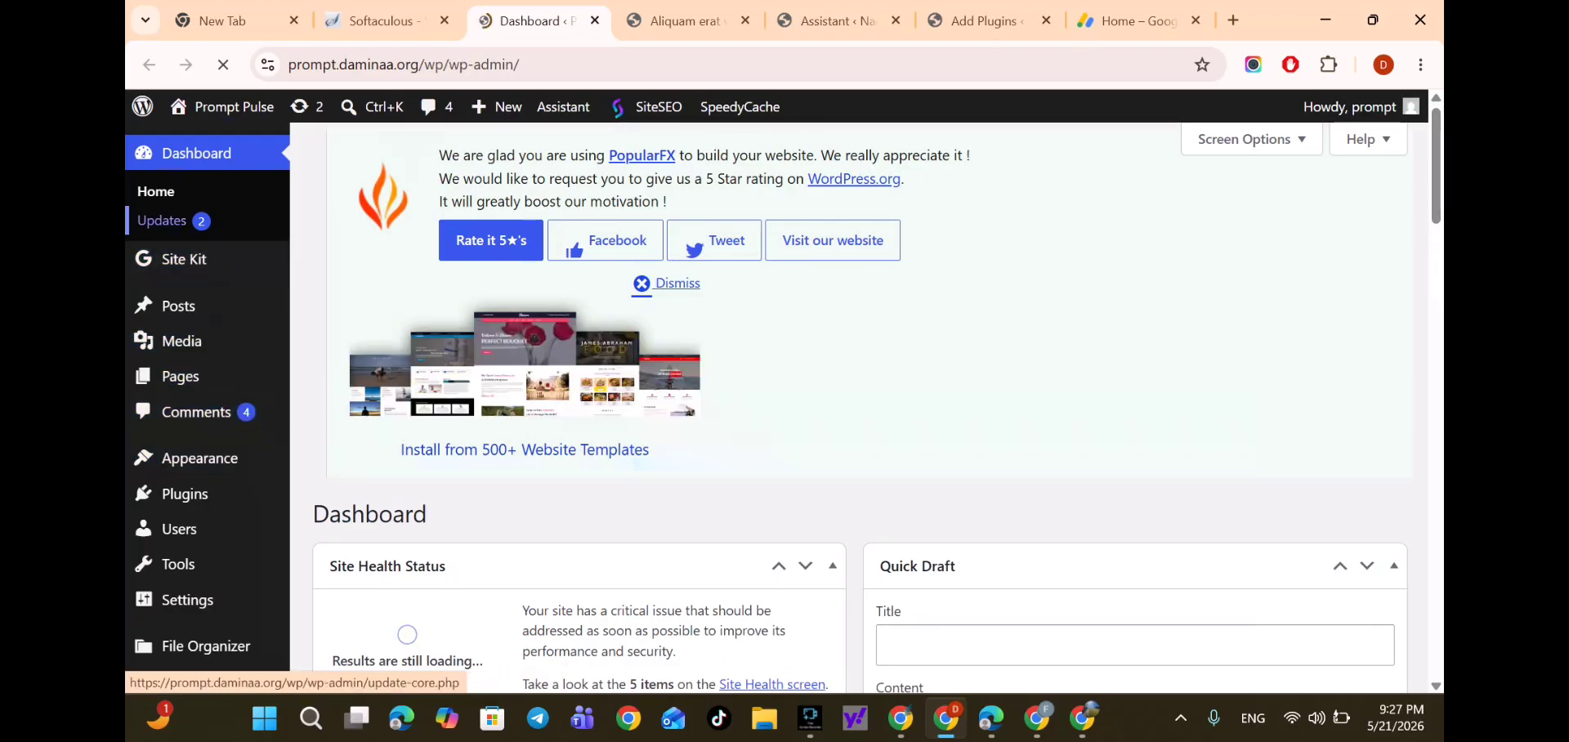
Open Prompt Pulse's Site Kit Dashboard and scroll through its key metrics and traffic sections.
scroll(205, 494, down, 2)
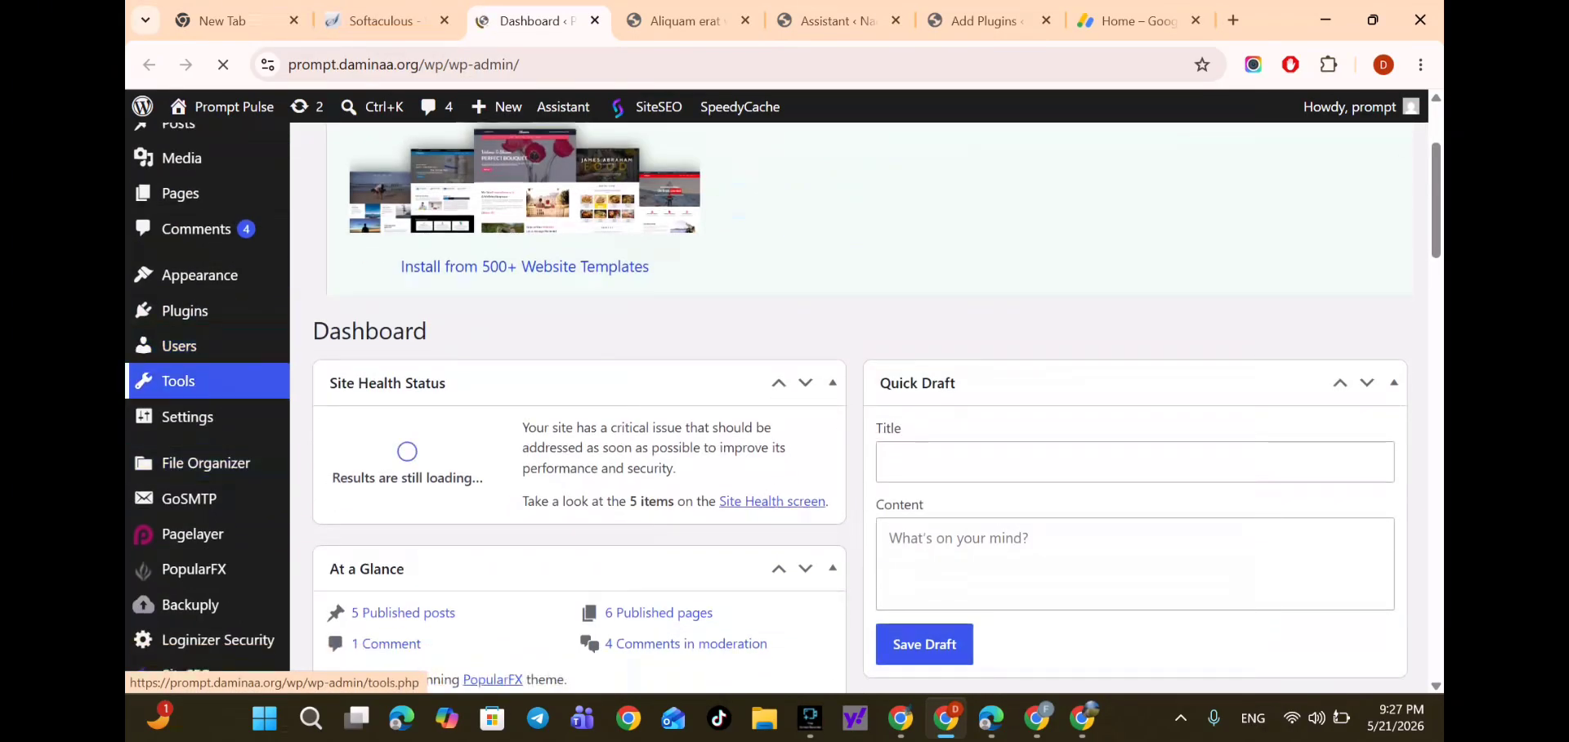
scroll(205, 564, up, 2)
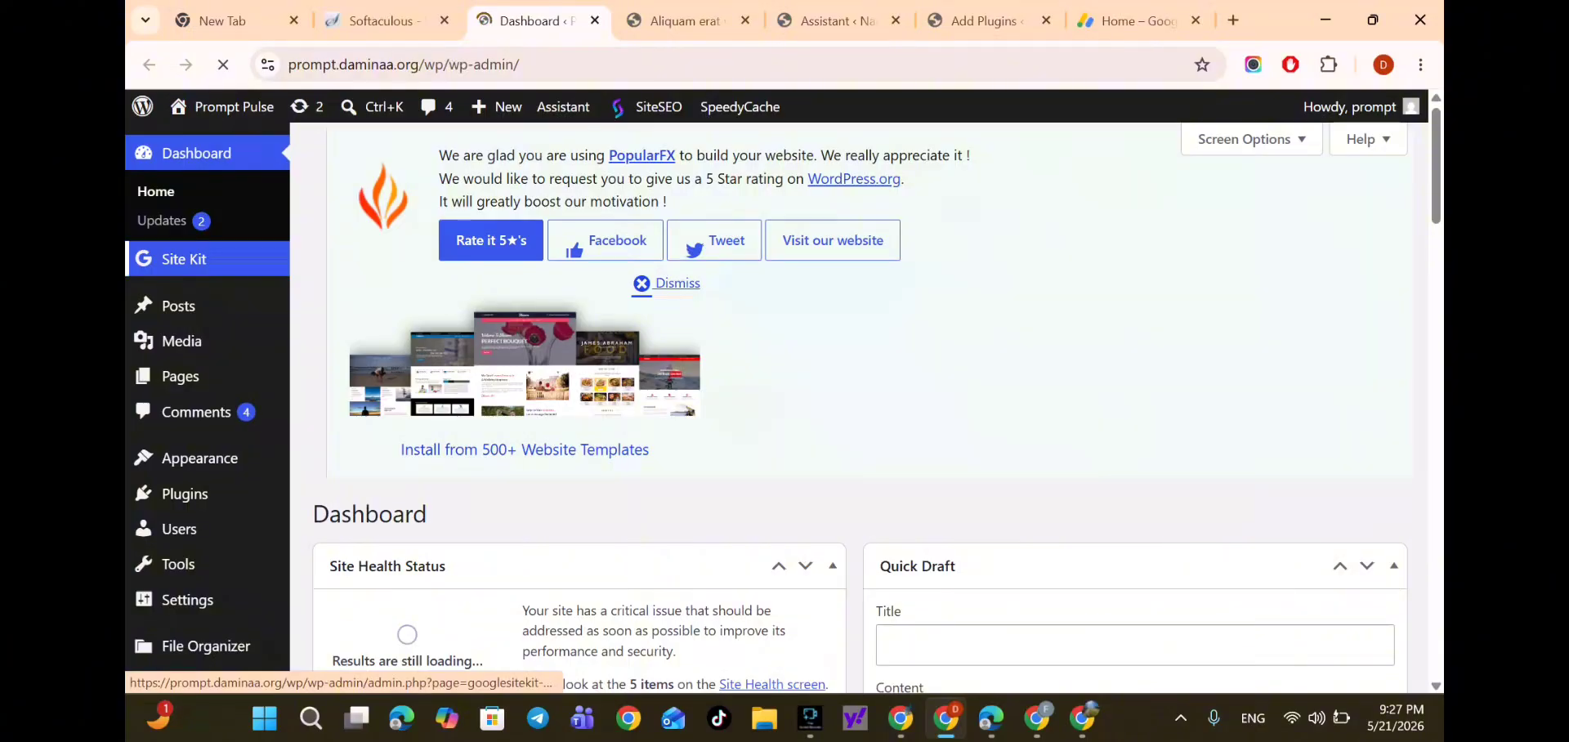
mouse_move(184, 258)
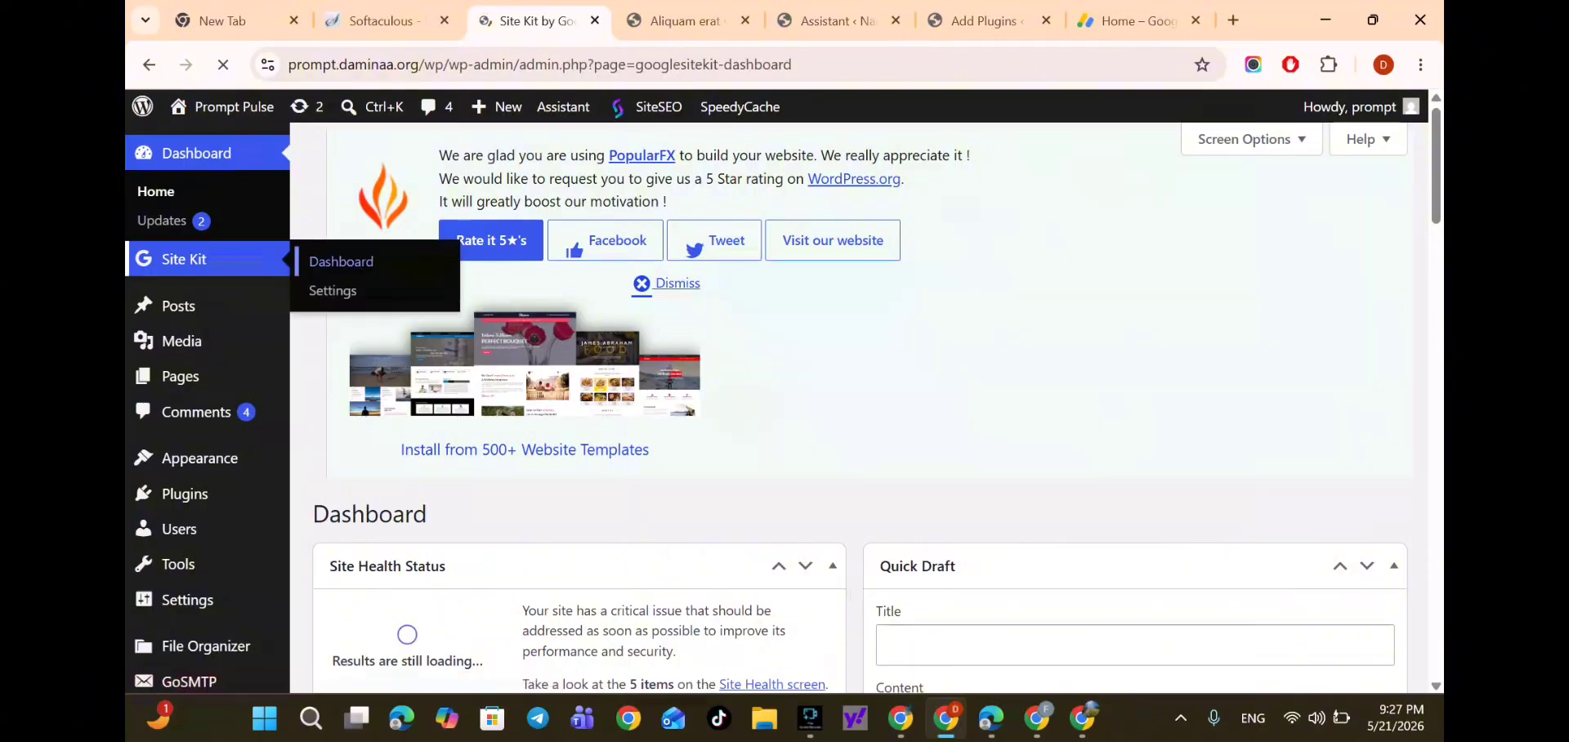
scroll(784, 400, down, 4)
scroll(784, 400, up, 4)
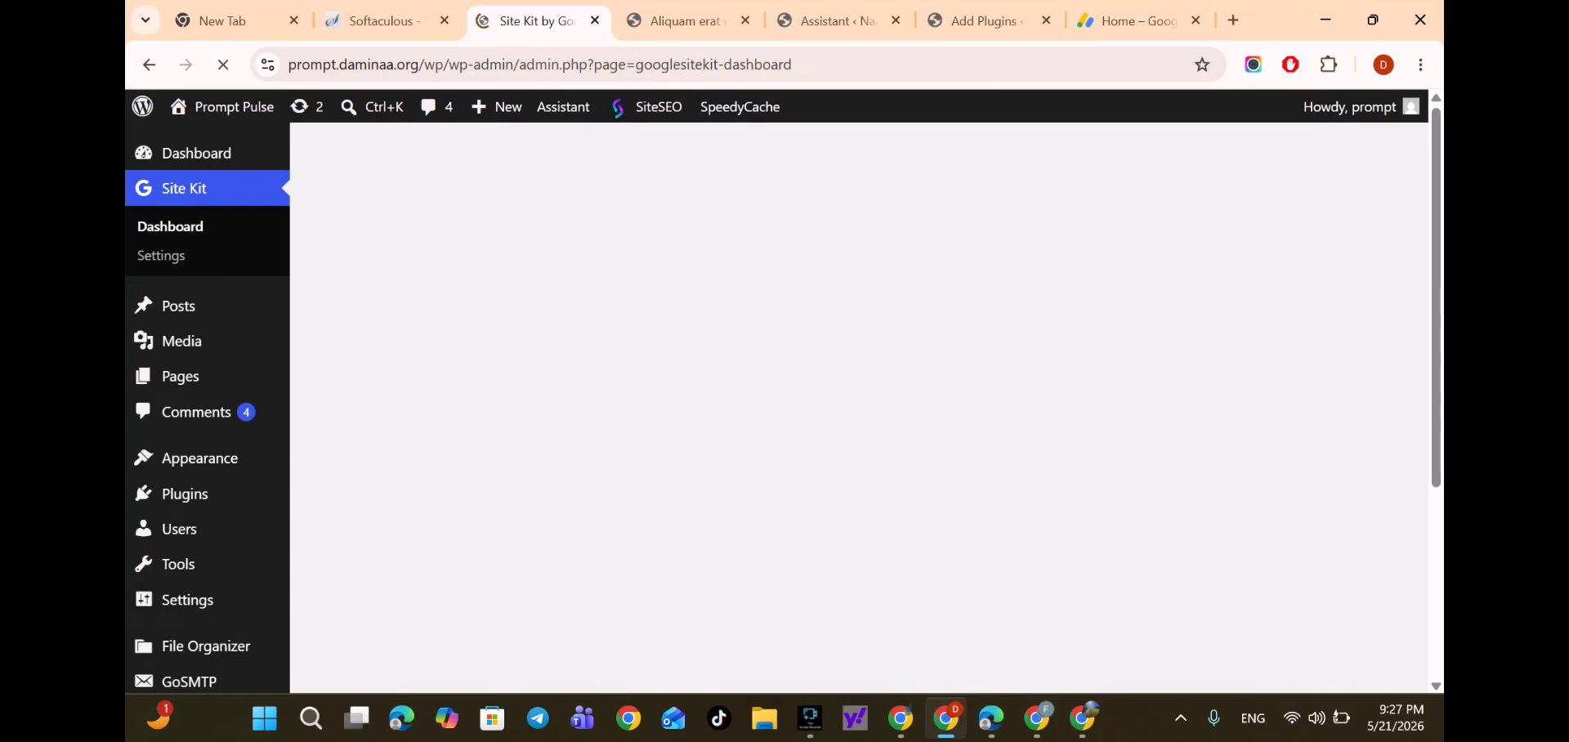
scroll(784, 400, down, 2)
scroll(785, 401, up, 2)
scroll(785, 401, down, 4)
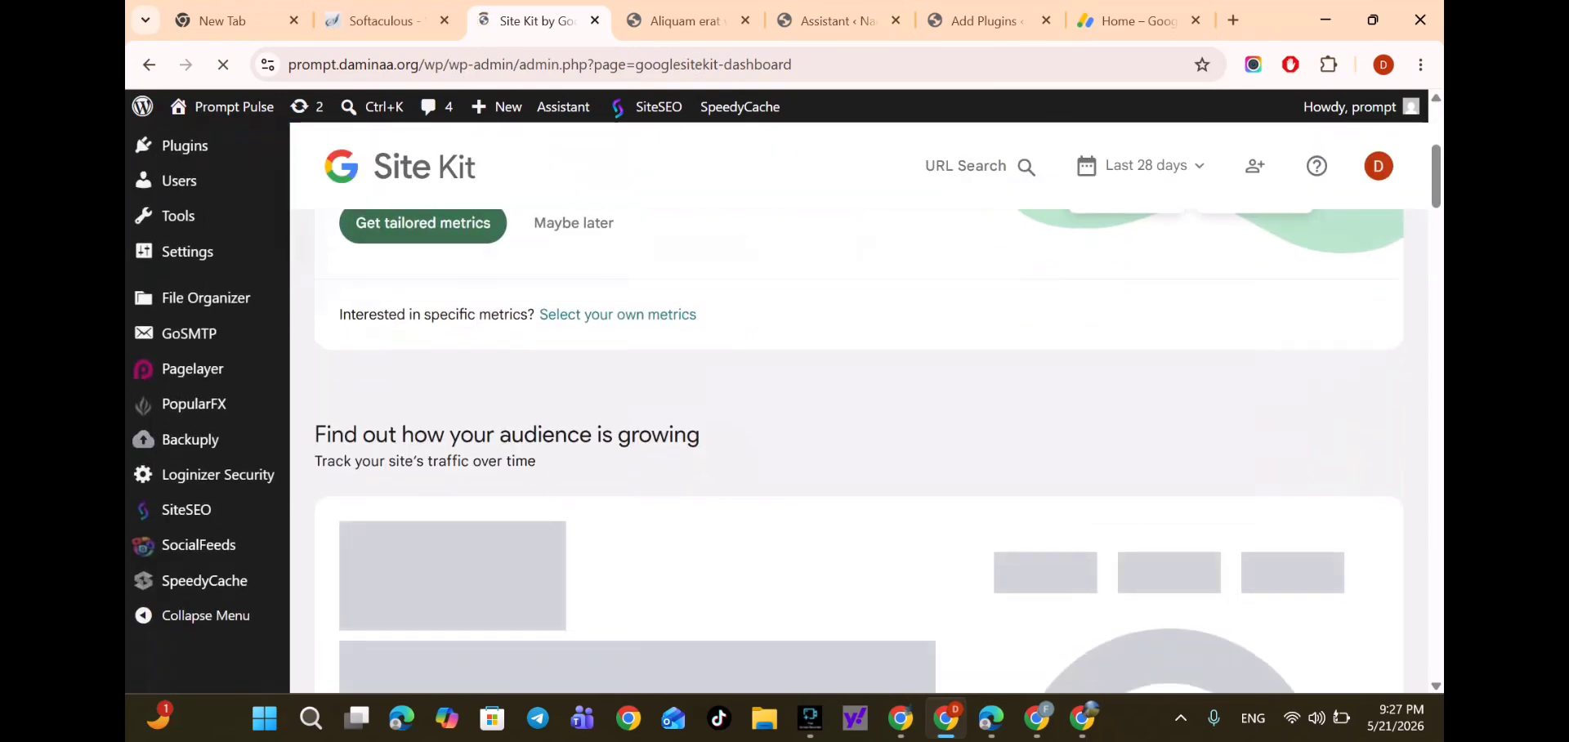
scroll(785, 400, up, 1)
scroll(784, 400, down, 8)
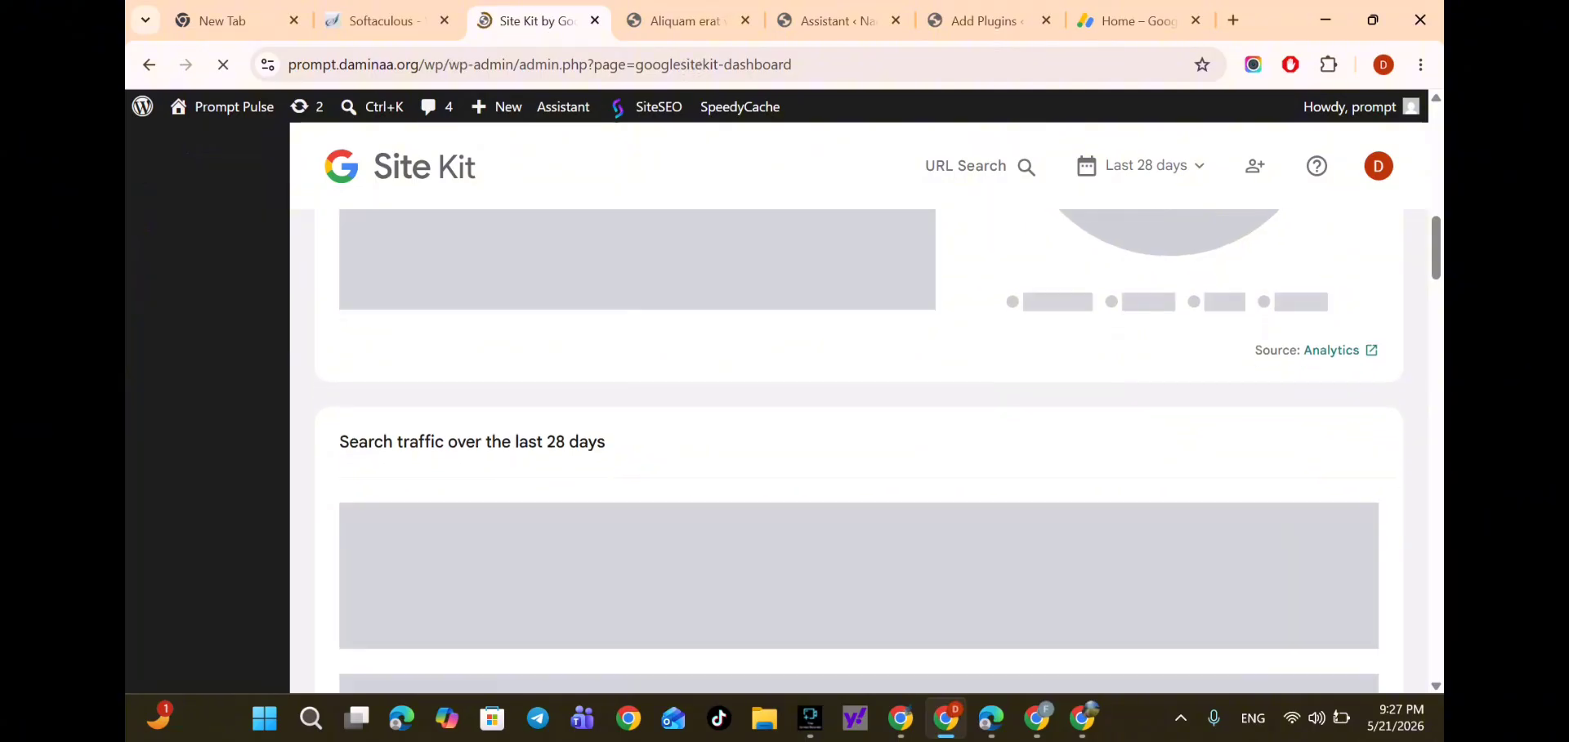
scroll(784, 401, up, 6)
scroll(785, 401, up, 3)
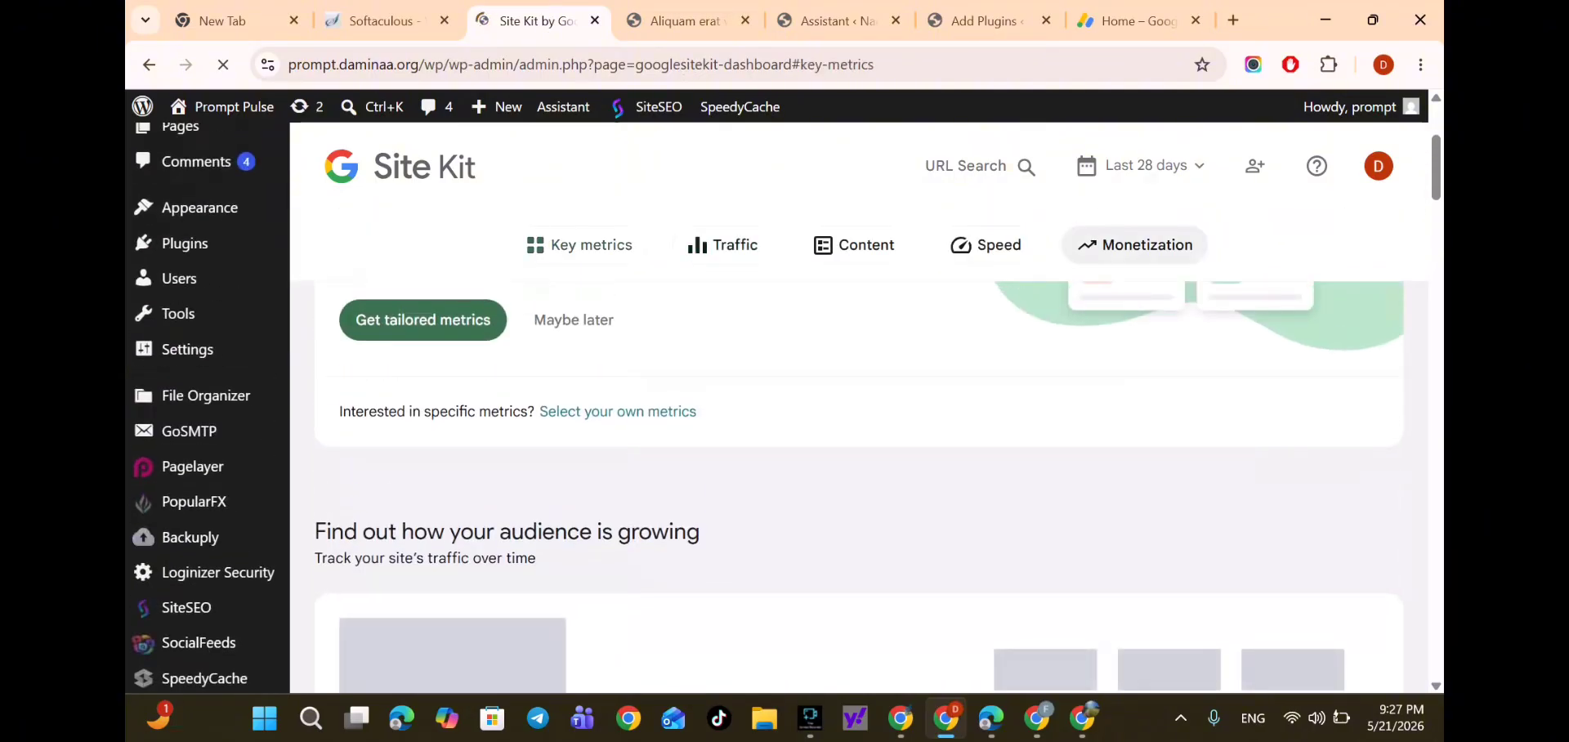
click(1135, 245)
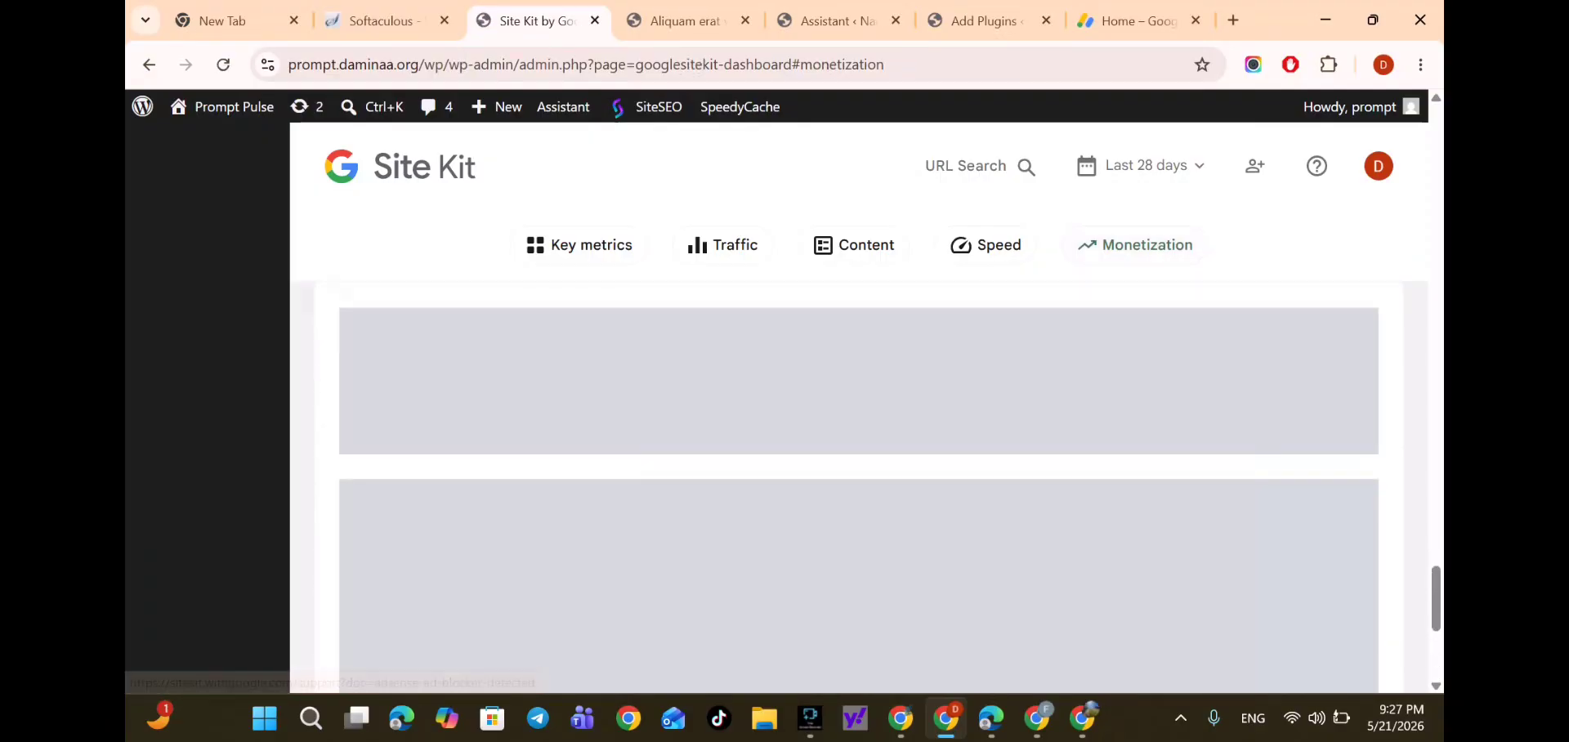
scroll(858, 490, down, 3)
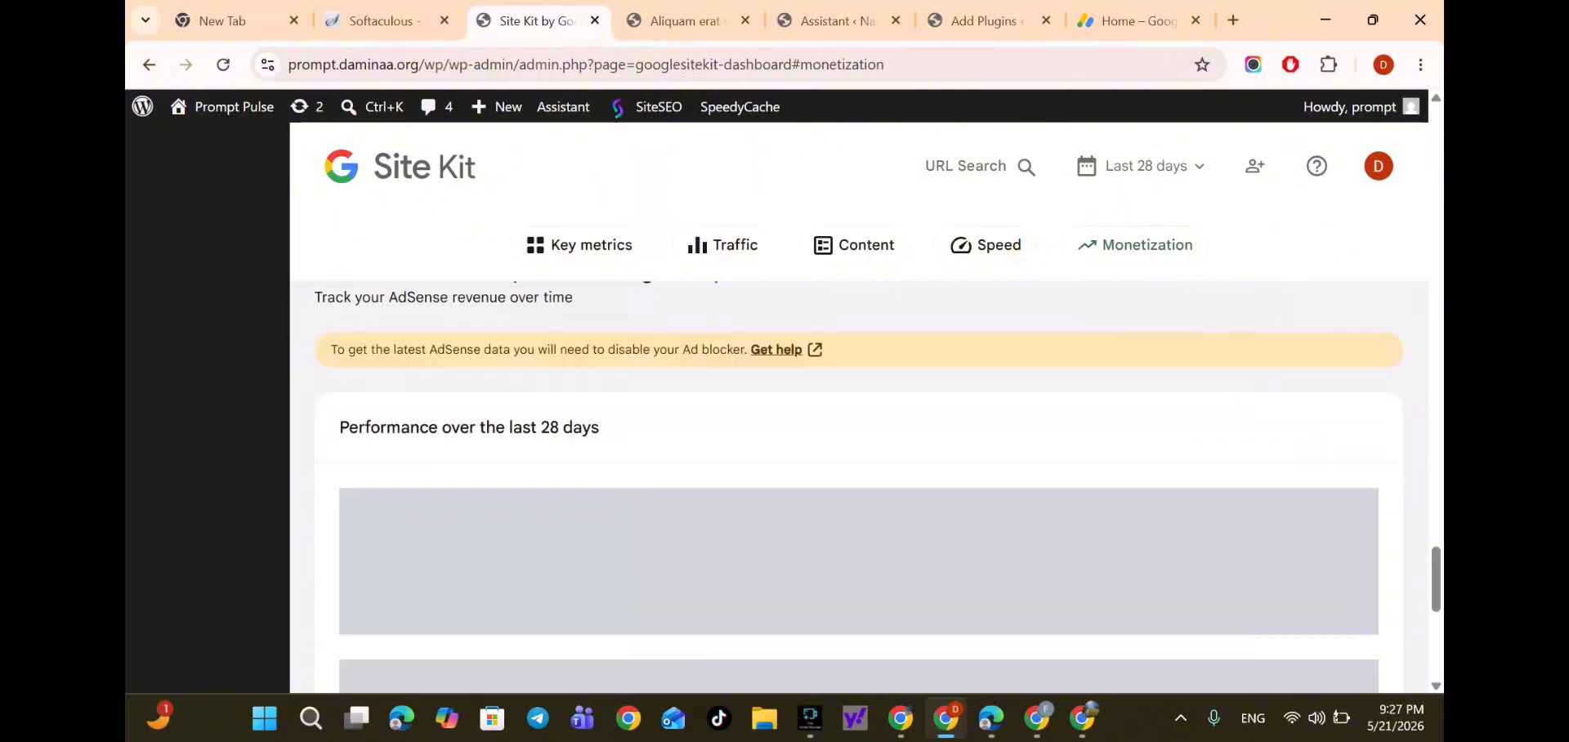
scroll(858, 490, down, 5)
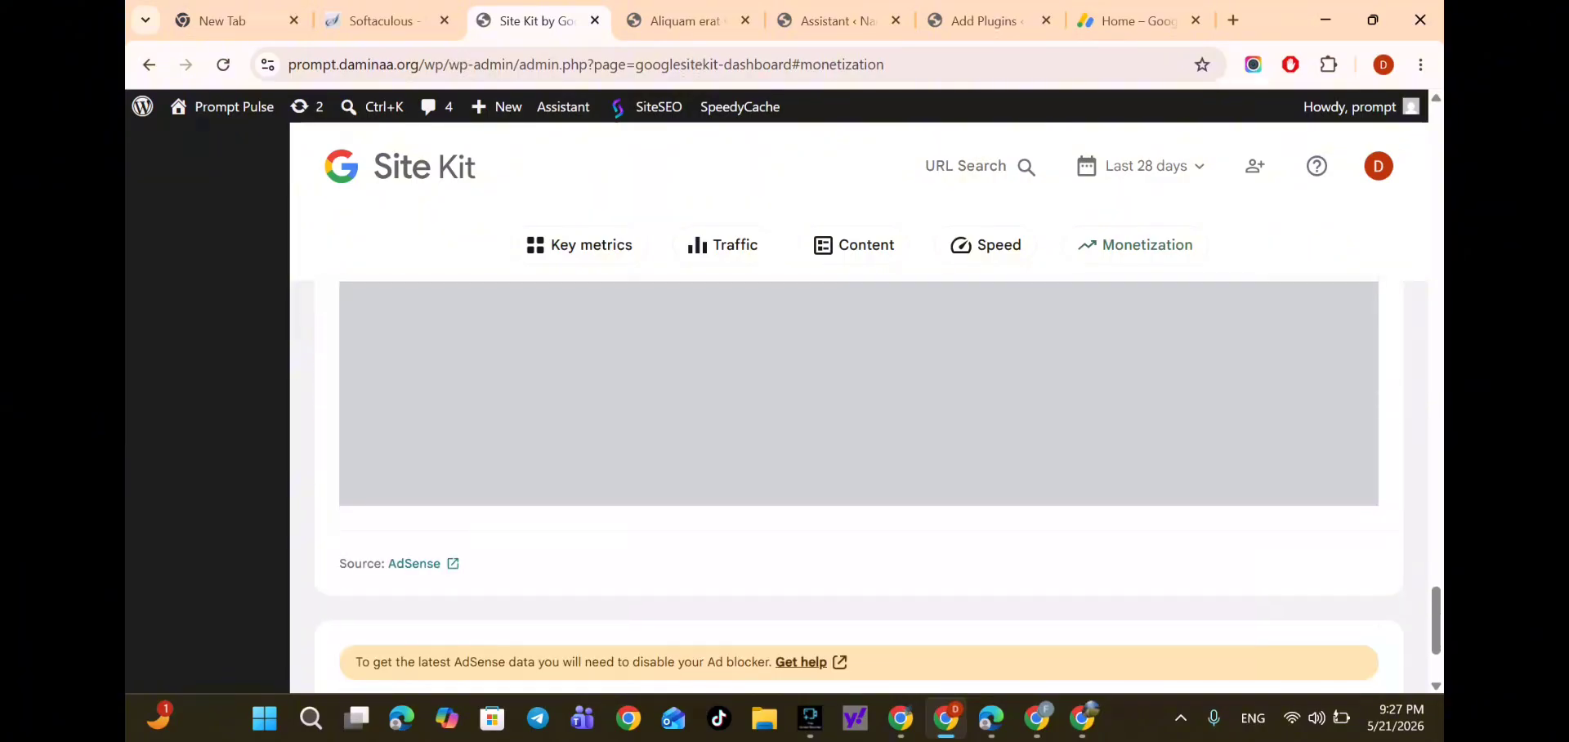
scroll(858, 491, up, 2)
scroll(726, 474, up, 3)
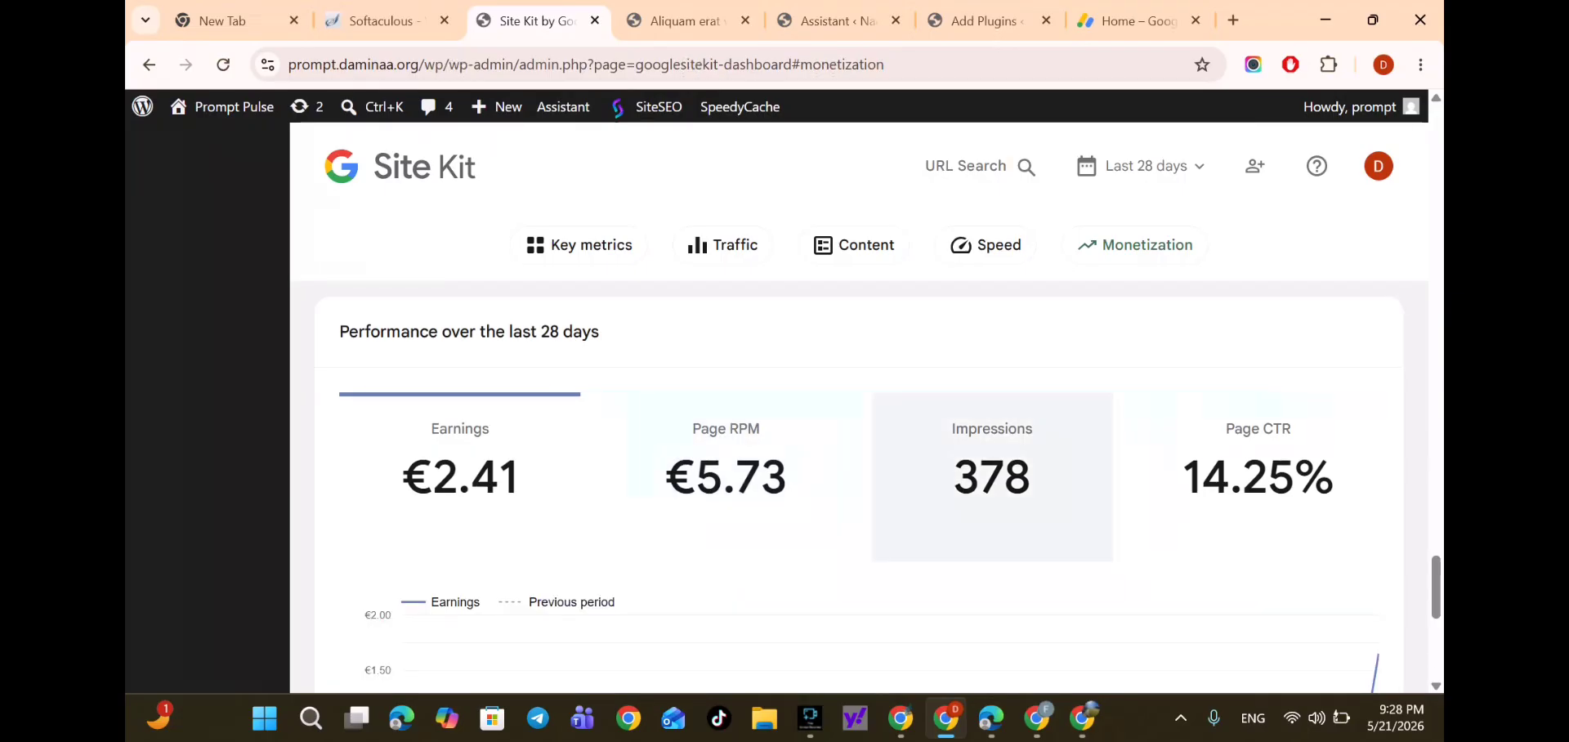
scroll(992, 476, up, 6)
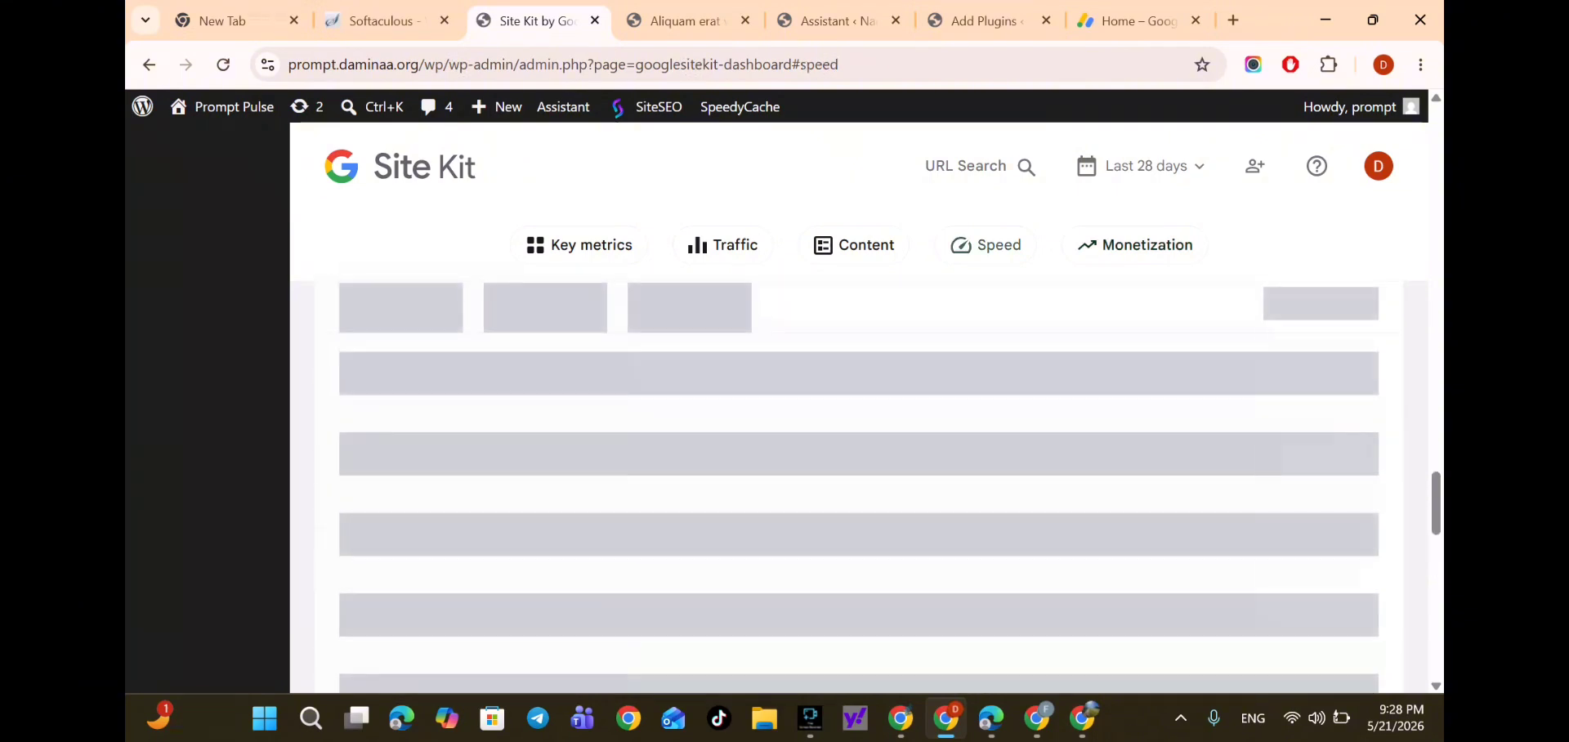
scroll(858, 487, down, 1)
scroll(859, 487, down, 6)
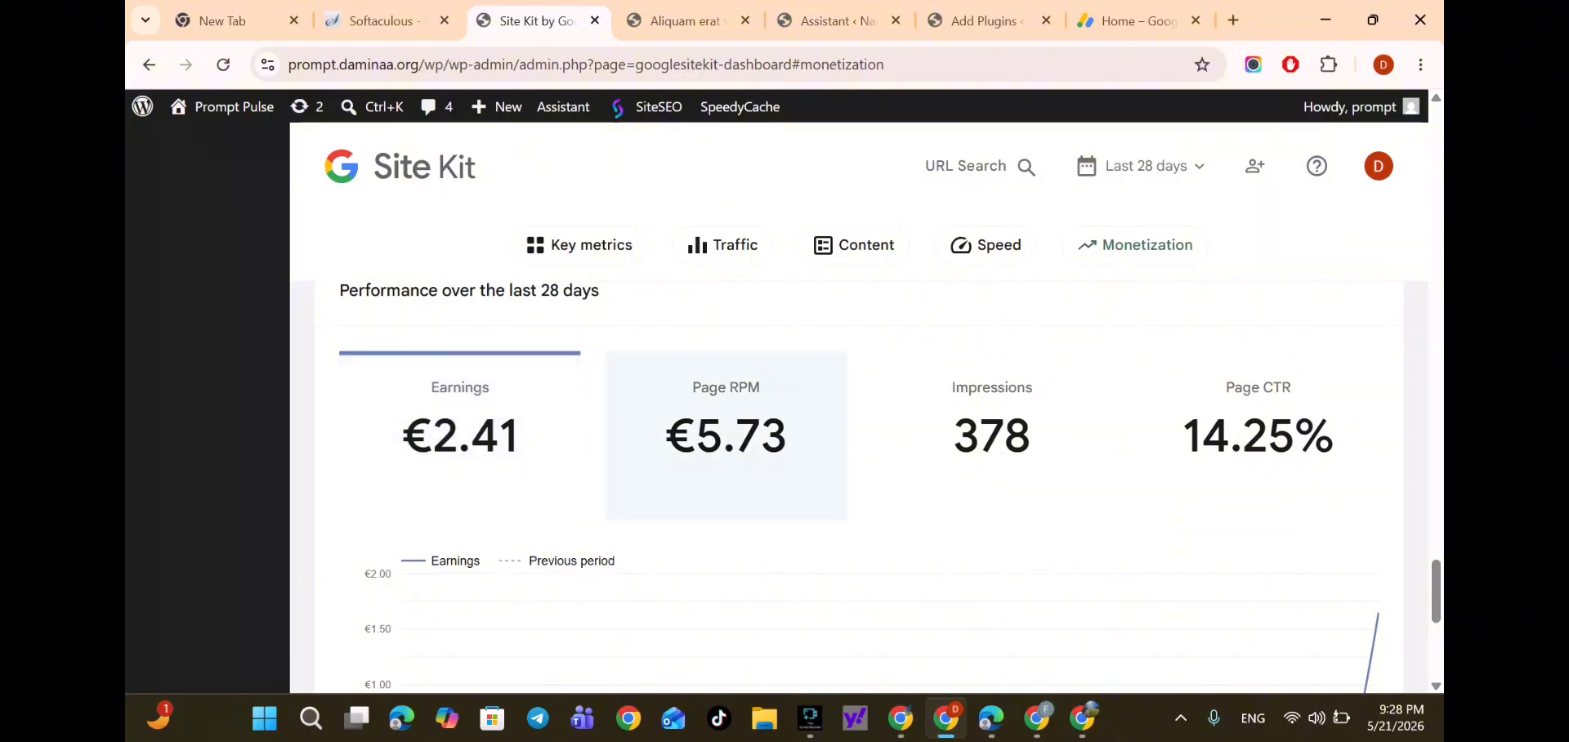
scroll(858, 490, up, 5)
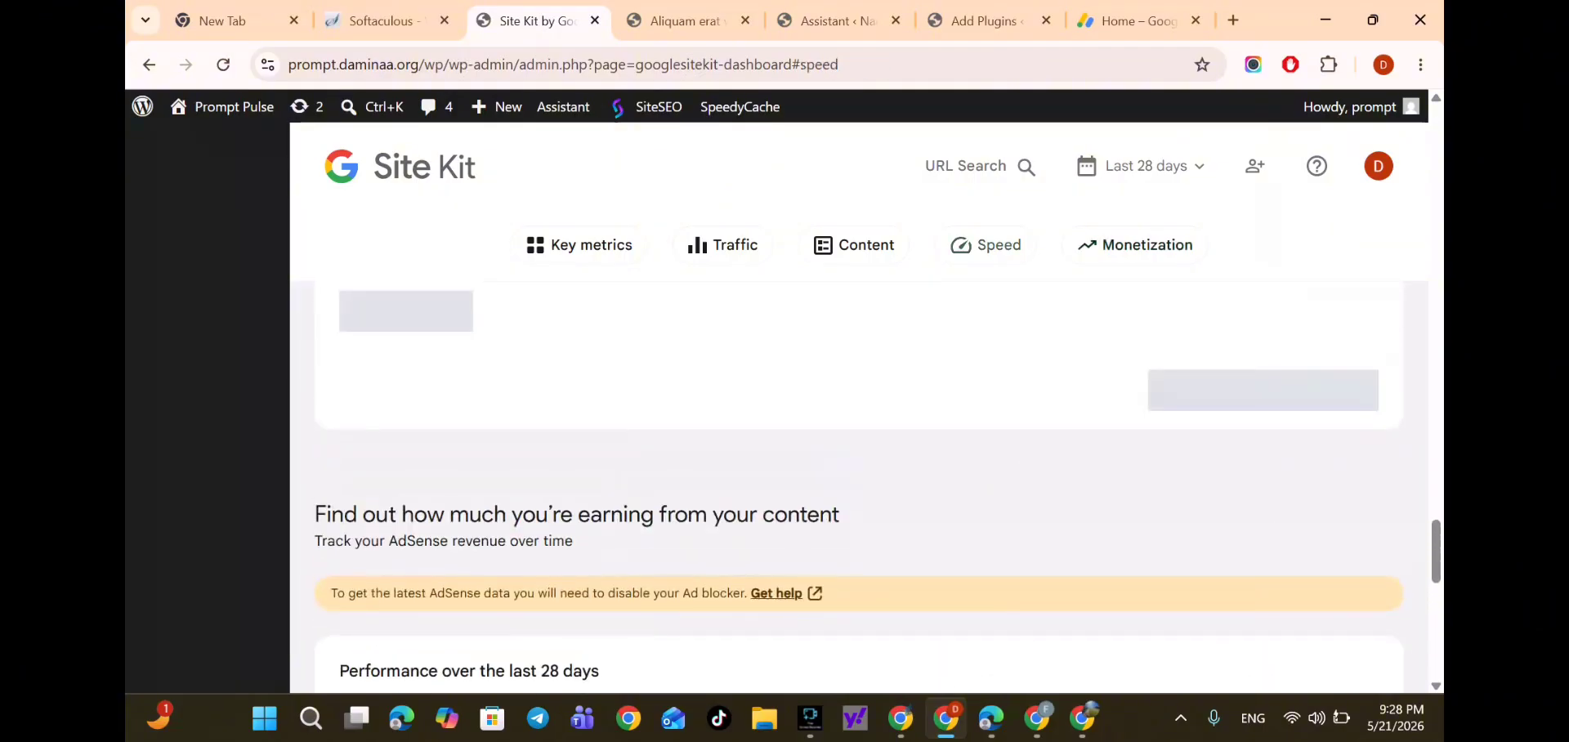
scroll(858, 491, down, 4)
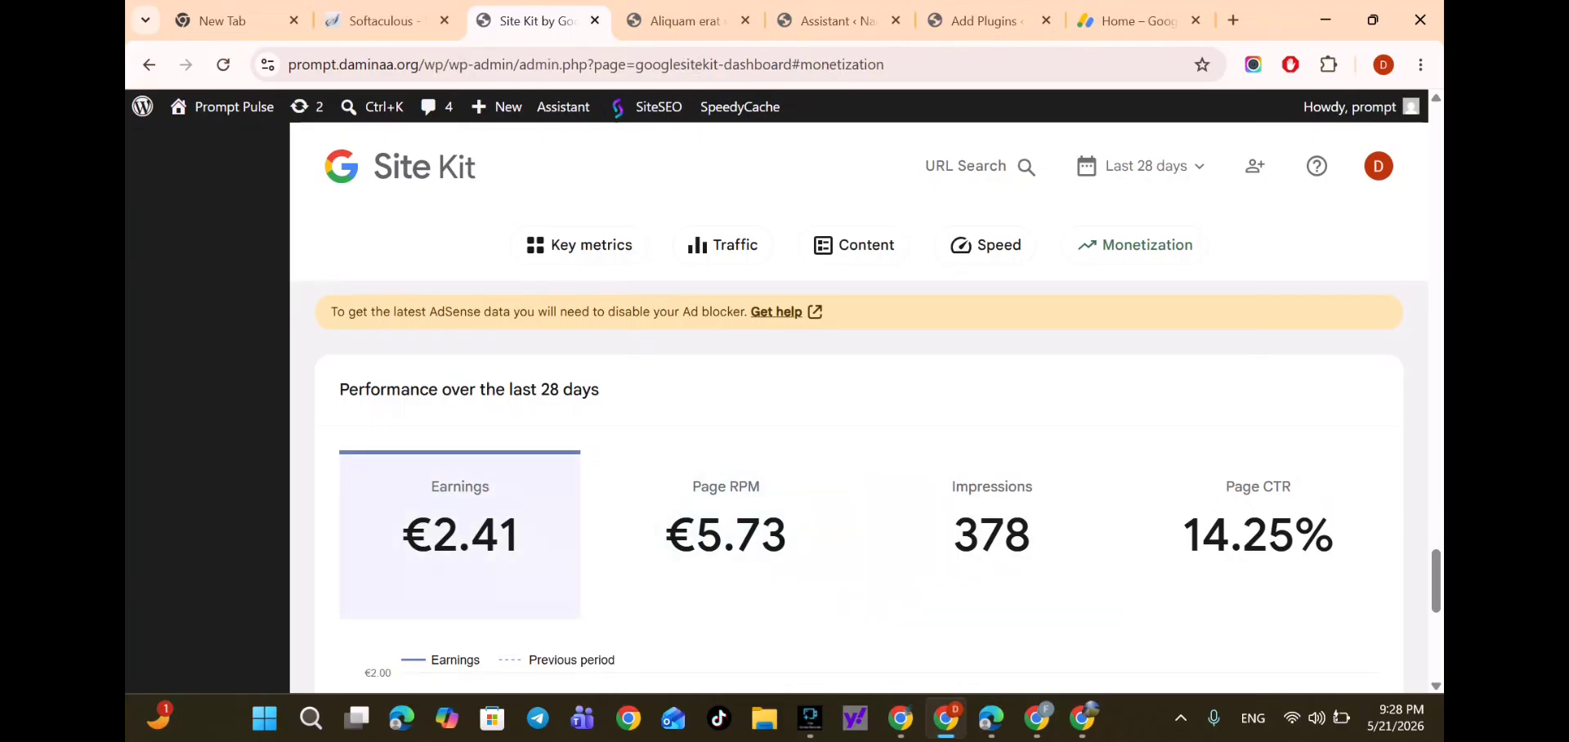
scroll(725, 535, up, 9)
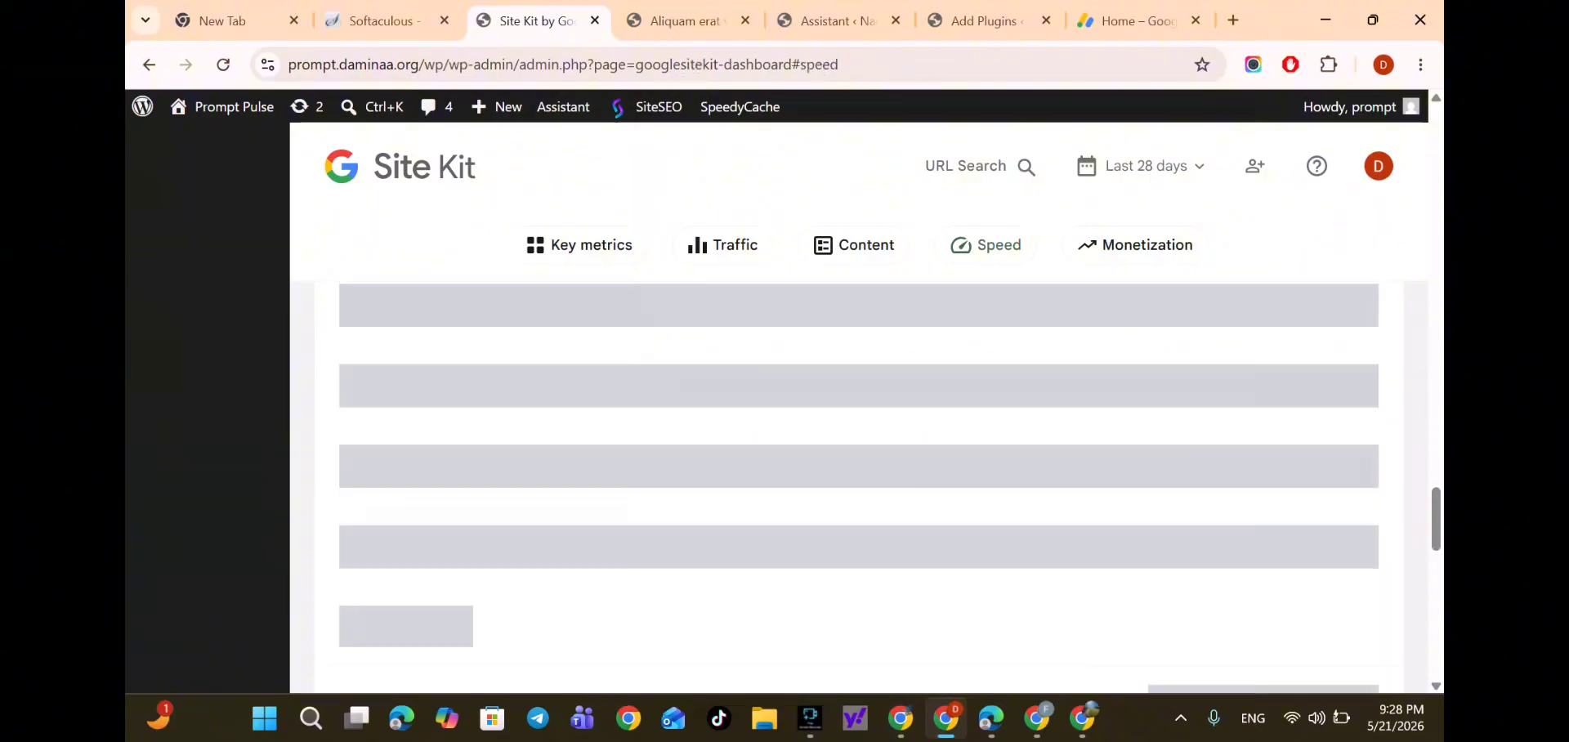
scroll(725, 531, up, 4)
scroll(726, 531, down, 4)
scroll(726, 531, up, 8)
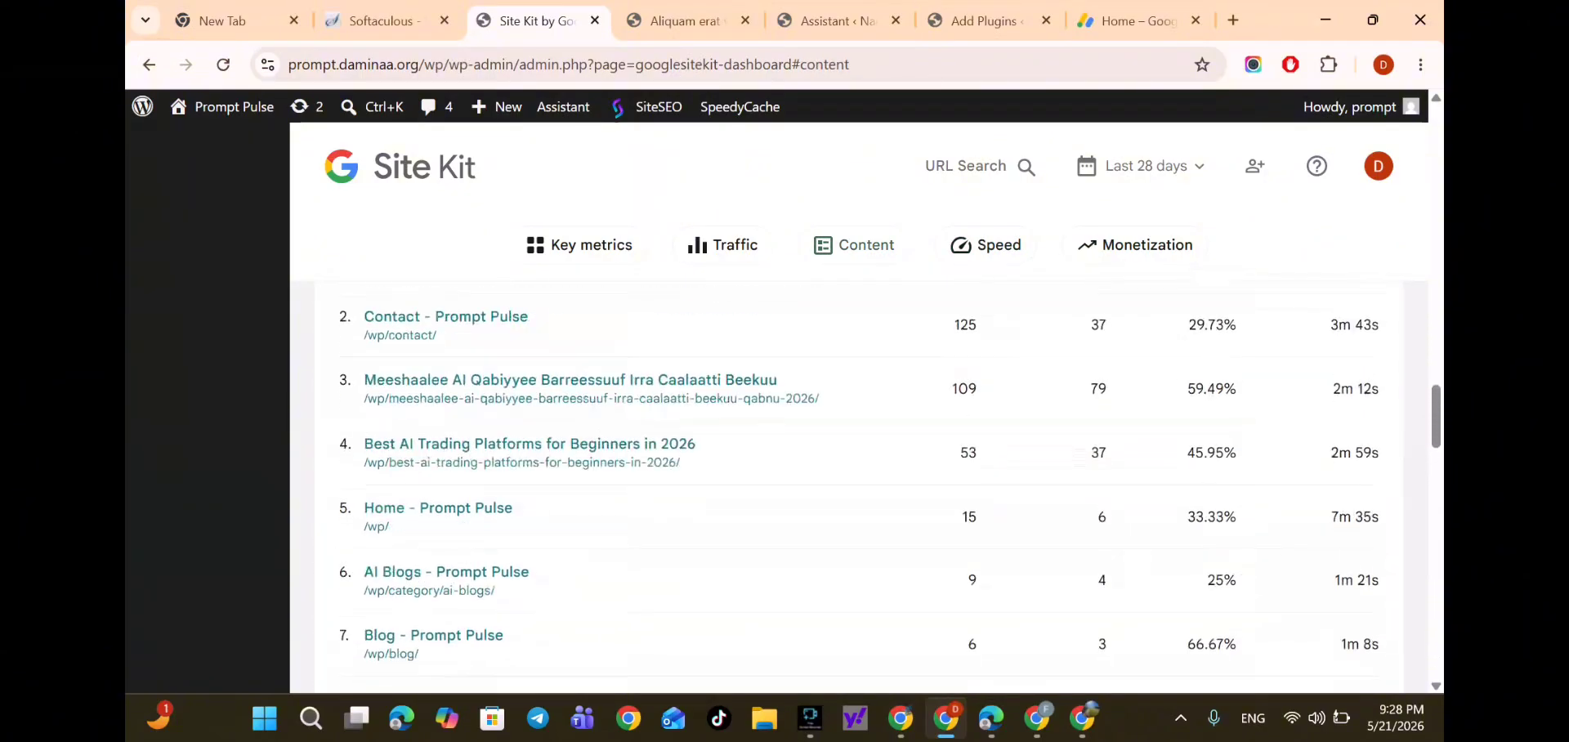
scroll(726, 531, down, 5)
scroll(858, 486, down, 8)
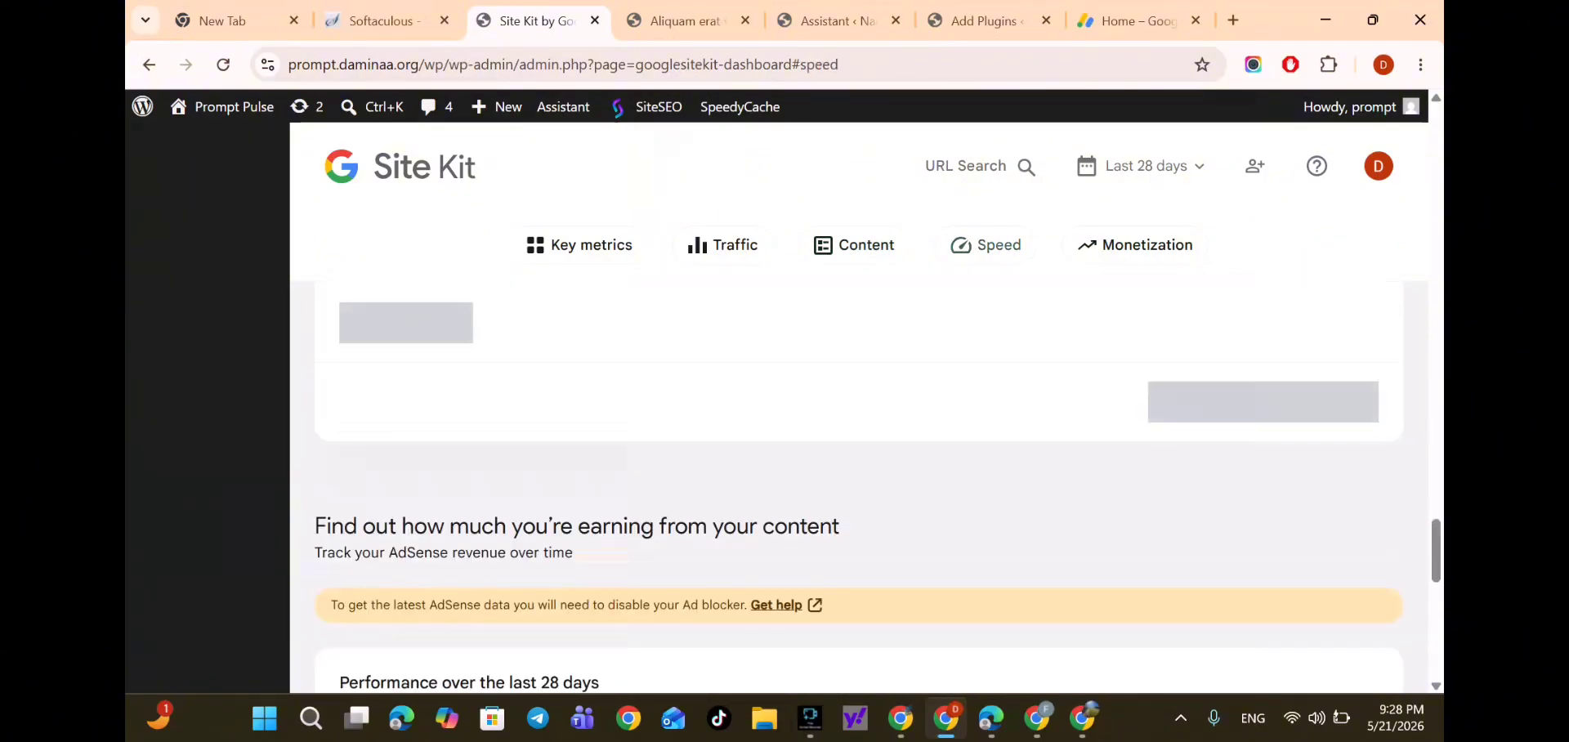
scroll(858, 487, up, 10)
scroll(859, 487, down, 6)
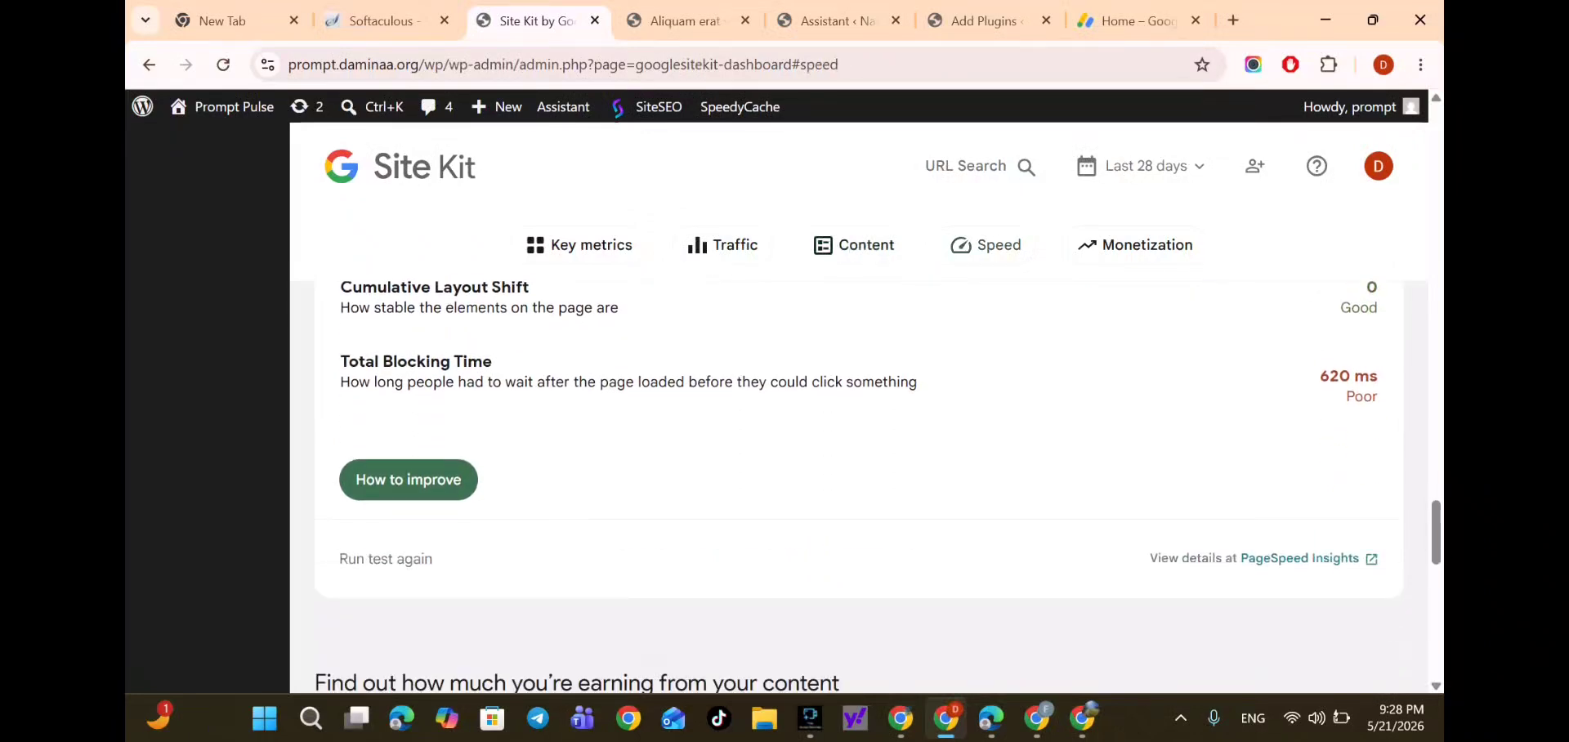
scroll(858, 486, up, 1)
scroll(858, 486, down, 10)
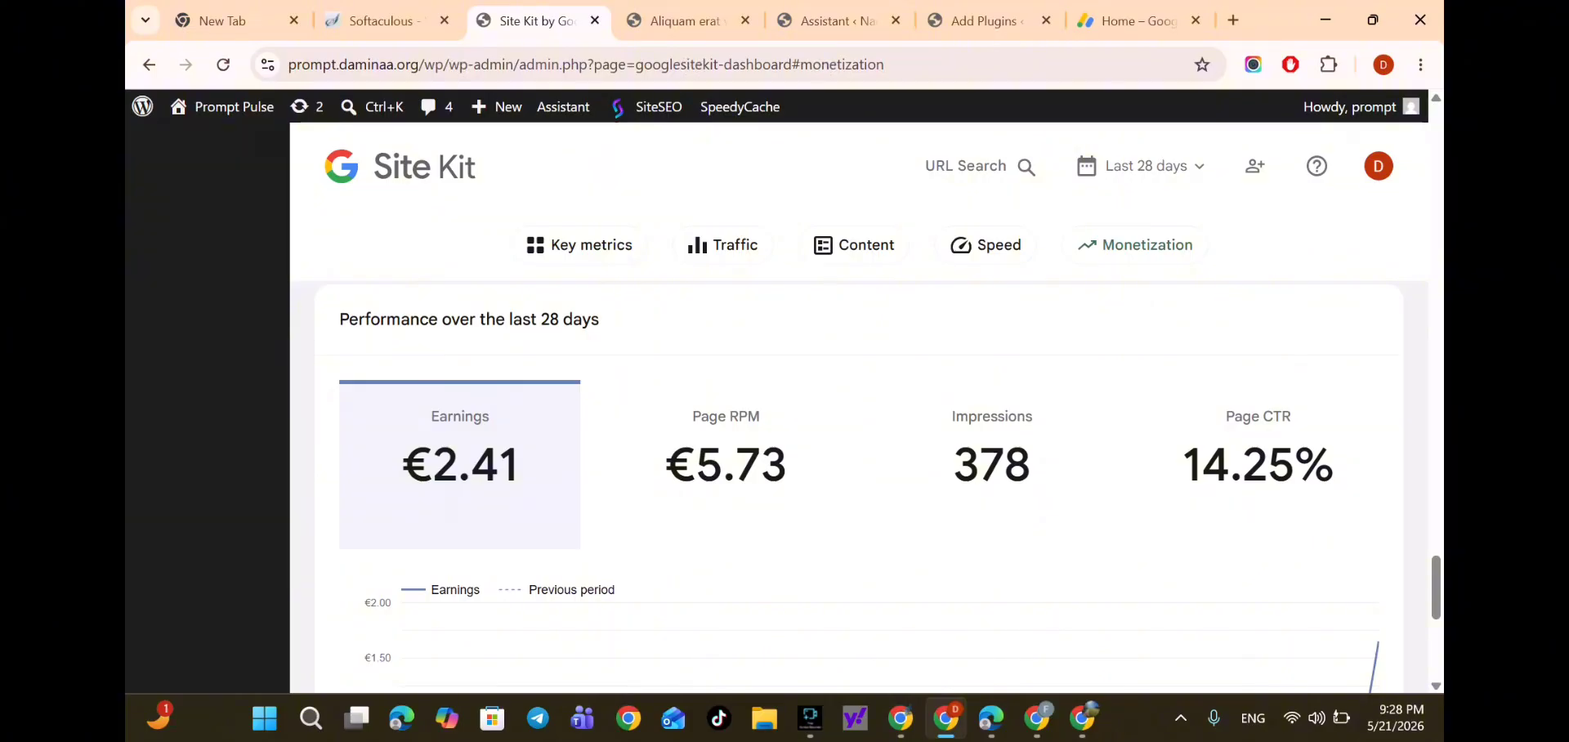
scroll(859, 486, up, 2)
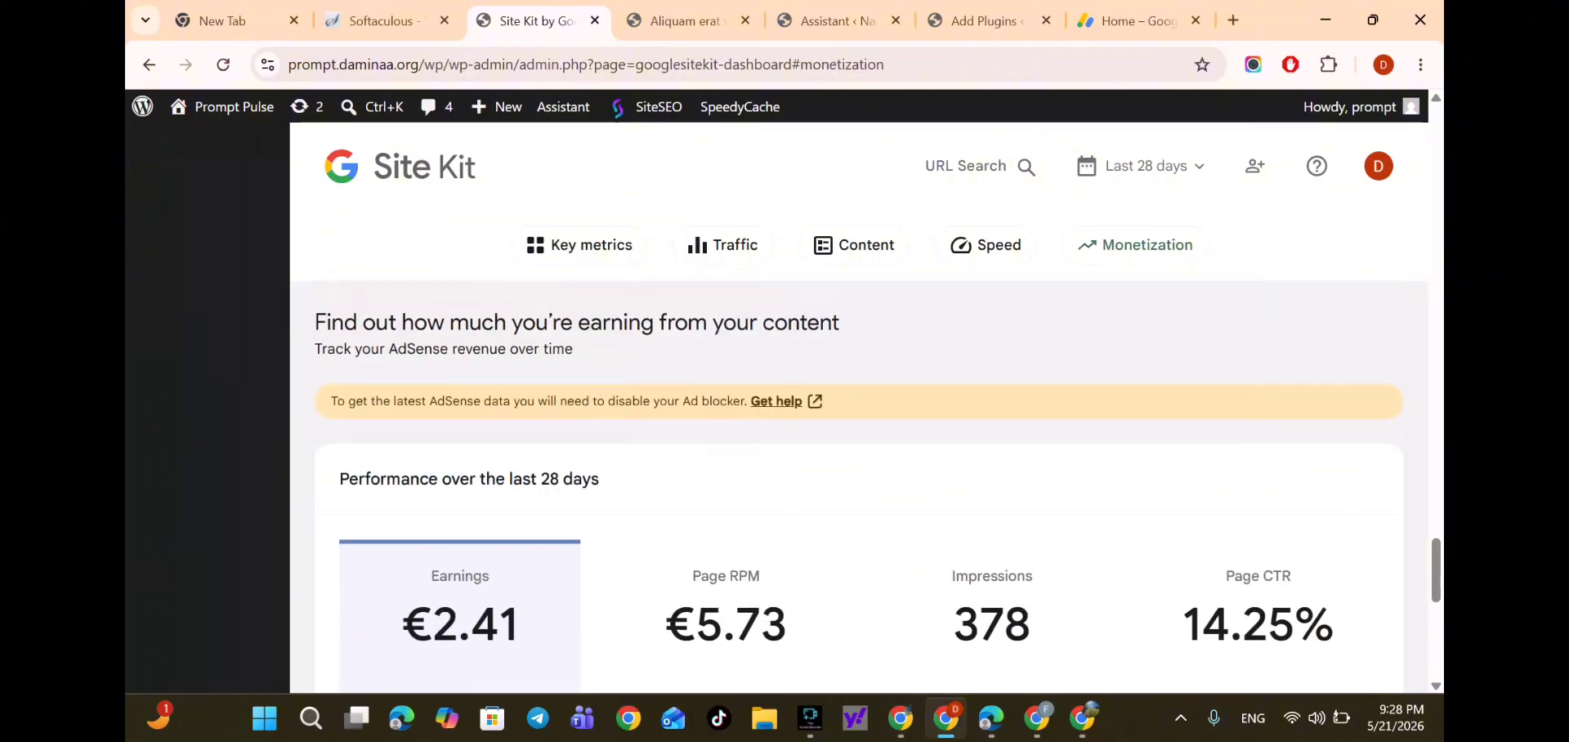
scroll(858, 486, down, 3)
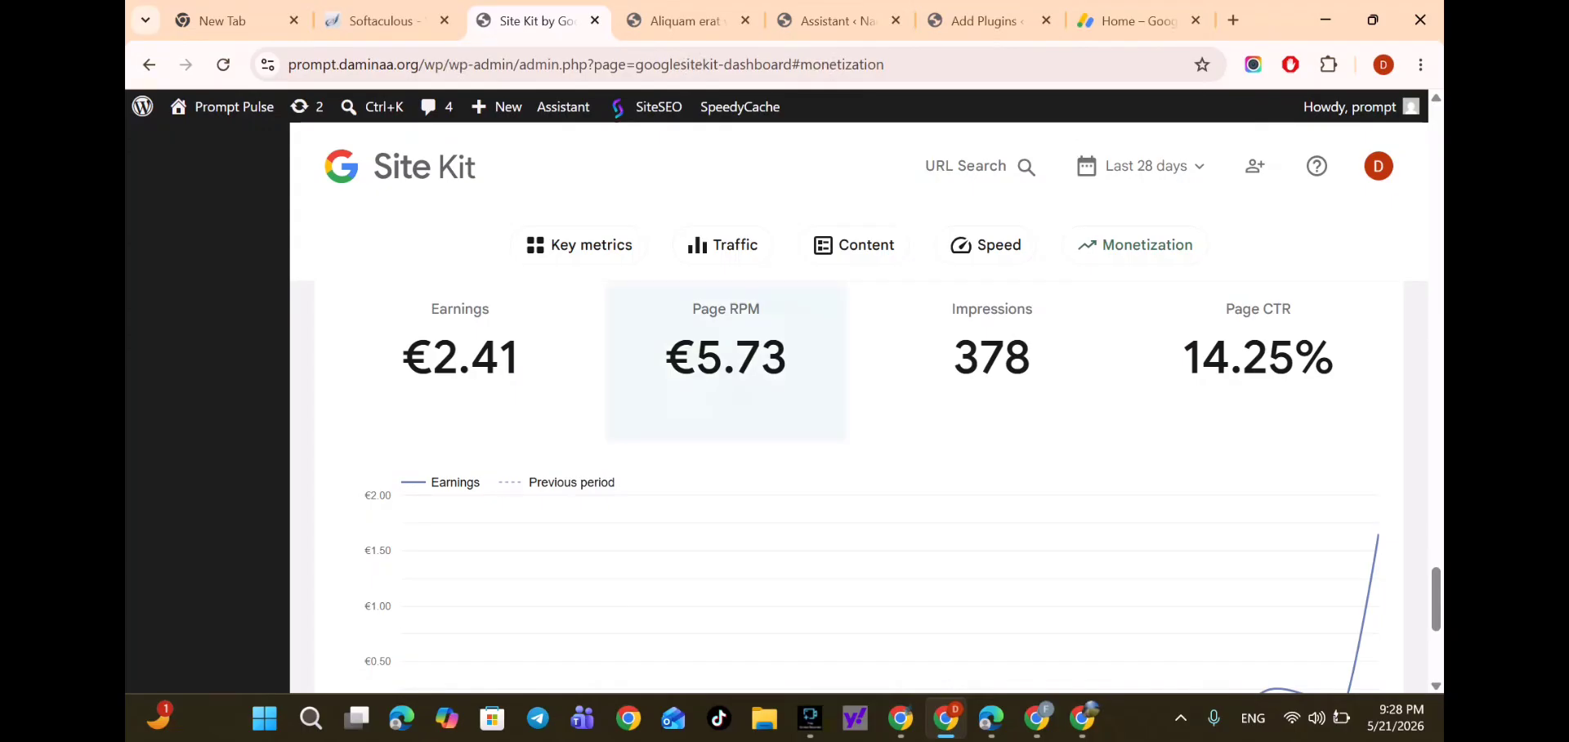
scroll(726, 359, up, 10)
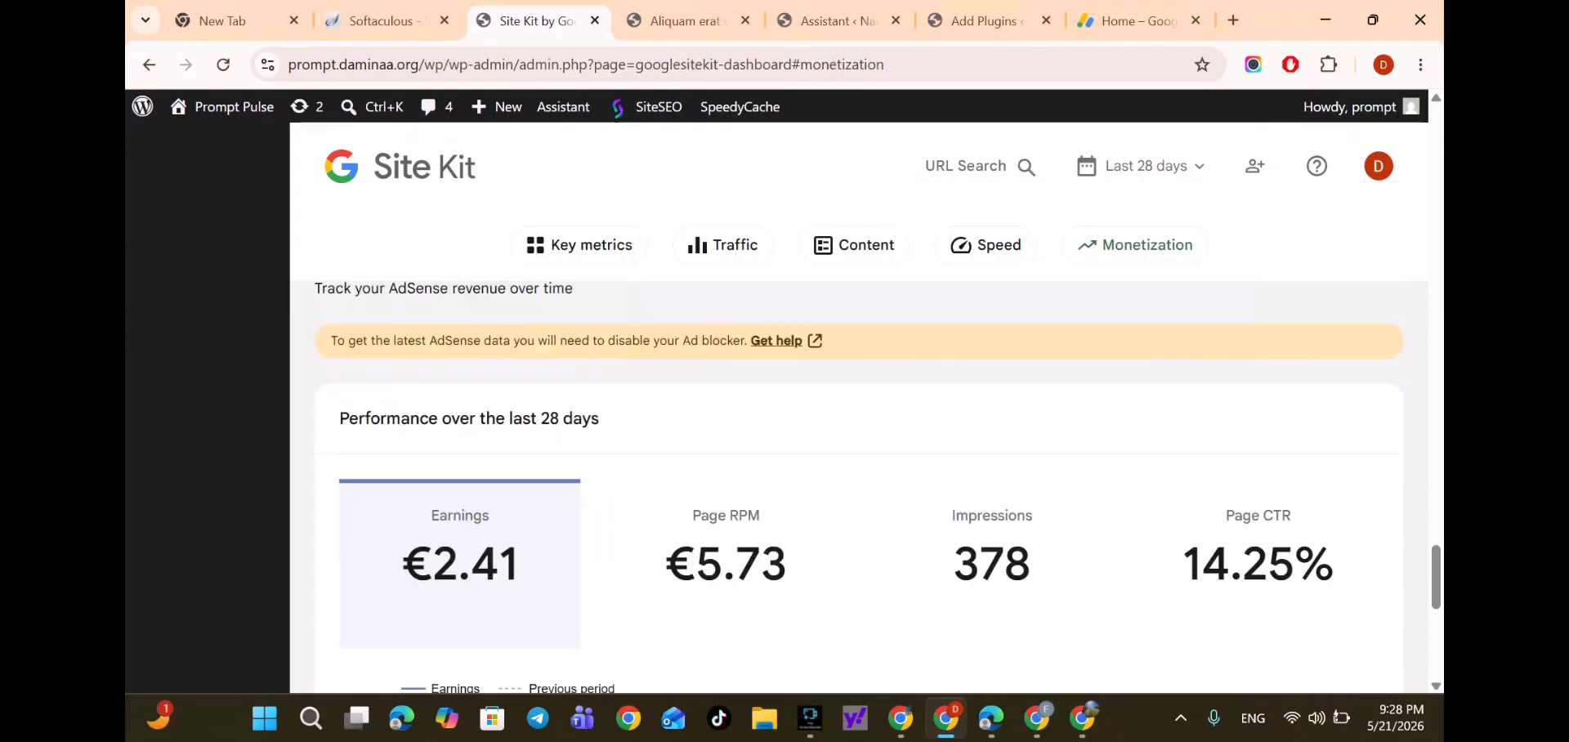
scroll(858, 486, up, 10)
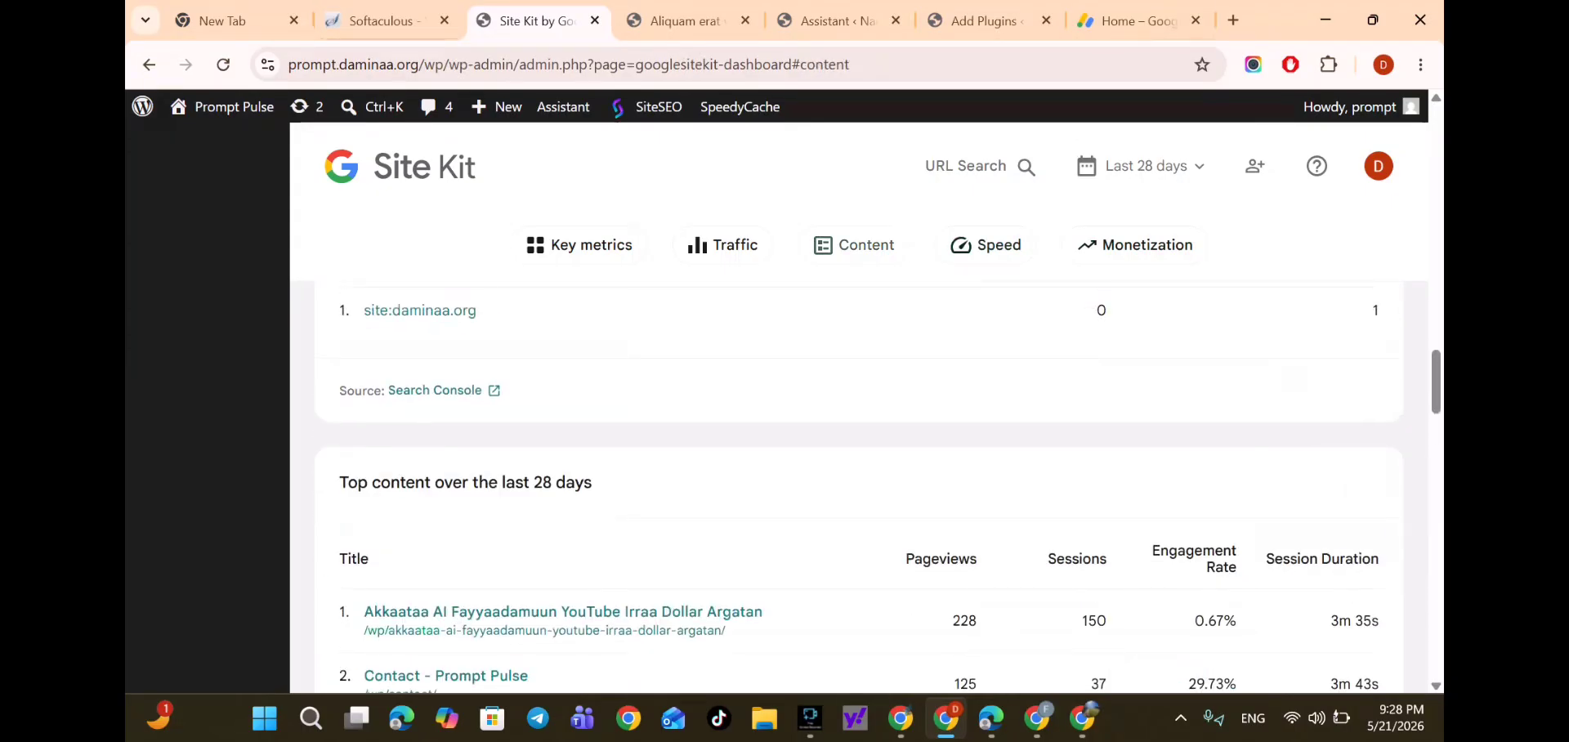
scroll(858, 486, up, 10)
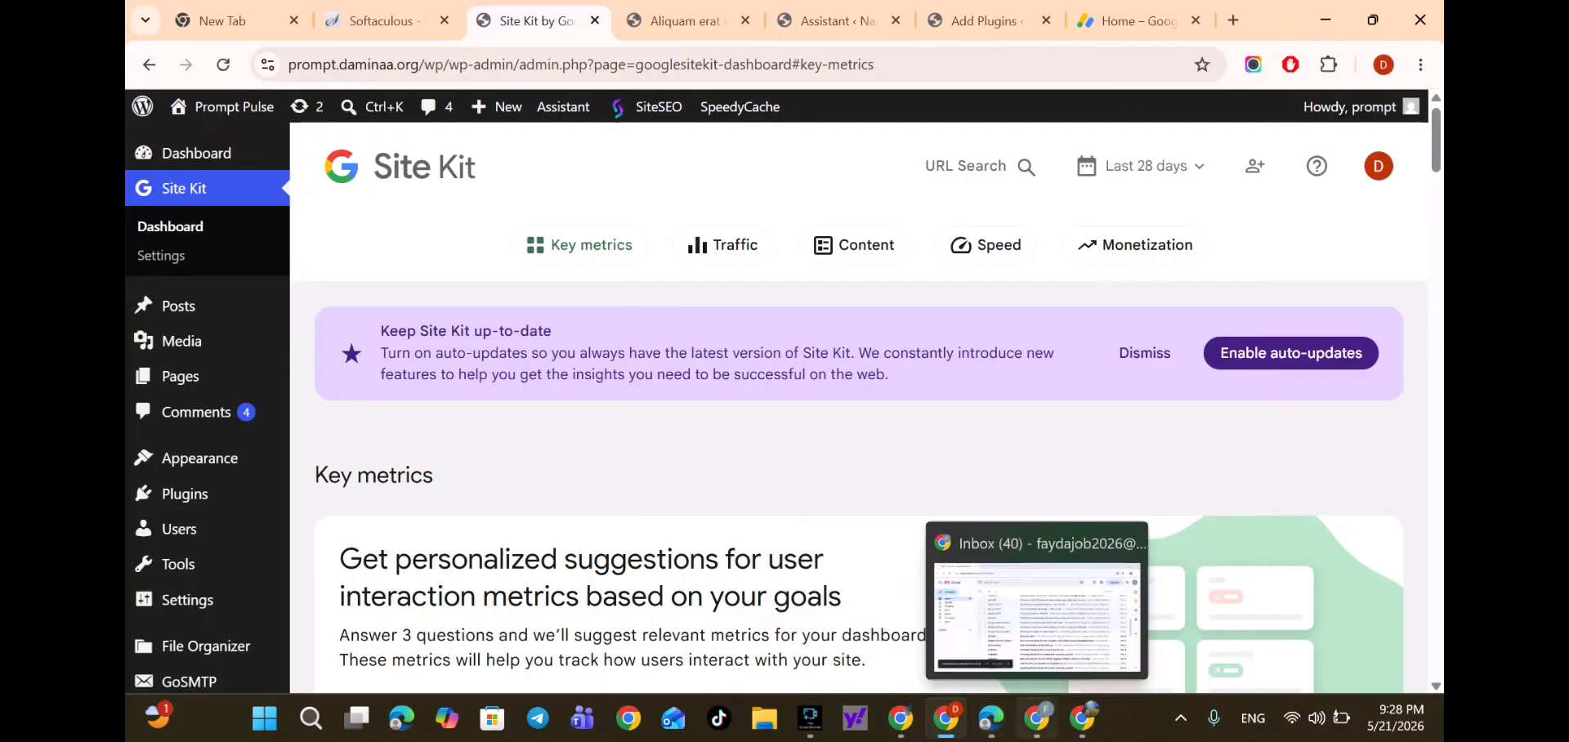
Switch to the shop's window and open WooCommerce Payments, then General settings.
click(1082, 720)
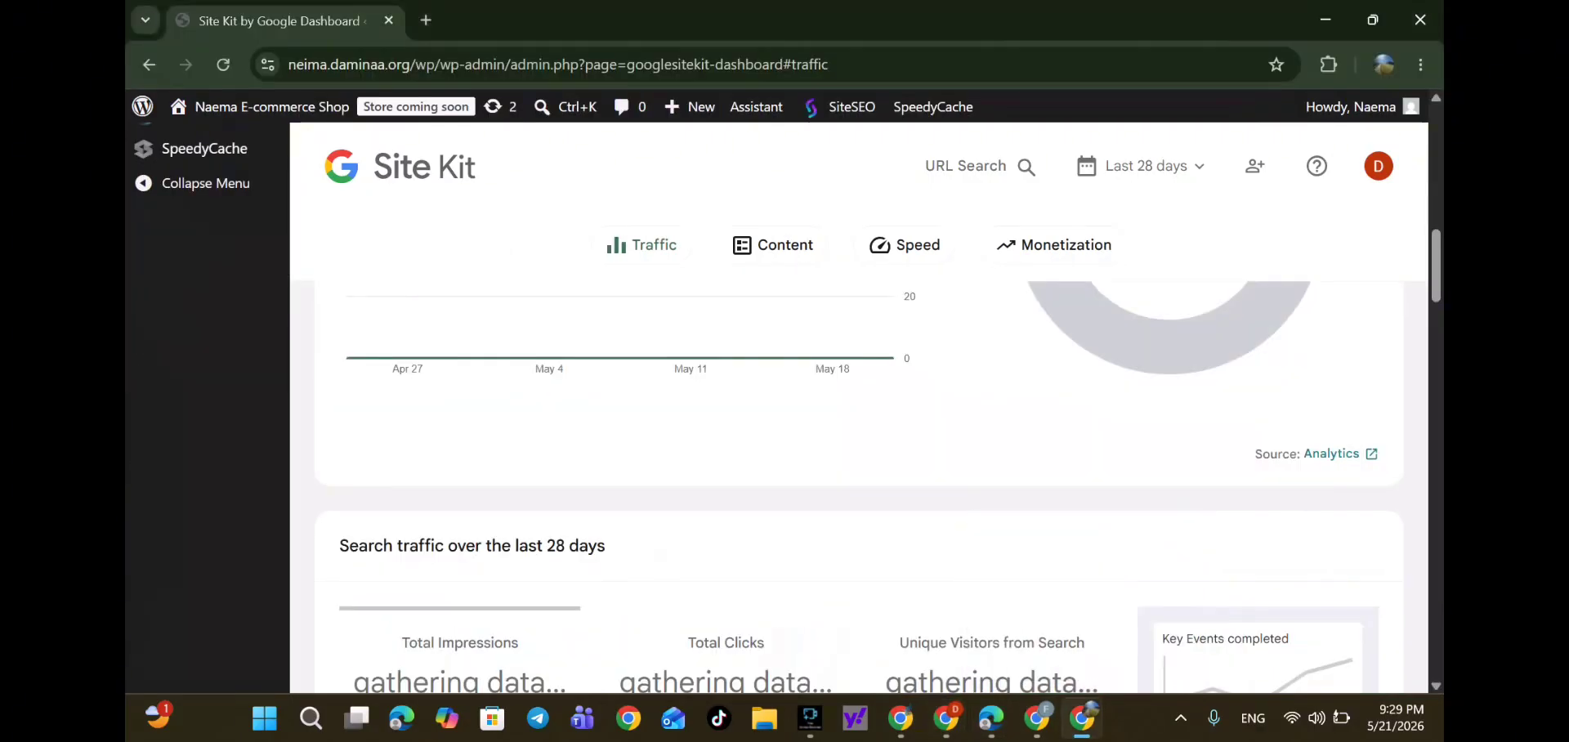
scroll(204, 531, up, 10)
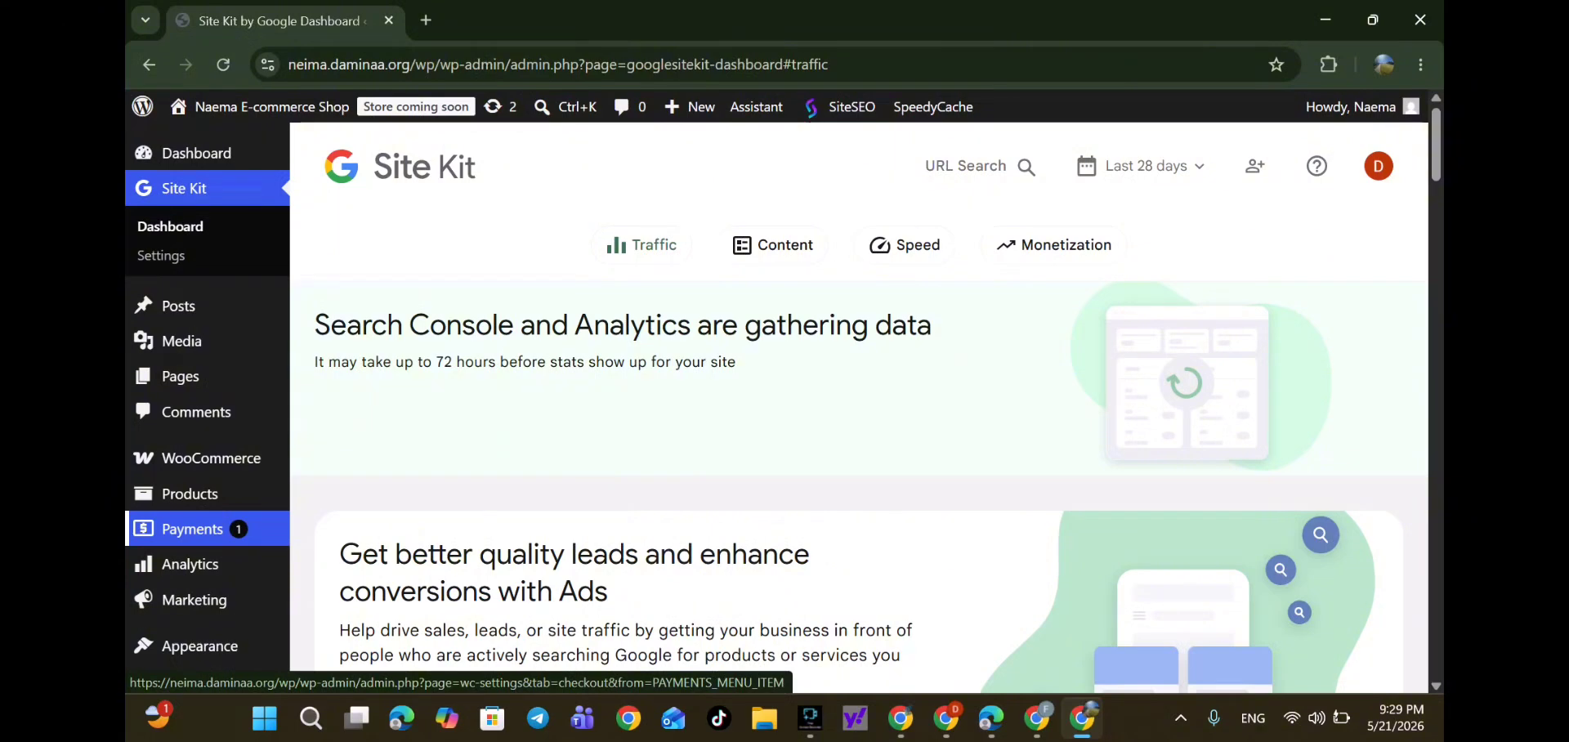
click(192, 529)
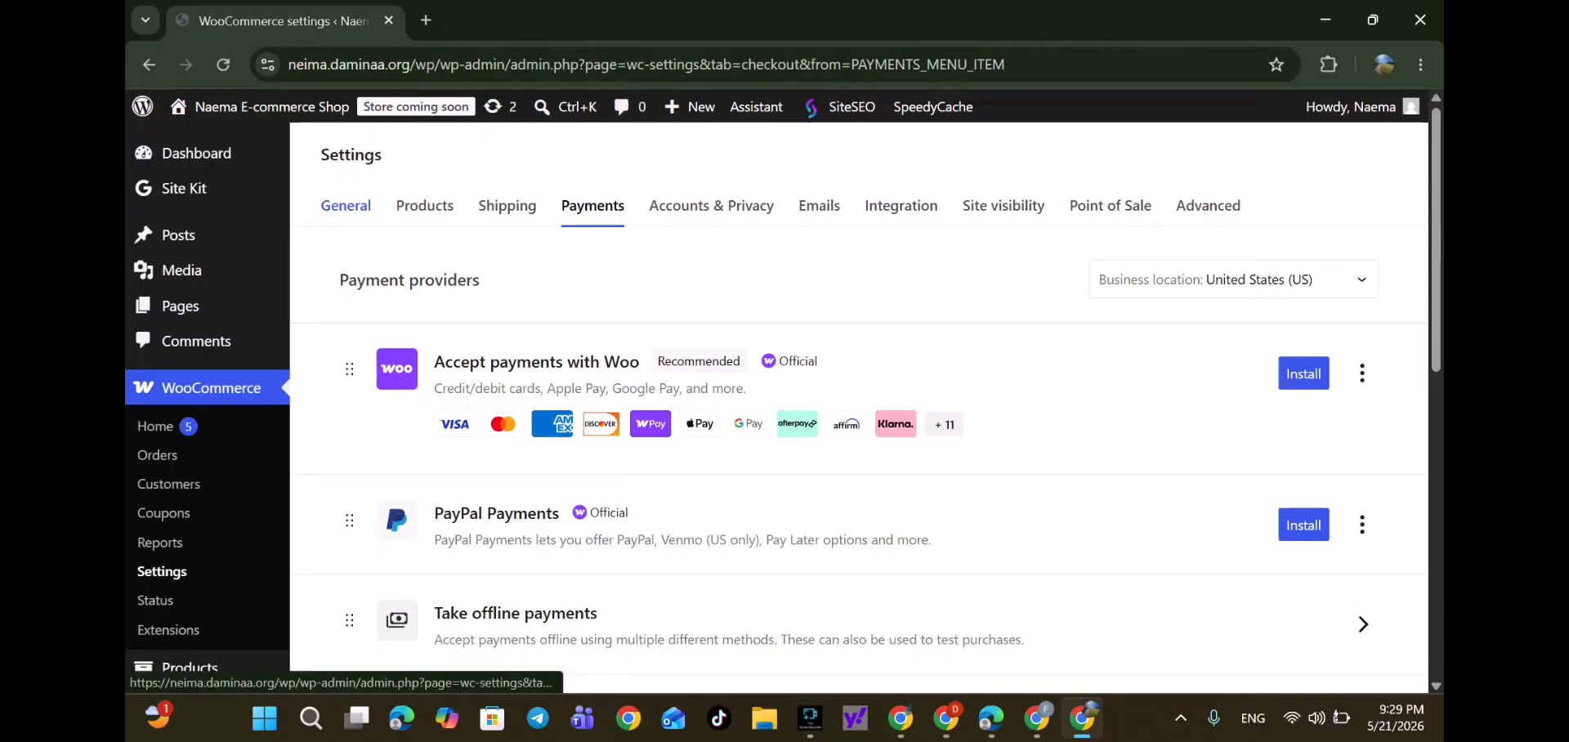
click(345, 205)
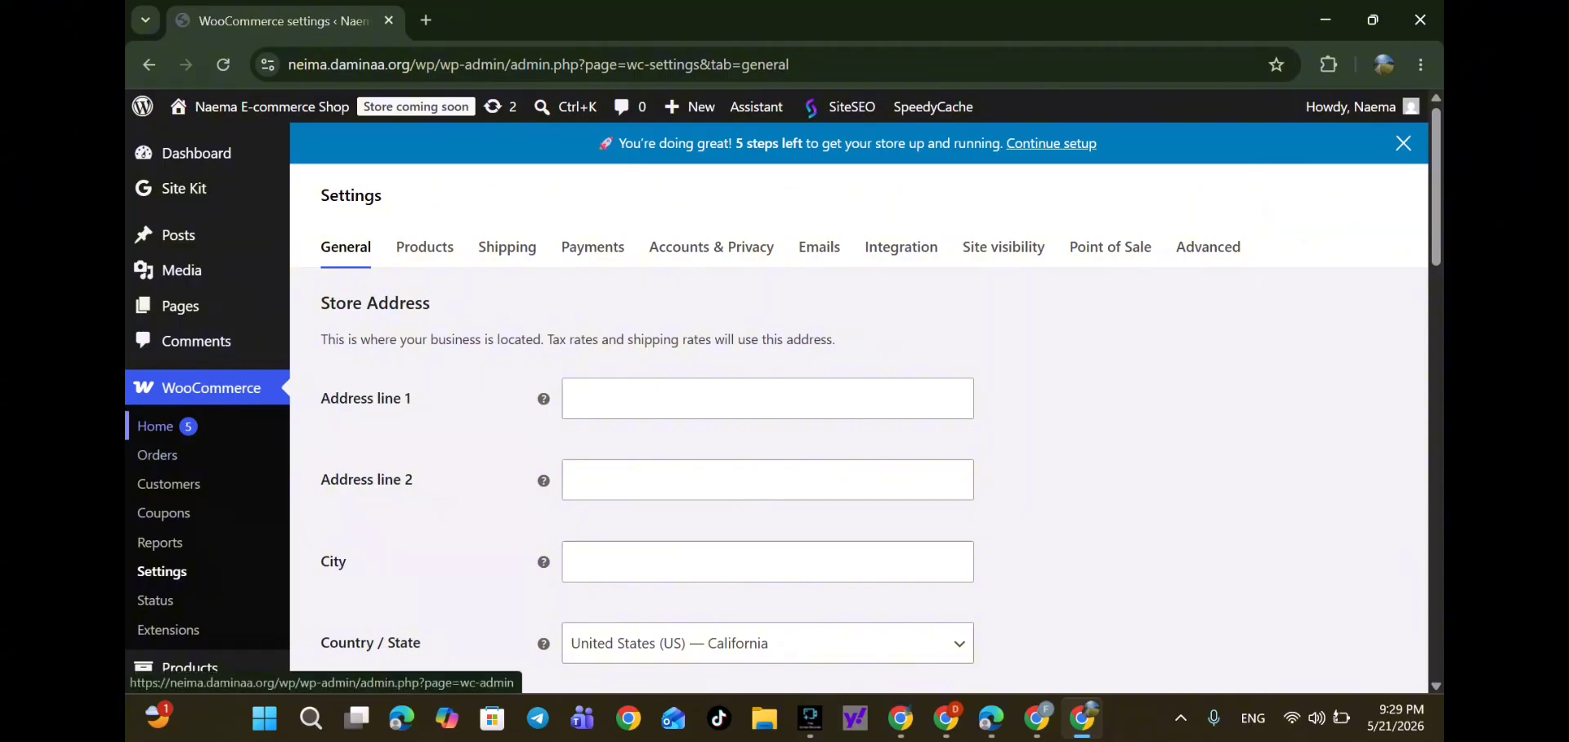
Look over WooCommerce Home, then return to General settings with the Store Address form.
click(155, 426)
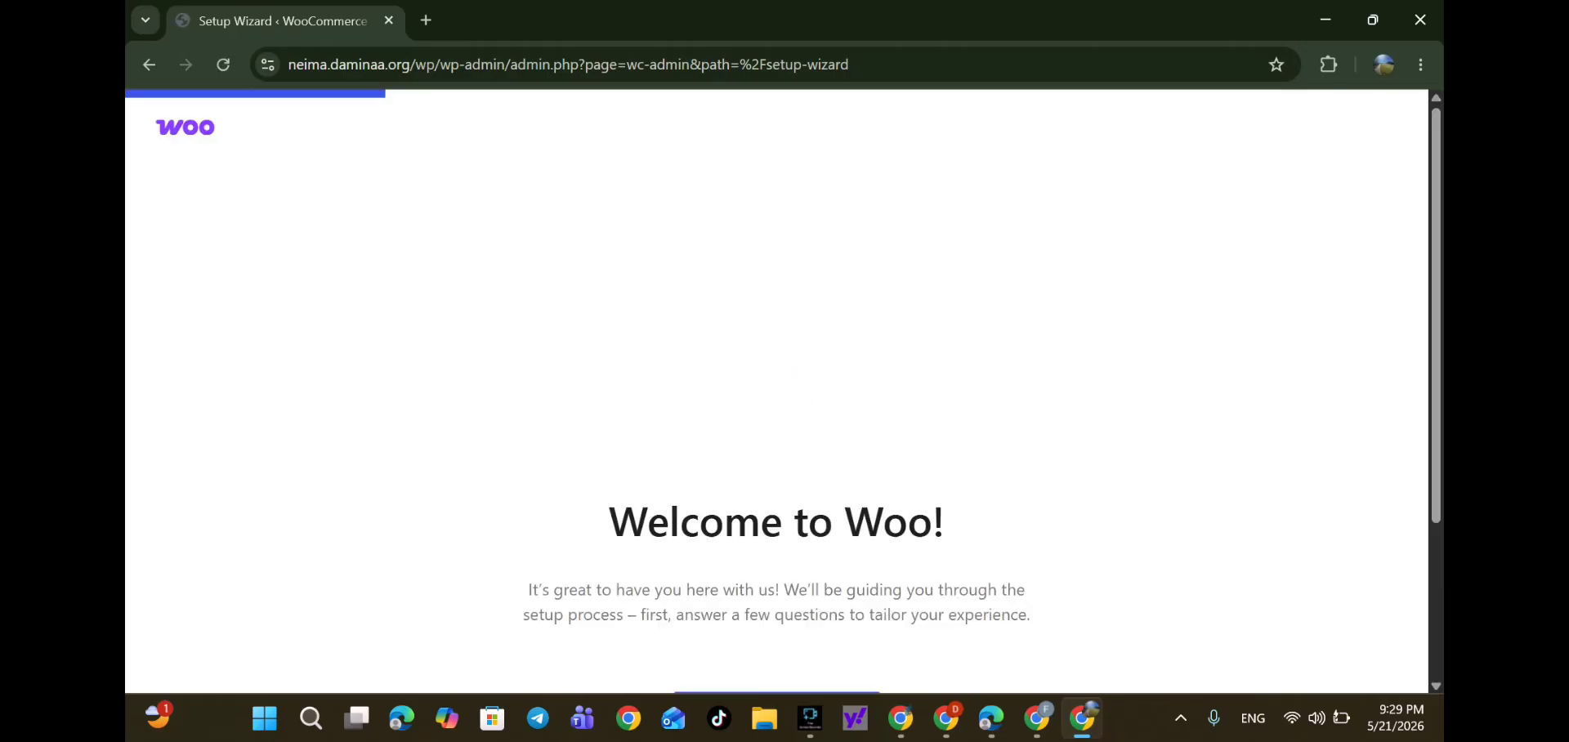
scroll(776, 393, down, 3)
scroll(776, 392, up, 3)
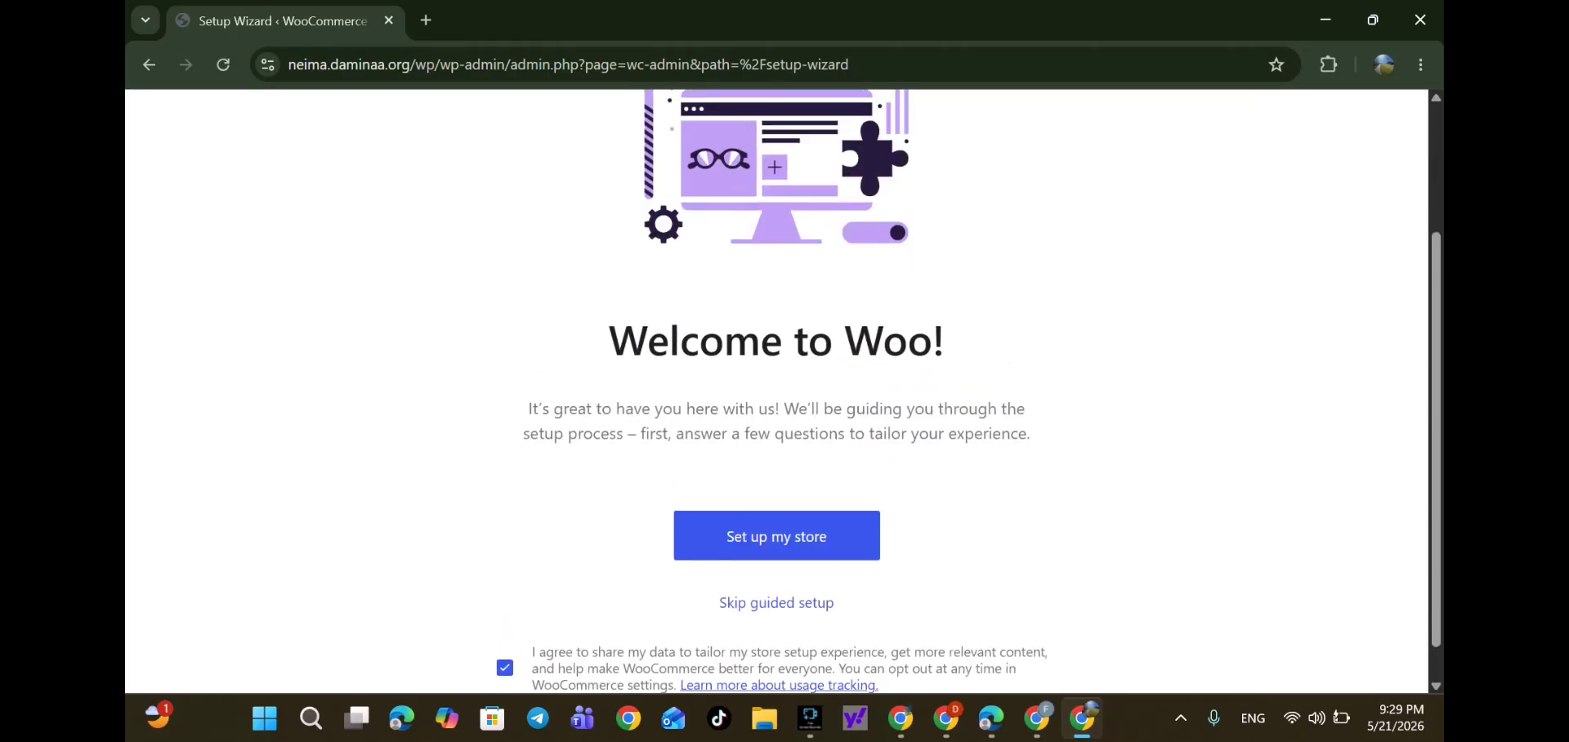
scroll(777, 392, down, 1)
scroll(776, 392, up, 1)
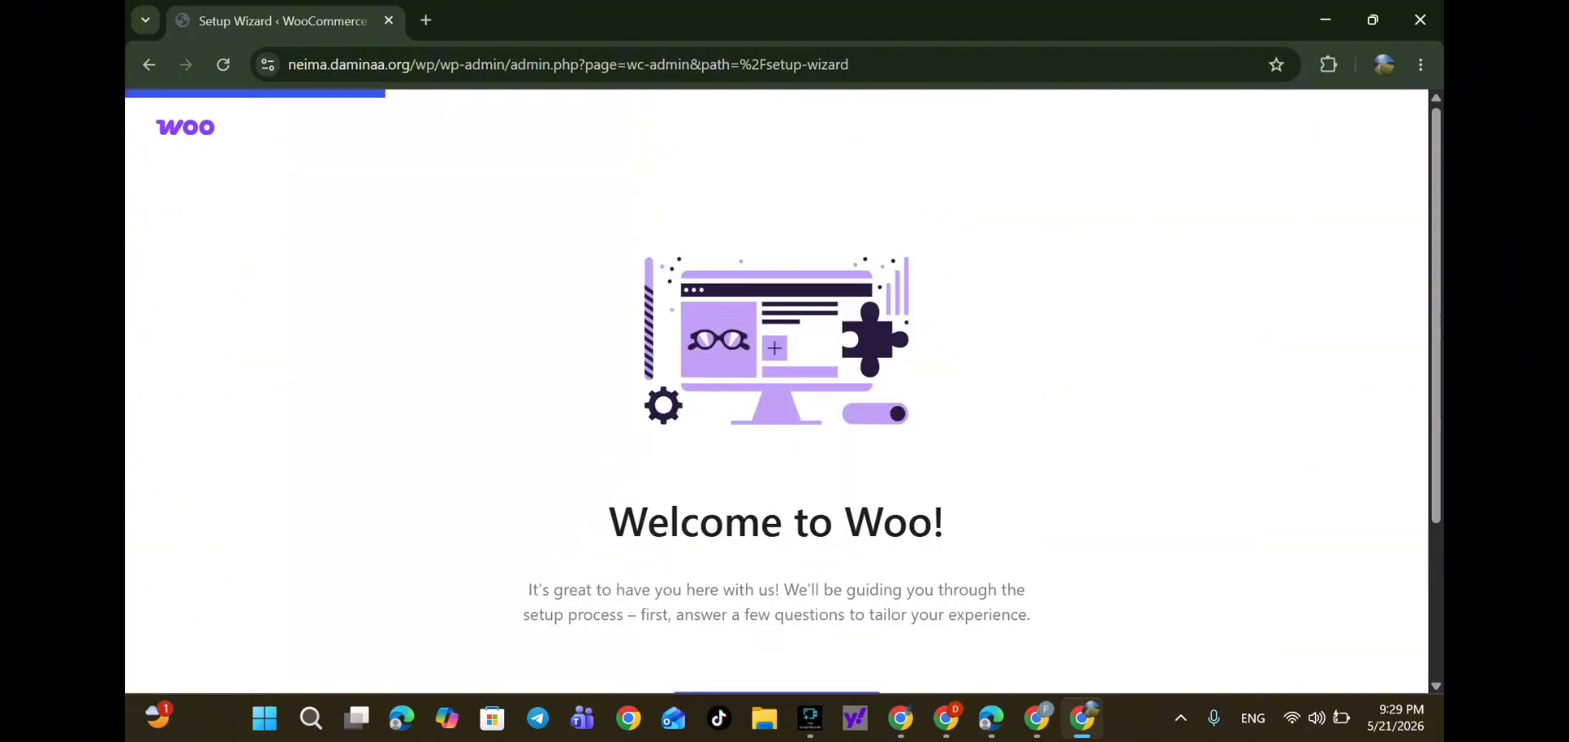
scroll(777, 392, down, 3)
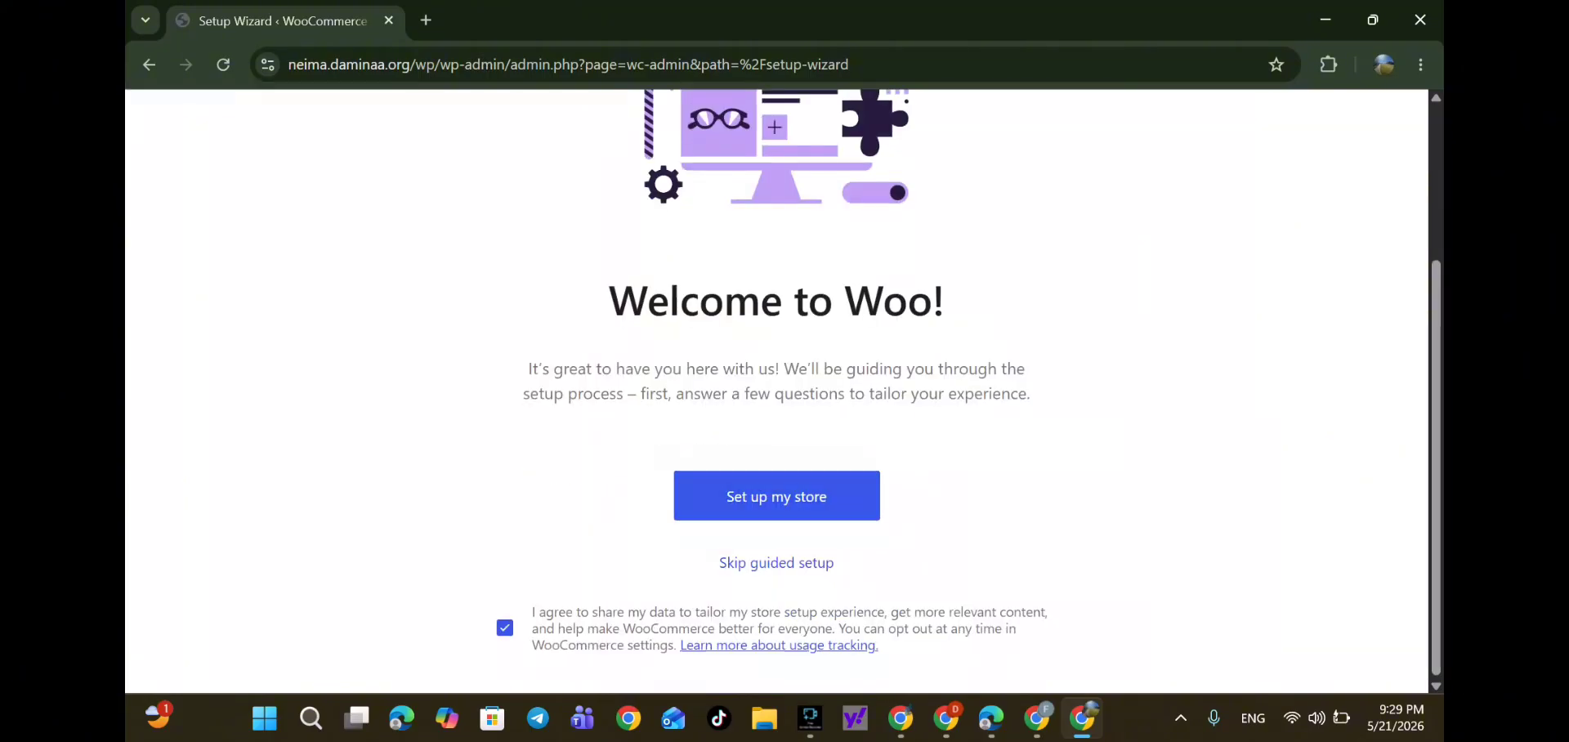
scroll(777, 393, up, 3)
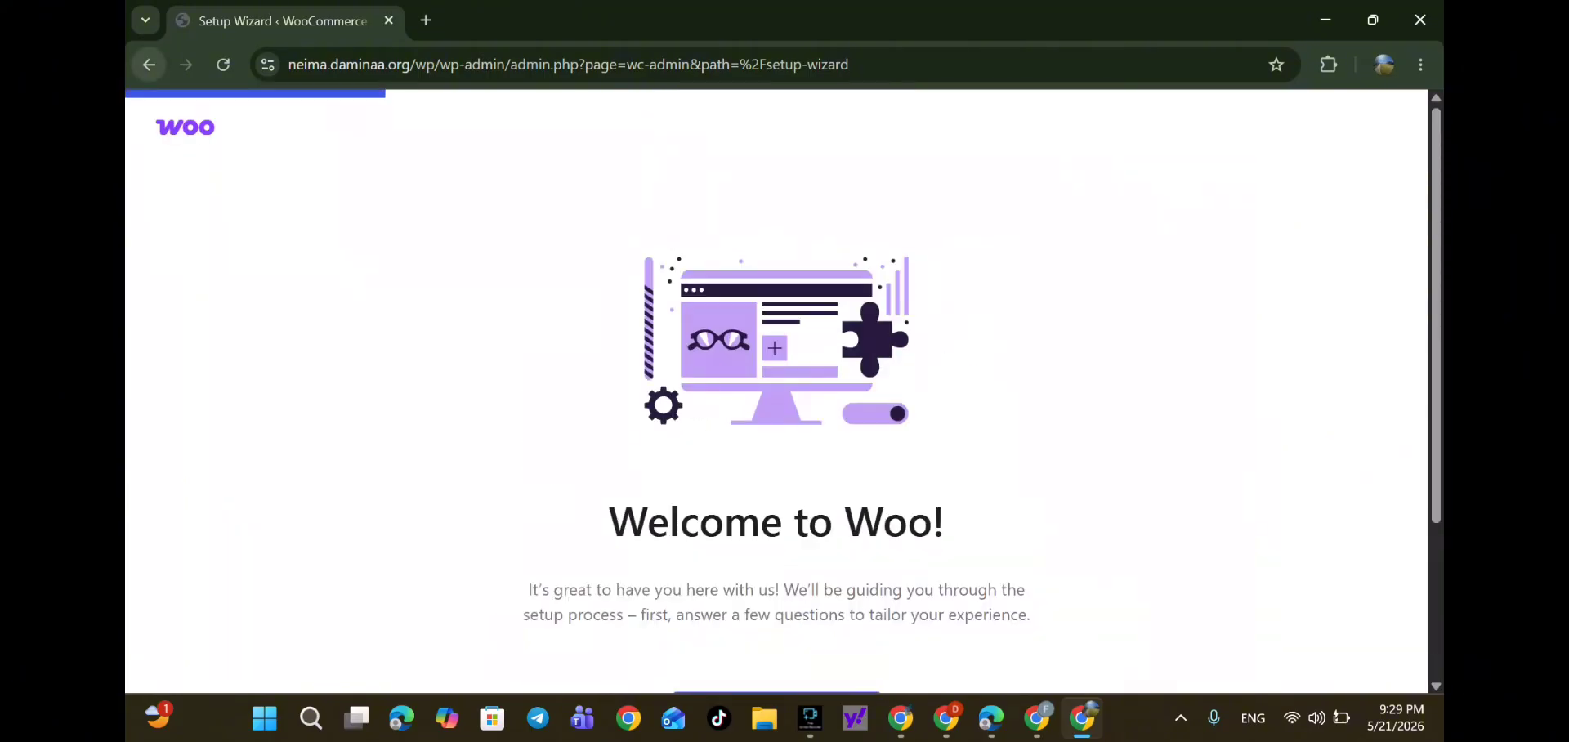
click(149, 64)
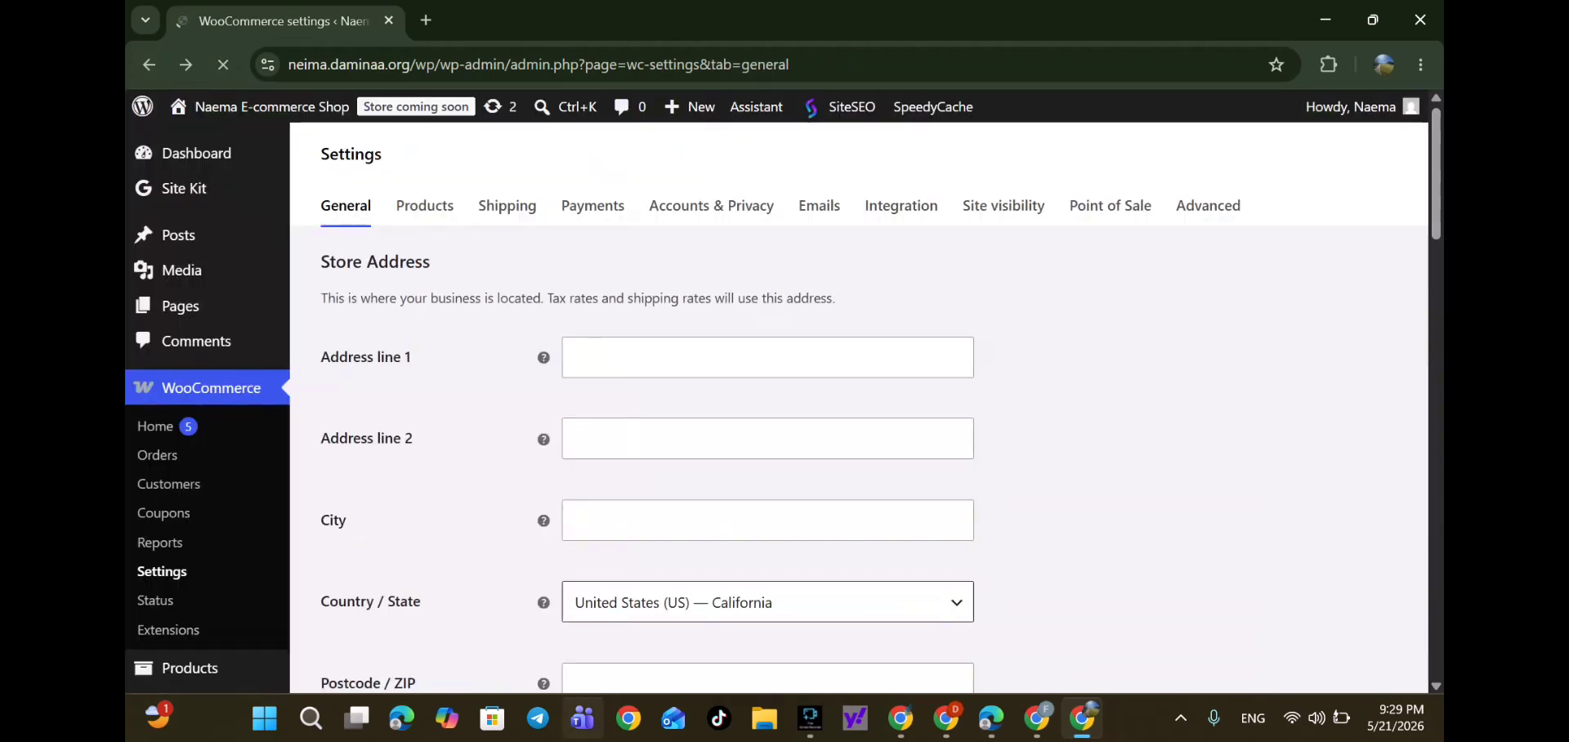
In Telegram, switch to the other logged-in account and browse its Personal chats folder.
click(538, 718)
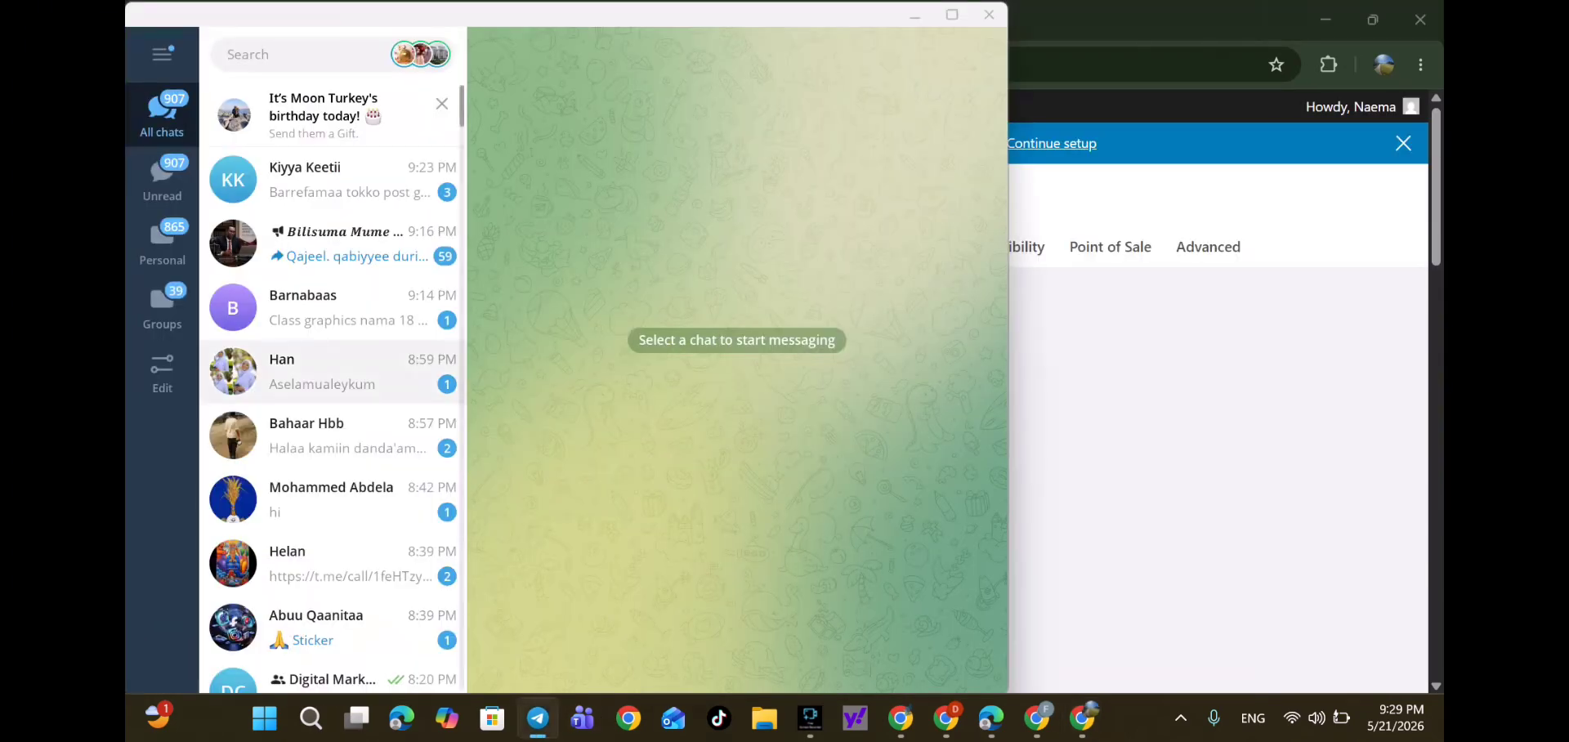
click(162, 54)
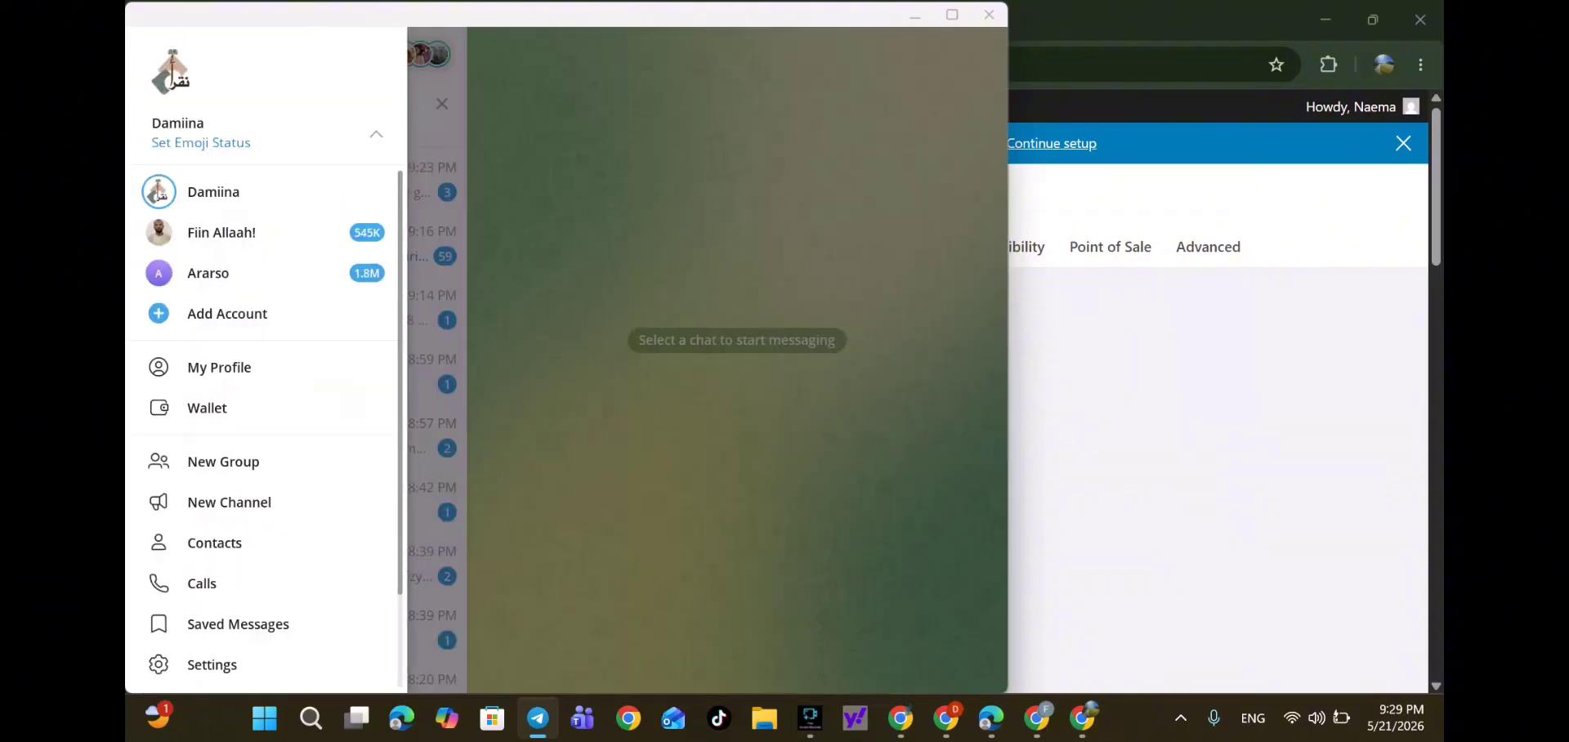
click(220, 232)
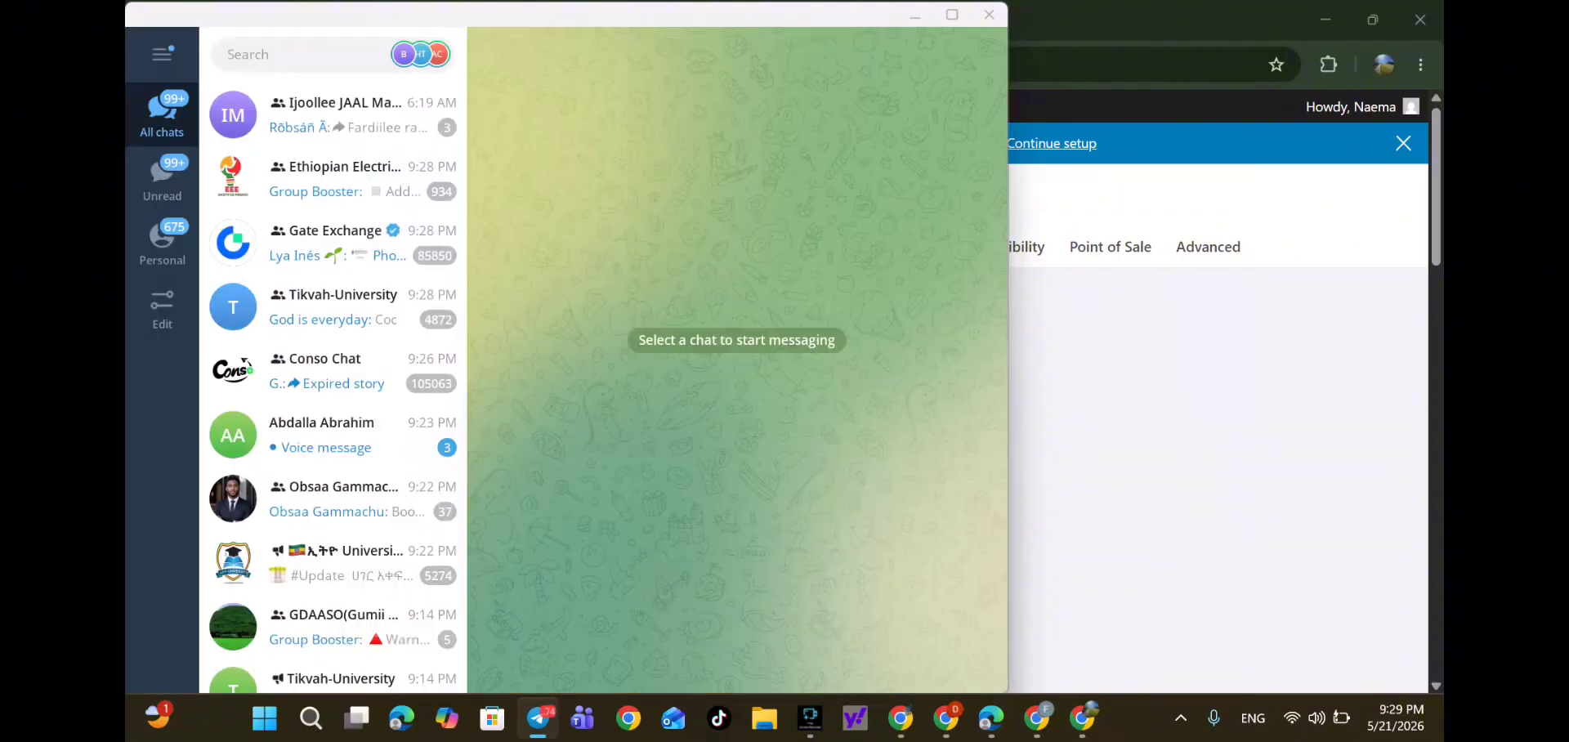
click(298, 54)
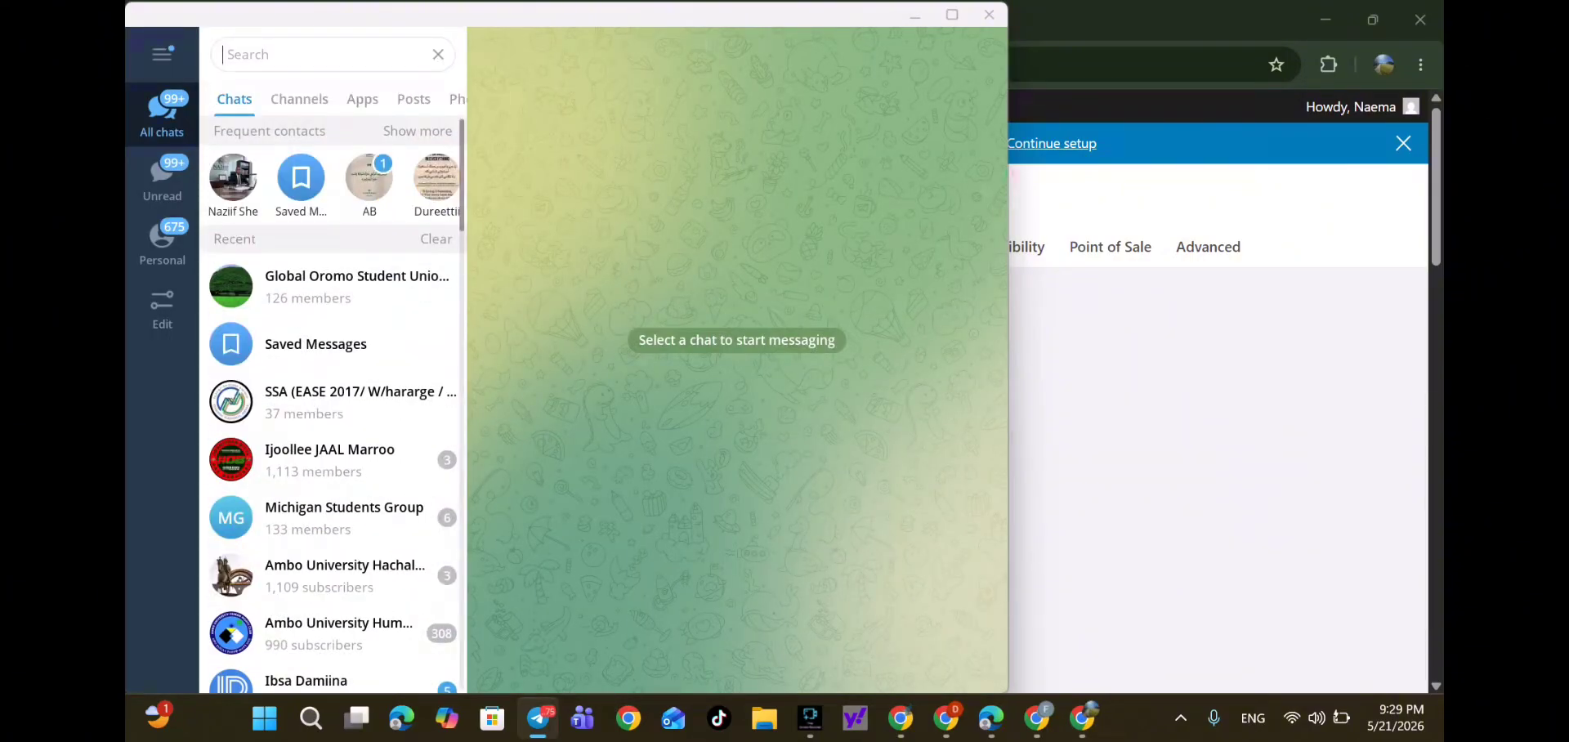
text(NAE)
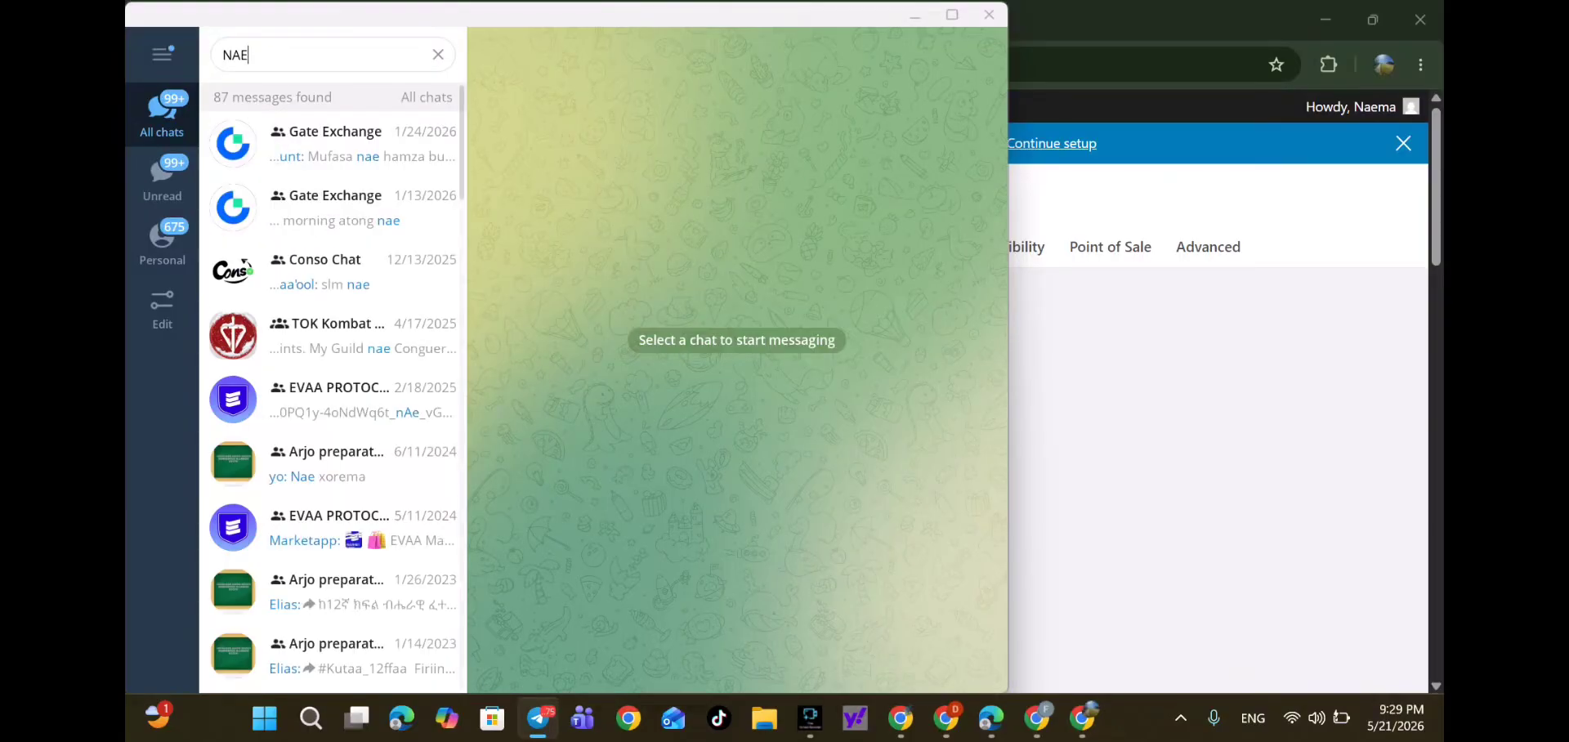
key(BackSpace)
key(BackSpace)
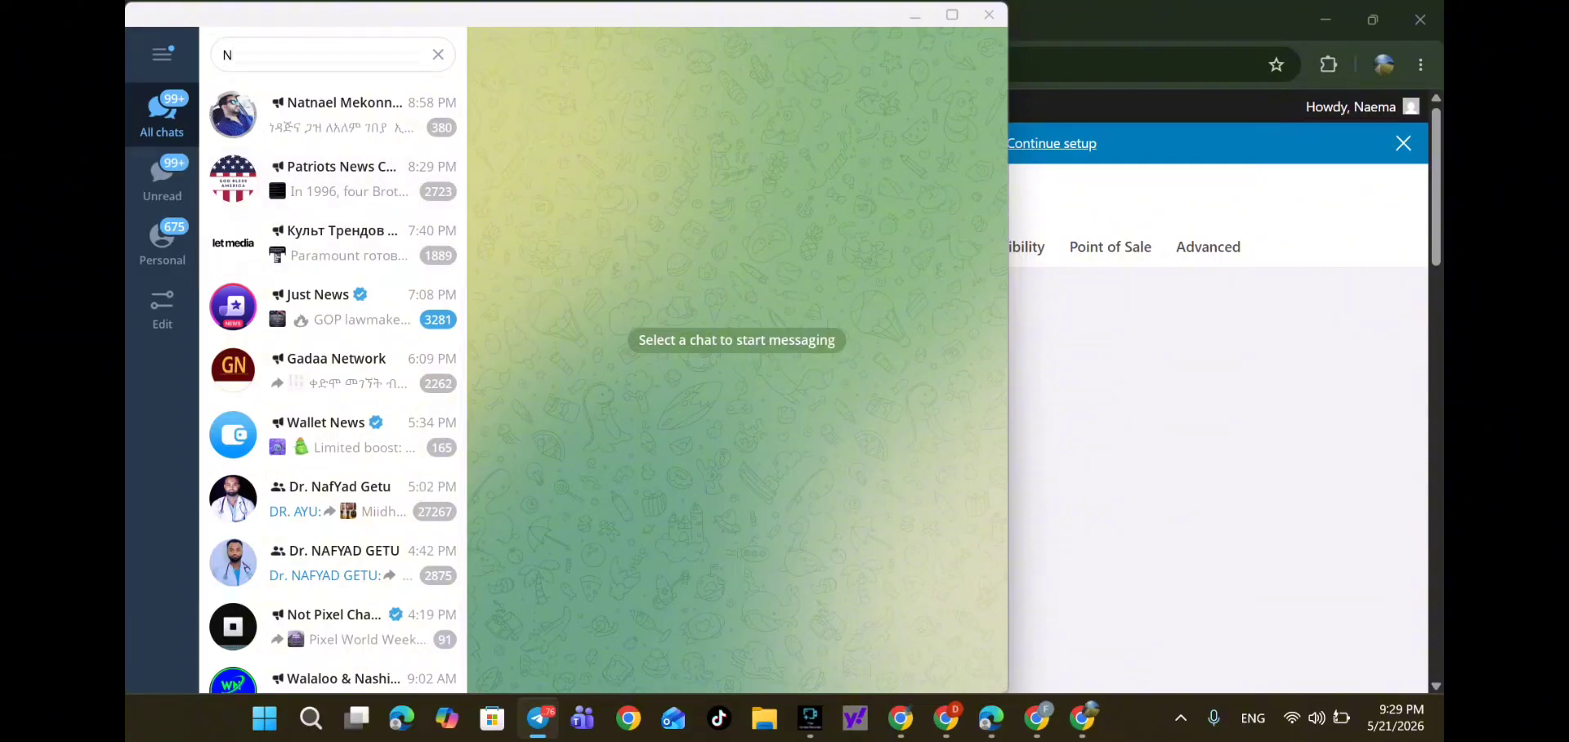
click(161, 243)
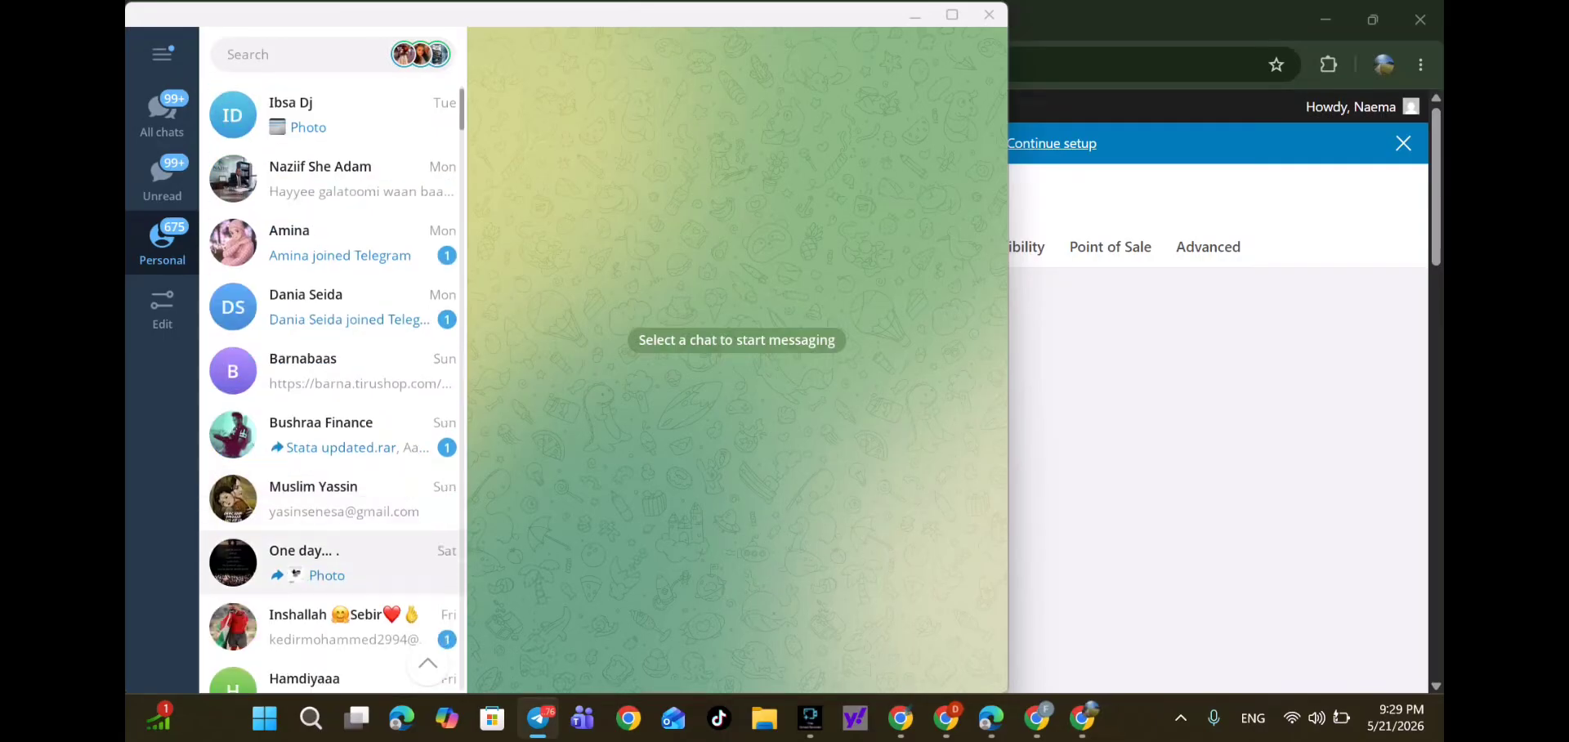
scroll(333, 539, down, 2)
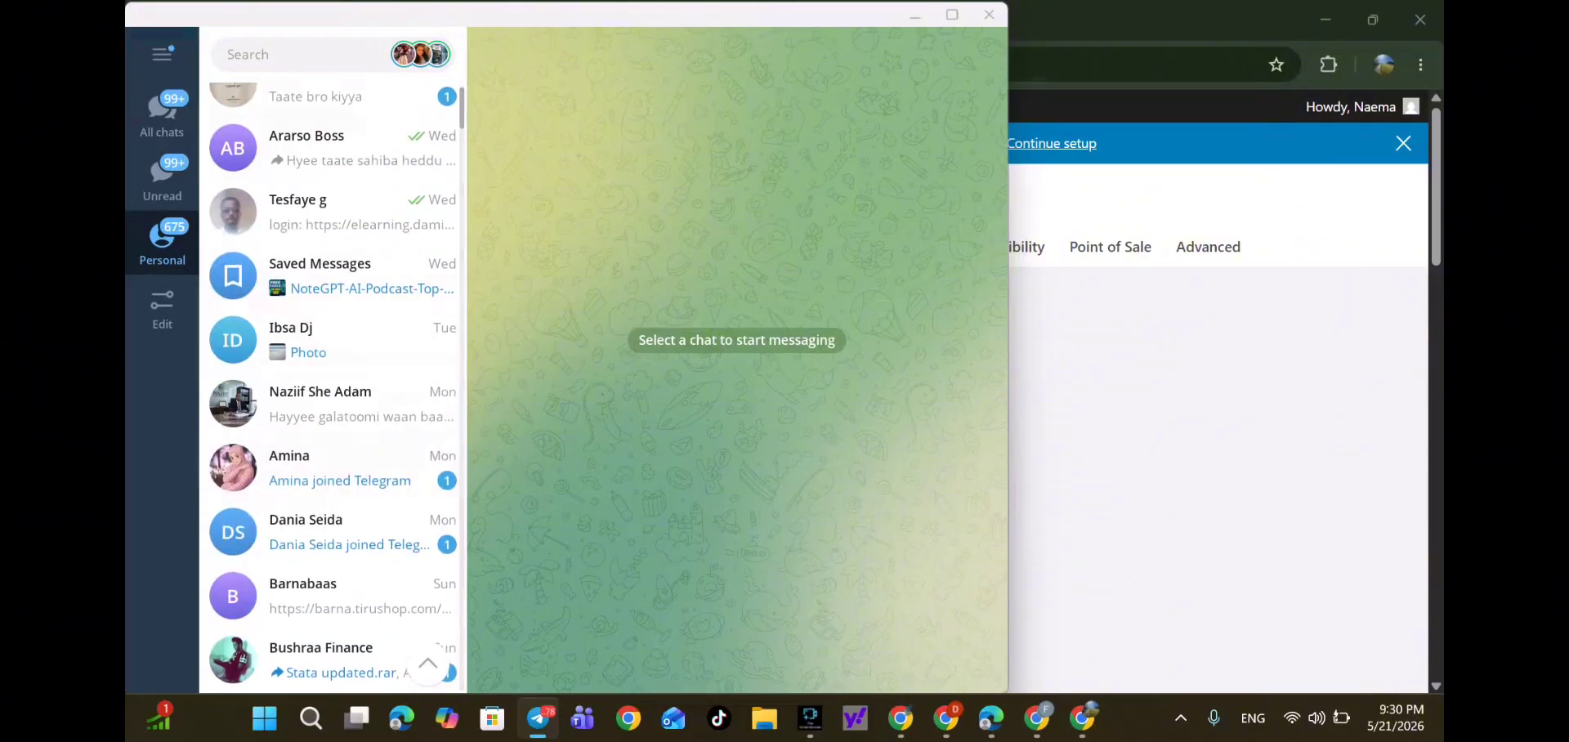
Try chat searches for 'nae' and 'nei', then search 'digi' to open the Digital Marketing group.
click(299, 55)
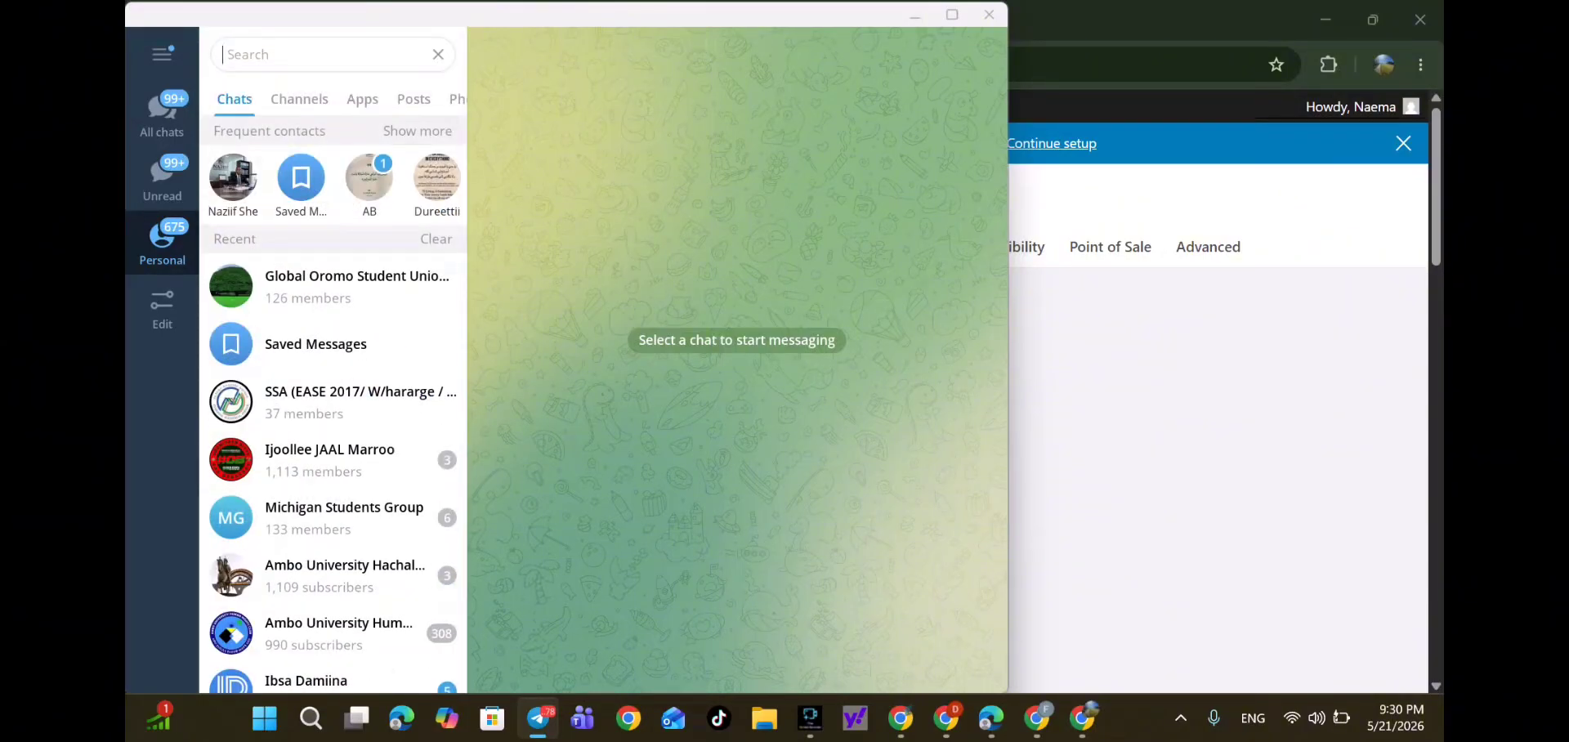
text(nae)
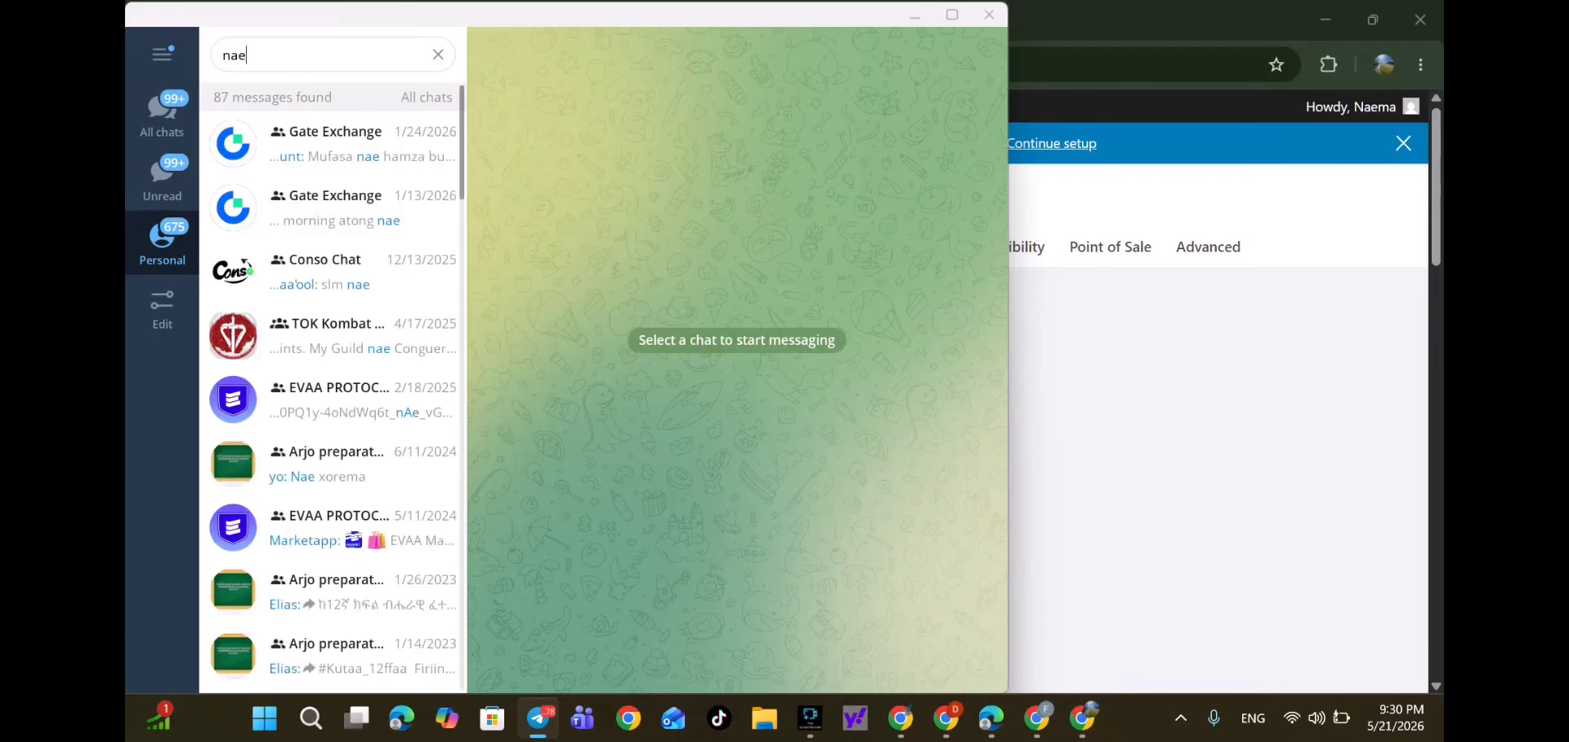
key(BackSpace)
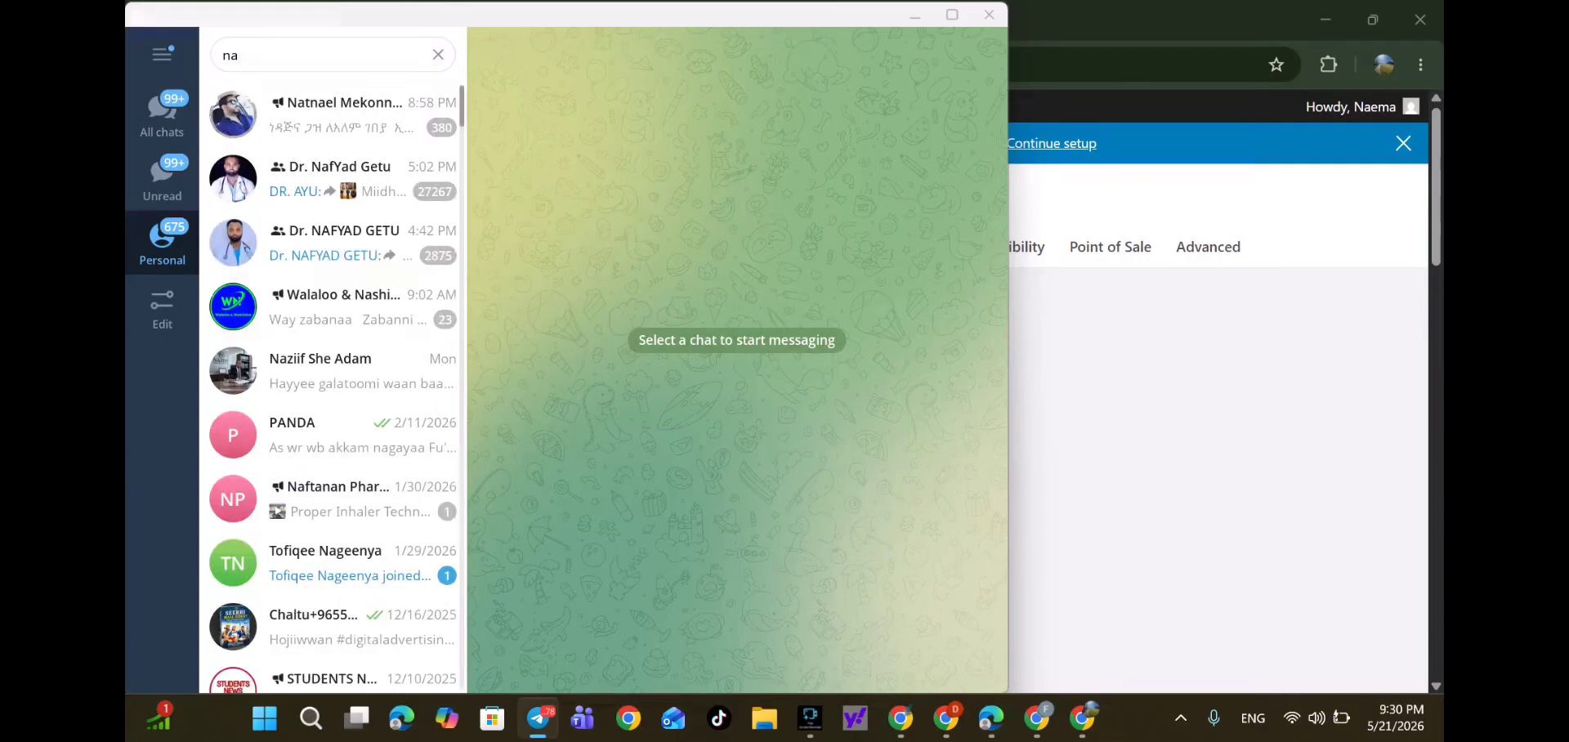
text(i)
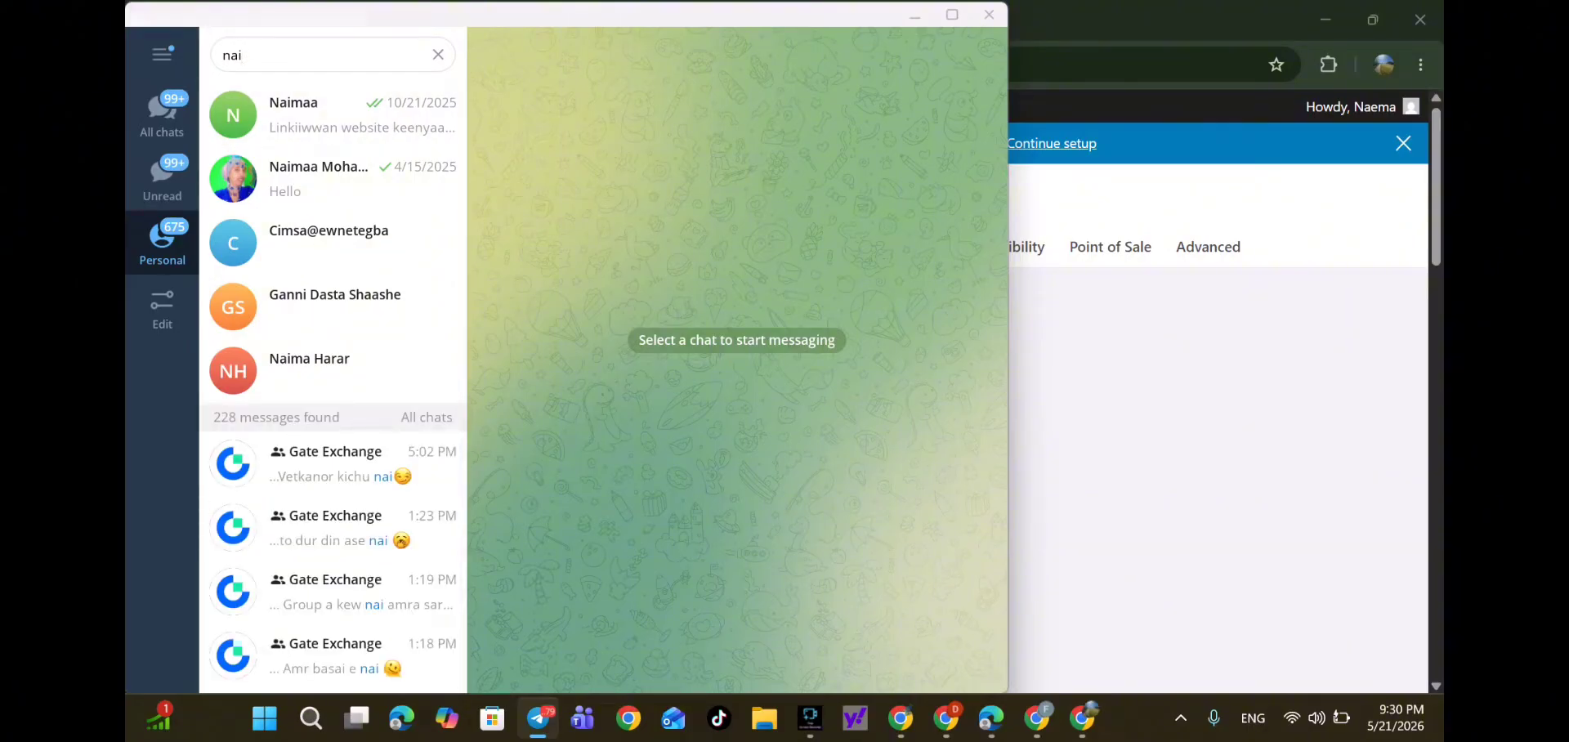
key(BackSpace)
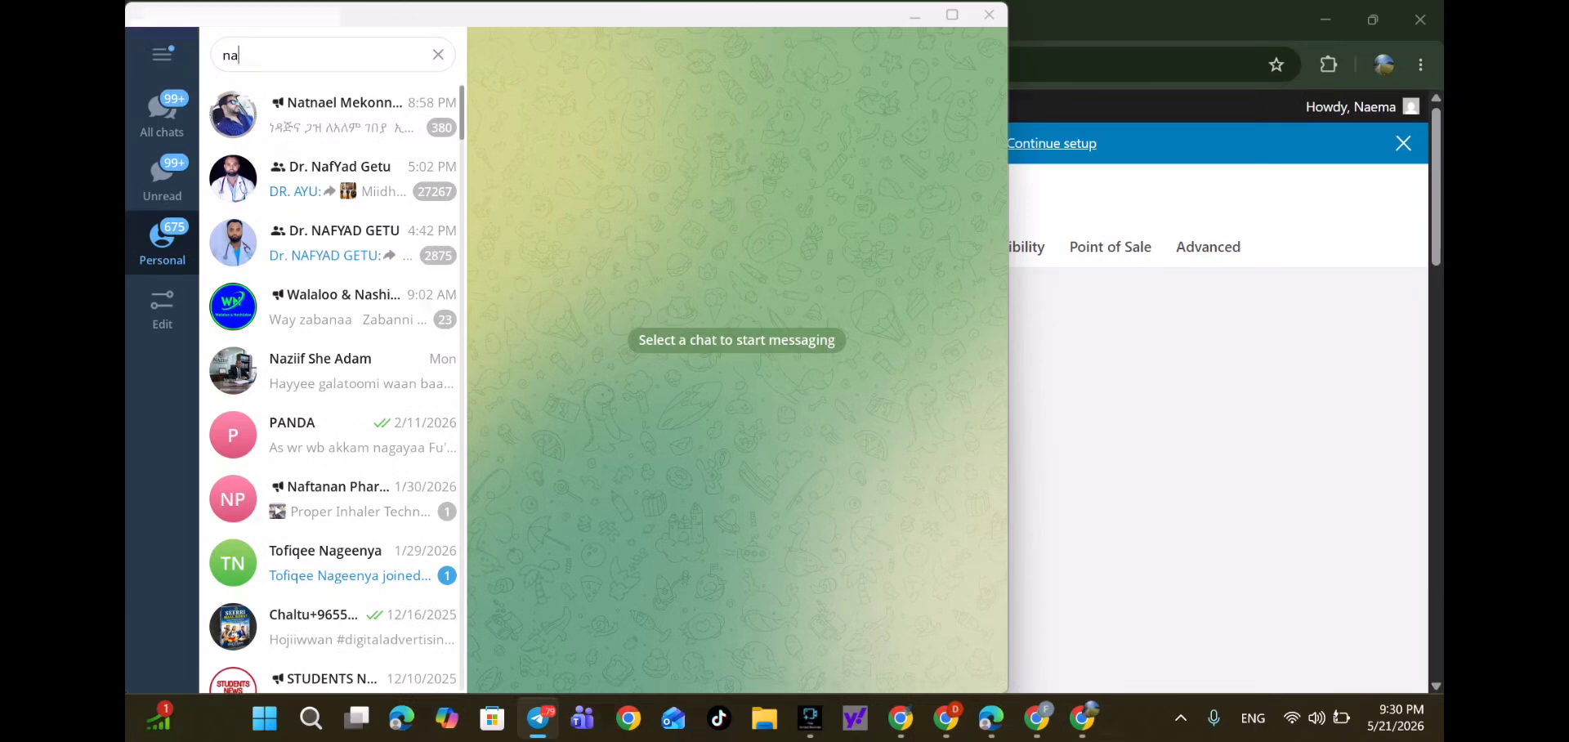
key(BackSpace)
text(ei)
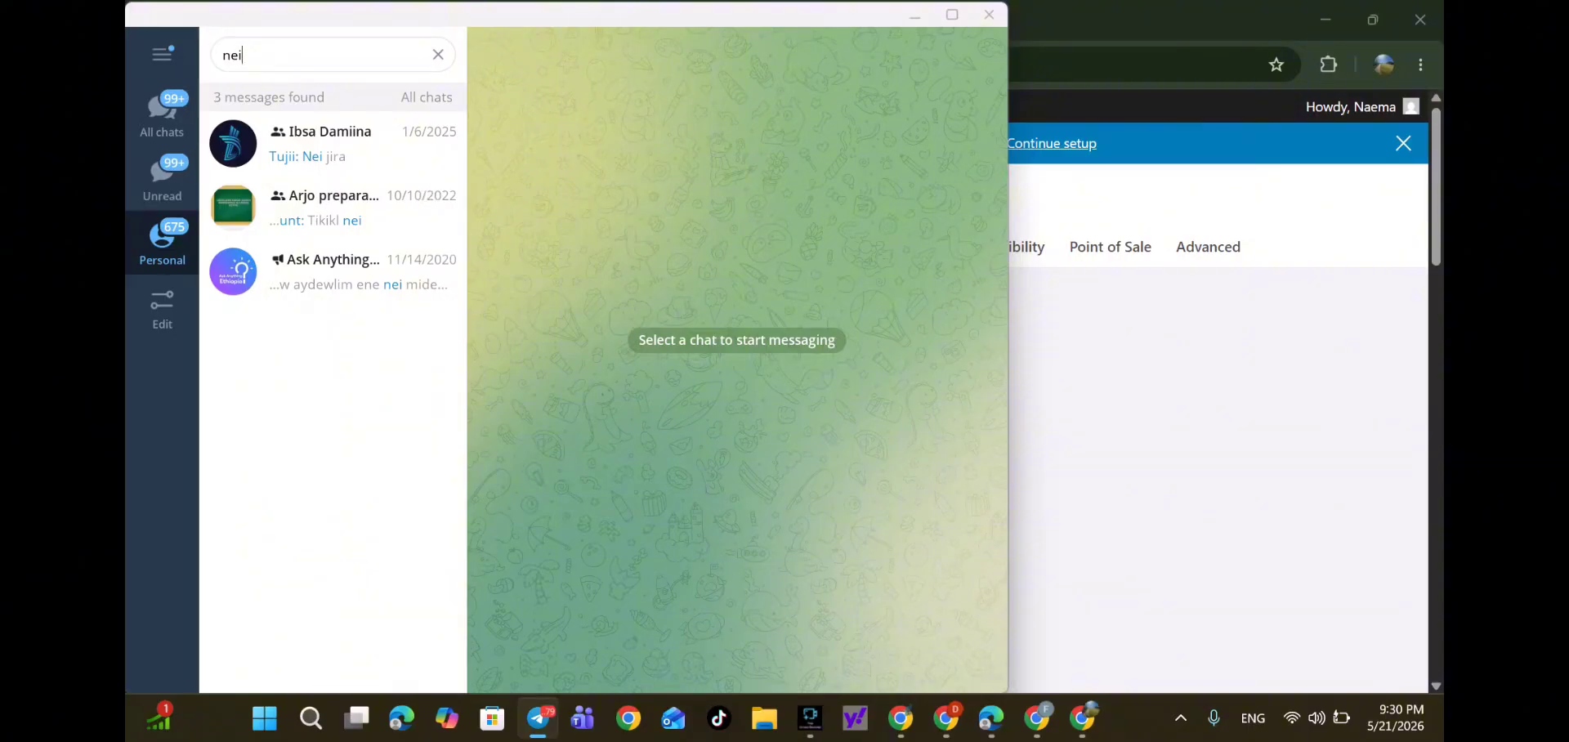
key(Escape)
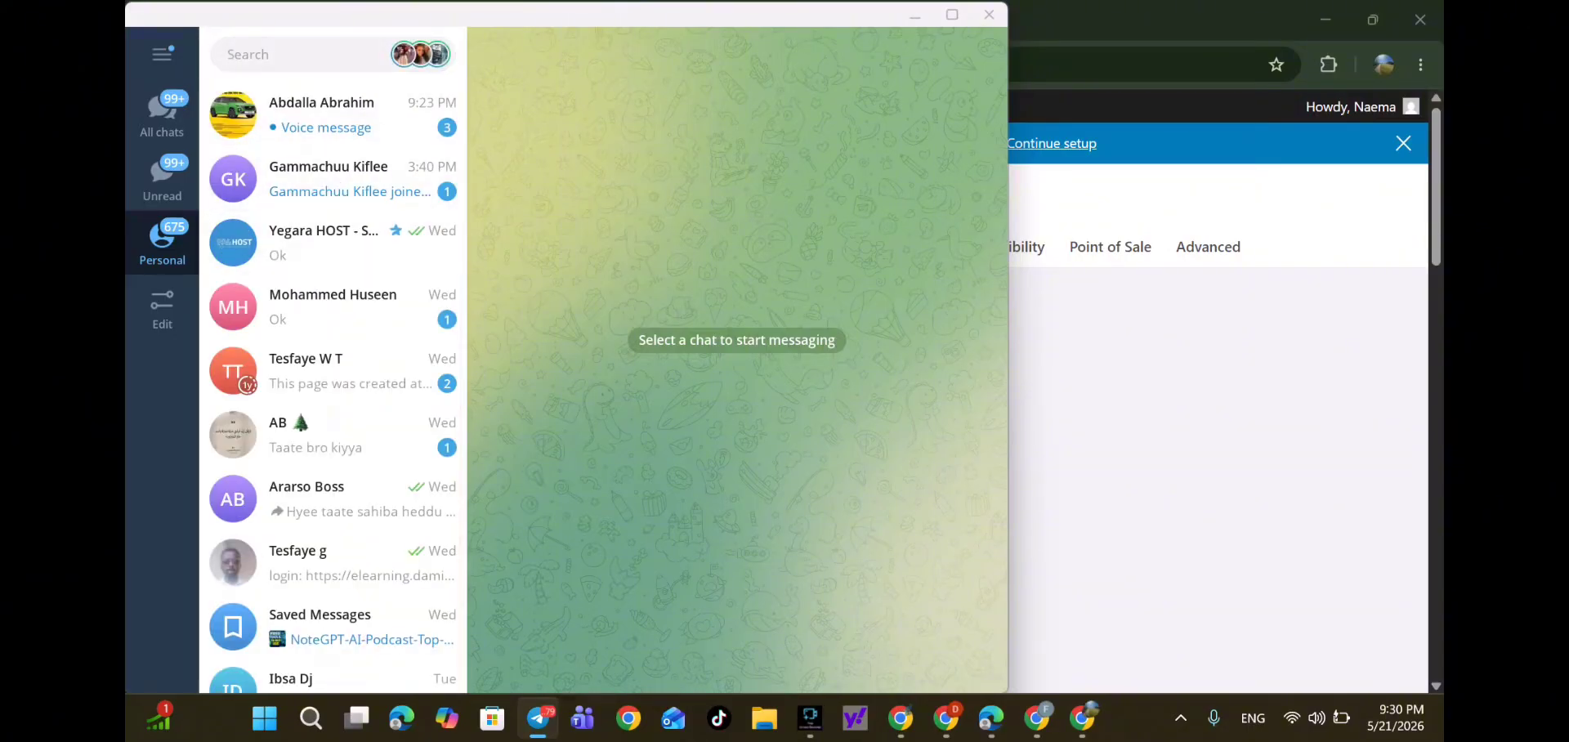
text(d)
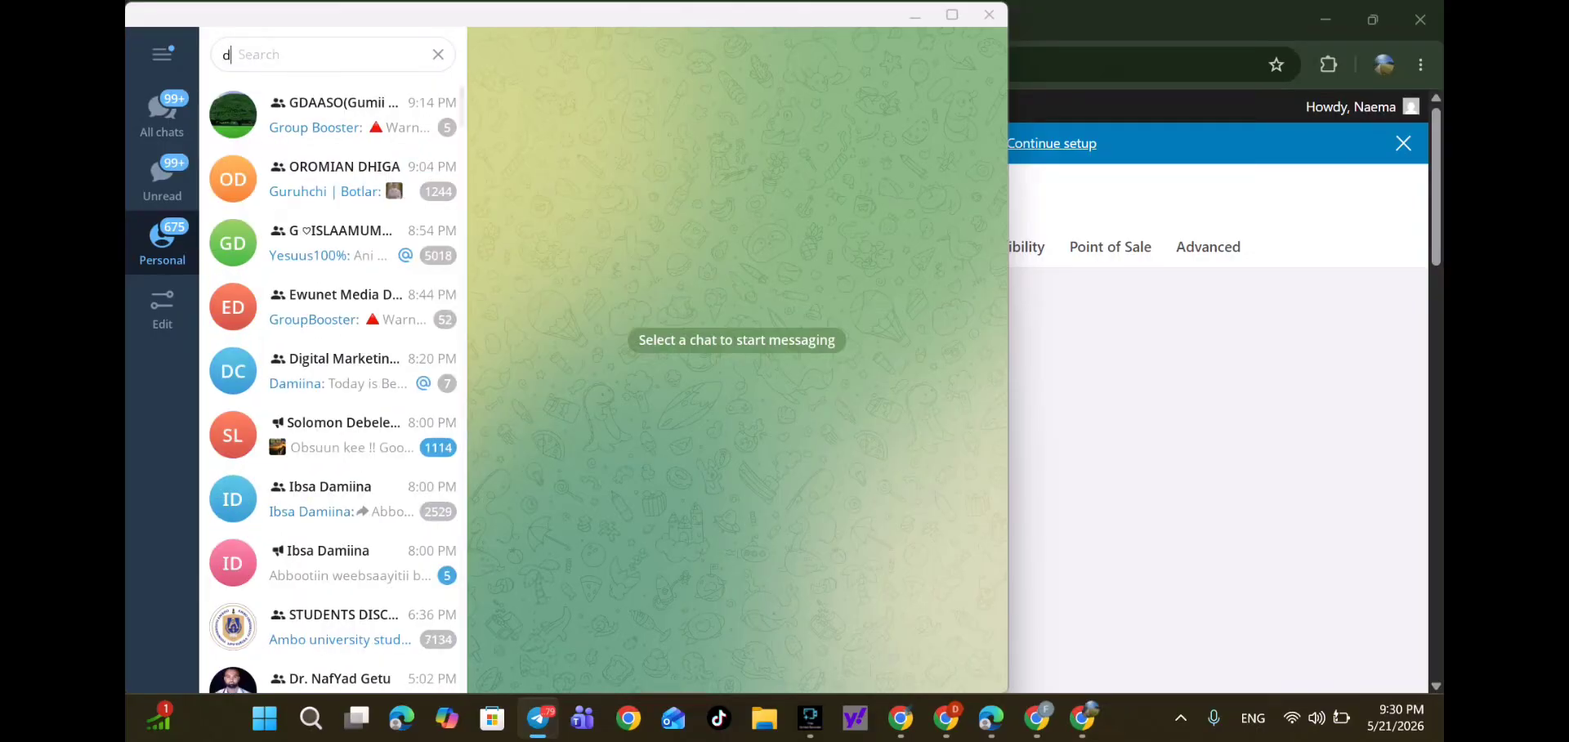
text(igi)
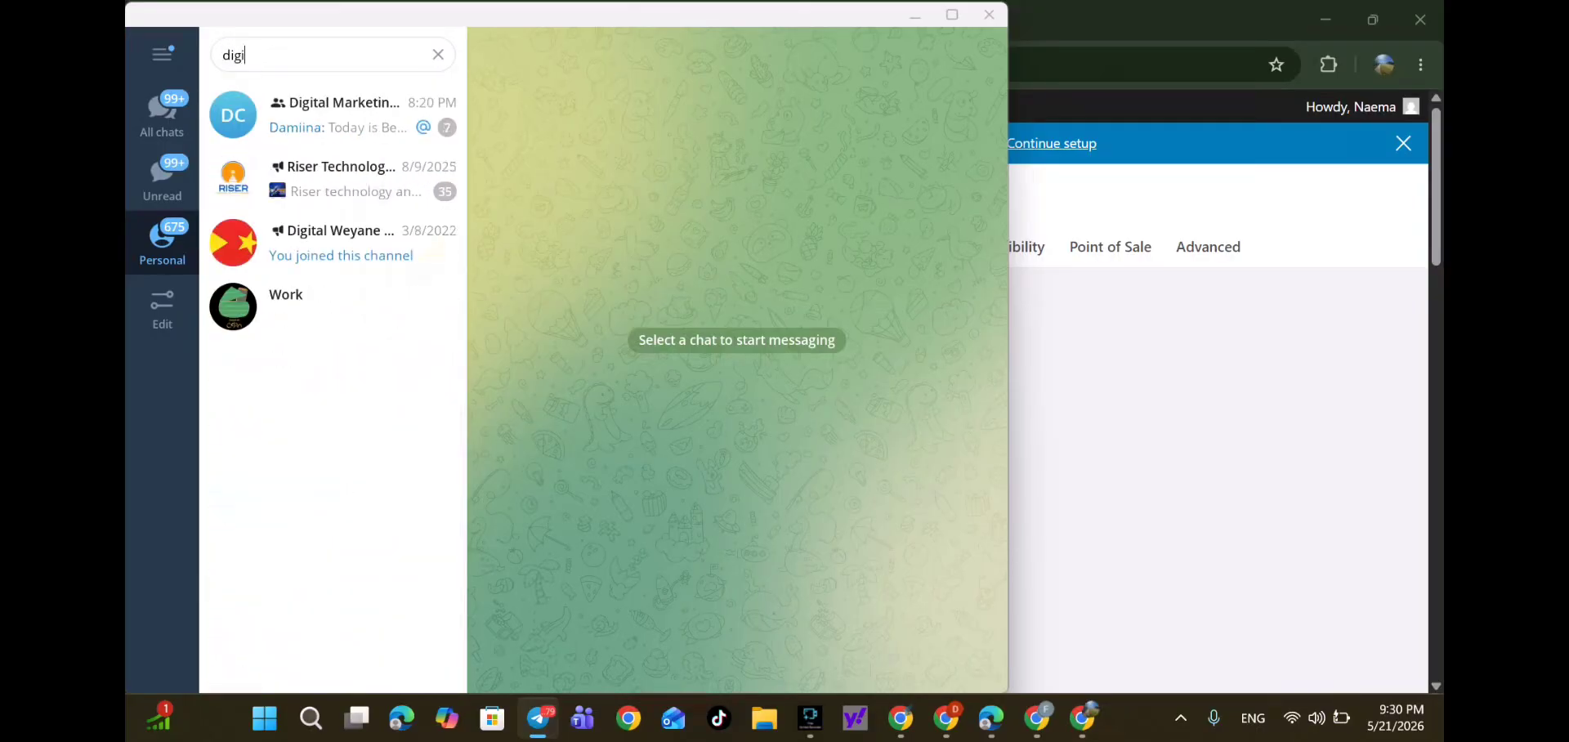
key(Return)
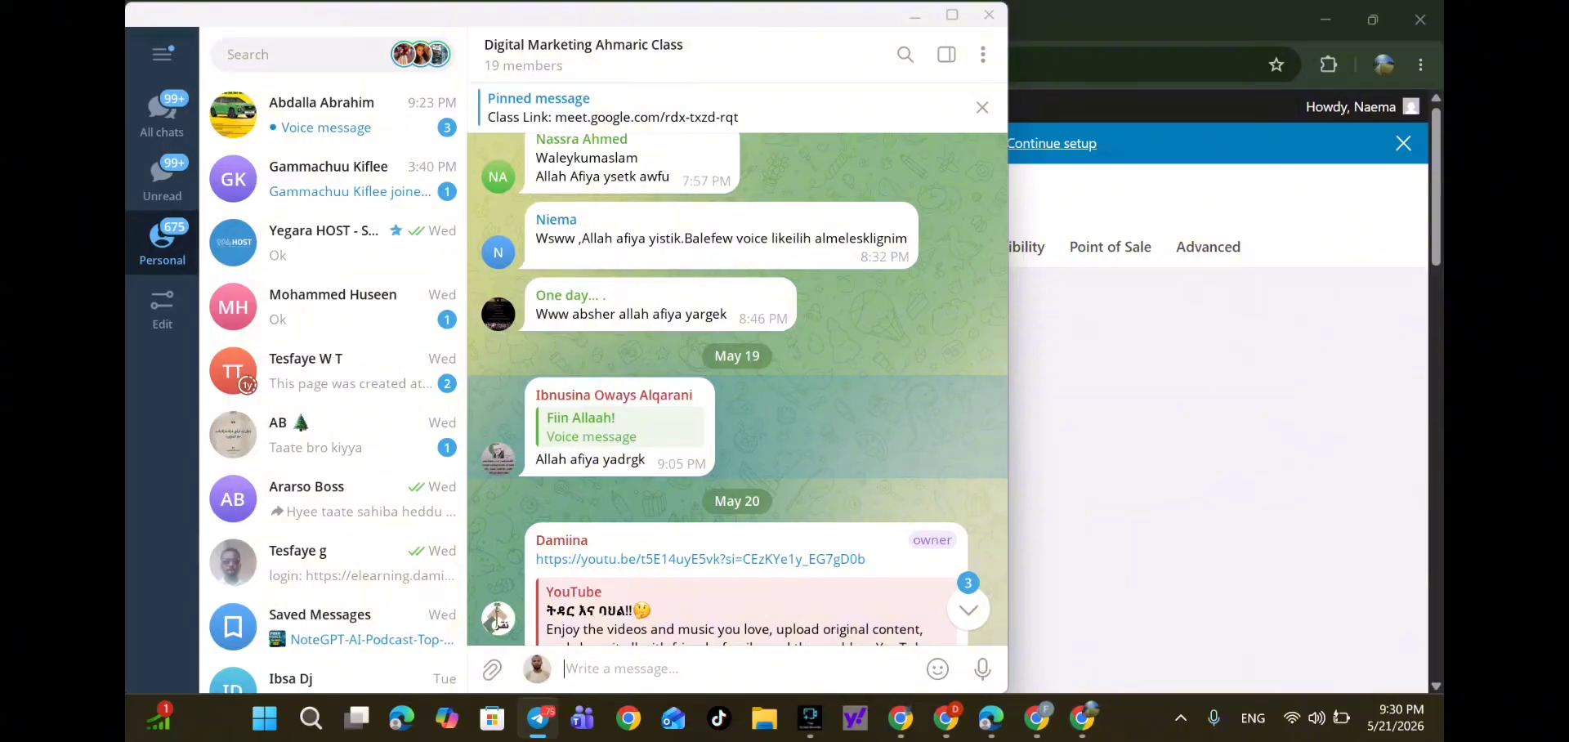
From the group's member list, open a member's profile and start a private chat.
click(584, 54)
scroll(565, 539, down, 3)
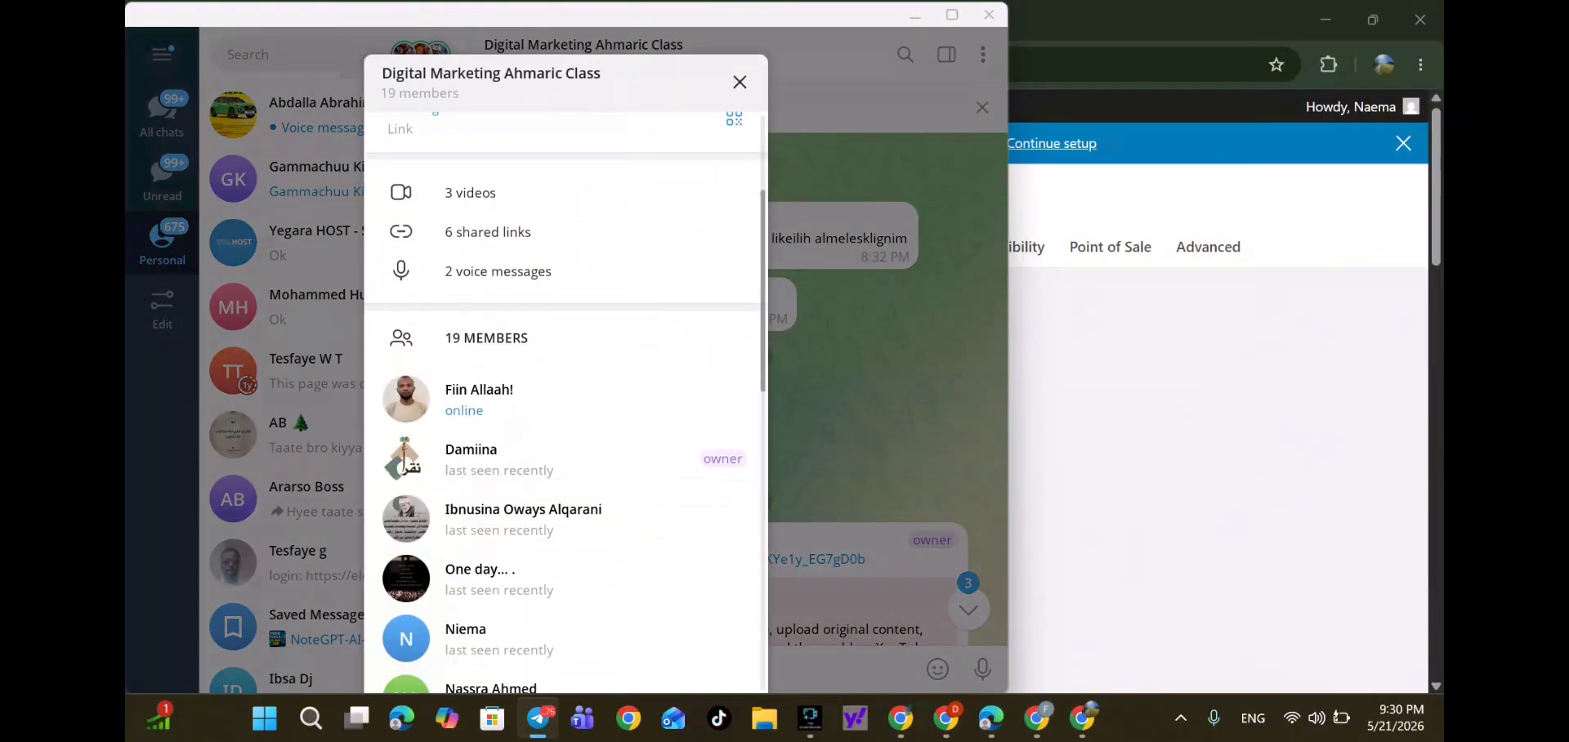
scroll(563, 392, down, 5)
scroll(564, 393, up, 2)
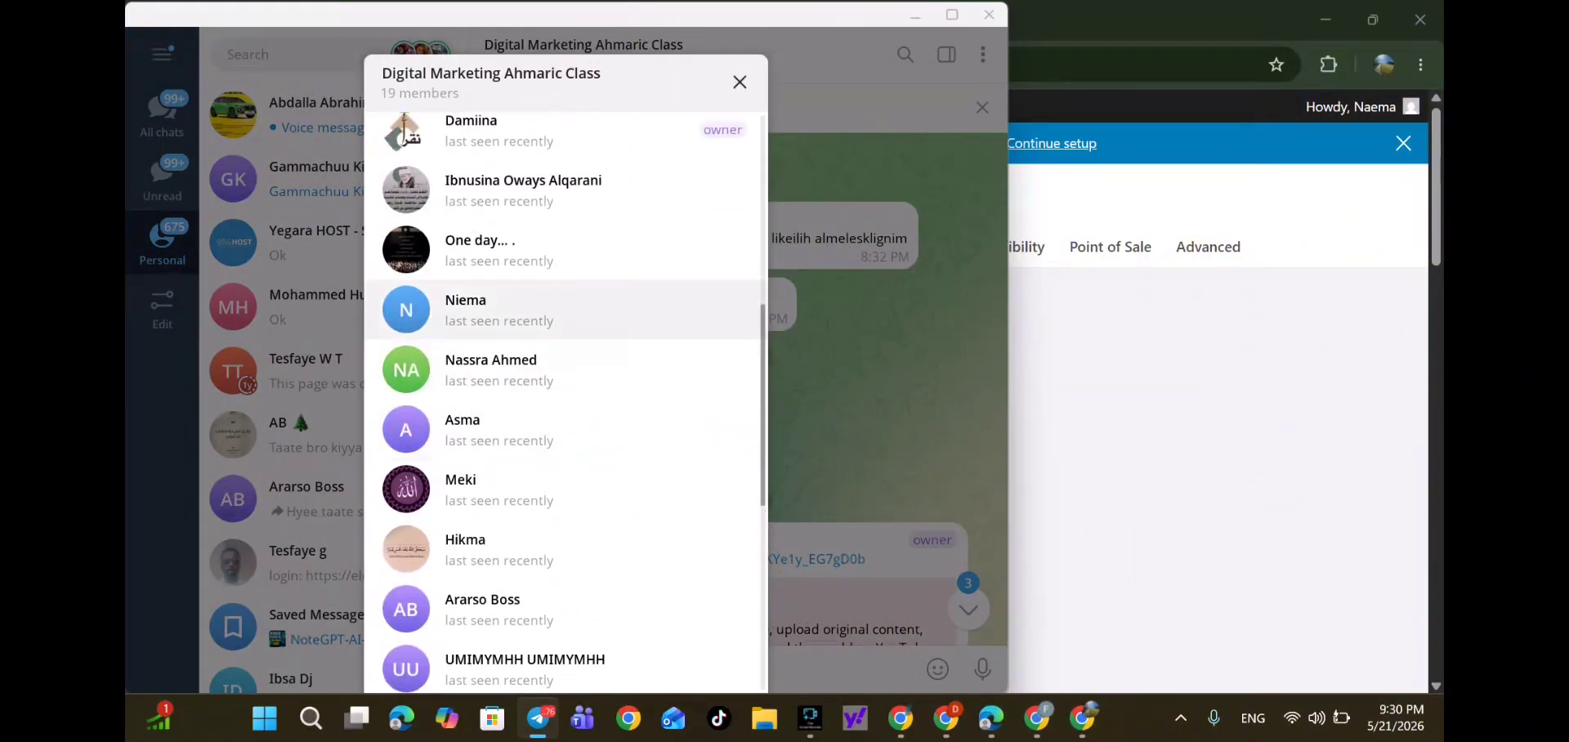
click(499, 310)
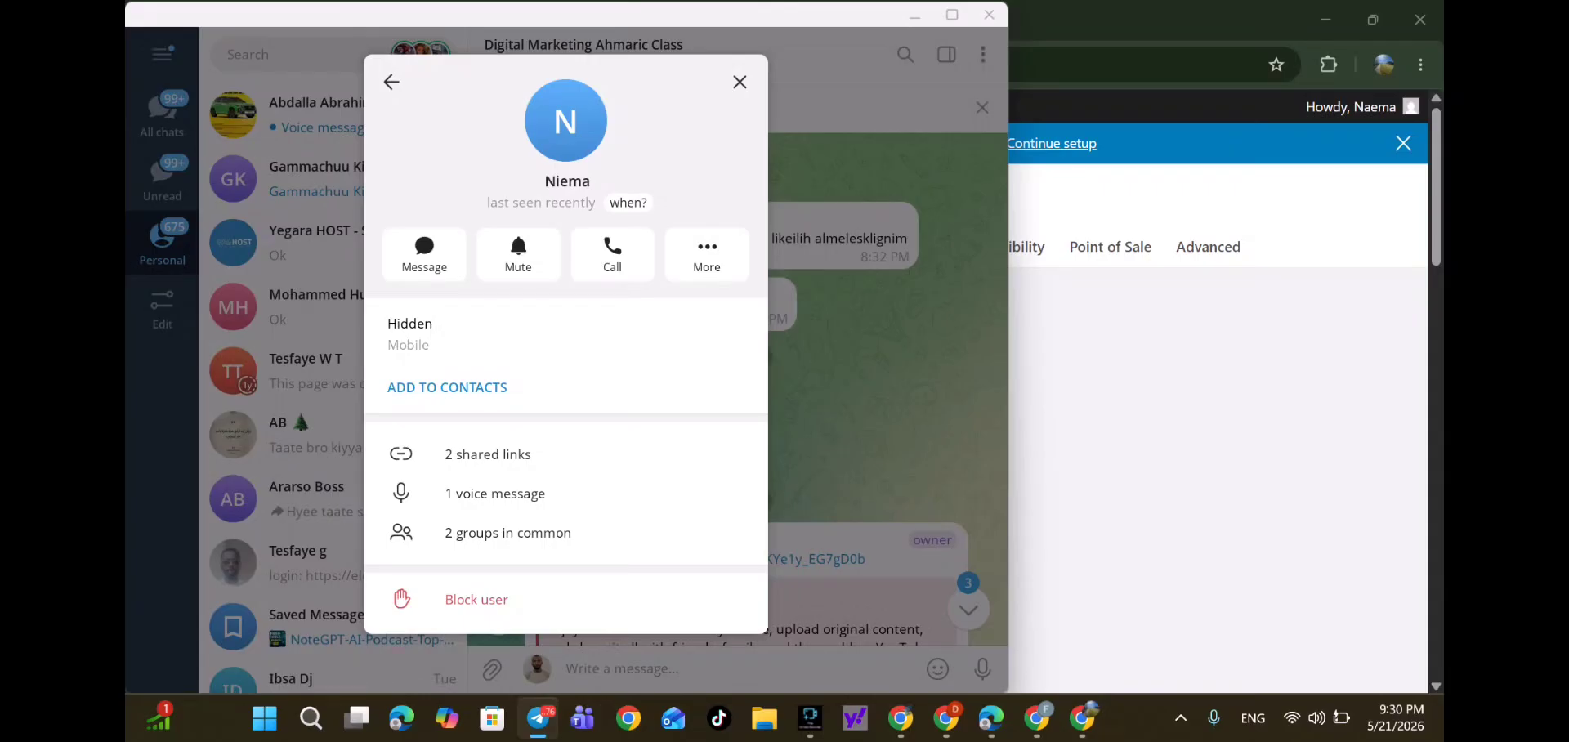
click(424, 254)
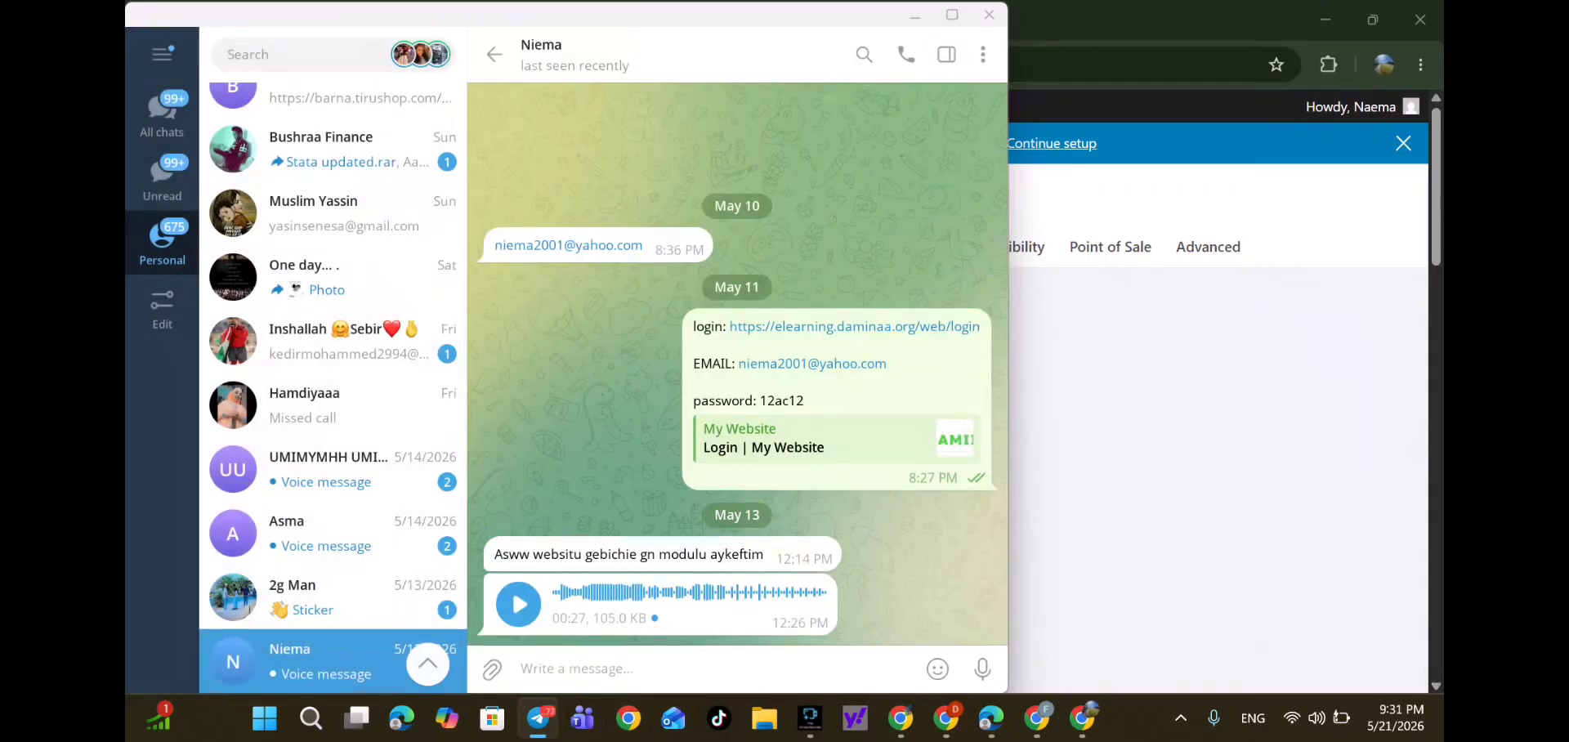
Write a 'to login your website' line and paste the copied admin login URL.
text(to login y)
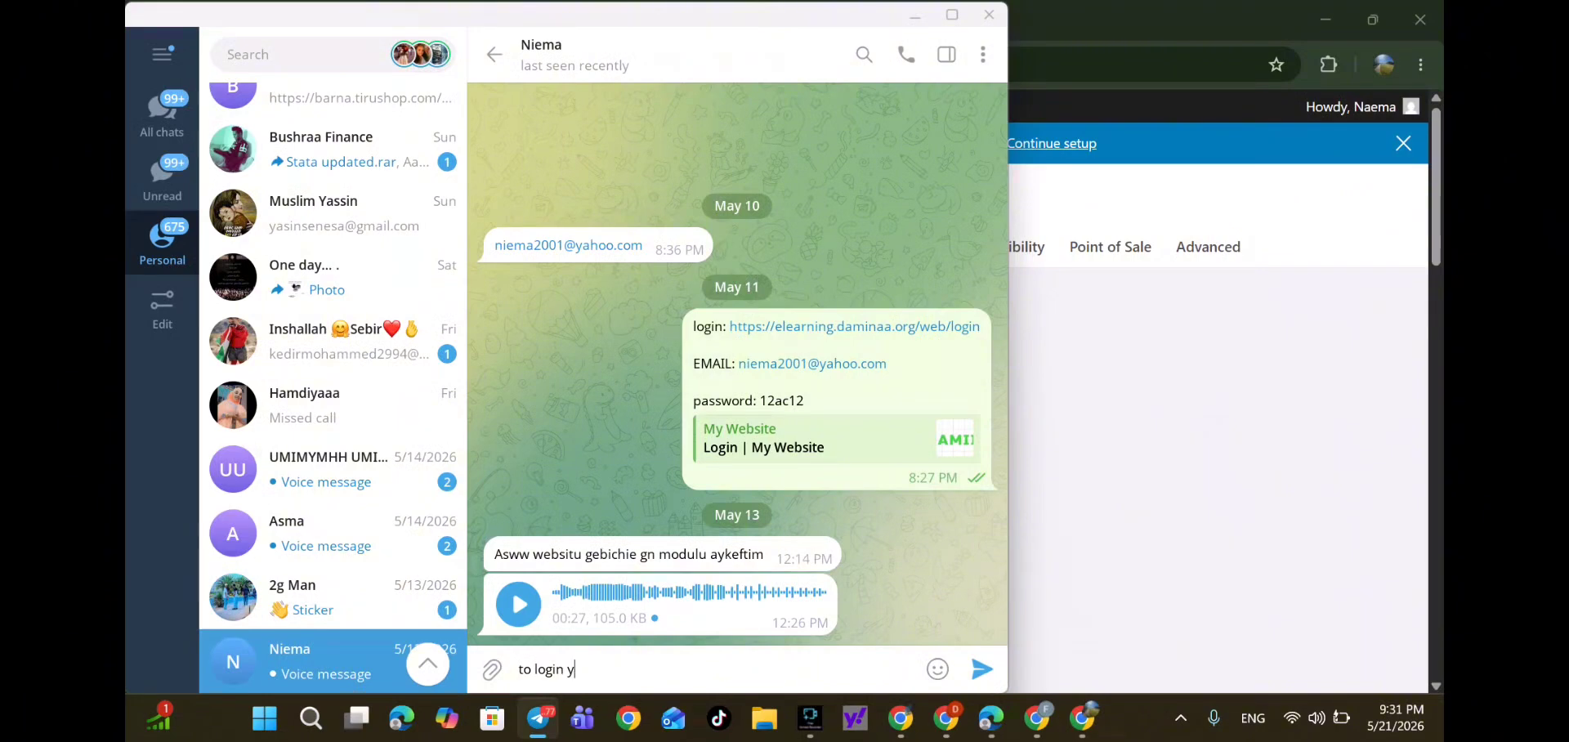
text(our we)
text(bsite:)
key(super+v)
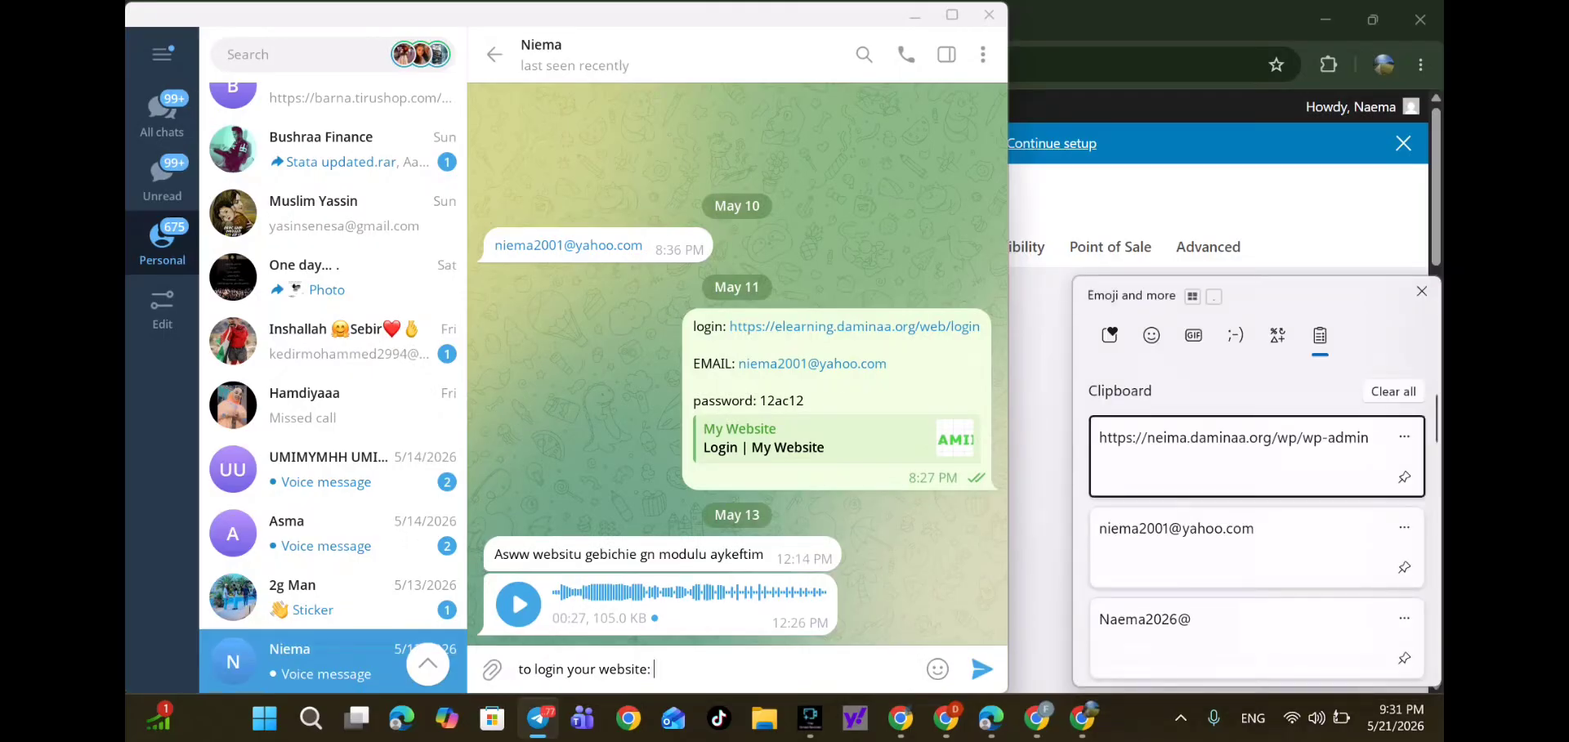
key(Return)
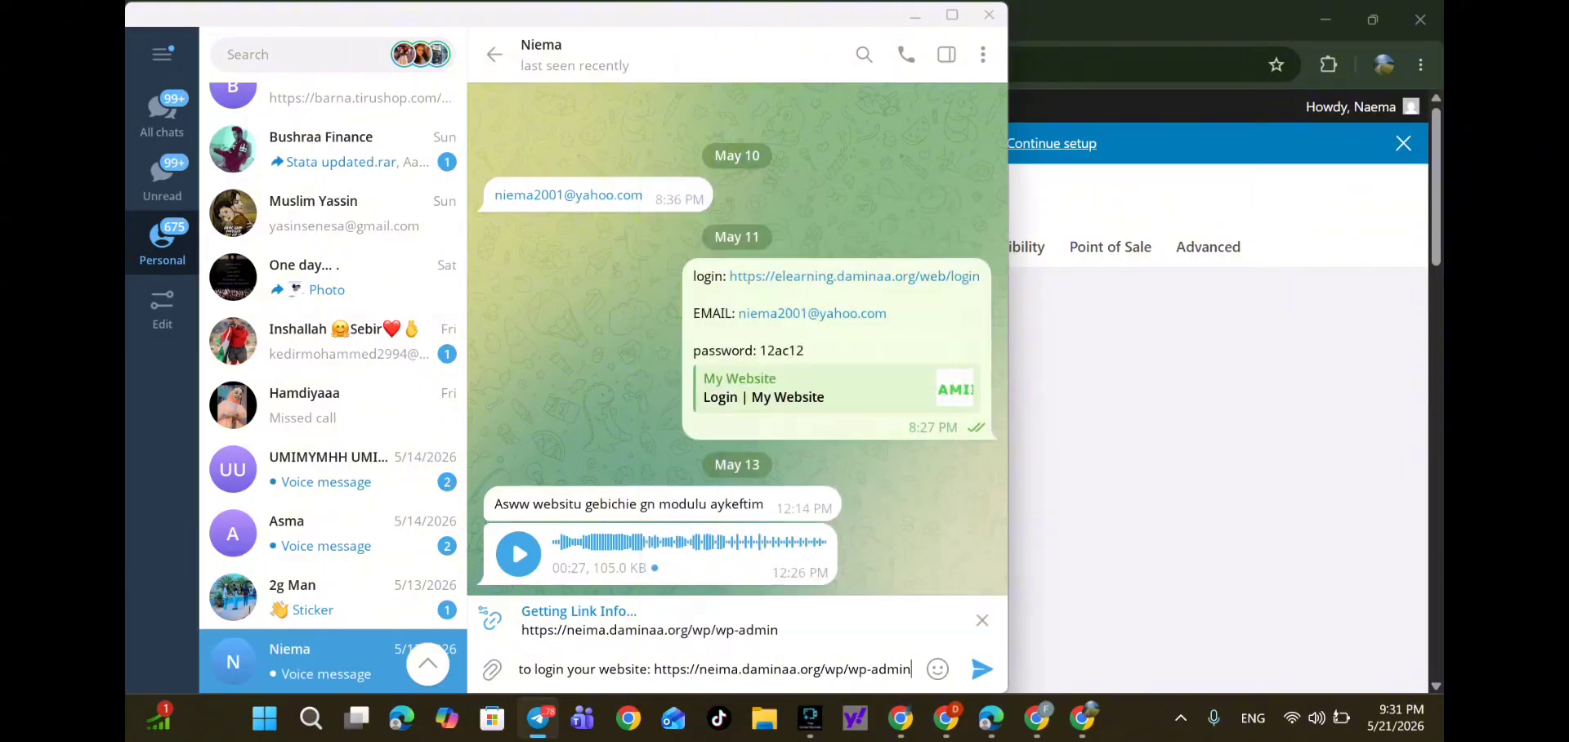
key(shift+Return)
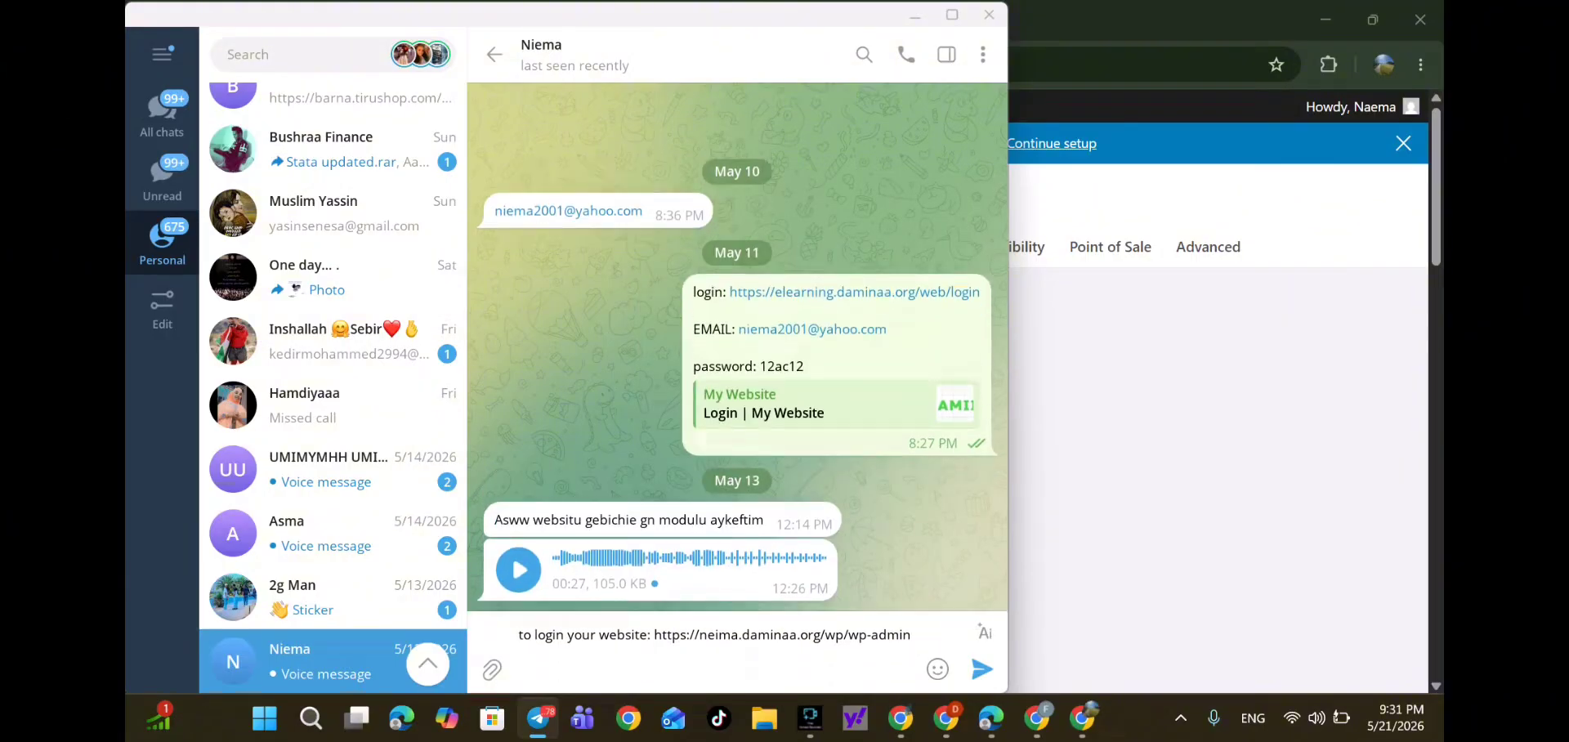
Add a 'Username' line with the copied username from clipboard history.
text(Username:)
key(super+v)
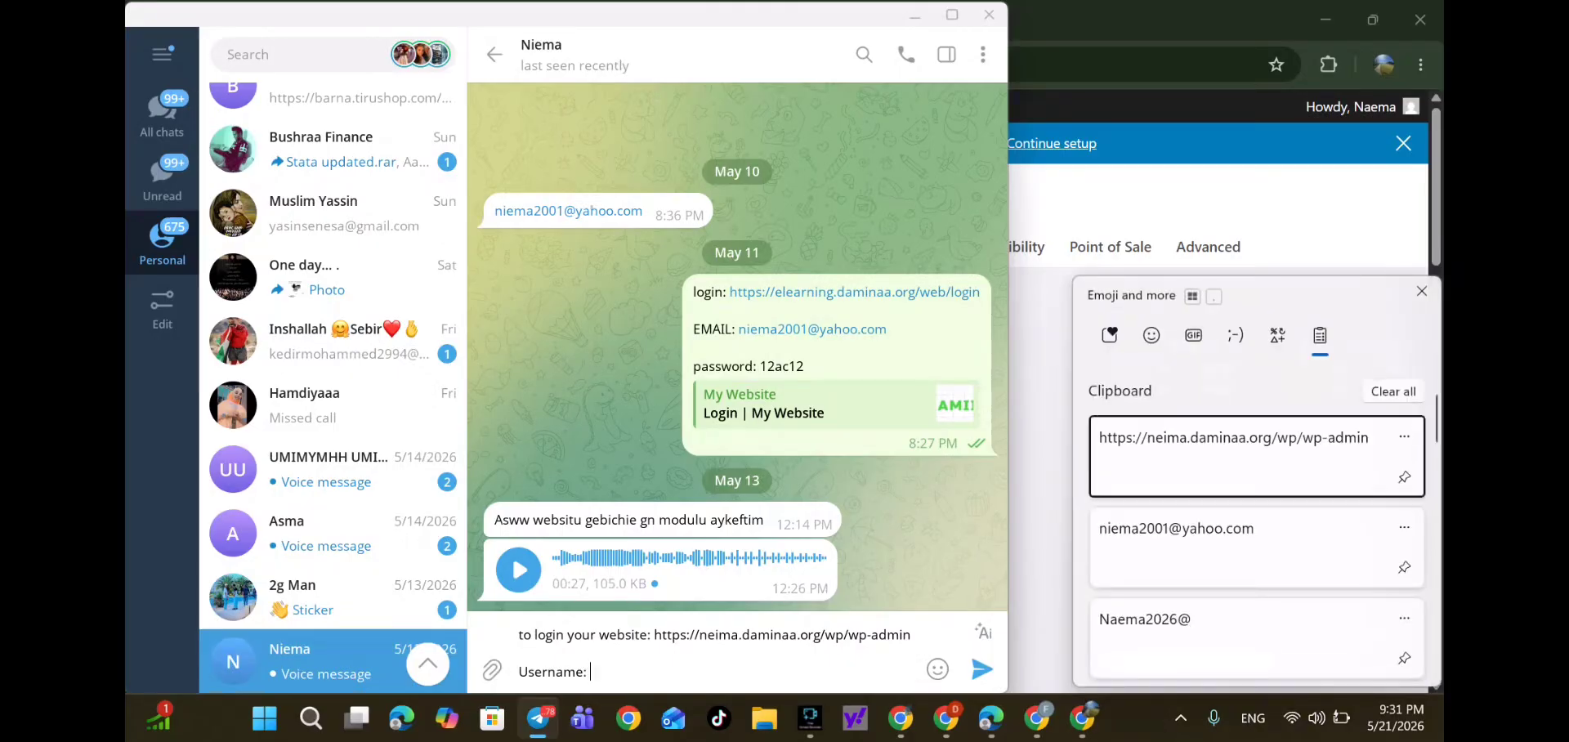
key(Down)
key(Down)
key(Down)
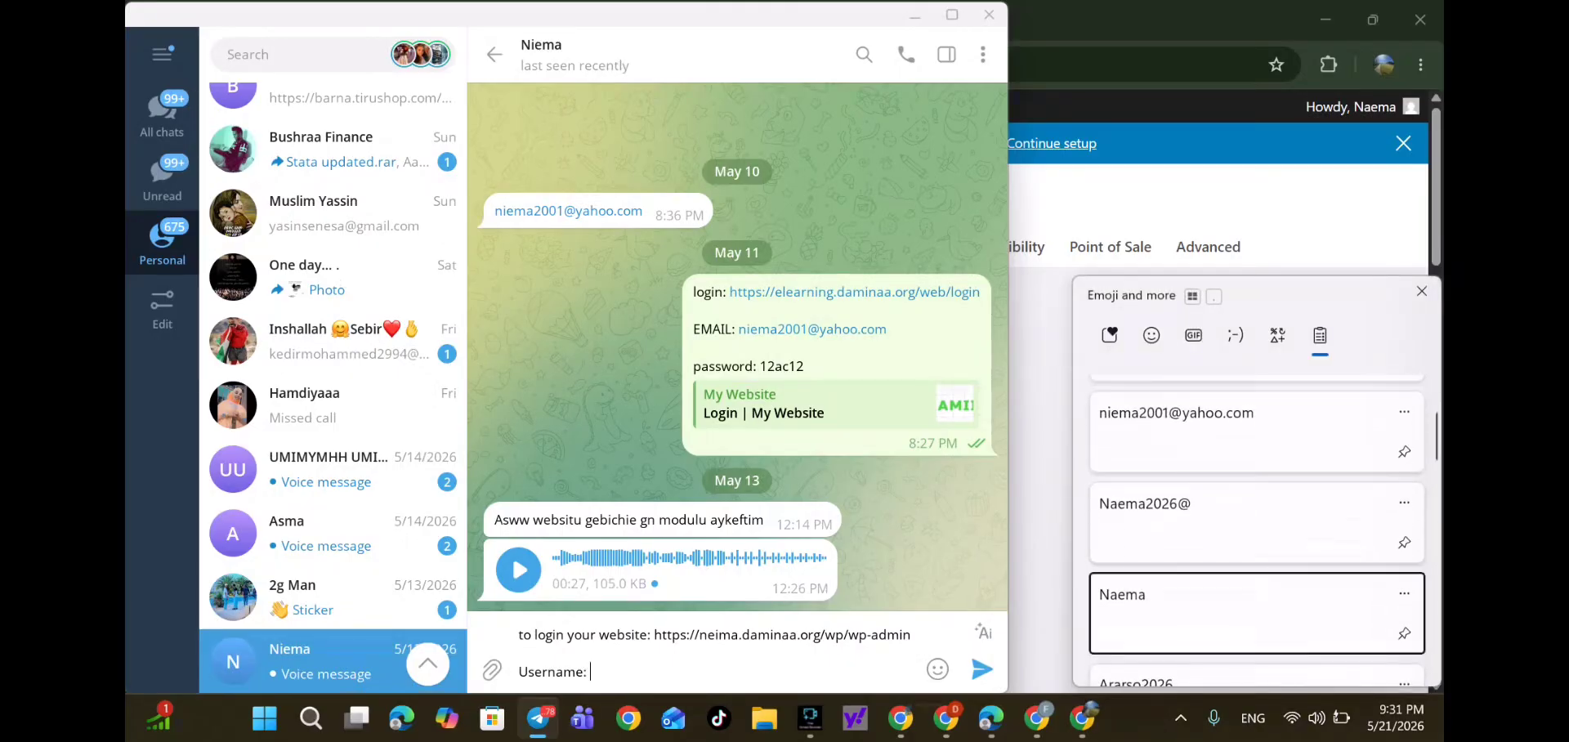
key(Return)
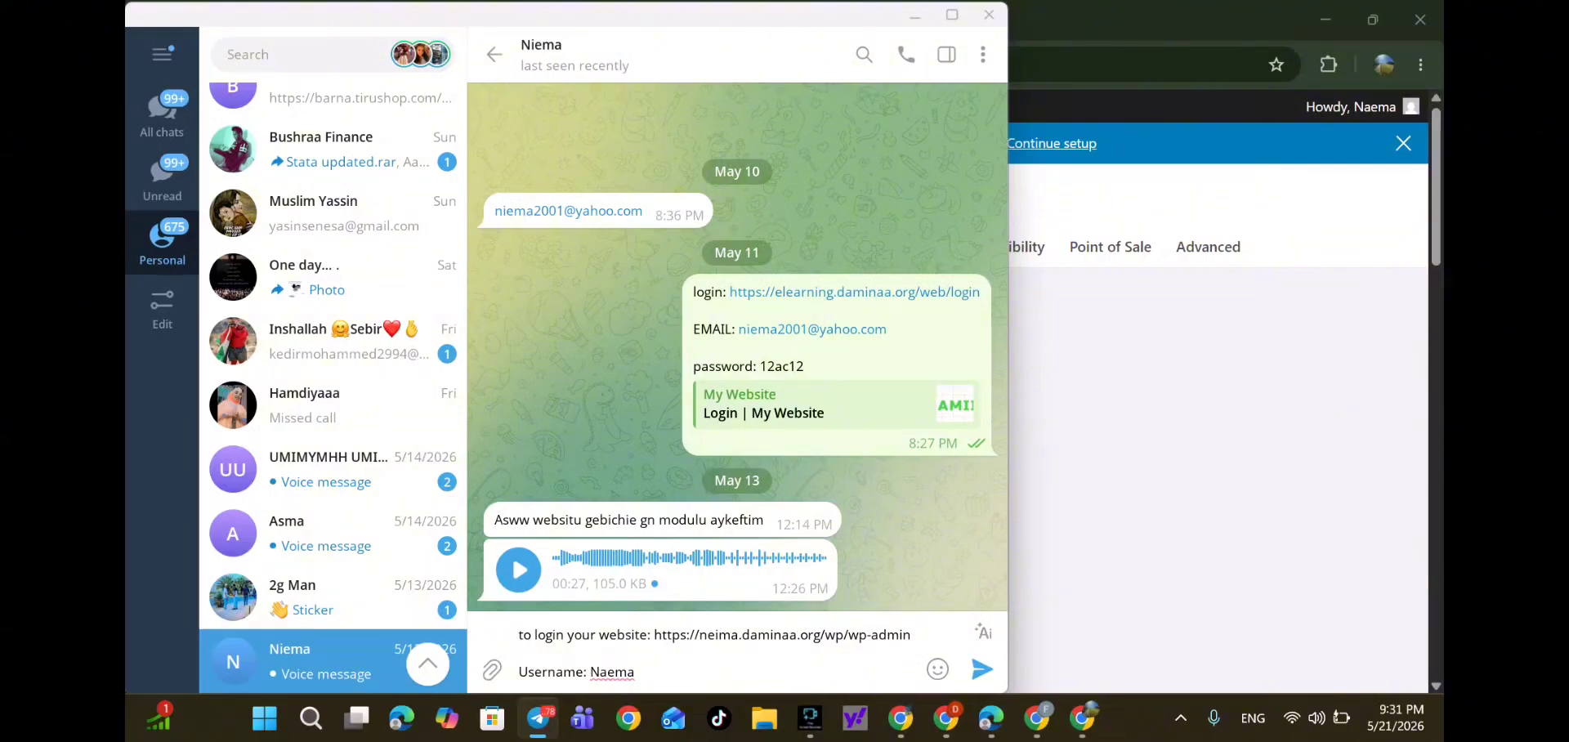
key(shift+Return)
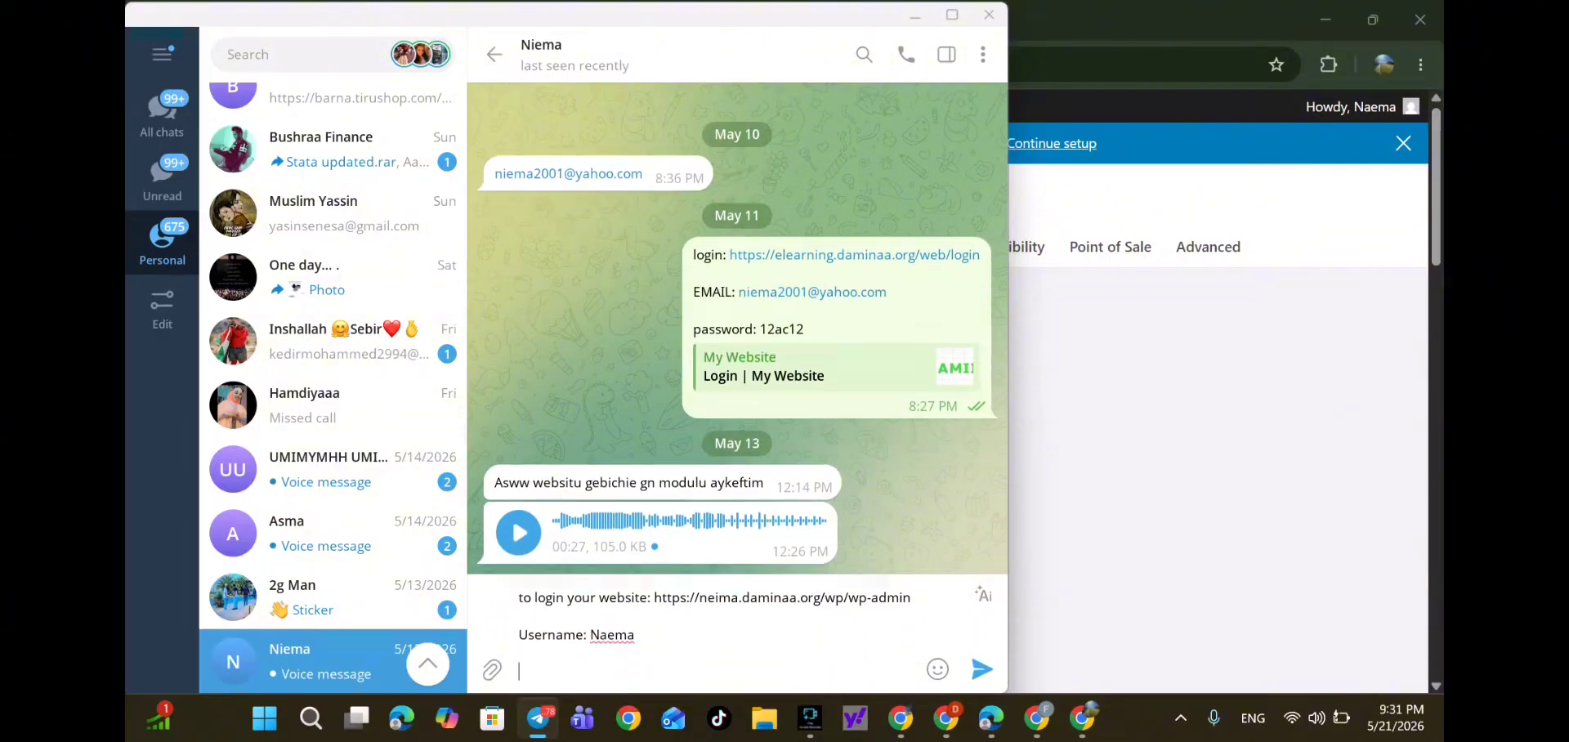
Add a 'Password' line with the copied password, send the message, and close Telegram.
text(Password:)
key(super+v)
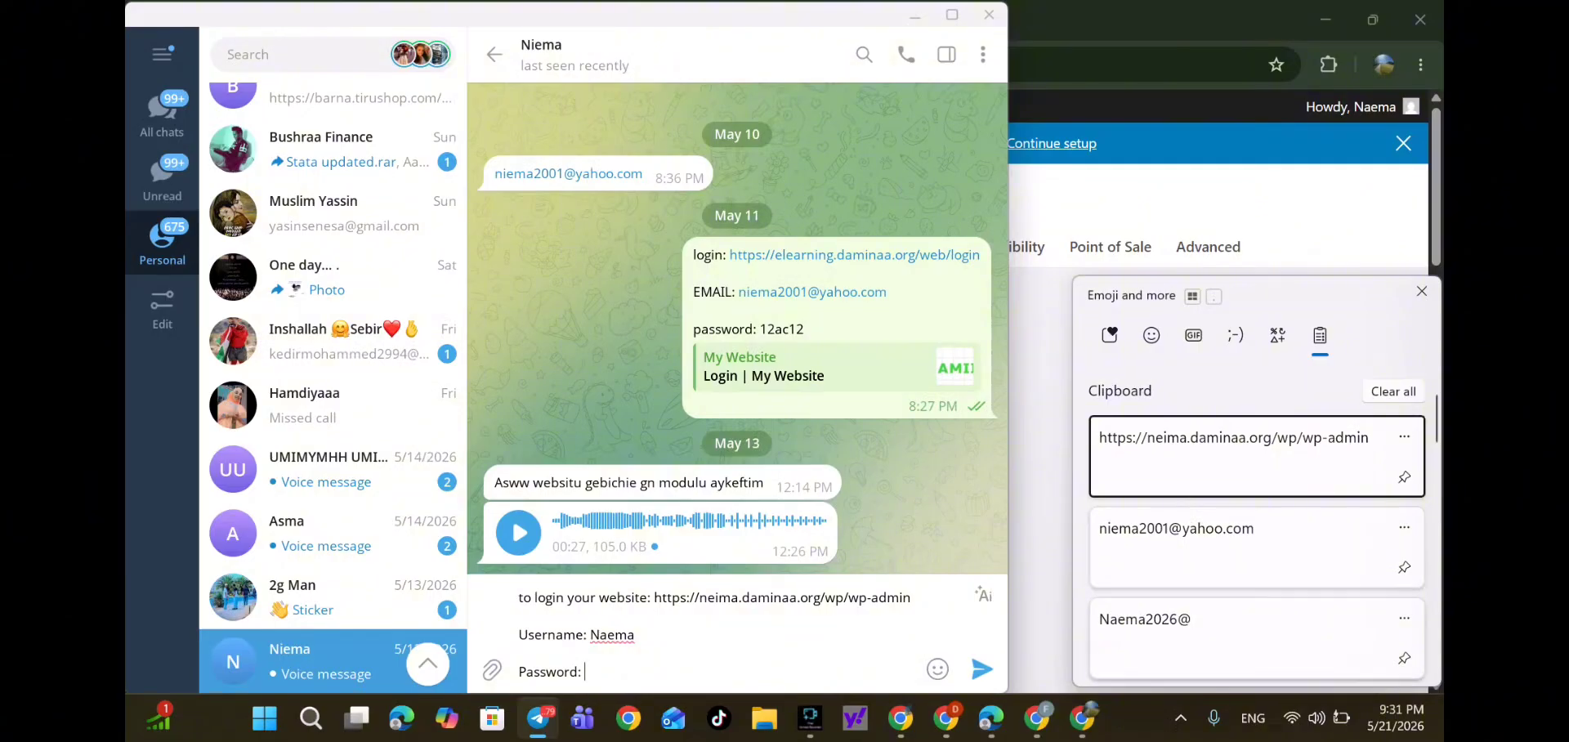
key(Down)
key(Down)
key(Return)
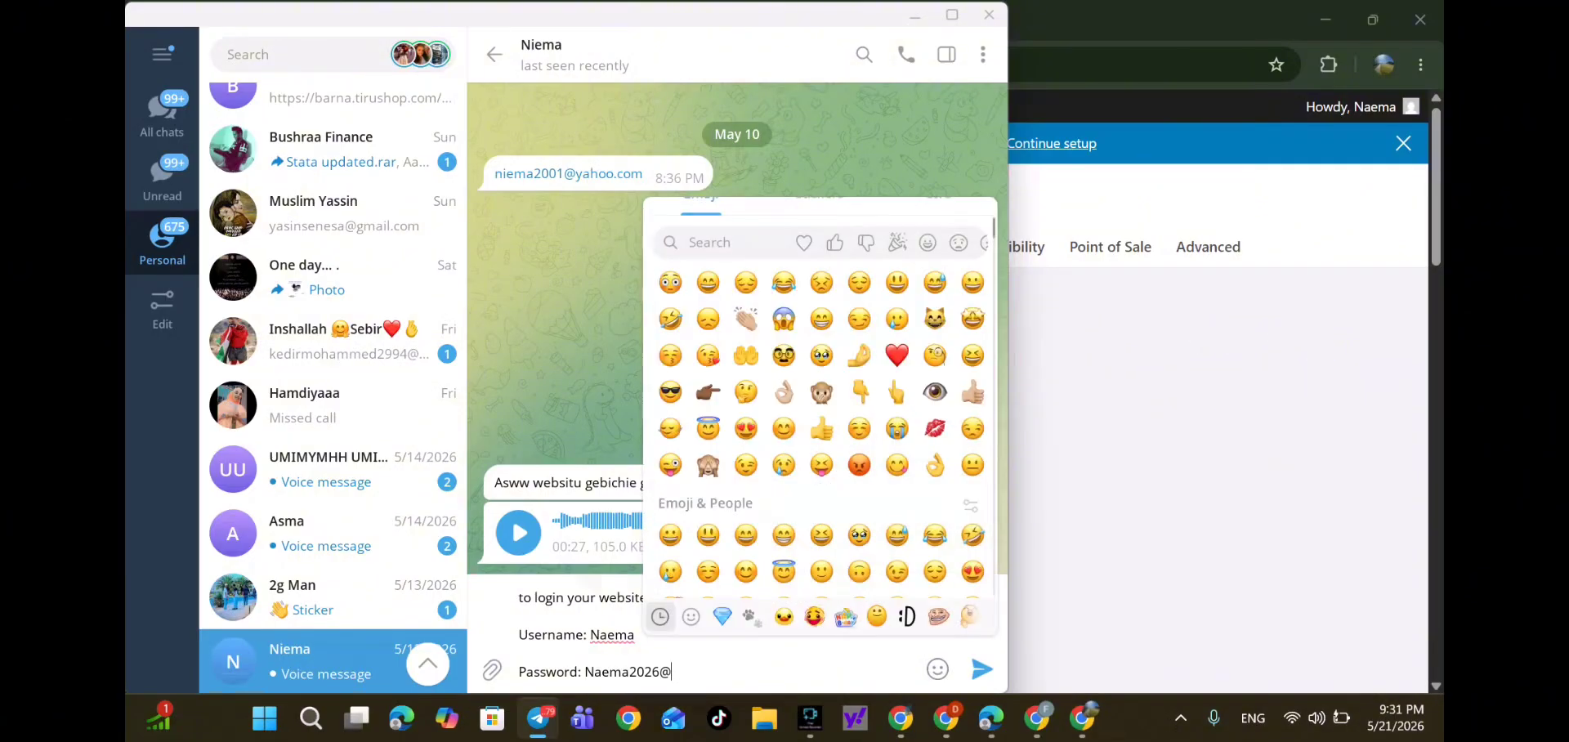
key(Return)
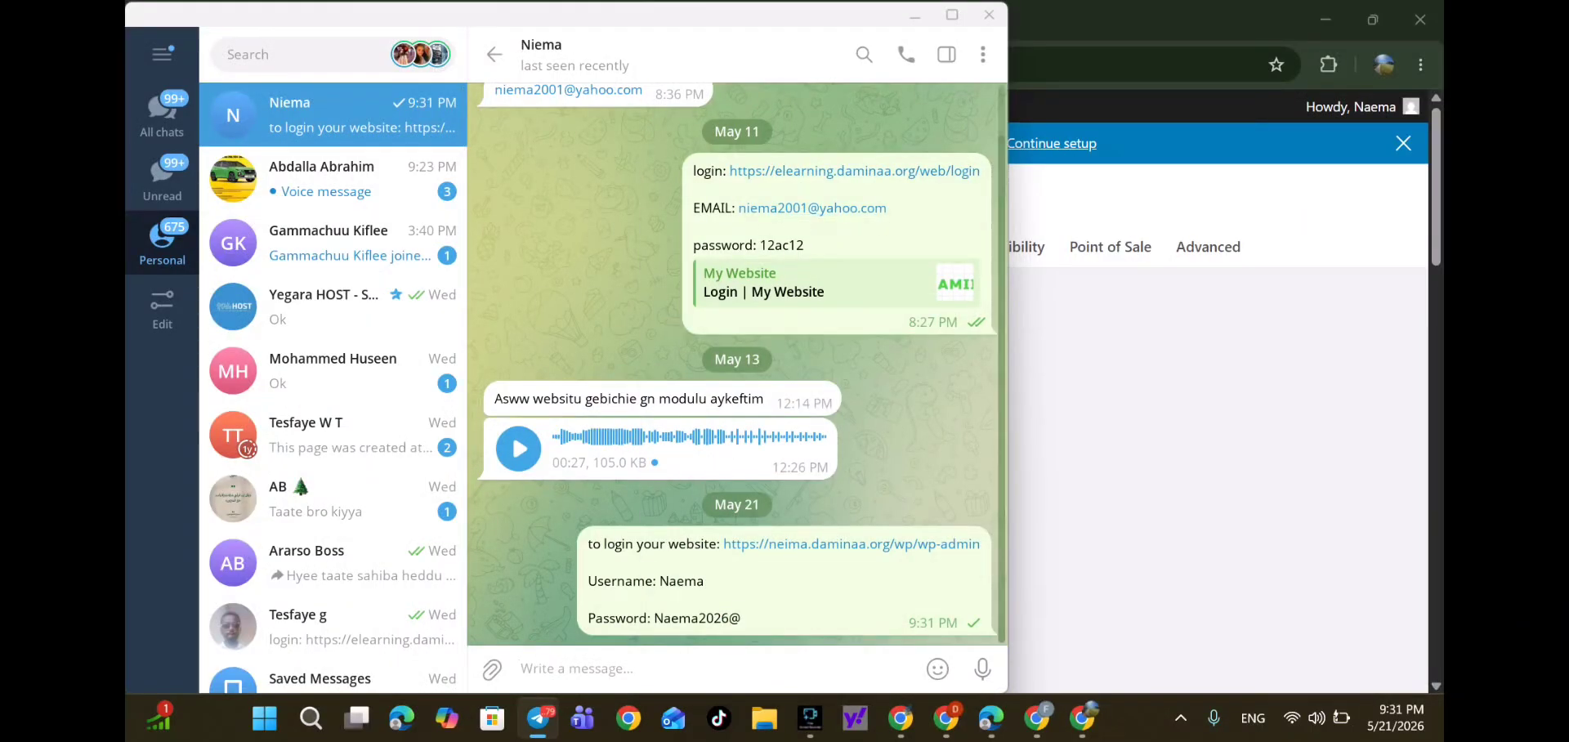
click(989, 14)
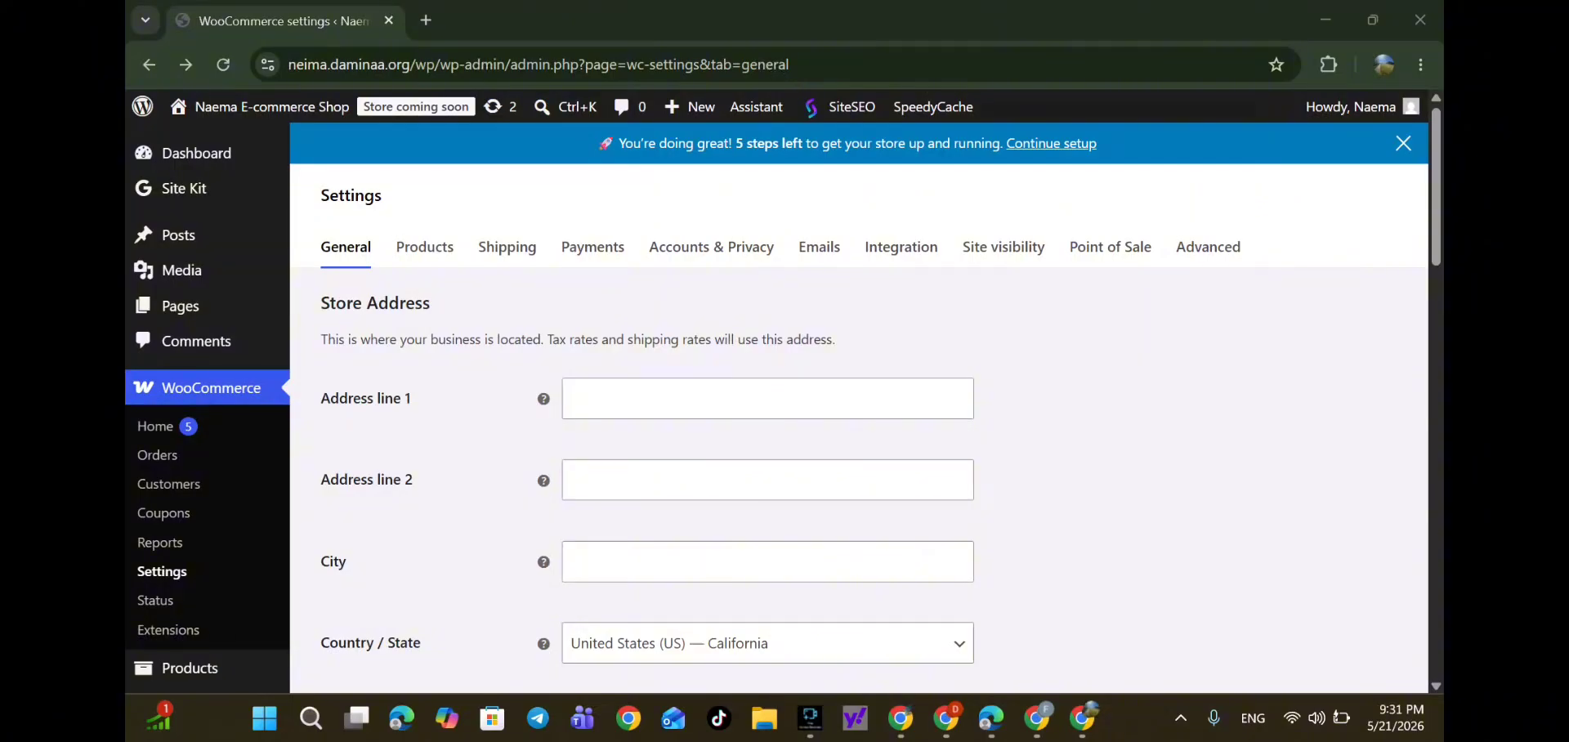
Reload the WooCommerce settings page and go back past the Site Kit dashboard.
mouse_move(180, 305)
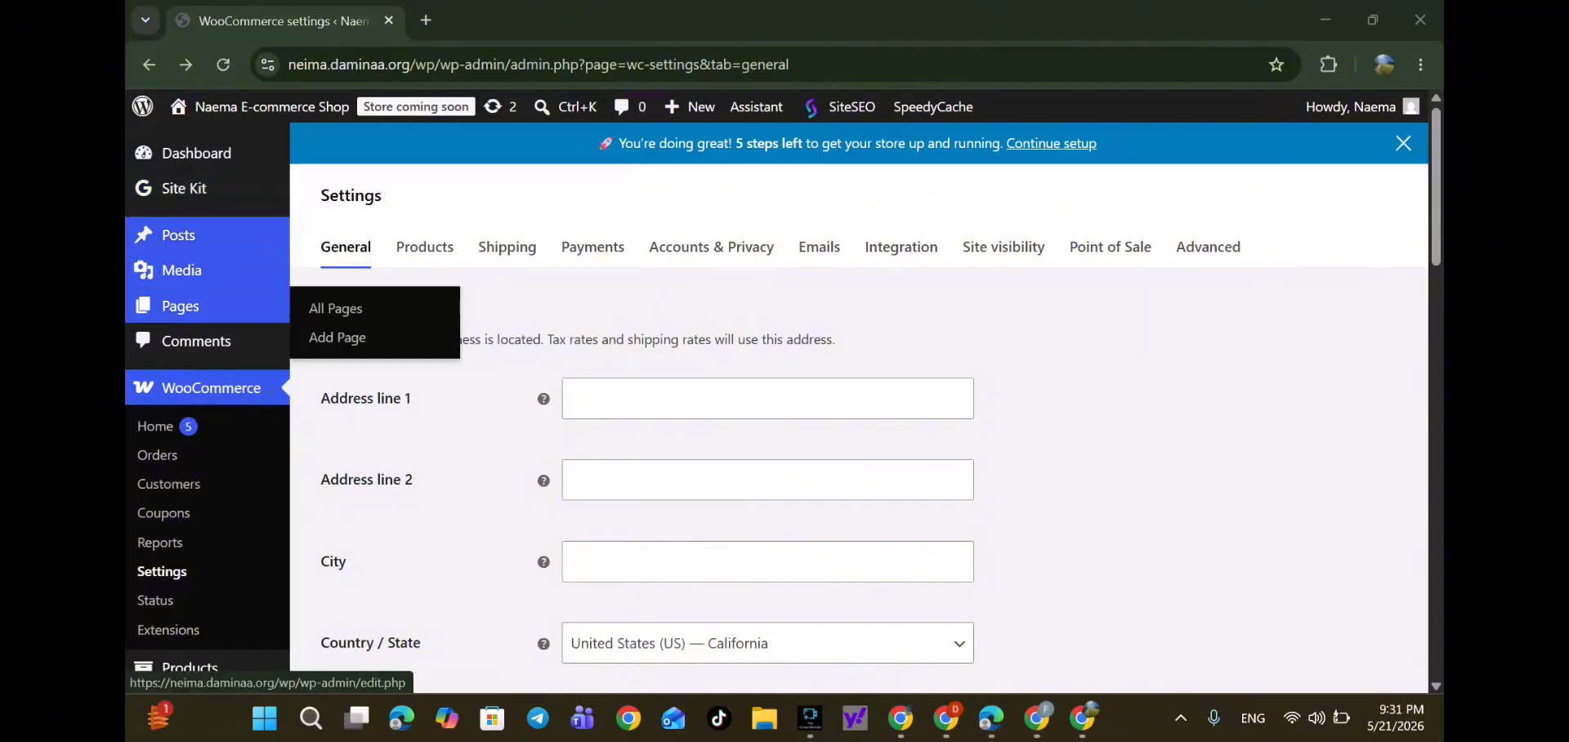
mouse_move(180, 235)
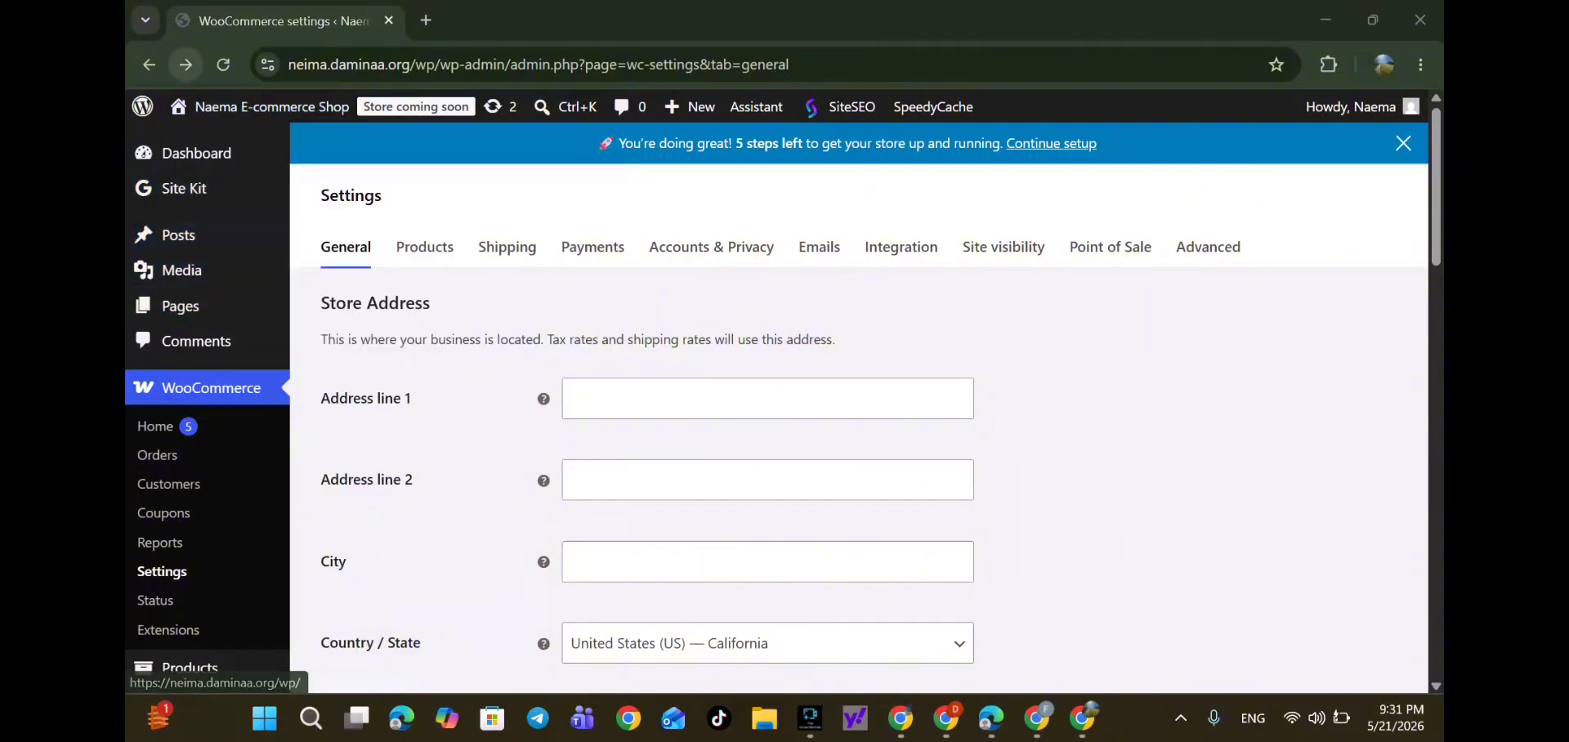
click(222, 64)
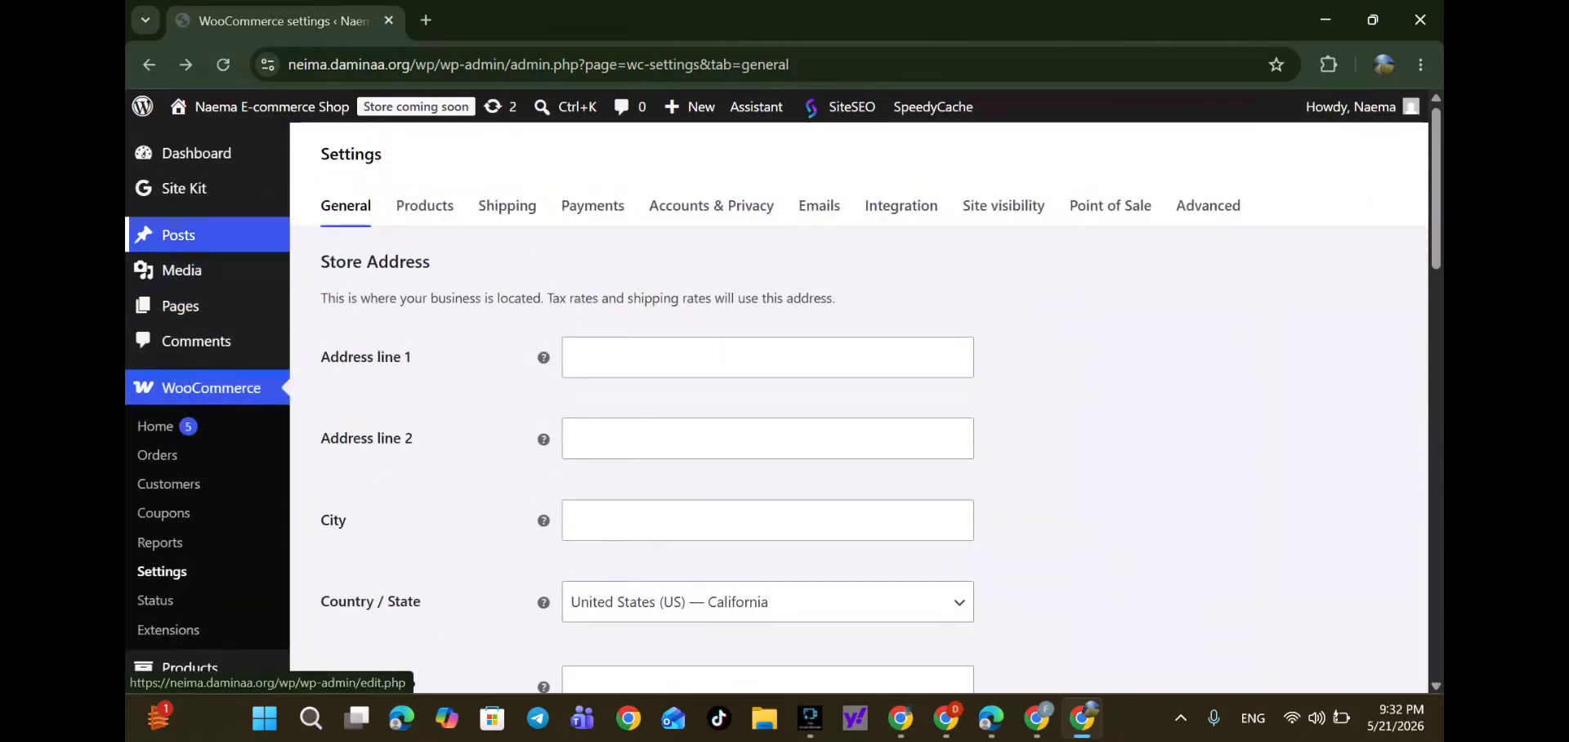
mouse_move(270, 106)
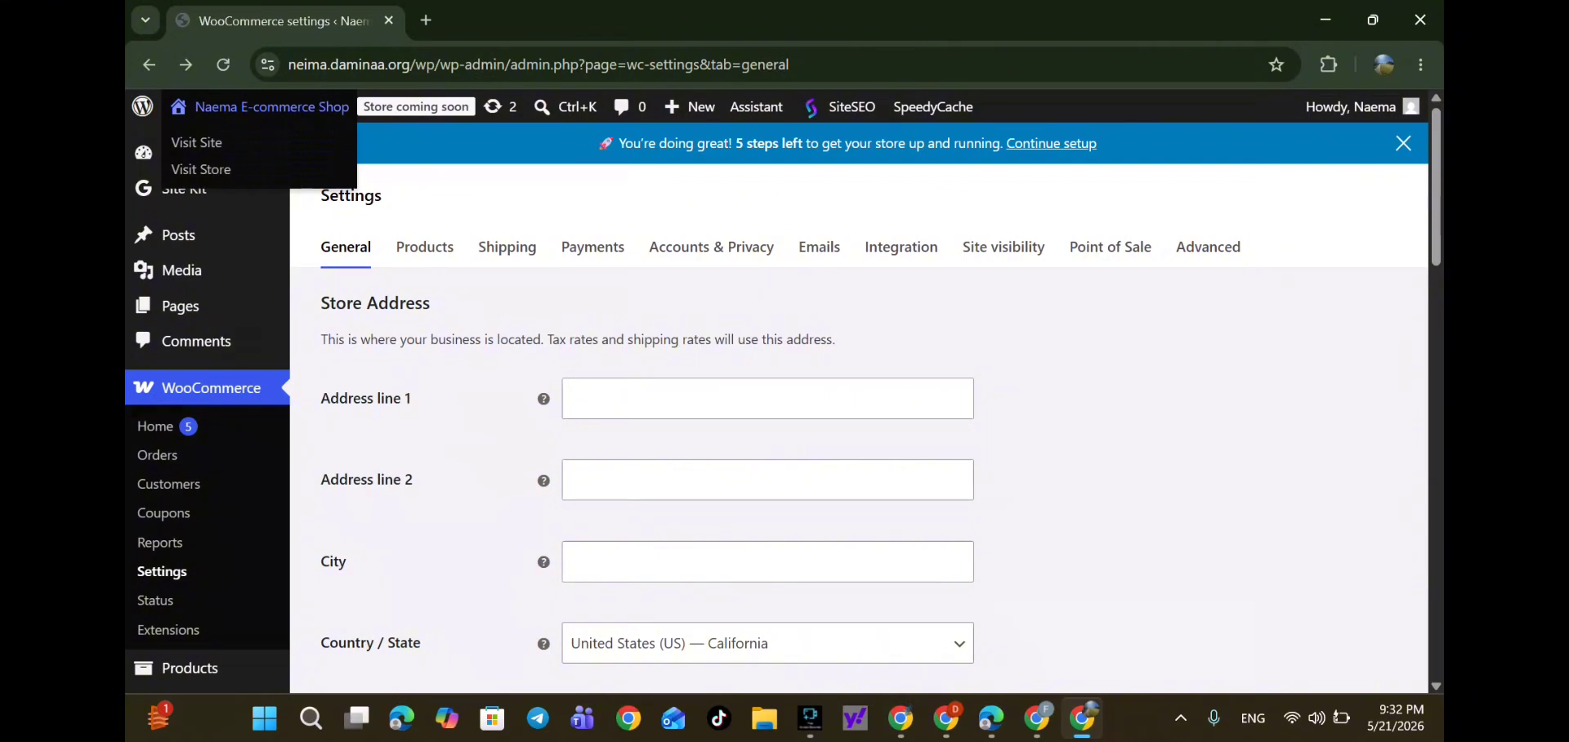
click(148, 64)
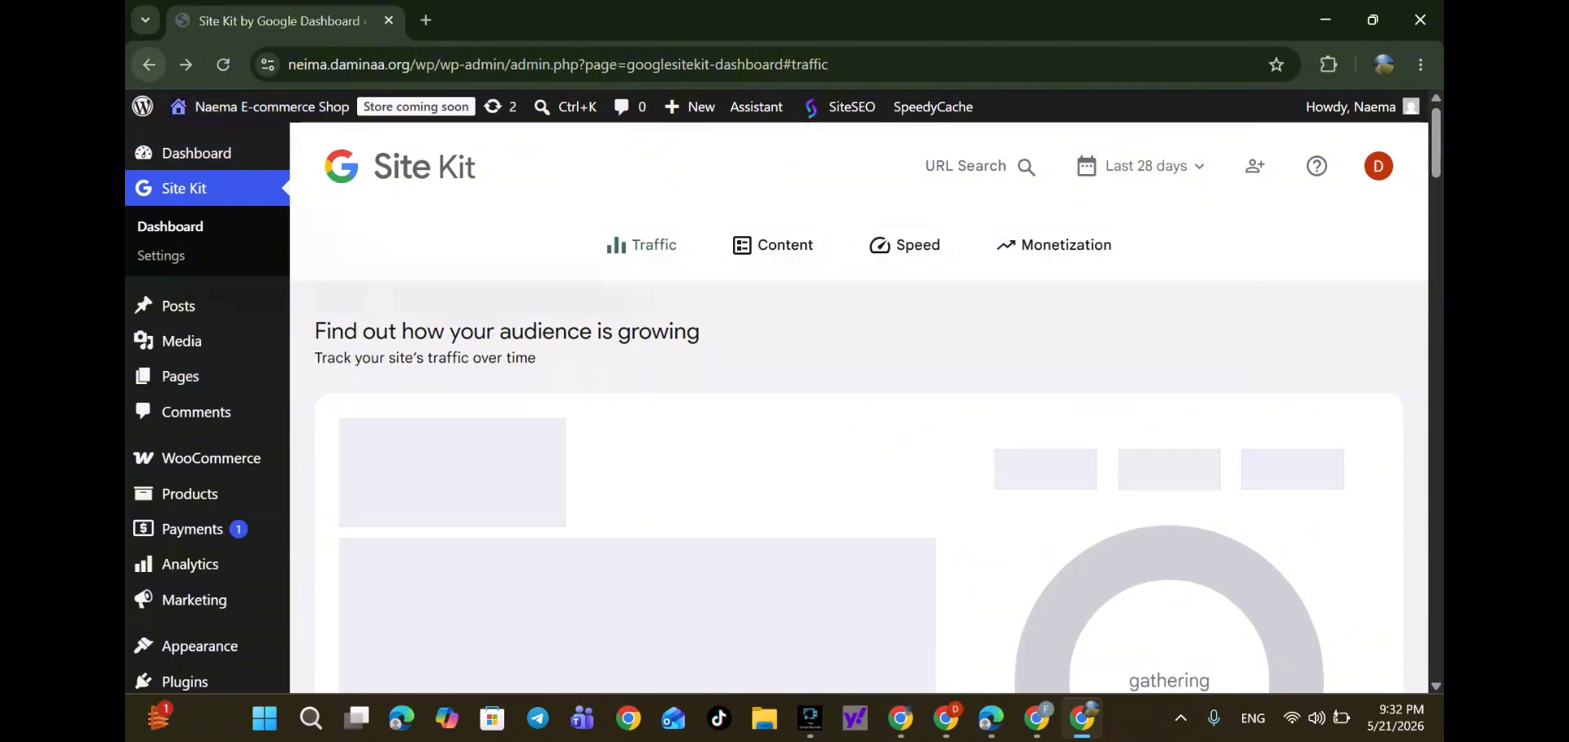
click(149, 65)
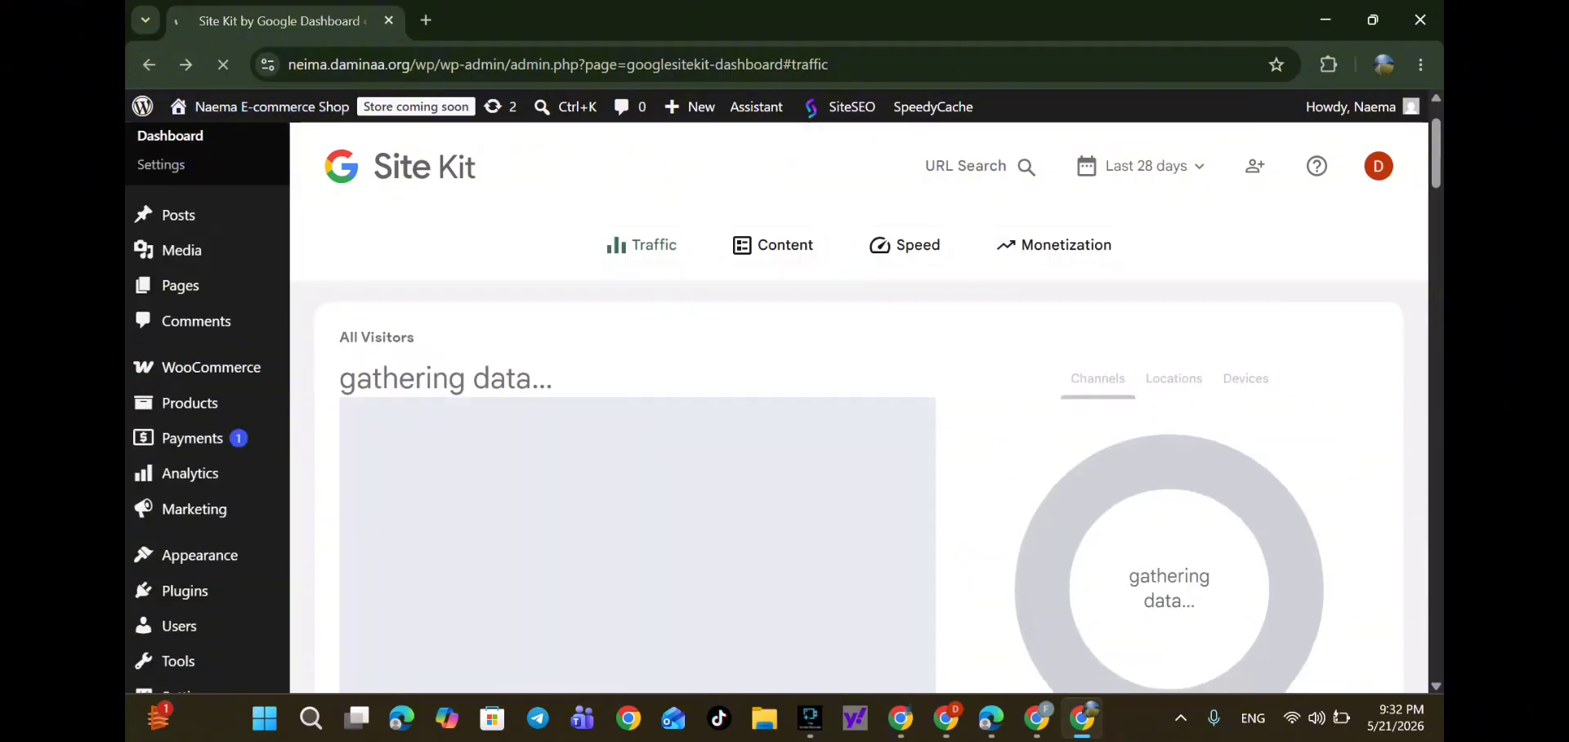
Step back through Direct bank transfer, the offline payment methods list and products settings to Payments.
scroll(858, 408, down, 4)
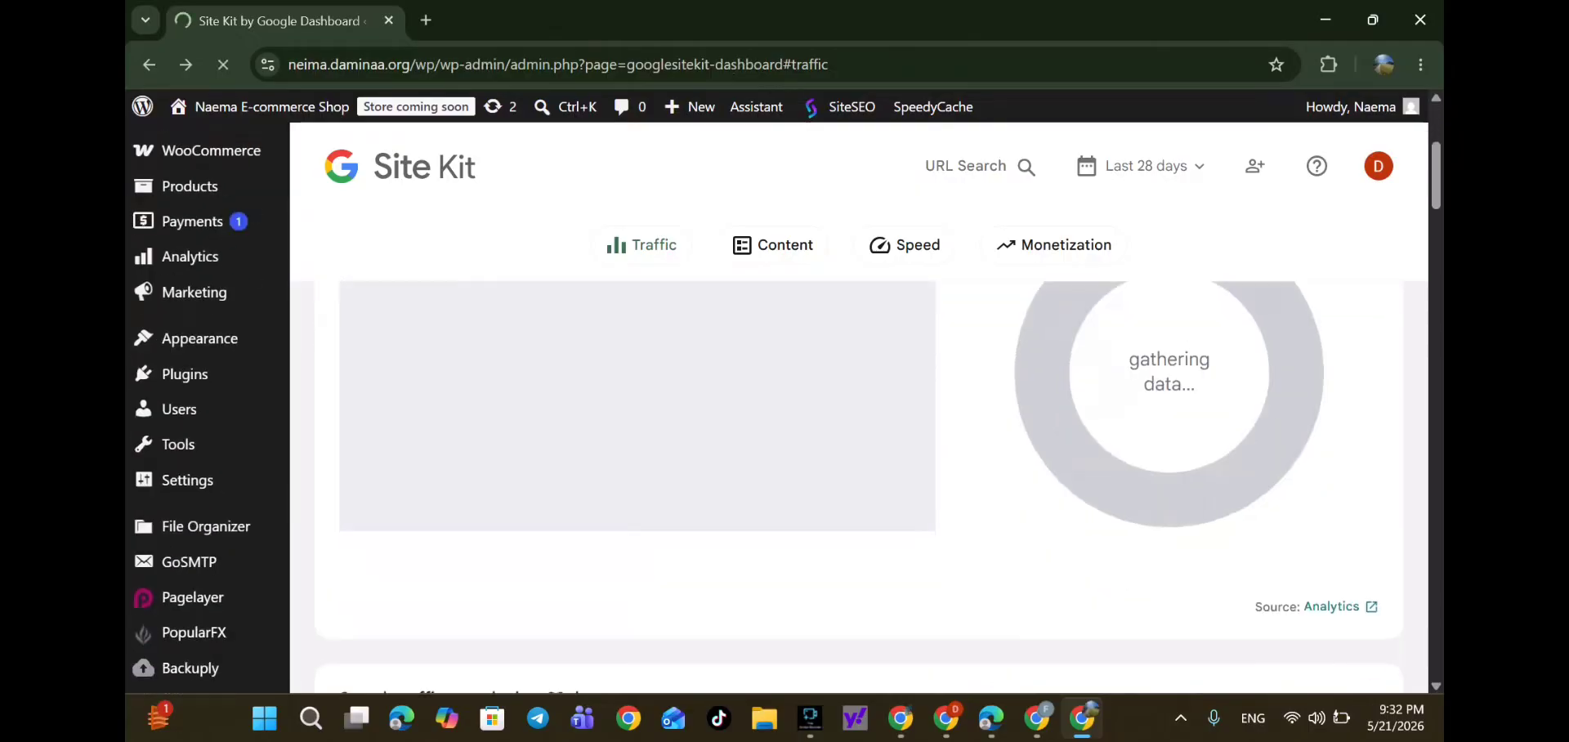
scroll(858, 408, up, 4)
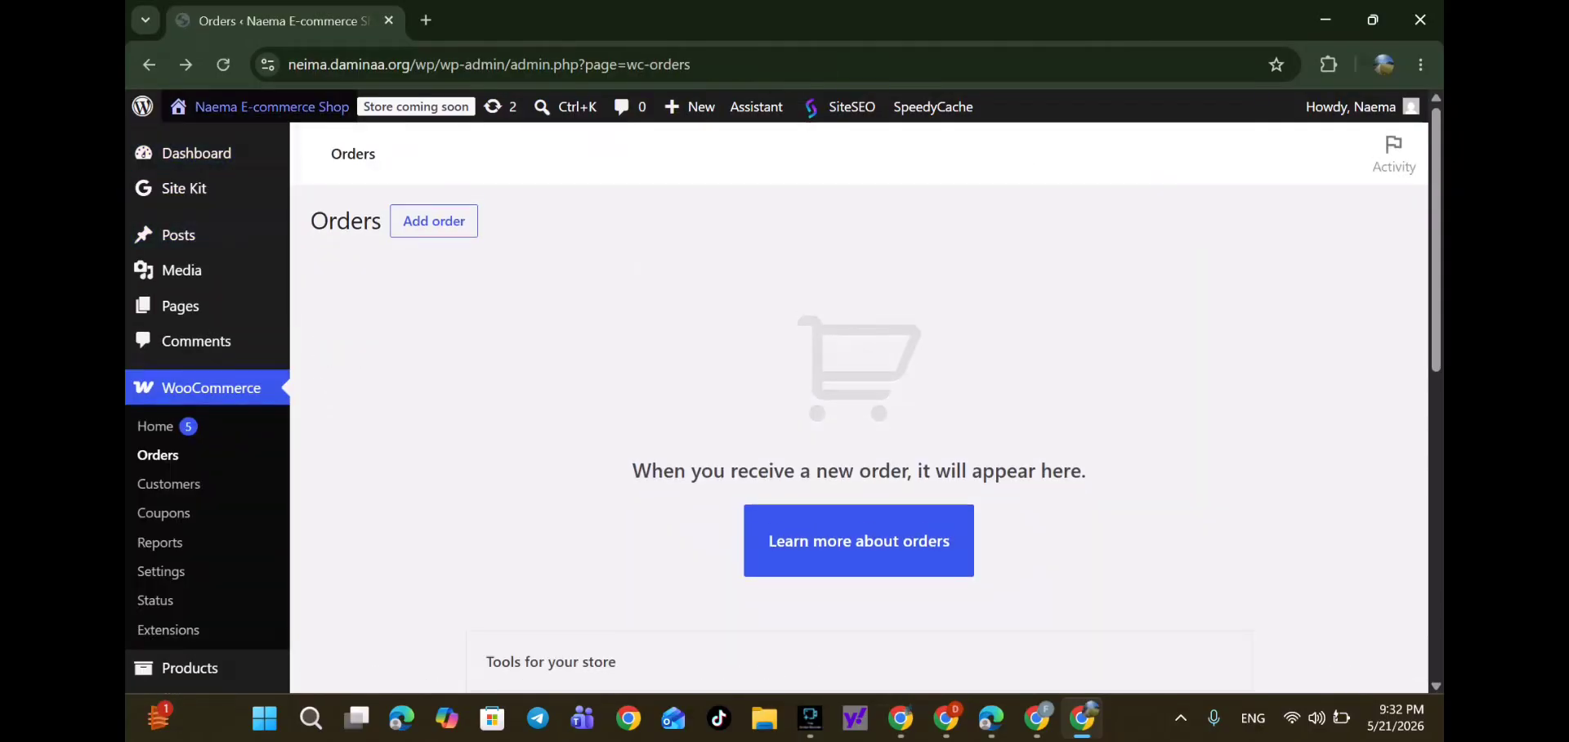
click(149, 65)
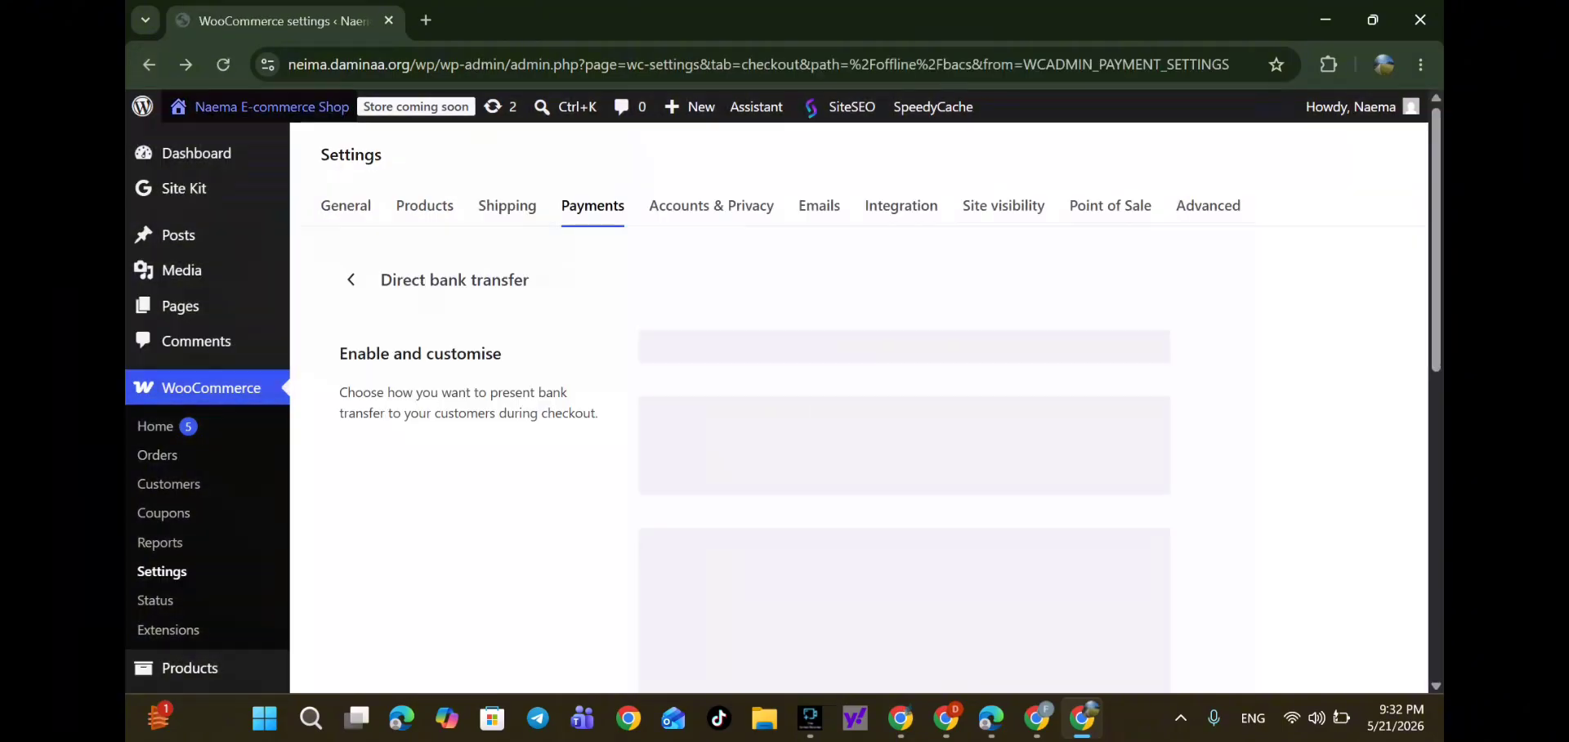
click(149, 65)
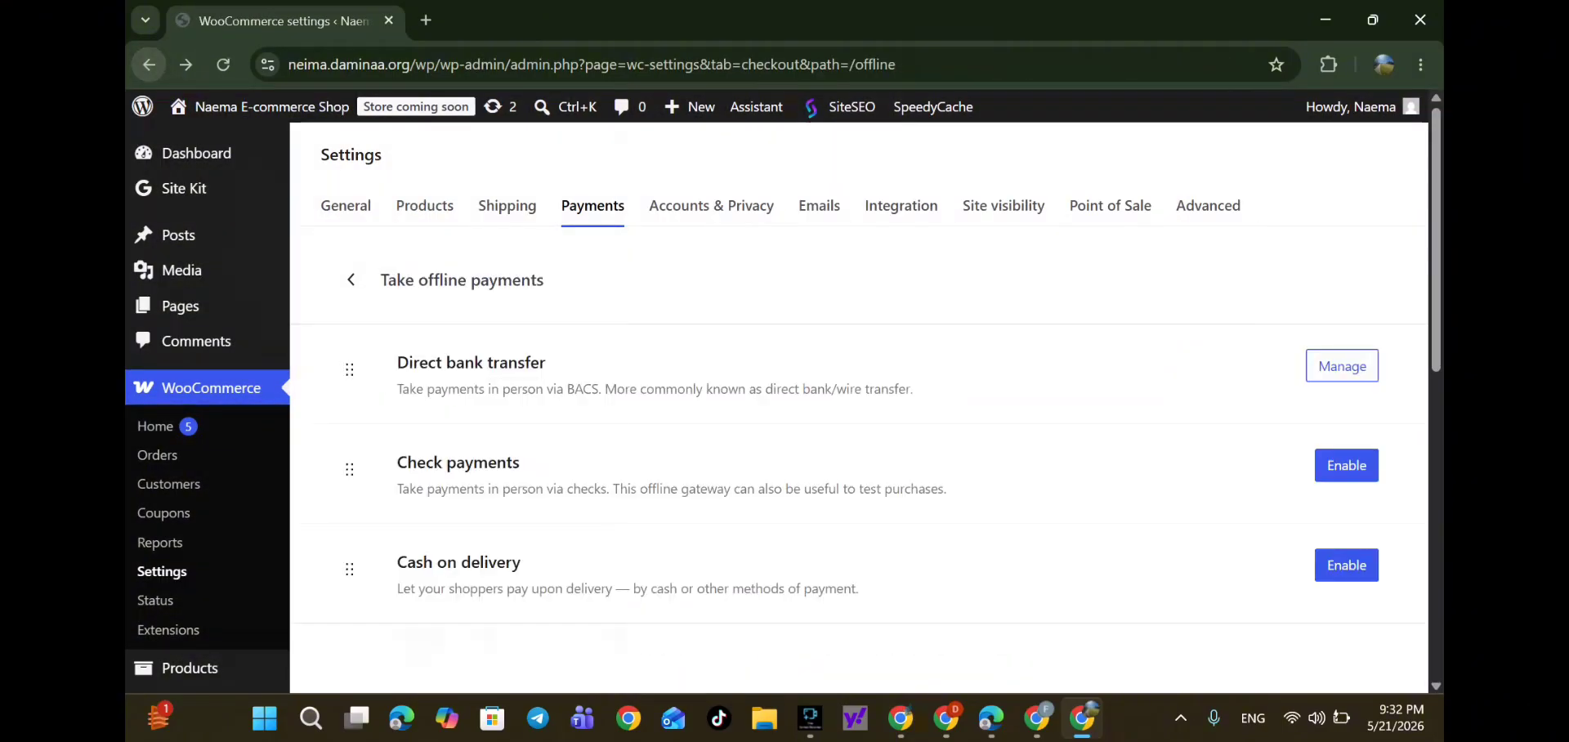
click(149, 64)
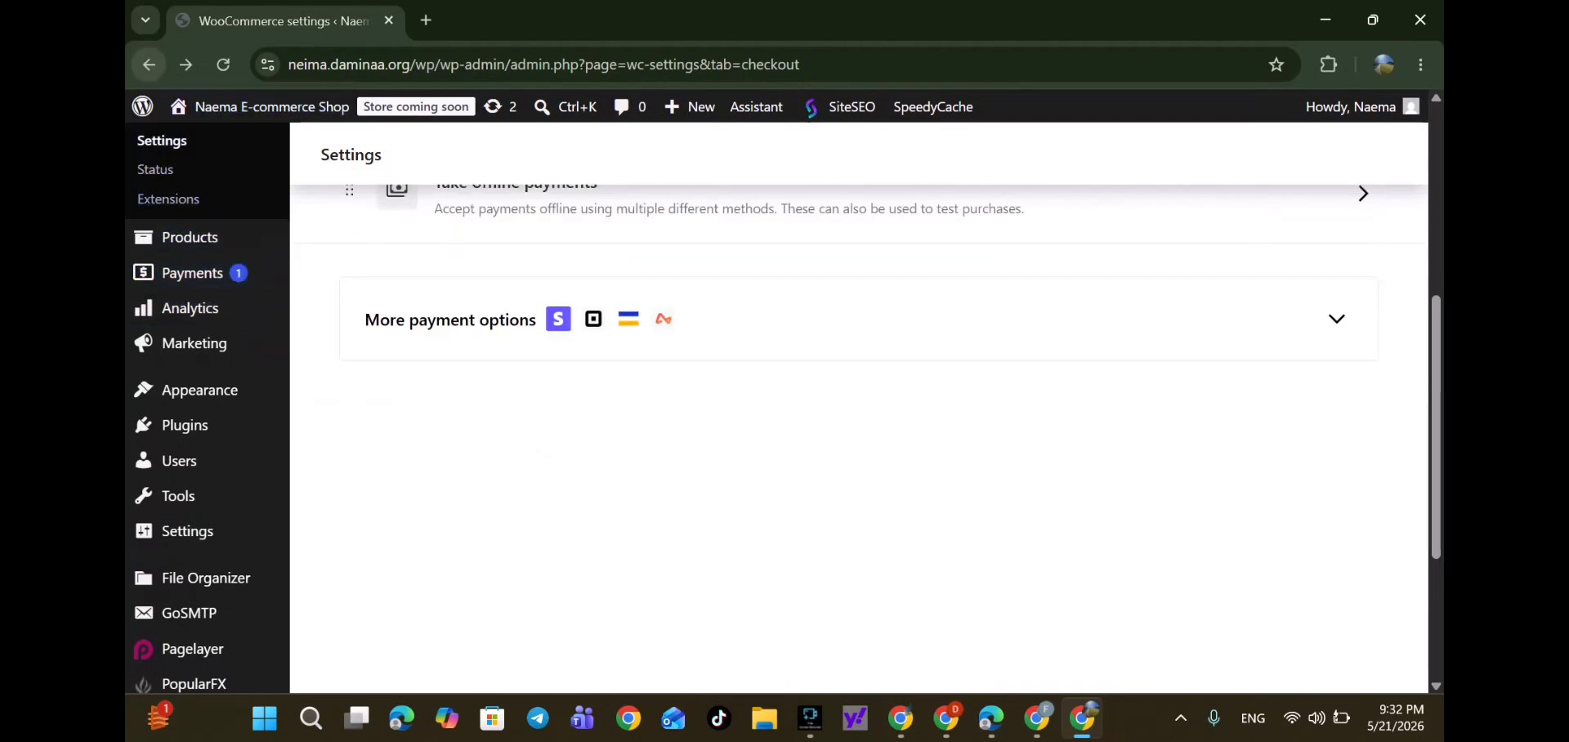
click(149, 65)
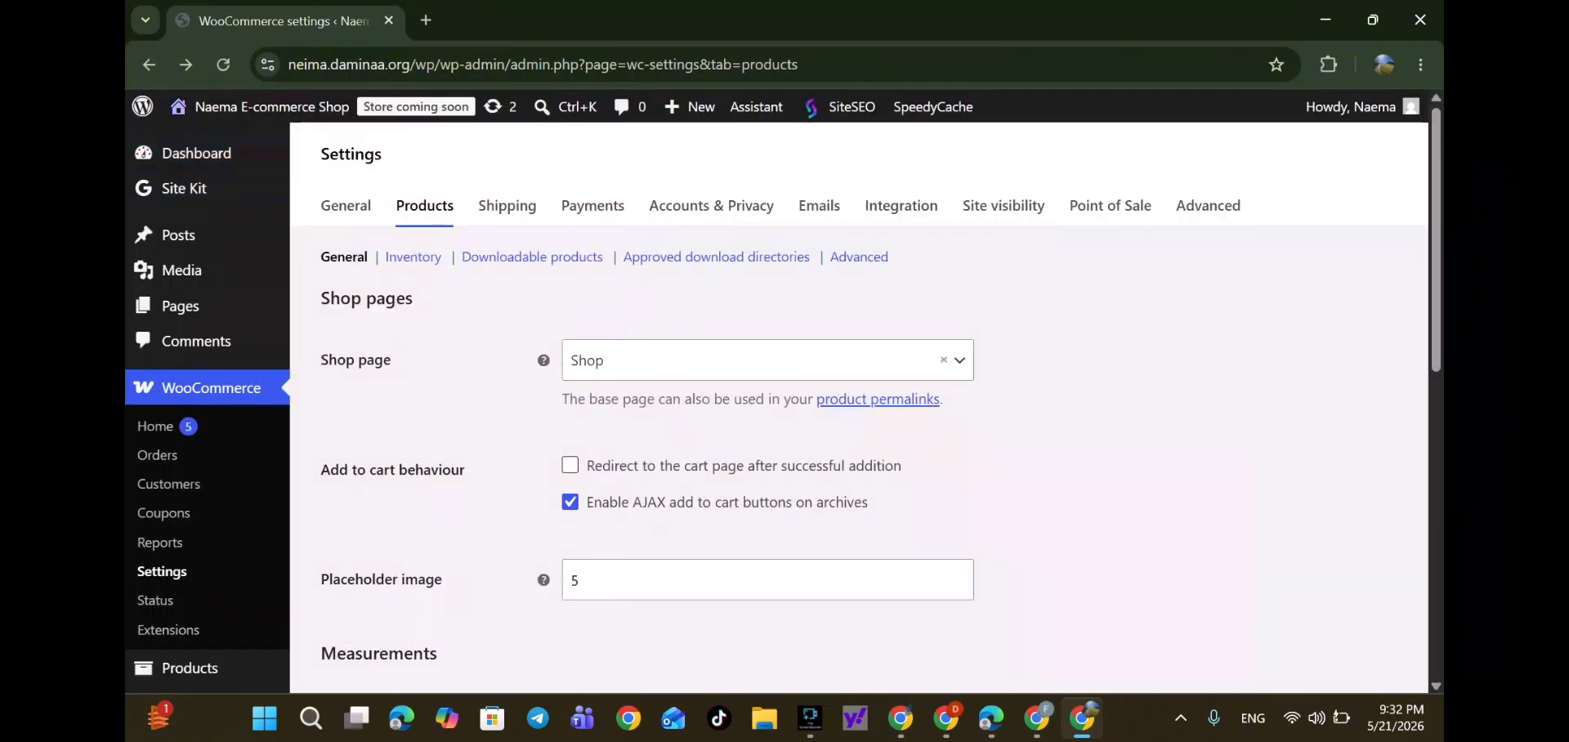
click(149, 64)
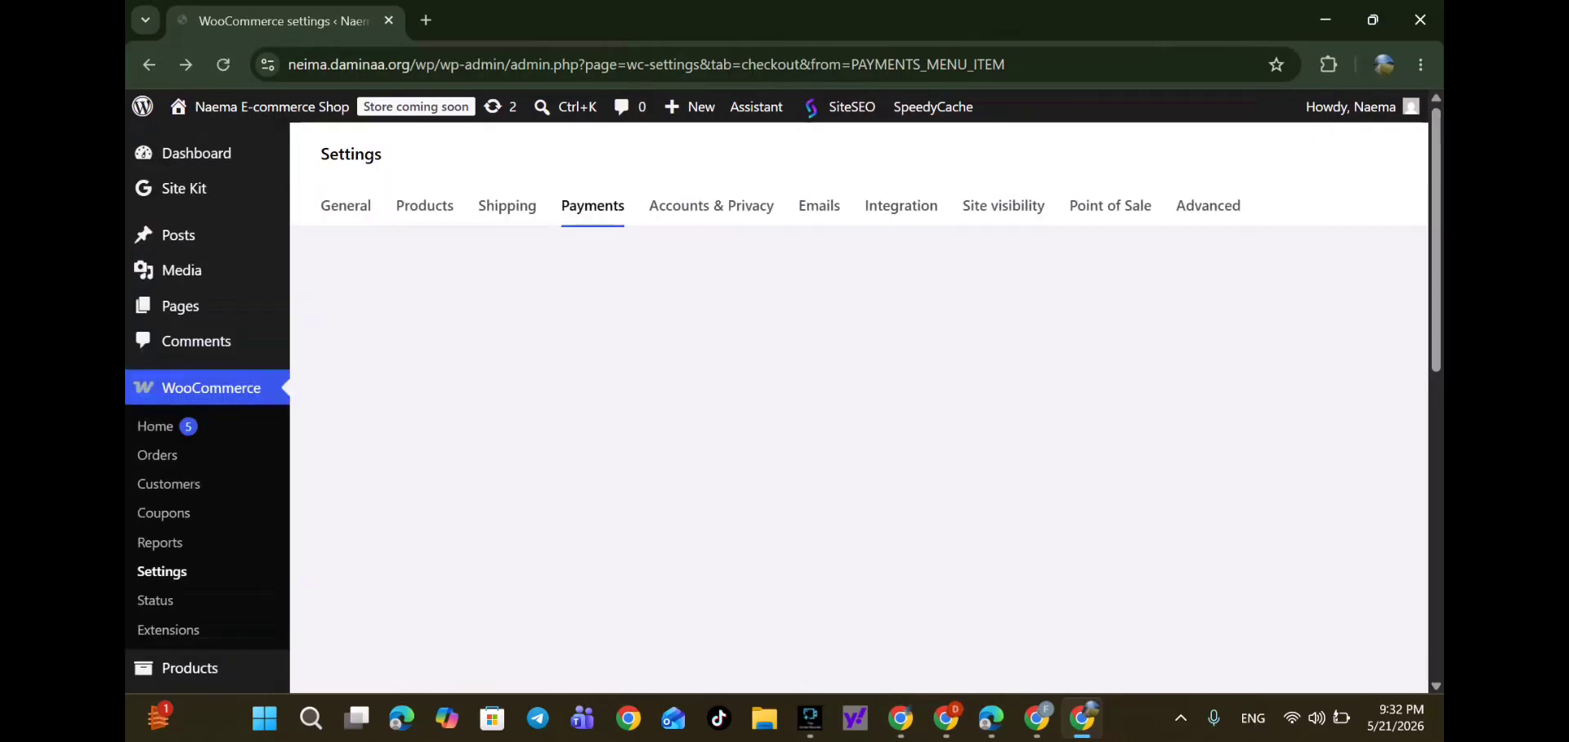
In a new tab, take the neima.daminaa.org suggestion, trim it to /wp/wp-admin/, and load it.
key(ctrl+t)
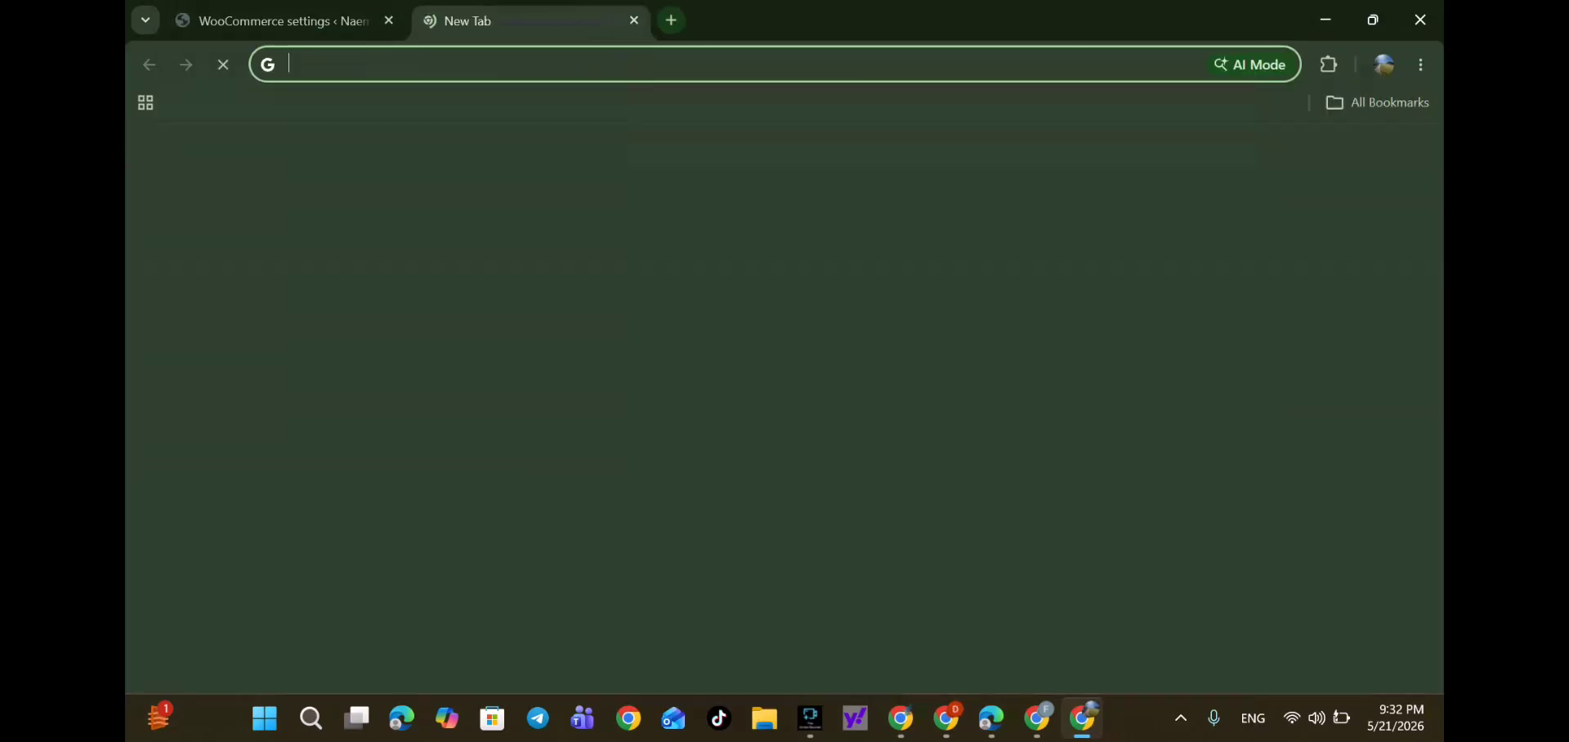
text(n)
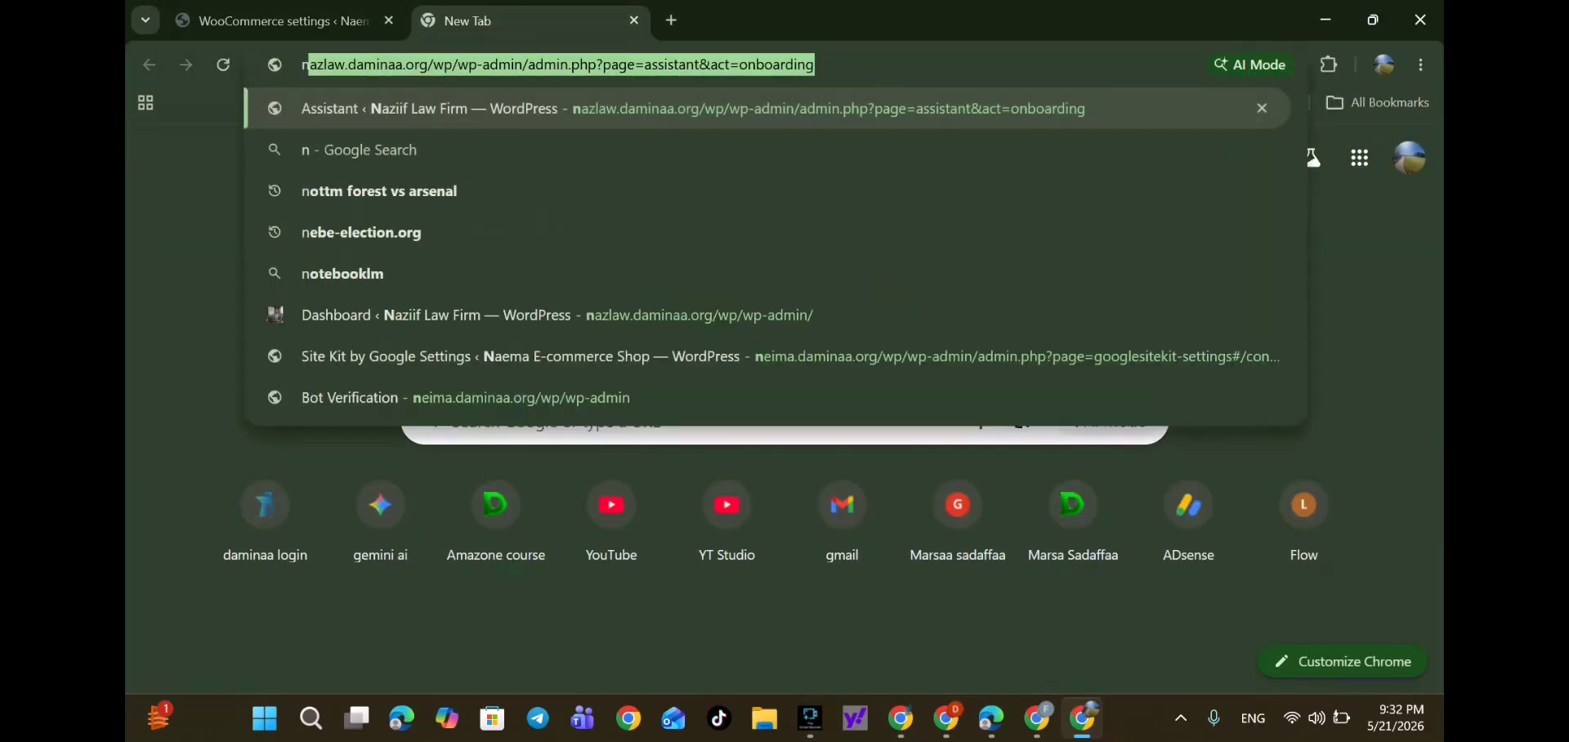
text(ei)
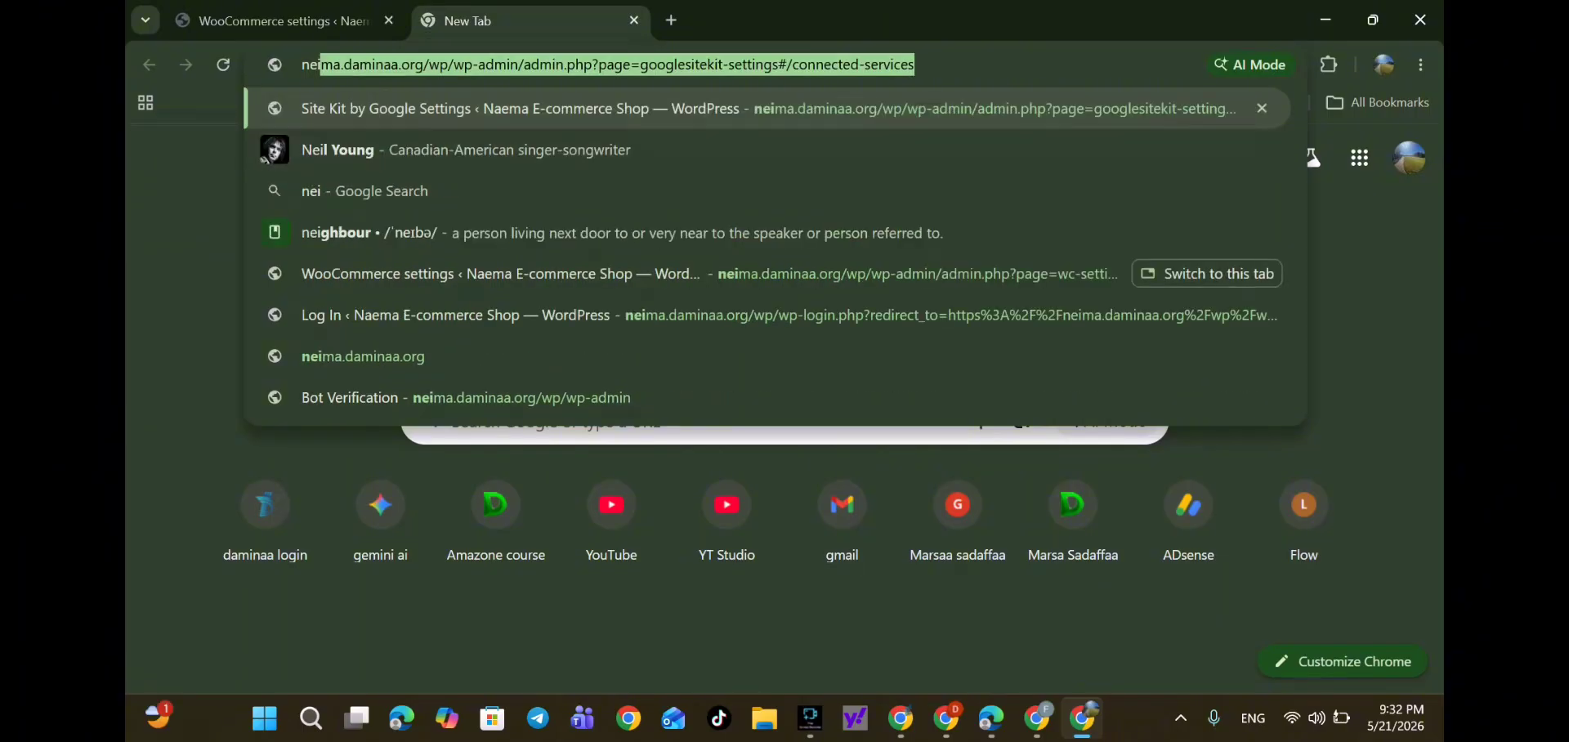
click(449, 64)
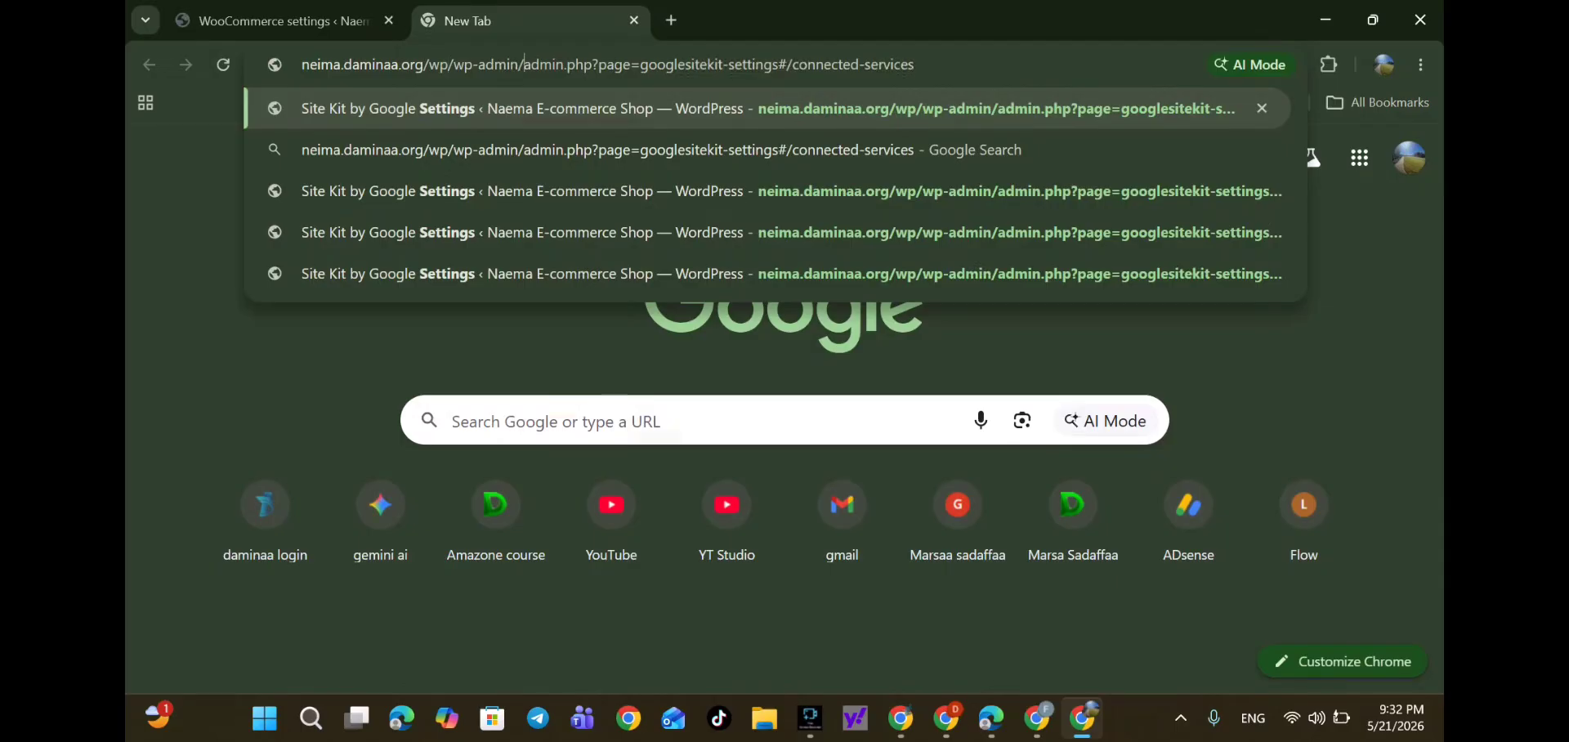
drag(524, 64, 915, 64)
key(BackSpace)
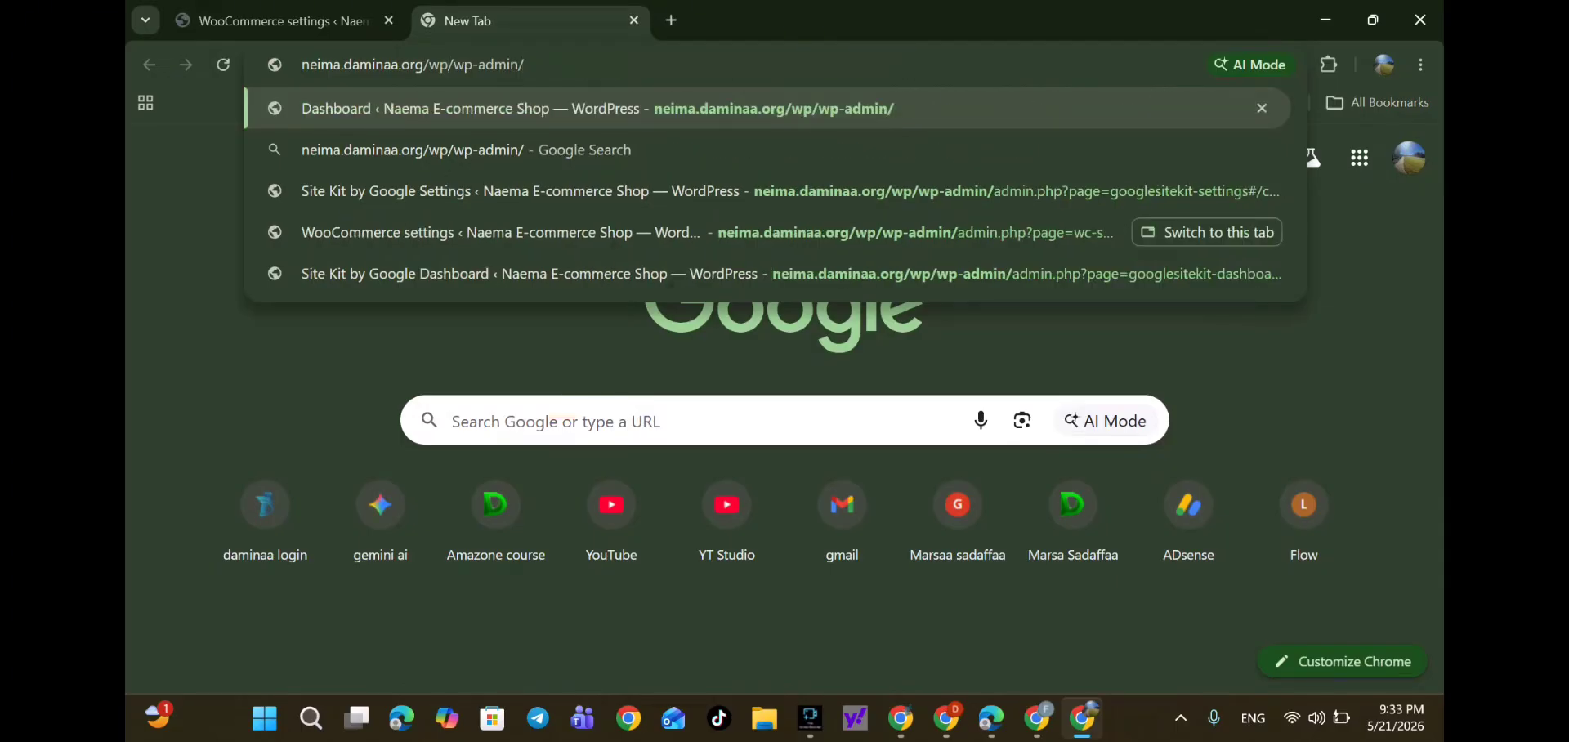
key(Return)
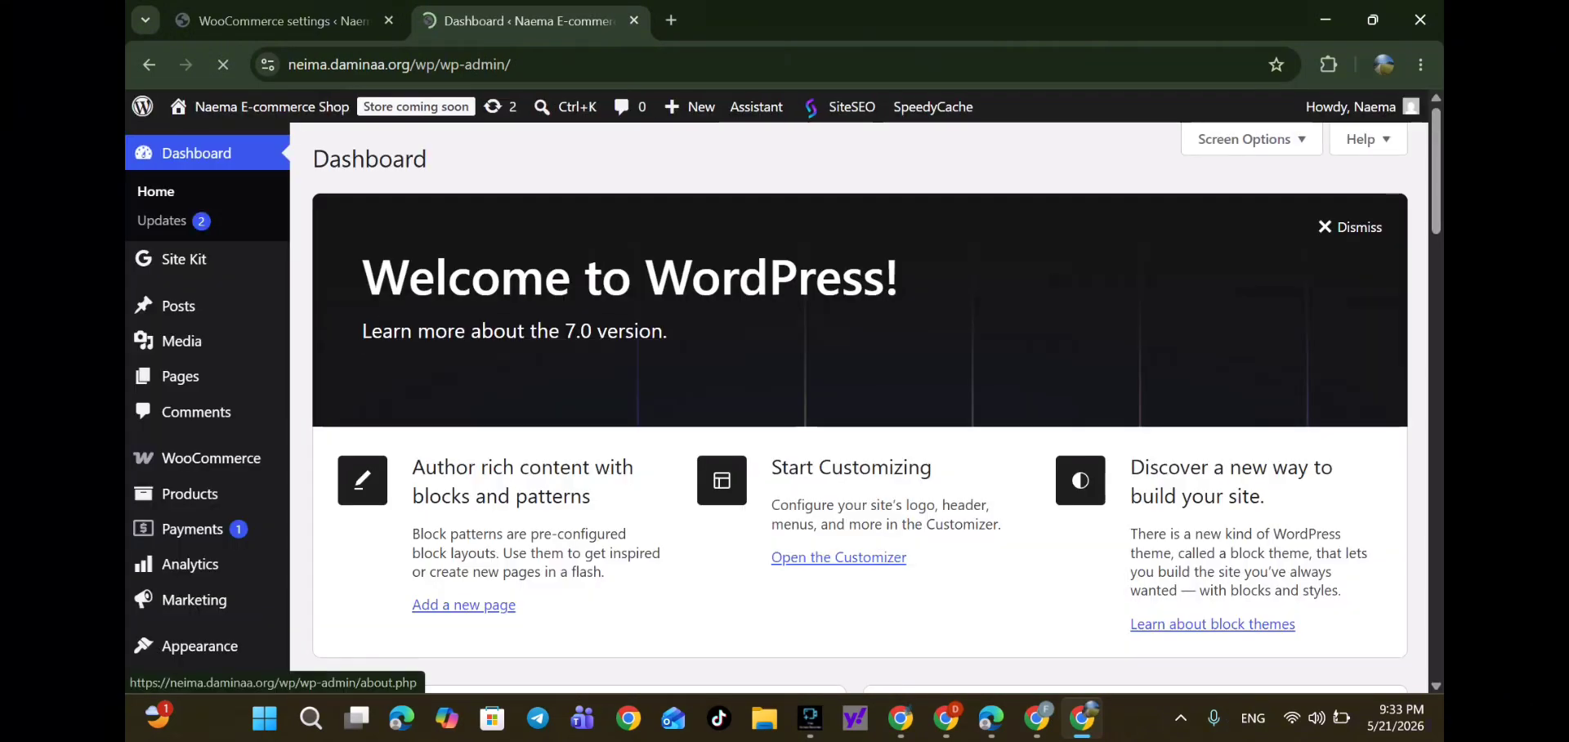
Close the Site Kit 'Get site insights' popup on the WordPress admin Dashboard.
scroll(783, 393, down, 3)
scroll(783, 392, up, 3)
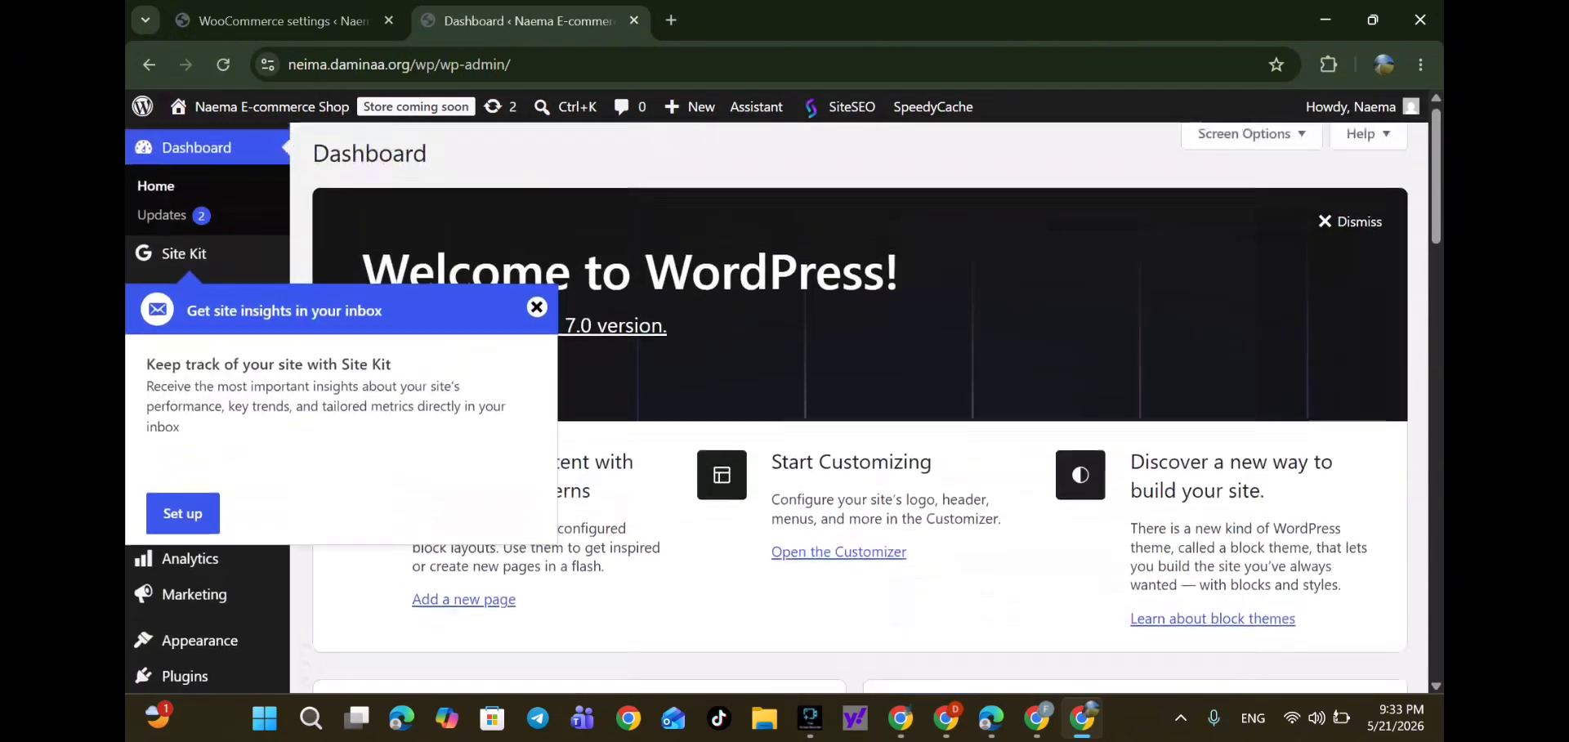
click(536, 308)
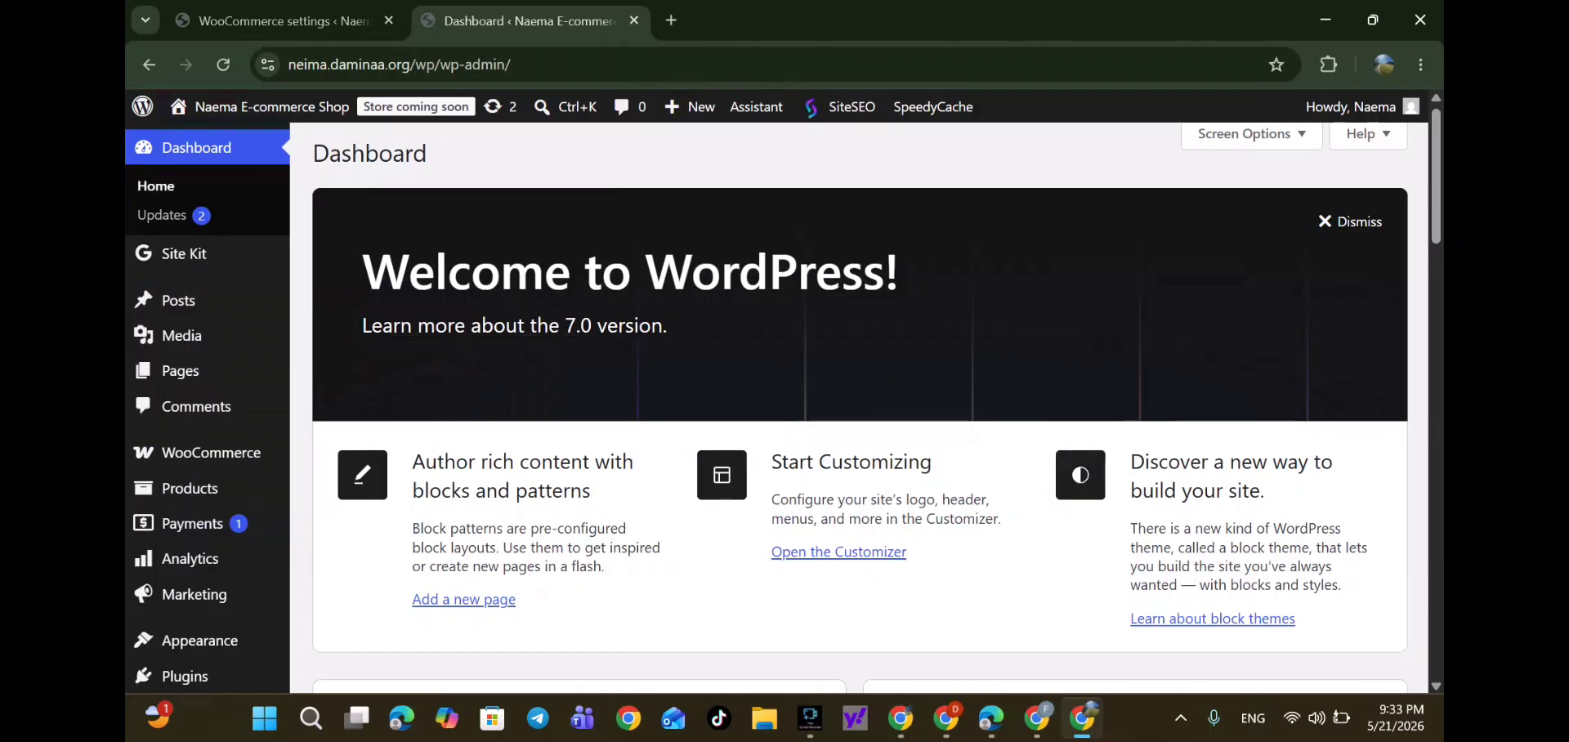
scroll(783, 392, down, 5)
scroll(783, 393, up, 5)
mouse_move(180, 306)
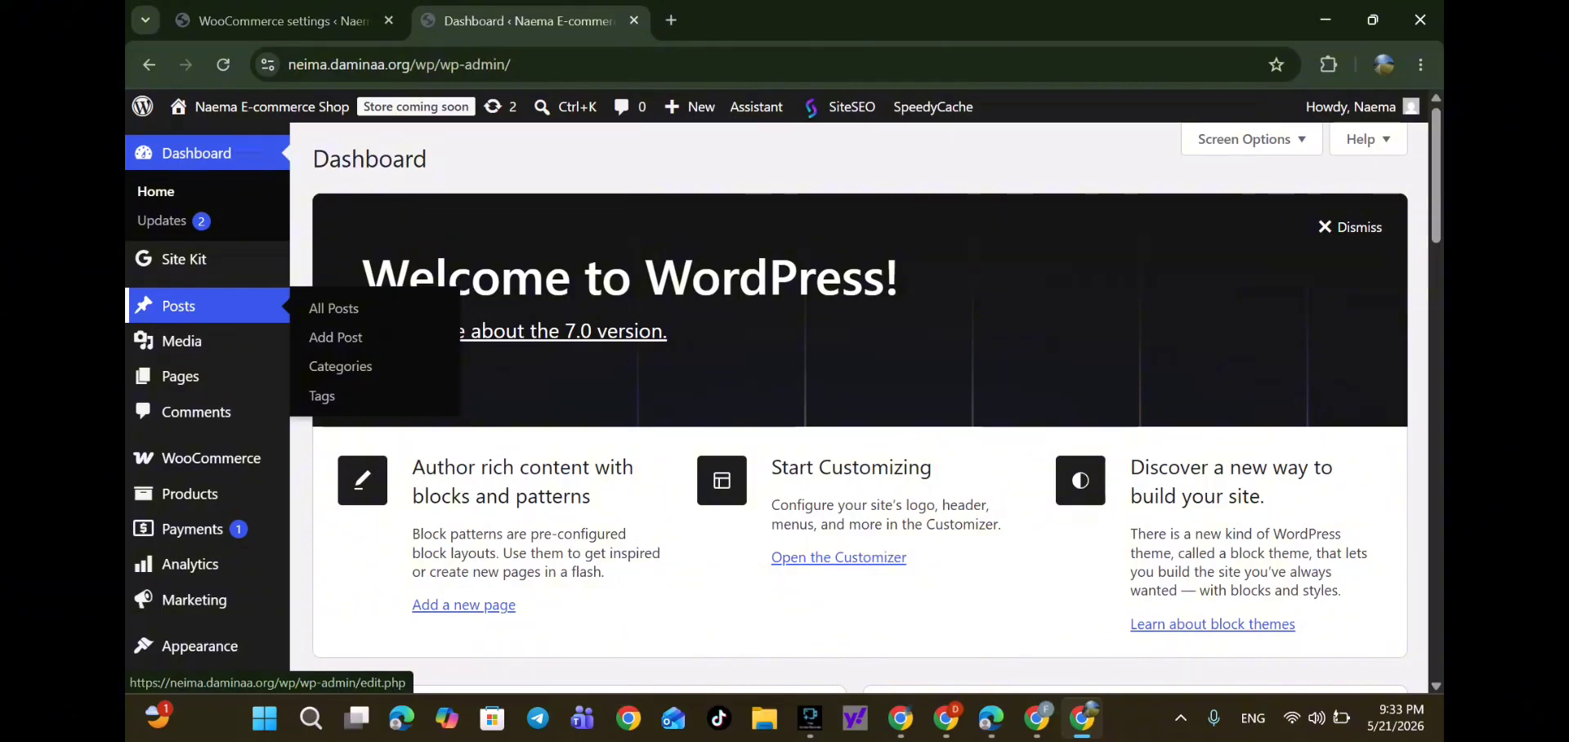
mouse_move(180, 341)
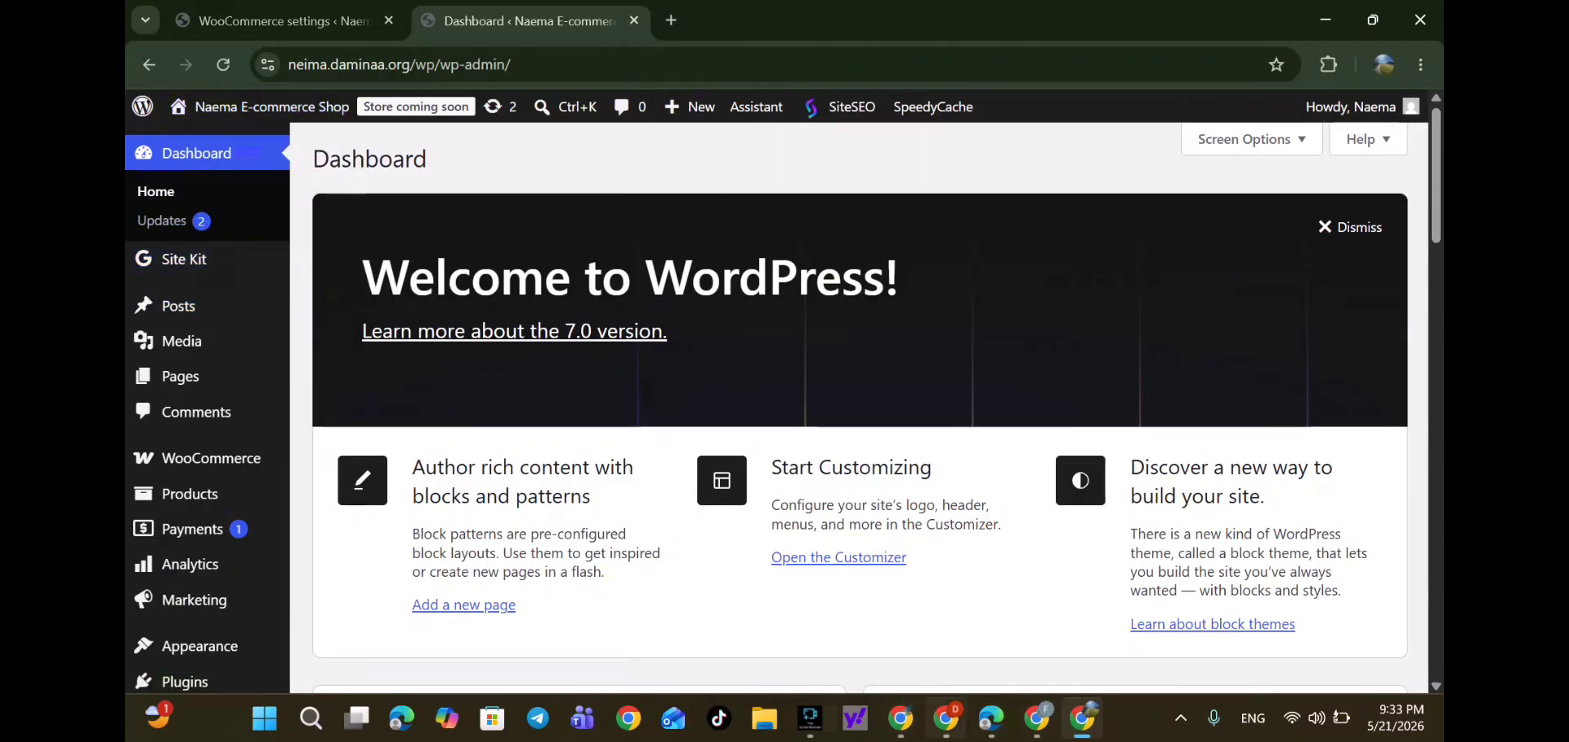
Bring the Google Meet call window forward and switch to the Lesson 1 course tab.
mouse_move(992, 719)
click(881, 616)
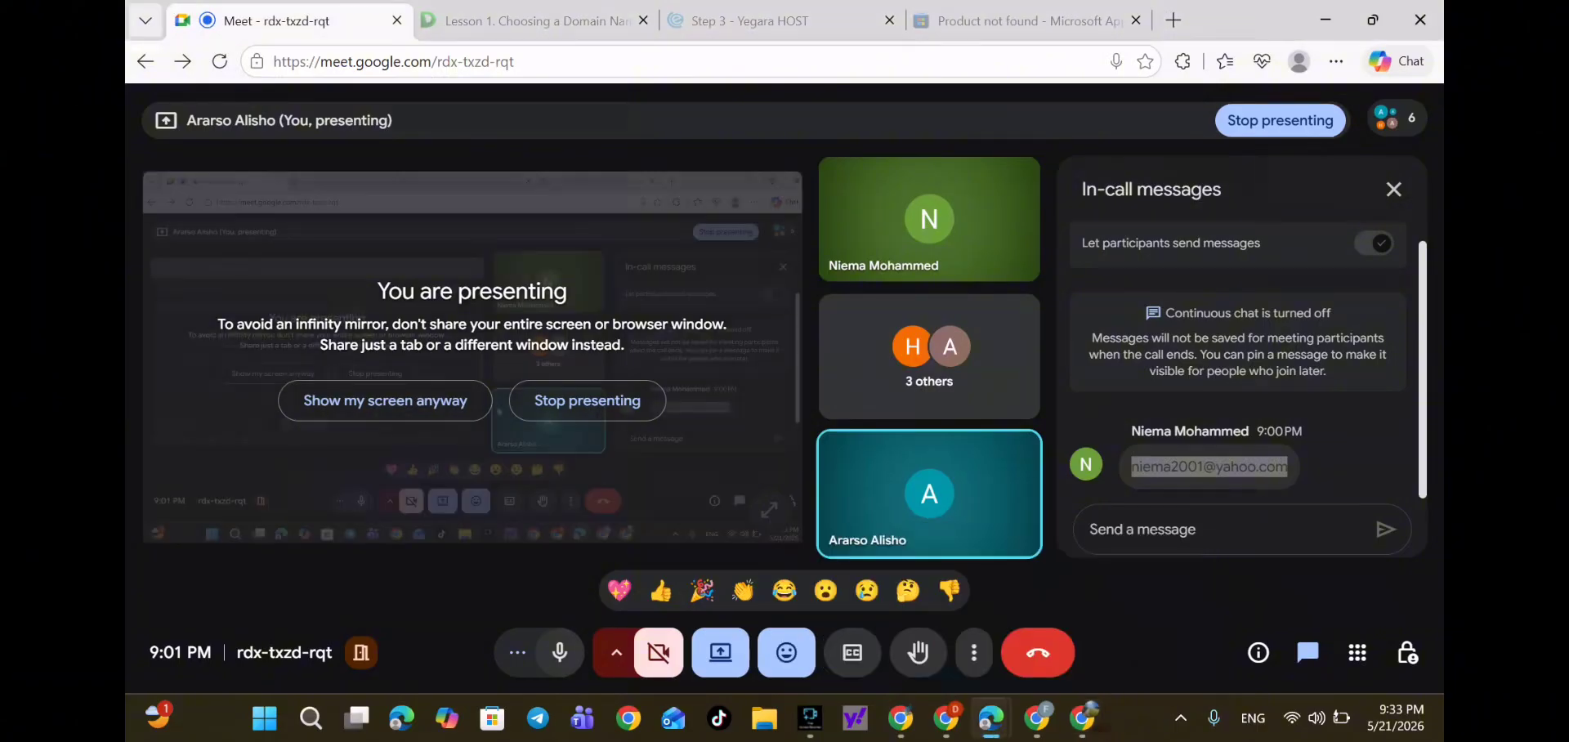
click(536, 22)
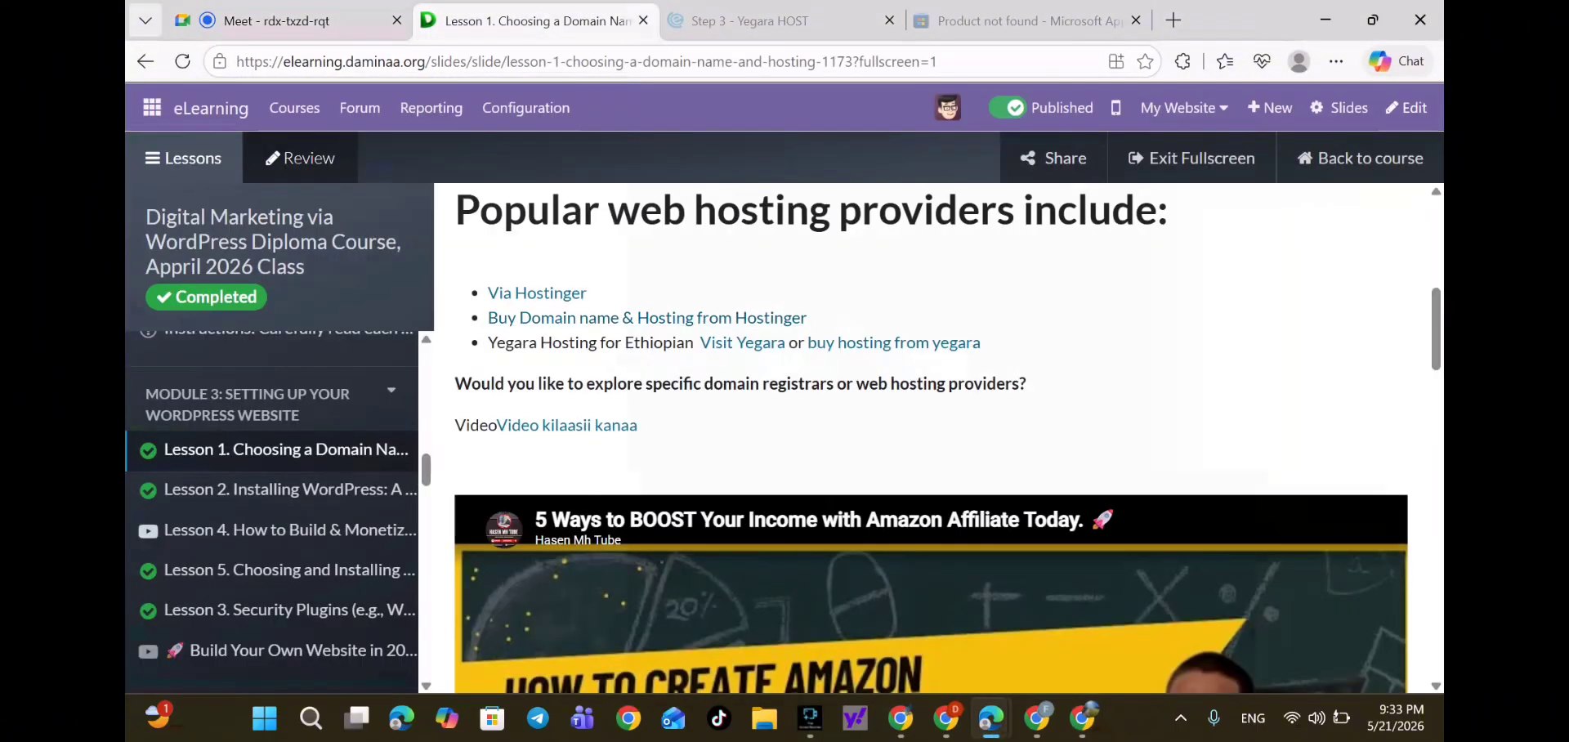
scroll(931, 441, down, 4)
scroll(281, 444, down, 2)
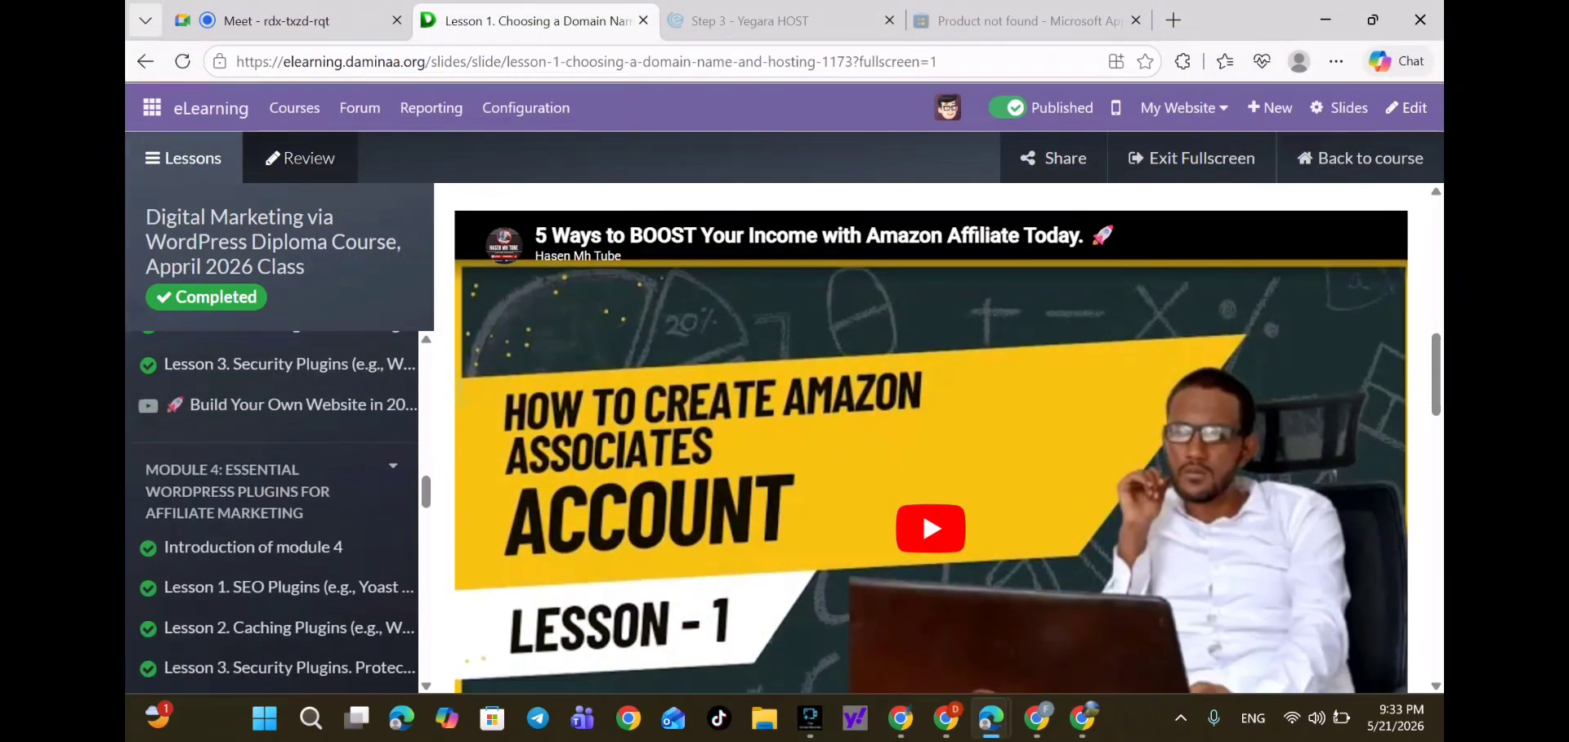
scroll(282, 444, up, 1)
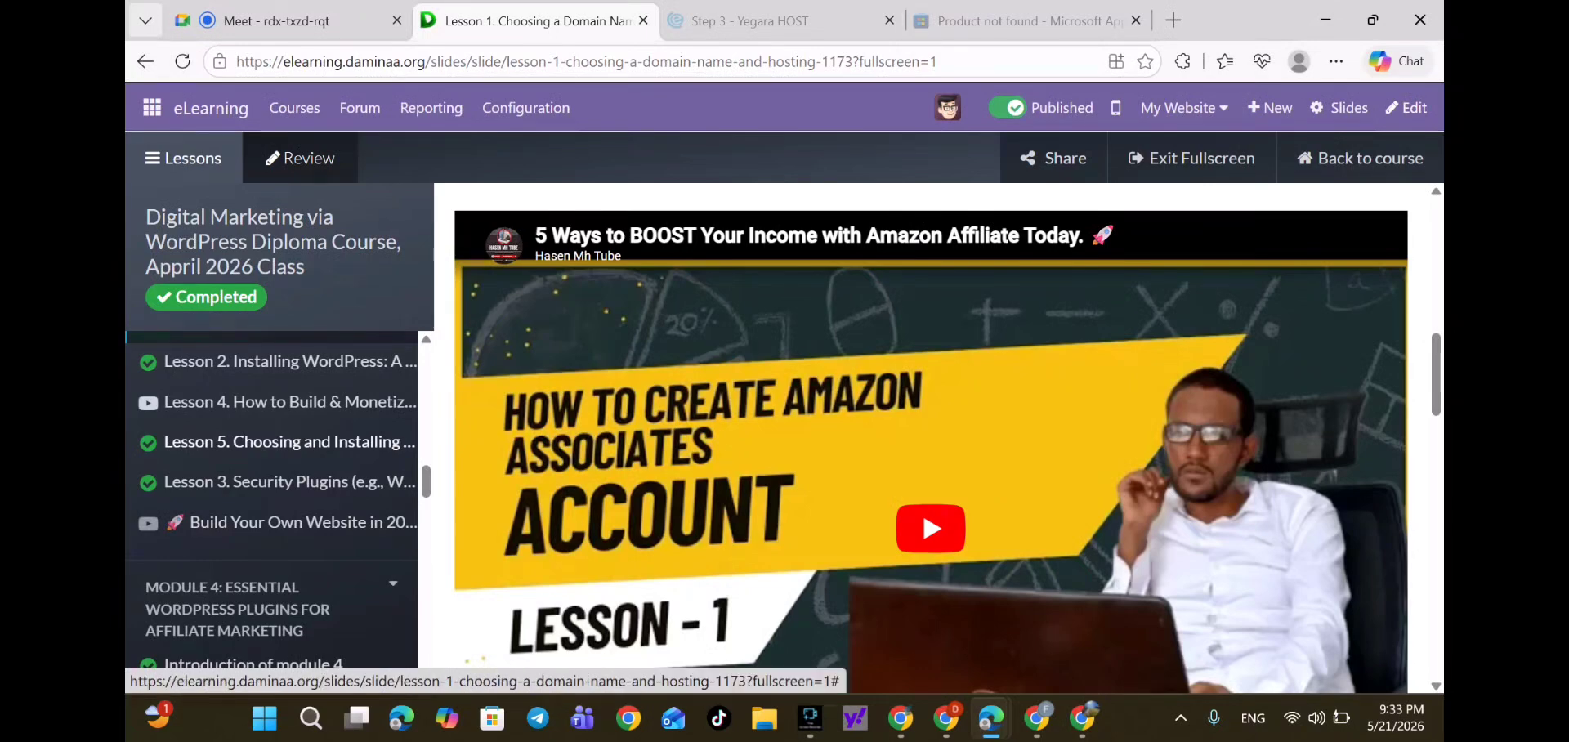
scroll(272, 555, down, 2)
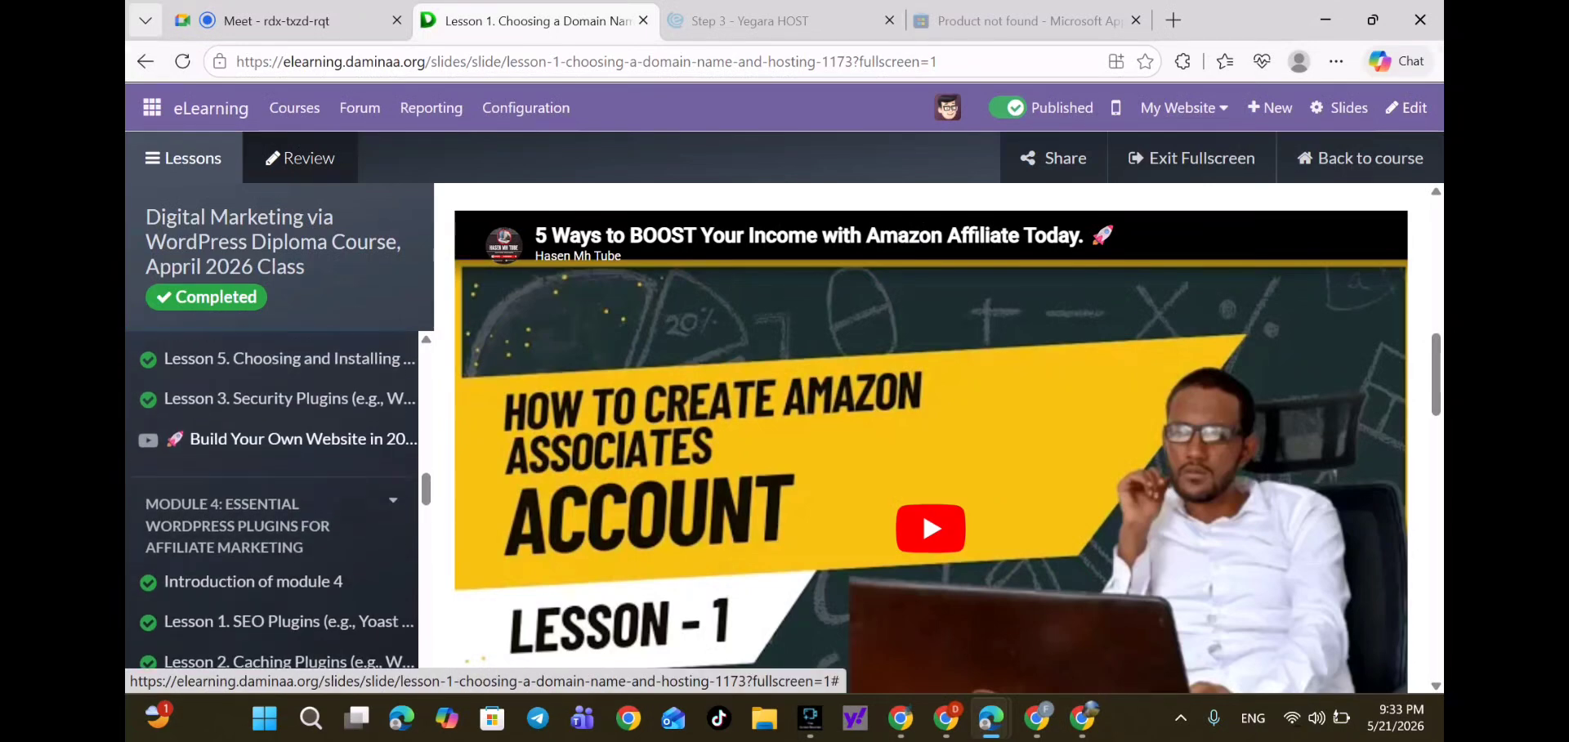
scroll(272, 556, up, 1)
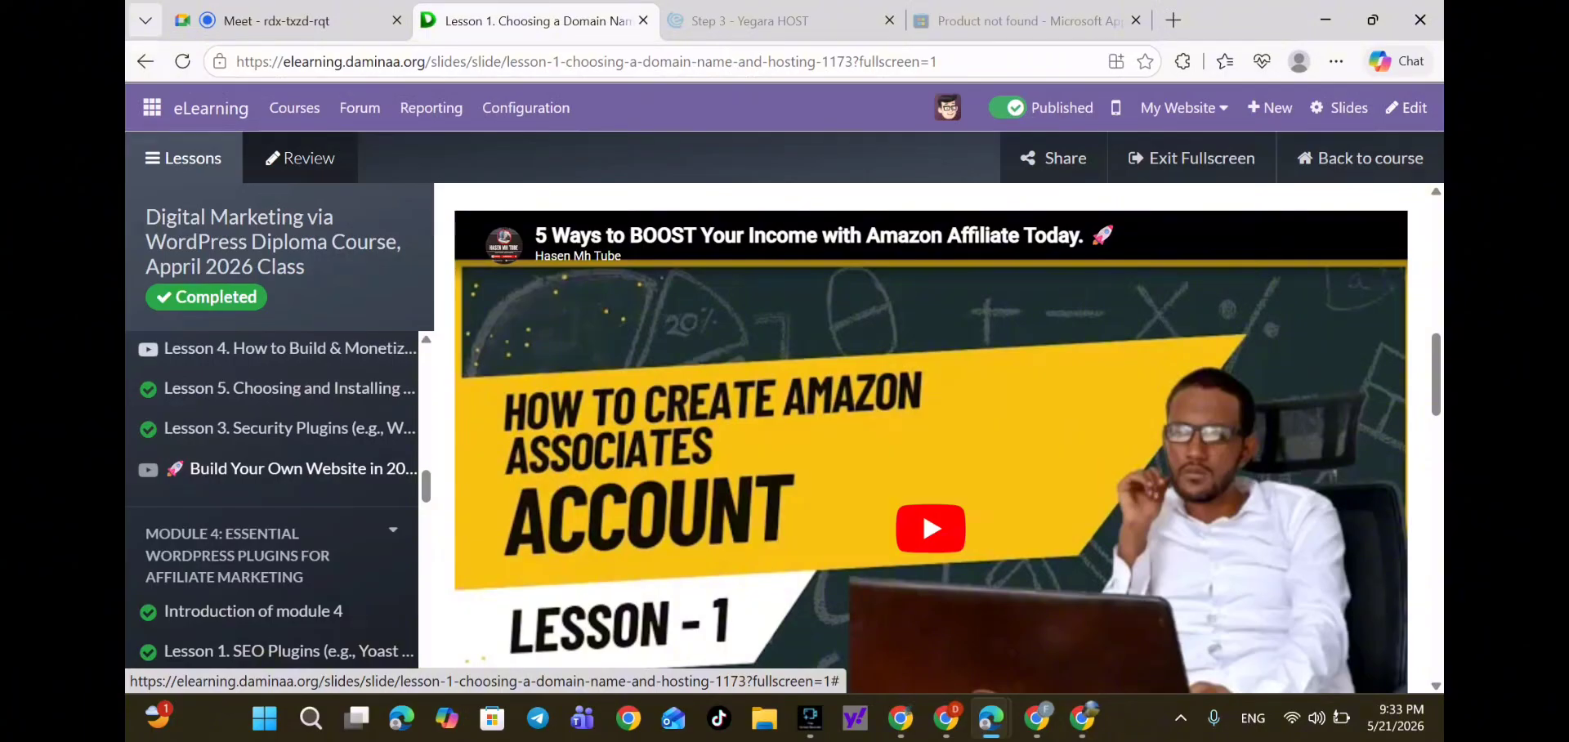
Open 'Build Your Own Website', then 'Lesson 5. Choosing and Installing a Theme', and read through it.
click(291, 468)
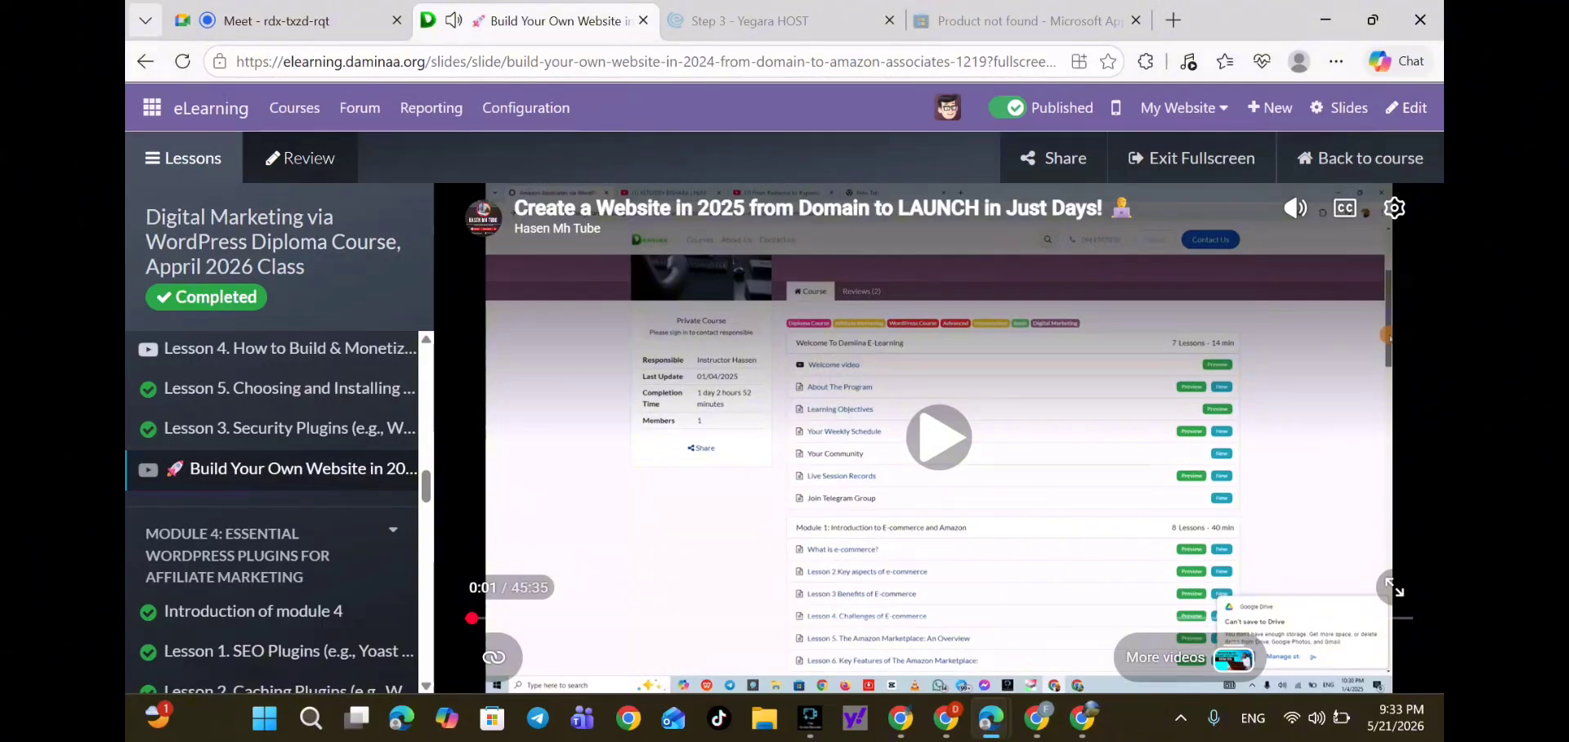
click(290, 388)
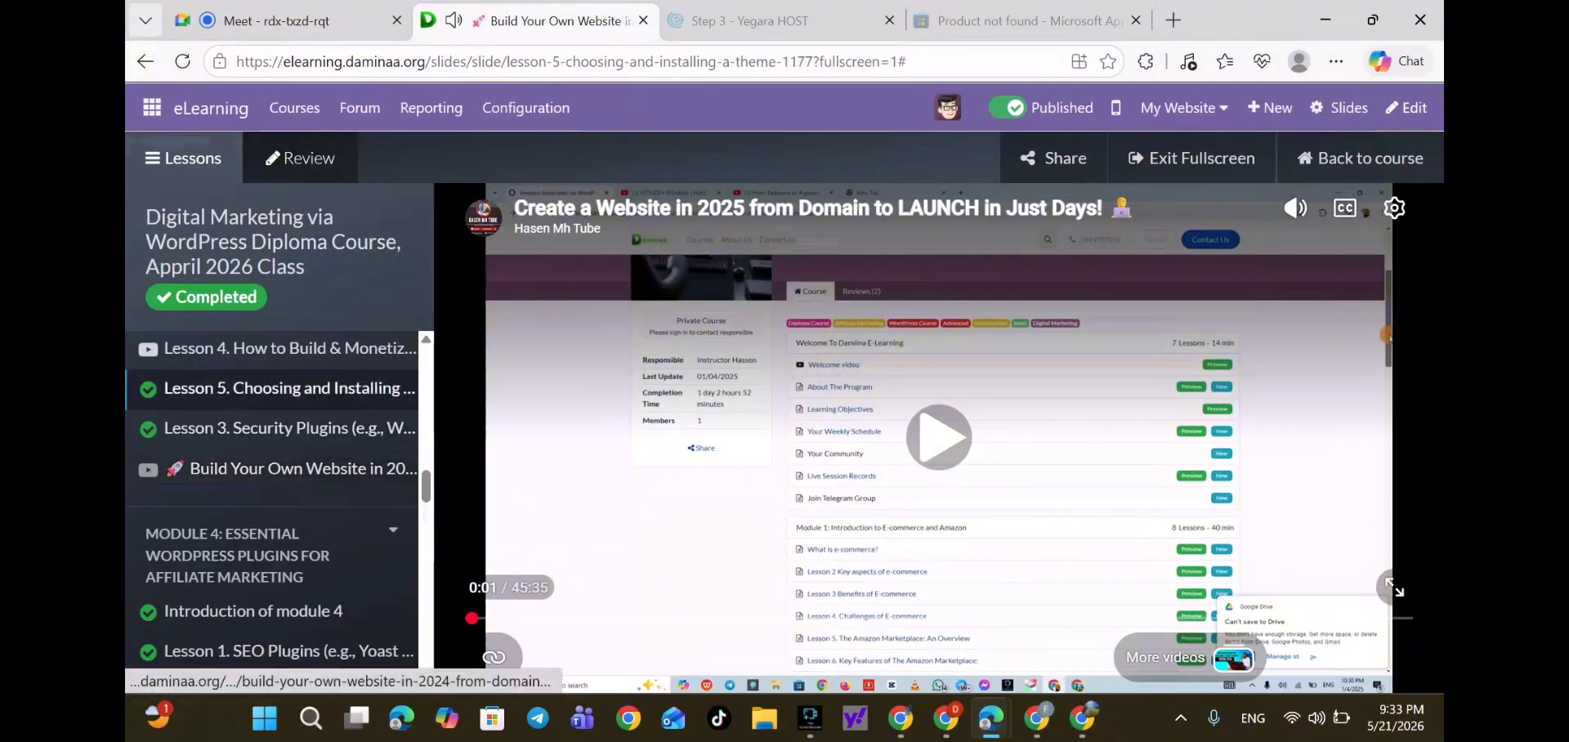
scroll(938, 438, down, 1)
scroll(938, 438, down, 9)
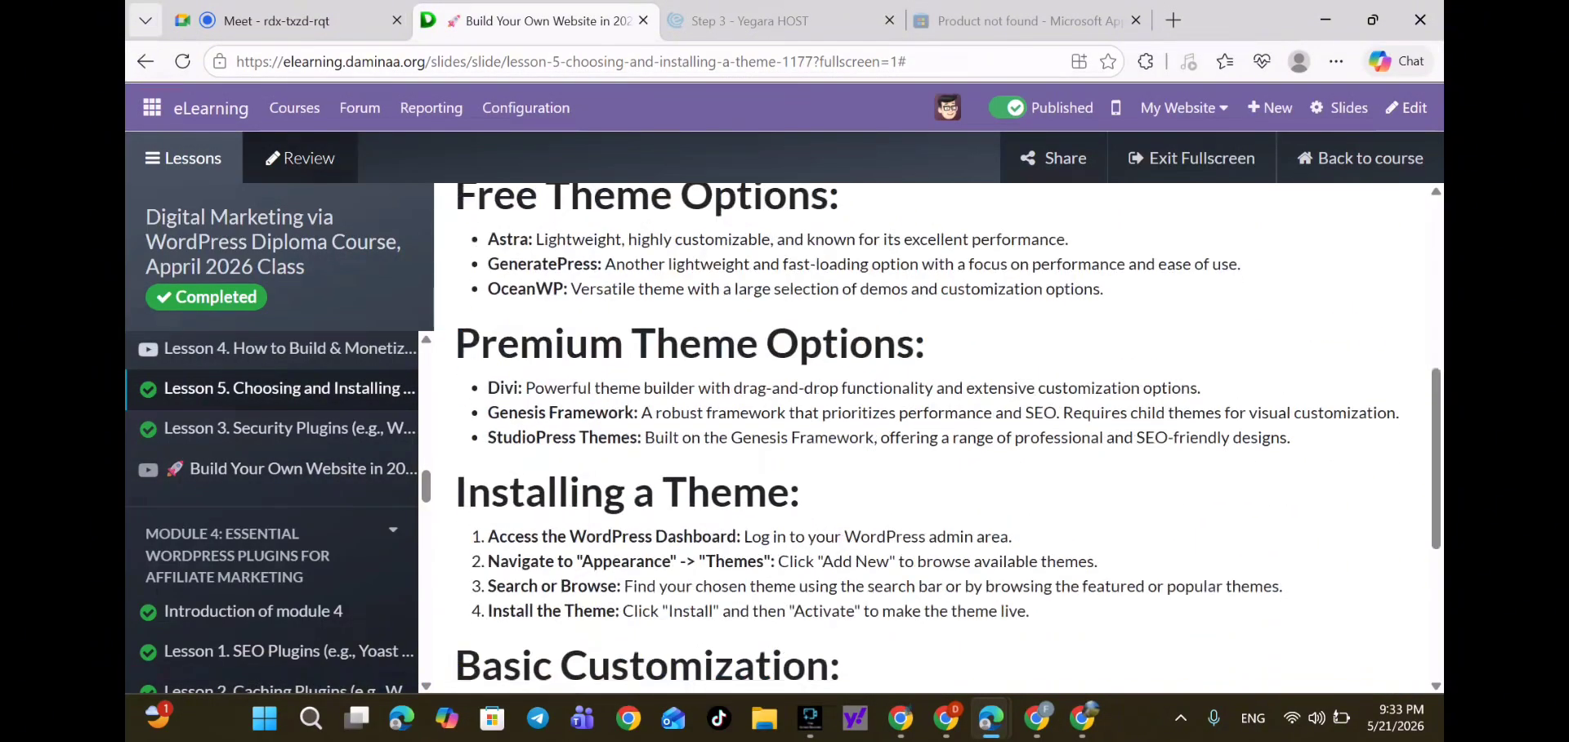
scroll(938, 438, up, 1)
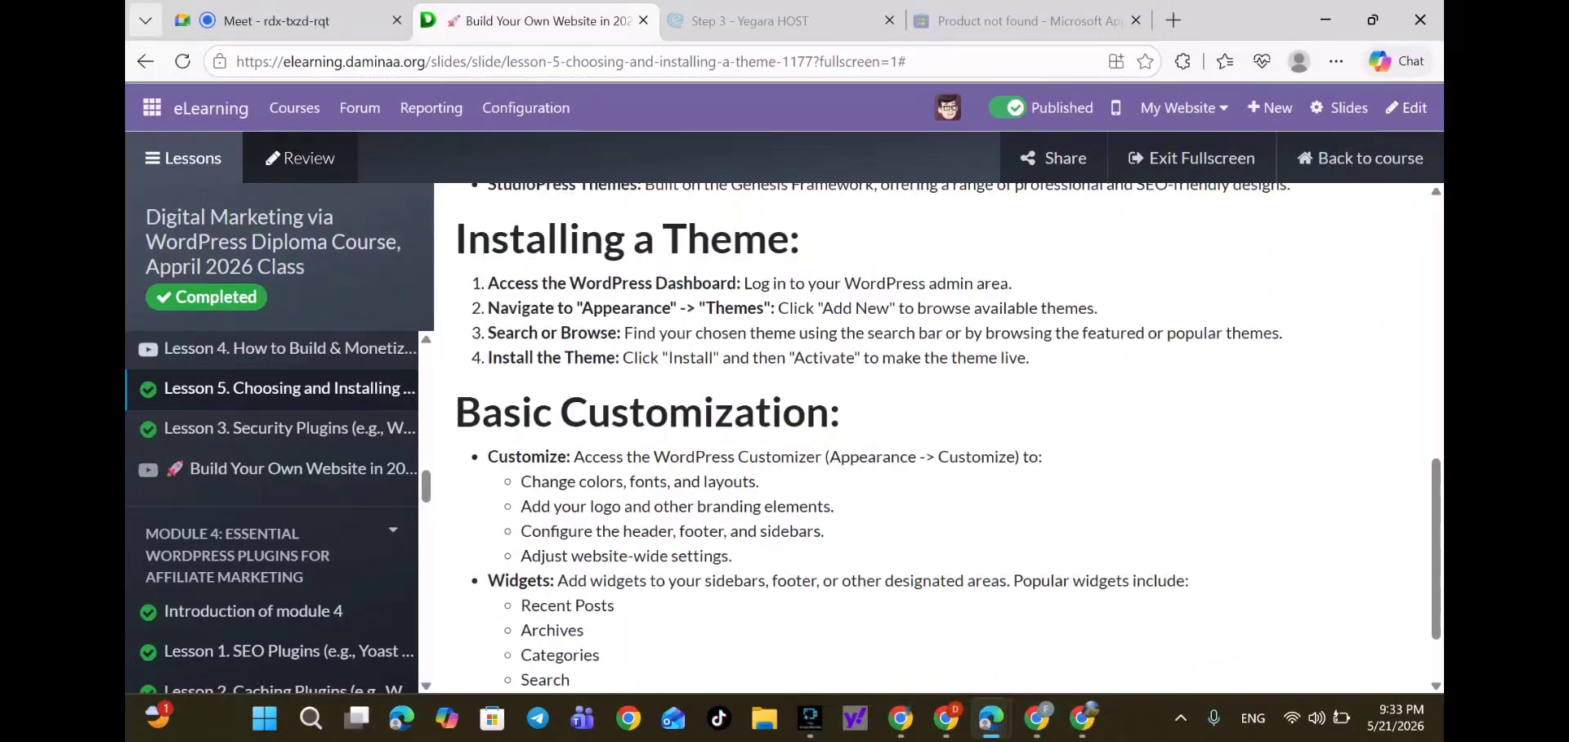
scroll(938, 438, up, 4)
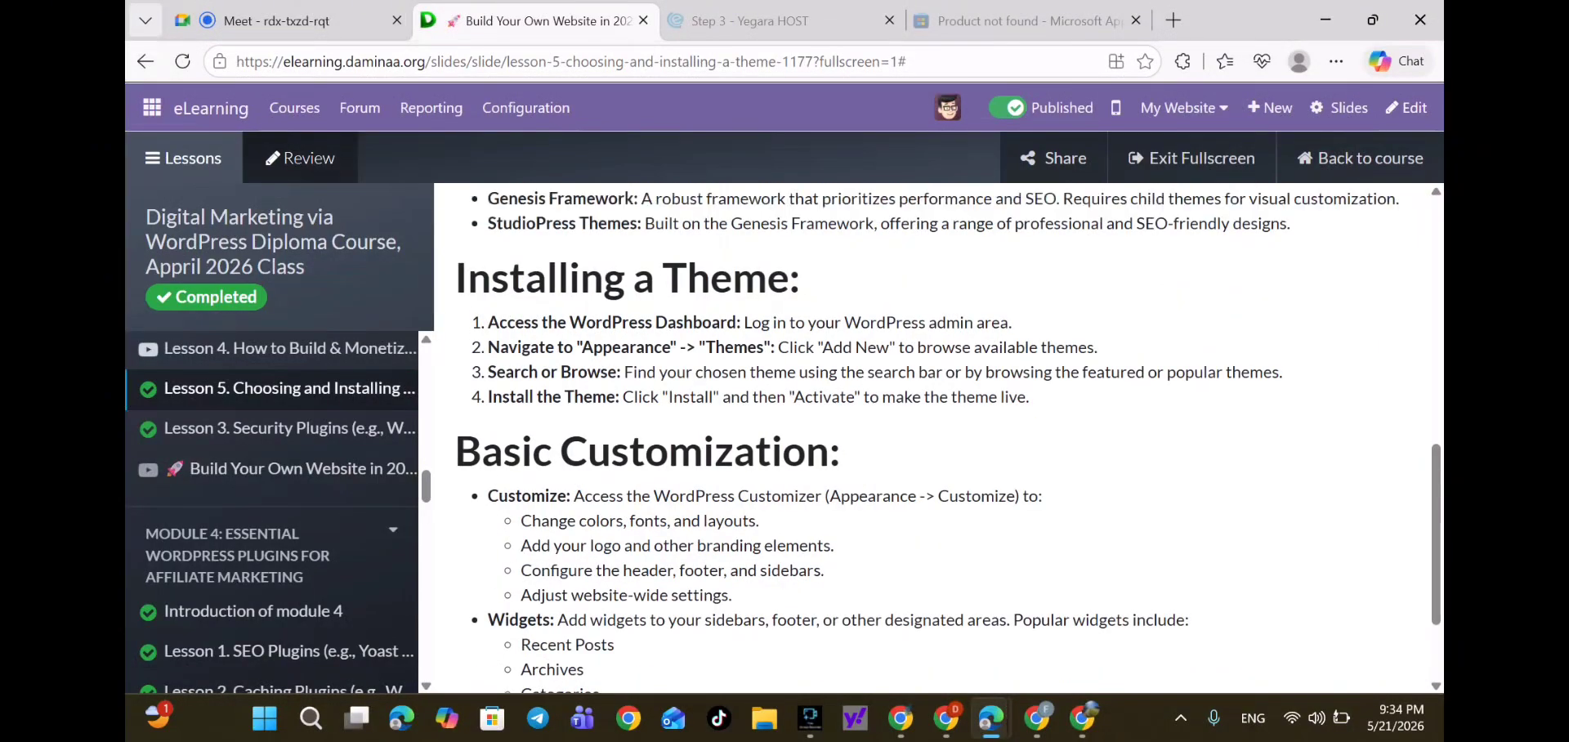
scroll(938, 438, down, 5)
scroll(939, 438, up, 1)
scroll(938, 438, up, 1)
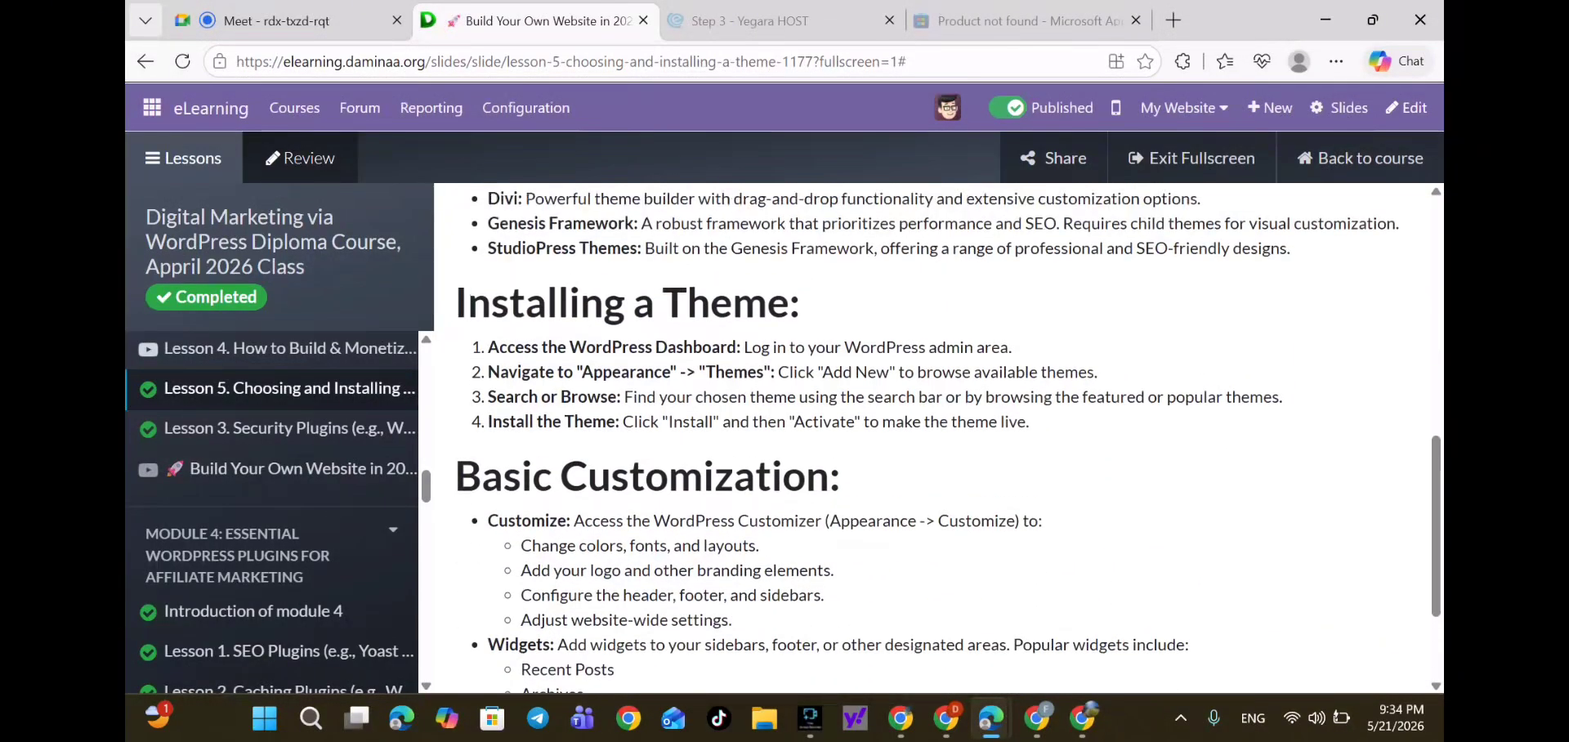
scroll(938, 438, down, 2)
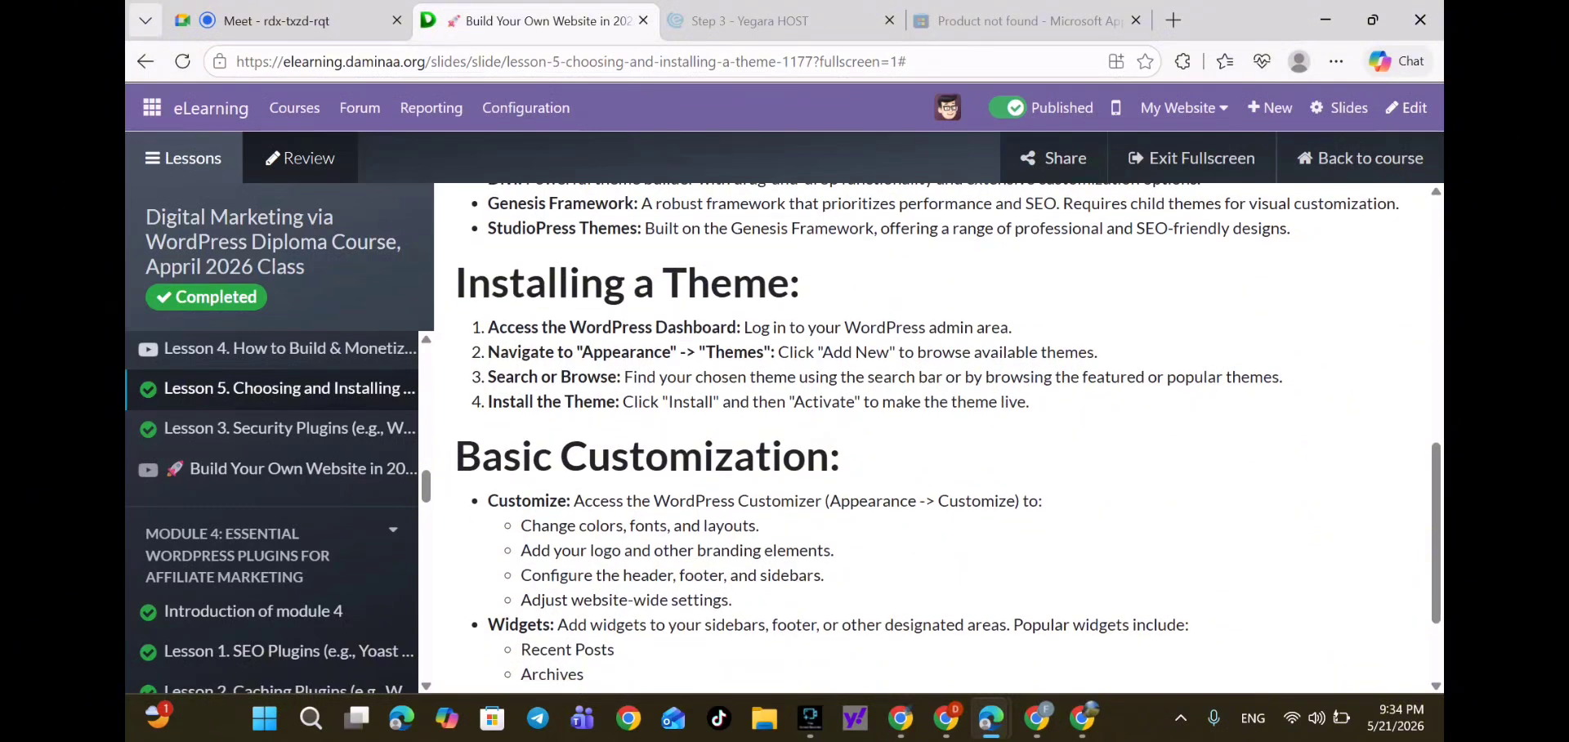
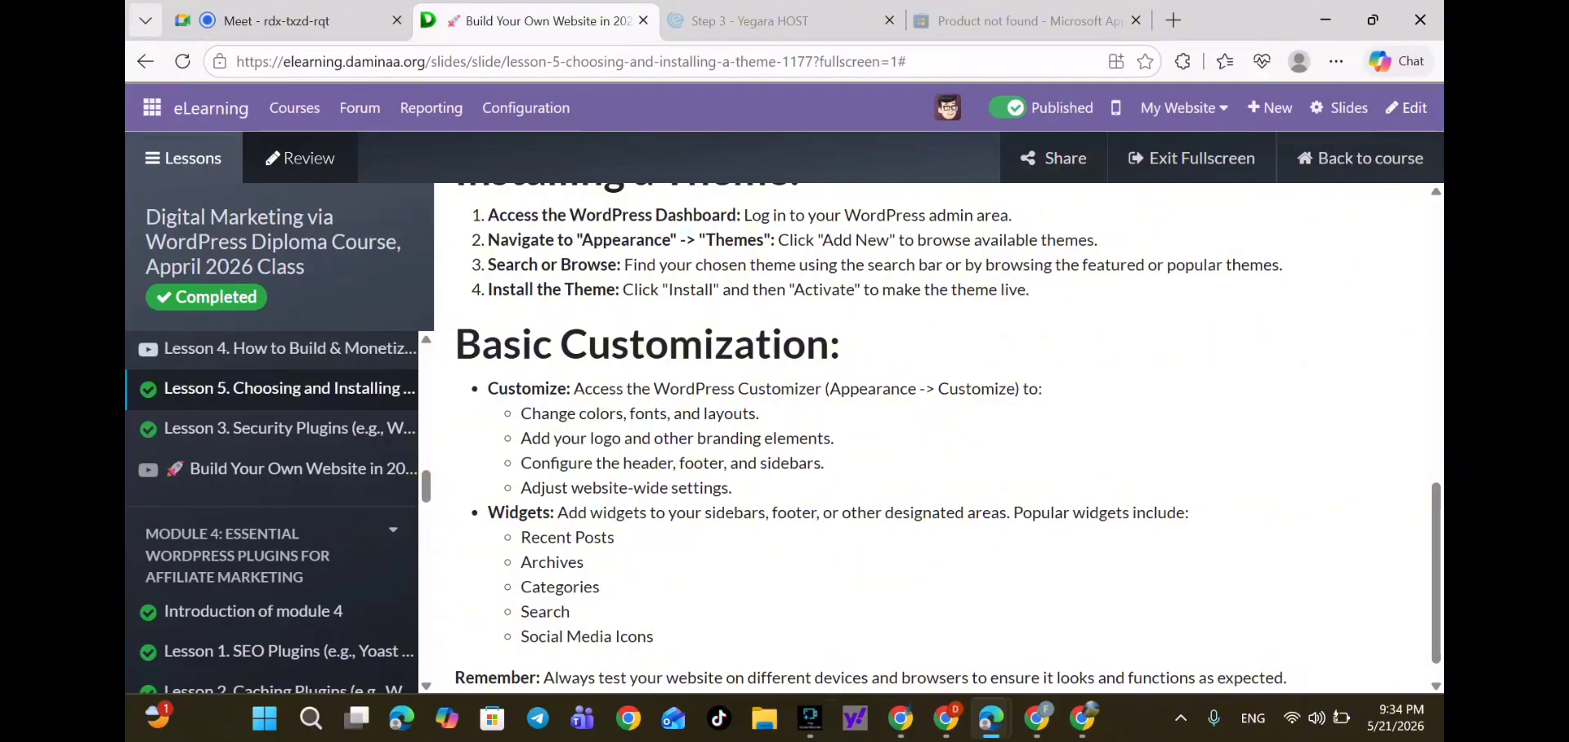
Bring the WordPress dashboard forward and open the live Naema E-commerce Shop via Visit Site.
mouse_move(1036, 719)
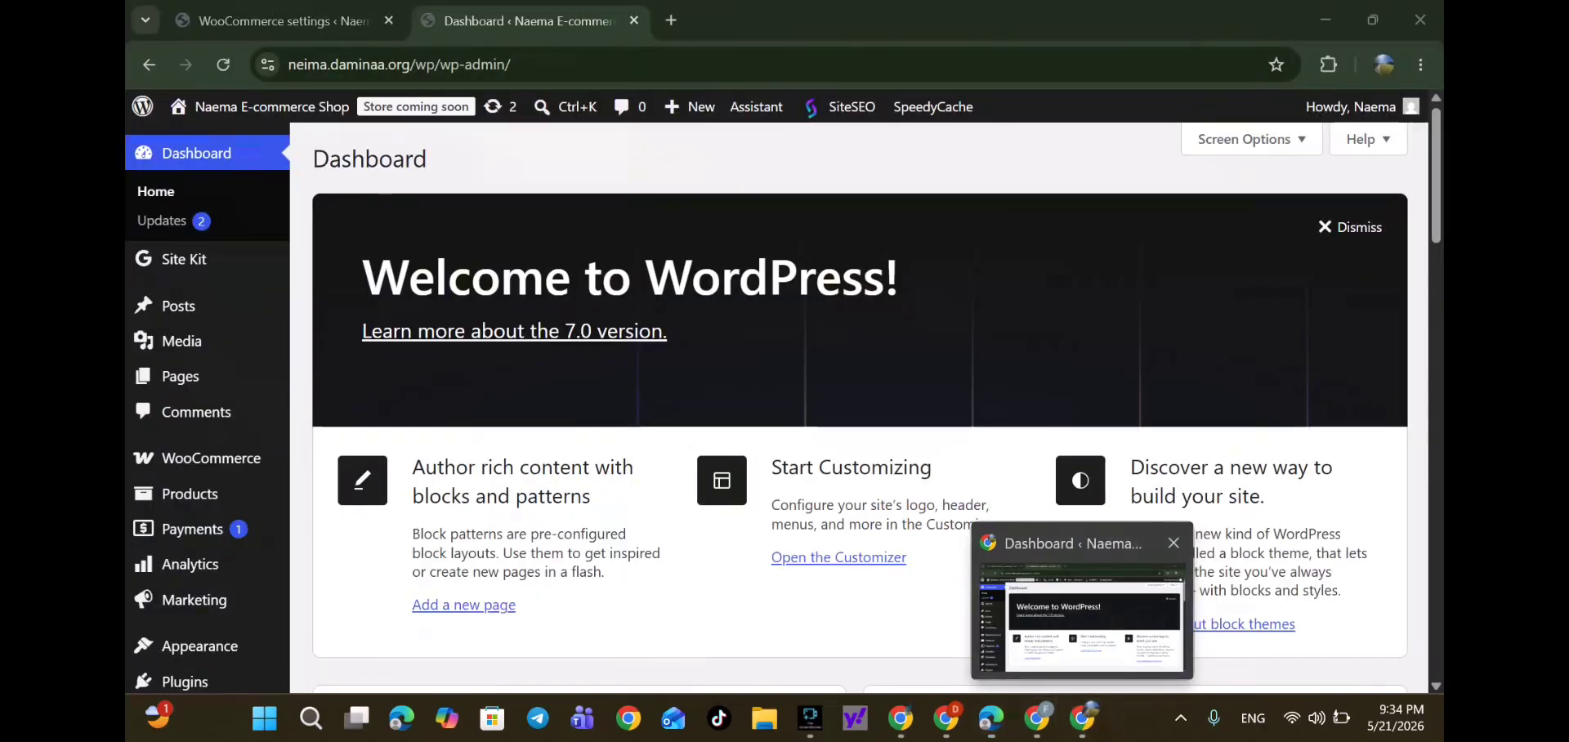
click(1082, 613)
mouse_move(261, 107)
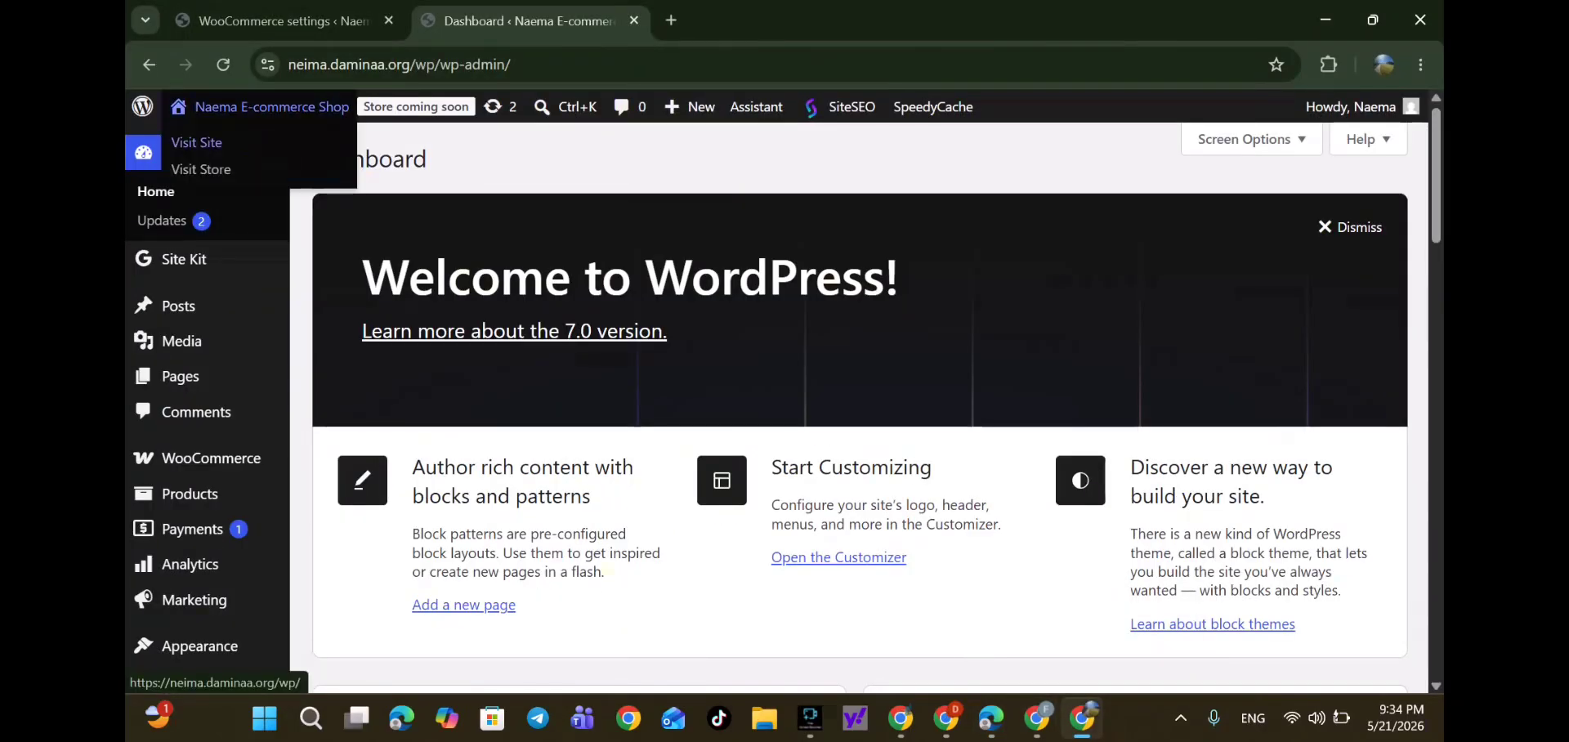
click(196, 143)
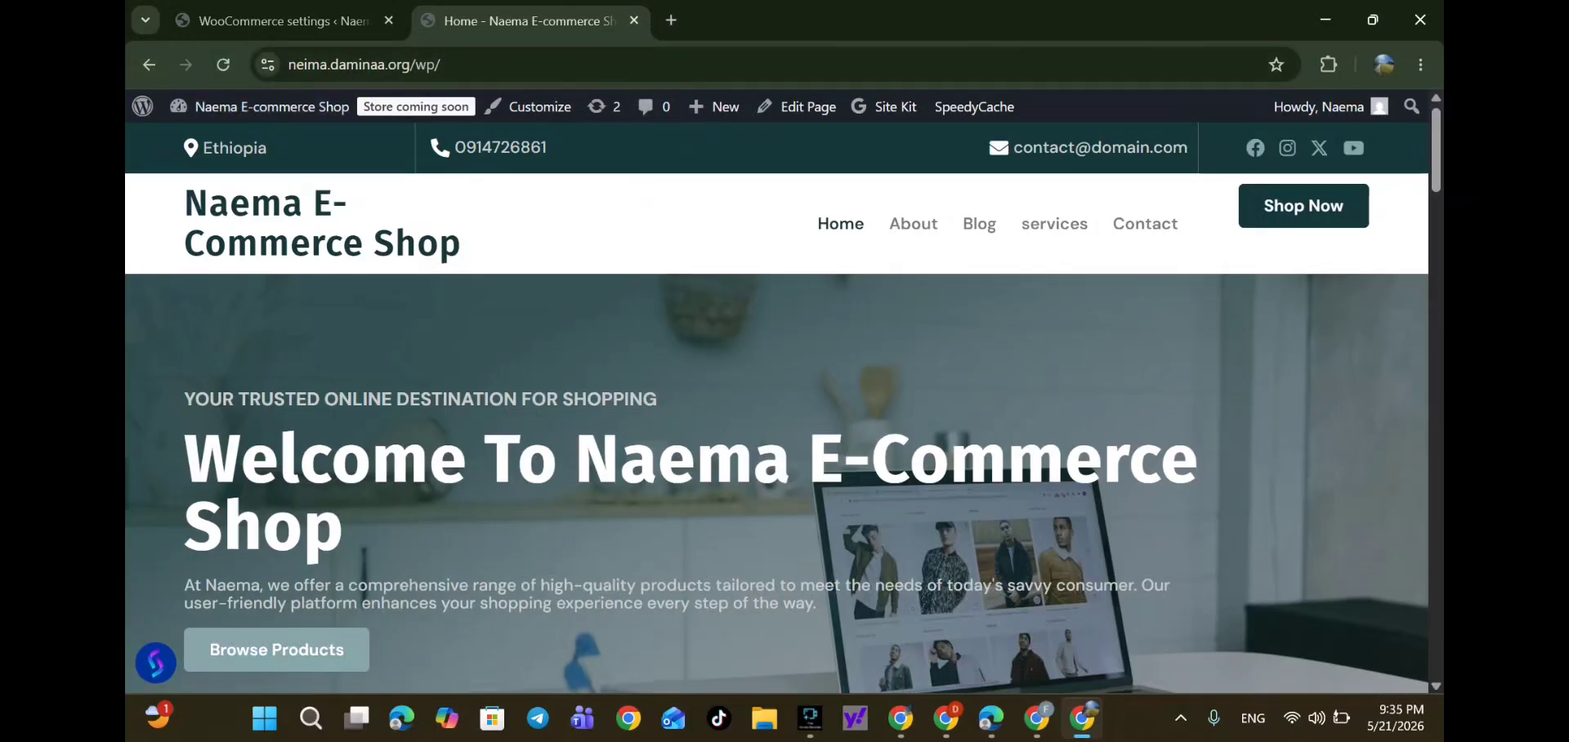
Scroll up and down through the shop's home page to review its sections.
scroll(997, 126, down, 5)
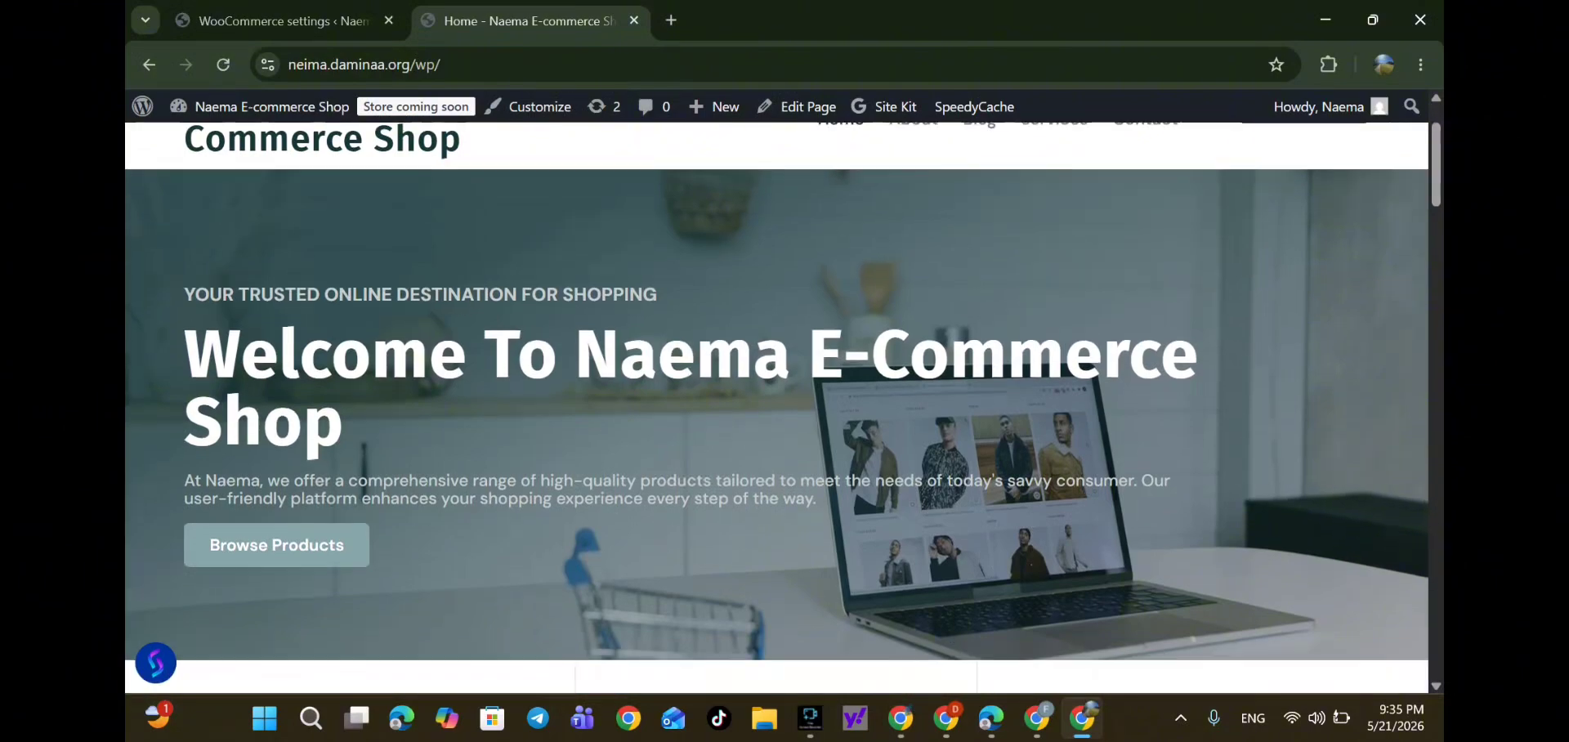
scroll(997, 126, up, 4)
scroll(997, 126, up, 1)
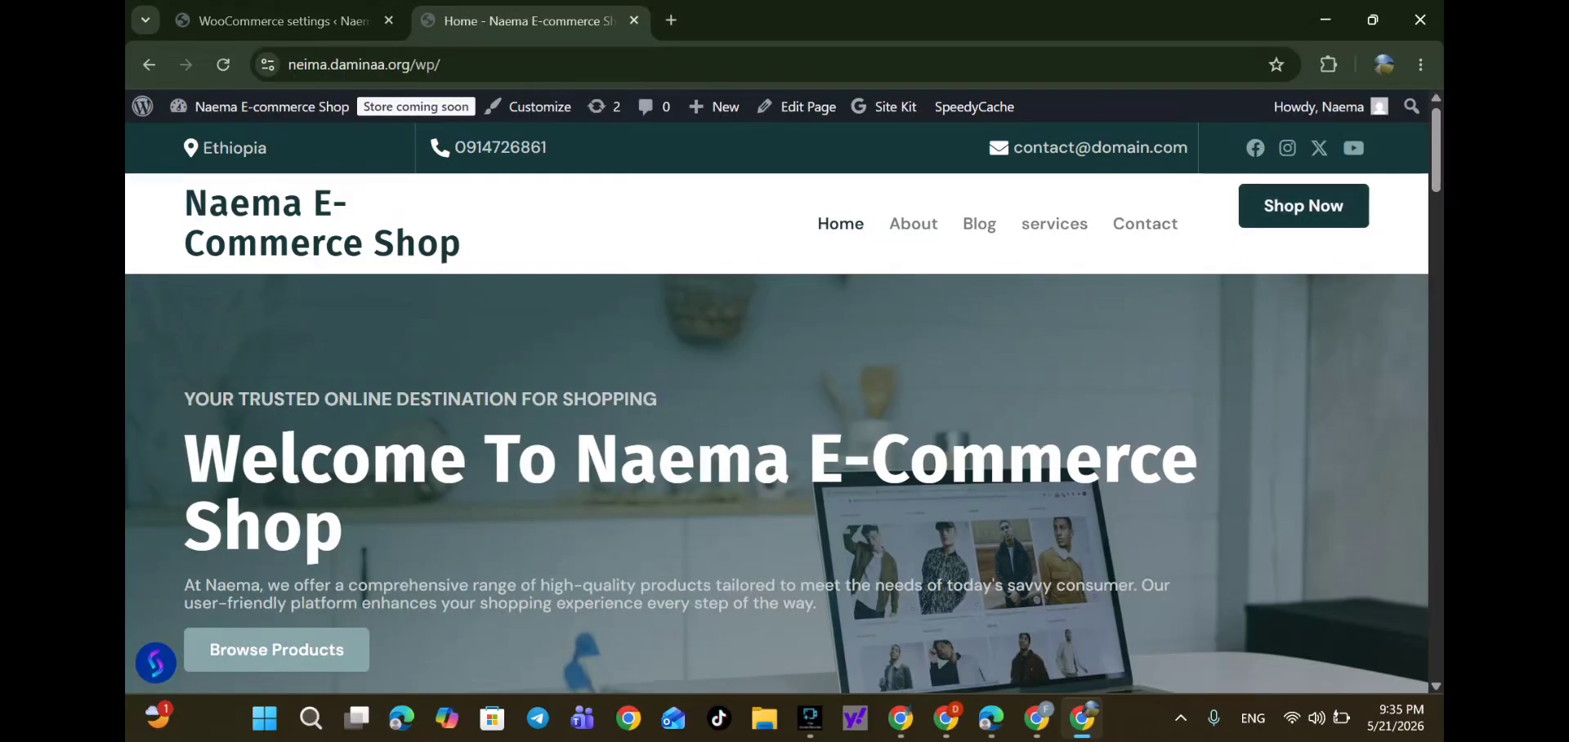
scroll(997, 125, down, 10)
scroll(776, 407, down, 10)
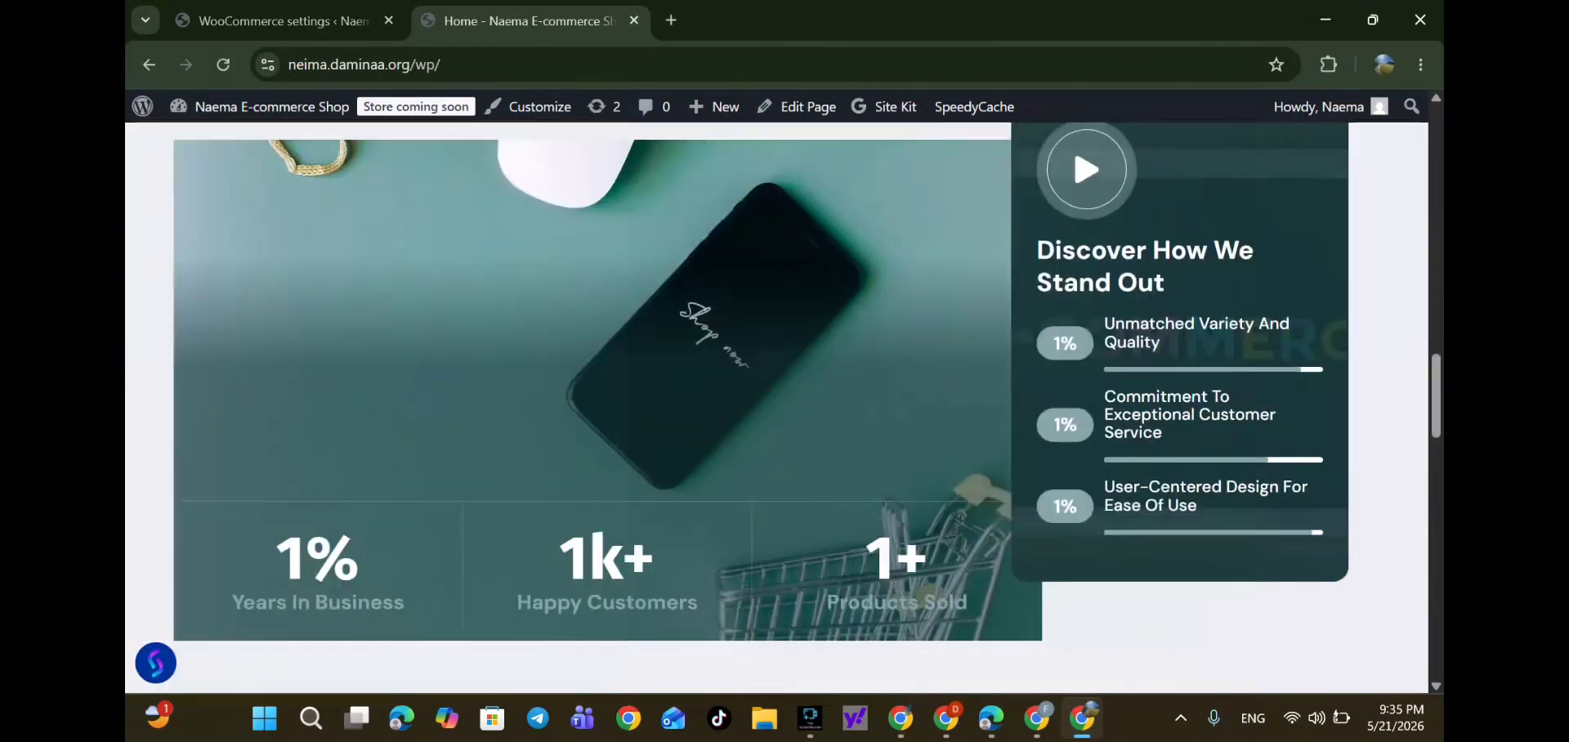
scroll(776, 408, up, 20)
scroll(776, 408, down, 10)
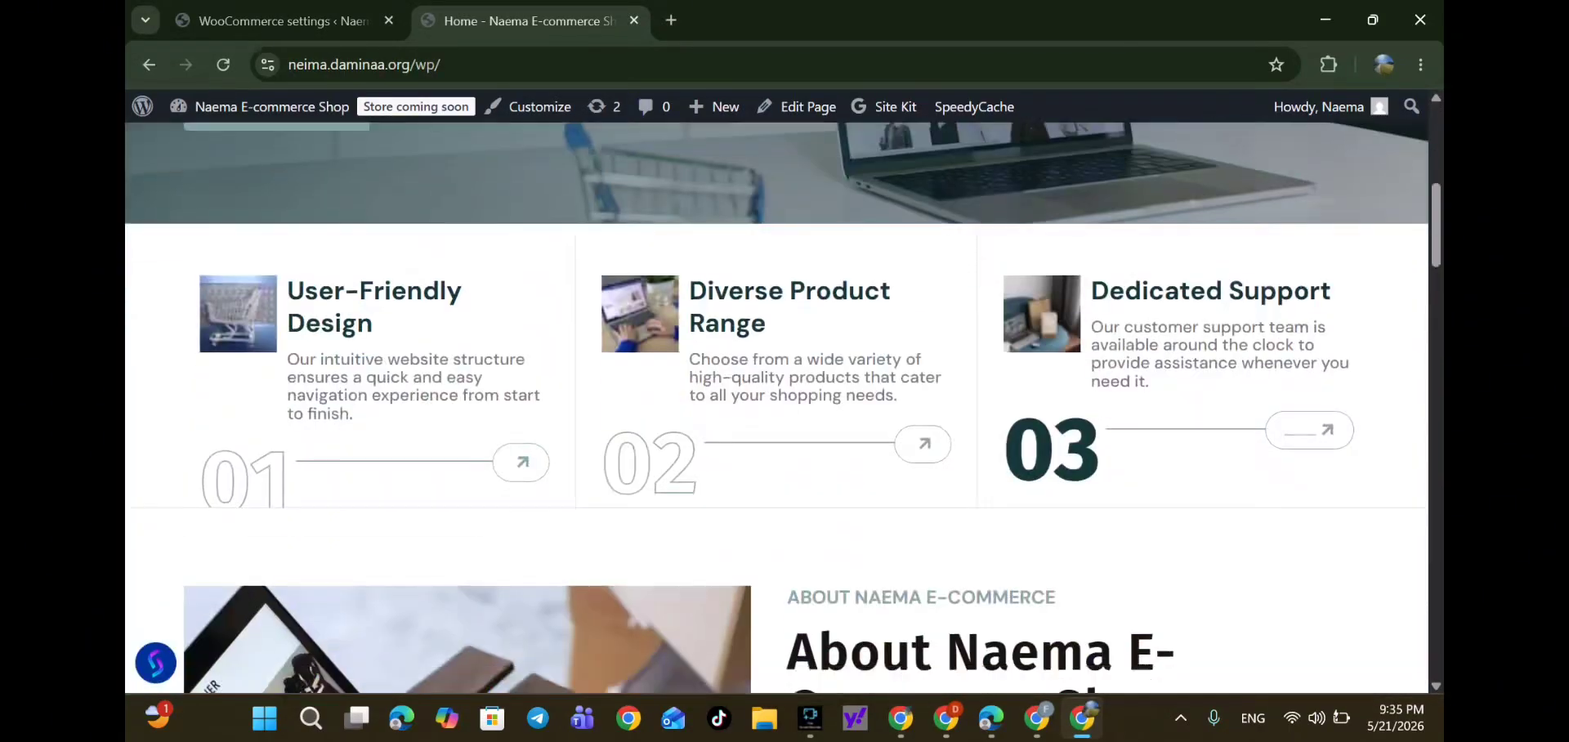
scroll(997, 125, up, 10)
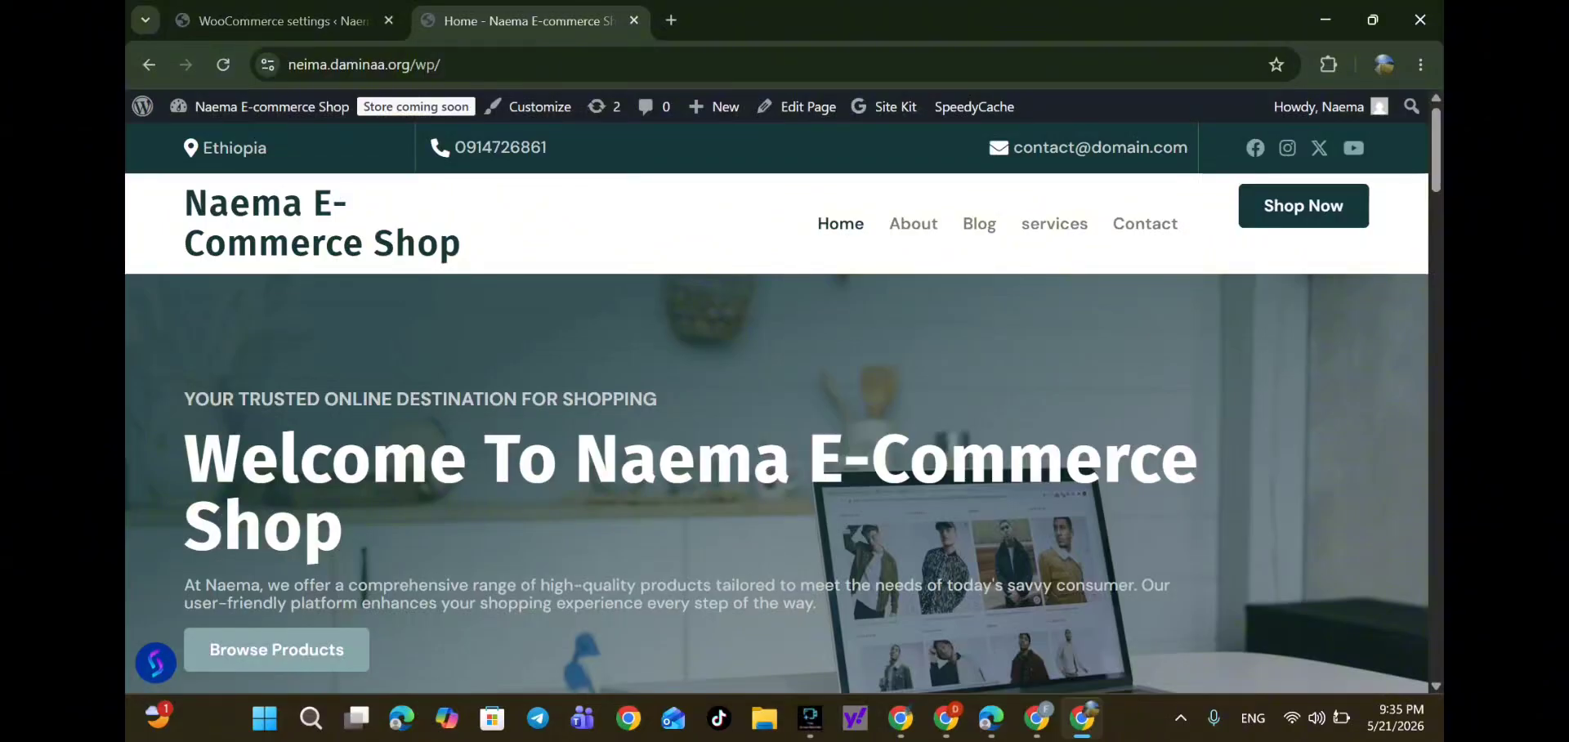
scroll(997, 125, down, 5)
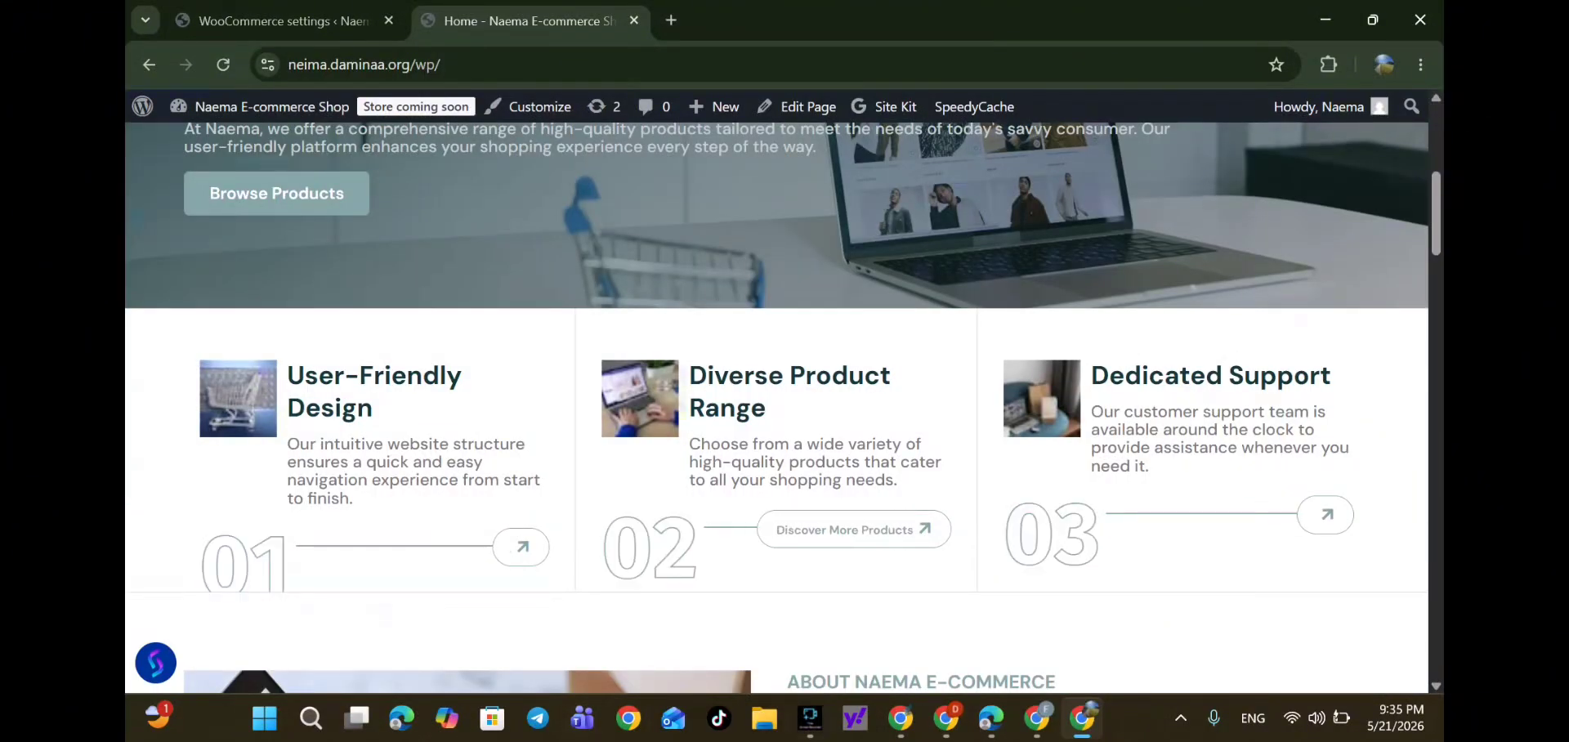
scroll(776, 409, down, 6)
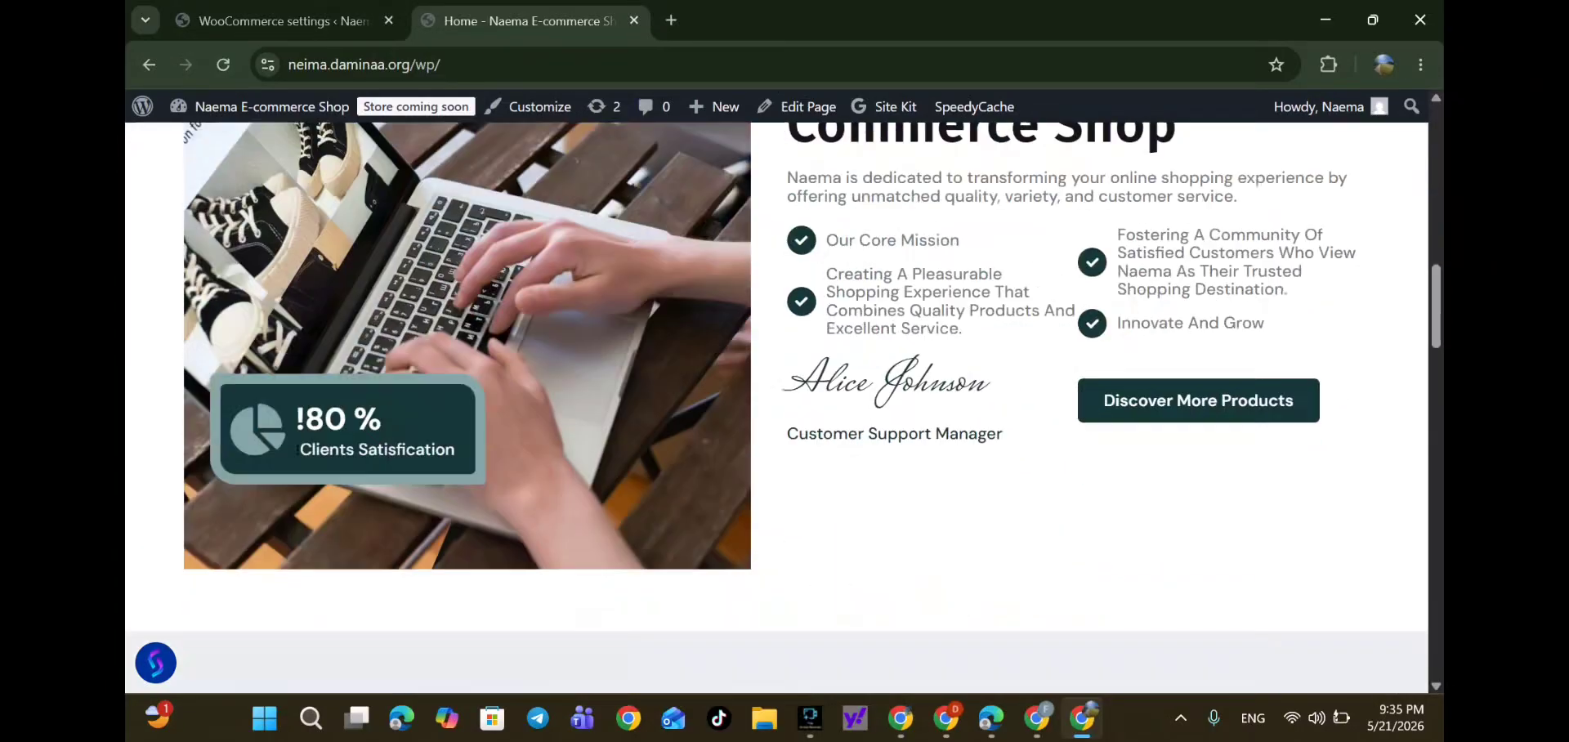
scroll(776, 409, down, 15)
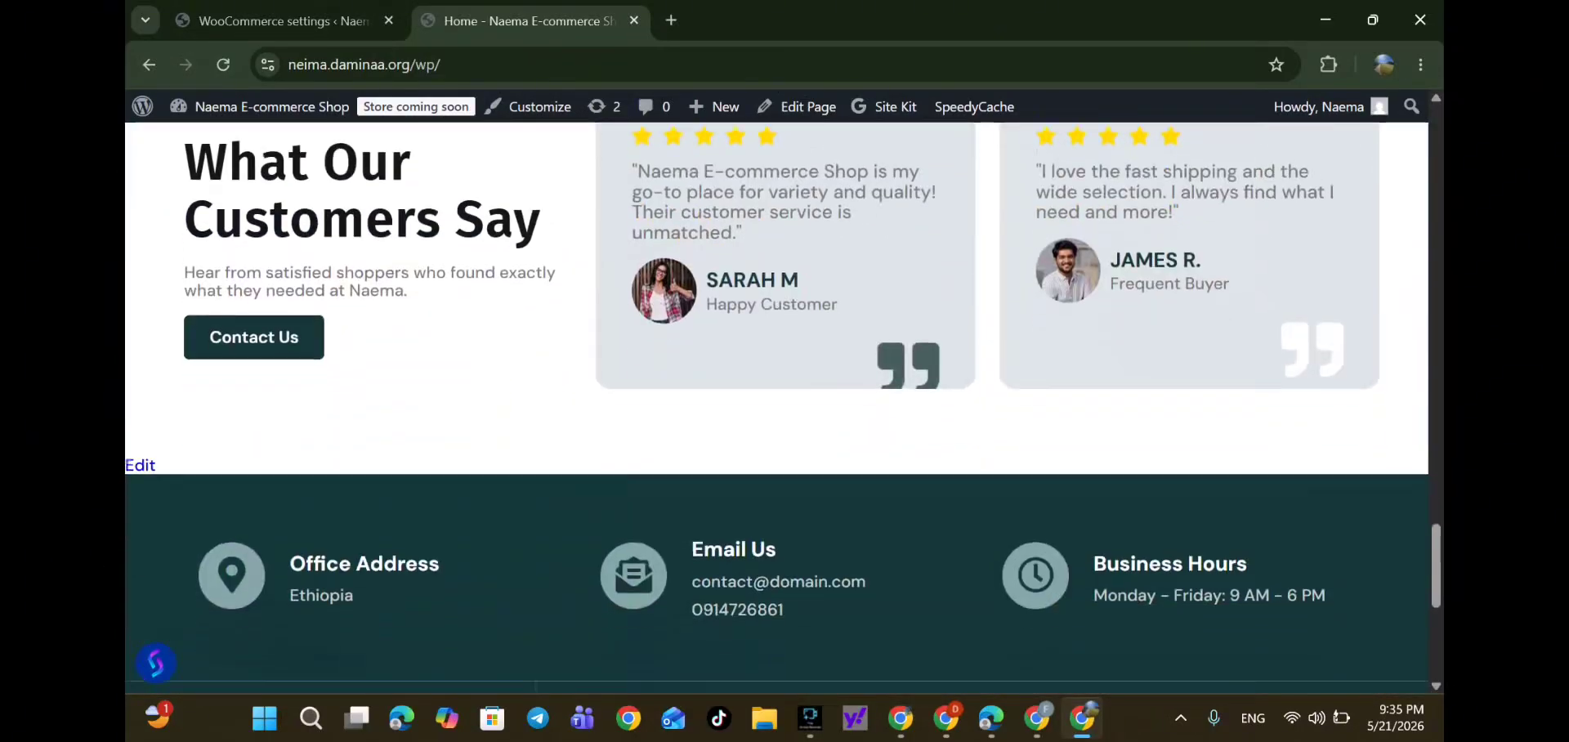
scroll(776, 409, down, 5)
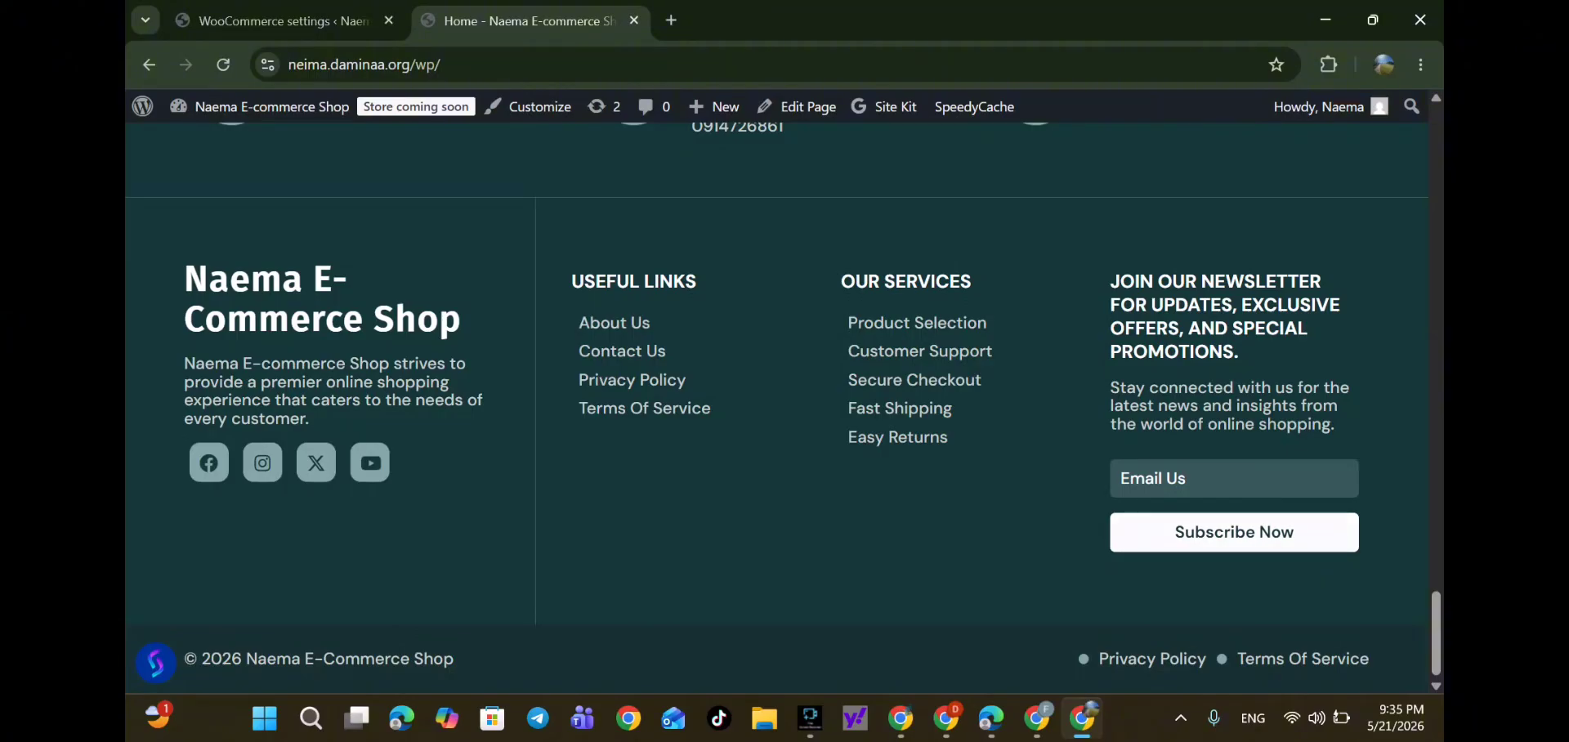
scroll(776, 409, up, 10)
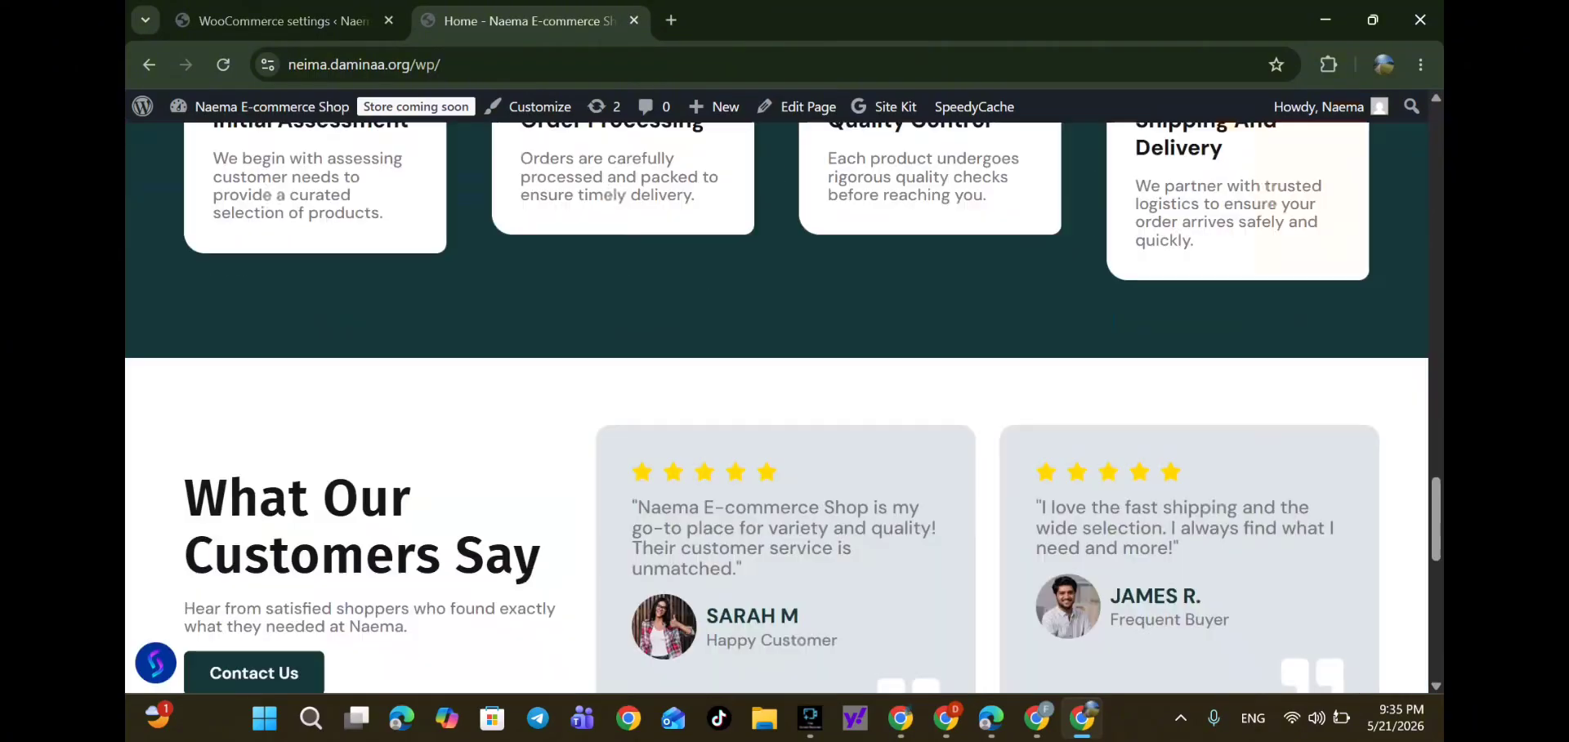
scroll(997, 126, up, 10)
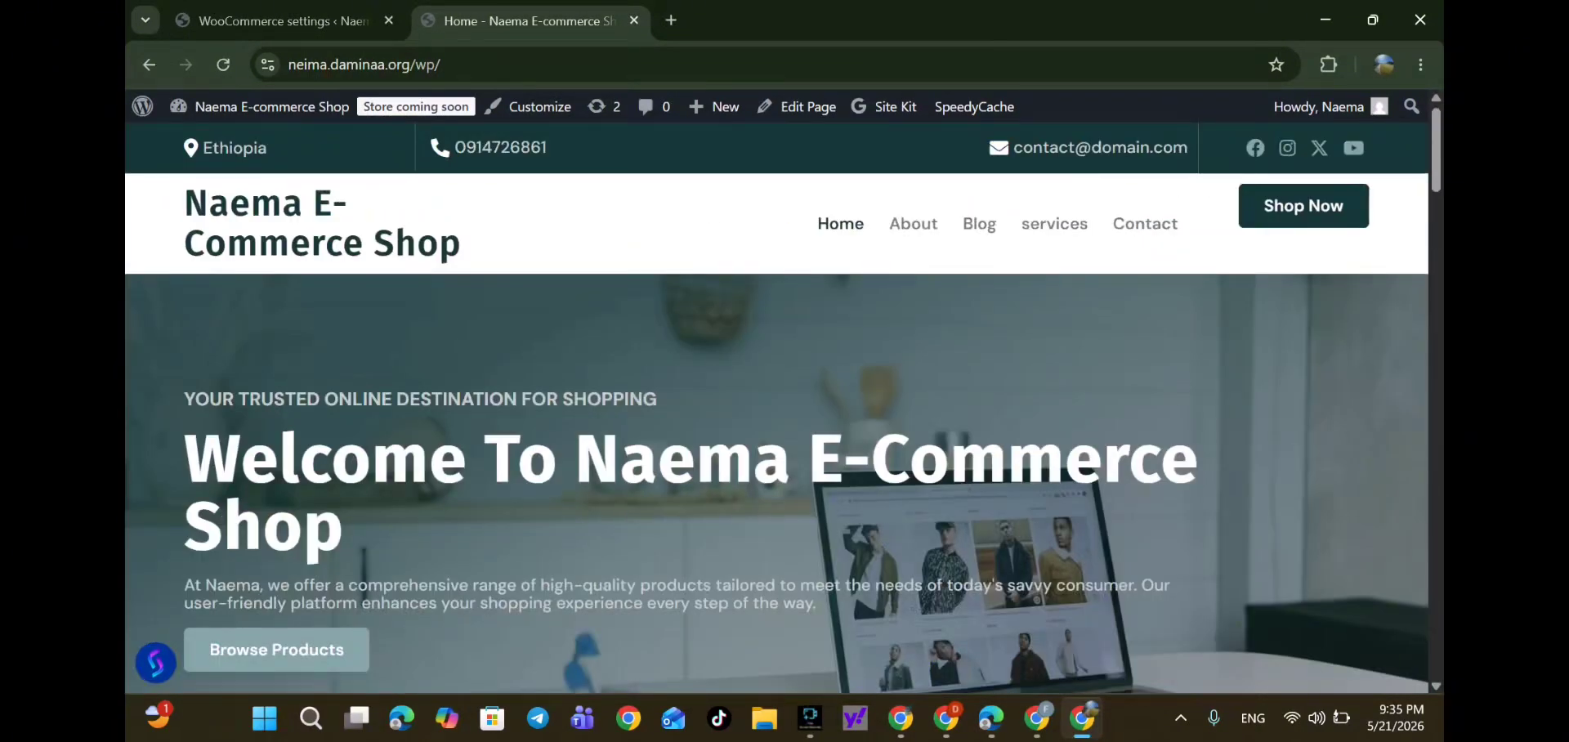
Reread the lesson's Basic Customization section in Edge, then return to the Naema shop window.
mouse_move(991, 719)
click(879, 624)
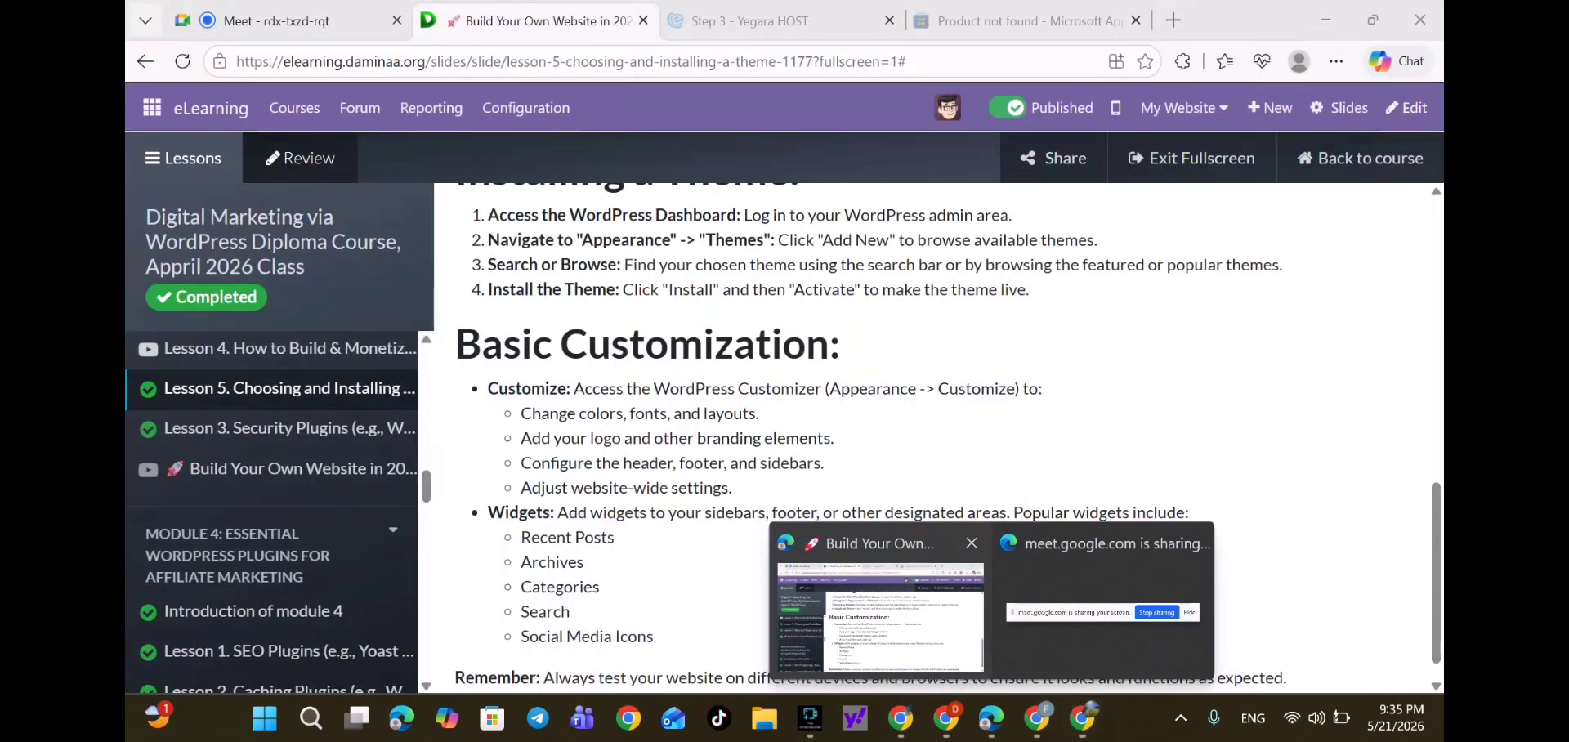
scroll(937, 435, down, 1)
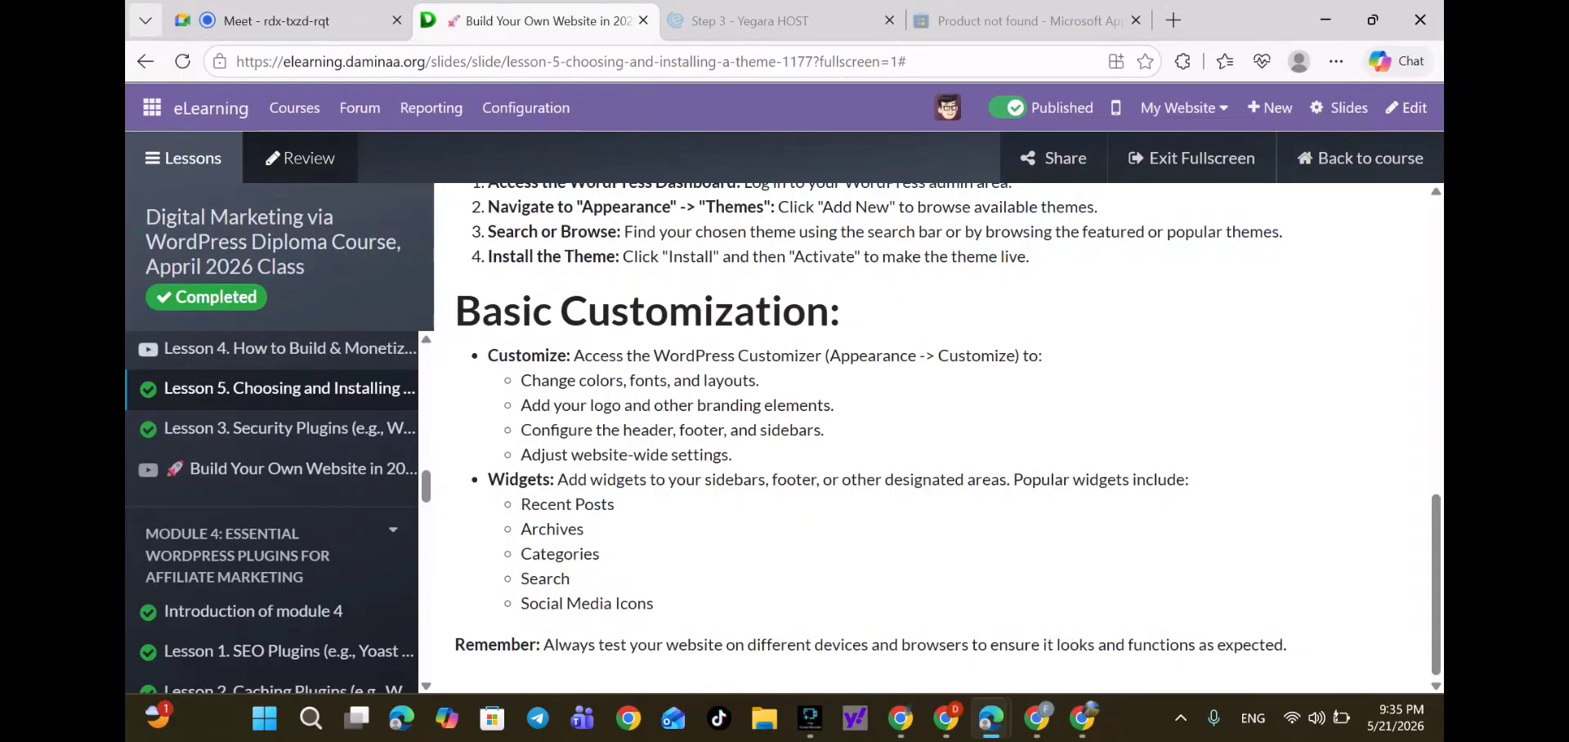
scroll(939, 434, up, 12)
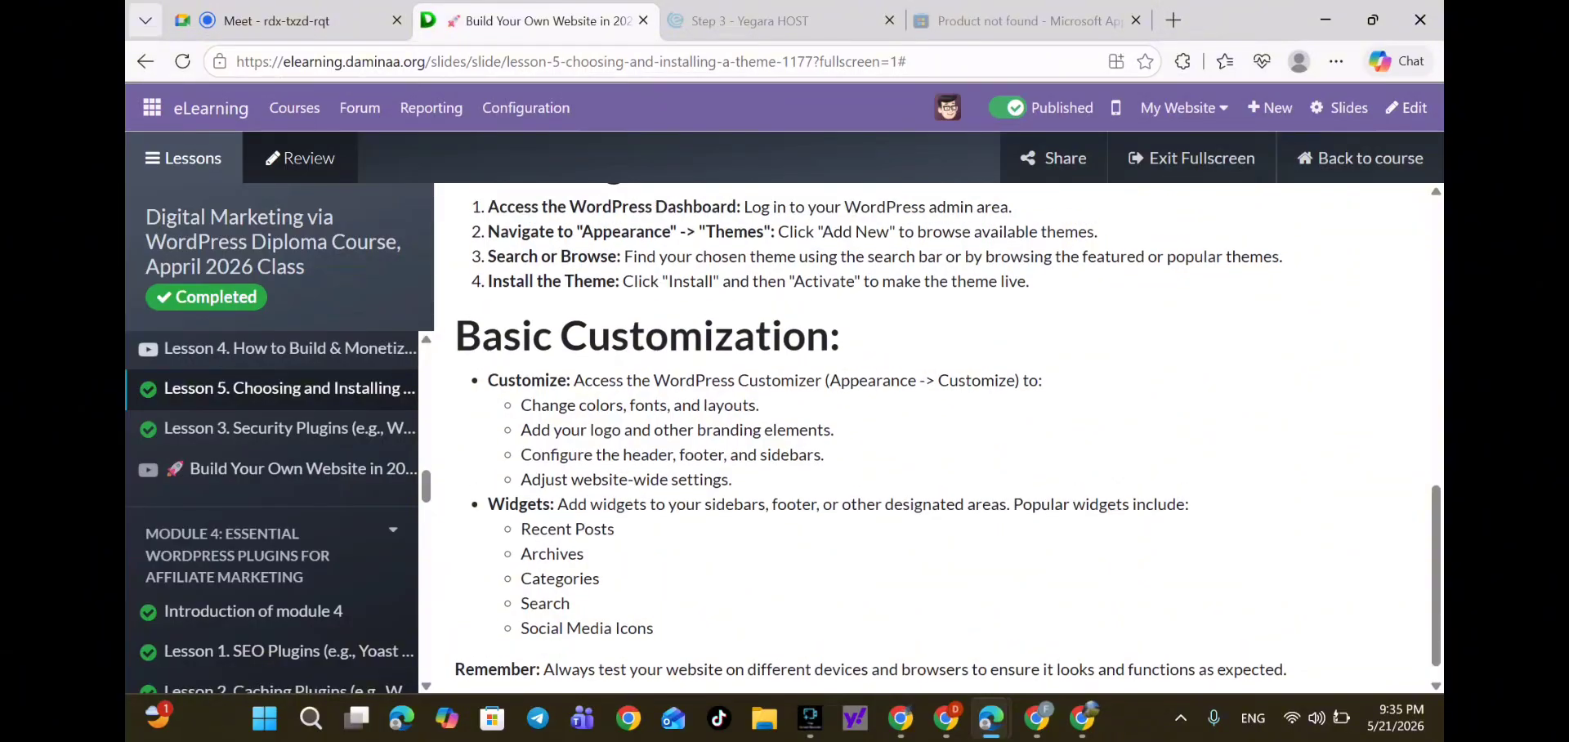
scroll(931, 439, down, 12)
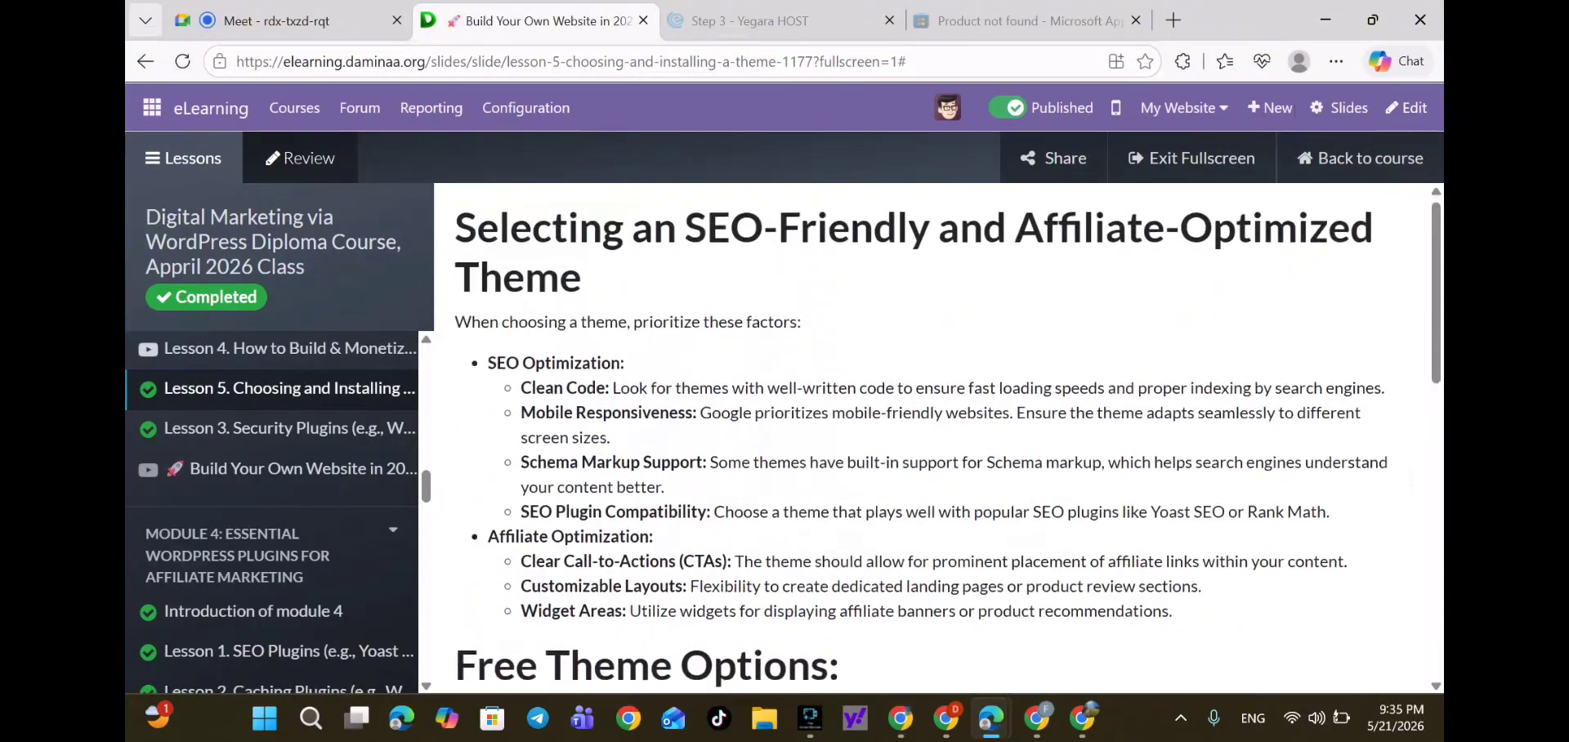
scroll(932, 439, up, 12)
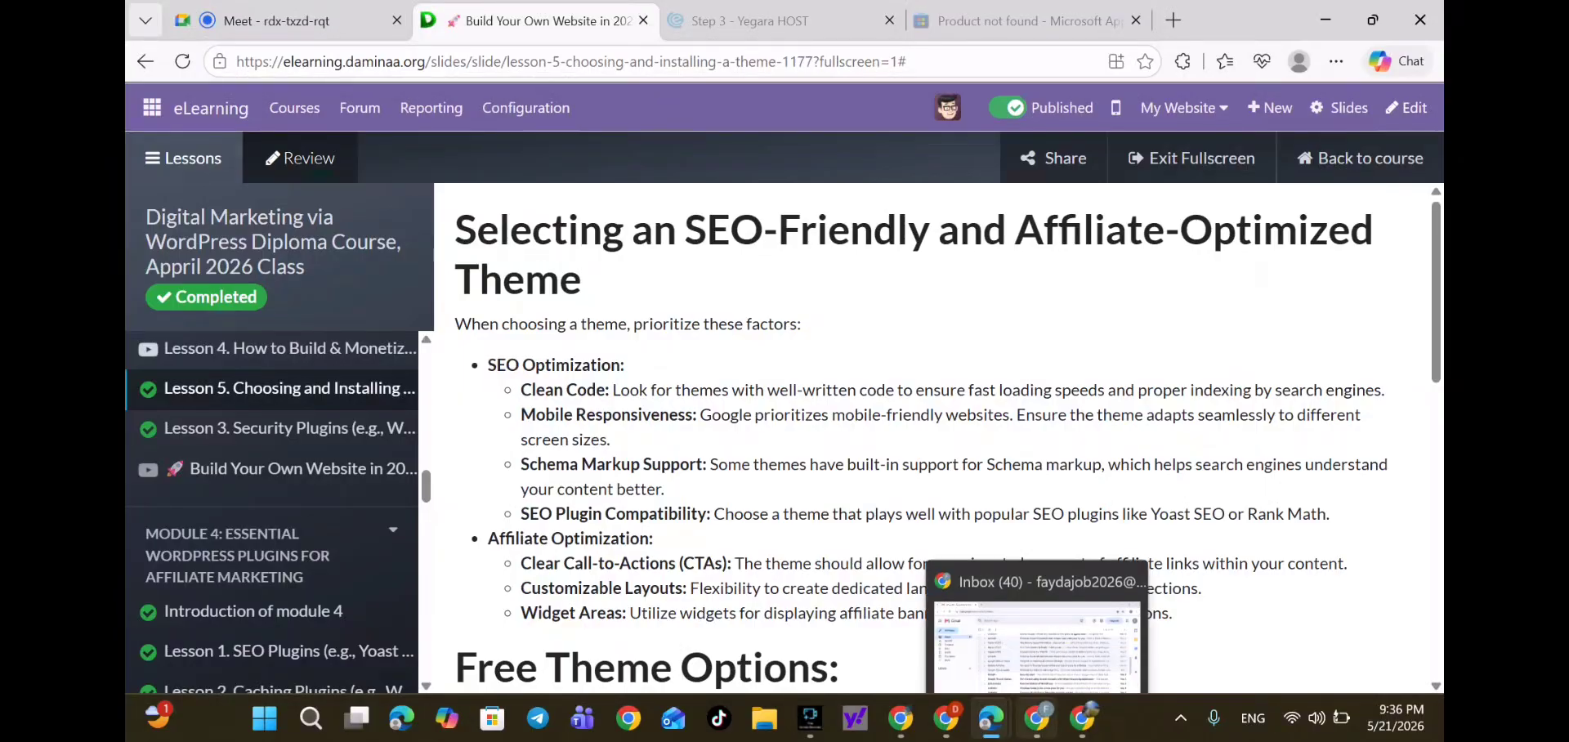
click(1082, 718)
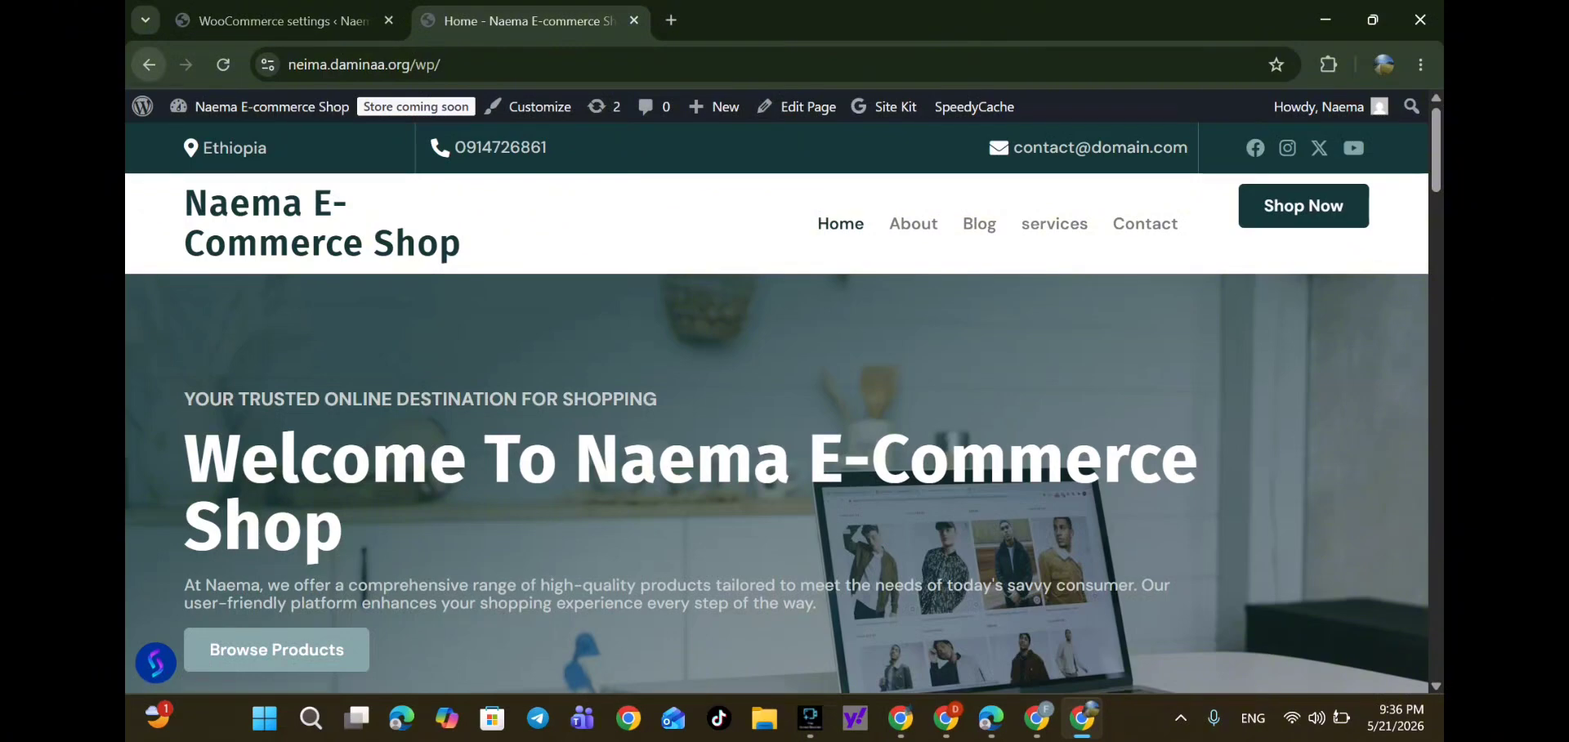
Go back to the WordPress dashboard and scroll through it.
click(149, 64)
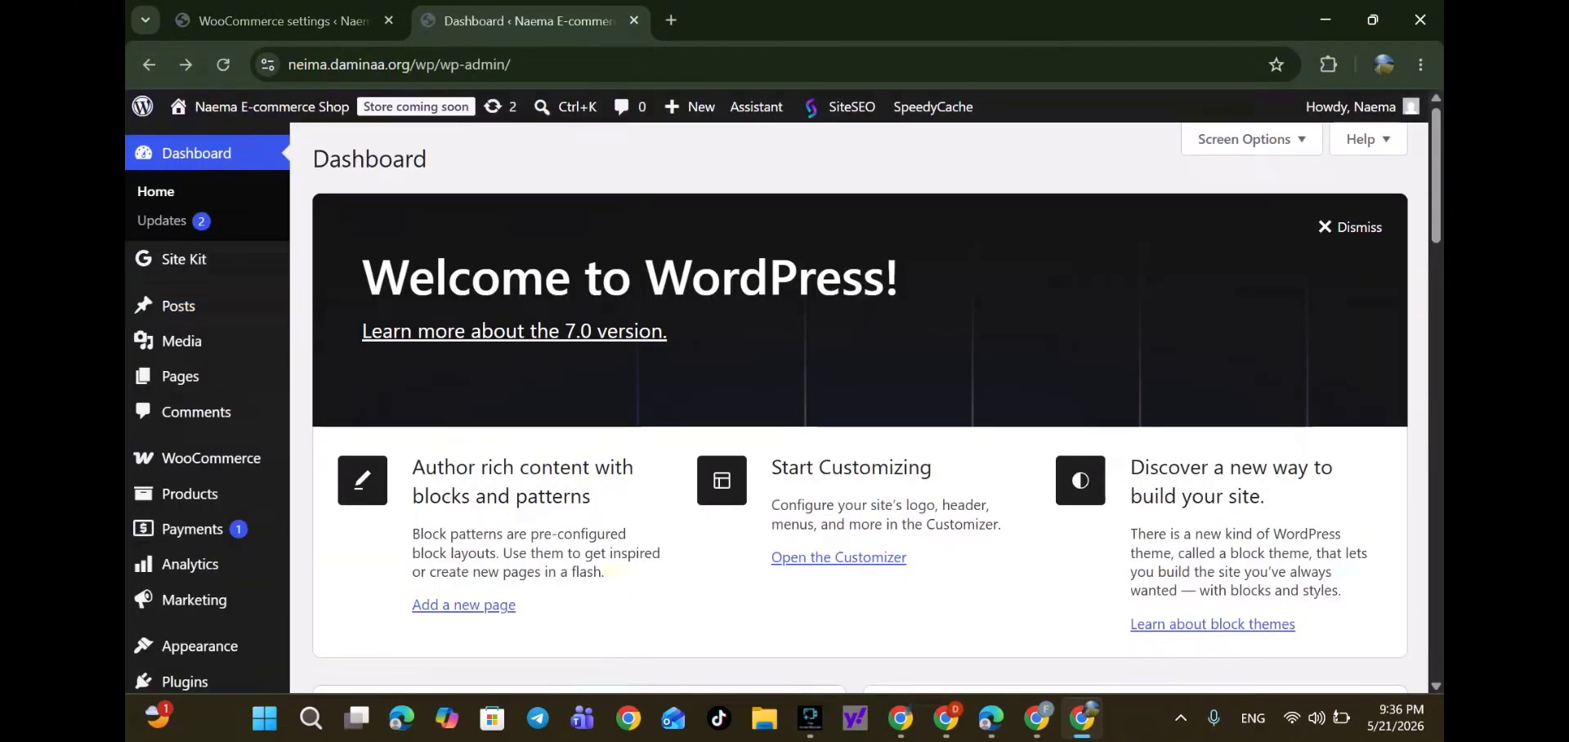
scroll(783, 401, down, 1)
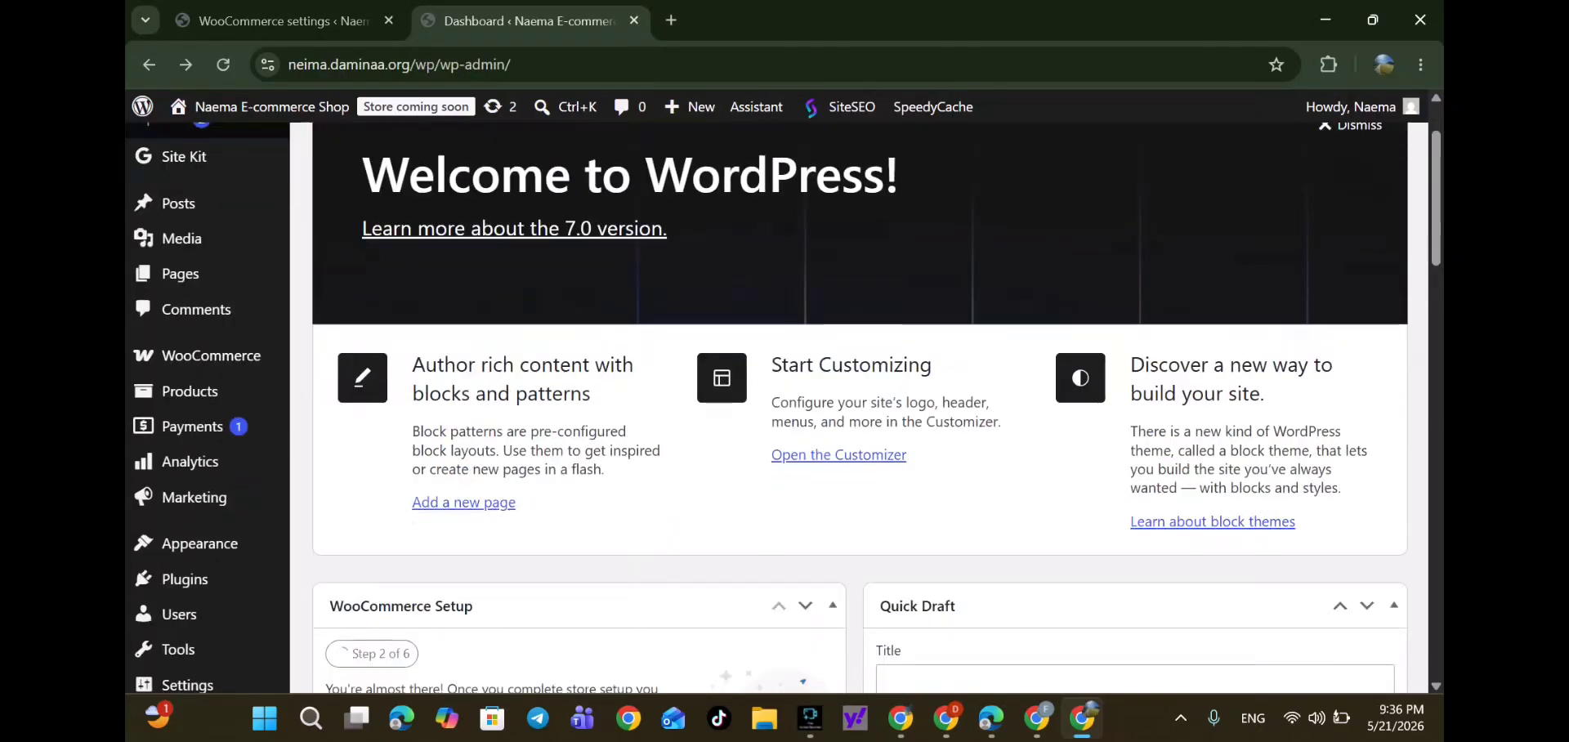
scroll(783, 407, down, 3)
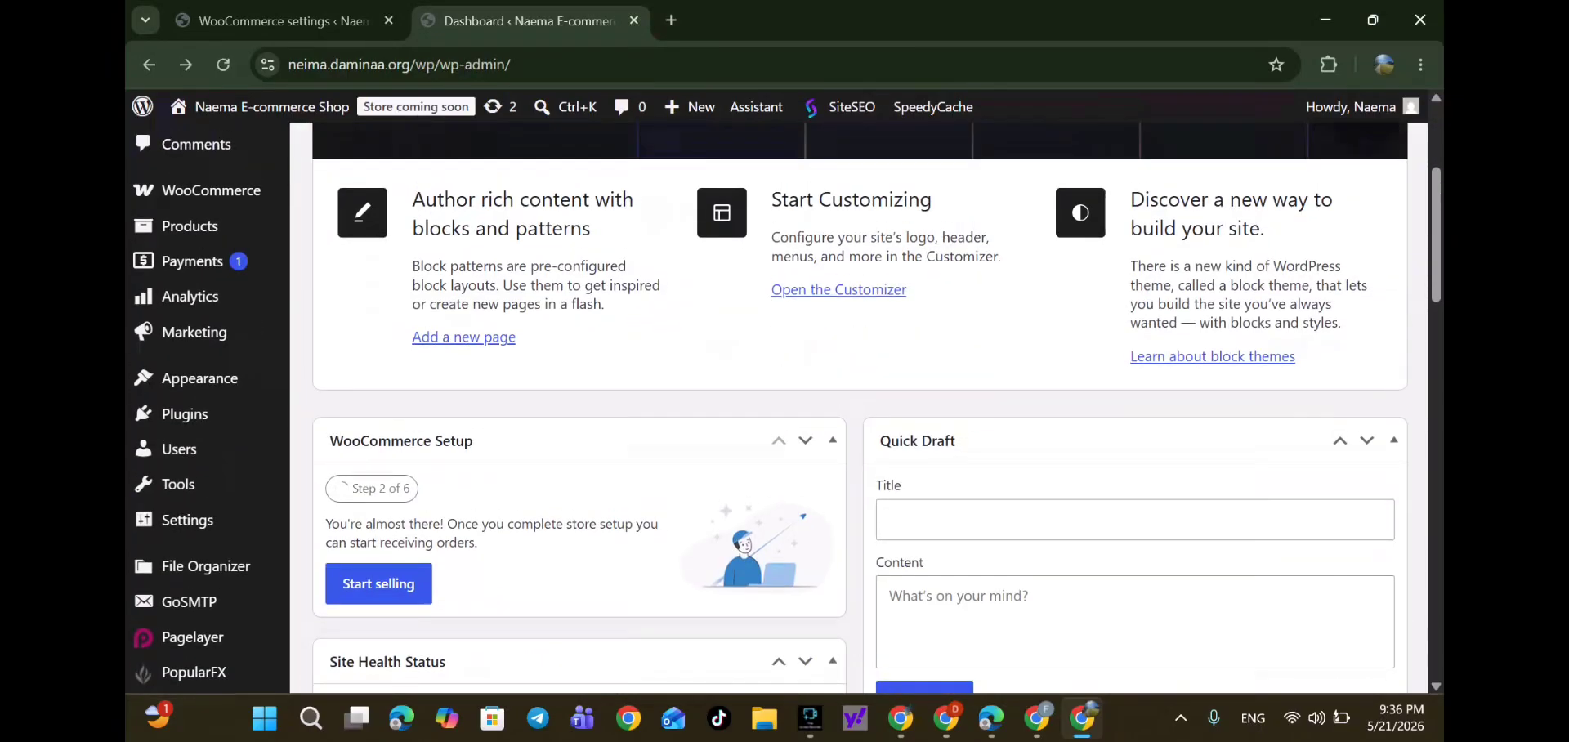
scroll(783, 407, up, 4)
scroll(782, 407, down, 3)
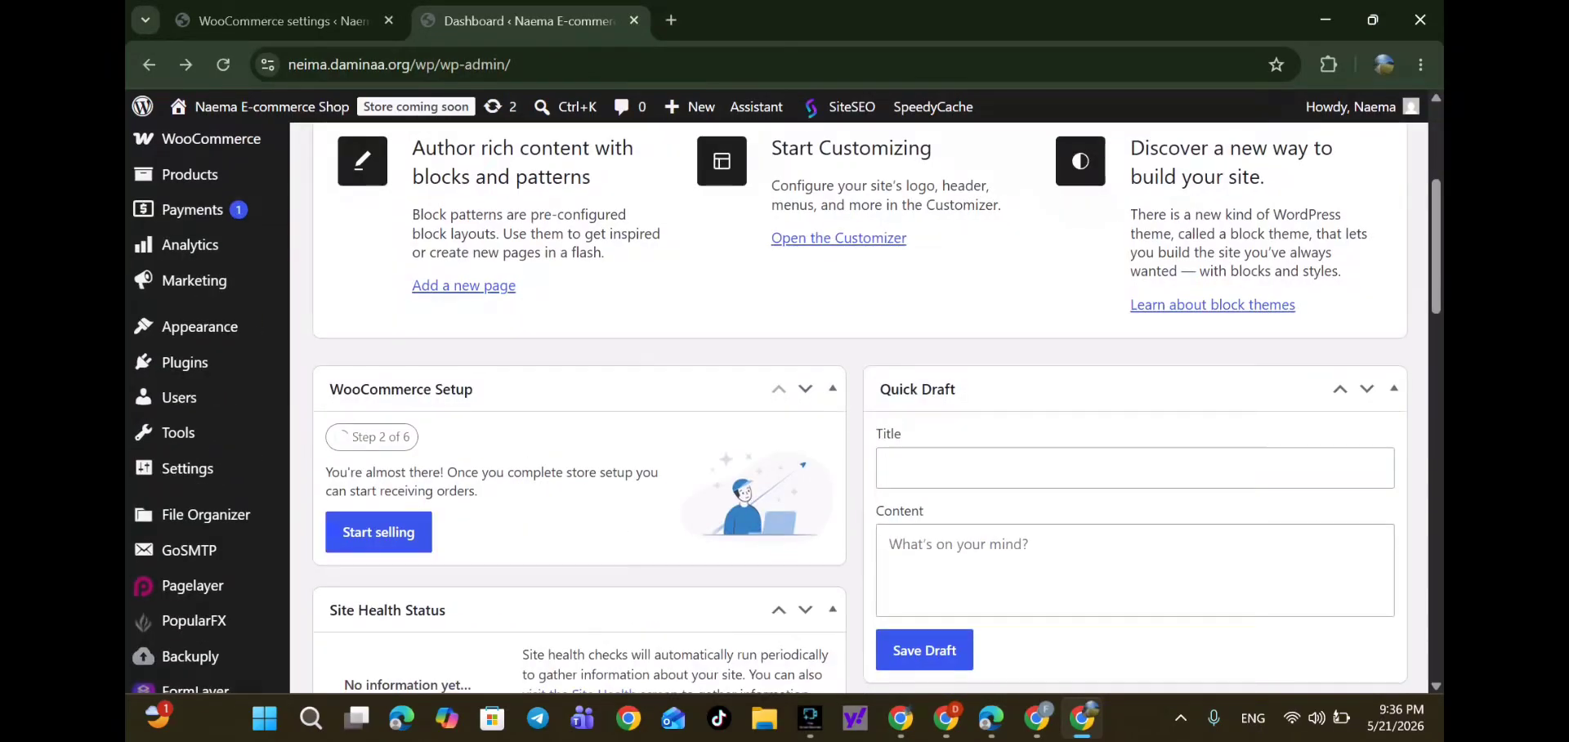
scroll(783, 407, up, 1)
Open Appearance > Themes and launch Customize on the active PopularFX theme.
mouse_move(199, 359)
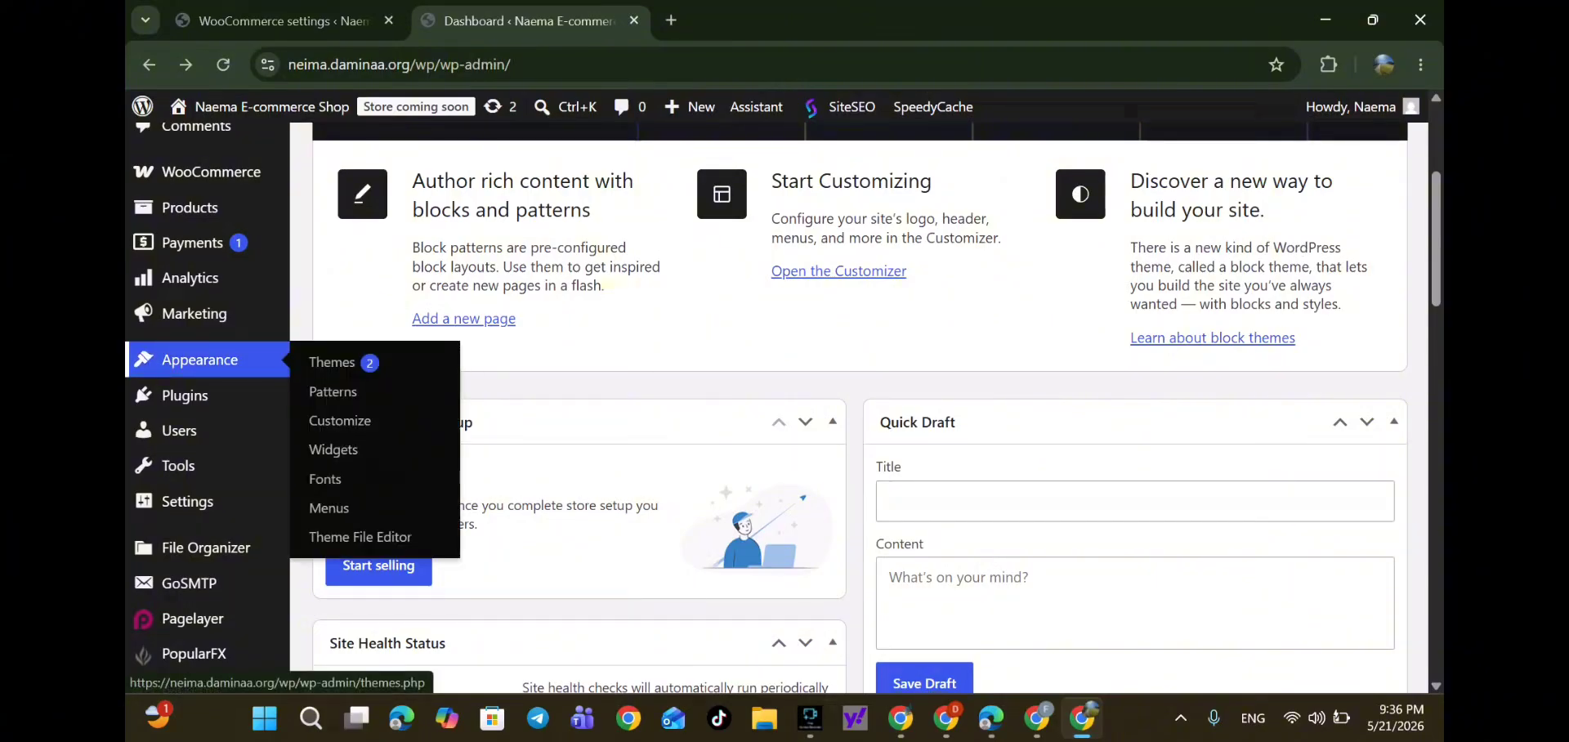
click(199, 359)
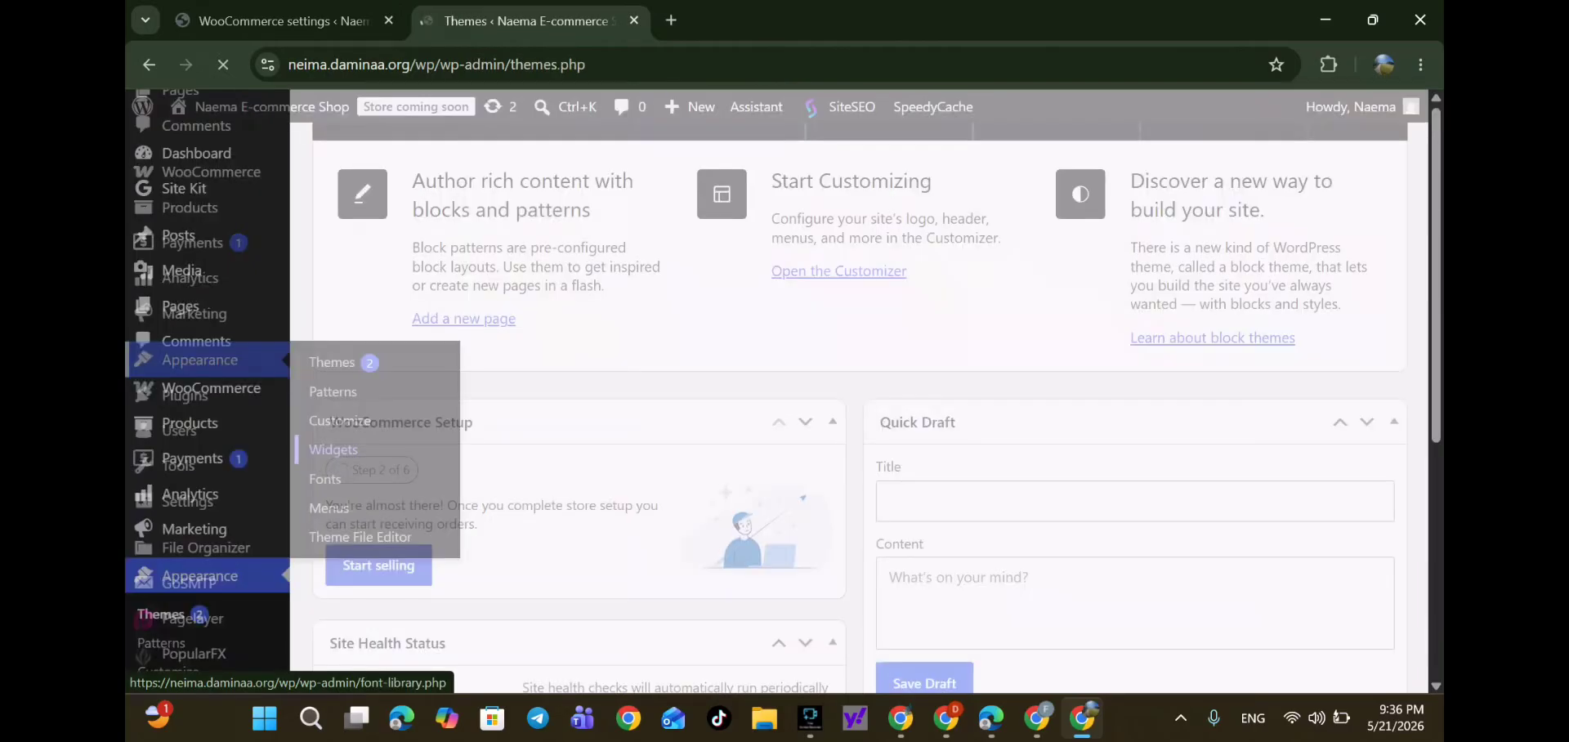
scroll(783, 409, down, 3)
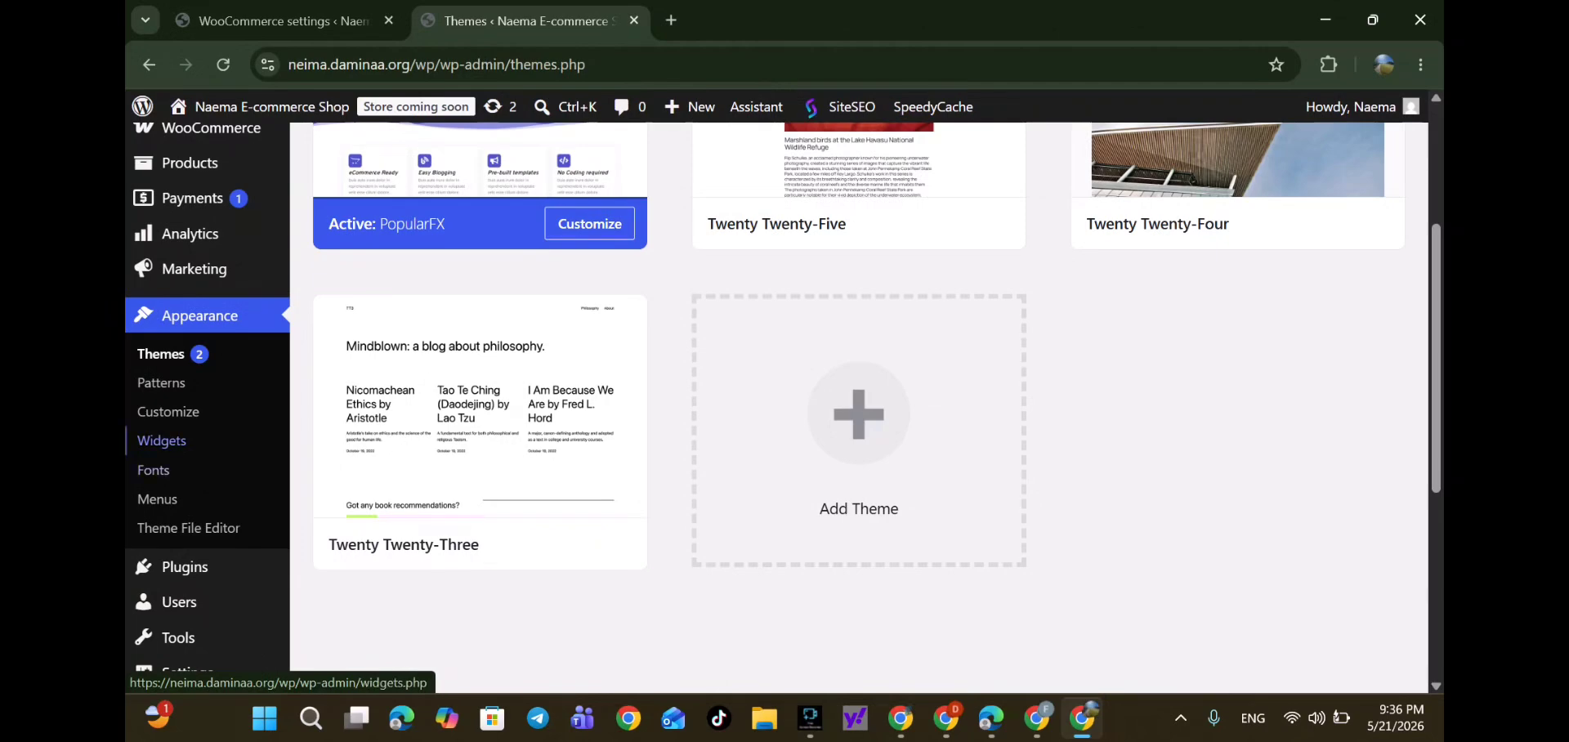
click(167, 411)
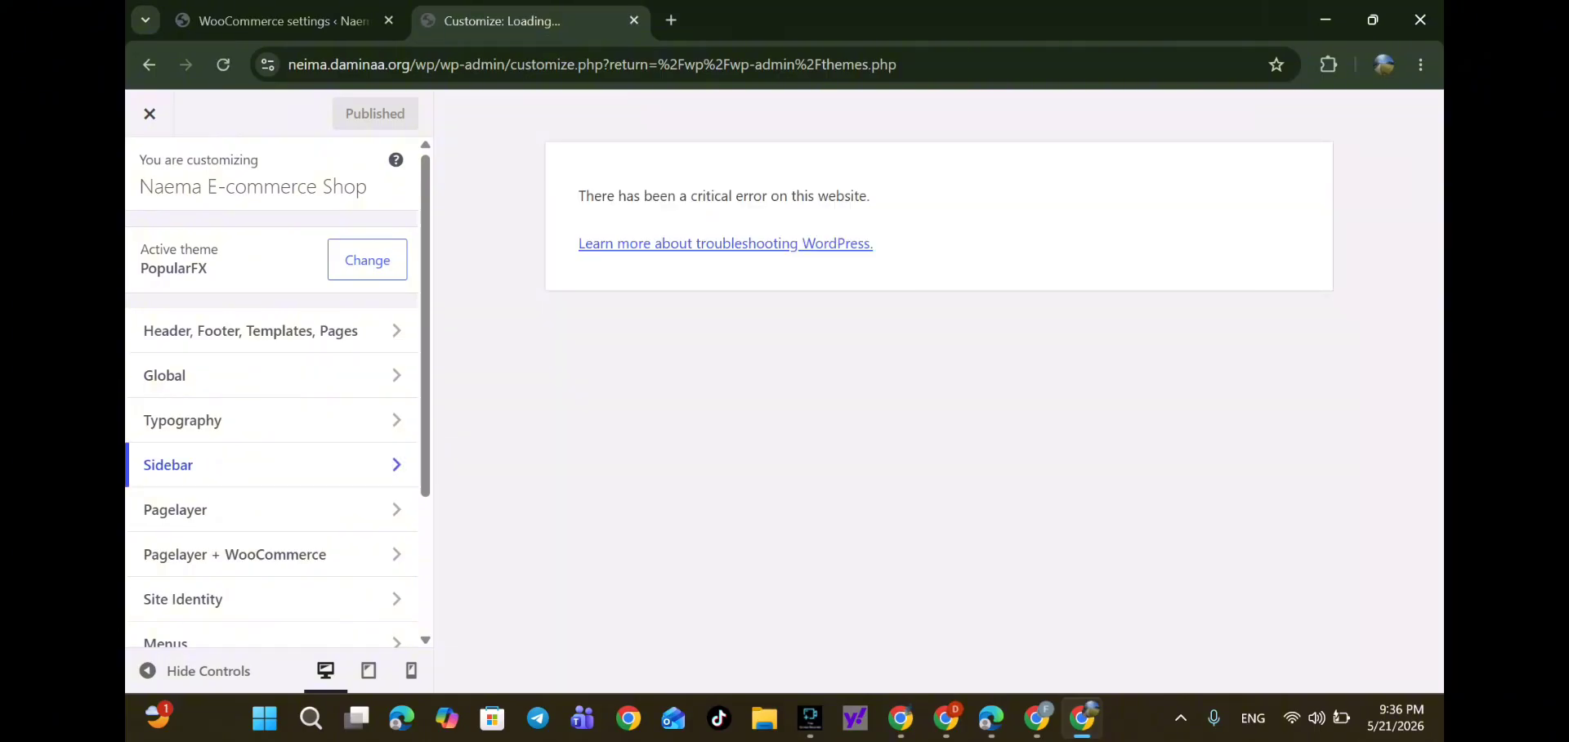
Set the WooCommerce Shop Page Sidebar layout to Left Sidebar.
click(269, 464)
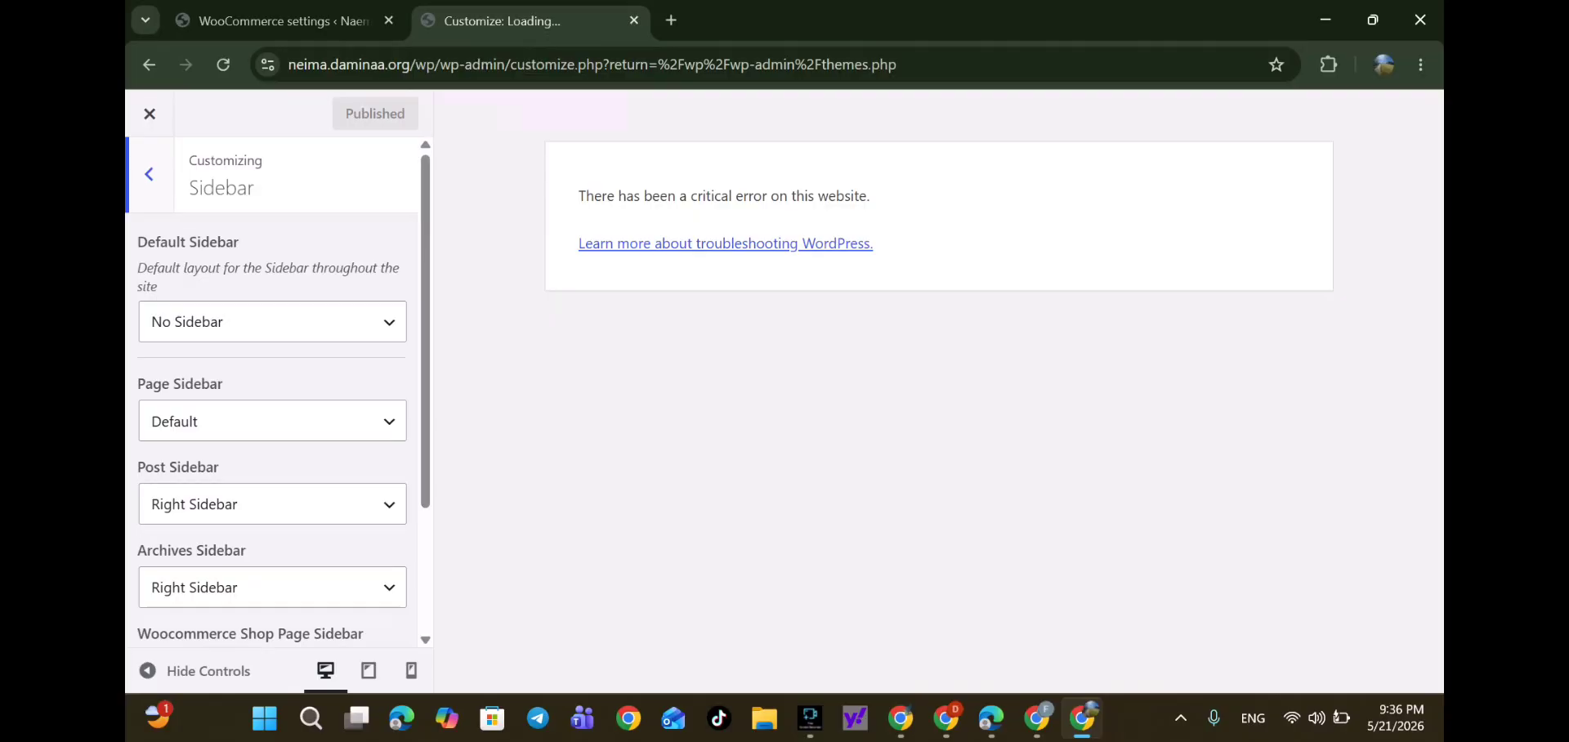
scroll(272, 458, down, 3)
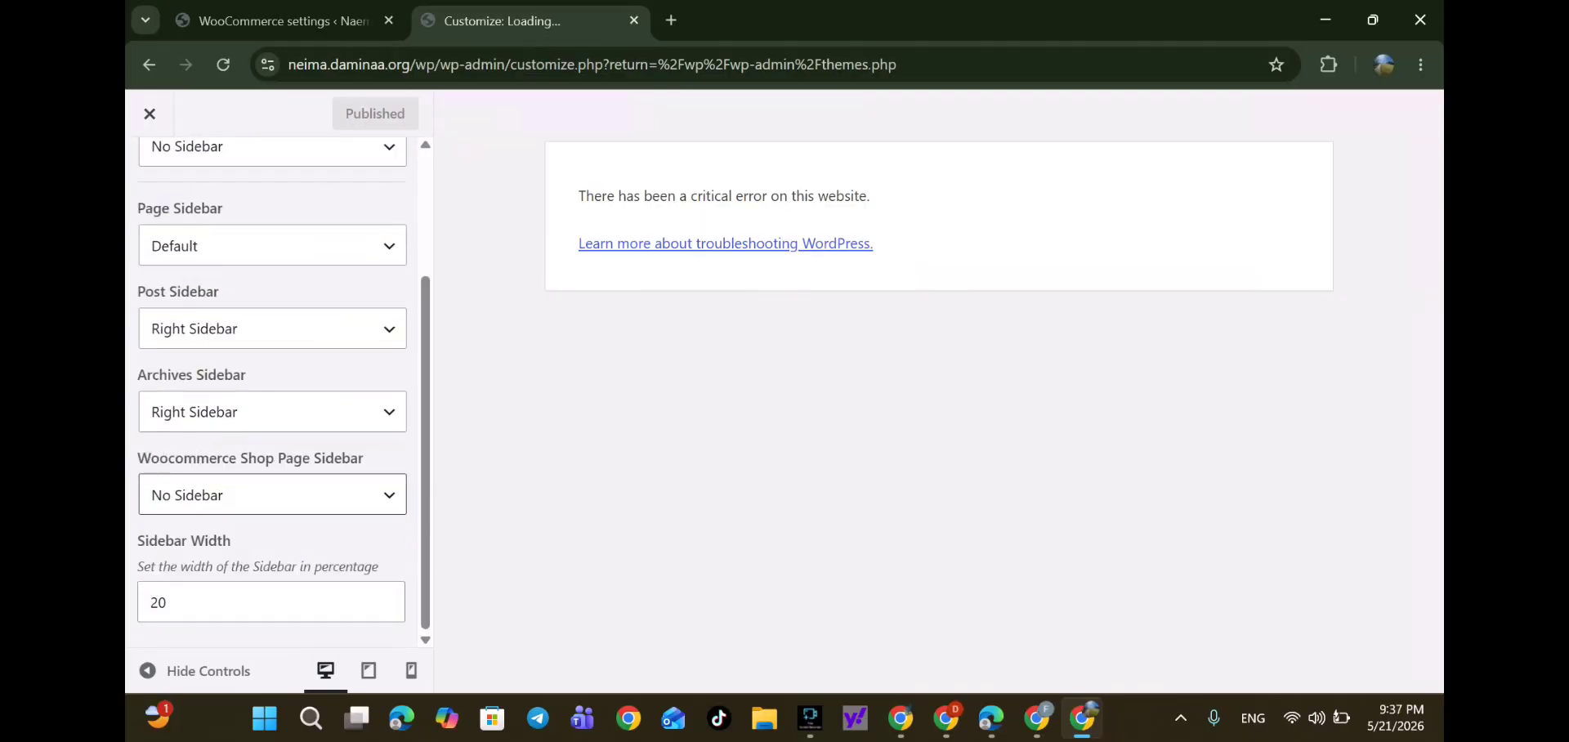
click(272, 495)
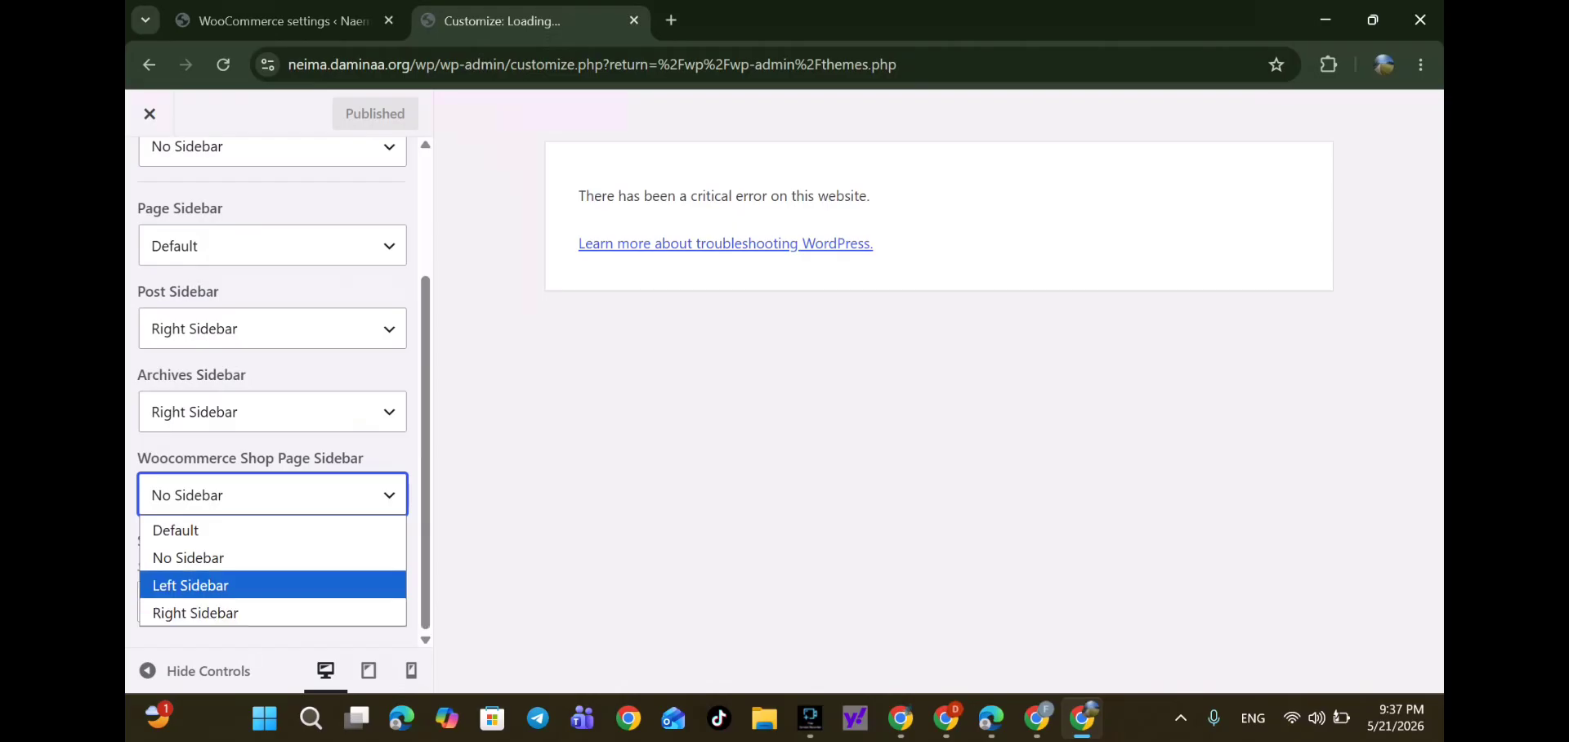
click(191, 587)
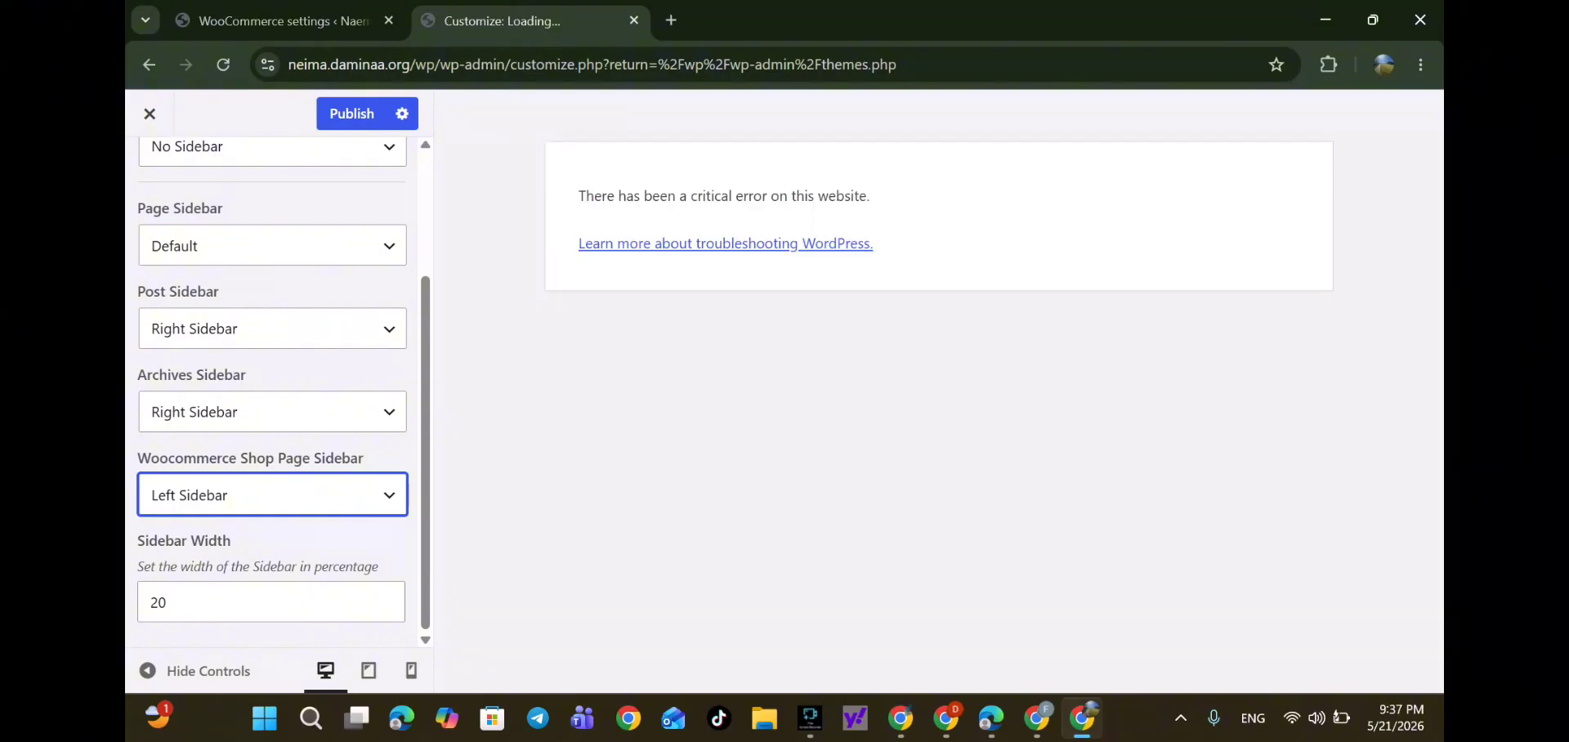
scroll(272, 392, up, 2)
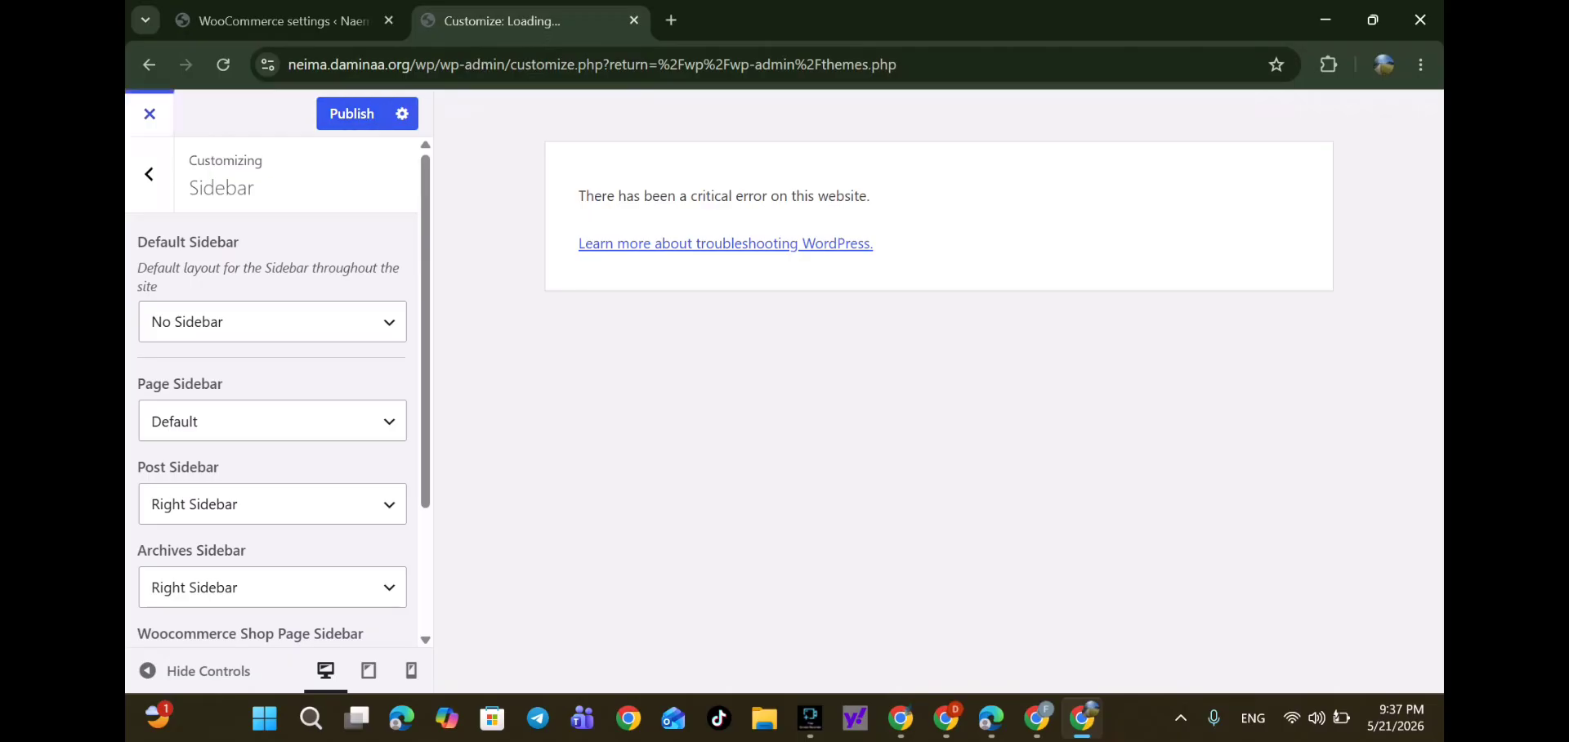
Exit the Customizer without publishing, confirming the changes-will-be-lost warning.
click(149, 113)
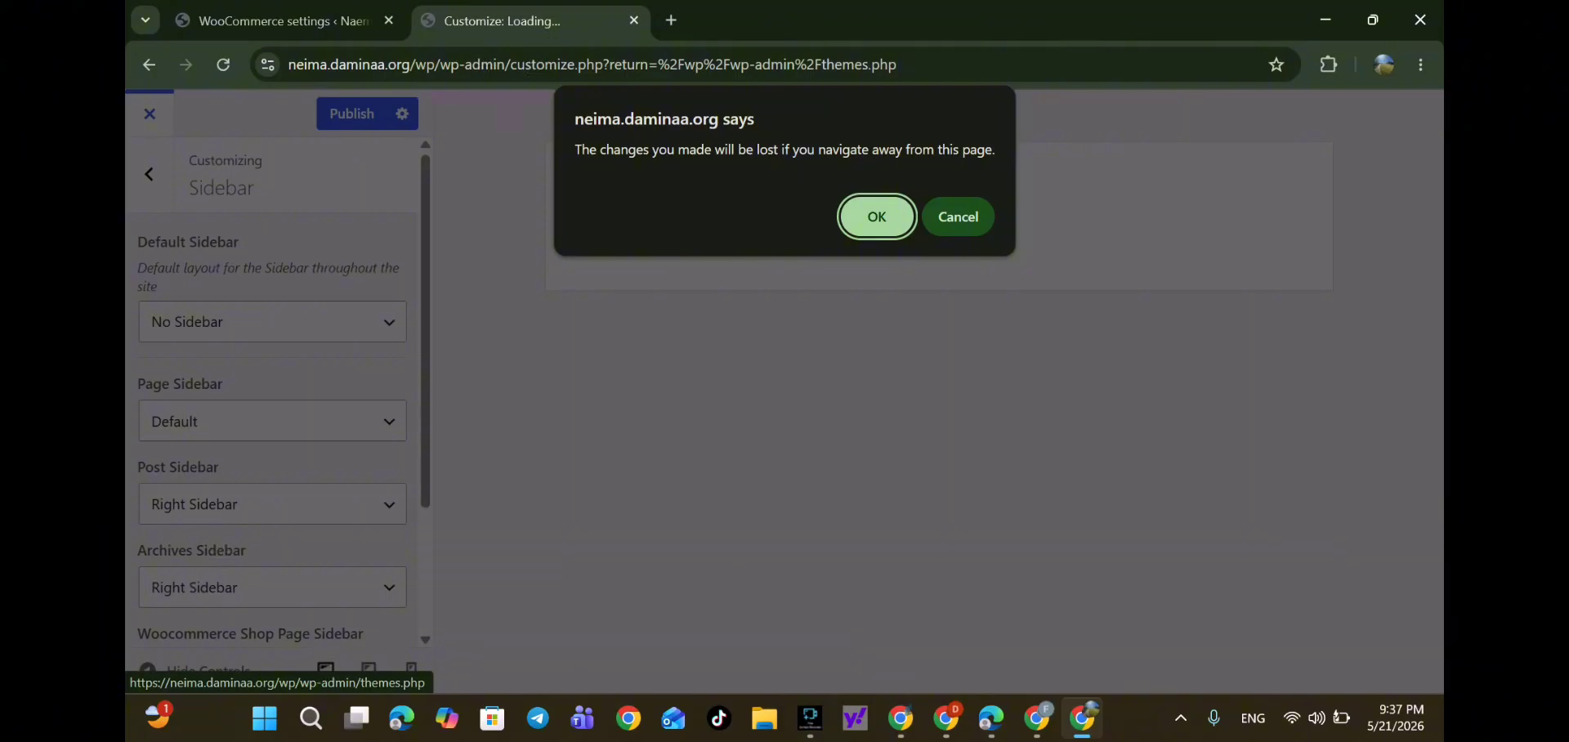
key(Return)
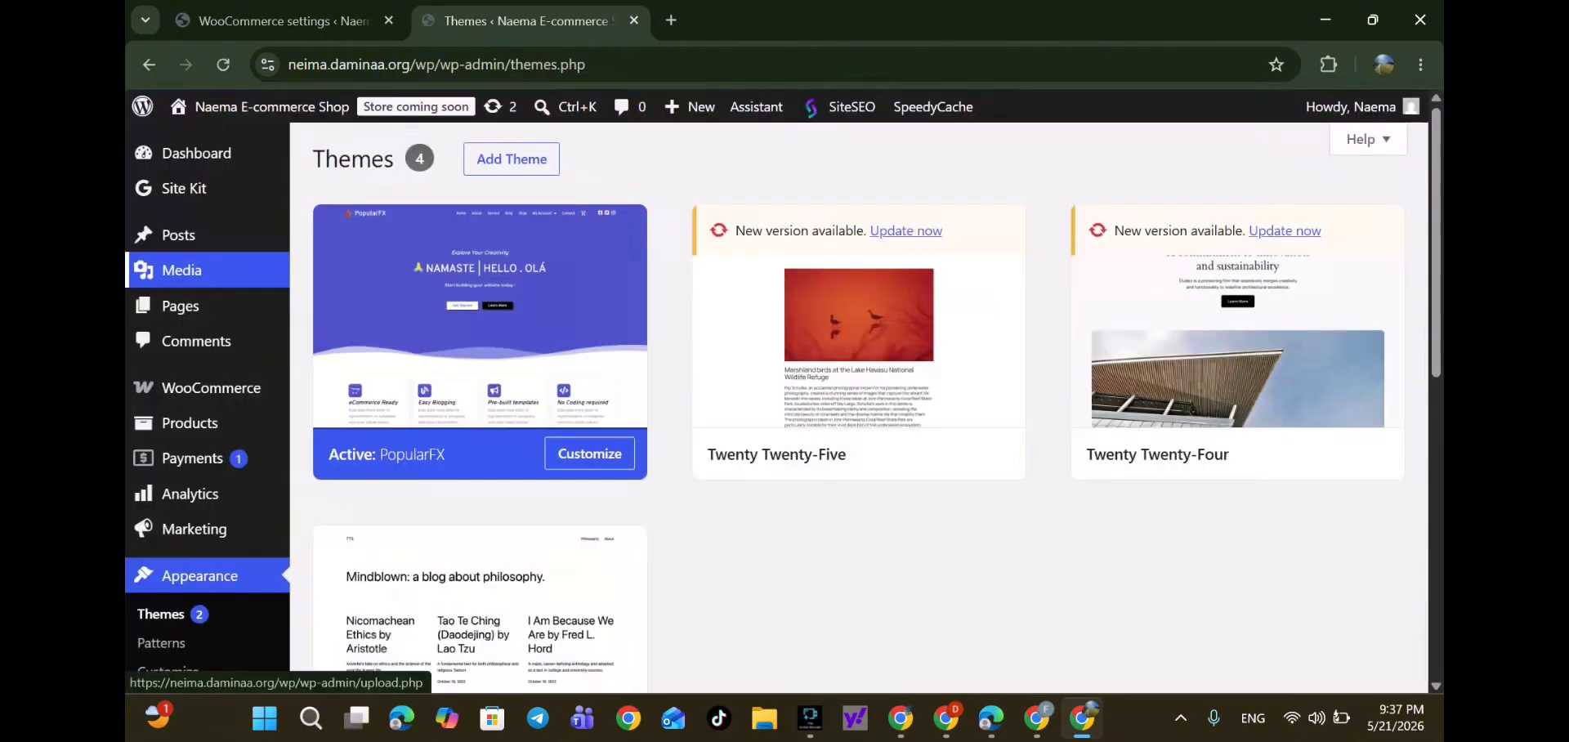
Open PopularFX's Customizer and launch the Header template from Header, Footer, Templates, Pages.
scroll(172, 474, down, 2)
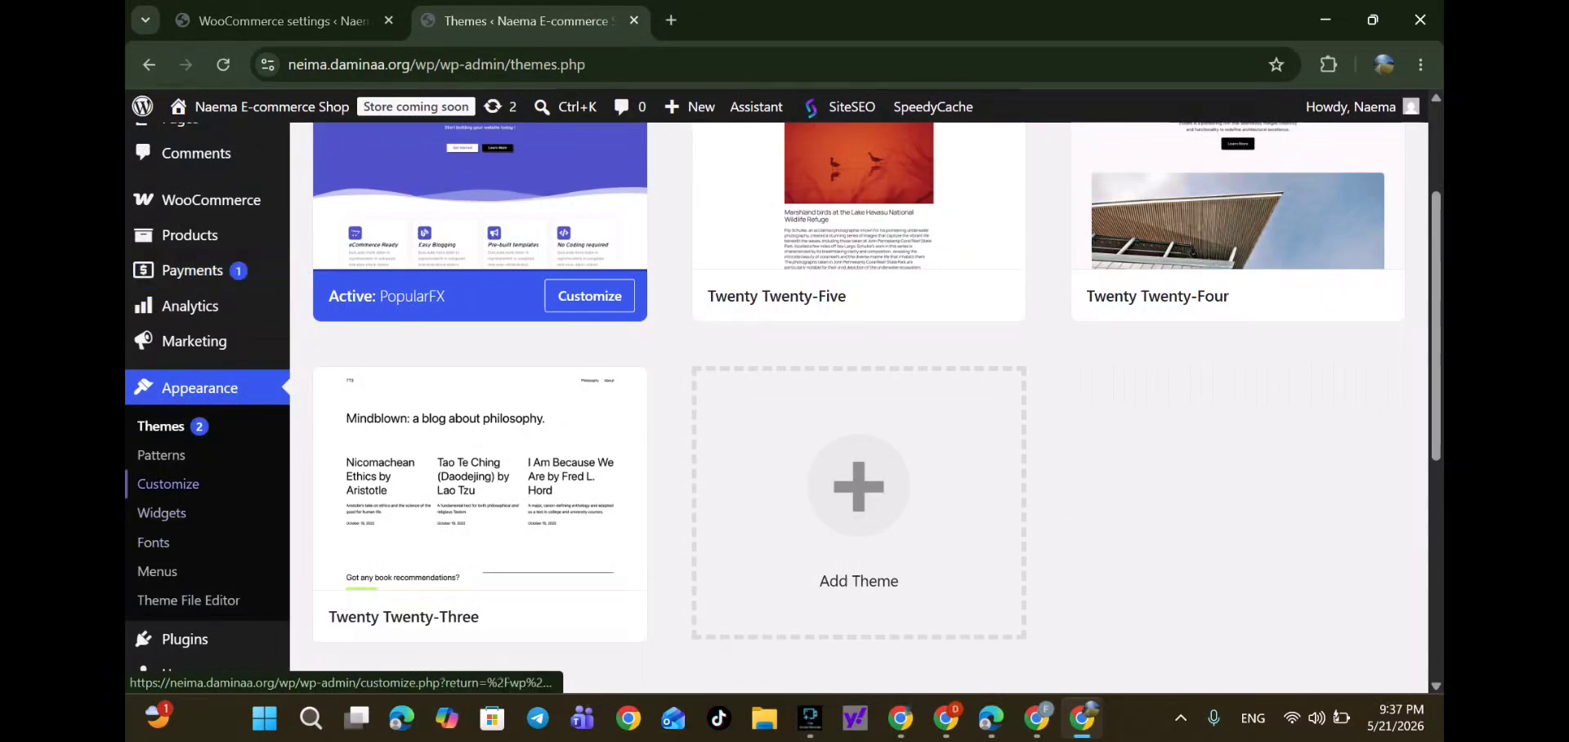
click(168, 484)
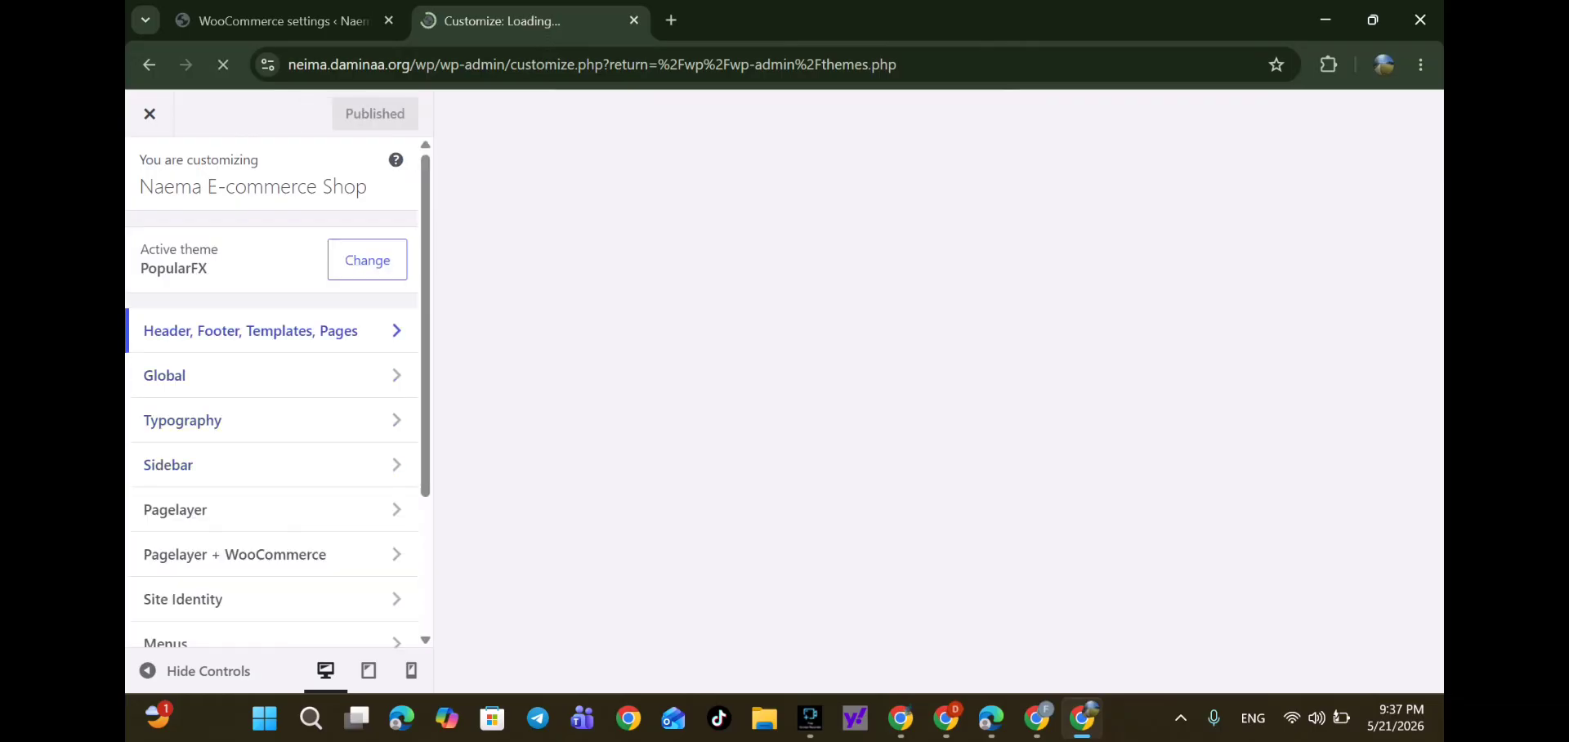
click(245, 330)
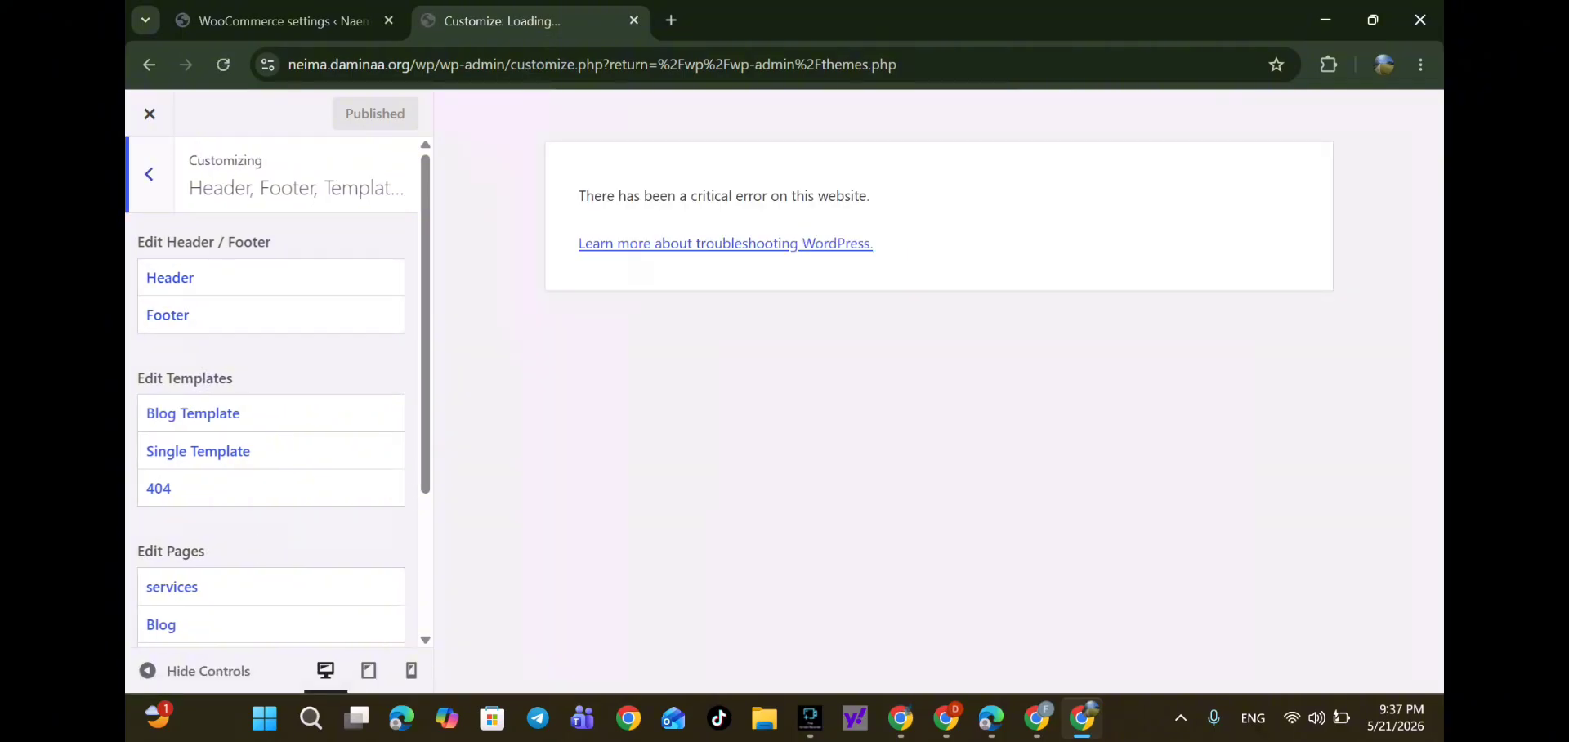
click(170, 278)
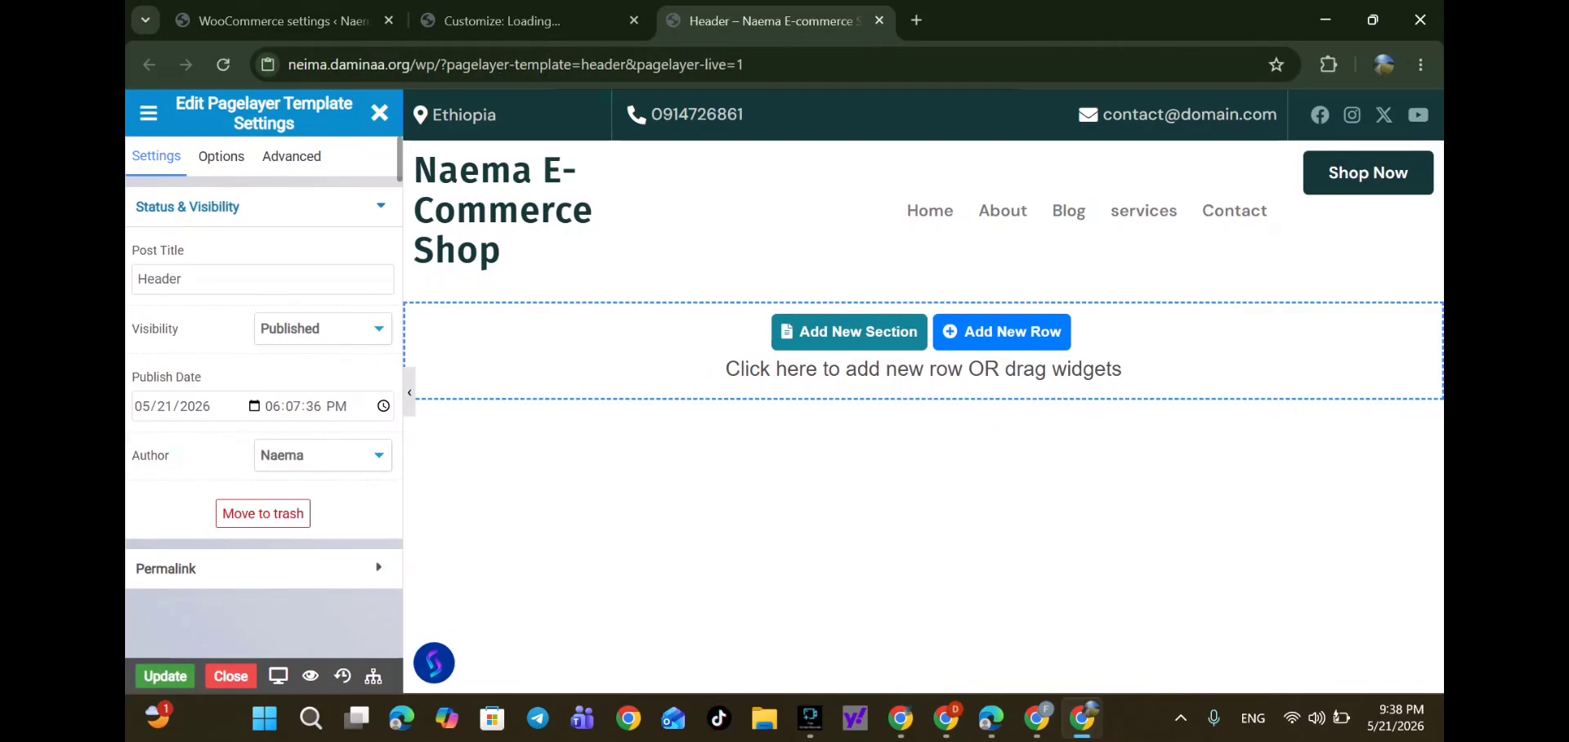
Browse Pagelayer's ready-made sections library after allowing clipboard access.
click(849, 332)
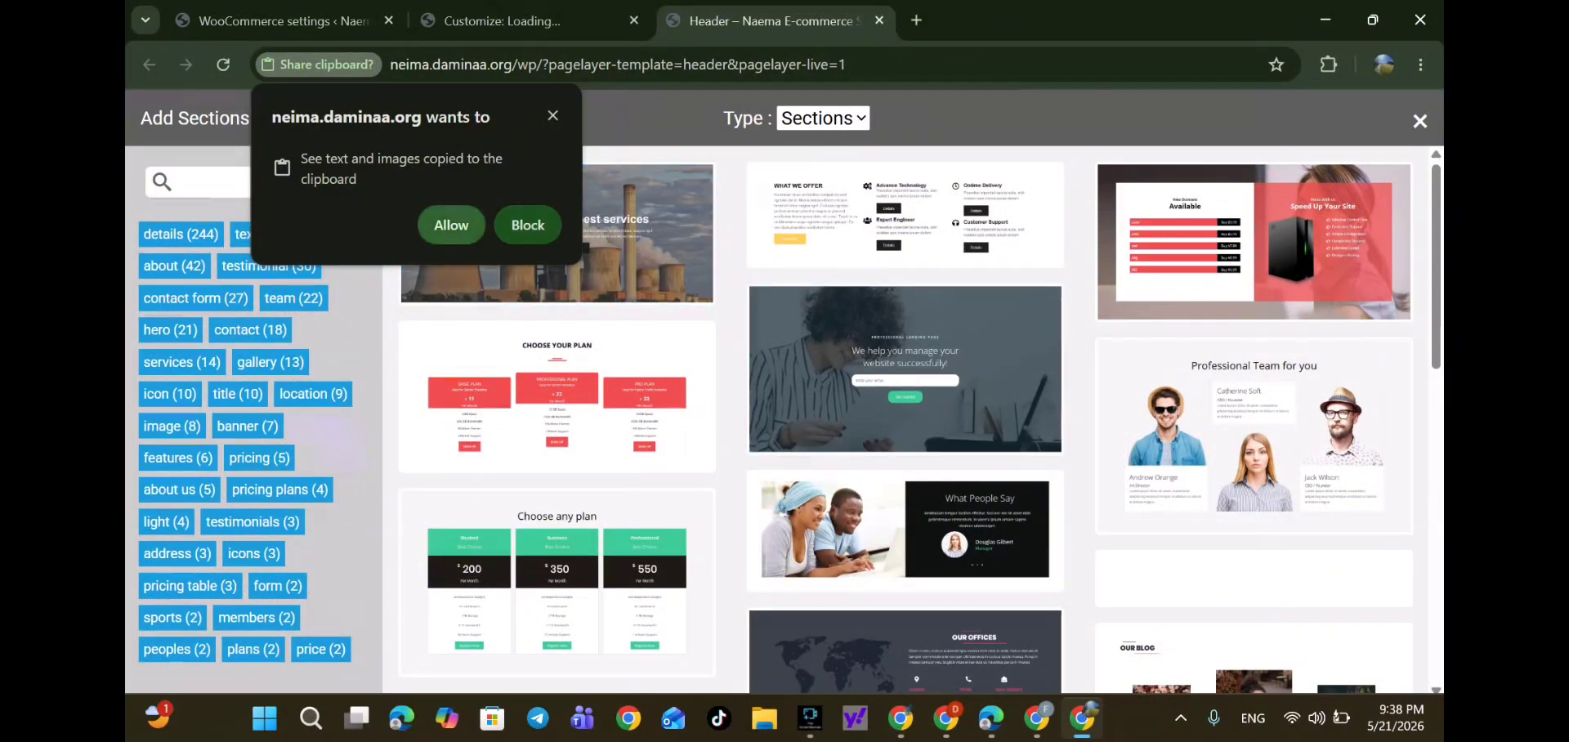
click(452, 225)
scroll(906, 370, down, 1)
scroll(906, 369, up, 1)
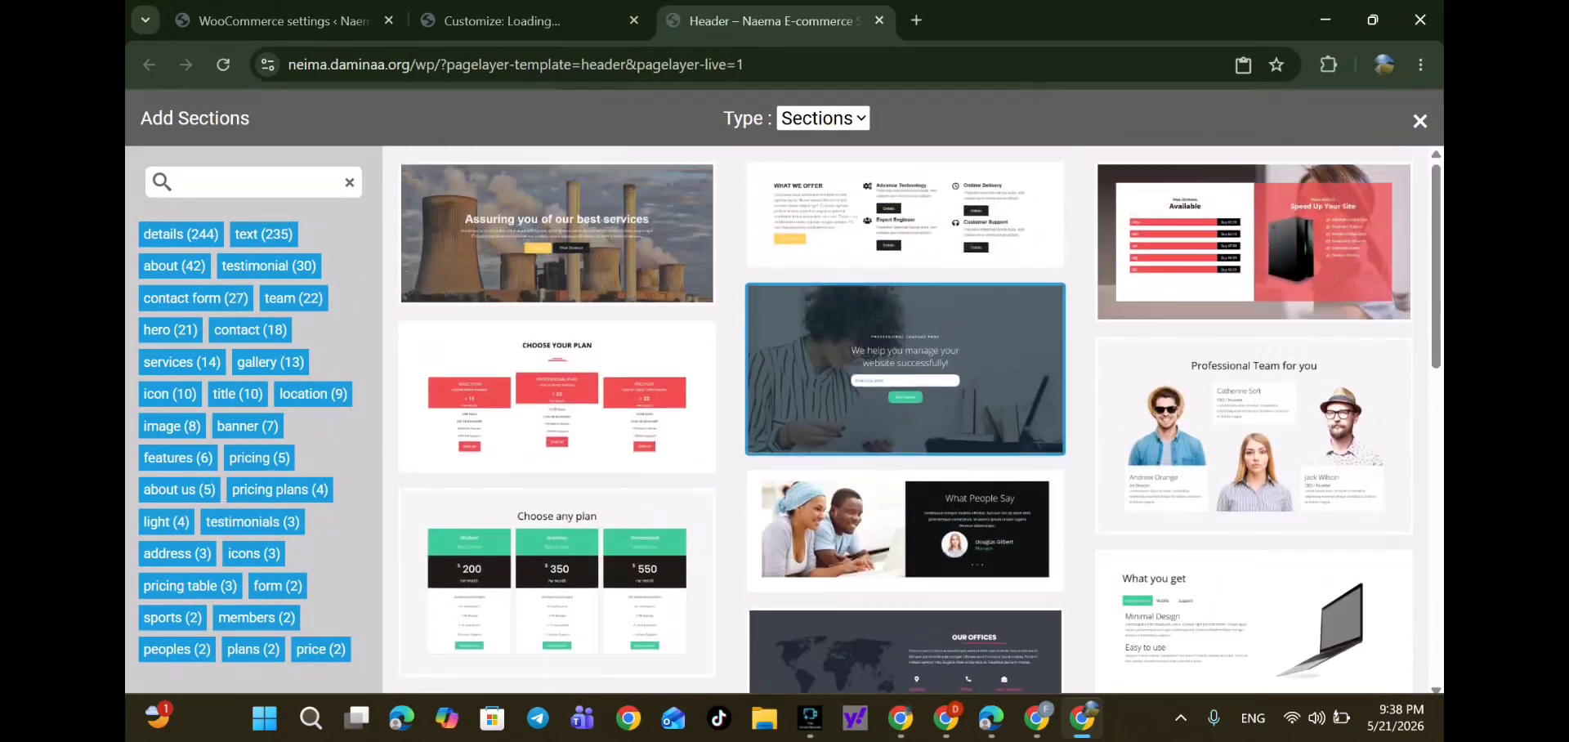
scroll(906, 327, down, 7)
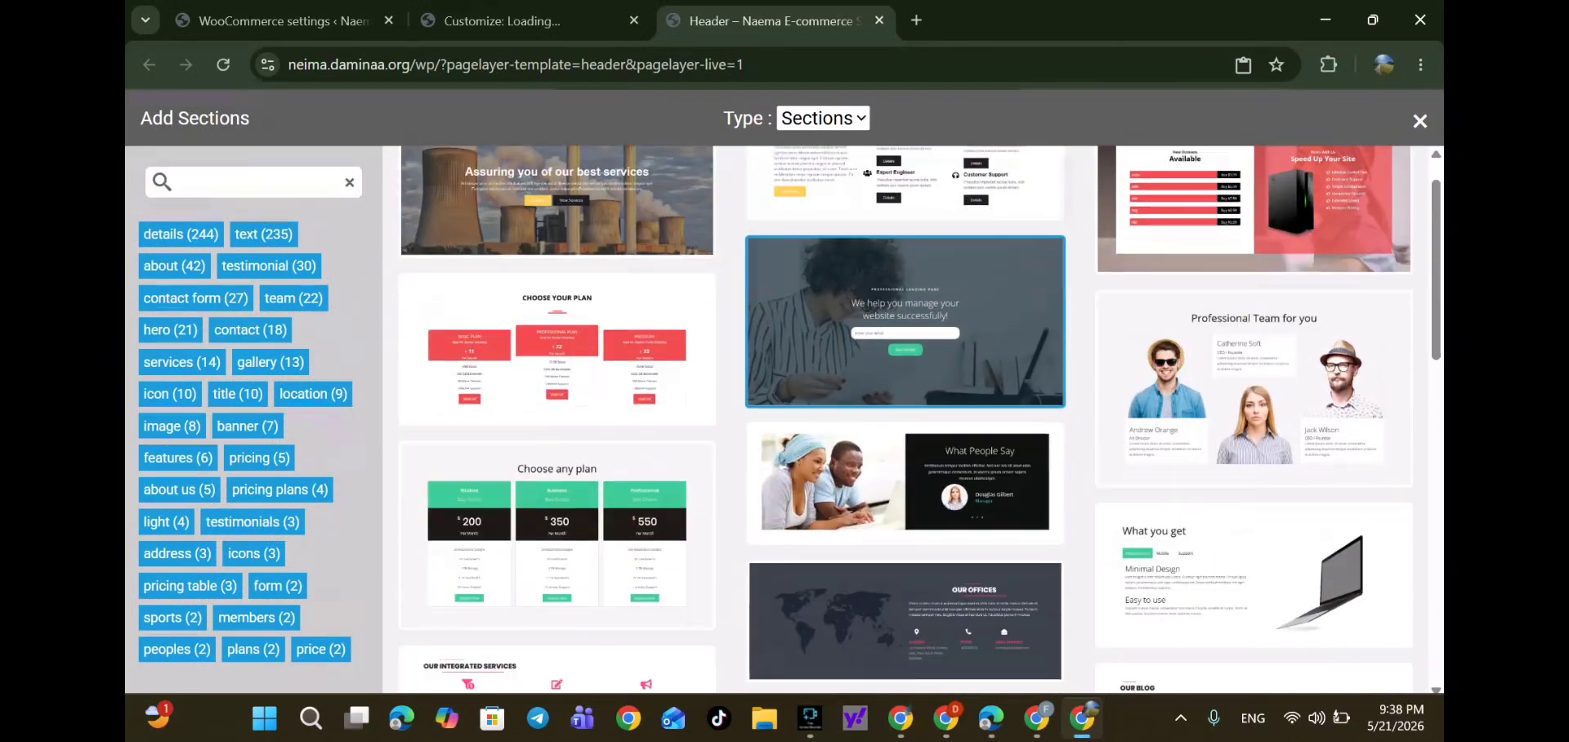
scroll(905, 327, up, 7)
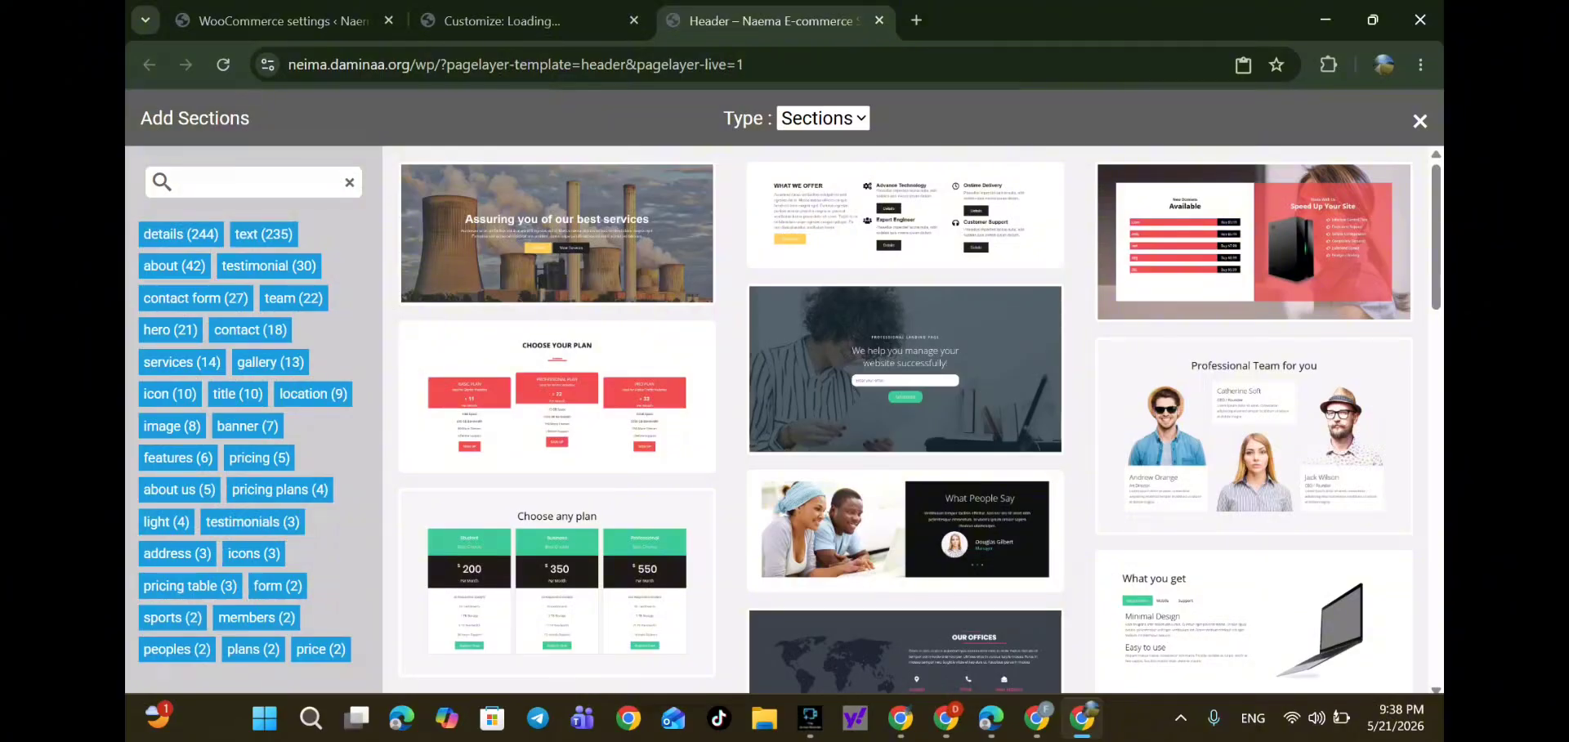
Return to the Customizer tab and open the Footer template in Pagelayer.
click(523, 21)
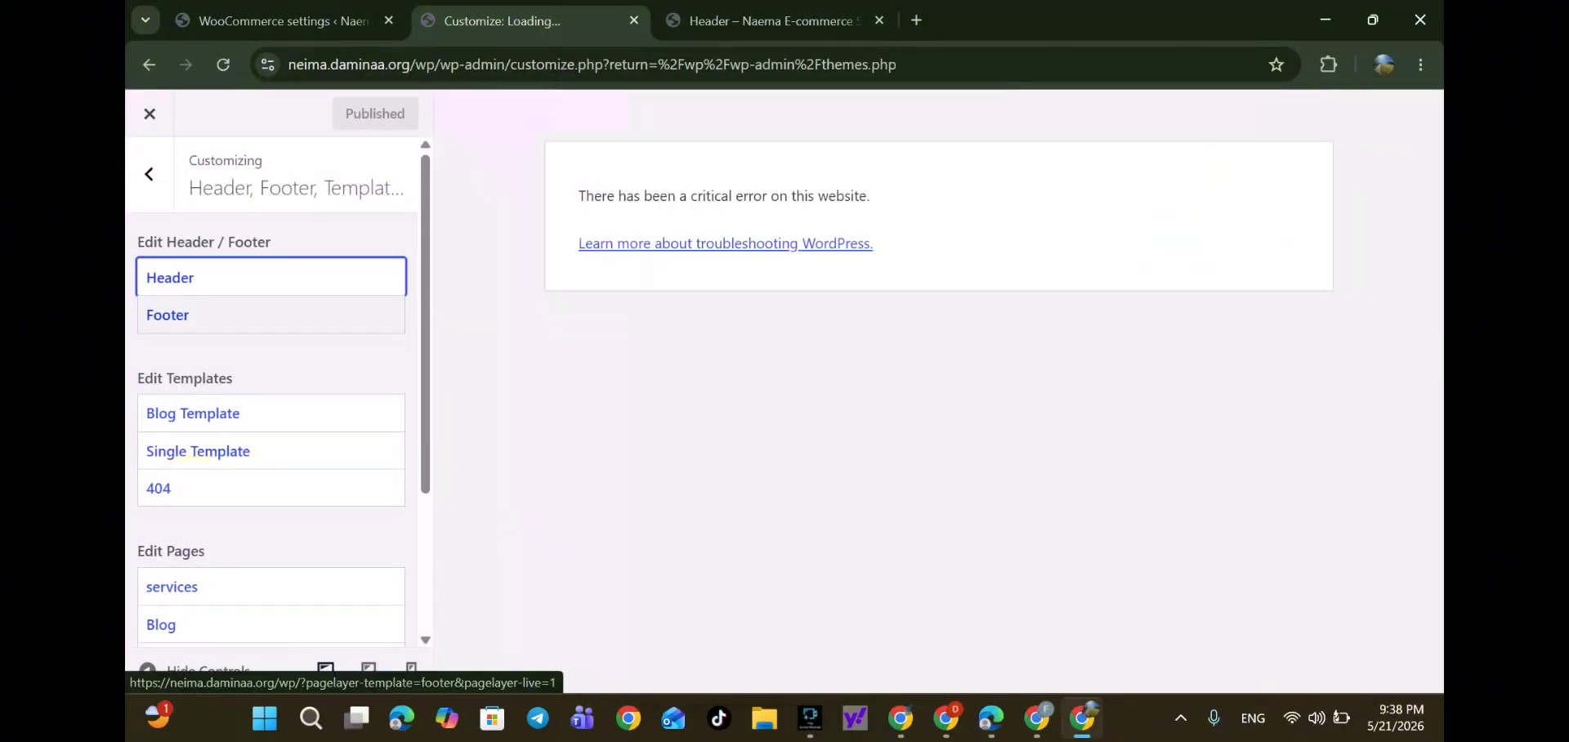
click(205, 315)
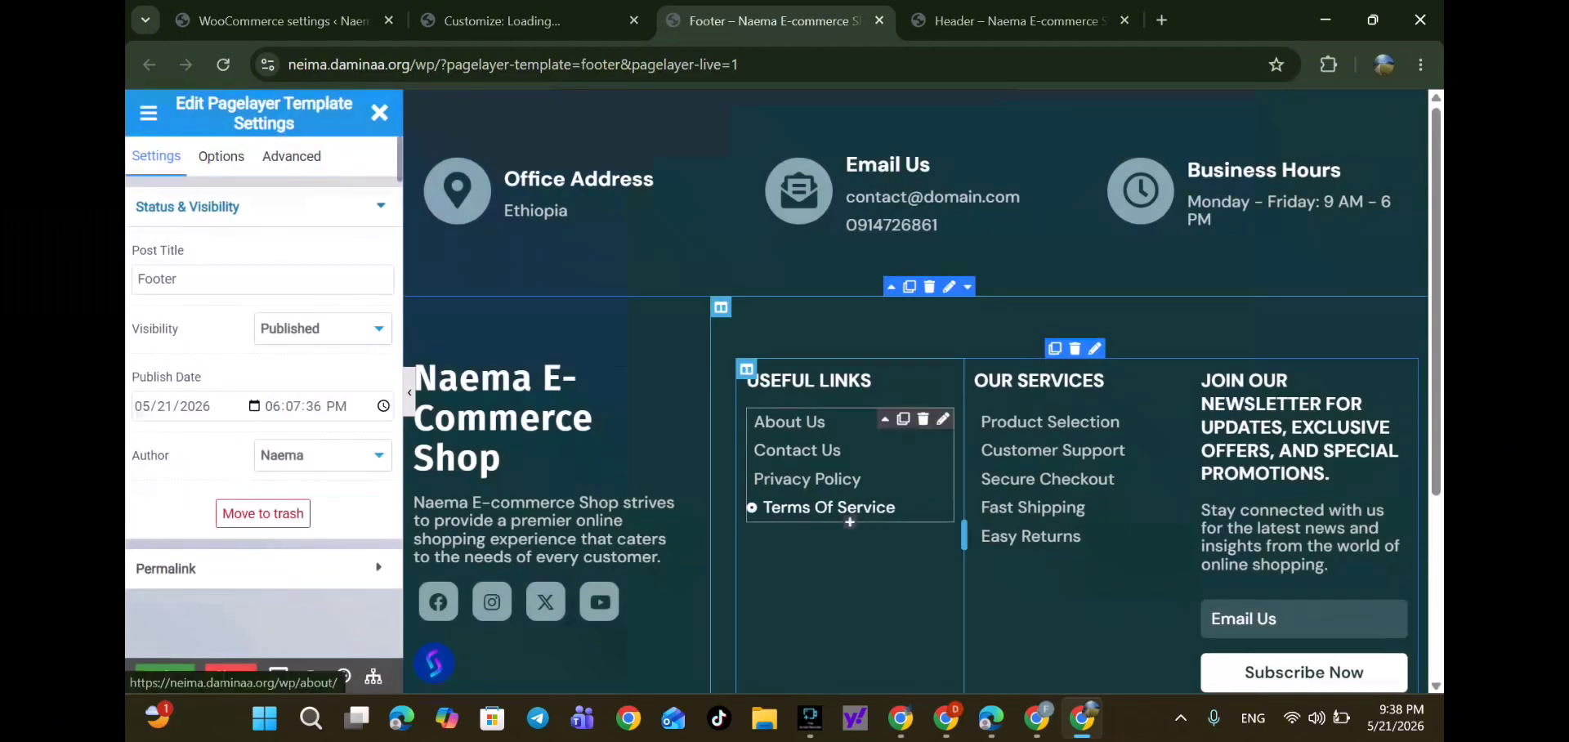
scroll(916, 392, down, 3)
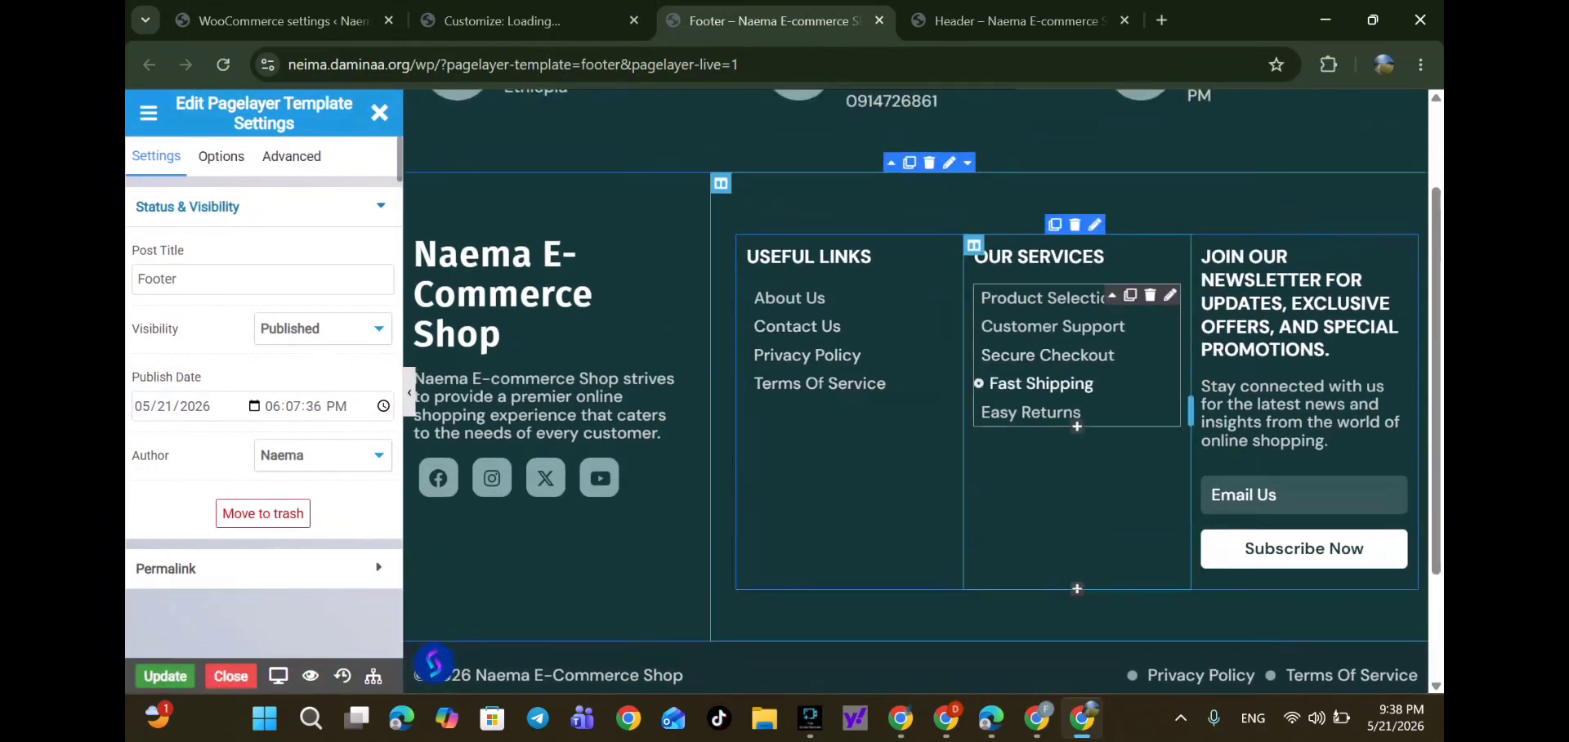
scroll(850, 408, up, 3)
scroll(915, 392, down, 3)
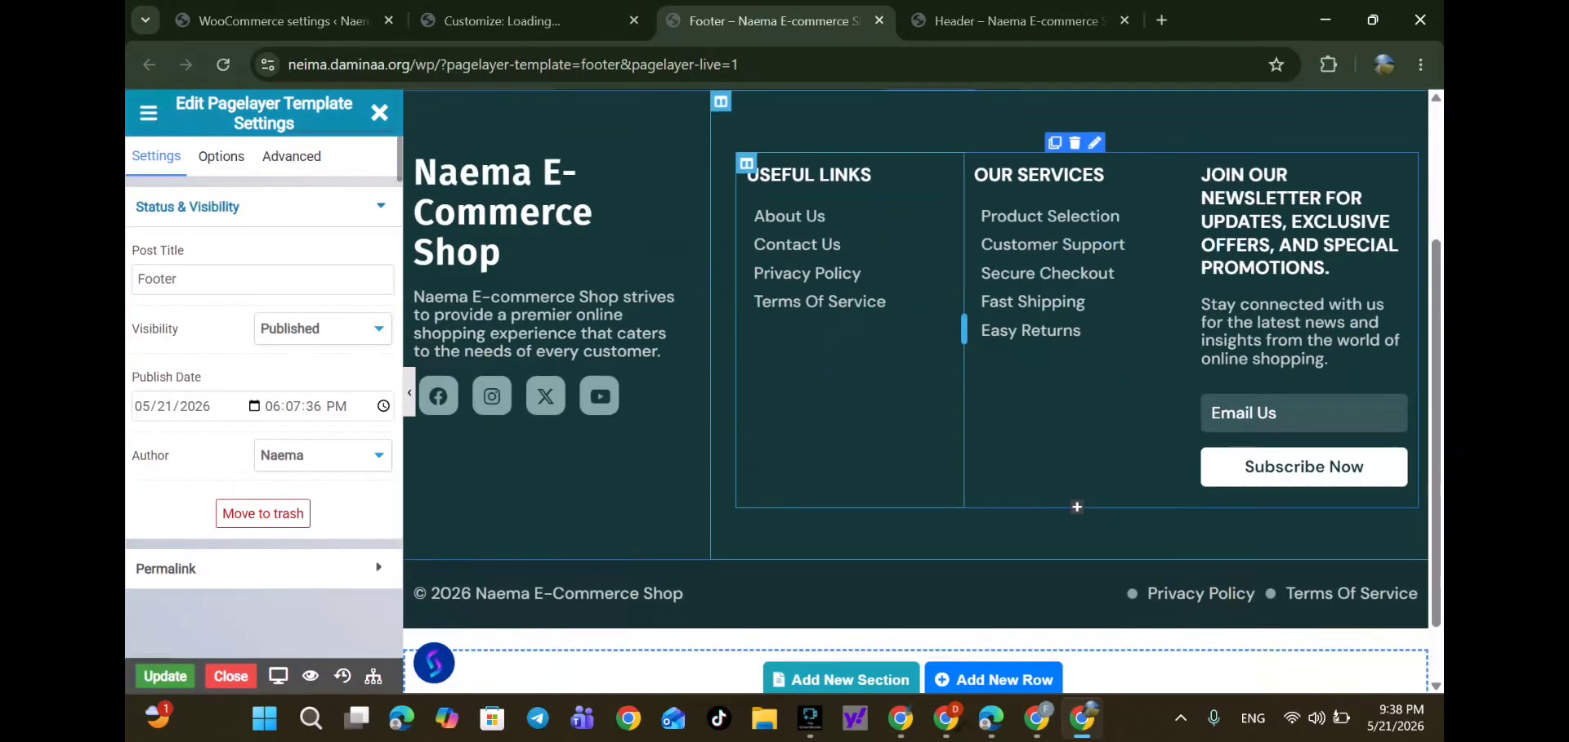
scroll(916, 392, up, 3)
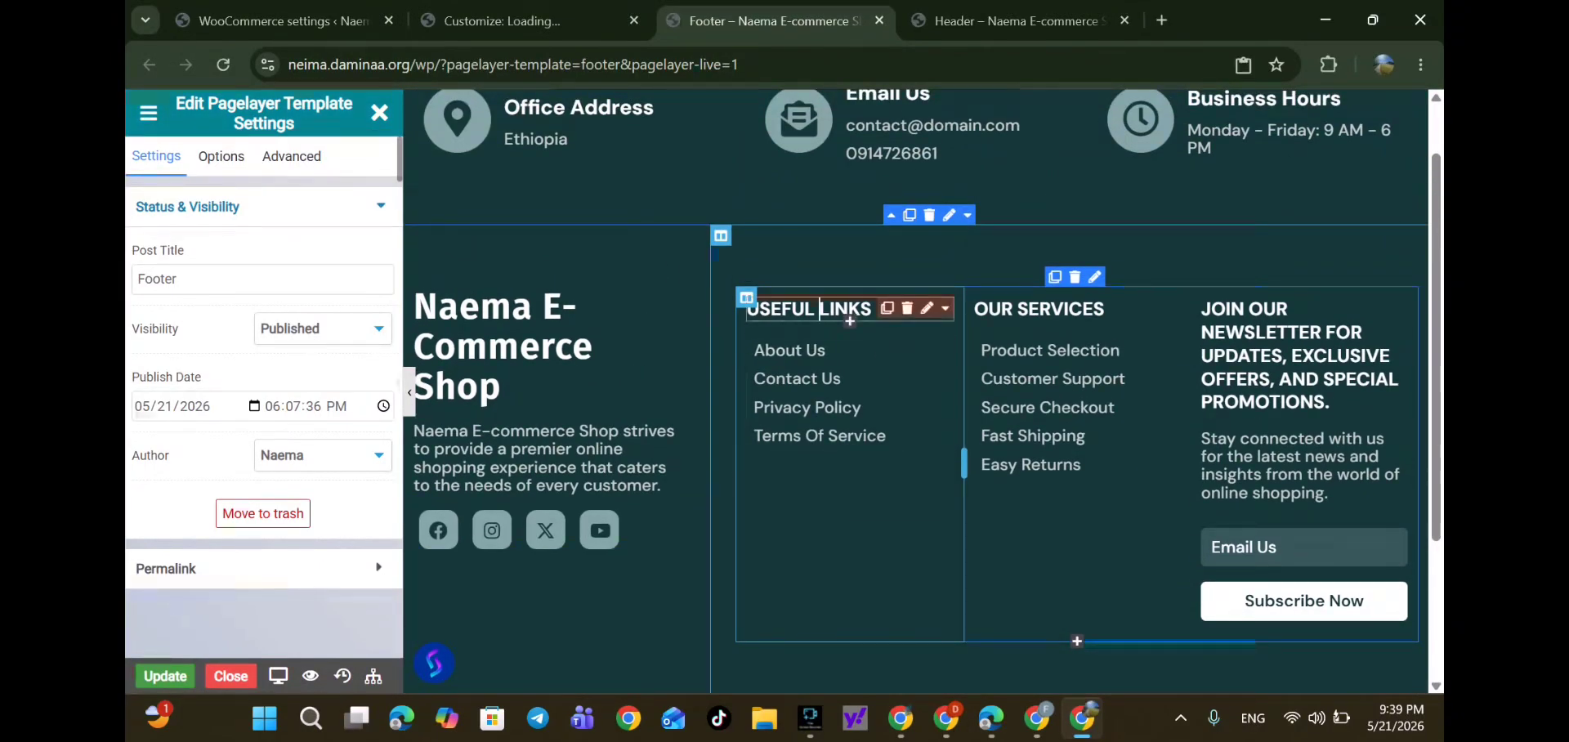
Select the footer's Useful Links heading, then its Our Services list for editing.
click(819, 309)
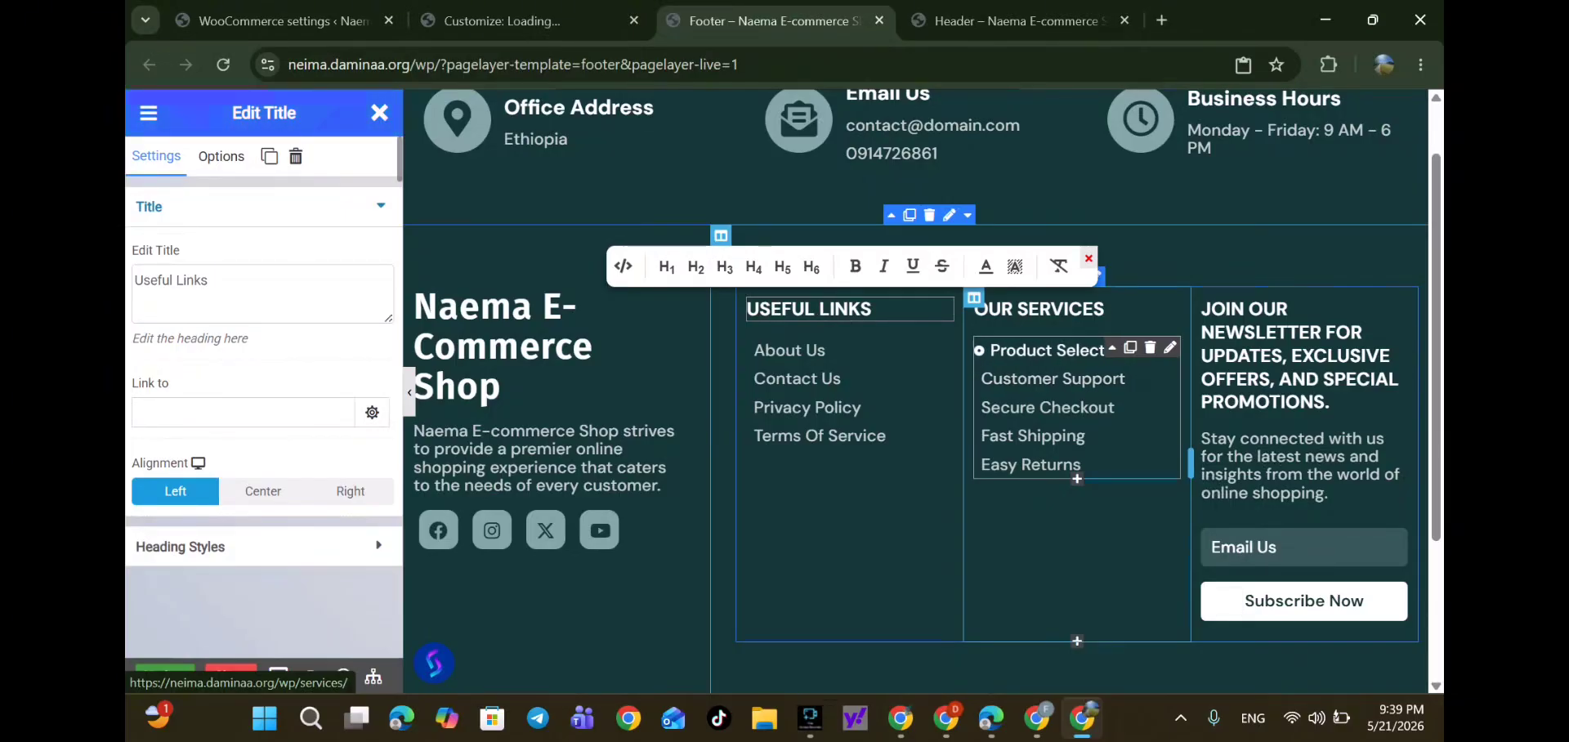
click(1066, 351)
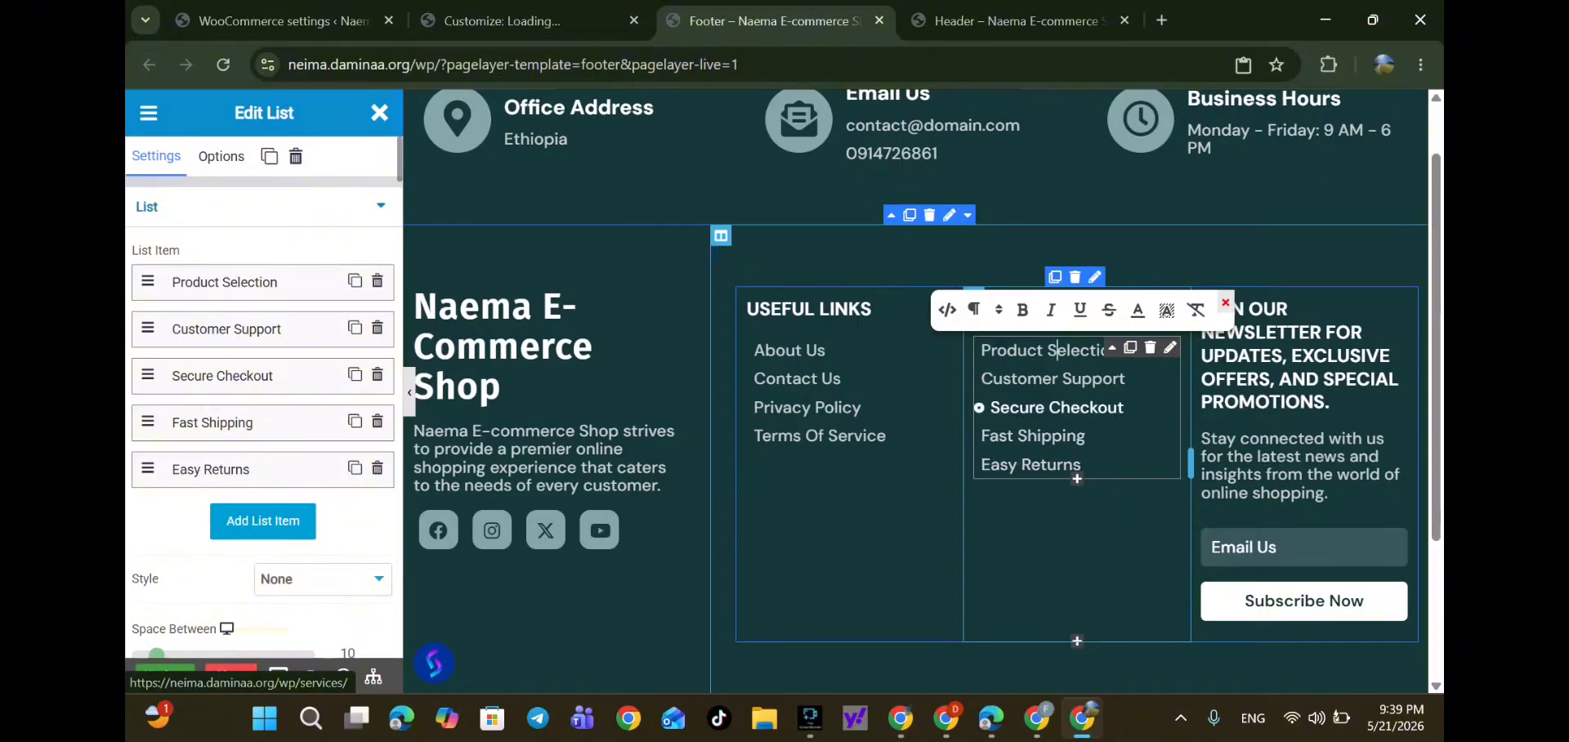
scroll(1048, 409, down, 1)
scroll(1048, 413, up, 1)
scroll(1048, 419, down, 1)
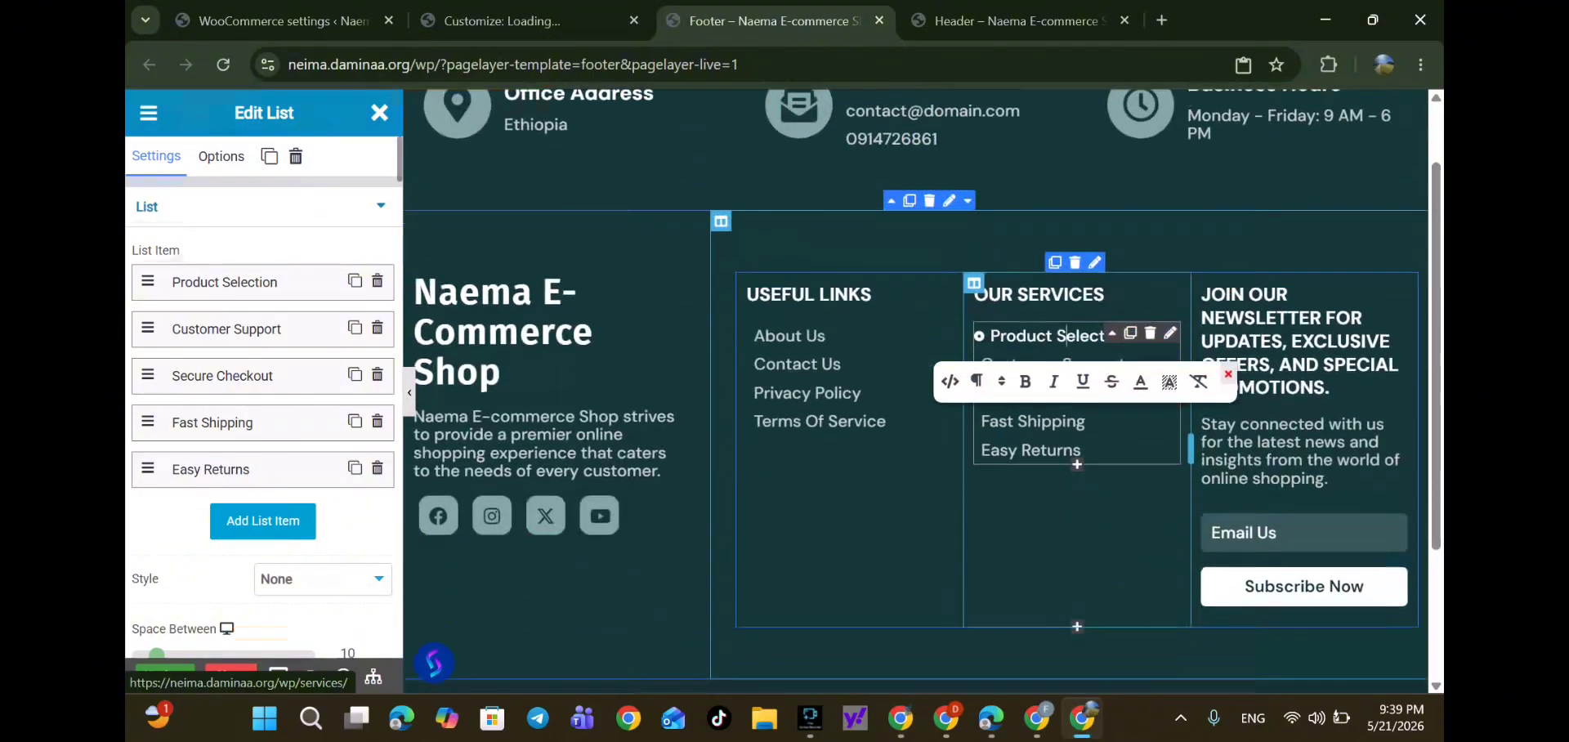
Paste a saved e-mail address from clipboard history into the newsletter's Email Us field.
click(1212, 531)
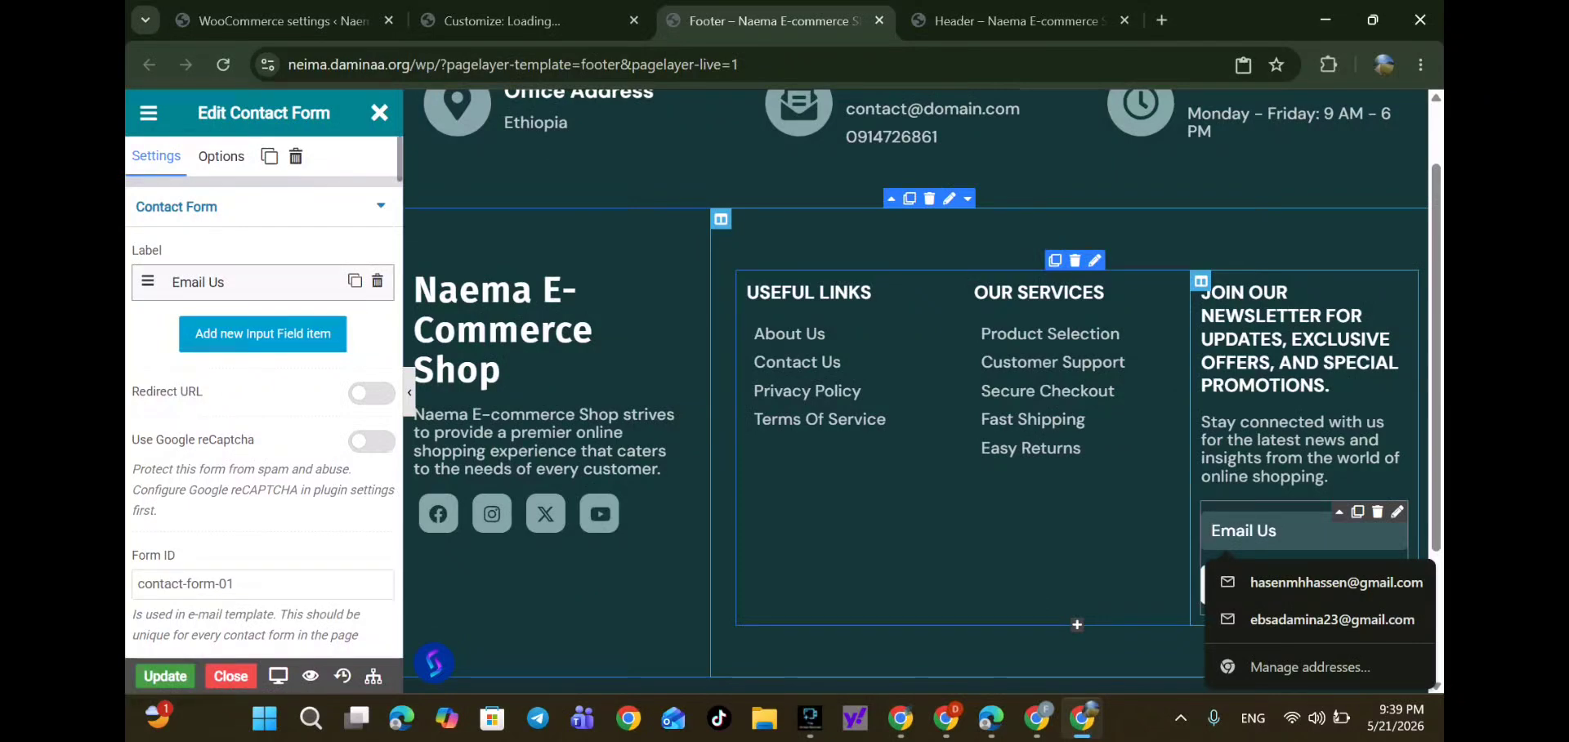
scroll(915, 392, down, 1)
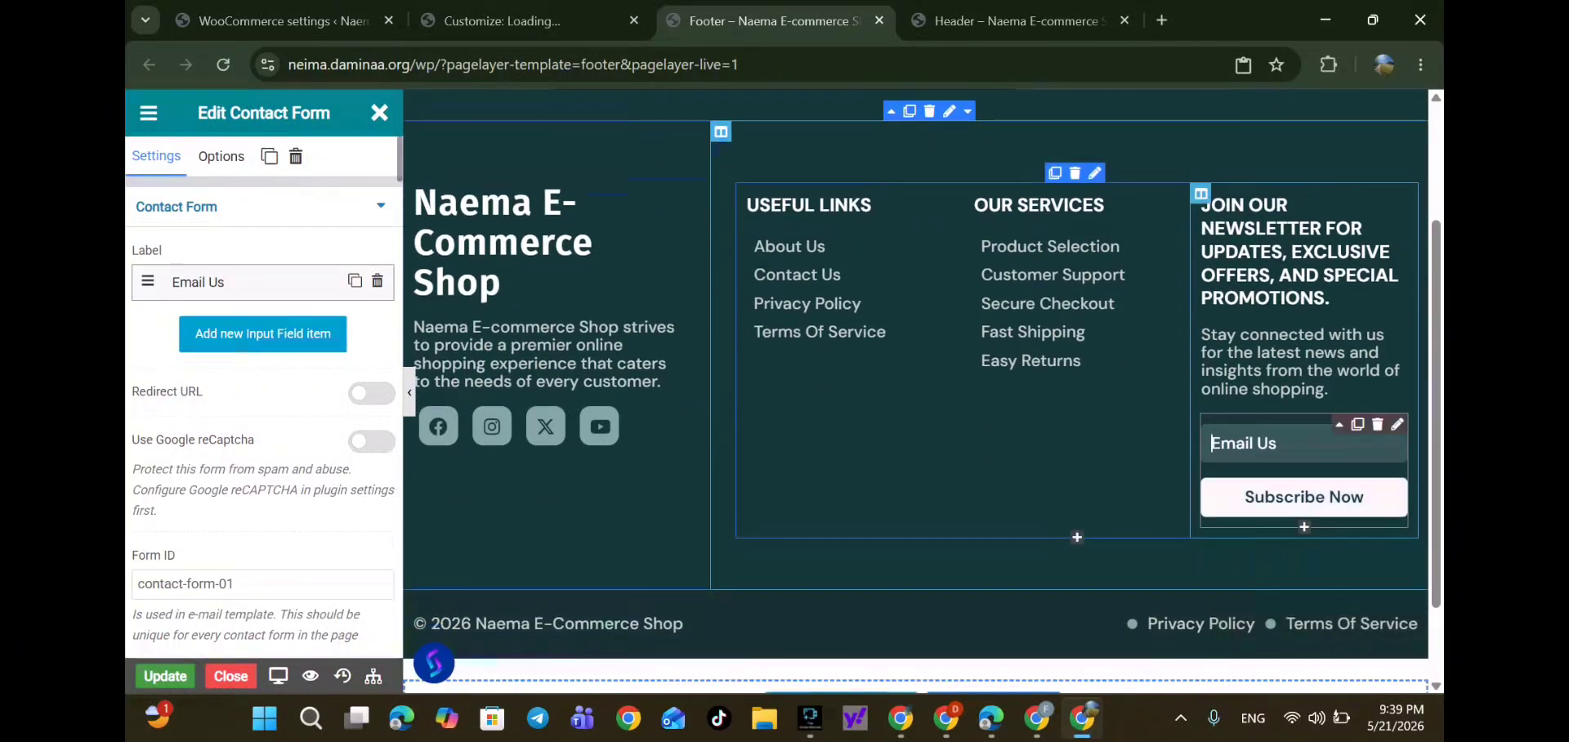
click(1212, 443)
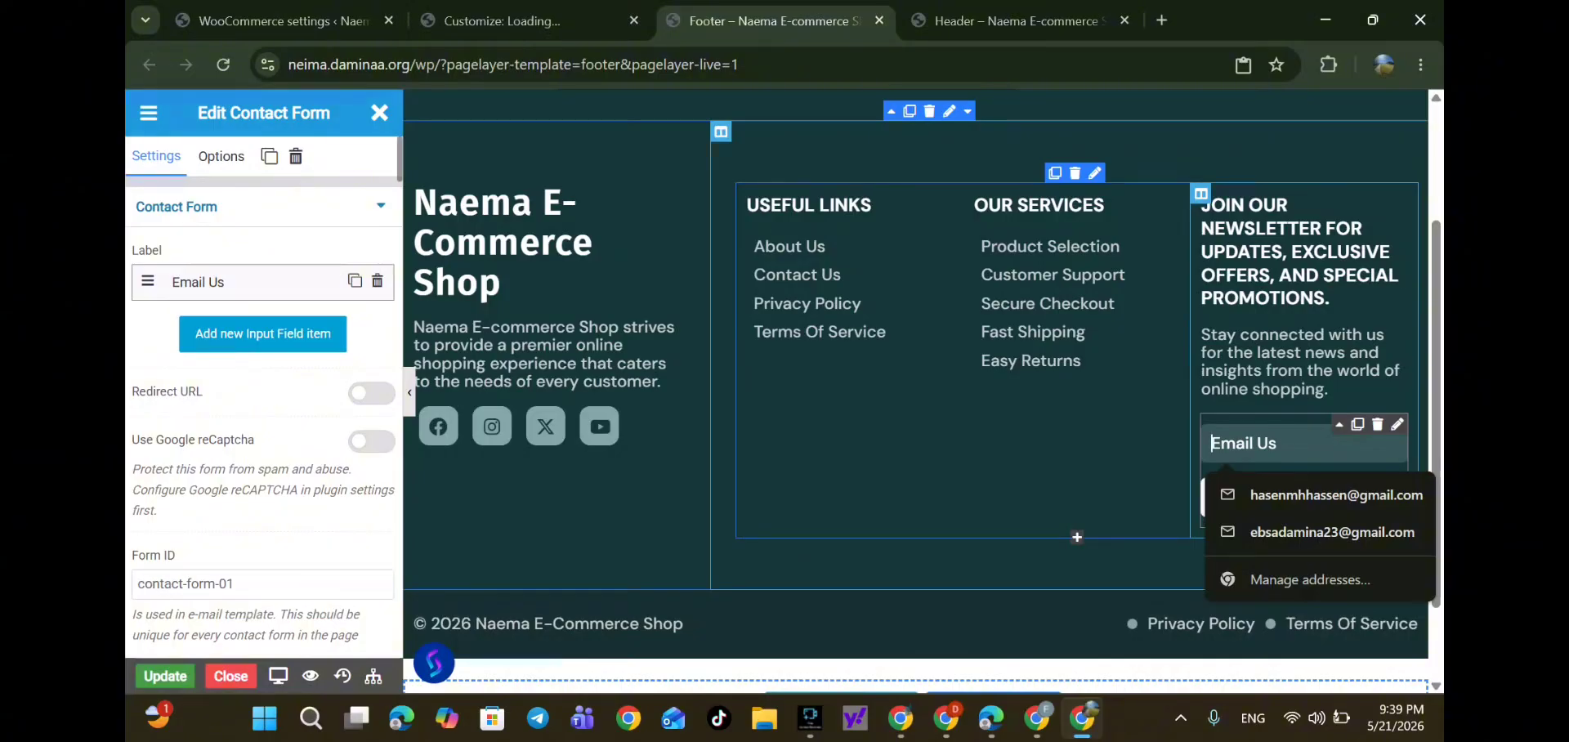
key(super+v)
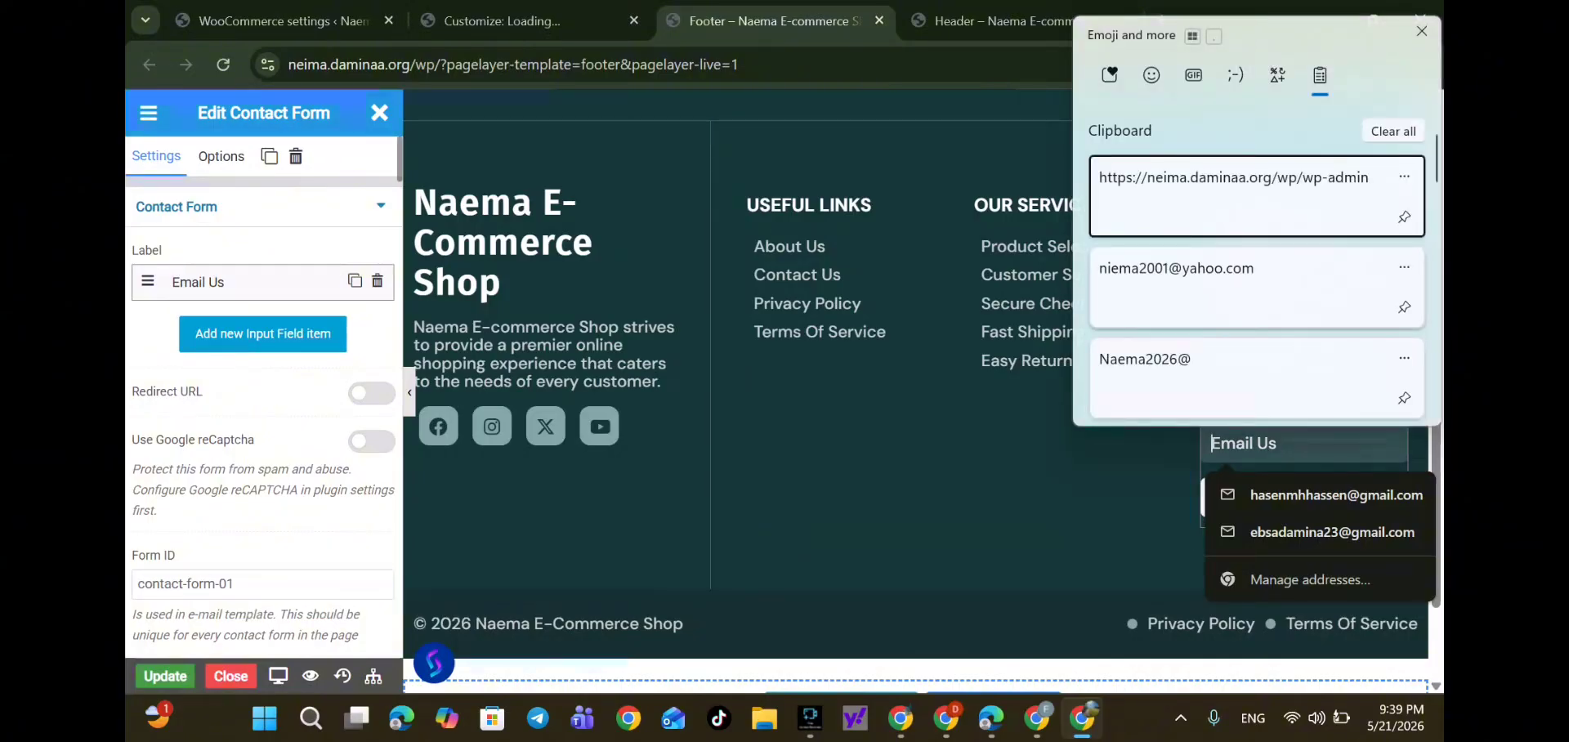
key(Down)
key(Return)
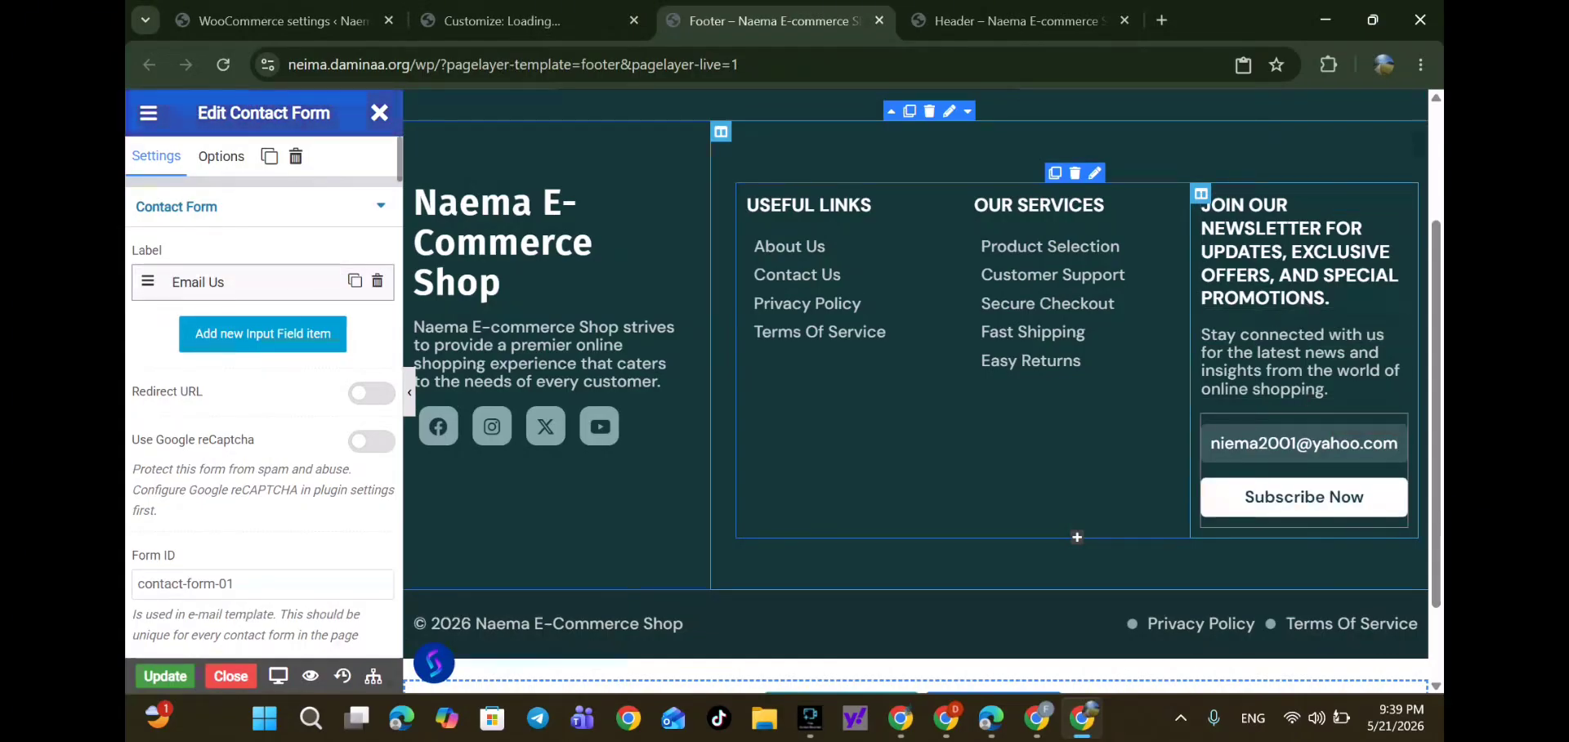
scroll(916, 392, up, 3)
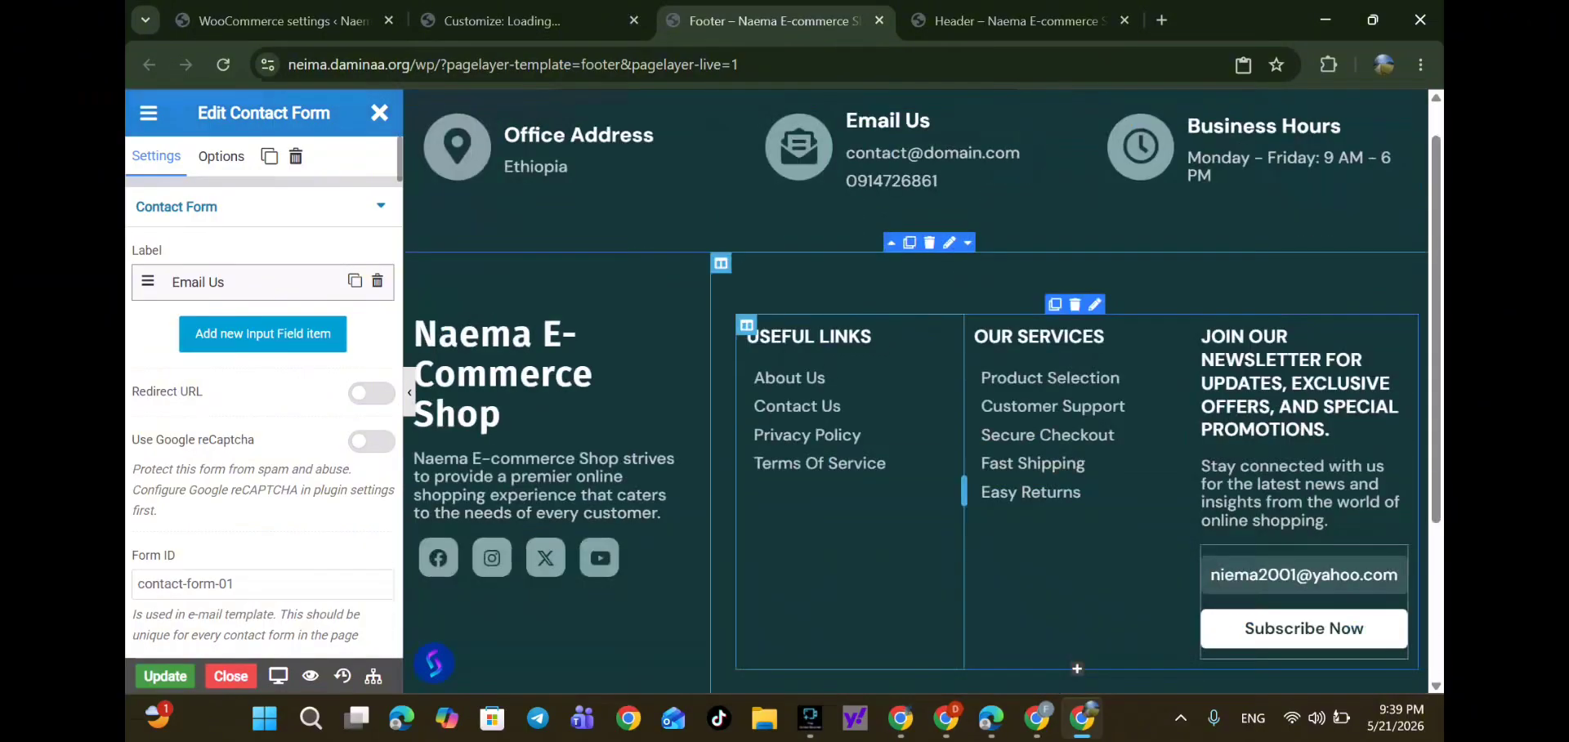
scroll(916, 392, down, 3)
scroll(915, 392, up, 3)
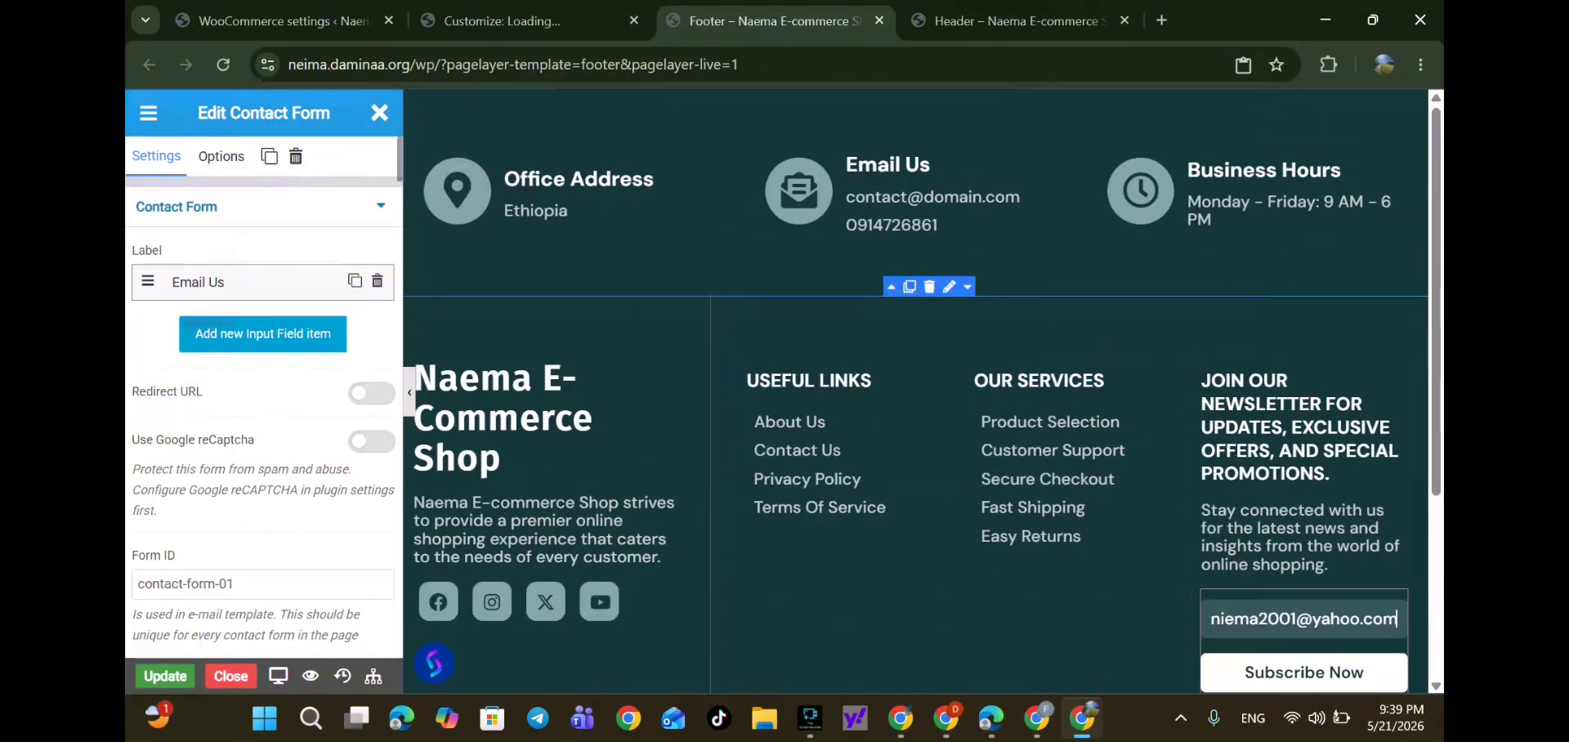
Expand the Our Services list's Product Selection item and open its name and link settings.
click(1077, 550)
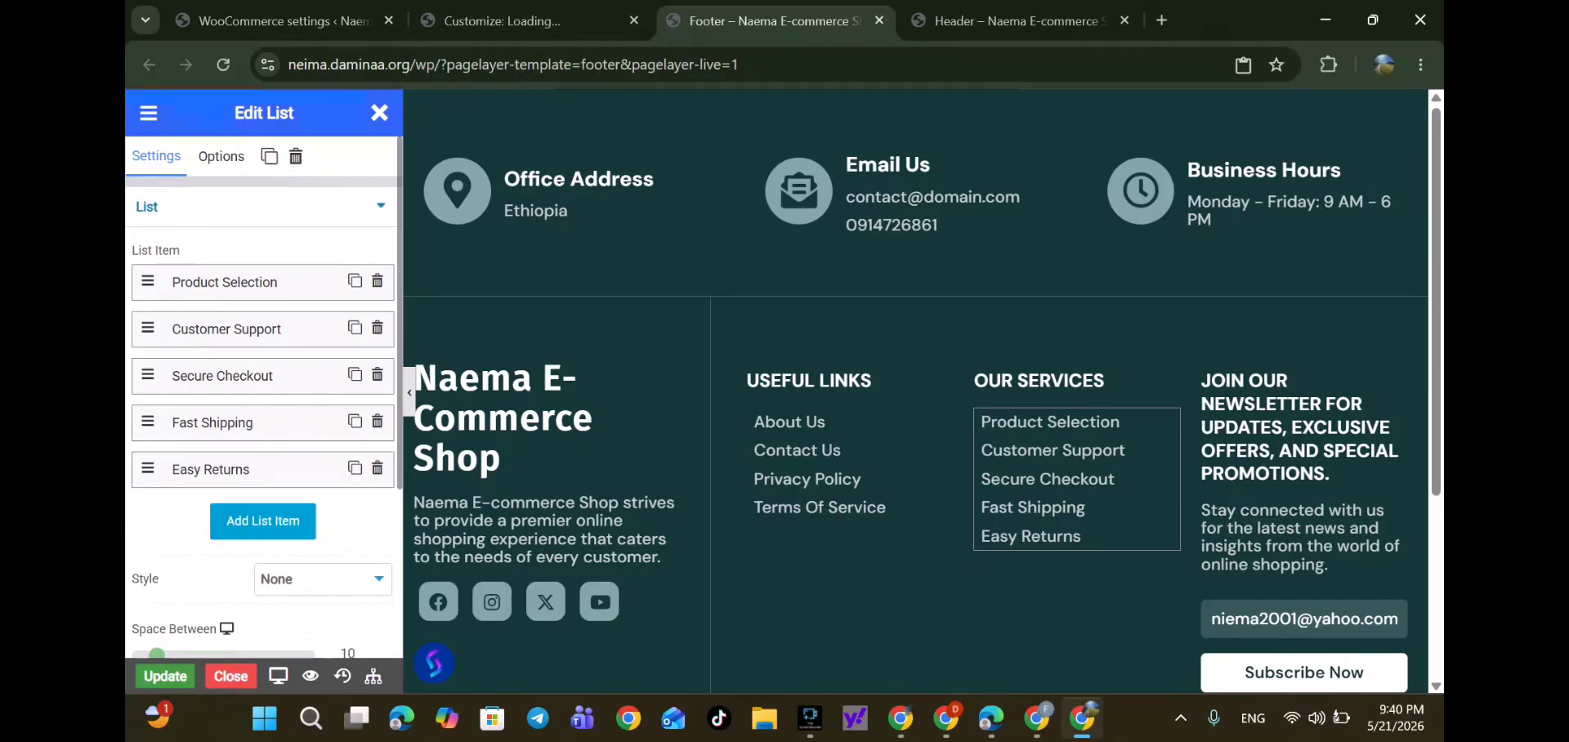
click(225, 282)
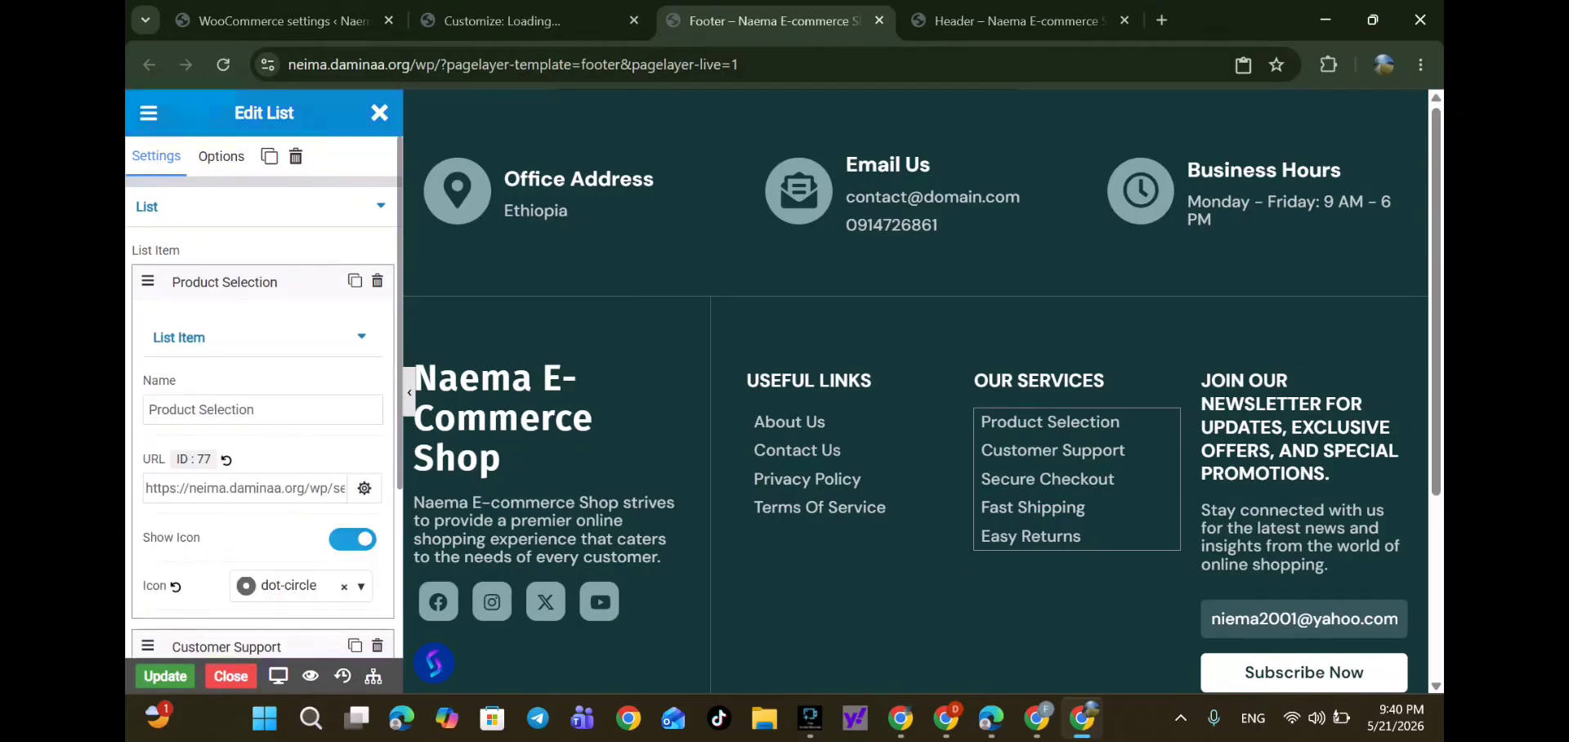
drag(260, 410, 147, 410)
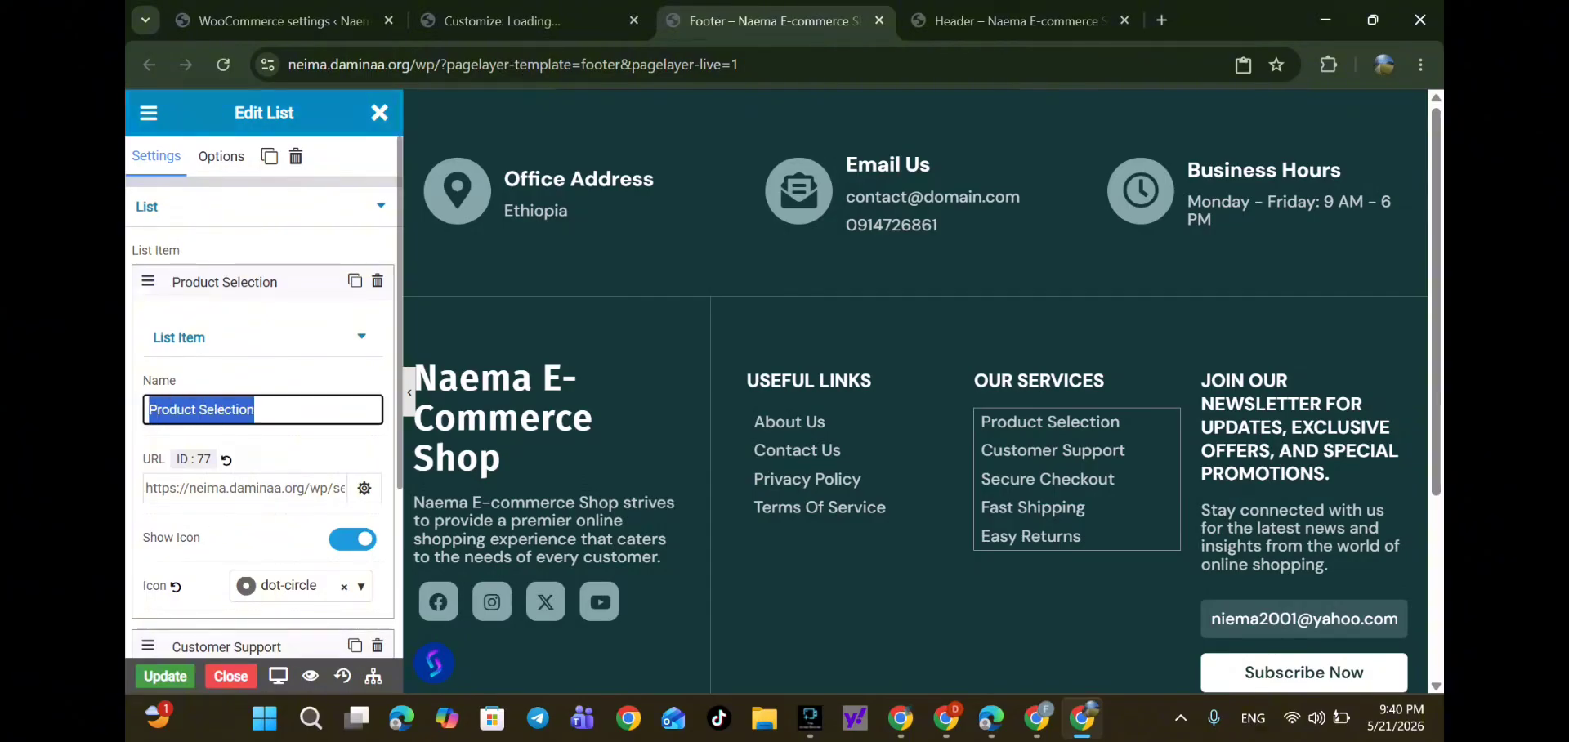
scroll(263, 397, down, 2)
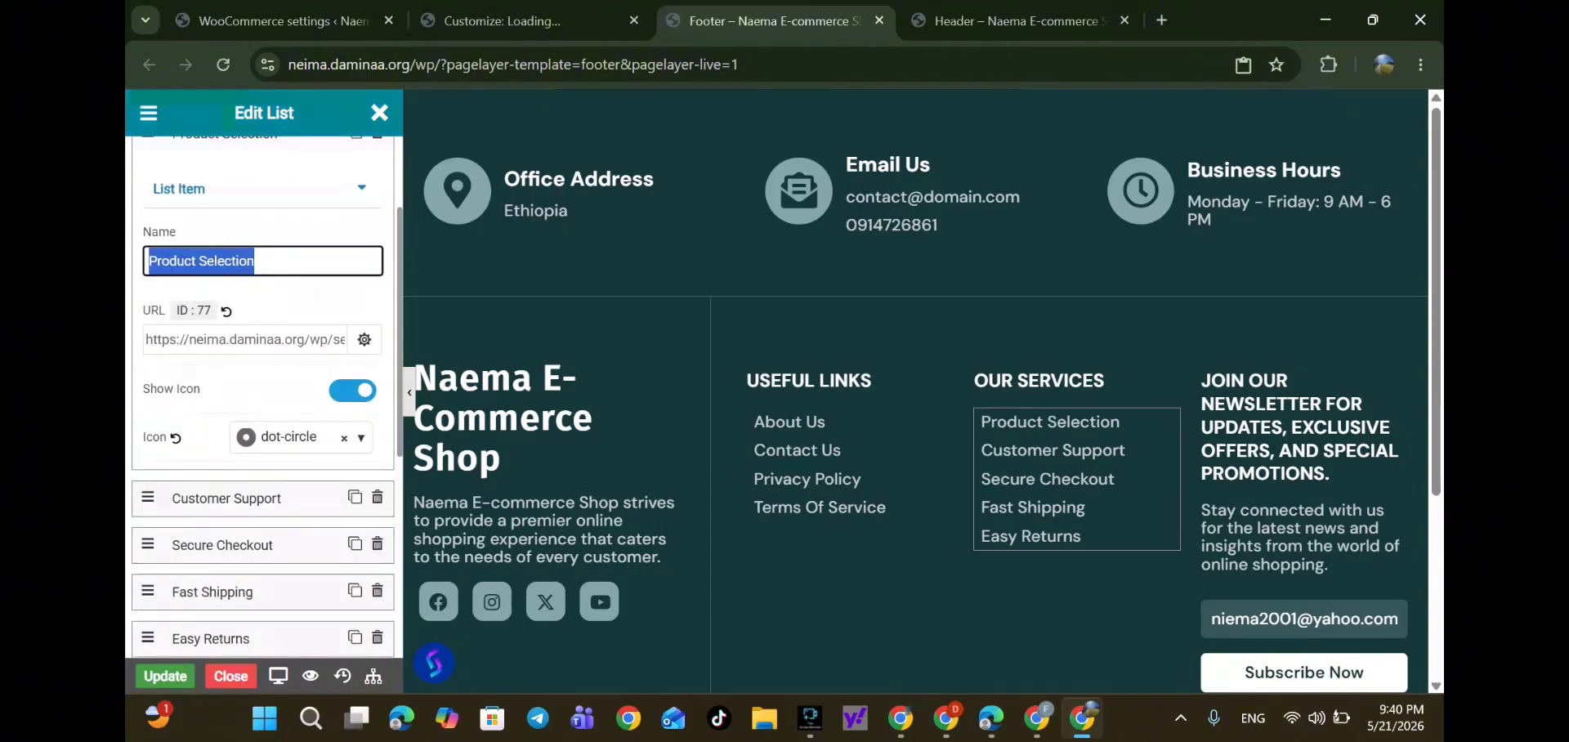
click(320, 340)
scroll(263, 397, down, 3)
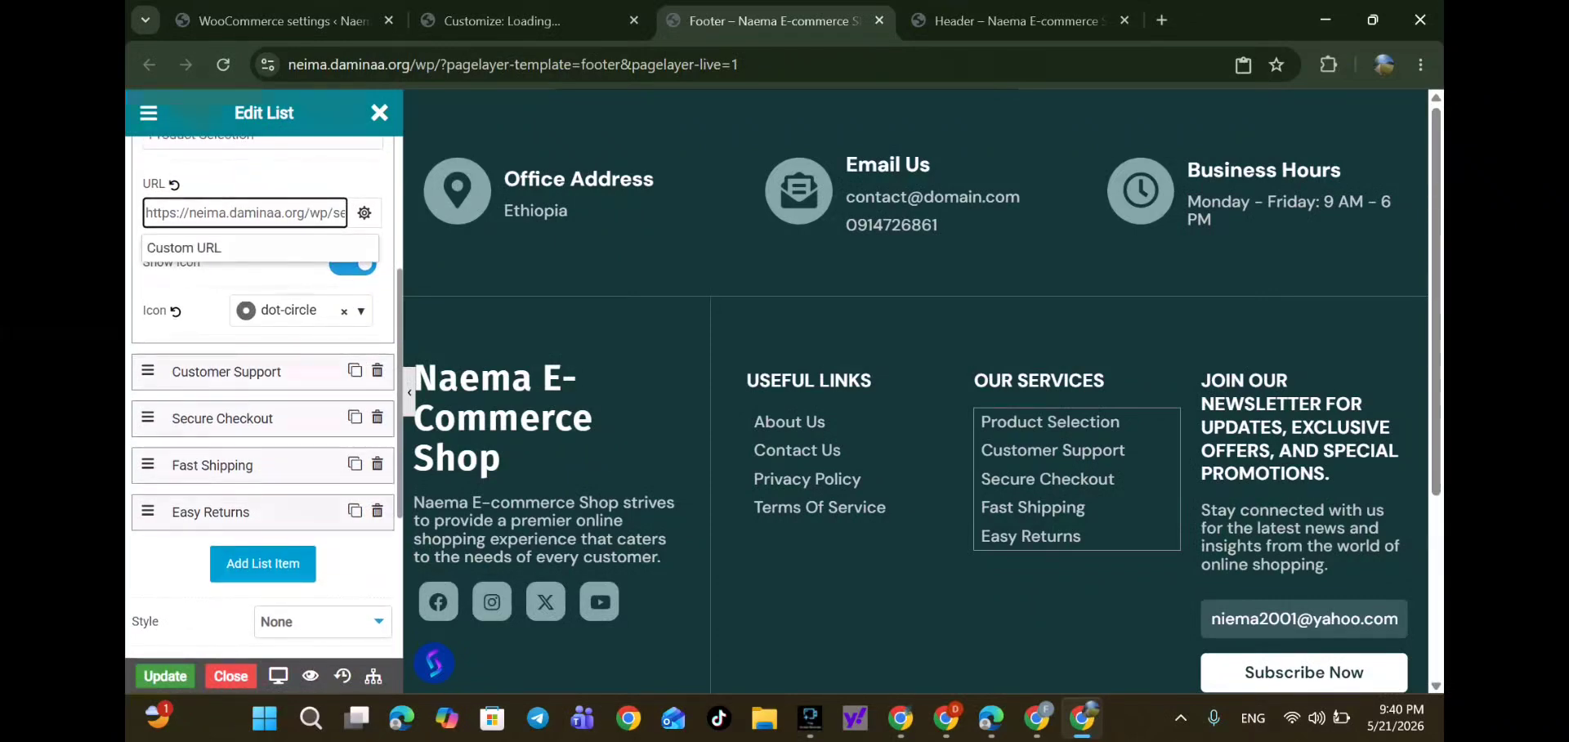
scroll(263, 397, down, 2)
scroll(263, 397, up, 4)
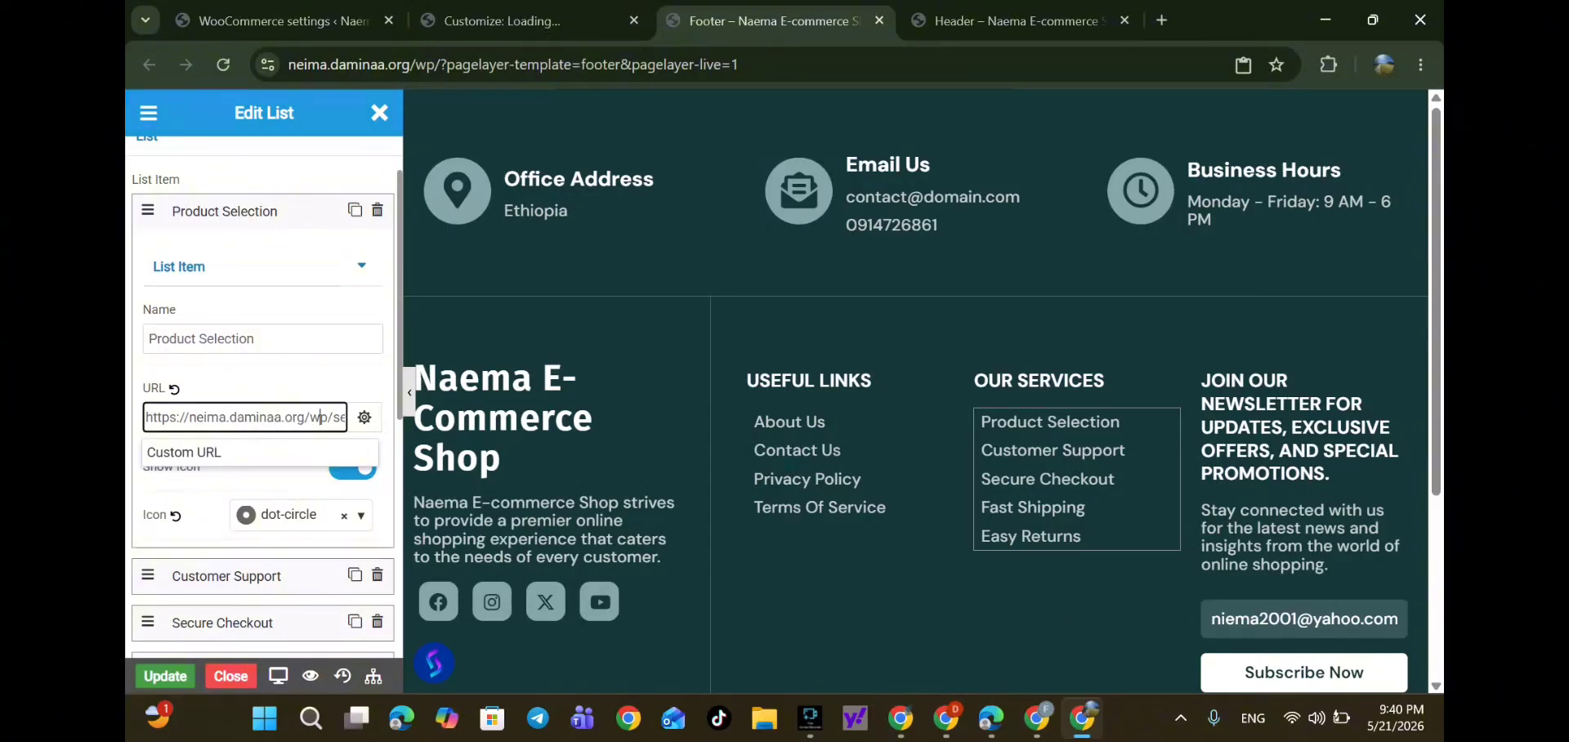
Select the Product Selection link address, then move to the item's name field.
key(ctrl+a)
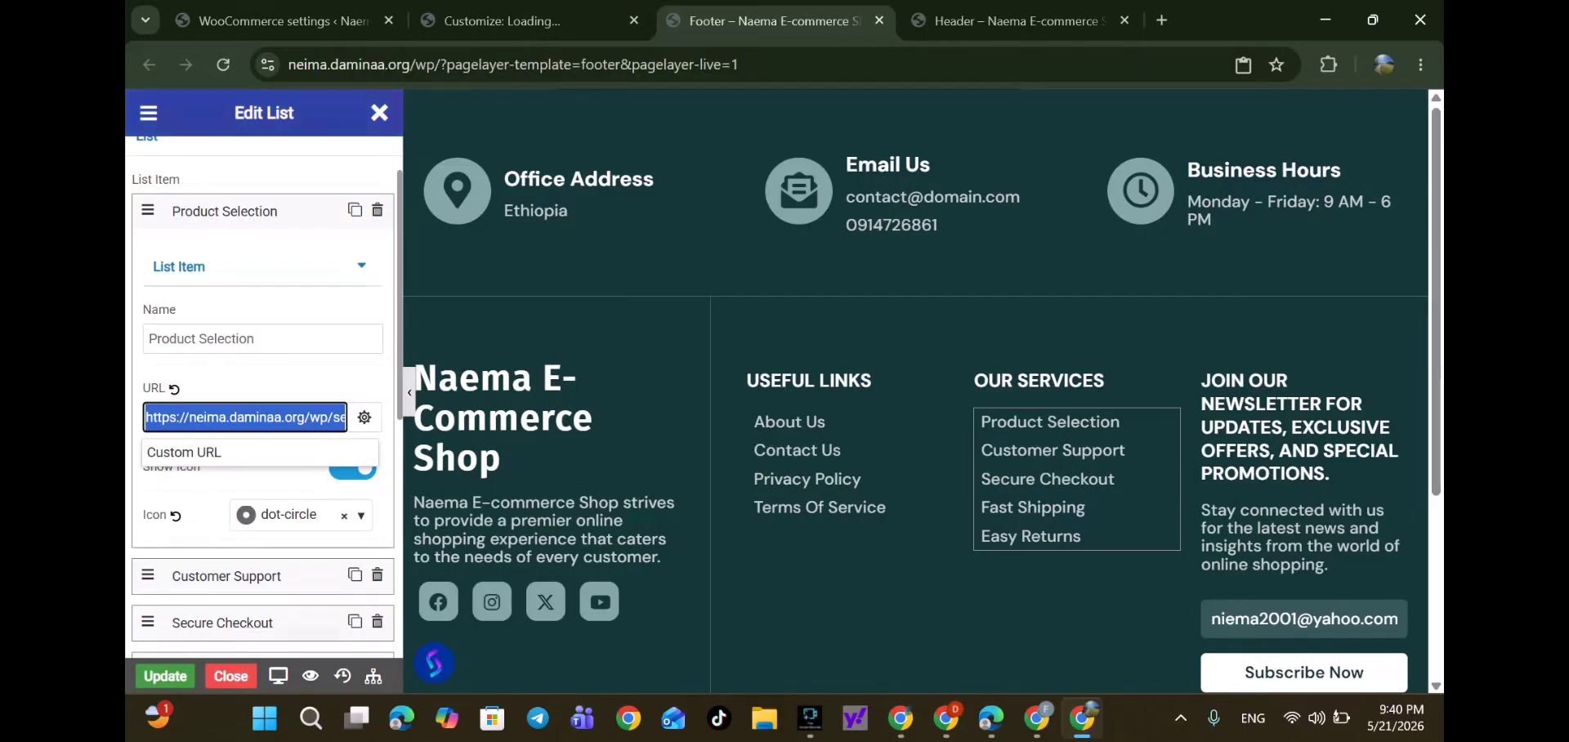
click(270, 338)
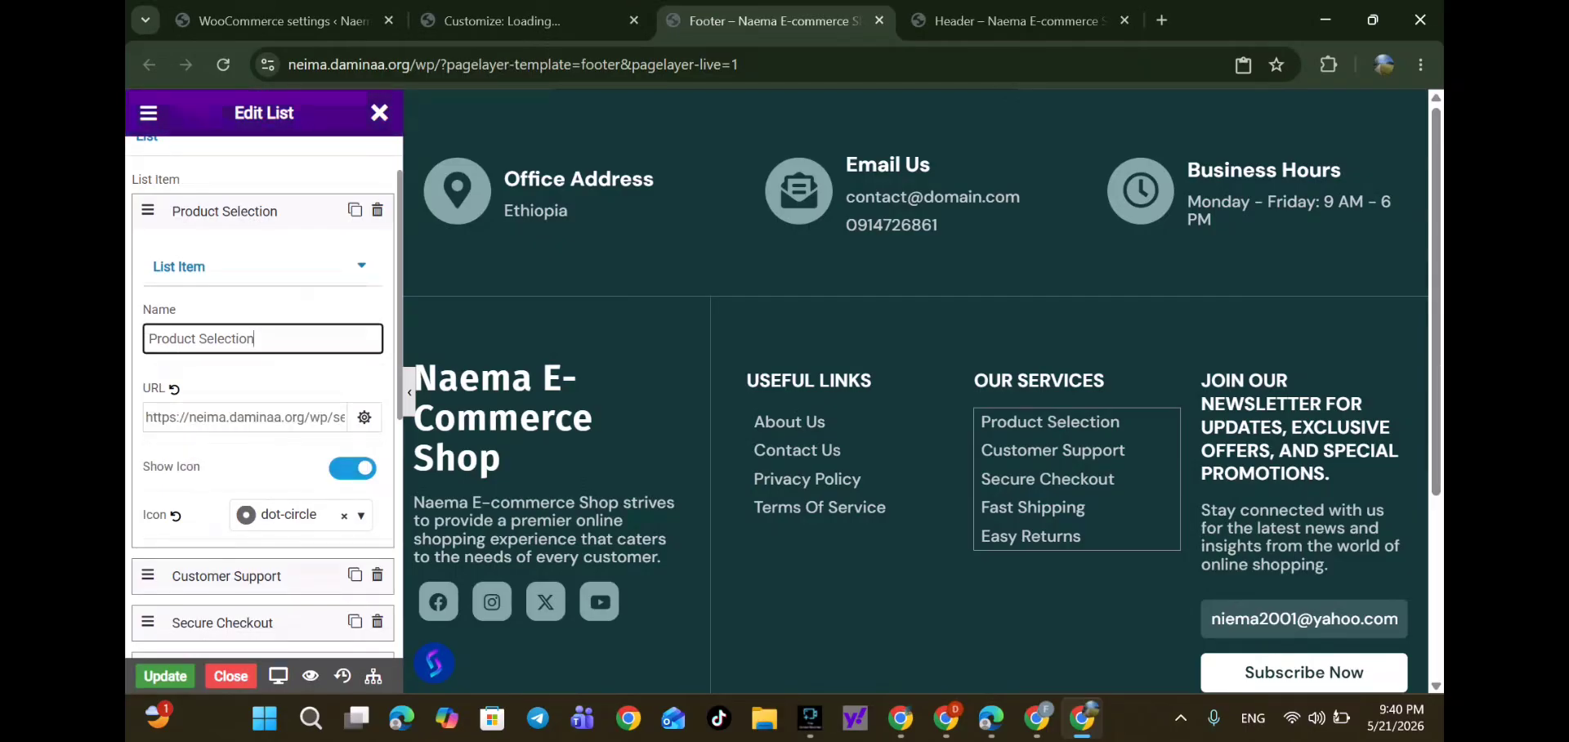
scroll(263, 396, down, 1)
scroll(263, 396, down, 2)
scroll(264, 397, up, 2)
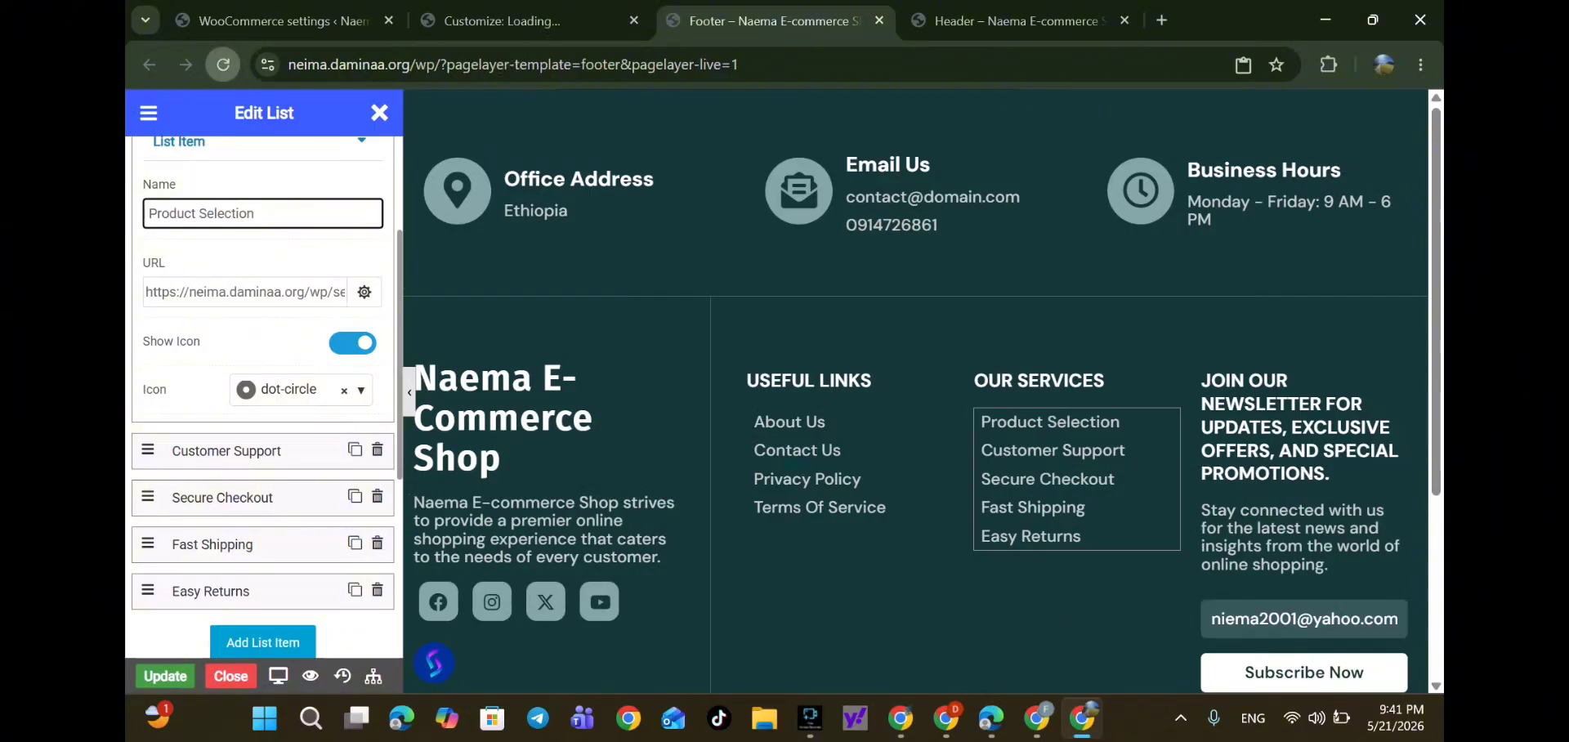
Reload the Footer template editor, discarding the unsaved edits.
click(222, 65)
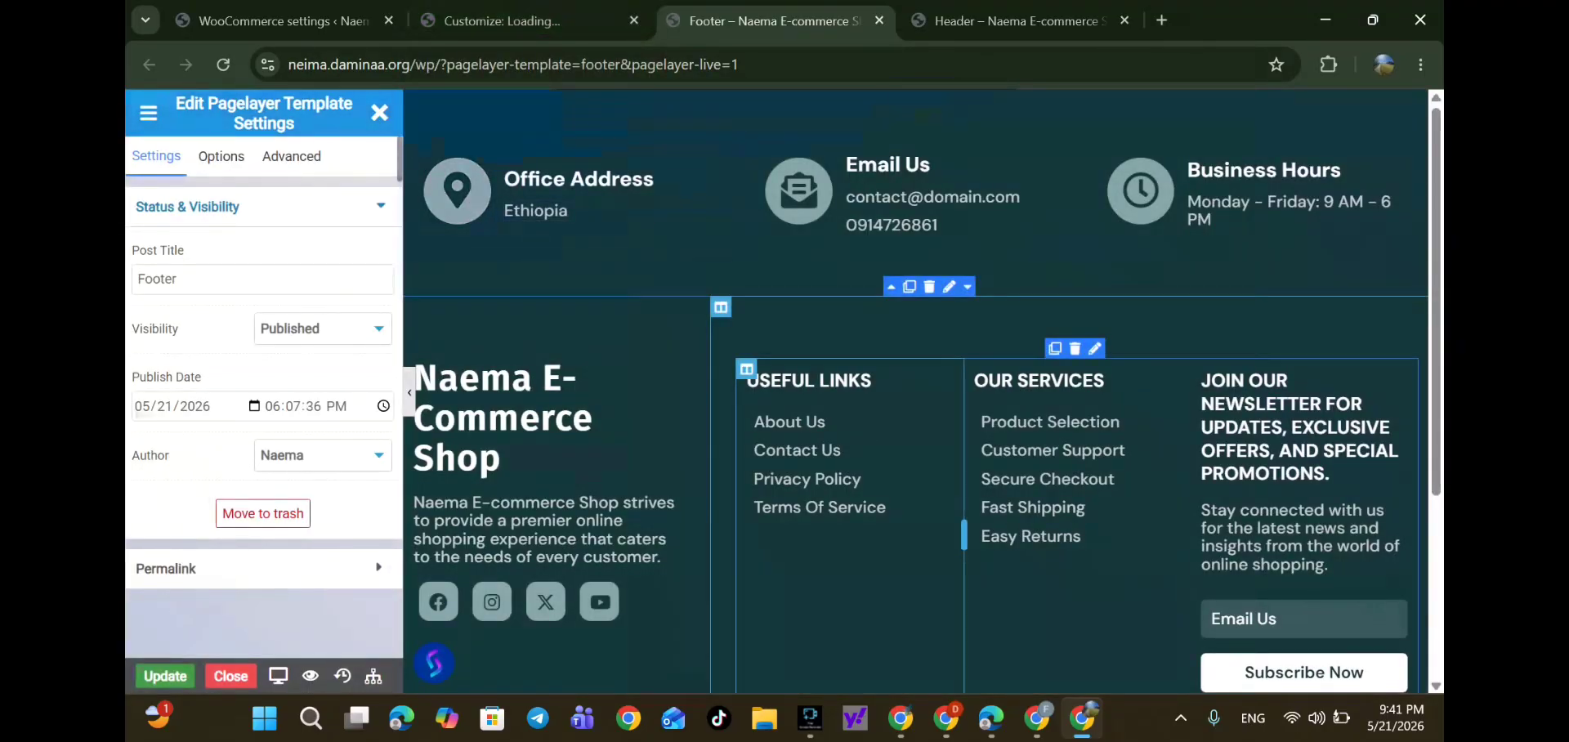
scroll(1075, 445, down, 3)
scroll(1075, 445, up, 3)
scroll(1077, 432, down, 3)
scroll(1077, 432, up, 3)
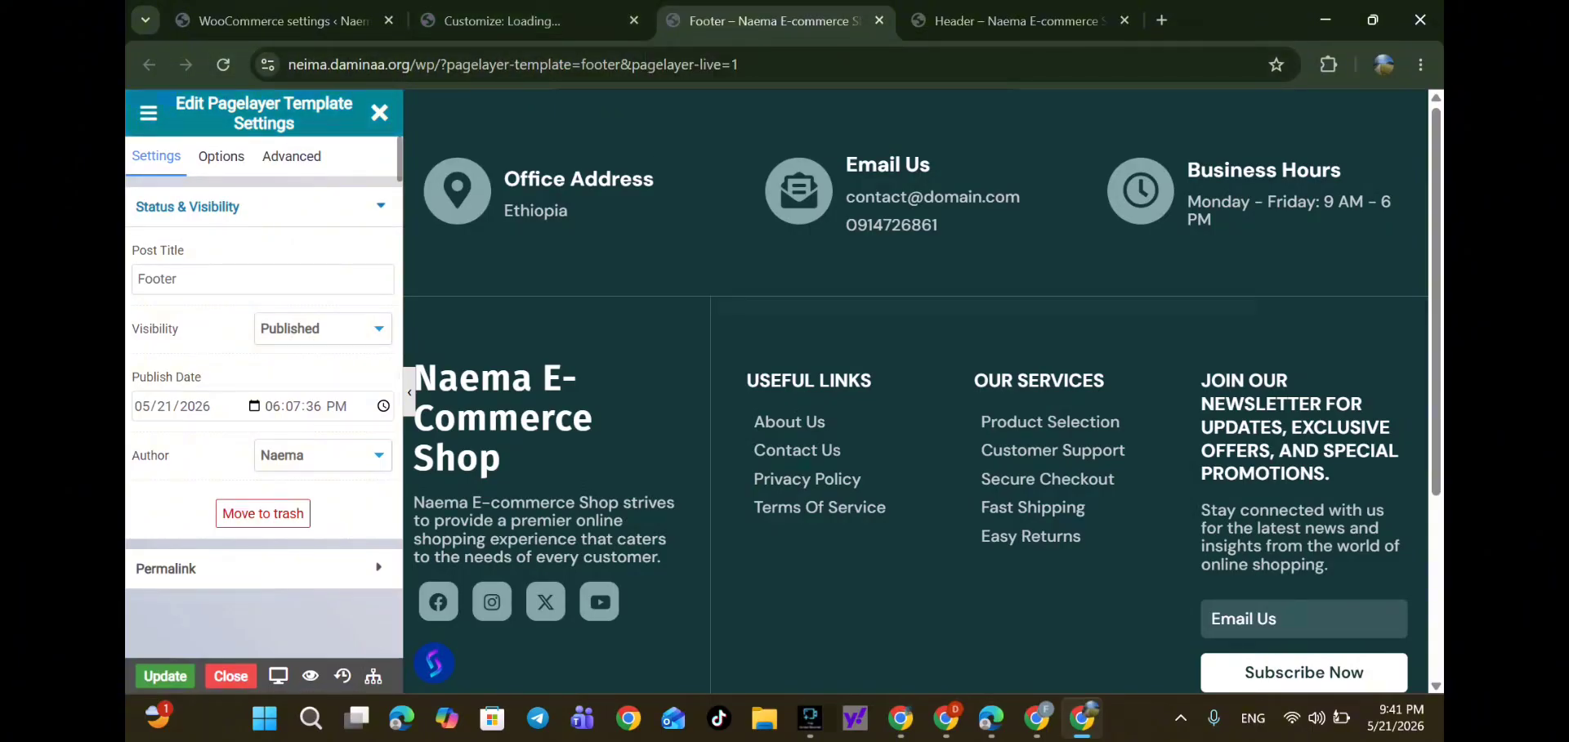
Close the Footer and Header editor tabs and open the Blog page in Pagelayer.
click(880, 21)
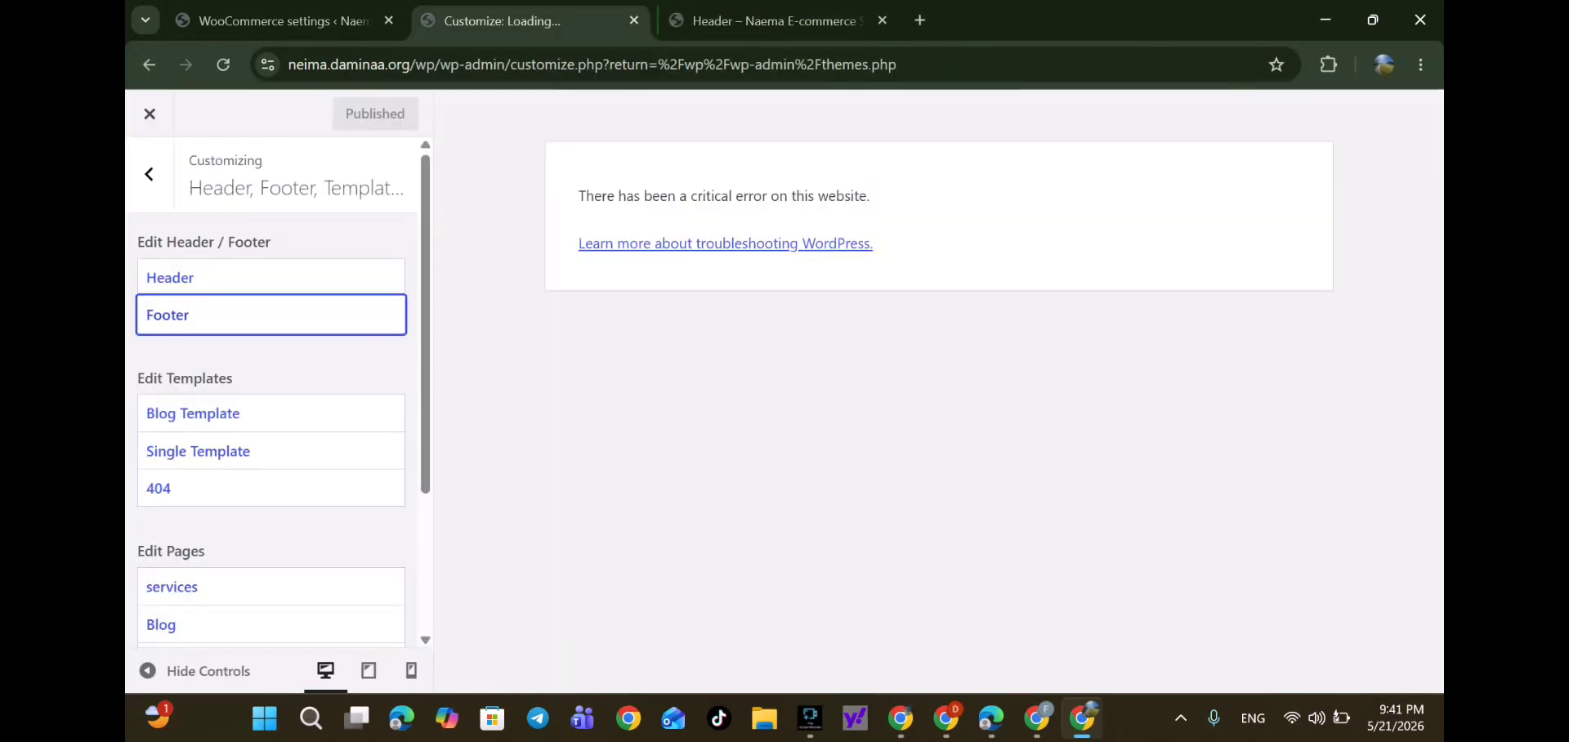
click(879, 21)
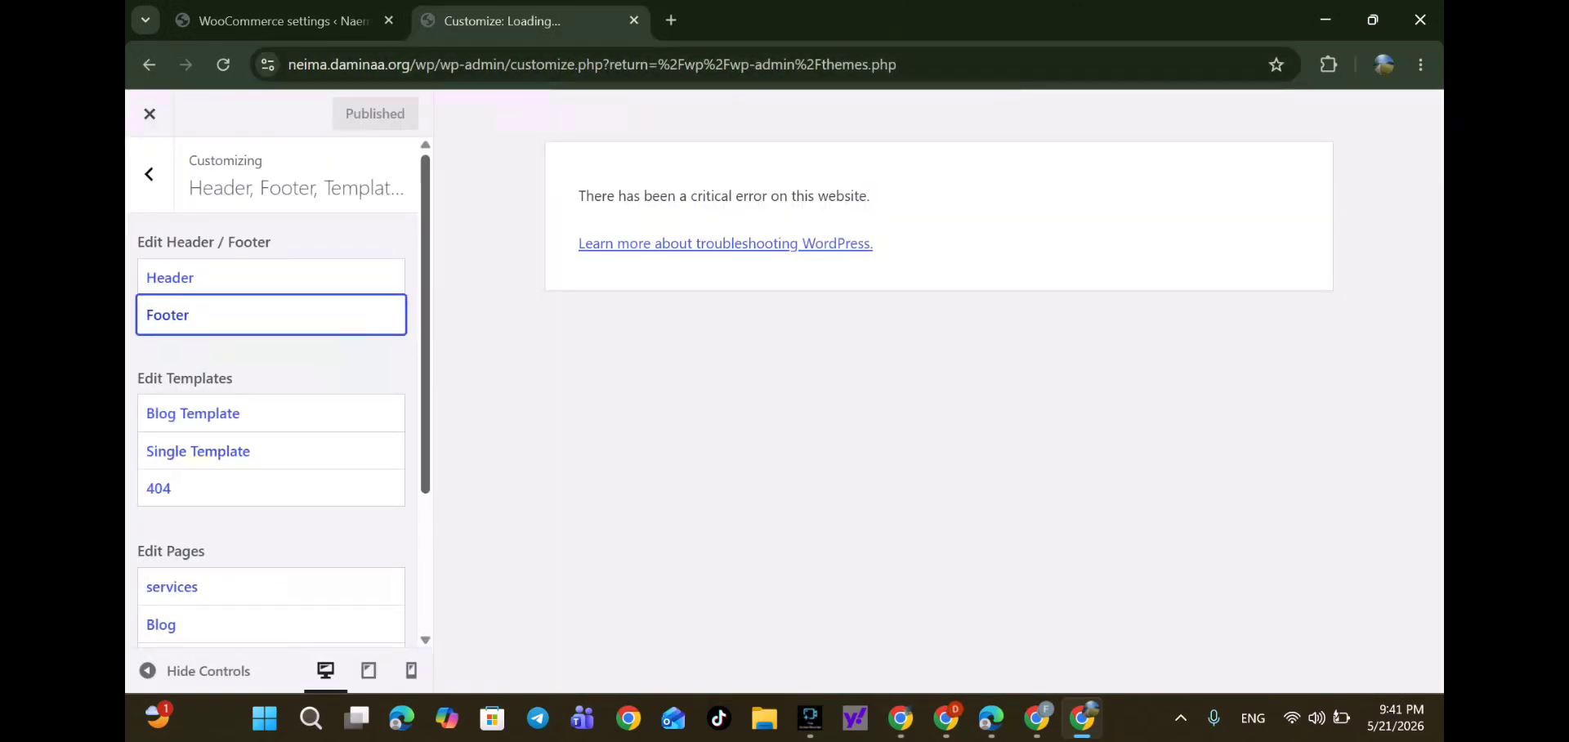
scroll(270, 409, down, 3)
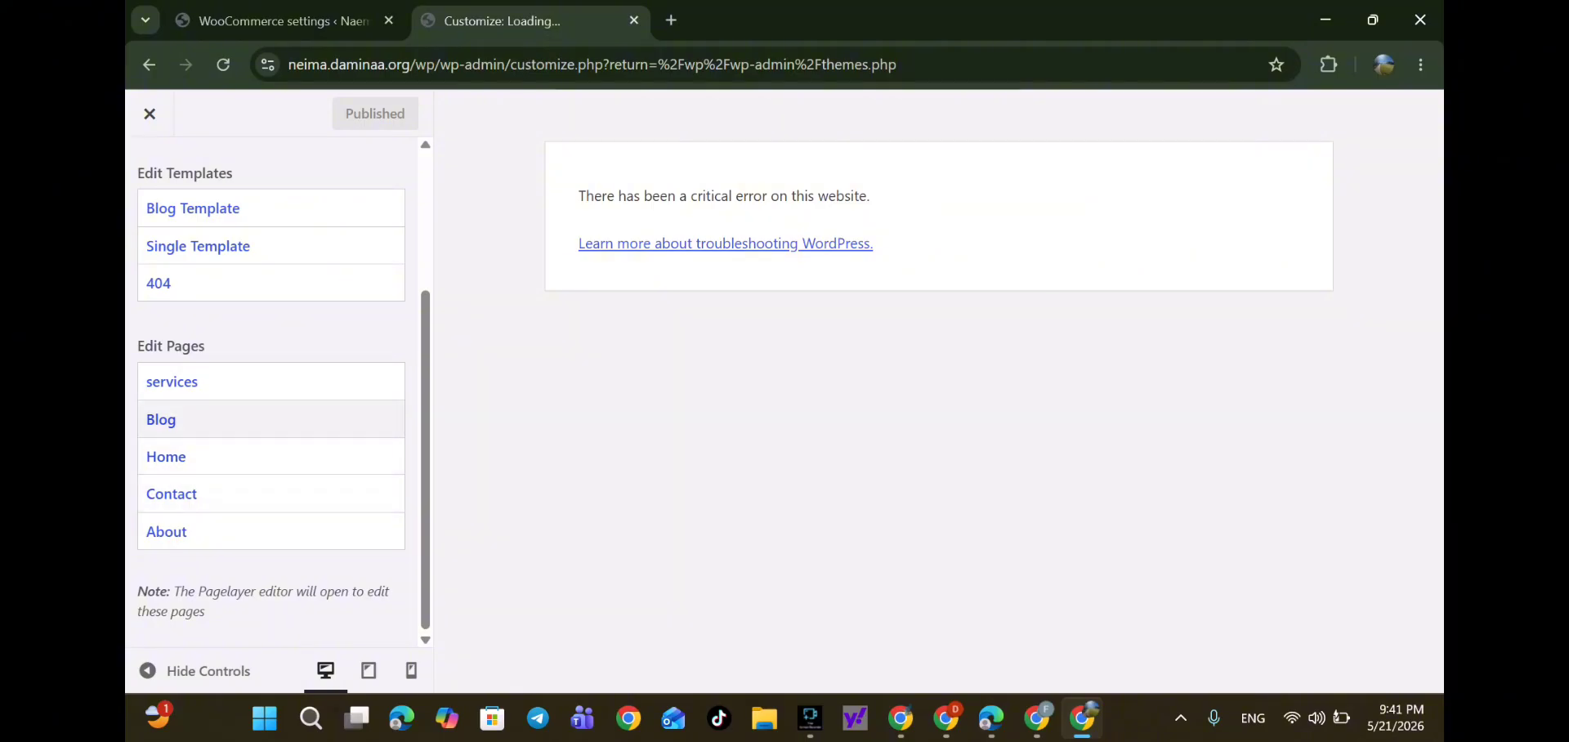
click(161, 419)
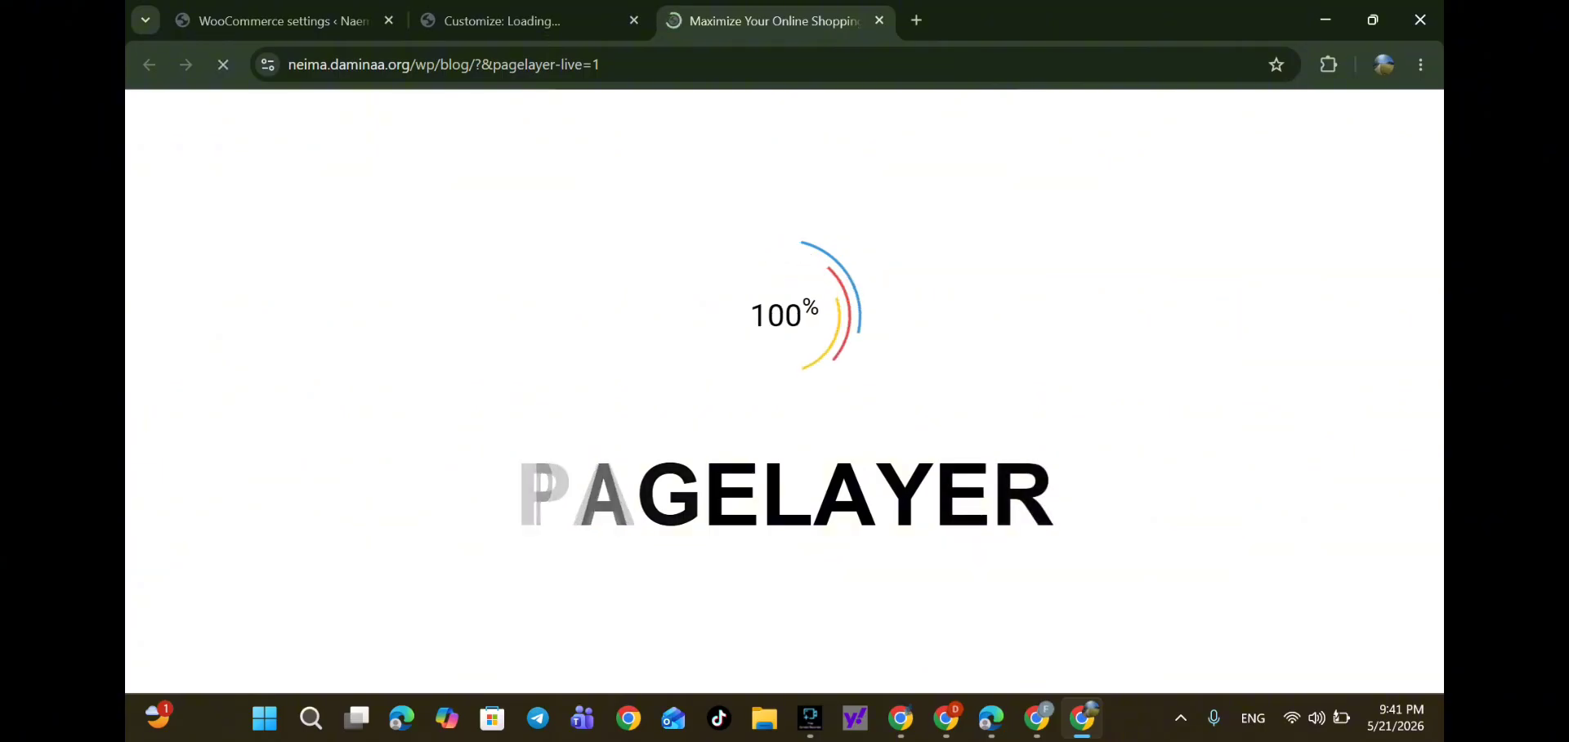
Expand the post's Categories settings and untick Uncategorized.
scroll(800, 392, down, 3)
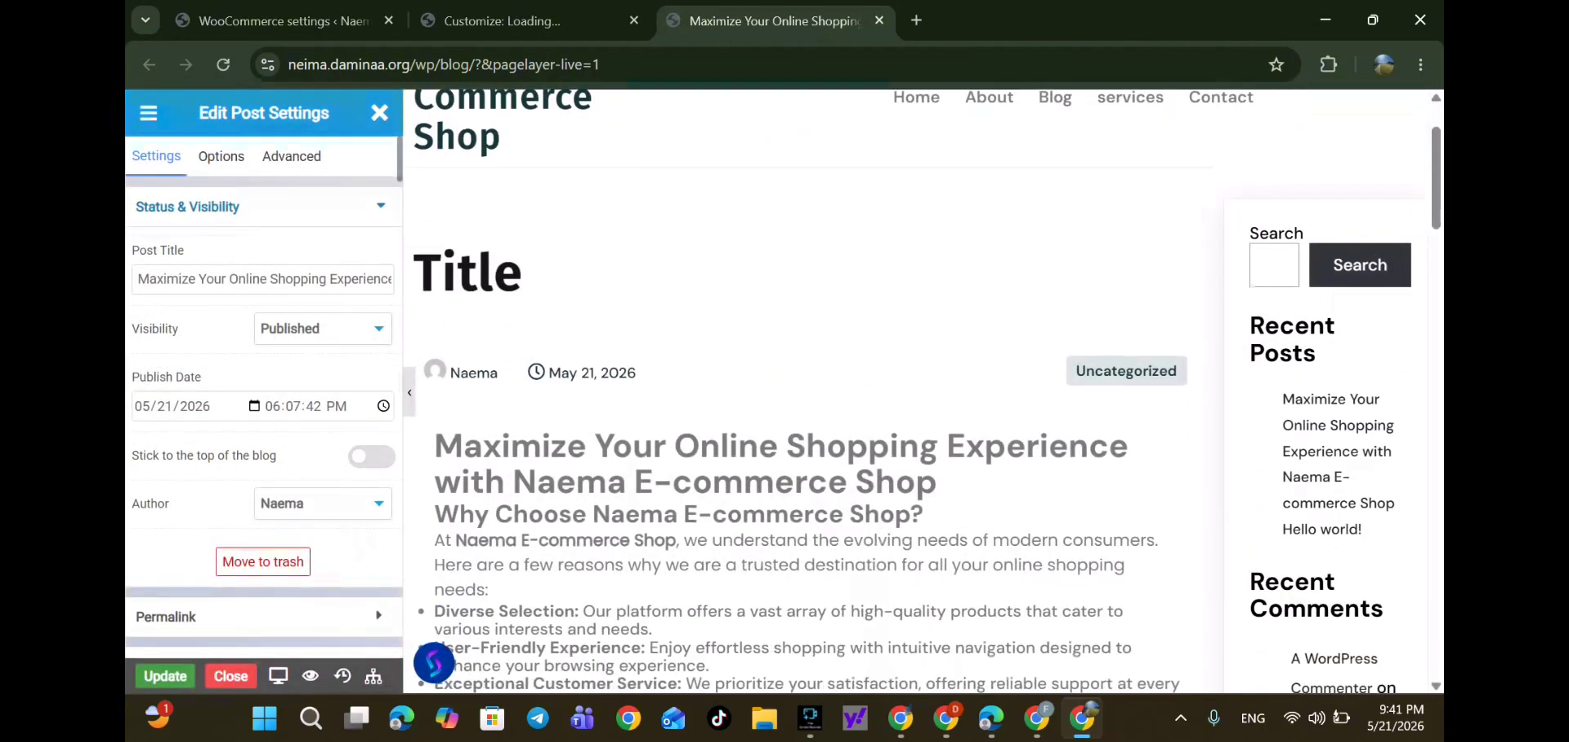
scroll(801, 392, down, 1)
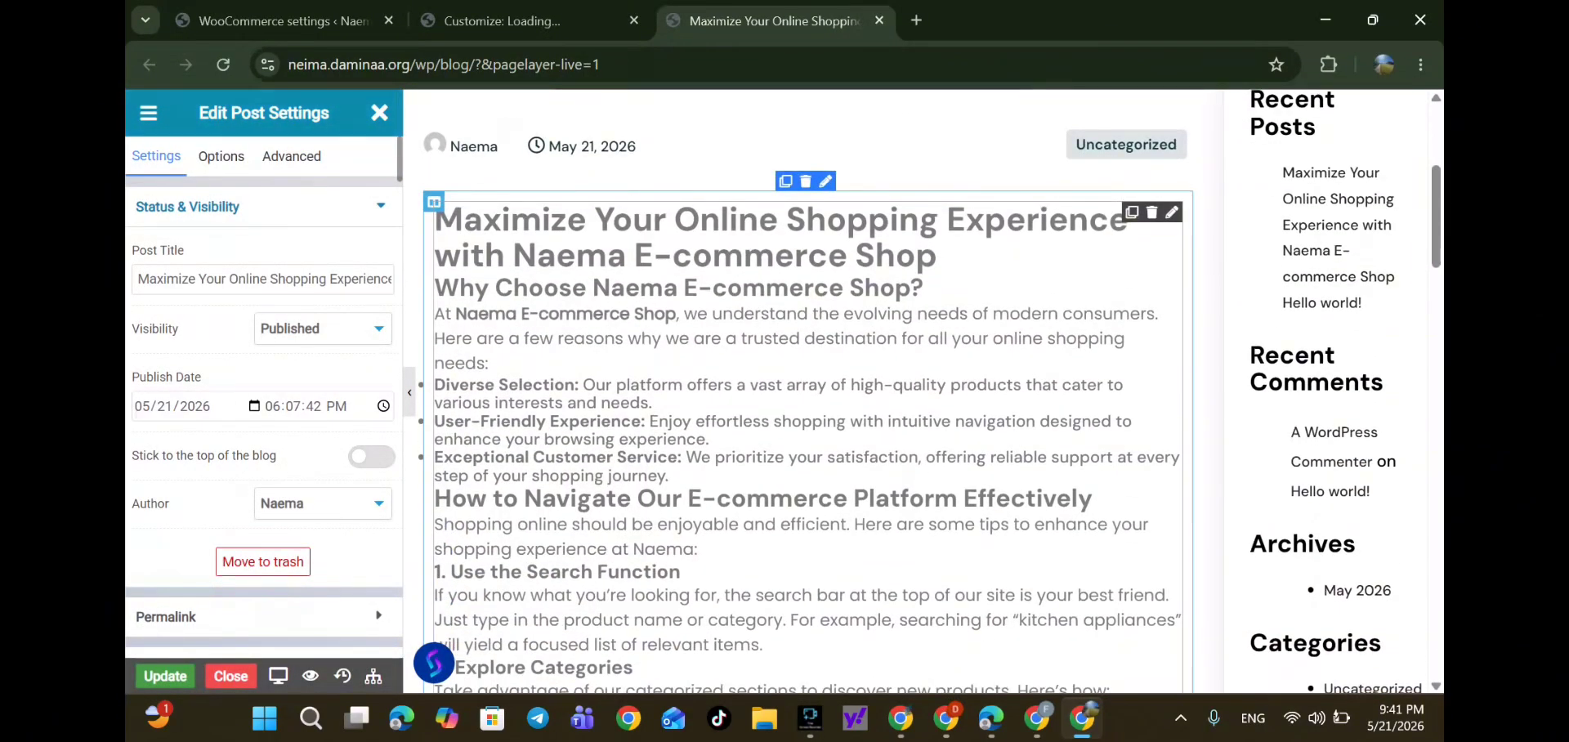
scroll(263, 392, down, 1)
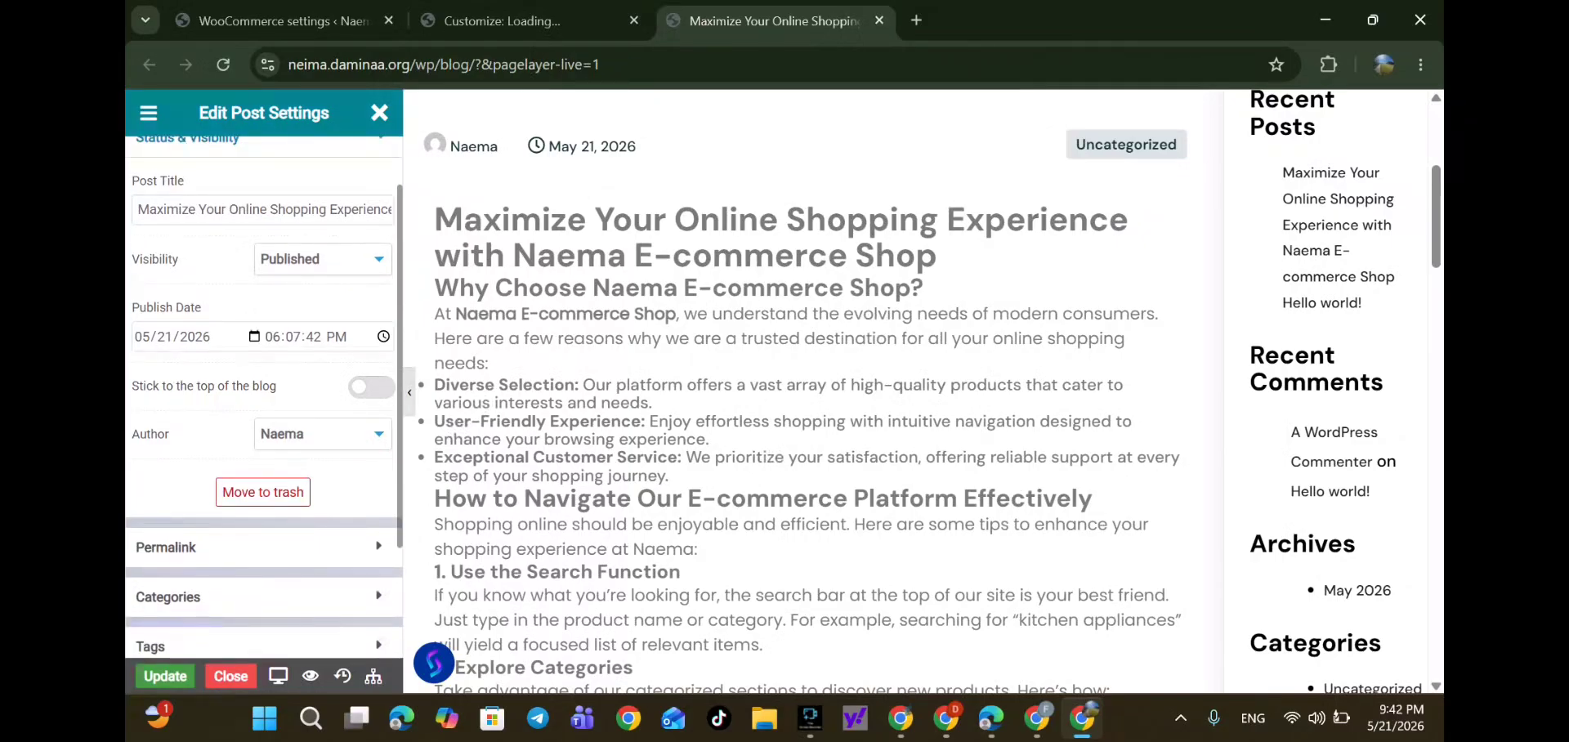
scroll(263, 393, down, 2)
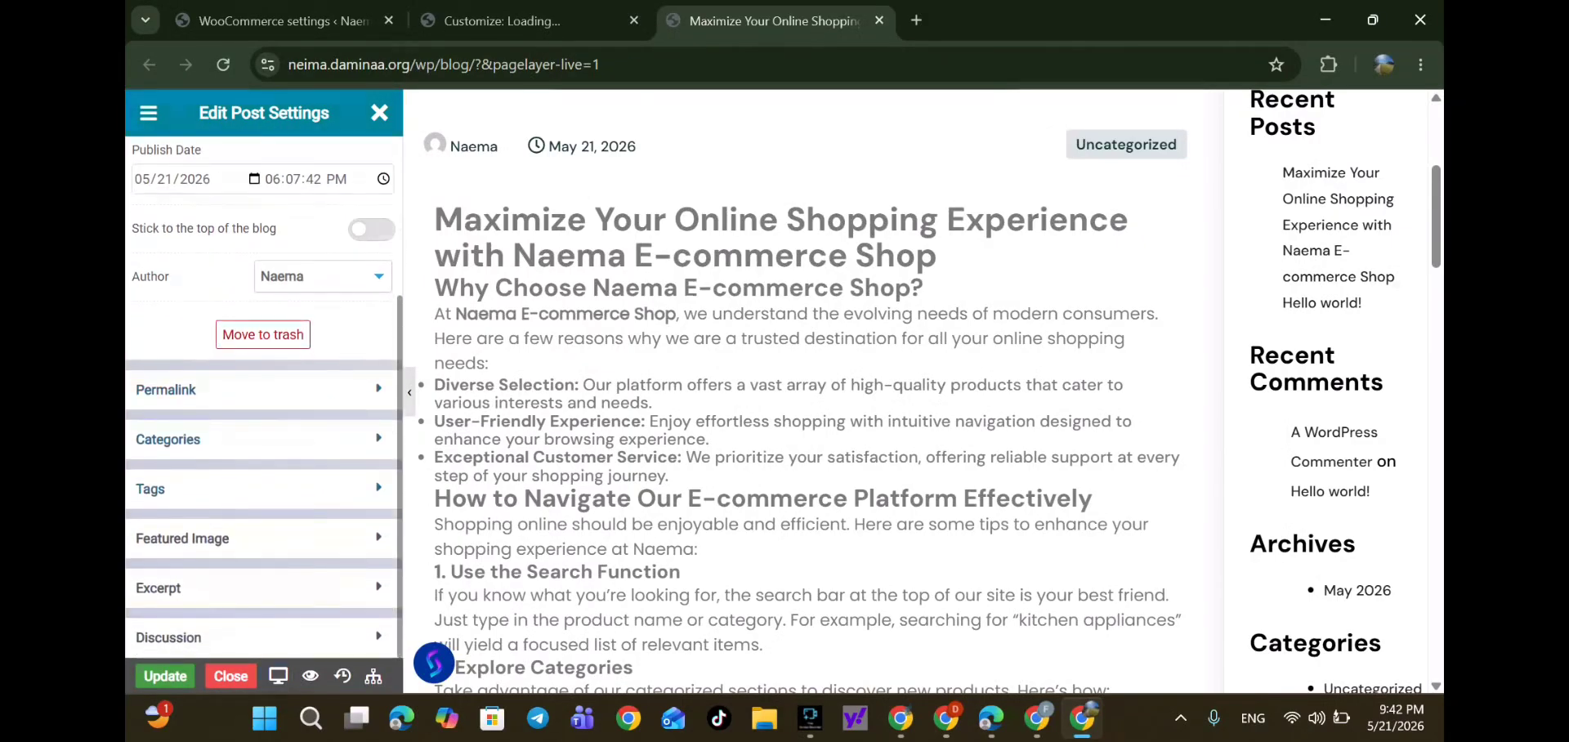
click(167, 439)
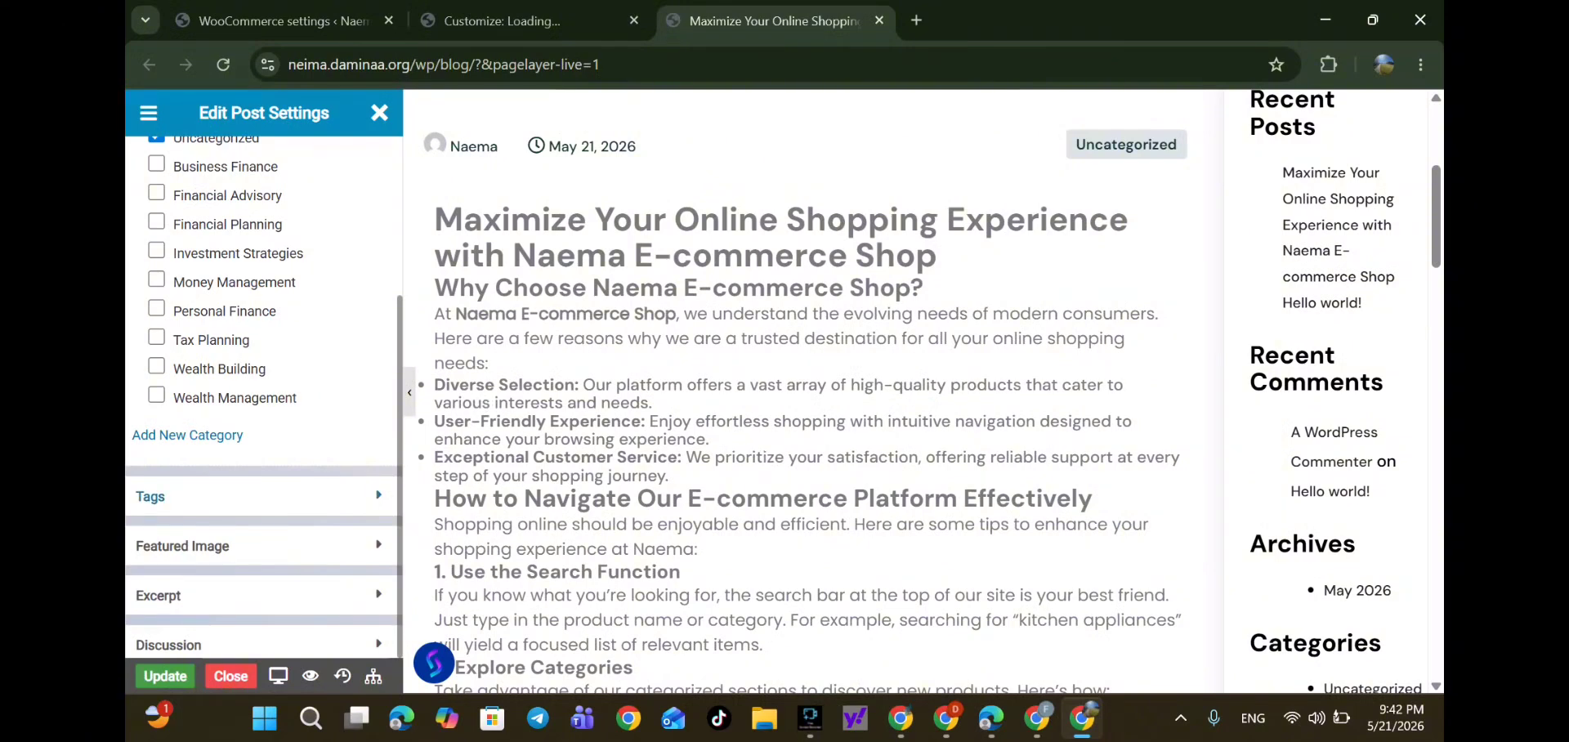
scroll(263, 392, up, 2)
scroll(263, 392, down, 1)
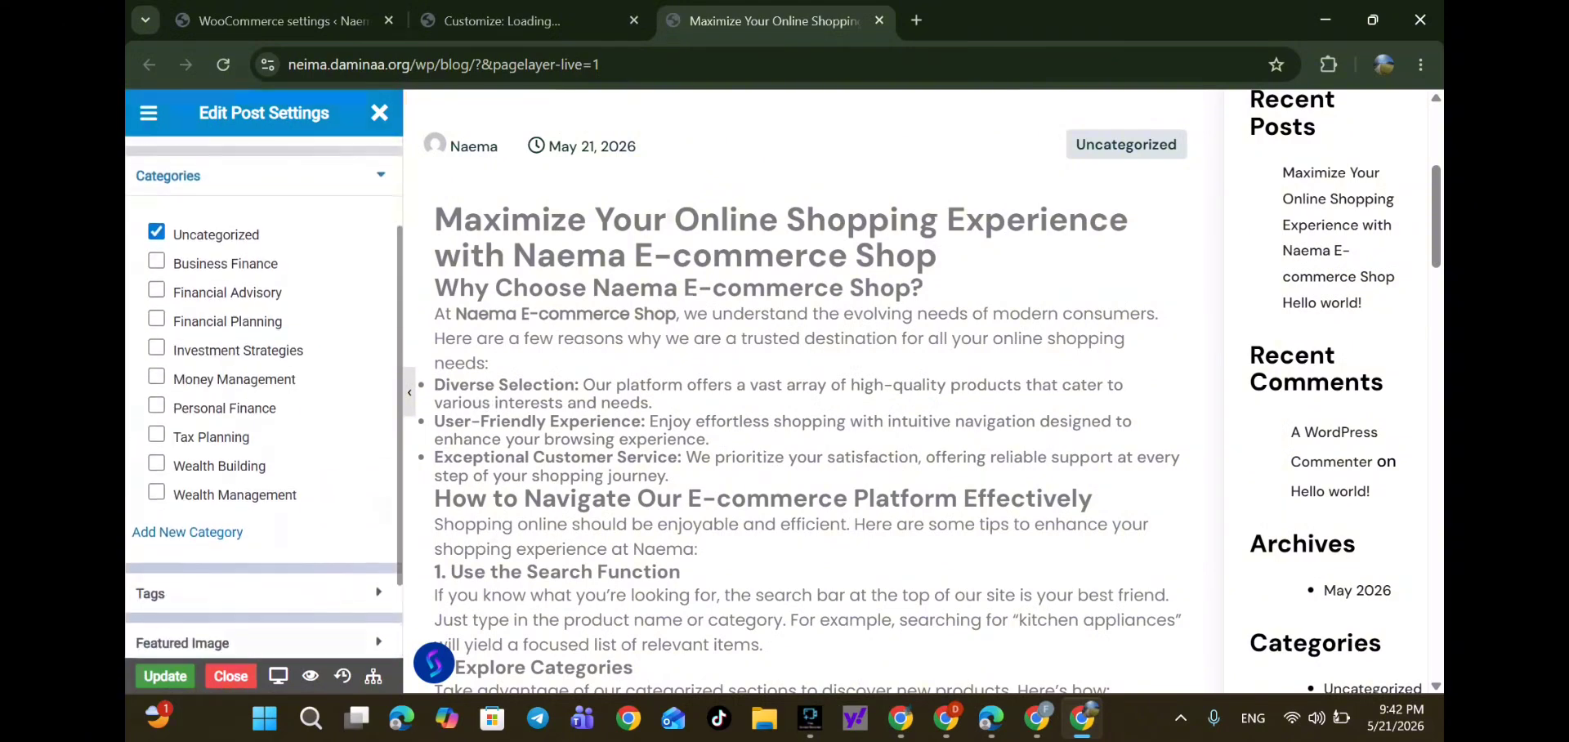
click(156, 225)
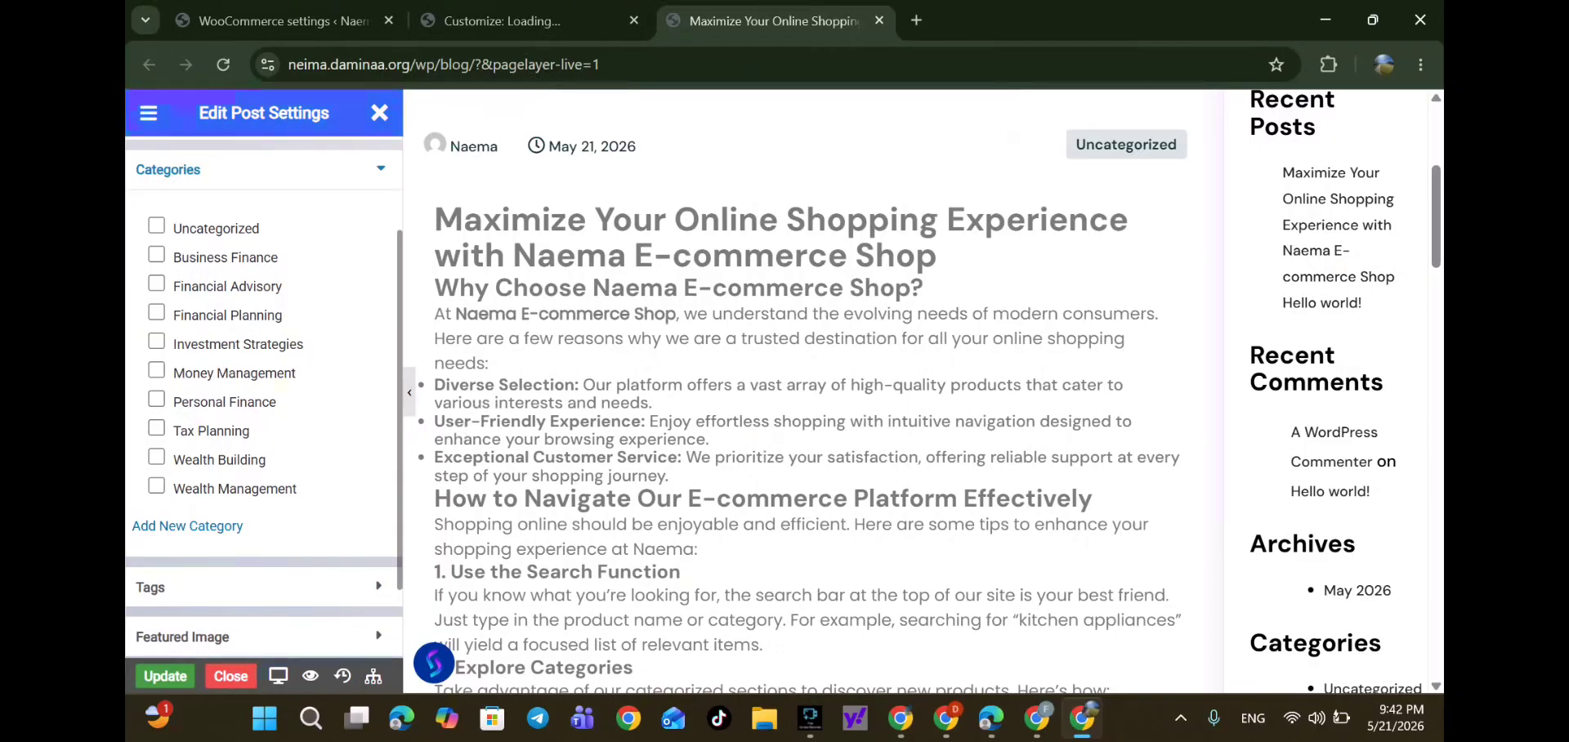
Click into the article text, then close the editor tab, triggering the Leave site? warning.
scroll(263, 393, down, 2)
scroll(263, 393, up, 4)
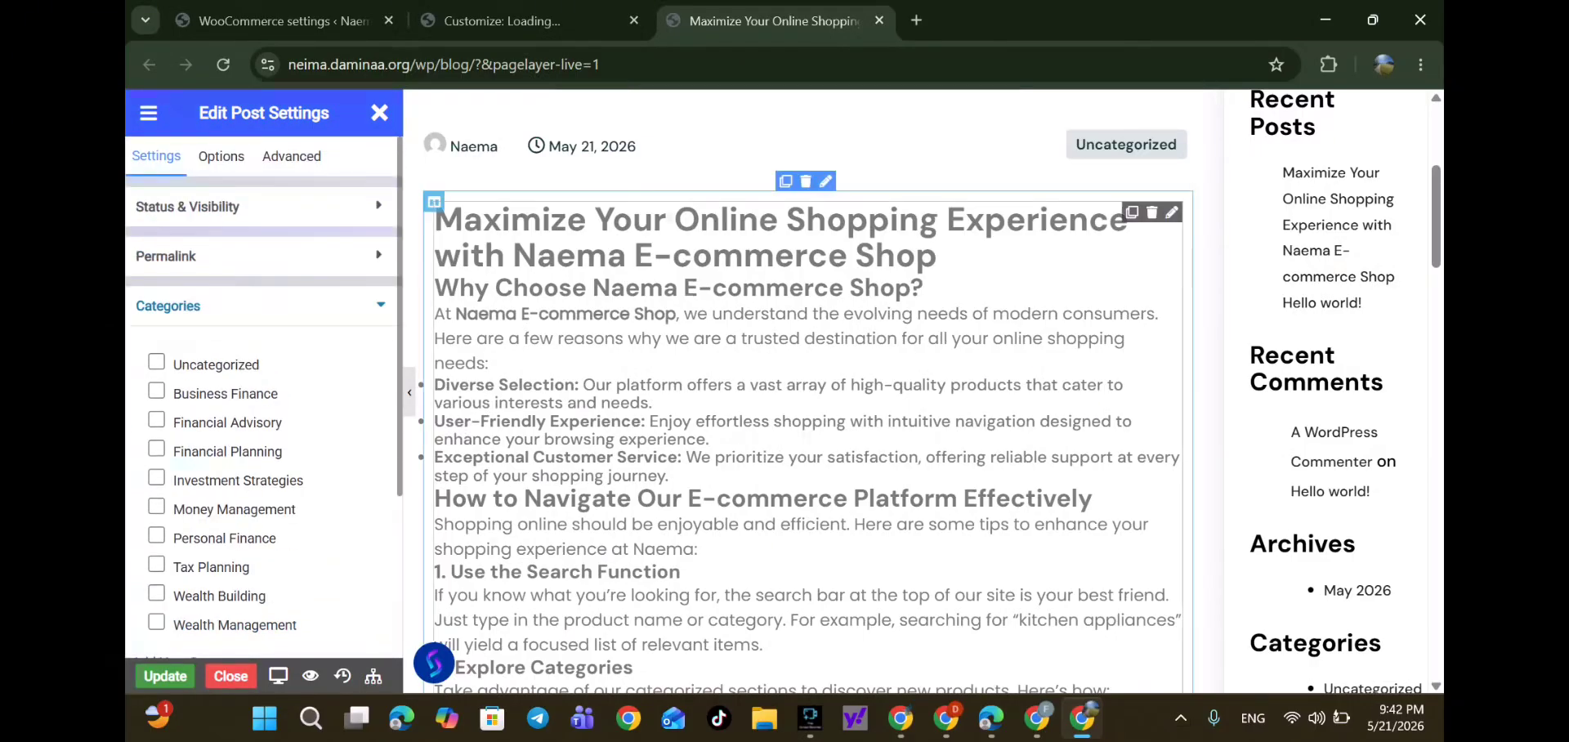
scroll(809, 392, down, 20)
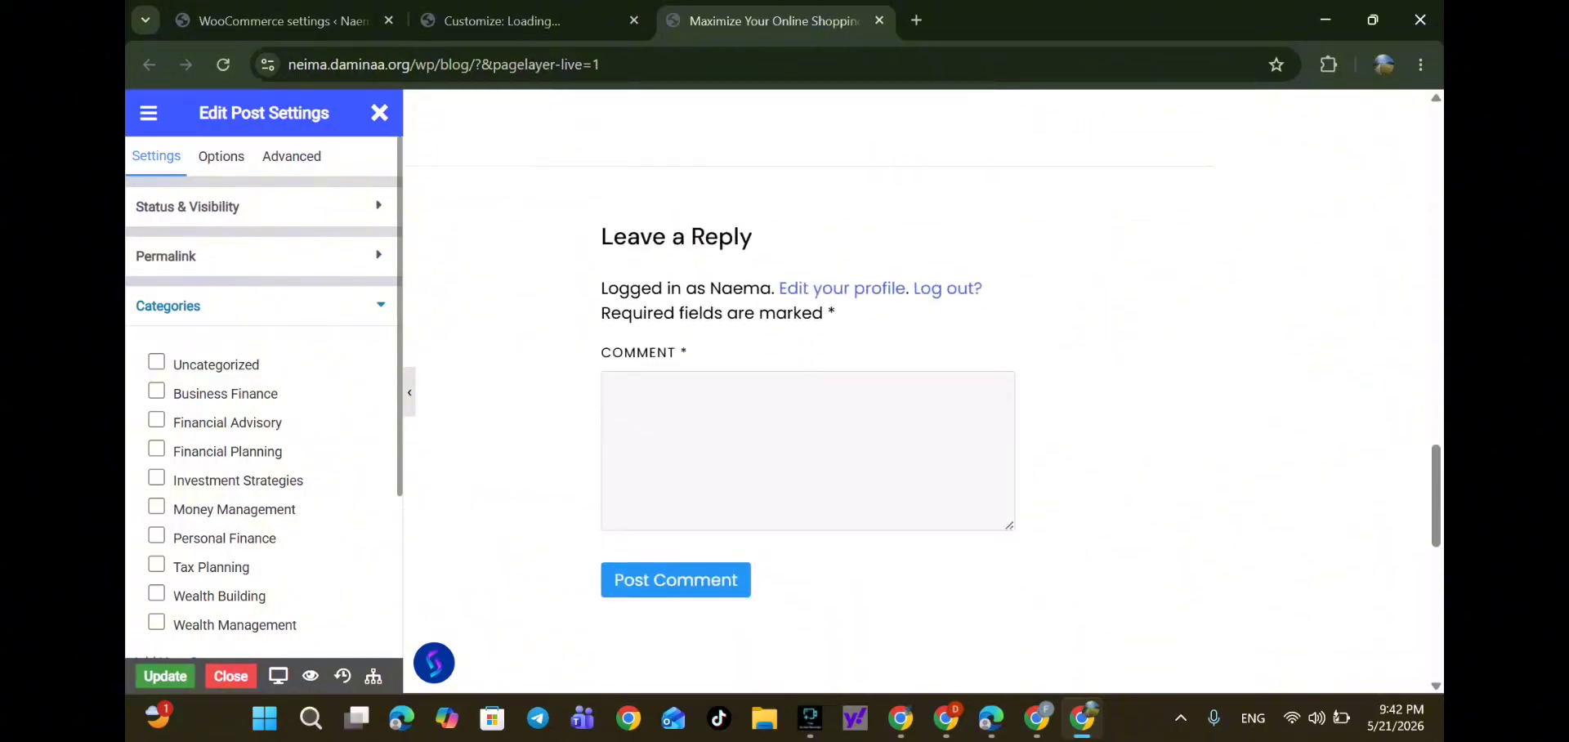
scroll(809, 392, up, 20)
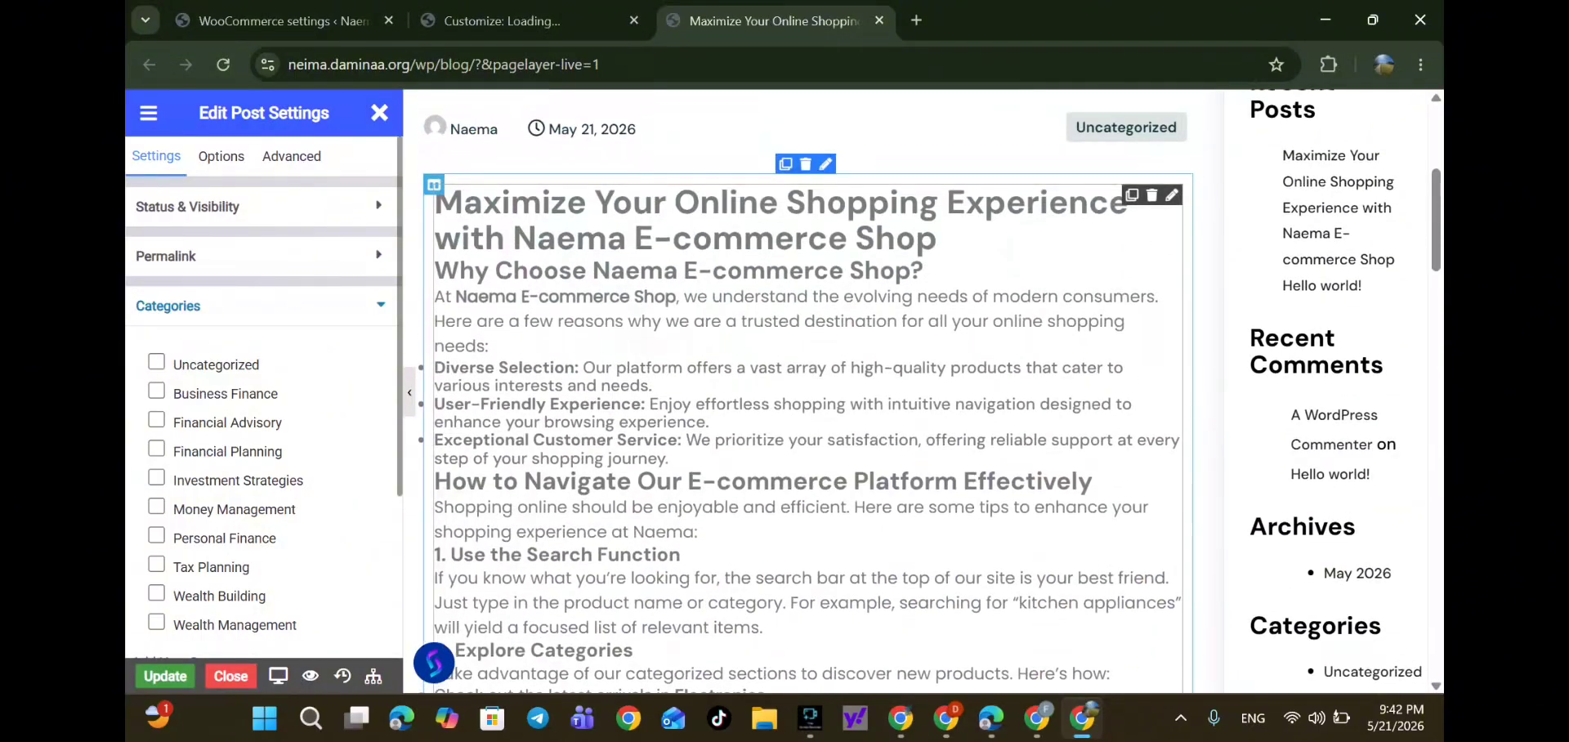
click(672, 481)
scroll(672, 480, up, 4)
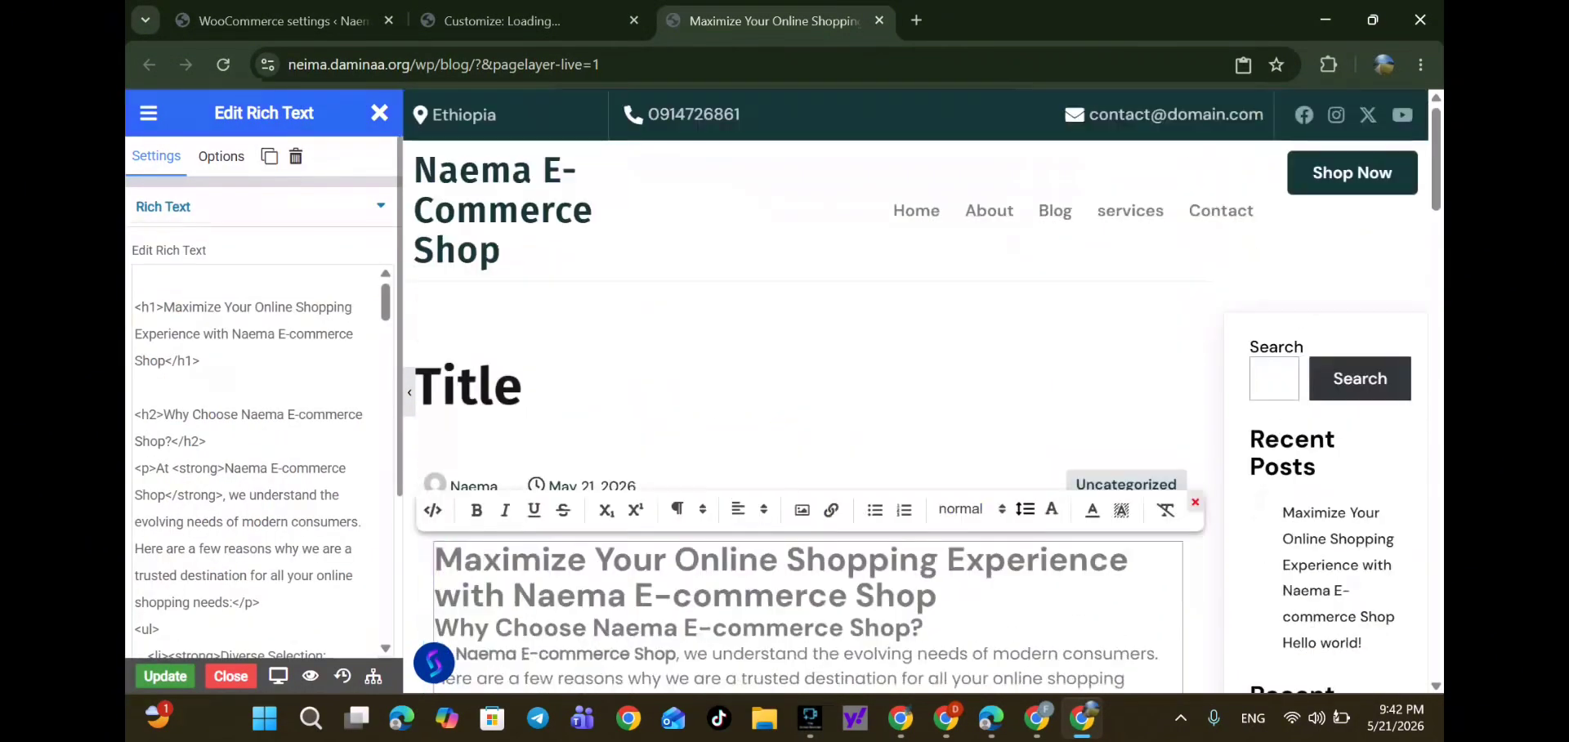
click(1194, 503)
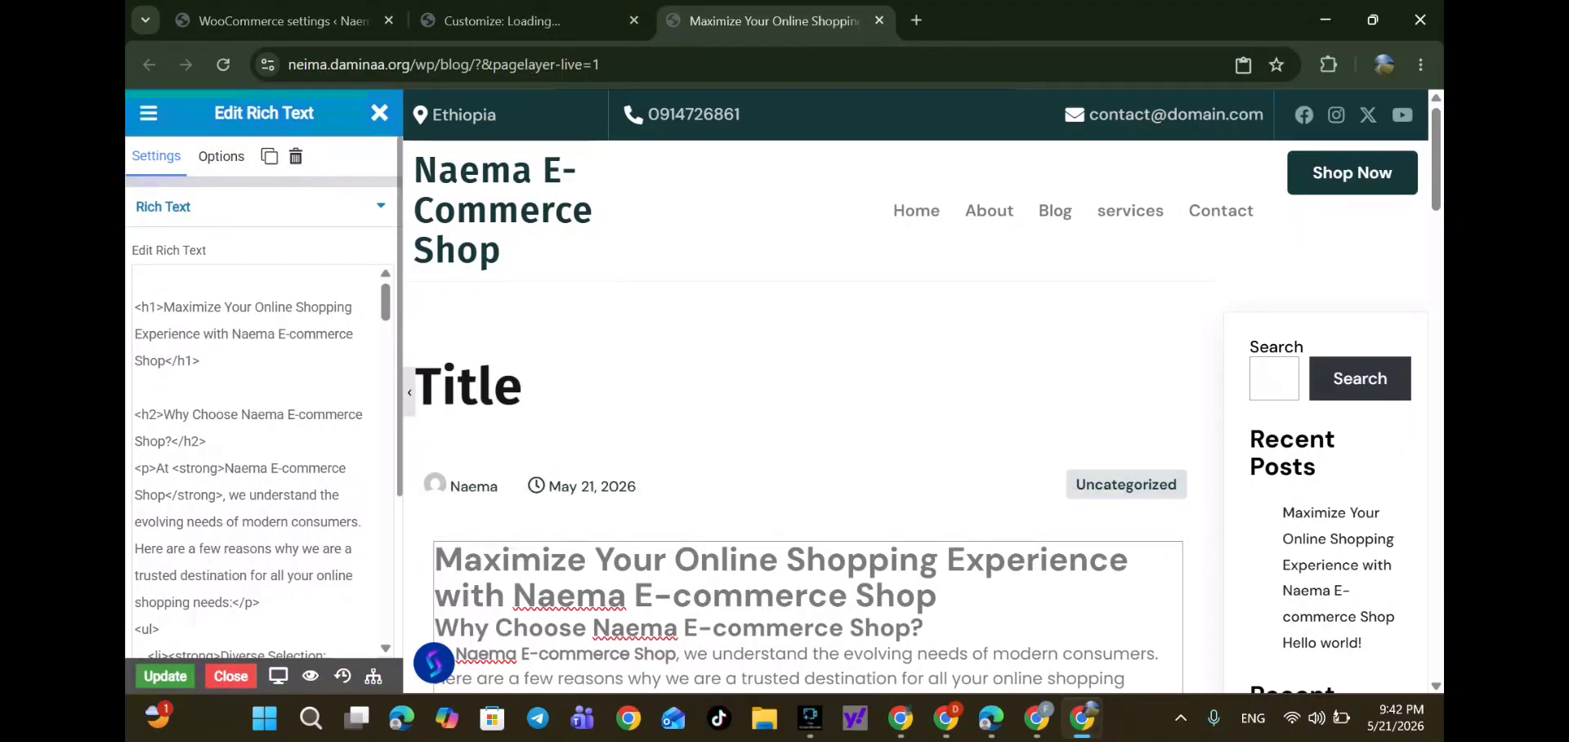
scroll(915, 393, down, 1)
scroll(916, 392, up, 1)
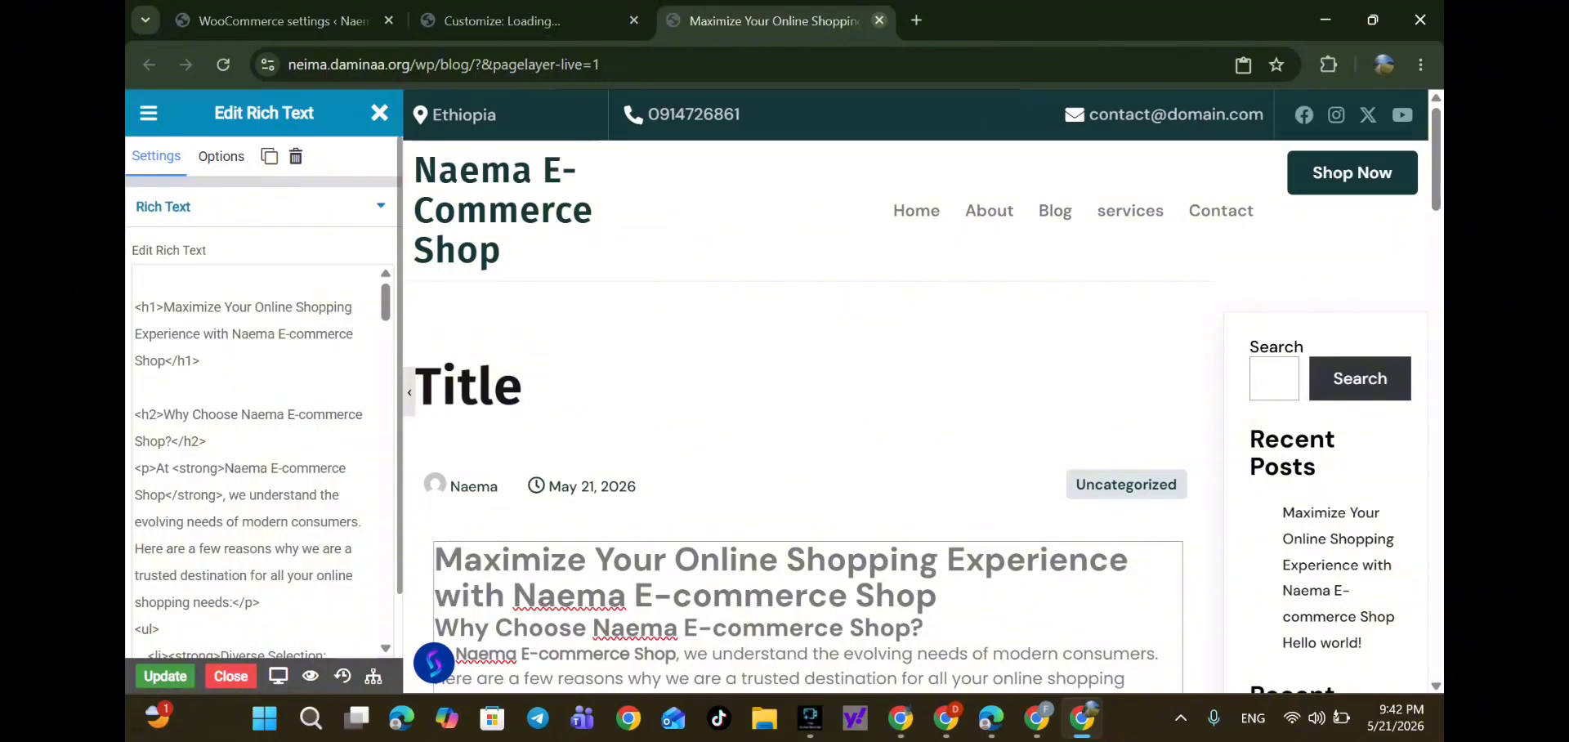
click(879, 20)
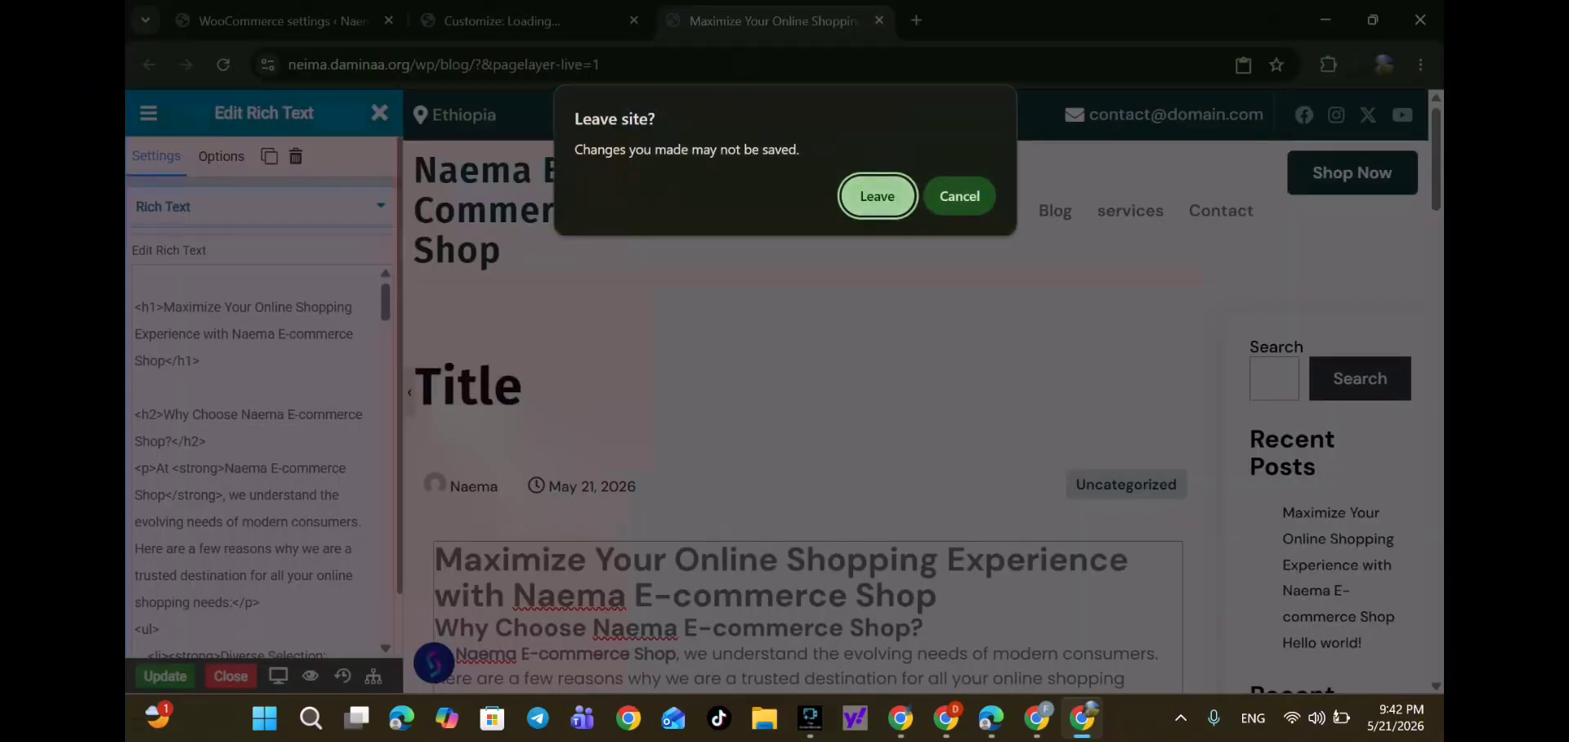
Leave the Pagelayer editor without saving and start a new post via Posts > Add Post.
key(Return)
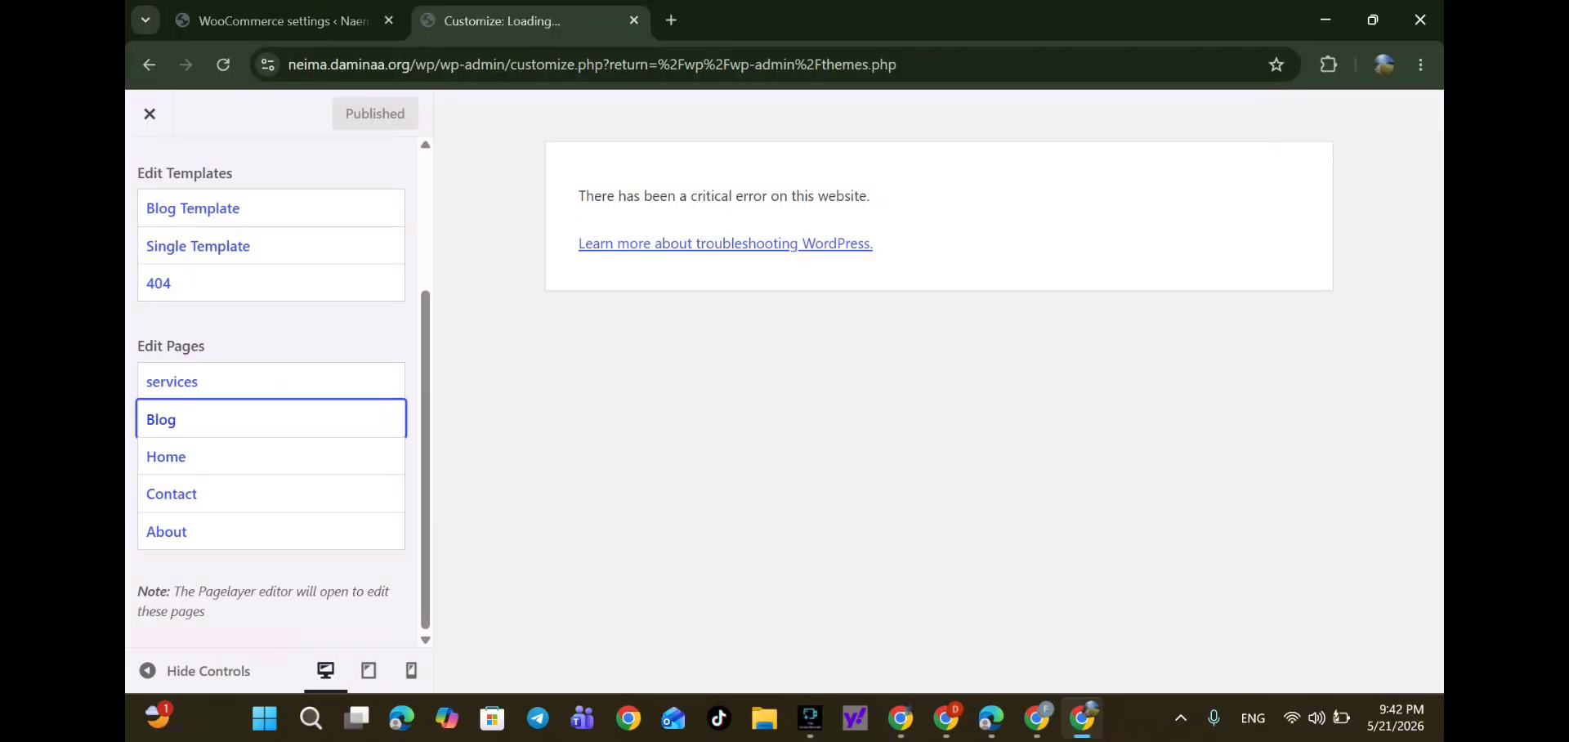
click(285, 21)
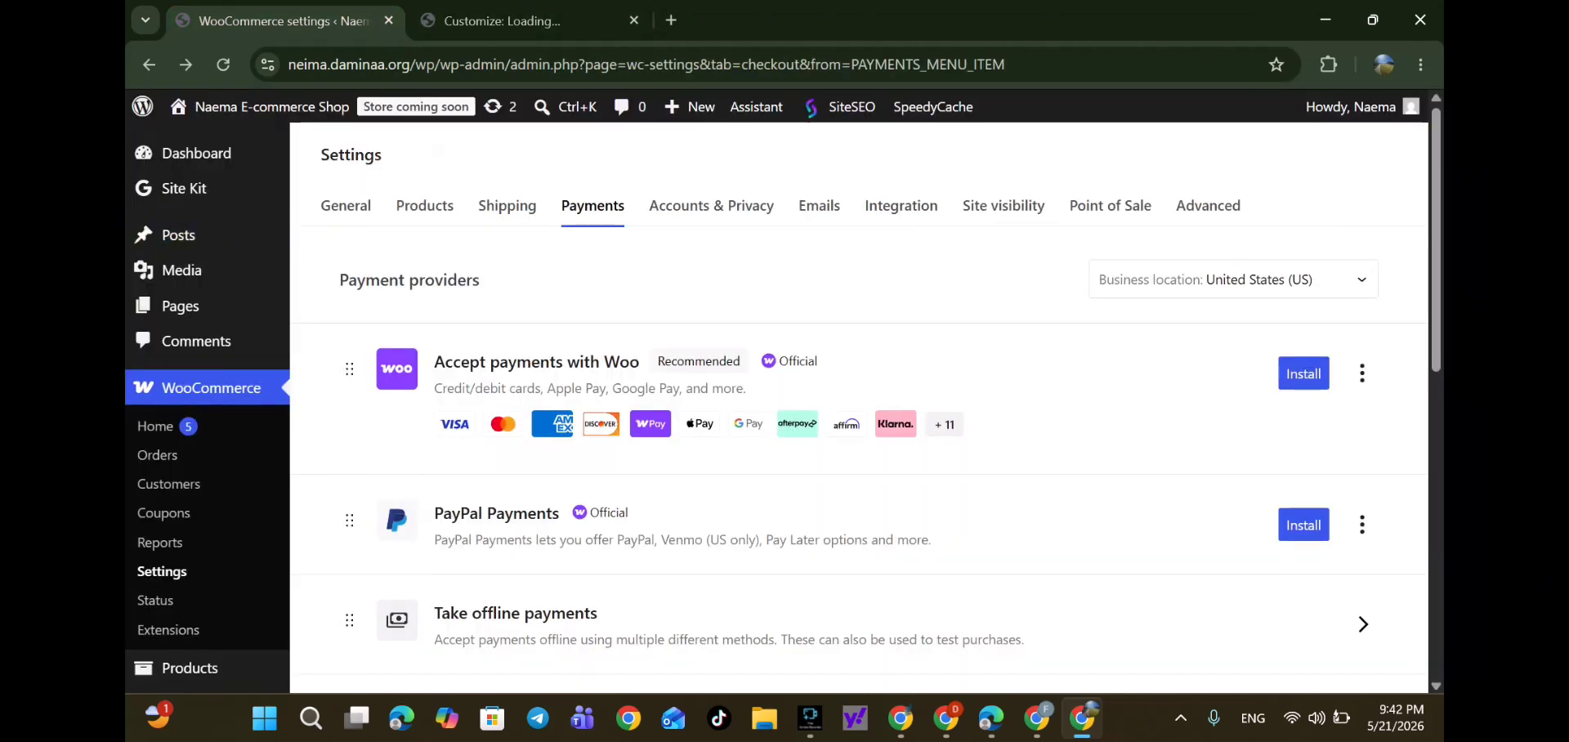
mouse_move(179, 235)
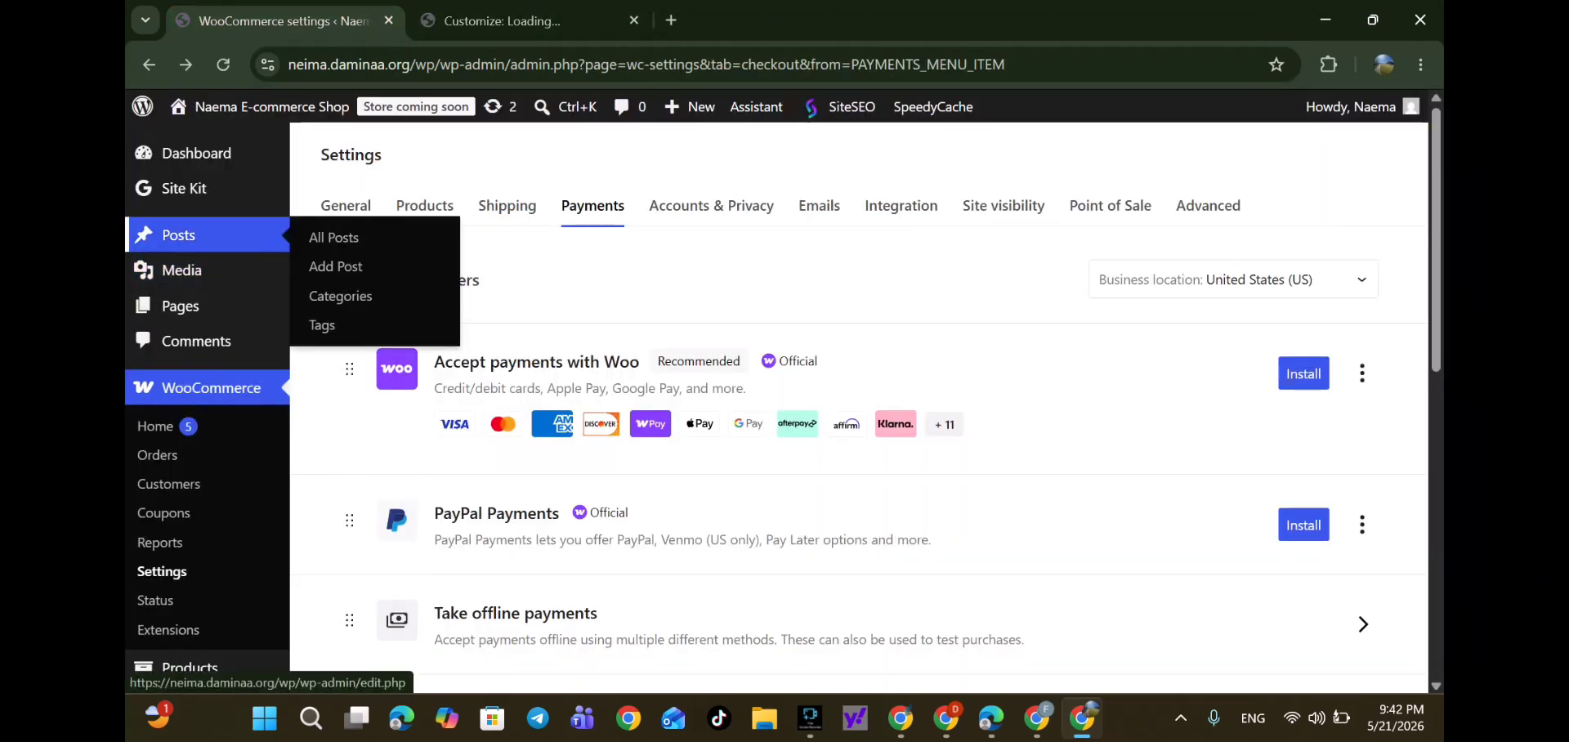
click(335, 266)
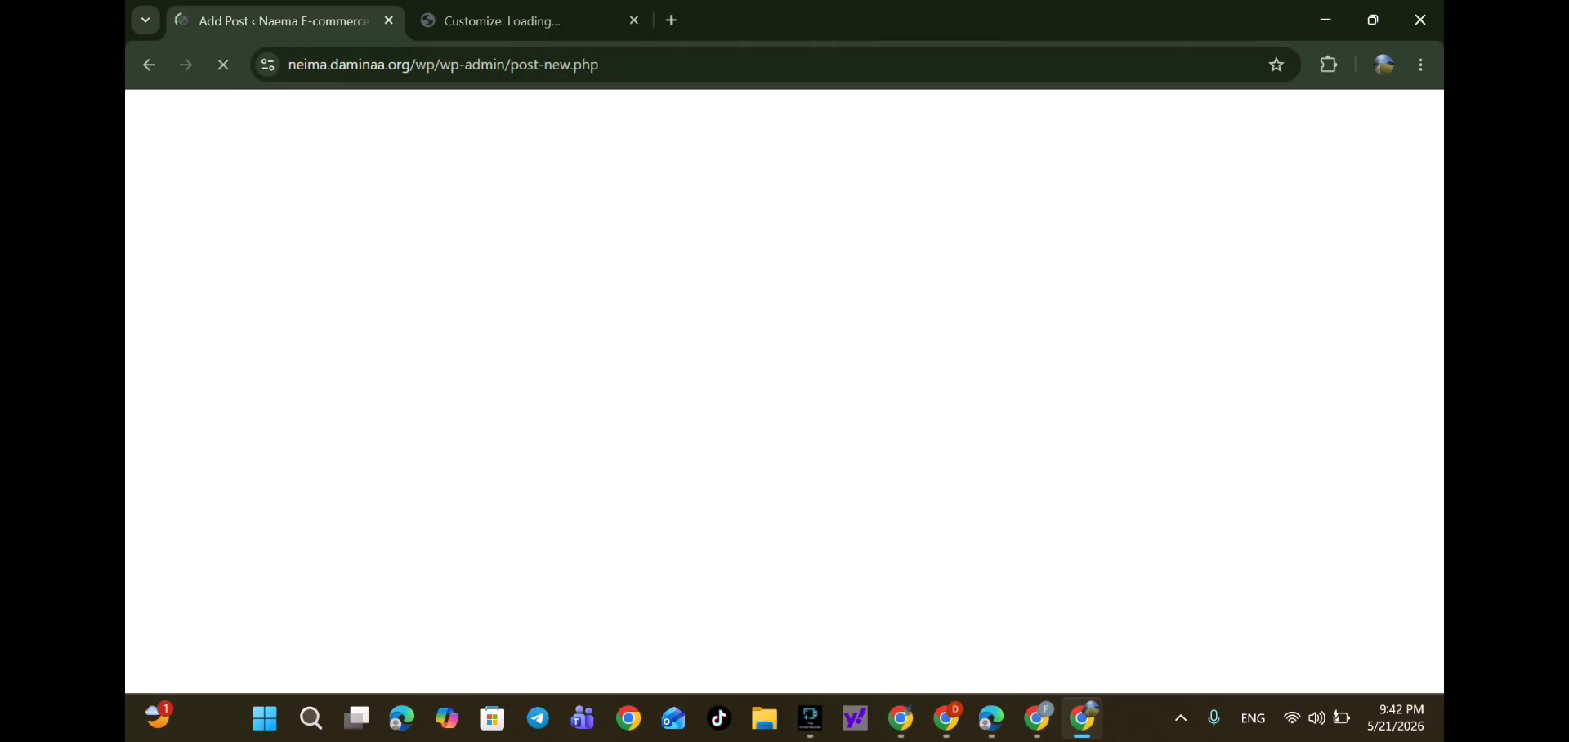
key(ctrl+Tab)
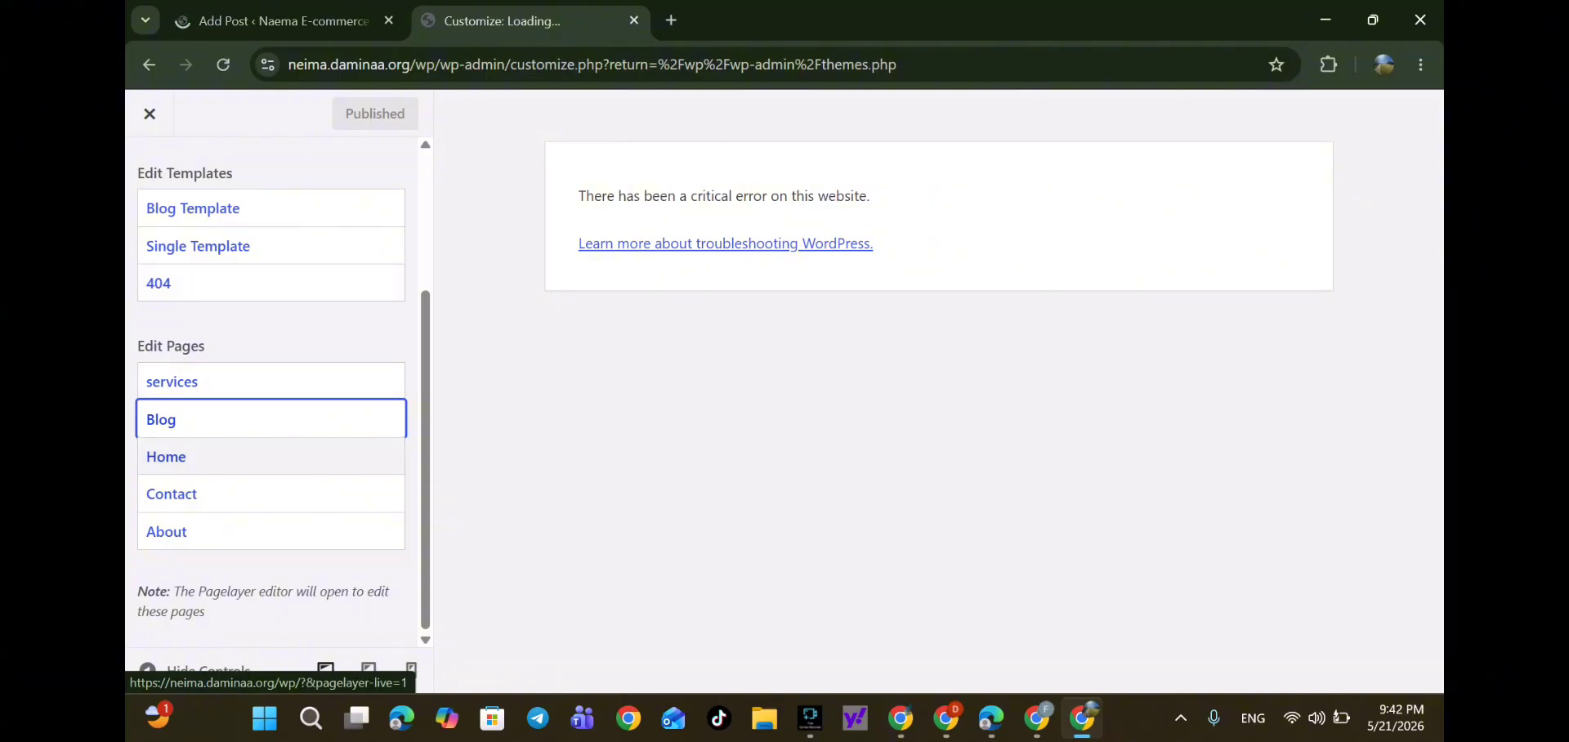
Go back to Appearance > Themes and reload the PopularFX Customizer to its Global section list.
scroll(269, 456, up, 3)
scroll(270, 456, down, 3)
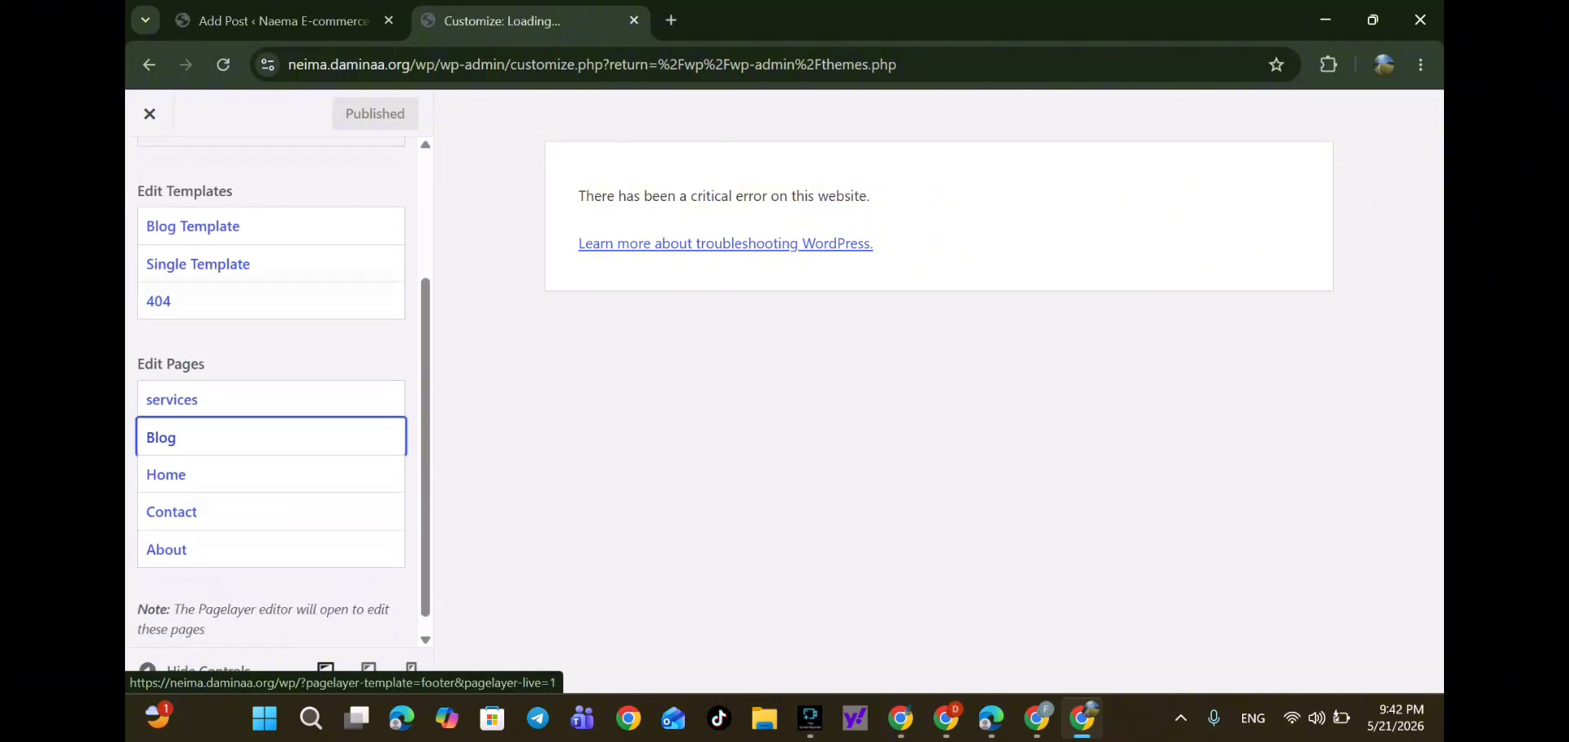
scroll(270, 456, up, 3)
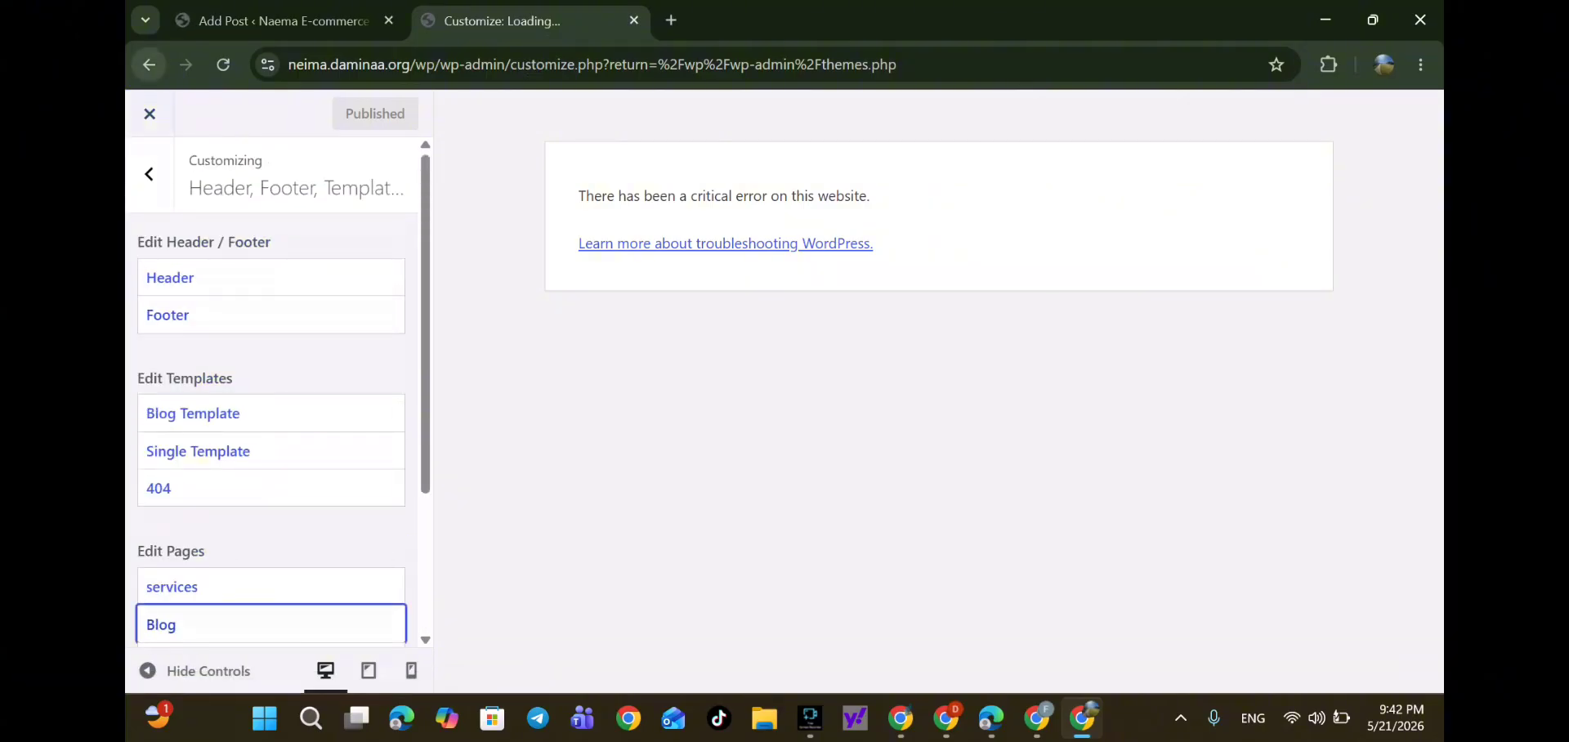
click(149, 63)
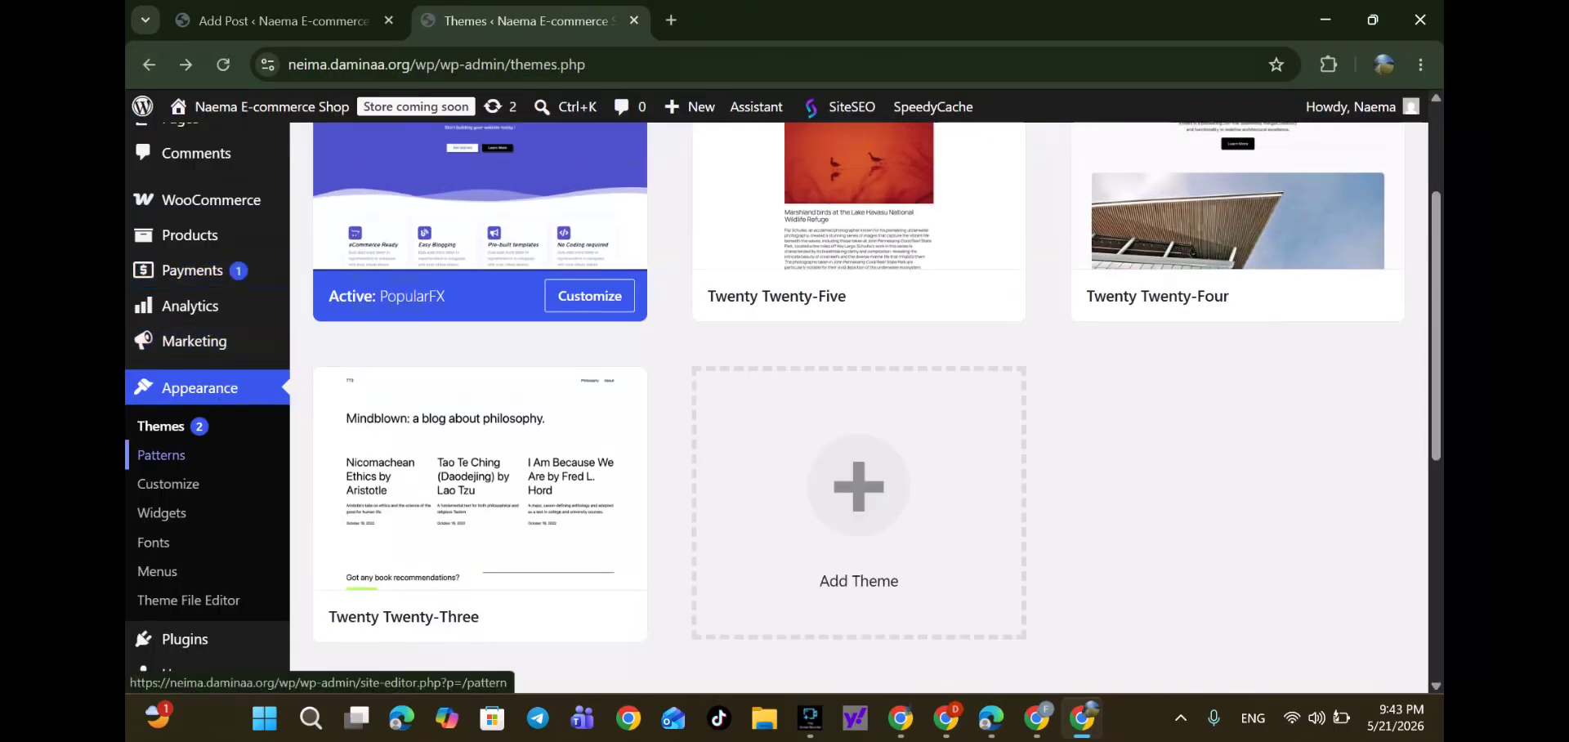
scroll(167, 384, down, 2)
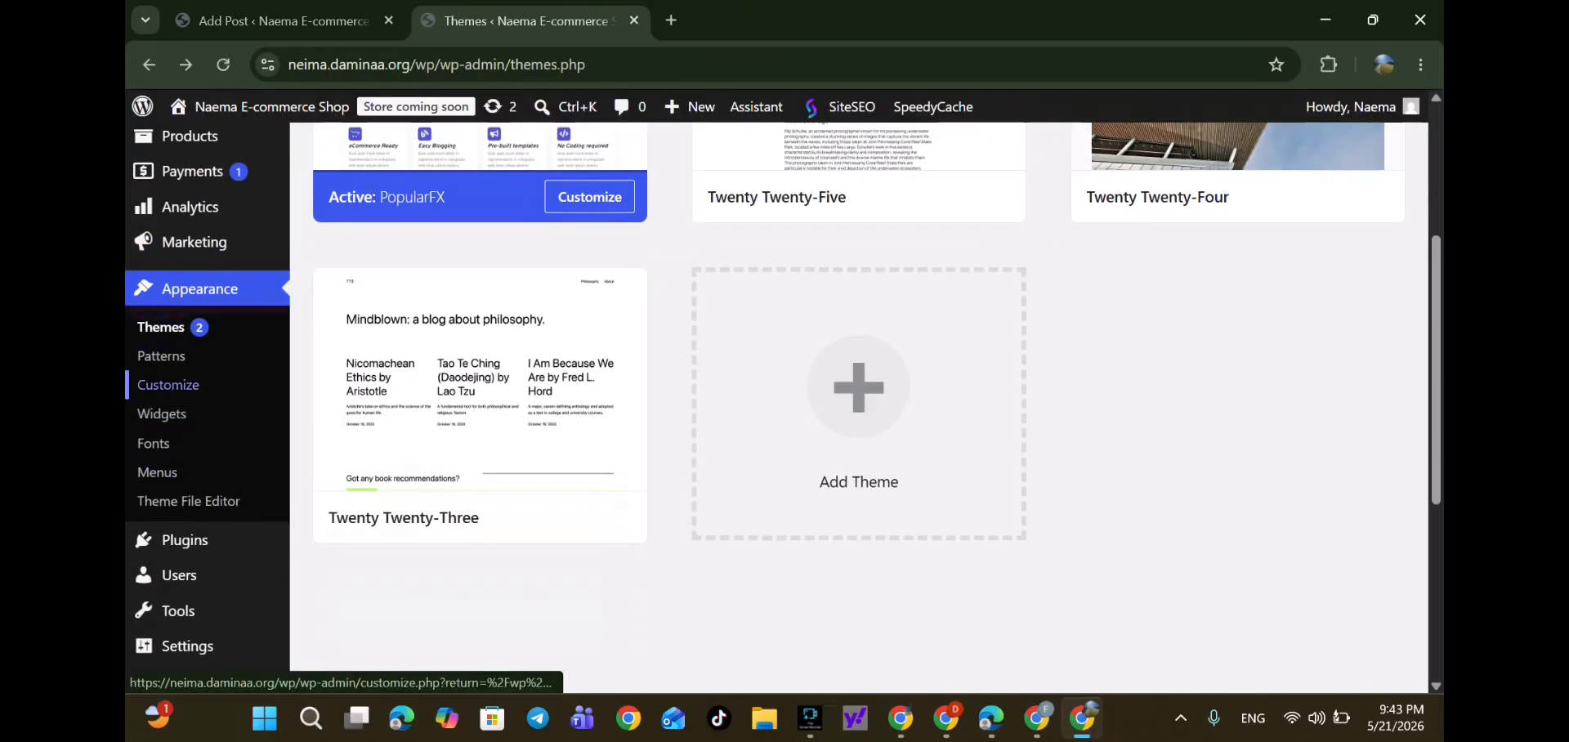
click(168, 385)
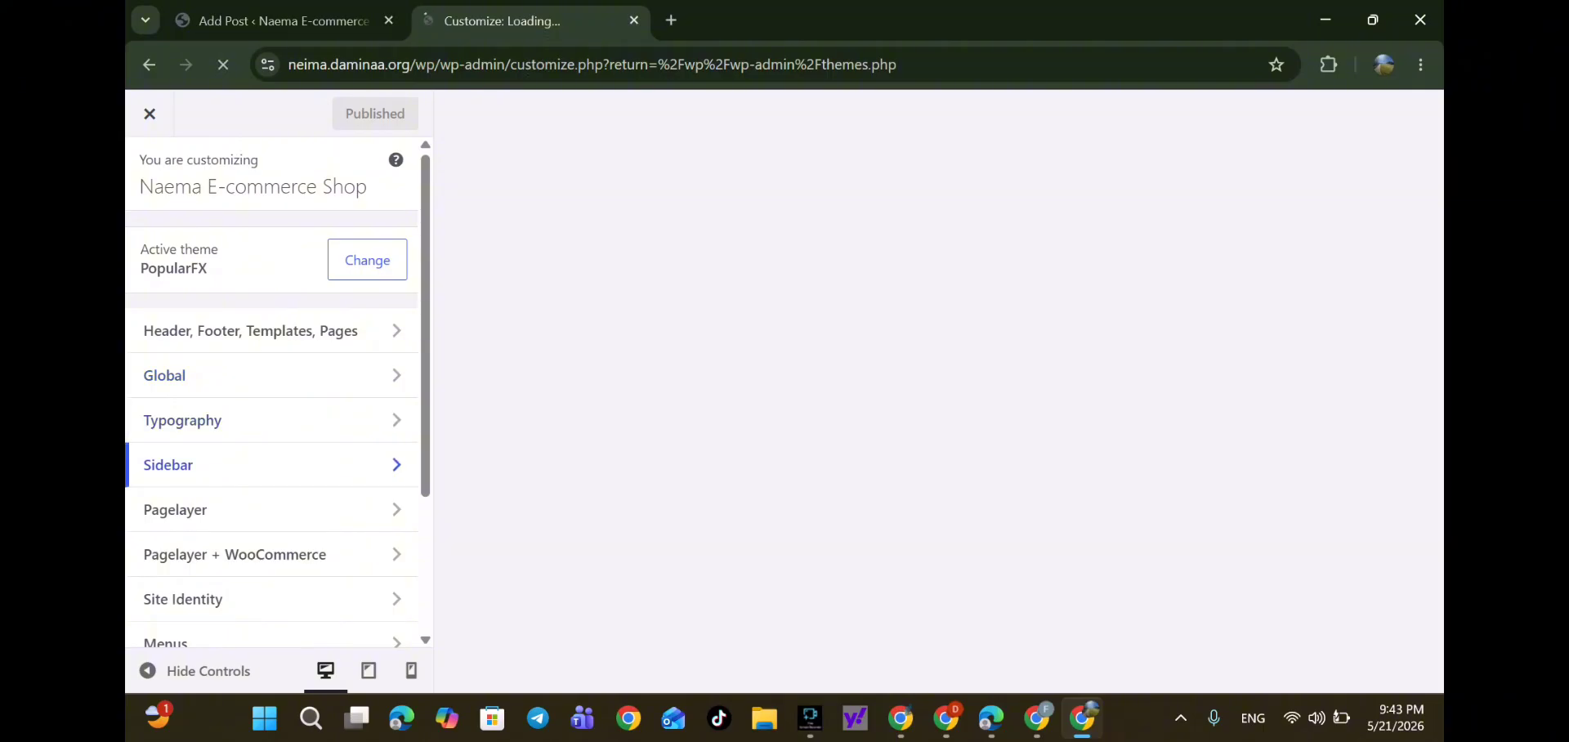
scroll(270, 396, down, 2)
scroll(269, 425, down, 4)
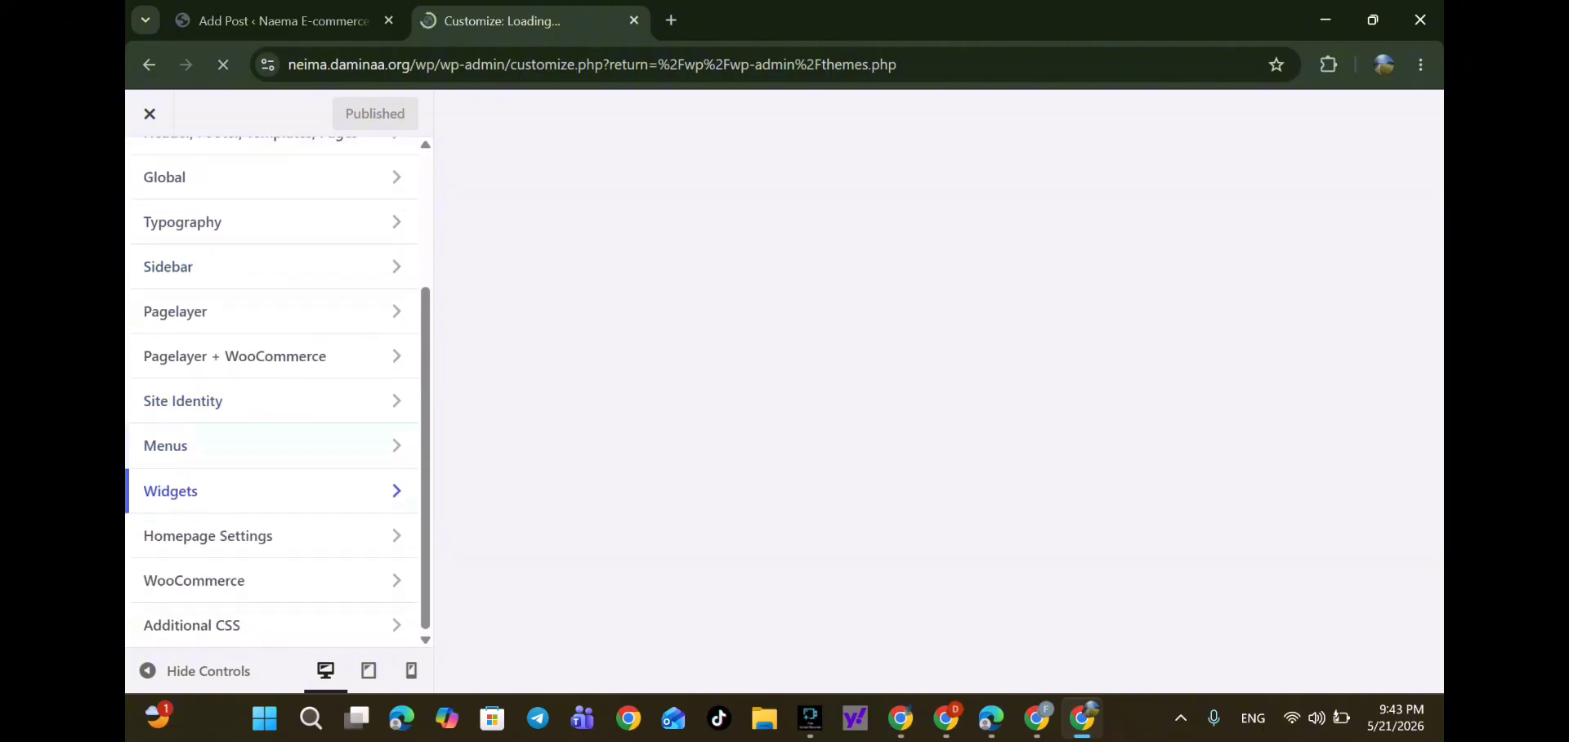
scroll(270, 572, up, 6)
Set the Global Colors background to black (#000000) after trying the blue and green swatches.
click(269, 375)
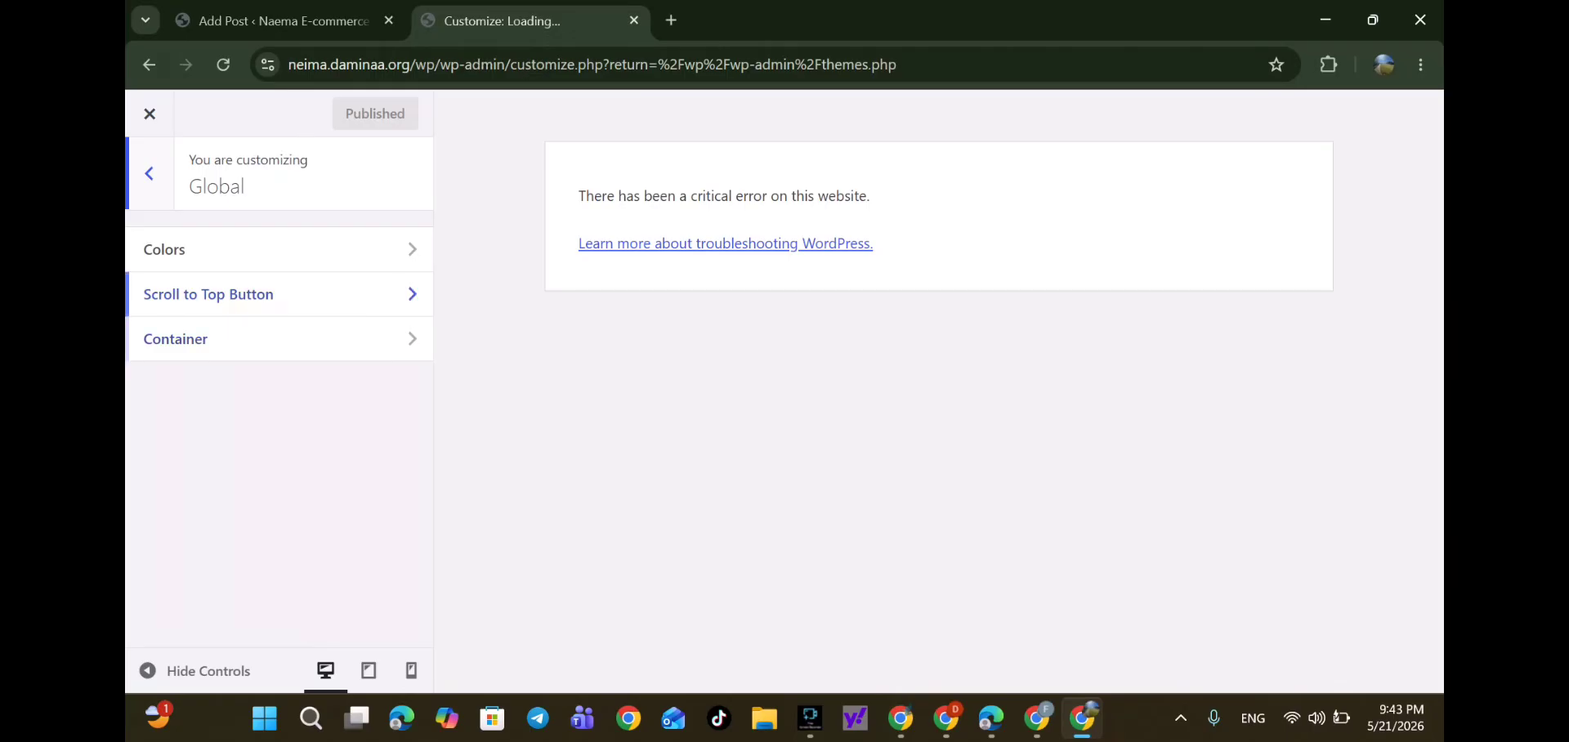
click(270, 250)
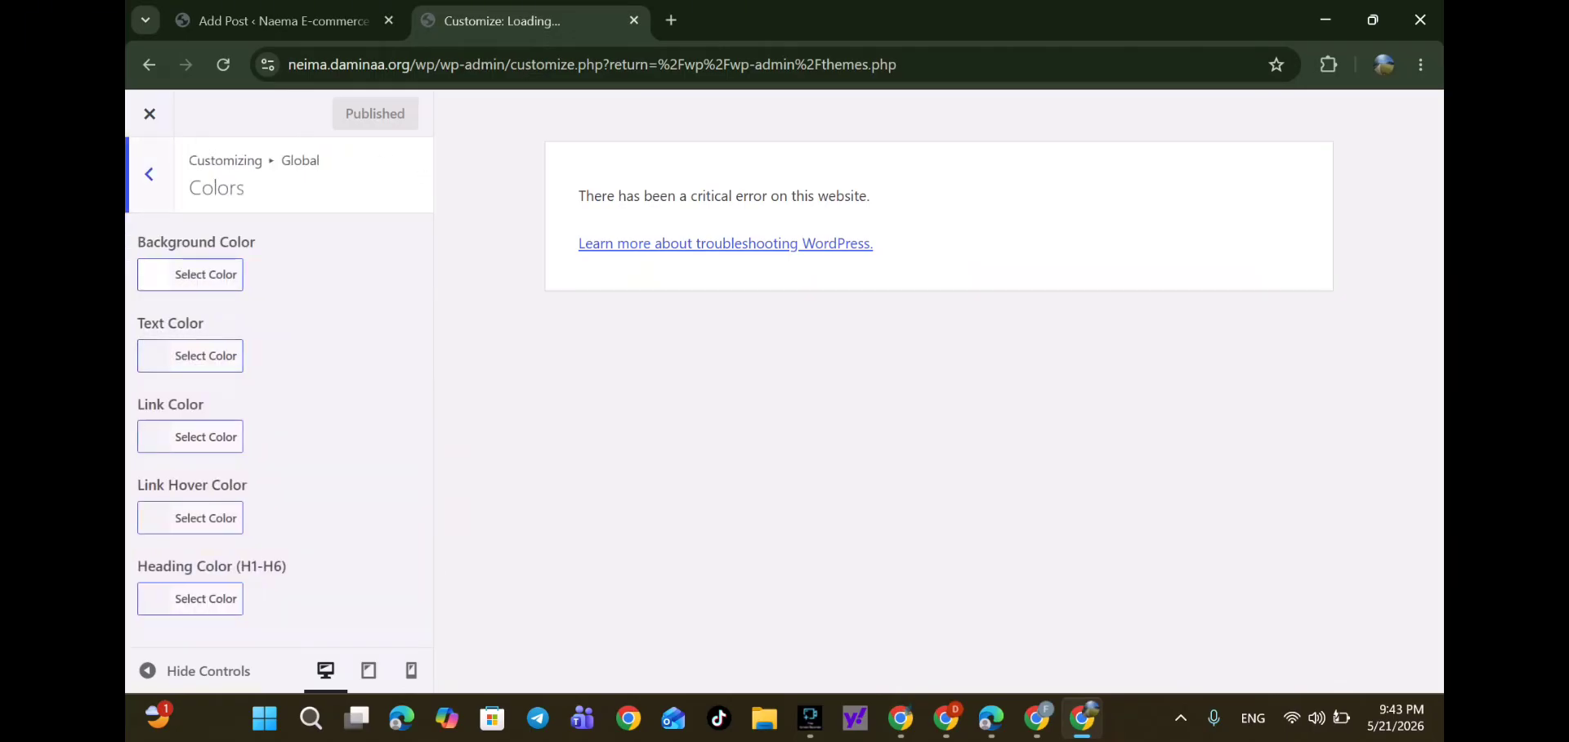
click(190, 274)
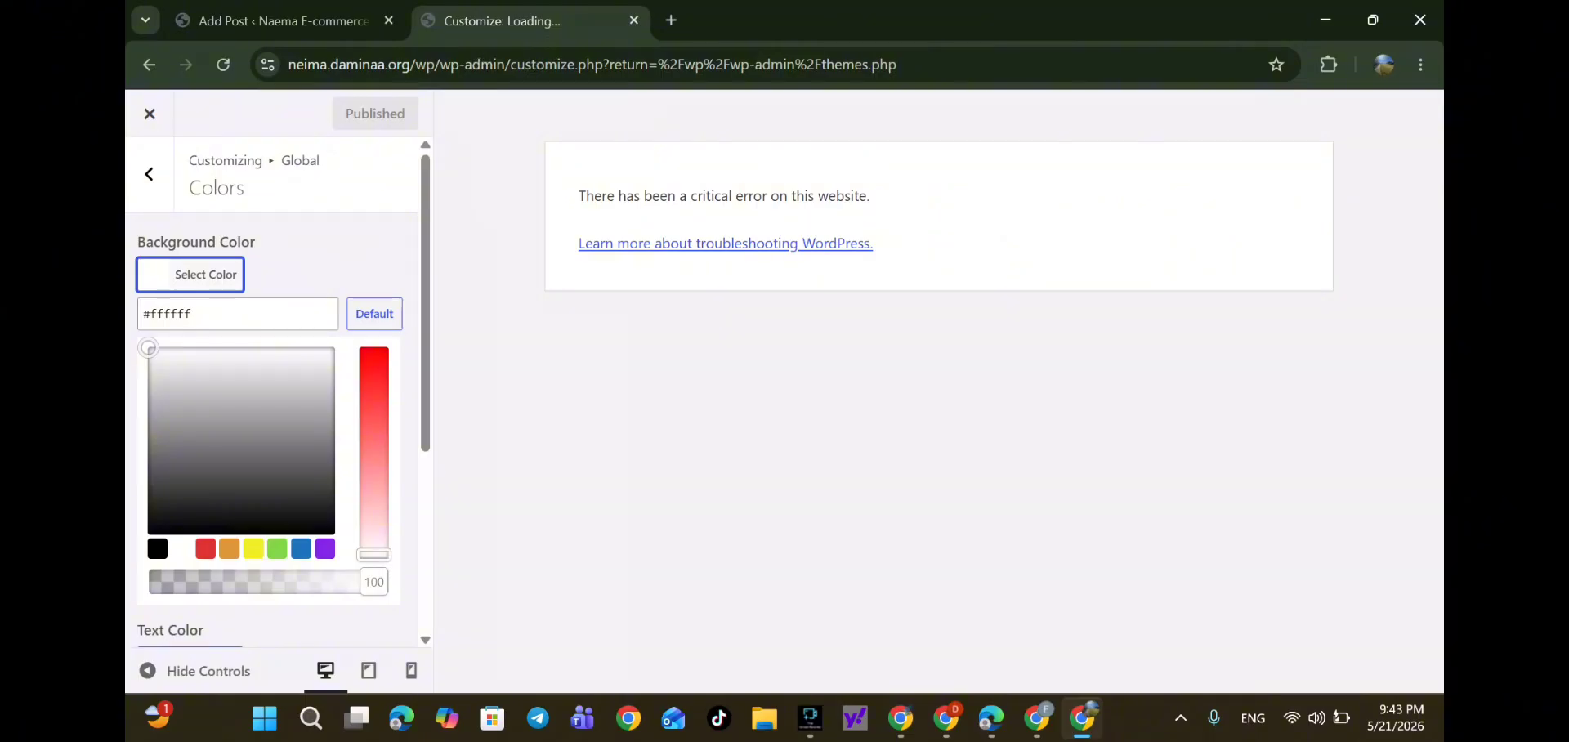
click(301, 549)
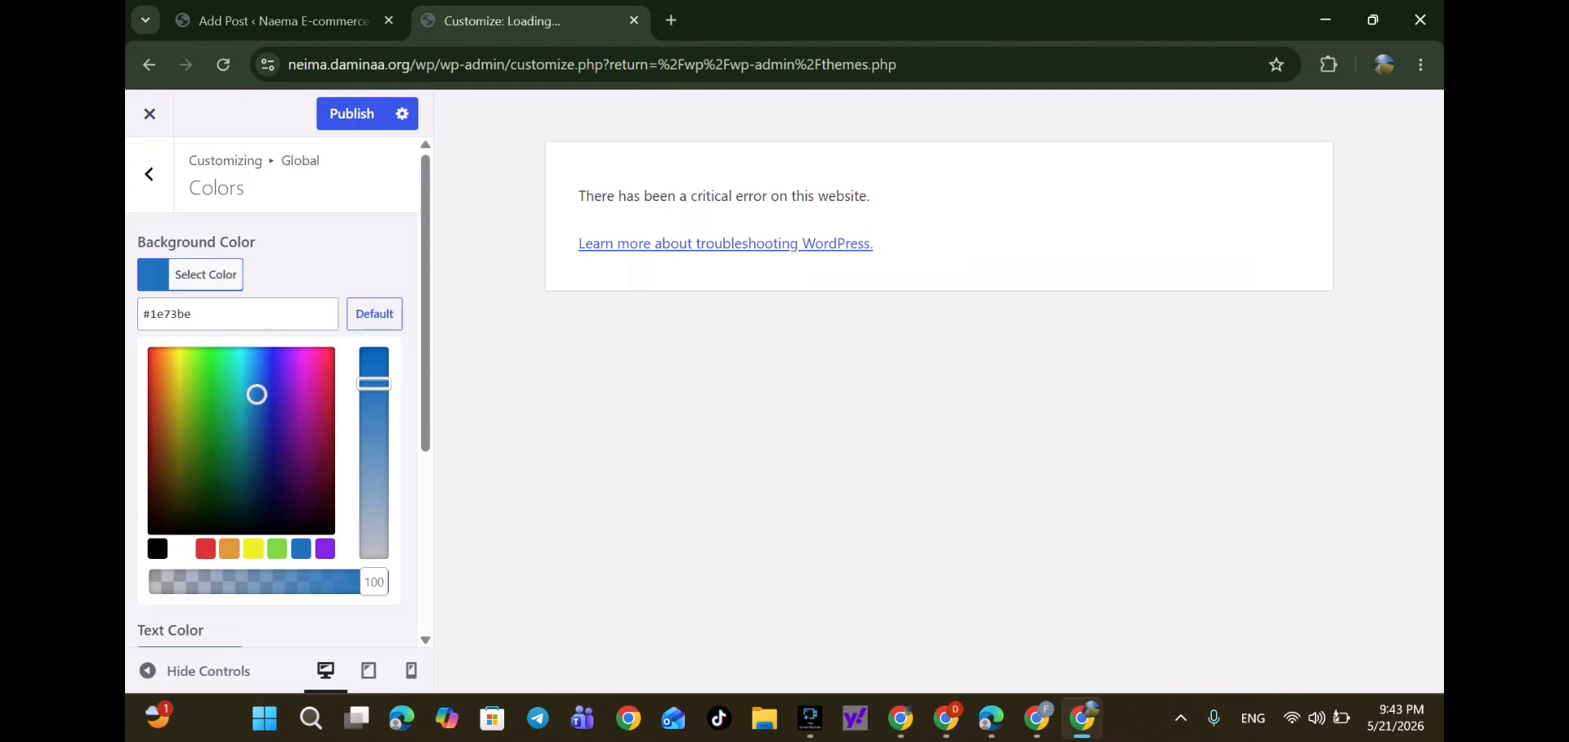
click(277, 549)
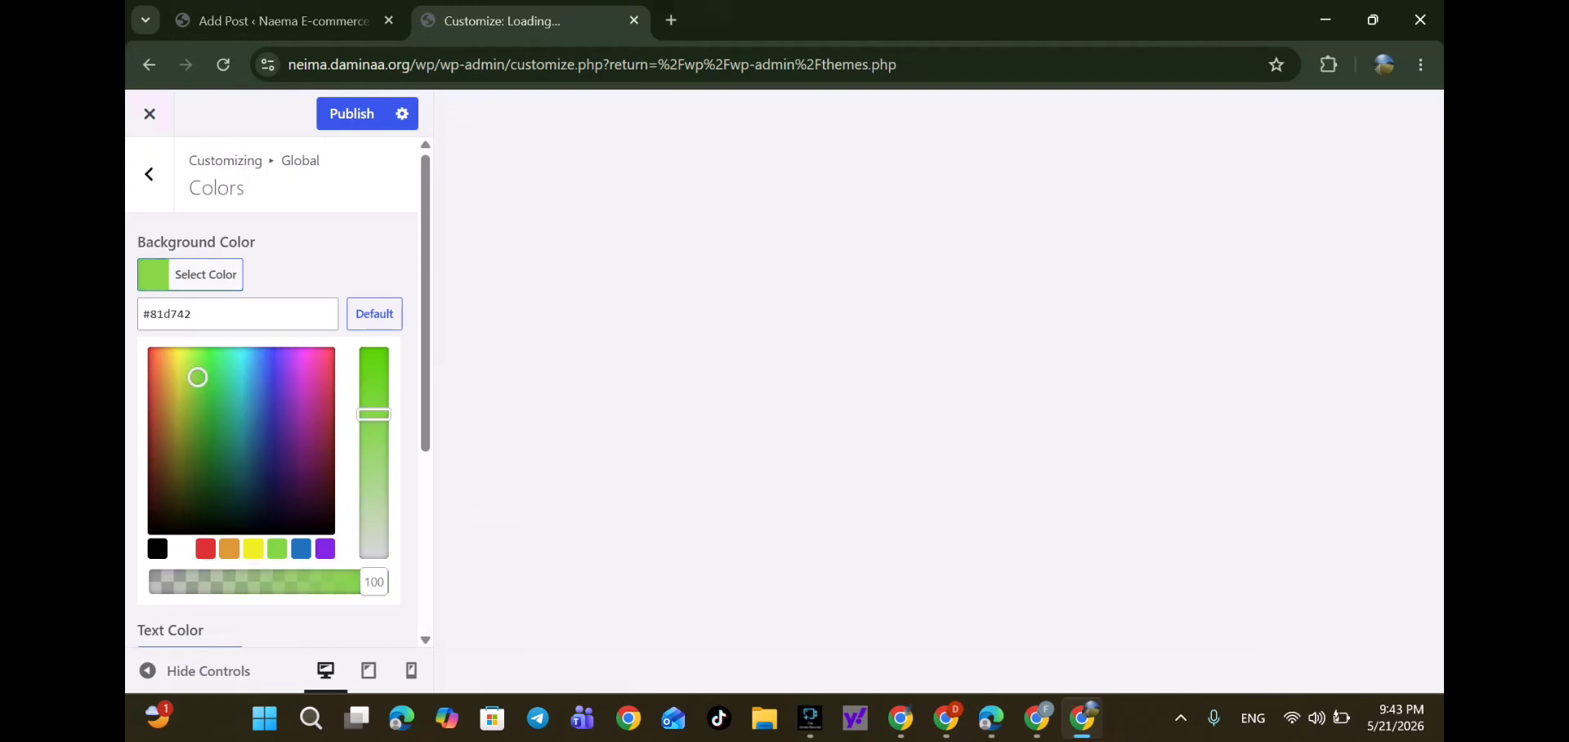
click(302, 549)
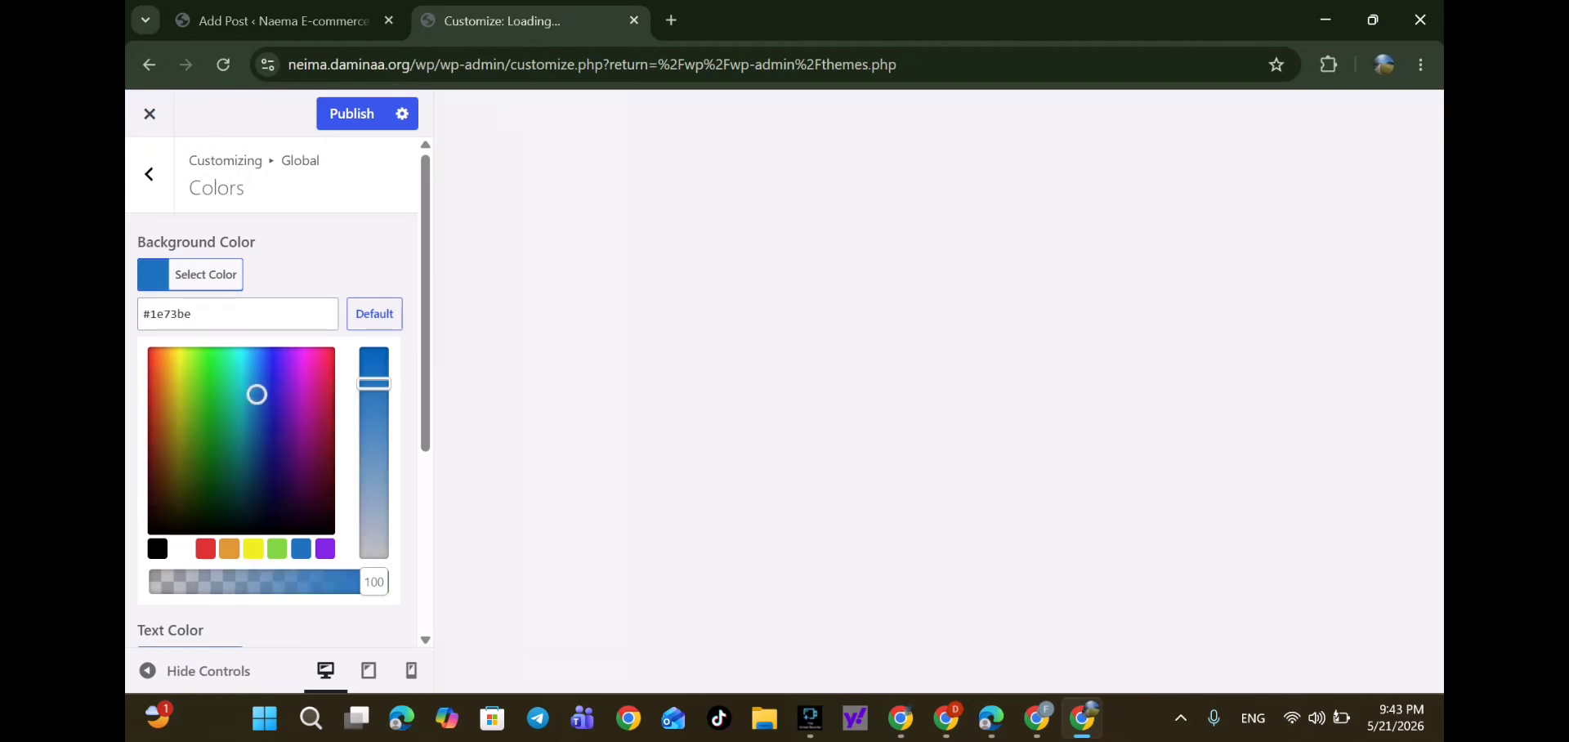
click(158, 549)
scroll(269, 425, down, 2)
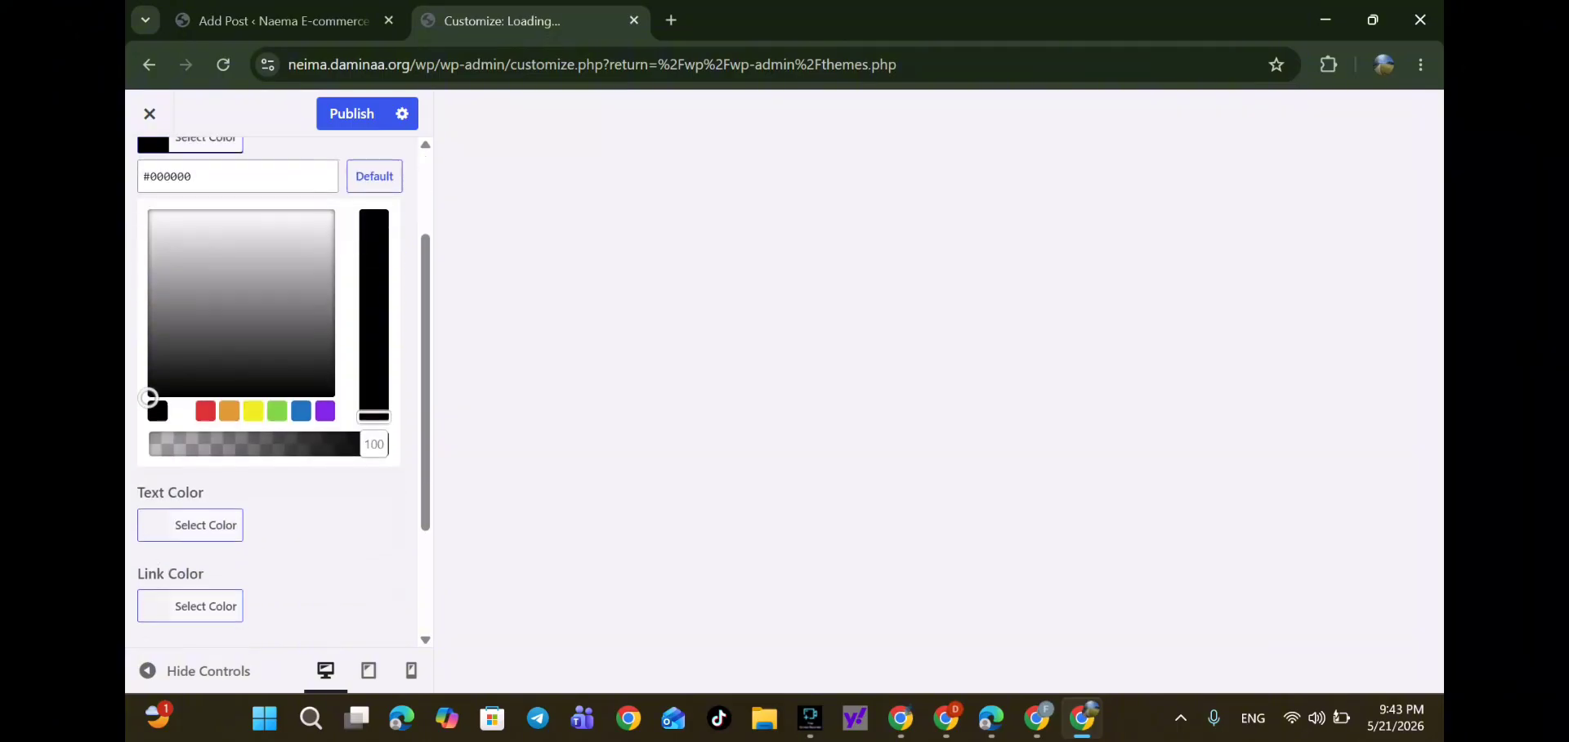
scroll(269, 425, up, 2)
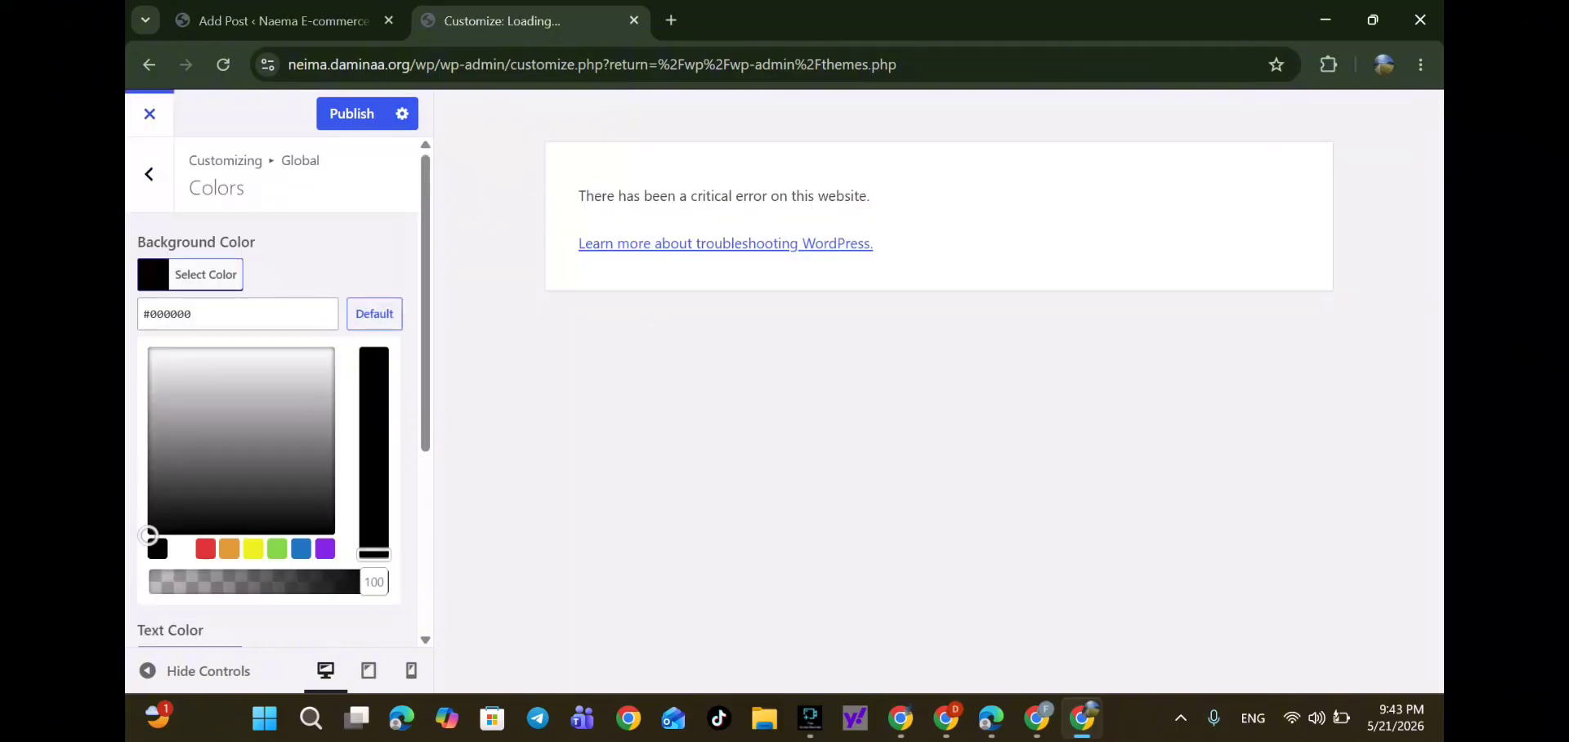
click(149, 173)
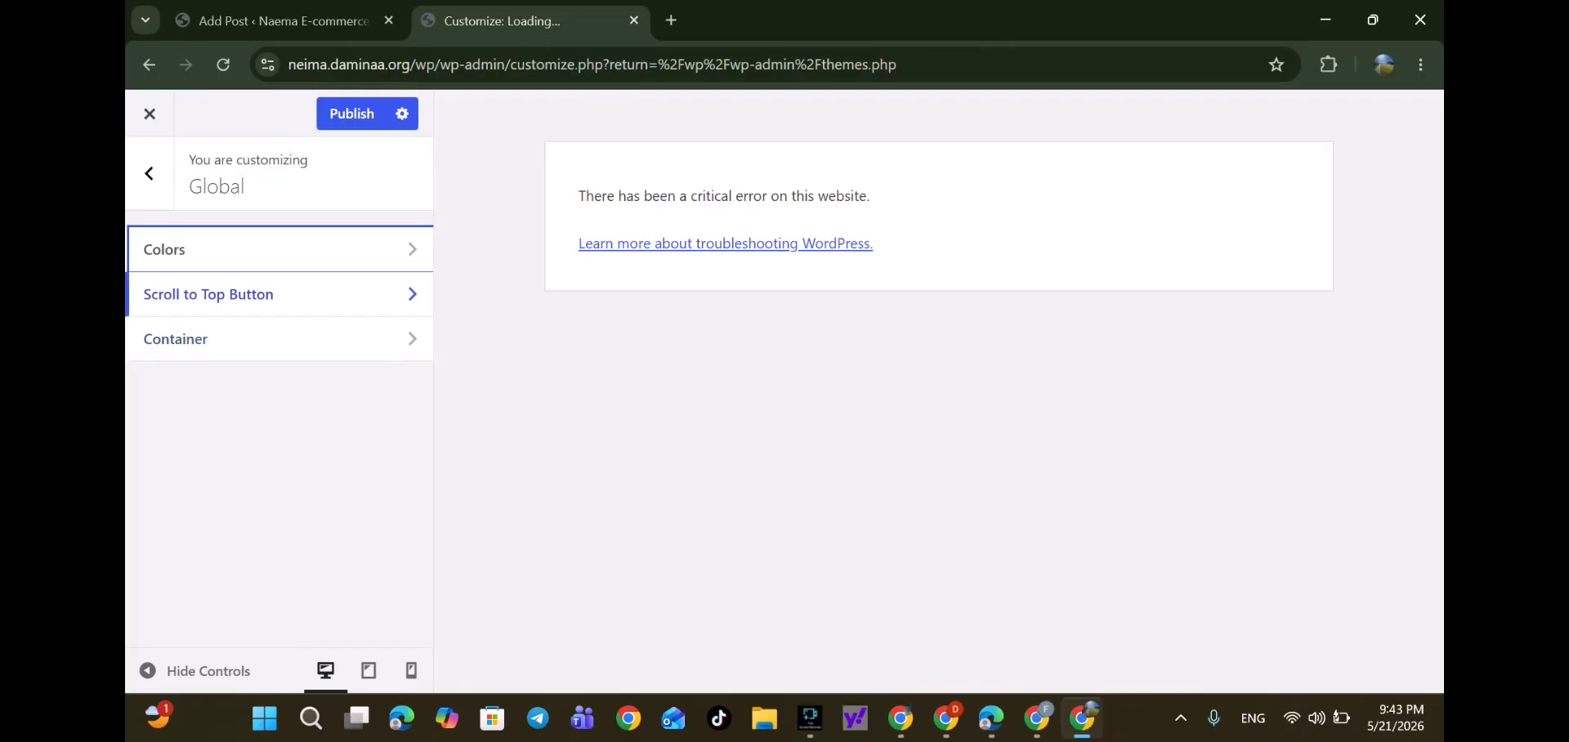
Look through the Global Scroll to Top Button options.
click(208, 294)
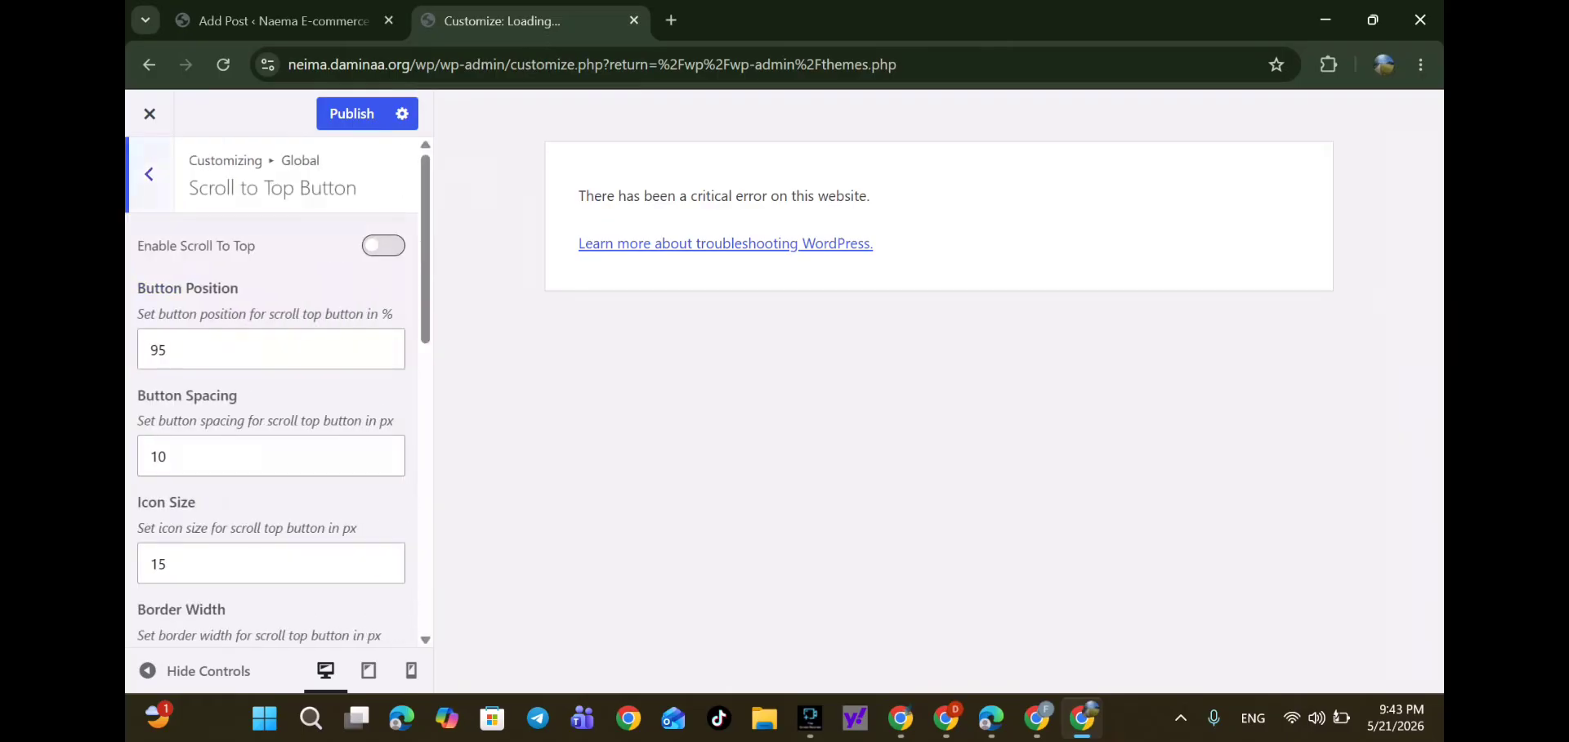
scroll(272, 392, down, 7)
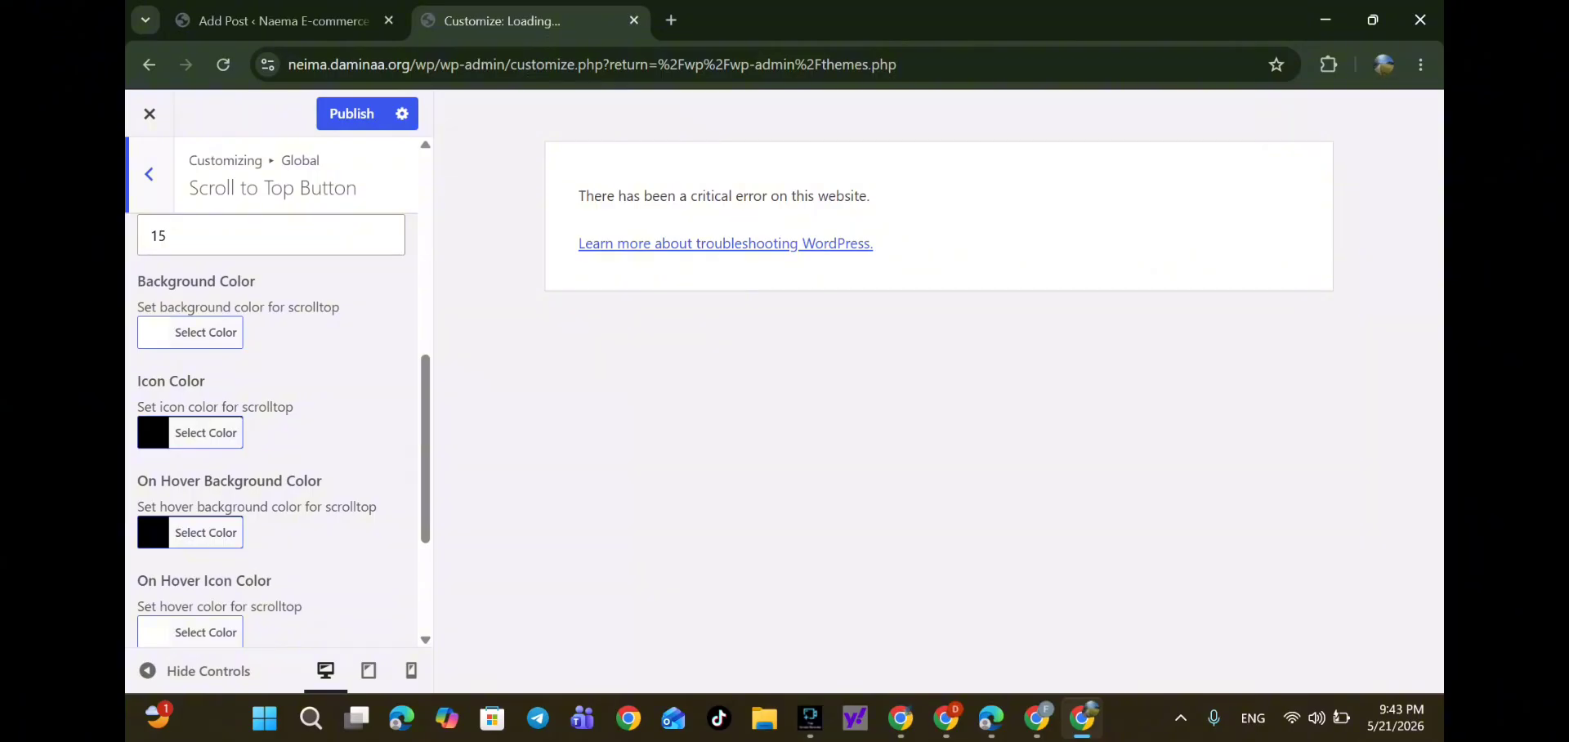
scroll(272, 392, down, 3)
scroll(272, 392, up, 10)
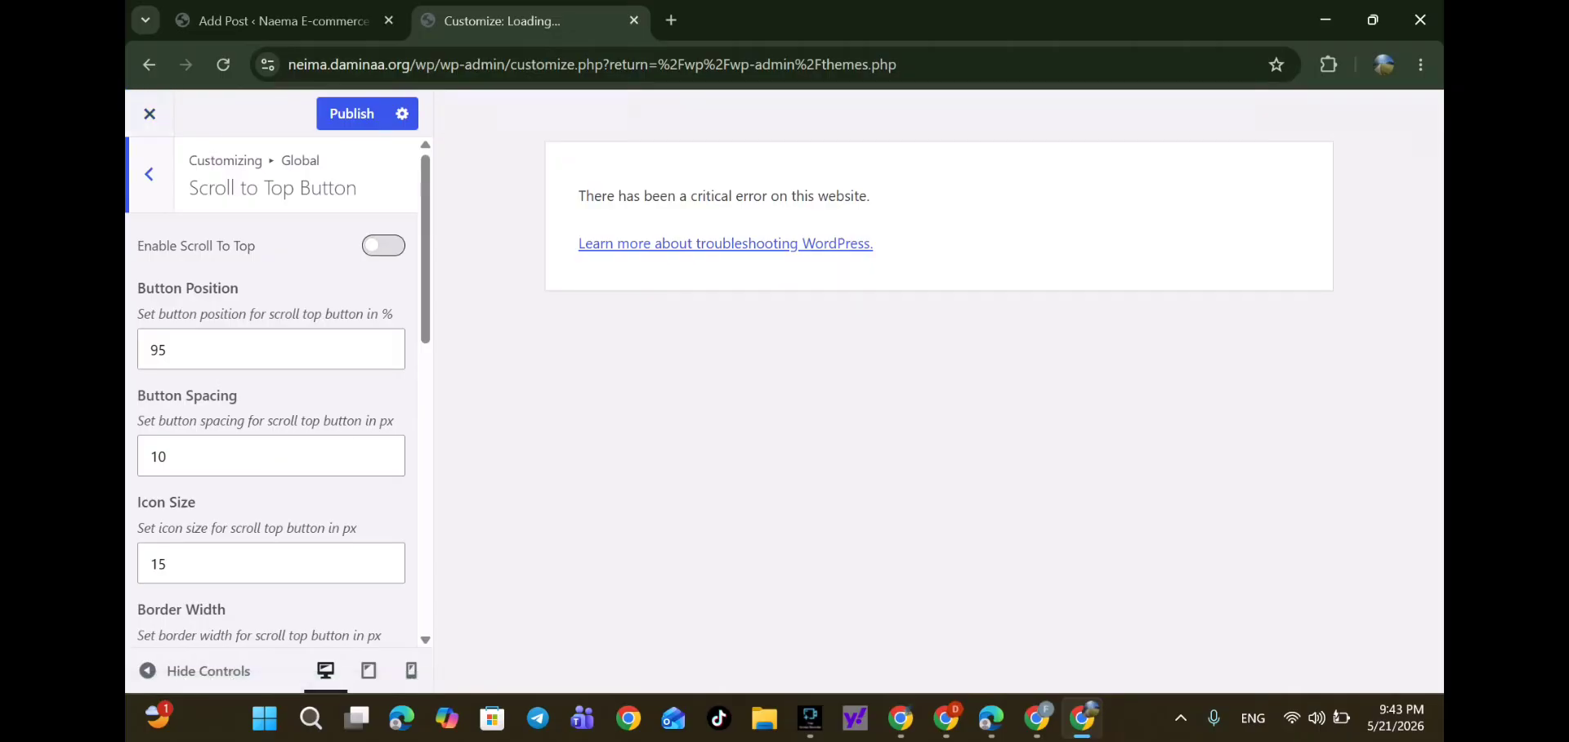
click(149, 174)
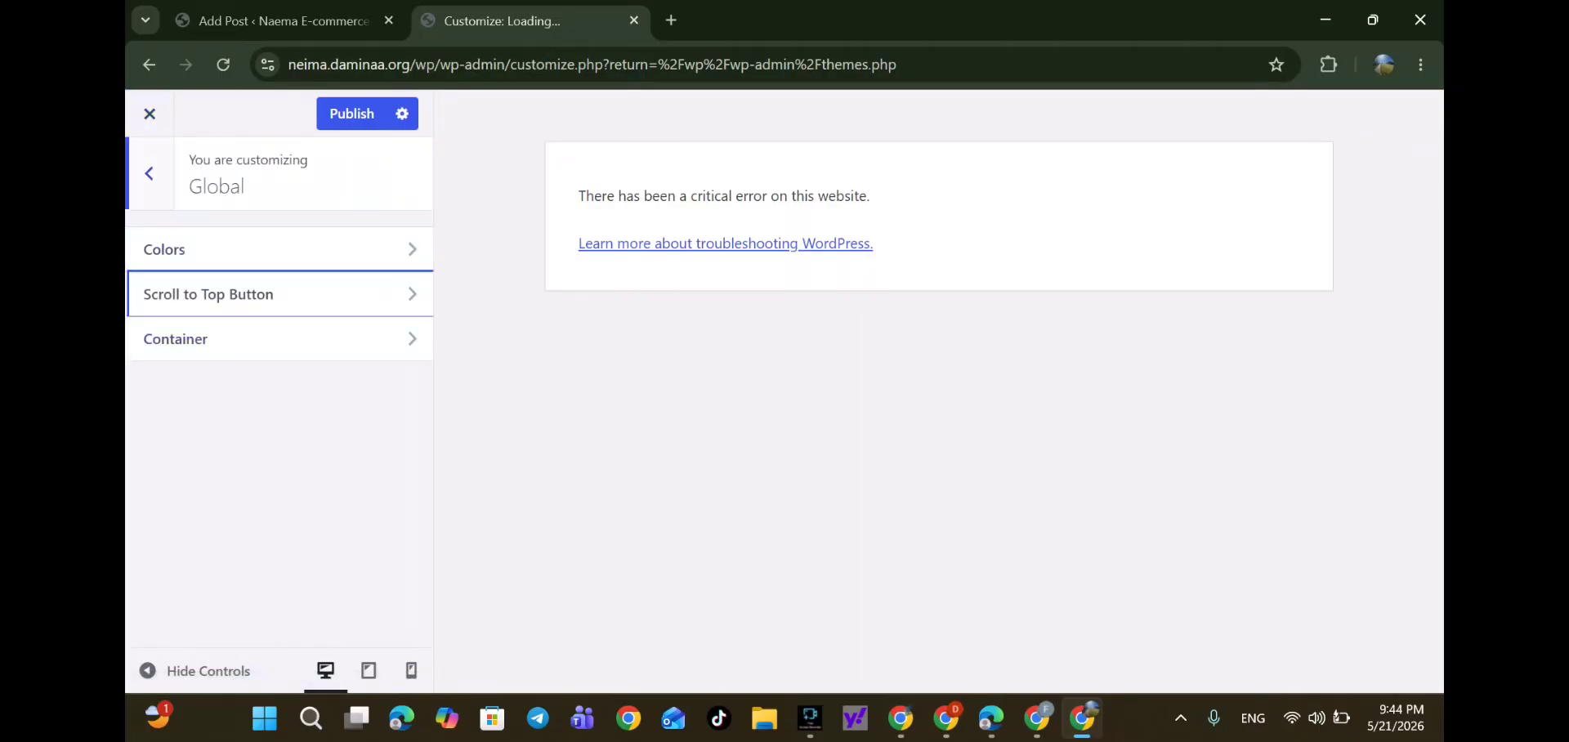
Return to the root Customizer list and open Site Identity.
click(149, 174)
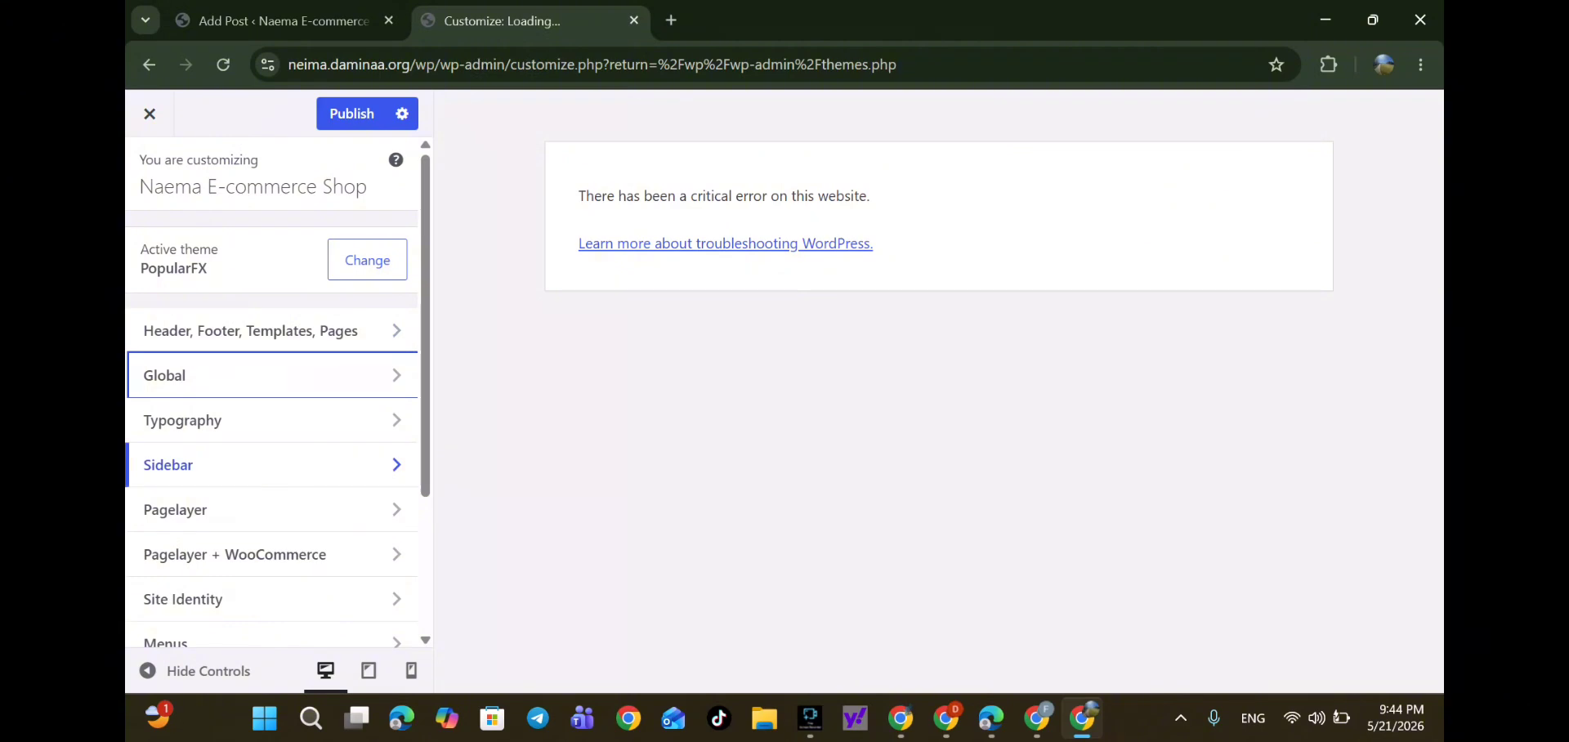
scroll(269, 449, down, 2)
click(270, 438)
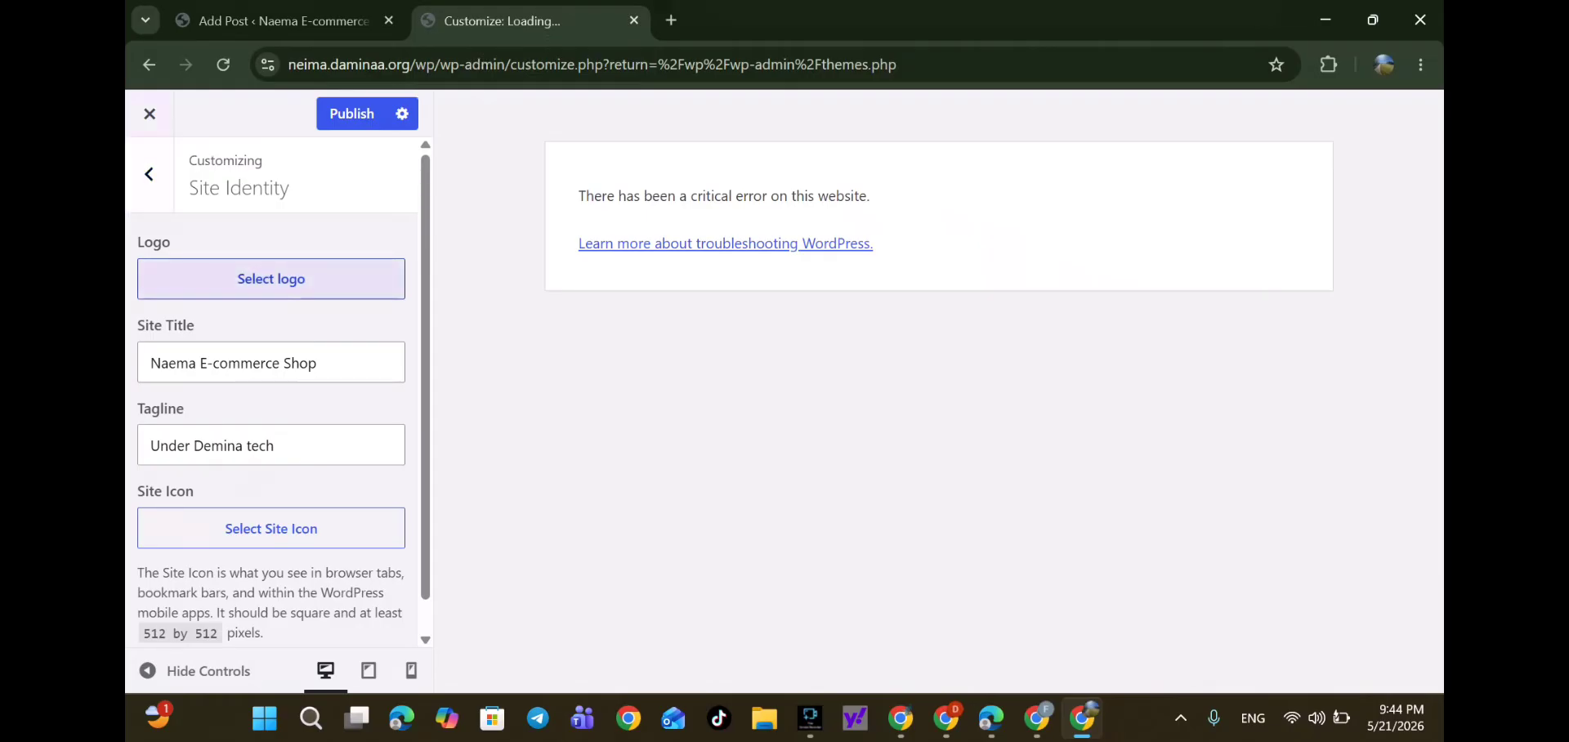
Open the Select logo upload page, browsing Downloads without choosing a file.
click(270, 278)
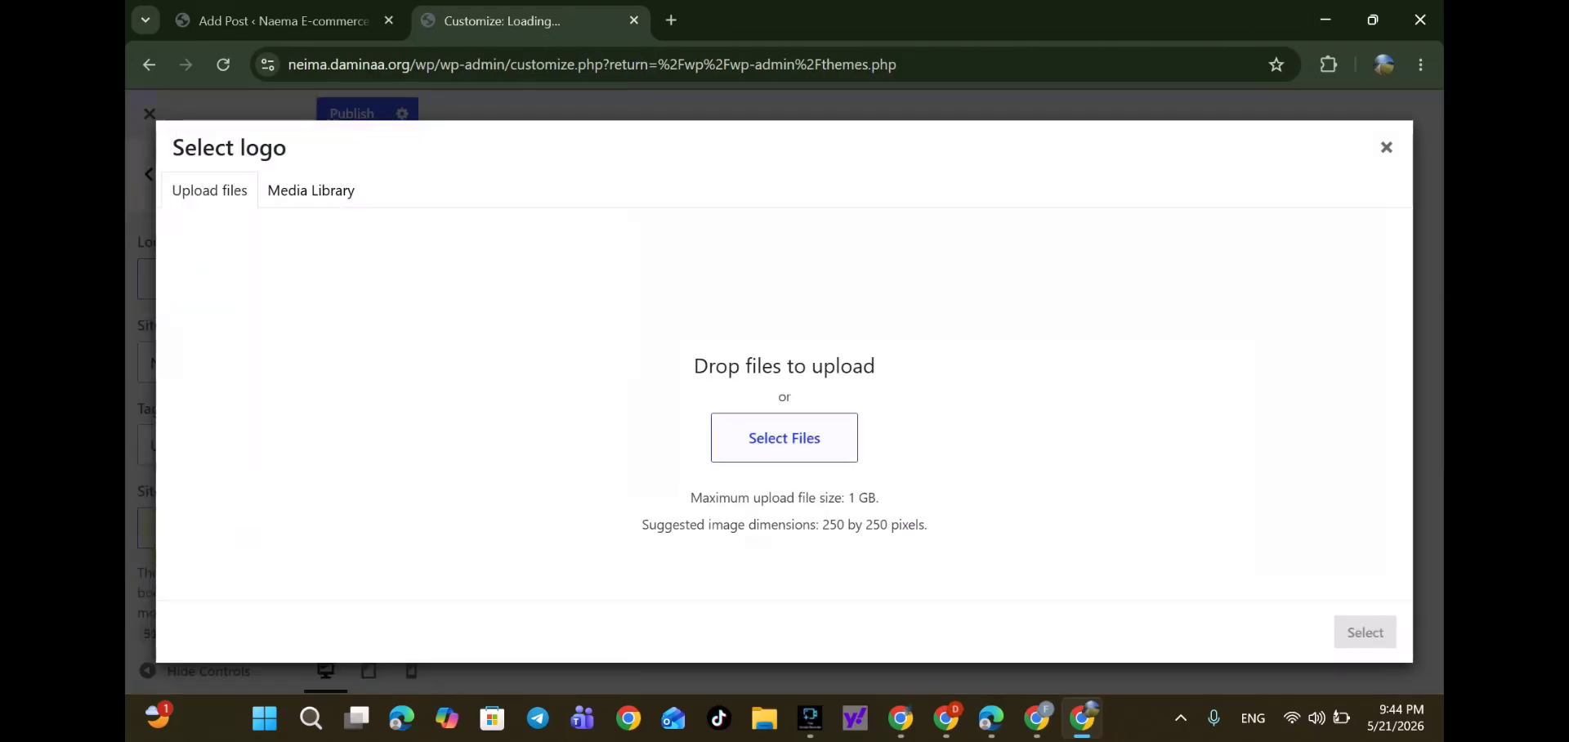
click(785, 437)
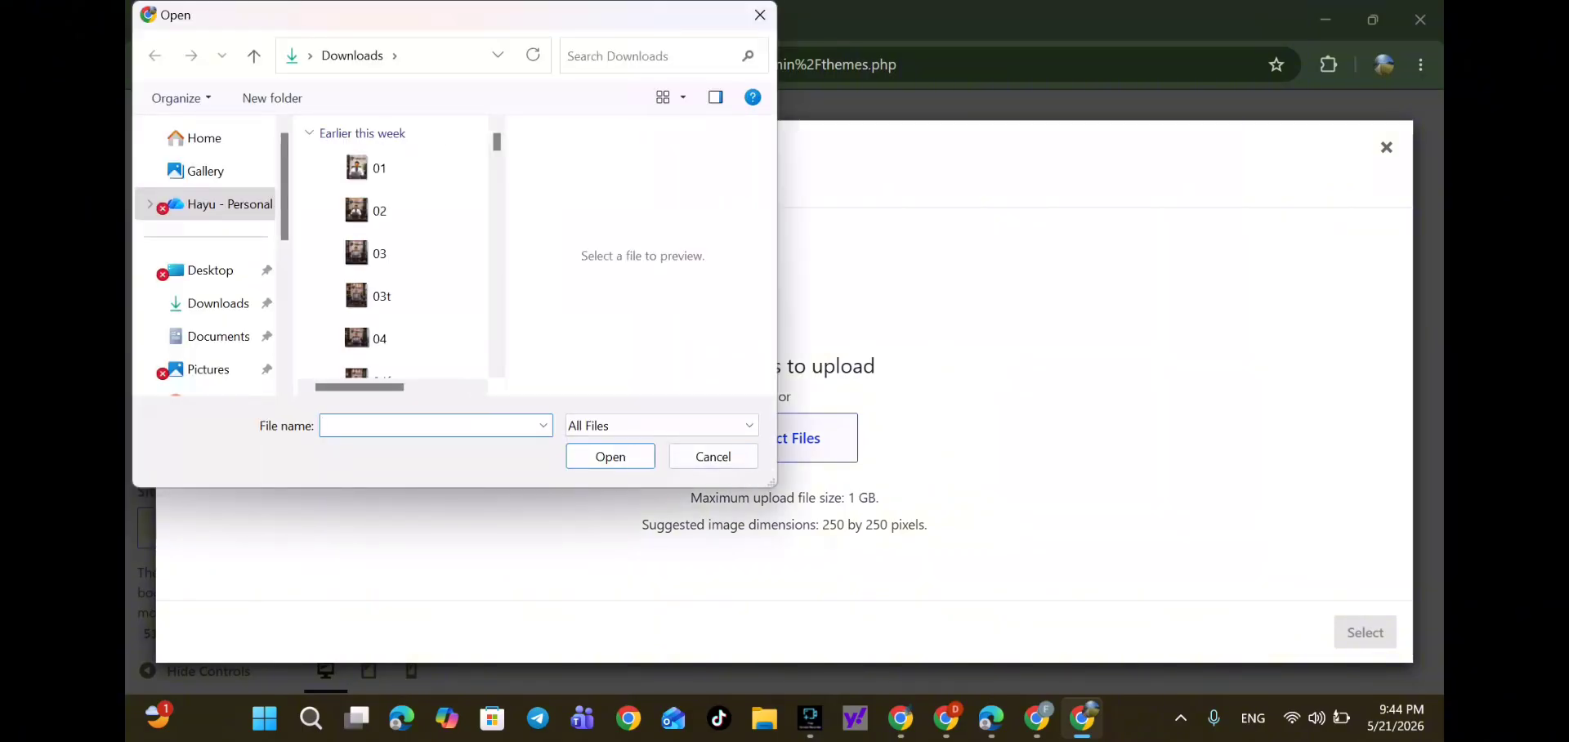
click(713, 457)
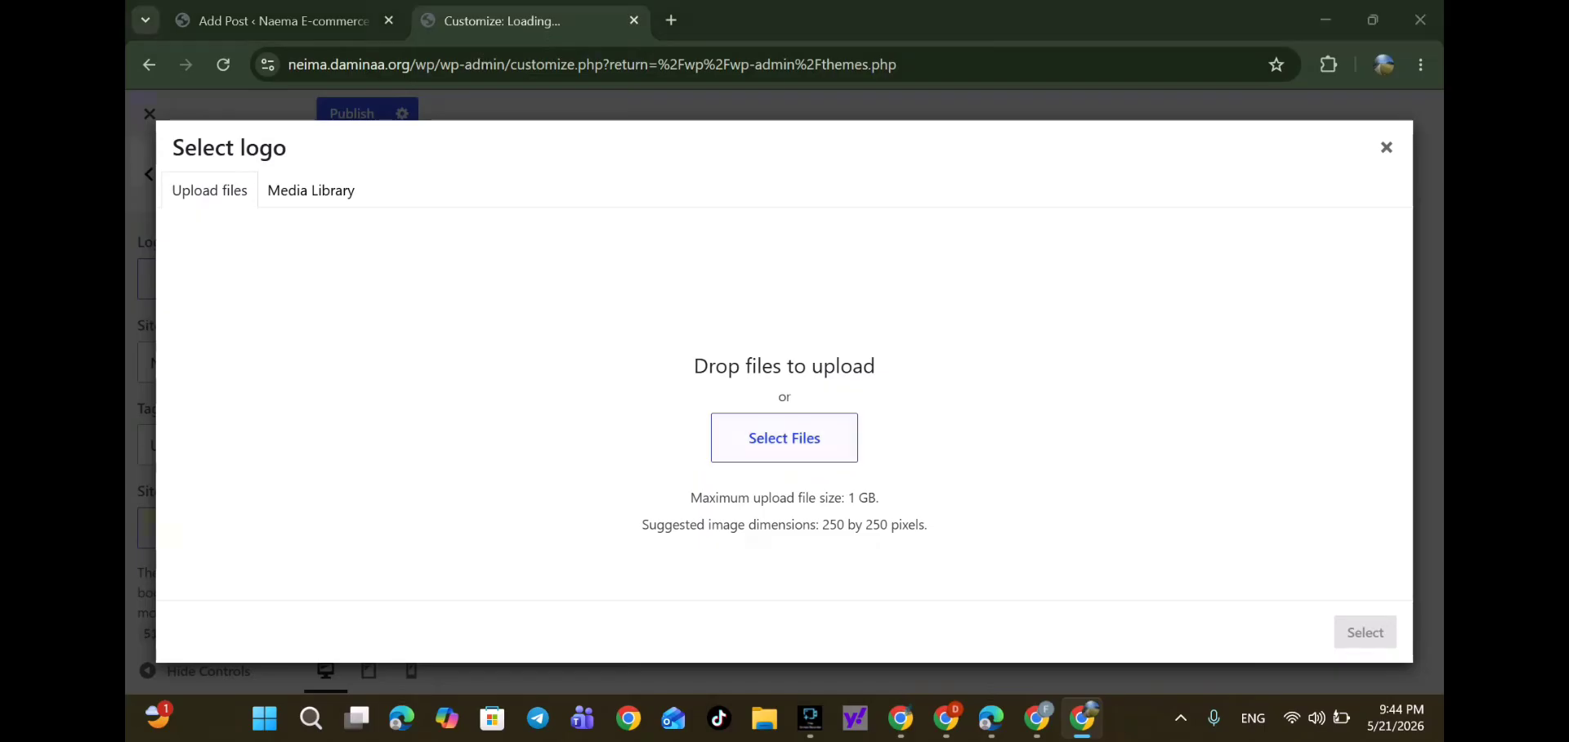
click(784, 438)
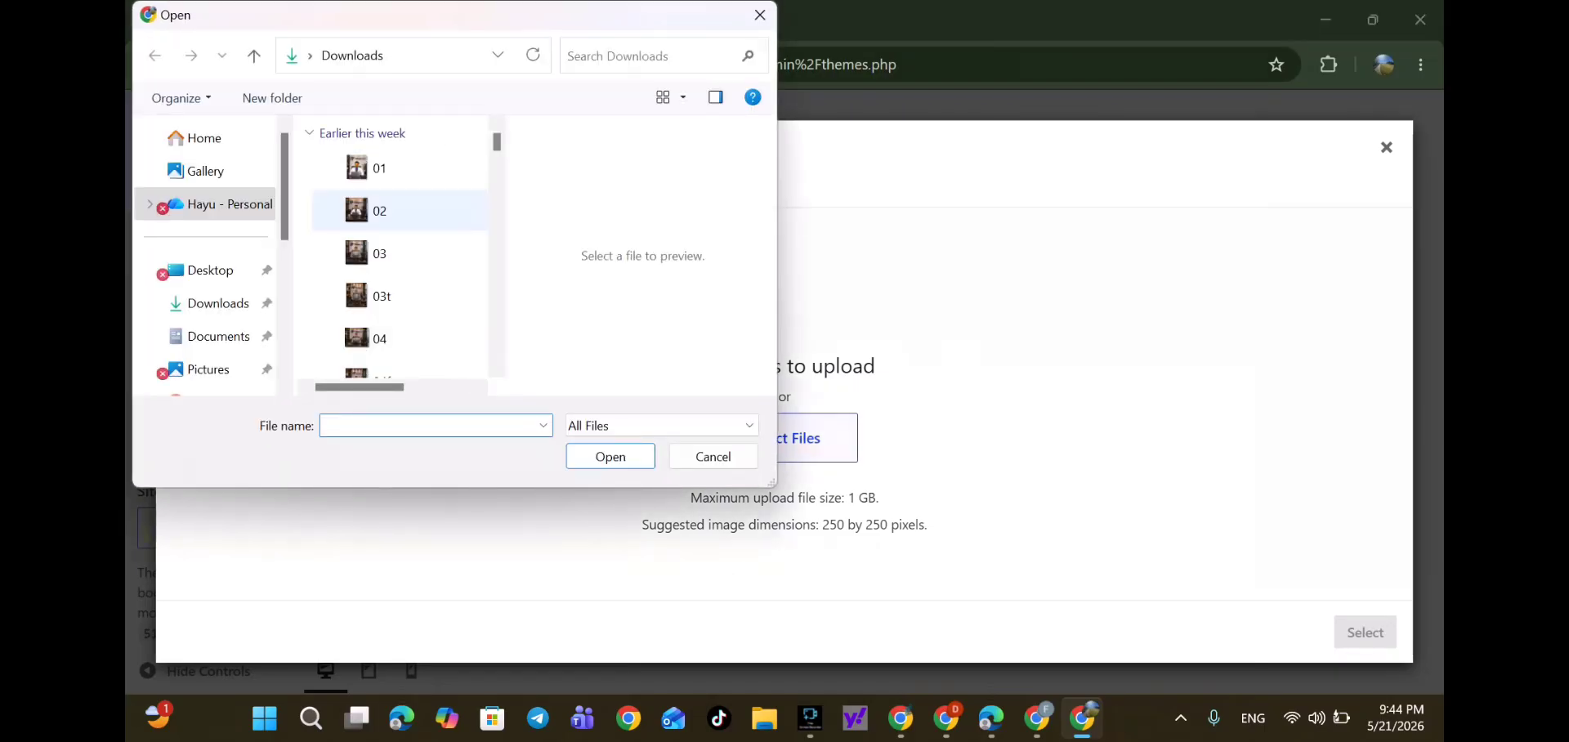
scroll(400, 278, down, 4)
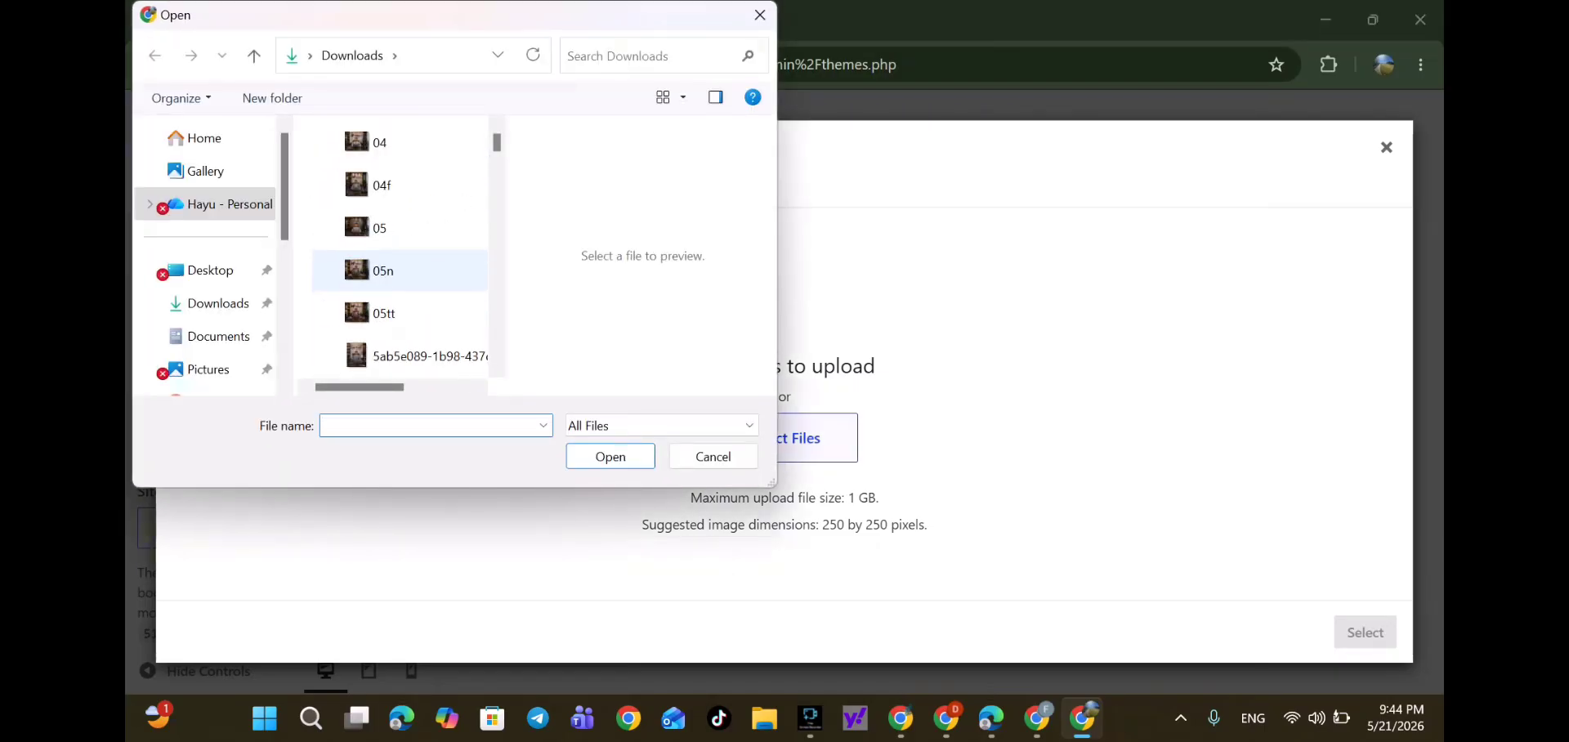
scroll(400, 278, up, 4)
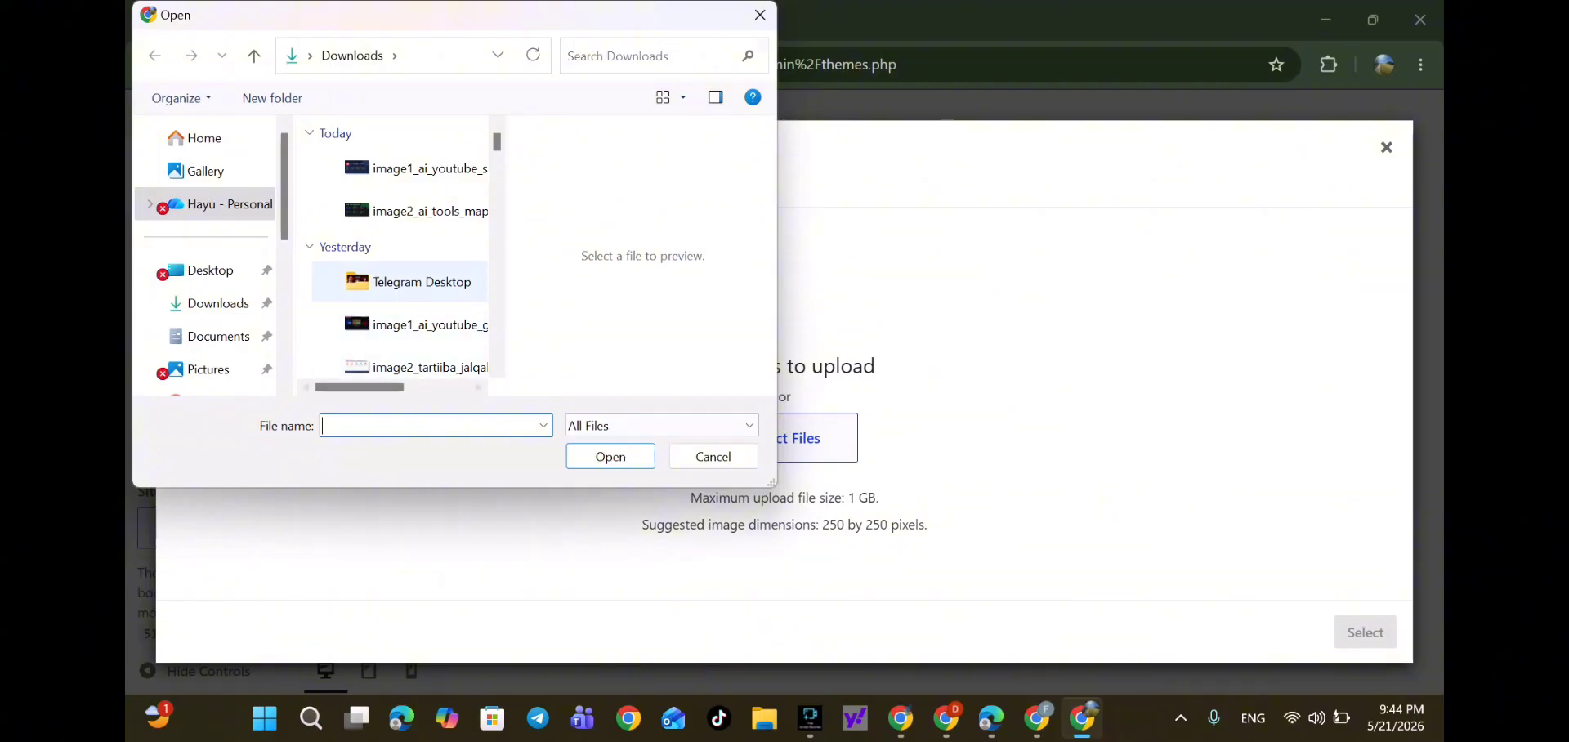
click(713, 456)
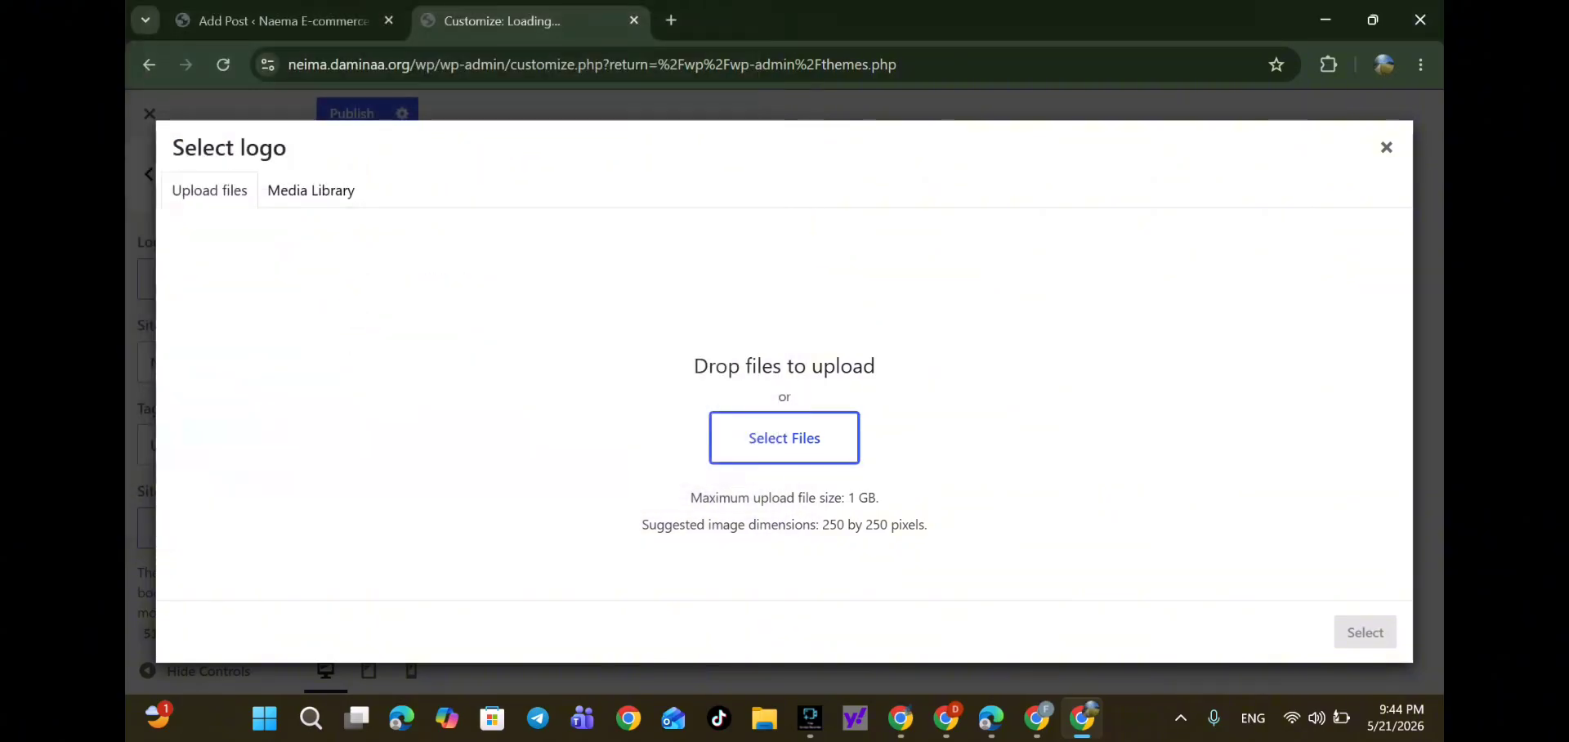
Set the logo to the pexels-photo-7054753-1 E-COMMERCE photo from the Media Library and crop it.
click(312, 190)
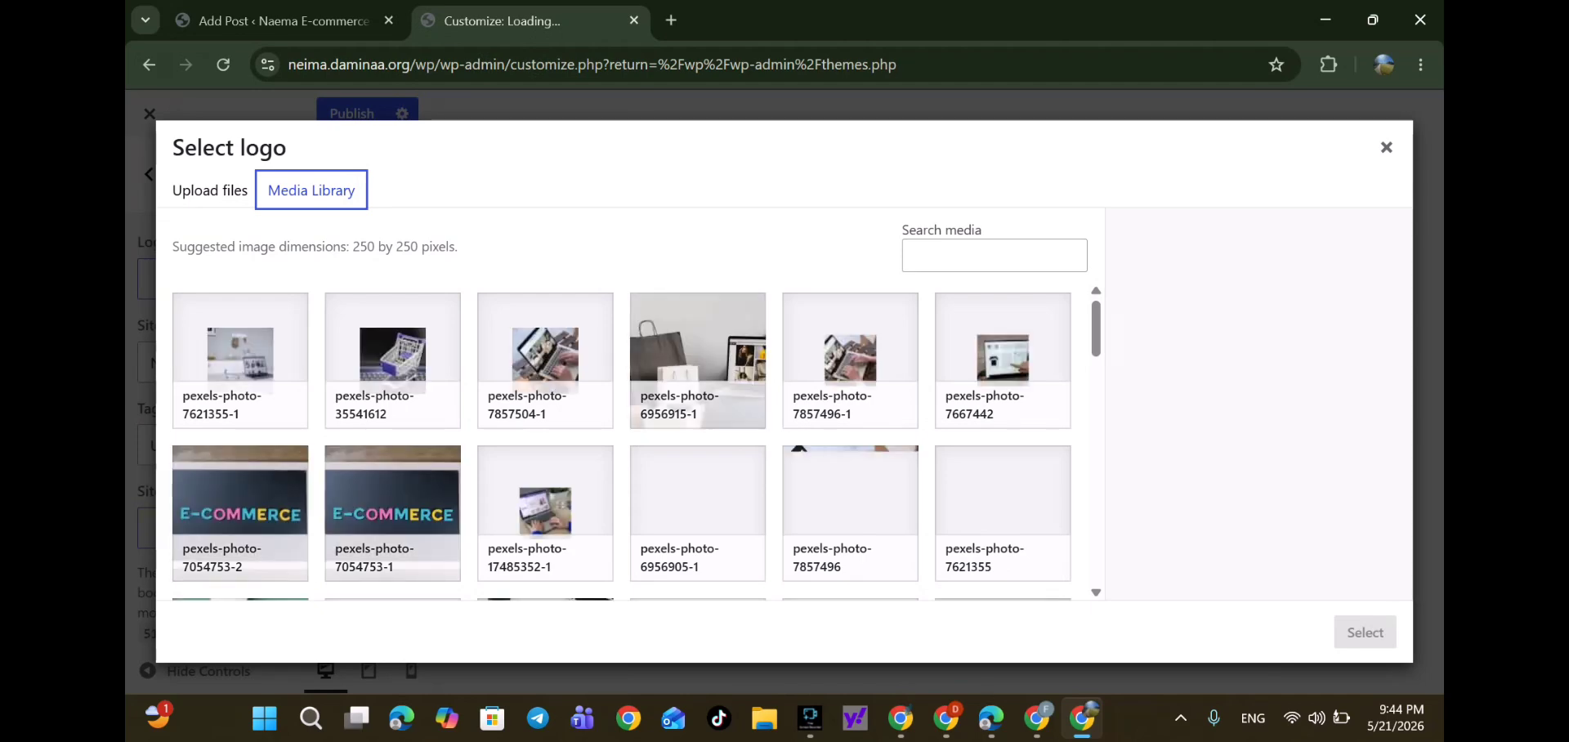
scroll(621, 441, down, 3)
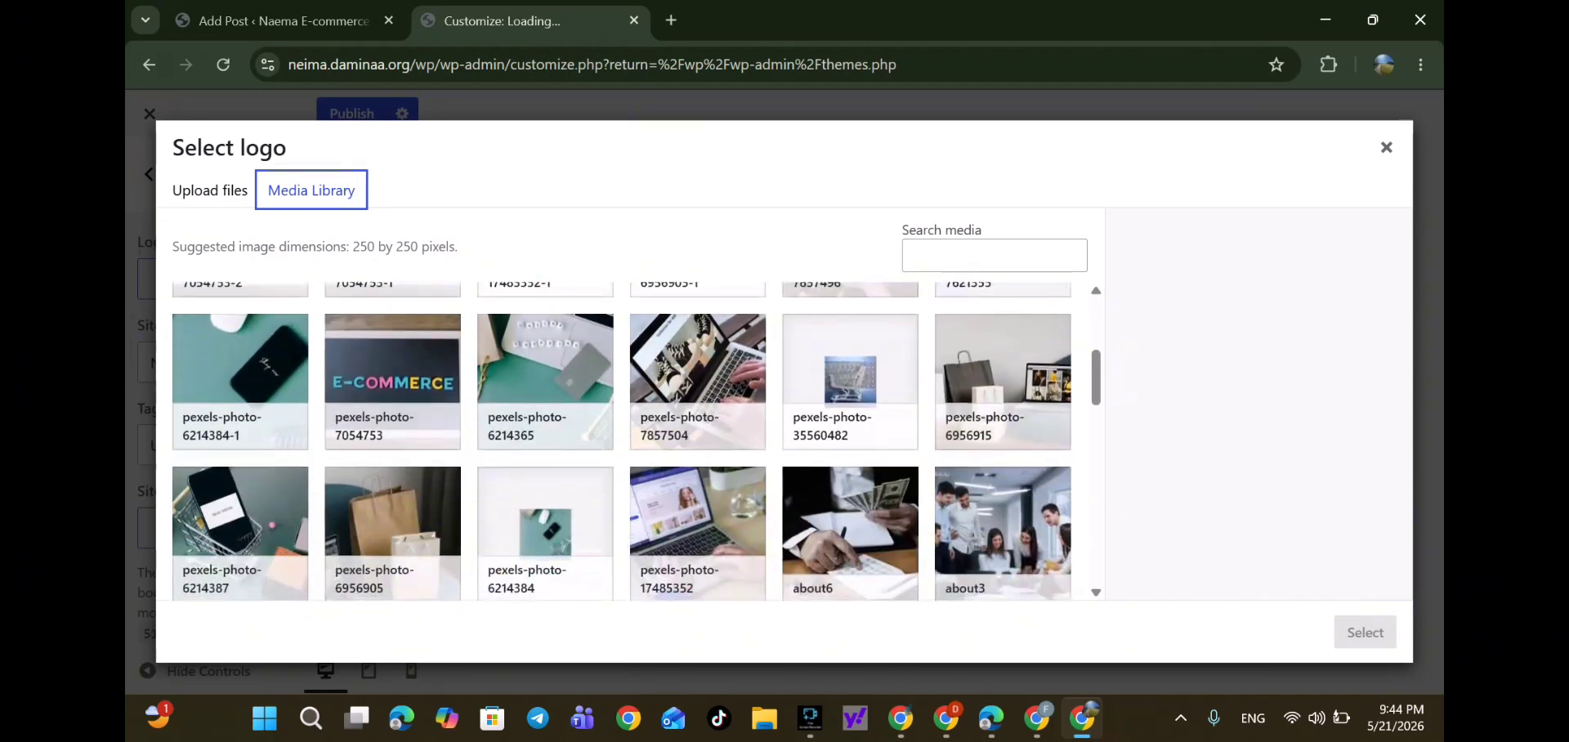
scroll(621, 441, up, 1)
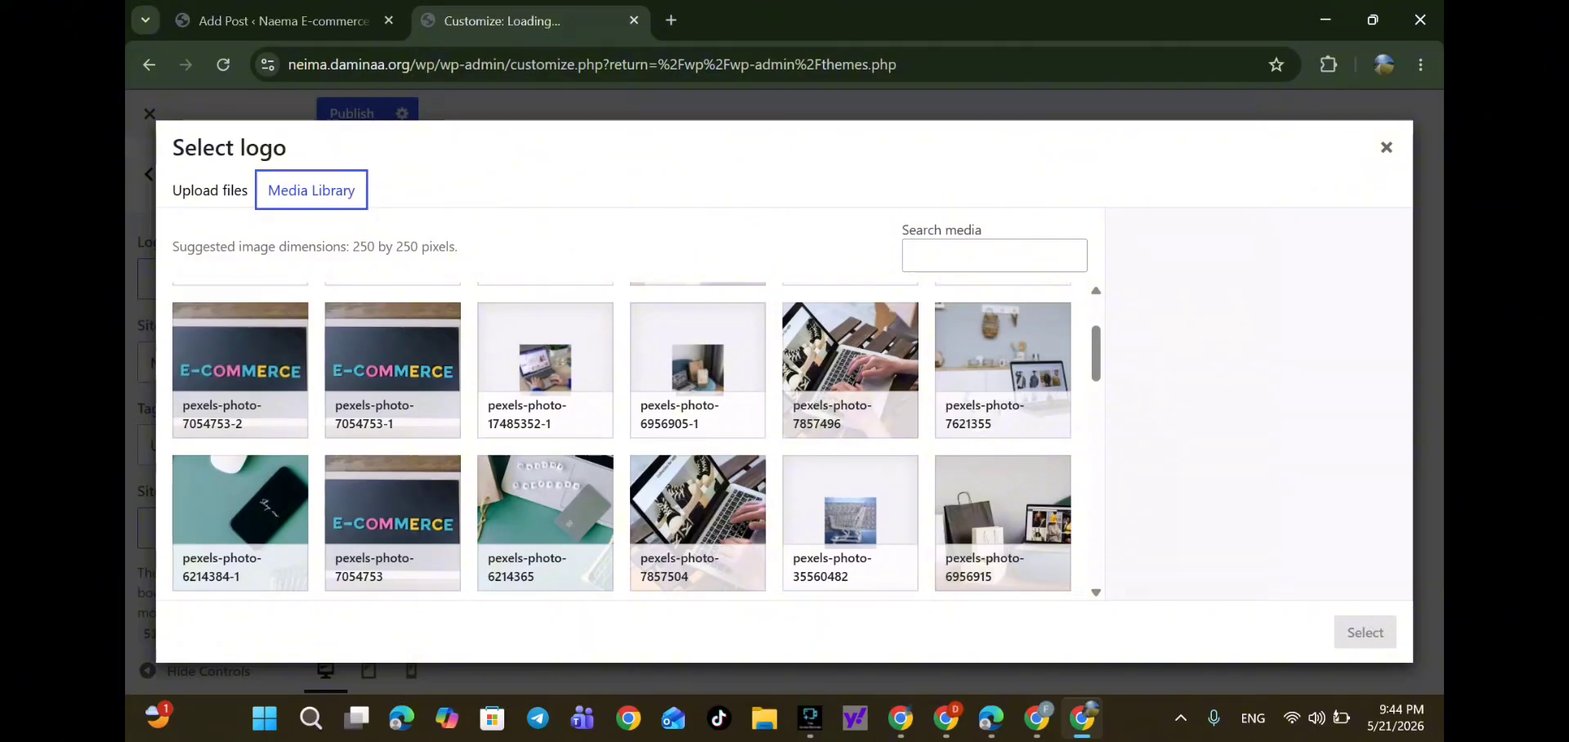
scroll(621, 441, up, 1)
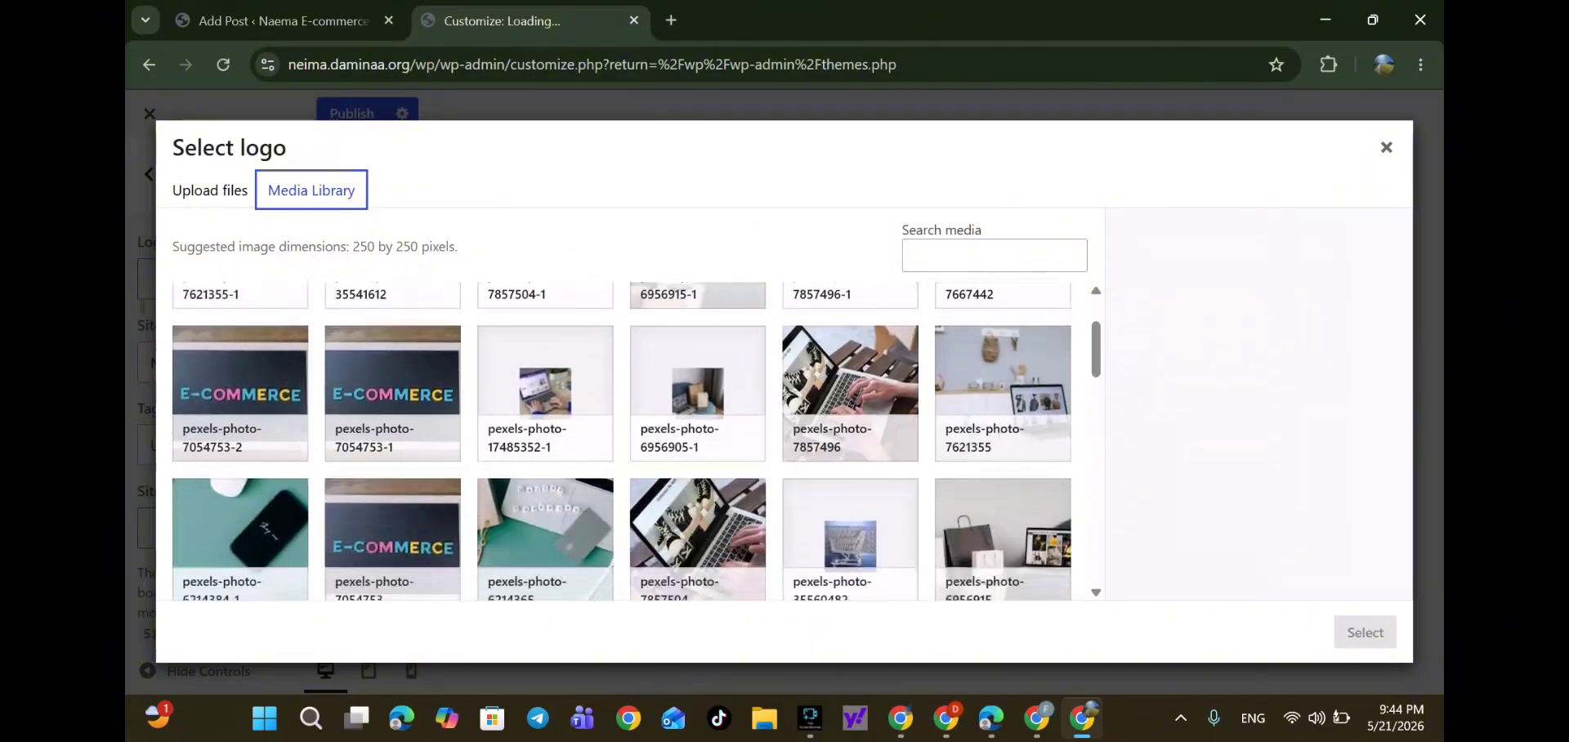
click(392, 394)
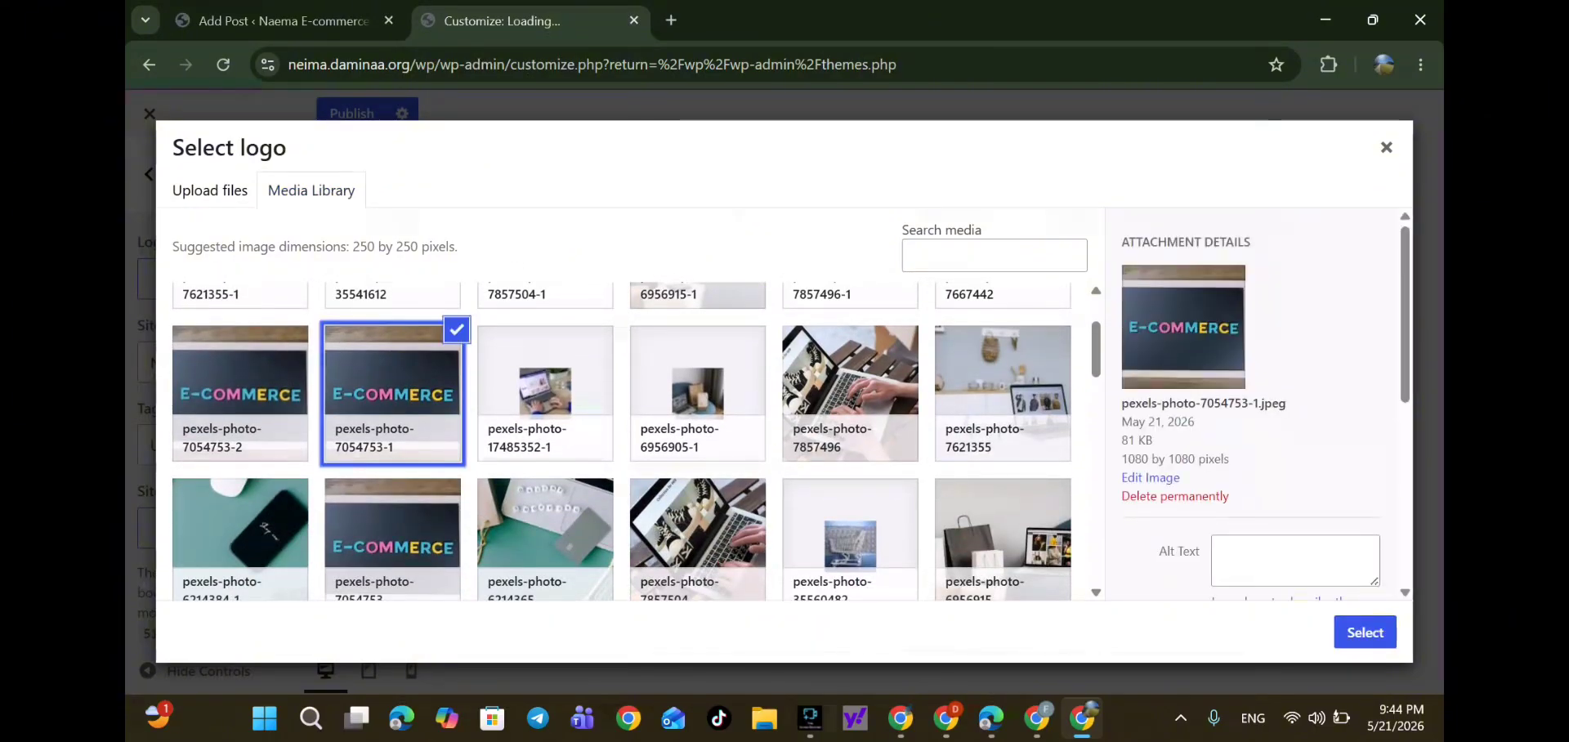
click(1365, 633)
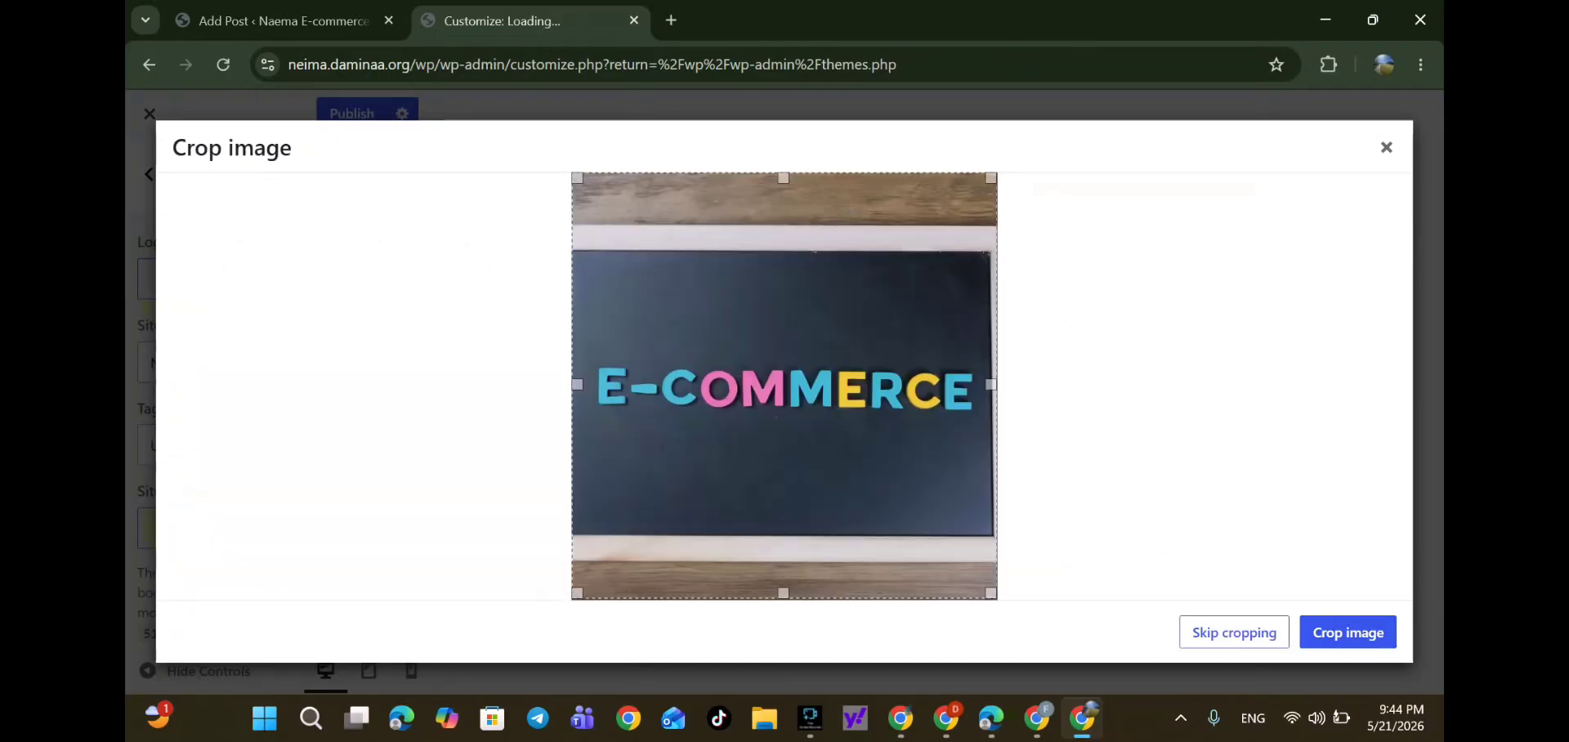
click(1324, 629)
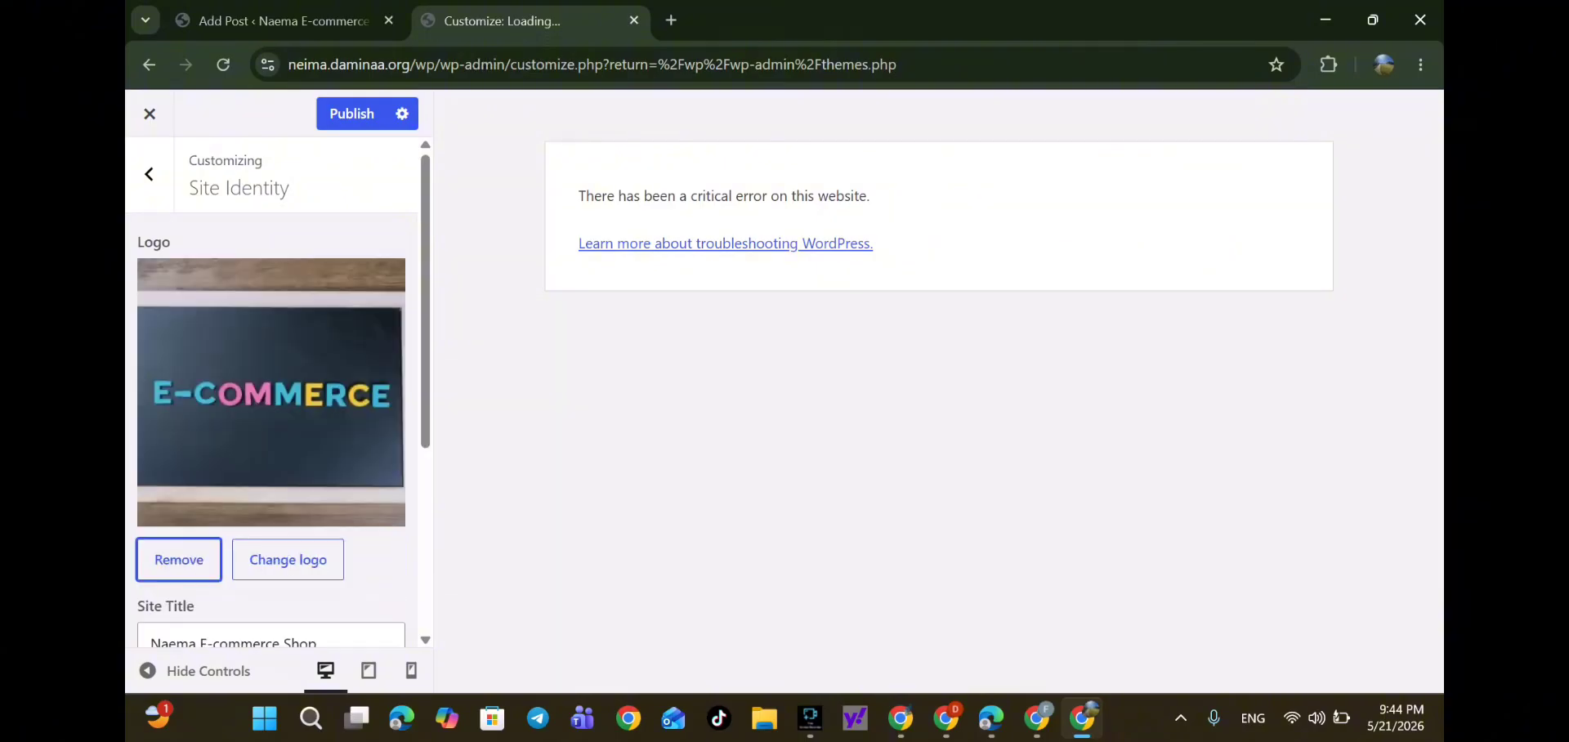
scroll(272, 393, down, 4)
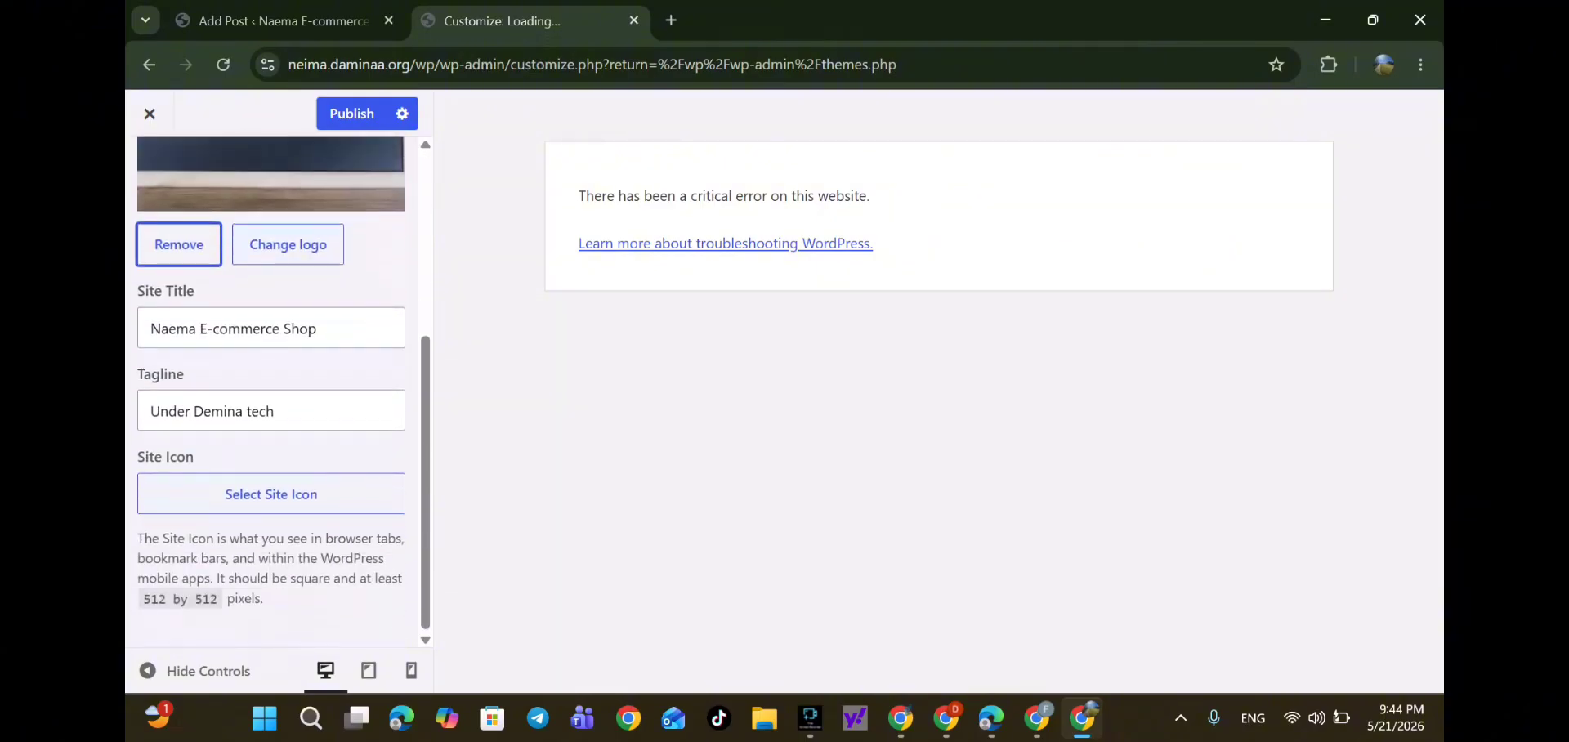
scroll(272, 392, up, 2)
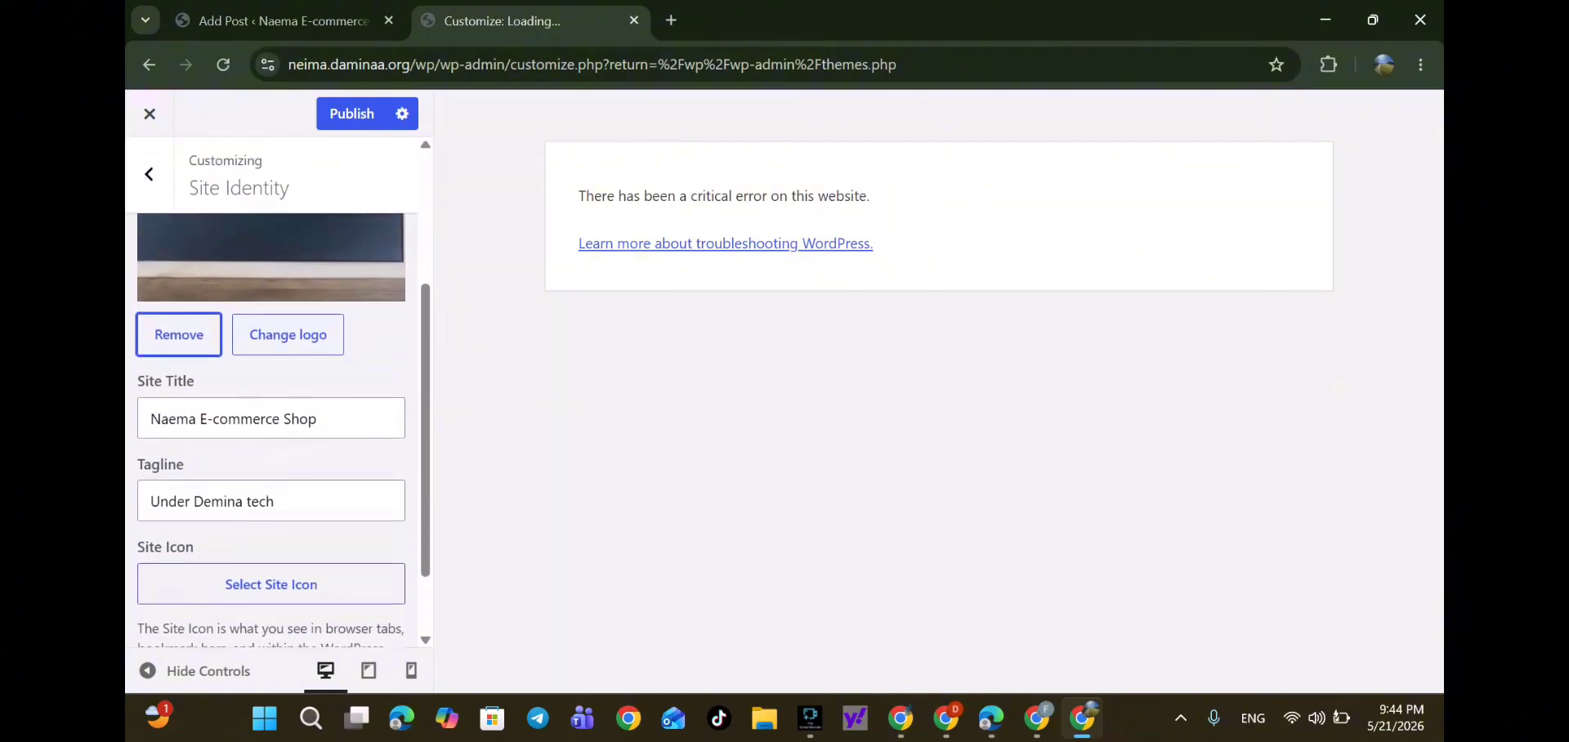
scroll(271, 392, up, 2)
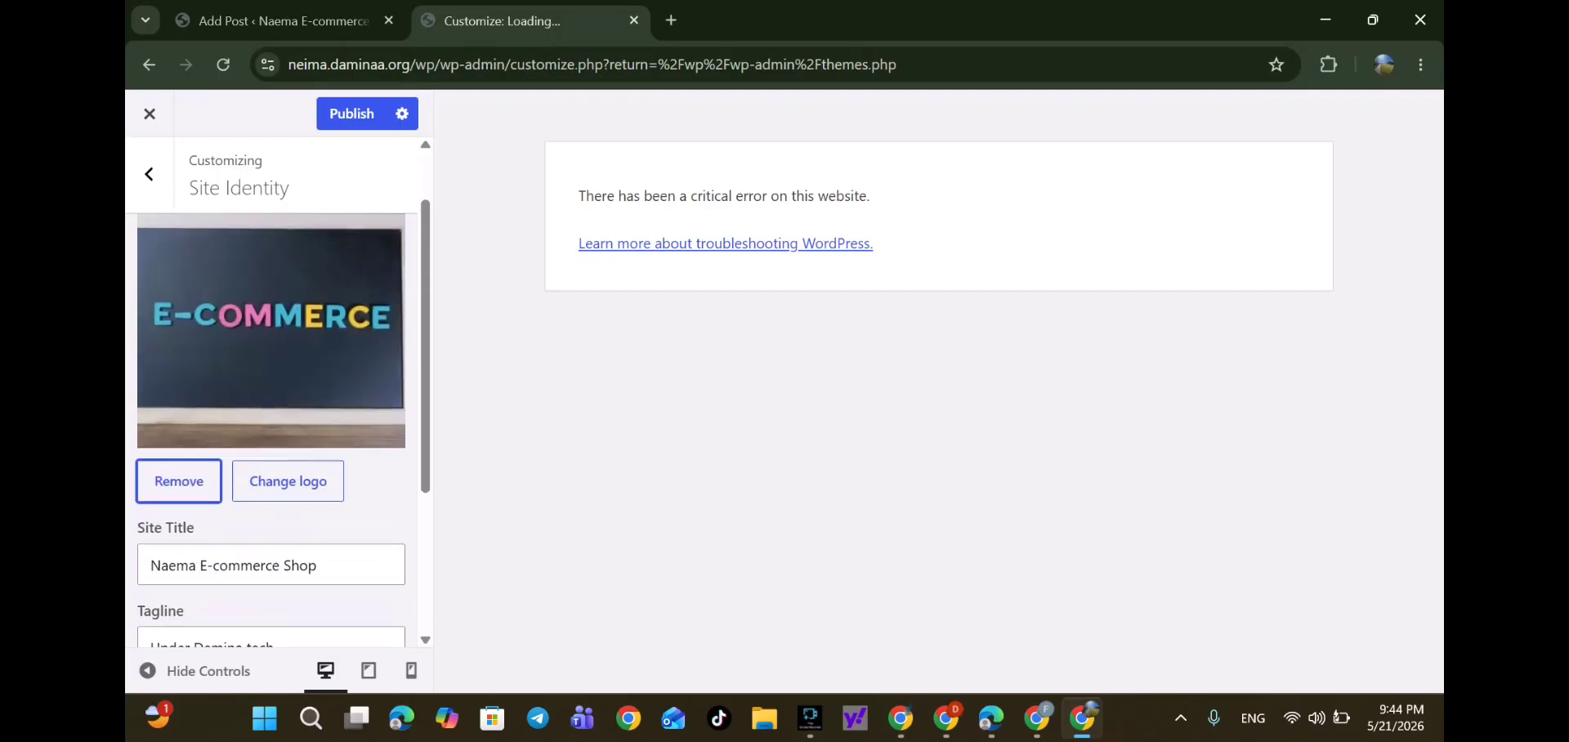
scroll(272, 392, down, 3)
Set the site icon to the pexels-photo-7054753-2 photo and apply its crop.
click(271, 494)
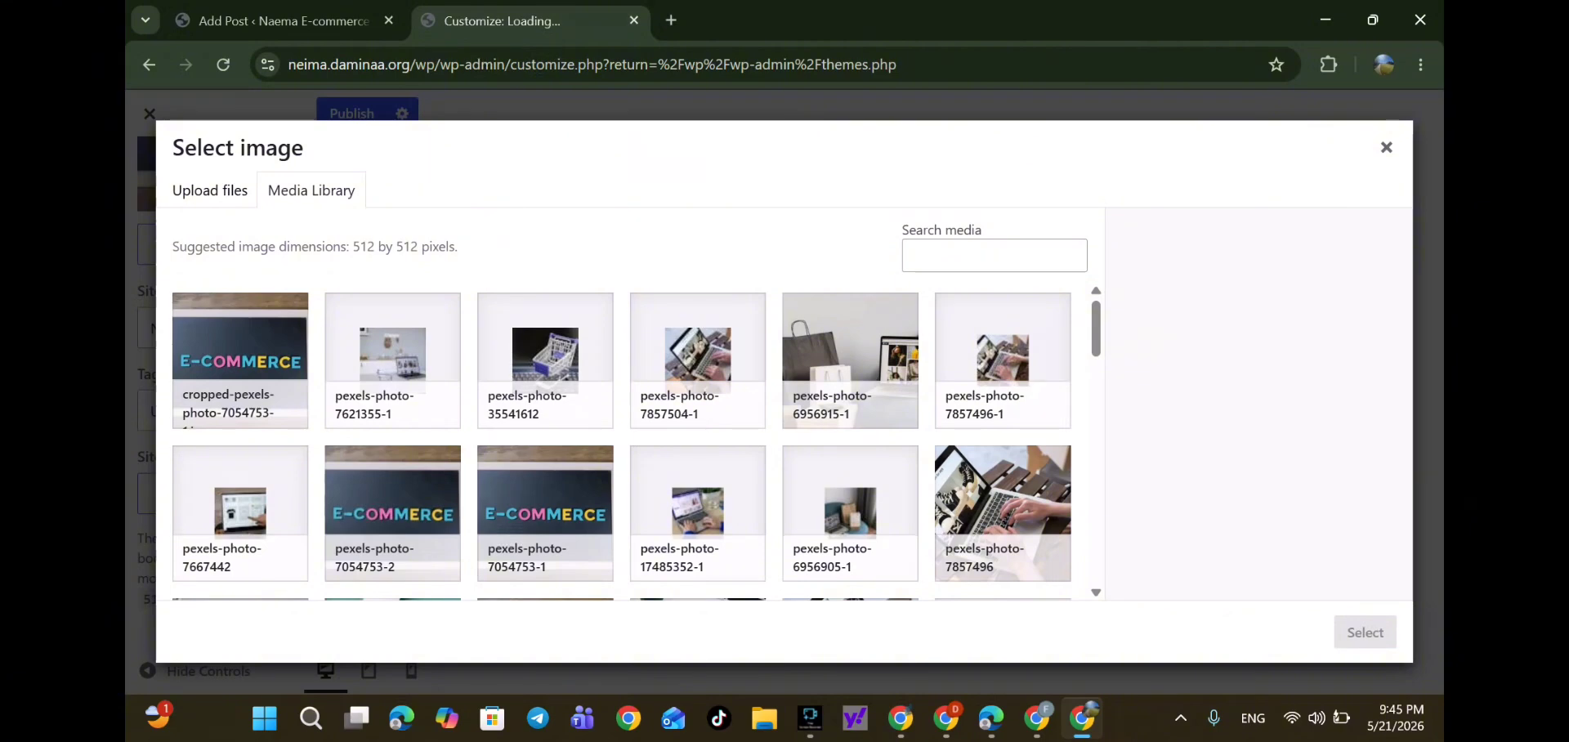
click(392, 513)
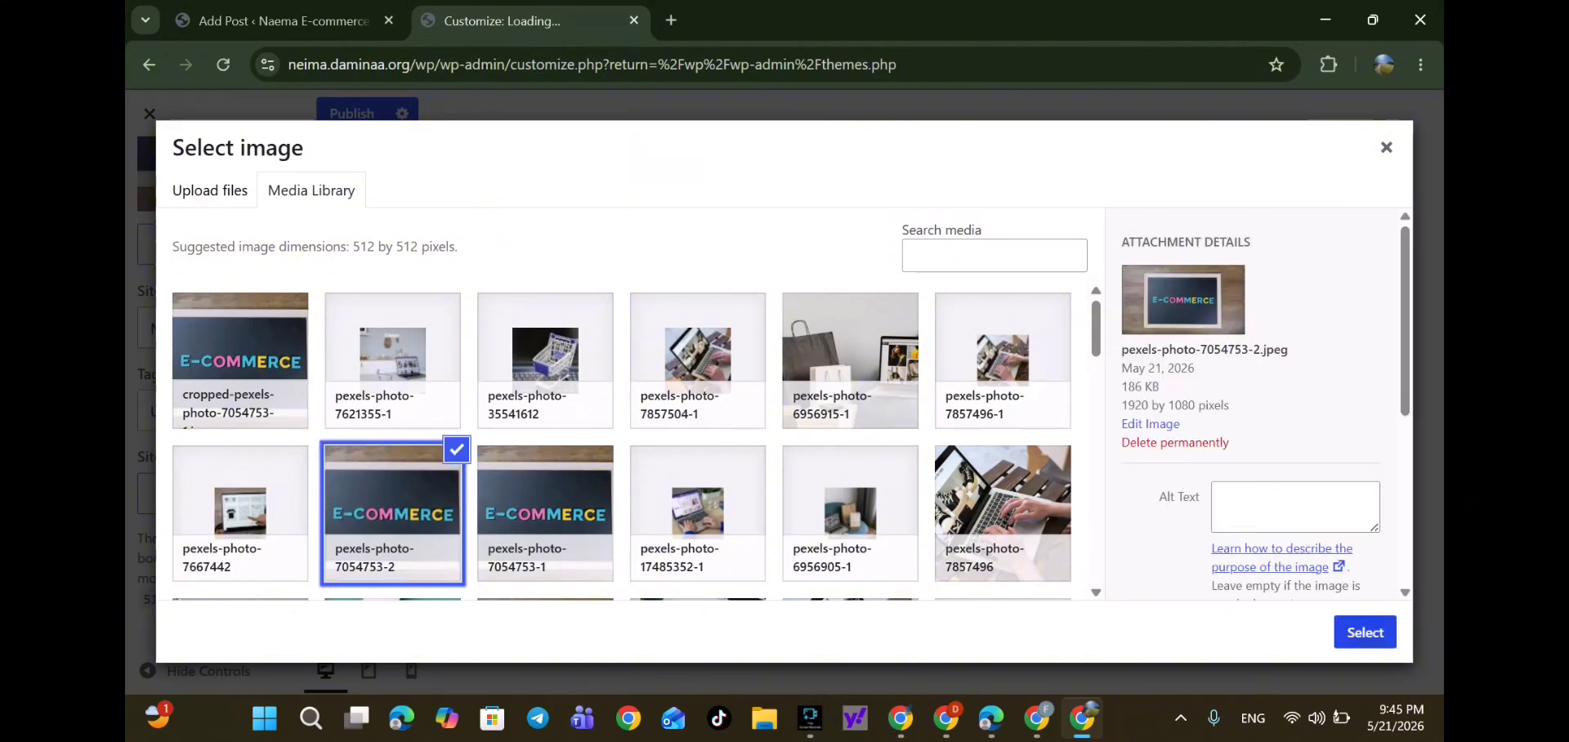
click(1365, 632)
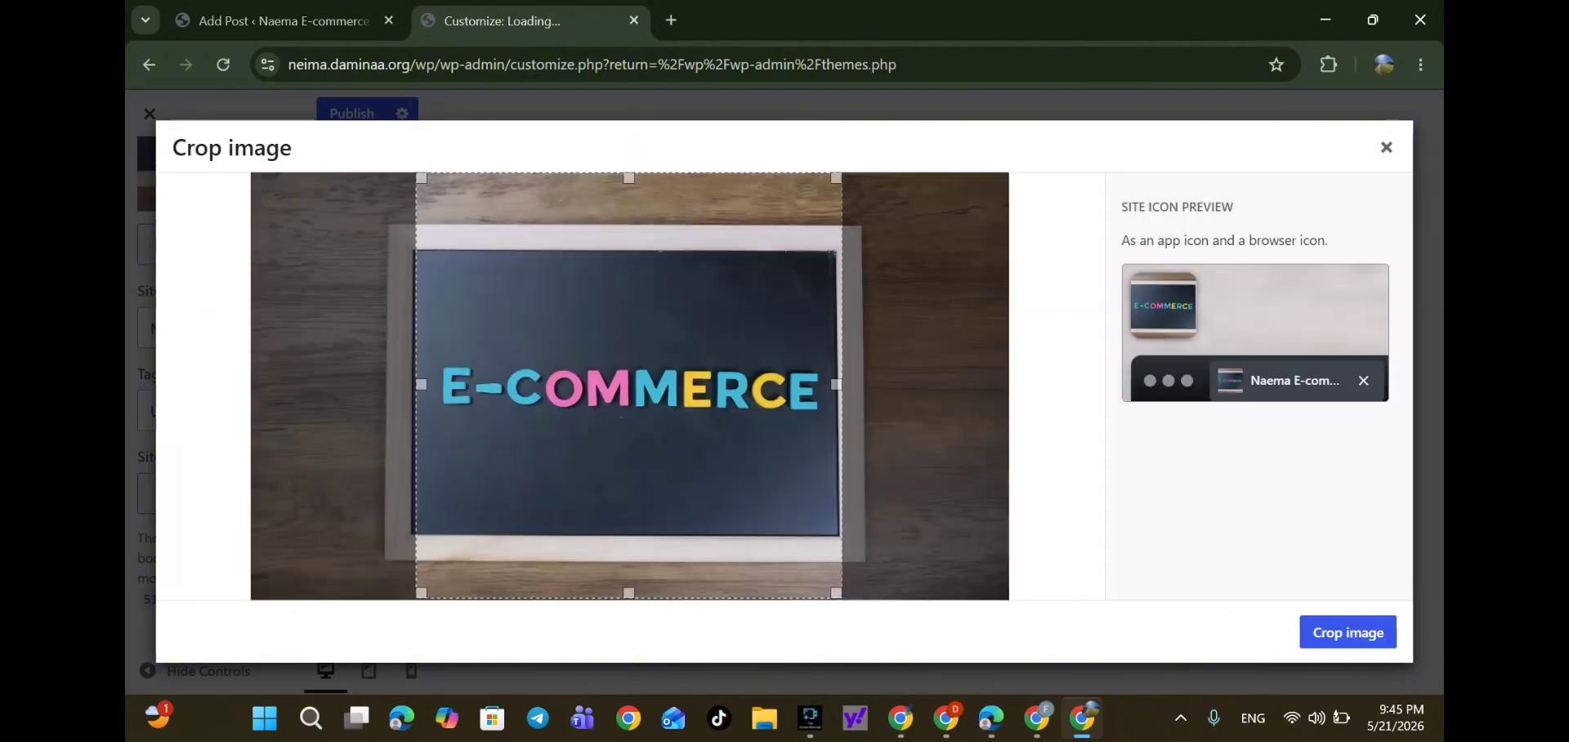
click(1348, 632)
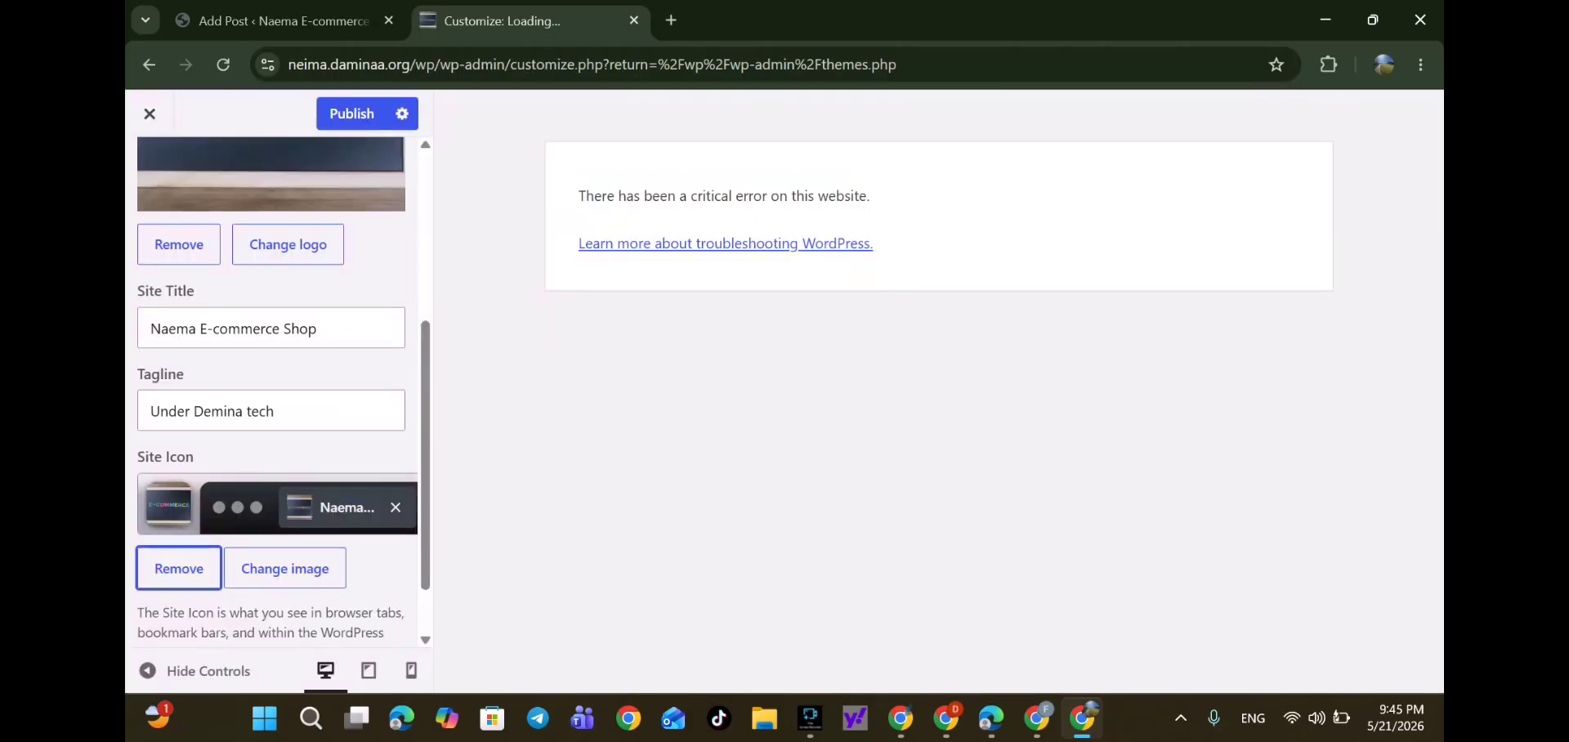
Recrop the E-COMMERCE logo, trimming the wood strips off the top and bottom.
scroll(278, 392, up, 5)
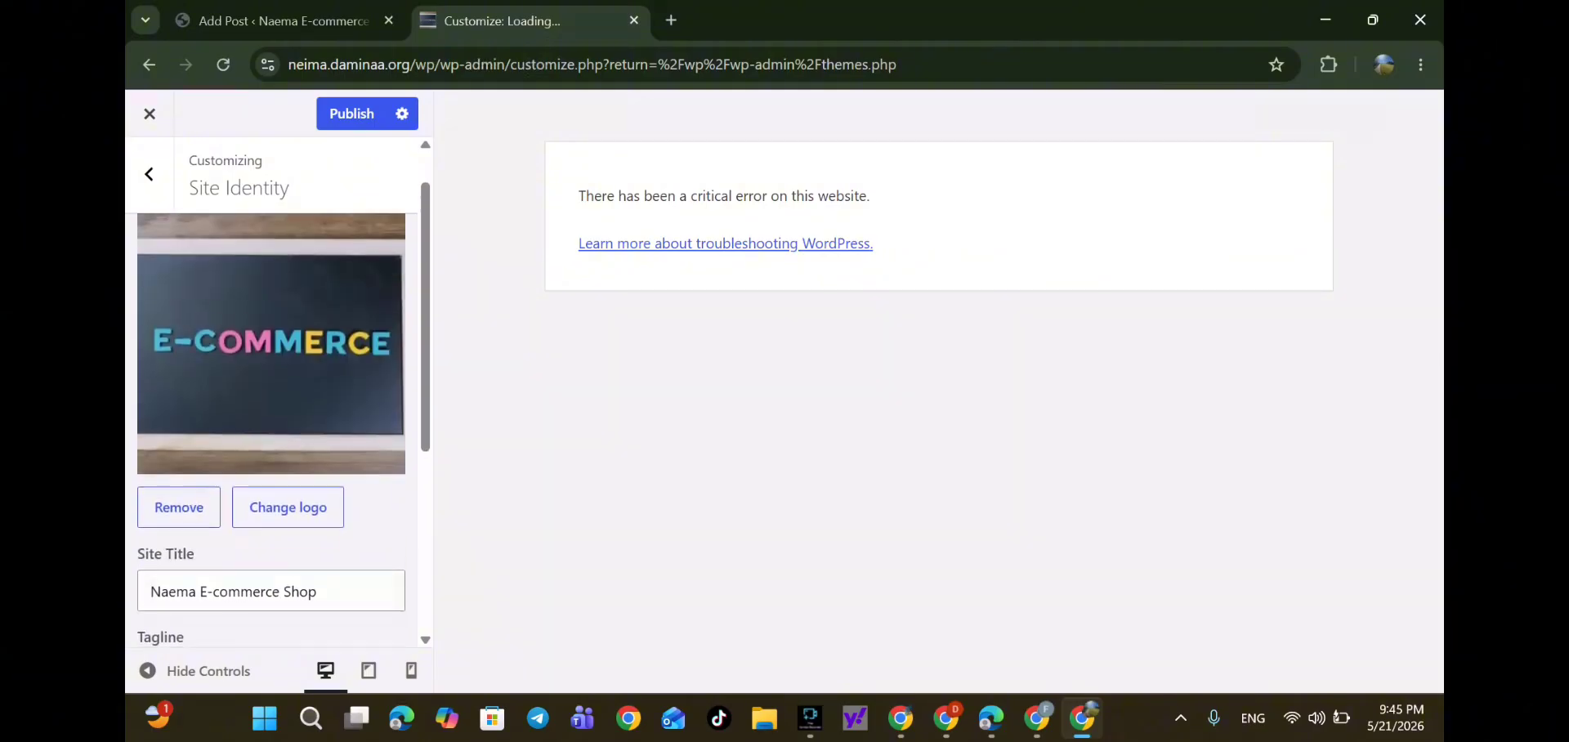
scroll(278, 393, up, 1)
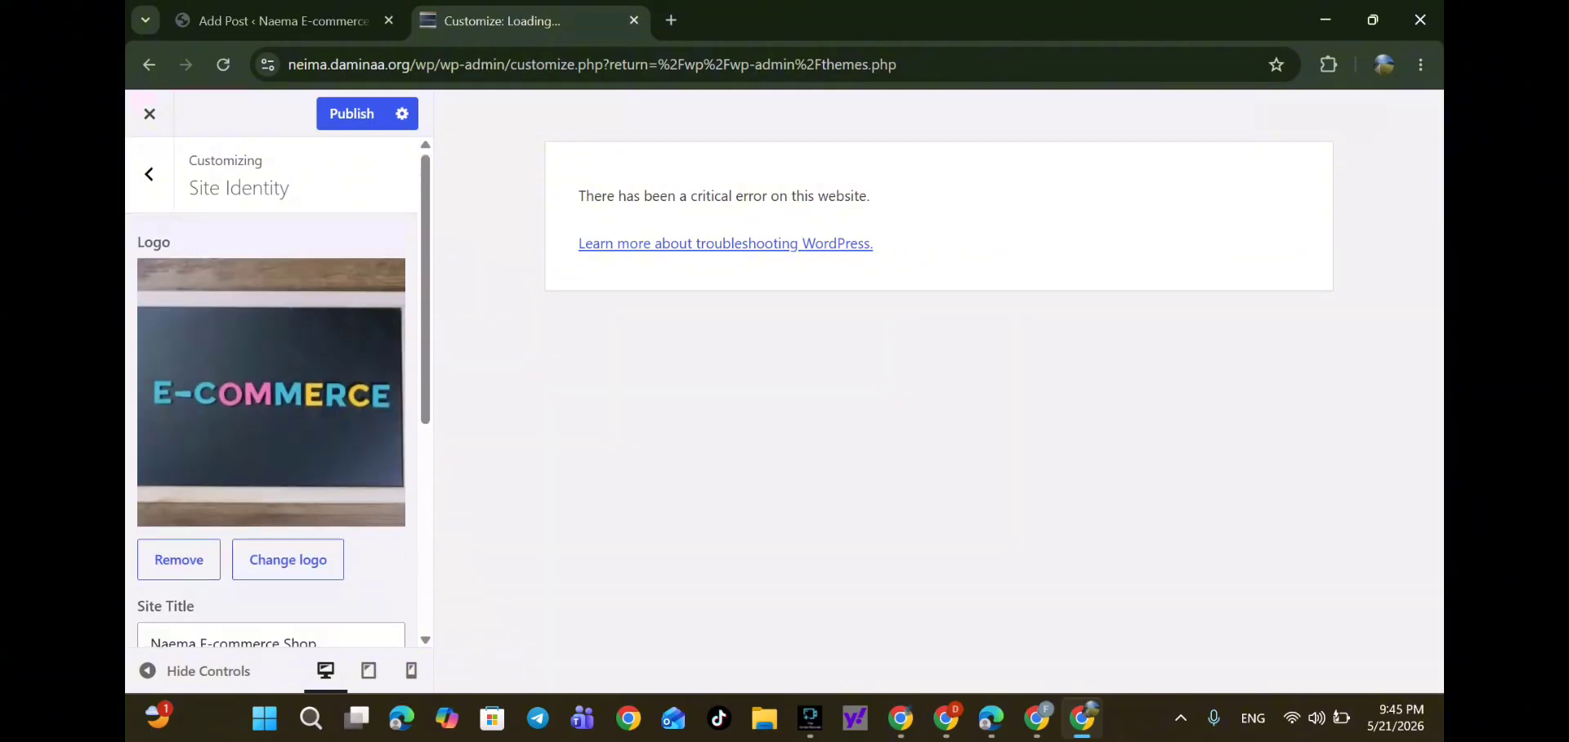
click(288, 560)
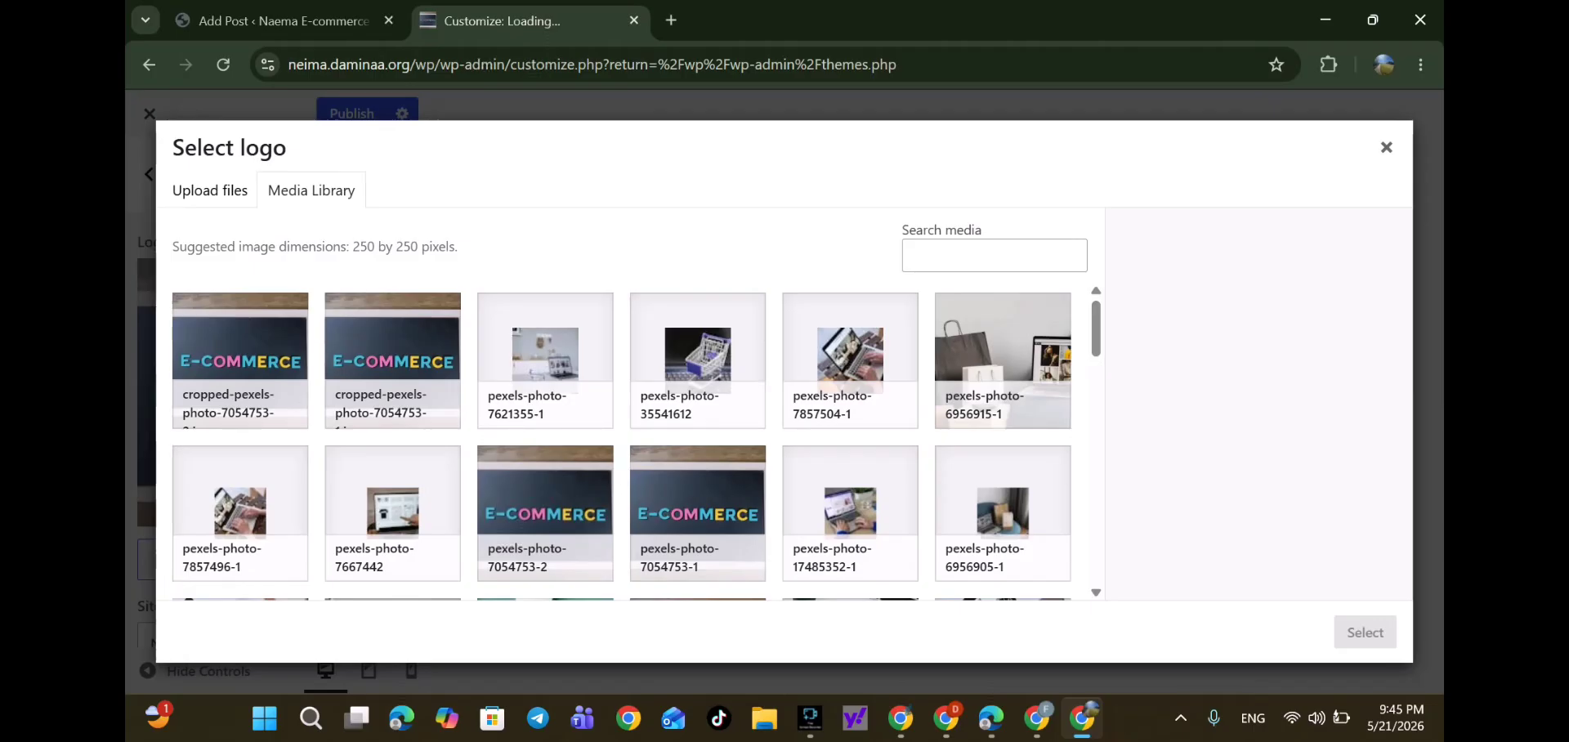
click(393, 360)
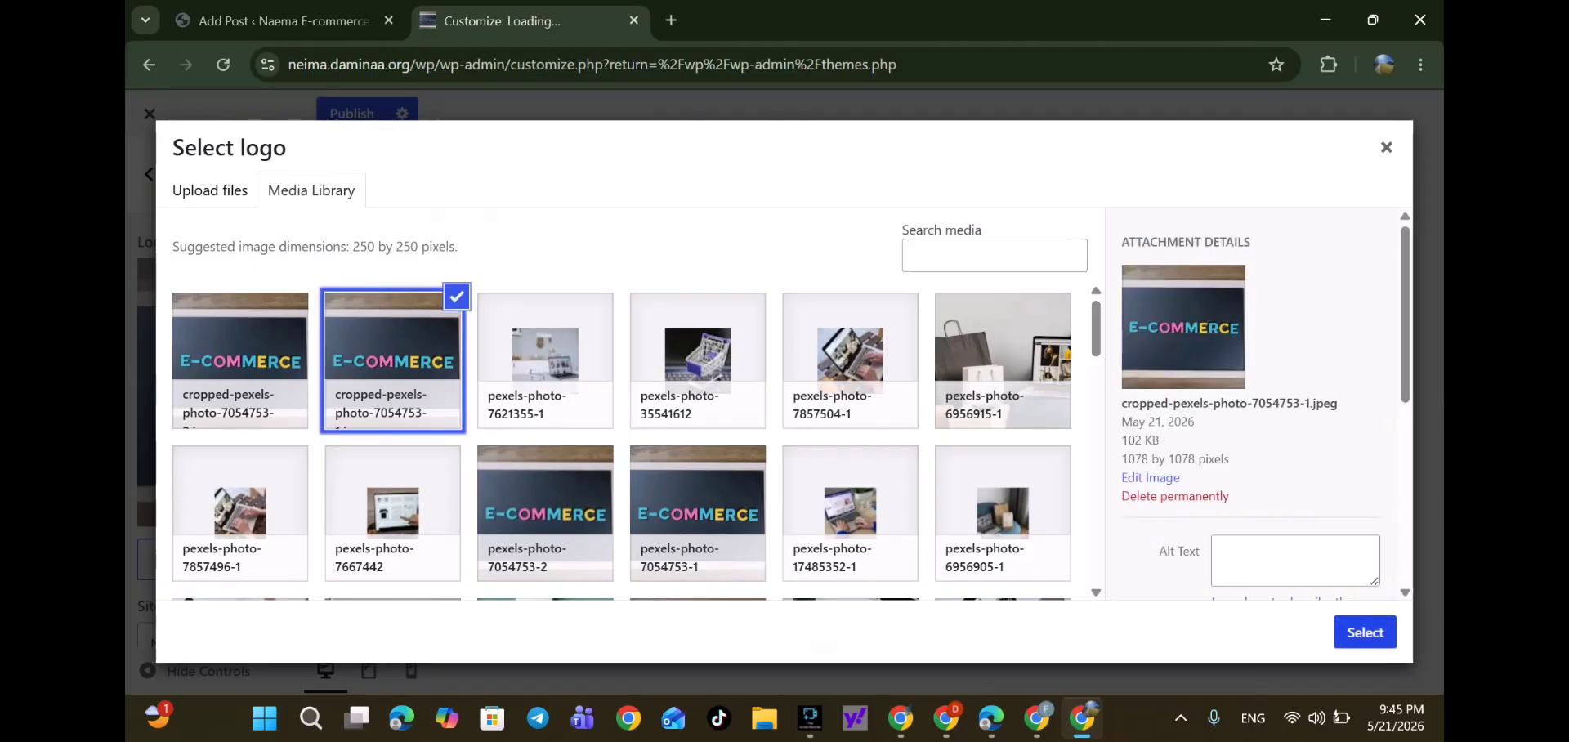
click(1364, 632)
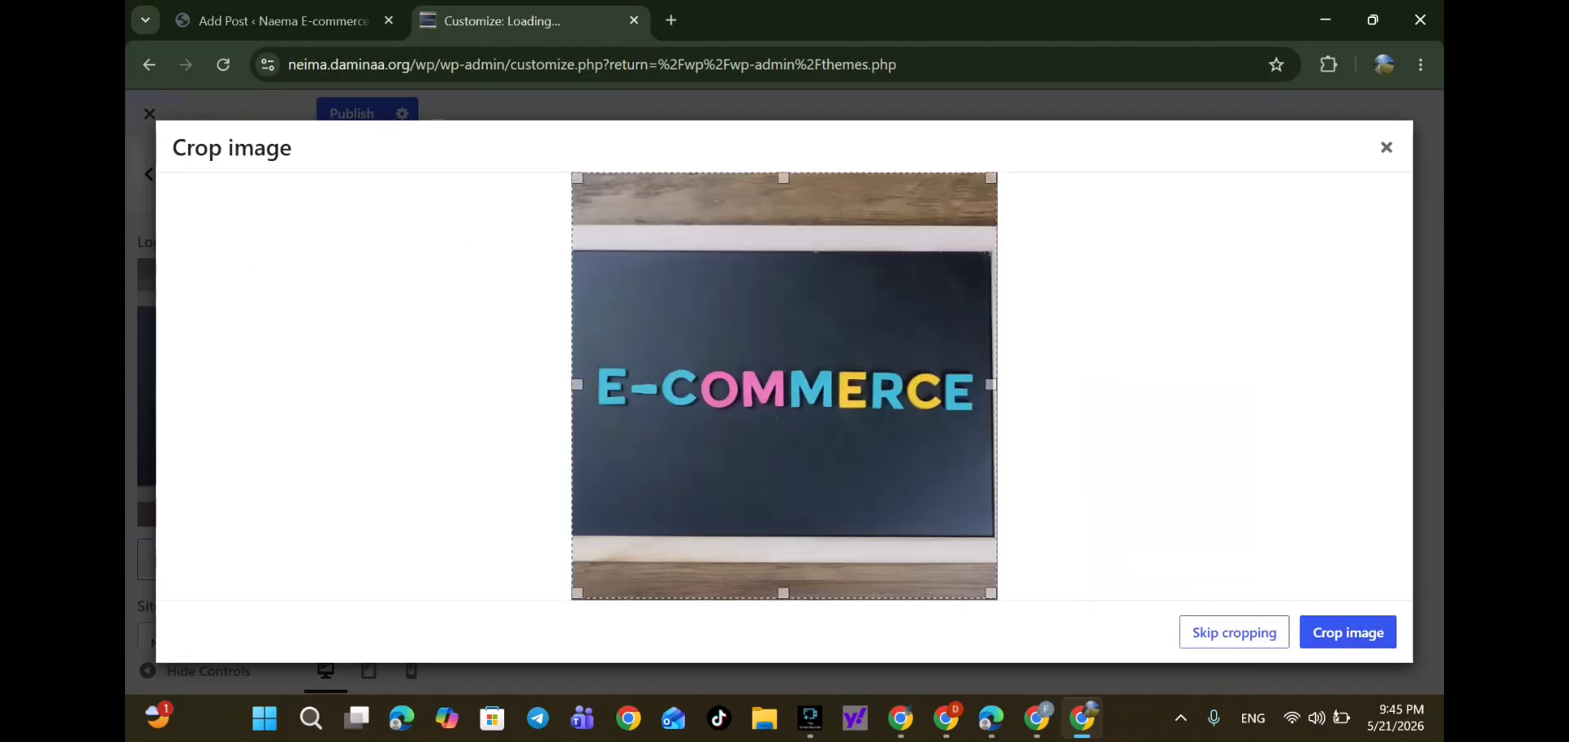
drag(784, 179, 784, 250)
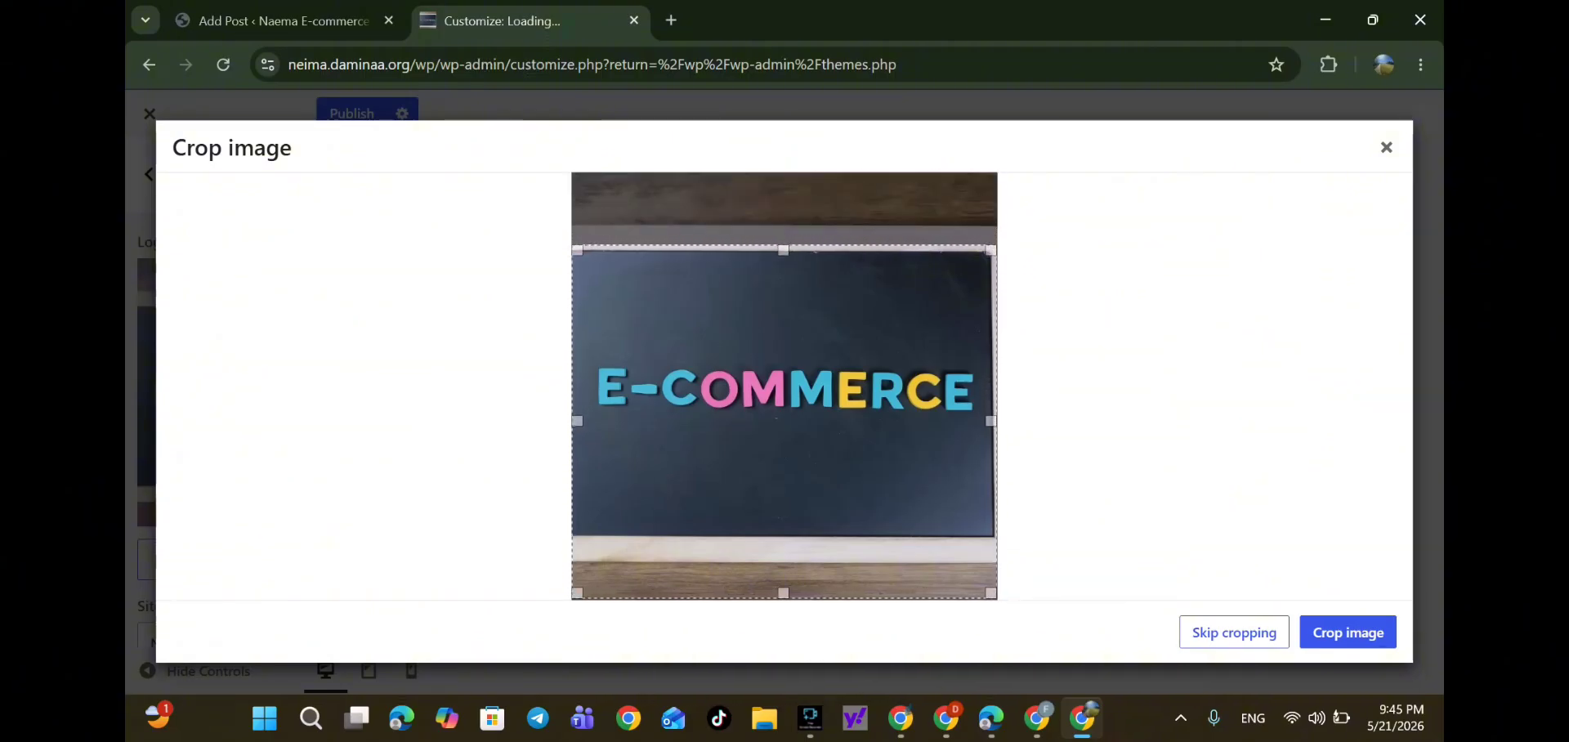
drag(782, 594, 783, 533)
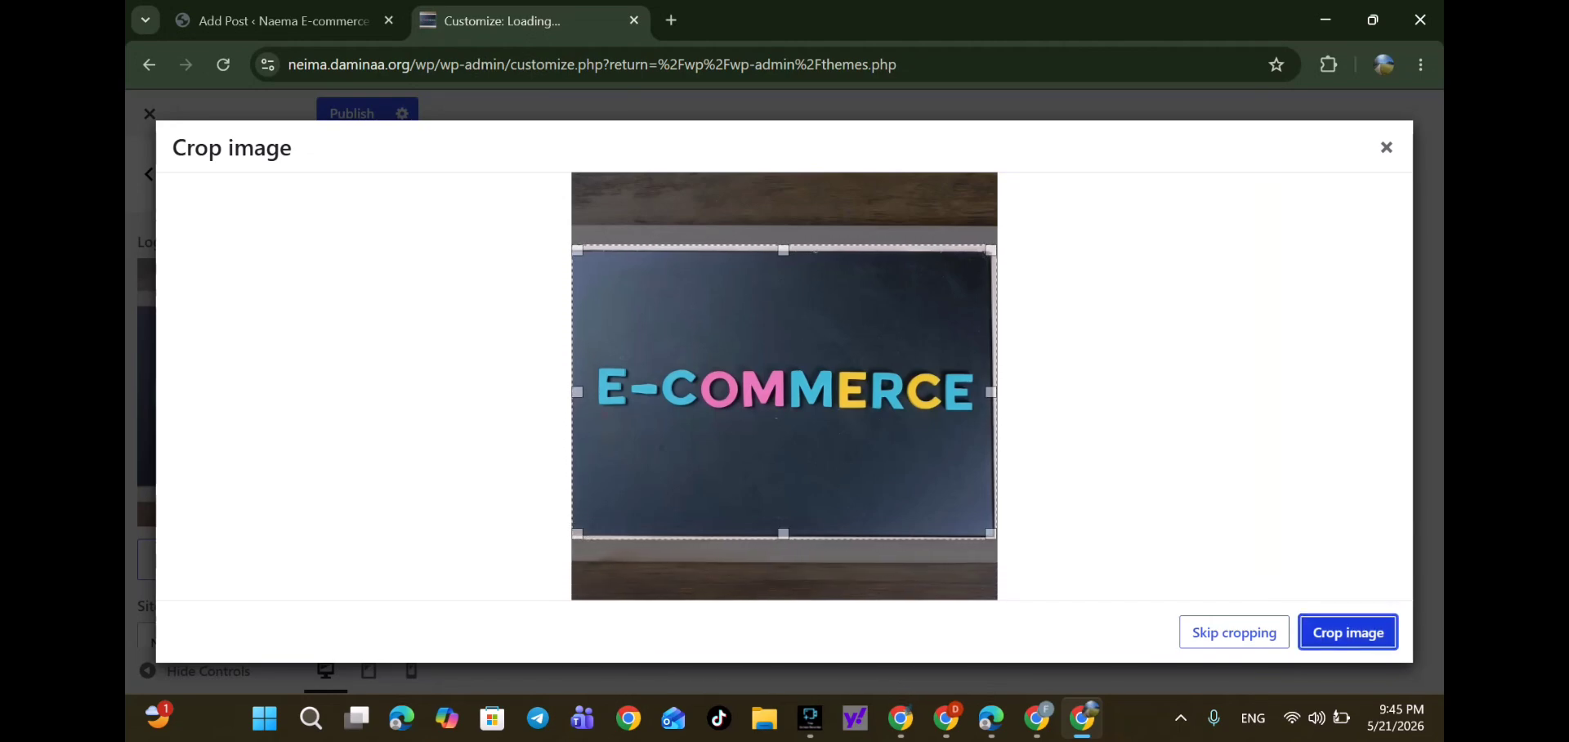
click(1348, 631)
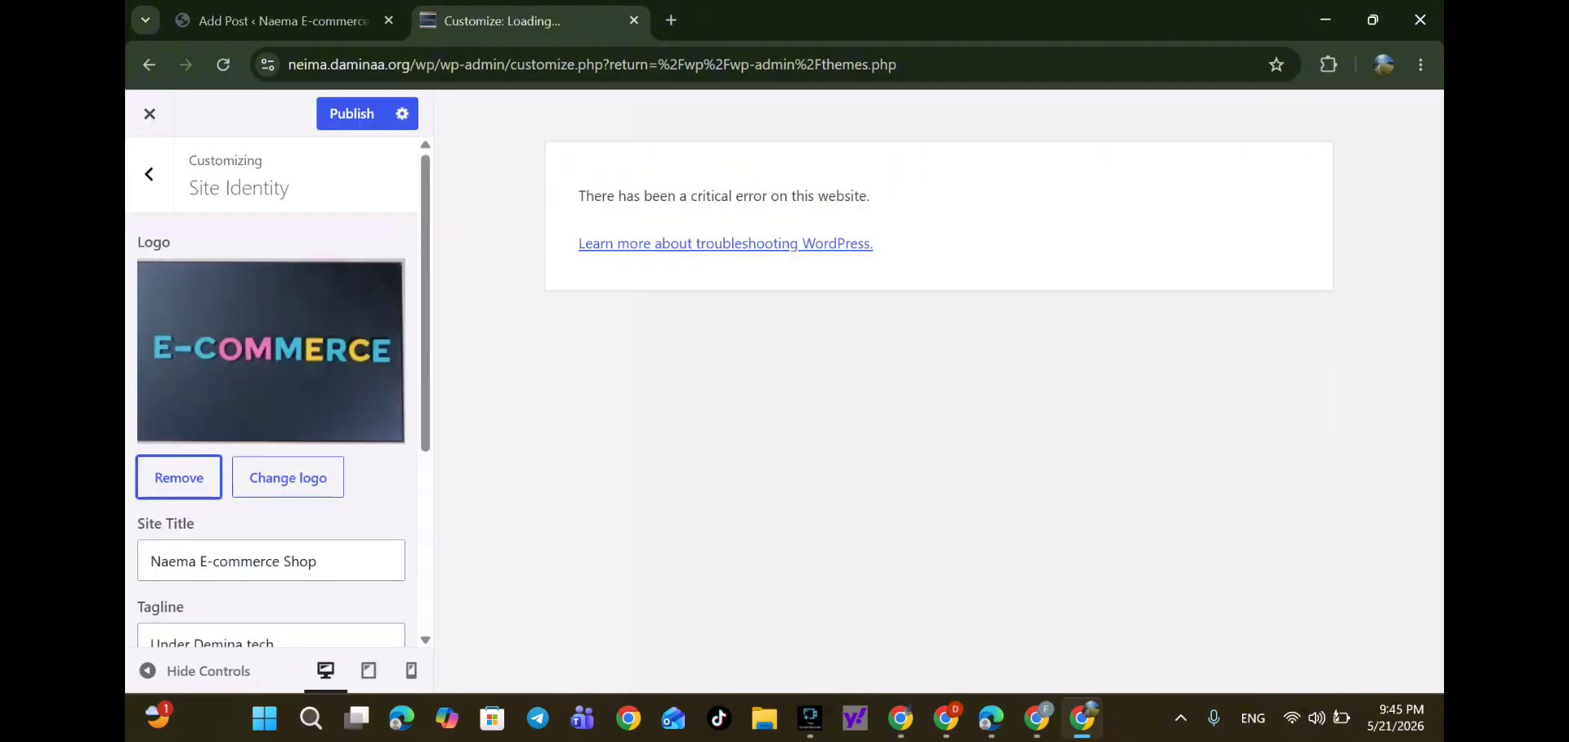
scroll(278, 393, down, 4)
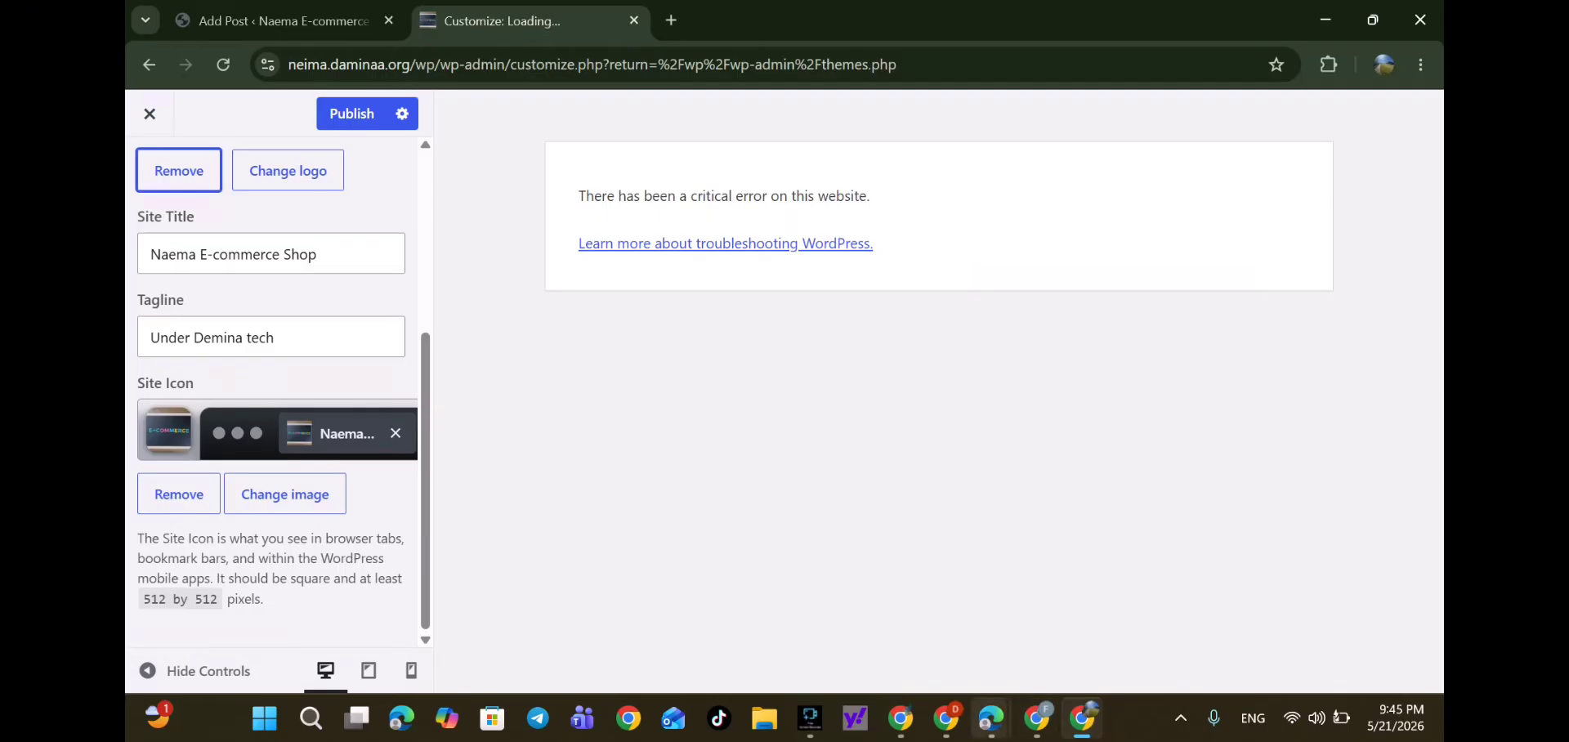
mouse_move(991, 718)
click(880, 617)
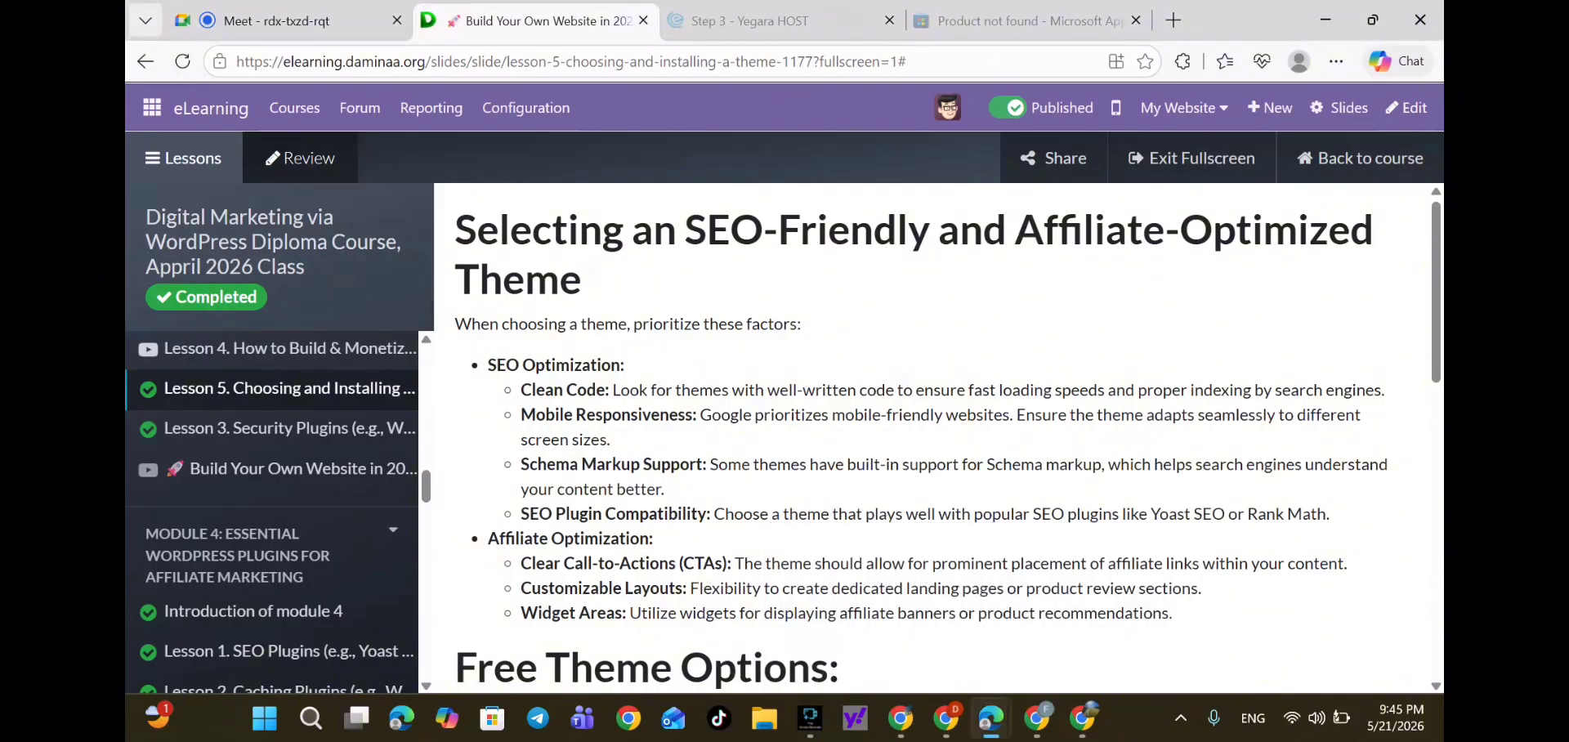
click(270, 21)
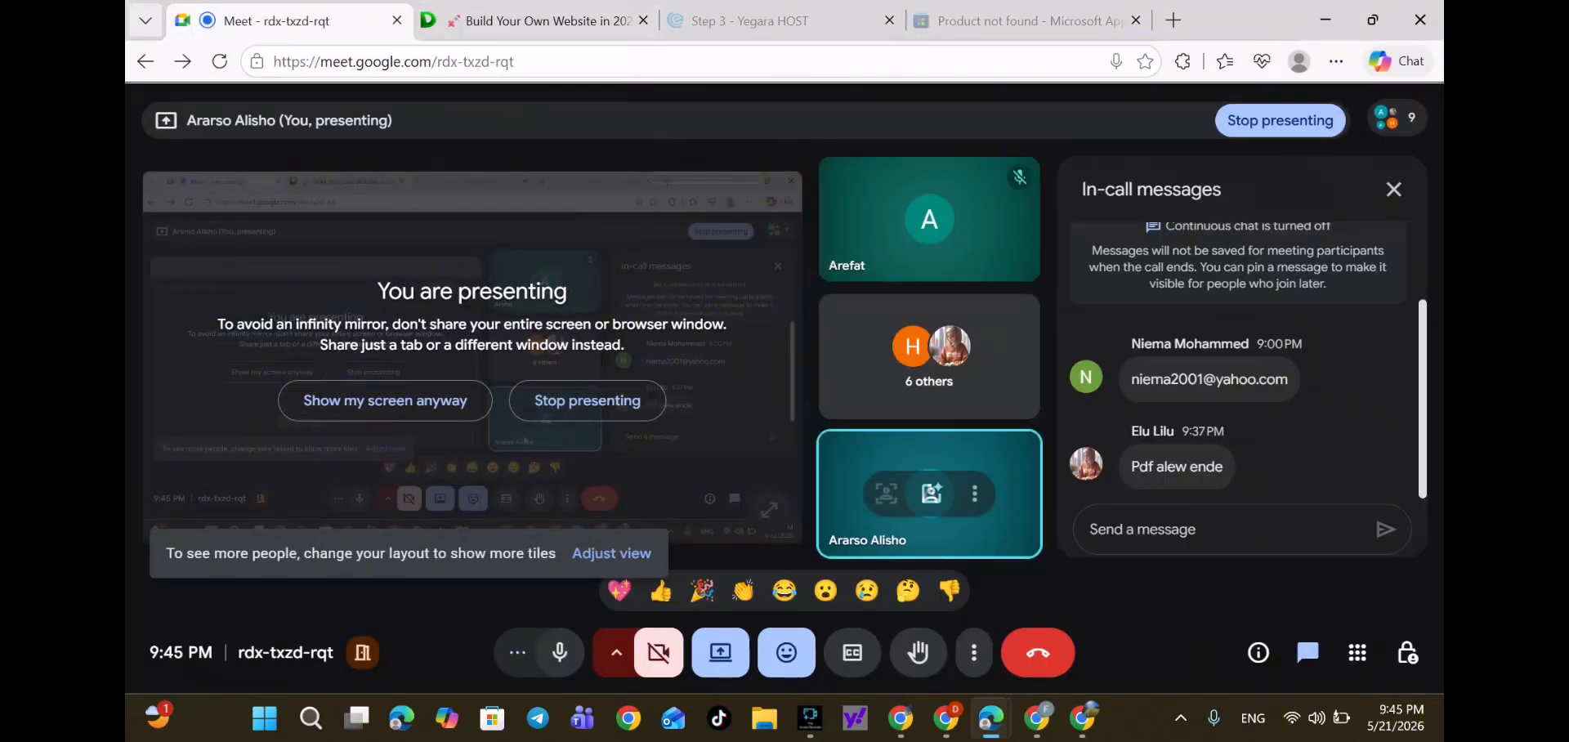
mouse_move(1082, 718)
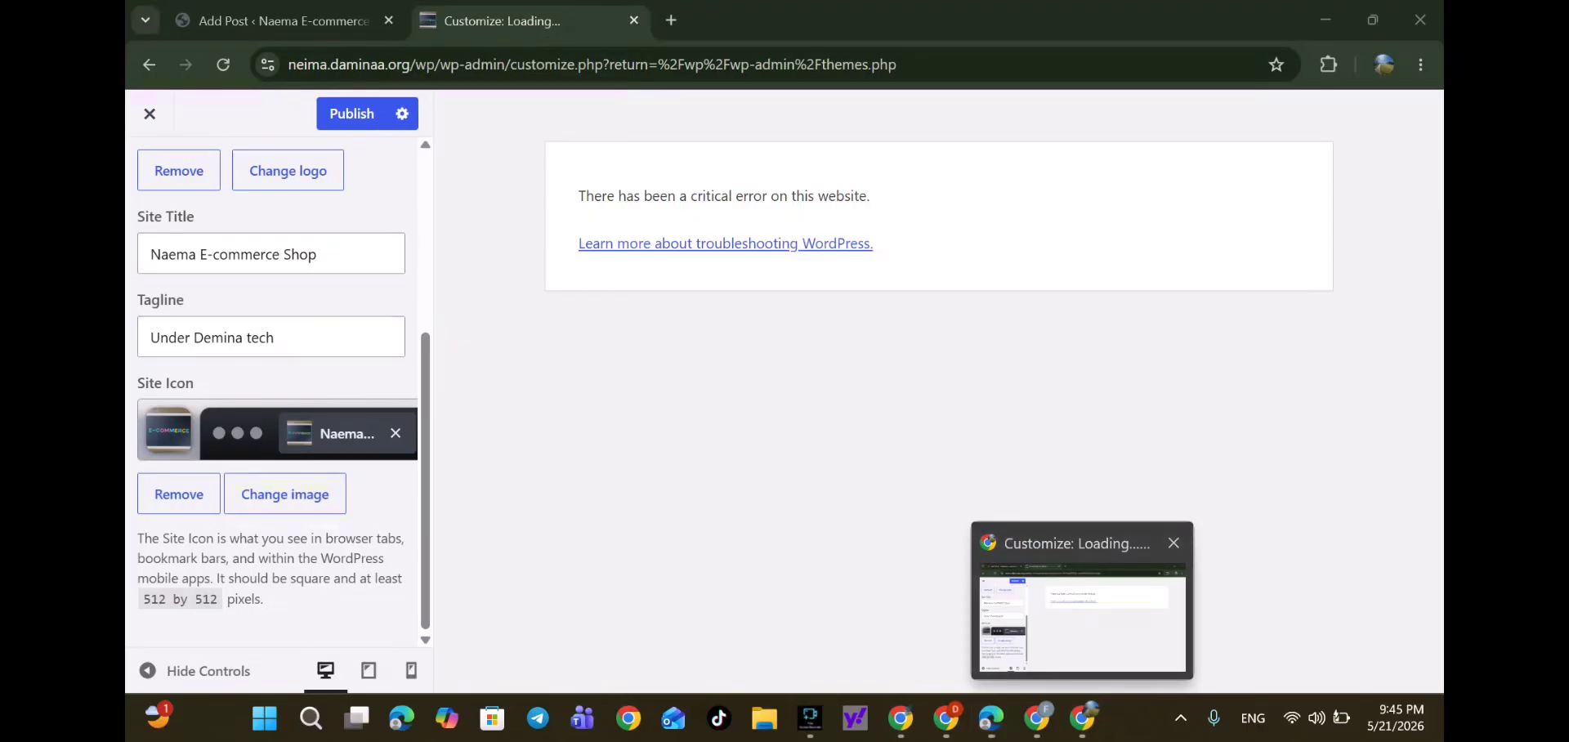
click(1082, 617)
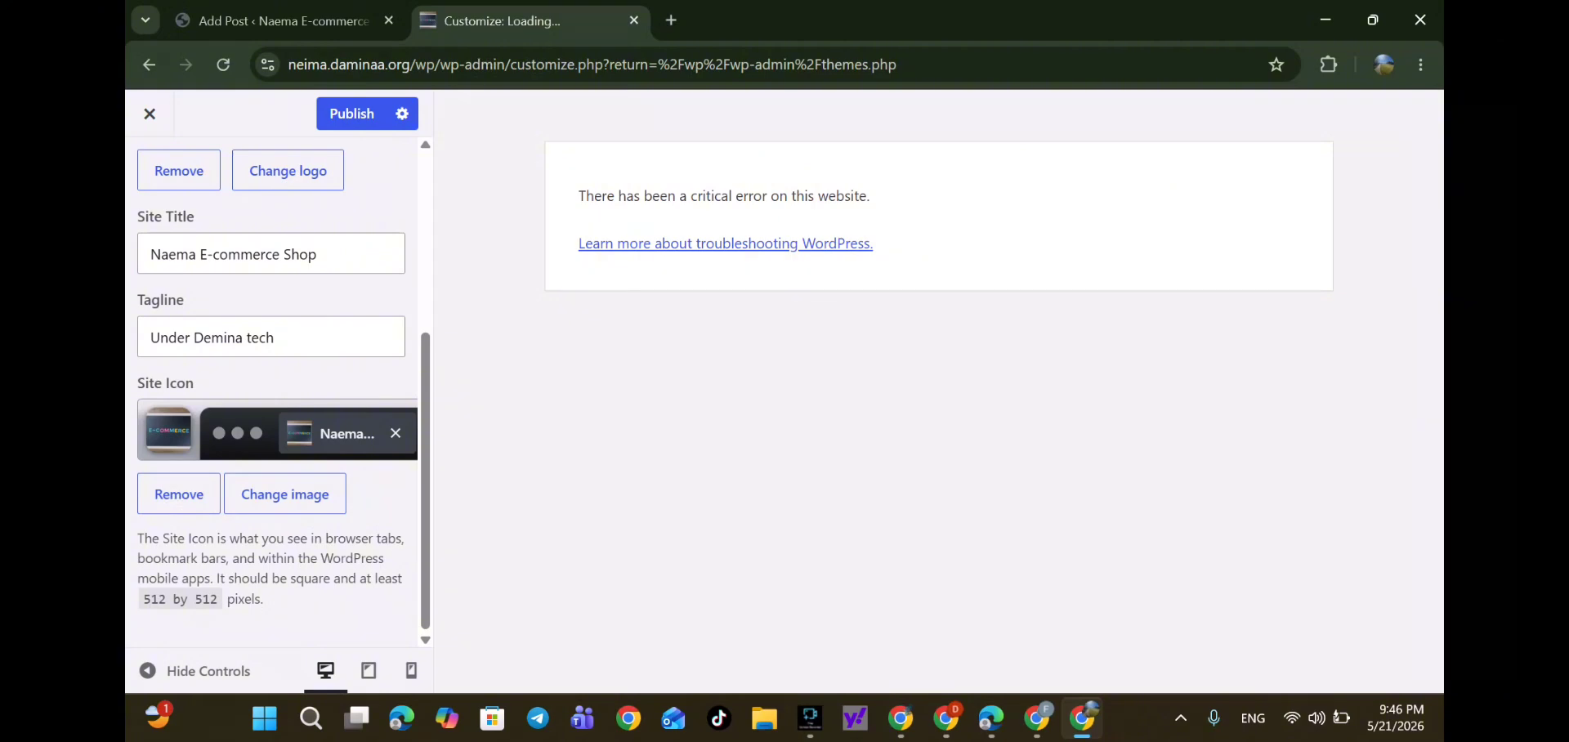
Change the site icon to the 512×512 cropped-pexels-photo-7054753-2 image and publish.
click(286, 494)
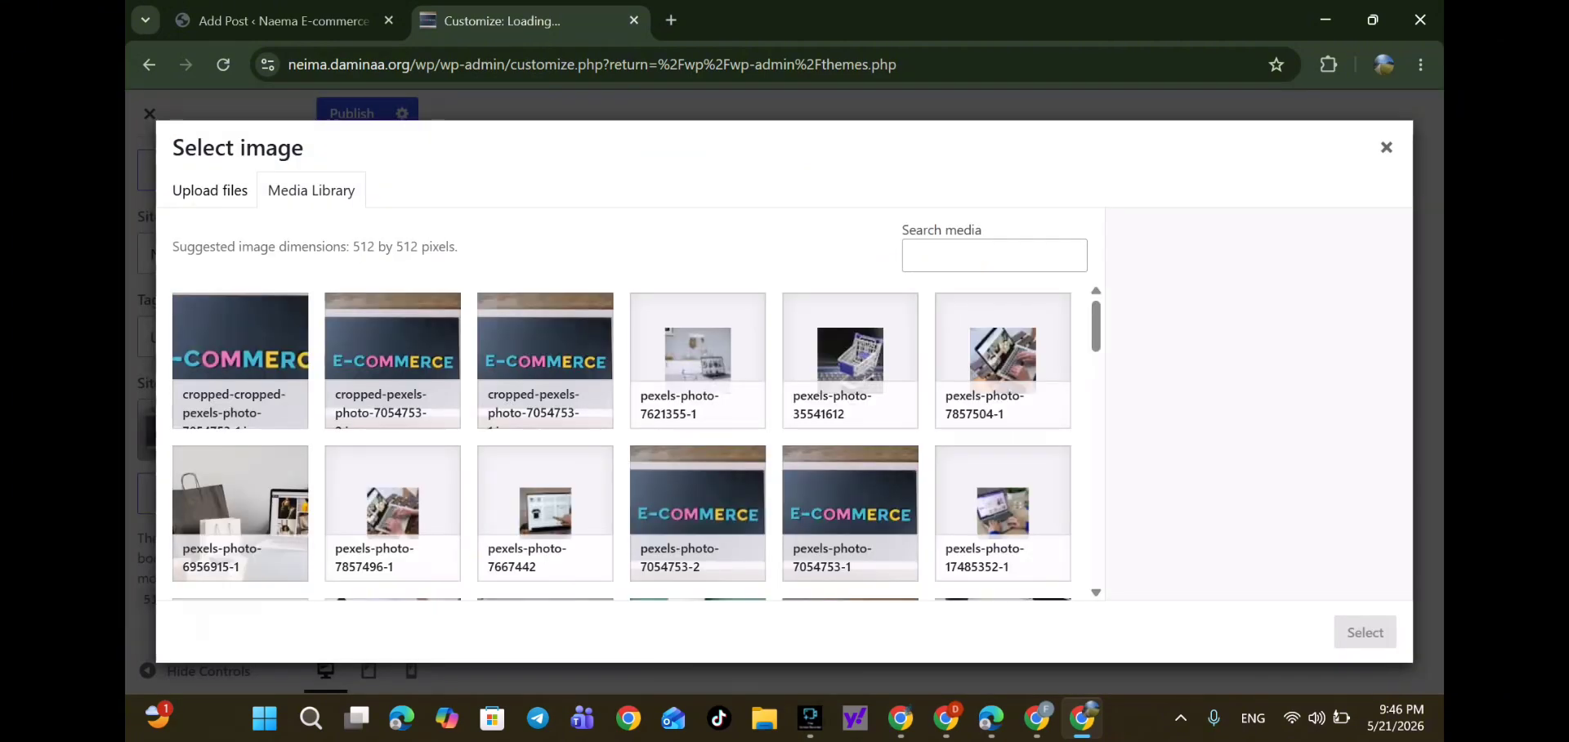
click(393, 361)
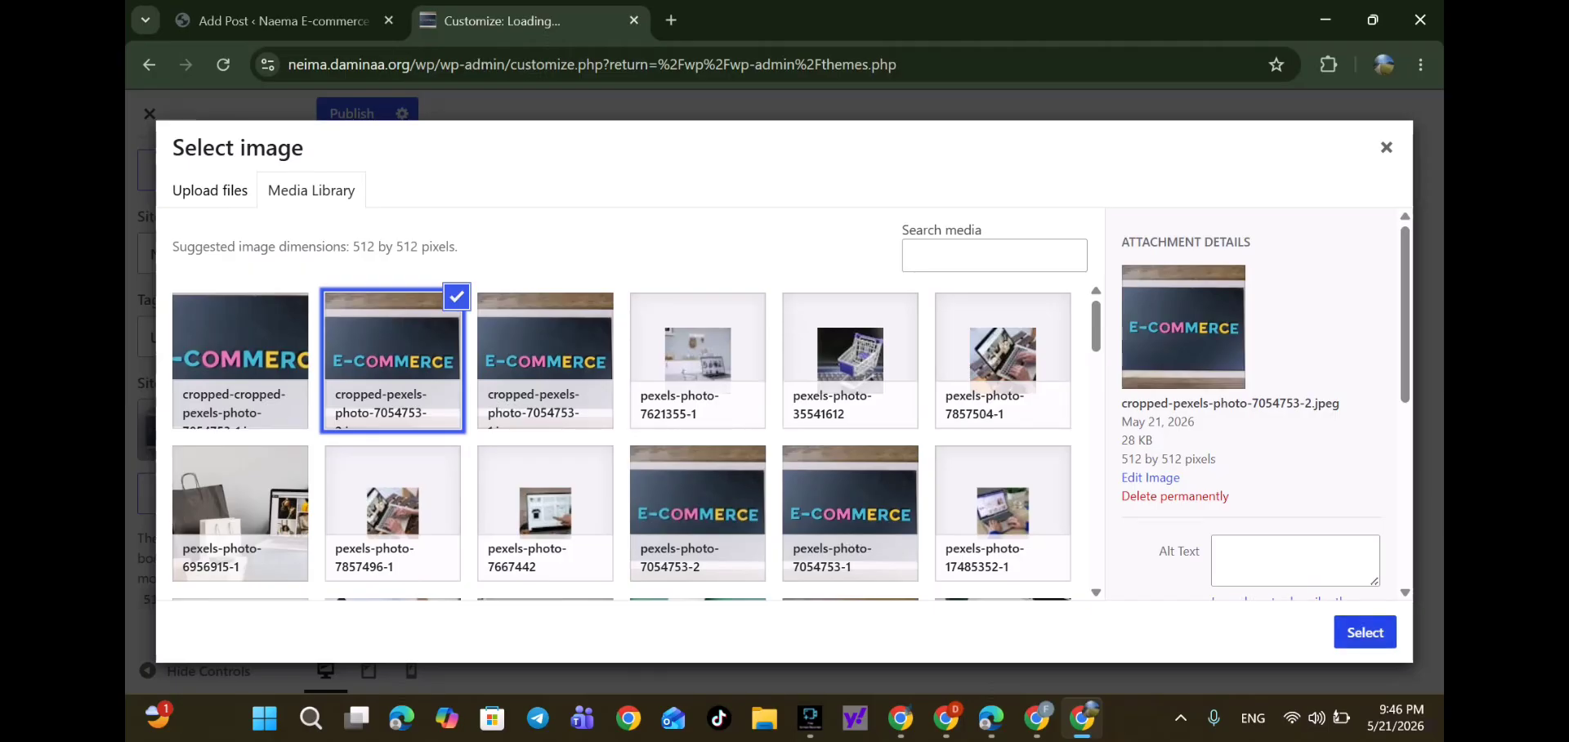
click(1364, 632)
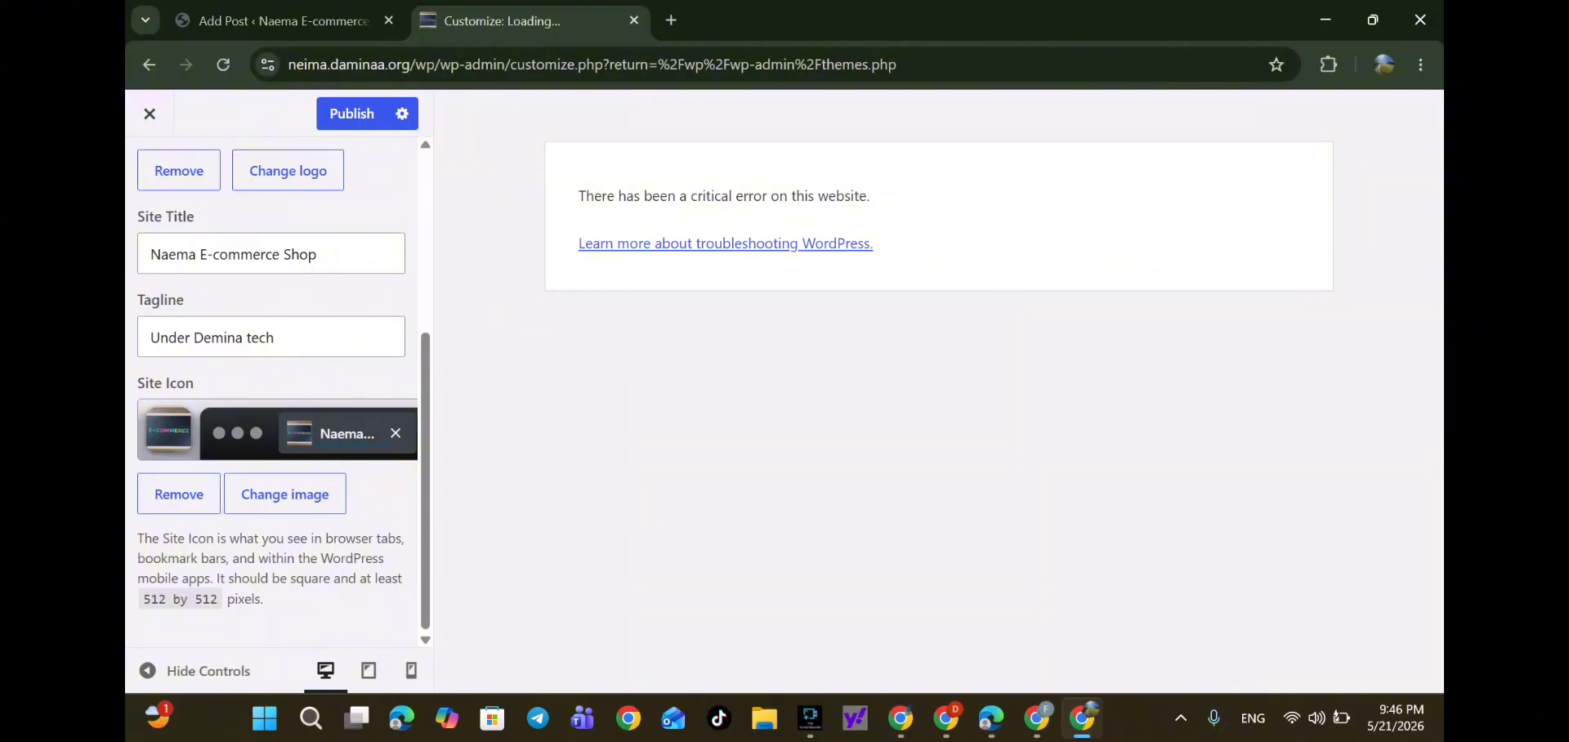
scroll(278, 392, up, 3)
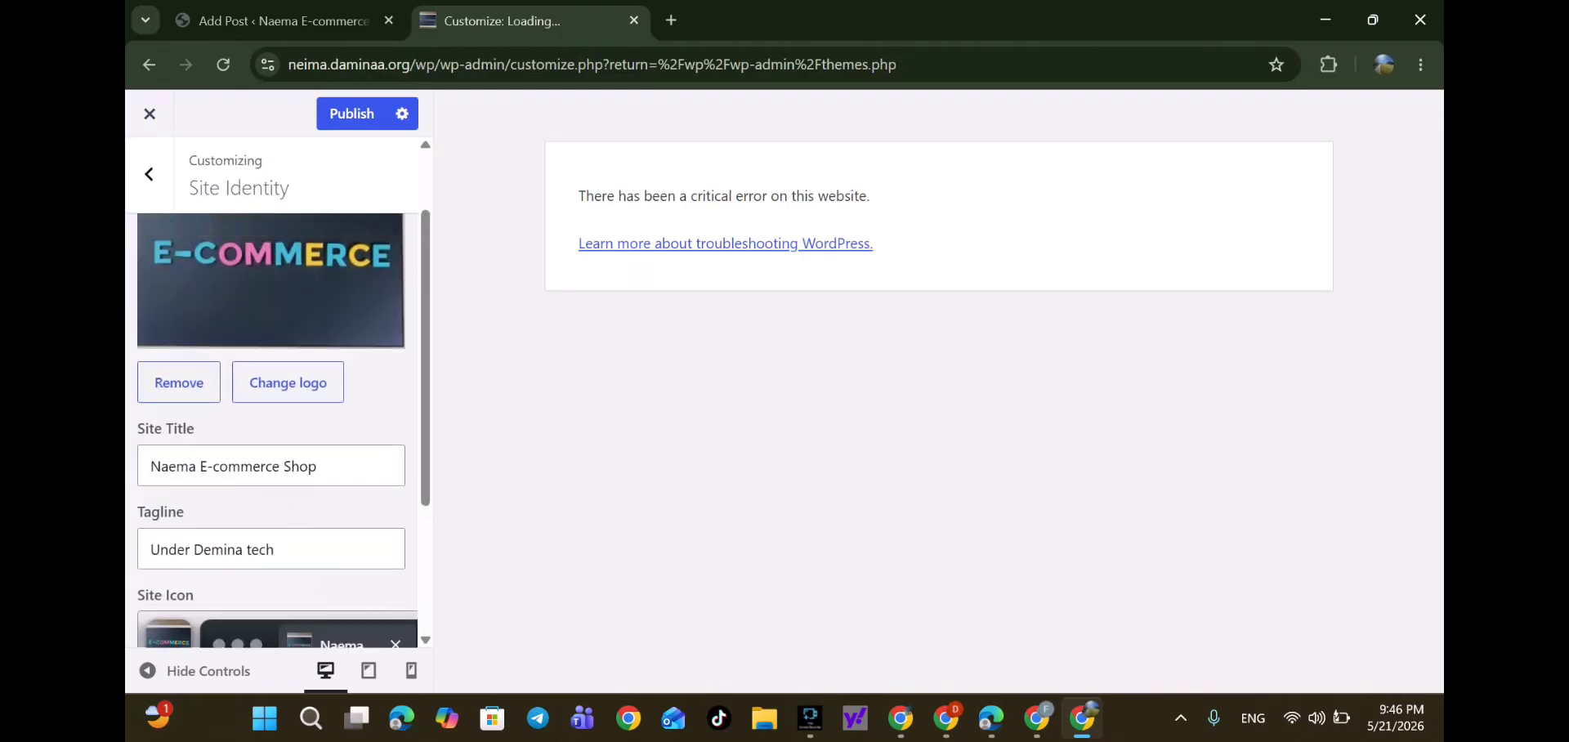
click(351, 114)
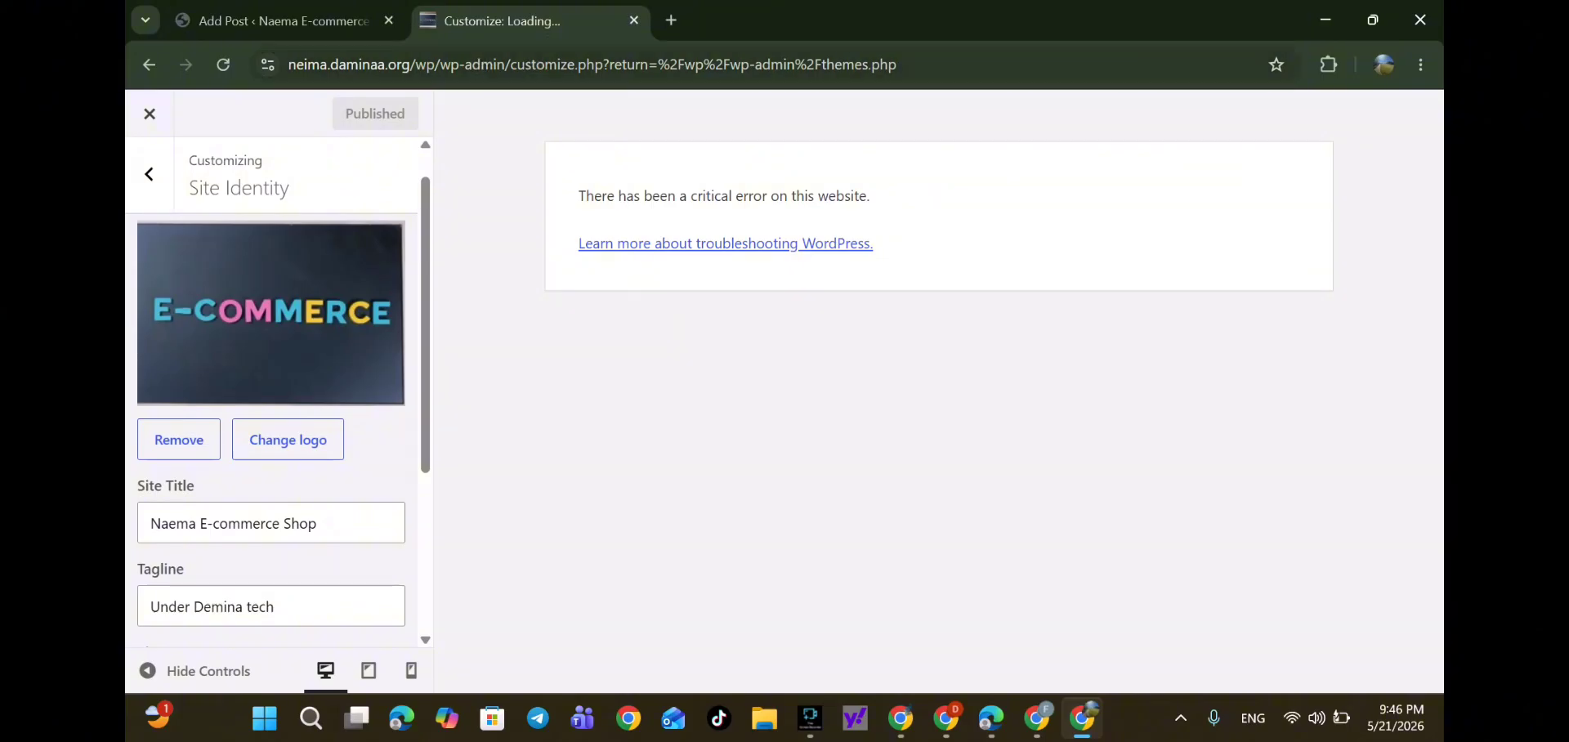
Switch to the Add Post tab and dismiss the block editor's welcome guide.
click(278, 21)
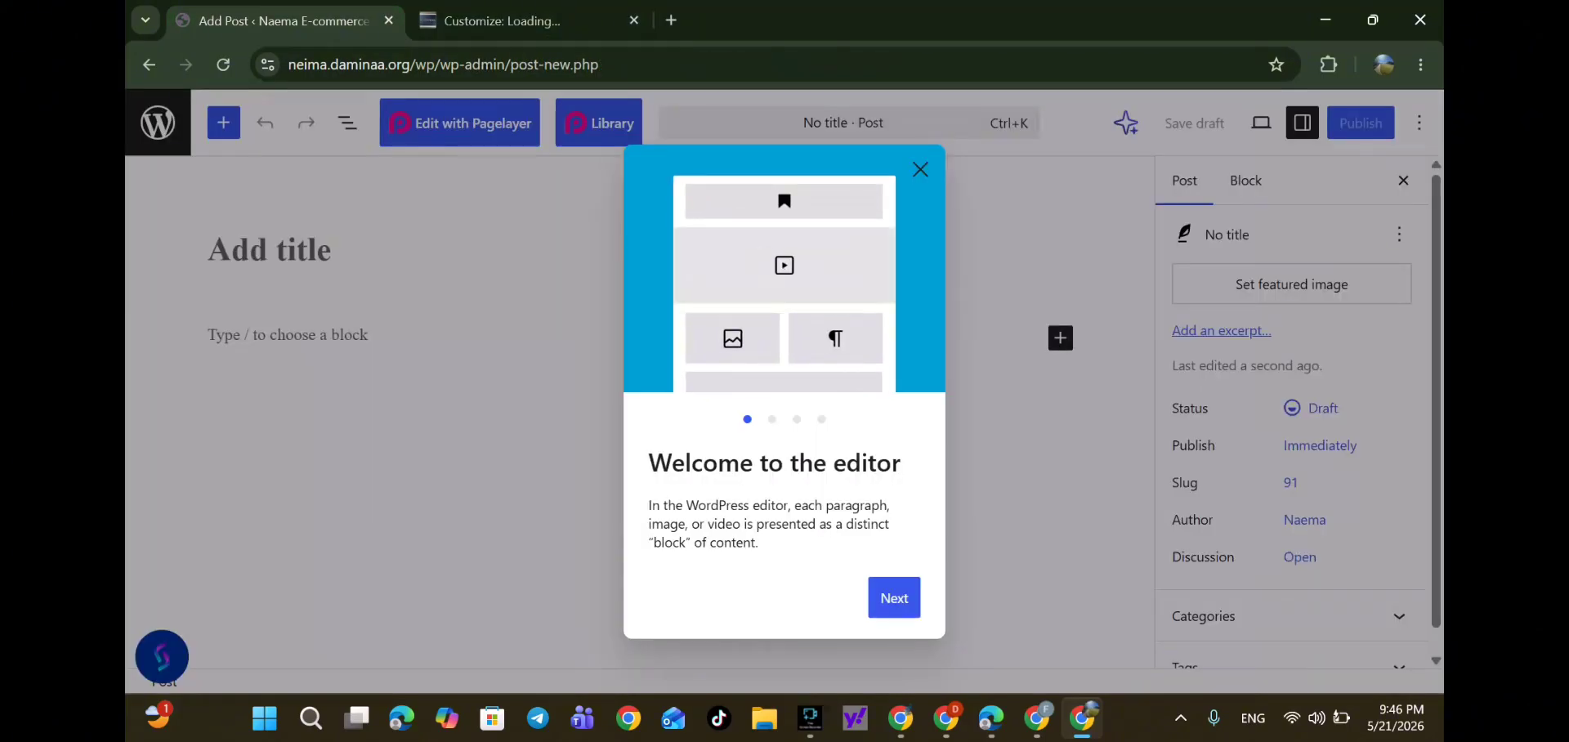
click(920, 169)
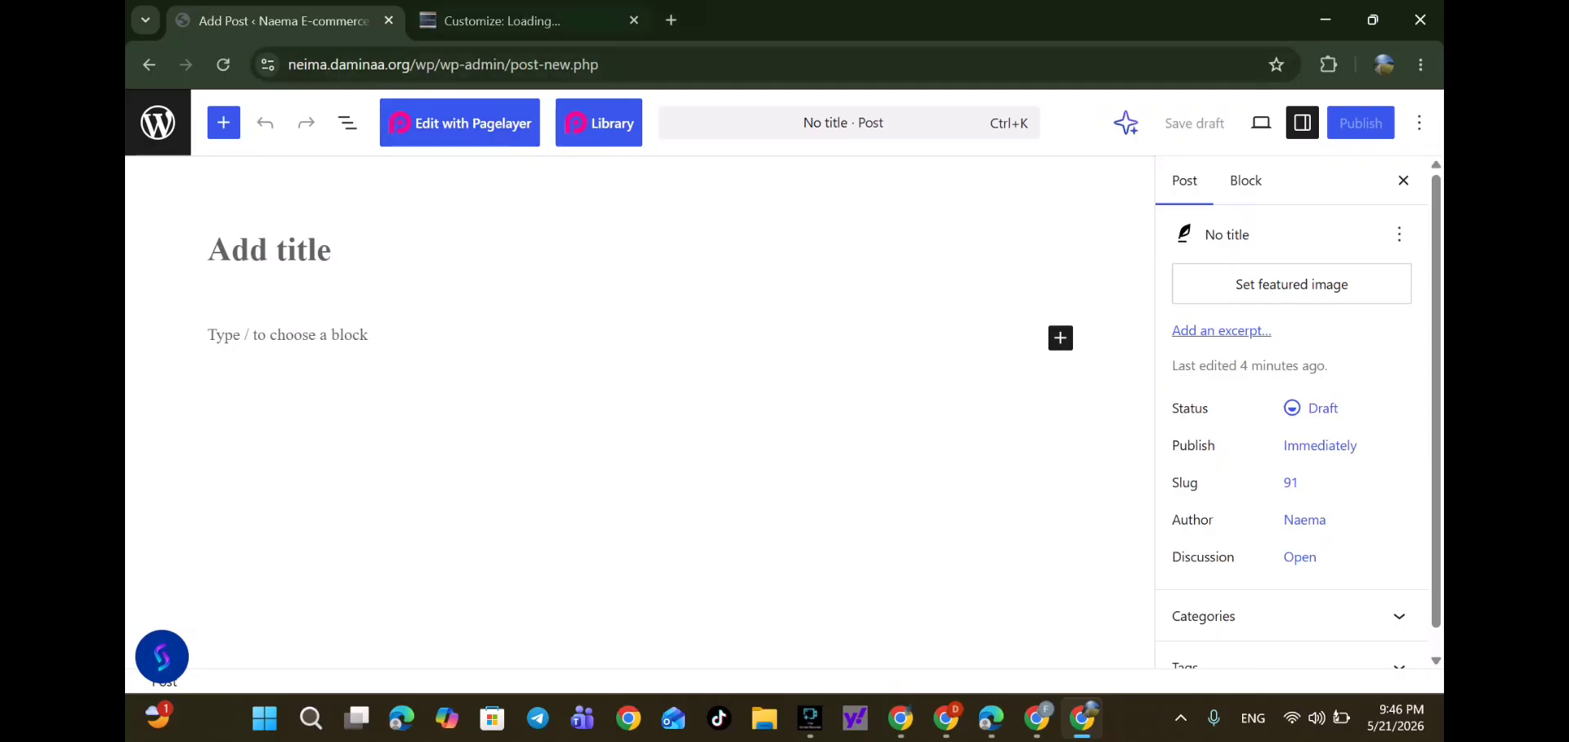
click(515, 21)
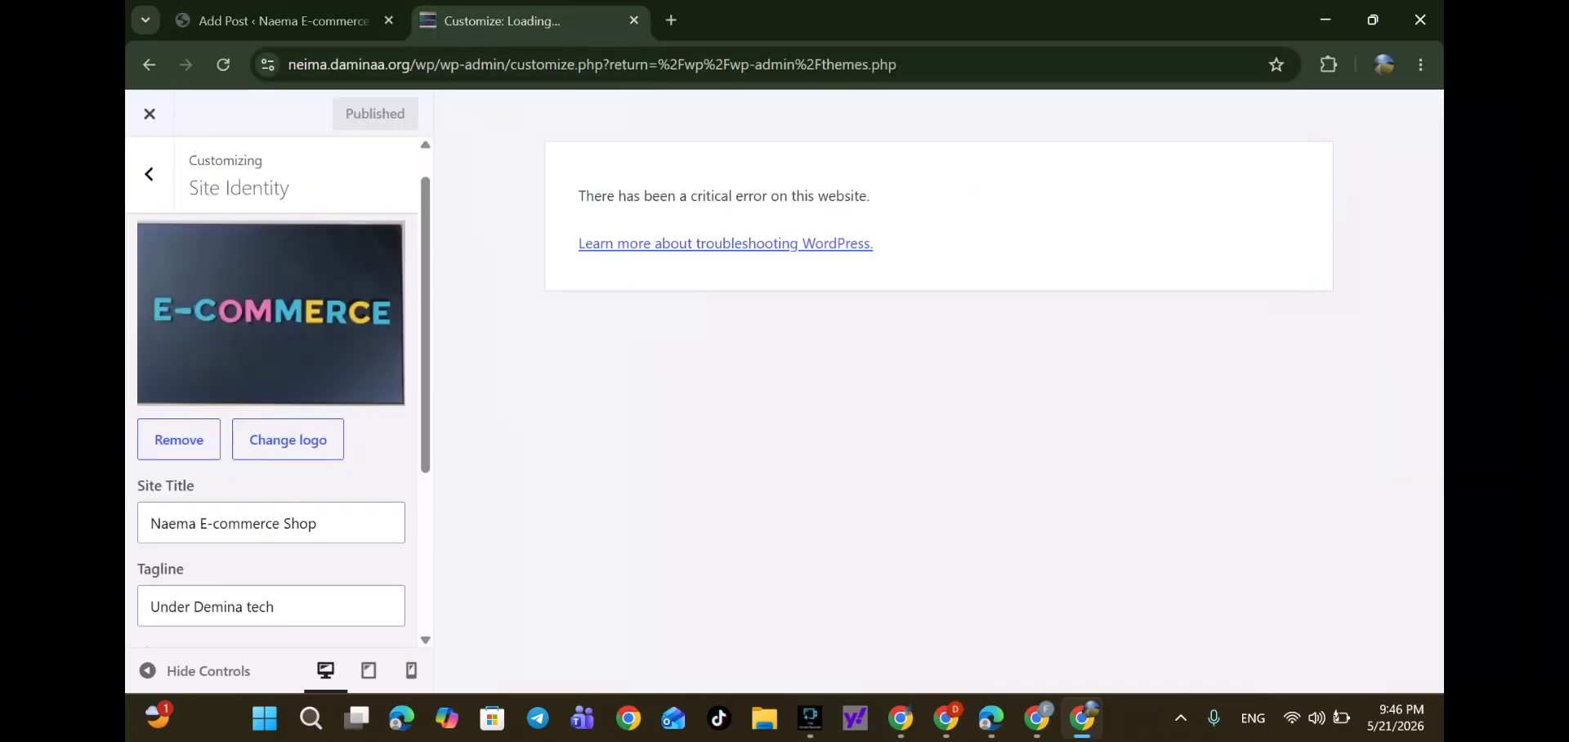
click(278, 21)
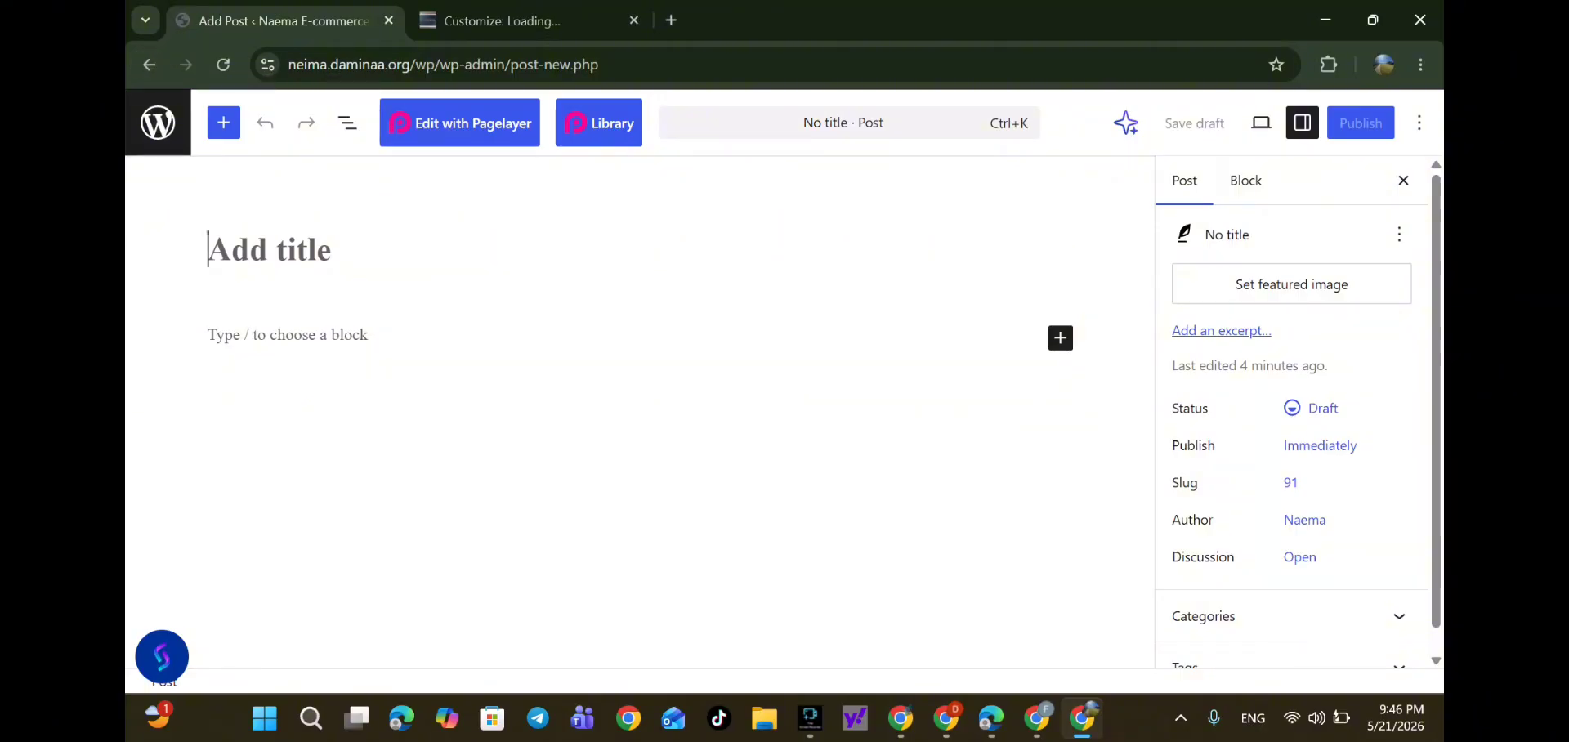
Search 'claude' in a new tab, open the Claude sign-in result, and dismiss the Excel promo.
click(671, 19)
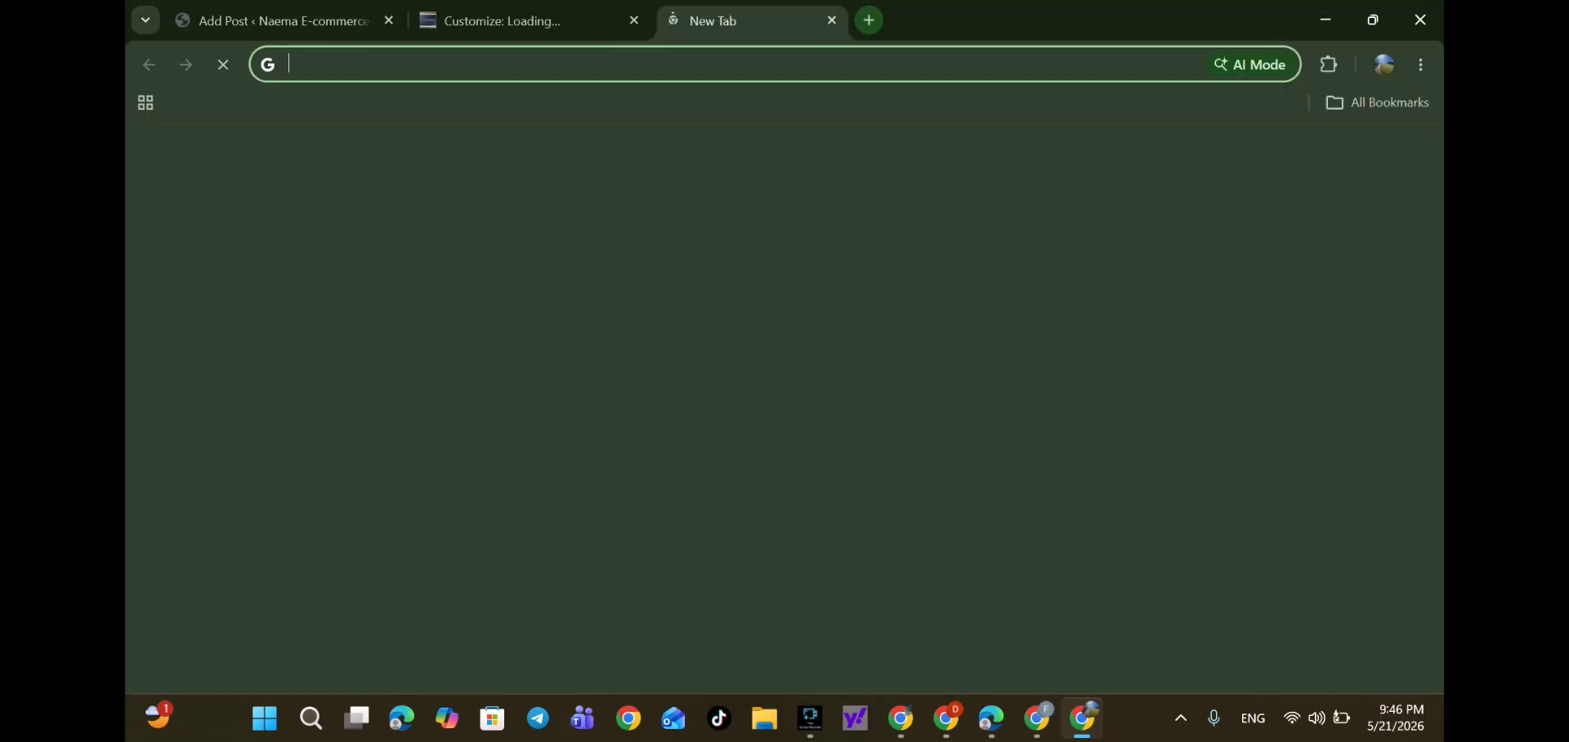
text(claud)
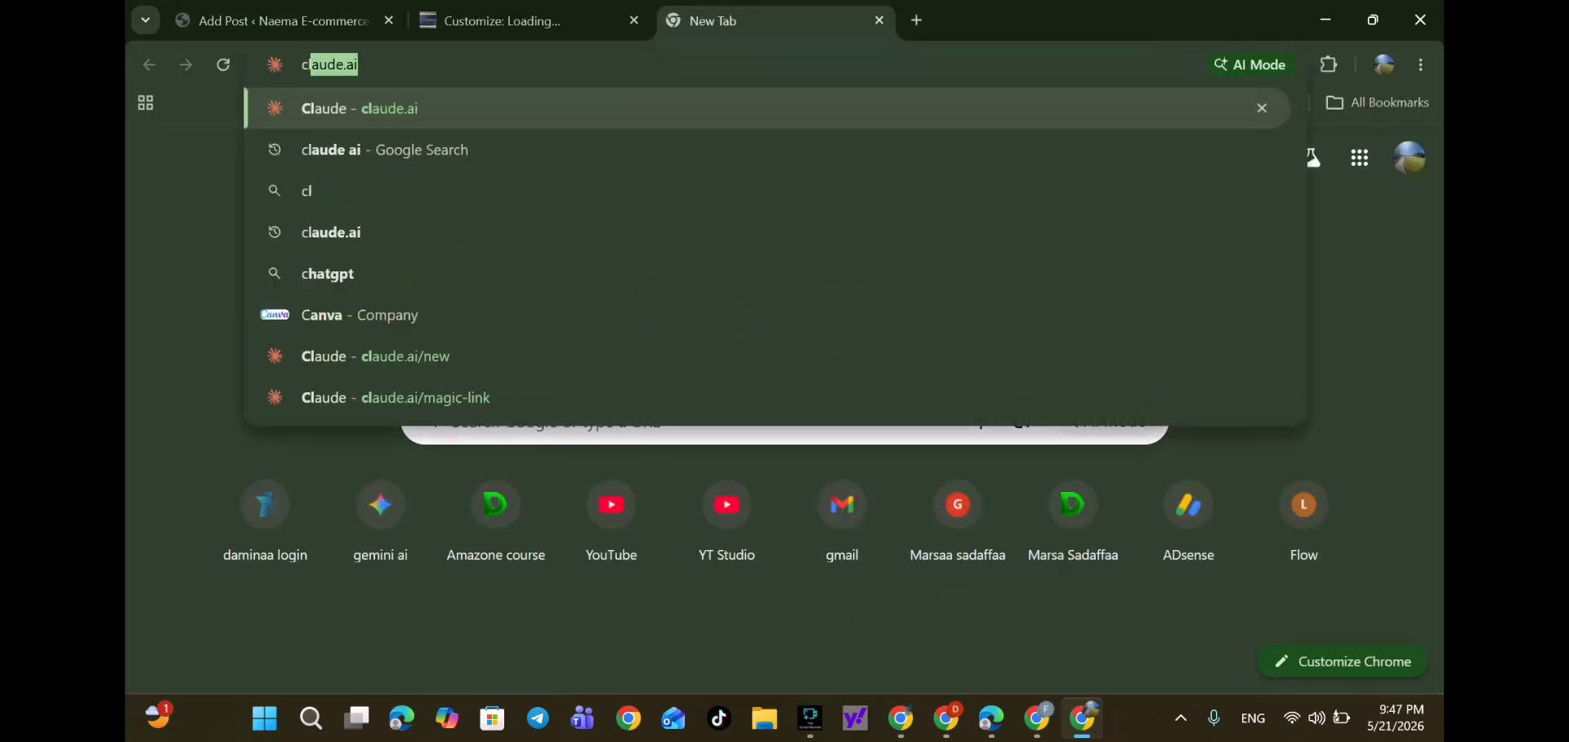
text(e)
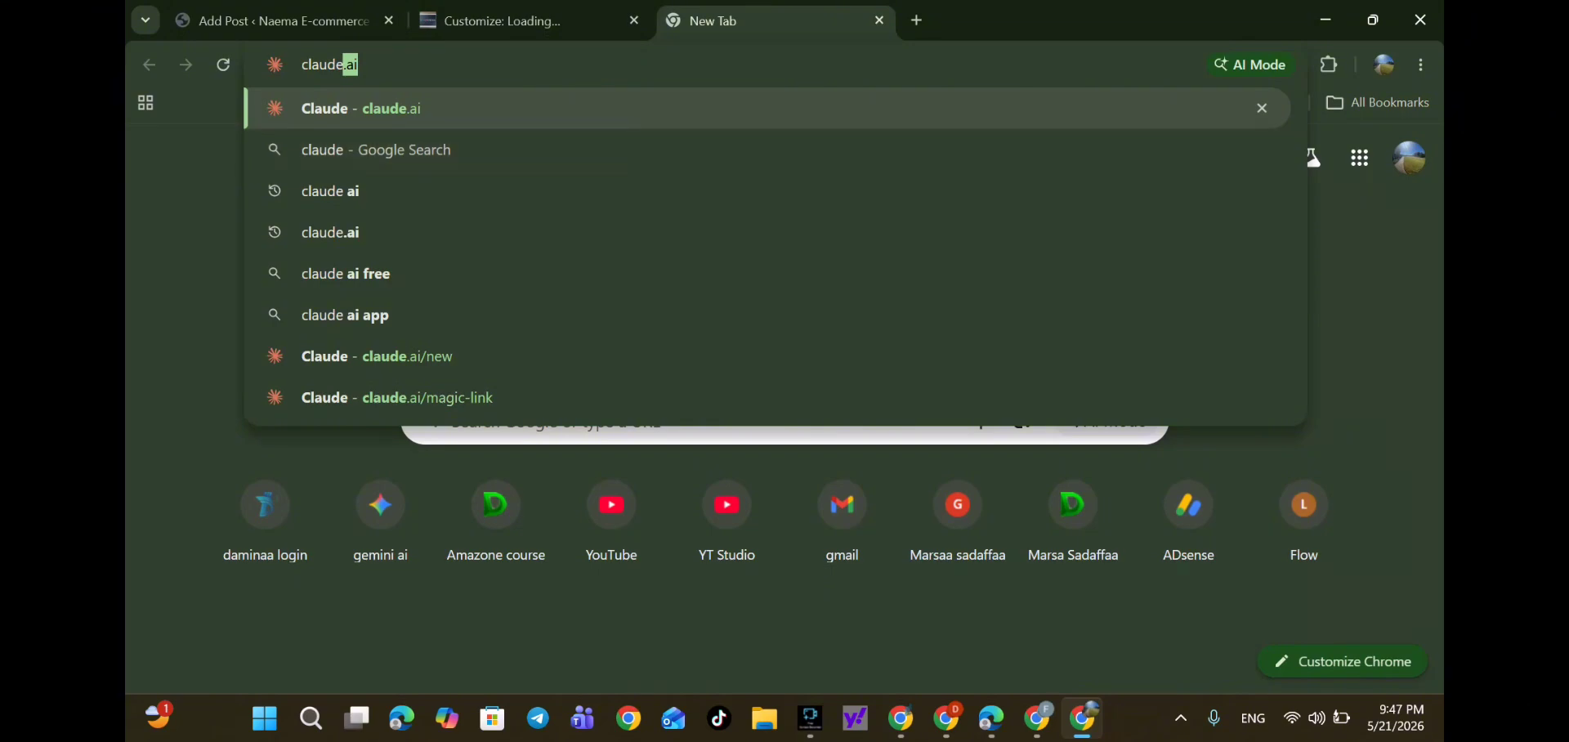
key(Down)
key(Return)
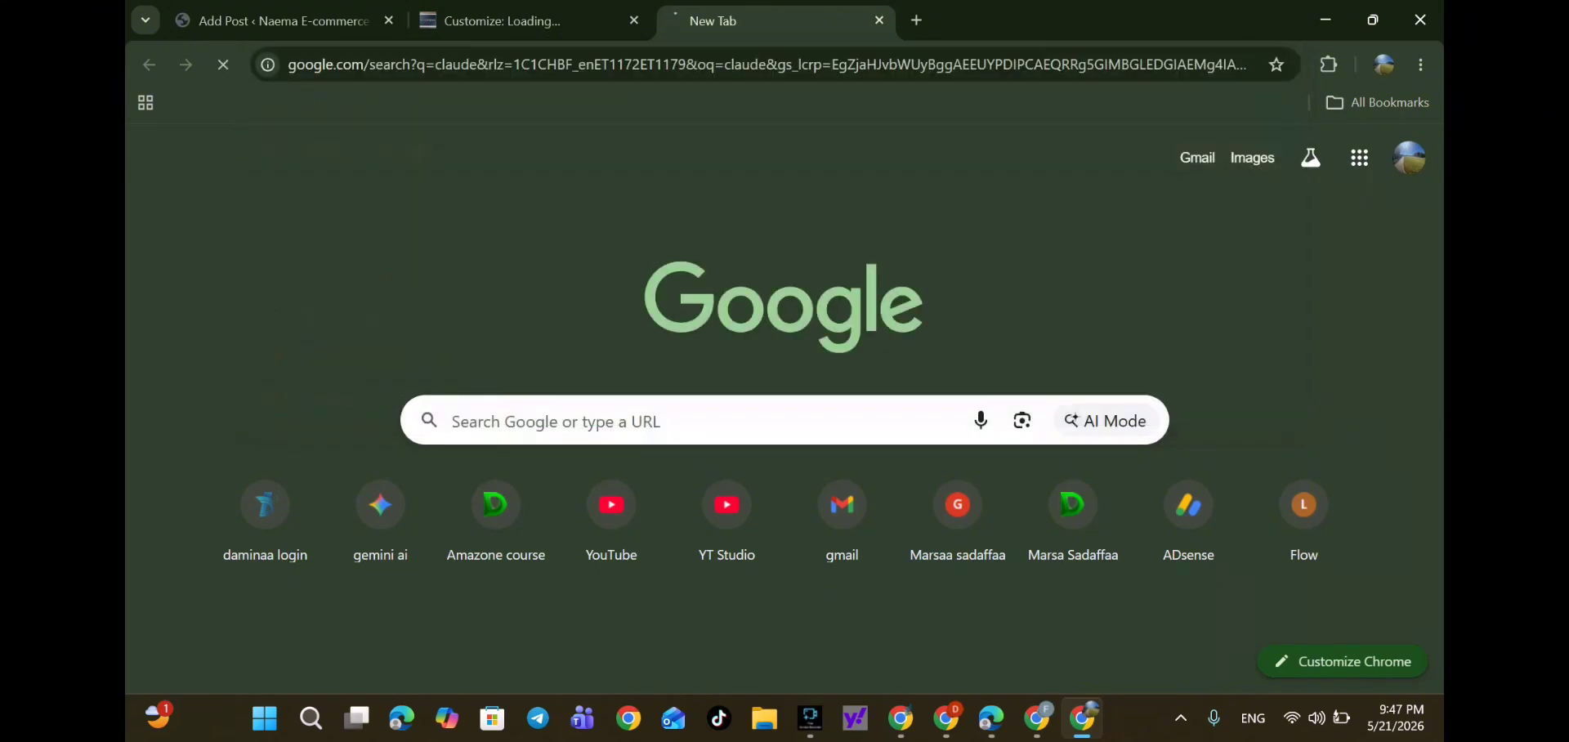
click(286, 320)
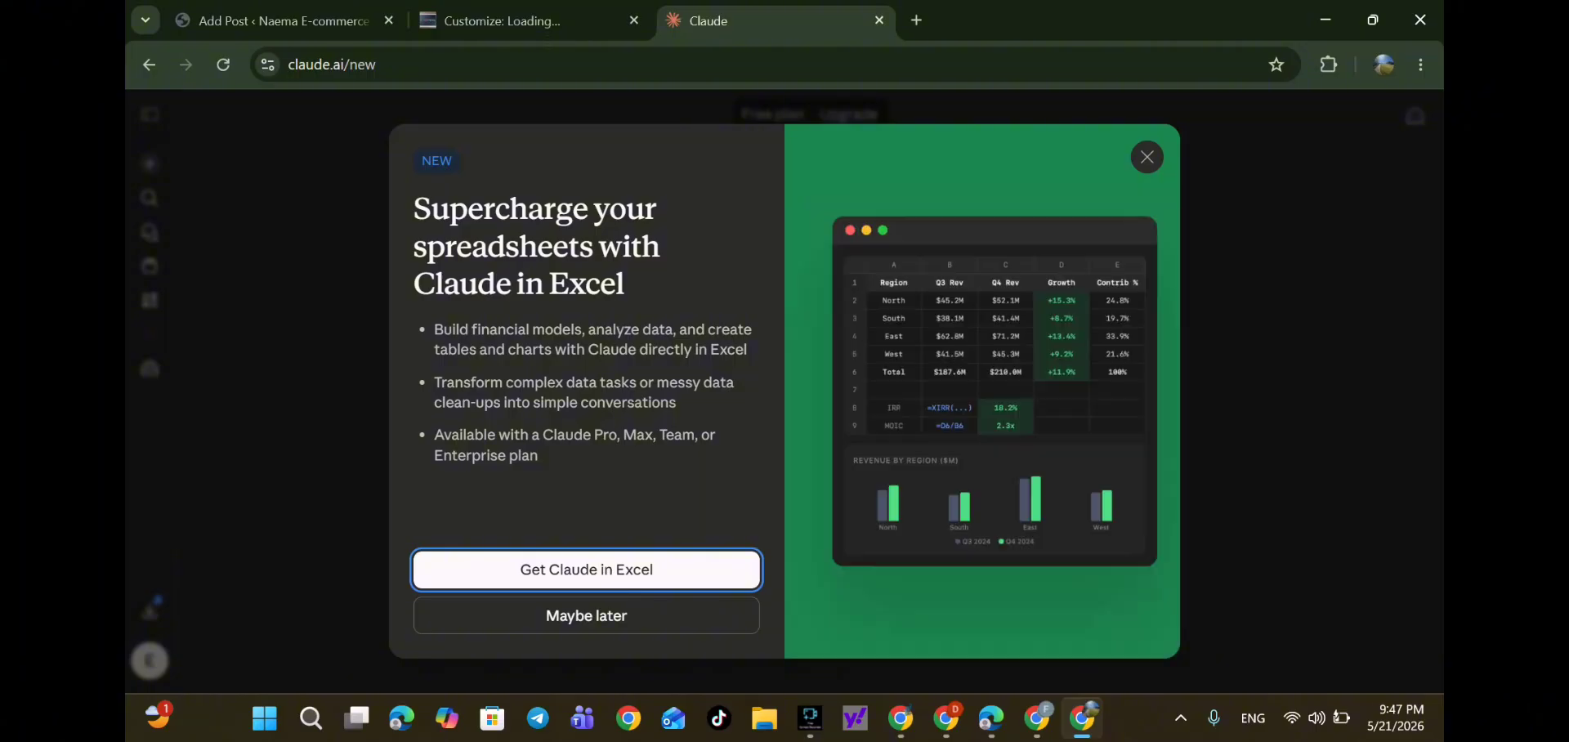
click(586, 616)
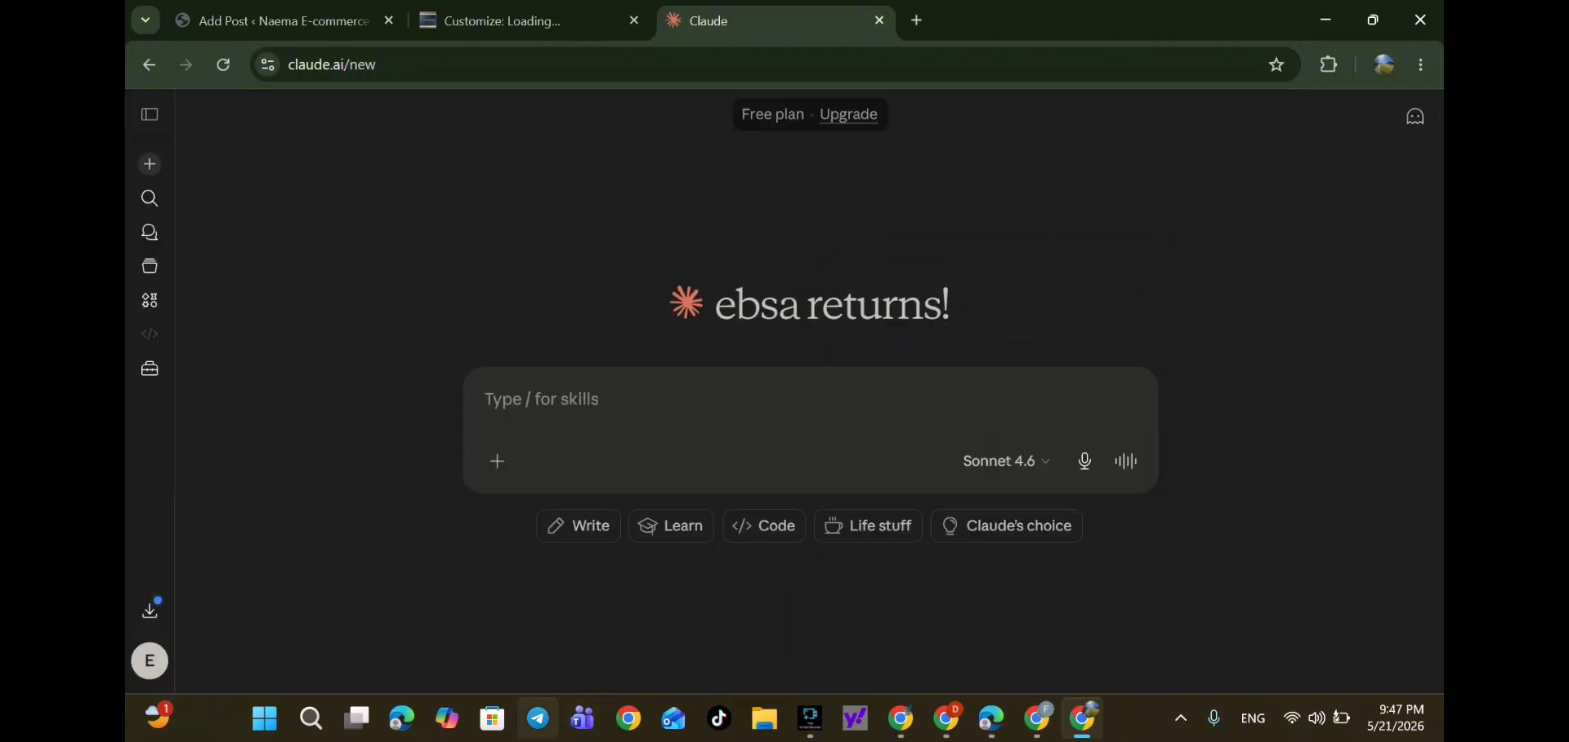
Switch Telegram to the second account and open its Saved Messages chat.
click(537, 719)
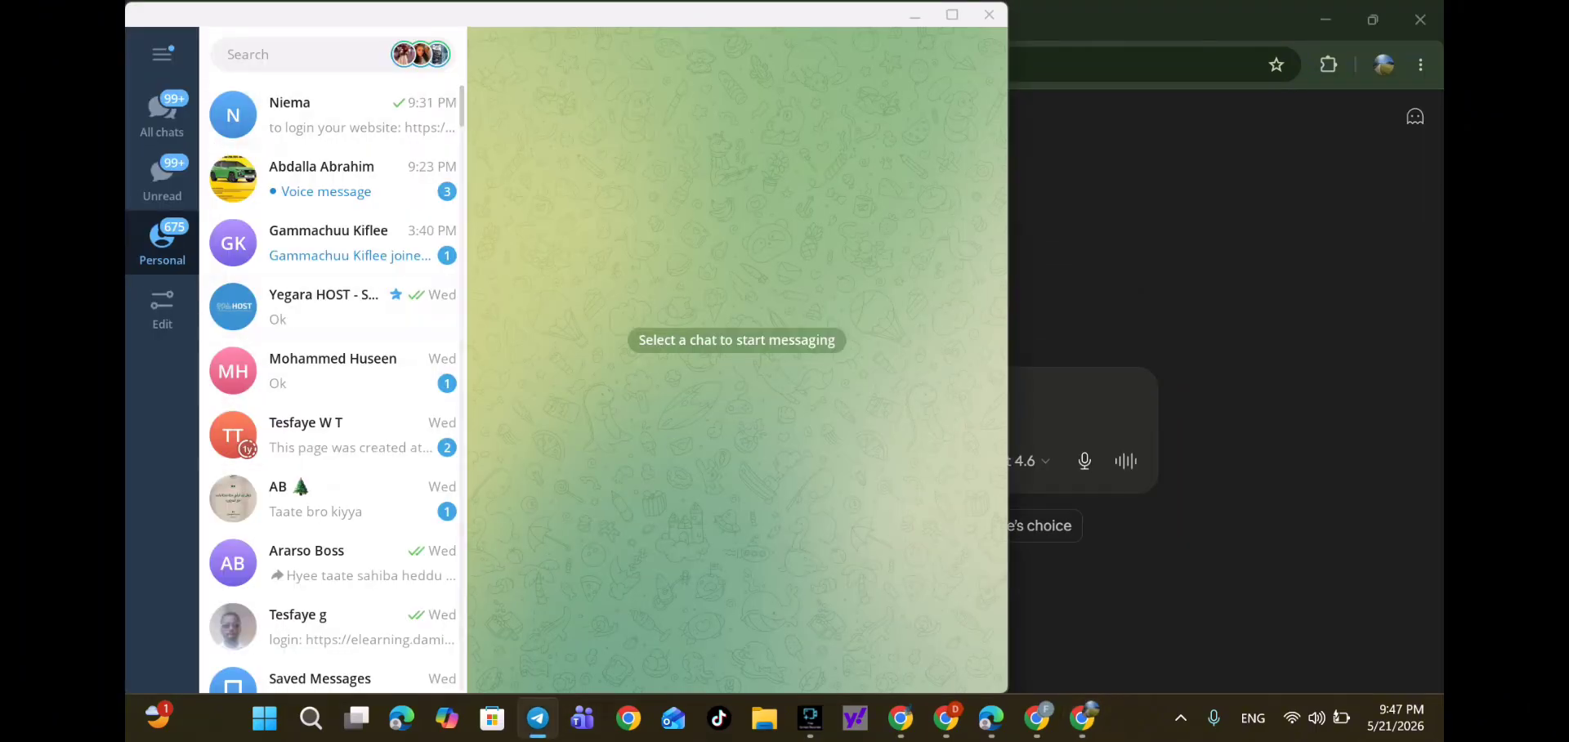
click(162, 54)
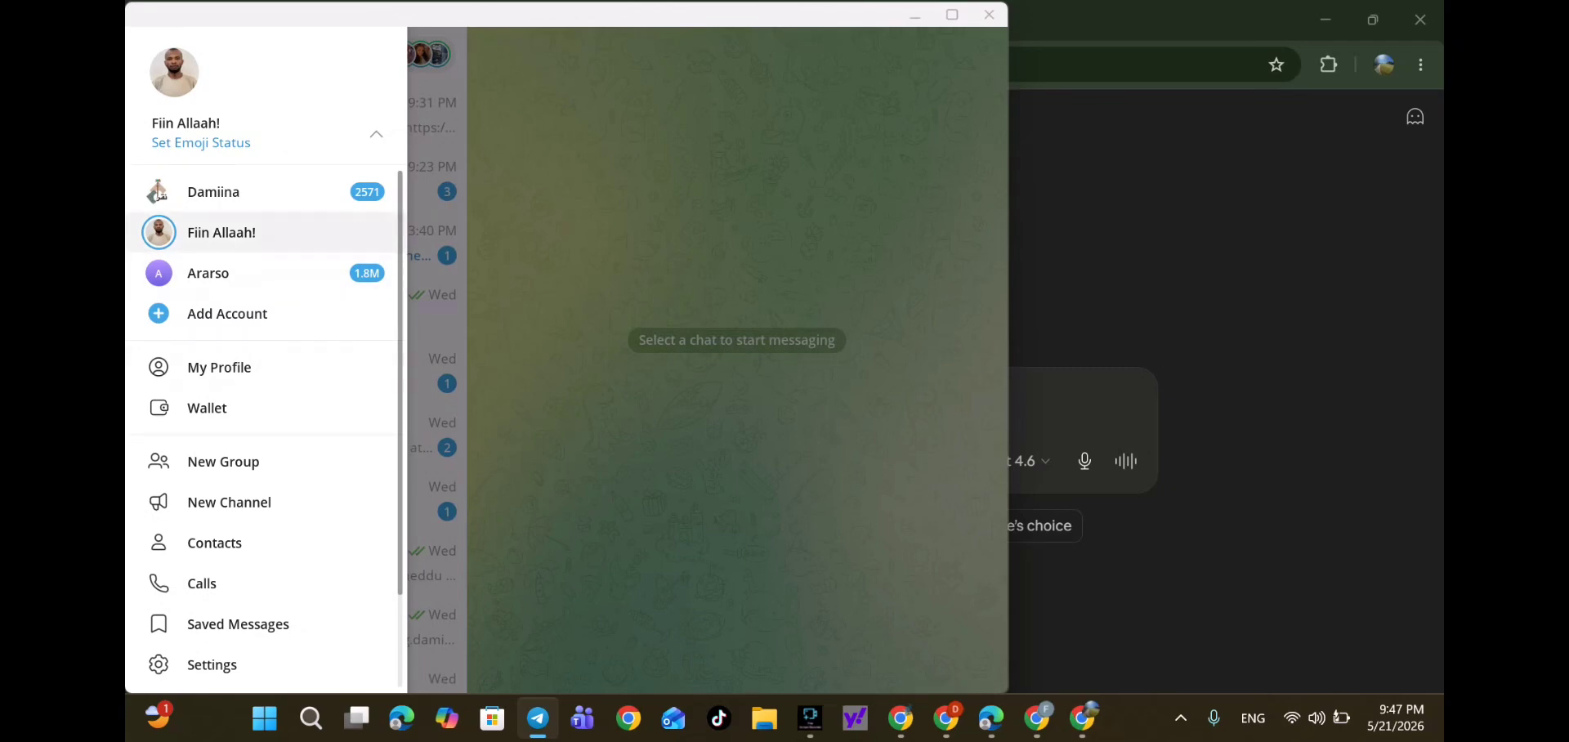
click(158, 193)
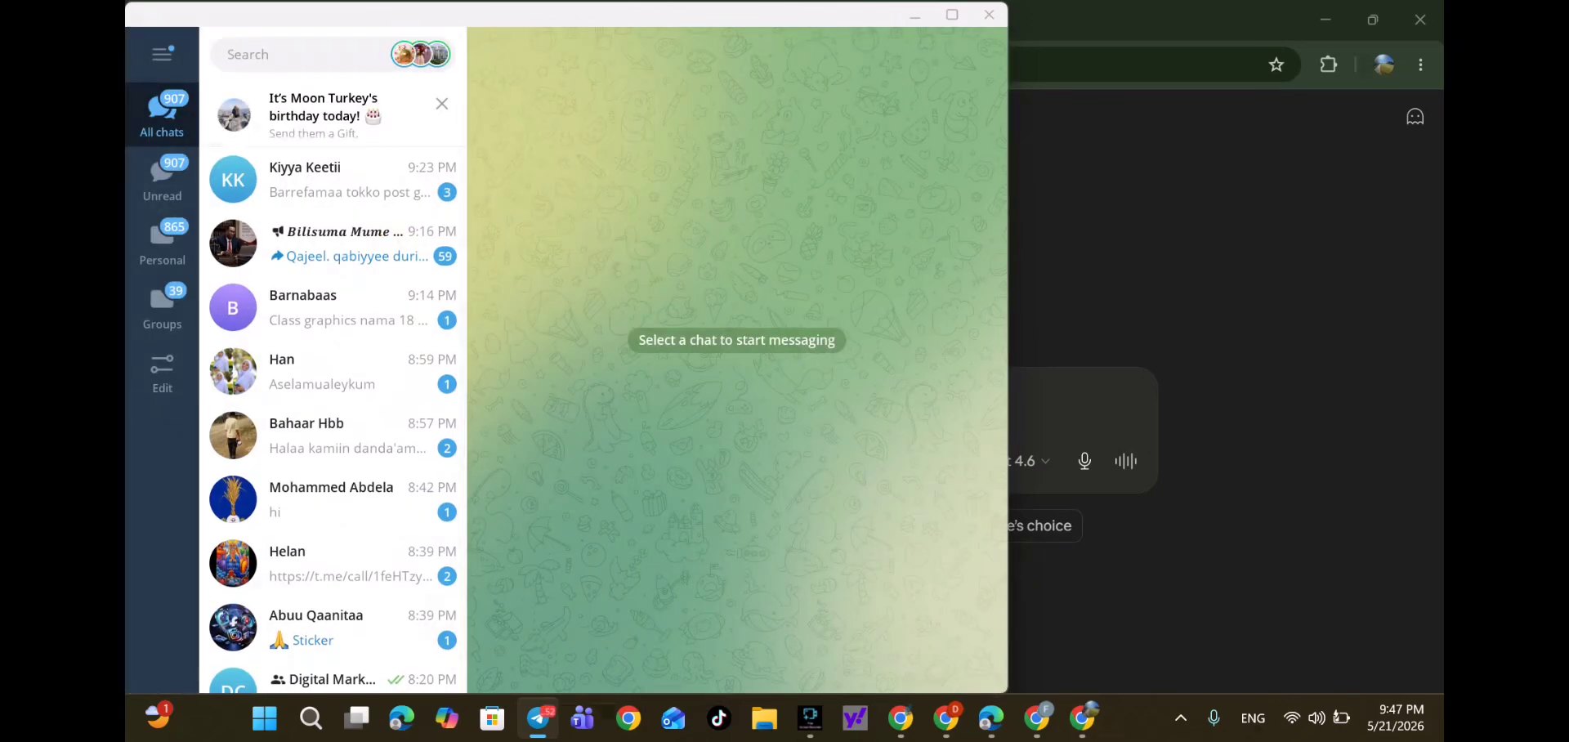
click(286, 54)
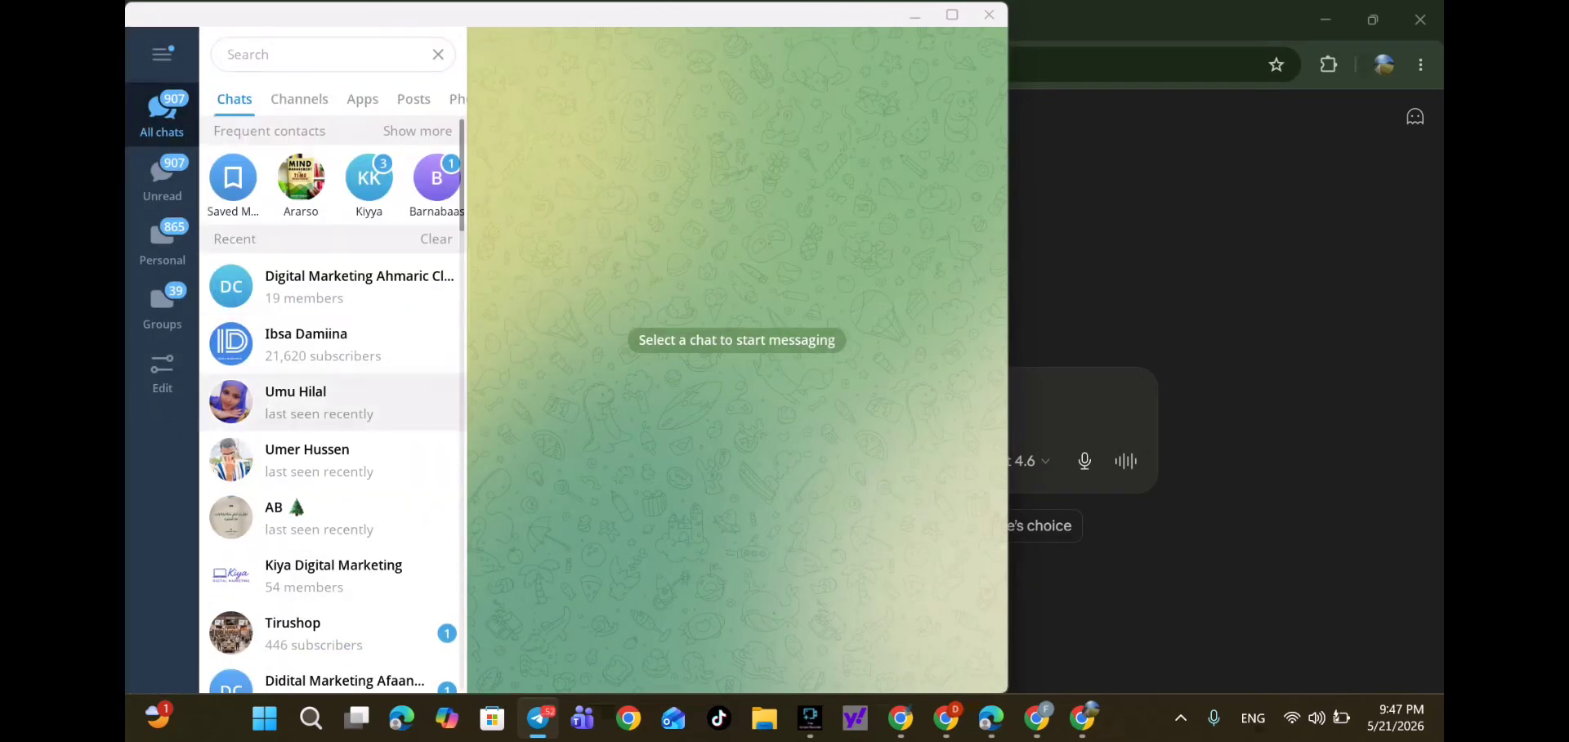
click(233, 184)
scroll(736, 384, up, 12)
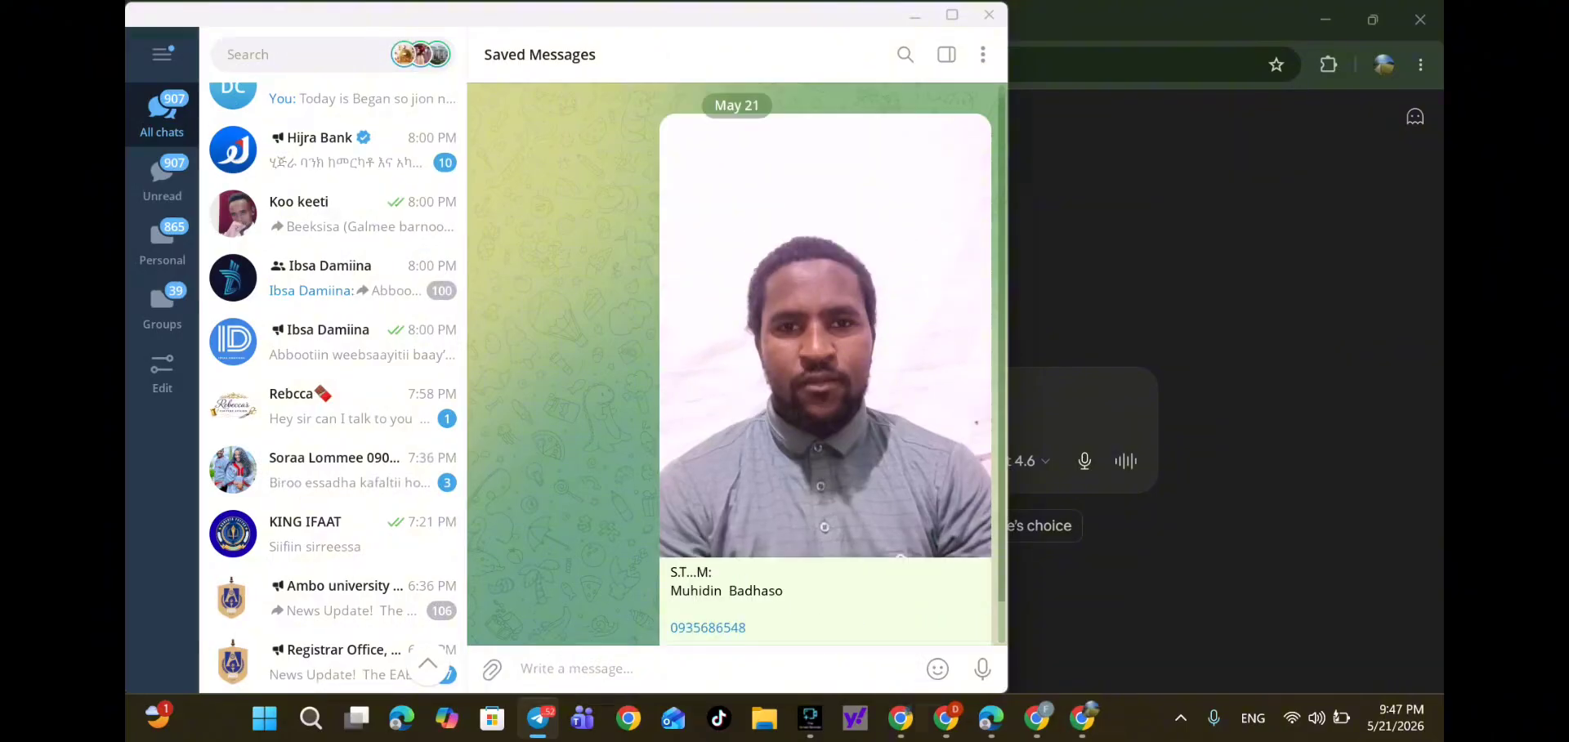
scroll(732, 389, up, 15)
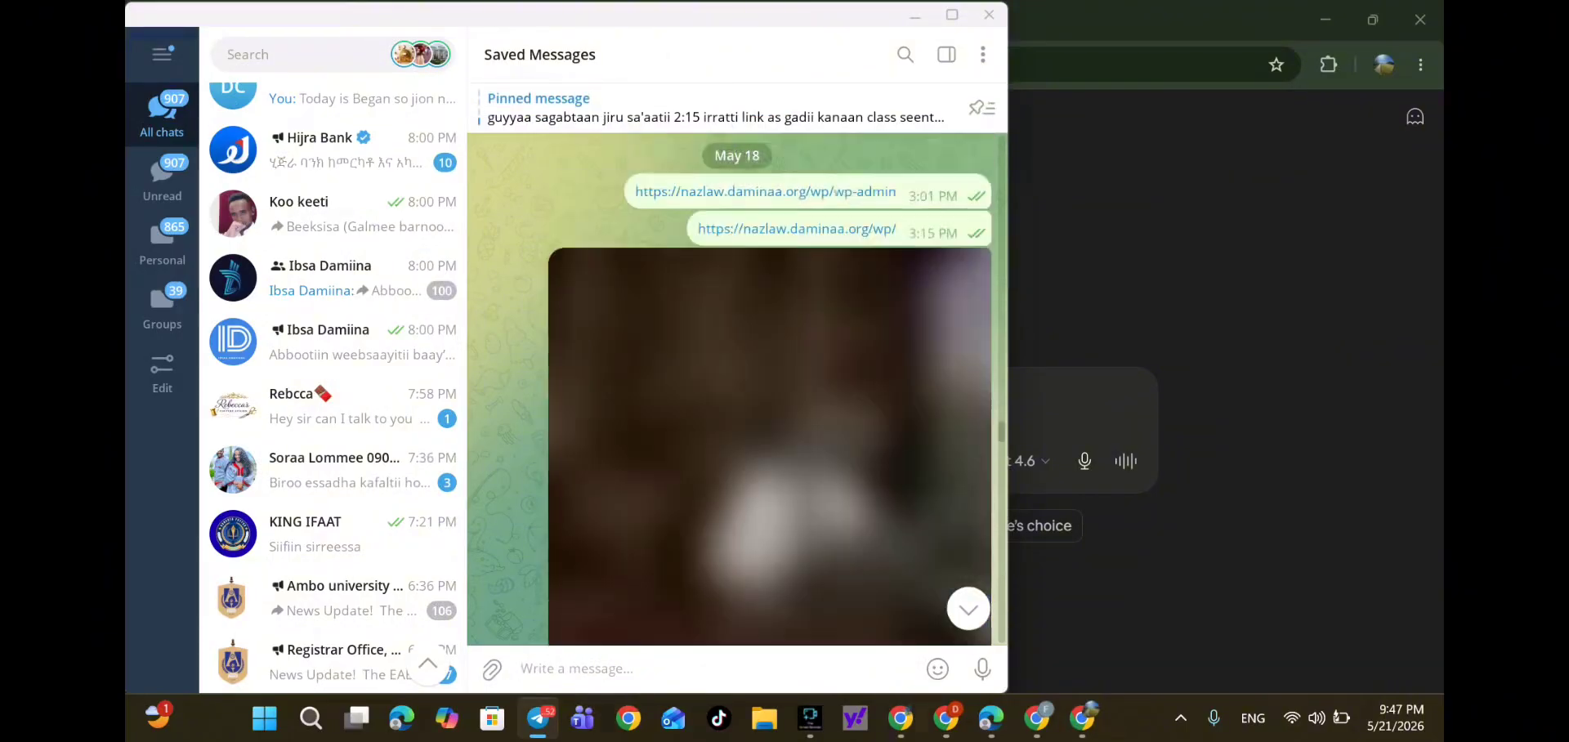
scroll(736, 389, up, 20)
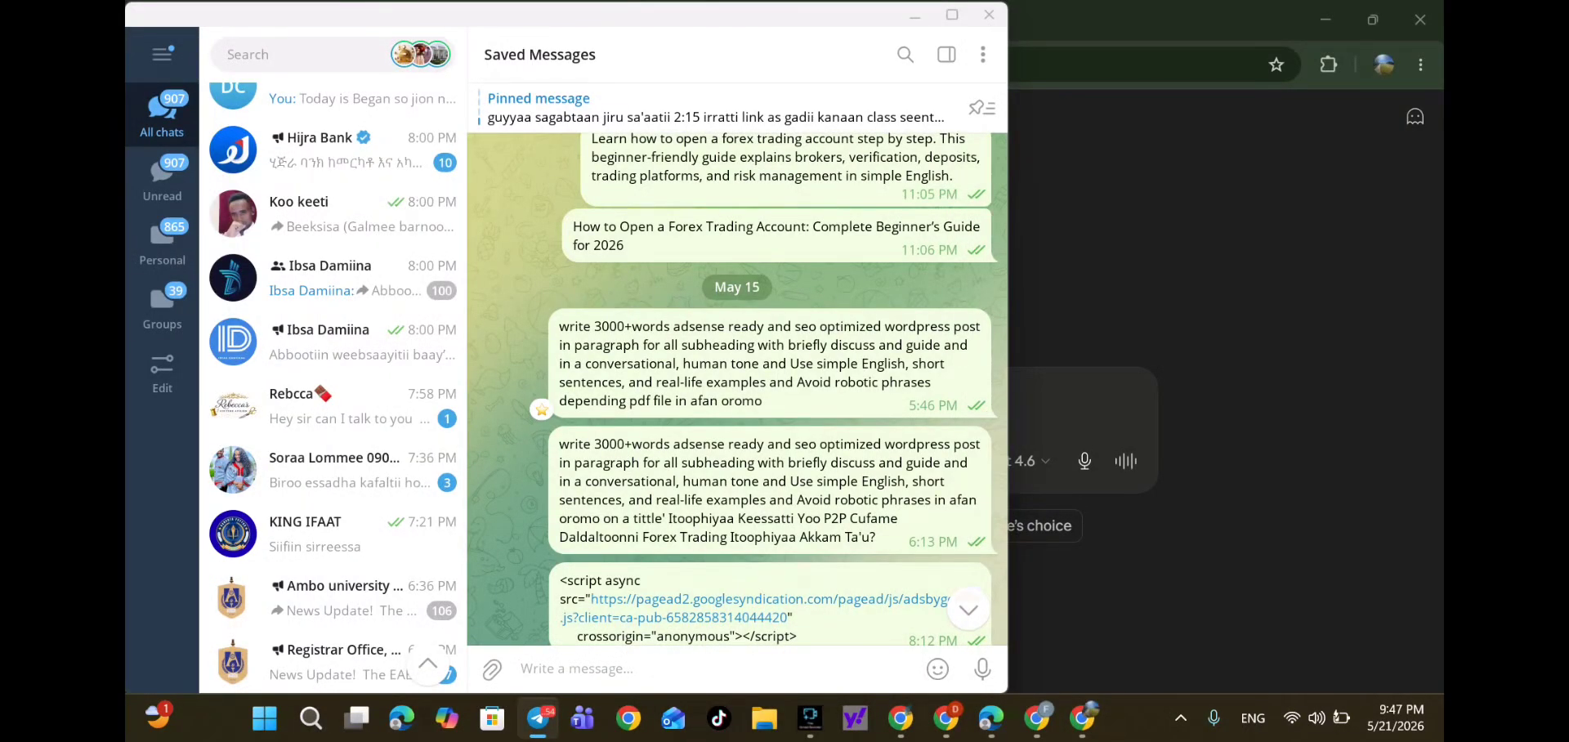
Copy the saved 3000+ word post prompt's text and switch back to the first account.
right_click(743, 380)
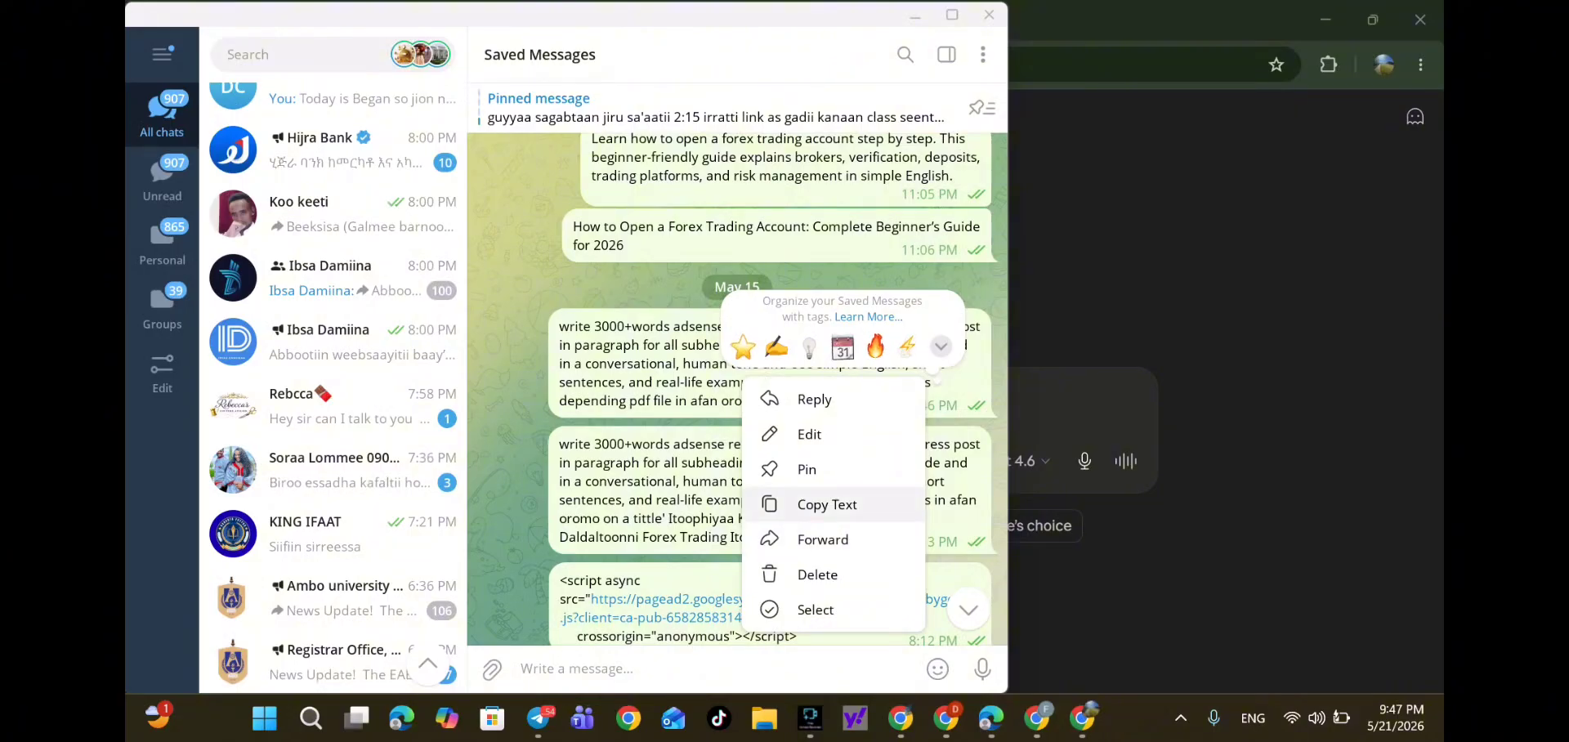
click(827, 504)
mouse_move(1037, 718)
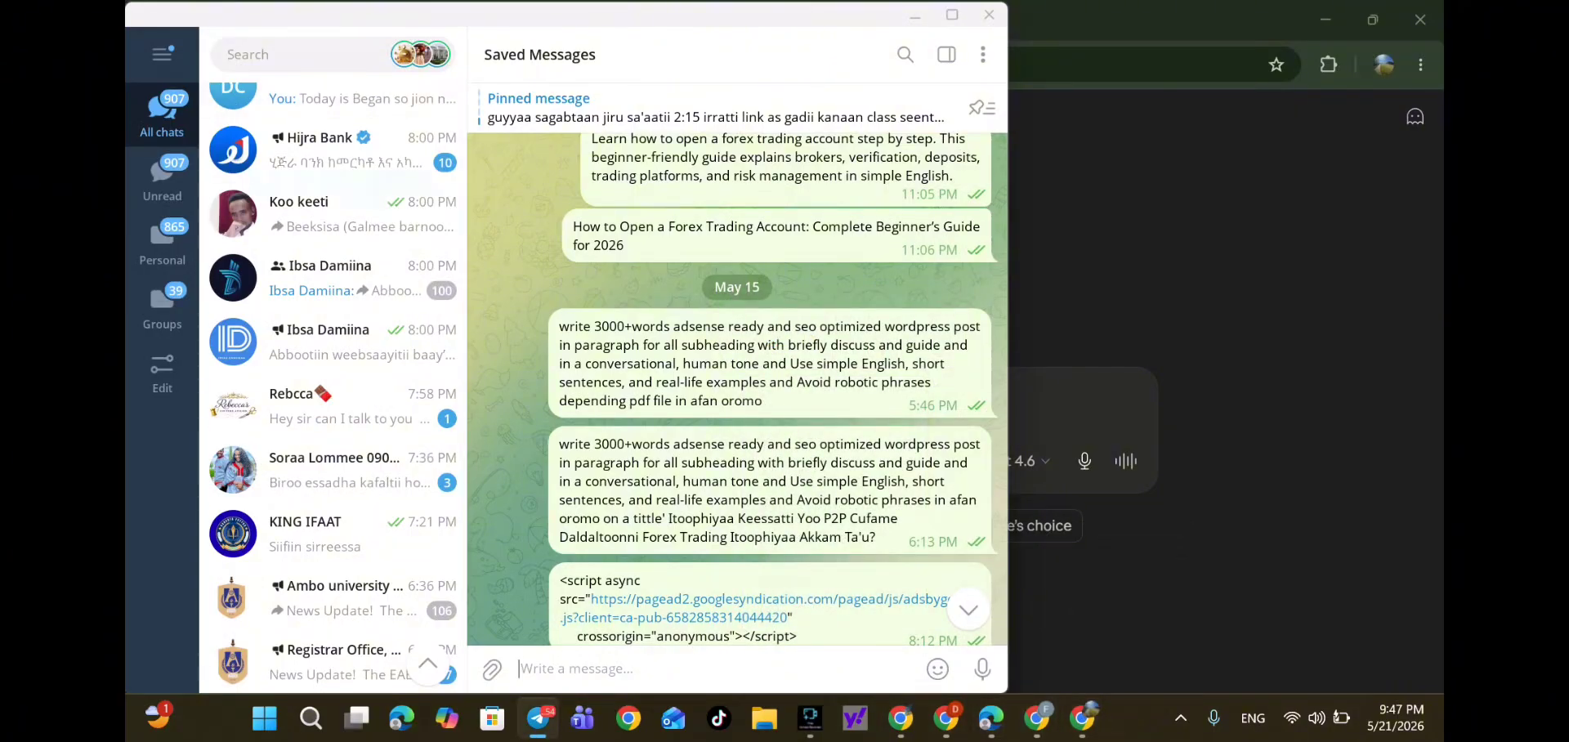
click(162, 53)
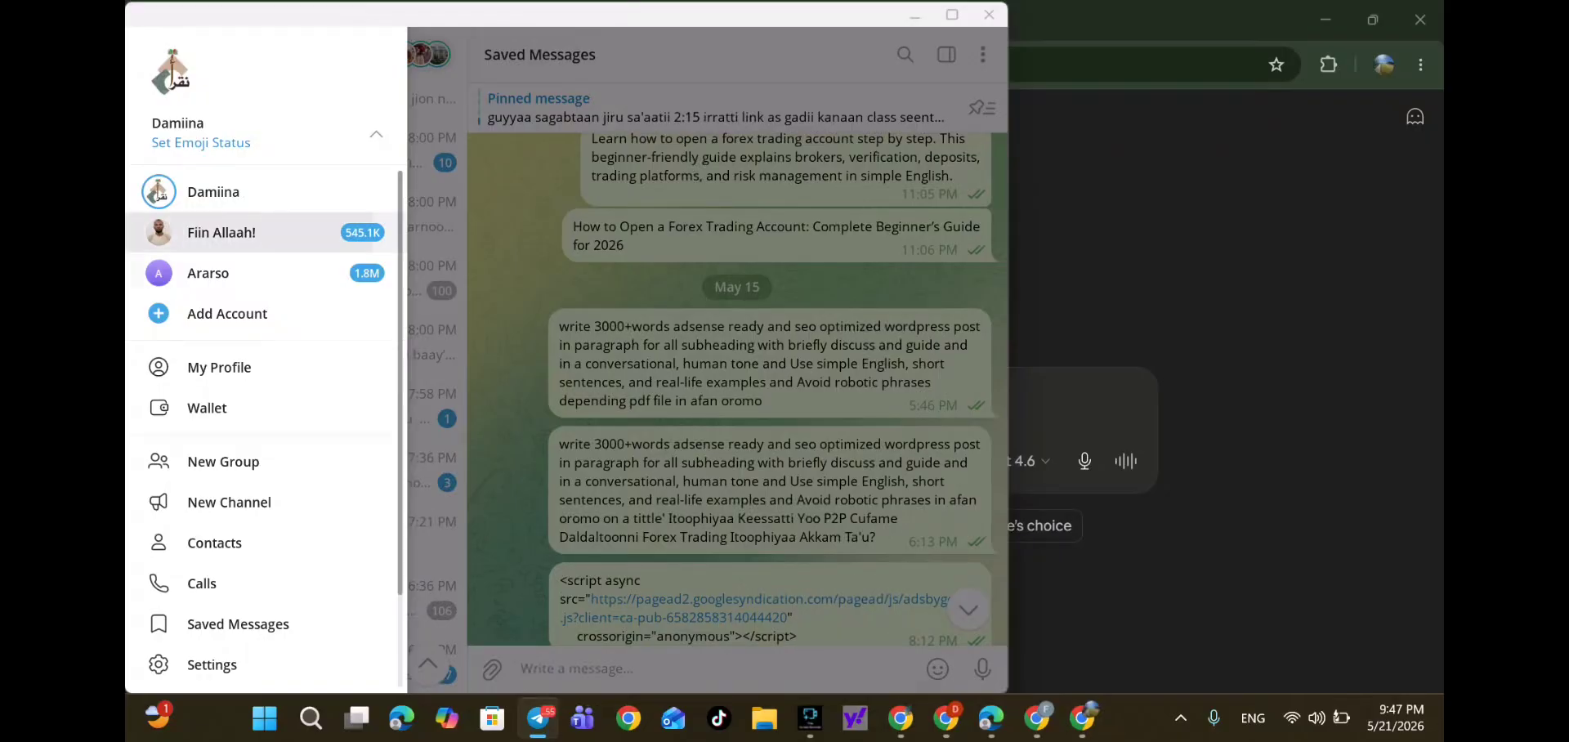
click(237, 233)
key(ctrl+f)
Open the Digital Marketing Ahmaric Class chat and paste the copied prompt into a message.
text(d)
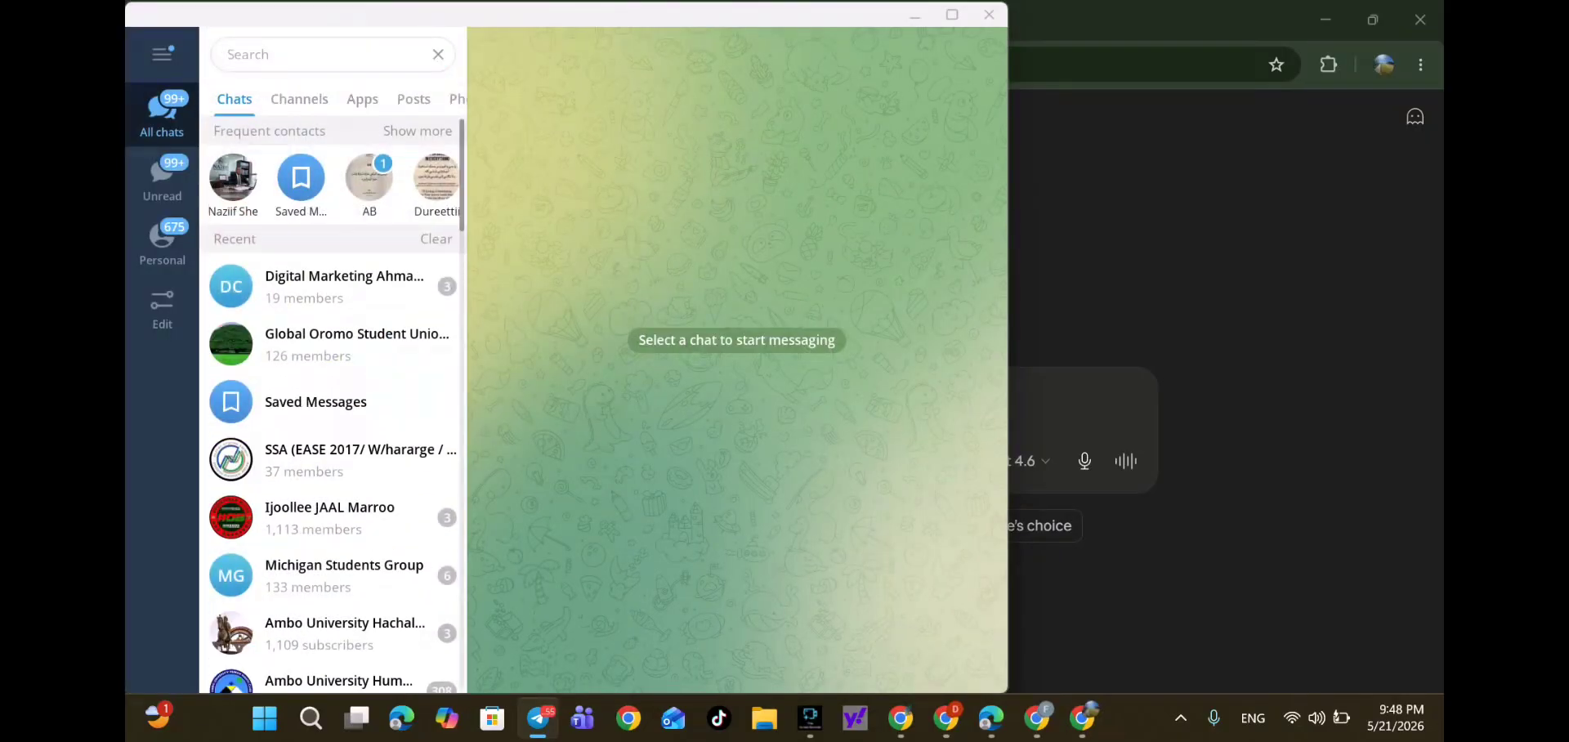
text(igita)
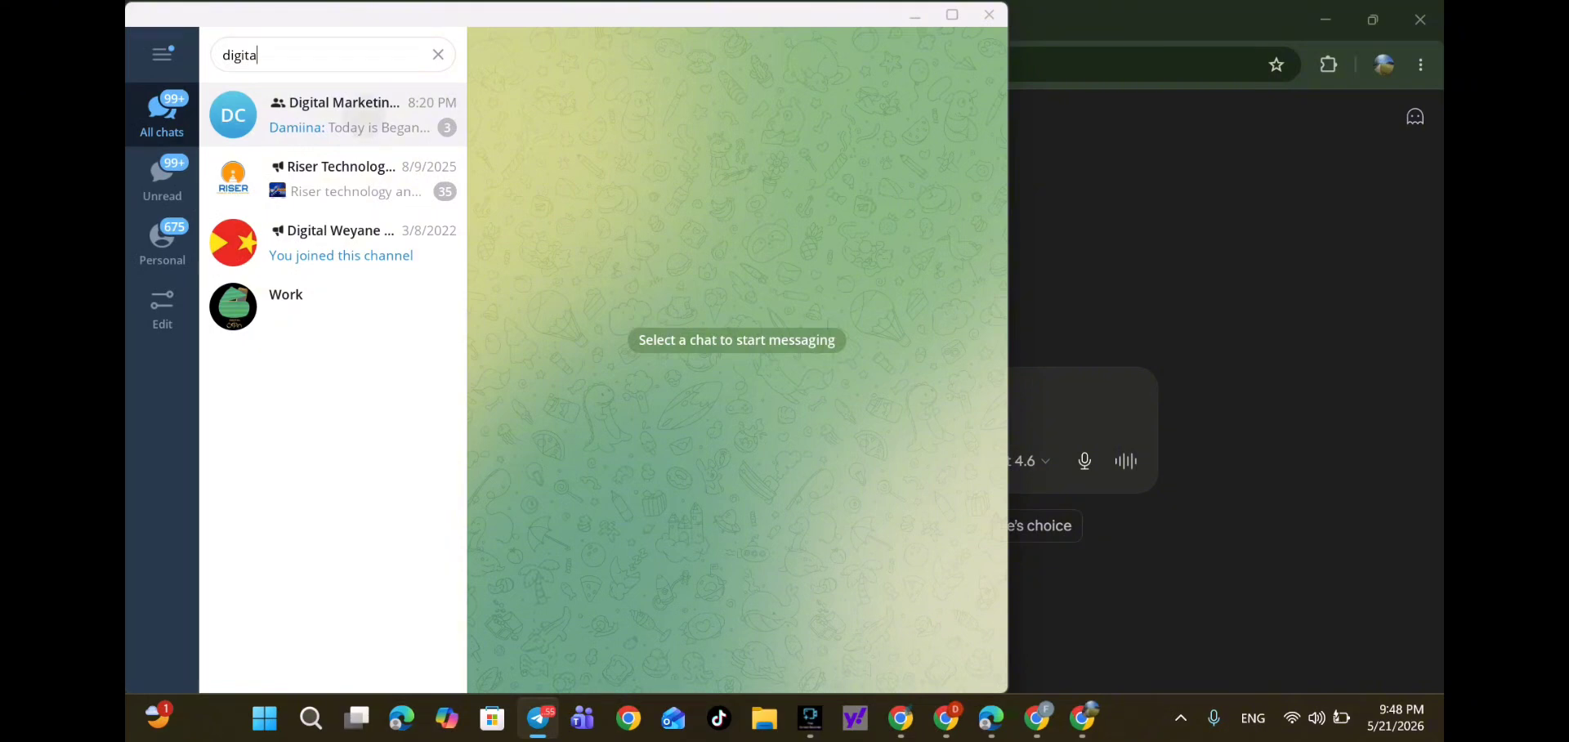
key(Return)
scroll(737, 389, down, 6)
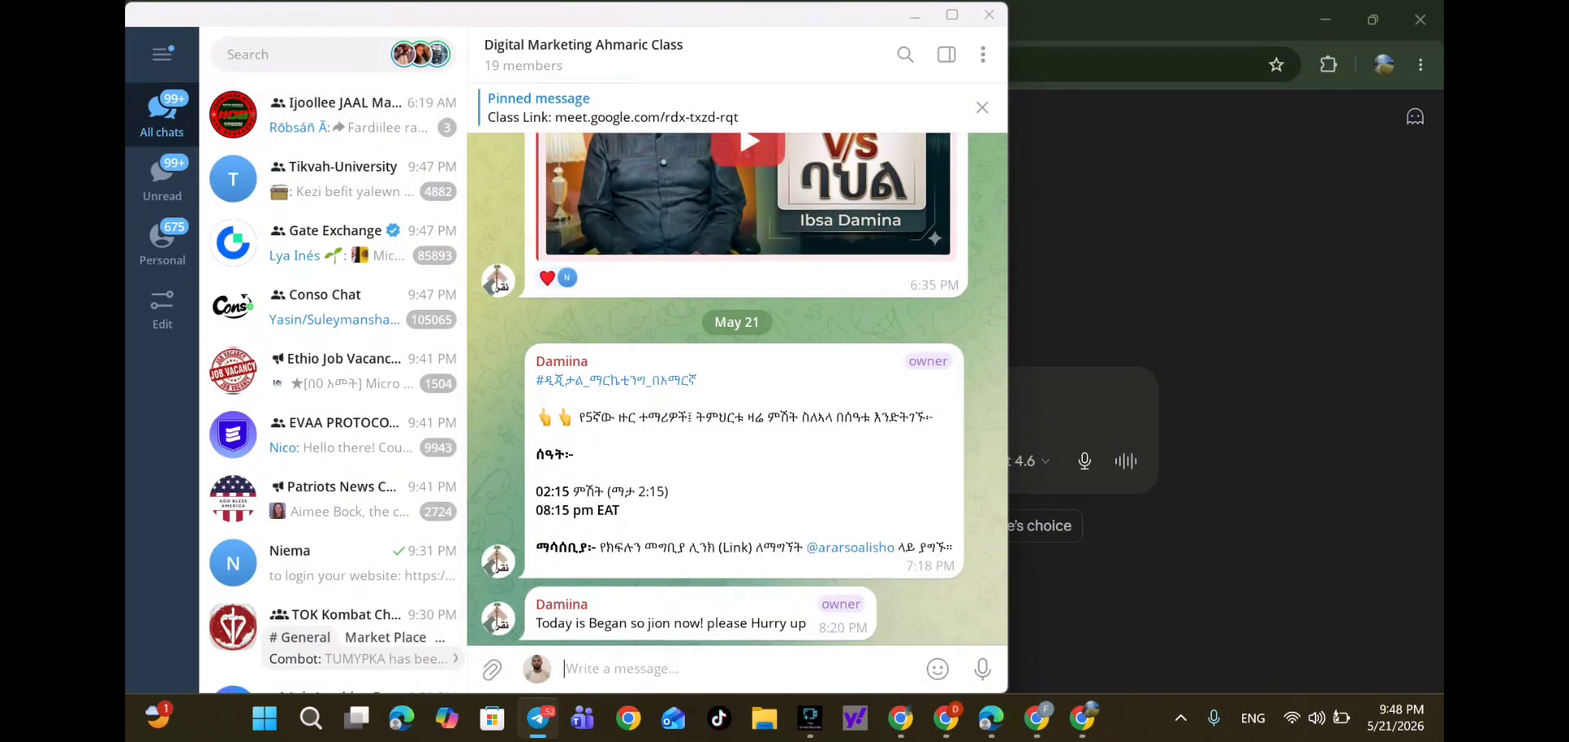
key(ctrl+v)
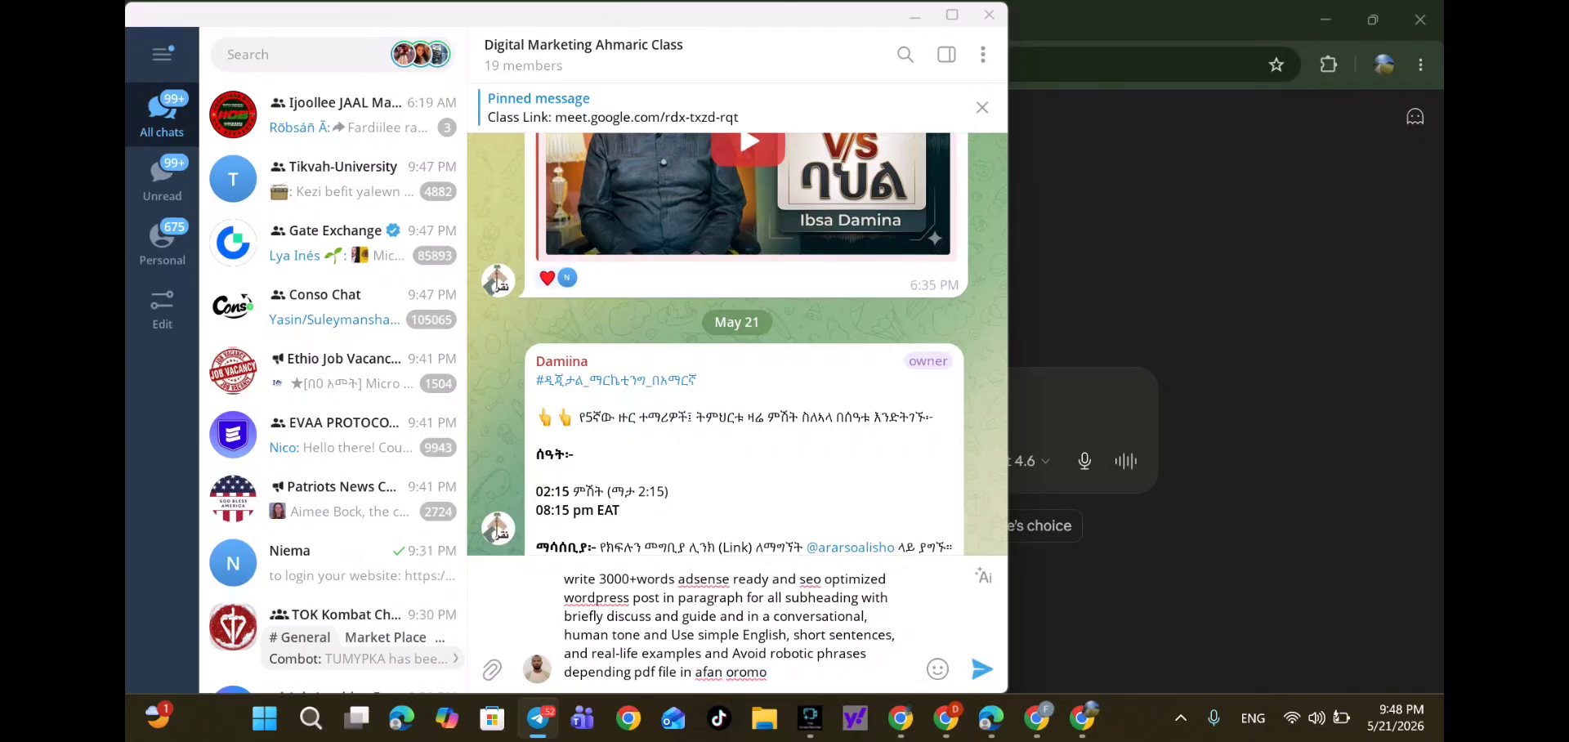
Change the word count from 3000 to 1500, replace the last line with 'on a tittle', and send.
click(600, 578)
key(Delete)
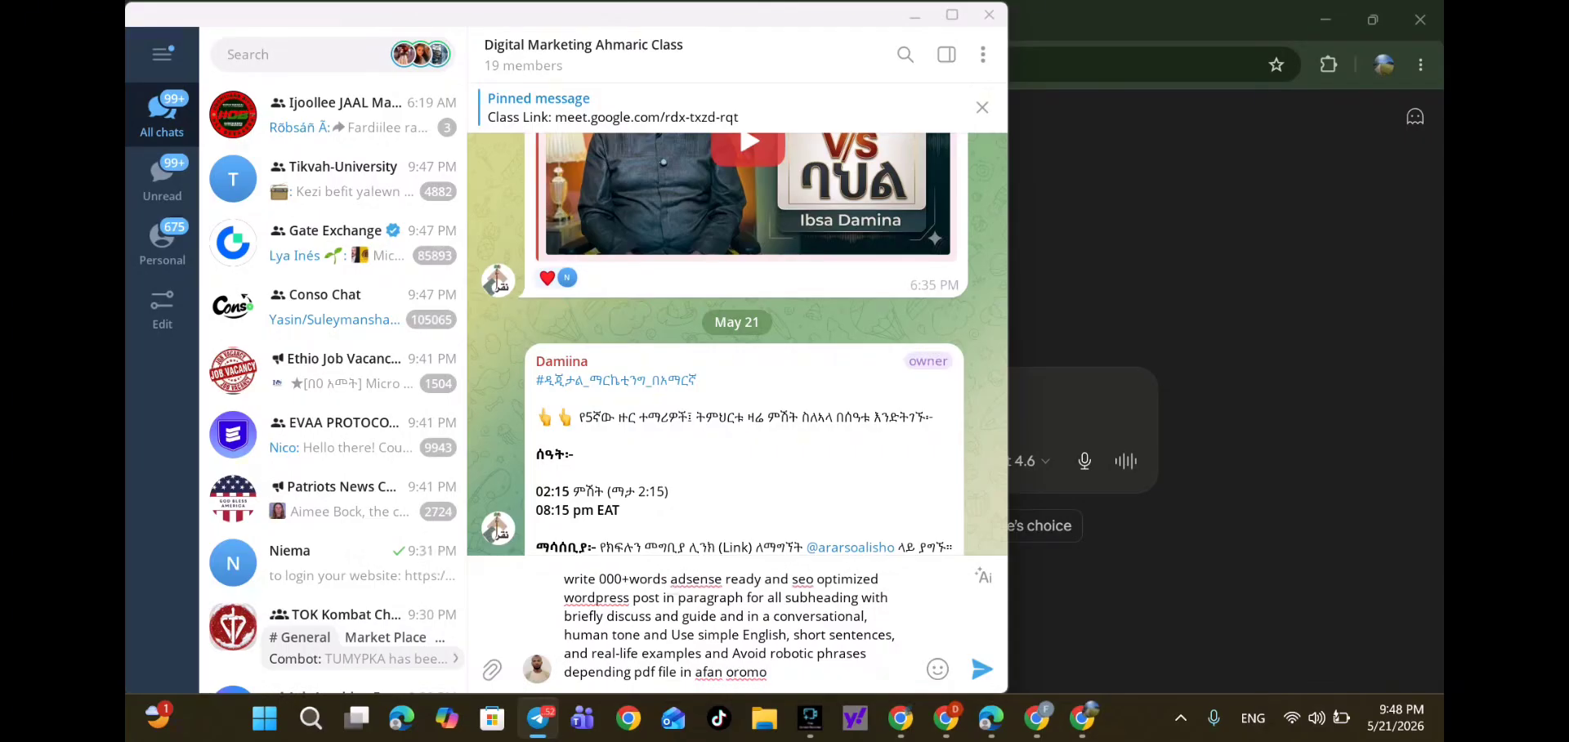
key(BackSpace)
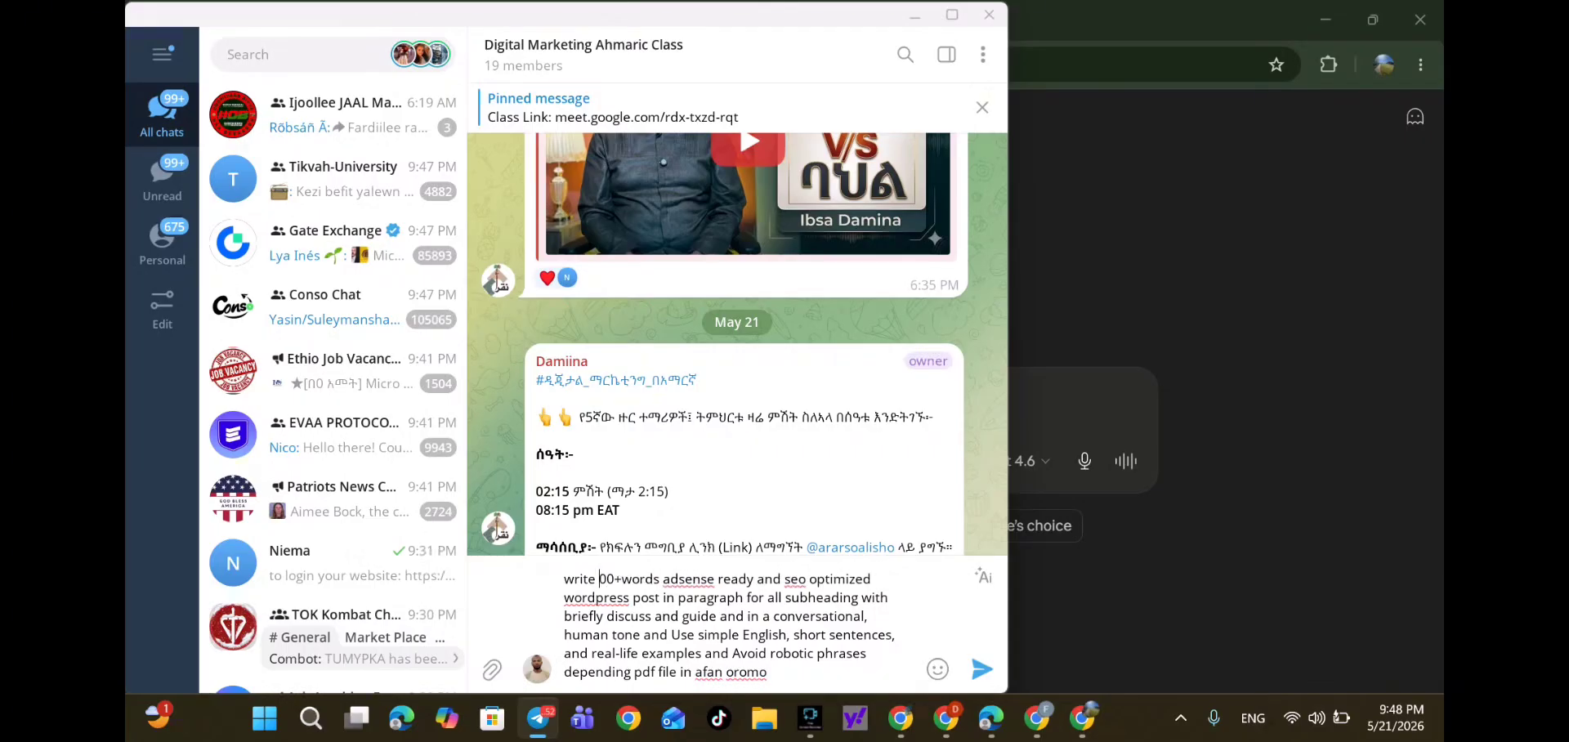
text(15)
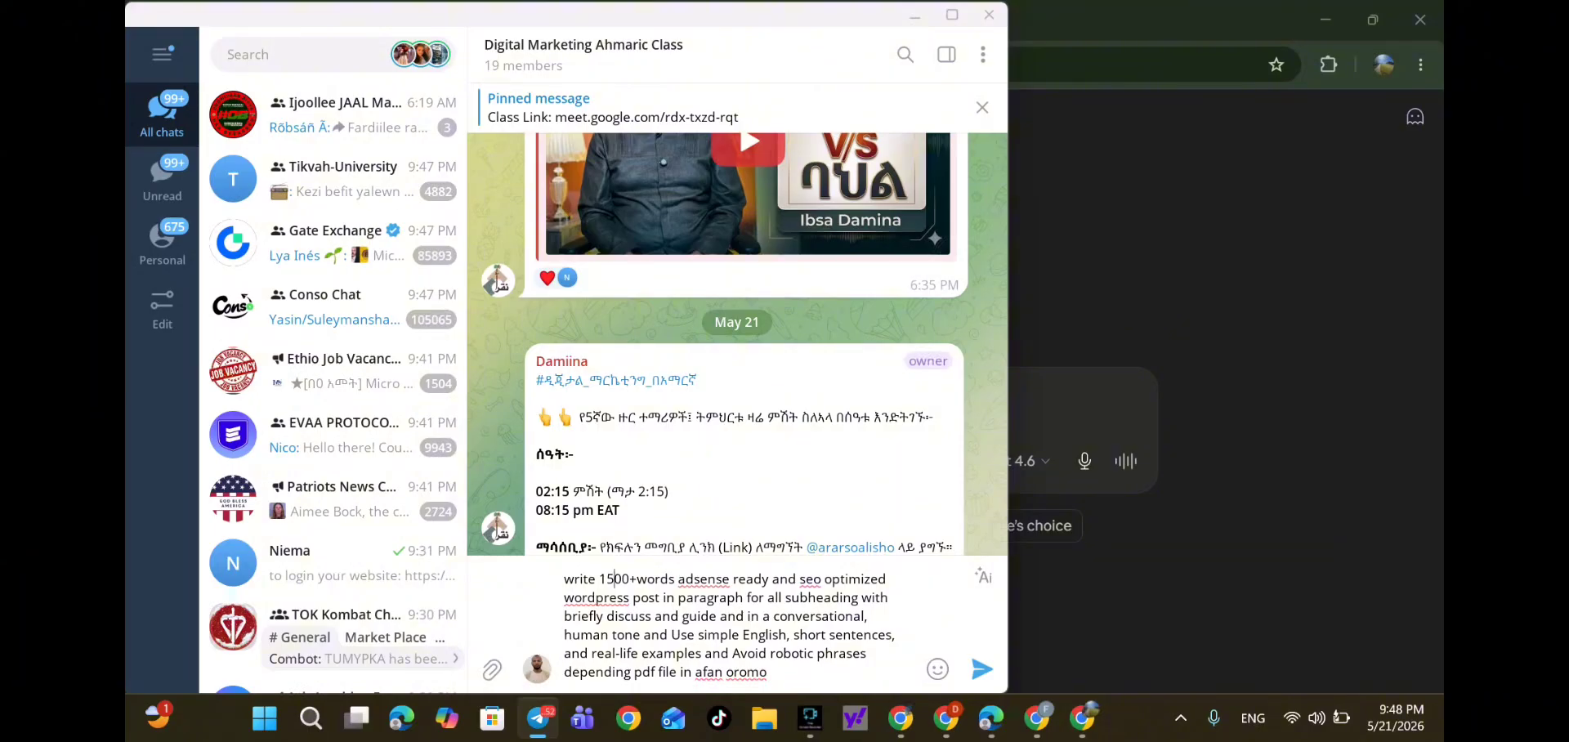
drag(768, 672, 564, 671)
key(BackSpace)
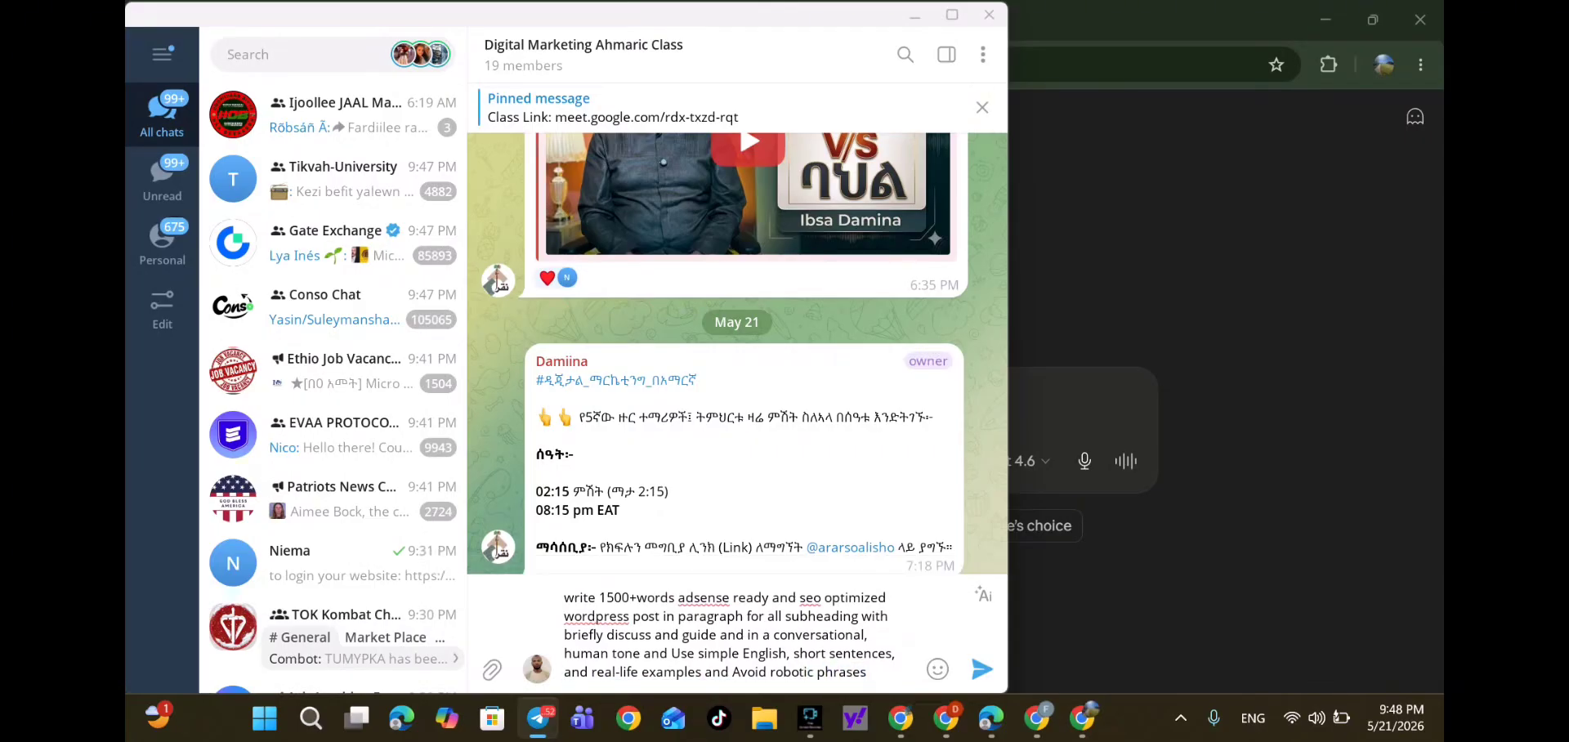
text(on a tittle)
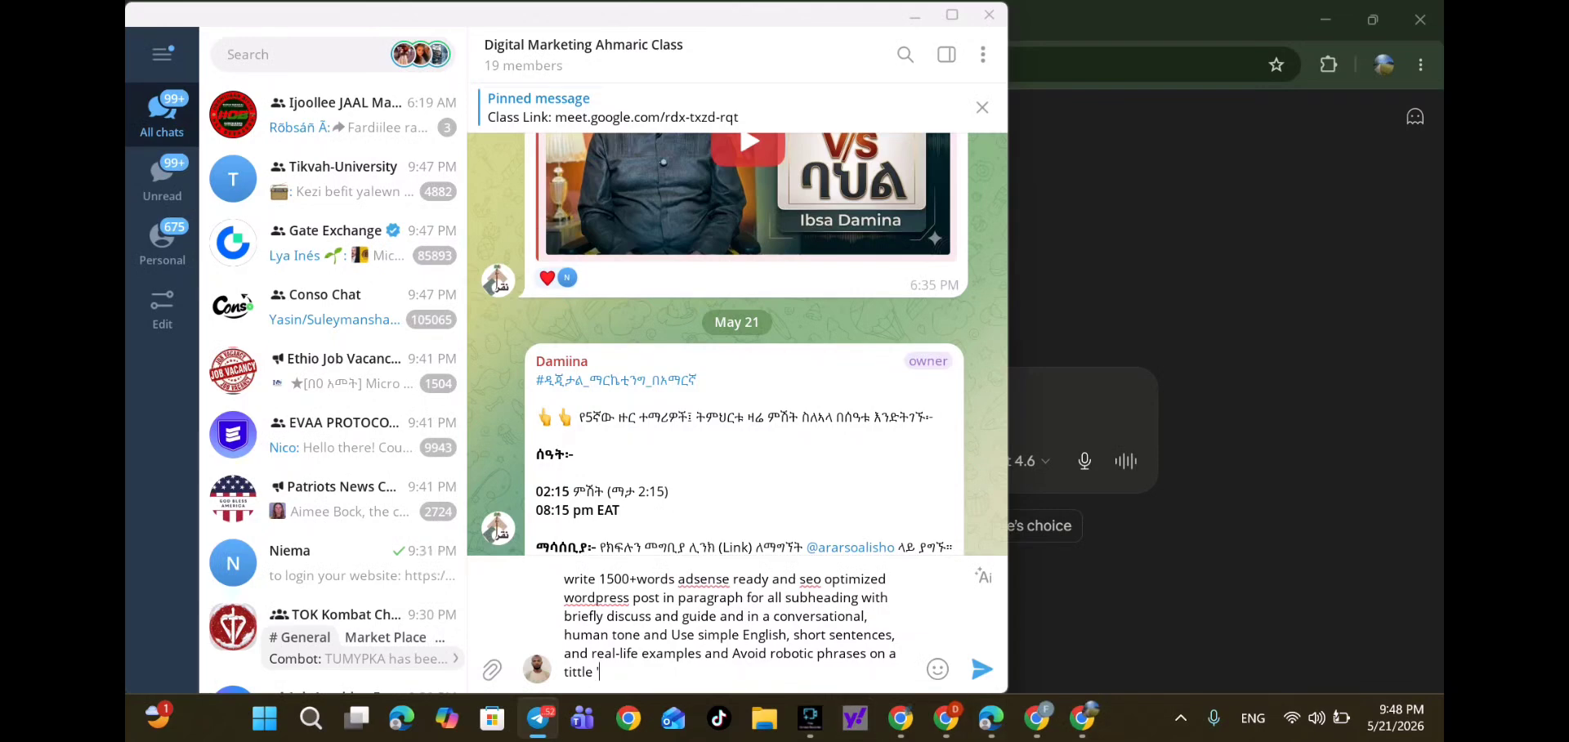
key(Return)
Select and copy the full text of the sent prompt message.
mouse_move(938, 669)
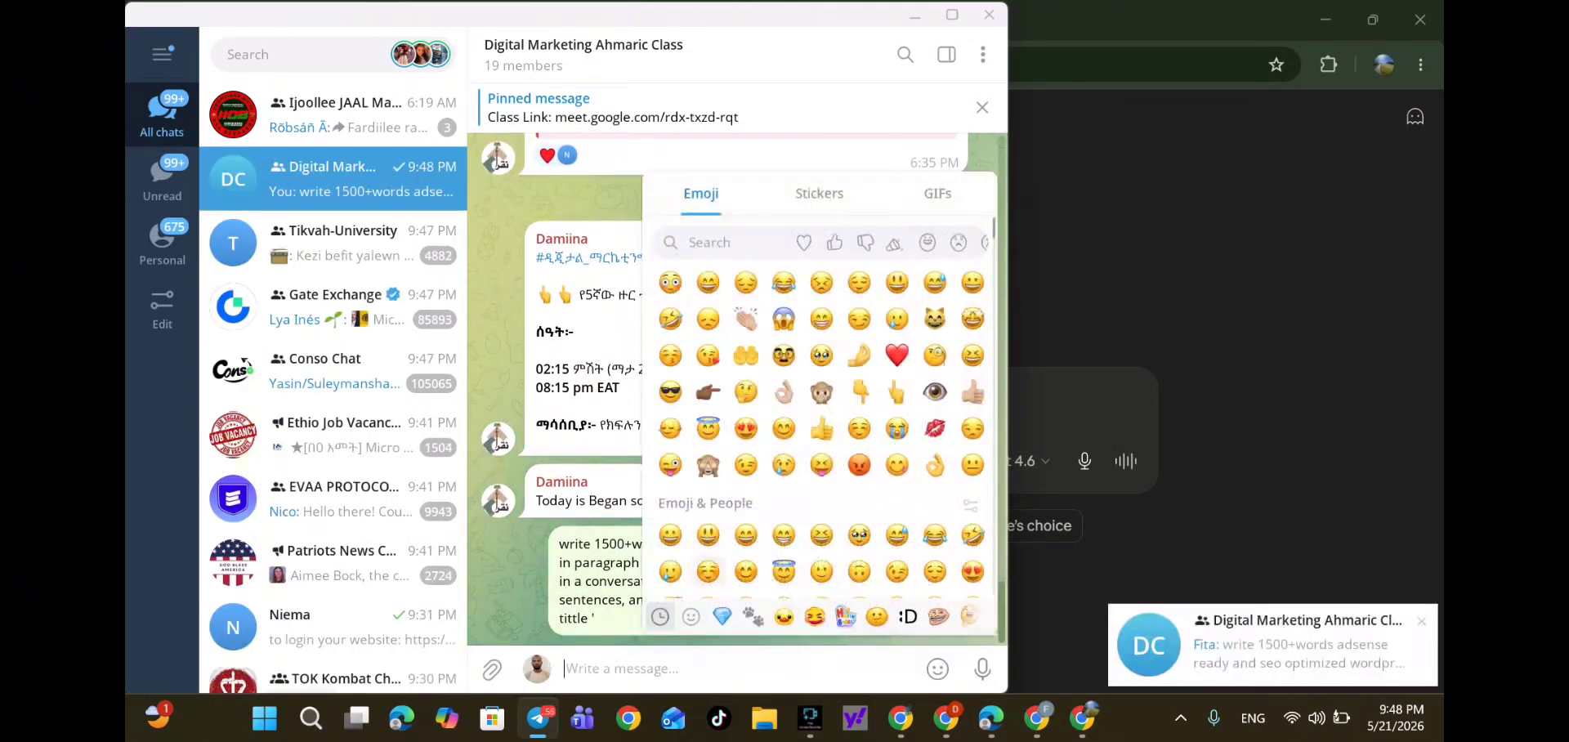
drag(611, 562, 696, 562)
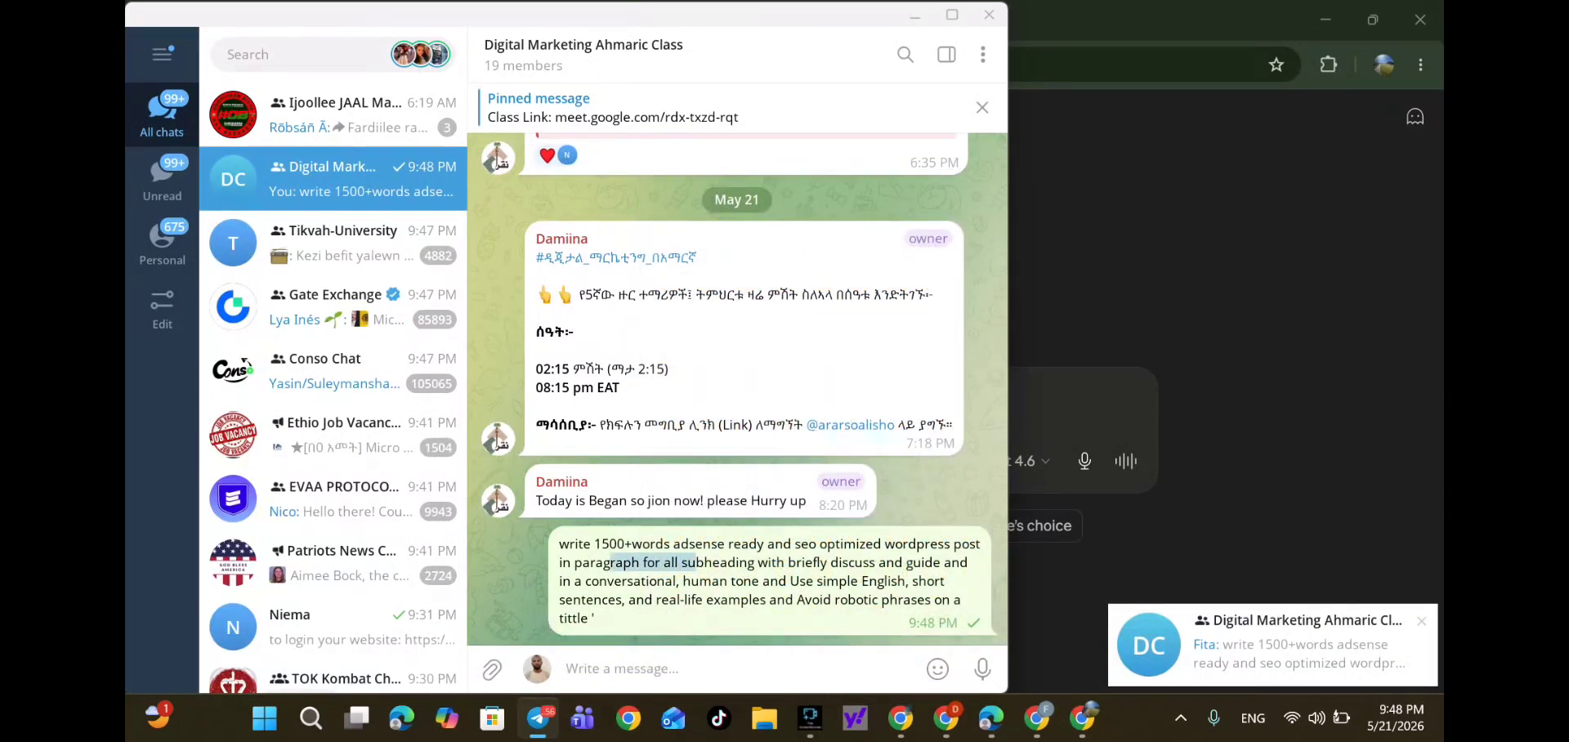
drag(595, 619, 559, 544)
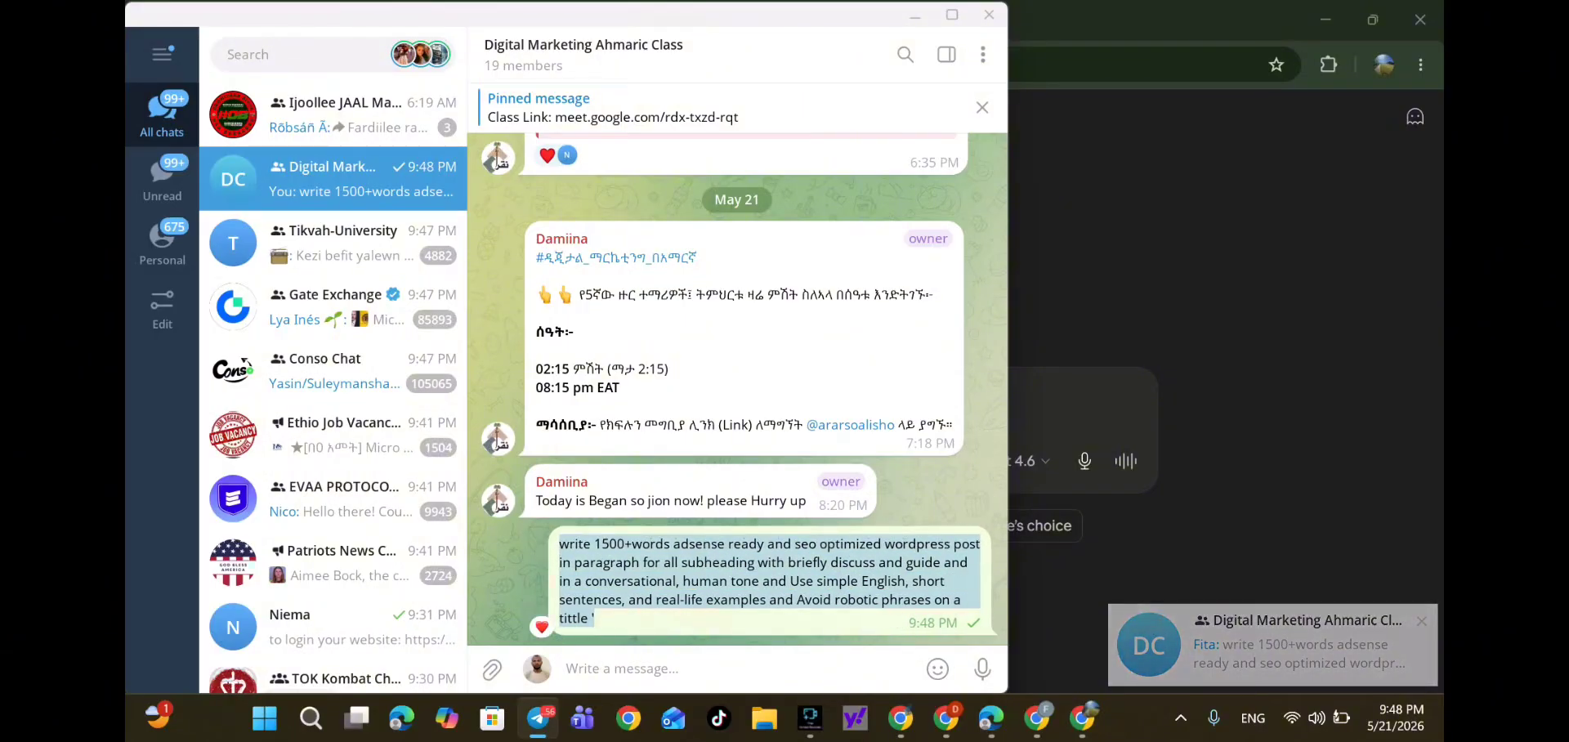
right_click(595, 547)
click(694, 354)
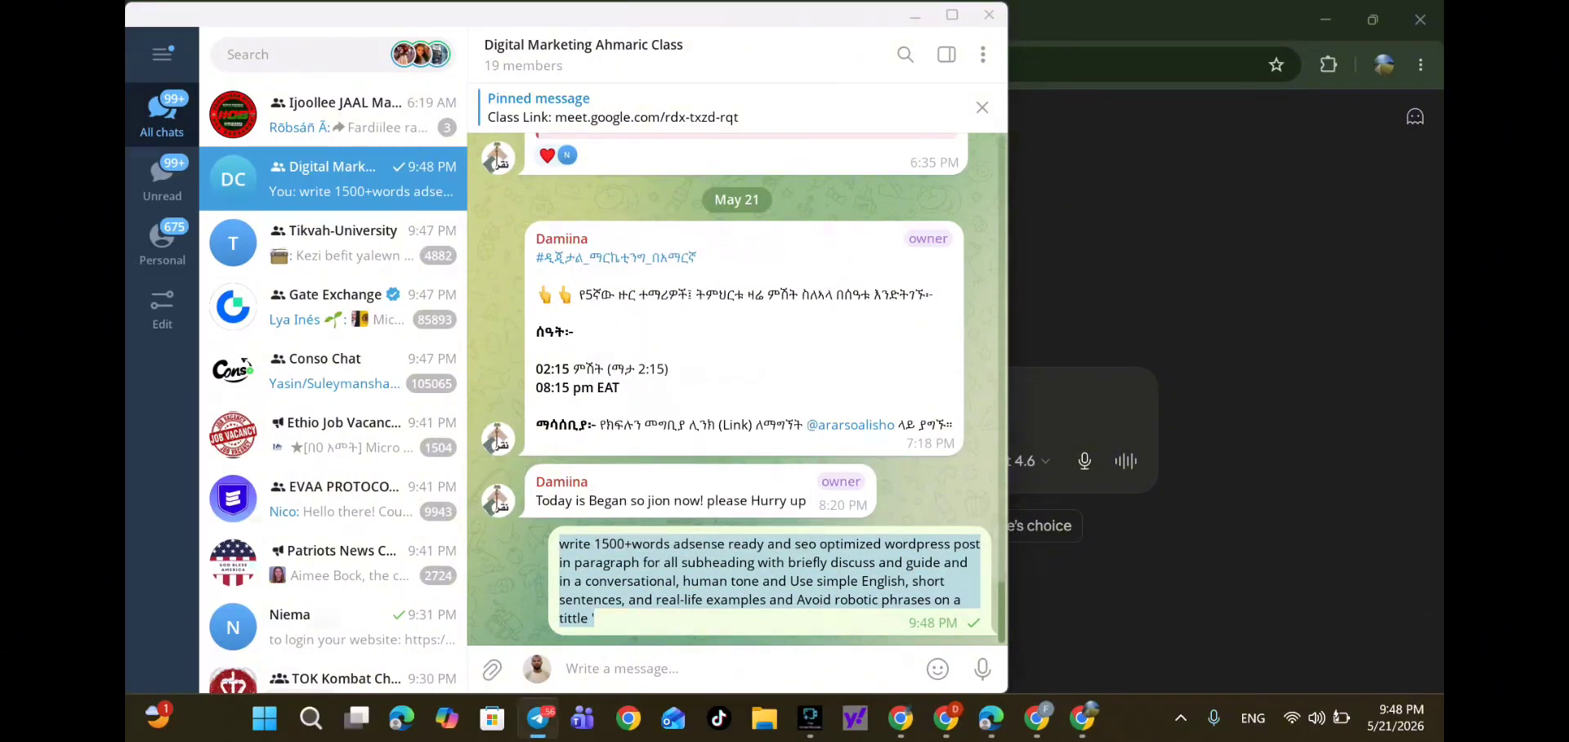
click(1082, 718)
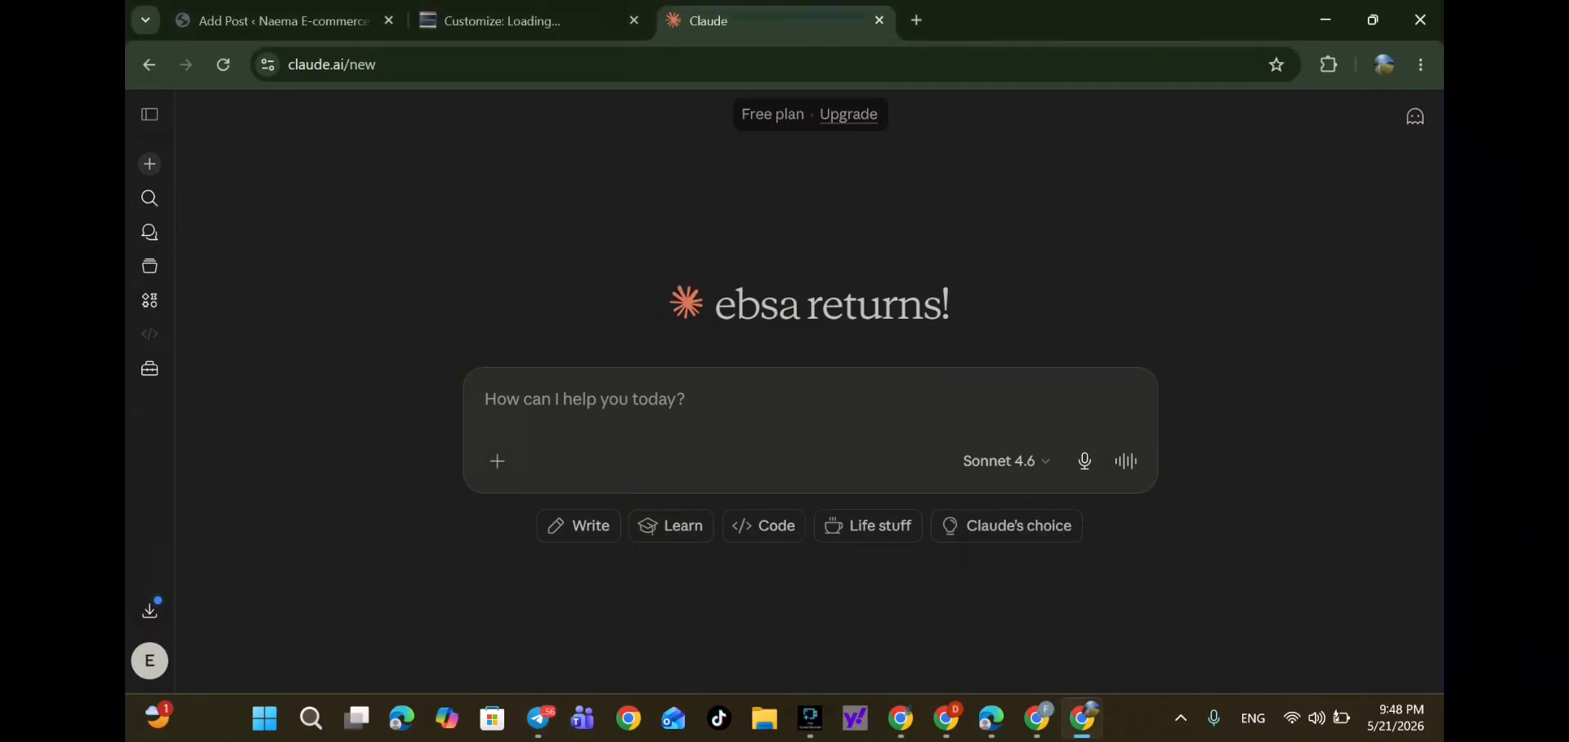
Paste the prompt into Claude, add the title 'The Best Webhosting Providers in Ethiopia in 2026', and send.
key(ctrl+v)
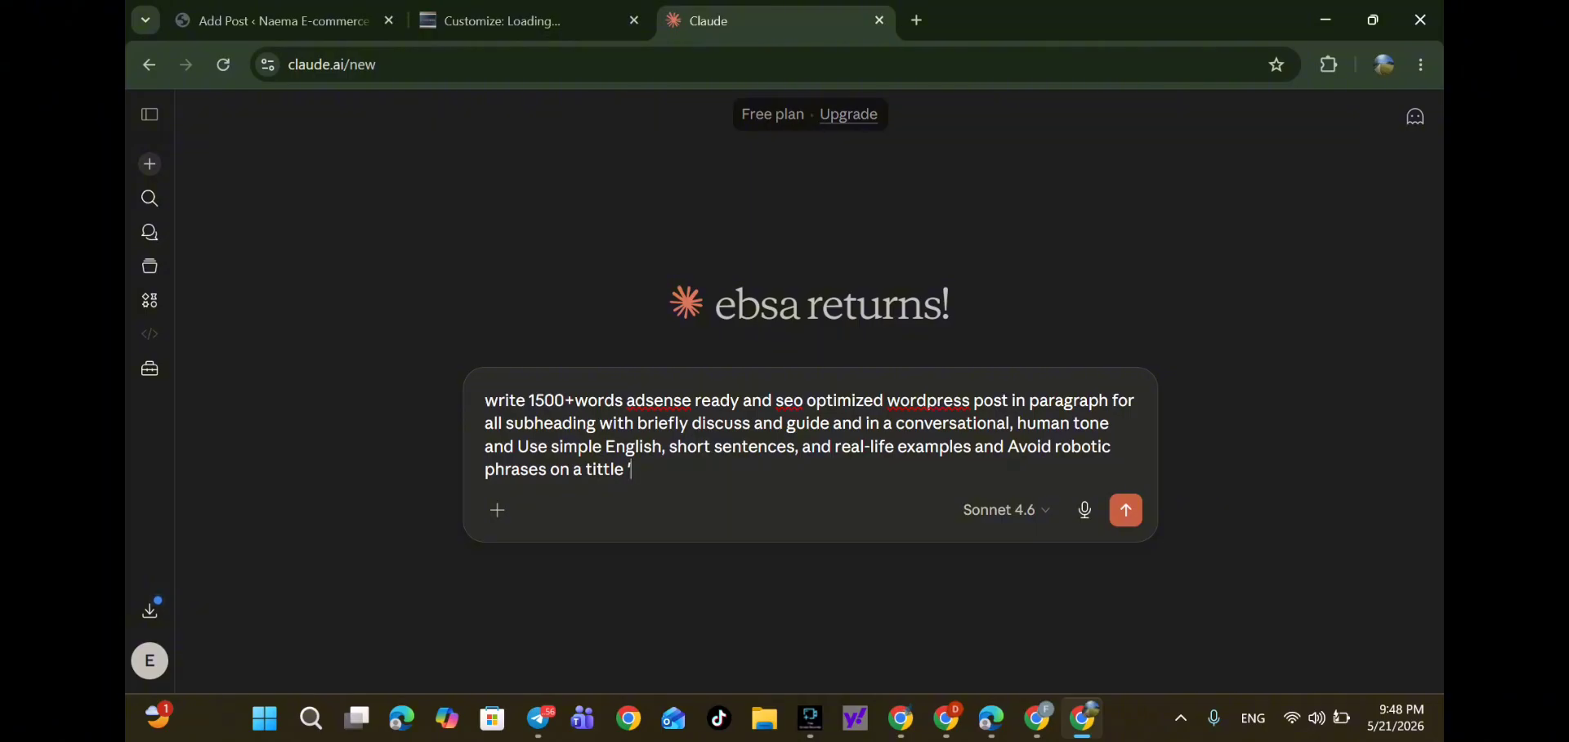
text(The b)
key(BackSpace)
text(Best Webhosting )
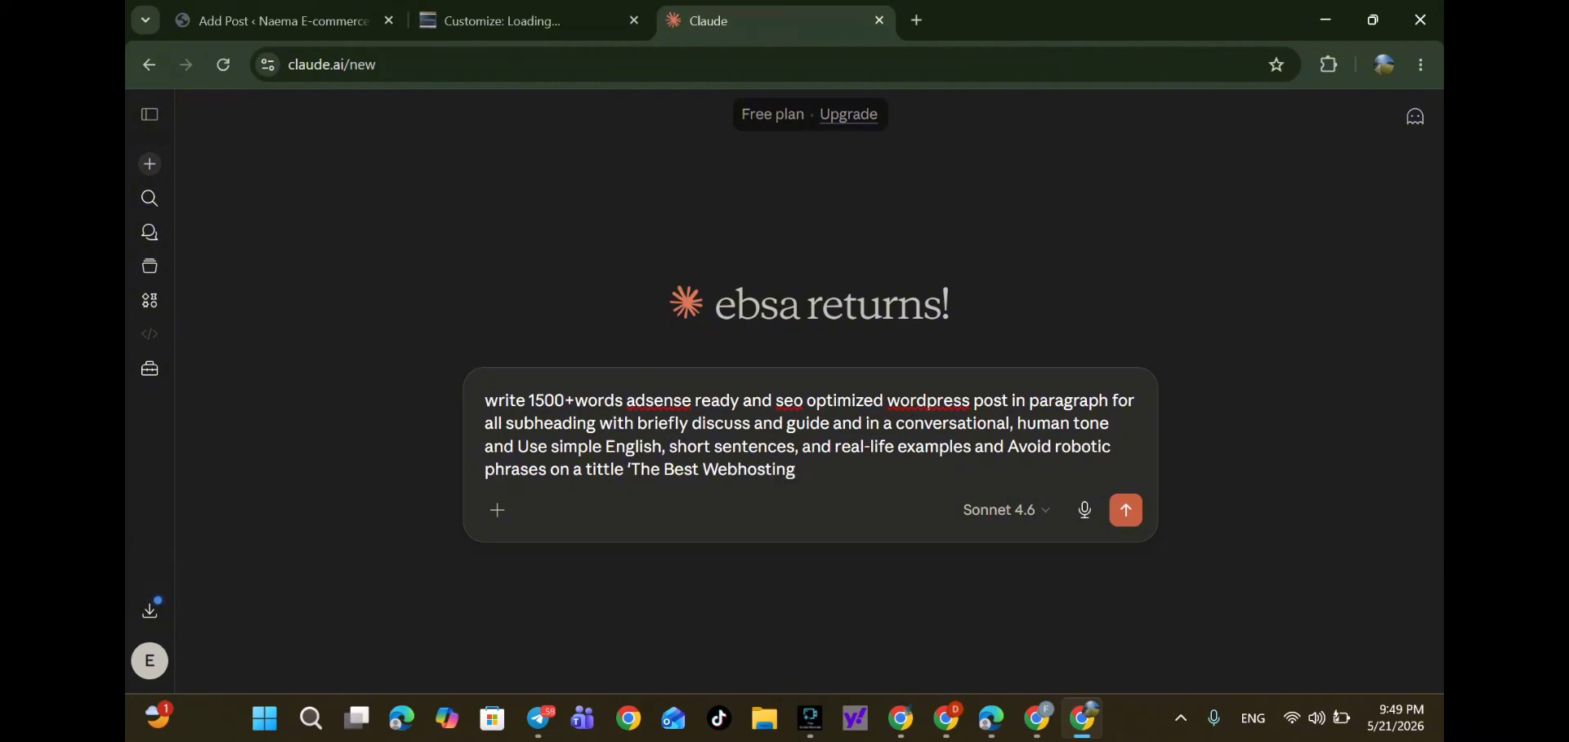
text(Providers in Eth)
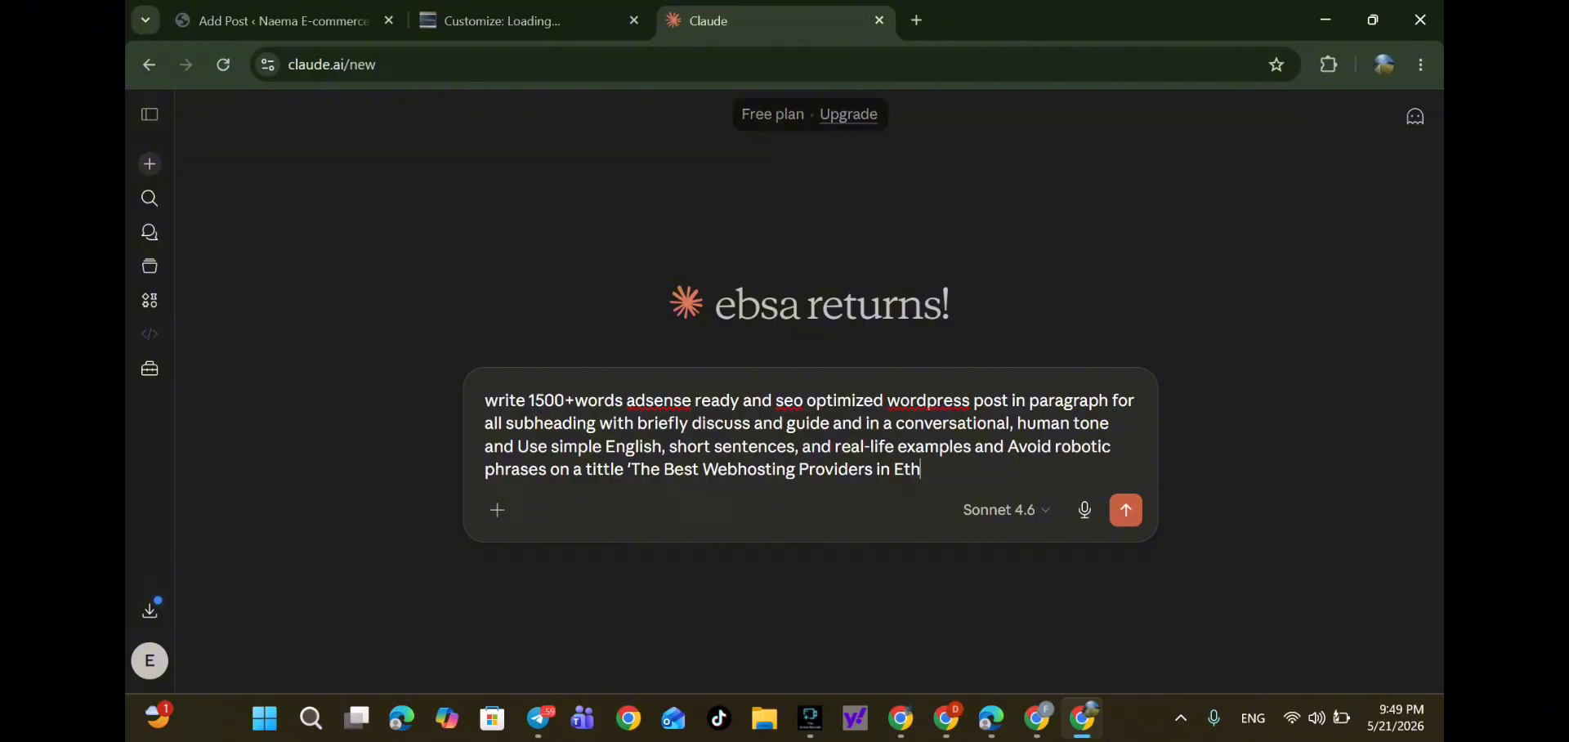
text(iopia in 2026)
key(Return)
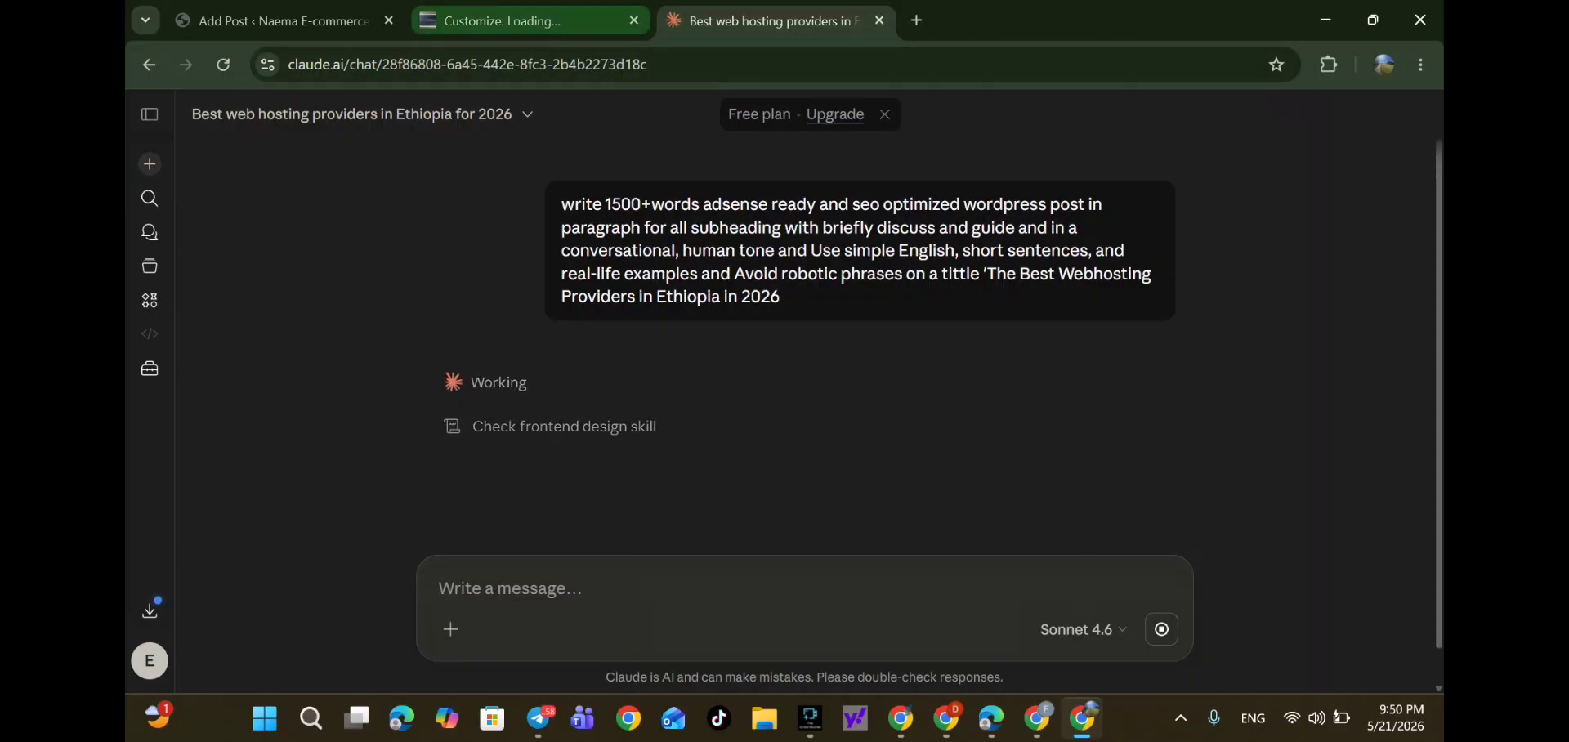
Retry the broken Customizer via Back to Themes, then close the Customizer tab.
click(491, 20)
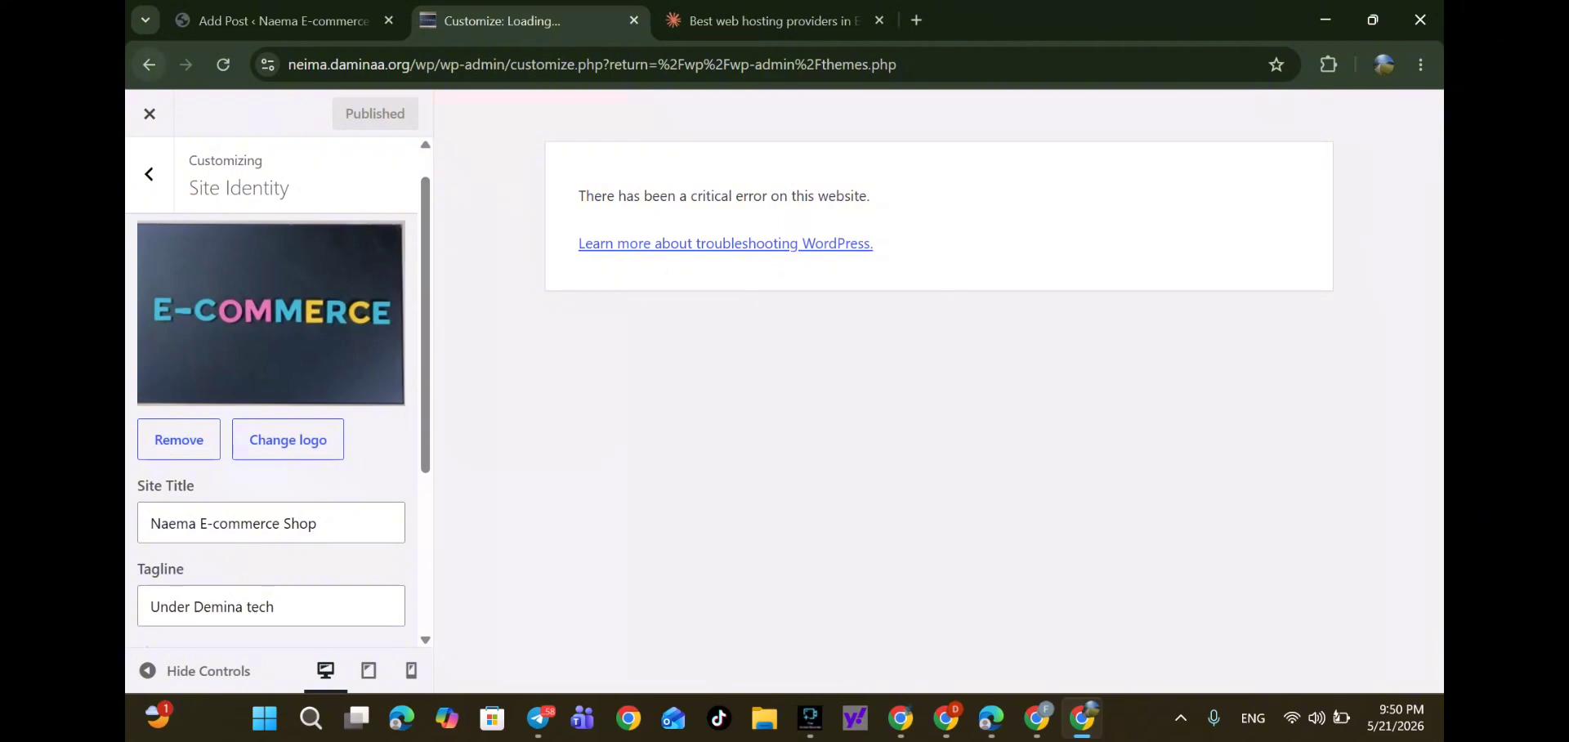
click(149, 64)
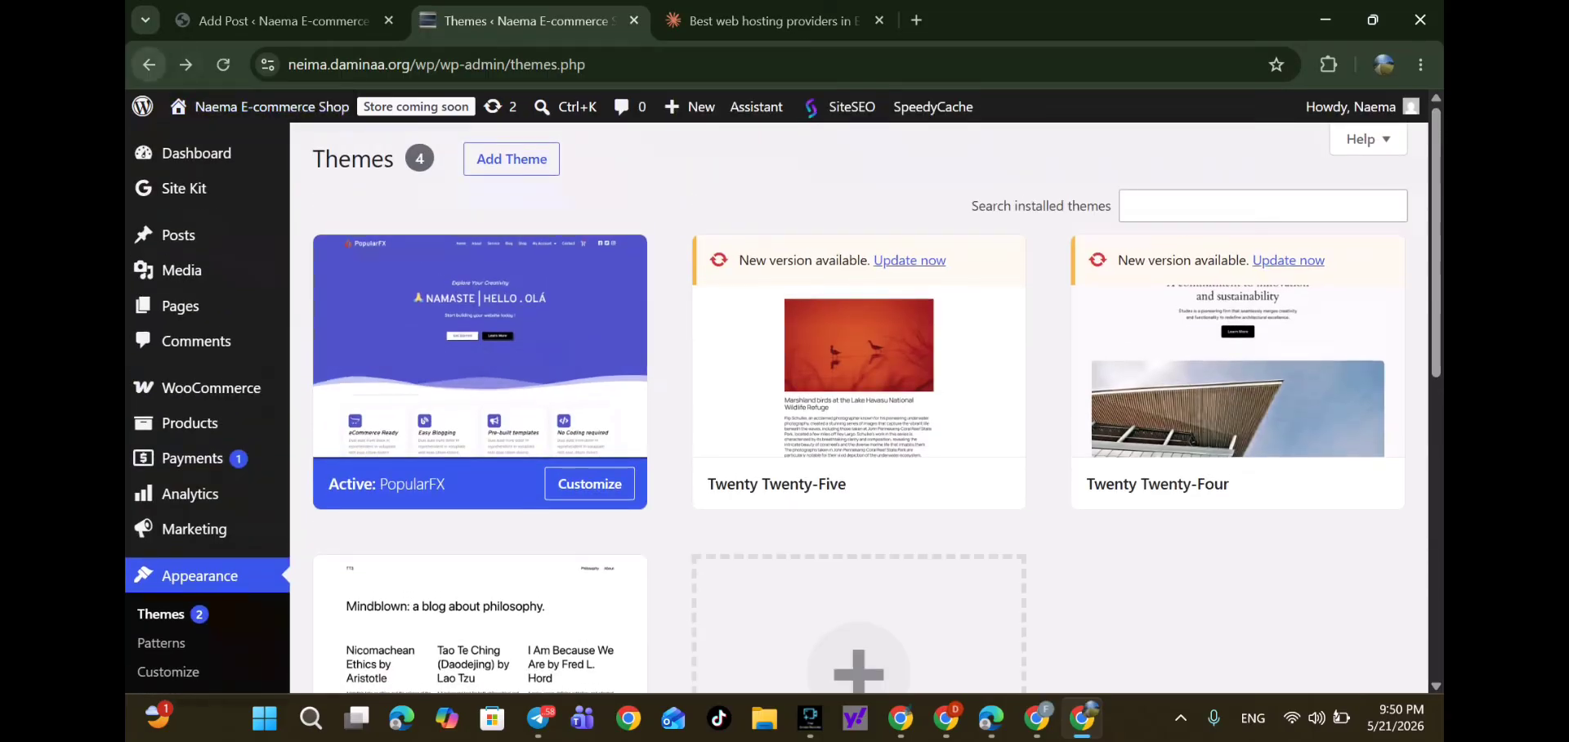
click(149, 65)
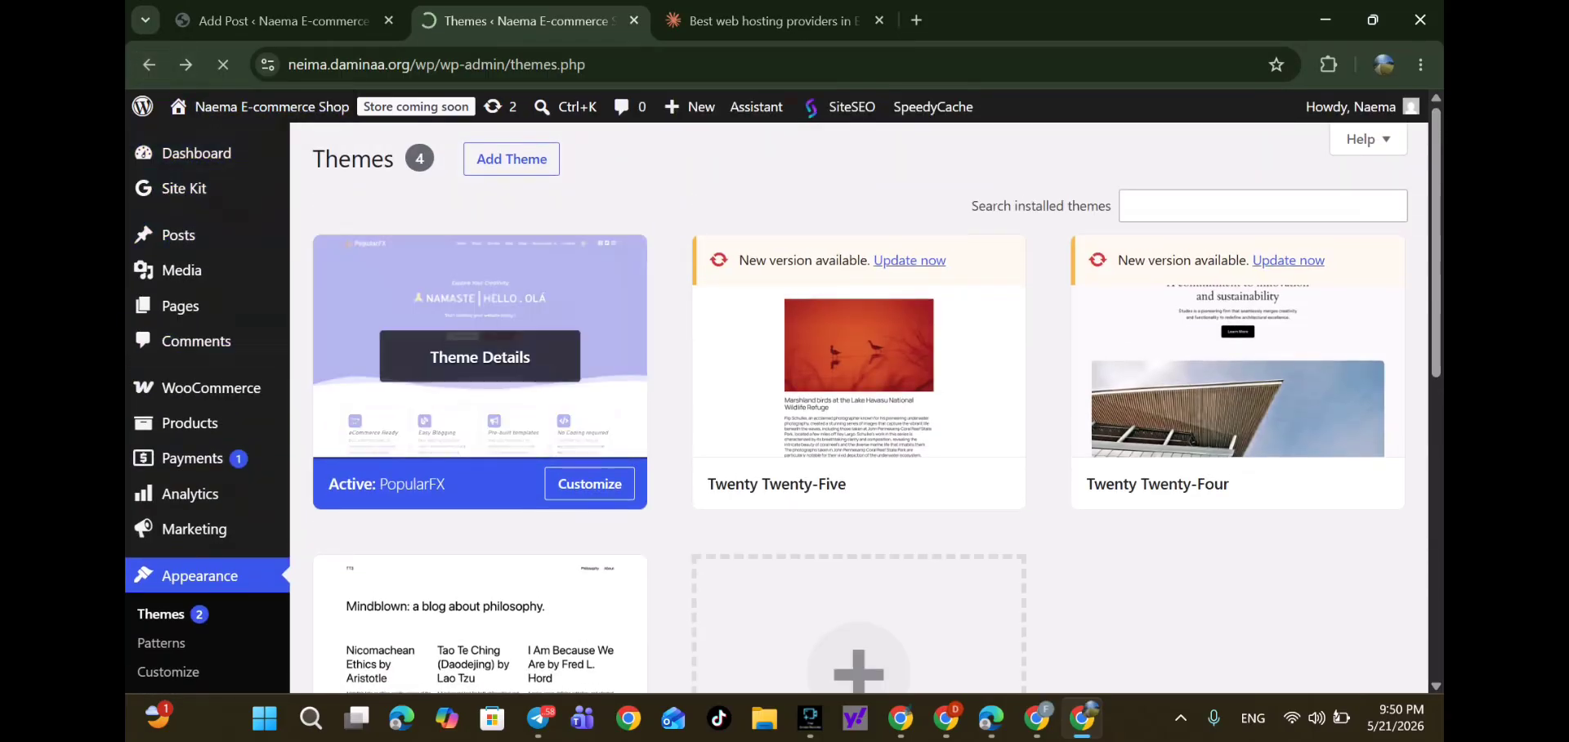
scroll(481, 368, down, 3)
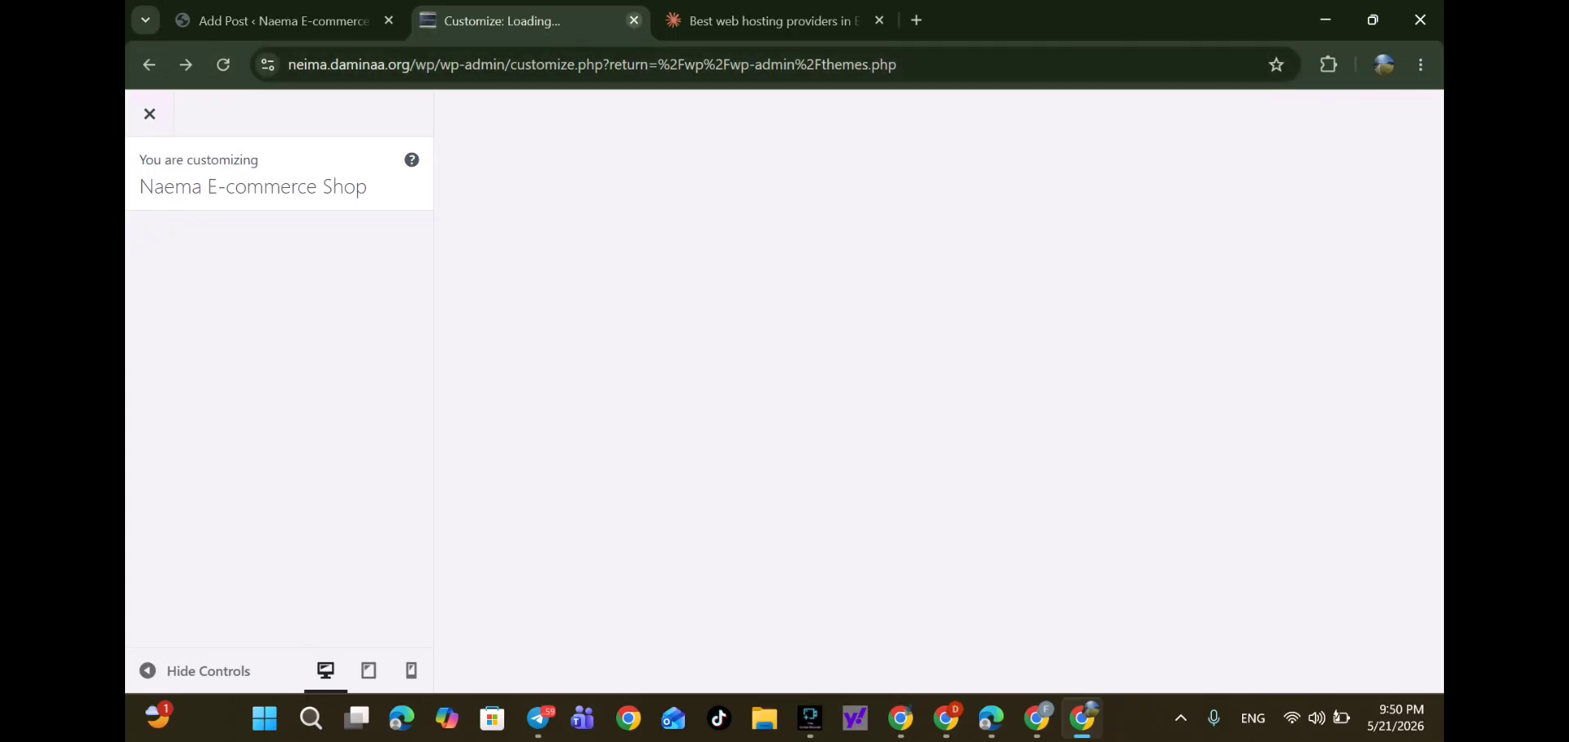
click(634, 20)
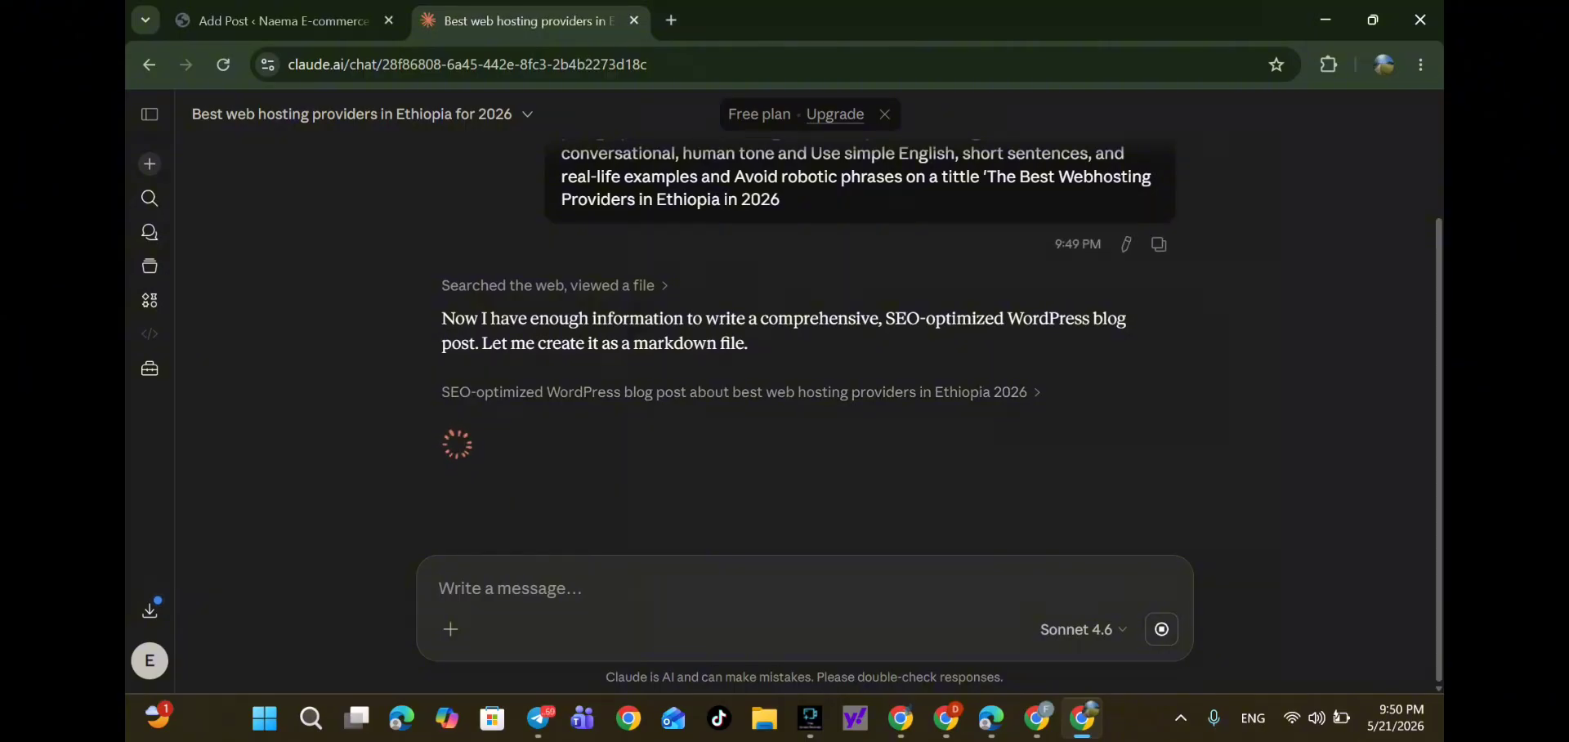
Check Claude's progress on the article between returns to the new post editor.
click(283, 21)
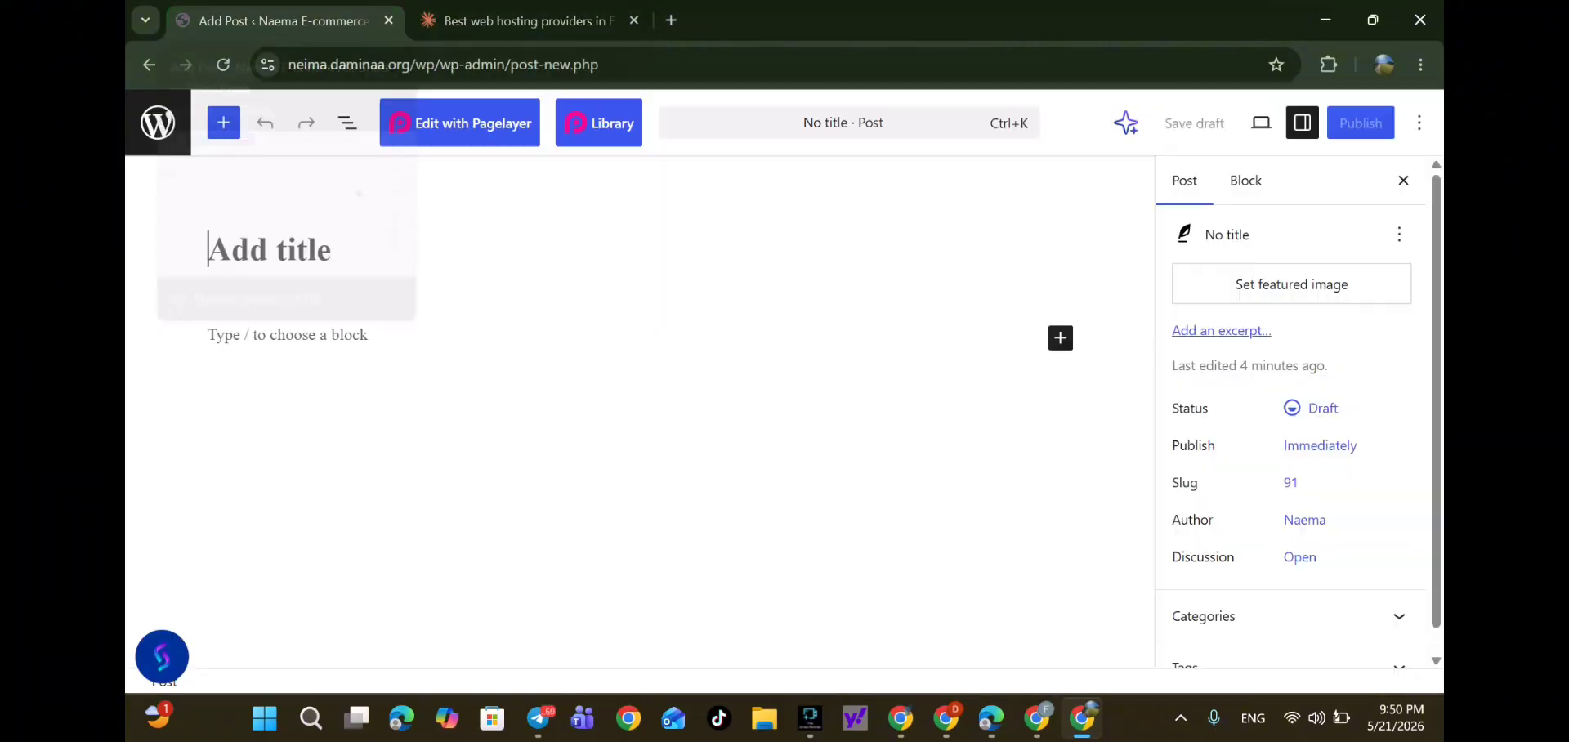
click(528, 21)
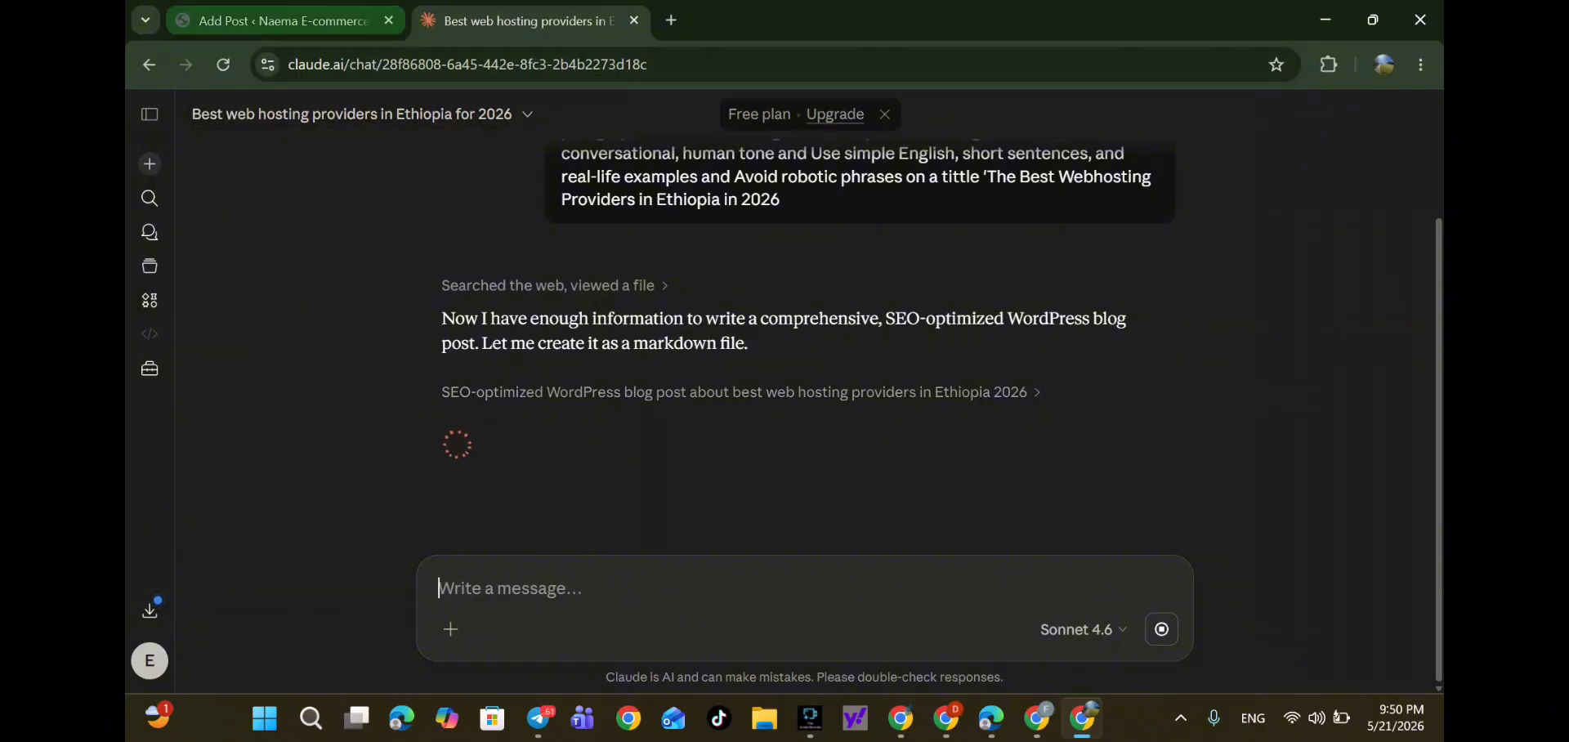
click(288, 22)
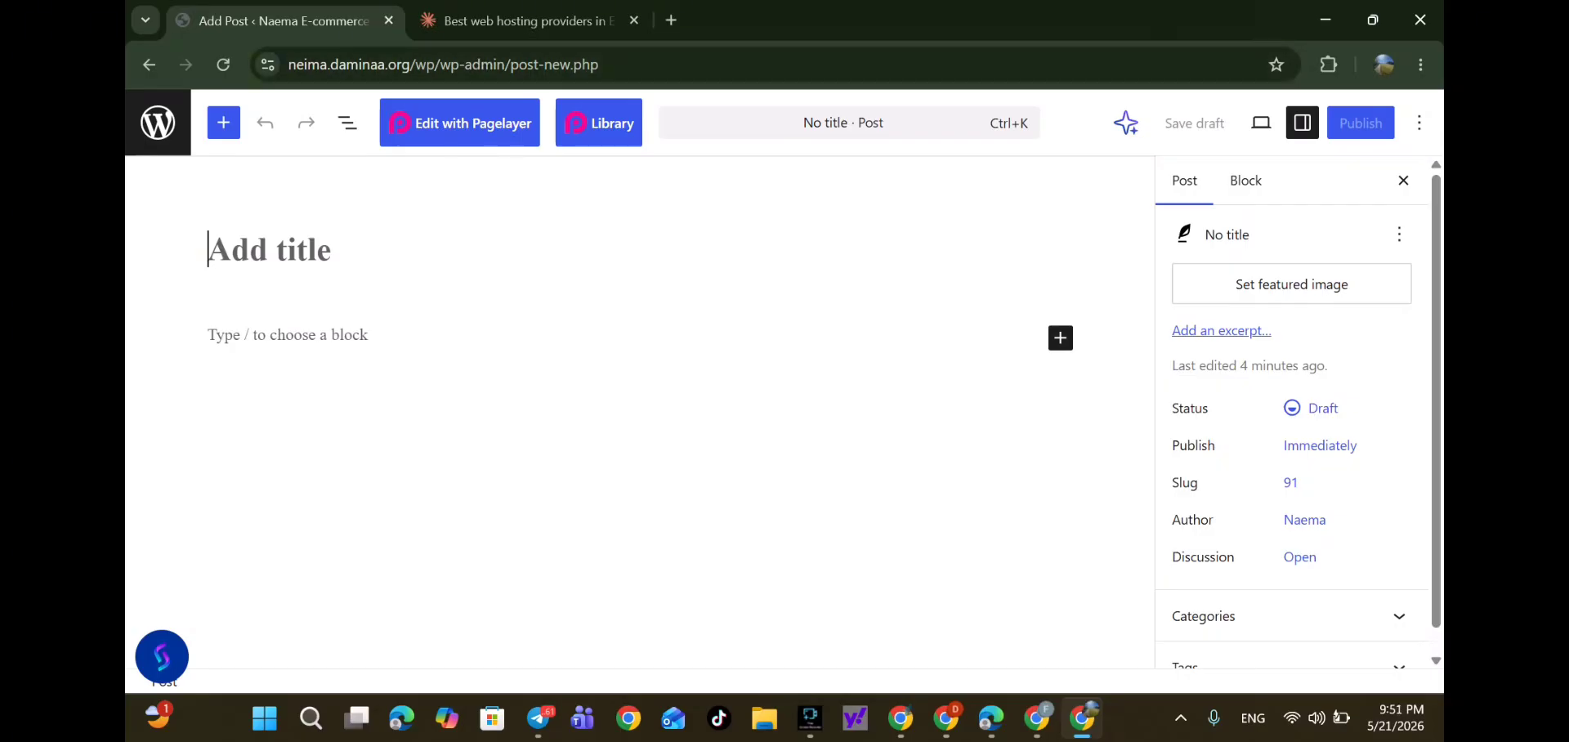
click(523, 20)
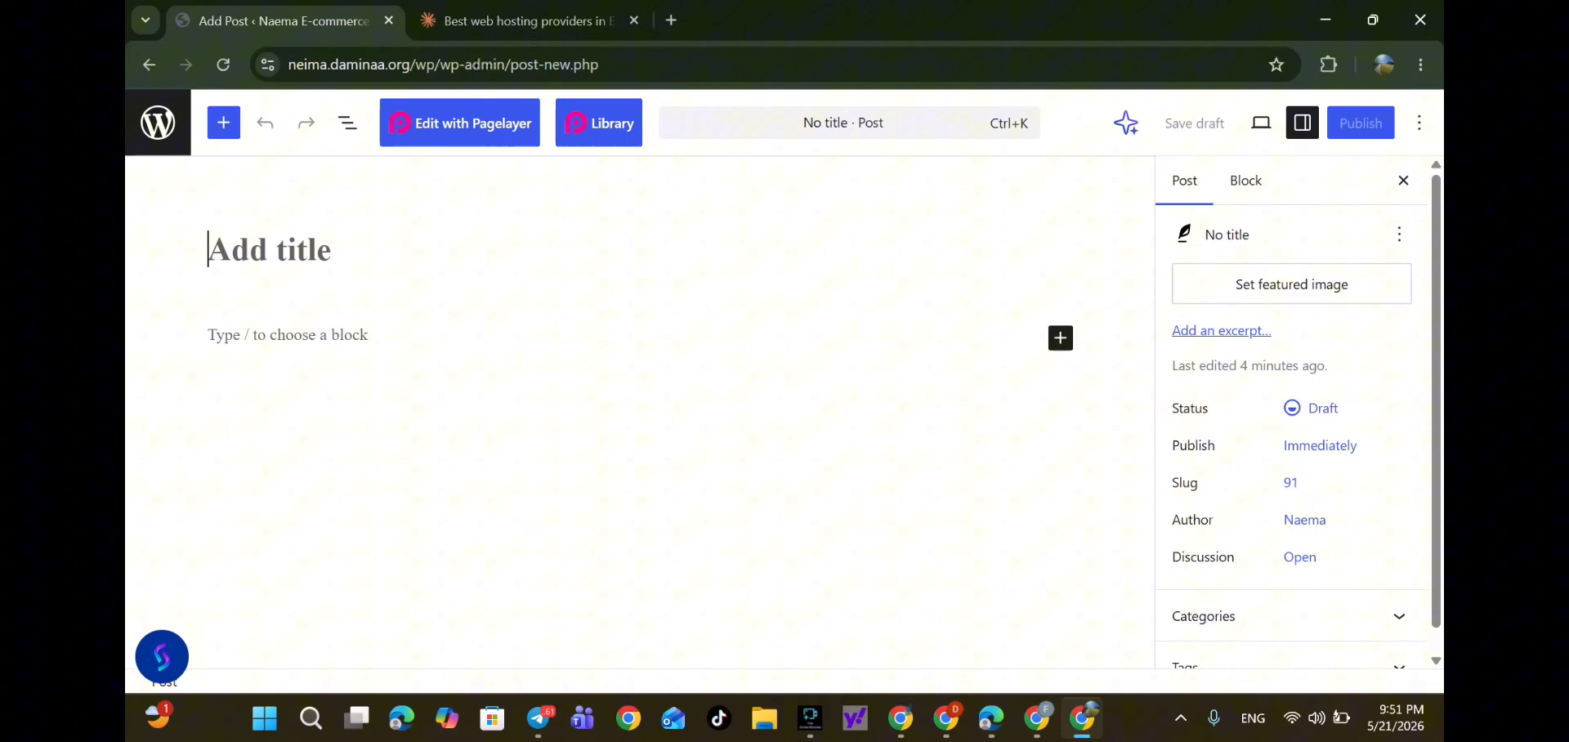
click(282, 21)
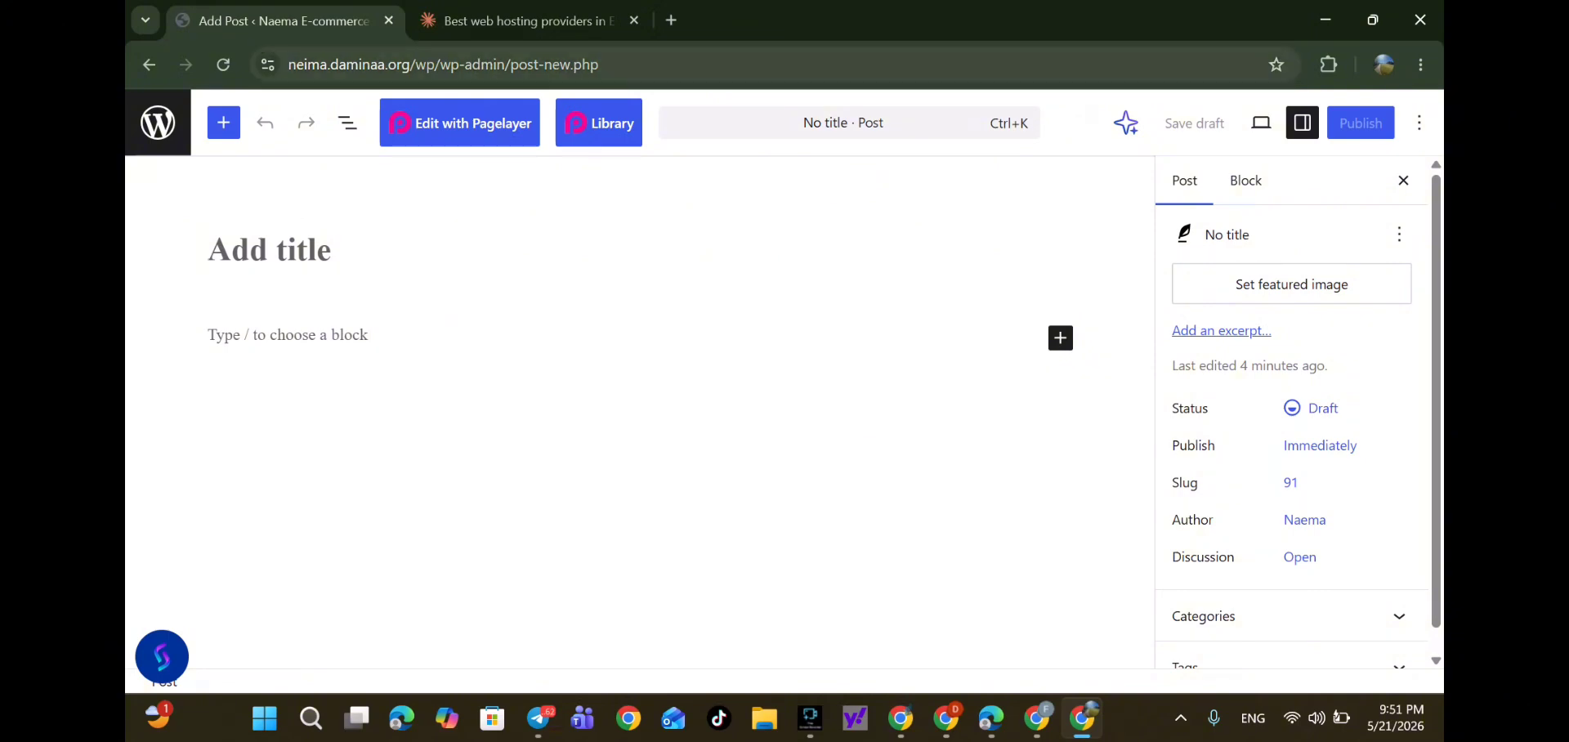
Copy the site's address up to /wp from the browser's address bar.
click(436, 65)
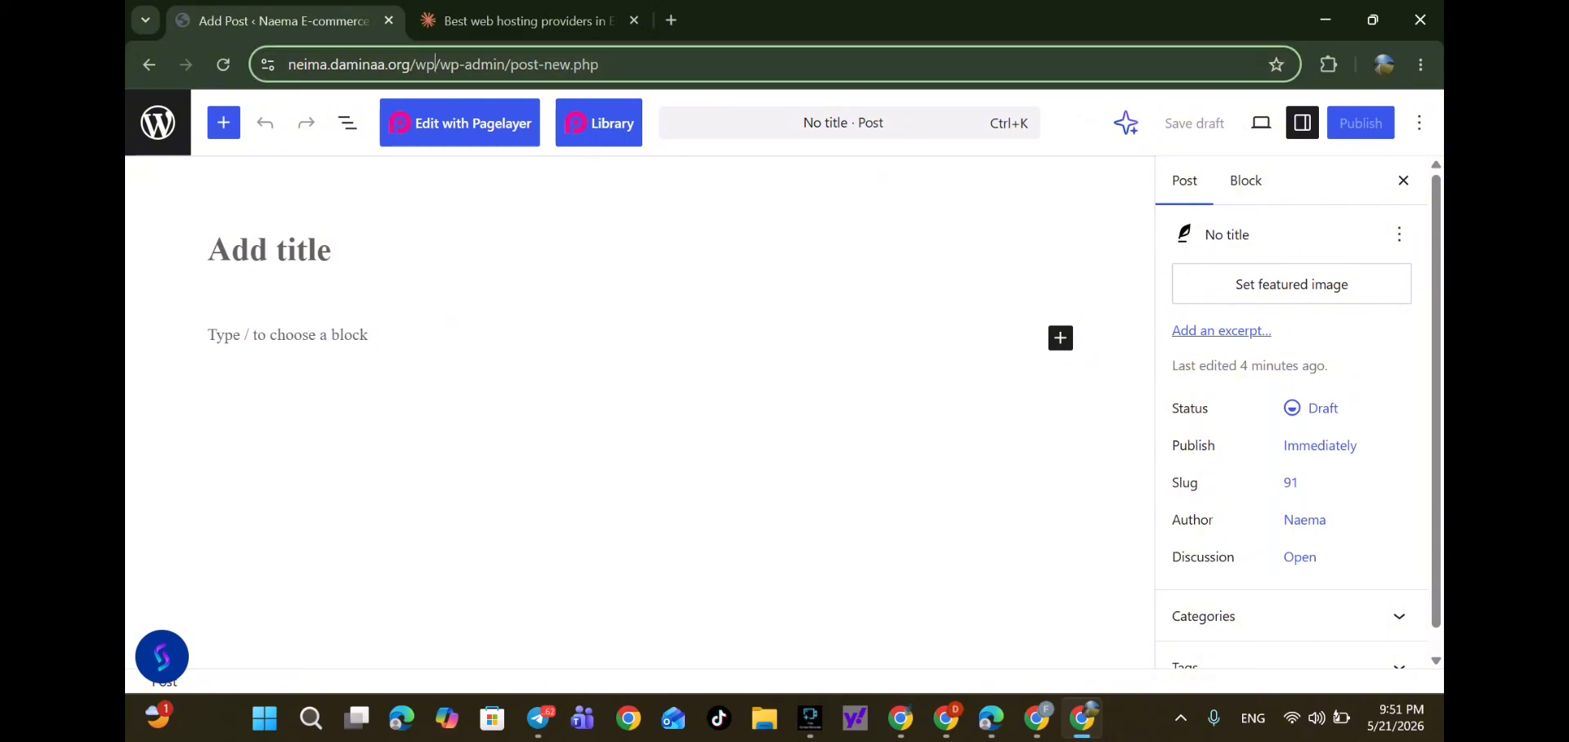
drag(436, 65, 286, 64)
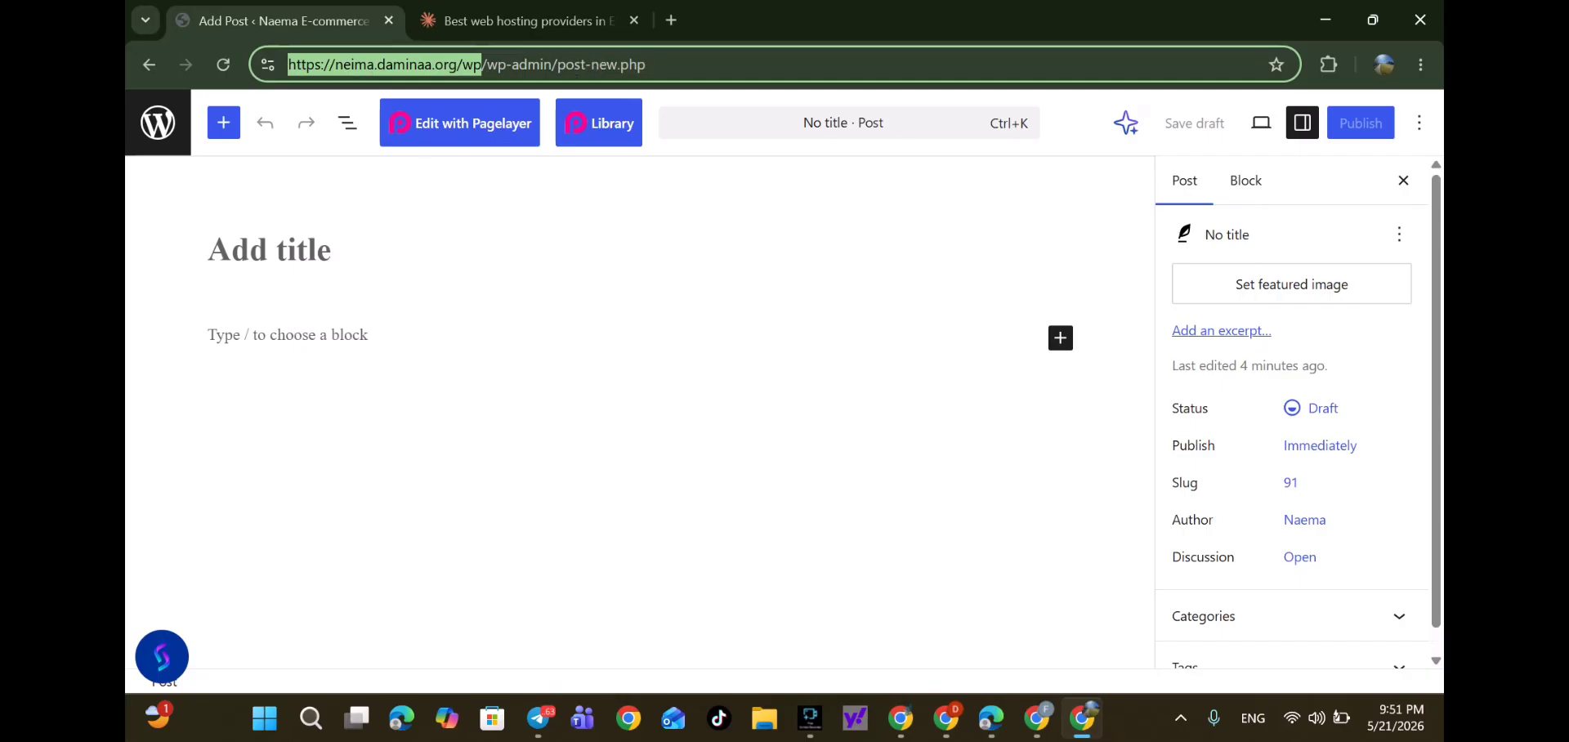
right_click(386, 65)
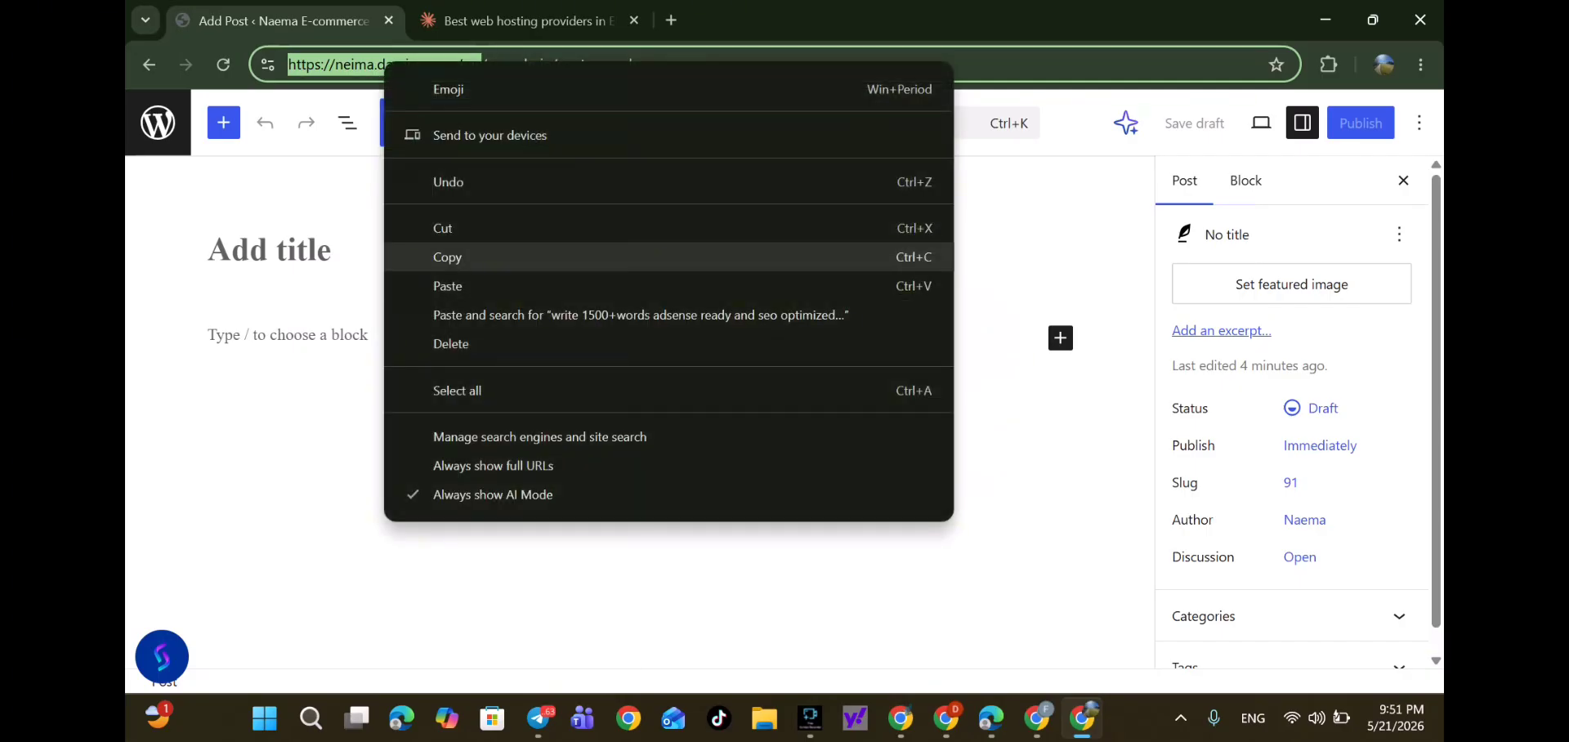
click(447, 256)
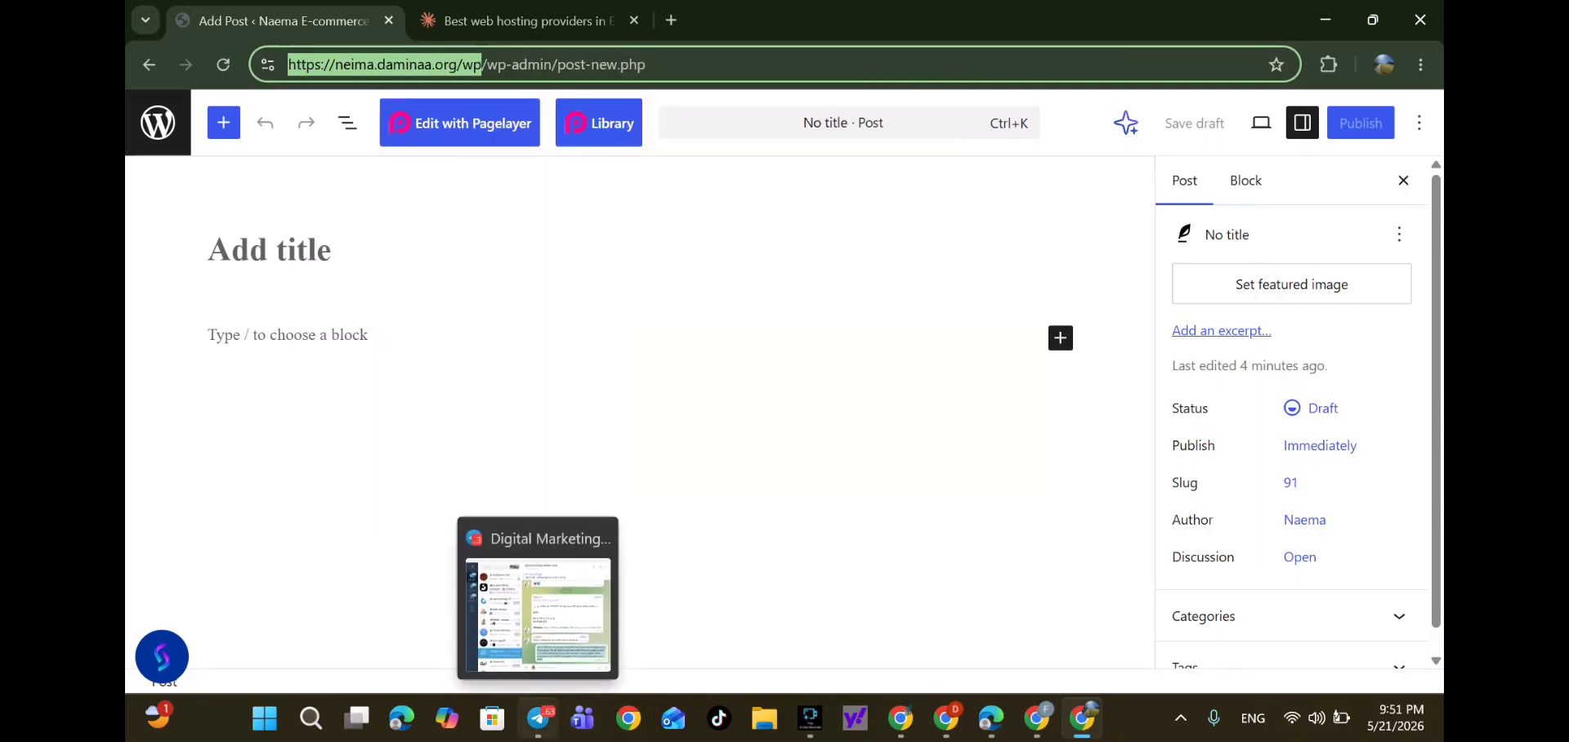
Open the client's chat from Telegram's Personal folder.
click(538, 719)
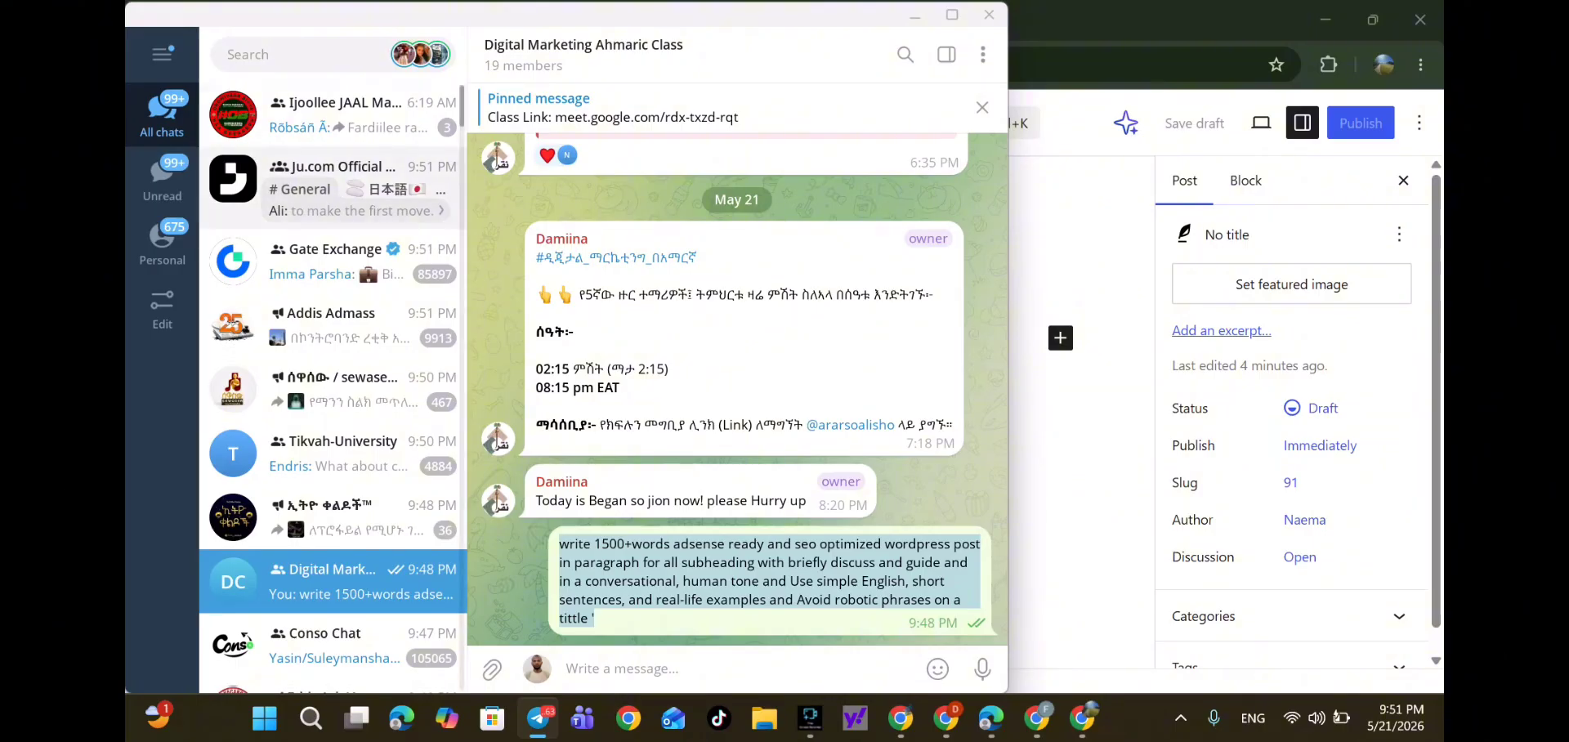
click(299, 55)
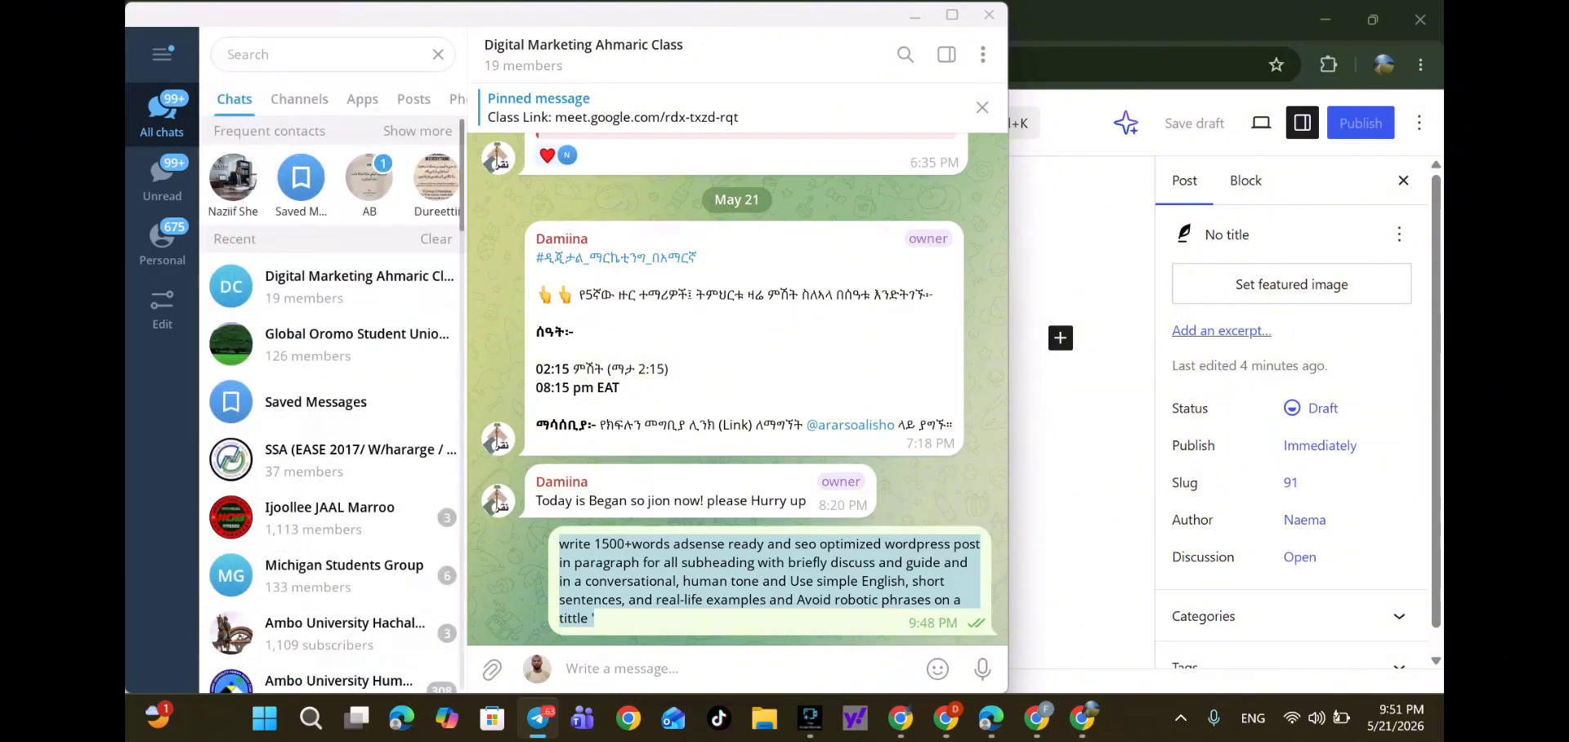
click(162, 243)
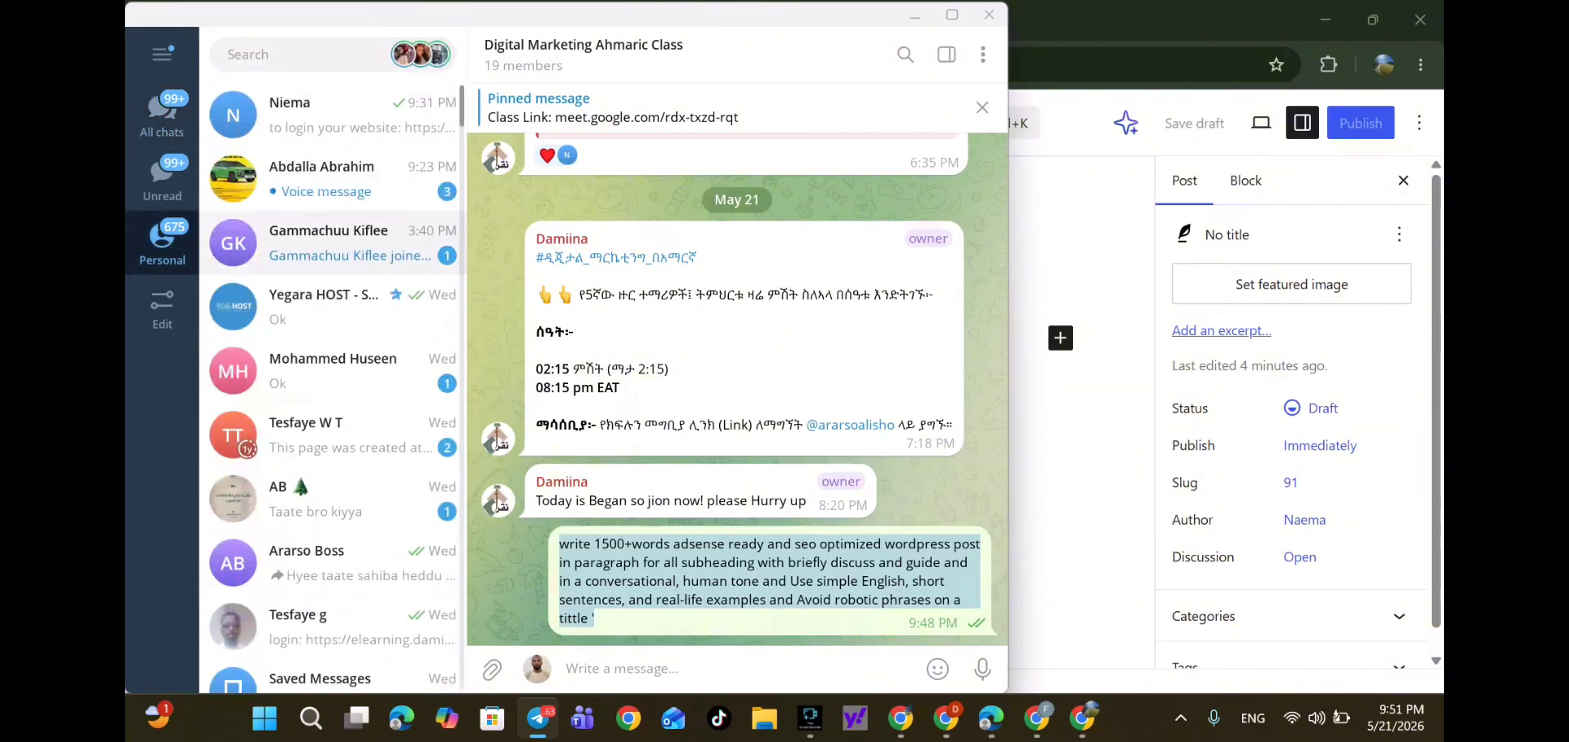
click(334, 115)
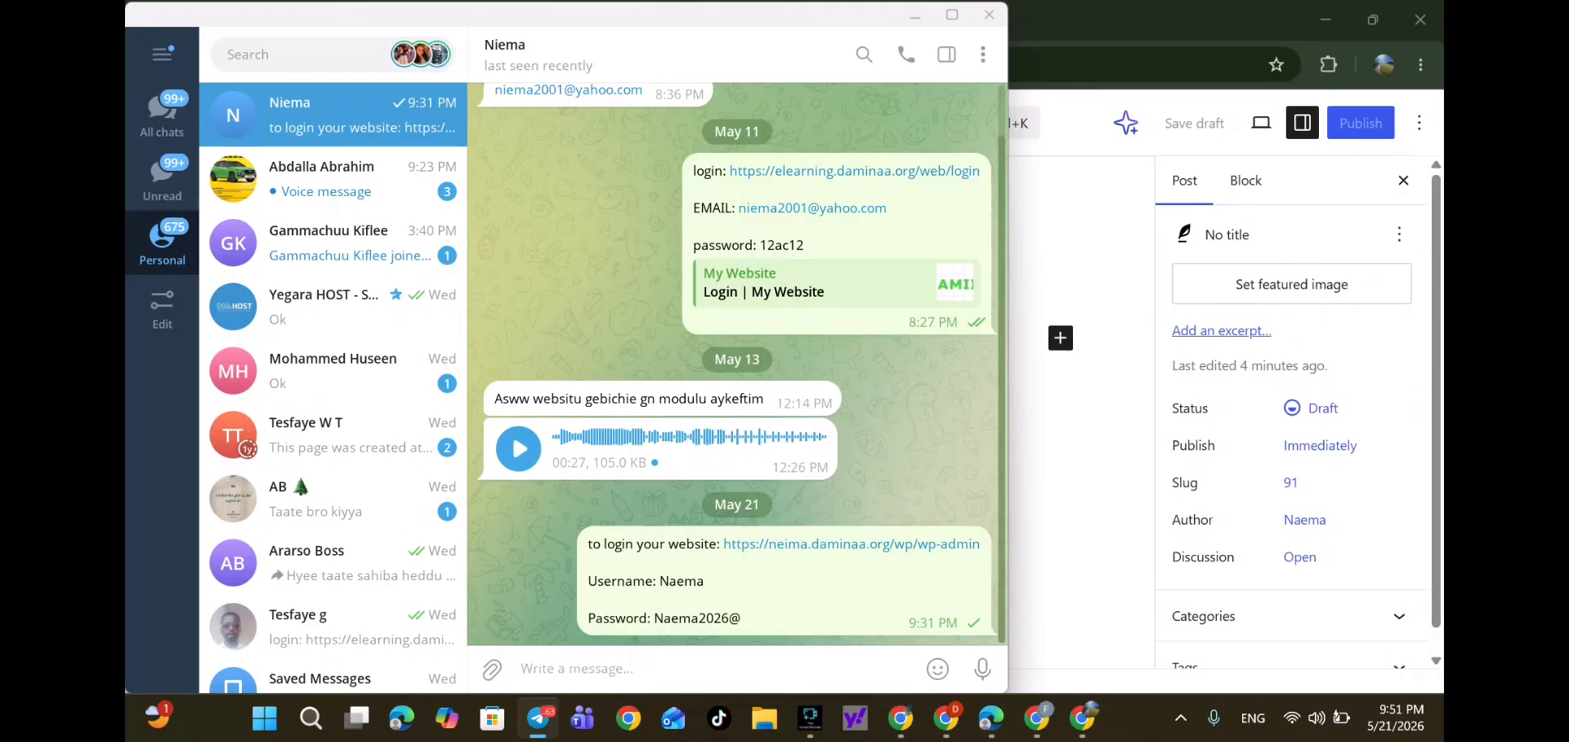
Send the message 'your website home link:' followed by the pasted /wp site address.
text(your)
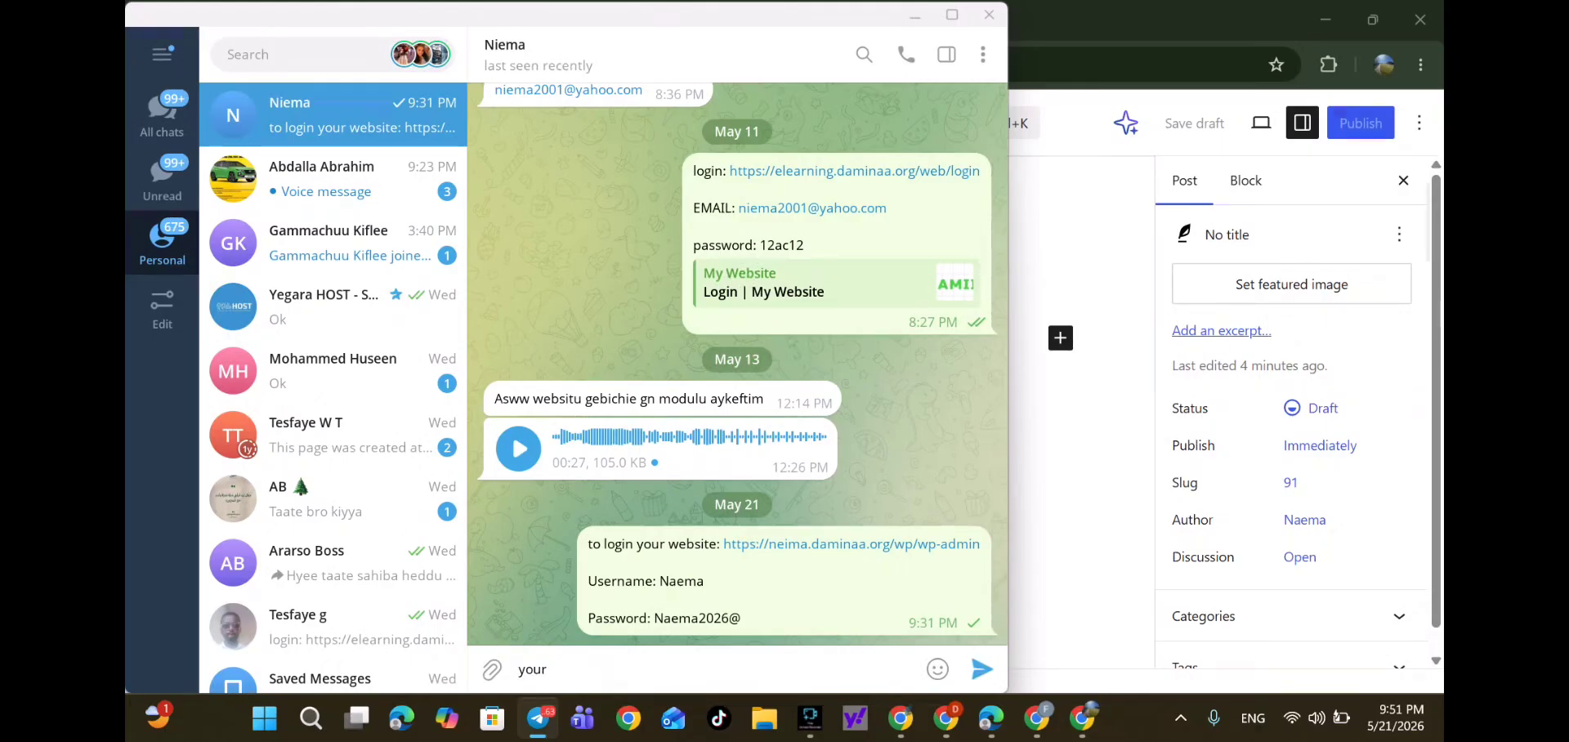
text( websit)
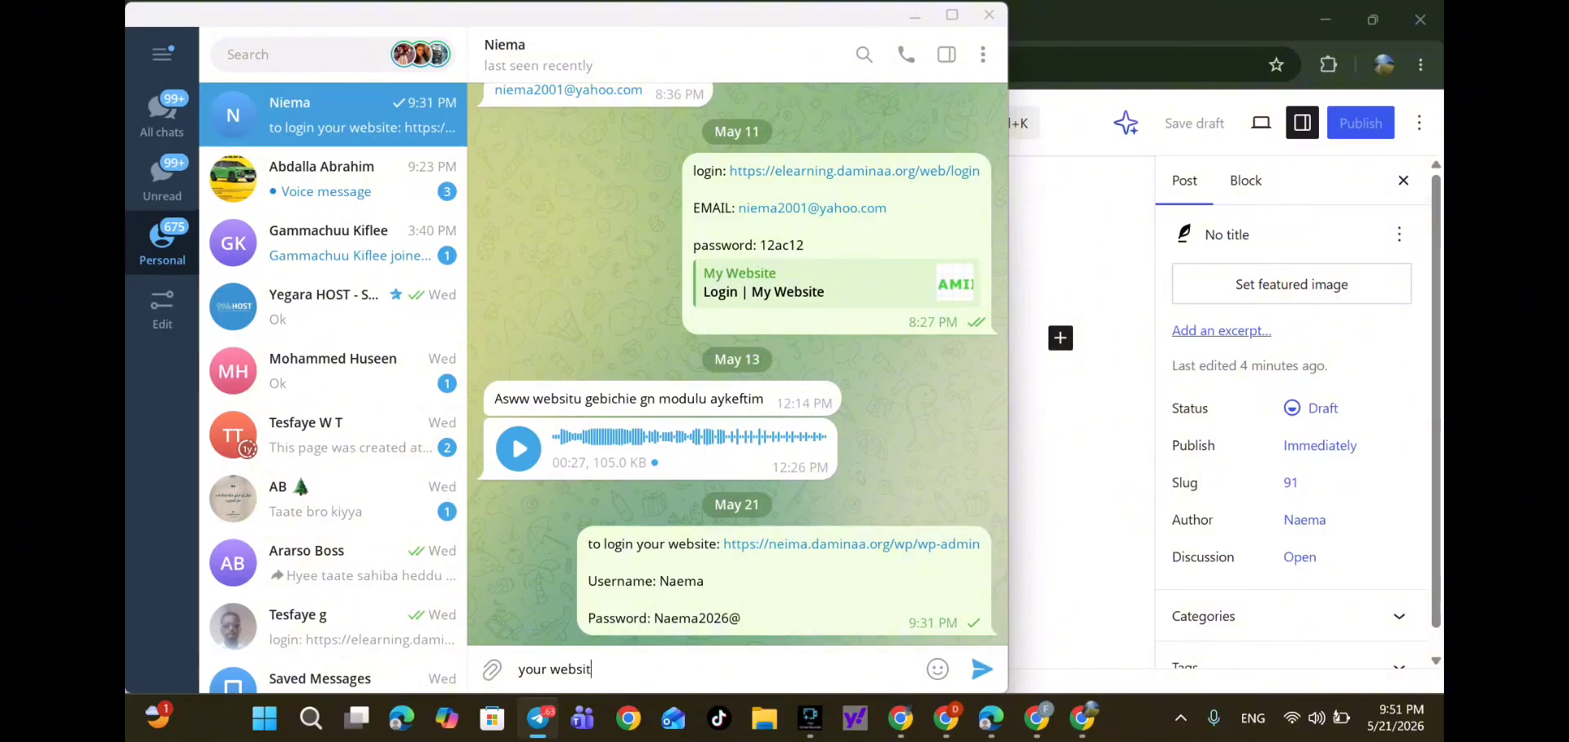
text(e home link)
key(BackSpace)
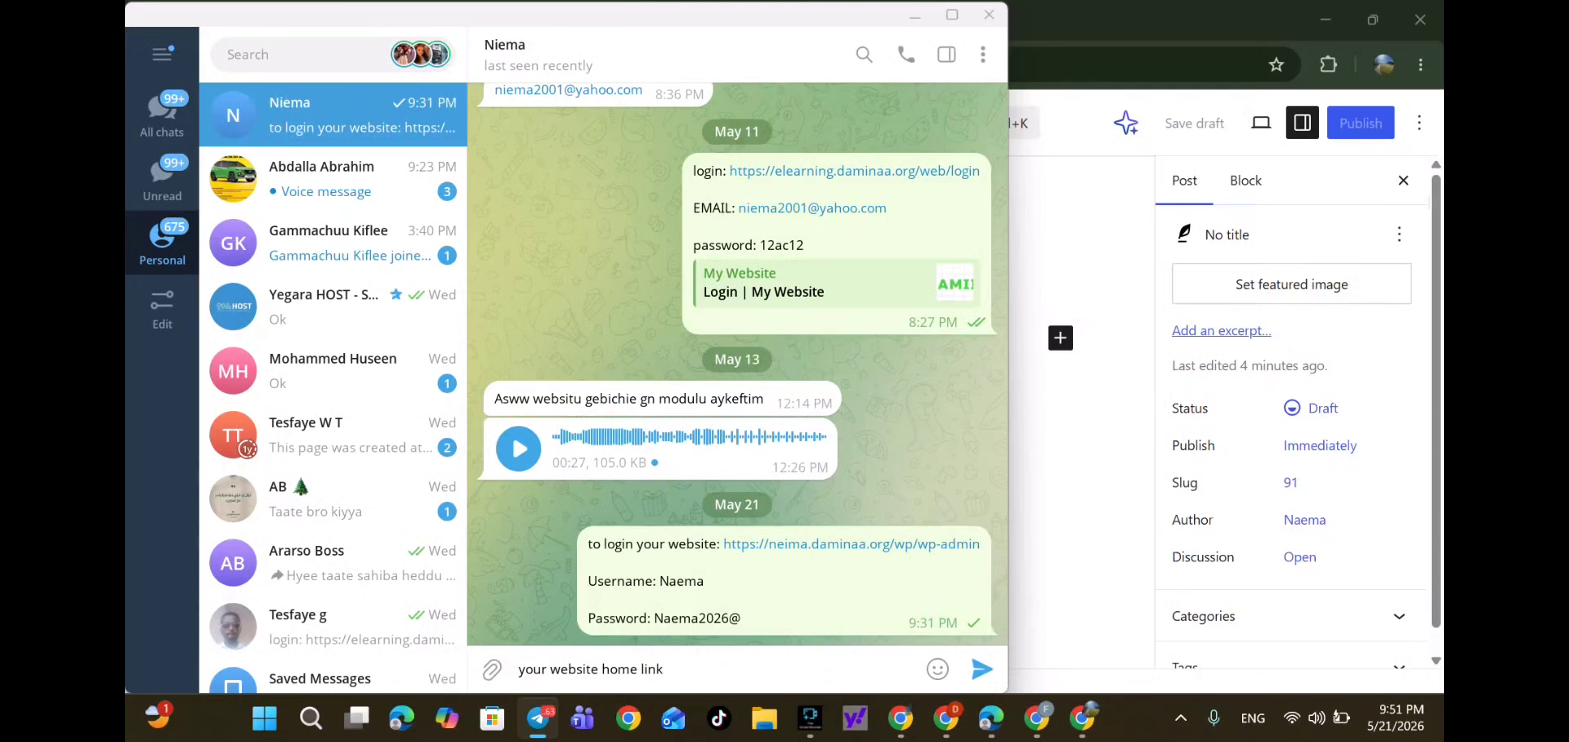
text(:)
key(ctrl+v)
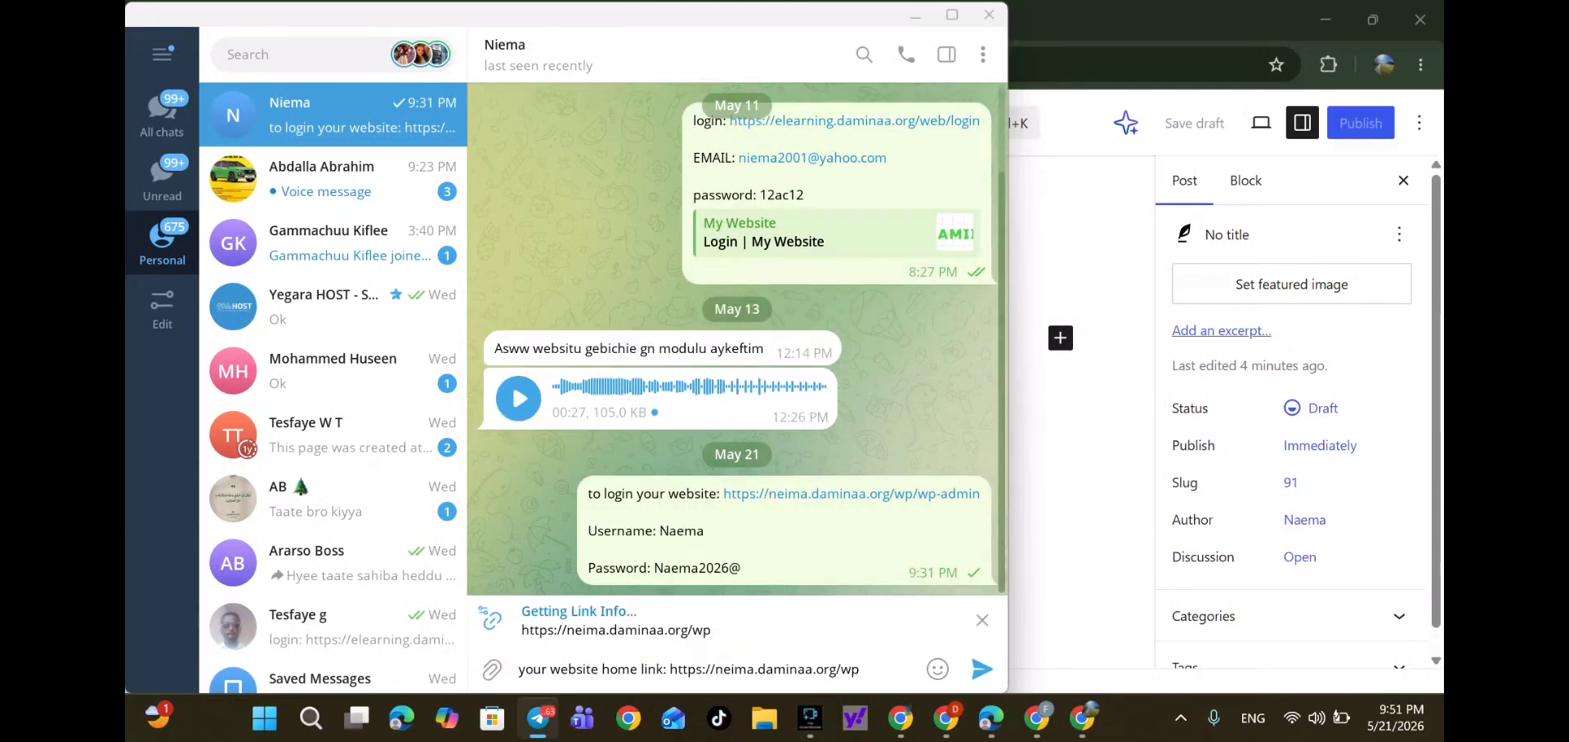
mouse_move(937, 669)
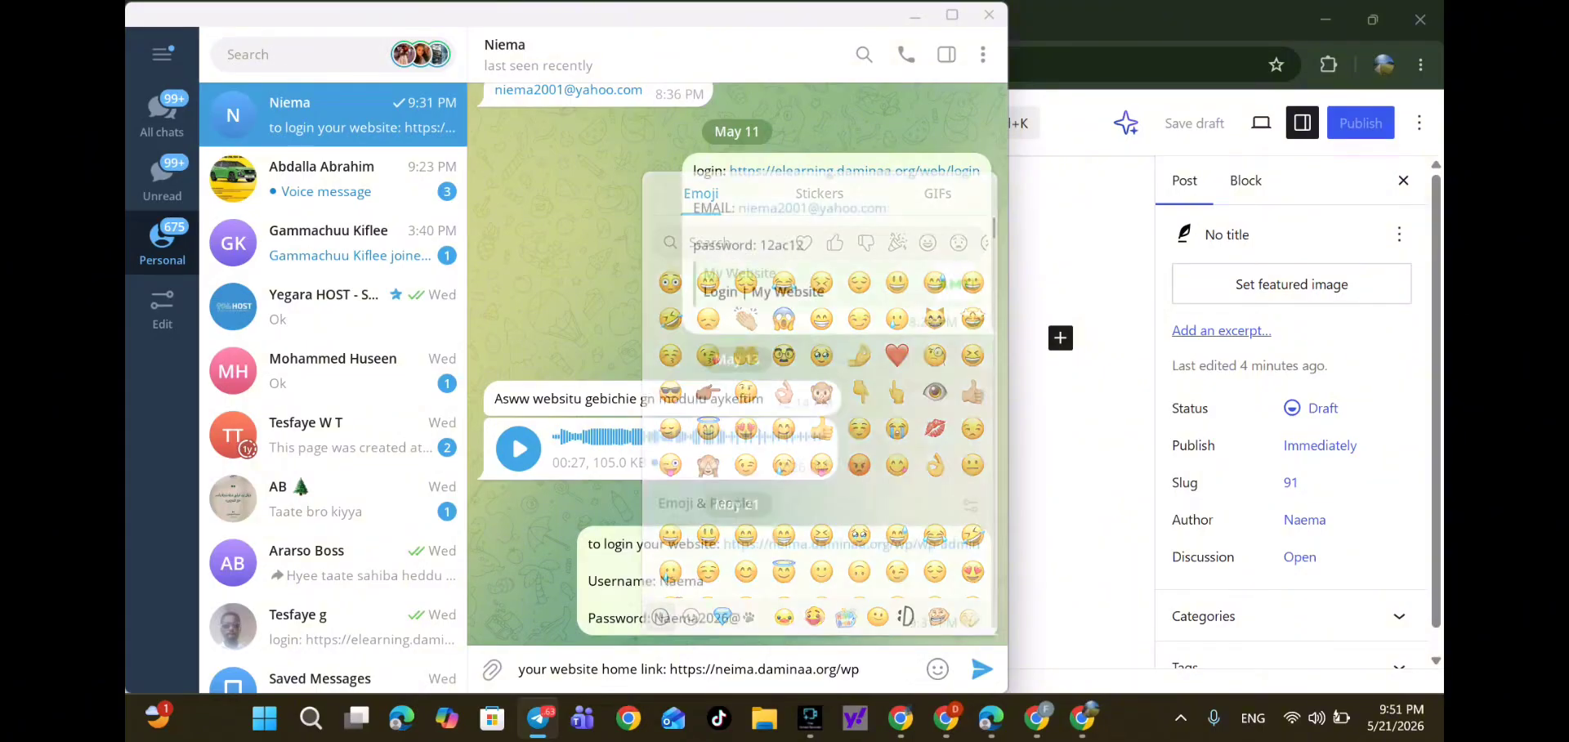
key(Return)
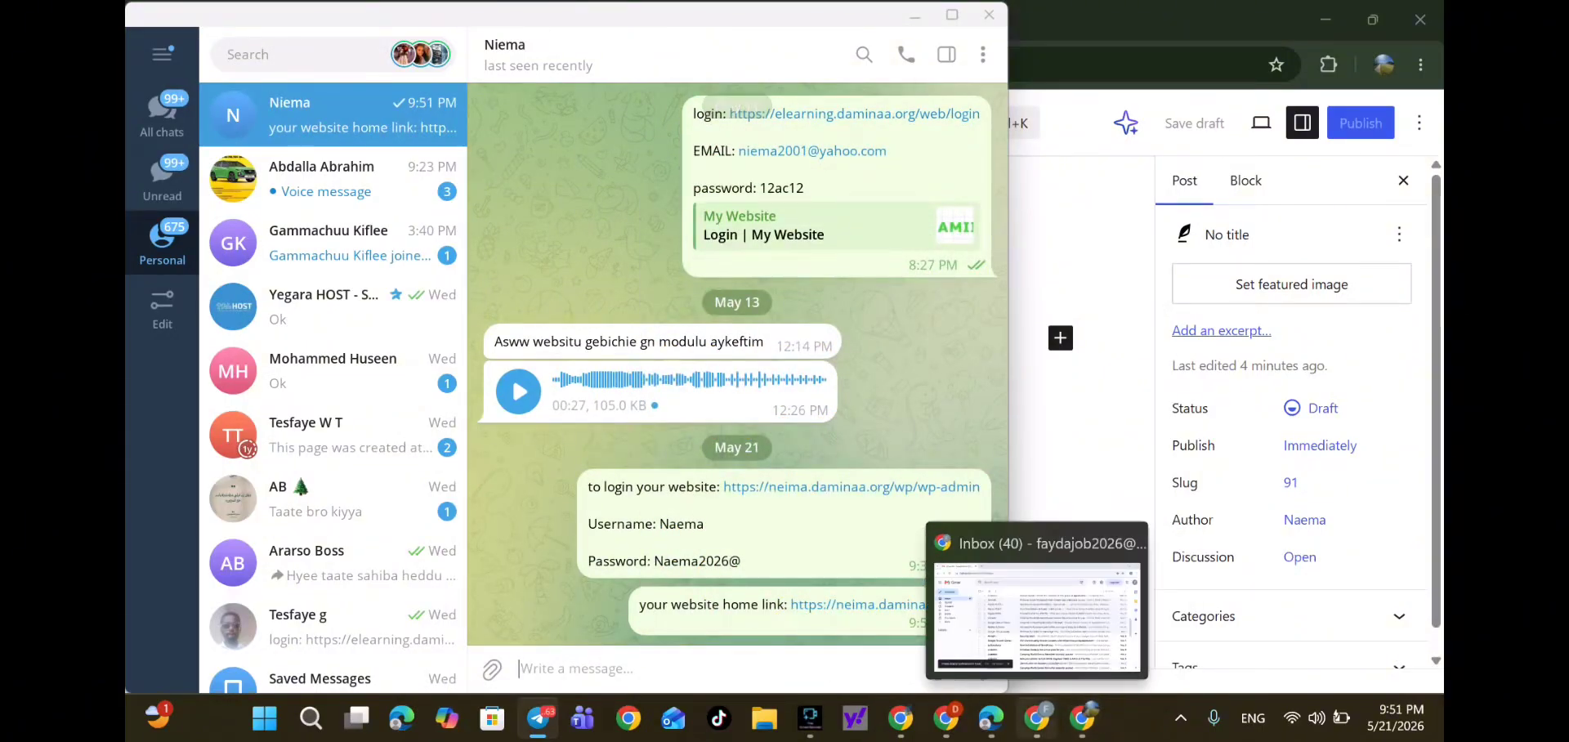
click(1082, 717)
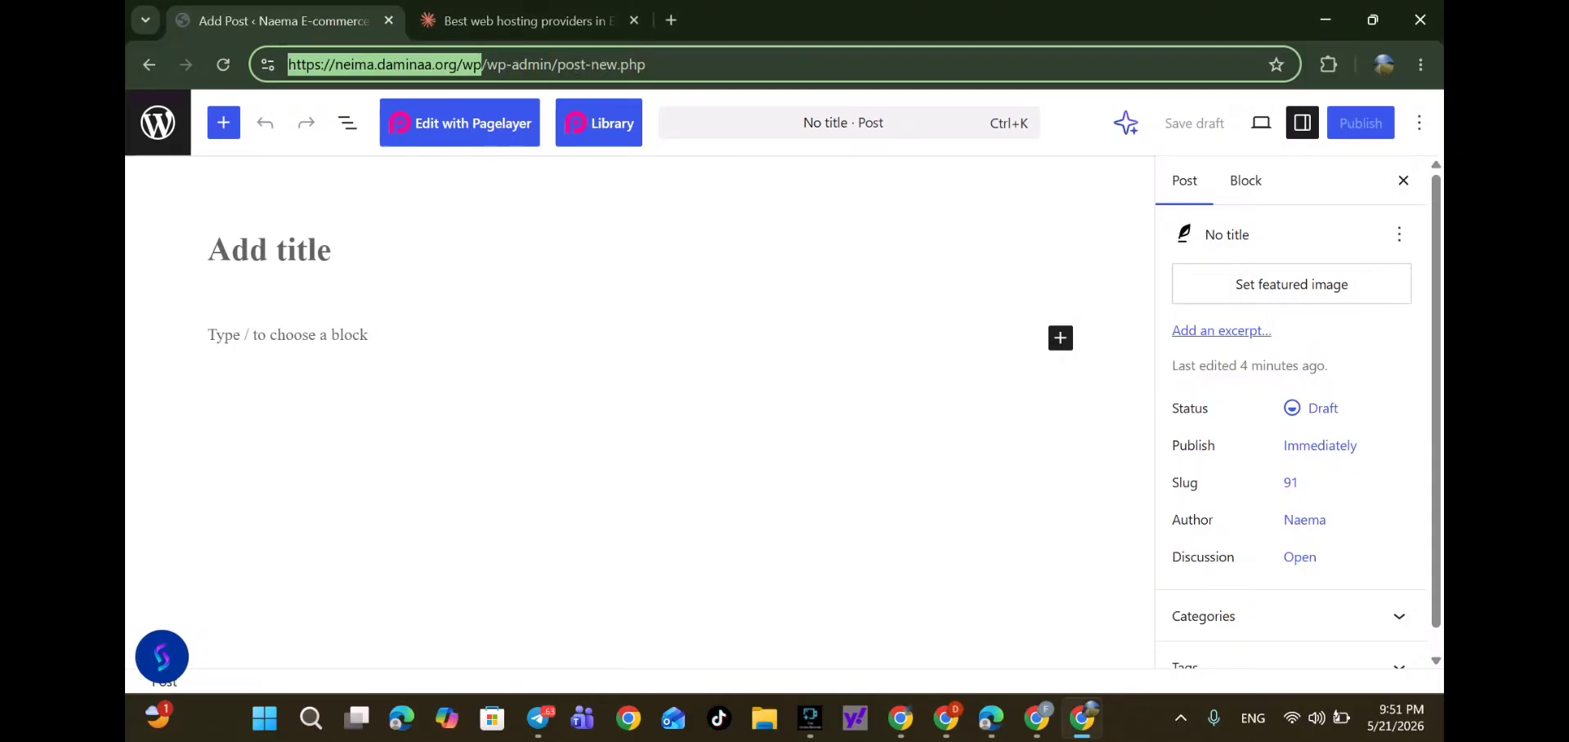
Copy the title of Claude's finished Ethiopia web hosting article.
click(523, 21)
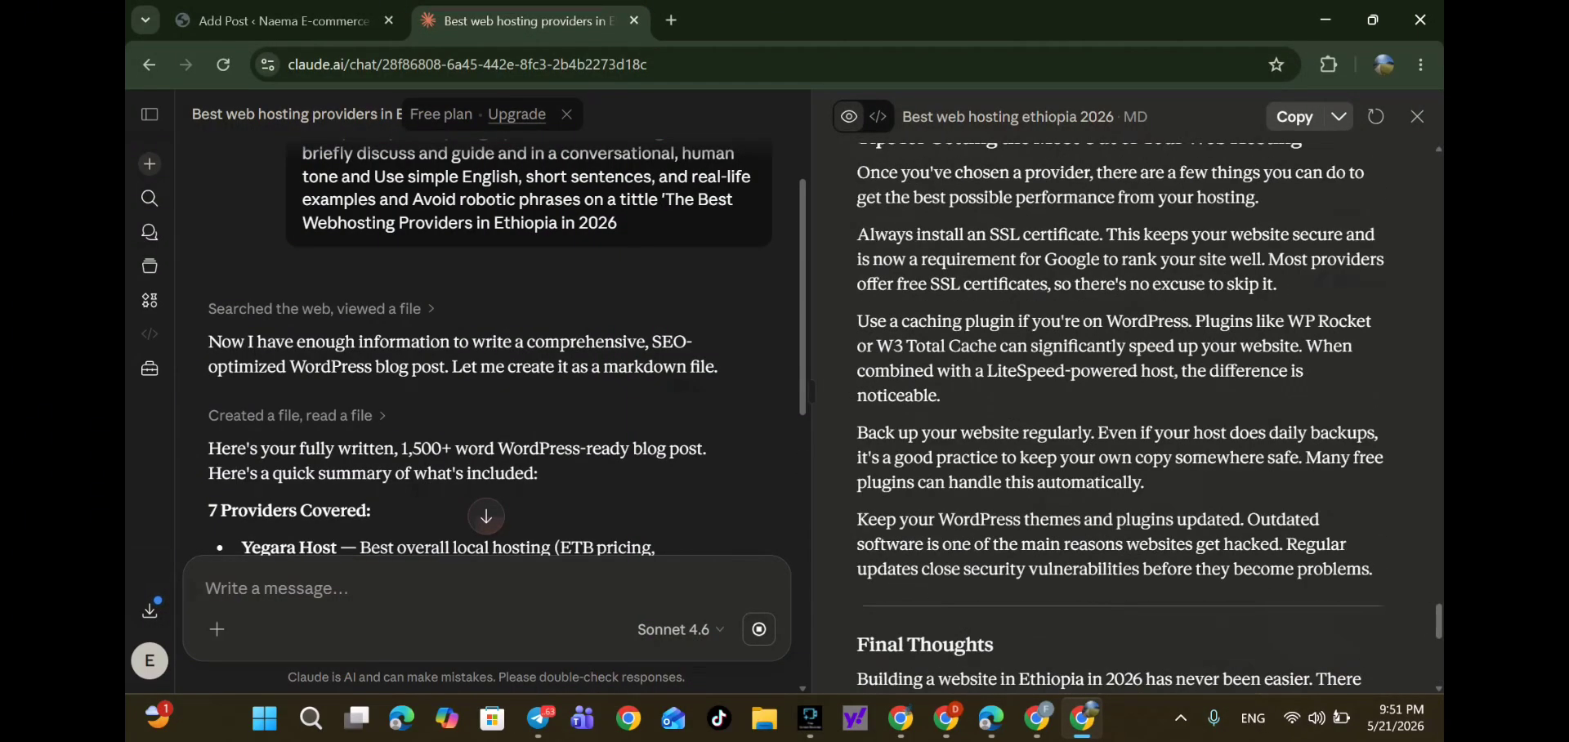
scroll(1144, 417, up, 15)
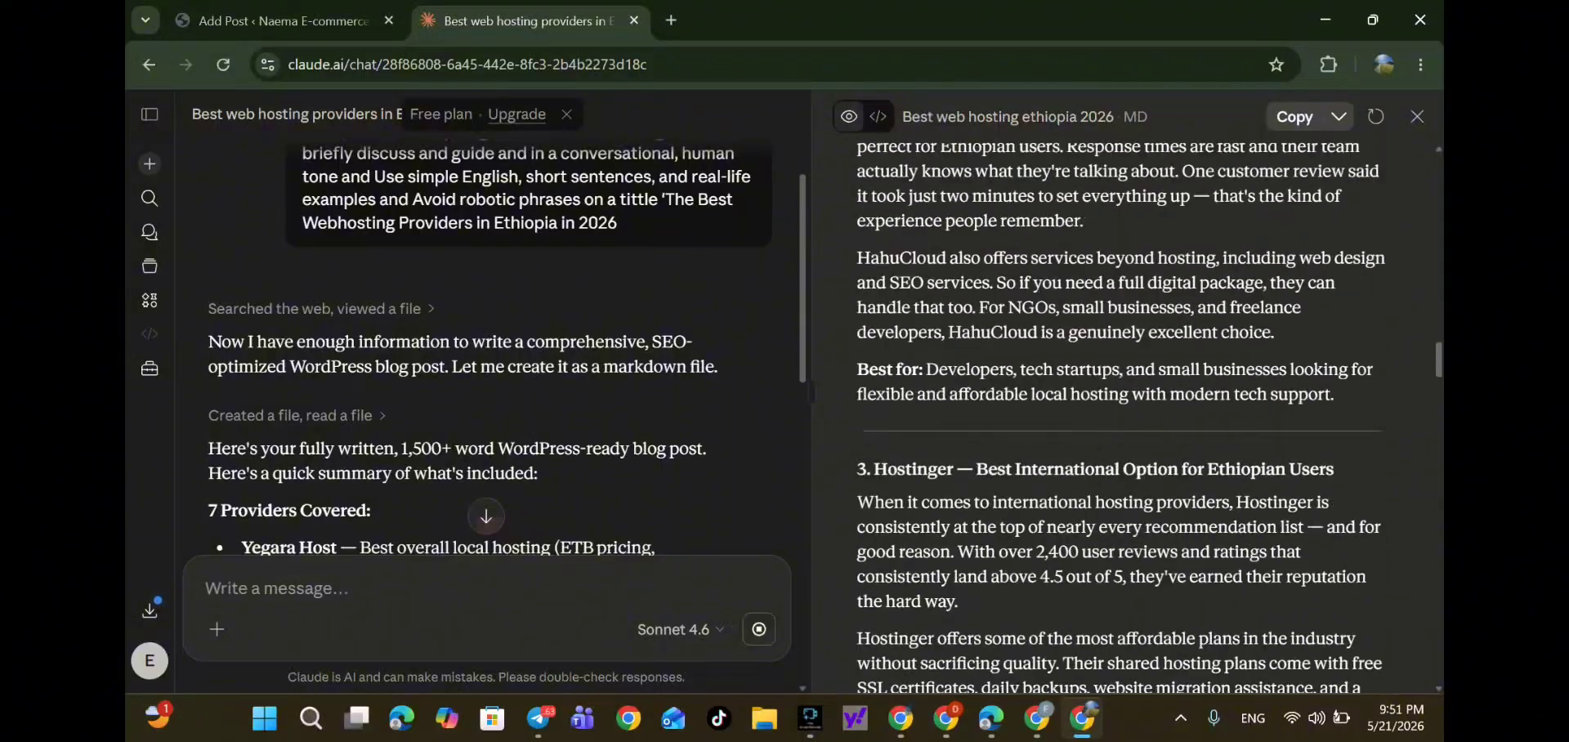
scroll(1119, 417, up, 10)
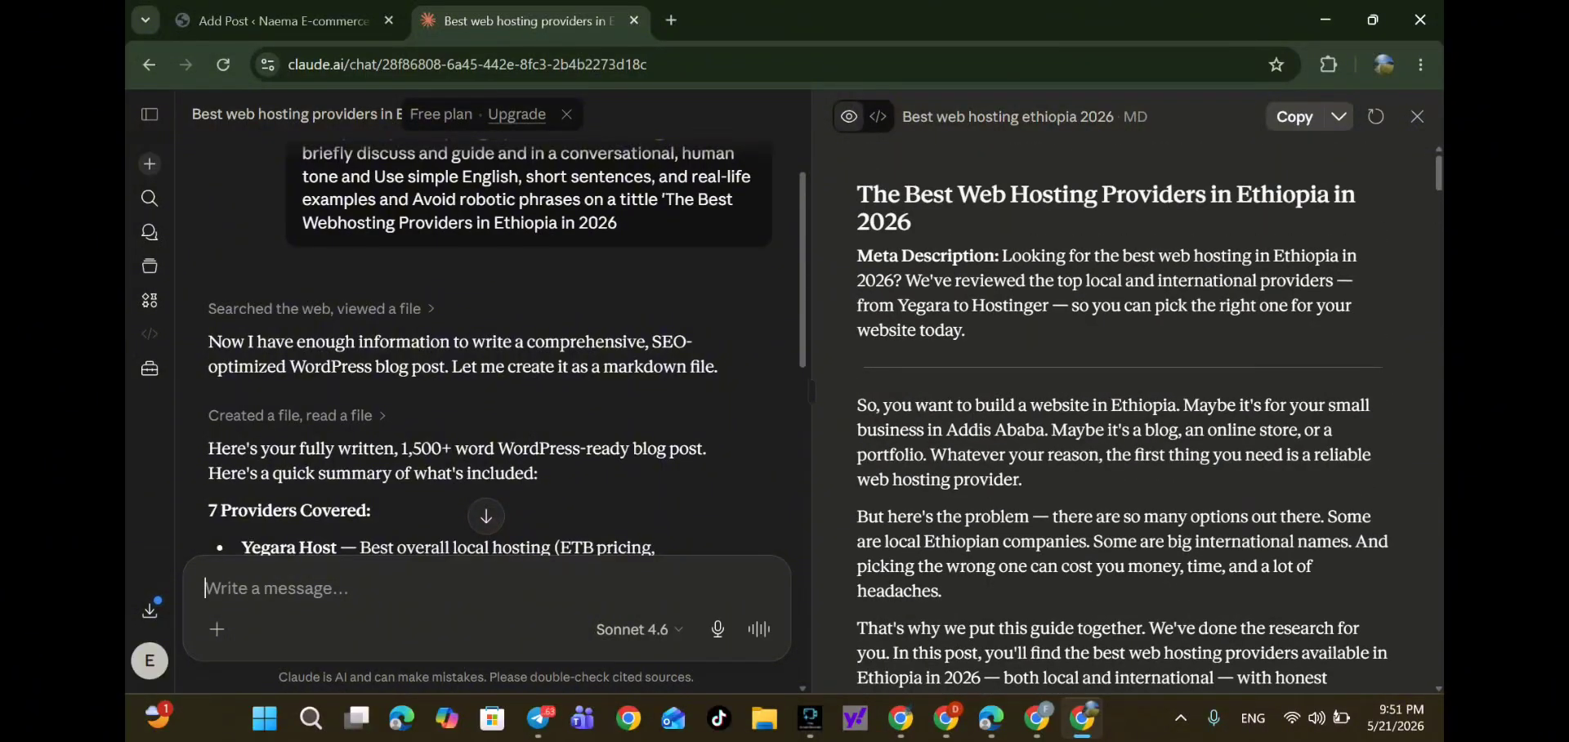
scroll(1119, 417, down, 15)
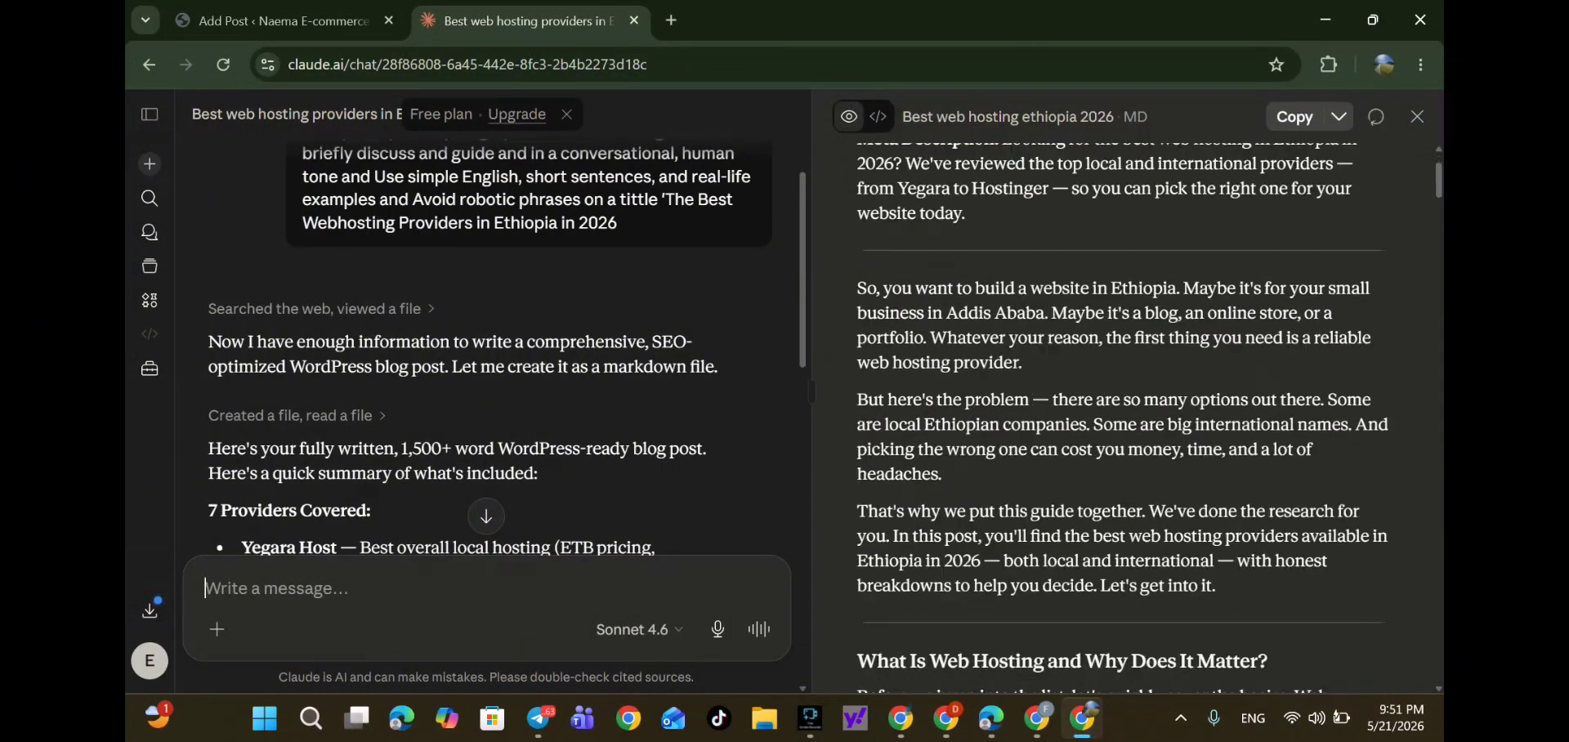
scroll(1144, 417, down, 10)
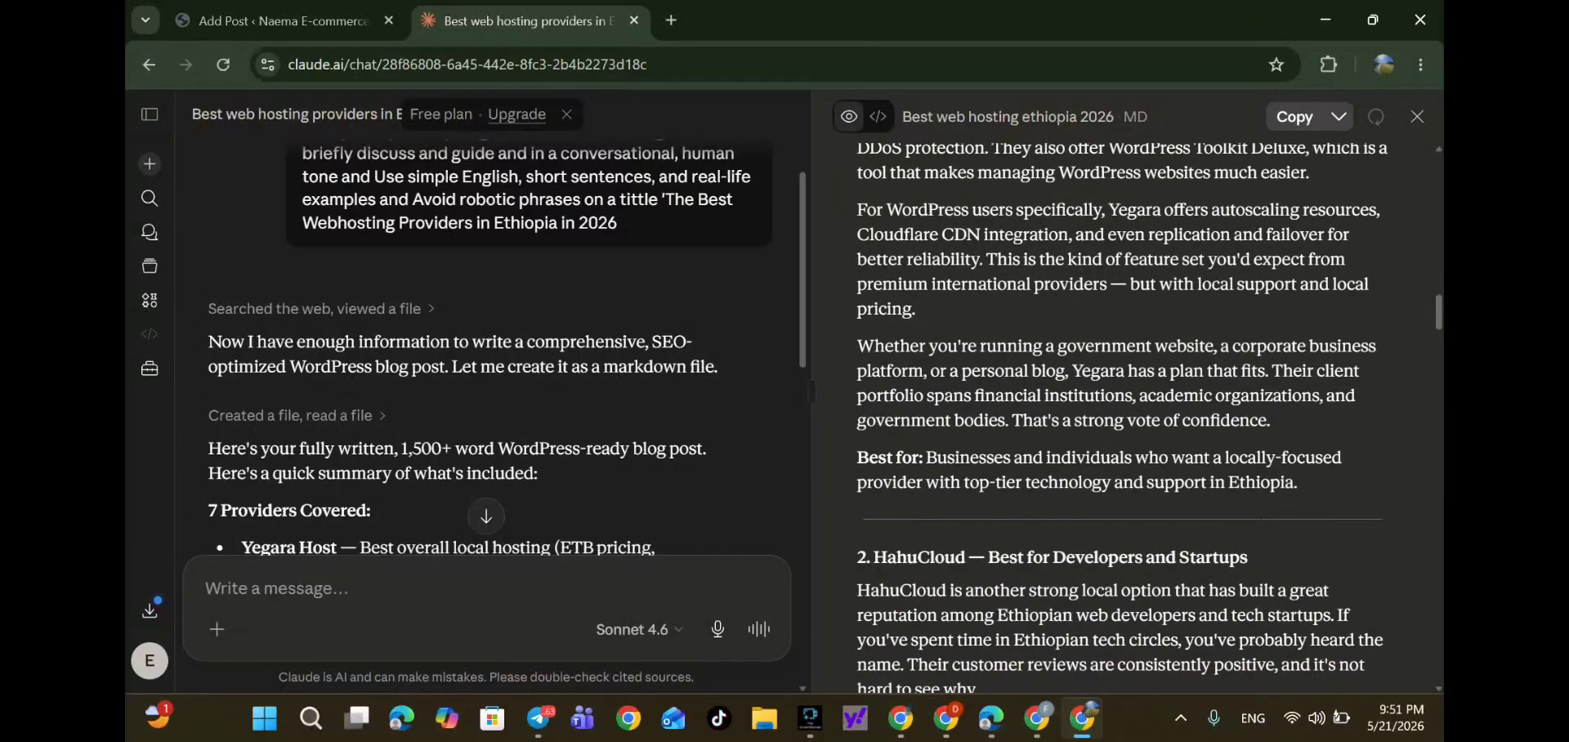
scroll(1144, 417, up, 15)
scroll(1144, 416, up, 1)
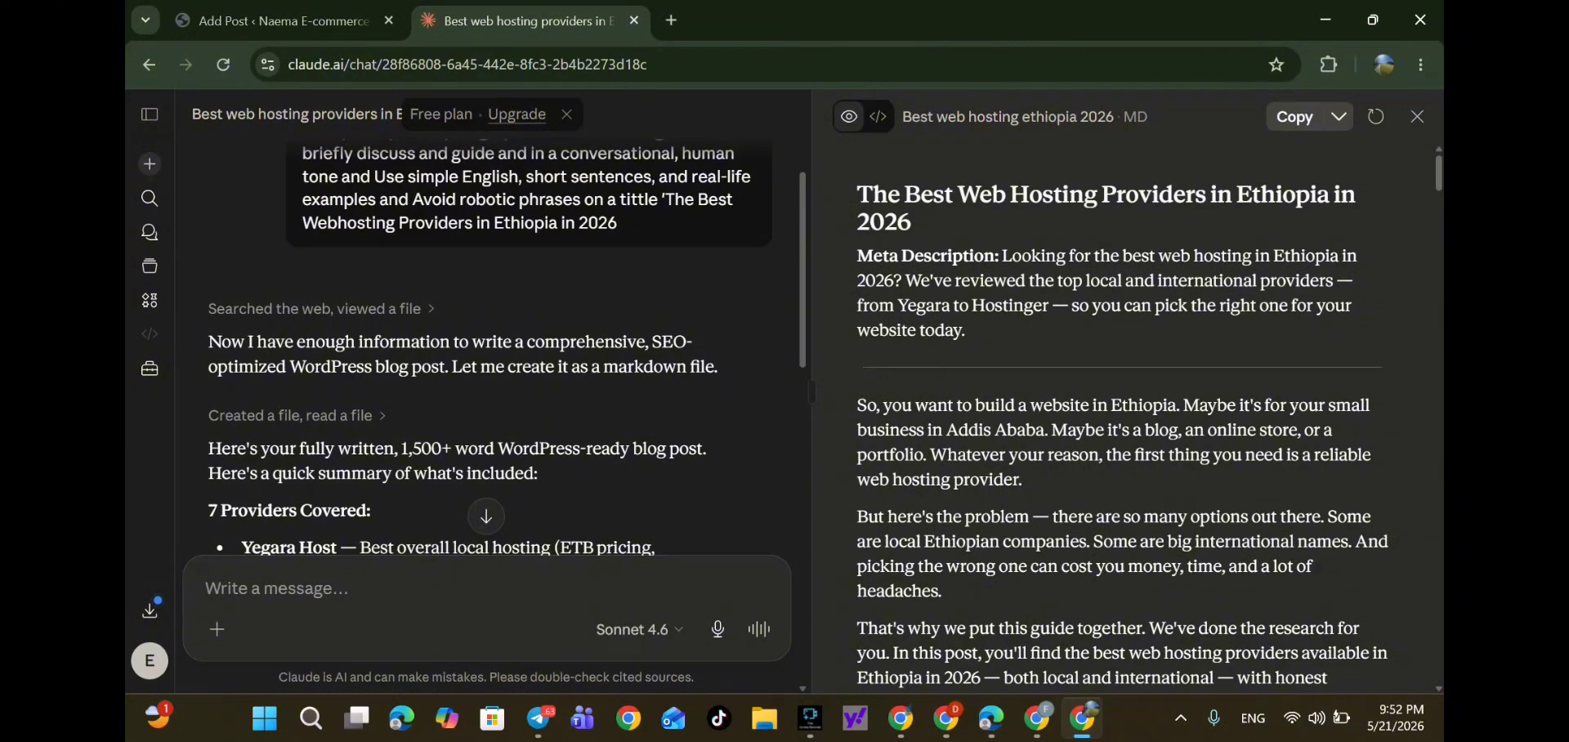
drag(912, 223, 858, 194)
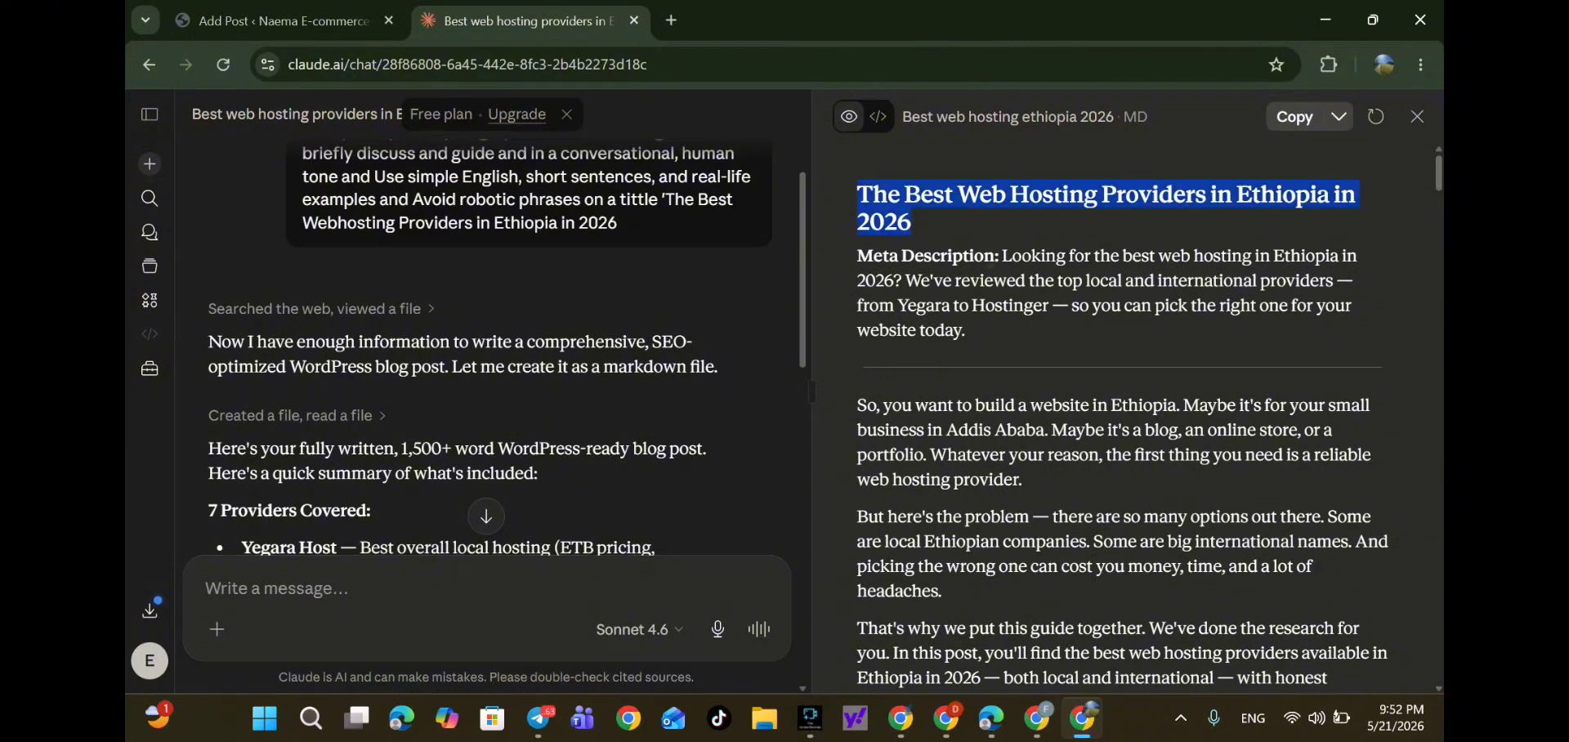
right_click(878, 210)
click(916, 225)
Copy the article's intro through the 'What Is Web Hosting' section.
scroll(1123, 418, down, 2)
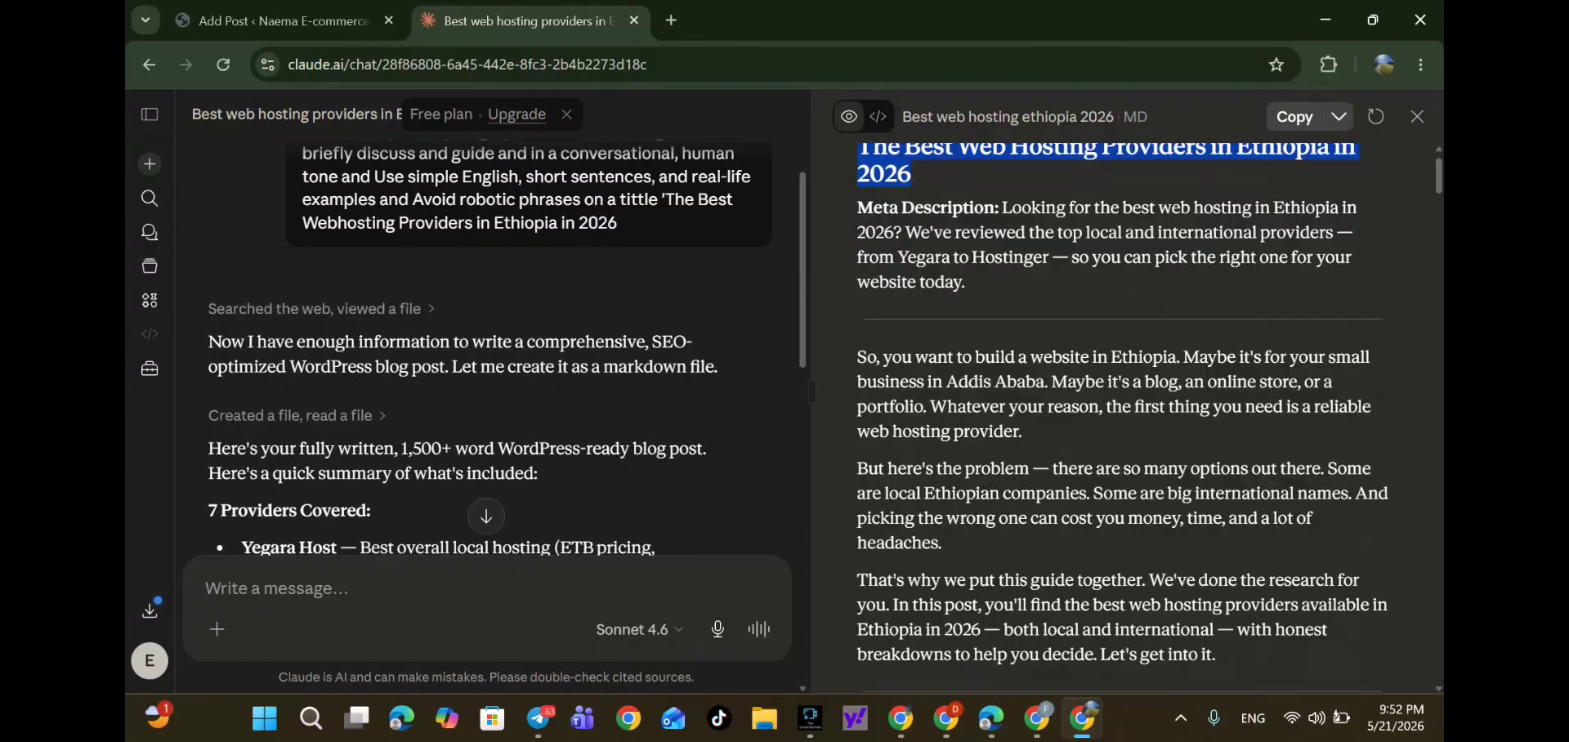
scroll(1123, 419, up, 1)
drag(858, 349, 1142, 116)
scroll(1122, 419, down, 10)
scroll(1123, 523, down, 3)
scroll(1131, 572, down, 10)
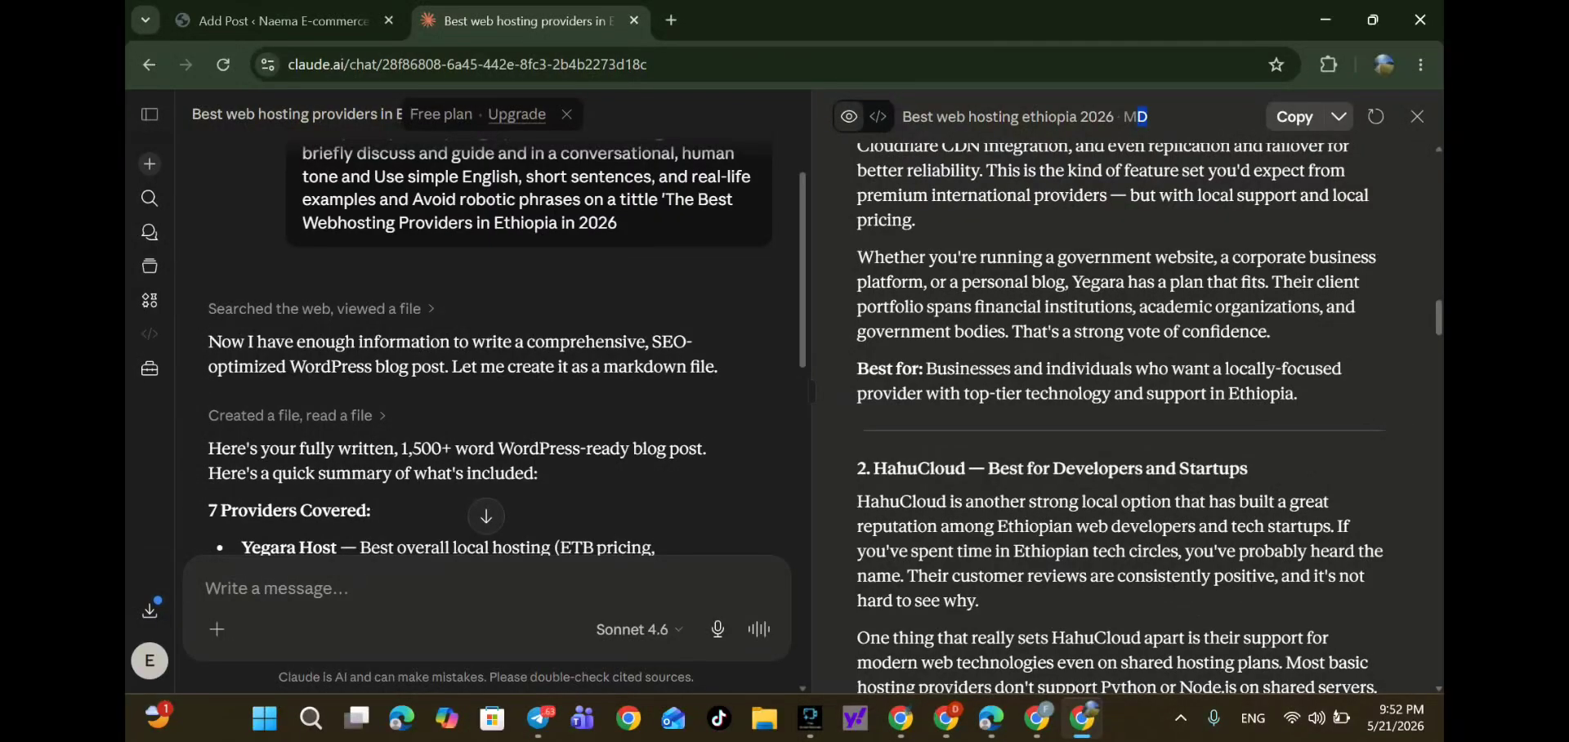
scroll(1122, 418, up, 20)
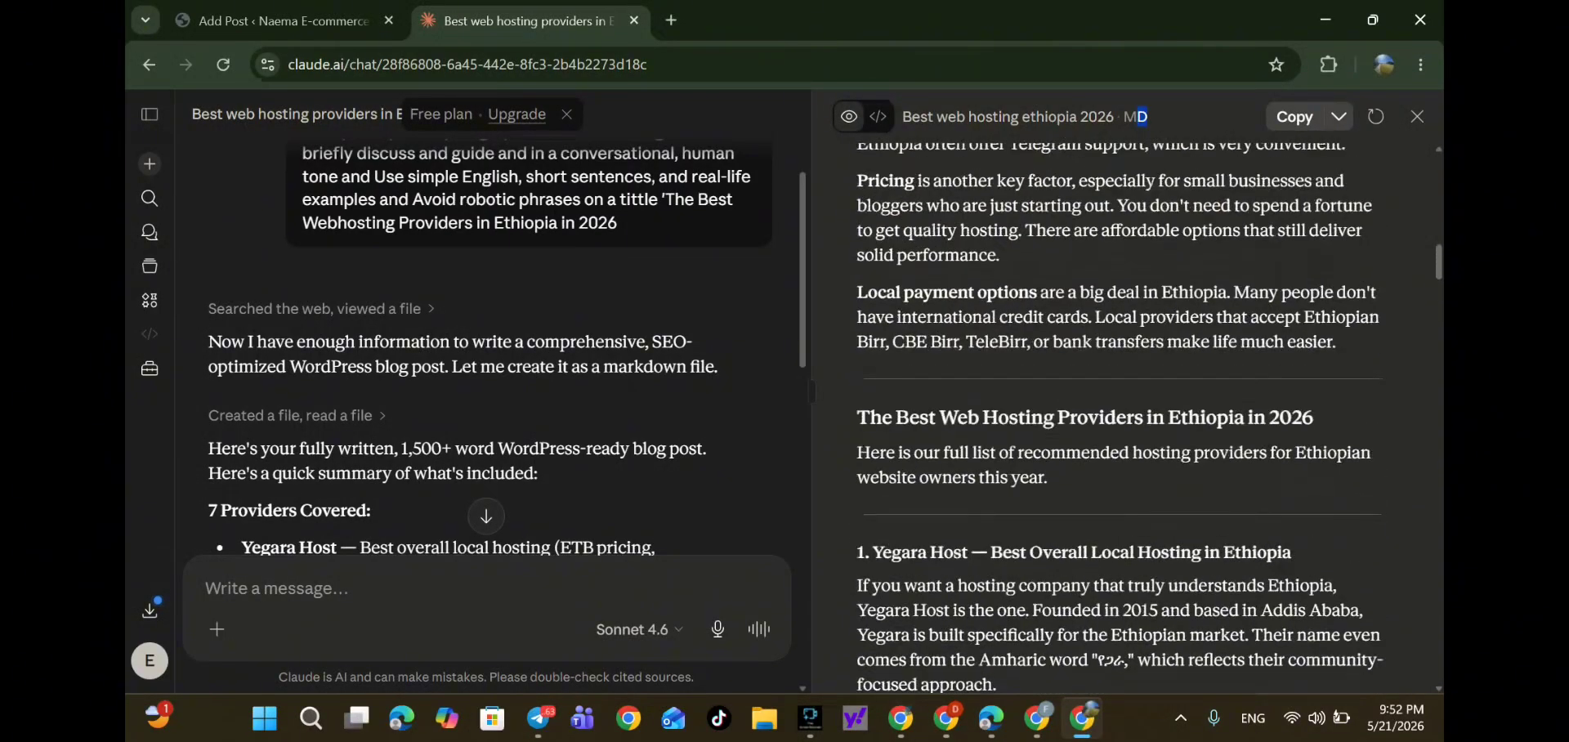
scroll(1144, 417, up, 5)
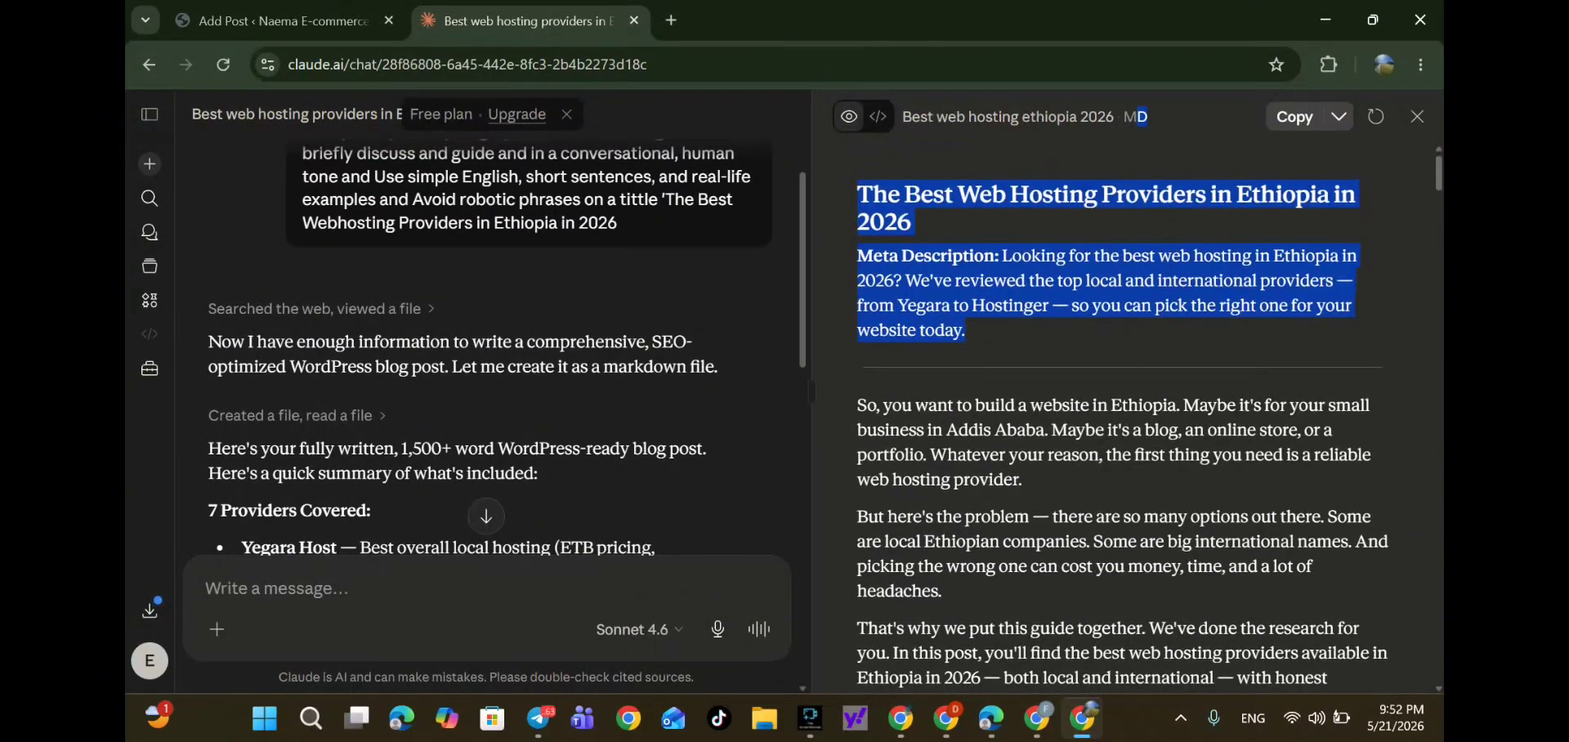
scroll(1145, 417, down, 1)
click(1087, 253)
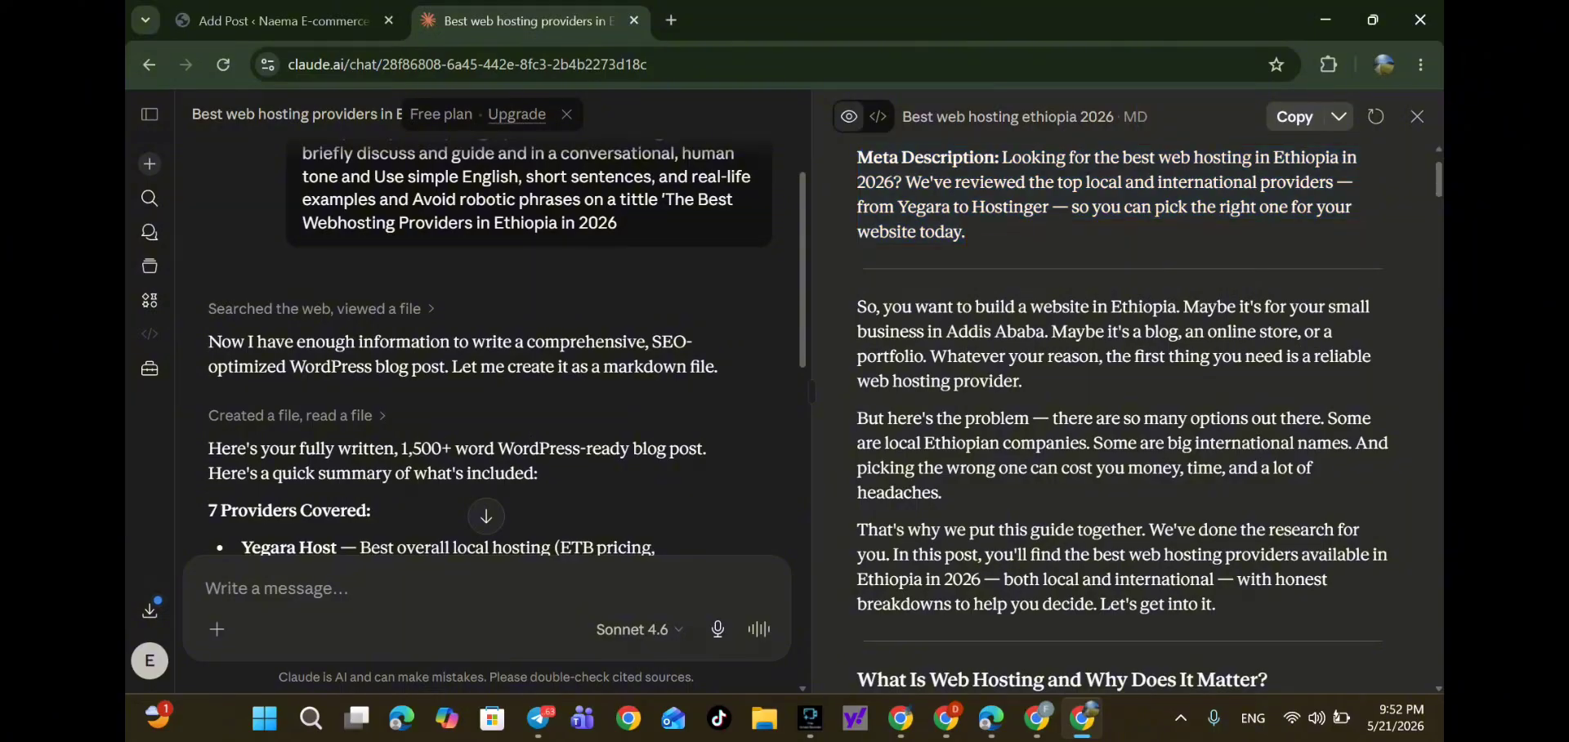
drag(857, 307, 1193, 159)
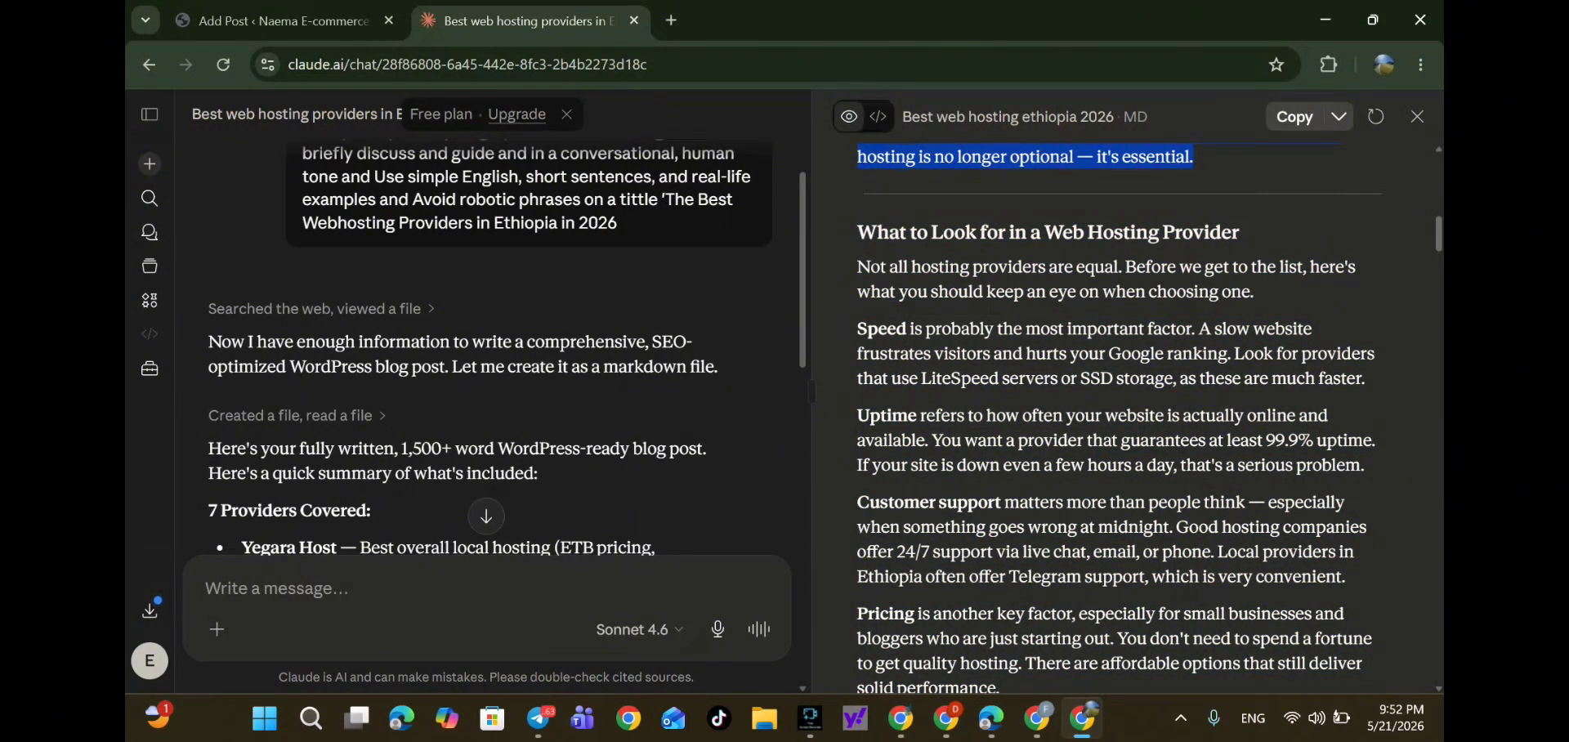
scroll(1123, 419, up, 4)
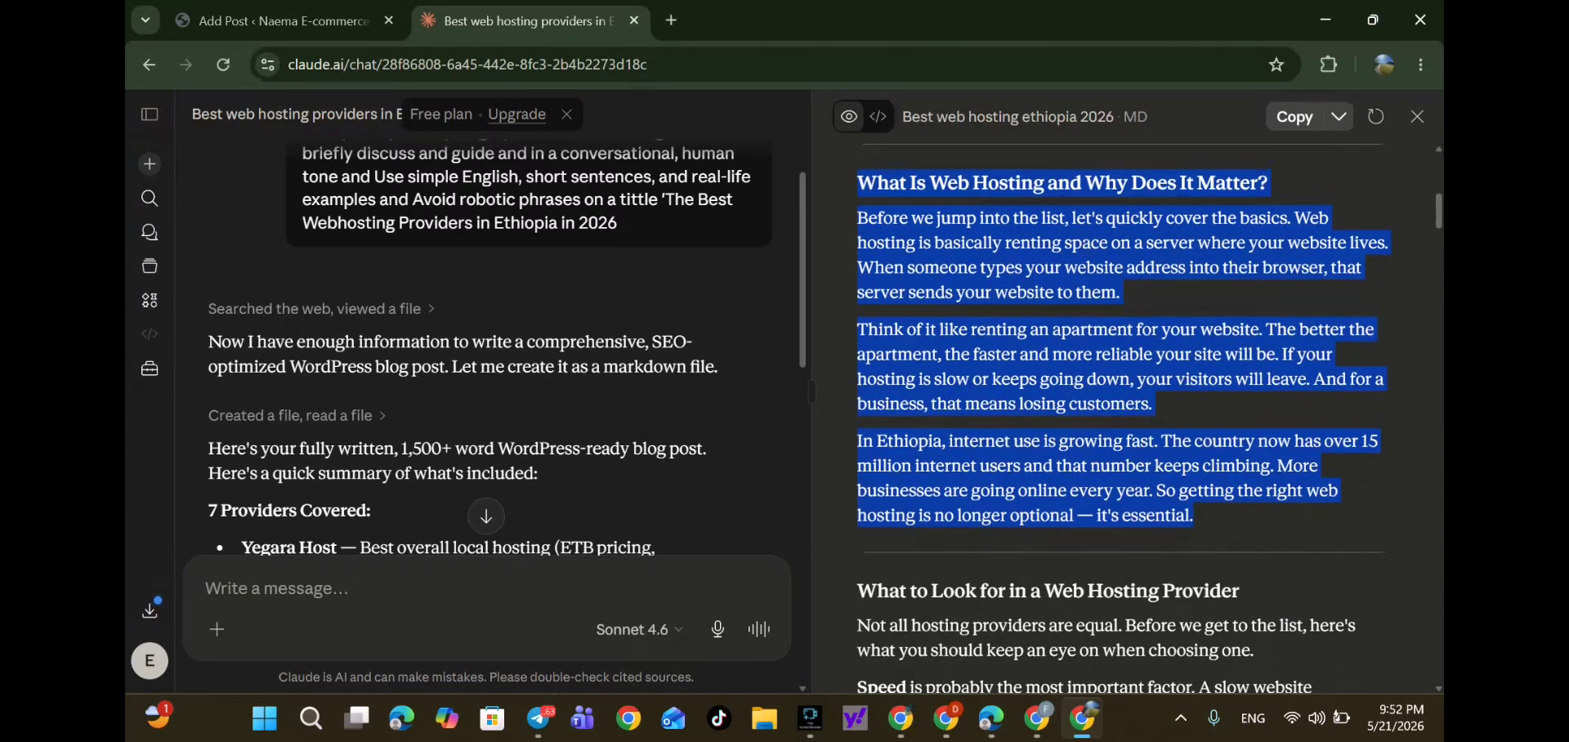
right_click(1023, 381)
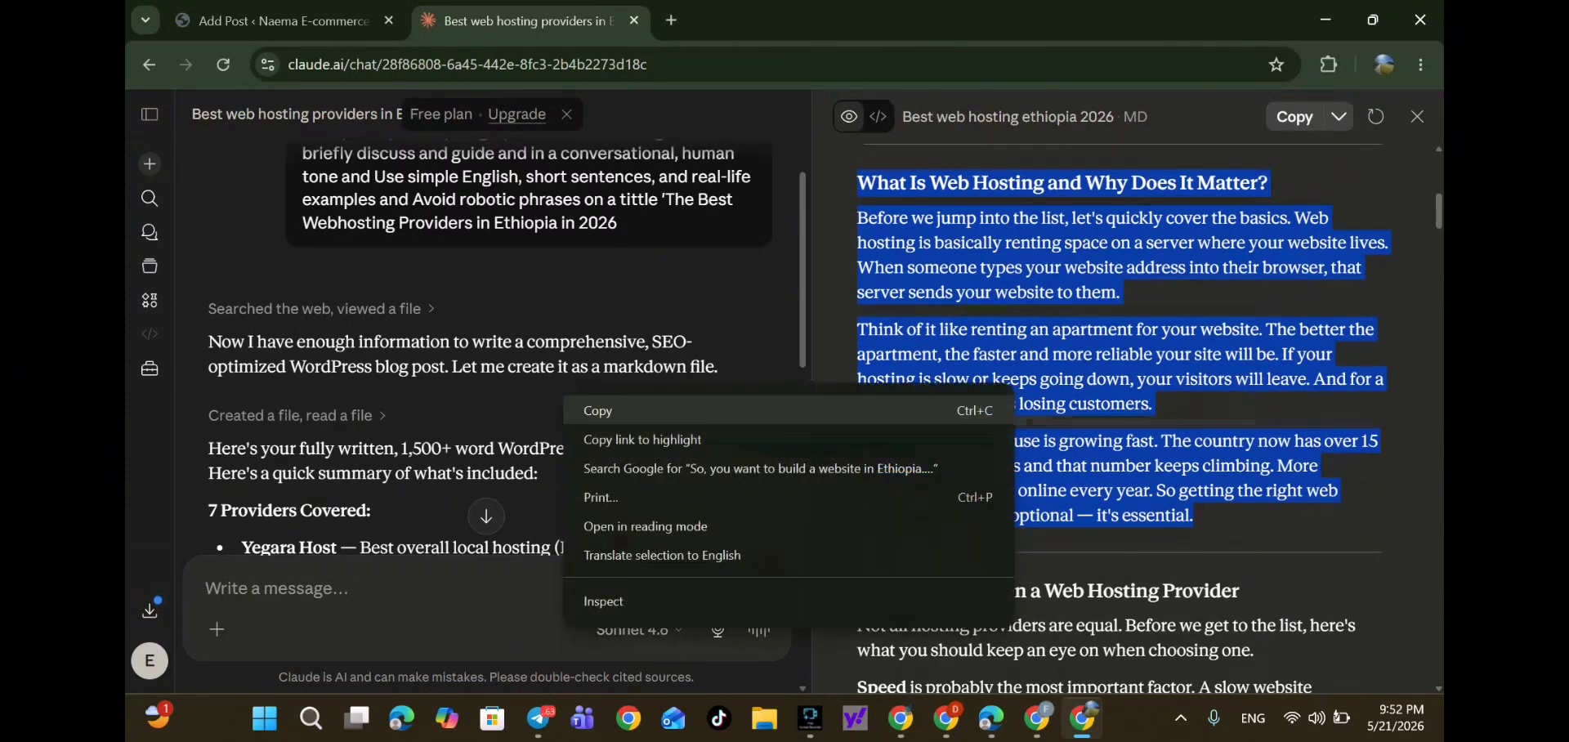
click(1018, 416)
Paste 'The Best Web Hosting Providers in Ethiopia in 2026' from clipboard history as the post title.
click(282, 22)
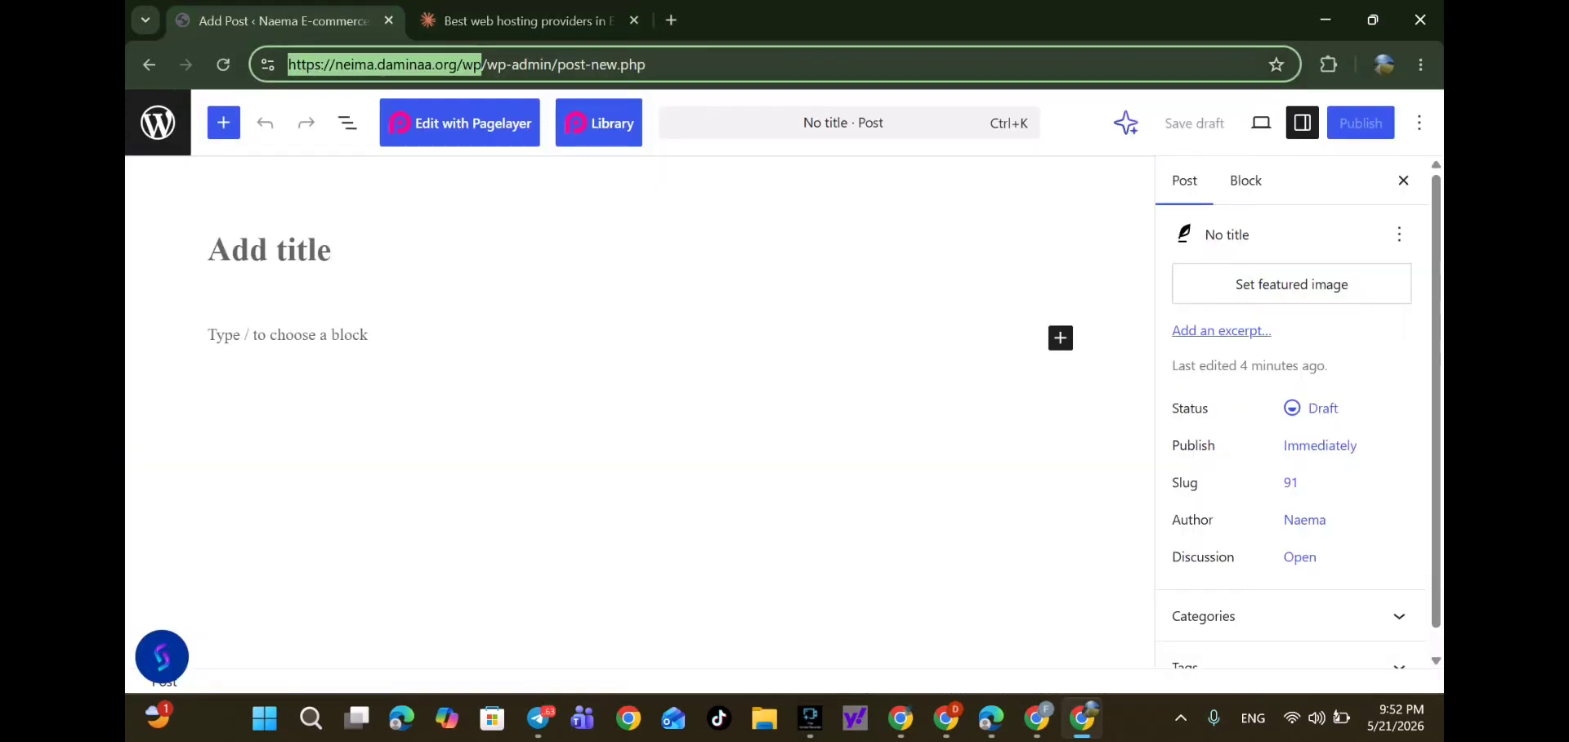
click(270, 250)
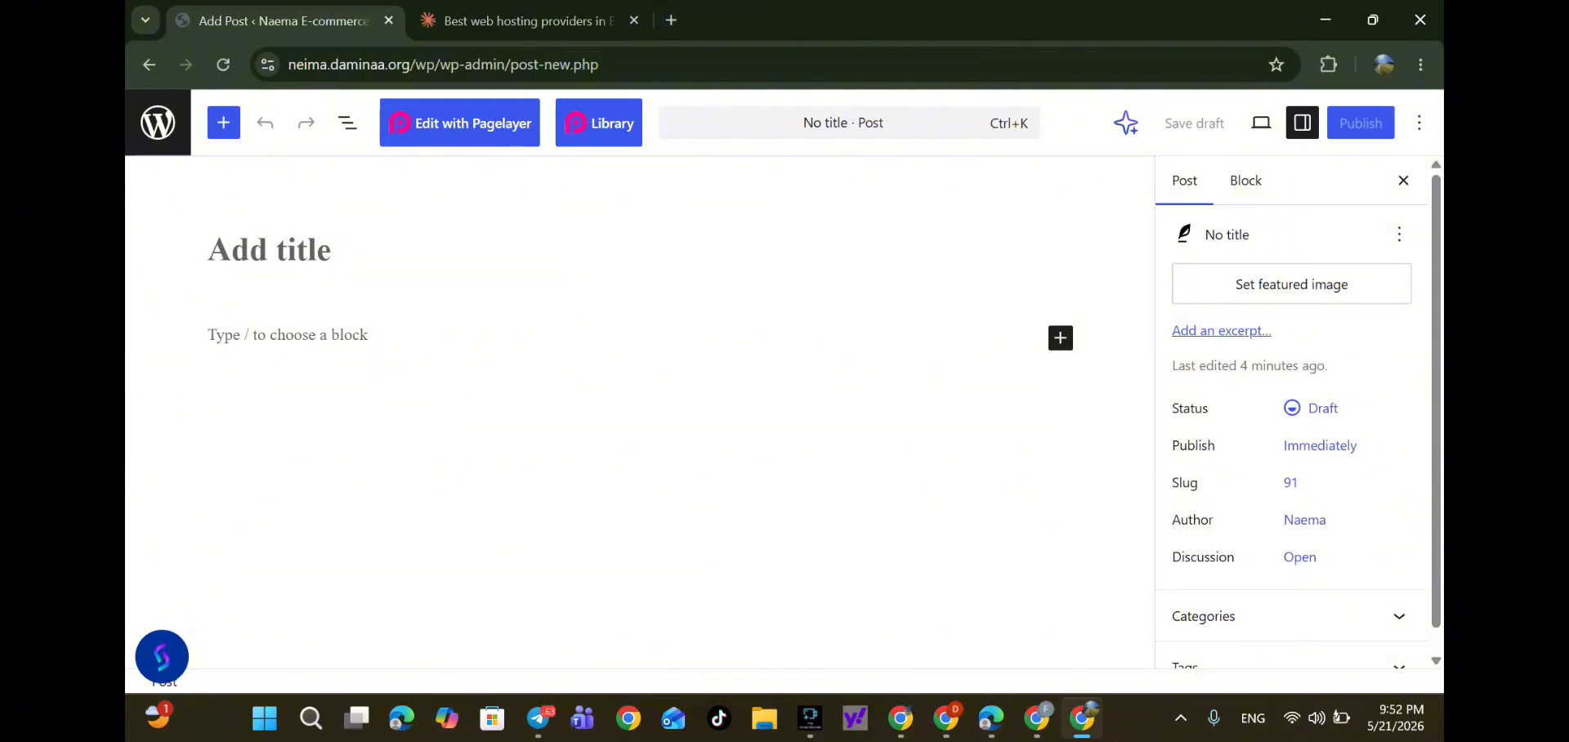
key(super+v)
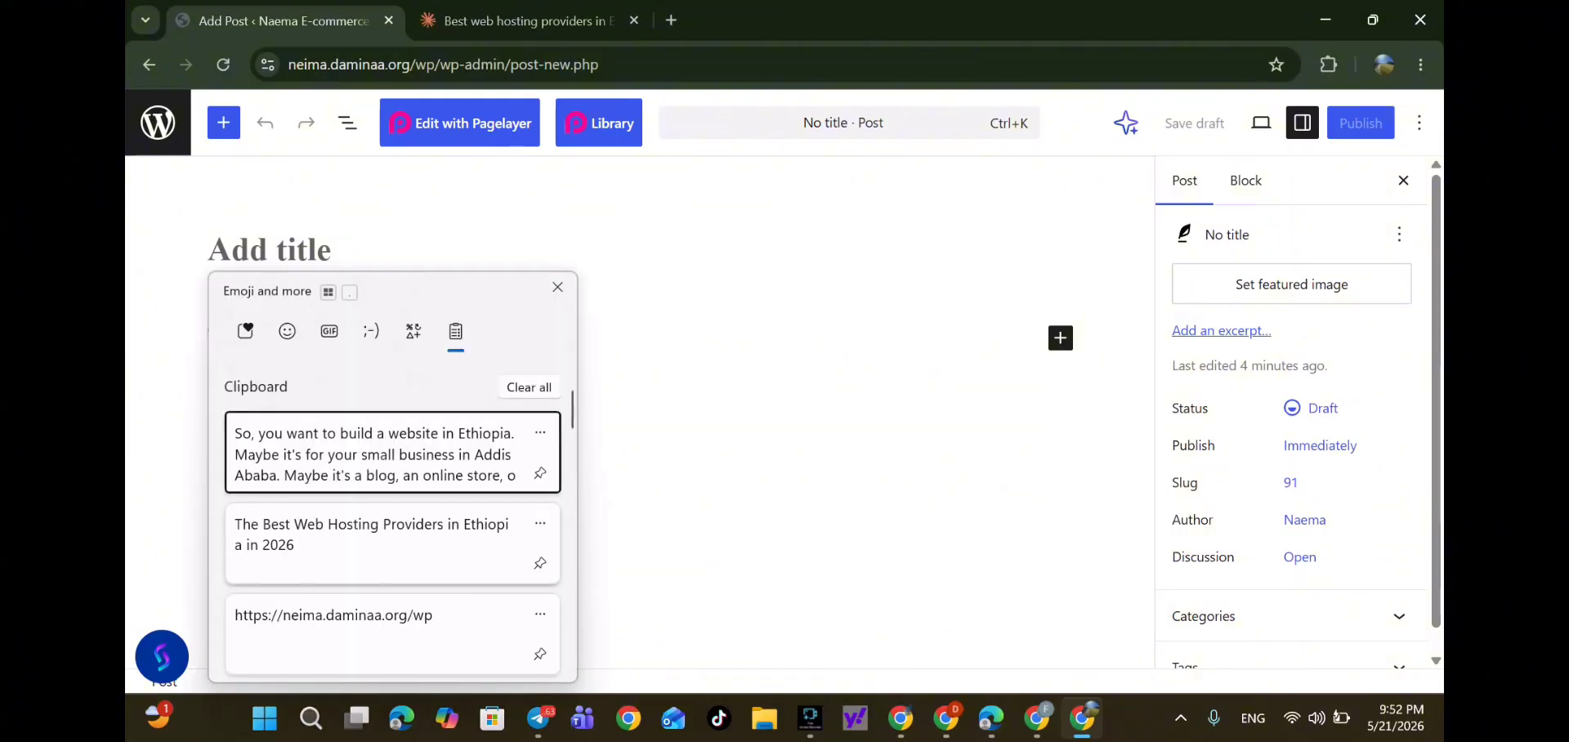
key(Down)
key(Return)
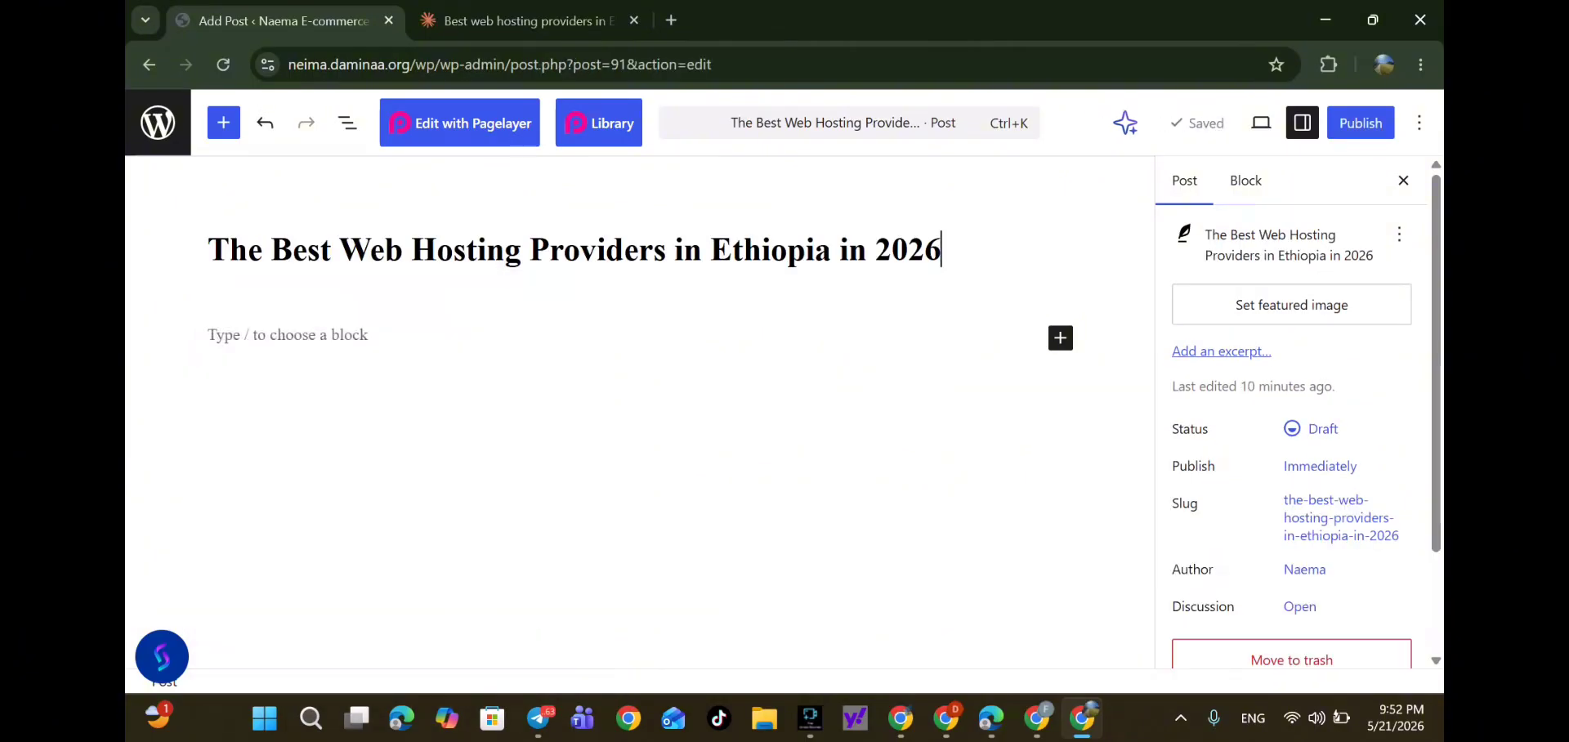
Paste the intro and 'What Is Web Hosting' section into the body, delete the stray separator, and add a paragraph.
click(288, 335)
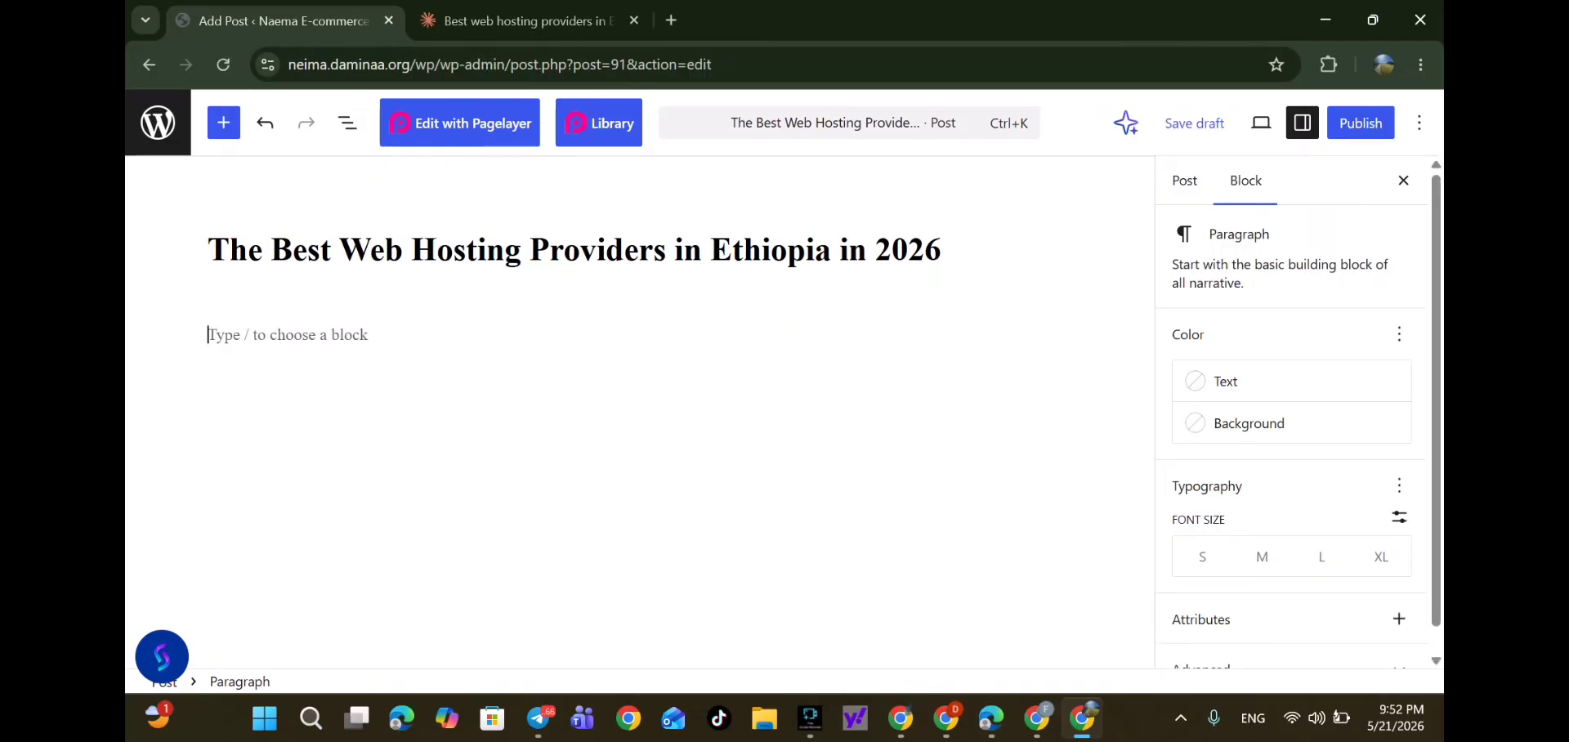
key(super+v)
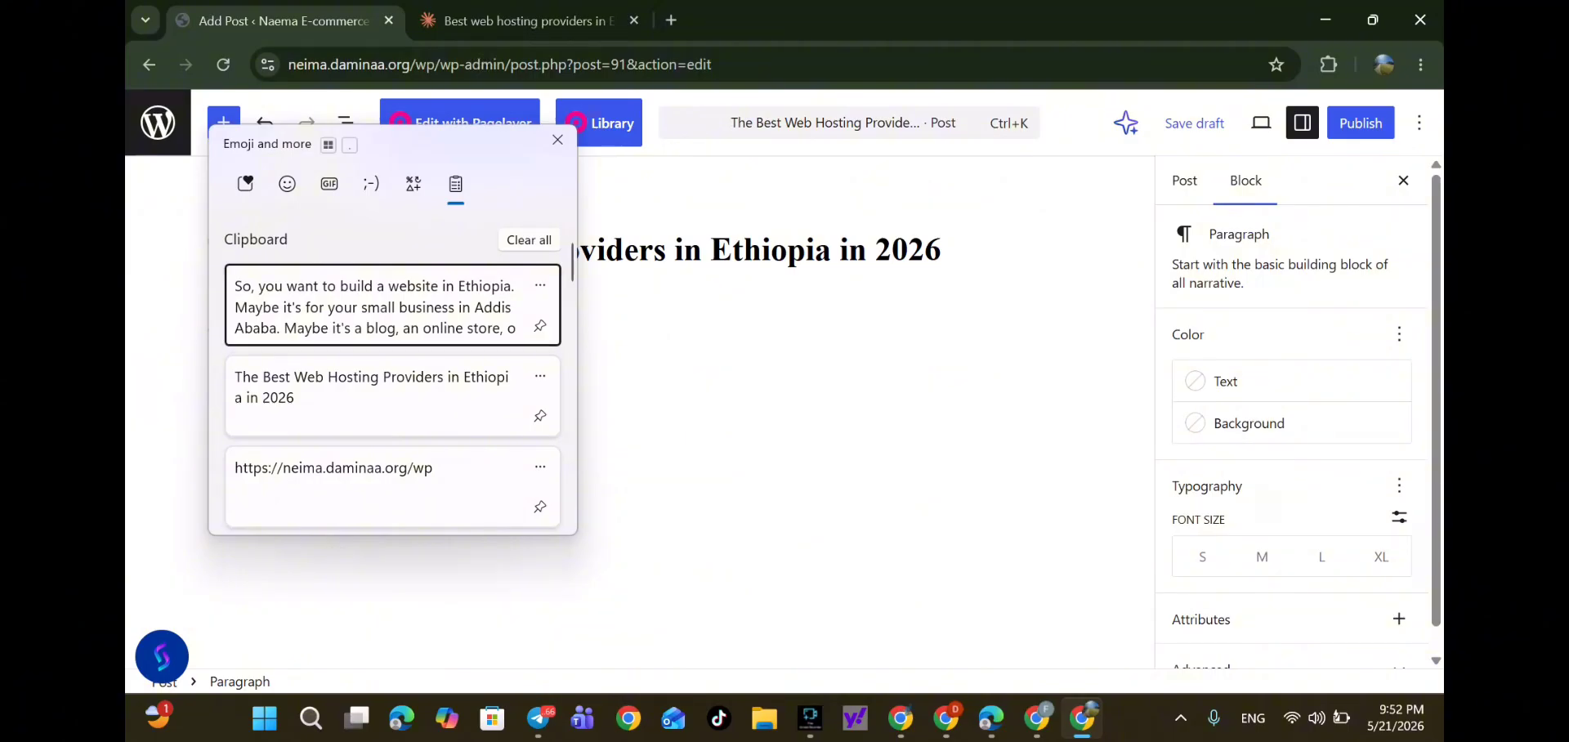
key(Return)
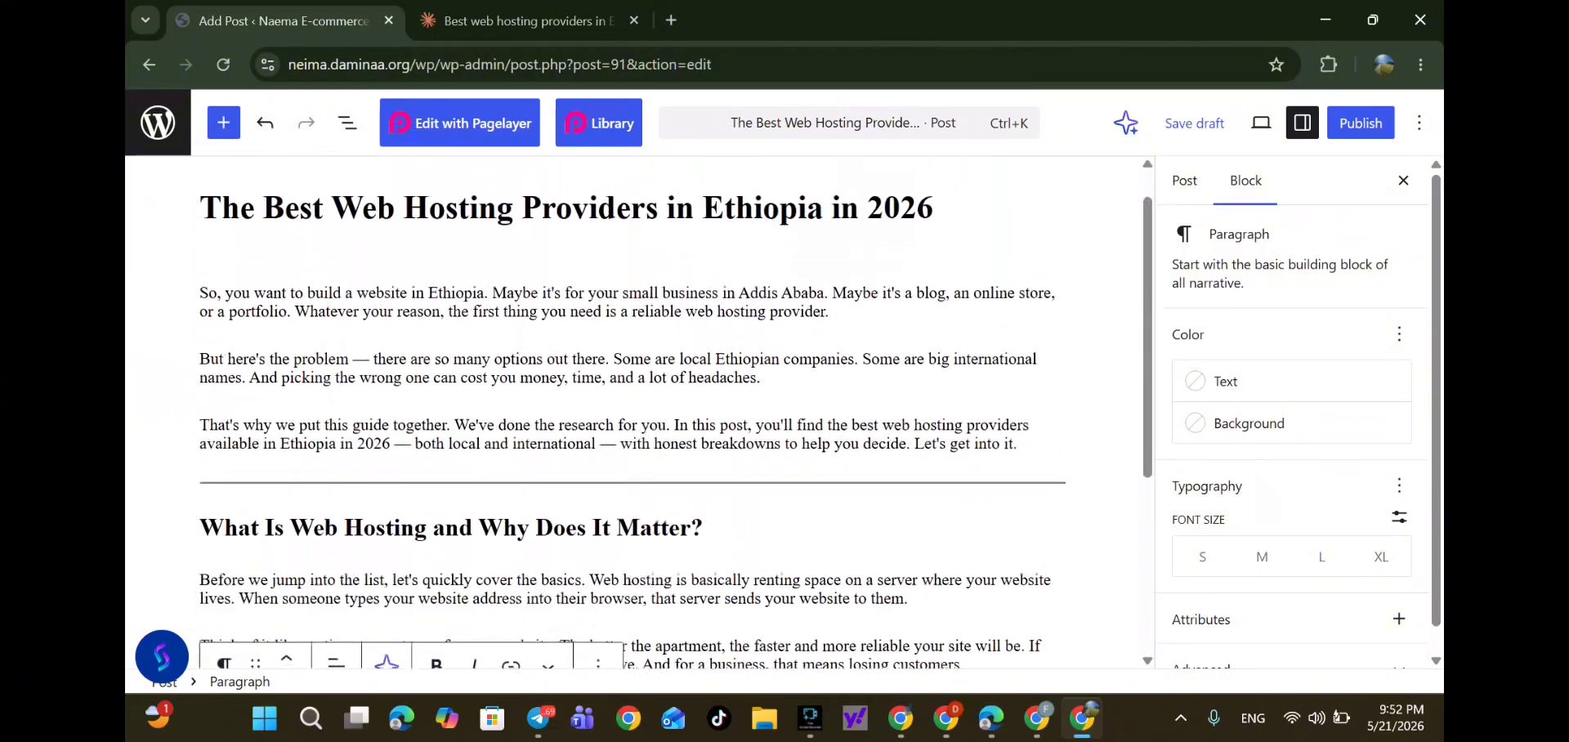
click(451, 530)
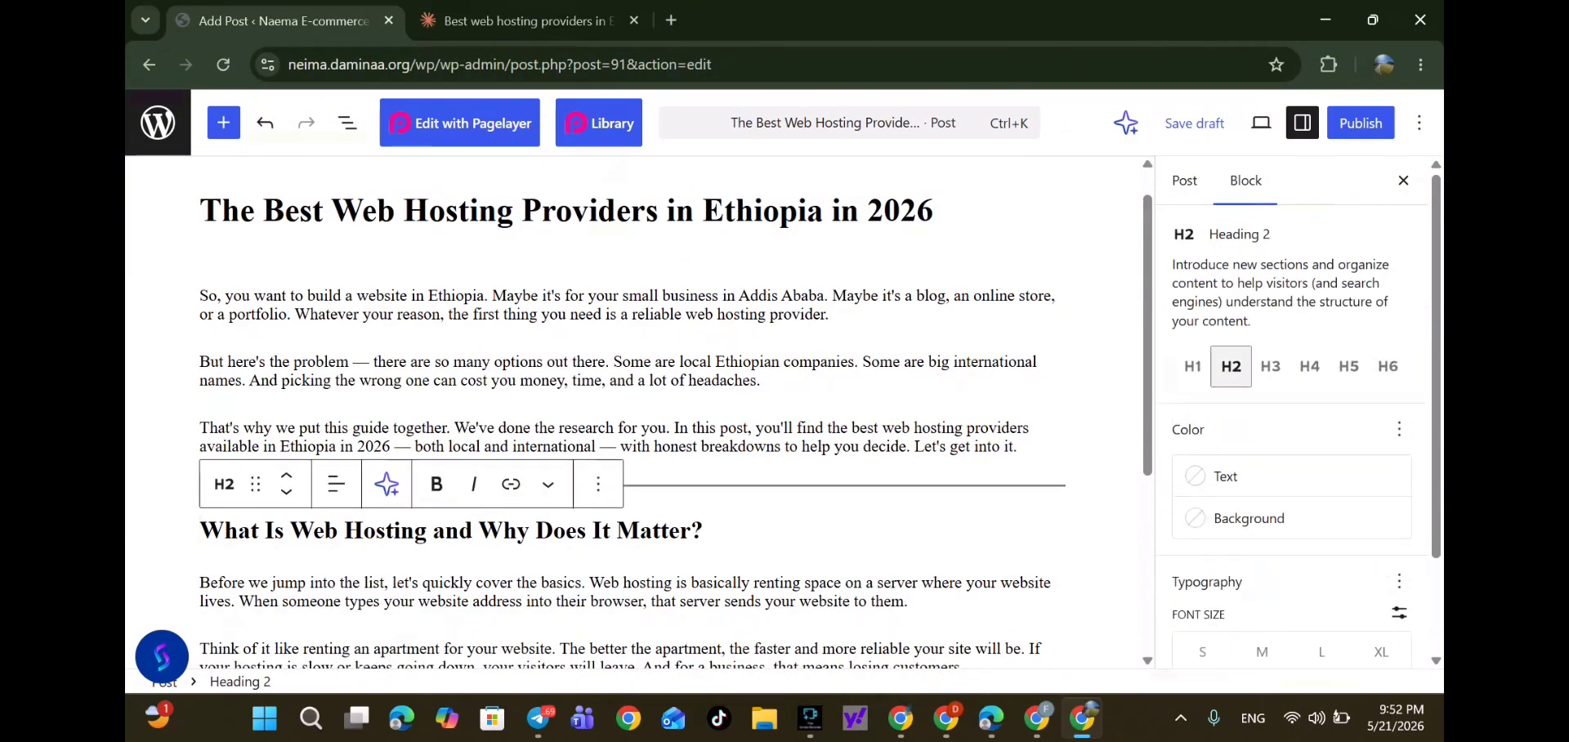
key(Up)
key(BackSpace)
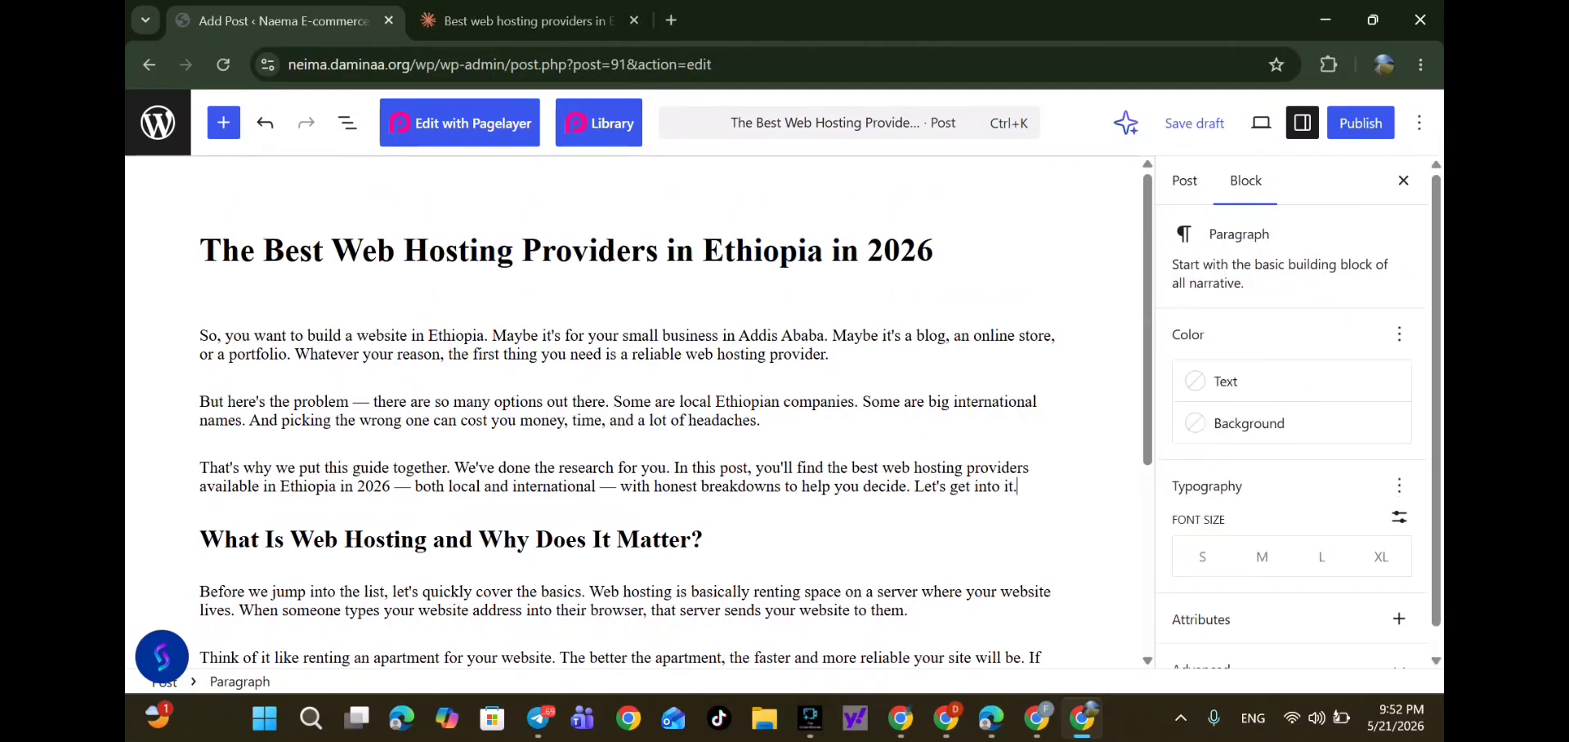
scroll(634, 412, down, 4)
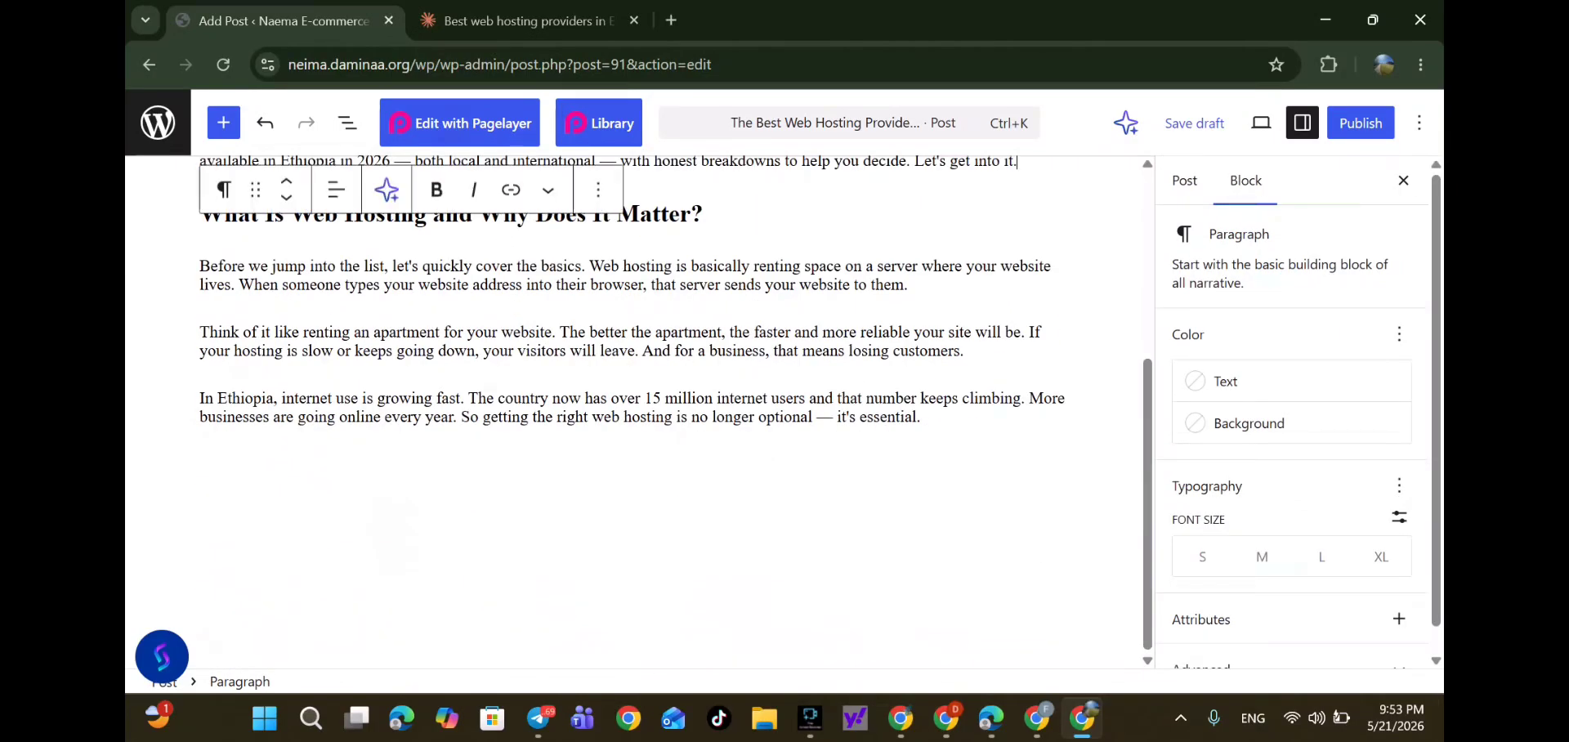
click(280, 464)
Copy Claude's article text from 'What to Look for' through Yegara Host's 'Best for' line.
click(523, 21)
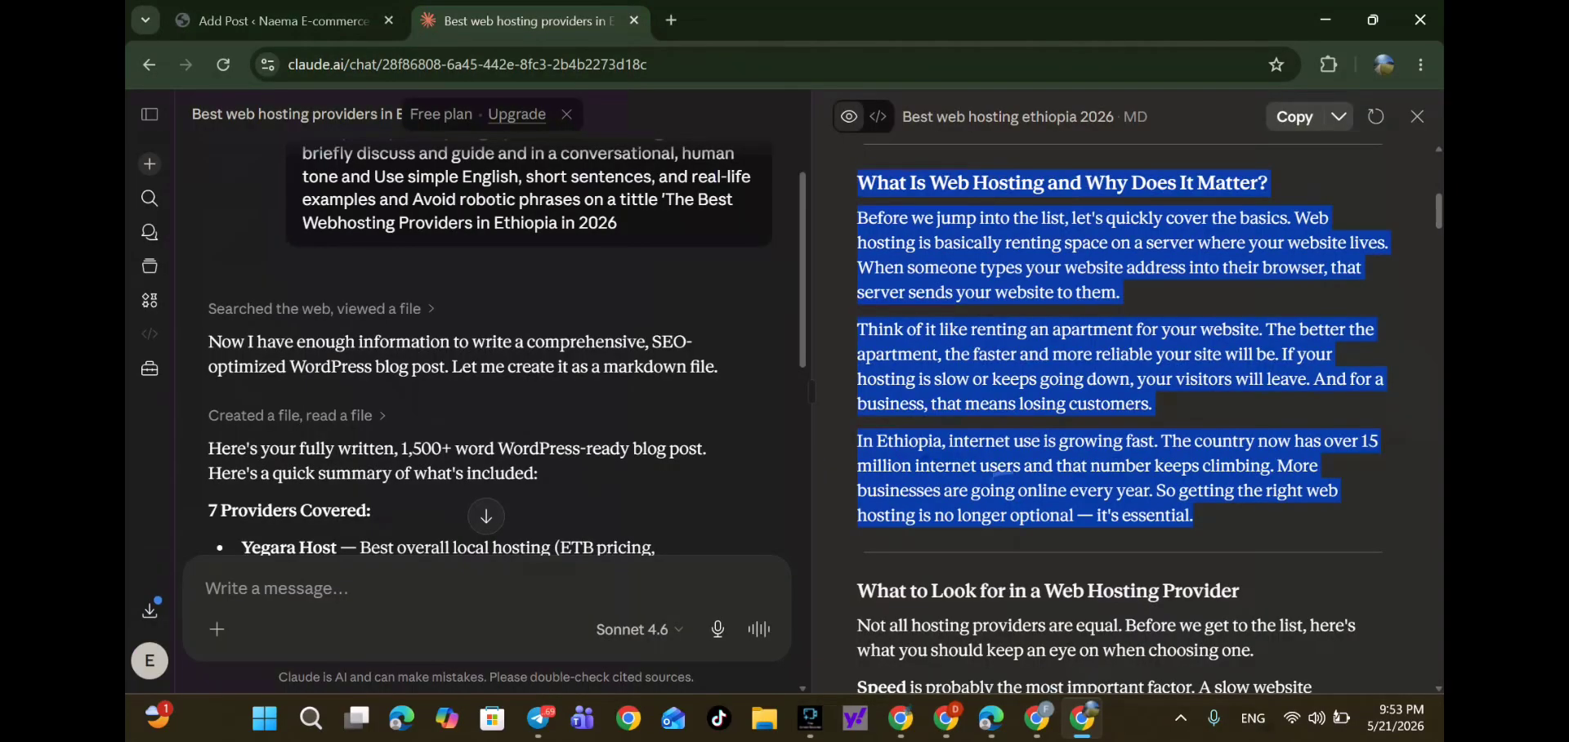
scroll(997, 470, down, 3)
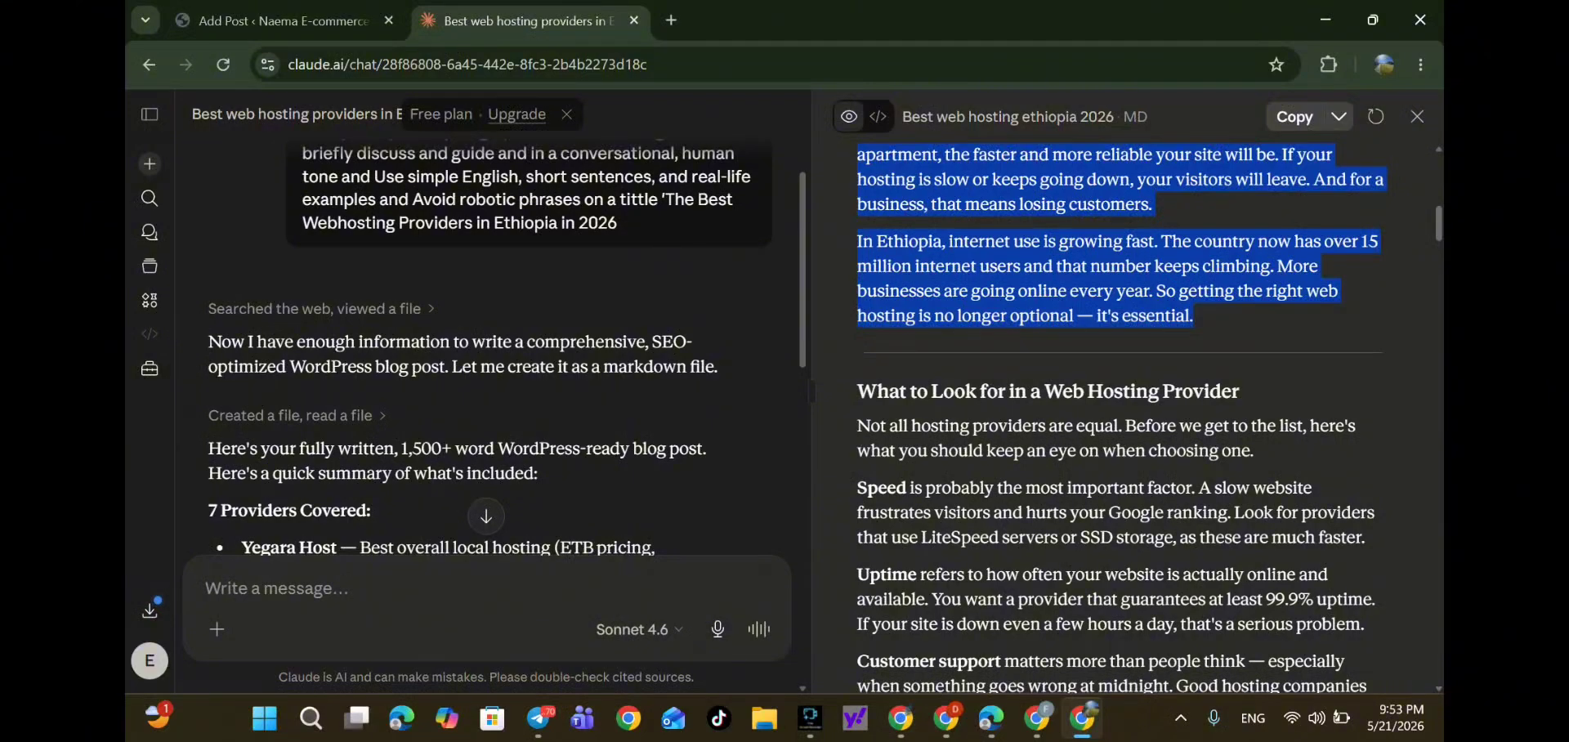
drag(857, 391, 1297, 525)
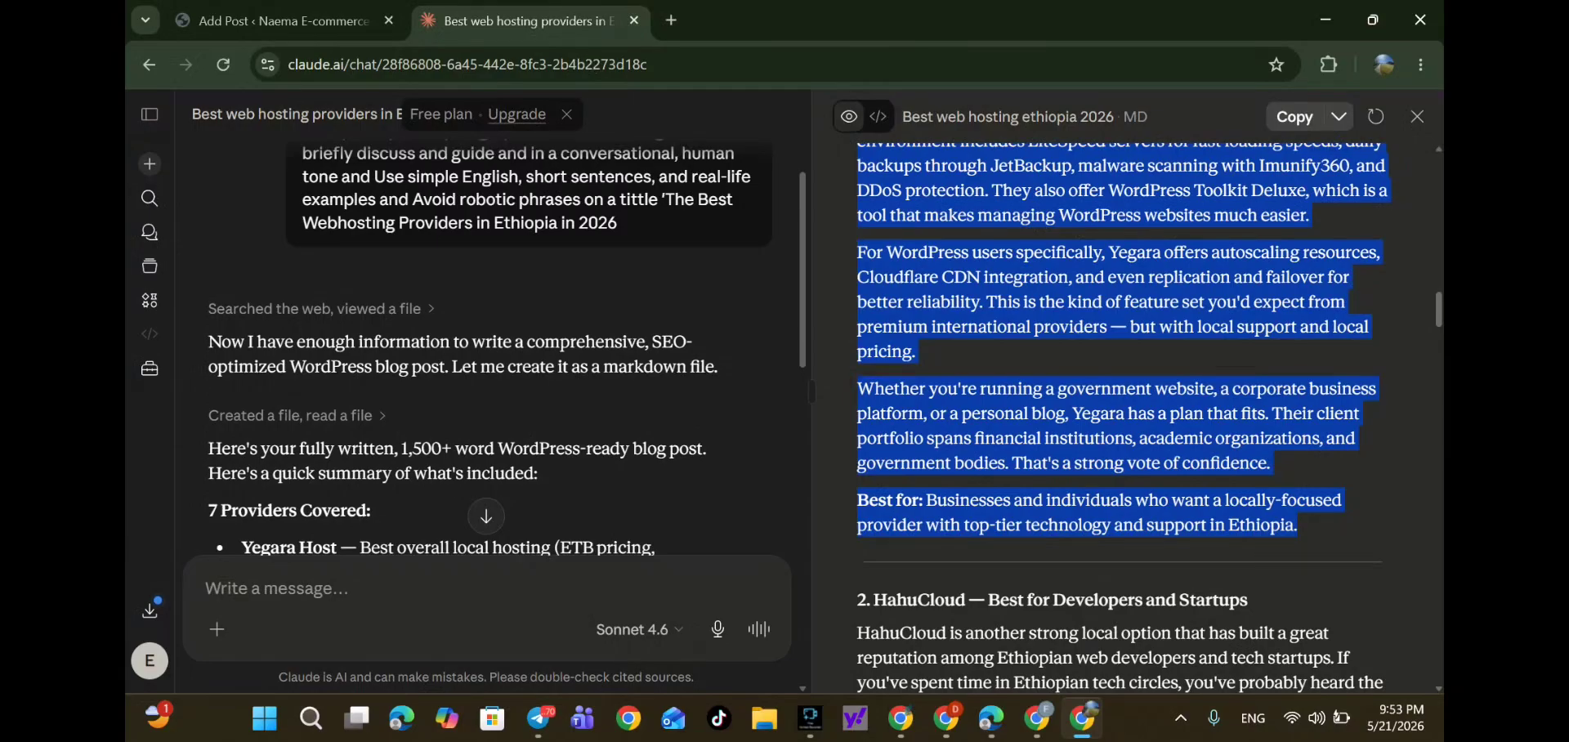
right_click(1110, 218)
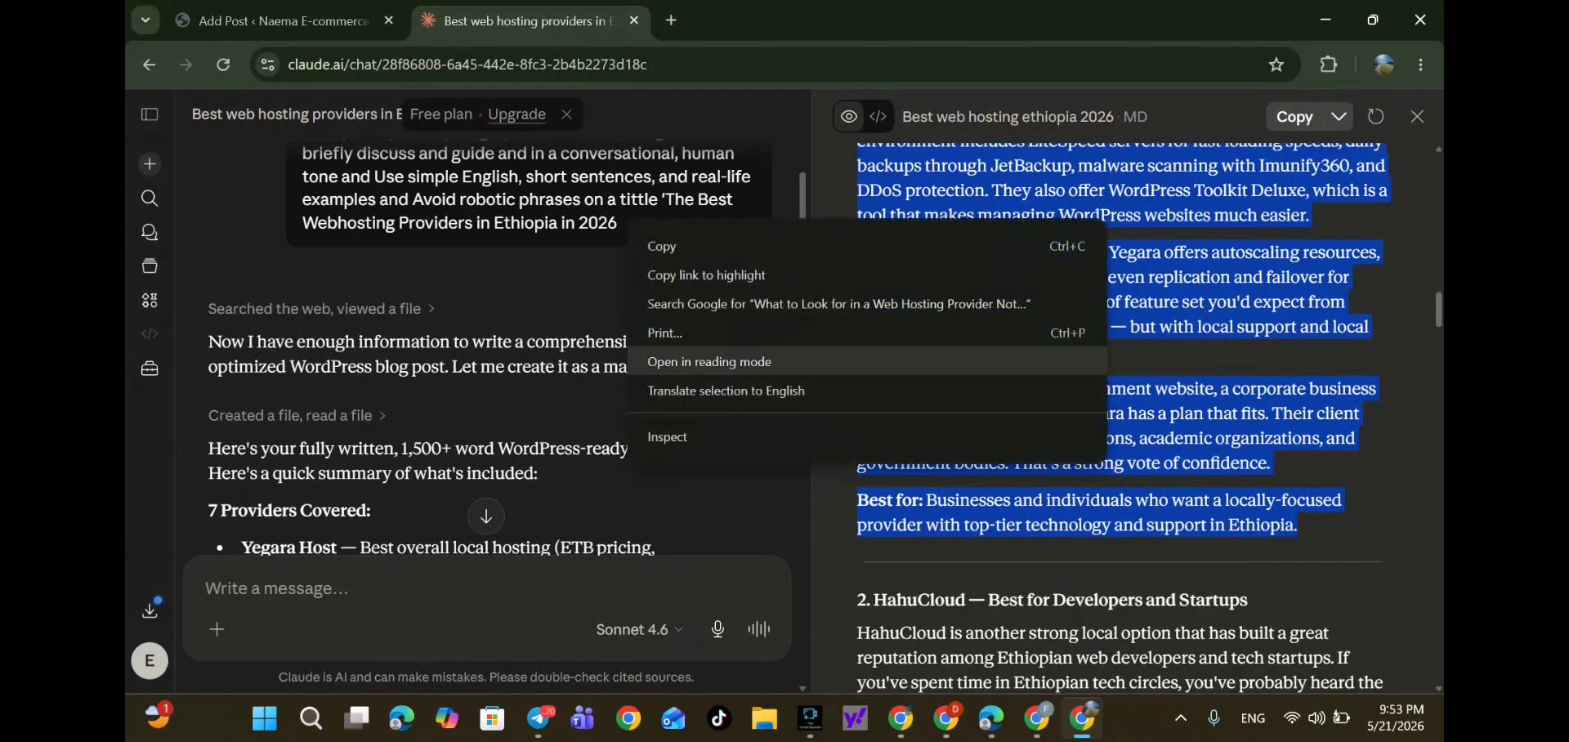
click(678, 246)
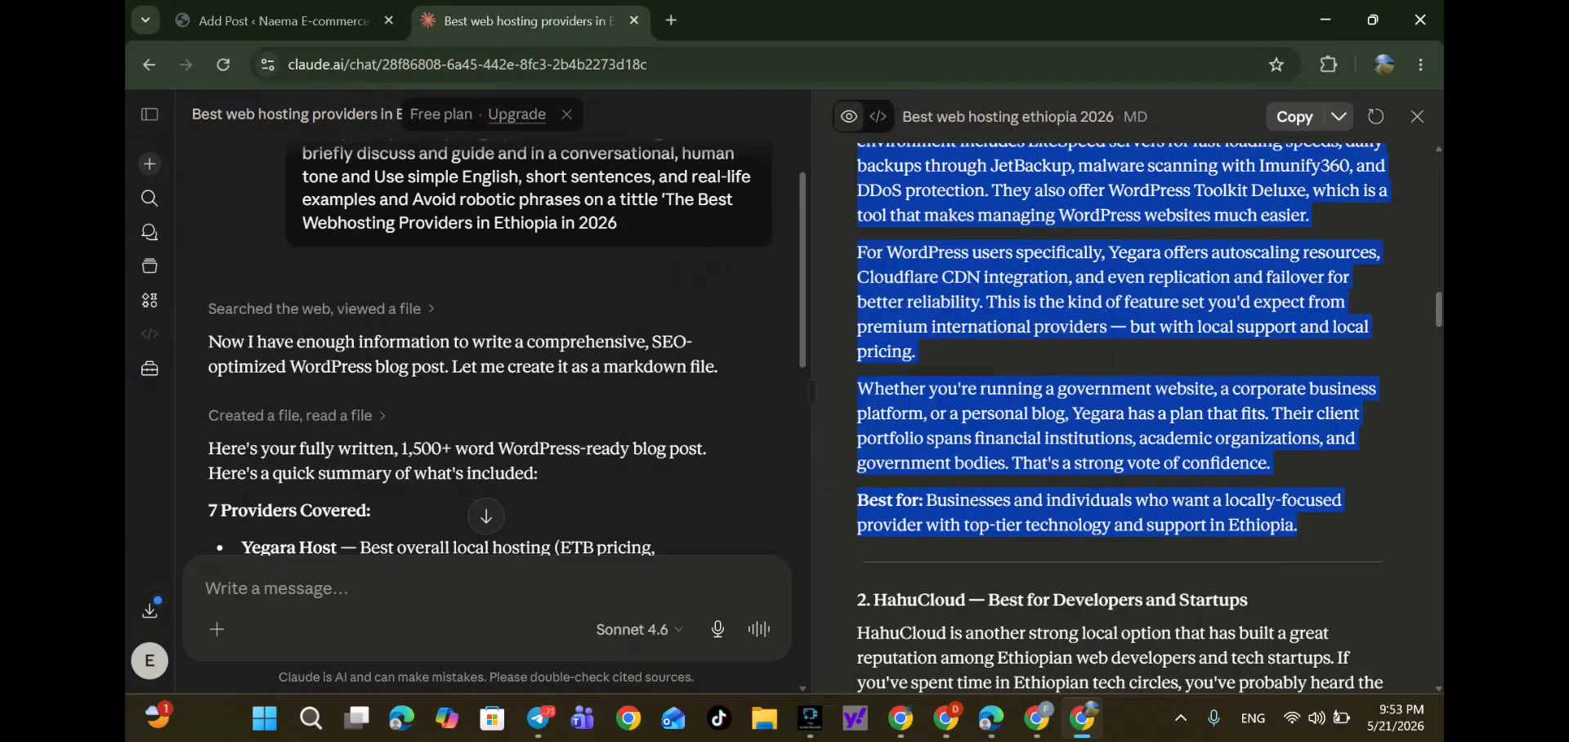
click(278, 21)
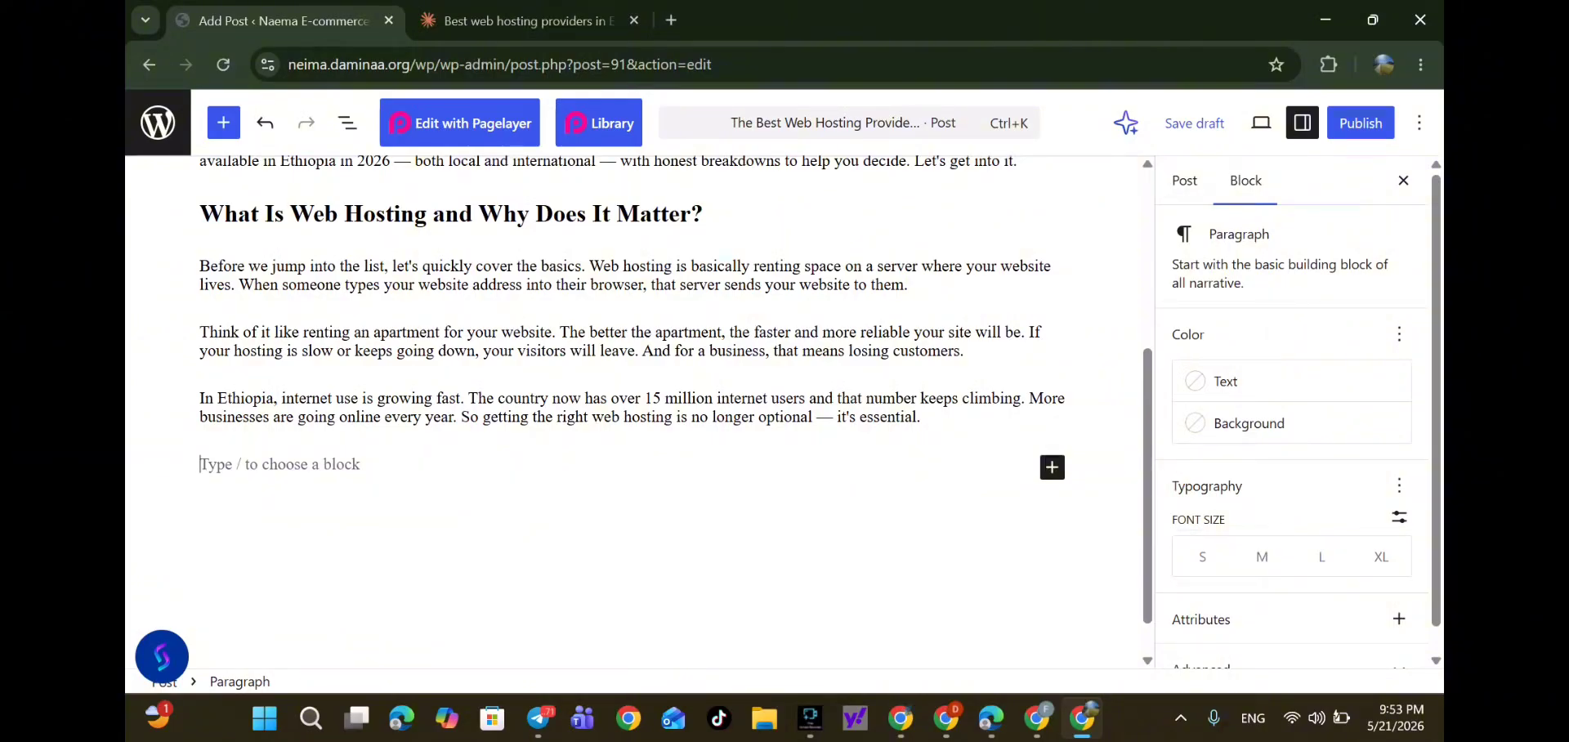
Paste the copied sections at the post's end and delete the divider above '1. Yegara Host'.
key(ctrl+v)
scroll(633, 416, up, 5)
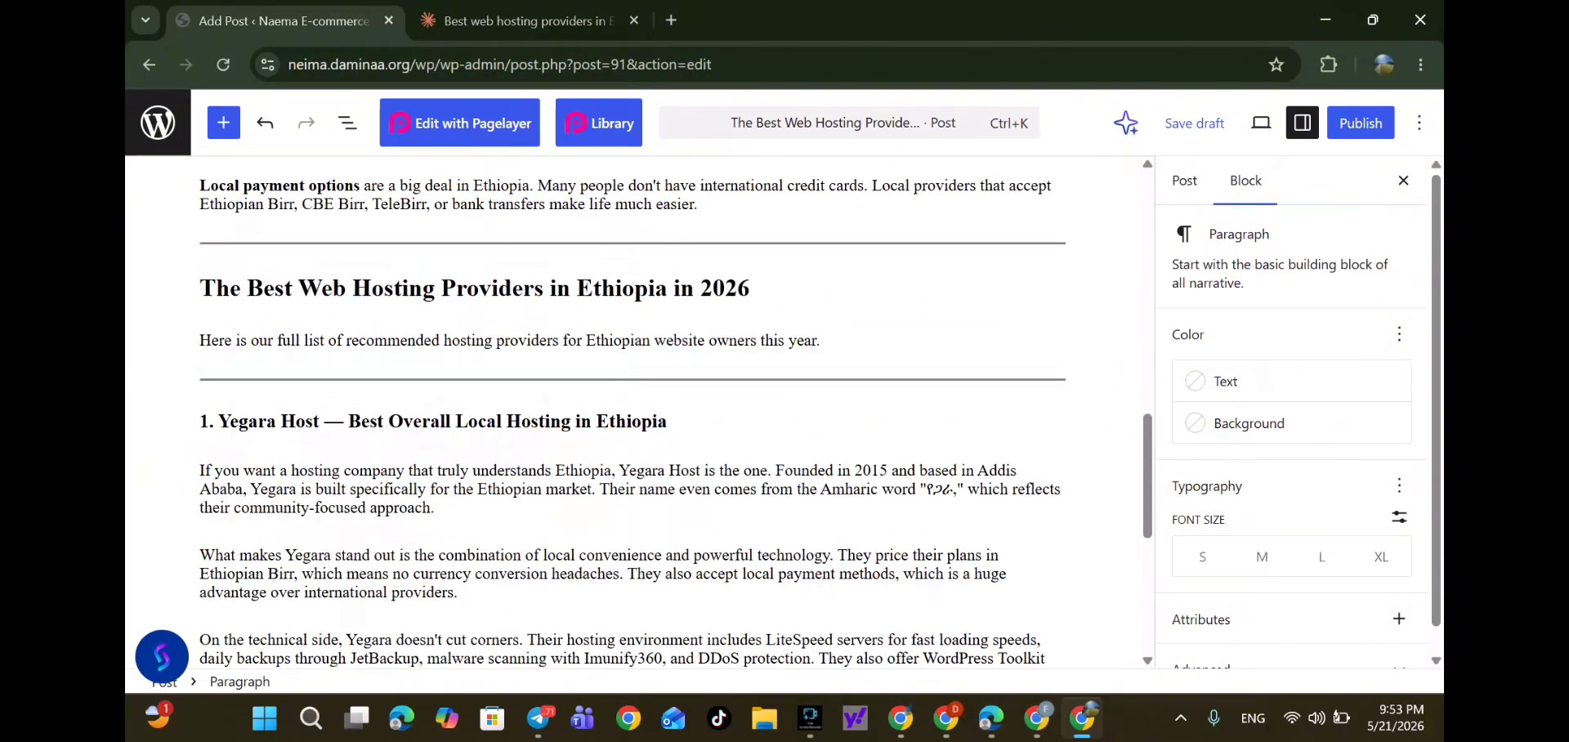
click(666, 436)
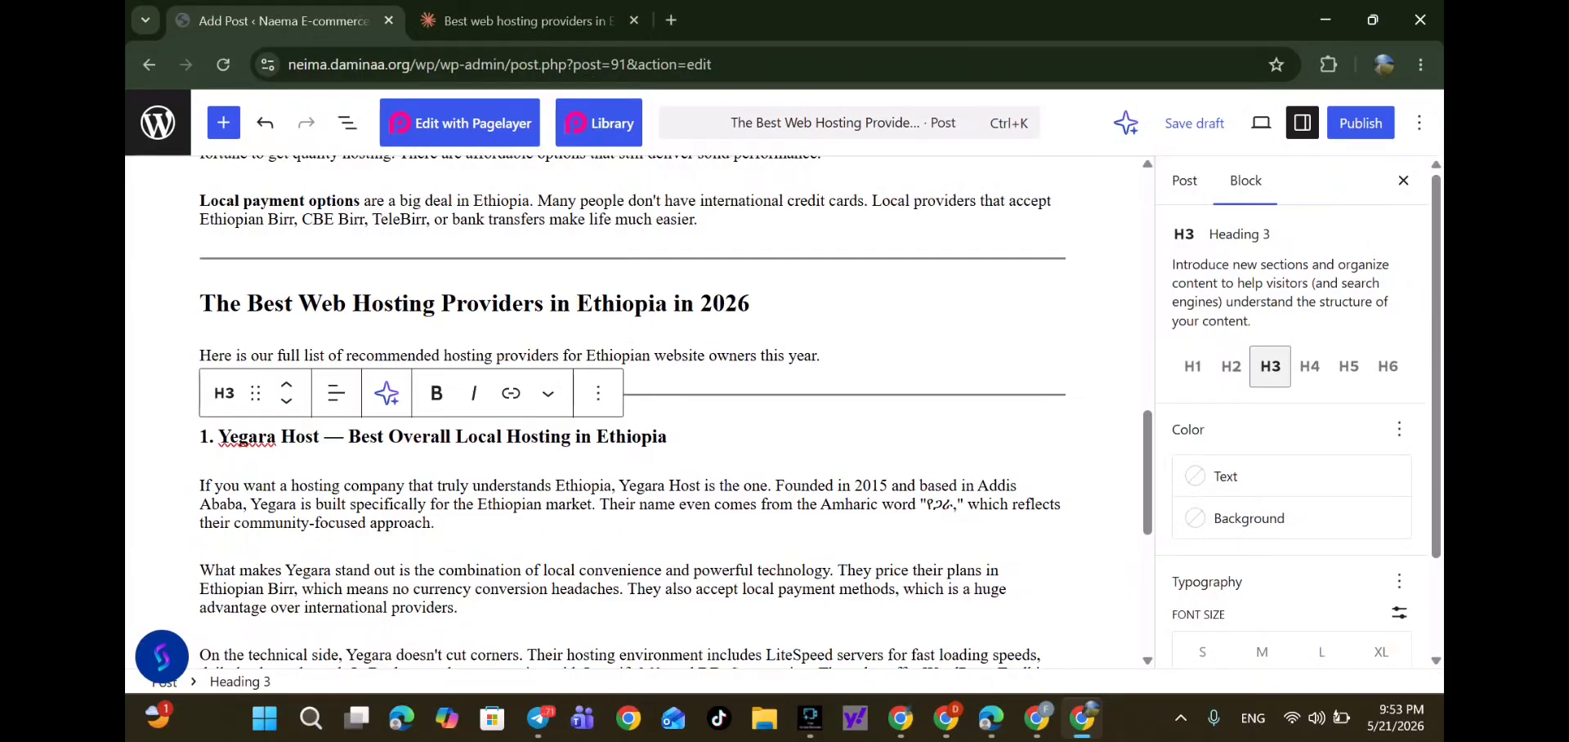
click(703, 396)
key(BackSpace)
Delete the divider above the provider-list heading and add an empty paragraph after the Yegara section.
scroll(703, 395, up, 2)
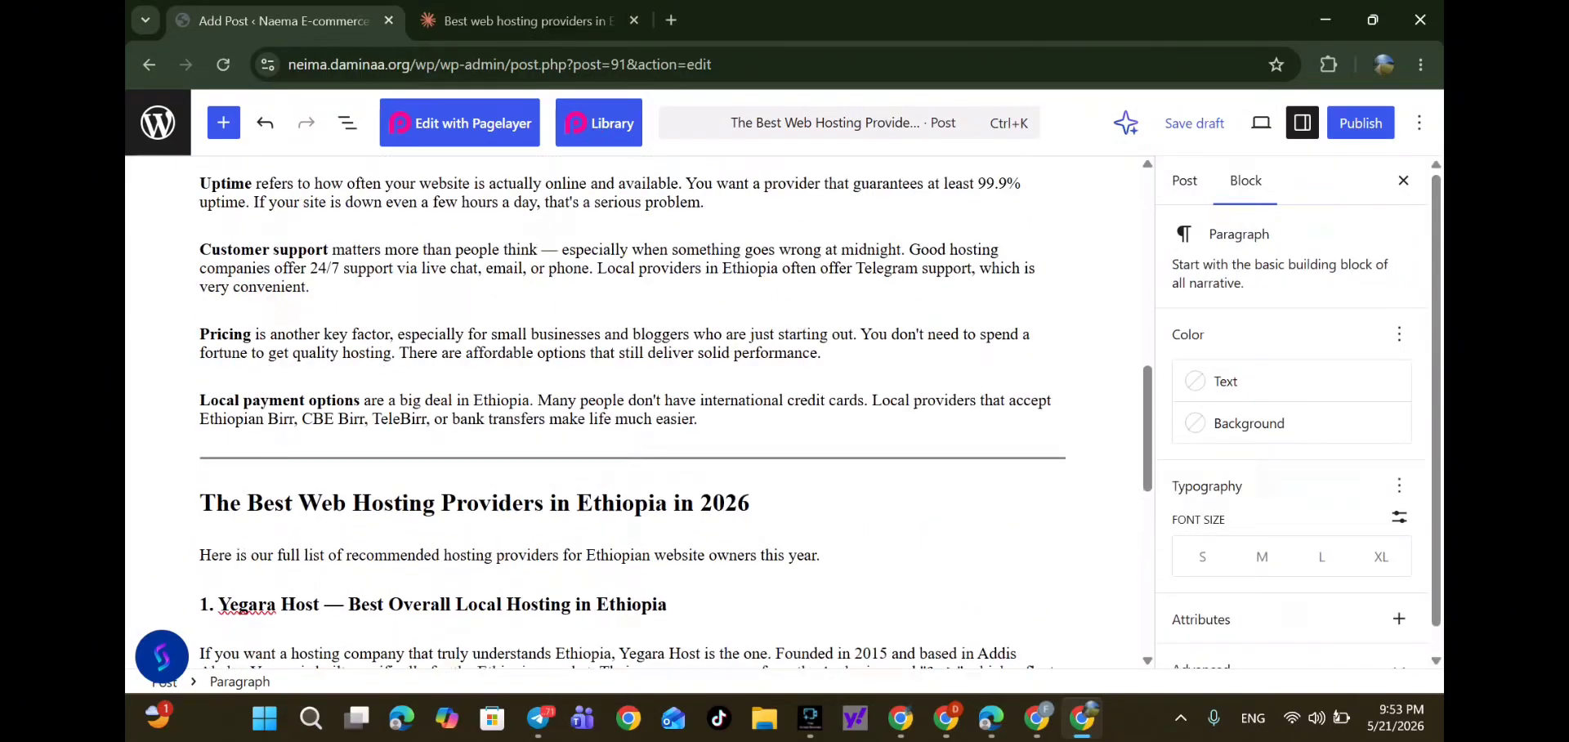
click(243, 402)
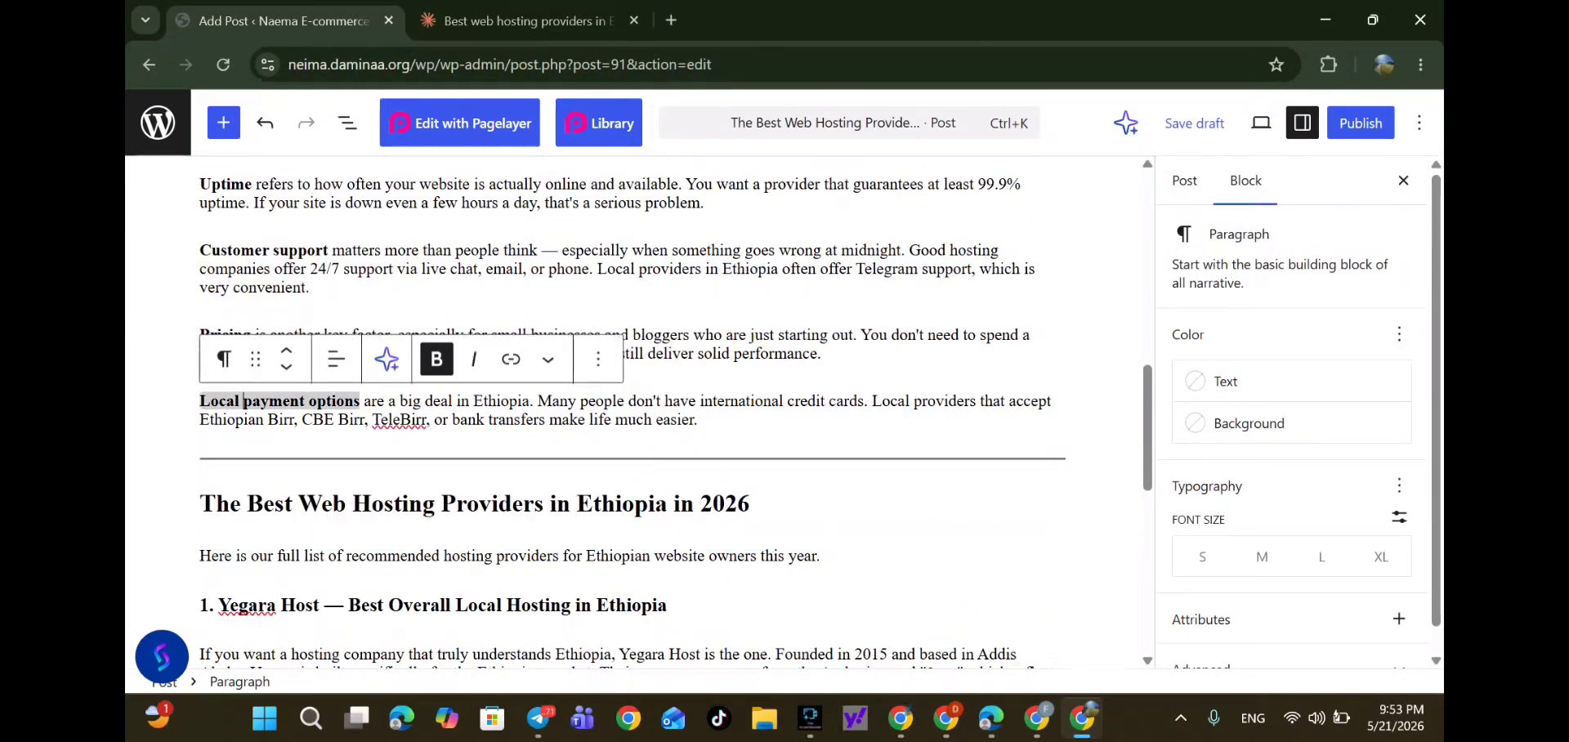
click(201, 503)
key(BackSpace)
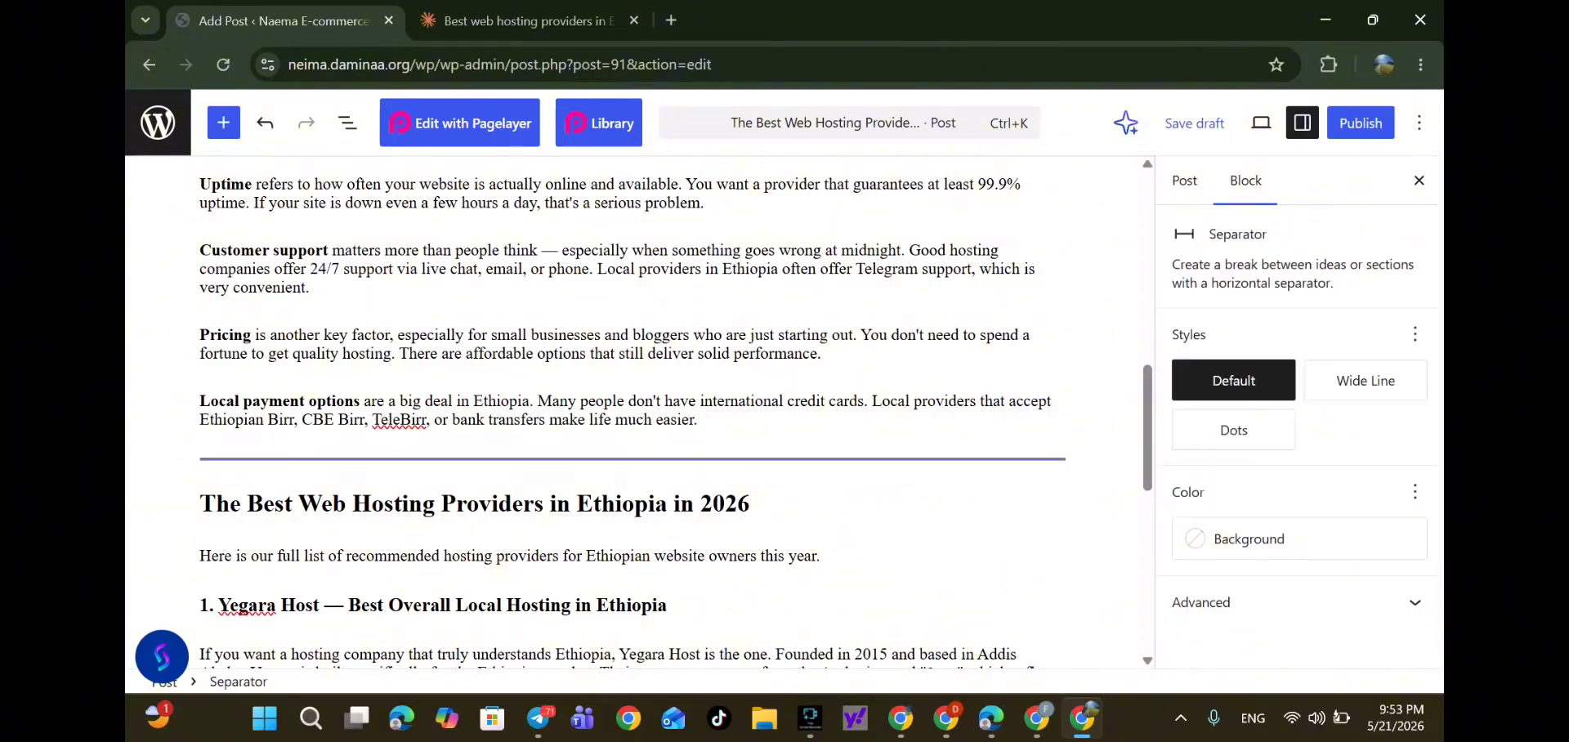
key(BackSpace)
scroll(675, 422, up, 15)
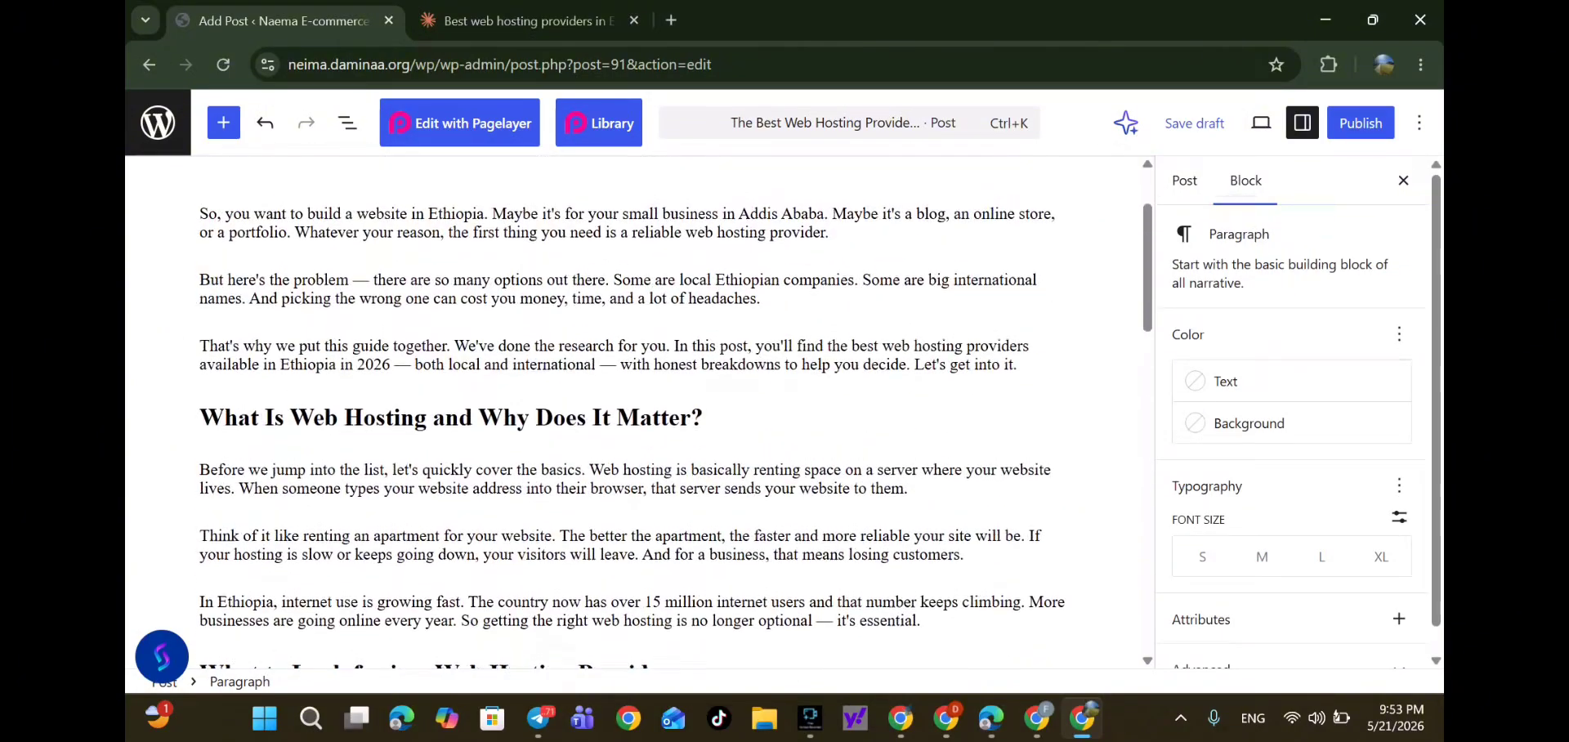
scroll(675, 422, down, 20)
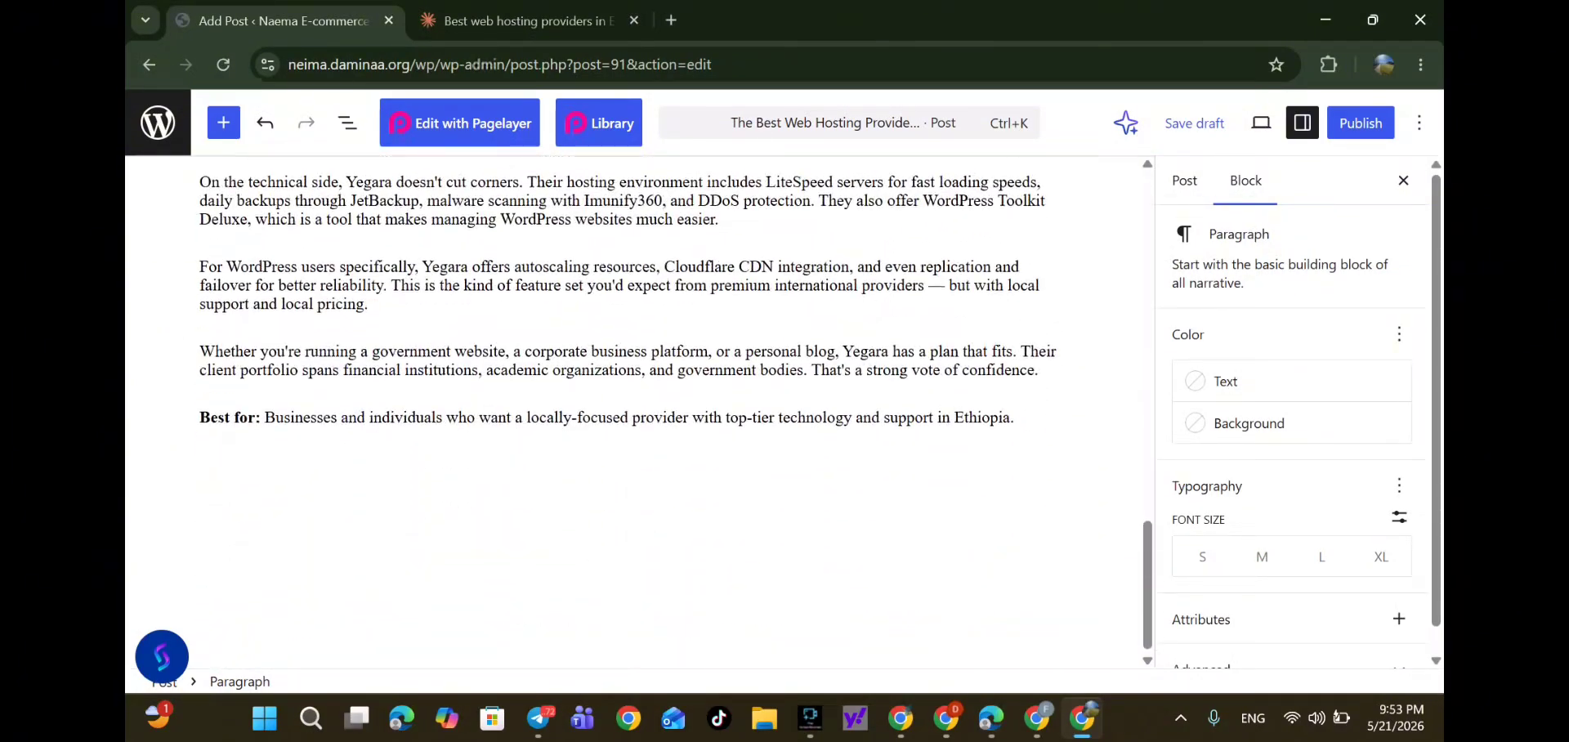
key(Return)
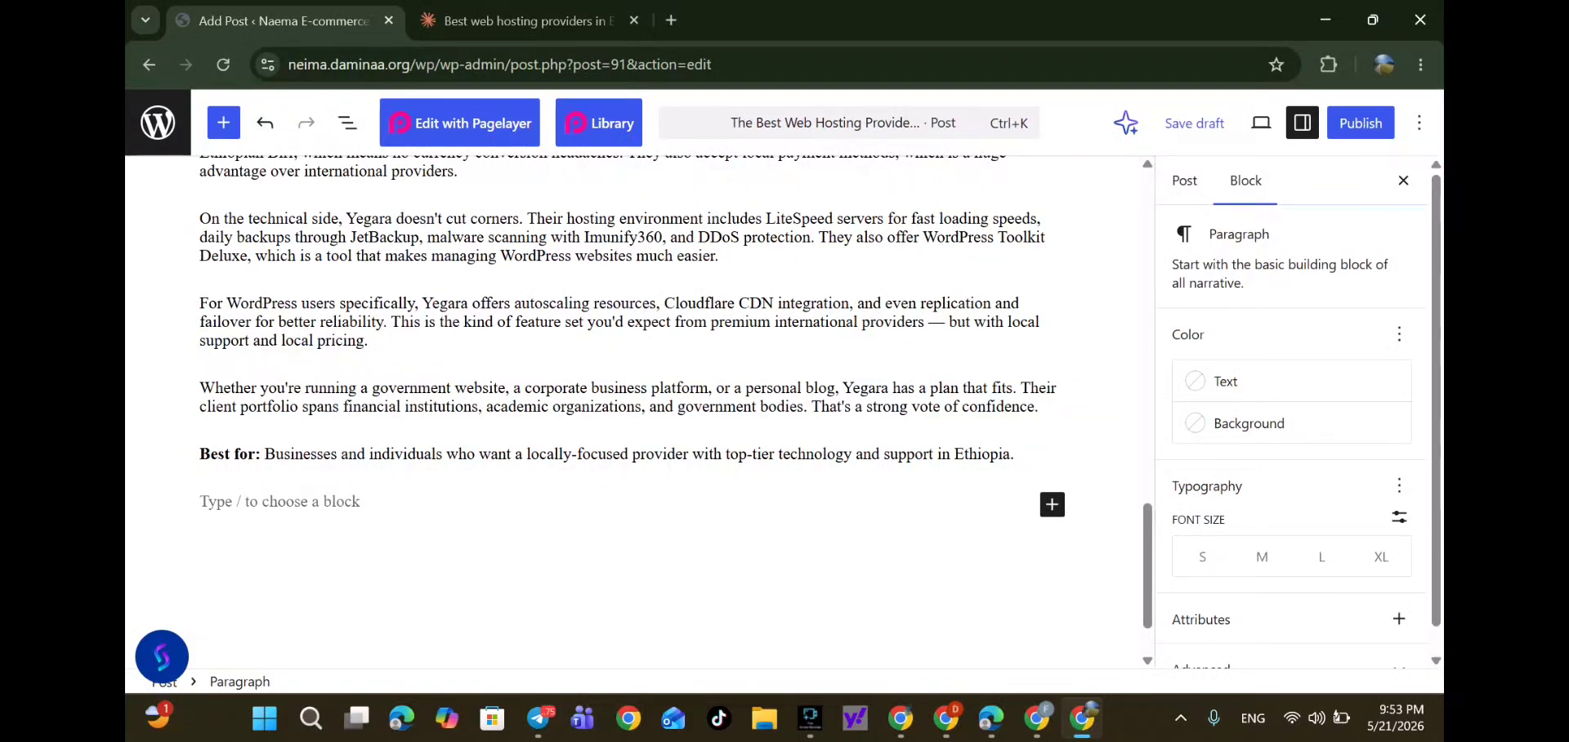
click(523, 21)
Copy the article text from the HahuCloud heading through Sheger Tech's 'Best for' line.
scroll(1123, 419, down, 3)
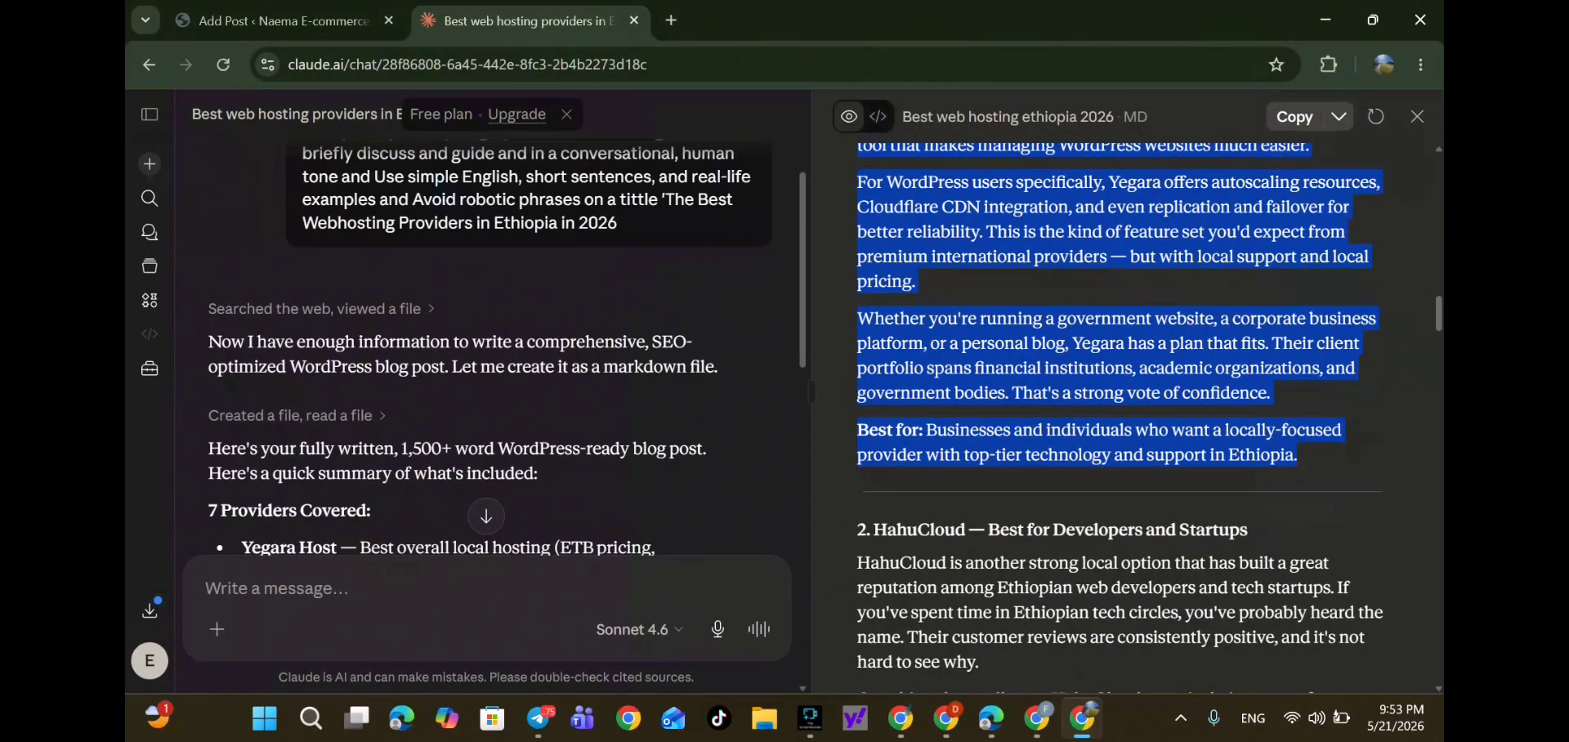
drag(857, 324, 1112, 409)
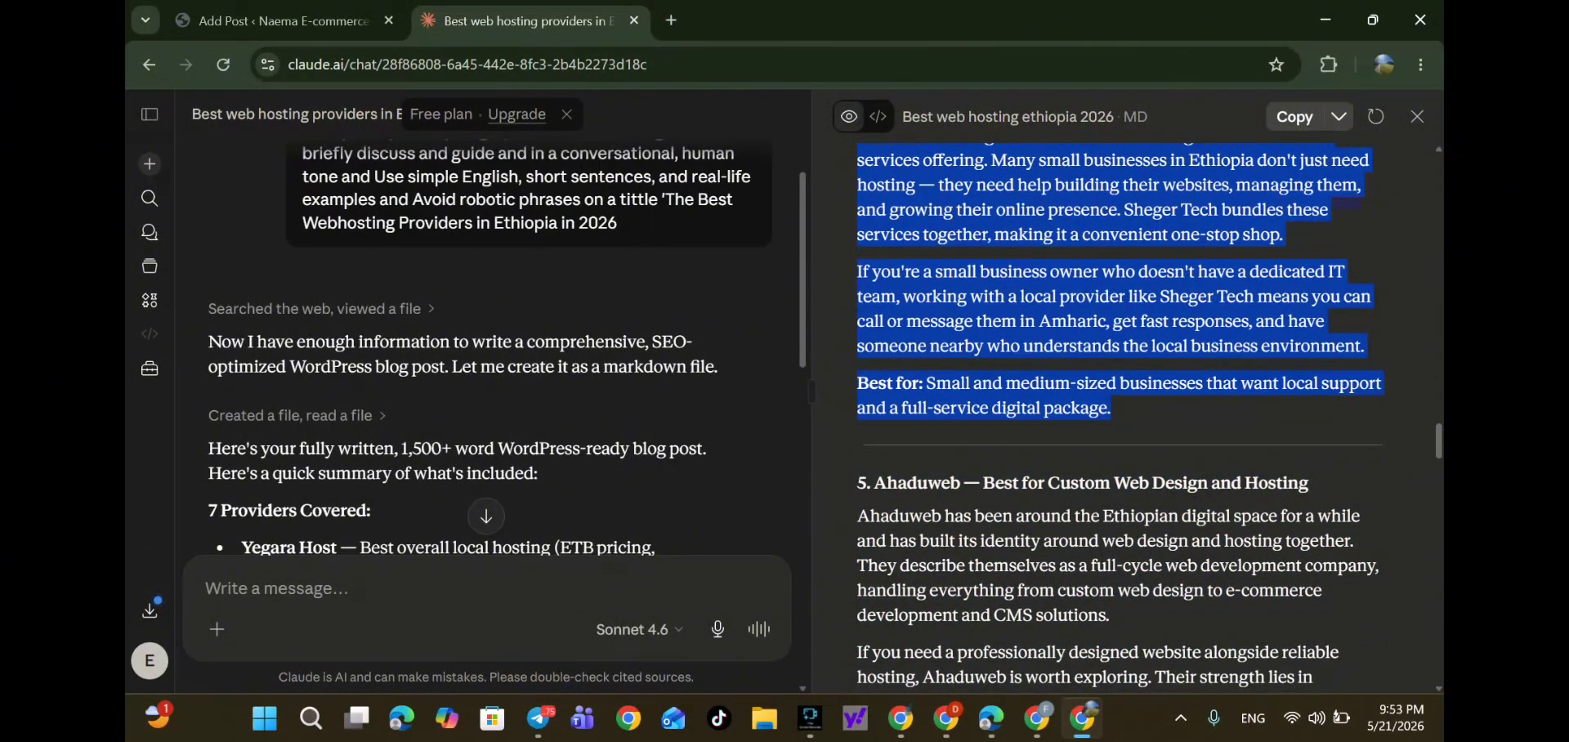
right_click(1054, 335)
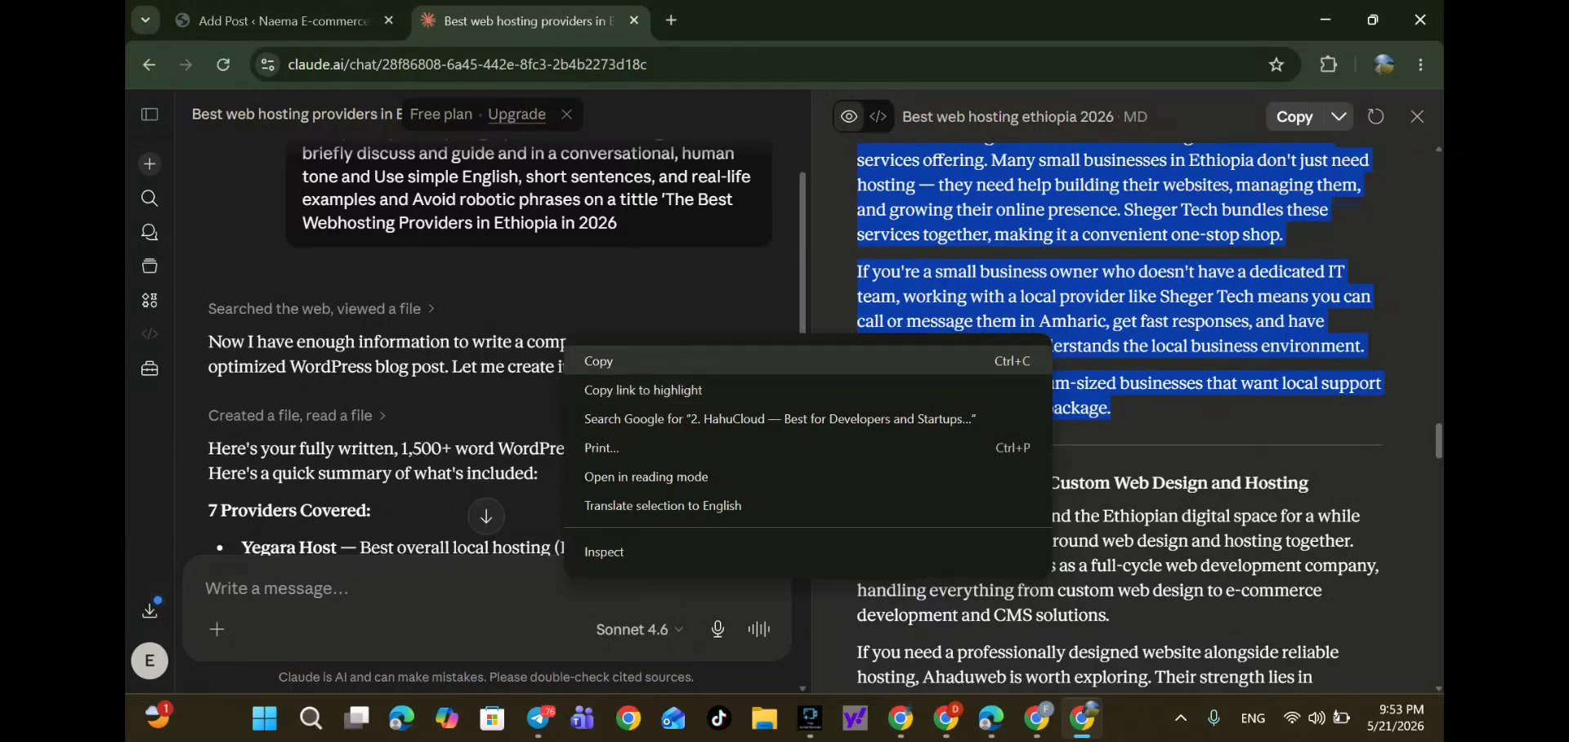
click(973, 361)
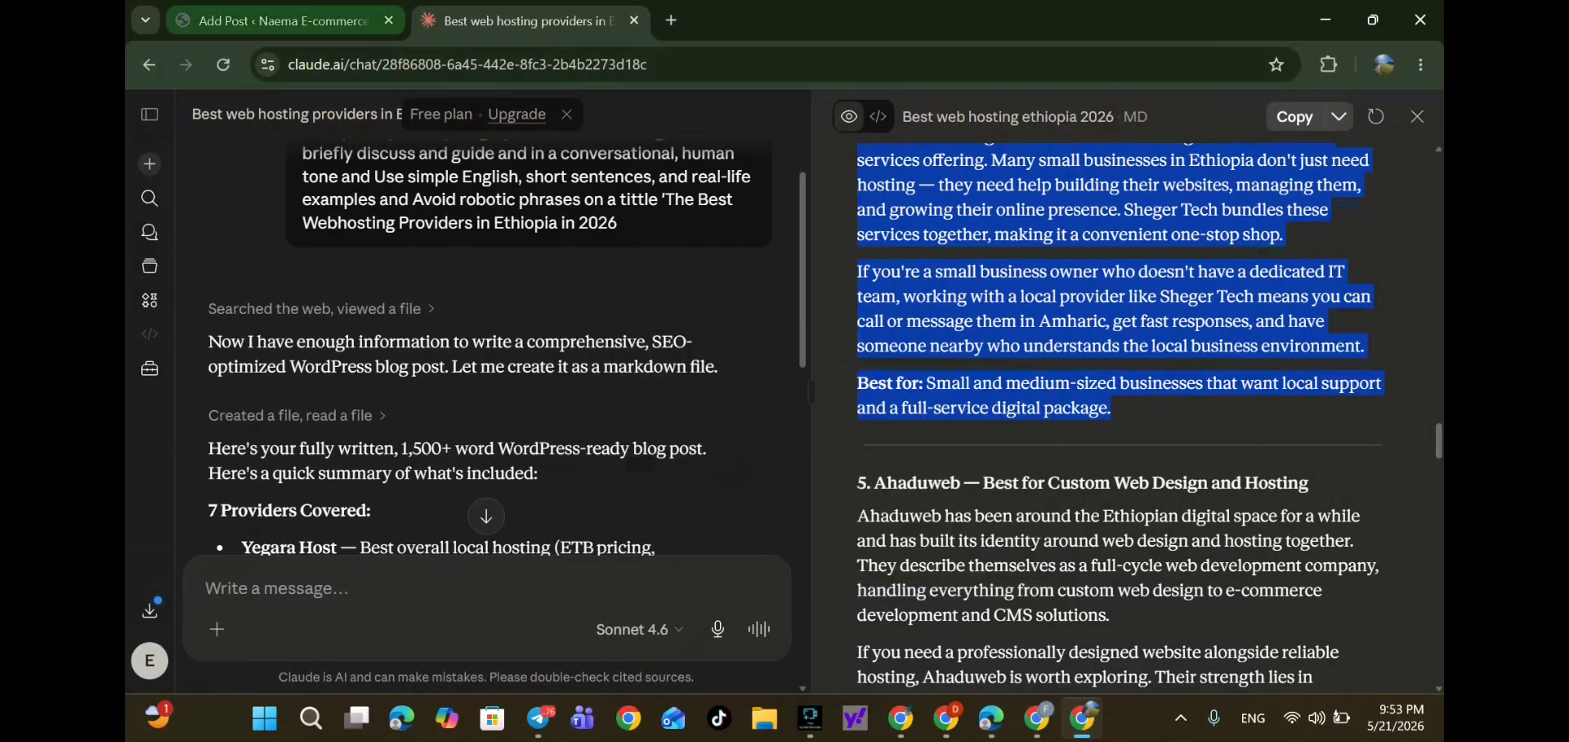
click(286, 21)
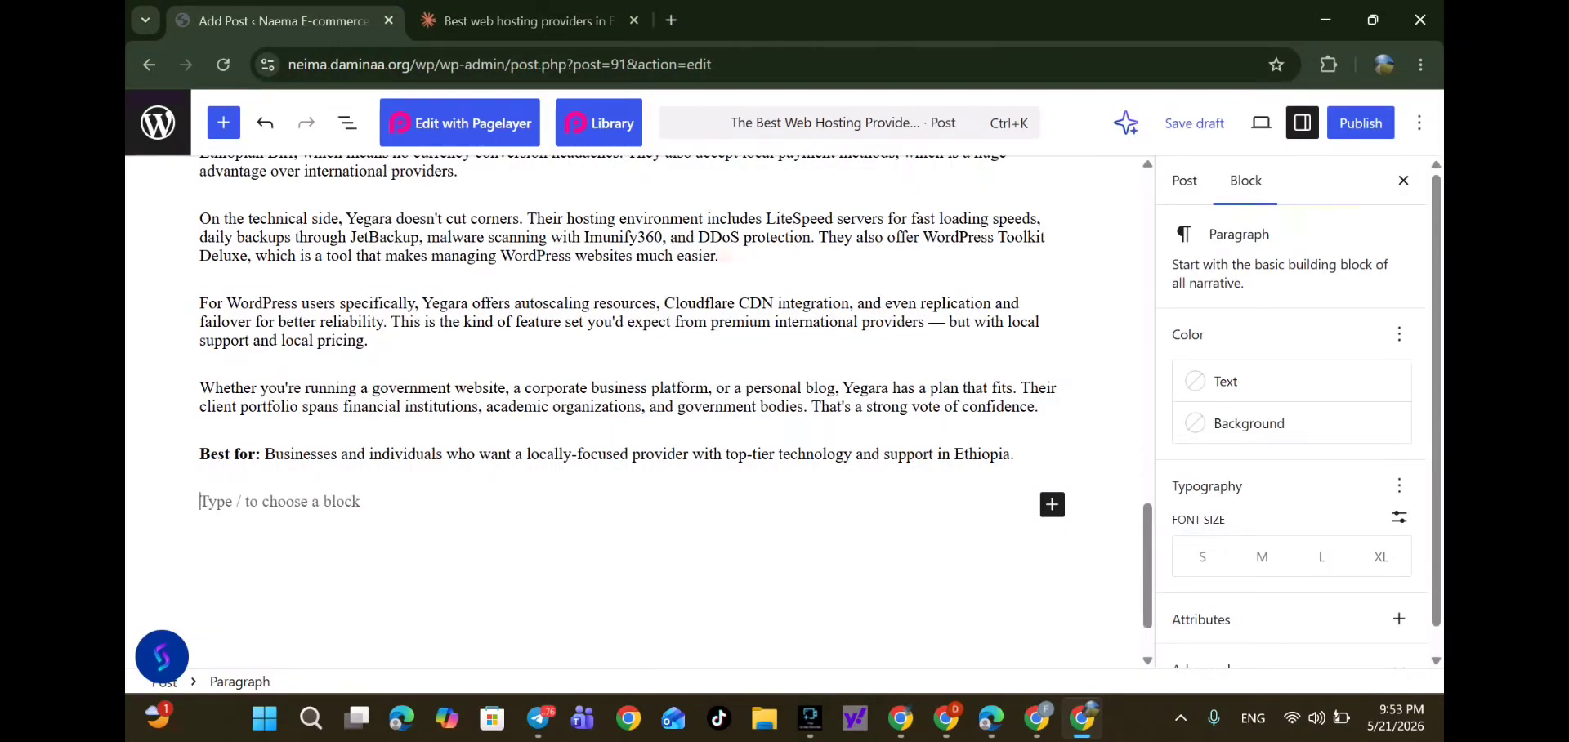
Paste the HahuCloud–Sheger Tech sections and delete the dividers above the Sheger Tech and Hostinger headings.
key(ctrl+v)
scroll(633, 408, up, 3)
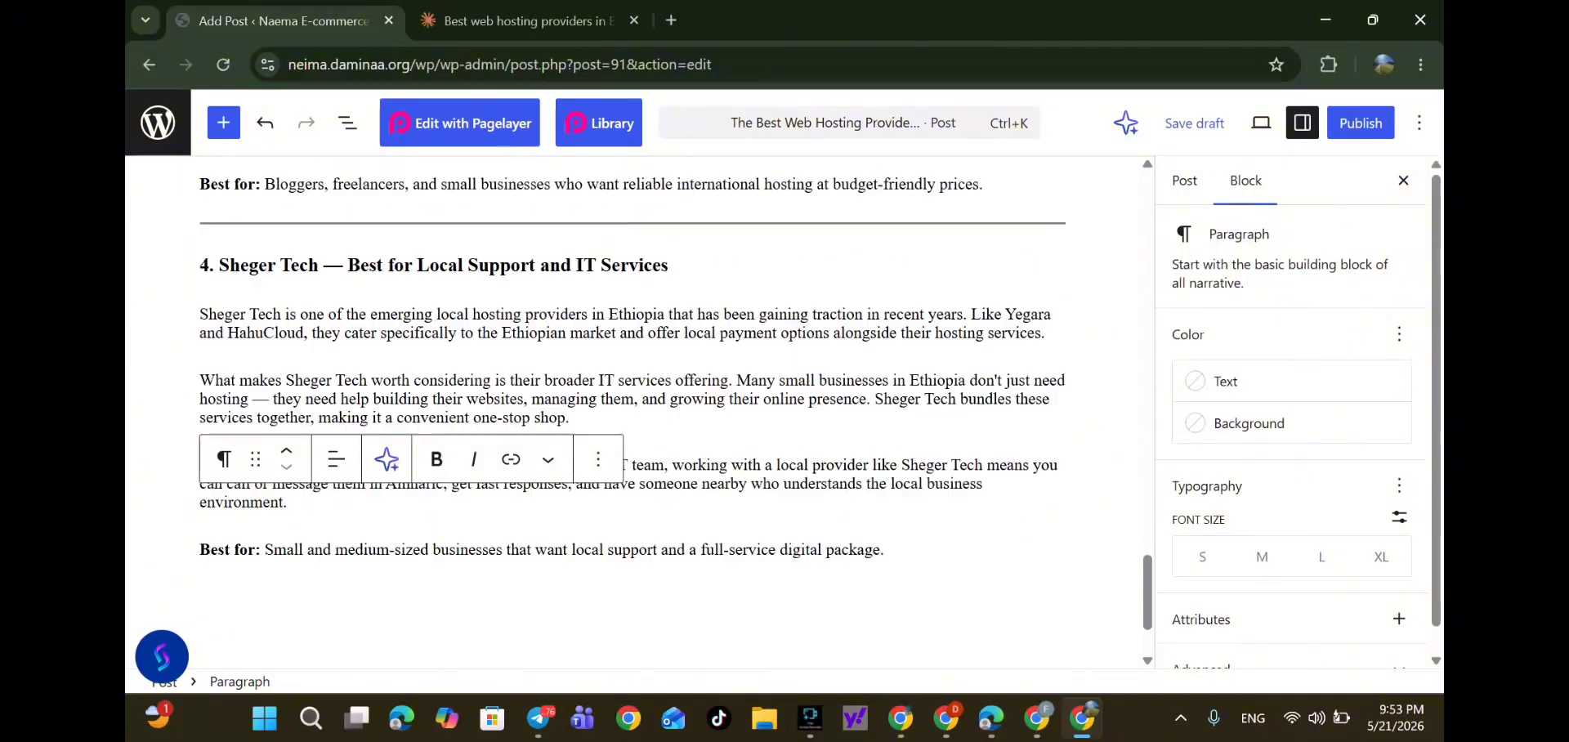
click(201, 455)
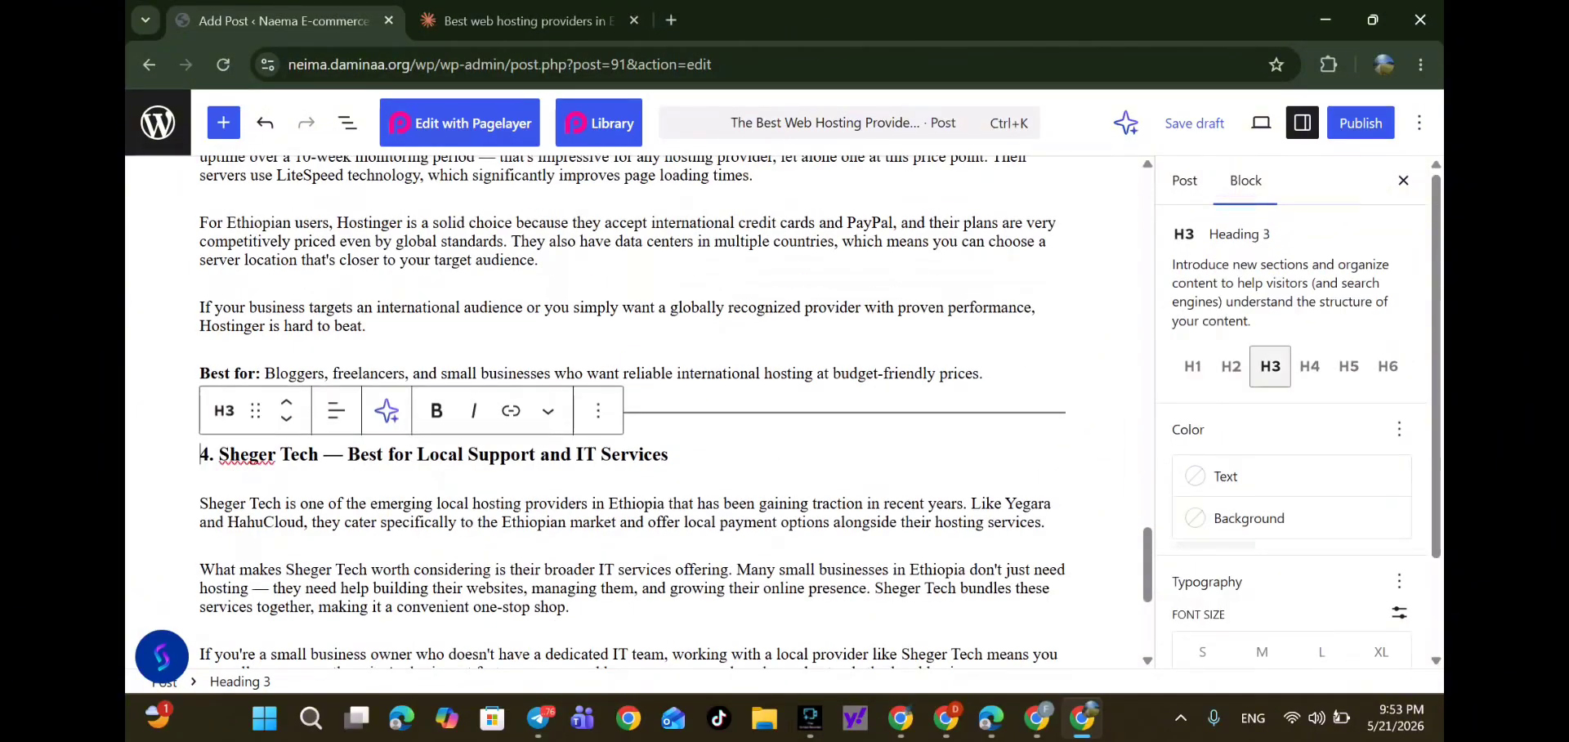
key(BackSpace)
key(BackSpace)
scroll(633, 408, up, 5)
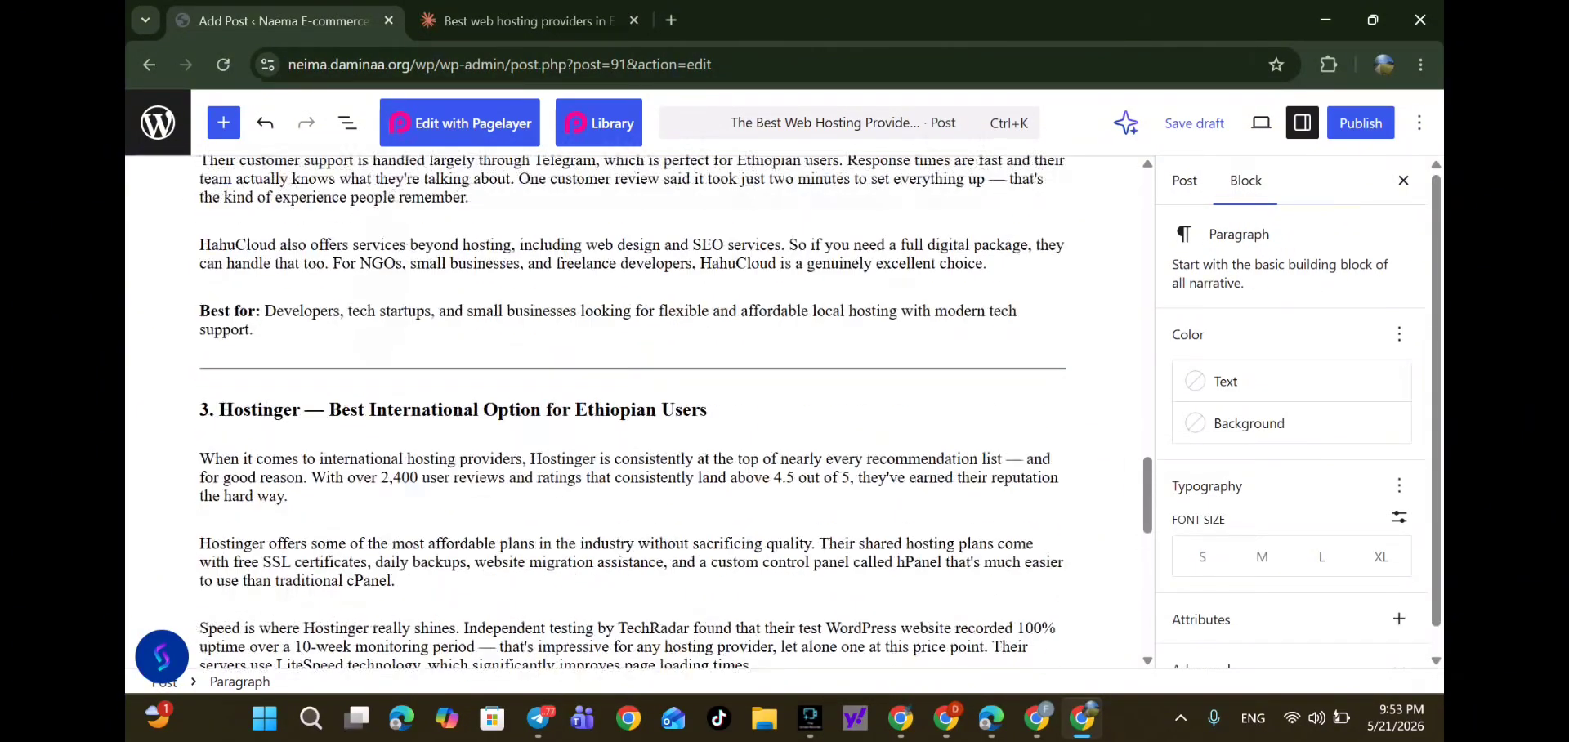
click(201, 461)
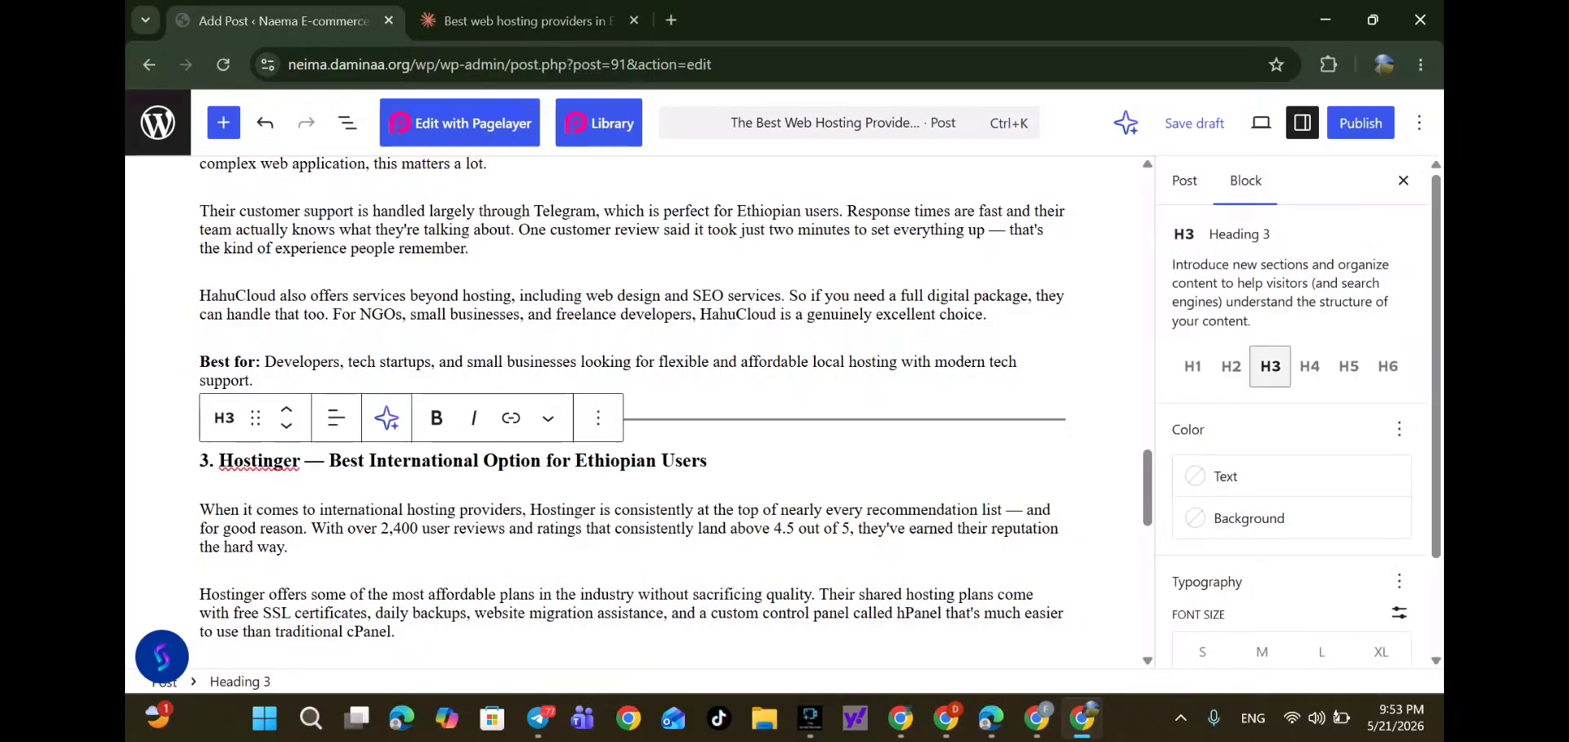
key(BackSpace)
key(BackSpace)
Add an empty paragraph at the end of the post, ready for the next paste.
scroll(633, 409, up, 10)
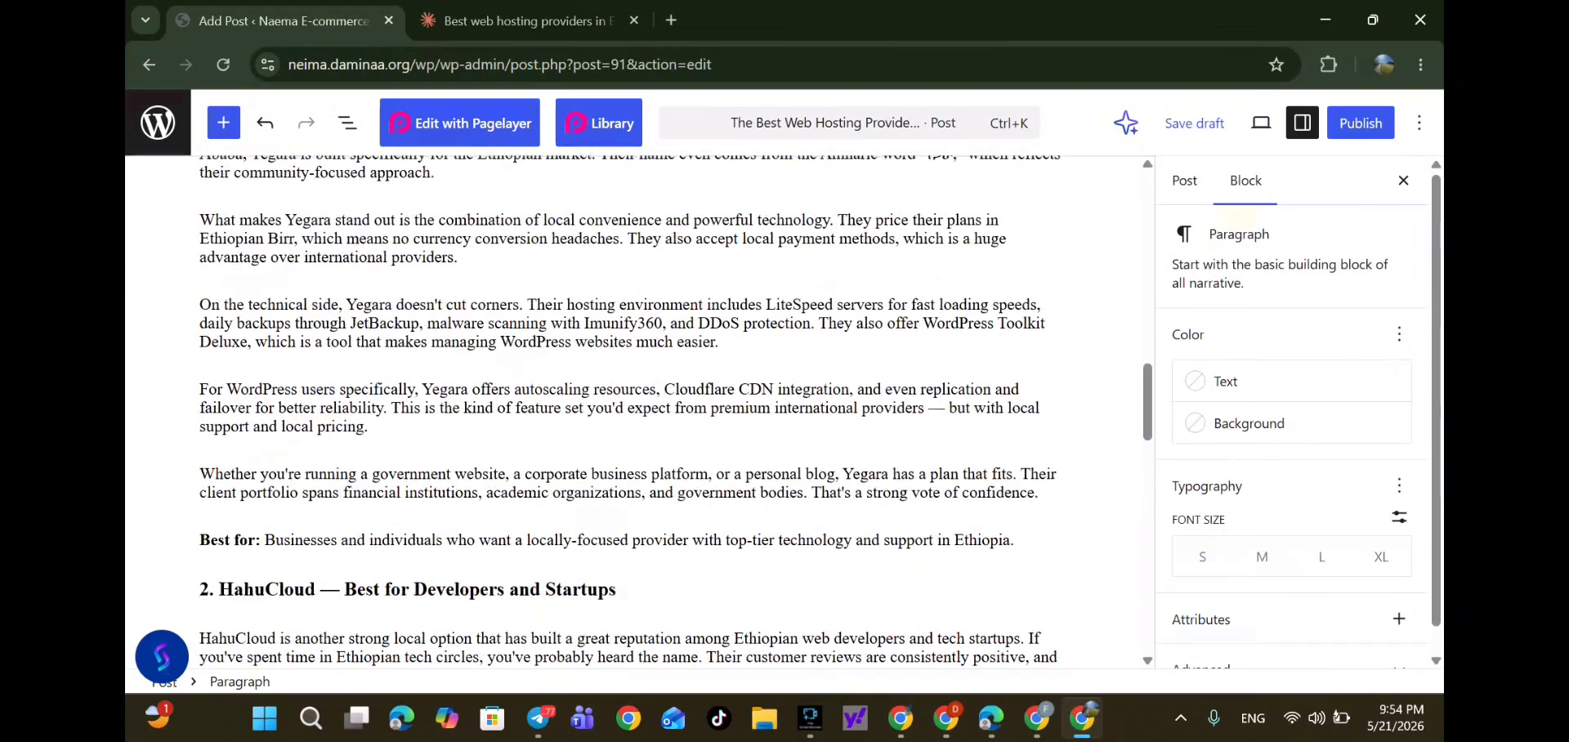
scroll(632, 409, down, 20)
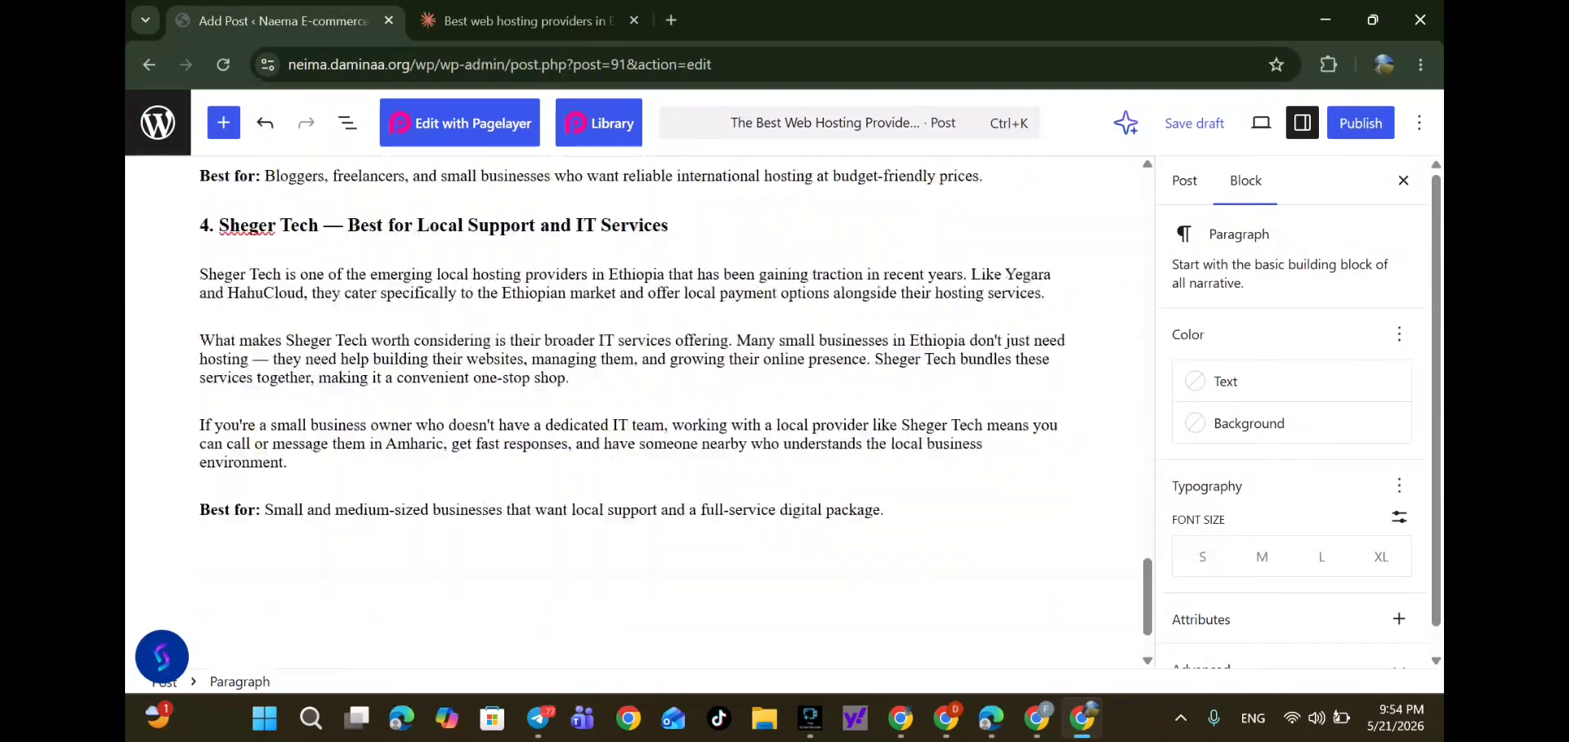
click(280, 464)
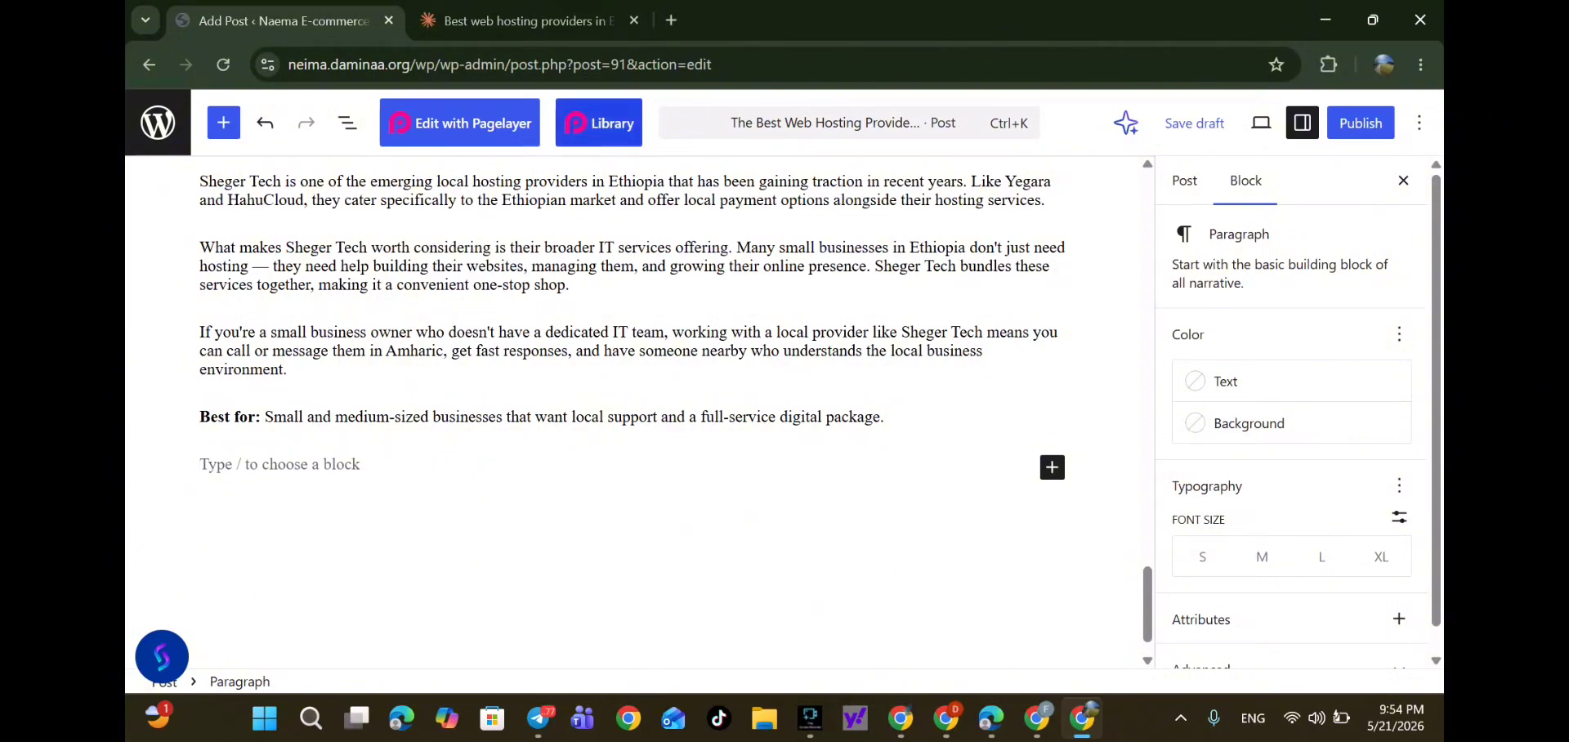
click(540, 21)
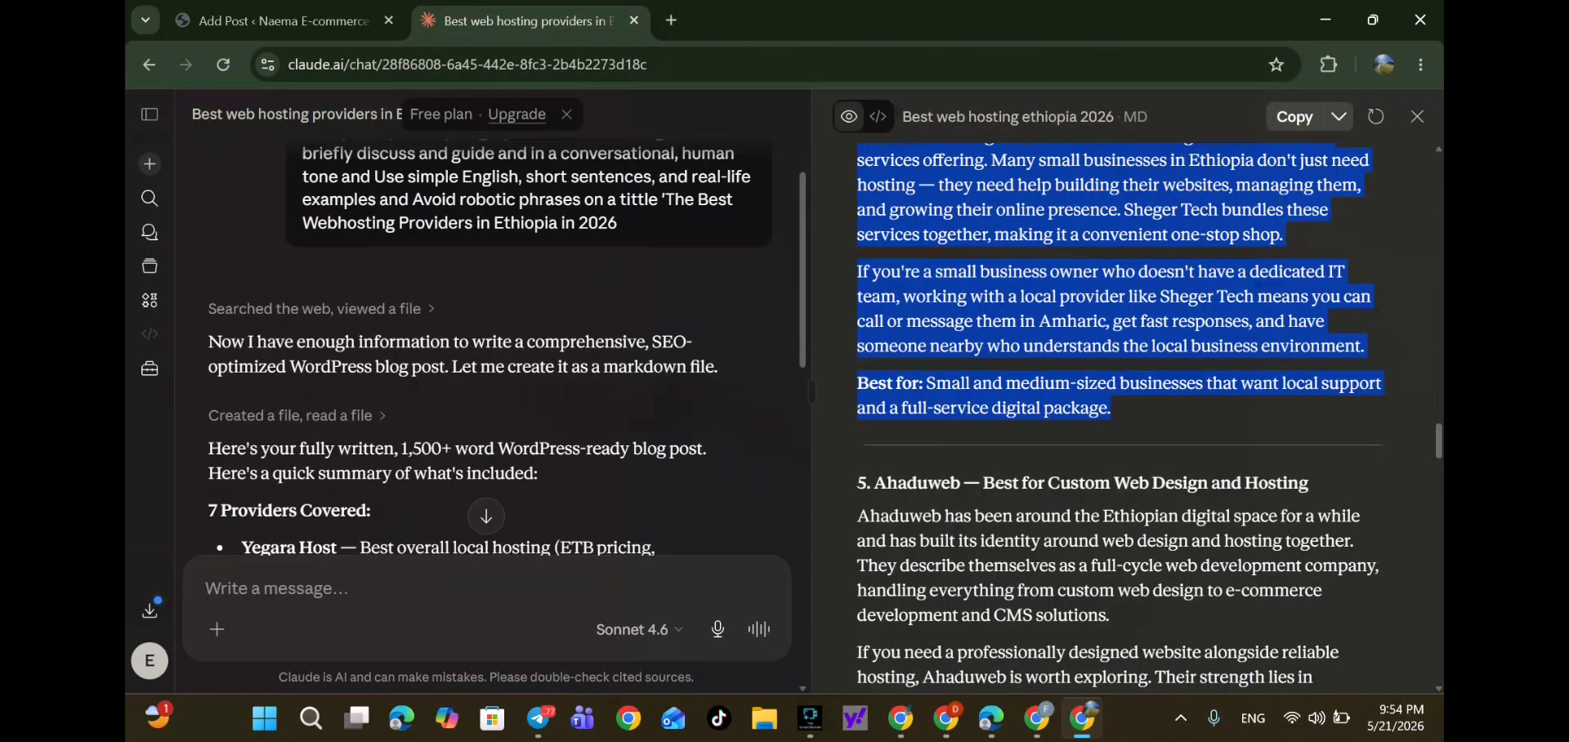
Copy the Ahaduweb section through the italic closing invitation and paste it into the post's final paragraph.
drag(1111, 413, 1228, 499)
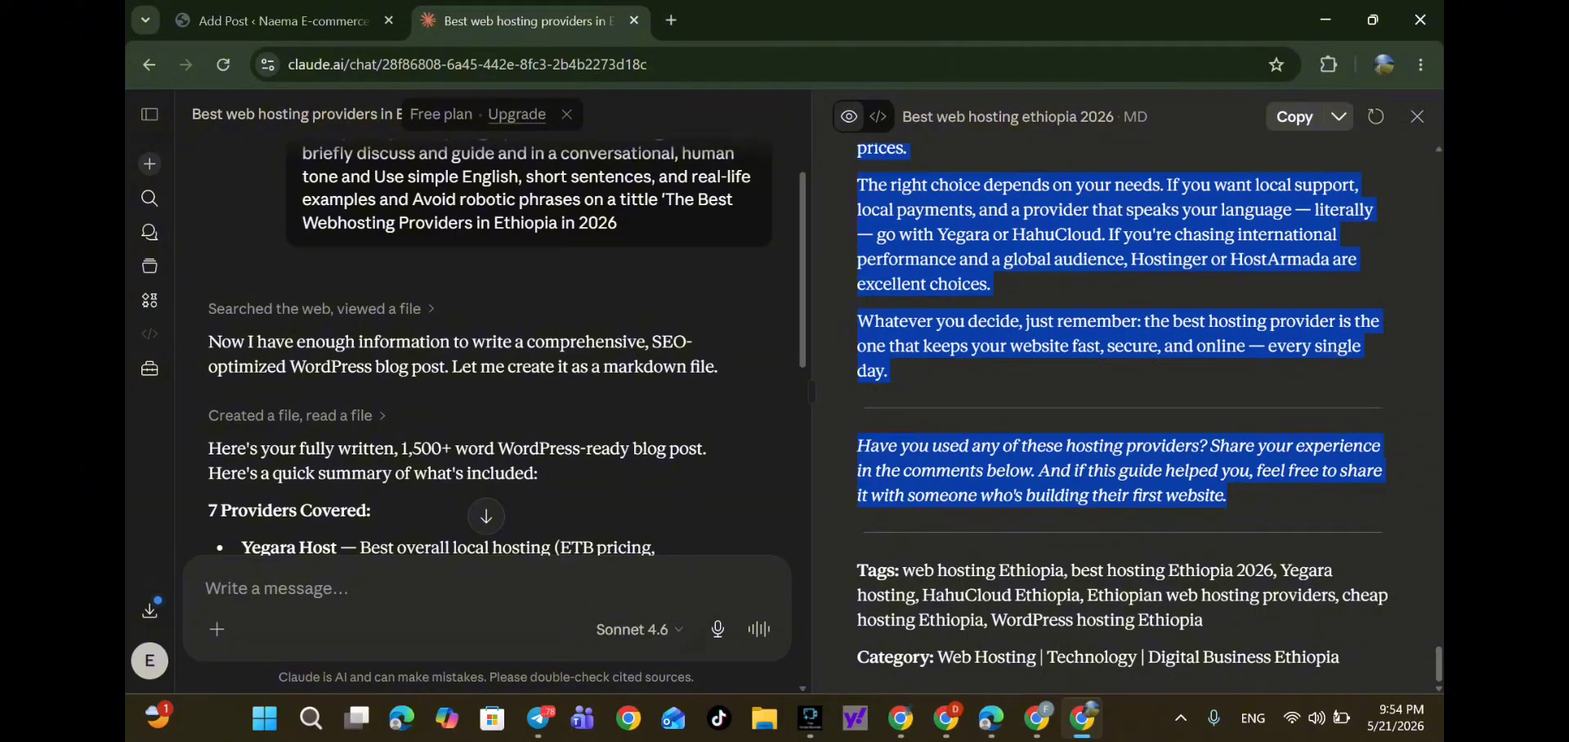
right_click(1120, 239)
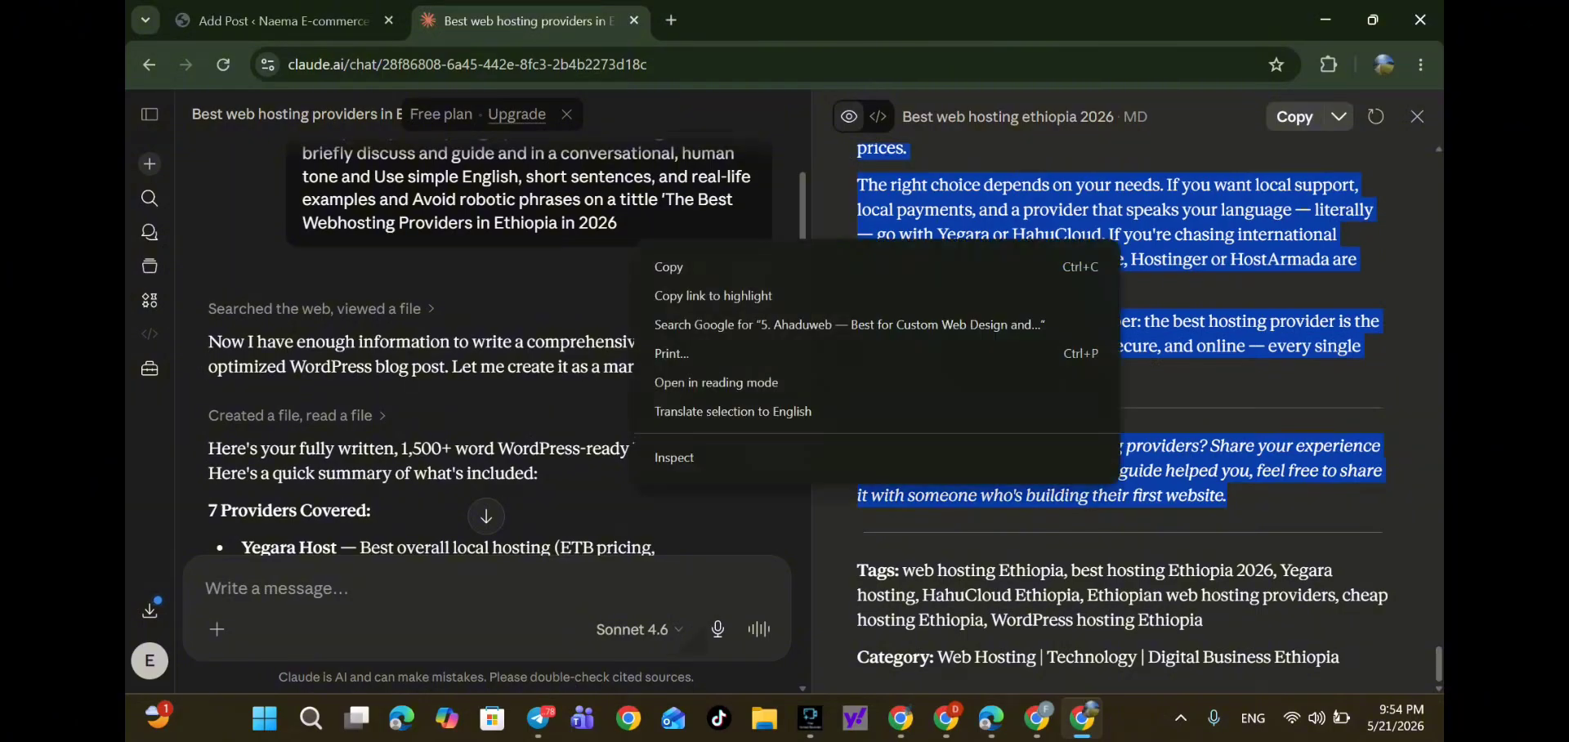
click(662, 266)
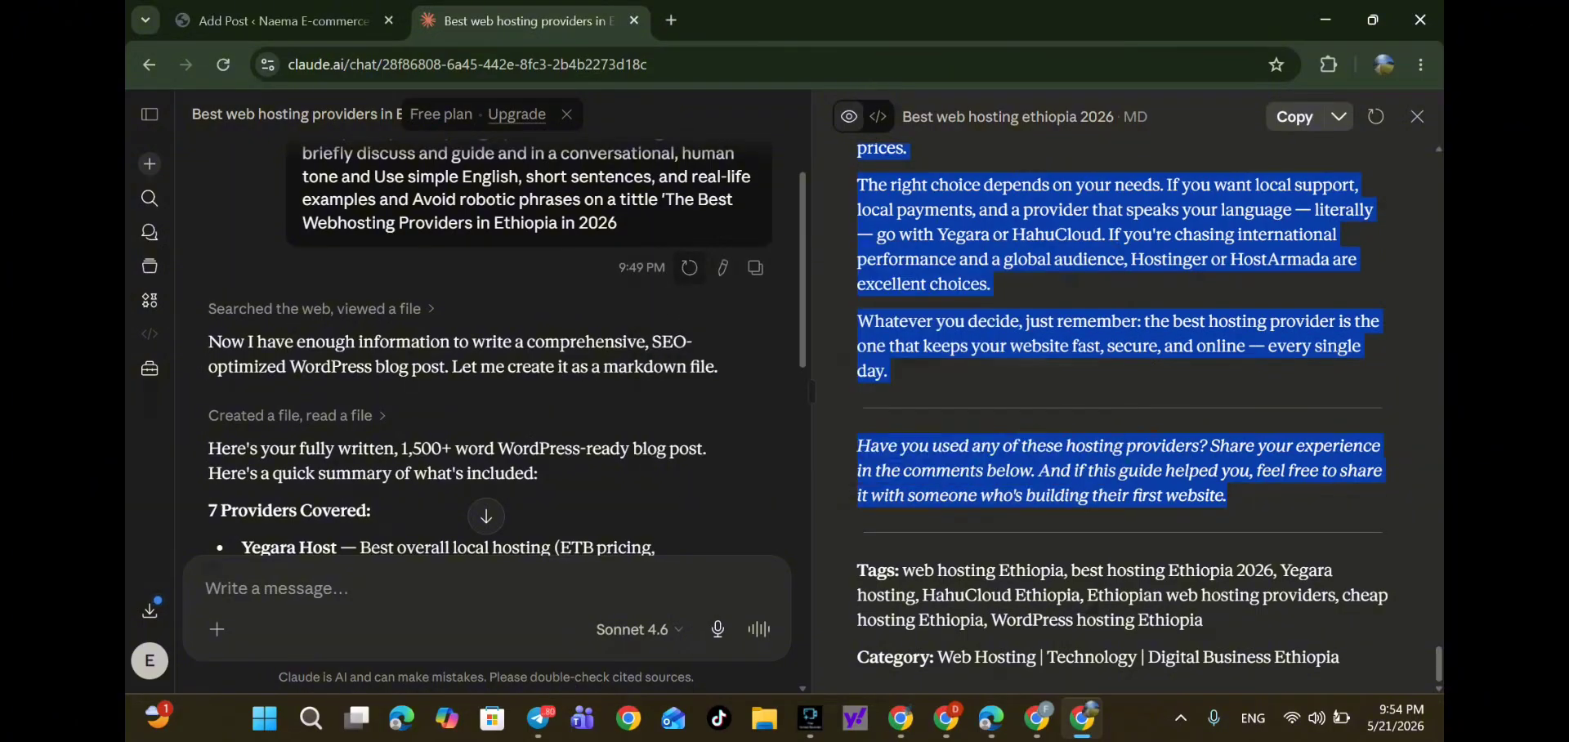
click(278, 21)
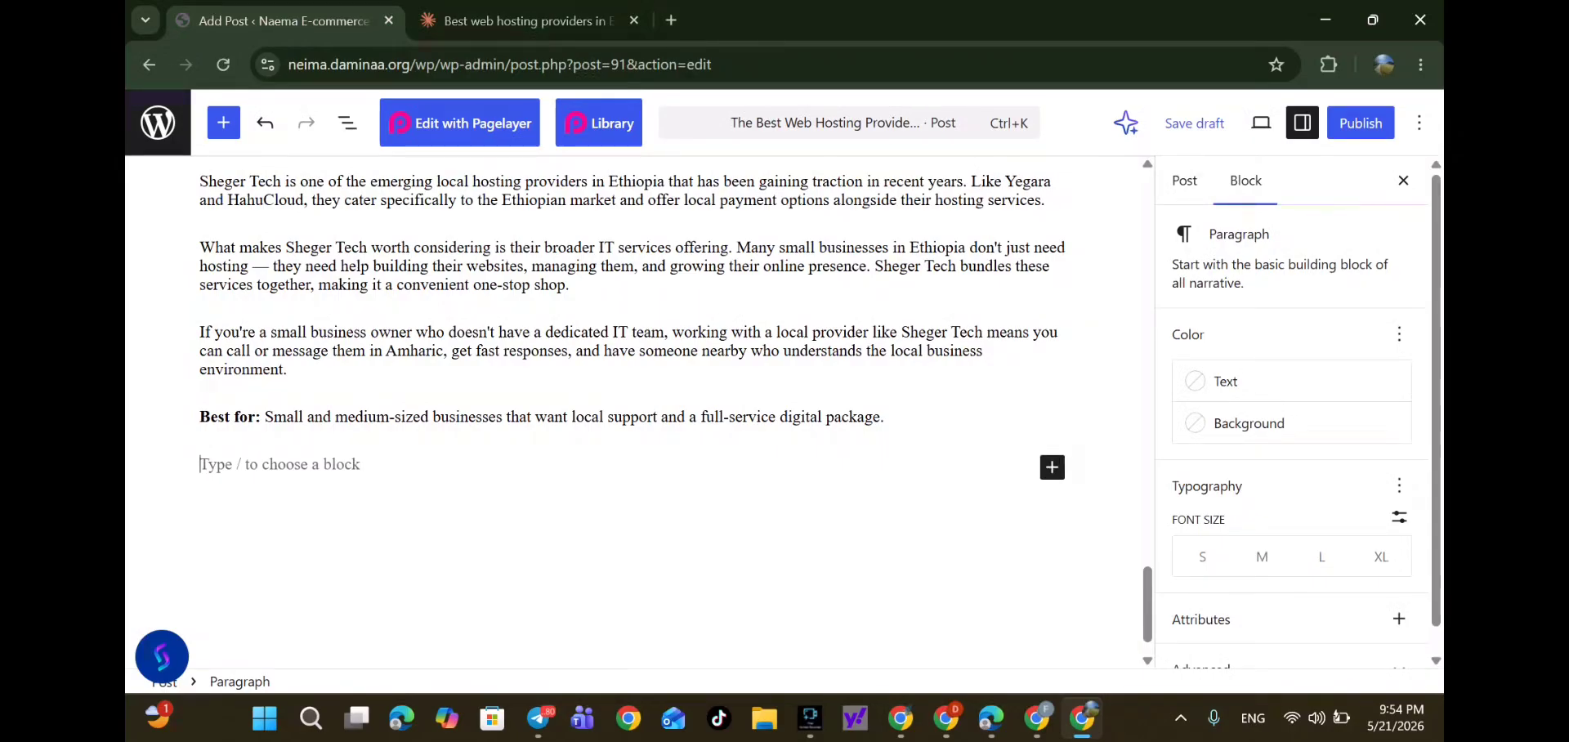
key(ctrl+v)
scroll(632, 412, up, 1)
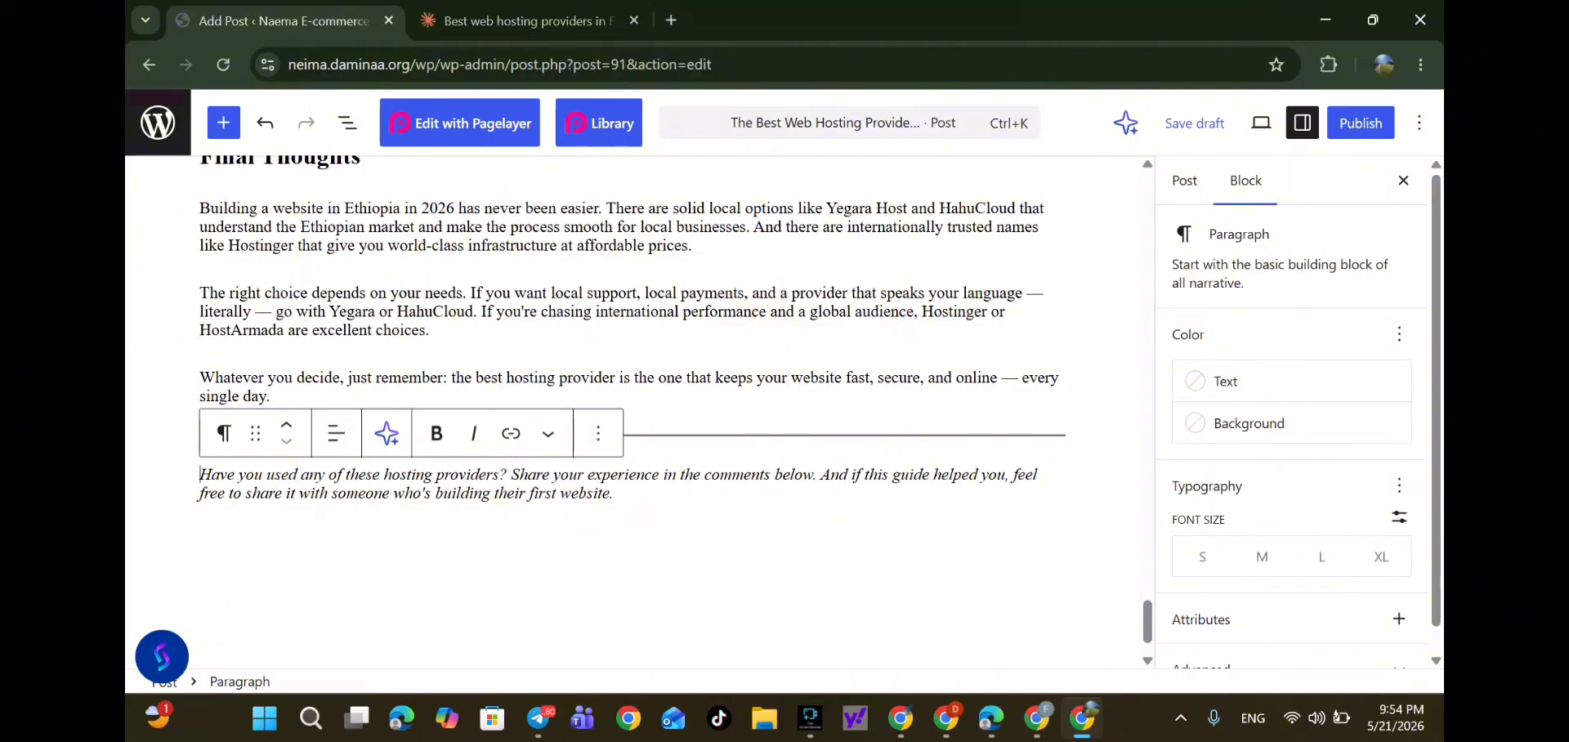
Delete the separators above the closing question, Final Thoughts and the Tips heading.
key(BackSpace)
key(BackSpace)
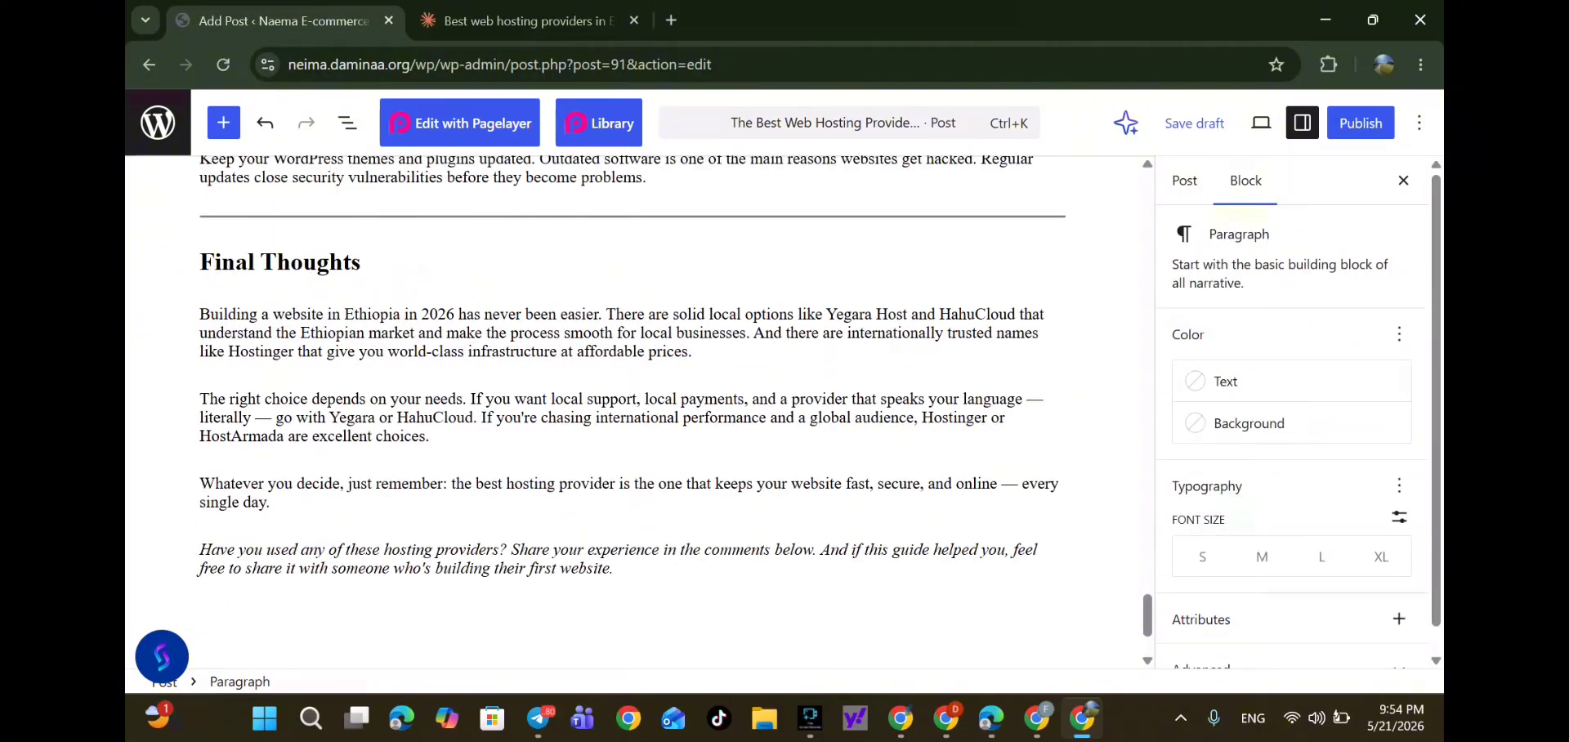
click(201, 405)
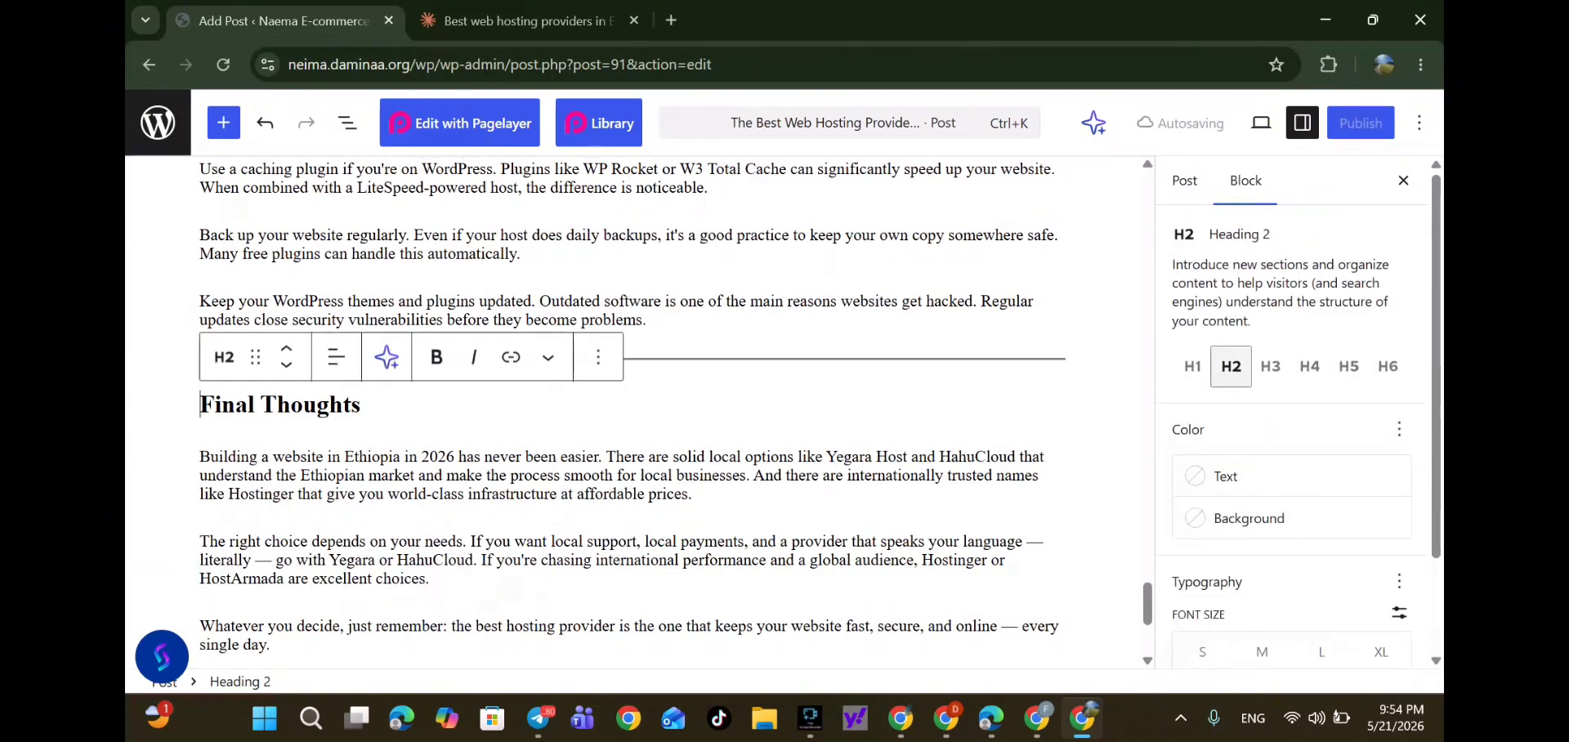
key(BackSpace)
key(BackSpace)
scroll(635, 424, up, 10)
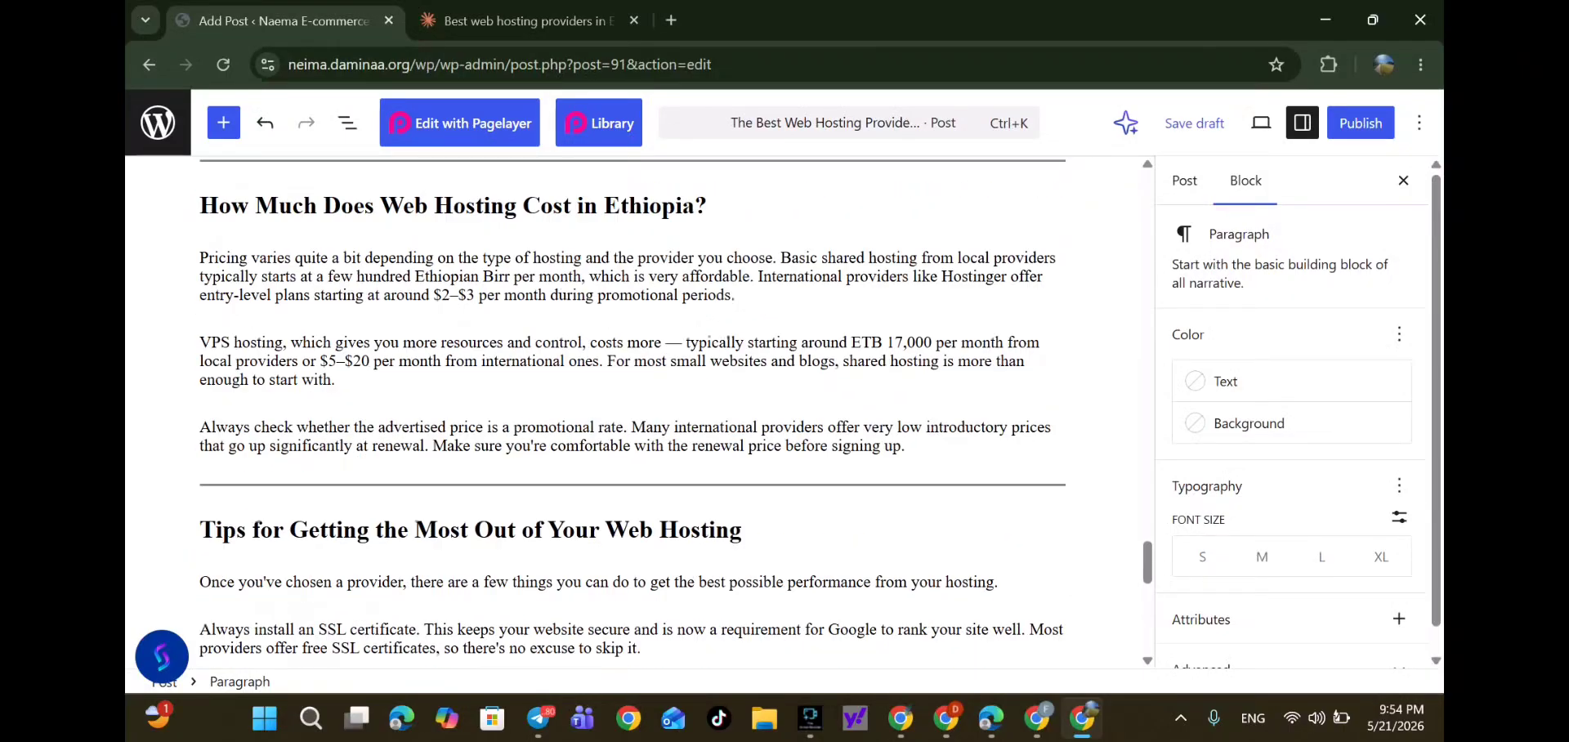
scroll(635, 425, down, 2)
click(202, 571)
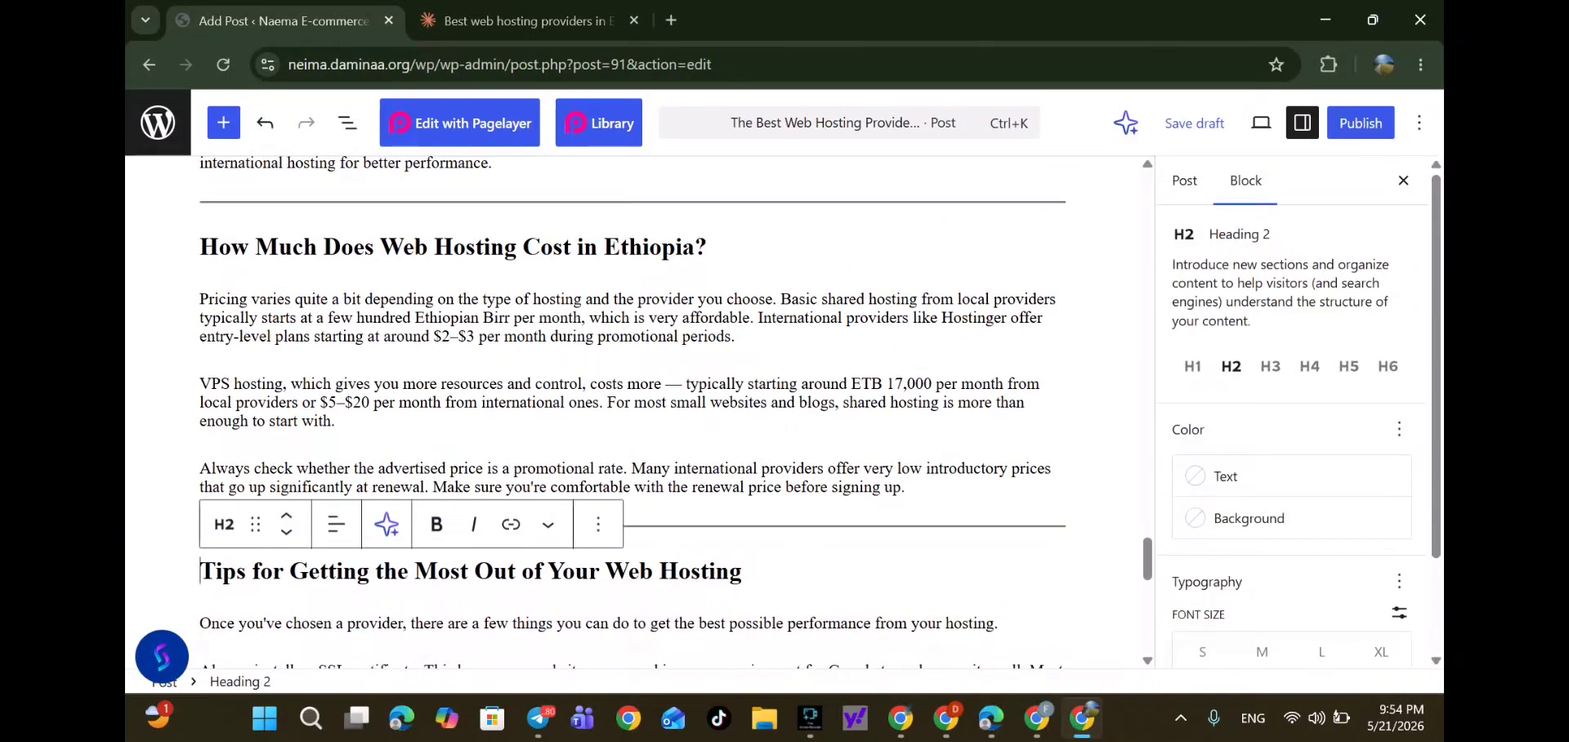
key(BackSpace)
key(BackSpace)
scroll(634, 412, up, 2)
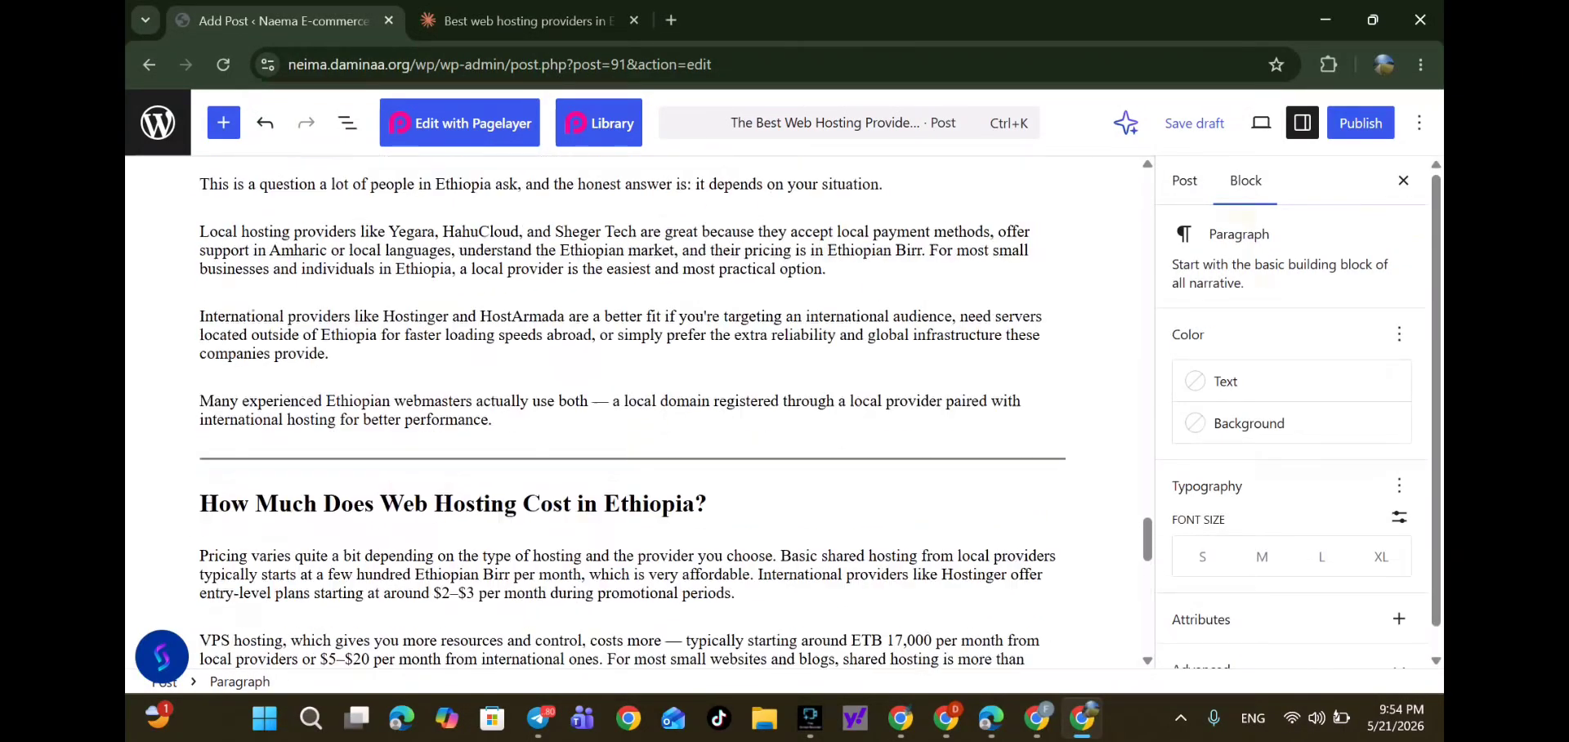
click(201, 504)
key(BackSpace)
key(BackSpace)
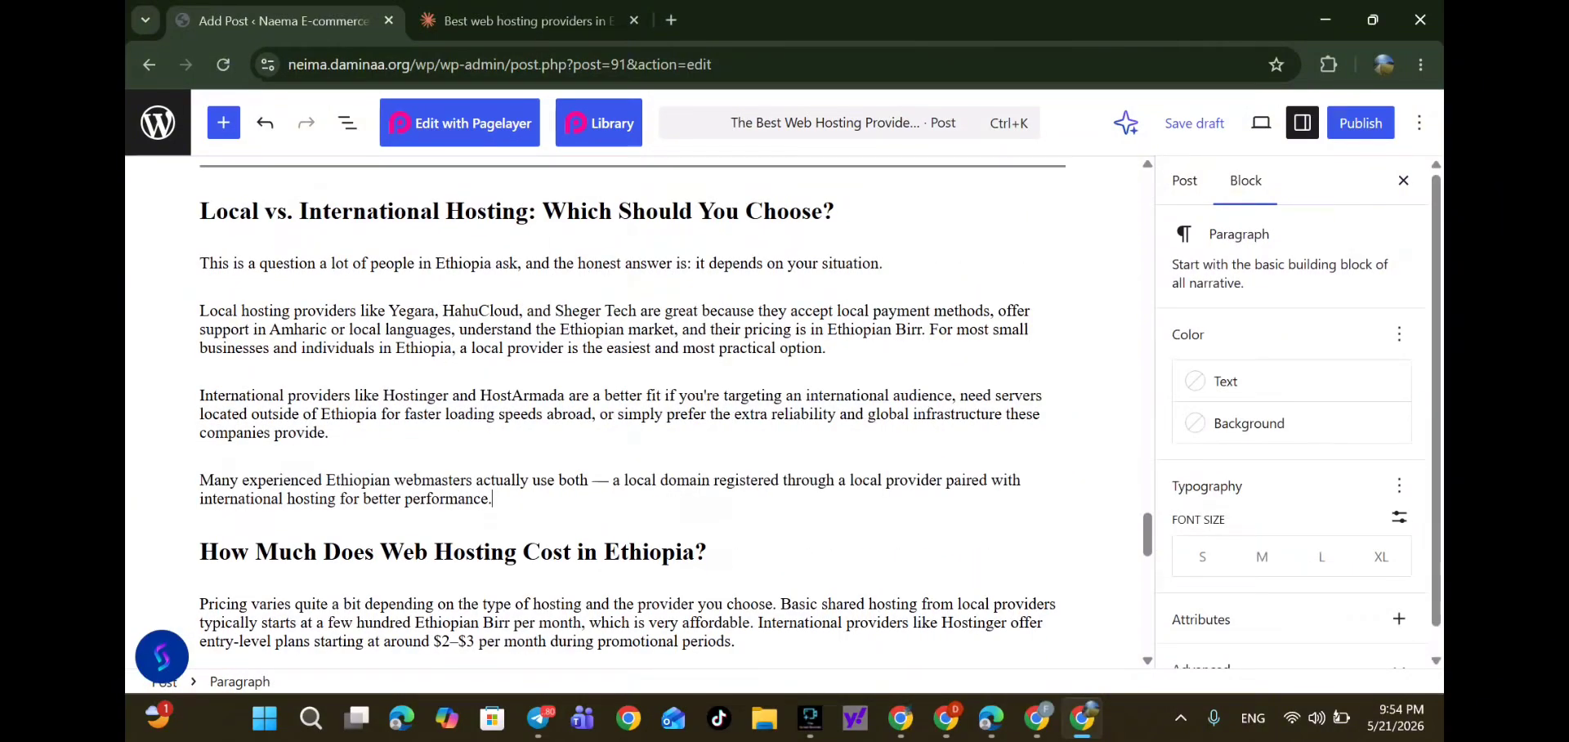
Delete the separators above Local vs. International, 7. Zergaw Cloud and 6. HostArmada.
scroll(634, 413, up, 4)
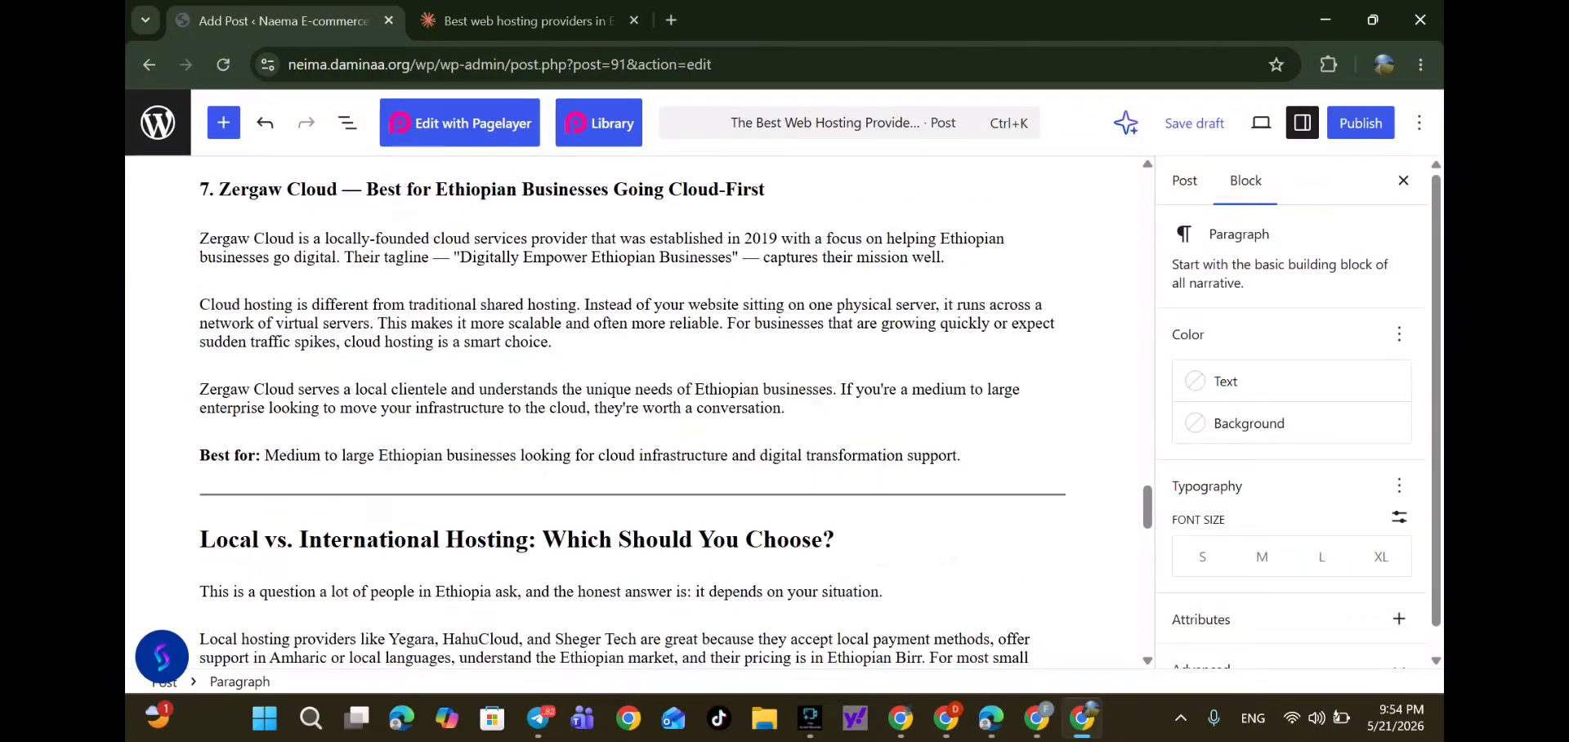
click(201, 539)
key(BackSpace)
key(BackSpace)
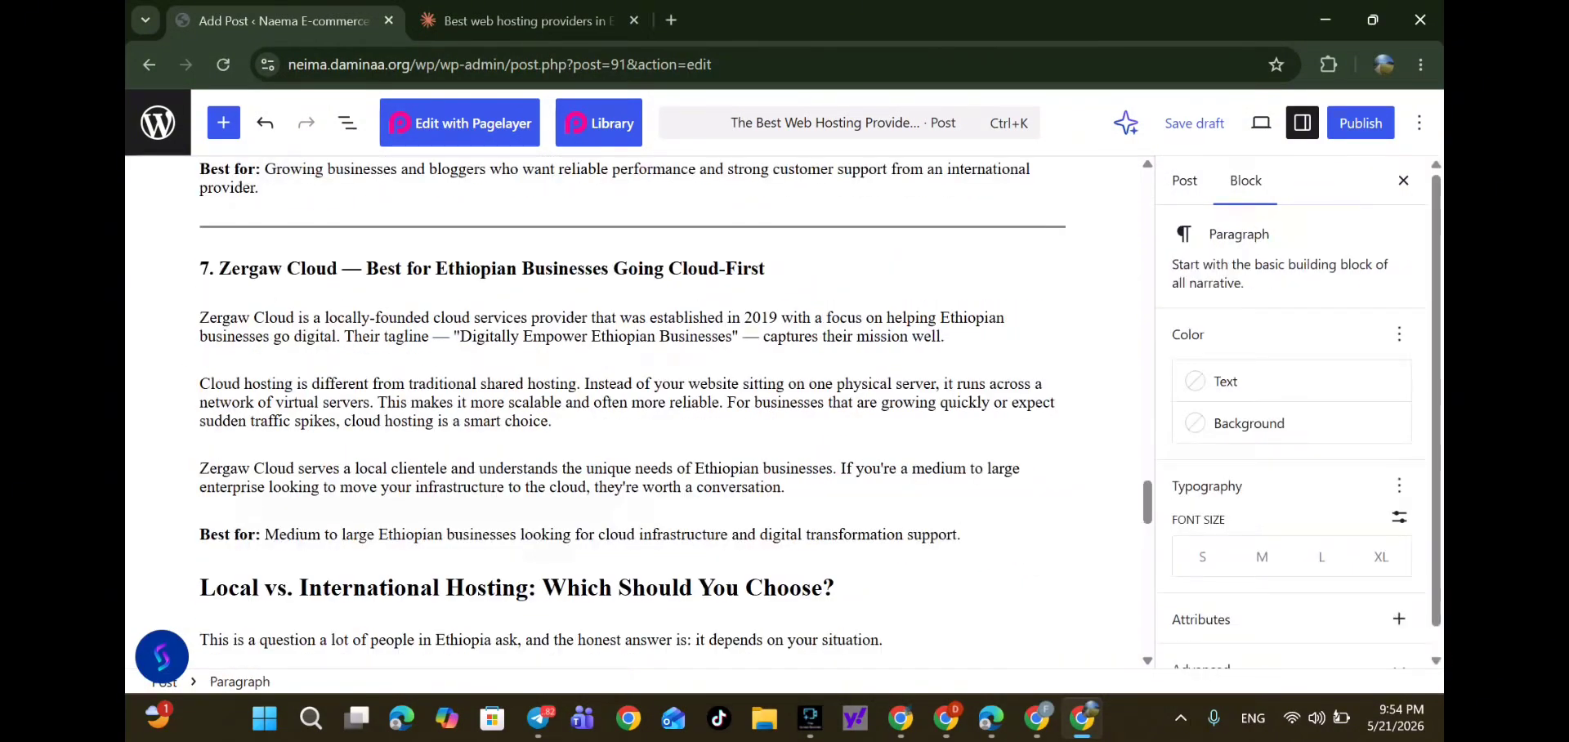
scroll(634, 413, up, 3)
click(201, 526)
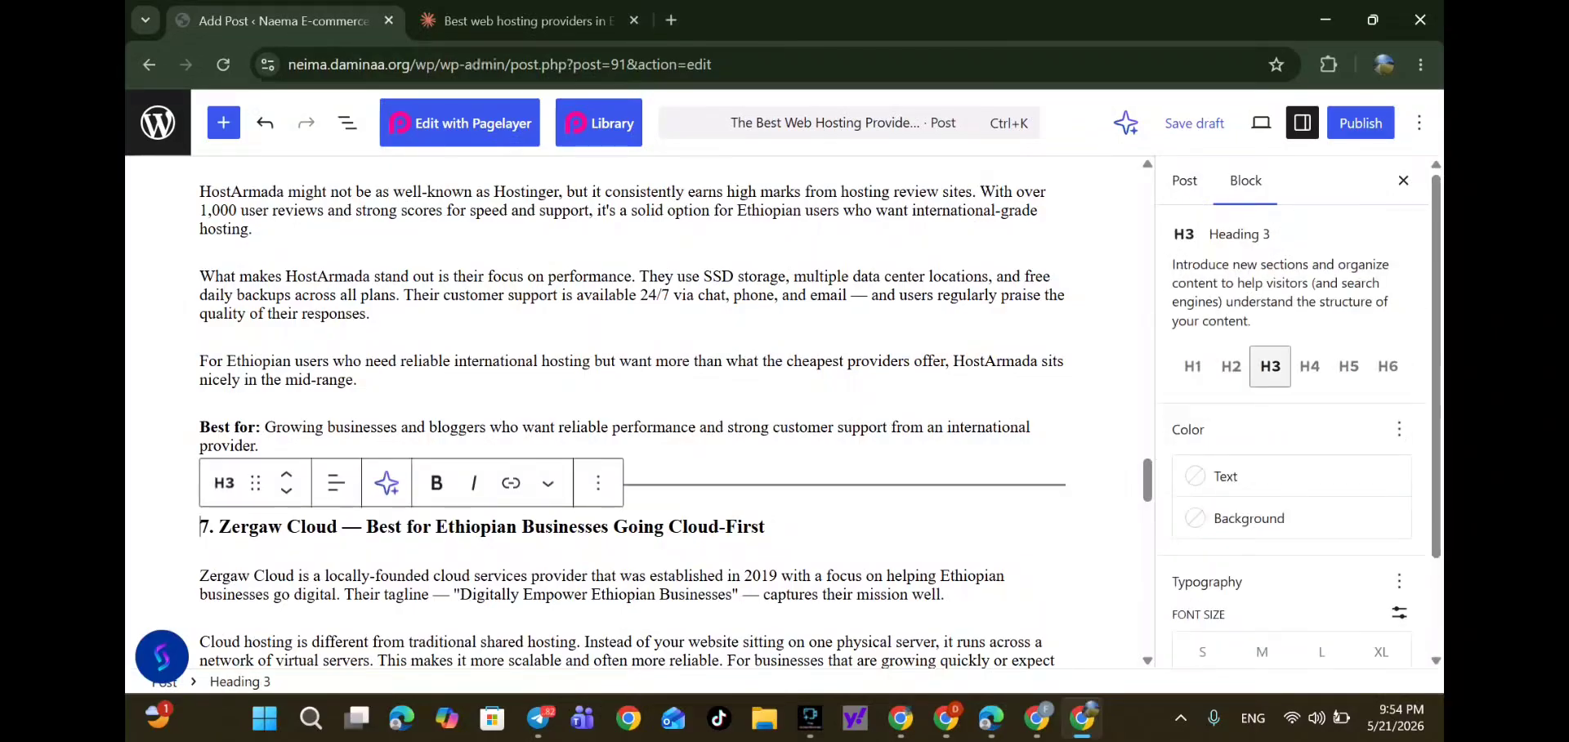
key(BackSpace)
key(BackSpace)
scroll(634, 412, up, 4)
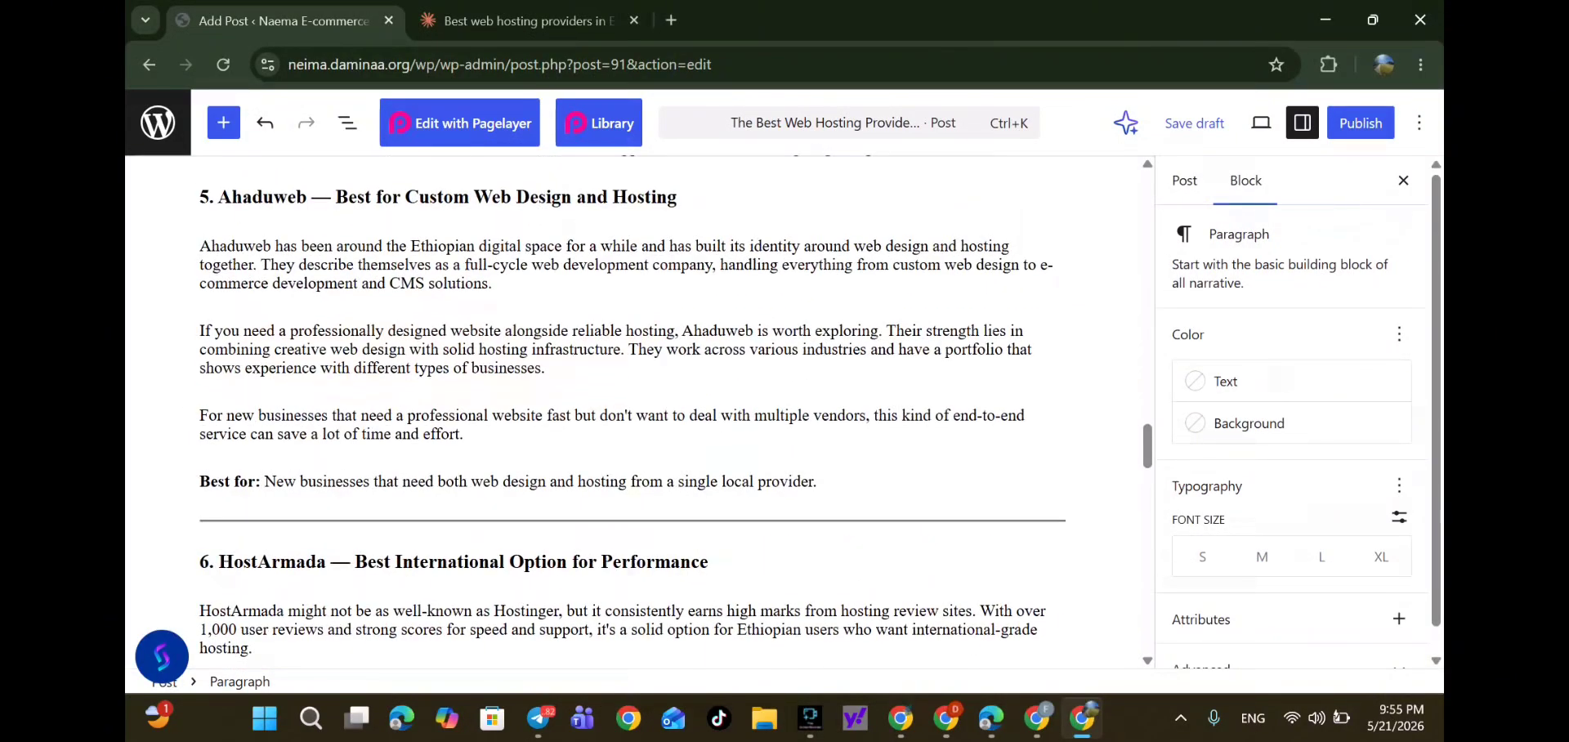
click(201, 562)
key(BackSpace)
key(BackSpace)
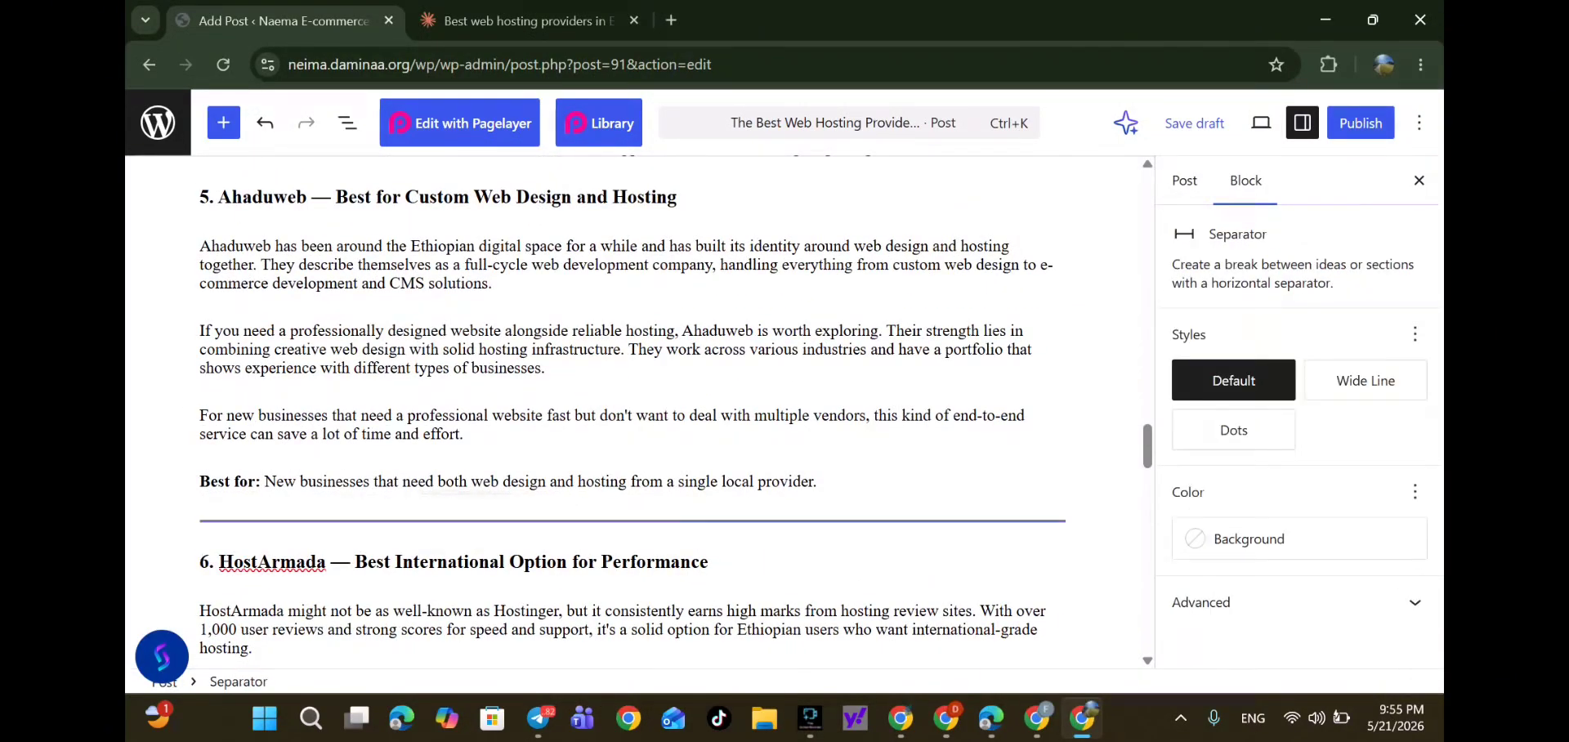
scroll(635, 413, up, 10)
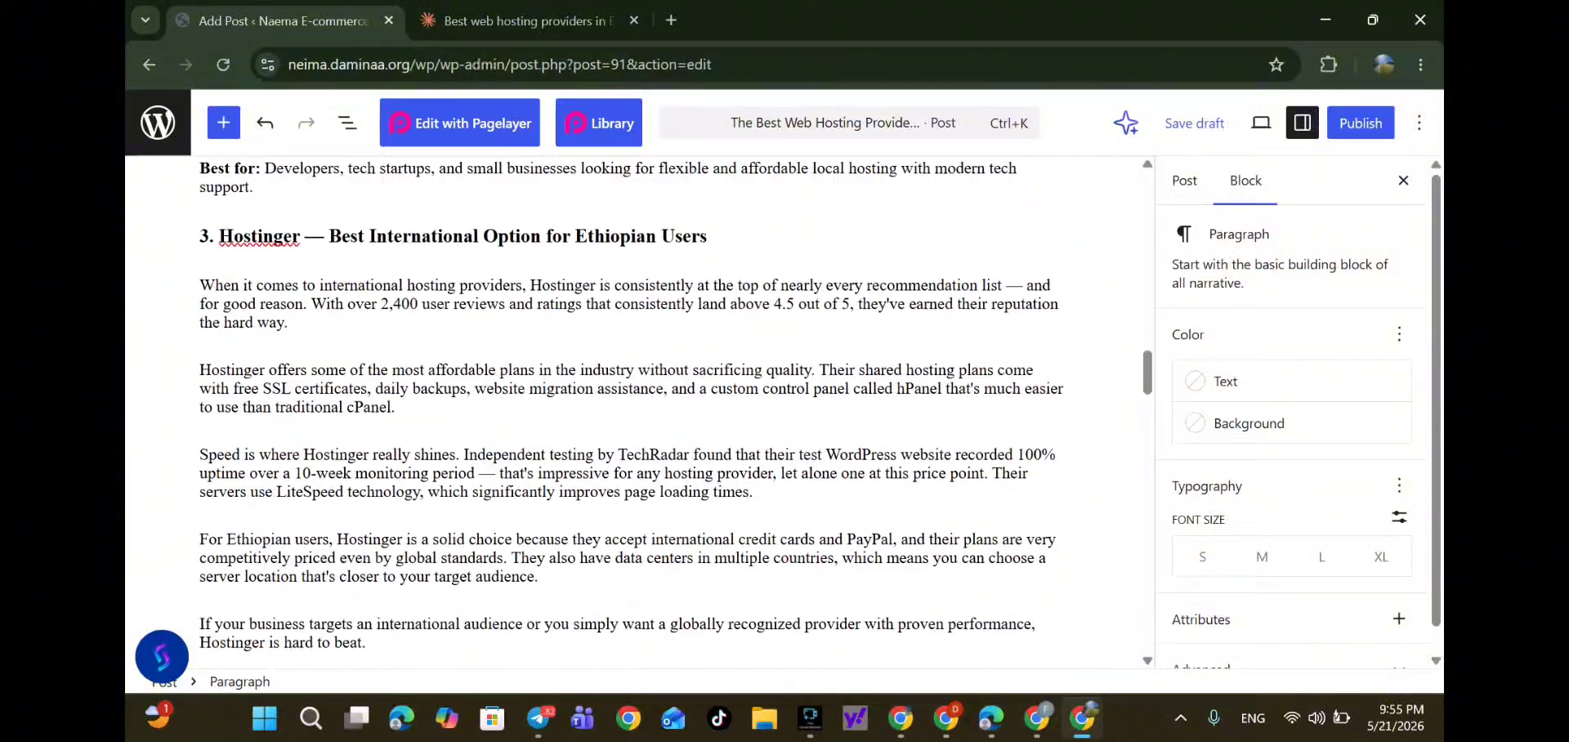
scroll(634, 412, up, 15)
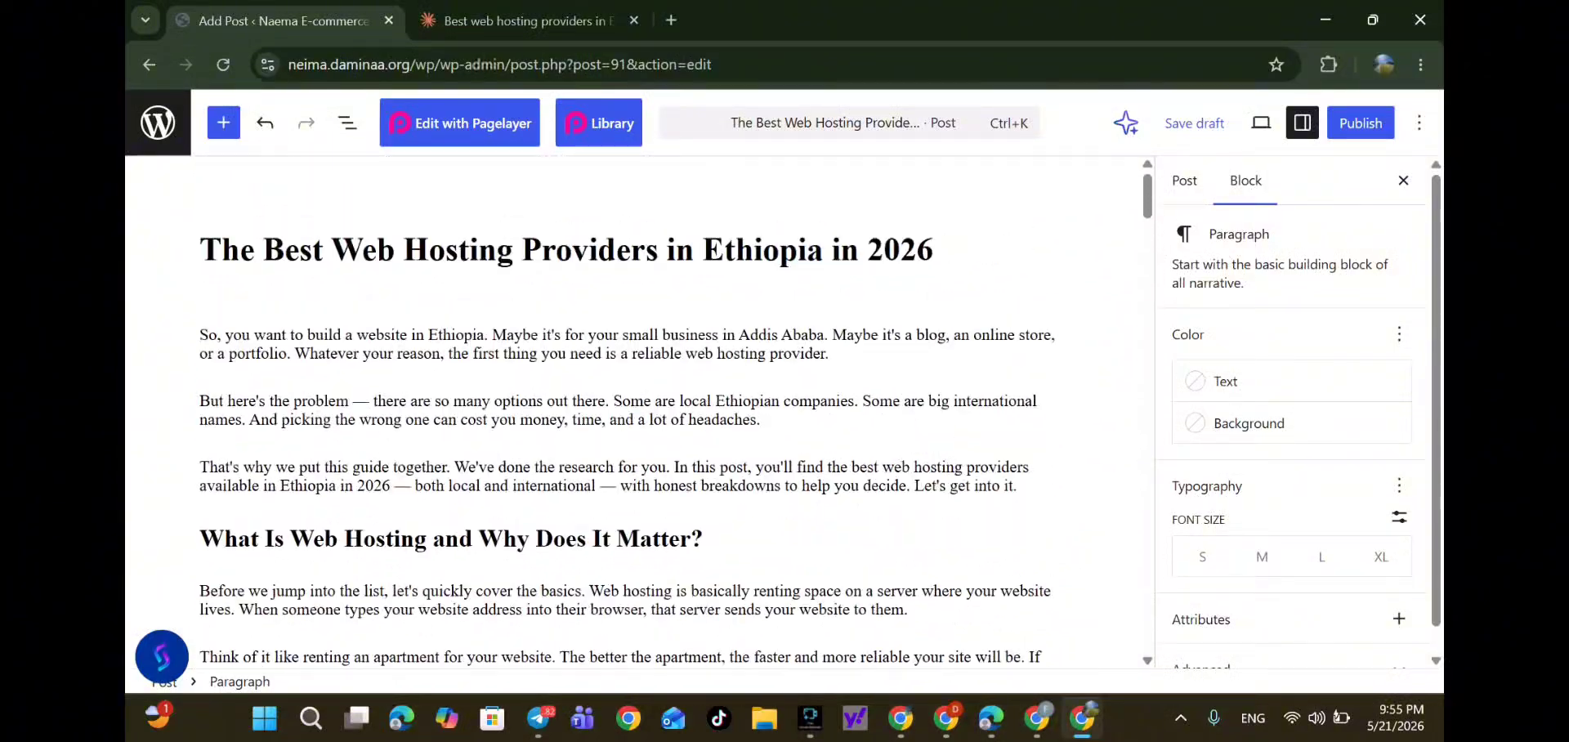
scroll(634, 413, down, 20)
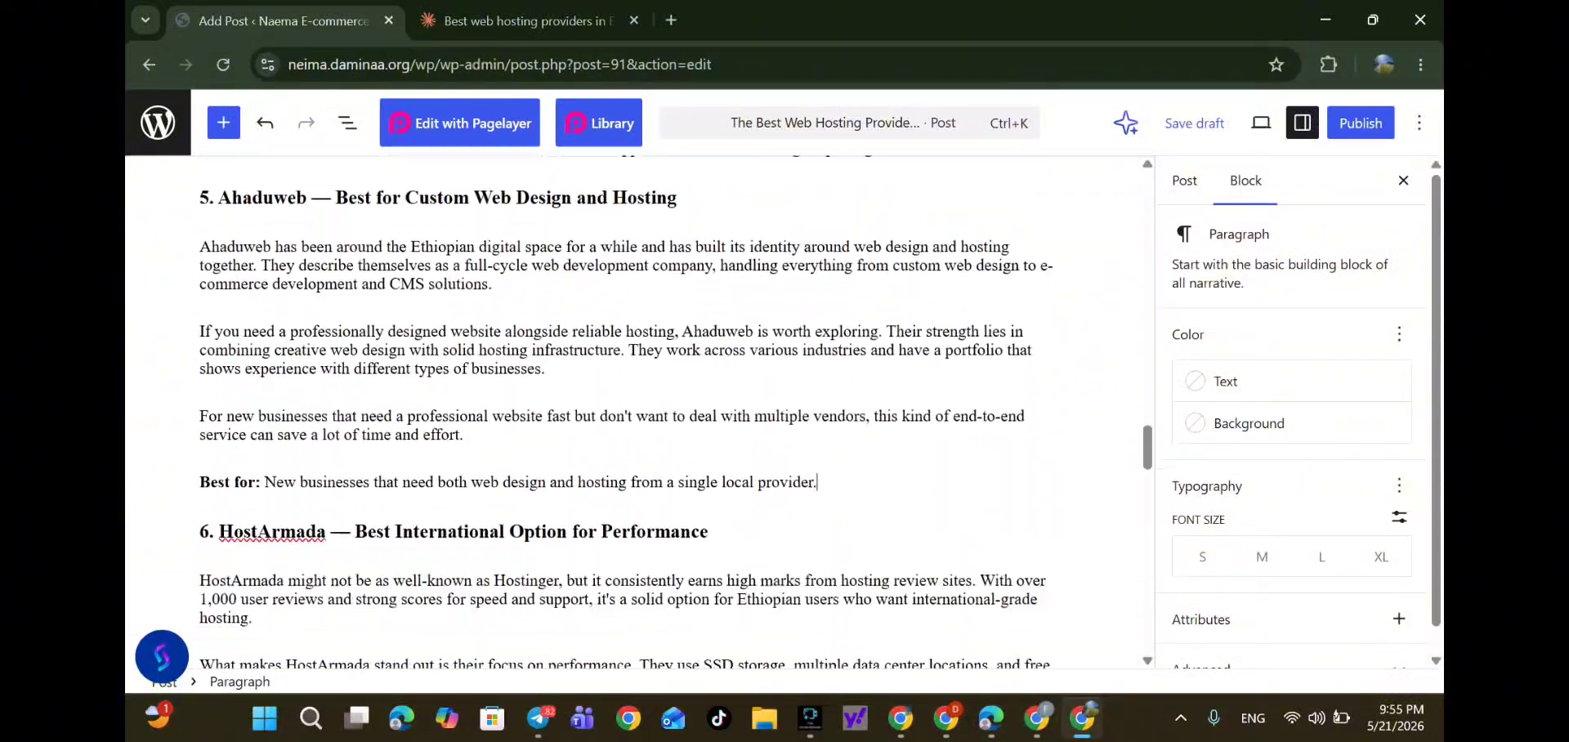
scroll(634, 413, down, 10)
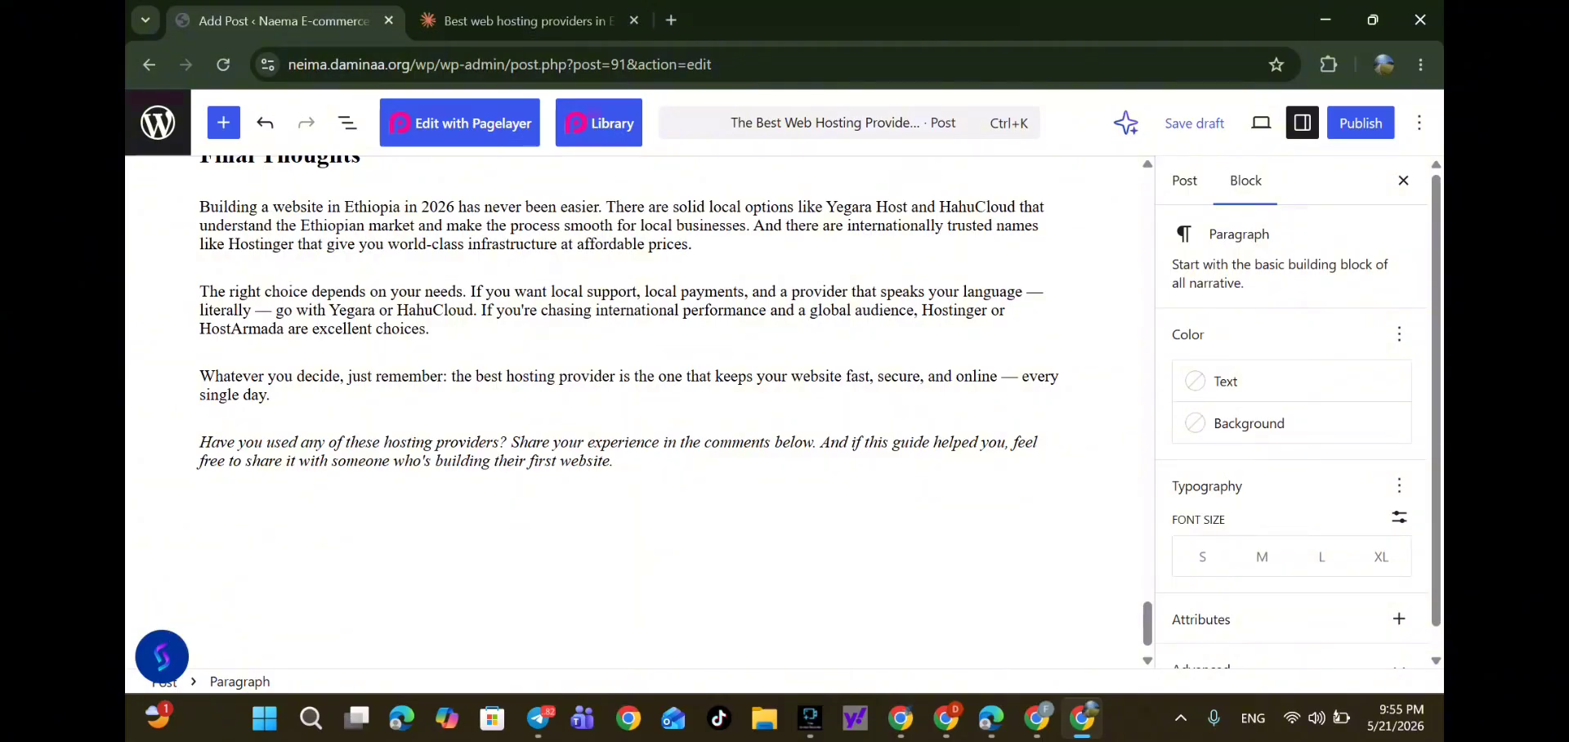
mouse_move(991, 718)
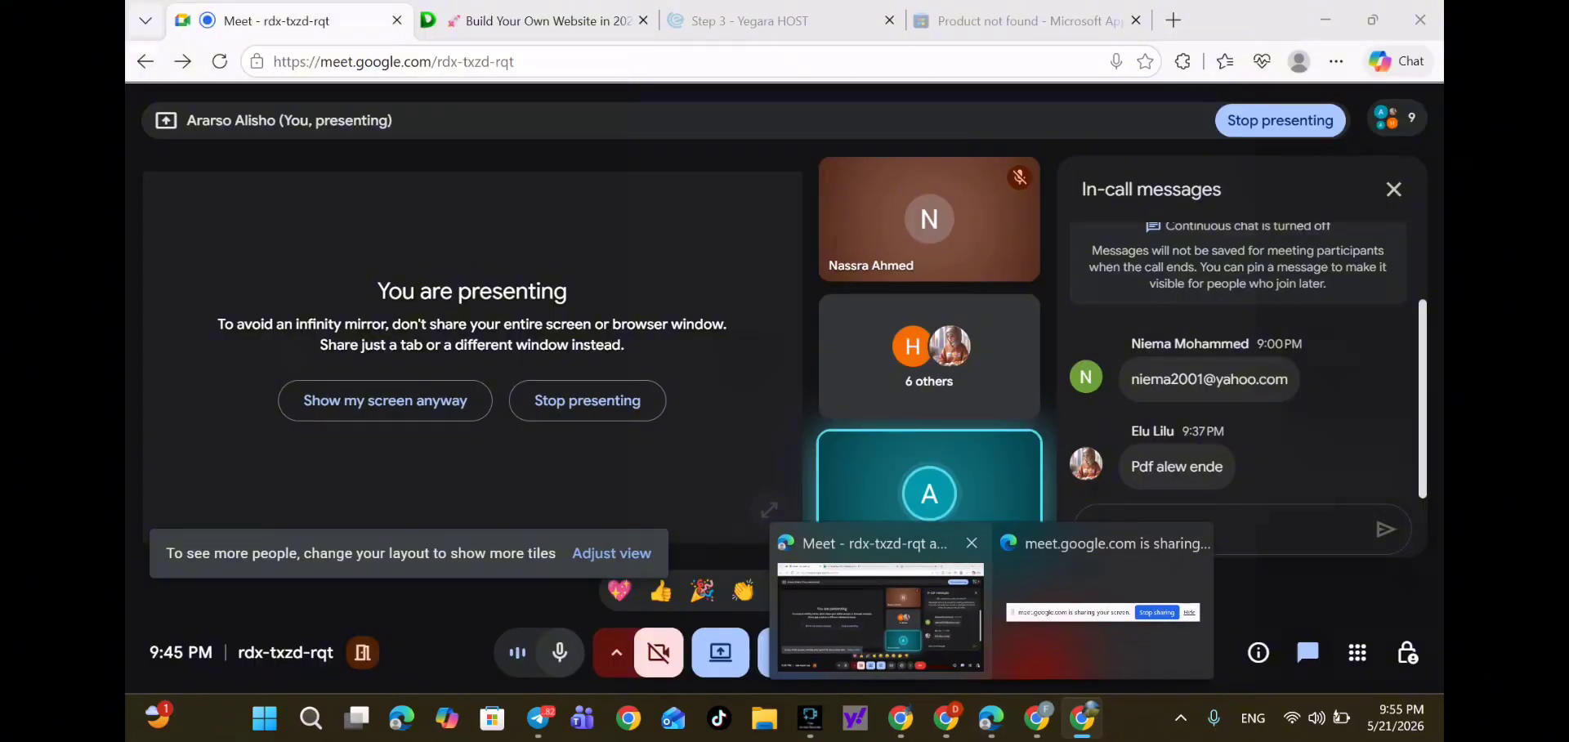
click(880, 617)
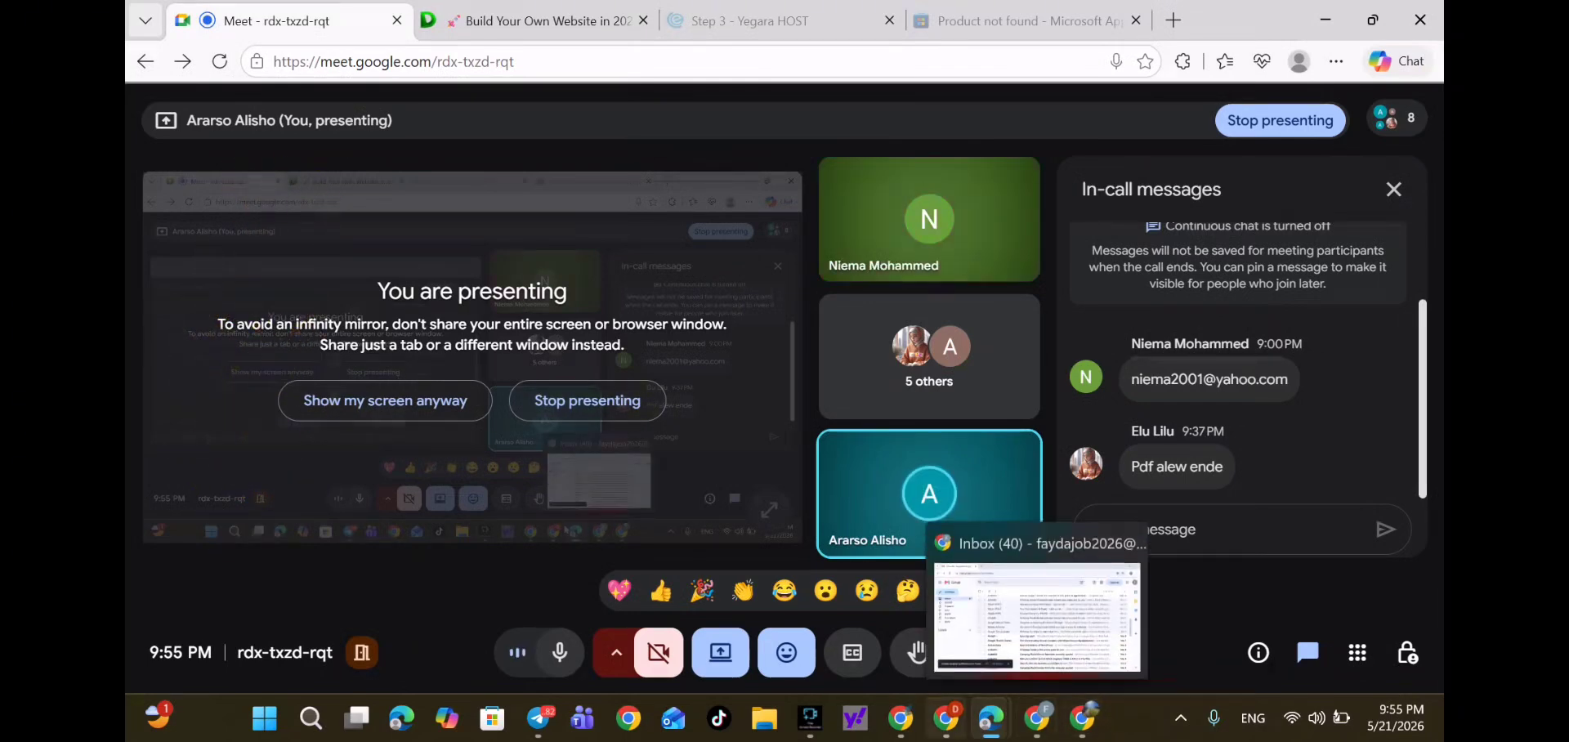
click(945, 718)
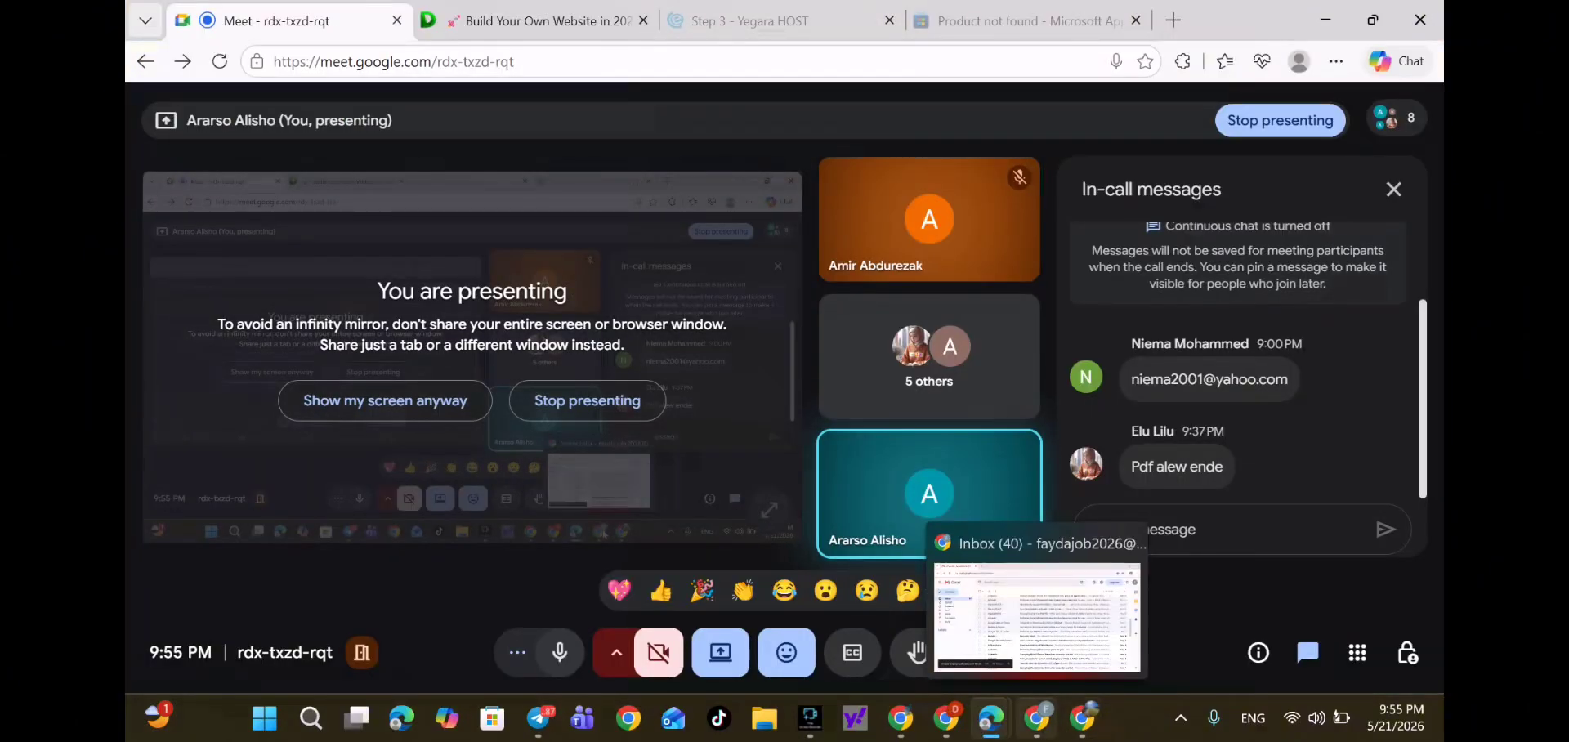
mouse_move(945, 718)
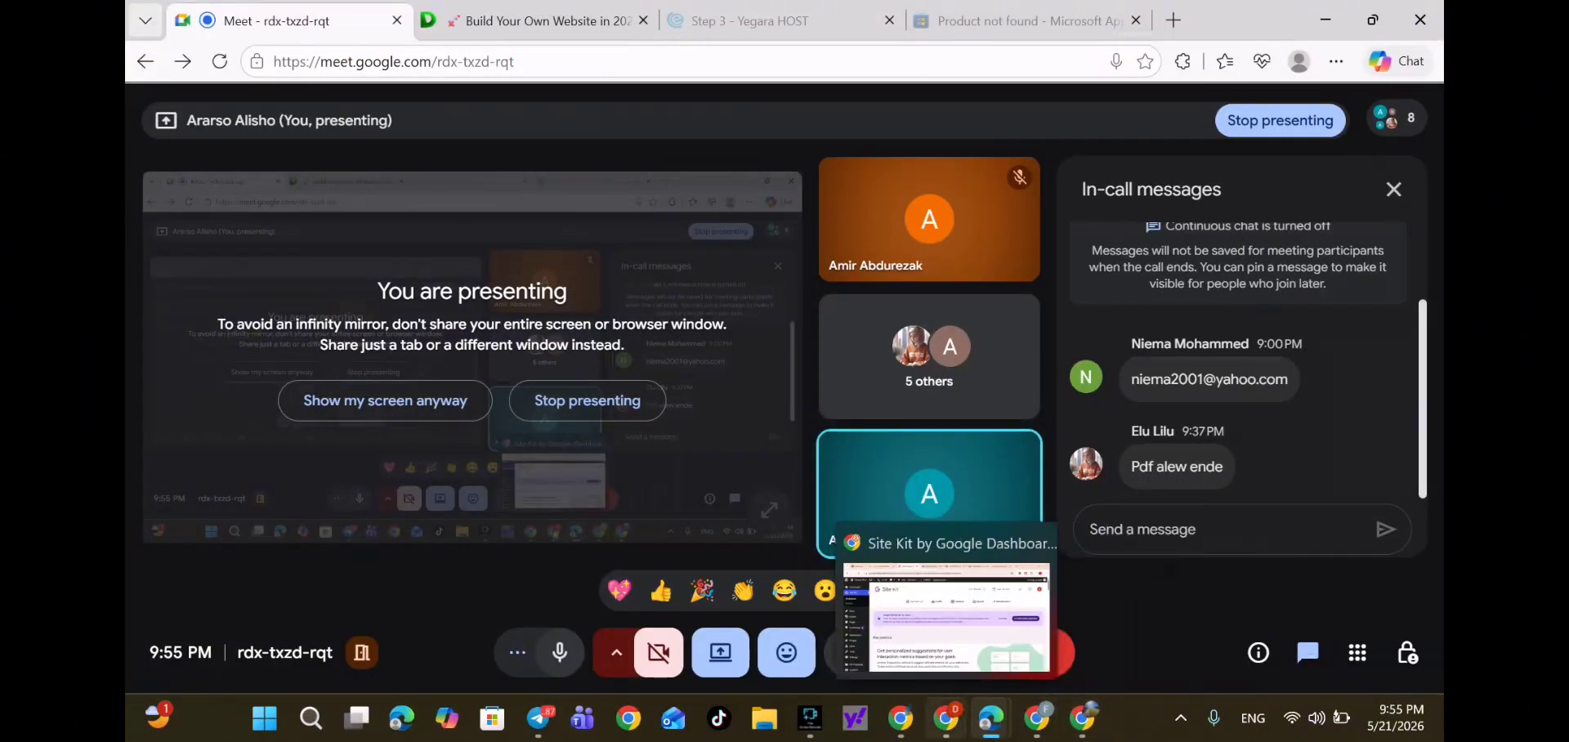
mouse_move(946, 617)
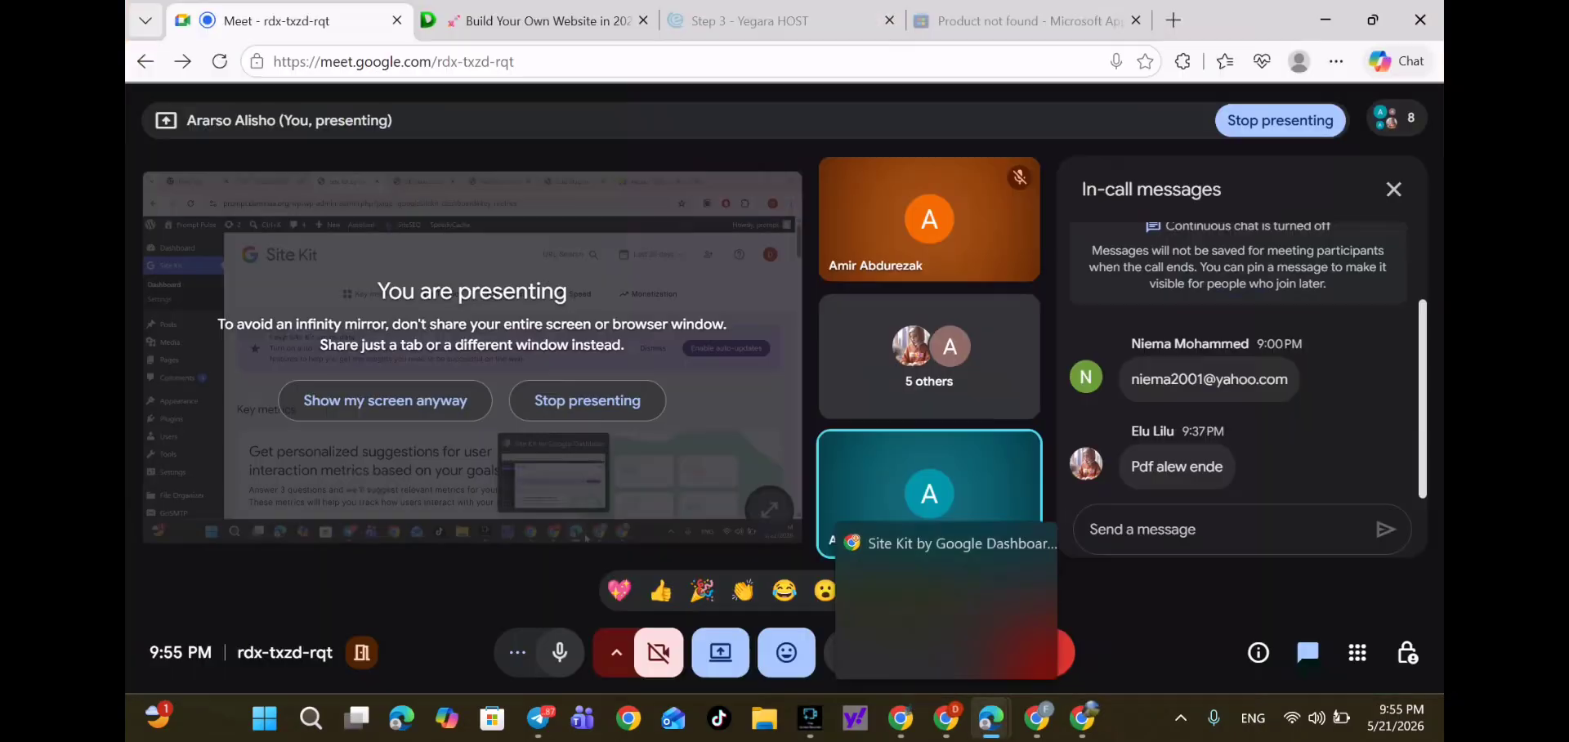
mouse_move(1083, 718)
click(1082, 617)
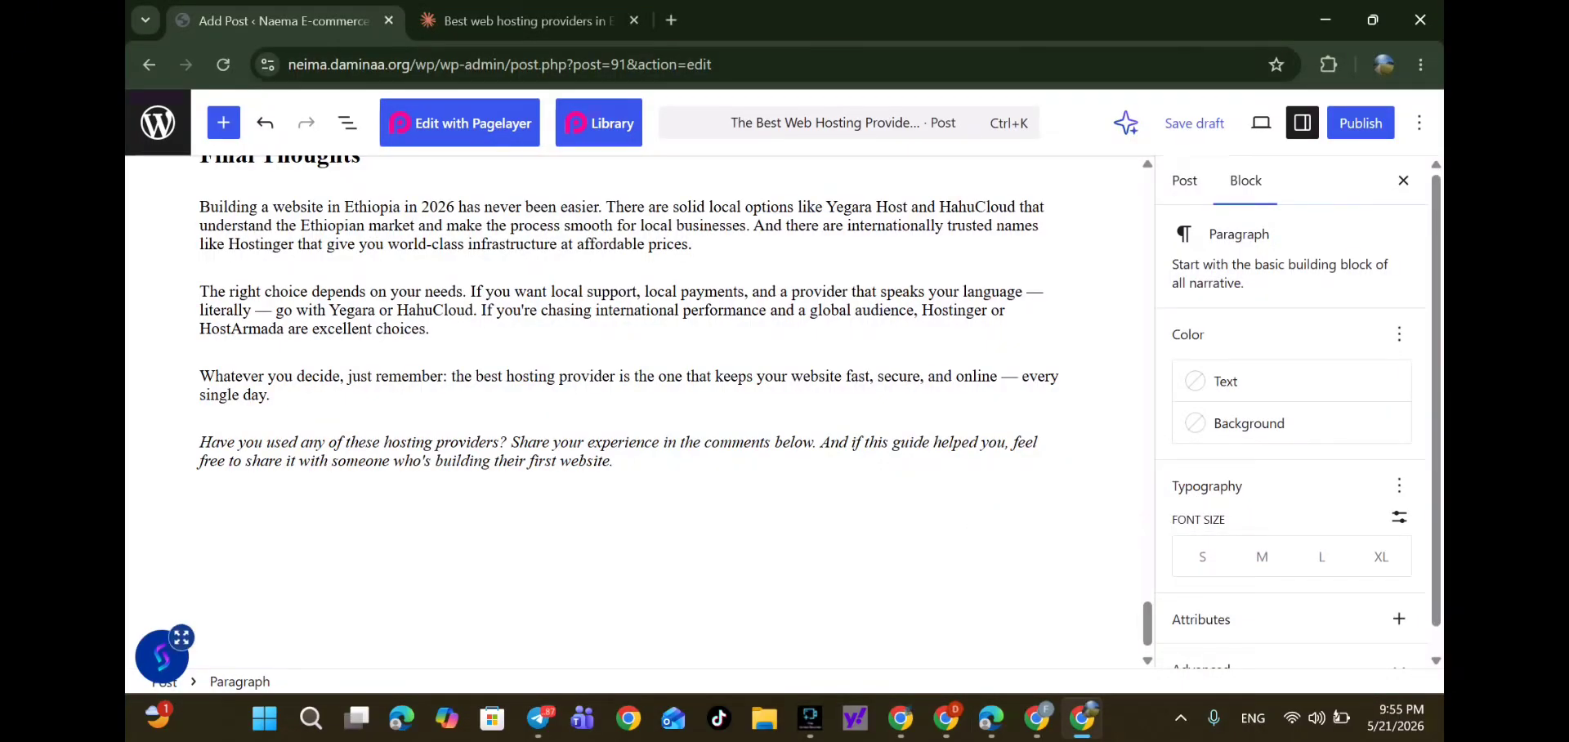
Review the SiteSEO analysis (56%, 3 errors, 5 warnings, 7 good), then close it.
click(181, 638)
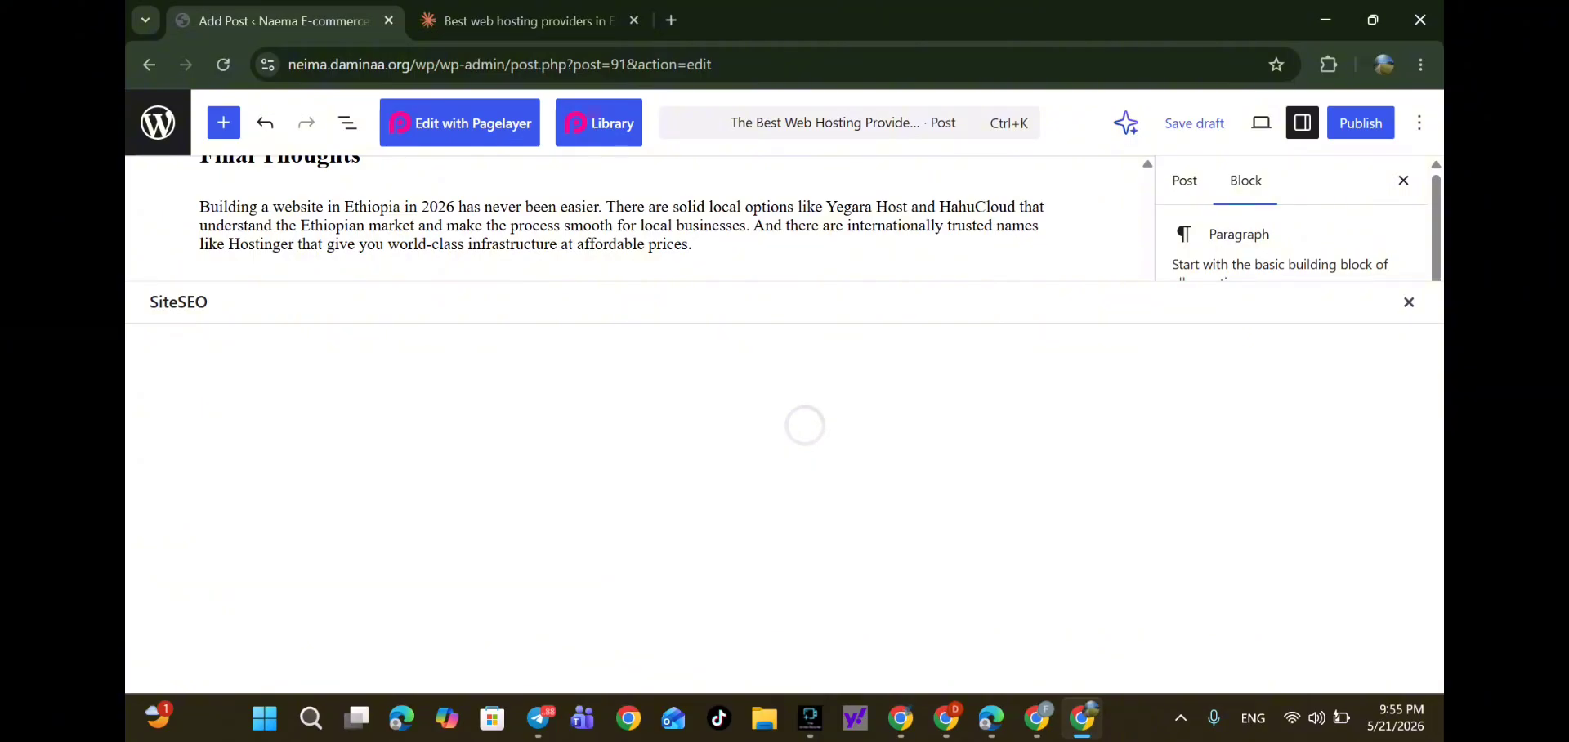
scroll(778, 424, down, 5)
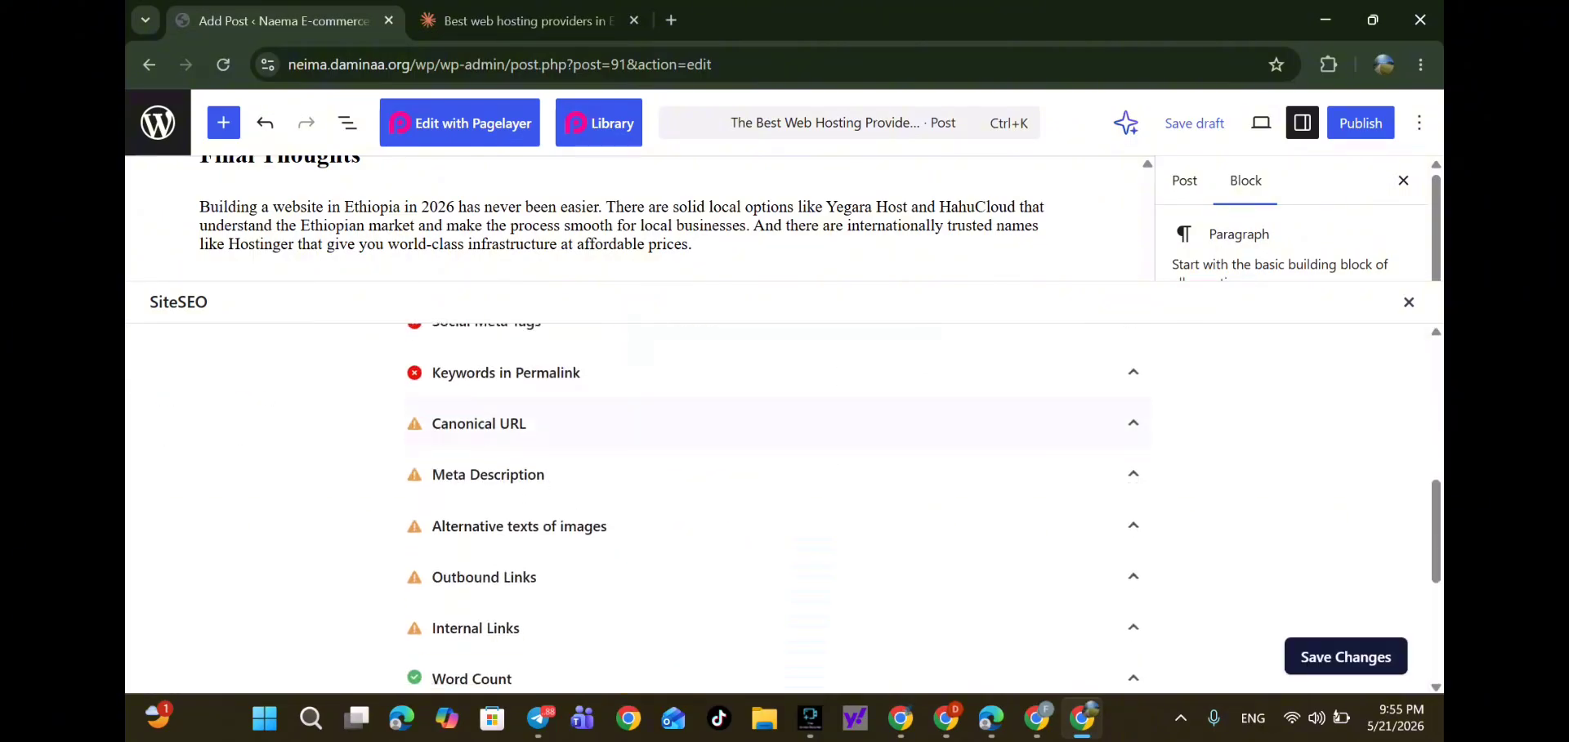
scroll(778, 423, down, 5)
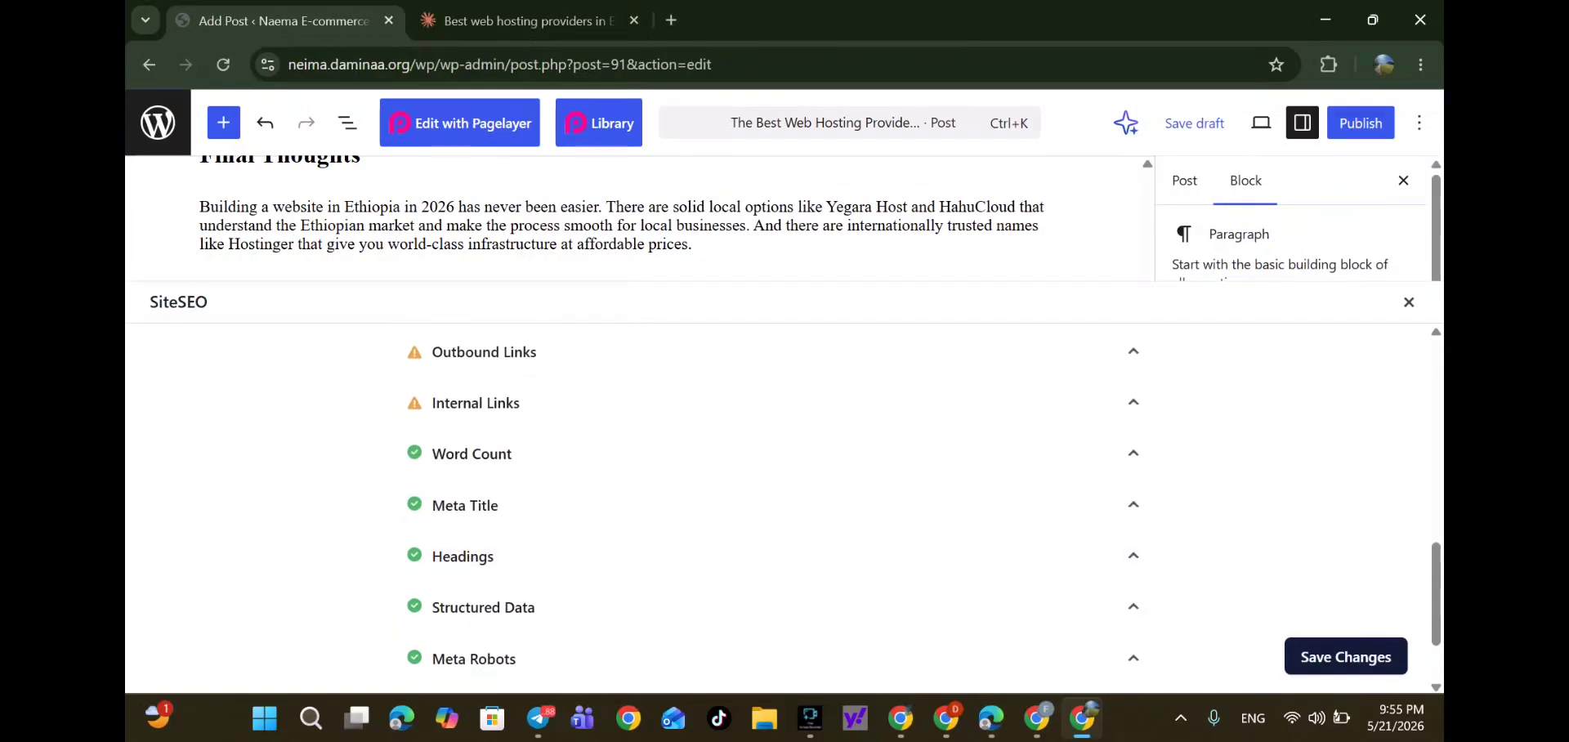
scroll(778, 447, up, 2)
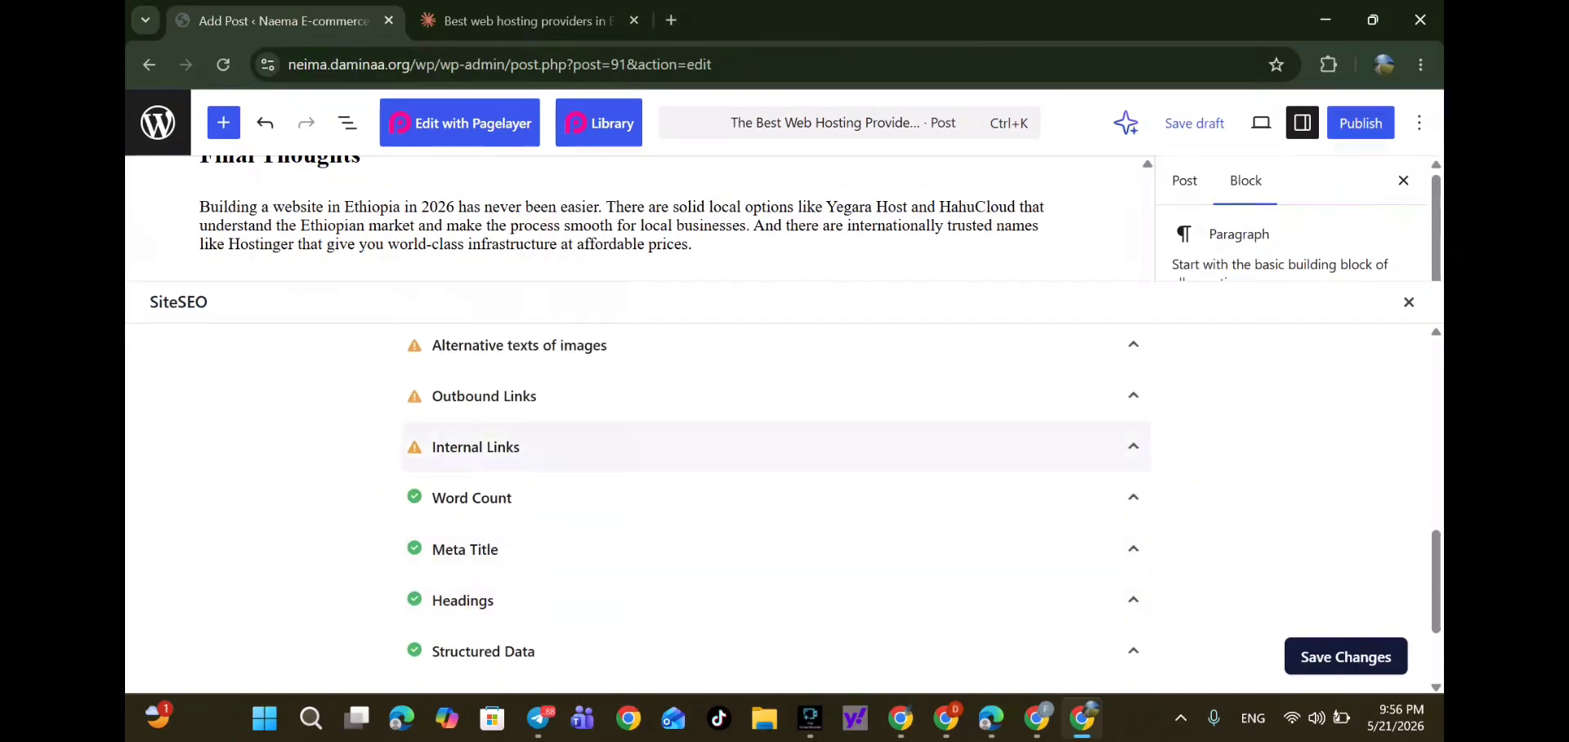
scroll(778, 392, up, 2)
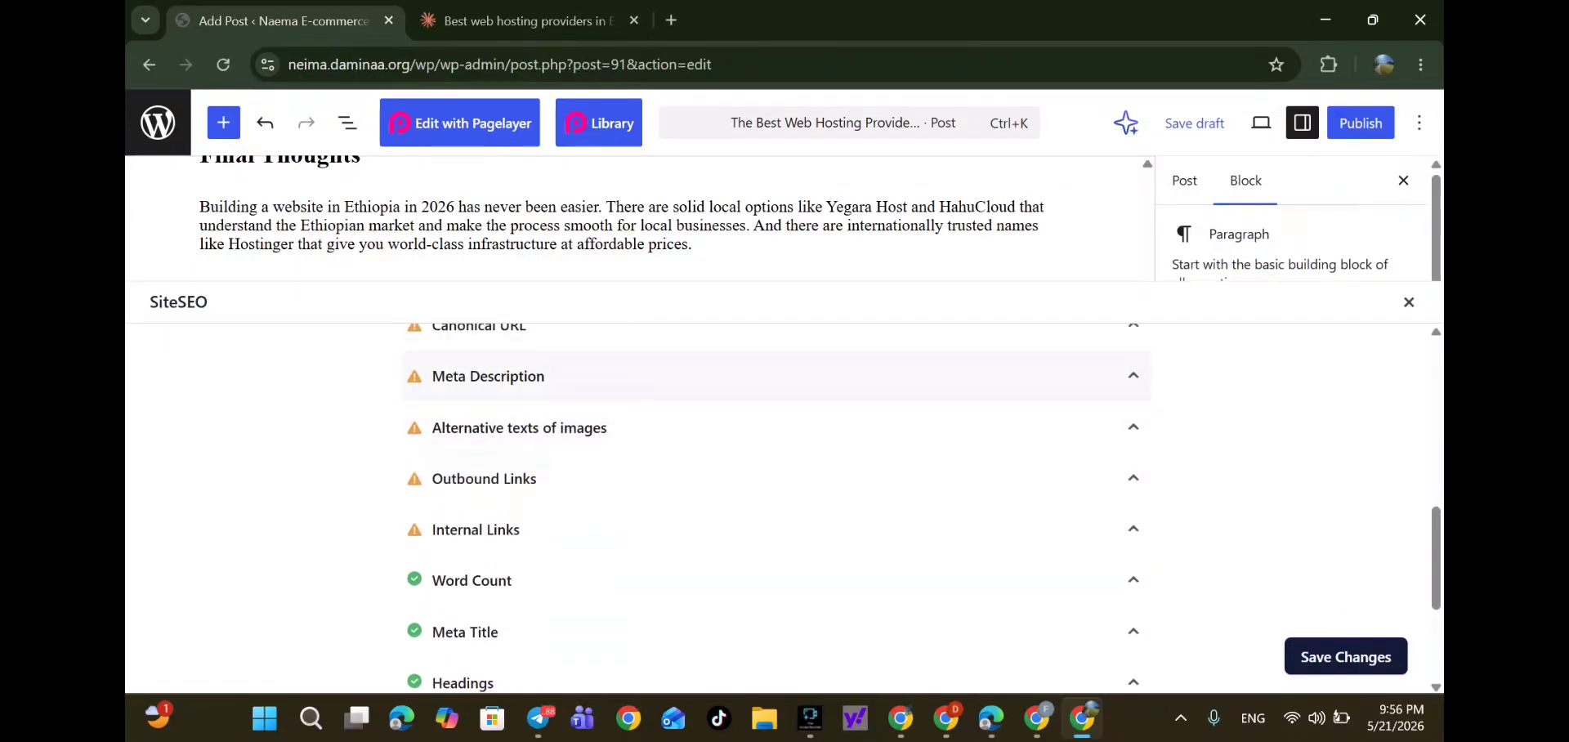
scroll(777, 507, up, 2)
scroll(776, 491, up, 4)
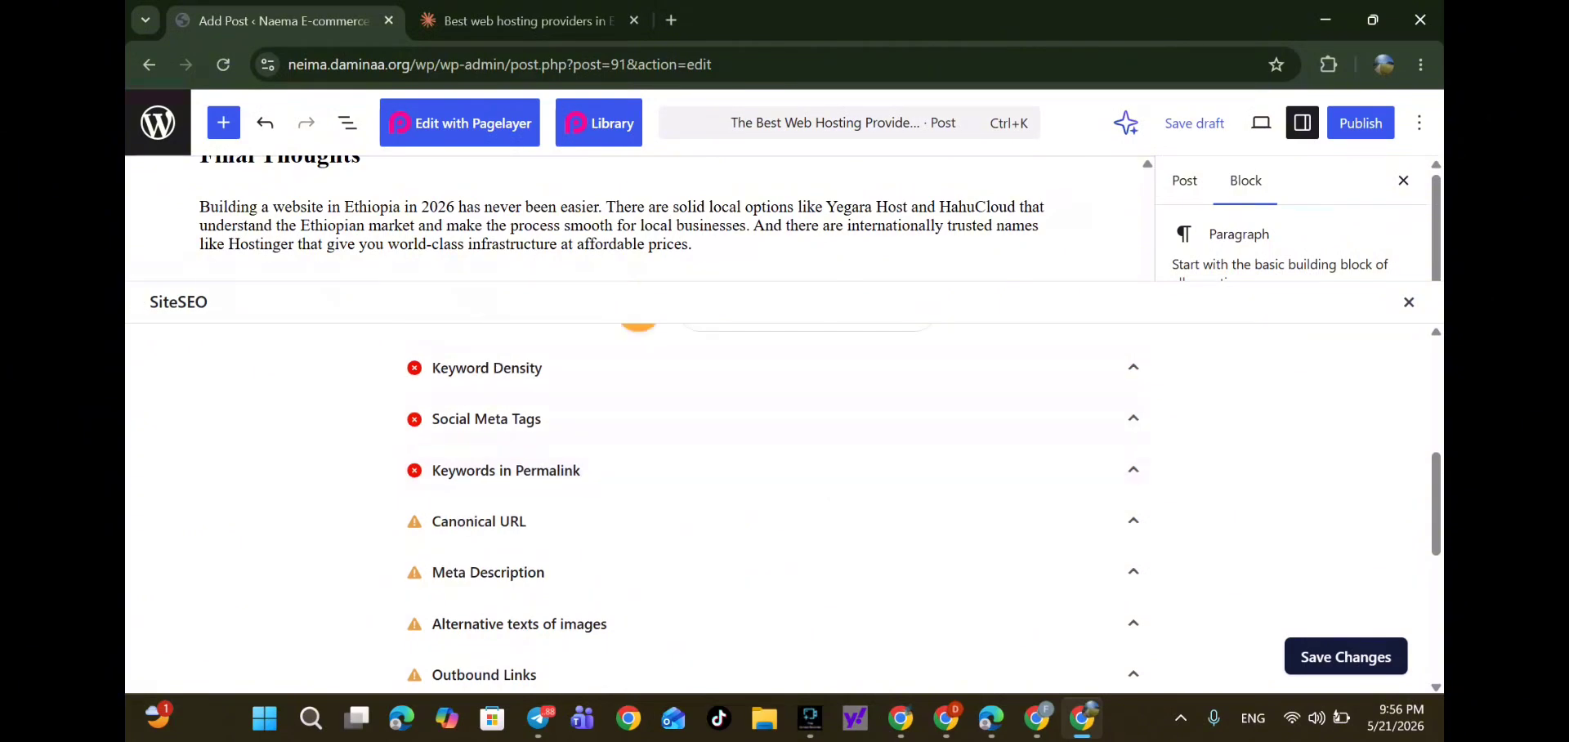
scroll(776, 507, down, 3)
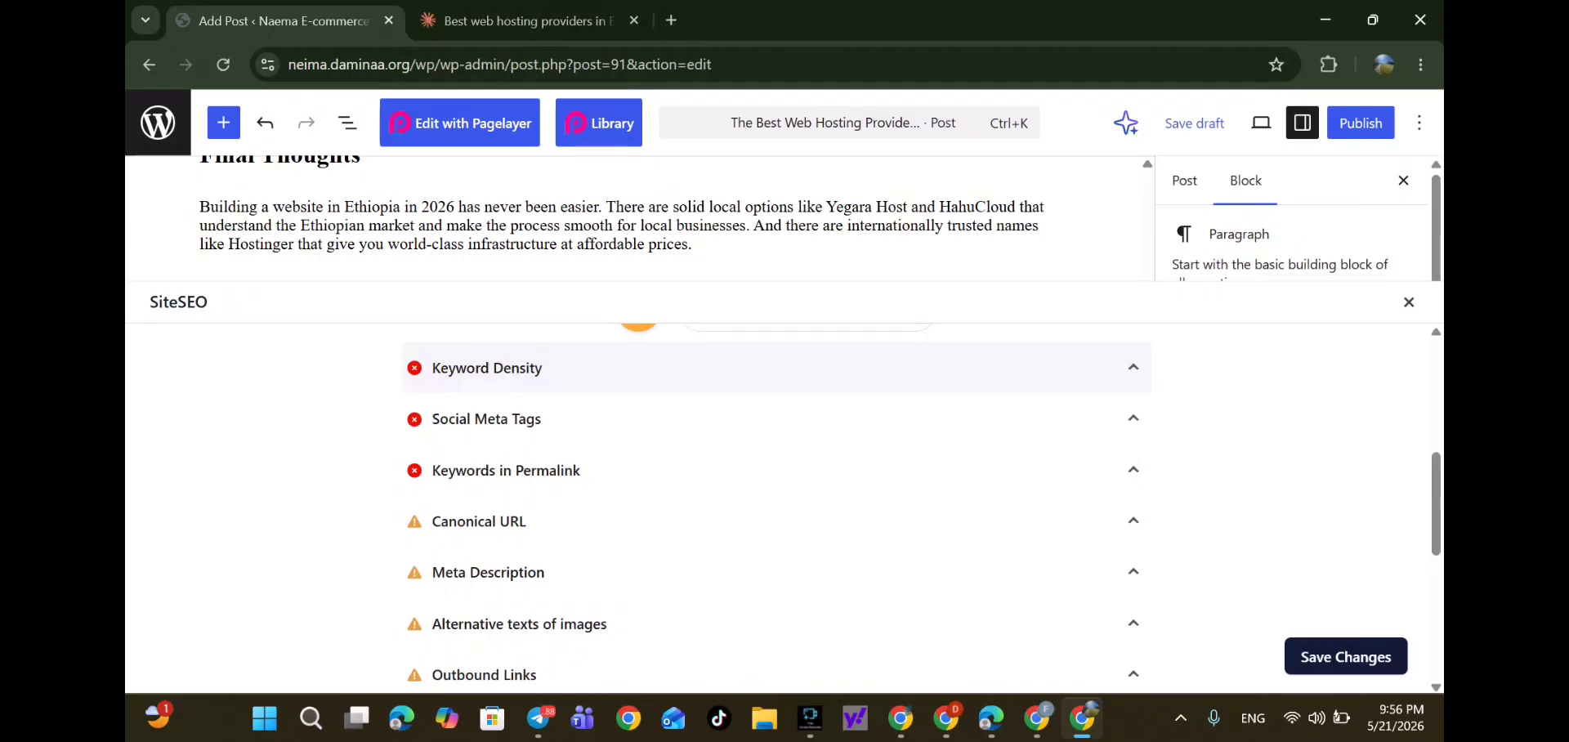
scroll(776, 507, up, 10)
scroll(776, 507, down, 6)
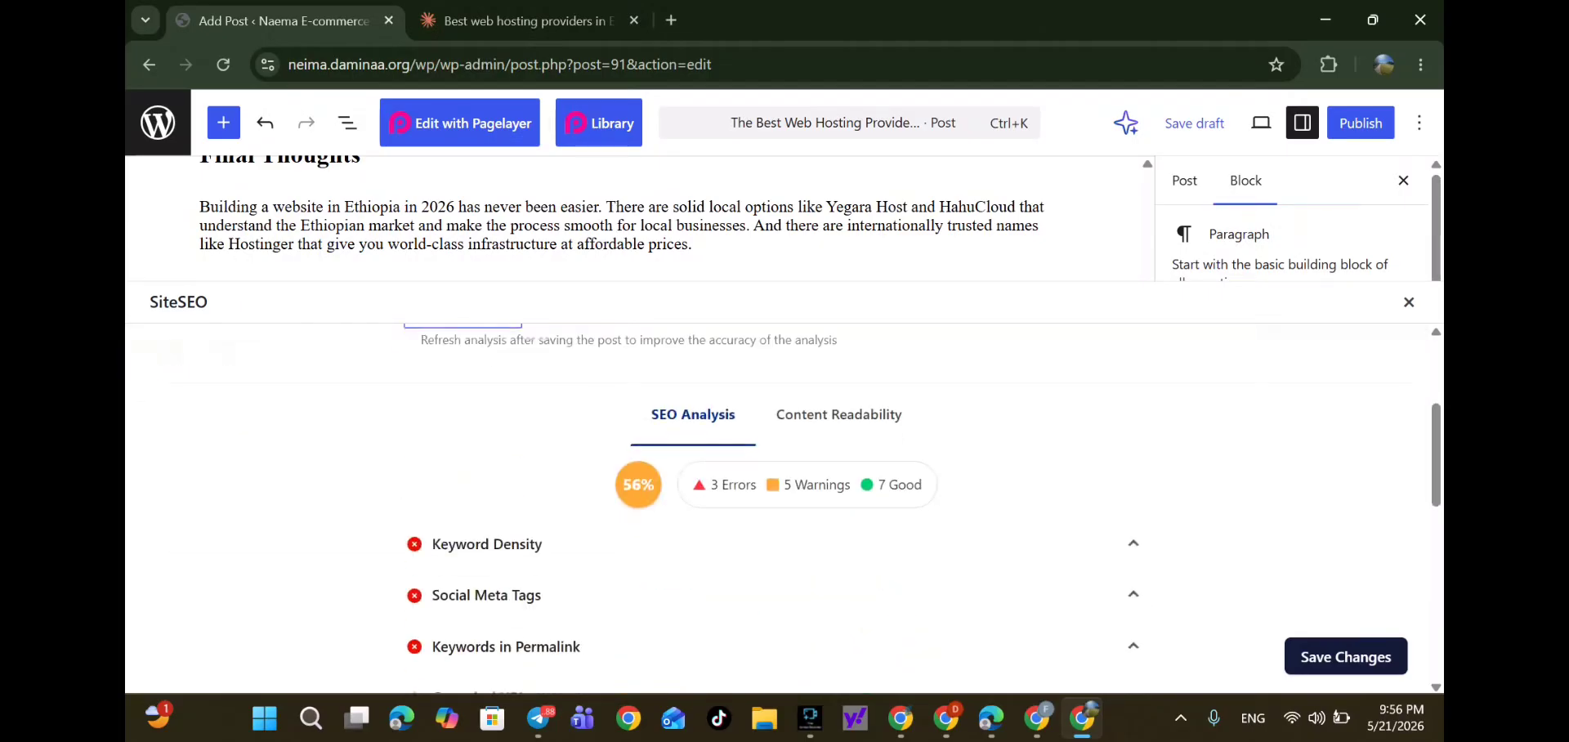
scroll(777, 507, up, 5)
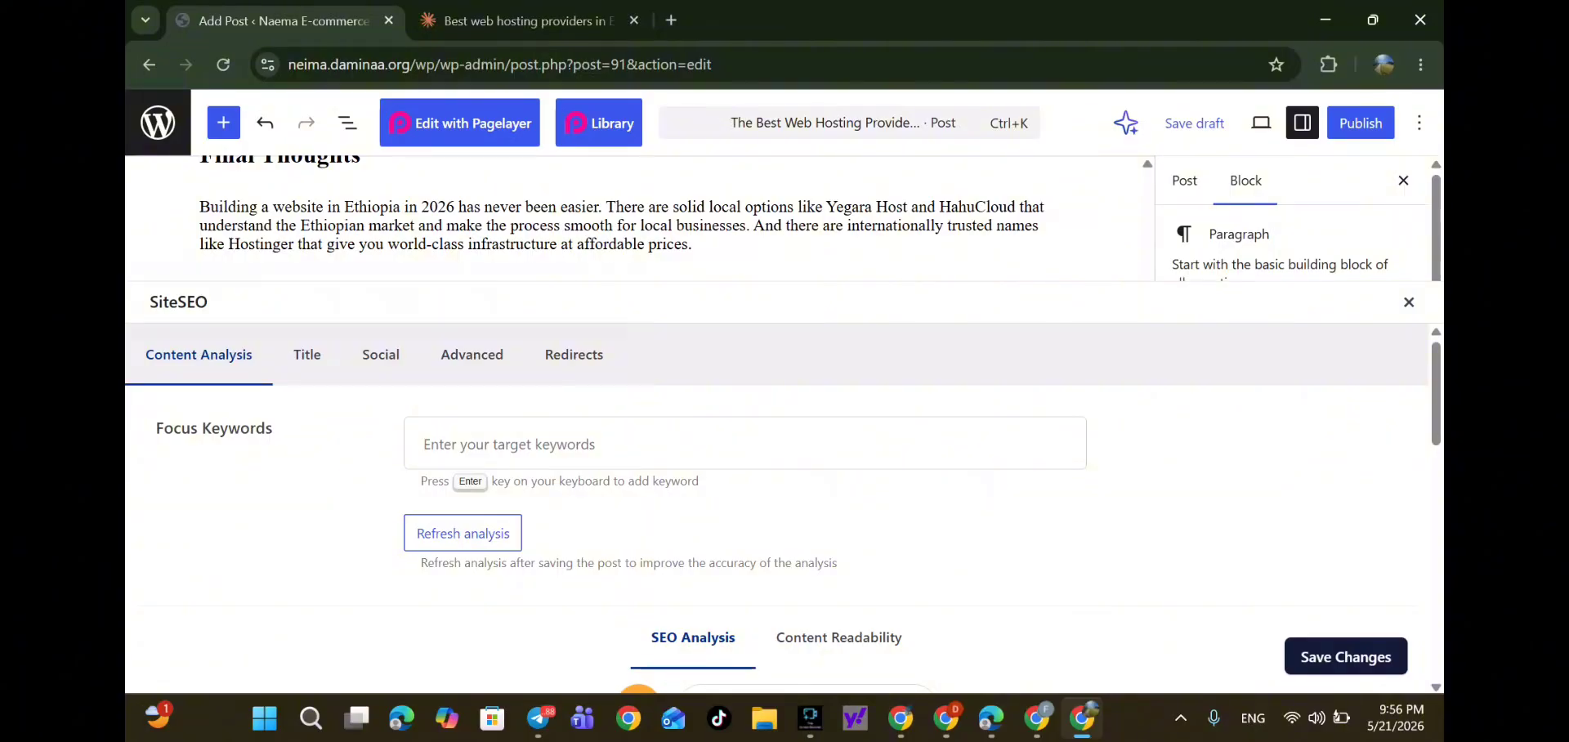
click(1408, 303)
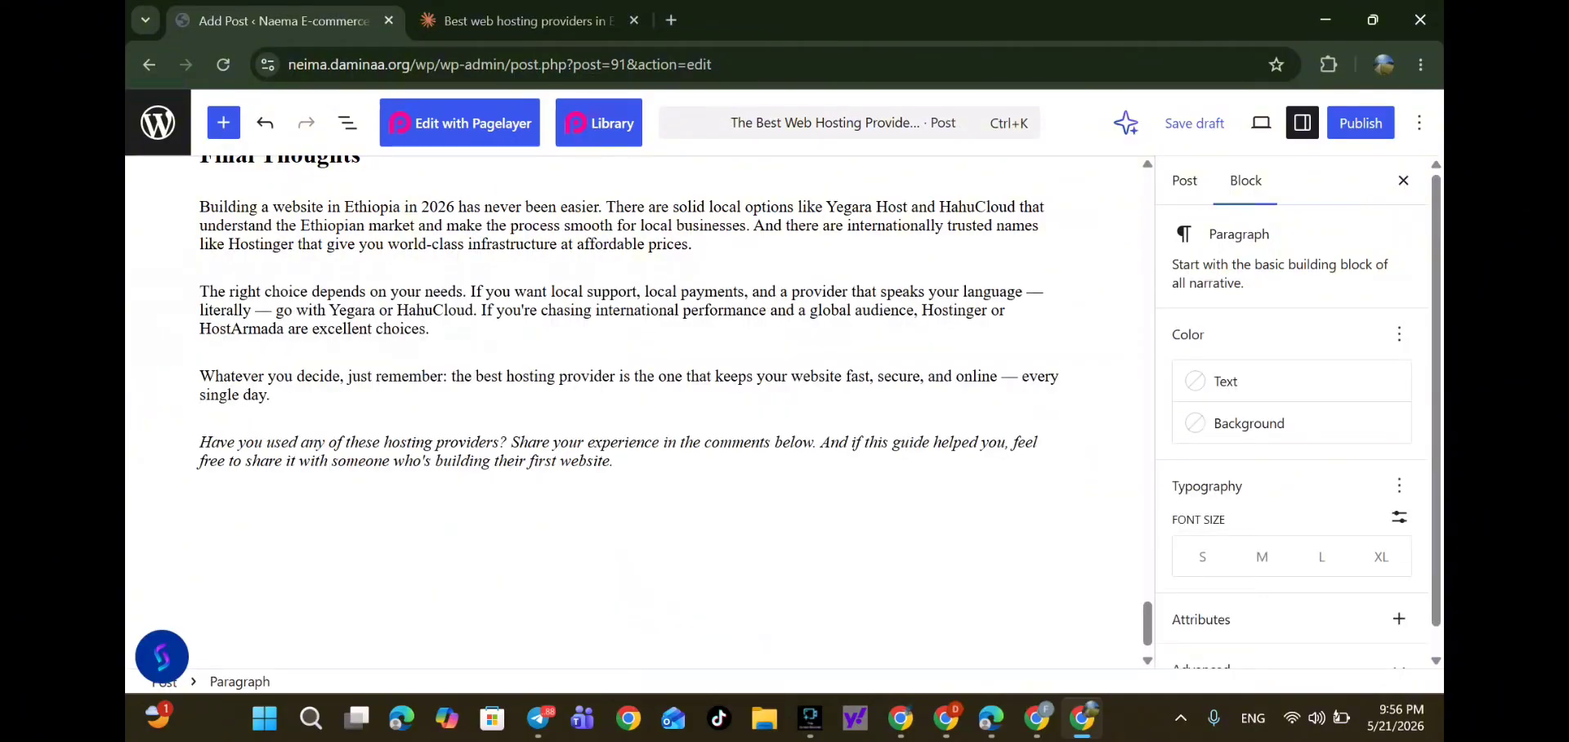
scroll(629, 409, up, 20)
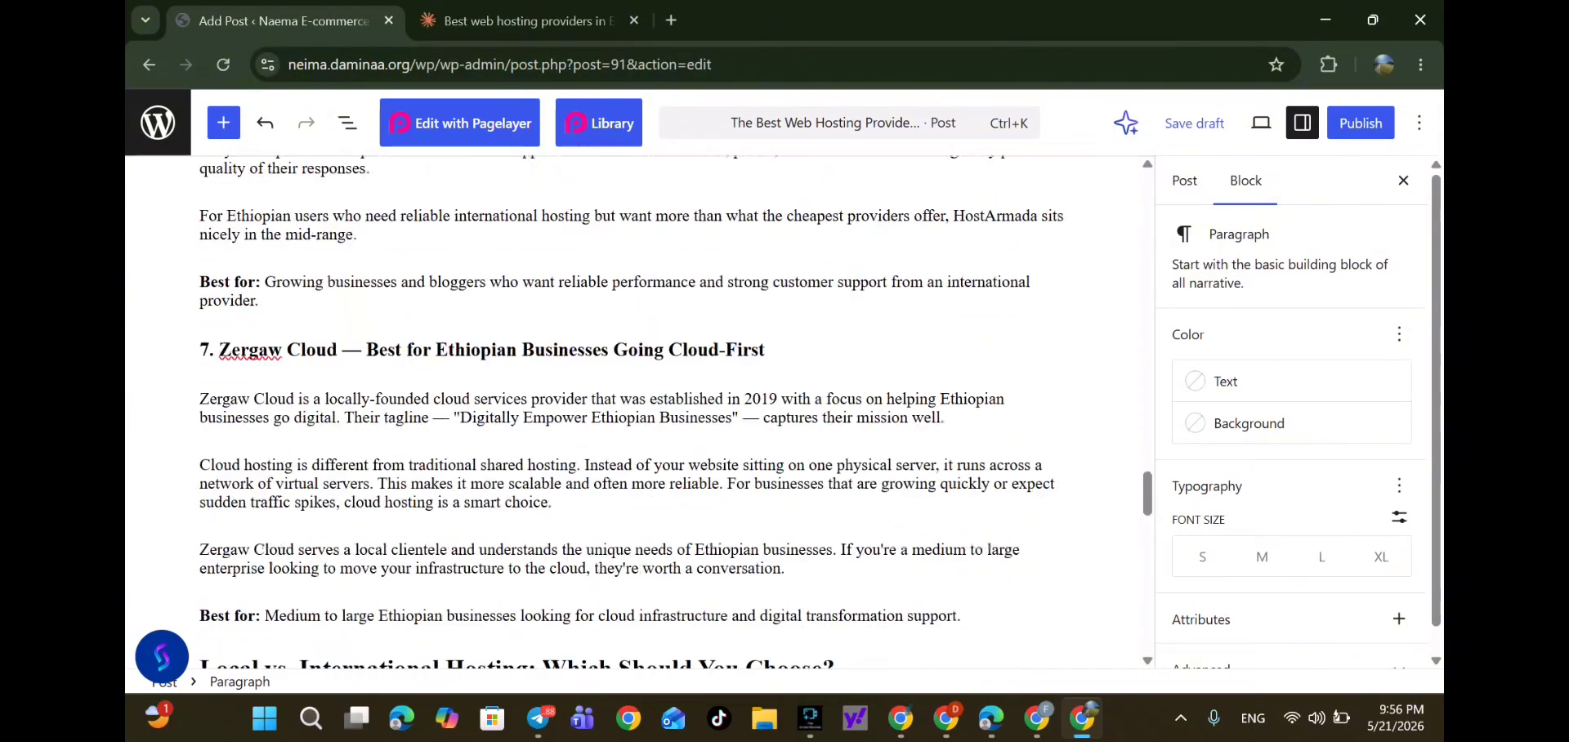
scroll(629, 408, up, 20)
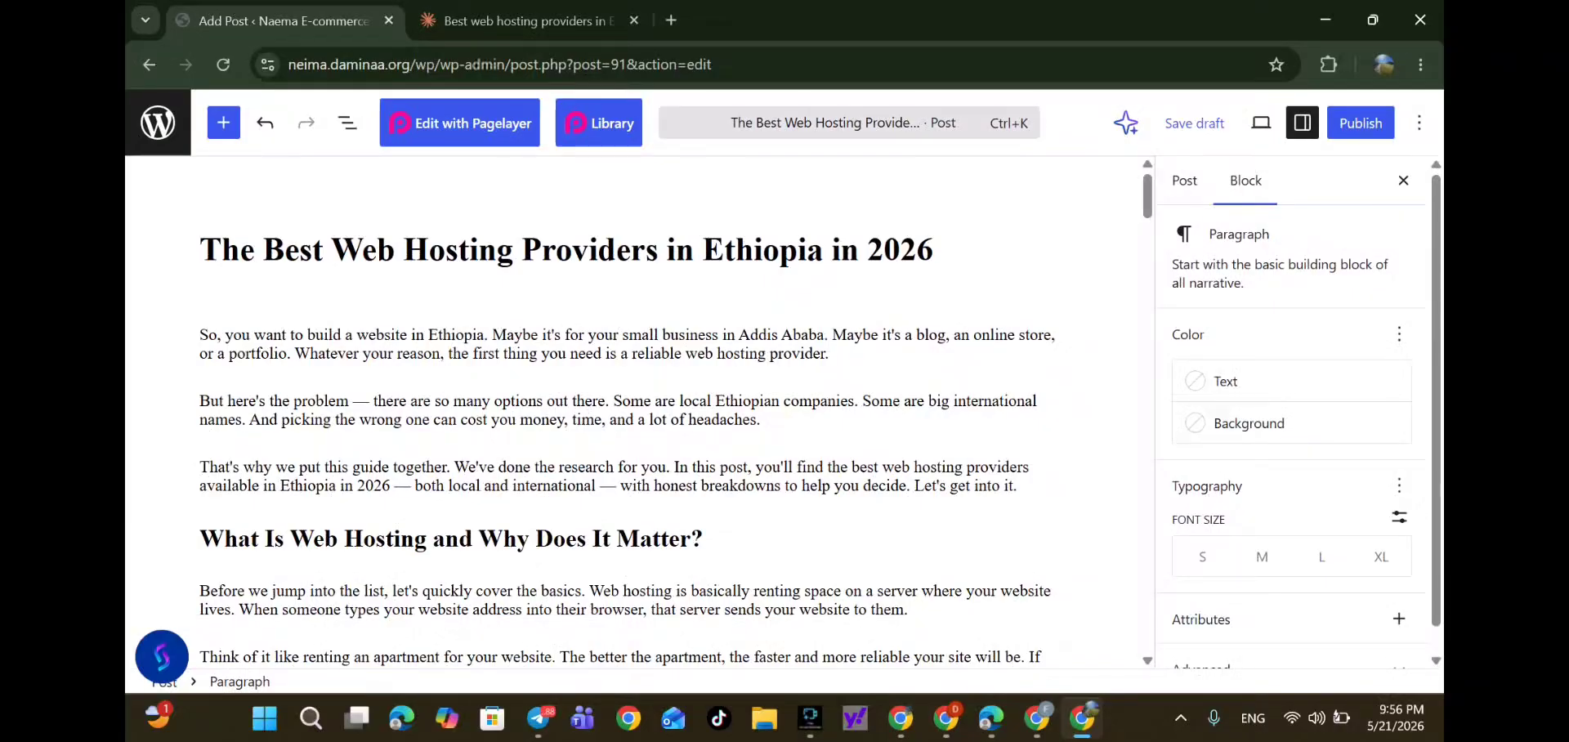
click(524, 21)
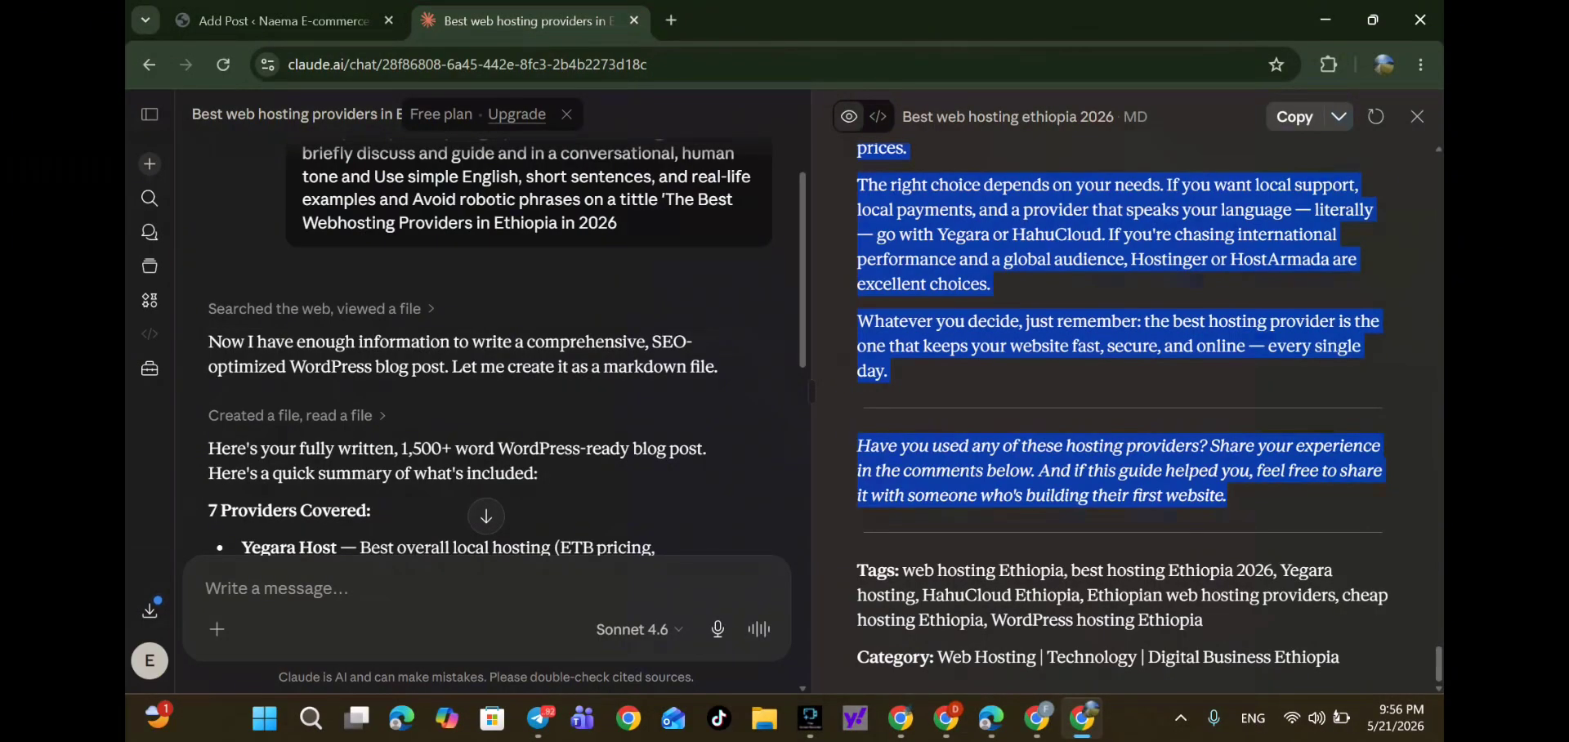
scroll(1122, 418, up, 1)
scroll(1122, 419, down, 1)
scroll(1122, 418, up, 1)
scroll(1122, 419, up, 10)
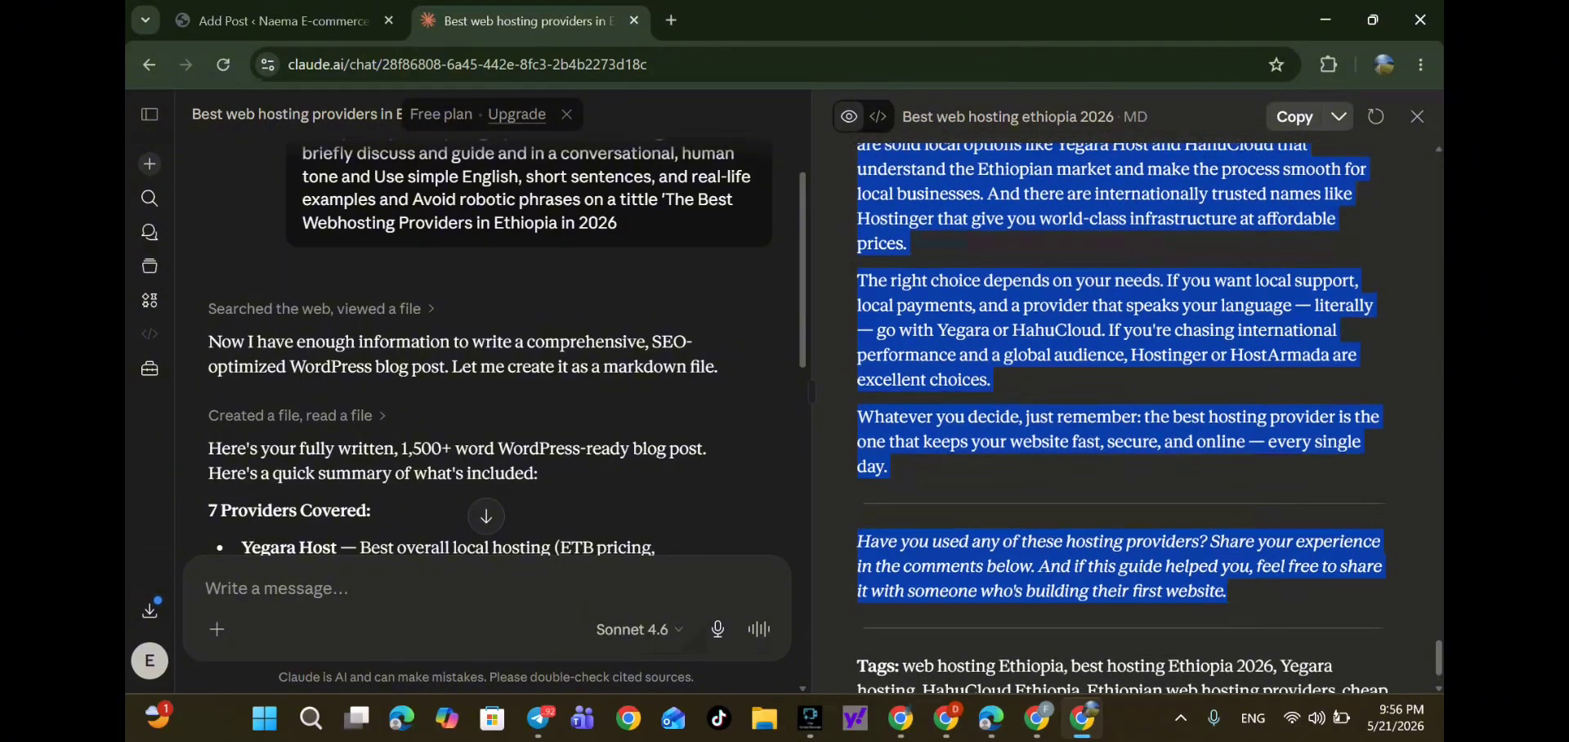
scroll(1122, 419, up, 12)
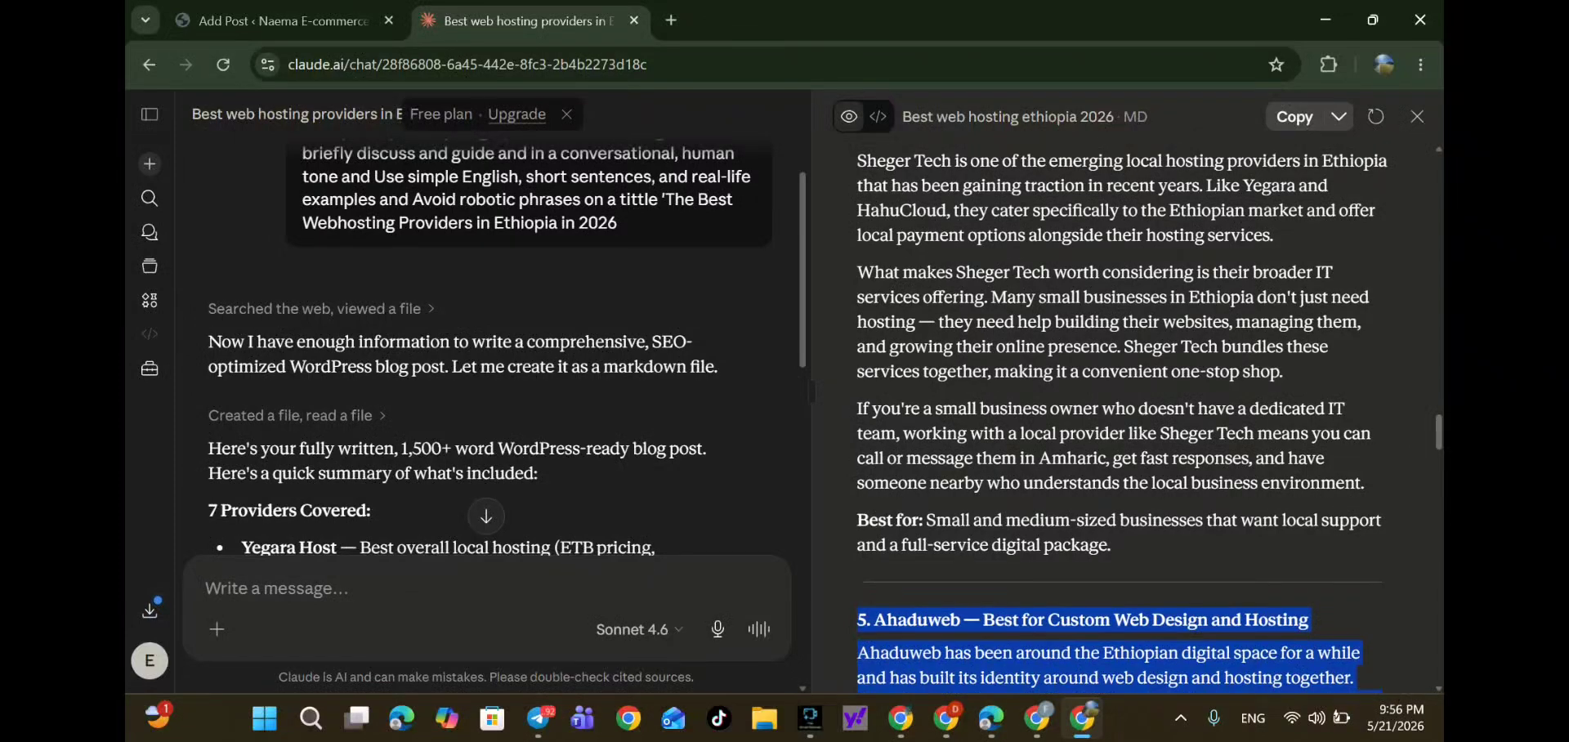
click(278, 20)
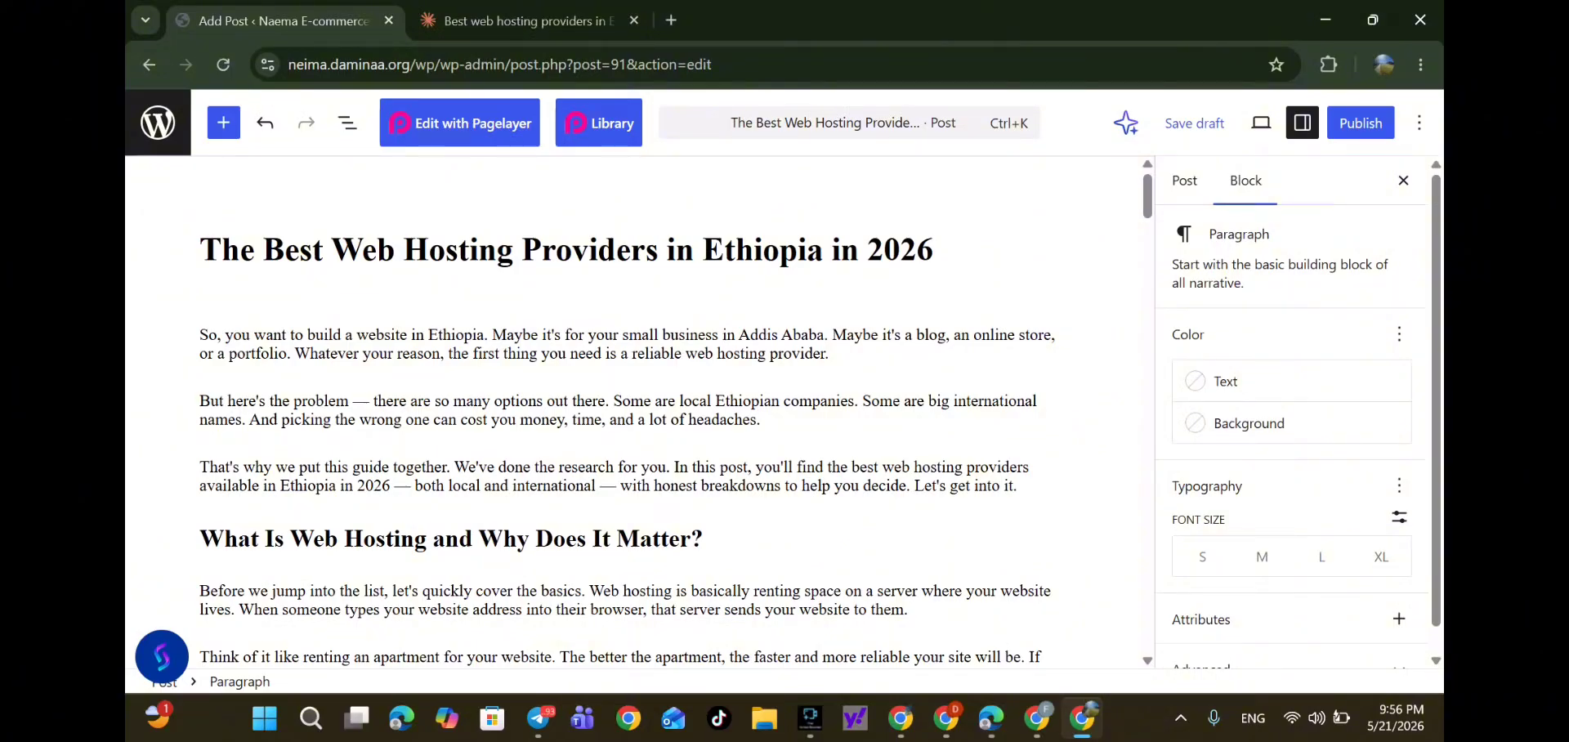
Copy 'Best Web Hosting Providers in Ethiopia in 2026' from the post title.
drag(824, 249, 263, 250)
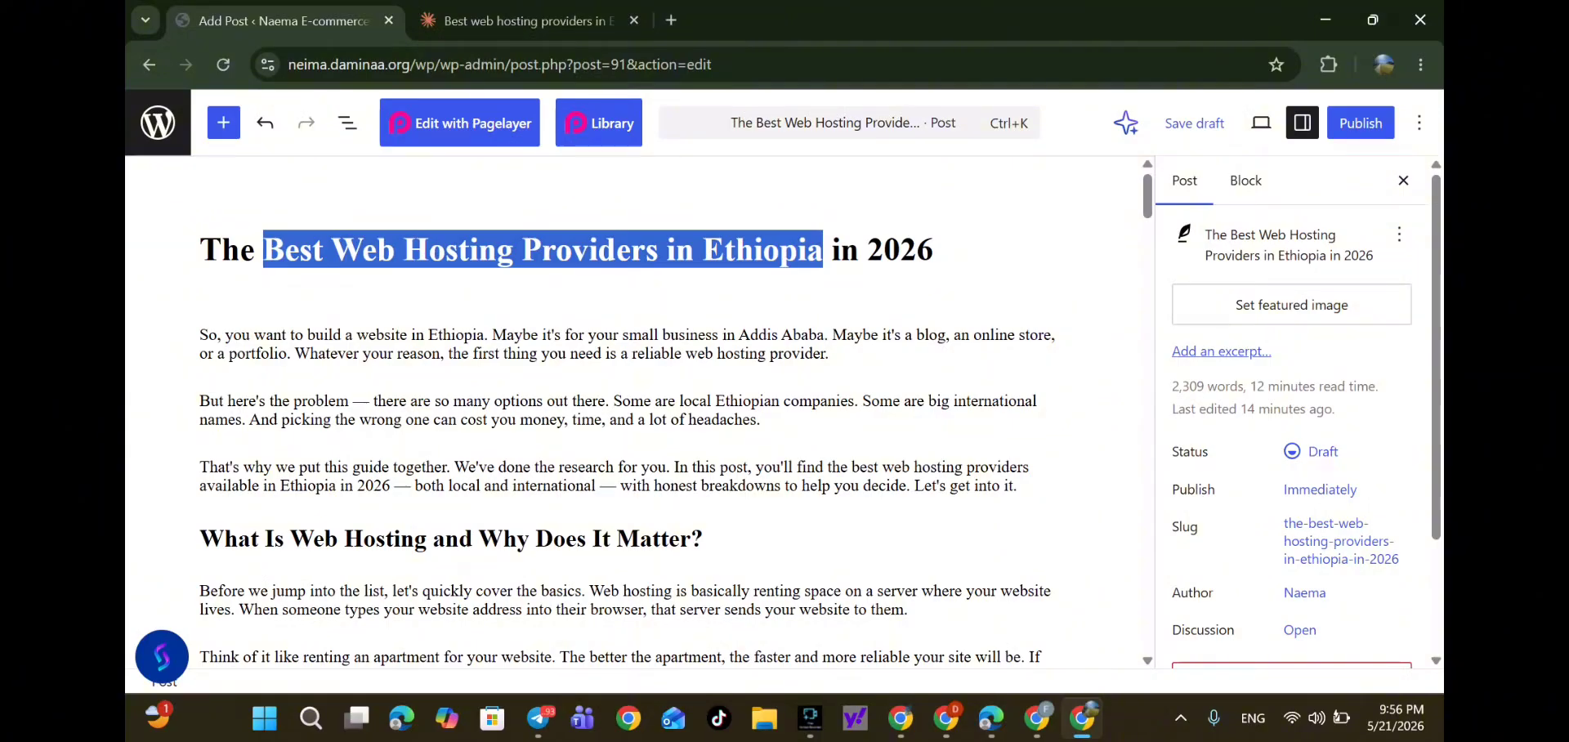
key(End)
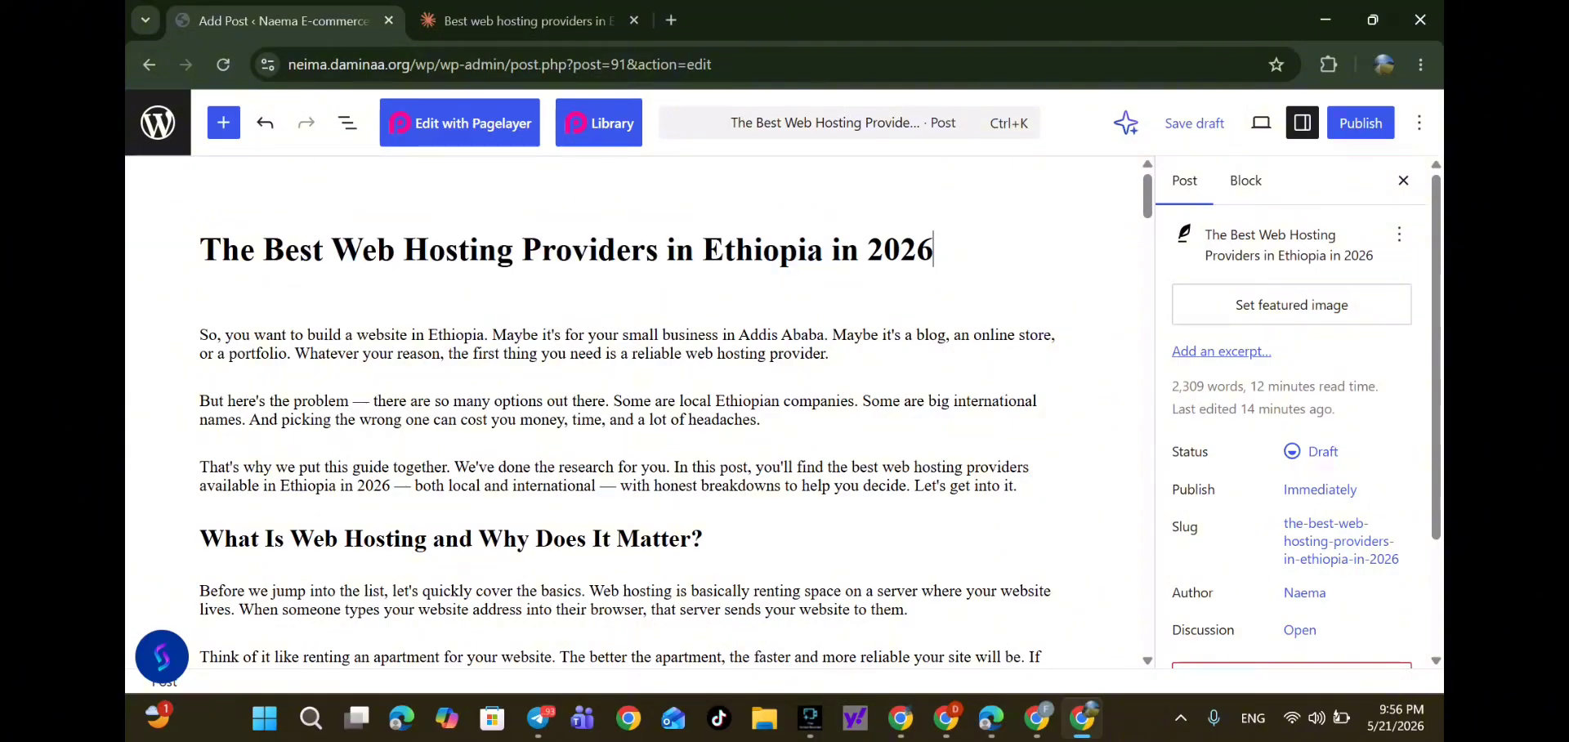
key(ctrl+shift+Left)
key(ctrl+shift+Left)
key(ctrl+shift+Left)
key(ctrl+shift+Left)
key(ctrl+shift+Left)
key(ctrl+shift+Left)
key(ctrl+shift+Left)
key(shift+Left)
key(shift+Left)
key(shift+Left)
key(shift+Left)
key(shift+Left)
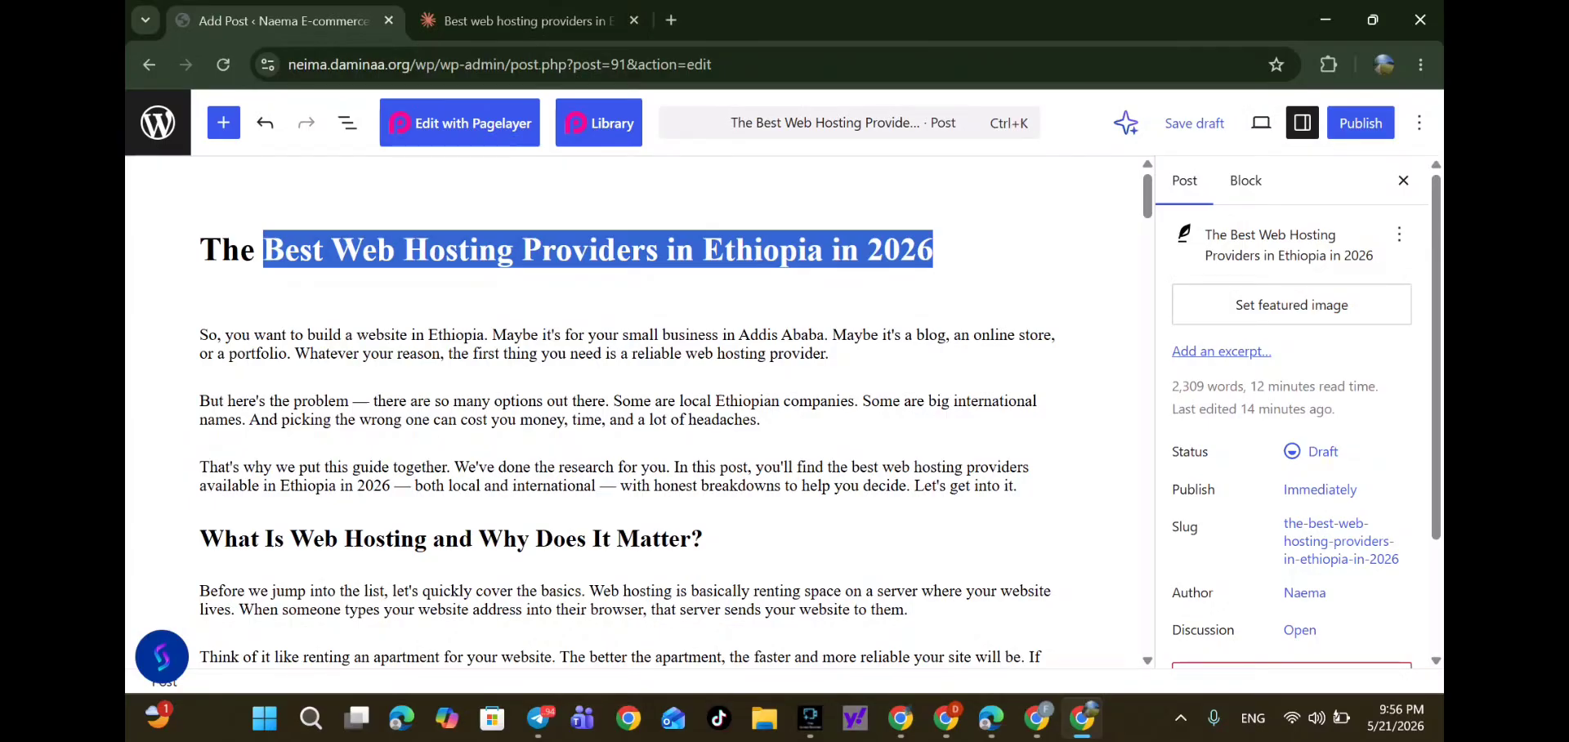
right_click(422, 256)
click(458, 297)
Paste the copied phrase into SiteSEO's Focus Keywords field and add it.
click(163, 654)
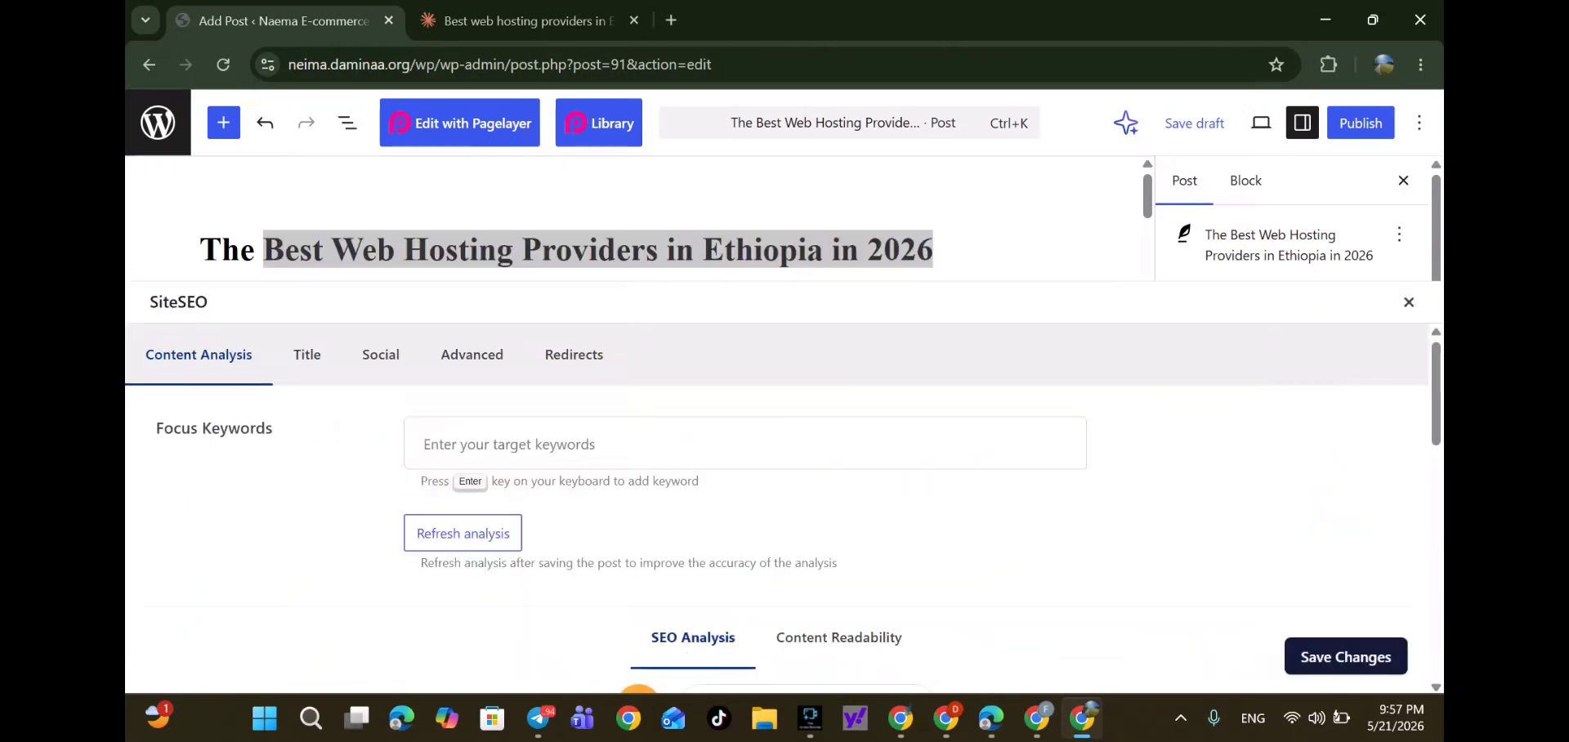
click(688, 443)
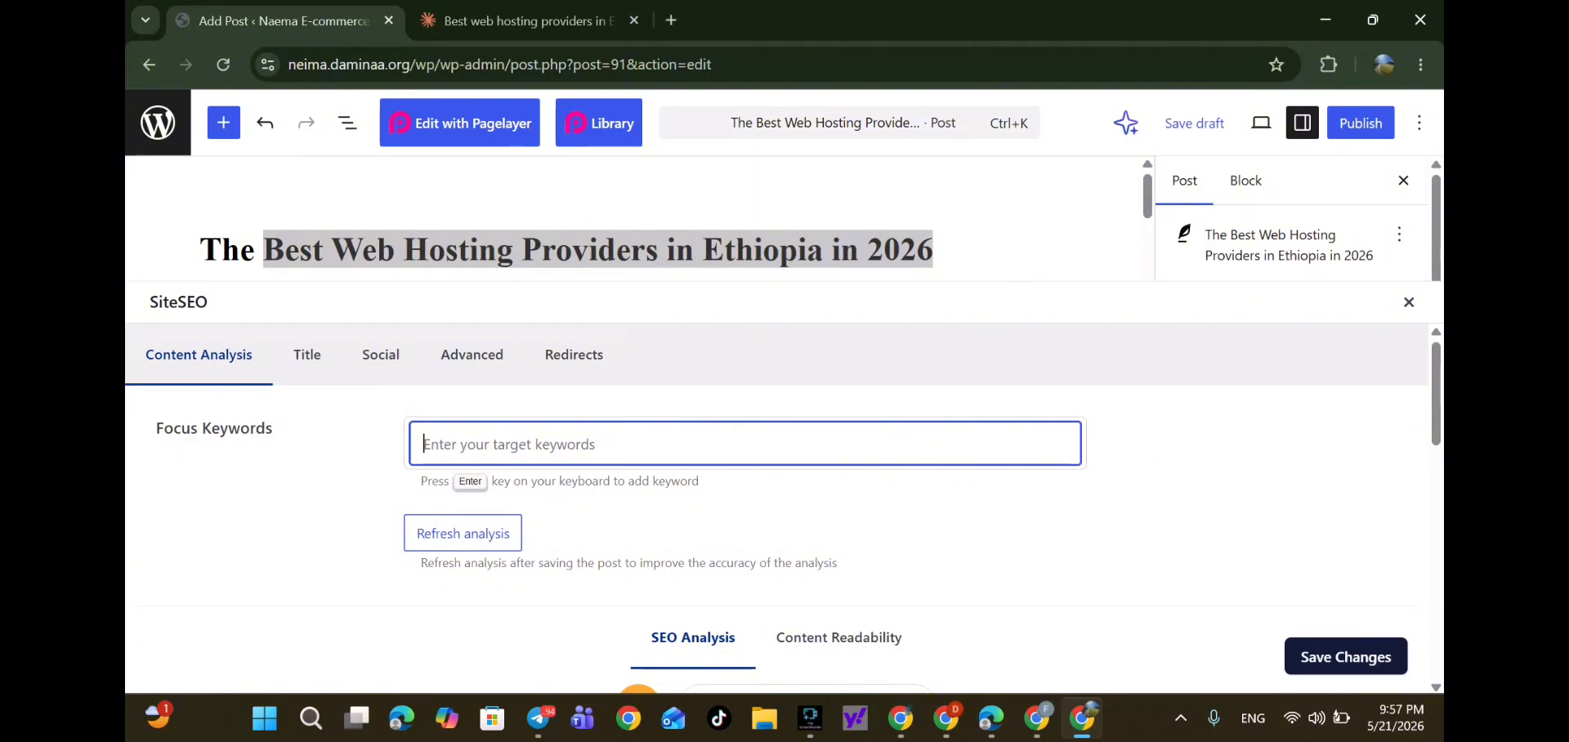
key(ctrl+v)
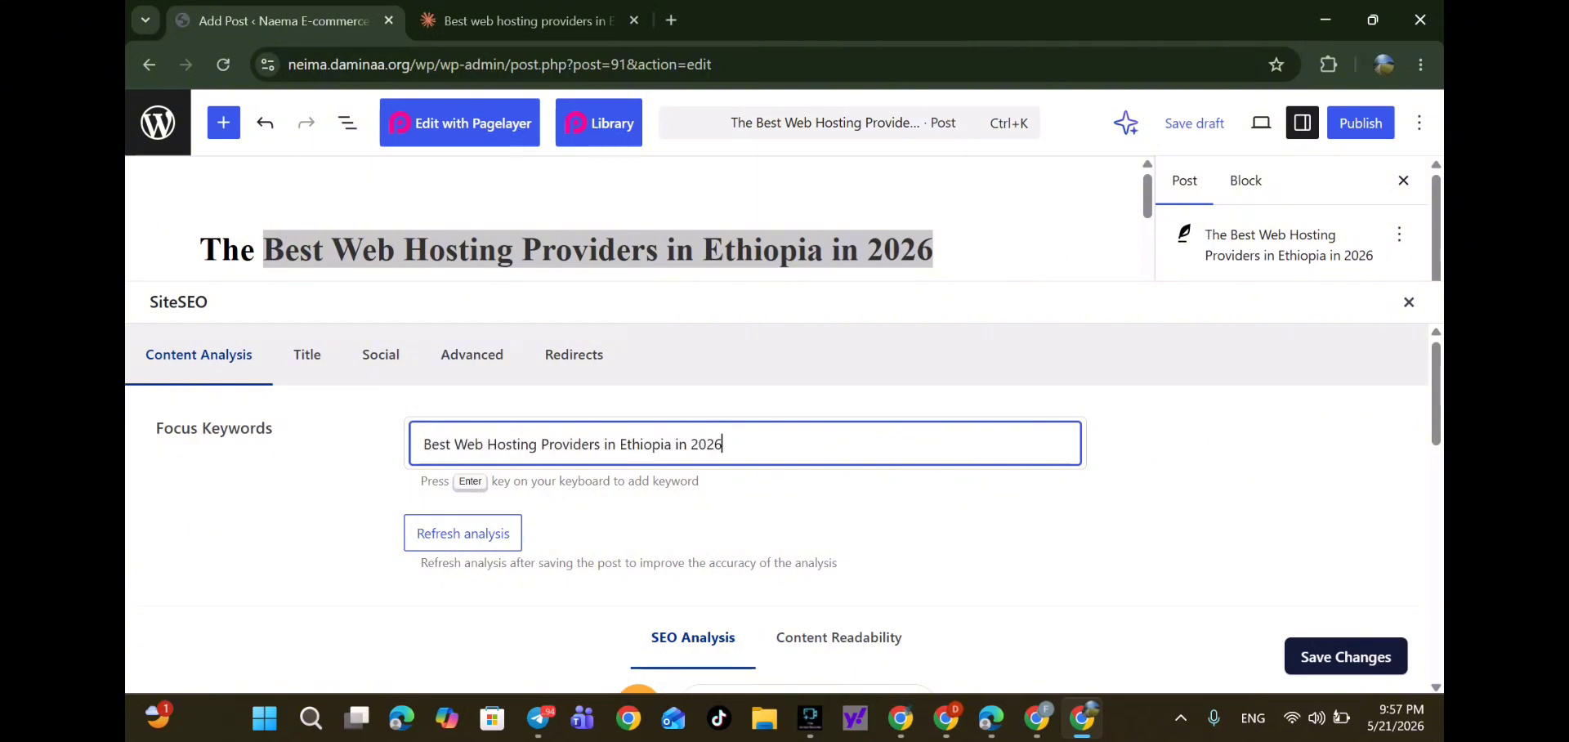
key(Return)
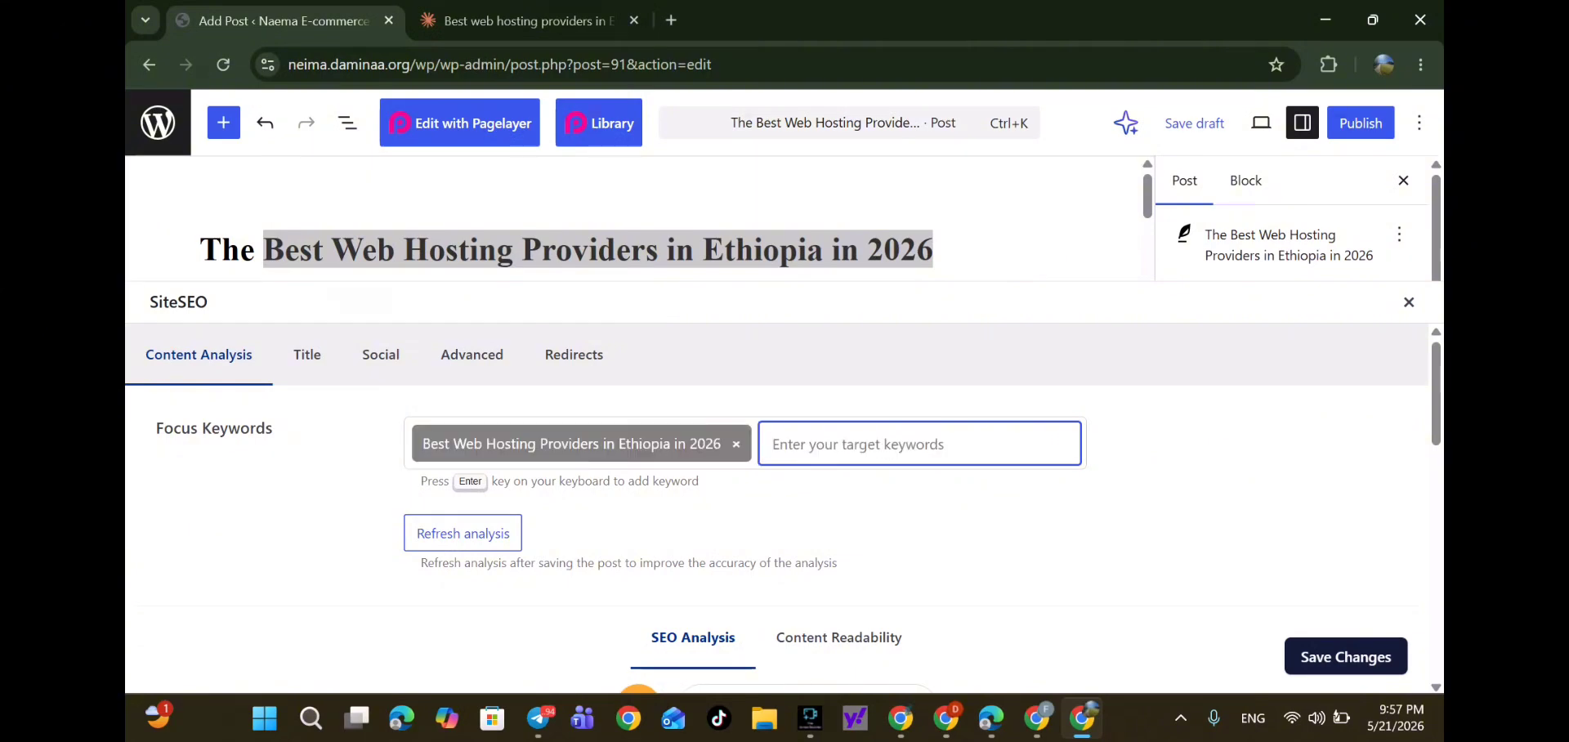
Refresh the SiteSEO analysis and review the 68% result with Social Meta Tags as the sole error.
click(463, 533)
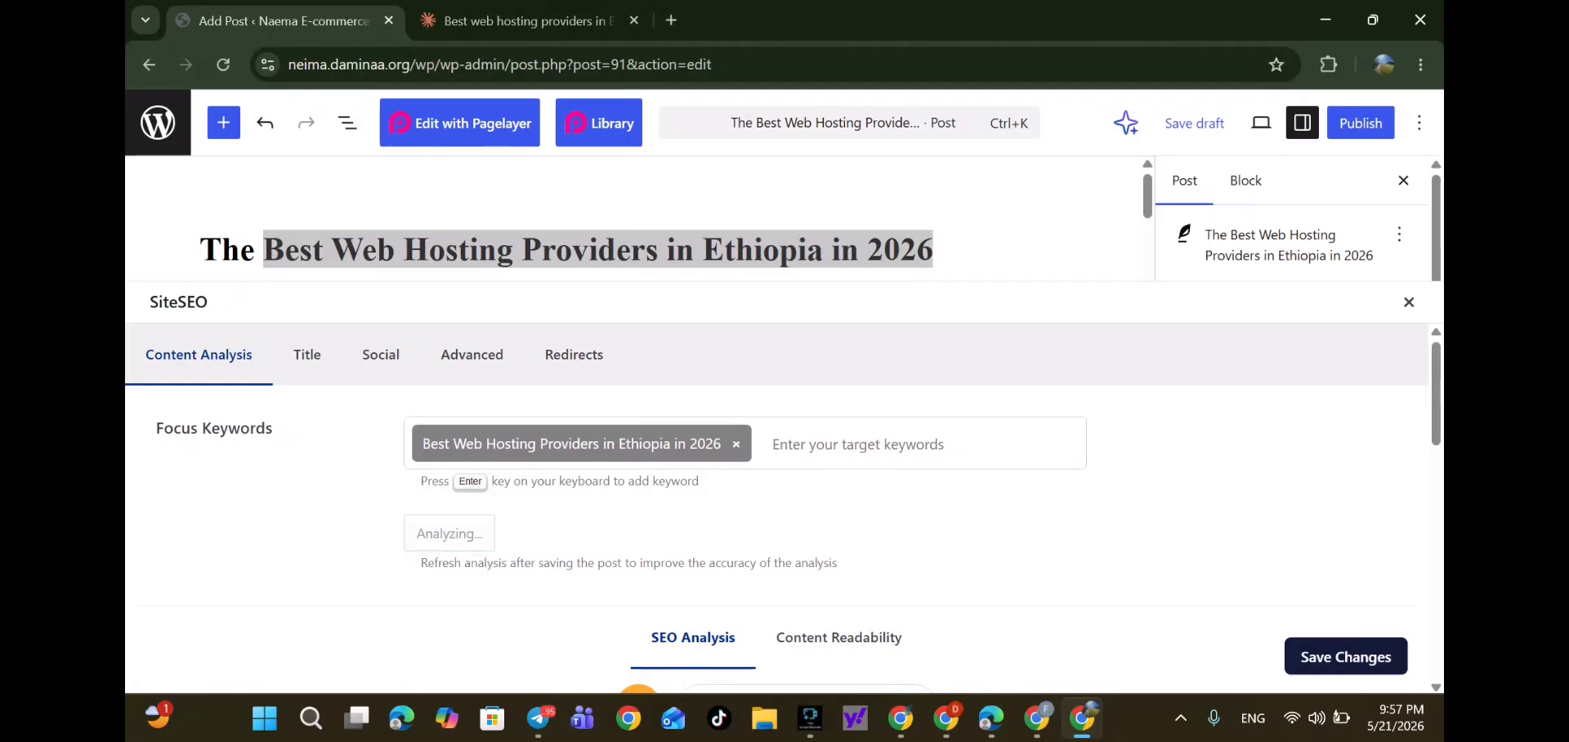
scroll(776, 508, down, 1)
scroll(776, 508, down, 2)
scroll(776, 509, up, 1)
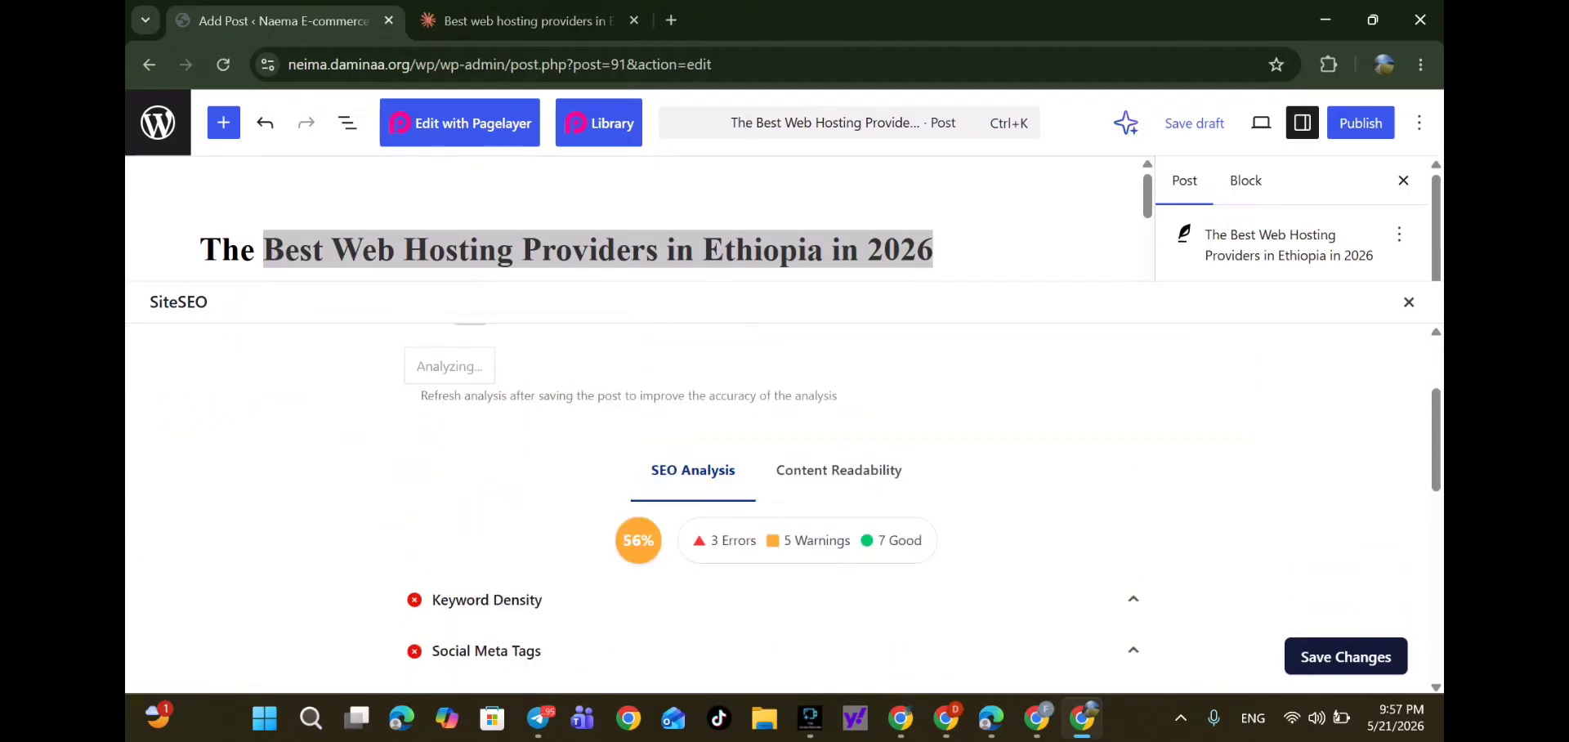
scroll(776, 441, down, 6)
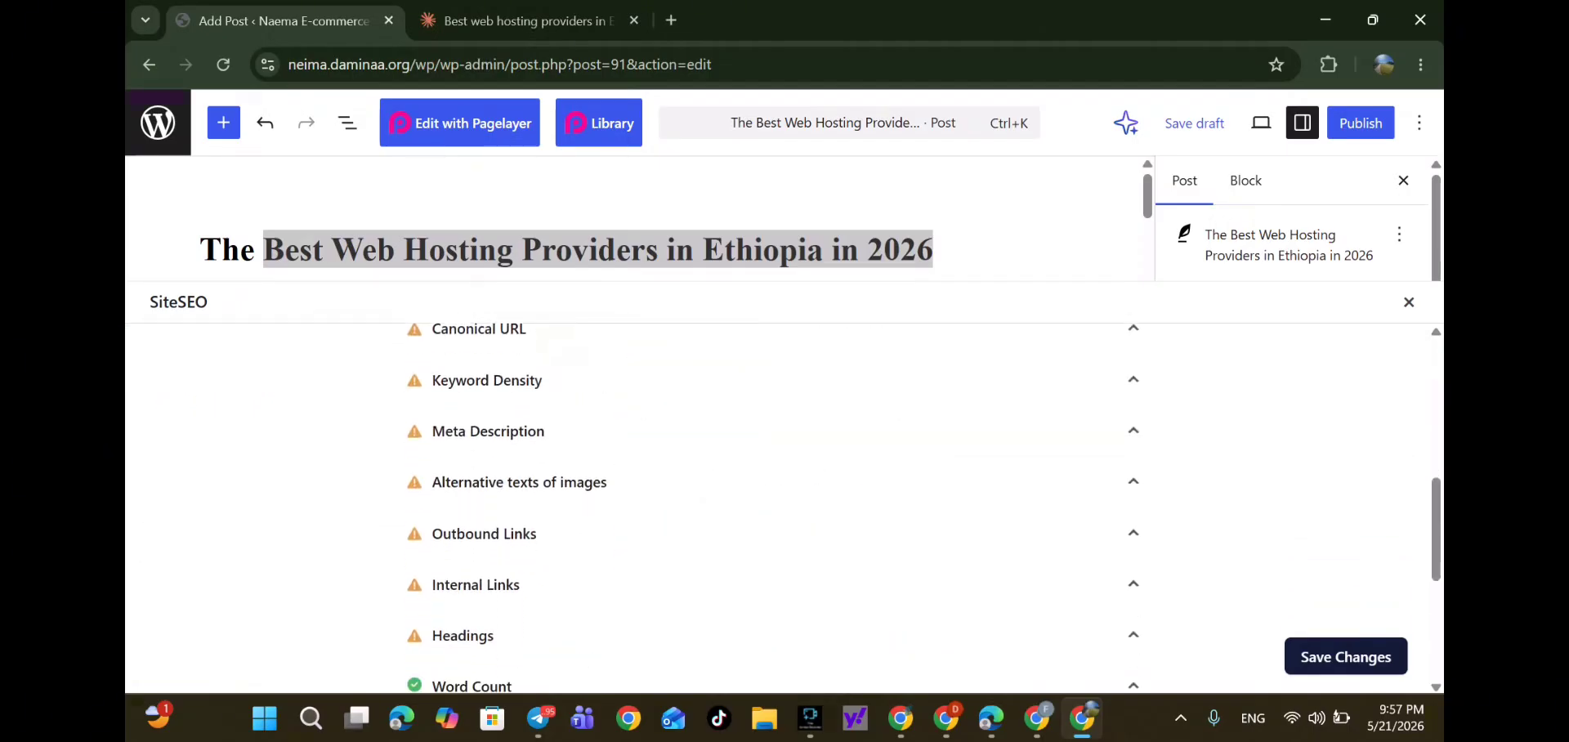
scroll(777, 458, up, 3)
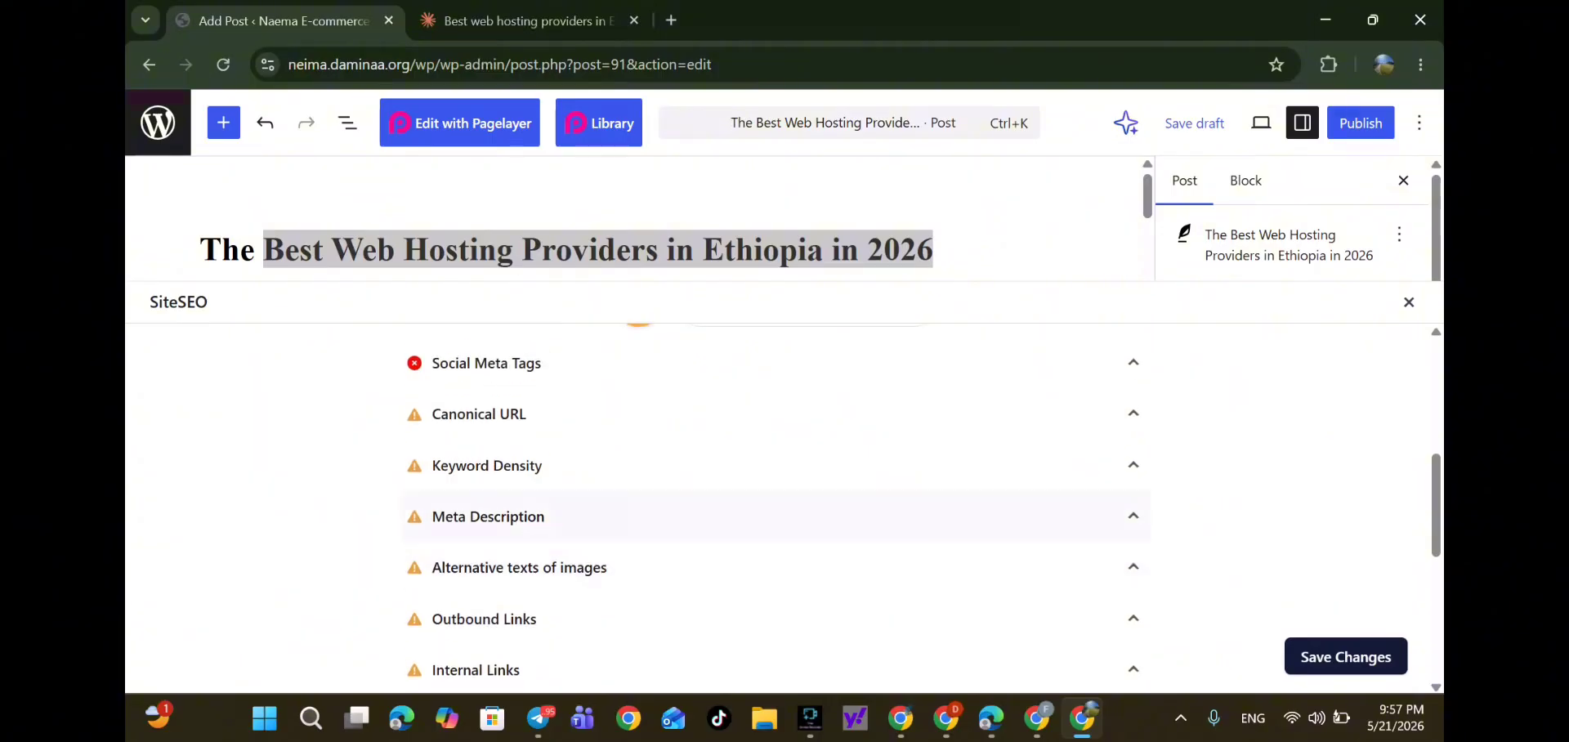
scroll(777, 507, up, 1)
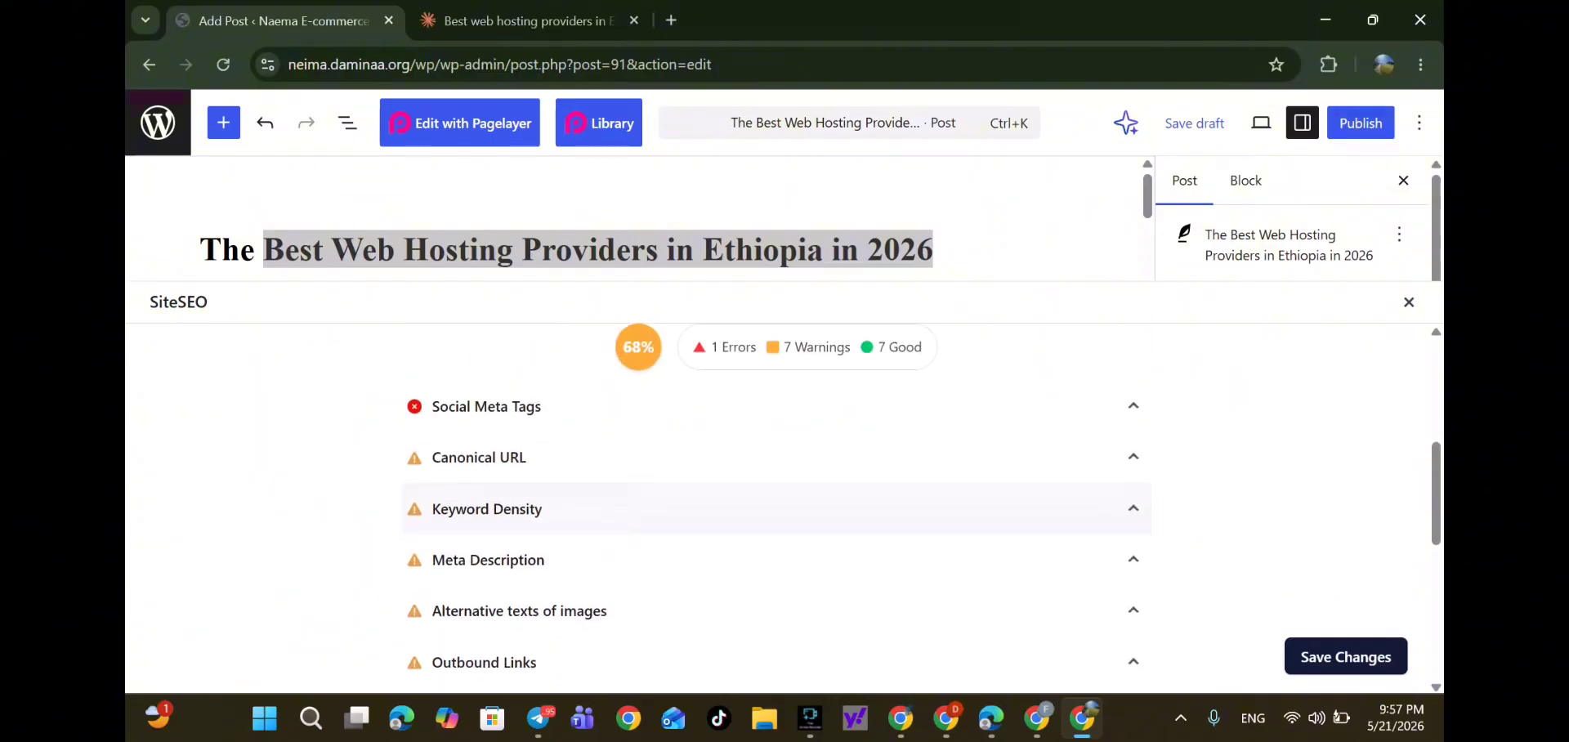
scroll(776, 507, down, 2)
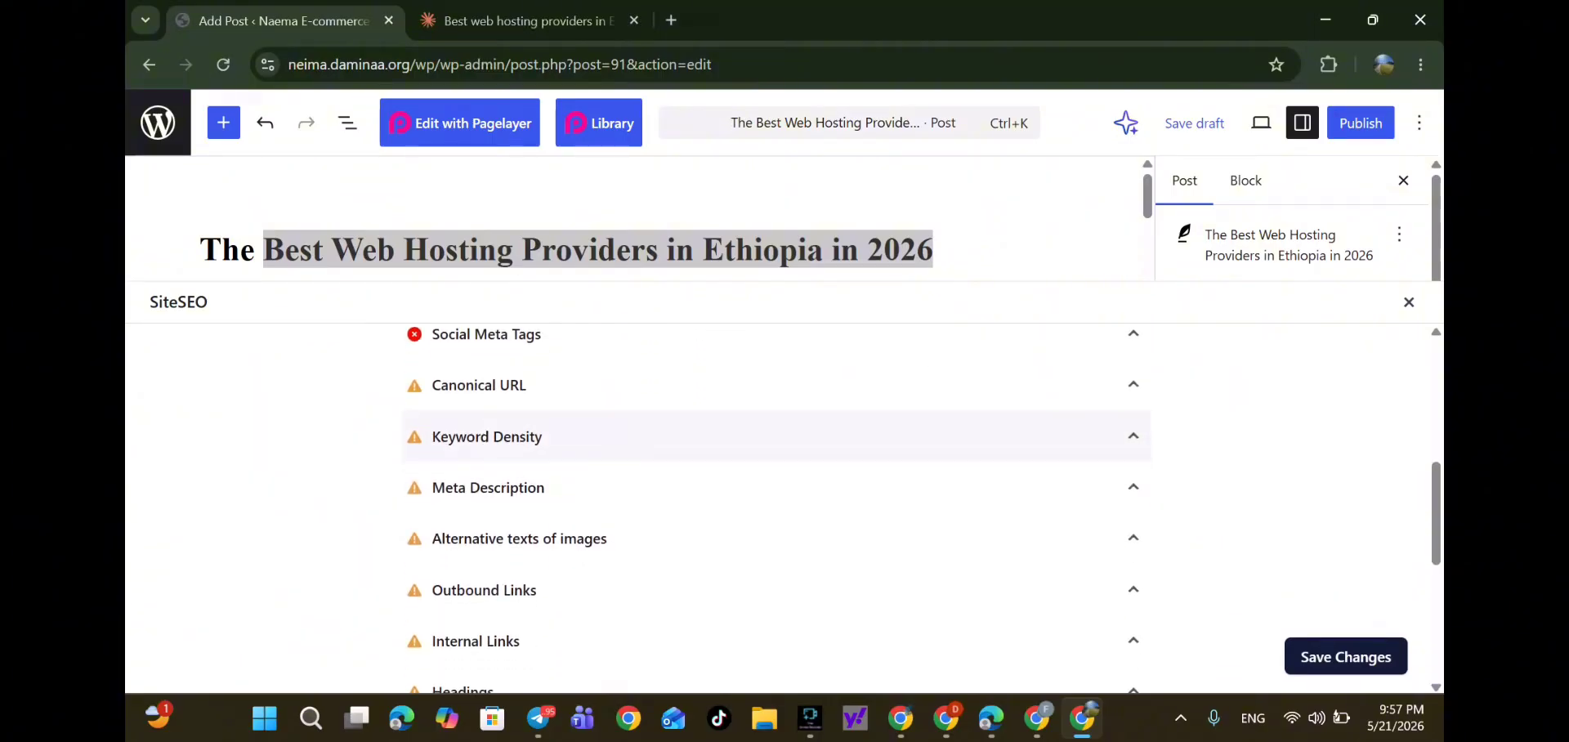
scroll(776, 457, up, 4)
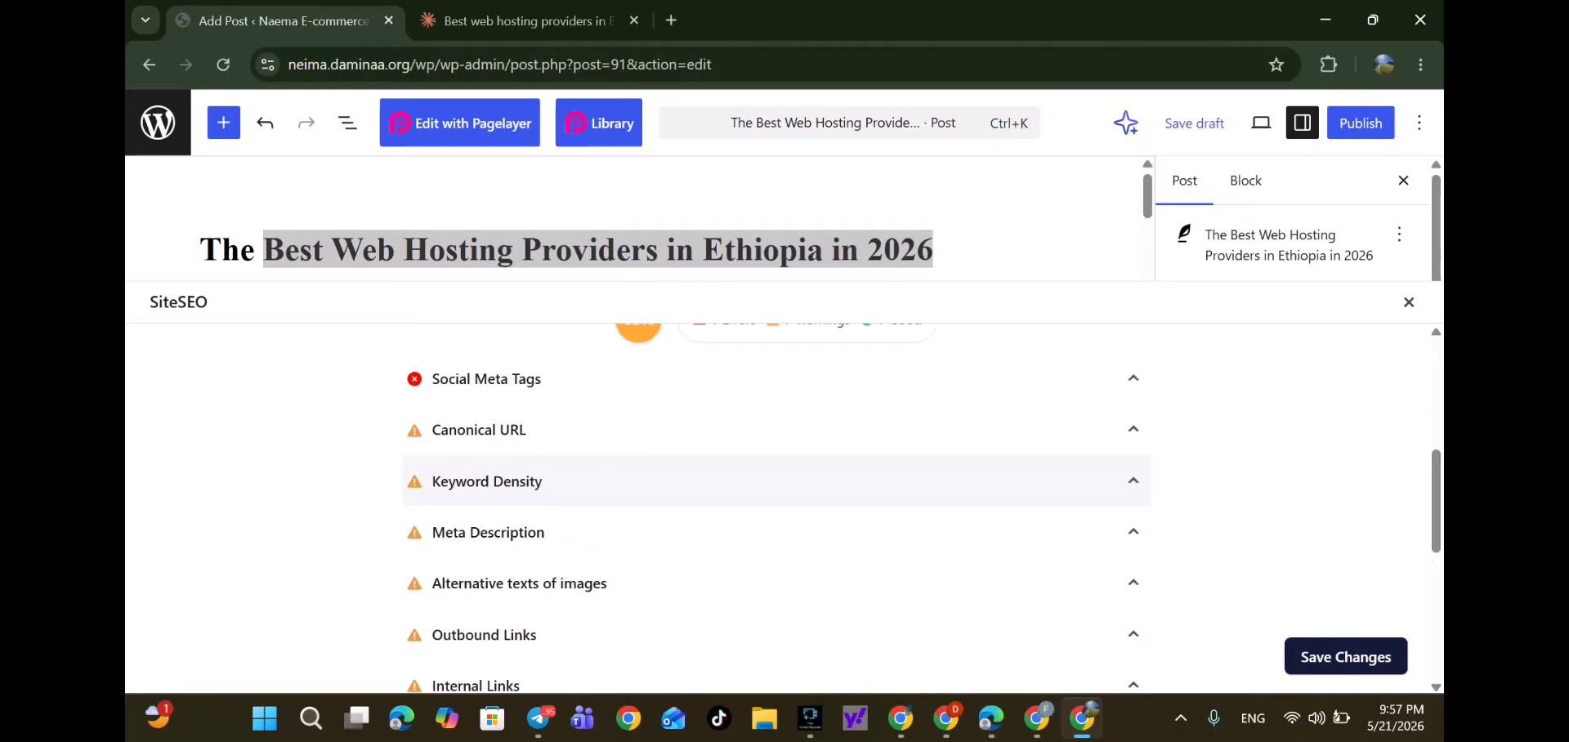
scroll(776, 457, down, 4)
scroll(777, 507, down, 3)
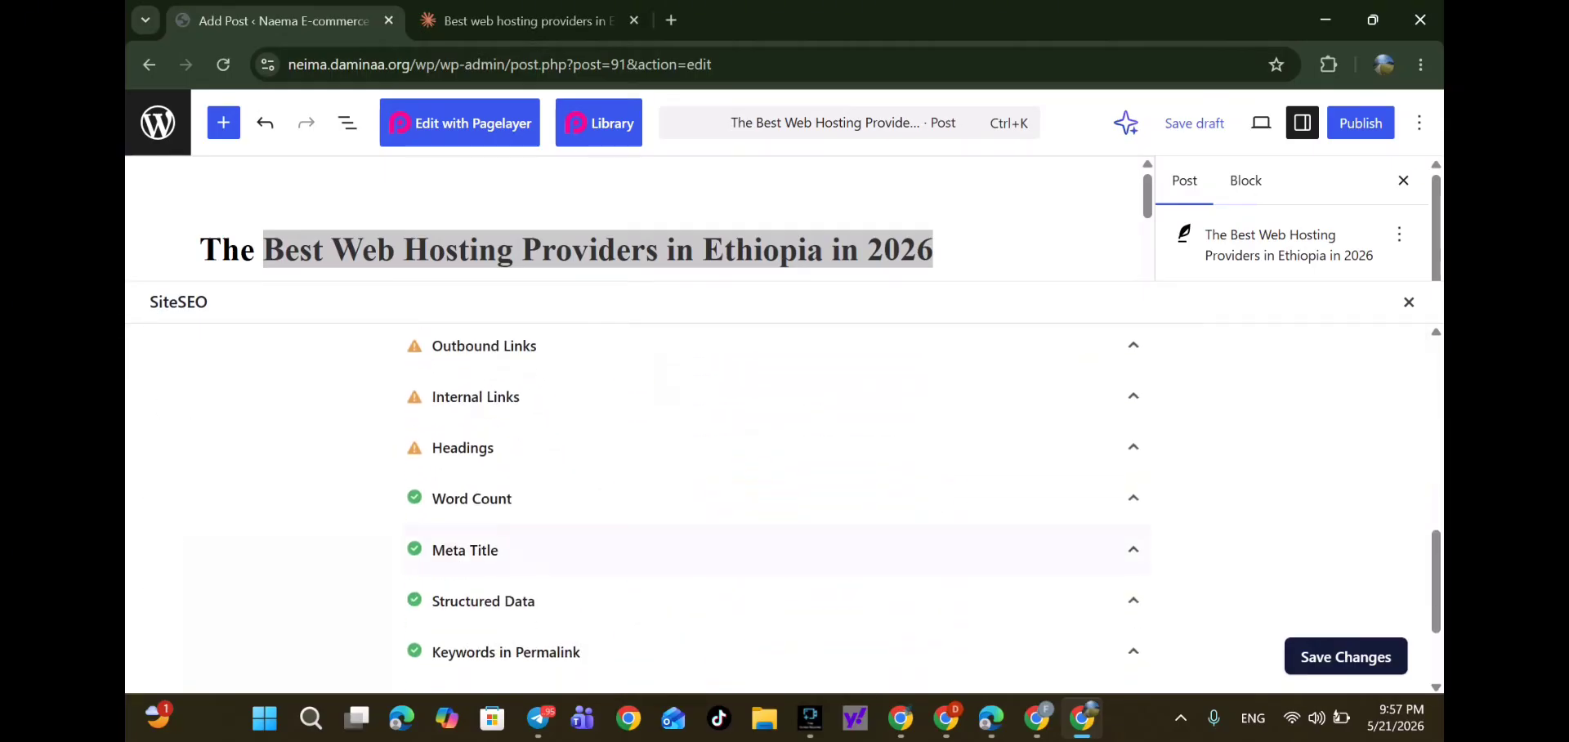
scroll(776, 506, up, 6)
scroll(776, 507, up, 3)
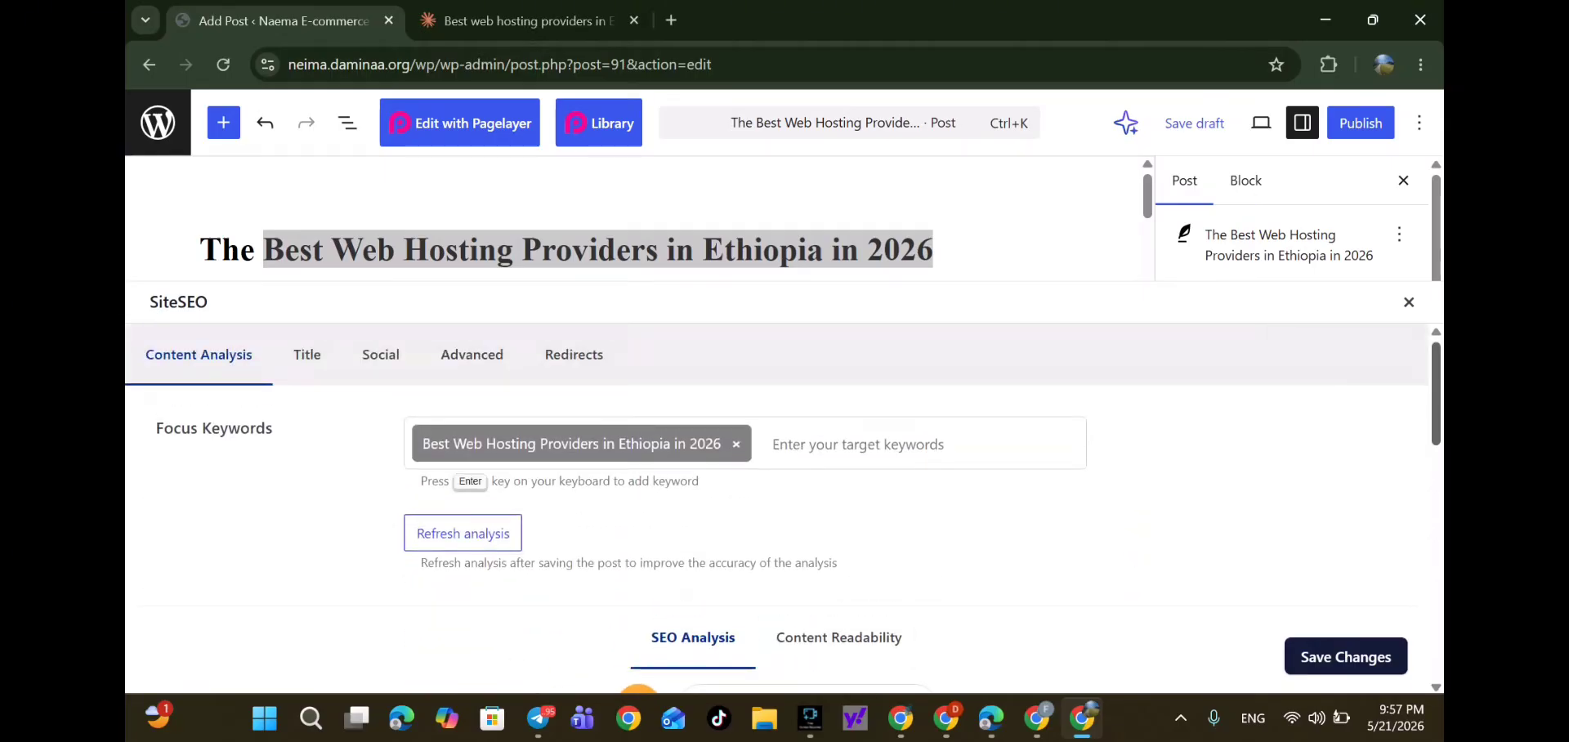
scroll(776, 506, down, 4)
scroll(777, 507, up, 3)
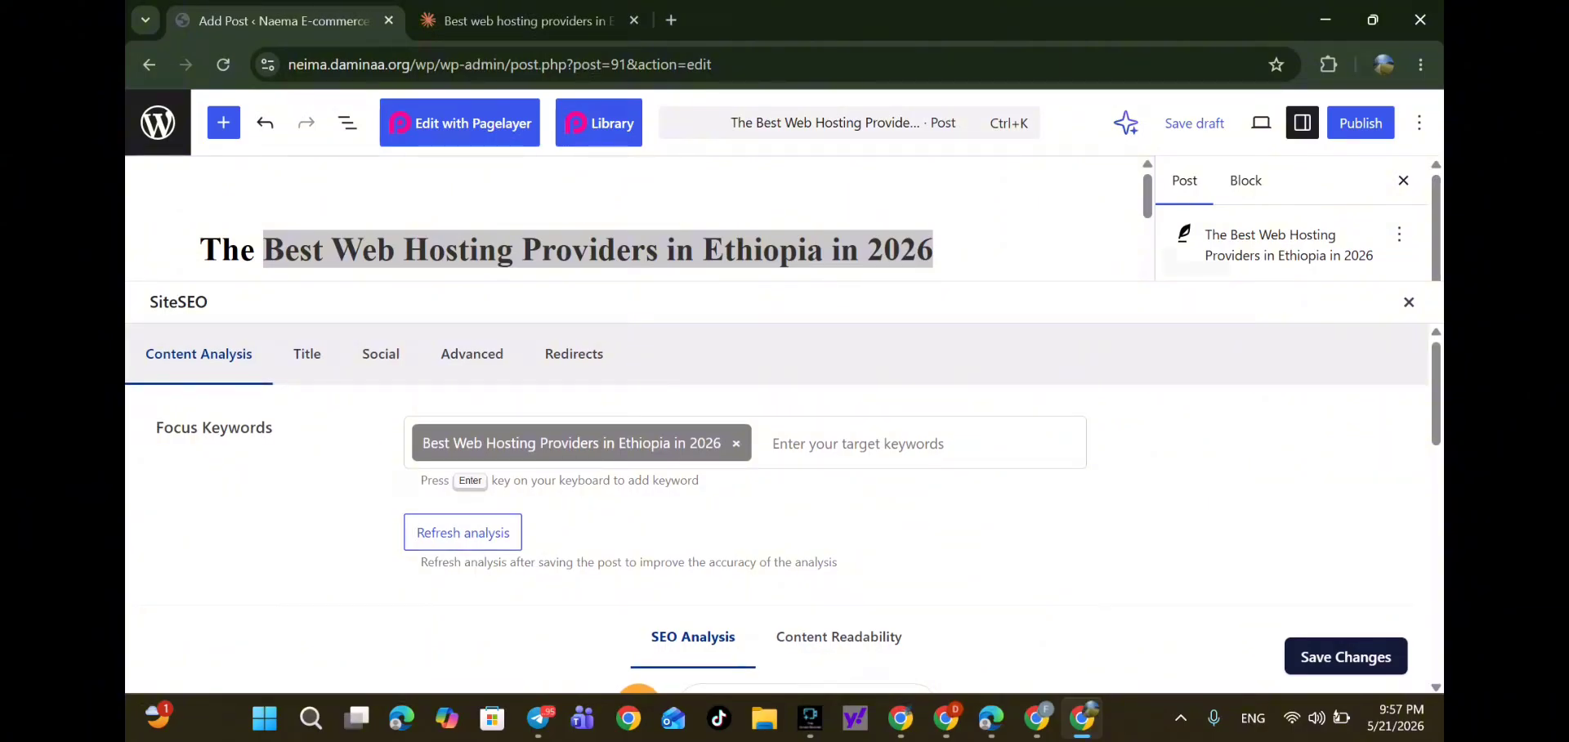
scroll(777, 507, down, 5)
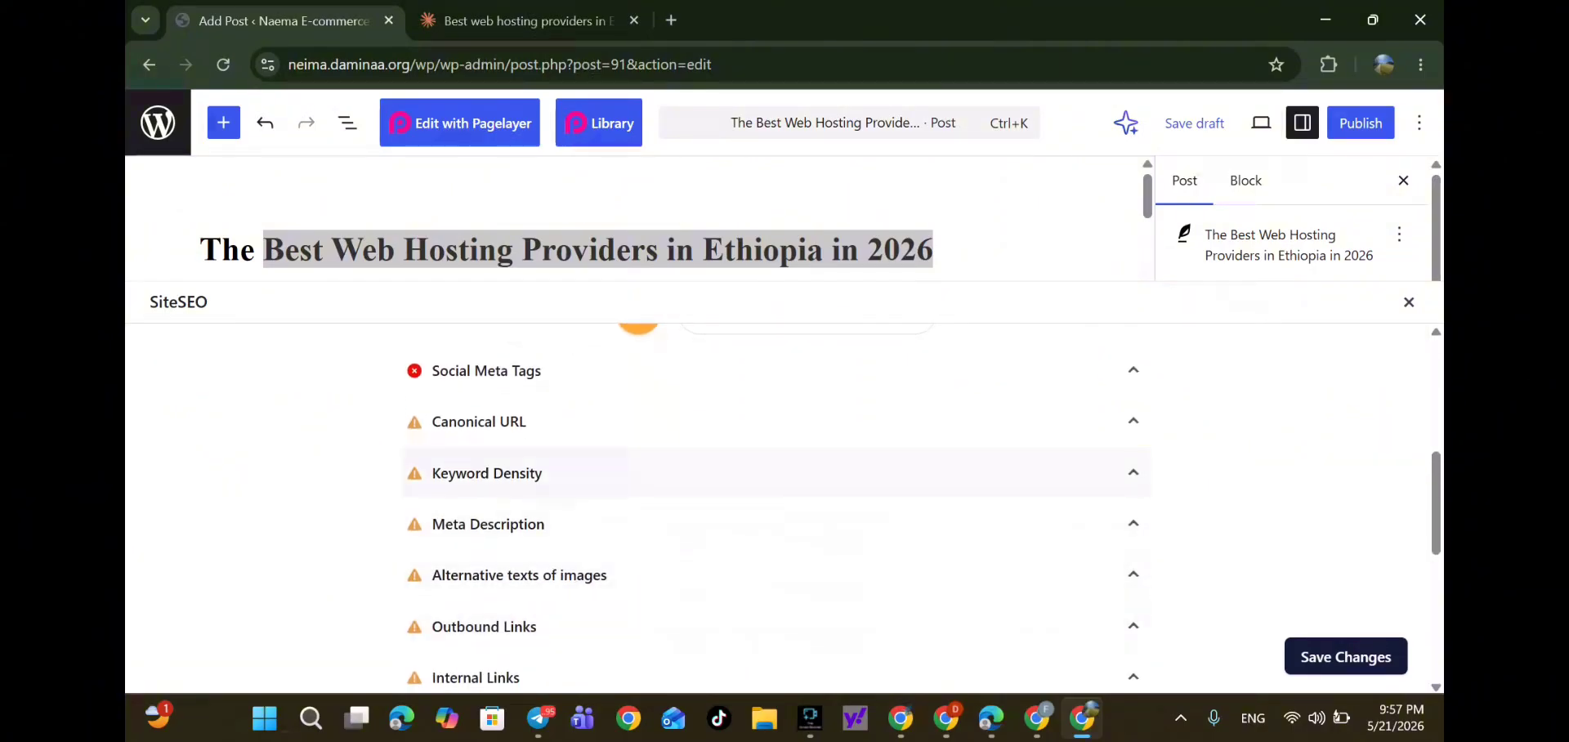
Expand the Keyword Density and Headings checks to review the H1 note and seven H2 headings.
click(600, 474)
scroll(600, 556, down, 1)
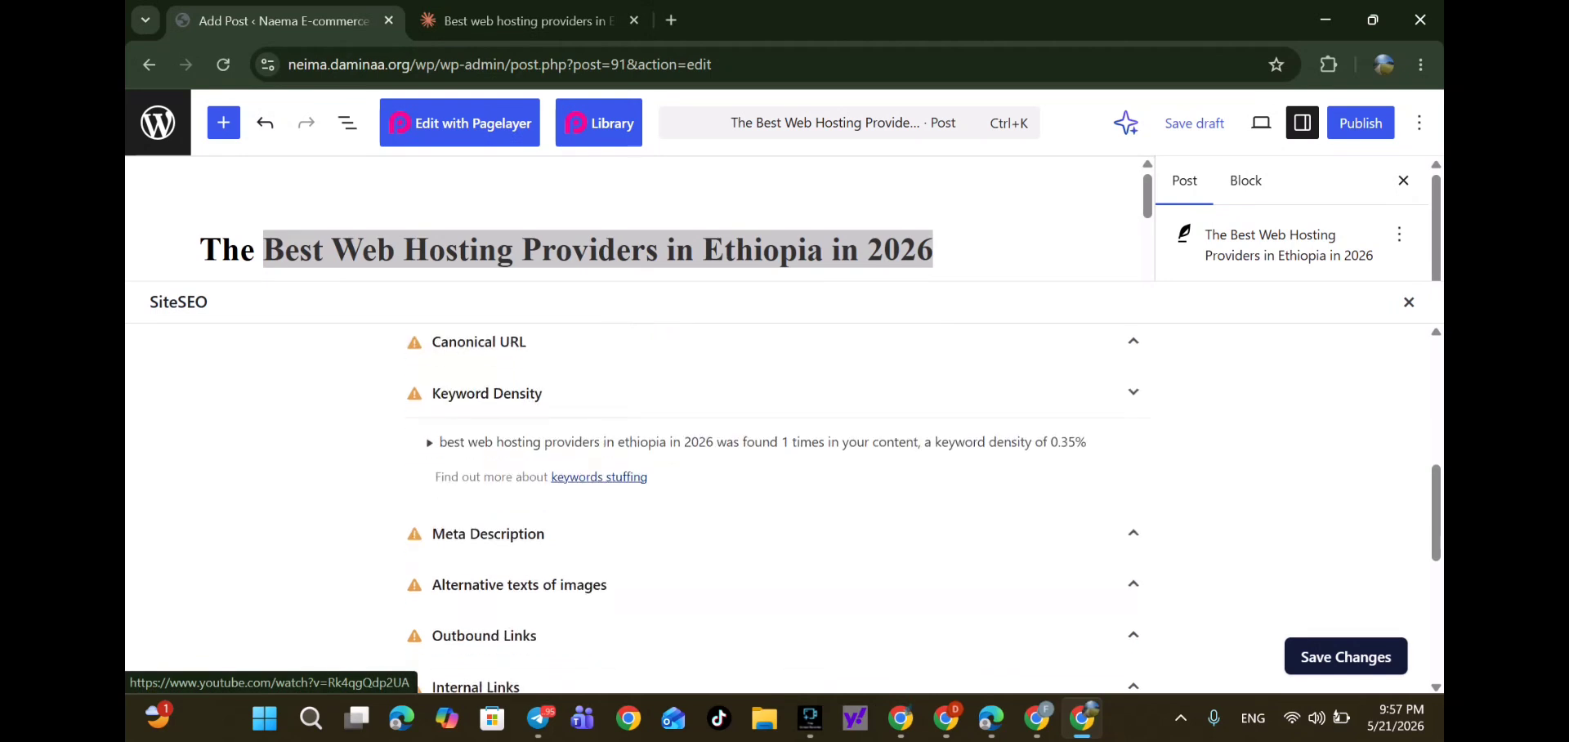
scroll(778, 508, down, 2)
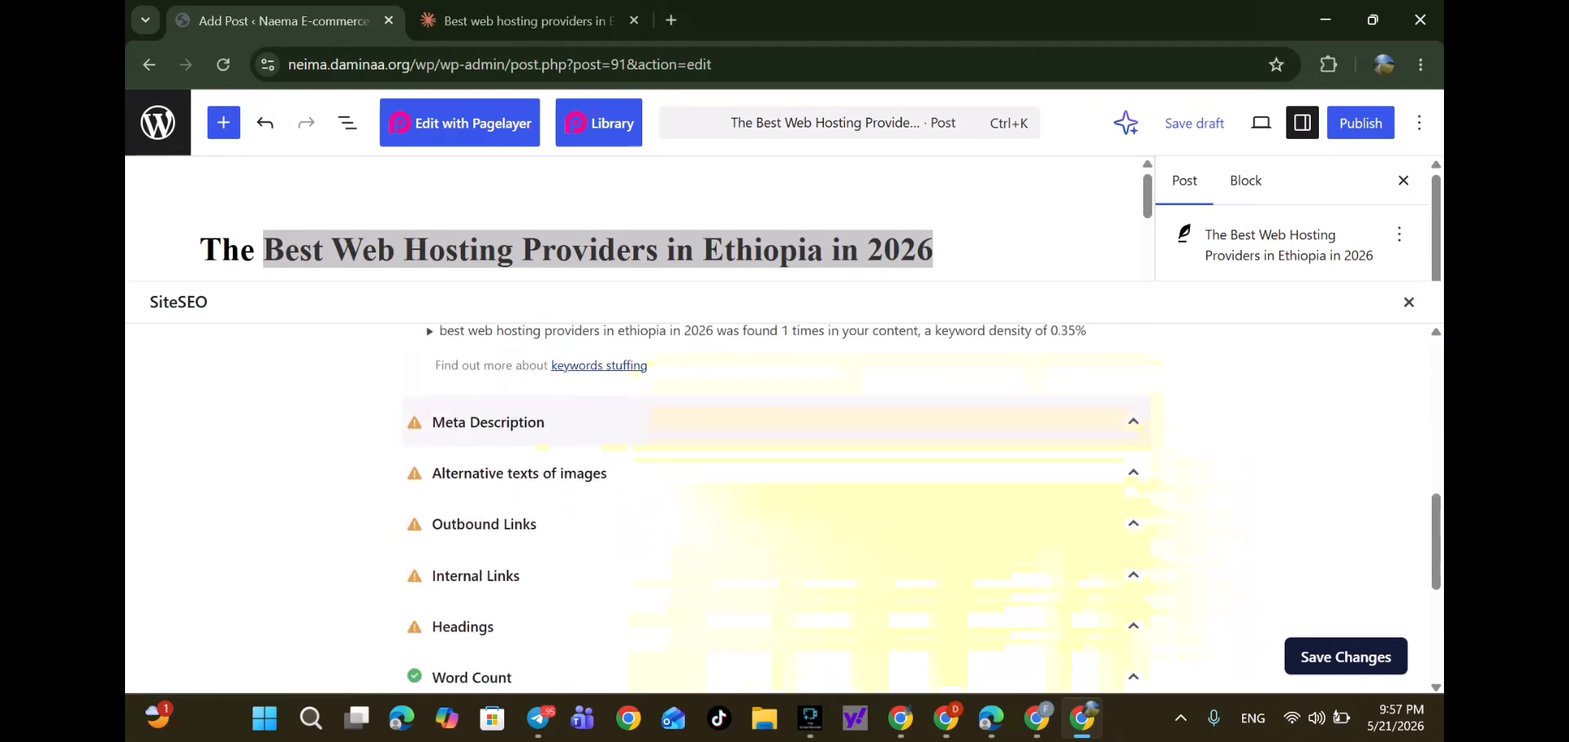
scroll(778, 491, down, 1)
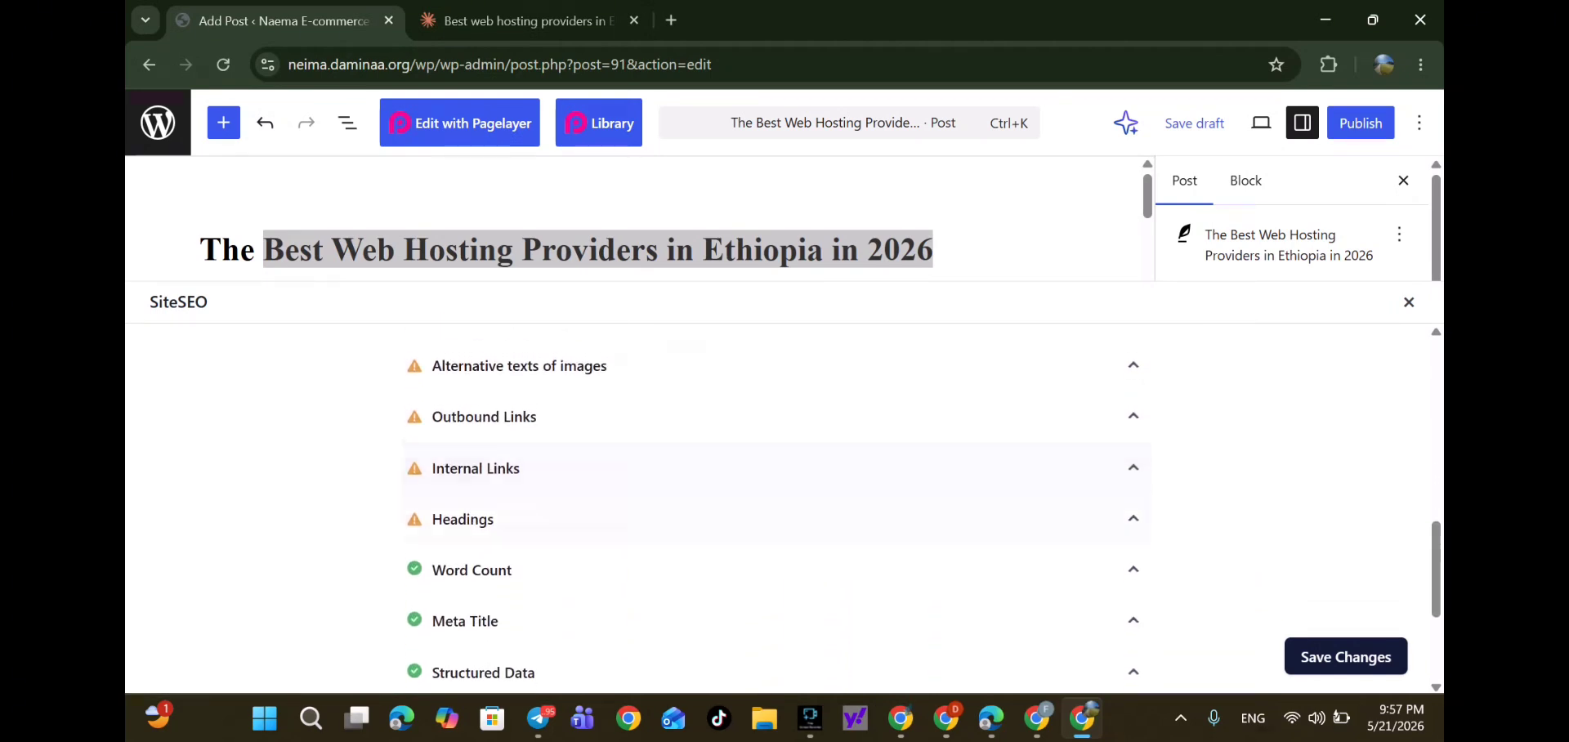
click(778, 519)
scroll(778, 519, down, 2)
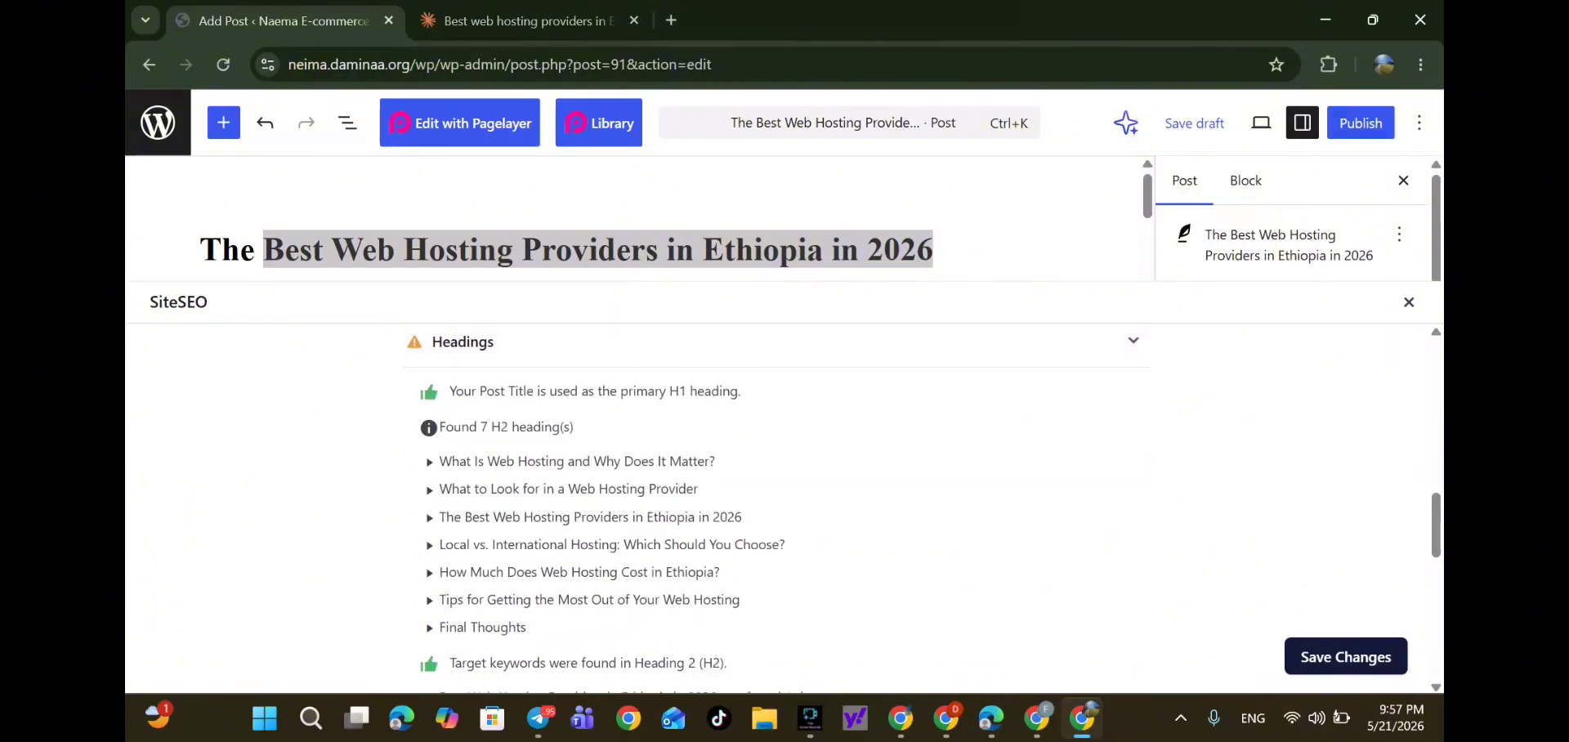
scroll(778, 506, down, 2)
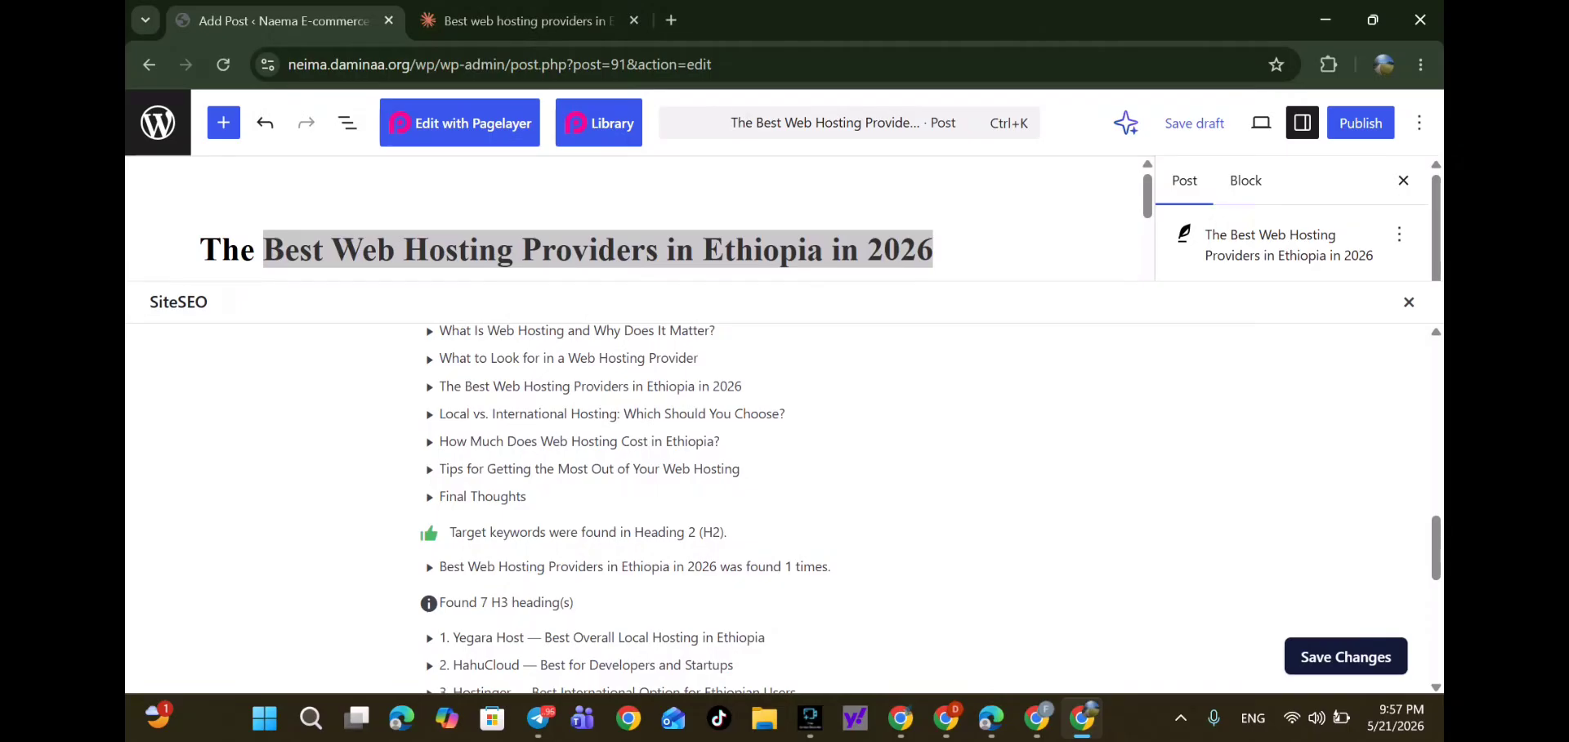
scroll(625, 507, down, 2)
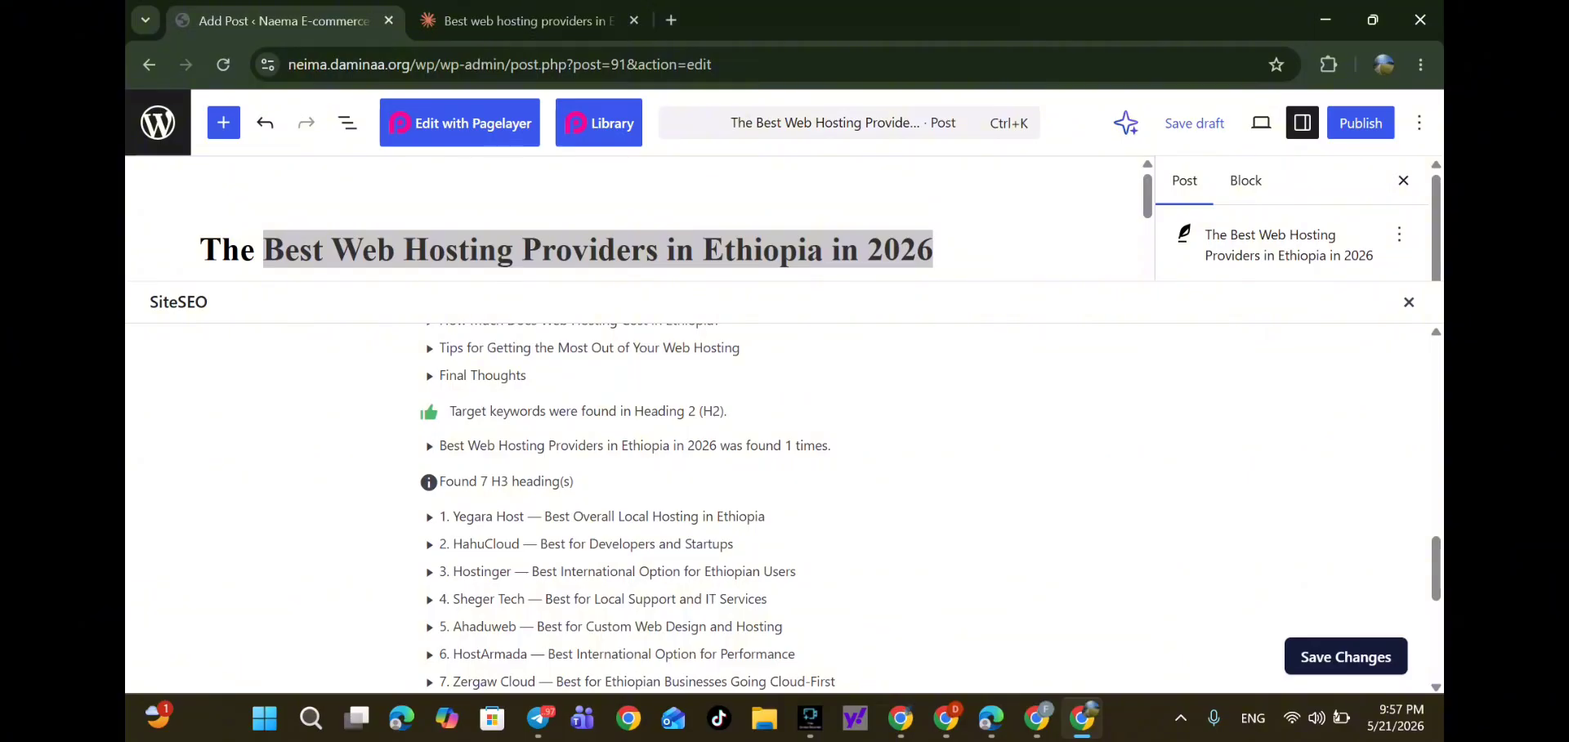
scroll(785, 507, down, 3)
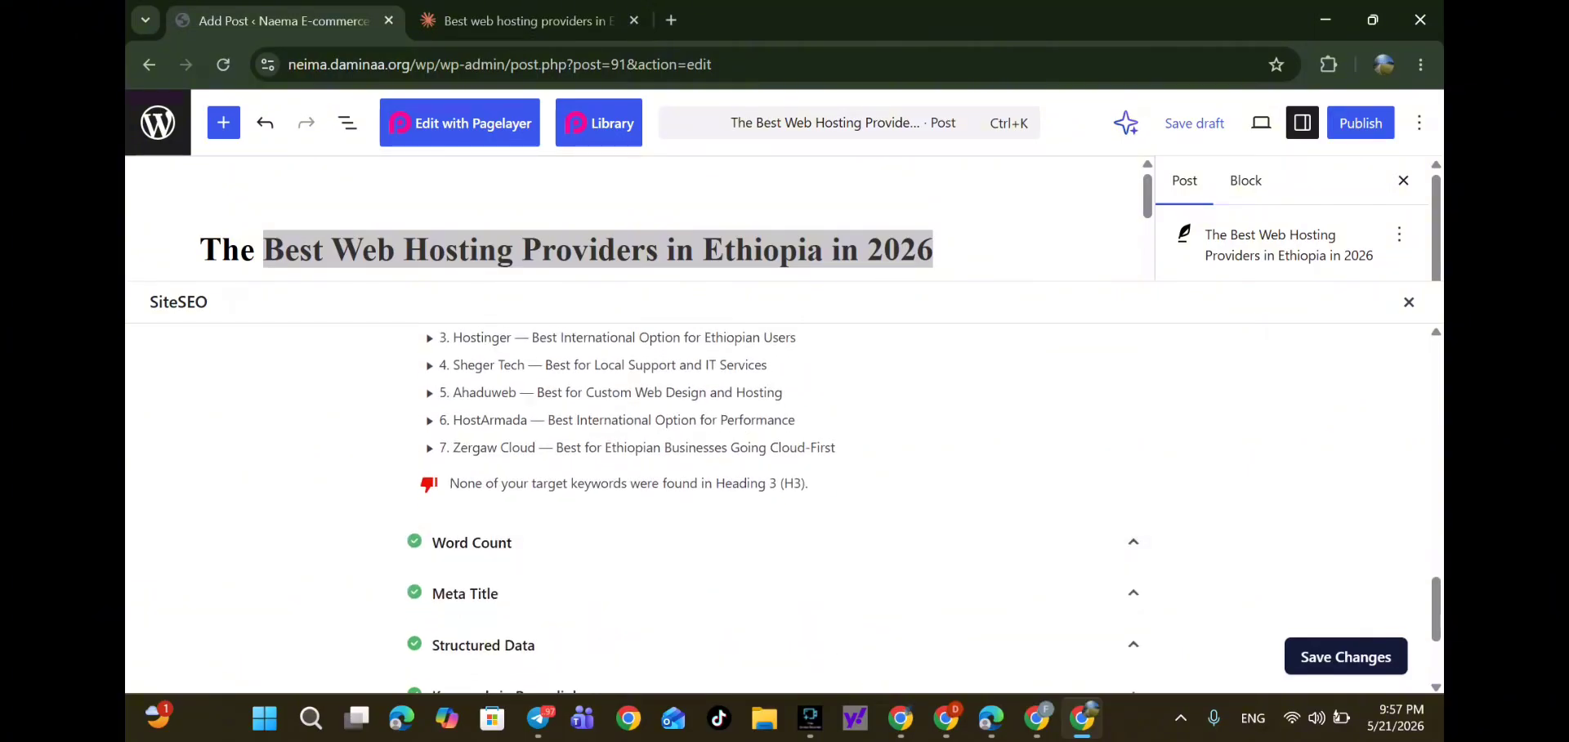
scroll(784, 507, up, 5)
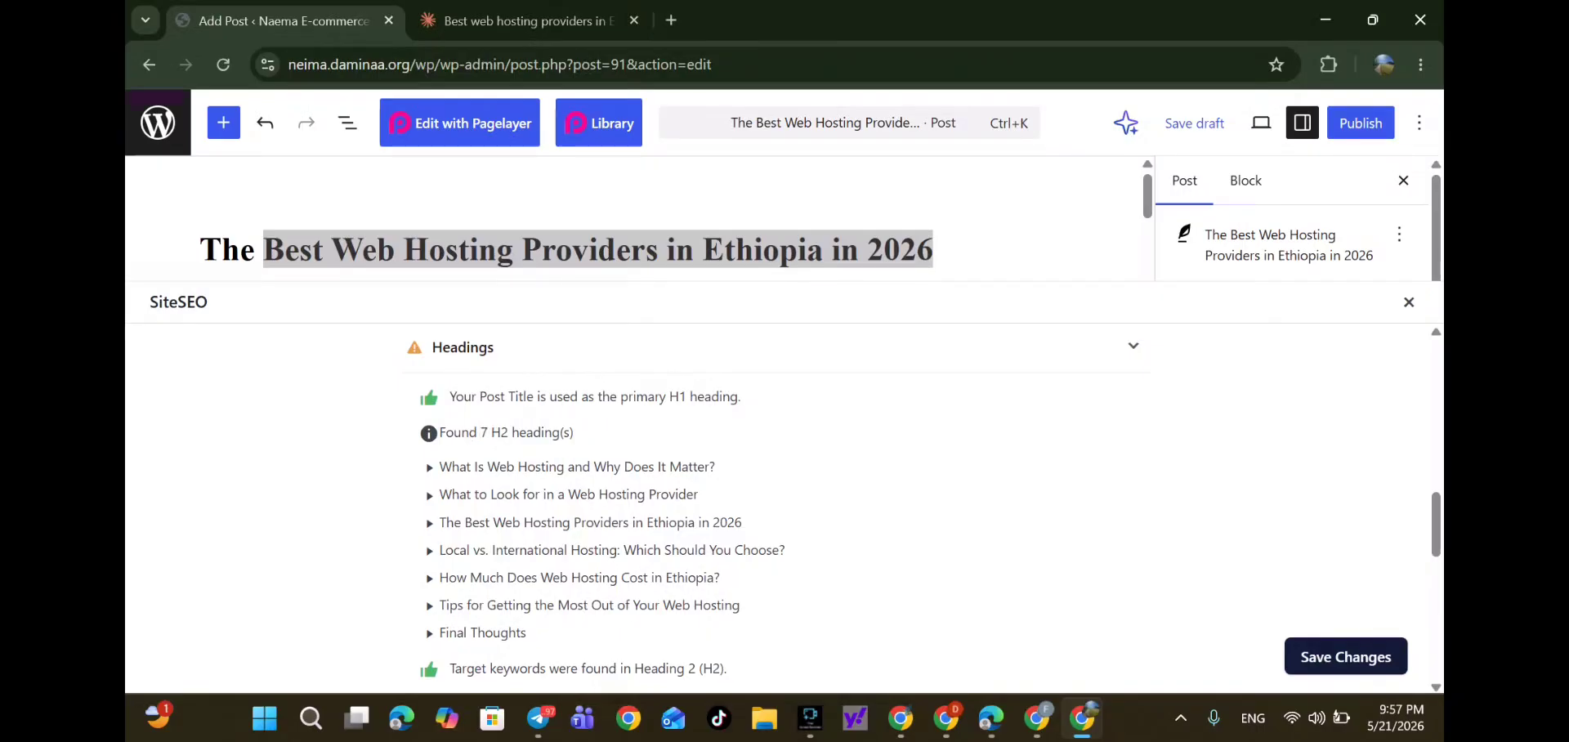
Close SiteSEO and append 'On' plus the pasted keyword phrase to the Final Thoughts H2.
click(1409, 303)
scroll(638, 408, down, 11)
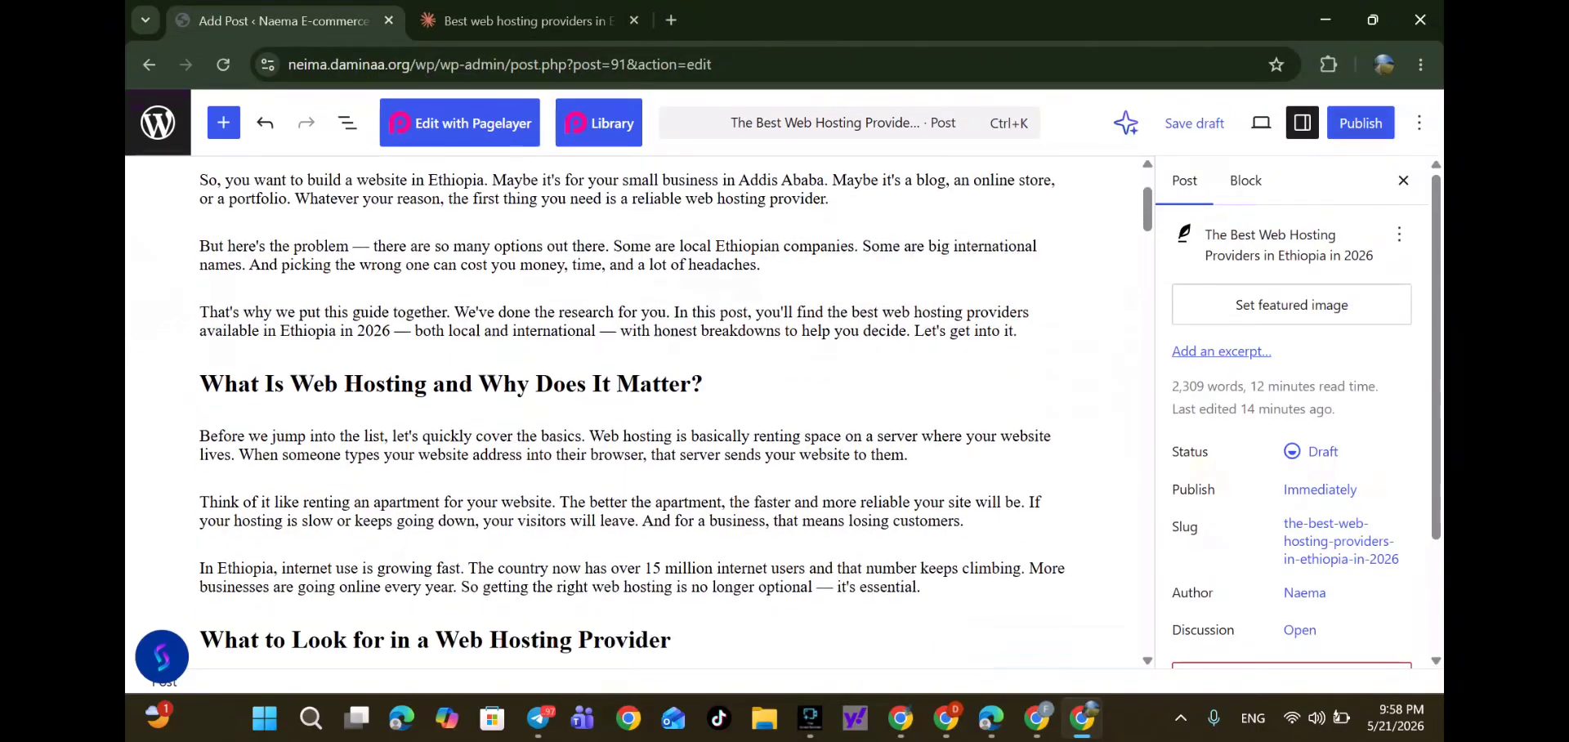
scroll(637, 409, down, 5)
scroll(637, 409, up, 2)
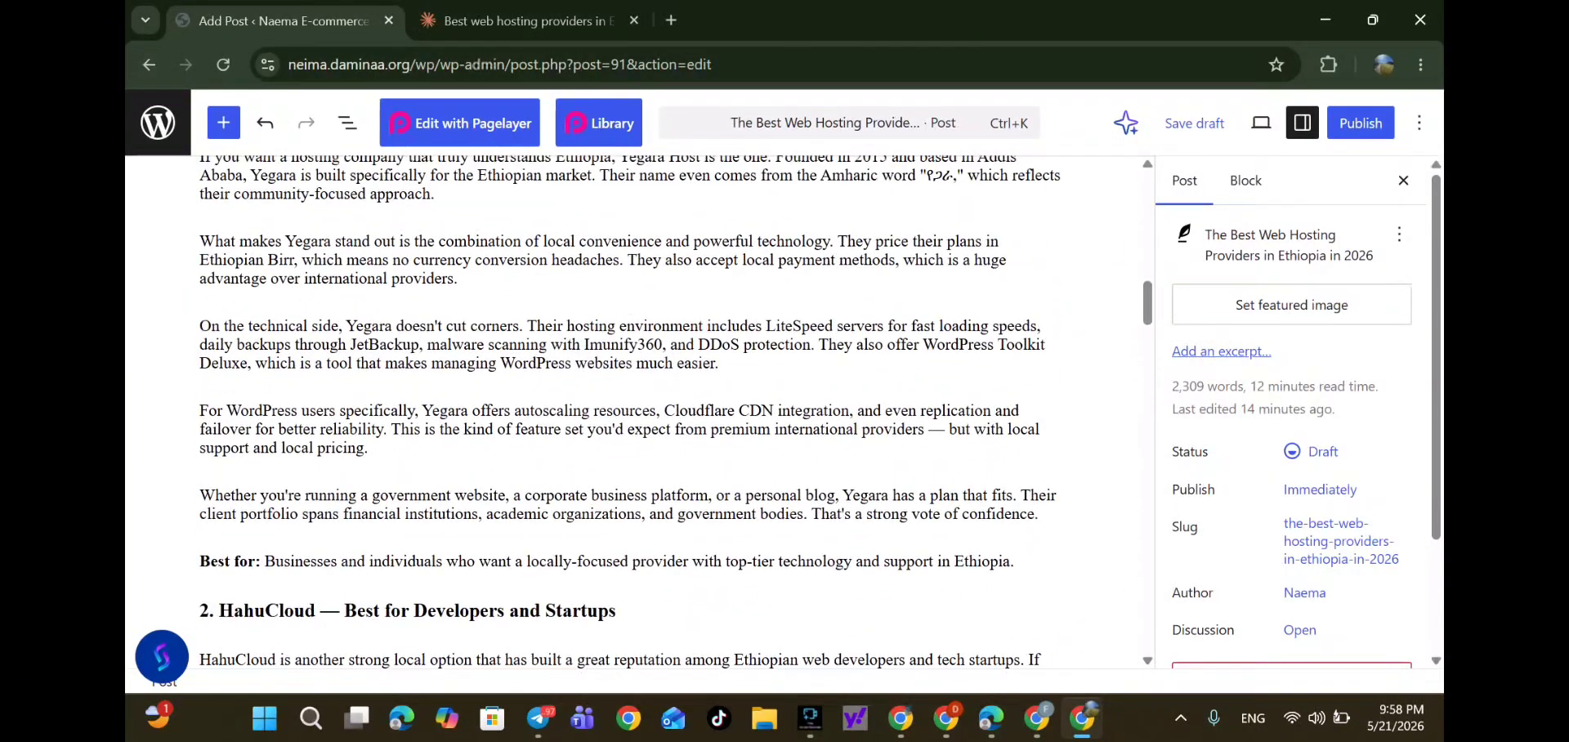
click(396, 611)
scroll(396, 605, down, 6)
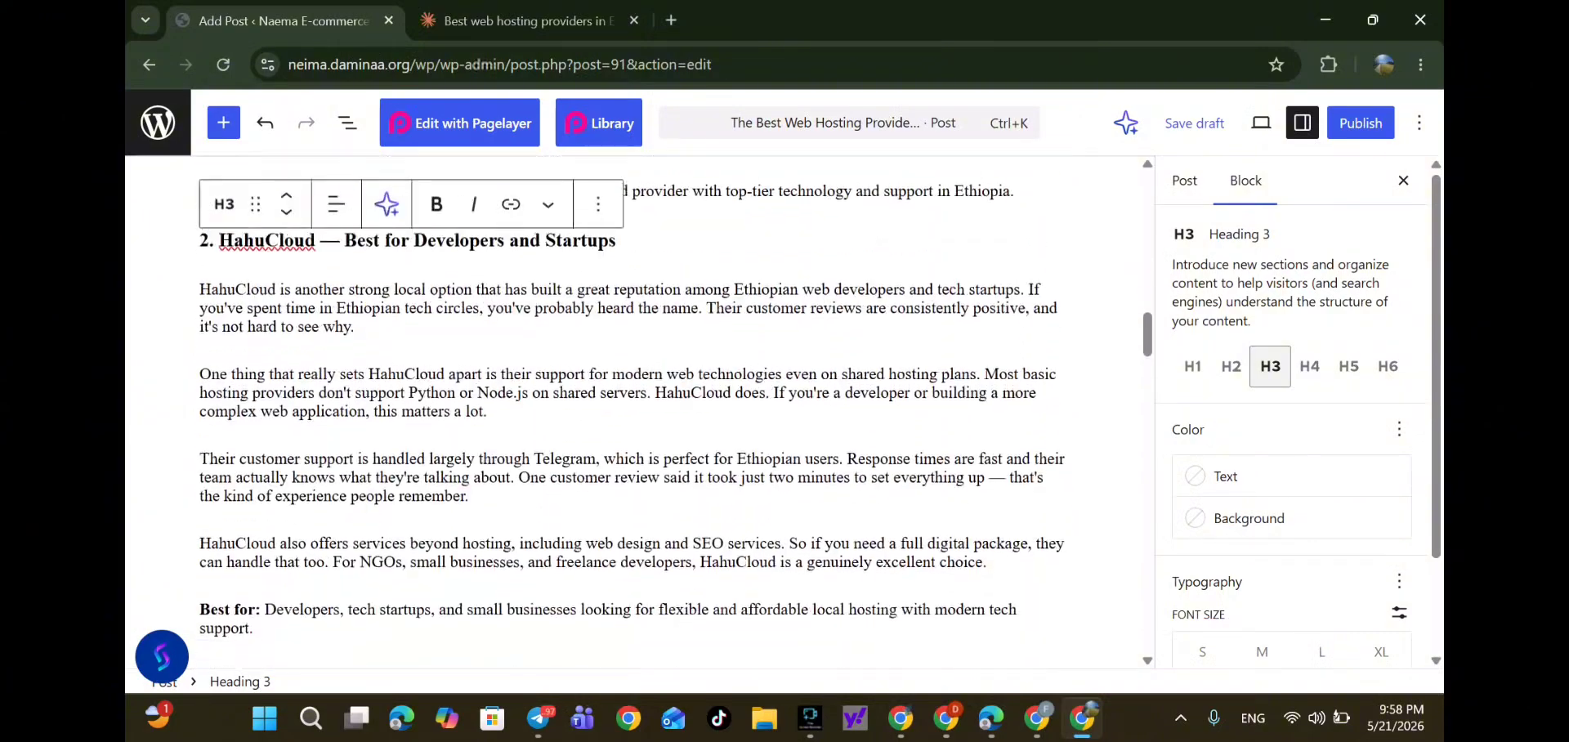
scroll(637, 409, down, 20)
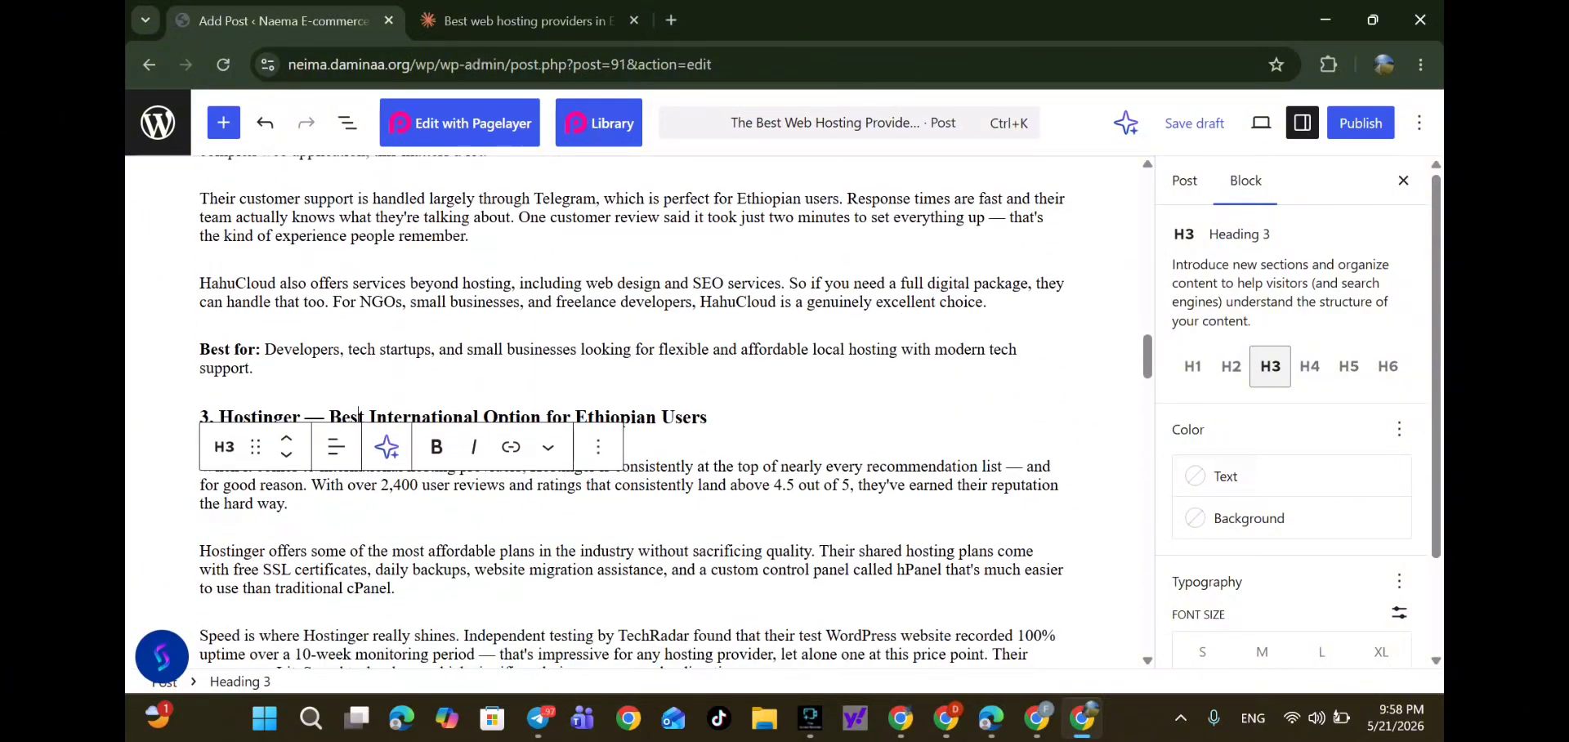
scroll(638, 408, down, 20)
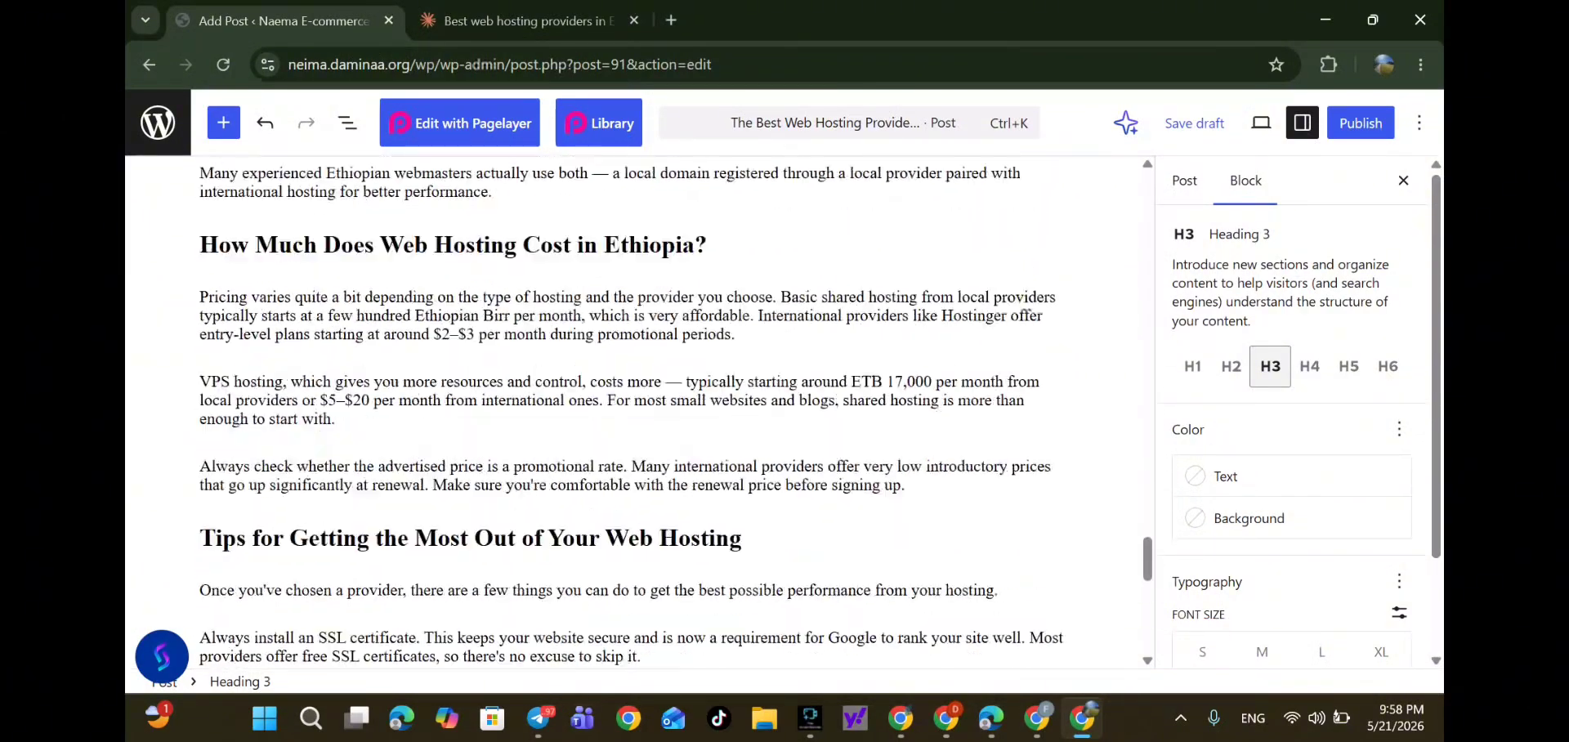
scroll(637, 409, up, 3)
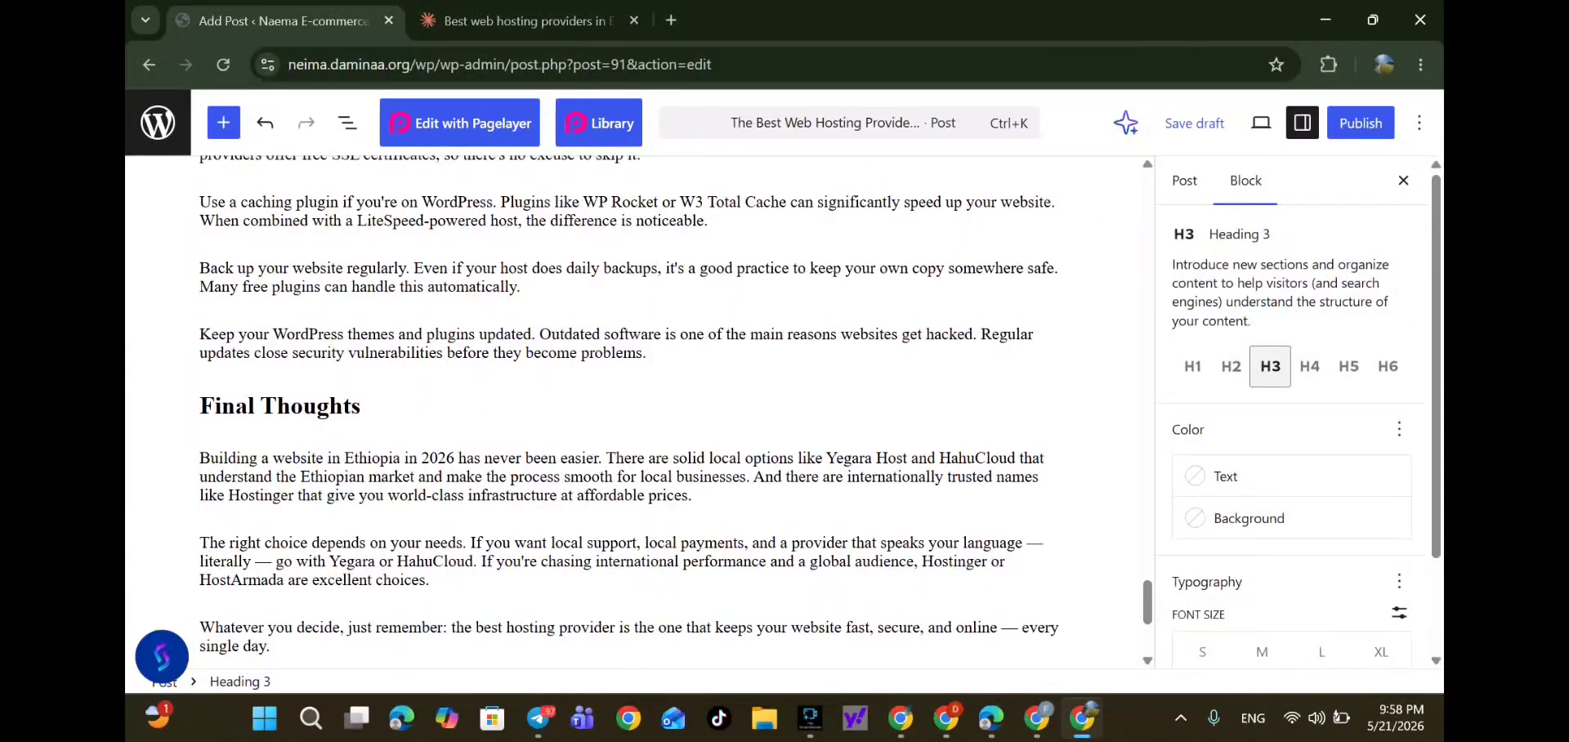
click(364, 406)
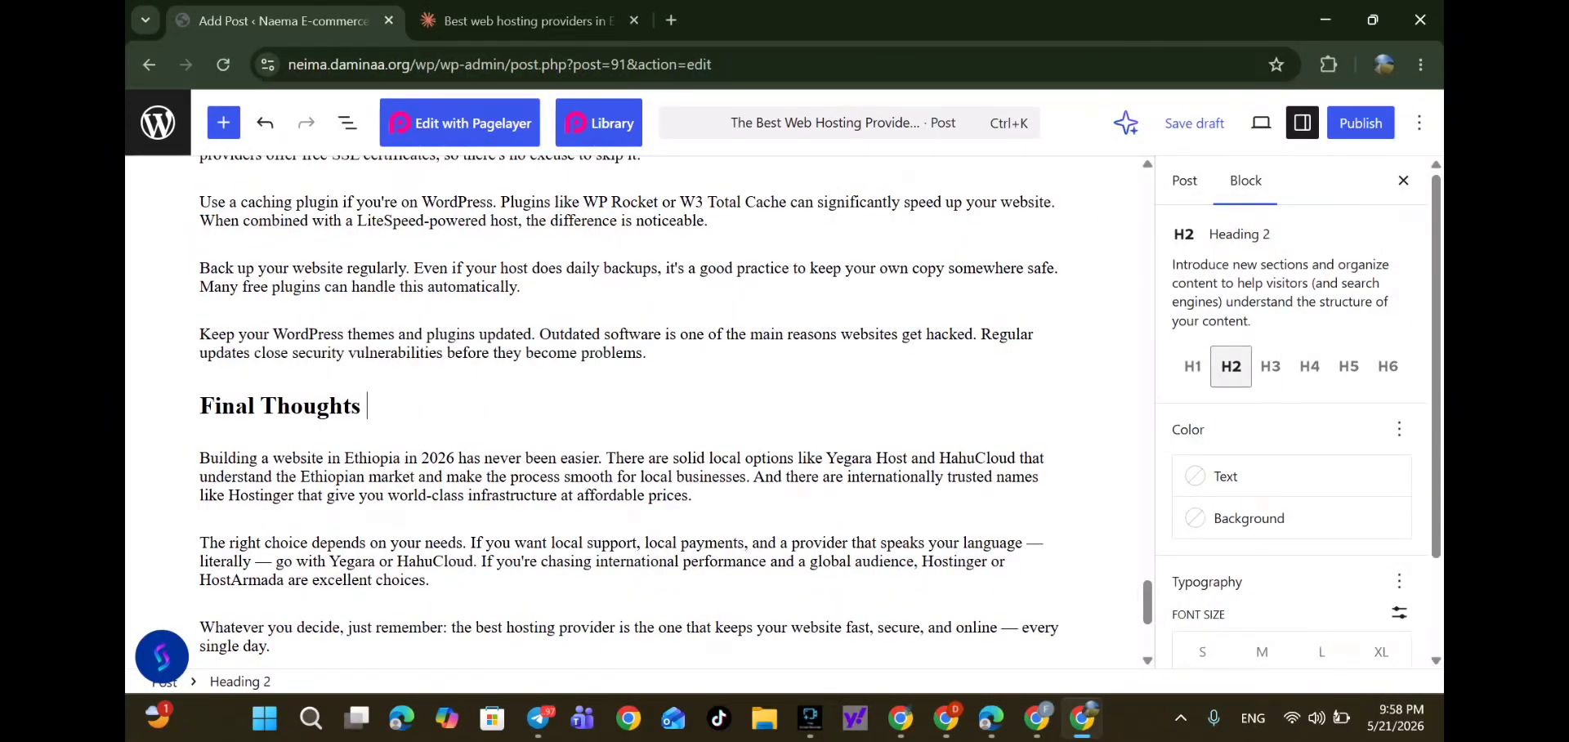
text(On)
text(Best Web Hosting Providers in Ethiopia in 2026)
scroll(630, 412, up, 3)
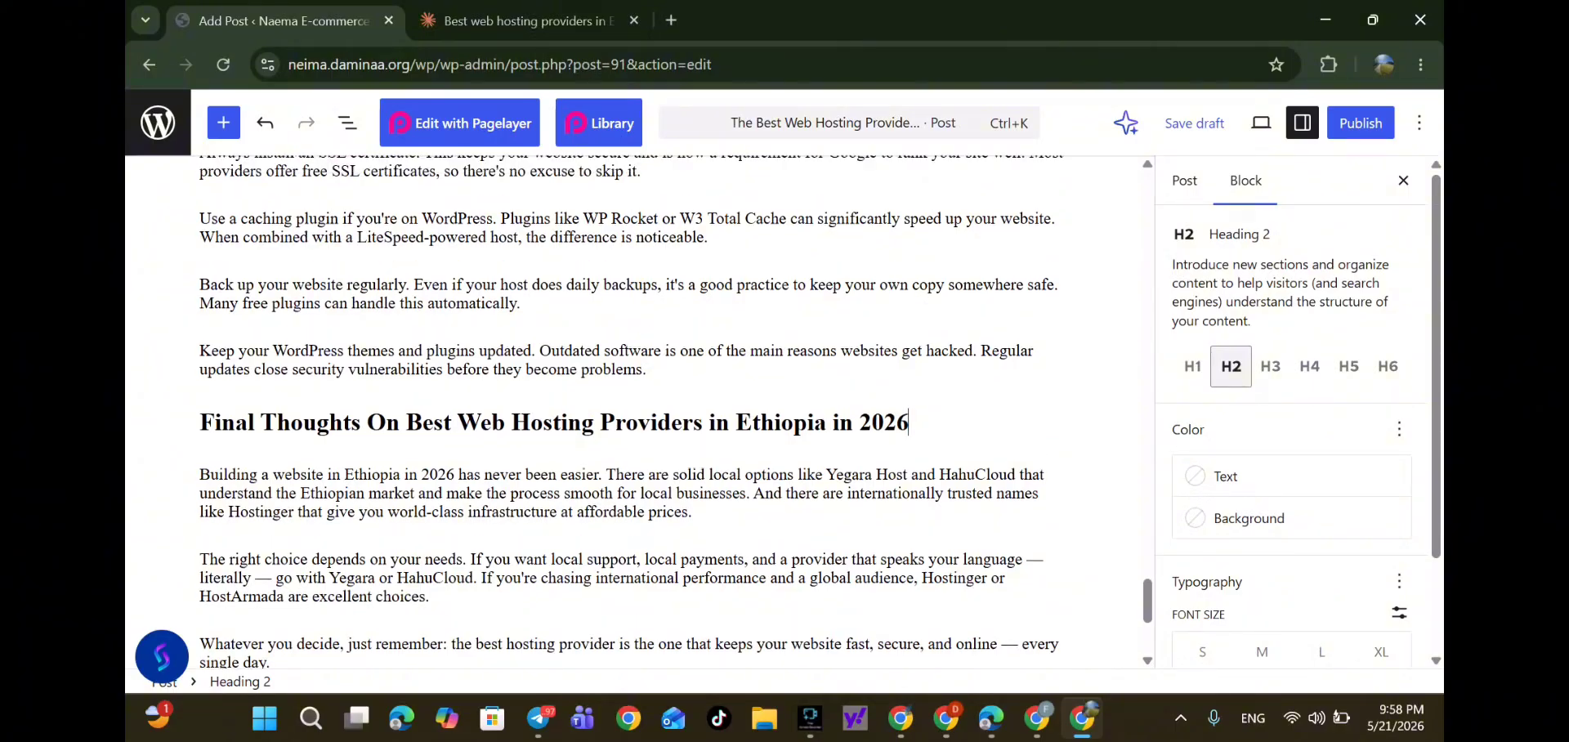
scroll(631, 412, up, 4)
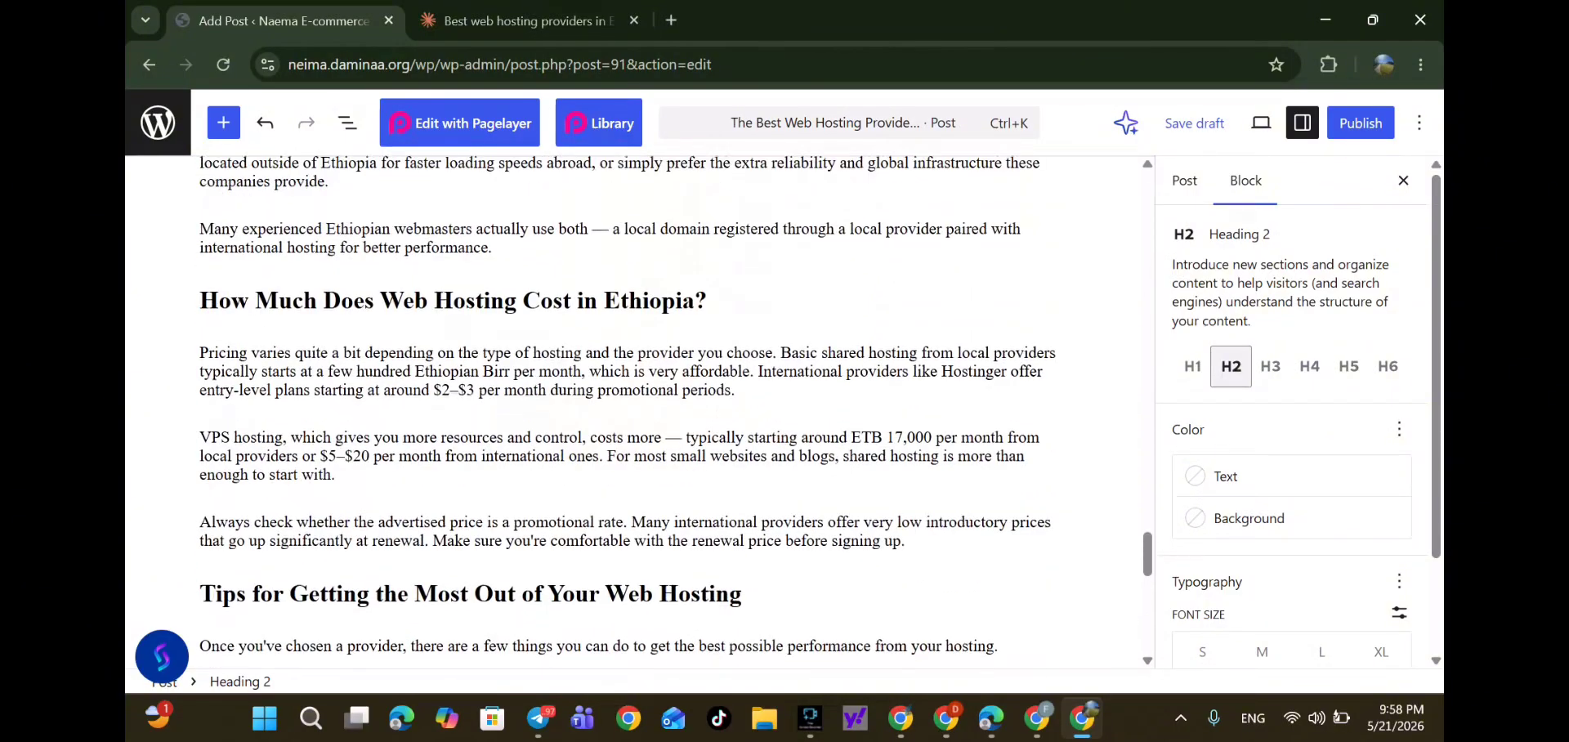
Insert 'In' and the pasted keyword phrase after '7.' in the Zergaw Cloud heading.
click(364, 246)
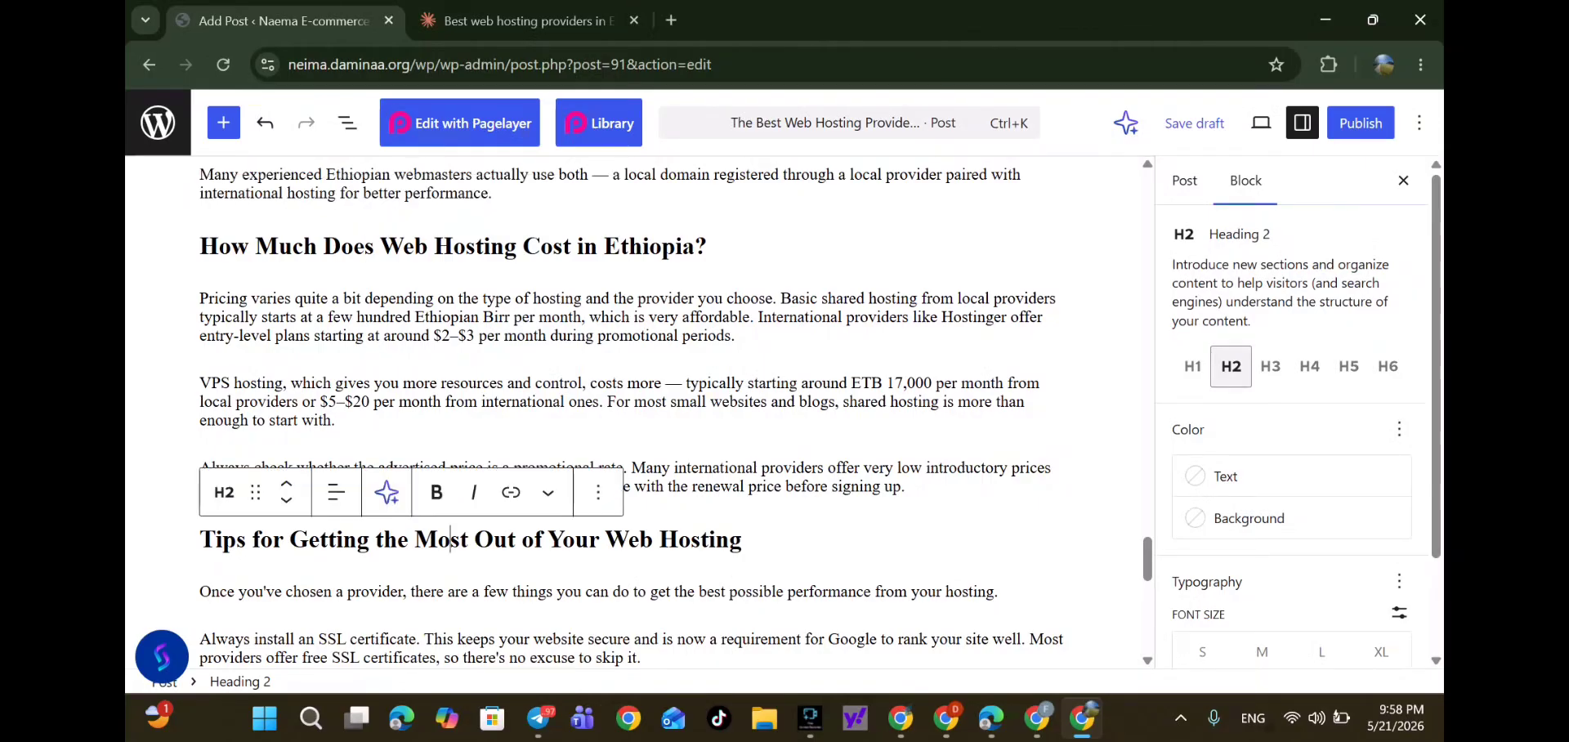
scroll(634, 409, up, 5)
scroll(446, 489, up, 2)
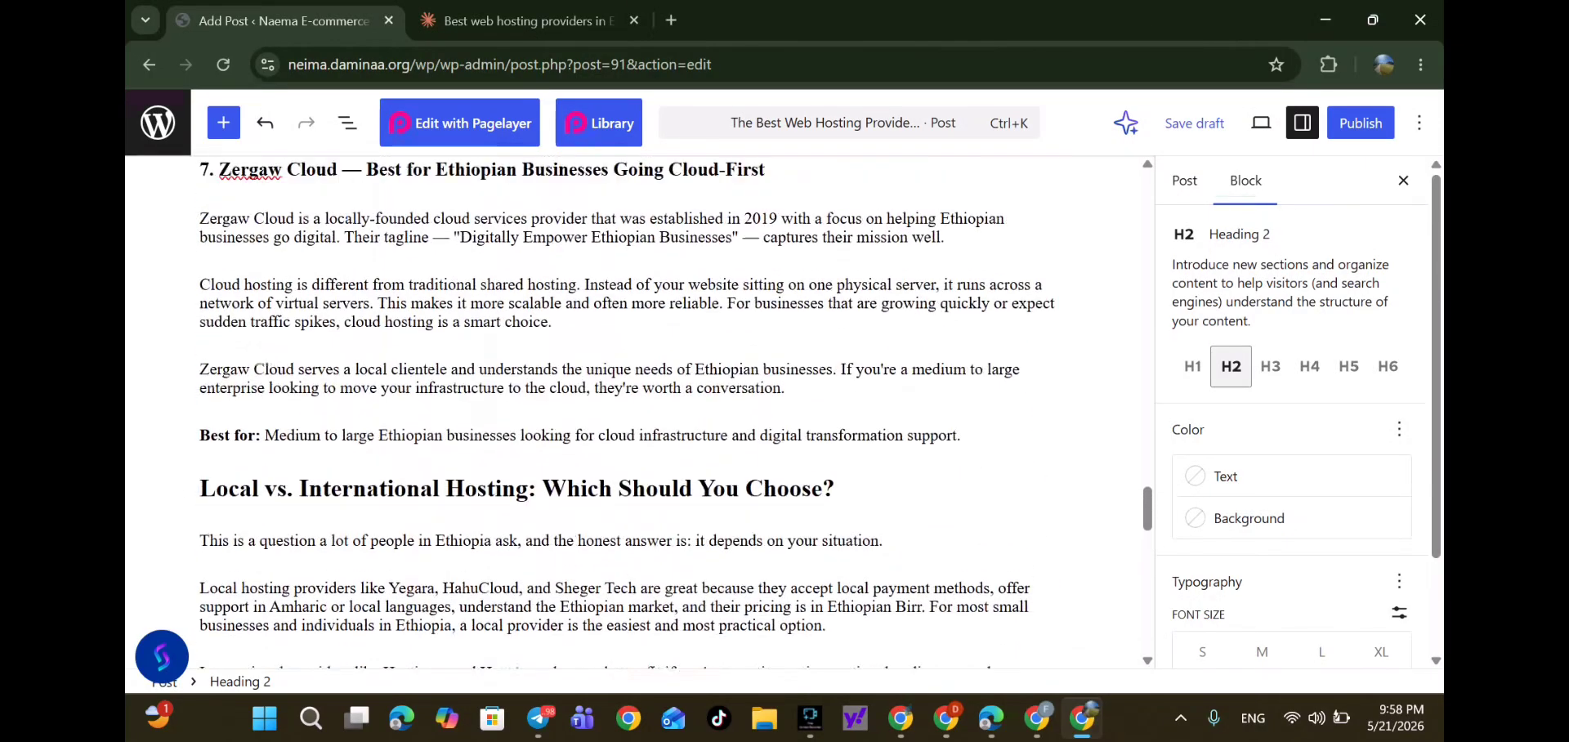
click(445, 490)
scroll(445, 490, up, 4)
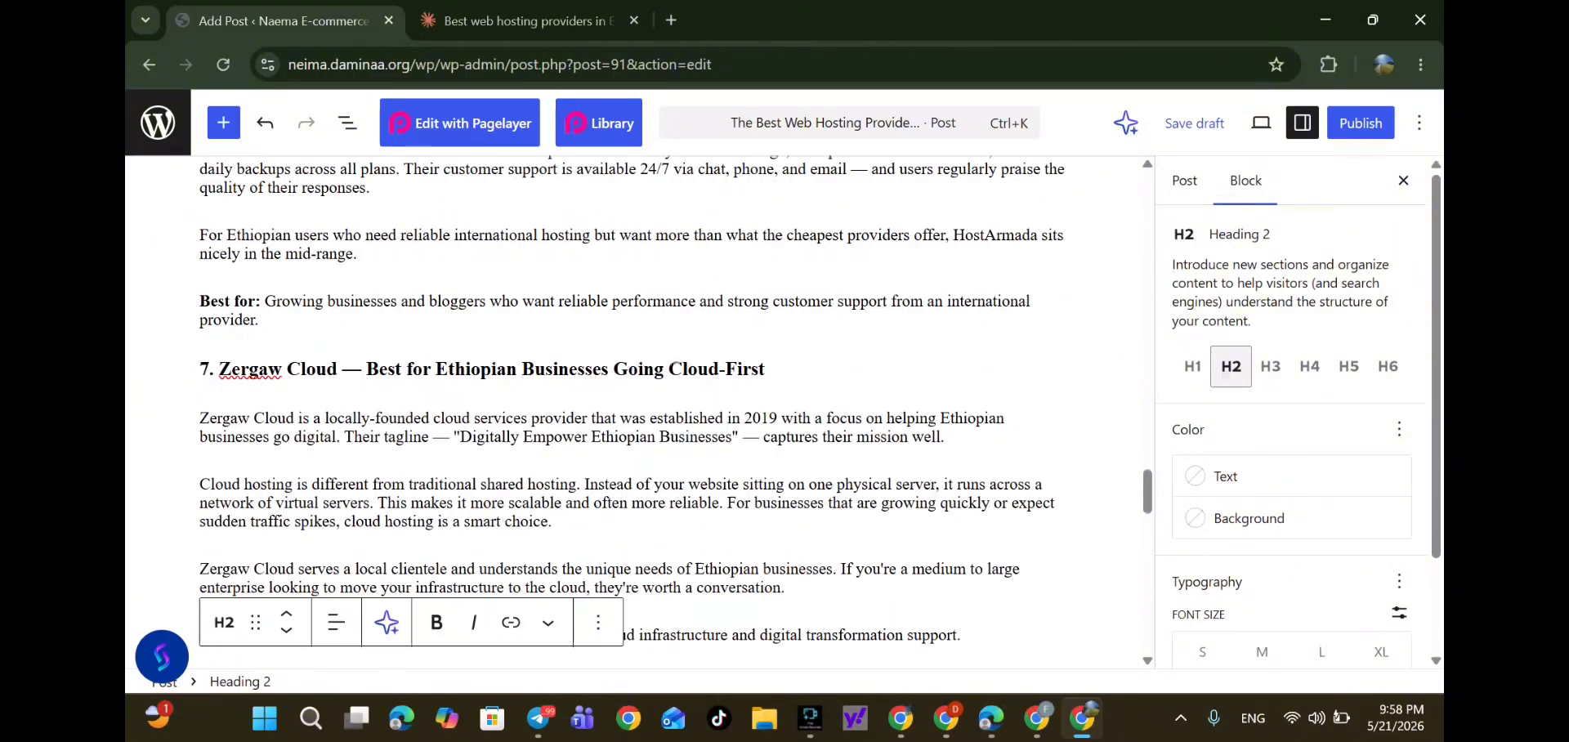
click(306, 463)
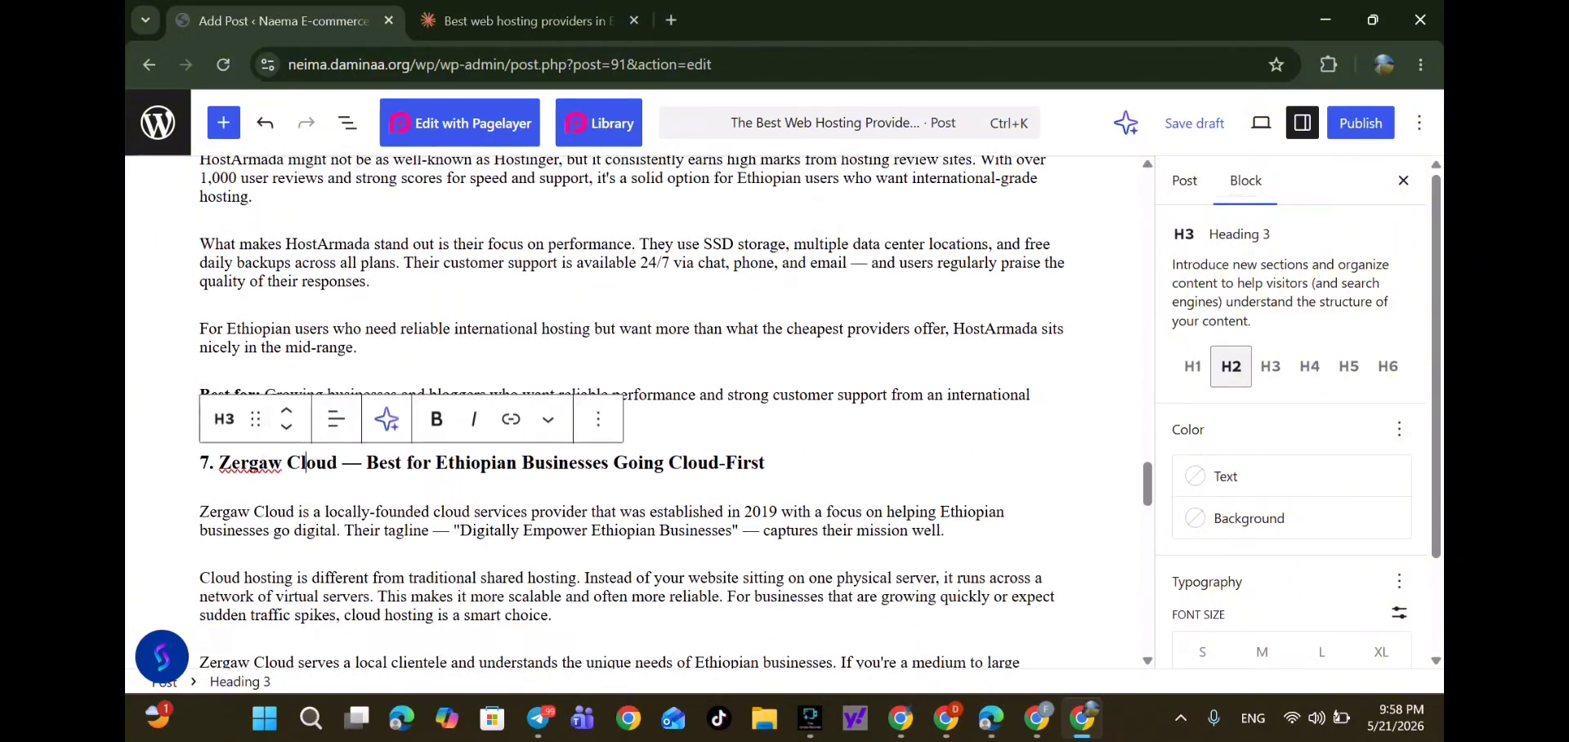
scroll(307, 463, down, 1)
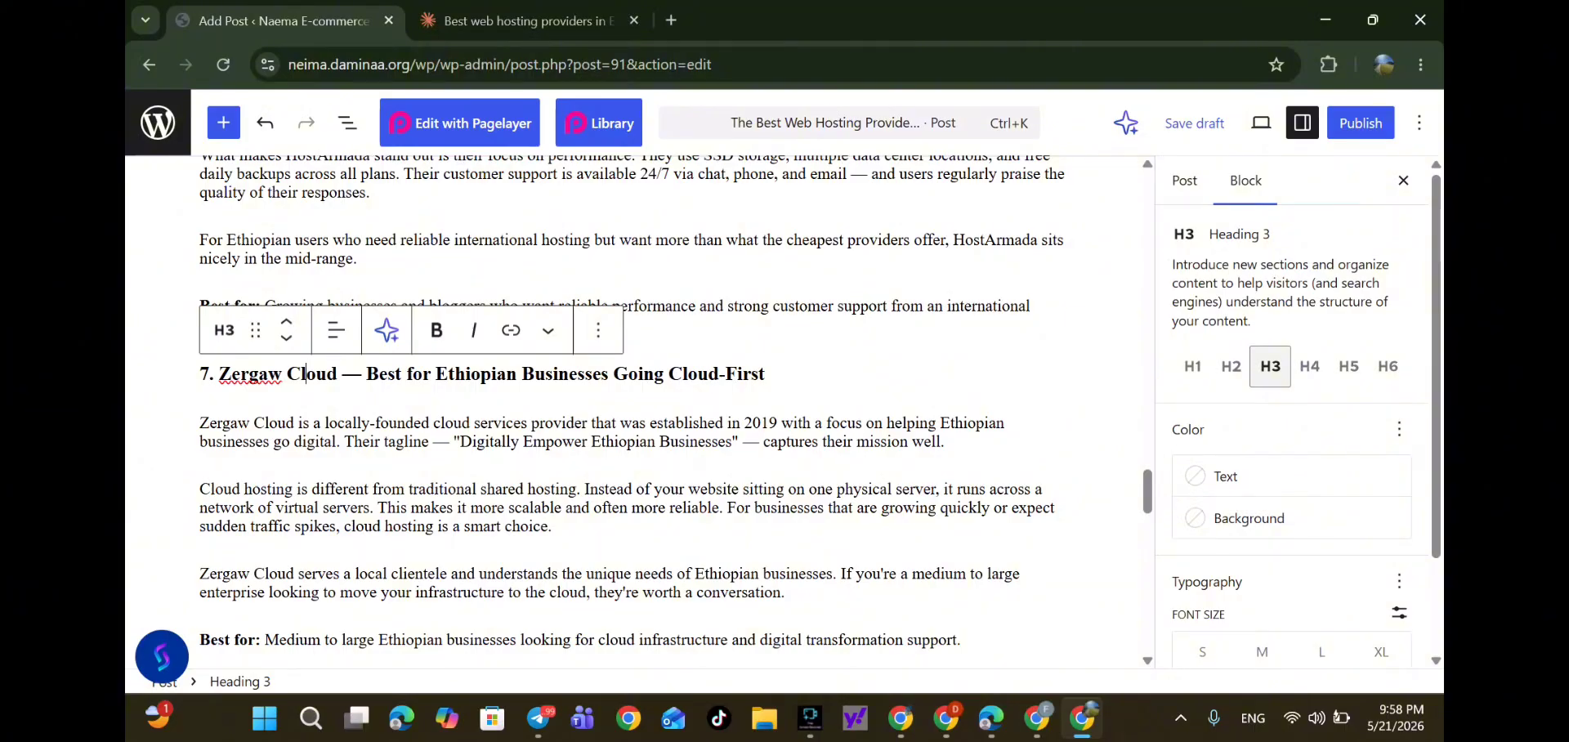
text(I)
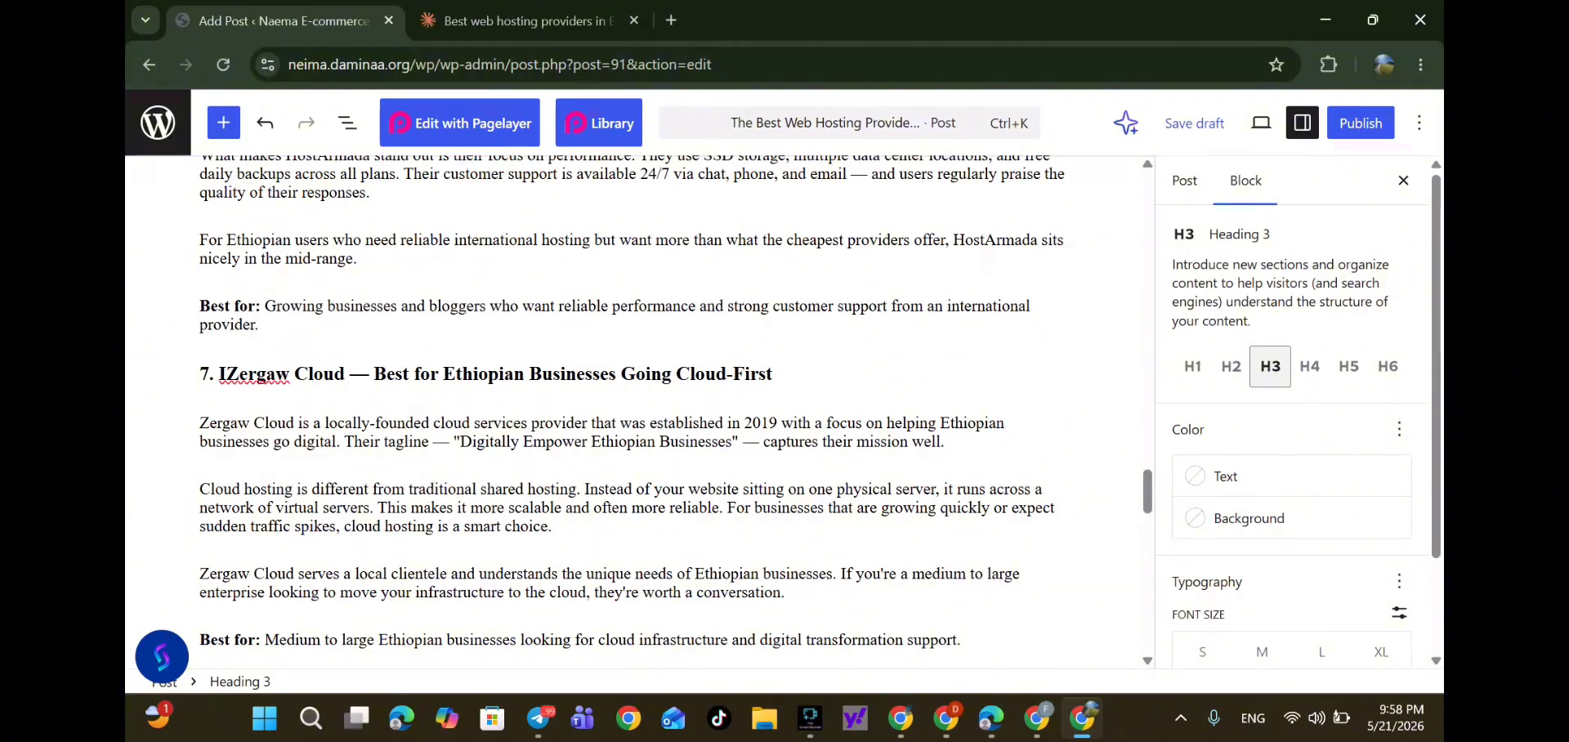
text(n)
text(Best Web Hosting Providers in Ethiopia in 2026)
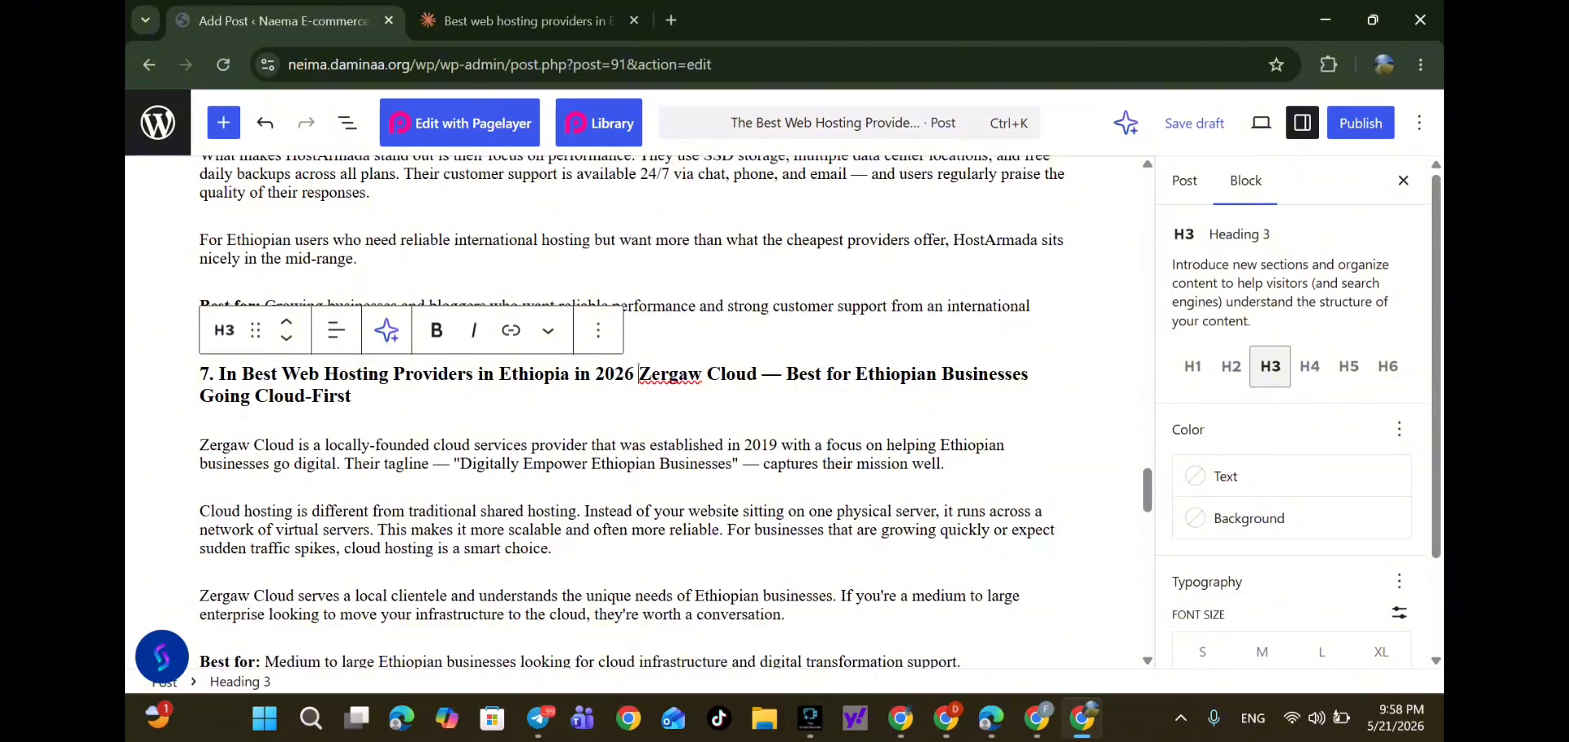
Replace the inserted 'In' with 'For Looking', correcting the typing mistakes.
key(BackSpace)
key(BackSpace)
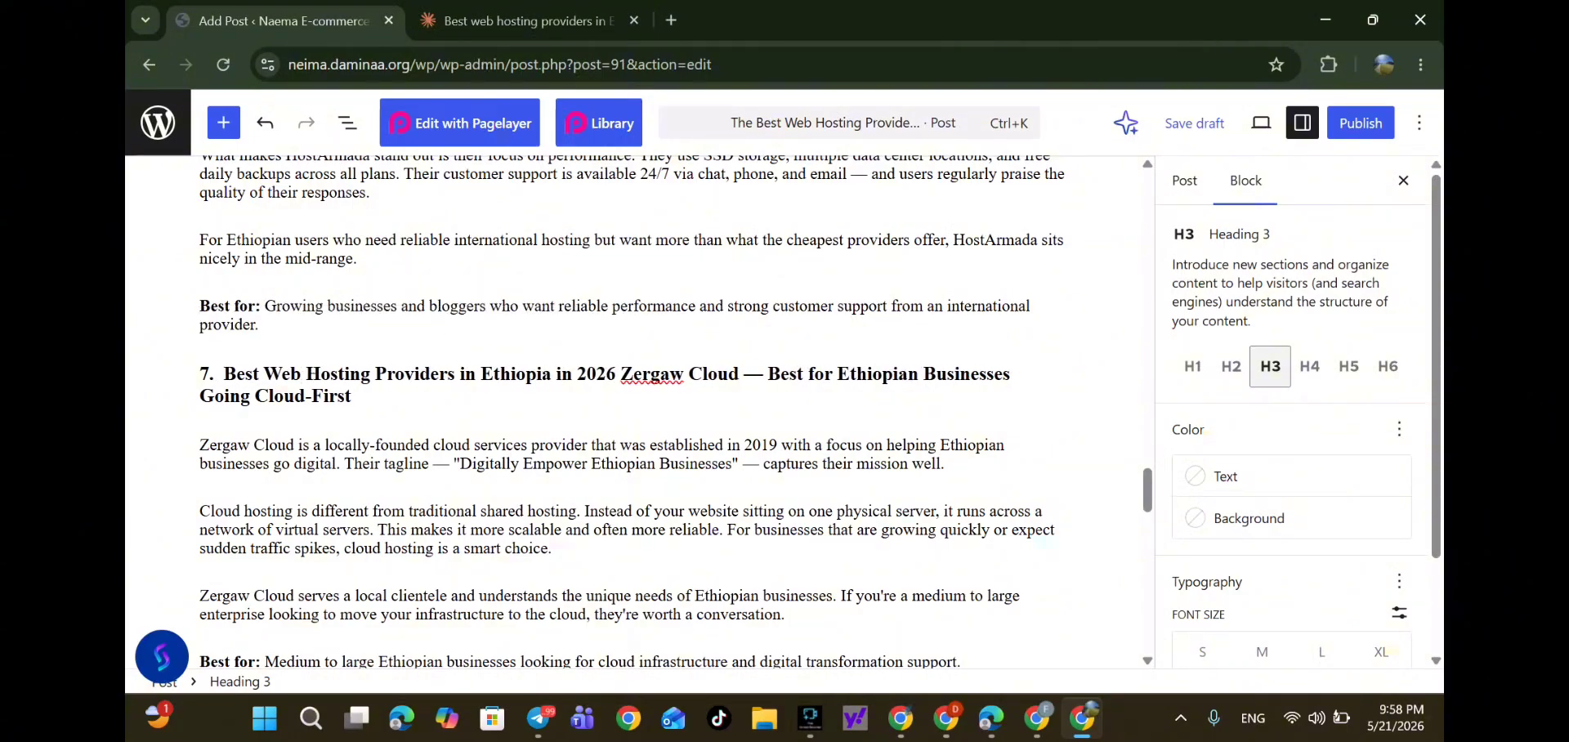
text(For)
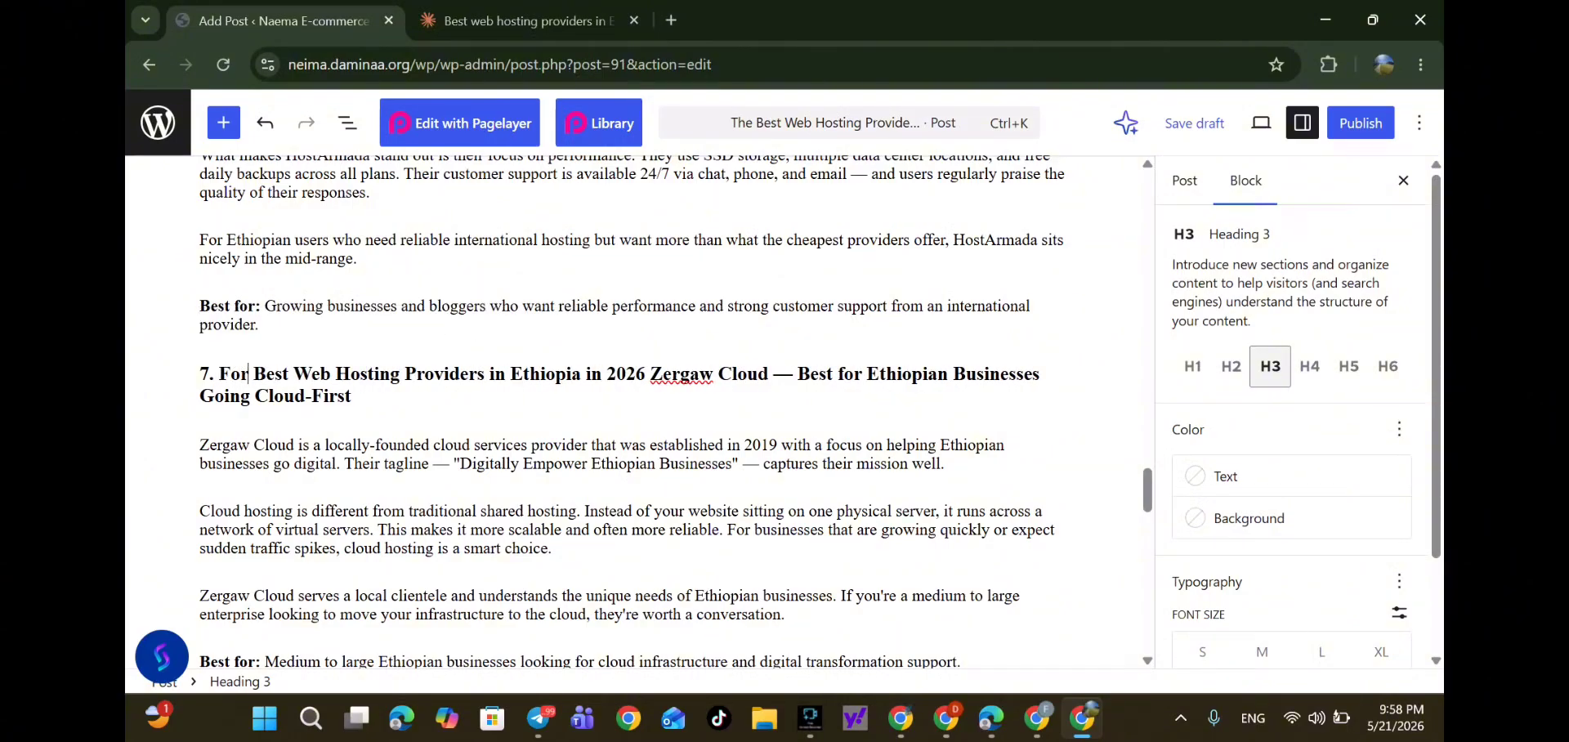
text( Fi)
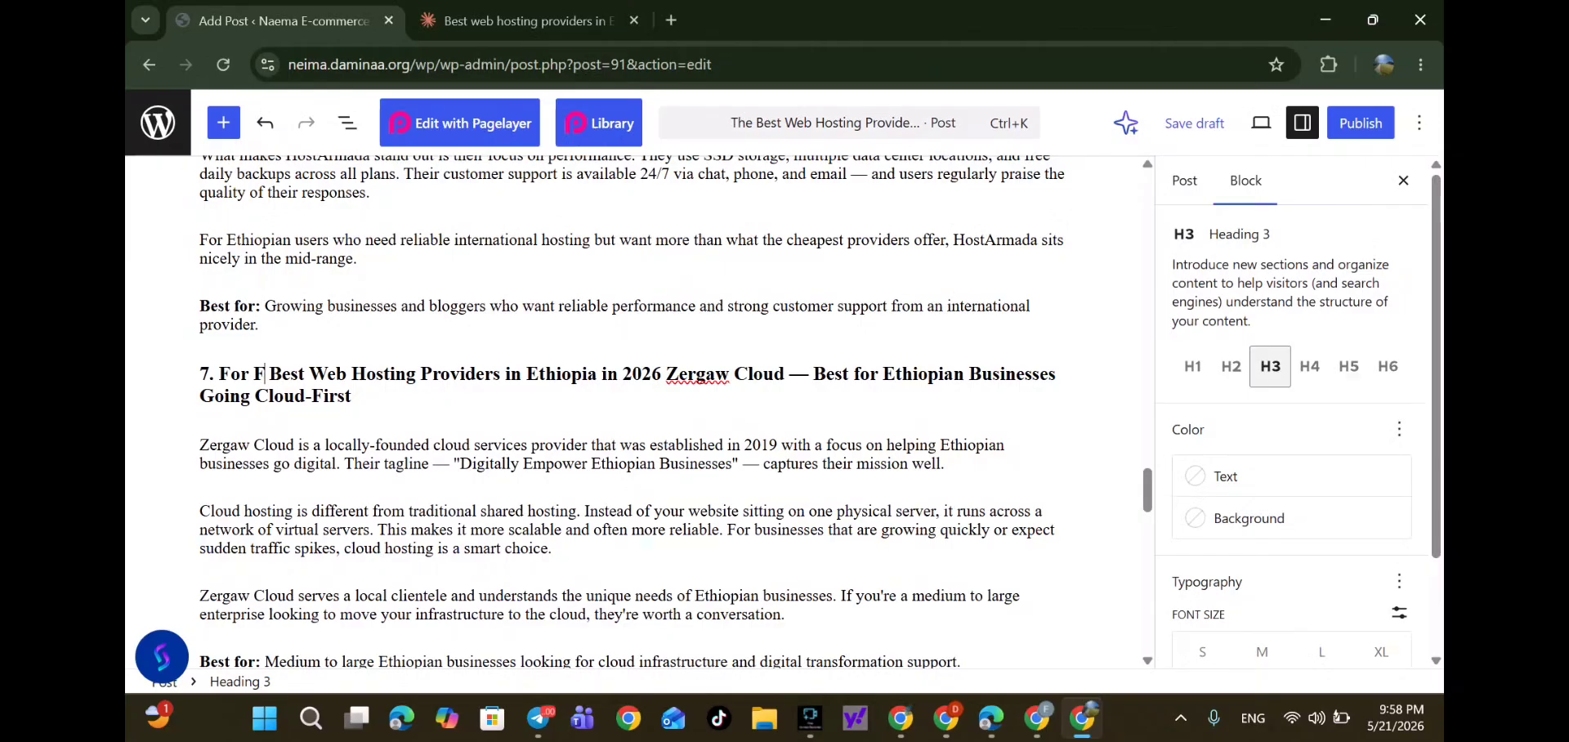
text(nd)
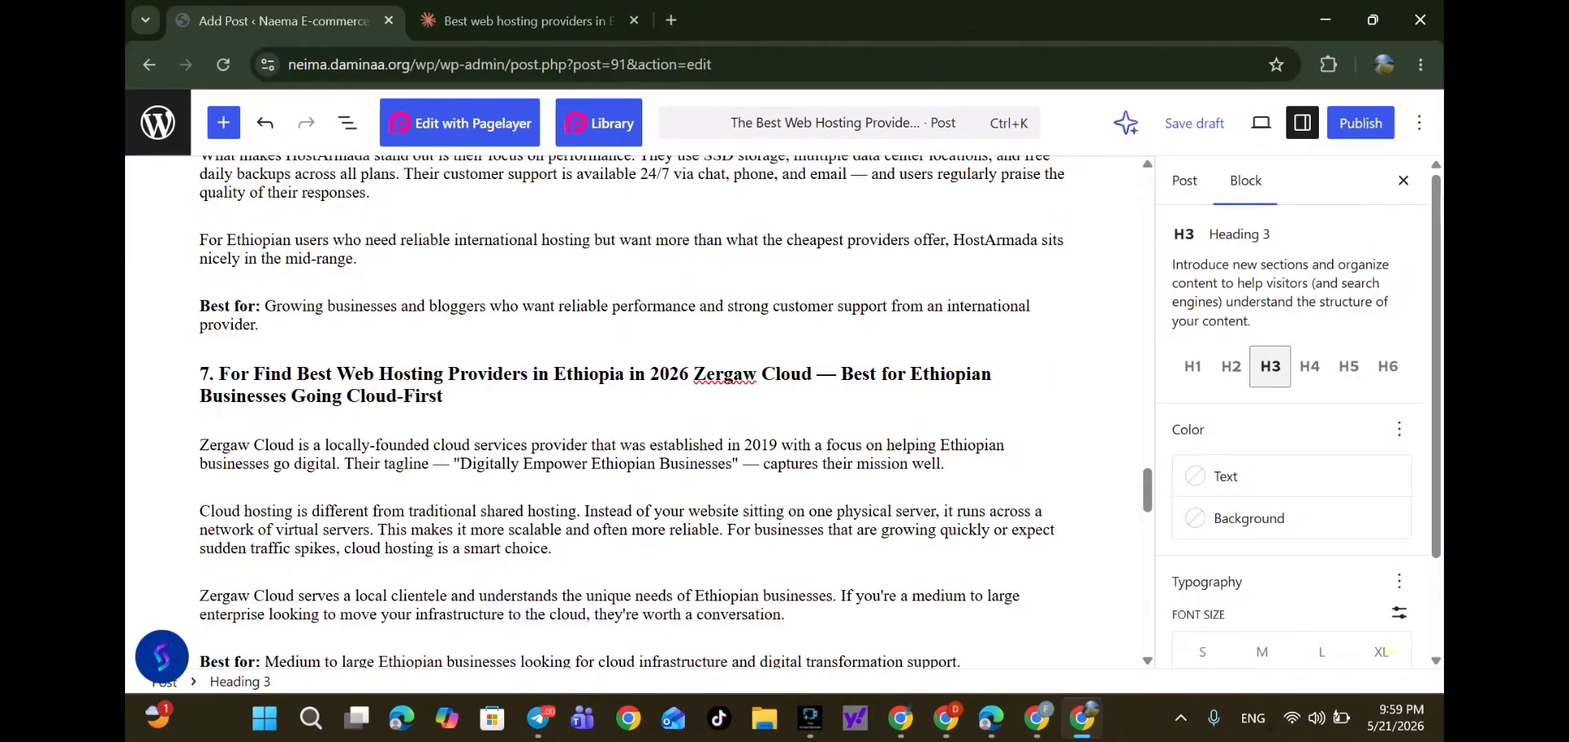
key(BackSpace)
key(BackSpace)
key(BackSpace)
key(BackSpace)
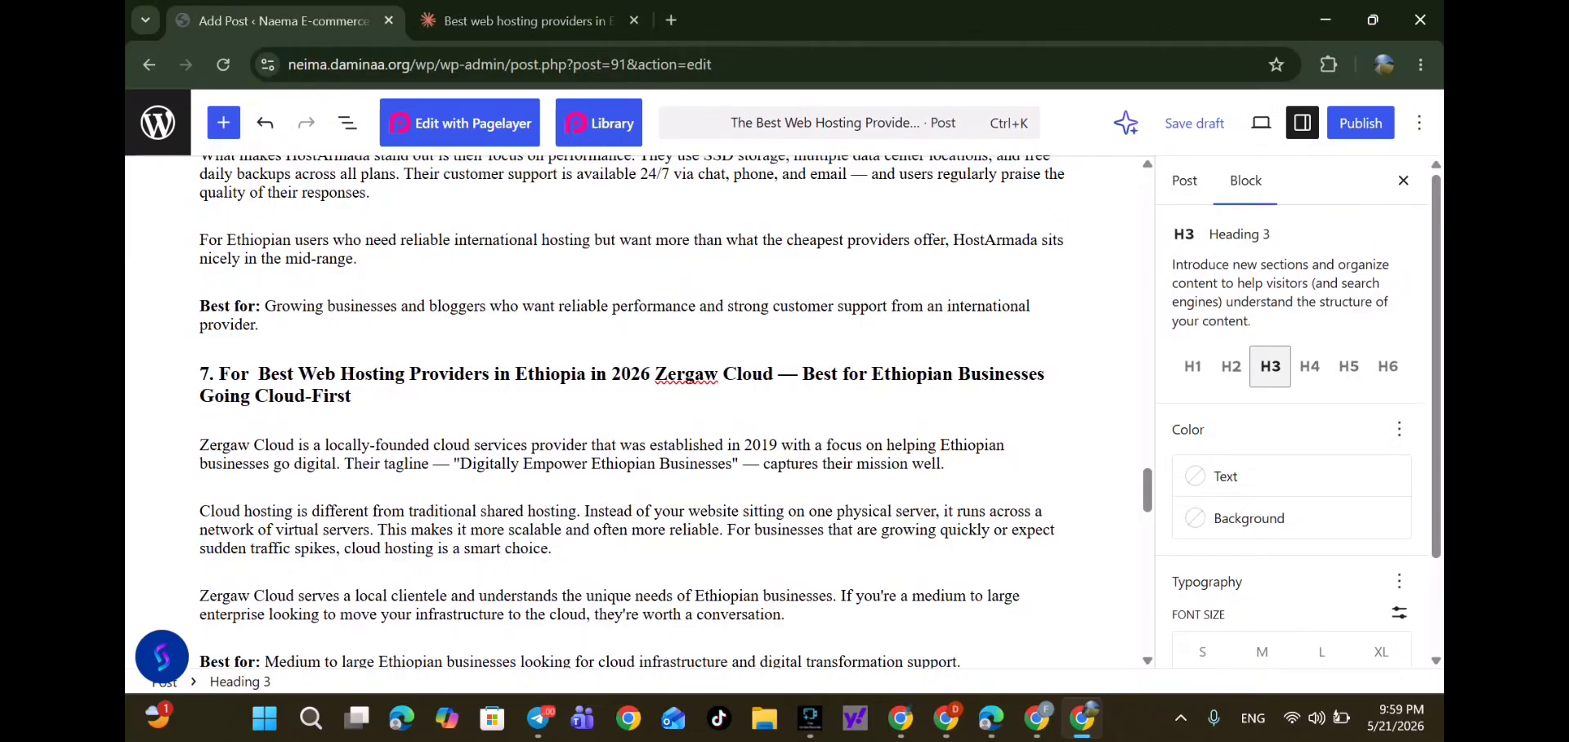
text(Lookinm)
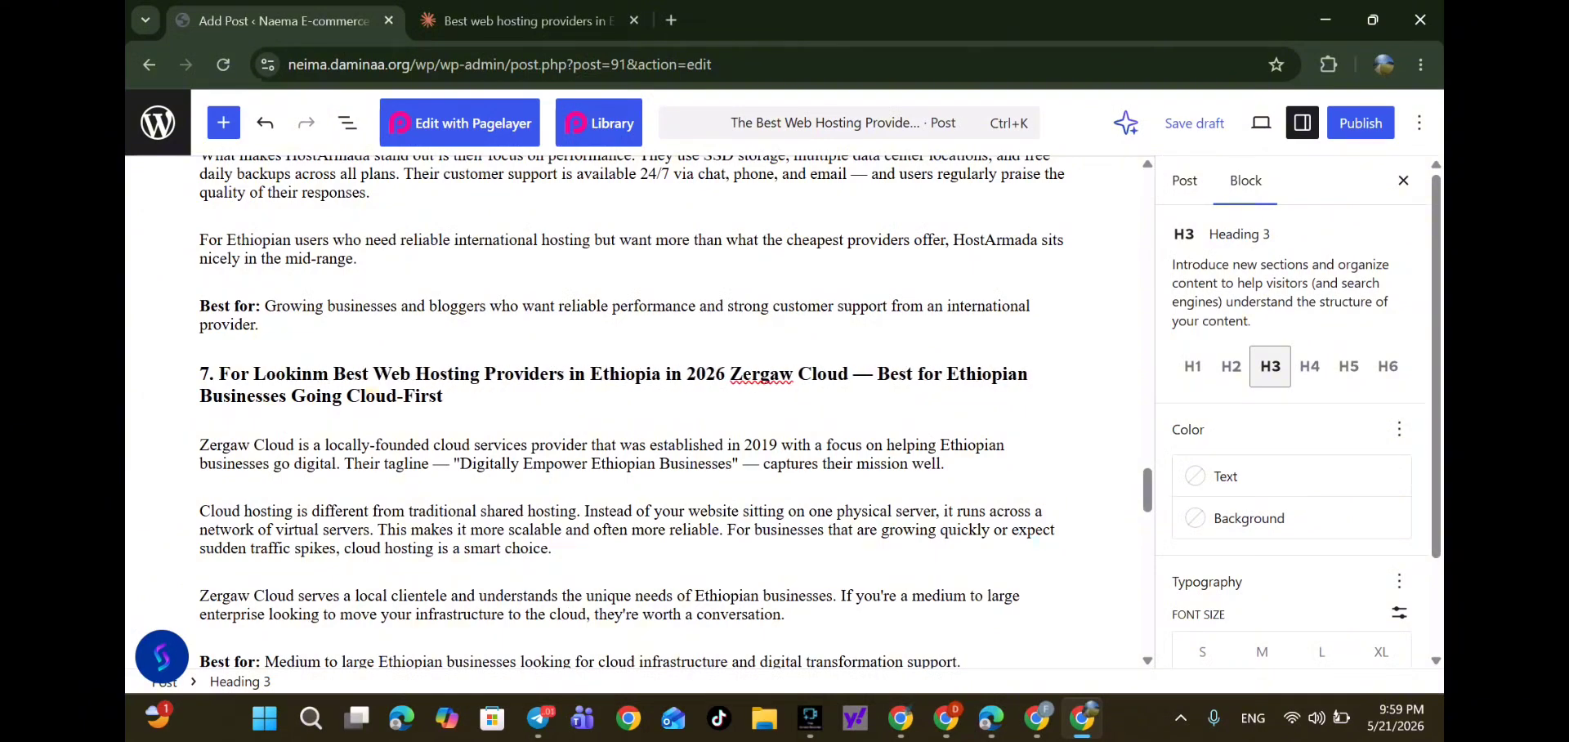
key(BackSpace)
text(g)
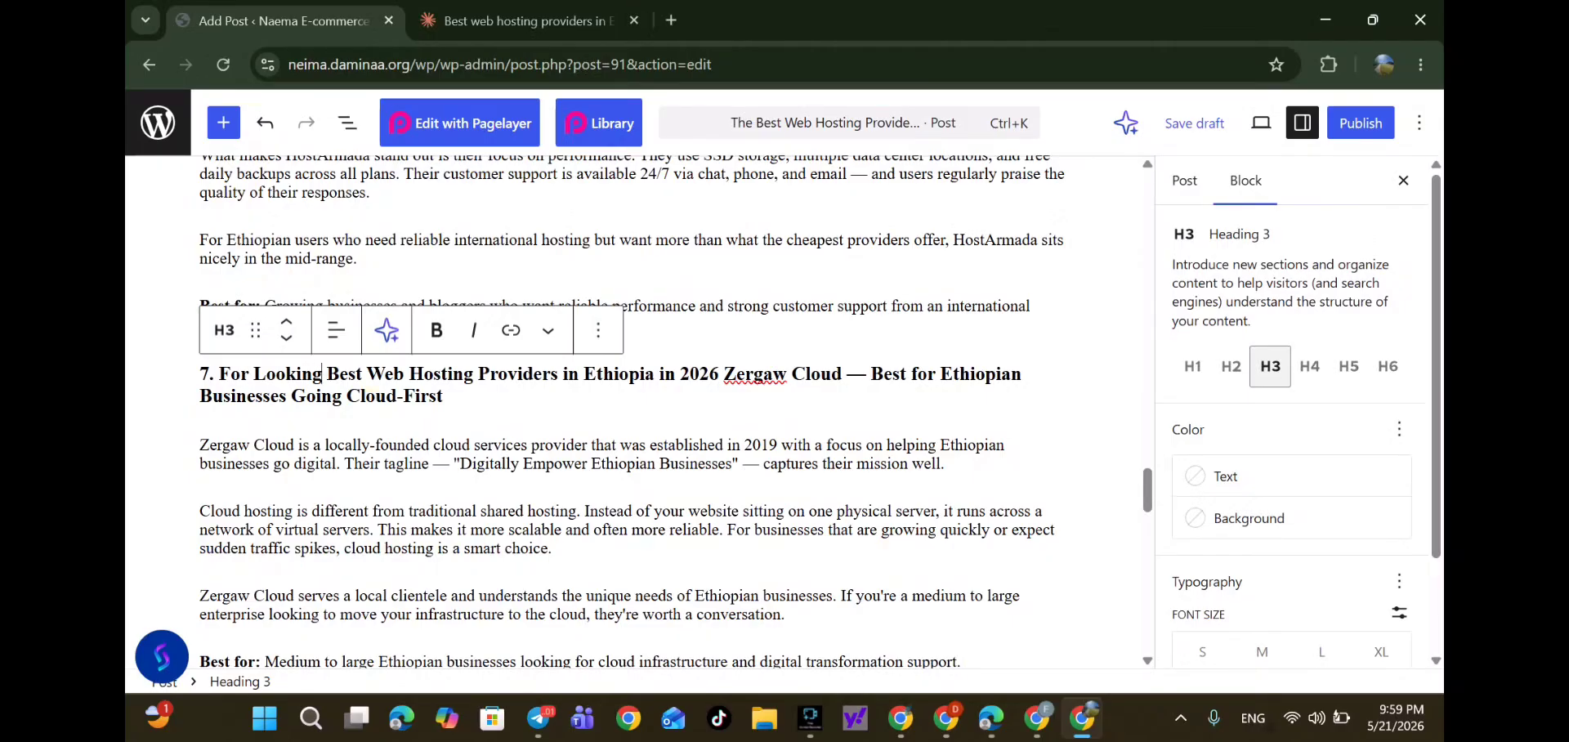
scroll(675, 412, up, 15)
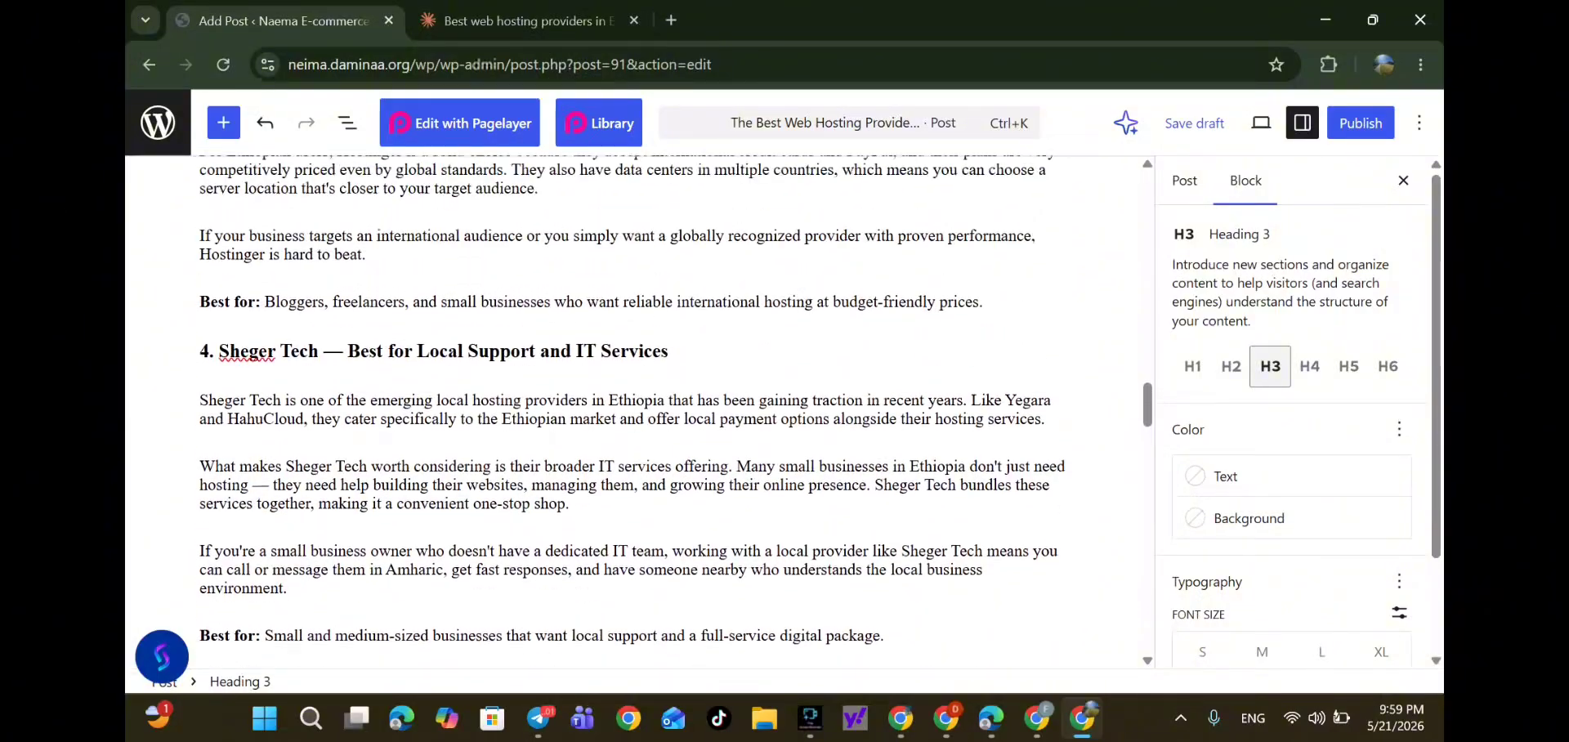
scroll(675, 412, up, 2)
scroll(675, 412, up, 15)
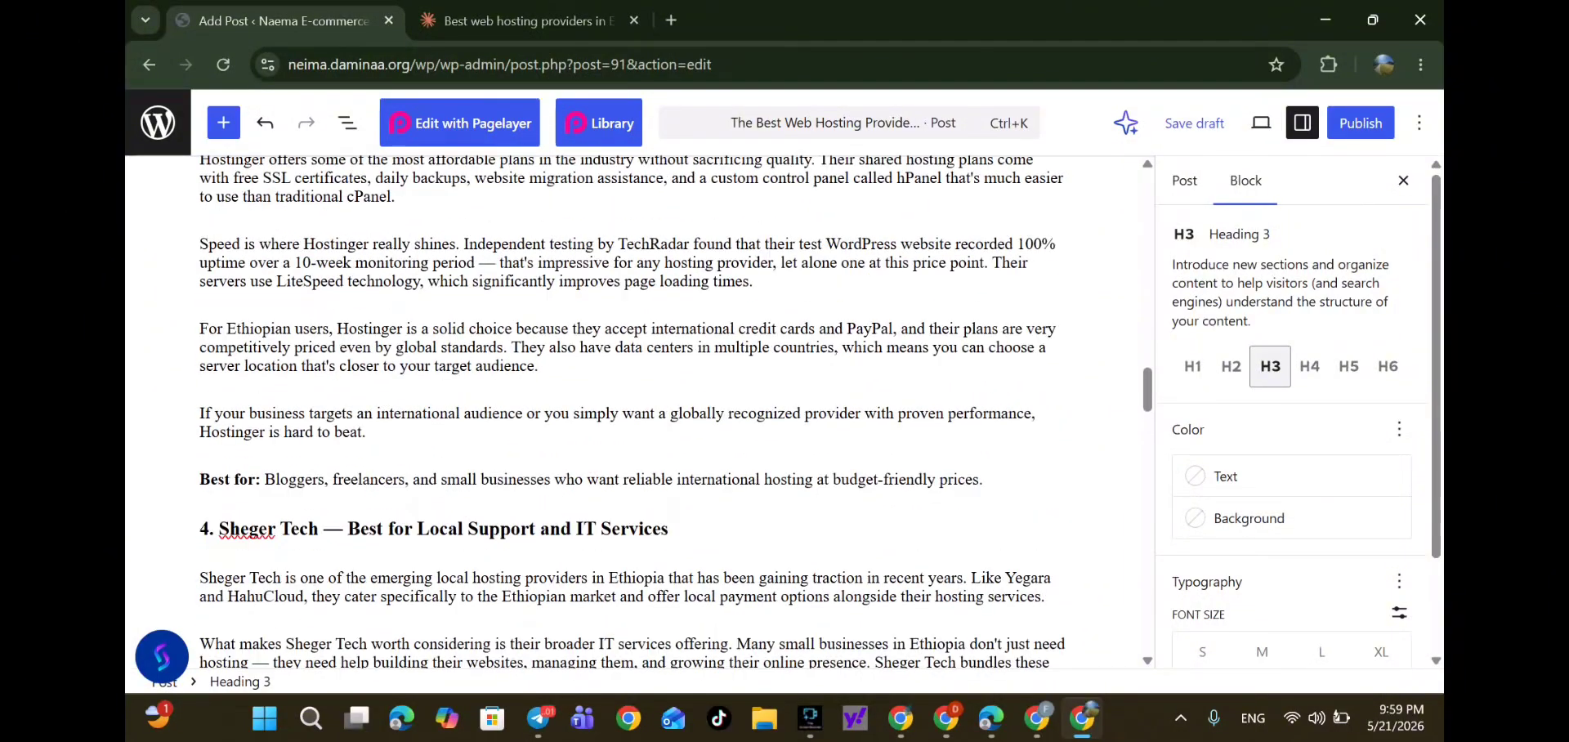
Insert 'From' and the pasted keyword phrase before Yegara Host in the first provider heading.
scroll(675, 412, down, 3)
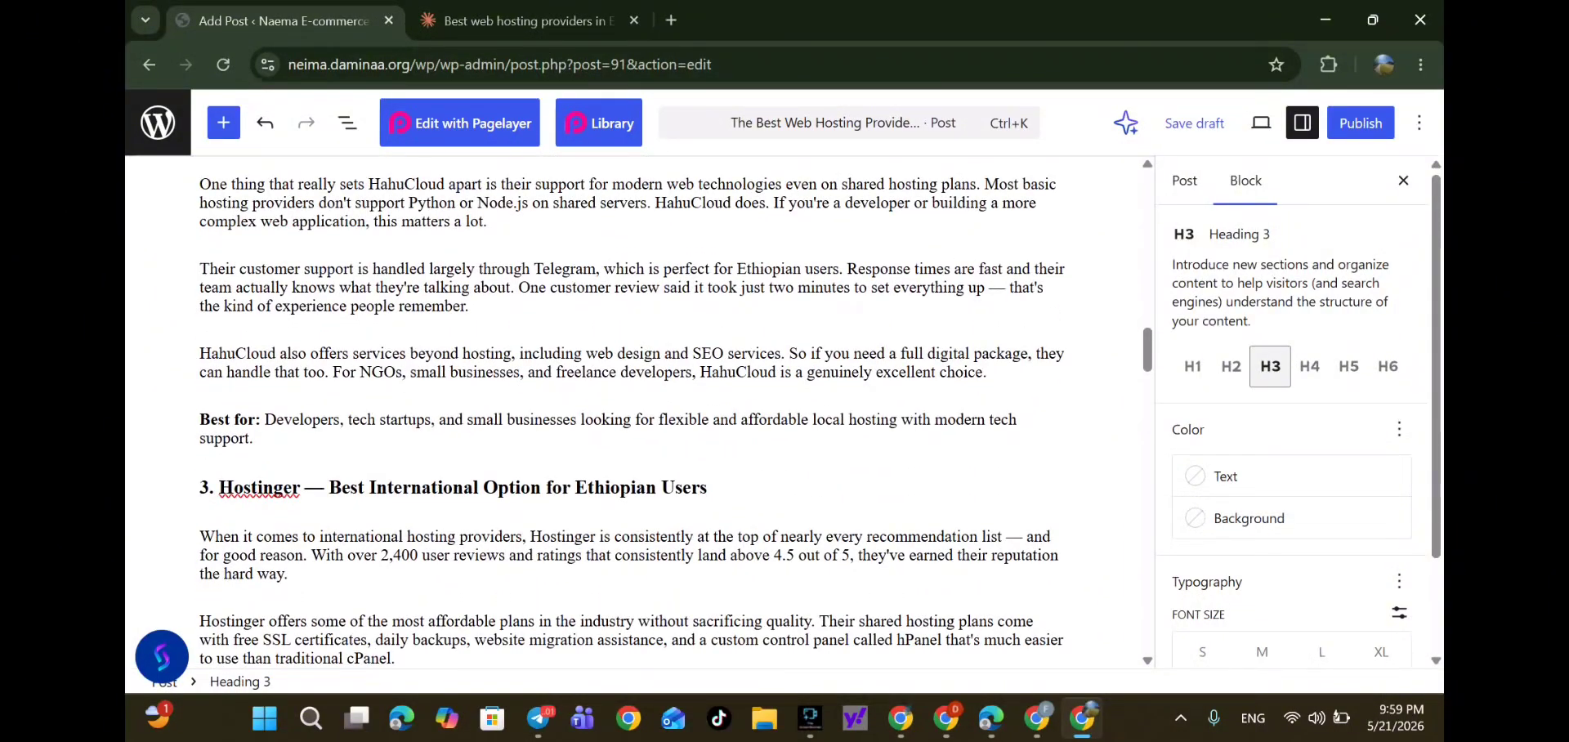
scroll(675, 413, up, 6)
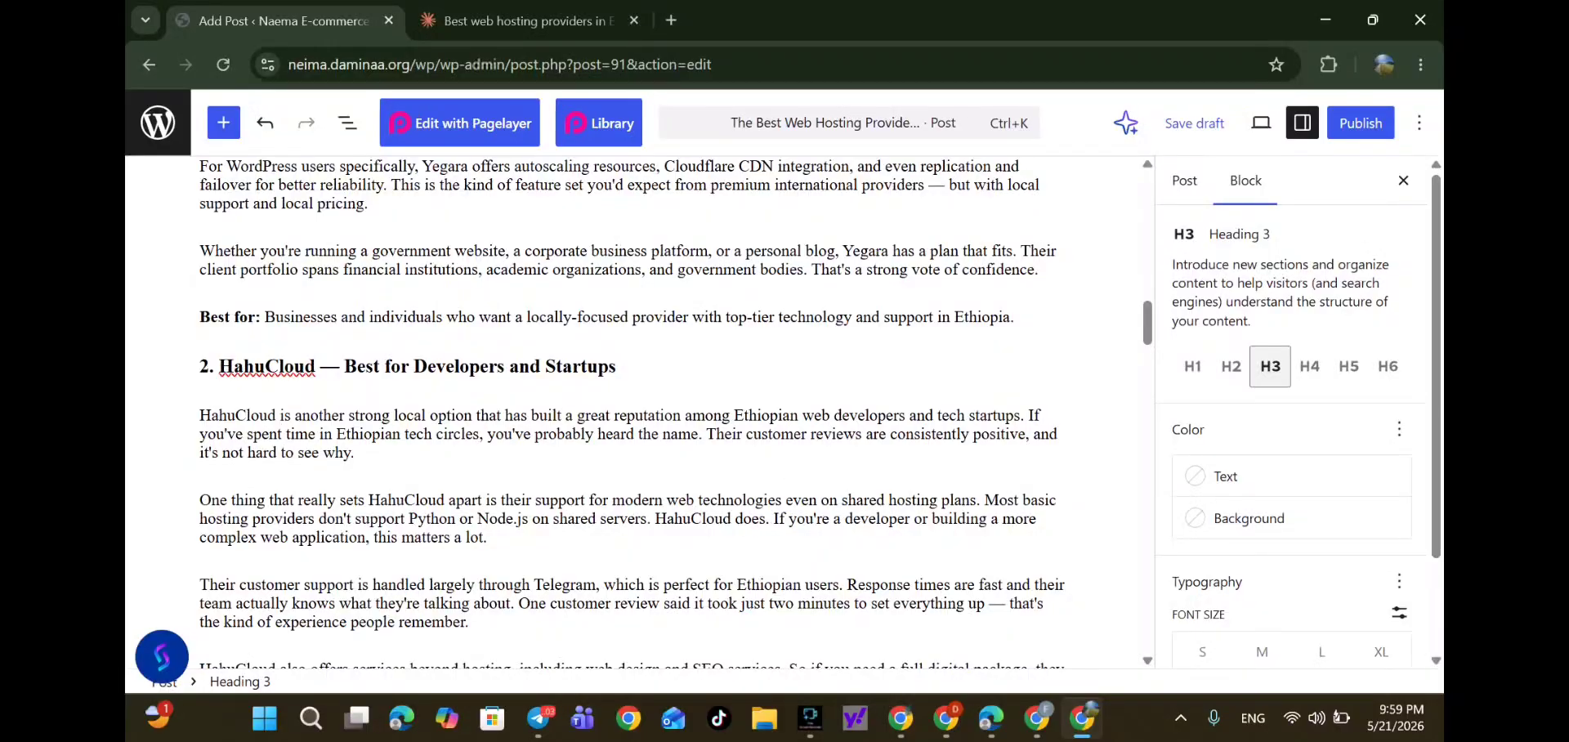
scroll(632, 413, up, 8)
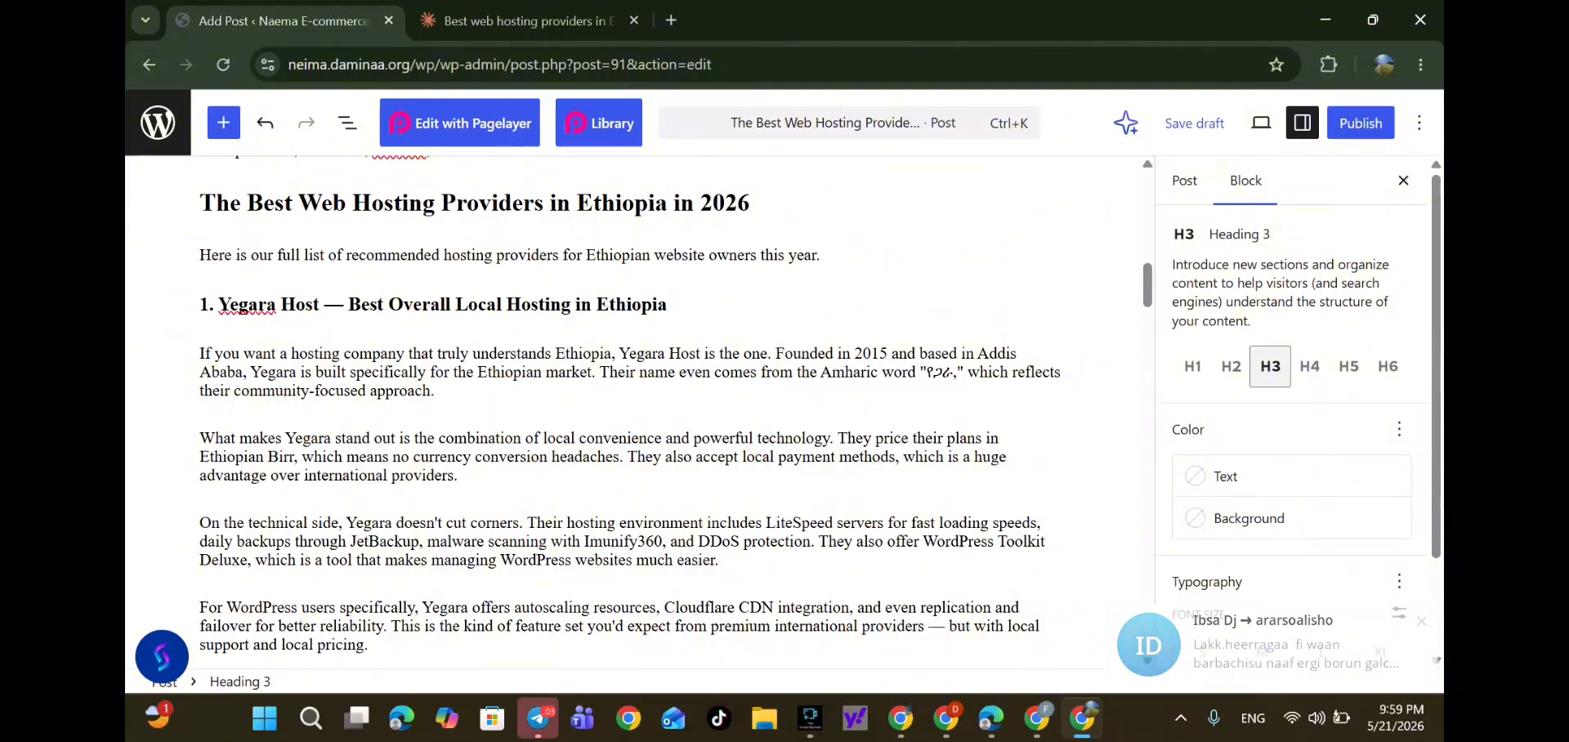
drag(320, 305, 219, 305)
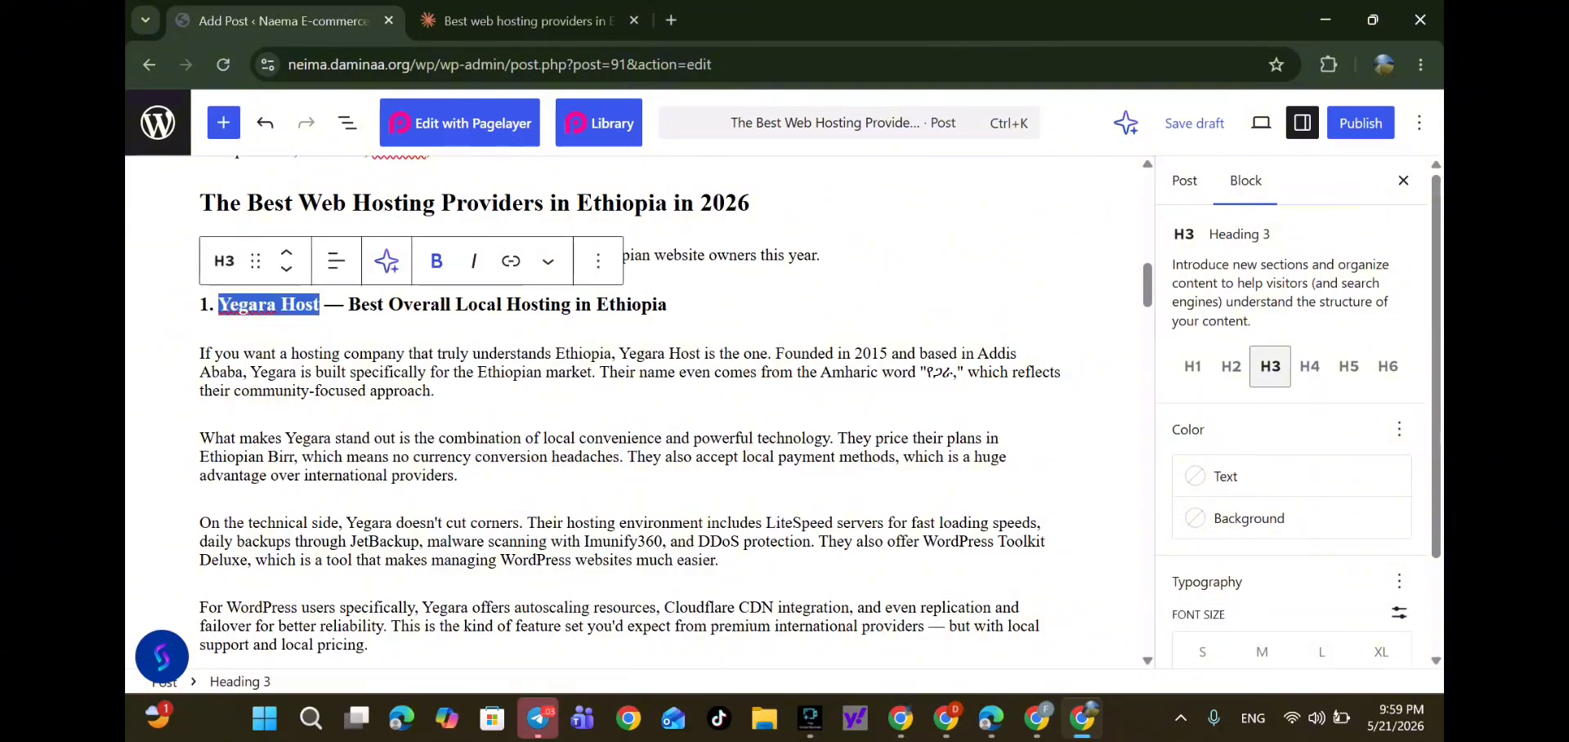
click(437, 261)
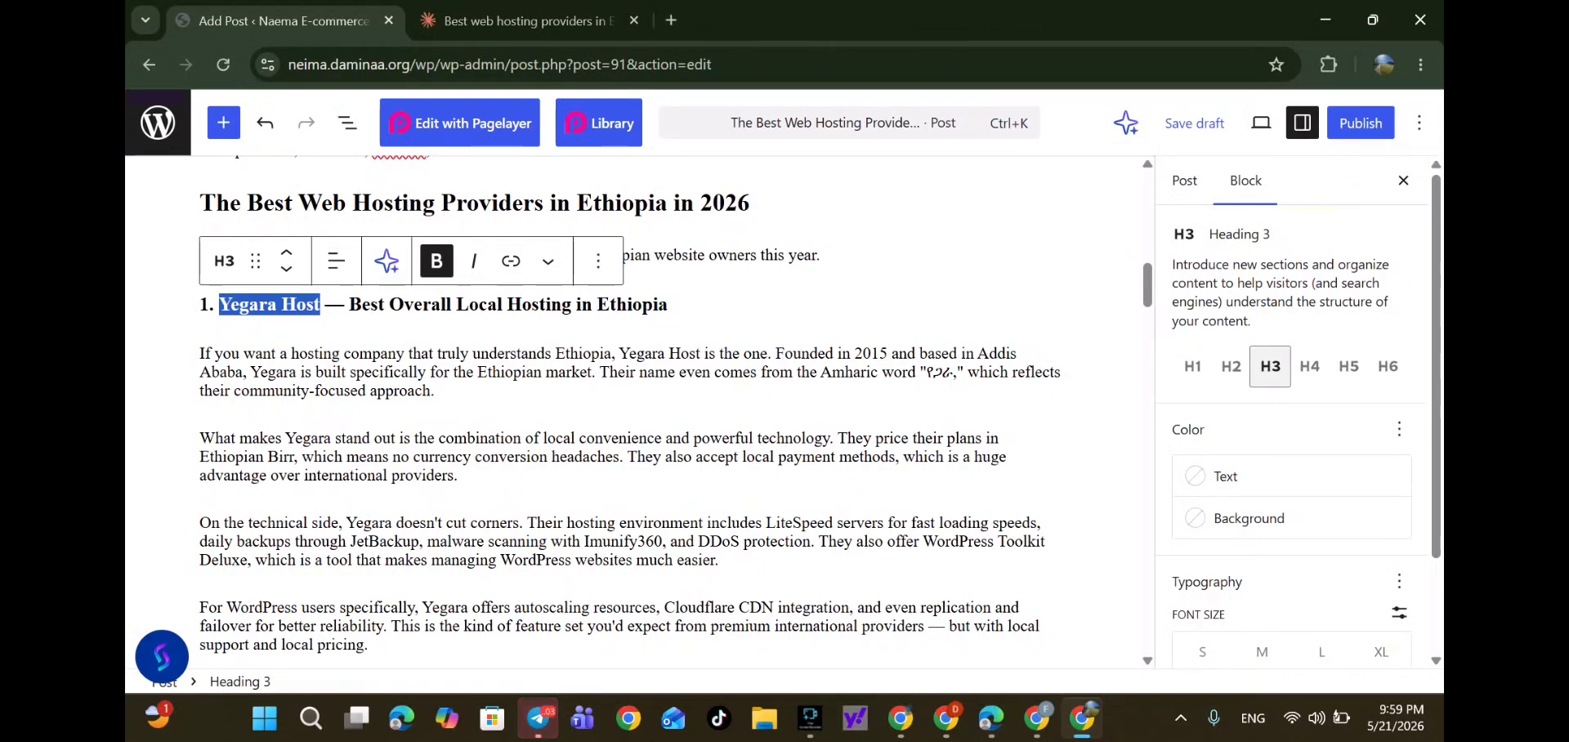
click(669, 304)
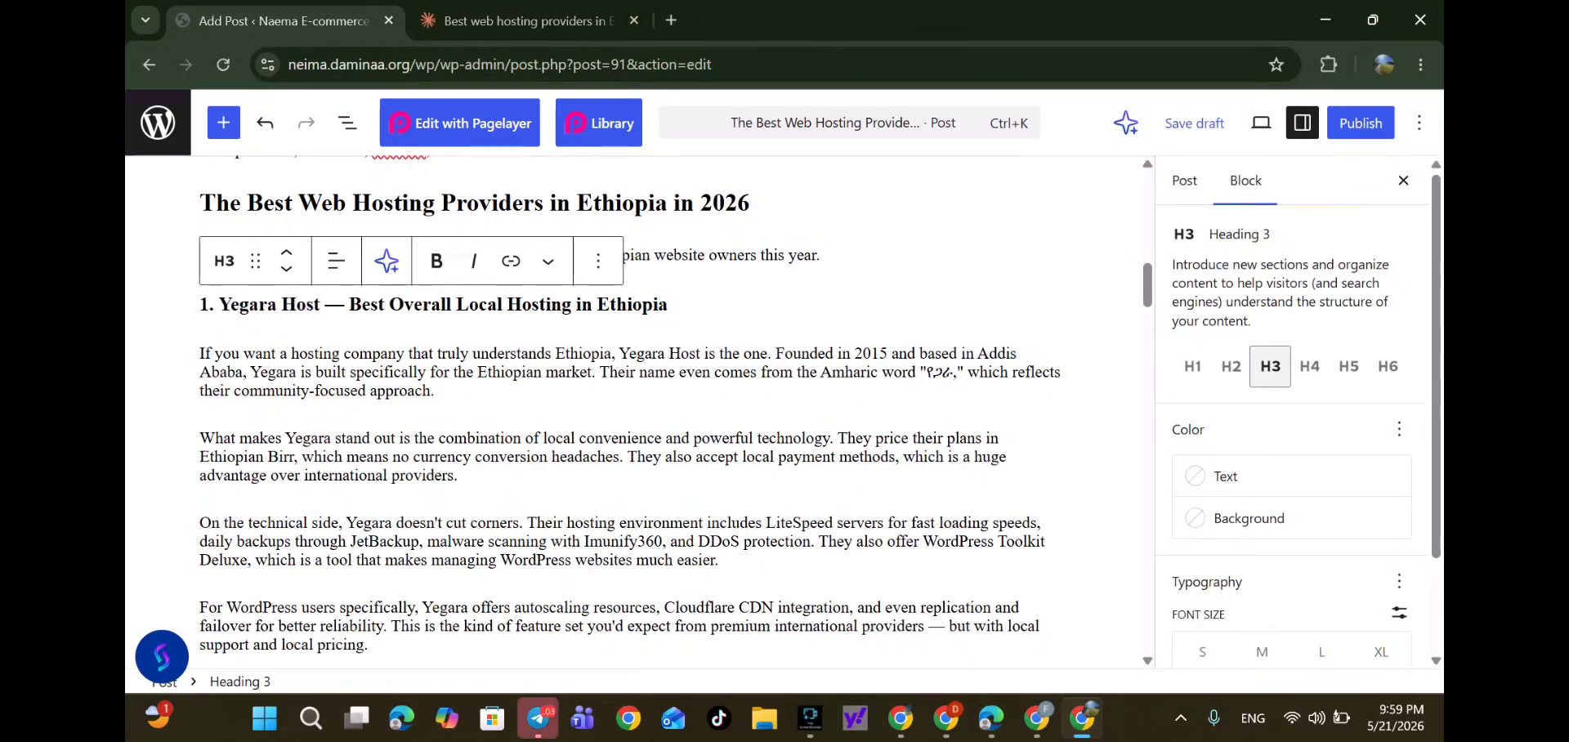
text(From)
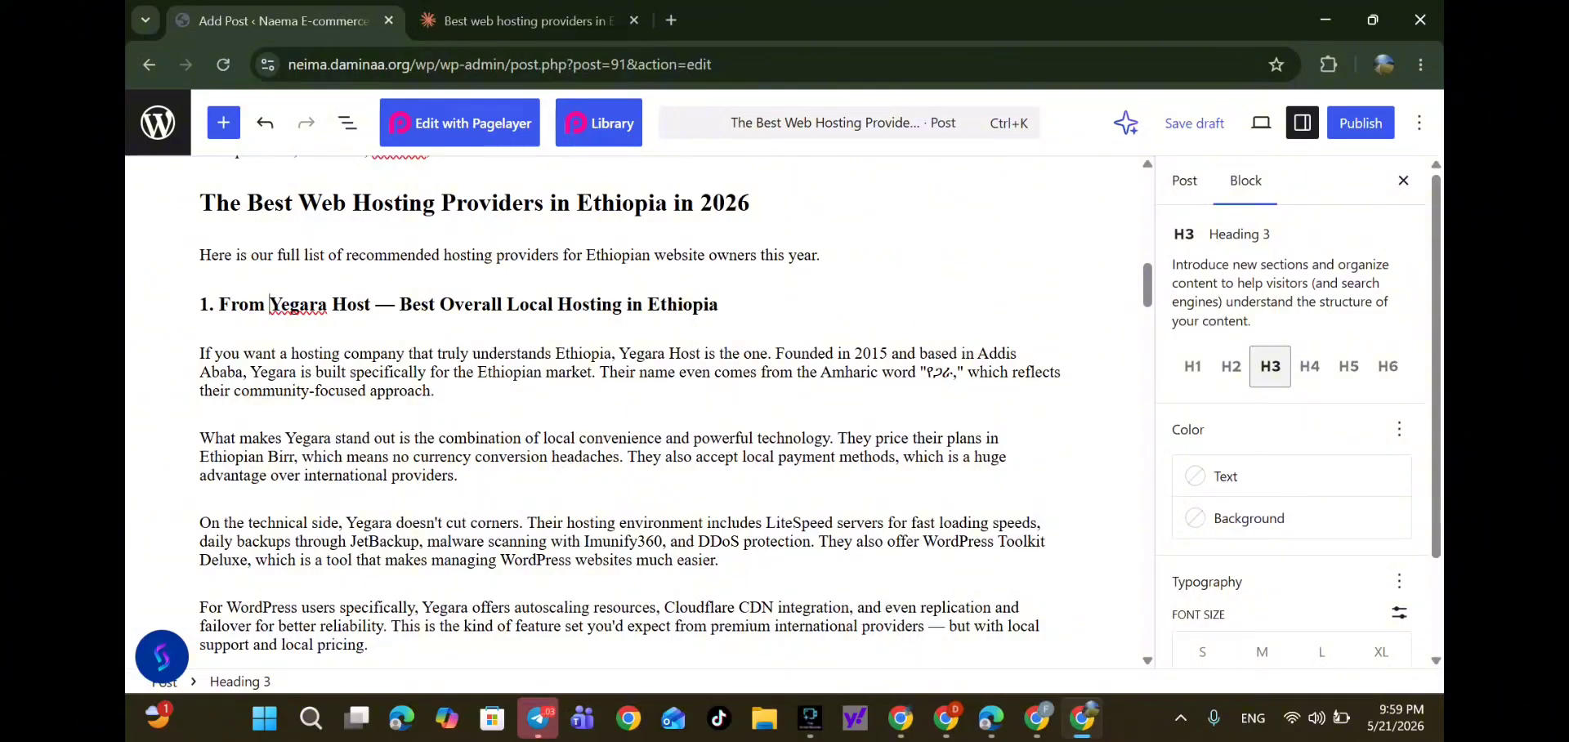
text(Best Web Hosting Providers in Ethiopia in 2026)
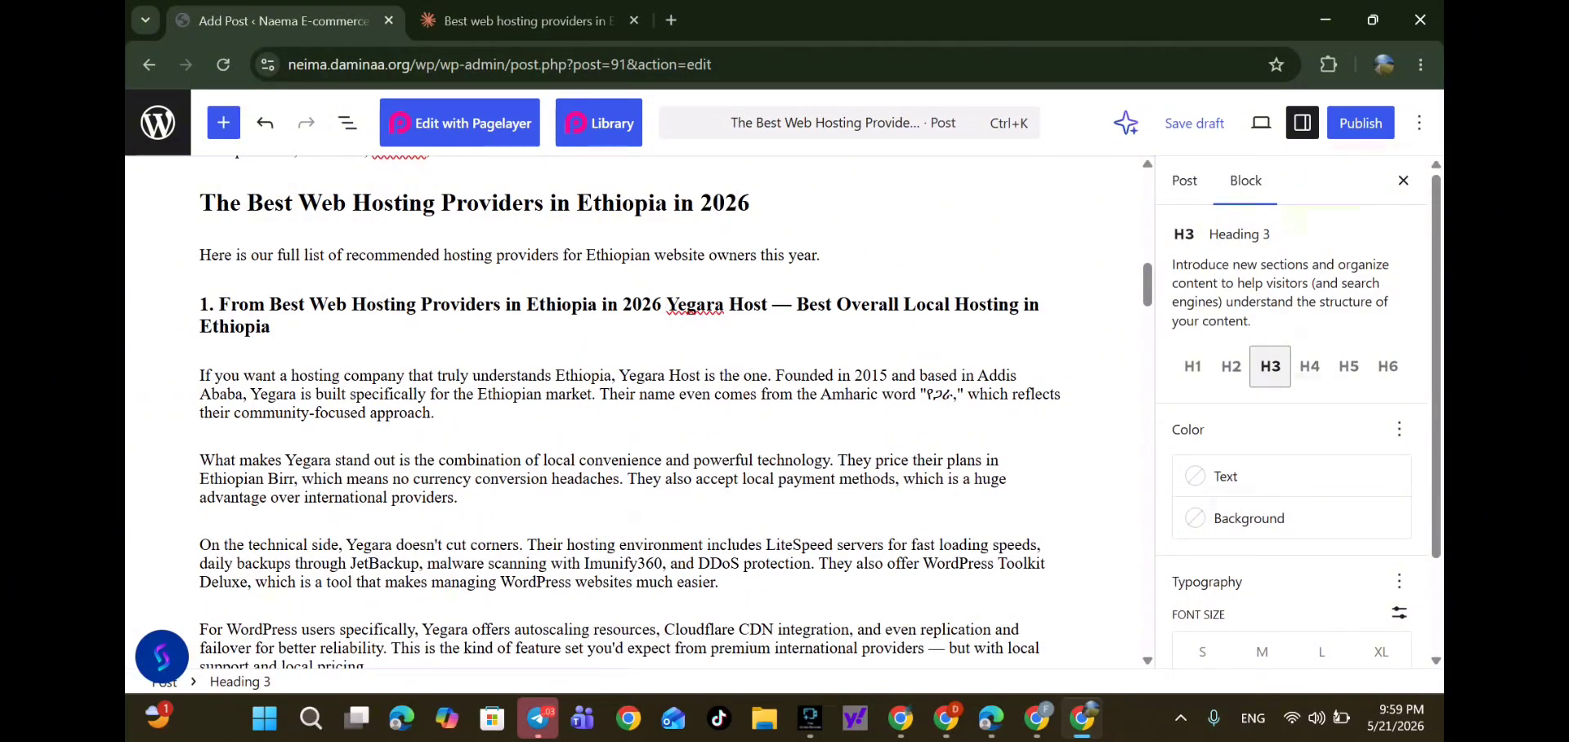
text(|)
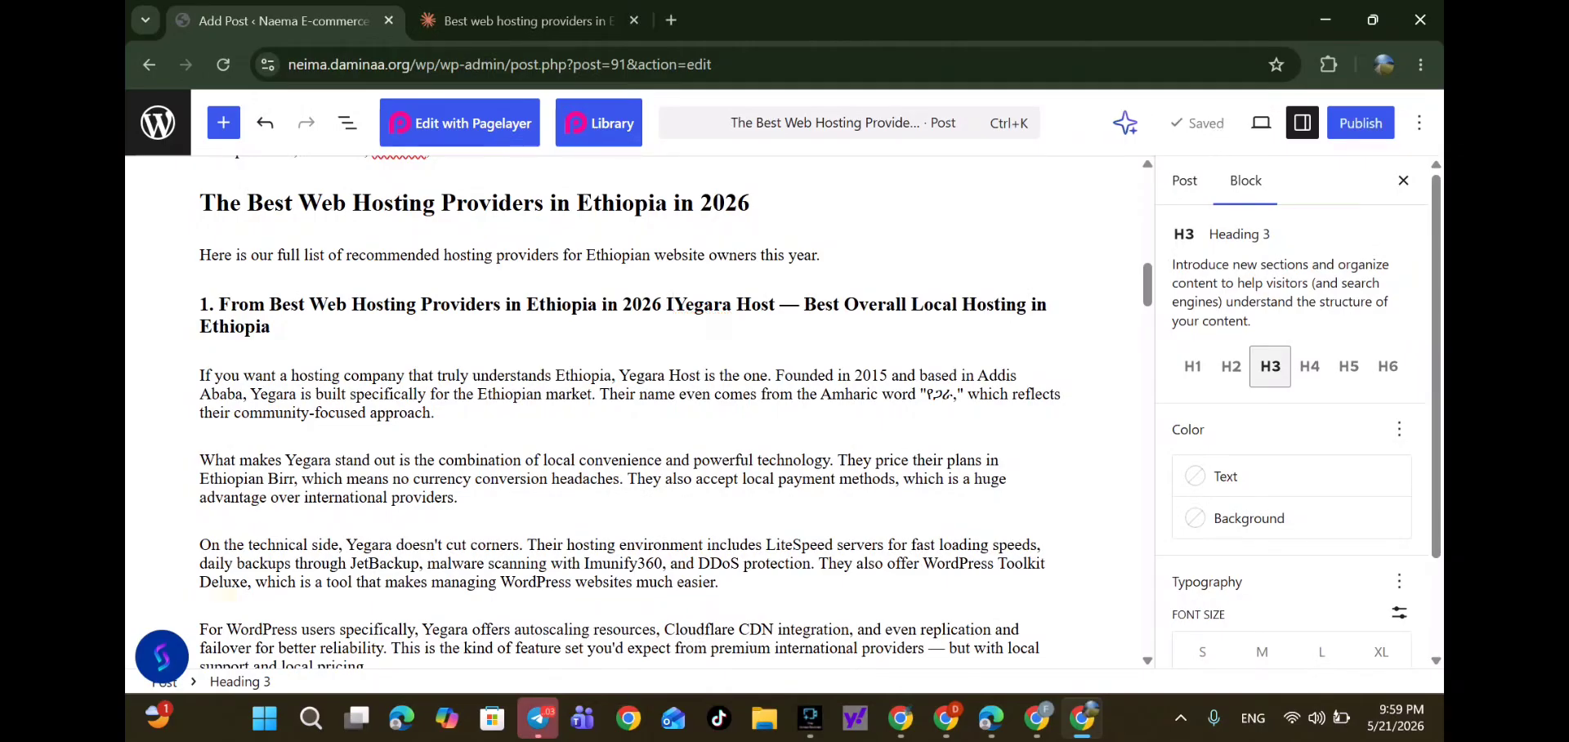
text(s)
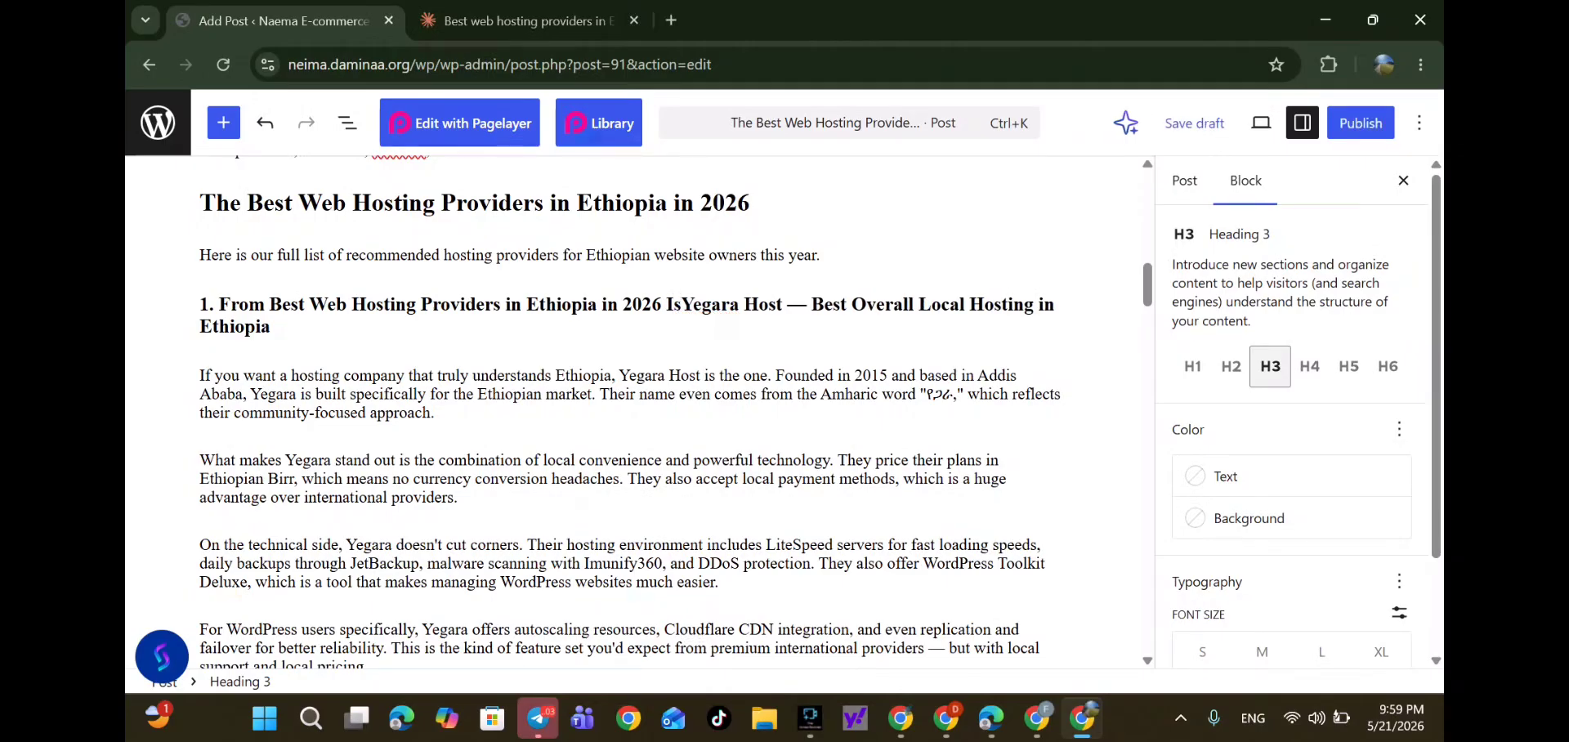
key(BackSpace)
key(BackSpace)
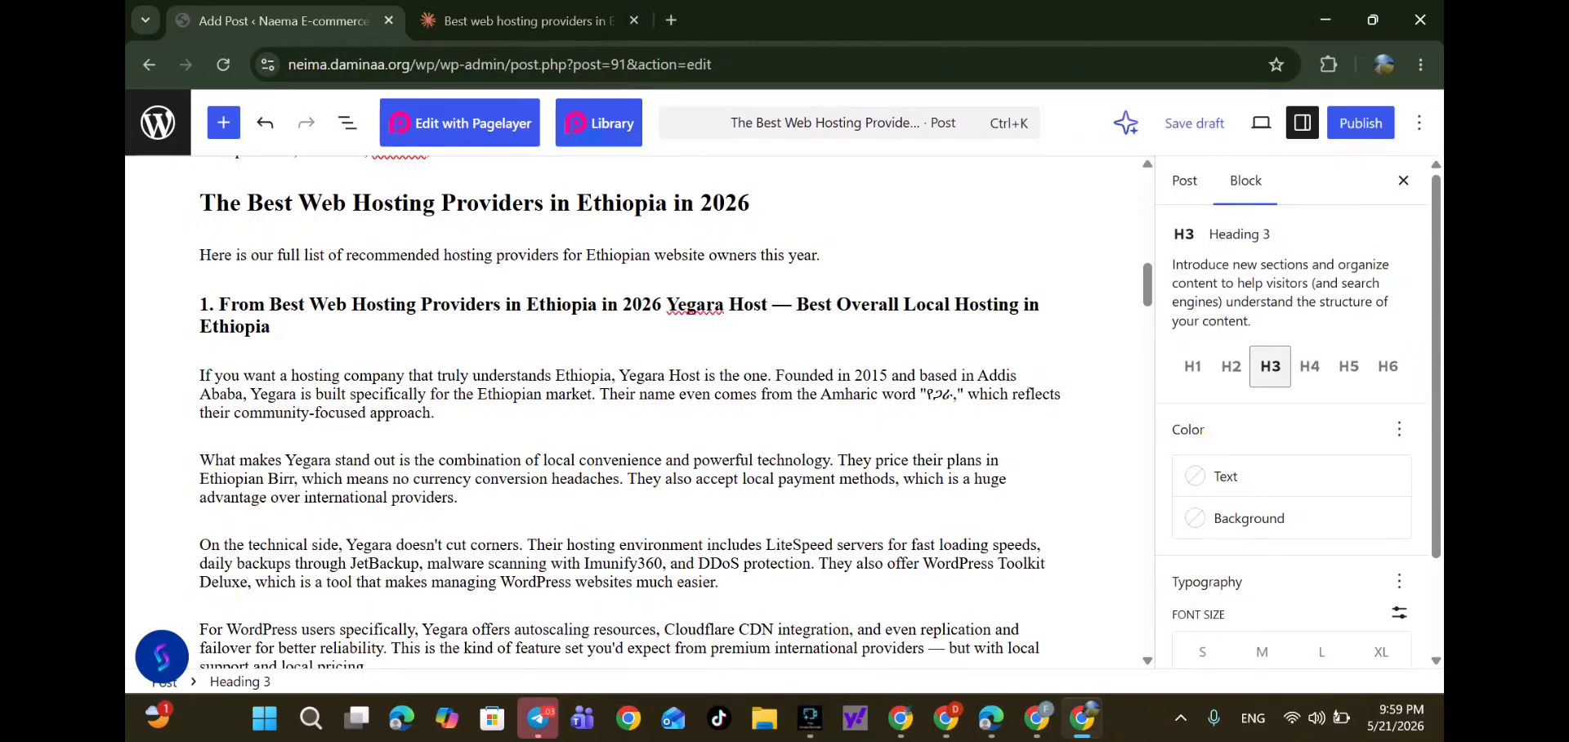
Add 'is the frist choice' after Yegara Host, before the dash.
click(772, 305)
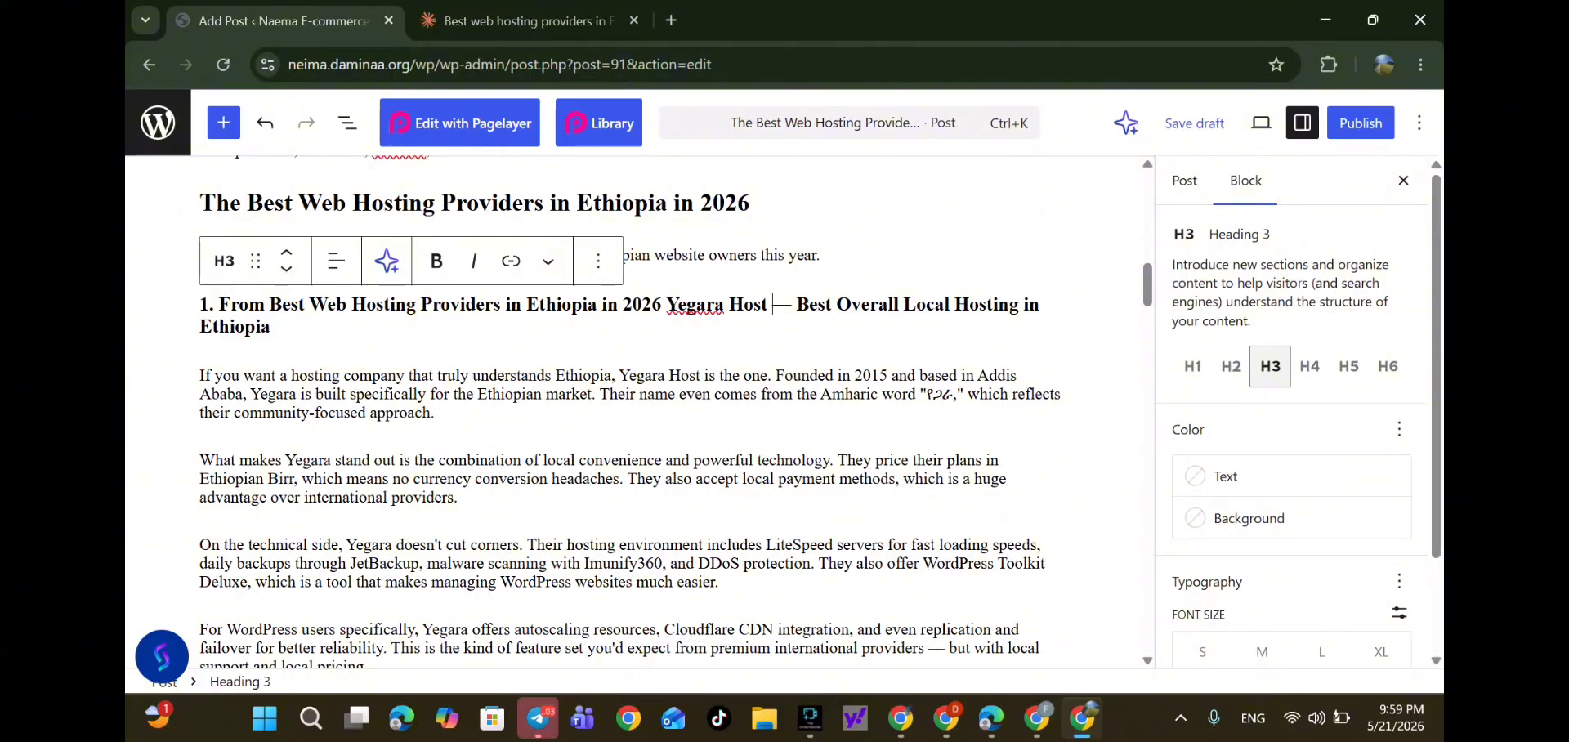
text(is the)
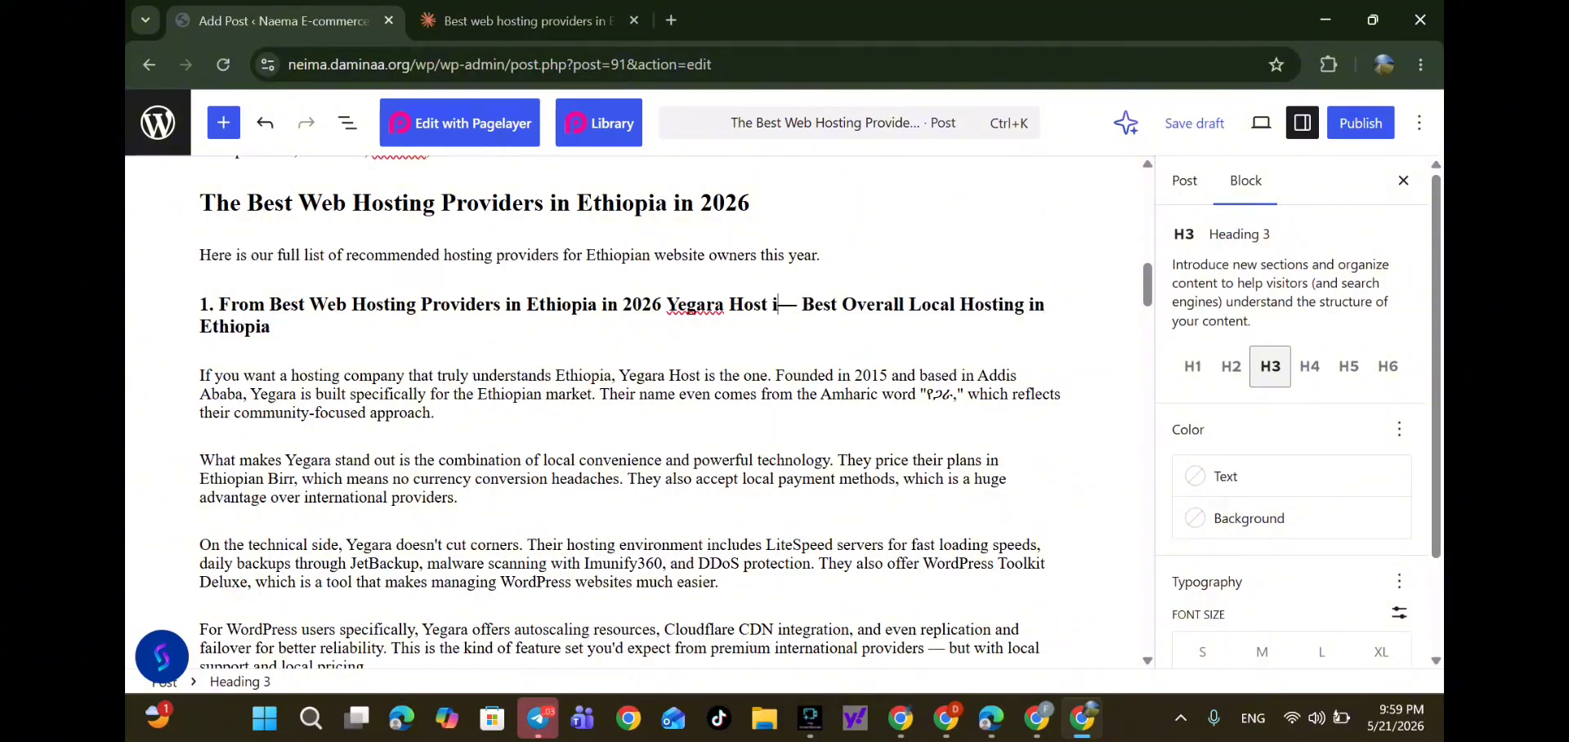
text( fr)
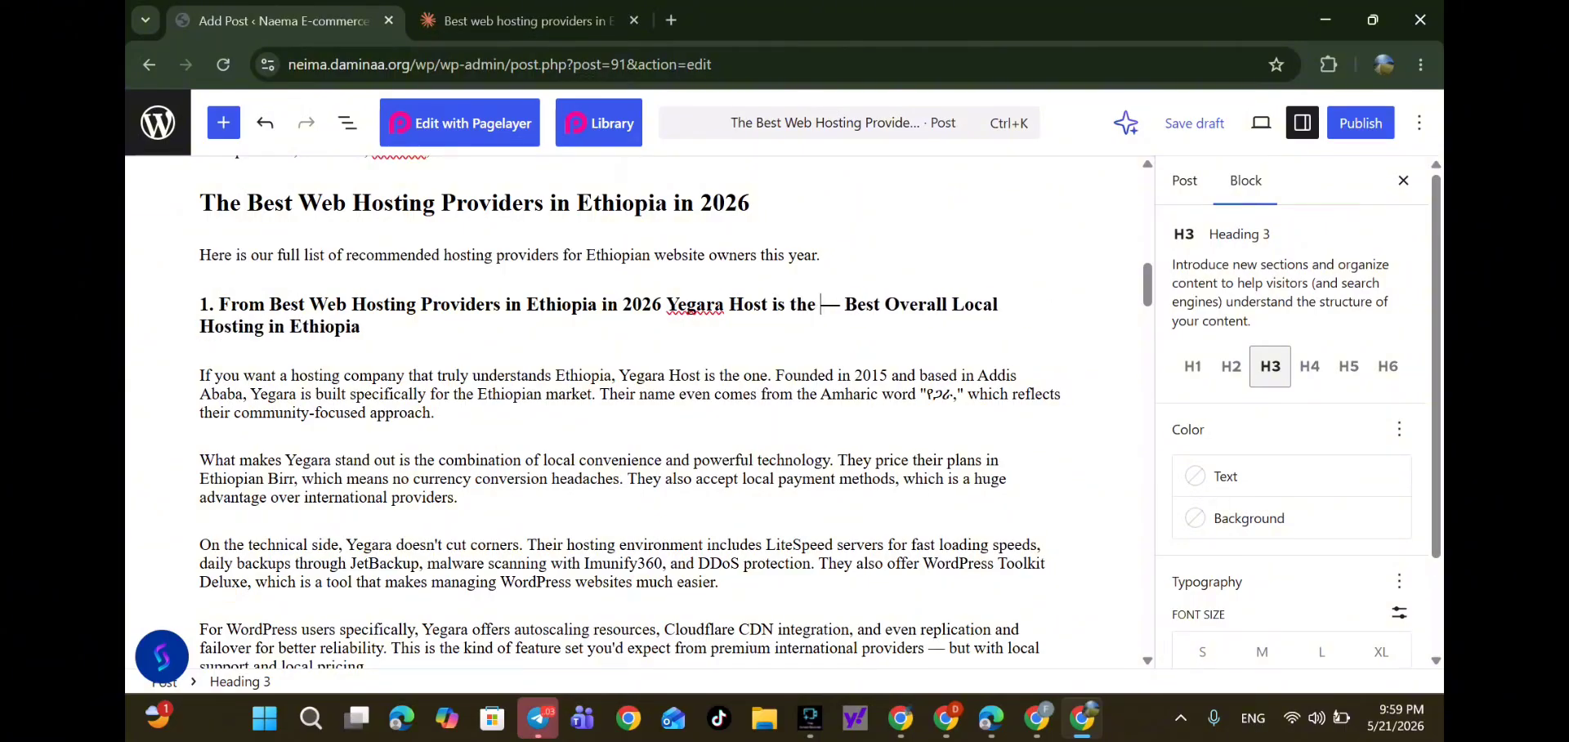
text(ist c)
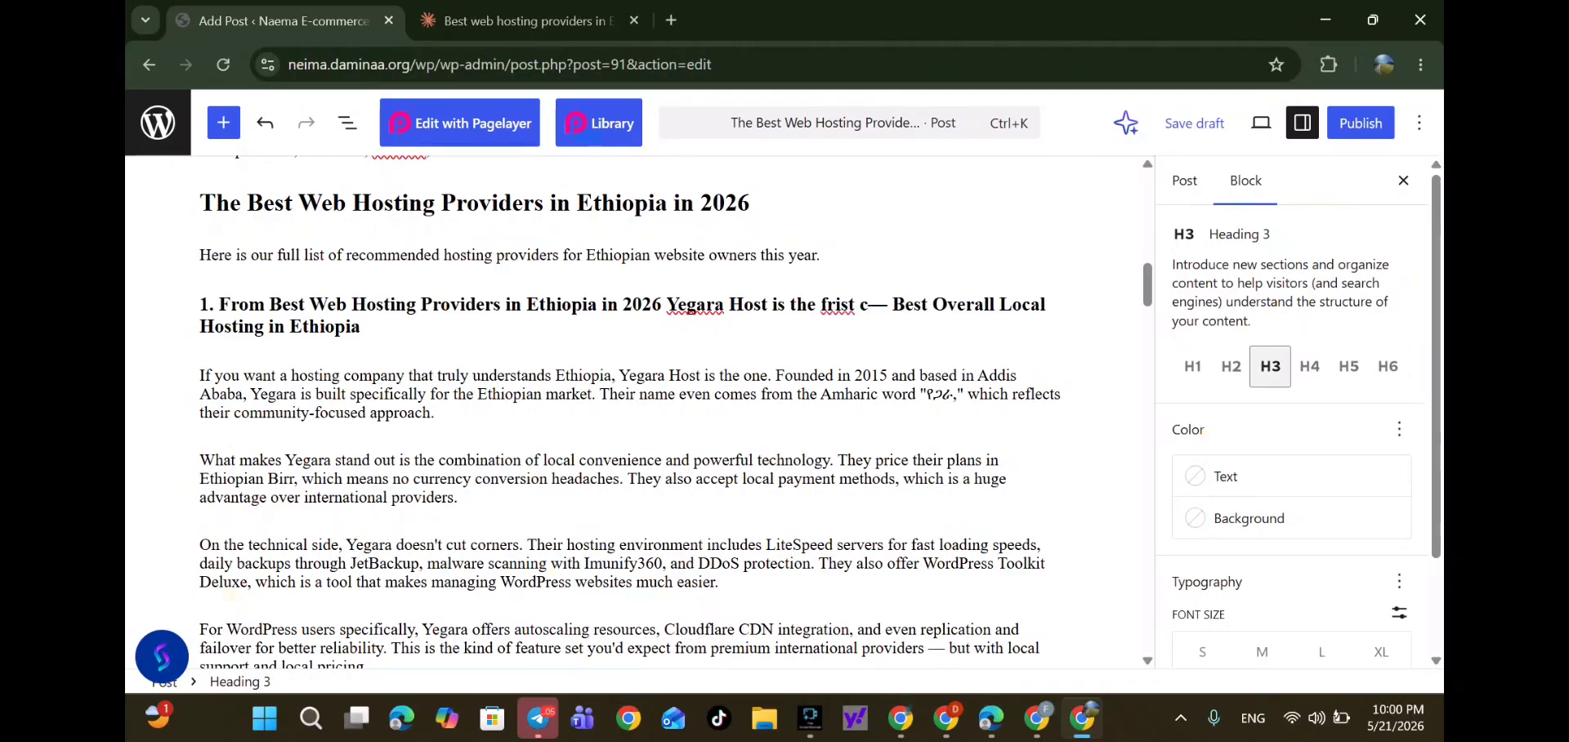
text(hoice)
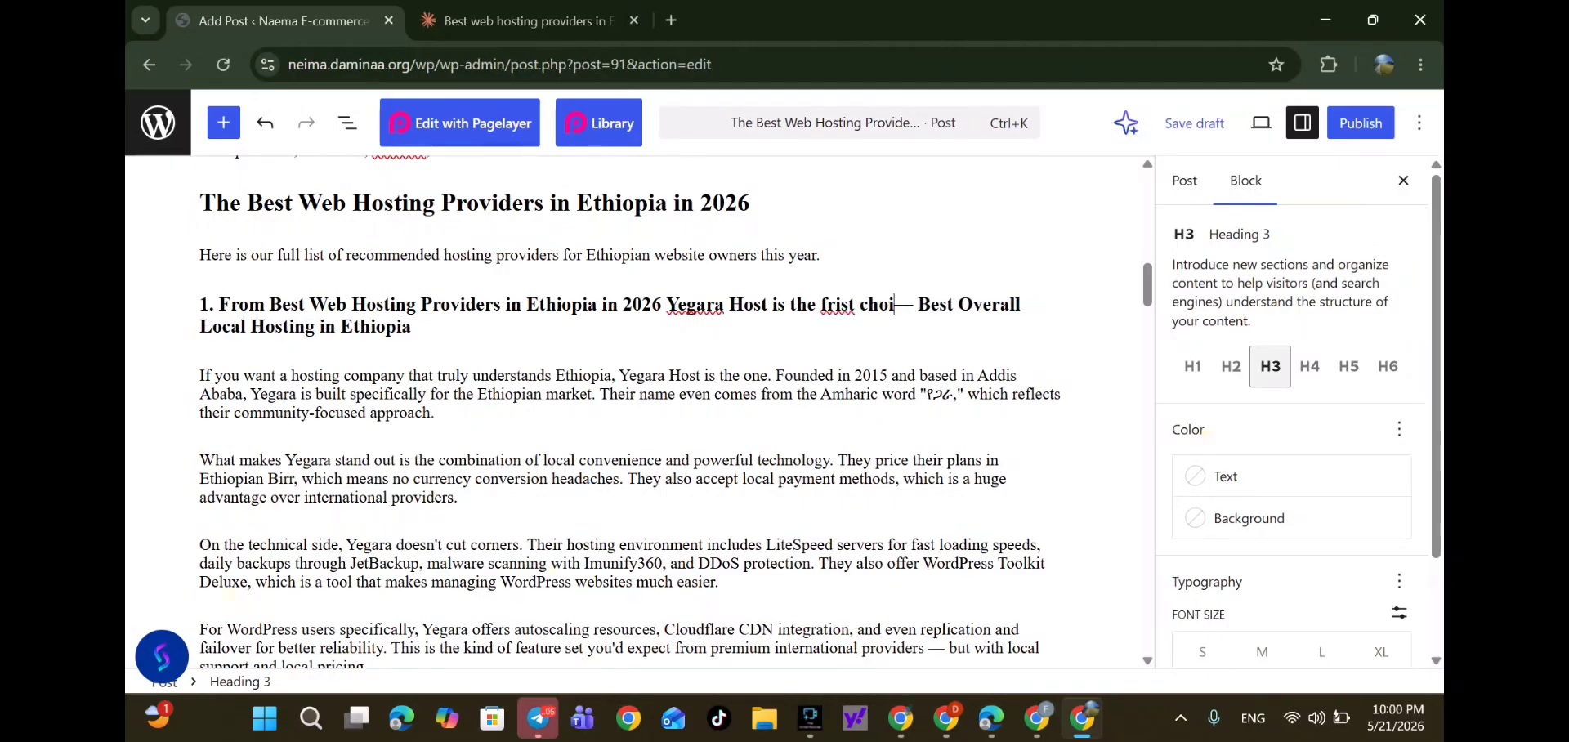
scroll(637, 408, up, 2)
scroll(638, 409, up, 15)
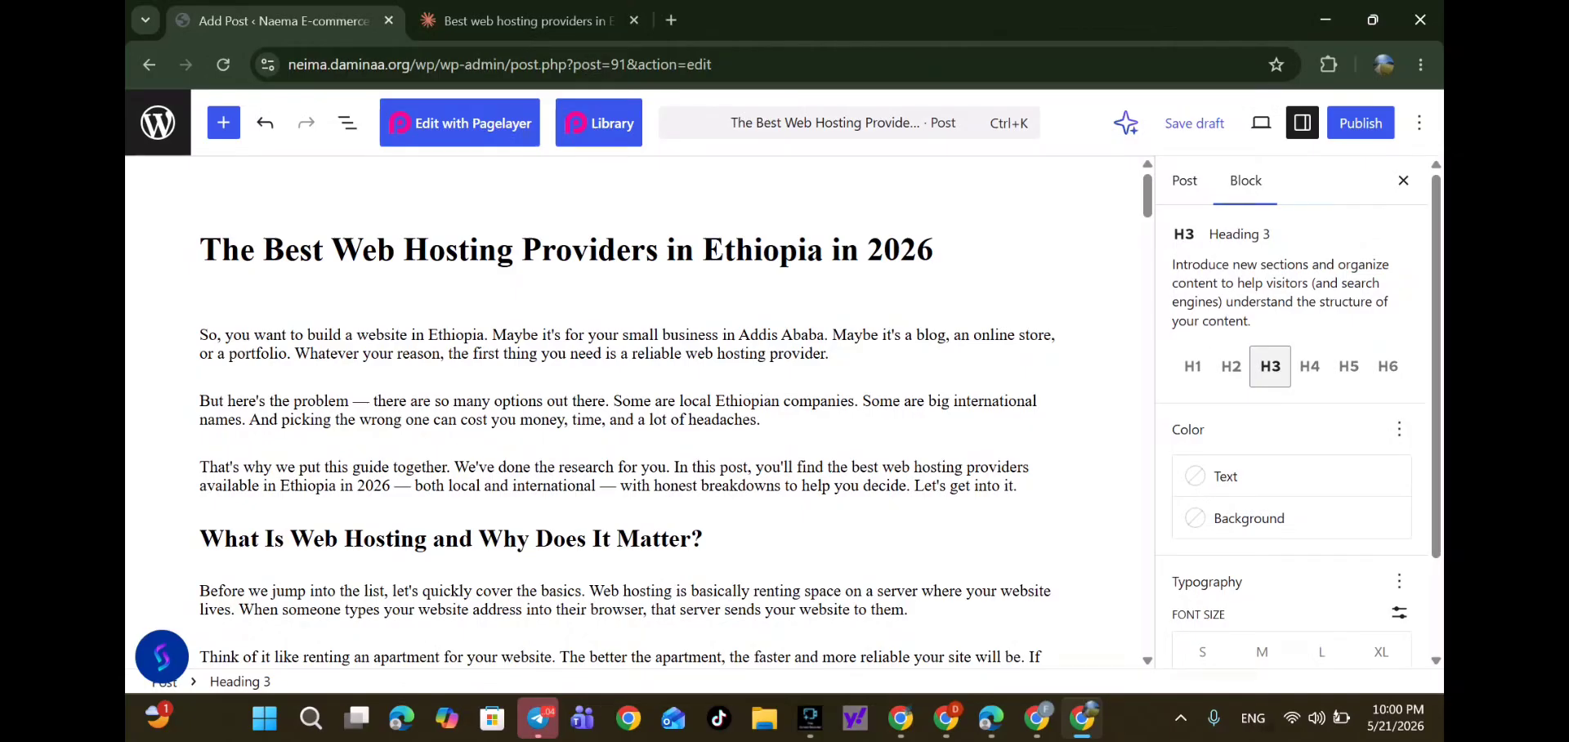
Add 'so find' plus the keyword phrase after 'Ethiopia' in the intro and bold the phrase.
click(484, 335)
text(s)
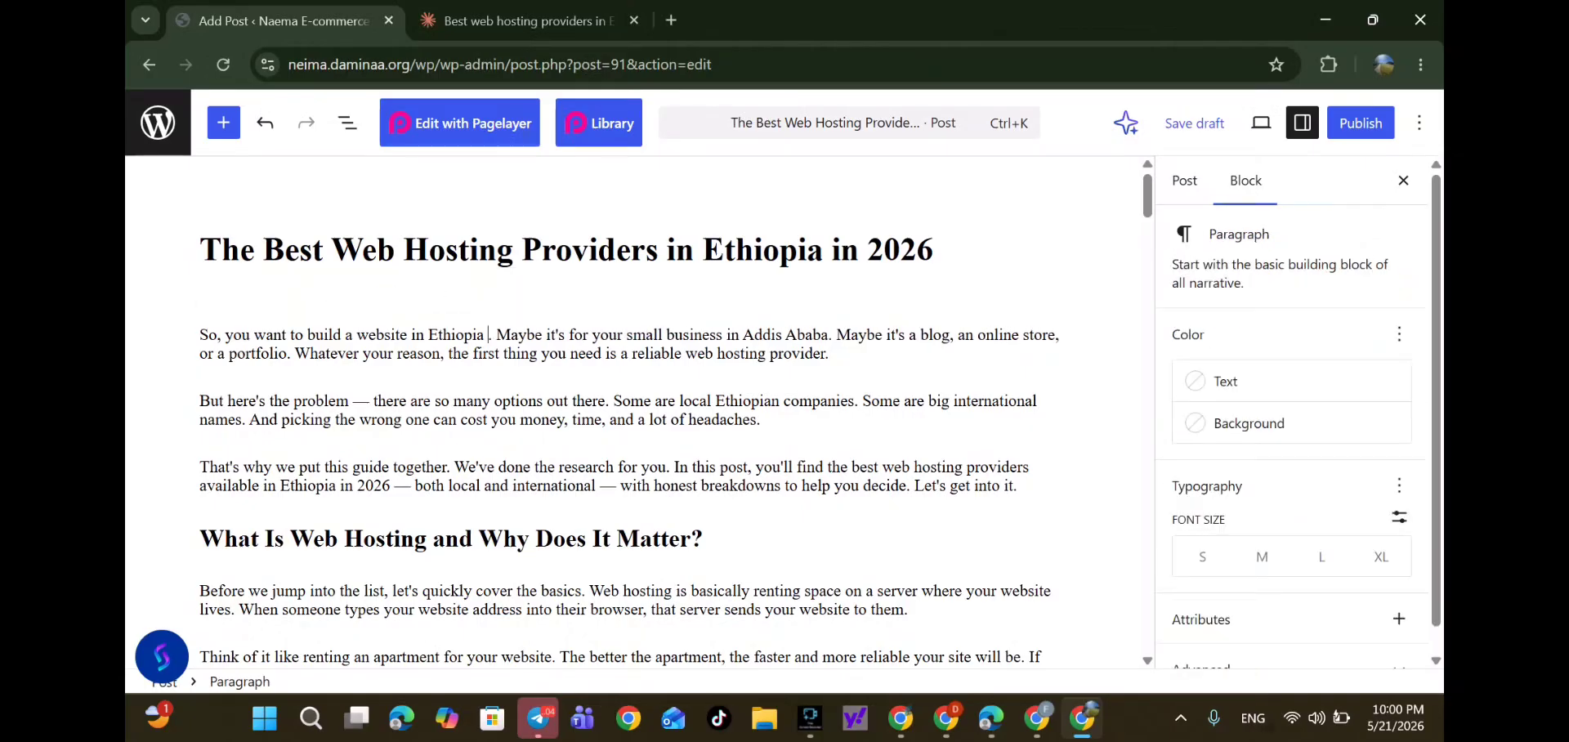
text(o fi)
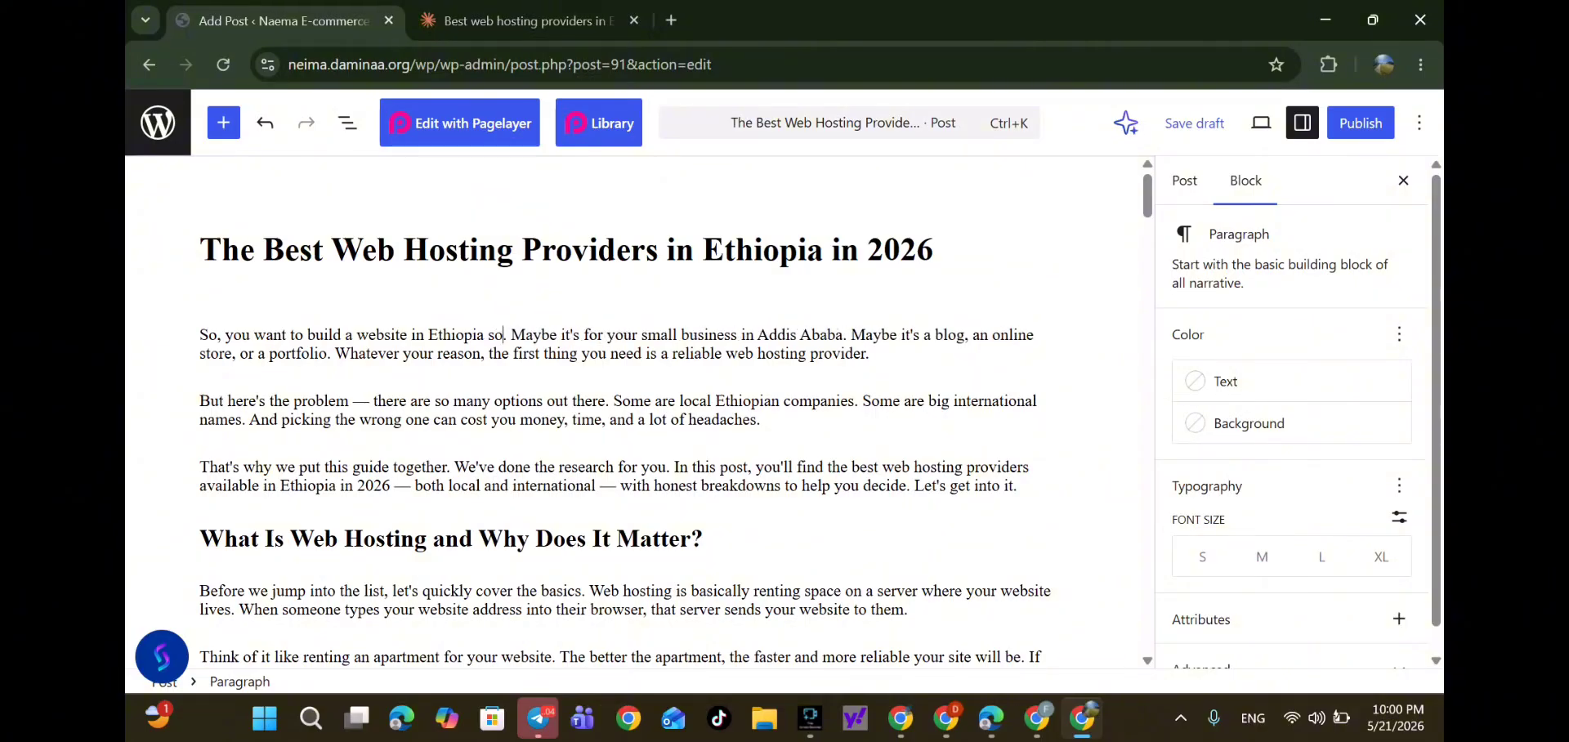
text(nd)
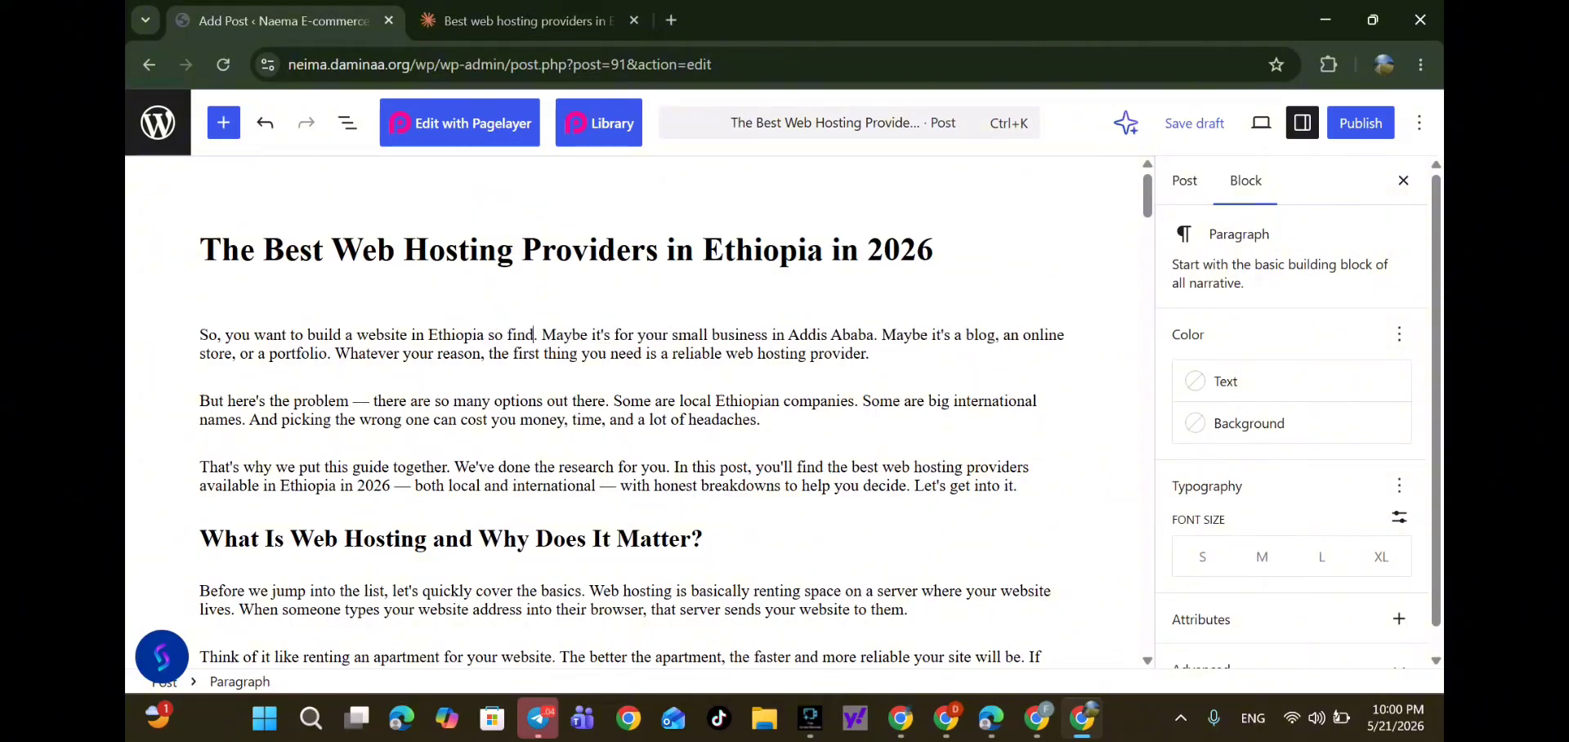
text(Best Web Hosting Providers in Ethiopia in 2026)
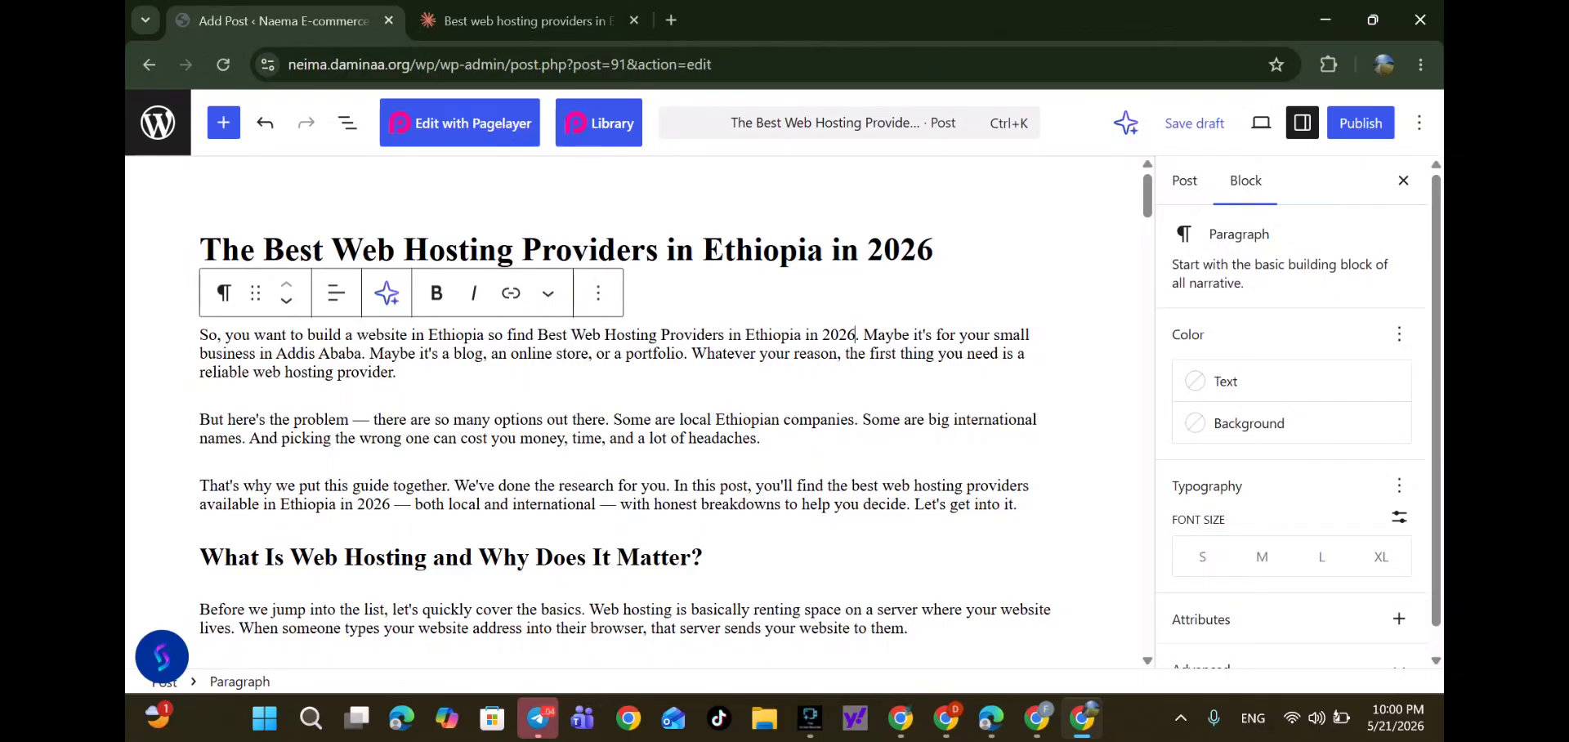
key(ctrl+shift+Left)
key(ctrl+shift+Left)
key(ctrl+shift+Left)
key(ctrl+shift+Left)
key(ctrl+shift+Left)
key(ctrl+shift+Left)
key(ctrl+shift+Left)
key(ctrl+shift+Left)
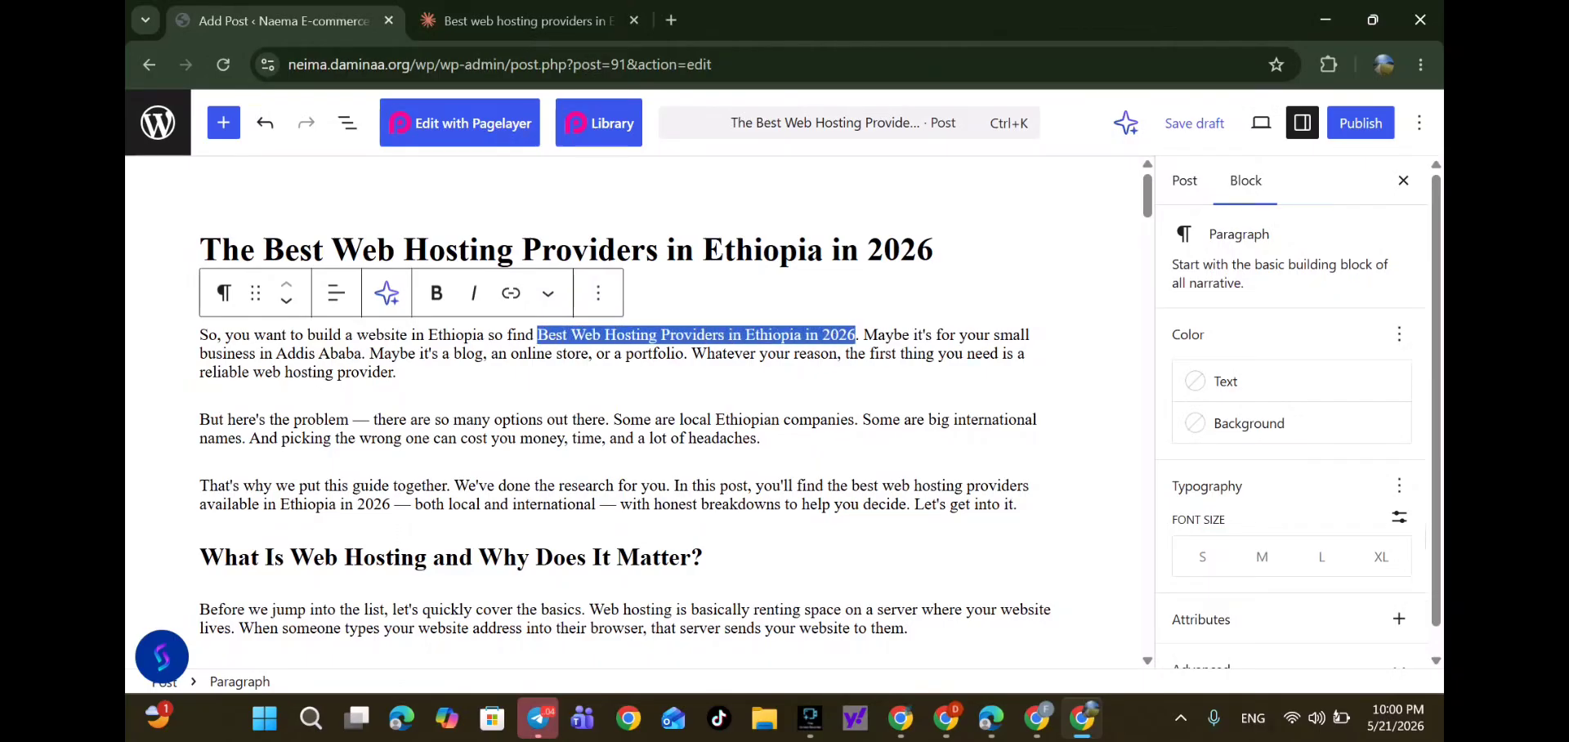
key(ctrl+b)
scroll(637, 425, down, 1)
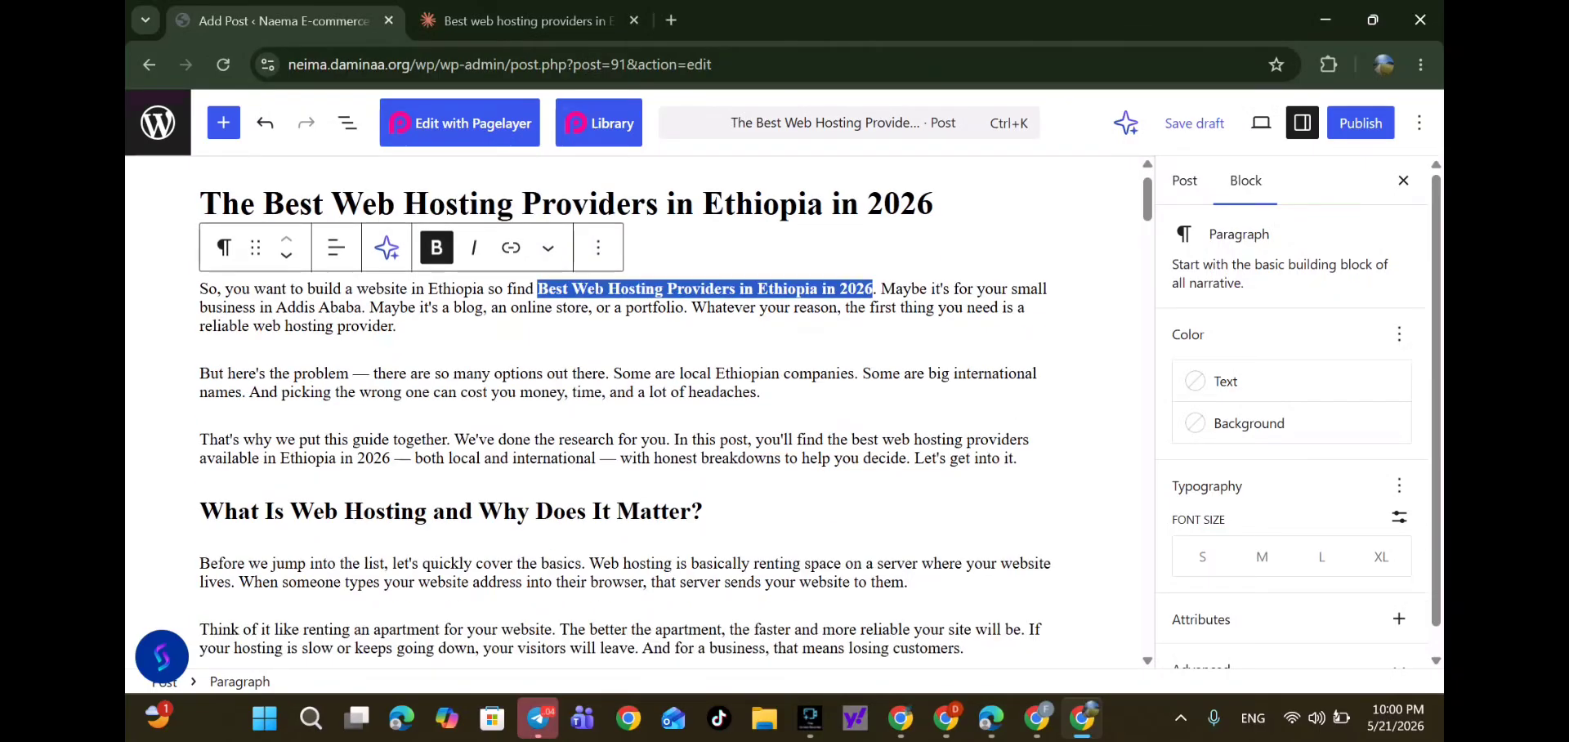
scroll(637, 425, down, 15)
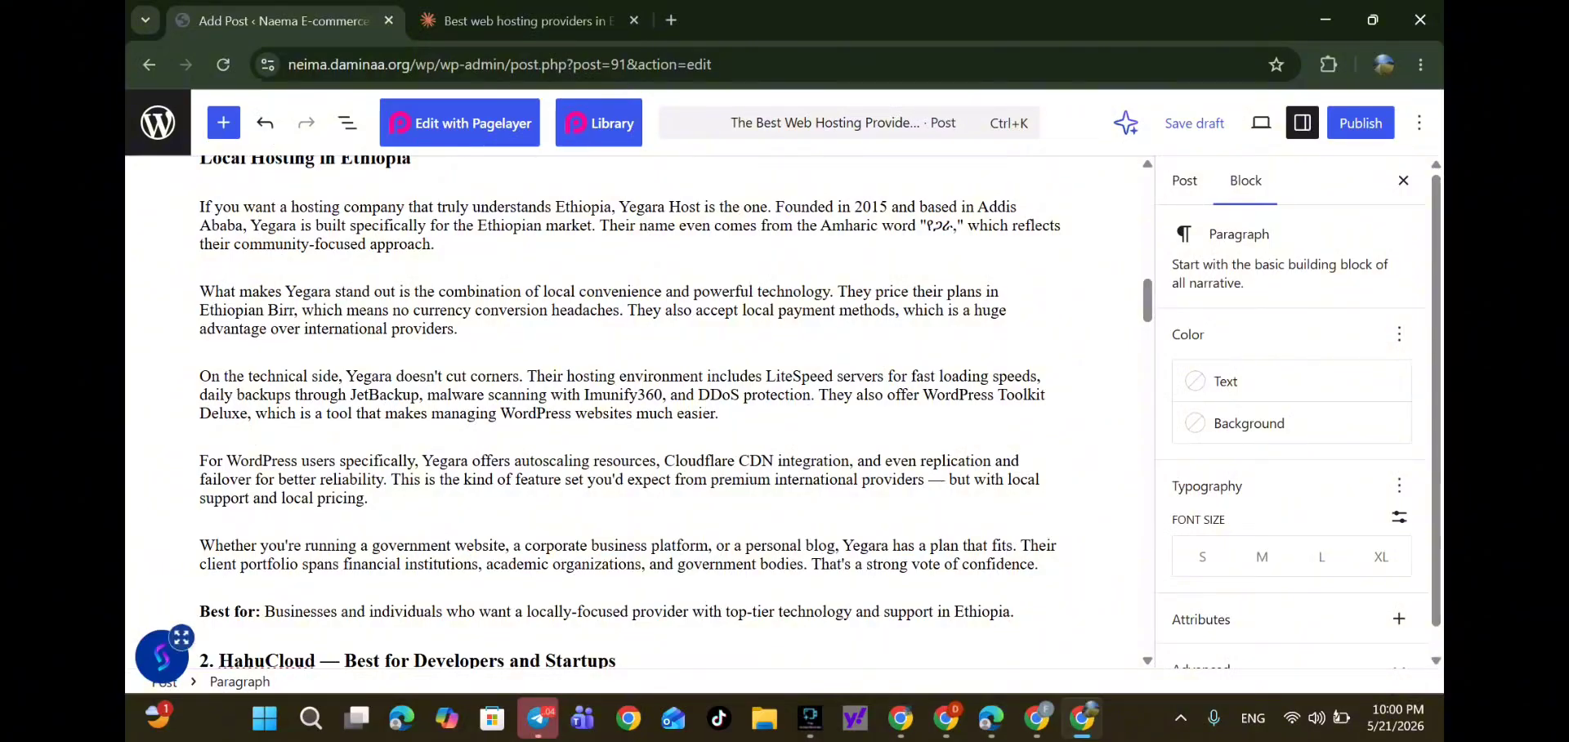
click(162, 656)
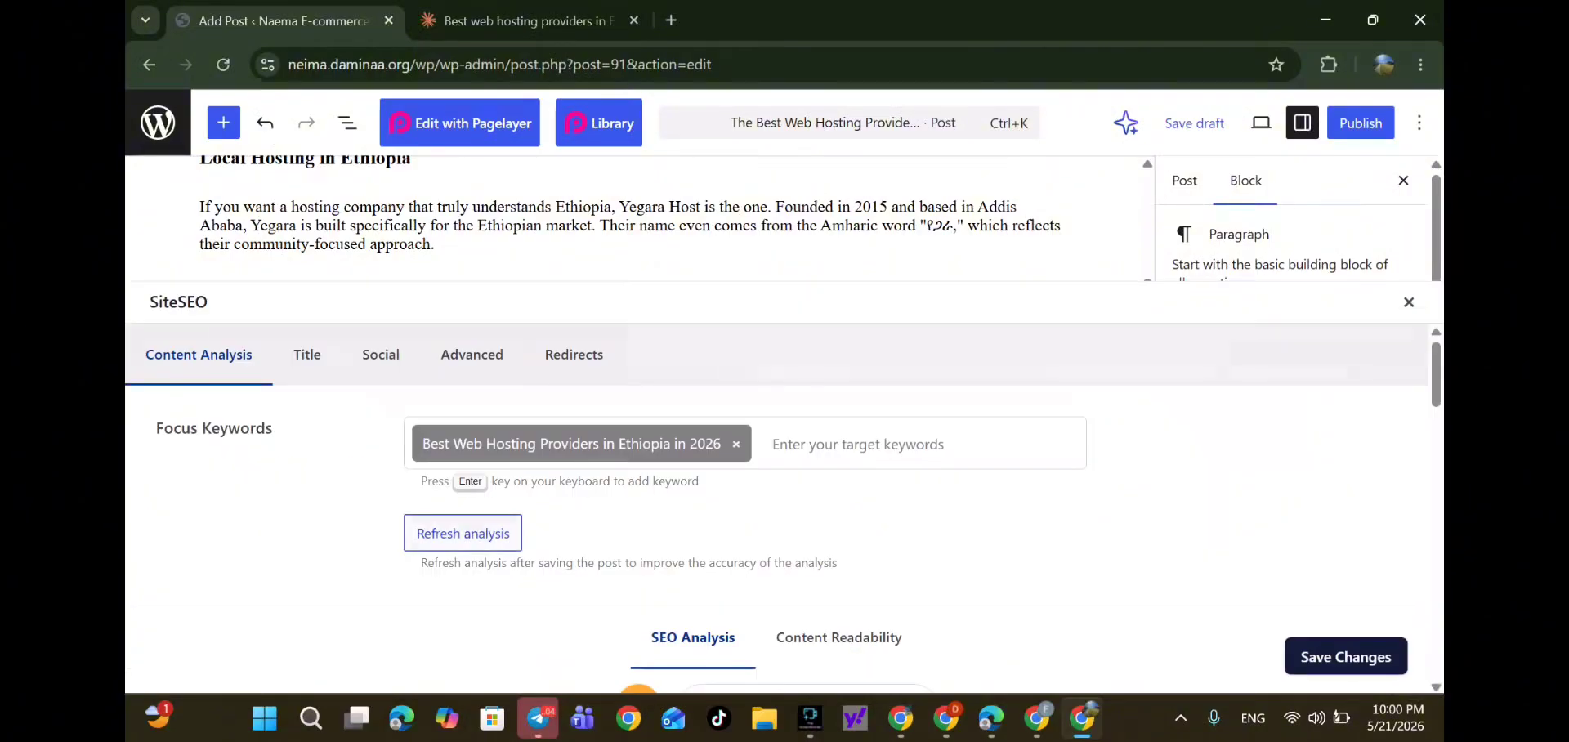
click(463, 534)
scroll(462, 544, down, 3)
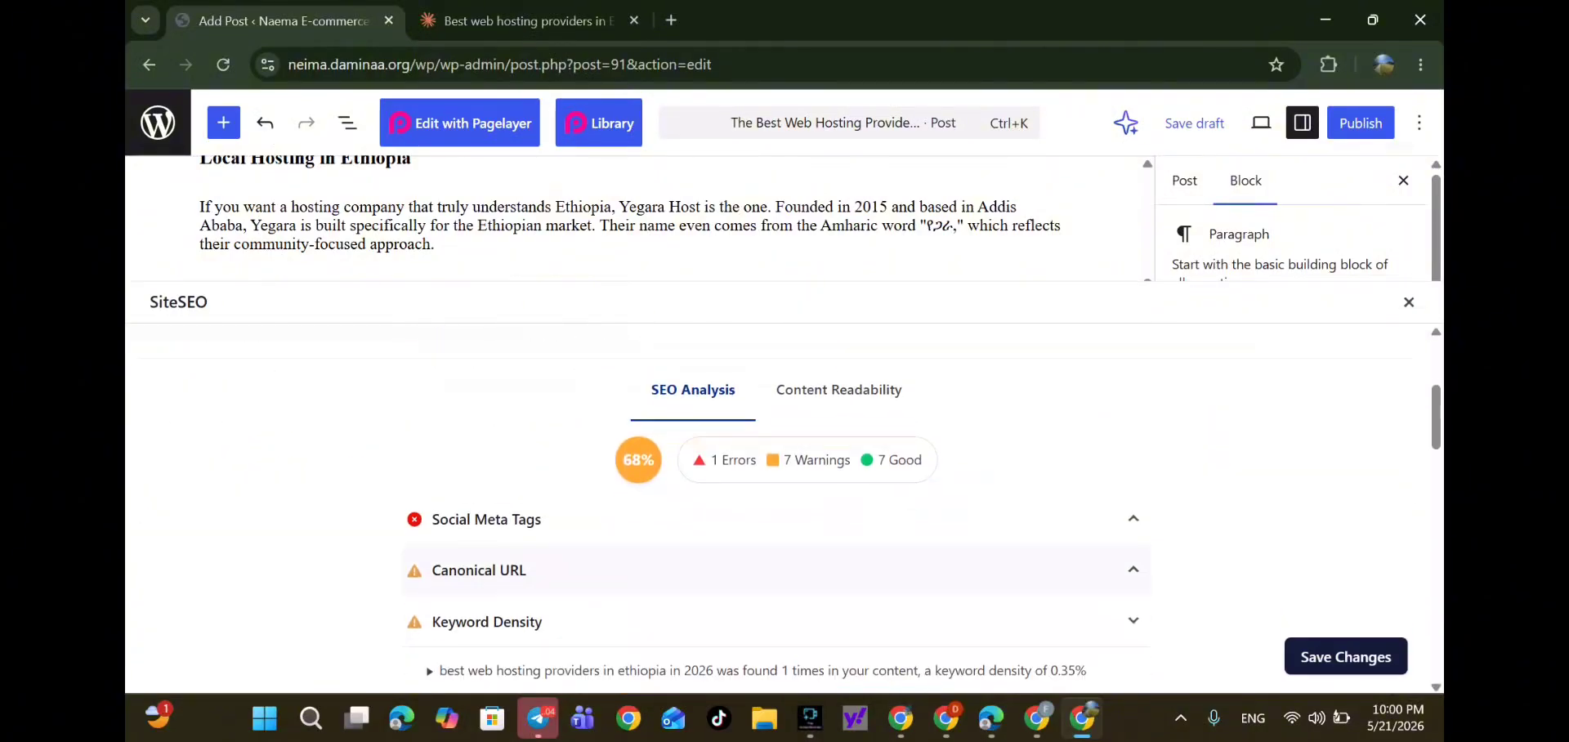
scroll(776, 507, down, 3)
scroll(776, 507, up, 3)
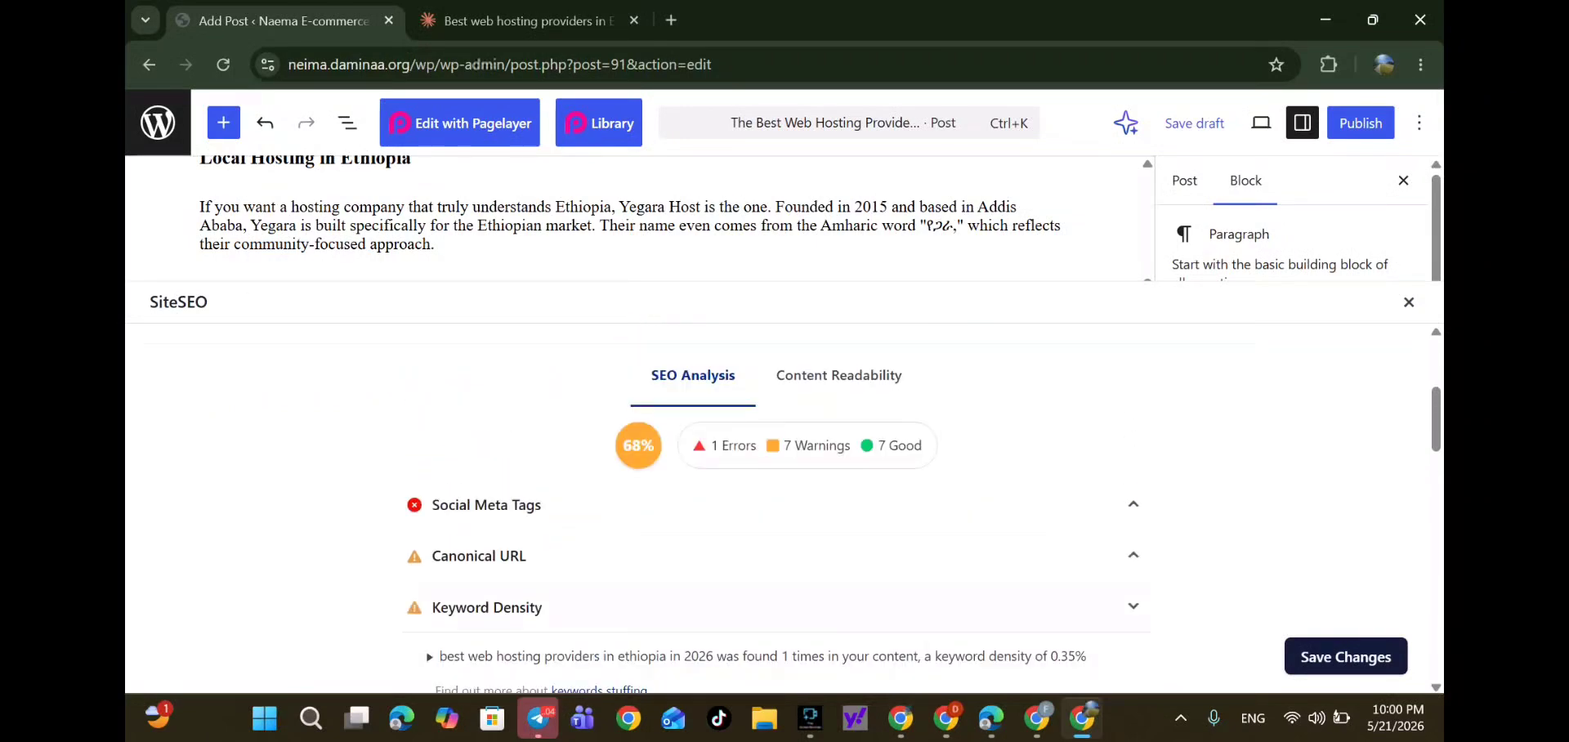
scroll(776, 506, down, 3)
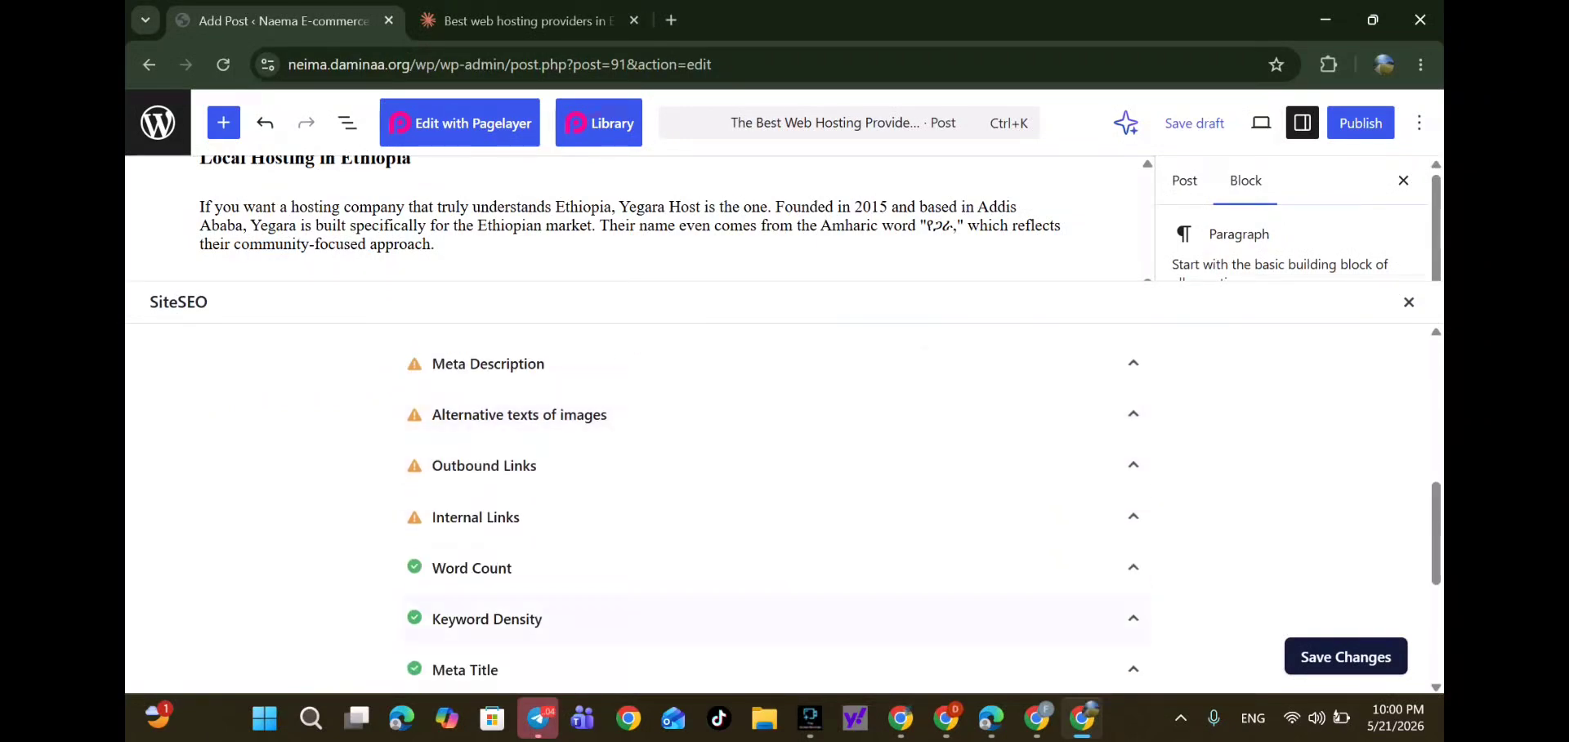
scroll(777, 507, down, 2)
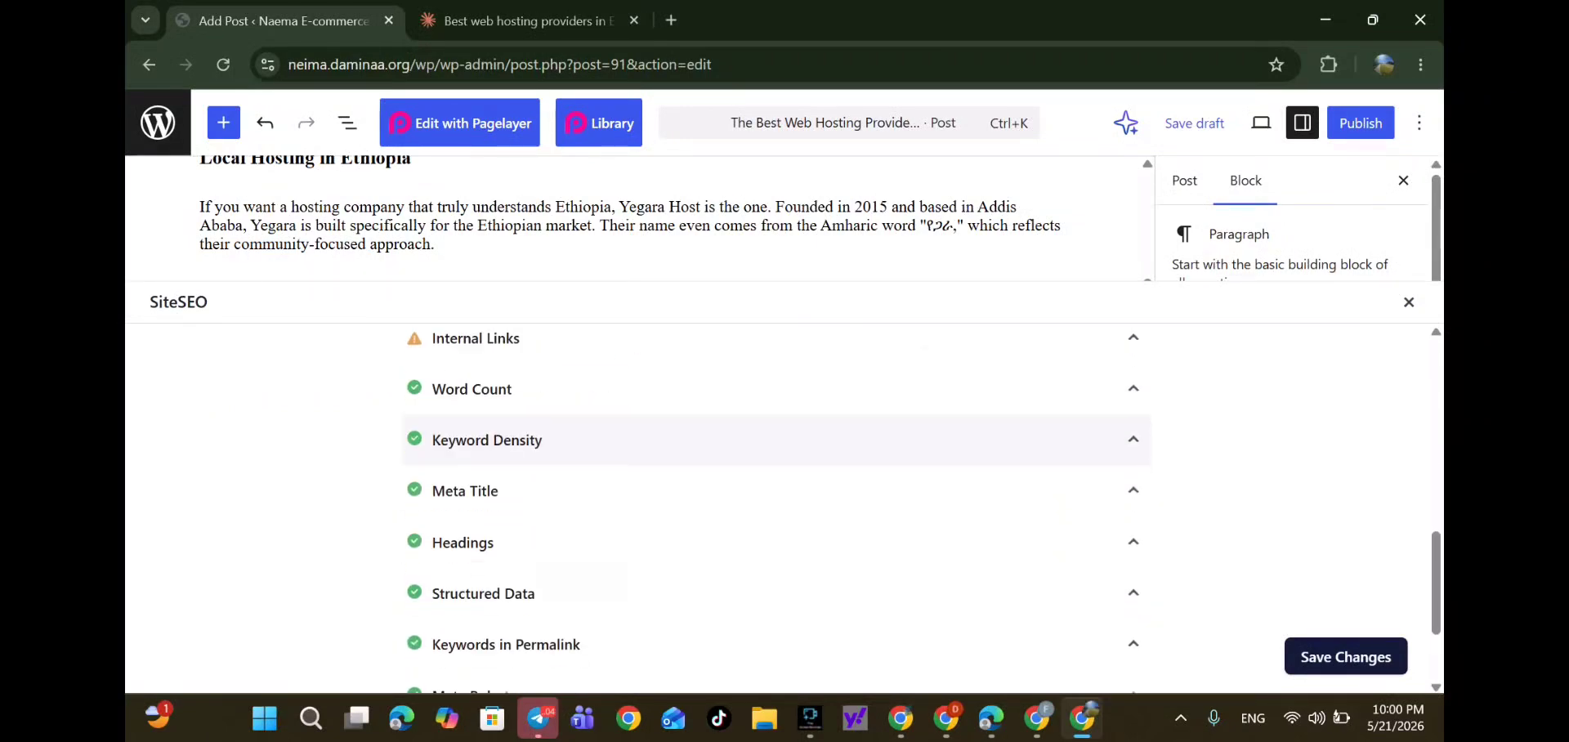
scroll(776, 507, up, 3)
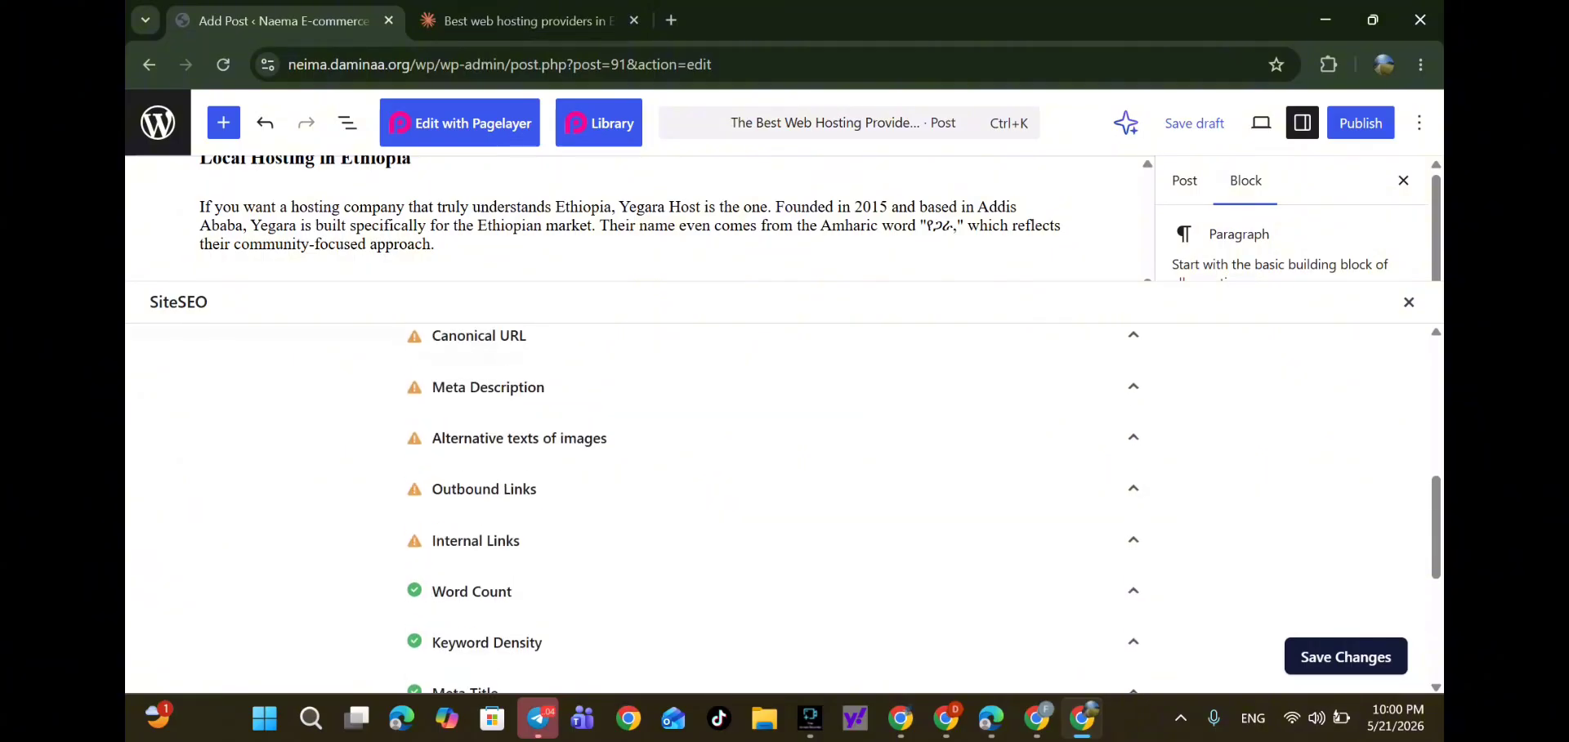
scroll(776, 507, down, 1)
scroll(776, 506, down, 1)
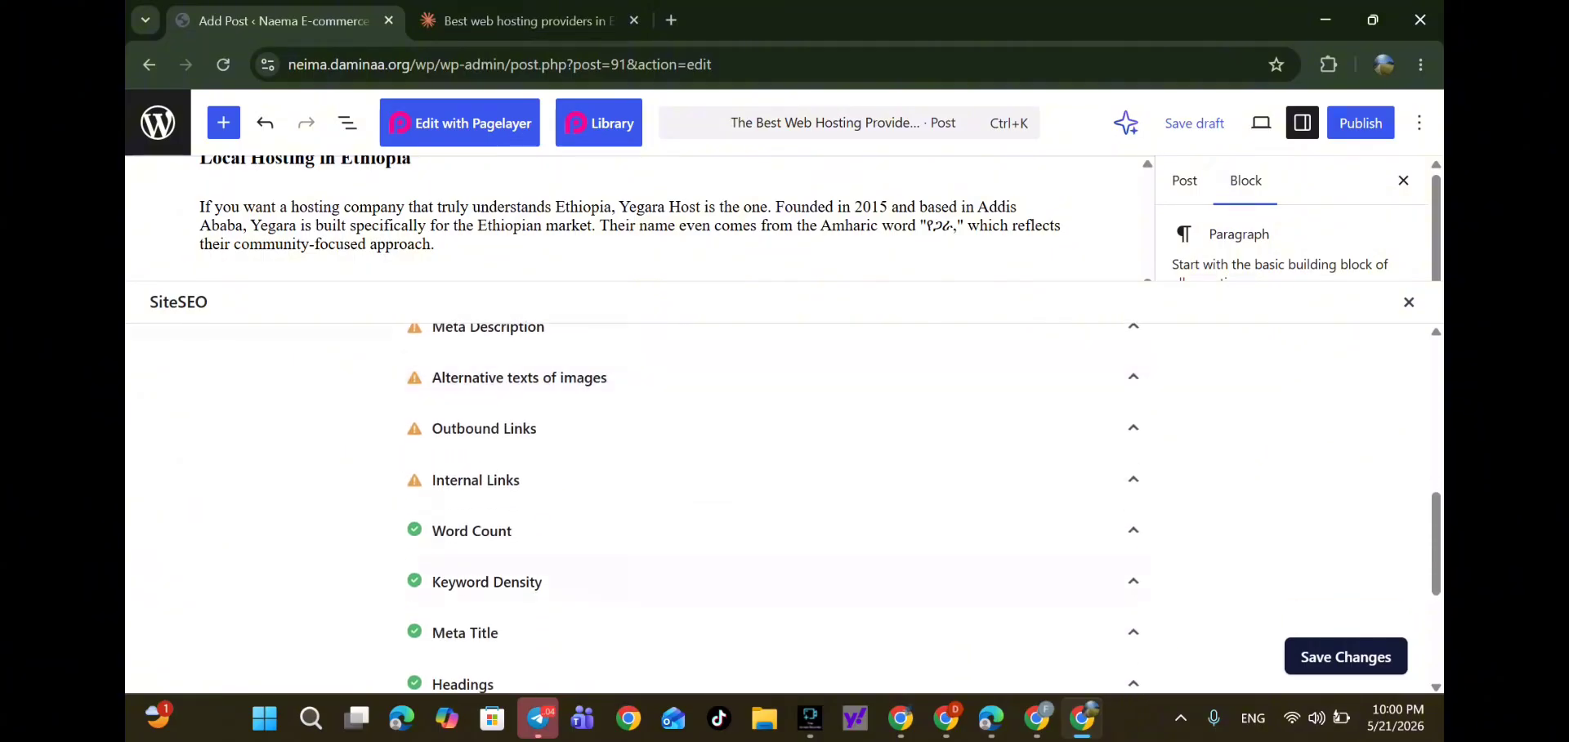
scroll(777, 482, up, 2)
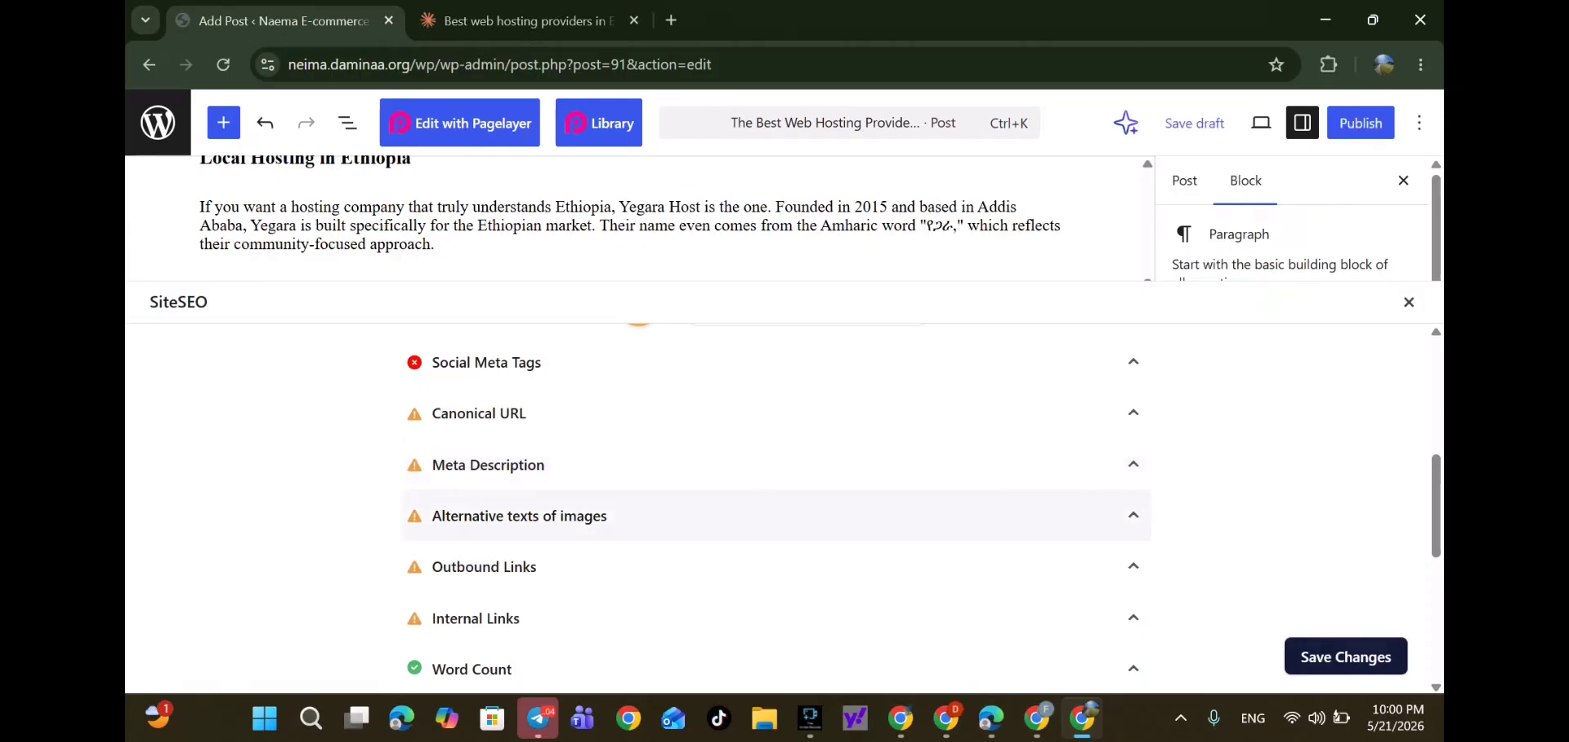
click(1409, 302)
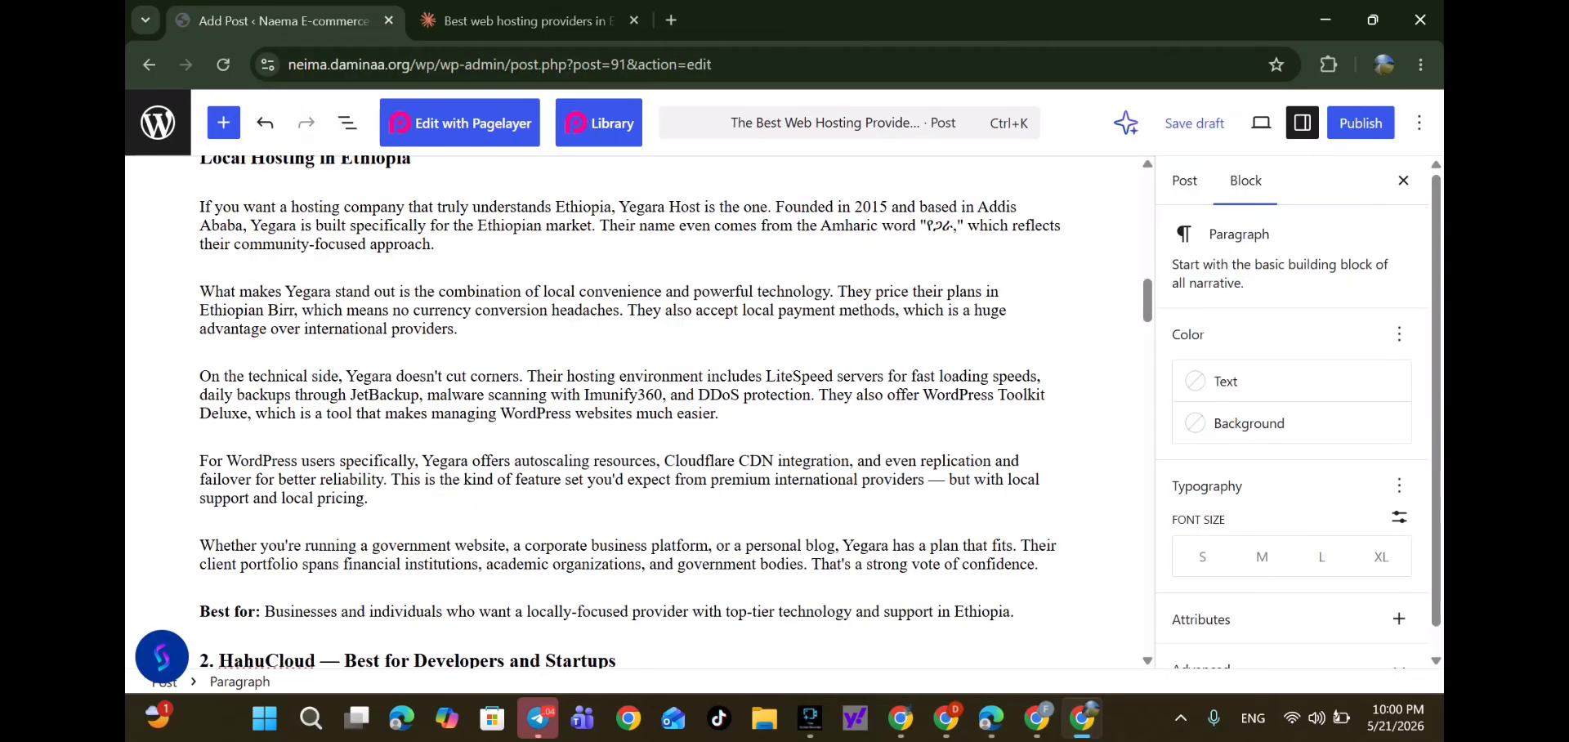
In the Claude chat's draft article, copy the meta description sentence.
click(528, 21)
scroll(1120, 409, up, 20)
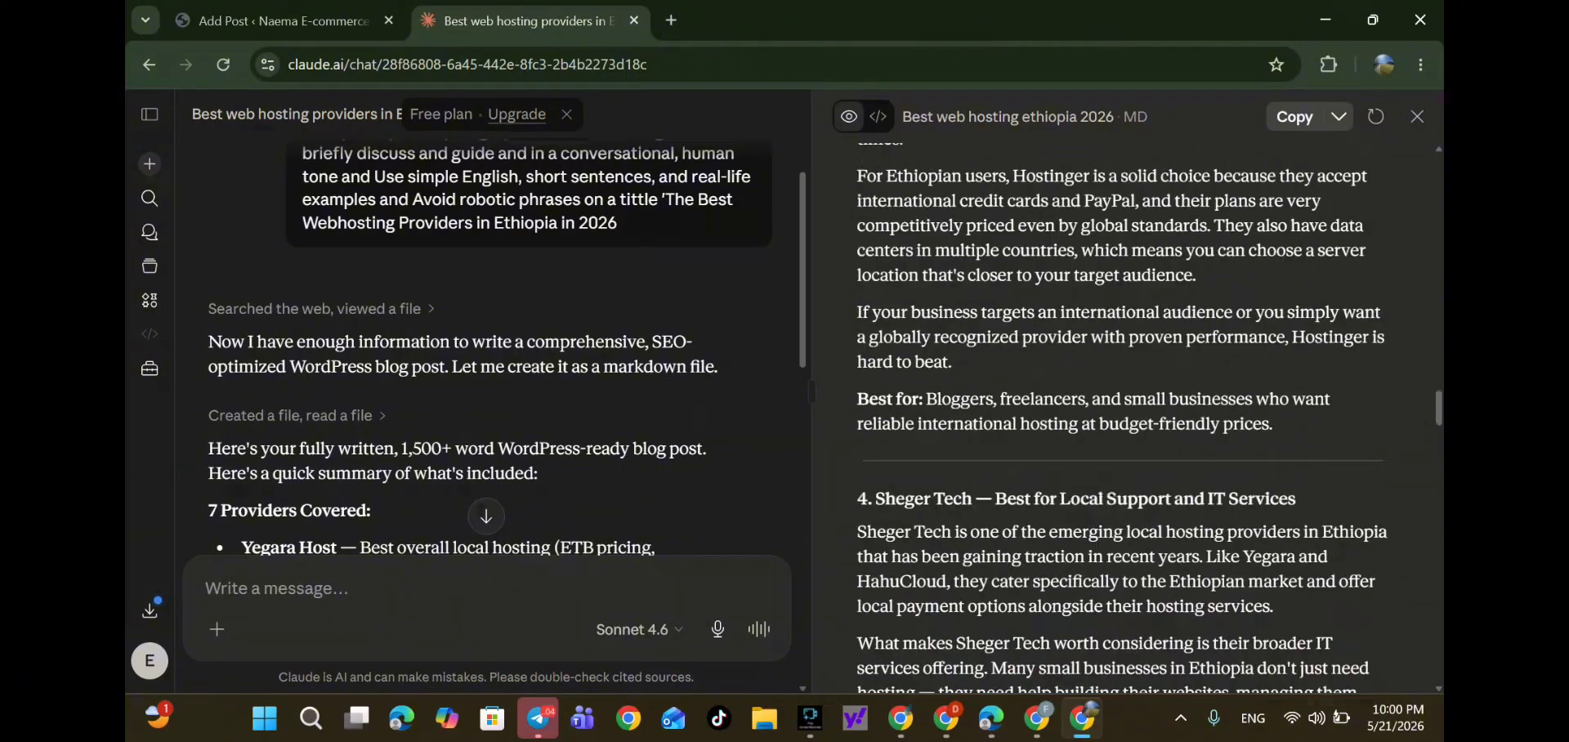
scroll(1120, 408, up, 6)
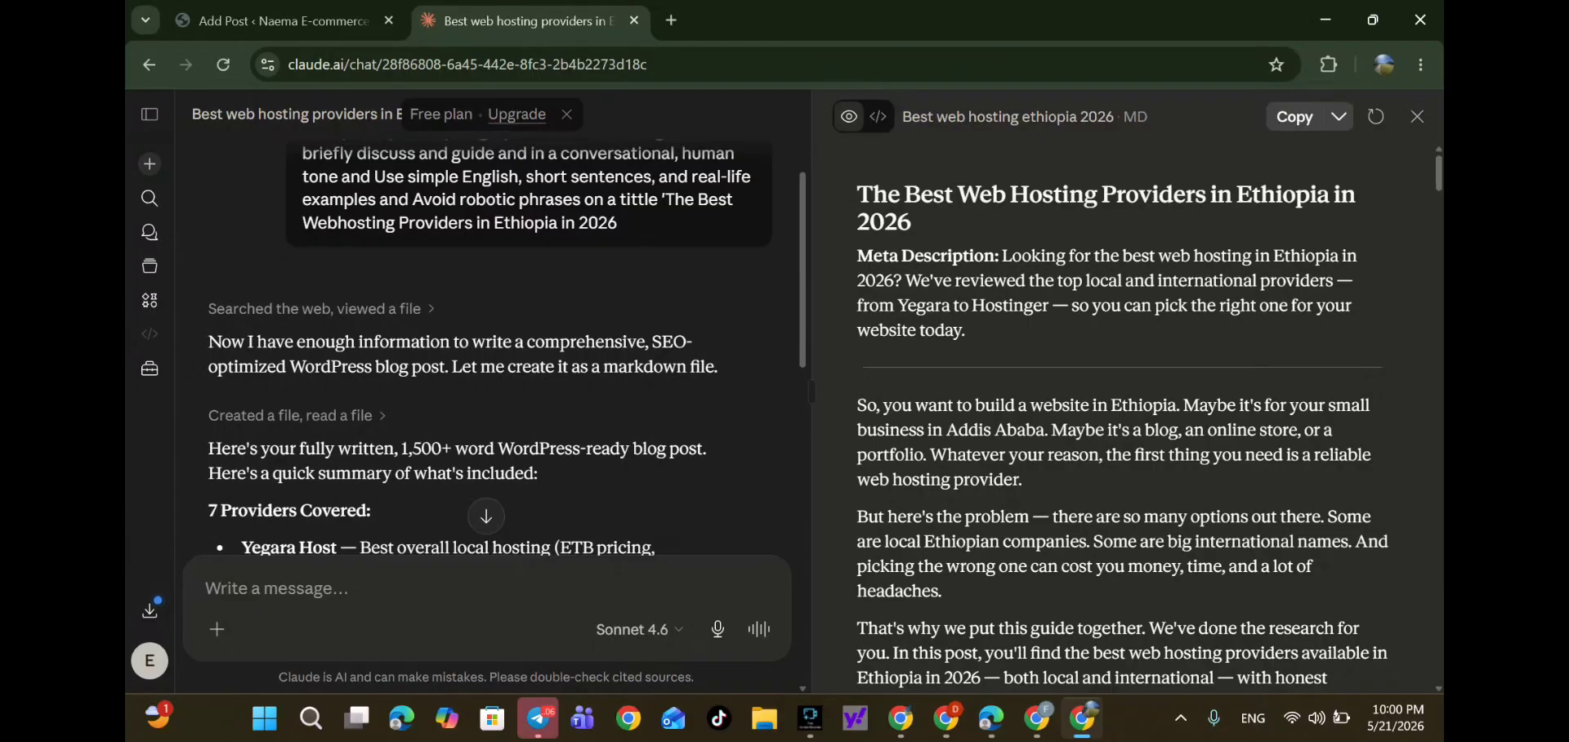
drag(905, 280, 965, 331)
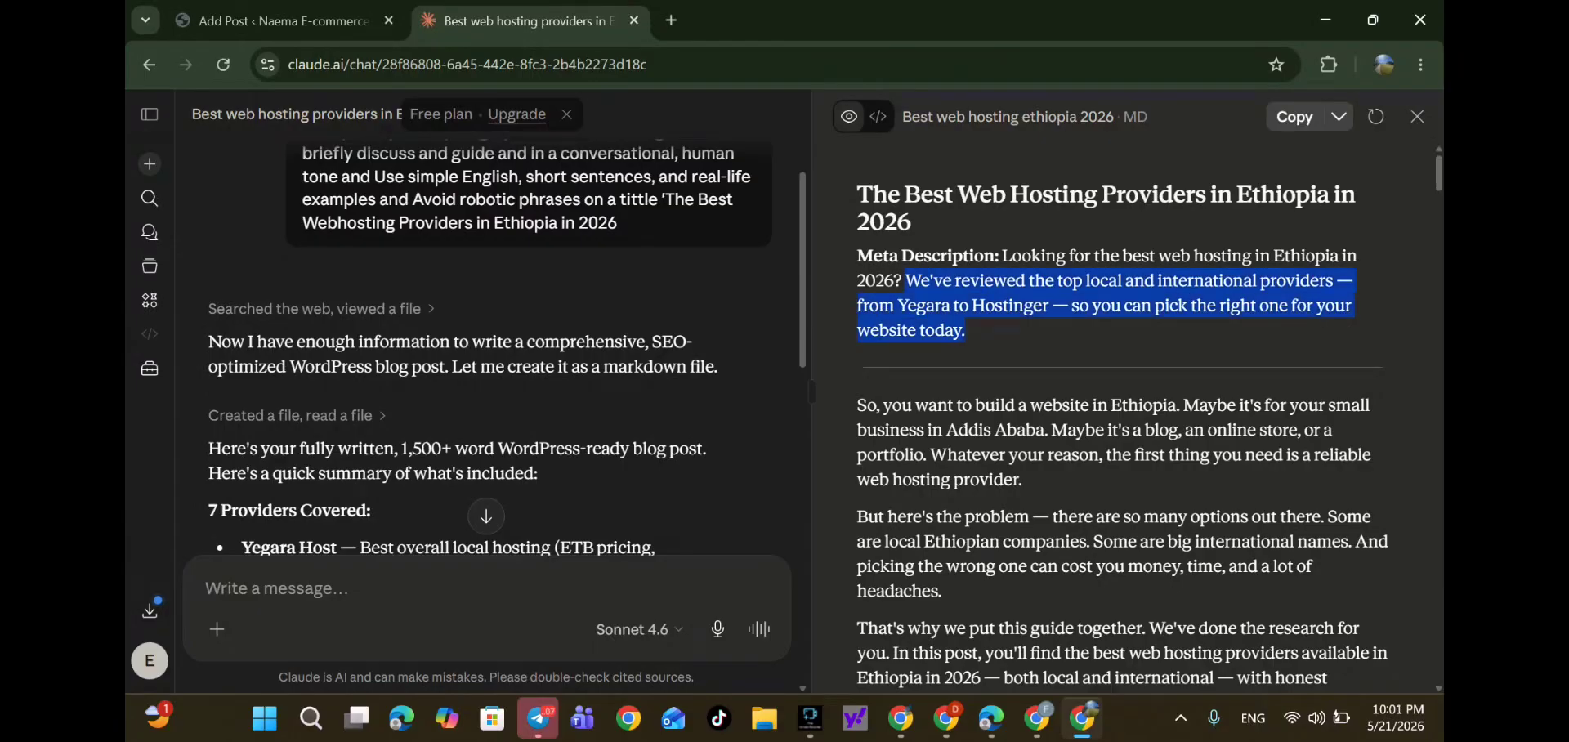
right_click(945, 311)
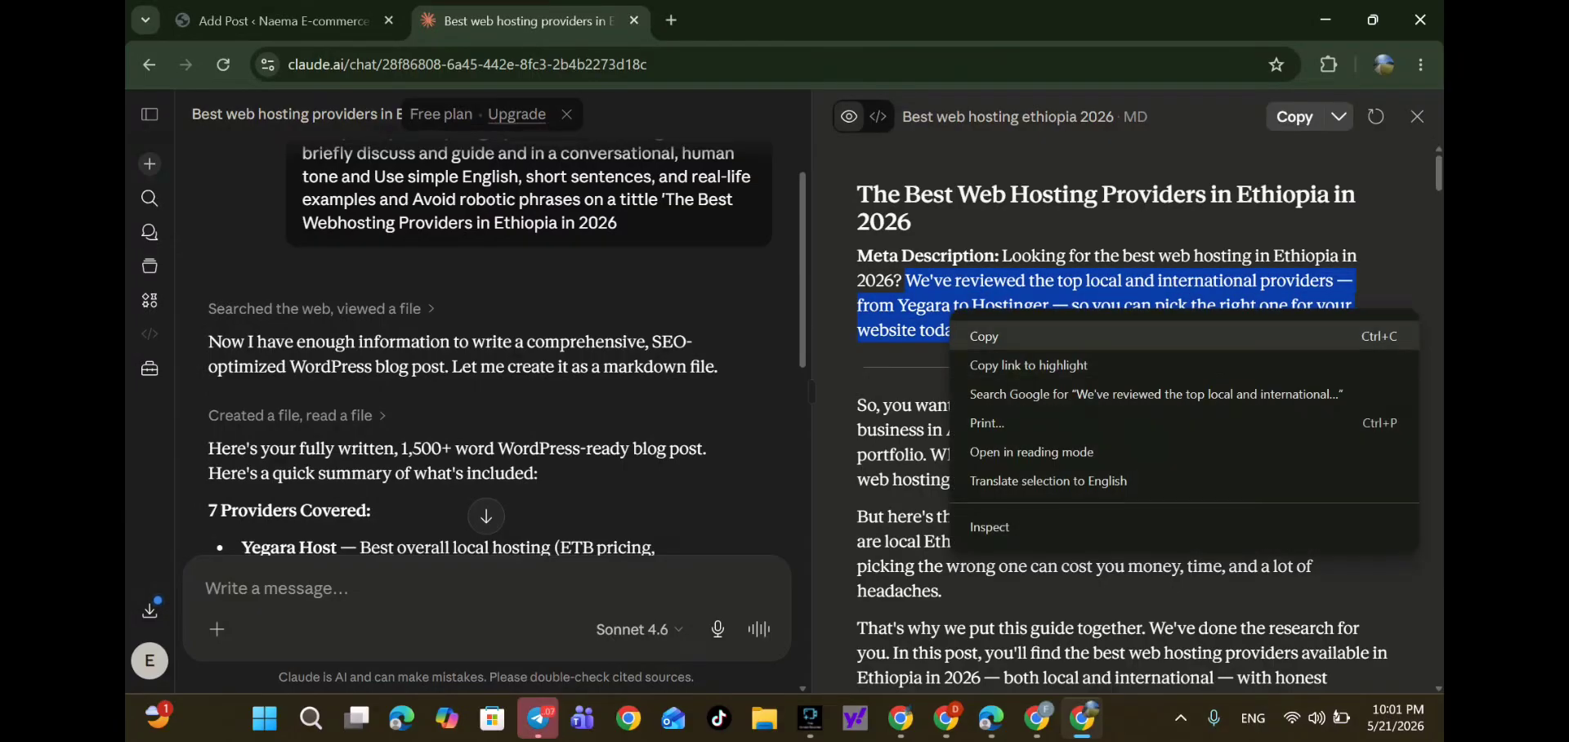
click(980, 336)
Copy the full tag list at the end of the article.
scroll(1119, 408, down, 20)
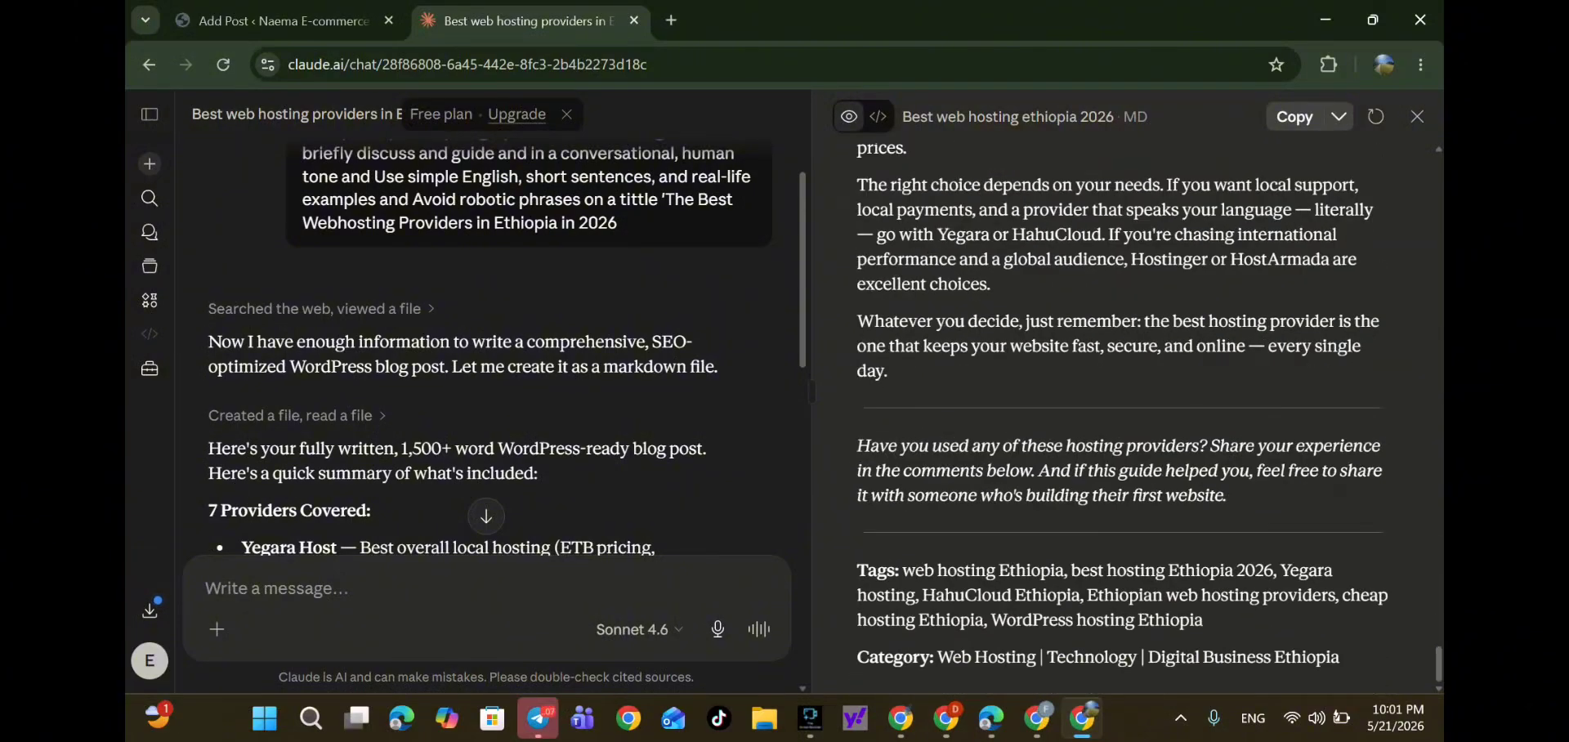
drag(903, 570, 1204, 620)
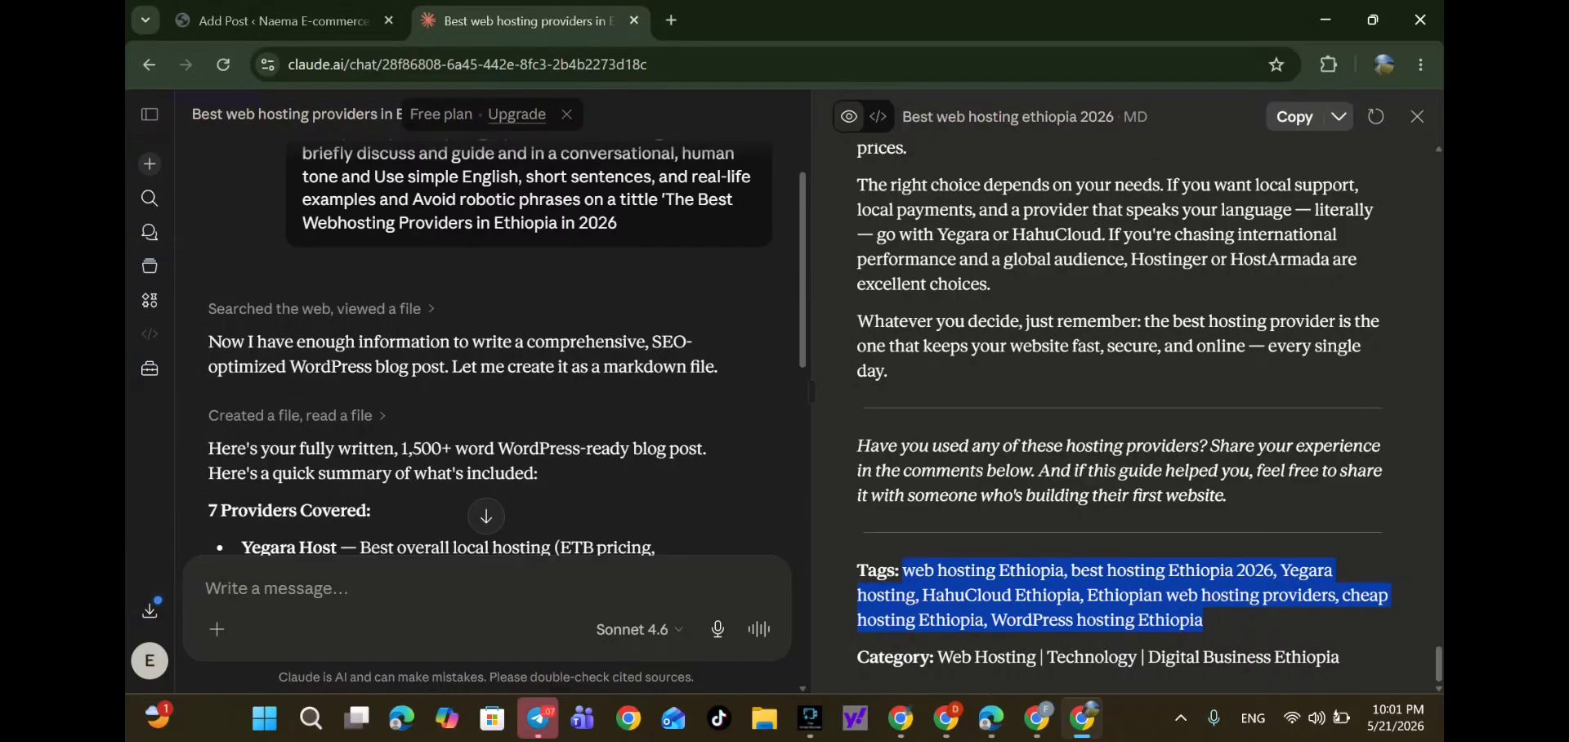
right_click(1133, 623)
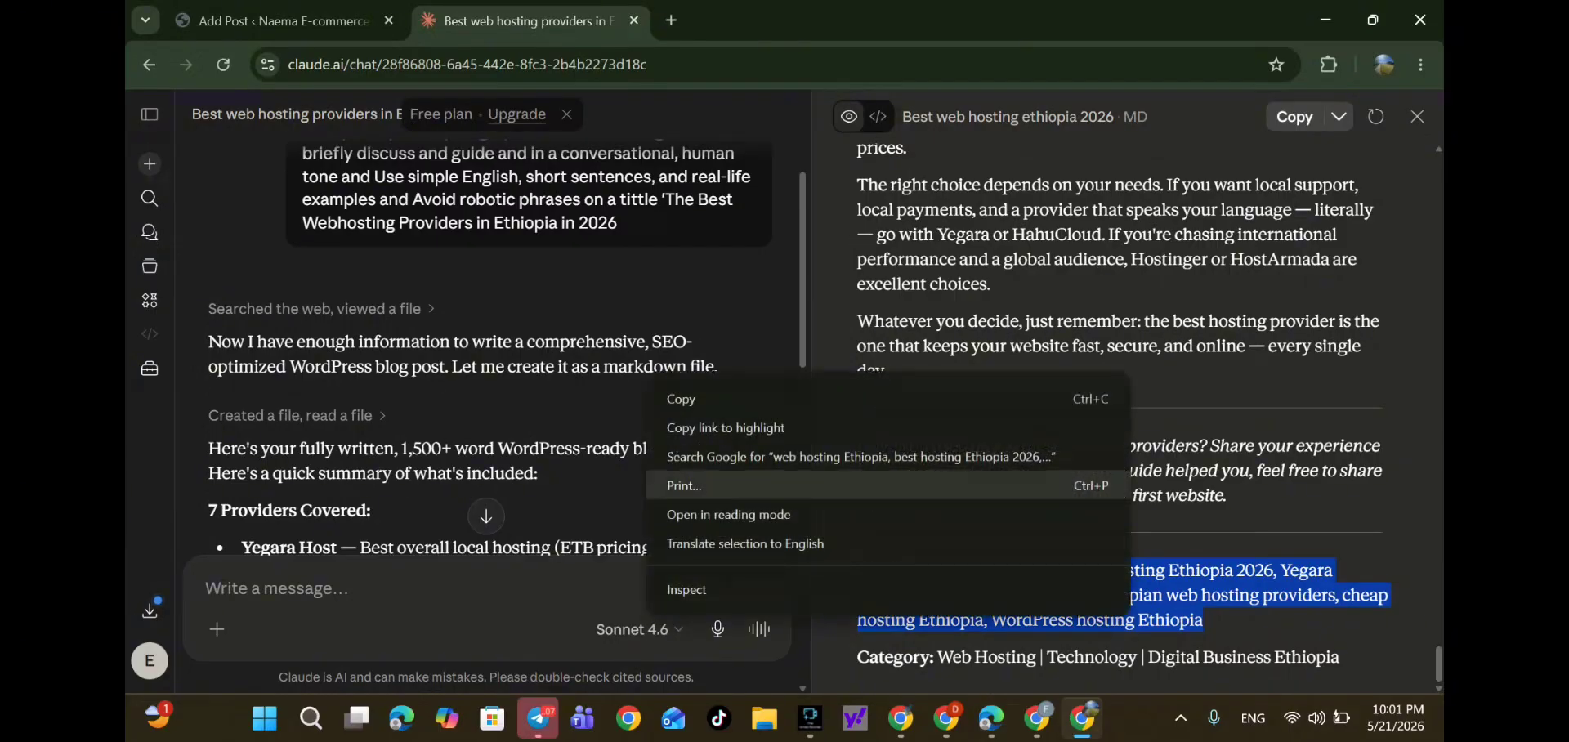
click(1062, 395)
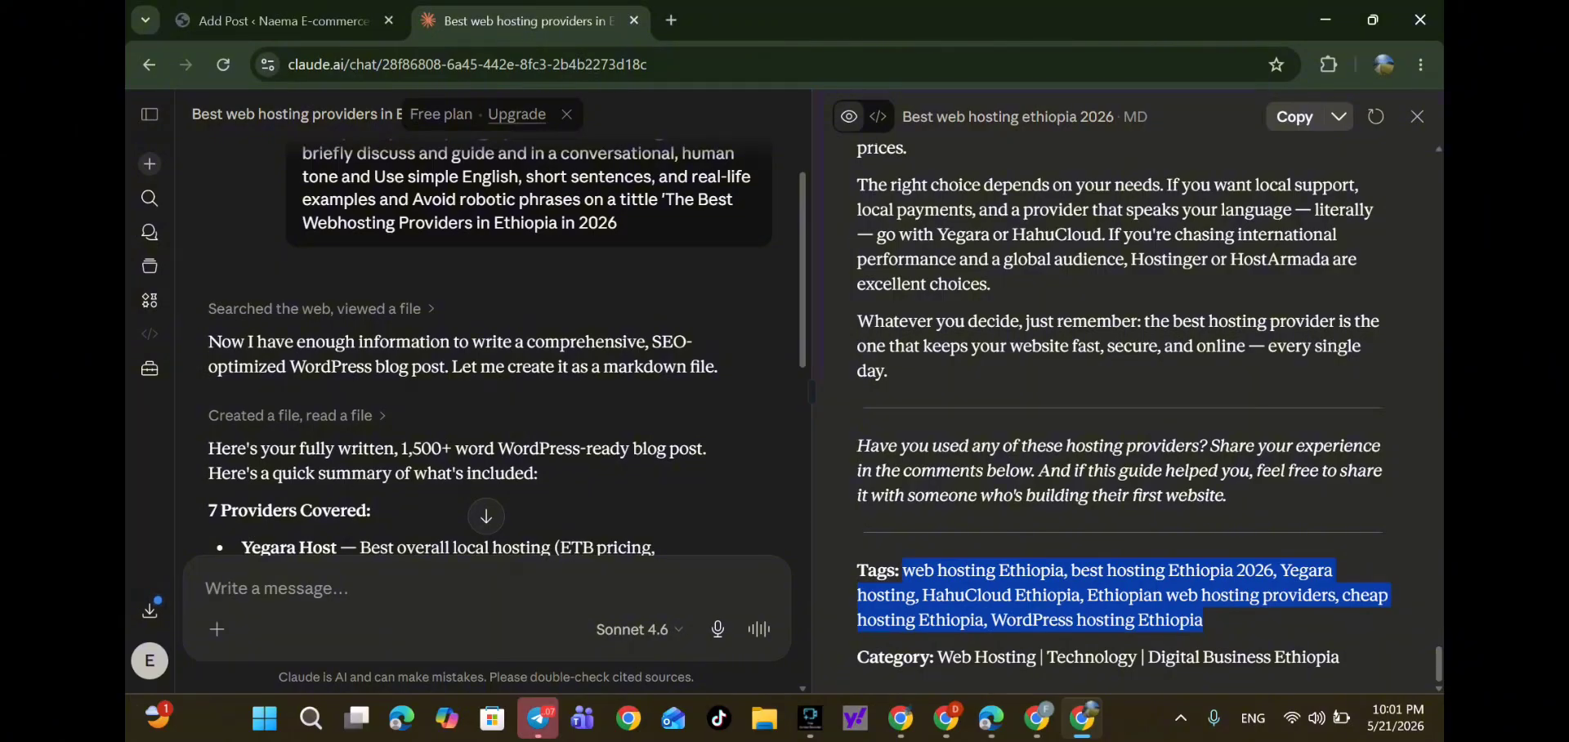
scroll(1120, 417, up, 10)
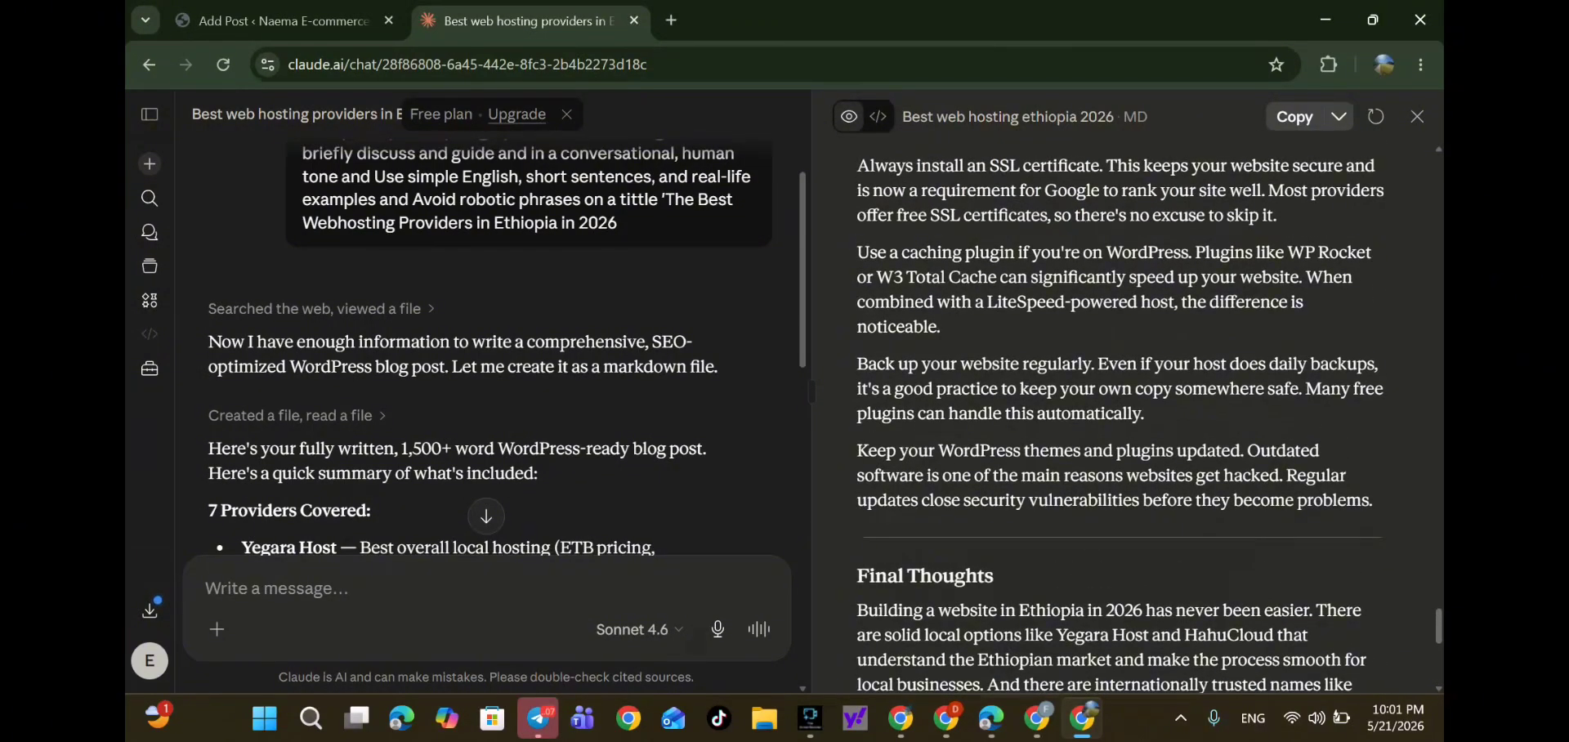
scroll(1119, 417, down, 8)
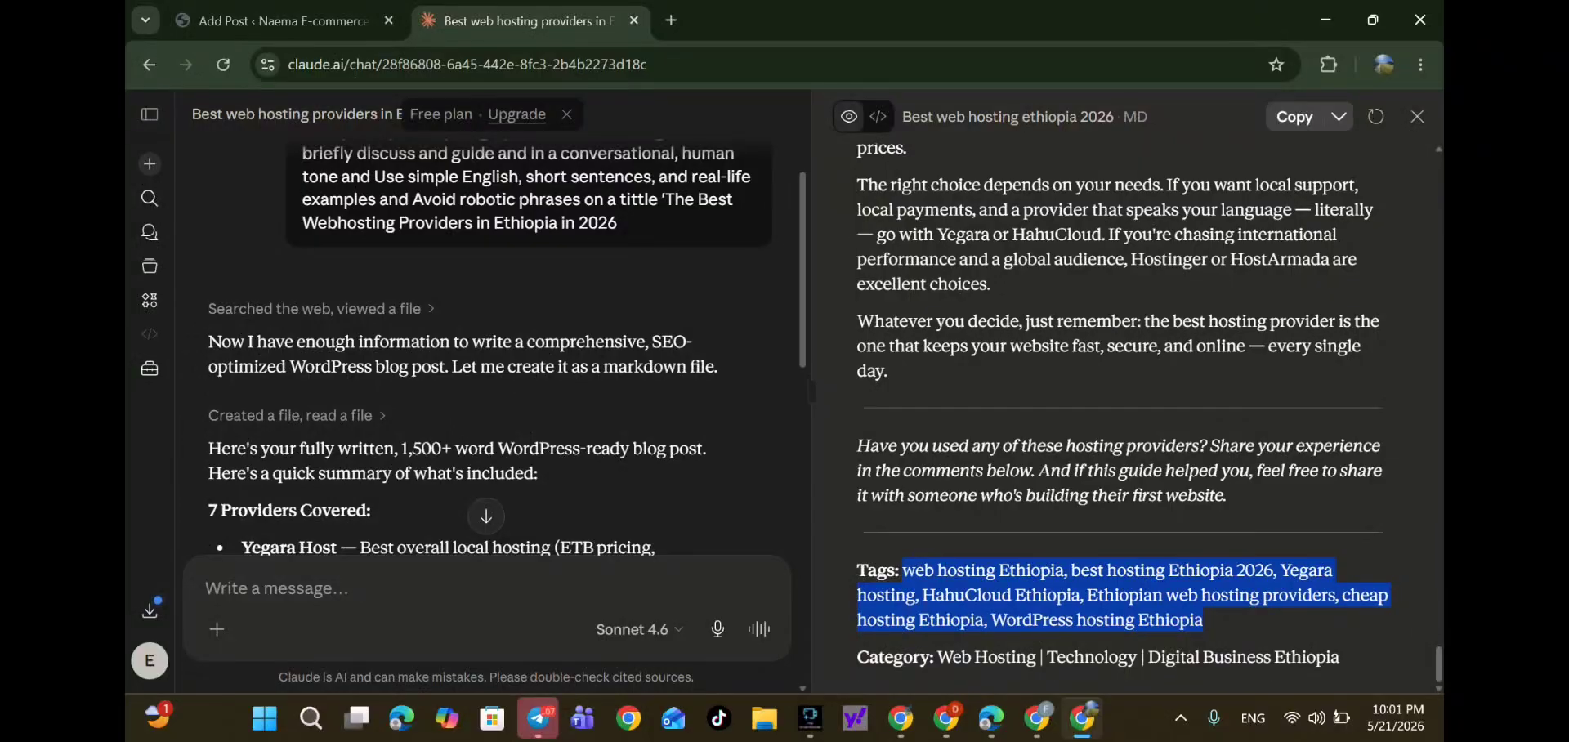
scroll(1119, 417, up, 10)
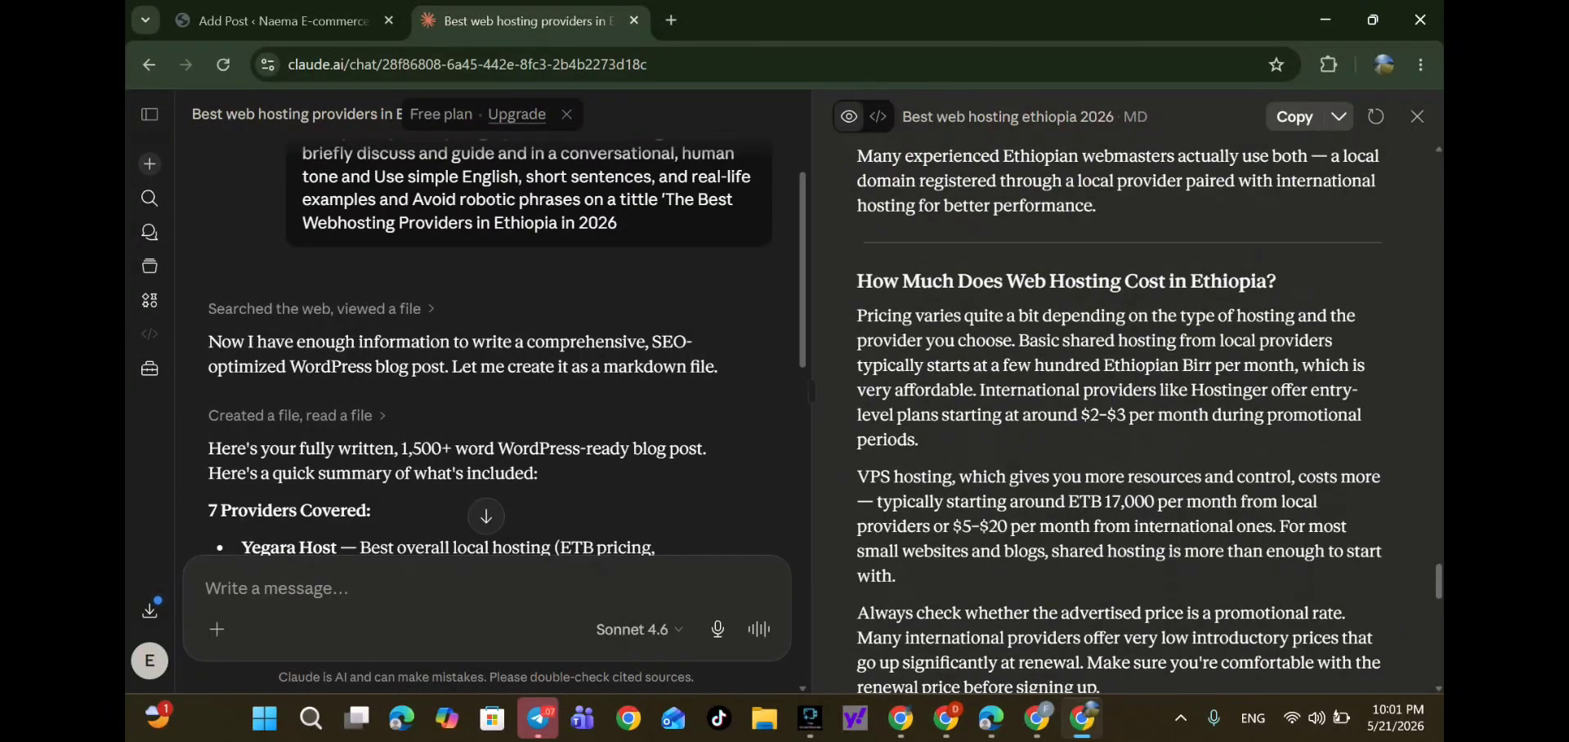
click(285, 21)
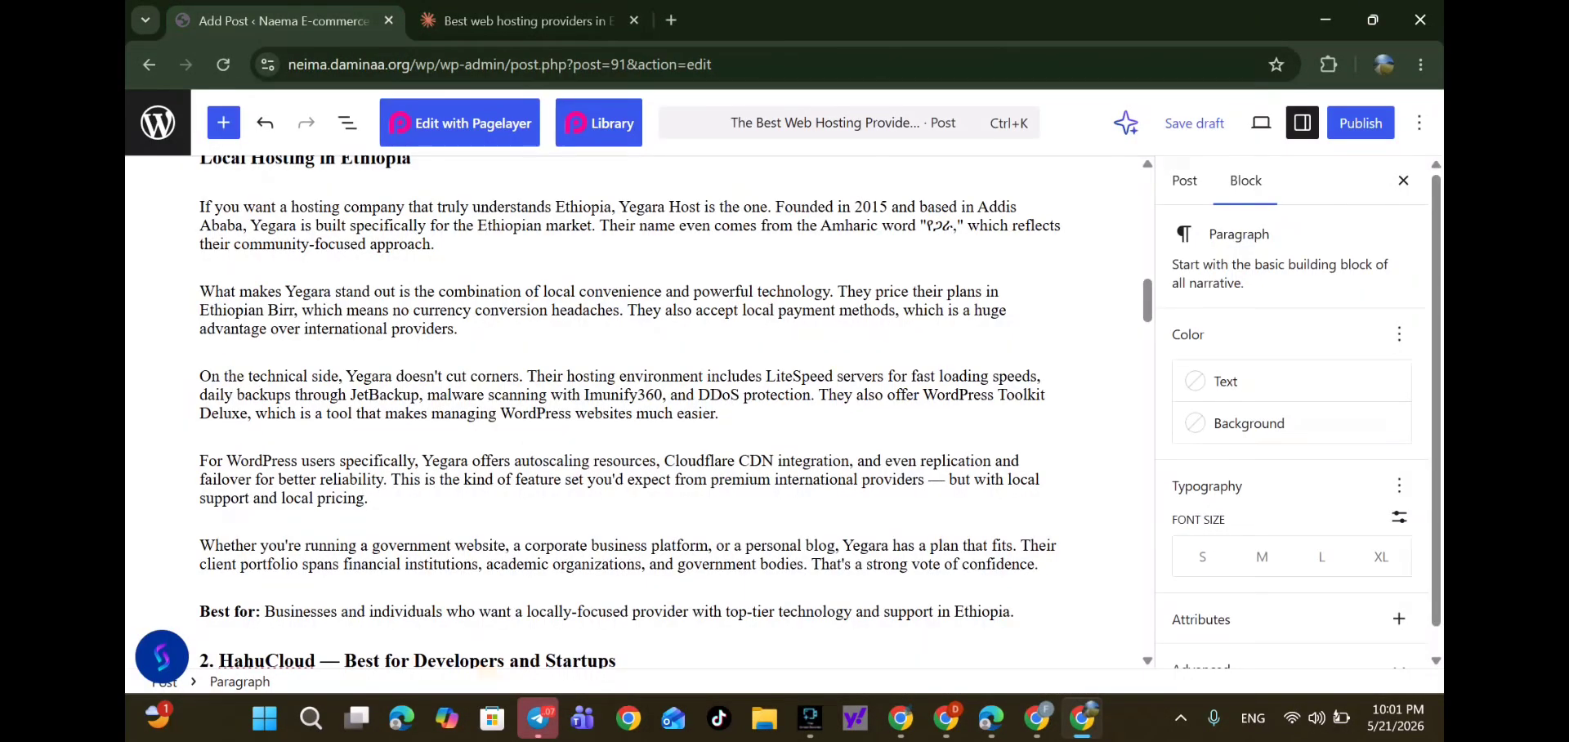
click(162, 656)
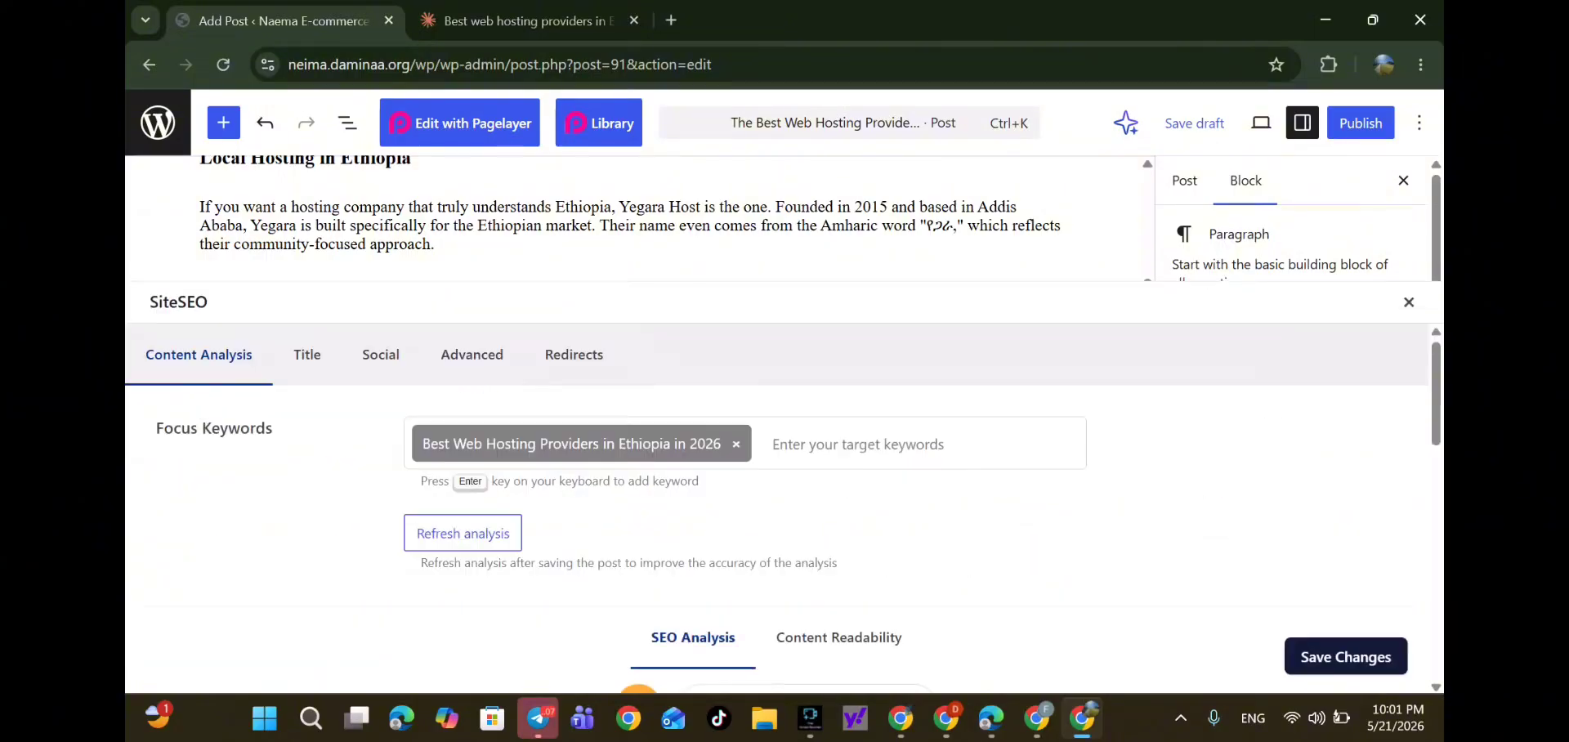
scroll(777, 508, down, 1)
scroll(777, 507, down, 5)
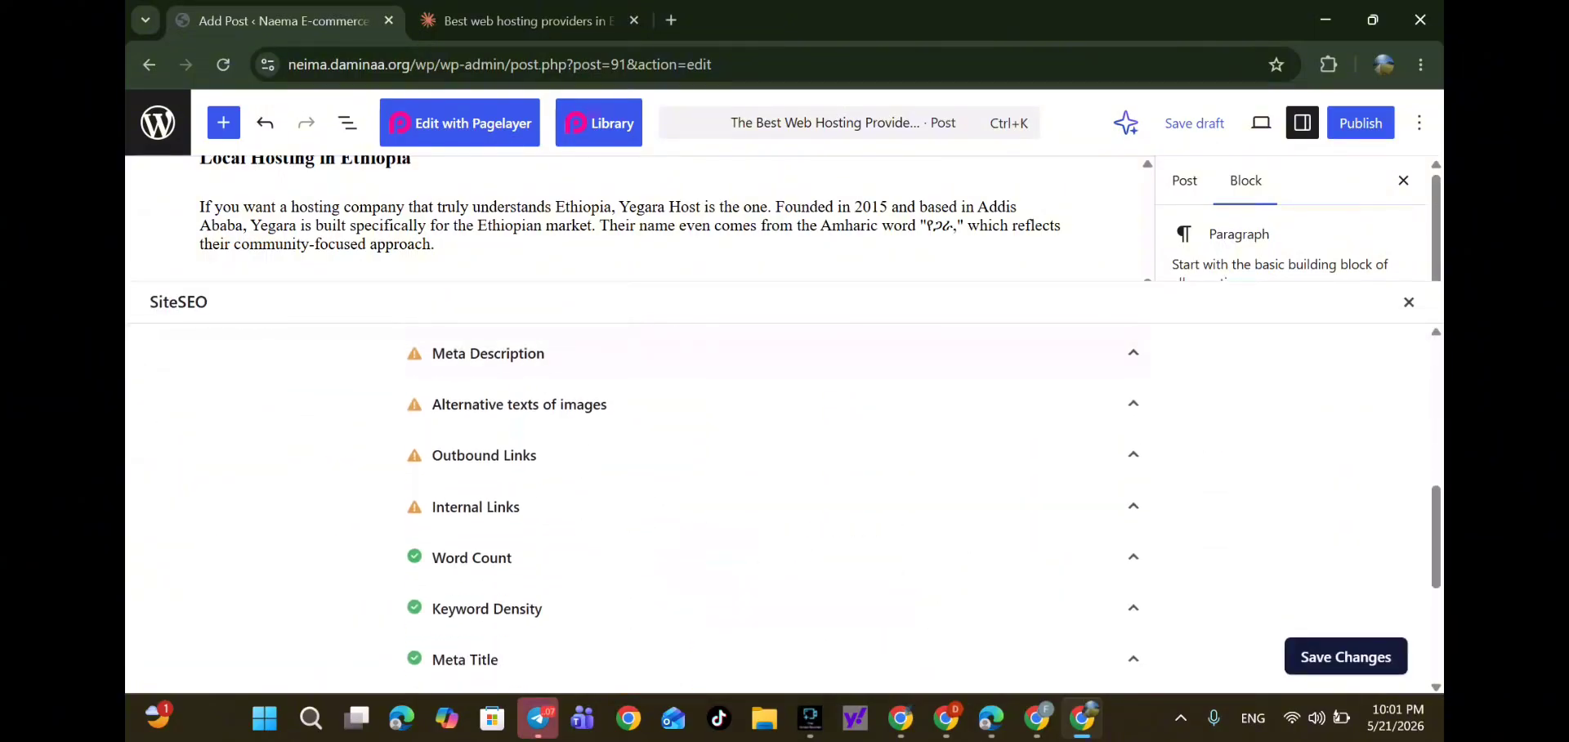
scroll(776, 507, up, 2)
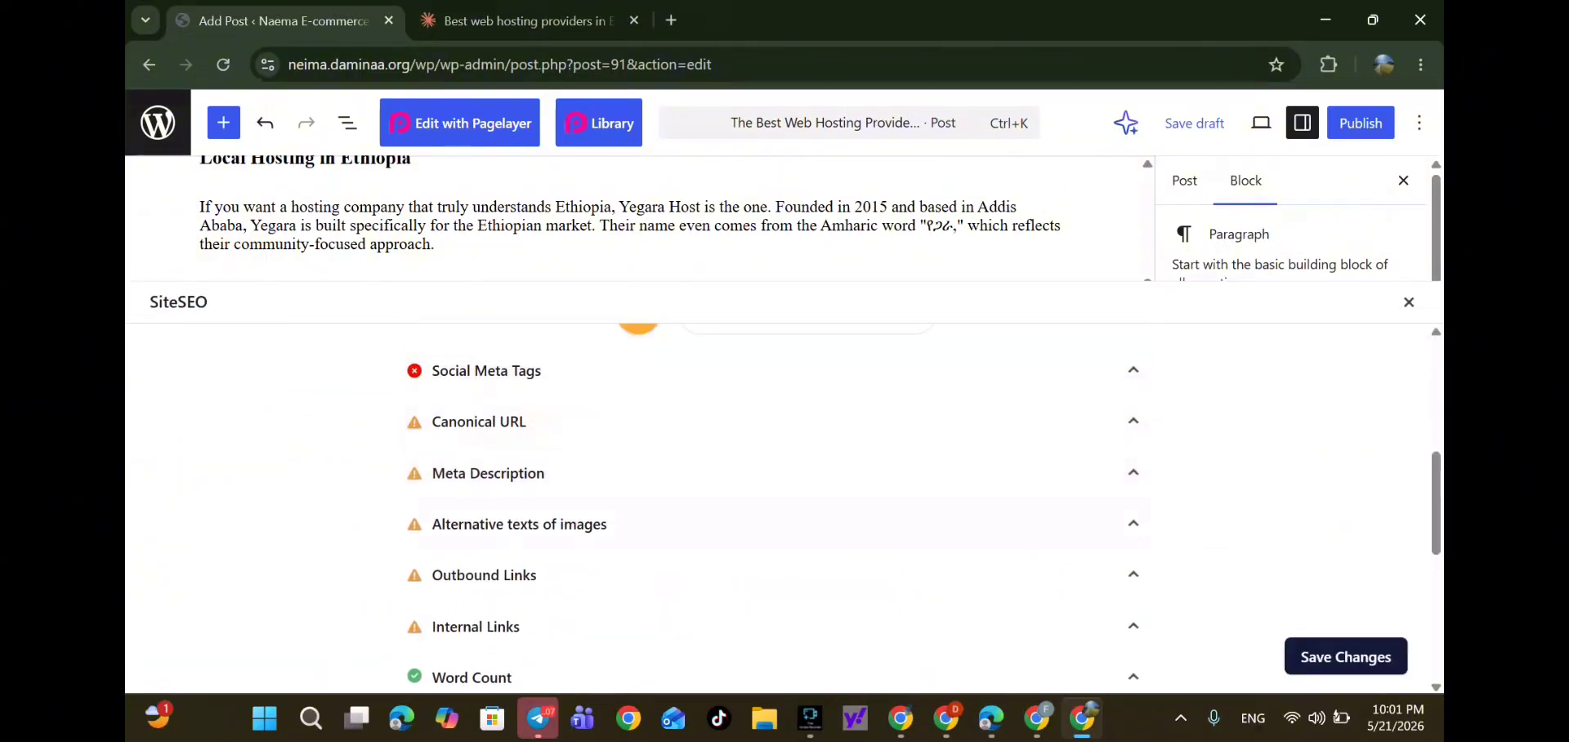
scroll(776, 523, up, 5)
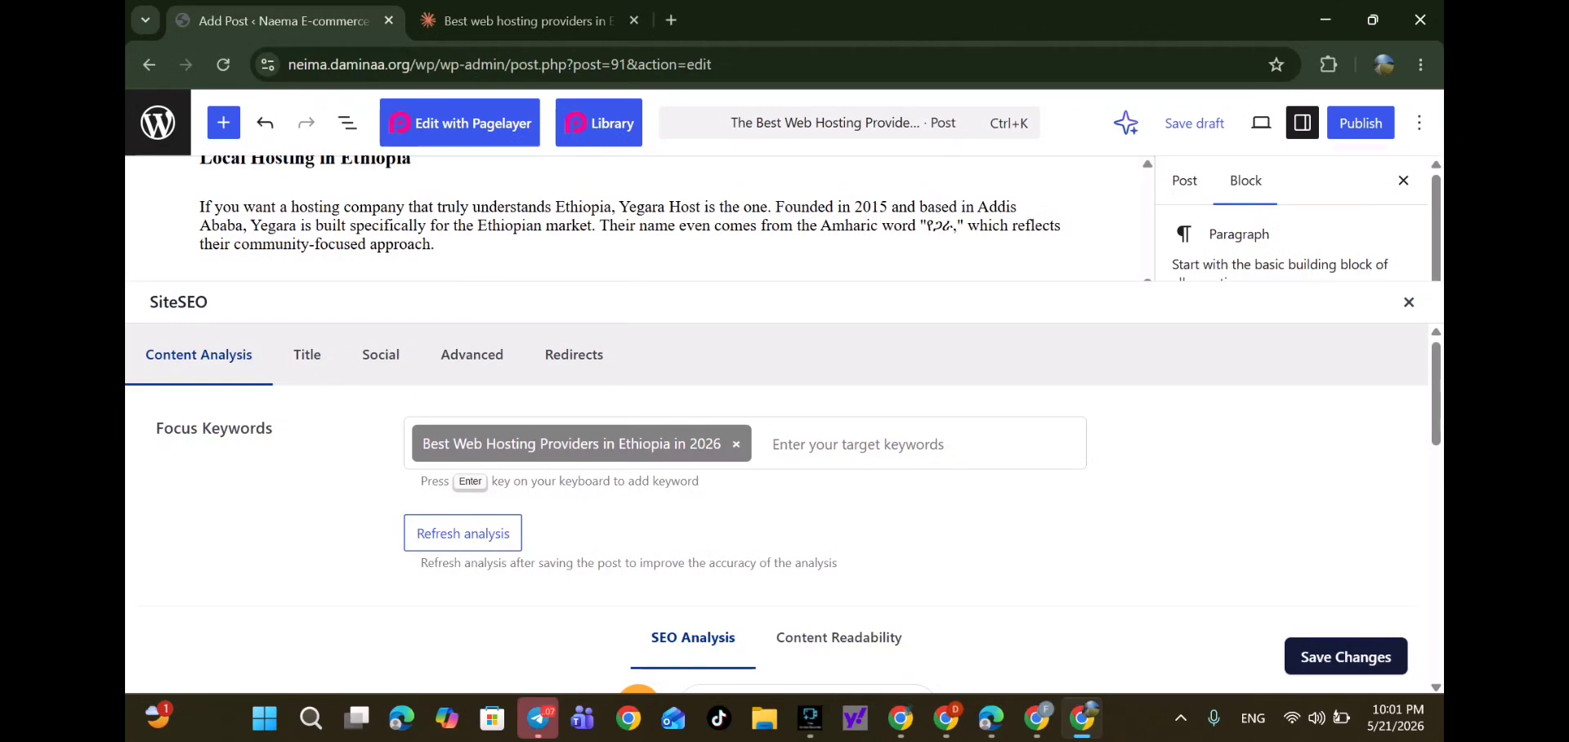
click(1408, 302)
Ask Claude for 2 supportive PNG images under a 5MB limit with alt text, then return to WordPress.
click(529, 21)
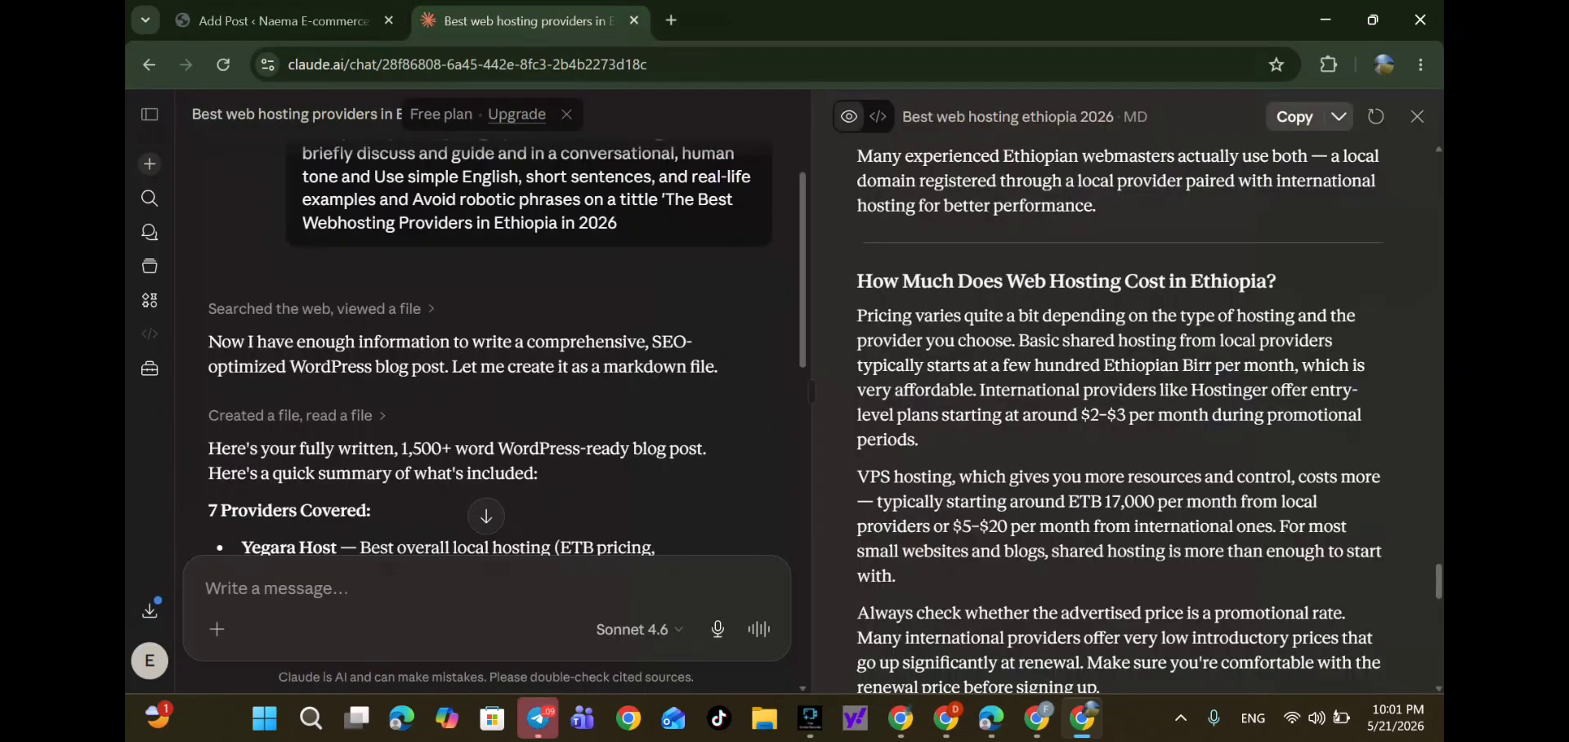
text(craa)
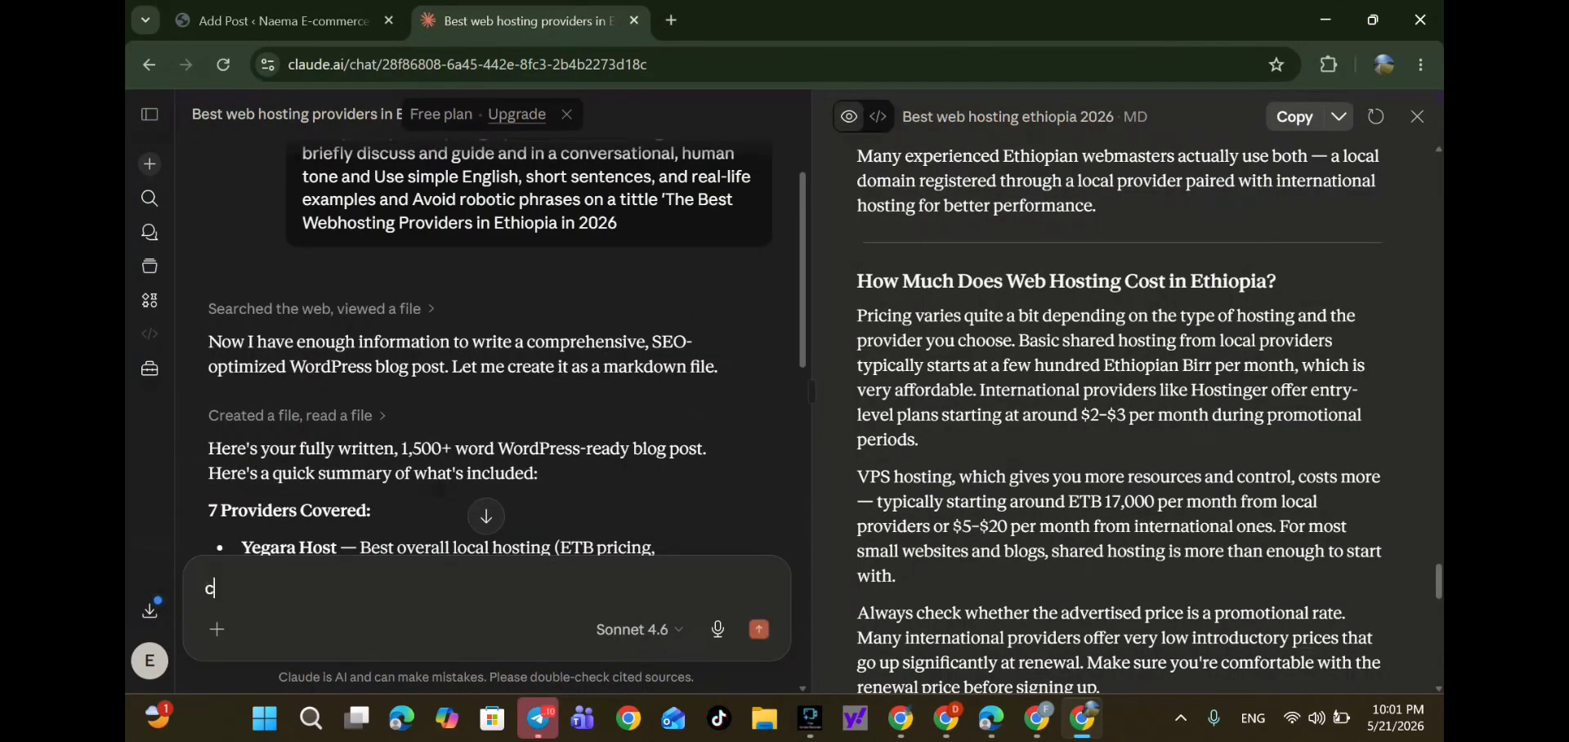
key(BackSpace)
key(BackSpace)
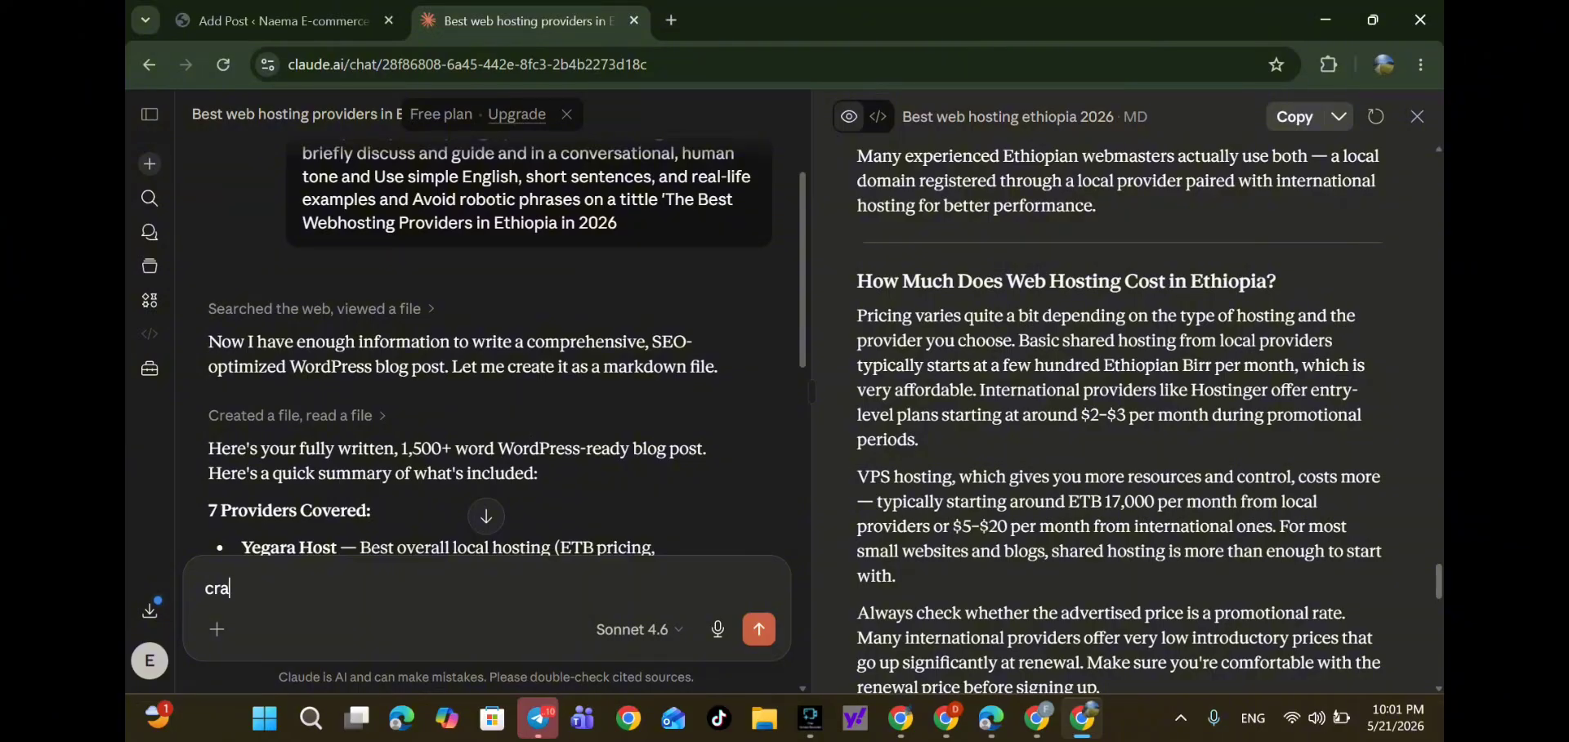
text(etae)
key(BackSpace)
key(BackSpace)
key(BackSpace)
text(ate 2 support)
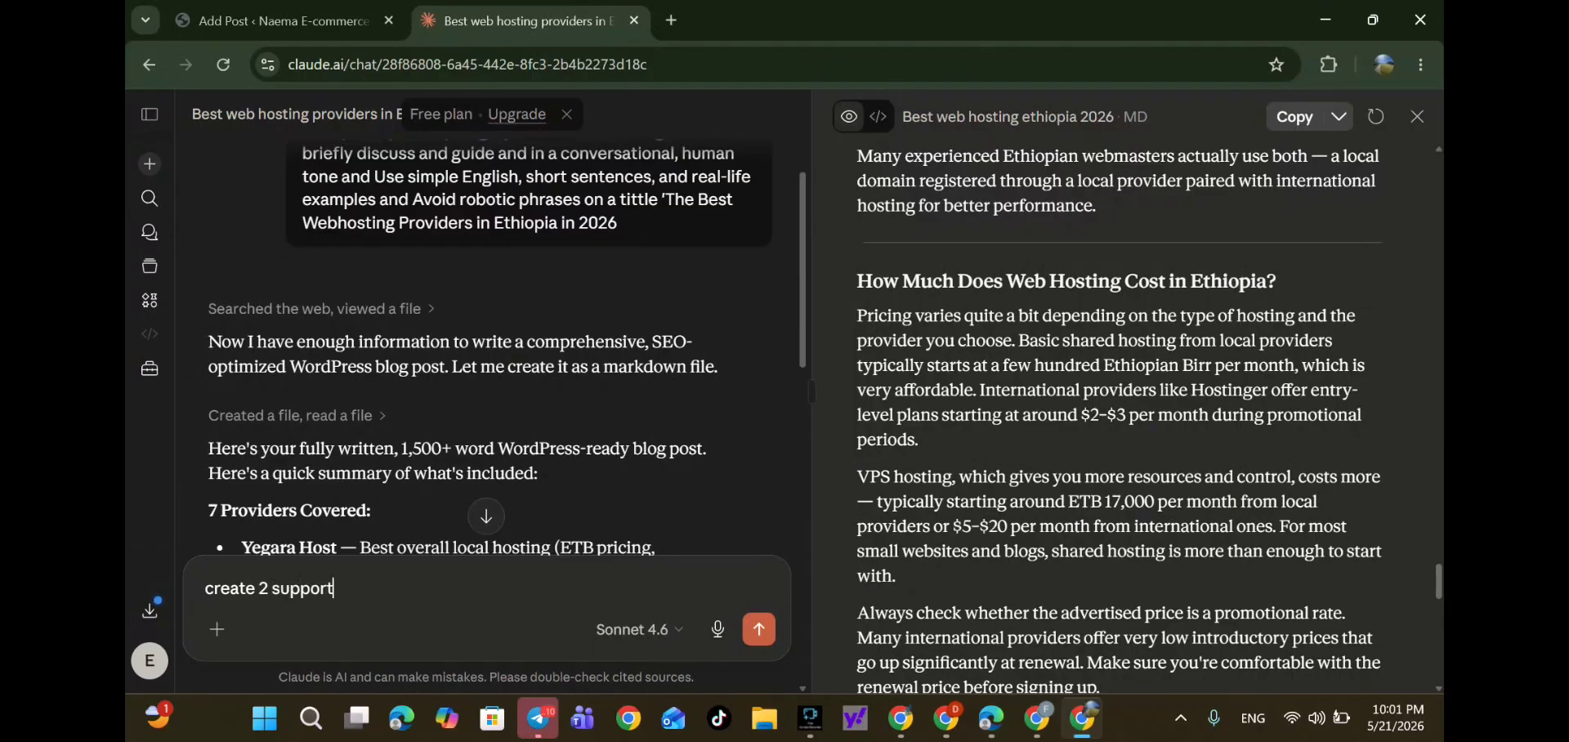
text(ive image in p)
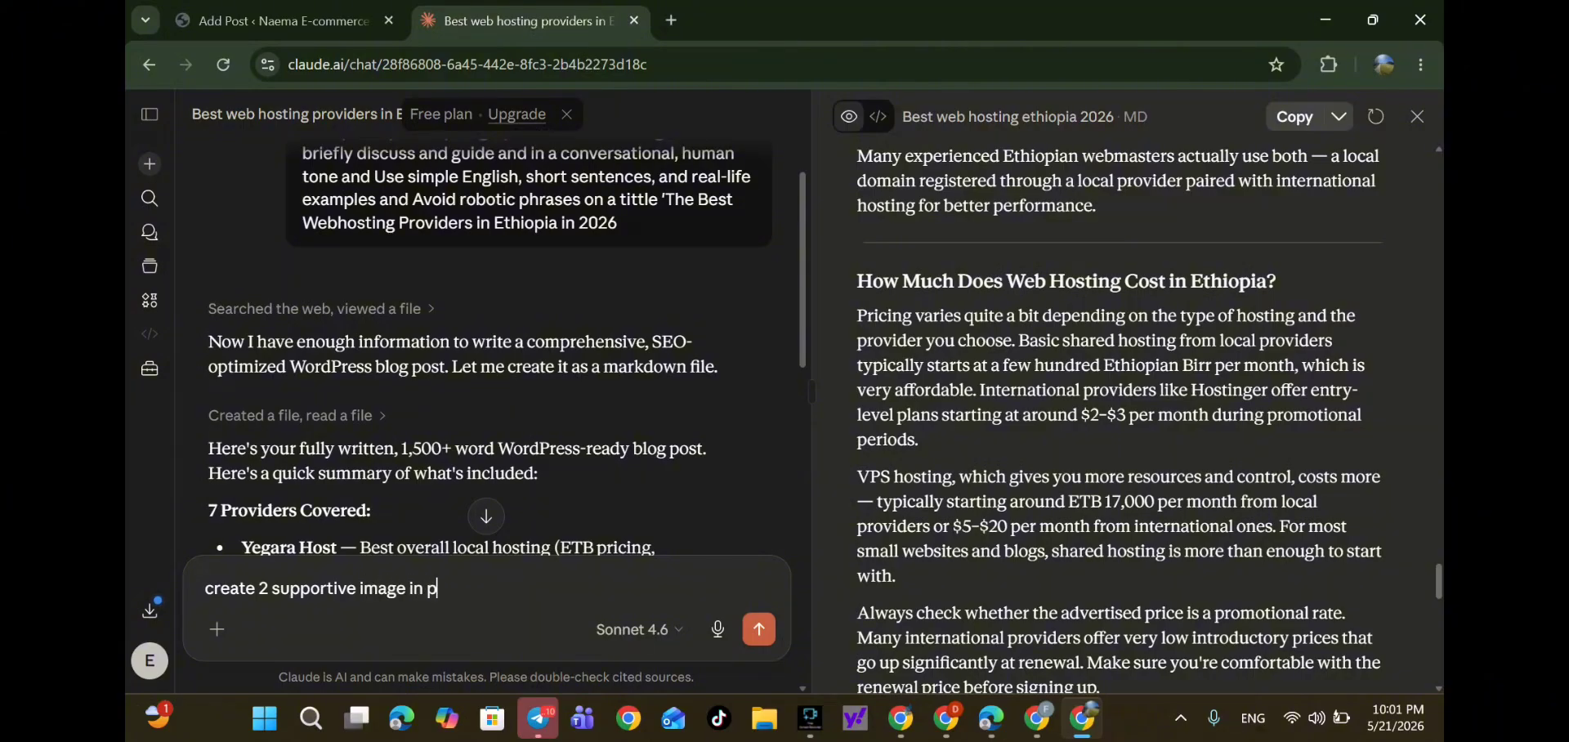
text(ng and 5mb l)
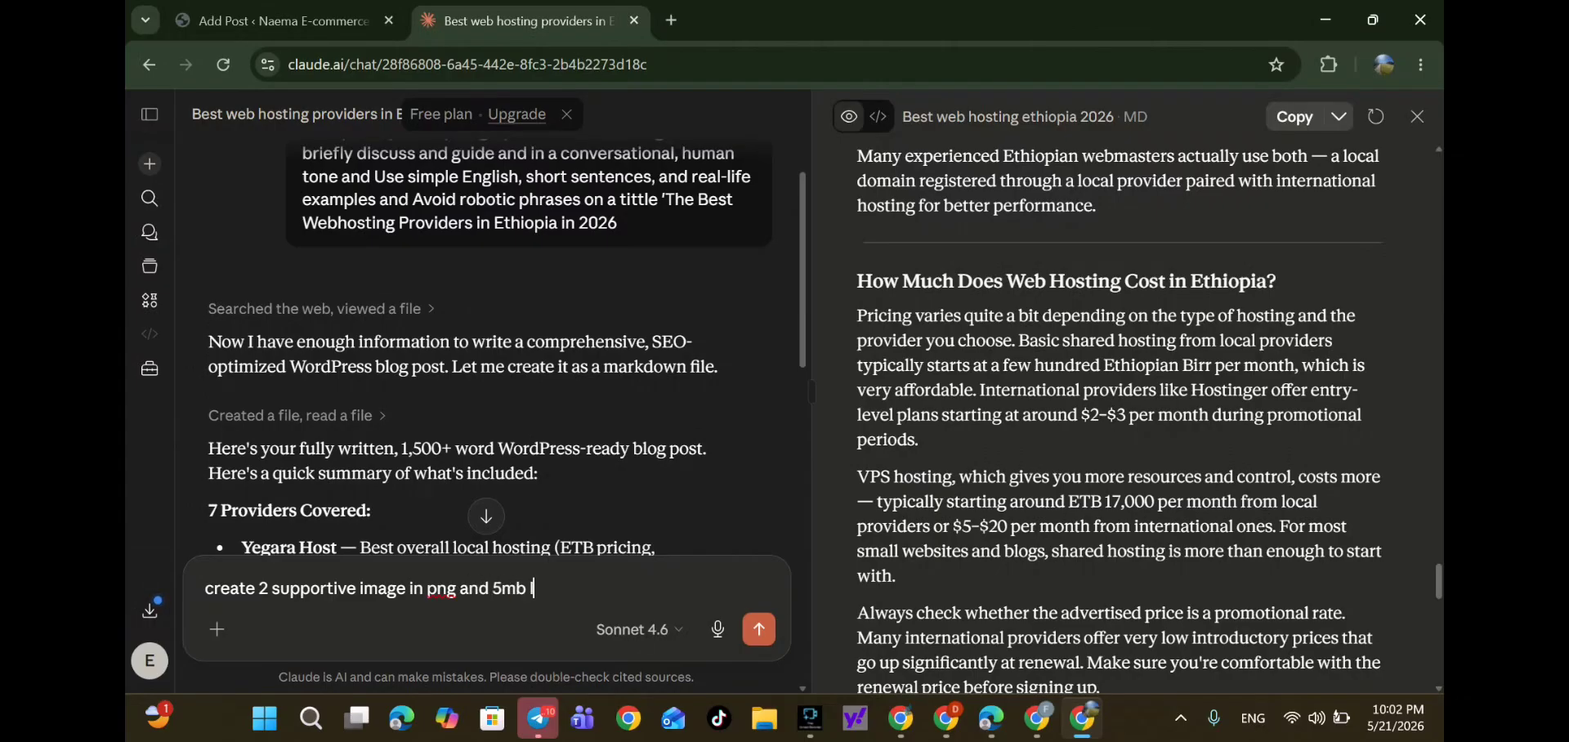
text(imit with alt)
key(Return)
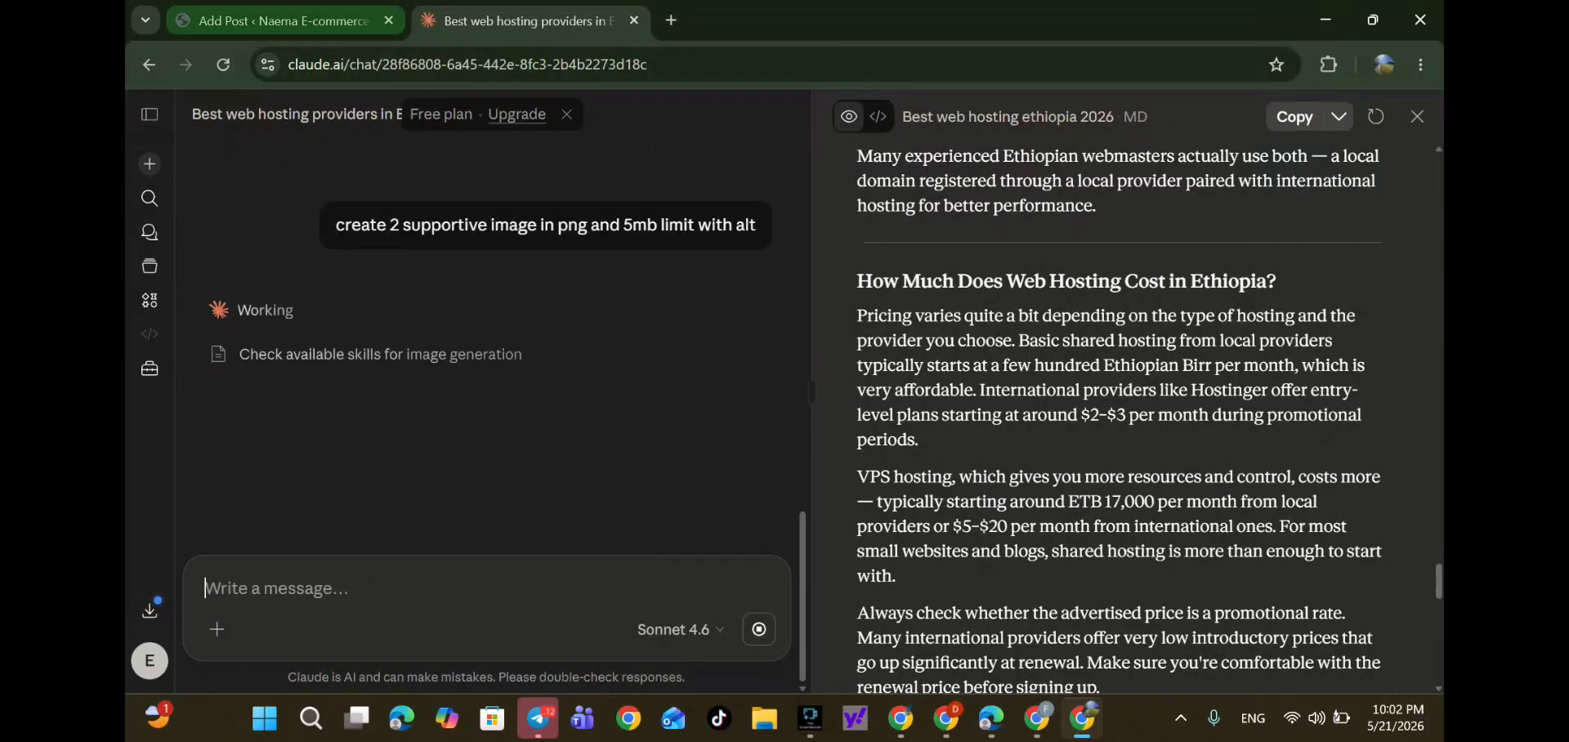
click(283, 21)
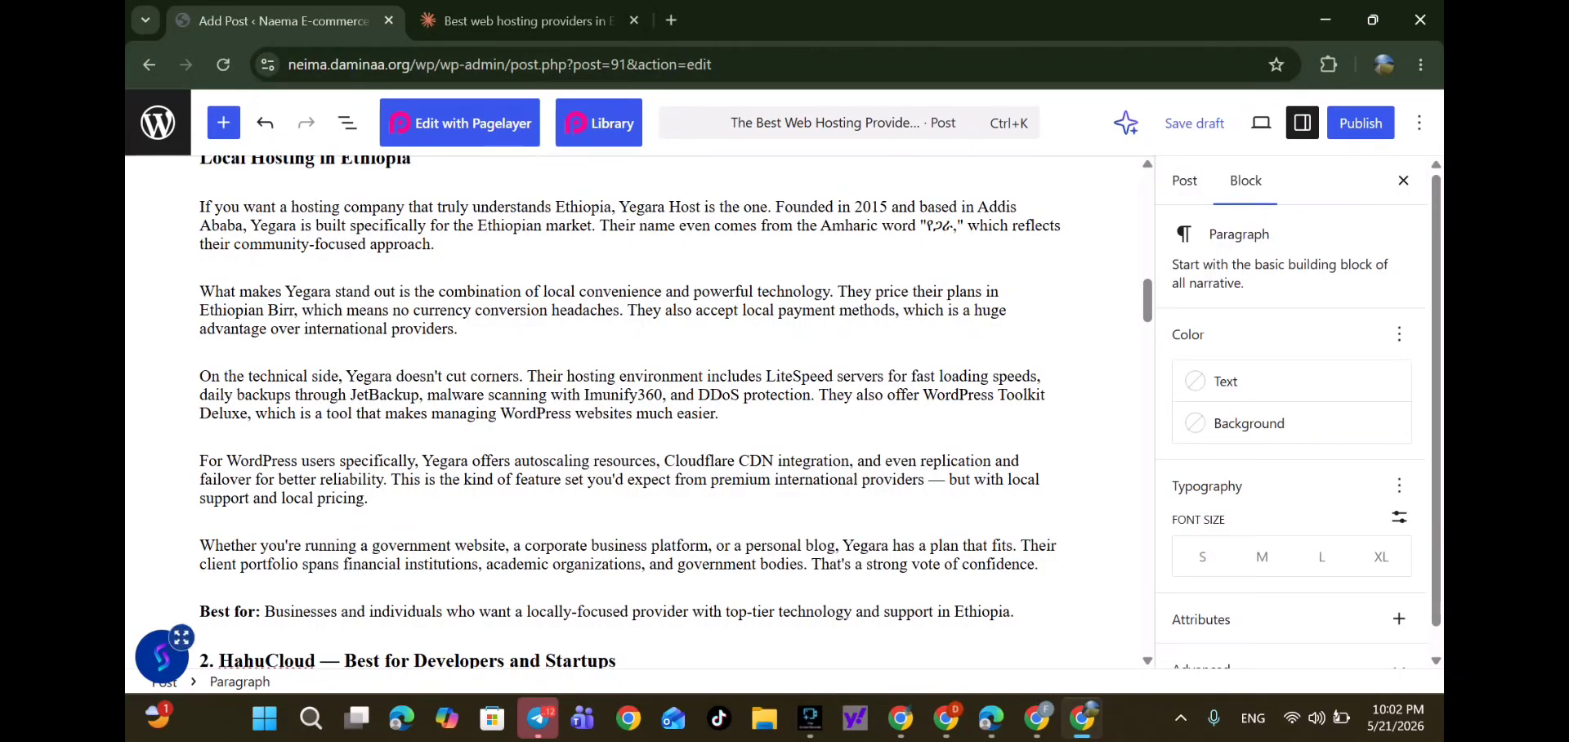
Copy the post title and paste it into the SiteSEO title field.
click(162, 656)
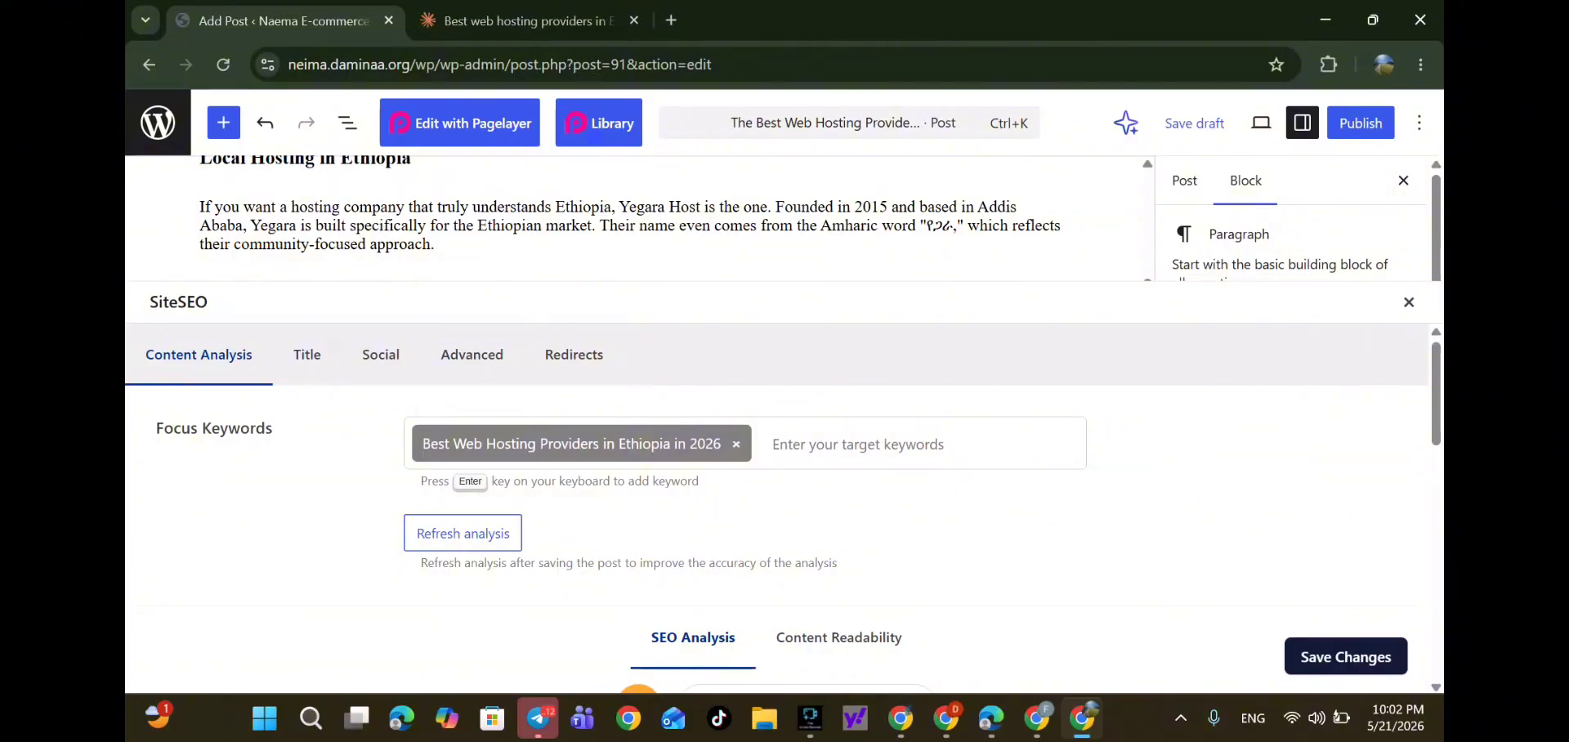
click(307, 354)
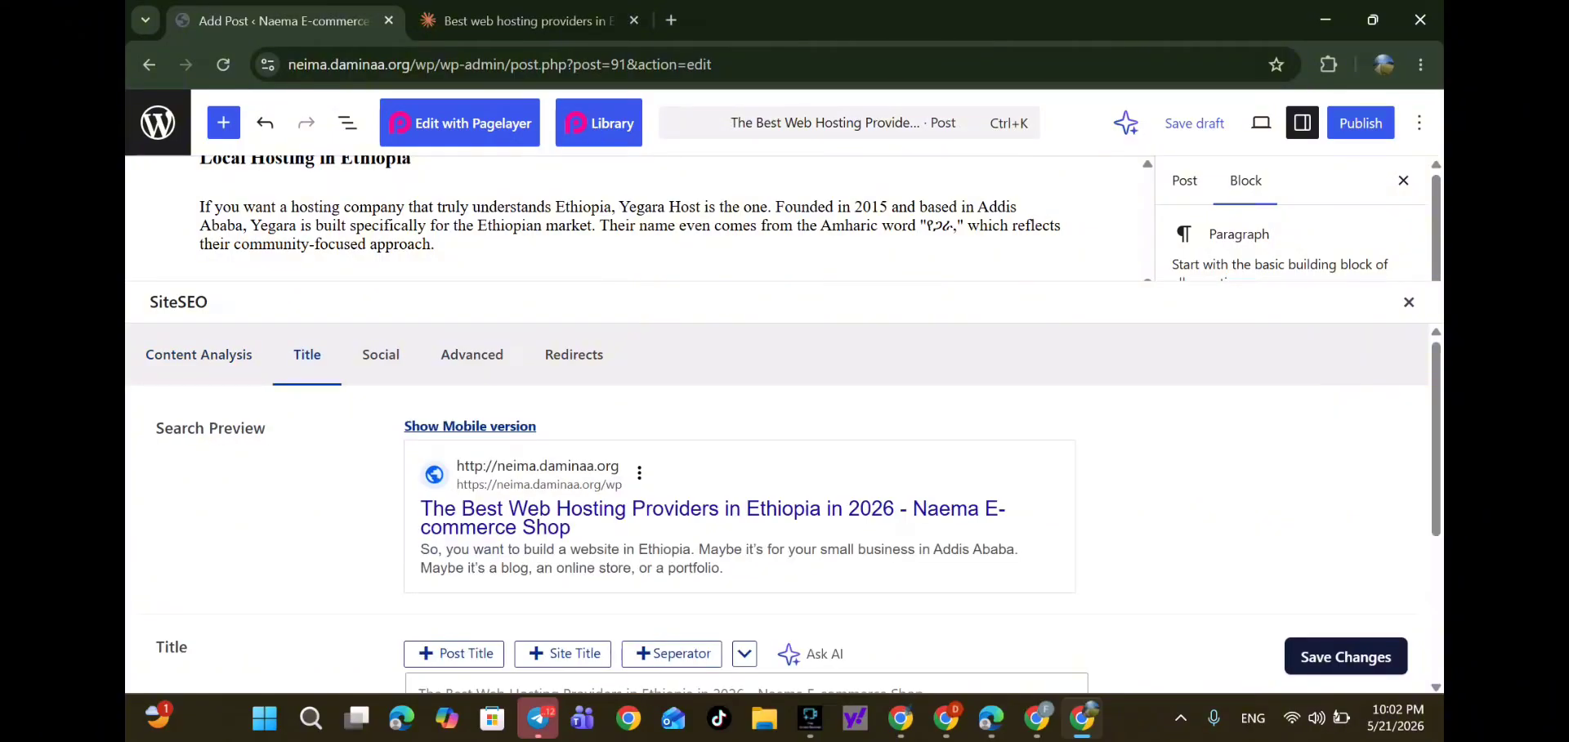
click(1409, 302)
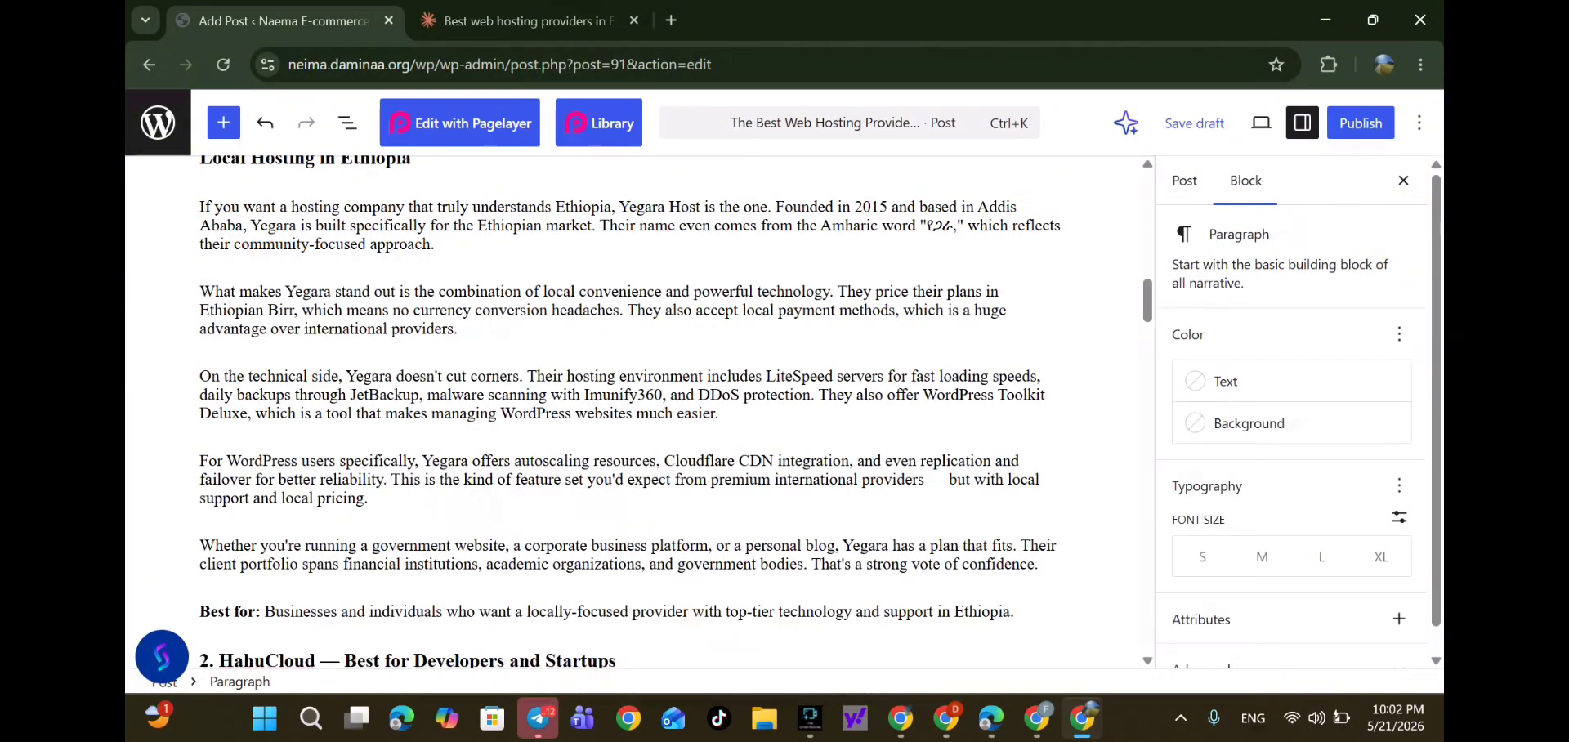
scroll(675, 412, up, 12)
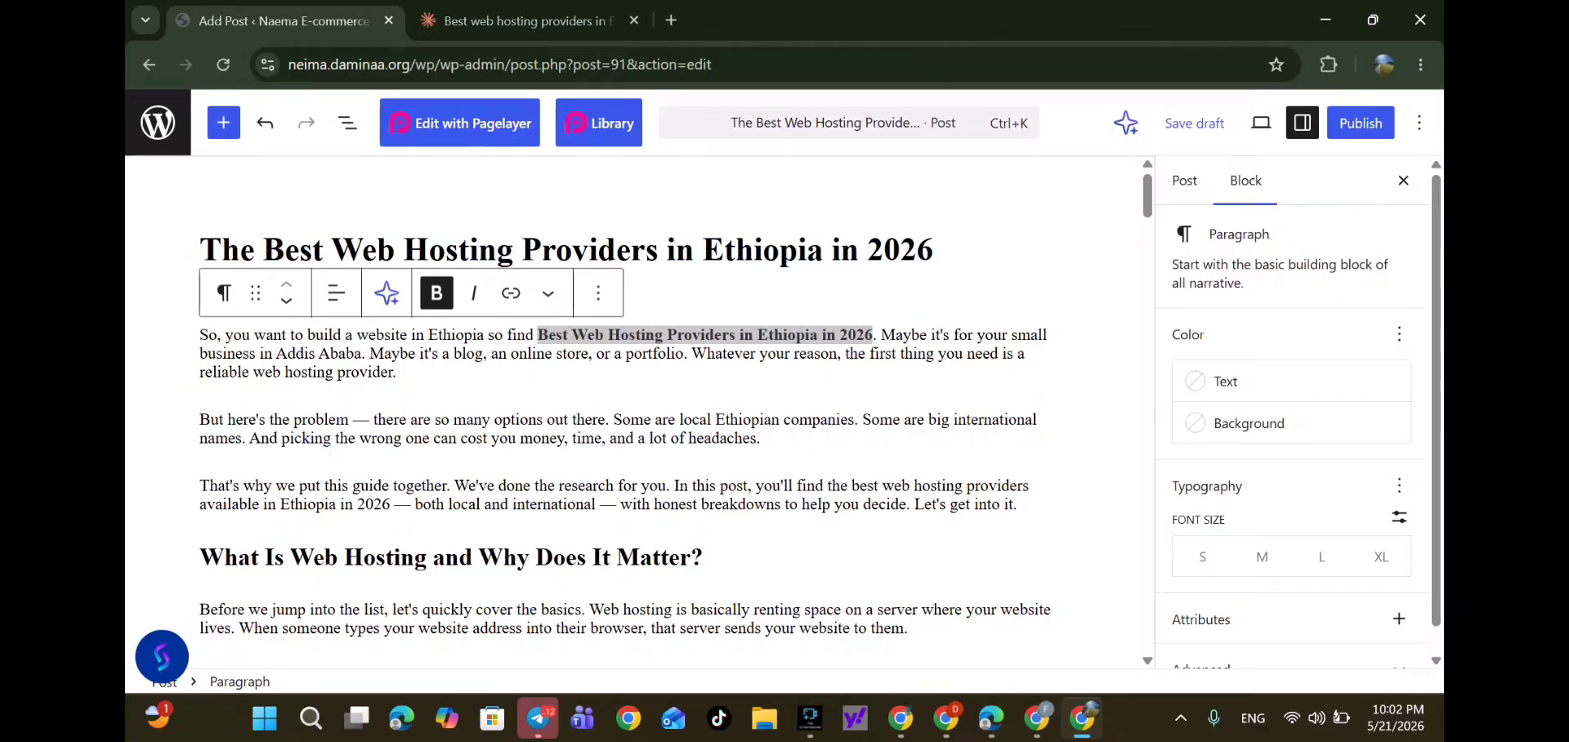
drag(937, 250, 200, 250)
key(ctrl+c)
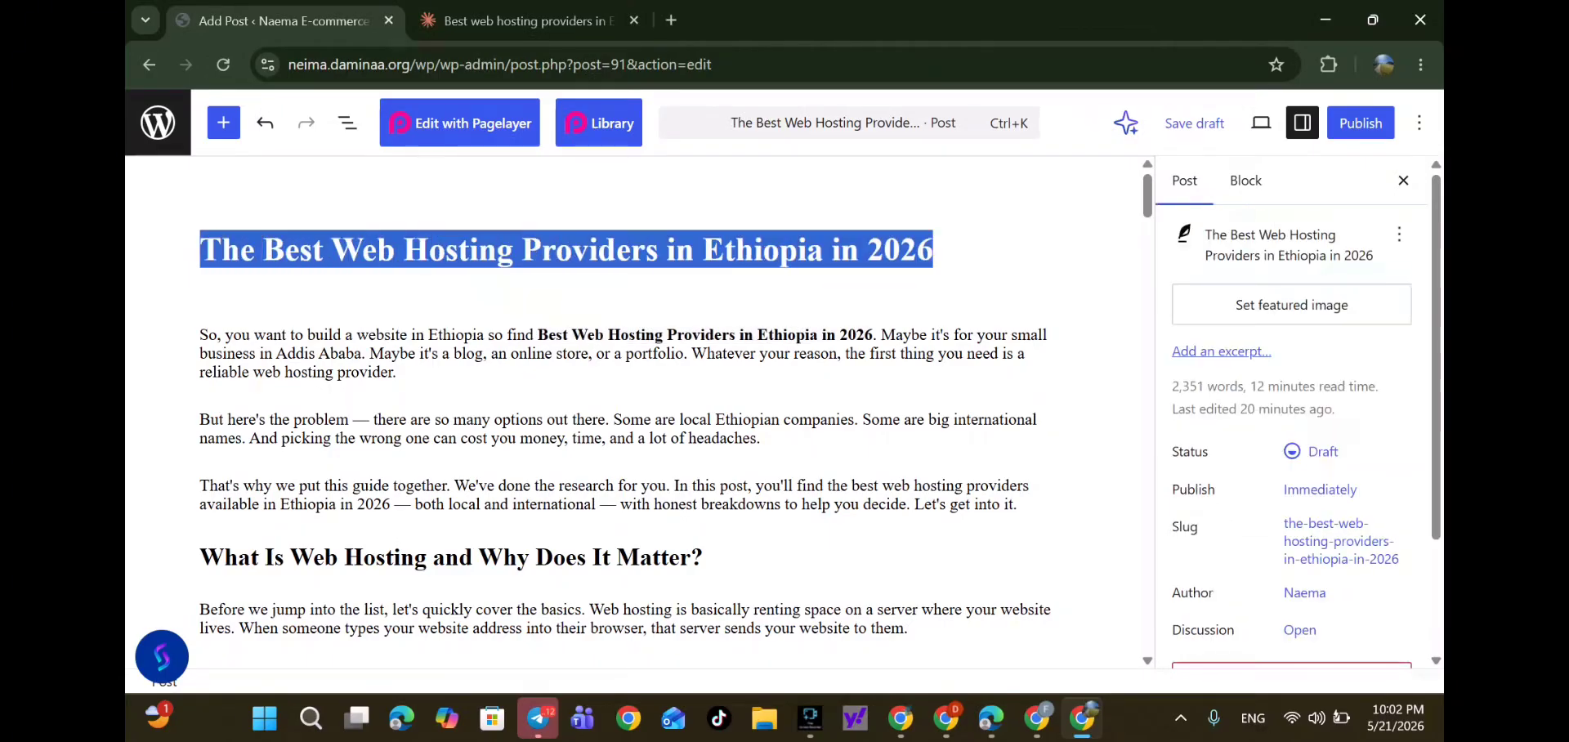
right_click(302, 250)
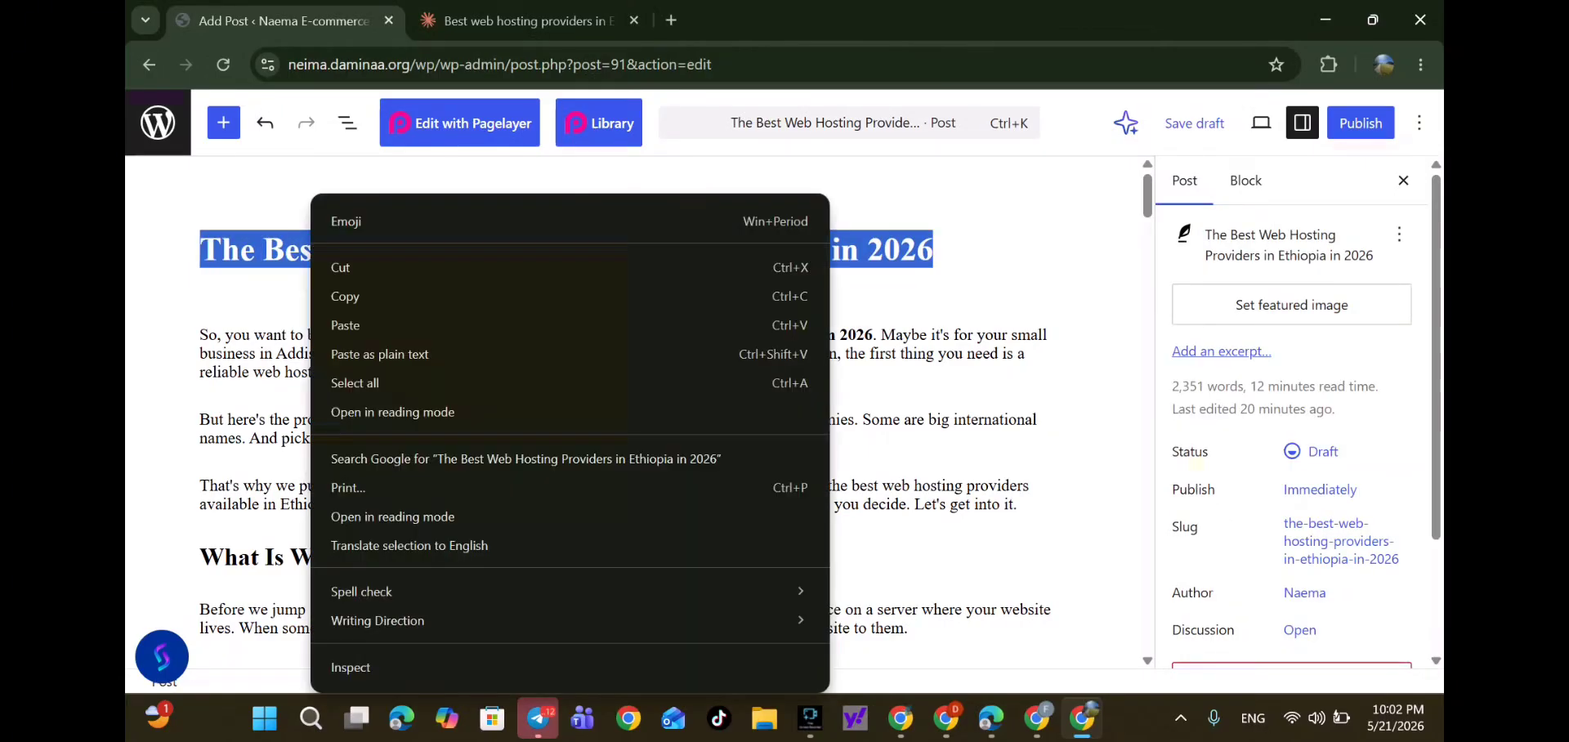
click(351, 297)
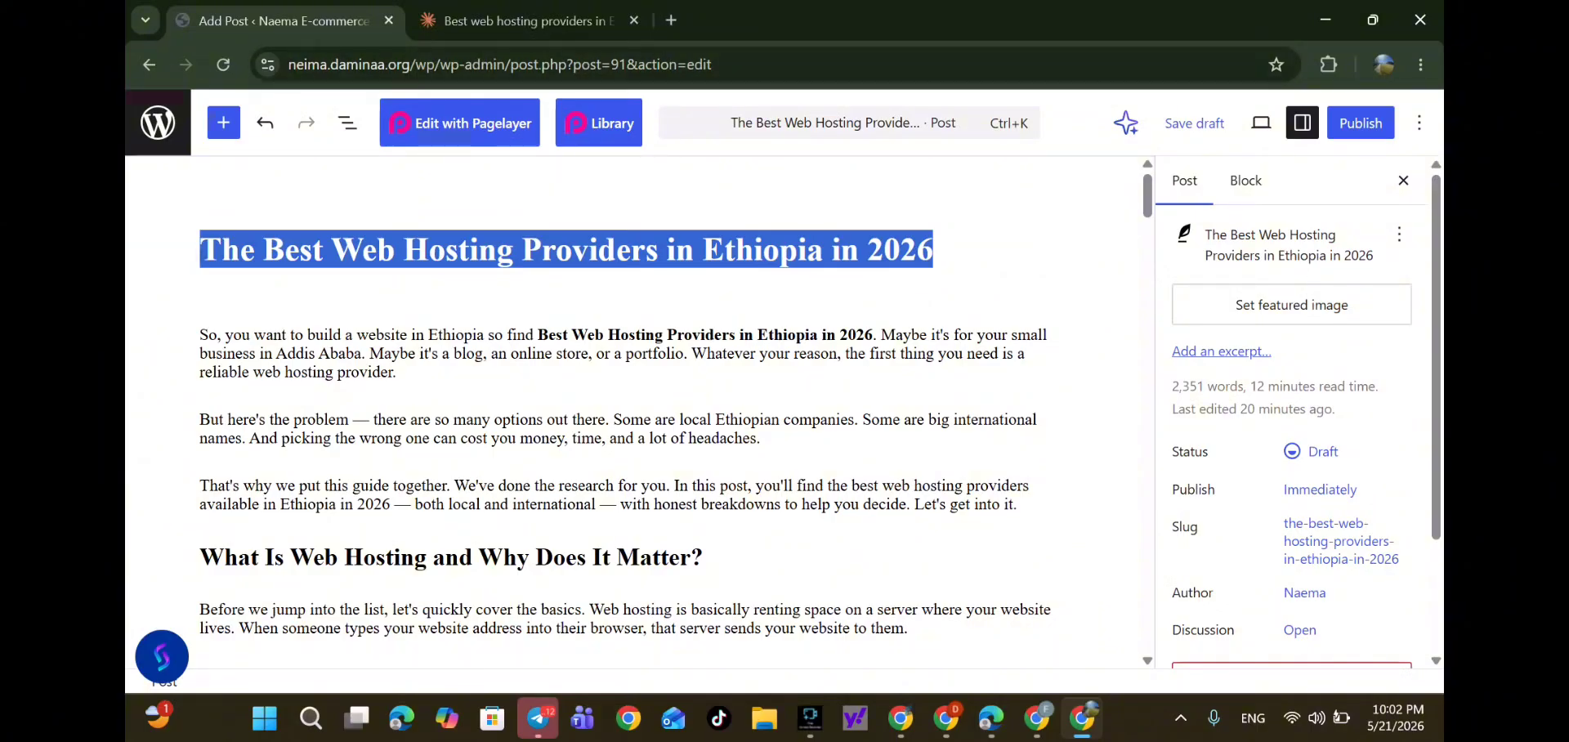
click(162, 656)
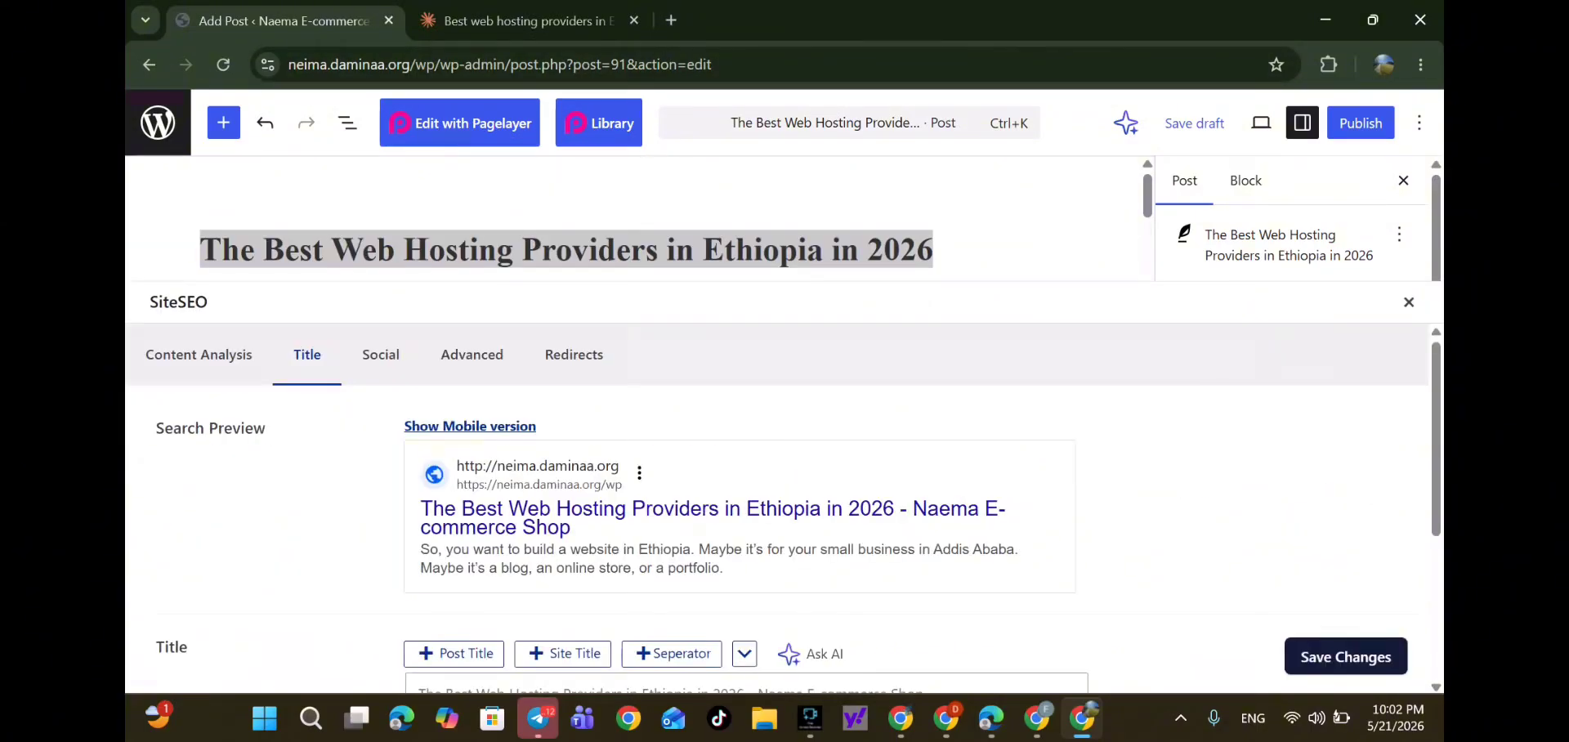
scroll(735, 506, down, 3)
click(523, 476)
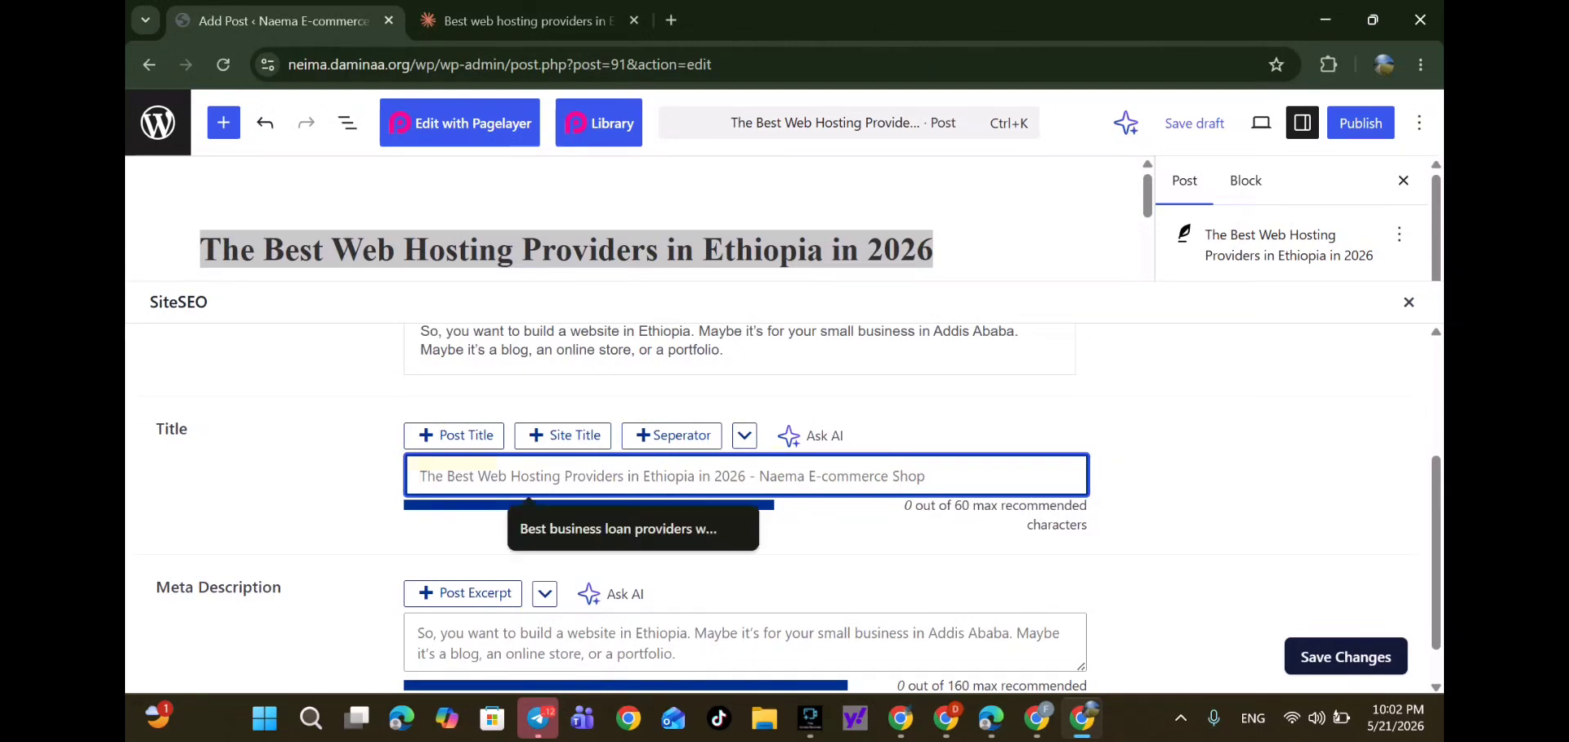
key(ctrl+v)
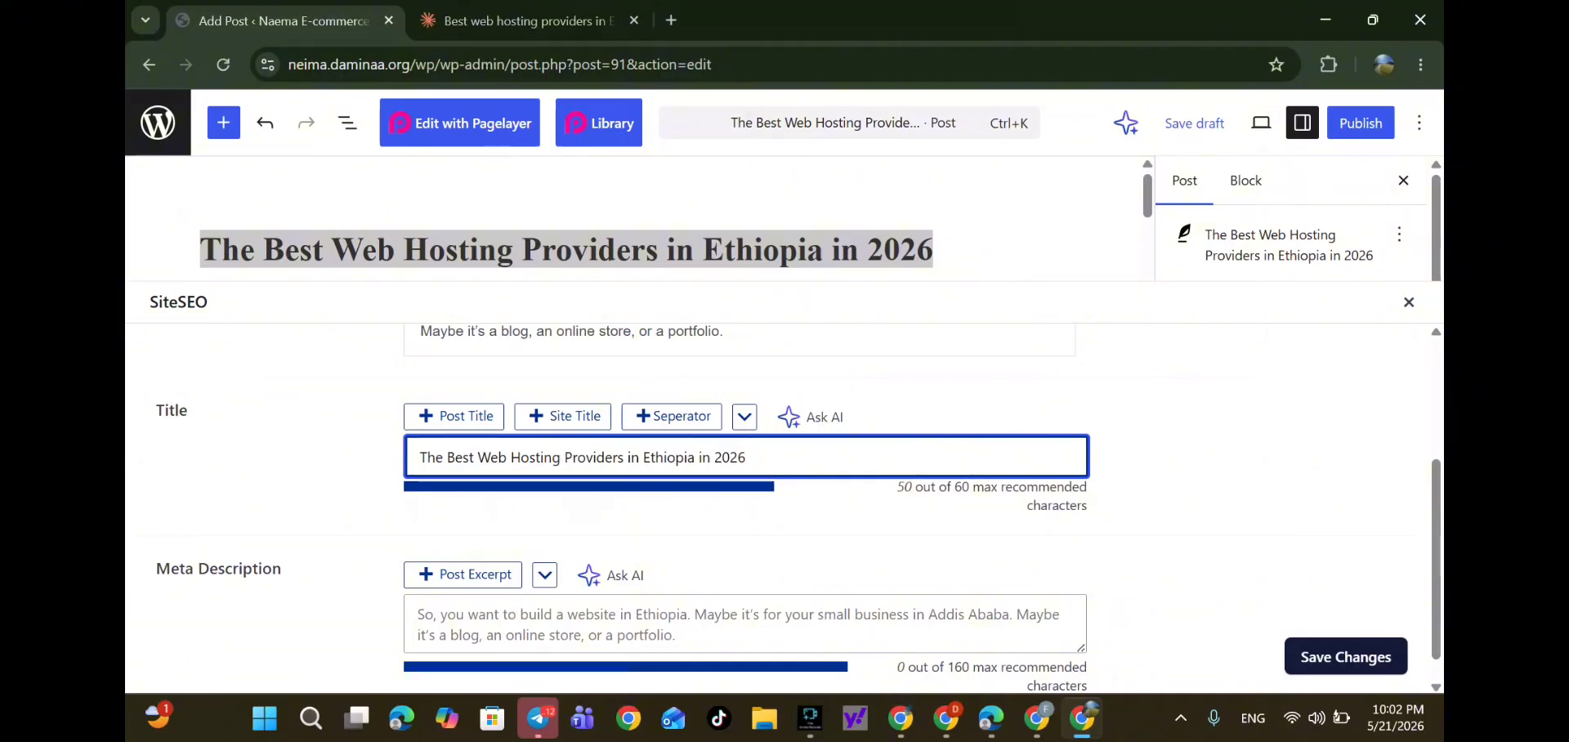
Paste the 139-character 'We've reviewed…' meta description and save the SiteSEO changes.
click(746, 624)
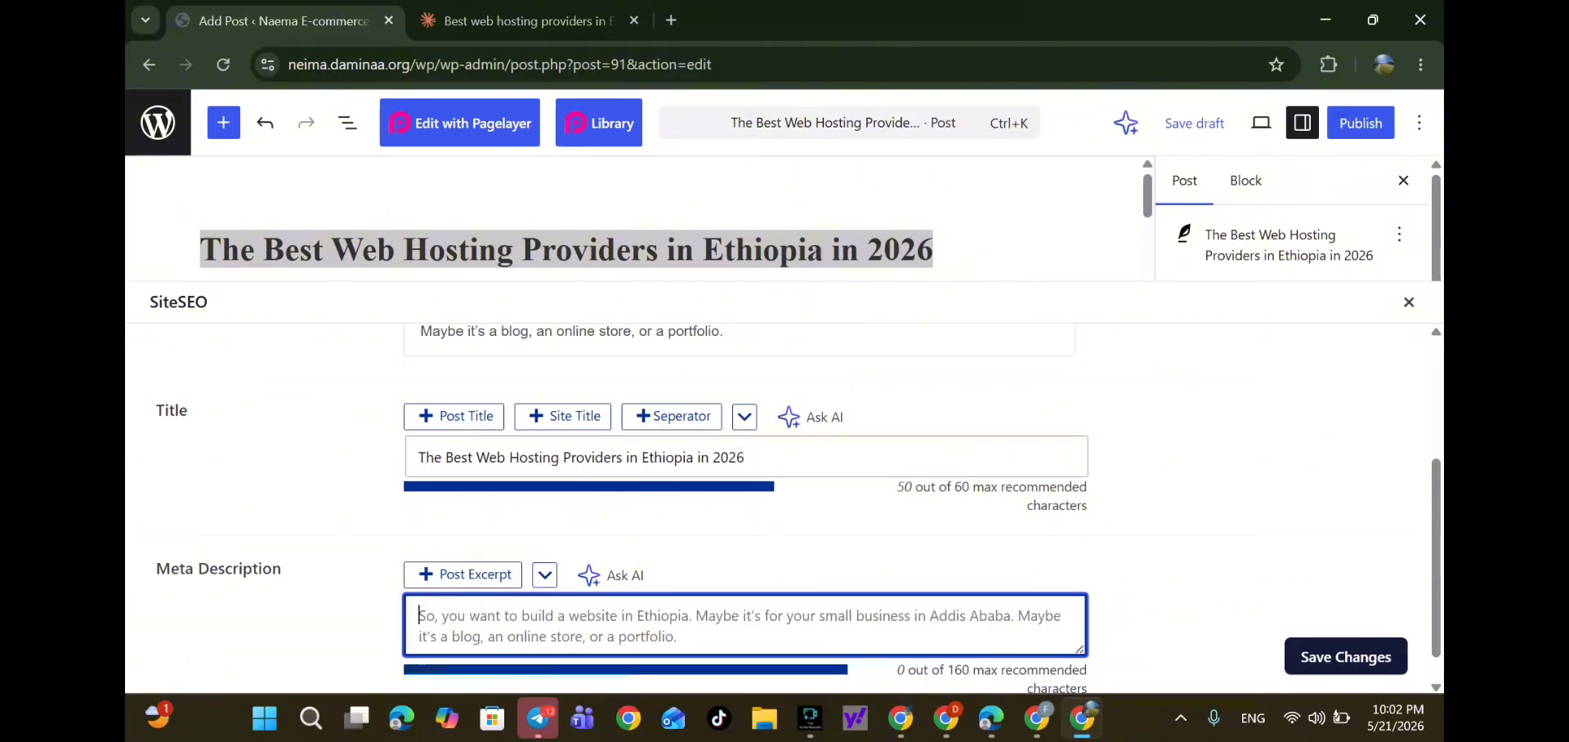
key(super+v)
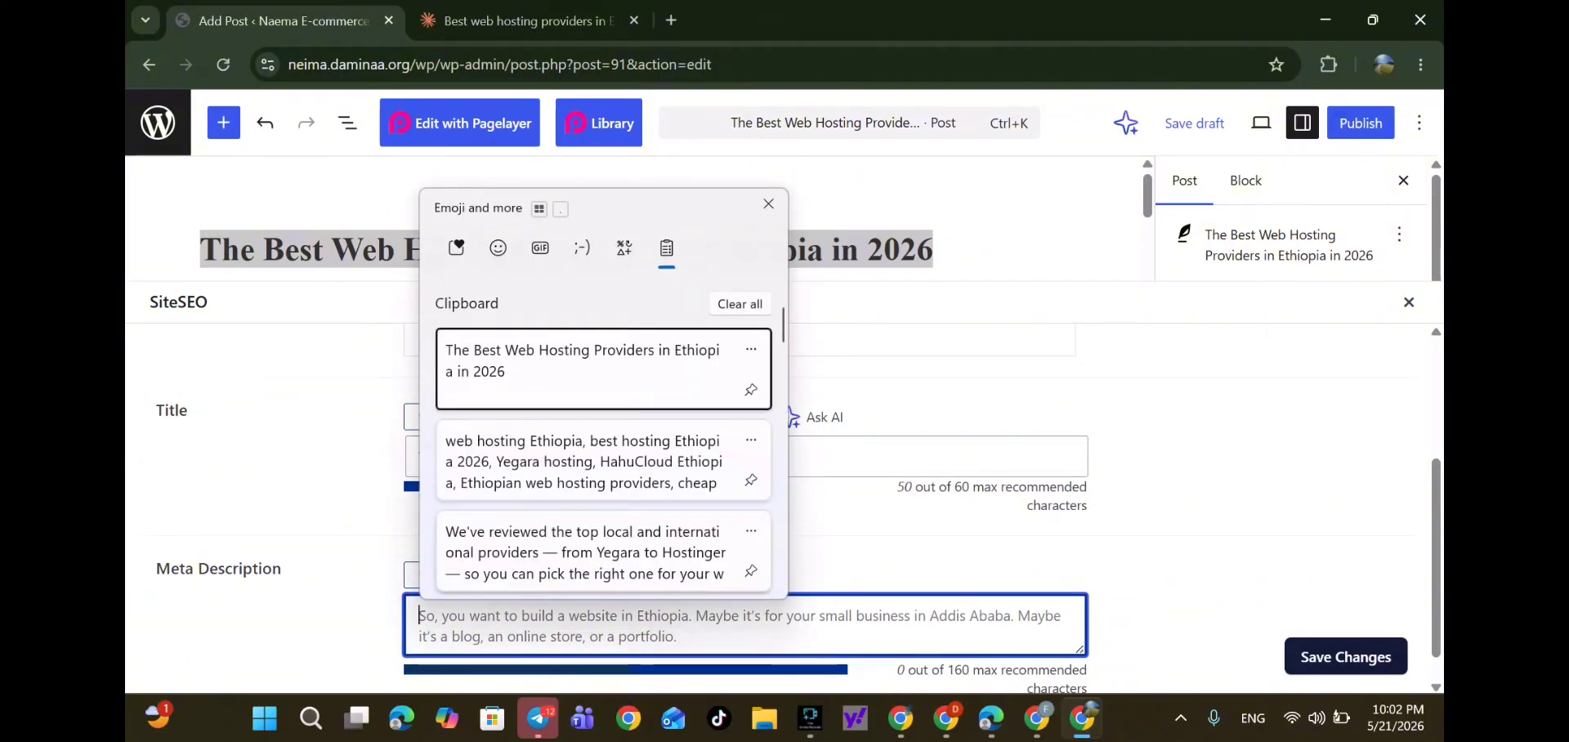
key(Down)
key(Down)
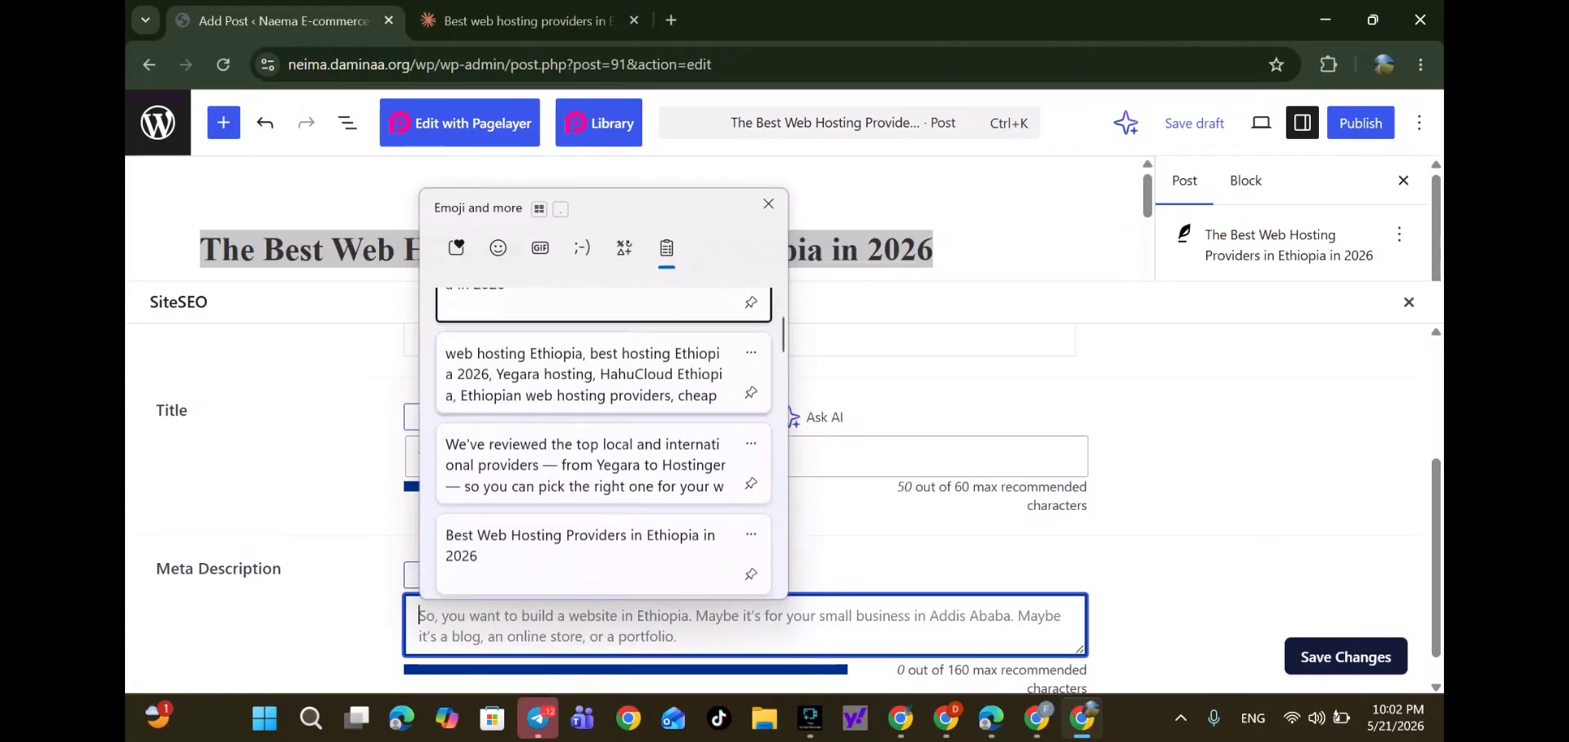
key(Return)
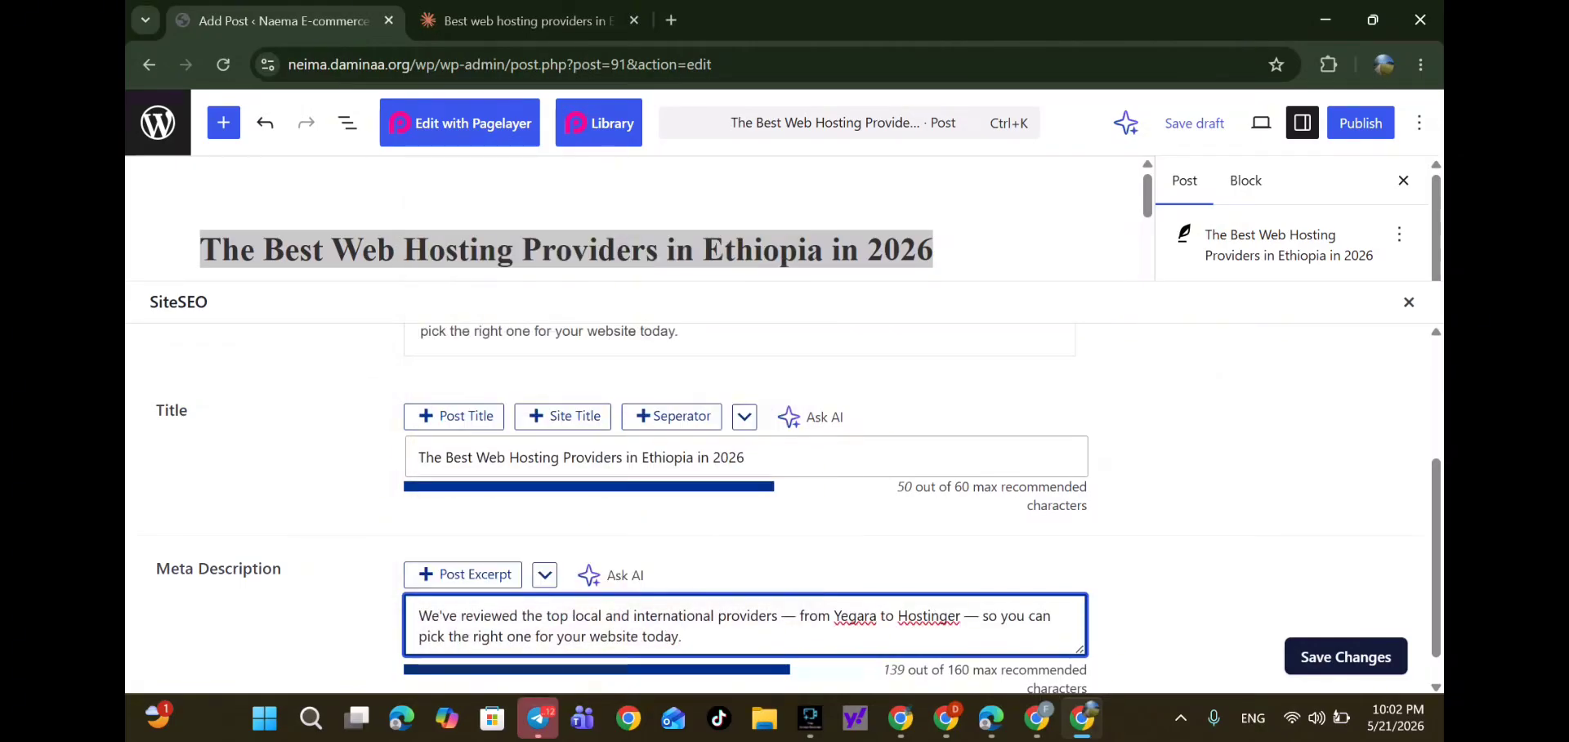
scroll(745, 507, down, 1)
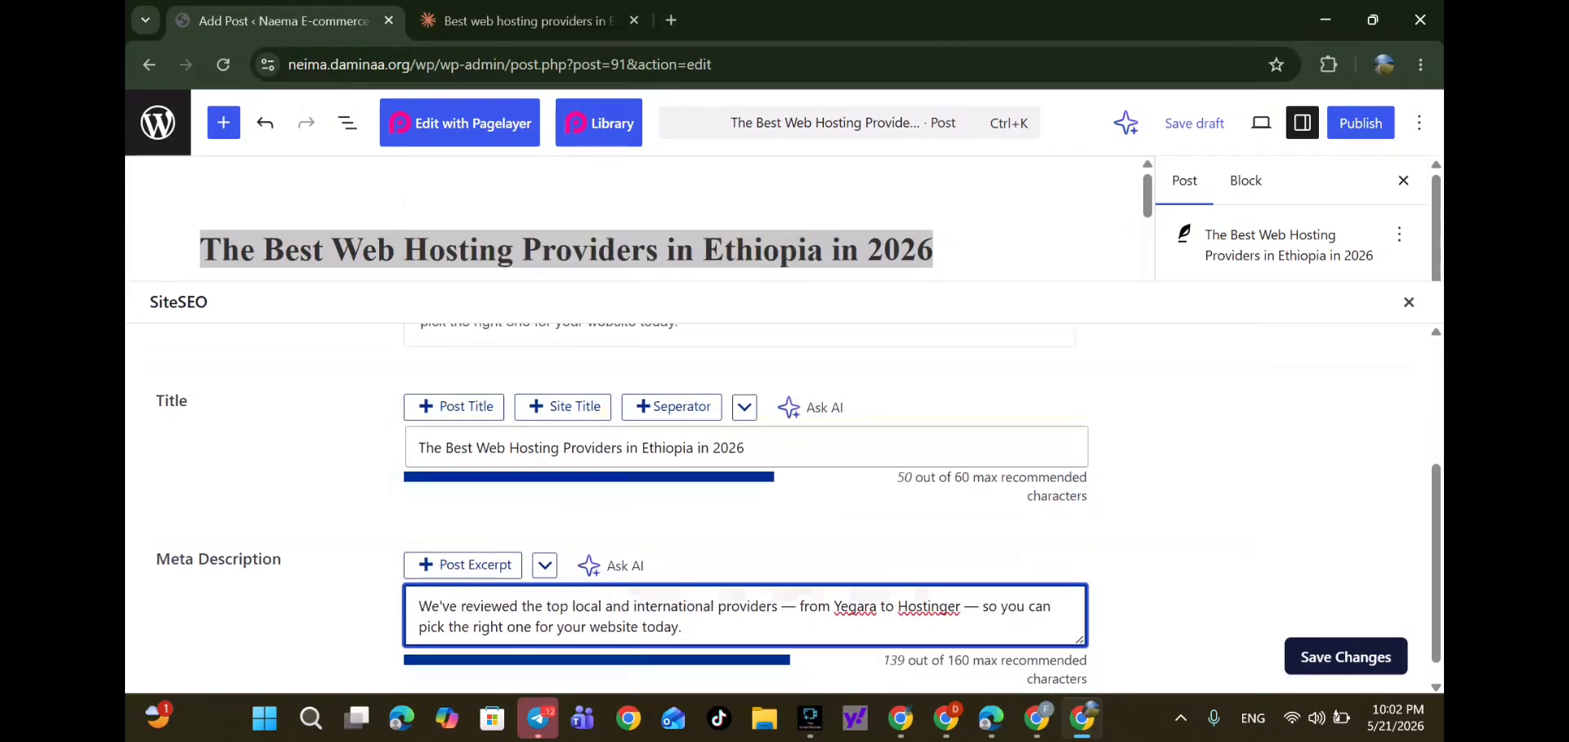
click(1346, 657)
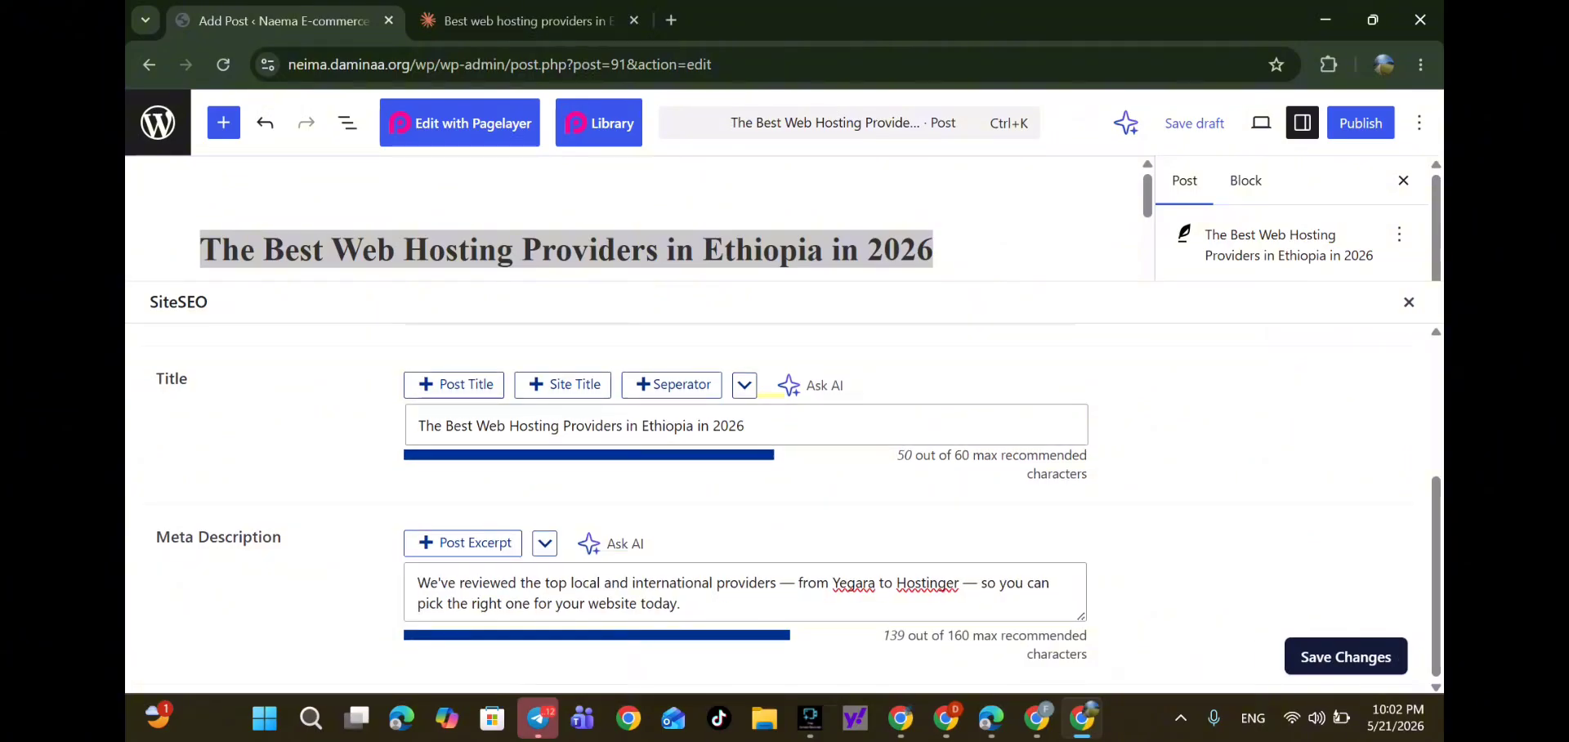
Refresh the SiteSEO content analysis and review failing checks like outbound links, internal links and alt texts.
click(198, 354)
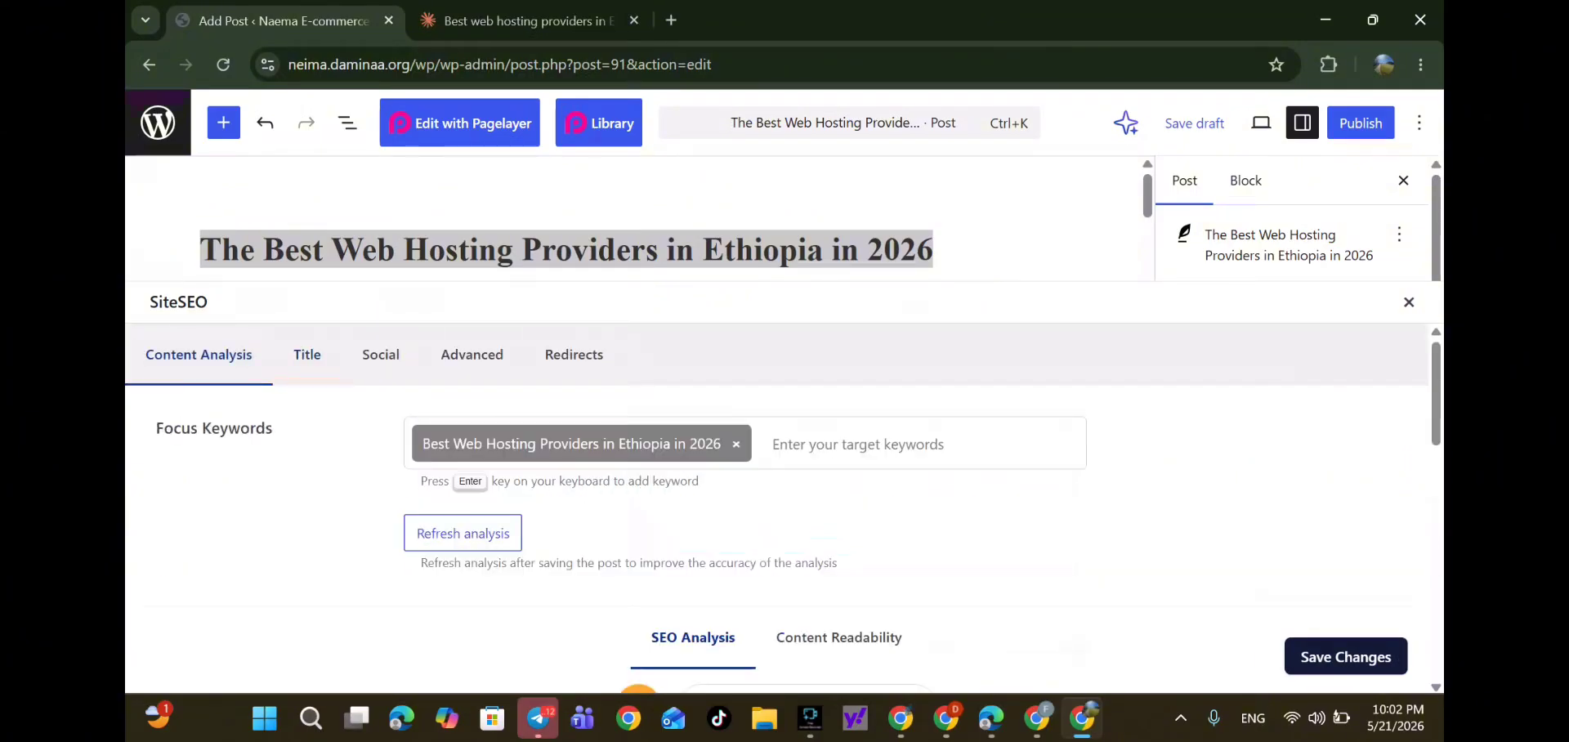
click(463, 534)
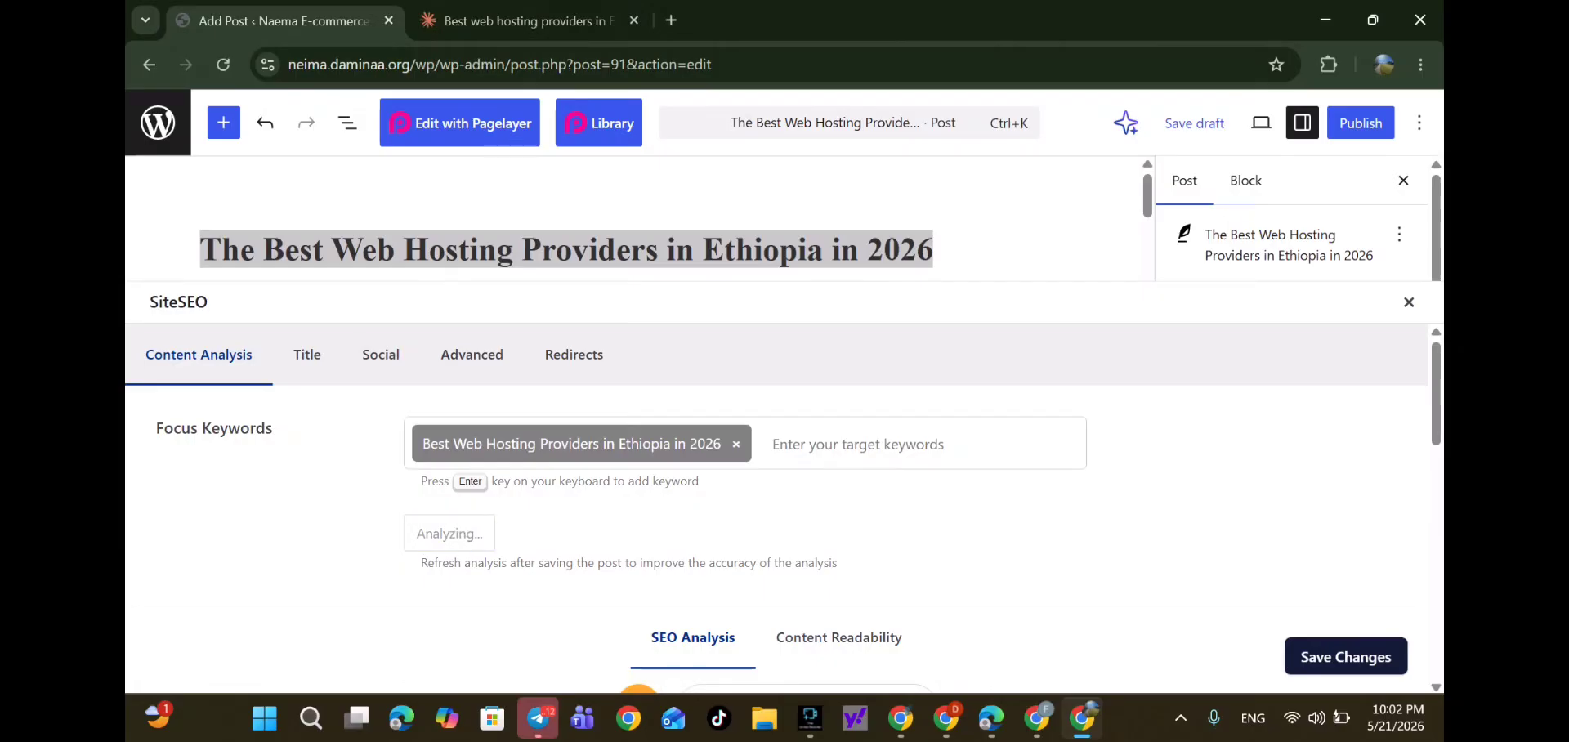
scroll(777, 508, down, 6)
scroll(777, 490, up, 2)
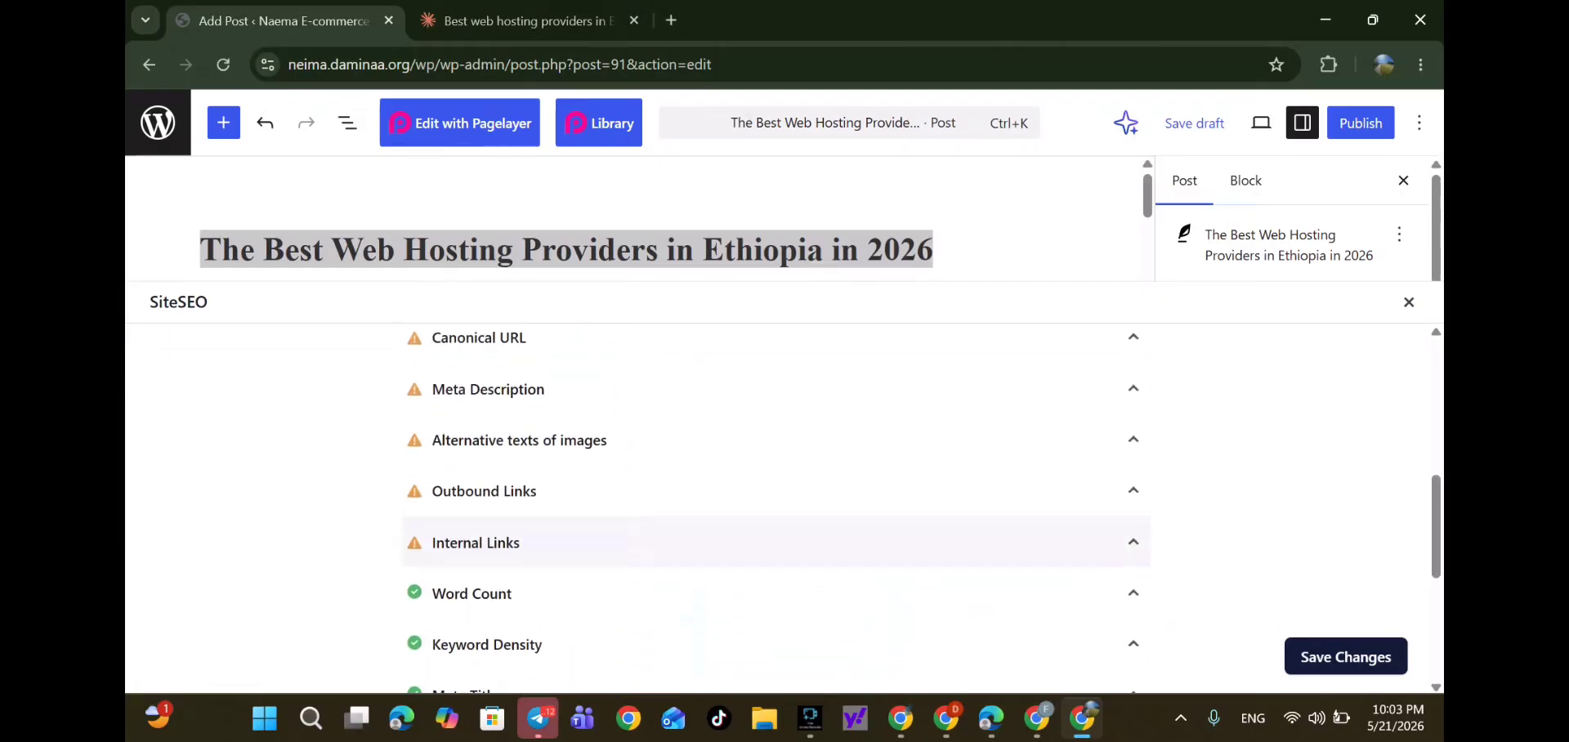
scroll(776, 508, down, 1)
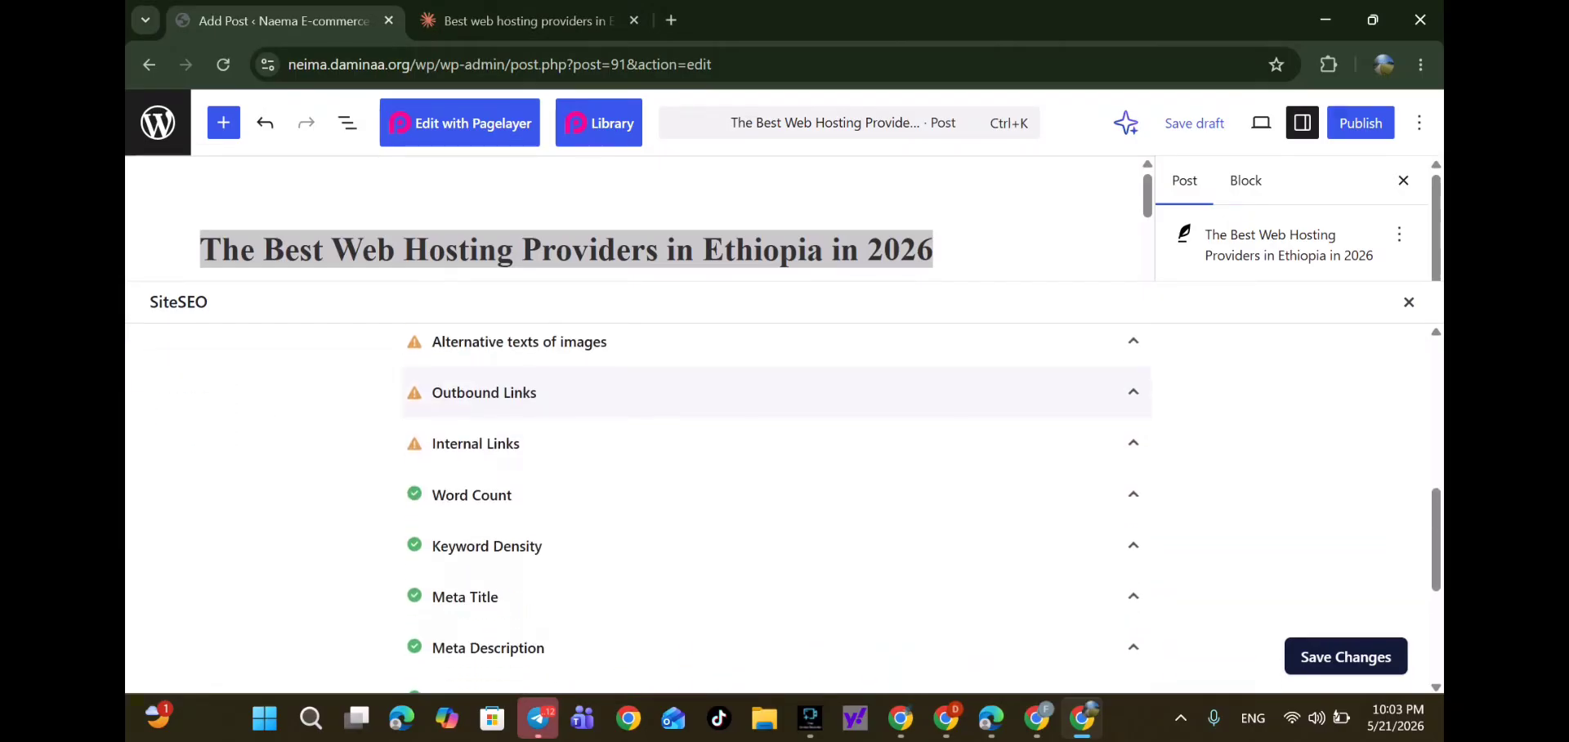
scroll(777, 545, down, 1)
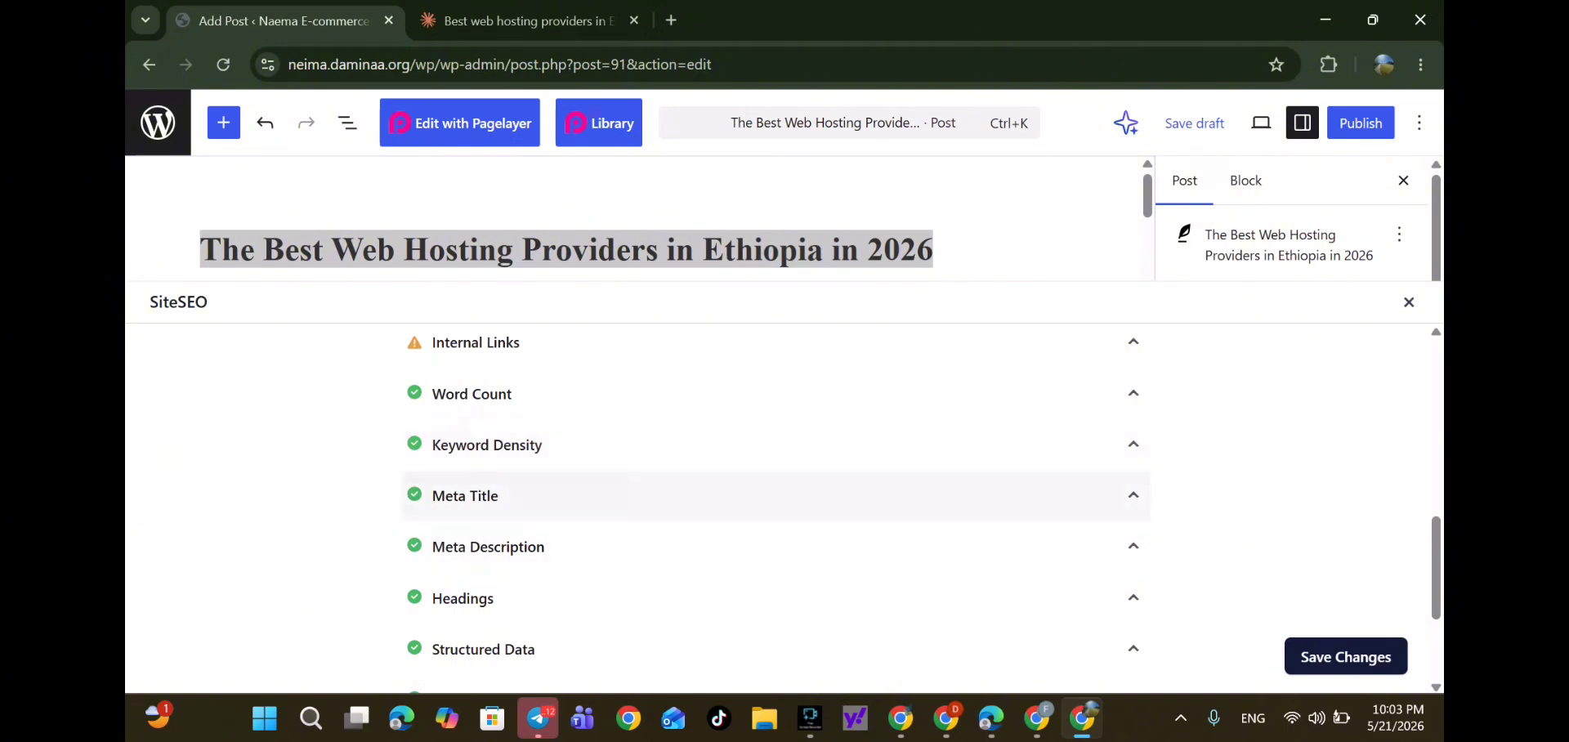
scroll(776, 515, up, 2)
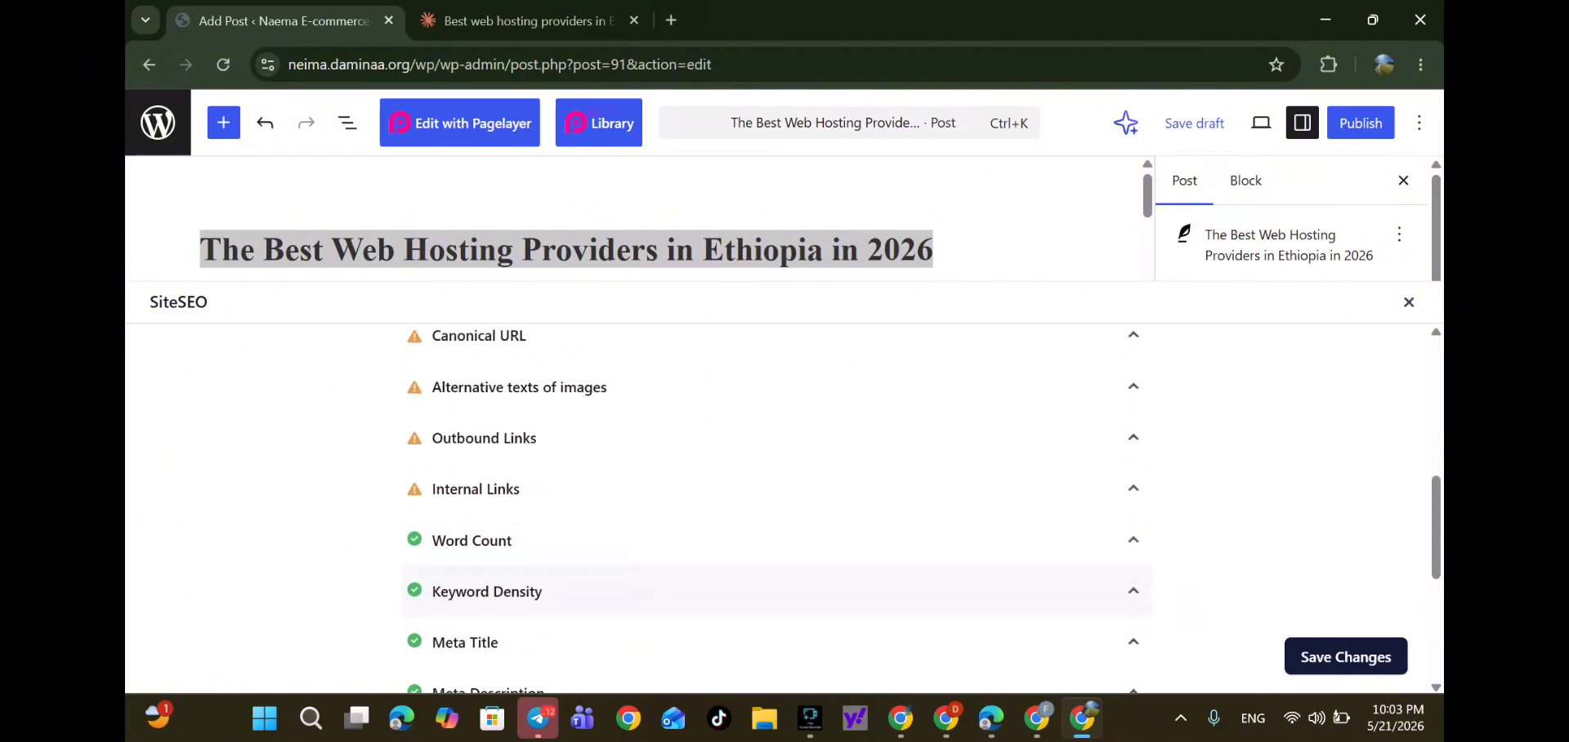
scroll(776, 491, up, 1)
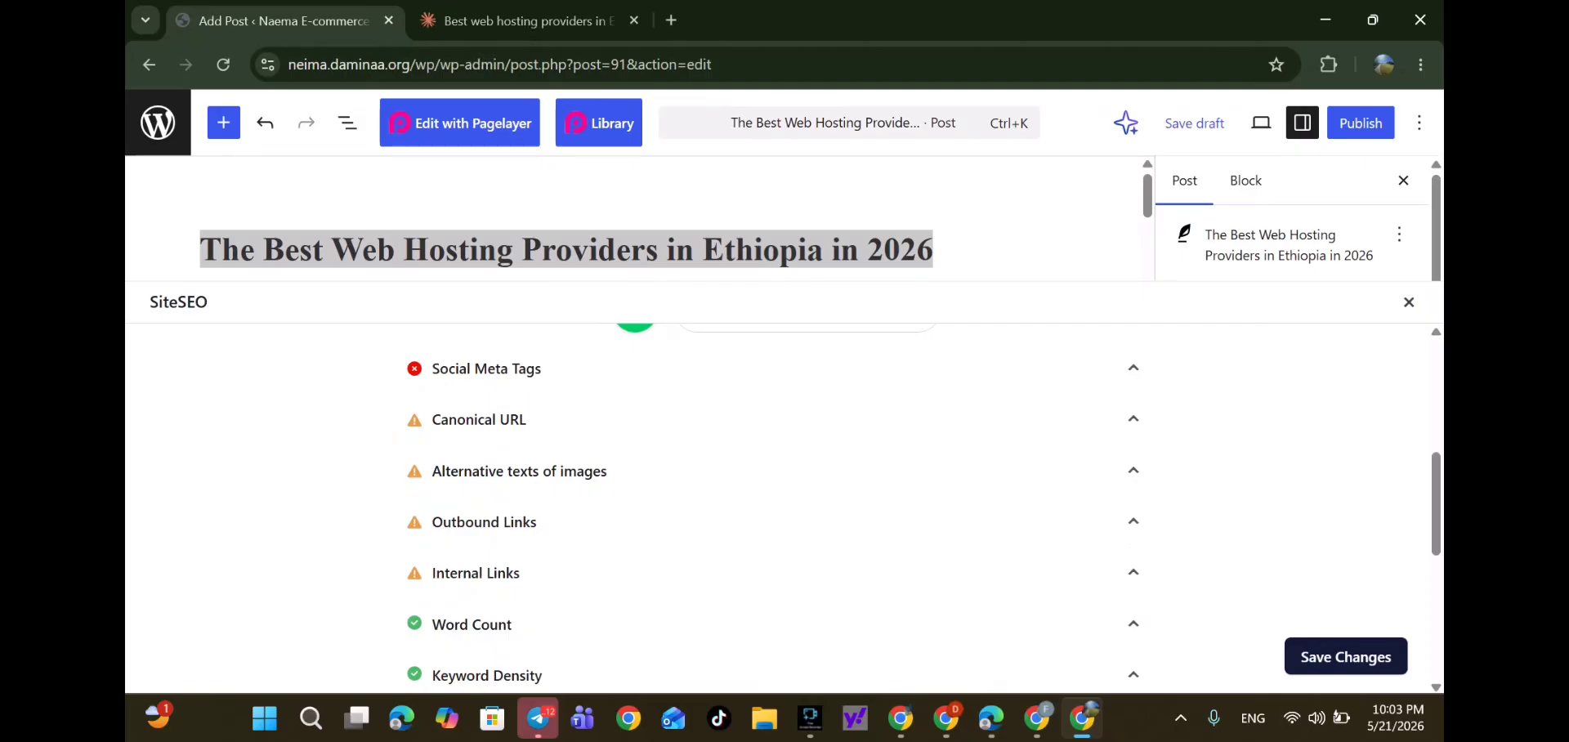
click(1409, 303)
Bold 'Yegara Host' in the first provider heading and link it to yegara.com.
scroll(640, 412, down, 2)
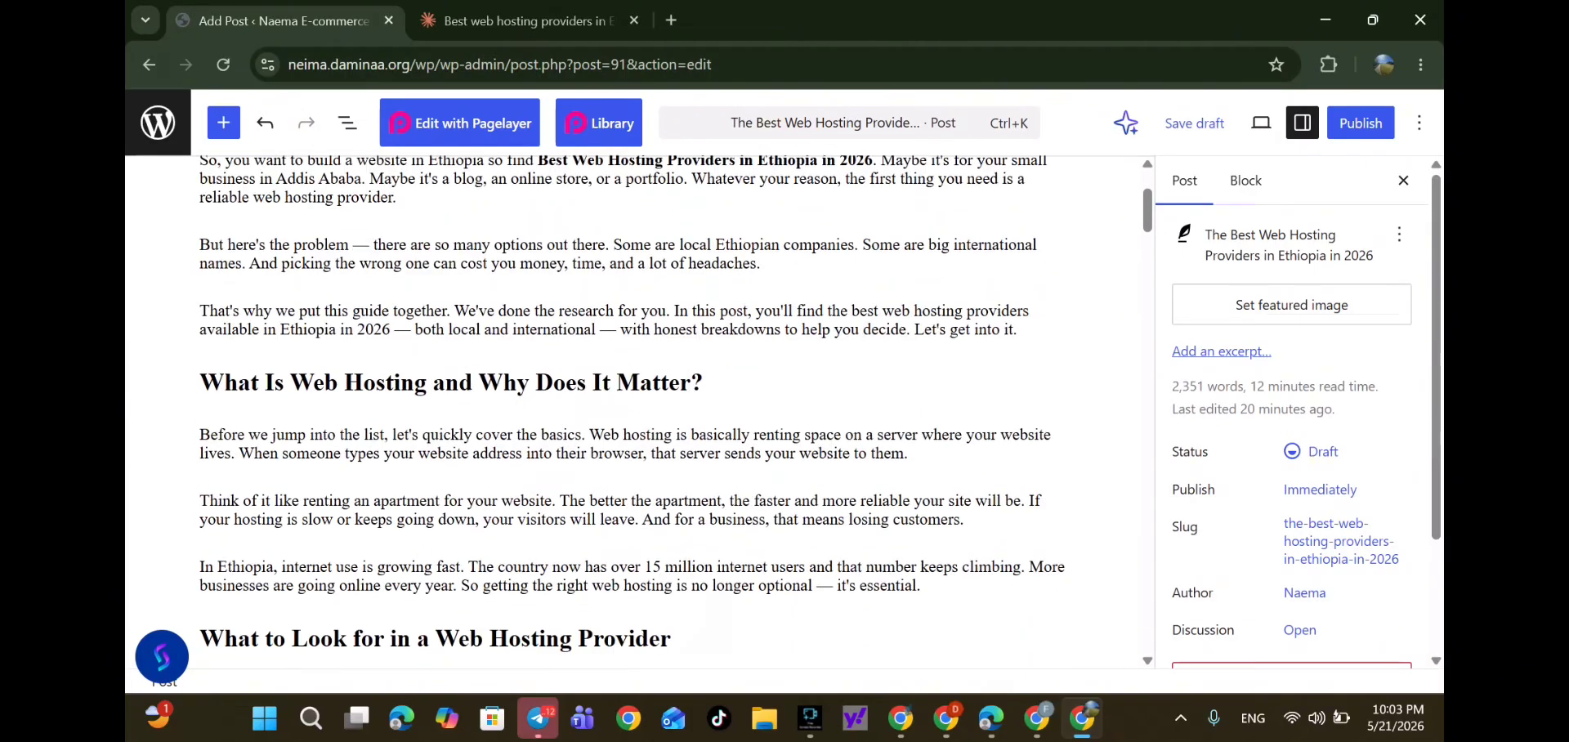
scroll(640, 412, down, 8)
scroll(640, 412, up, 10)
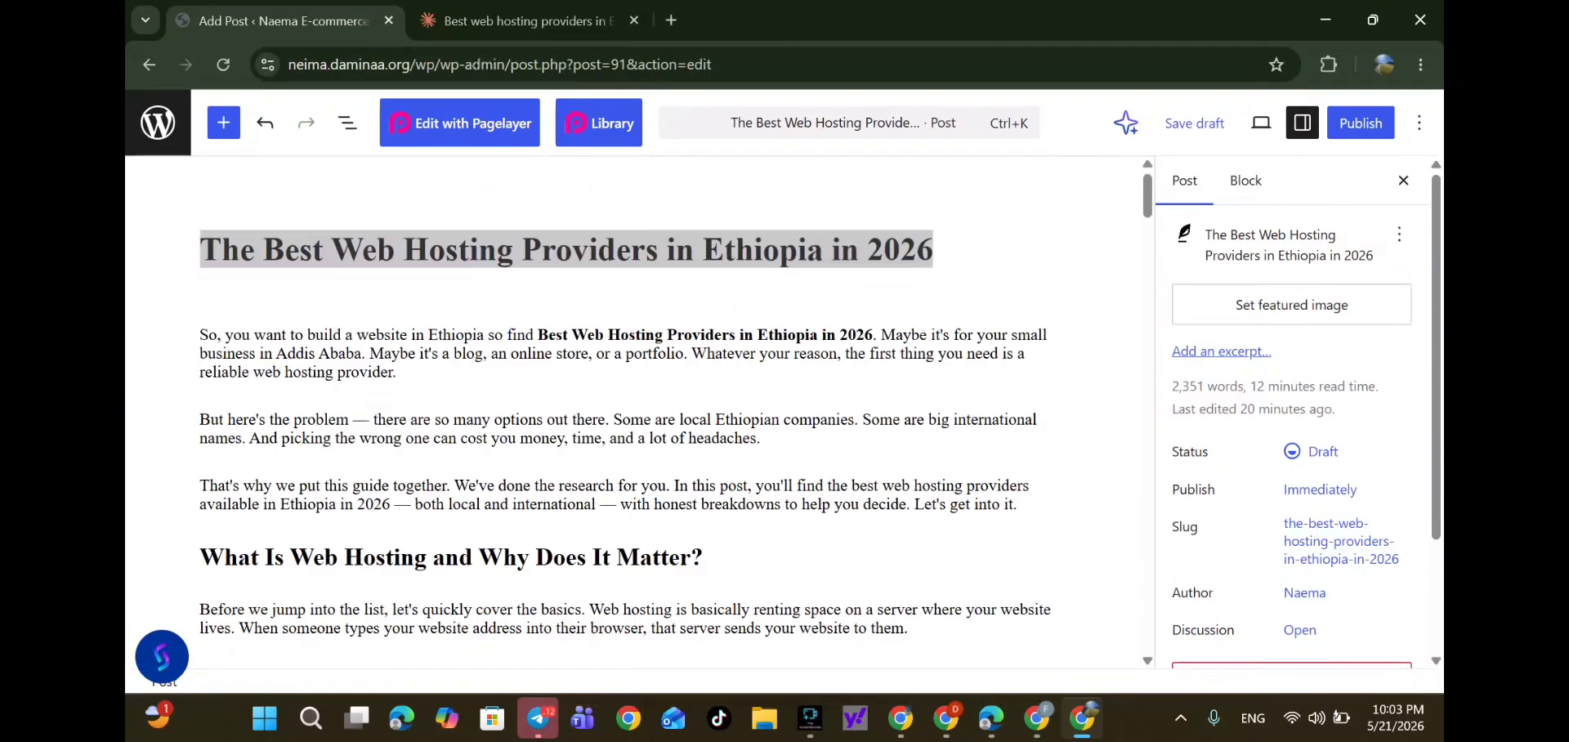
scroll(640, 412, down, 20)
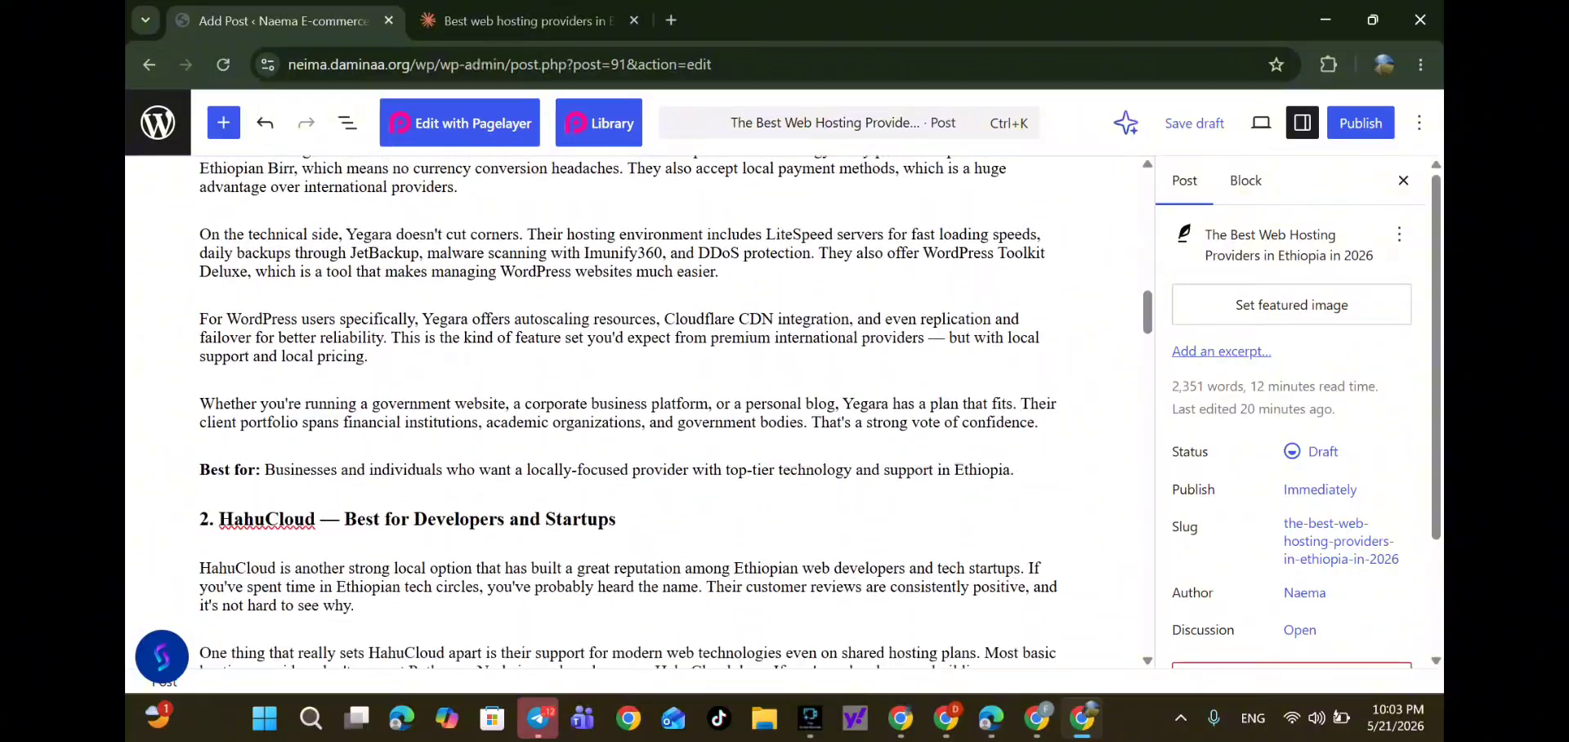
scroll(633, 412, down, 2)
scroll(633, 412, up, 8)
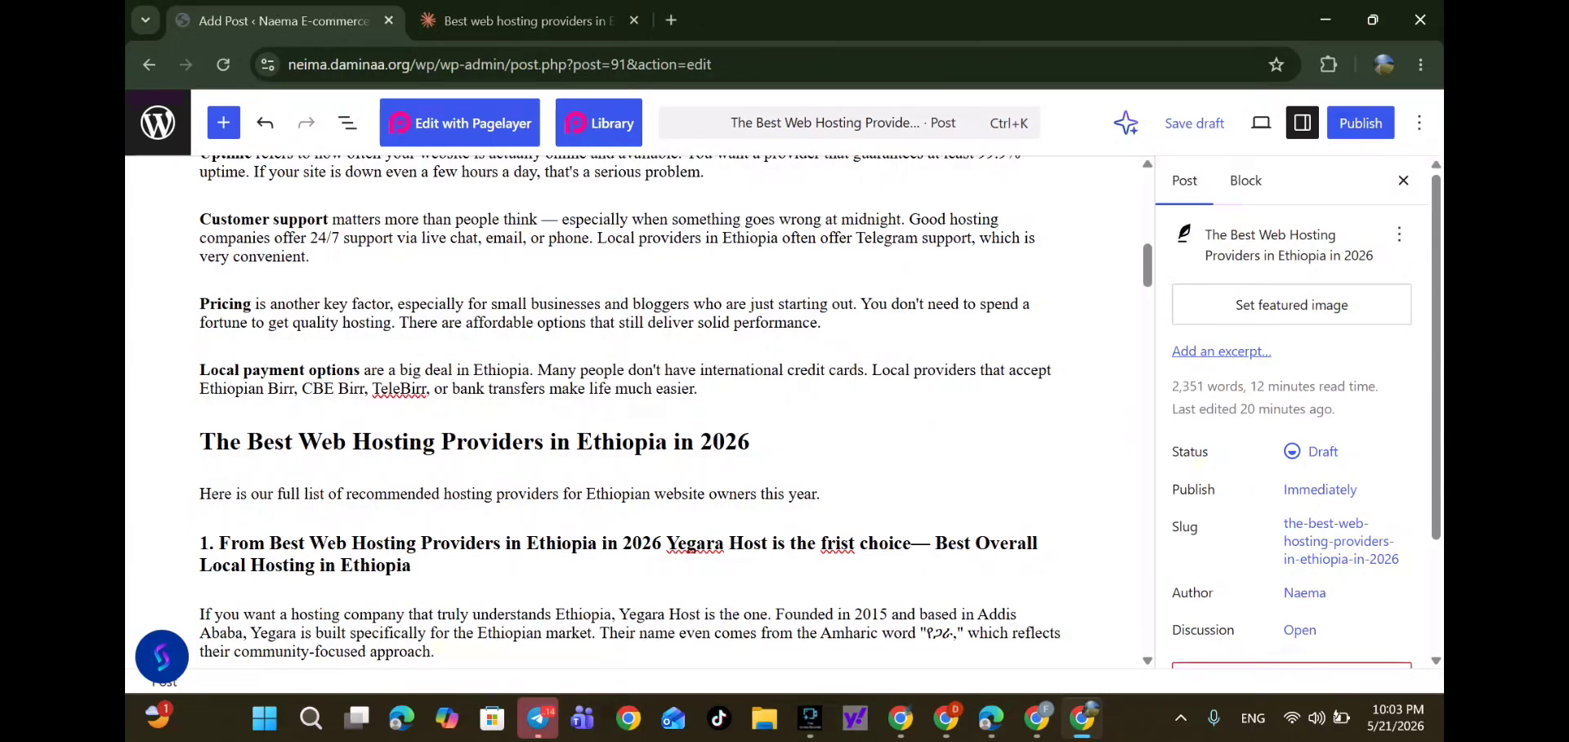
drag(772, 544, 666, 543)
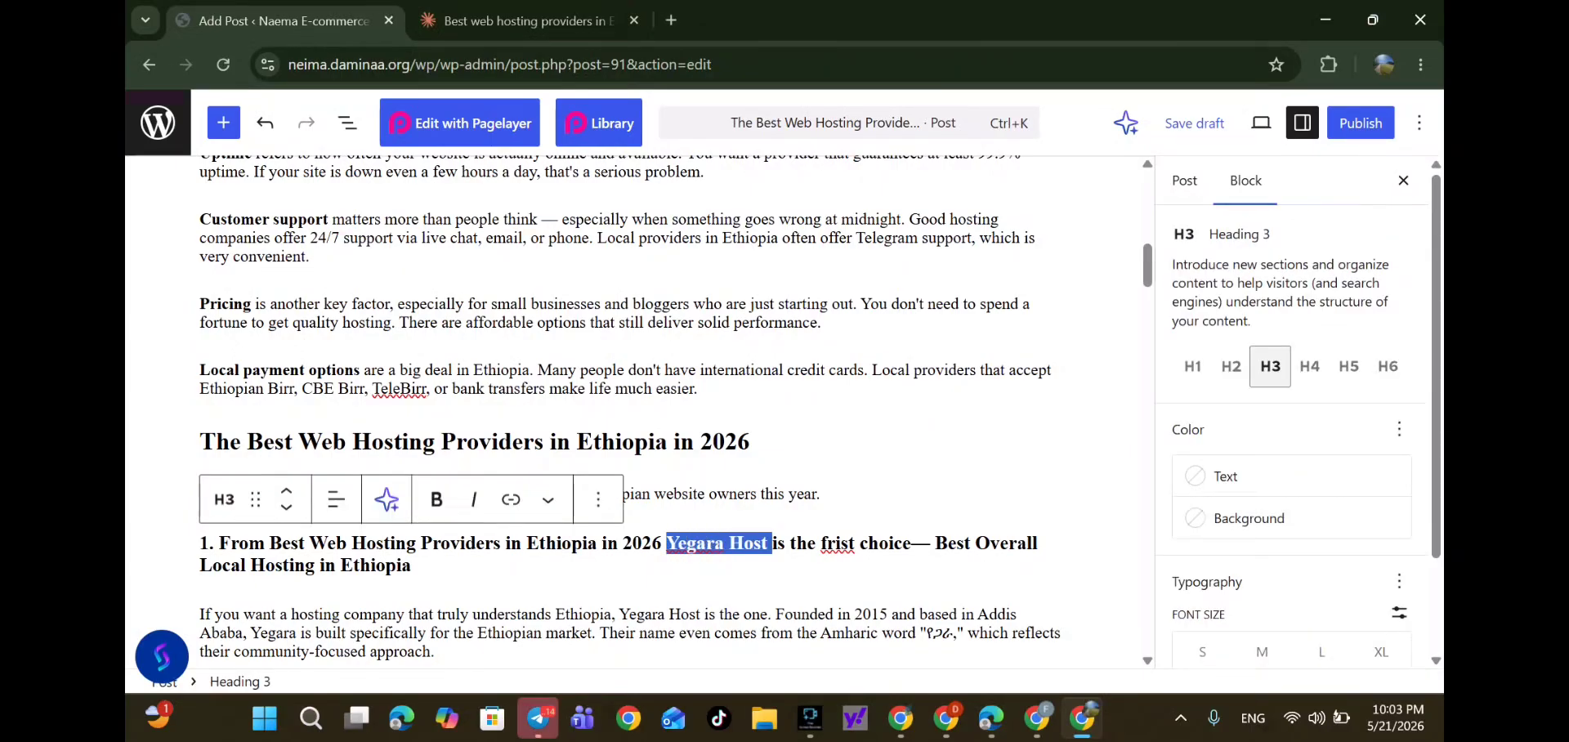
key(ctrl+b)
key(ctrl+k)
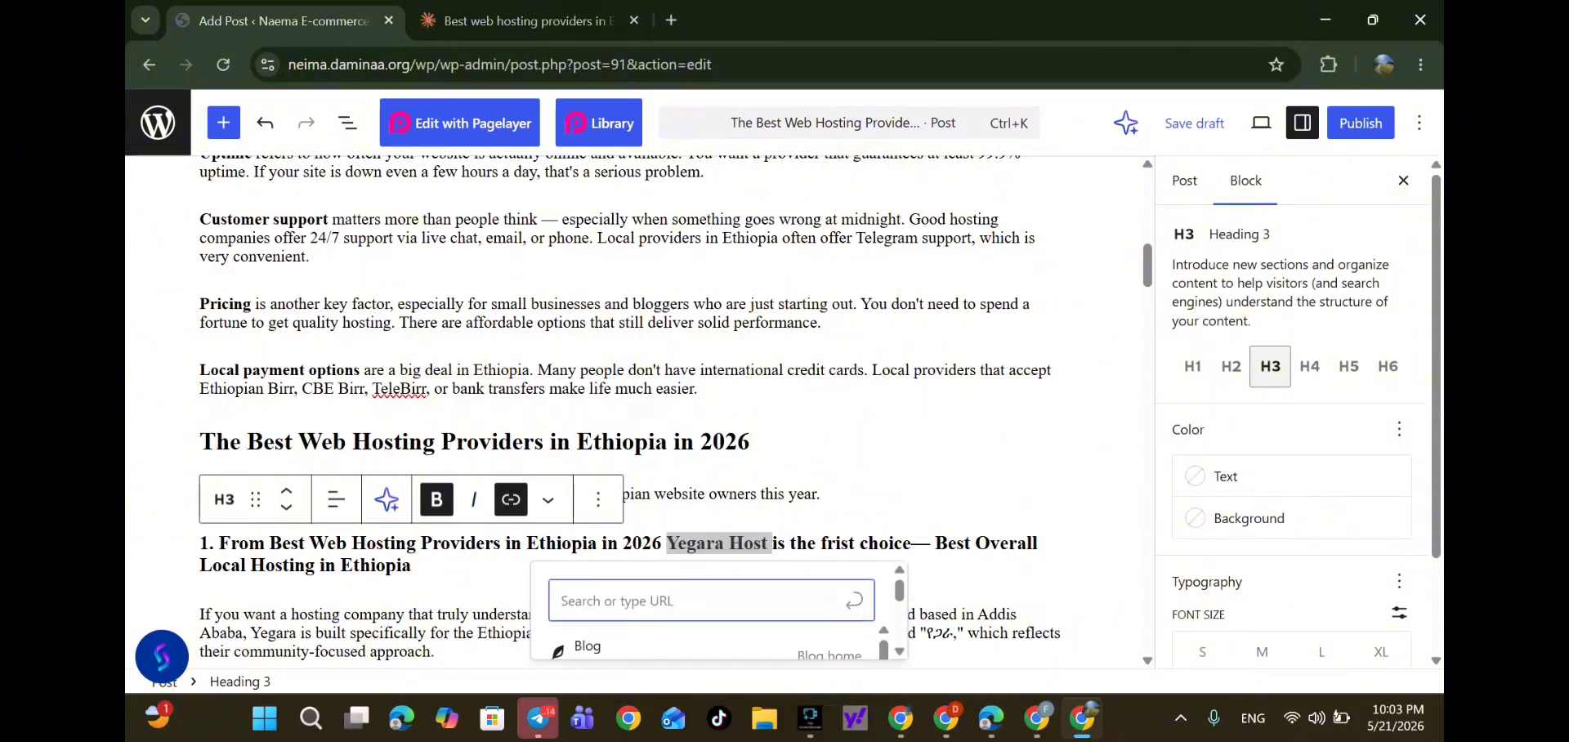
text(yegara)
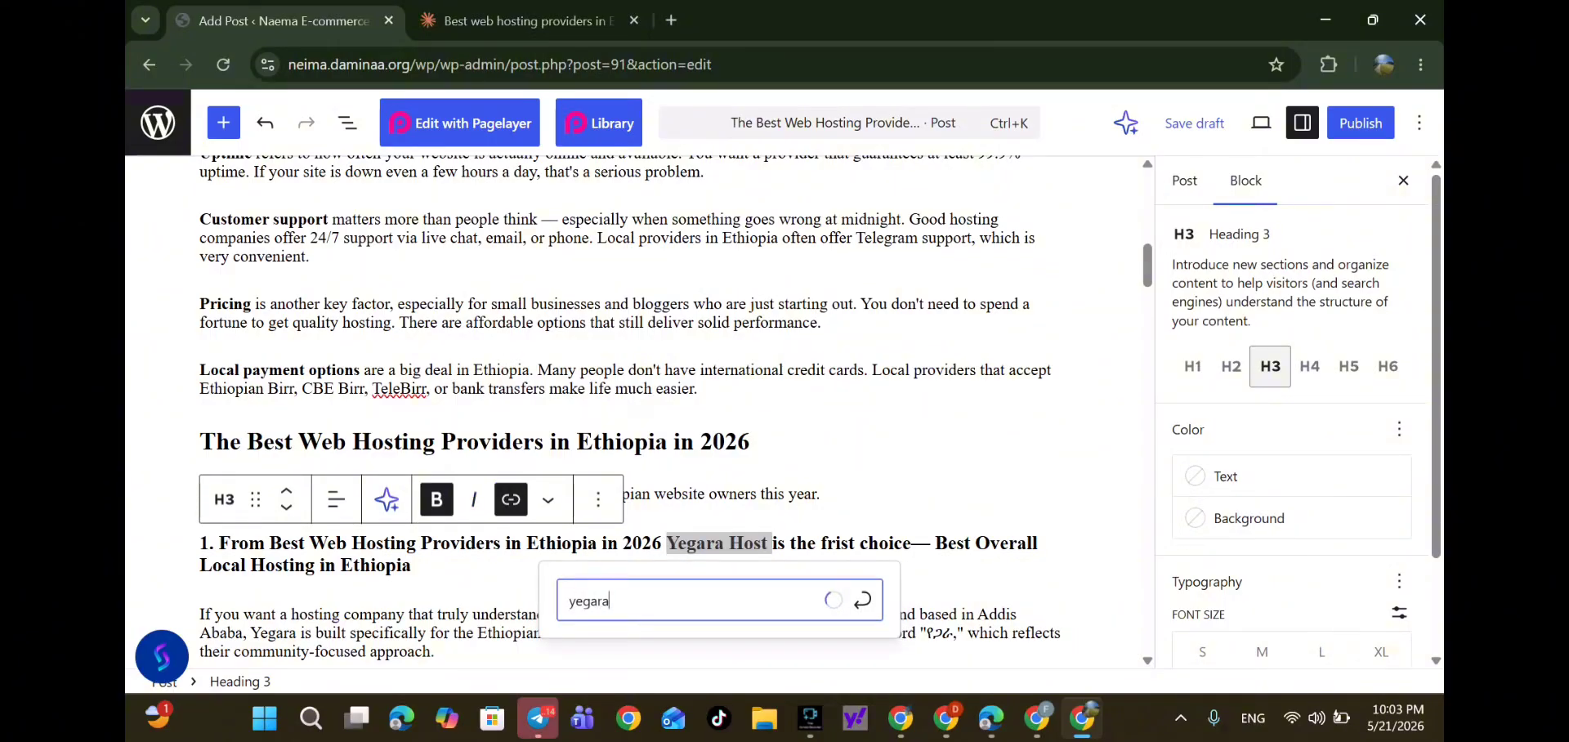
text(.com)
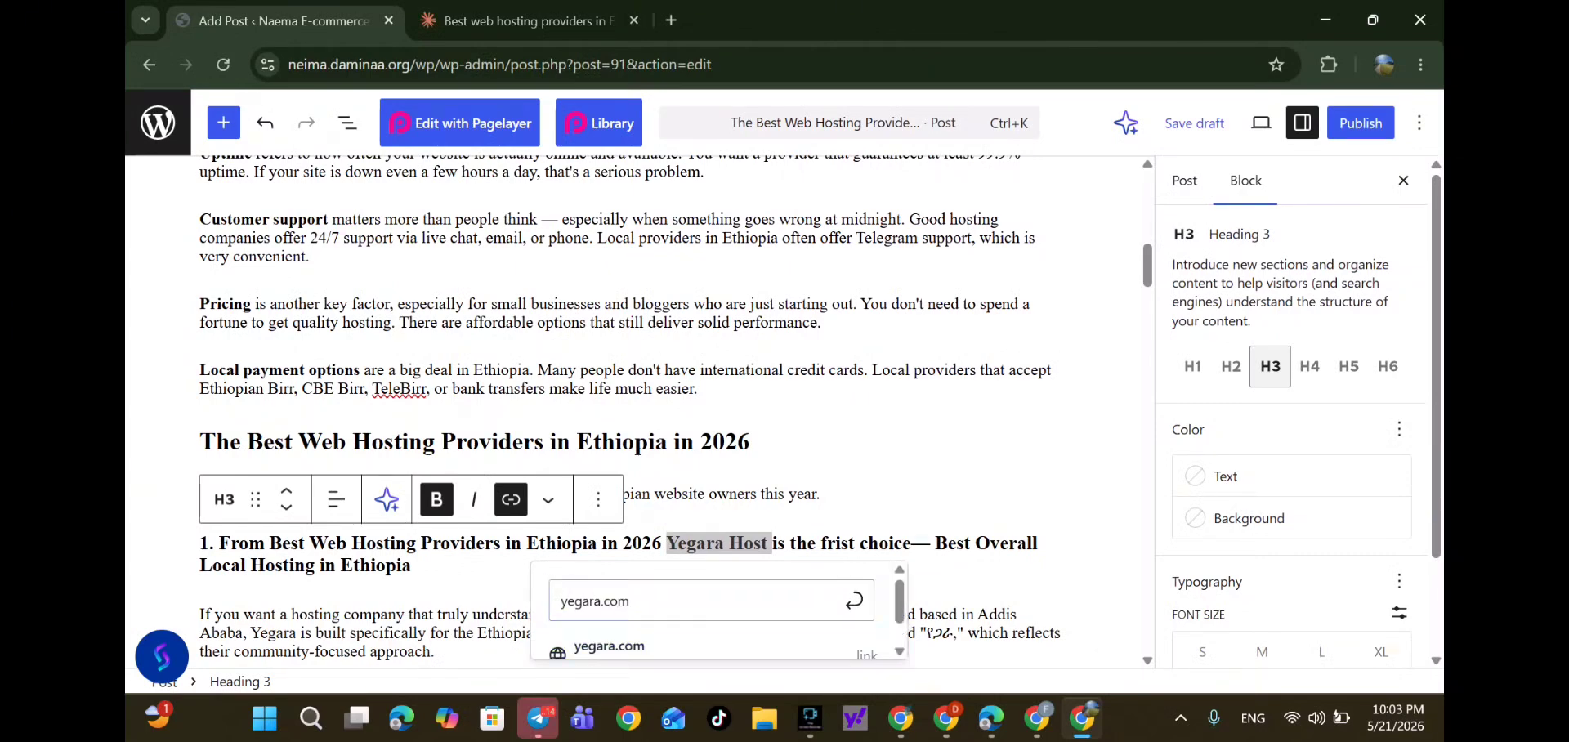
key(Return)
Set the yegara.com link to open in a new tab.
click(800, 594)
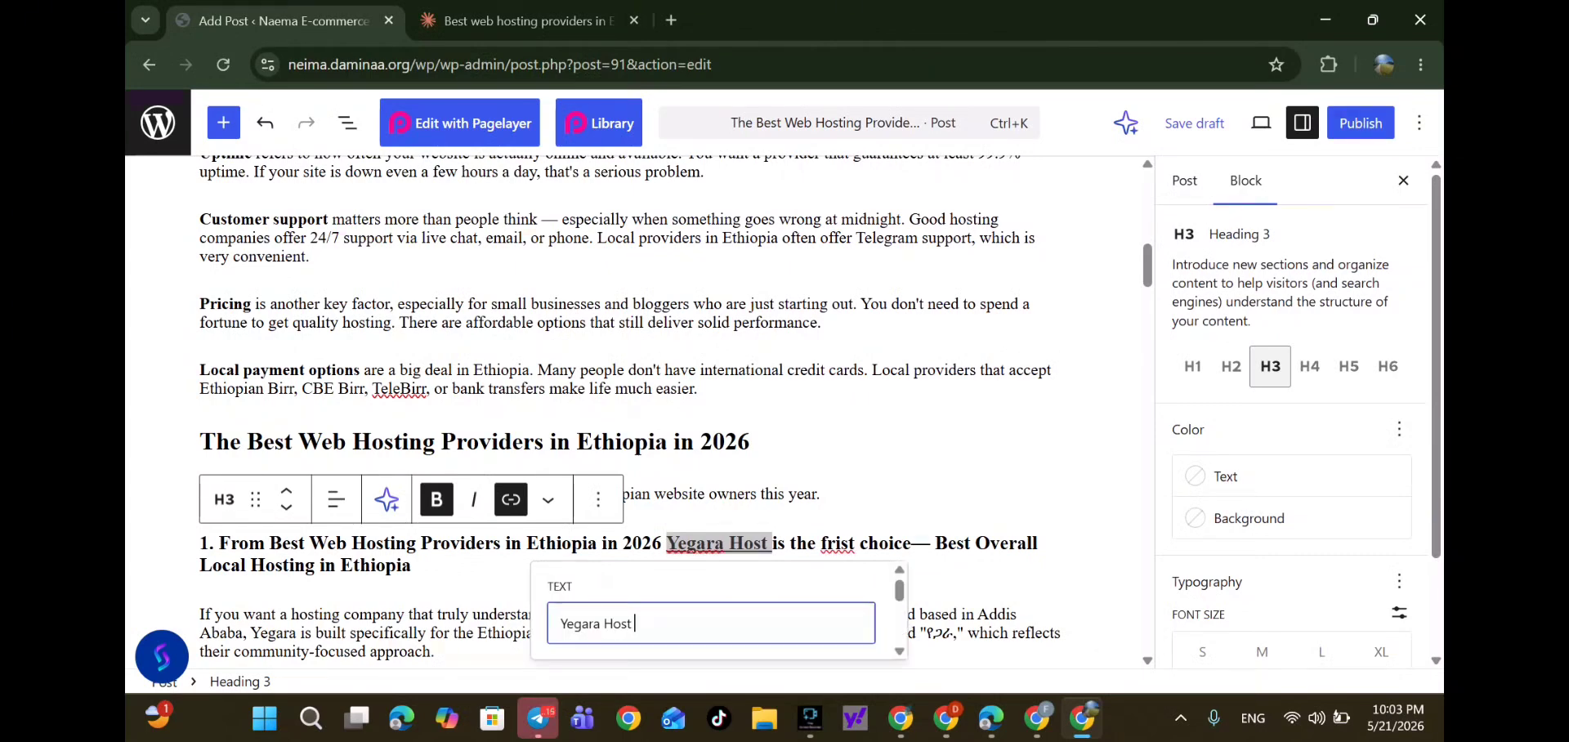
scroll(719, 613, down, 3)
click(599, 598)
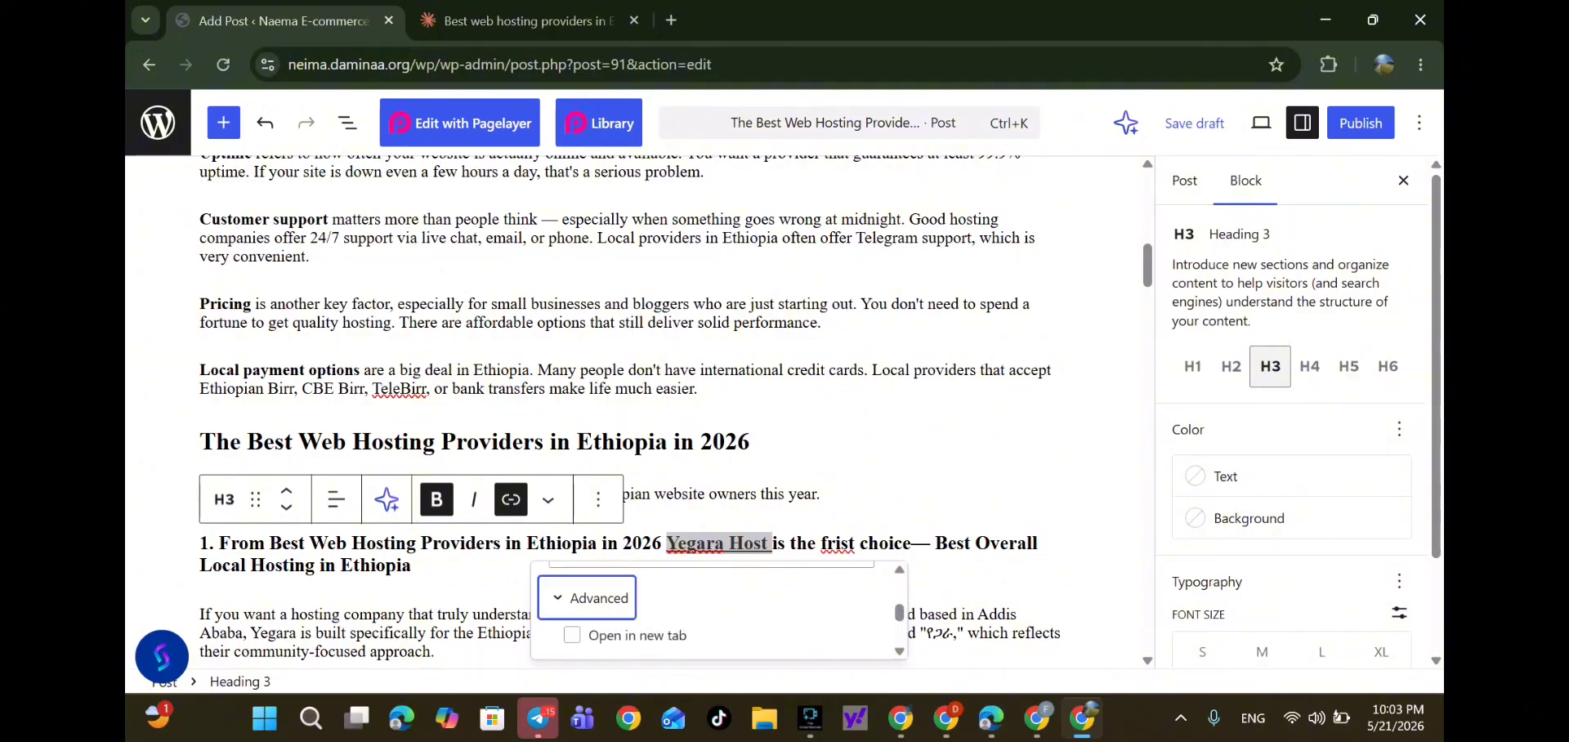
scroll(599, 598, down, 1)
click(572, 564)
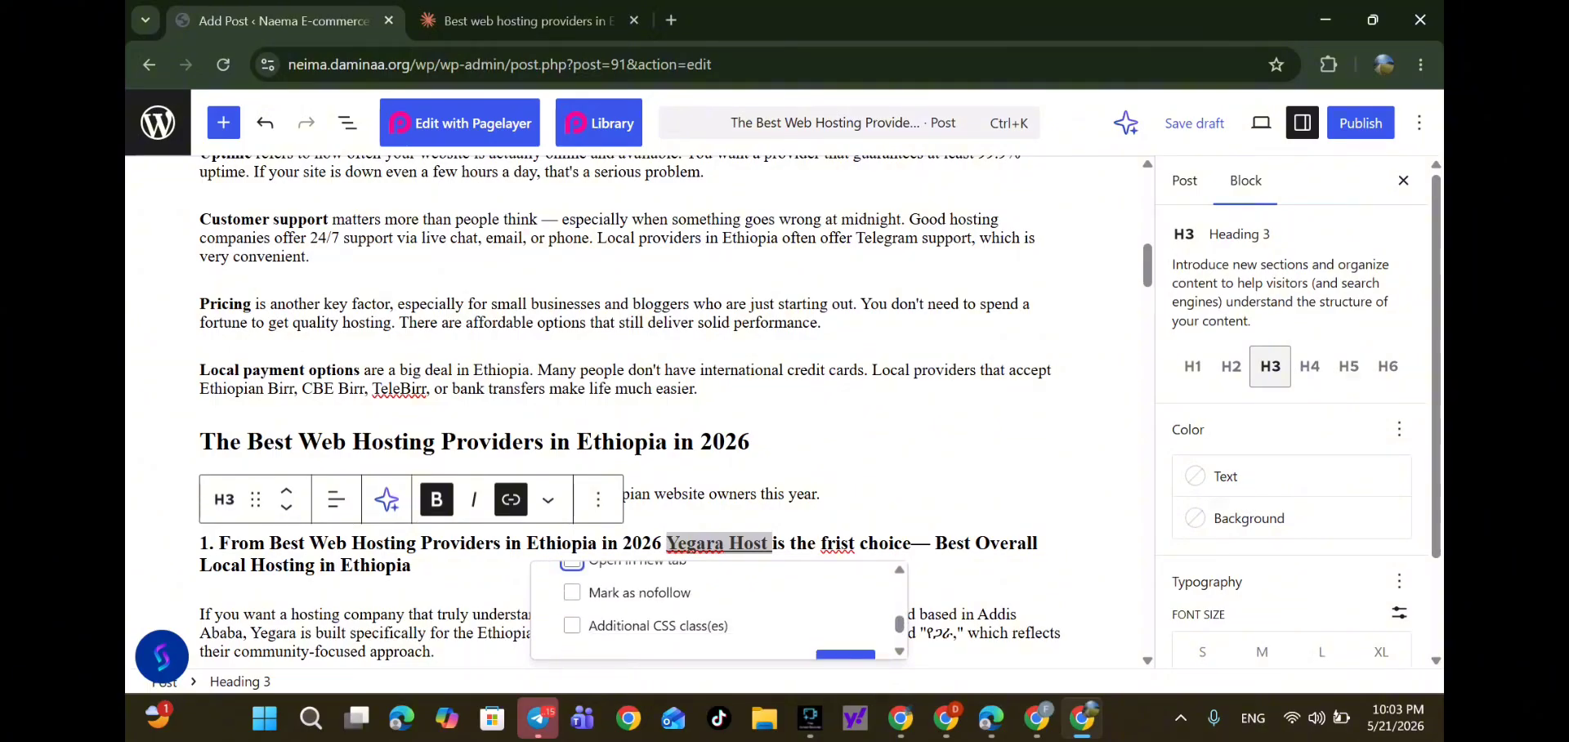
scroll(719, 609, up, 1)
scroll(719, 613, down, 2)
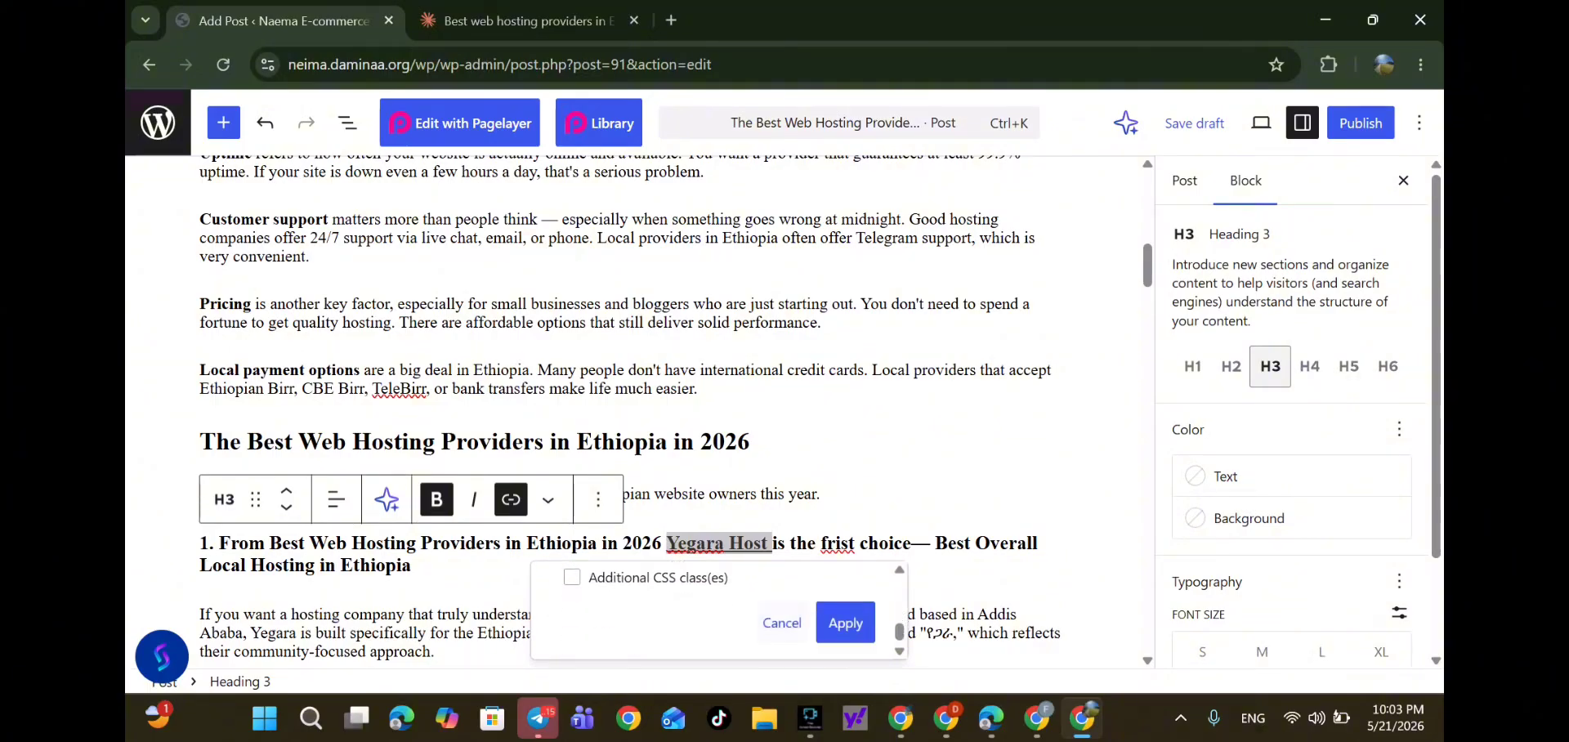
click(844, 623)
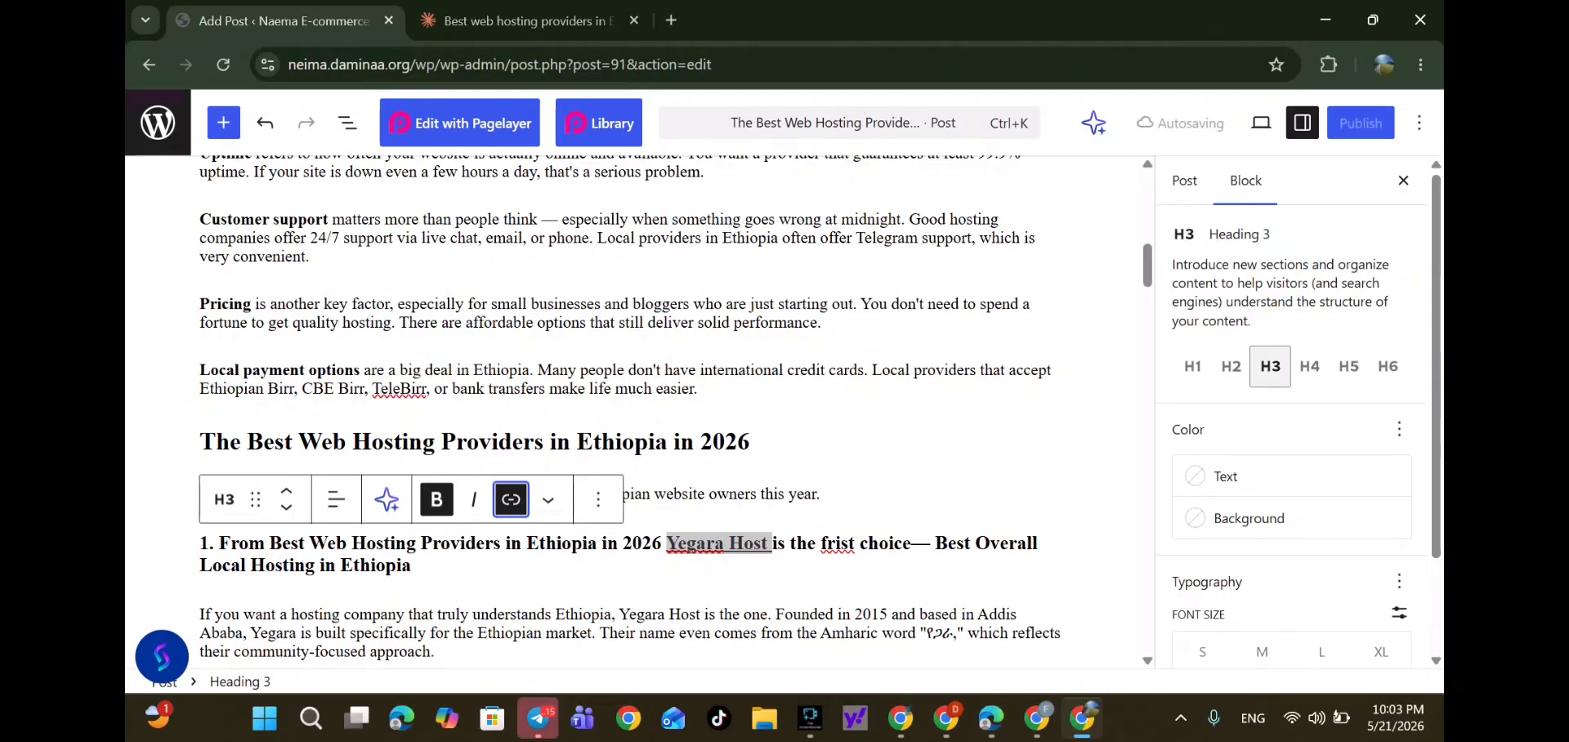
click(841, 543)
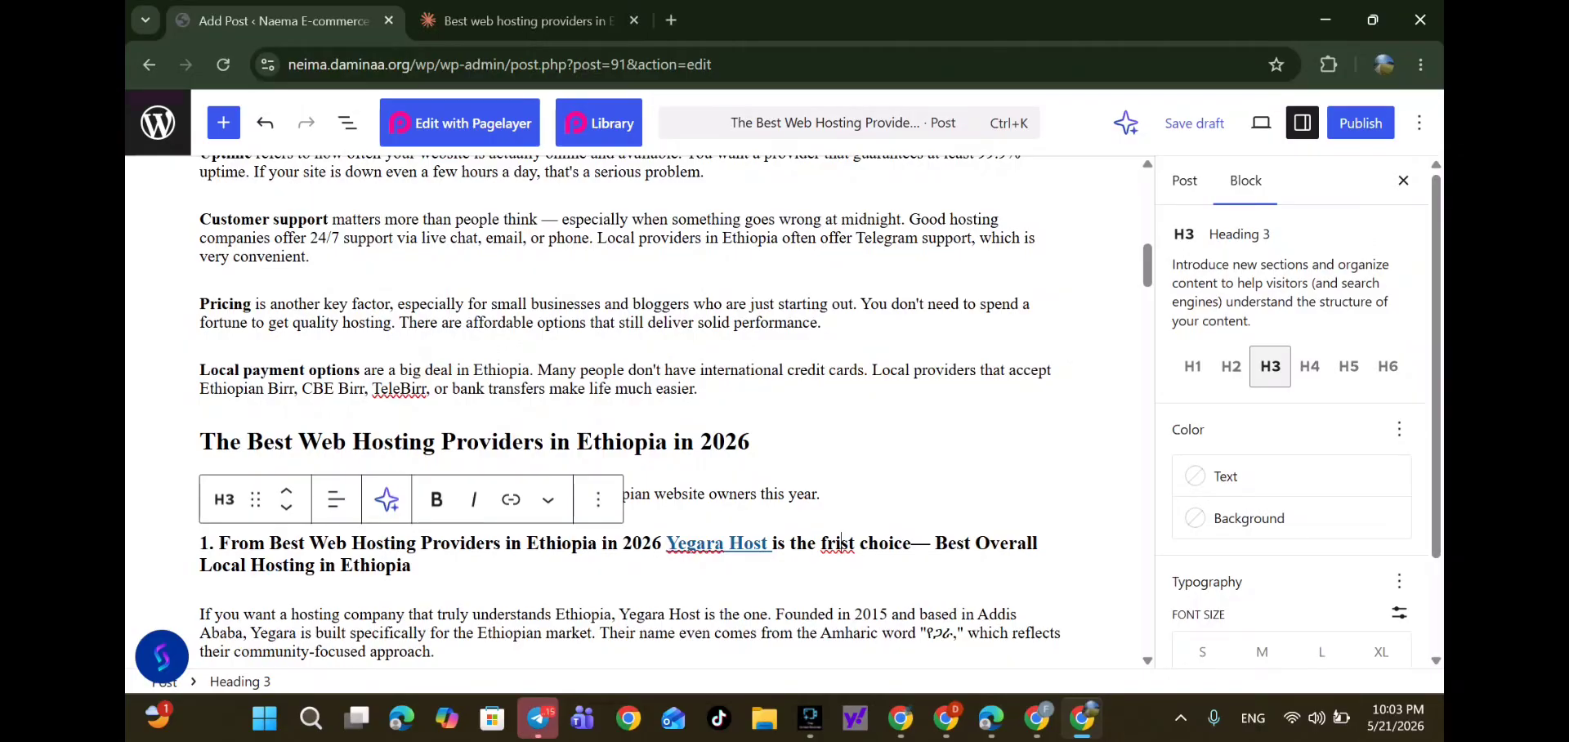
Add a 'Rich Us:' paragraph above the 2026 heading, linked to the site's Contact page.
scroll(841, 576, down, 15)
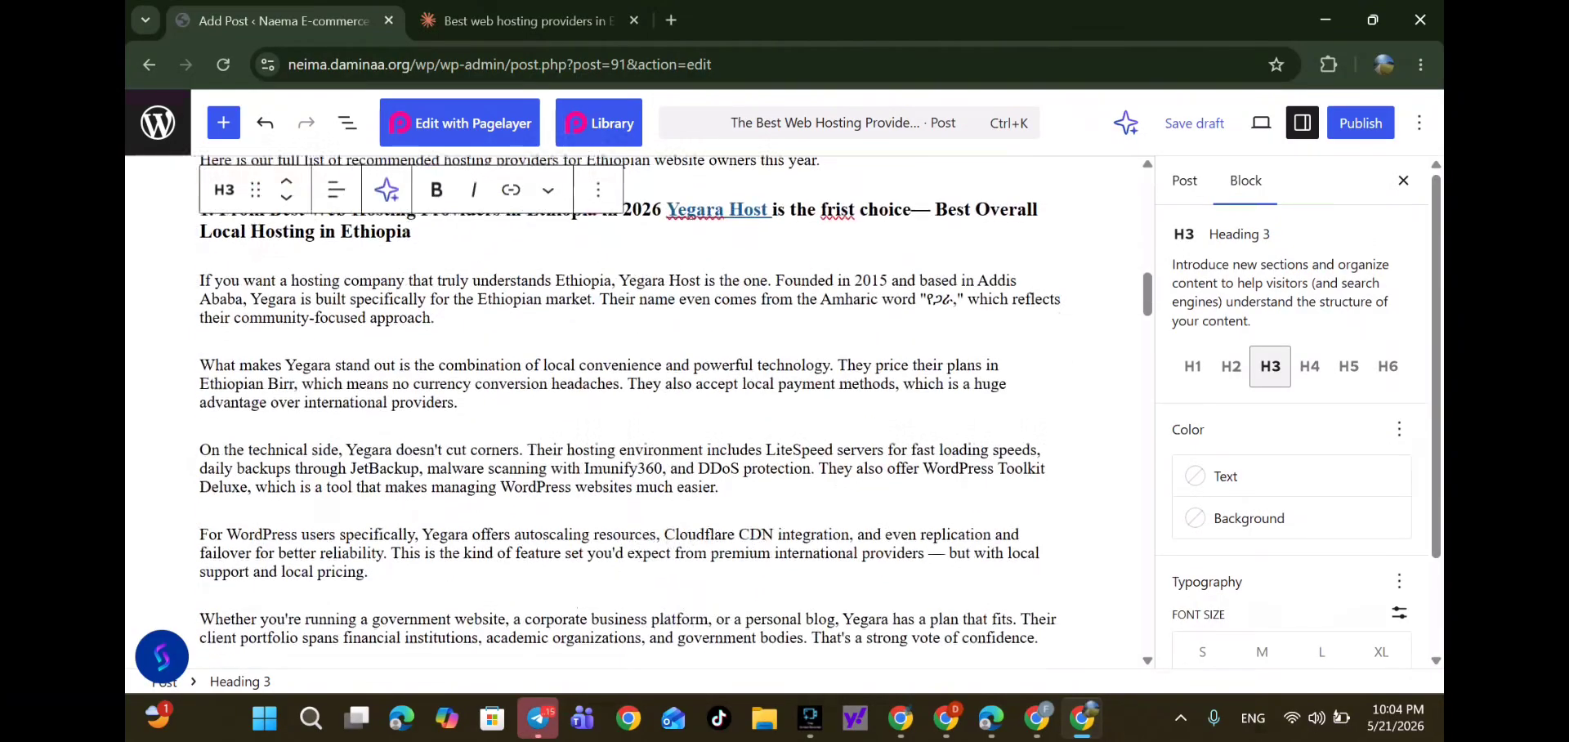
scroll(842, 576, up, 16)
scroll(841, 576, up, 2)
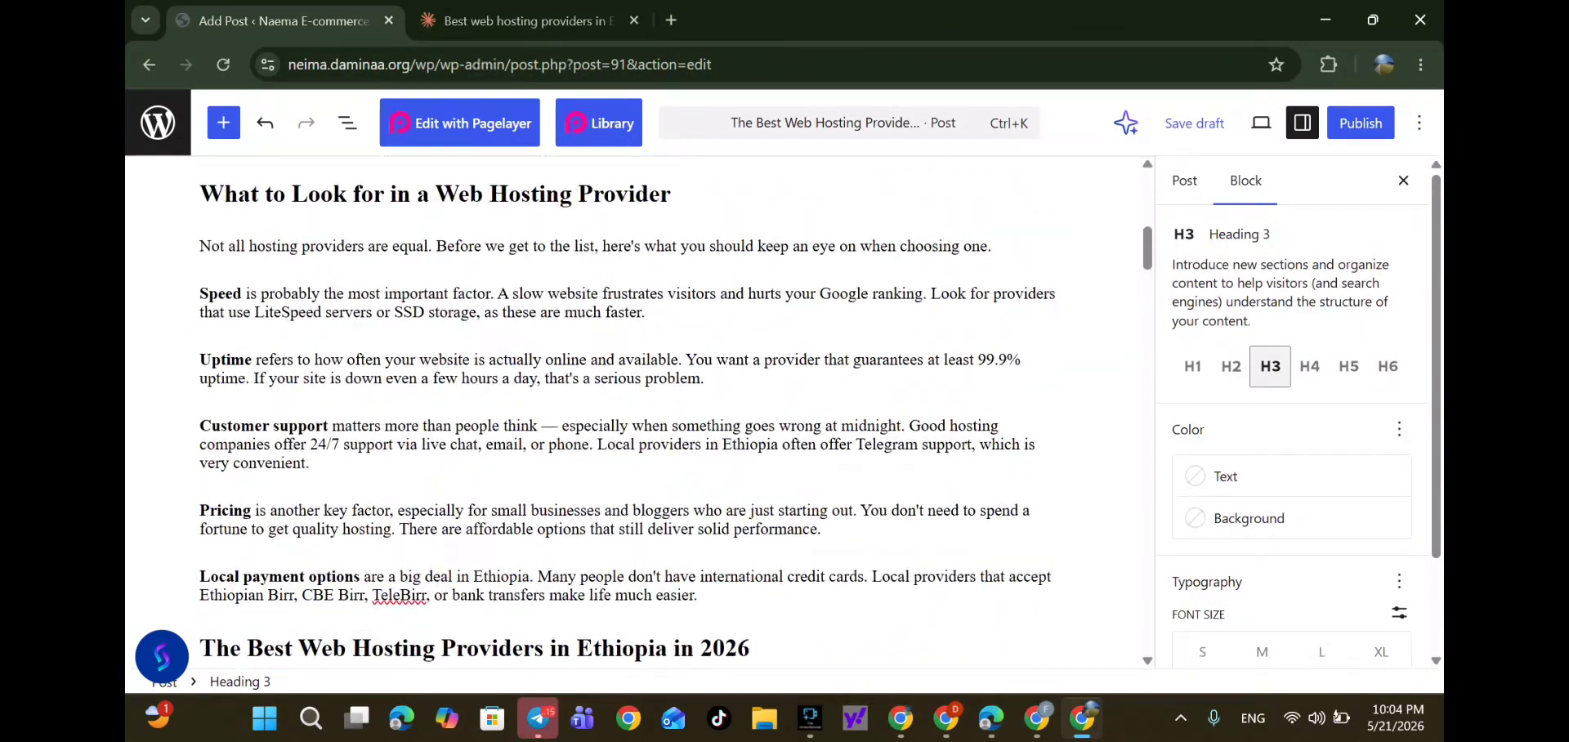
key(Return)
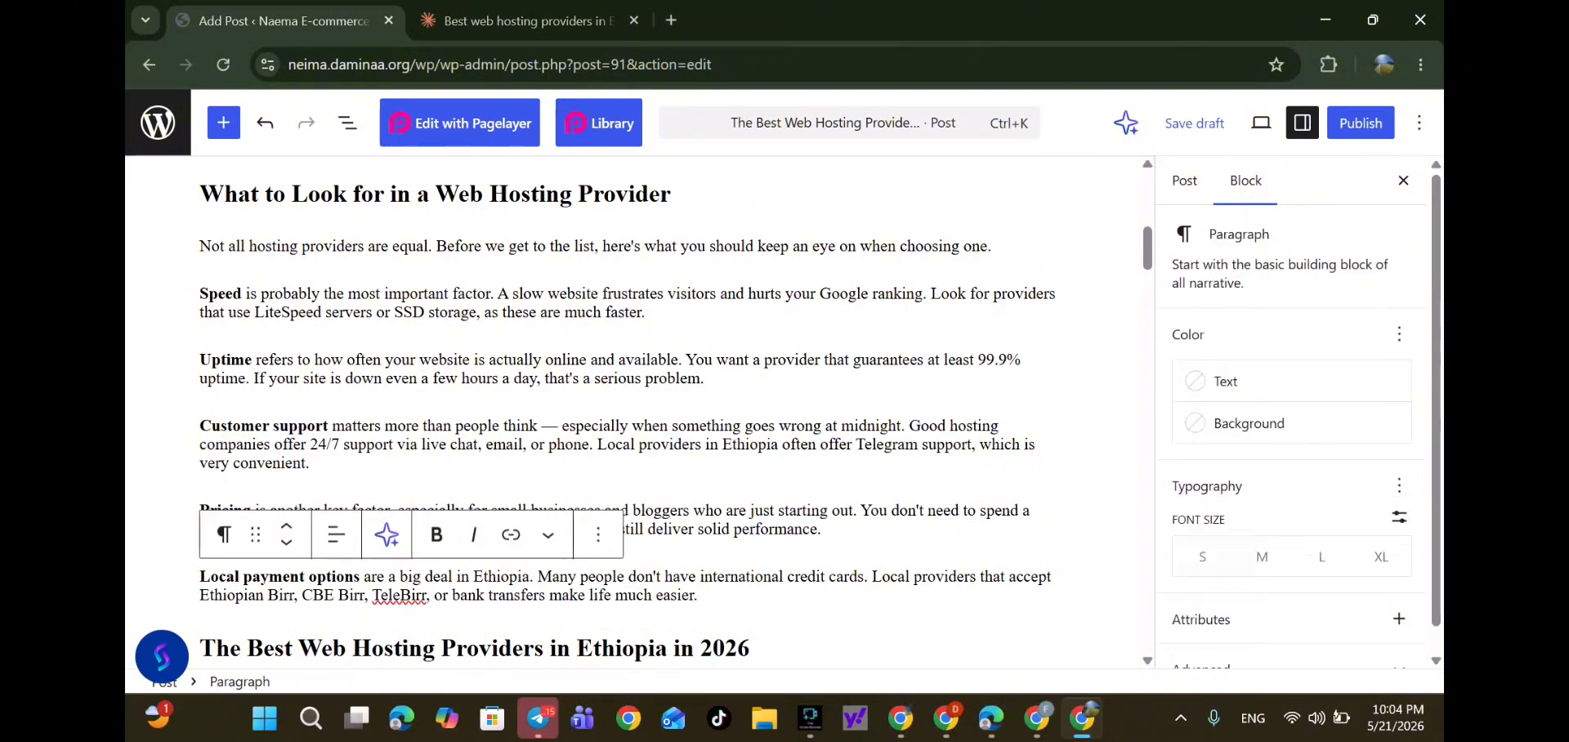
text(Read)
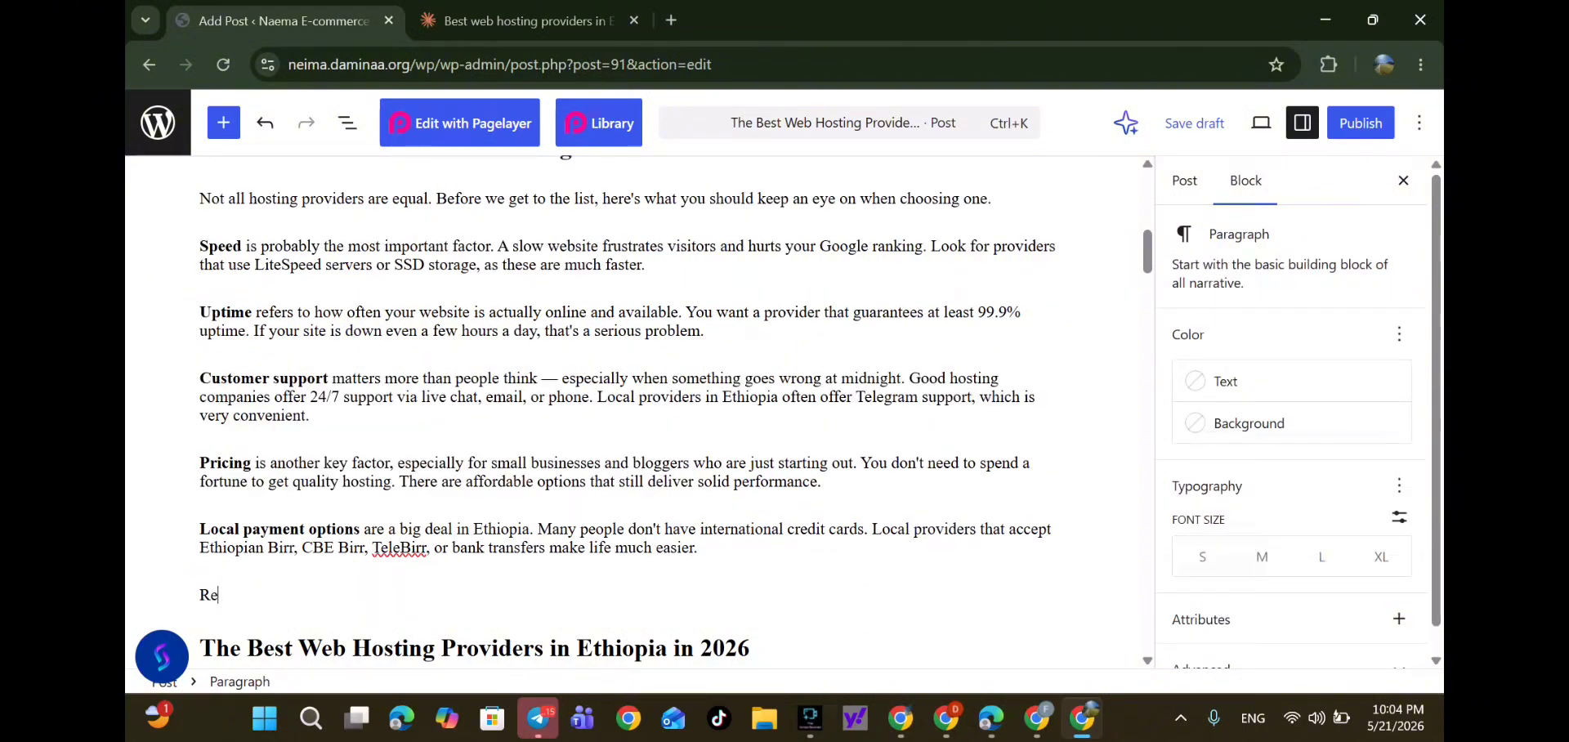
key(BackSpace)
key(BackSpace)
key(BackSpace)
text(ich Us:)
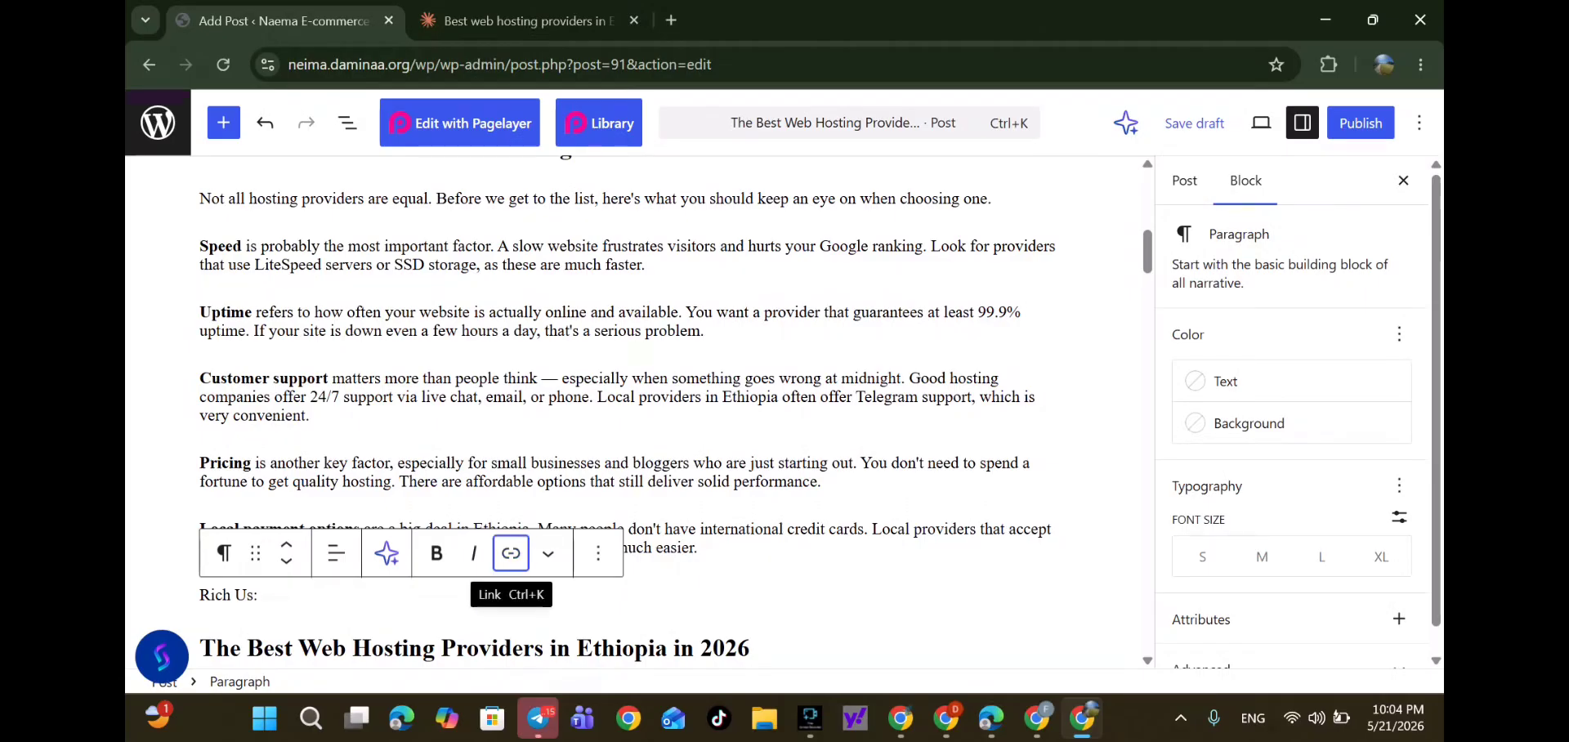
click(511, 553)
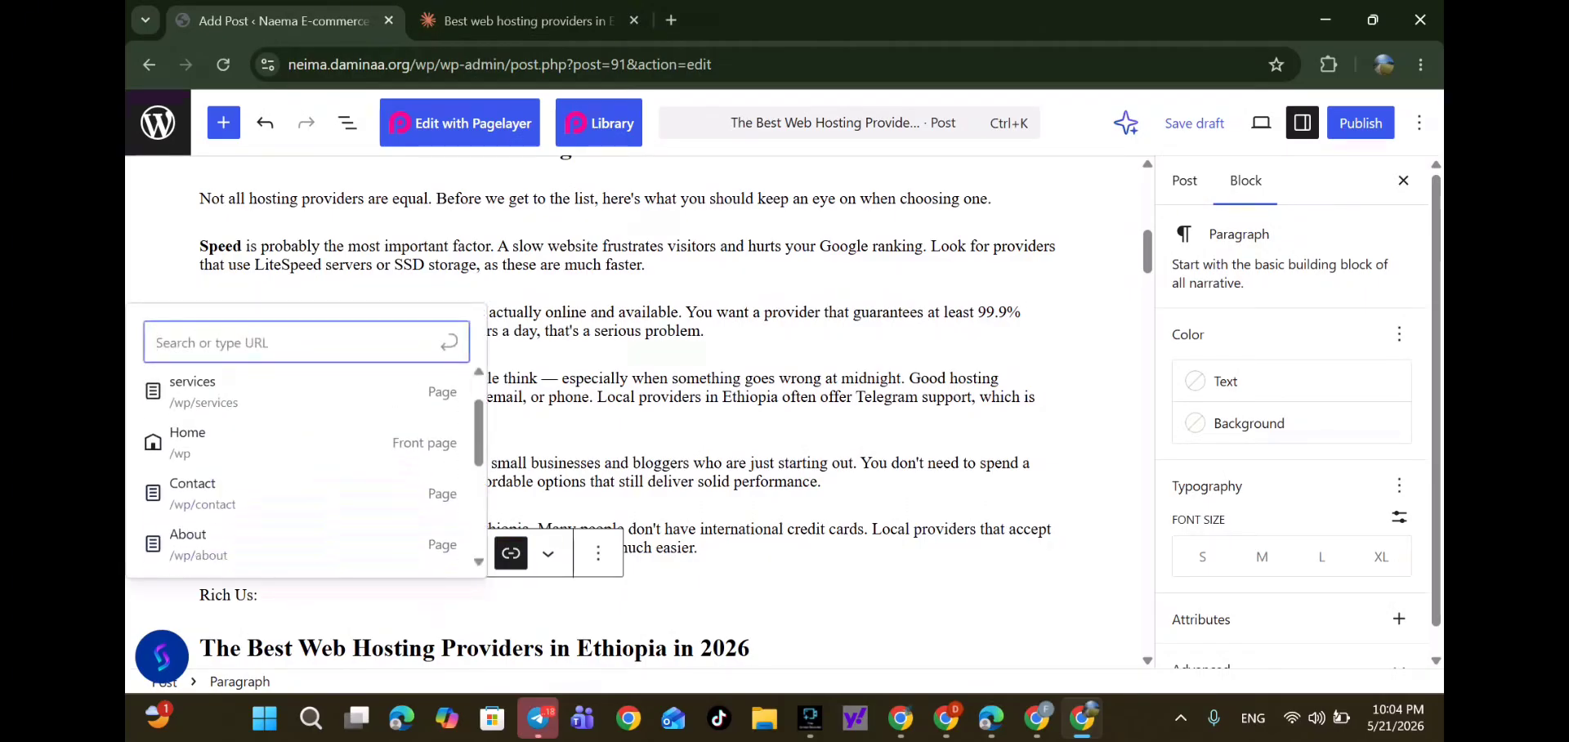
key(Up)
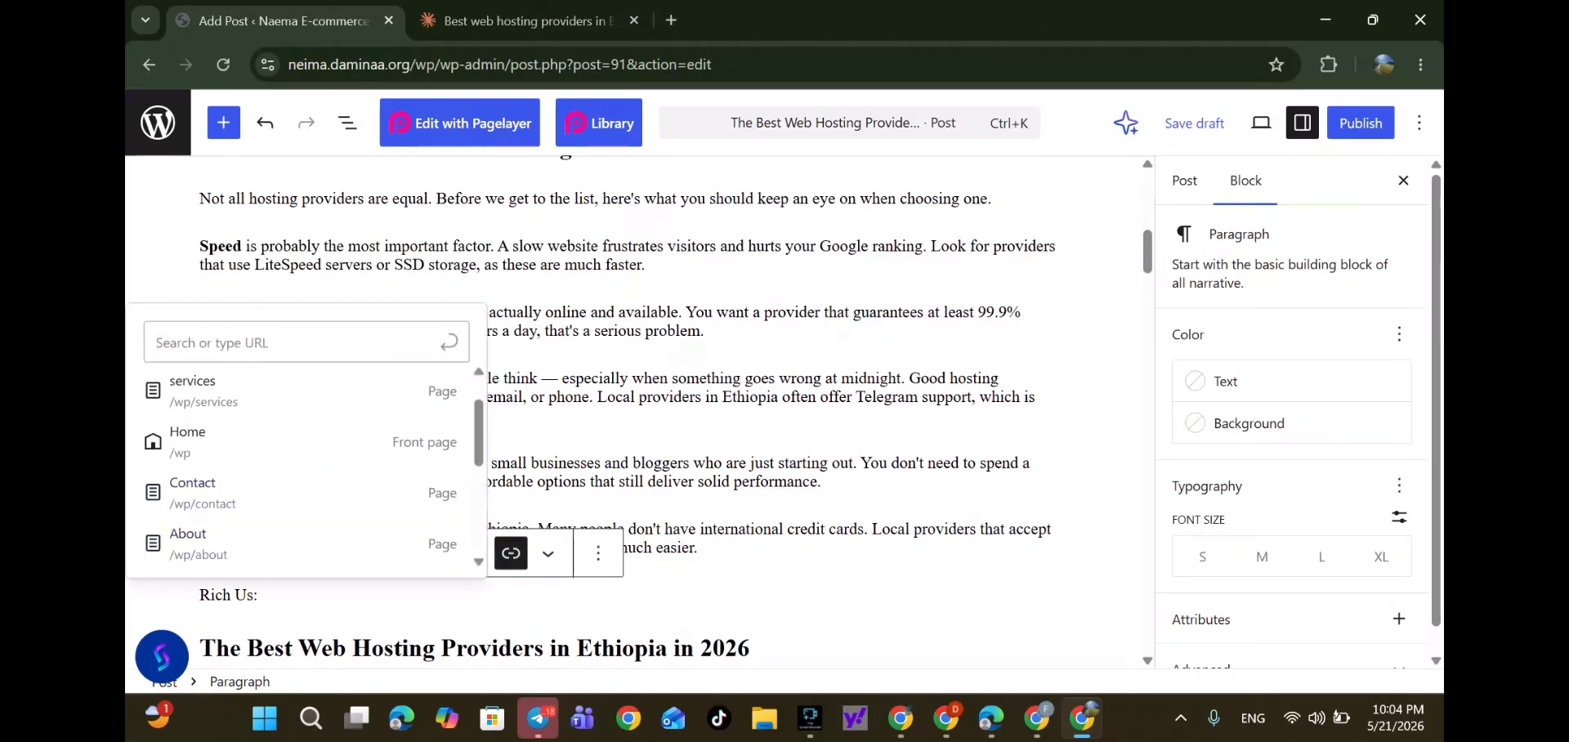
click(300, 492)
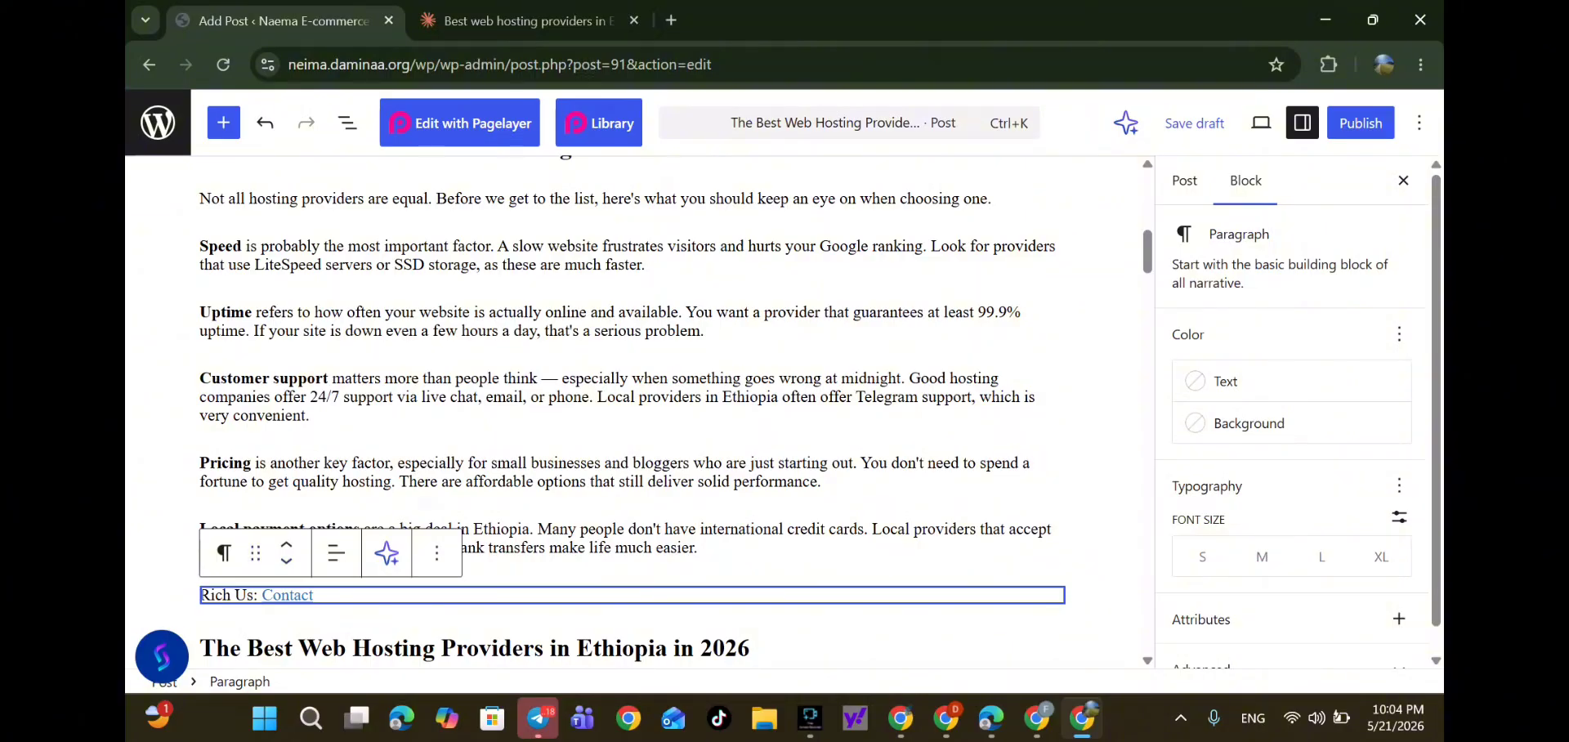
scroll(294, 436, down, 2)
Edit the Contact link under 'Rich Us:' so it opens in a new tab.
click(294, 436)
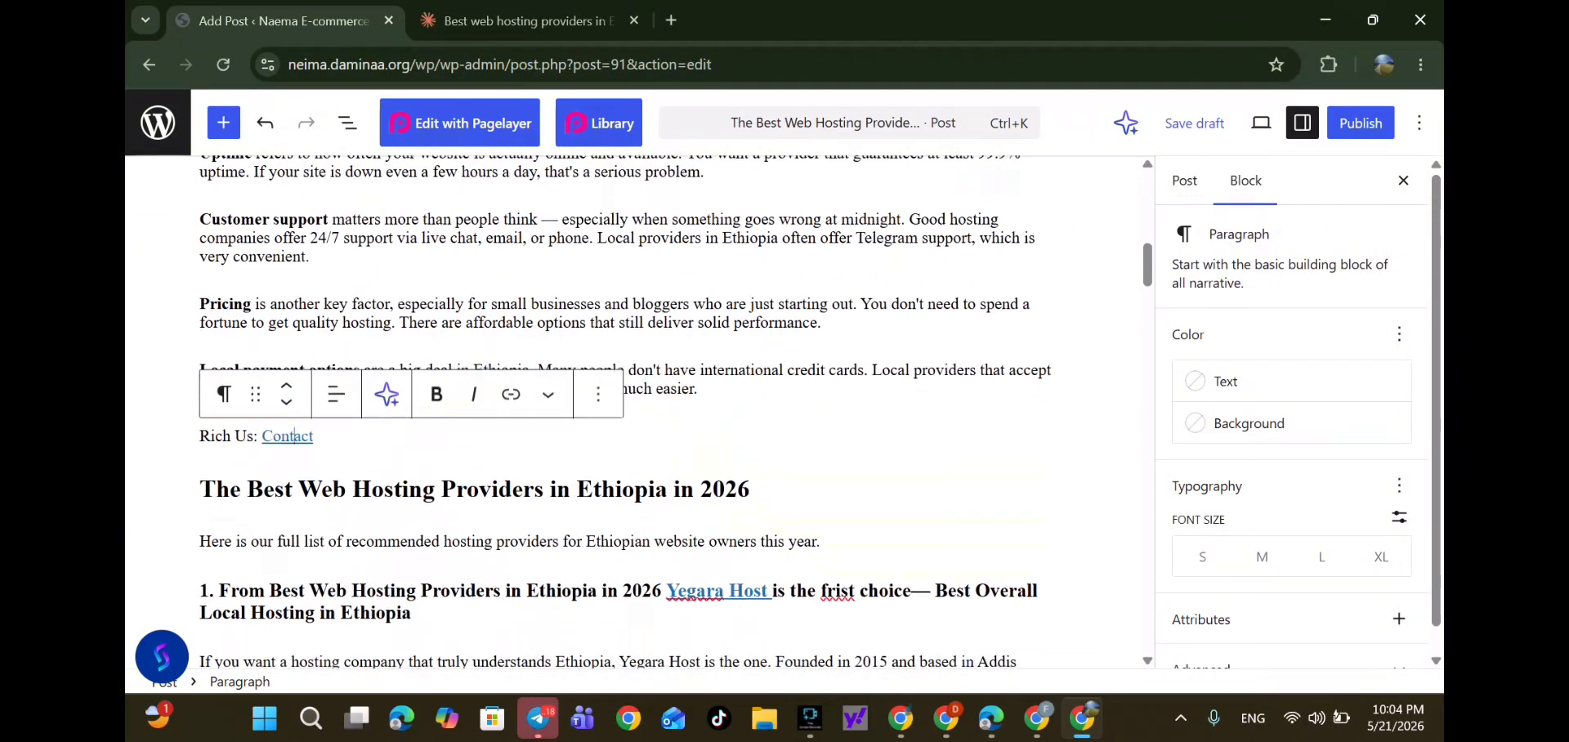
click(294, 436)
click(388, 486)
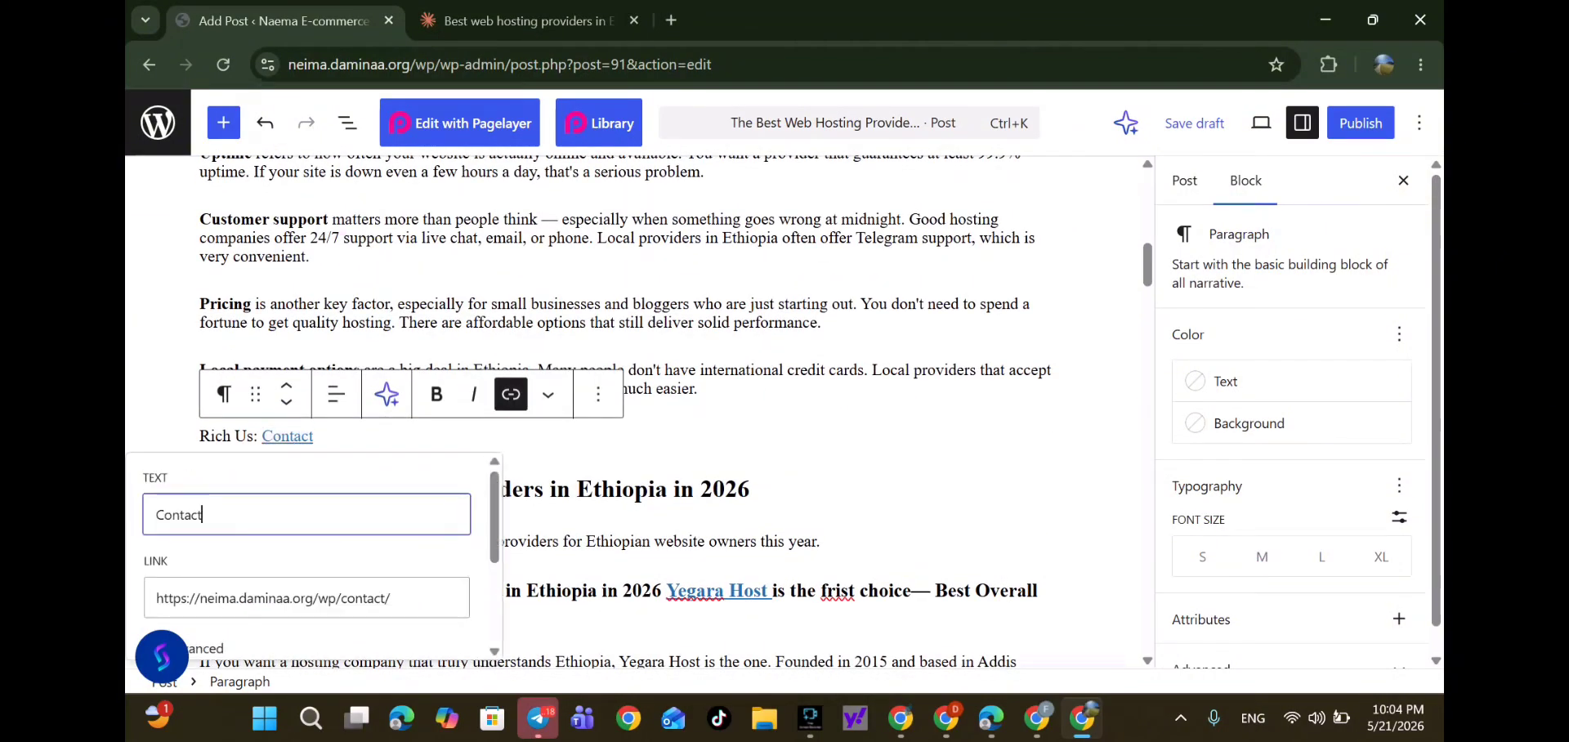
scroll(318, 556, down, 3)
click(168, 511)
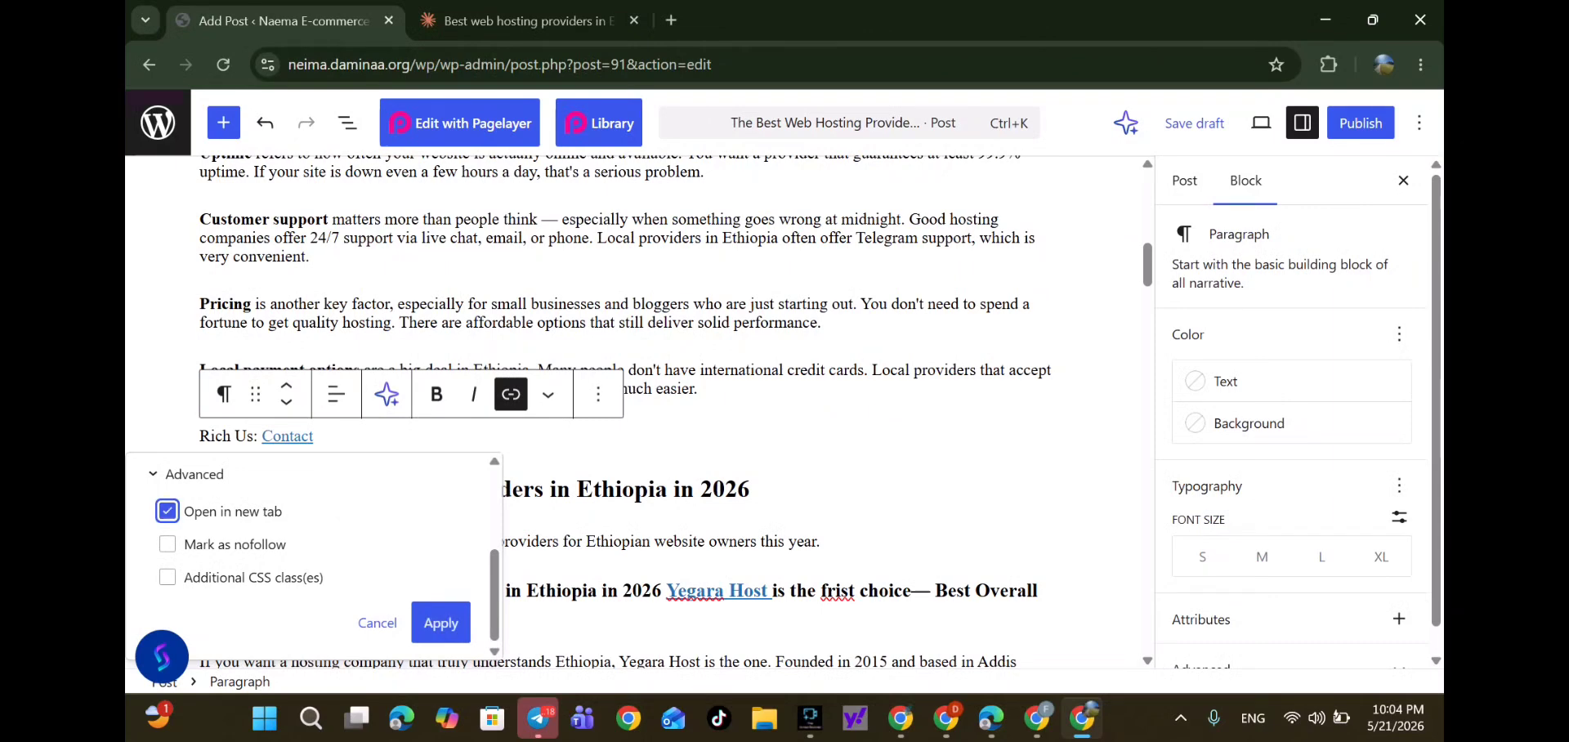
click(440, 623)
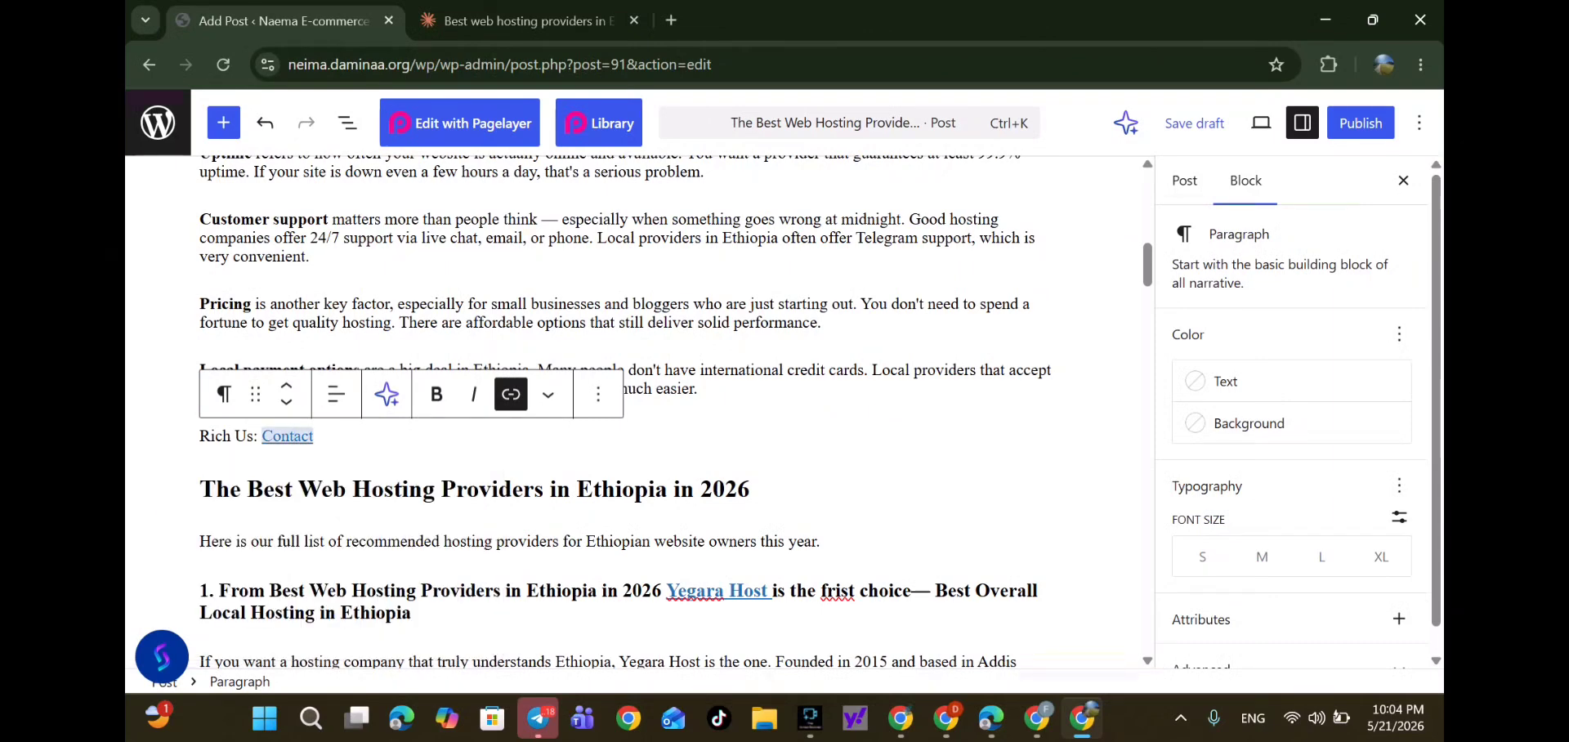
click(533, 490)
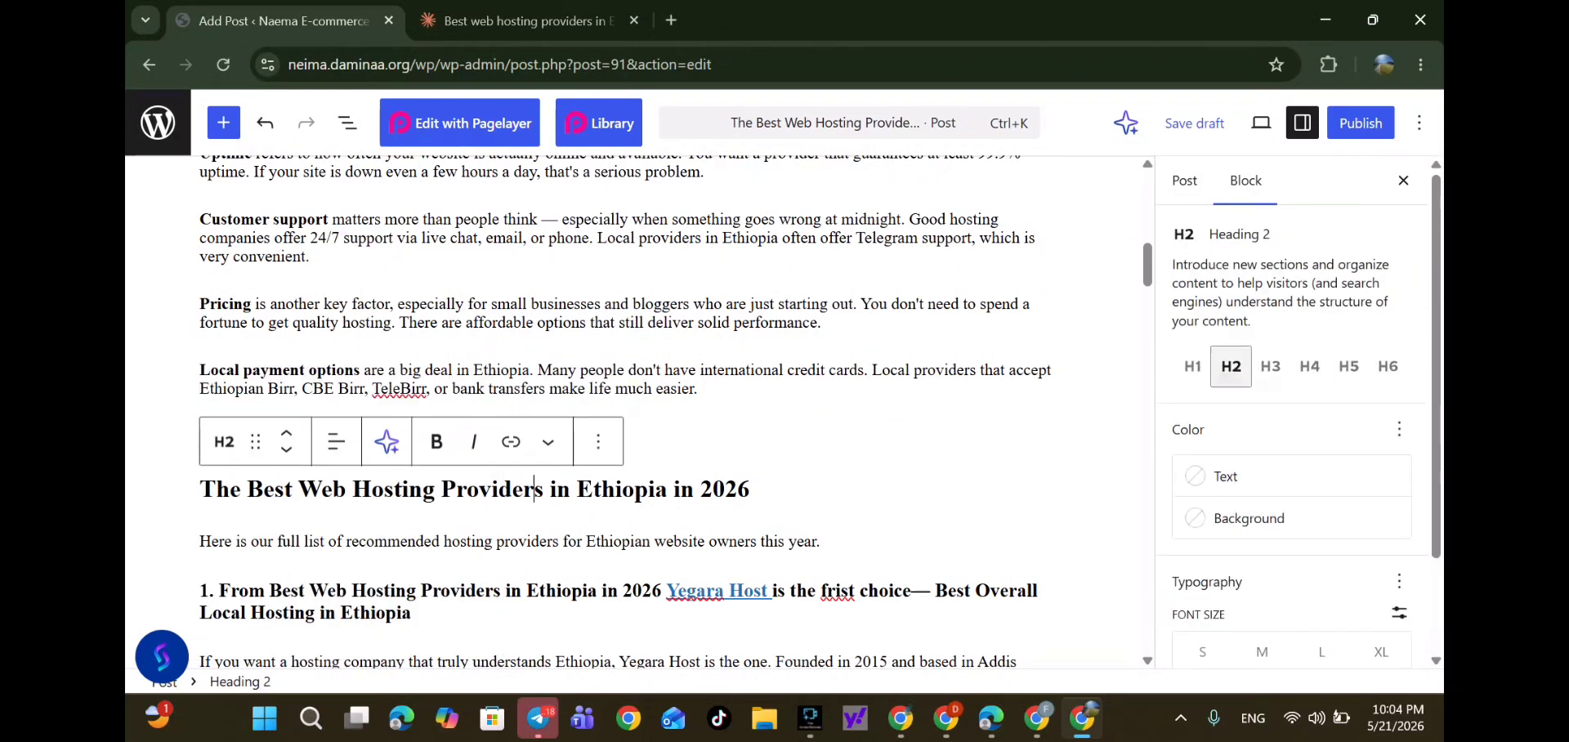
click(446, 304)
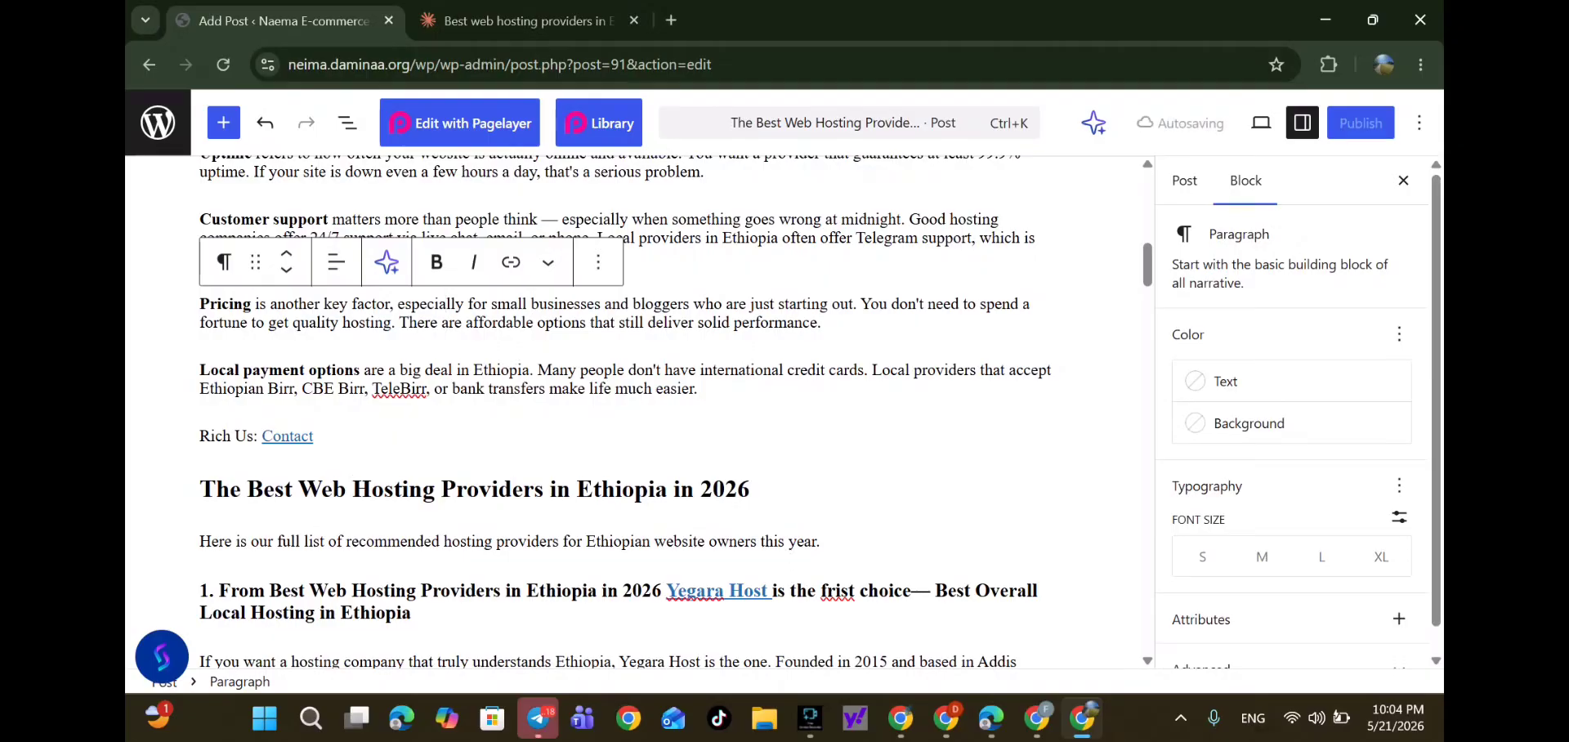
scroll(637, 409, down, 18)
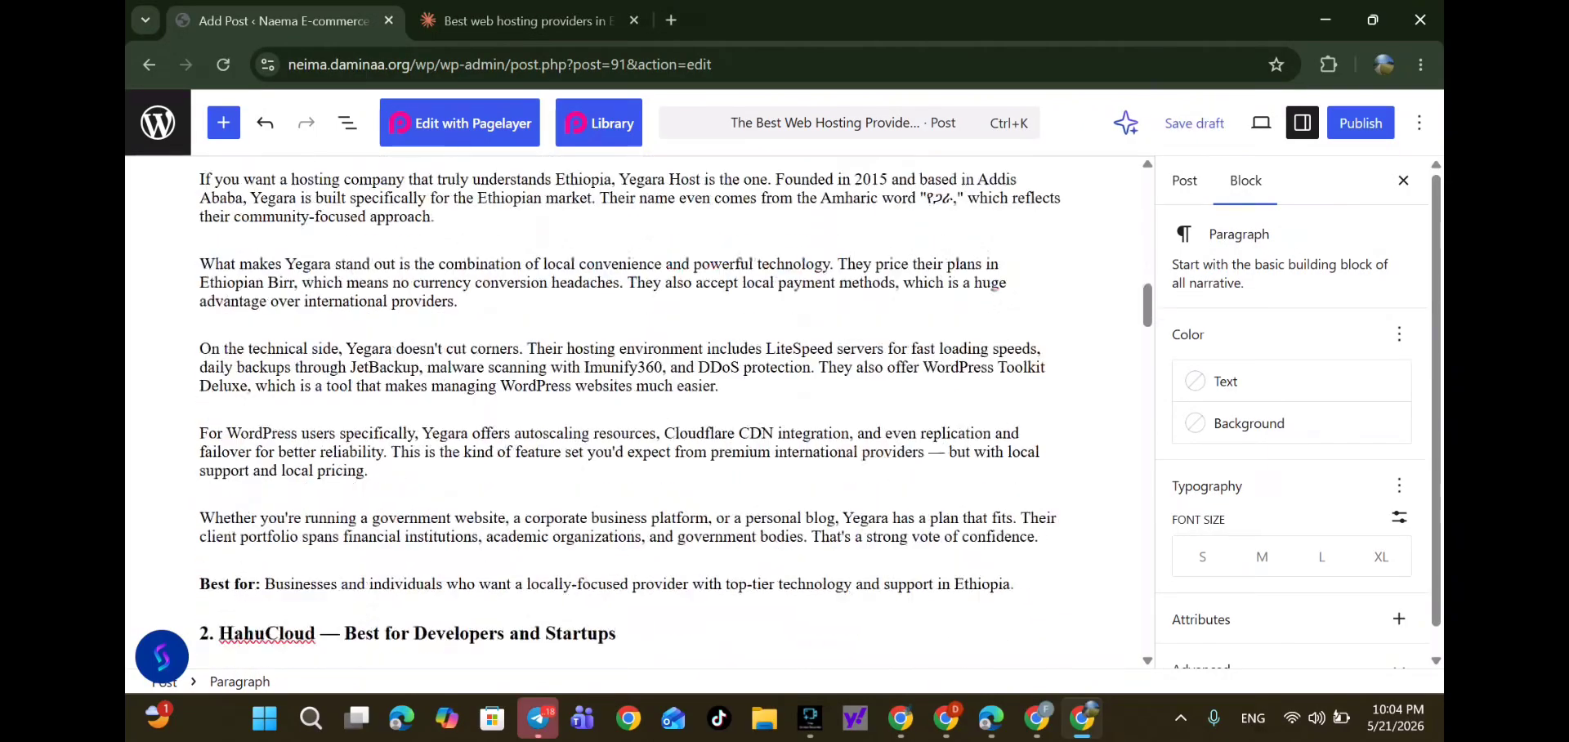
scroll(637, 409, down, 5)
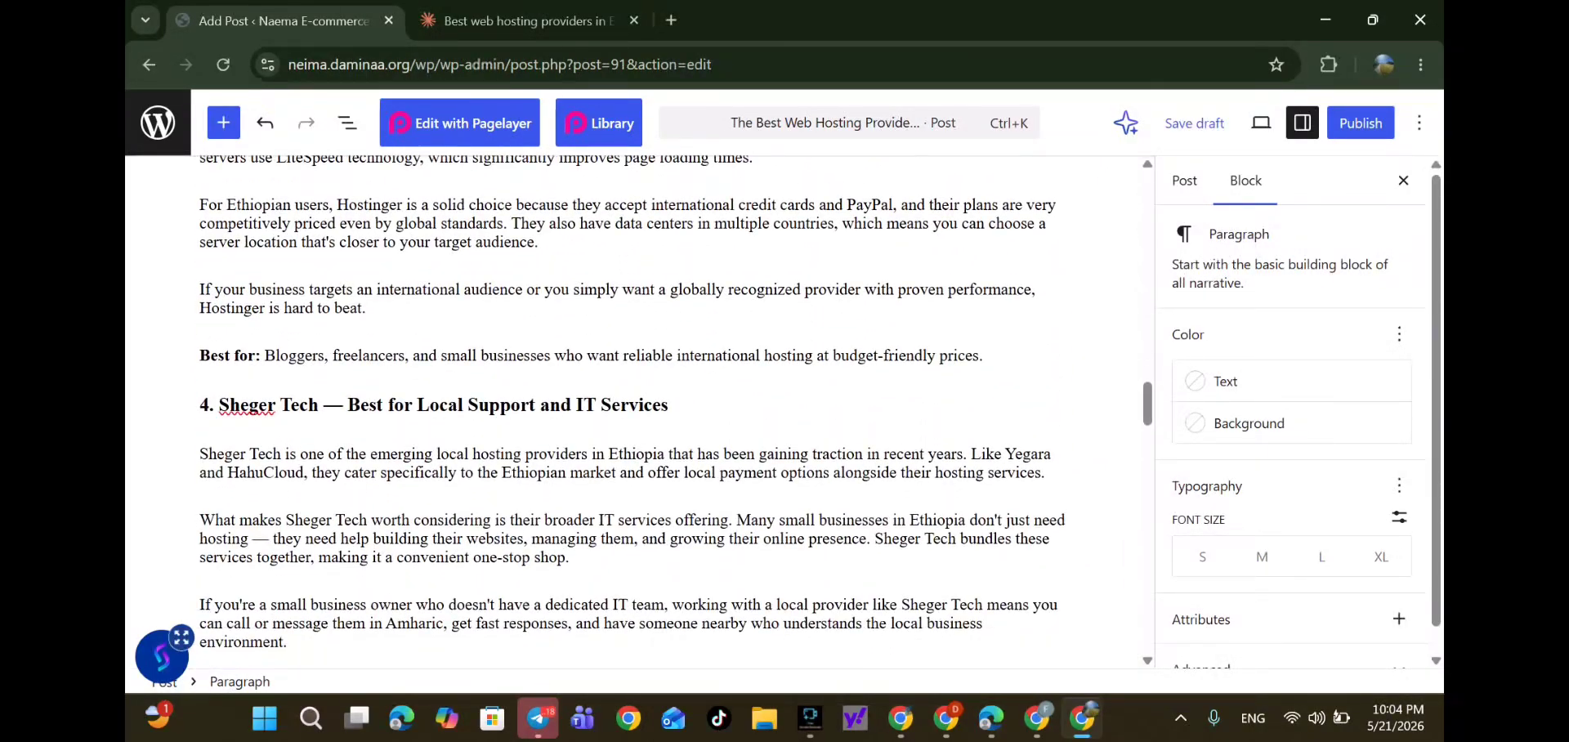
click(161, 657)
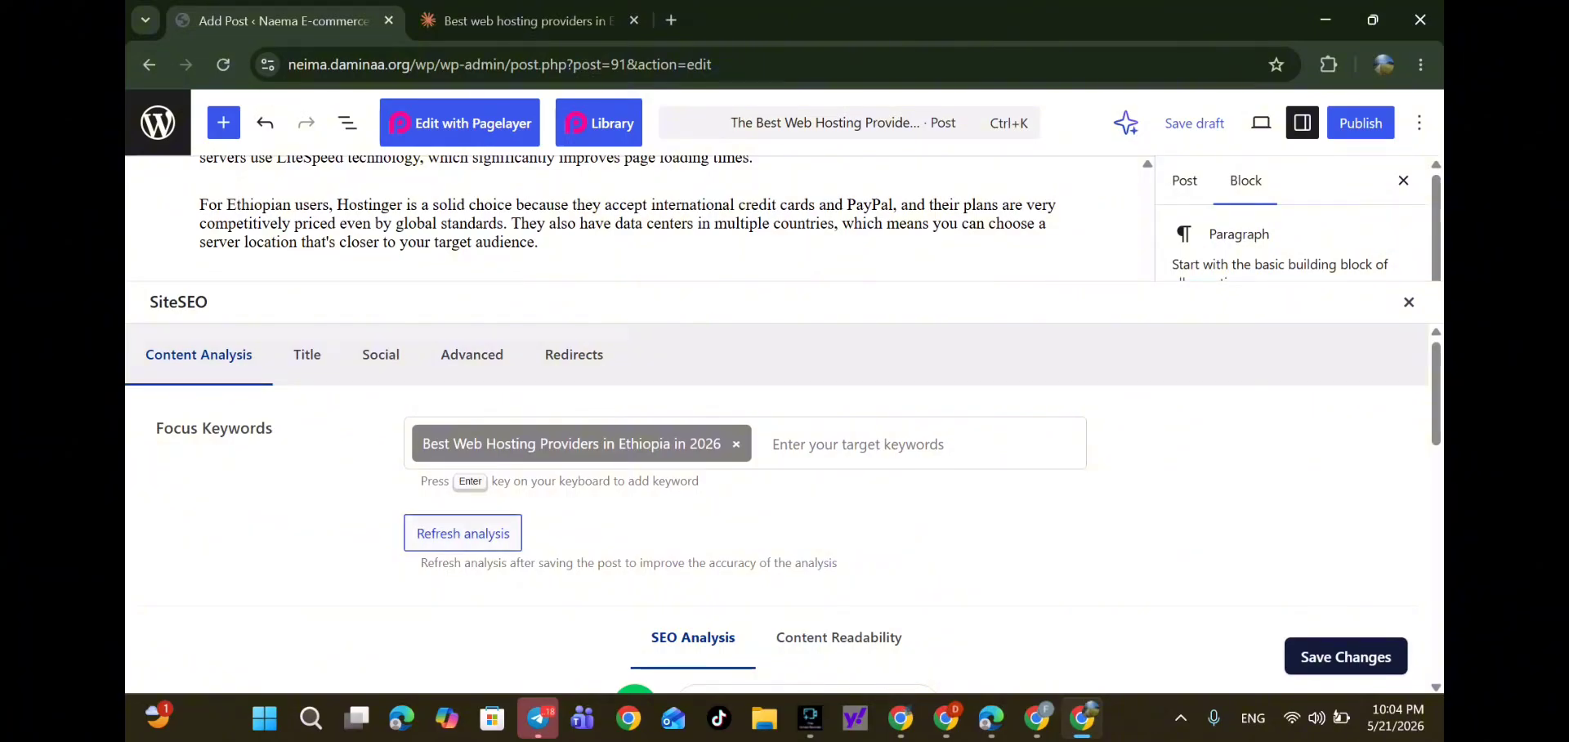
click(462, 532)
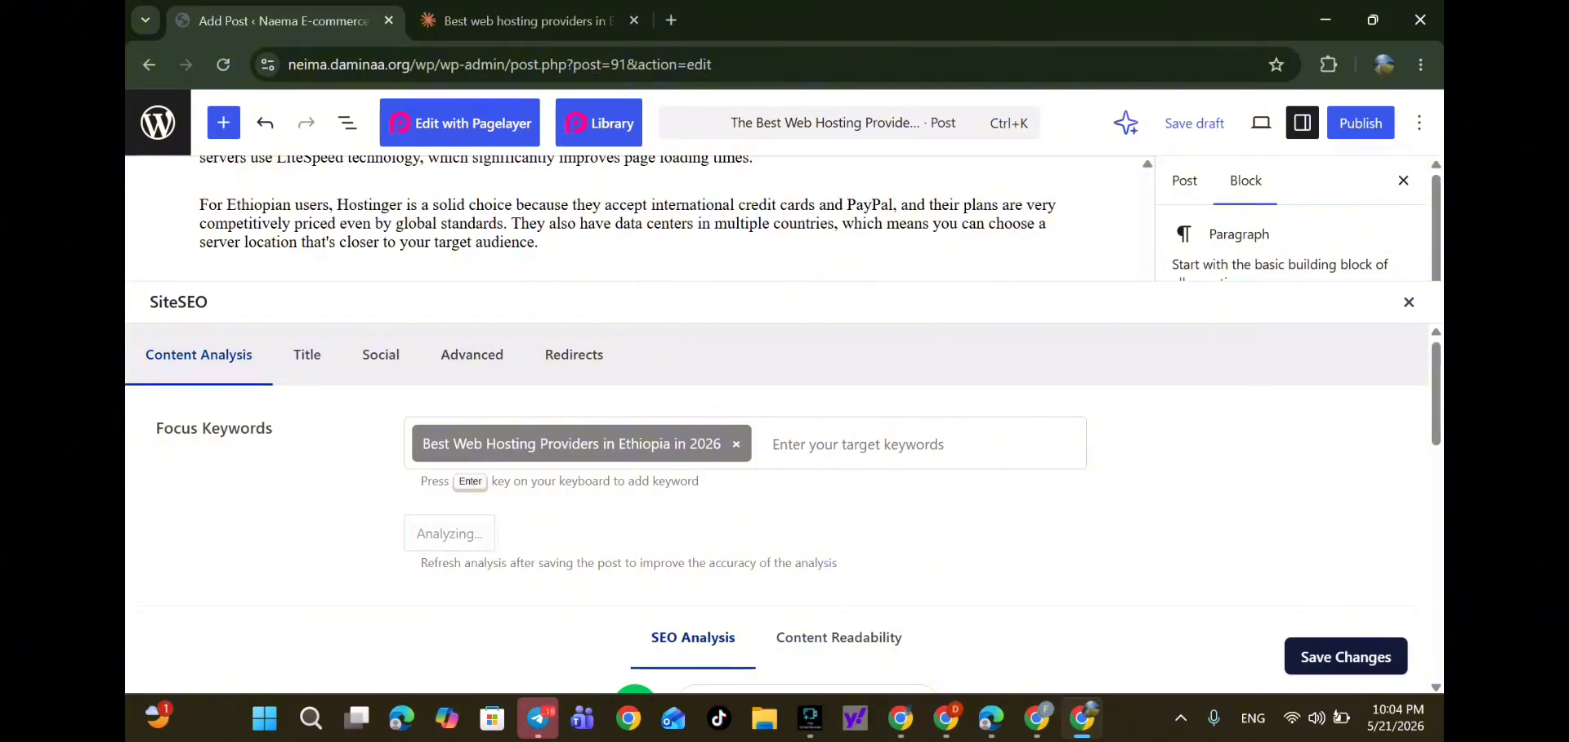
scroll(776, 507, down, 5)
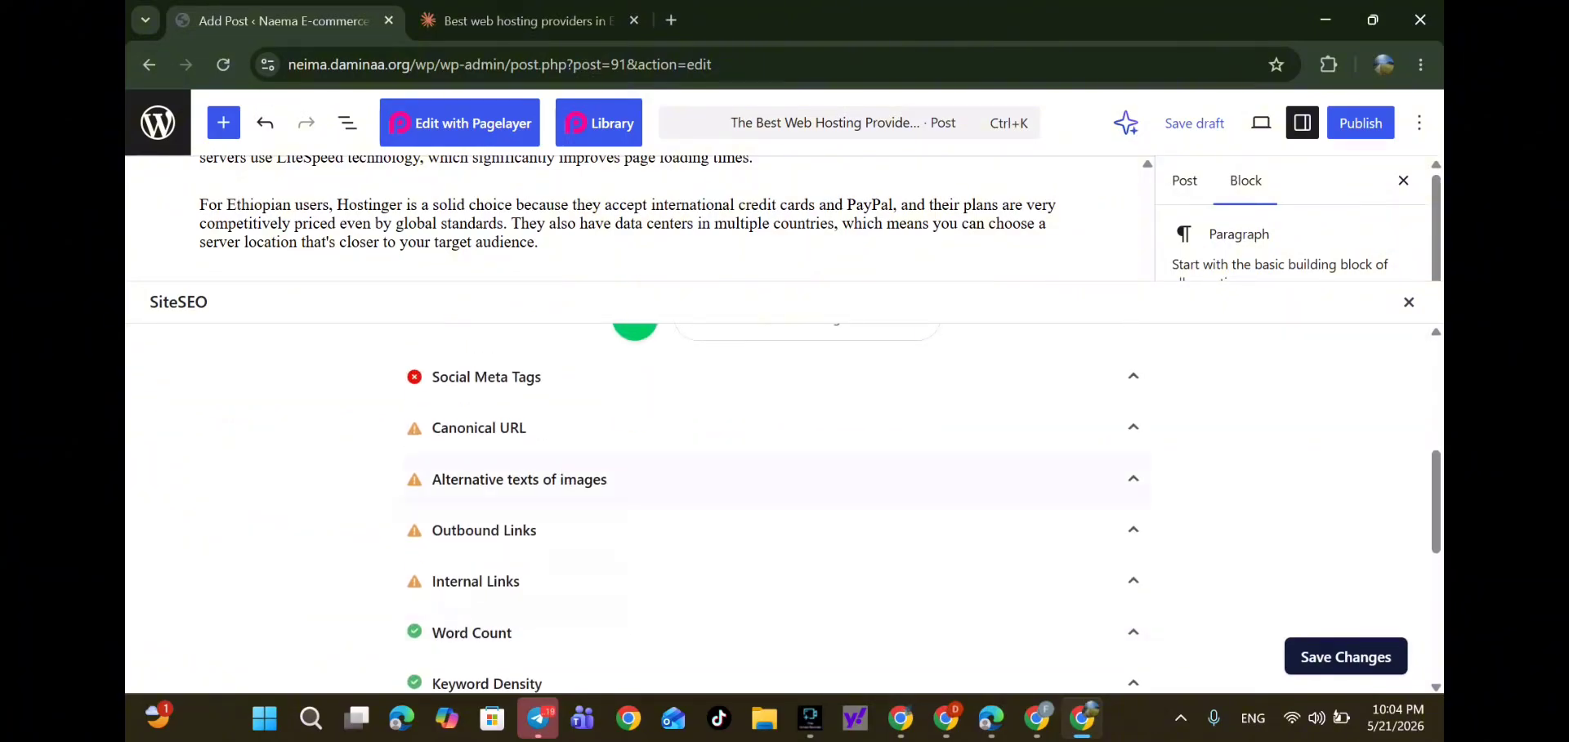
scroll(776, 572, down, 1)
scroll(776, 572, up, 1)
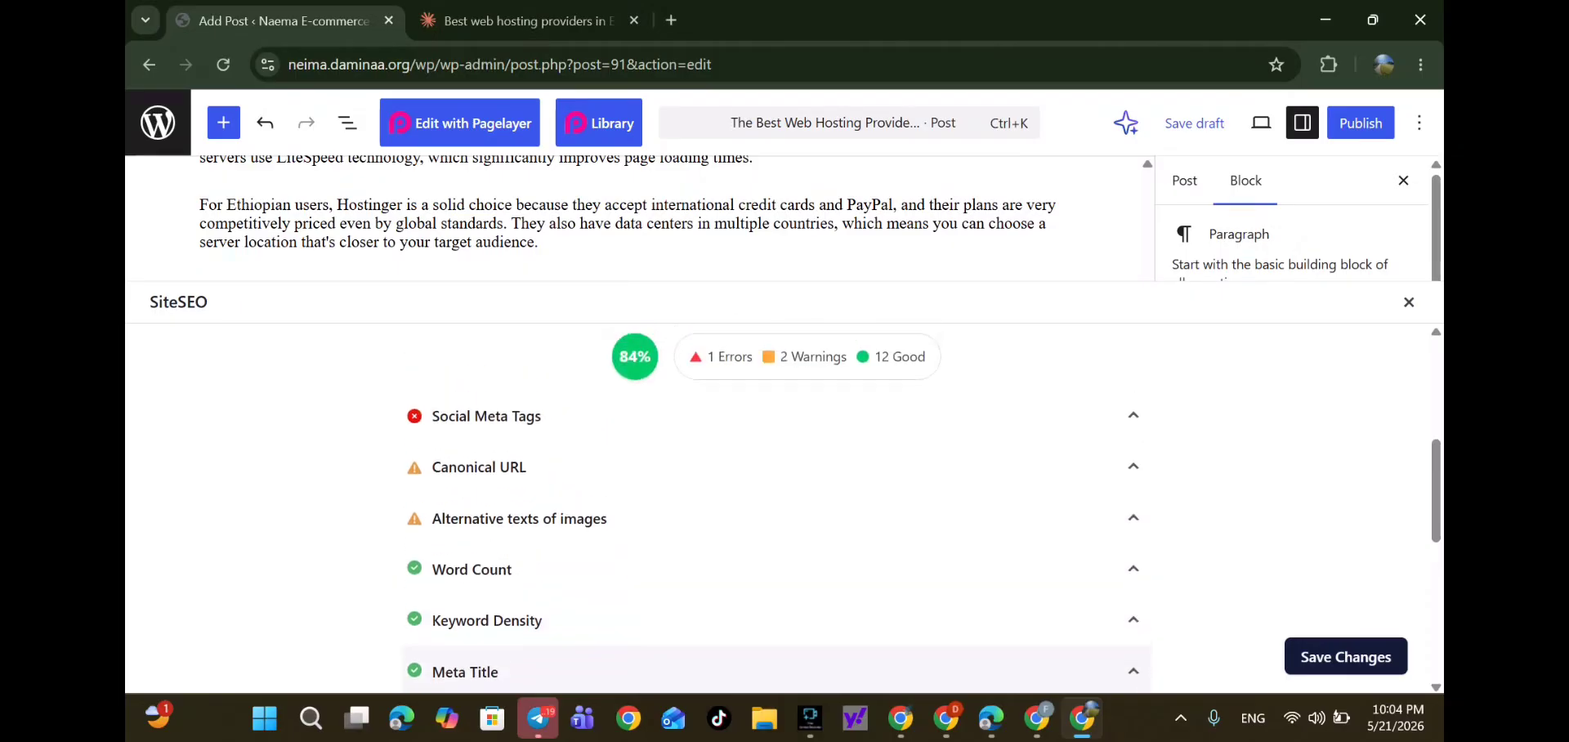
scroll(777, 572, down, 1)
scroll(776, 468, down, 3)
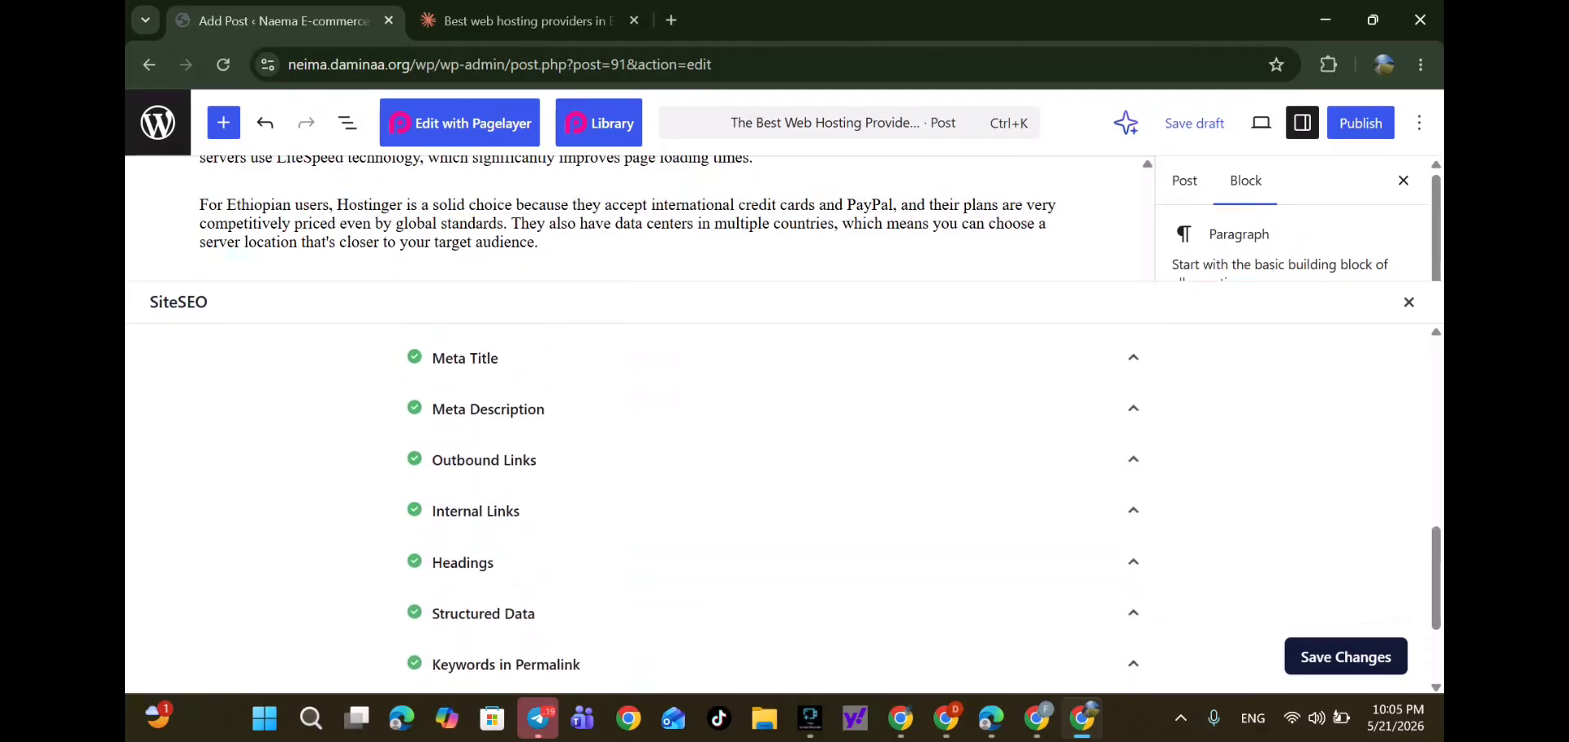
scroll(776, 458, up, 4)
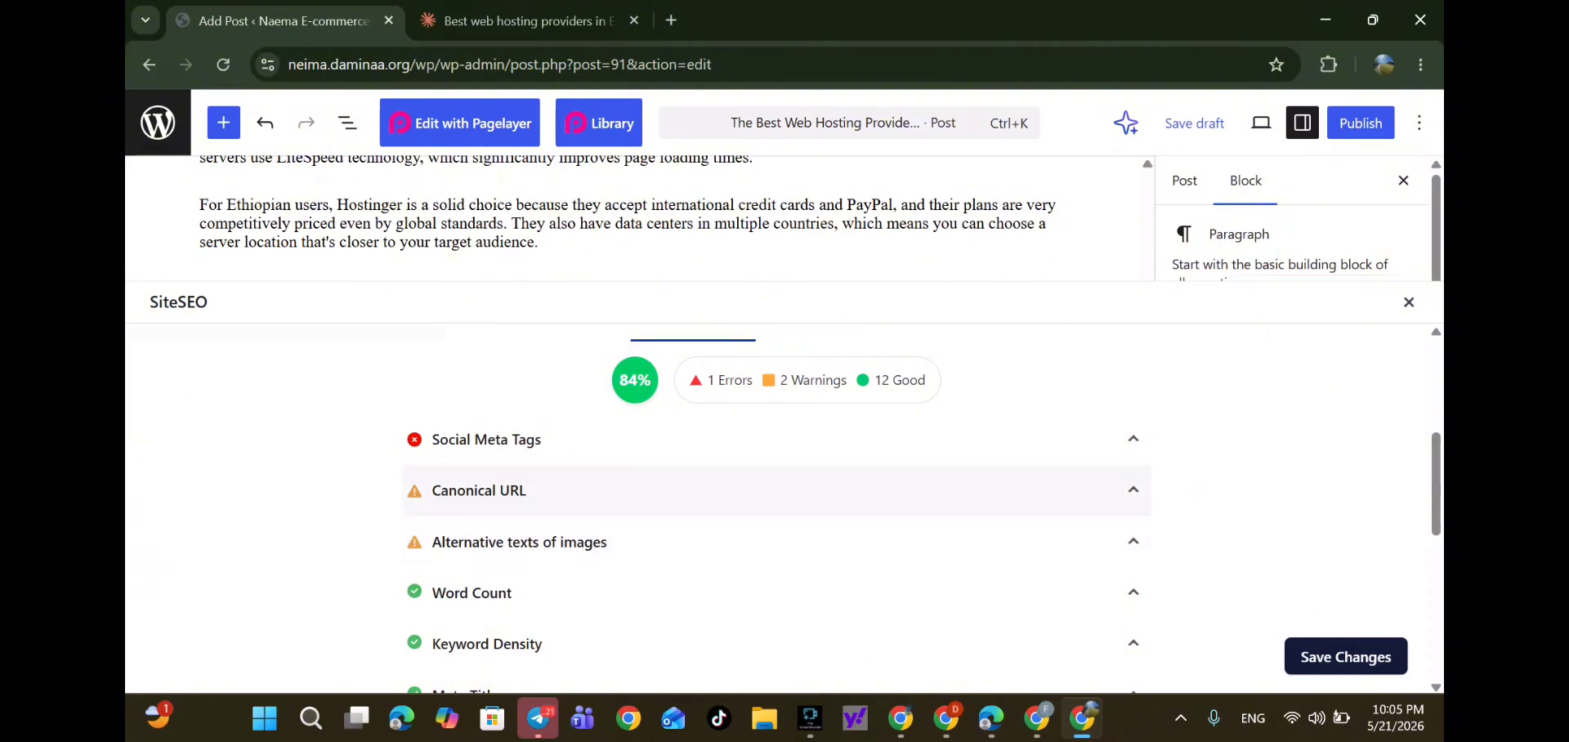
scroll(776, 506, up, 4)
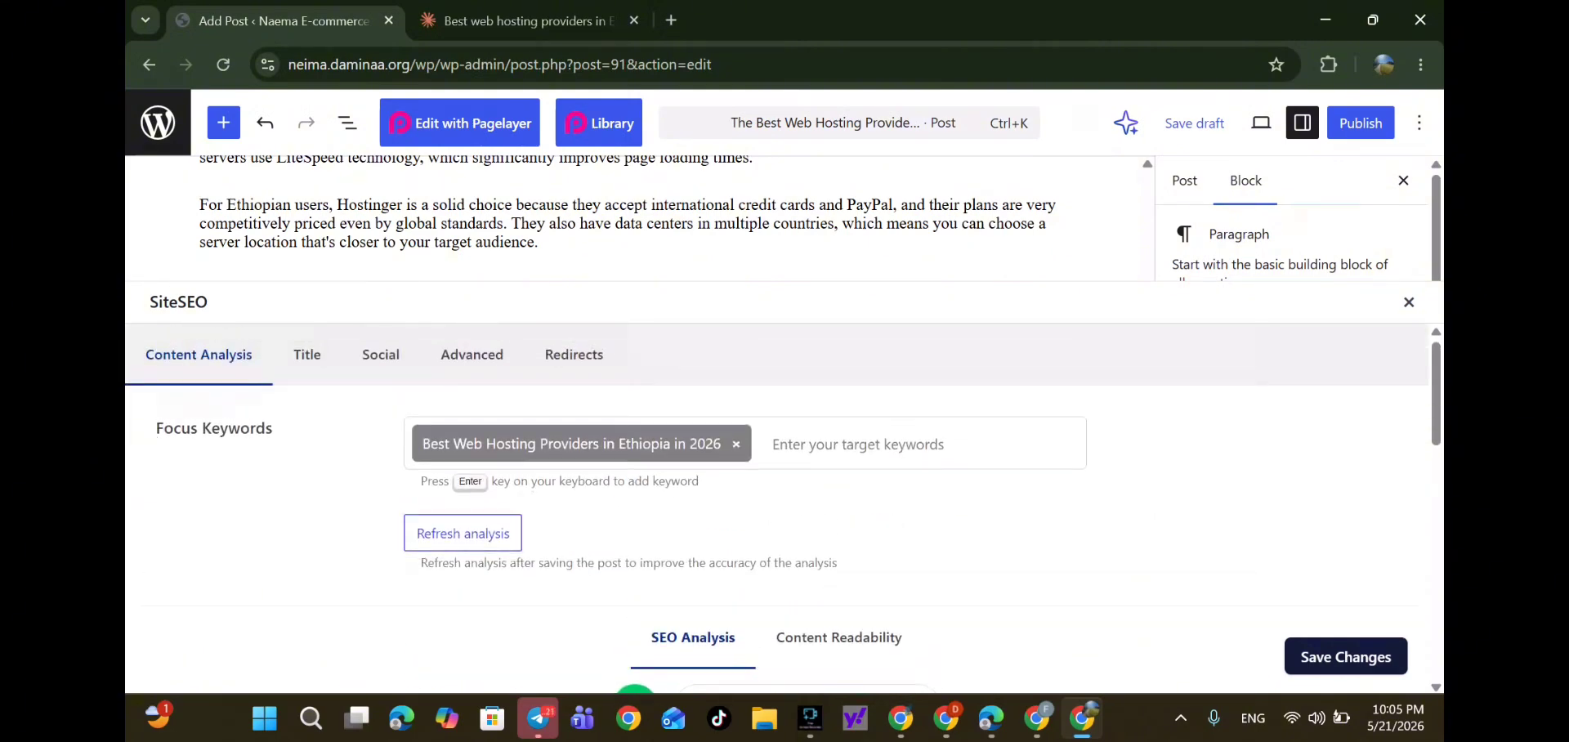
click(380, 355)
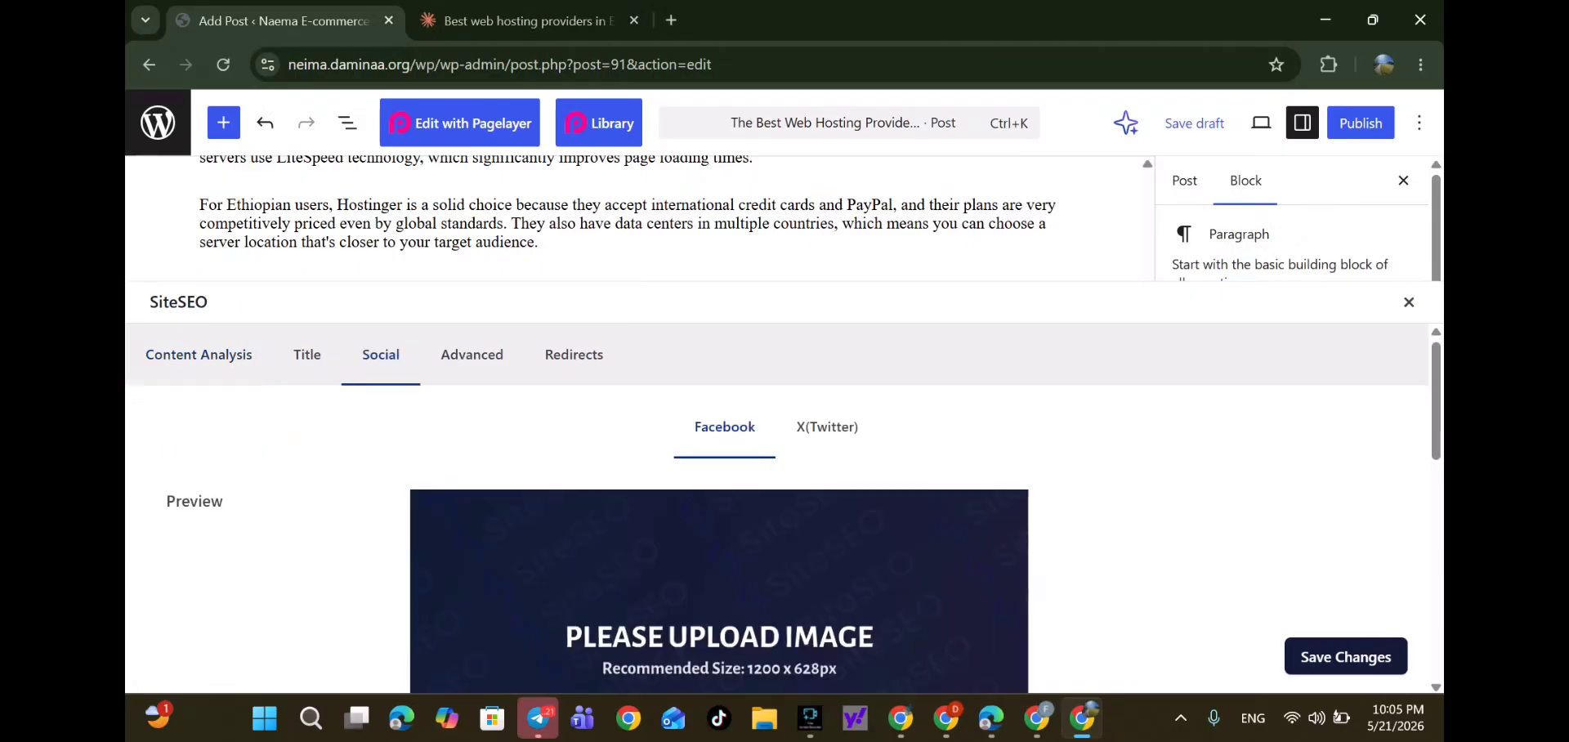
scroll(776, 506, down, 5)
scroll(776, 507, up, 5)
click(1409, 302)
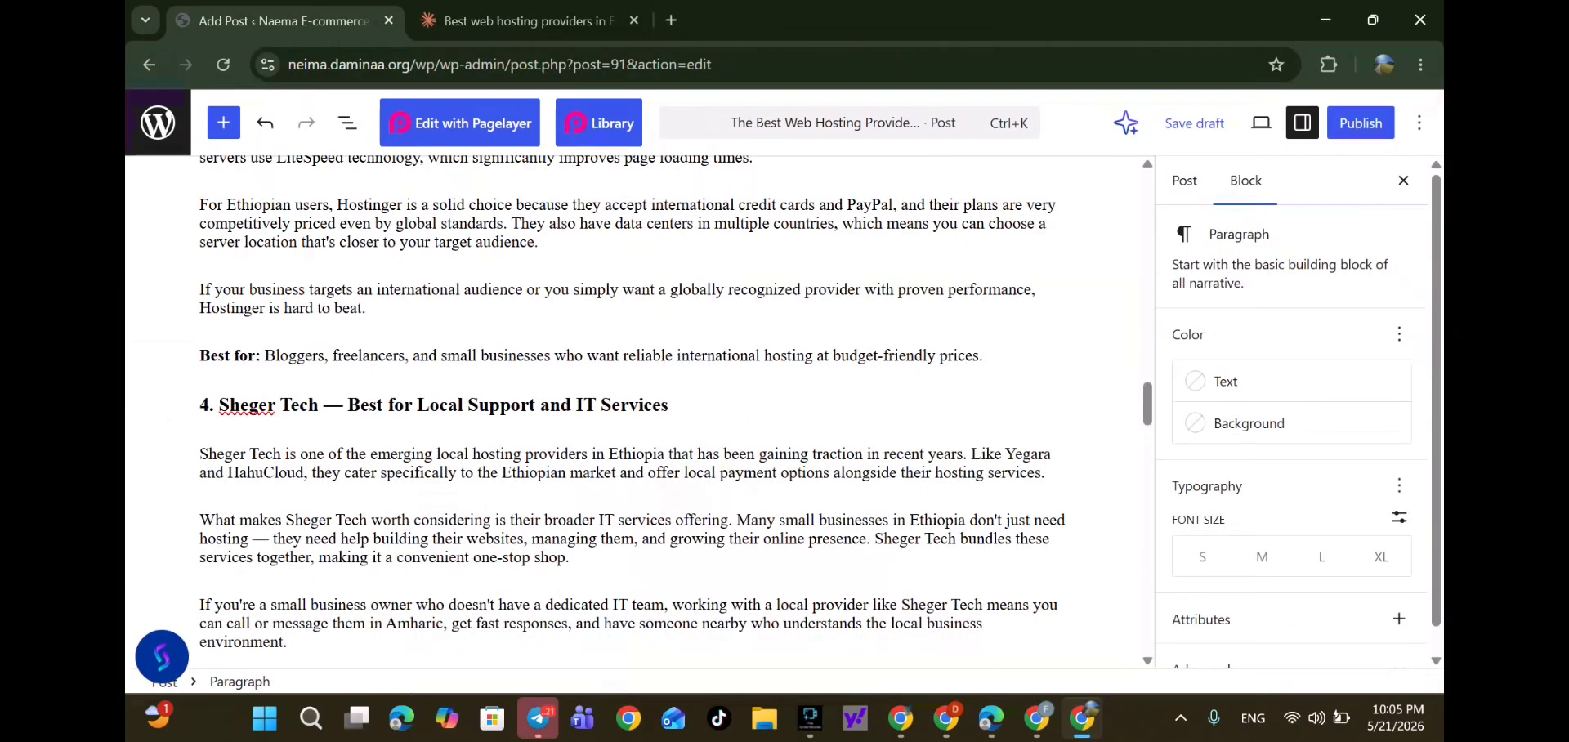
Download image1-web-hosting-ethiopia-hero.png (71.3 KB) from the Claude chat's file cards.
click(528, 21)
scroll(489, 368, down, 9)
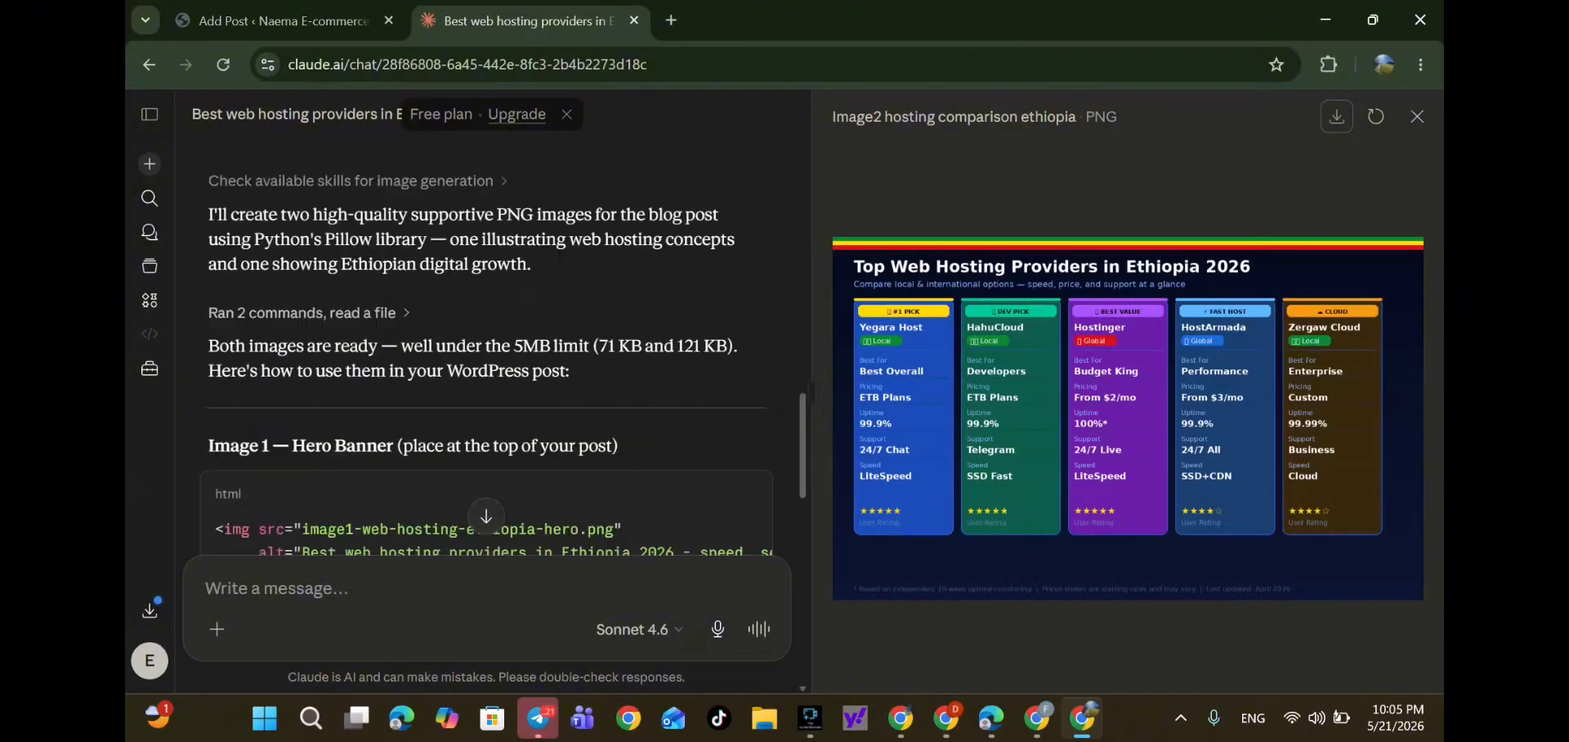
scroll(489, 367, up, 5)
scroll(489, 368, up, 1)
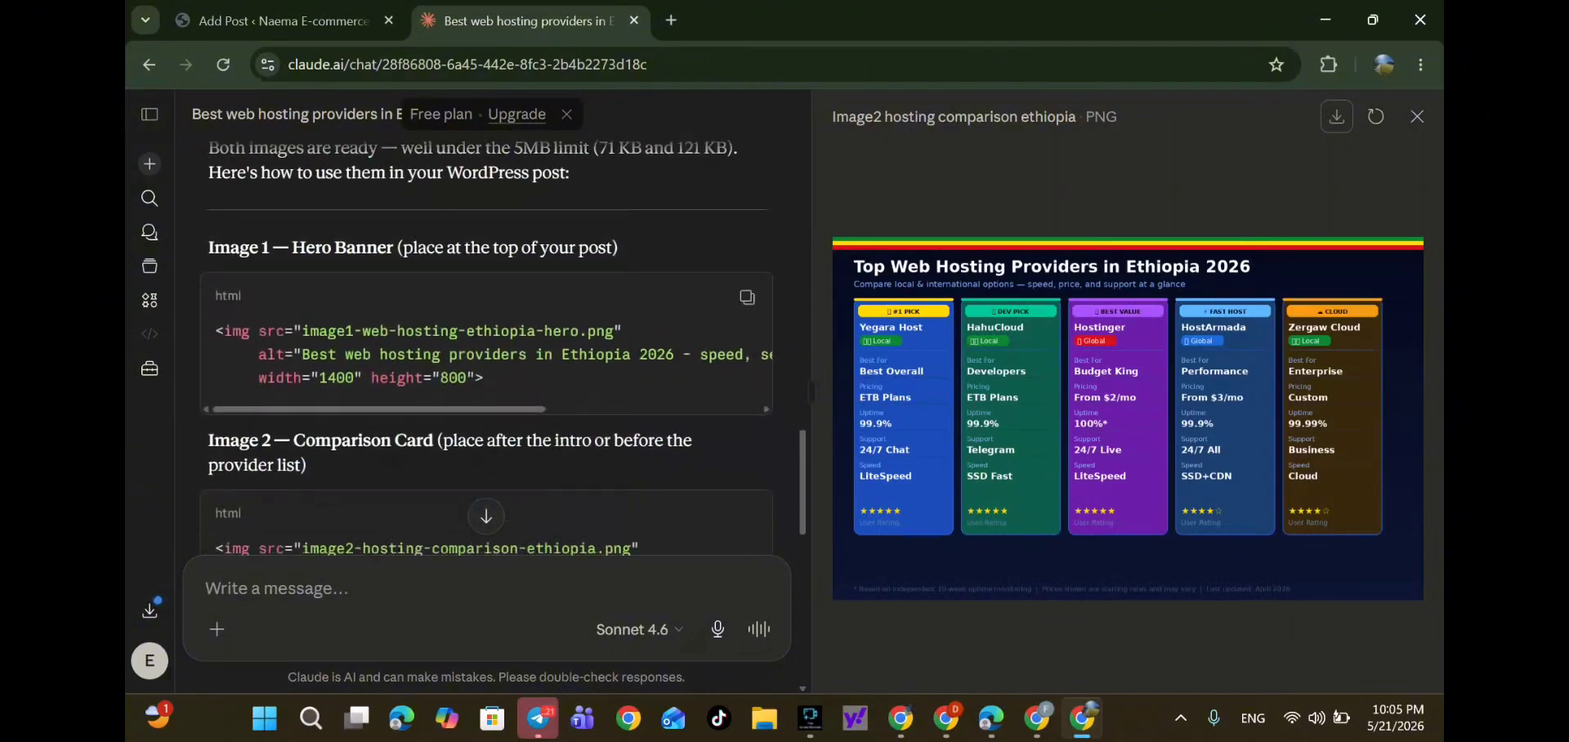
scroll(488, 367, up, 1)
scroll(489, 368, down, 1)
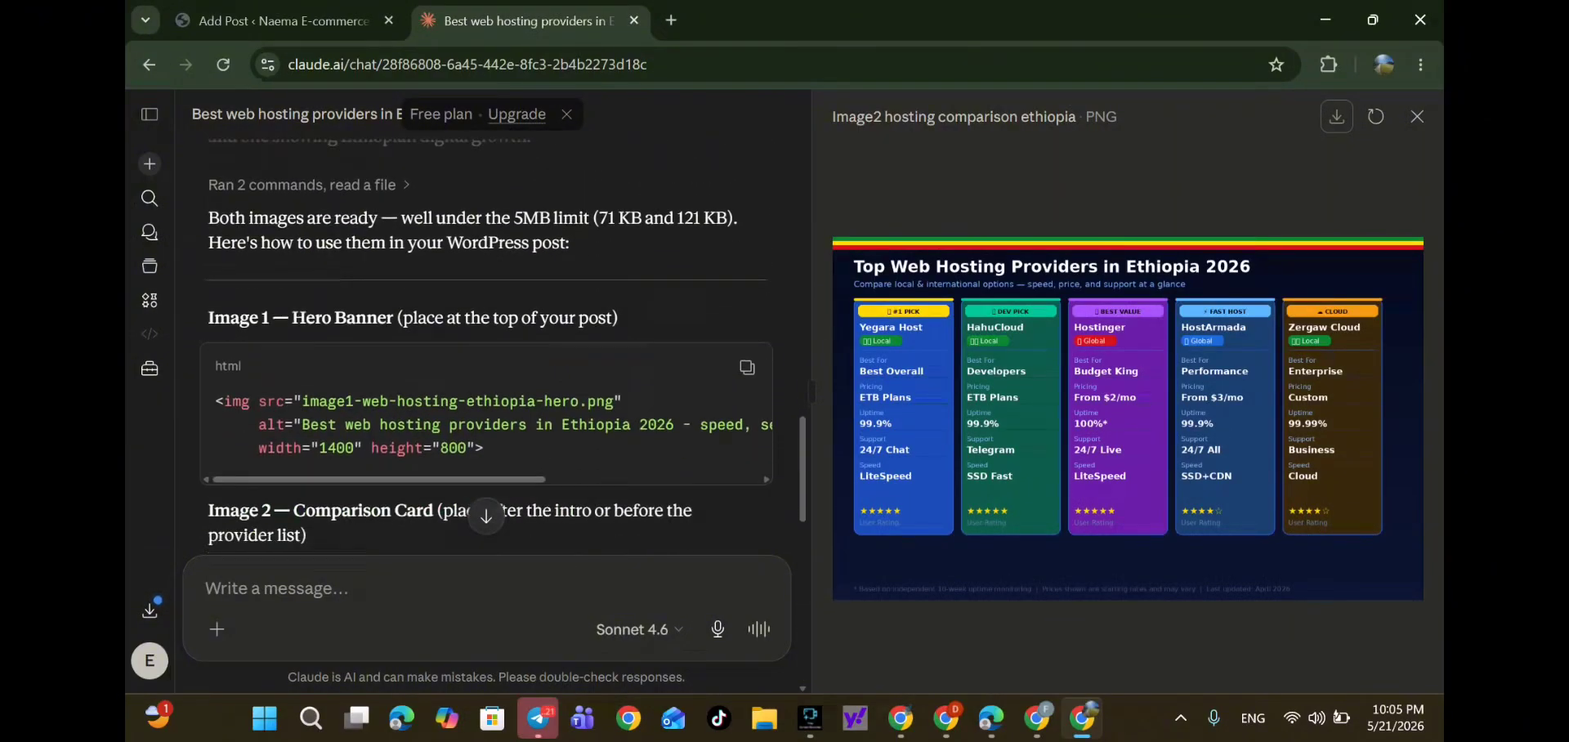
scroll(486, 344, down, 6)
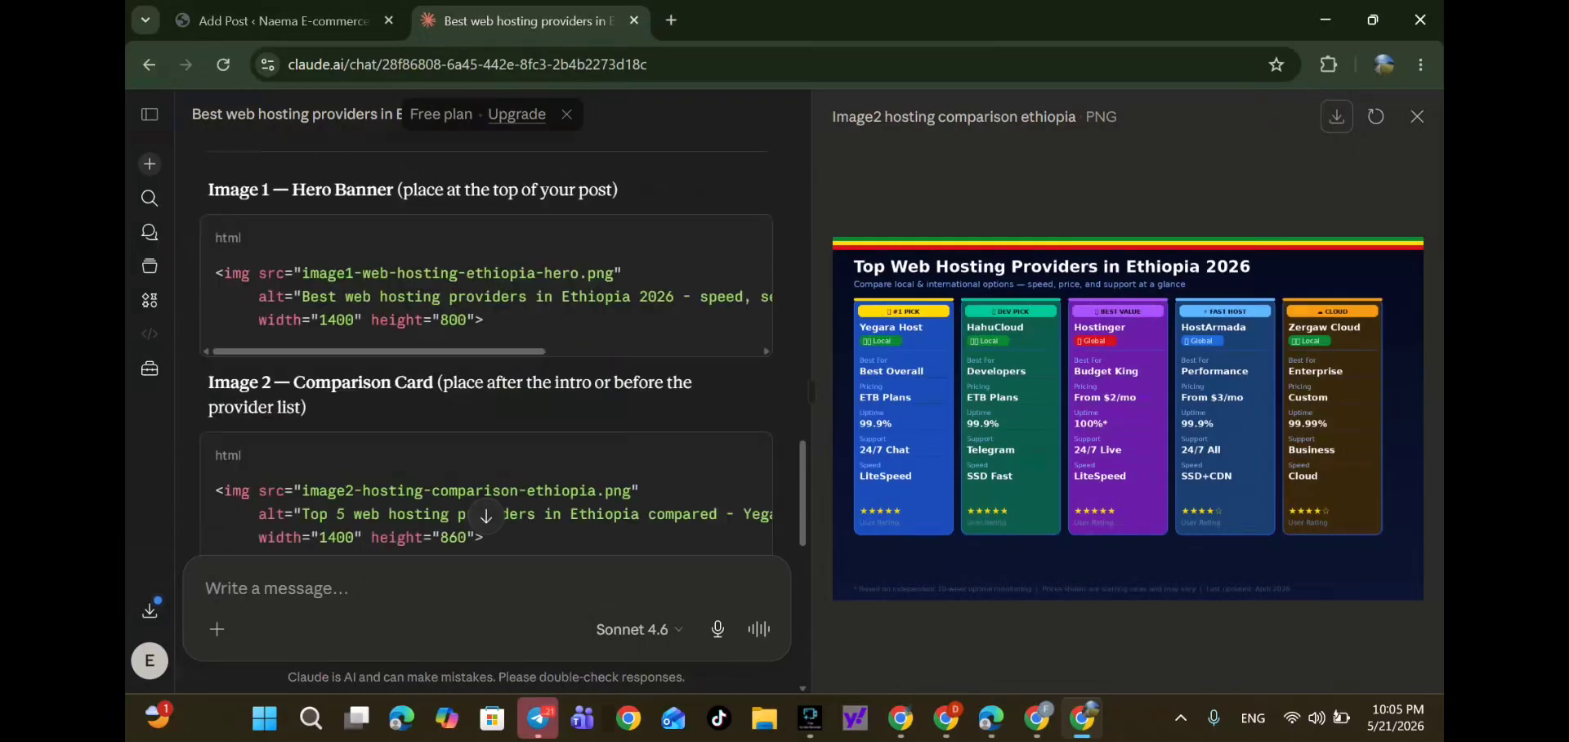
scroll(489, 343, down, 5)
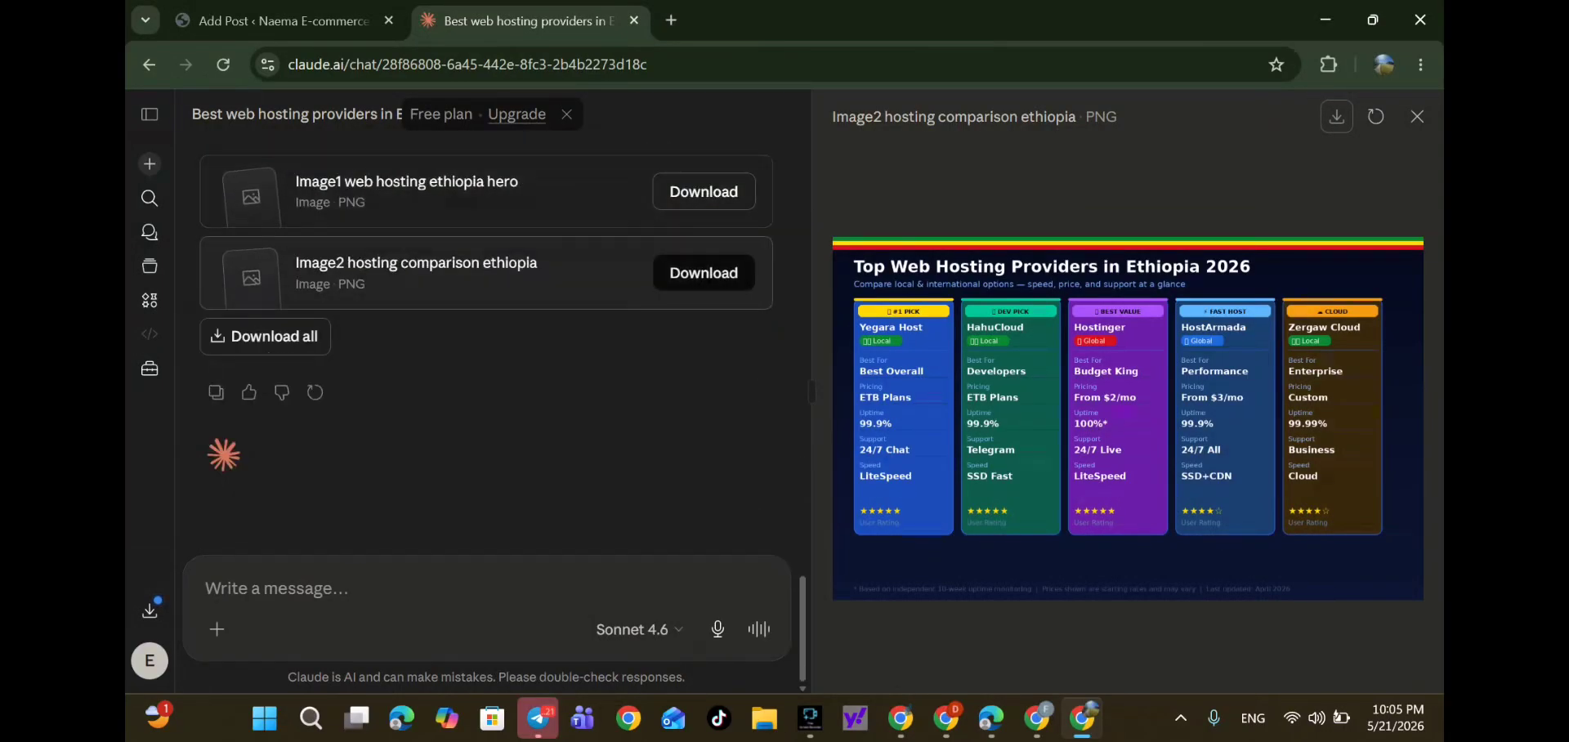
click(704, 192)
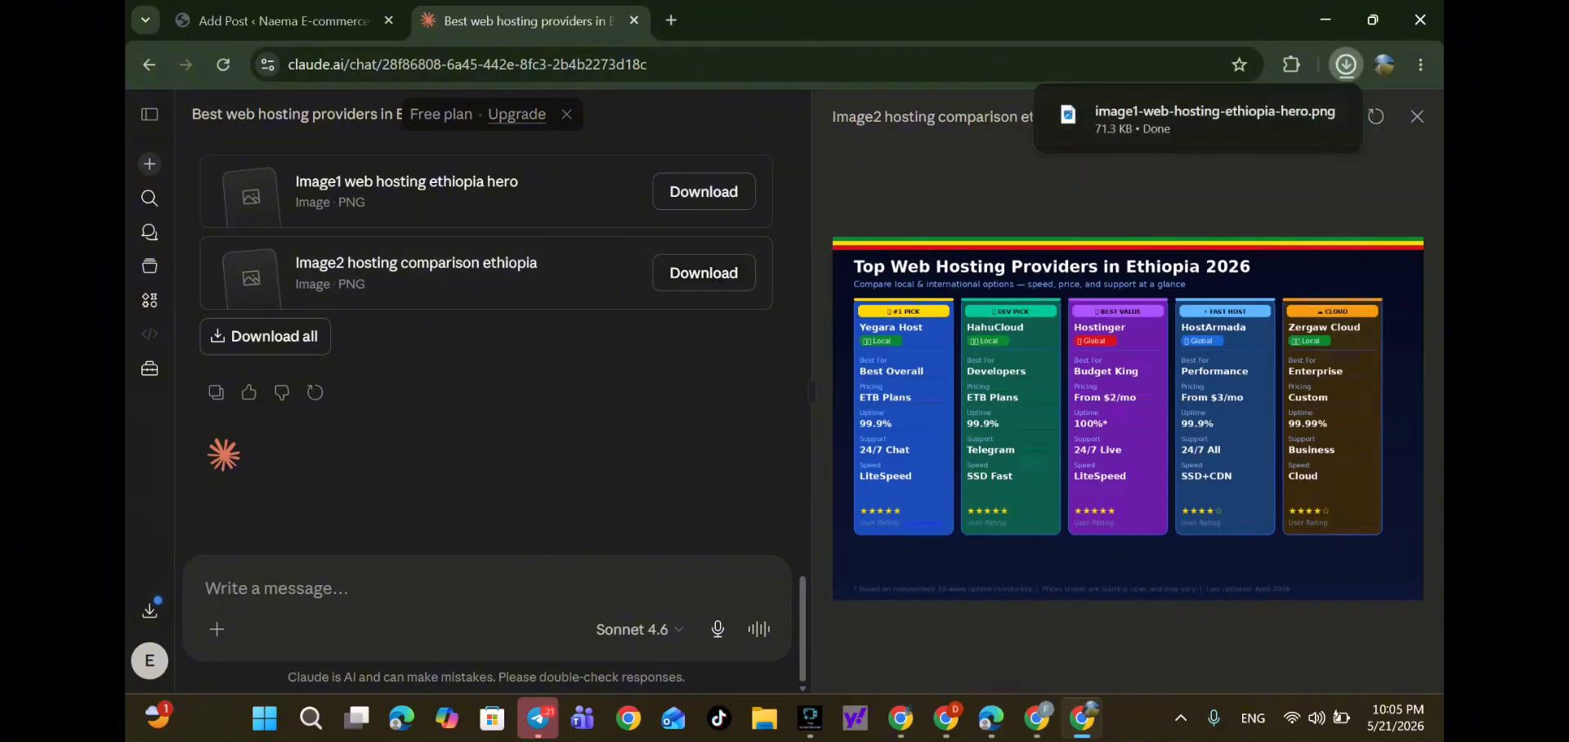
scroll(486, 352, up, 4)
scroll(487, 351, up, 3)
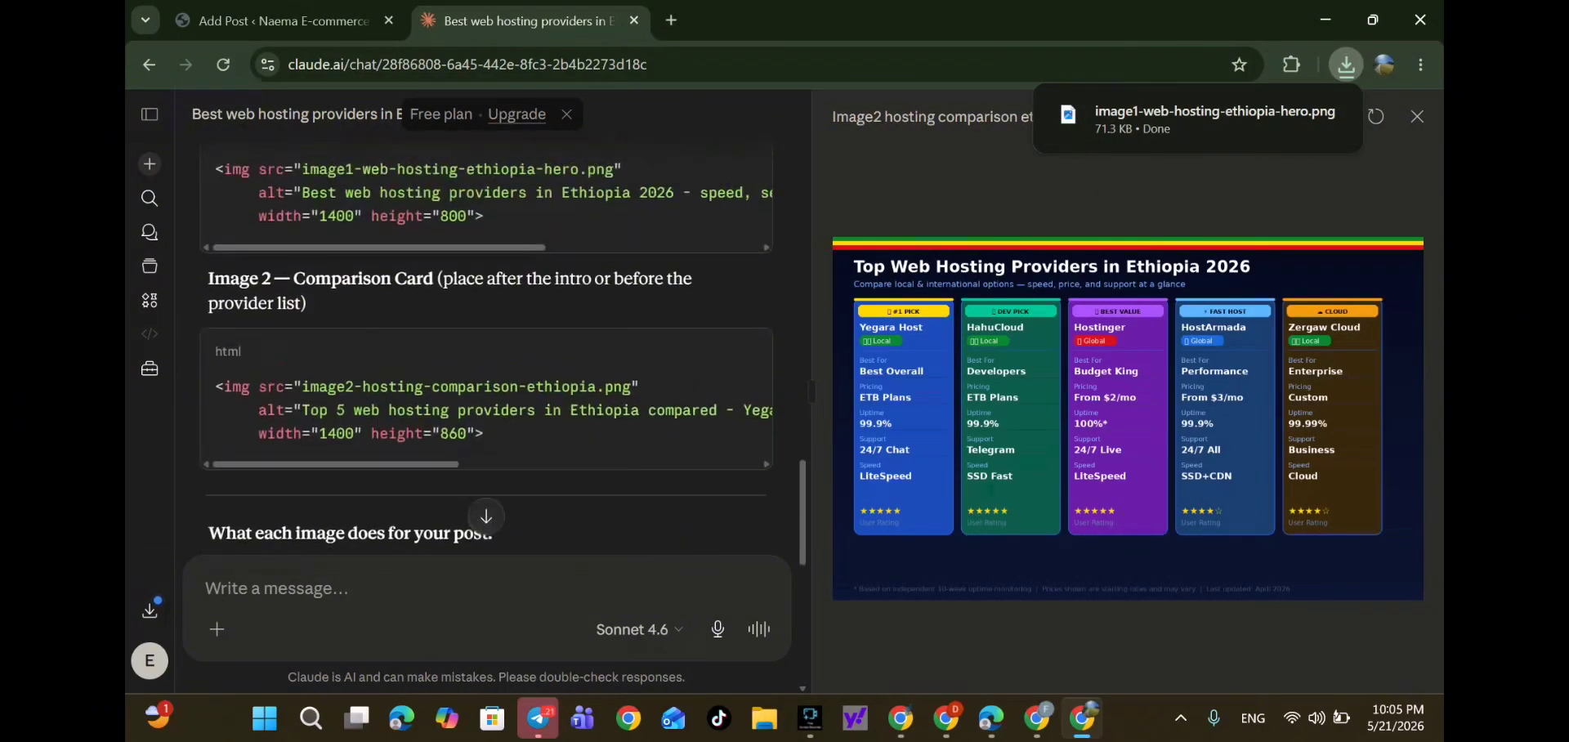
scroll(486, 351, up, 3)
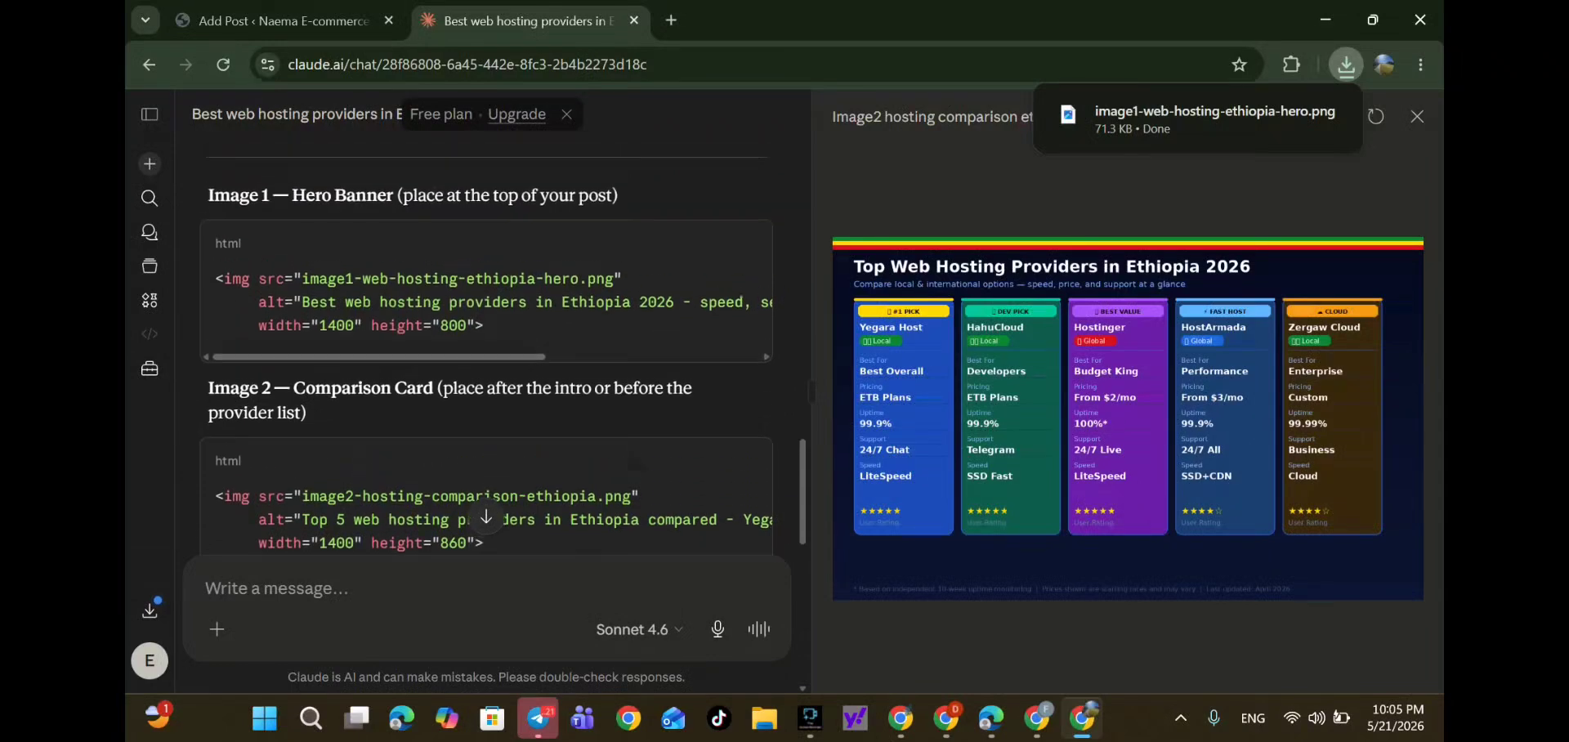
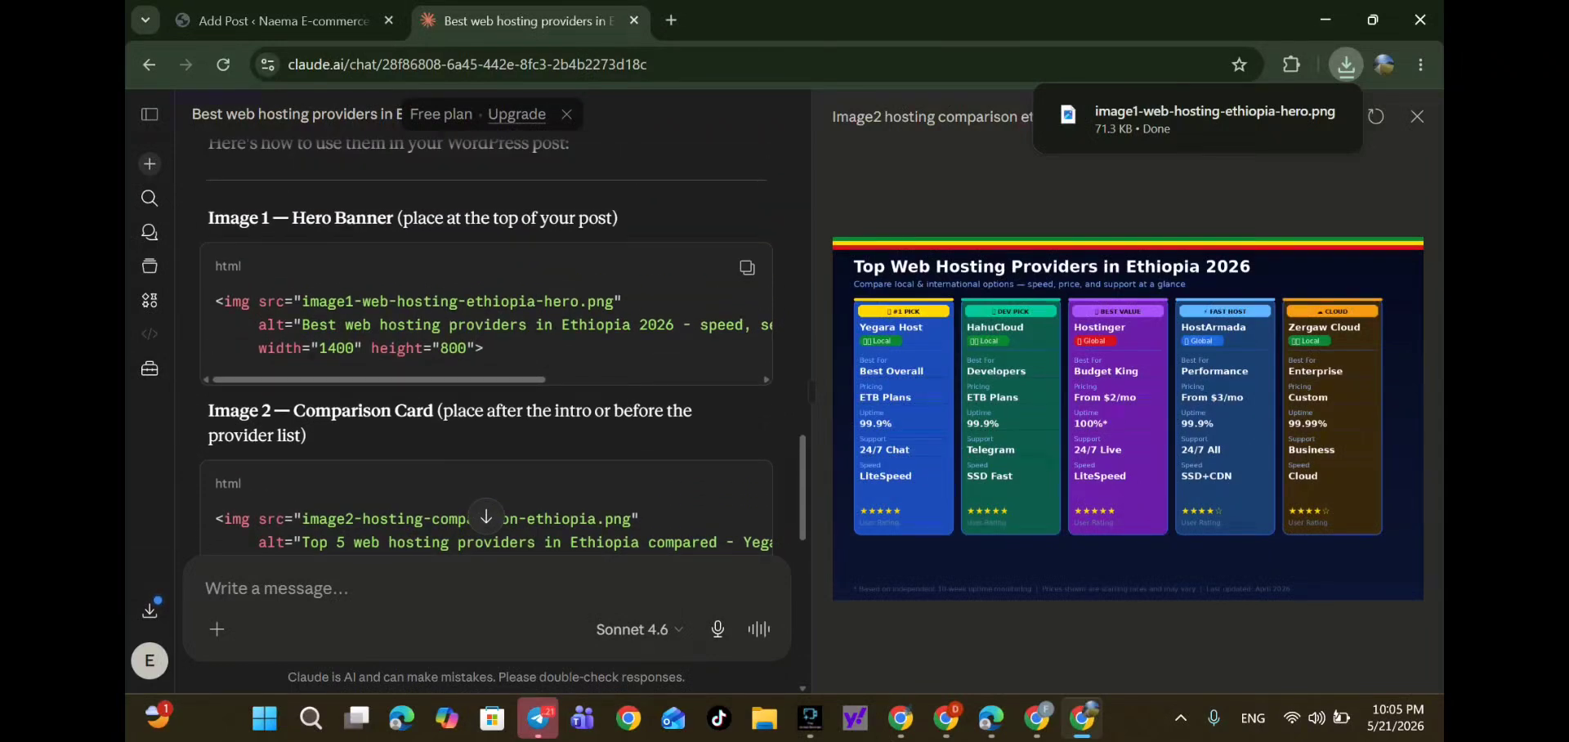
Copy the hero banner's alt text from the Image 1 code in Claude's reply.
drag(302, 325, 748, 325)
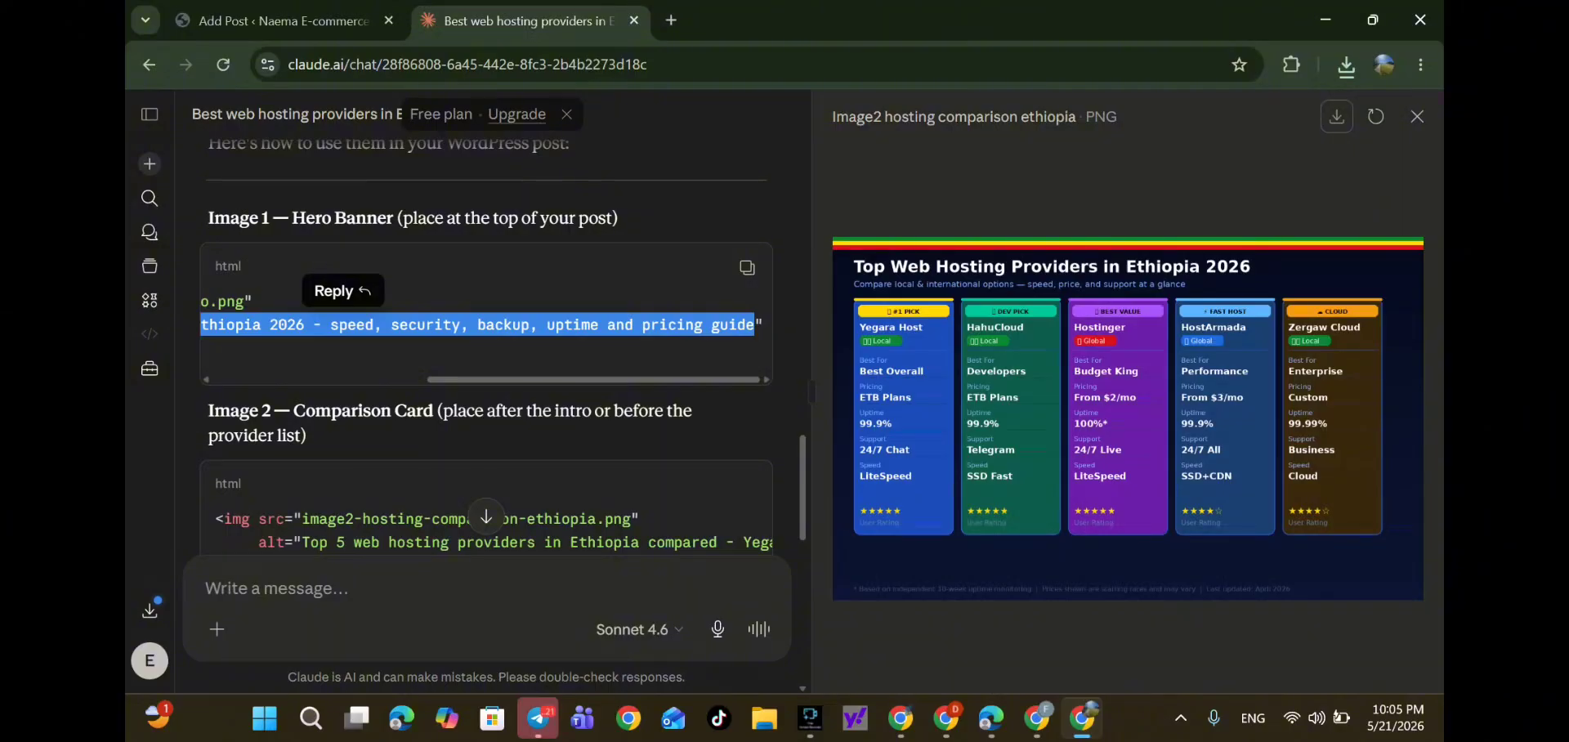
right_click(701, 327)
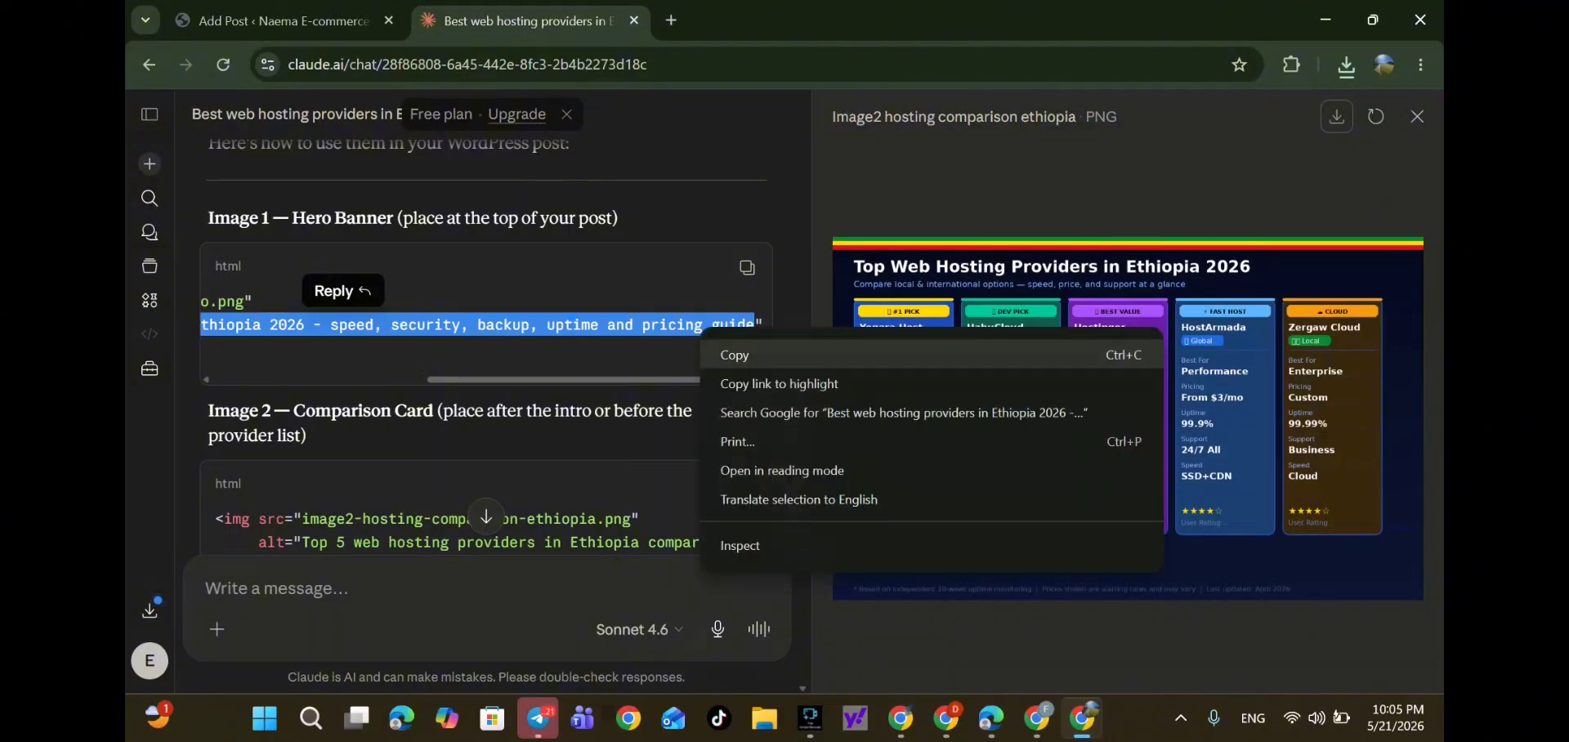
click(735, 354)
Add an empty Image block directly below the post title.
click(283, 22)
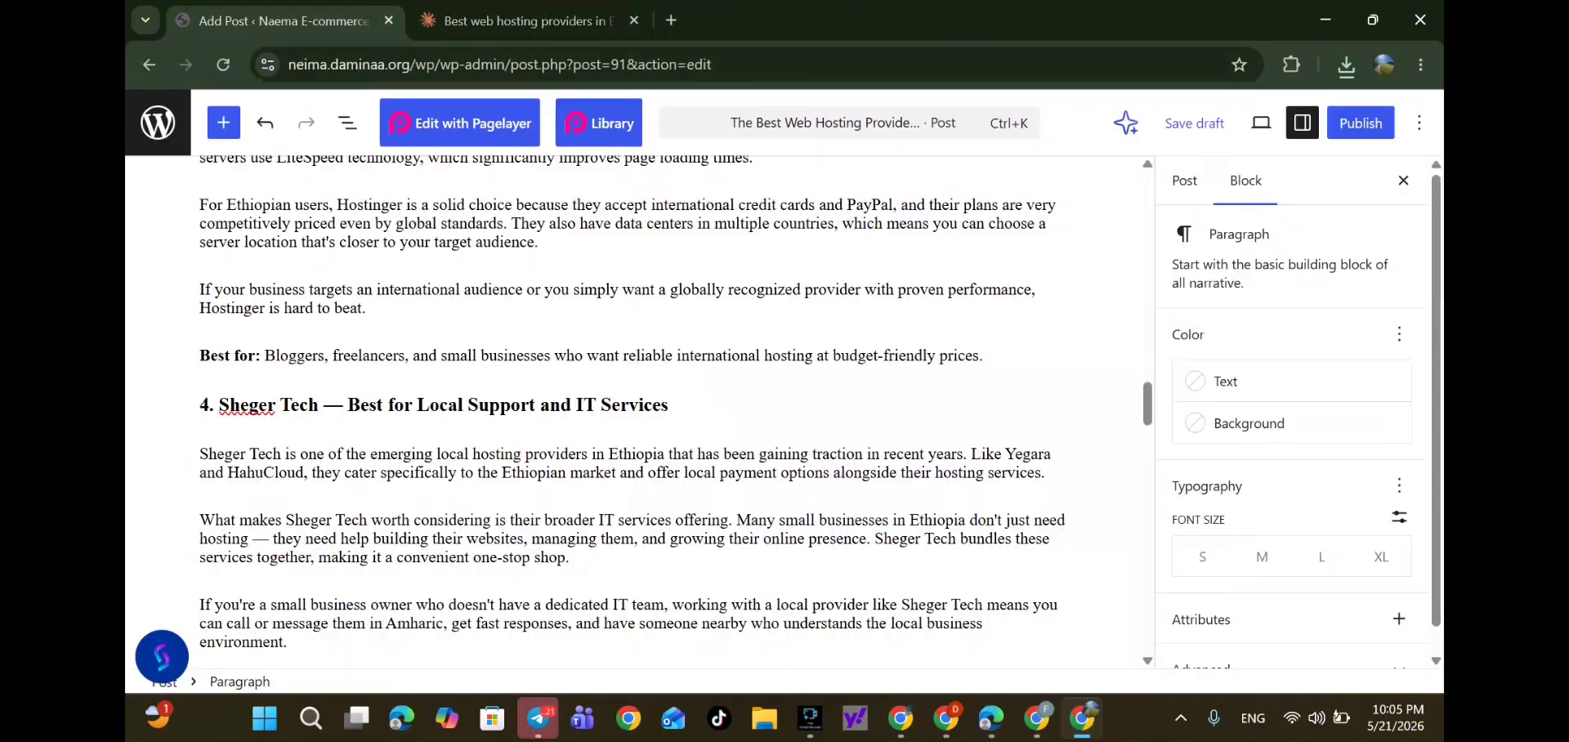
scroll(634, 412, up, 20)
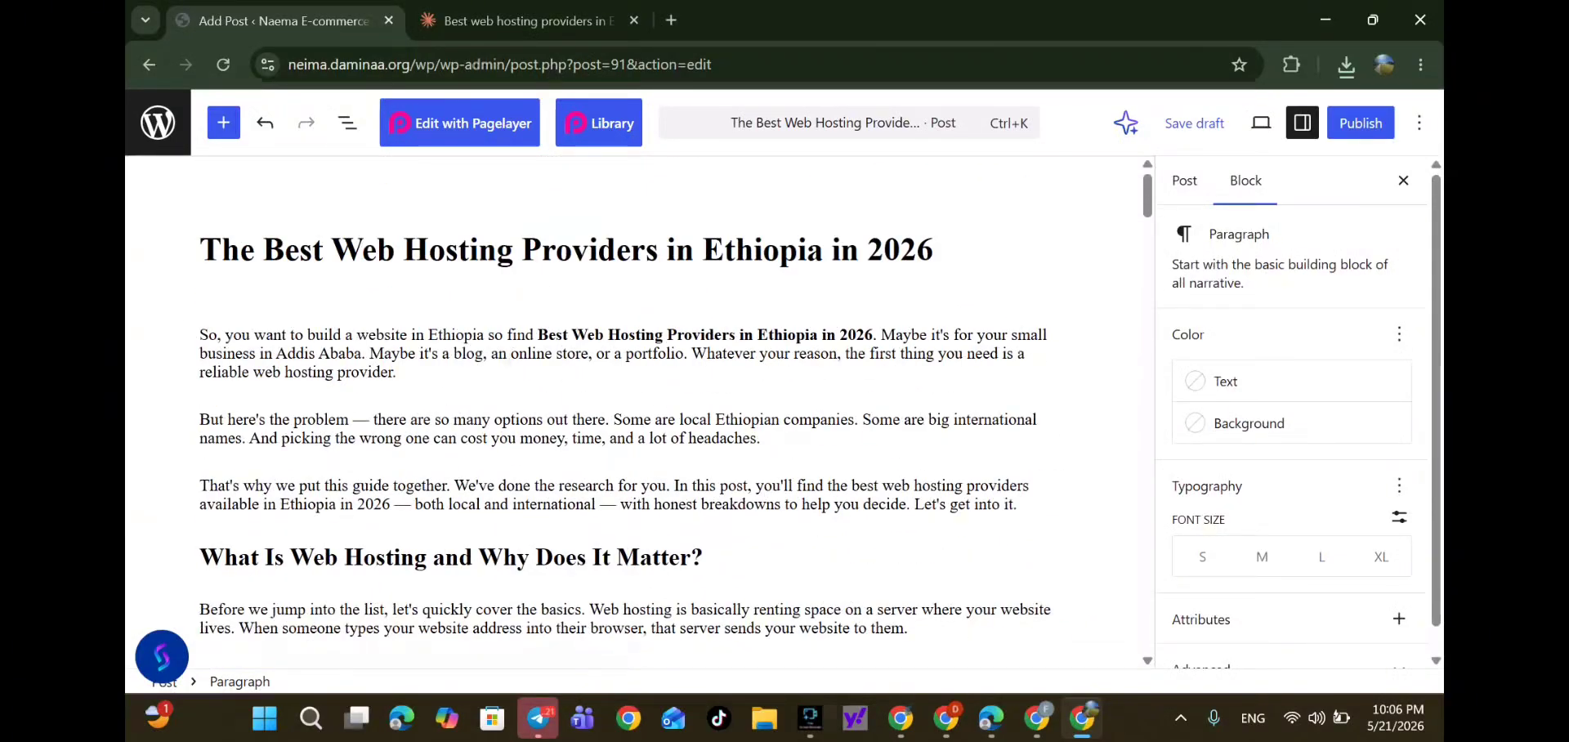
click(936, 250)
key(Return)
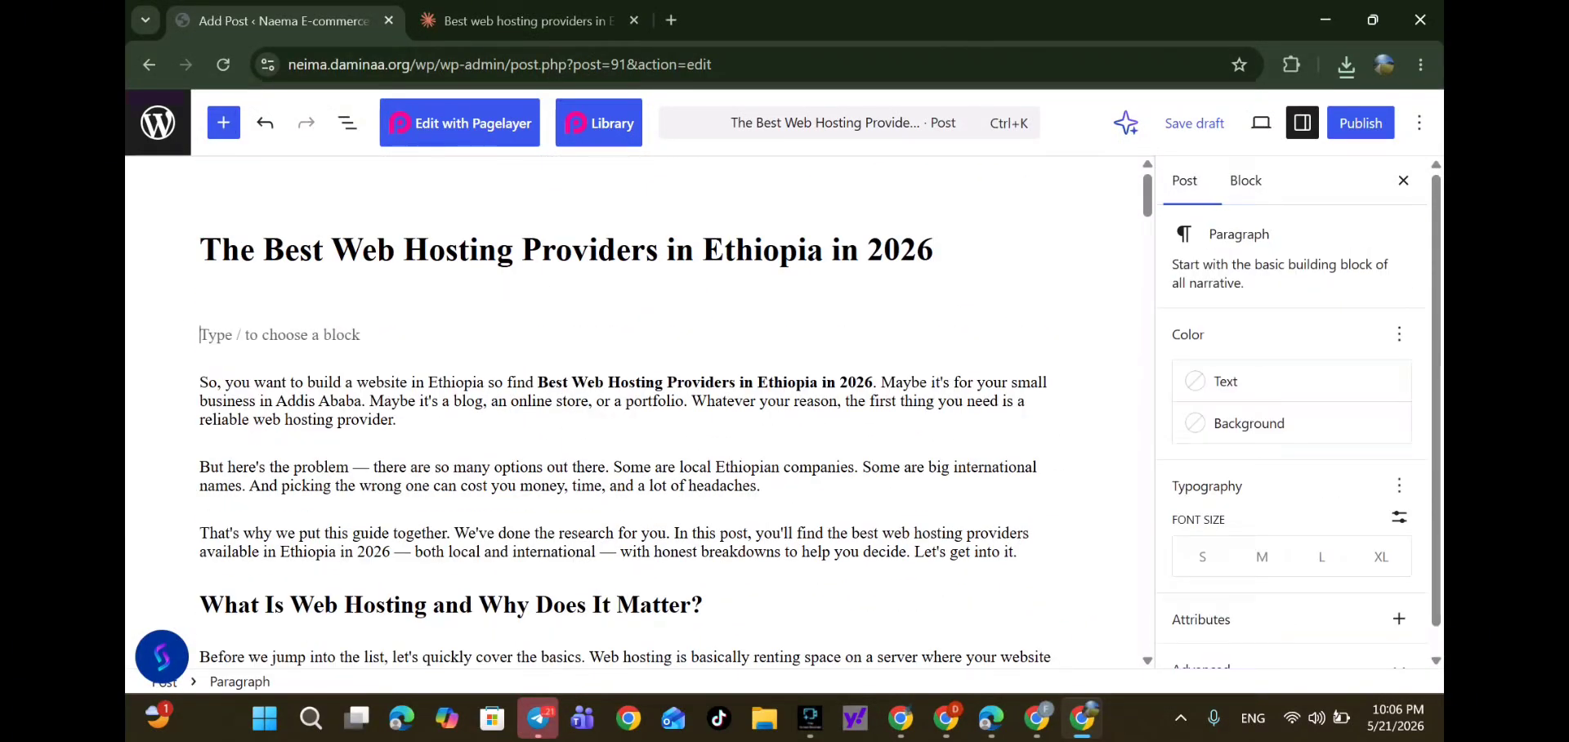
click(1052, 339)
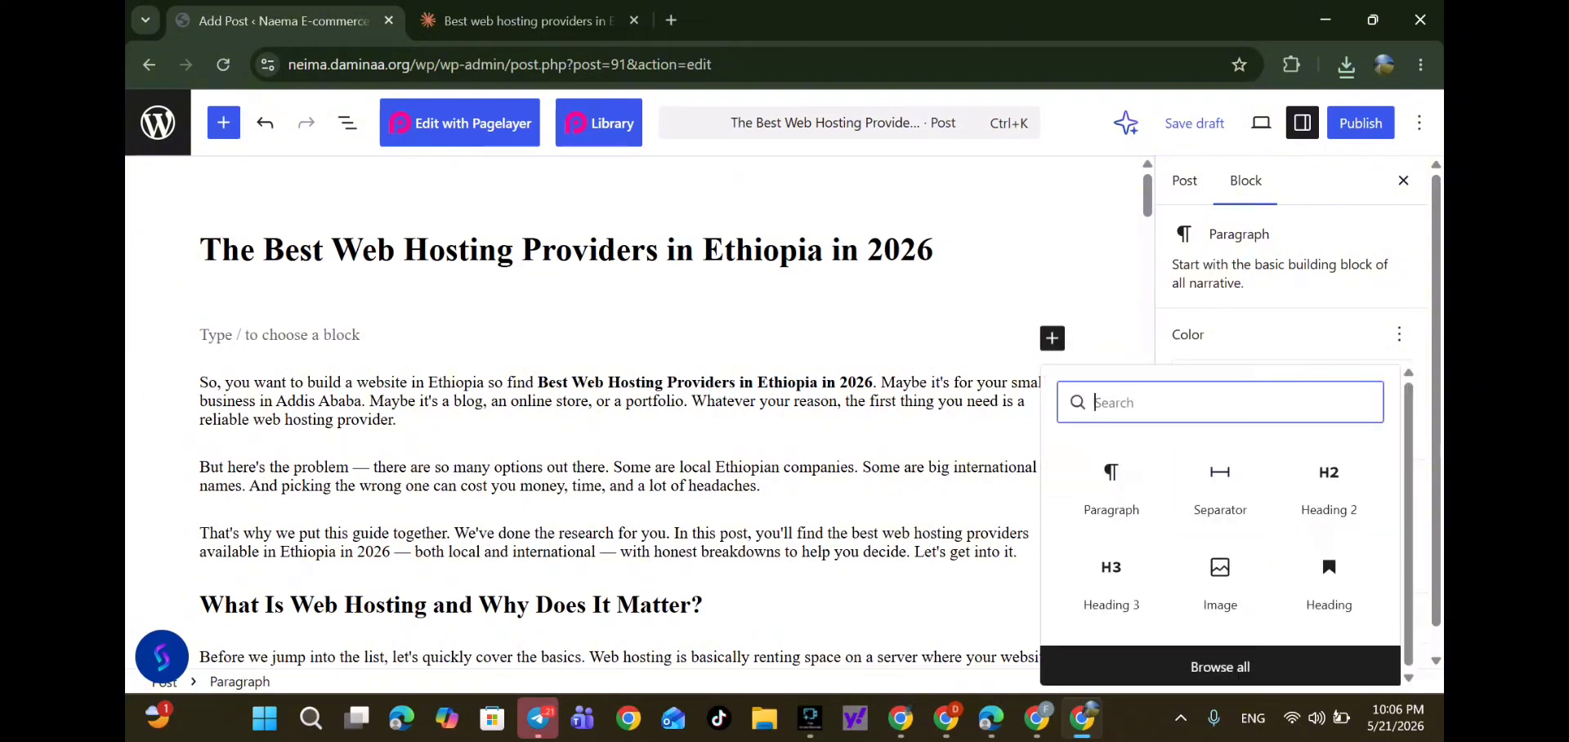
text(ima)
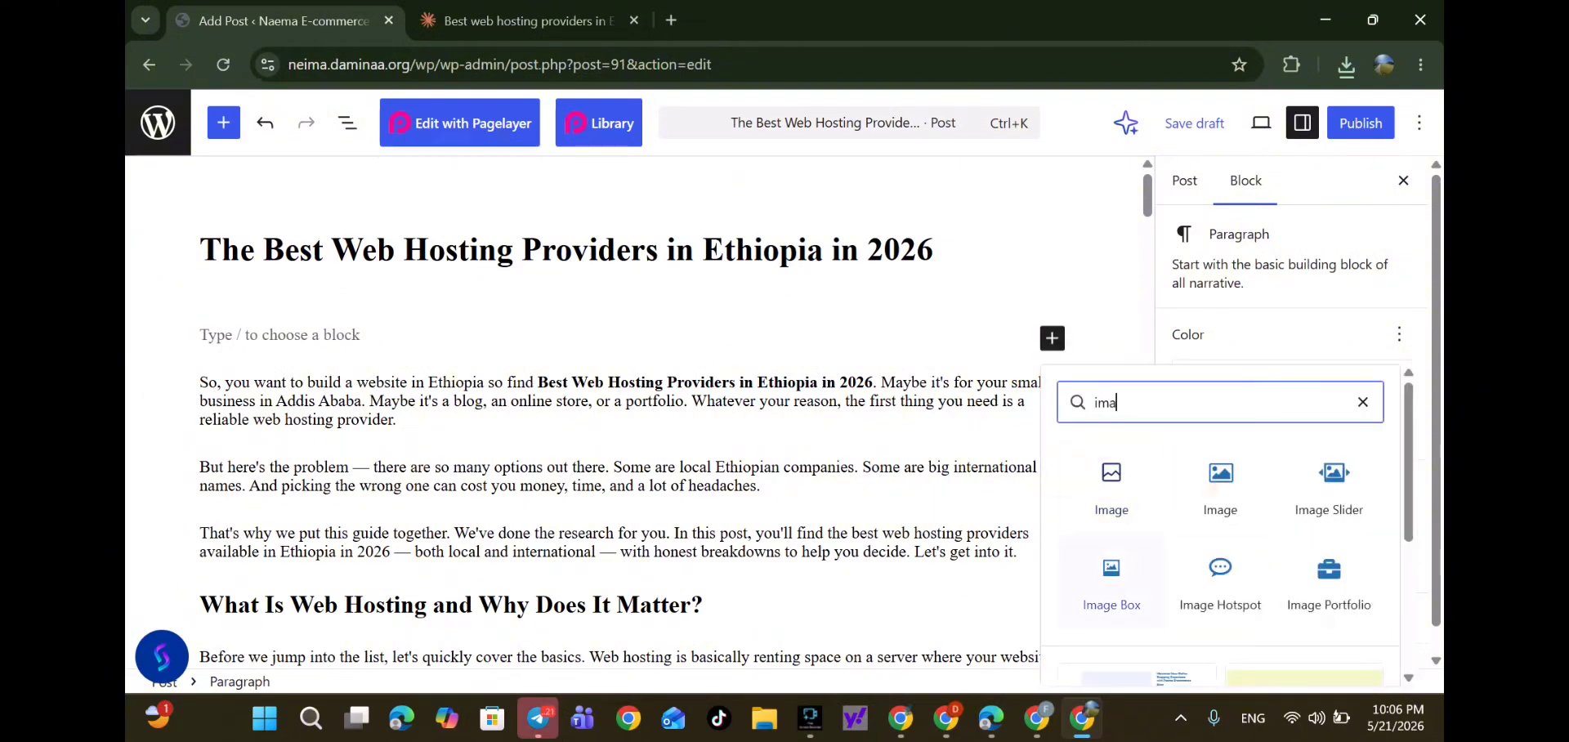
click(1112, 490)
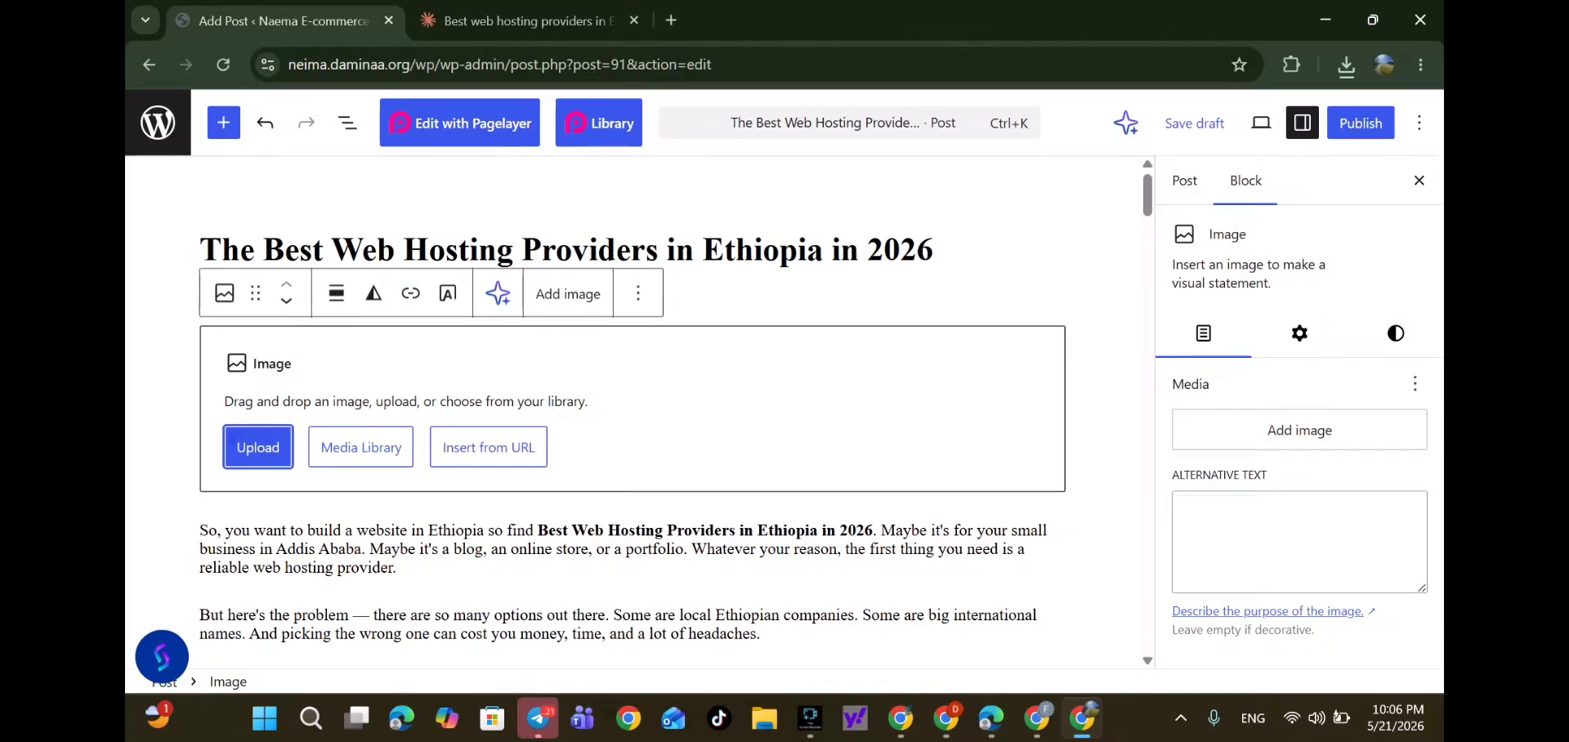
Upload image1-web-hosting-ethiopia-hero.png into the Image block via the Media Library.
click(360, 447)
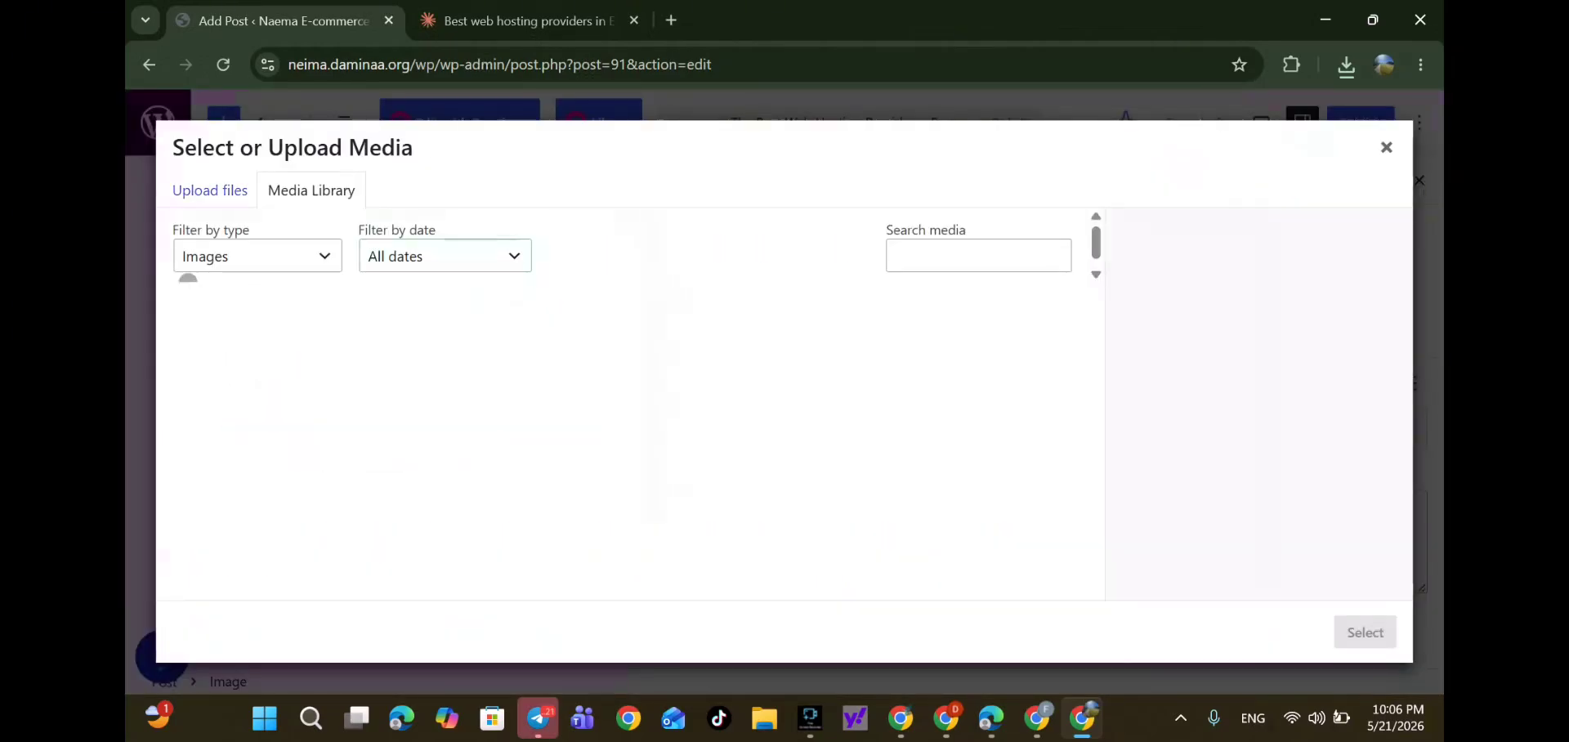
click(210, 191)
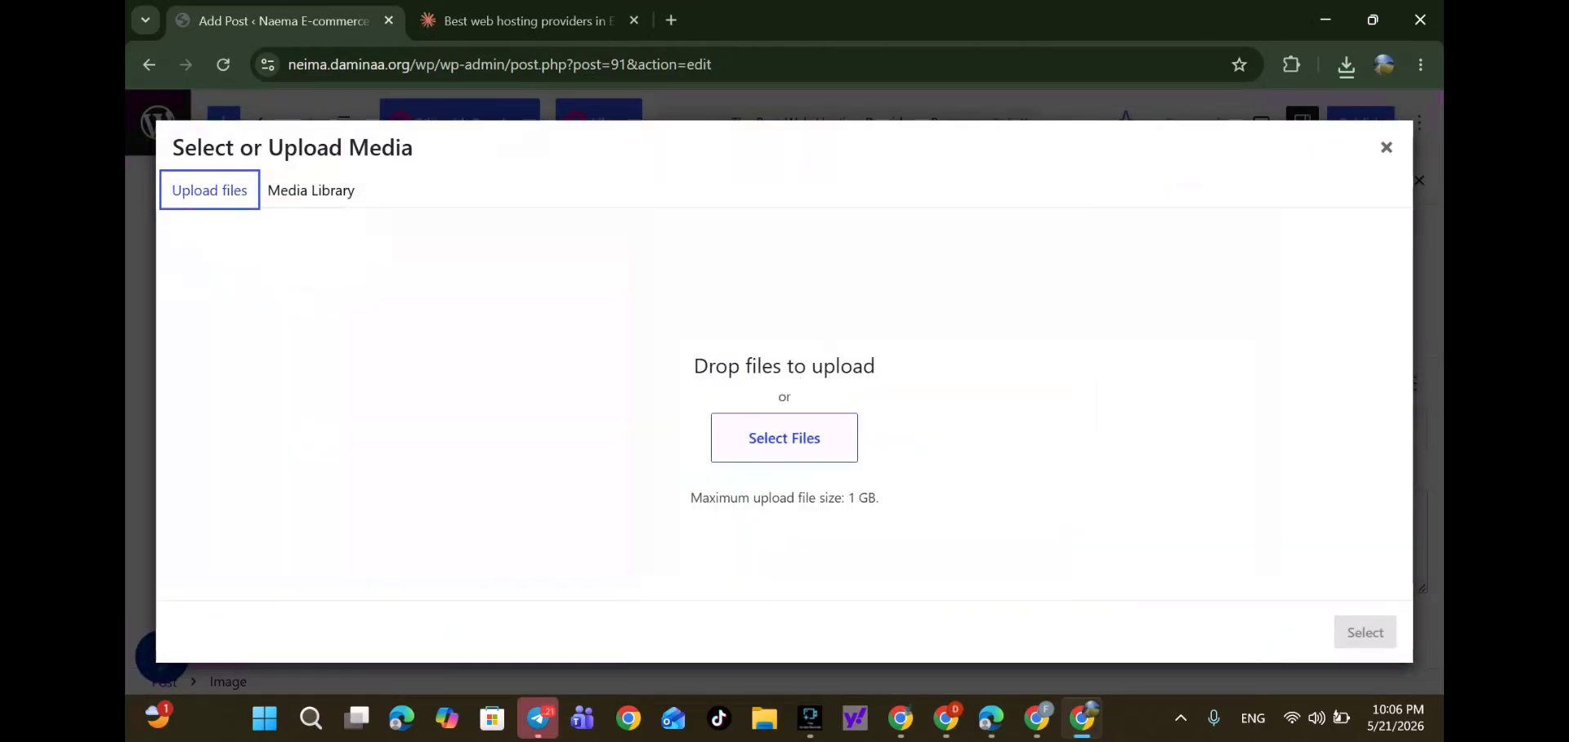
click(785, 438)
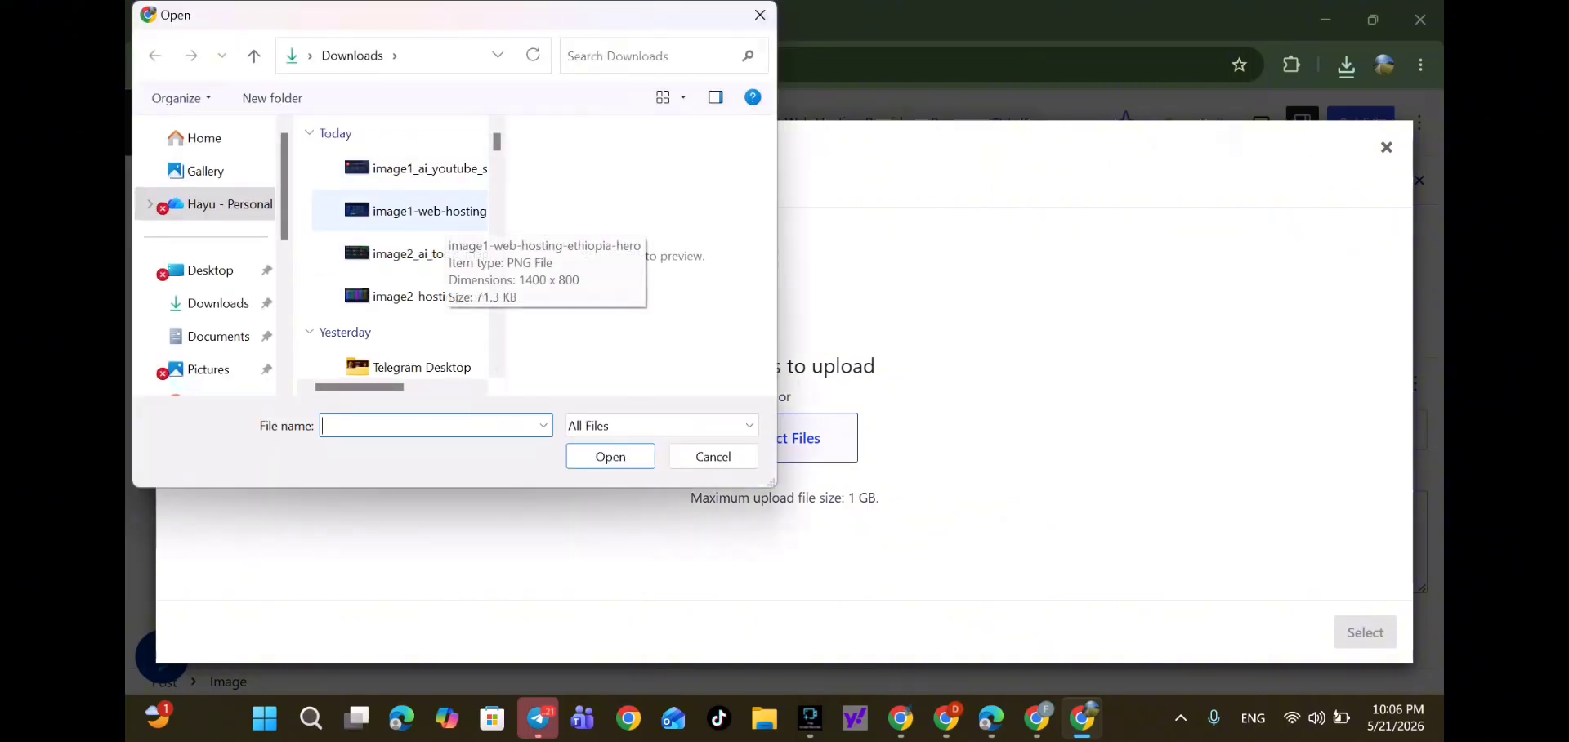
click(441, 214)
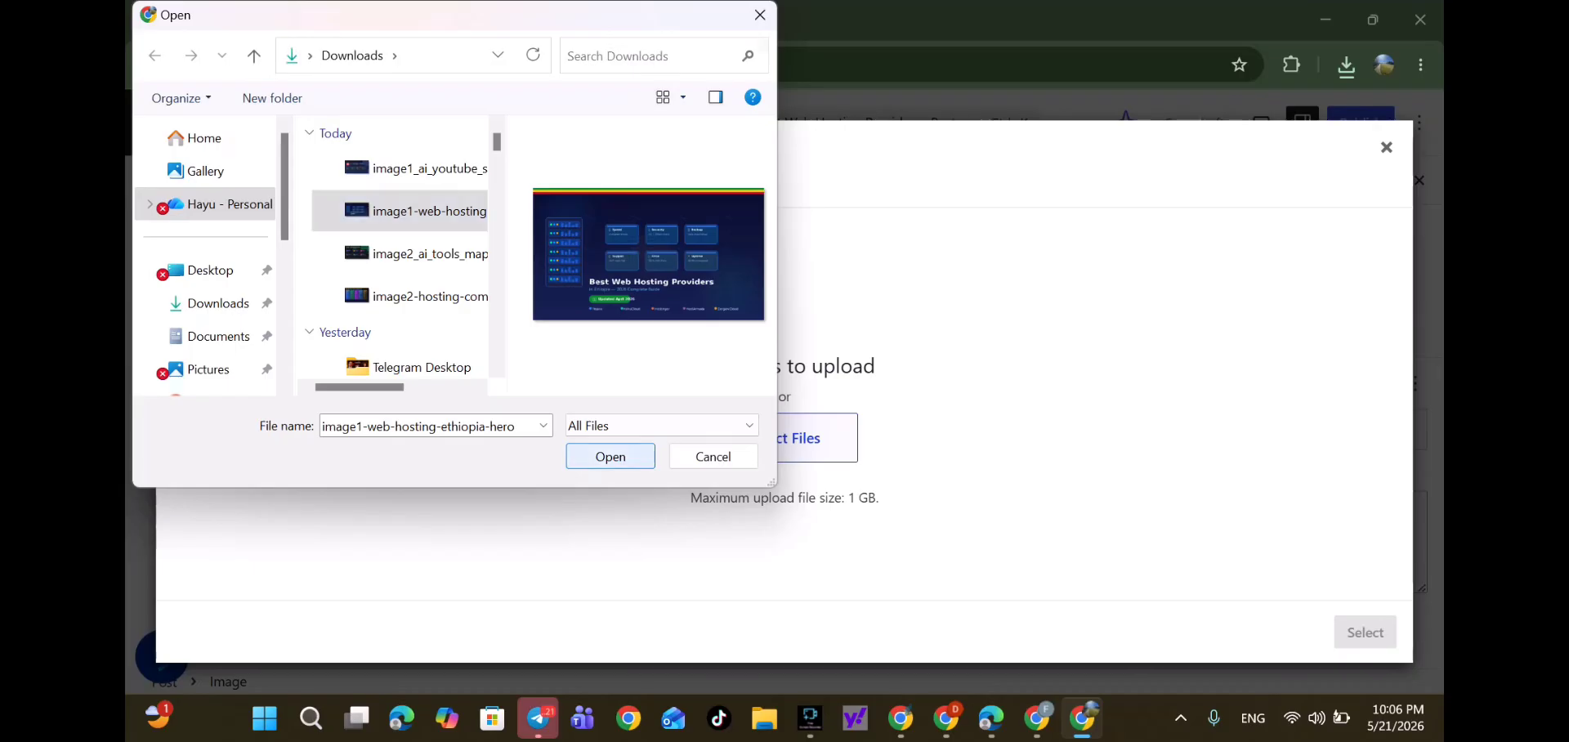
click(611, 457)
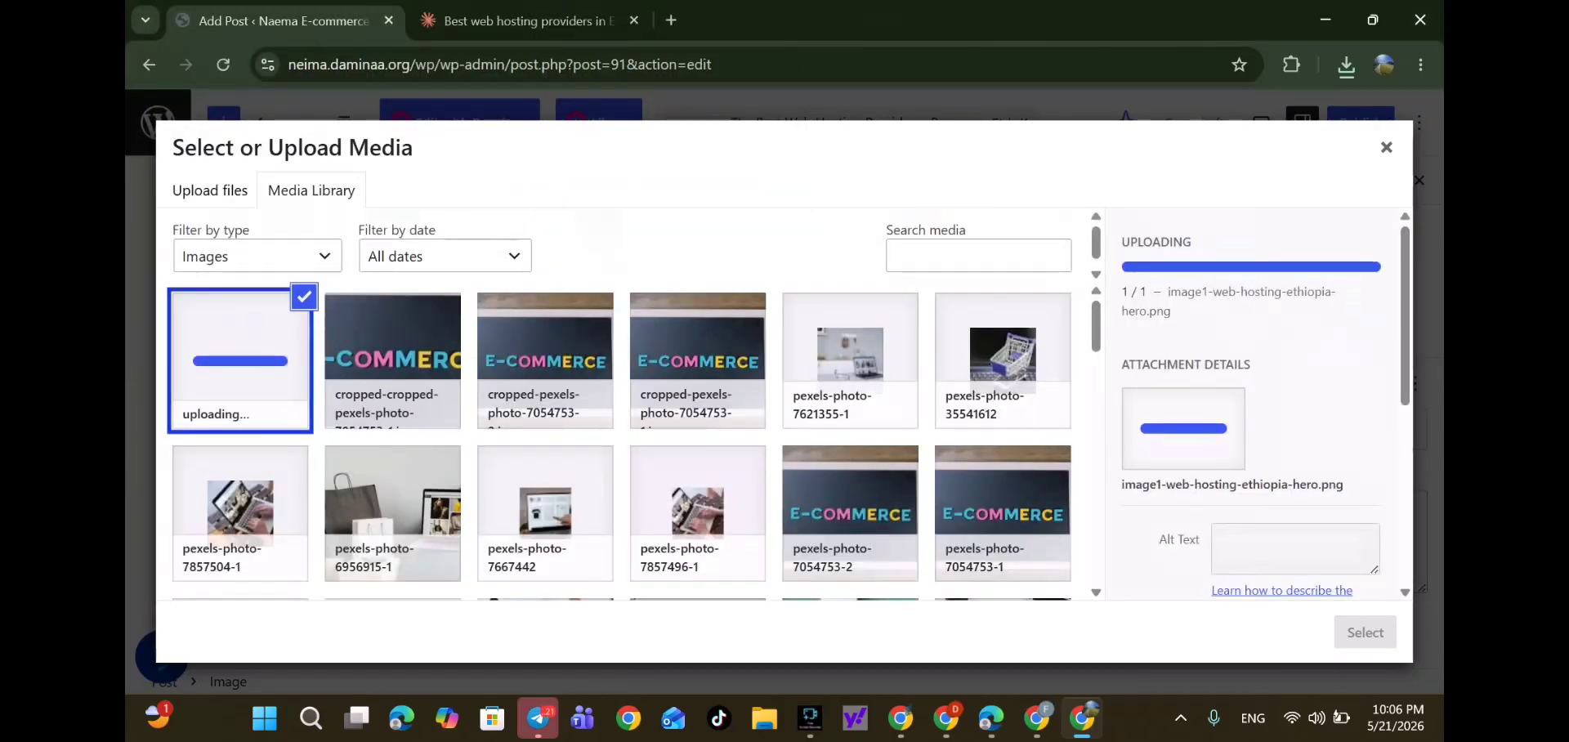
scroll(610, 457, down, 1)
scroll(611, 457, up, 1)
scroll(610, 457, down, 2)
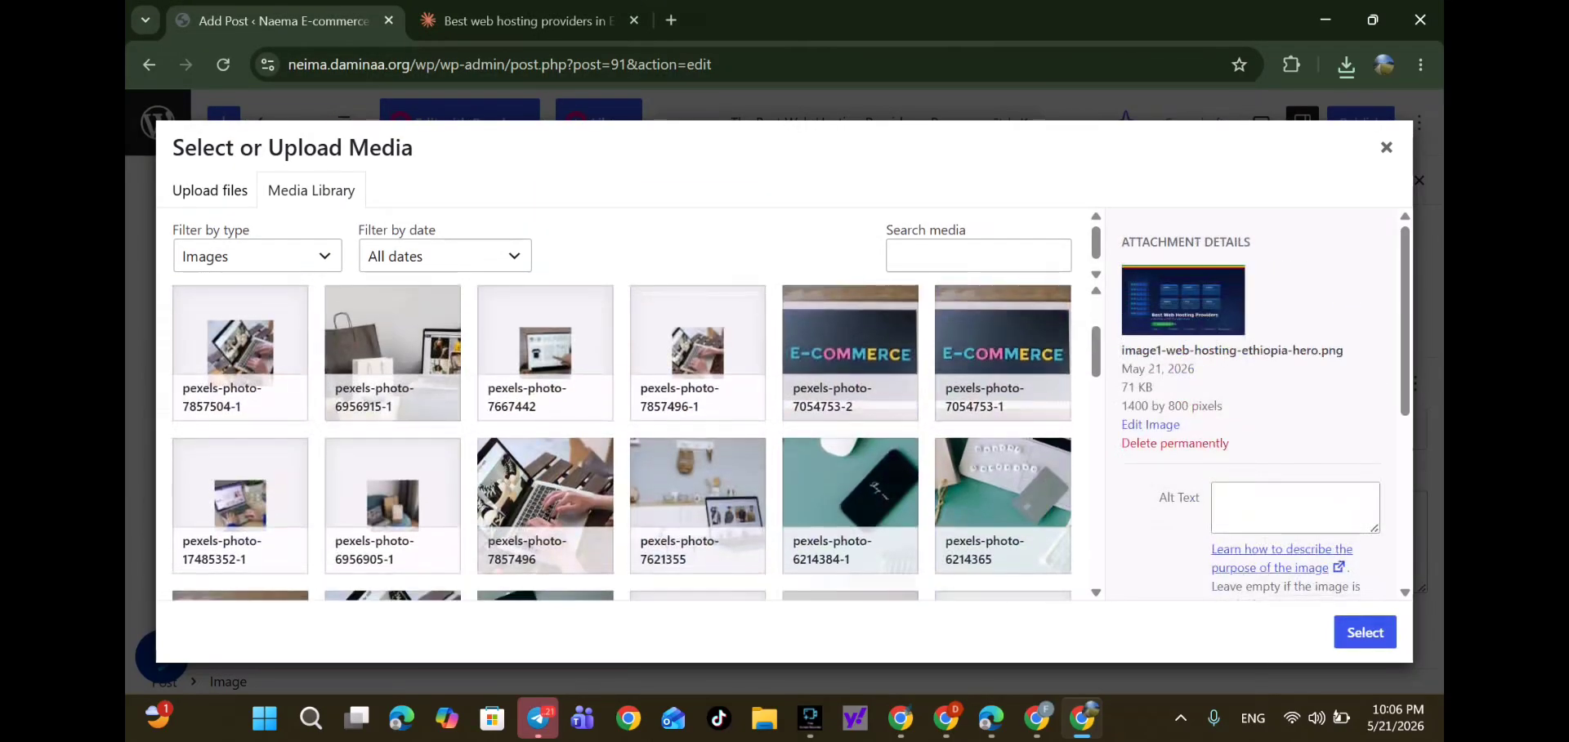
Paste the copied alt text on the hero image and insert it into the post.
click(1281, 506)
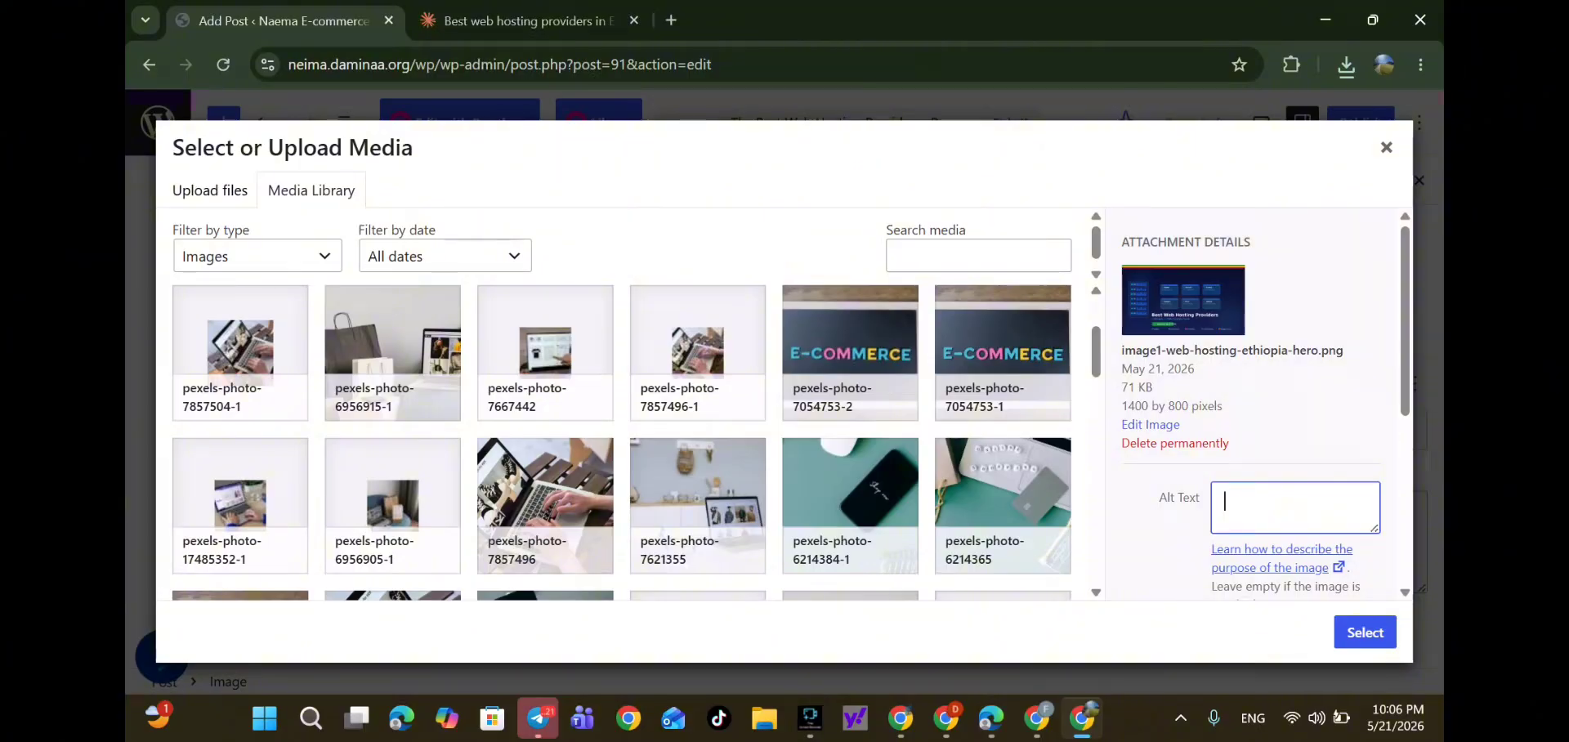
key(ctrl+v)
click(1365, 631)
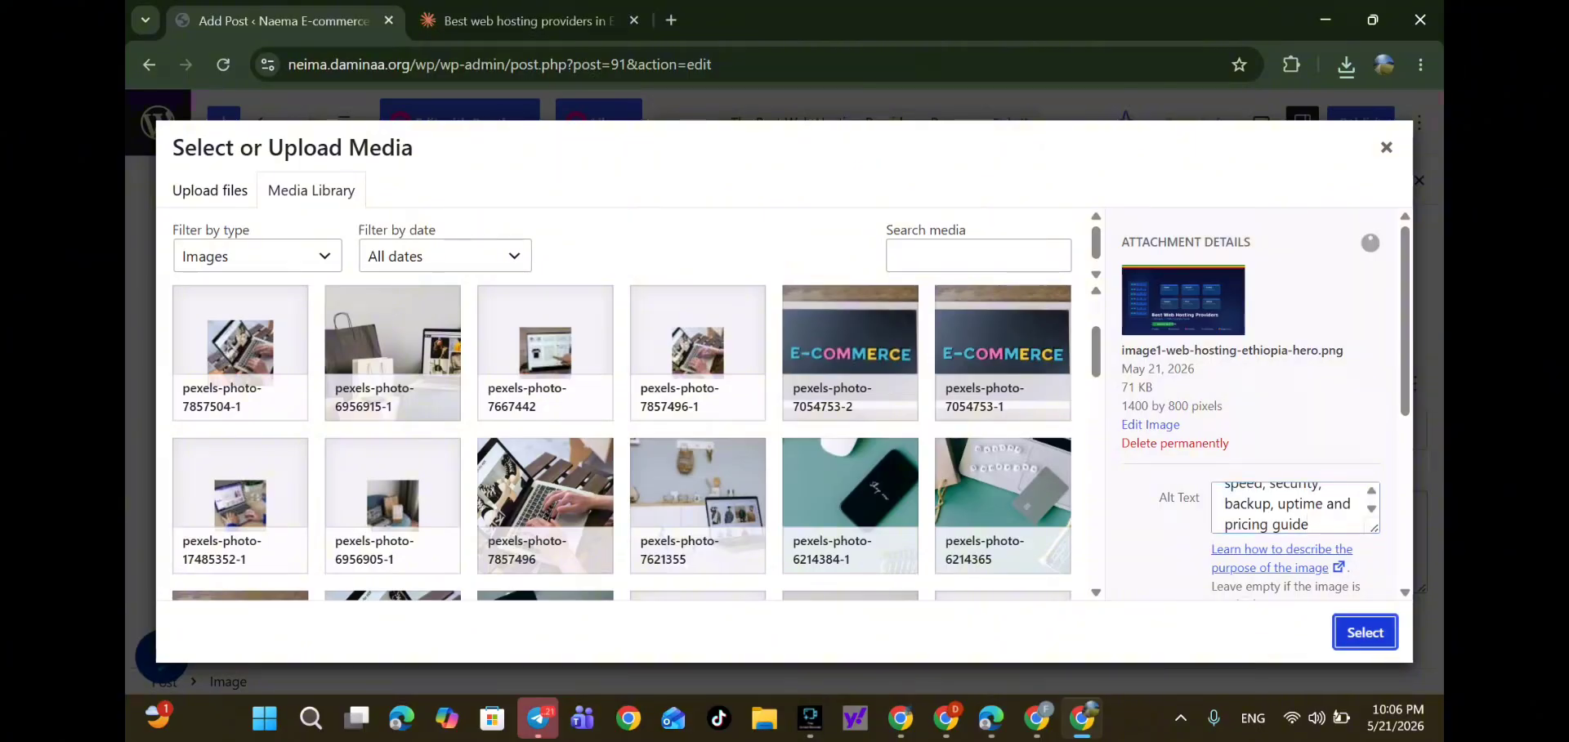
scroll(633, 412, down, 5)
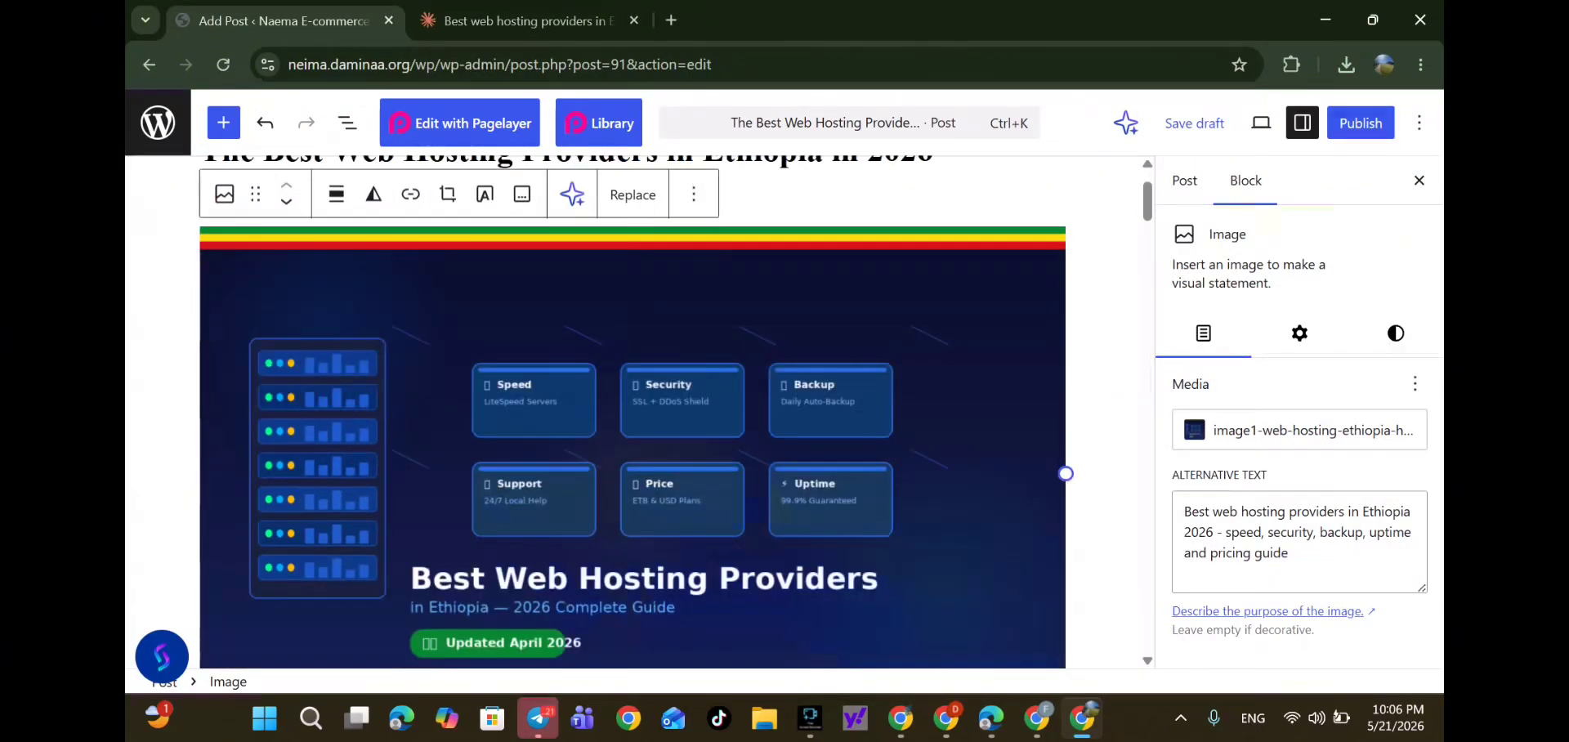
scroll(633, 412, up, 5)
scroll(632, 412, down, 6)
scroll(632, 412, down, 20)
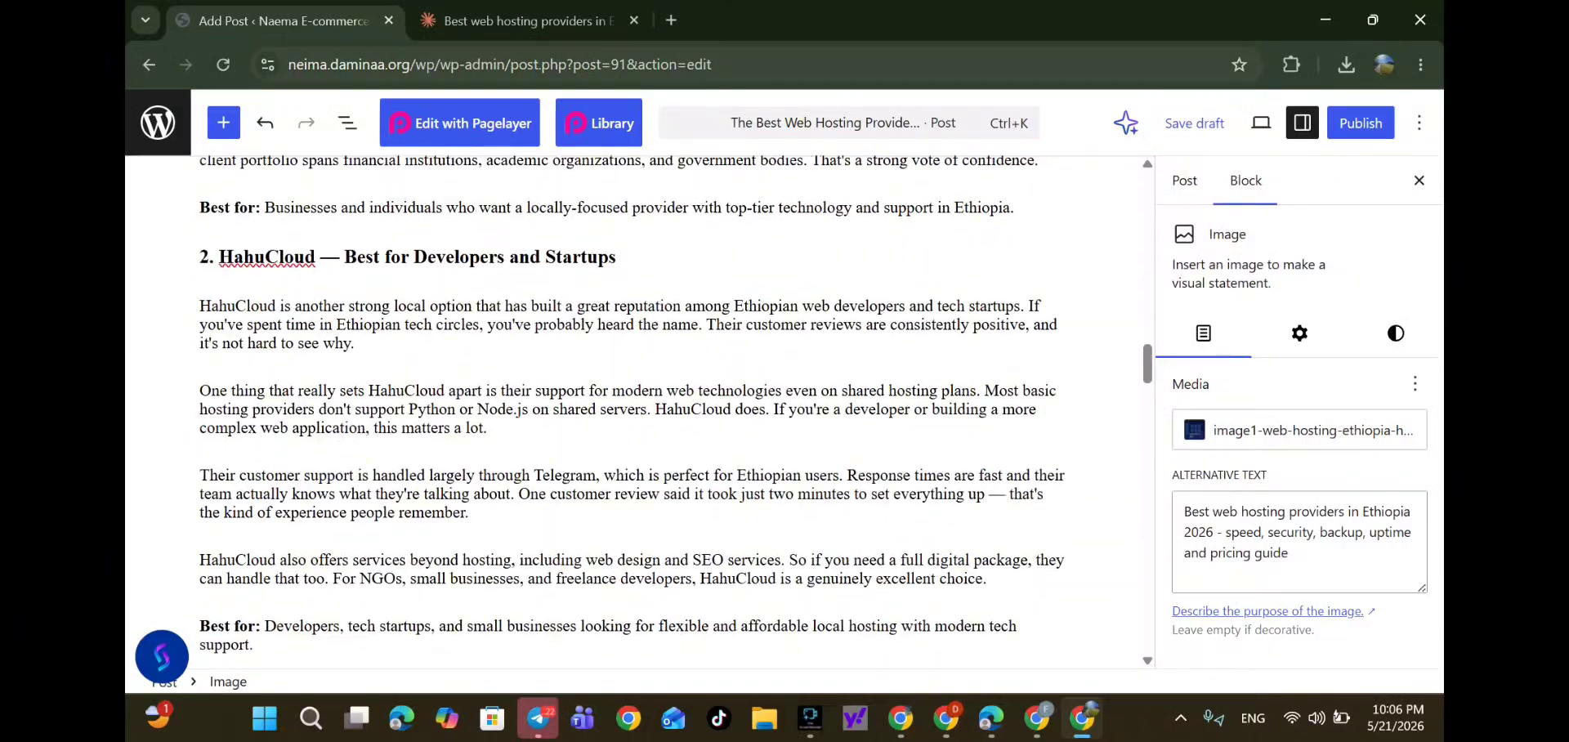
click(527, 21)
scroll(486, 351, down, 3)
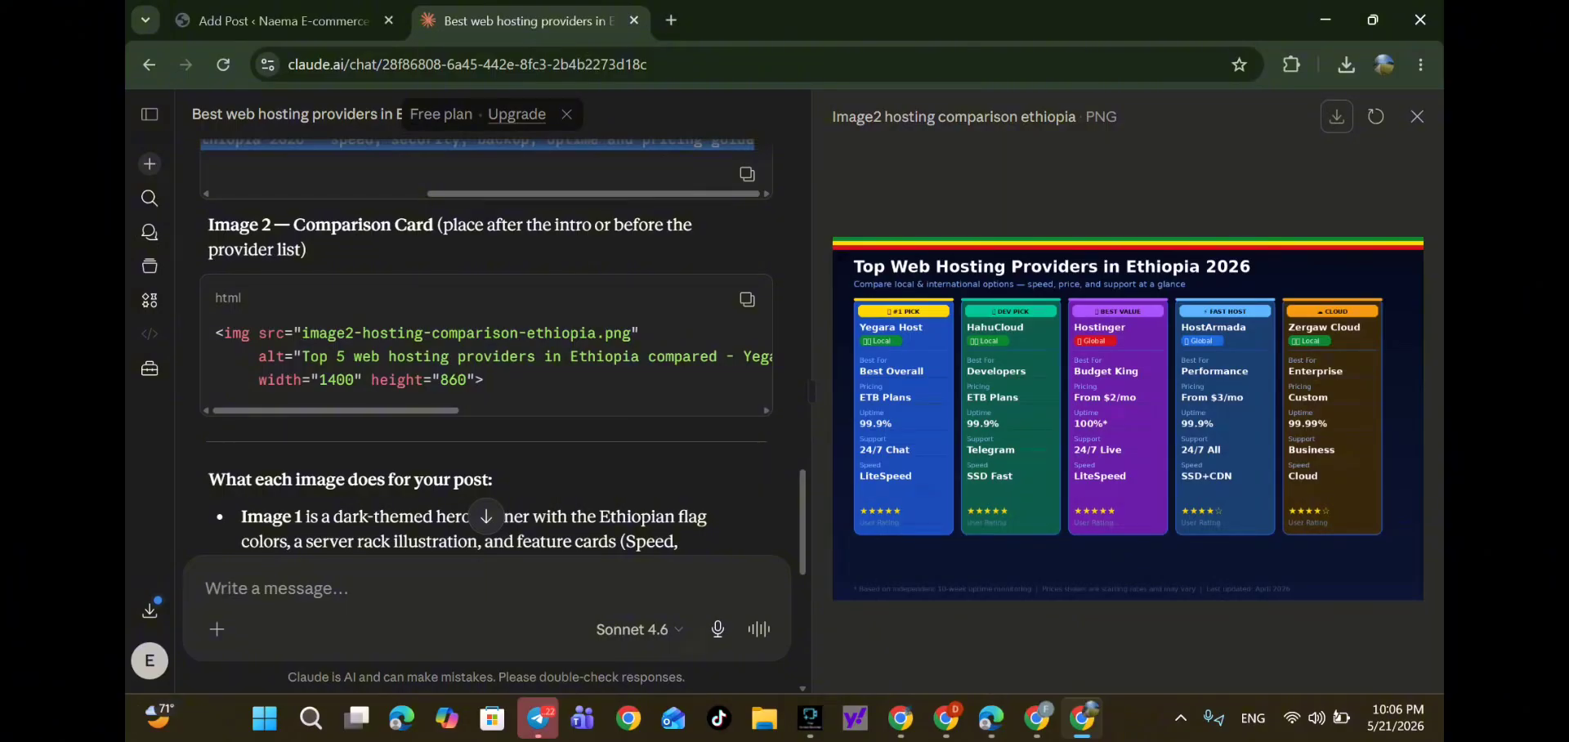
Copy the comparison card's alt text from the Image 2 code and return to the WordPress editor.
drag(302, 356, 752, 356)
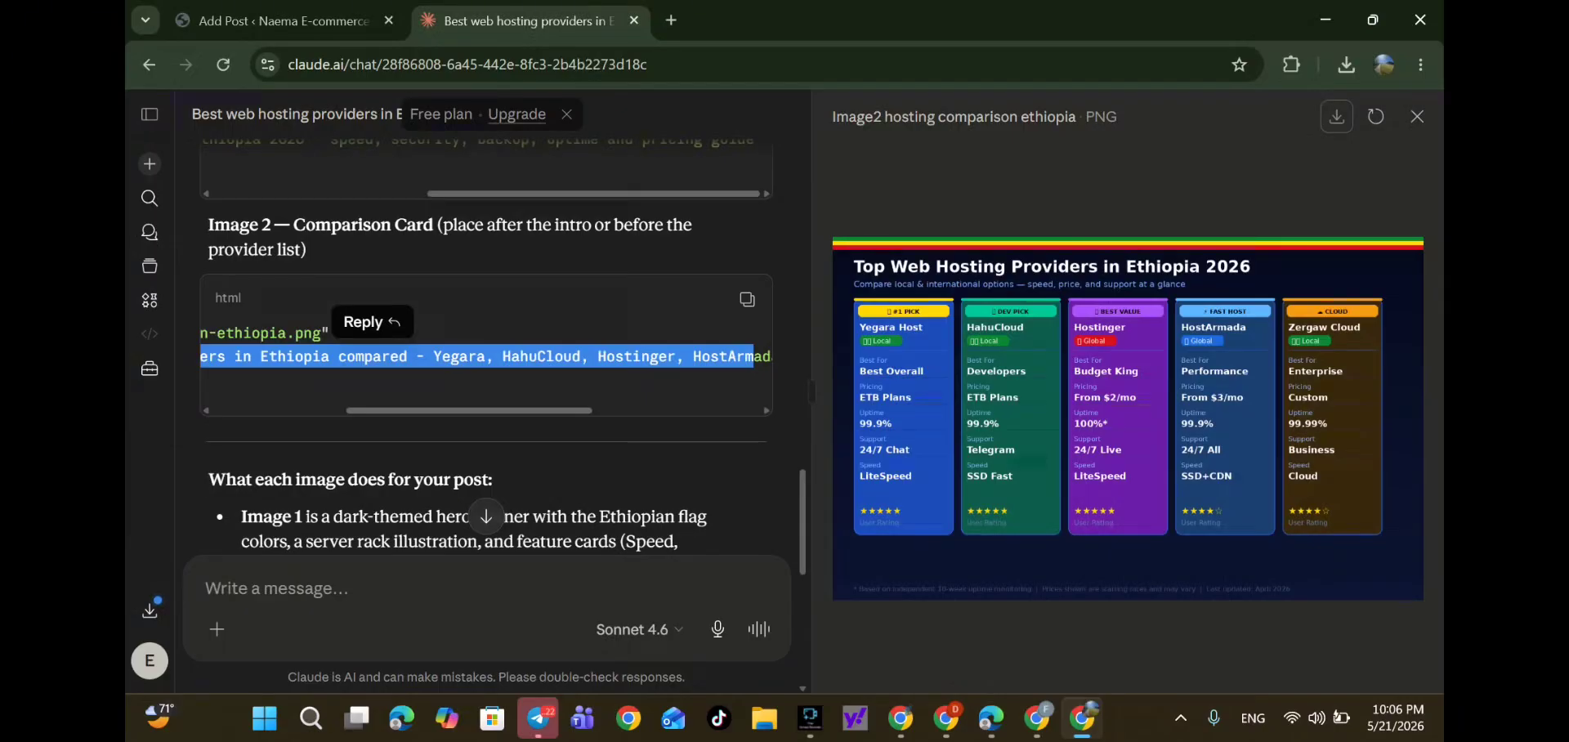
scroll(486, 357, left, 4)
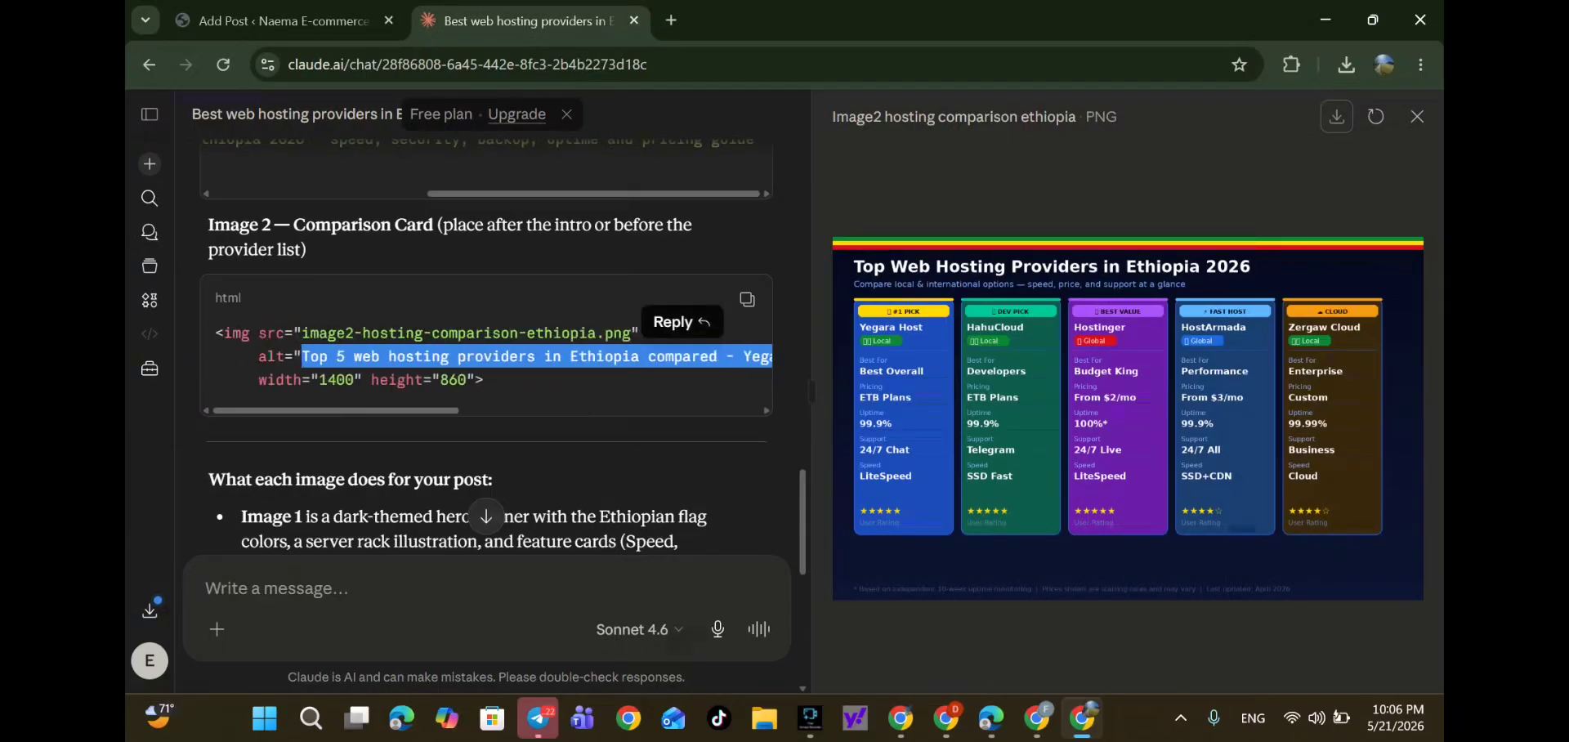
drag(302, 356, 754, 357)
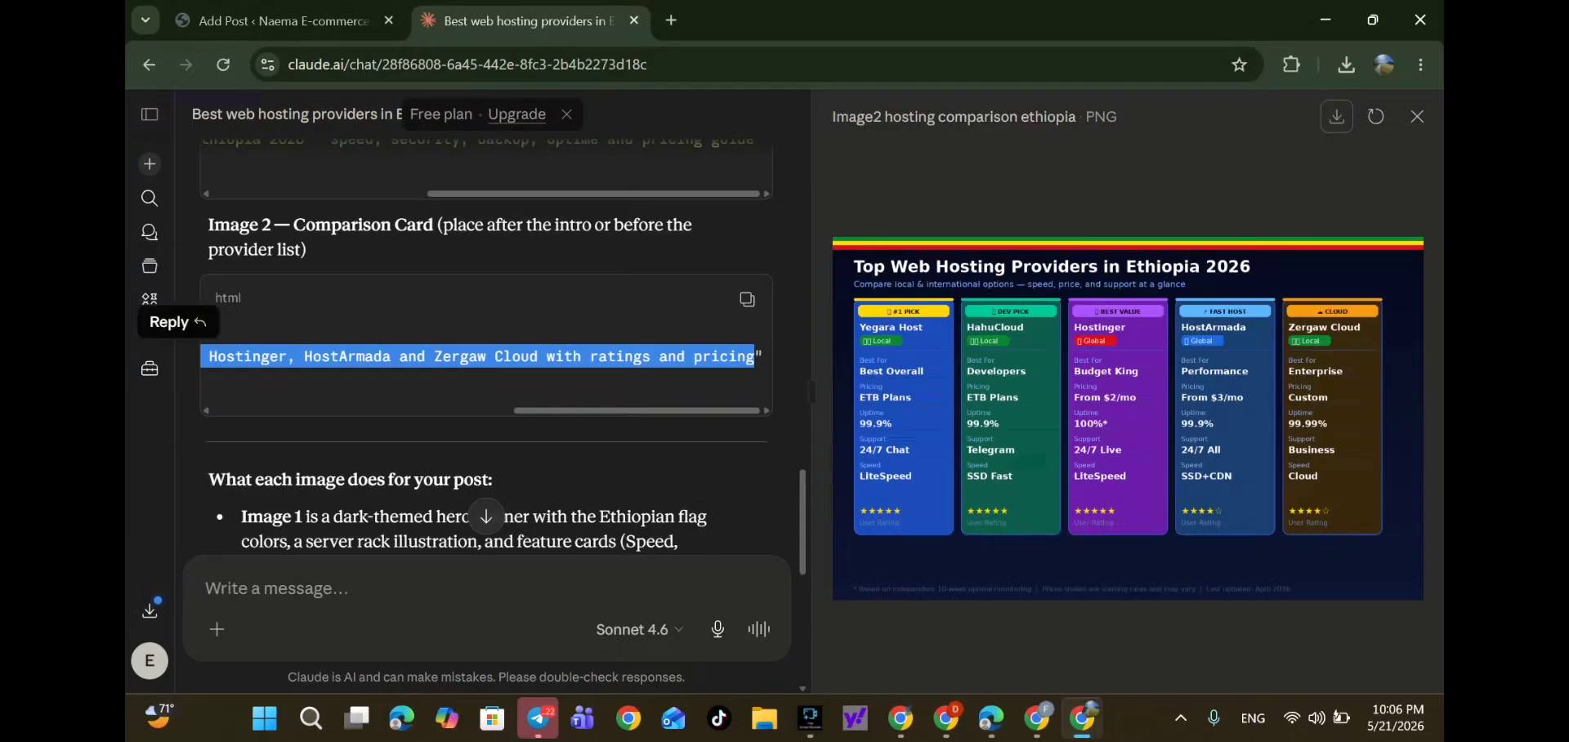
right_click(697, 353)
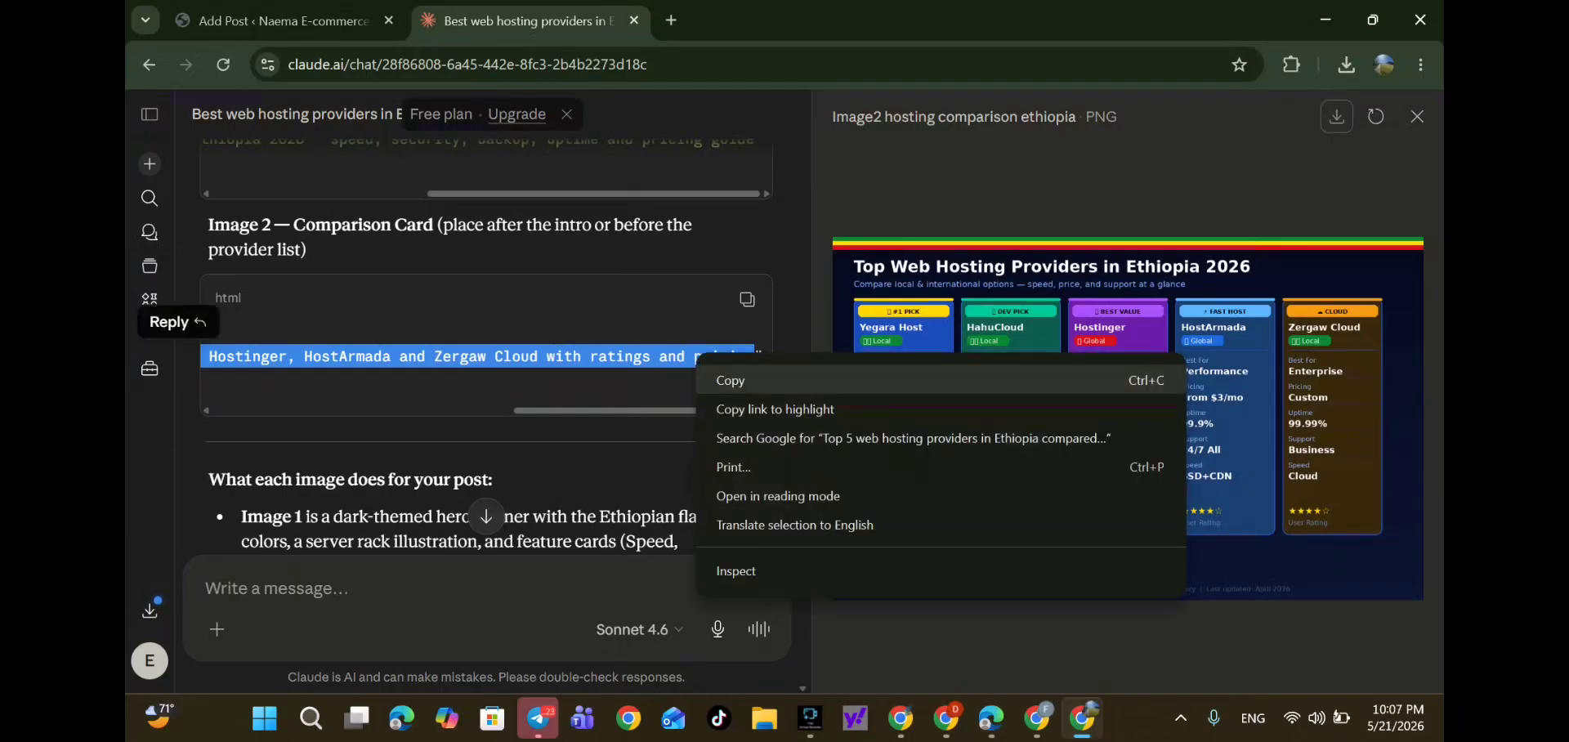
click(731, 381)
click(284, 21)
Start a new block right after the 'The Best Web Hosting Providers in Ethiopia in 2026' heading.
scroll(632, 412, down, 1)
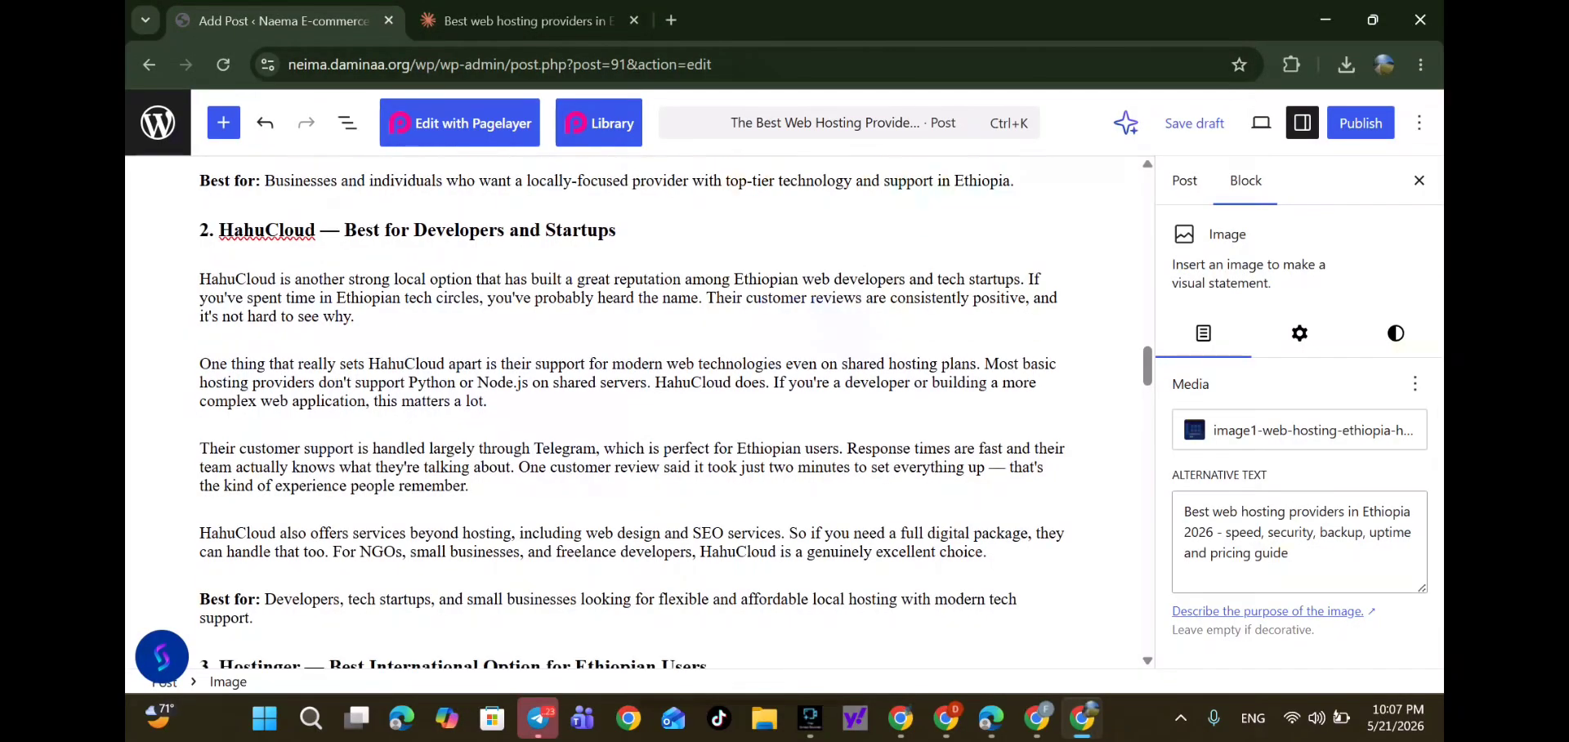
scroll(631, 412, up, 10)
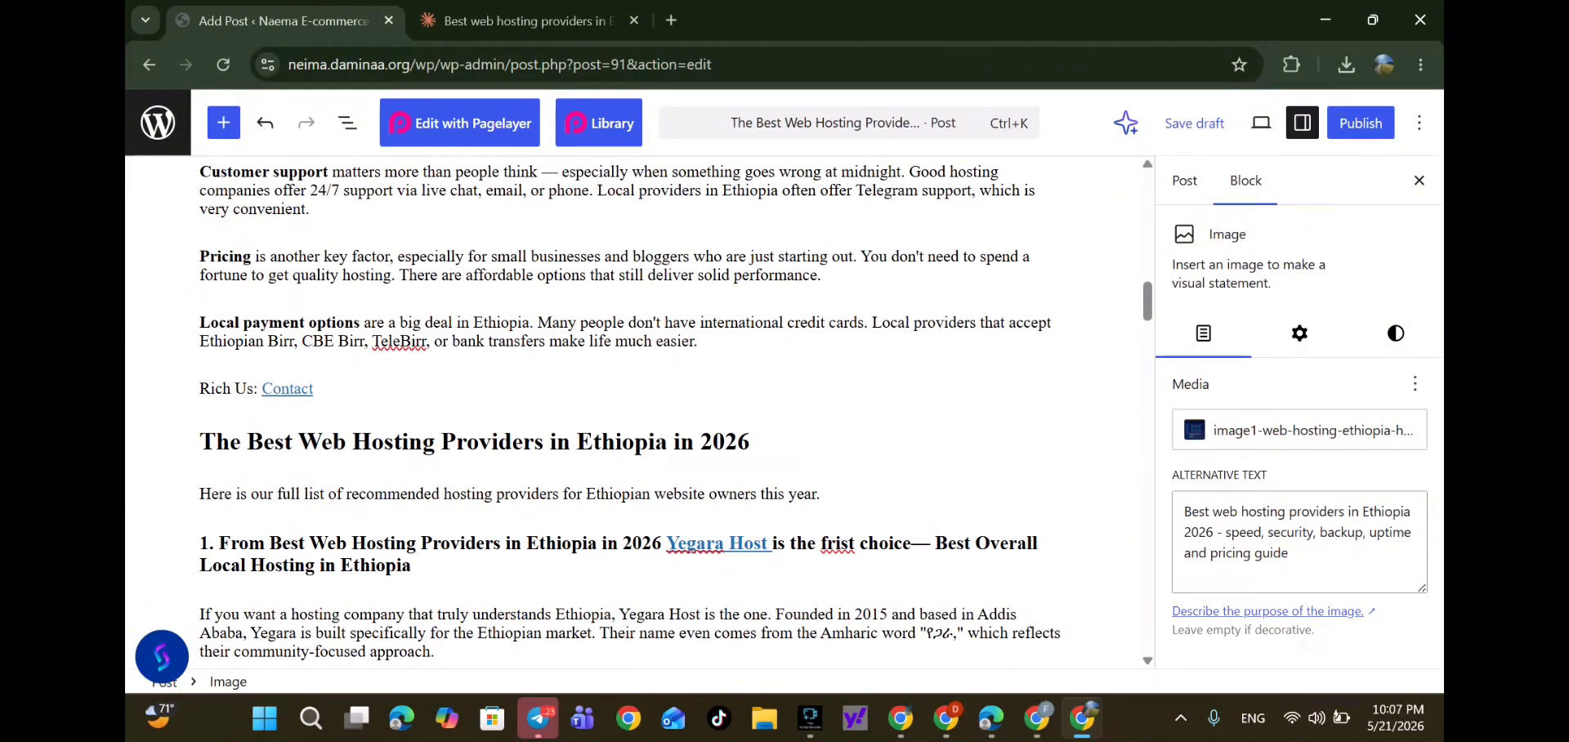
scroll(631, 409, down, 4)
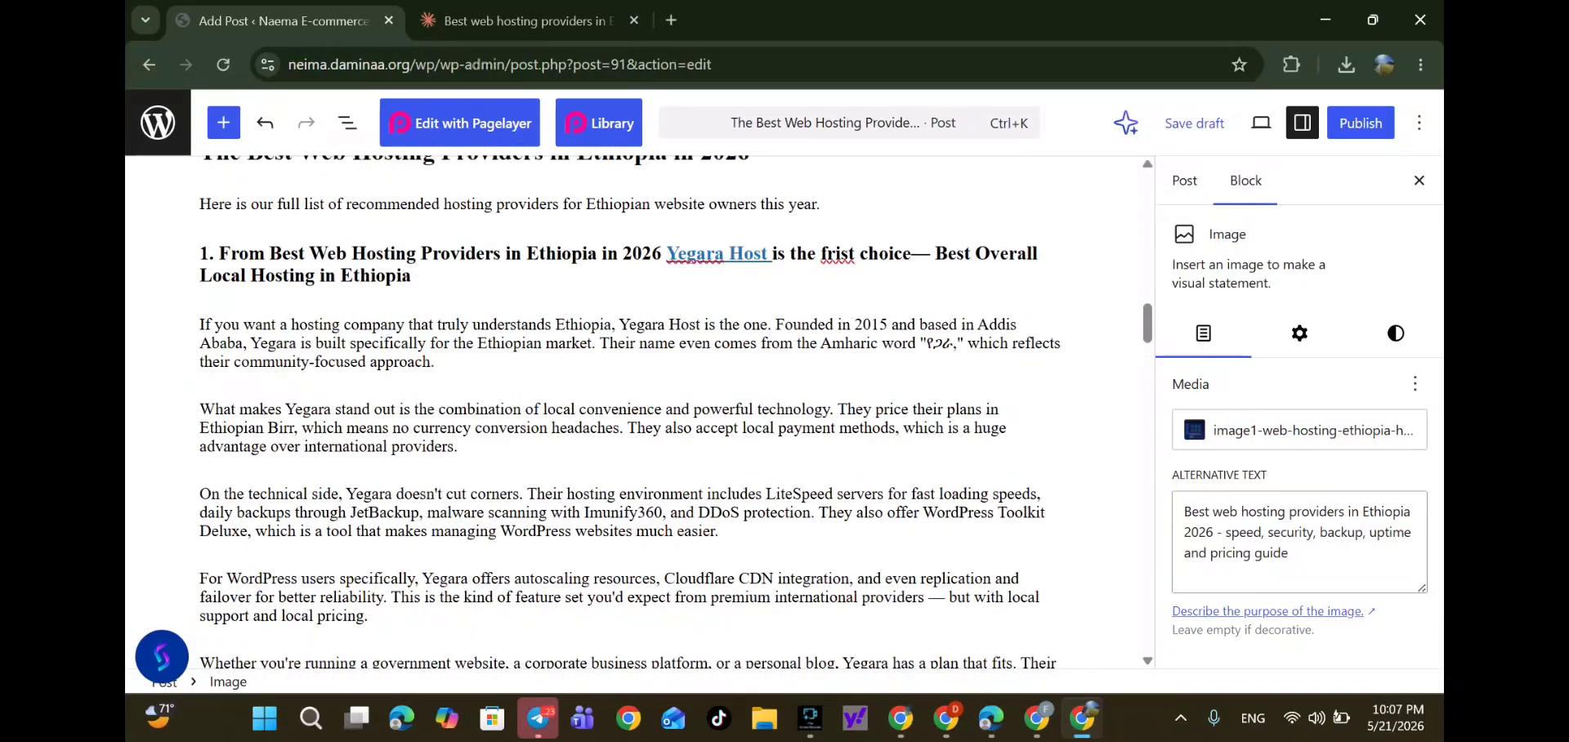
scroll(634, 412, down, 10)
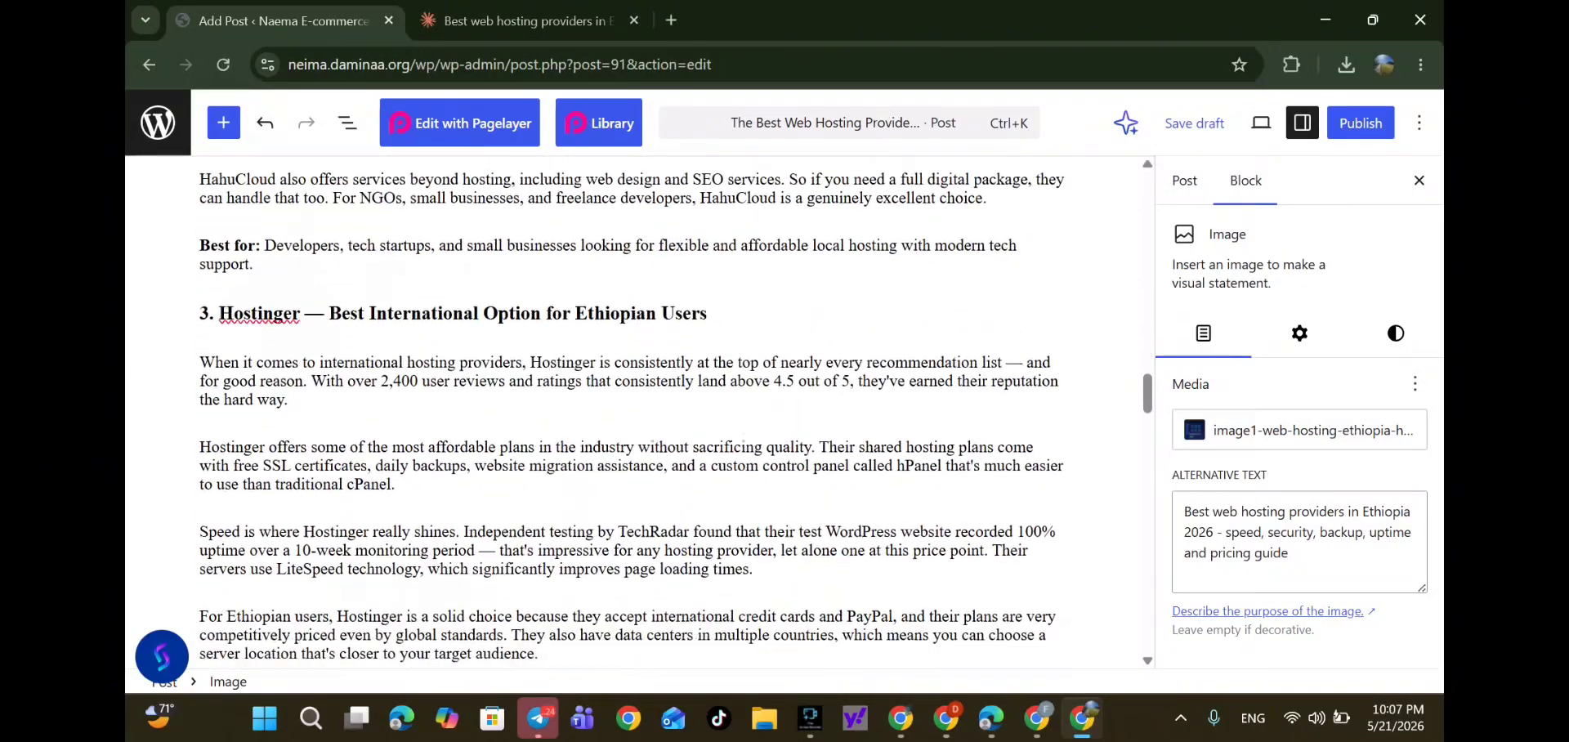
scroll(635, 411, down, 3)
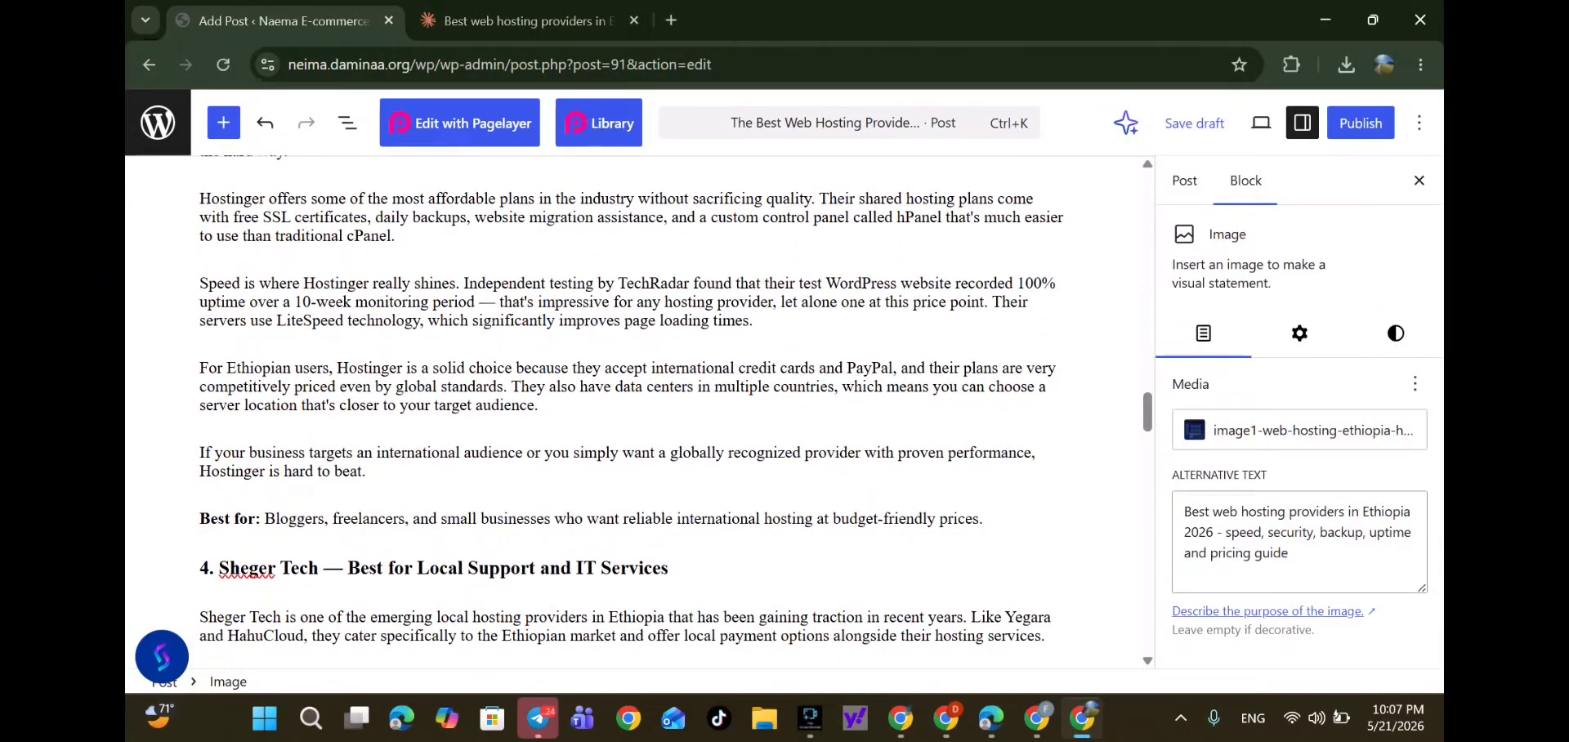
scroll(635, 412, down, 6)
scroll(635, 412, down, 11)
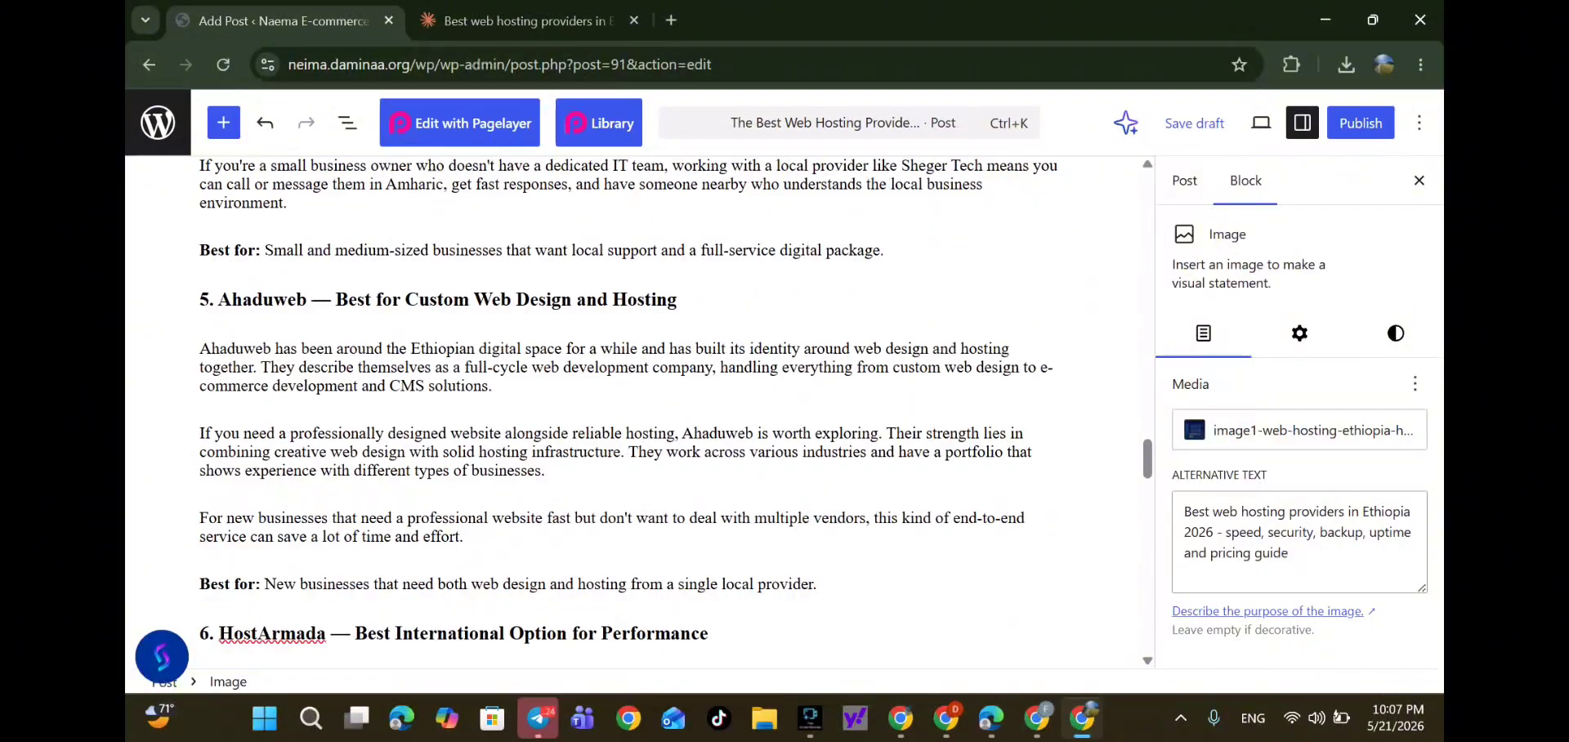
scroll(635, 412, down, 1)
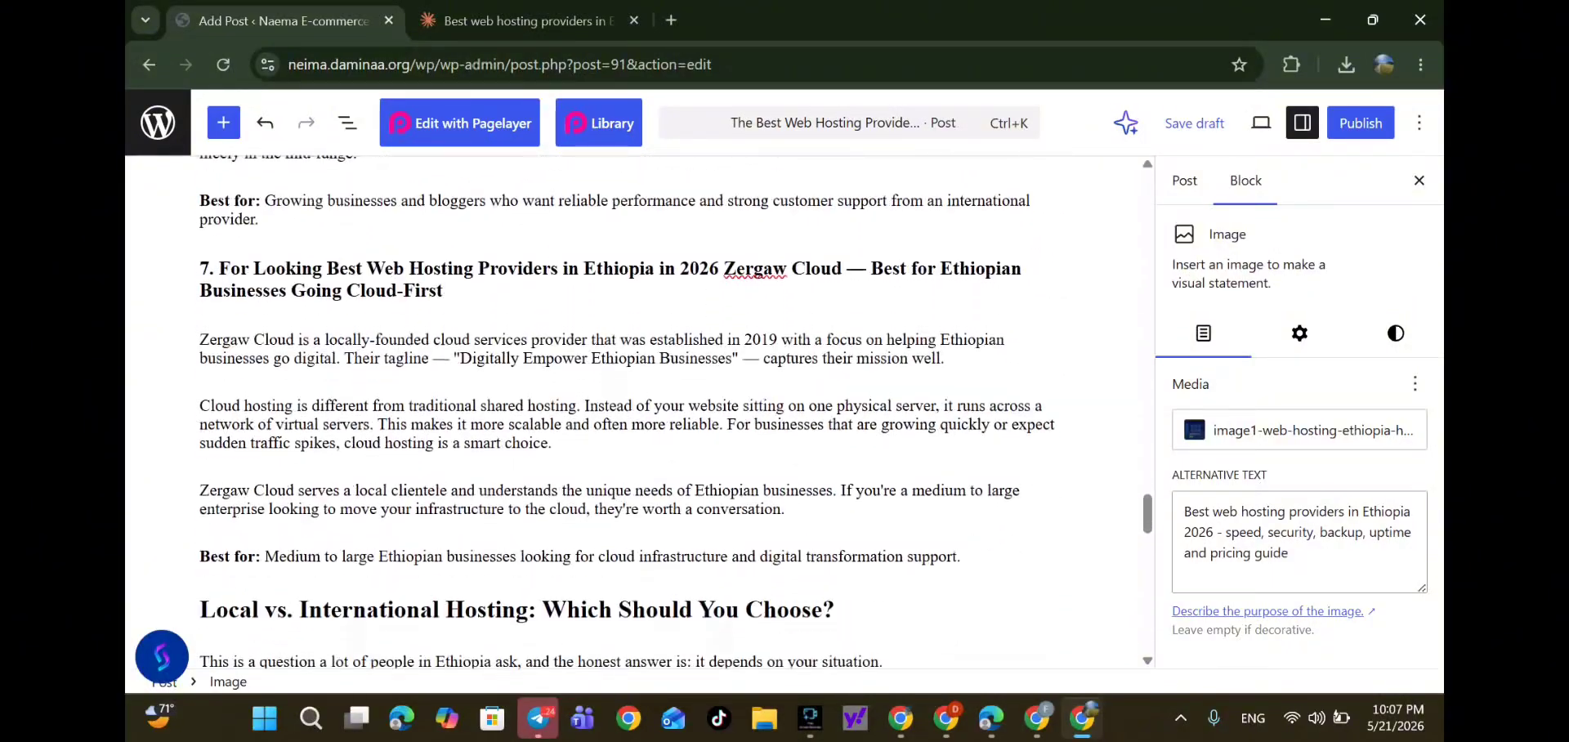
scroll(634, 412, up, 2)
scroll(635, 412, down, 7)
scroll(635, 412, up, 20)
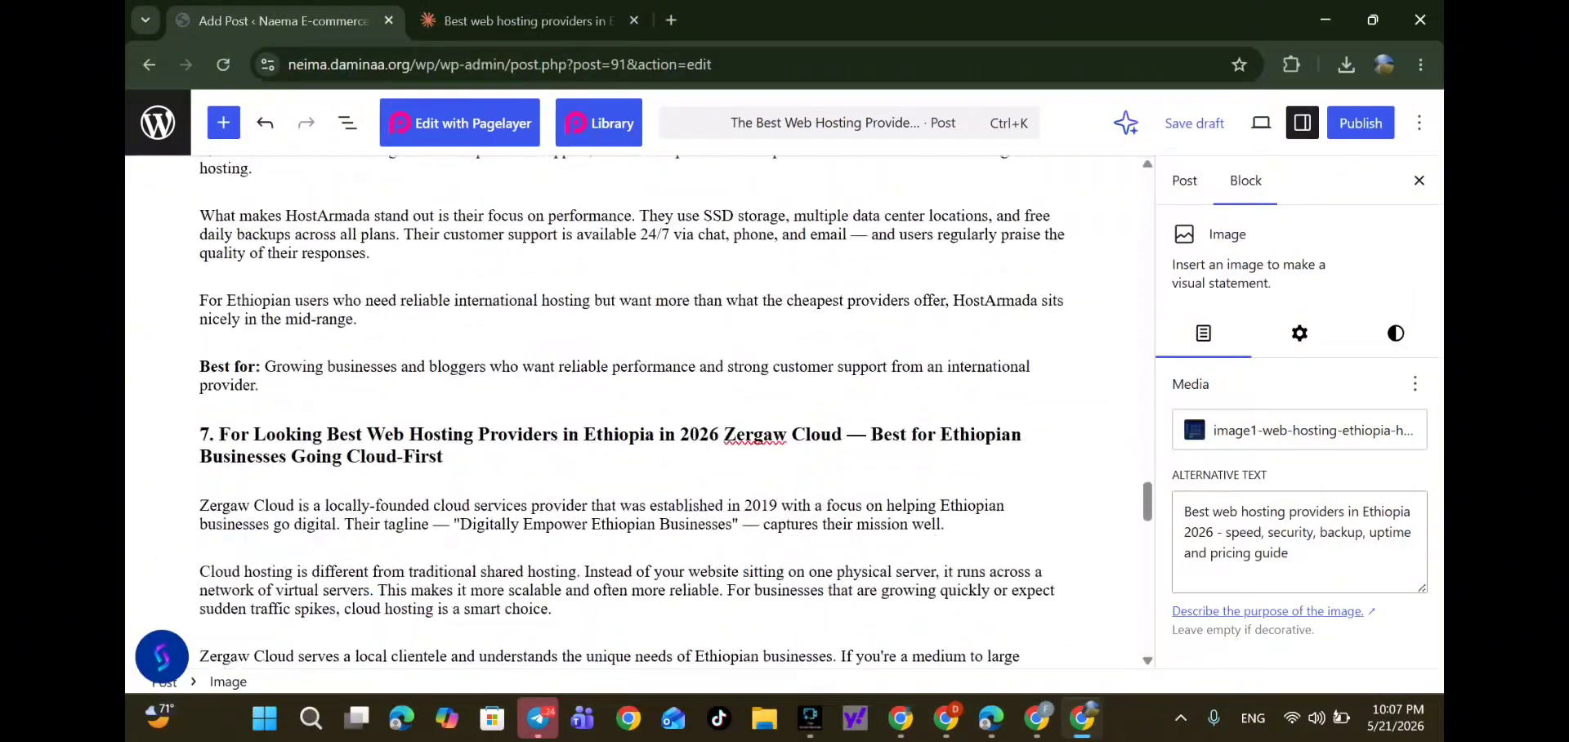
scroll(635, 412, up, 10)
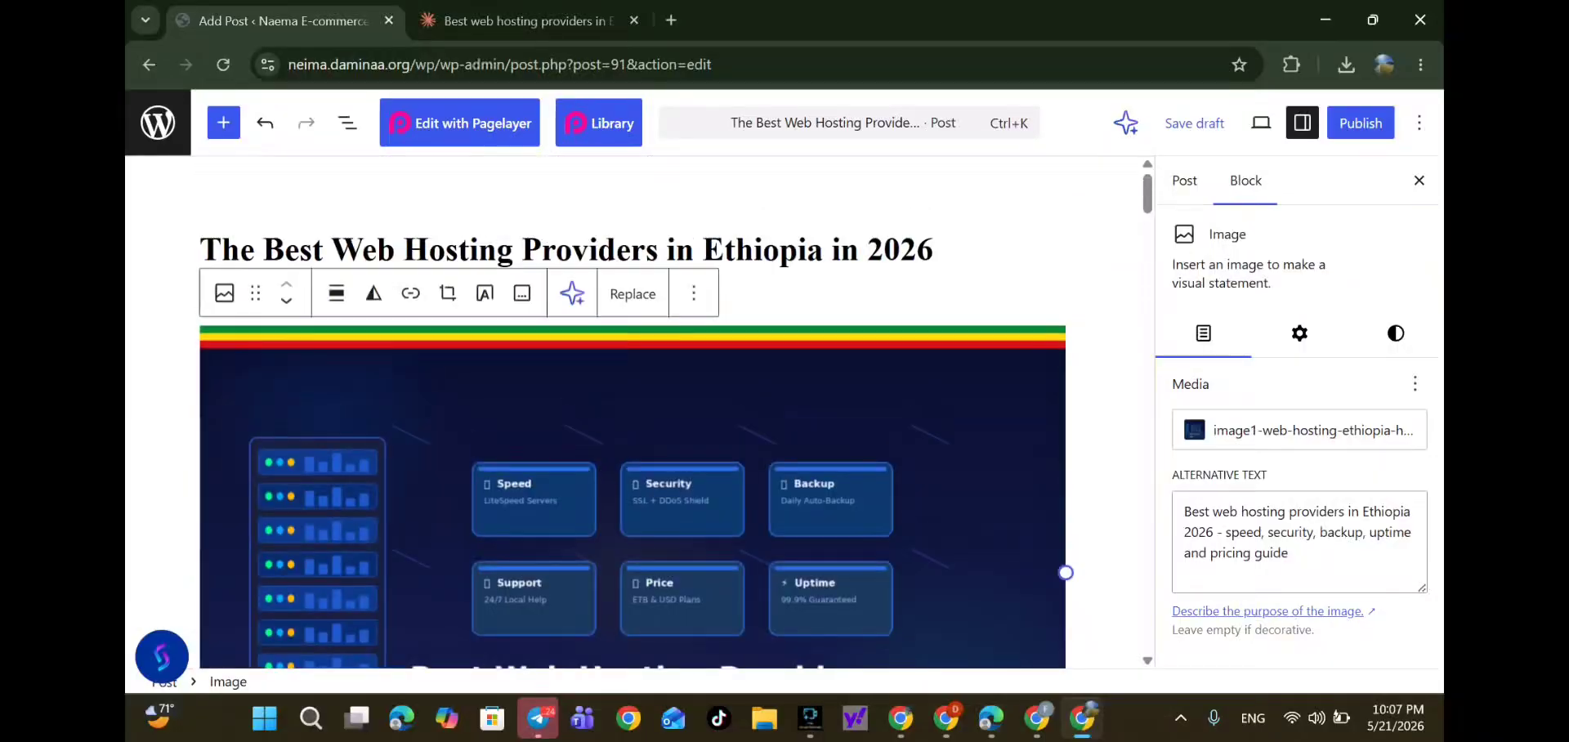
click(717, 248)
scroll(717, 393, down, 11)
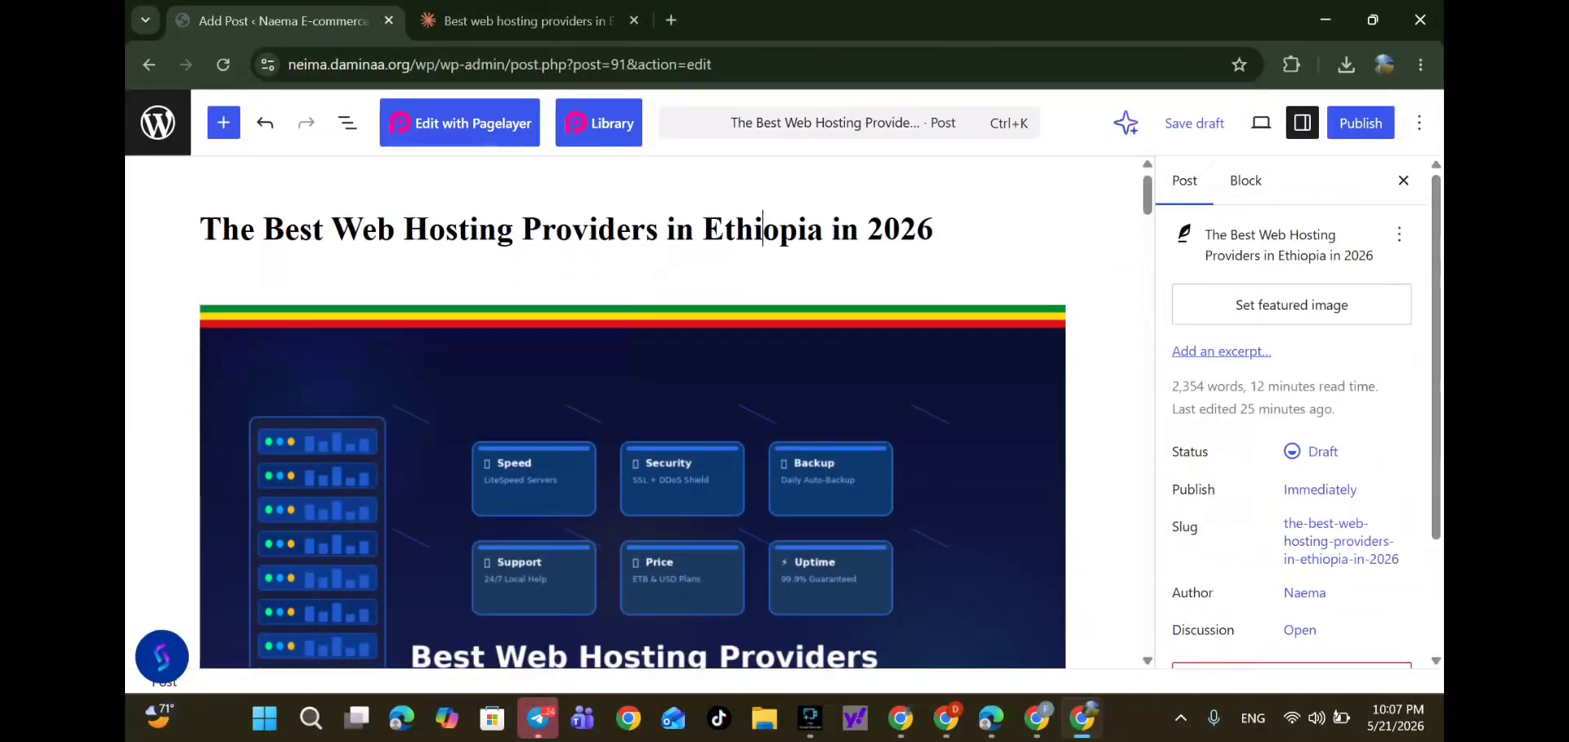
scroll(632, 392, down, 8)
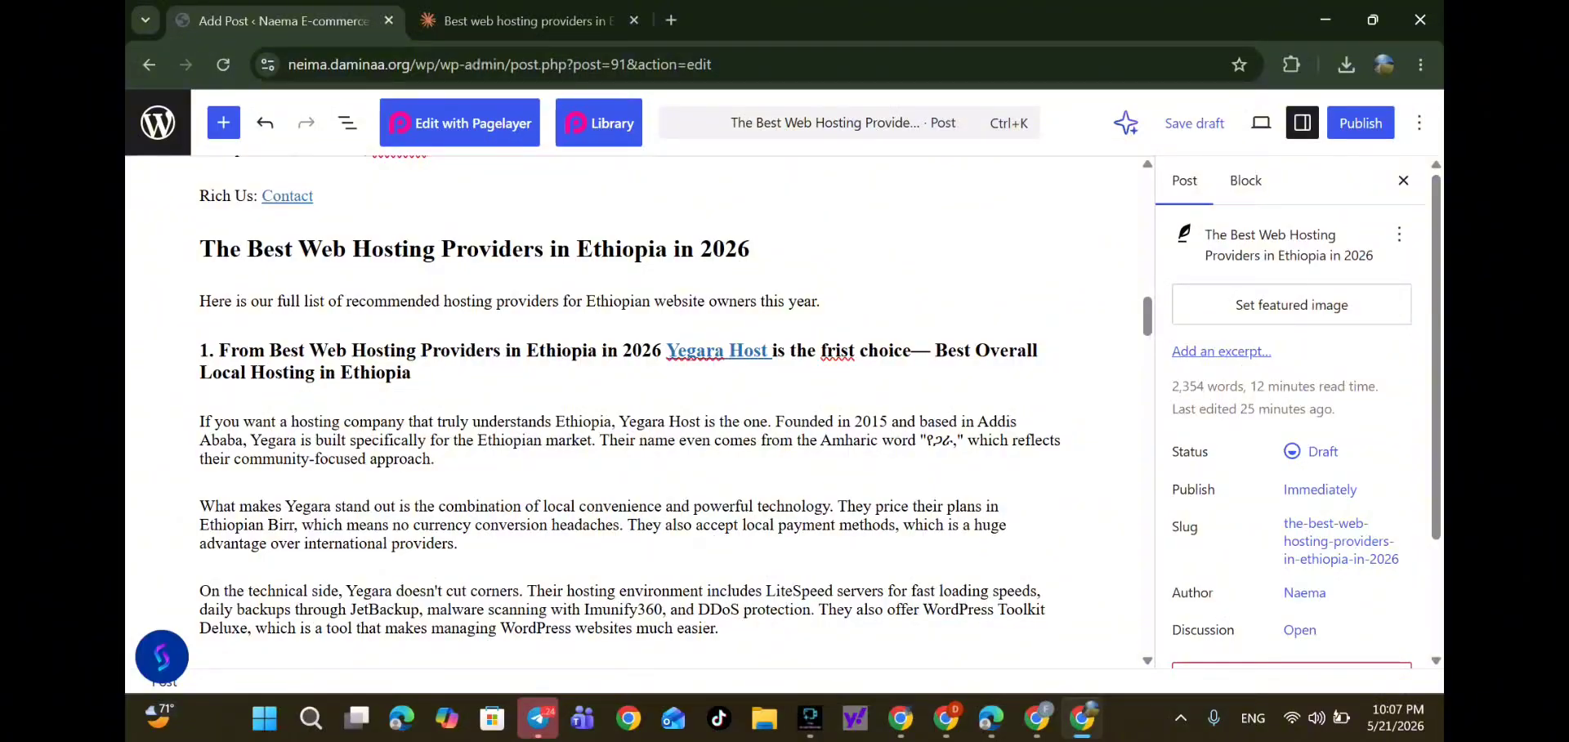
click(752, 249)
key(Return)
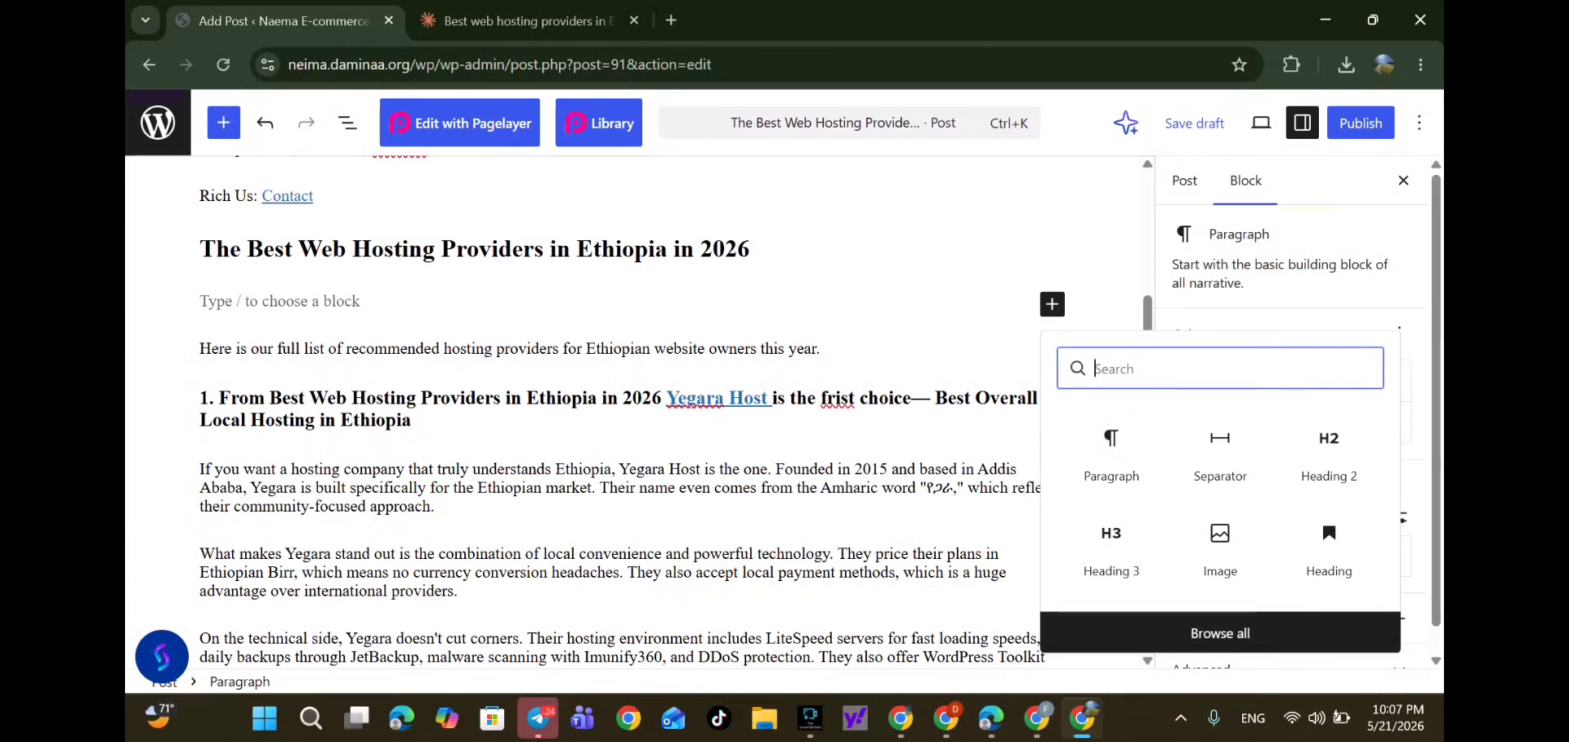
Make the new block an Image block and upload image2-hosting-comparison-ethiopia.png.
click(1220, 546)
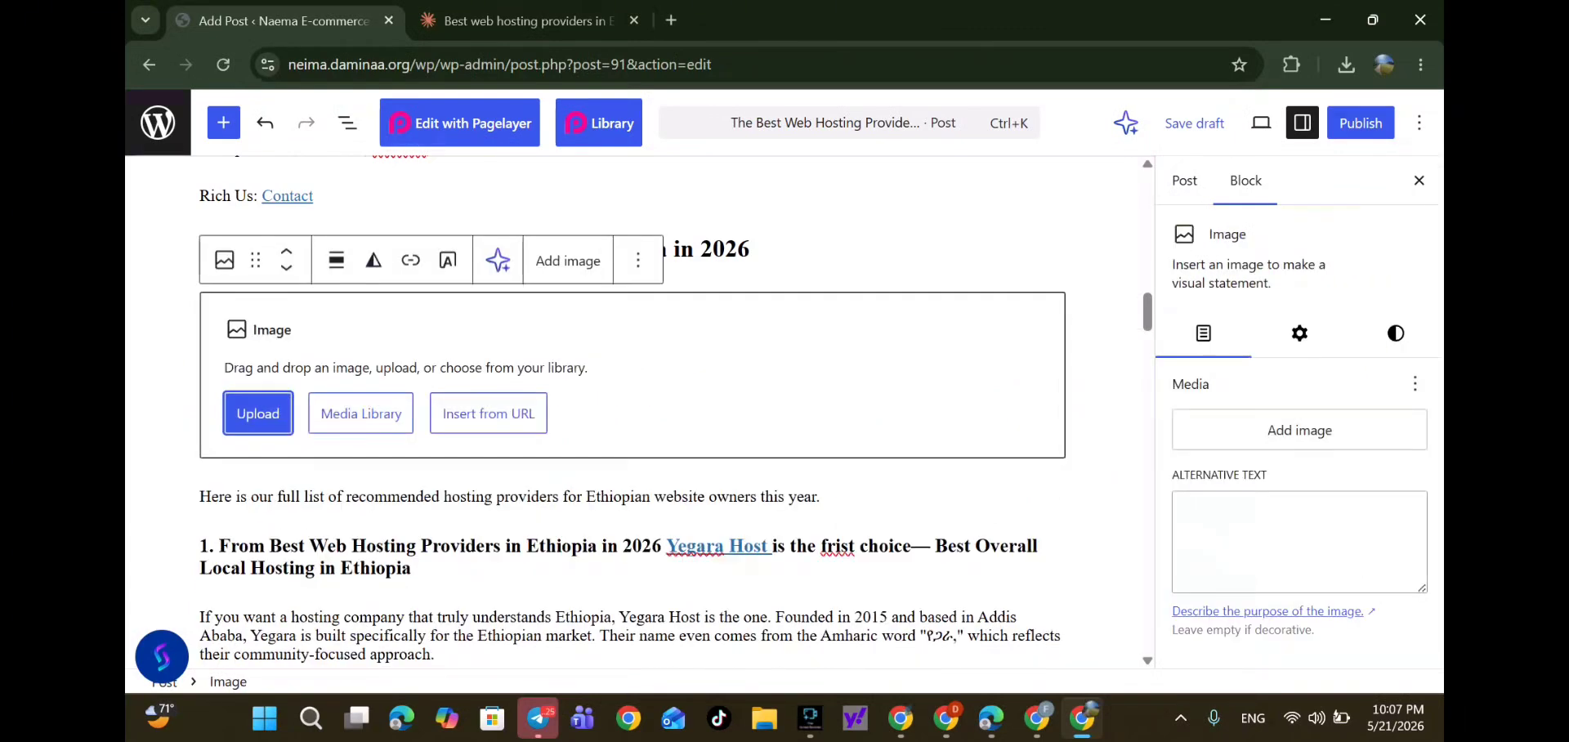
click(360, 414)
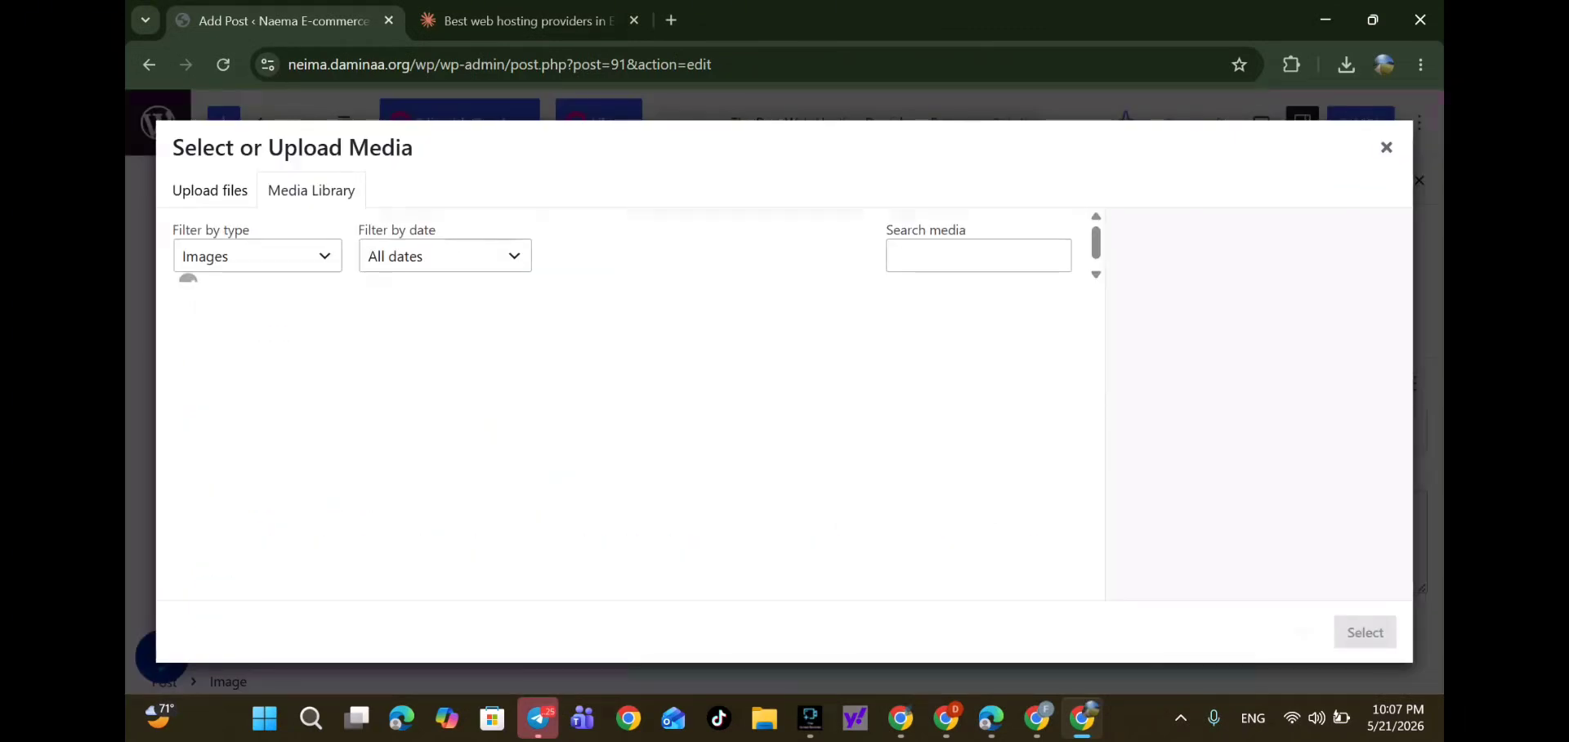
click(210, 190)
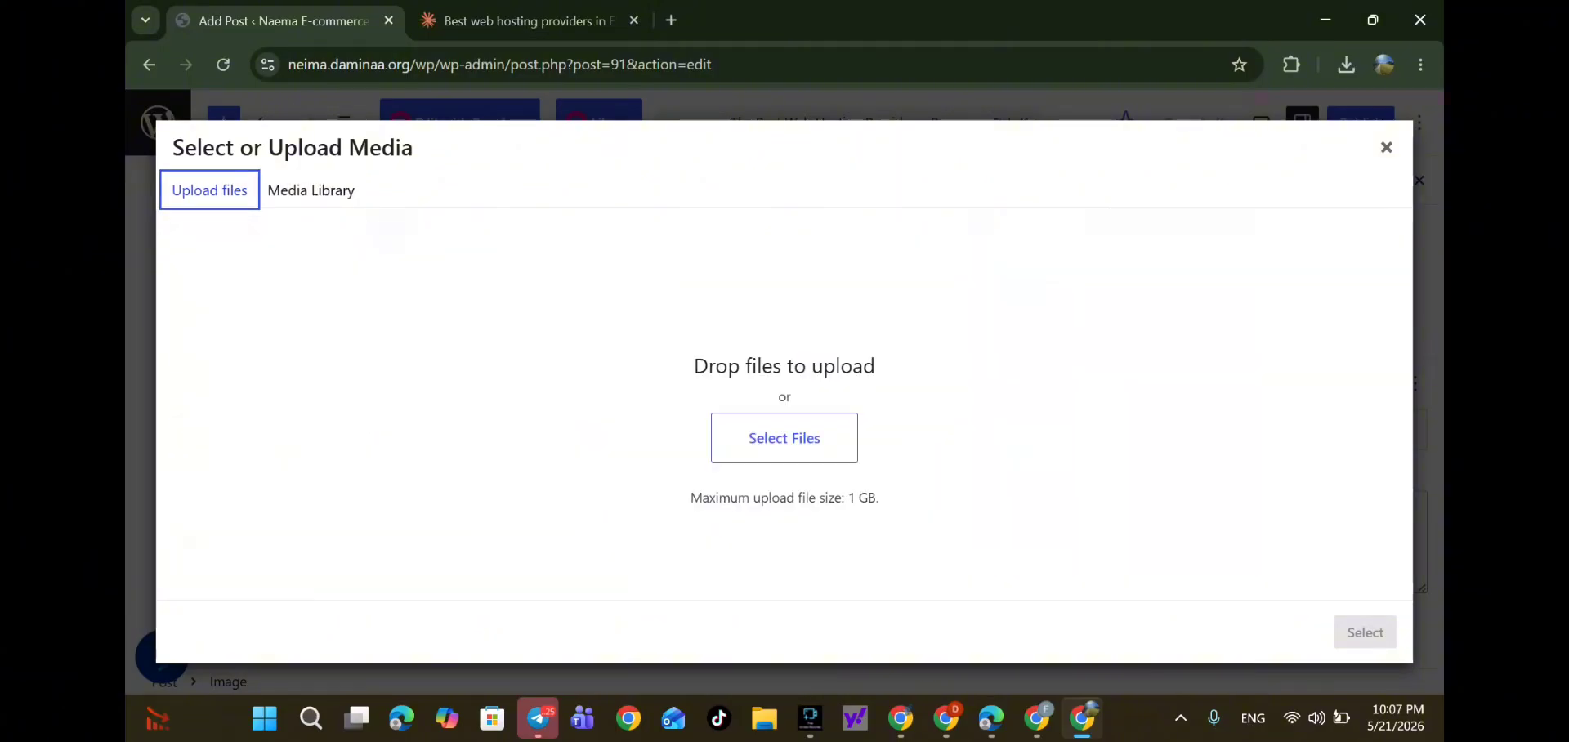
click(785, 438)
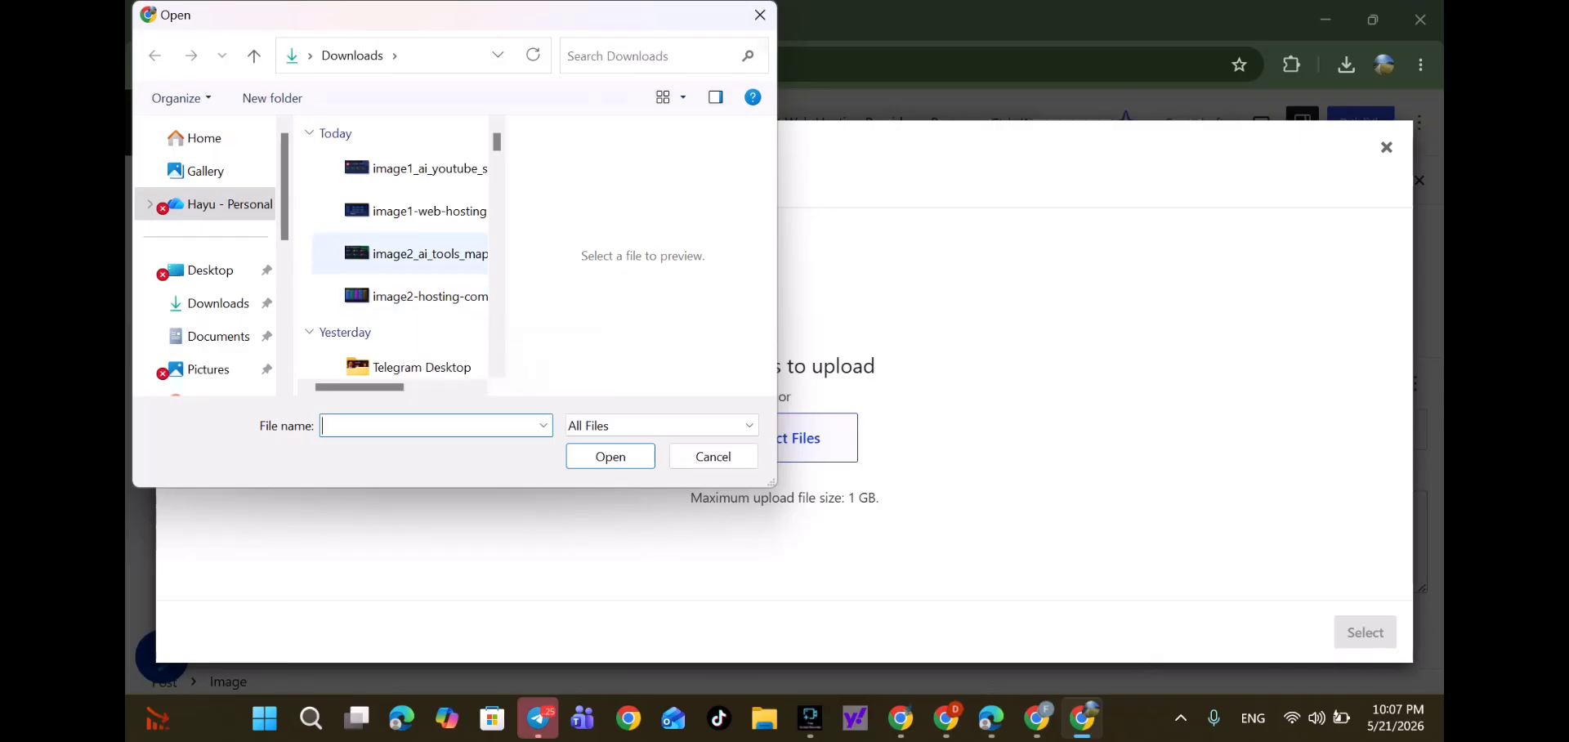
click(417, 296)
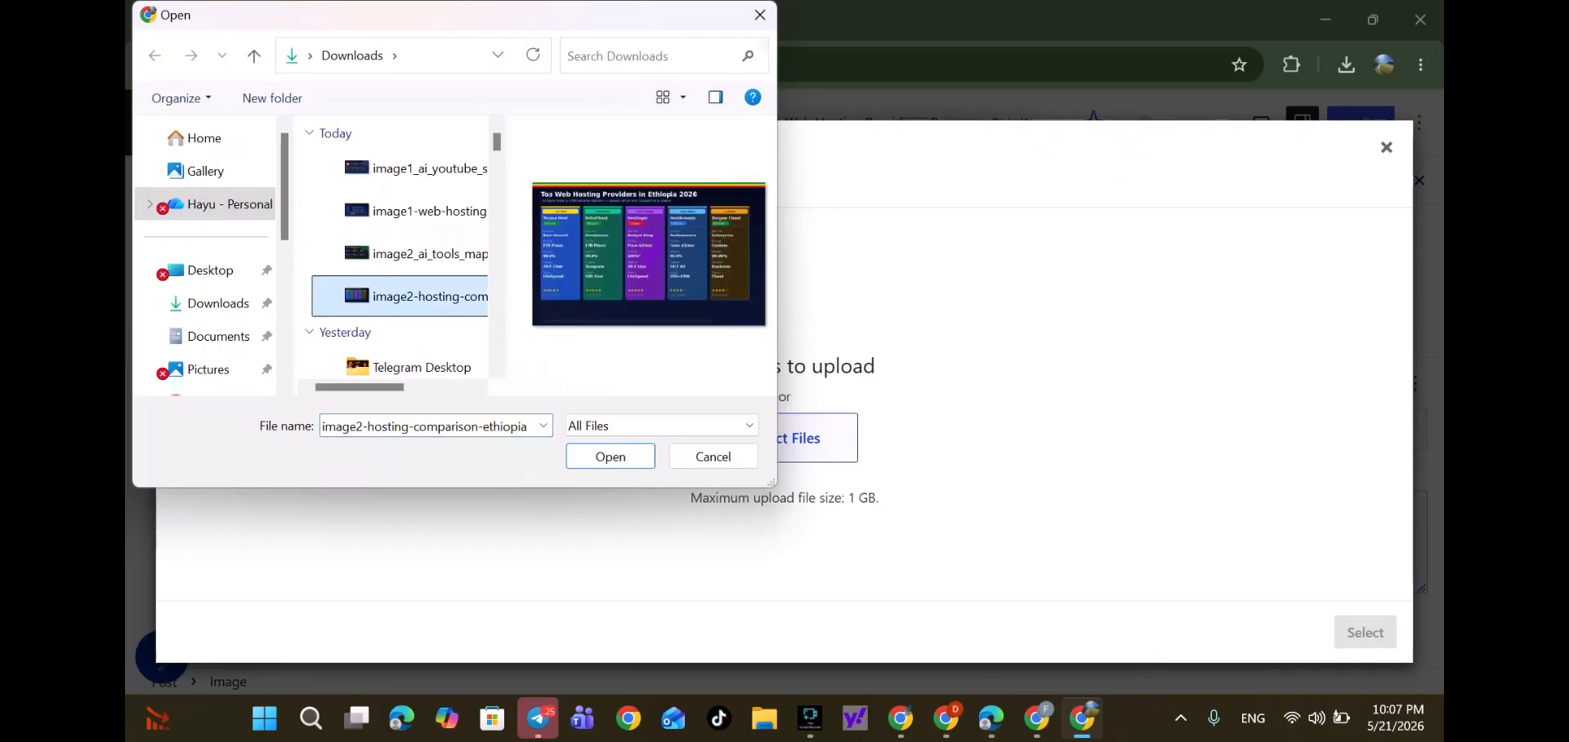
click(611, 456)
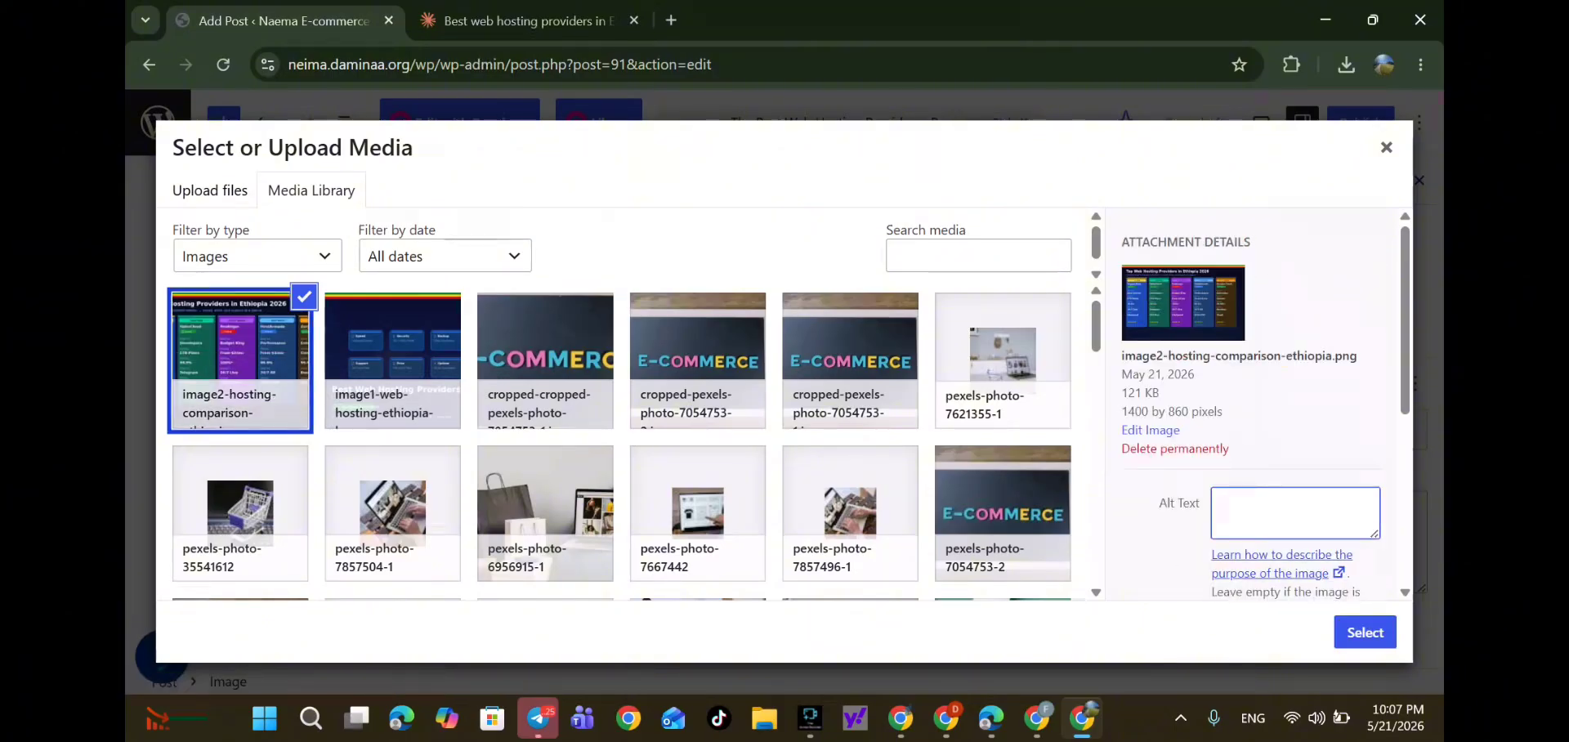
Paste the top-5 providers comparison alt text and insert the chart into the post.
key(ctrl+v)
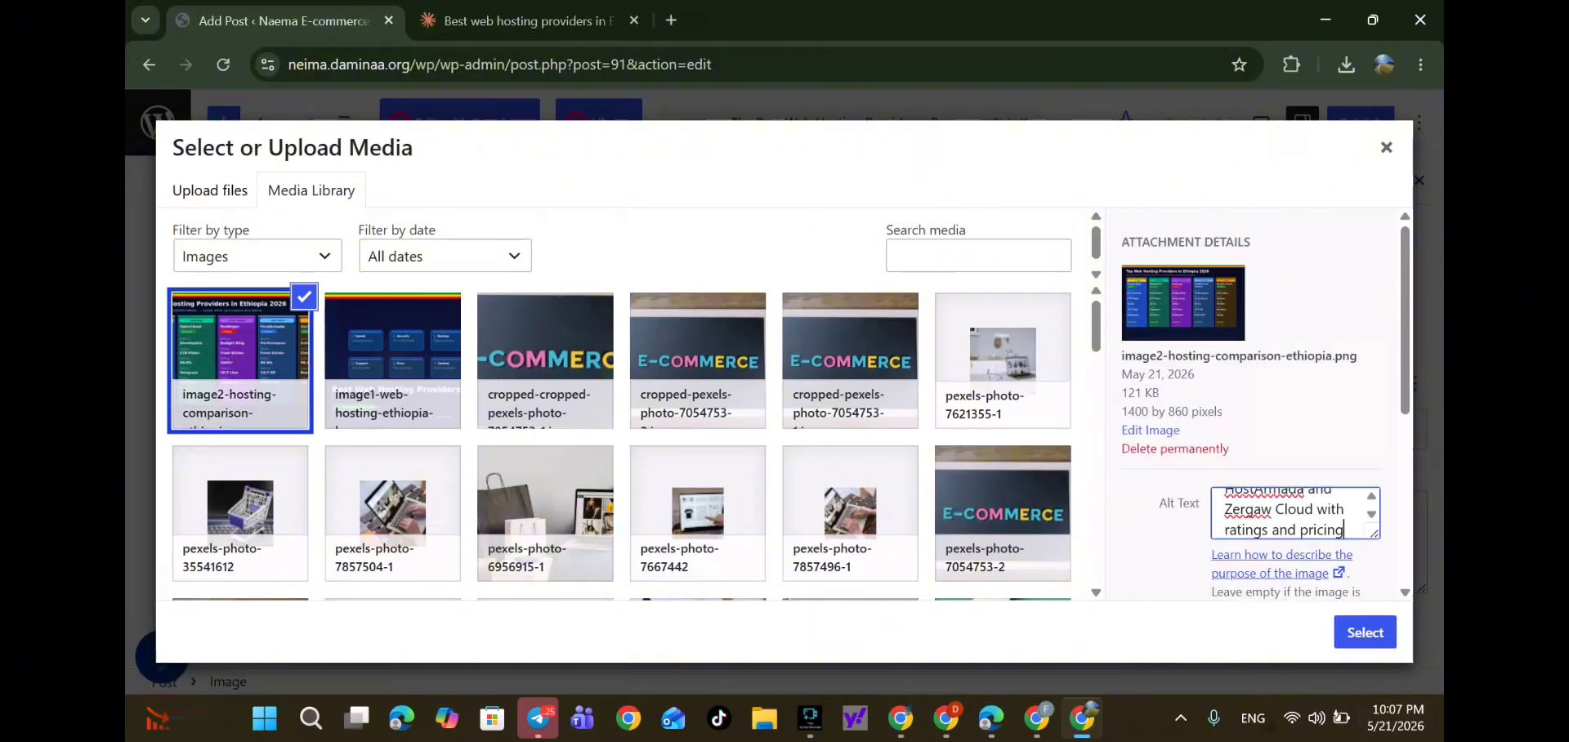
click(1365, 631)
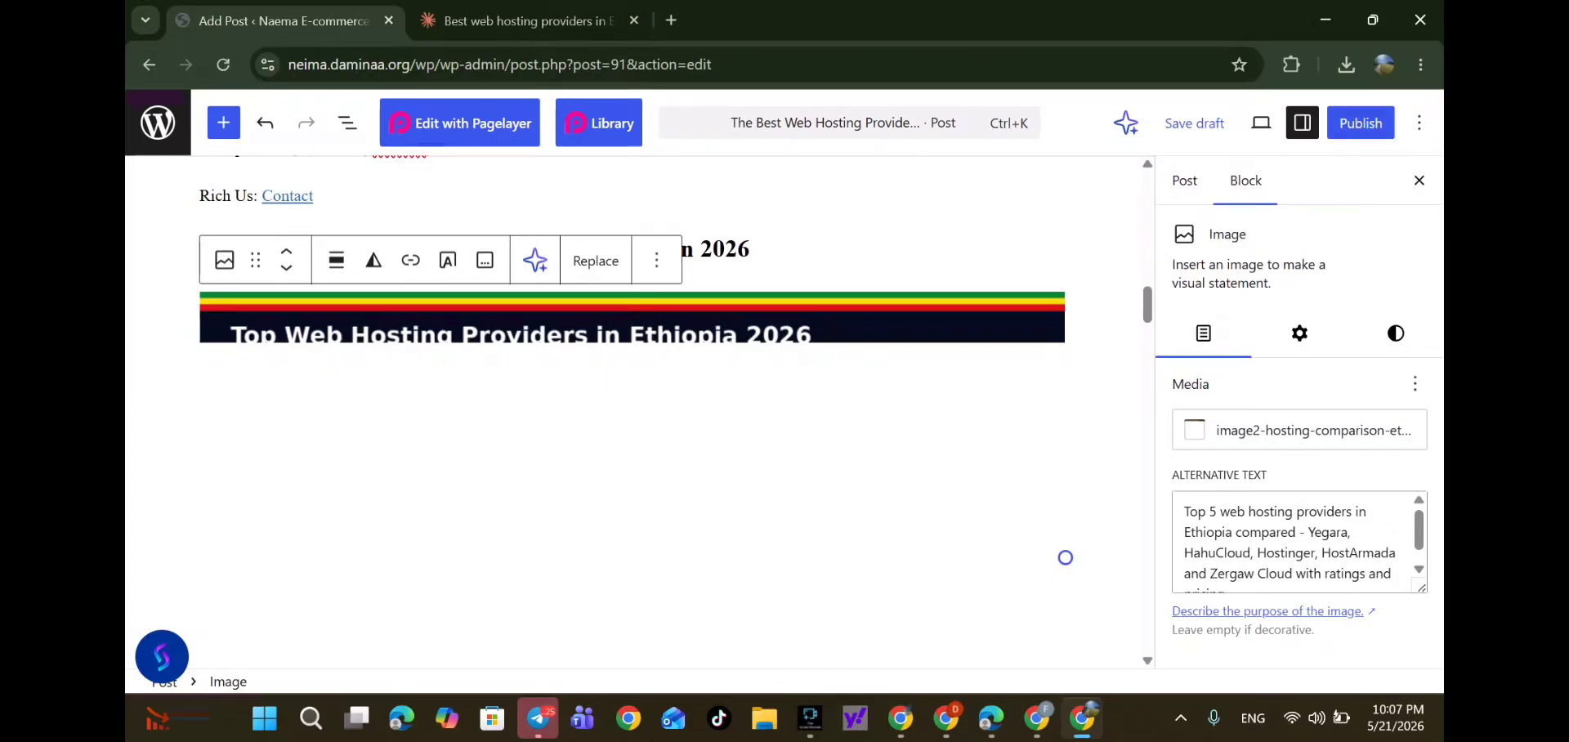
scroll(1062, 556, down, 10)
scroll(1065, 572, up, 10)
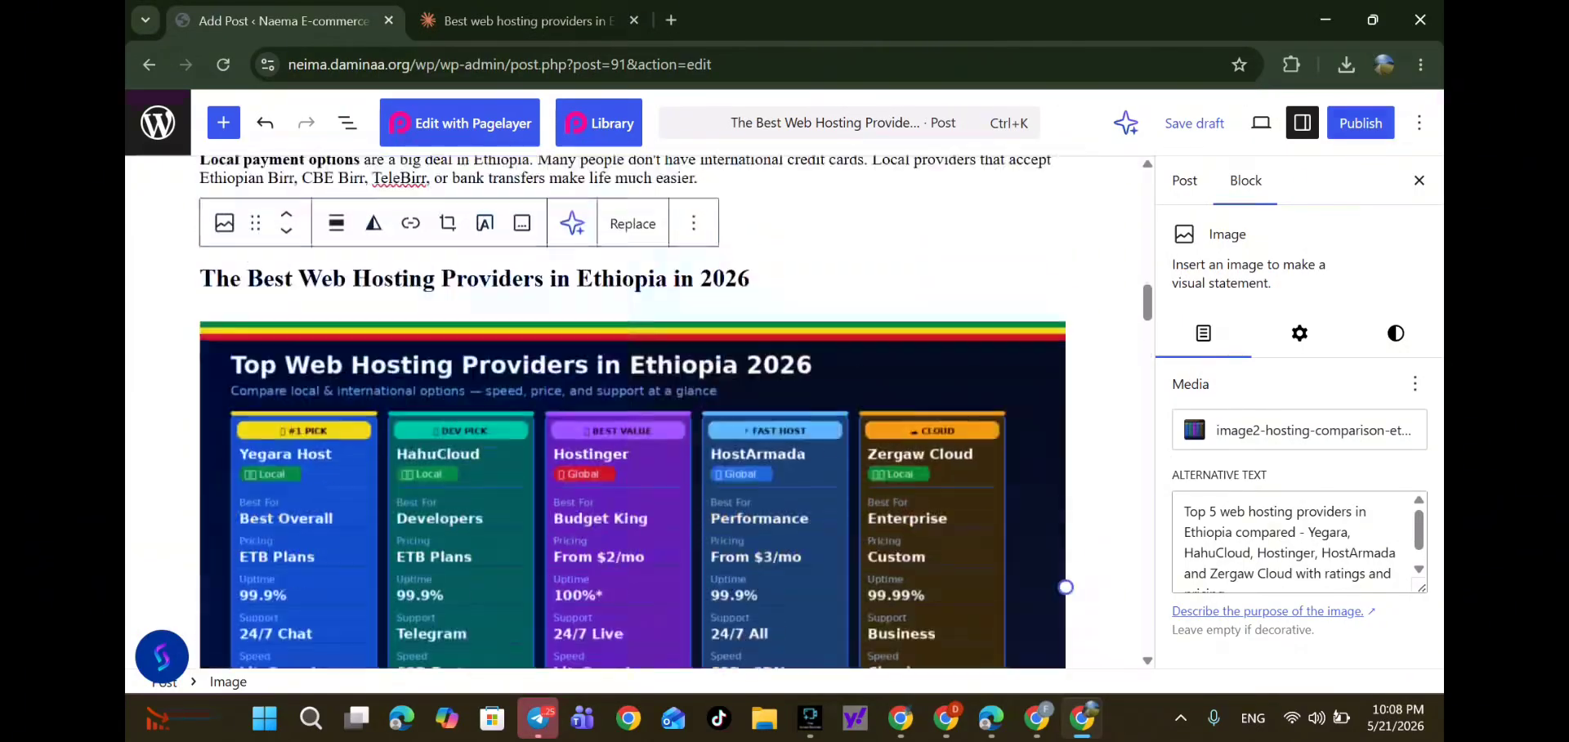
scroll(637, 408, down, 12)
scroll(637, 408, up, 12)
scroll(637, 409, down, 5)
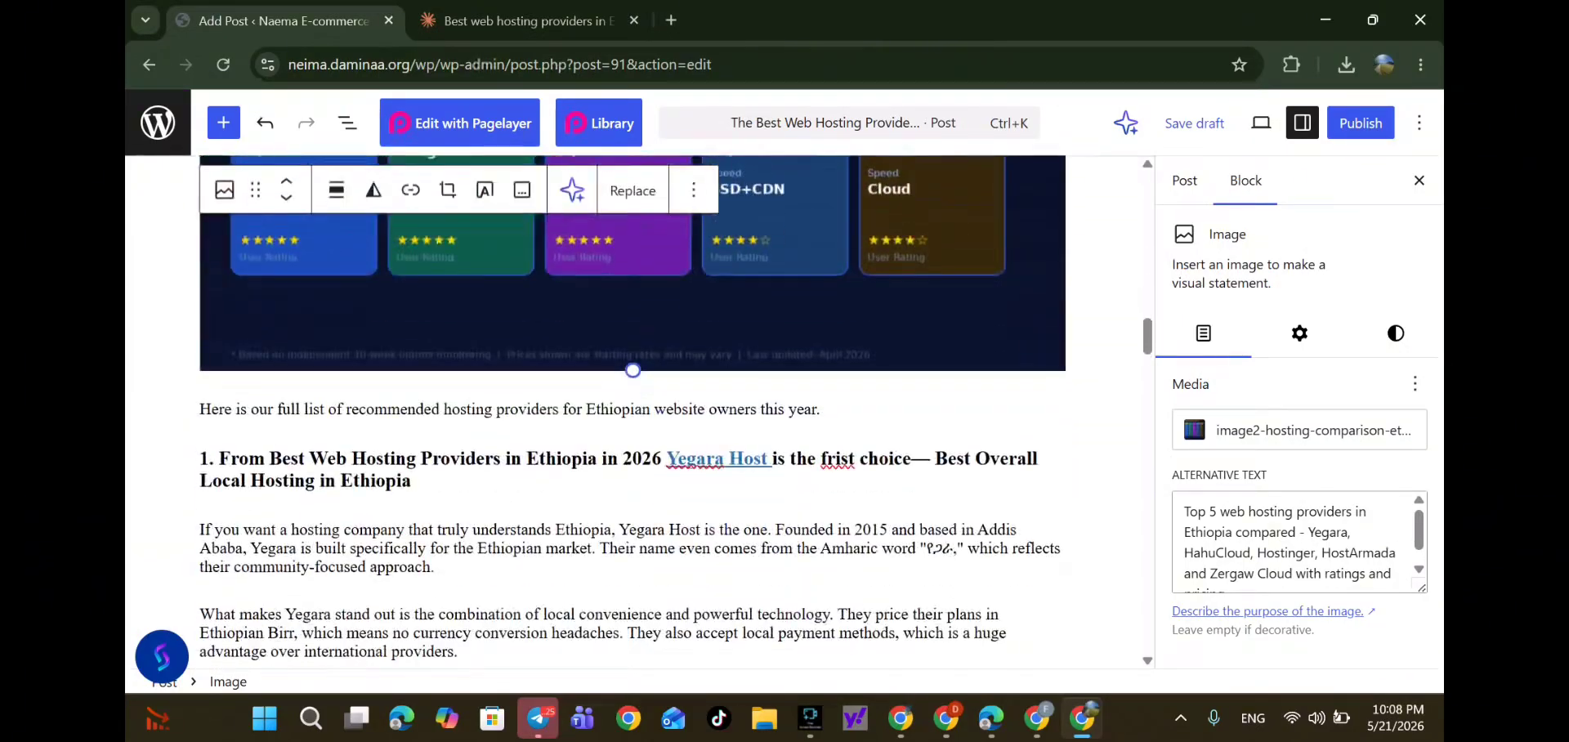
scroll(637, 408, down, 6)
scroll(638, 409, up, 10)
scroll(637, 408, down, 5)
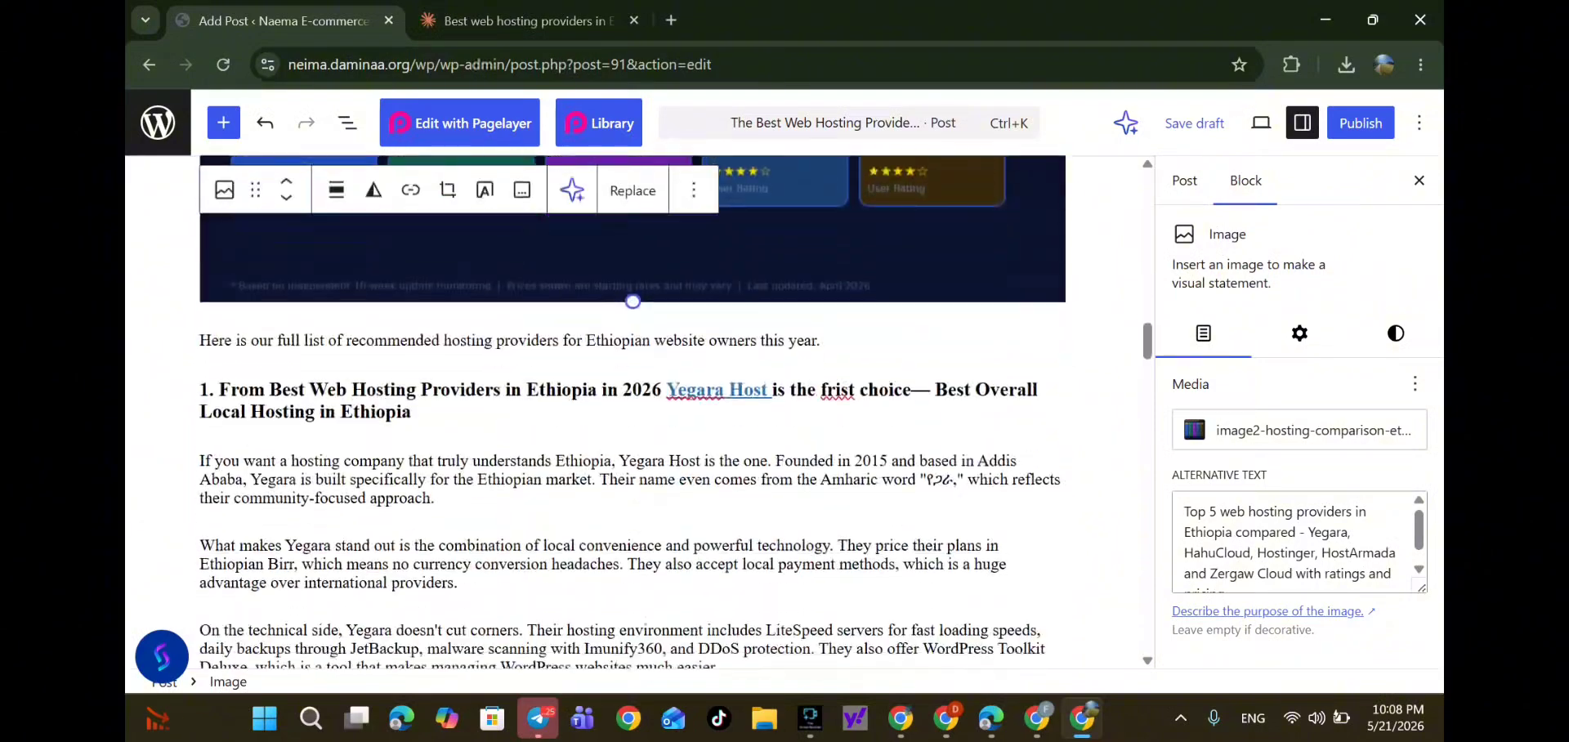
scroll(637, 408, down, 15)
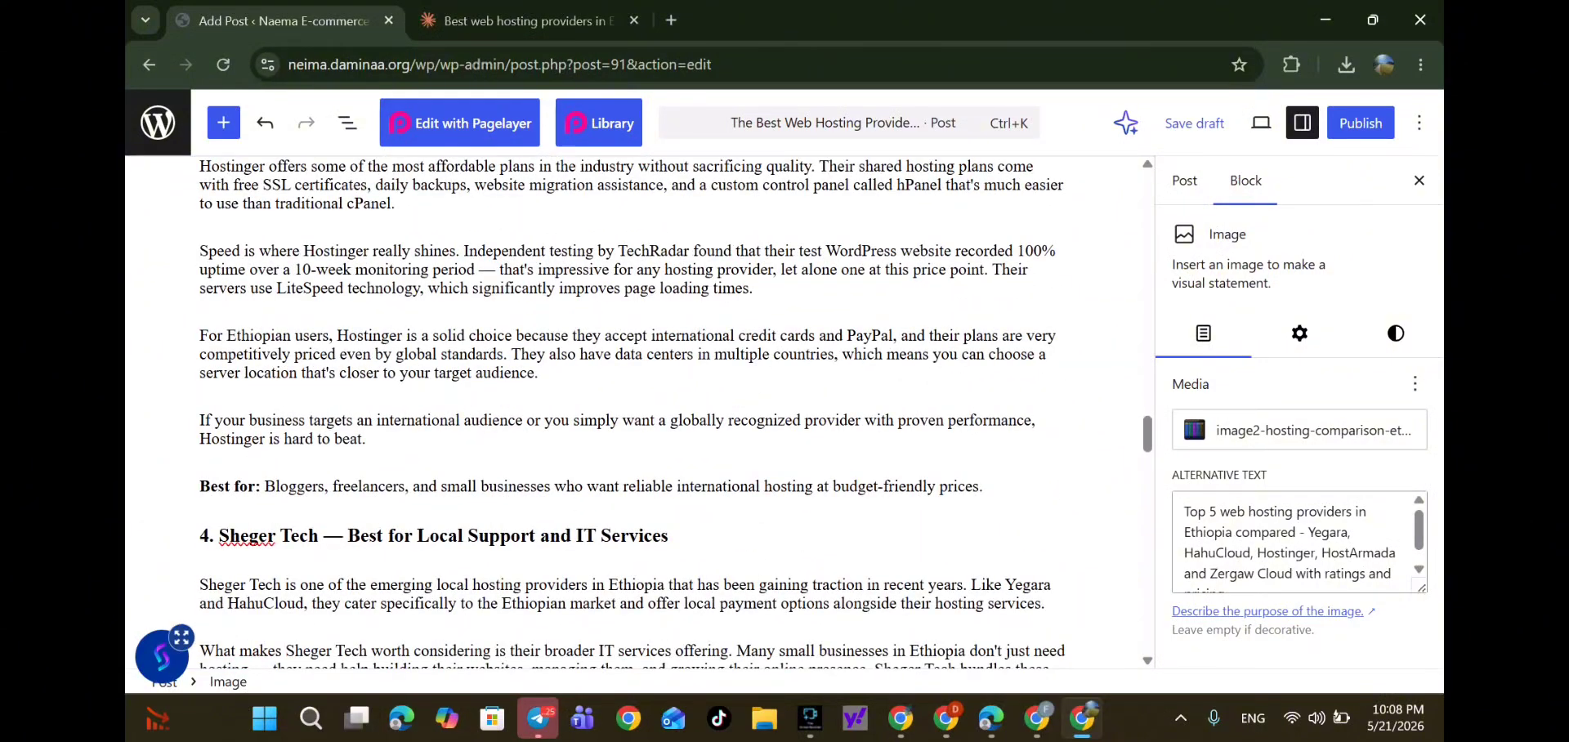
Open SiteSEO for the post and rerun its content analysis.
click(161, 657)
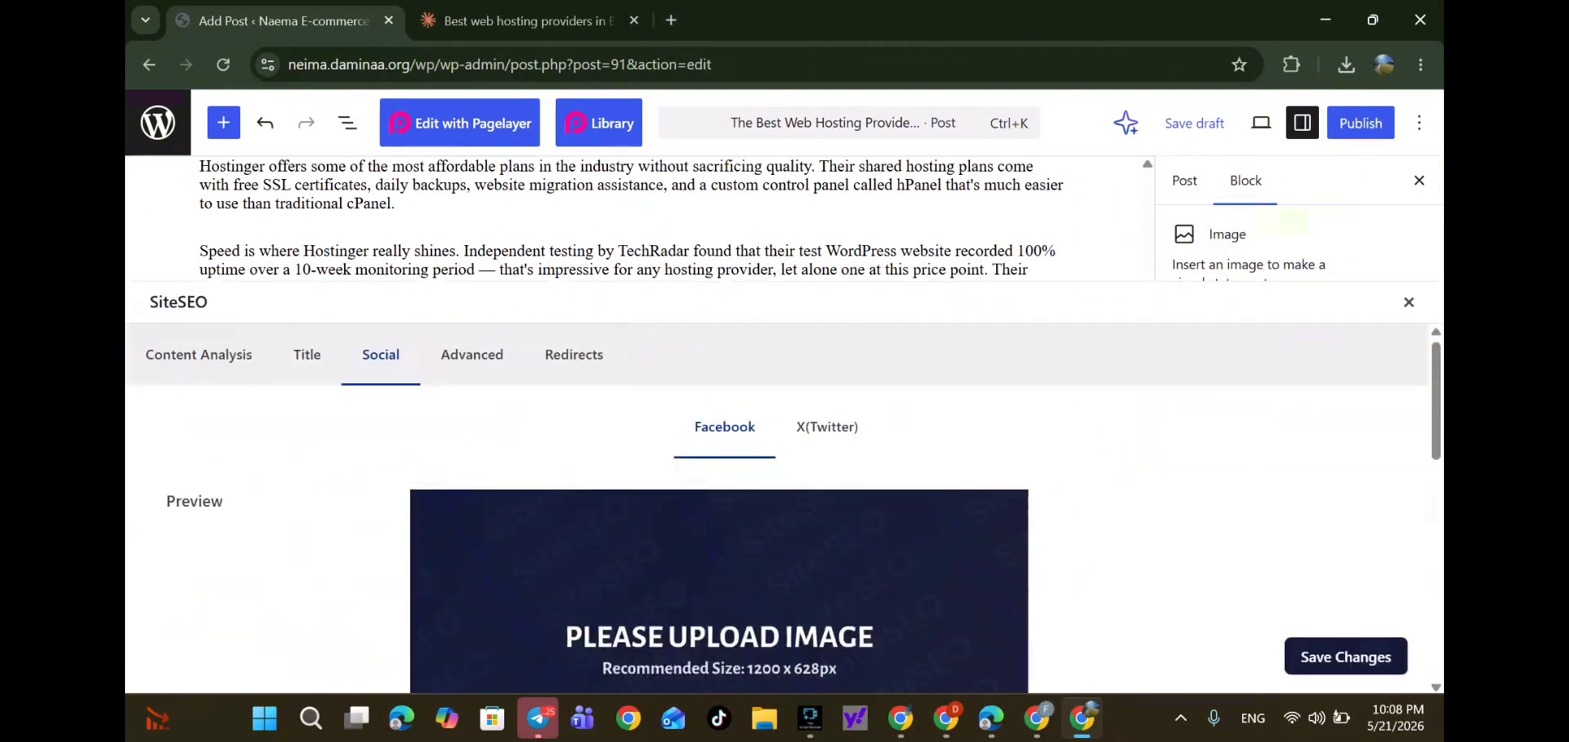
click(199, 355)
click(461, 534)
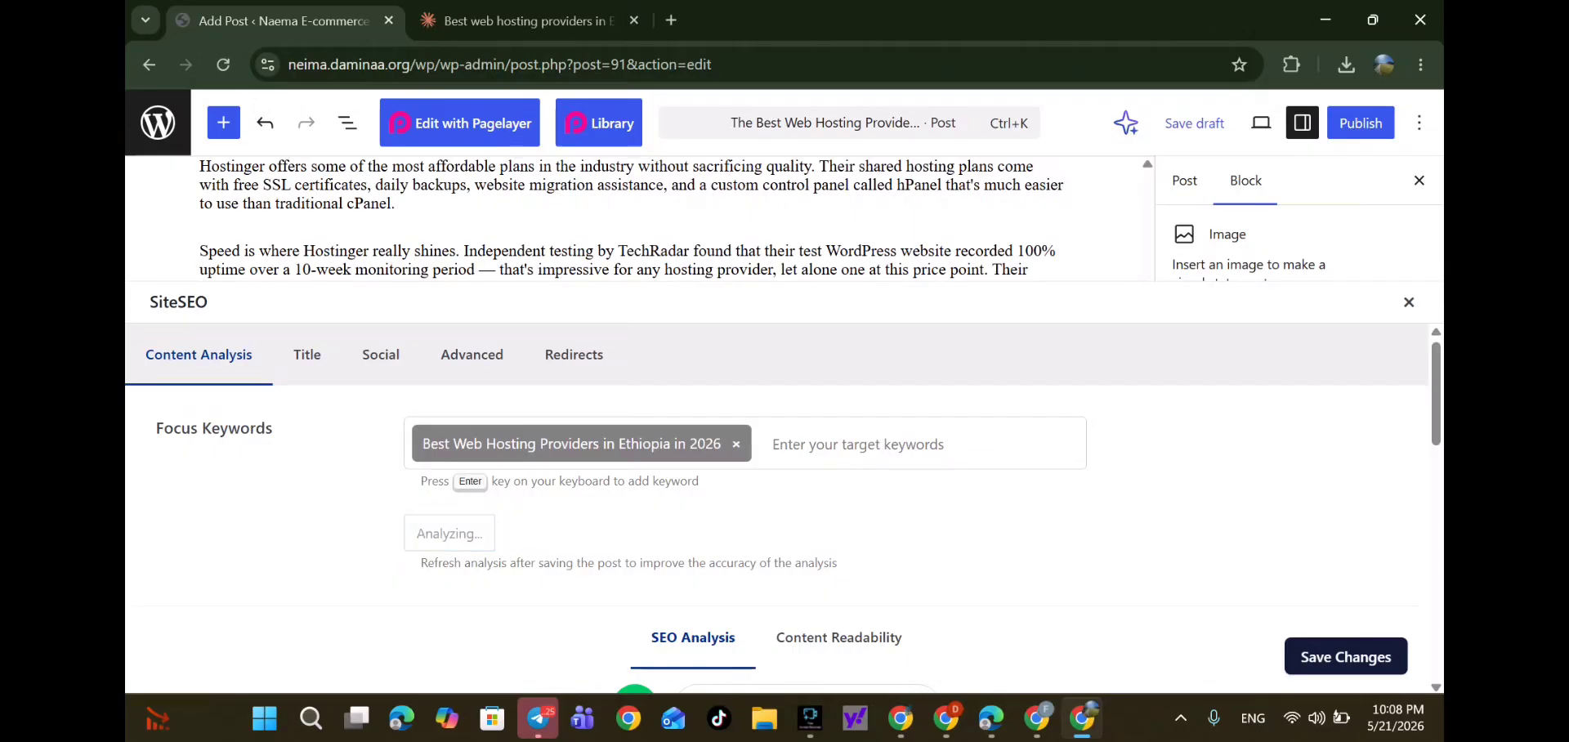
scroll(462, 534, down, 4)
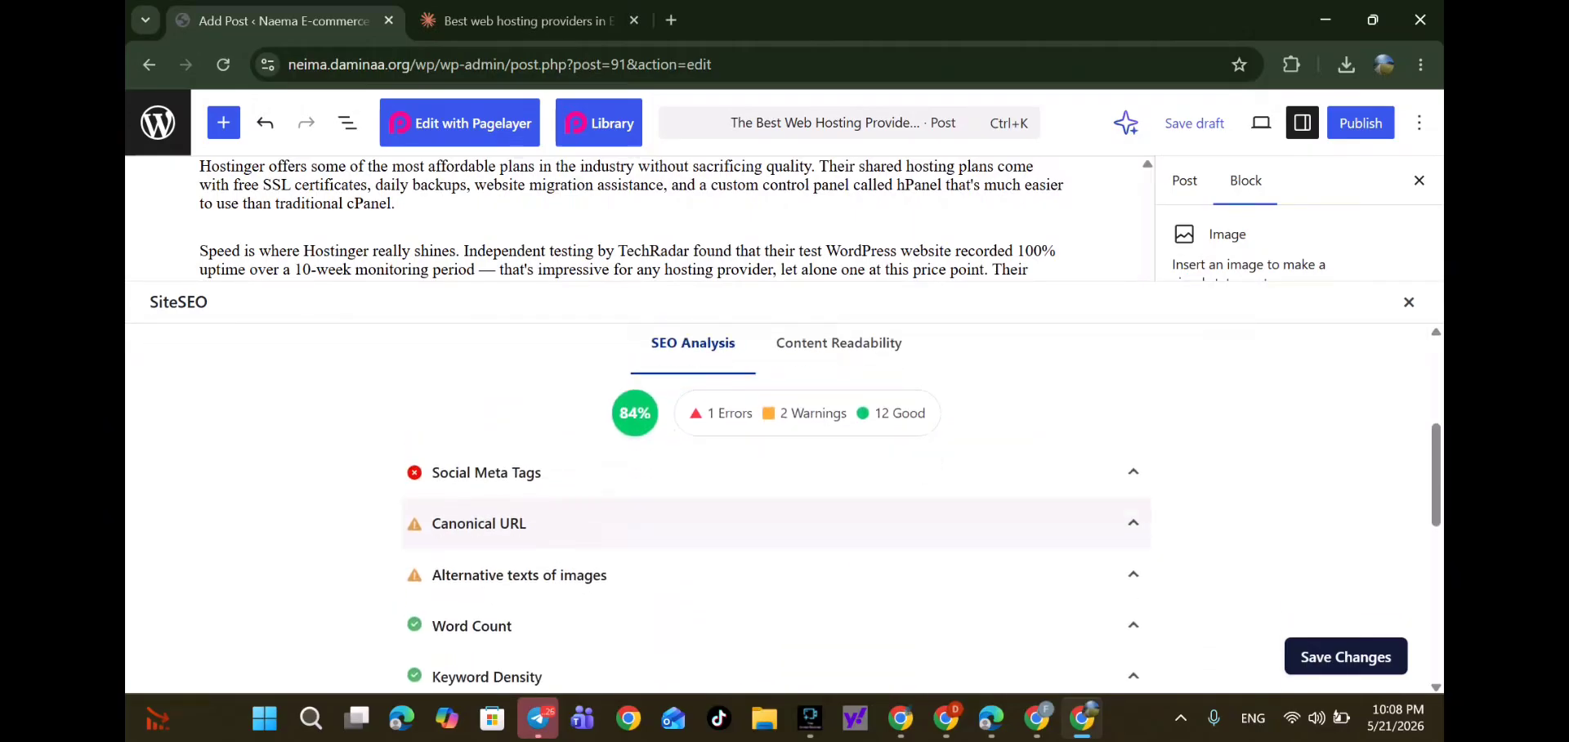
scroll(462, 564, down, 1)
scroll(462, 585, up, 1)
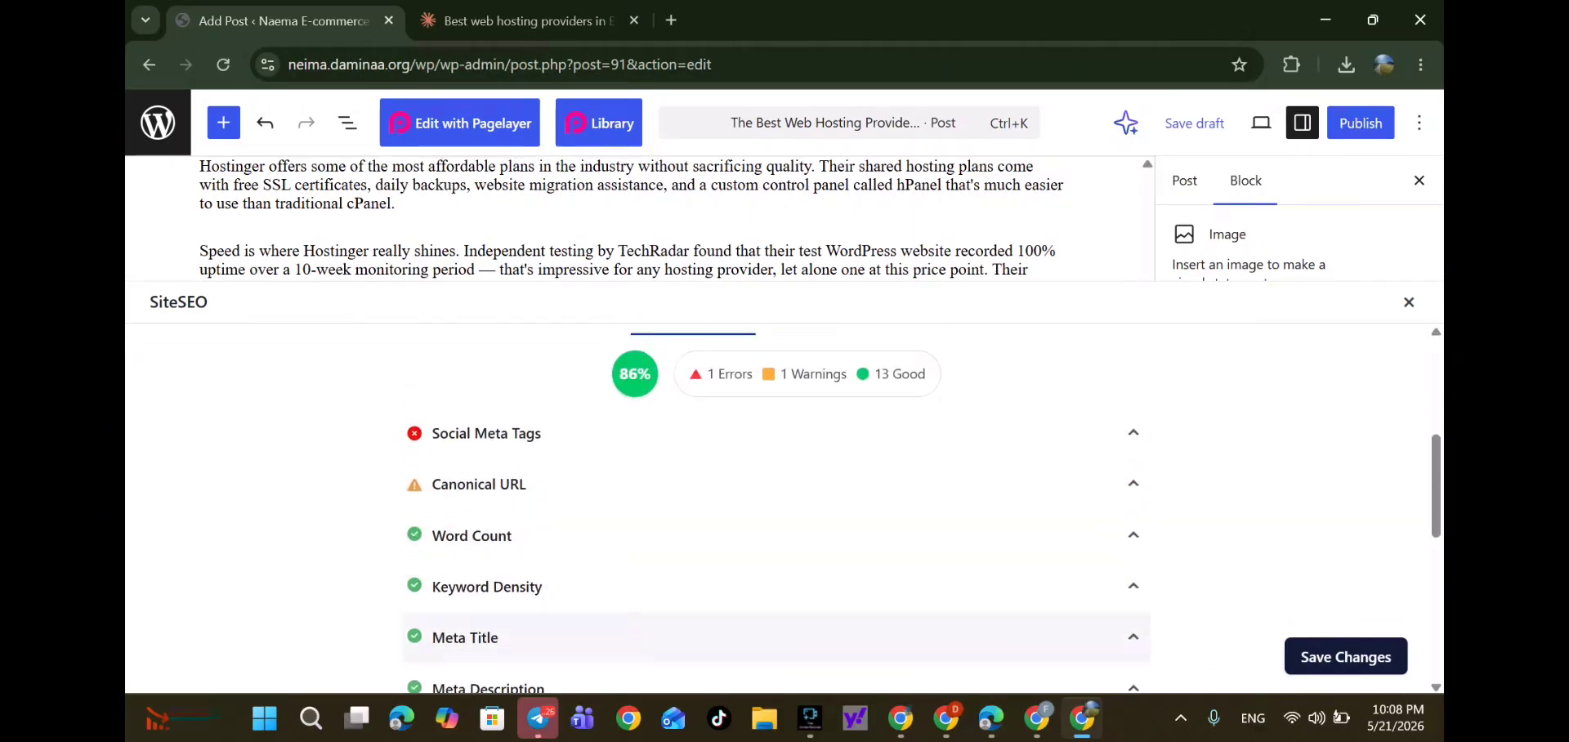
scroll(781, 507, up, 3)
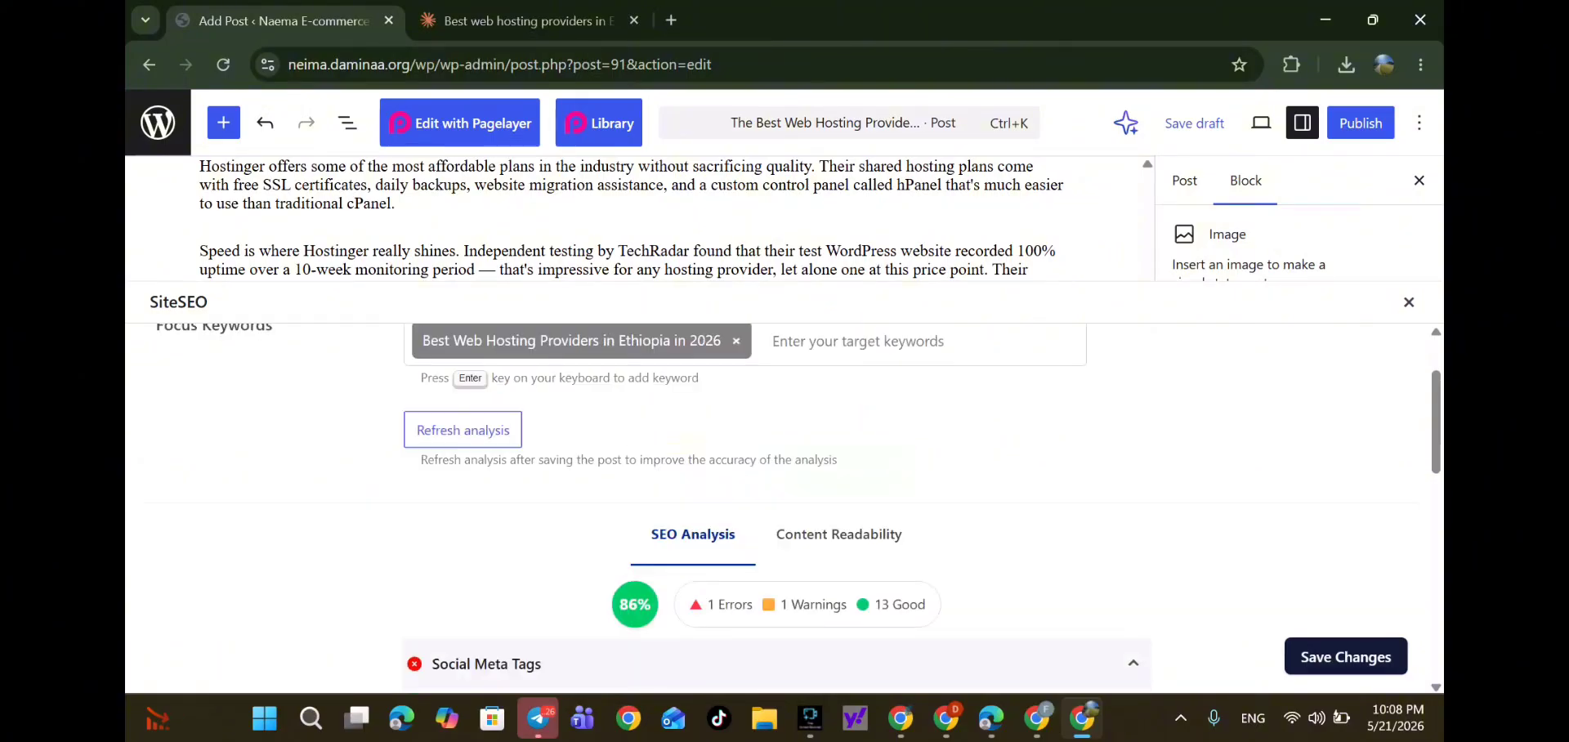
scroll(780, 507, up, 1)
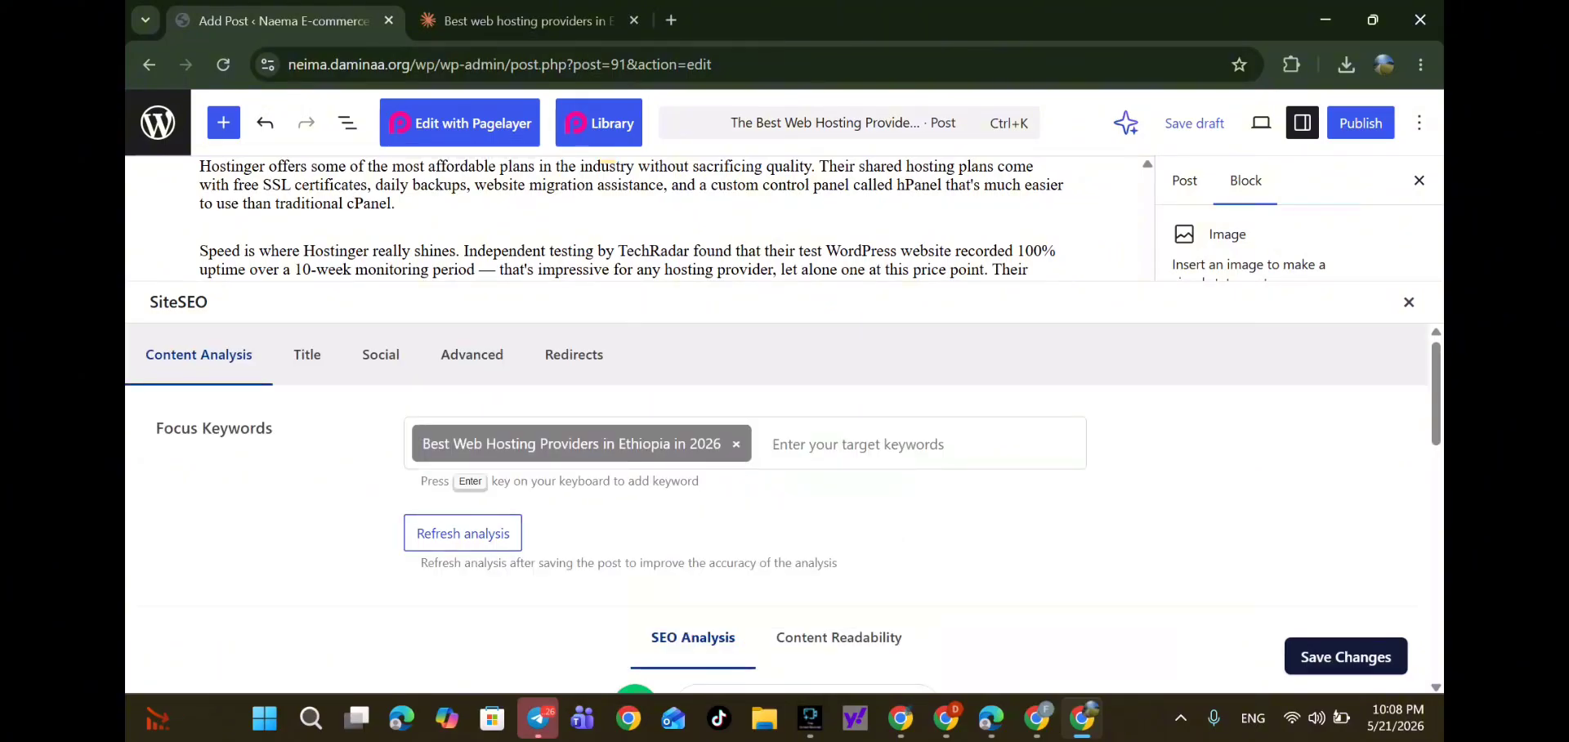
Set the Facebook Title to the post title from clipboard history.
click(381, 355)
scroll(781, 506, down, 6)
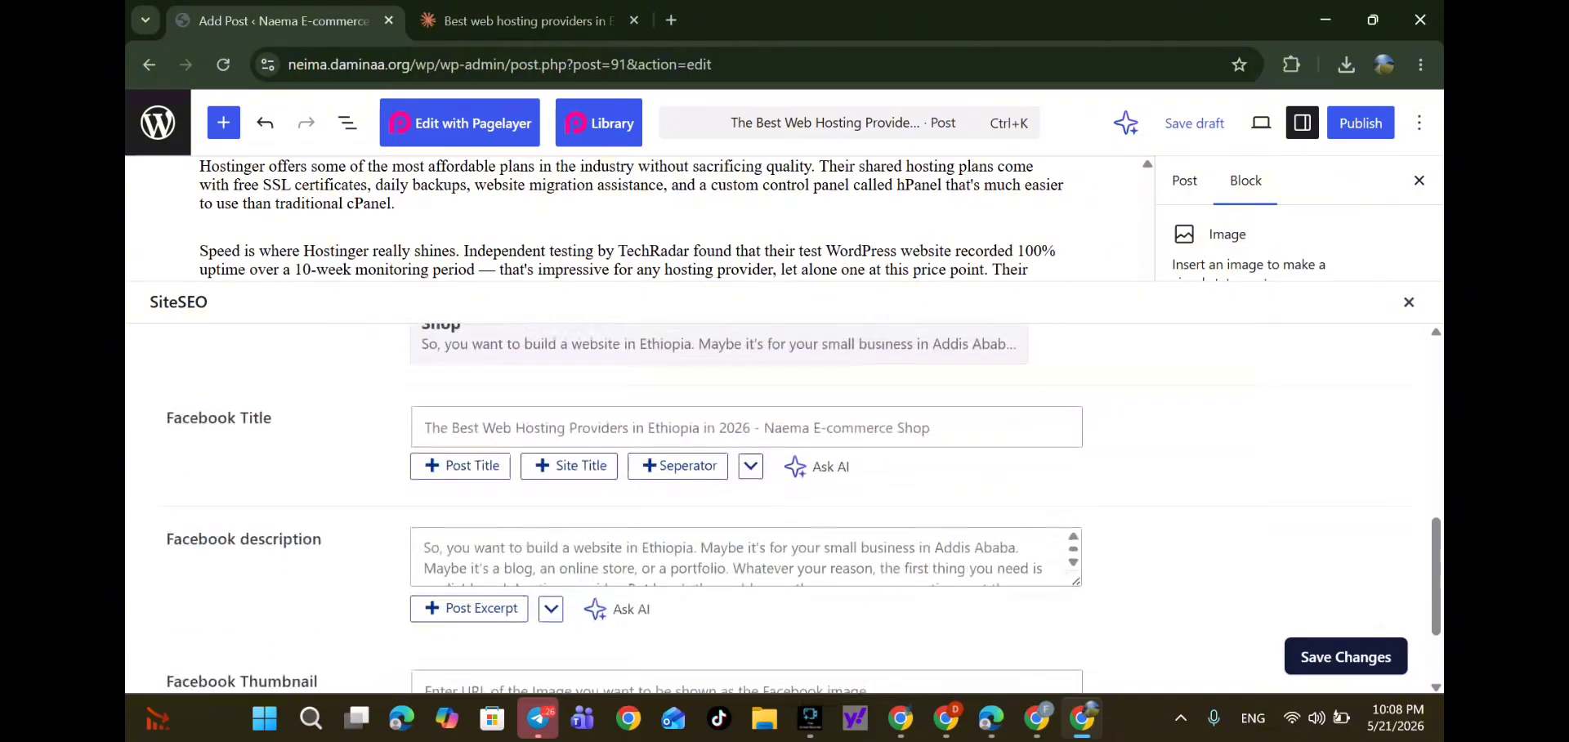
scroll(781, 506, up, 1)
click(747, 472)
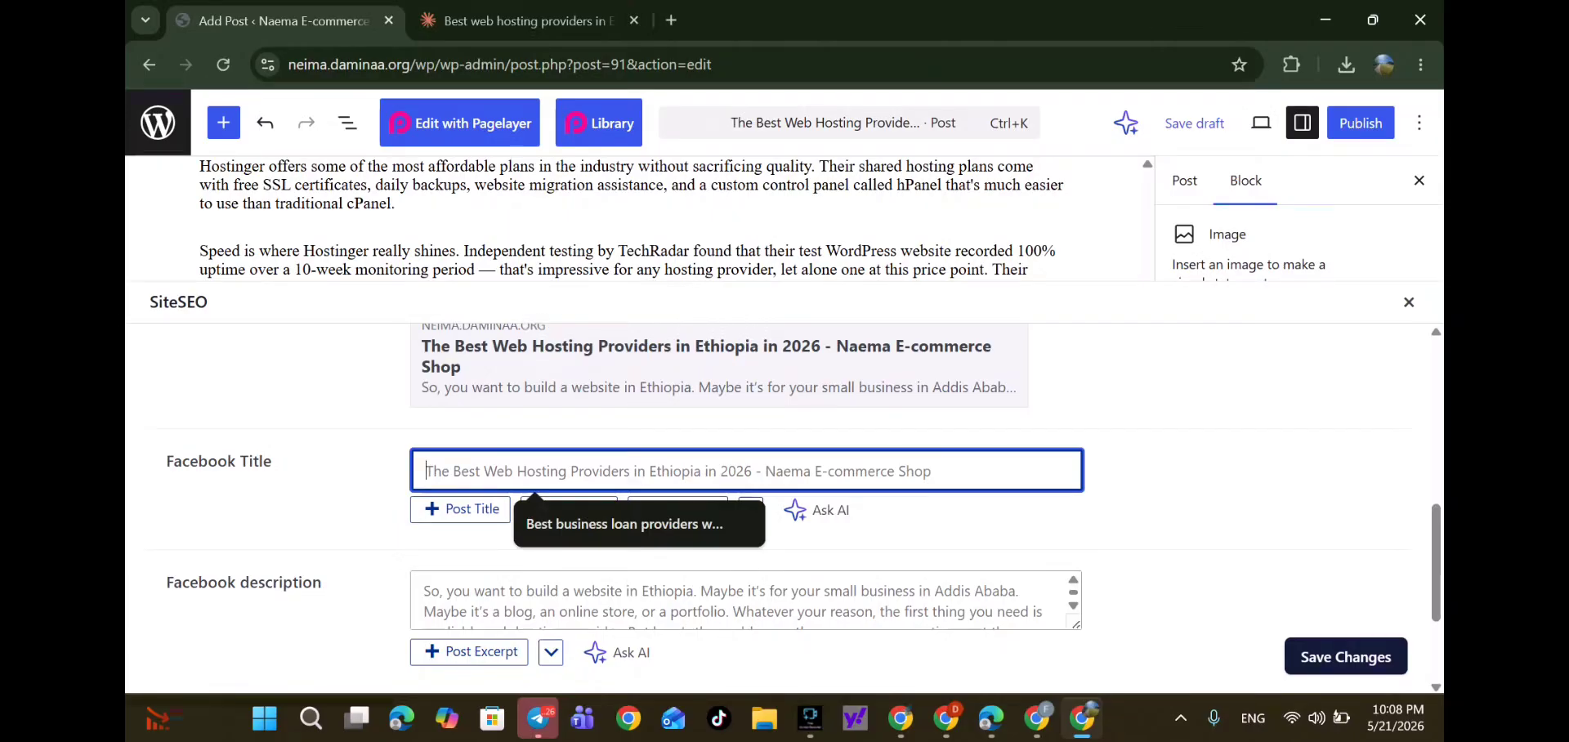
key(super+v)
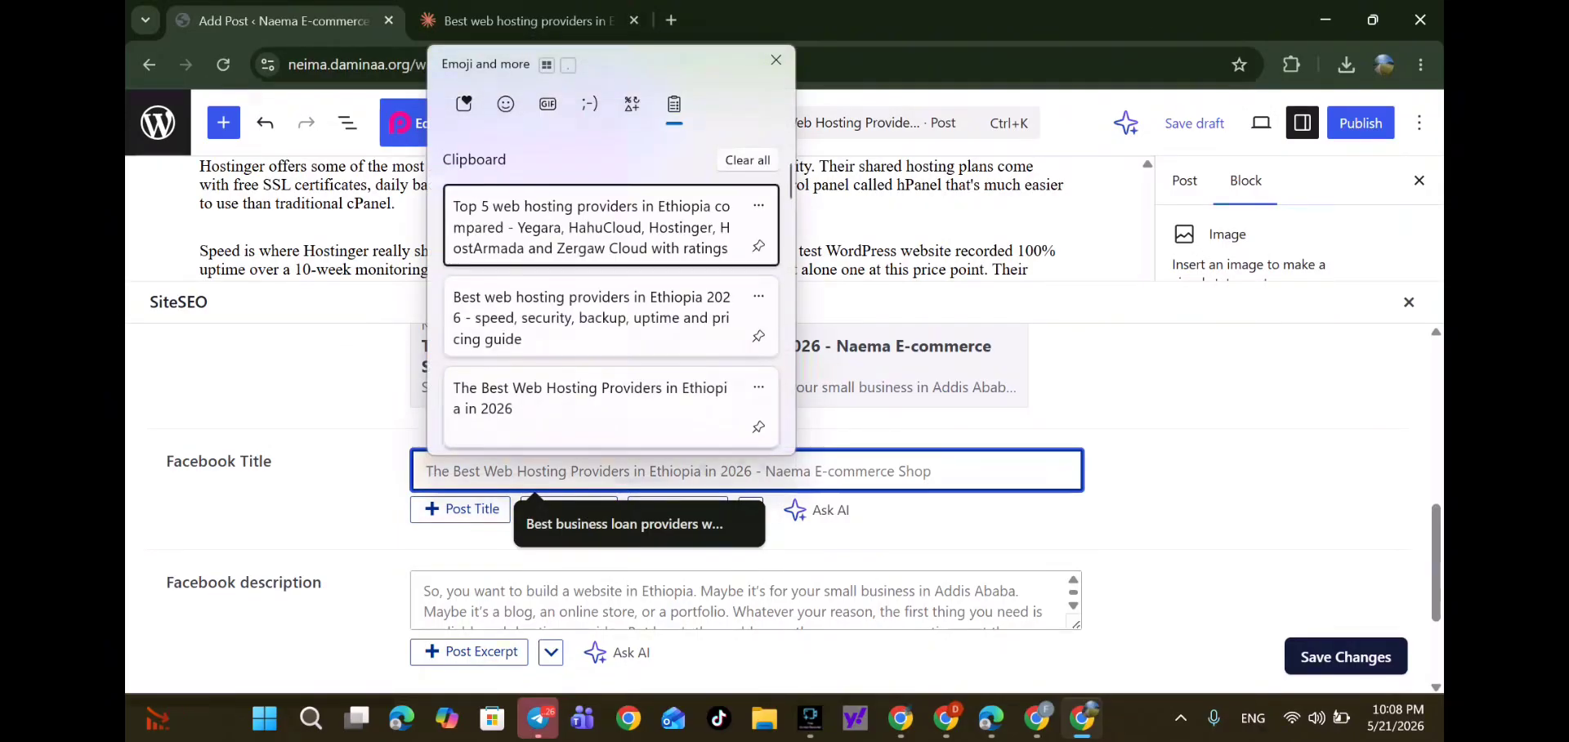
key(Down)
key(Down)
key(Return)
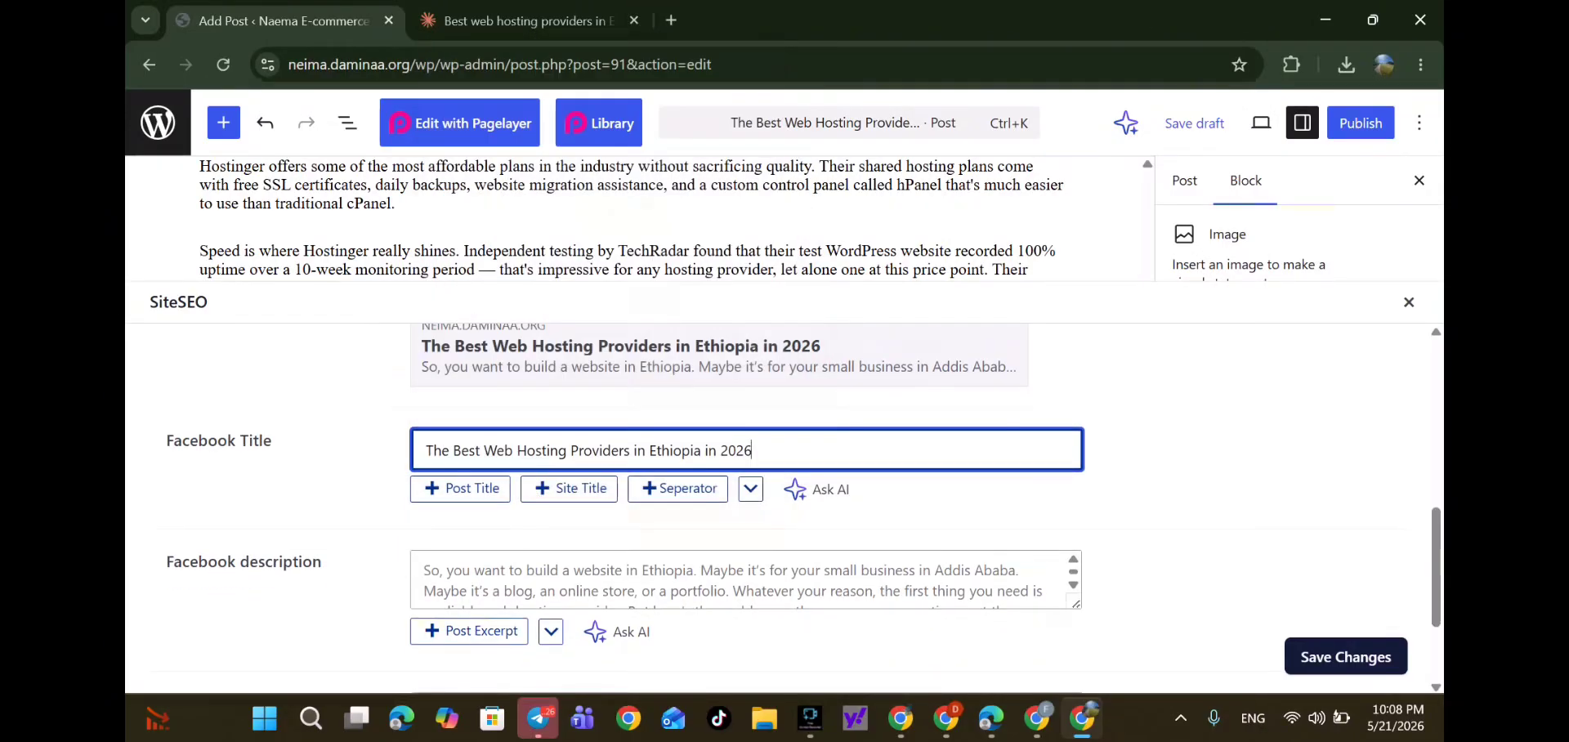
Set the Facebook description to "We've reviewed the top local and international providers…".
click(719, 580)
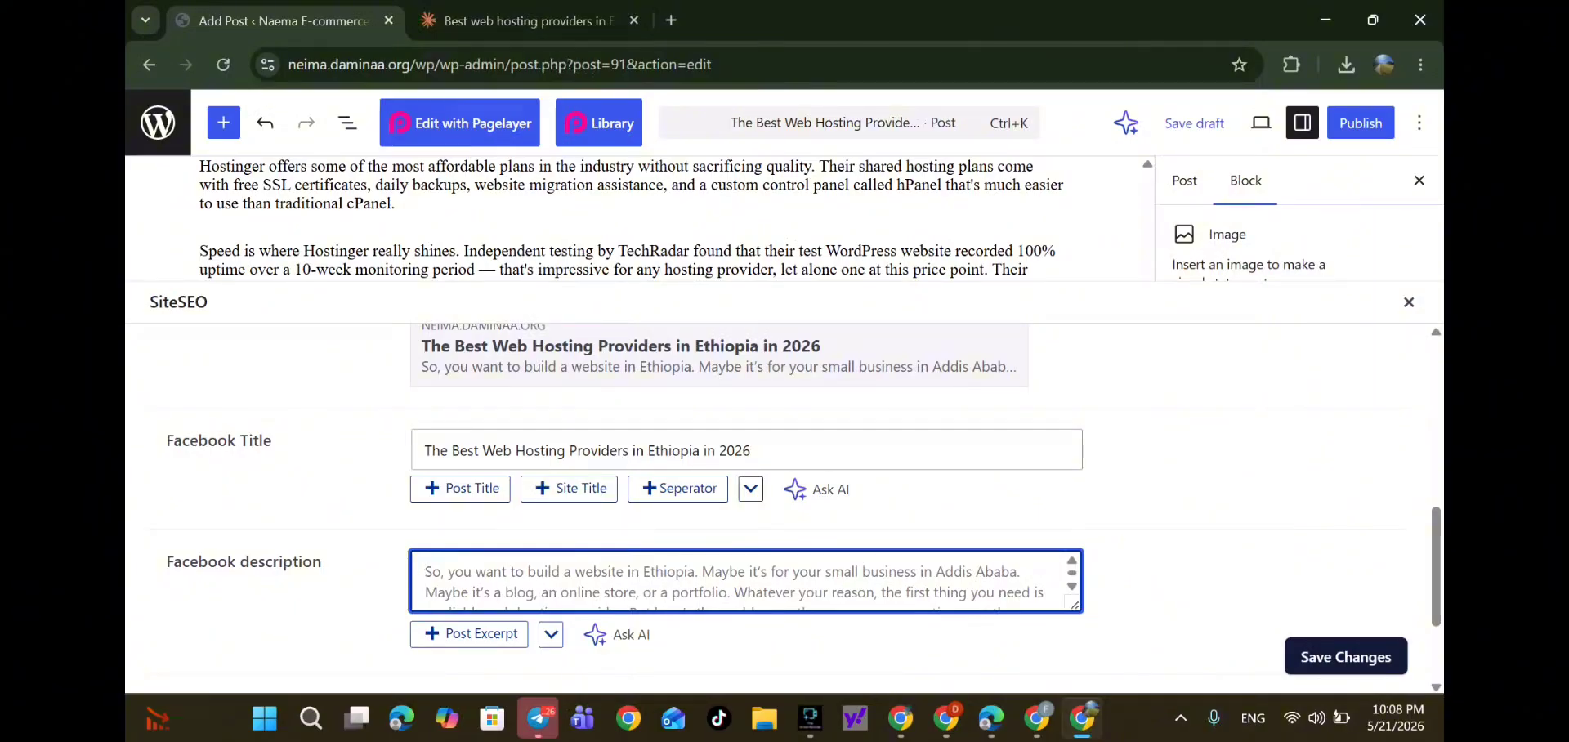
key(super+v)
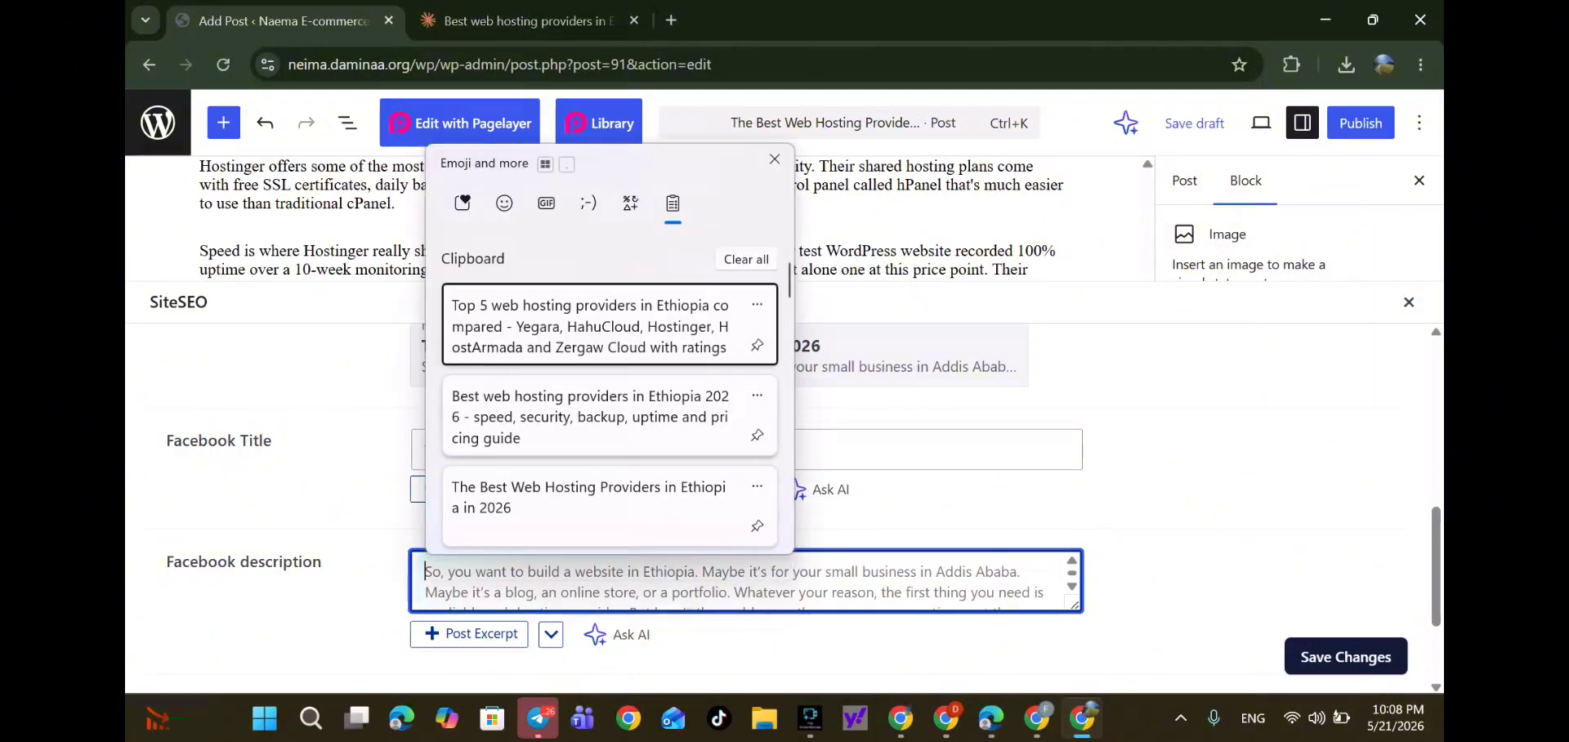
scroll(608, 392, down, 3)
scroll(609, 392, down, 2)
click(609, 302)
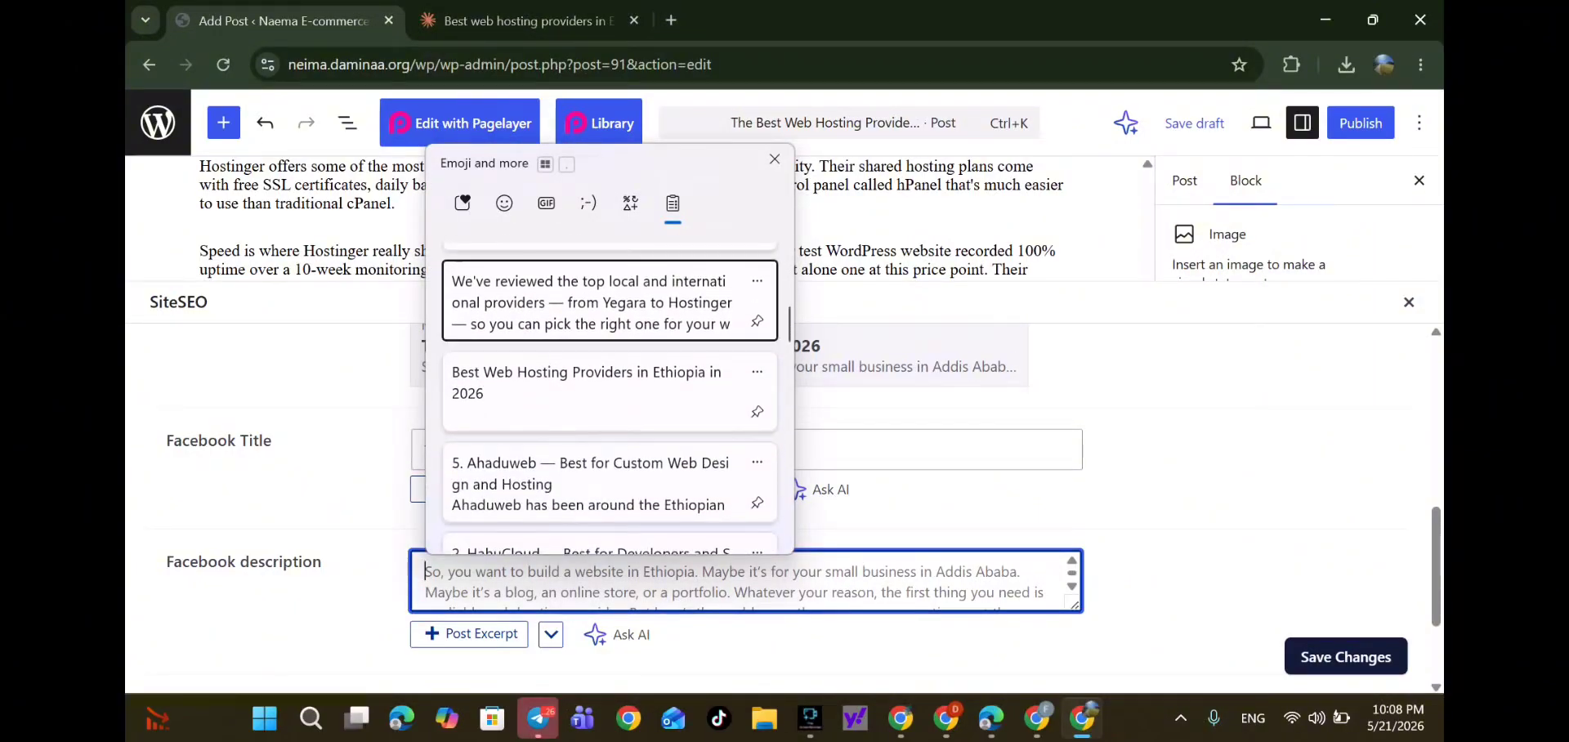
scroll(785, 506, down, 2)
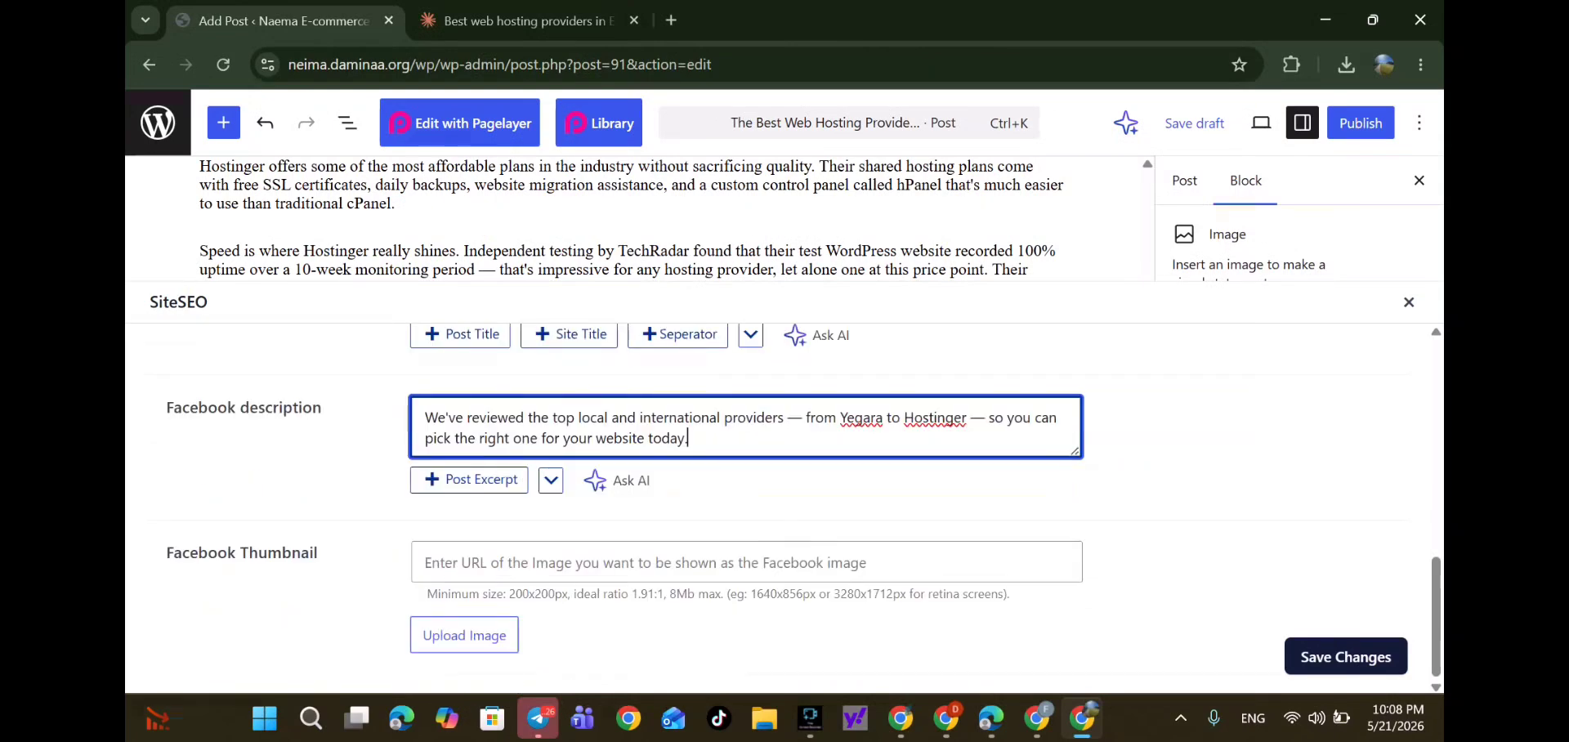
Use image1-web-hosting-ethiopia-hero as the Facebook thumbnail and save the changes.
click(464, 635)
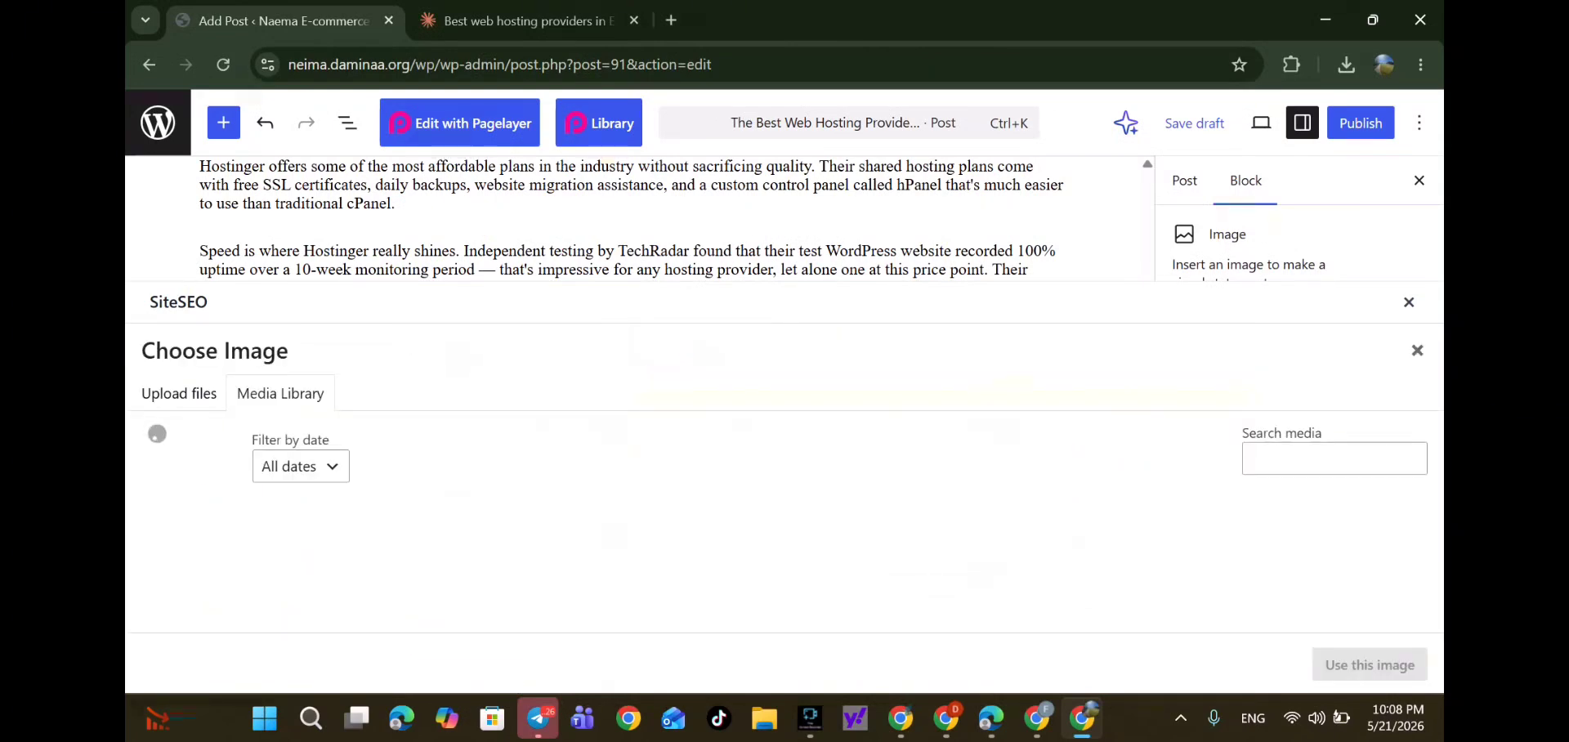
click(374, 559)
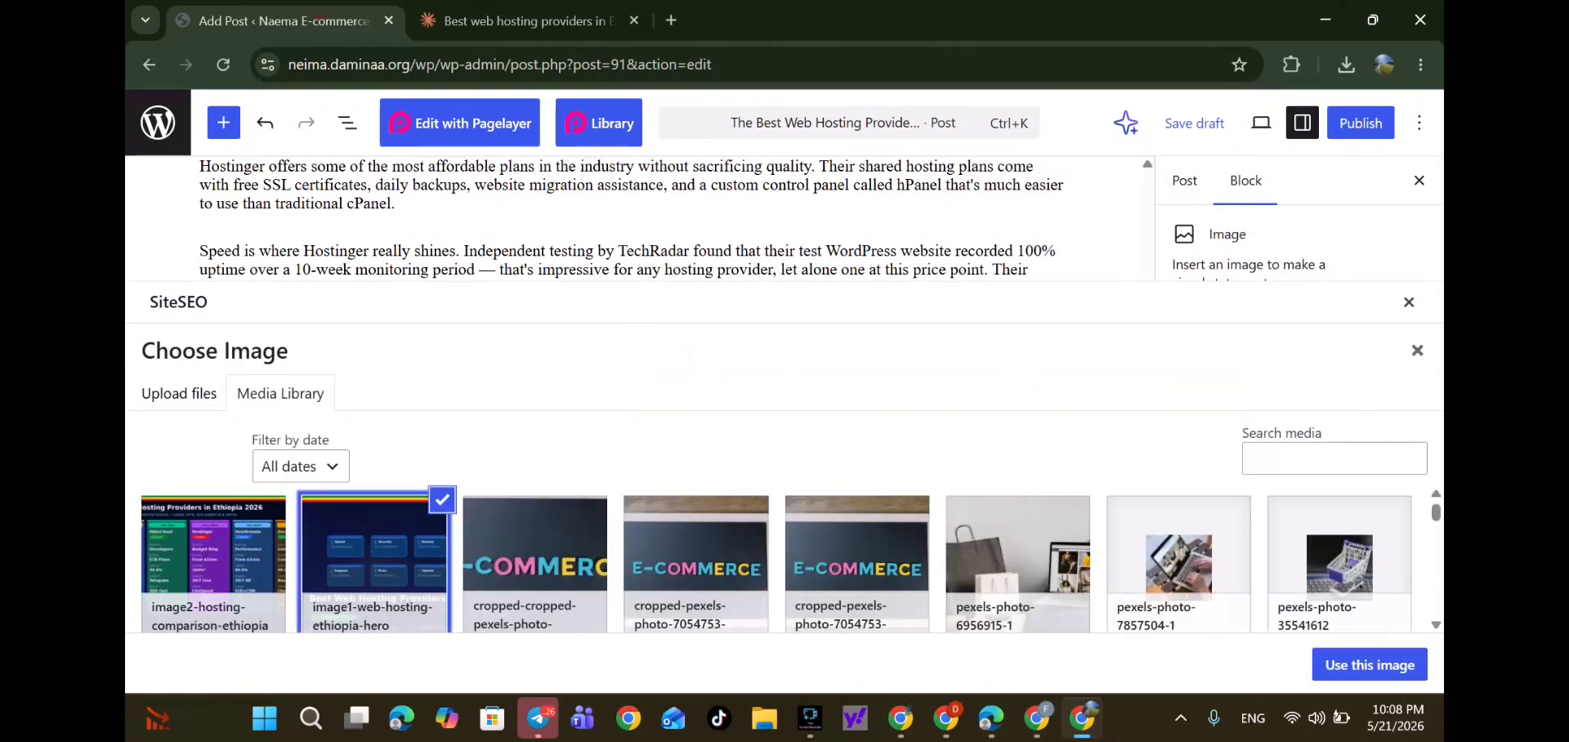
click(1370, 664)
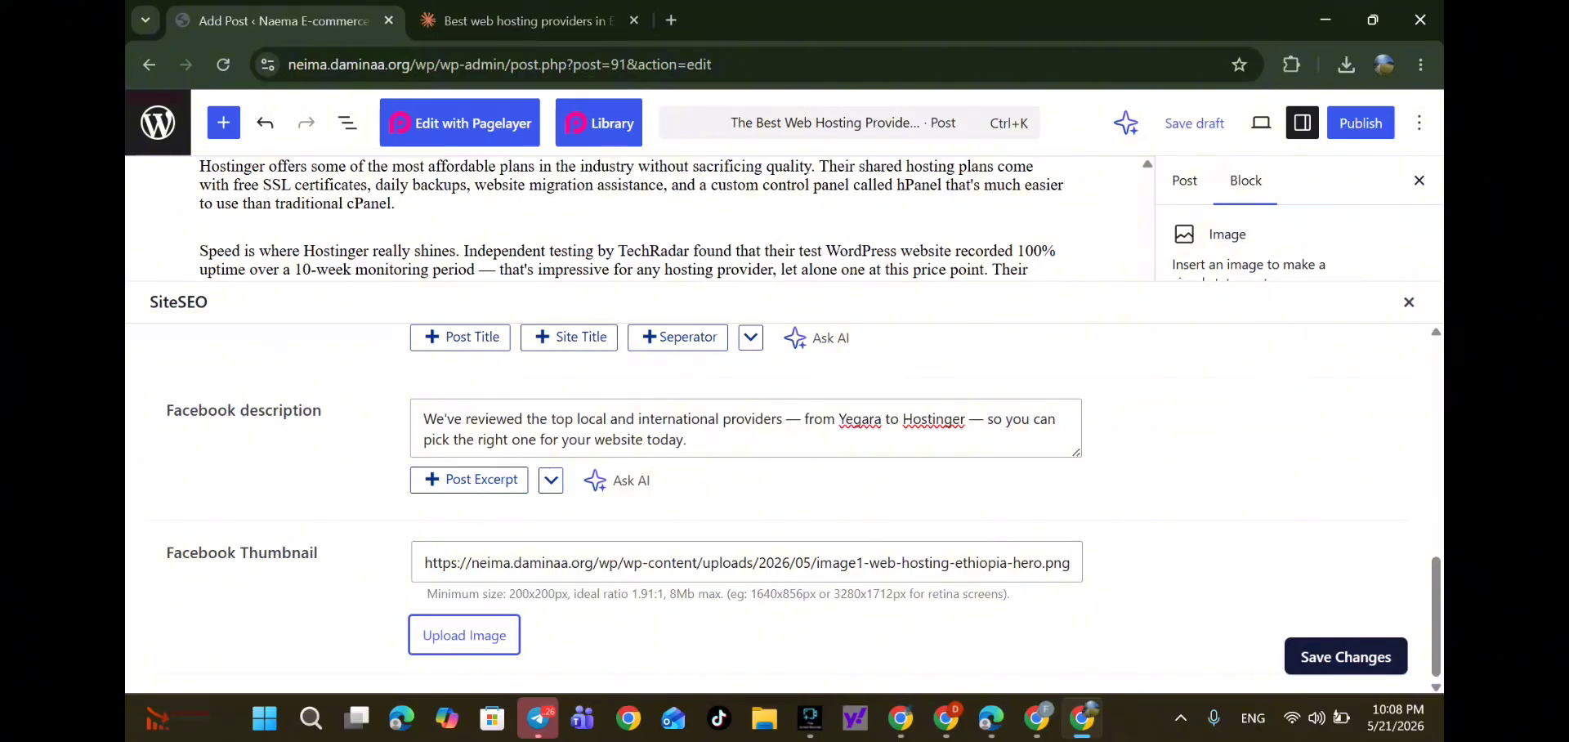
click(1369, 662)
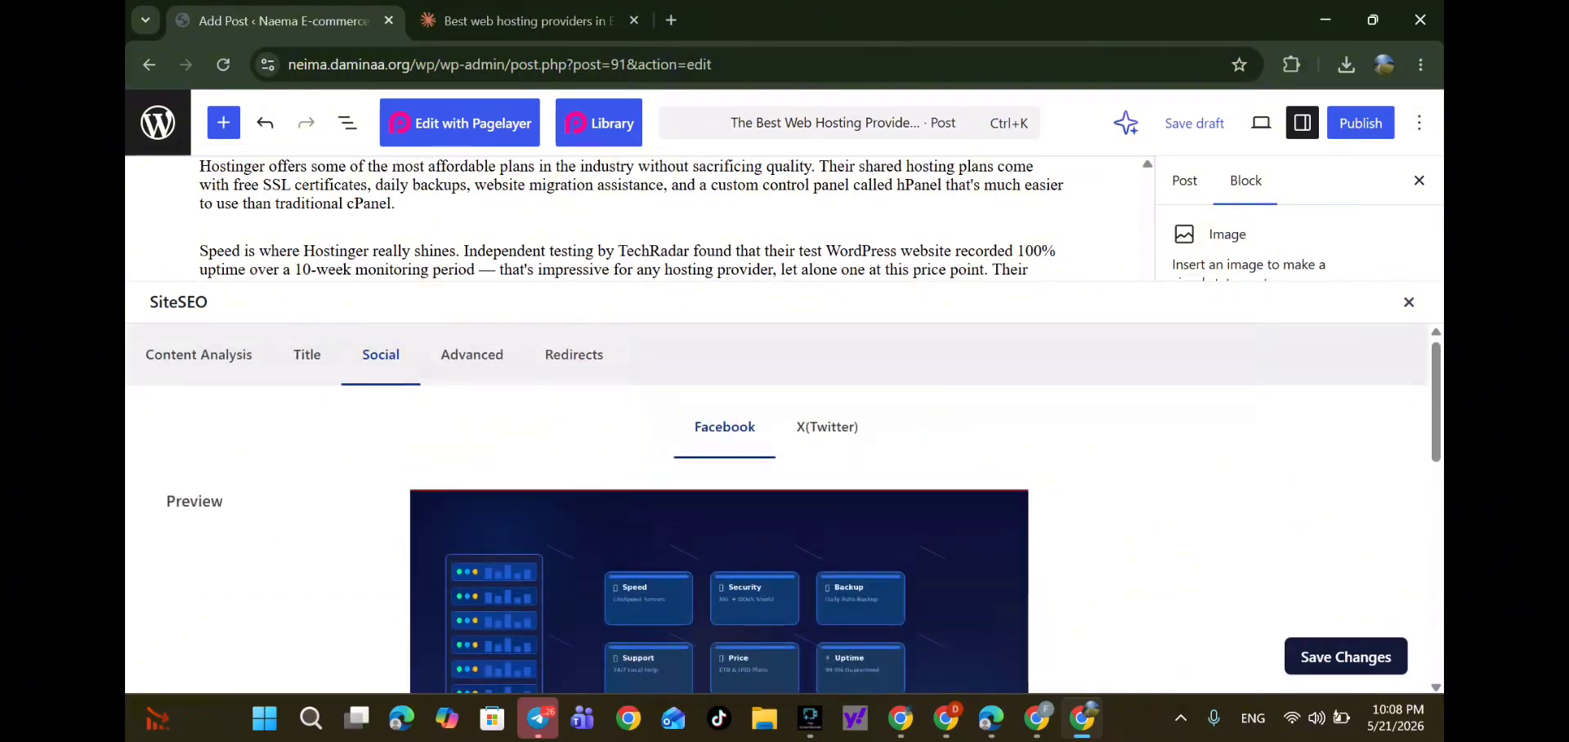
Turn off 'Use same as Facebook settings' for X and paste the post title and summary description.
click(827, 427)
scroll(780, 507, down, 3)
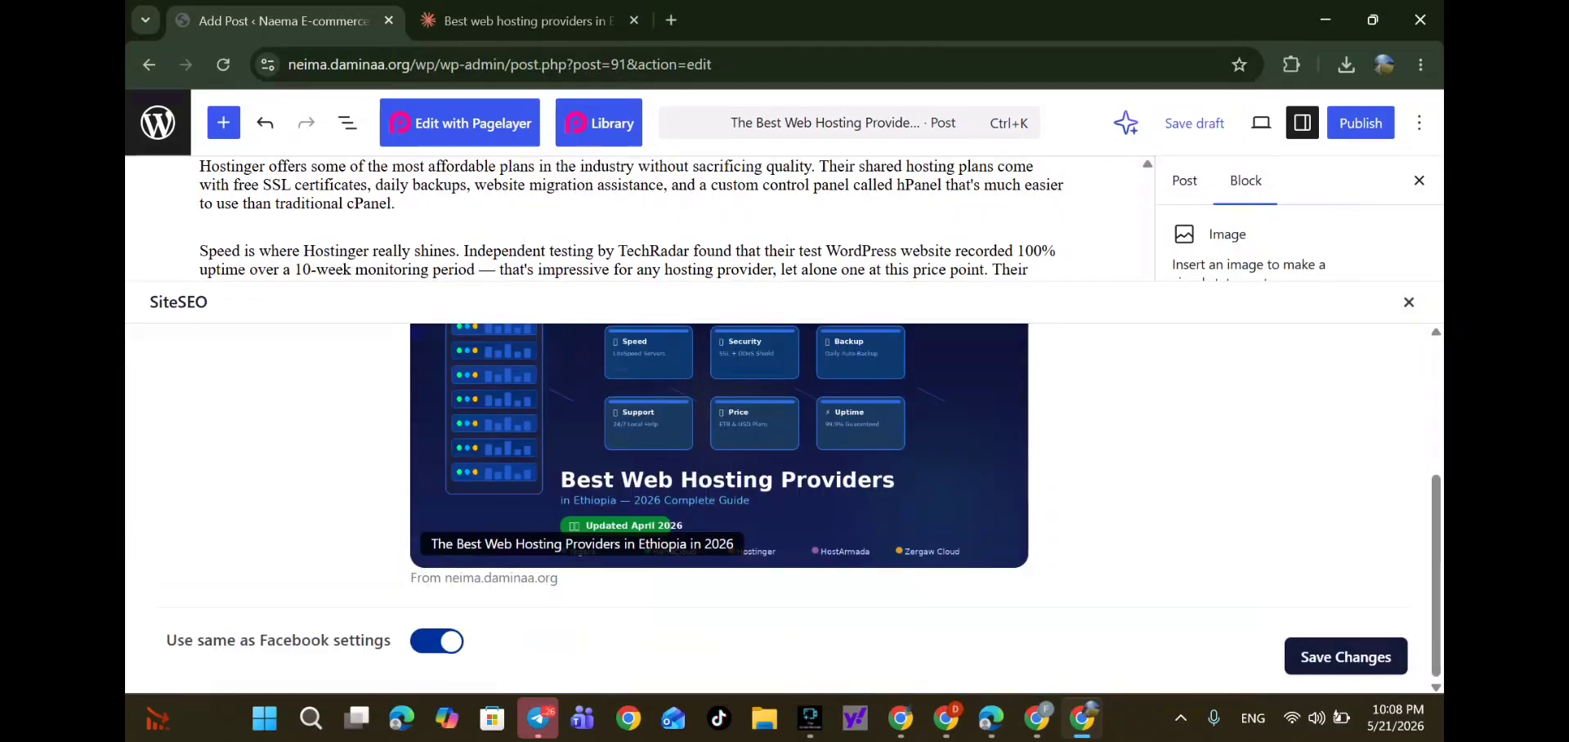
click(436, 641)
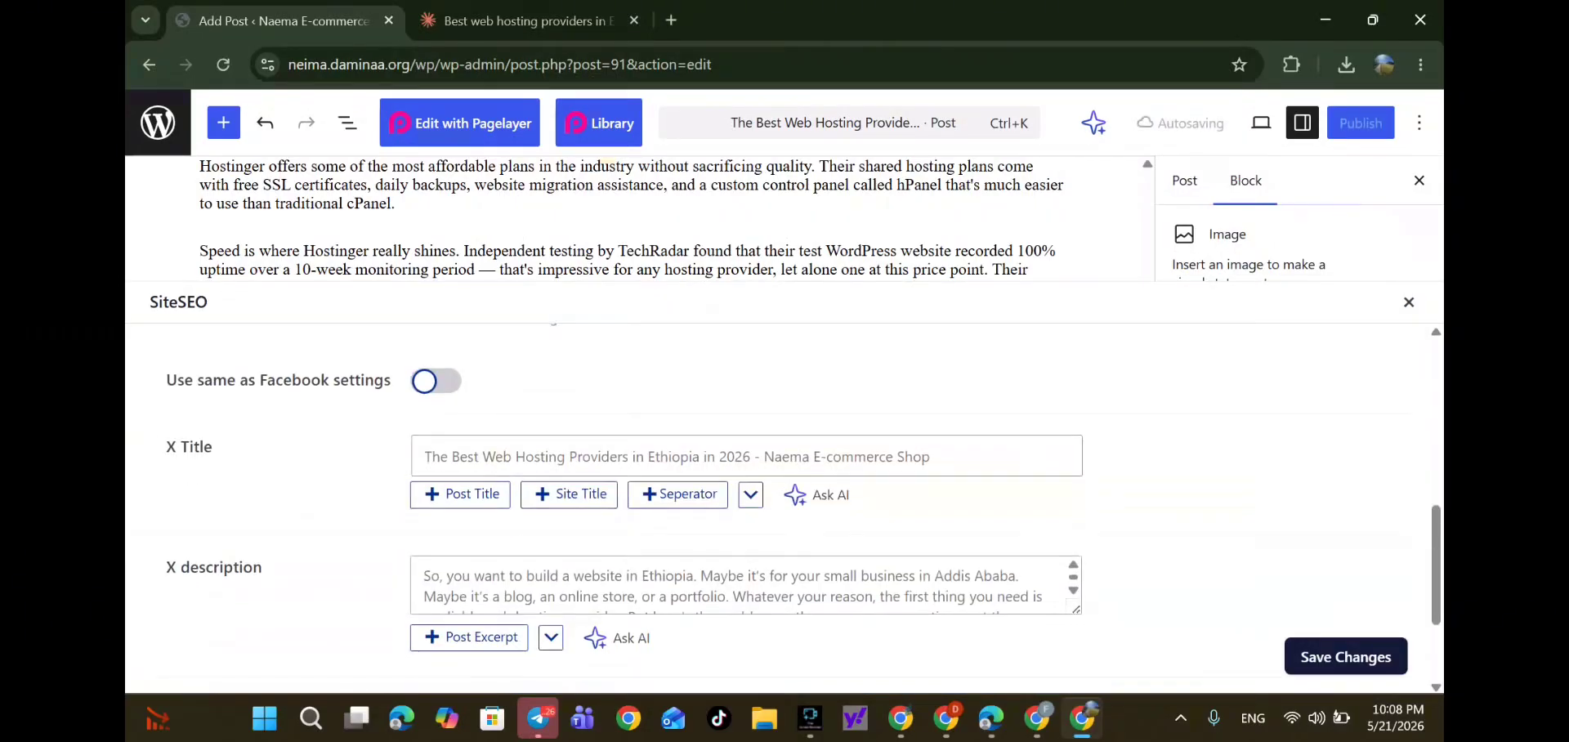
click(535, 473)
click(671, 585)
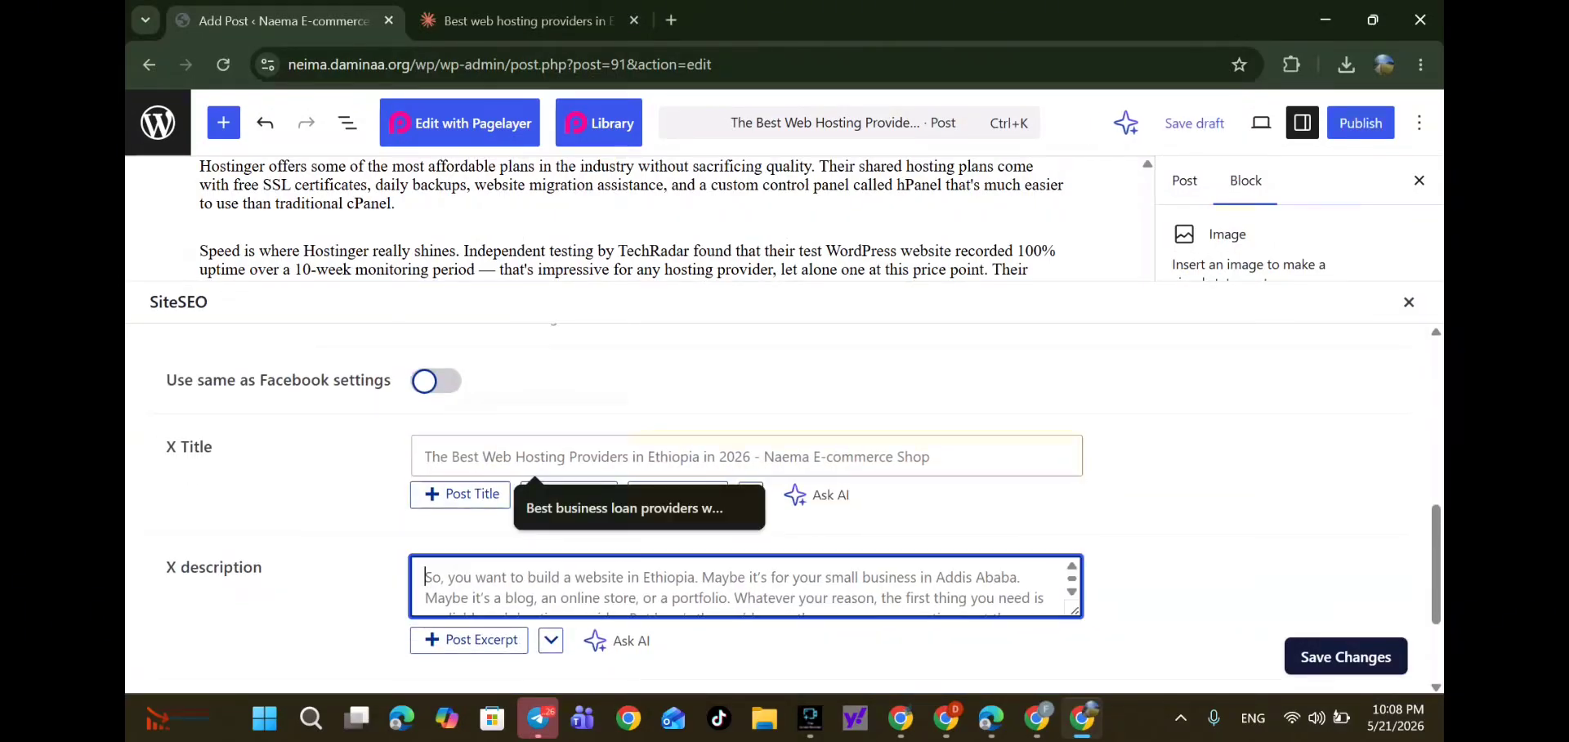
text(We've reviewed the top local and international providers — from Yegara to Hostinger — so you can pick the right one for your website today.)
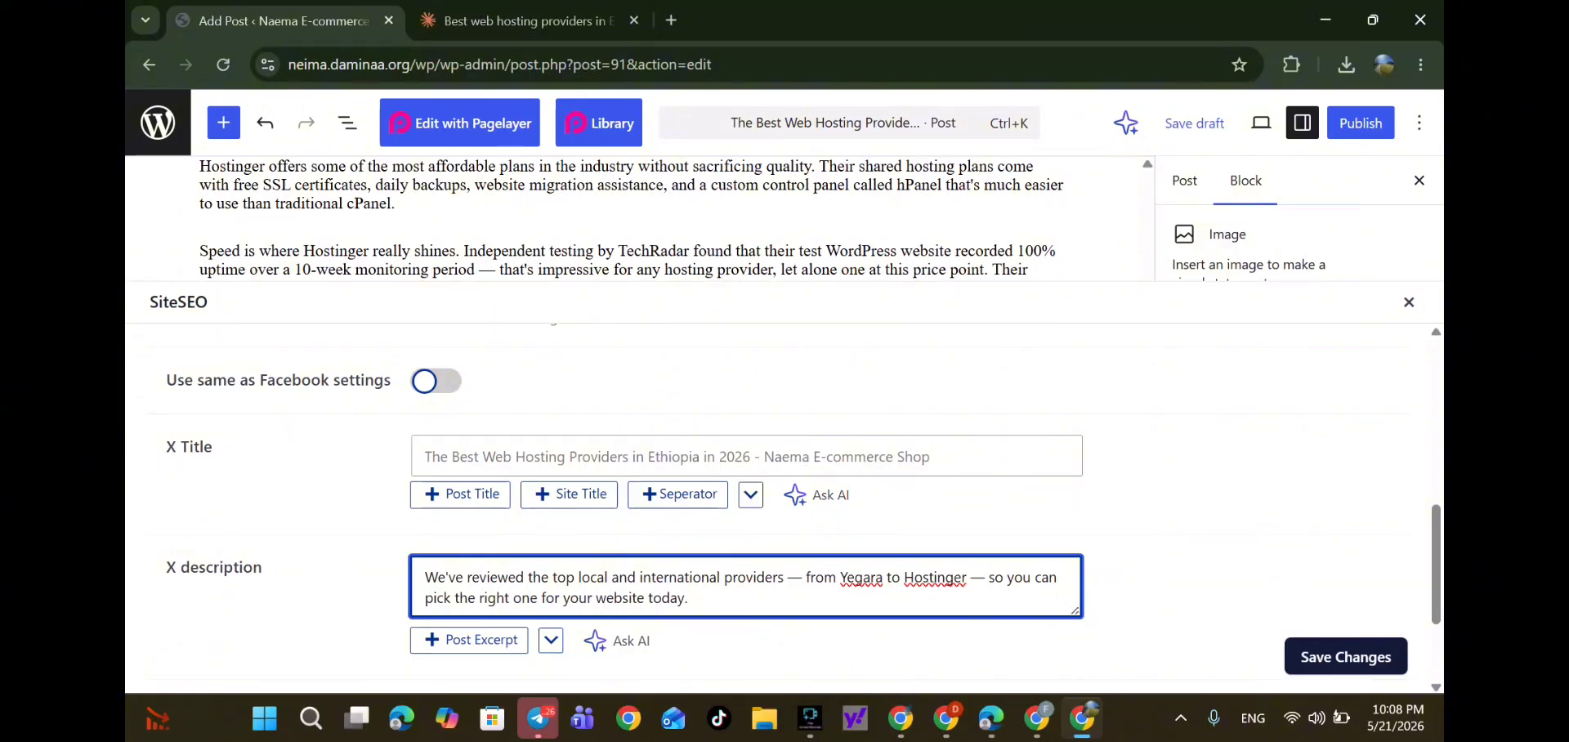
click(637, 457)
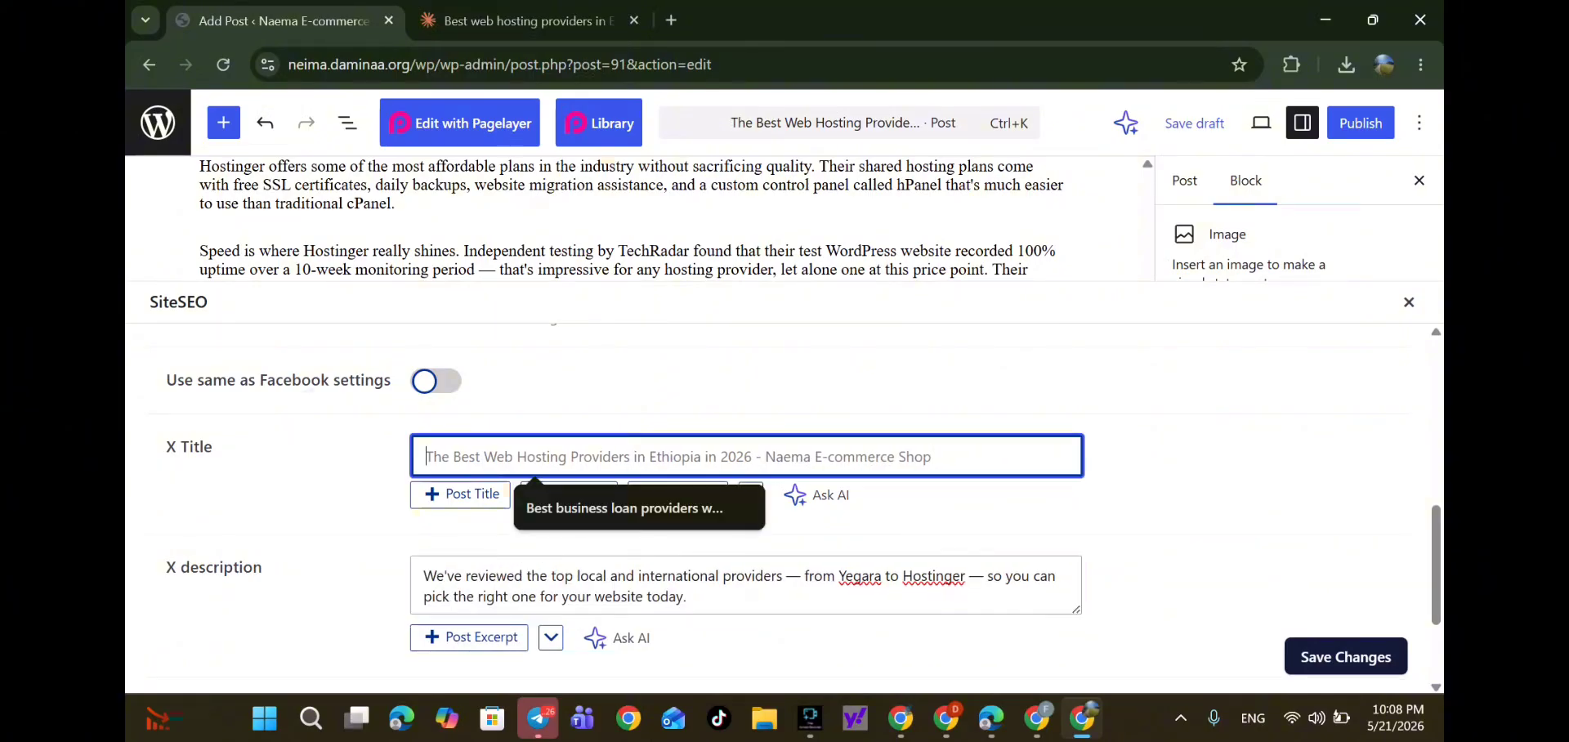
key(super+v)
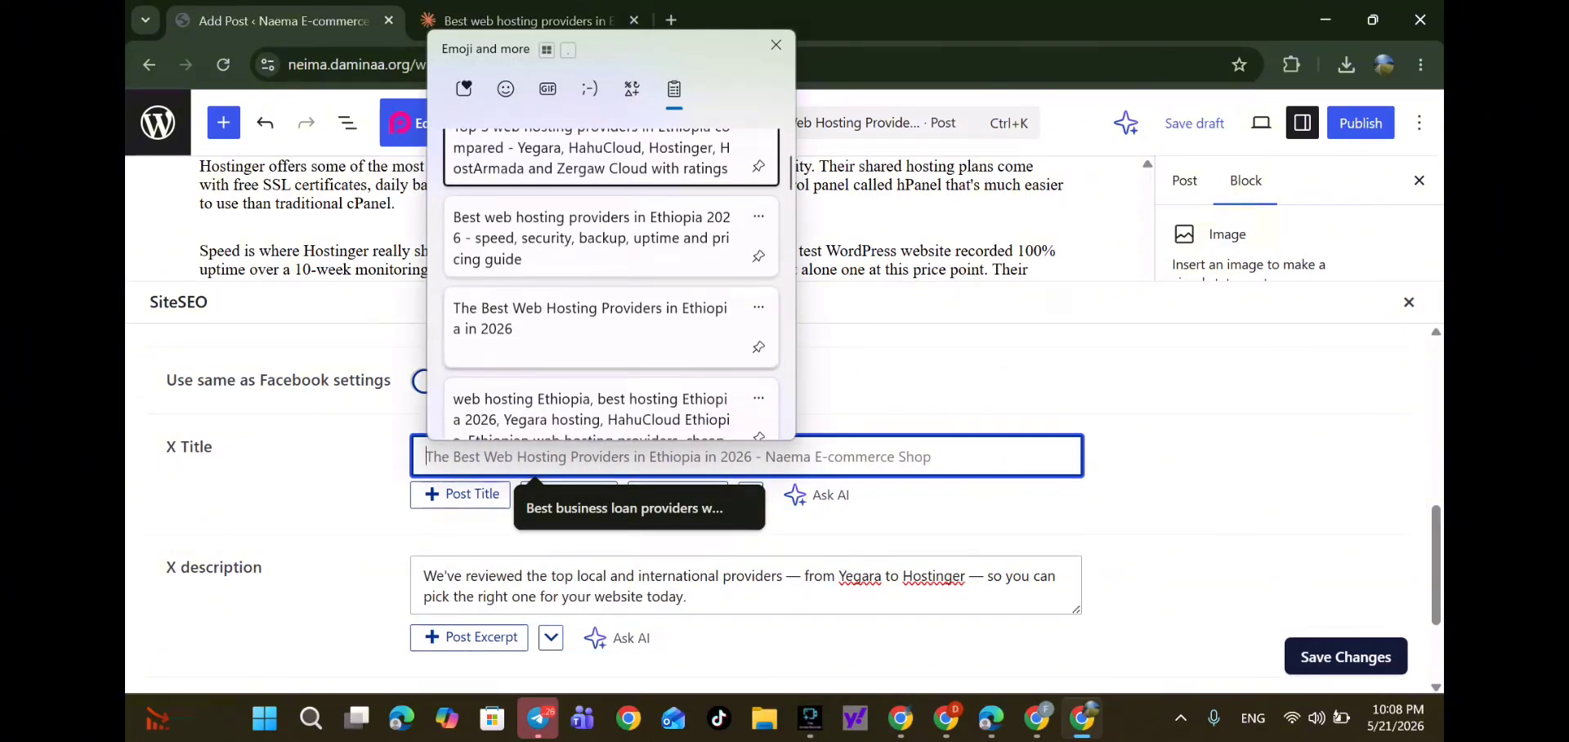
key(Down)
key(Down)
key(Return)
scroll(569, 457, down, 3)
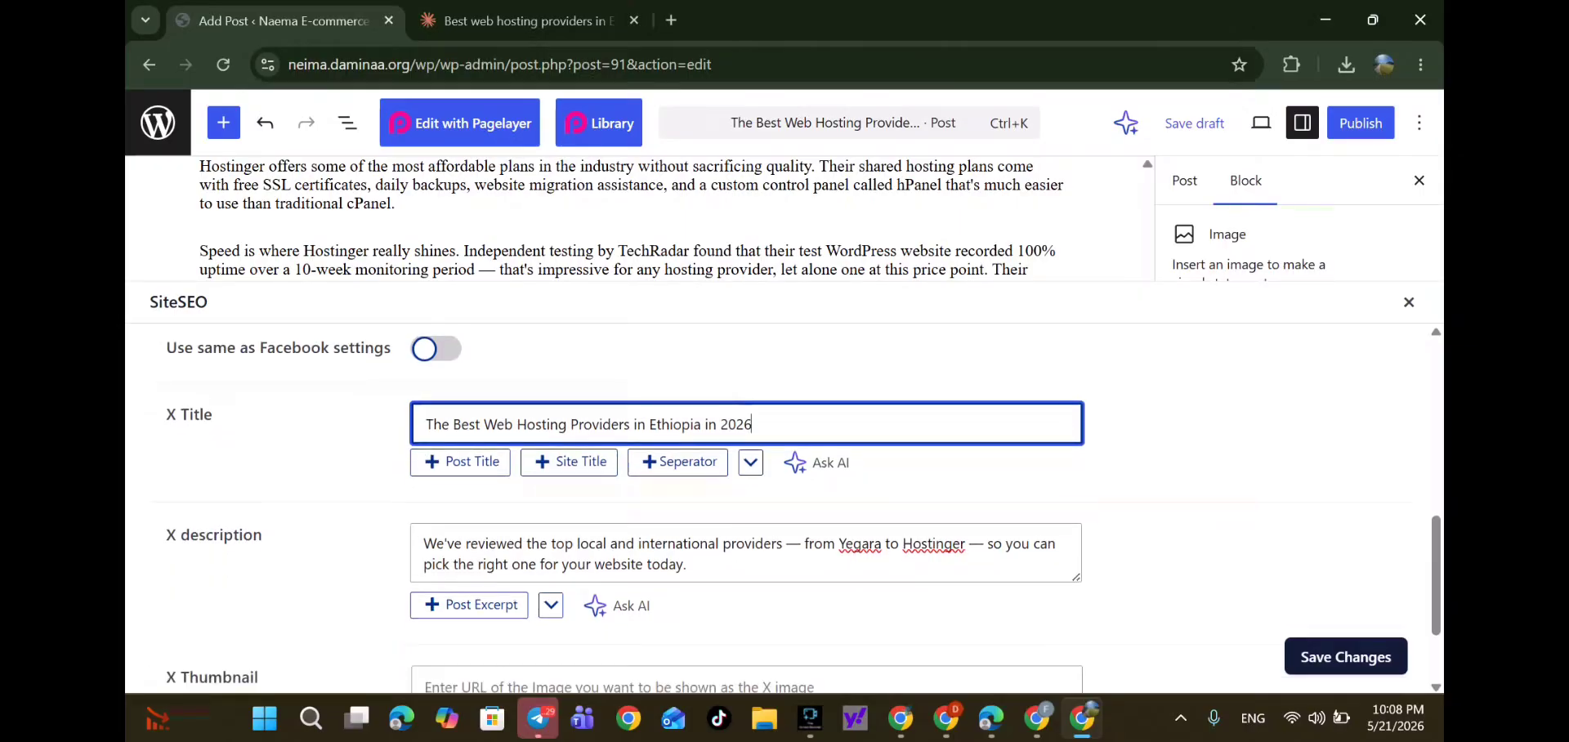
Use image1-web-hosting-ethiopia-hero as the X thumbnail and save the settings.
click(472, 638)
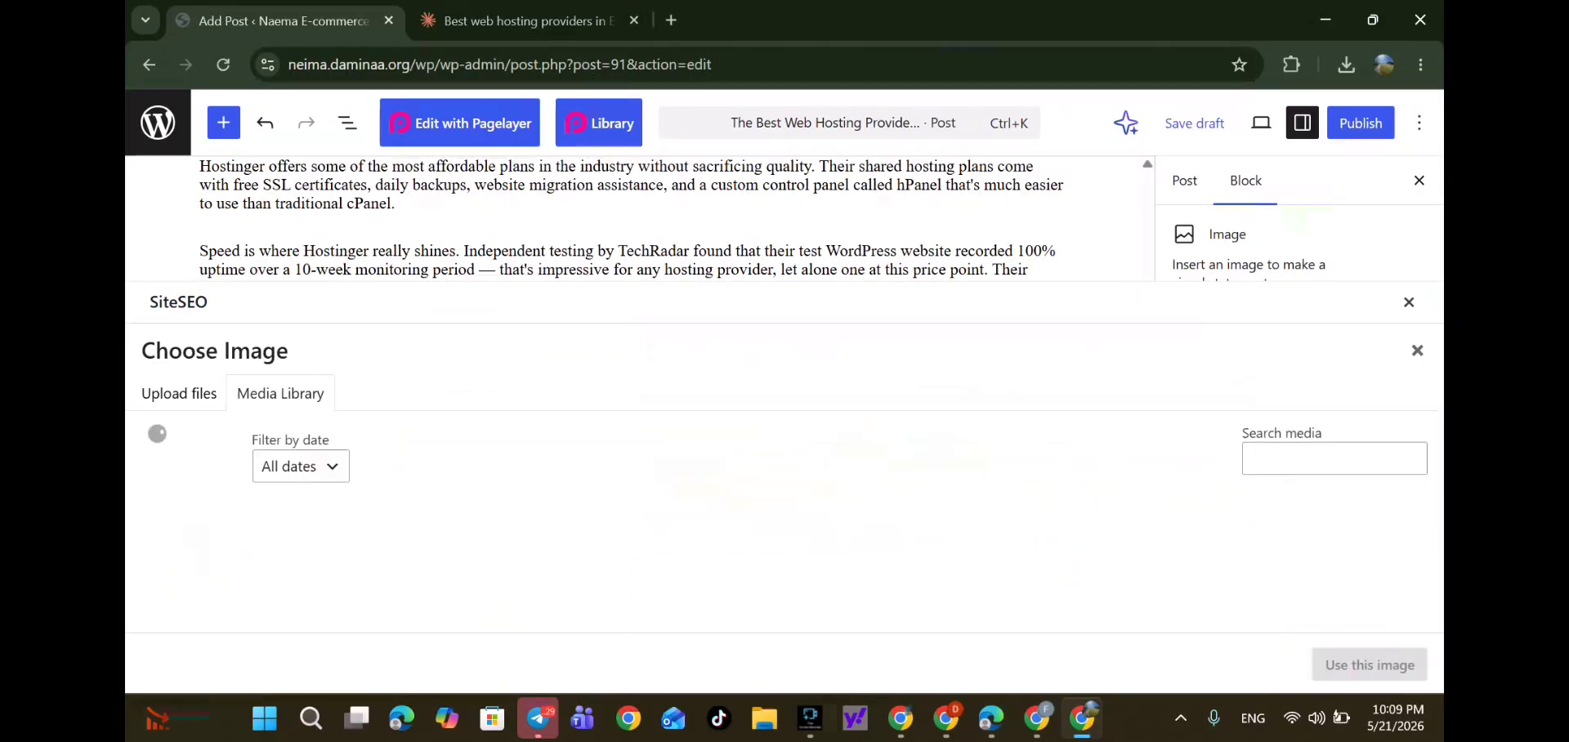
click(375, 564)
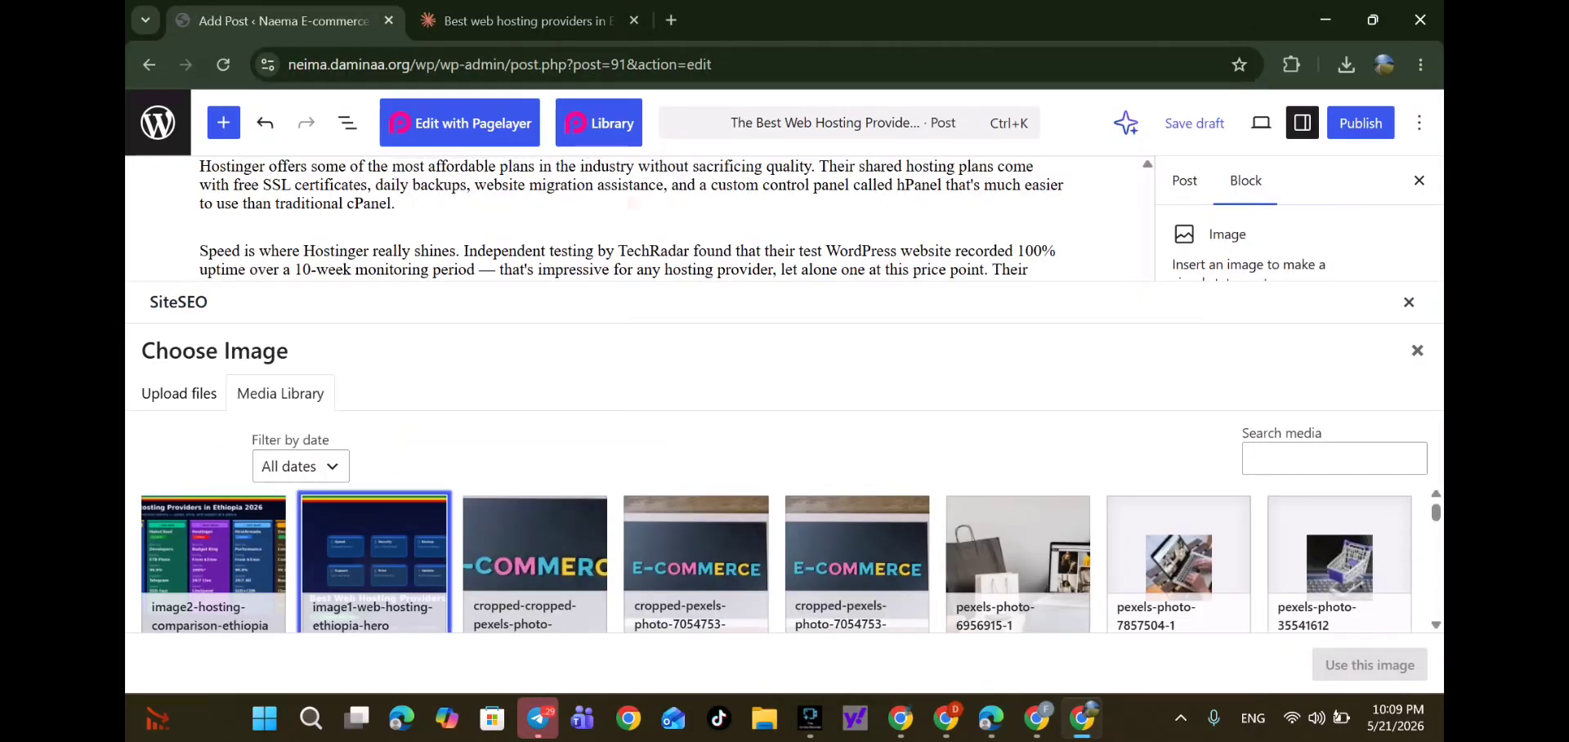
click(1369, 664)
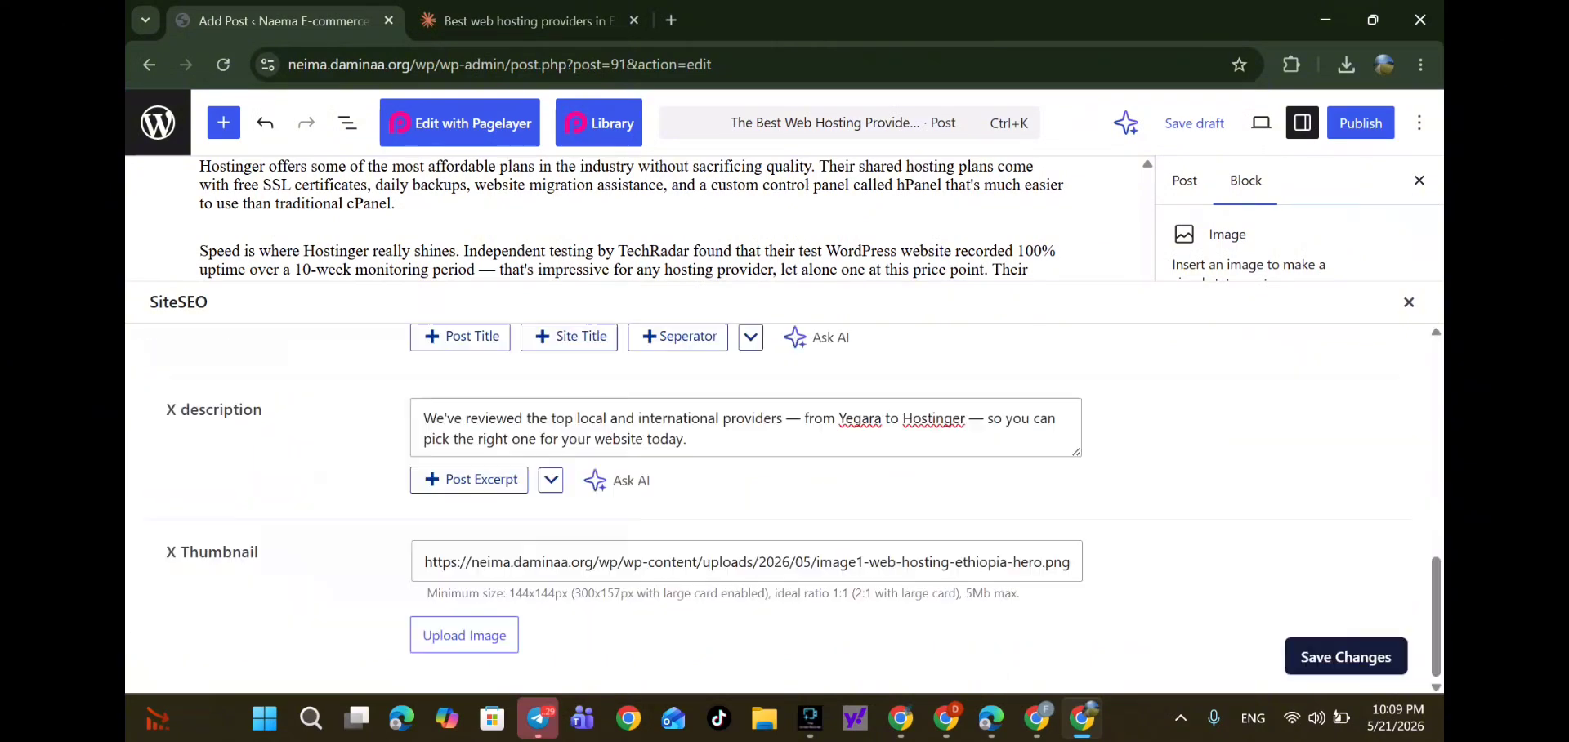
click(1346, 656)
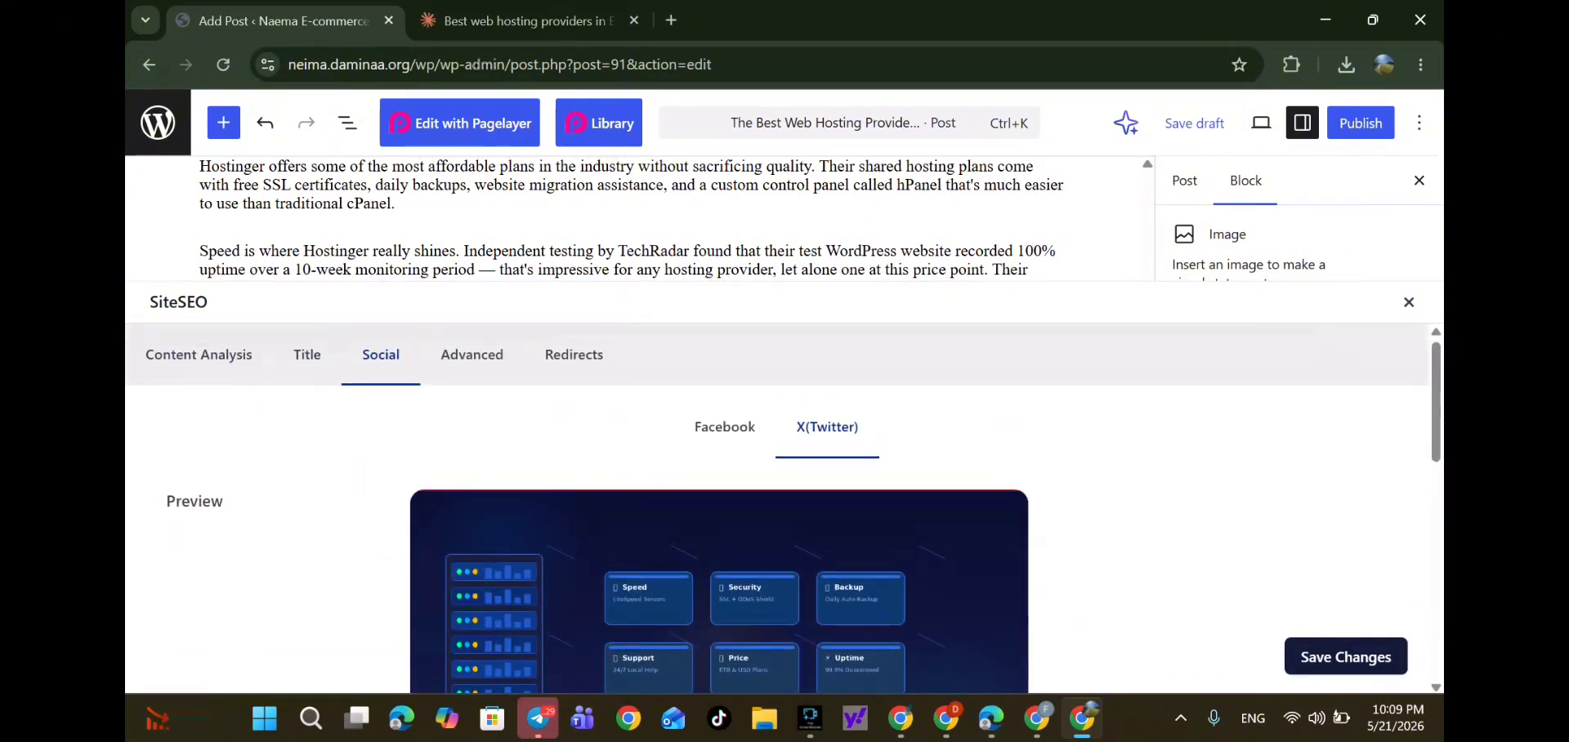
Refresh the SEO analysis to a 96% score, then close the SiteSEO panel.
click(199, 355)
scroll(777, 508, down, 1)
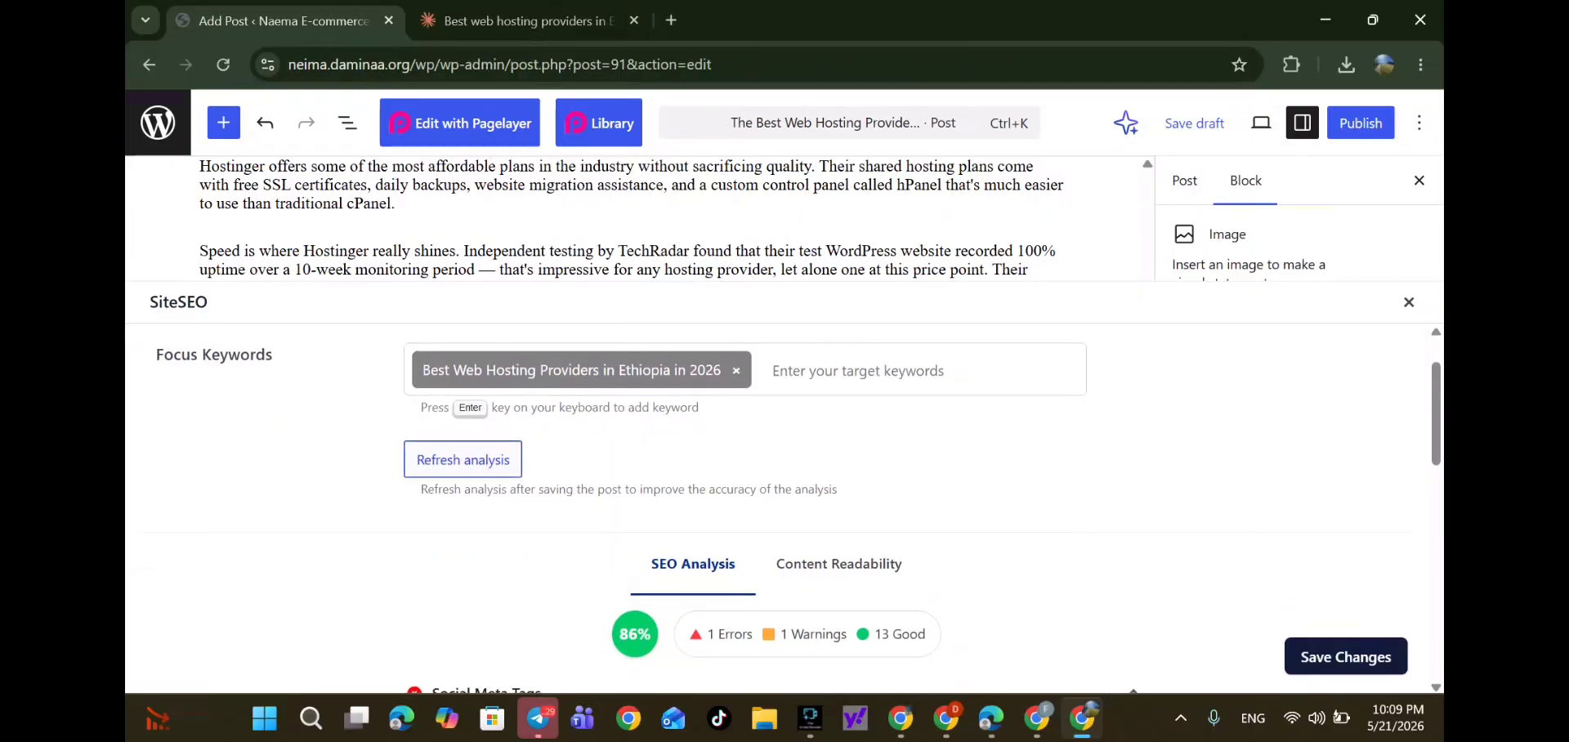
click(463, 460)
scroll(462, 490, down, 2)
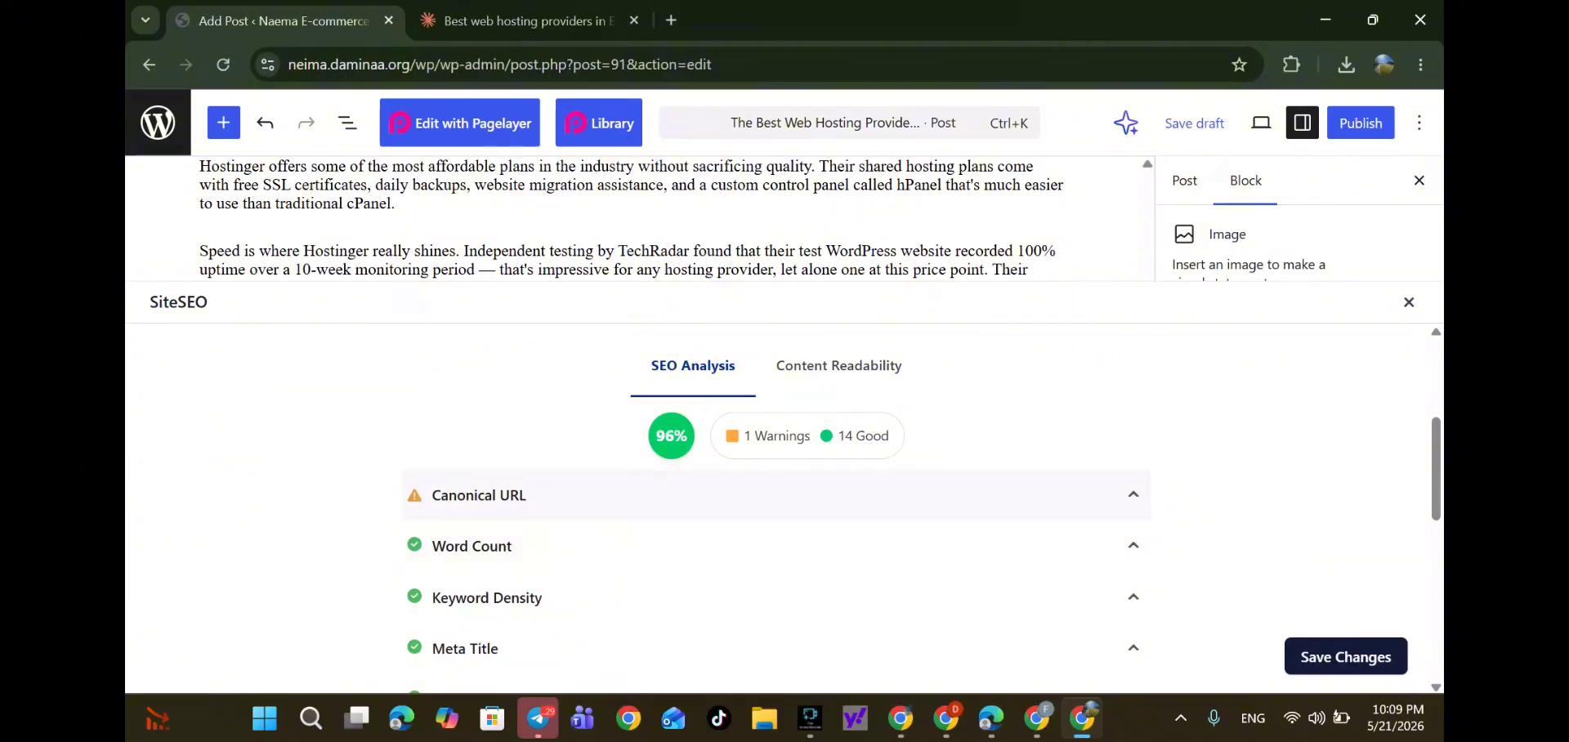
scroll(776, 507, up, 2)
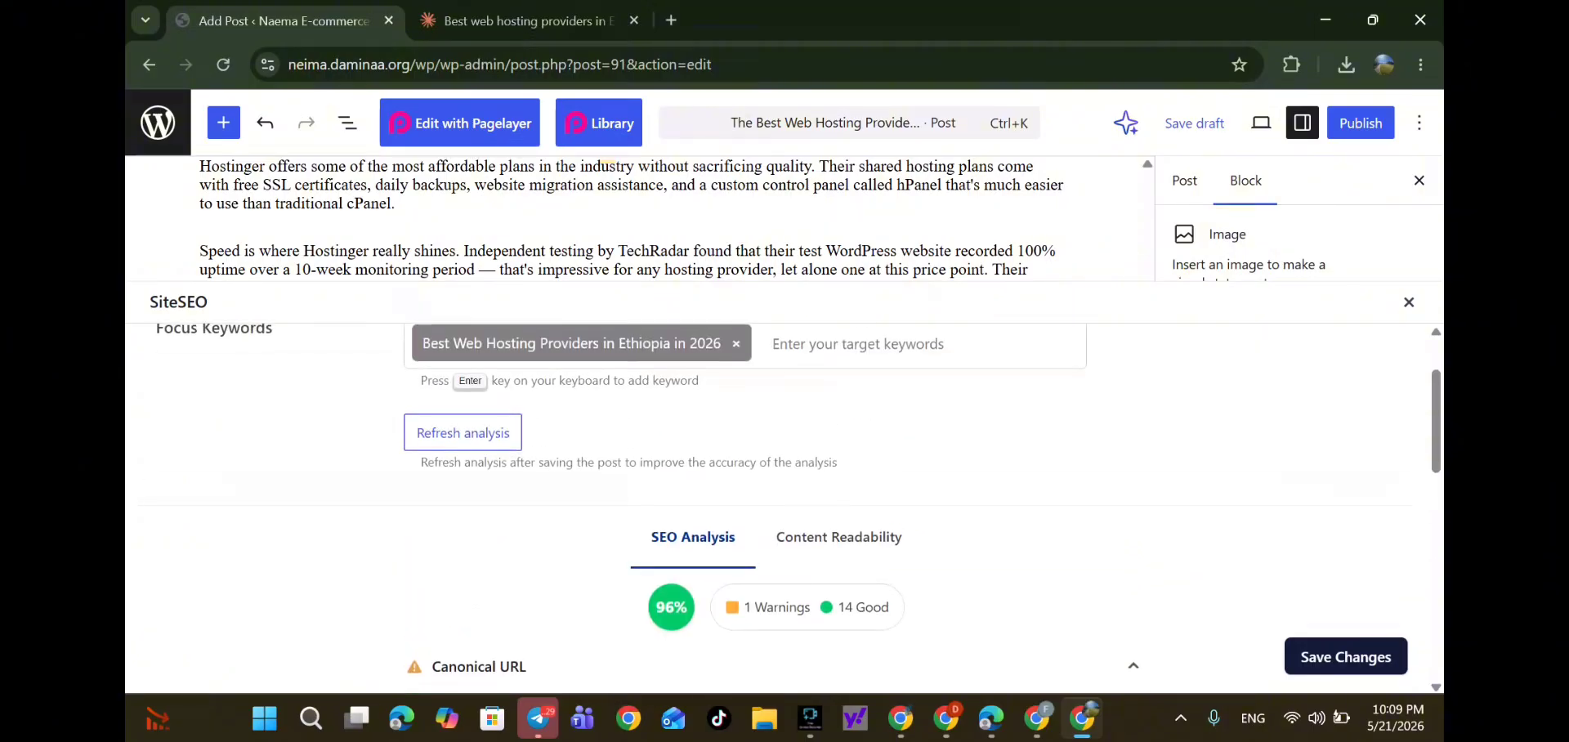
click(1409, 303)
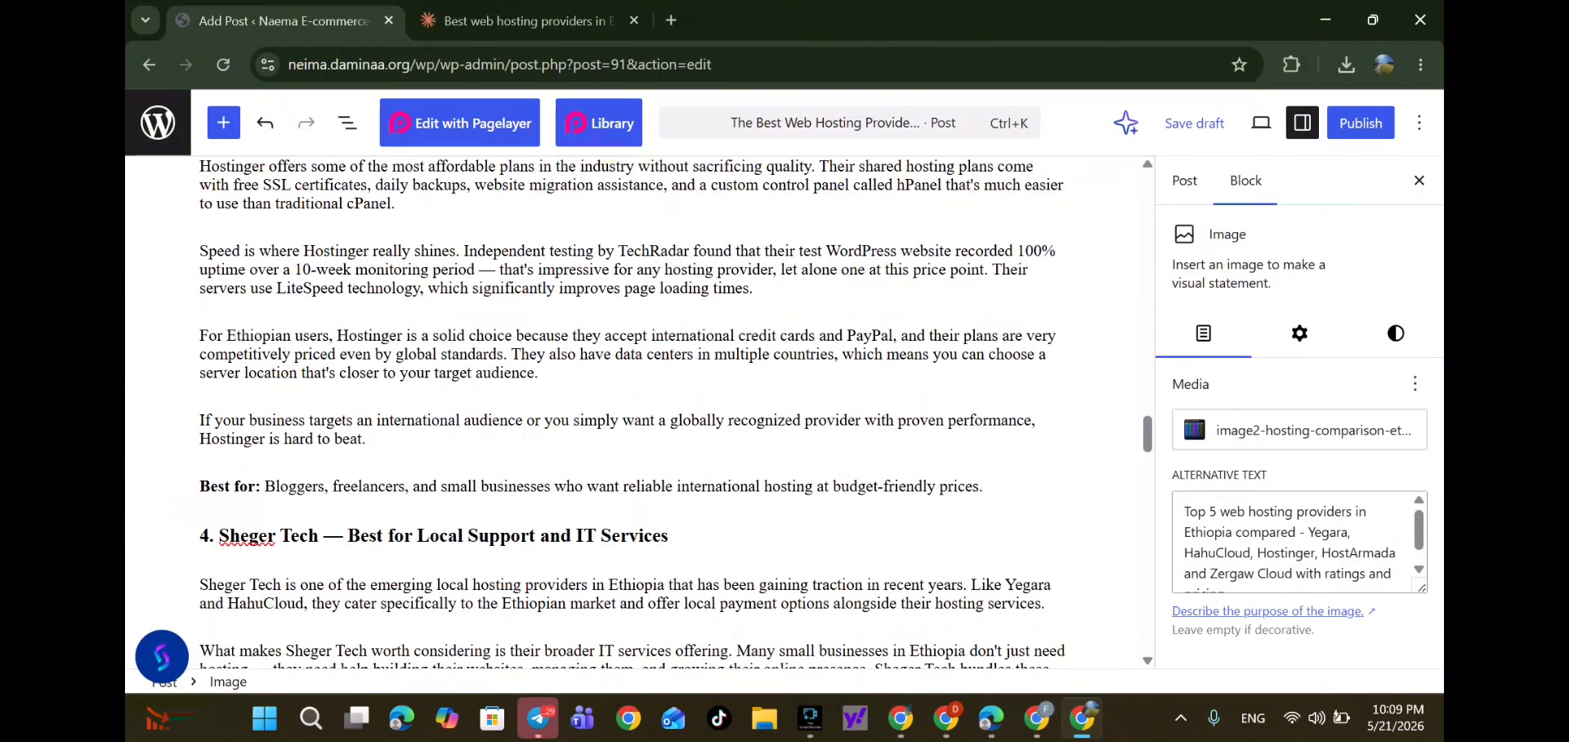
Choose image1-web-hosting-ethiopia-hero as the featured image from the Post settings sidebar.
click(1184, 181)
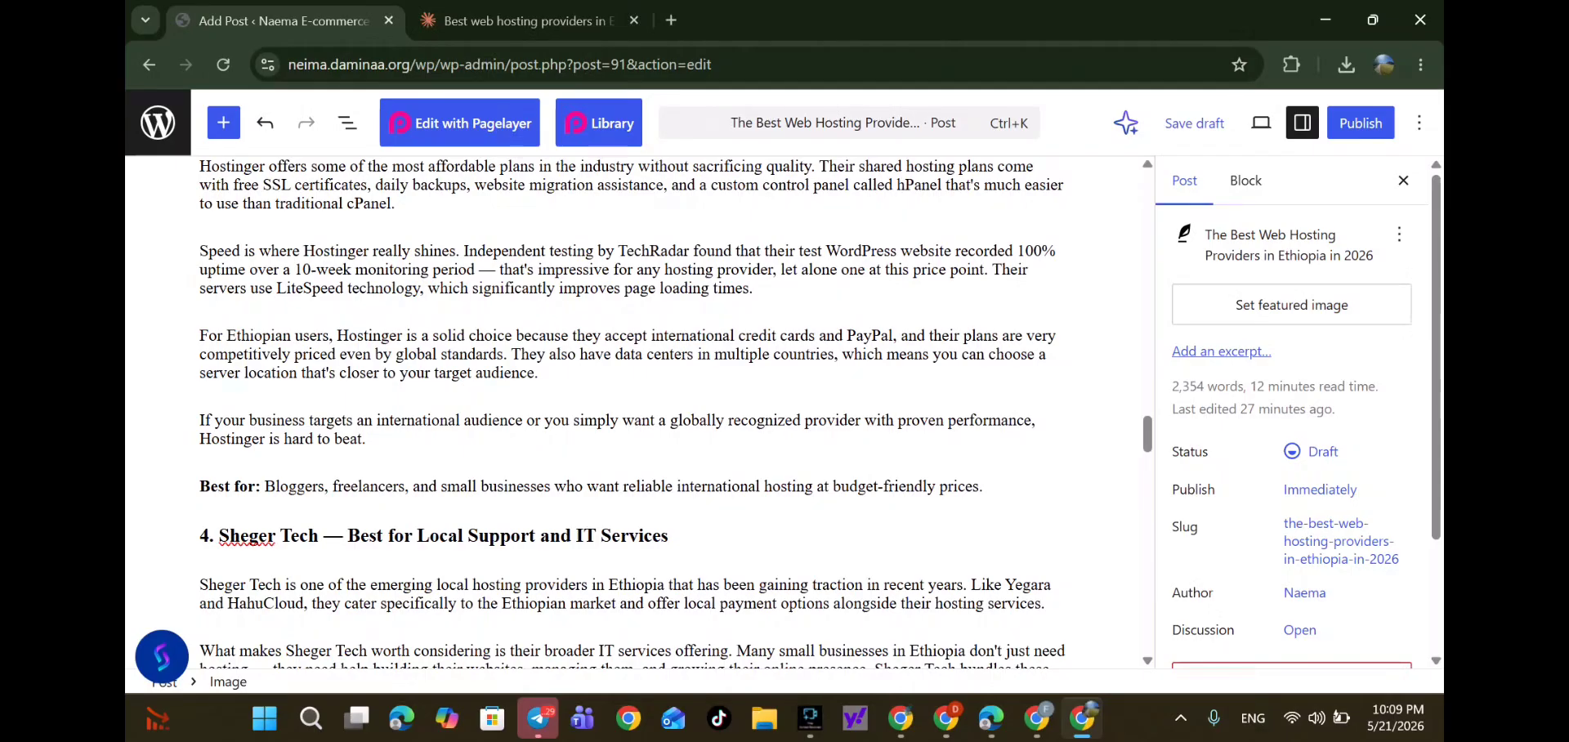
click(1246, 181)
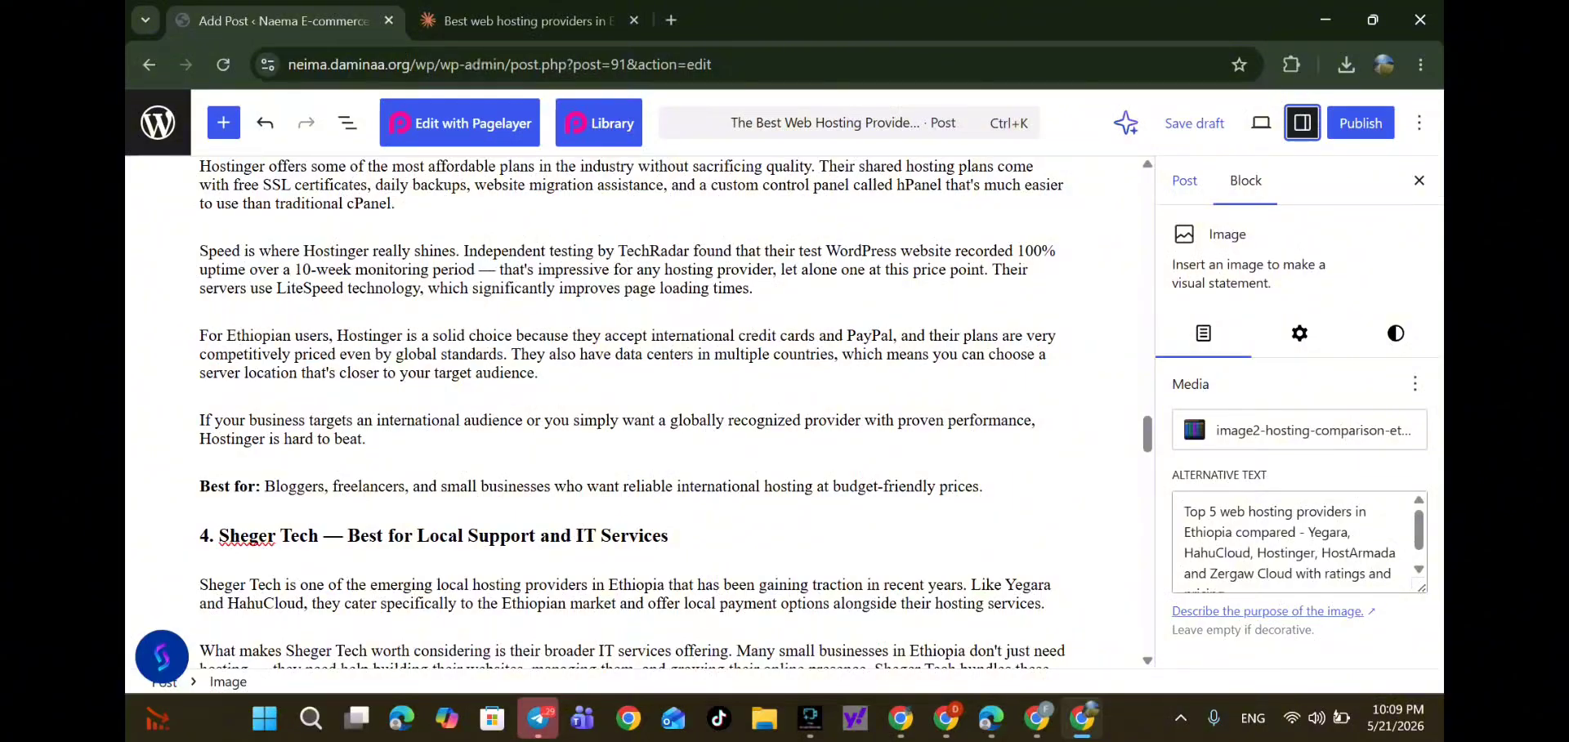
click(1184, 180)
click(1299, 306)
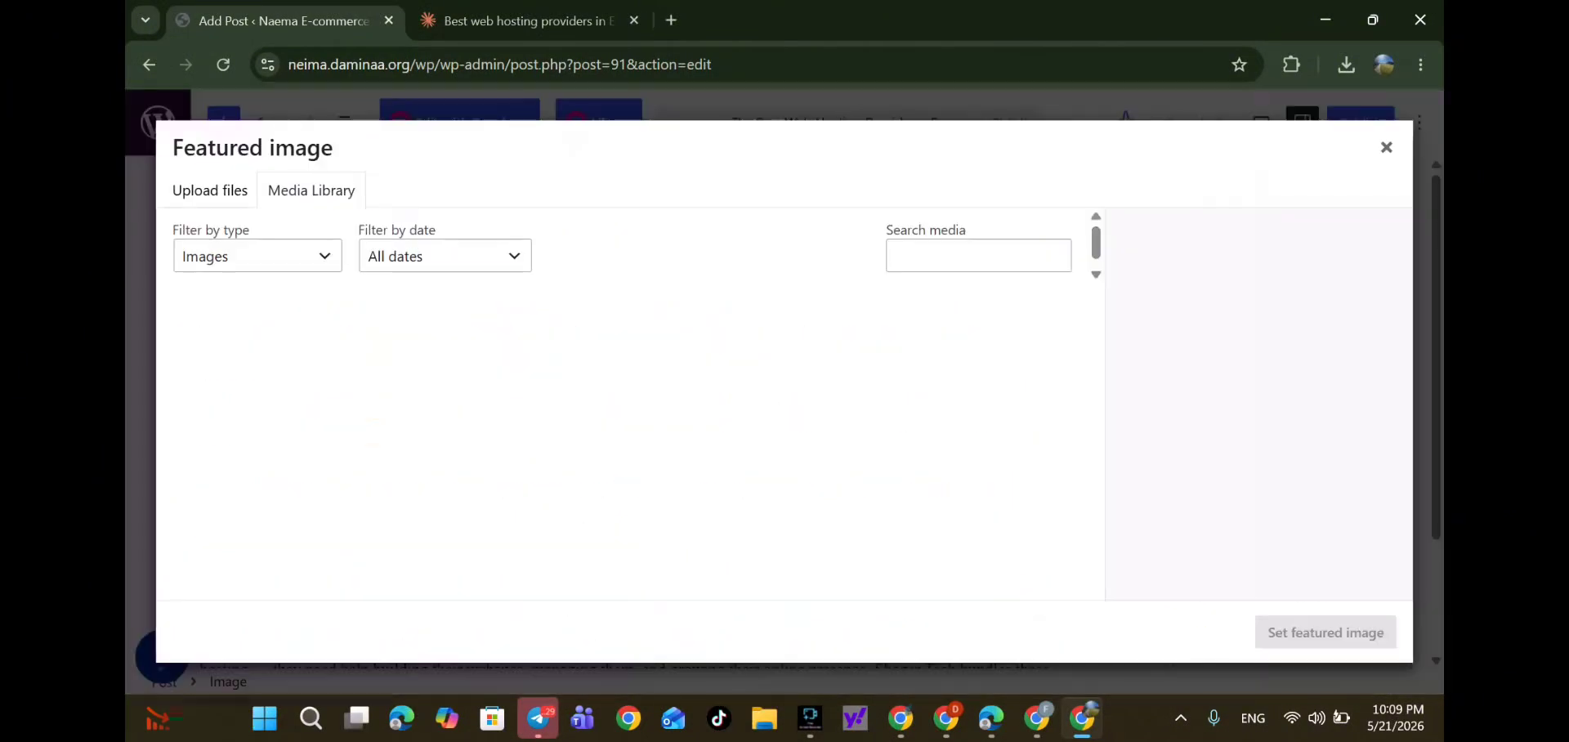
click(392, 360)
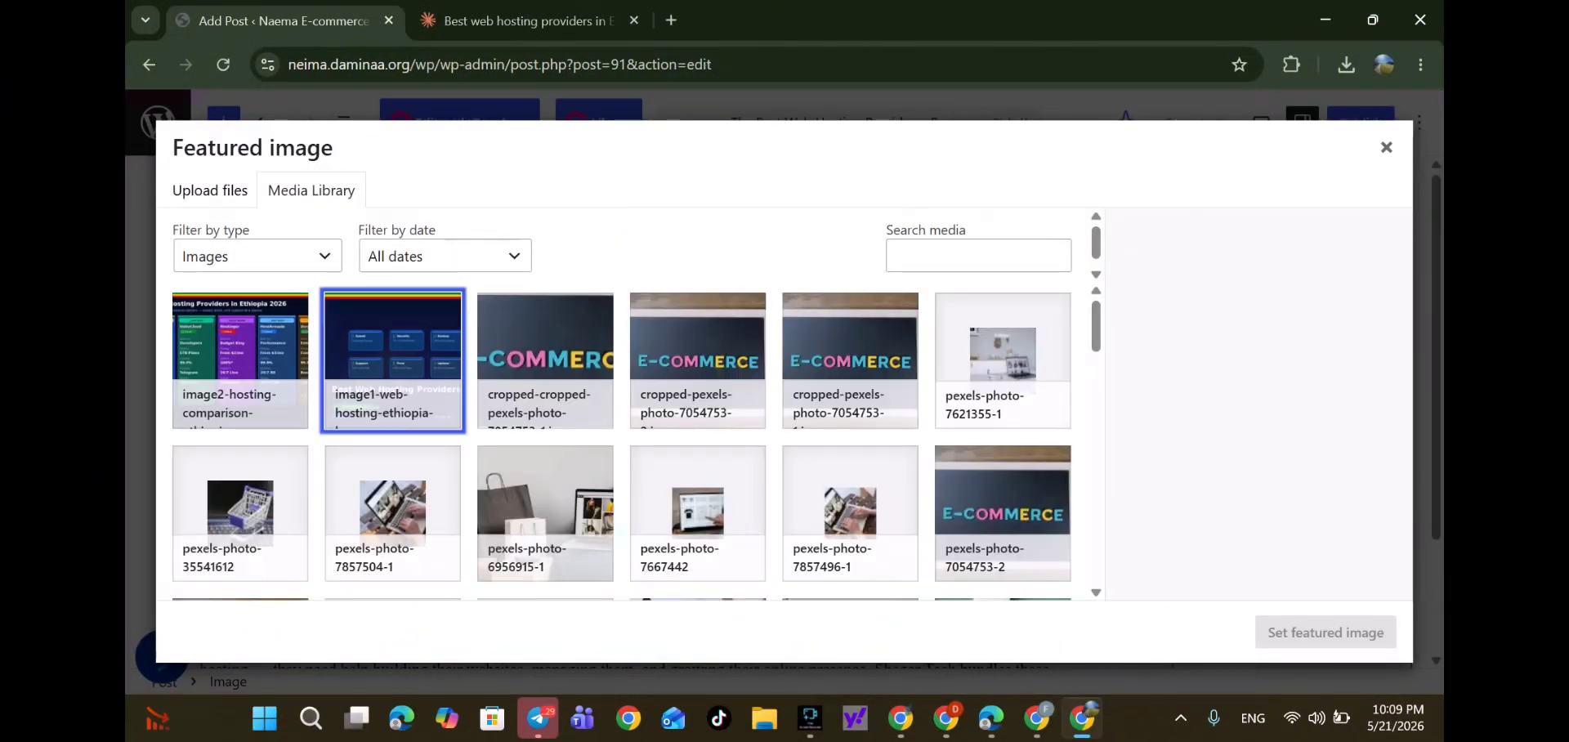
click(1325, 632)
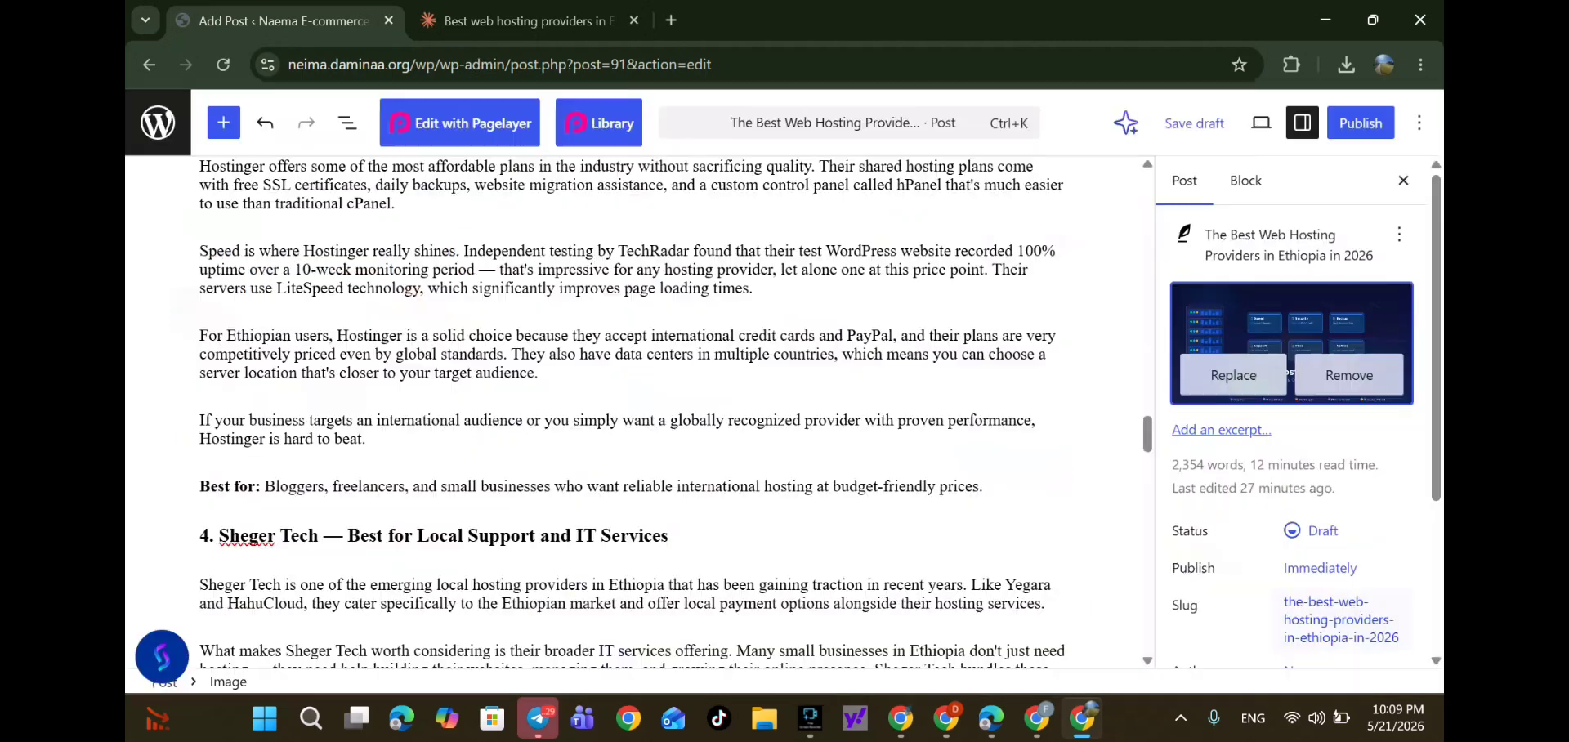
scroll(1291, 343, down, 2)
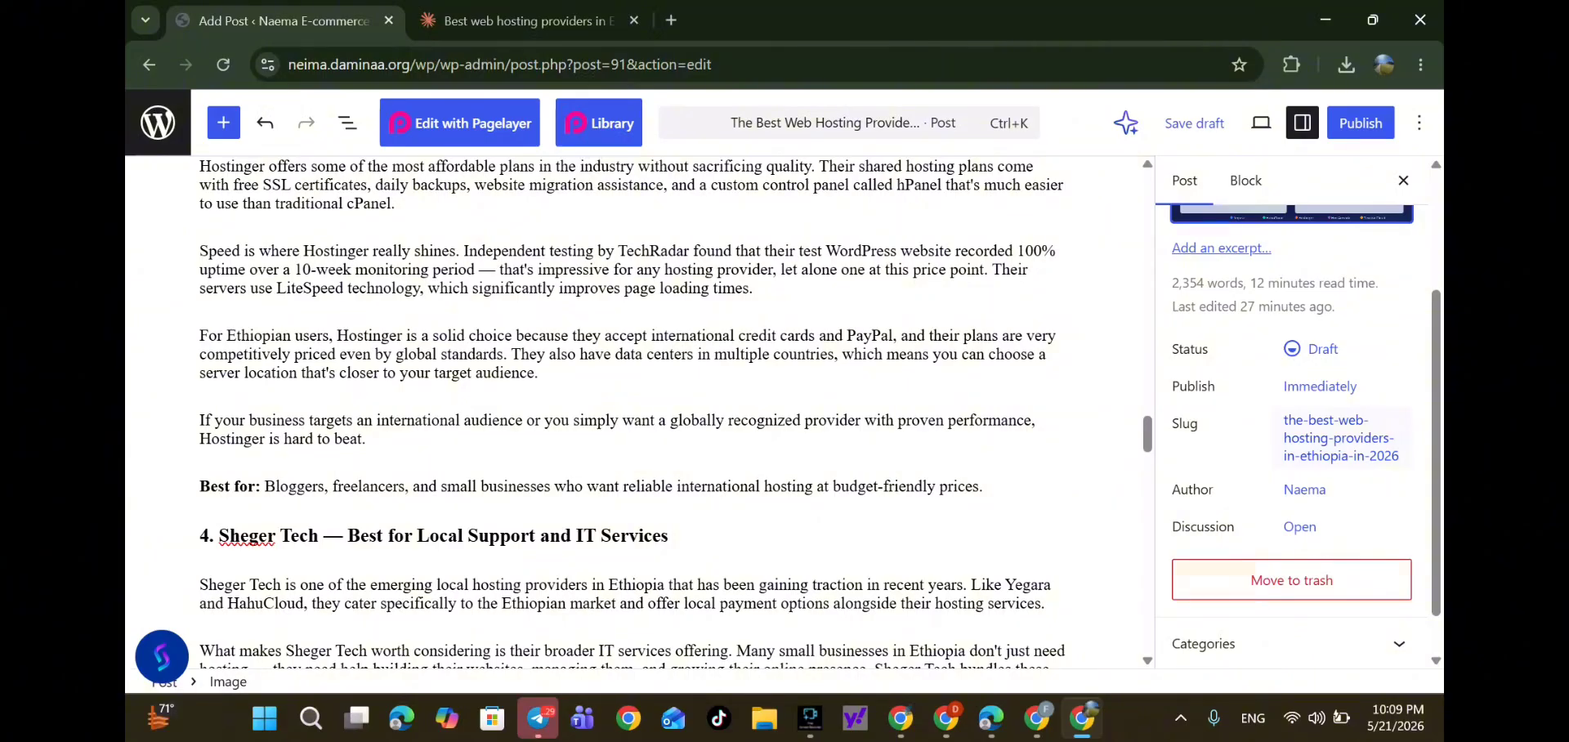
Review the slug the-best-web-hosting-providers-in-ethiopia-in-2026 and close the slug settings.
click(1341, 439)
scroll(978, 538, right, 2)
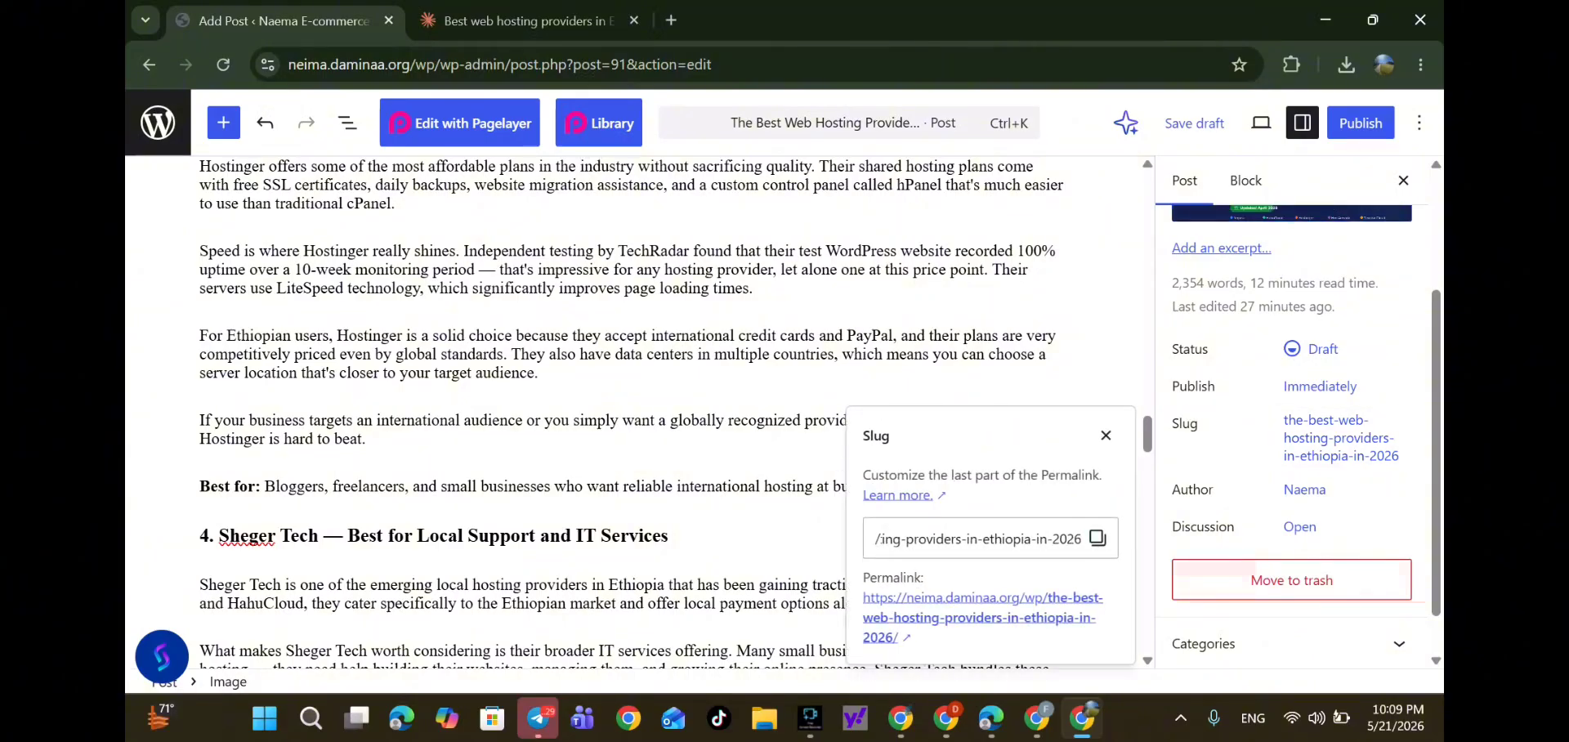
scroll(978, 539, left, 1)
scroll(978, 539, left, 1)
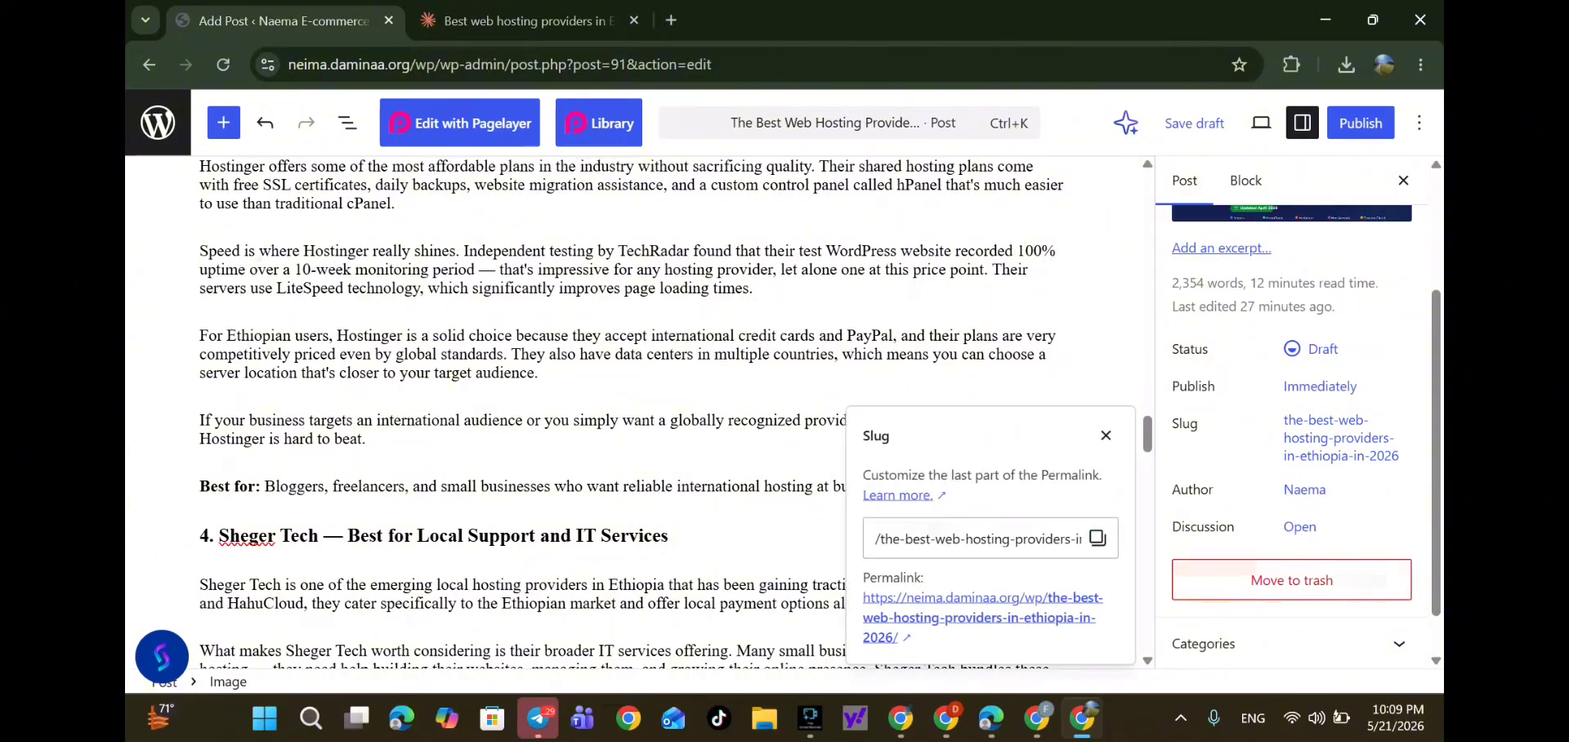
scroll(978, 538, right, 1)
scroll(978, 538, left, 1)
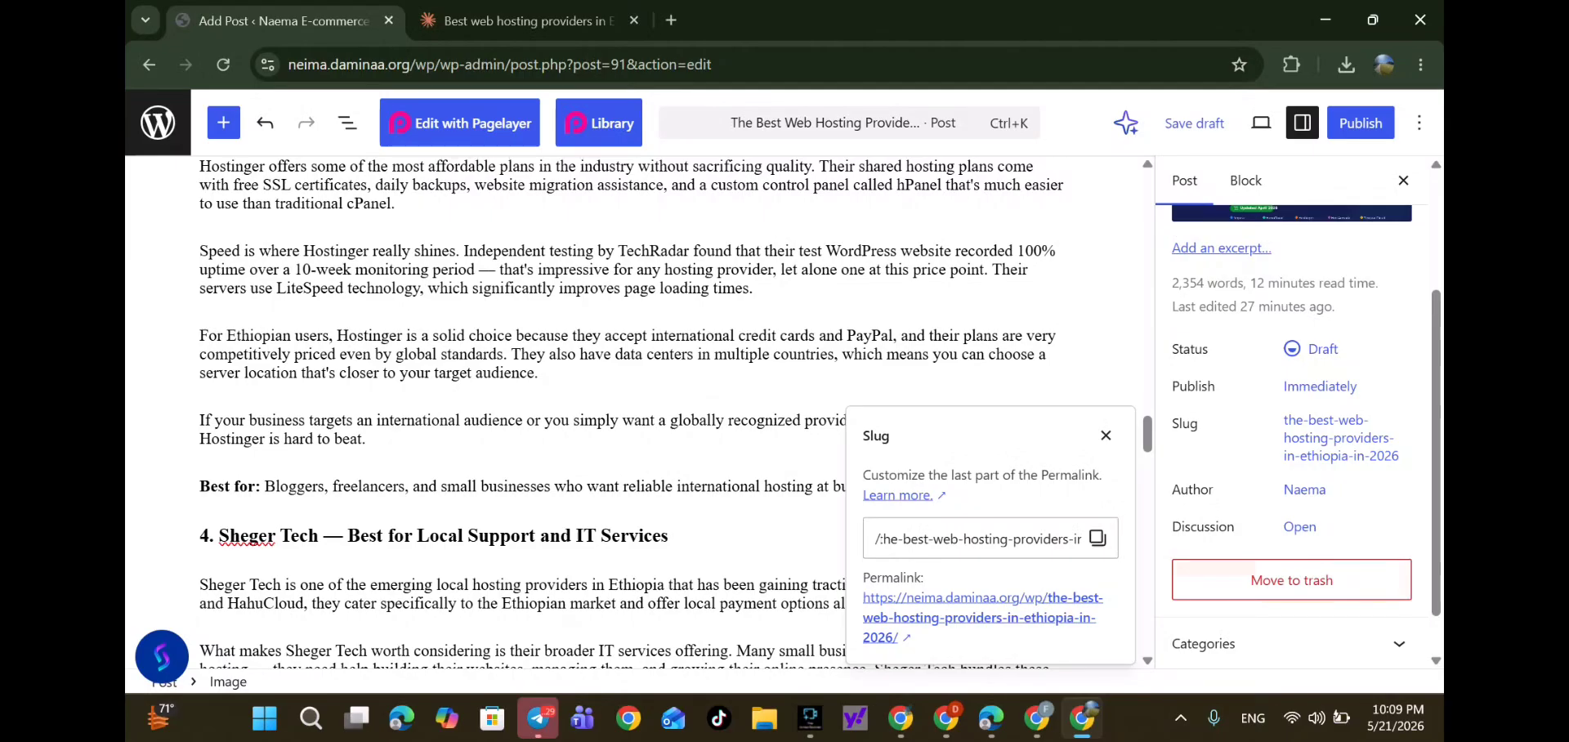
click(732, 490)
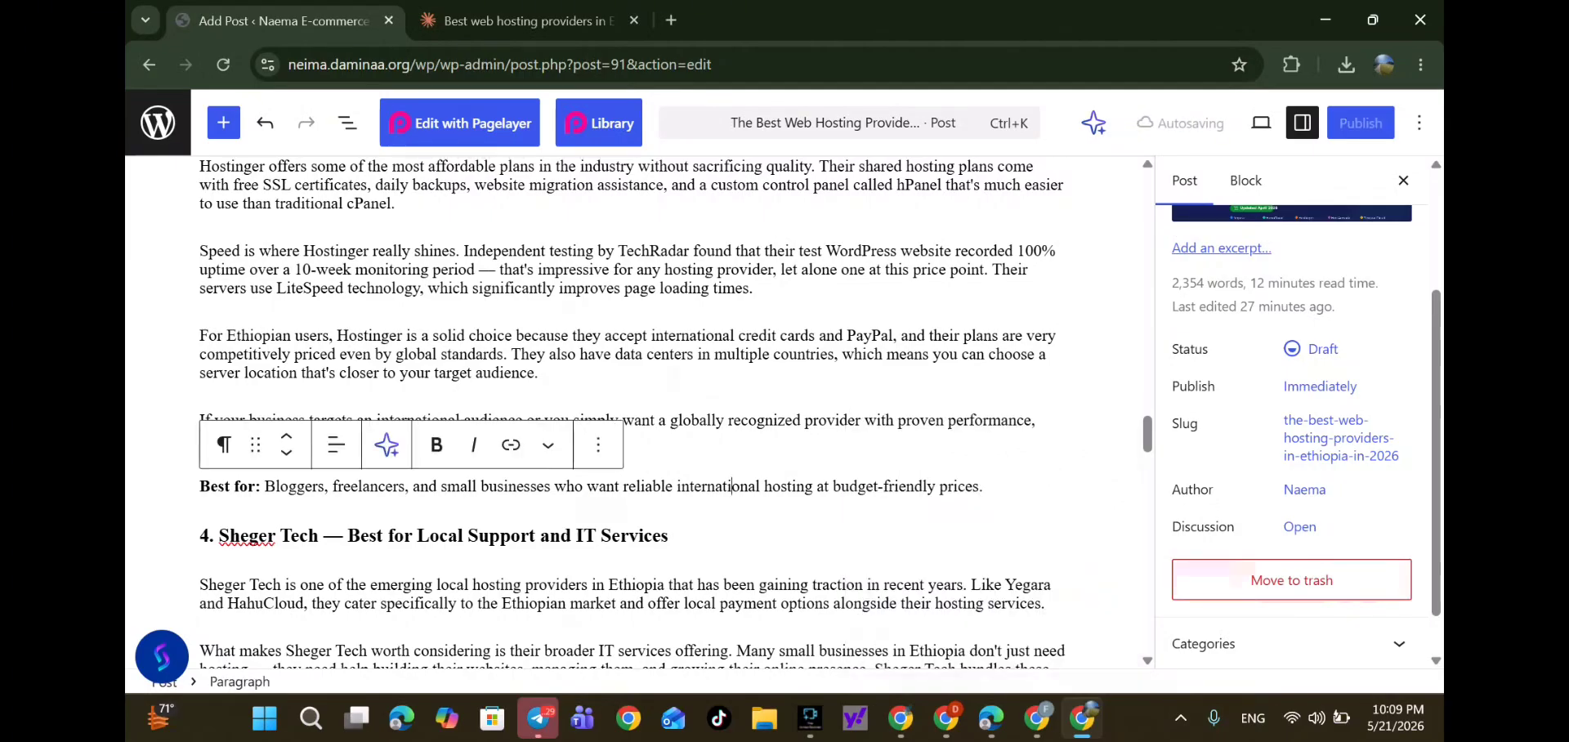
Set the post's Discussion option to Open so comments stay allowed.
scroll(1305, 488, down, 1)
scroll(1305, 488, down, 1)
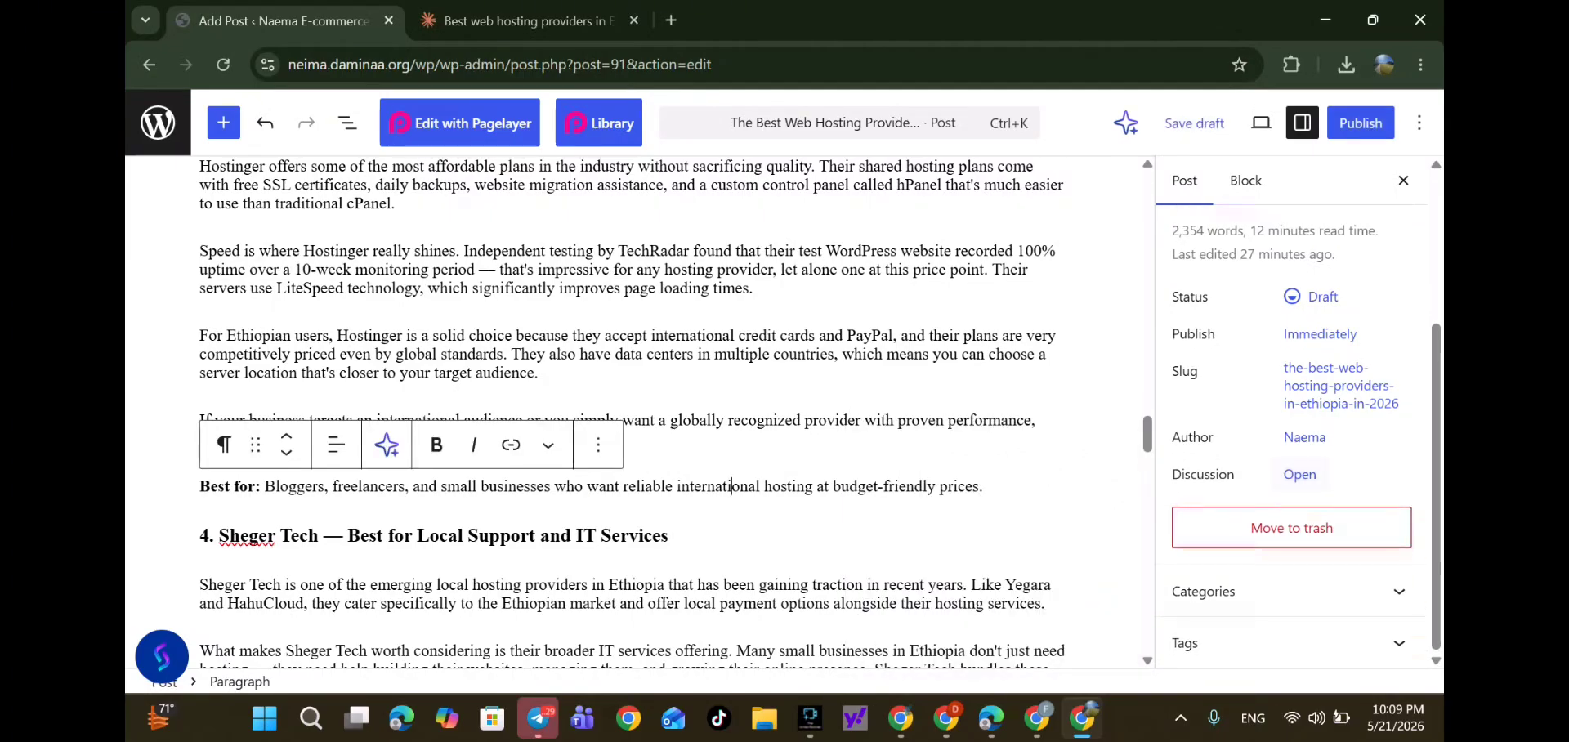
click(1299, 474)
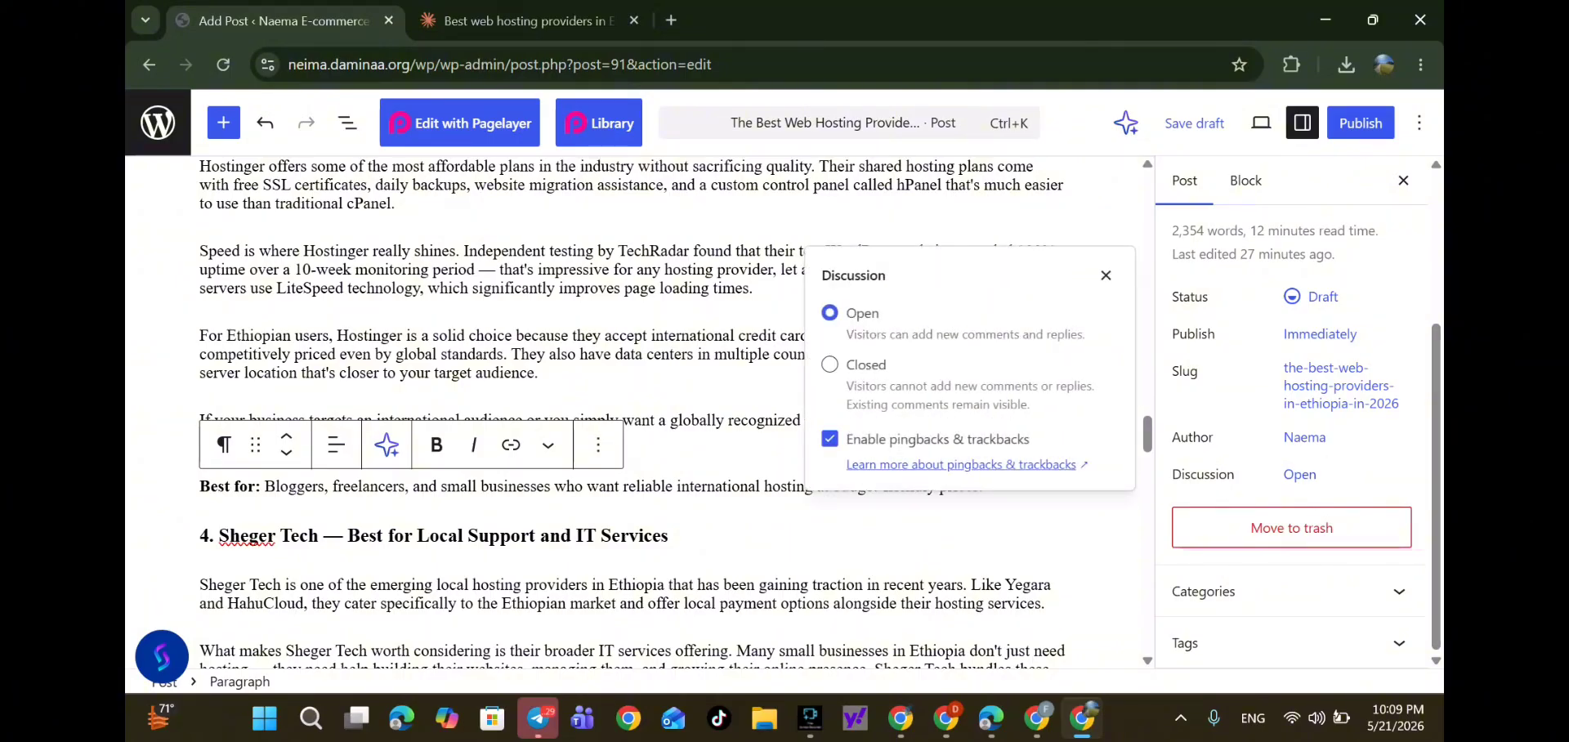
click(830, 313)
click(736, 313)
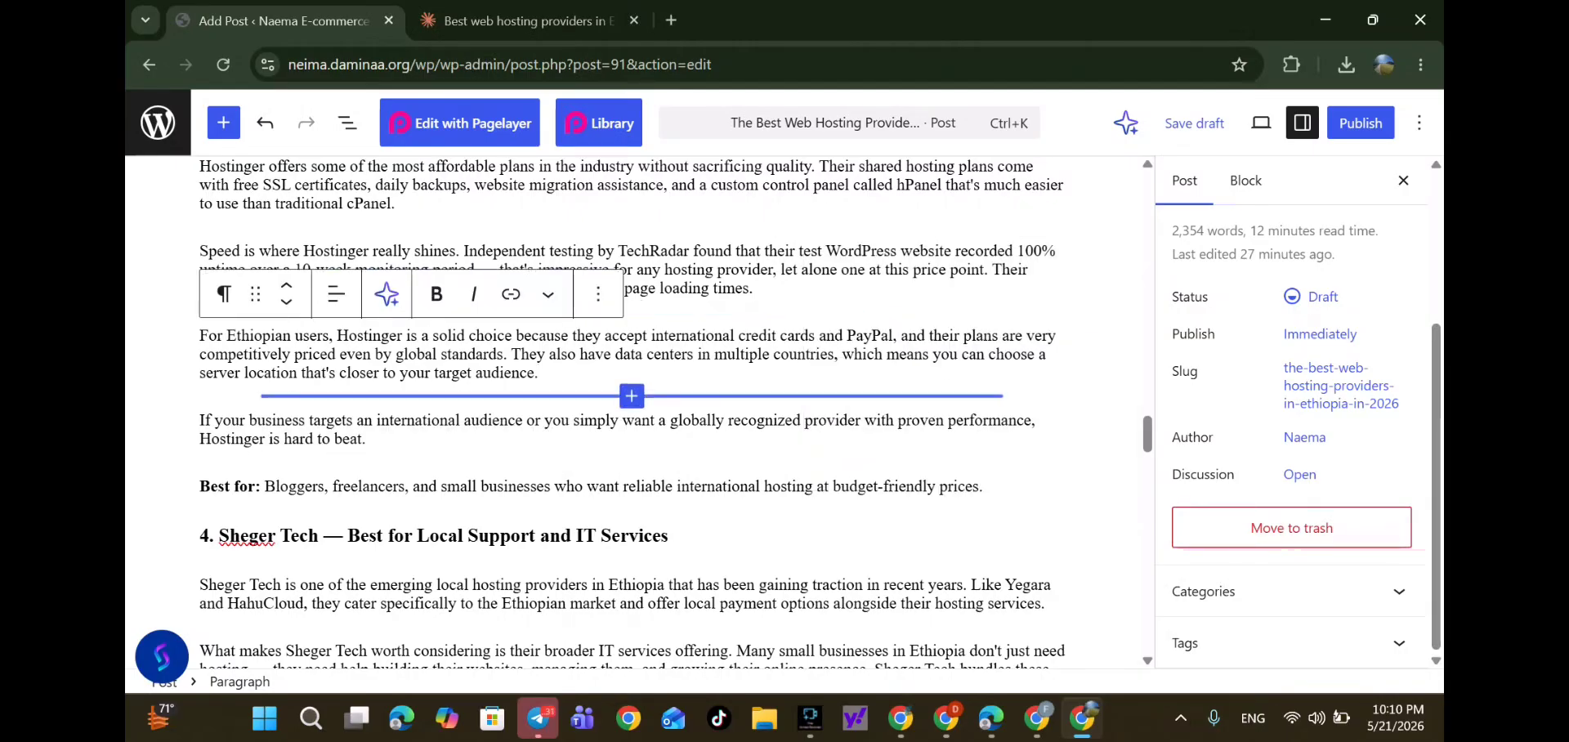
Create a new 'Webhosting providers' category and tick it for the draft post.
click(1203, 591)
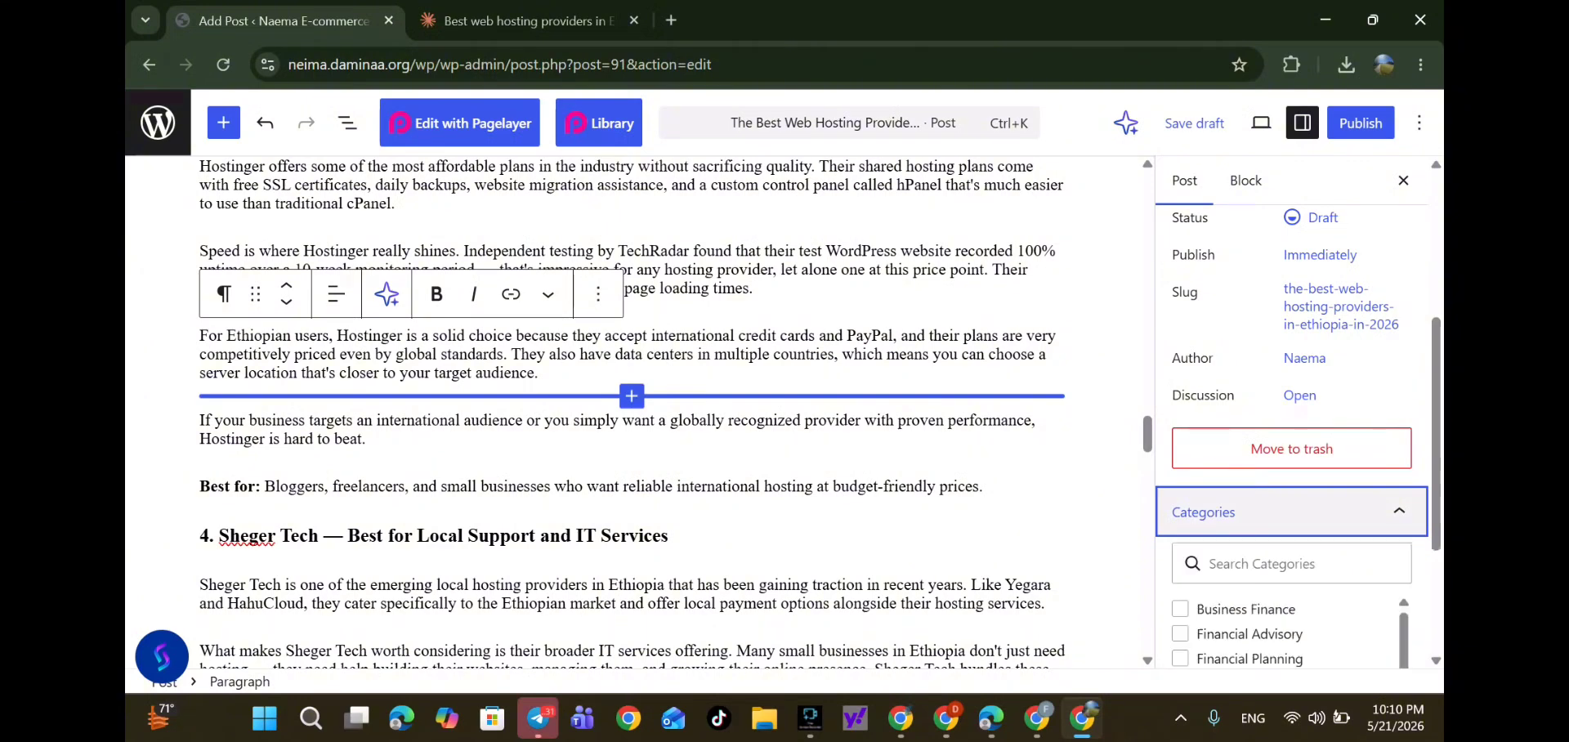
scroll(1291, 526, down, 1)
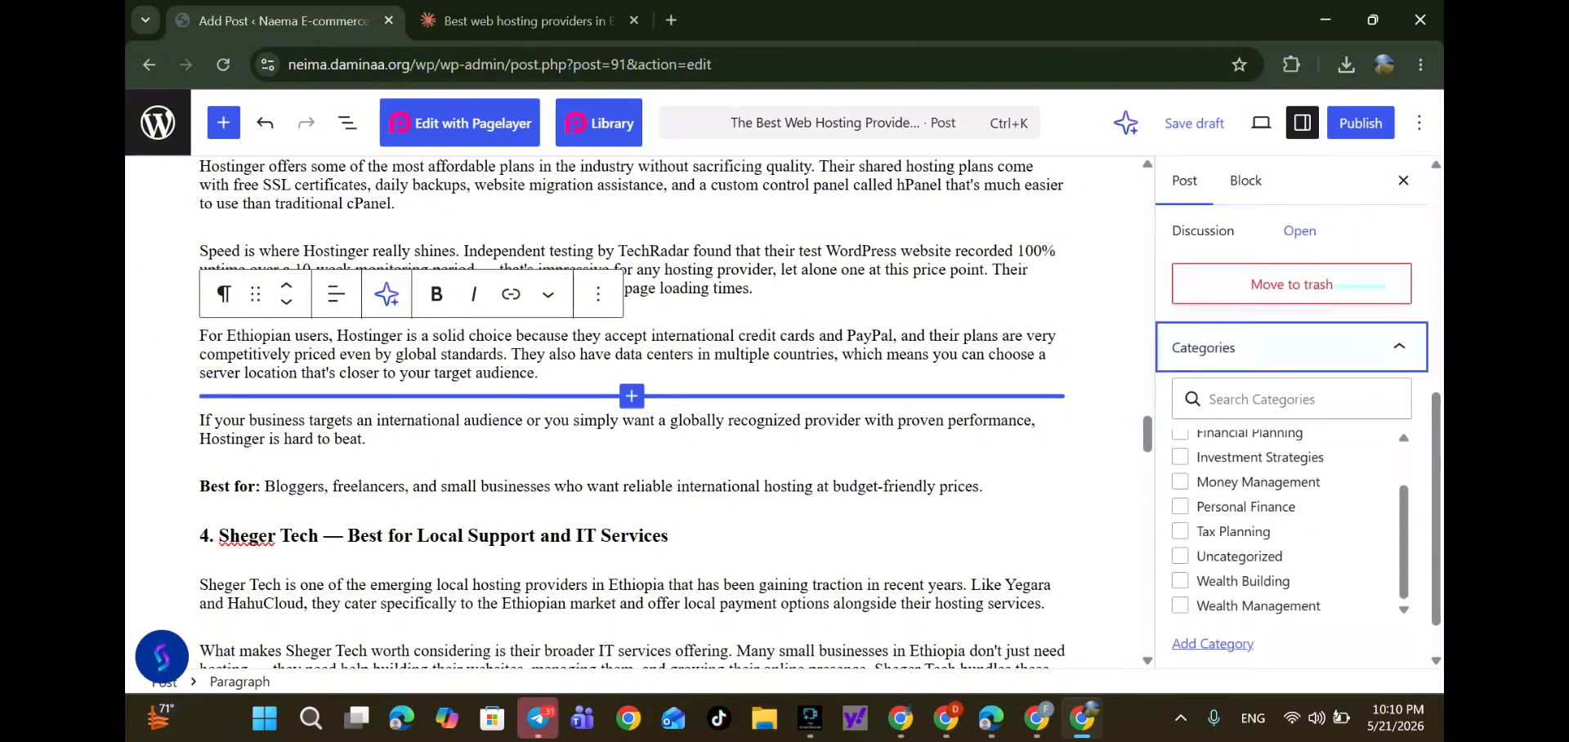
scroll(1292, 526, up, 2)
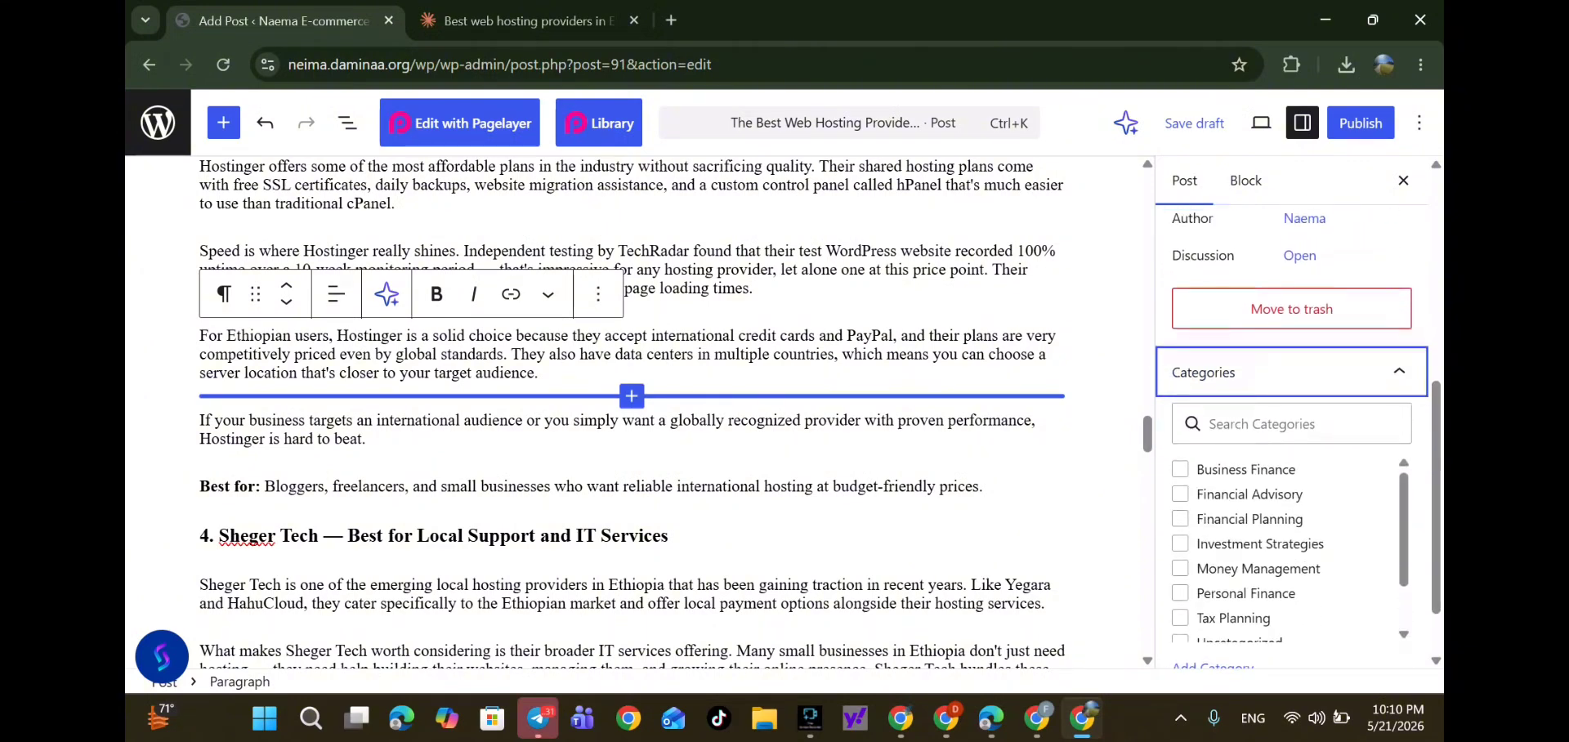
scroll(1291, 550, down, 1)
scroll(1291, 550, up, 1)
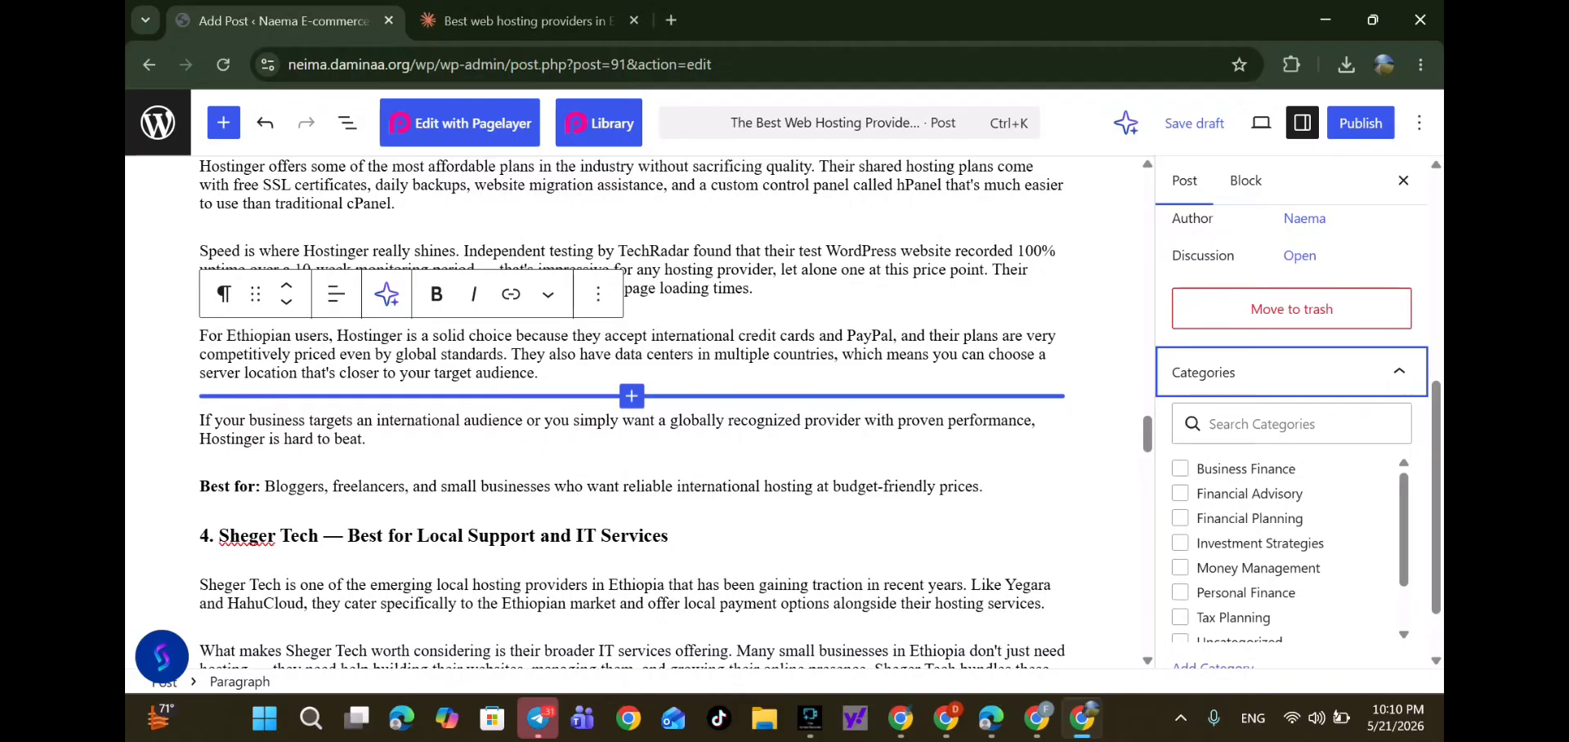
scroll(1287, 547, down, 4)
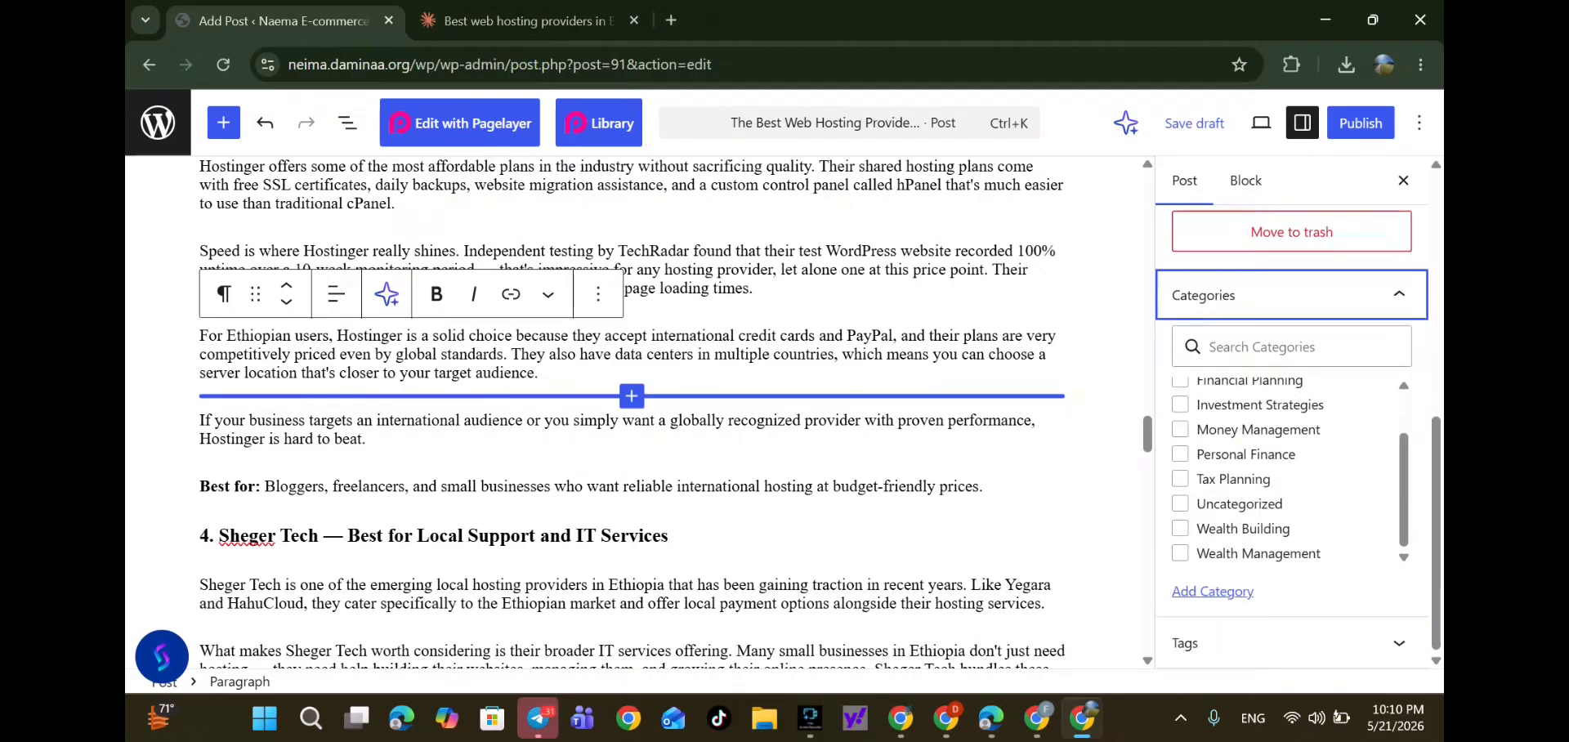
click(1213, 591)
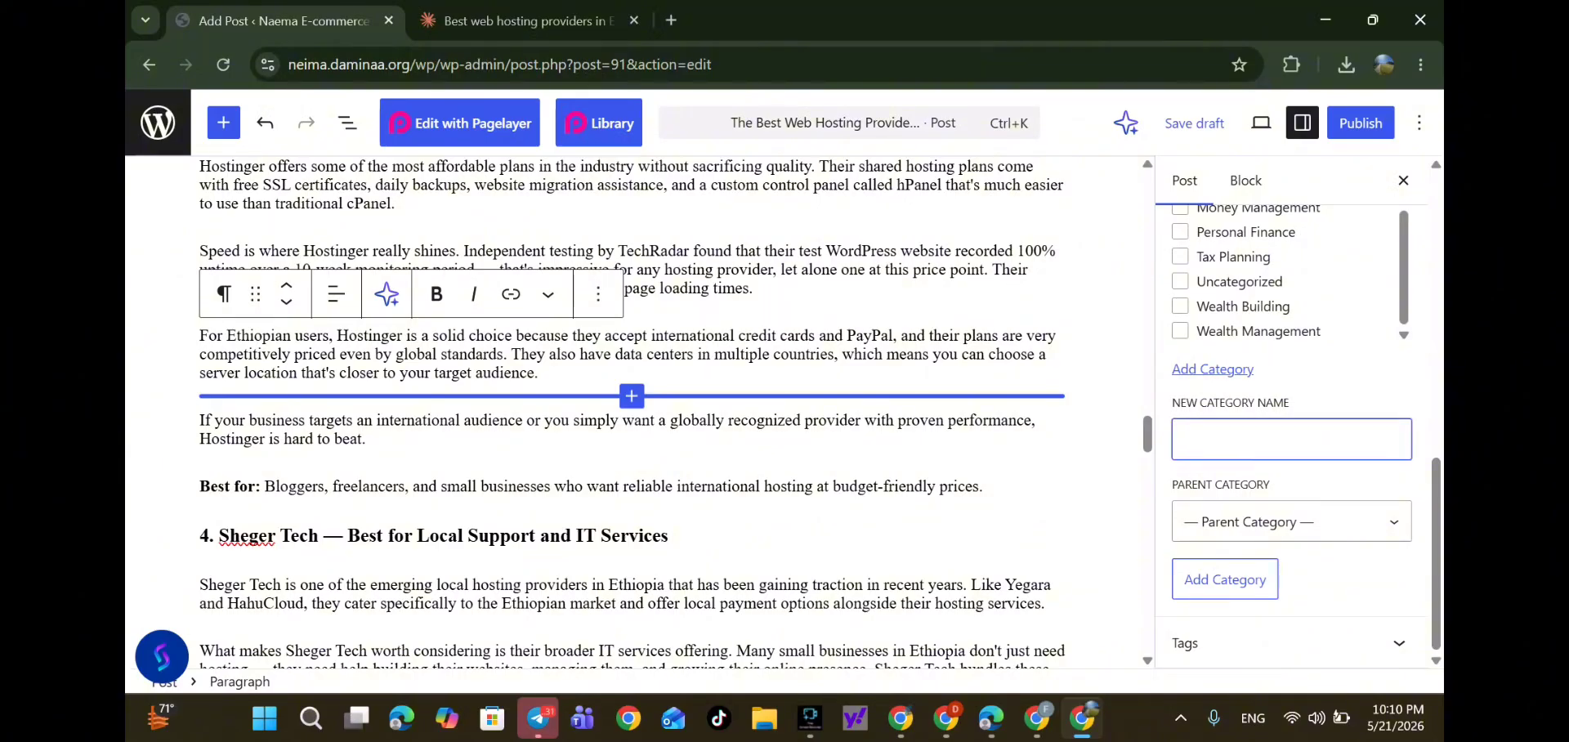
text(Webhostin)
text(g providers)
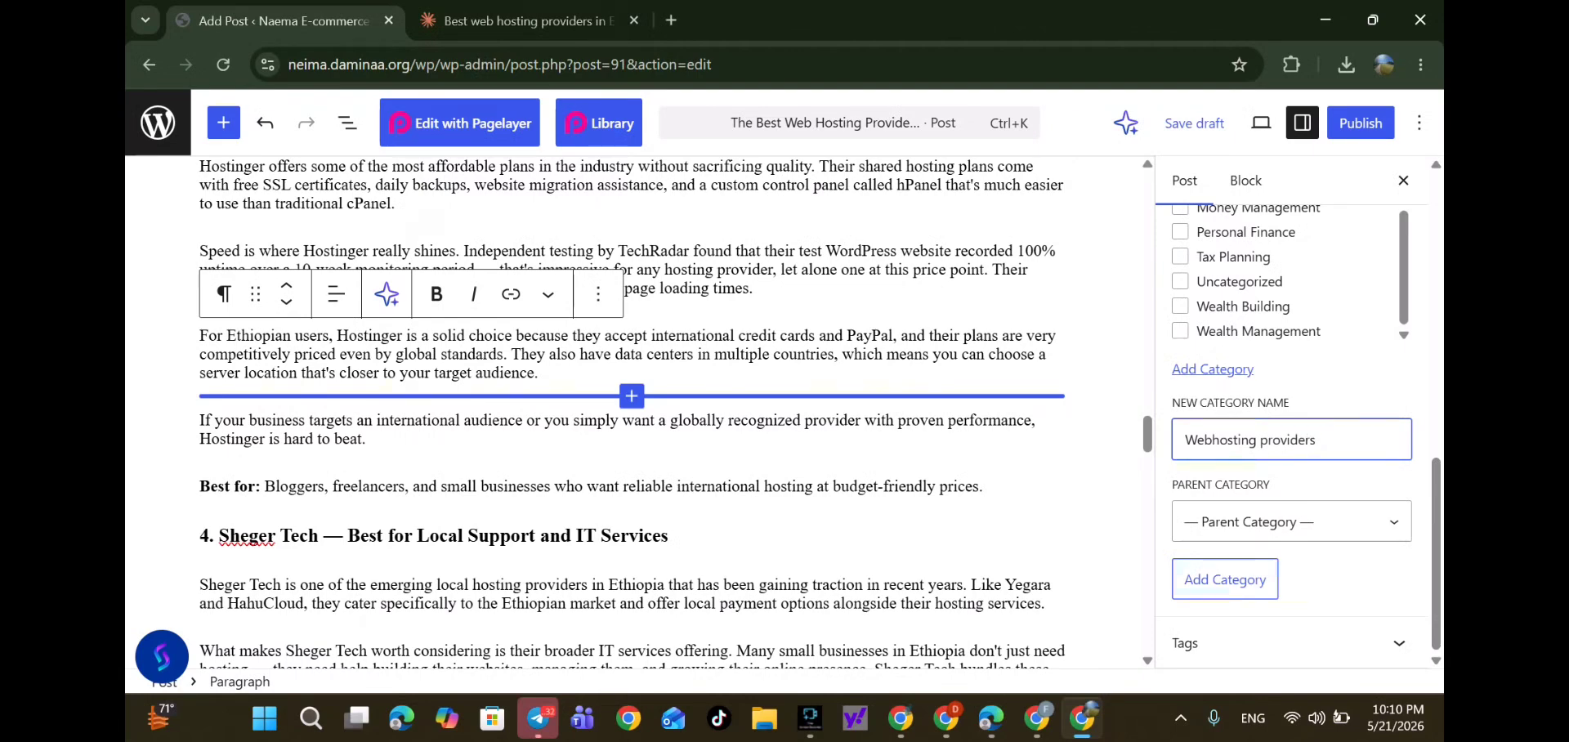
key(Return)
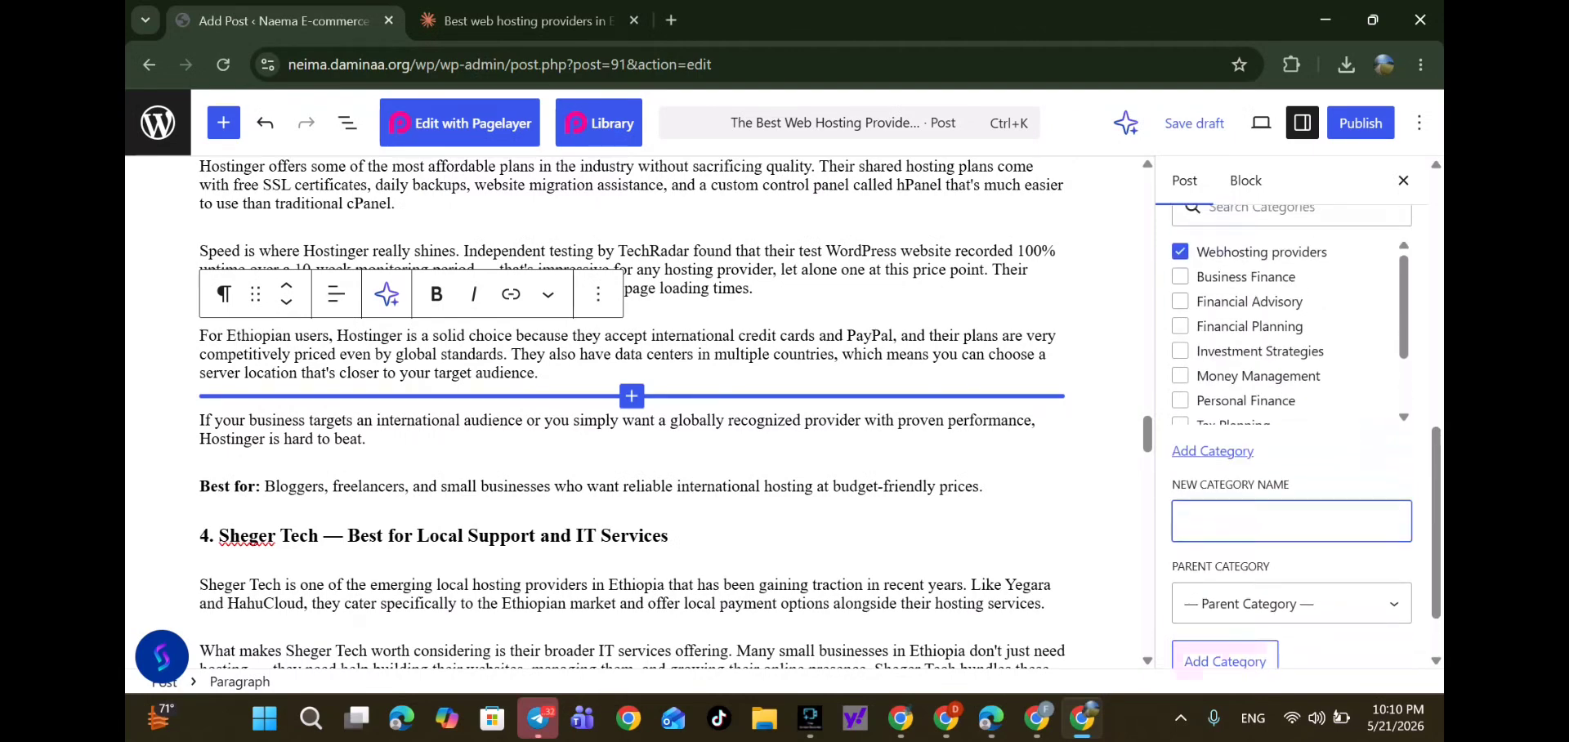
scroll(1287, 376, down, 2)
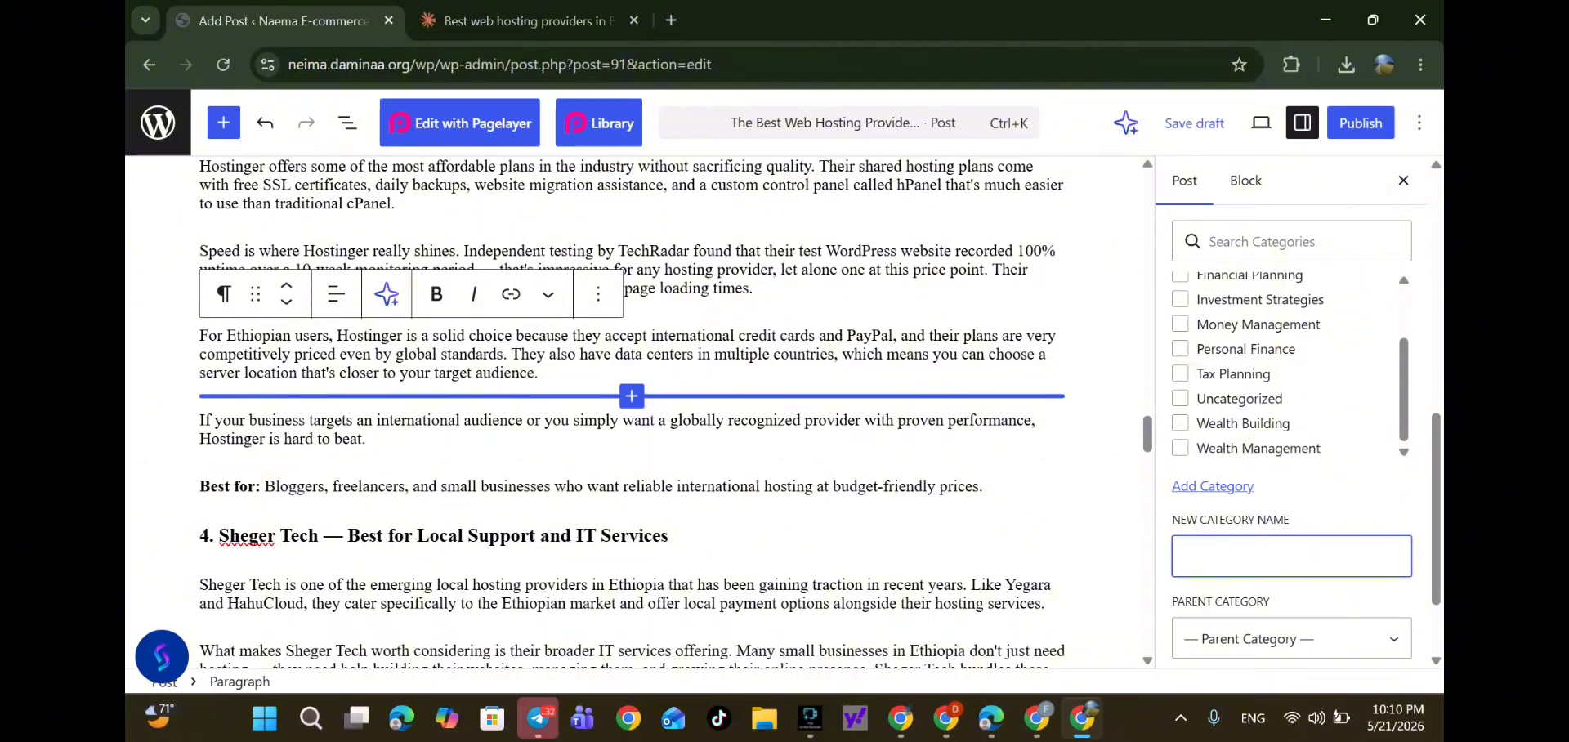
scroll(1287, 376, down, 2)
Paste seven copied keyword tags, from 'web hosting Ethiopia' to 'WordPress hosting Ethiopia', onto the post.
click(1292, 643)
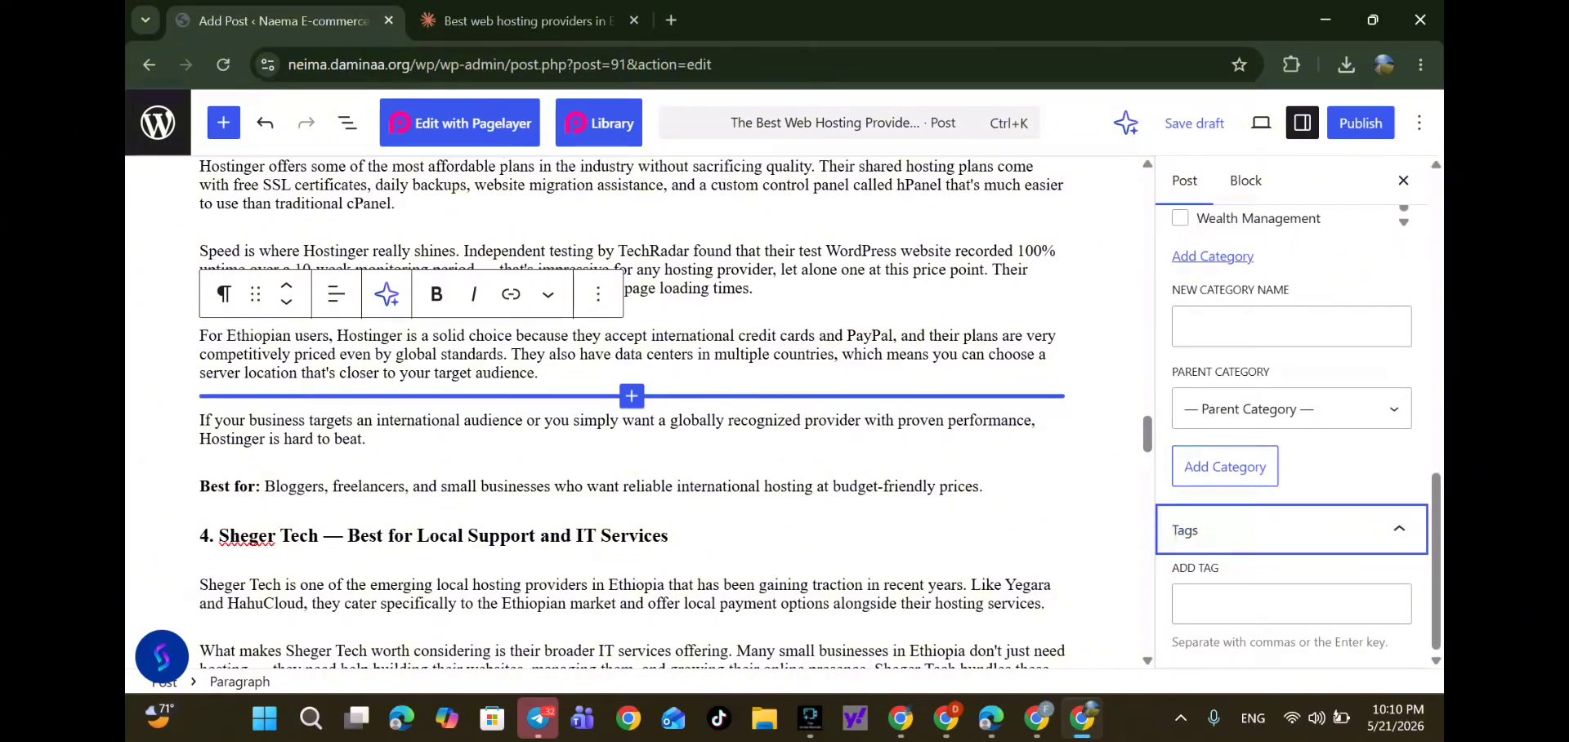
click(1291, 605)
key(super+v)
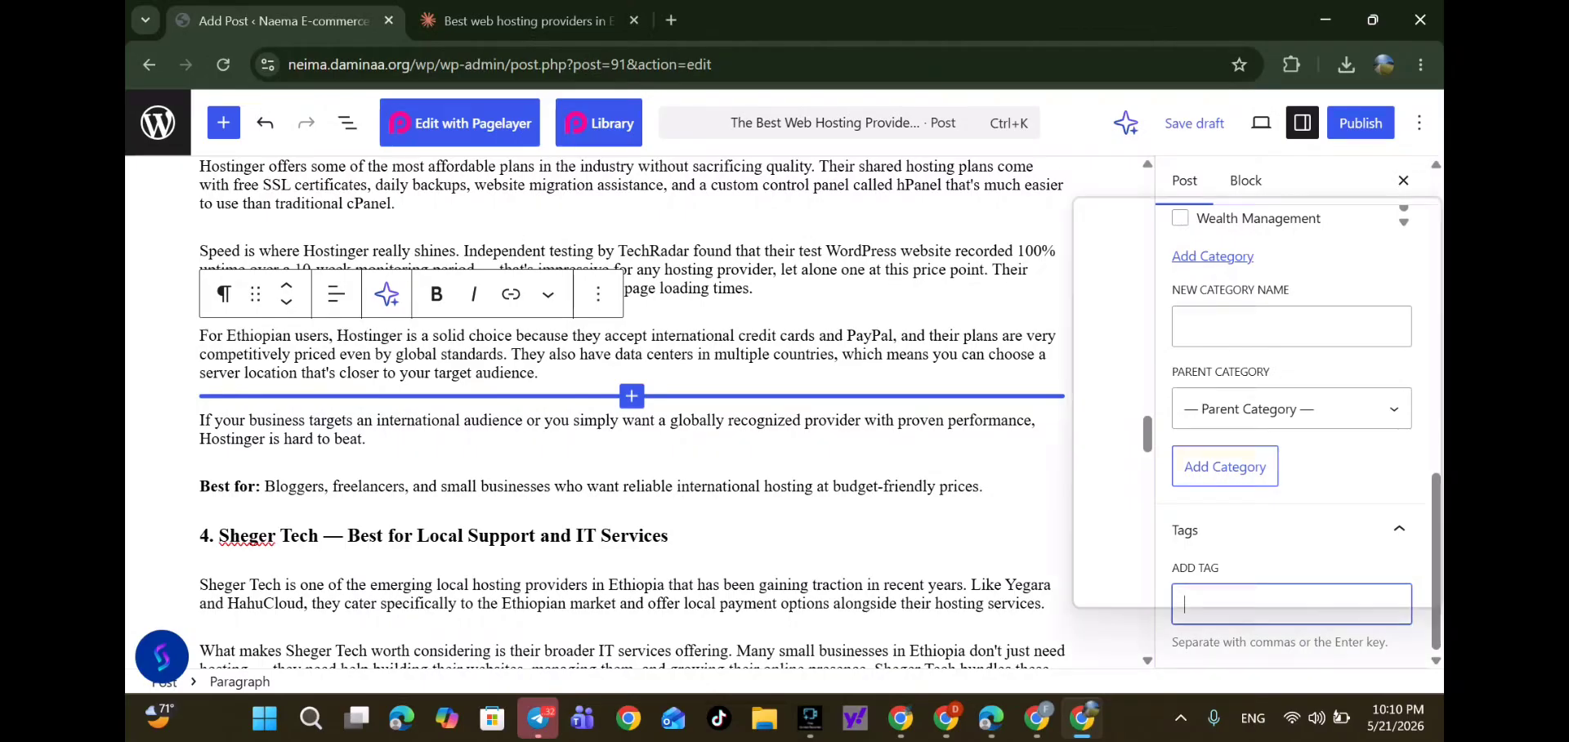
scroll(1256, 433, down, 4)
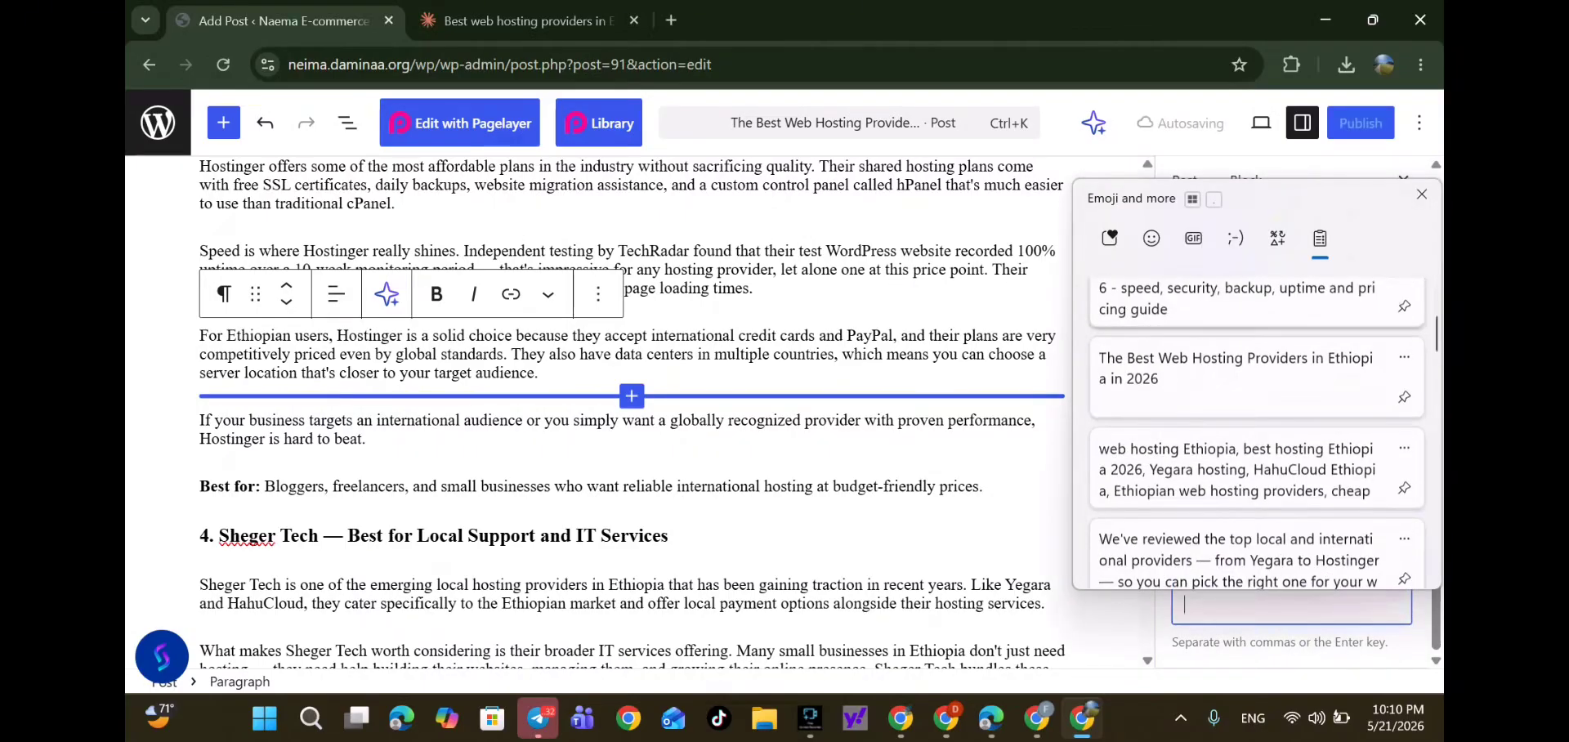
scroll(1256, 433, down, 3)
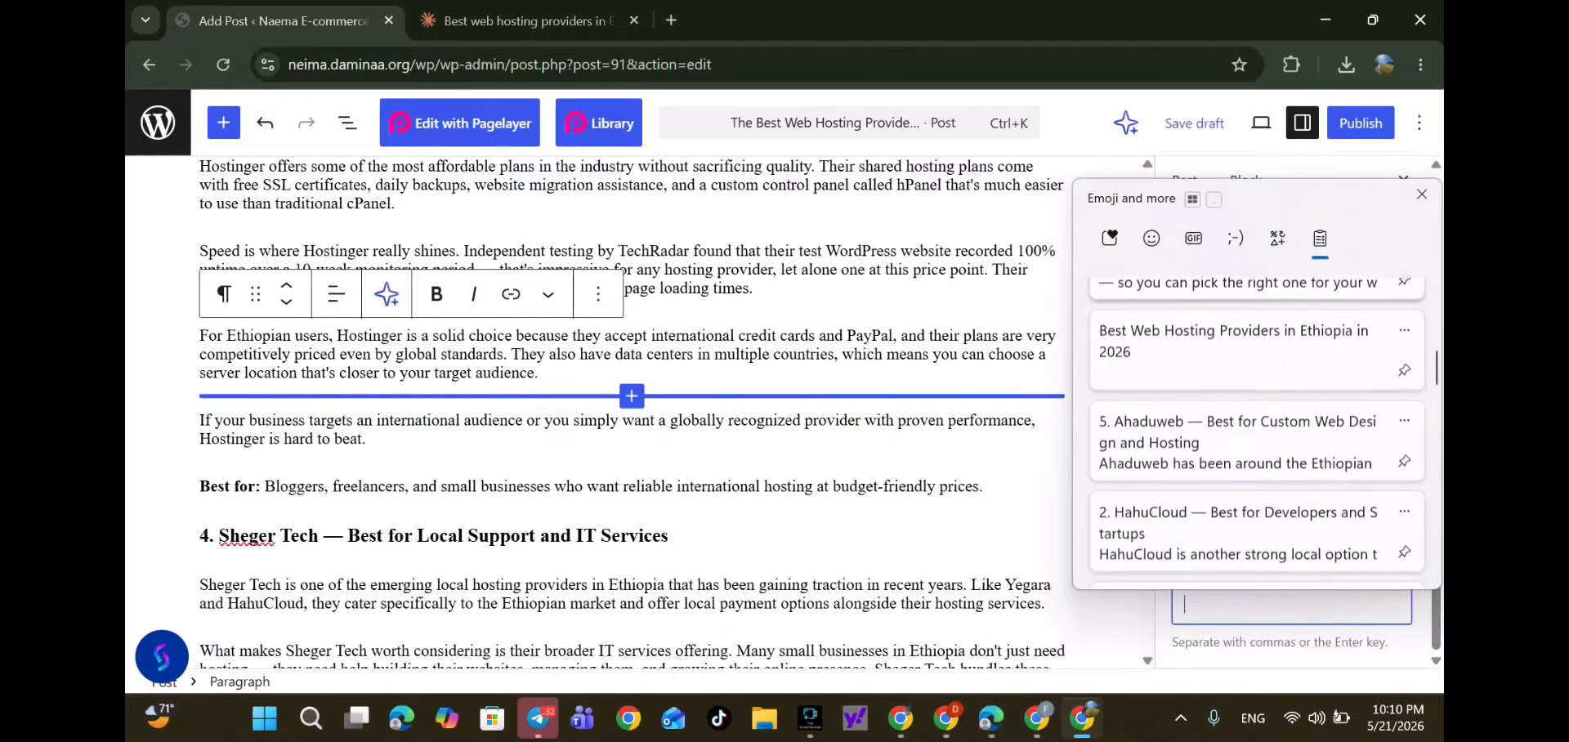
scroll(1256, 433, up, 4)
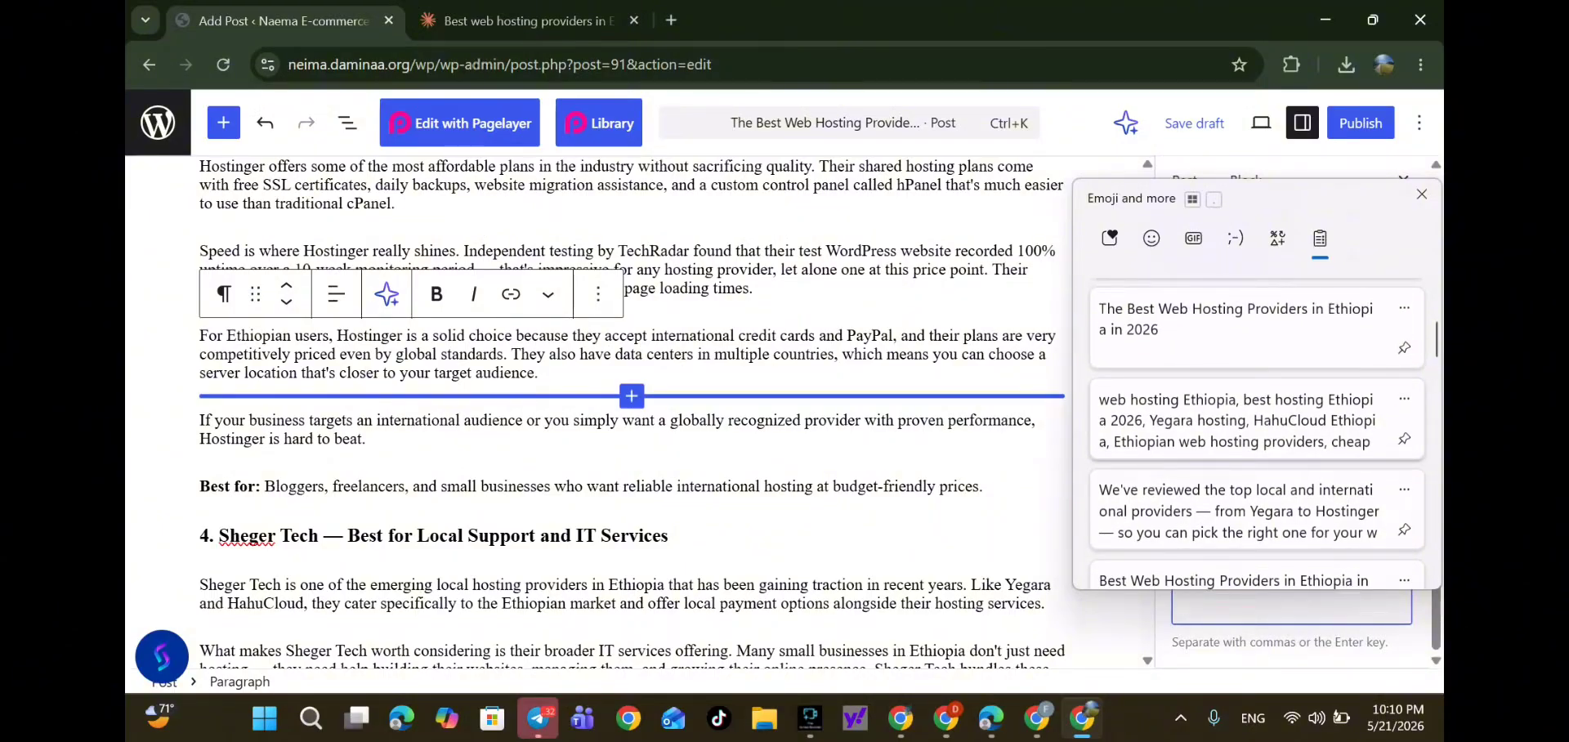
click(1237, 420)
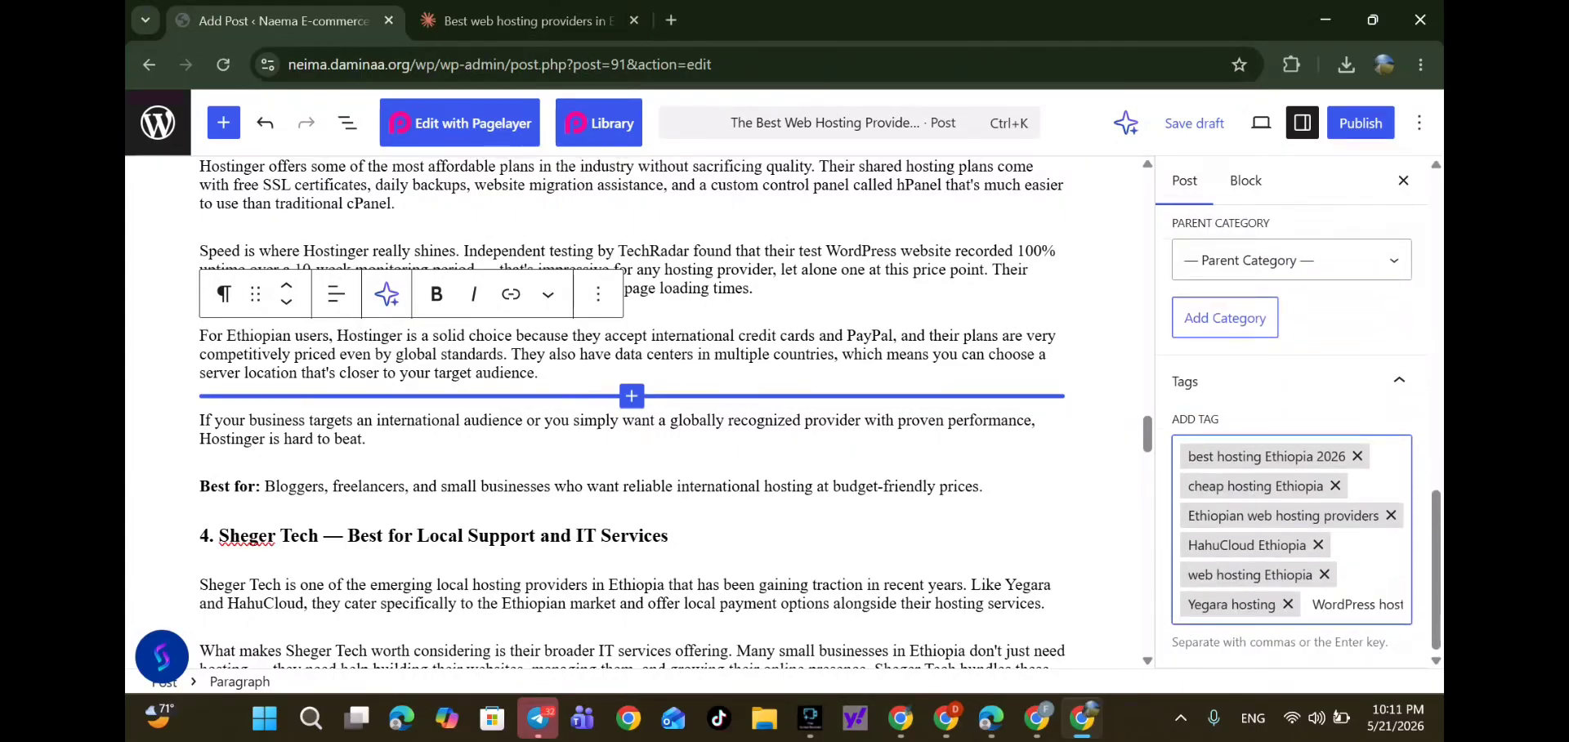
key(Return)
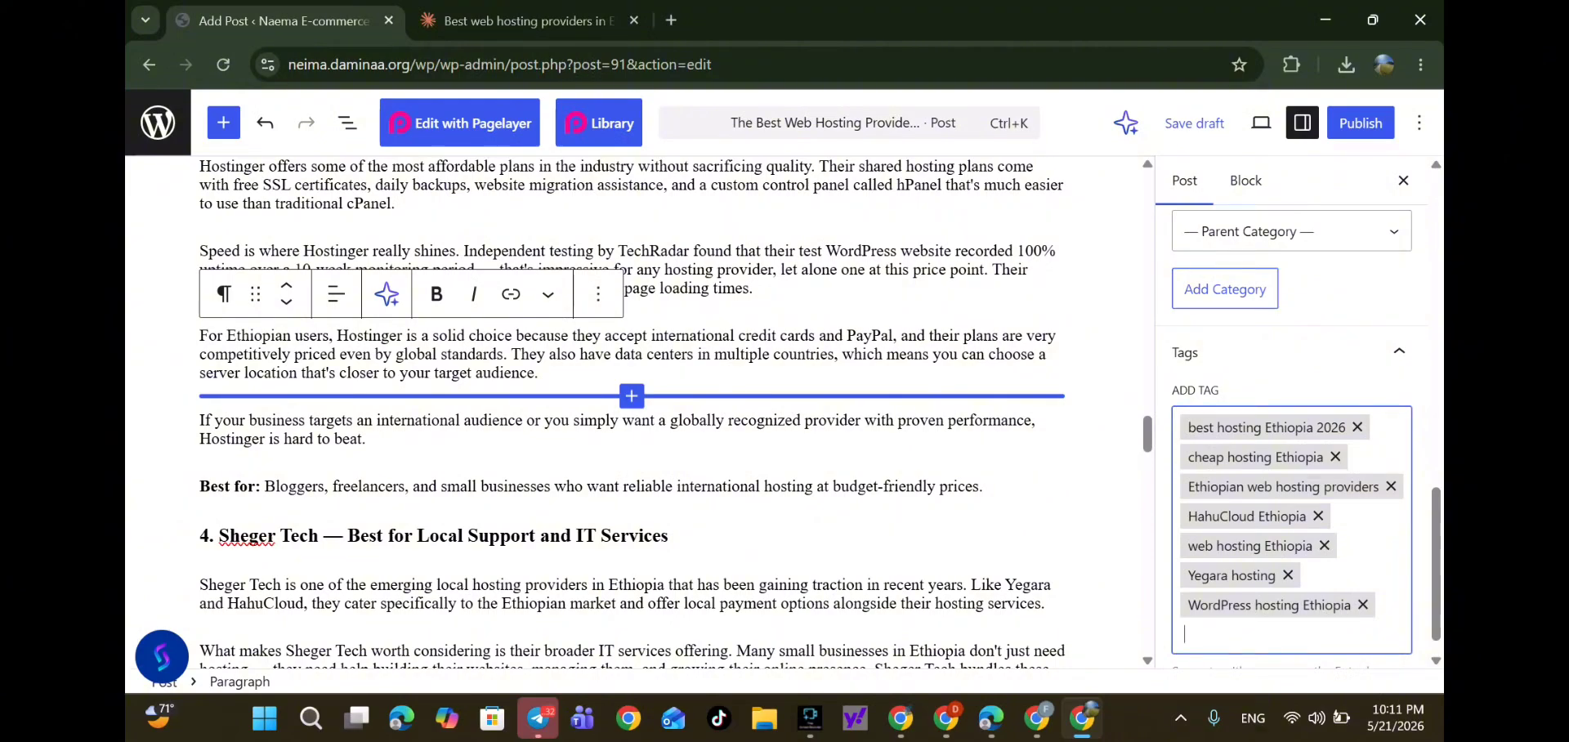
scroll(1291, 437, up, 5)
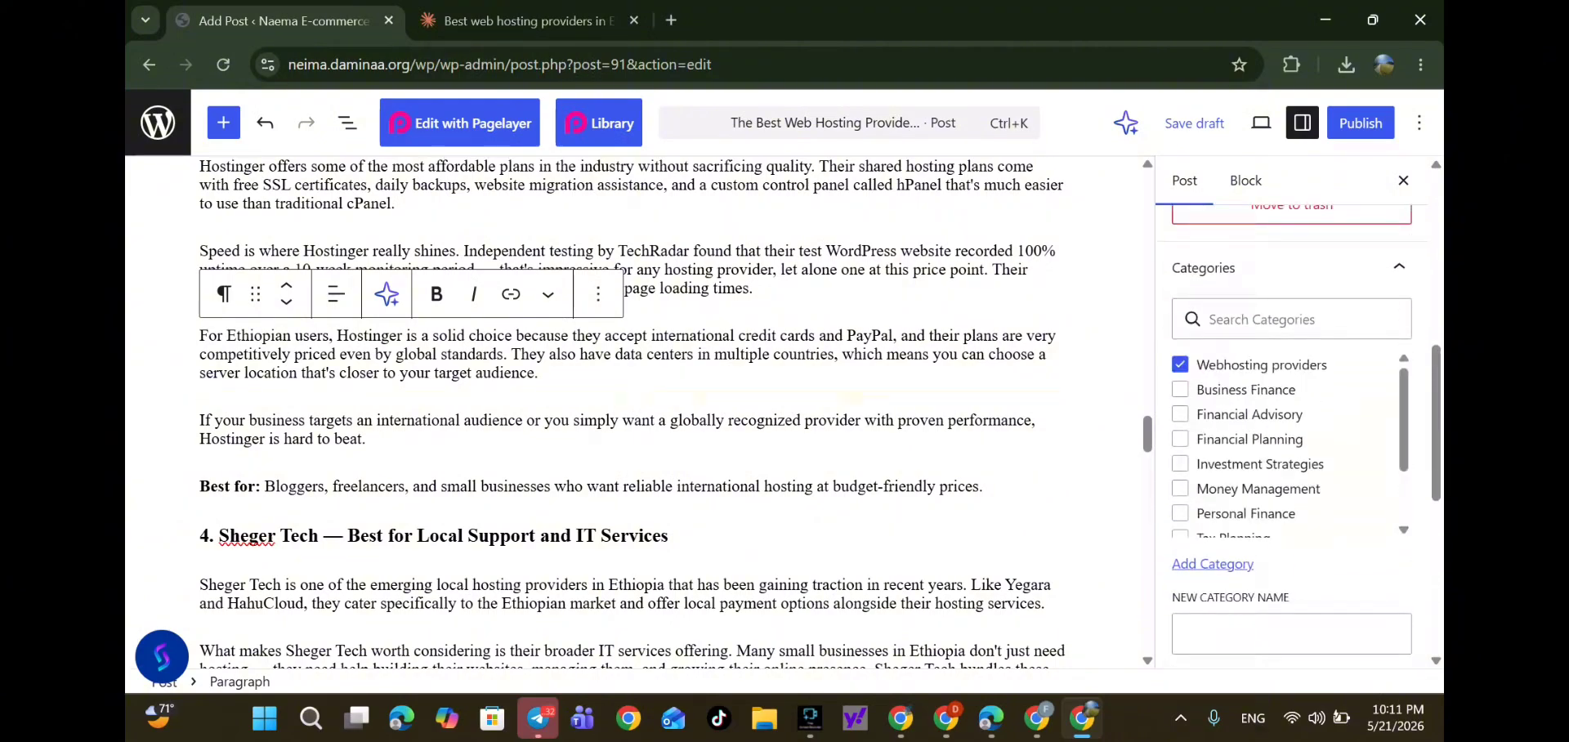
scroll(633, 412, up, 15)
scroll(633, 412, up, 1)
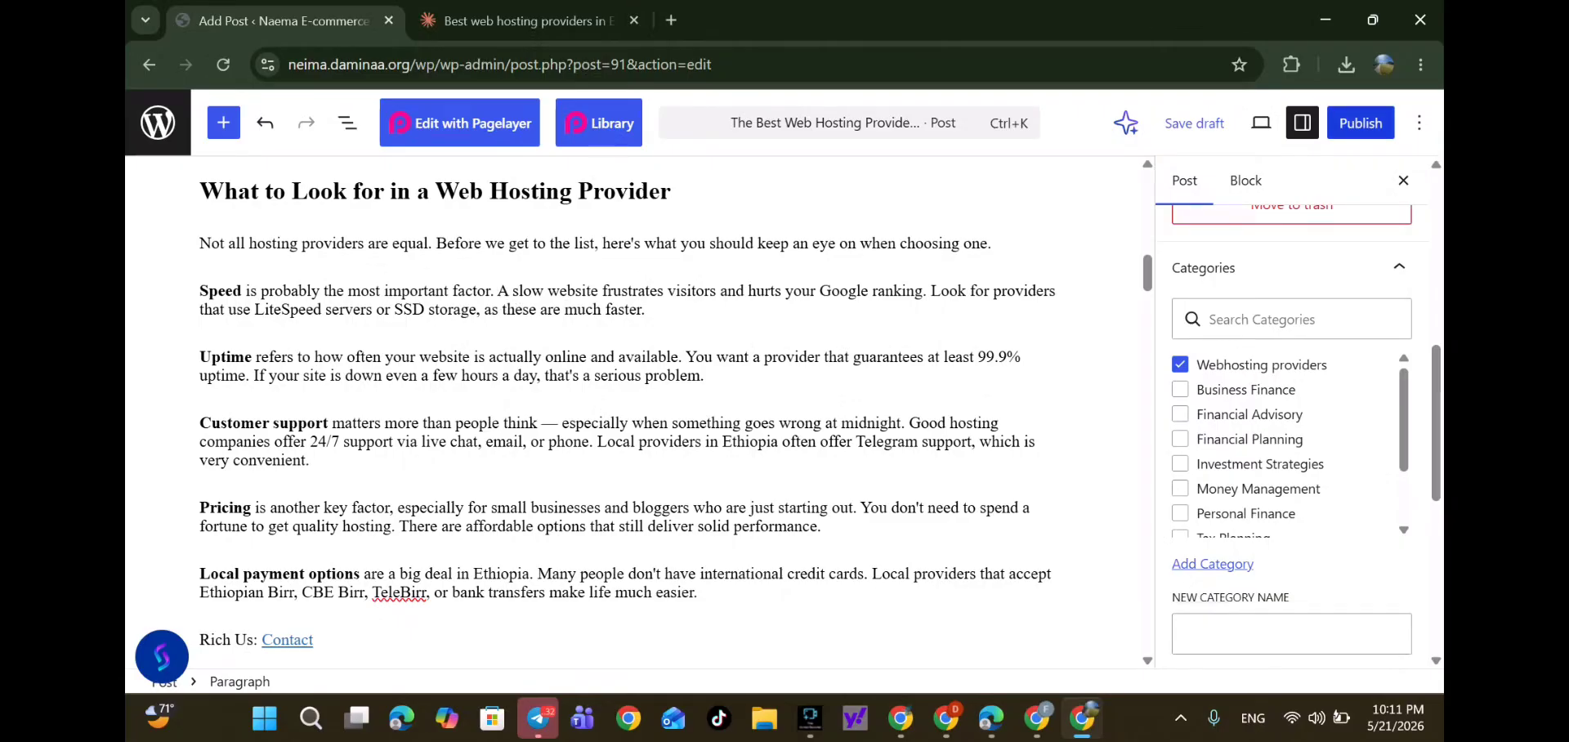
click(1360, 123)
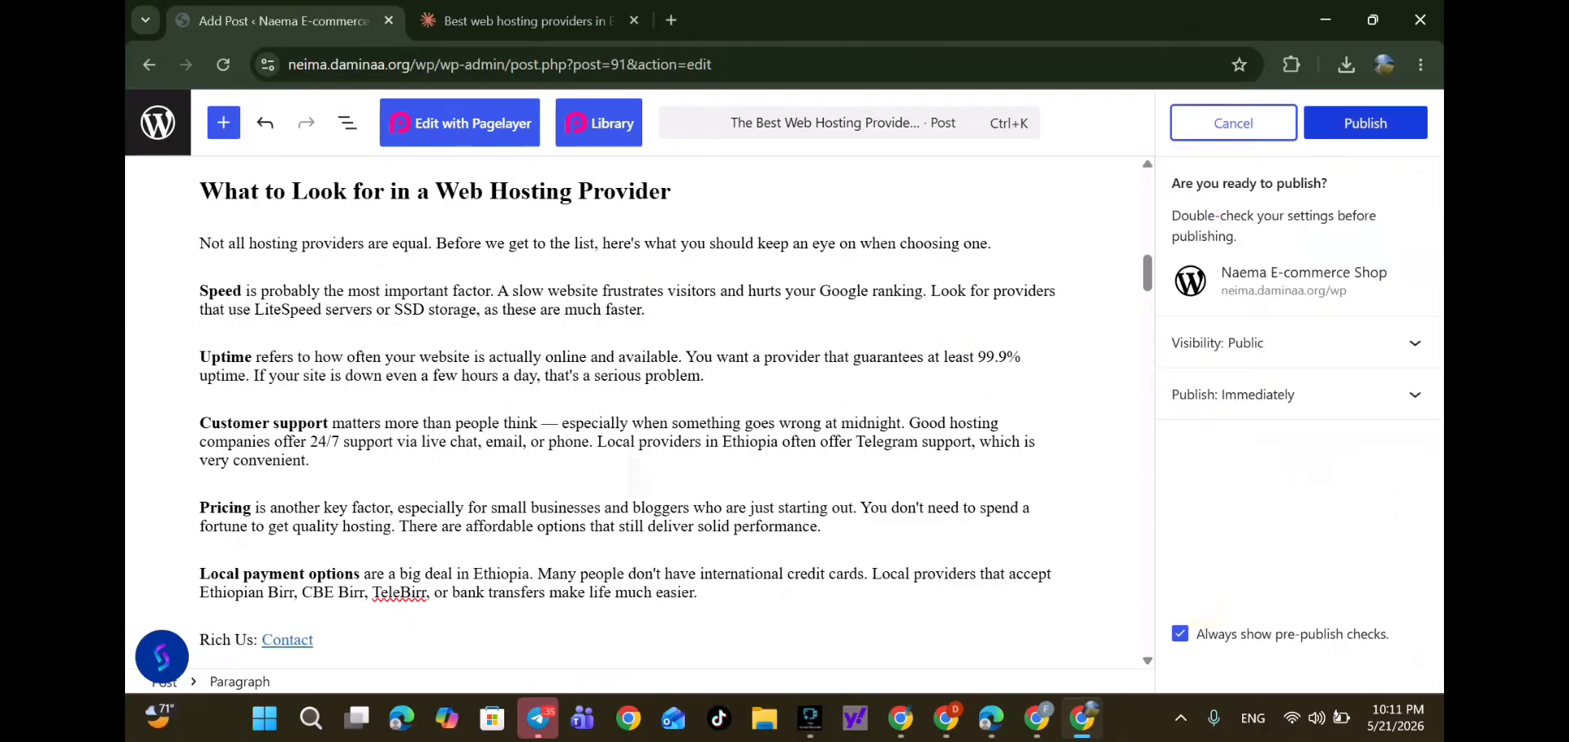
click(1366, 123)
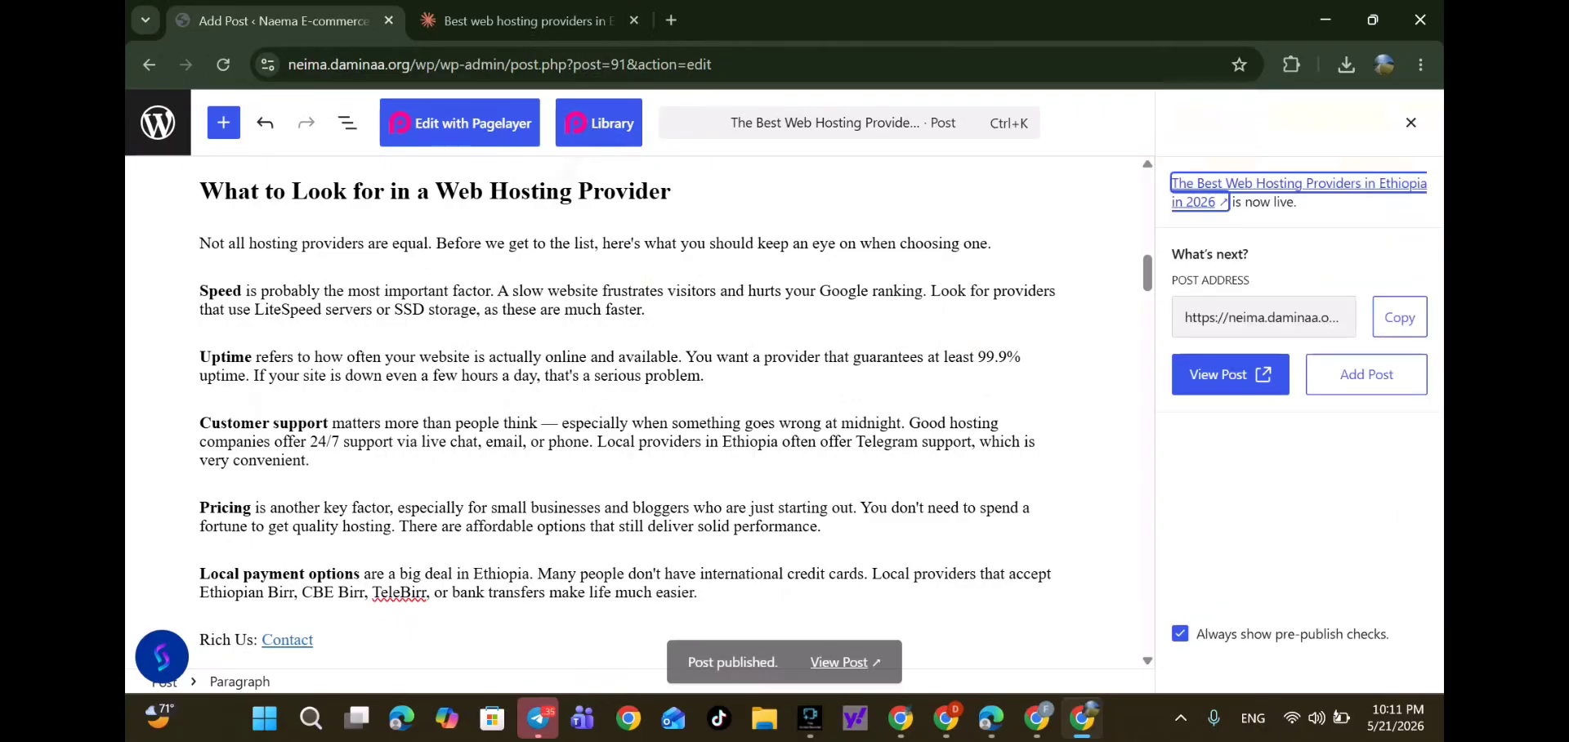
click(1230, 374)
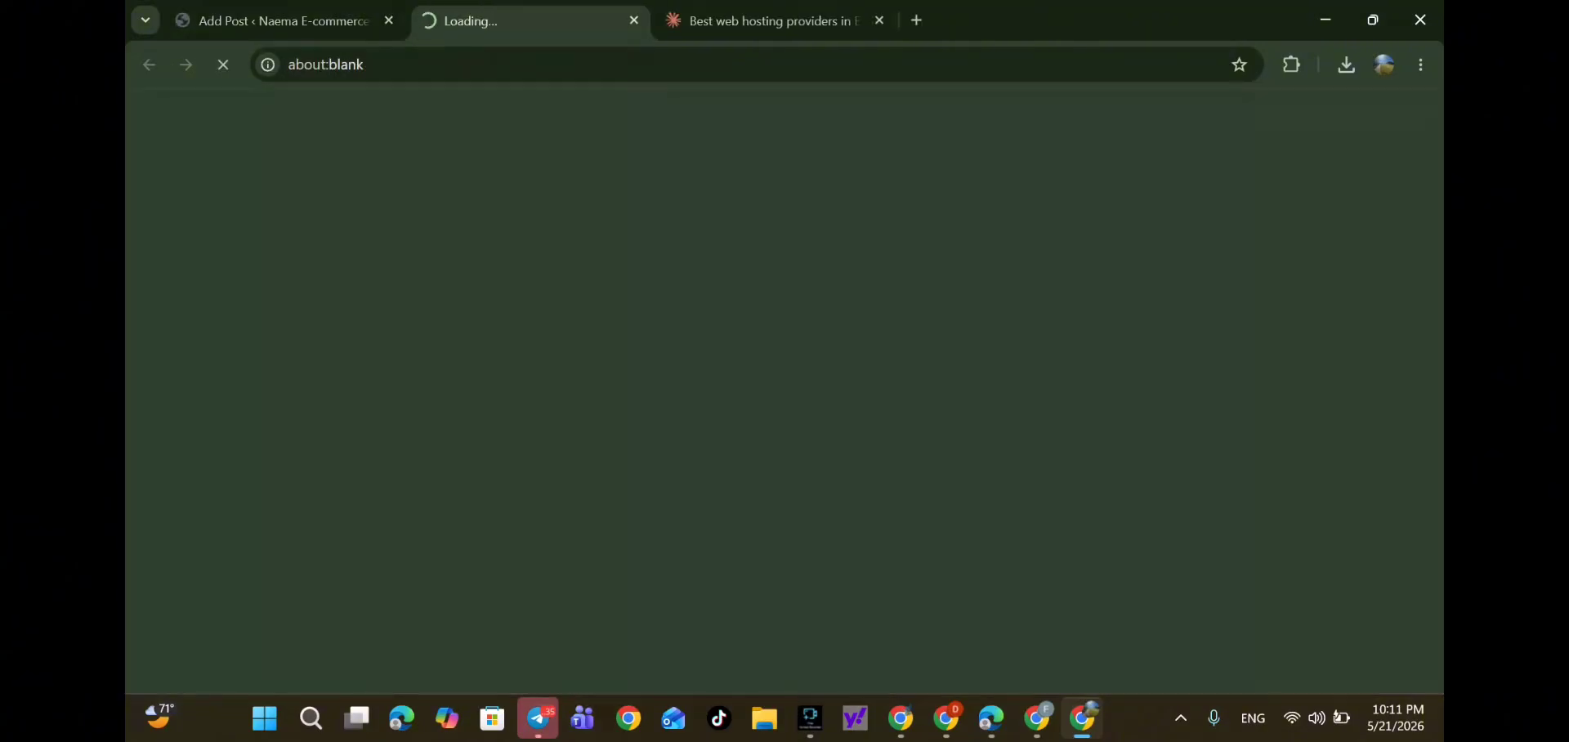
scroll(997, 126, down, 15)
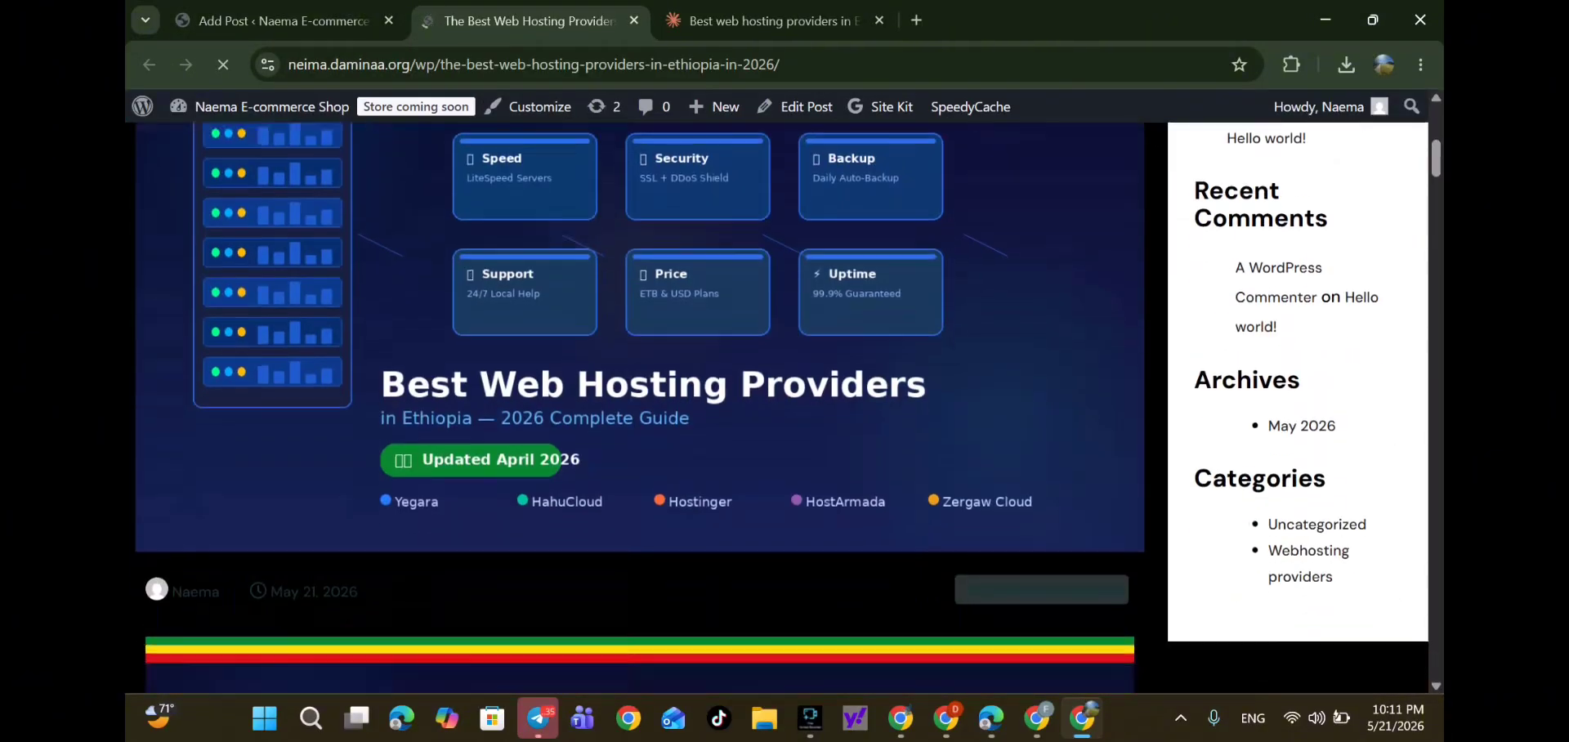
scroll(640, 407, down, 10)
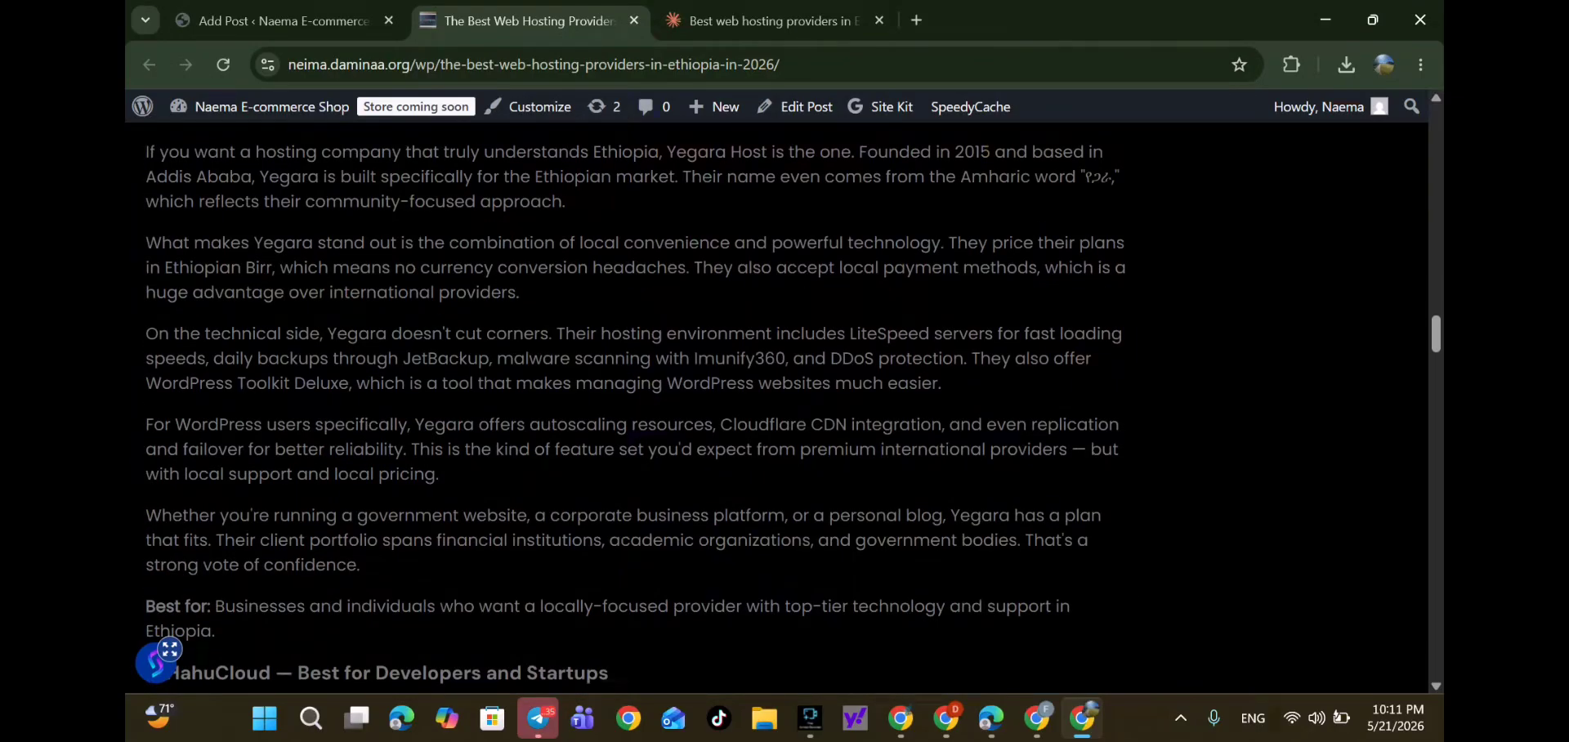
In the post's SiteSEO panel, add 'Web Hosting Providers' as a focus keyword and refresh the analysis.
click(169, 649)
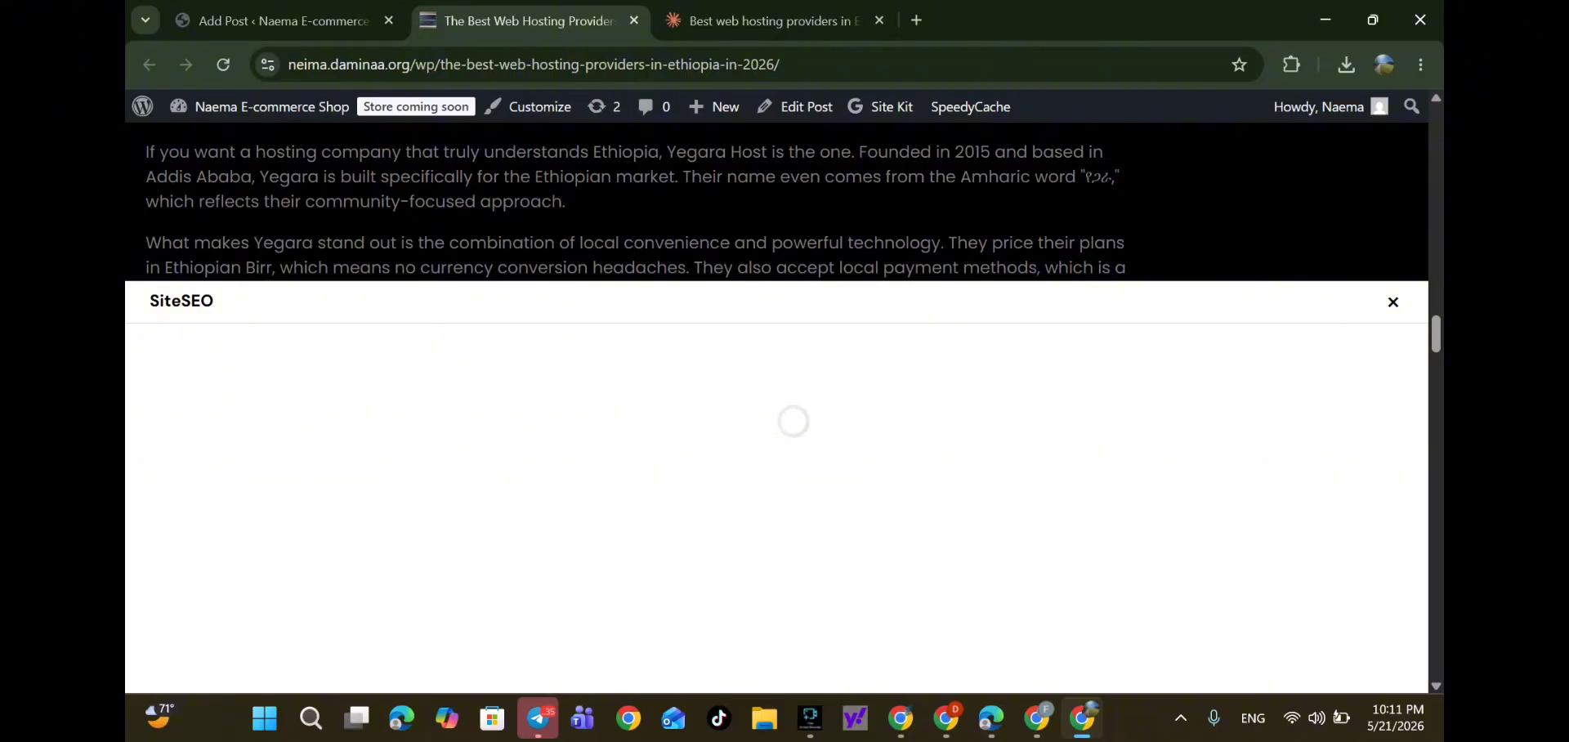
scroll(769, 504, down, 3)
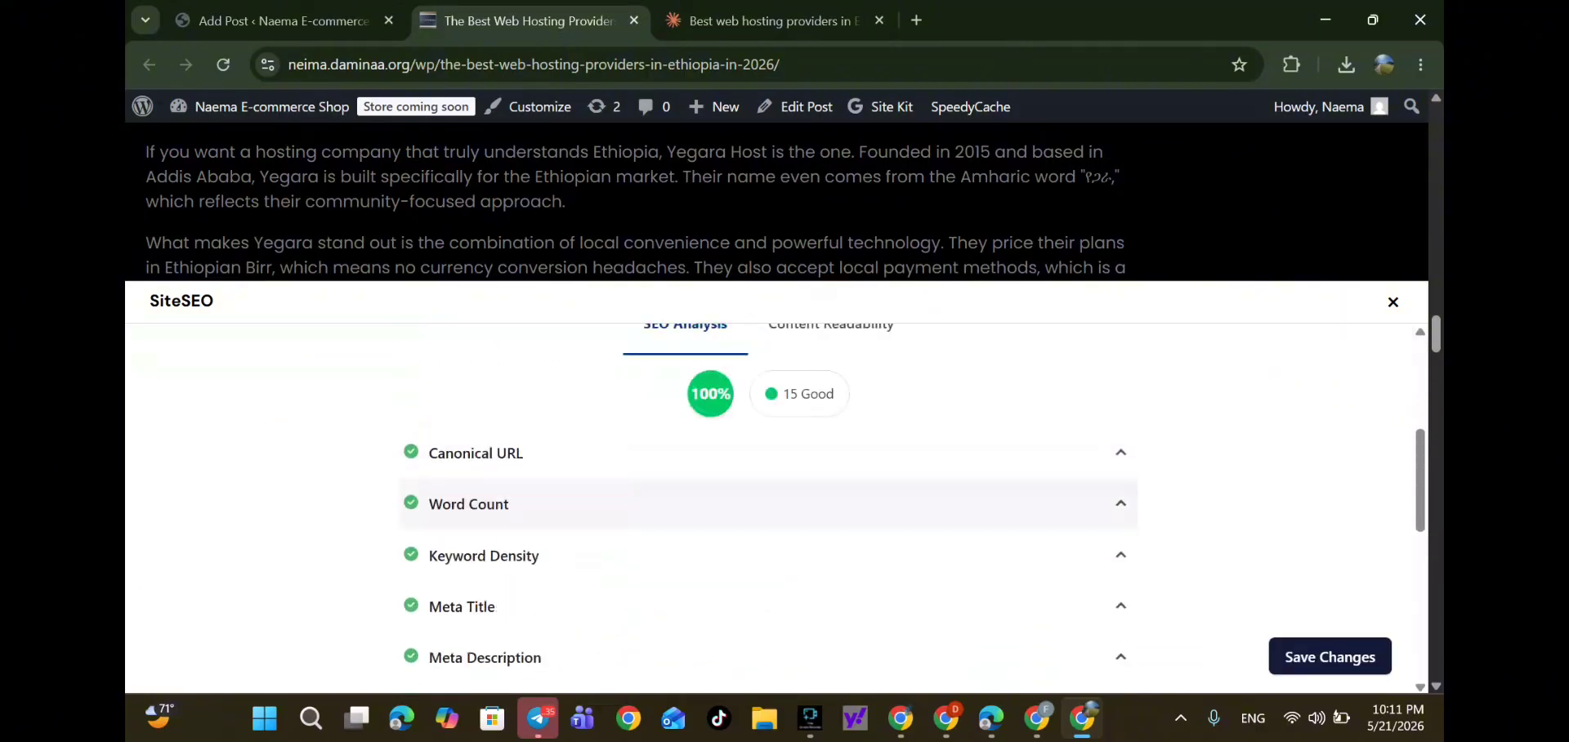
scroll(768, 504, up, 2)
scroll(768, 503, down, 3)
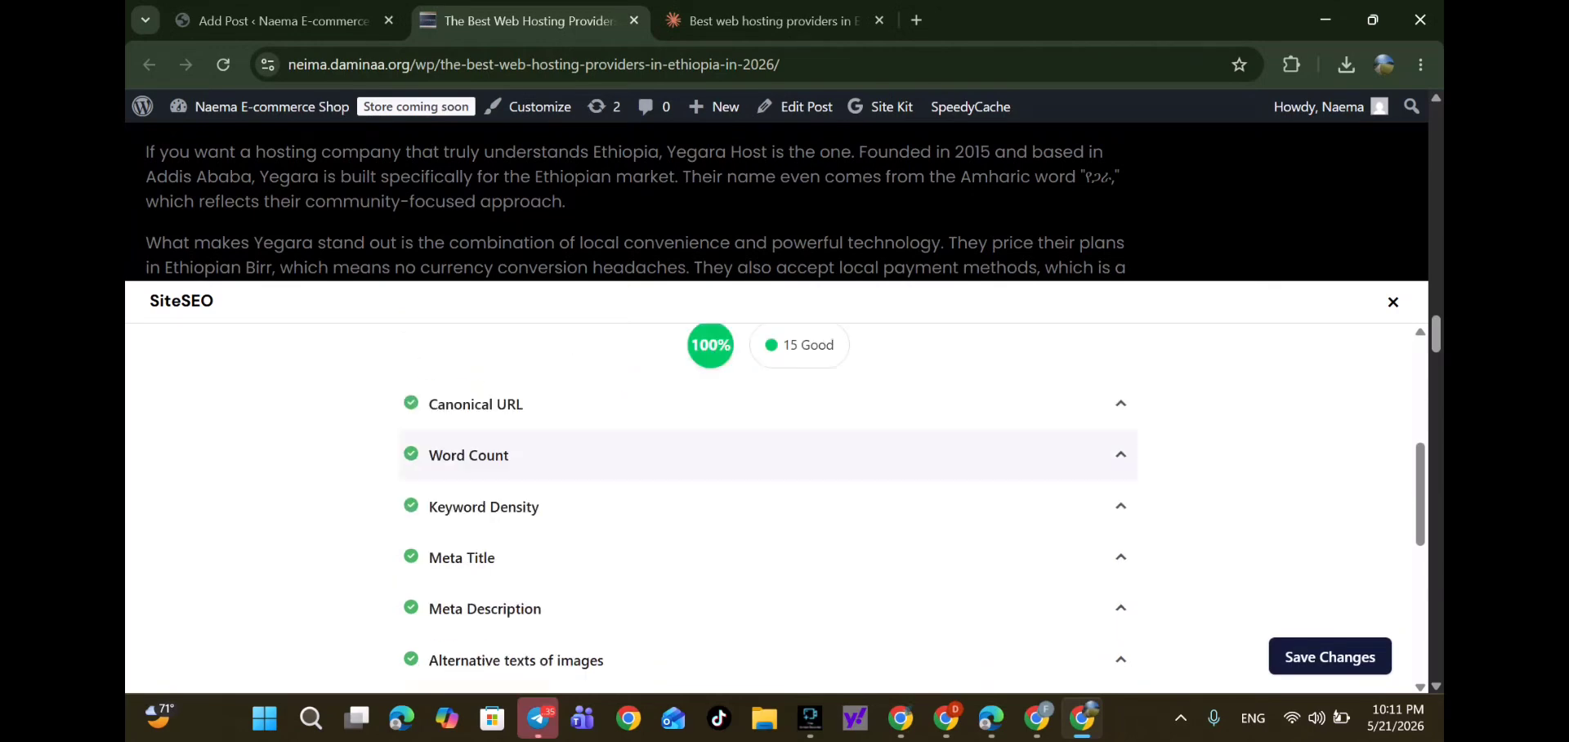
scroll(768, 503, down, 2)
scroll(768, 503, up, 3)
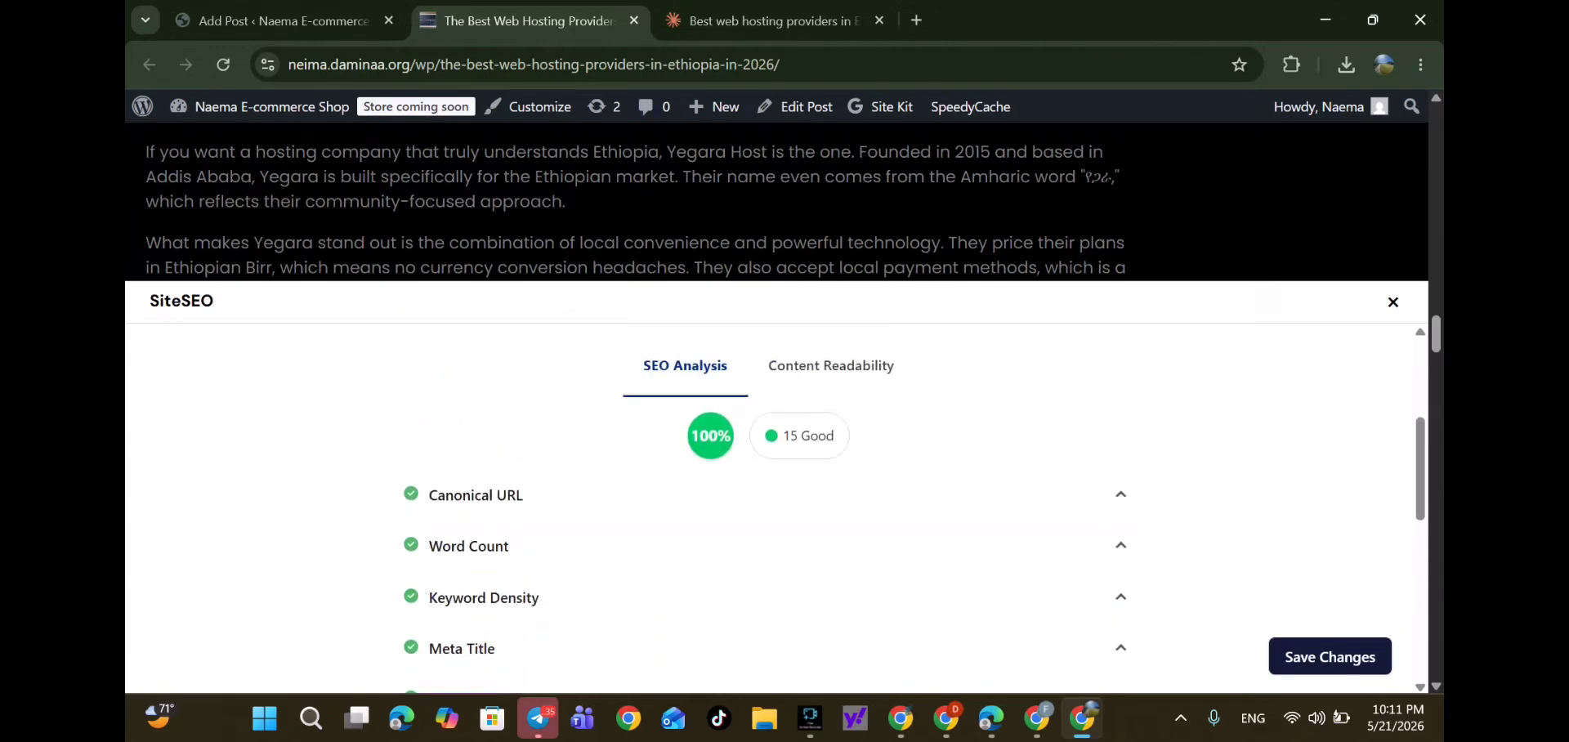
scroll(768, 504, down, 5)
scroll(768, 504, up, 6)
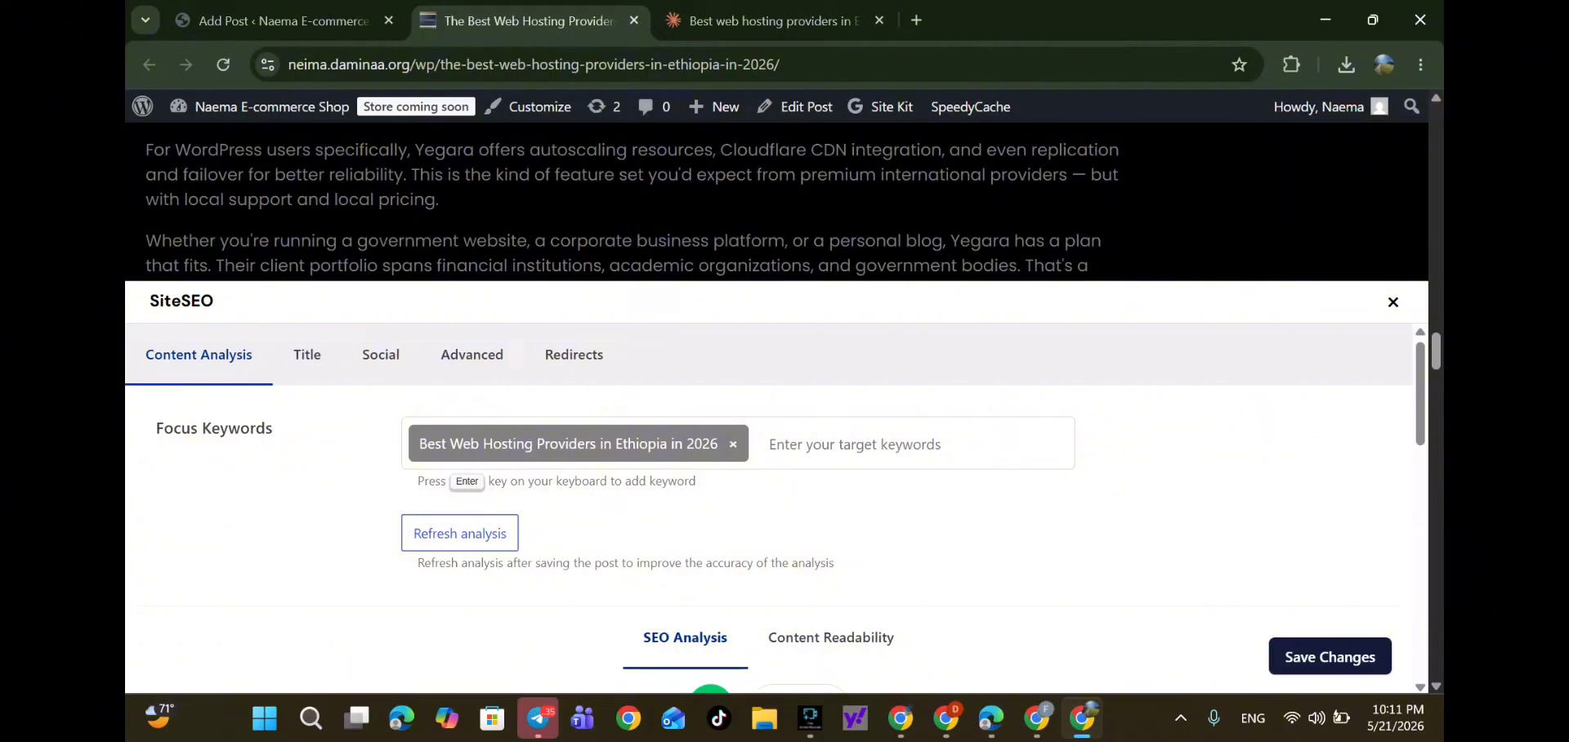
drag(601, 443, 450, 443)
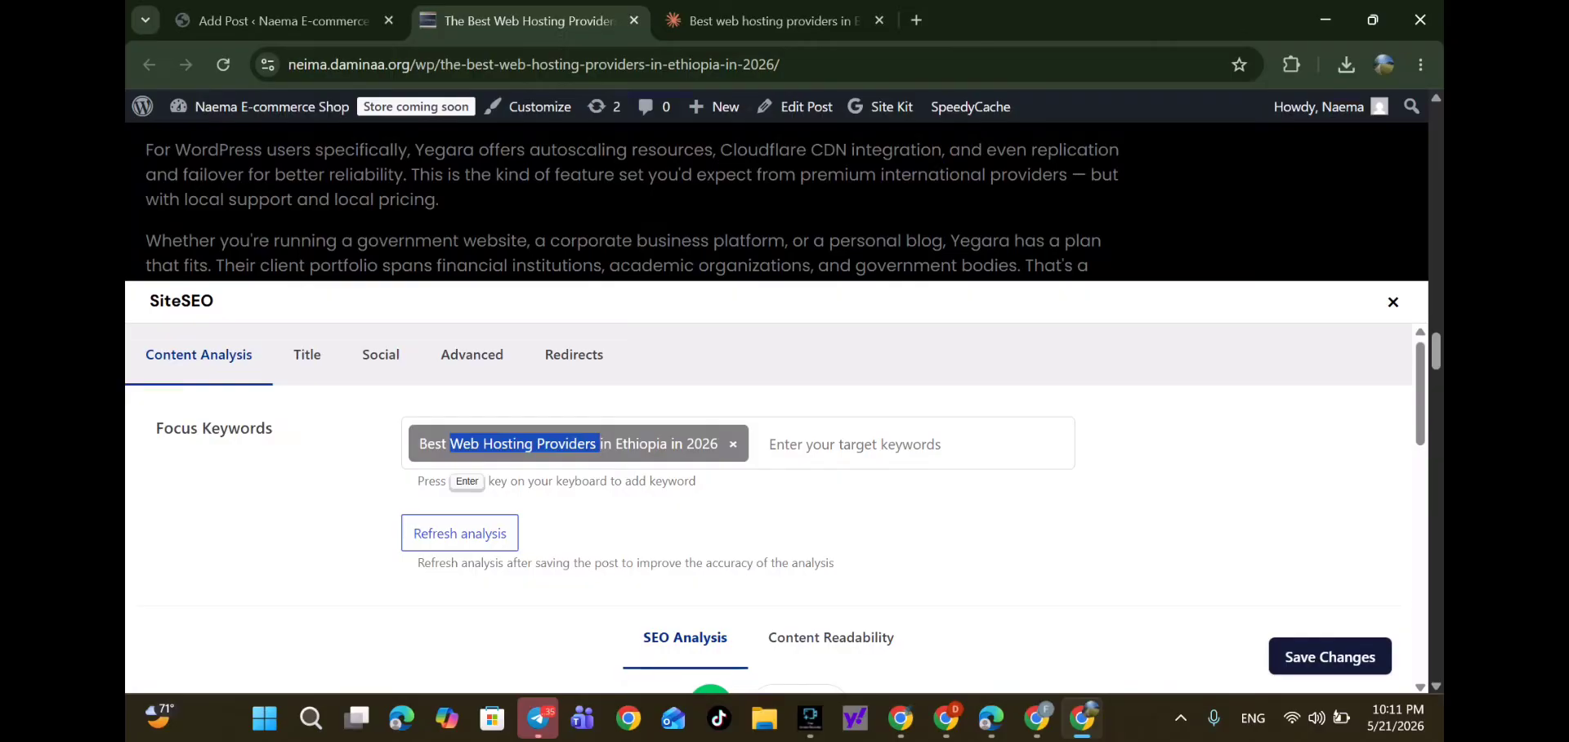
right_click(518, 444)
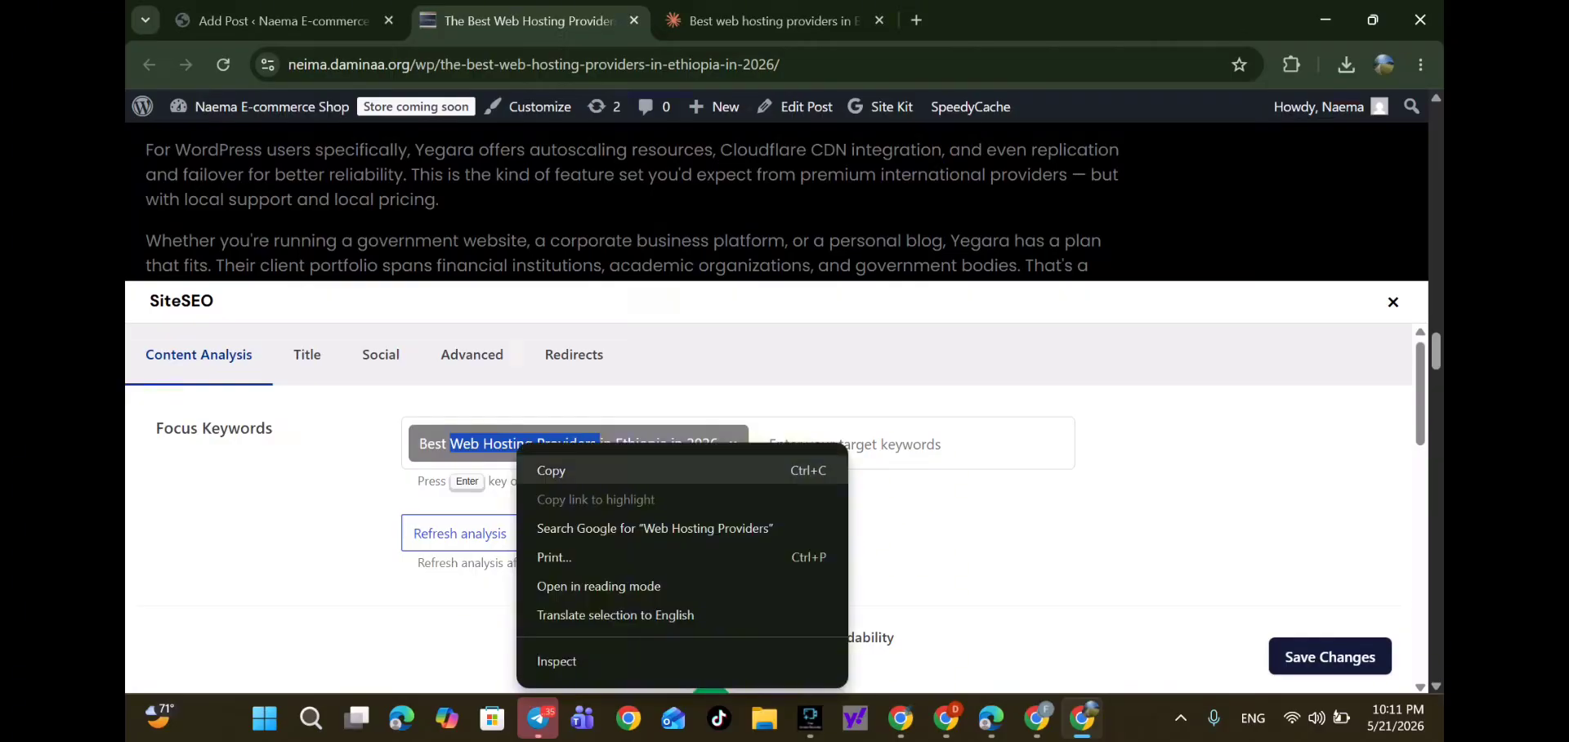
click(552, 471)
click(854, 444)
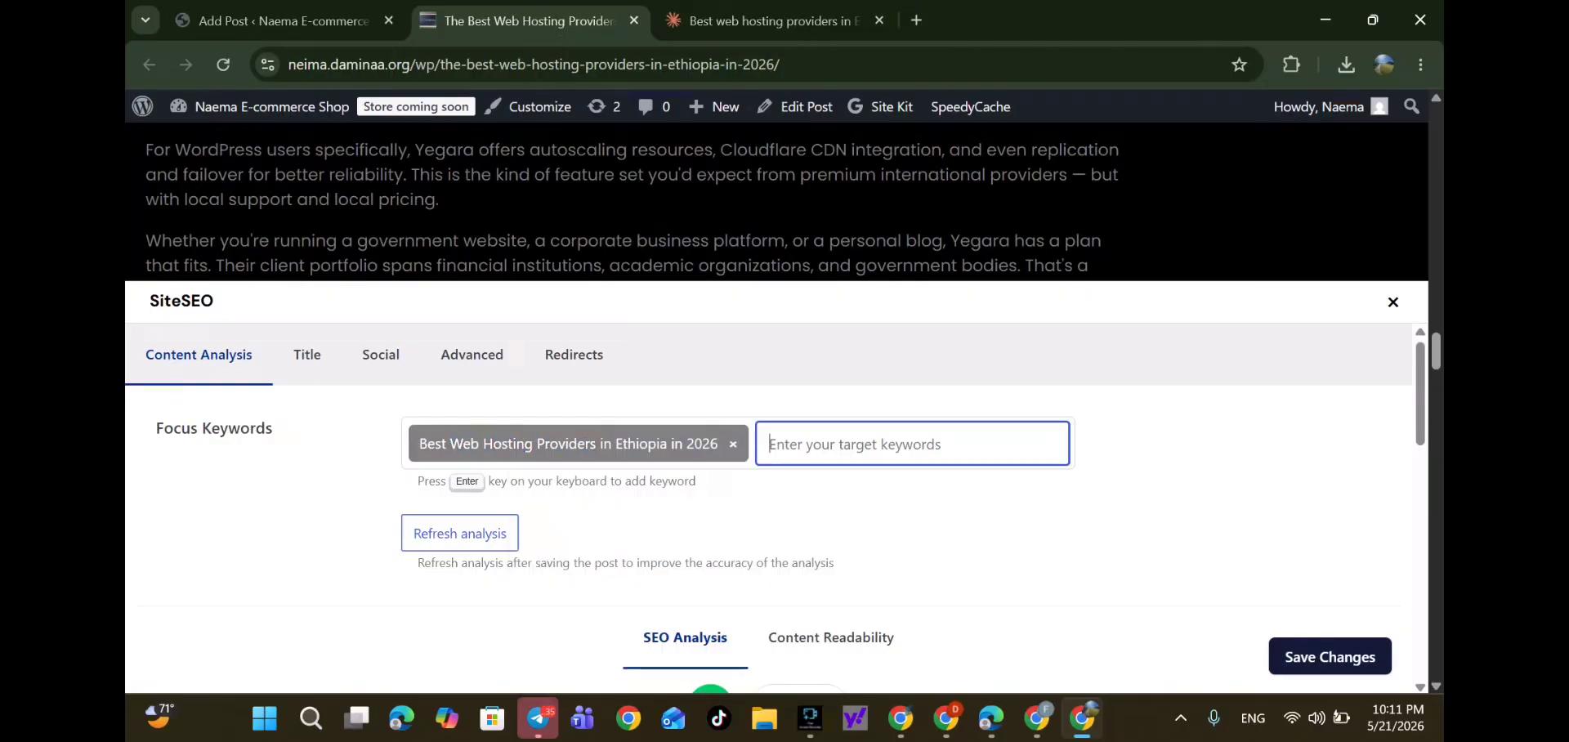
key(ctrl+v)
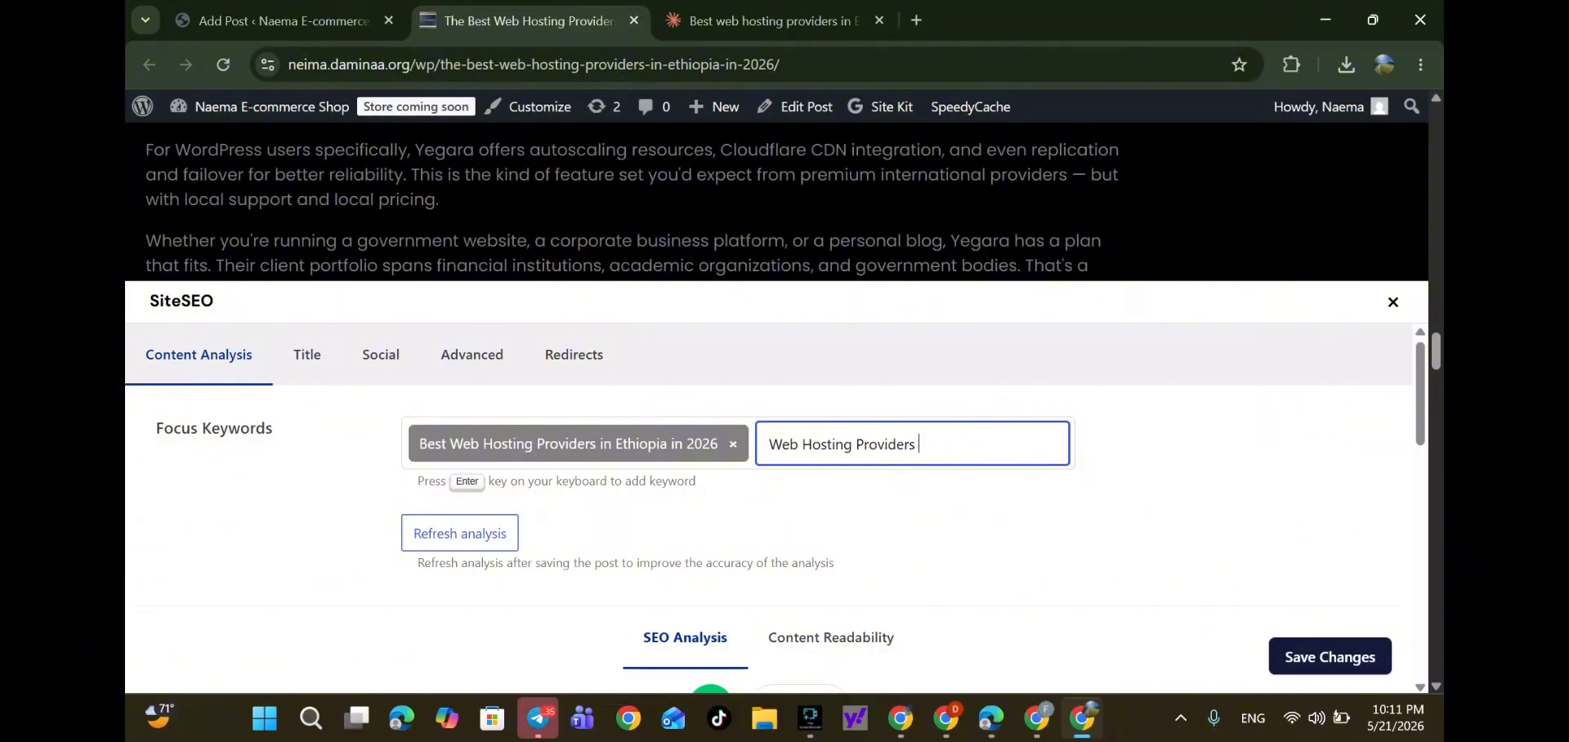
key(Return)
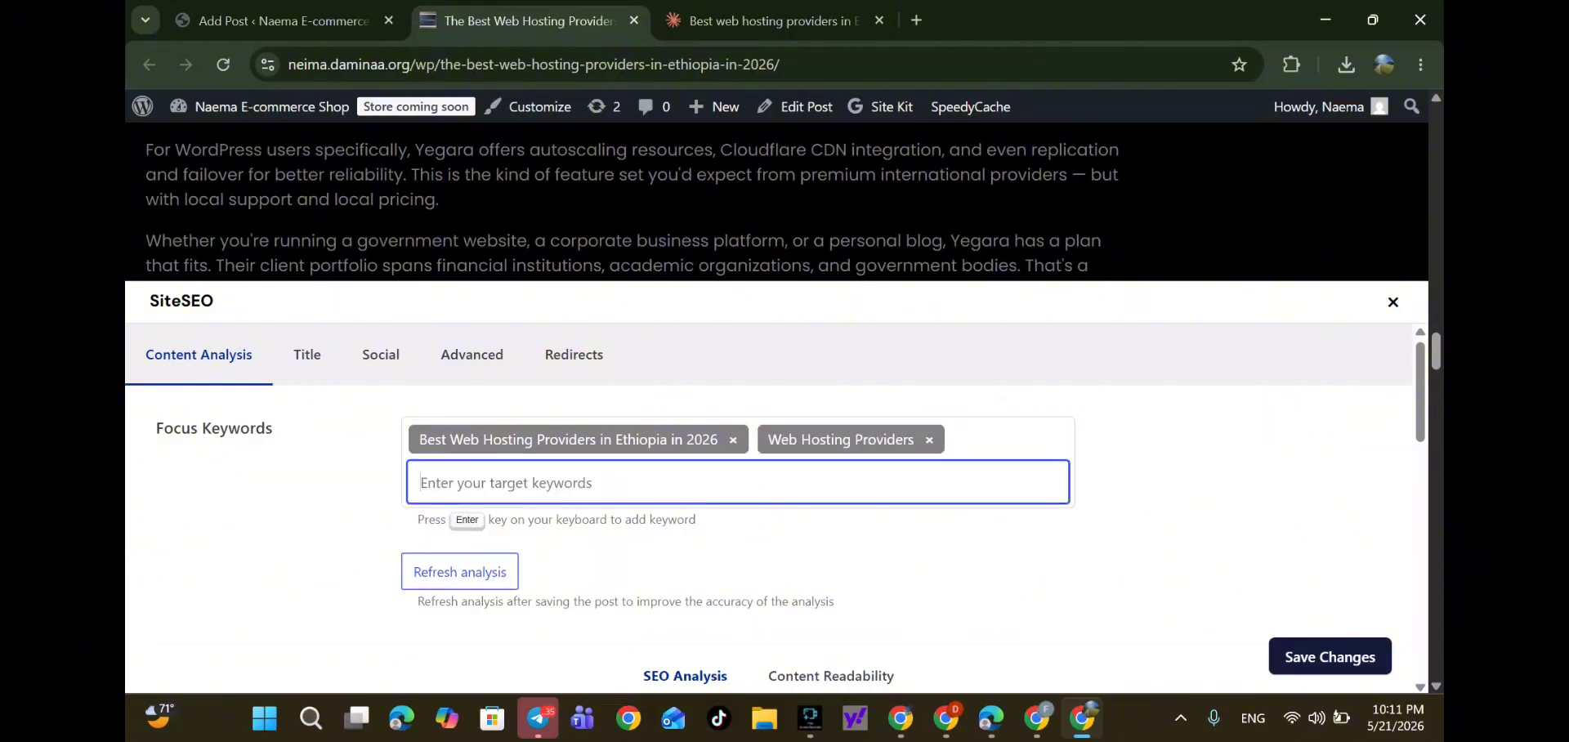
click(460, 572)
scroll(459, 572, down, 2)
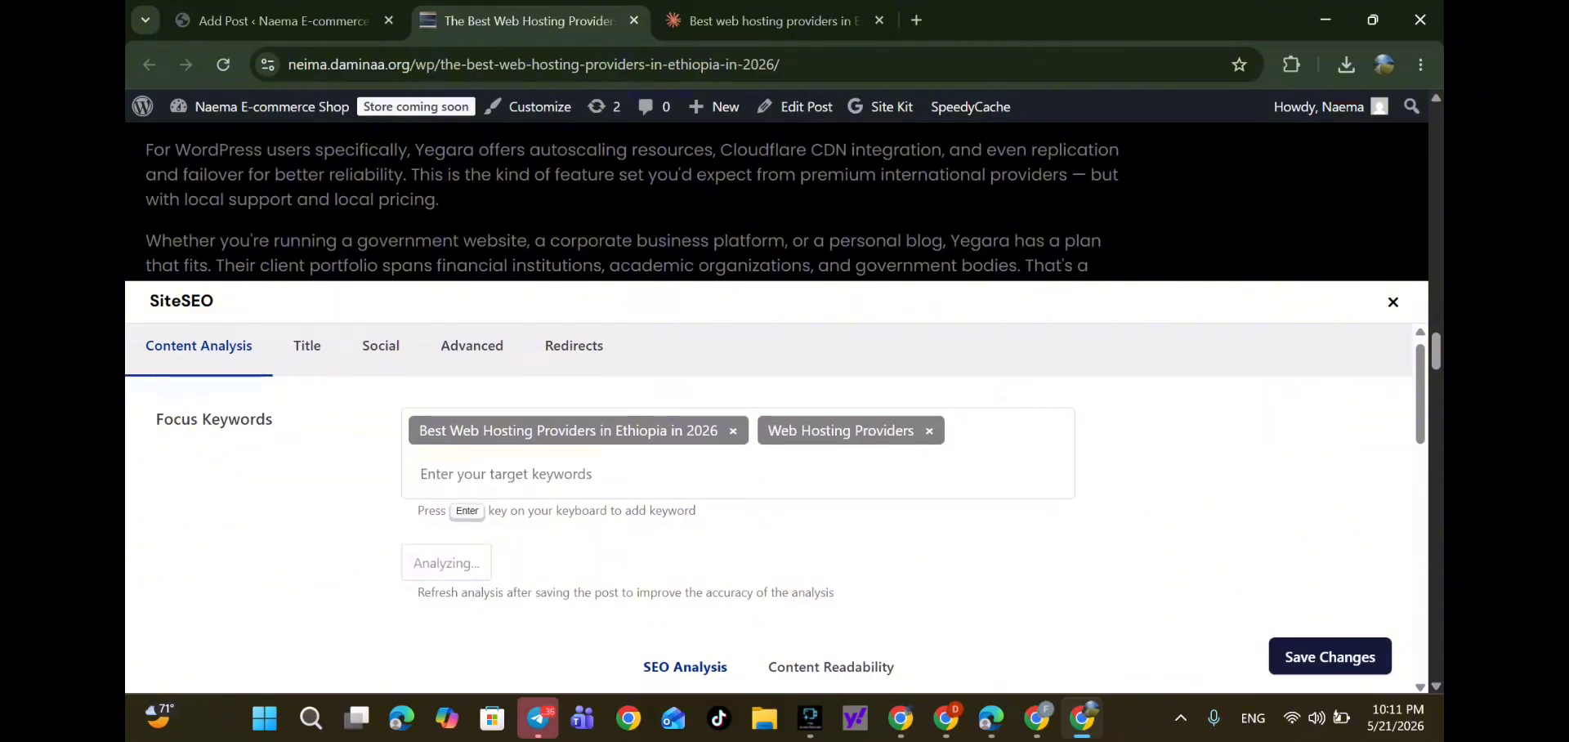
scroll(459, 572, up, 2)
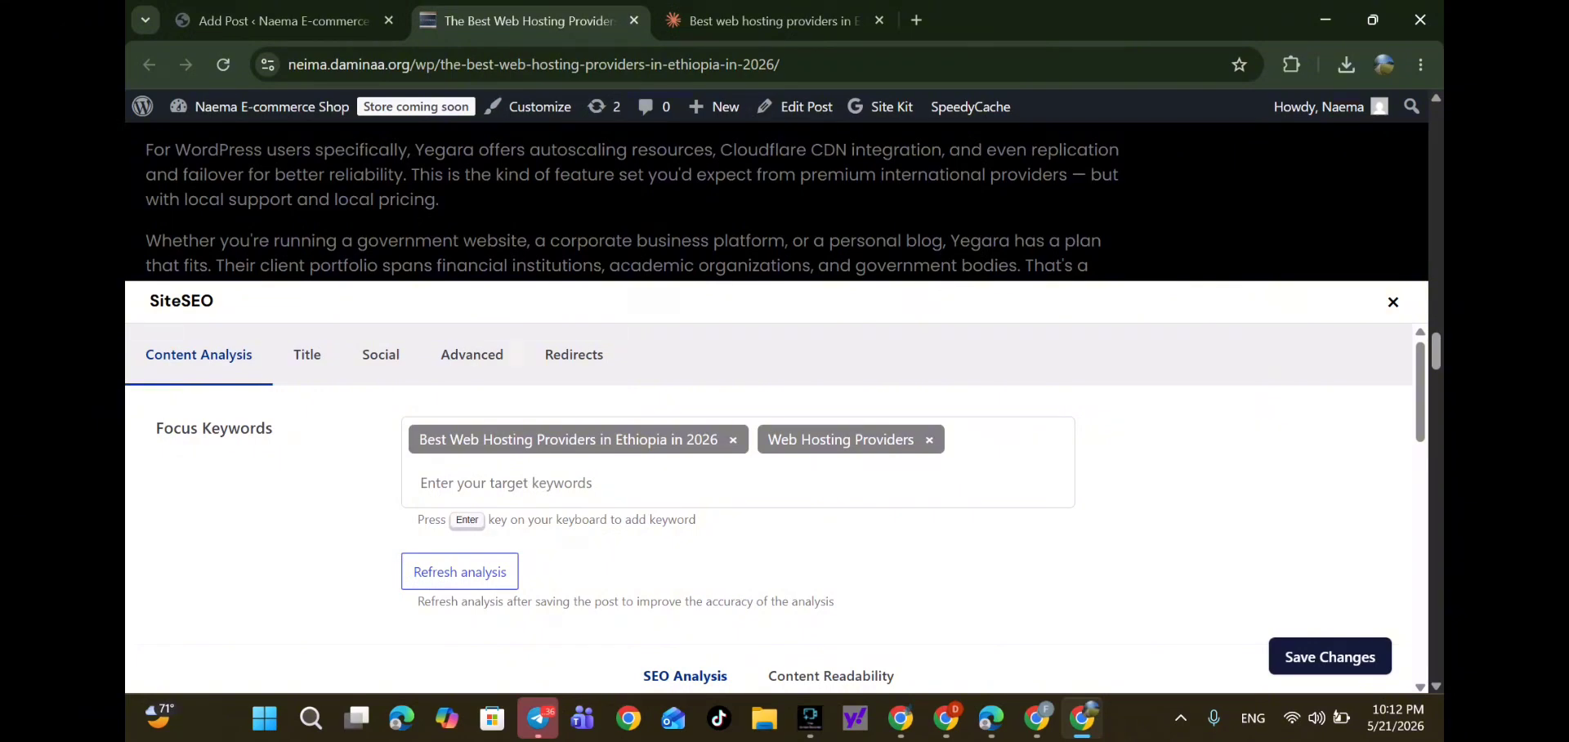
Add 'Best Web Hosting Providers in Ethiopia', copied from the first keyword, as a focus keyword.
drag(667, 439, 419, 439)
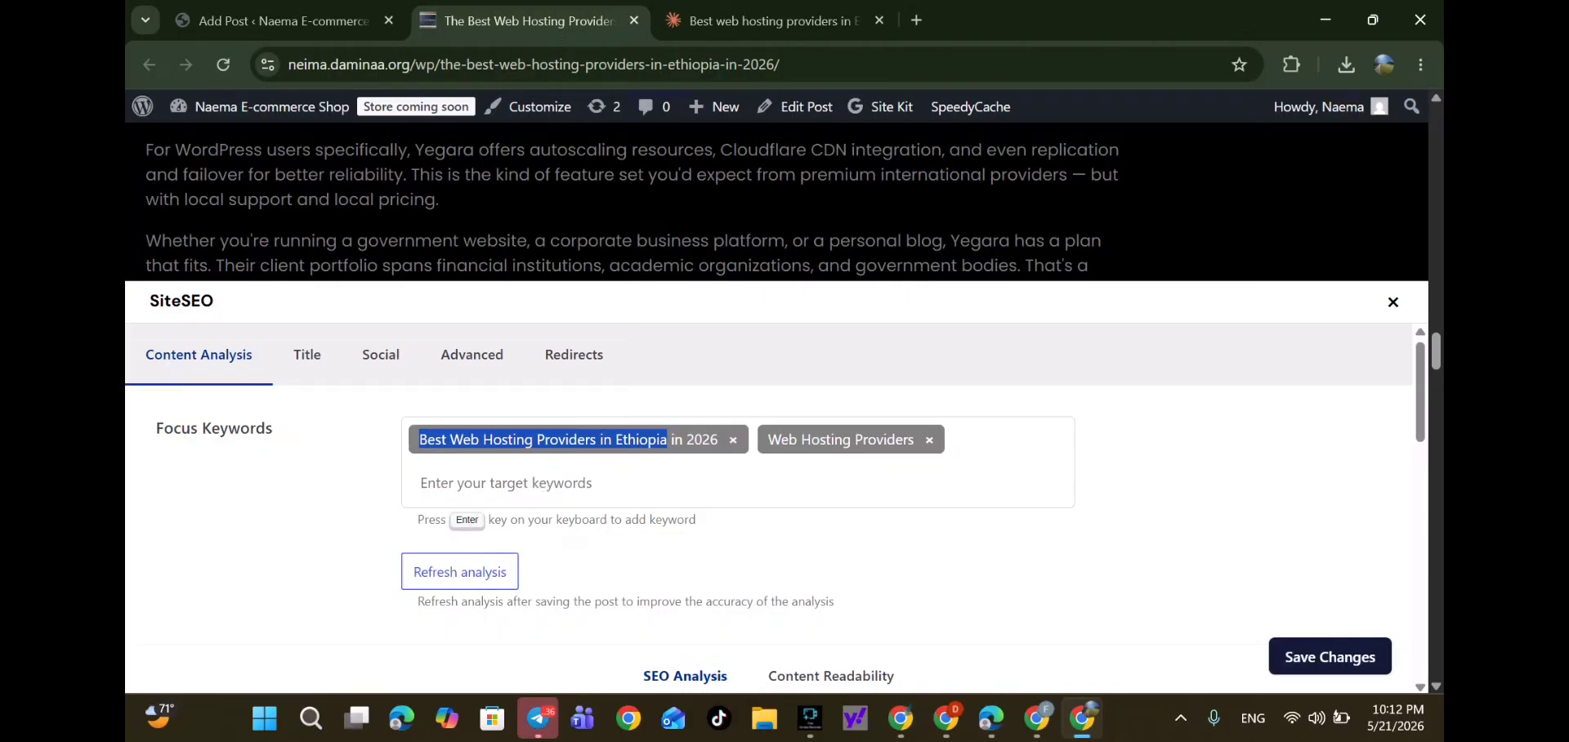
right_click(520, 444)
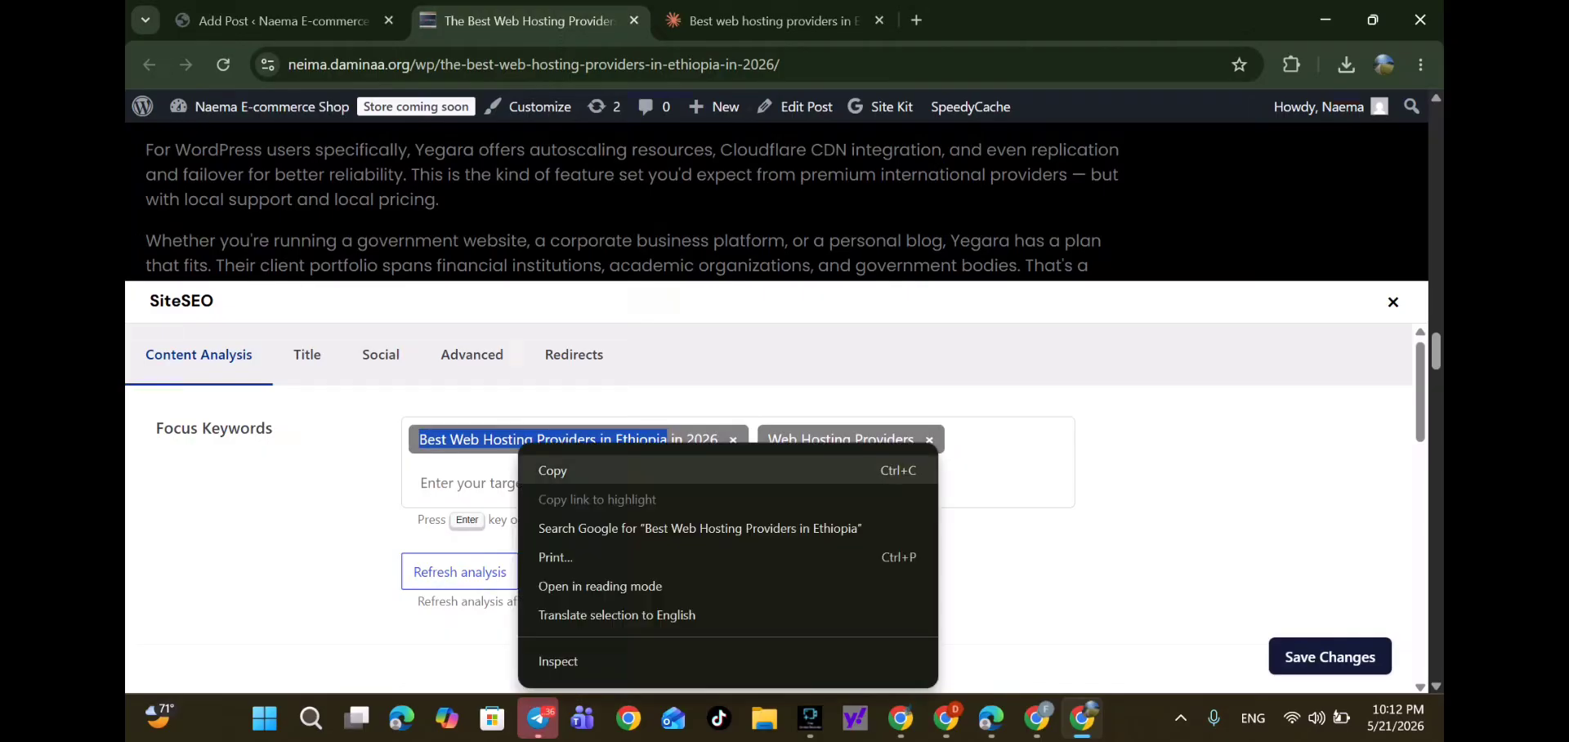
click(543, 470)
click(546, 483)
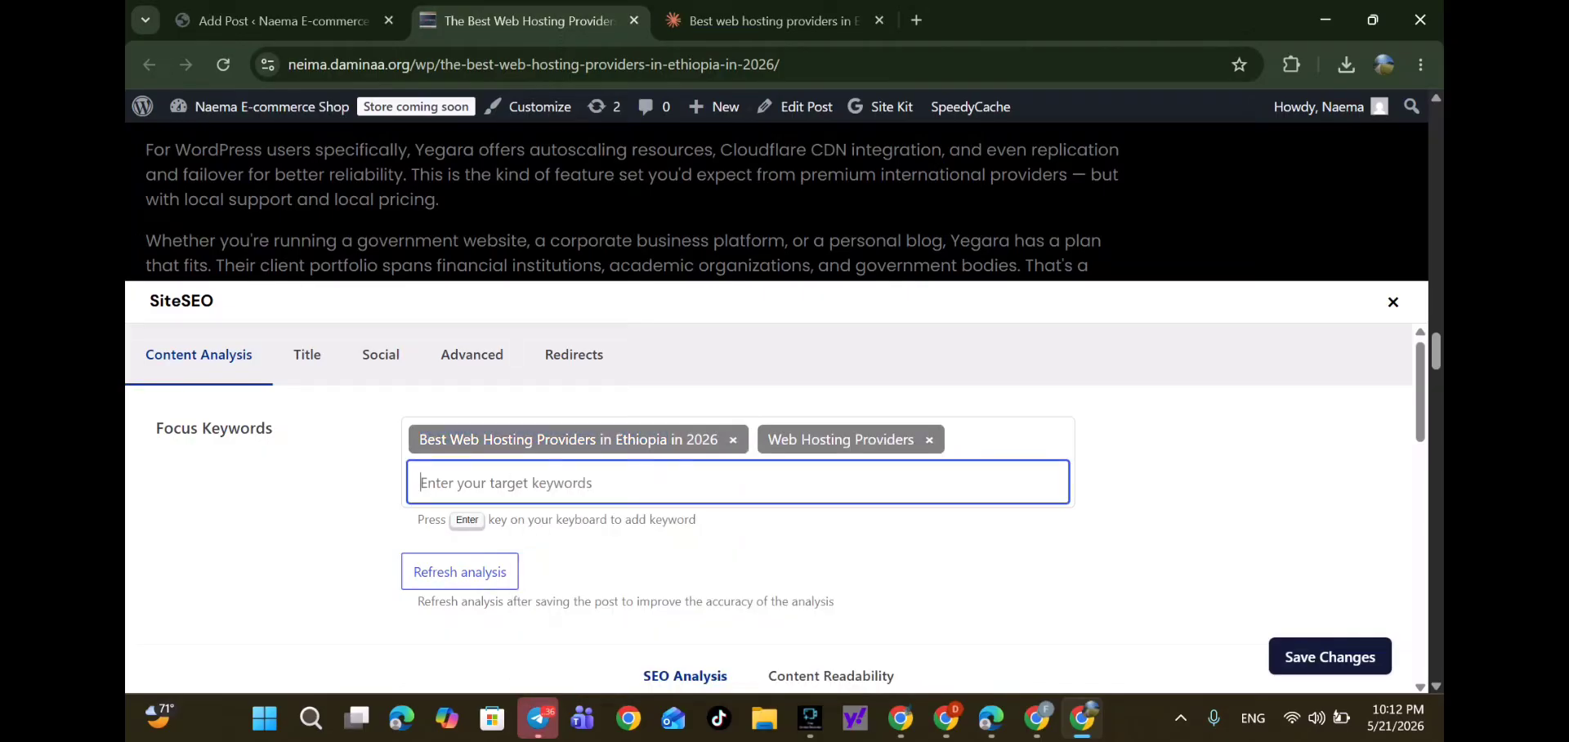
key(ctrl+v)
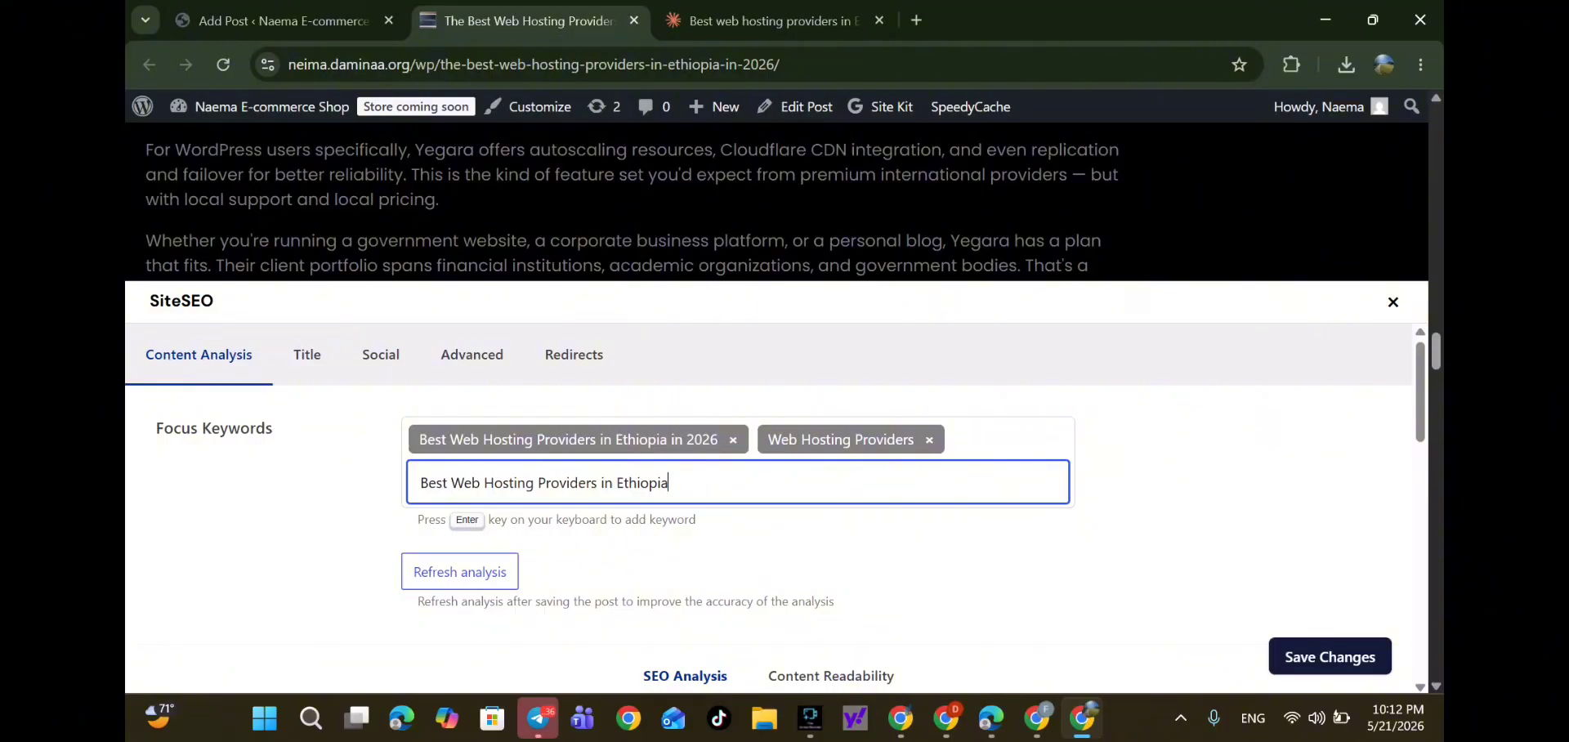
key(Return)
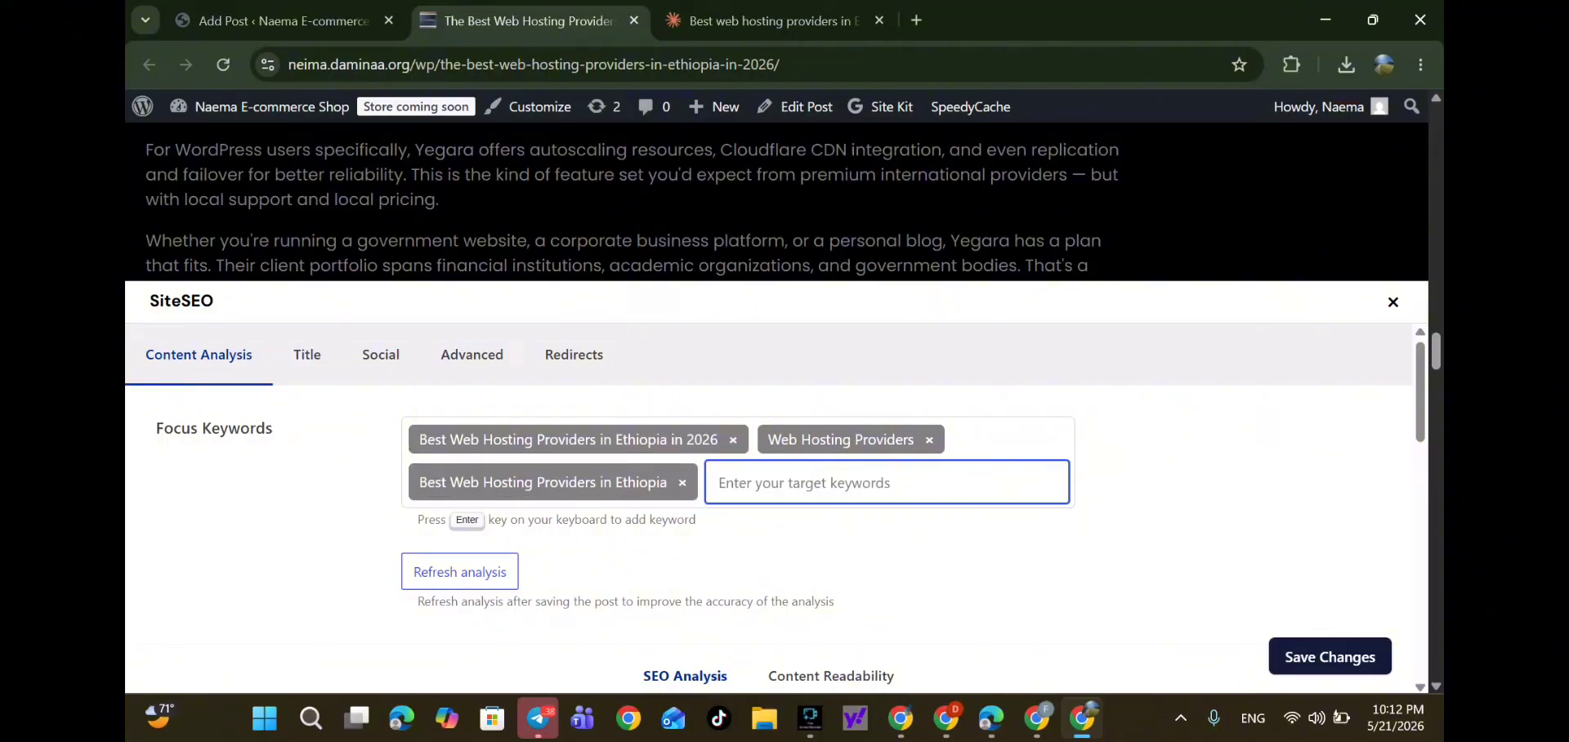
Add 'Best Web Hosting Providers' as another focus keyword.
drag(595, 439, 418, 440)
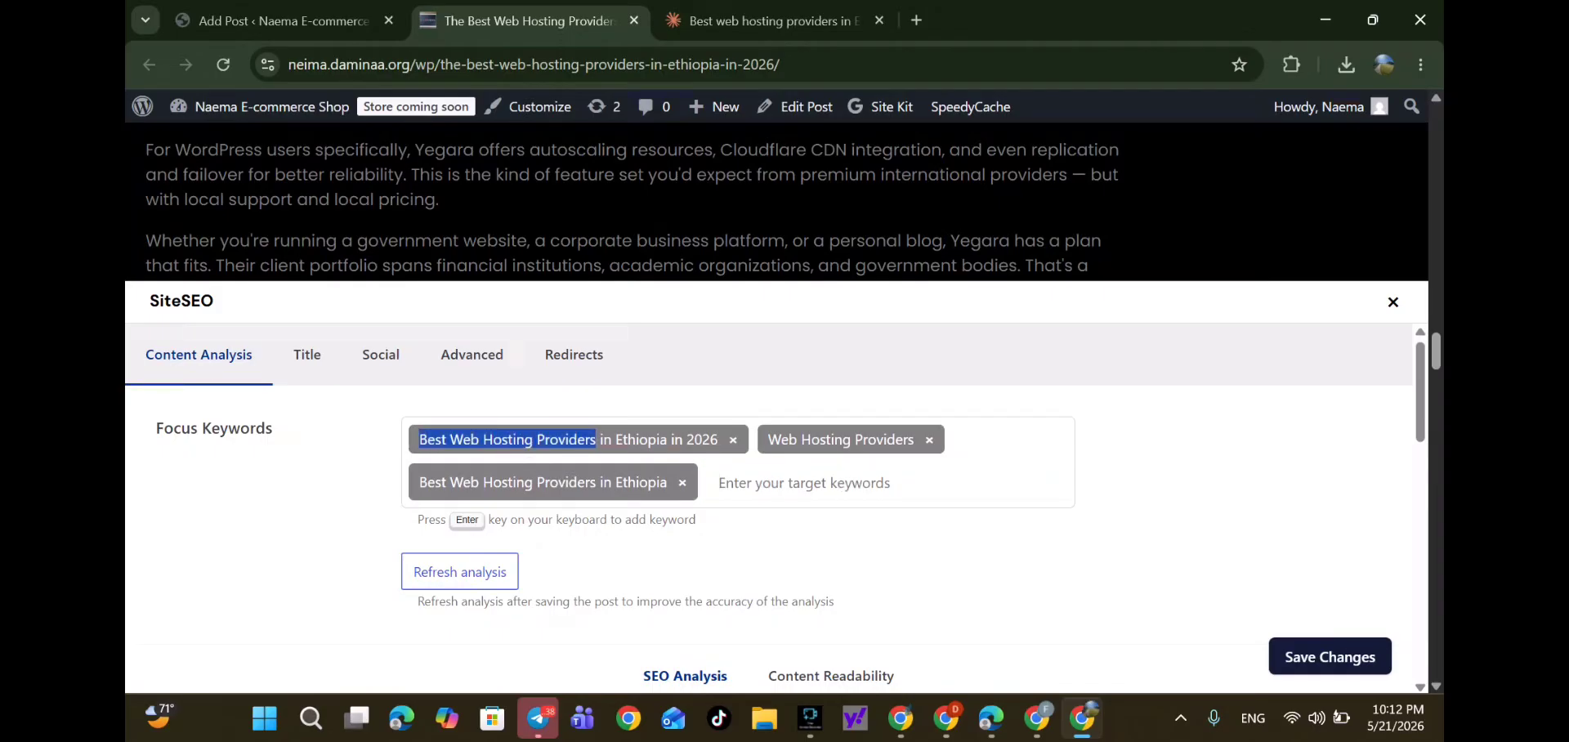
right_click(516, 441)
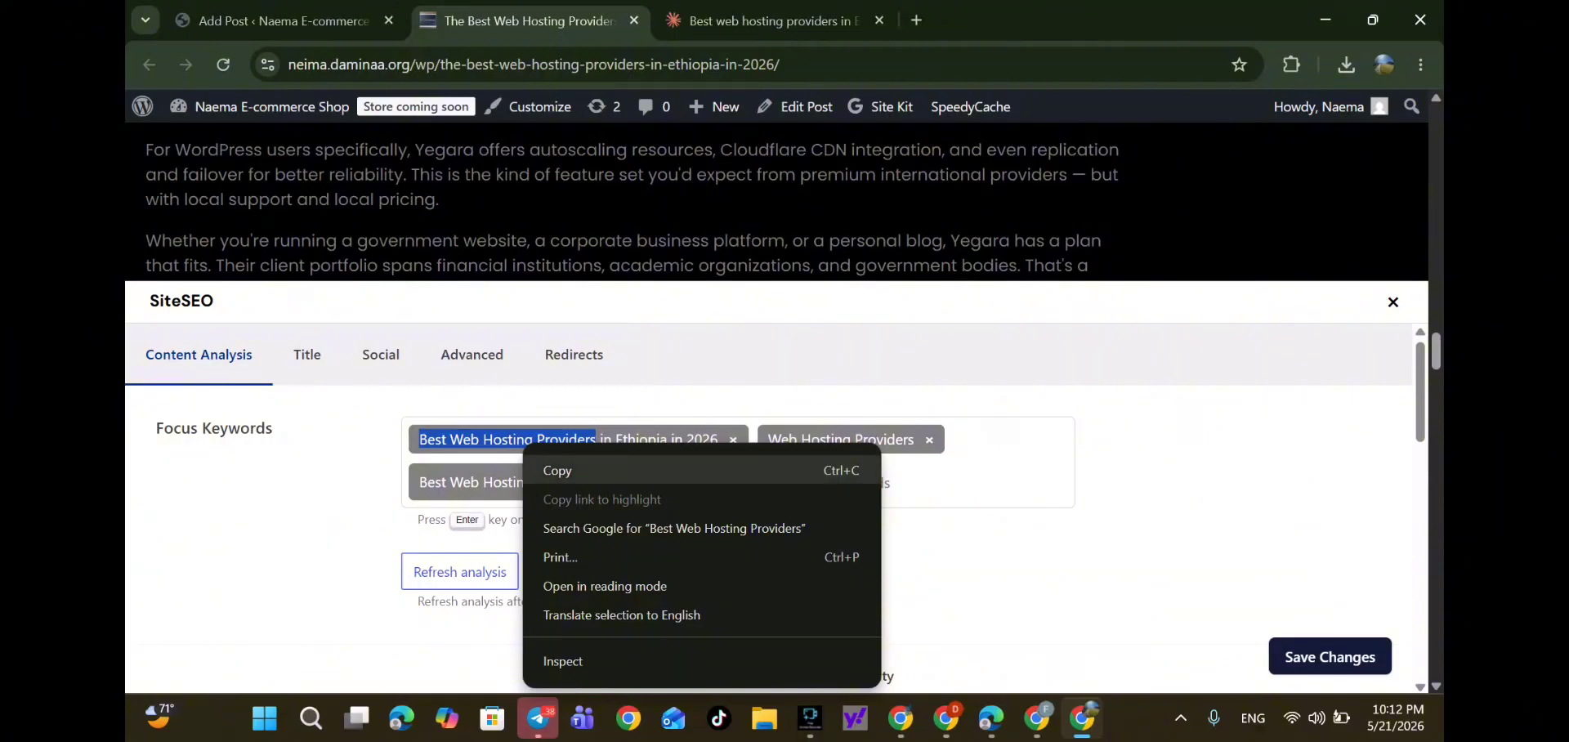
click(543, 467)
click(804, 483)
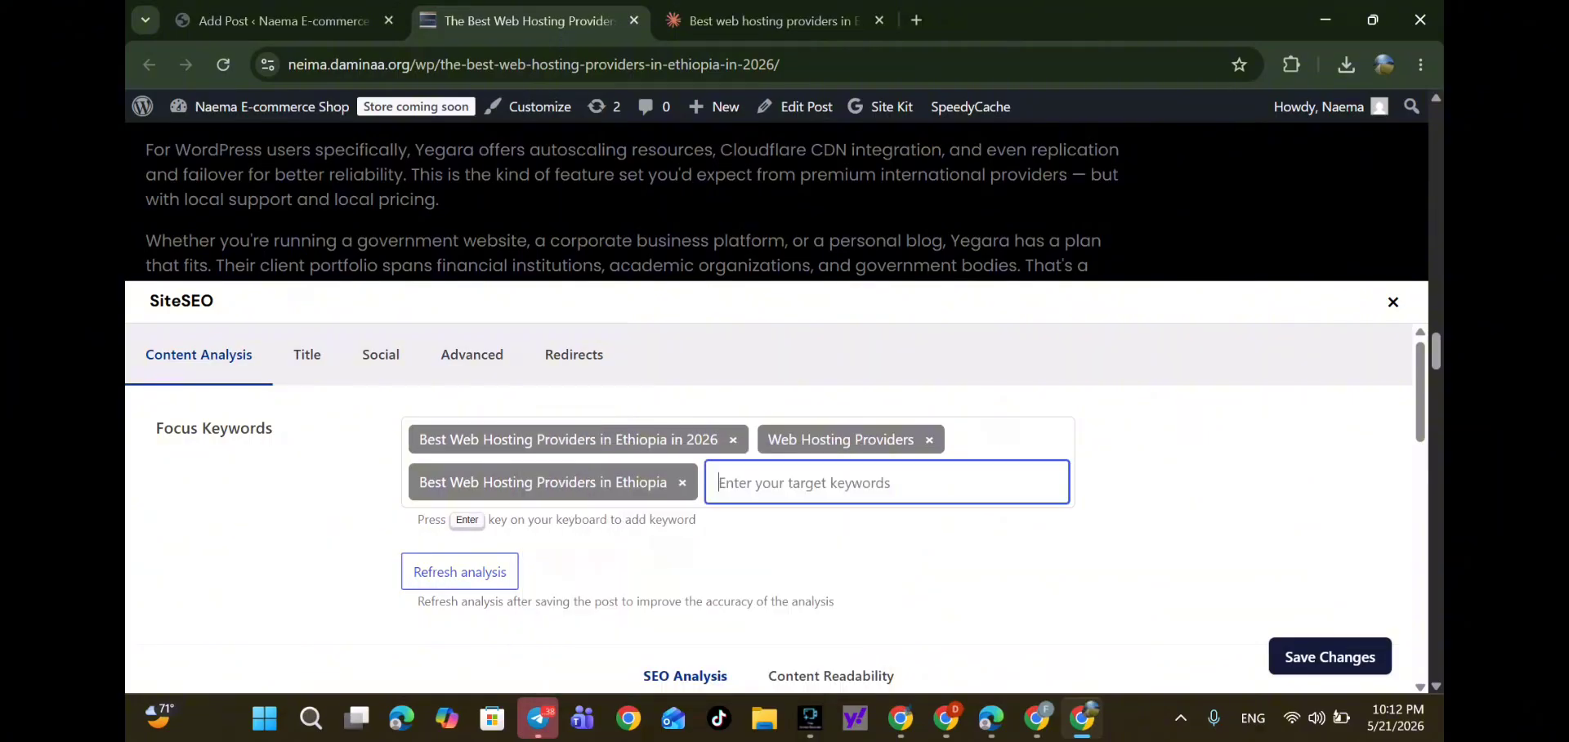
key(ctrl+v)
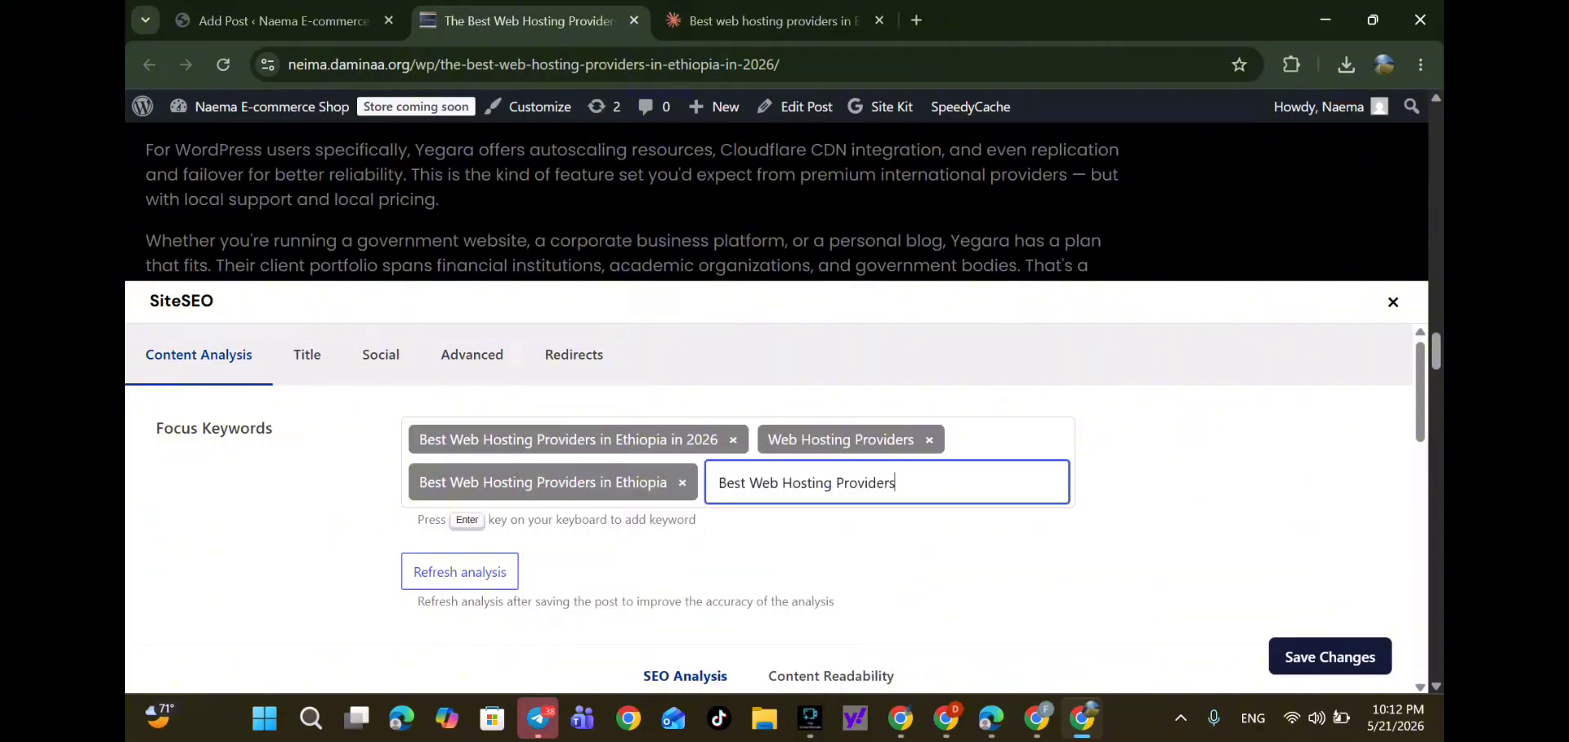
key(Return)
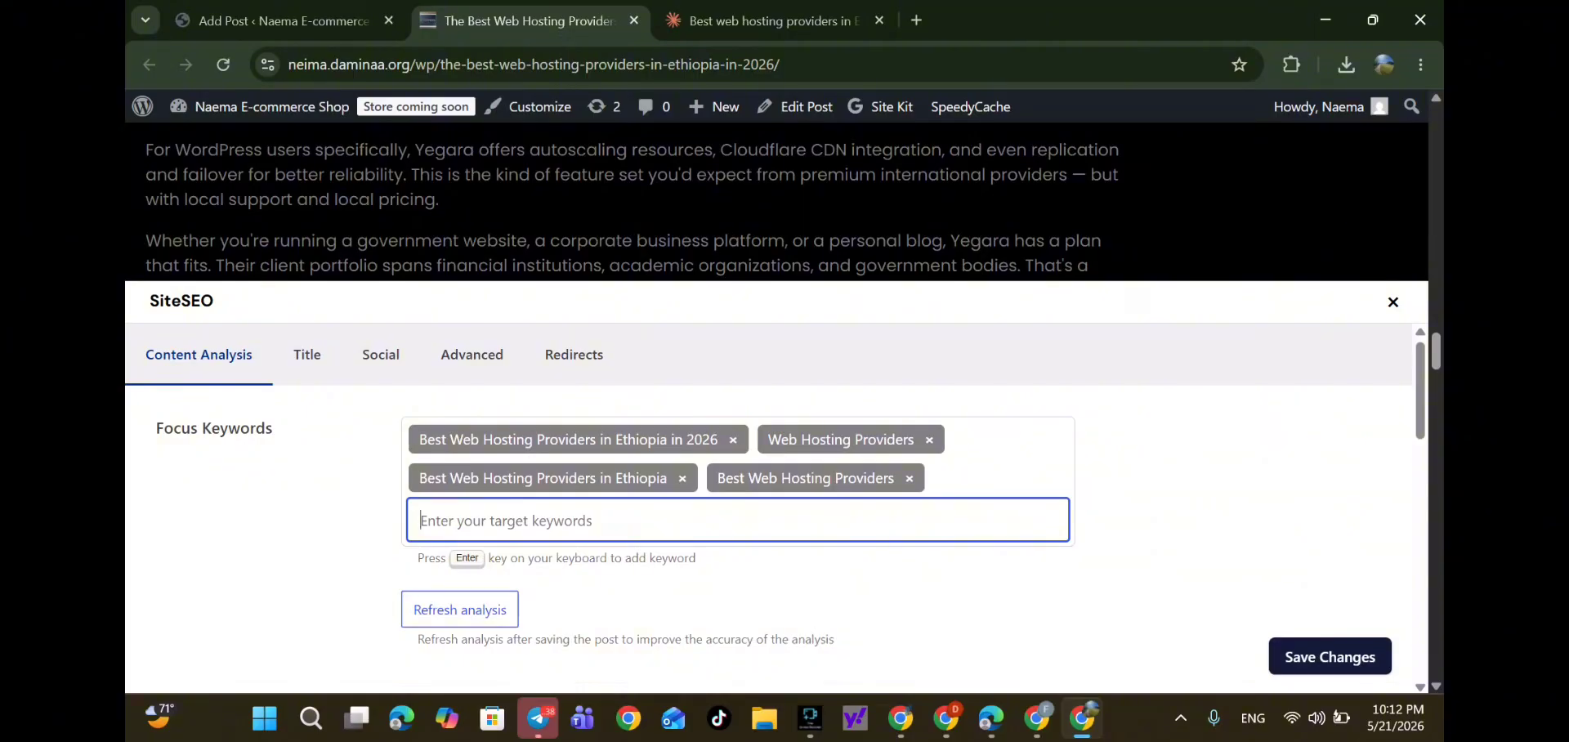
Add 'Web Hosting Providers in Ethiopia in 2026' as a focus keyword and rerun the analysis.
drag(720, 441, 450, 440)
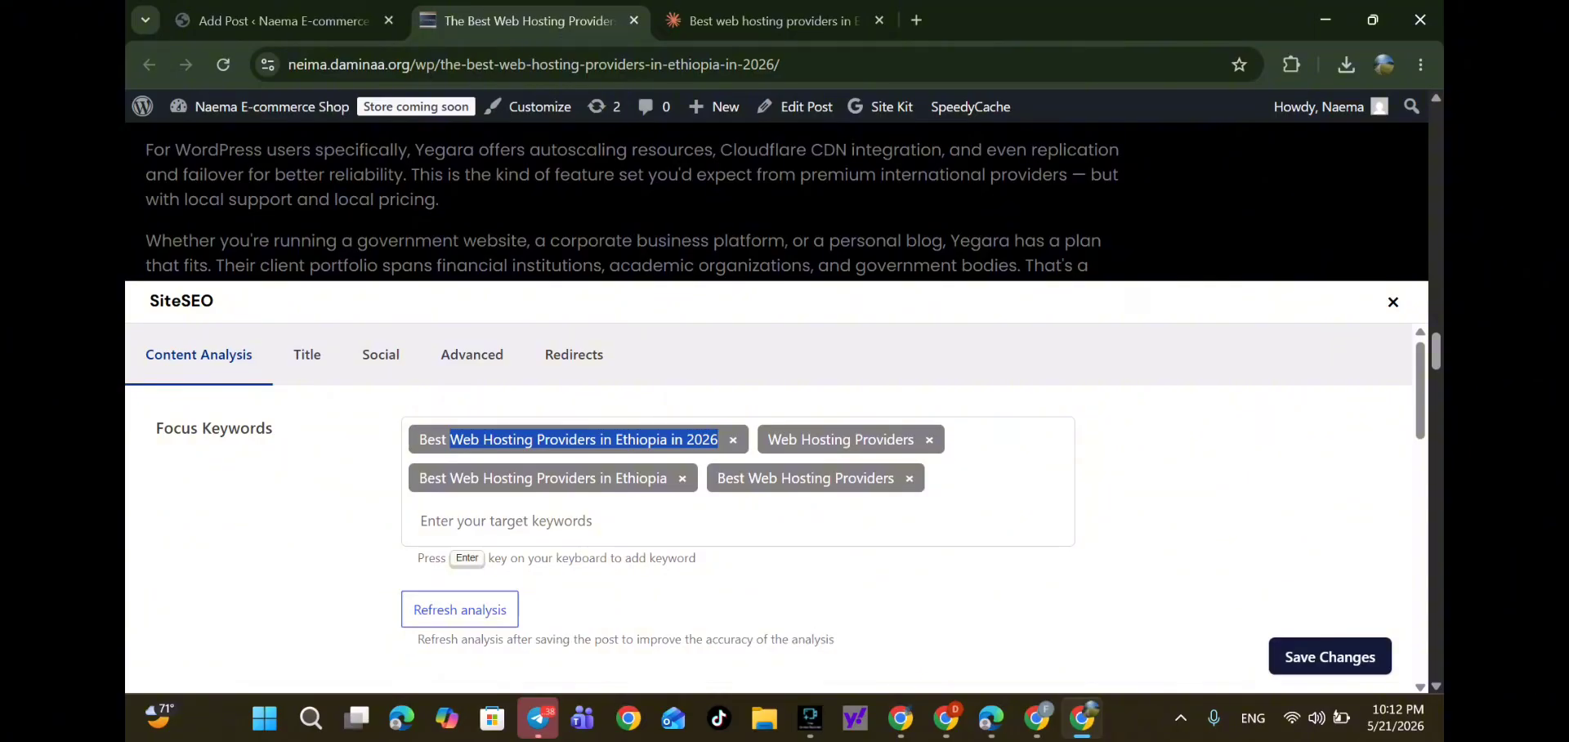
right_click(548, 439)
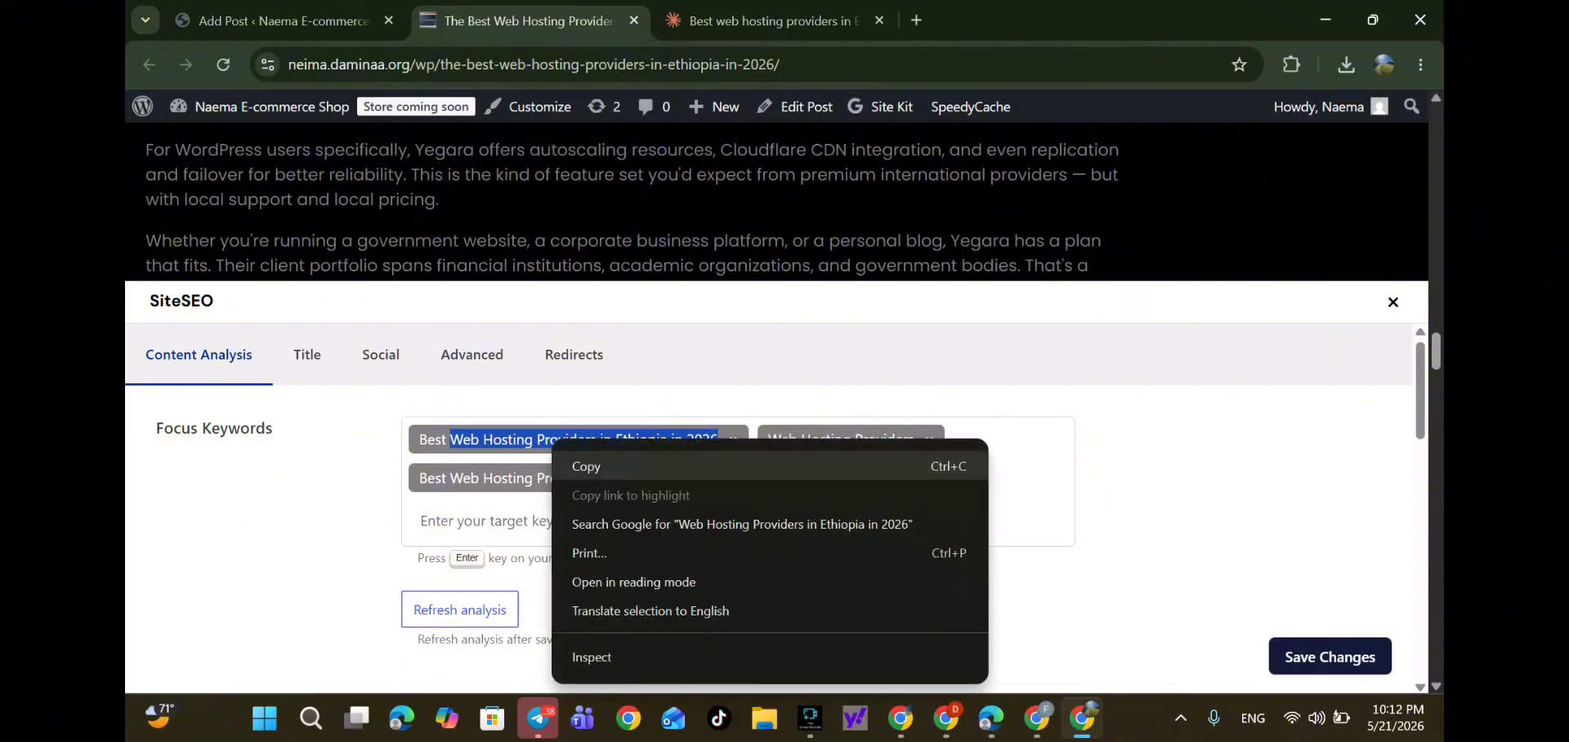
click(588, 466)
click(588, 521)
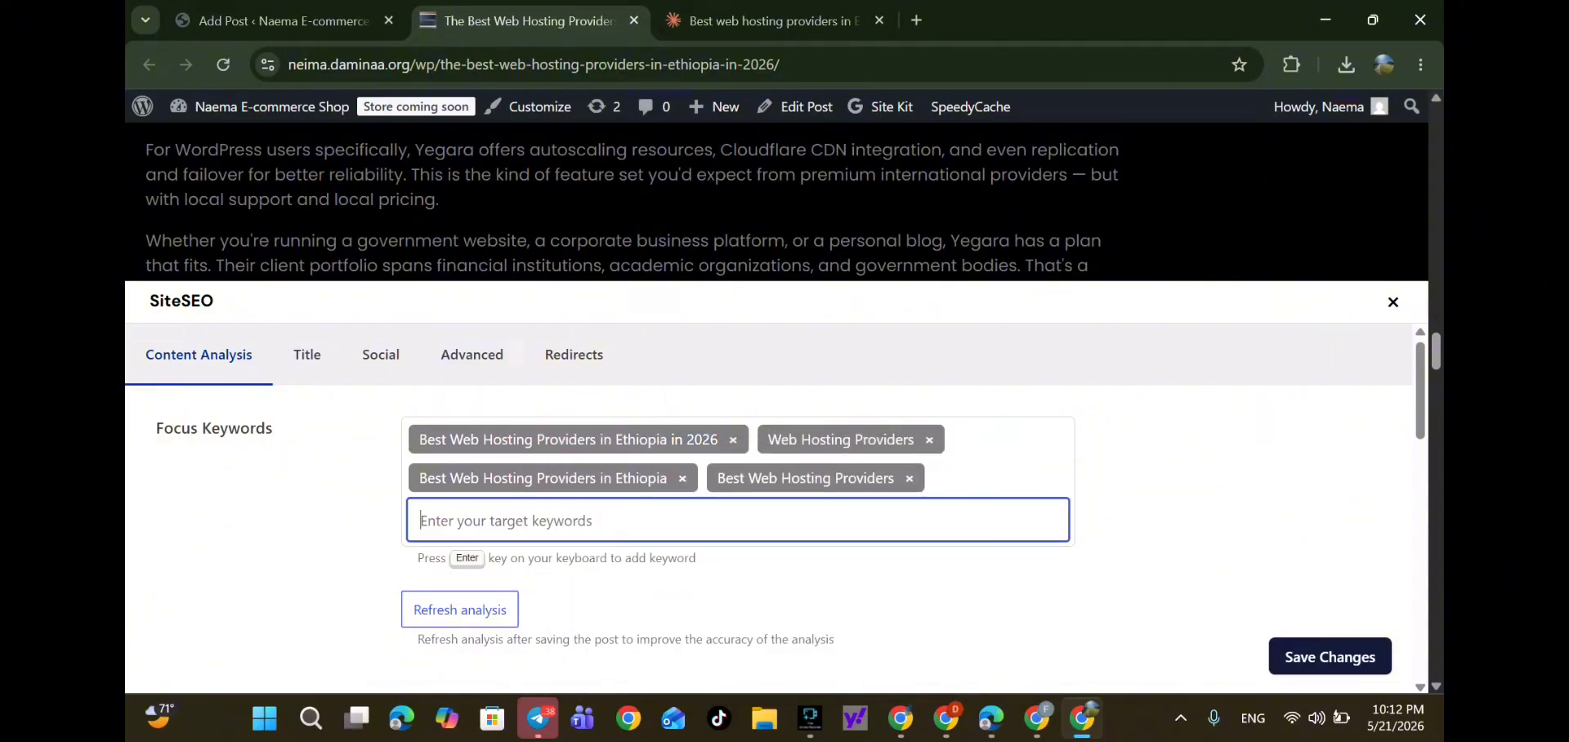
key(ctrl+v)
key(Return)
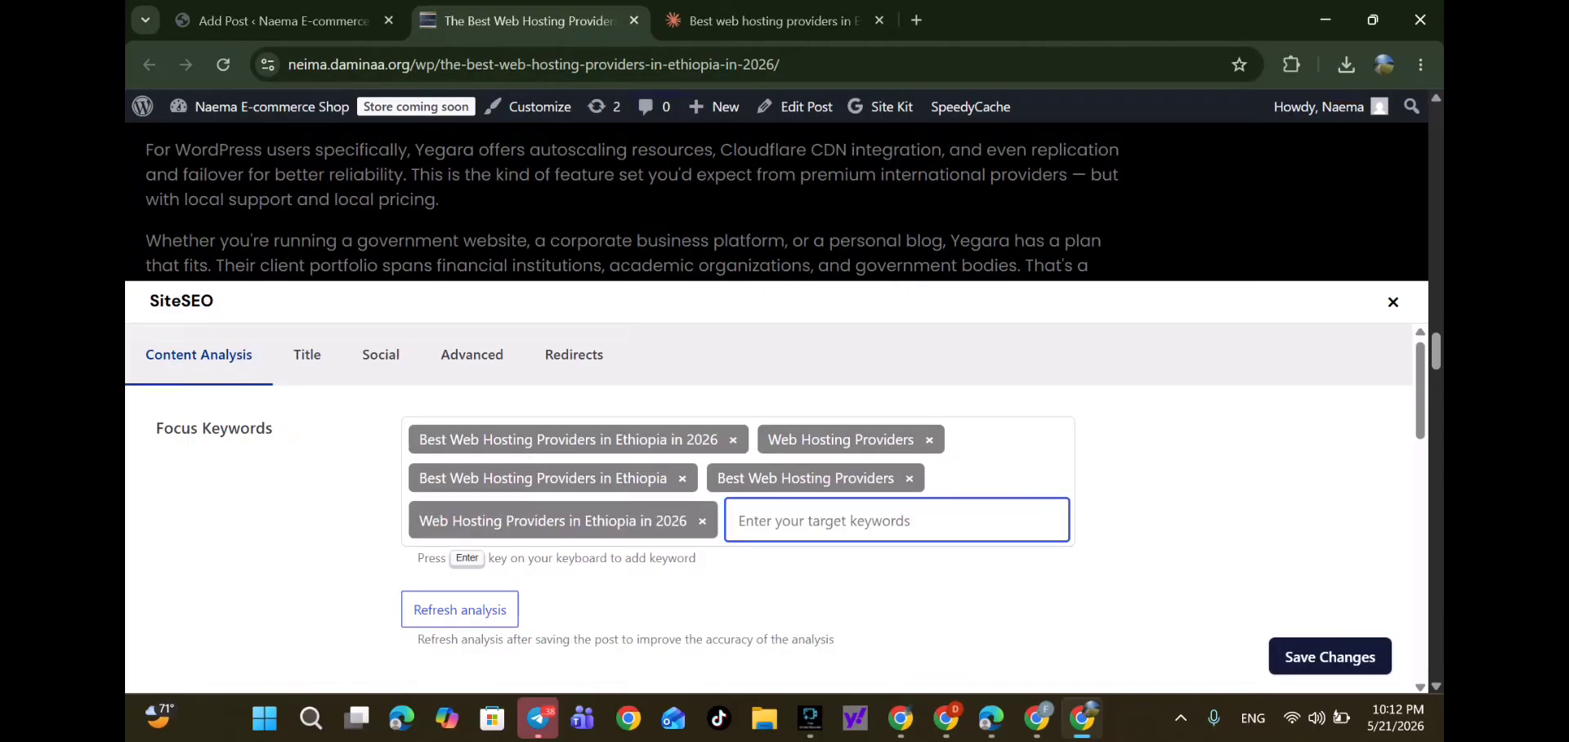
click(459, 610)
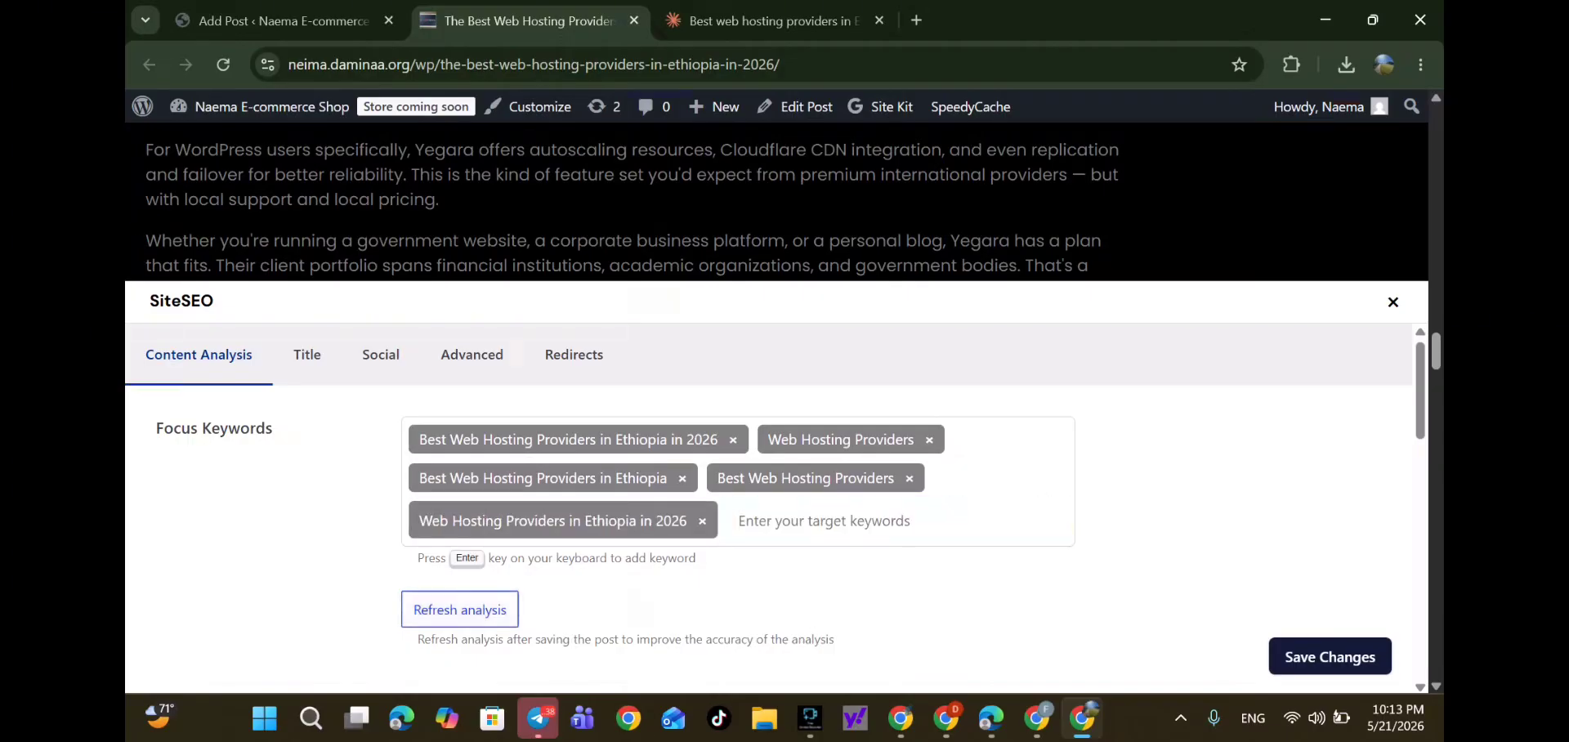
Save the five SiteSEO focus keywords once the analysis shows 100% with 15 good checks.
scroll(768, 458, down, 3)
scroll(768, 458, up, 5)
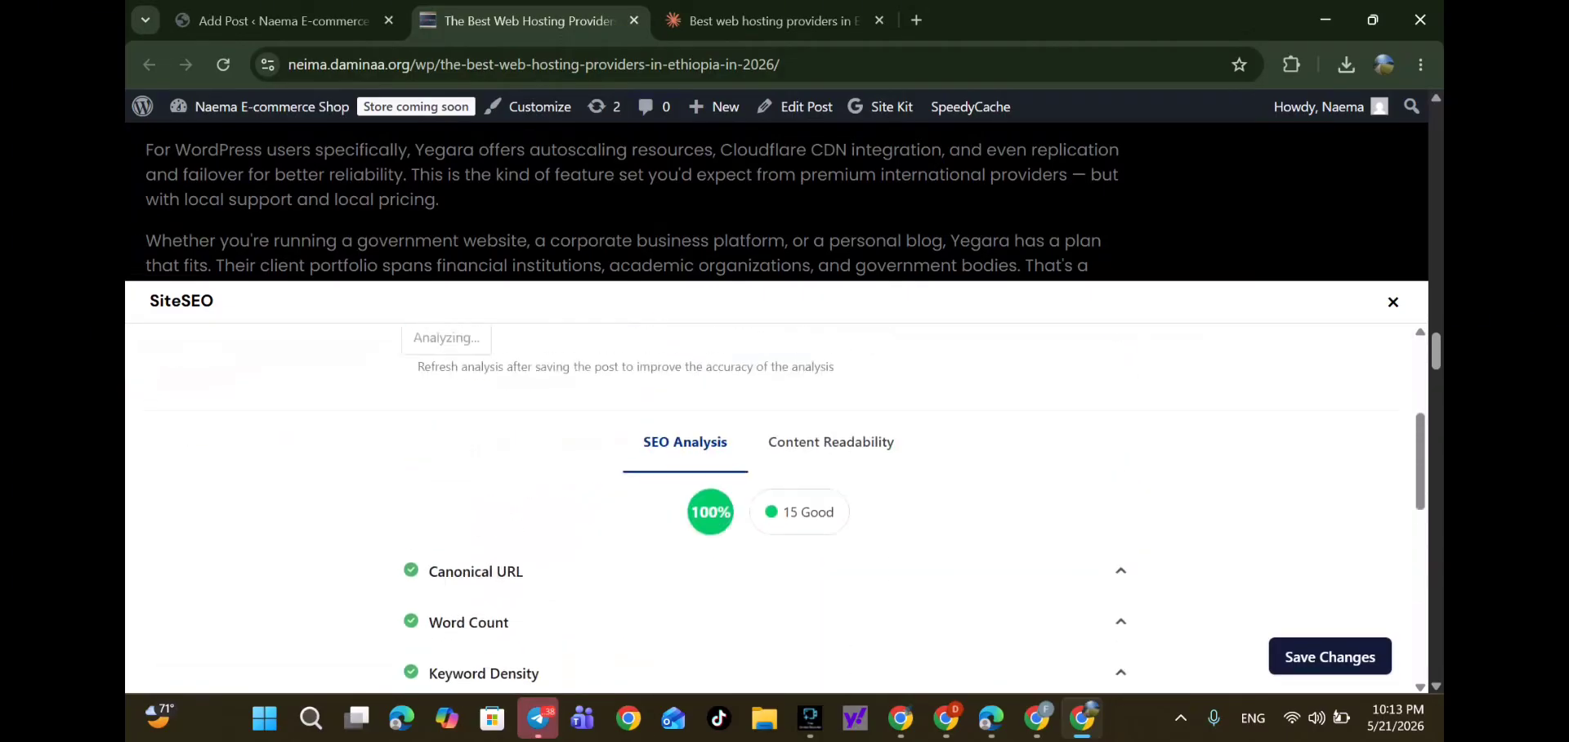
scroll(768, 507, down, 1)
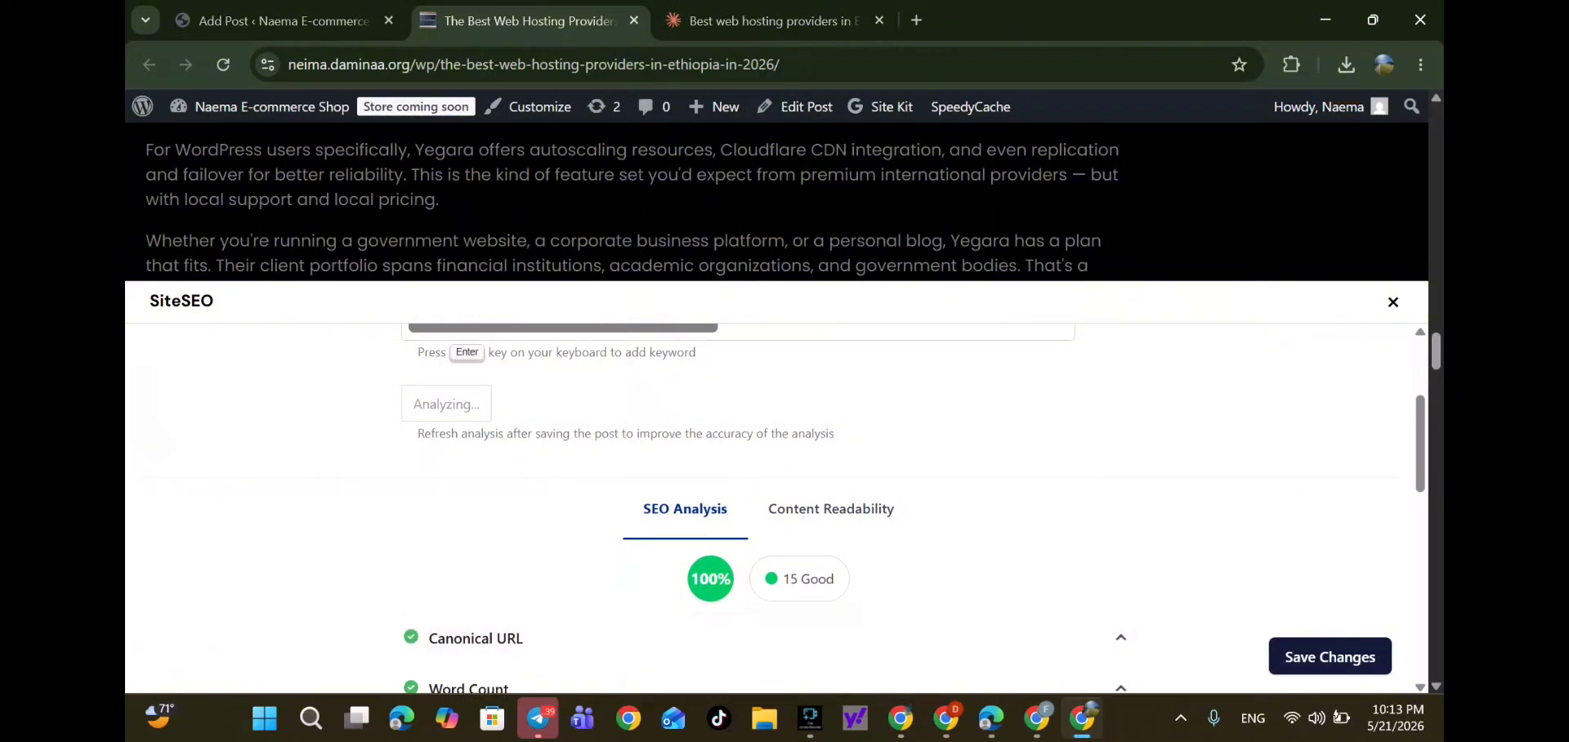
scroll(768, 506, down, 1)
scroll(768, 507, up, 1)
scroll(768, 507, down, 2)
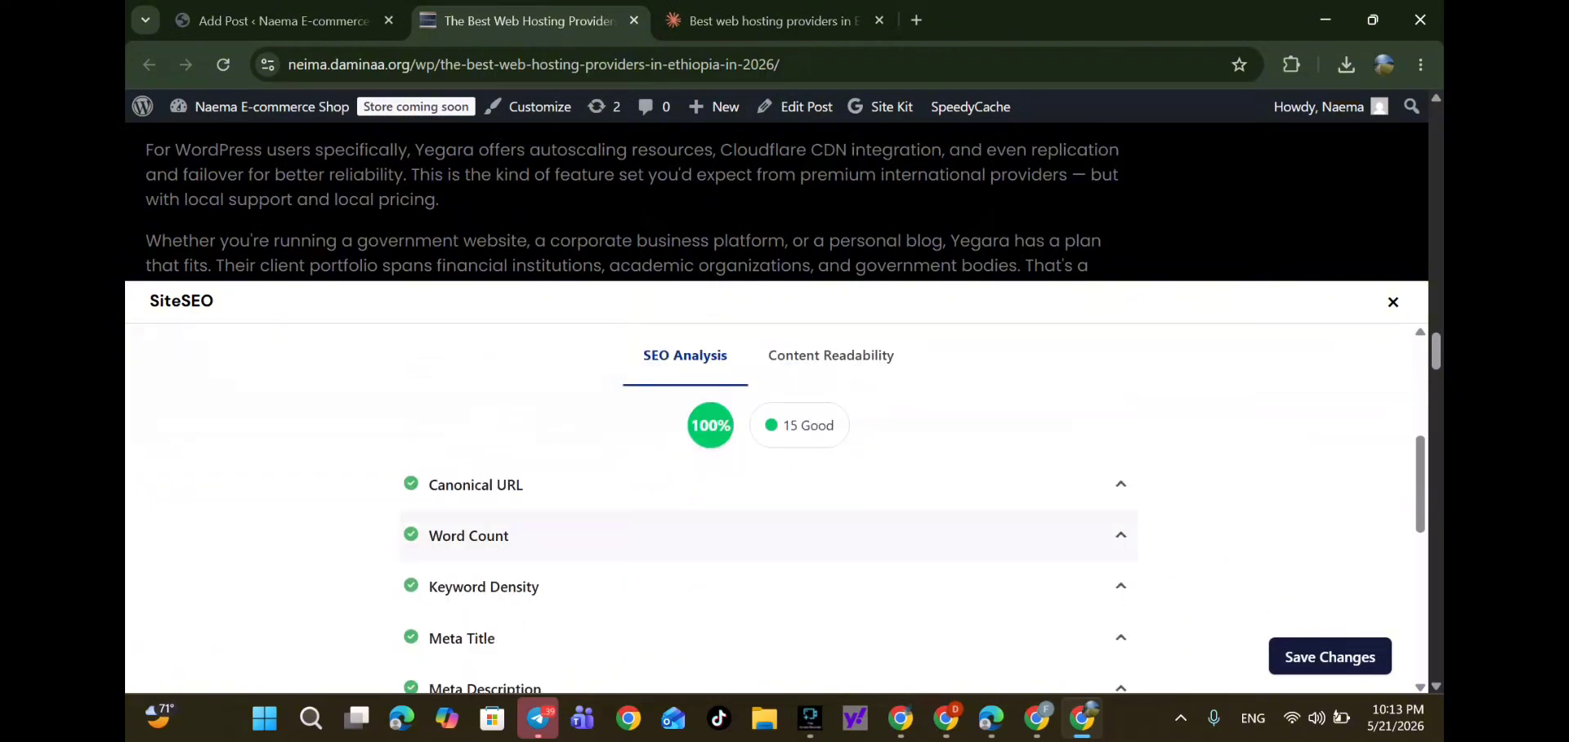
click(1329, 657)
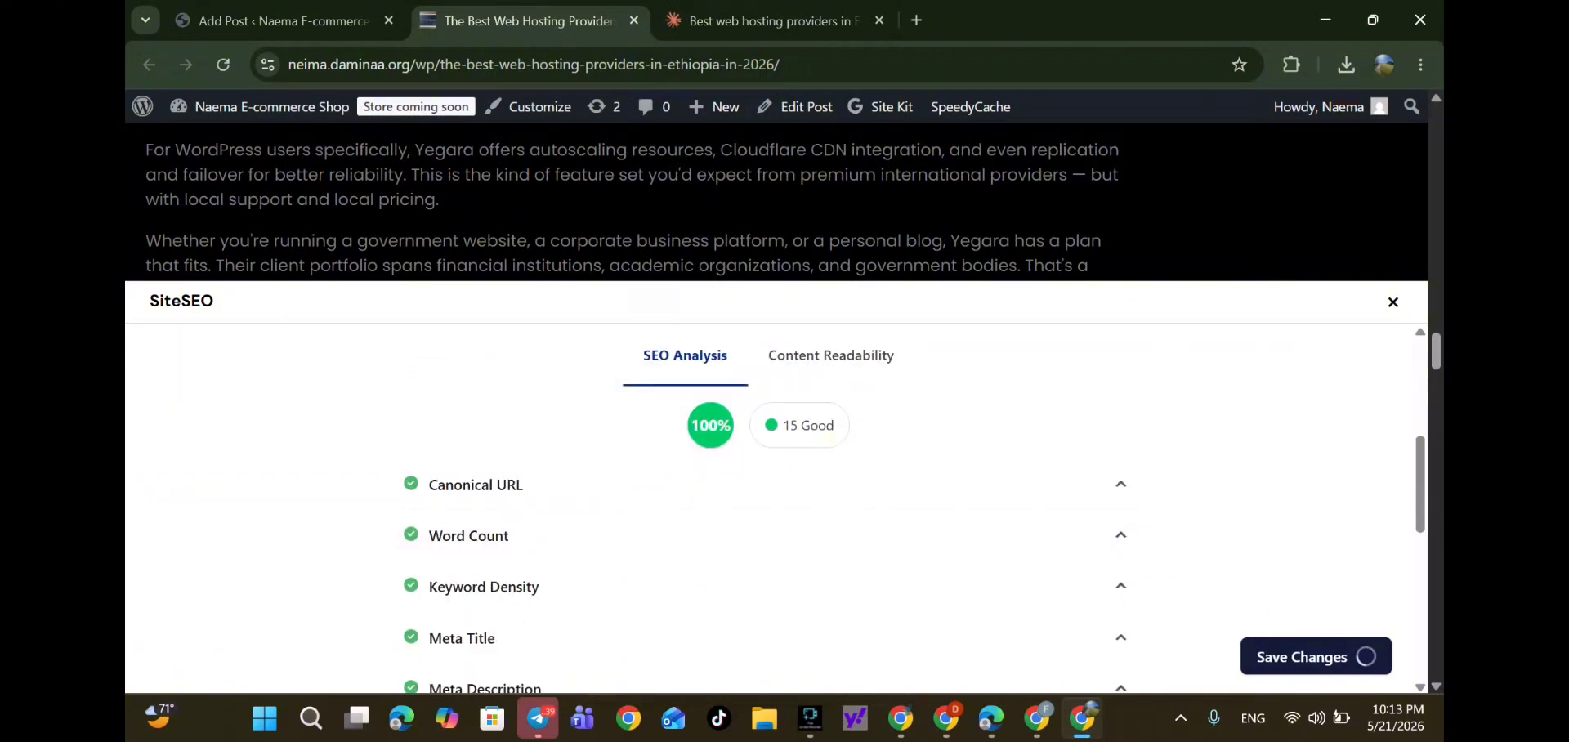
scroll(898, 639, up, 1)
scroll(768, 507, up, 5)
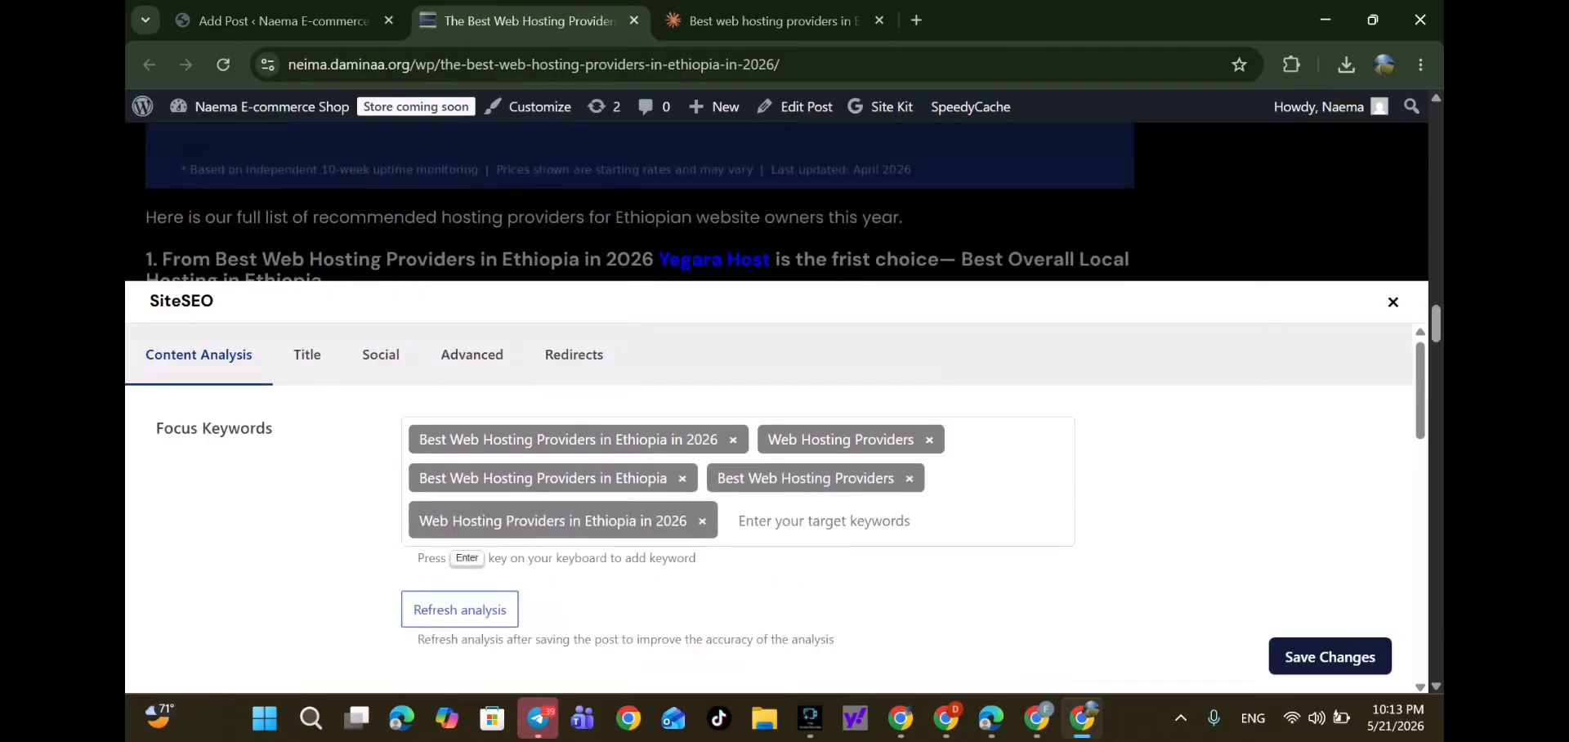
Close the SiteSEO panel and copy the published post's URL from the address bar.
click(1393, 303)
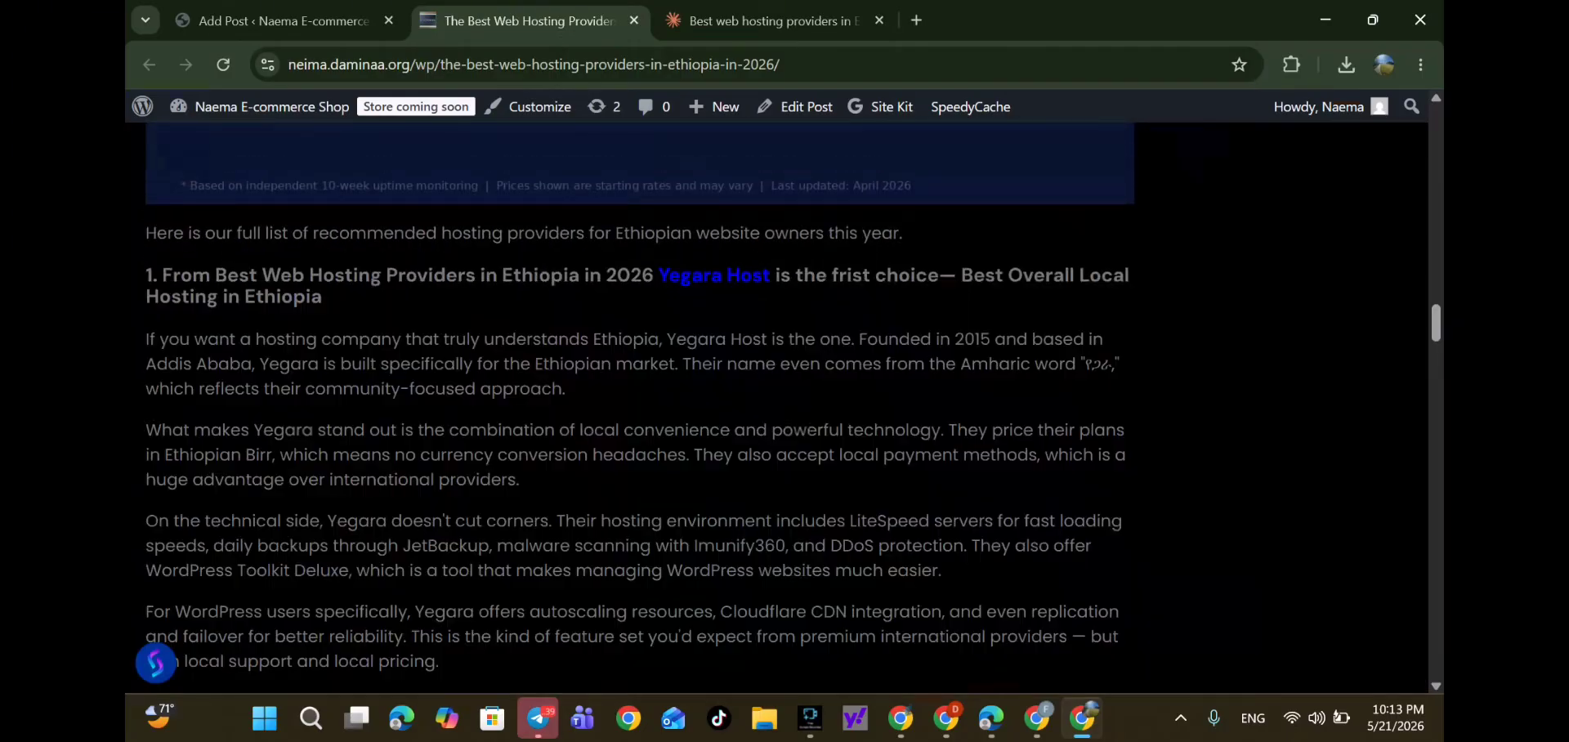
scroll(768, 409, up, 20)
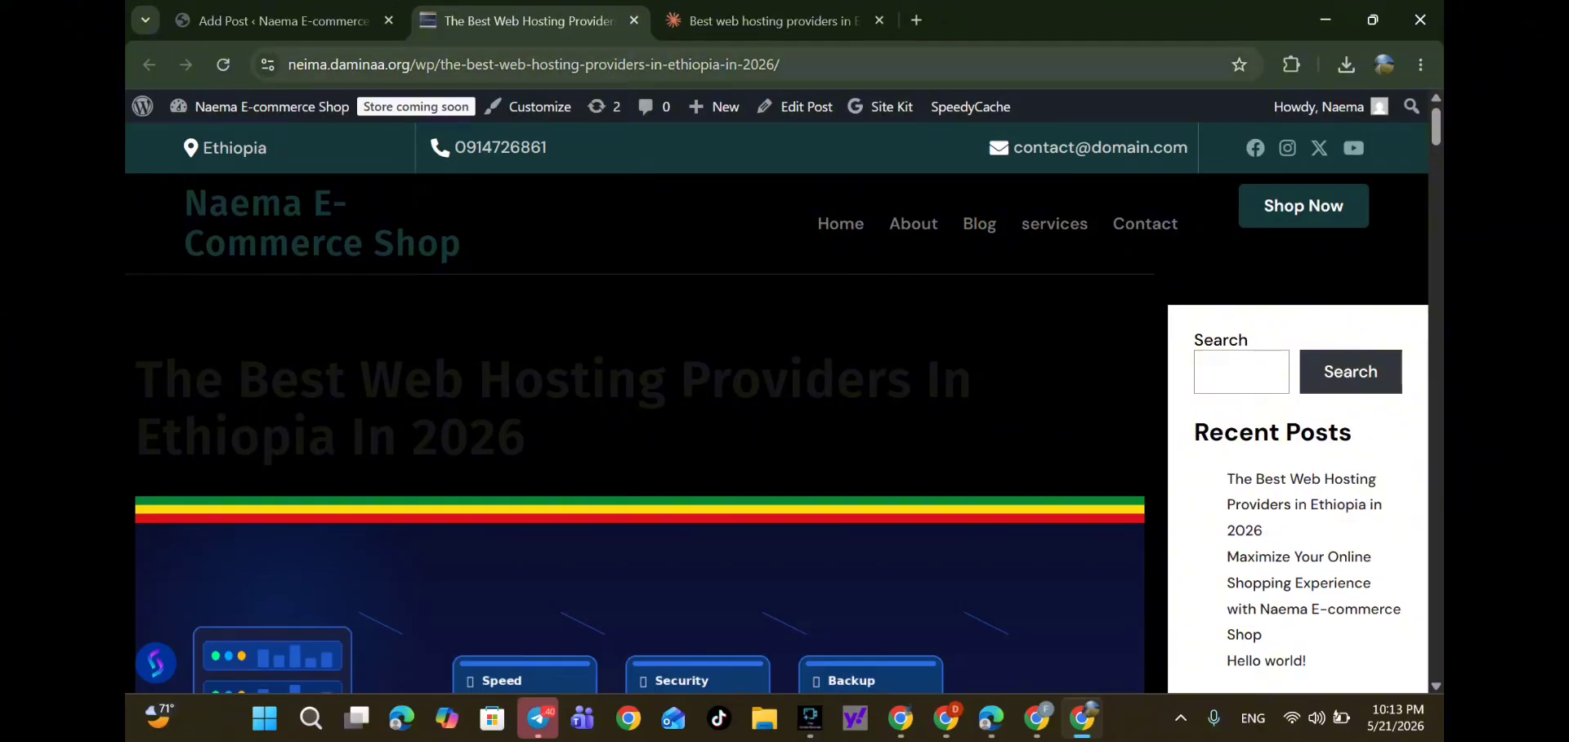
click(825, 64)
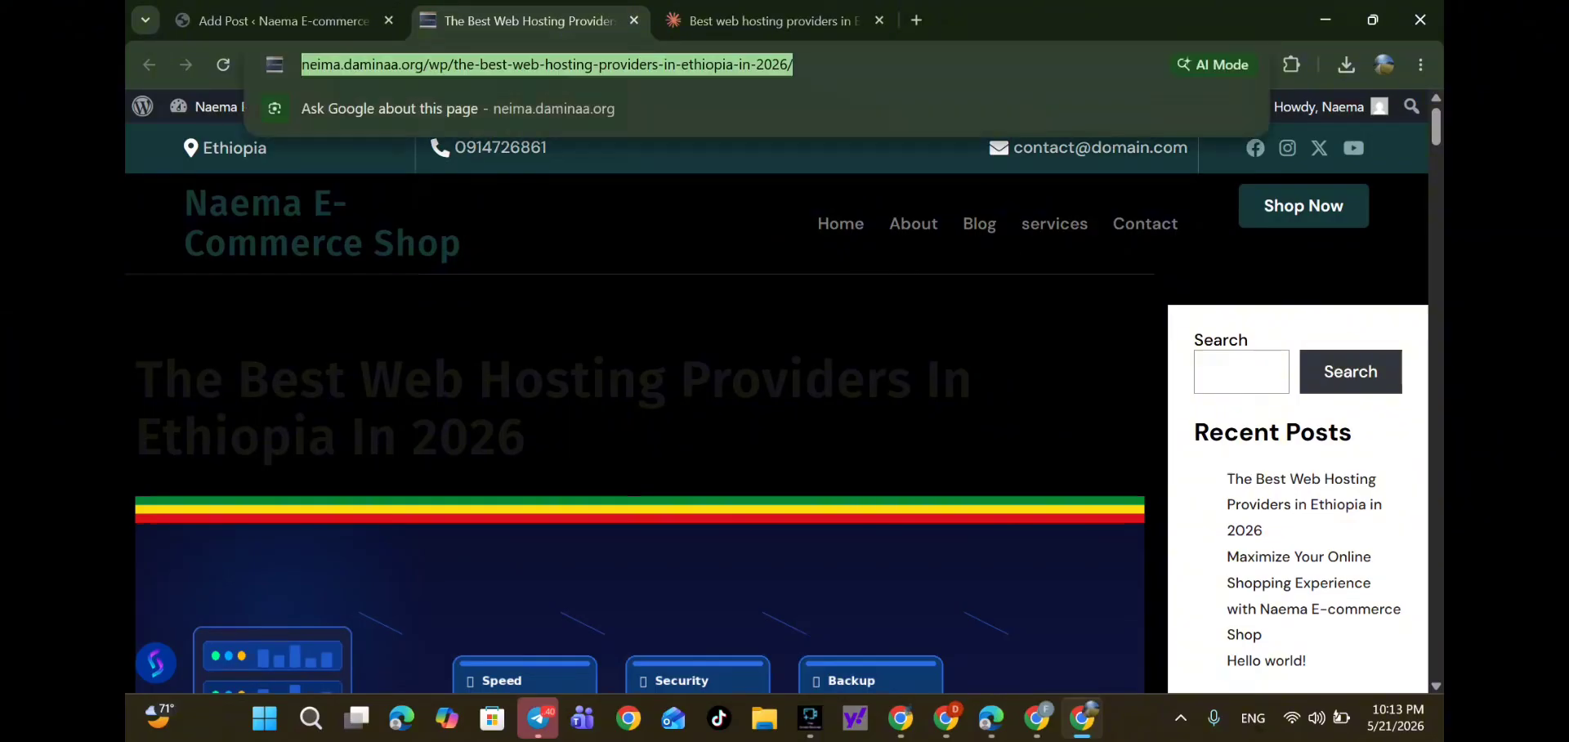
right_click(579, 66)
click(646, 261)
Copy the post's opening paragraph and bring Telegram to the front.
click(653, 314)
scroll(653, 408, down, 10)
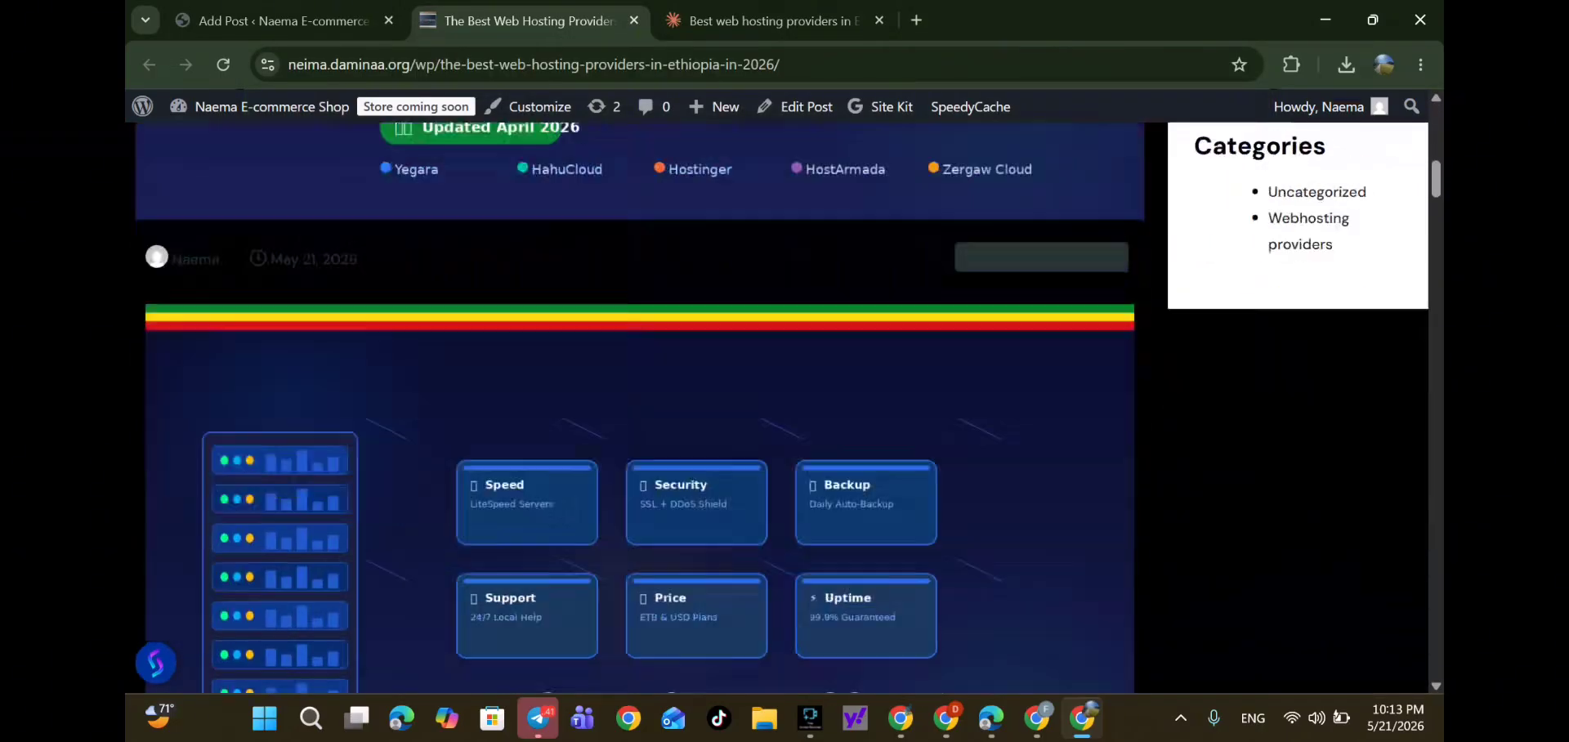
scroll(640, 409, down, 12)
scroll(640, 408, up, 6)
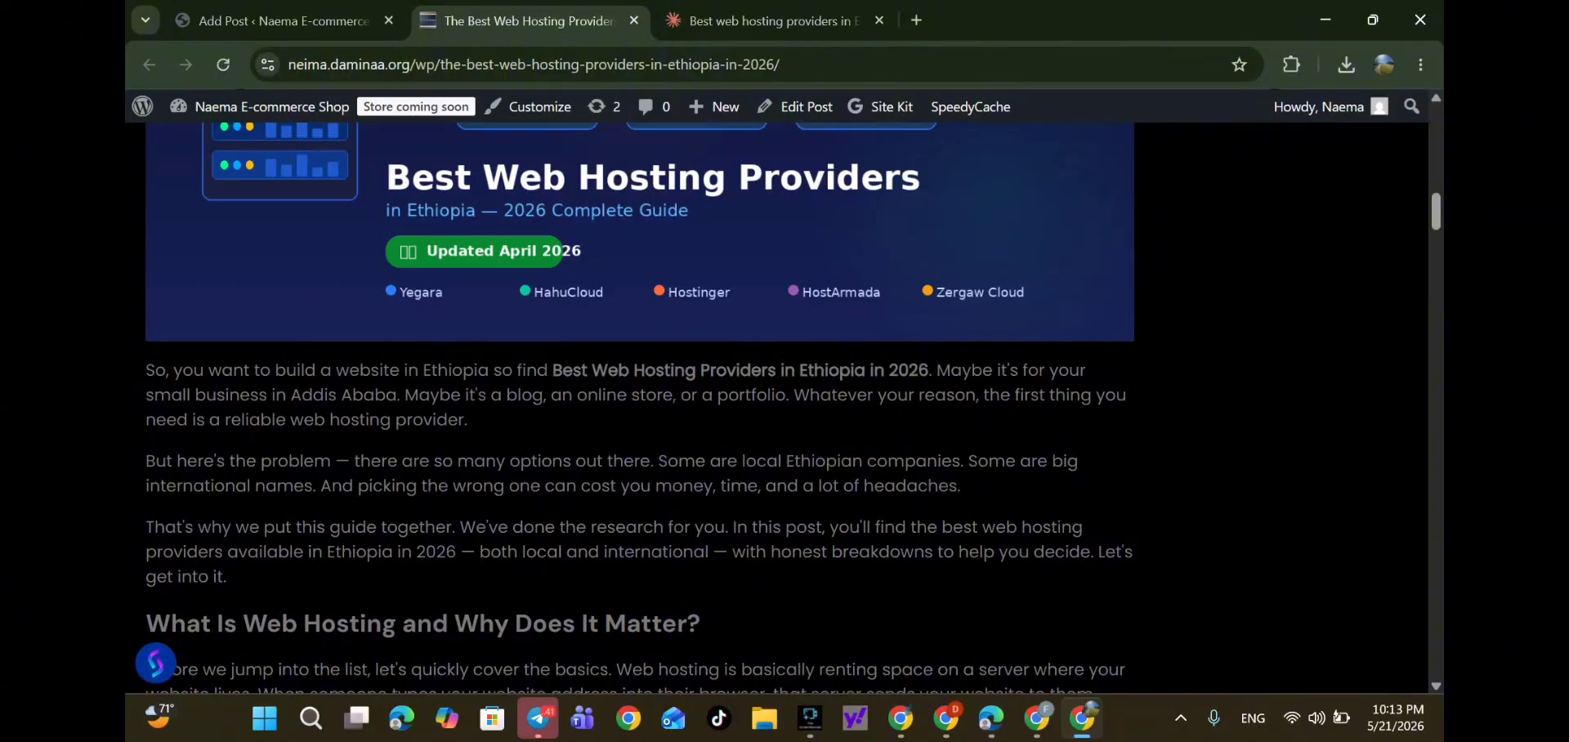
drag(468, 419, 146, 370)
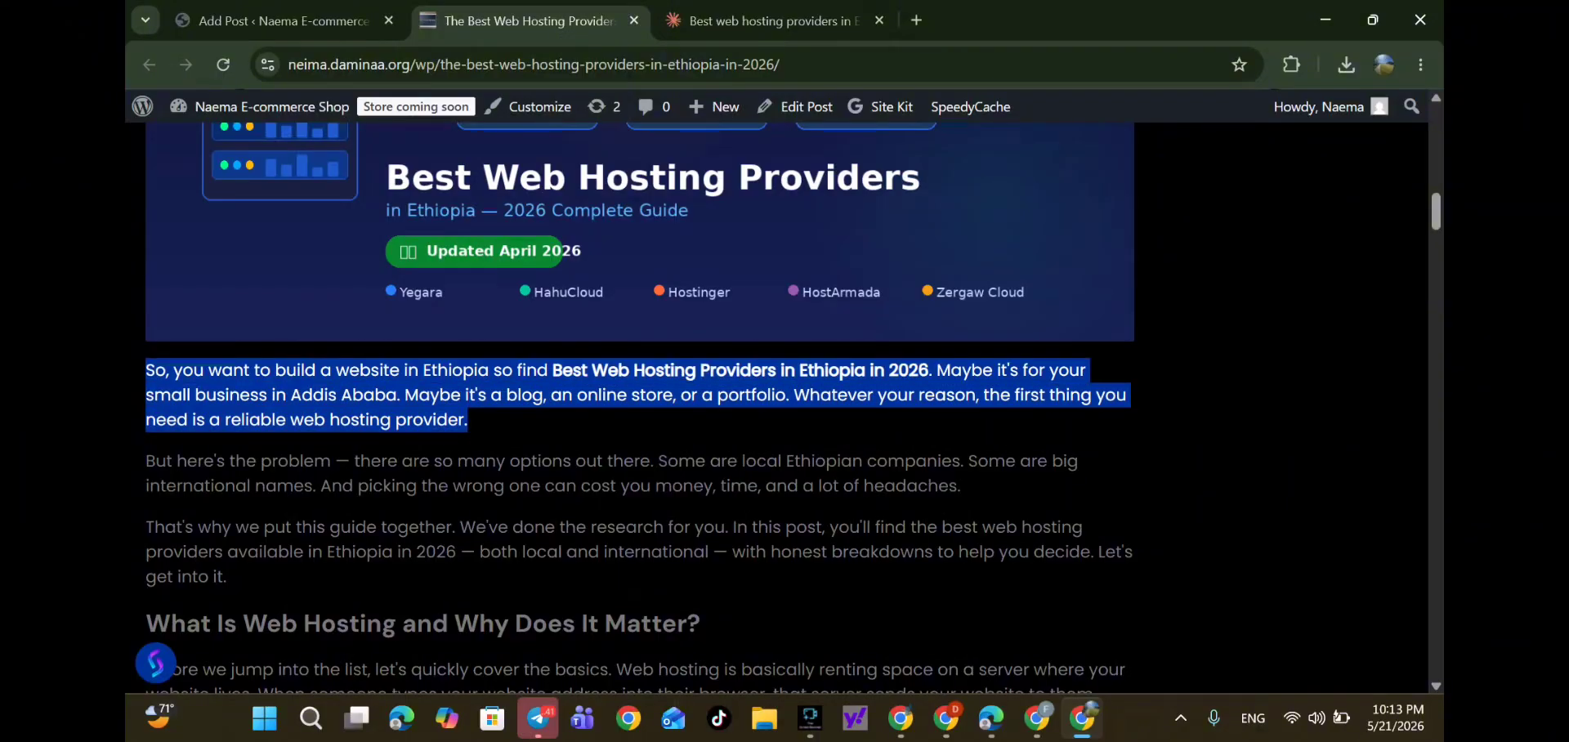
right_click(251, 385)
click(282, 406)
click(538, 718)
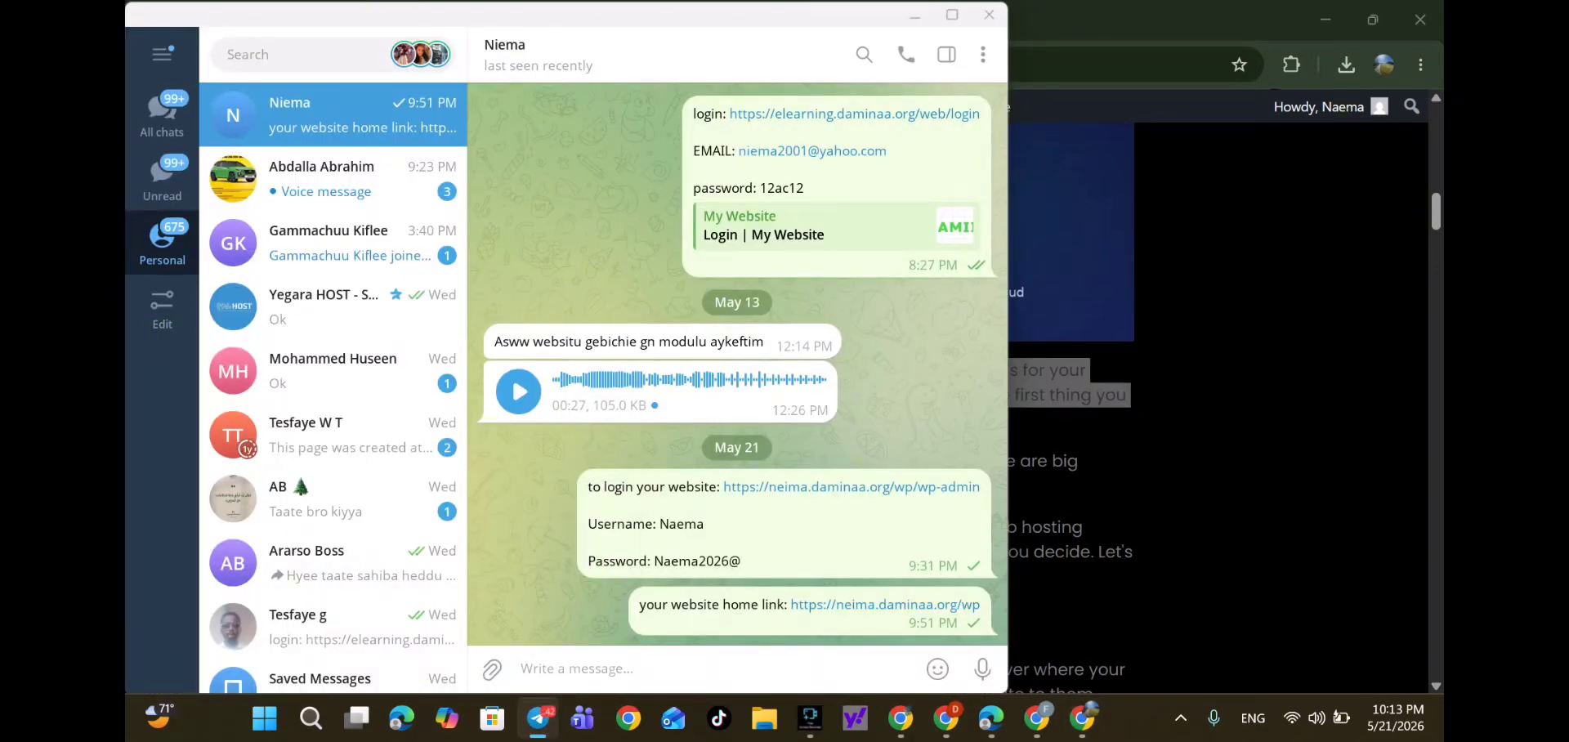
Compose a message with the opening paragraph, then 'Read more:' and the post link on a new line.
key(super+v)
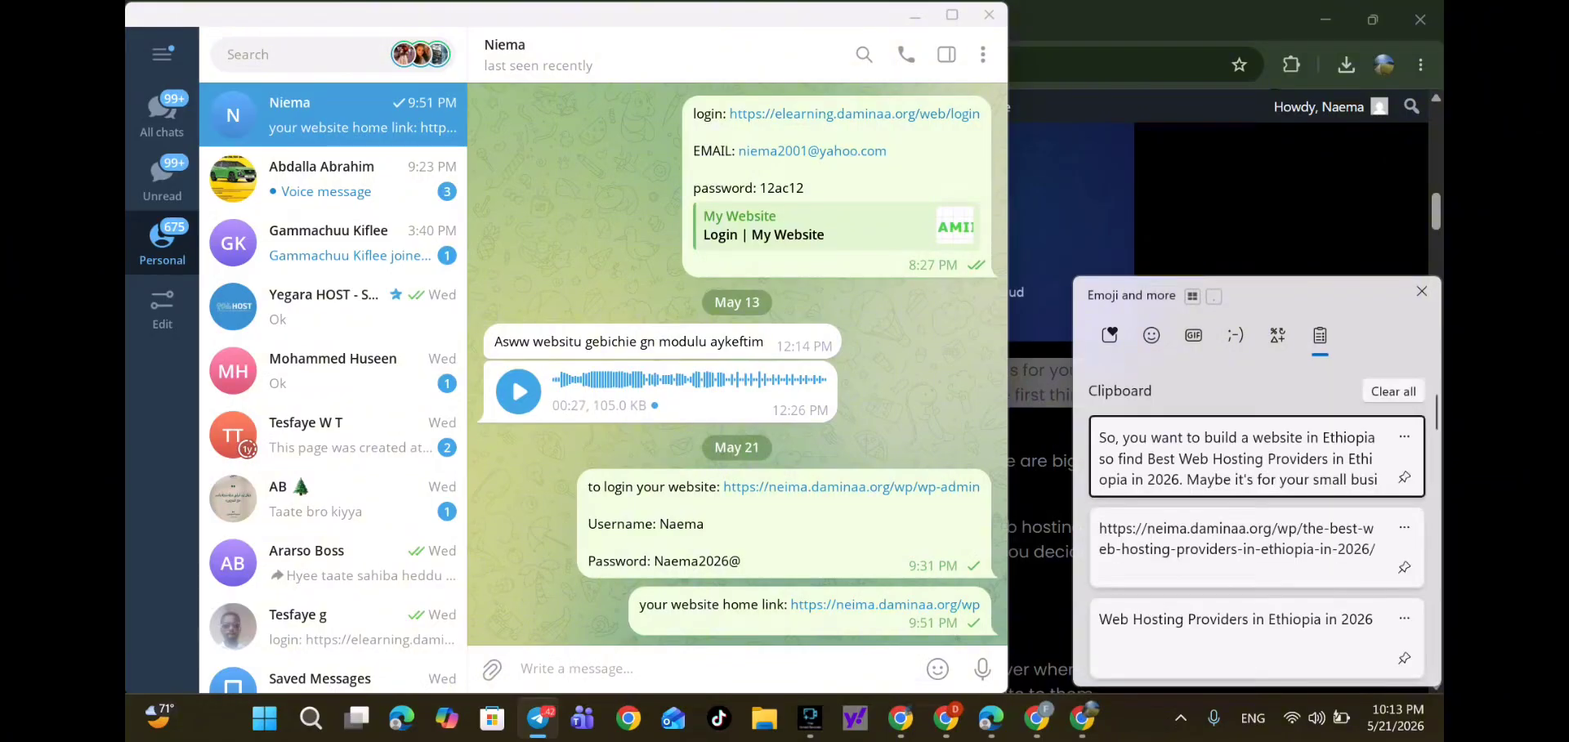
key(Return)
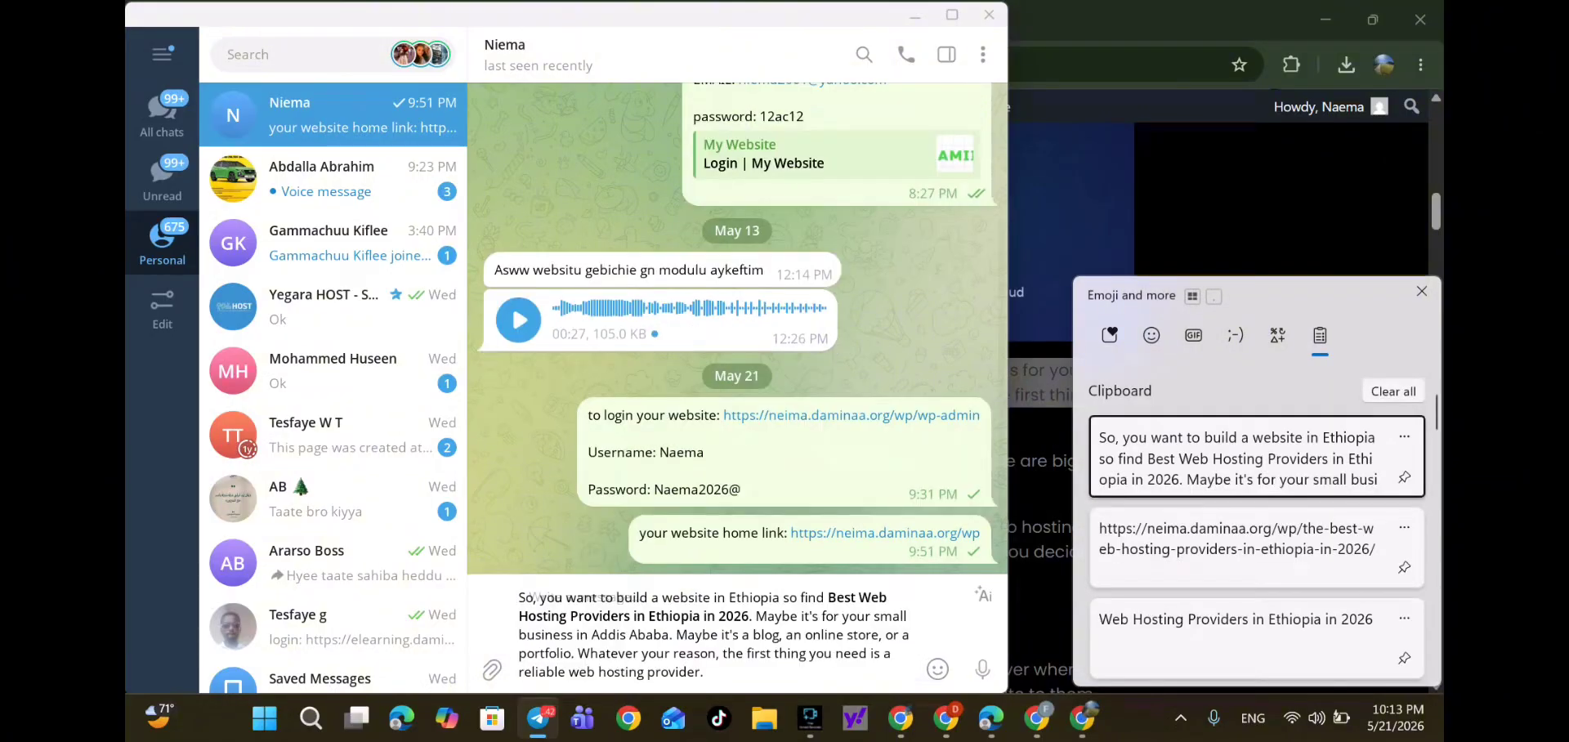
key(shift+Return)
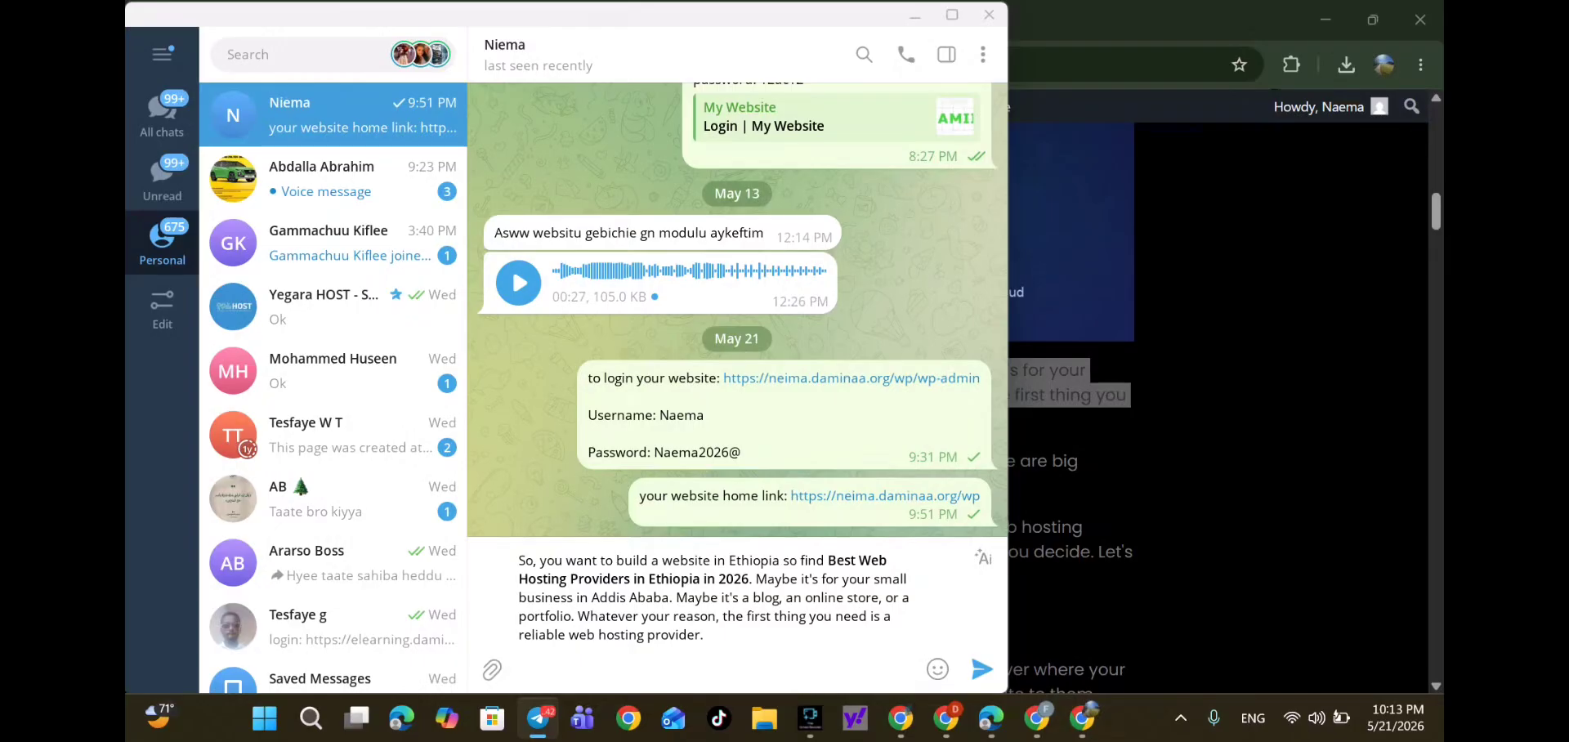
text(Readmo)
key(BackSpace)
key(BackSpace)
text(more)
key(super+v)
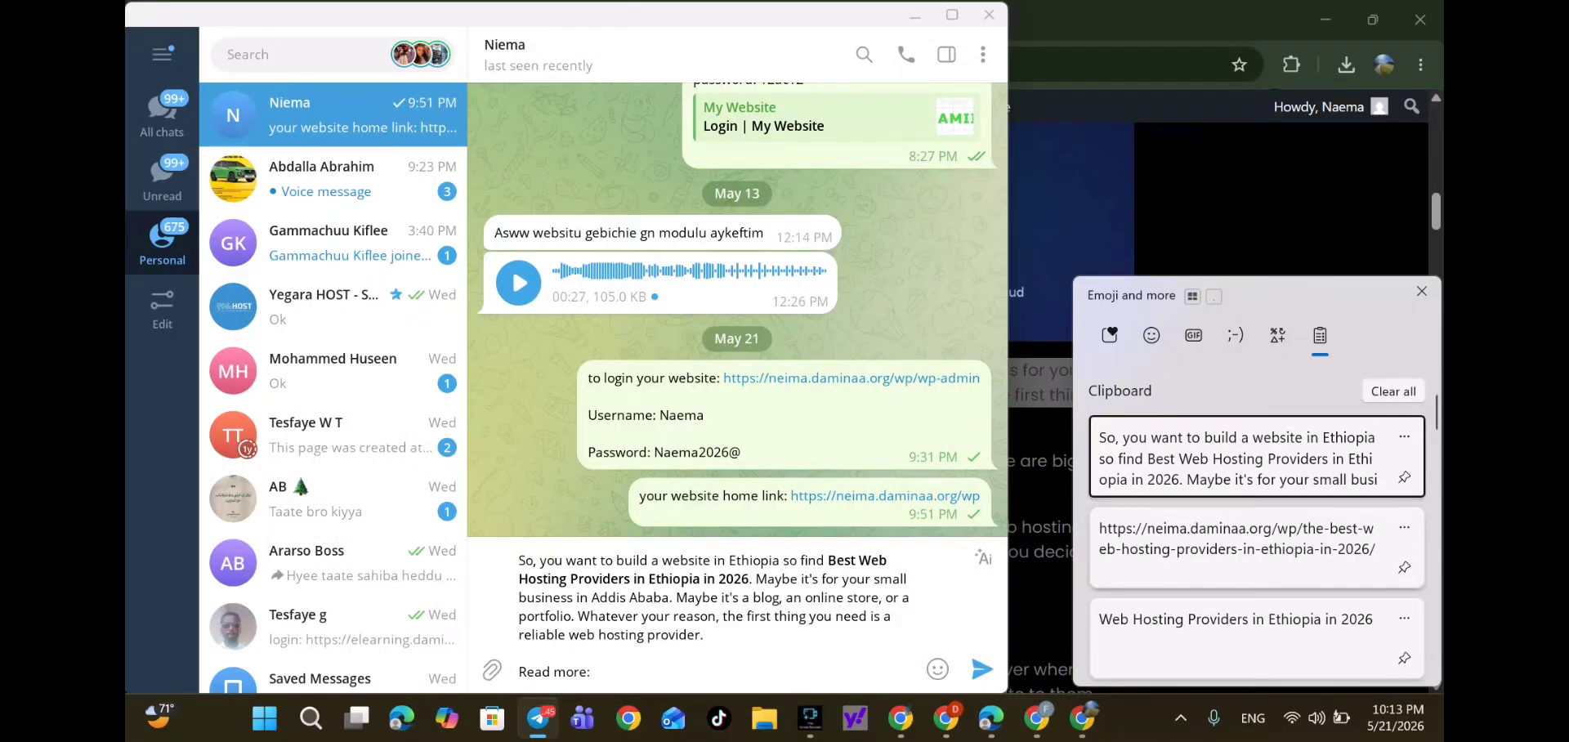
key(Down)
key(Return)
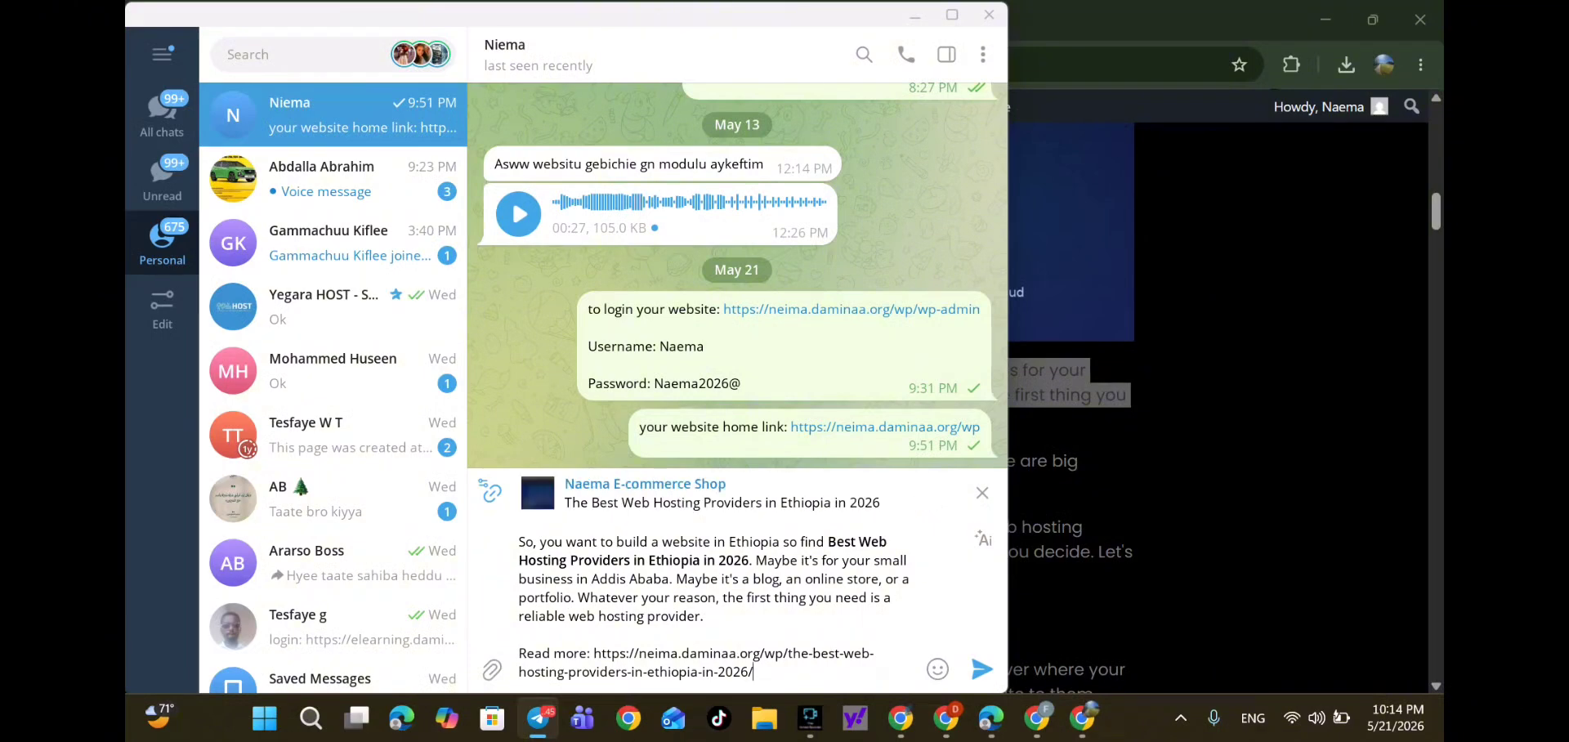
Set the link preview to Enlarge Photo, send the message, and close Telegram.
click(622, 496)
click(539, 542)
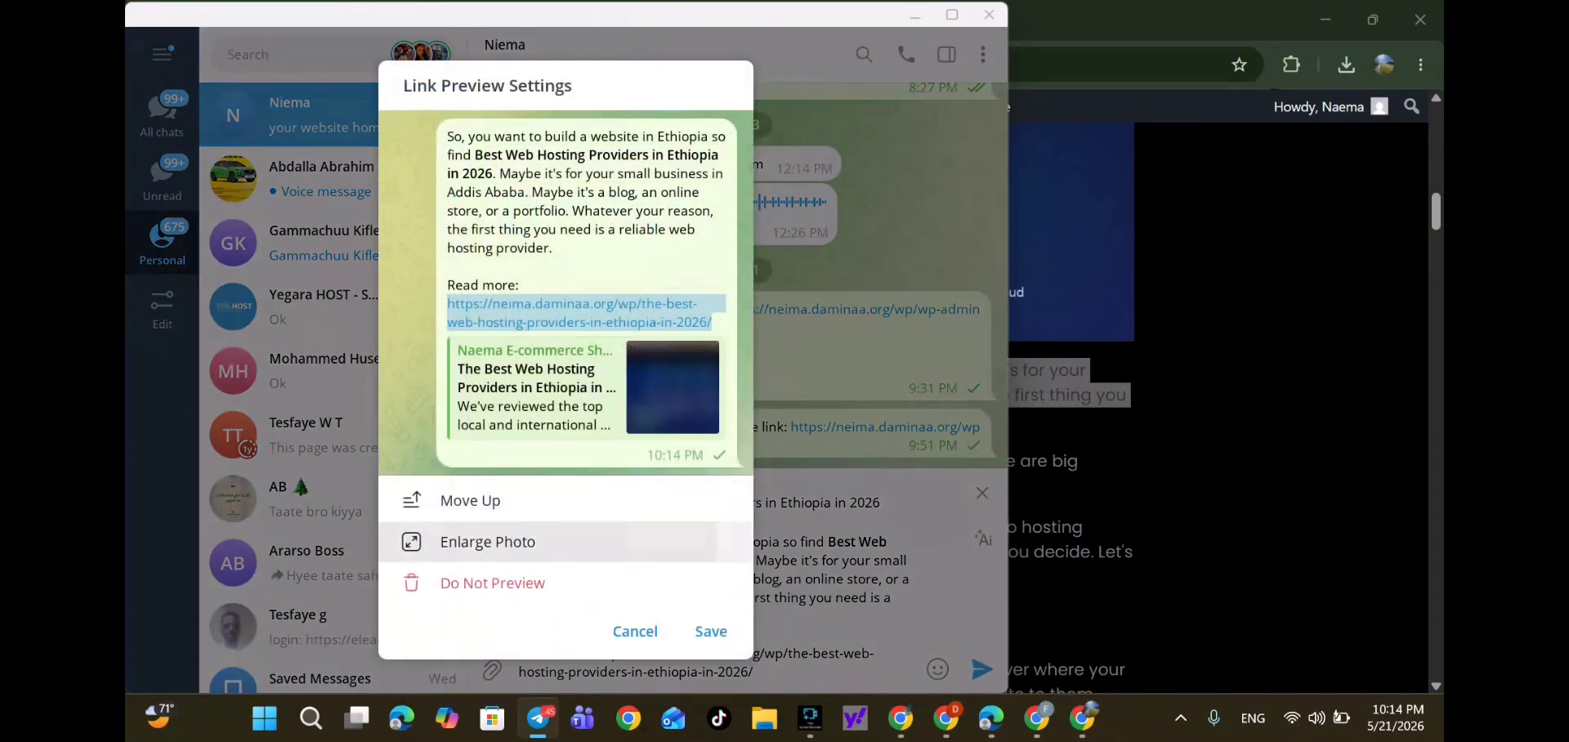
click(710, 654)
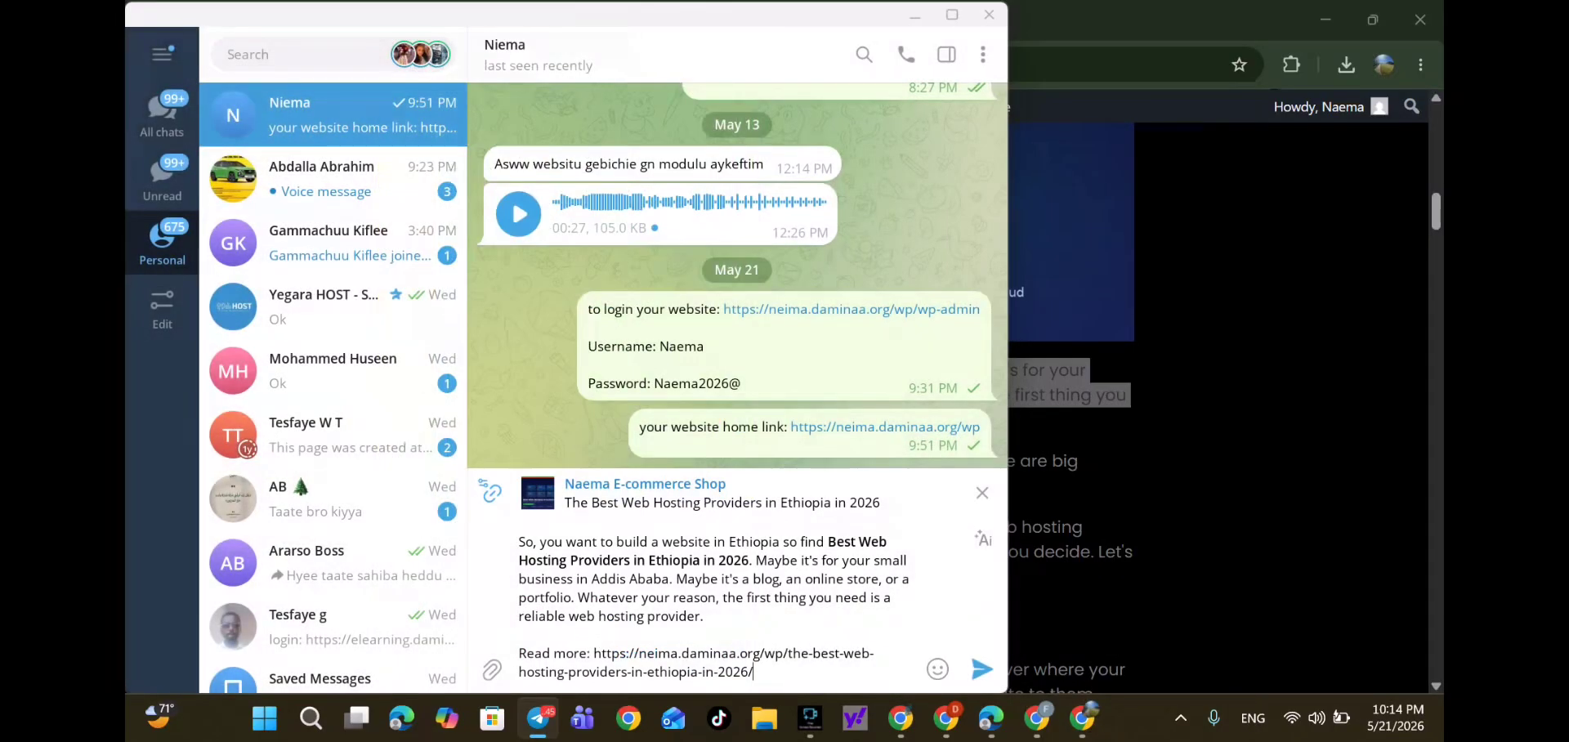
key(Return)
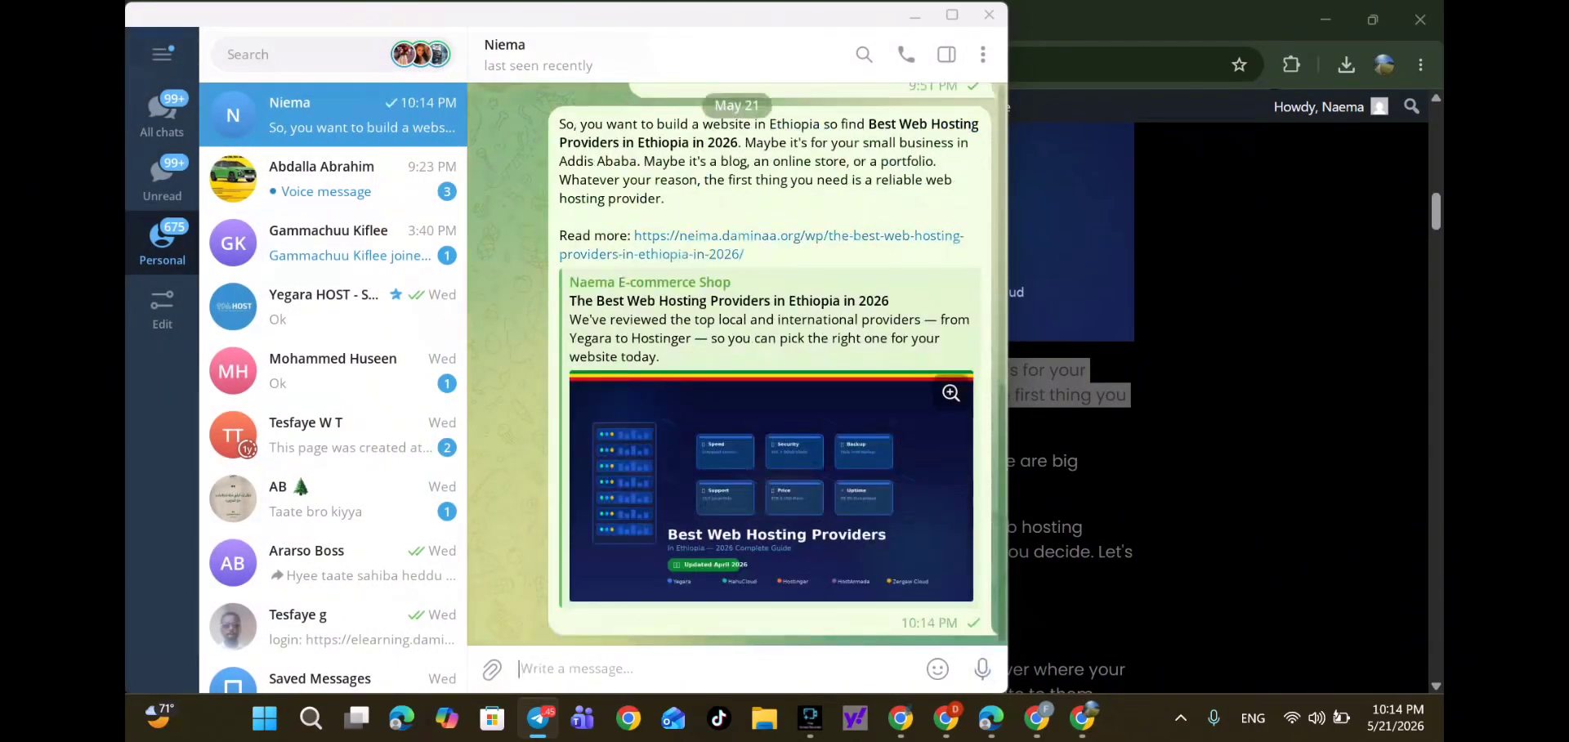
scroll(735, 364, up, 4)
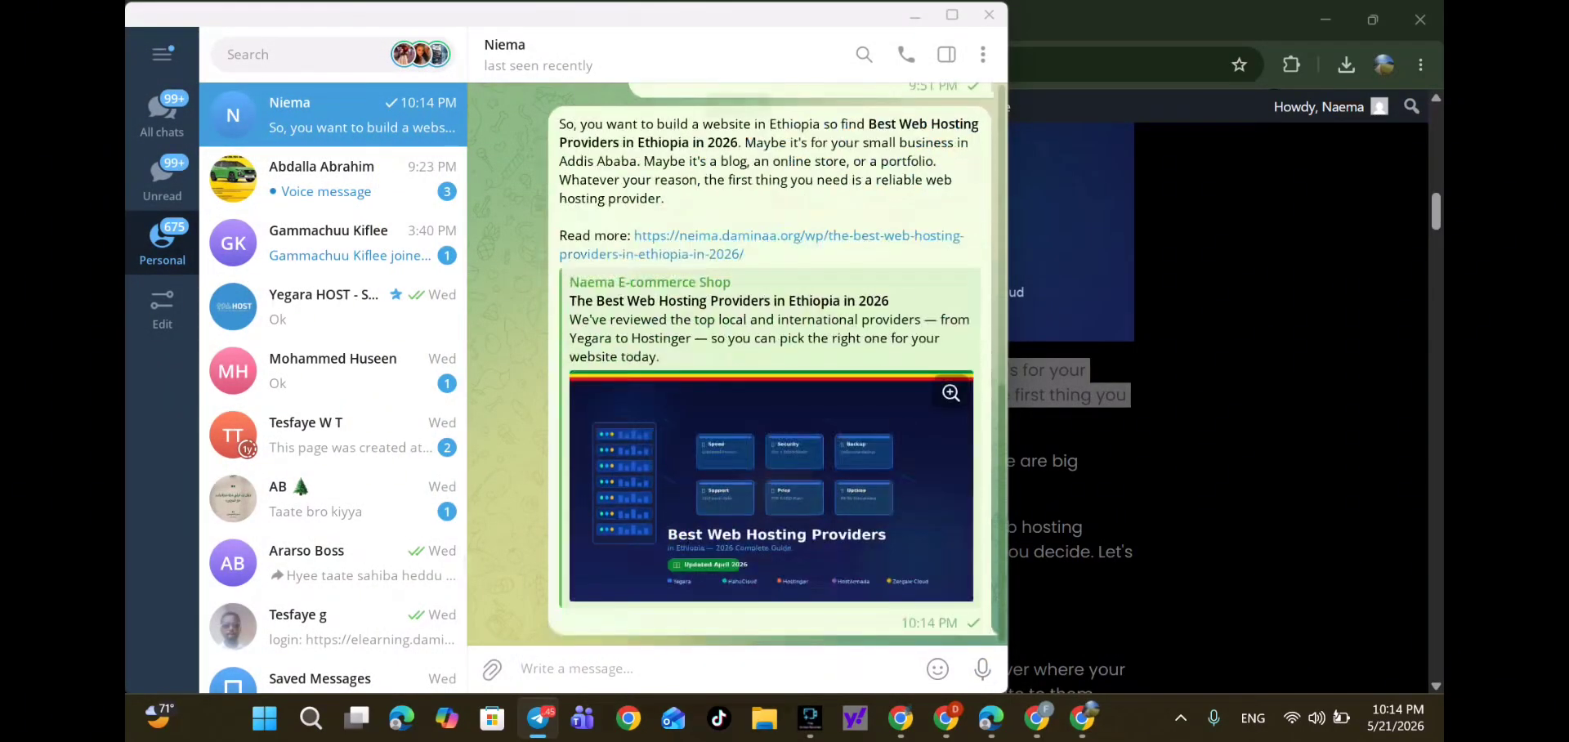
scroll(736, 363, down, 4)
scroll(735, 364, up, 2)
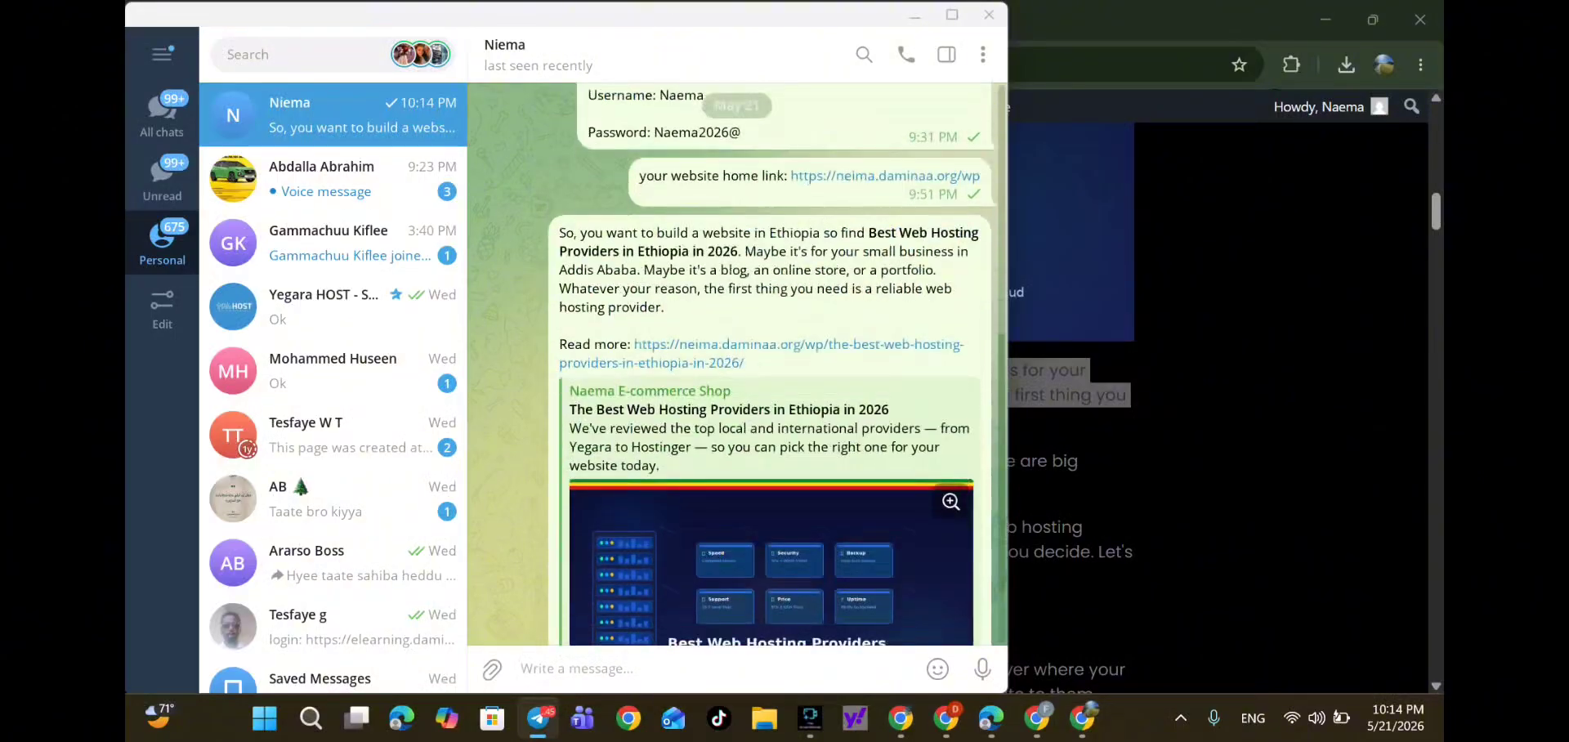
scroll(736, 364, down, 2)
click(989, 14)
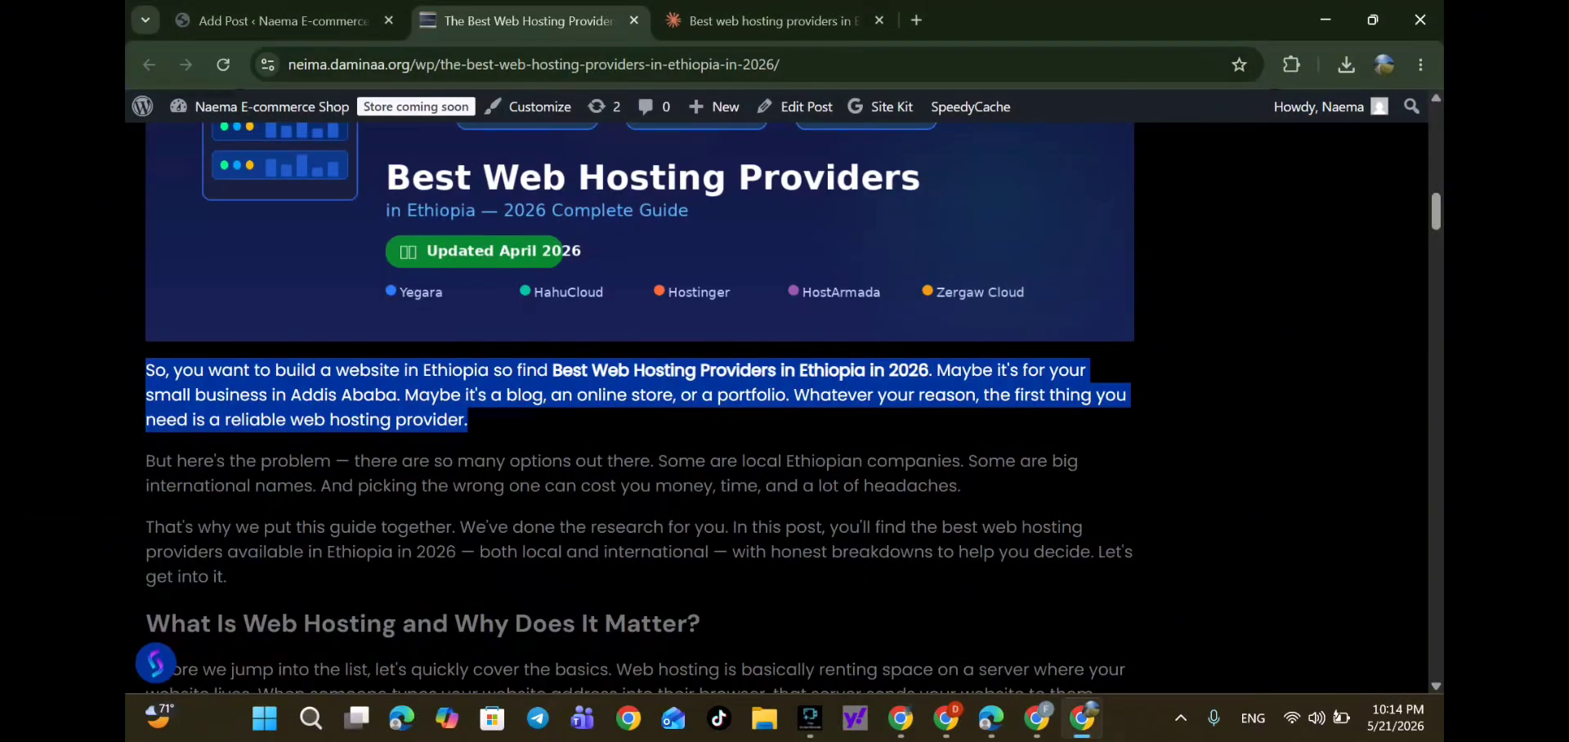
Switch back to the Google Meet call in Edge, then bring up the Fine Screen Recorder window.
mouse_move(991, 717)
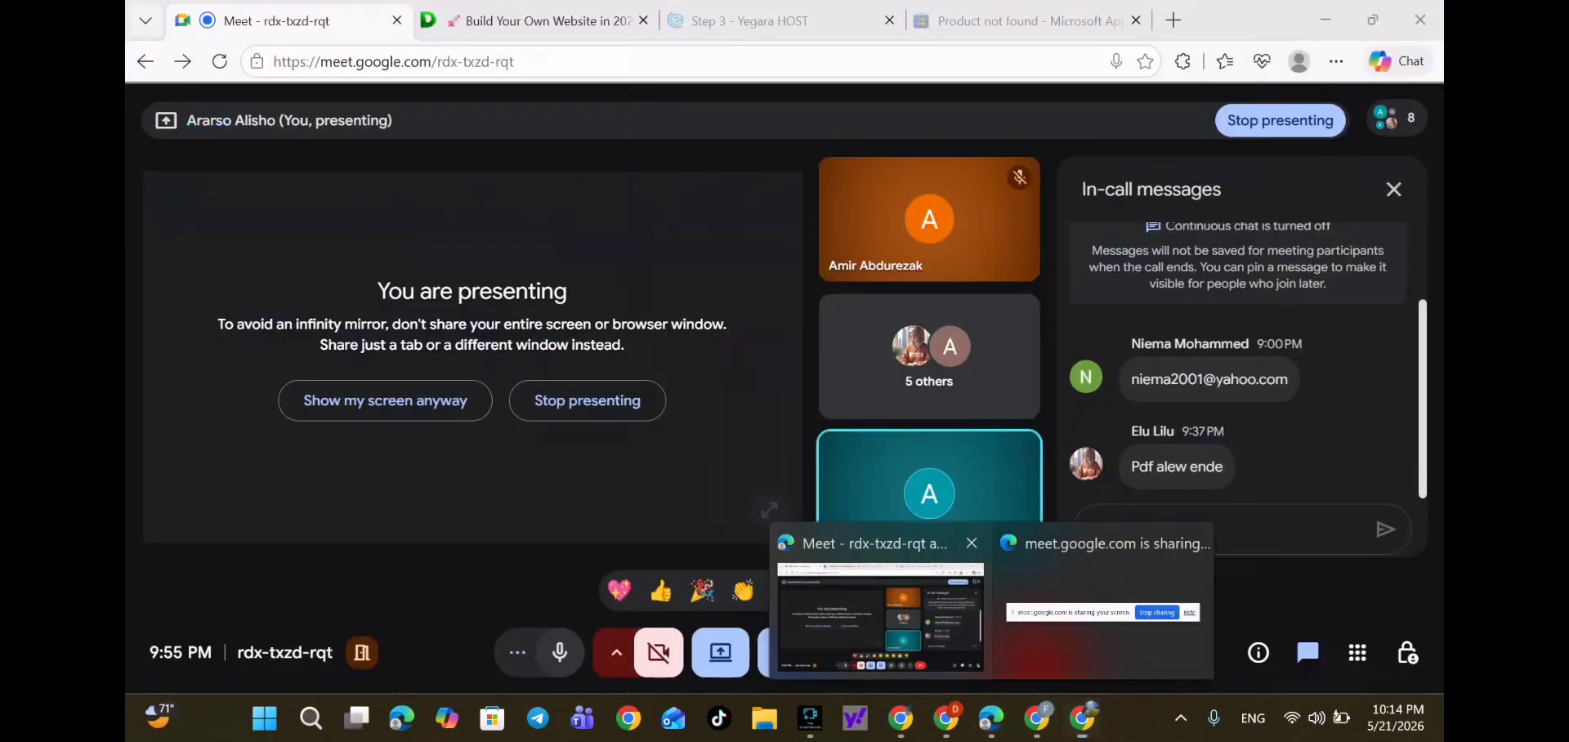
click(885, 618)
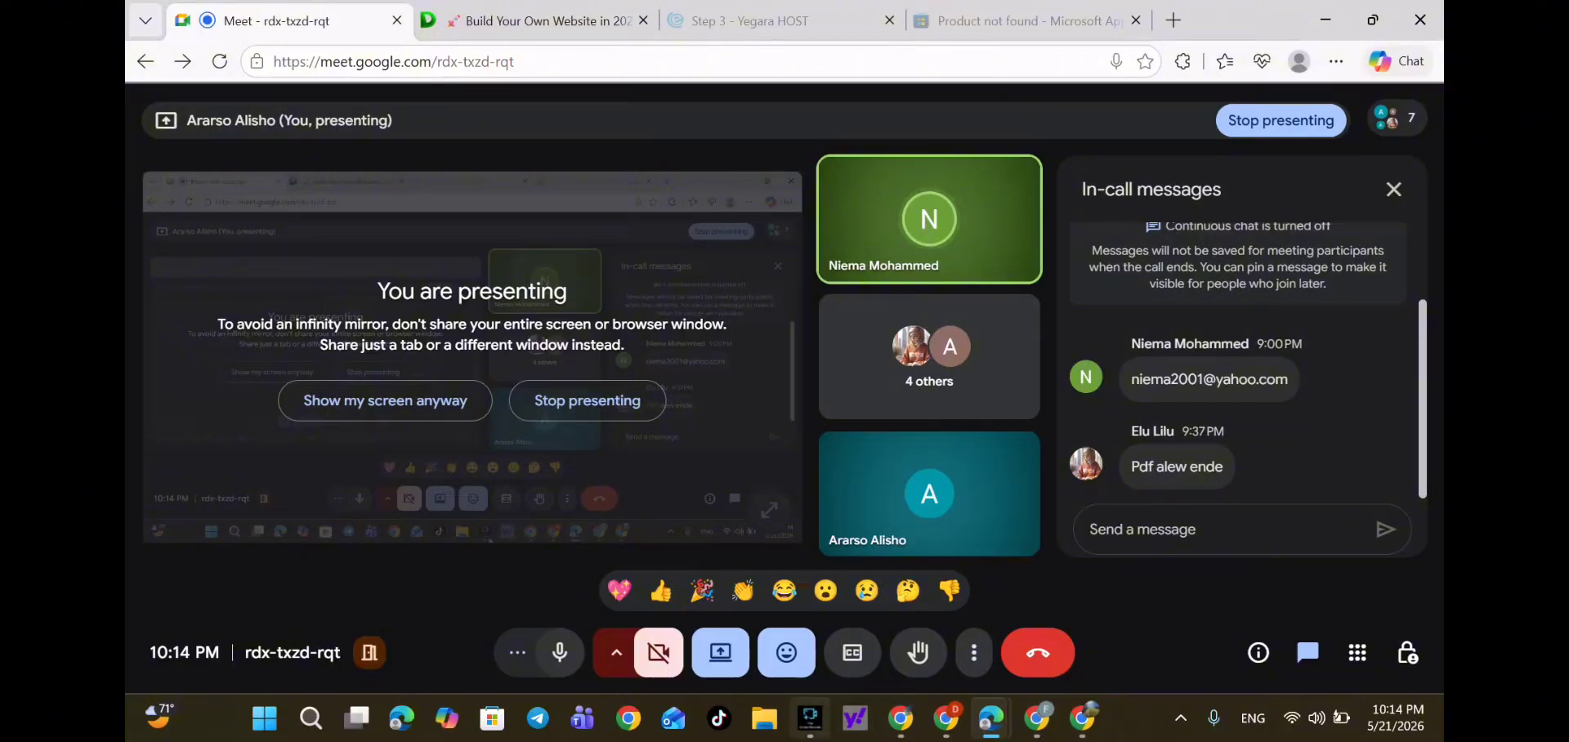
mouse_move(810, 718)
click(810, 614)
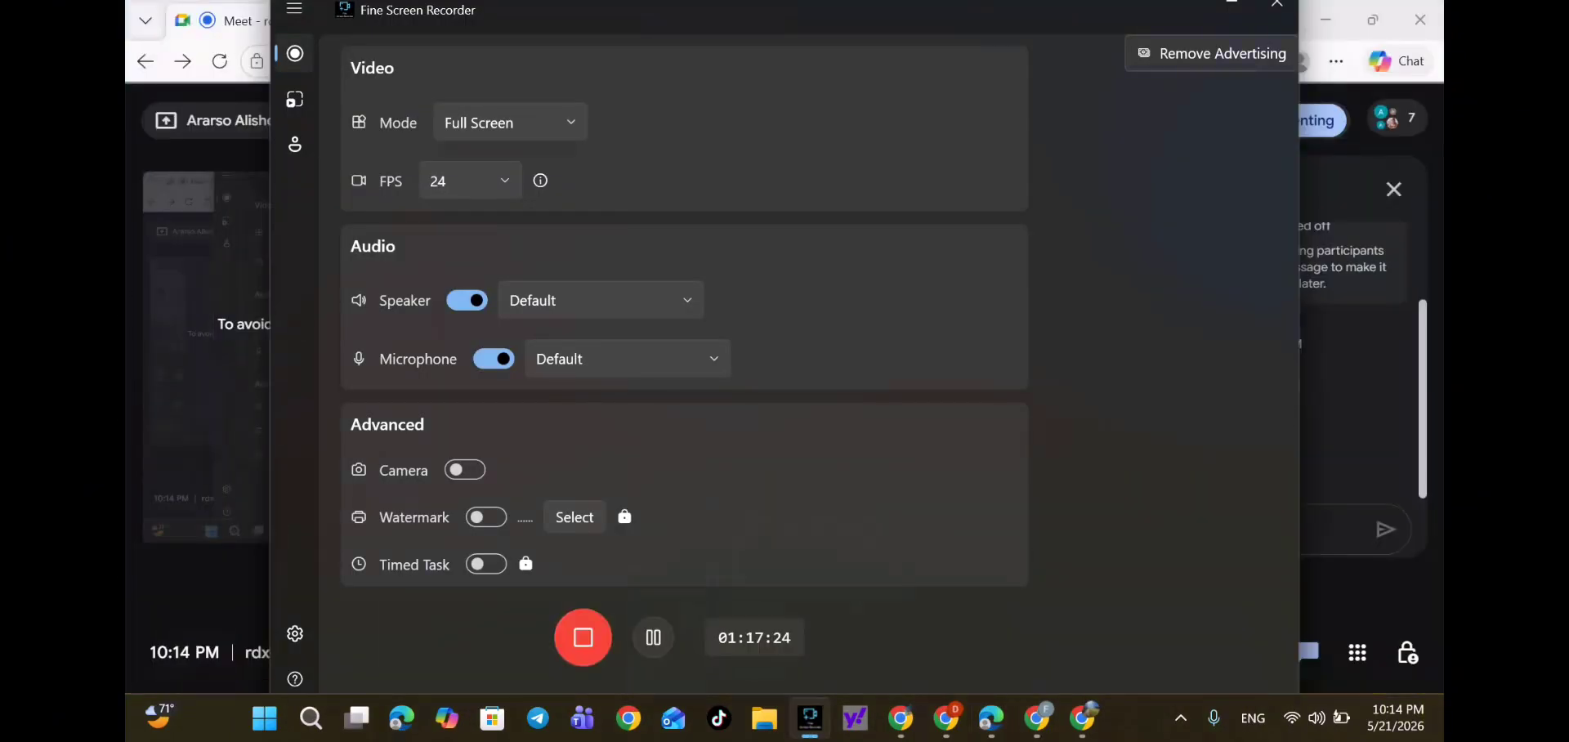